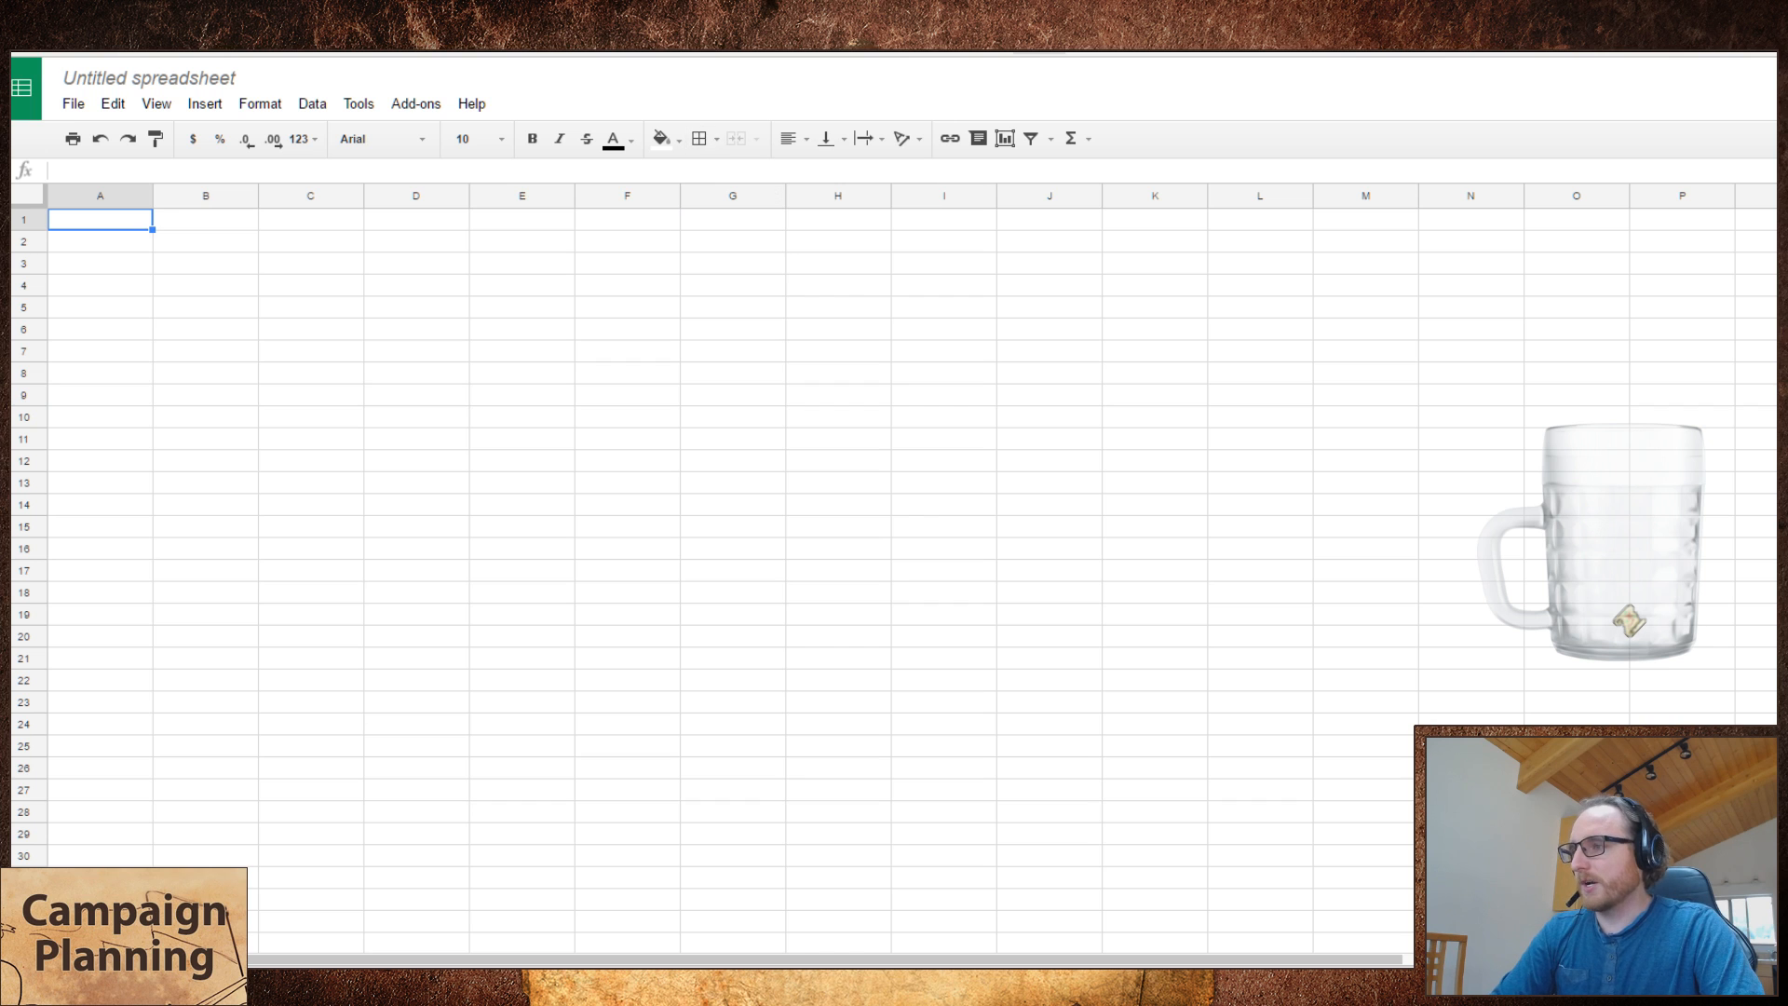
pyautogui.click(702, 54)
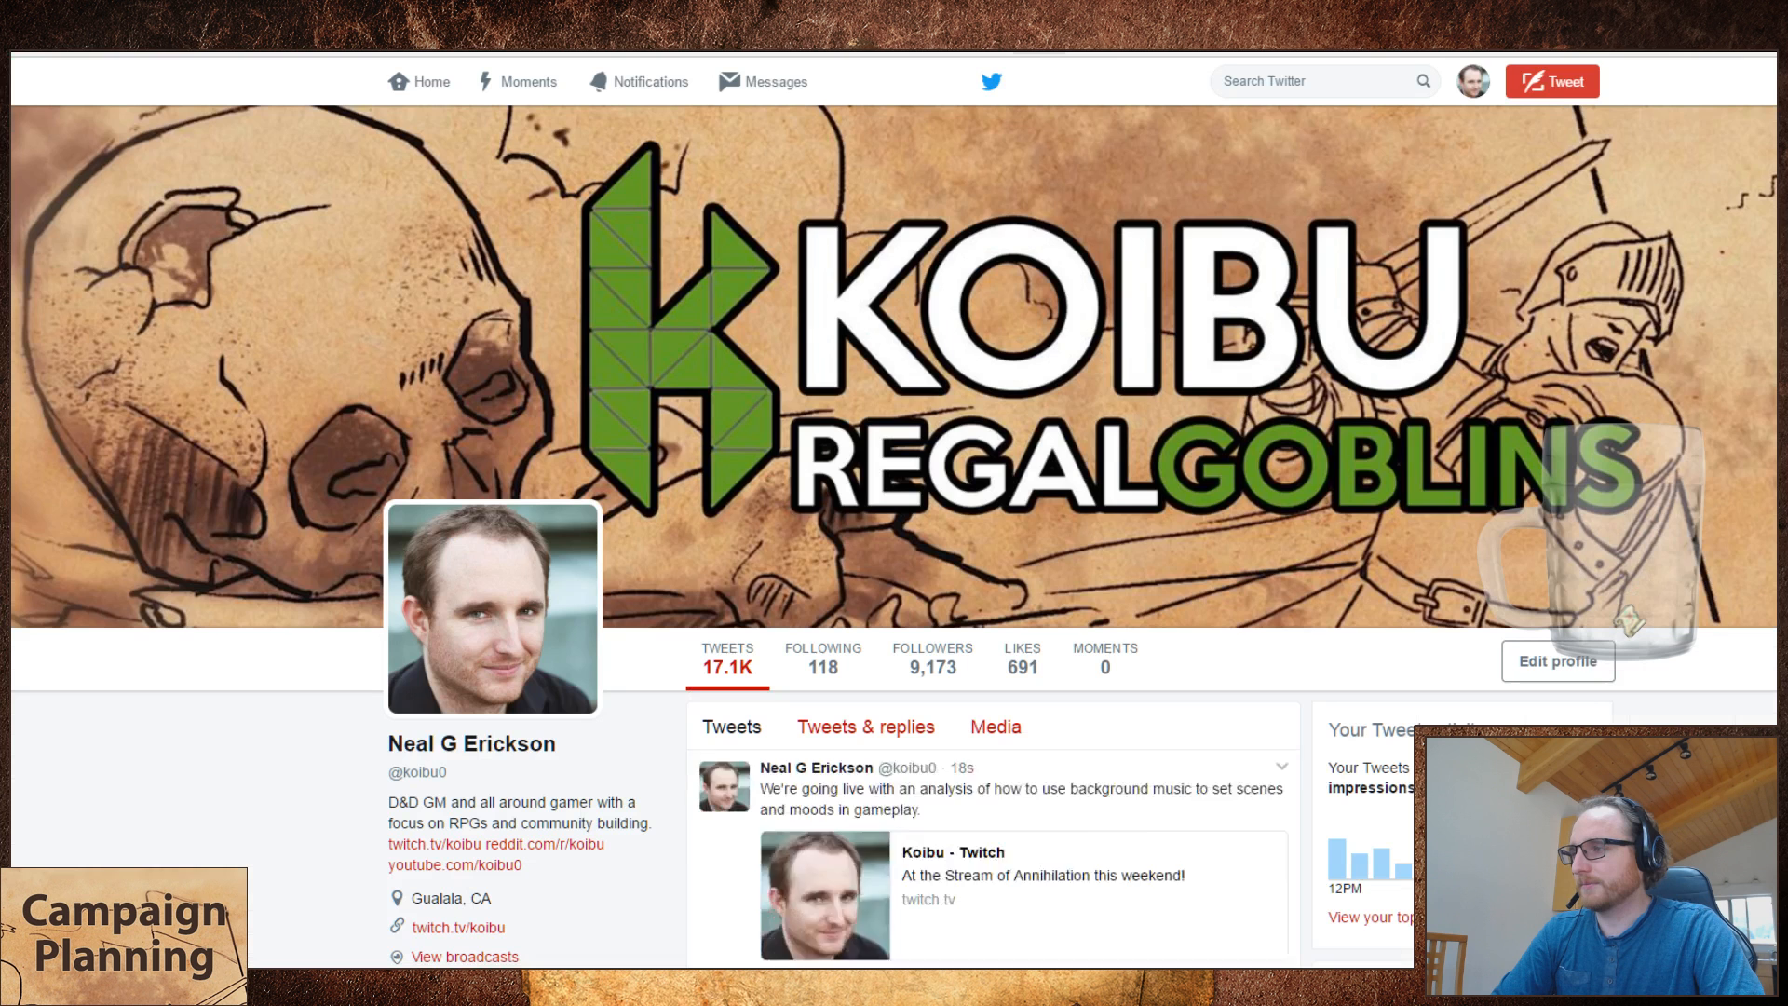
pyautogui.click(1073, 772)
pyautogui.click(723, 54)
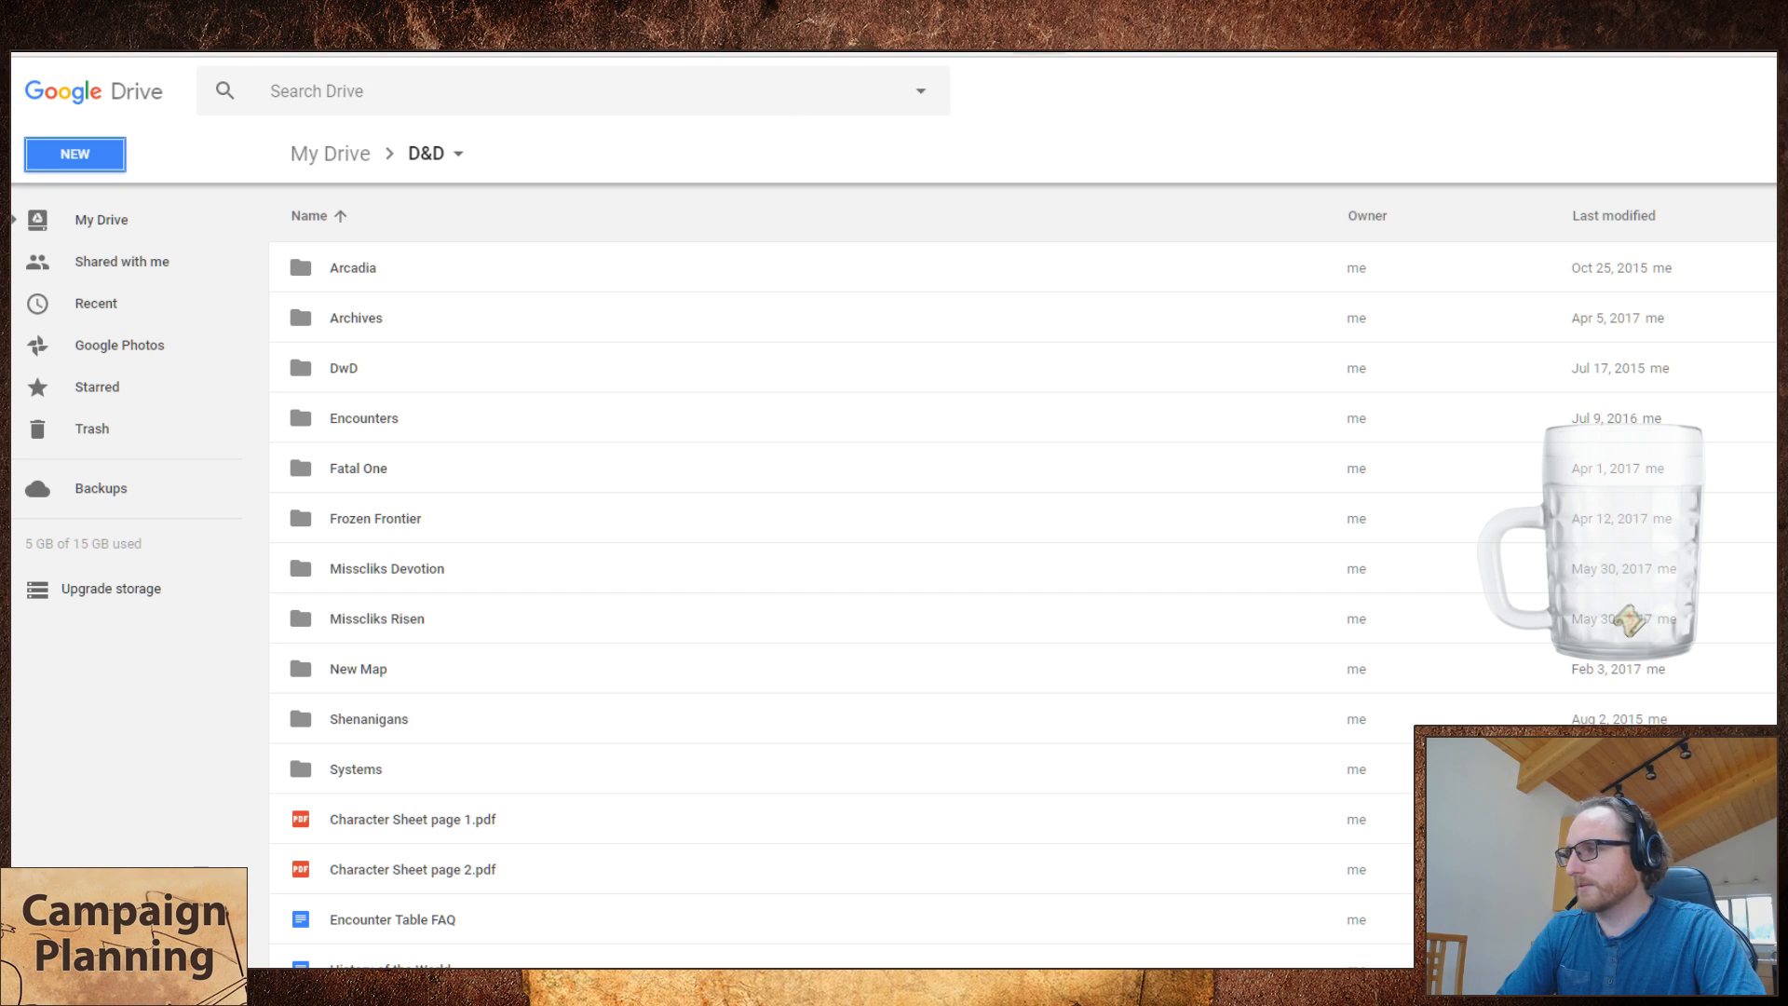
pyautogui.click(177, 53)
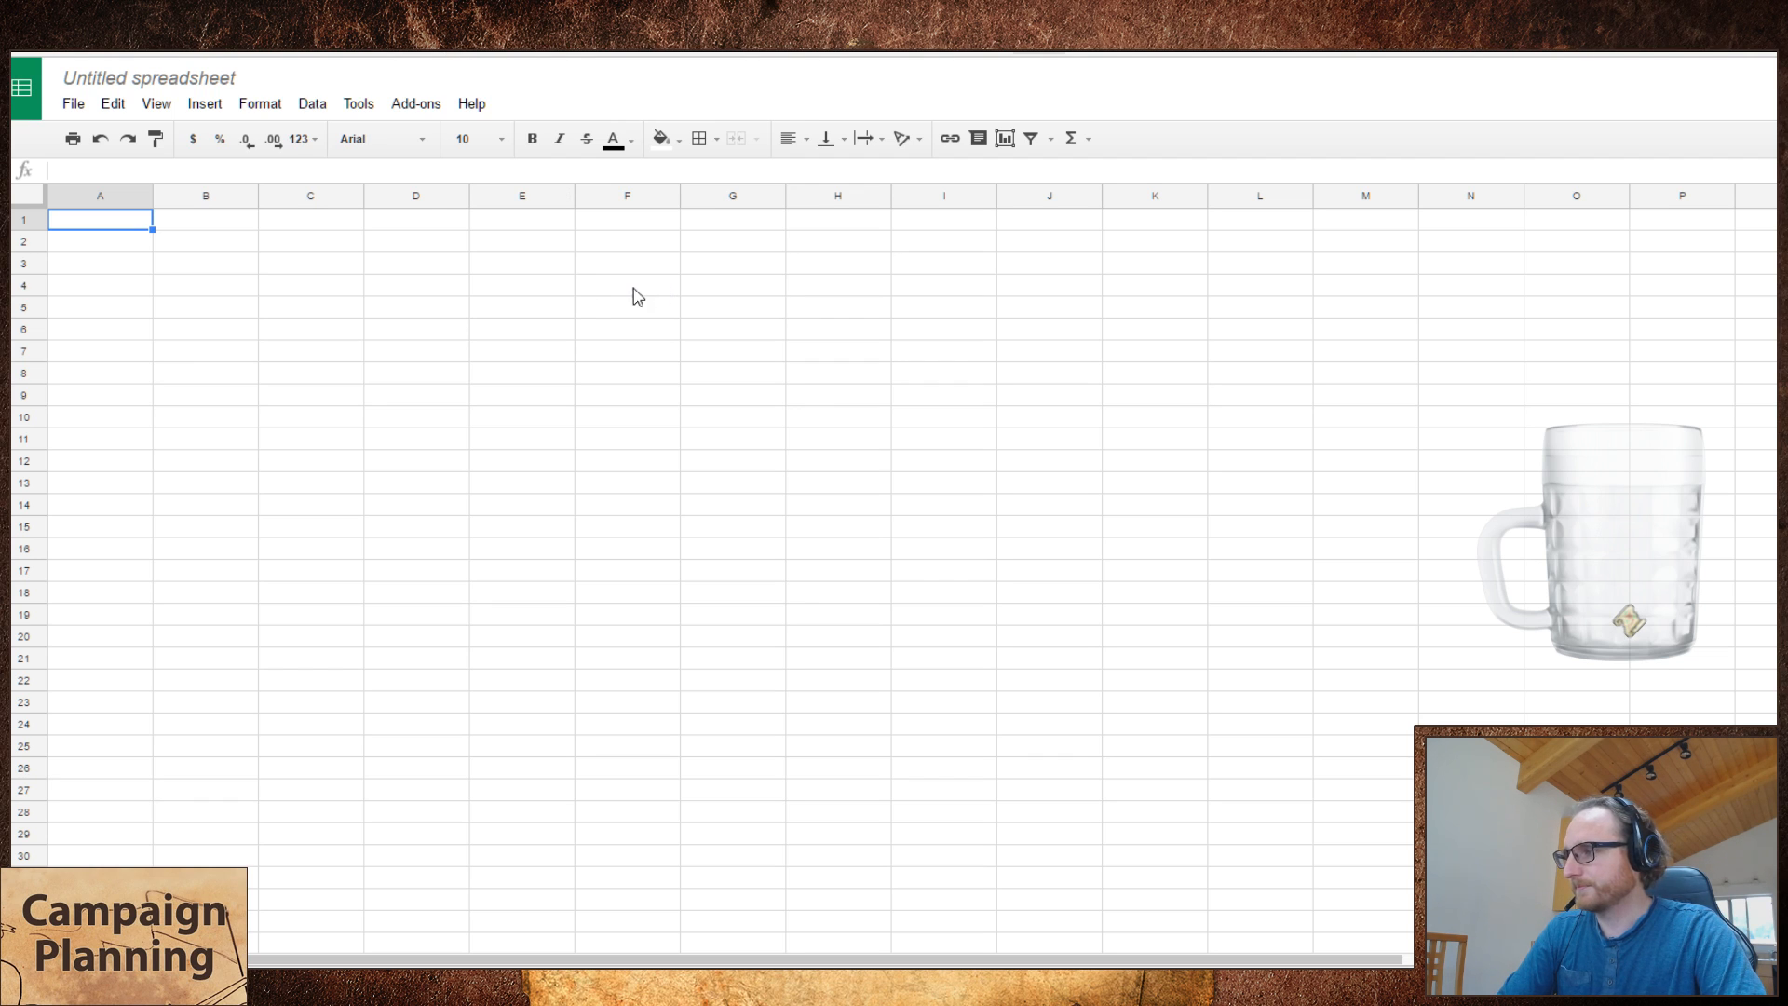
# - Switch to the Tabletop Audio website and look through its full list of ambience and music tracks
pyautogui.click(372, 54)
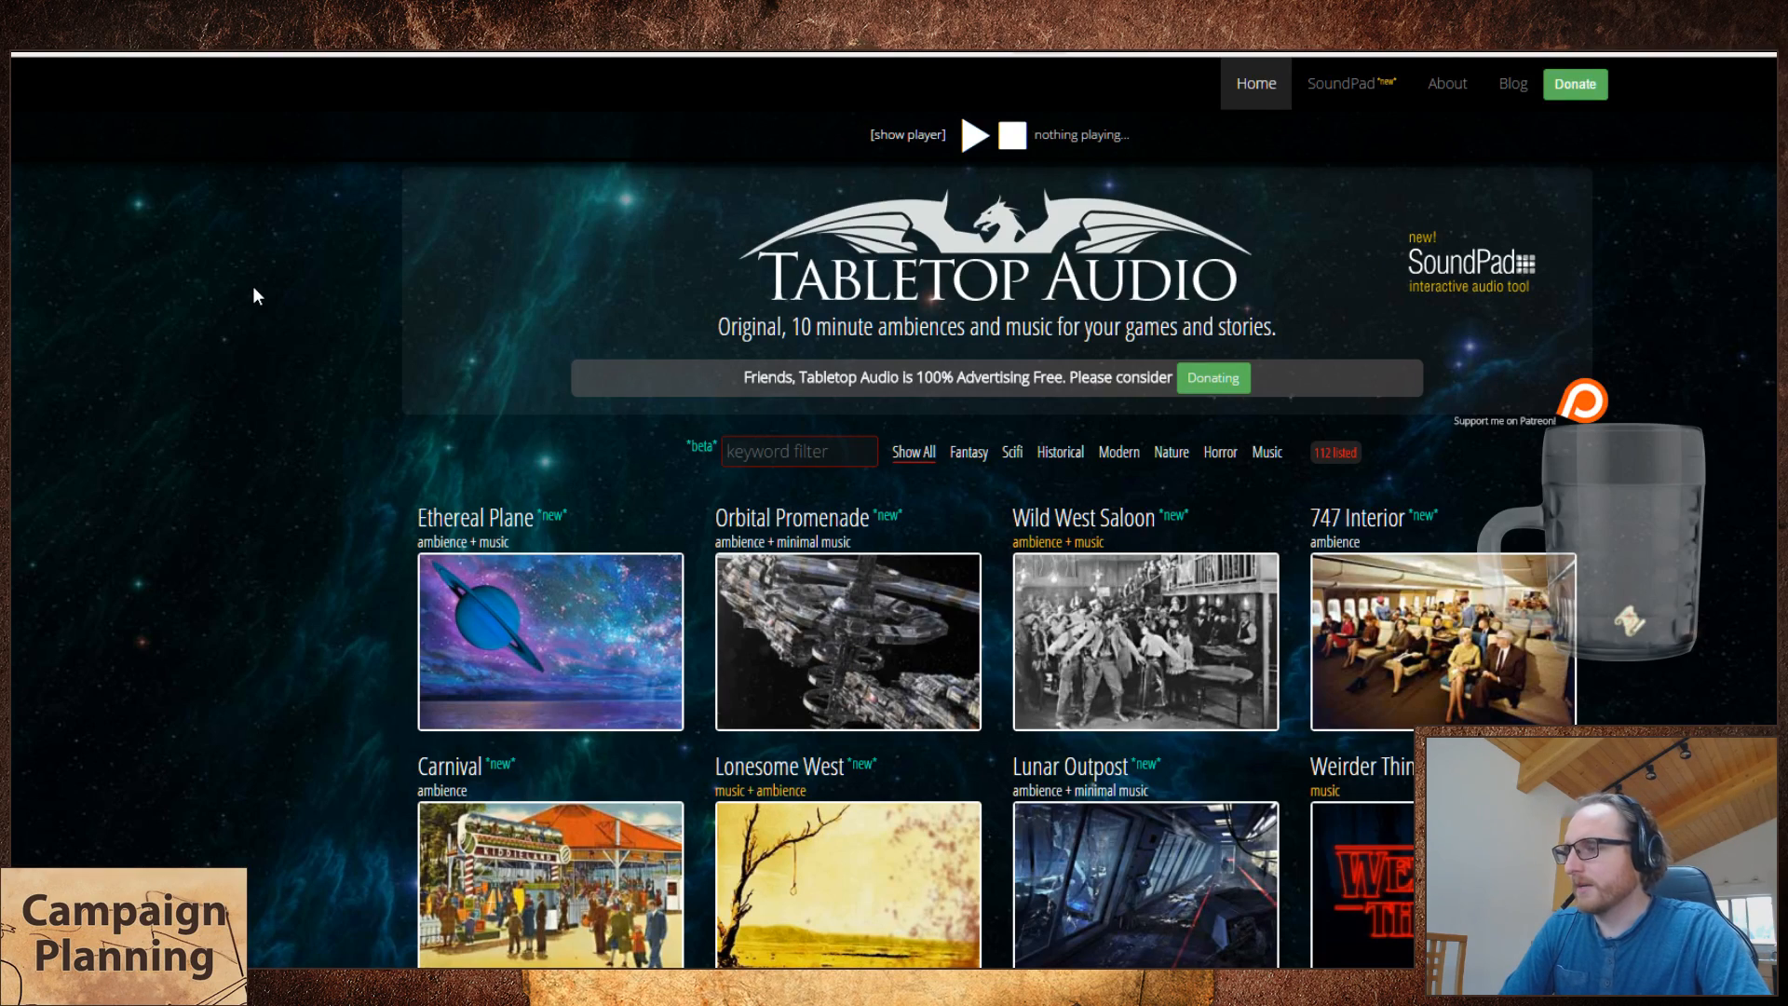
pyautogui.scroll(-10, 241, 275)
pyautogui.scroll(-12, 240, 275)
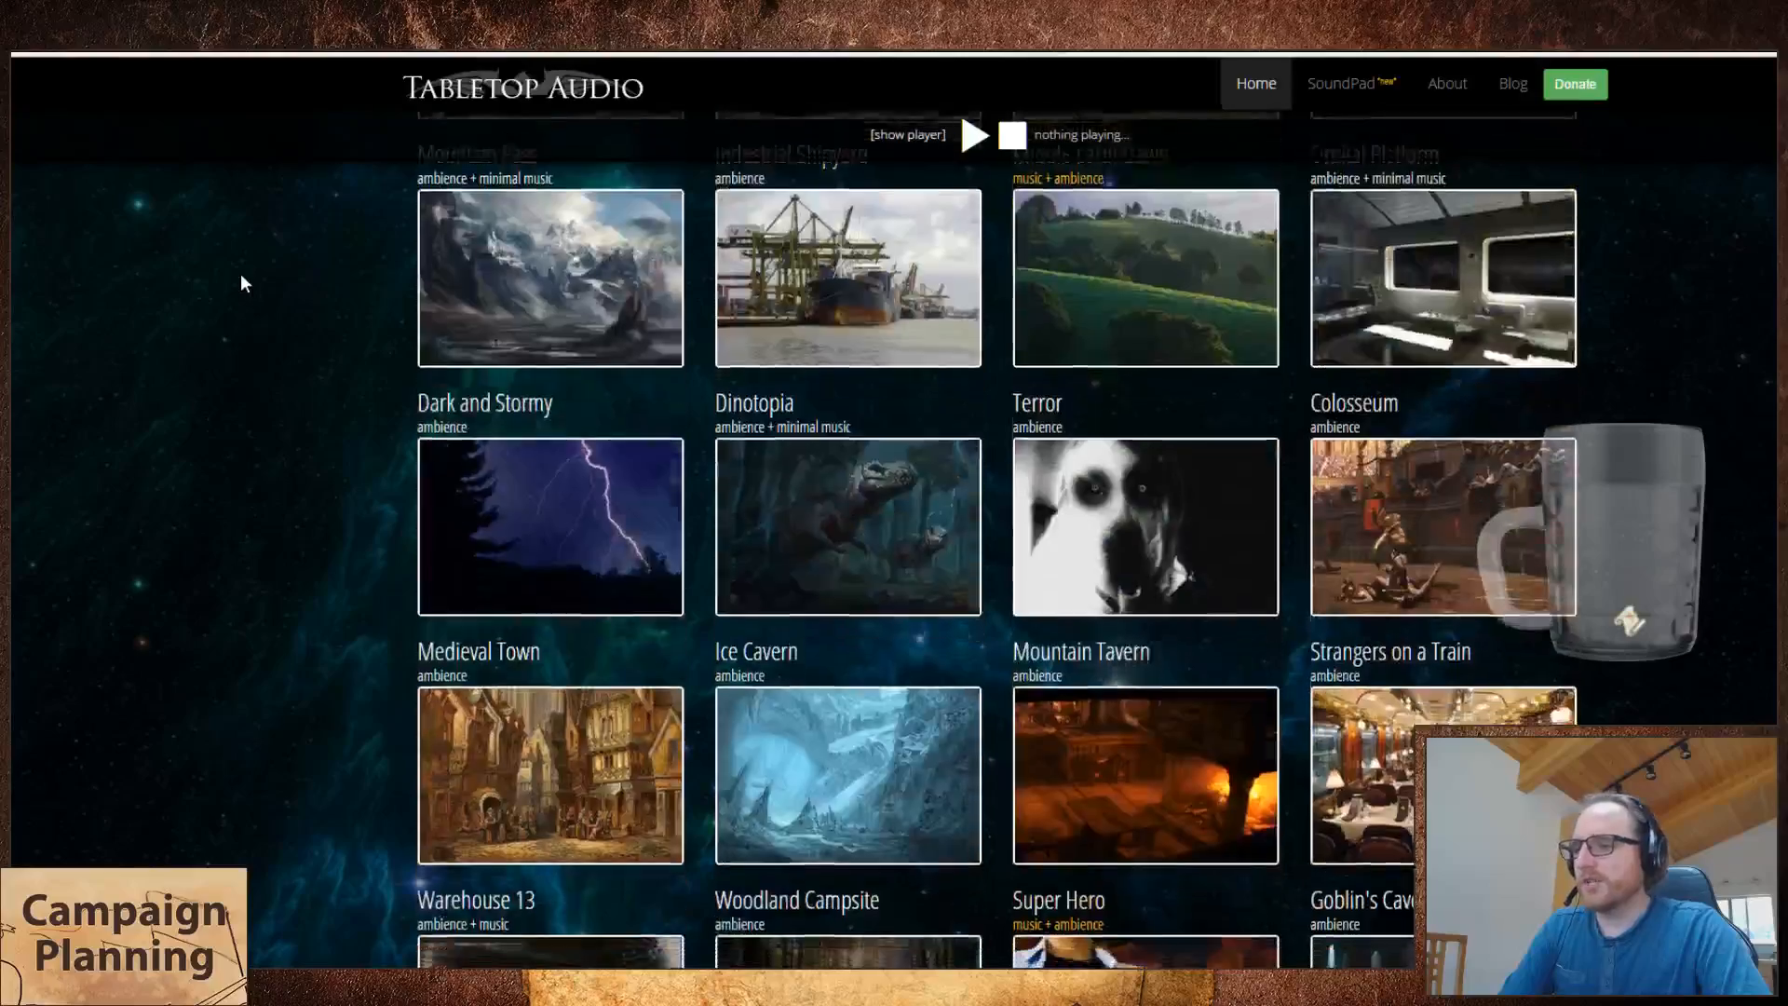
pyautogui.scroll(-5, 241, 283)
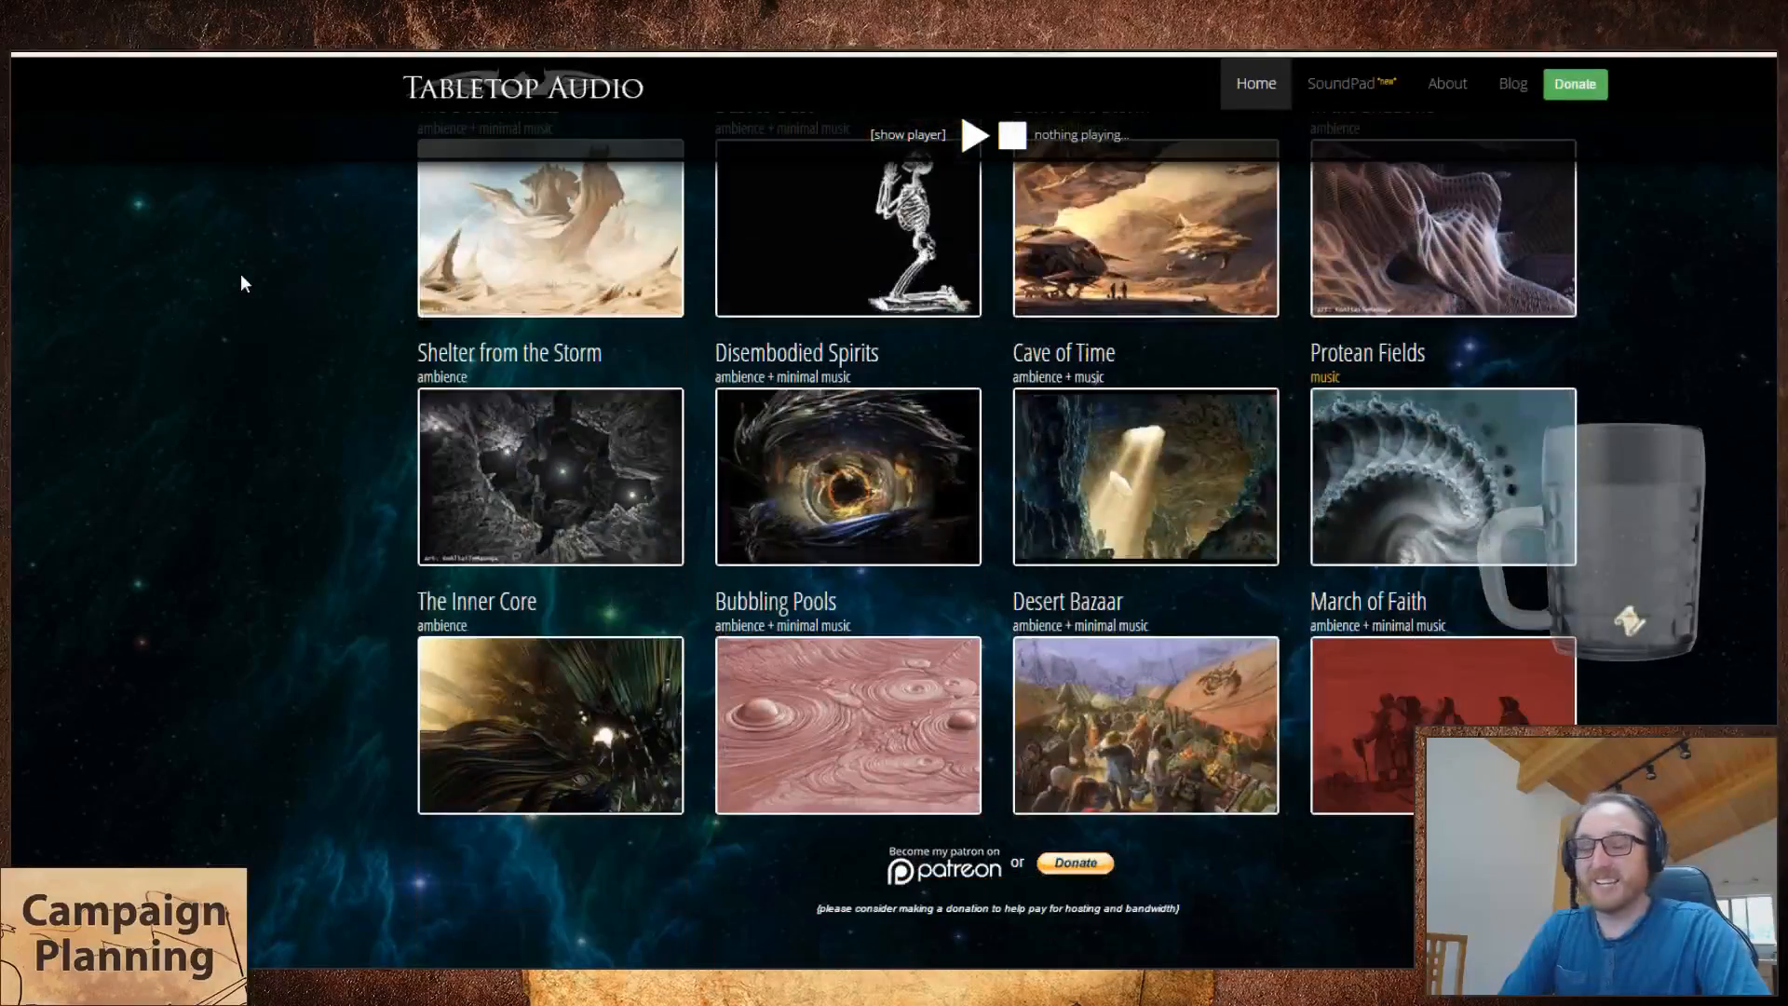
pyautogui.scroll(15, 241, 275)
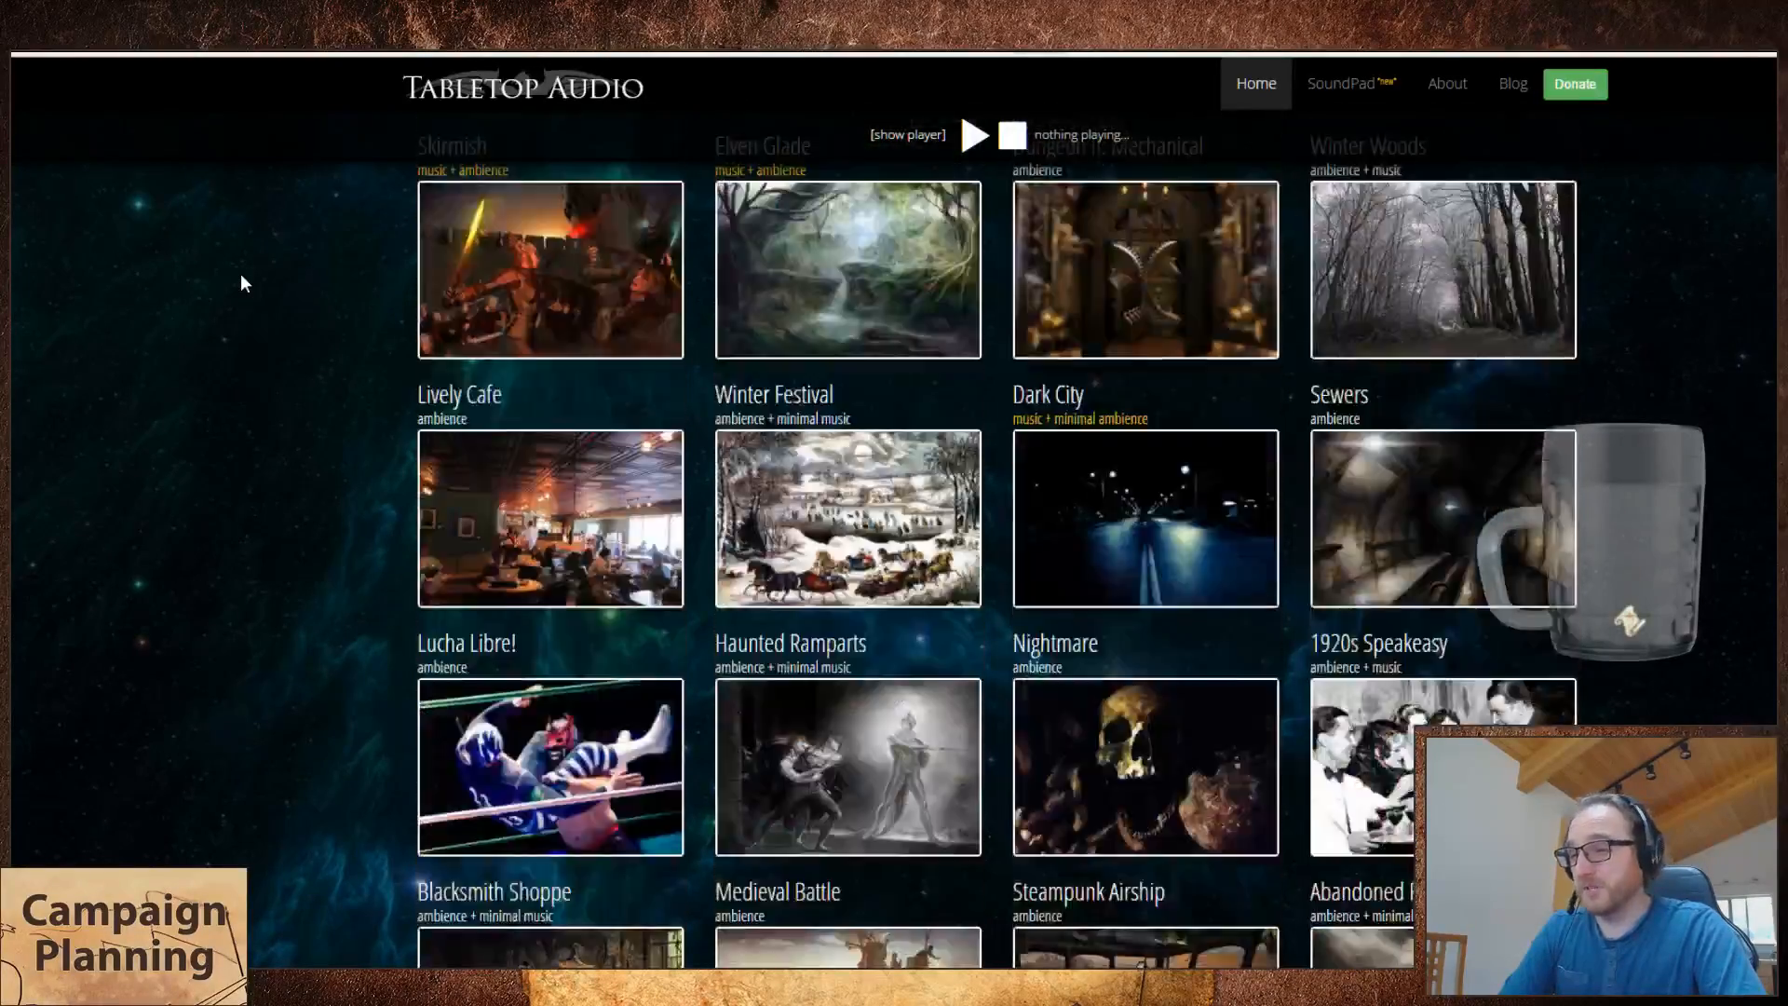
pyautogui.scroll(8, 240, 276)
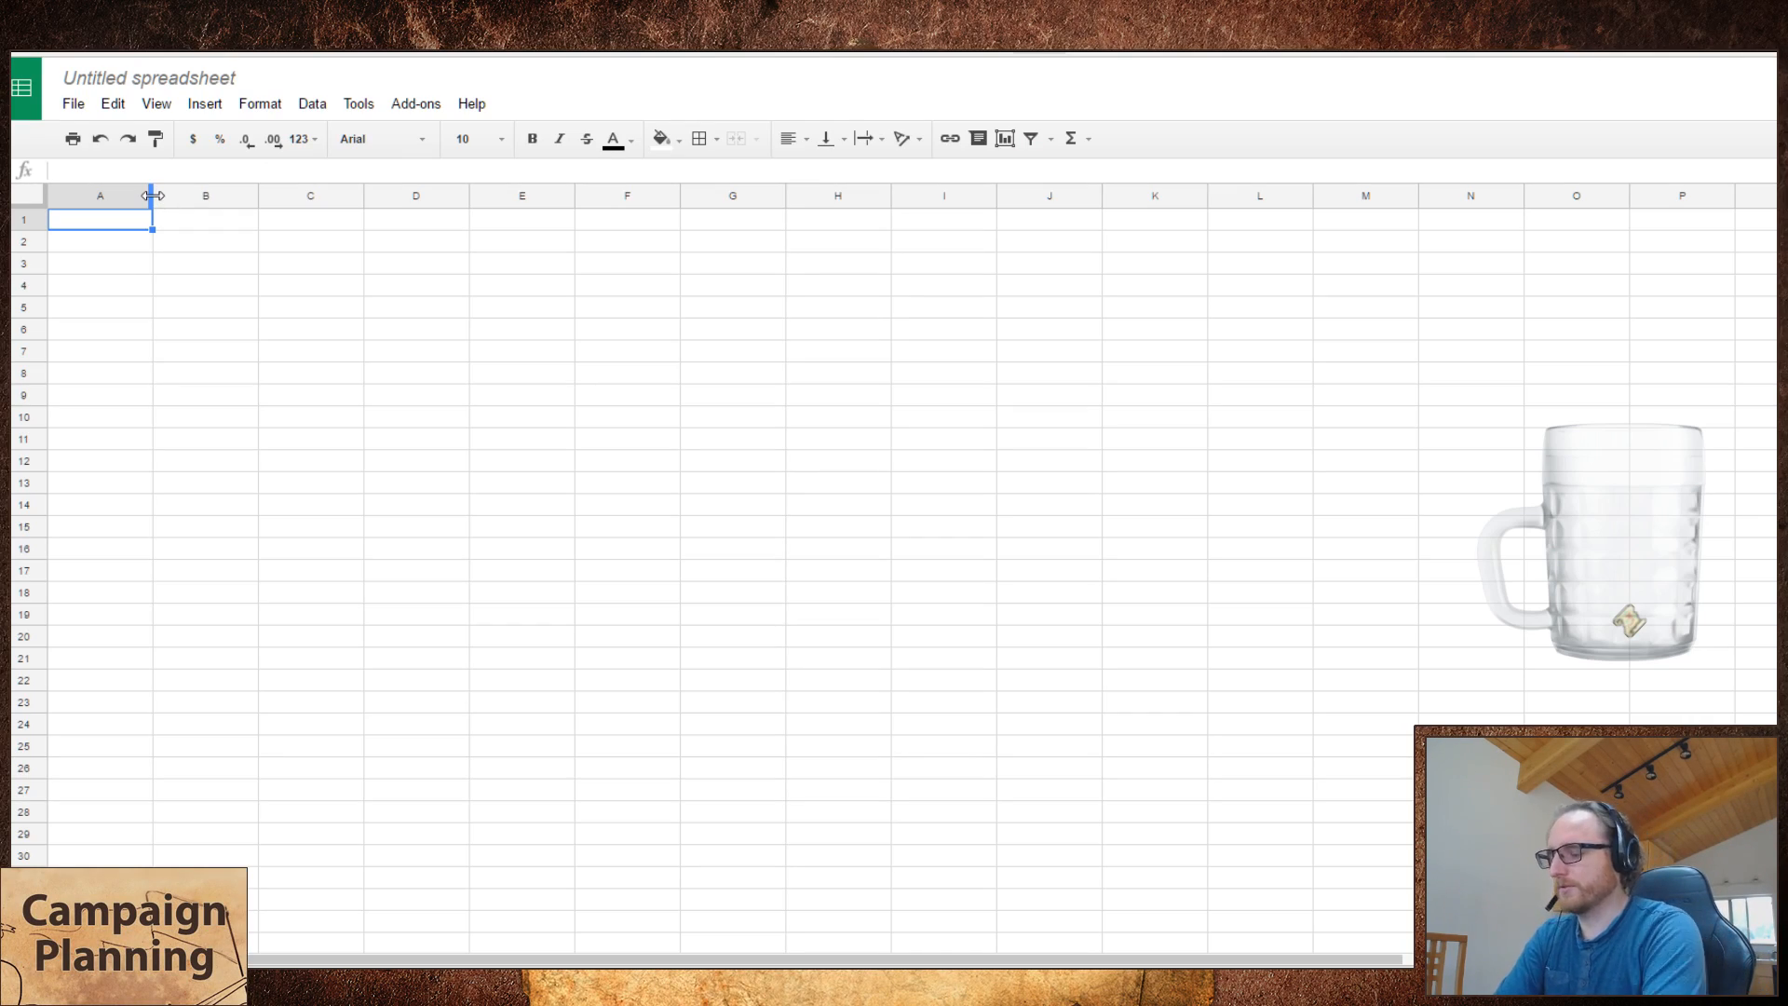
# - Enter the headers "Track Number" in A1 and "Track Name" in B1 of the spreadsheet, and freeze the first row
pyautogui.write('Track Numb')
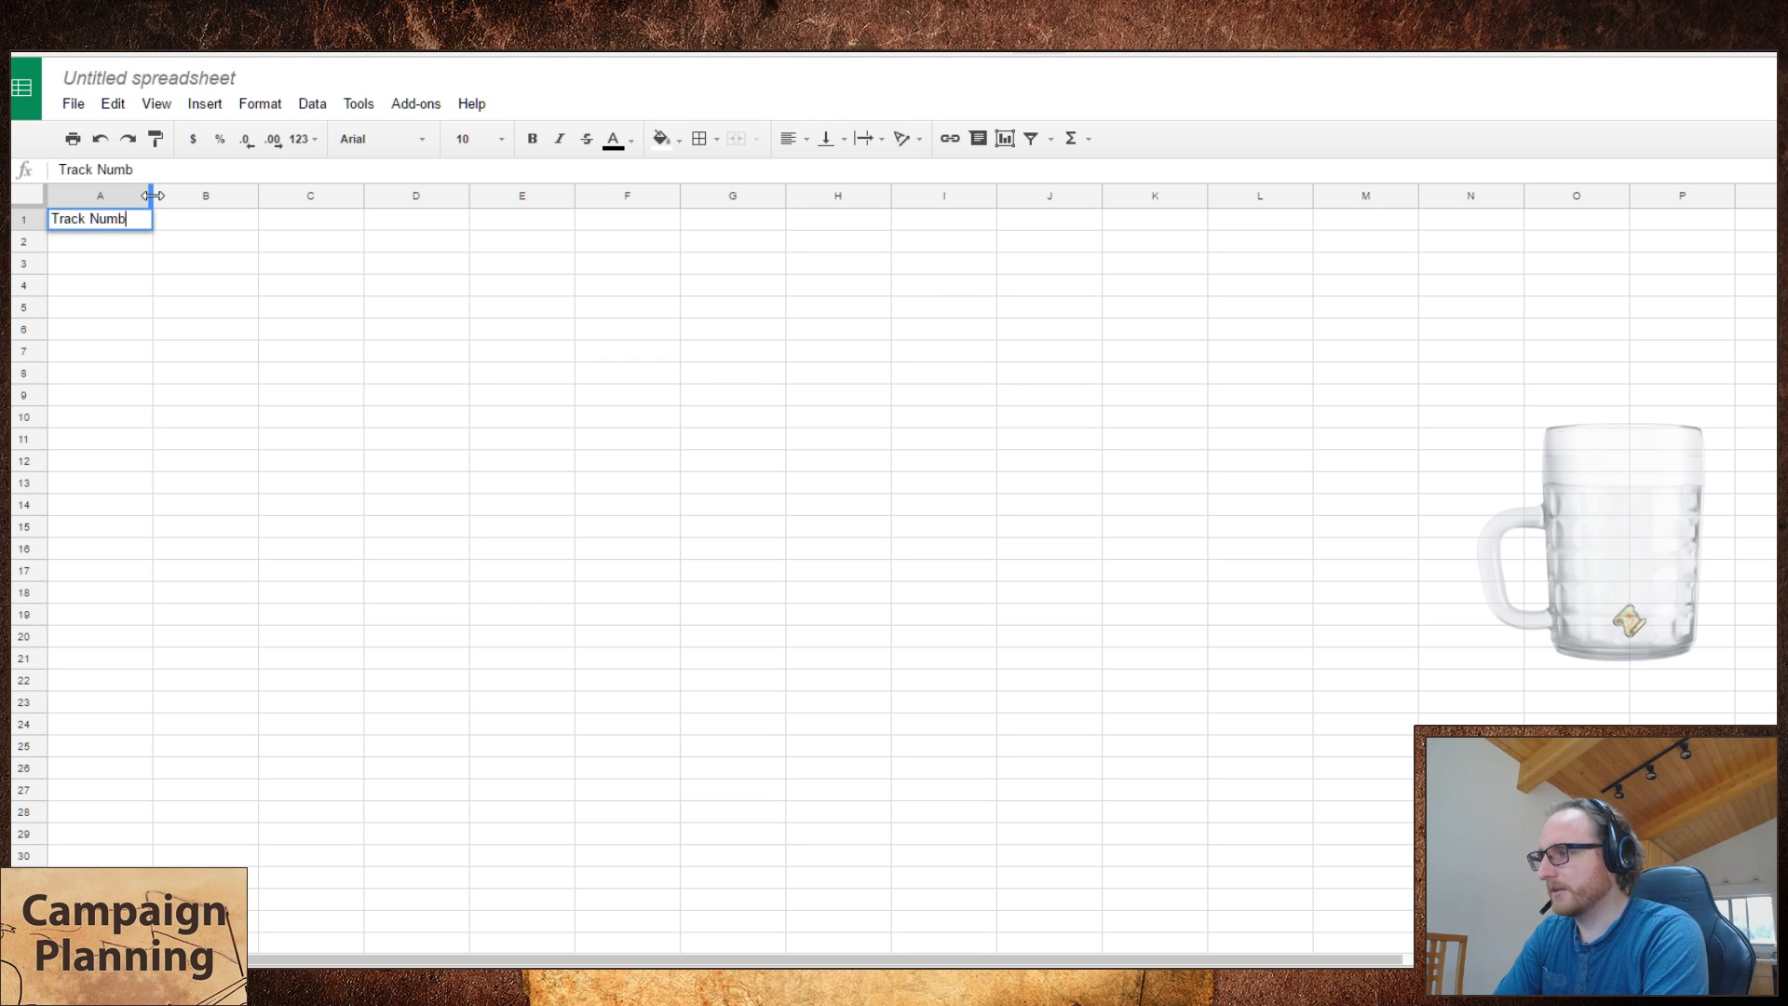
pyautogui.write('er')
pyautogui.press('Tab')
pyautogui.write('Track Nam')
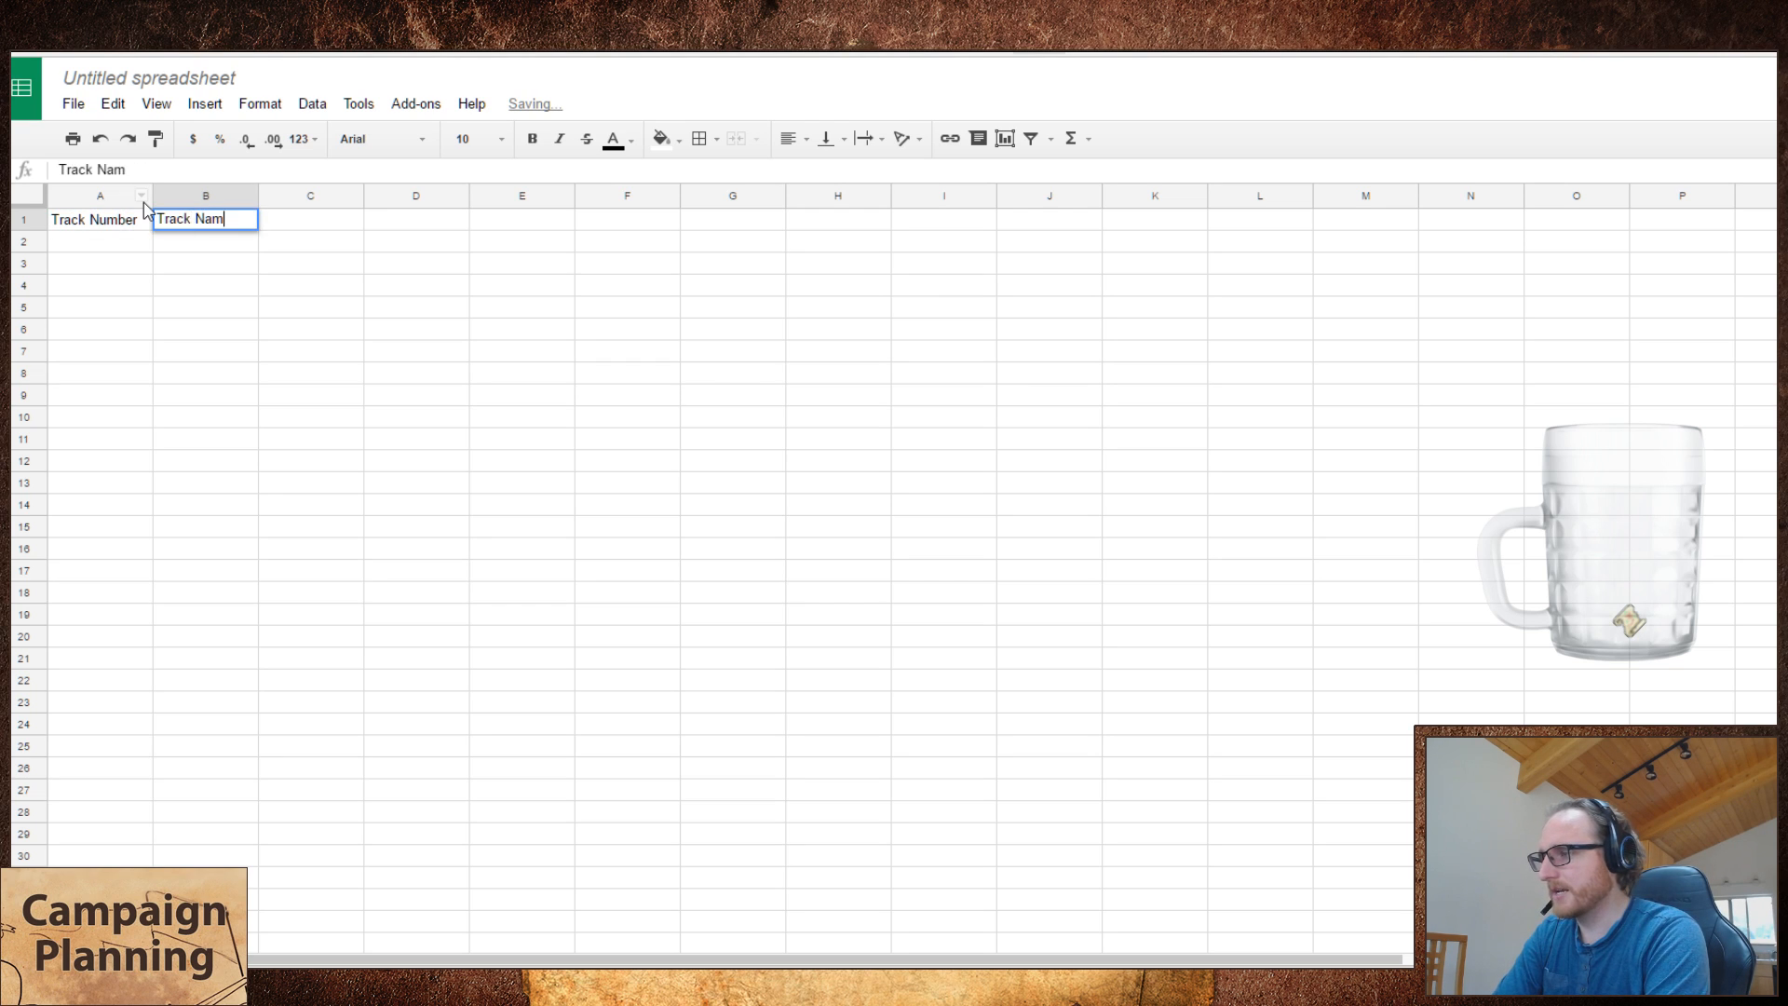
pyautogui.write('e')
pyautogui.press('Tab')
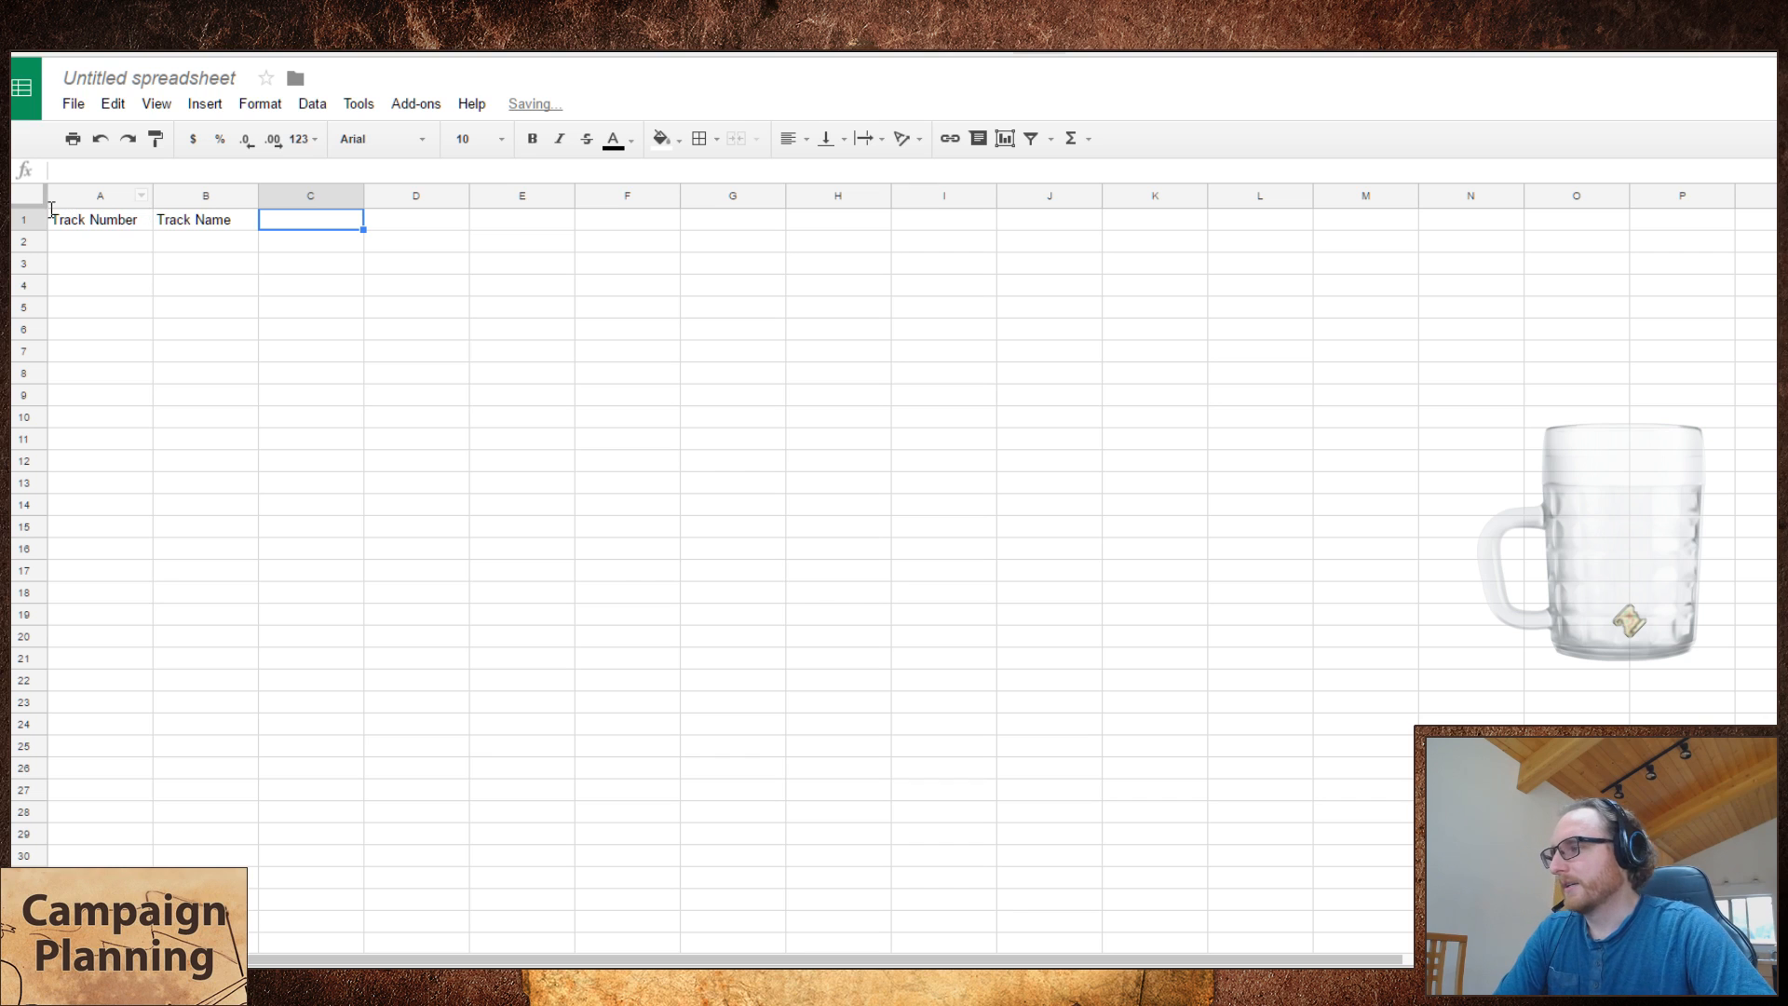
pyautogui.moveTo(33, 204); pyautogui.dragTo(39, 228)
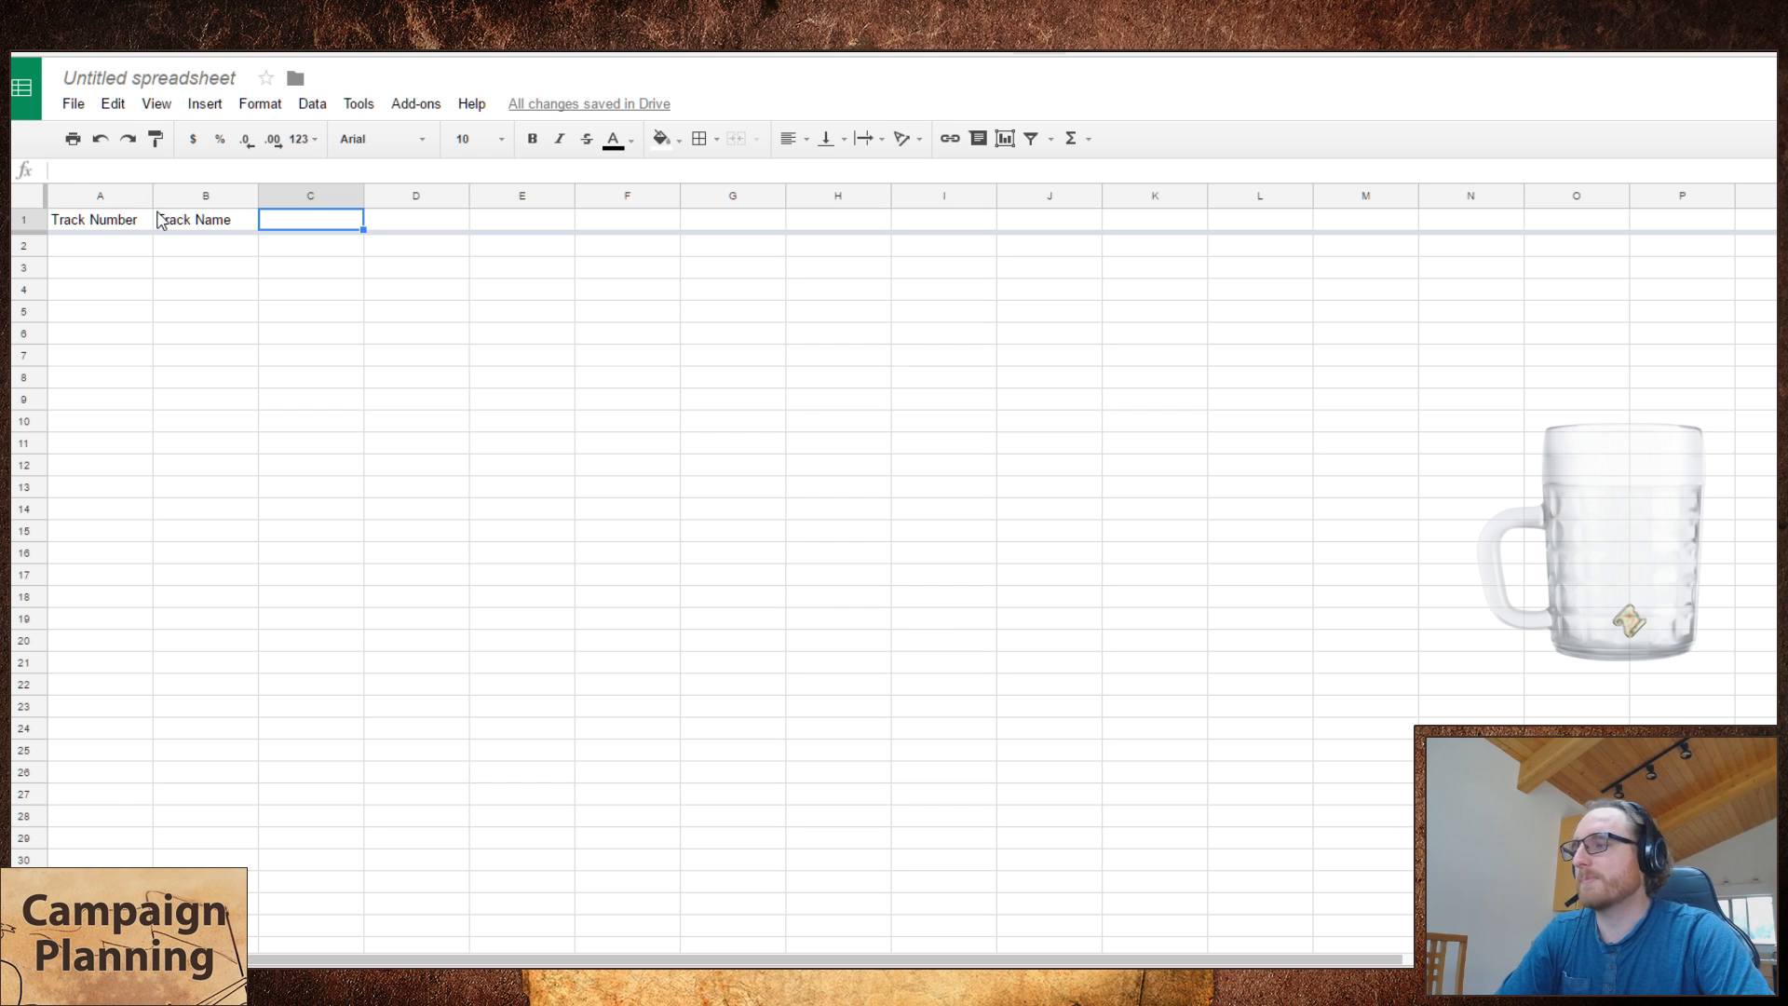
# - Add the headers "Broad Category" in C1 and "Tags" in D1
pyautogui.write('Braod C')
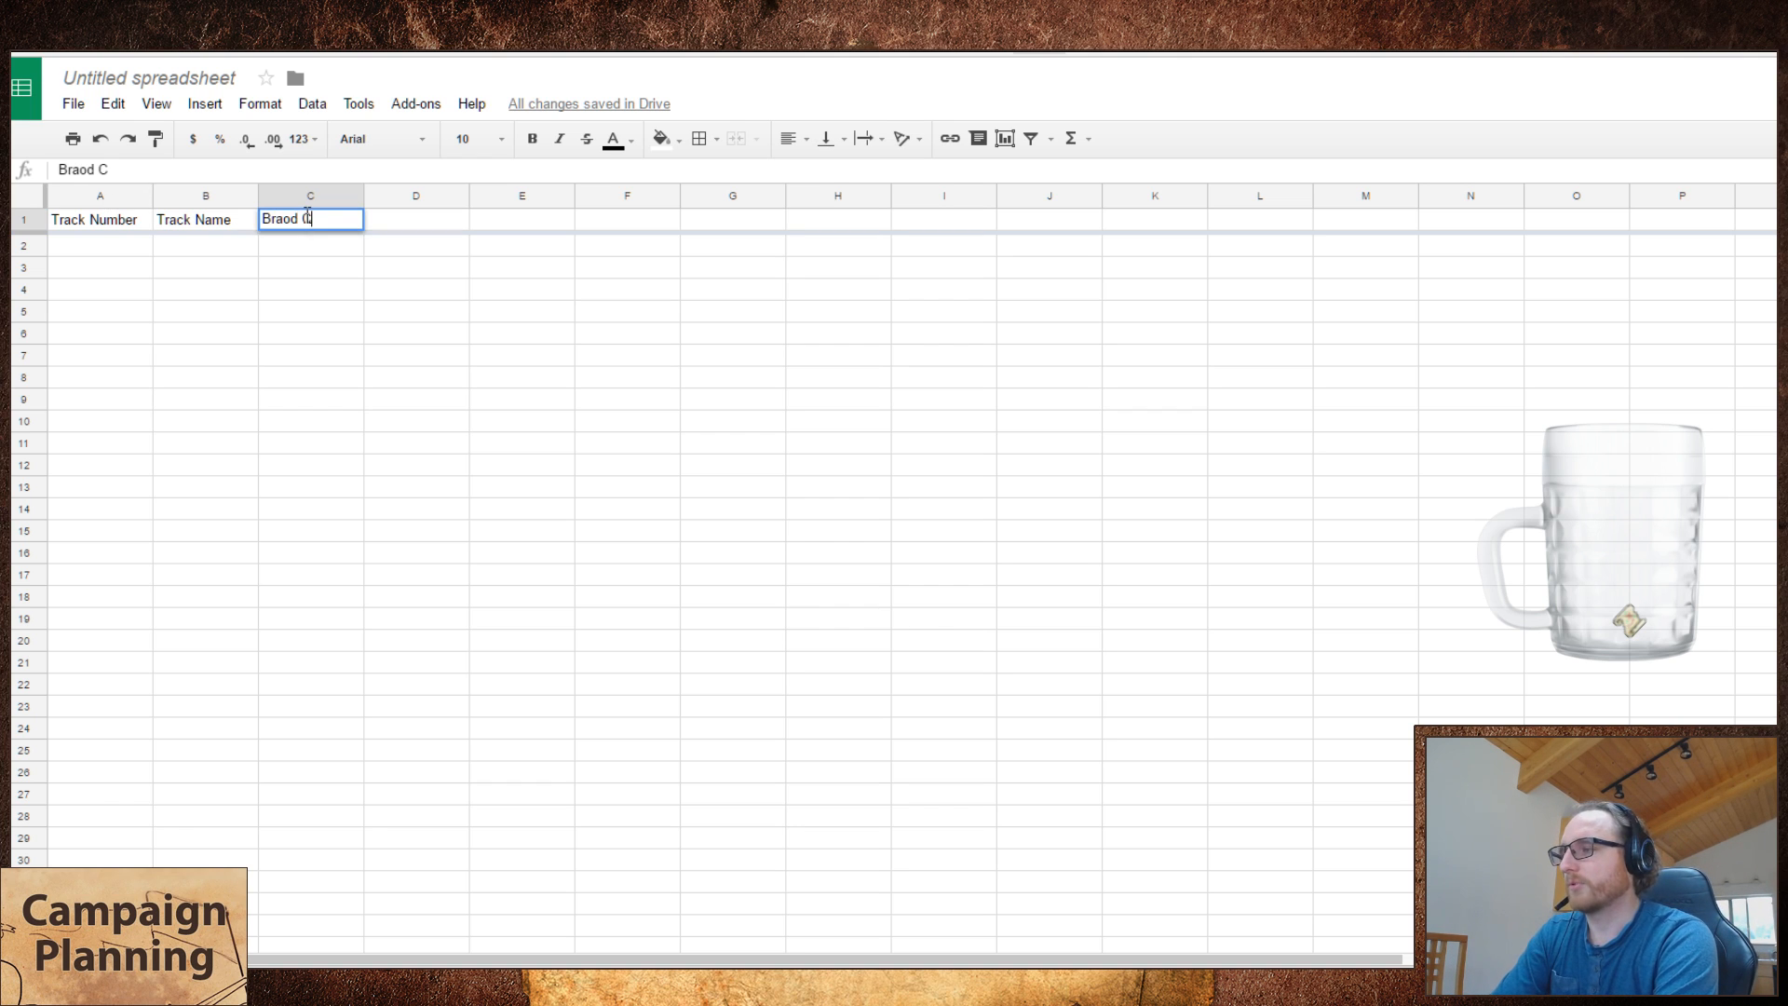
pyautogui.write('atagory')
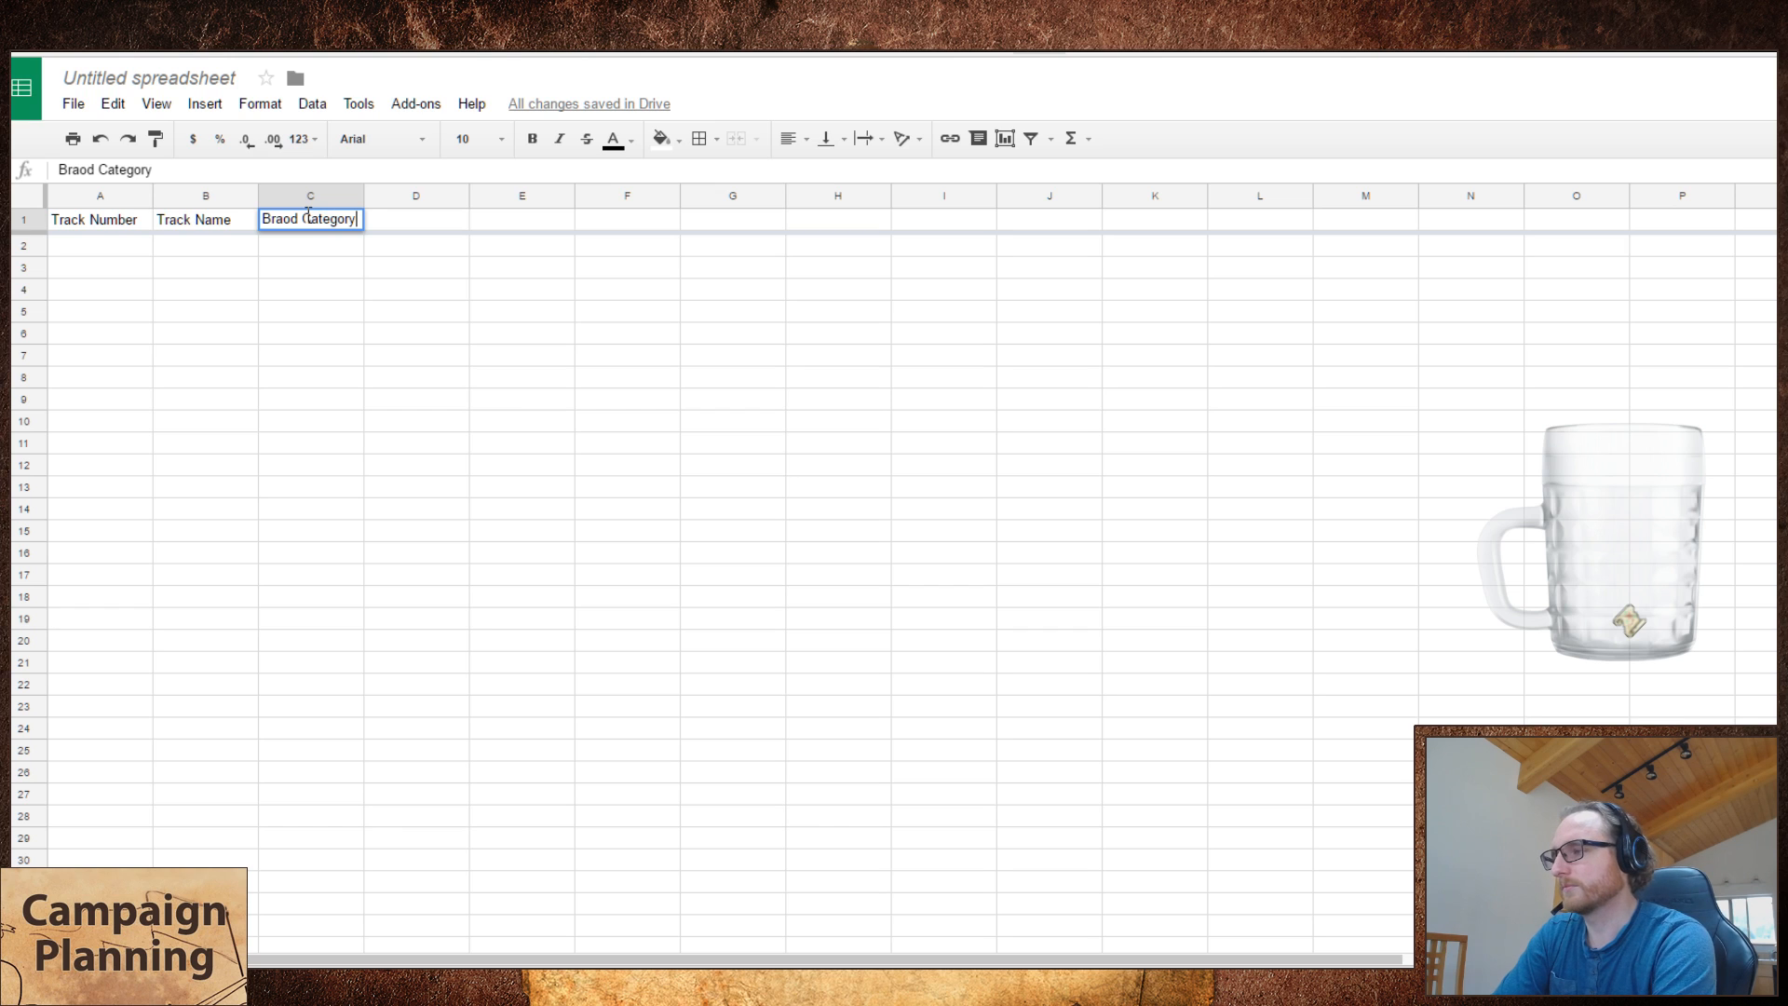
pyautogui.press('Return')
pyautogui.press('Up')
pyautogui.press('Return')
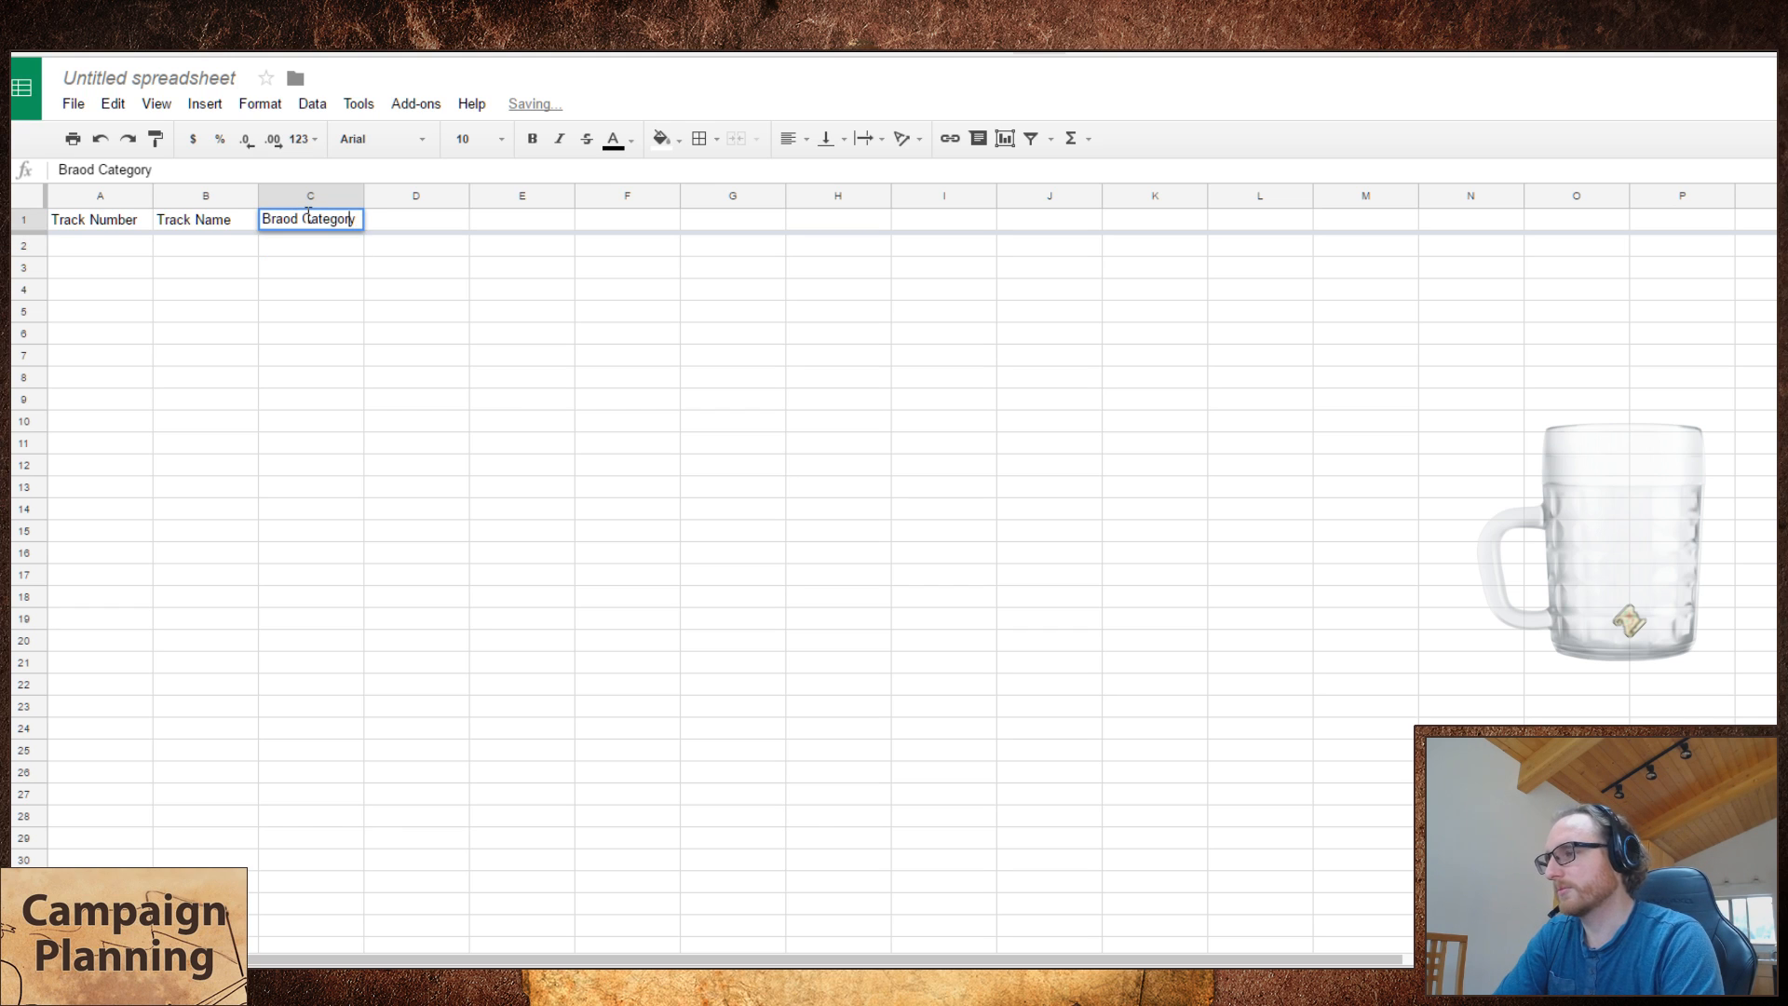
pyautogui.press('BackSpace')
pyautogui.press('Right')
pyautogui.write('a')
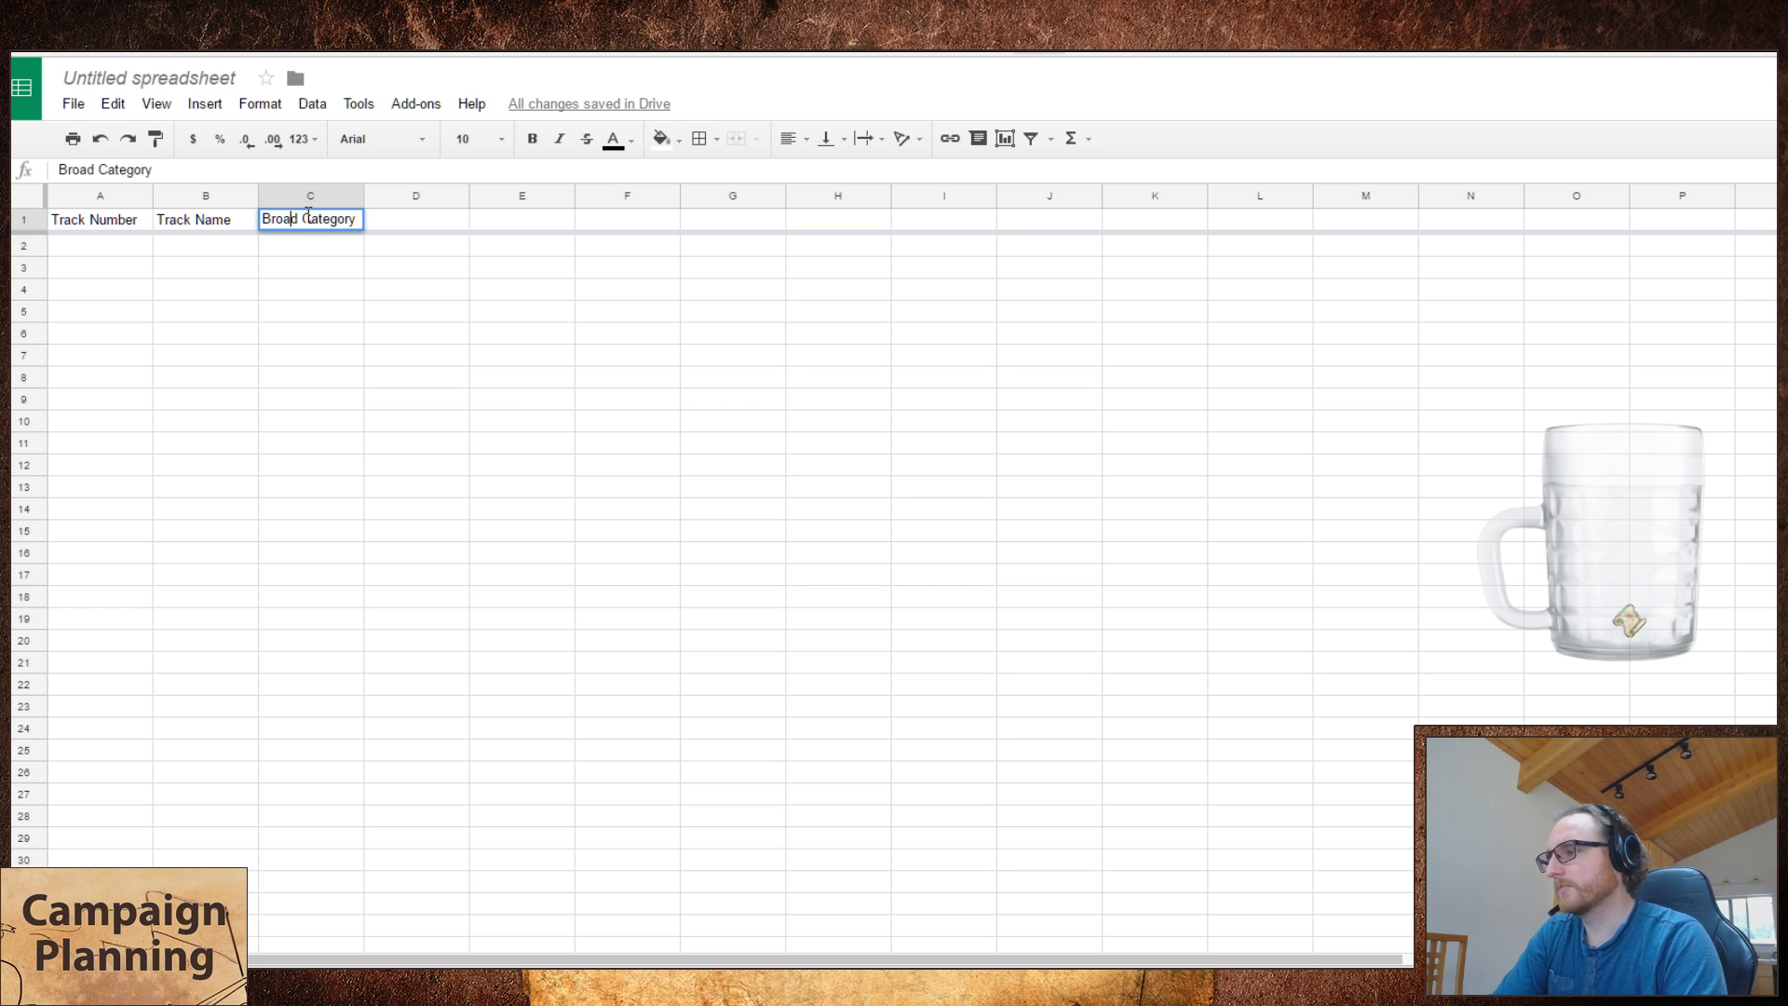
pyautogui.press('Tab')
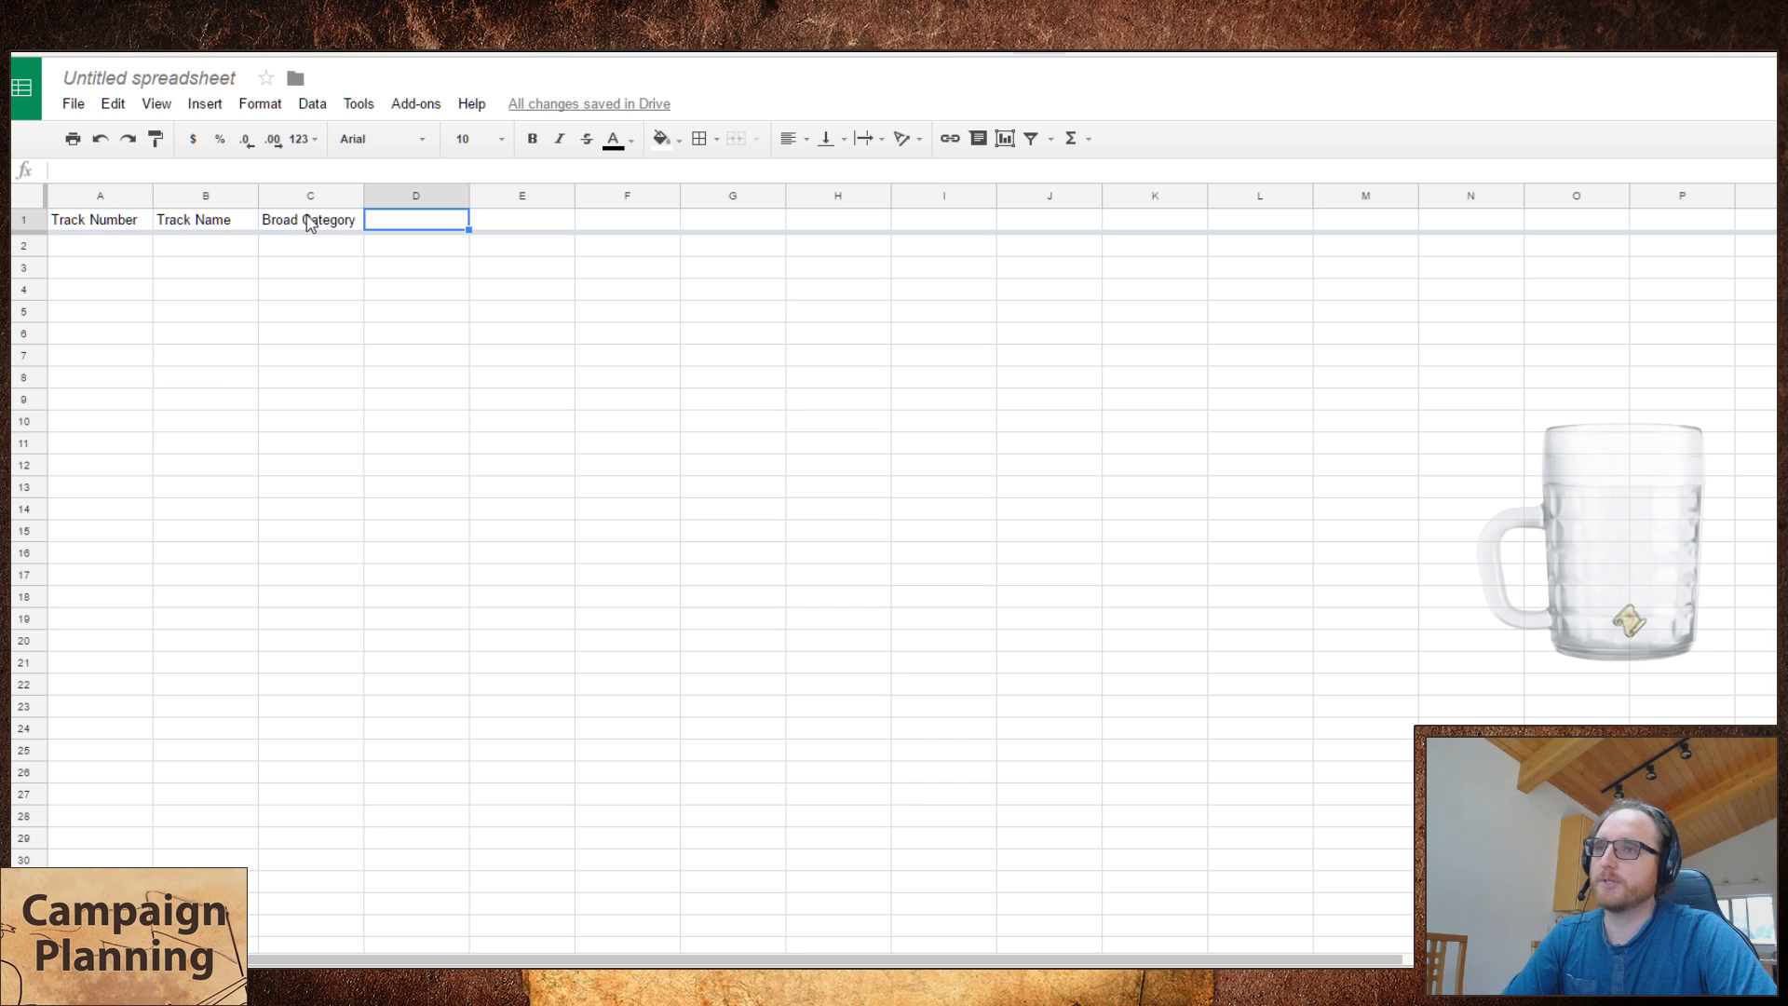
pyautogui.write('Tags')
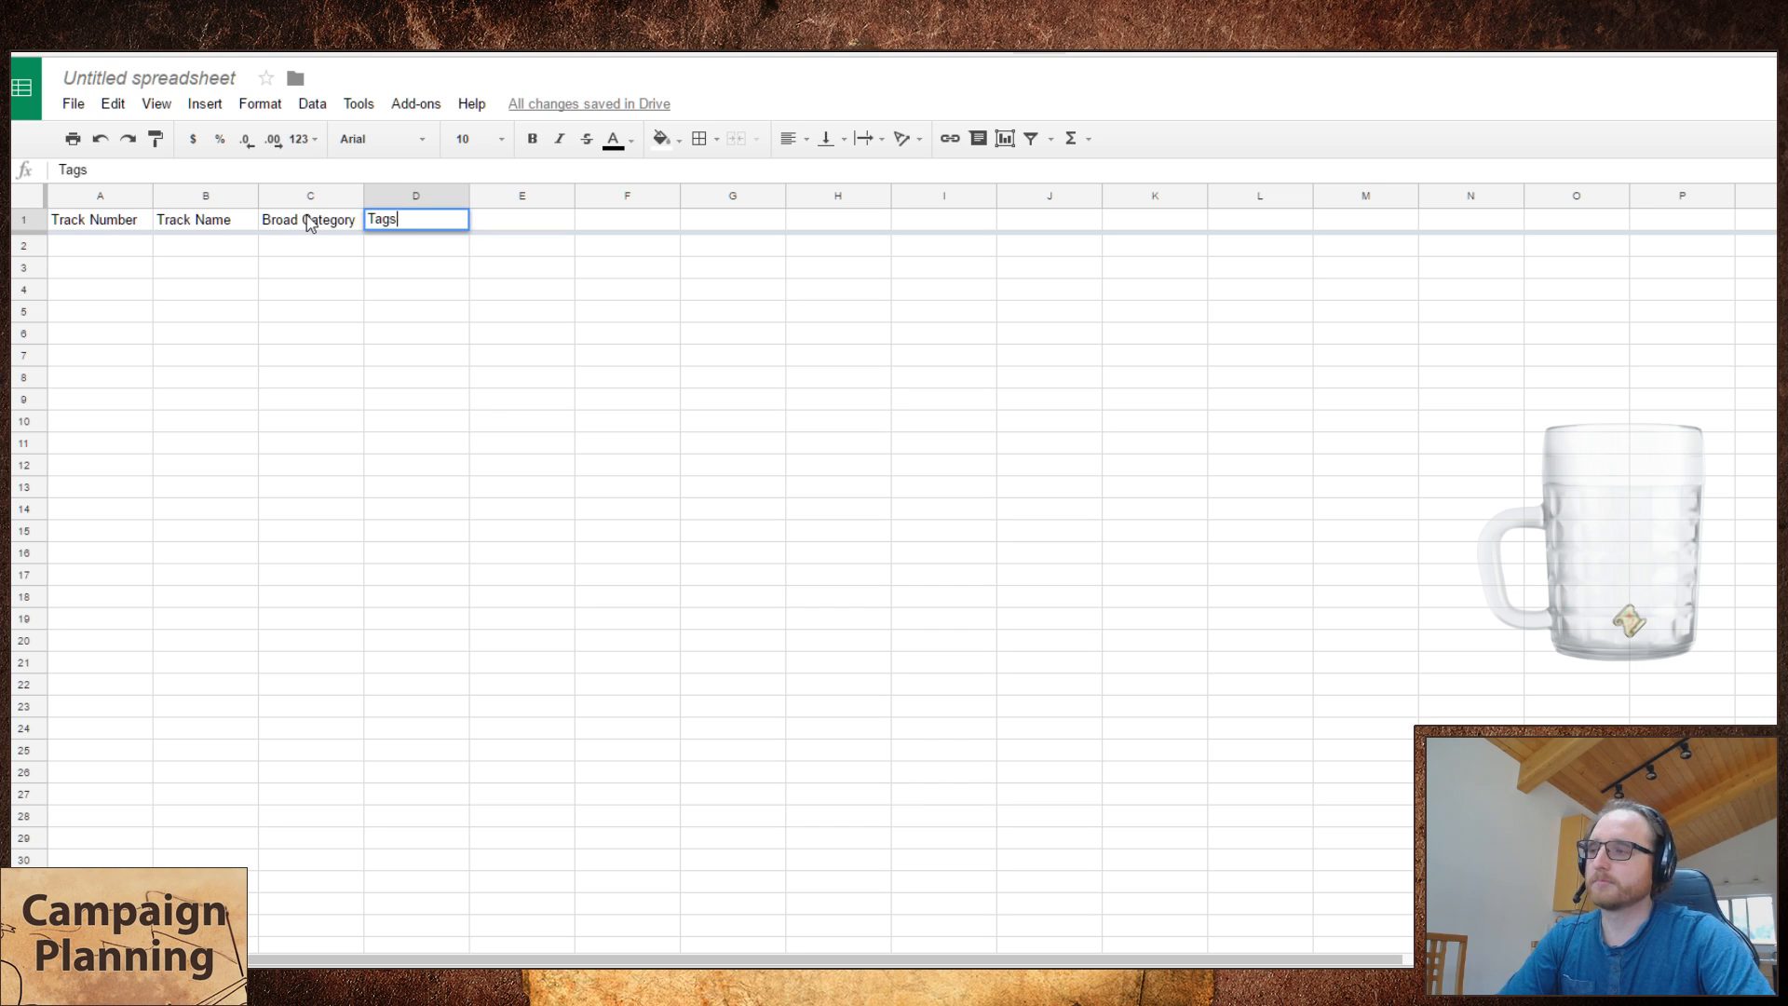
pyautogui.press('Return')
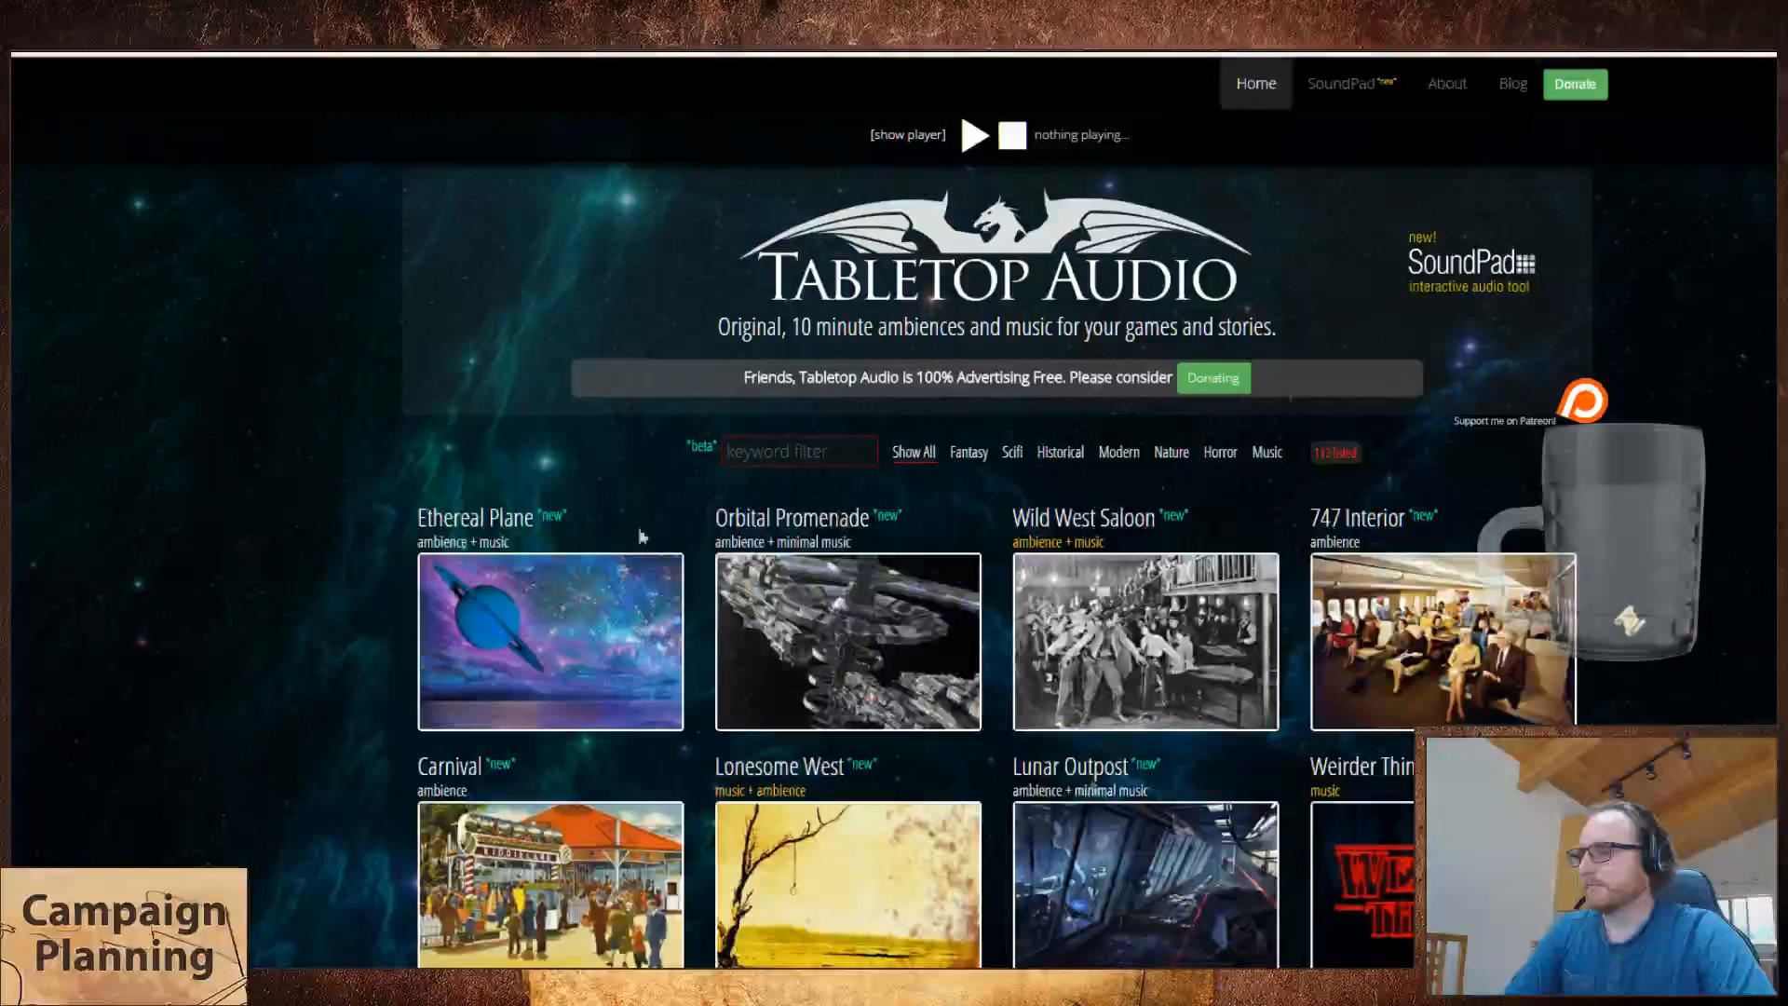
# - Check the Ethereal Plane track on Tabletop Audio and enter 112 as its track number in A2 of the spreadsheet
pyautogui.moveTo(586, 634)
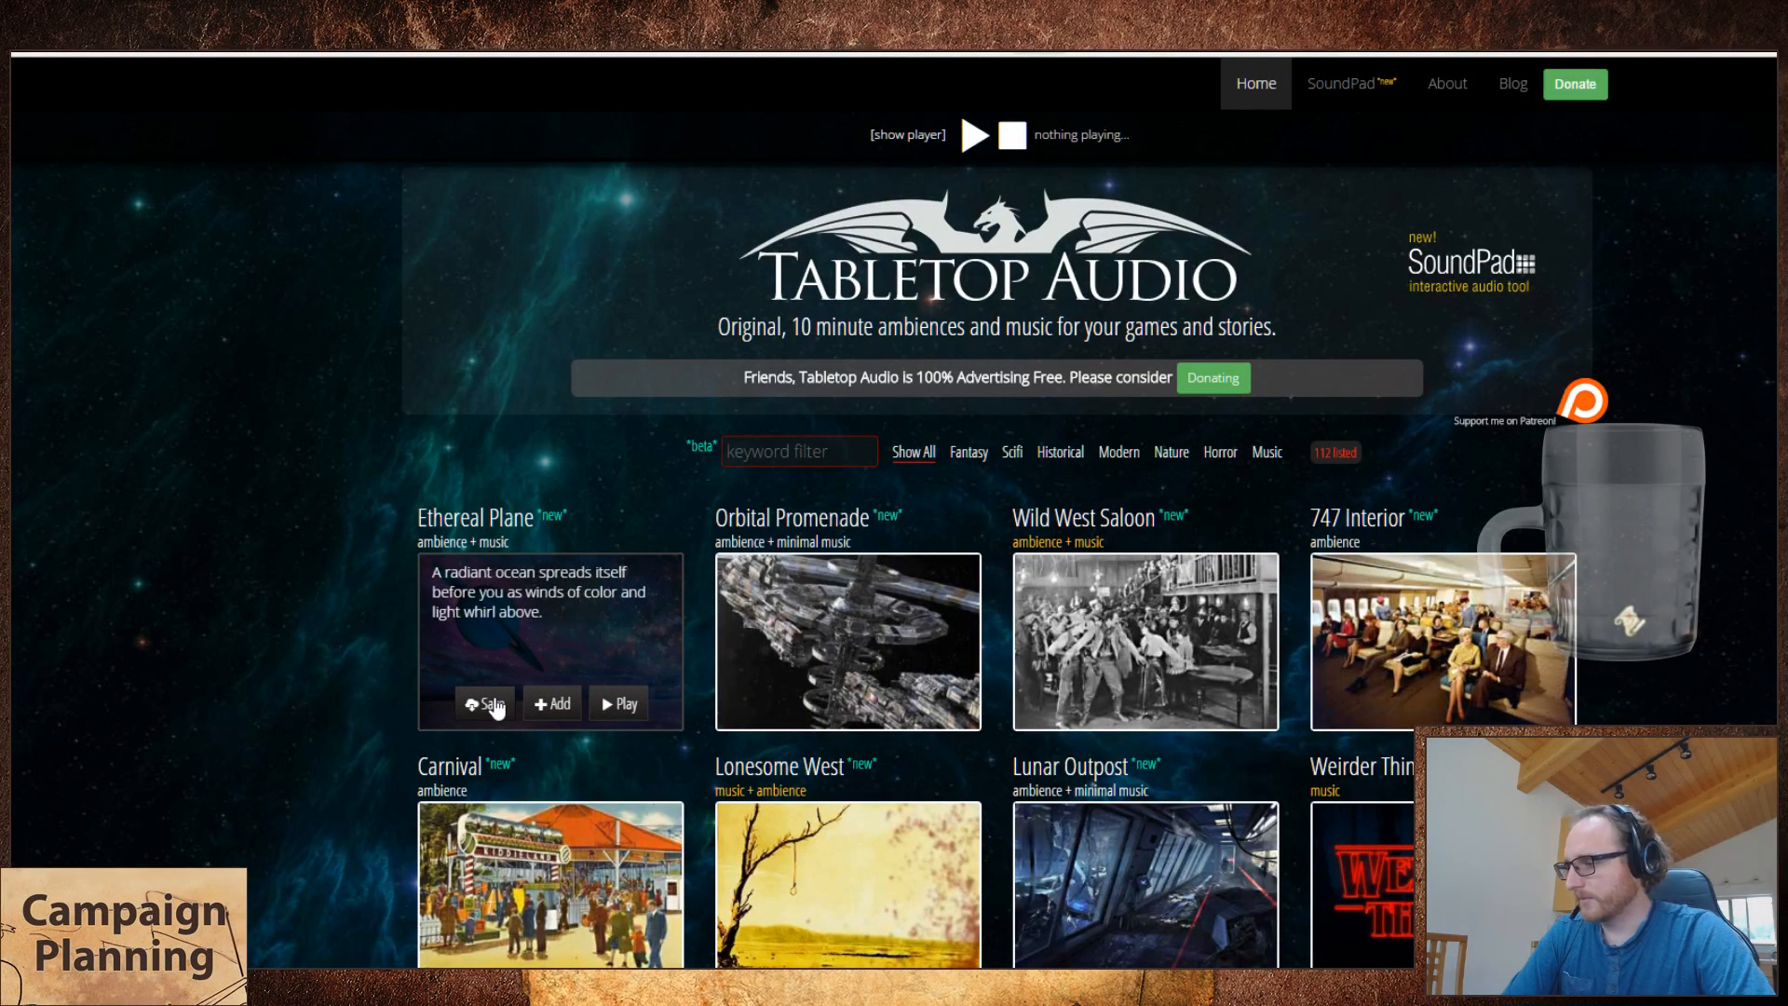
pyautogui.hotkey('ctrl', 'Tab')
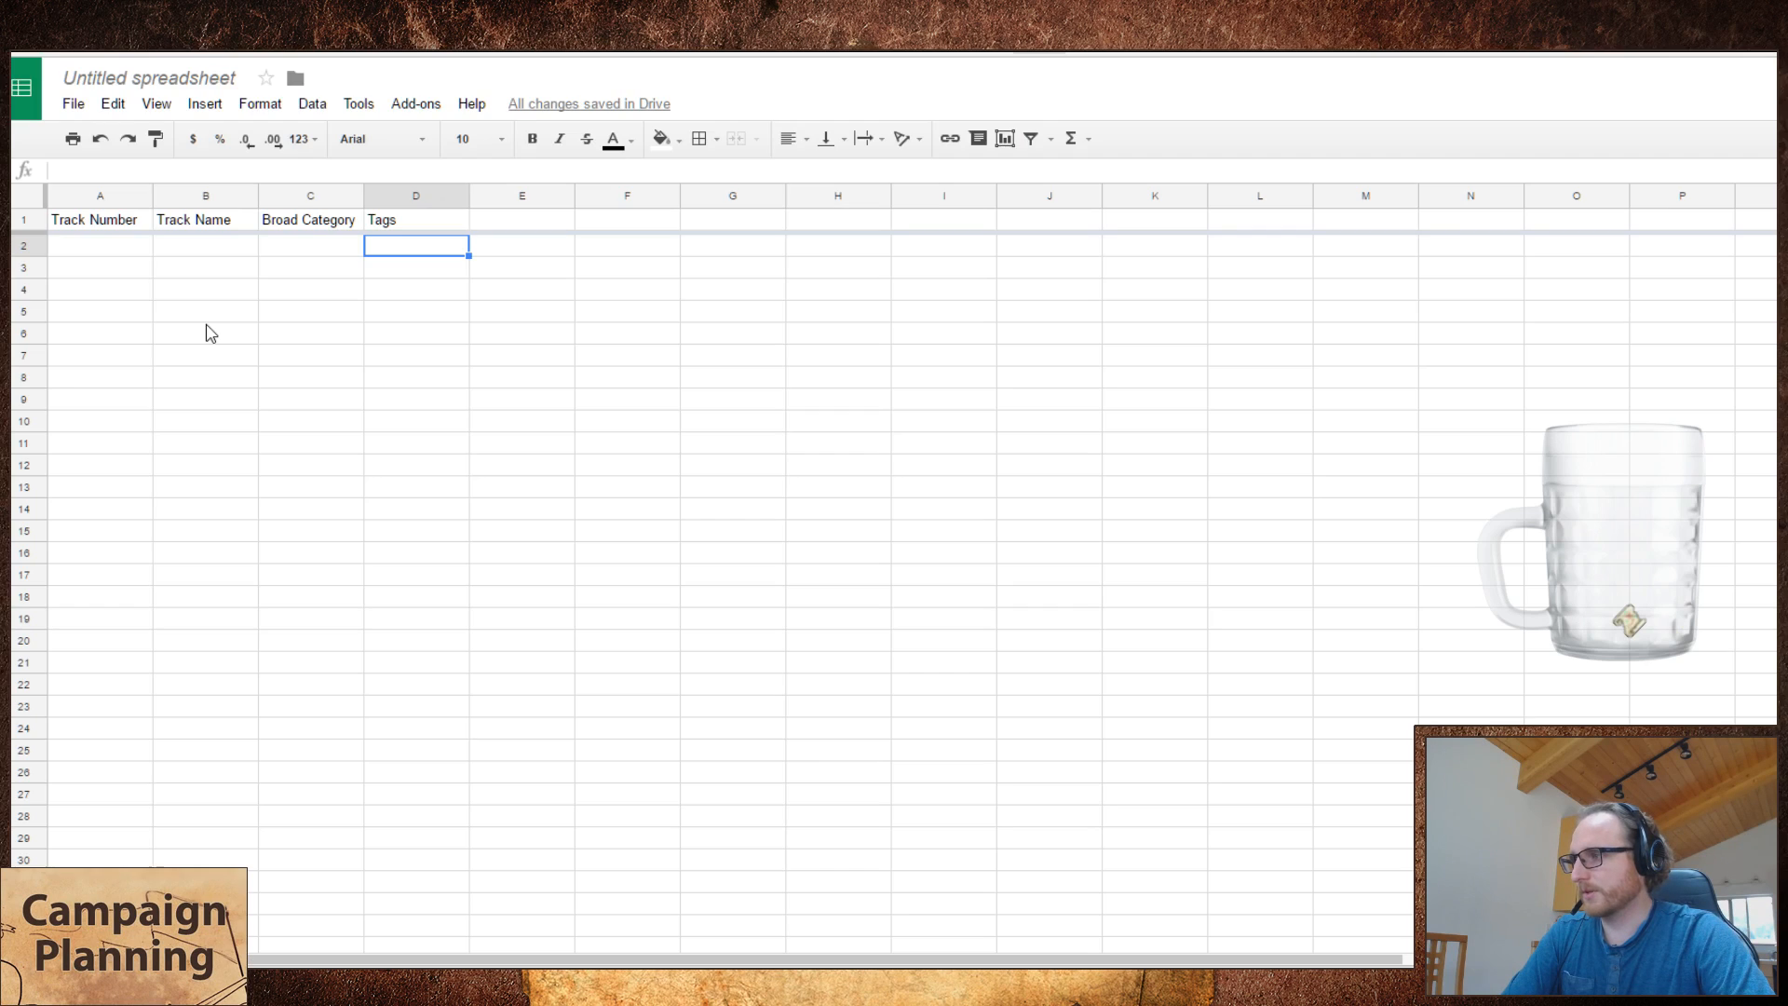
pyautogui.click(121, 246)
pyautogui.write('112')
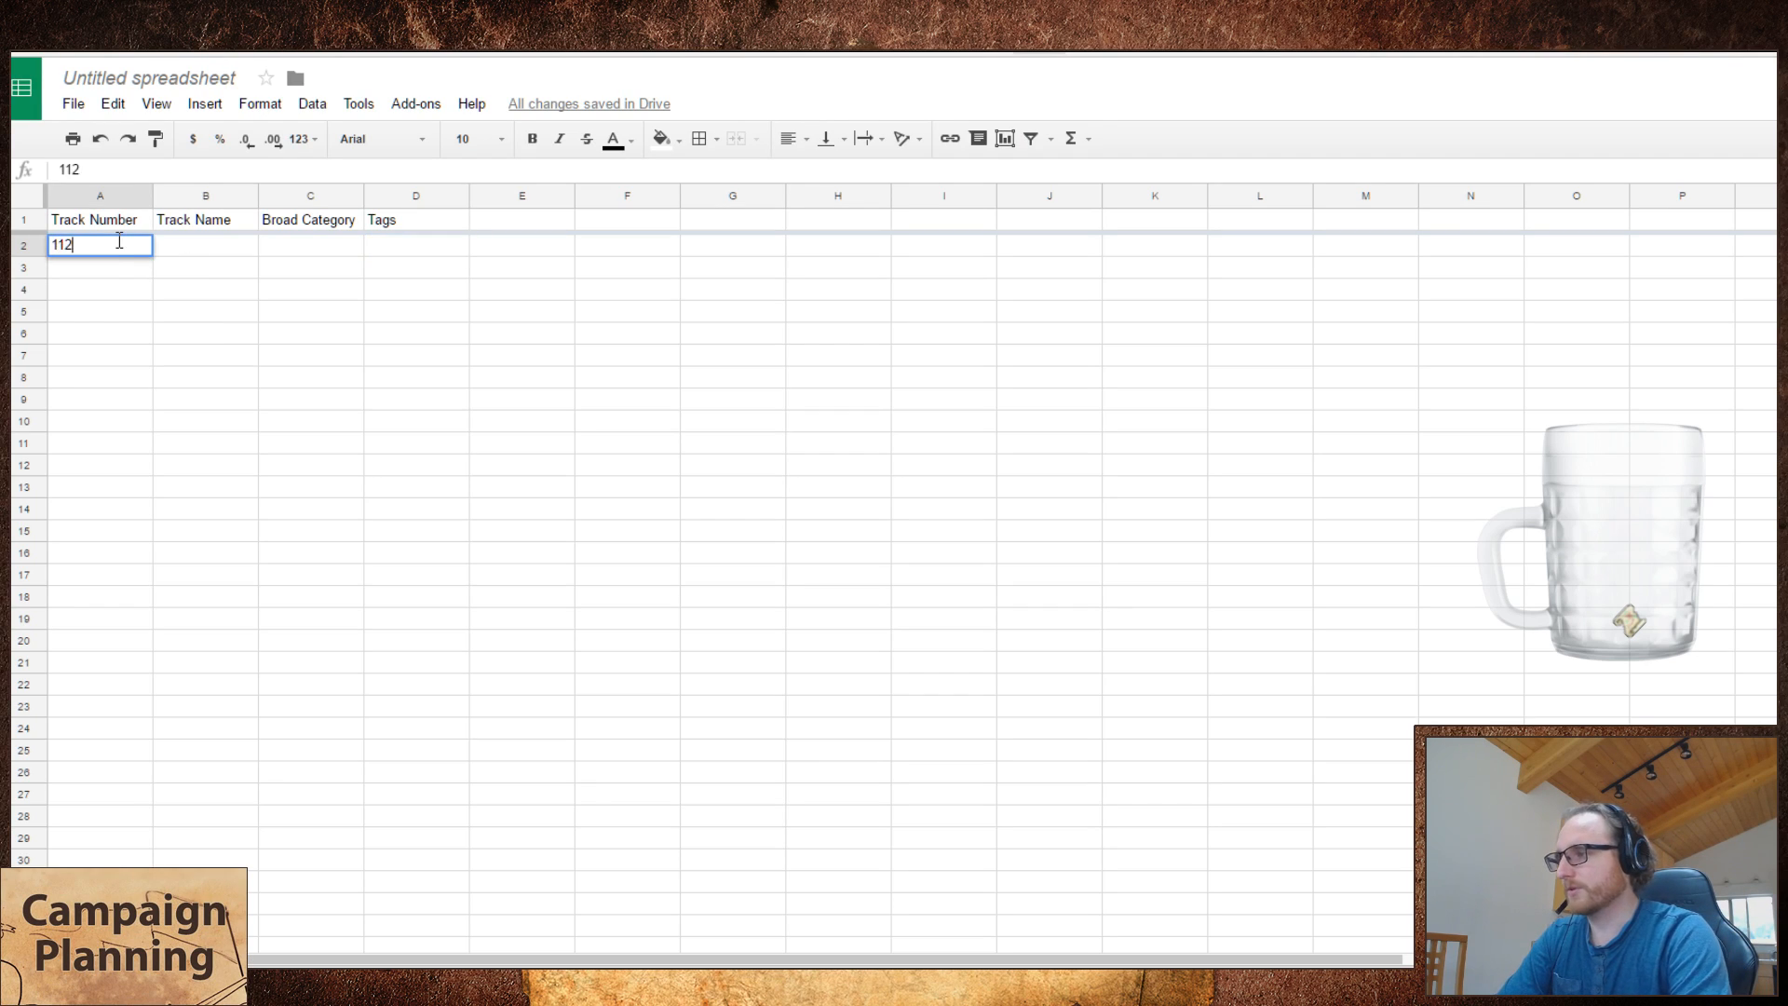
pyautogui.press('Tab')
# - Enter "Ethereal Plane" as the track name in B2, checking its spelling on the Tabletop Audio site
pyautogui.hotkey('ctrl', 'shift', 'Tab')
pyautogui.hotkey('ctrl', 'Tab')
pyautogui.write('Ethe')
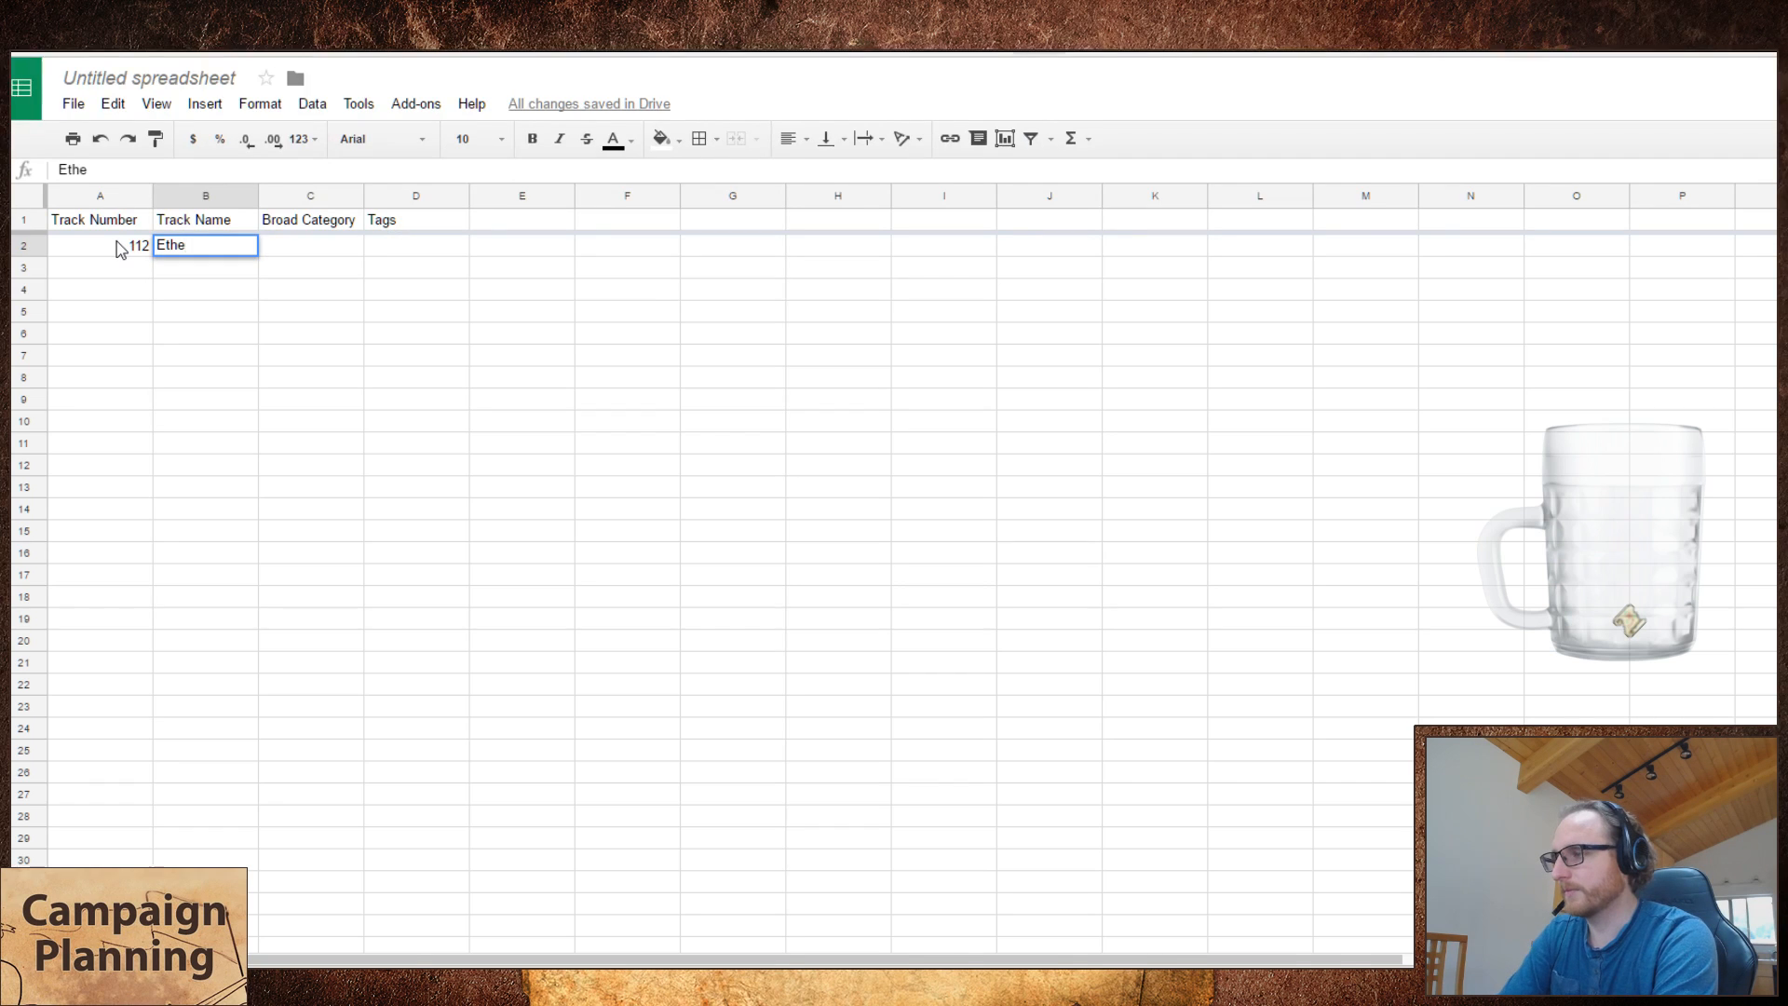
pyautogui.hotkey('ctrl', 'shift', 'Tab')
pyautogui.hotkey('ctrl', 'Tab')
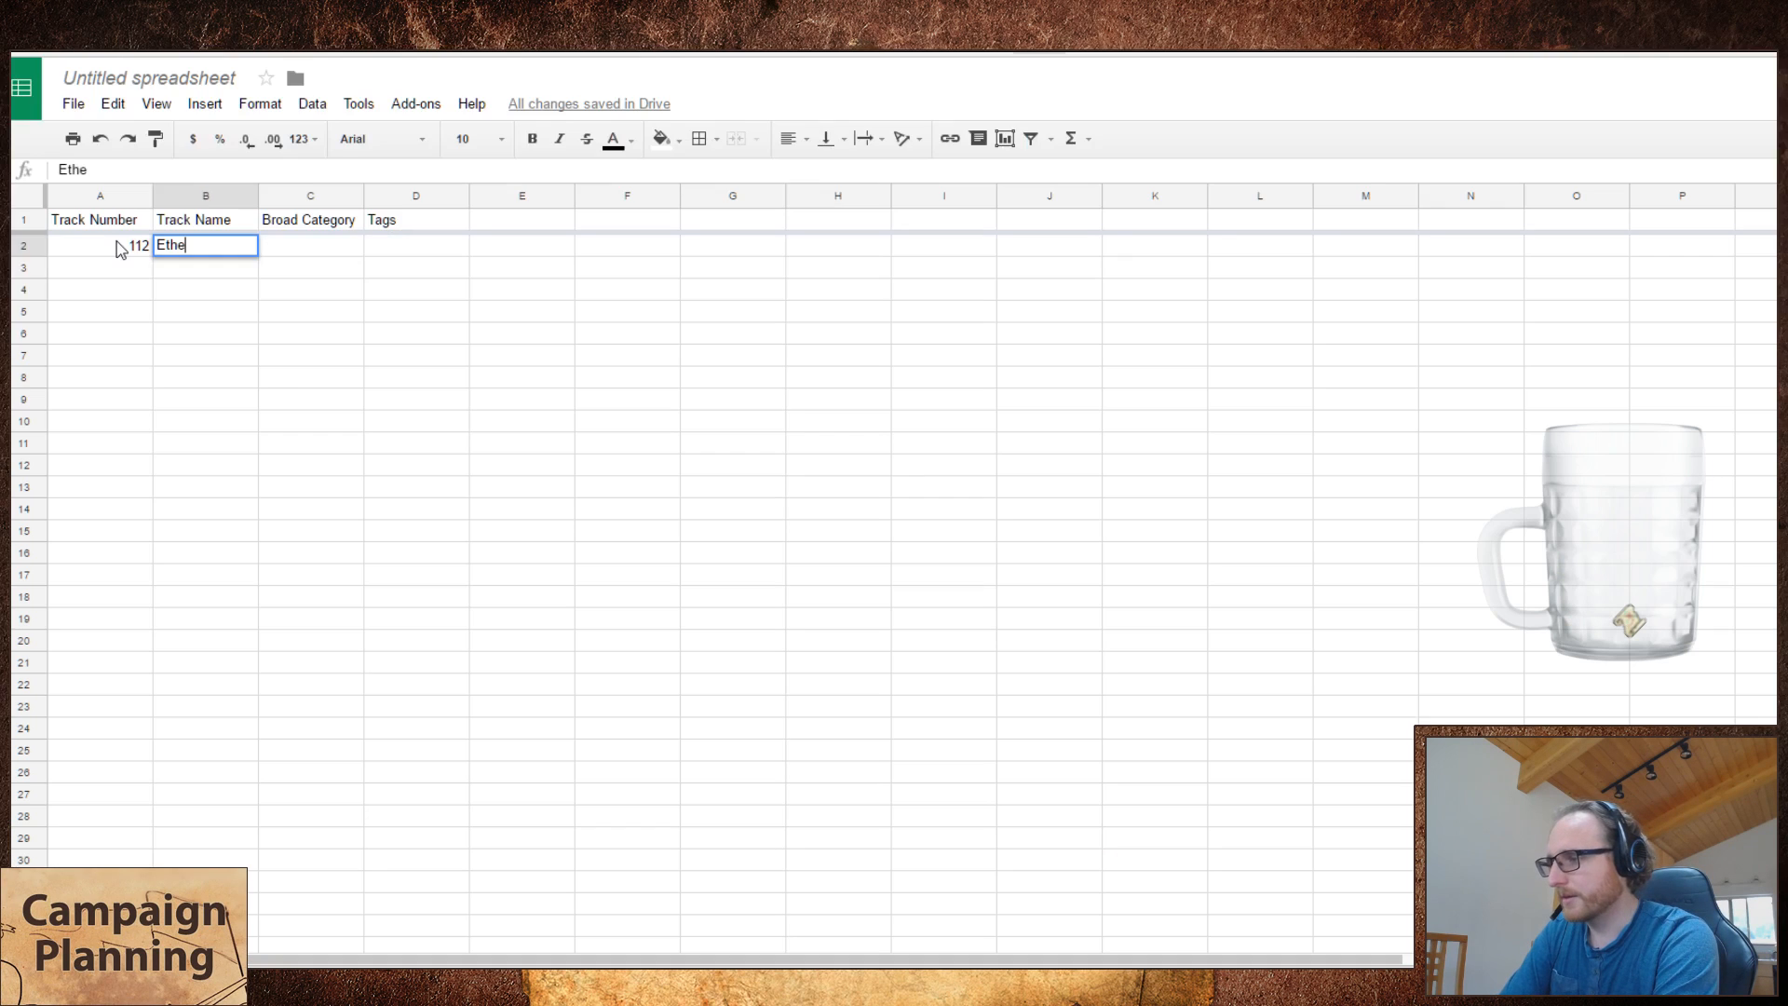
pyautogui.write('real Plan')
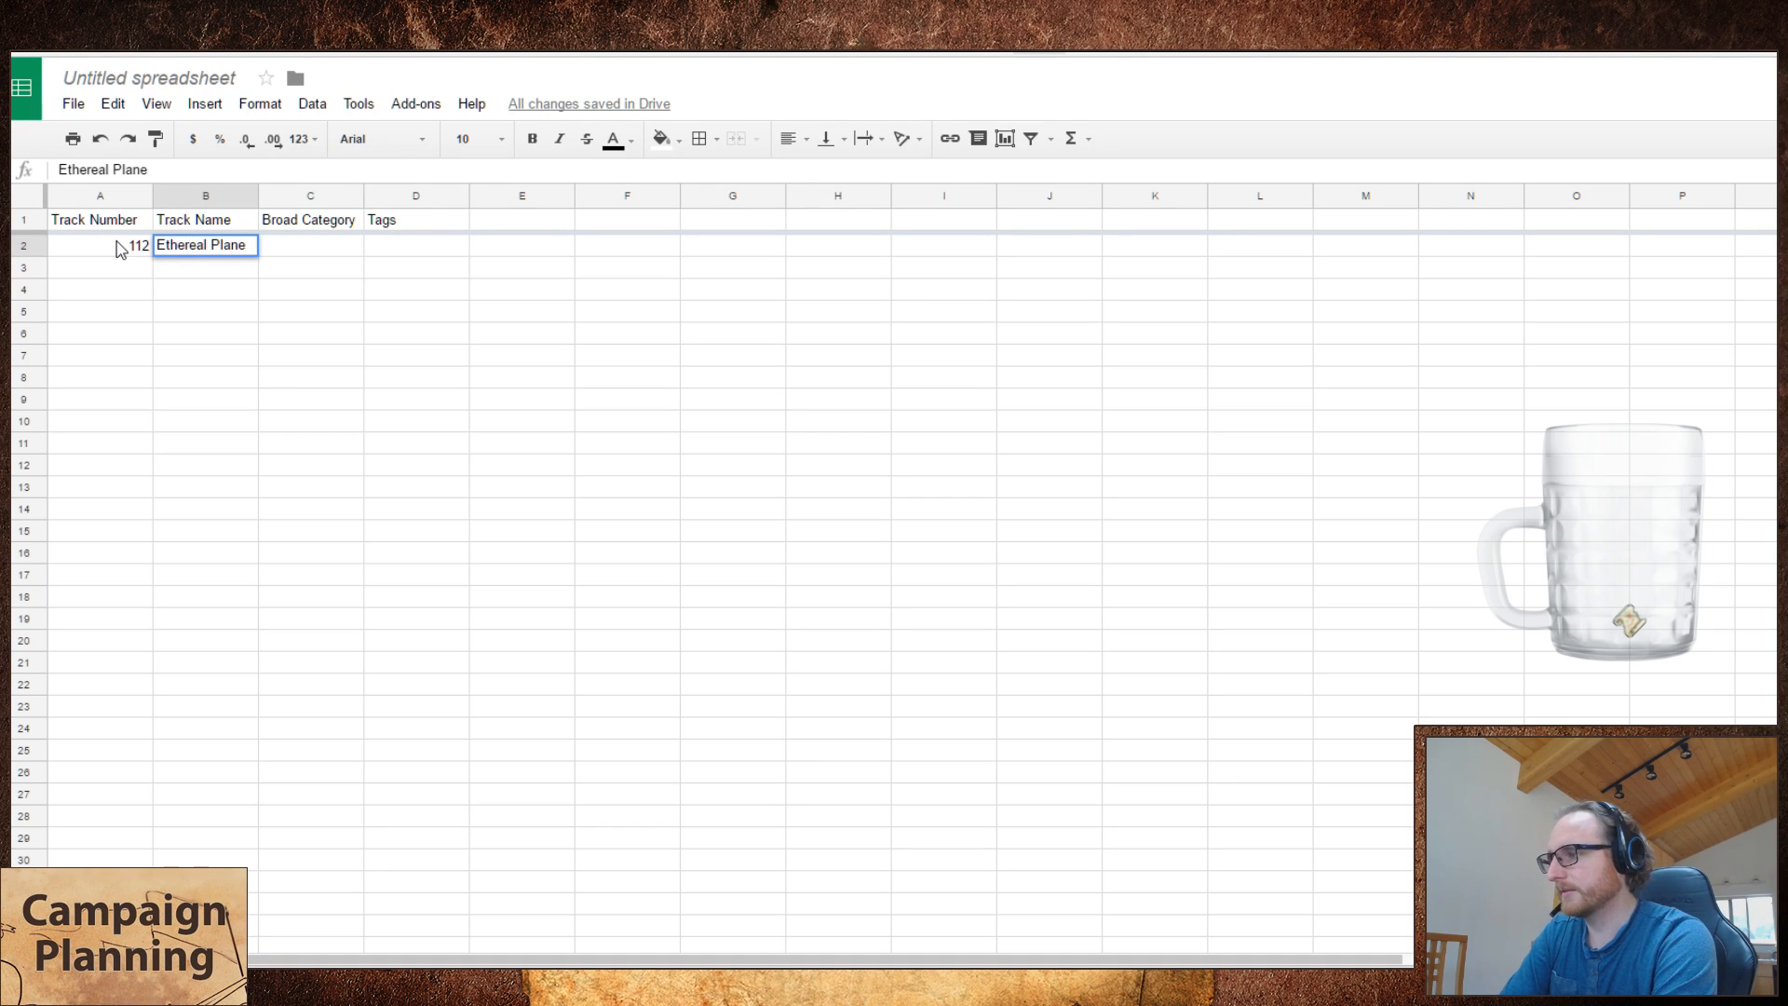
pyautogui.write('e')
pyautogui.hotkey('ctrl', 'shift', 'Tab')
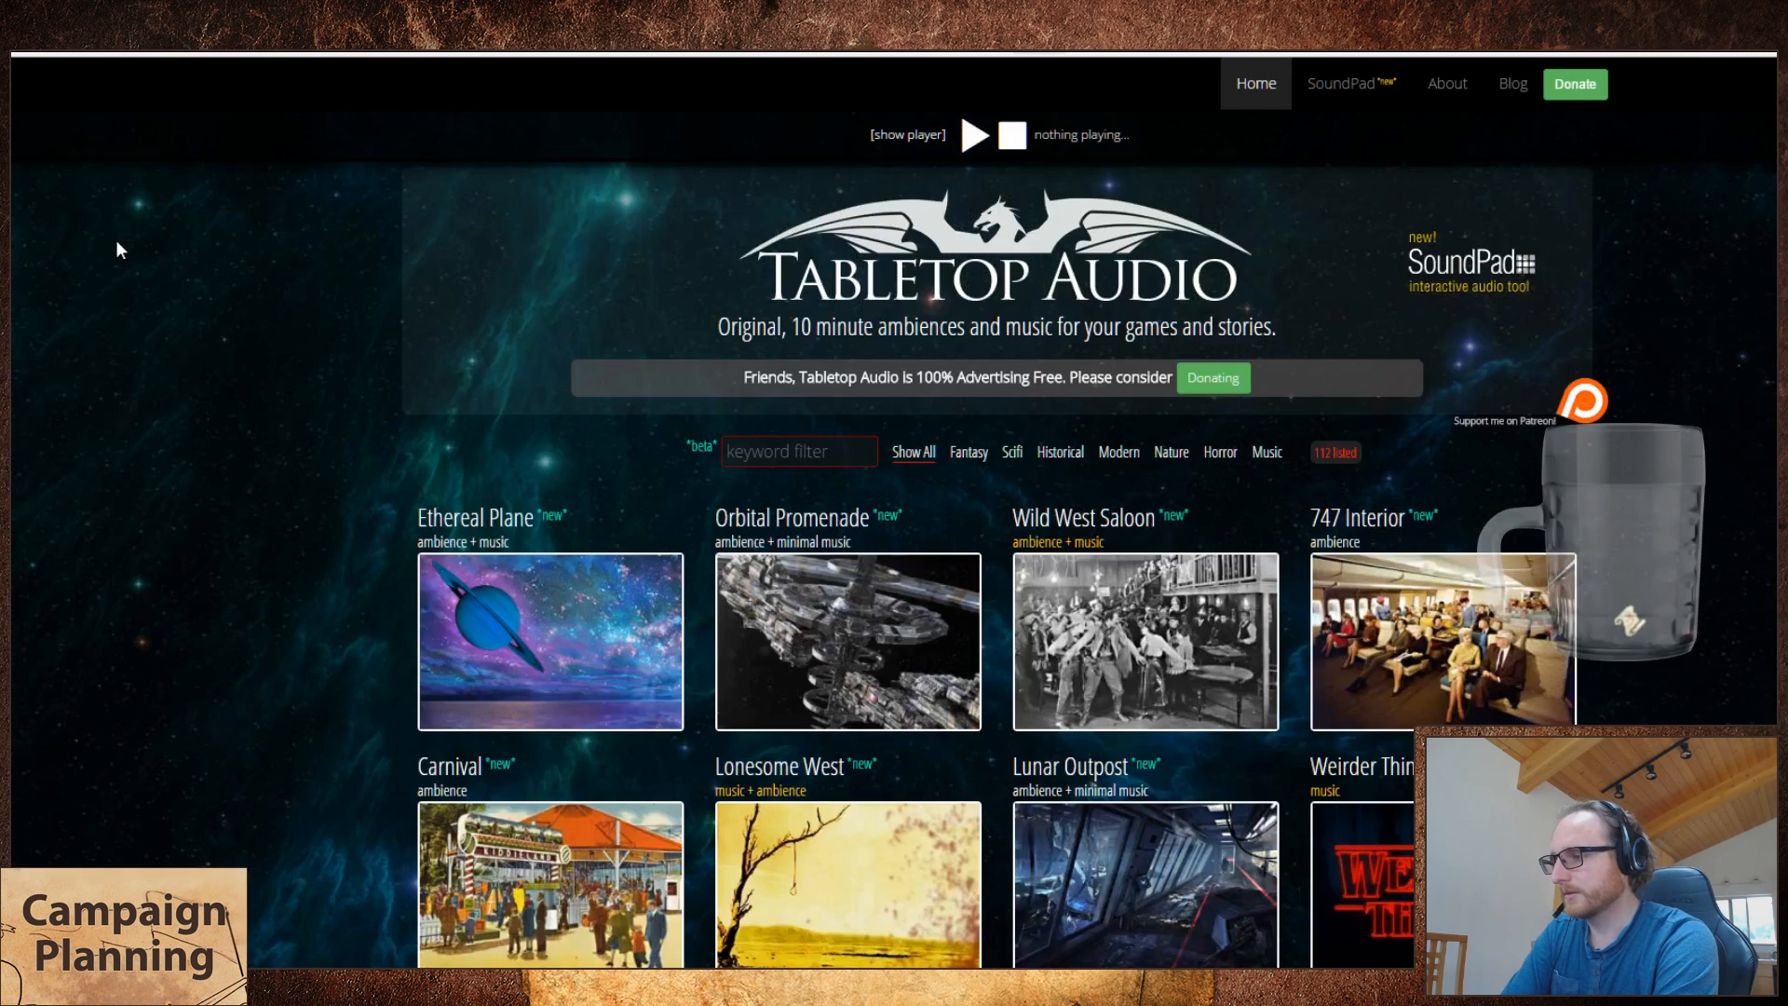
pyautogui.hotkey('ctrl', 'Tab')
pyautogui.press('Return')
# - Play the Ethereal Plane track on Tabletop Audio, show the player and lower its volume to under half
pyautogui.hotkey('ctrl', 'shift', 'Tab')
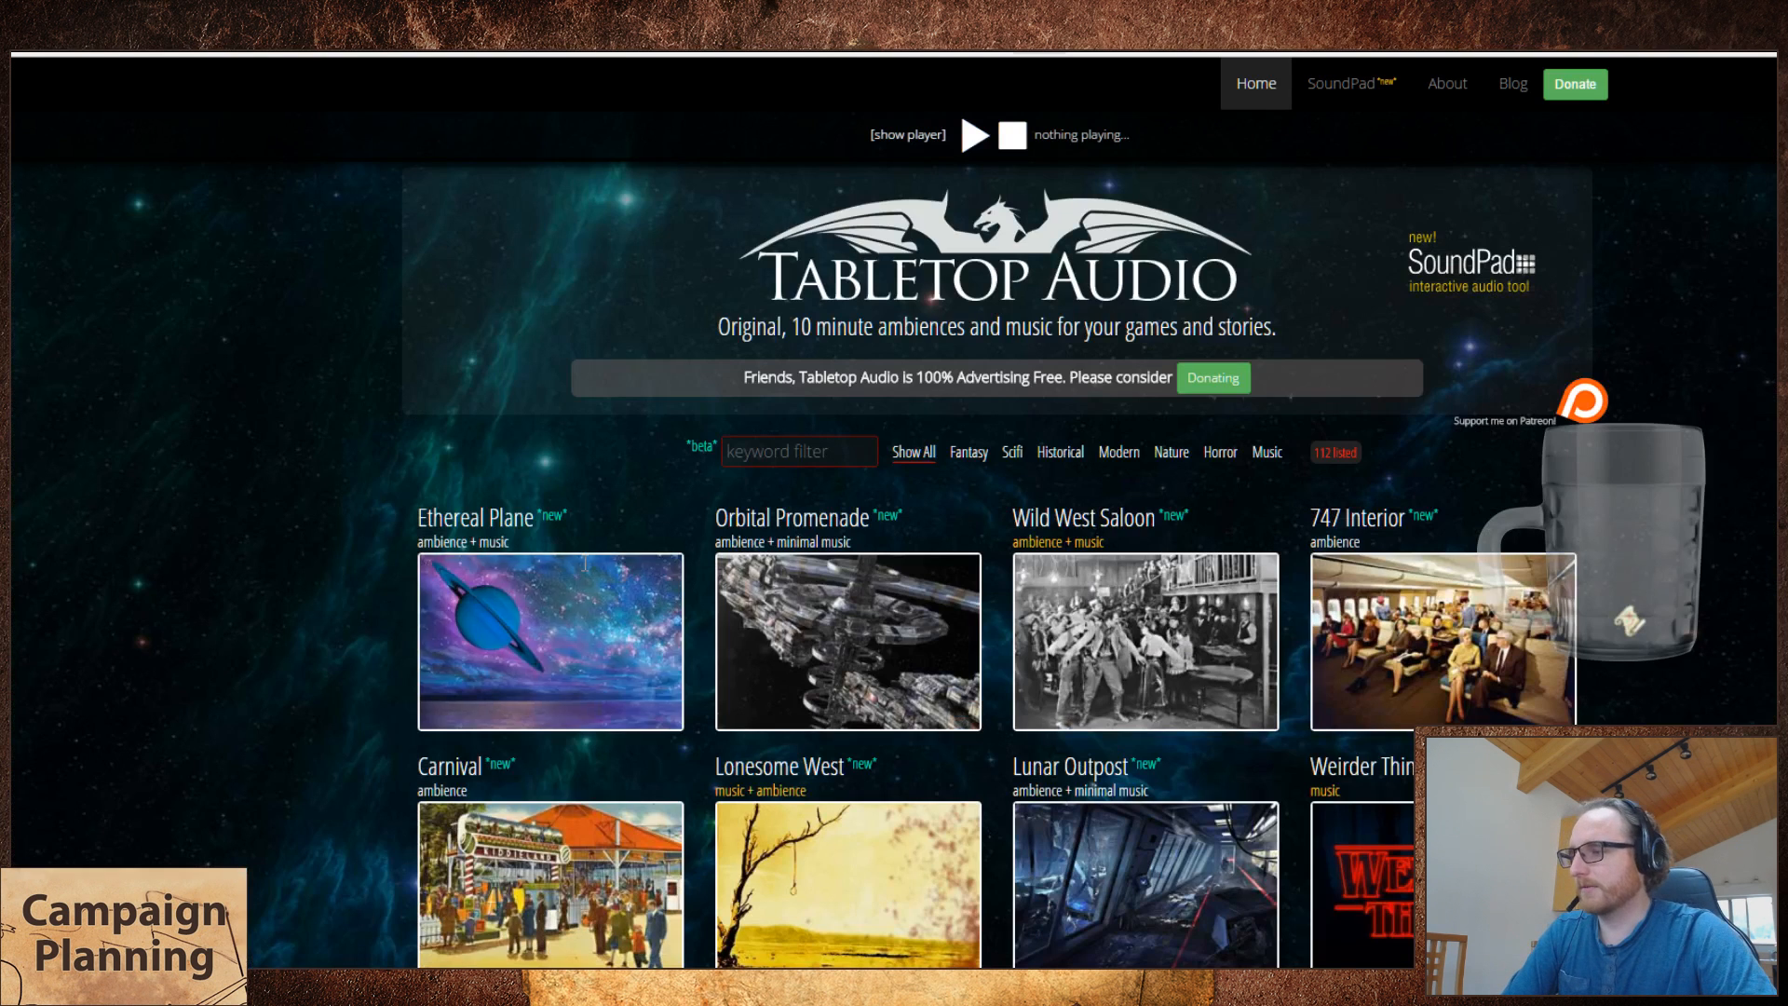
pyautogui.click(618, 710)
pyautogui.click(908, 136)
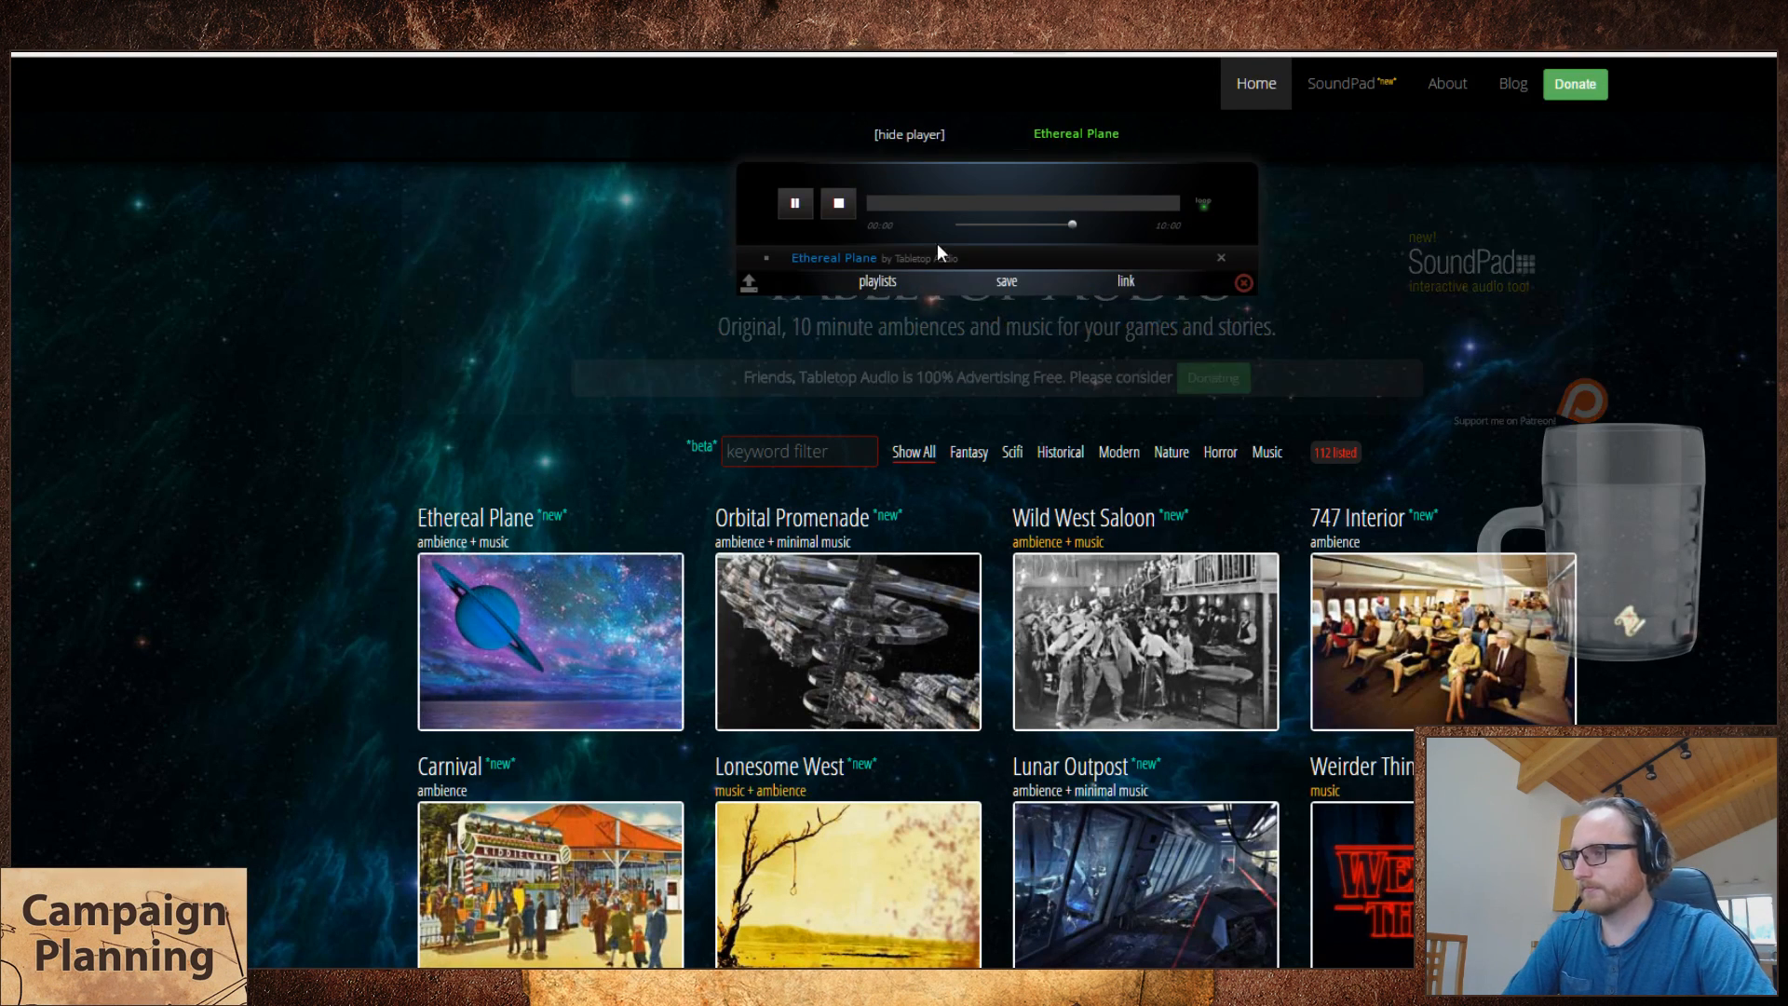
pyautogui.click(1011, 224)
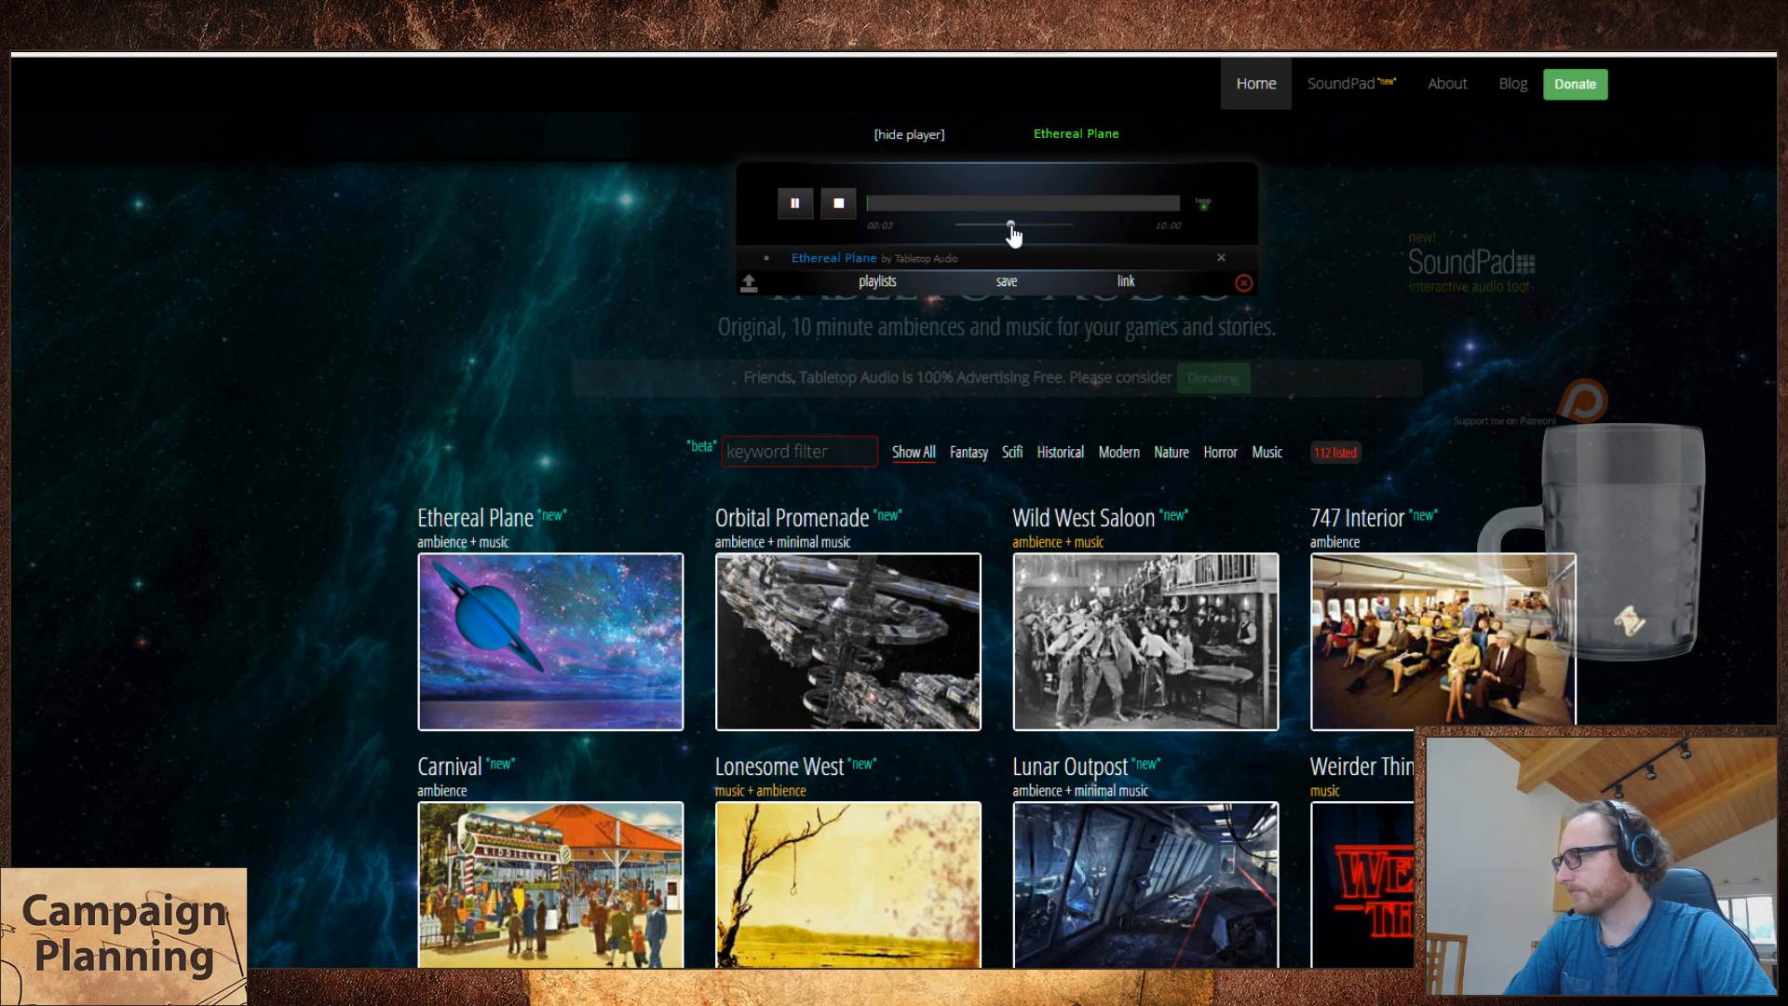
pyautogui.moveTo(1011, 226); pyautogui.dragTo(995, 245)
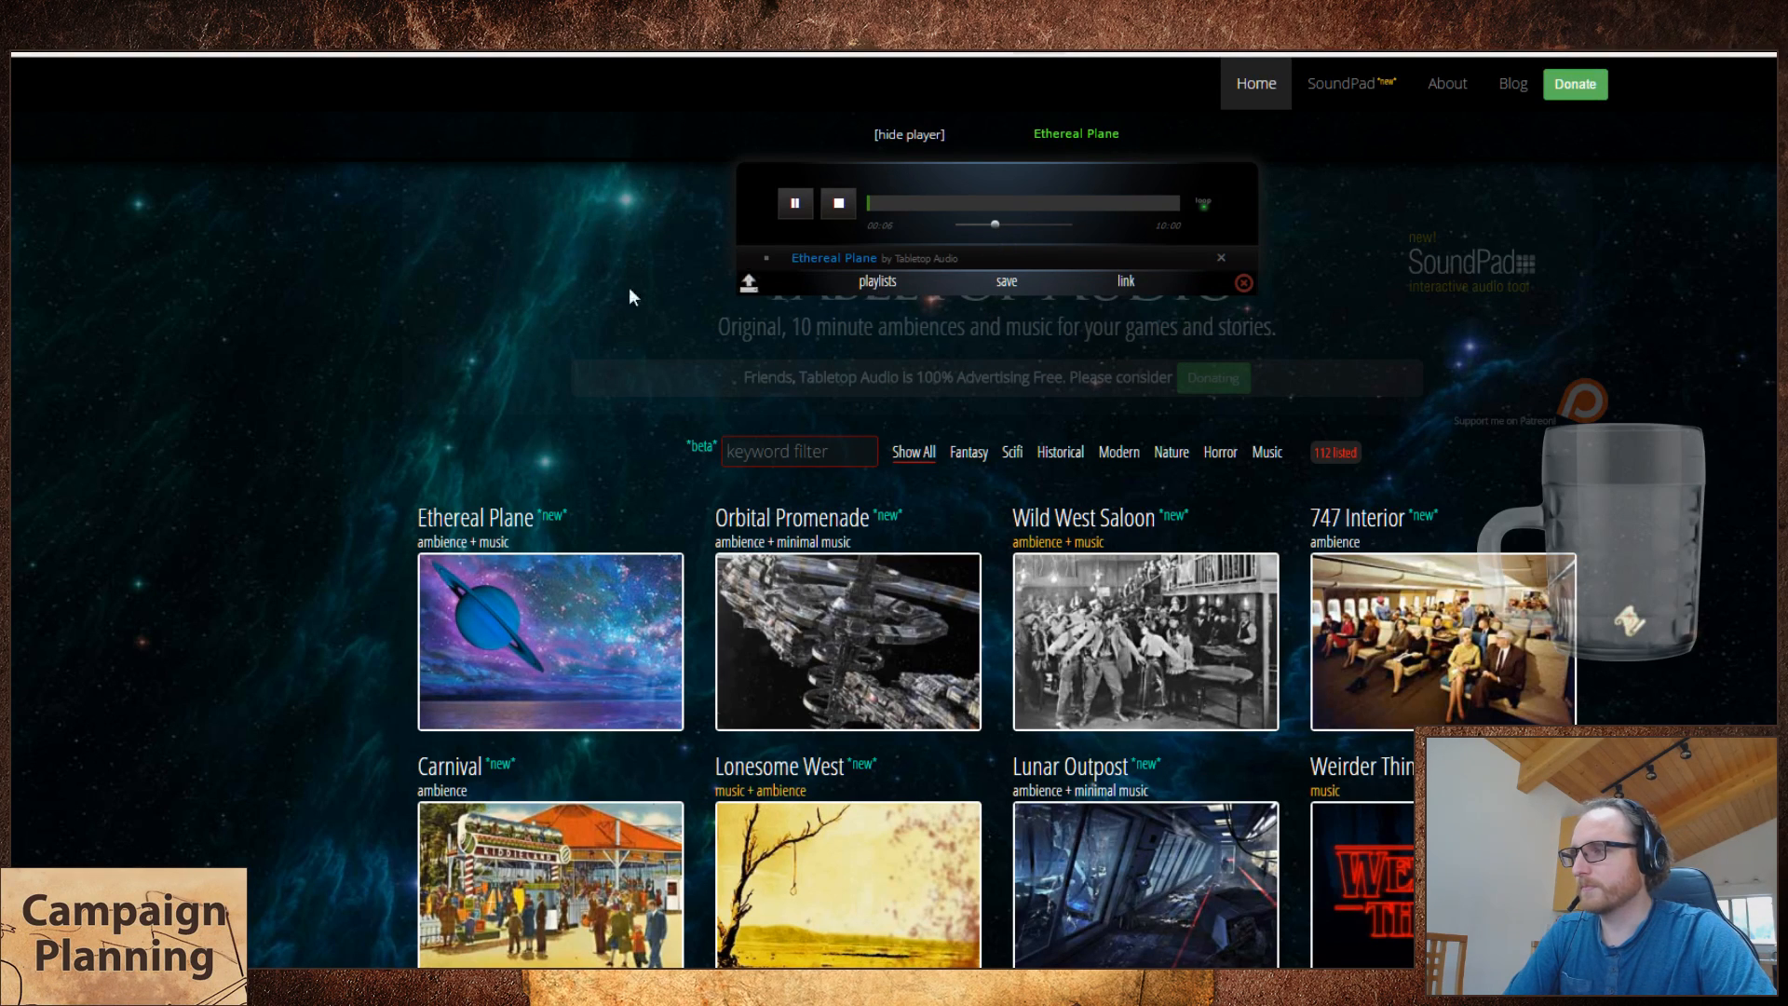
pyautogui.click(989, 226)
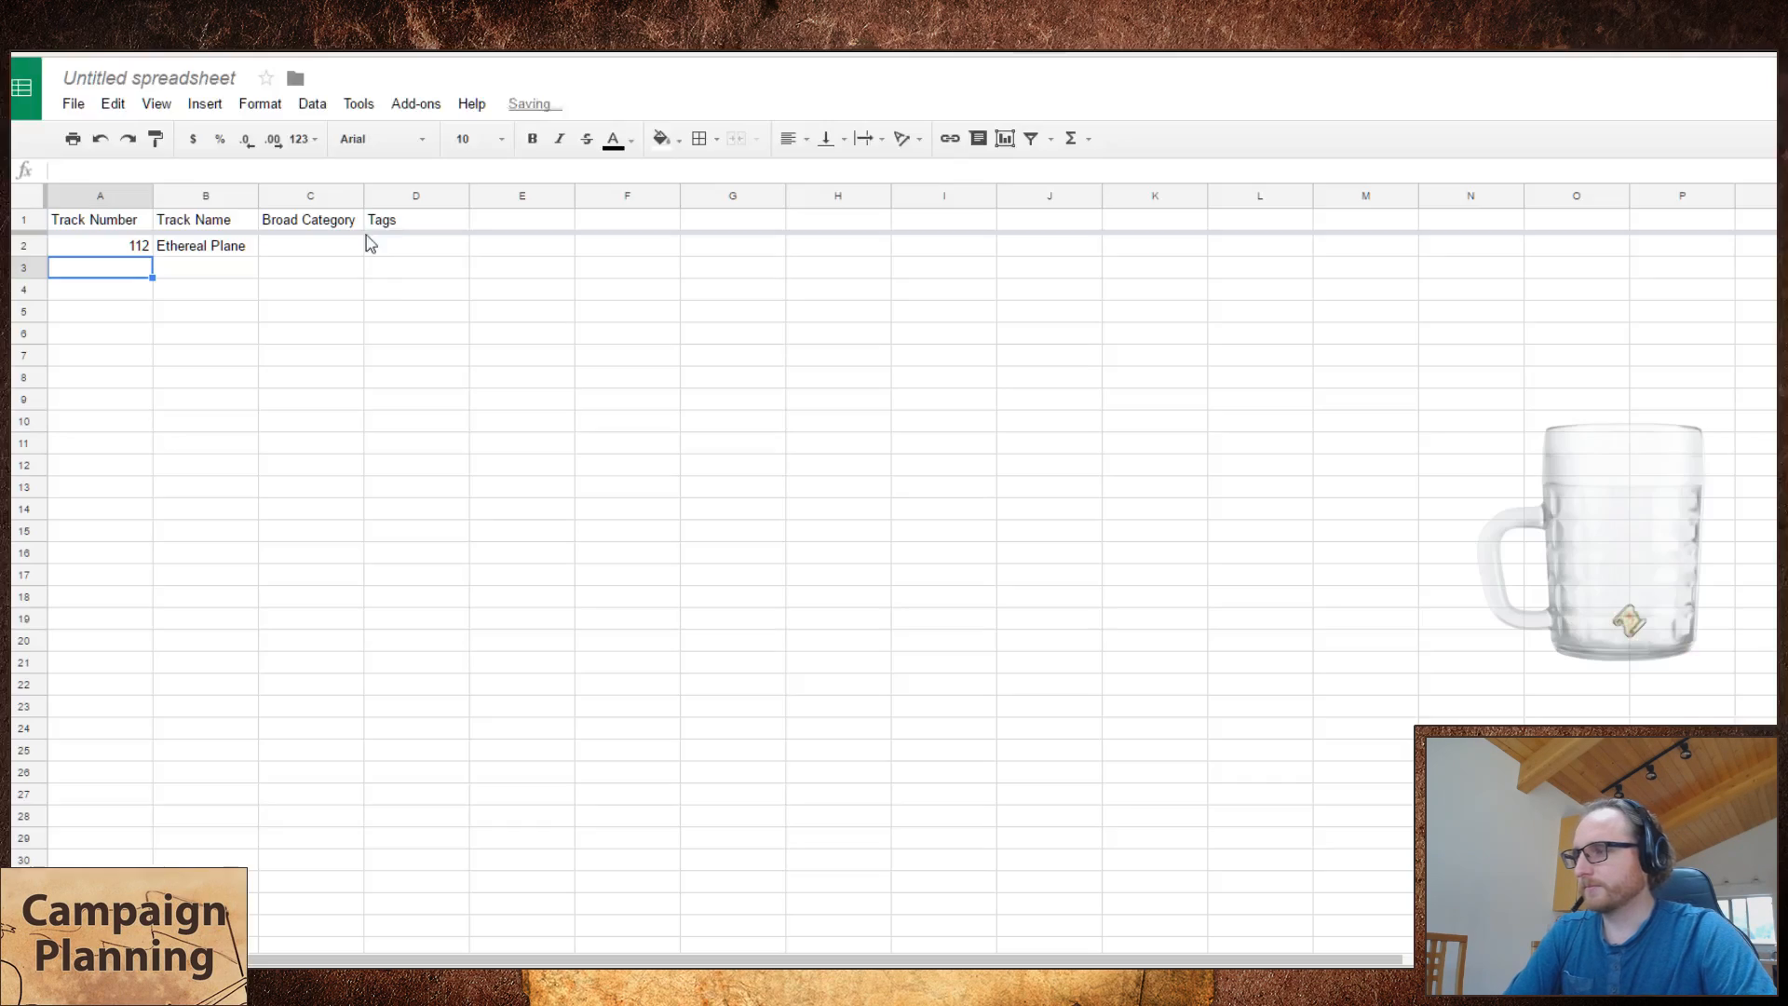
# - Narrow spreadsheet columns A and B to fit the track number and track name text
pyautogui.click(410, 248)
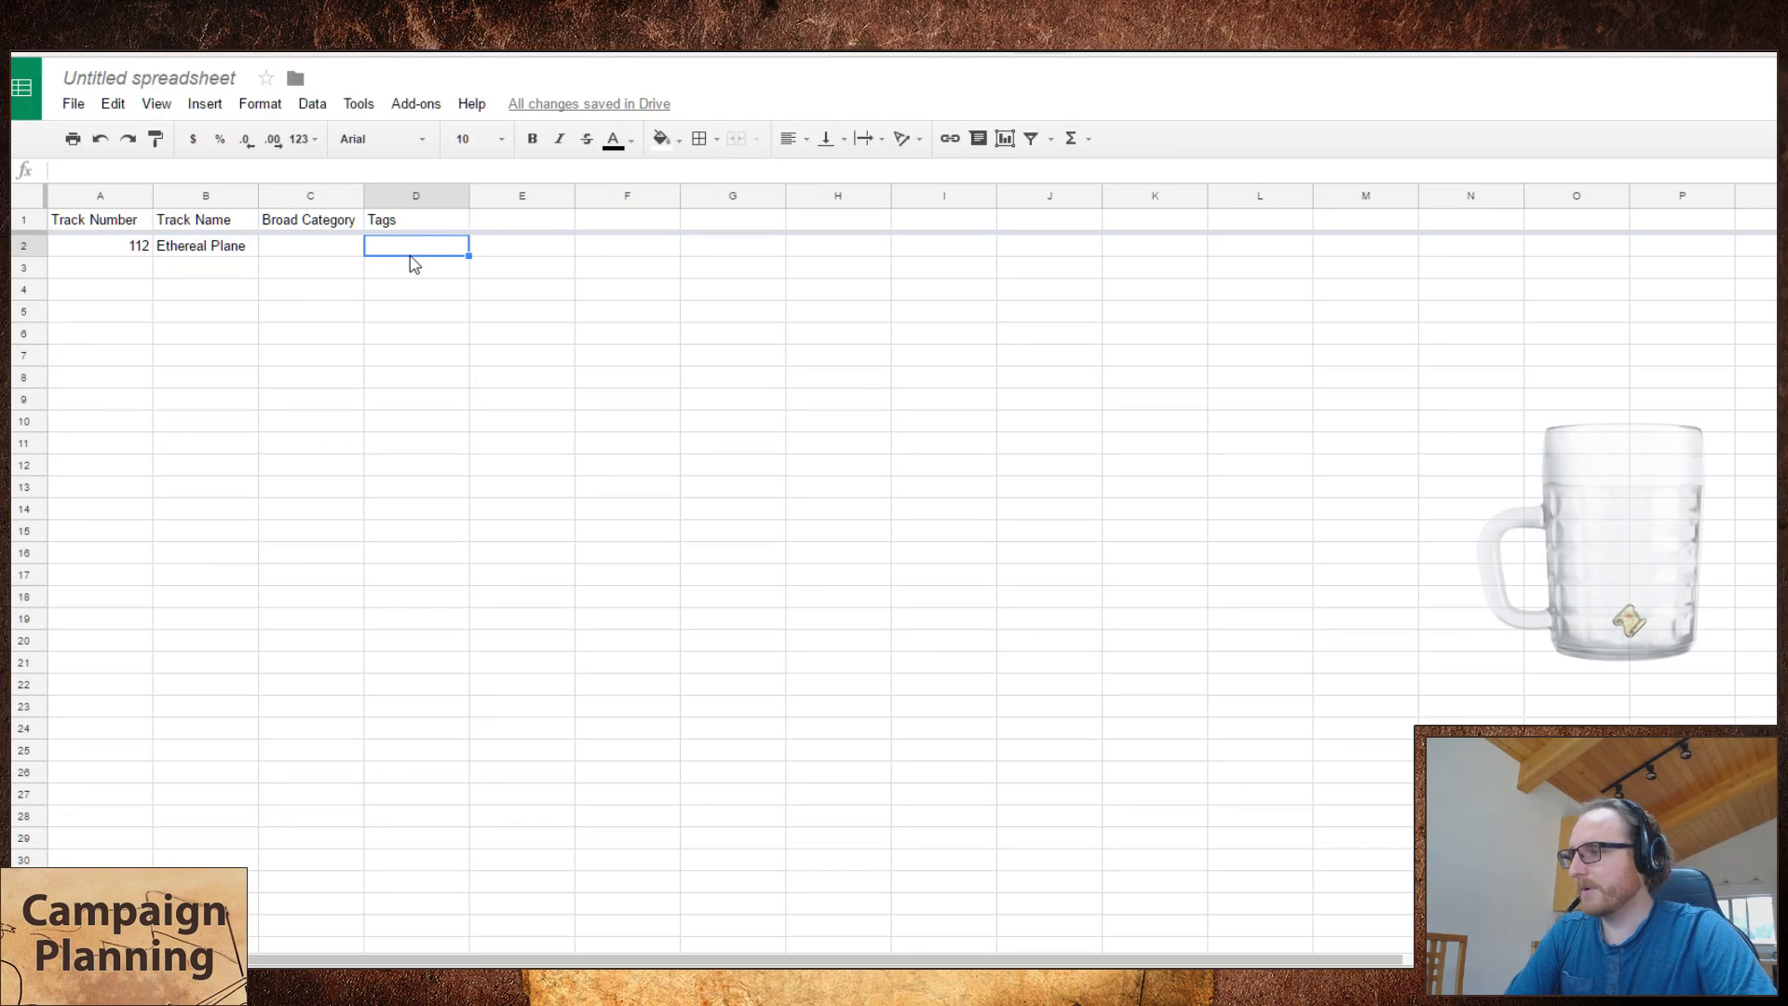
pyautogui.moveTo(291, 247); pyautogui.dragTo(403, 251)
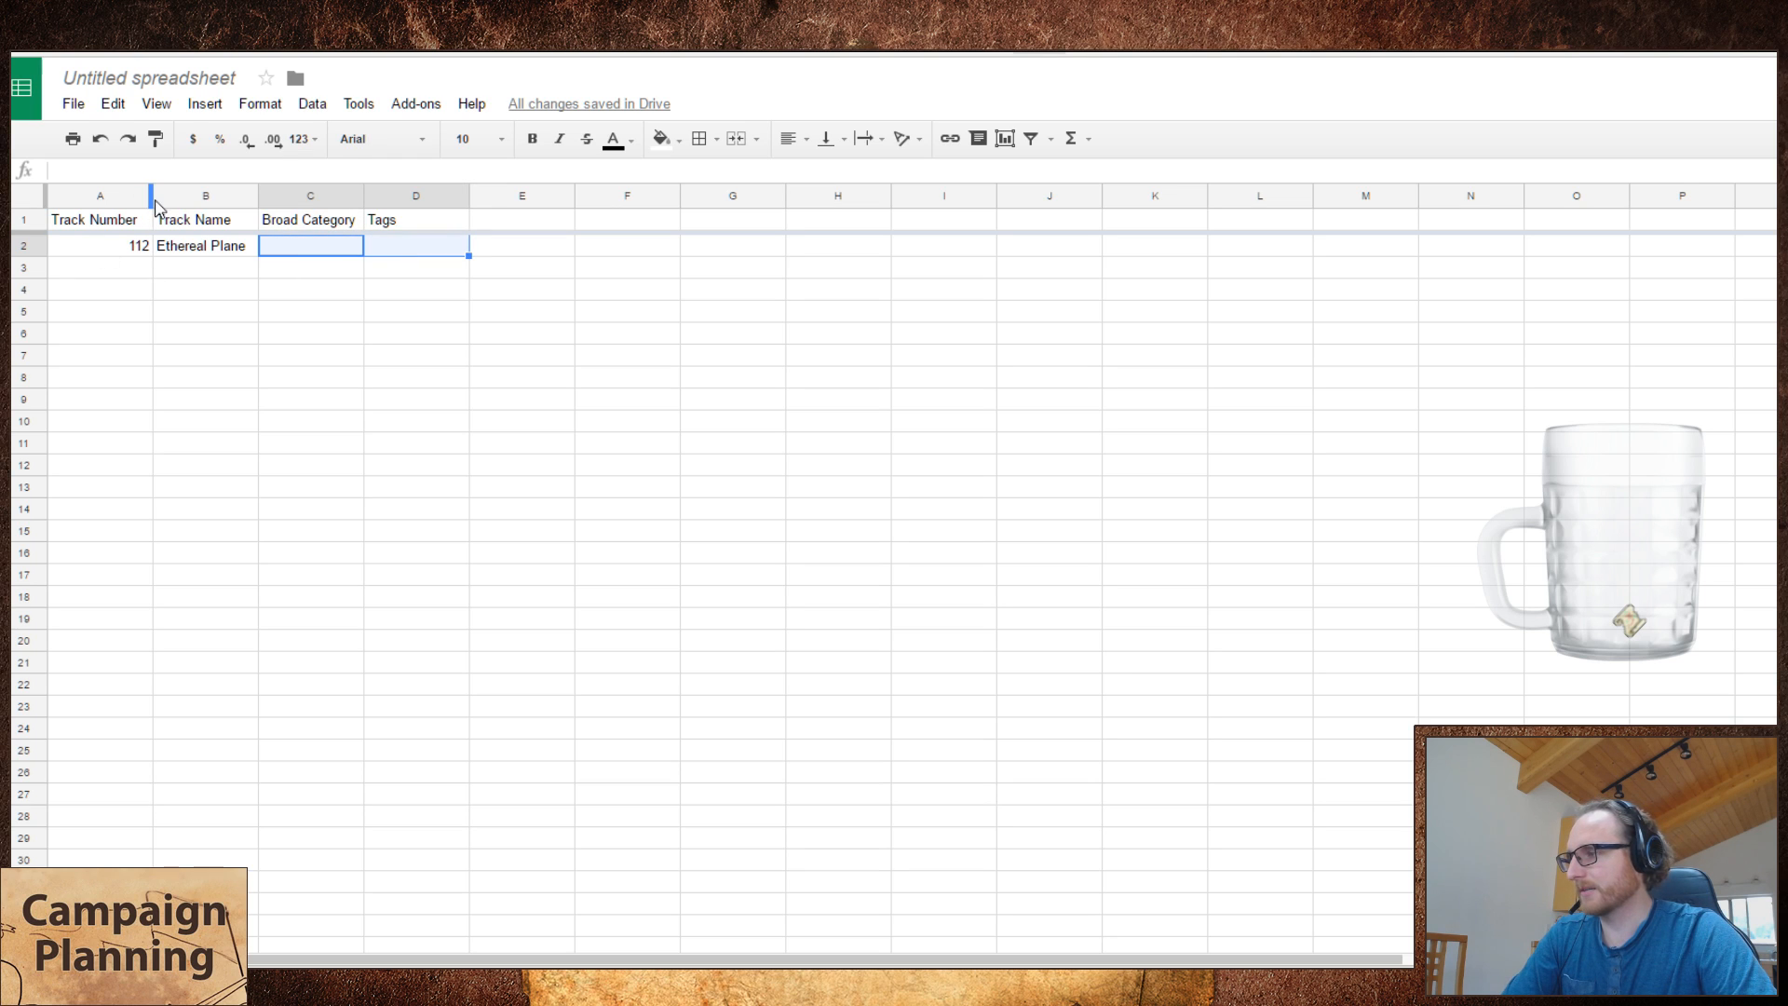
pyautogui.moveTo(152, 198); pyautogui.dragTo(142, 199)
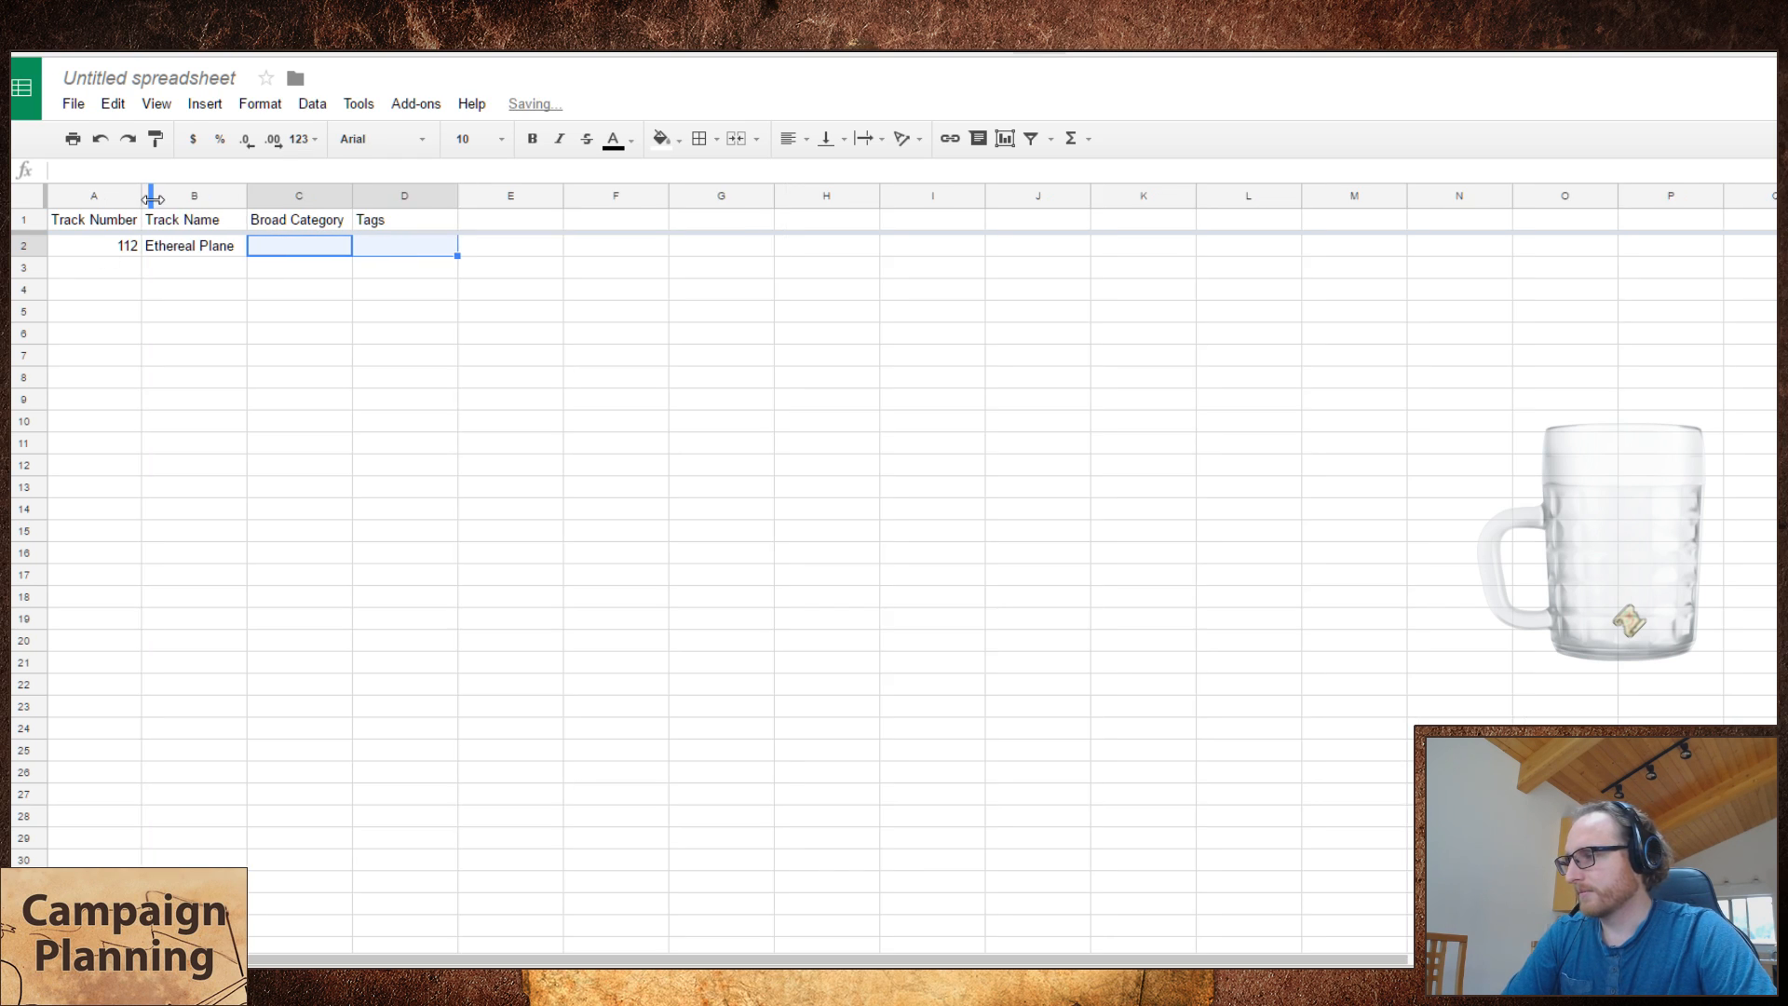
pyautogui.moveTo(258, 196); pyautogui.dragTo(244, 196)
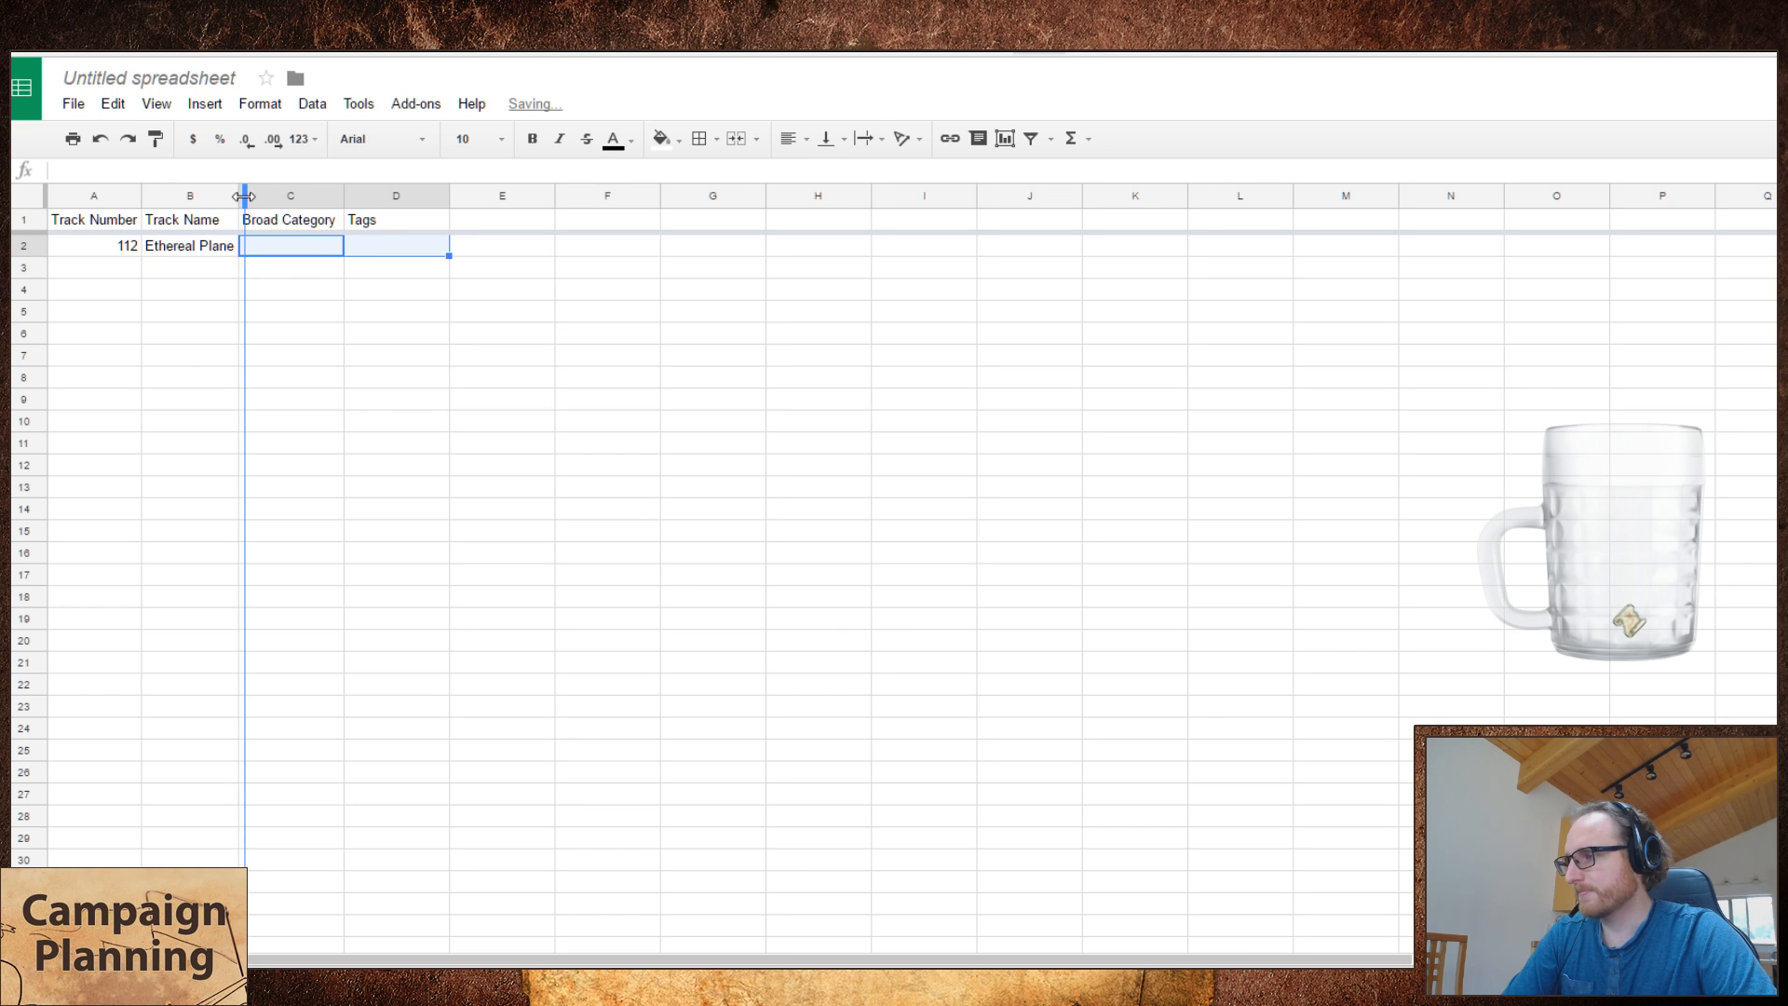
pyautogui.click(506, 253)
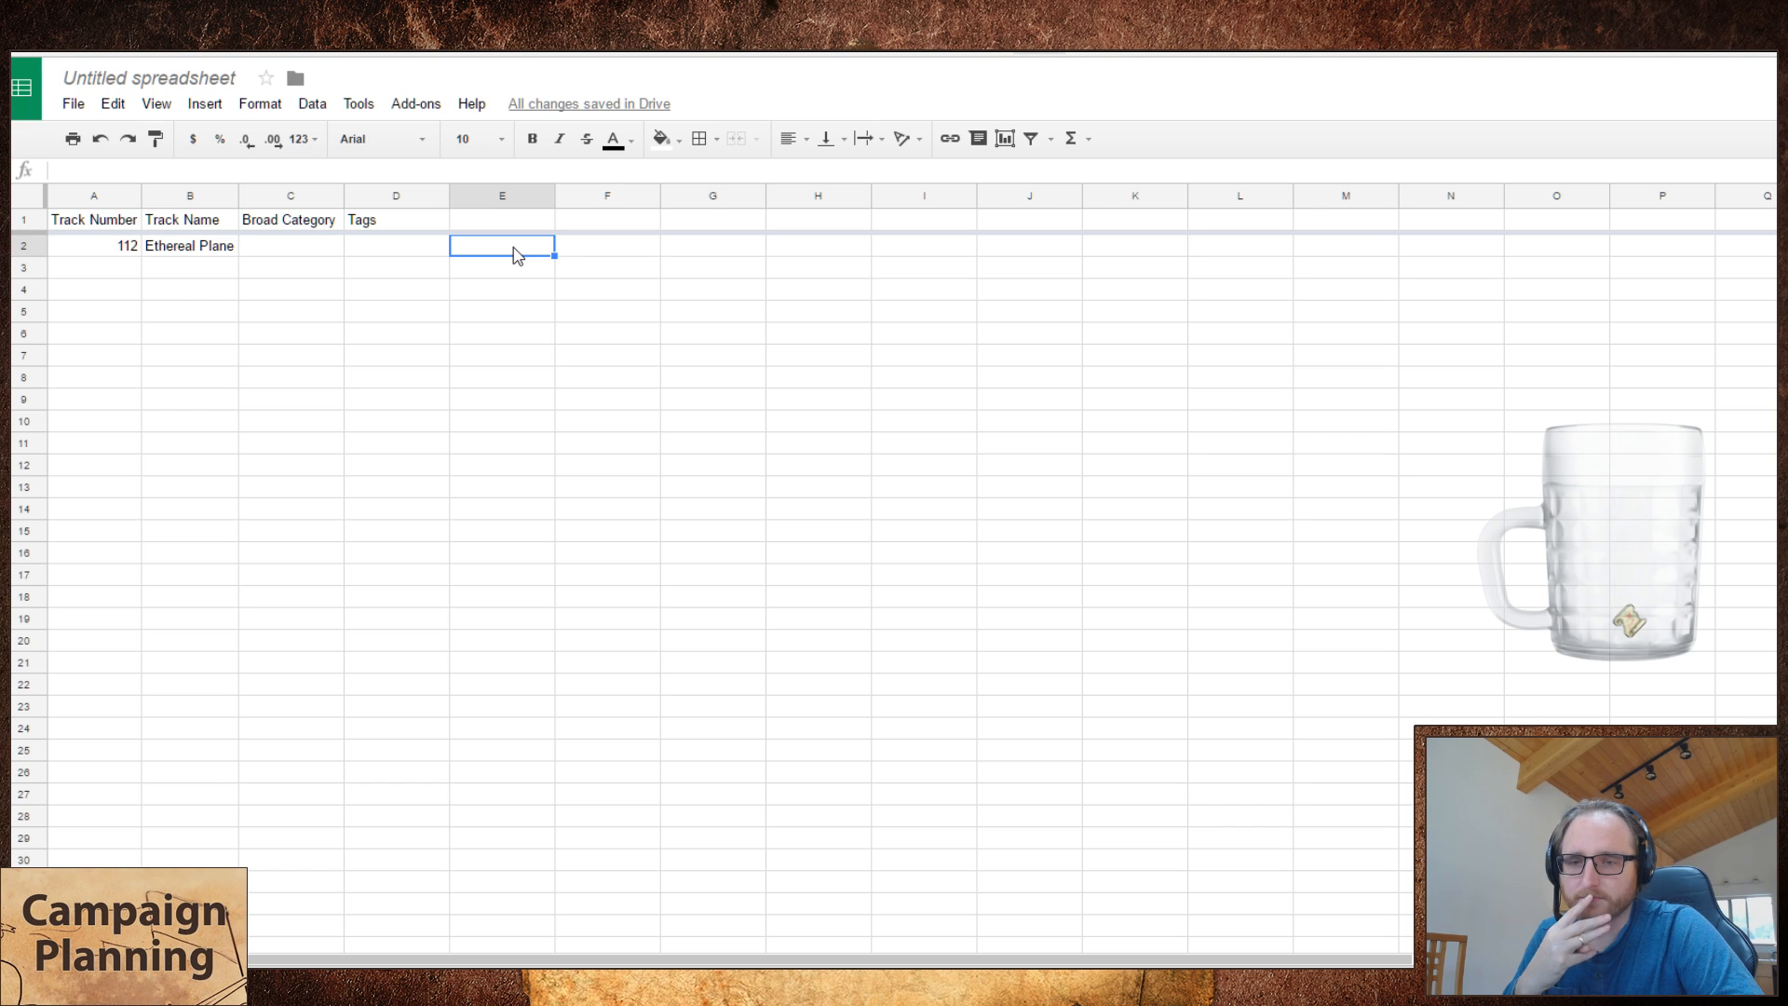
pyautogui.click(515, 249)
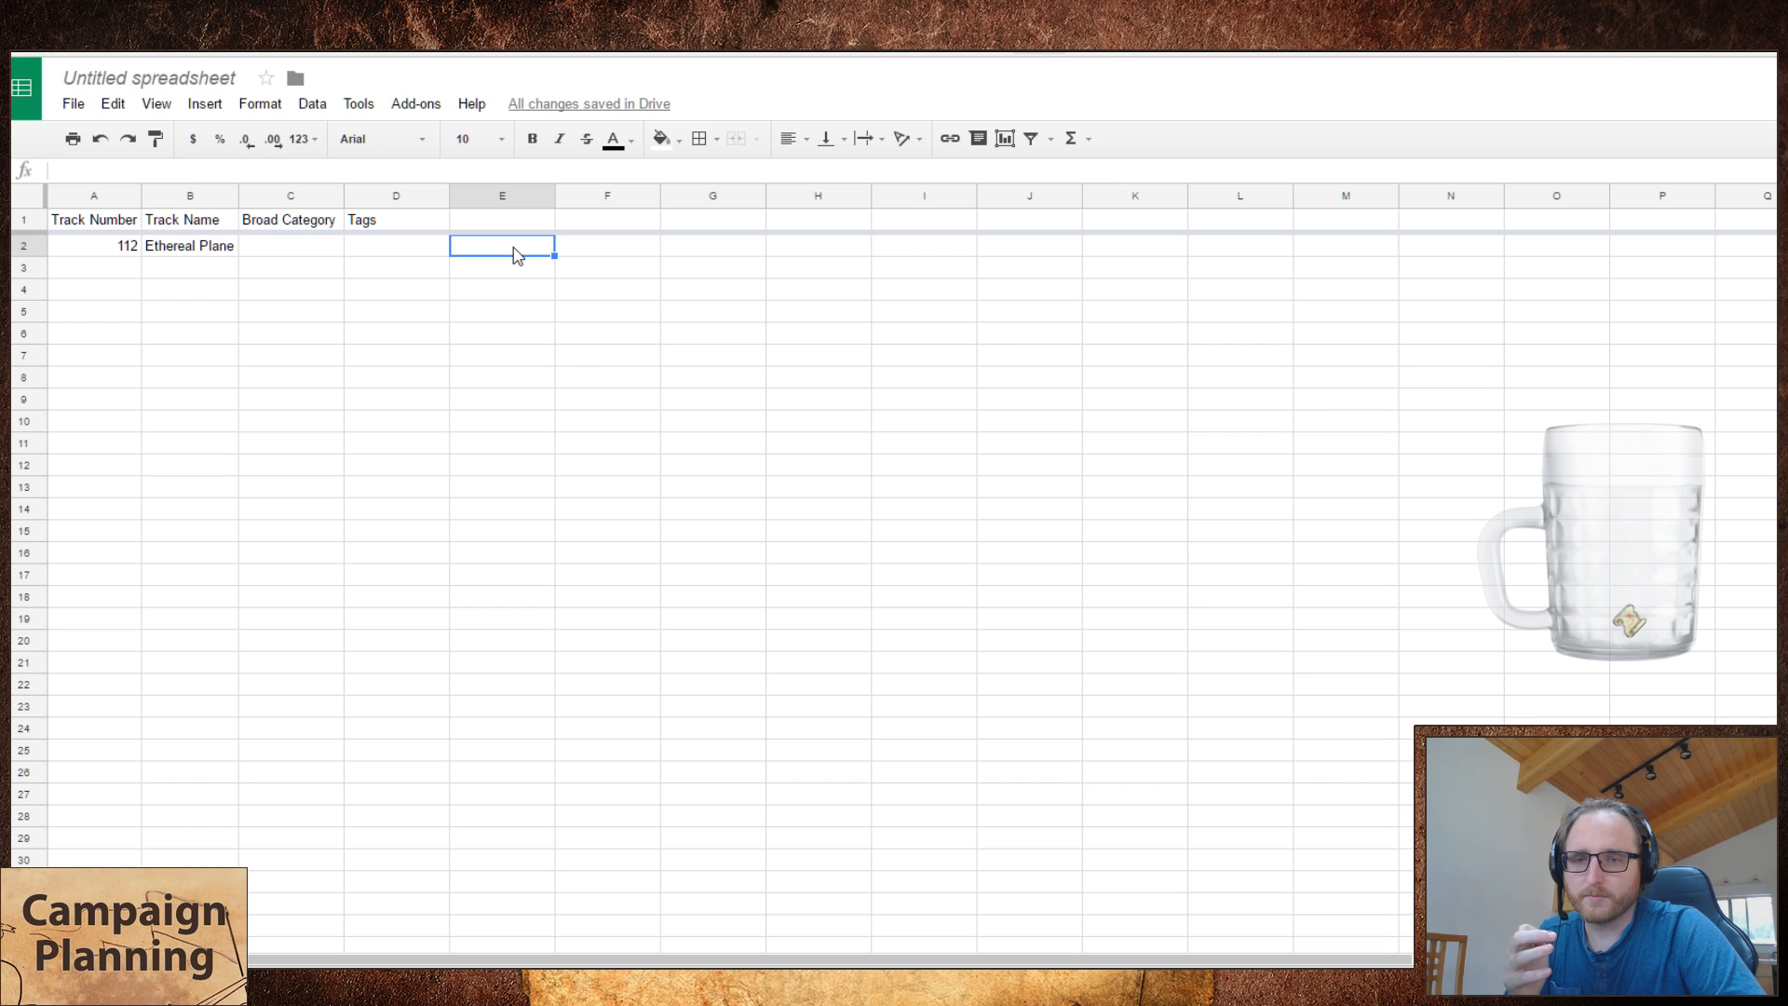
pyautogui.rightClick(518, 257)
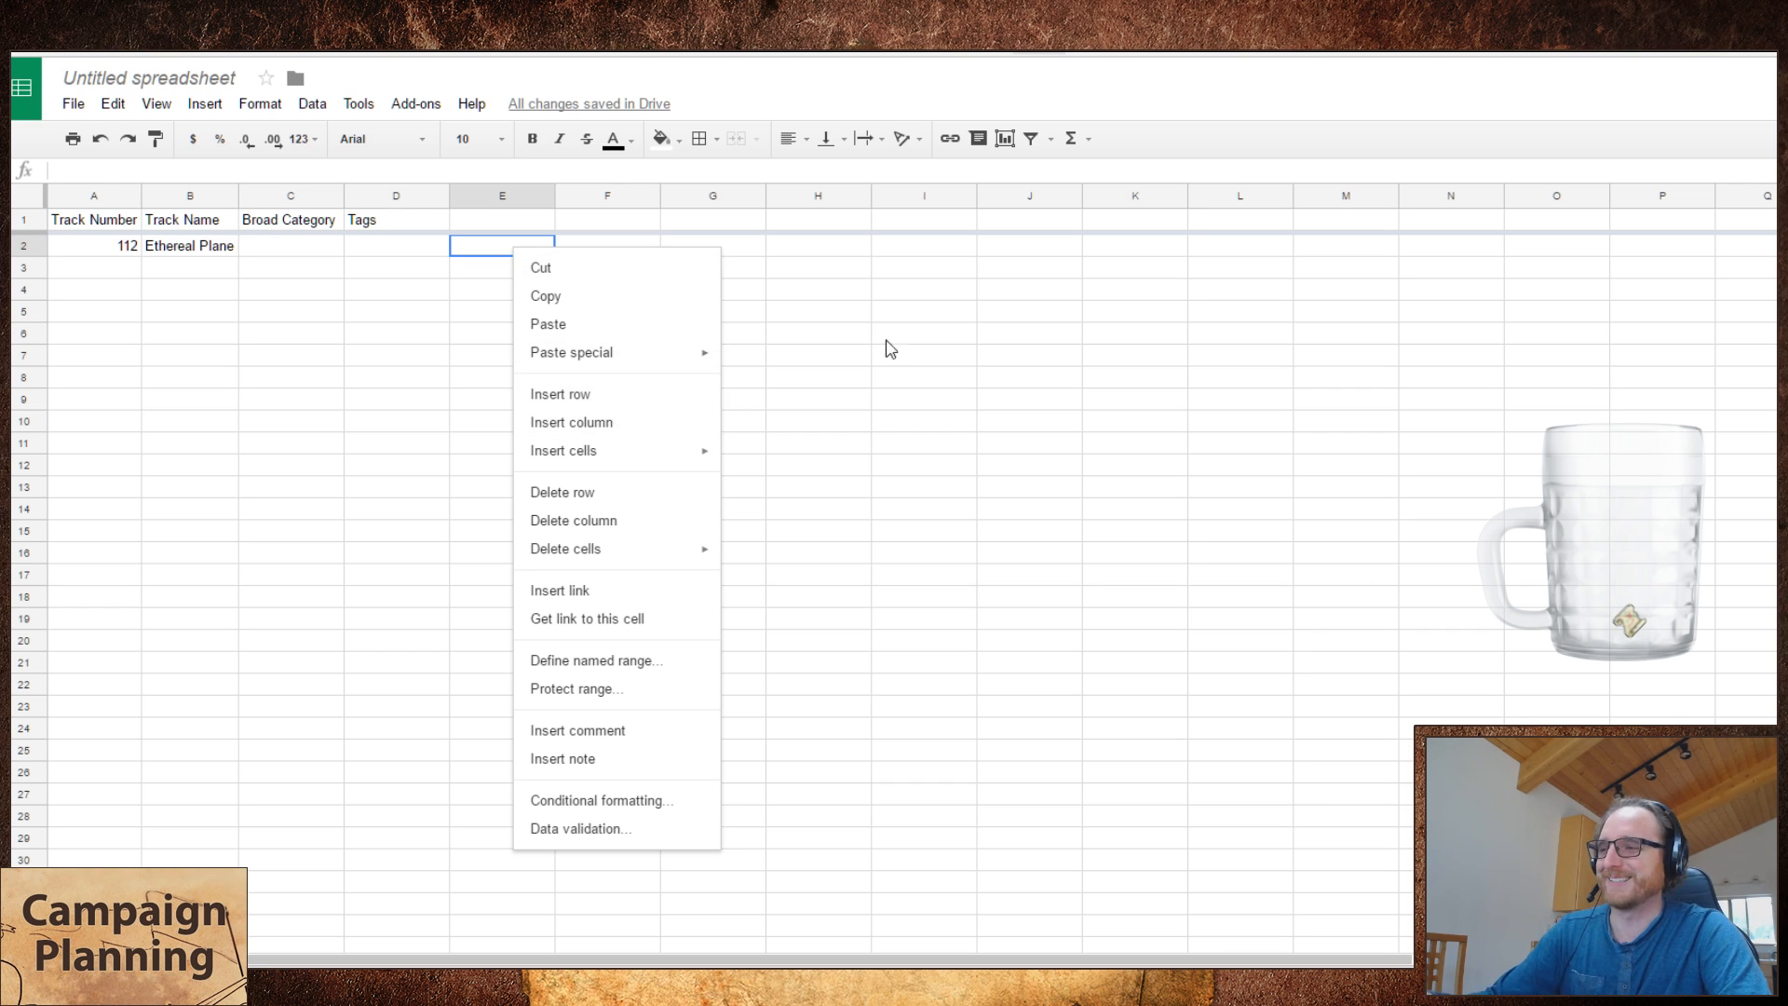
pyautogui.click(998, 314)
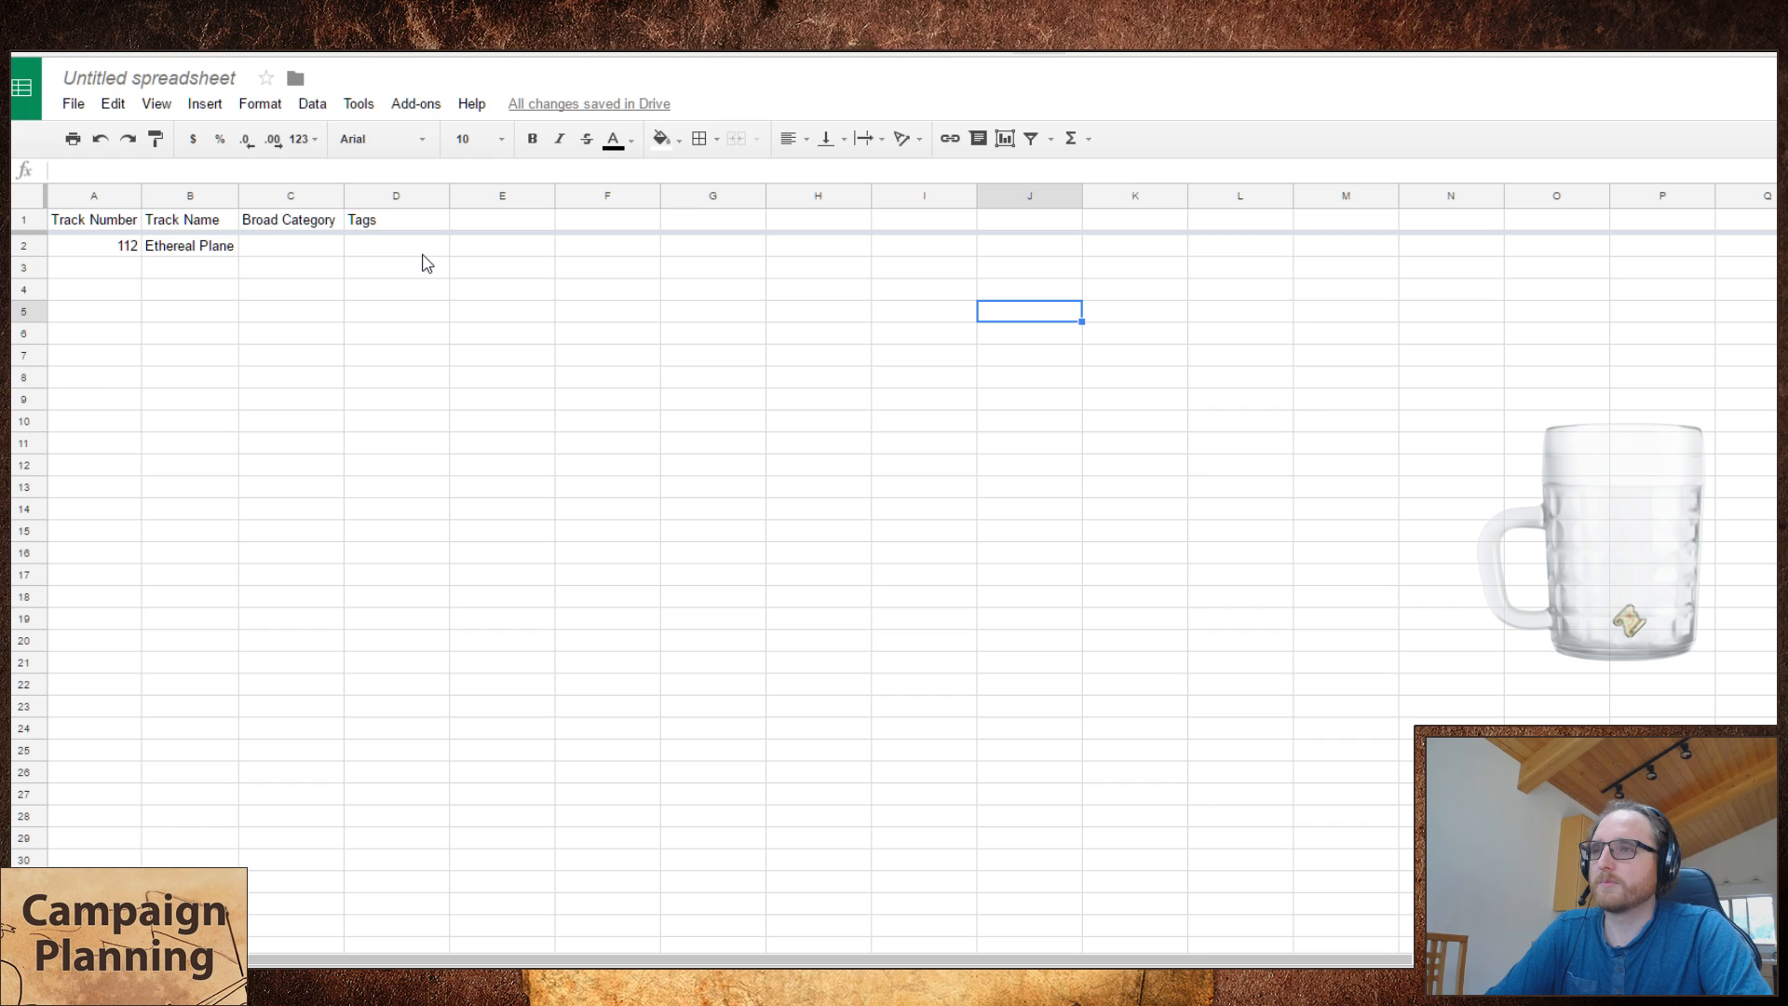
# - Enter "Otherworldly" as the Ethereal Plane track's broad category in C2 and "Peaceful" as its tag in D2
pyautogui.click(310, 248)
pyautogui.write('Otherworldly')
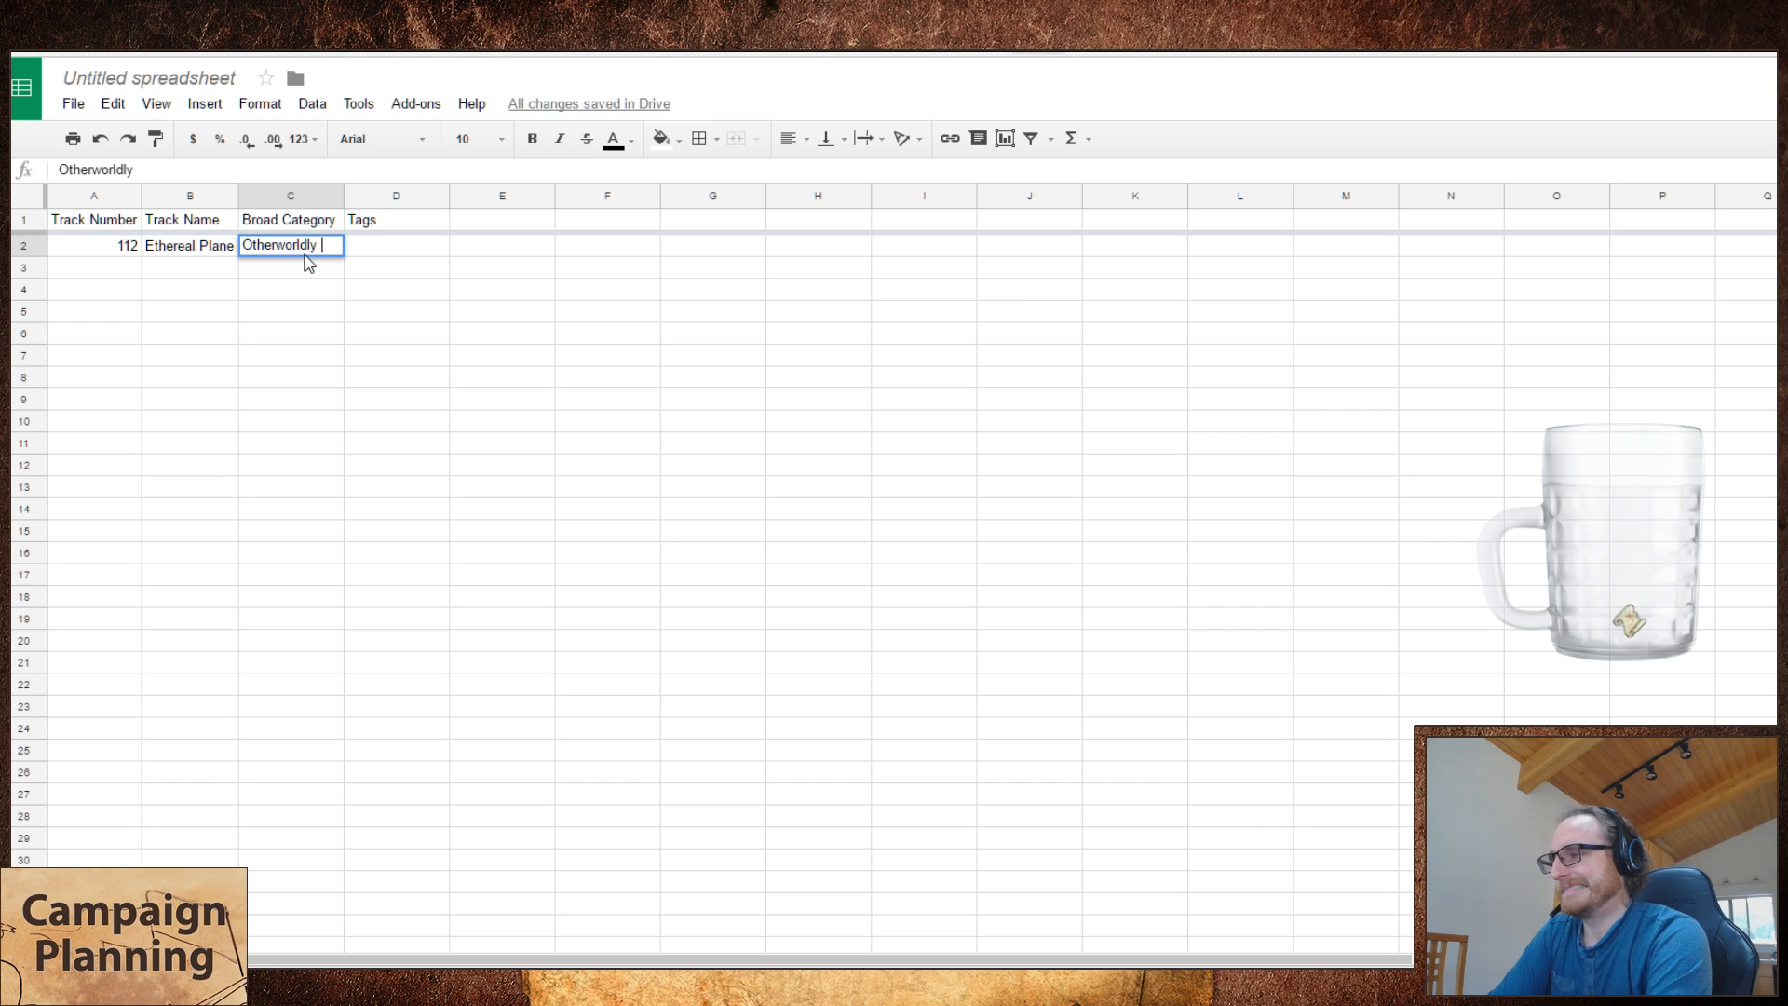
pyautogui.press('Tab')
pyautogui.write('Peacful')
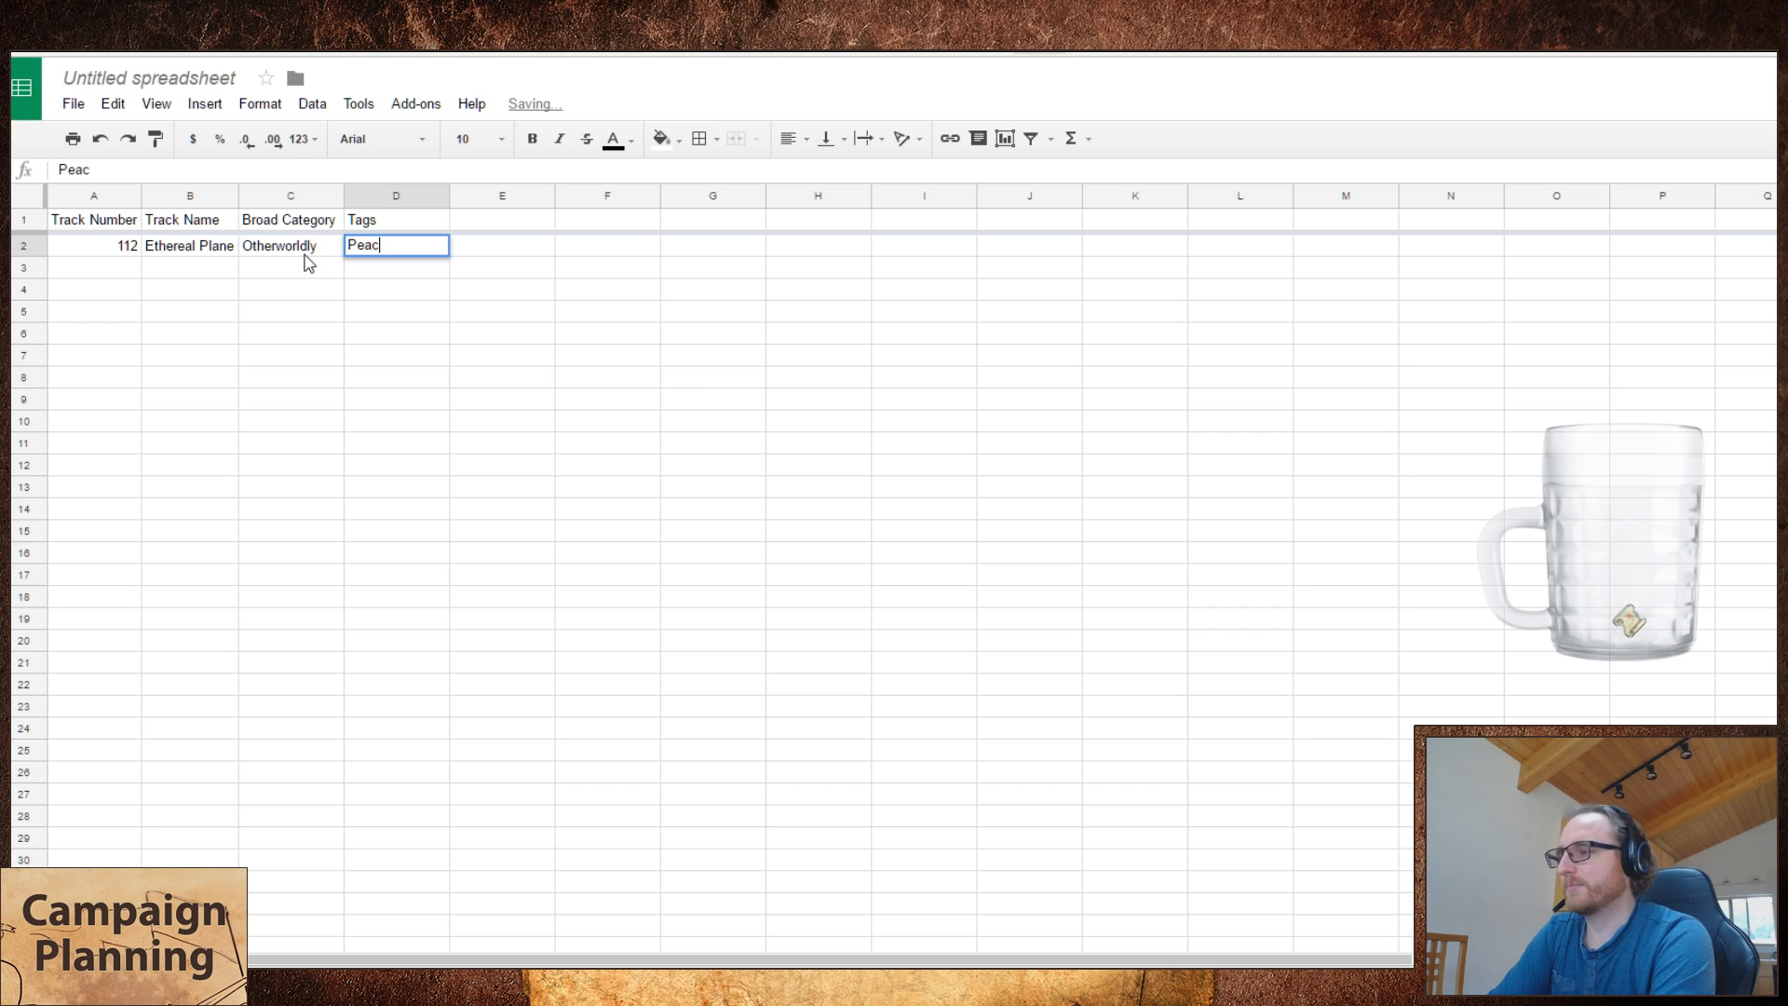
pyautogui.press('Tab')
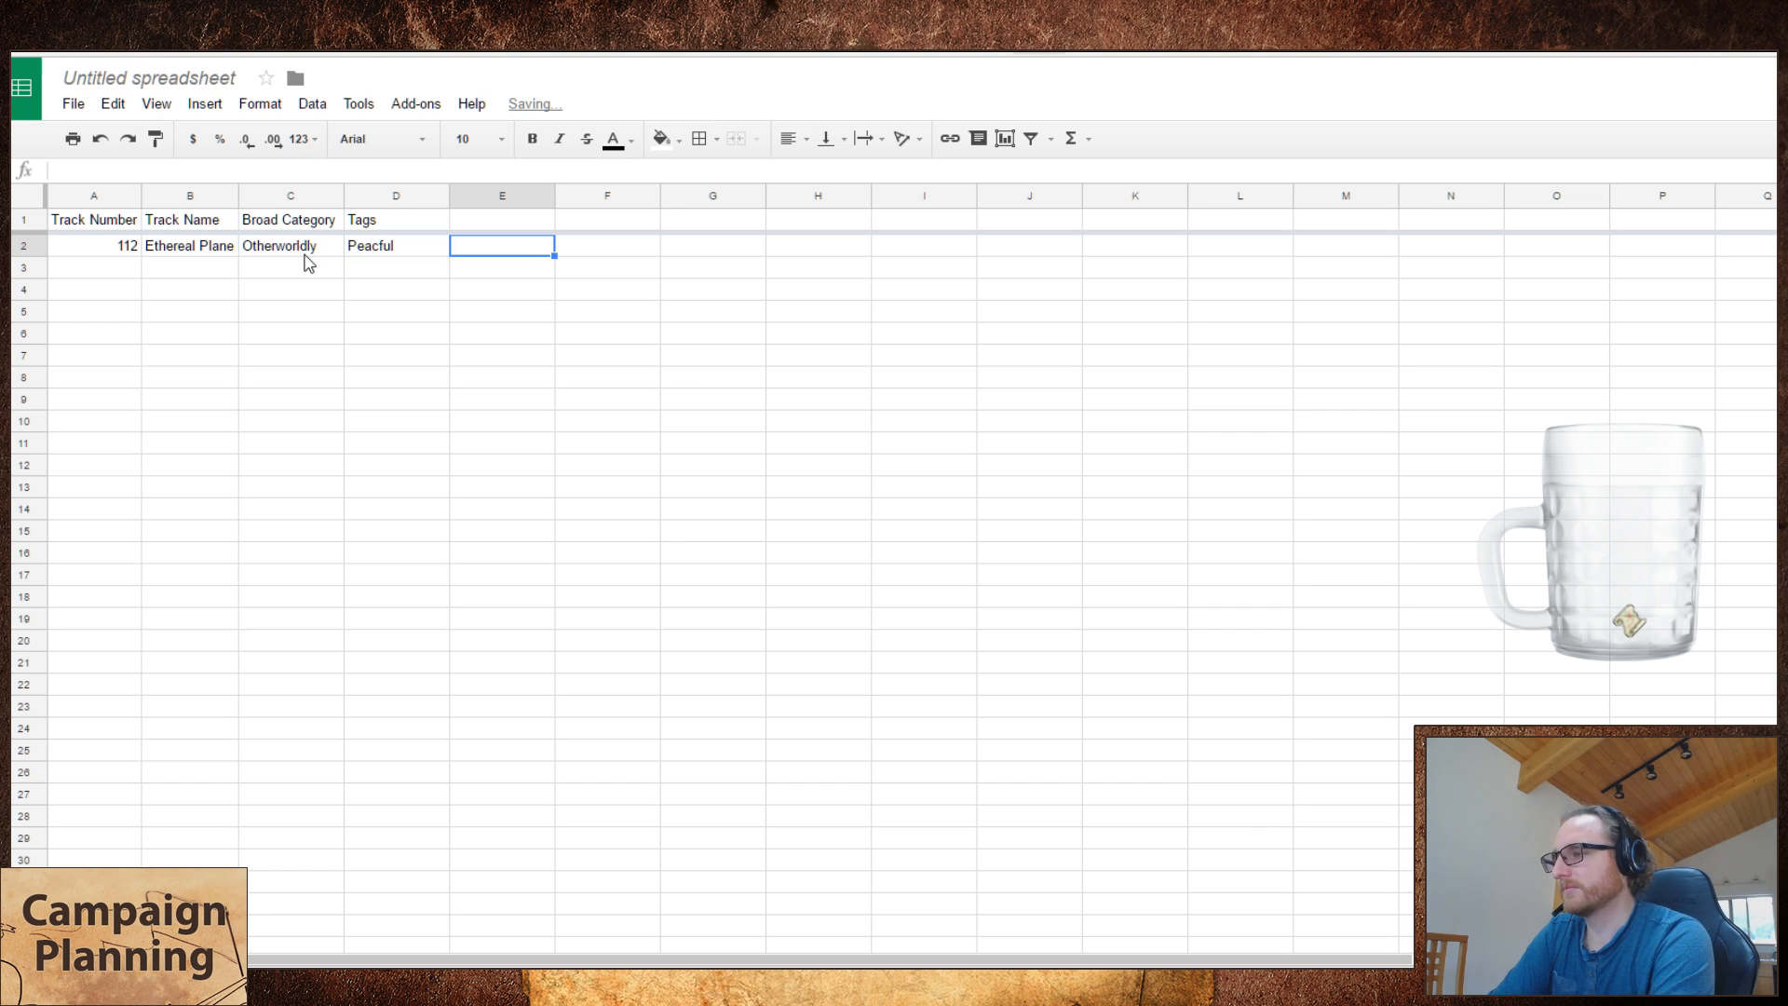
pyautogui.press('Left')
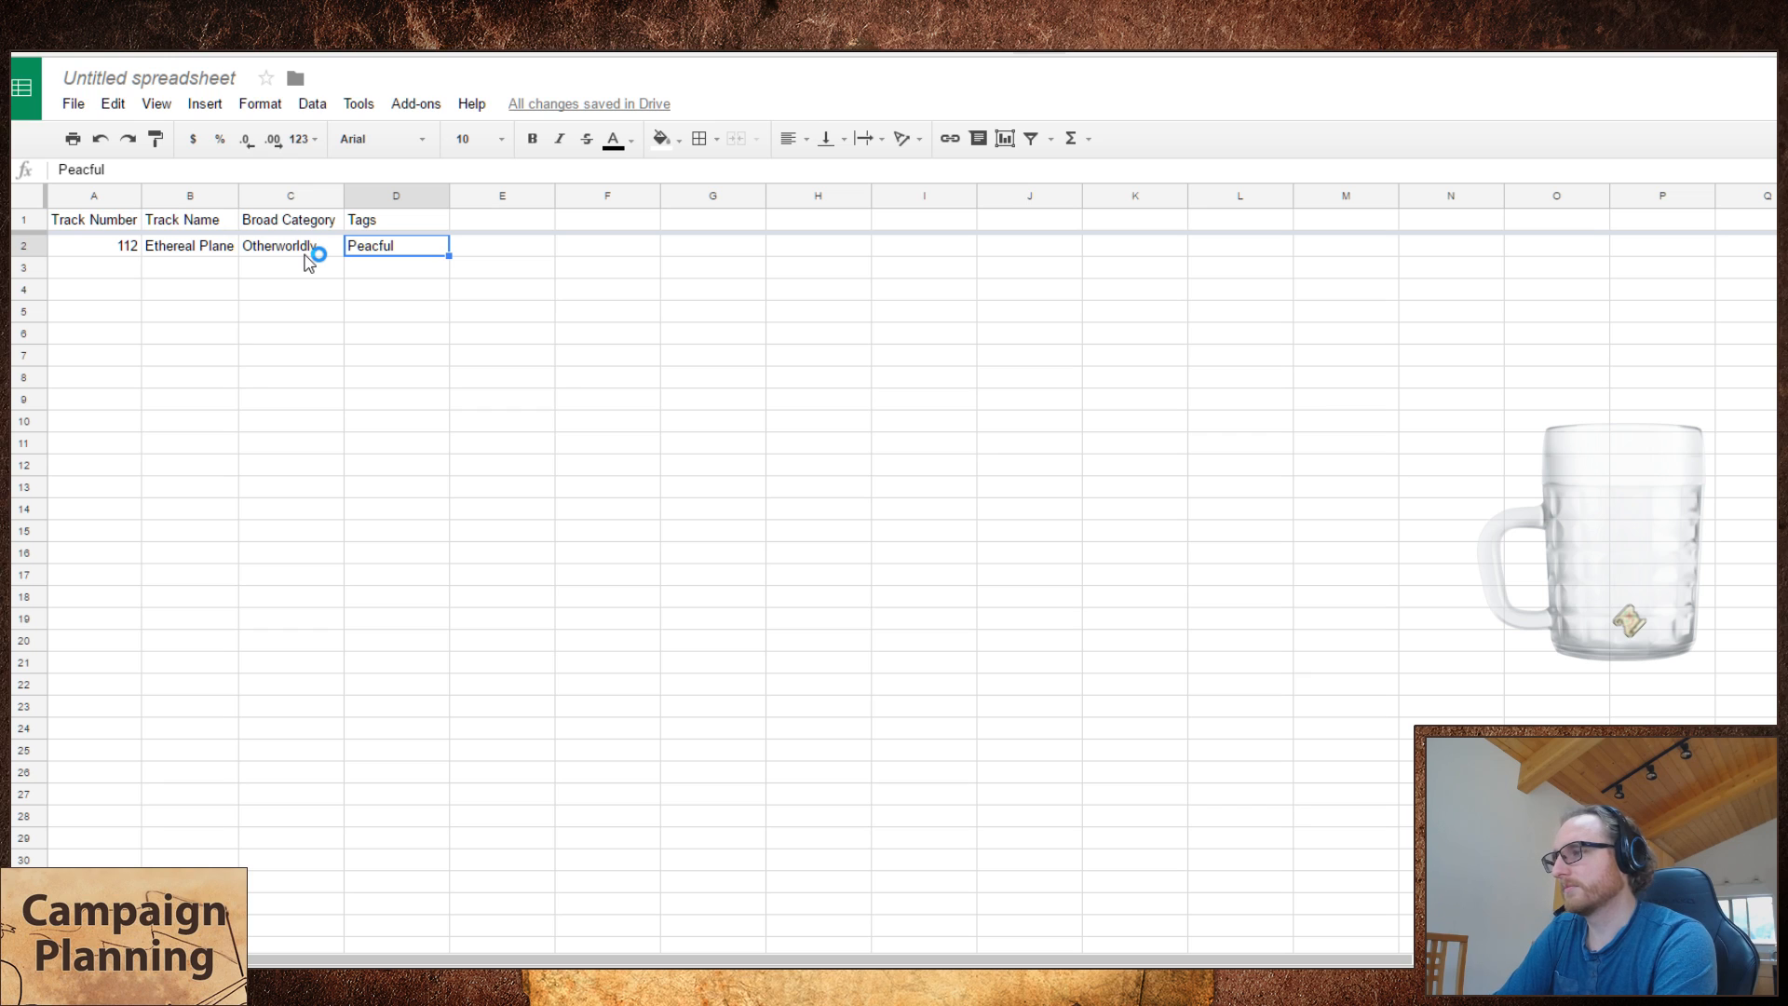
pyautogui.write('Peaceful')
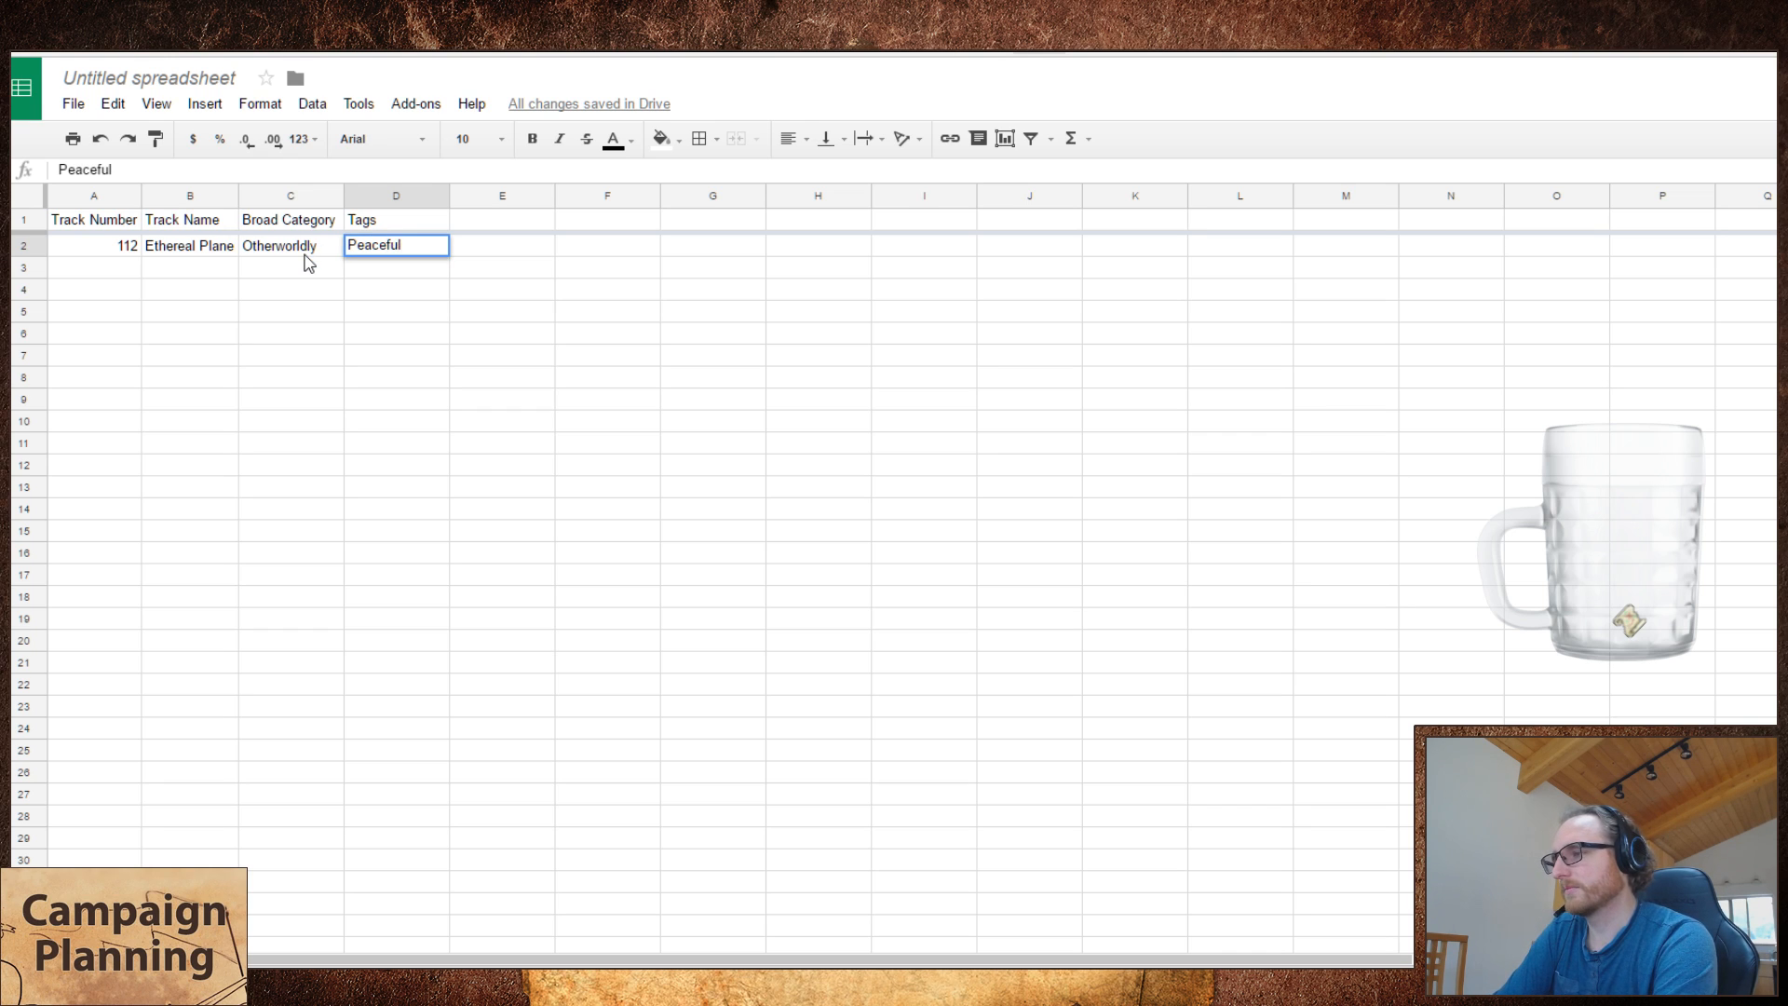
pyautogui.press('Tab')
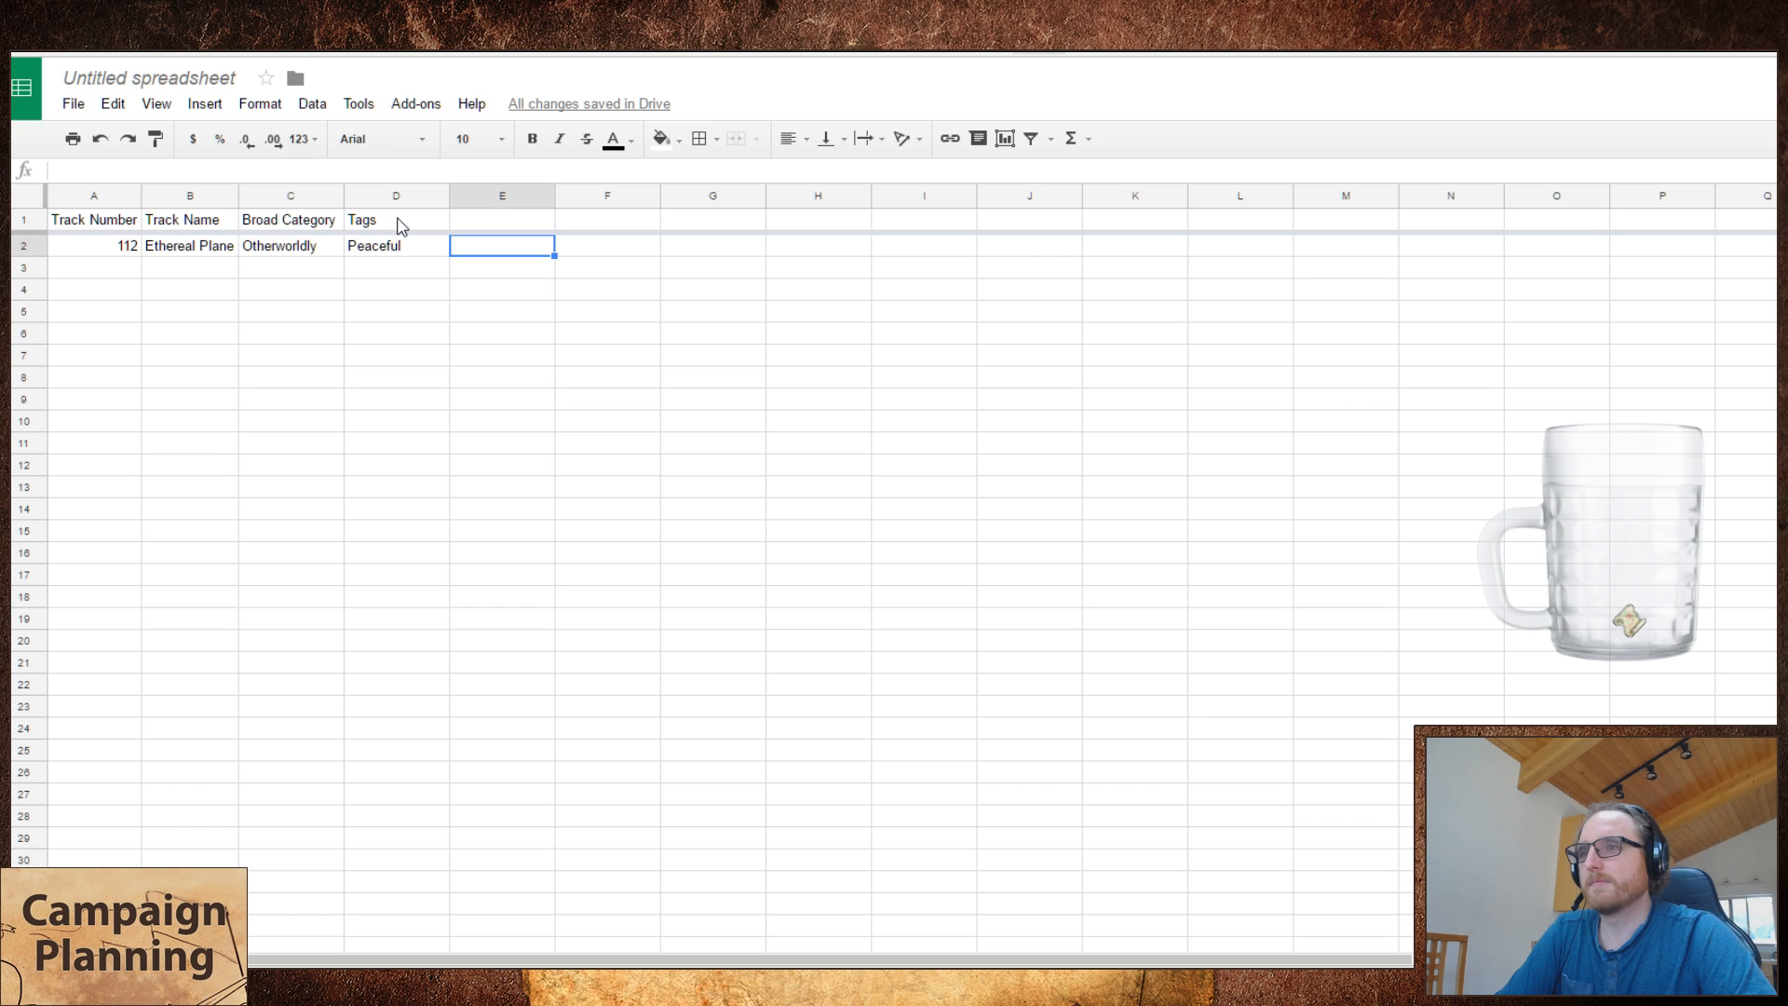
# - Add "Dream" as a second tag for the Ethereal Plane track in E2
pyautogui.press('Left')
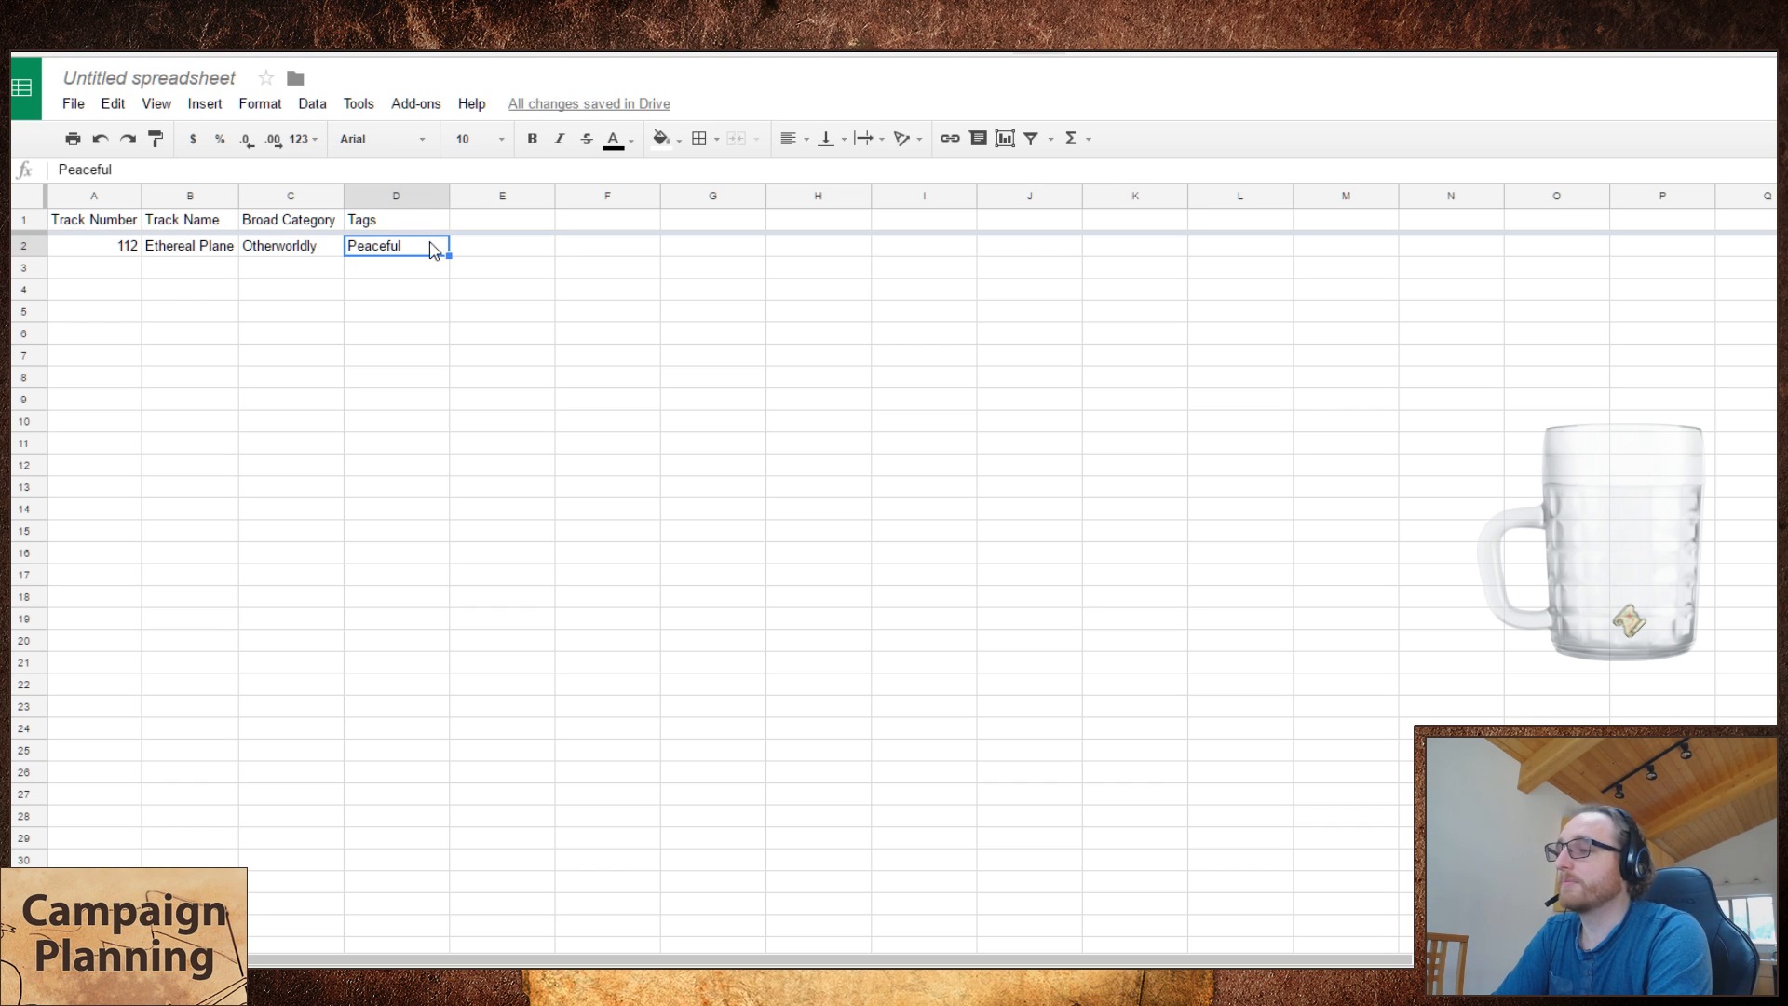
pyautogui.press('Right')
pyautogui.write('Dream')
pyautogui.press('Return')
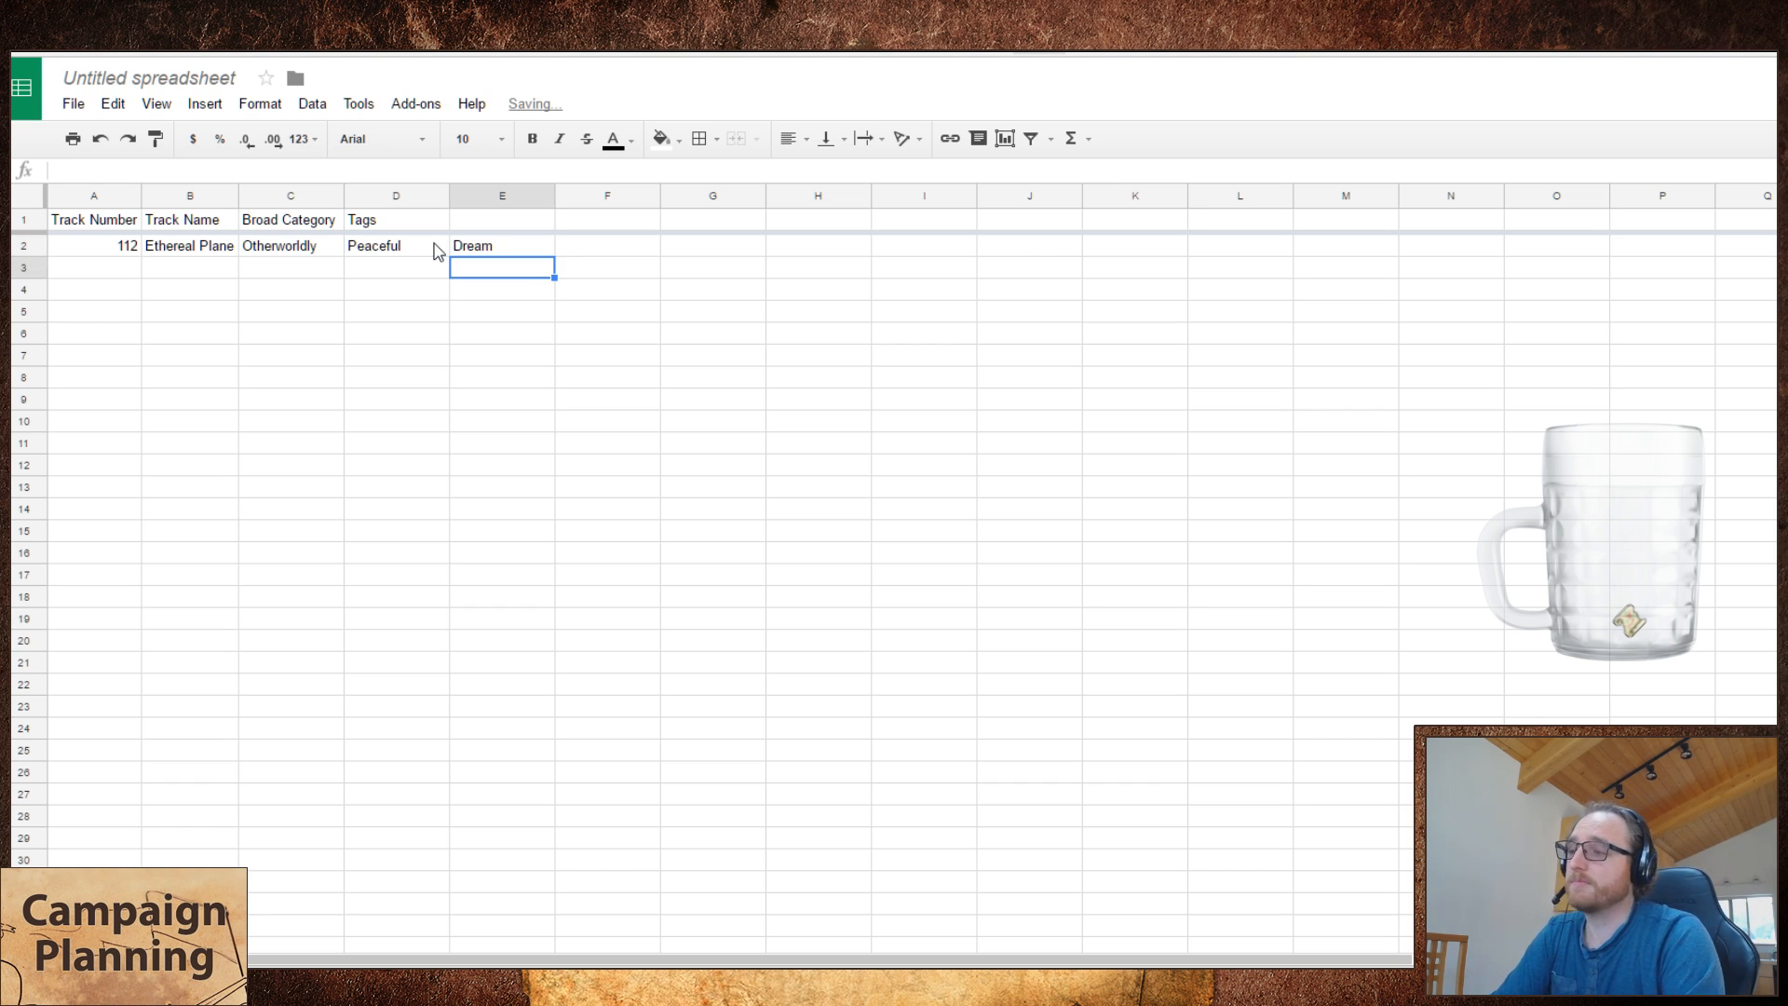
# - Clear the "Tags" header from D1
pyautogui.press('Up')
pyautogui.press('Up')
pyautogui.press('Left')
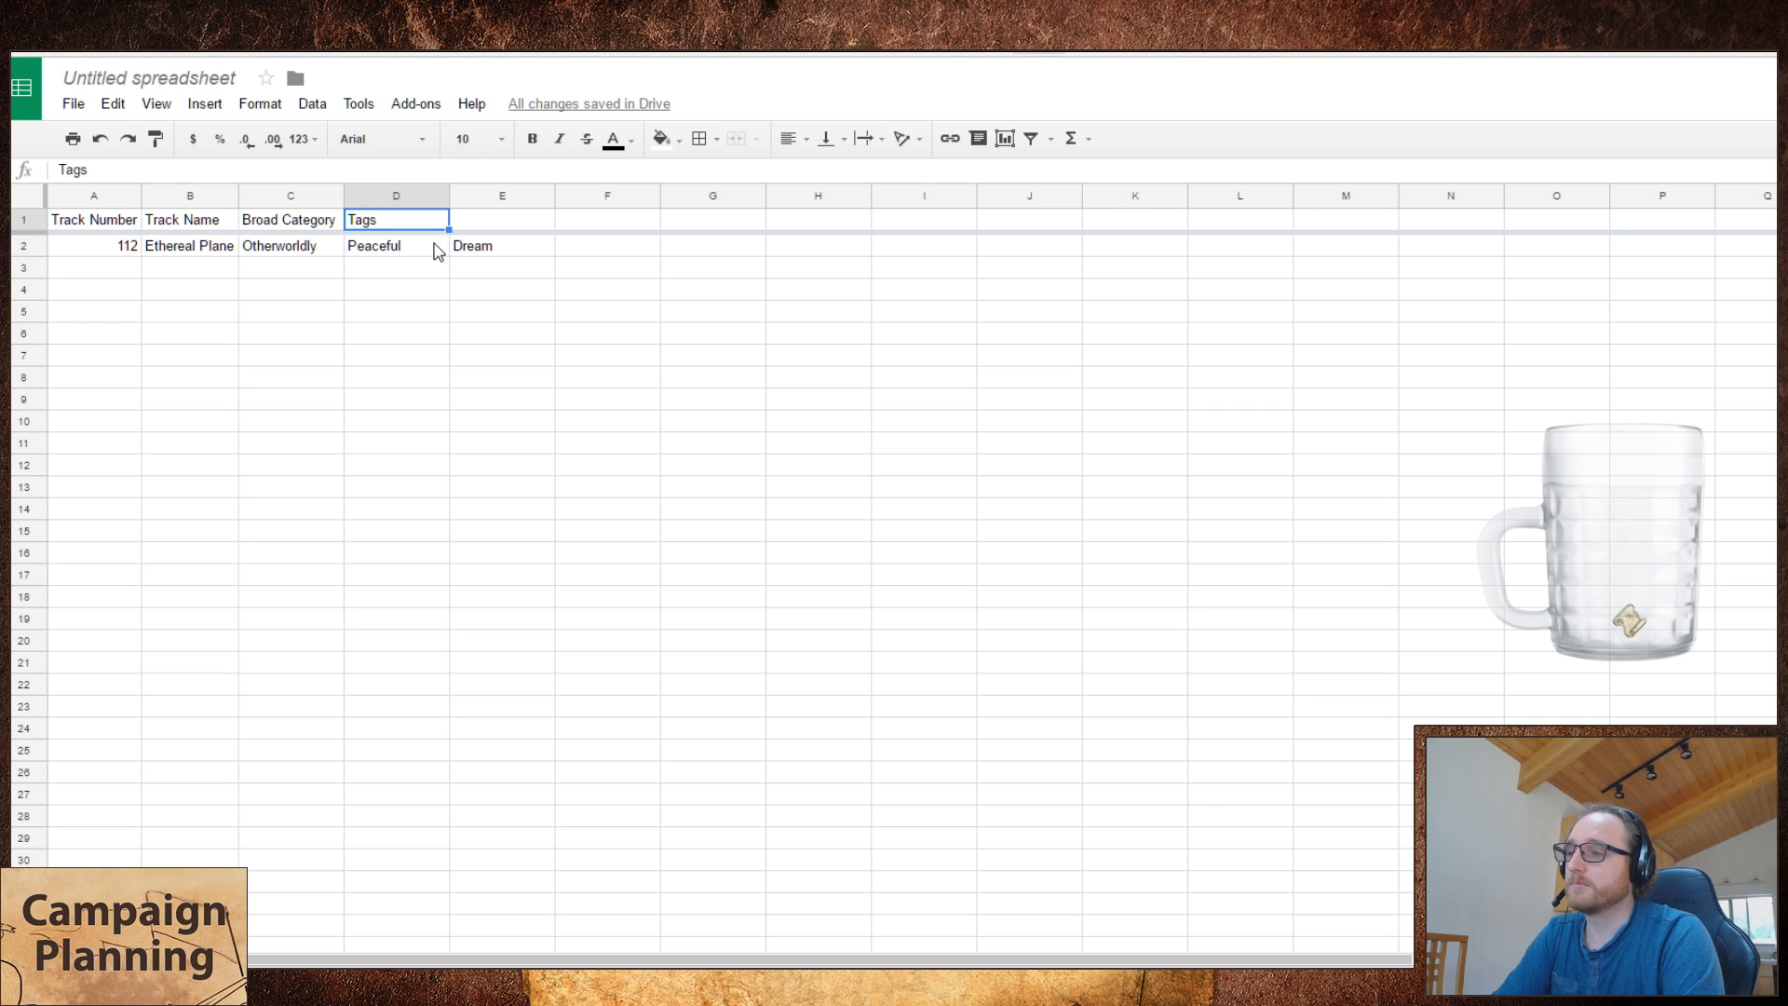
pyautogui.press('Delete')
# - Extend the second tag in E2 to read "Dream World"
pyautogui.press('Down')
pyautogui.press('Right')
pyautogui.press('Right')
pyautogui.press('Left')
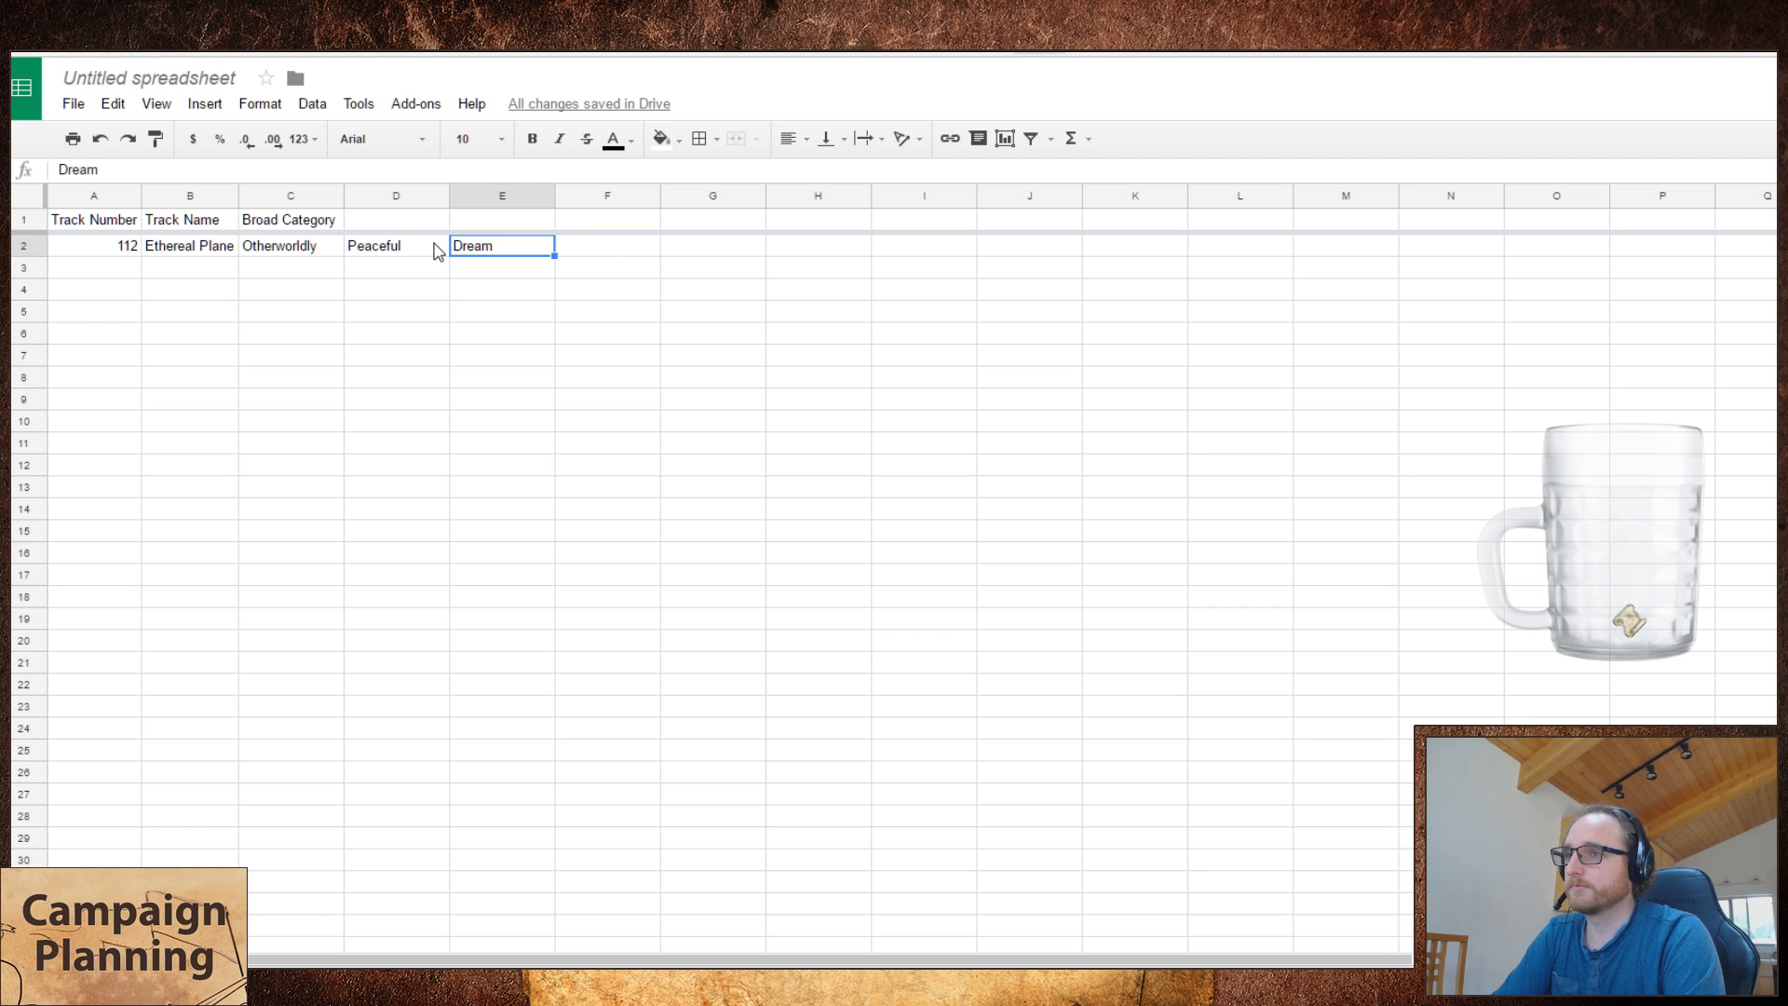
pyautogui.press('Right')
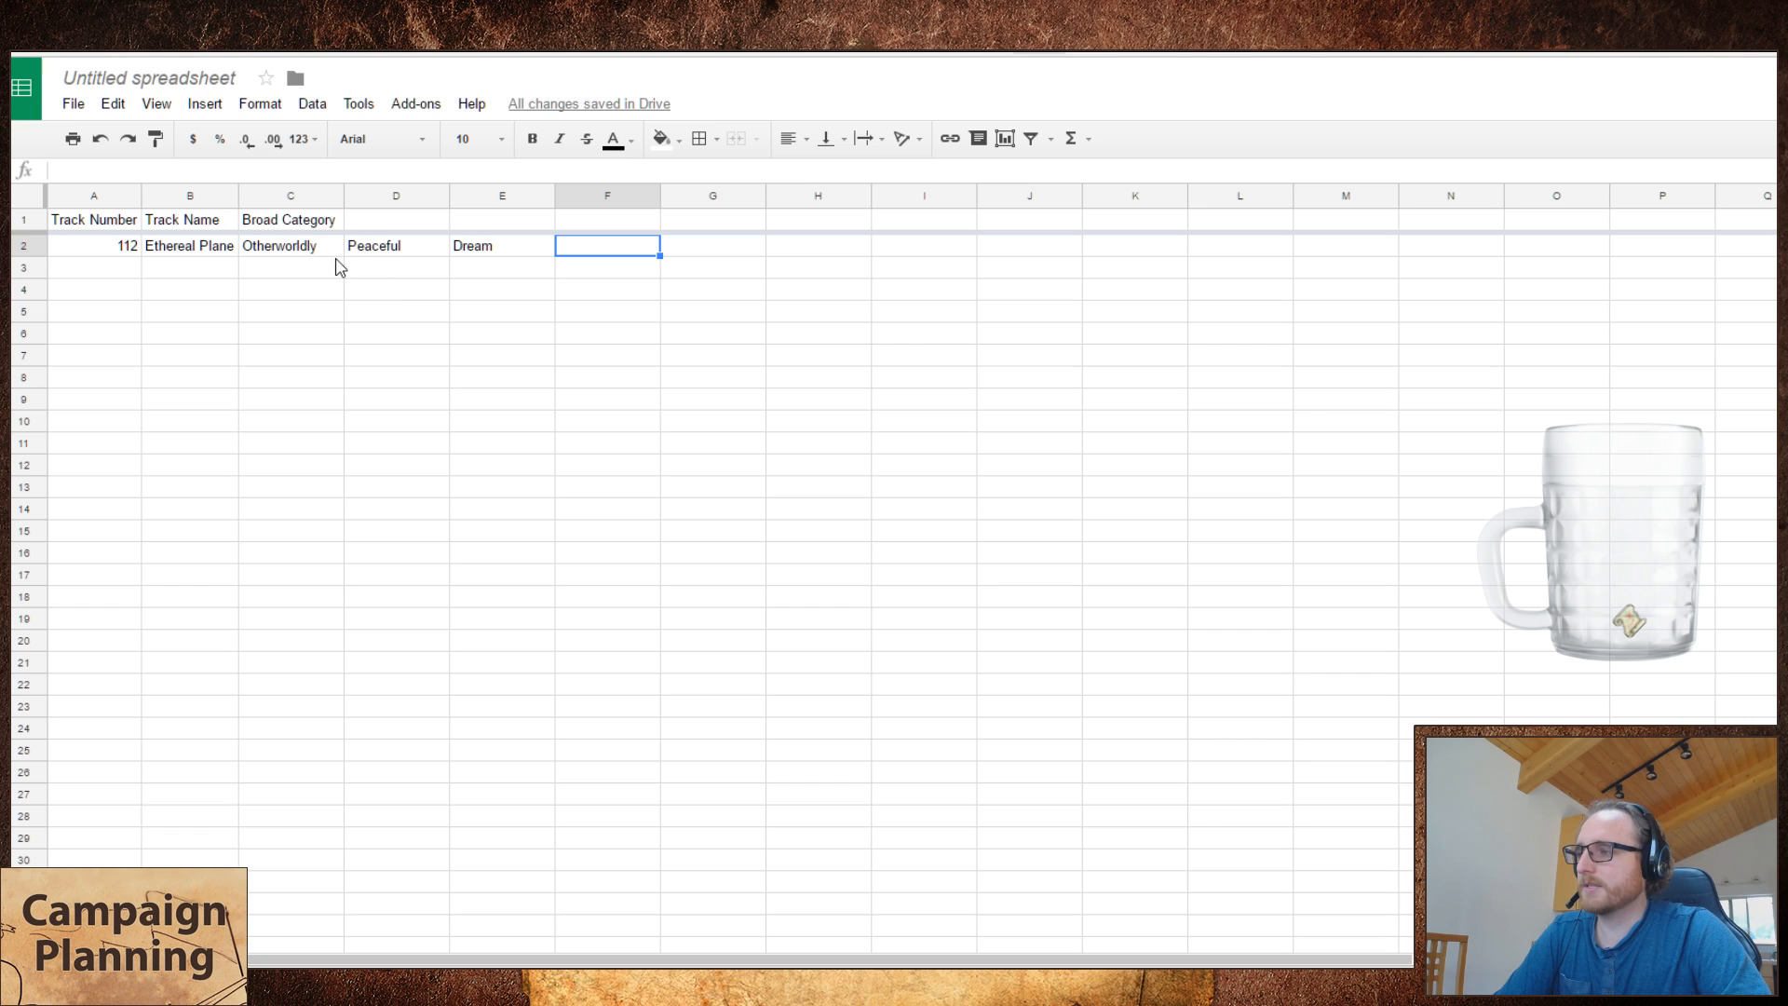
pyautogui.click(390, 253)
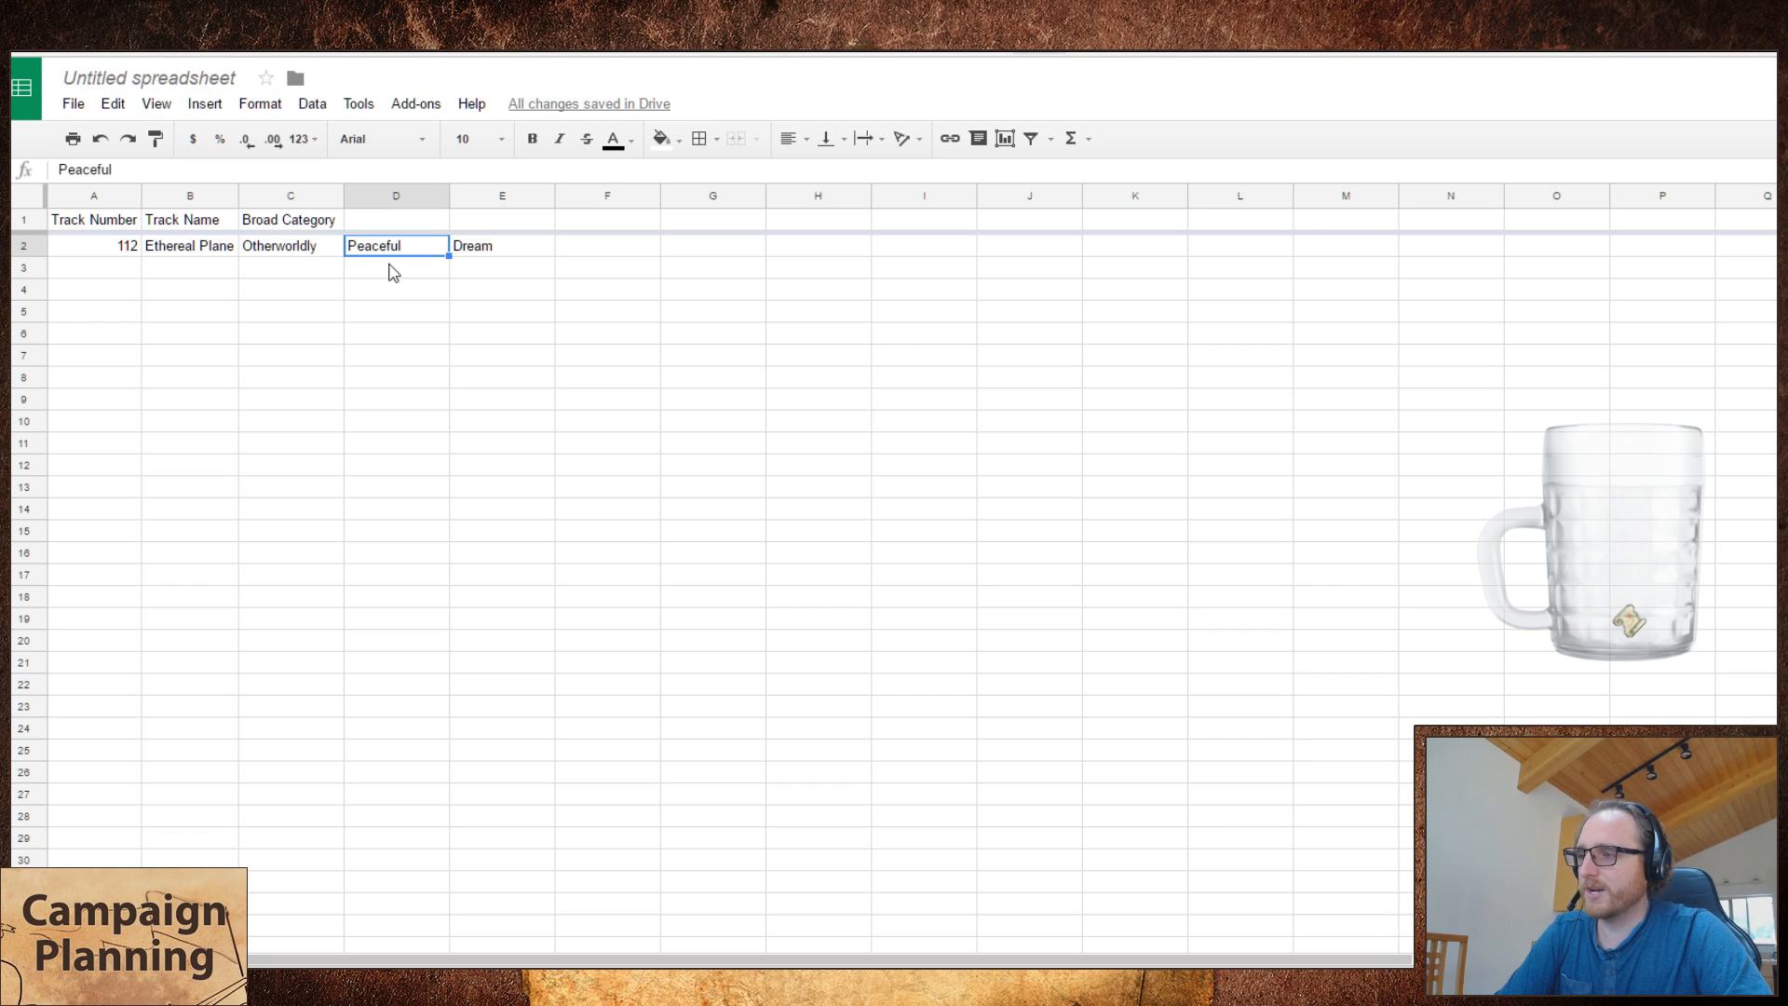
pyautogui.click(497, 258)
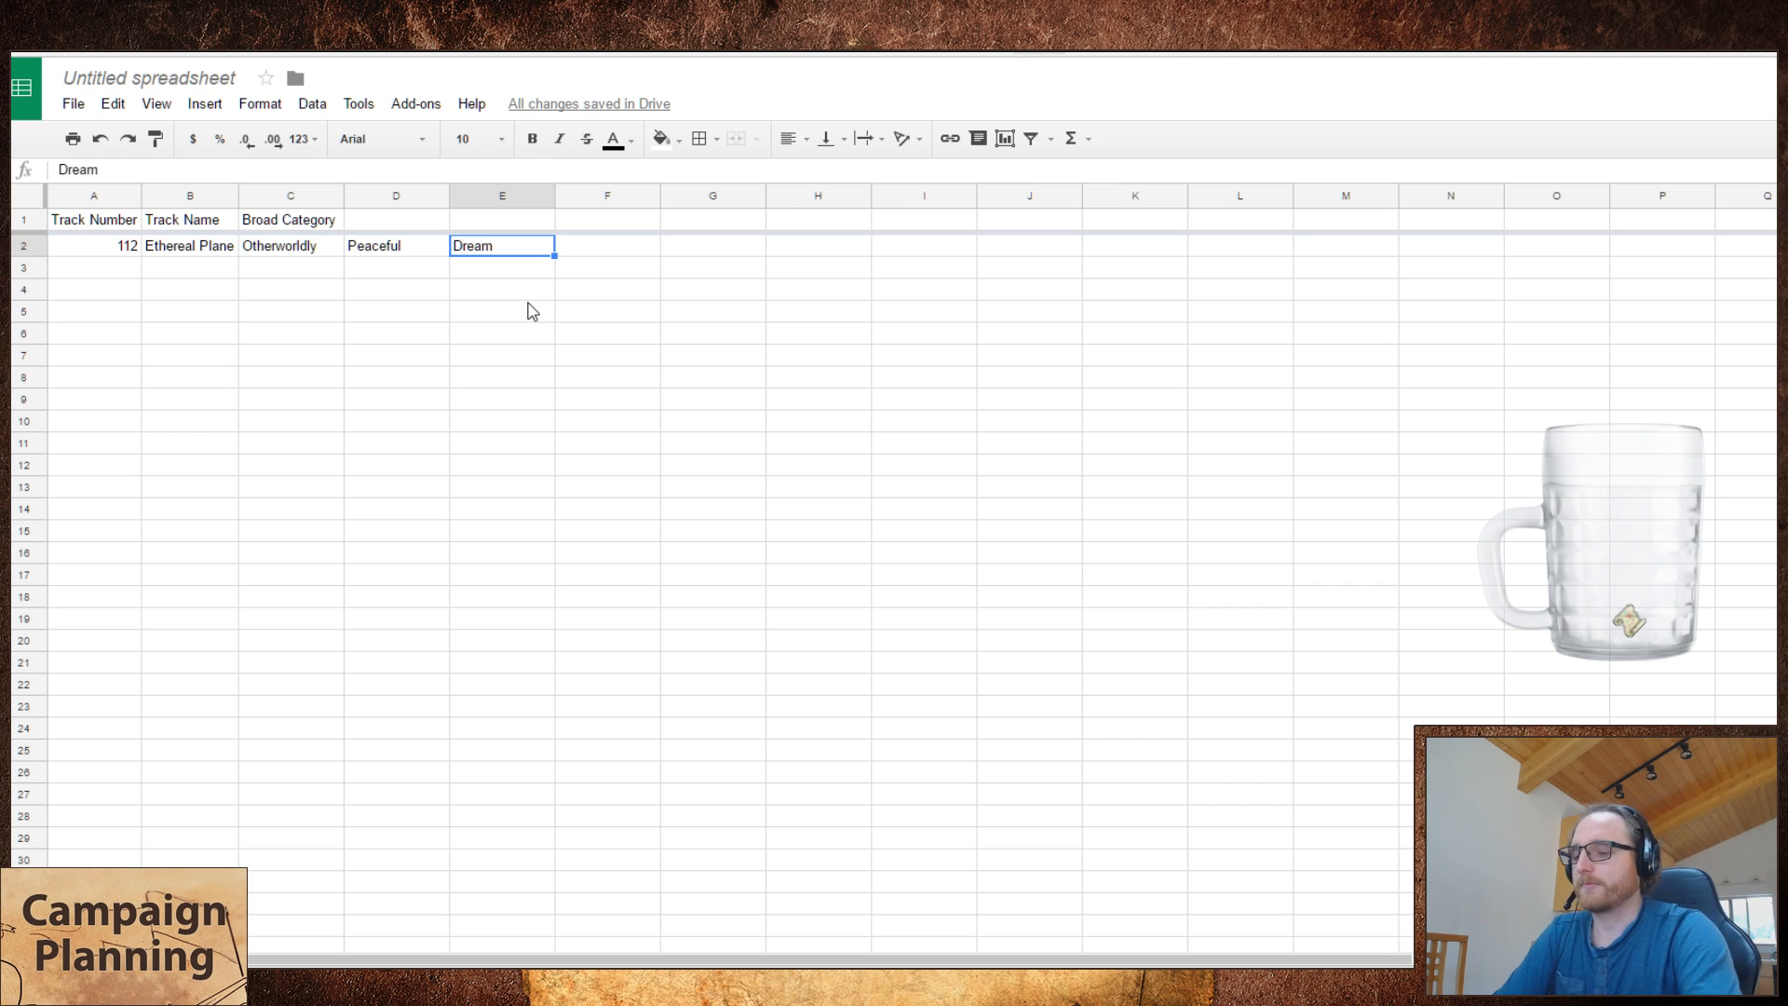
pyautogui.press('Return')
pyautogui.write('World')
pyautogui.press('Return')
pyautogui.press('Up')
# - Enter "Visions of past / future" as a third tag for the Ethereal Plane track in F2
pyautogui.press('Right')
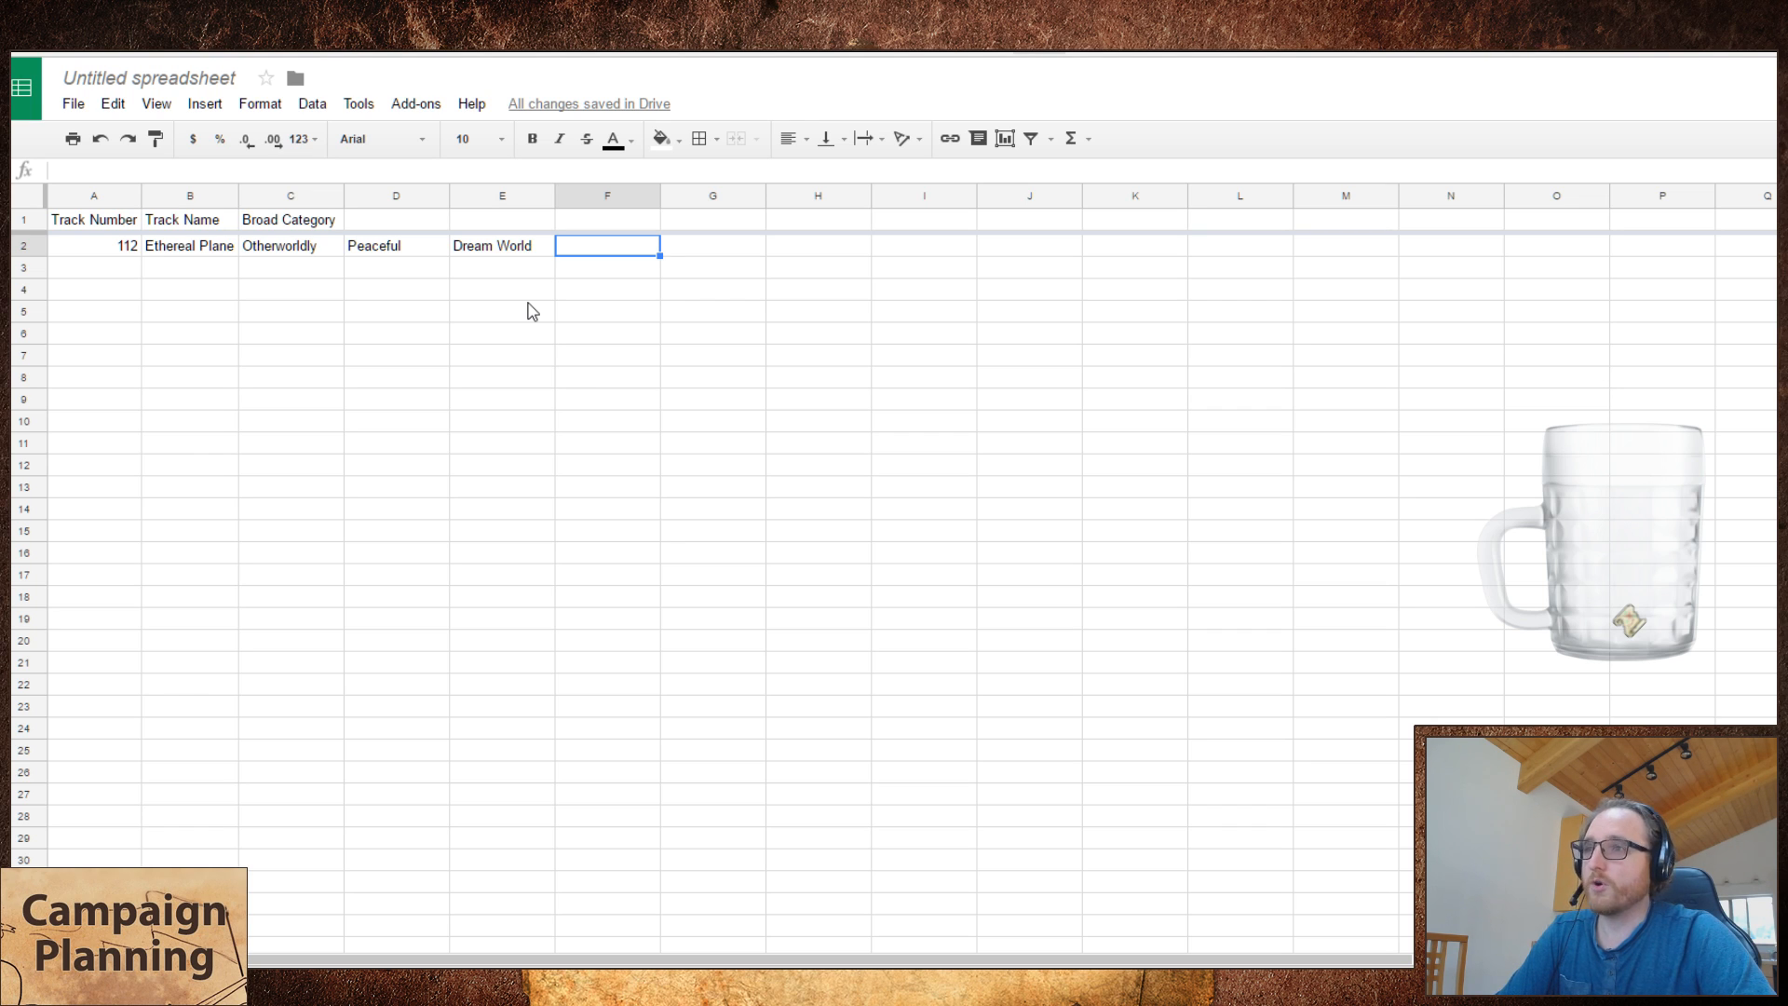
pyautogui.write('V')
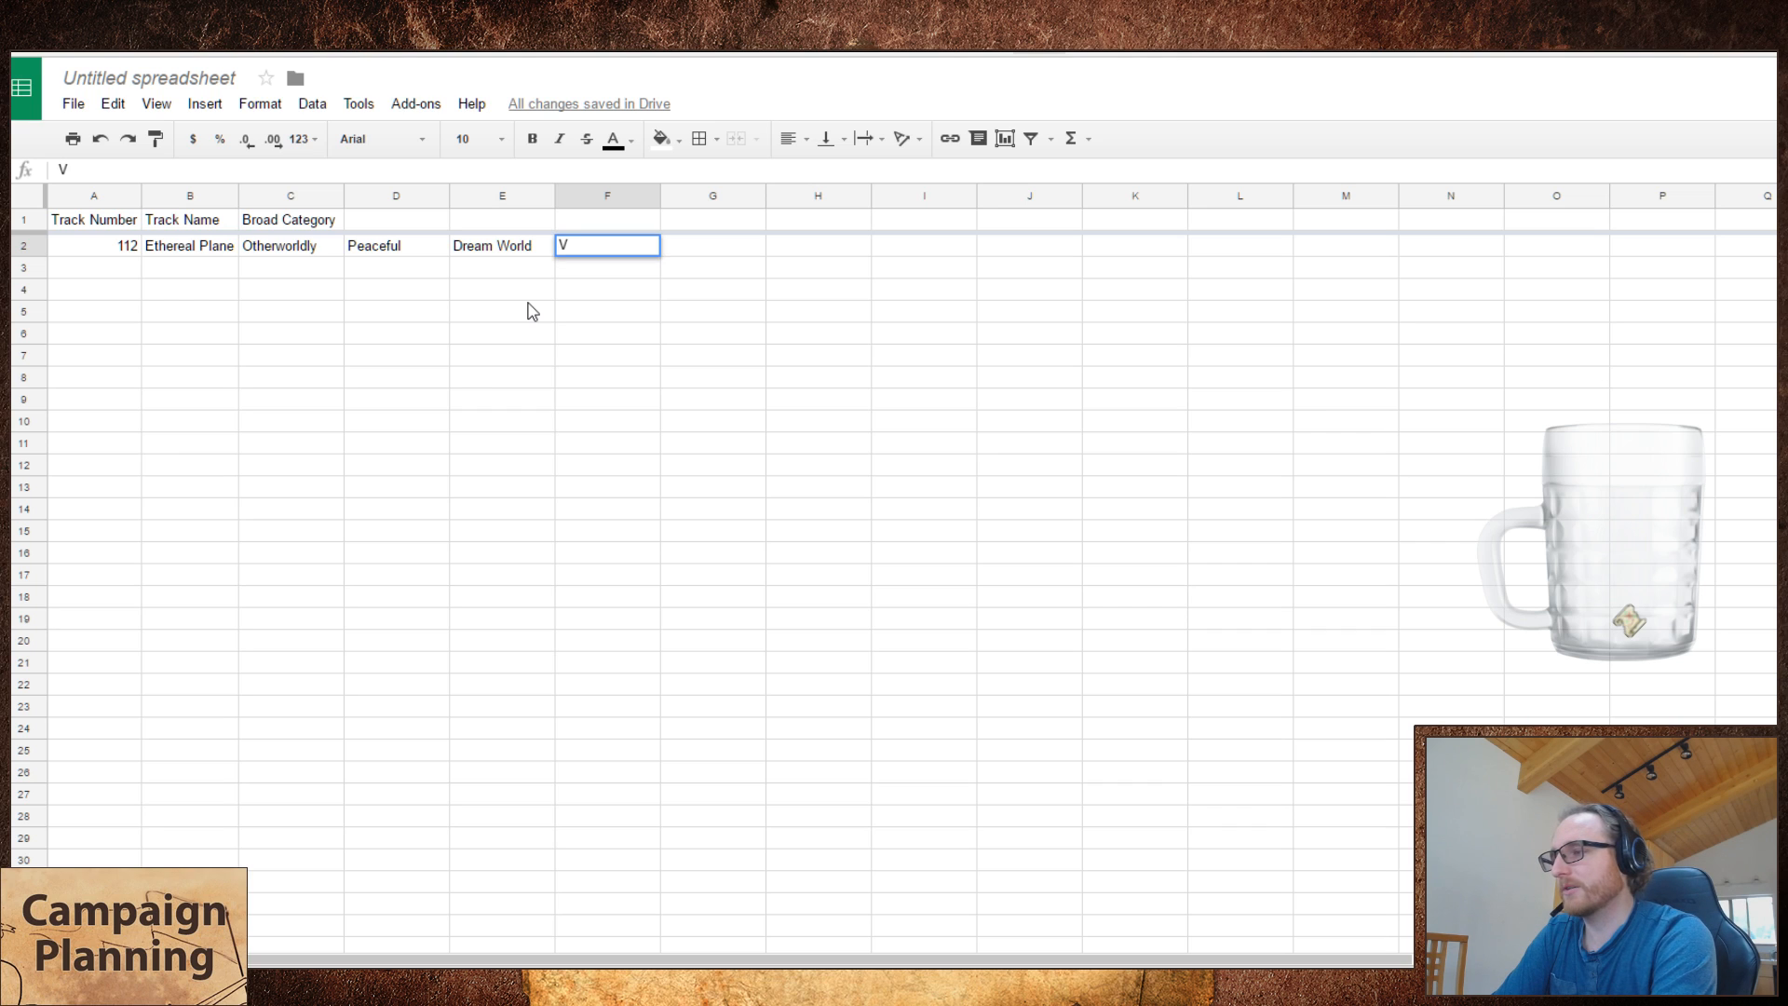
pyautogui.write('isions ')
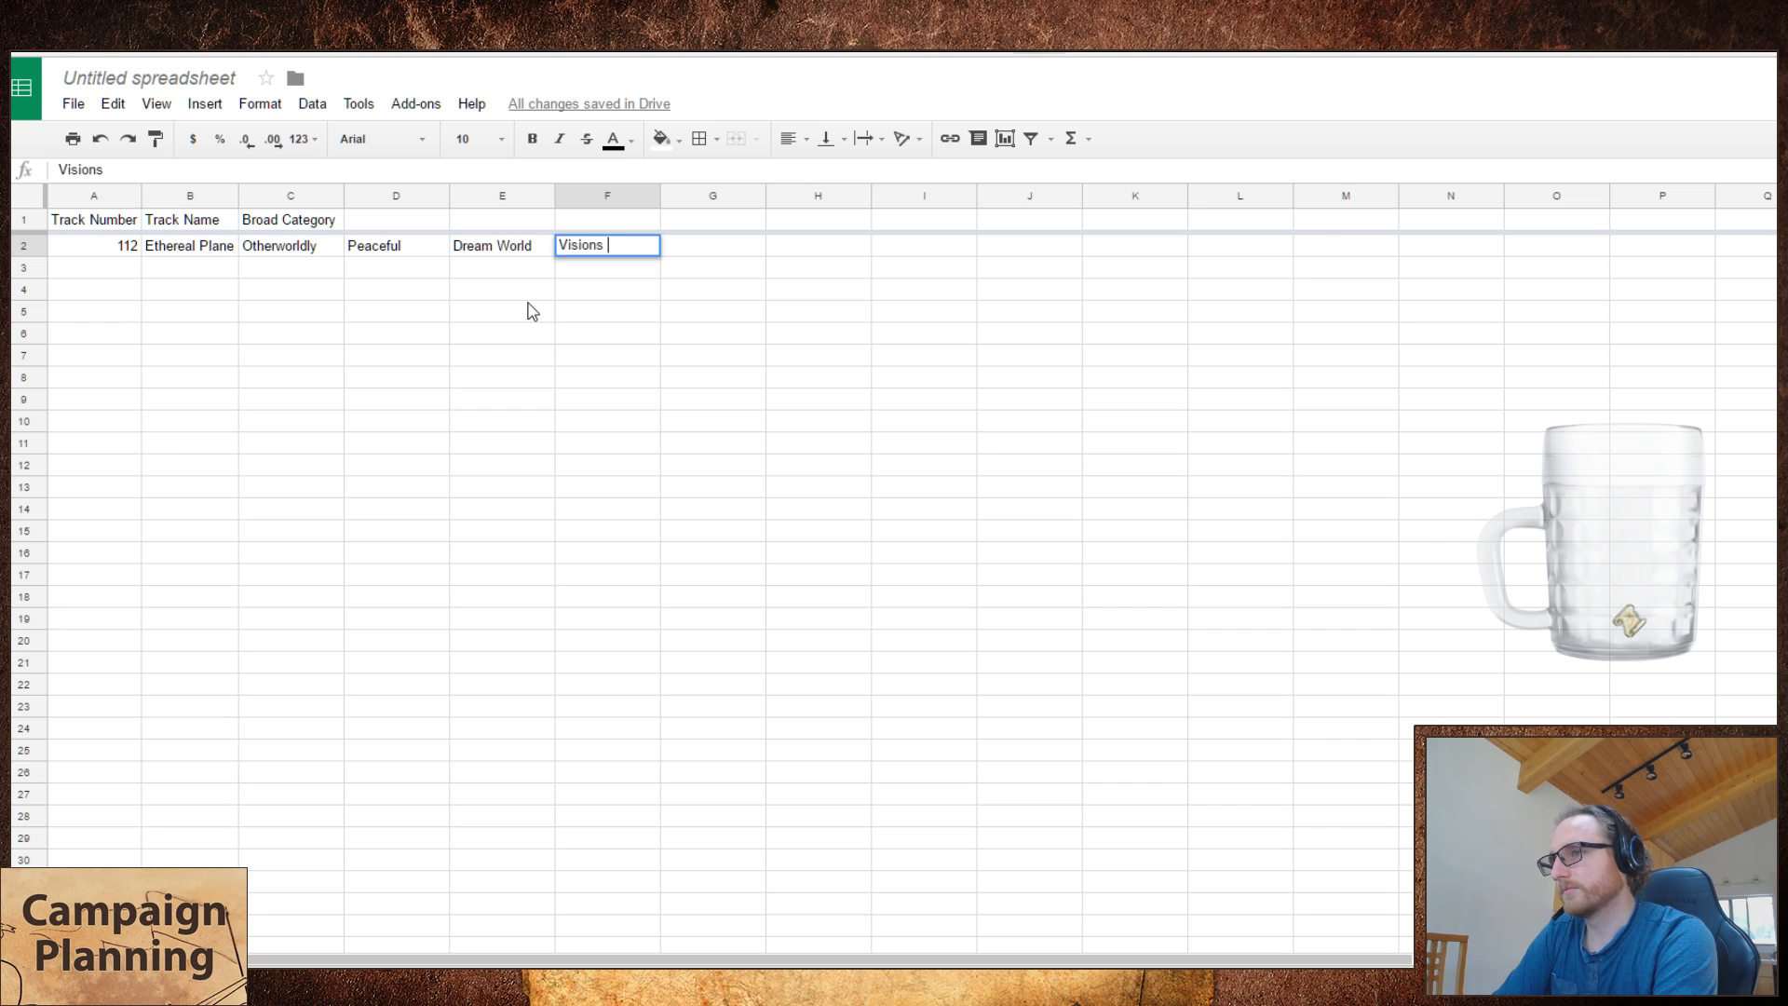
pyautogui.write('of past / f')
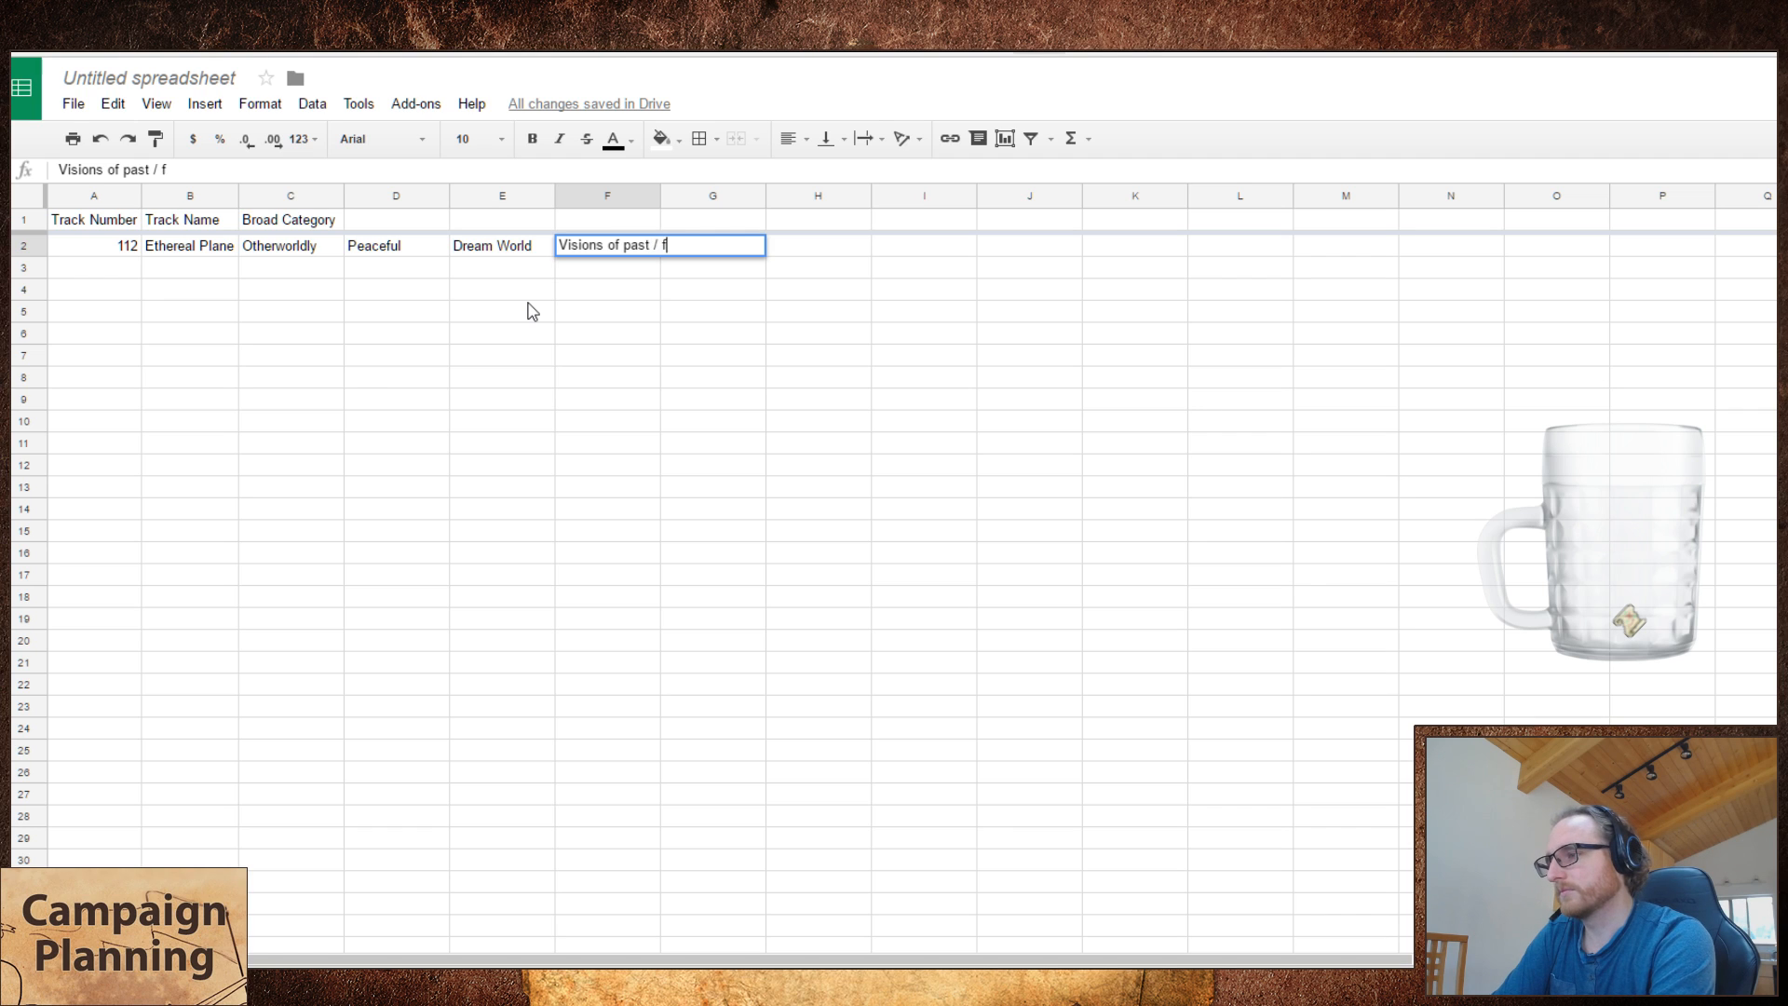
pyautogui.write('uture')
pyautogui.press('Return')
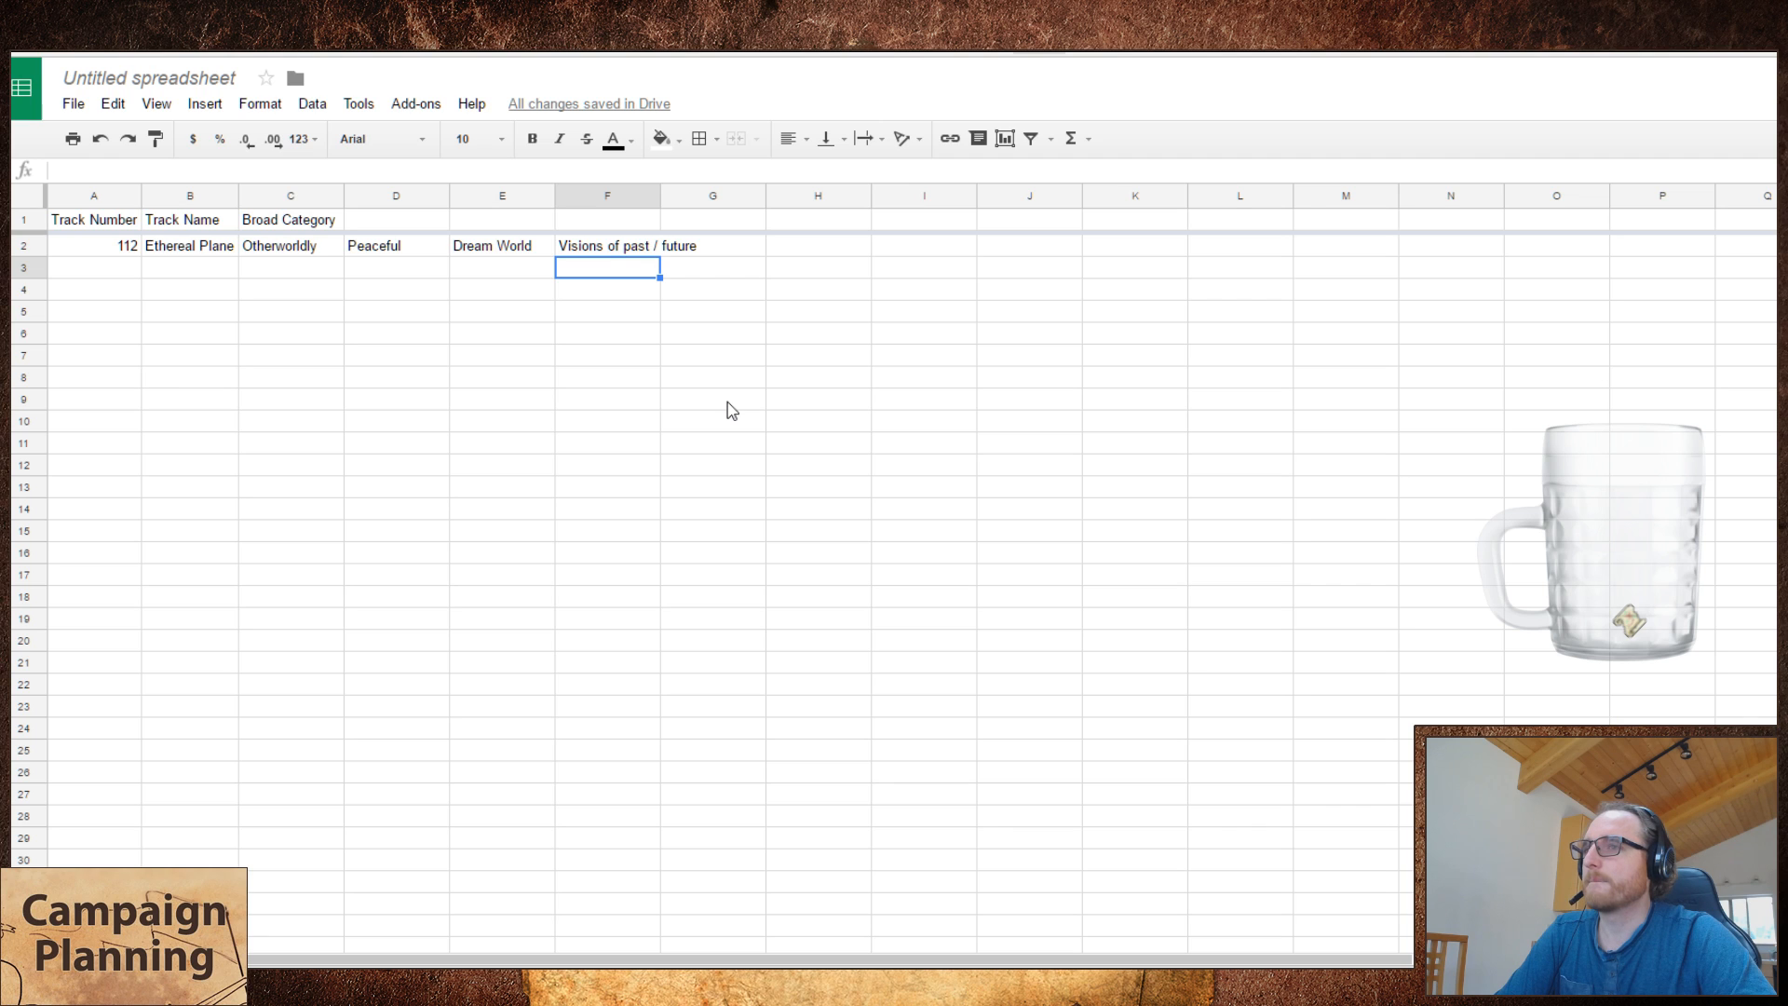
# - Extend the tag in D2 to "Peaceful / Tranquil" and fit column D's width to the text
pyautogui.click(398, 253)
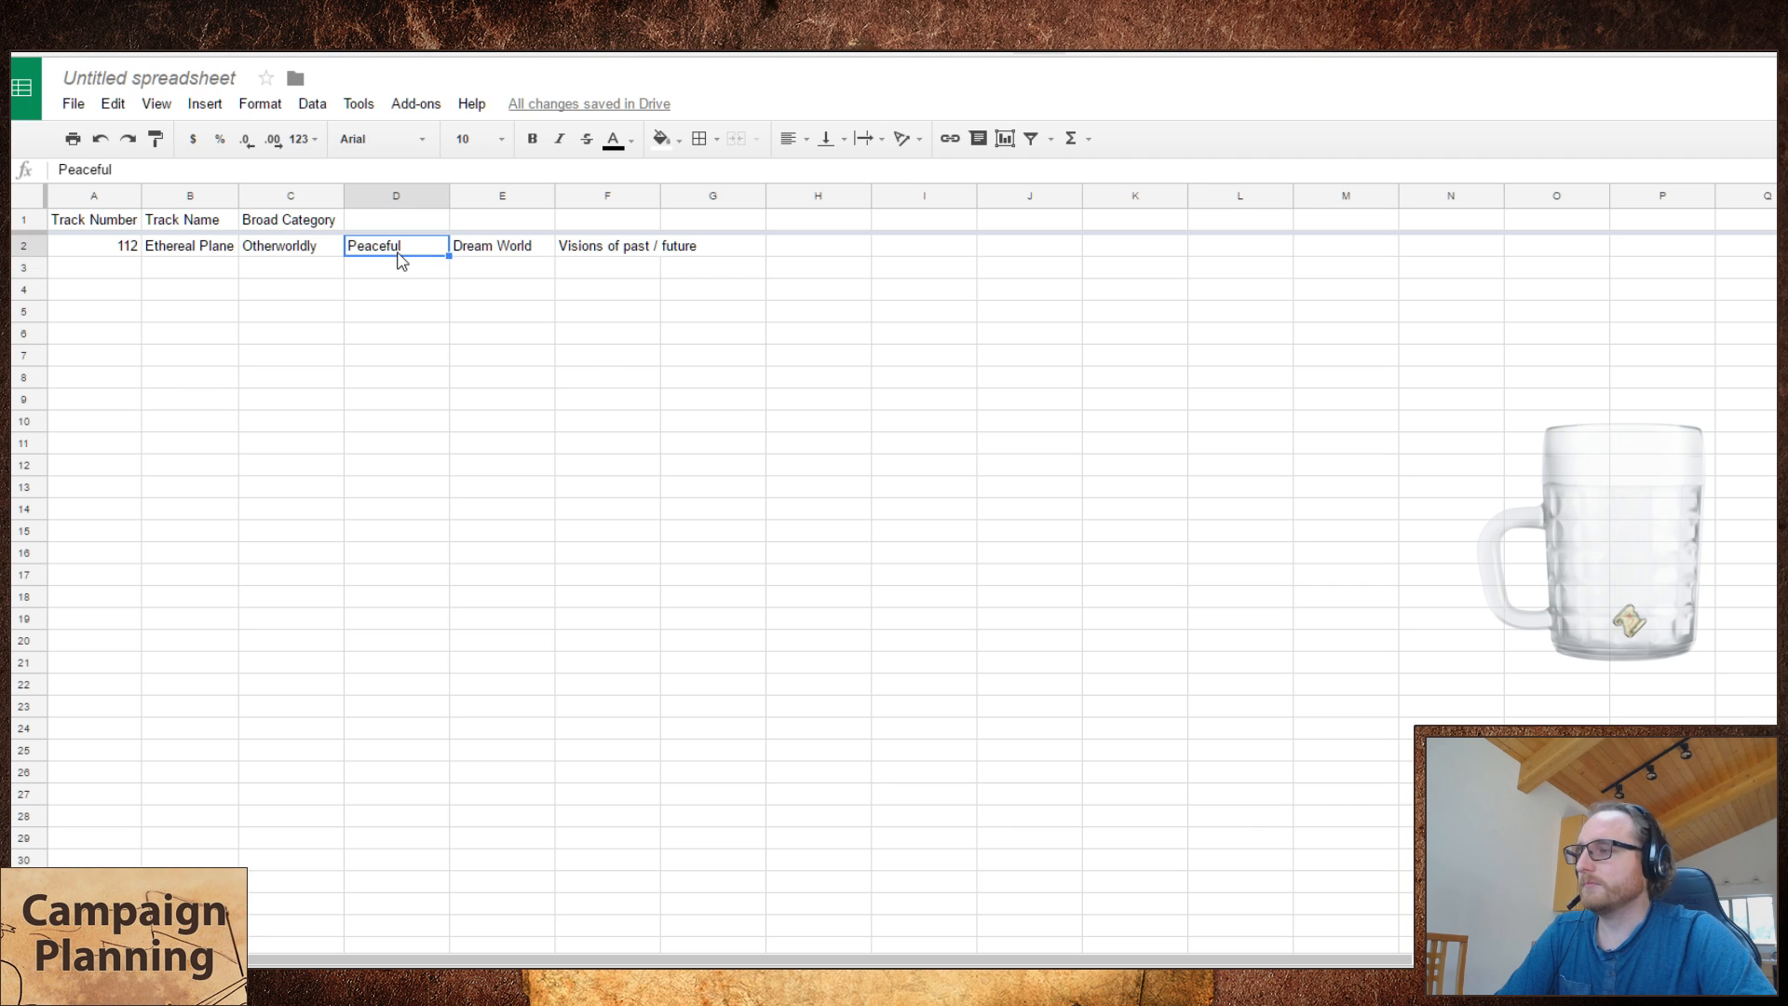
pyautogui.doubleClick(401, 257)
pyautogui.write('/ Tranquil')
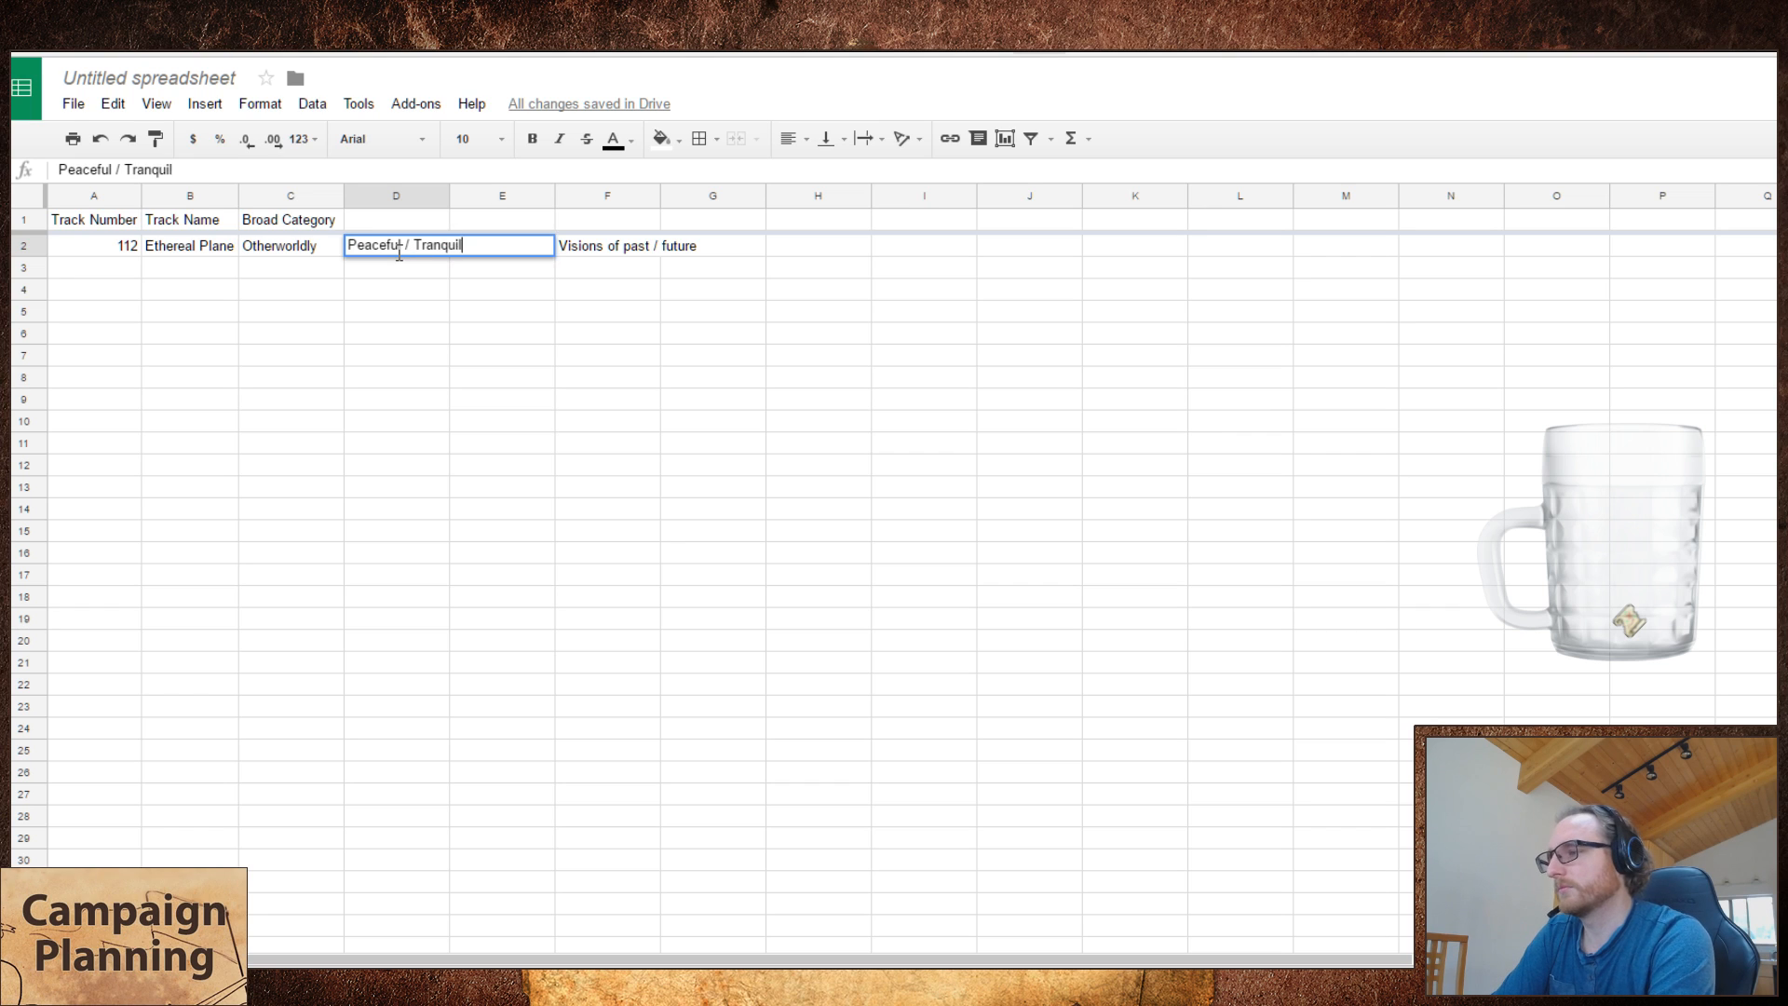
pyautogui.press('Return')
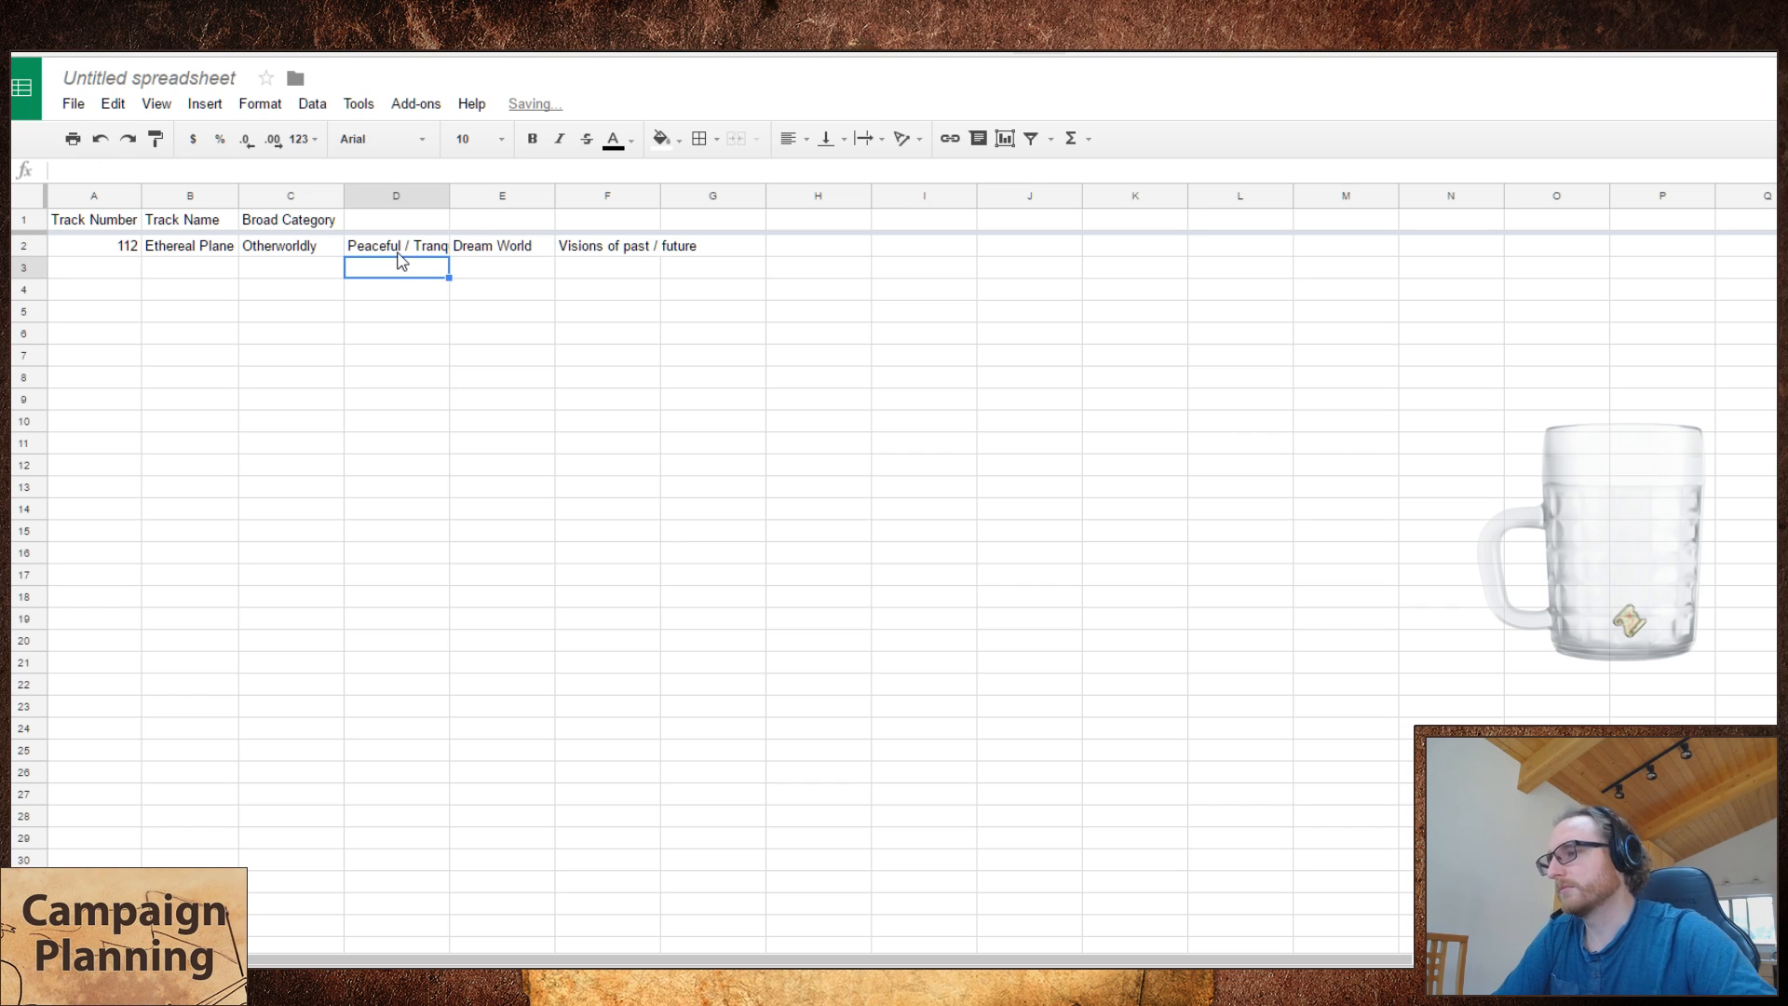
pyautogui.doubleClick(449, 196)
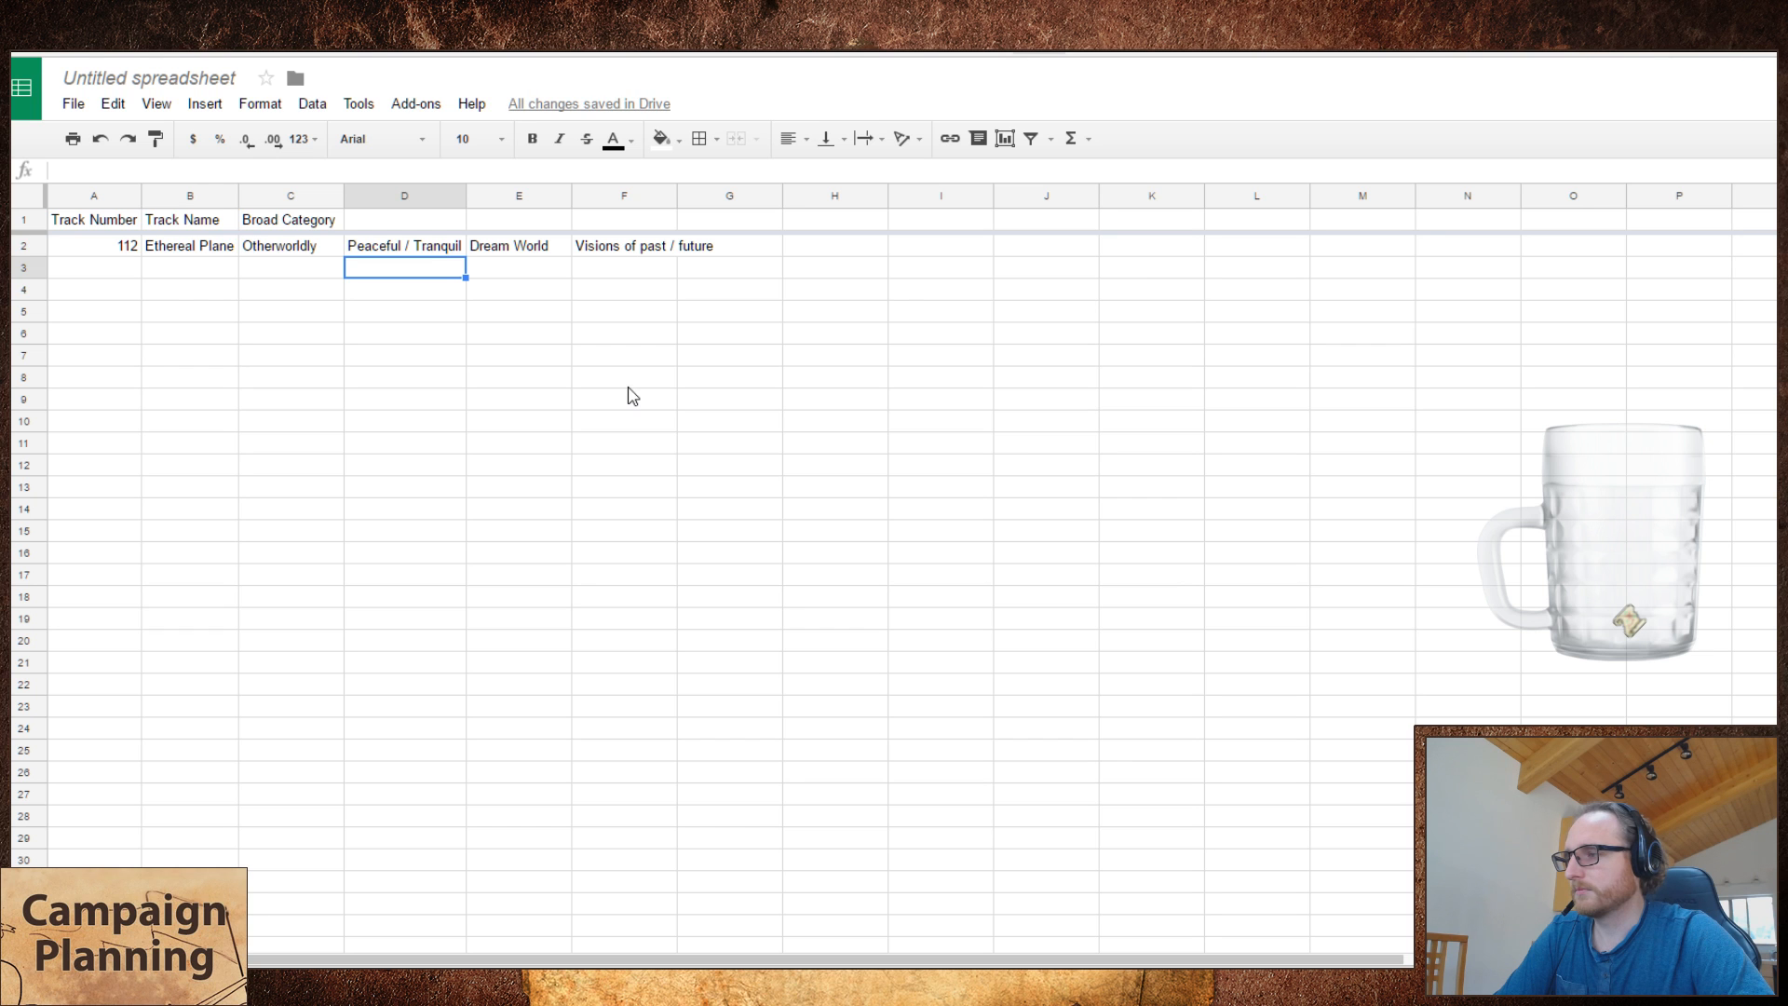
# - Switch to Tabletop Audio, listen to two later points of the Ethereal Plane track and stop its playback
pyautogui.click(687, 41)
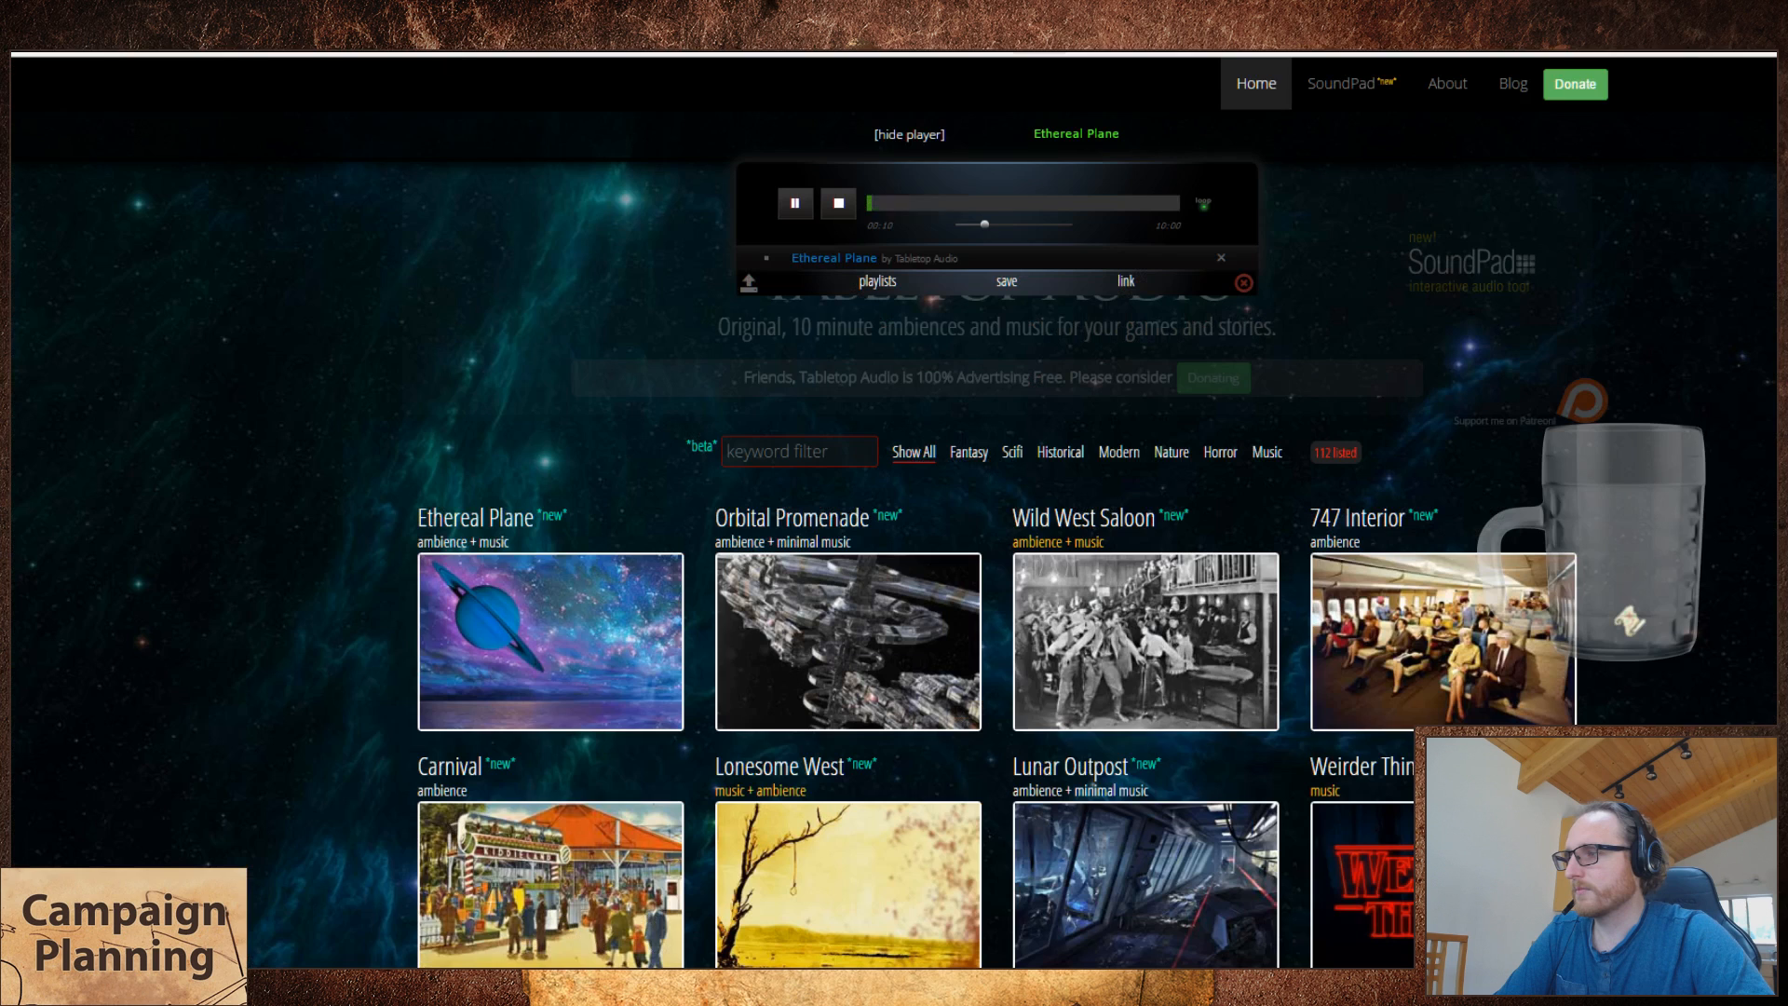
pyautogui.click(1056, 205)
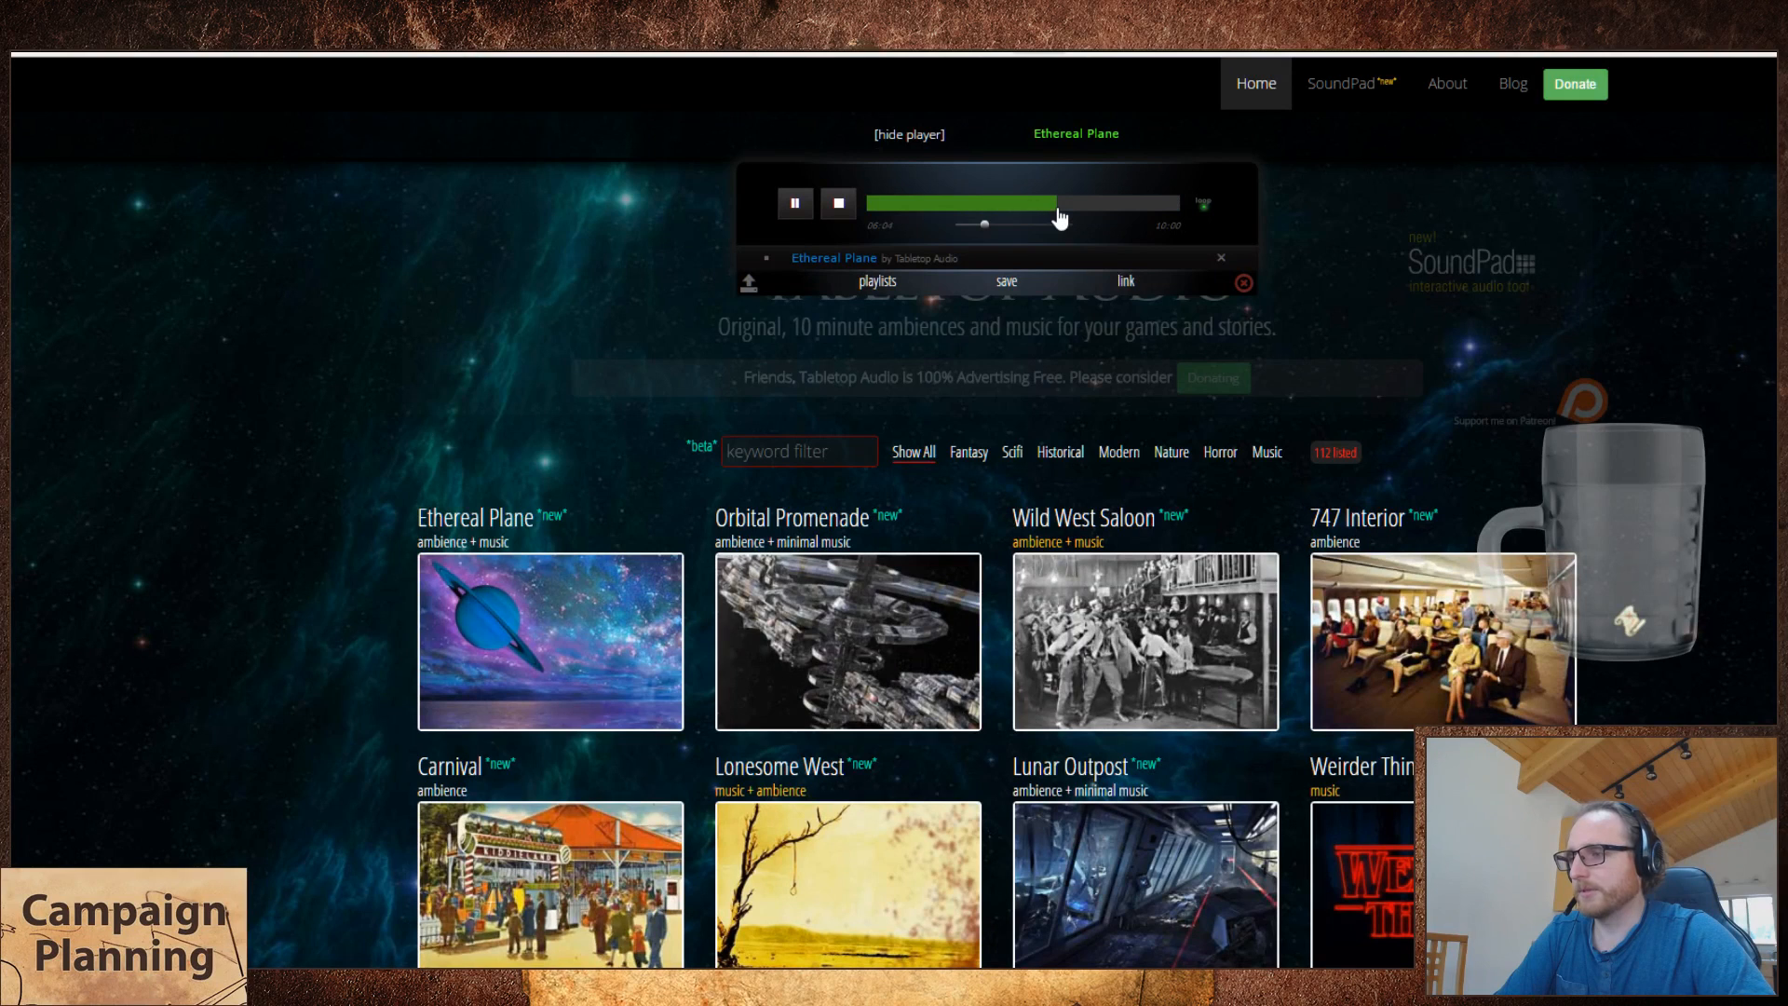
pyautogui.click(1110, 205)
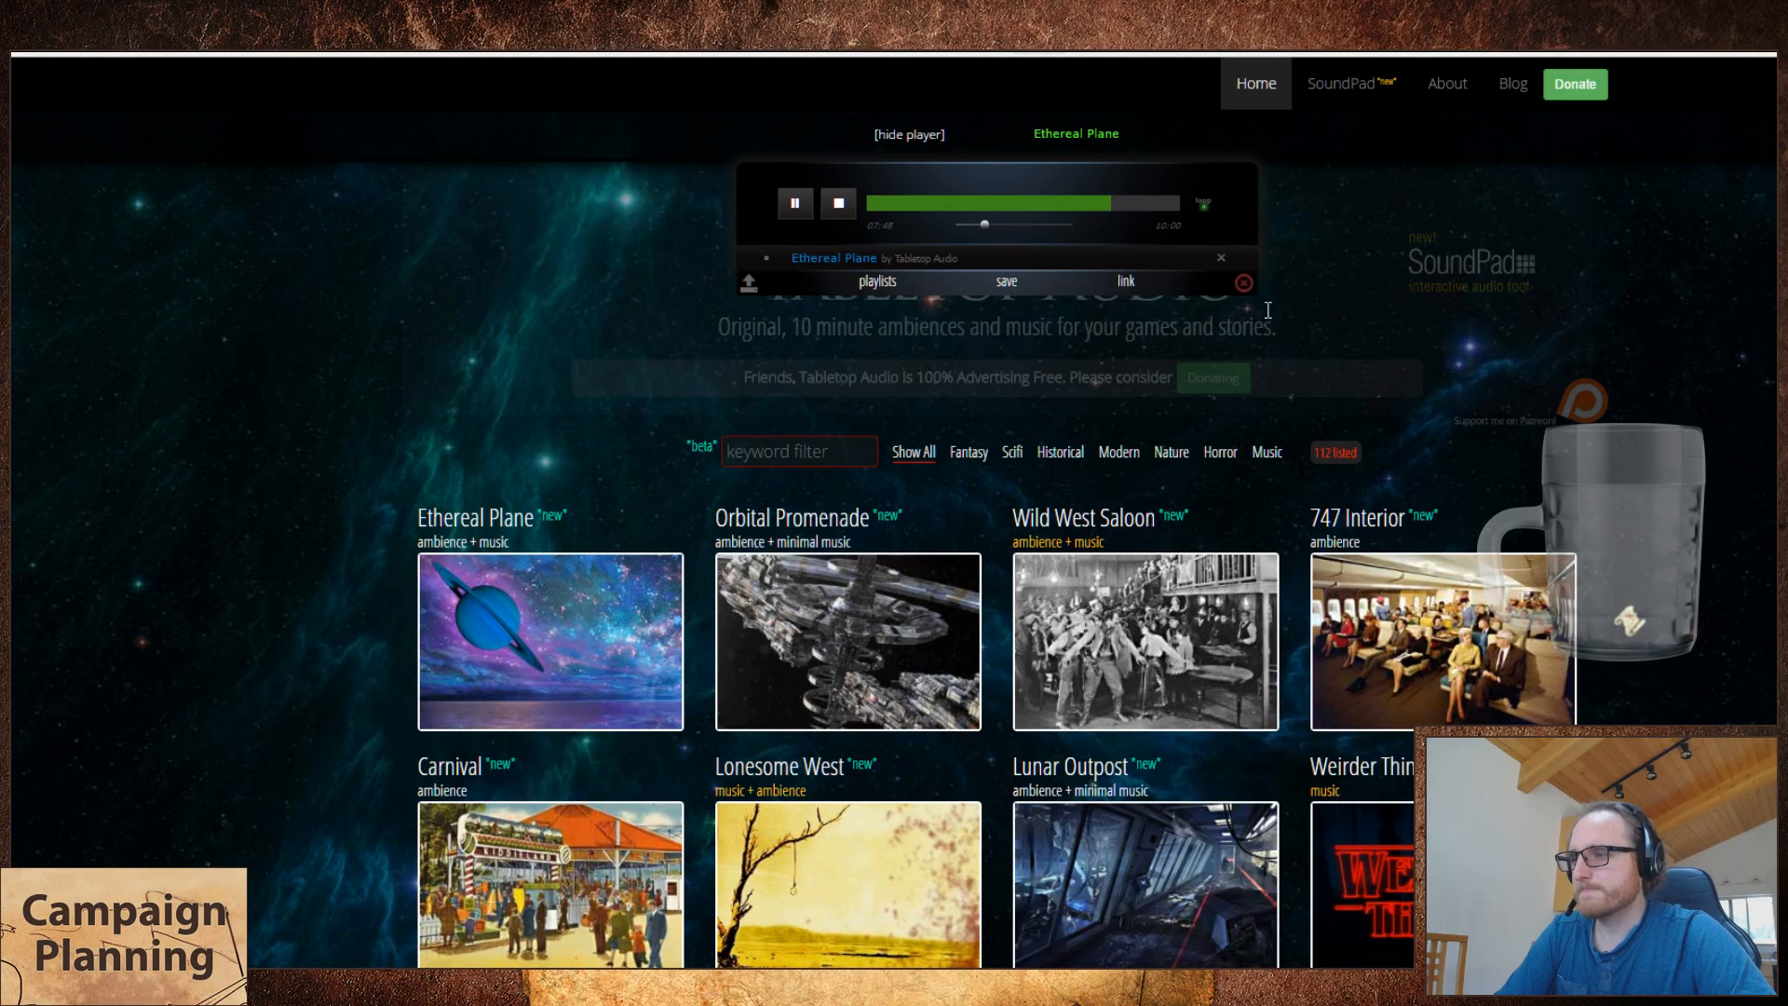
pyautogui.click(839, 204)
# - Return to the spreadsheet and insert an empty column between Track Name and Broad Category
pyautogui.hotkey('ctrl', 'Tab')
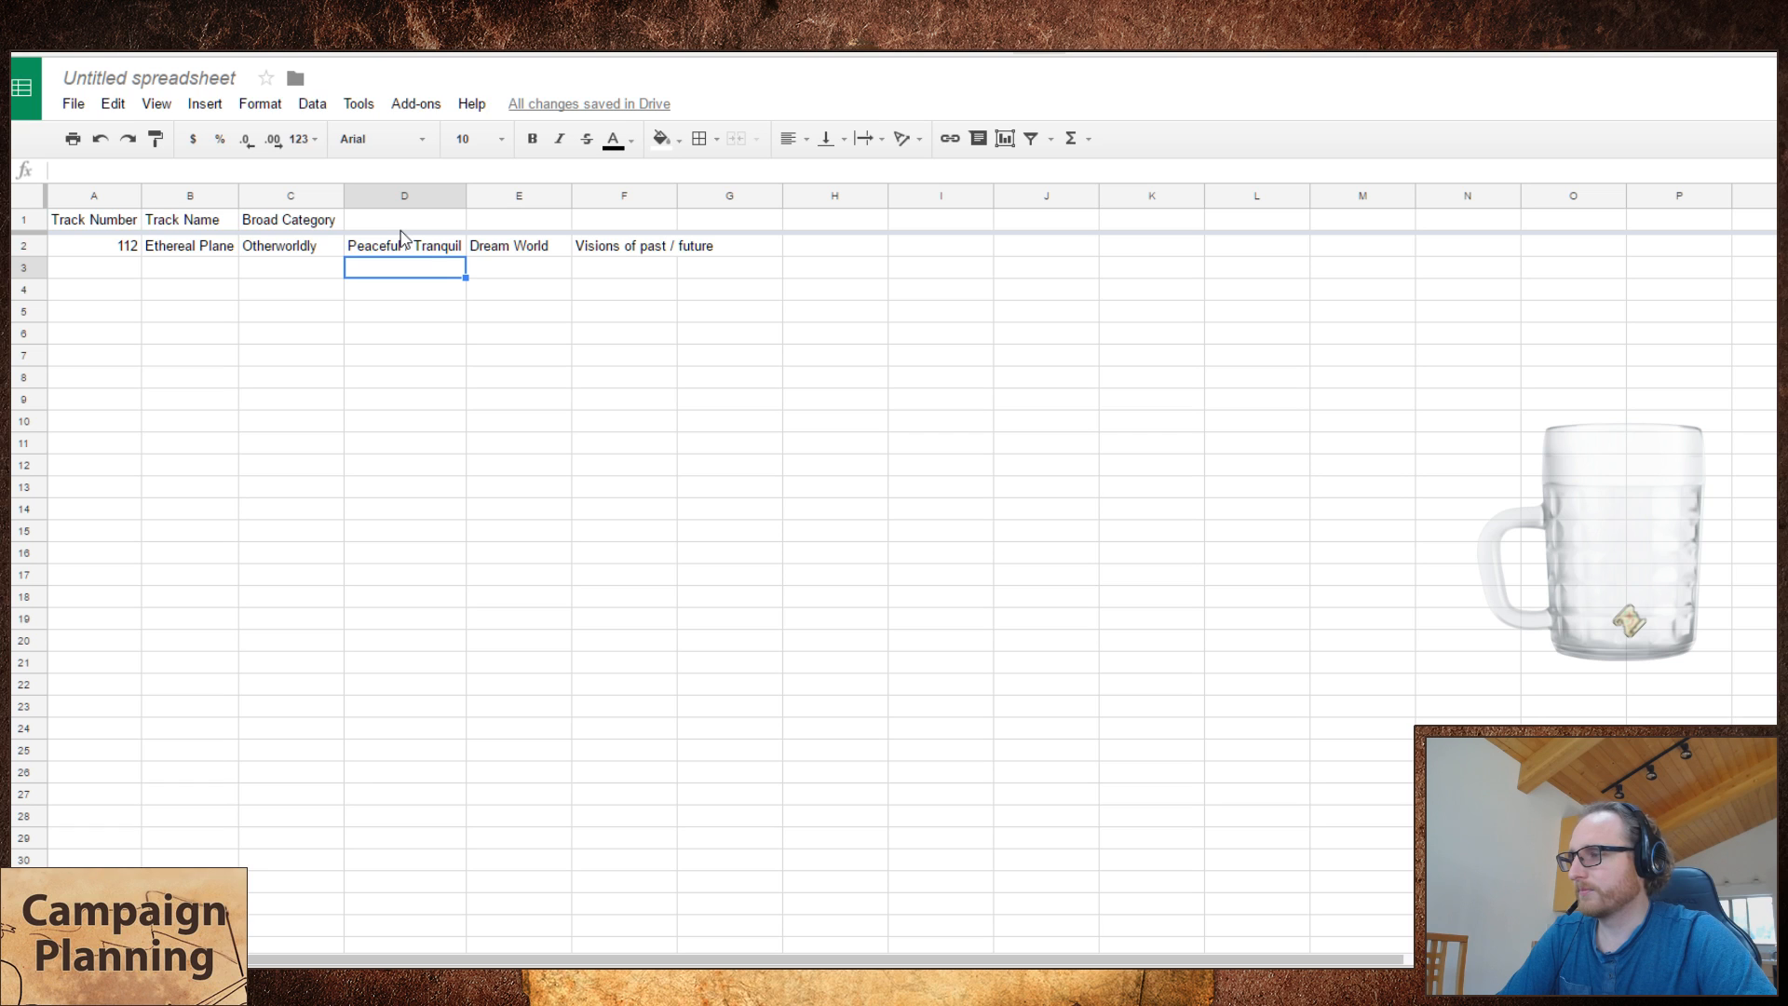
pyautogui.rightClick(291, 203)
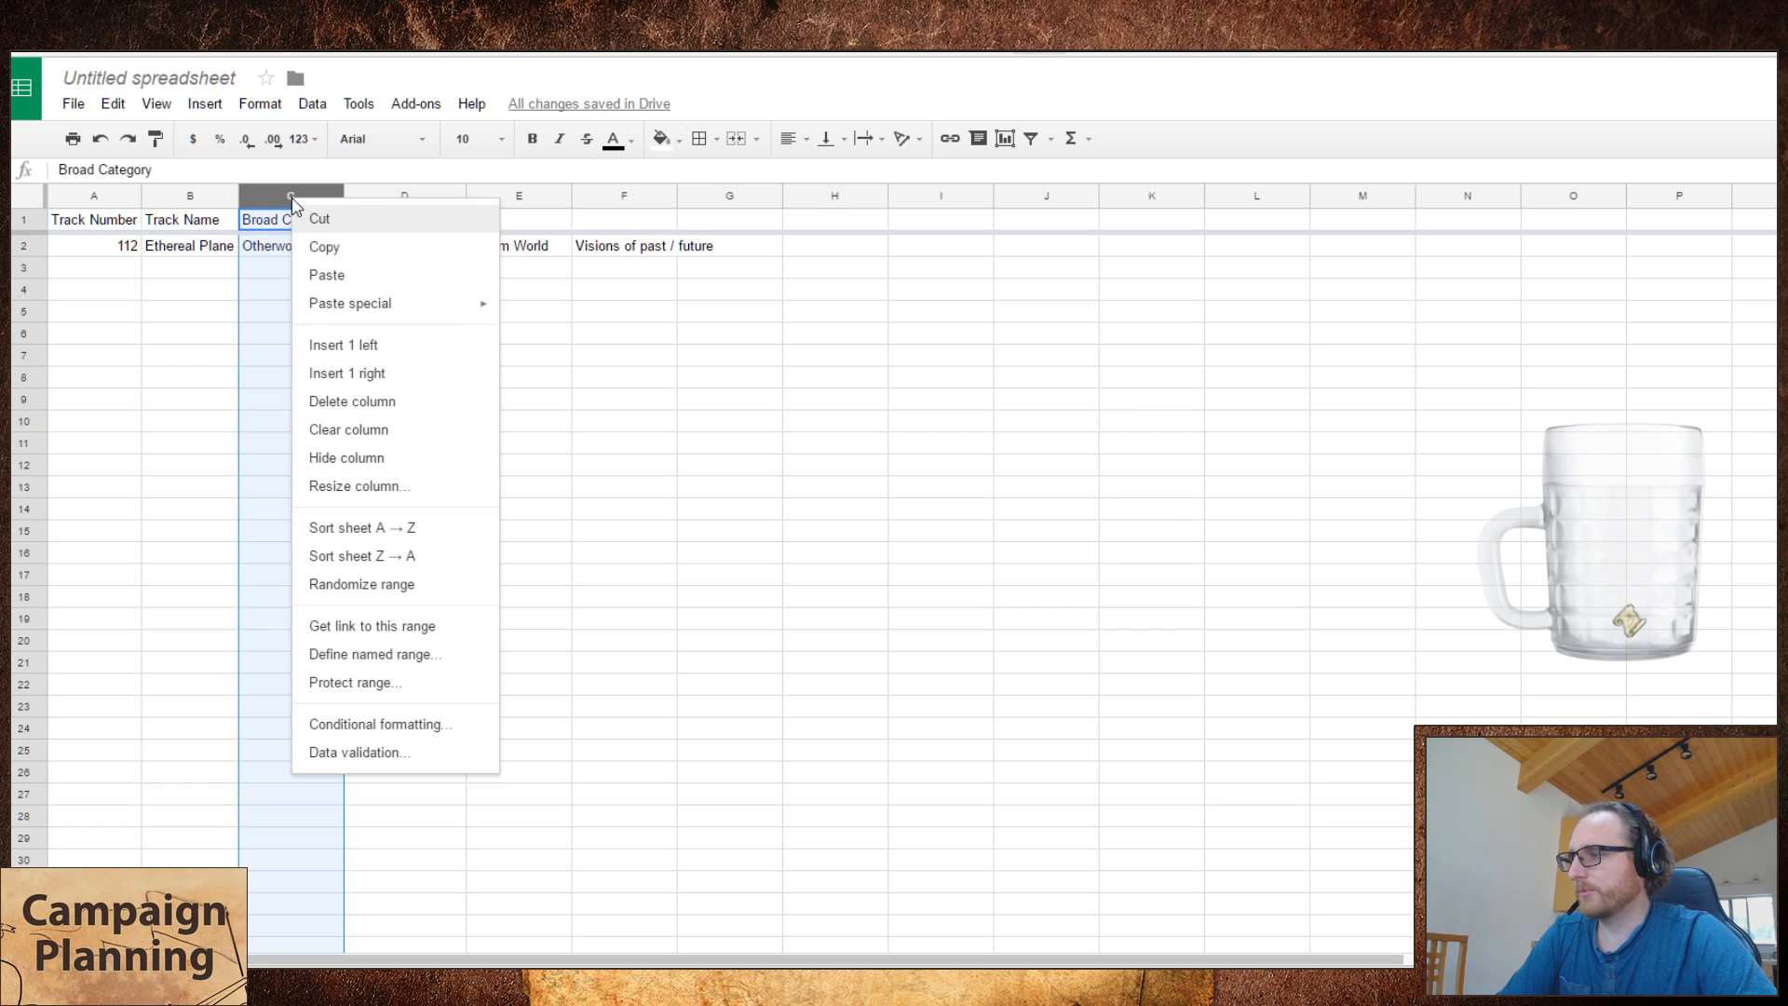
pyautogui.click(431, 352)
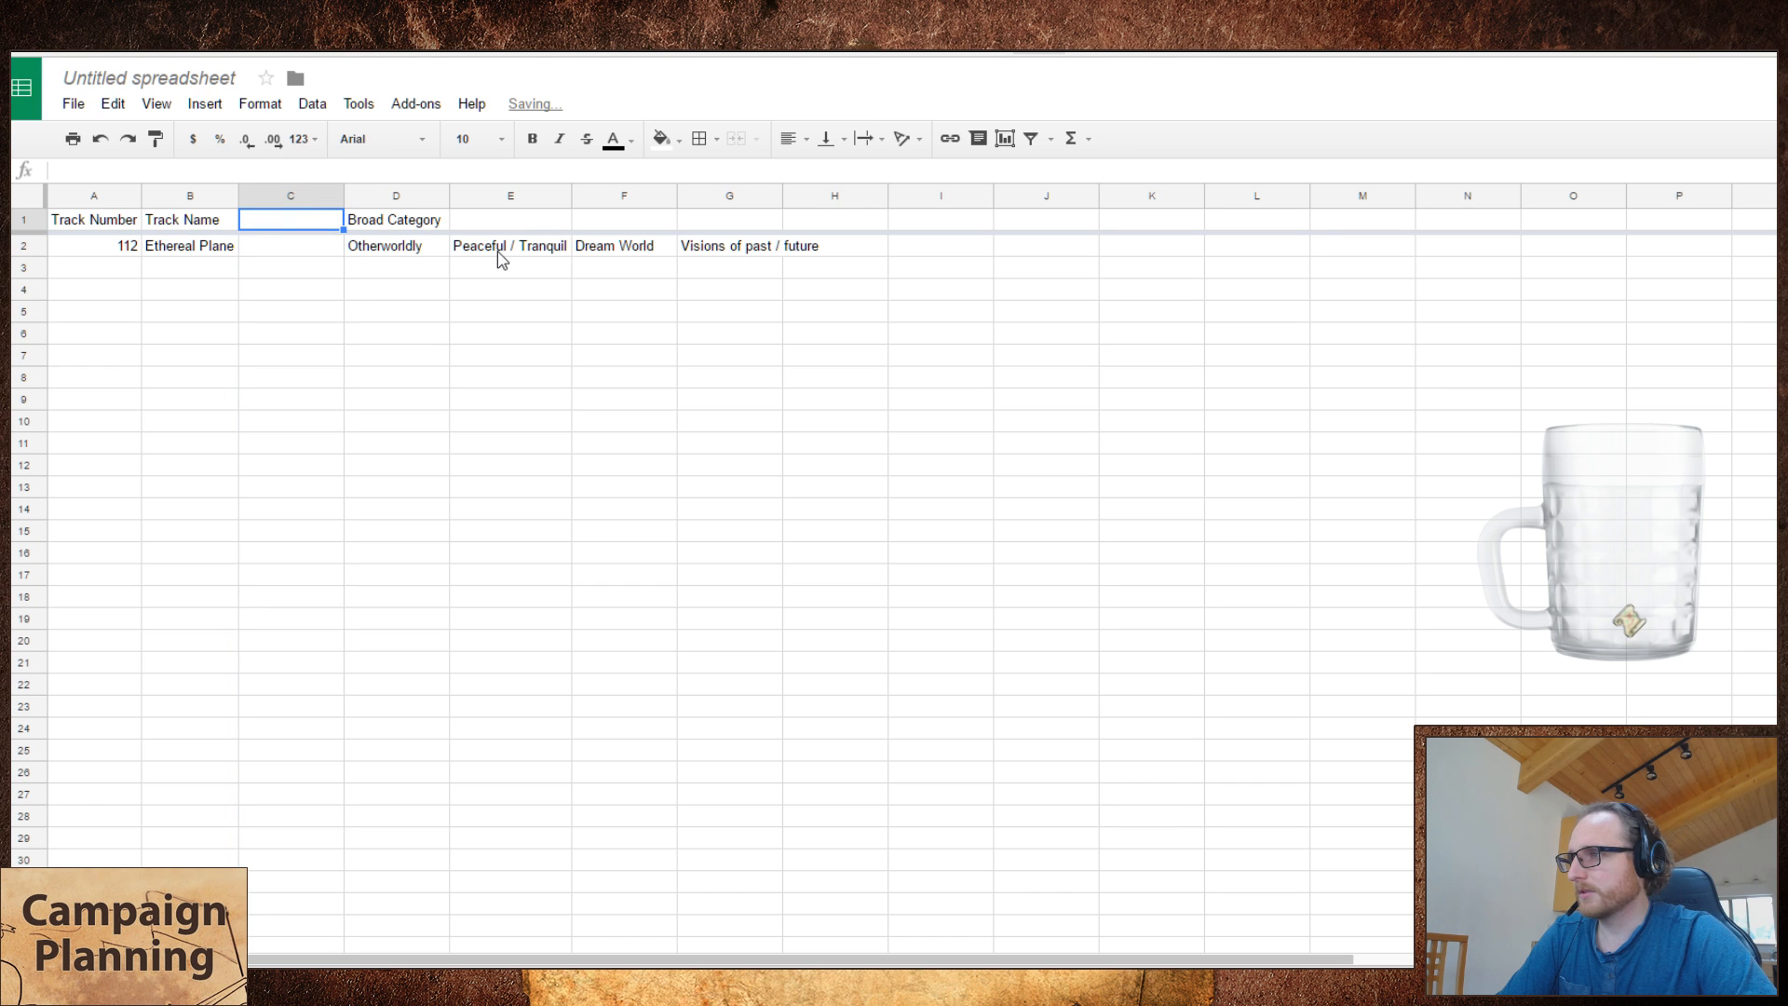
# - Switch to Tabletop Audio, find the Noir Procedural track in the listing and play it
pyautogui.hotkey('ctrl', 'Tab')
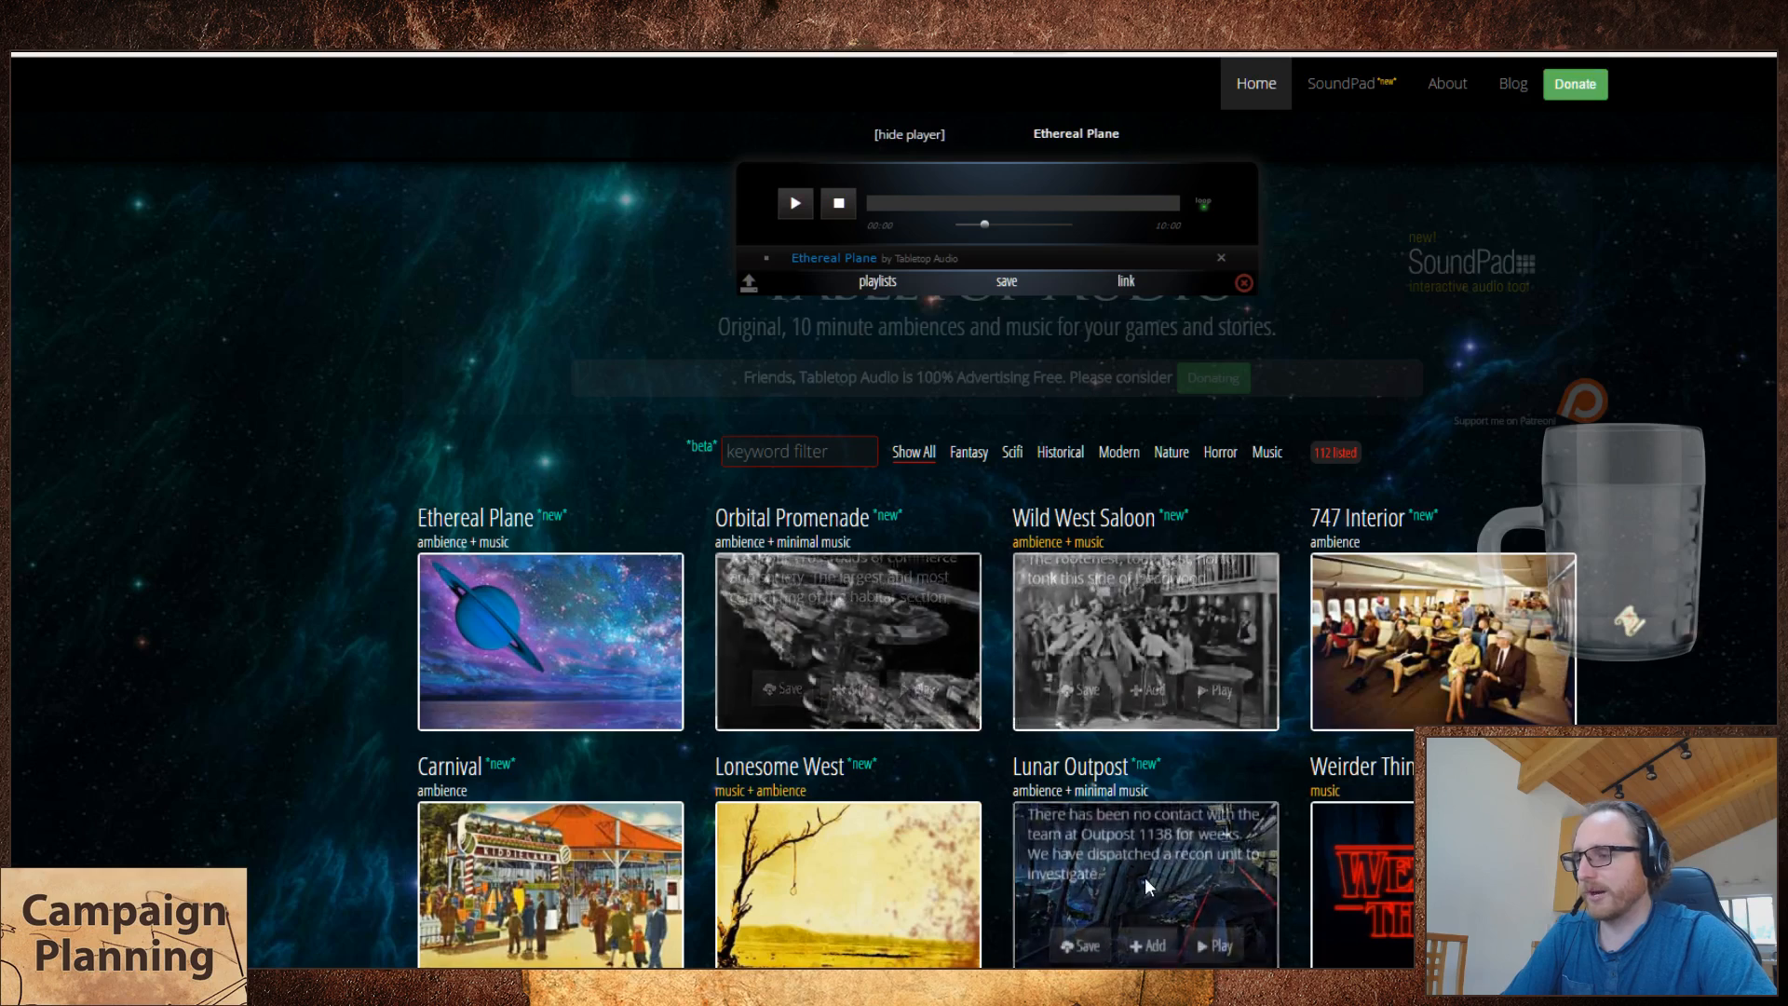
pyautogui.scroll(-10, 871, 601)
pyautogui.moveTo(1450, 503)
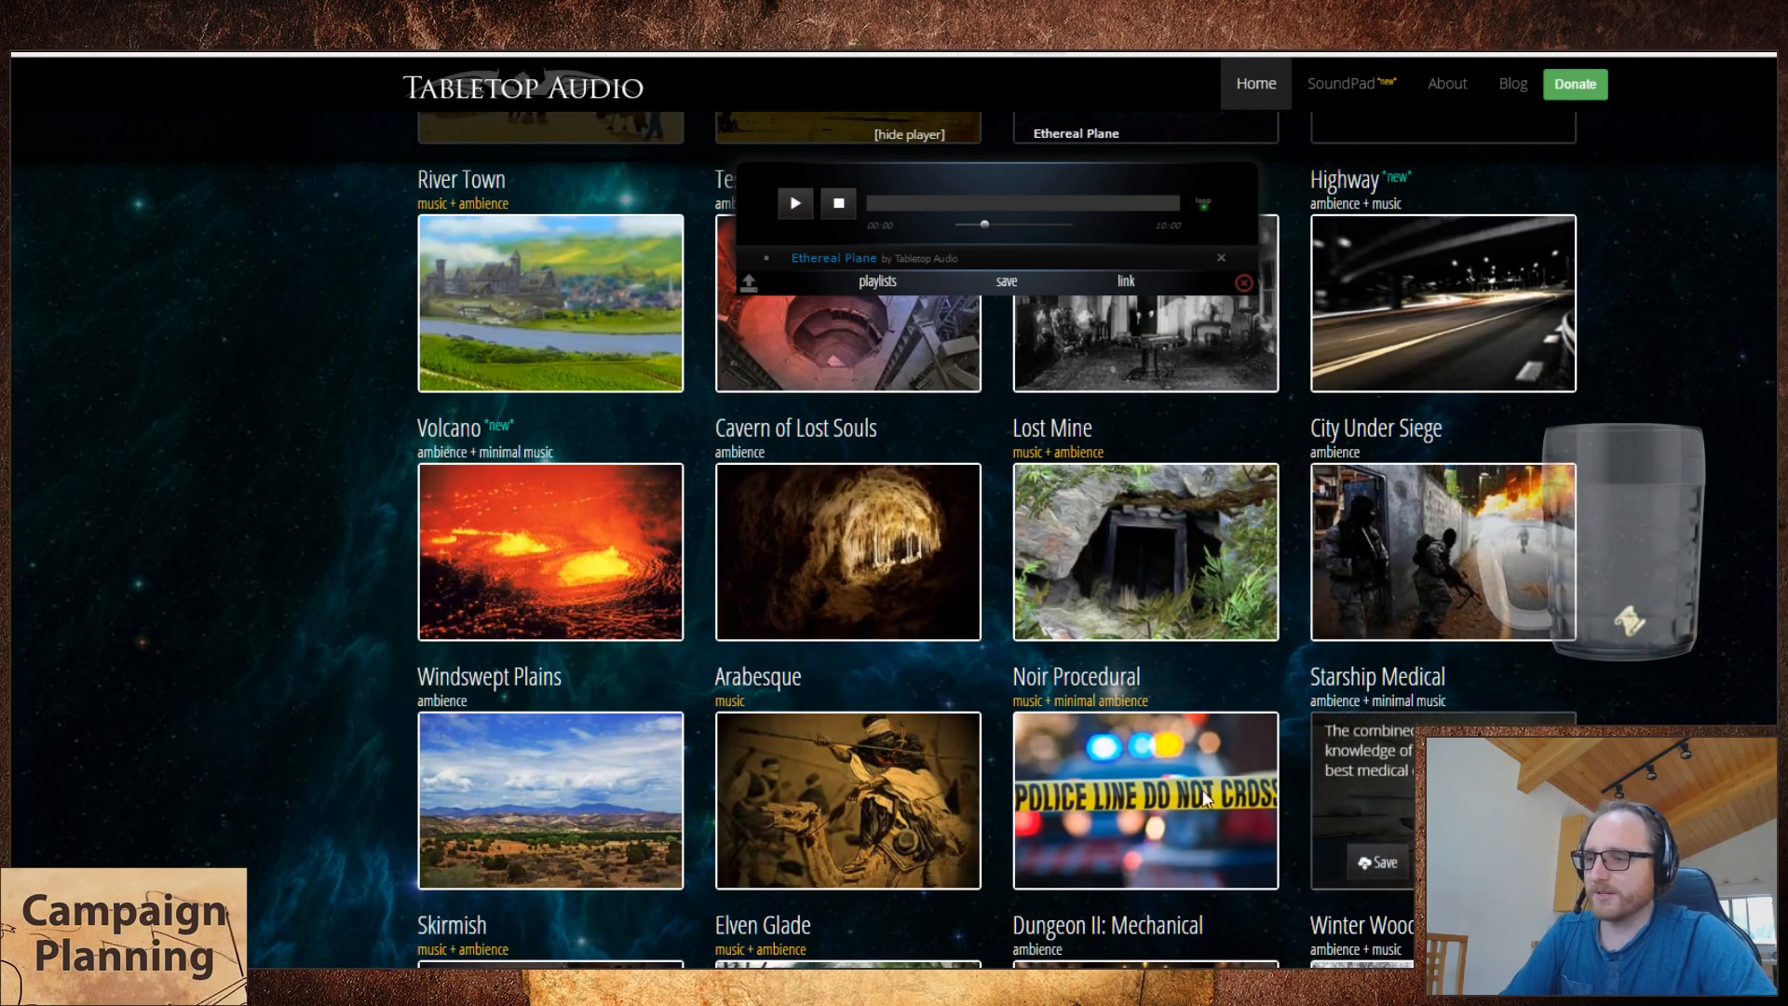
pyautogui.click(1213, 861)
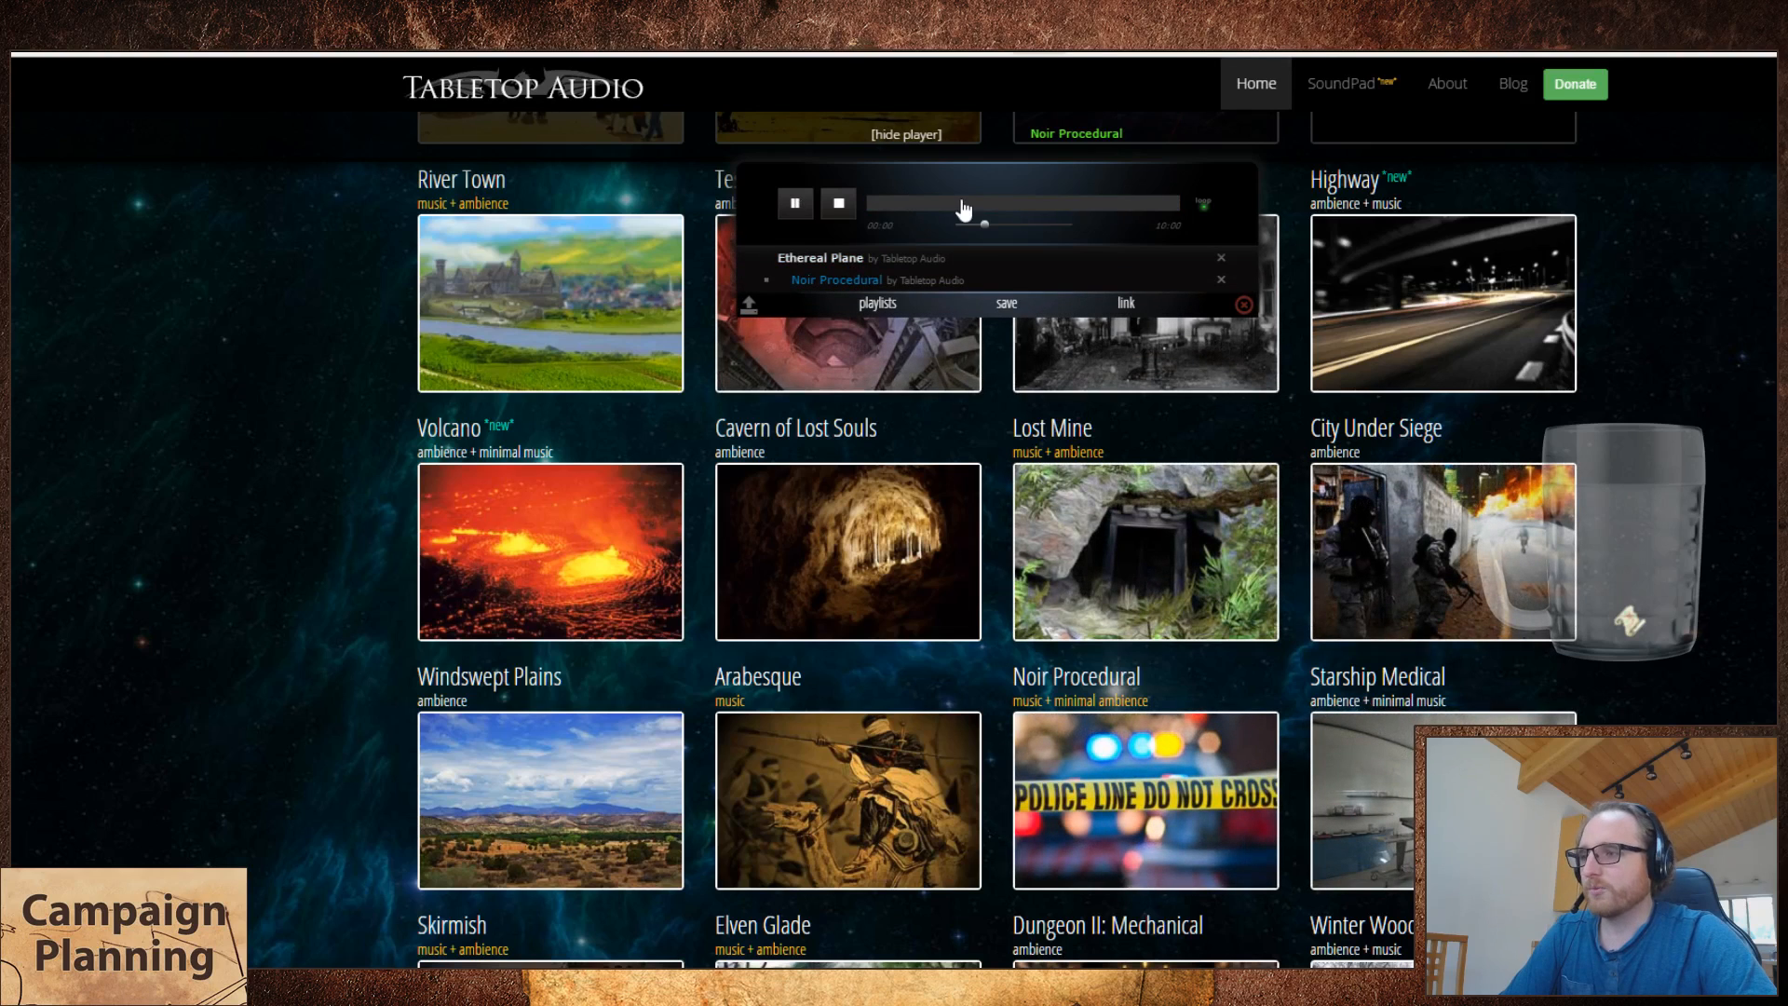
# - Listen to two later points of the Noir Procedural track, and play the Starship Medical track at two later points
pyautogui.click(1004, 203)
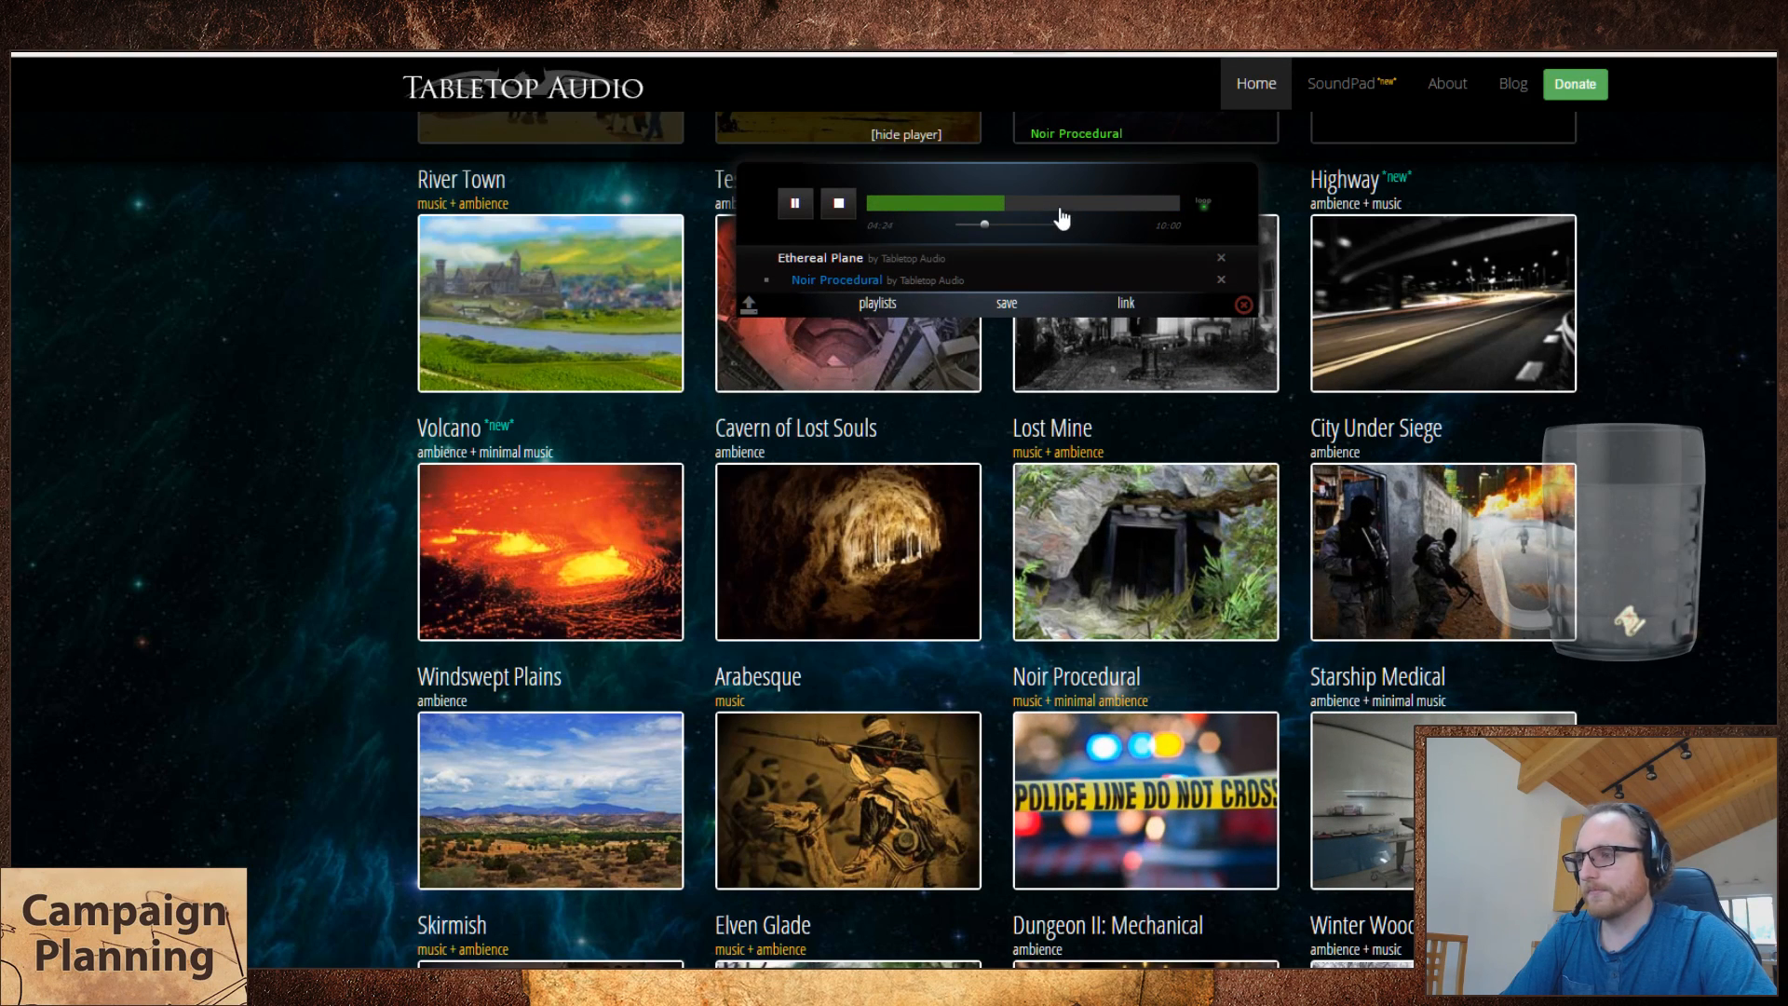
pyautogui.click(1113, 204)
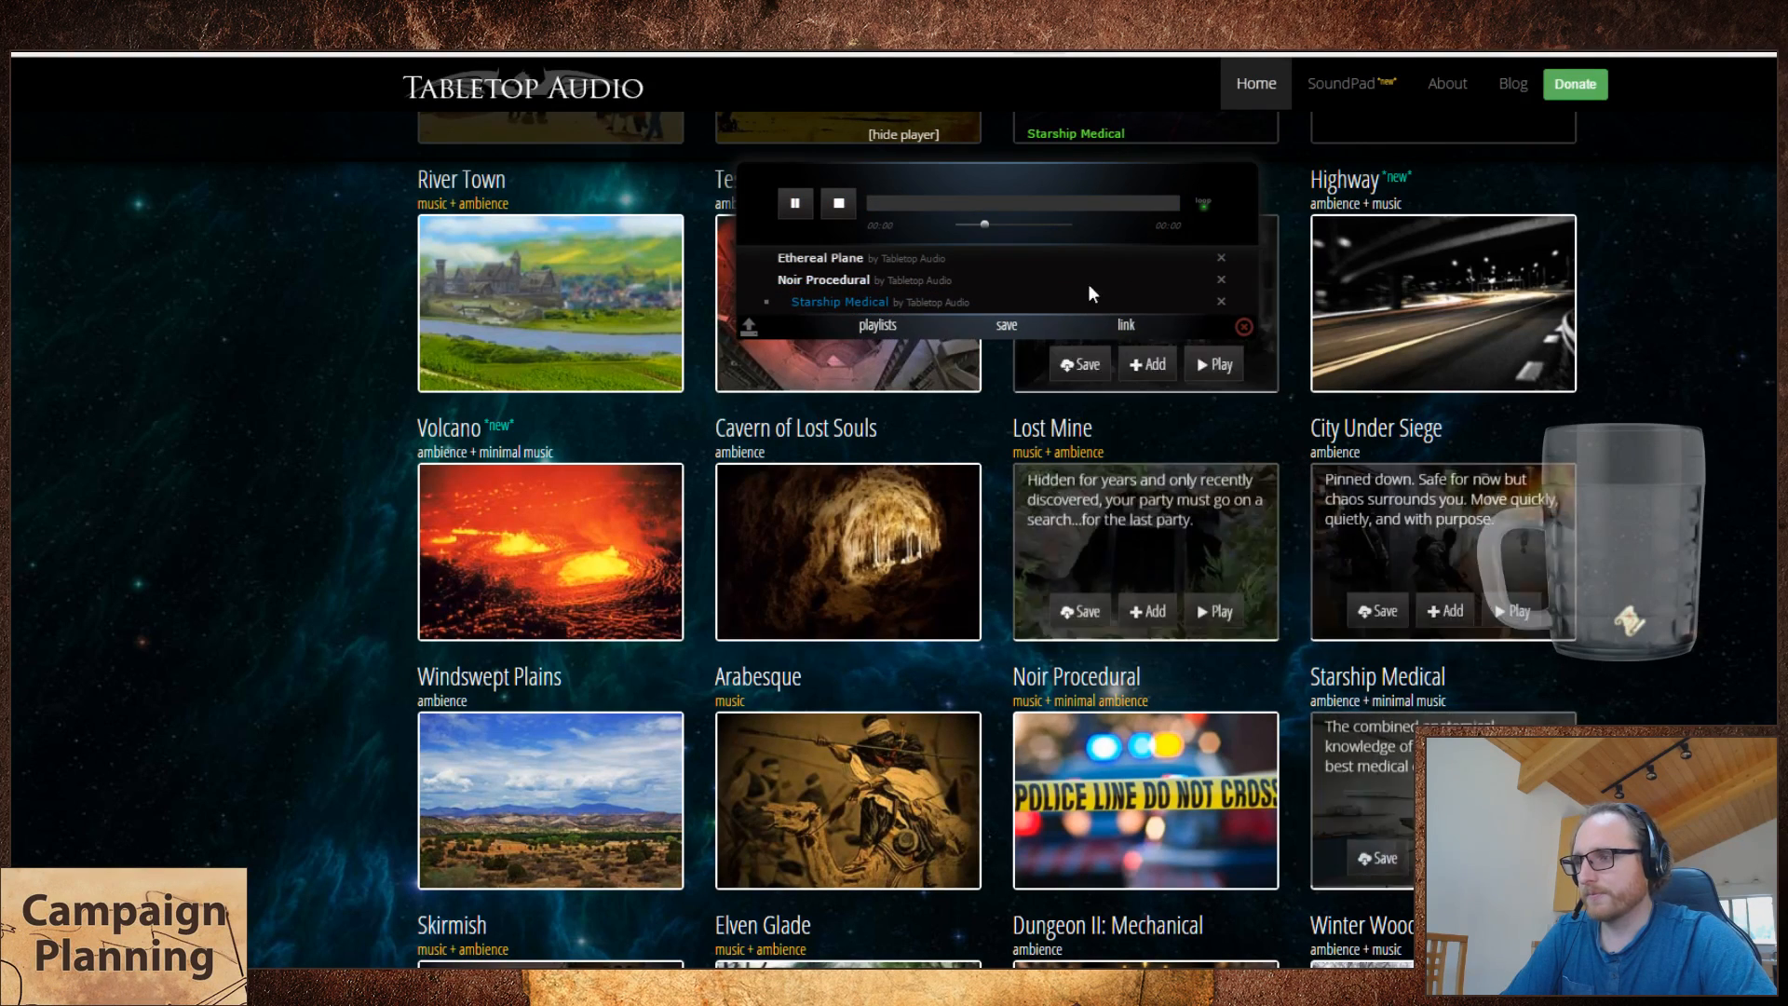
pyautogui.click(989, 204)
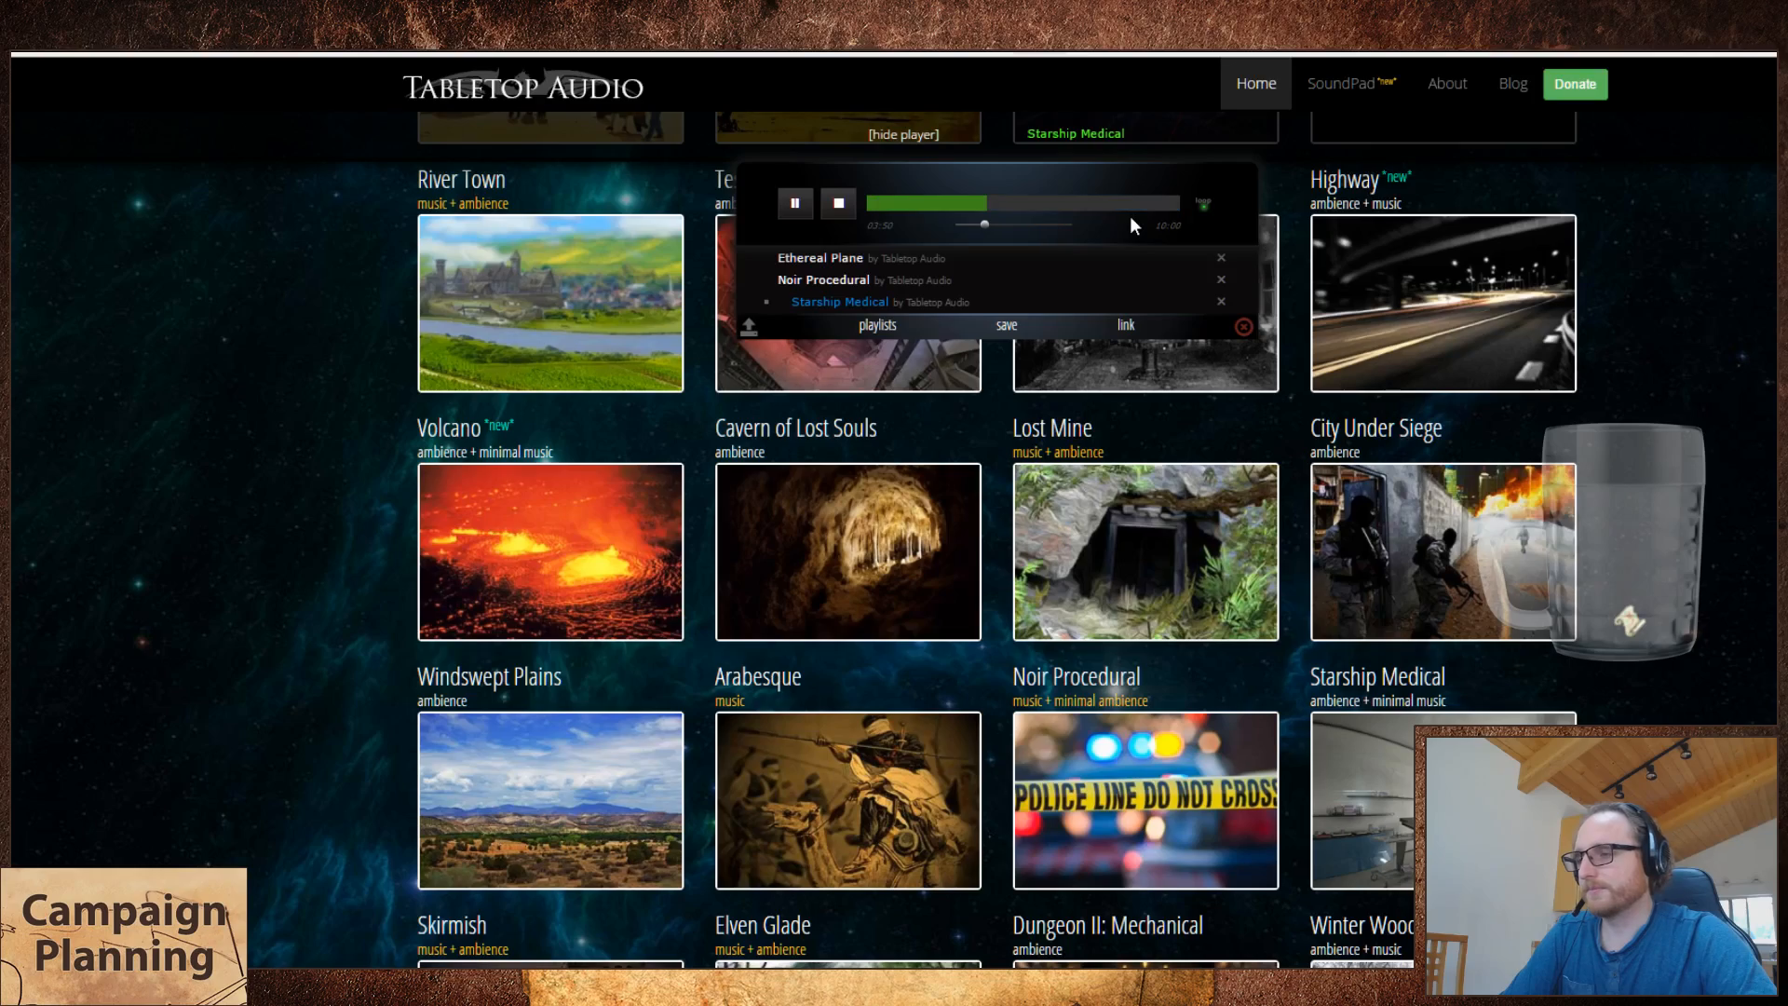
pyautogui.click(1105, 204)
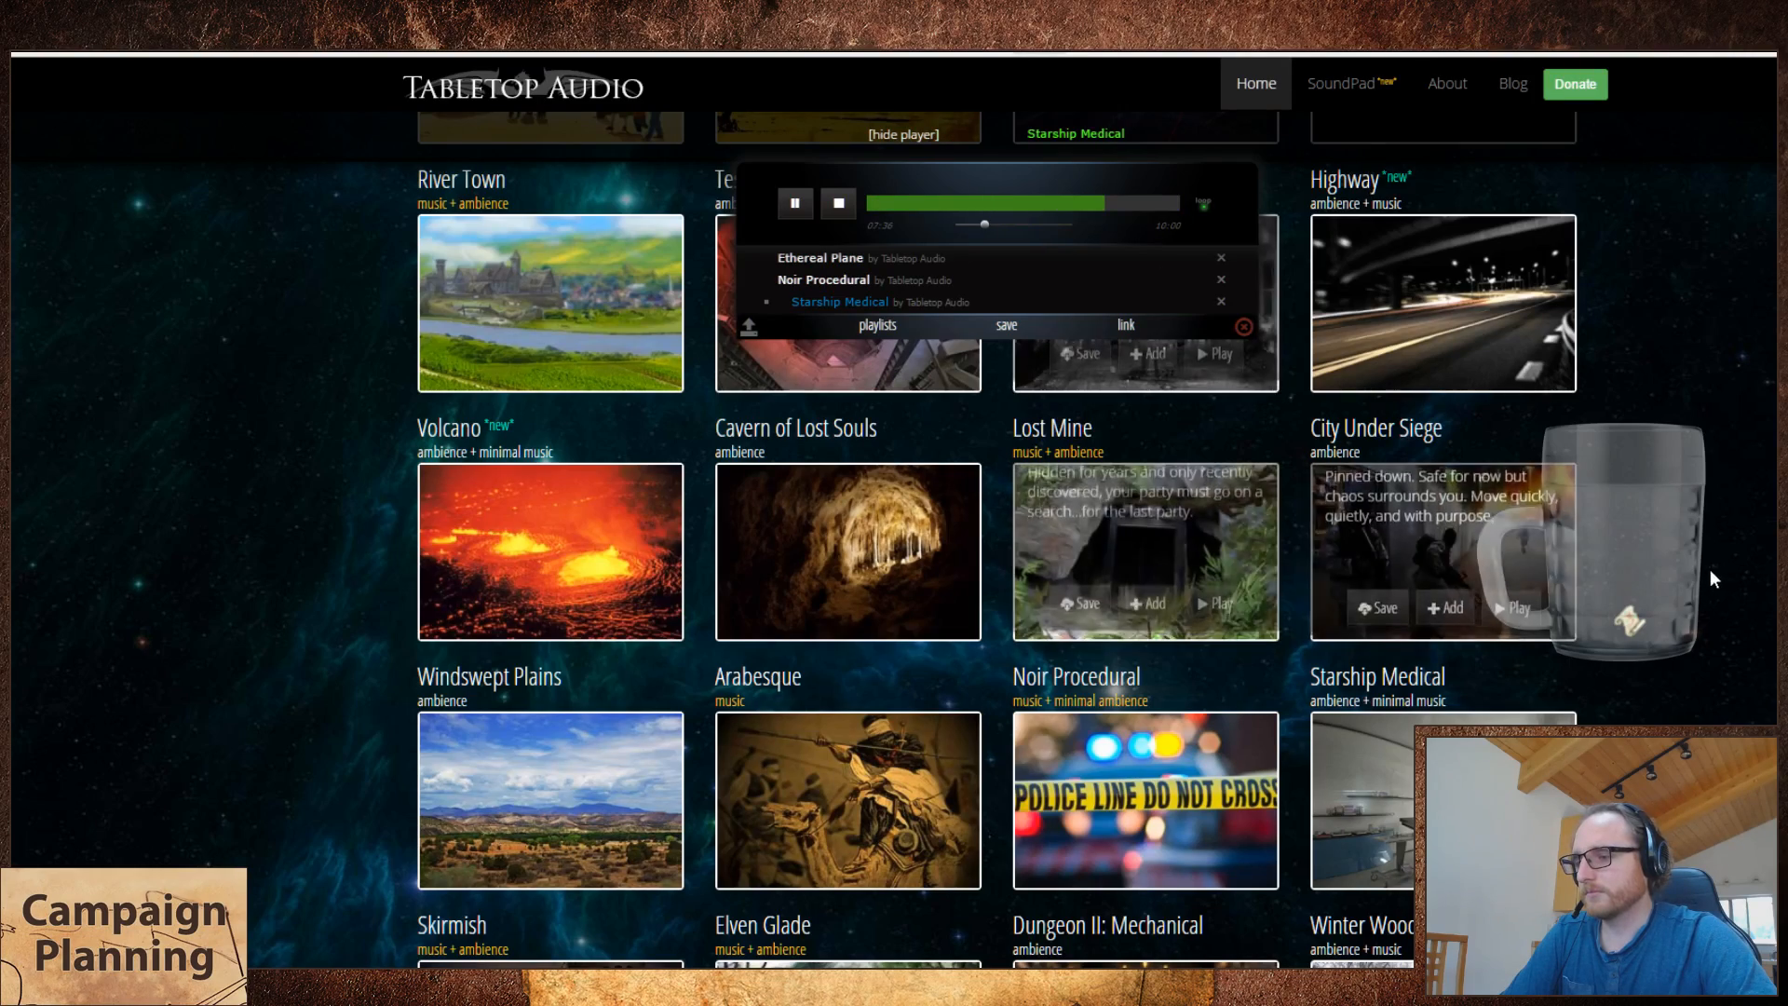
# - Look through the track listing below Starship Medical and return to its beginning
pyautogui.scroll(-1, 1709, 568)
pyautogui.scroll(-9, 1774, 596)
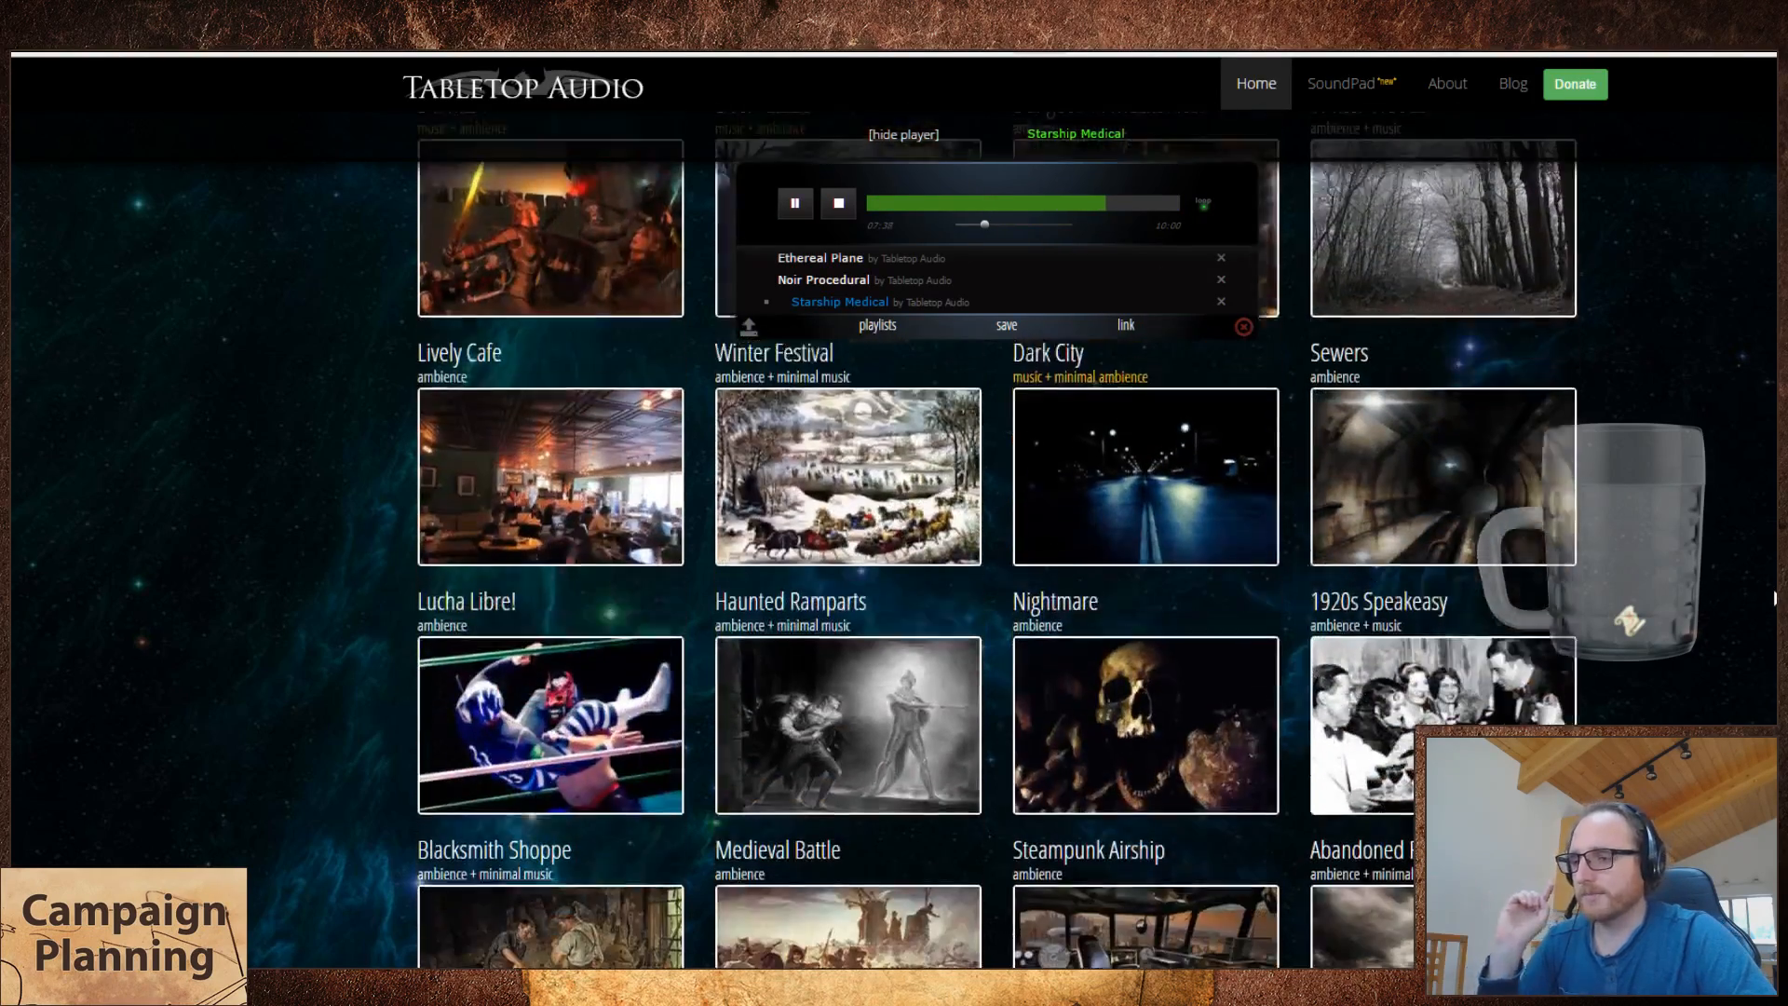
pyautogui.scroll(-2, 1774, 598)
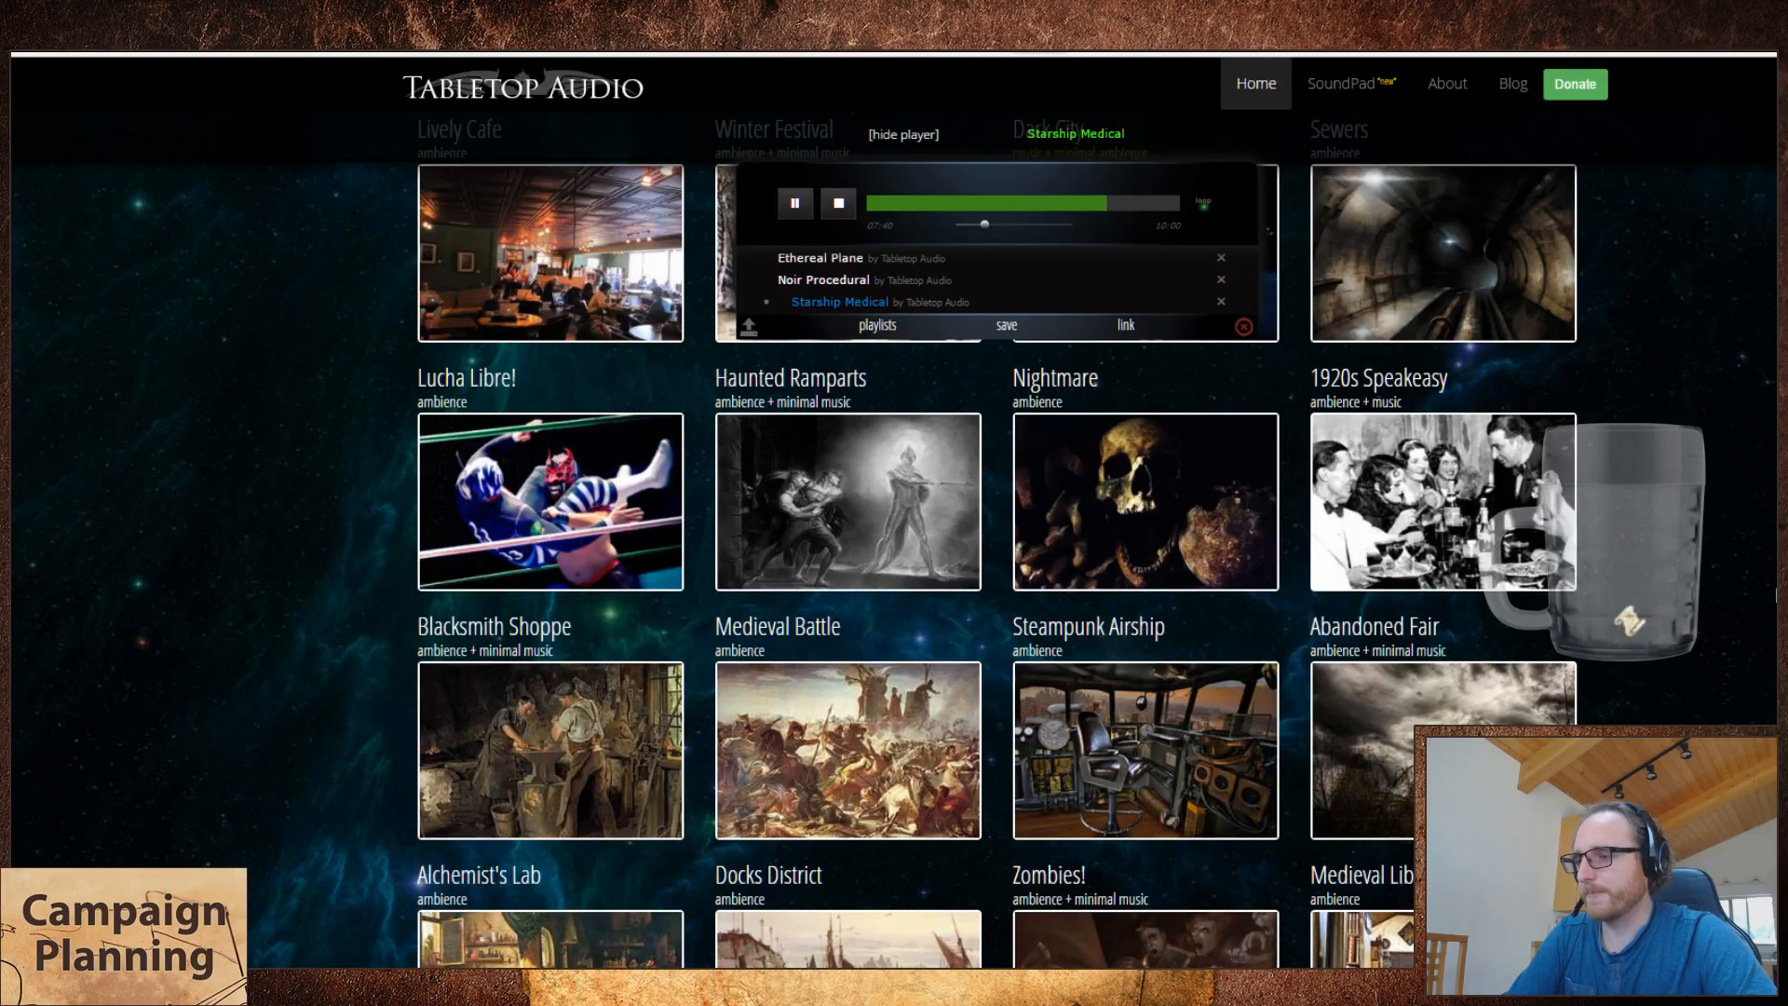
pyautogui.scroll(-3, 1774, 596)
pyautogui.scroll(8, 1774, 596)
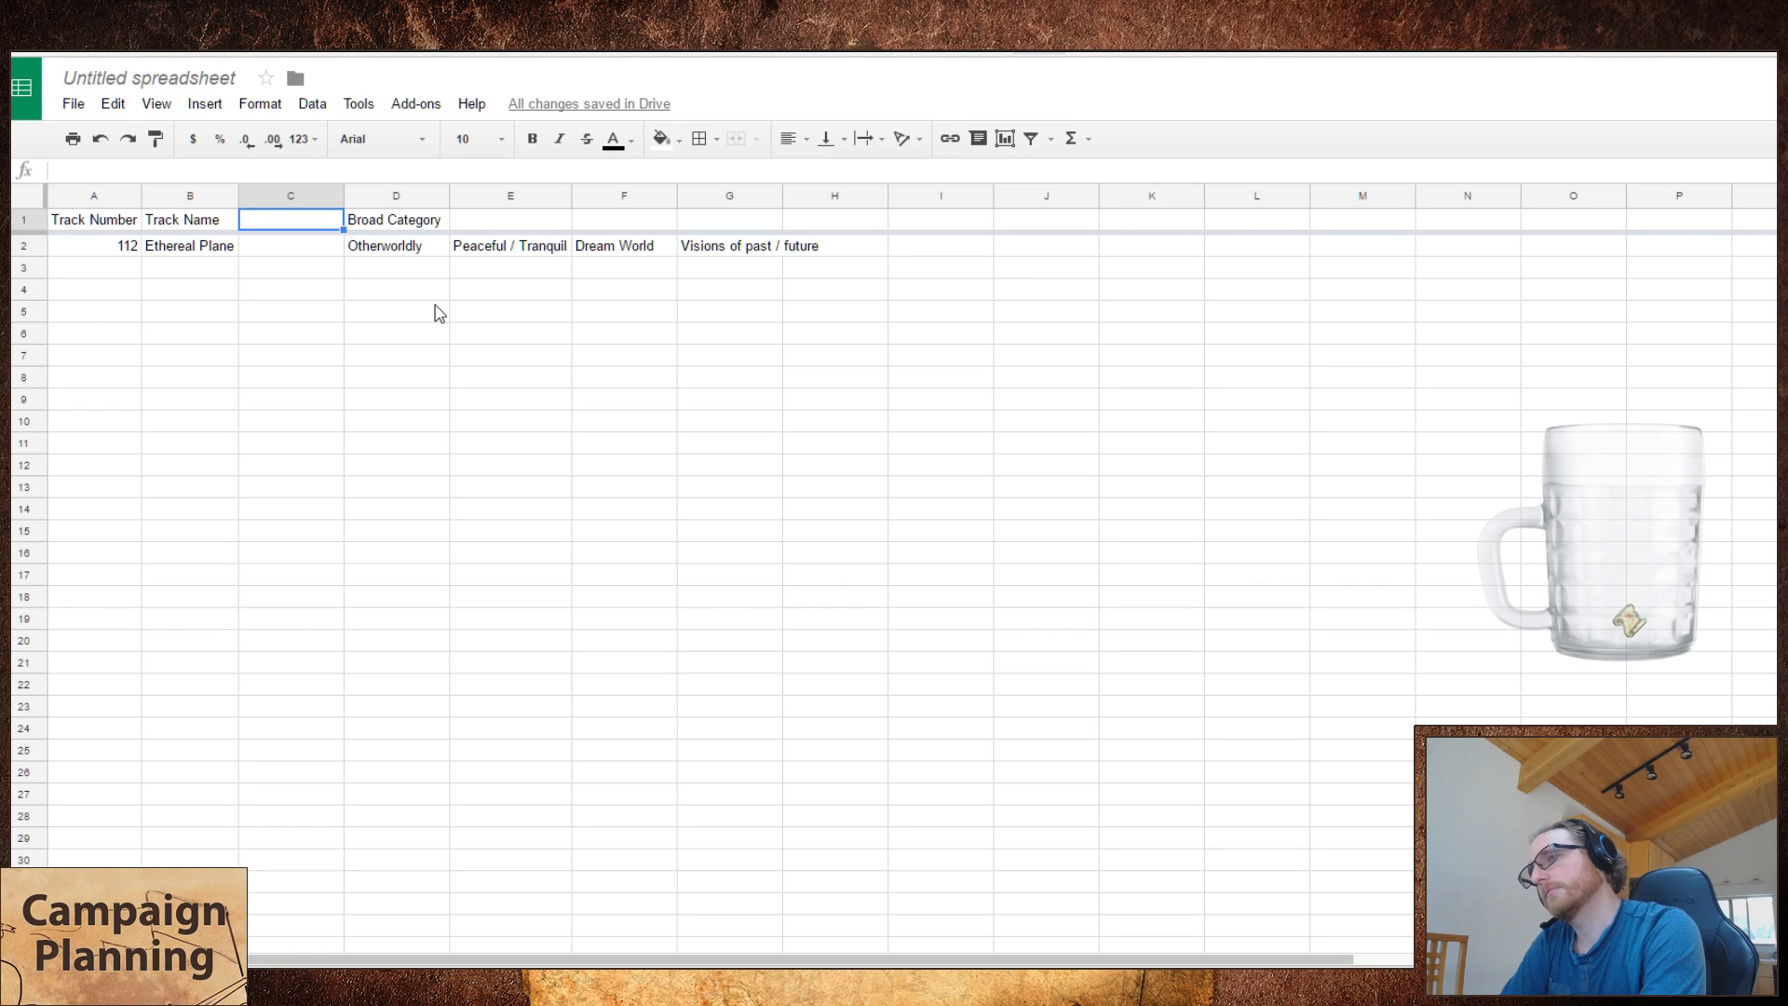
# - Return to the spreadsheet, head the empty column C "Fantasy?" and fit its width to the text
pyautogui.write('Fantasy?')
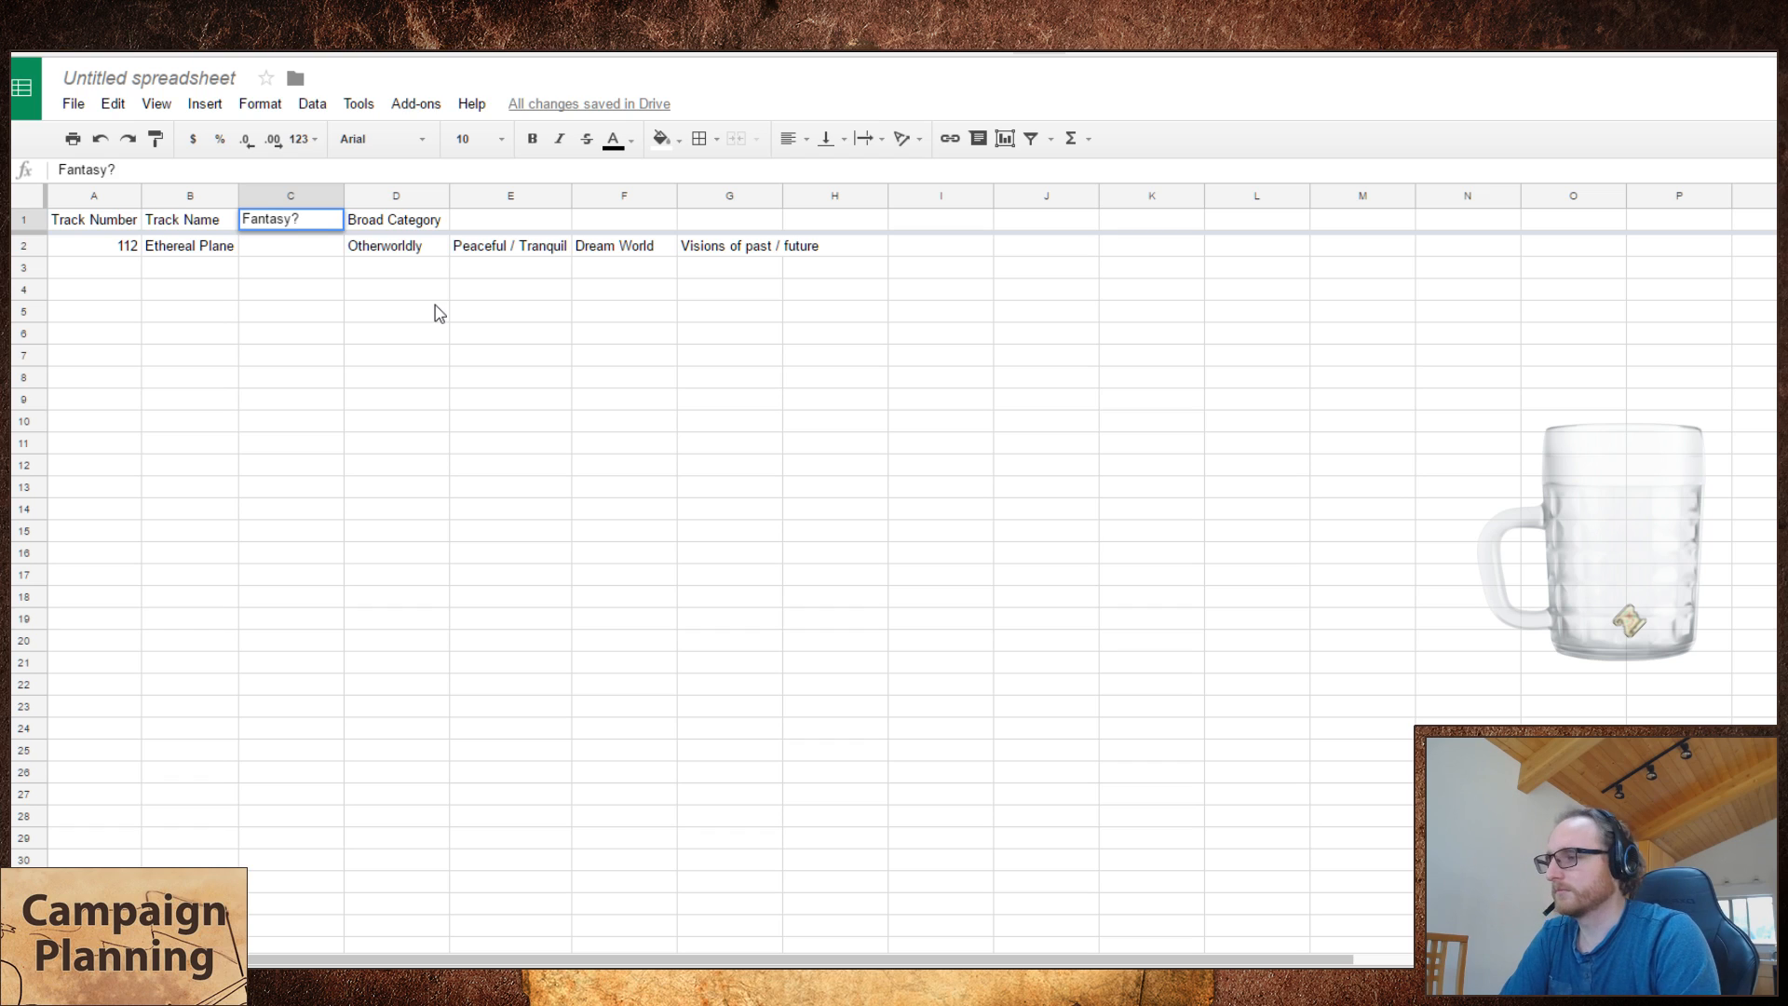
pyautogui.press('Return')
pyautogui.doubleClick(344, 195)
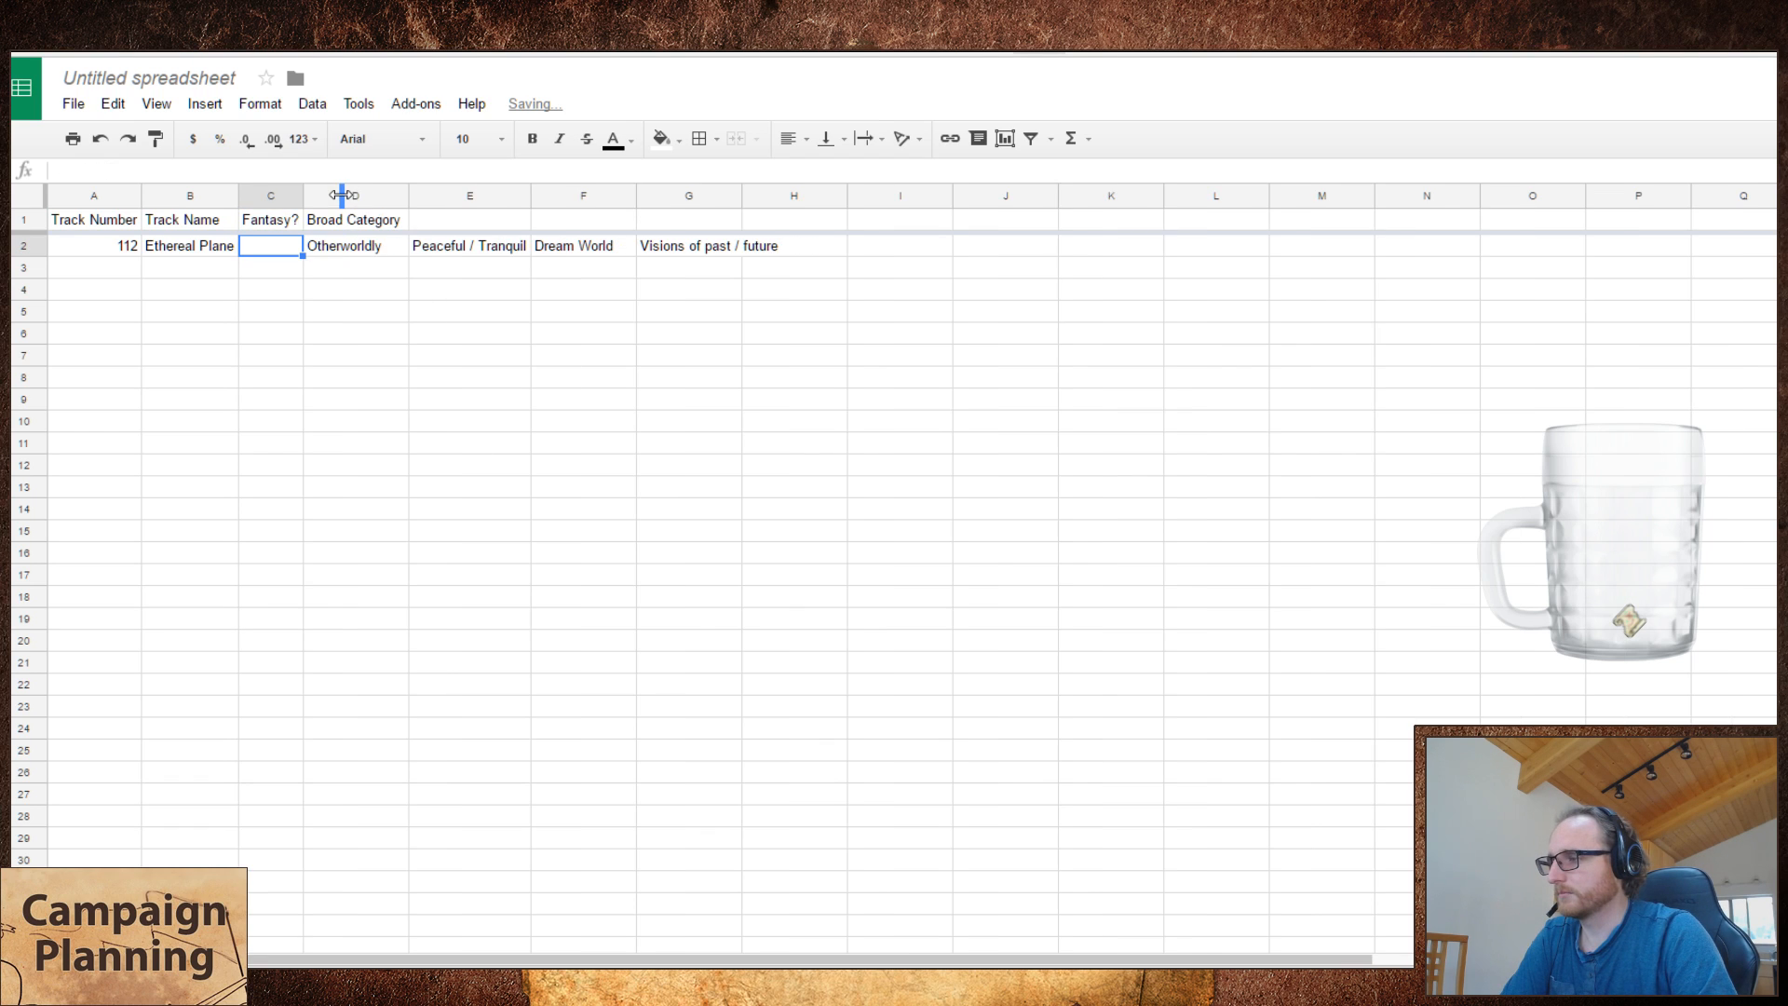
# - Clear the "Fantasy?" heading and delete column C from the sheet
pyautogui.click(267, 222)
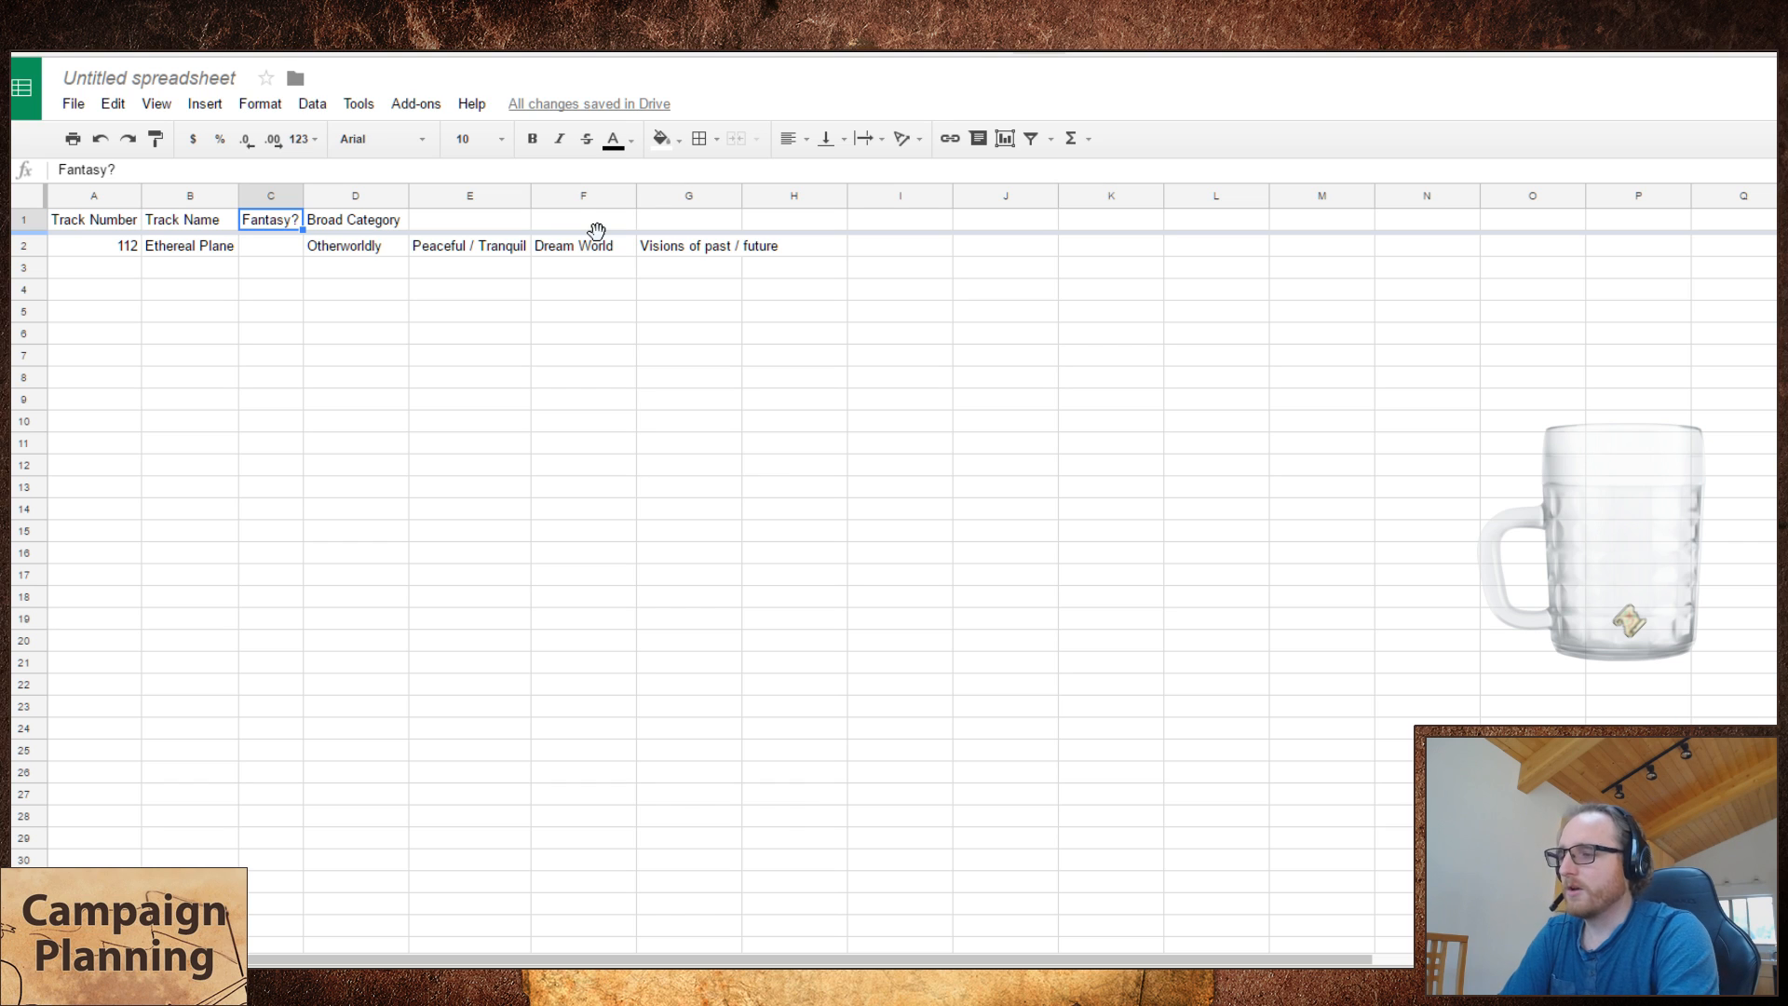
pyautogui.press('Delete')
pyautogui.rightClick(278, 196)
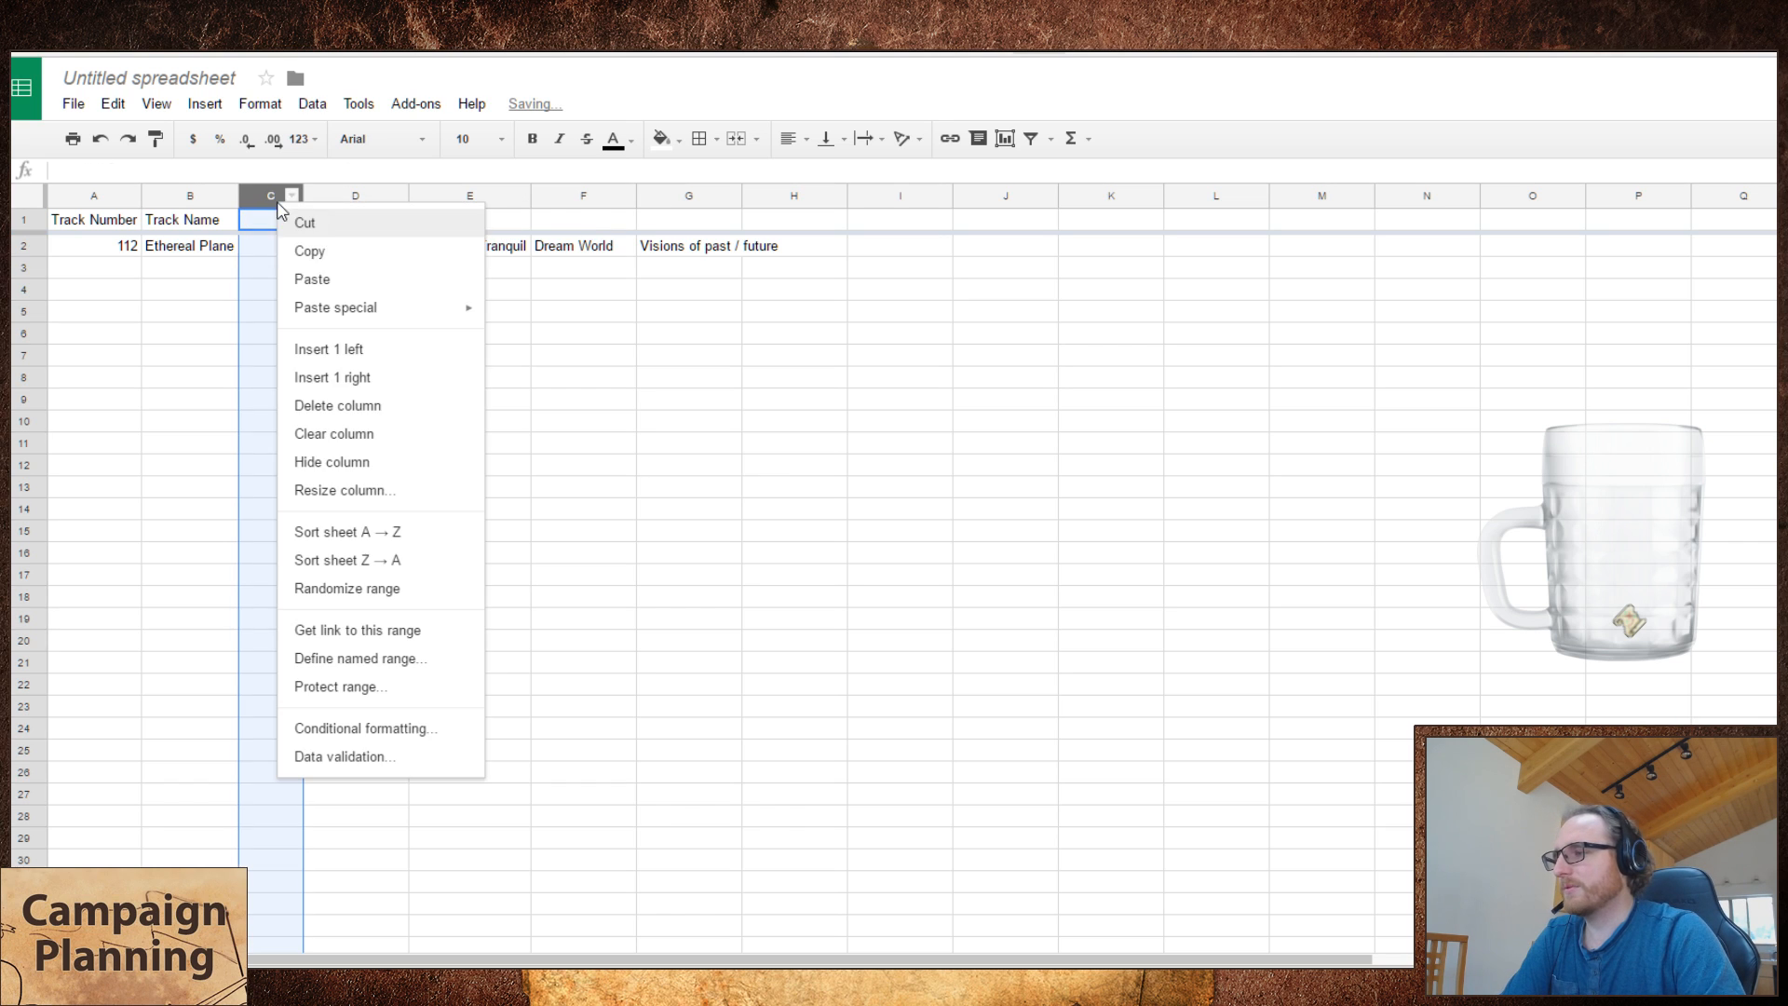
pyautogui.click(389, 407)
# - Select cell A3 for the next entry, switch to Tabletop Audio and play the Orbital Promenade track
pyautogui.click(96, 267)
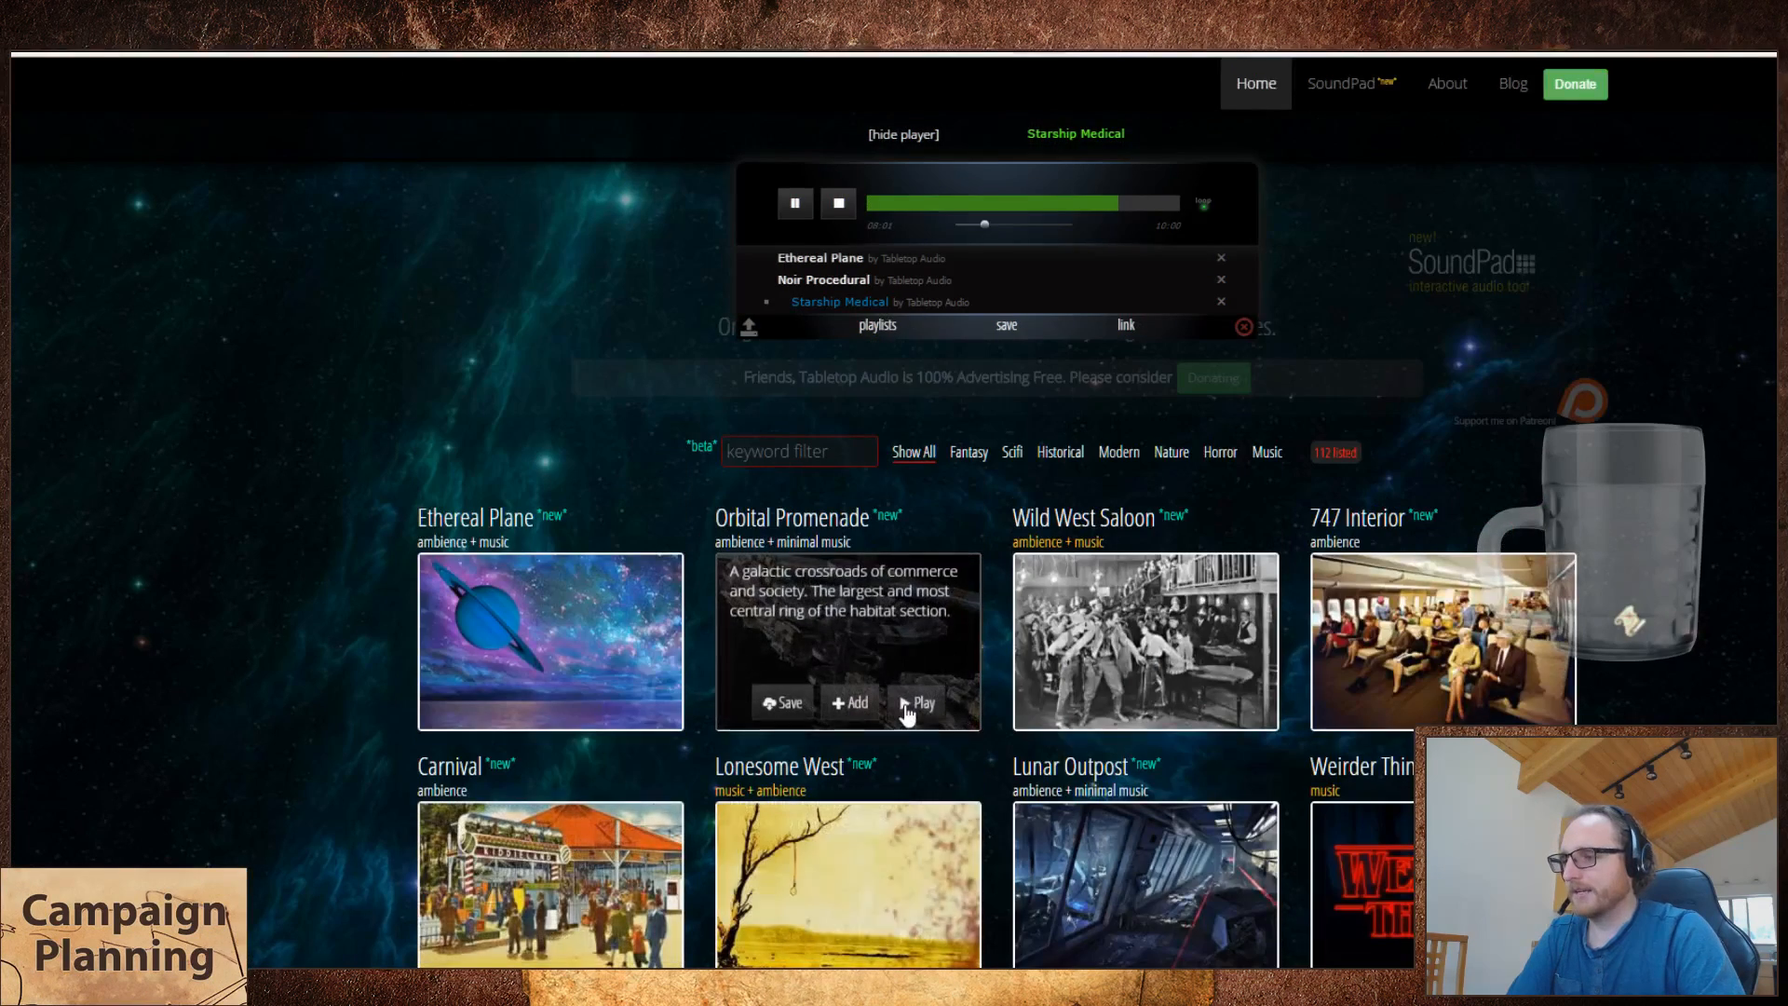
pyautogui.click(916, 703)
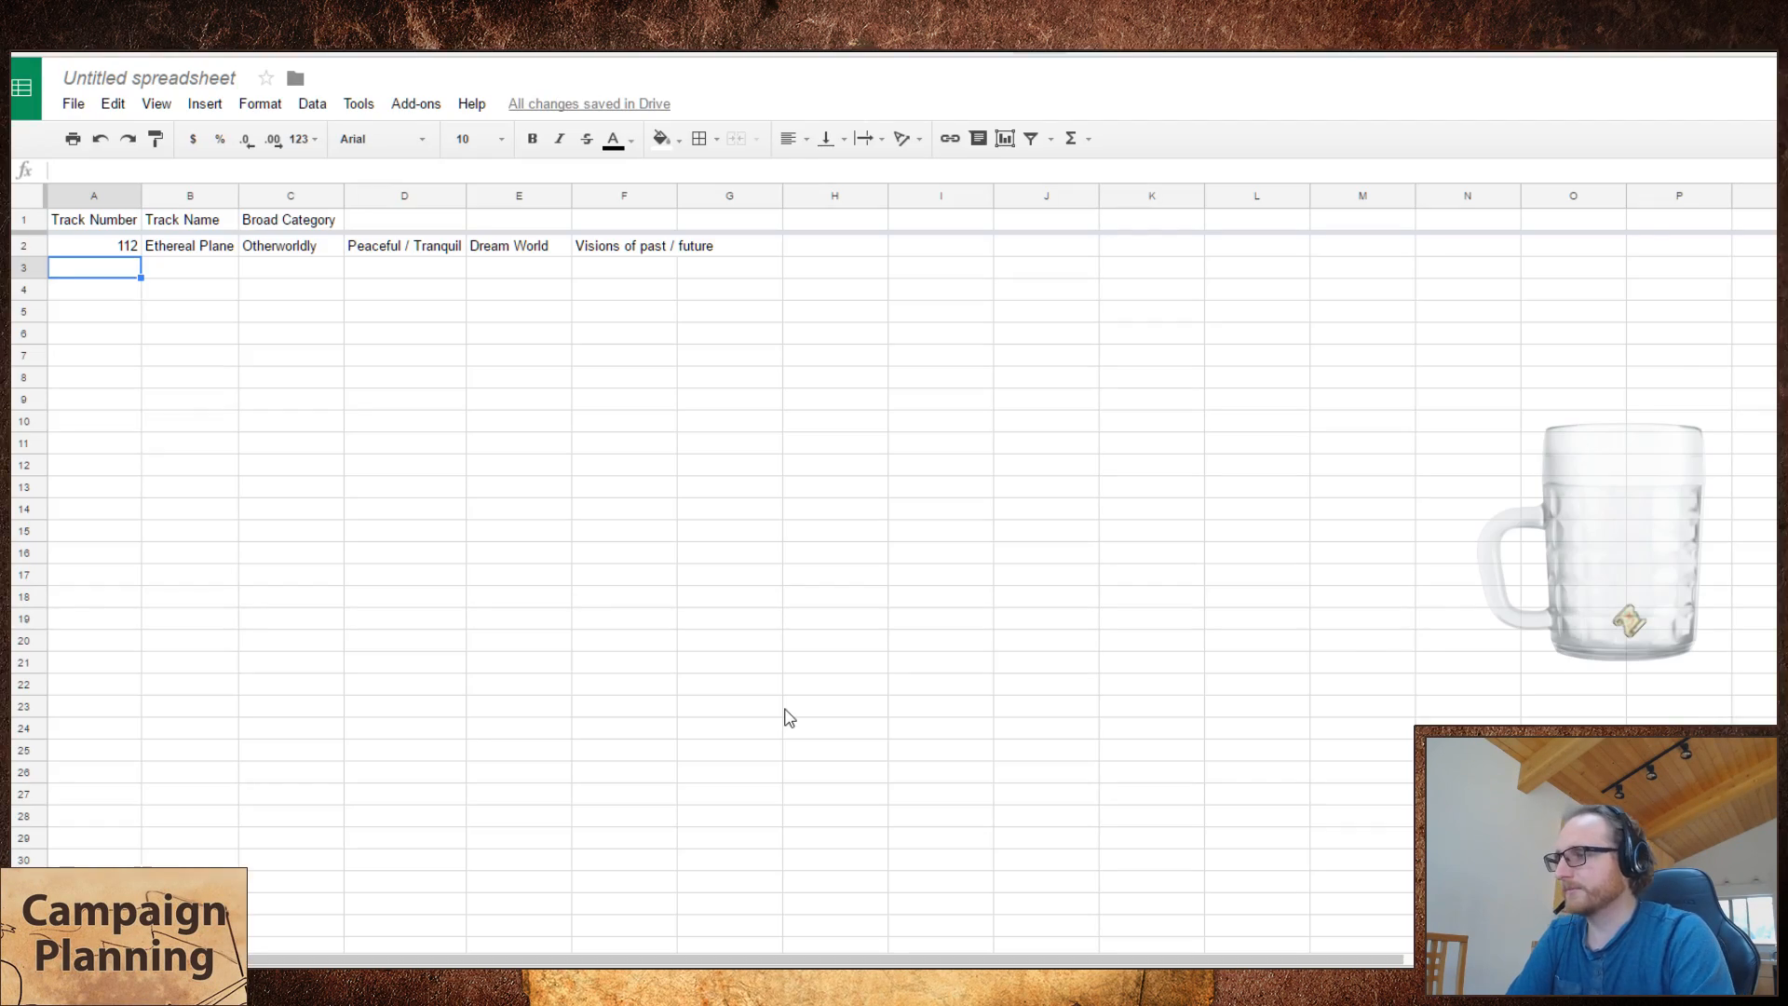
# - Back in the spreadsheet, enter track number 111 and name "Orbital Promenade" in row 3, and widen column B to fit the name
pyautogui.write('111')
pyautogui.press('Tab')
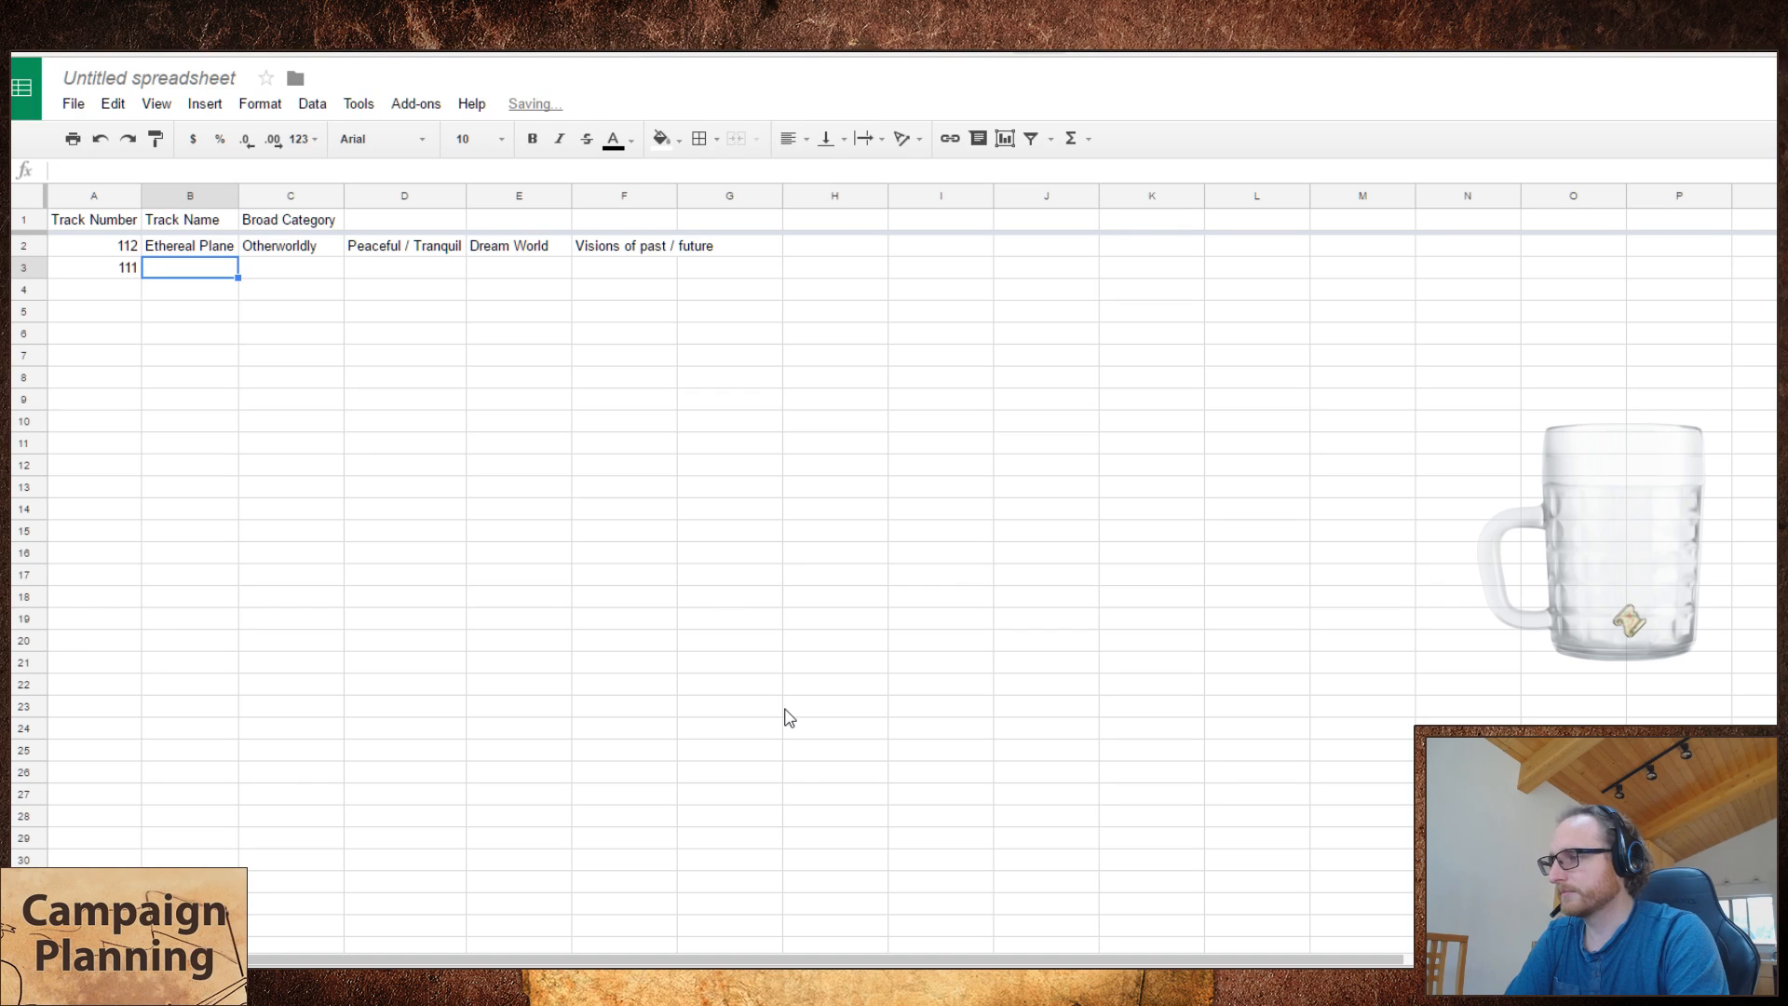
pyautogui.write('Orbital Pr')
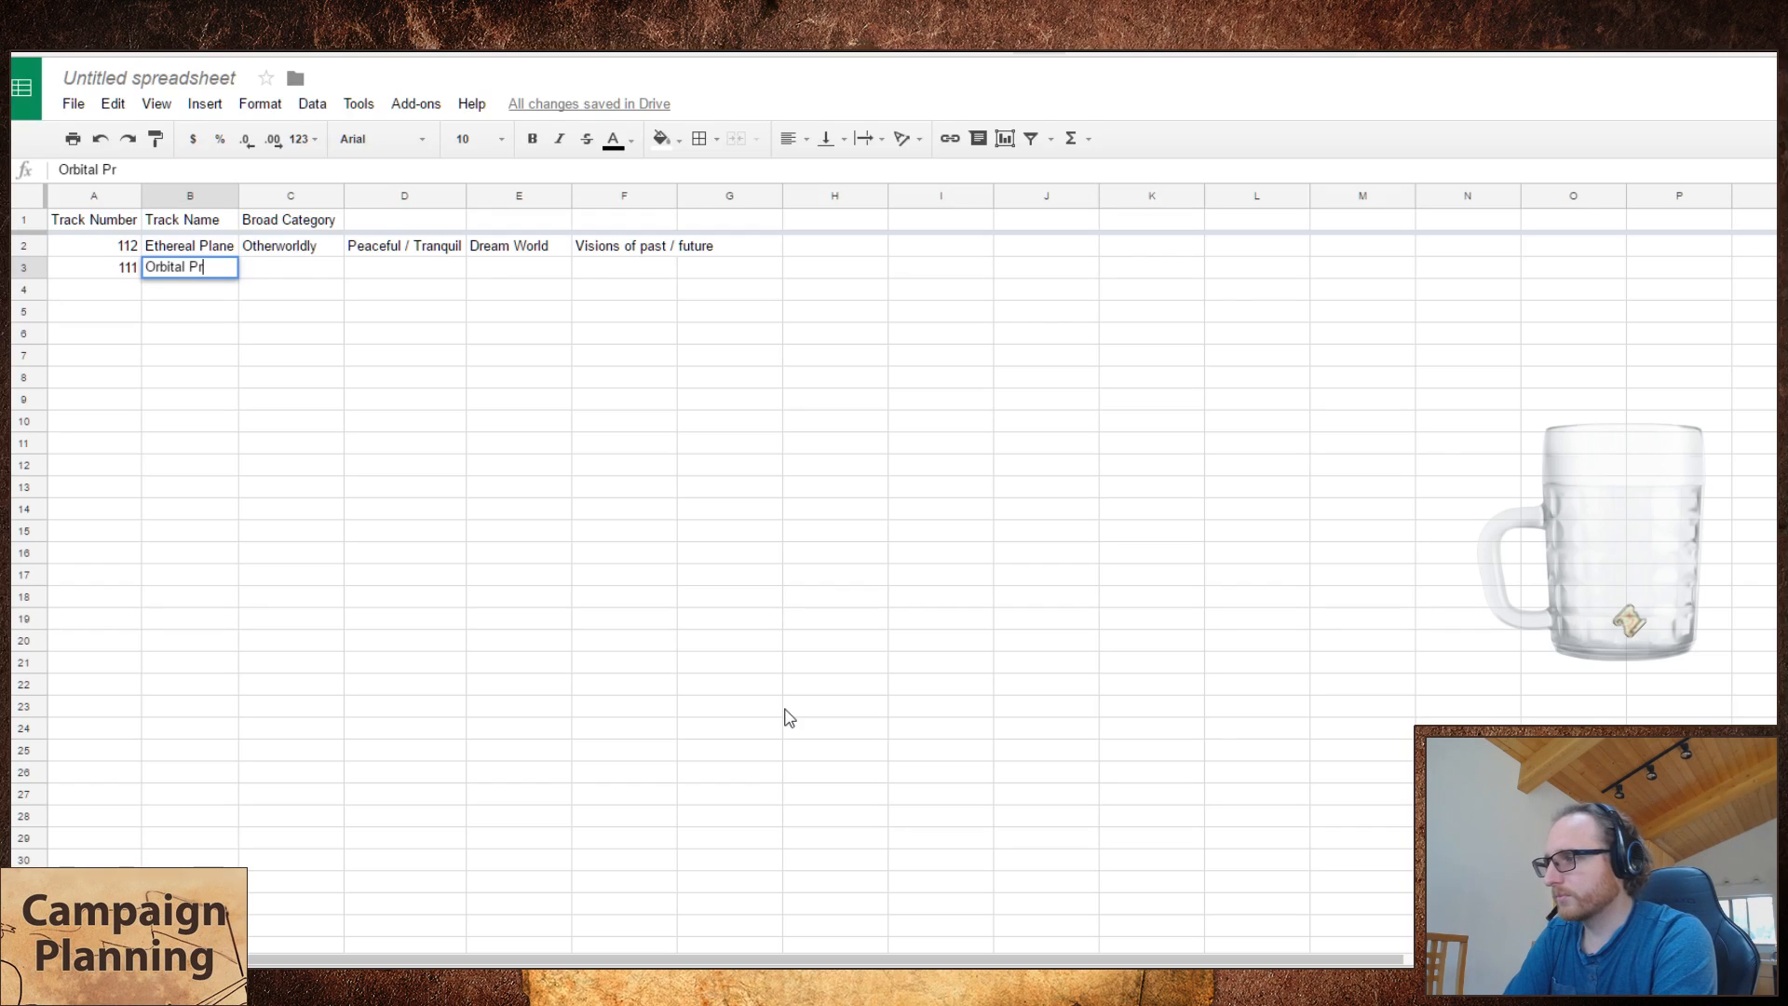
pyautogui.write('om')
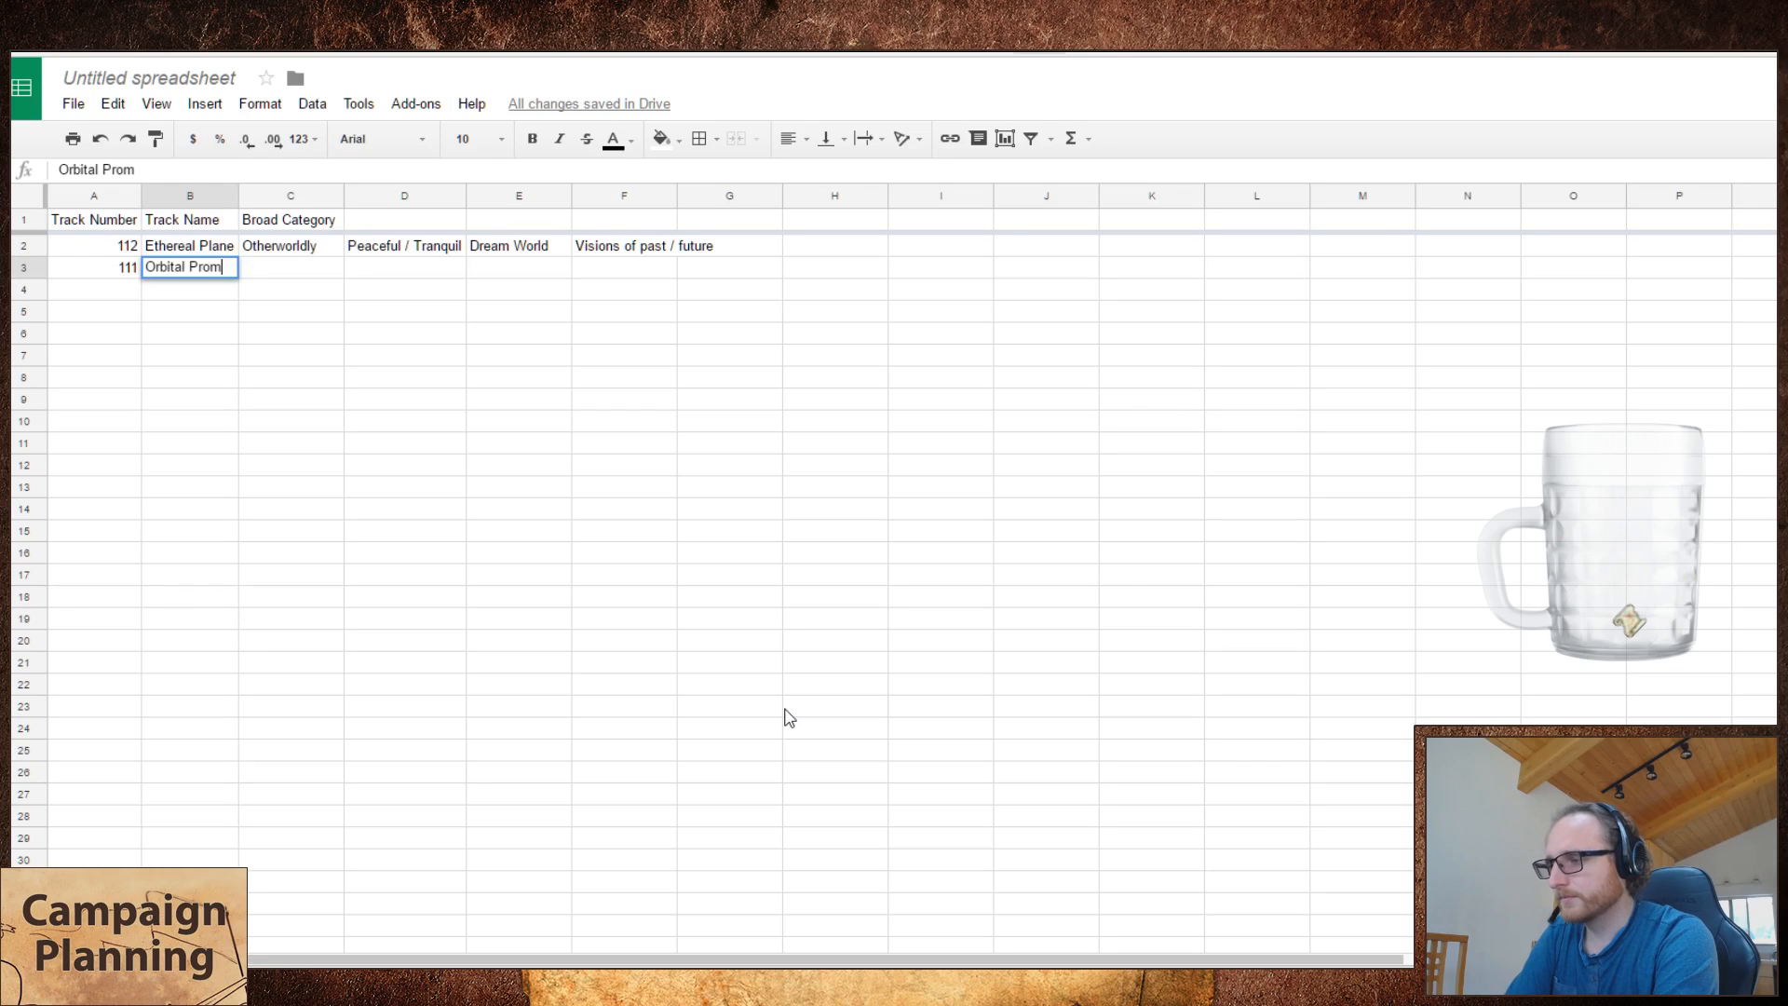
pyautogui.write('enade')
pyautogui.press('Tab')
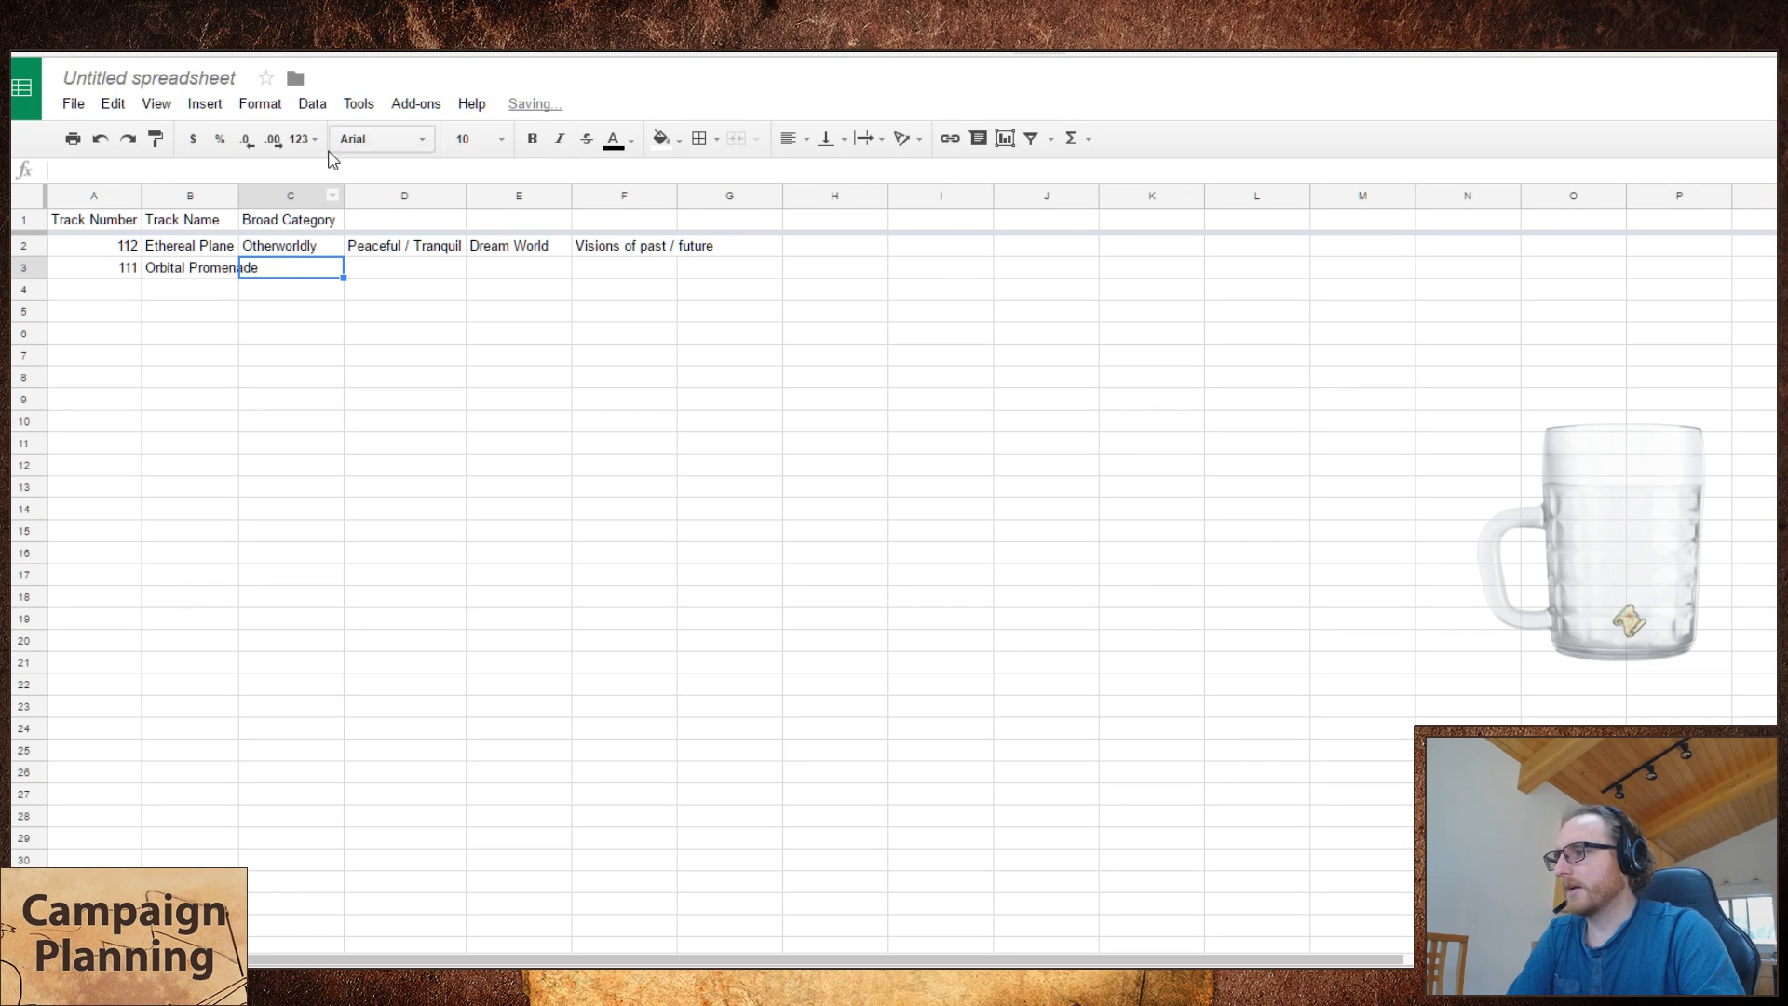
pyautogui.moveTo(237, 193); pyautogui.dragTo(260, 193)
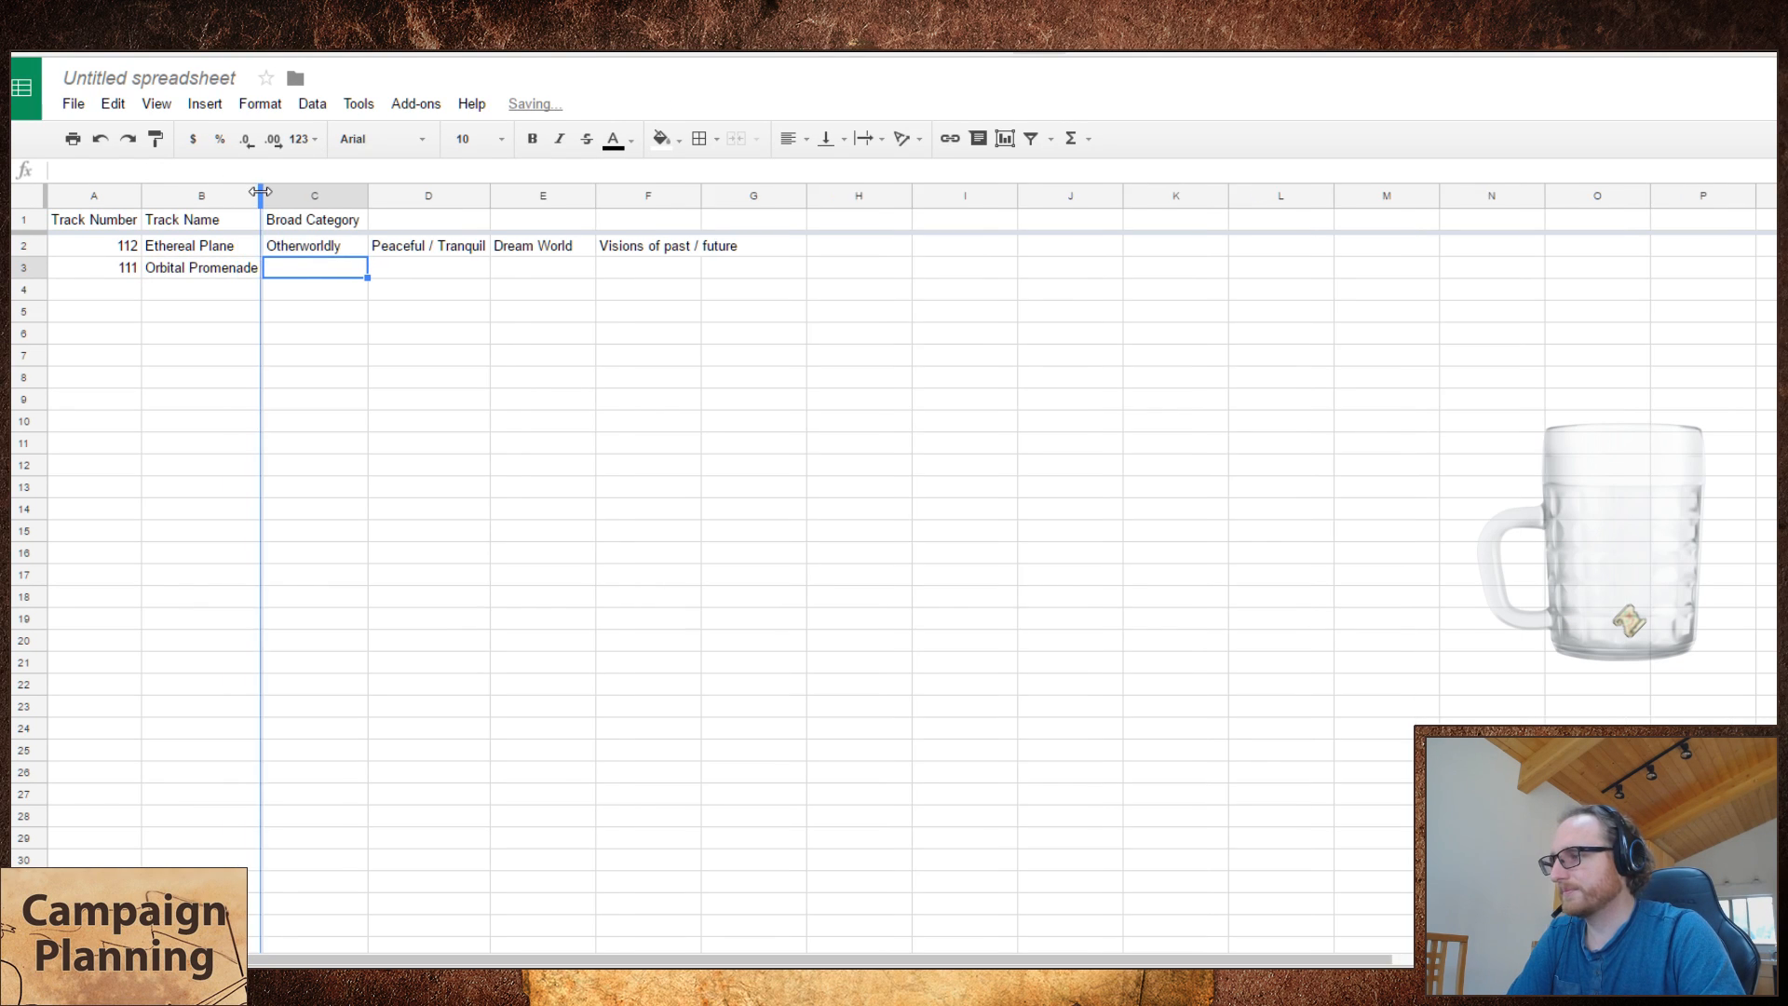
# - Apply strikethrough to the whole of row 3, the Orbital Promenade entry
pyautogui.click(31, 275)
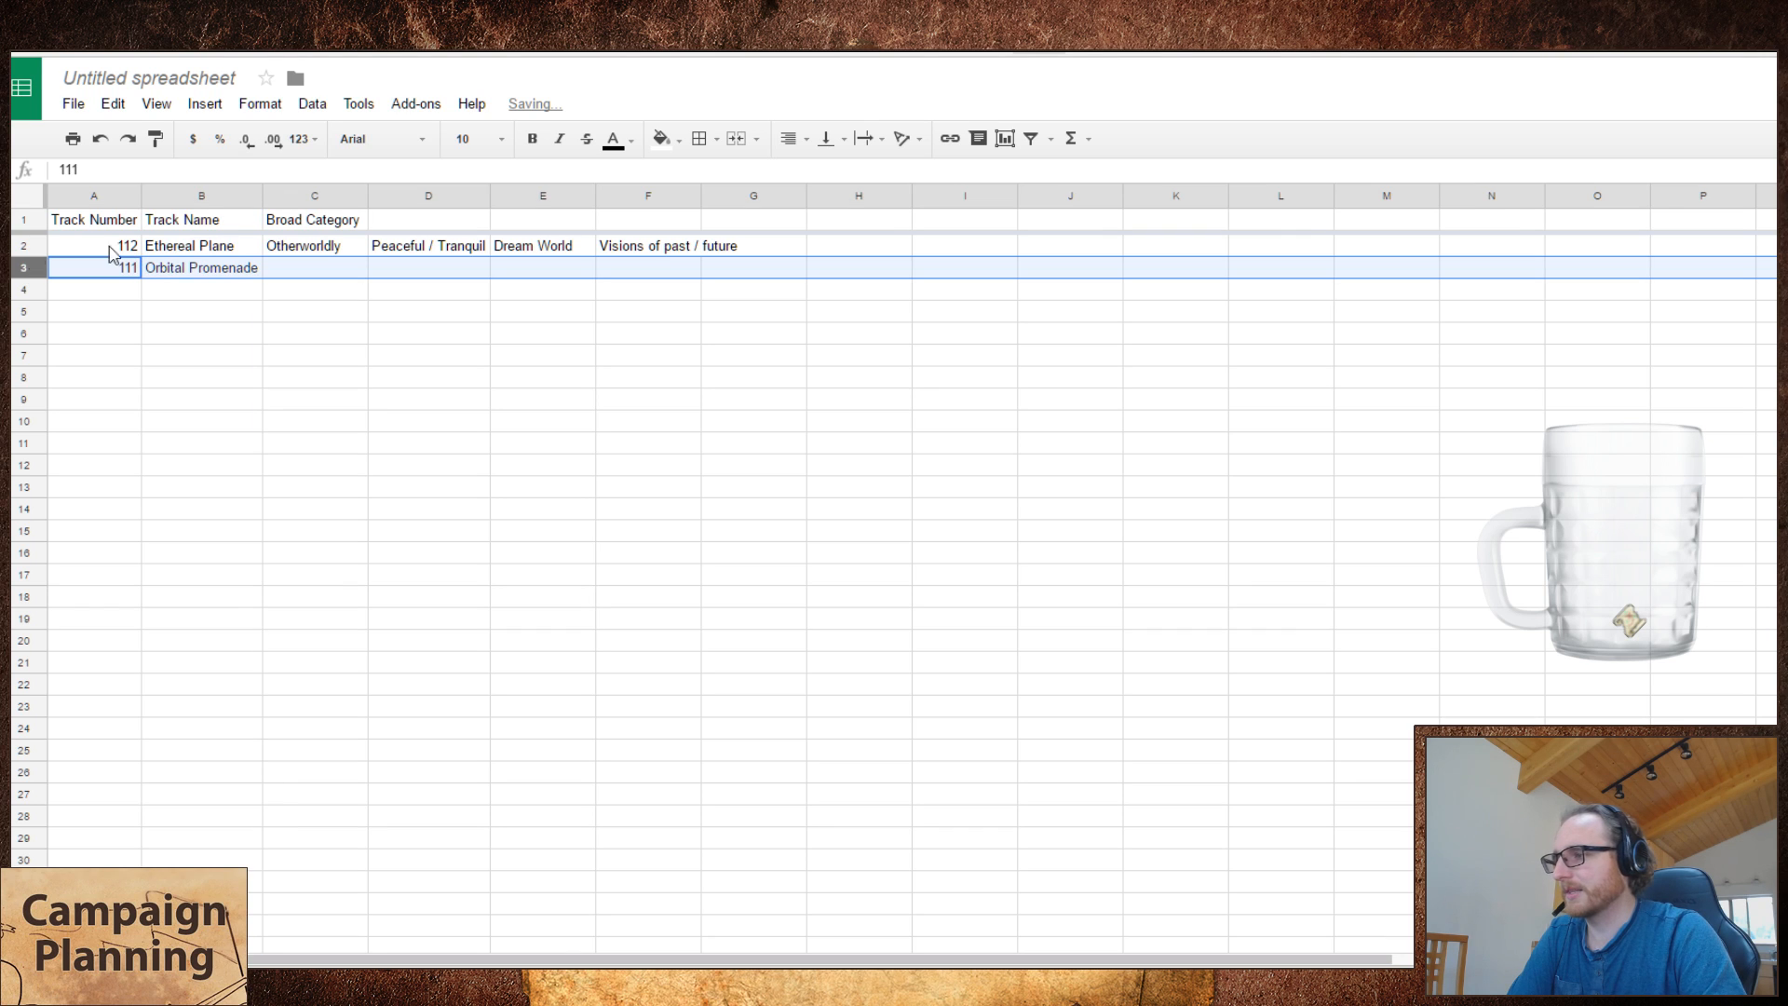
pyautogui.hotkey('ctrl', 'shift', '5')
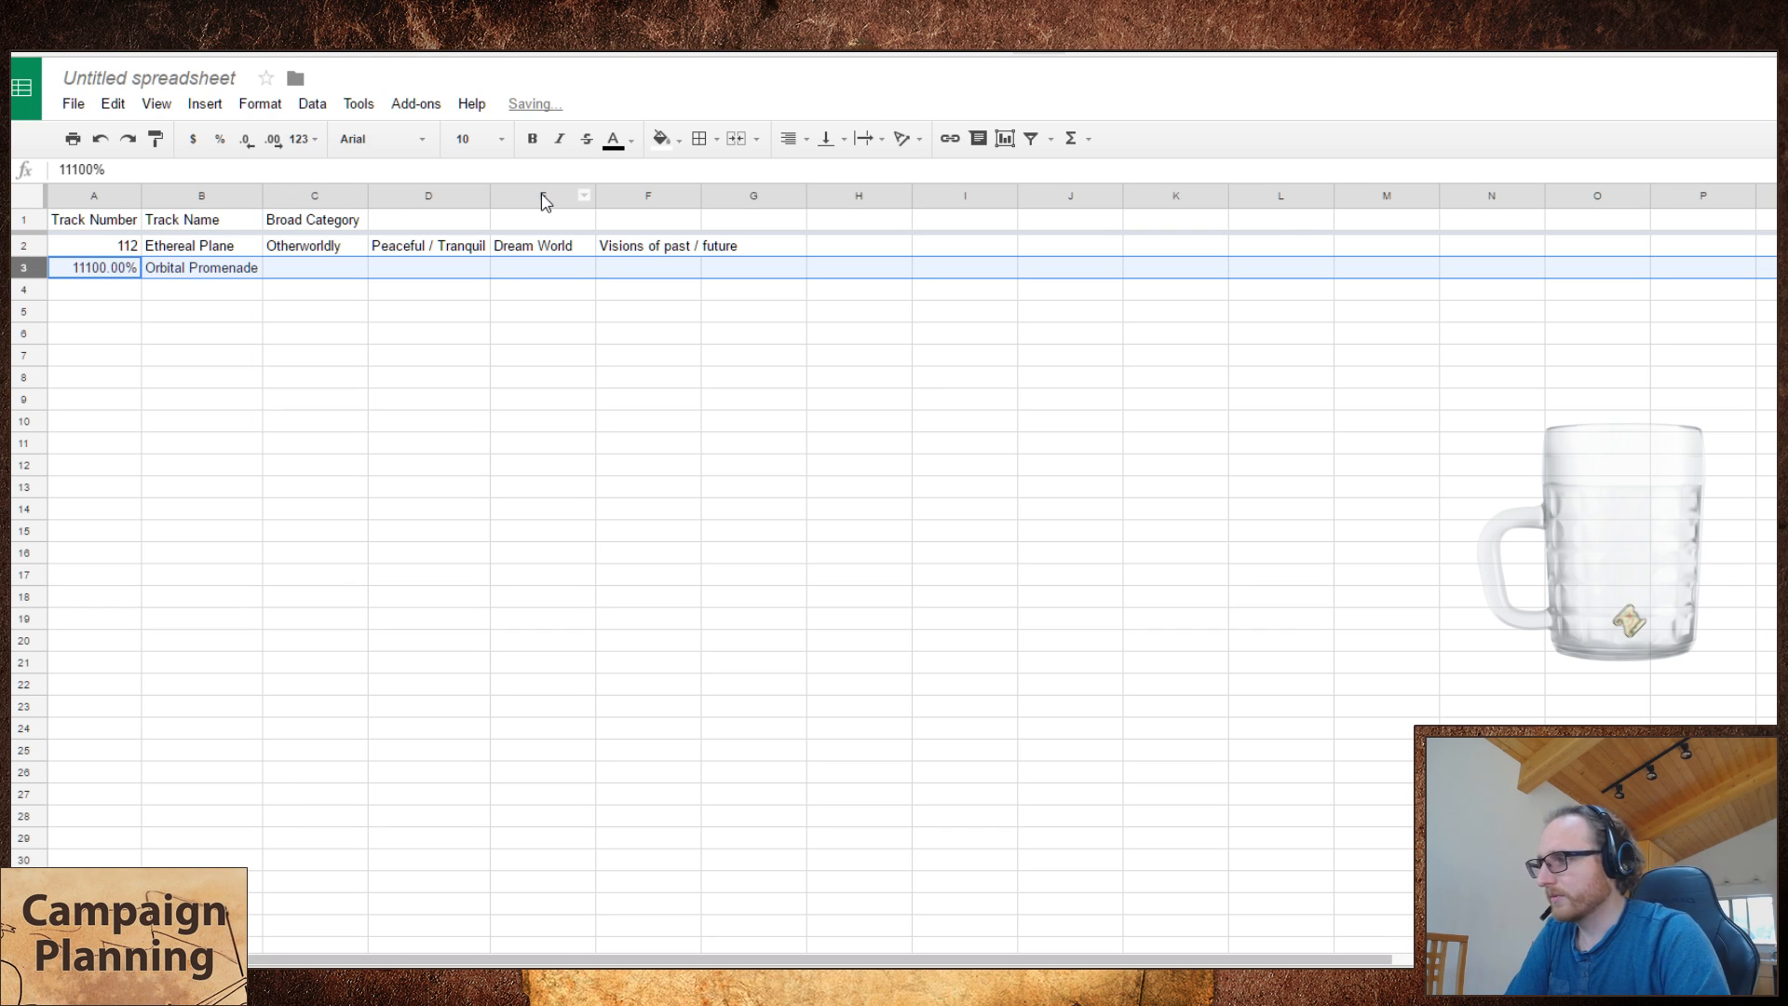
pyautogui.hotkey('ctrl', 'z')
pyautogui.hotkey('alt', 'shift', '5')
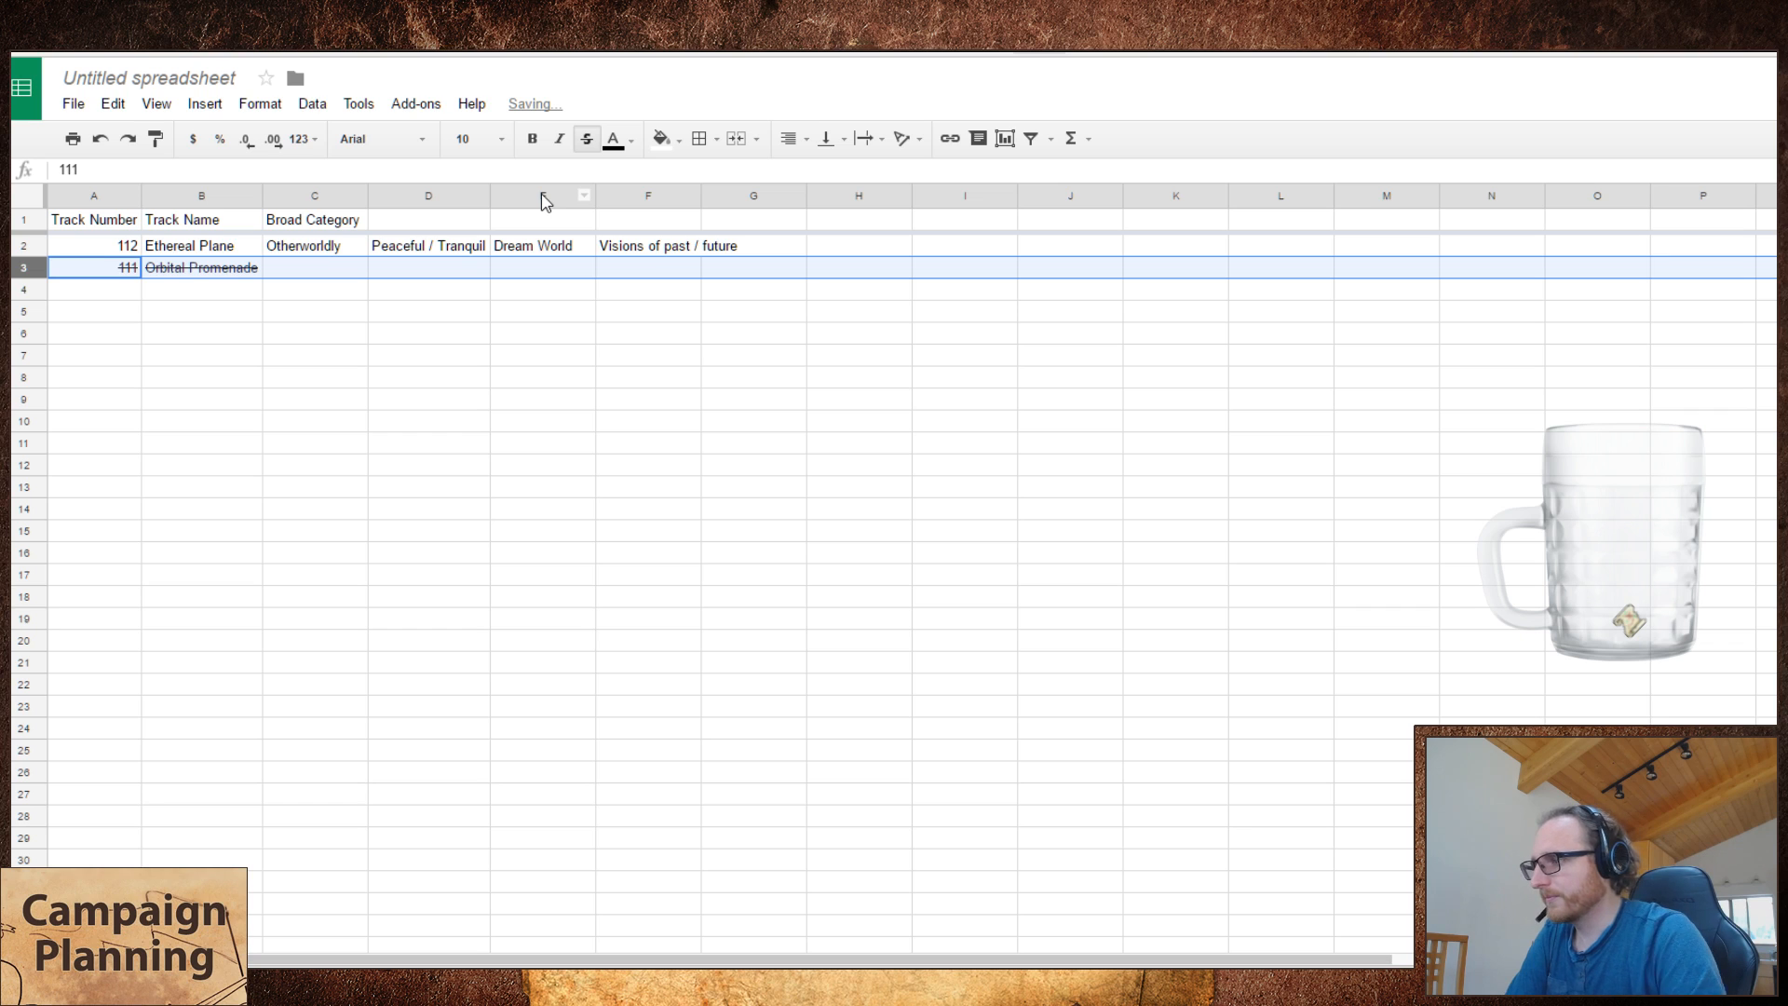
pyautogui.click(377, 331)
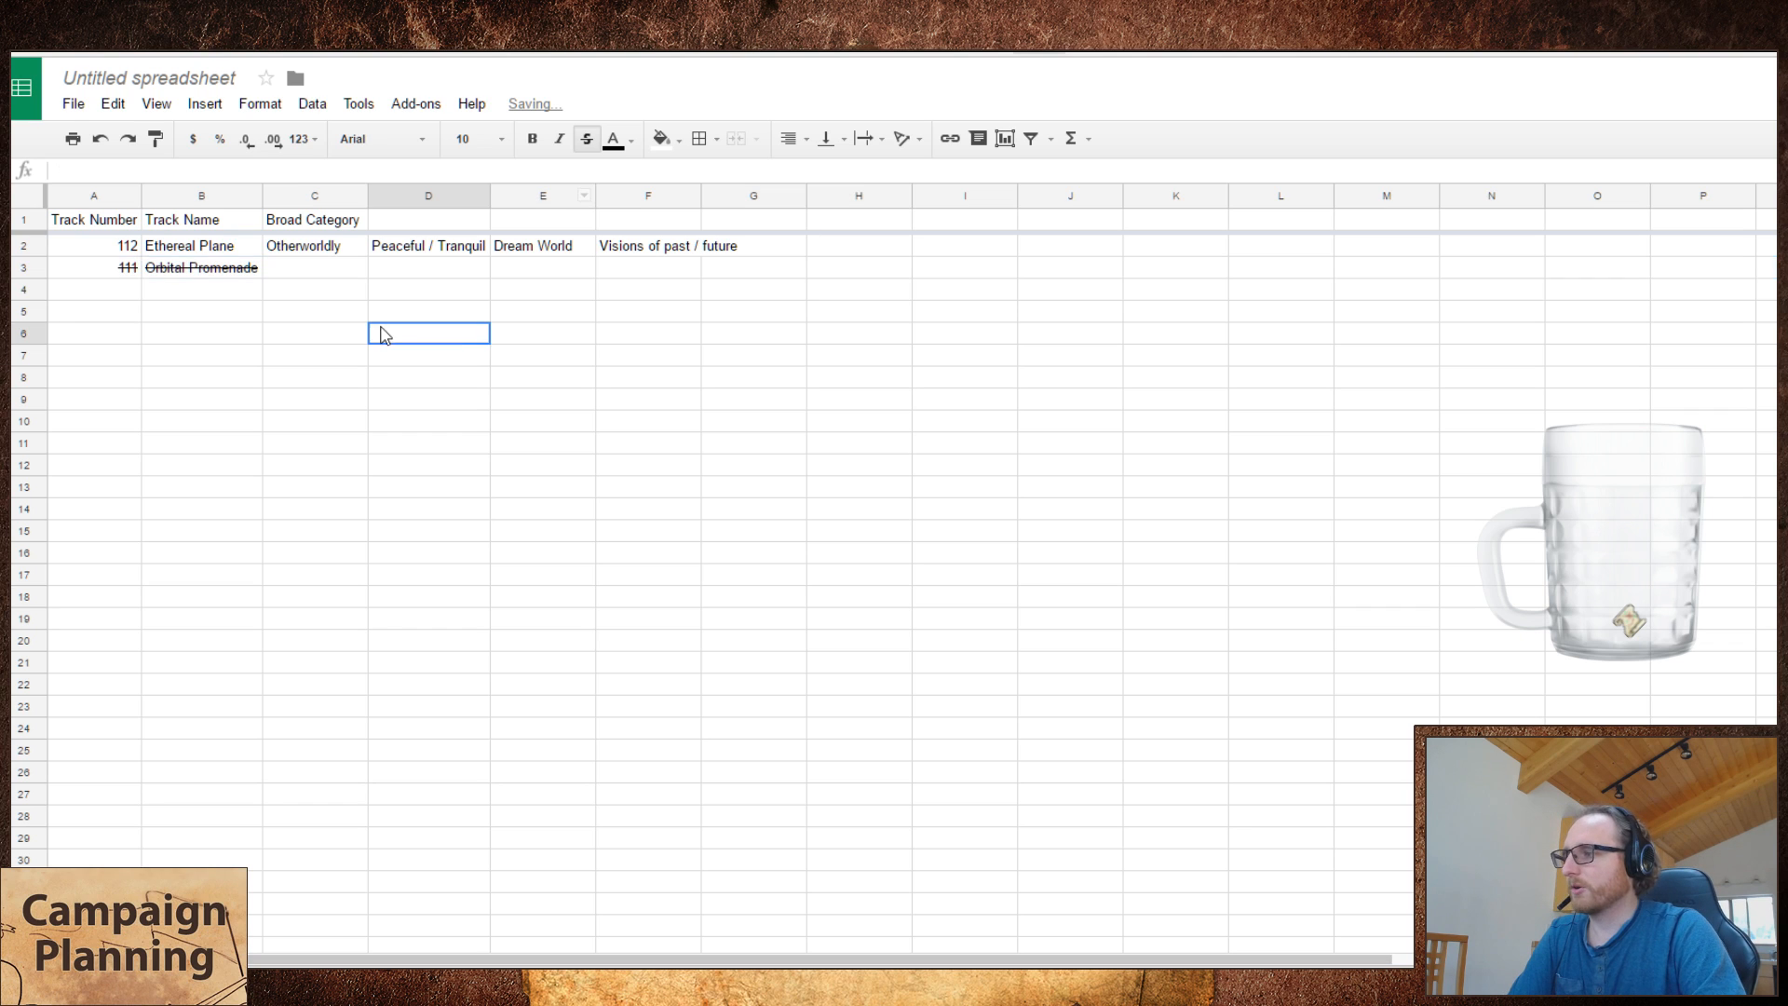
# - Set Orbital Promenade's broad category to "Civilization" in C3 and add the tag "Crowds" in D3
pyautogui.click(328, 270)
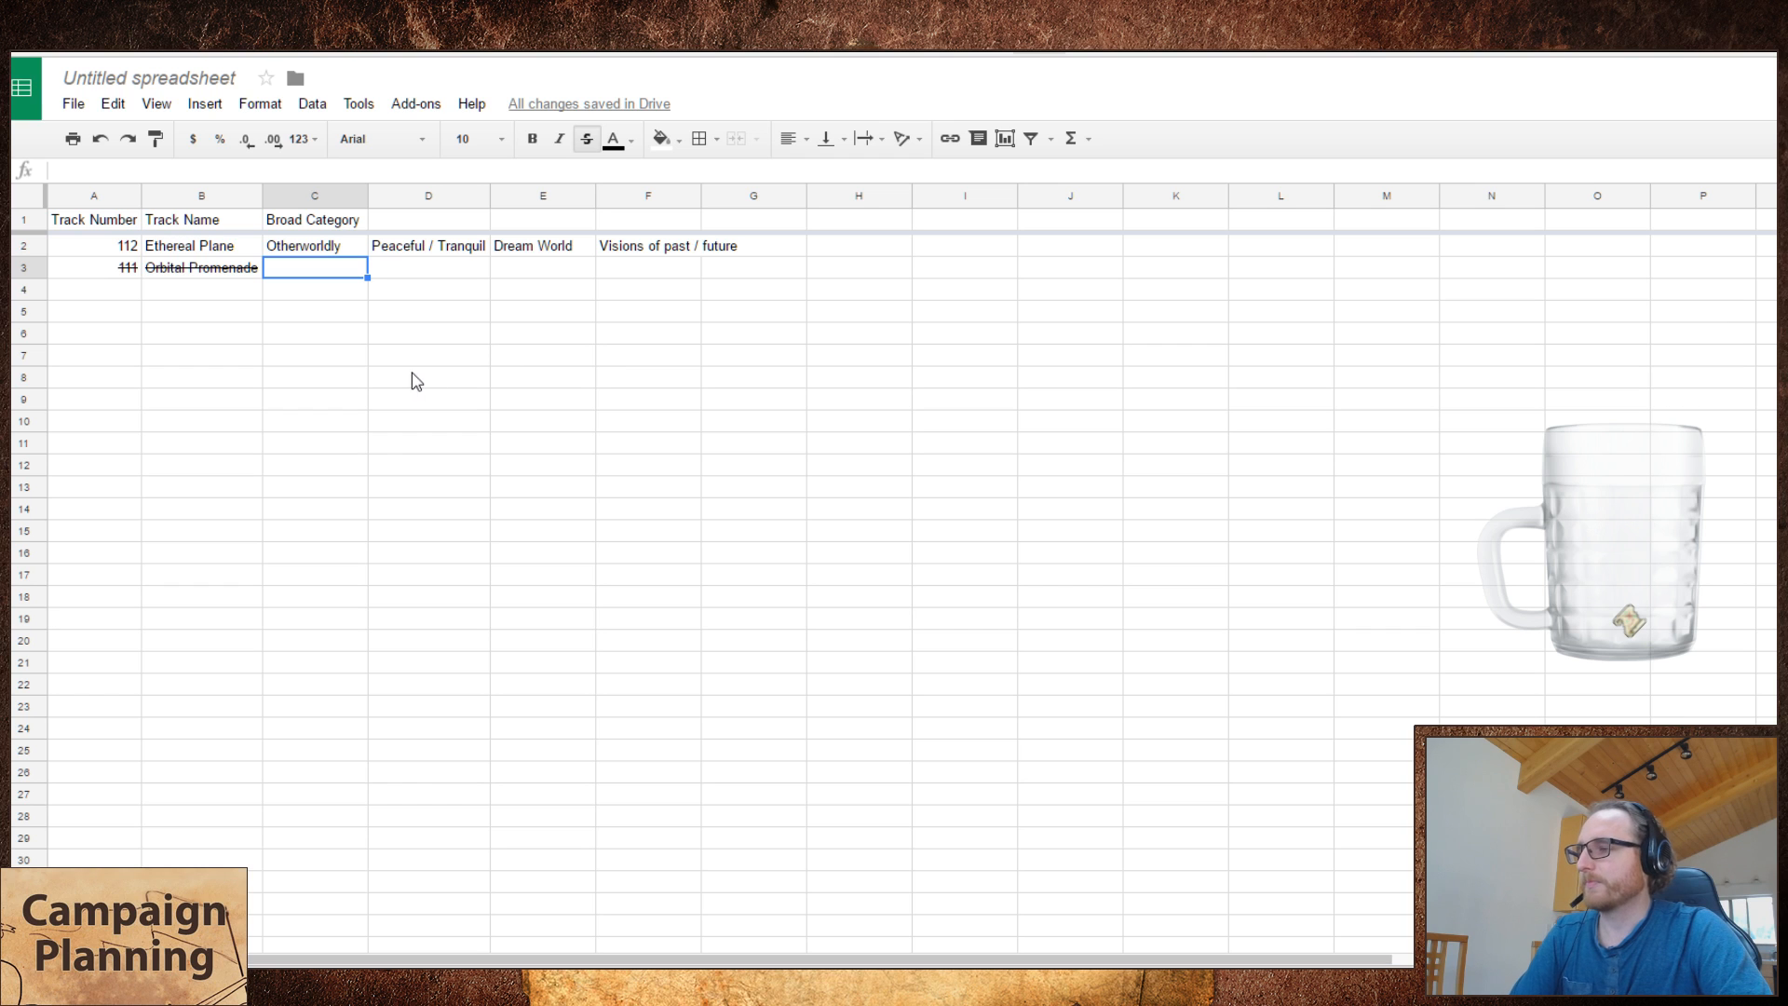
pyautogui.hotkey('ctrl', 'Tab')
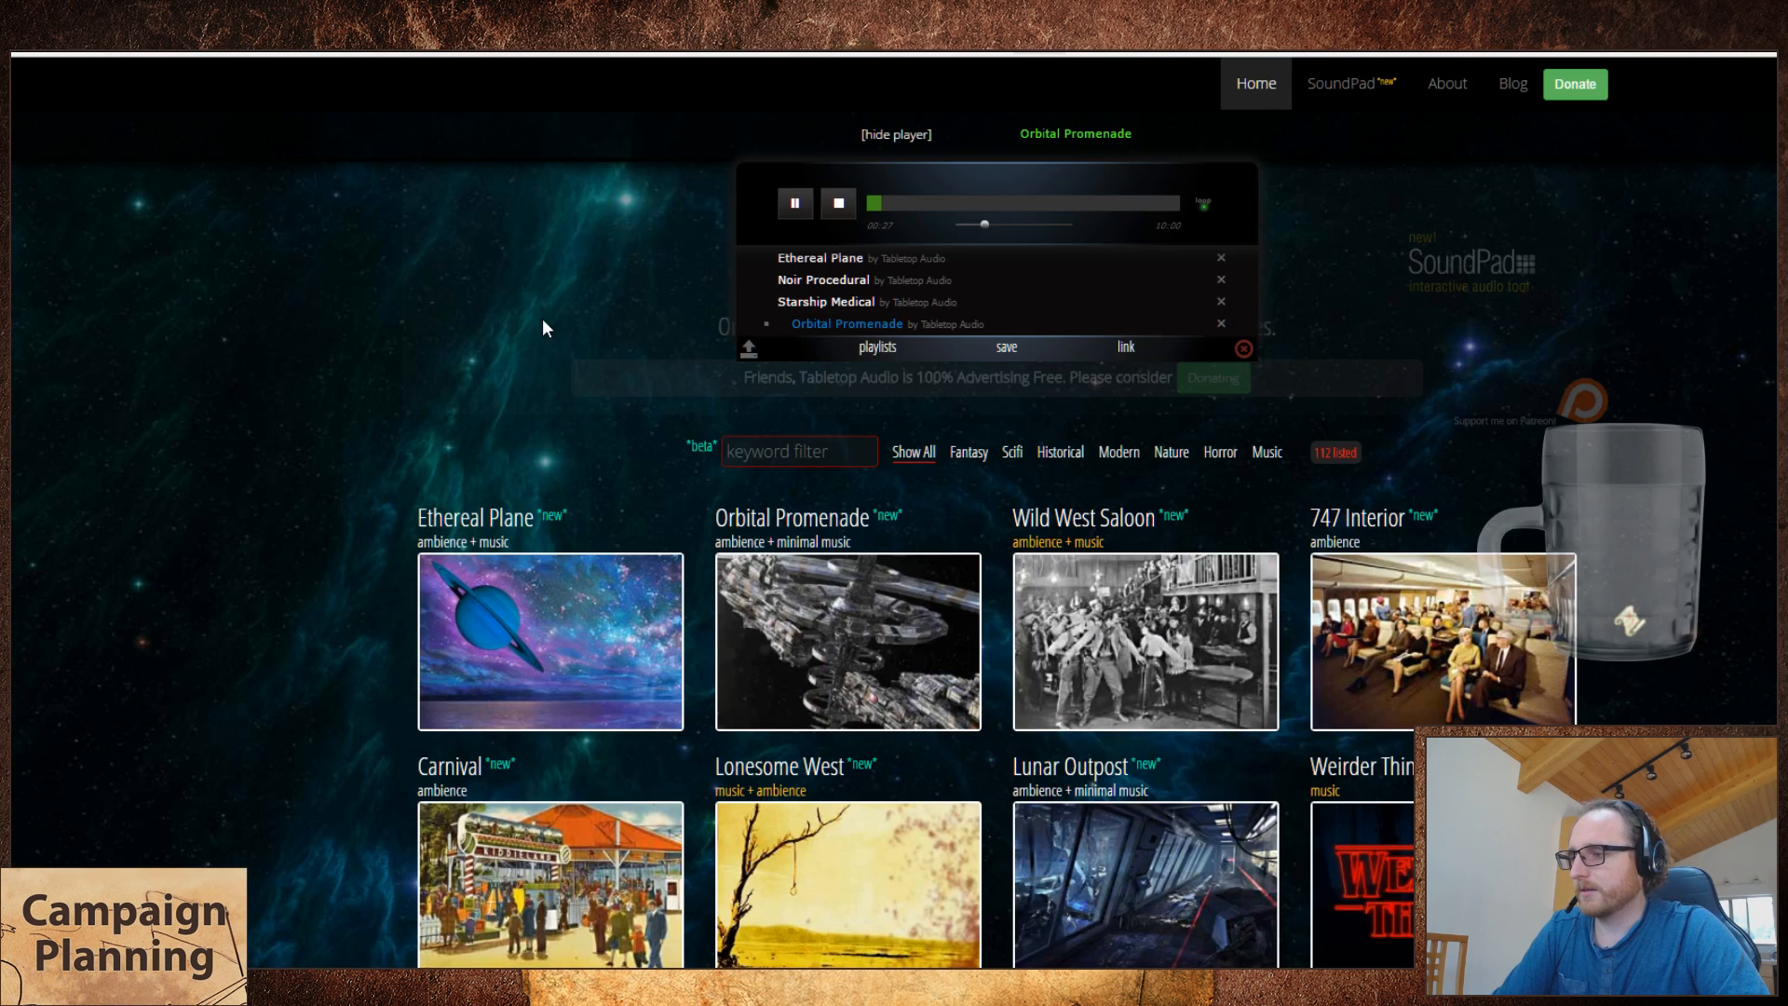
pyautogui.hotkey('ctrl', 'shift', 'Tab')
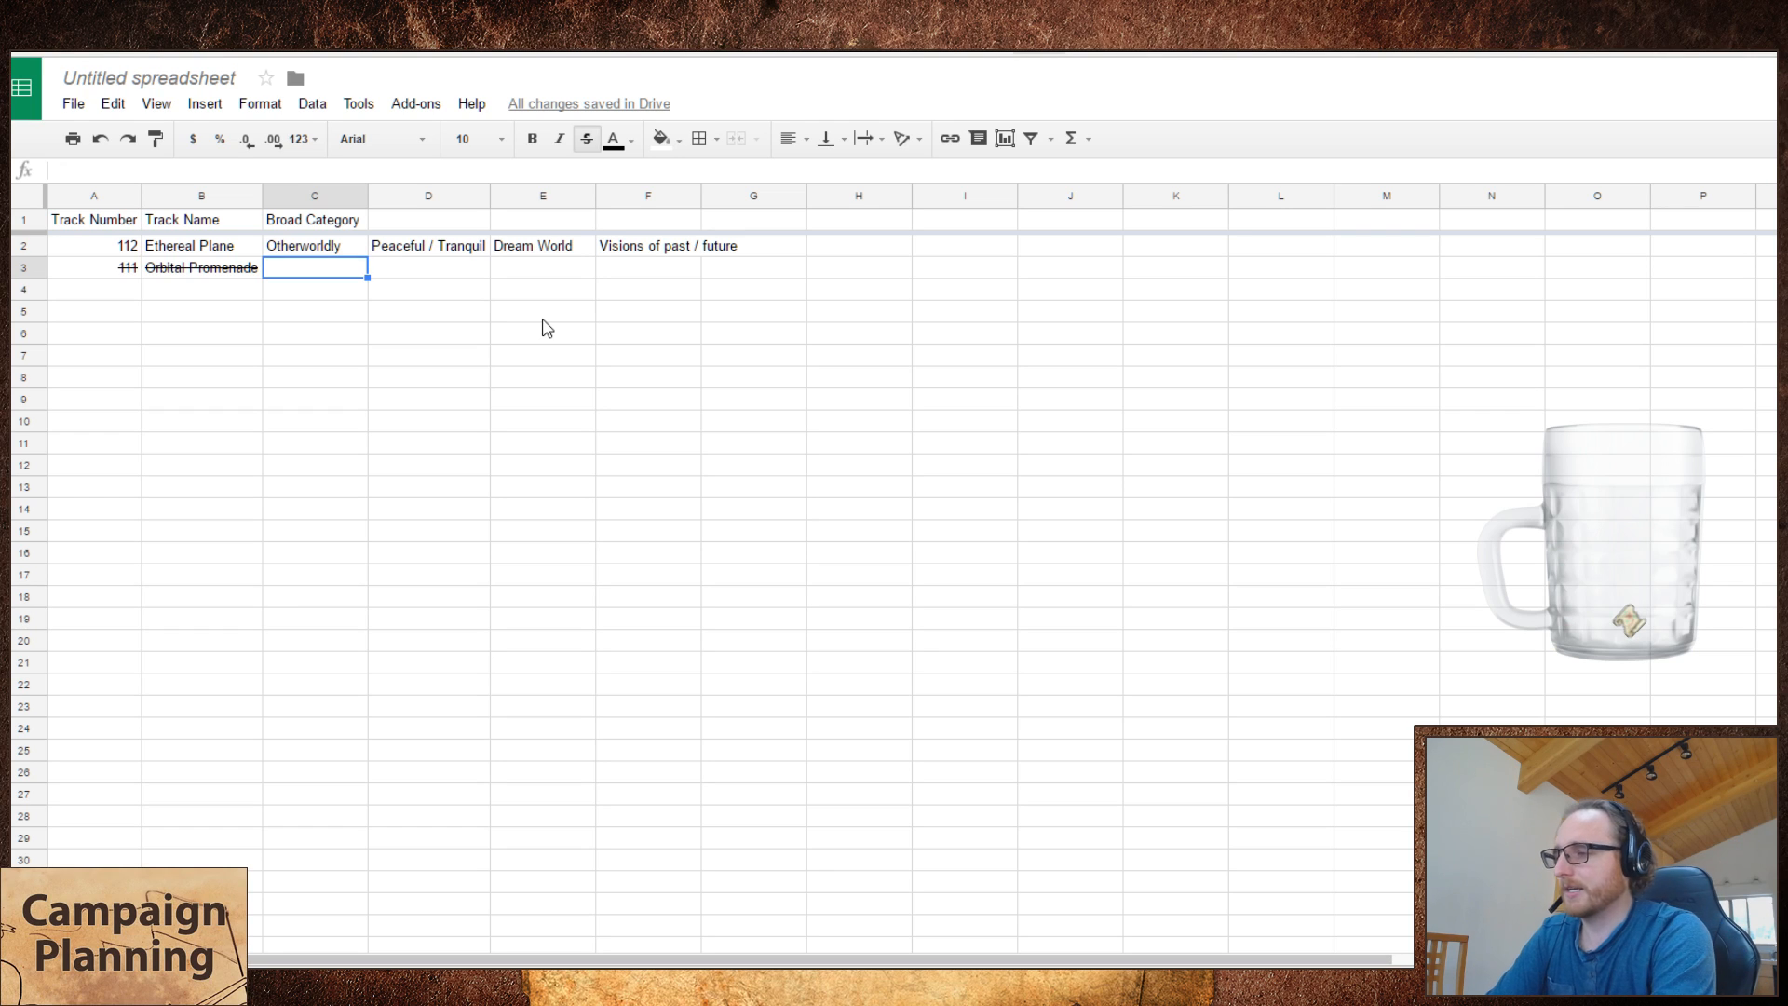
pyautogui.write('Town')
pyautogui.press('Escape')
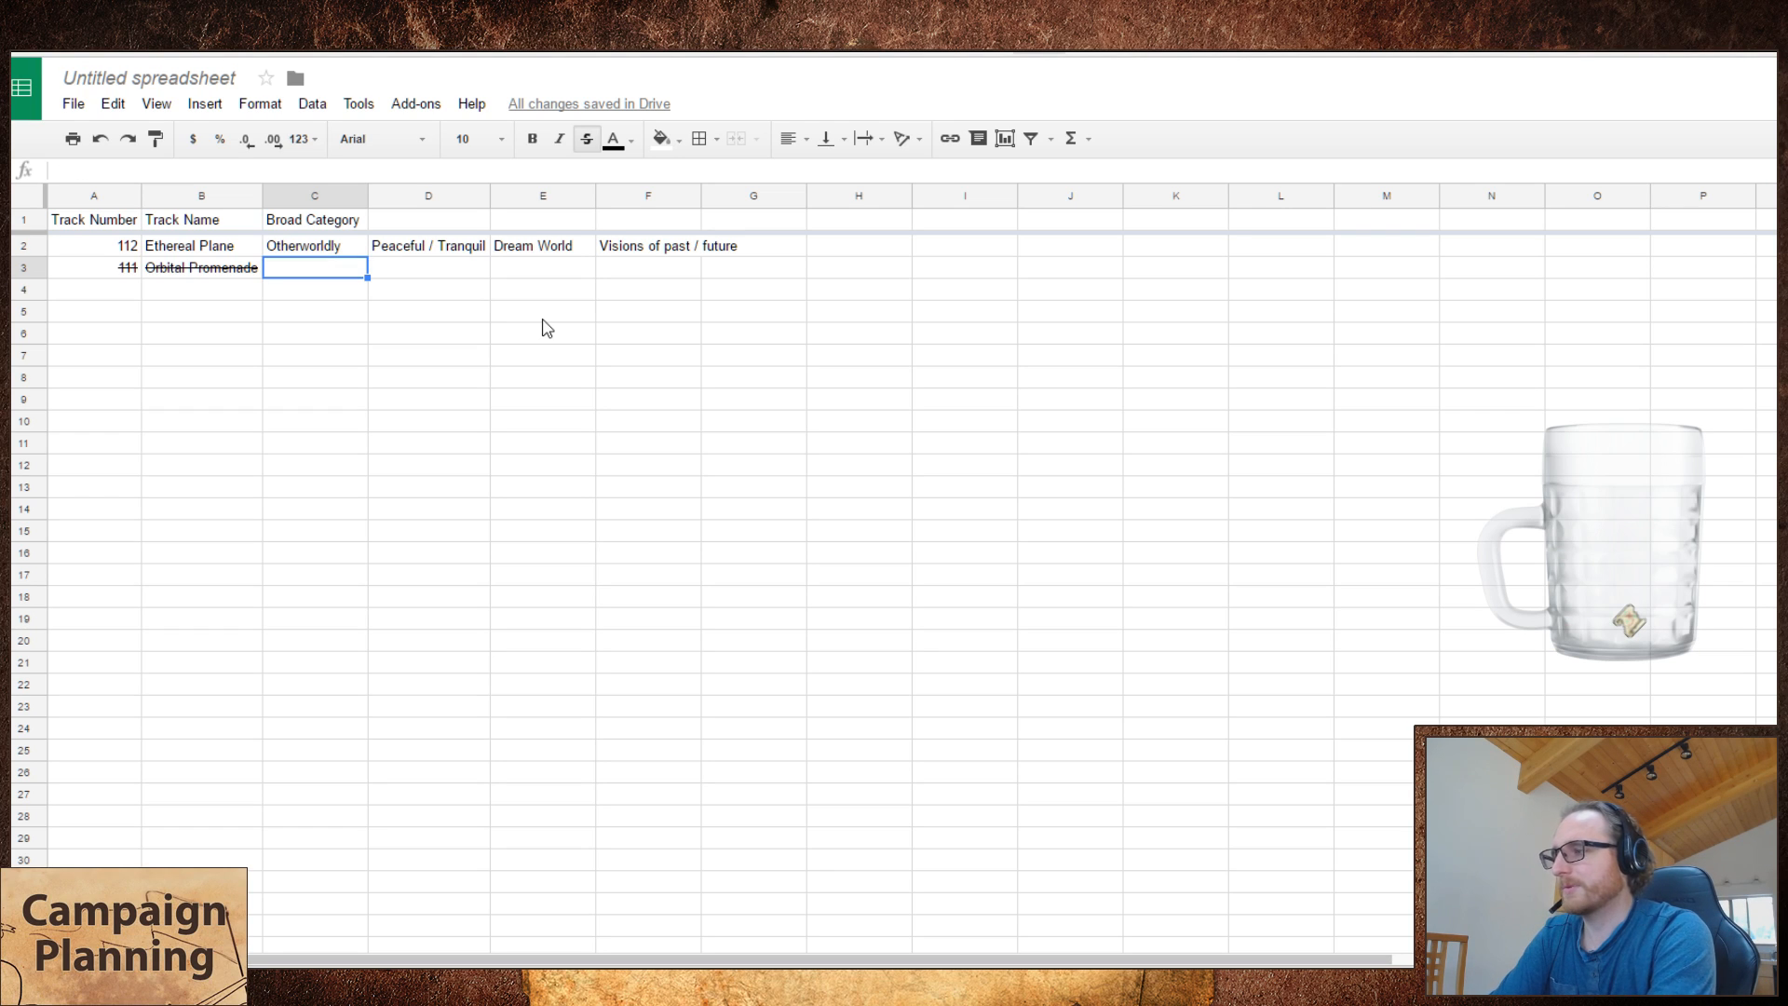
pyautogui.write('Civilization')
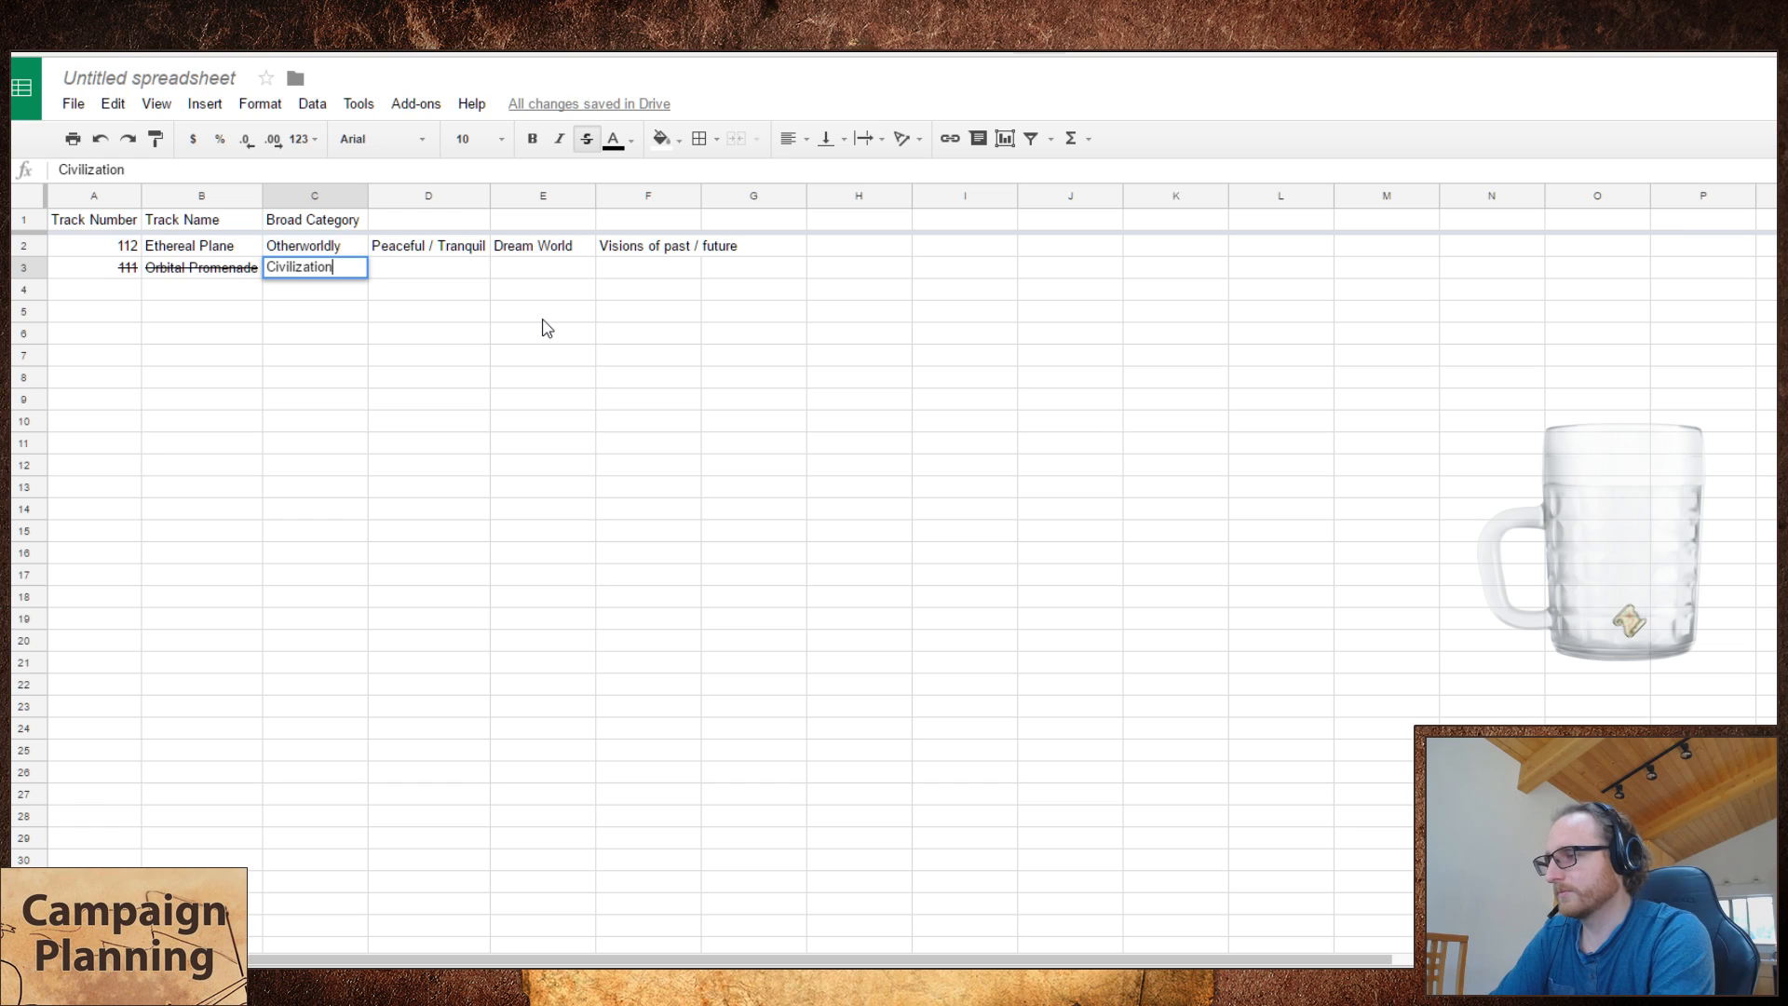
pyautogui.press('Tab')
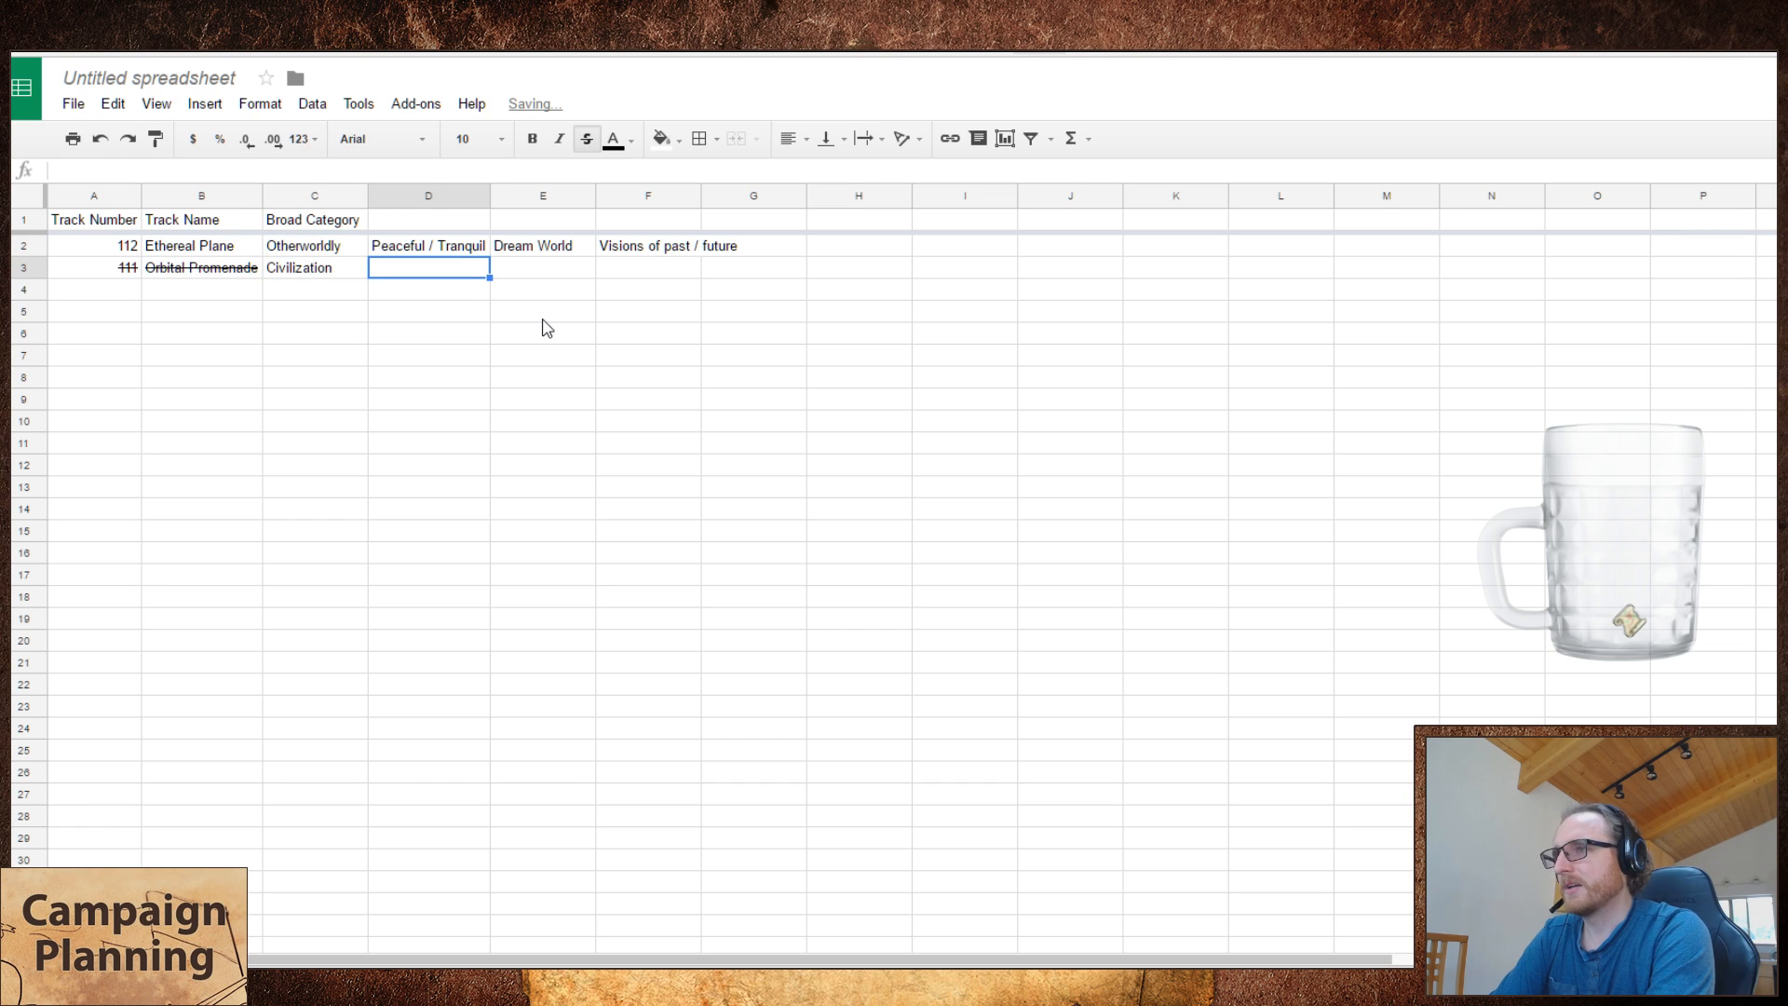
pyautogui.write('Crowds')
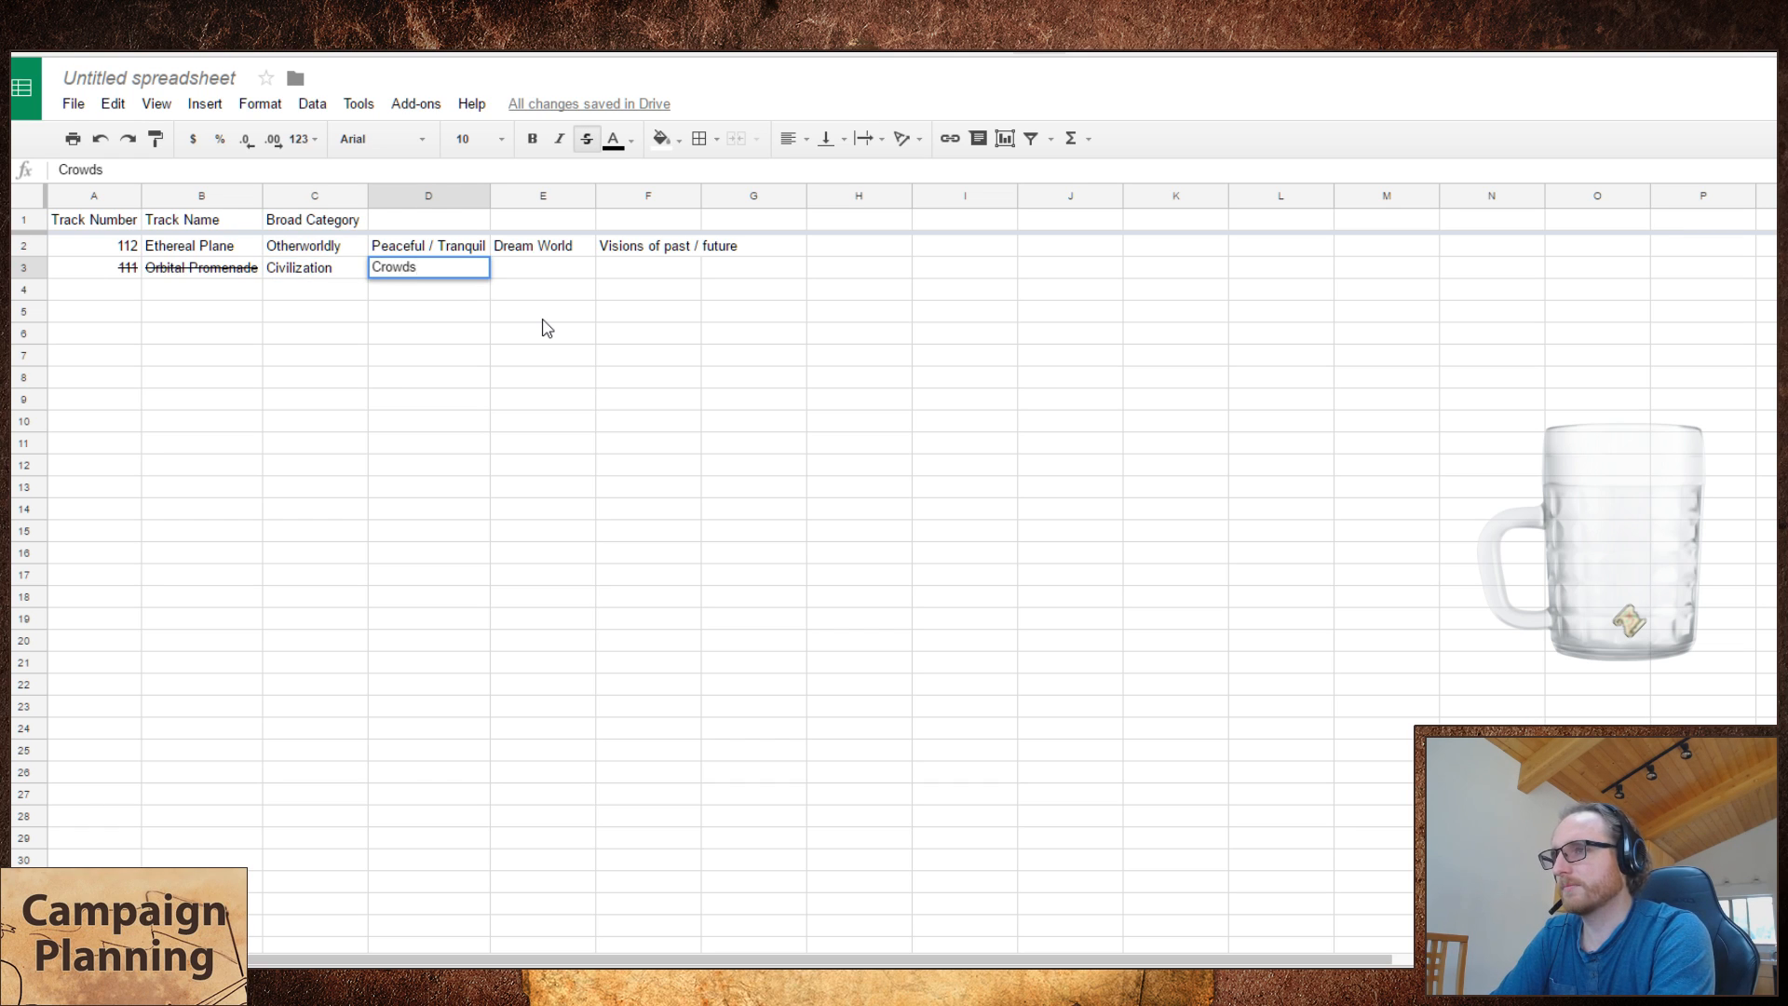
pyautogui.press('Tab')
# - Switch to Tabletop Audio, listen to several other points of the Orbital Promenade track and return to the spreadsheet
pyautogui.hotkey('ctrl', 'Tab')
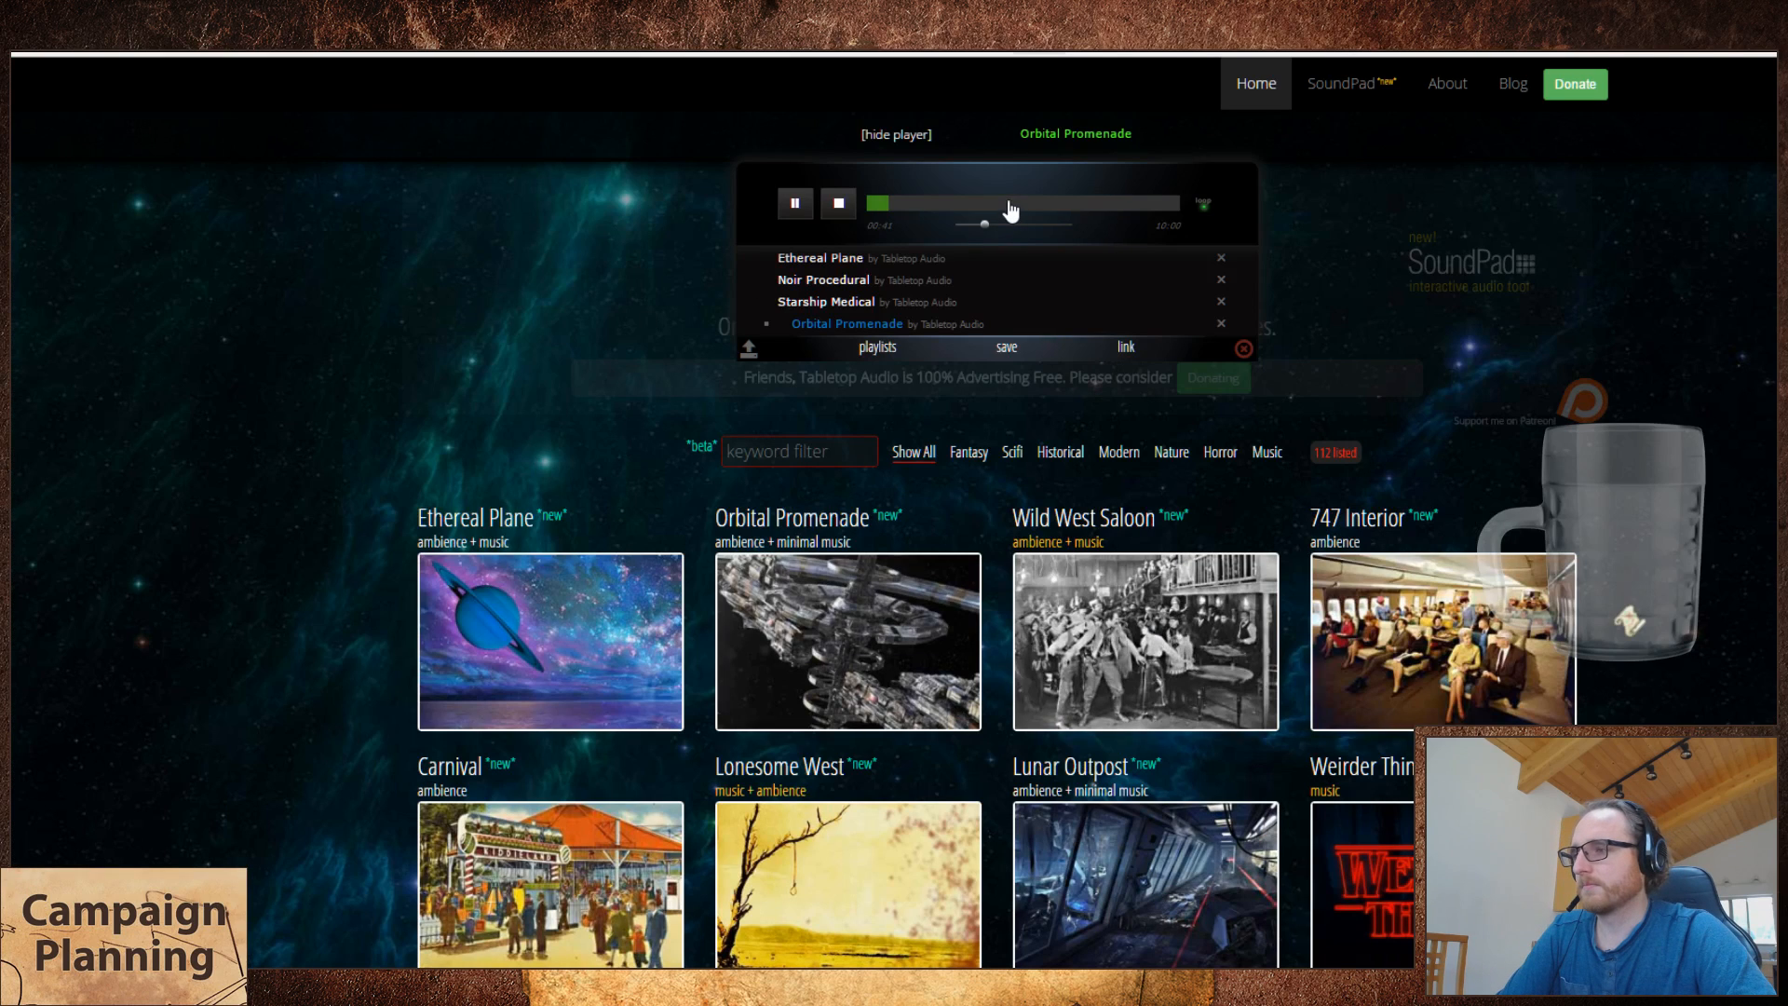
pyautogui.click(1008, 203)
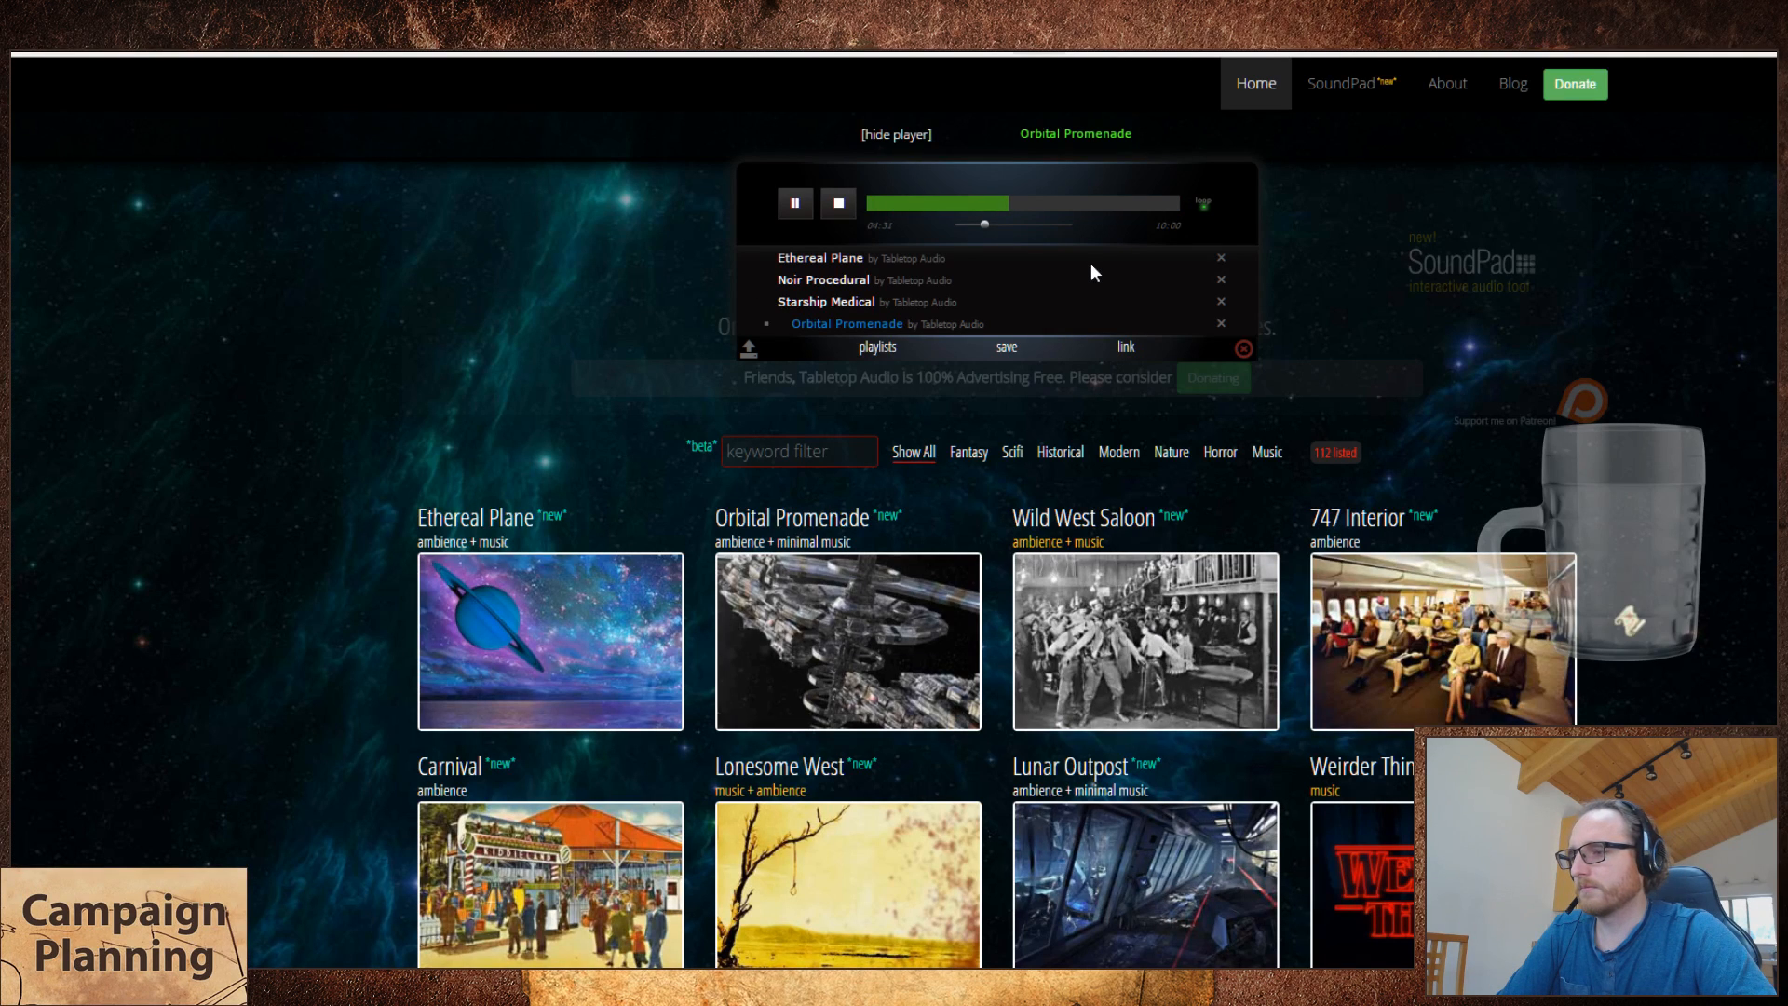
pyautogui.click(1101, 203)
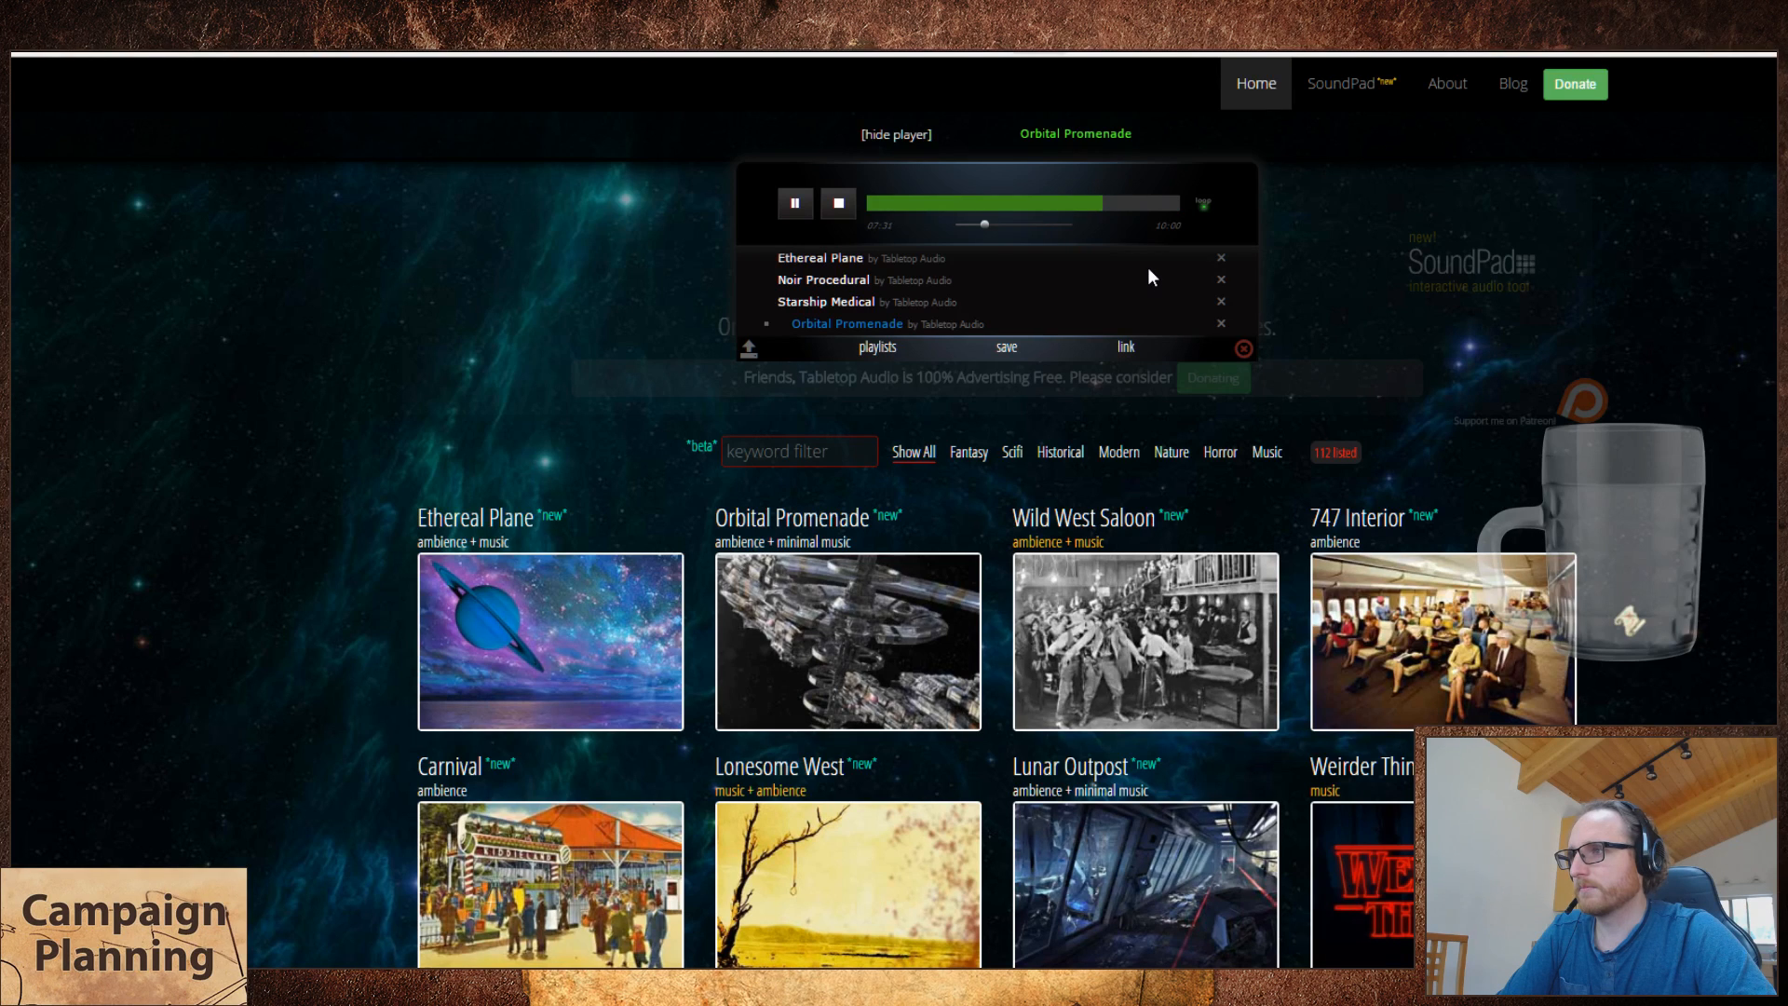
pyautogui.click(921, 205)
pyautogui.hotkey('ctrl', 'Tab')
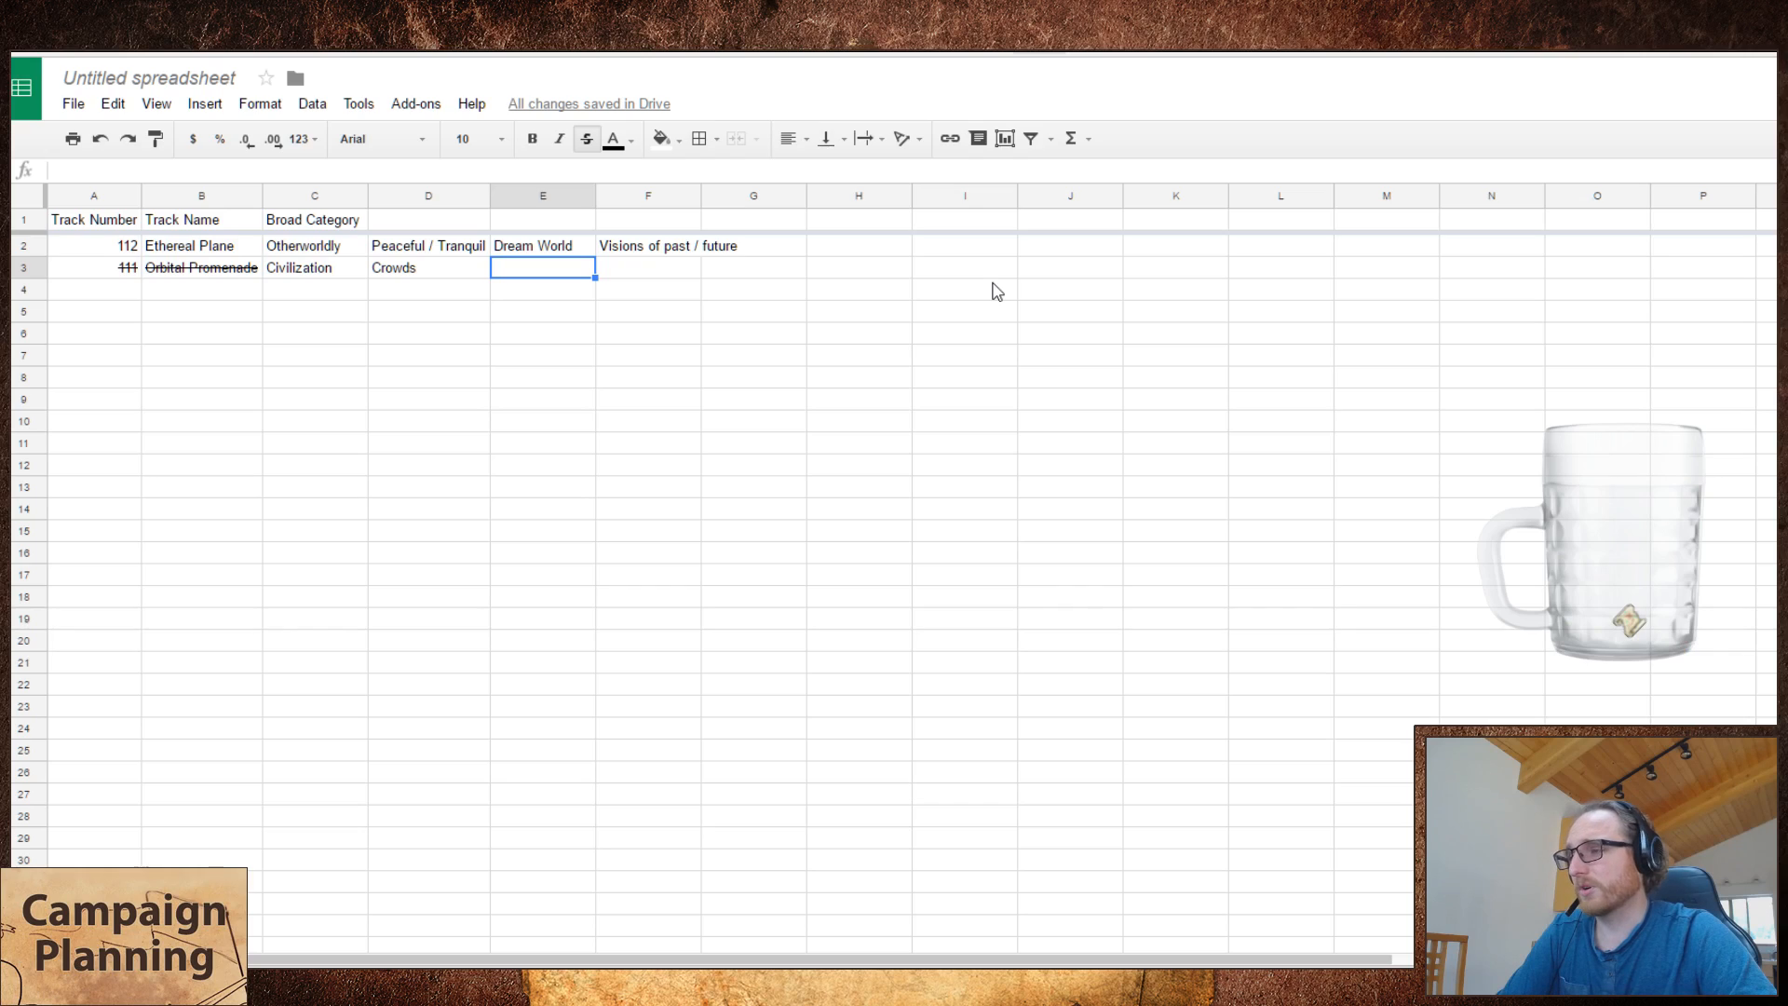
pyautogui.hotkey('ctrl', 'Tab')
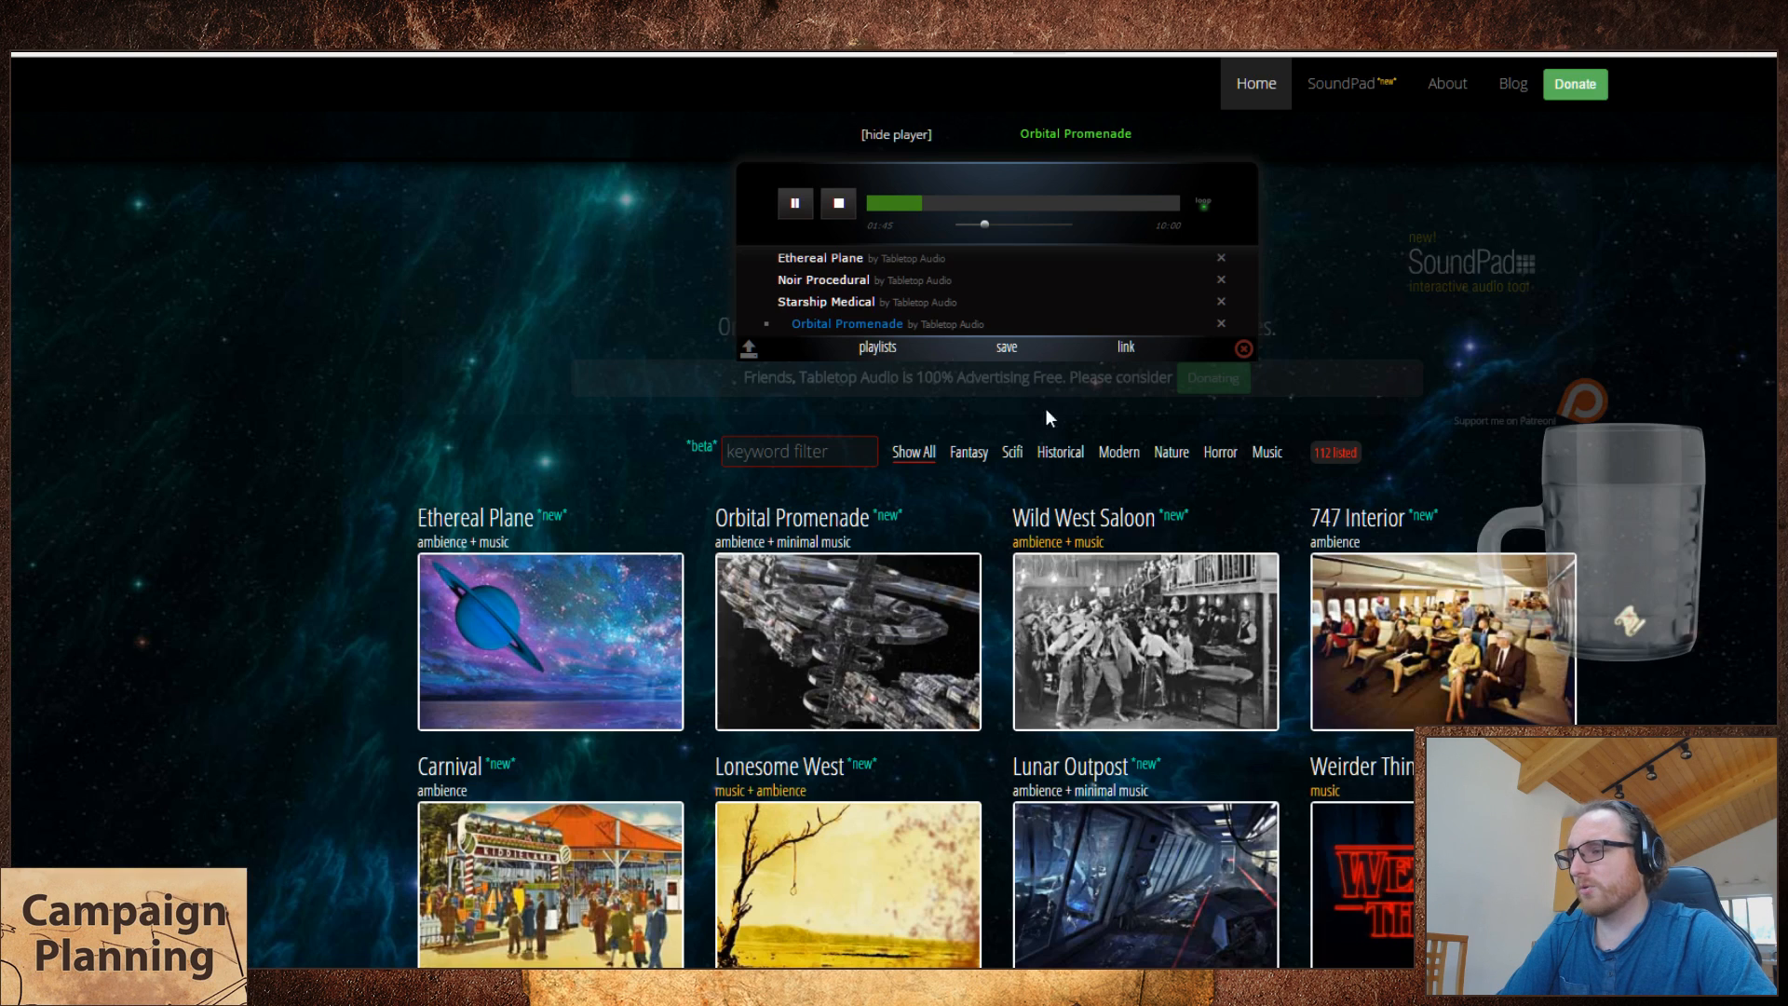
pyautogui.hotkey('ctrl', 'Tab')
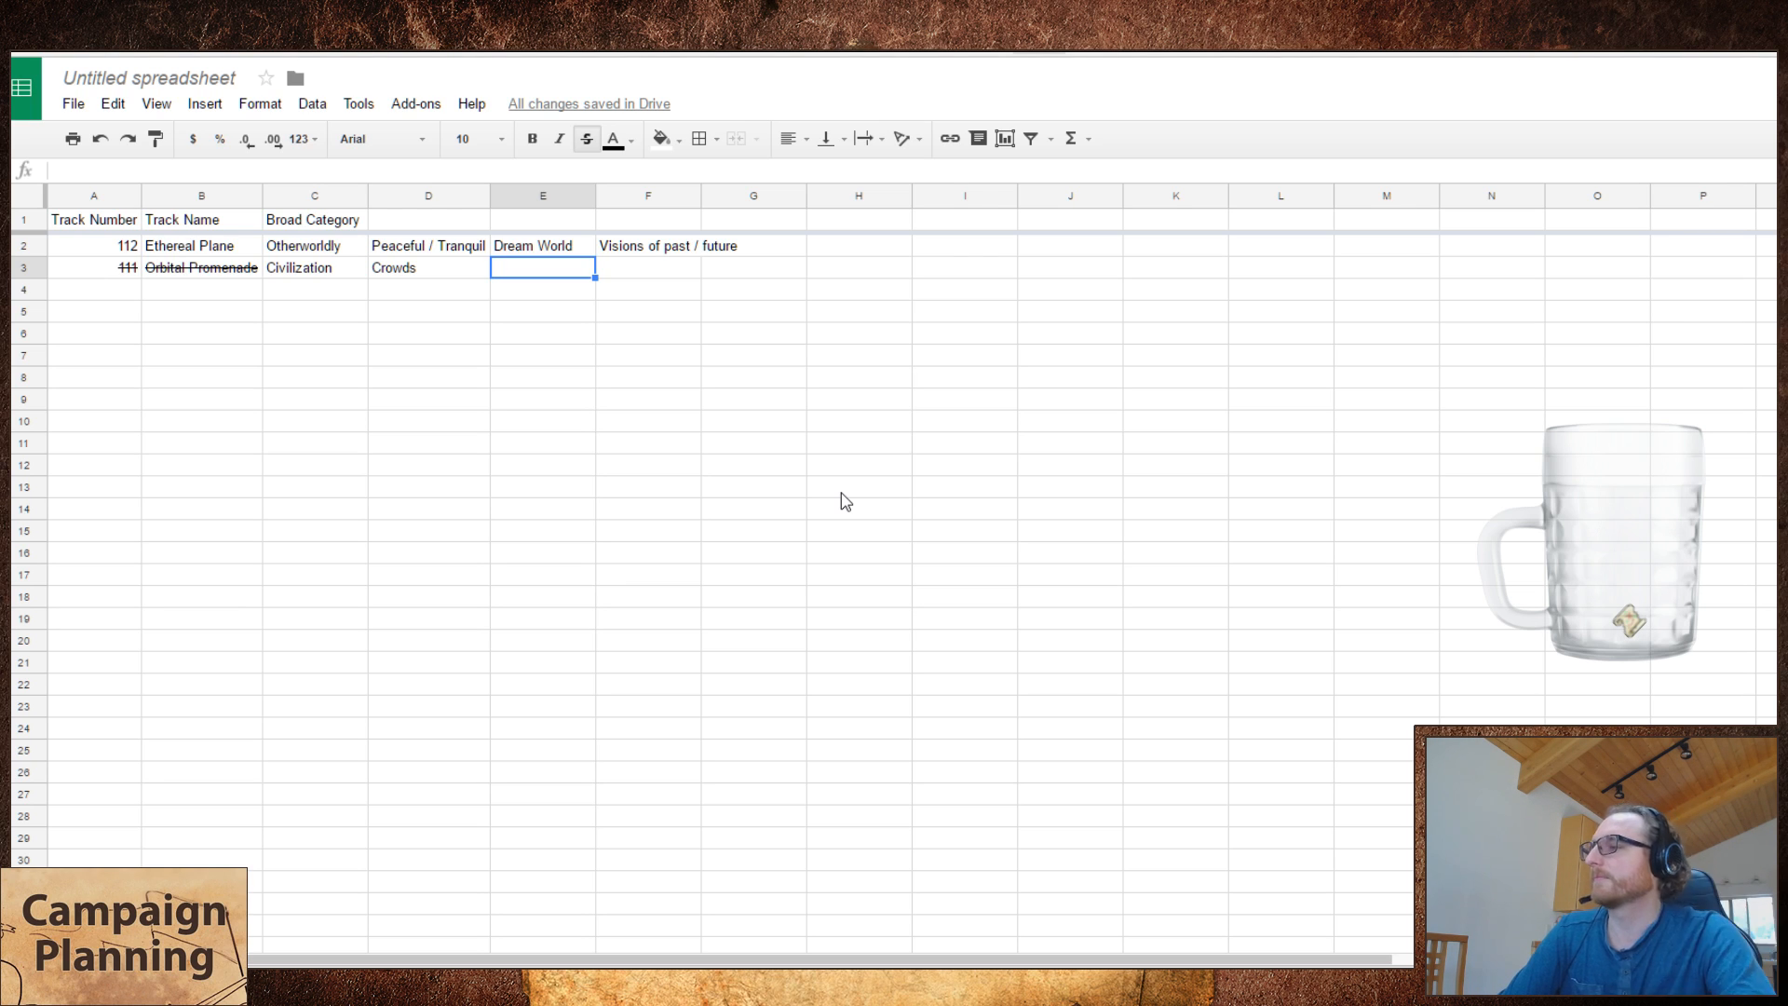
# - Remove the strikethrough from the whole of row 3, the Orbital Promenade entry
pyautogui.click(23, 264)
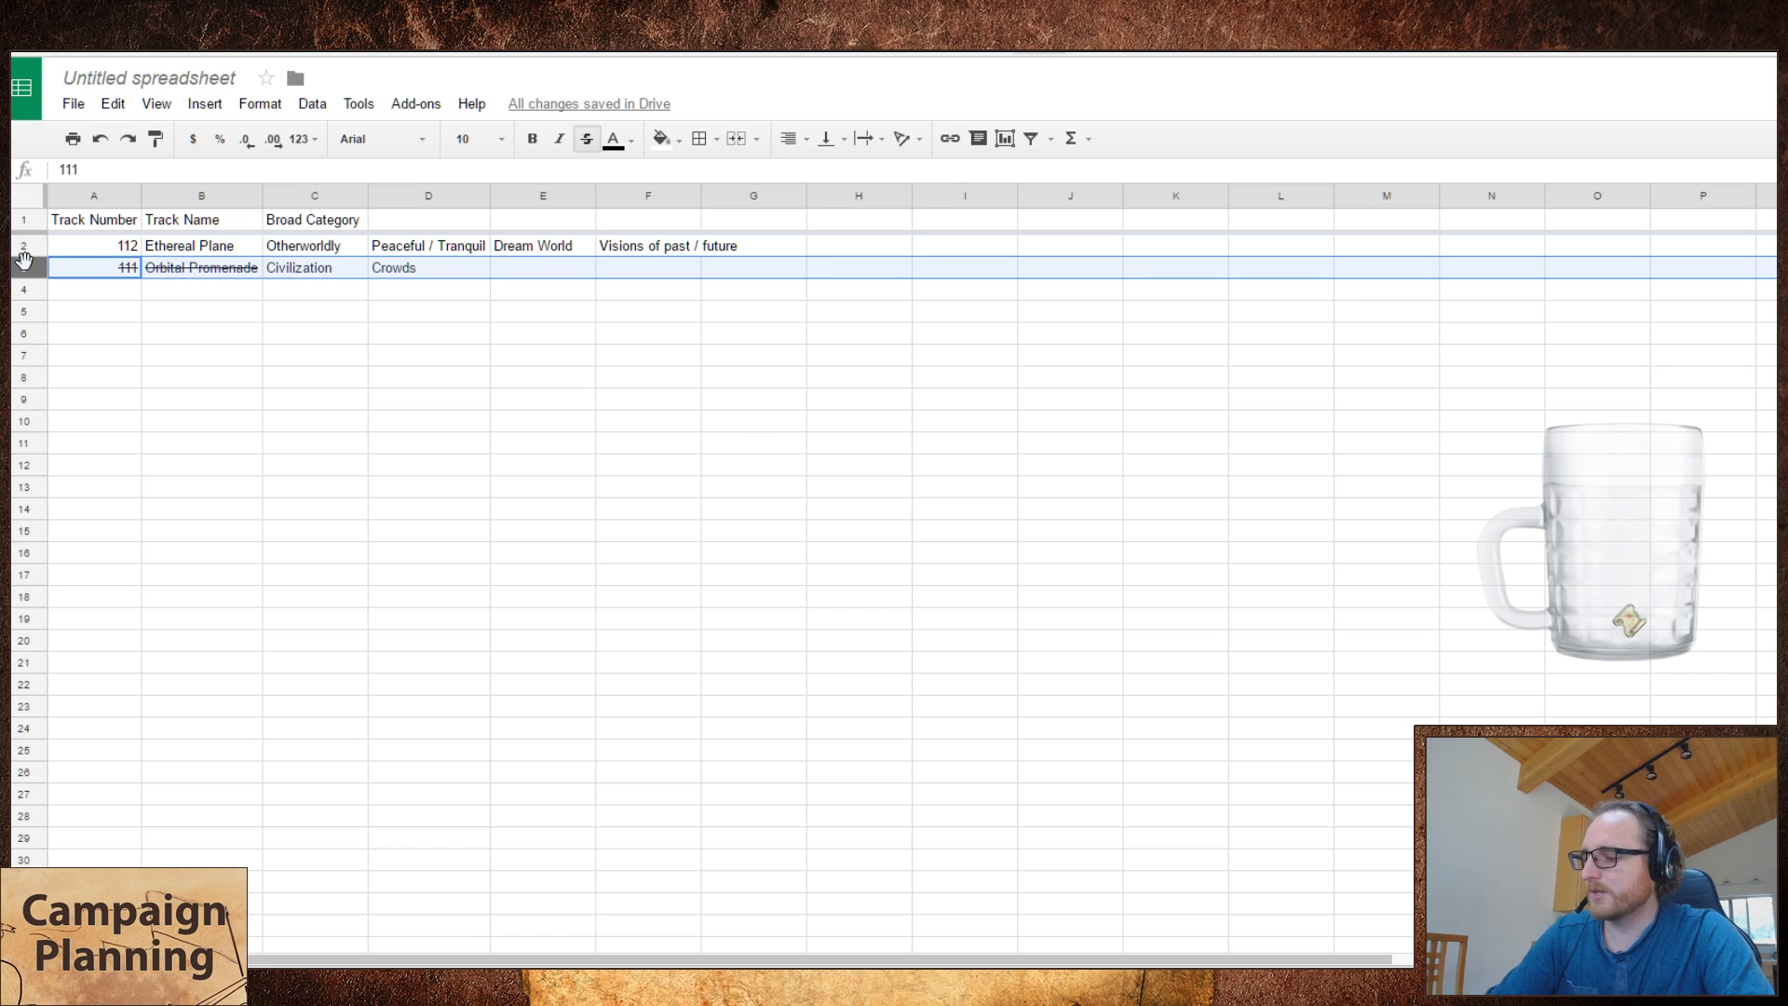
pyautogui.hotkey('alt', 'shift', '5')
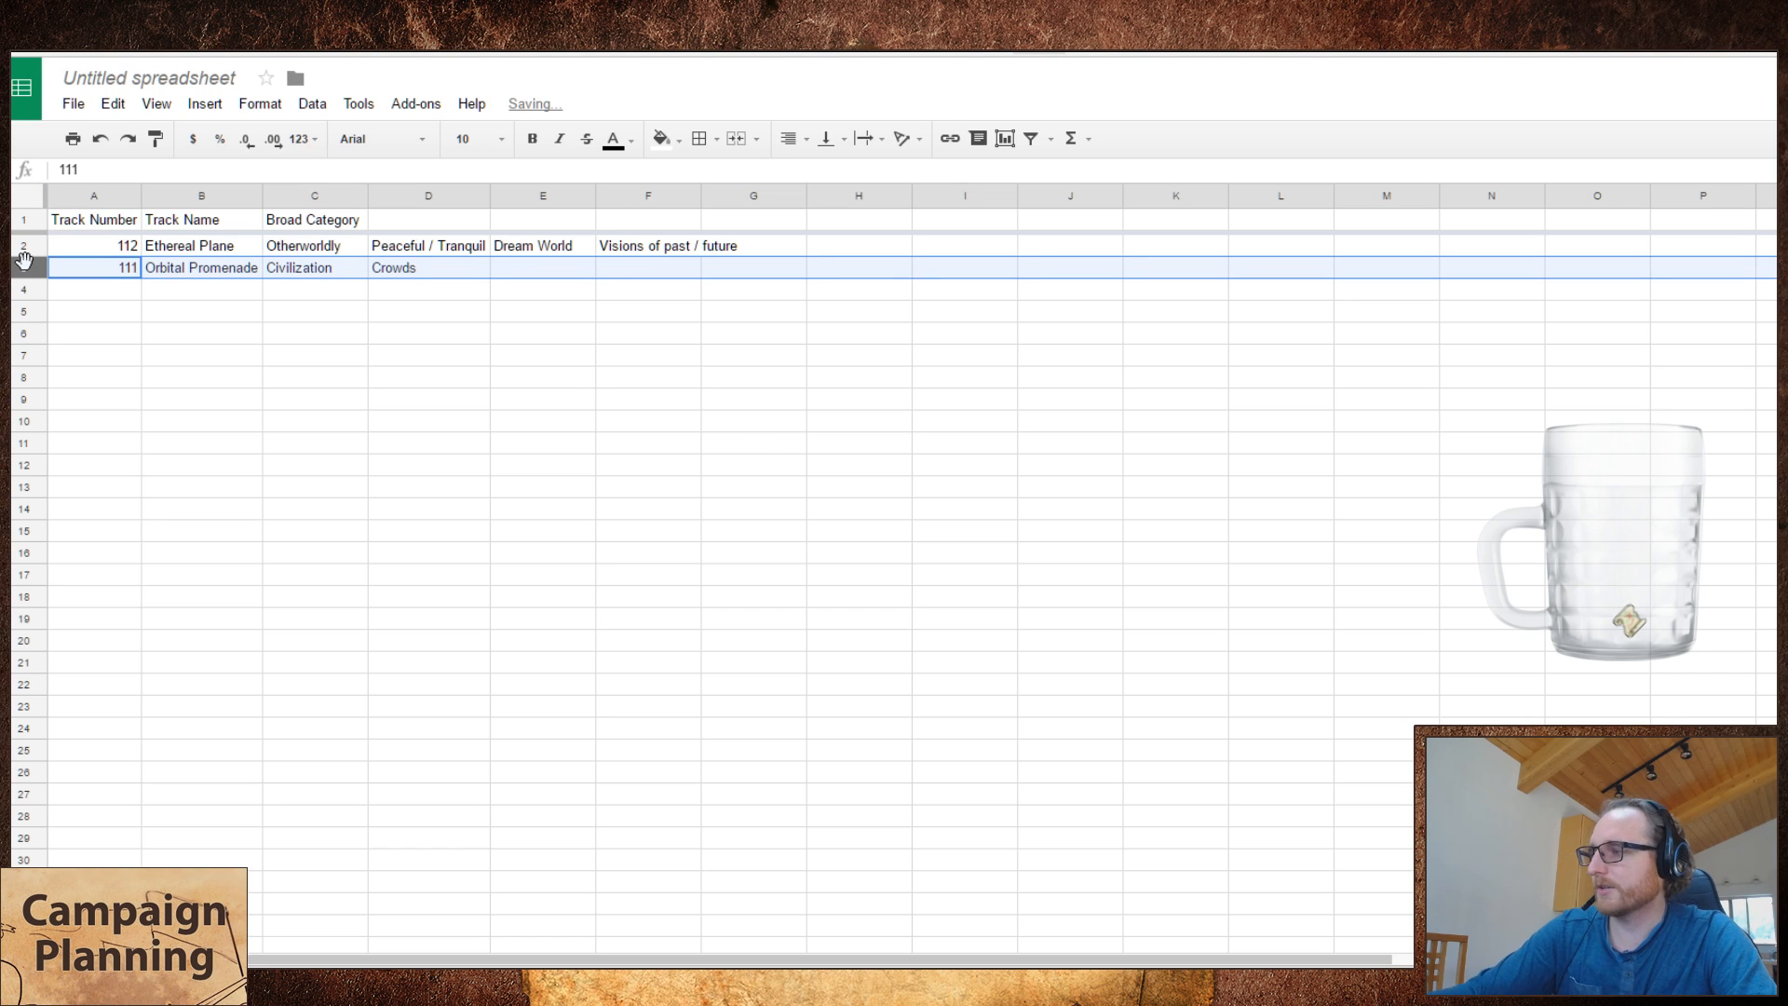
pyautogui.click(450, 271)
# - Replace Orbital Promenade's tag in D3 with "Peaceful / Tranquil" and enter "Crowds" in E3
pyautogui.click(560, 272)
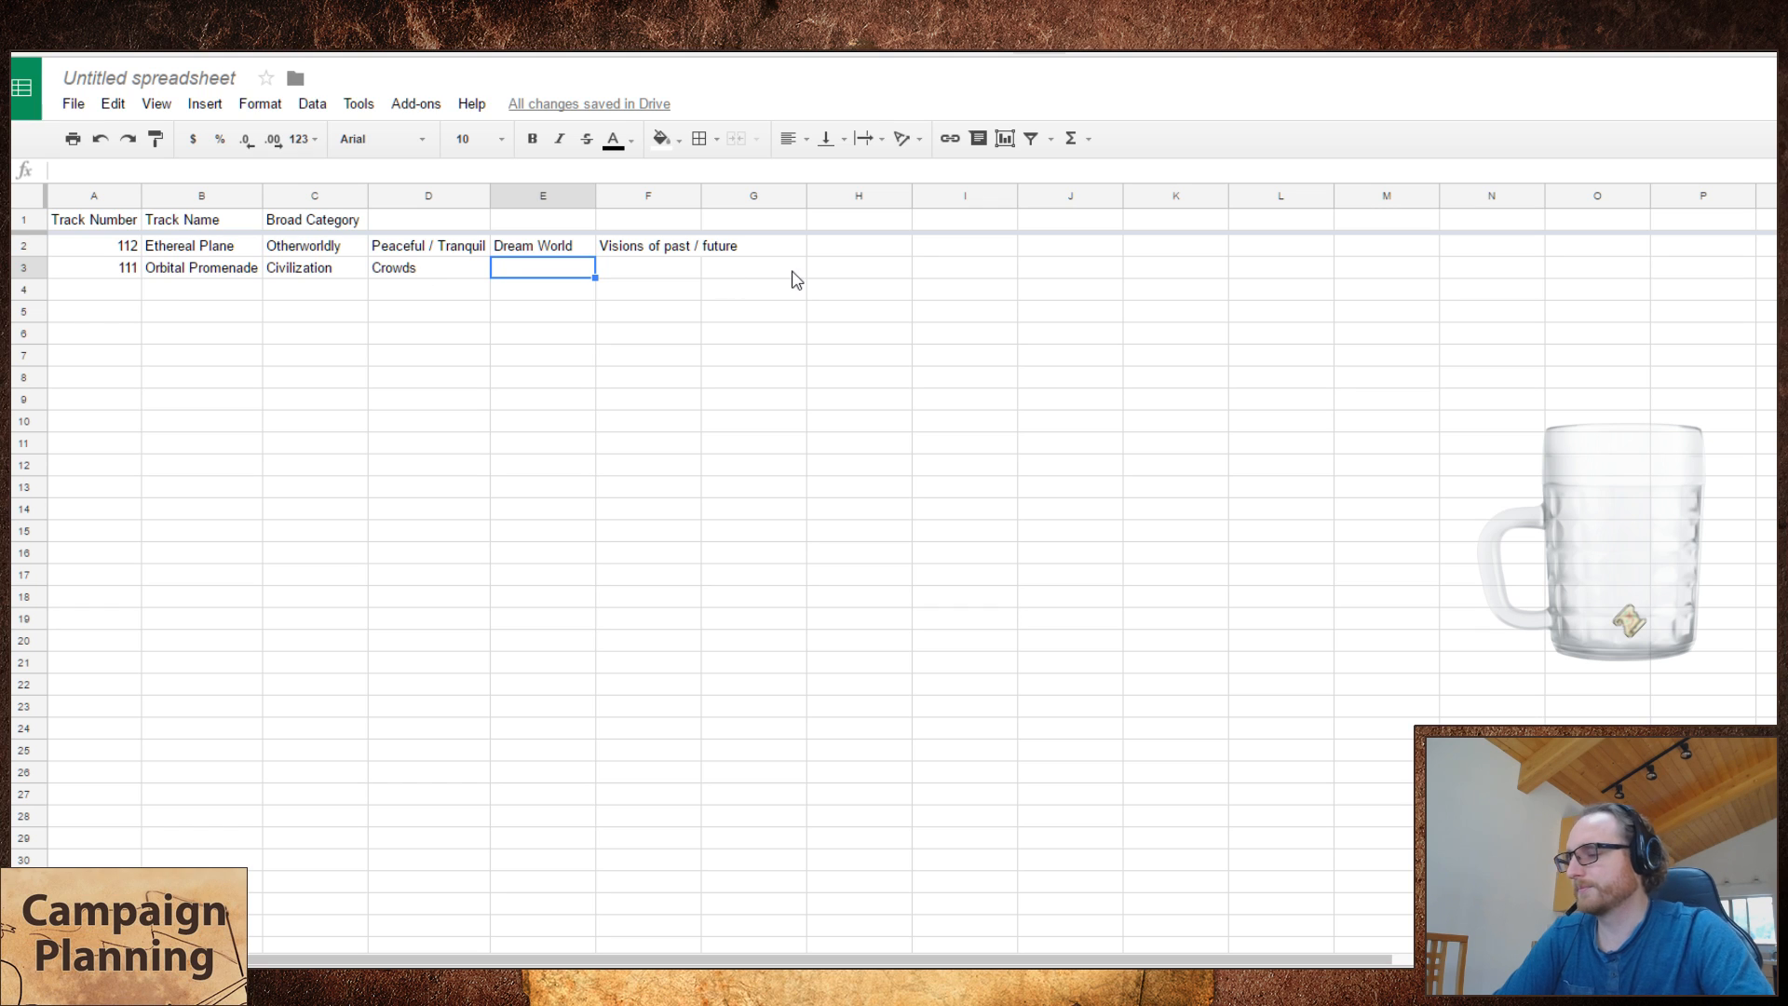
pyautogui.press('Left')
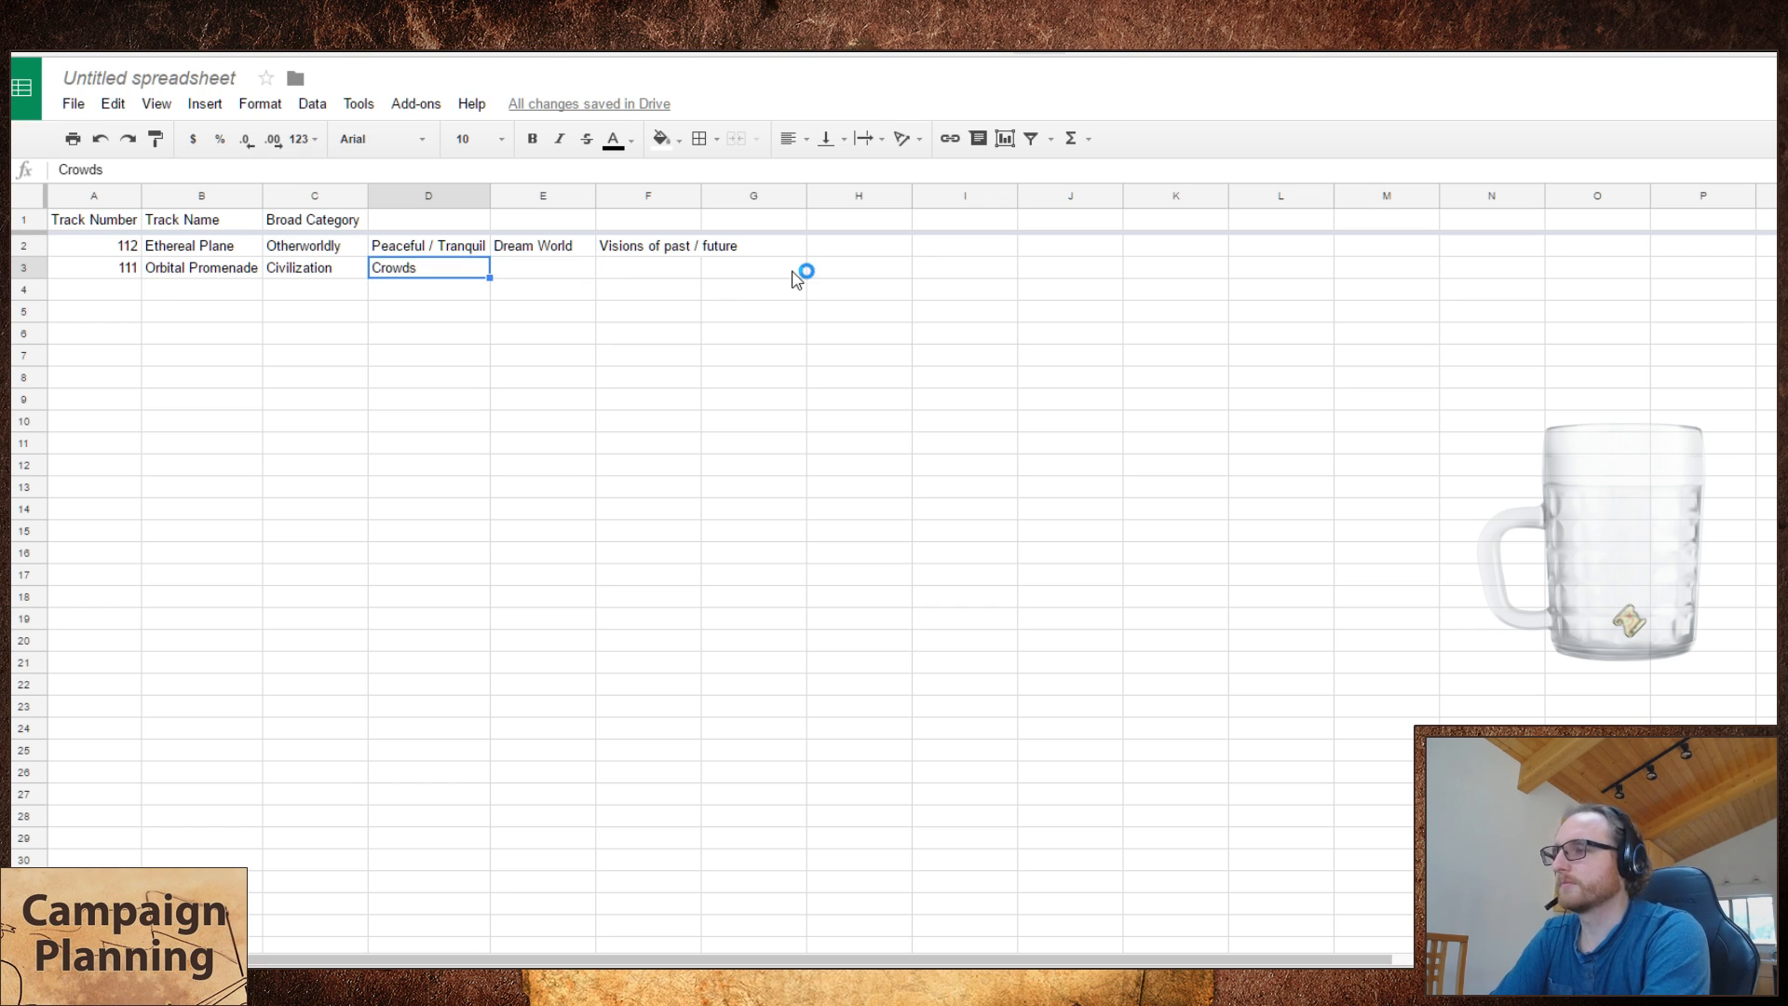
pyautogui.write('Peac')
pyautogui.press('Tab')
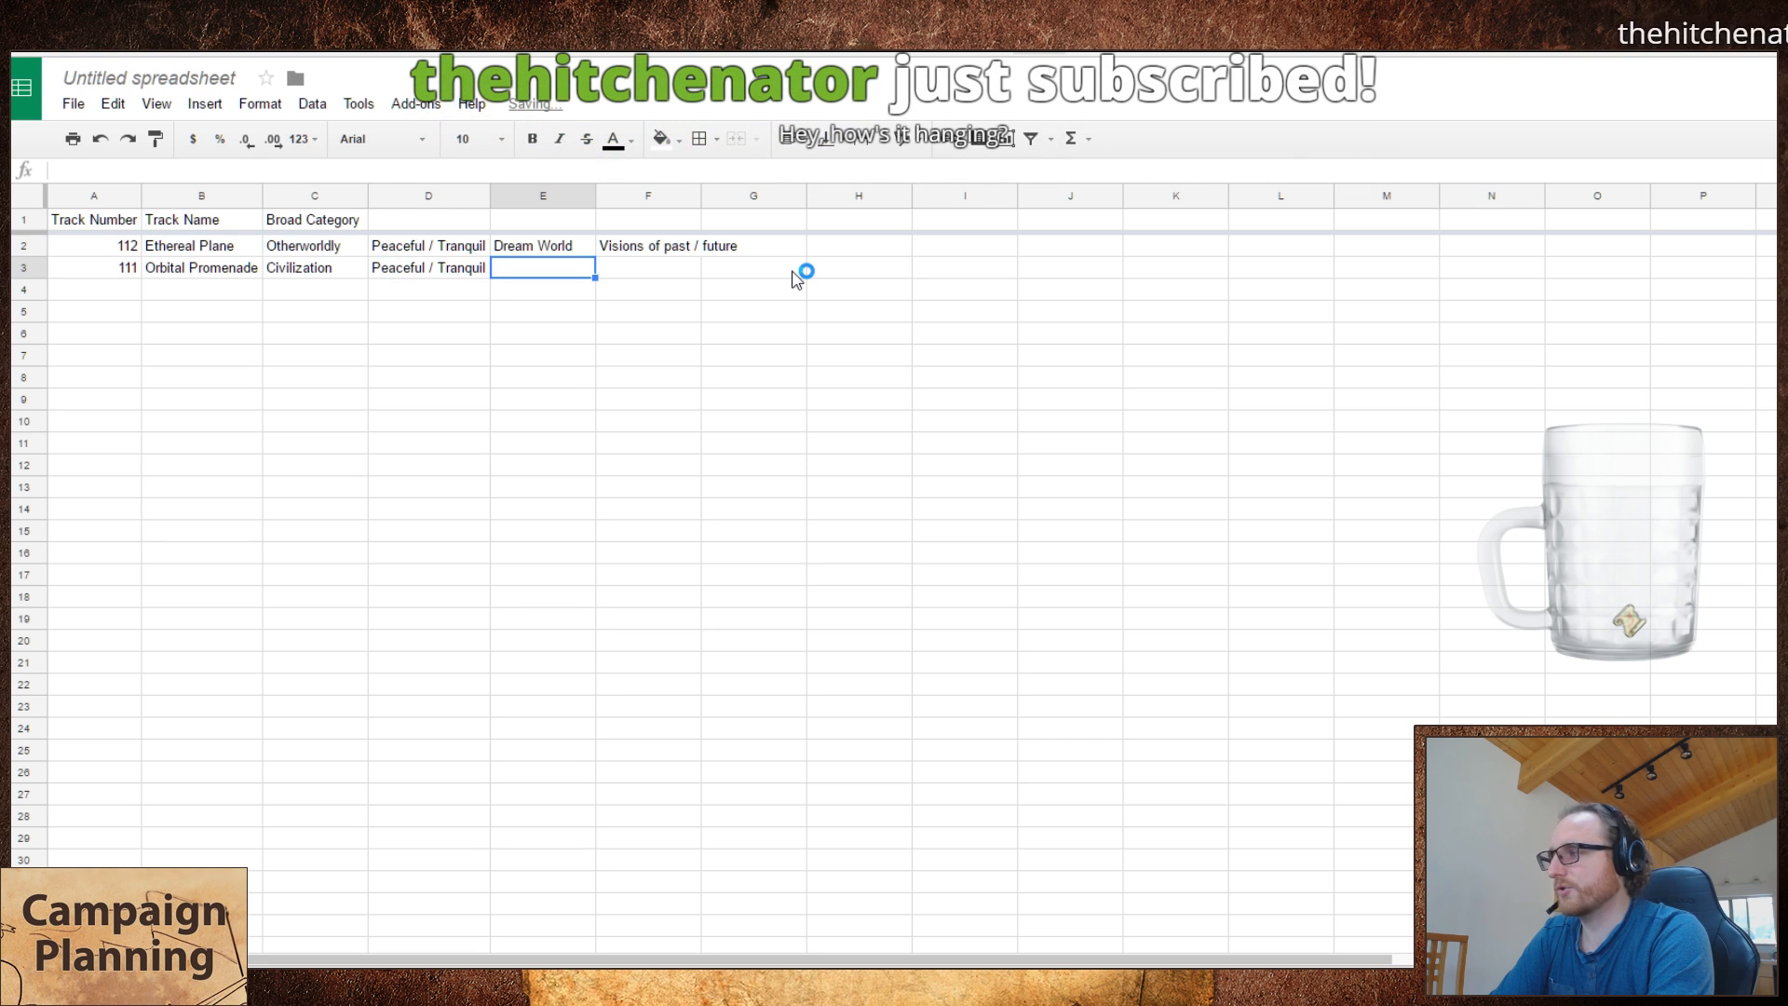
pyautogui.write('Crowds')
pyautogui.press('Return')
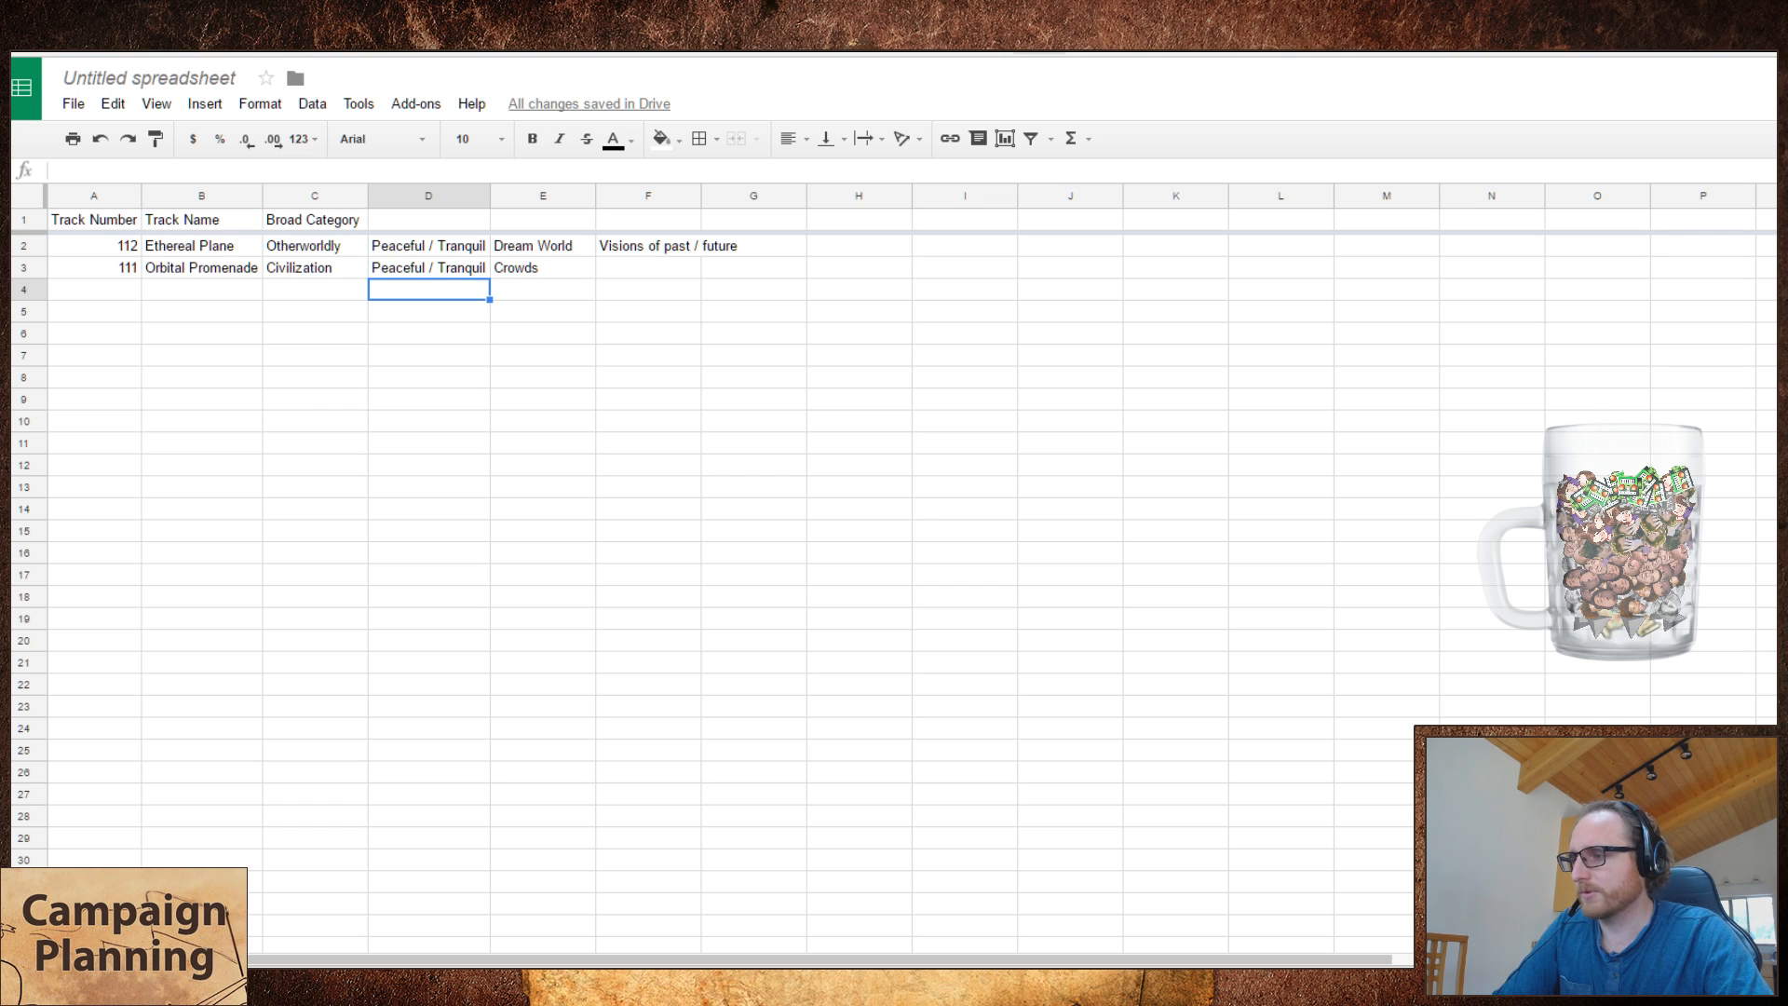
# - Switch to Tabletop Audio and play the Wild West Saloon track
pyautogui.hotkey('ctrl', 'Tab')
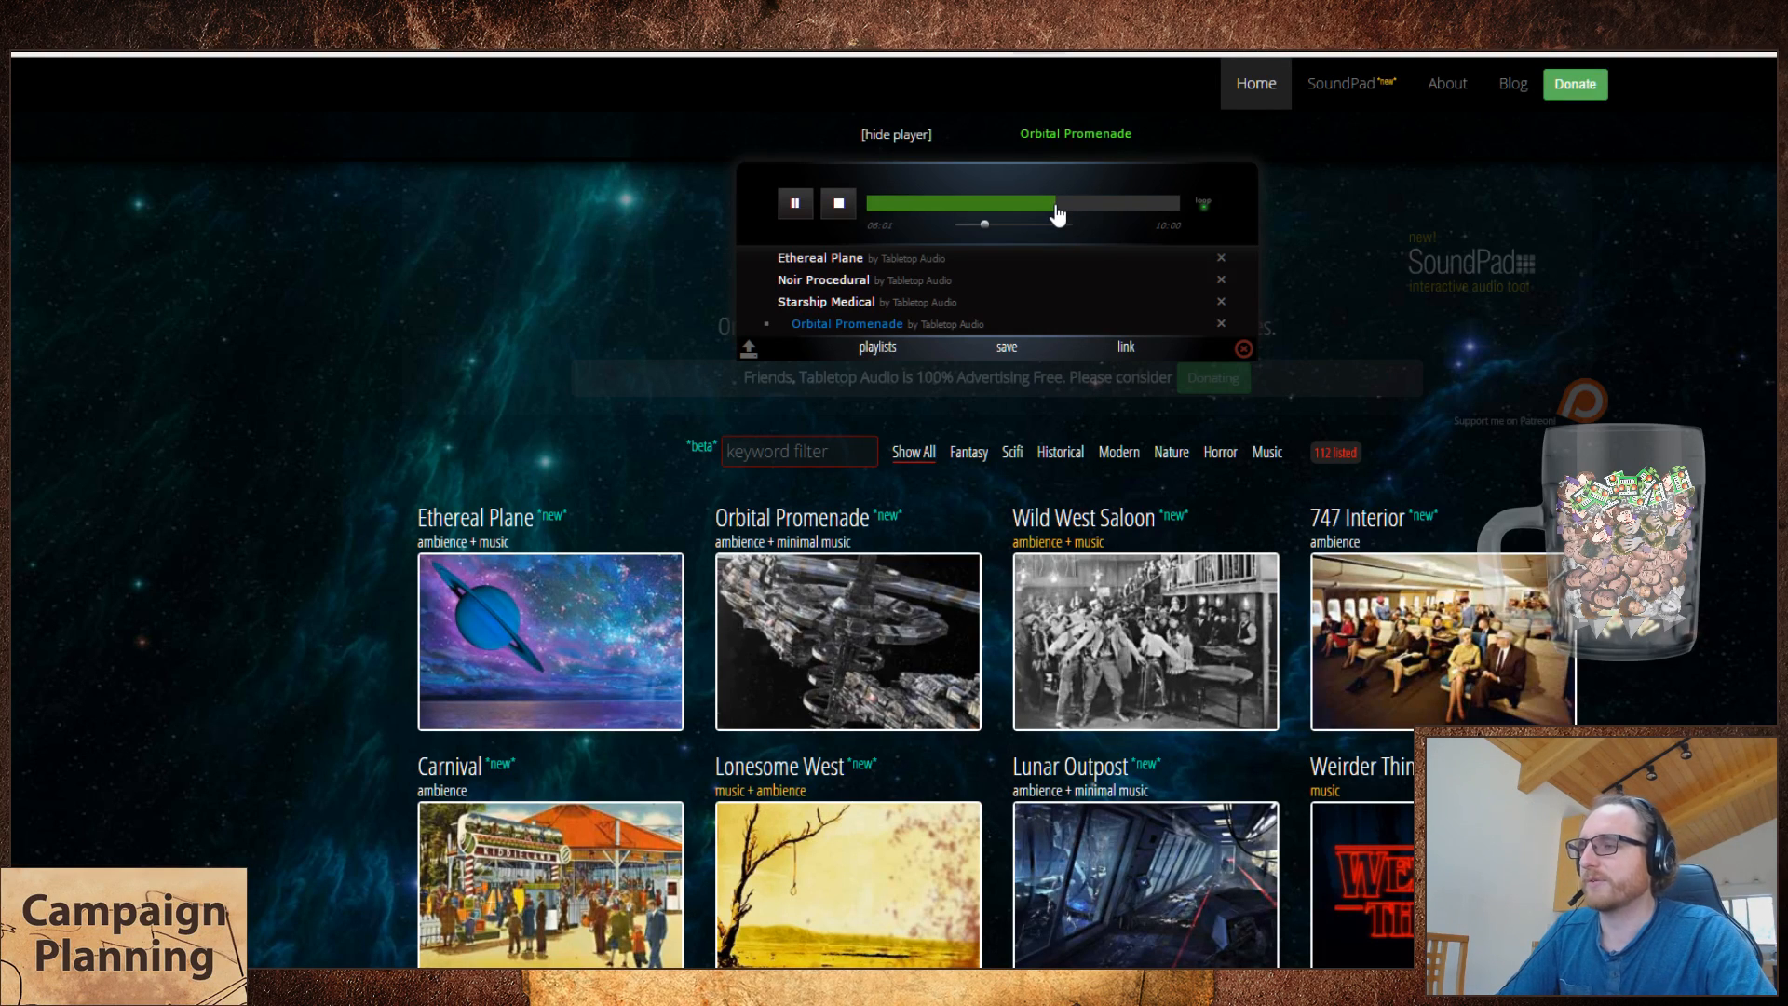
pyautogui.hotkey('ctrl', 'shift', 'Tab')
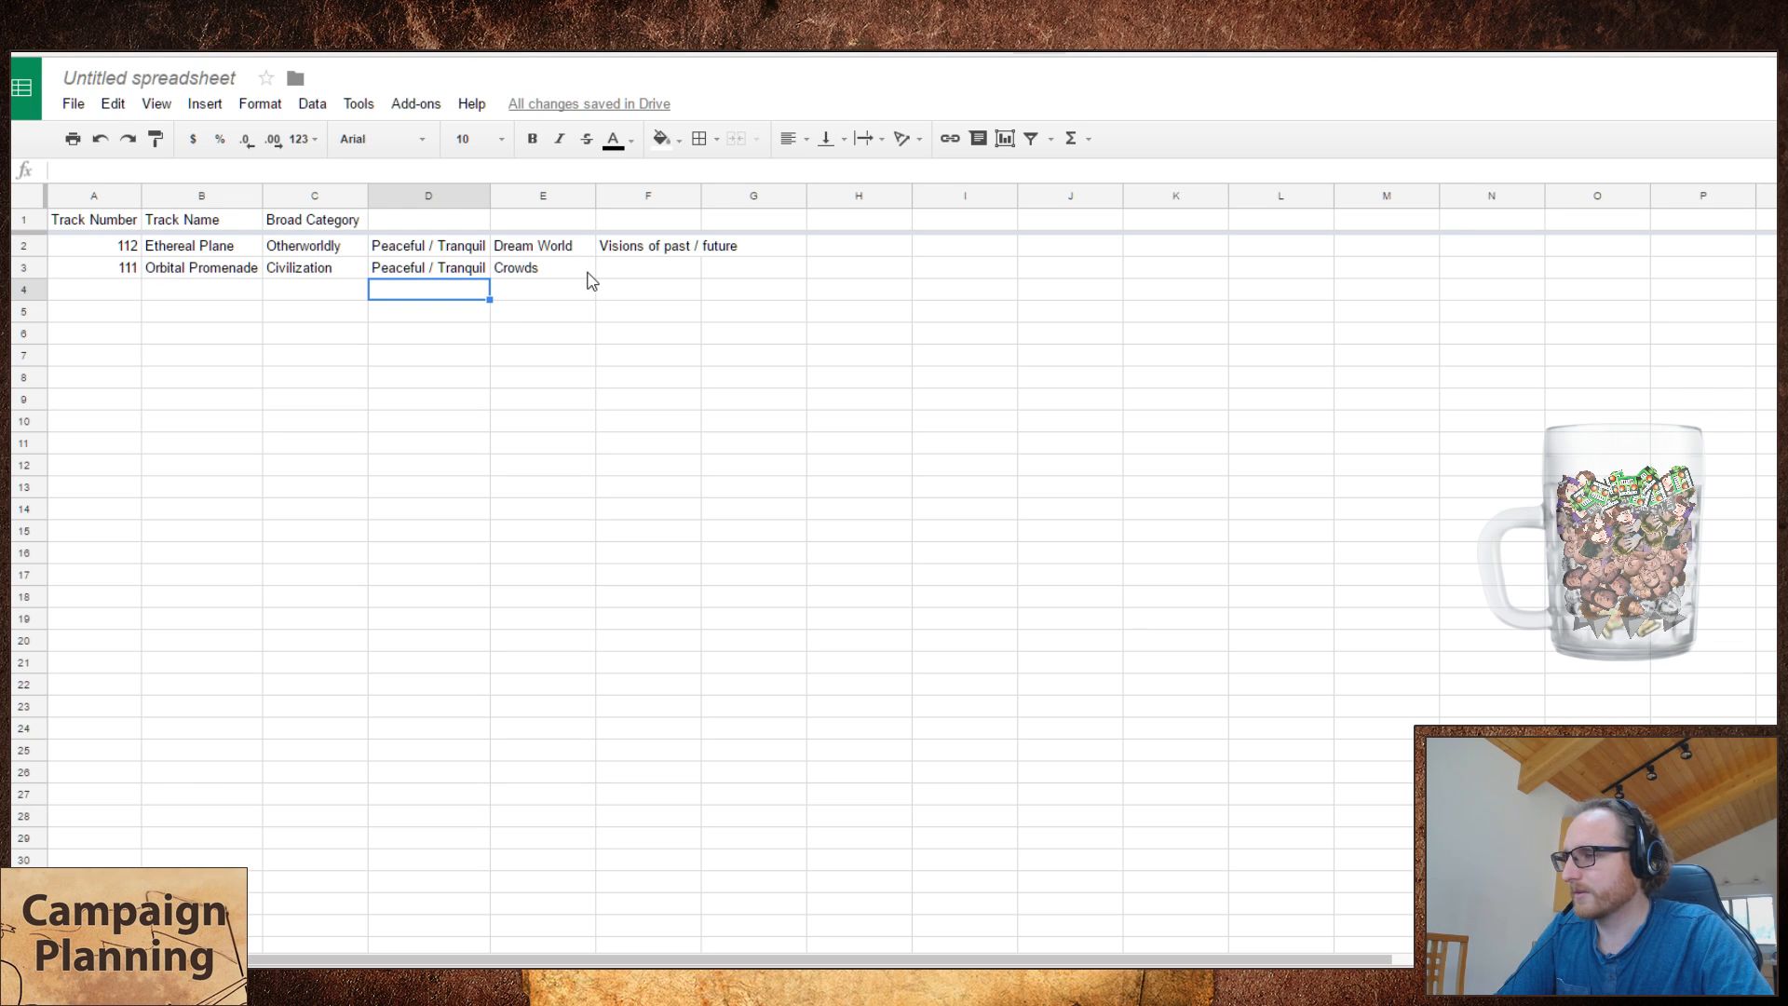
pyautogui.click(626, 268)
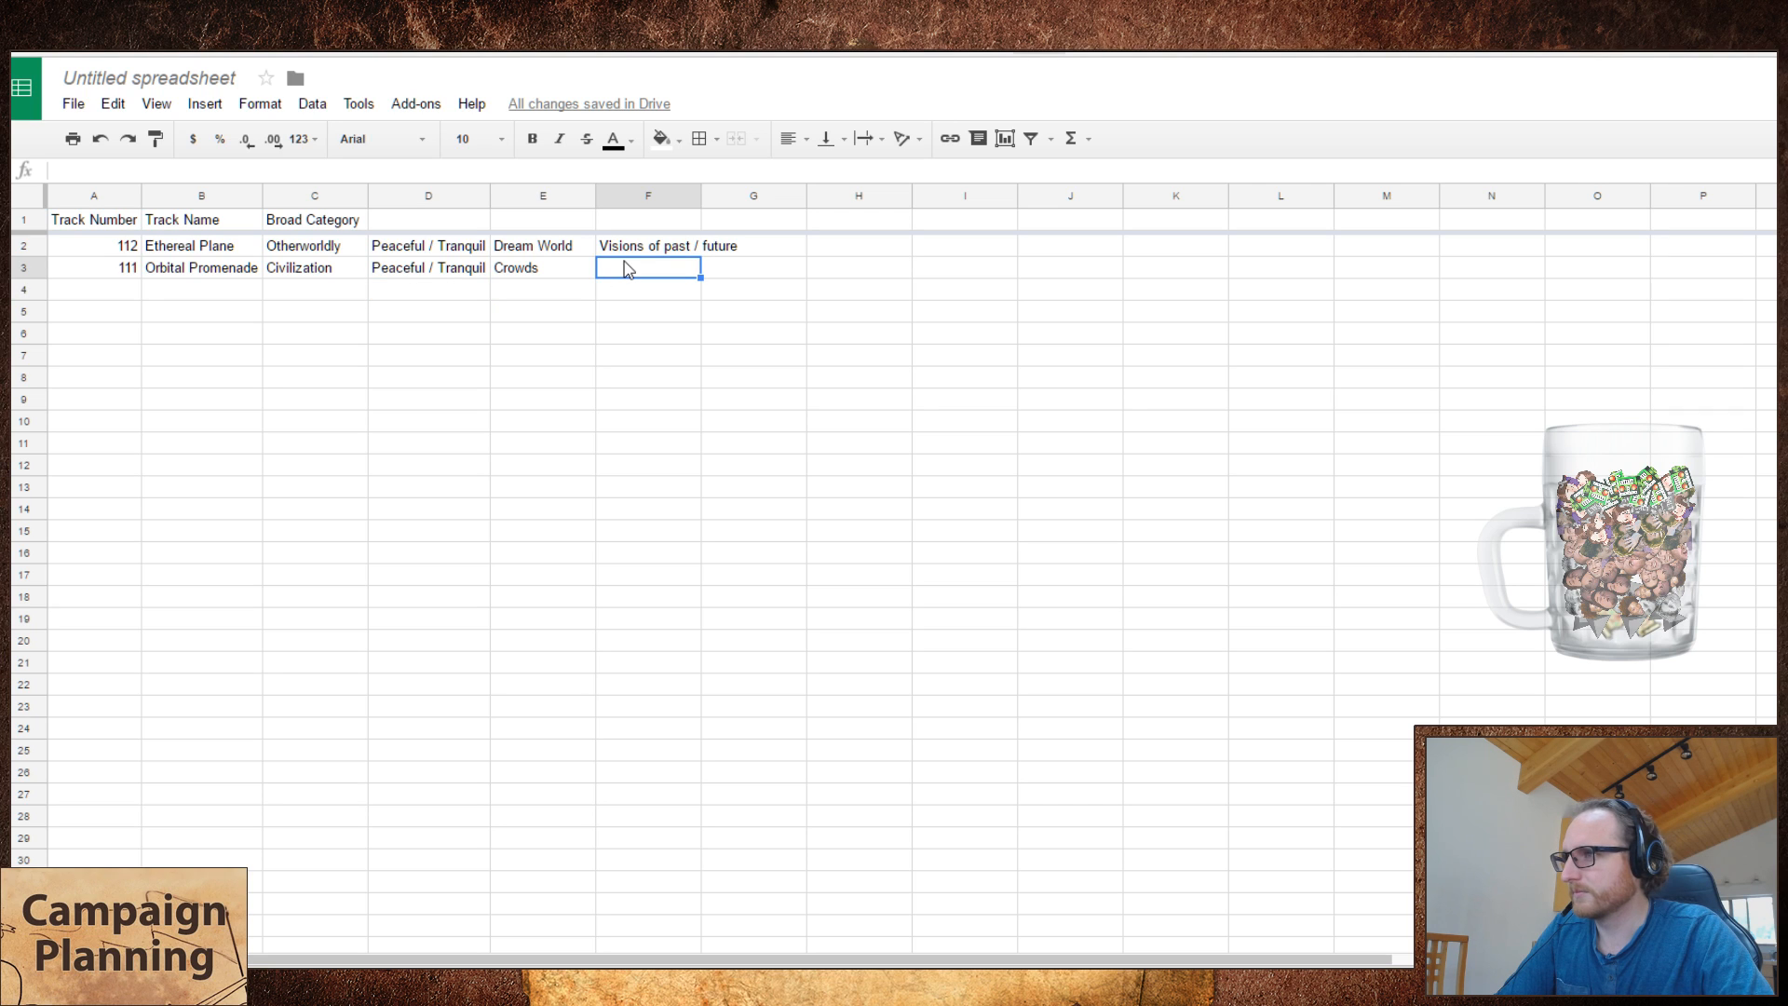
pyautogui.hotkey('ctrl', 'Tab')
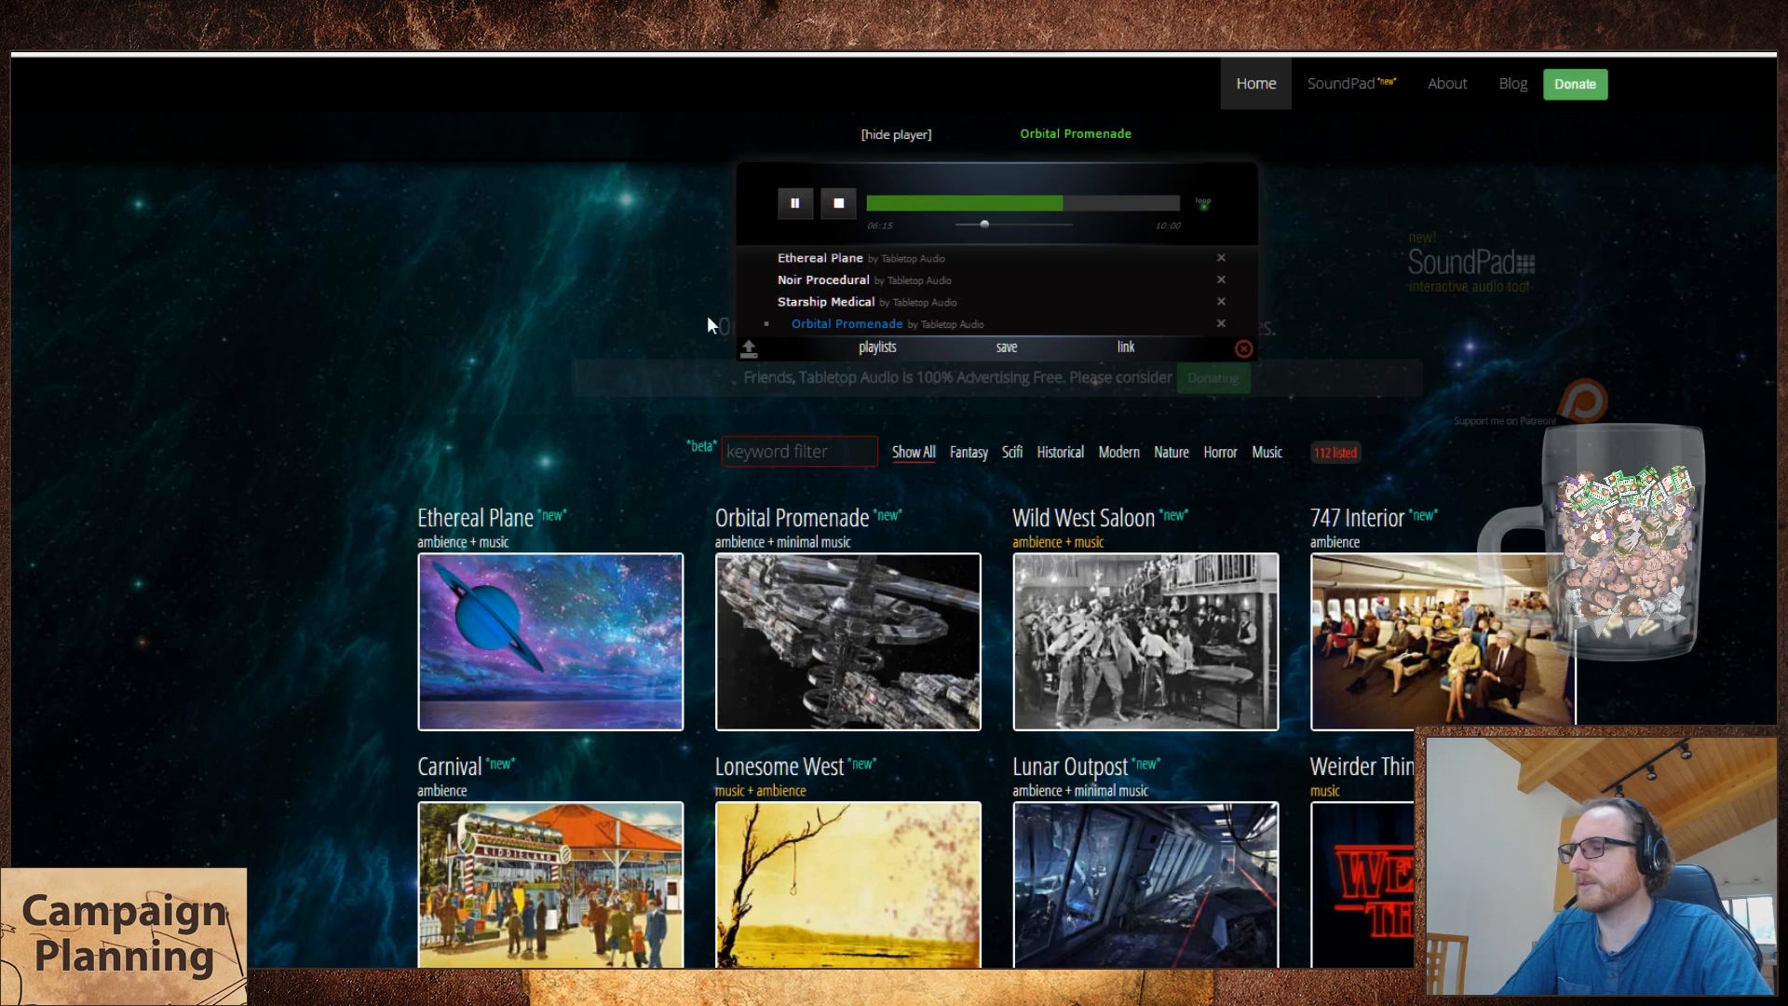
pyautogui.click(1214, 702)
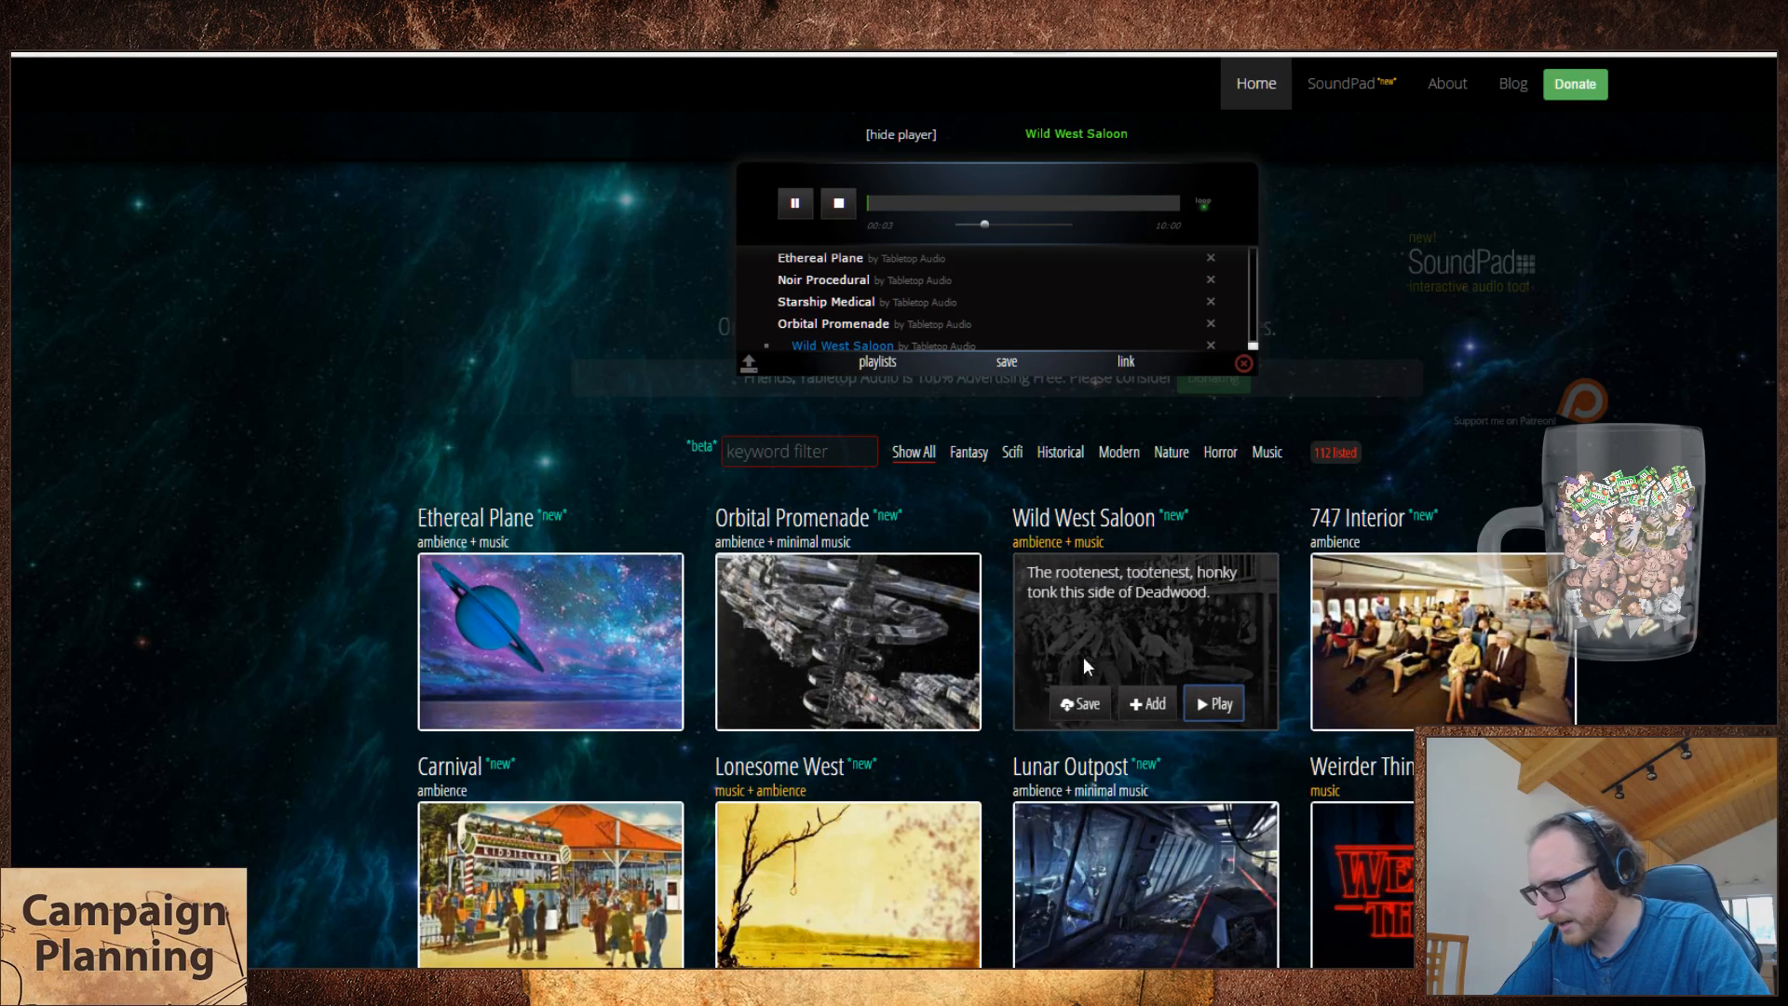
# - Back in the spreadsheet, enter track number 110 in A4 and the name "Wild West Saloon" in B4
pyautogui.hotkey('alt', 'Tab')
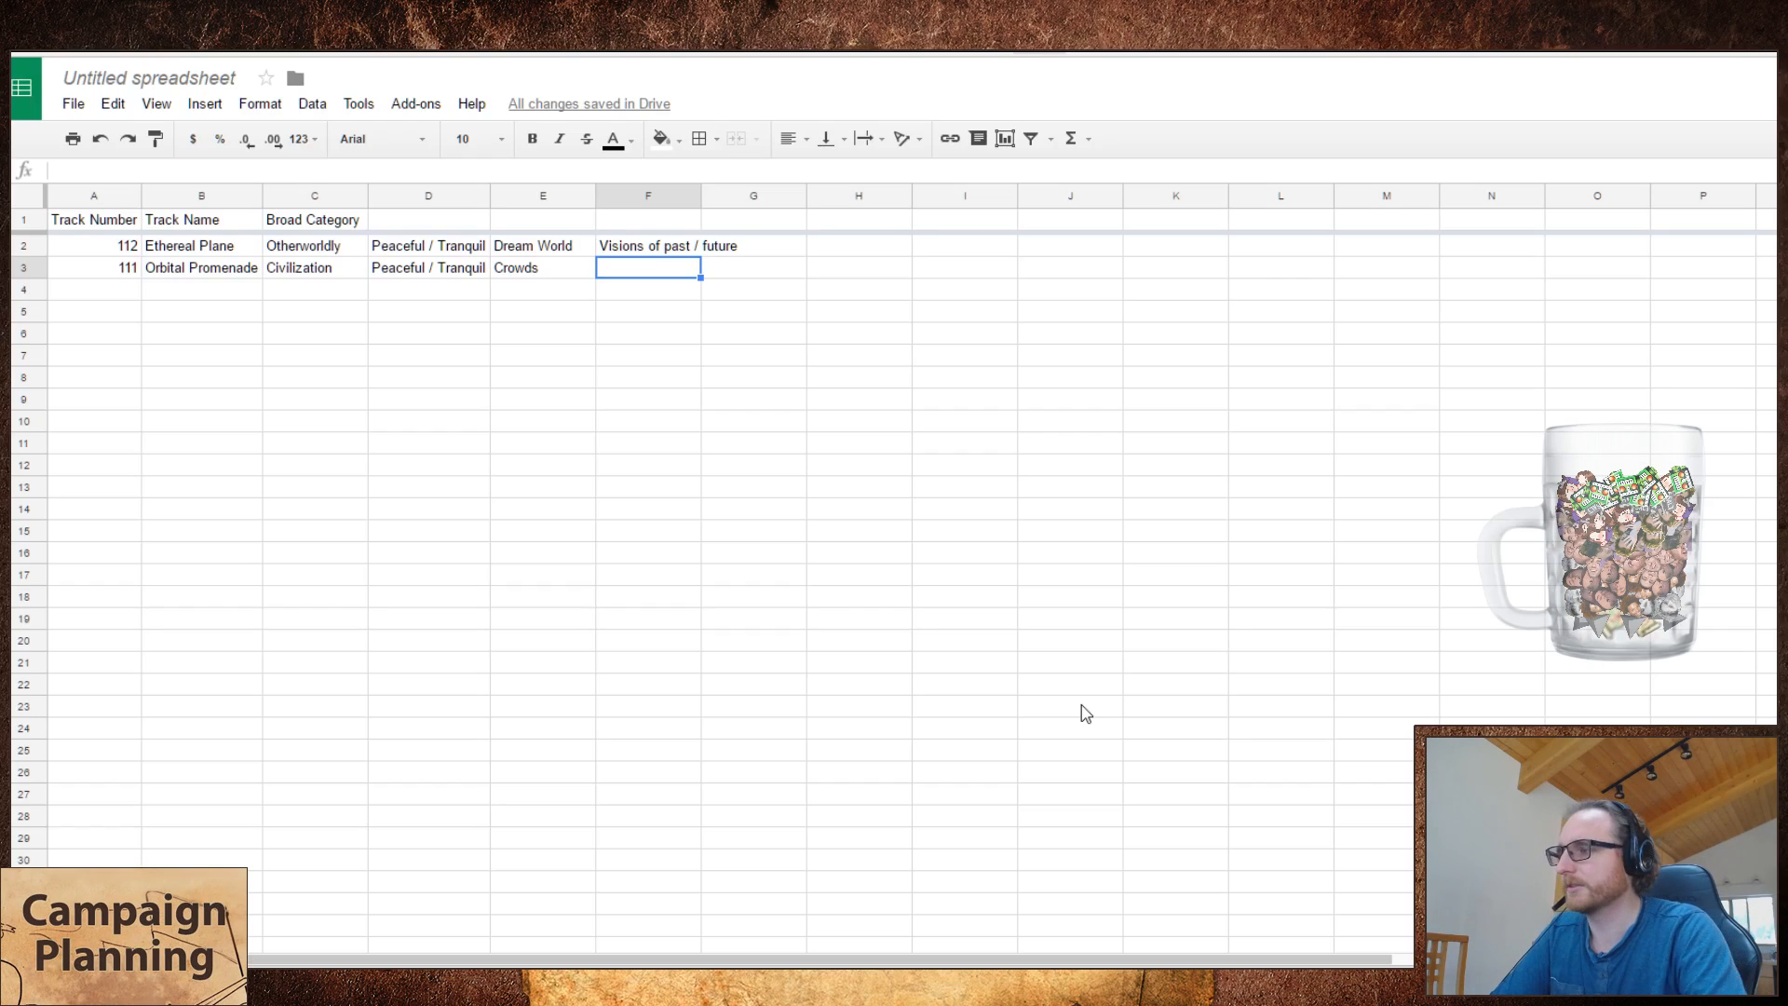
pyautogui.press('Down')
pyautogui.press('Left')
pyautogui.press('Home')
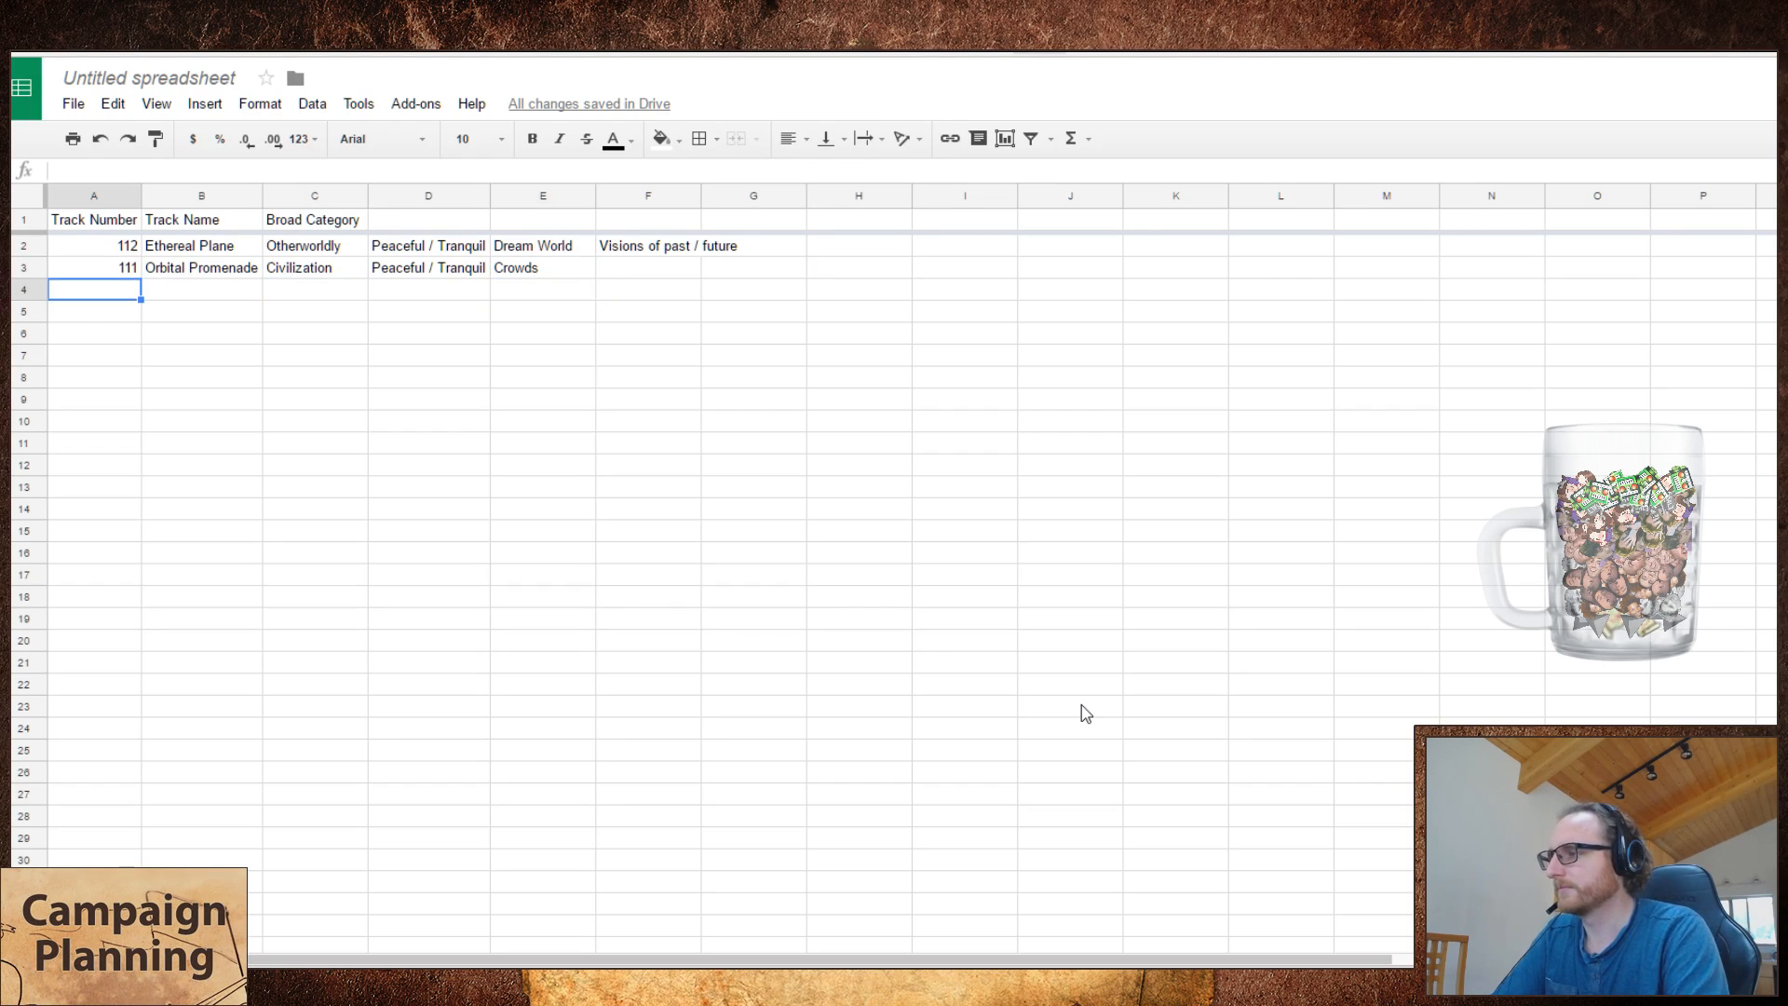
pyautogui.write('110')
pyautogui.press('Tab')
pyautogui.write('Wild West A')
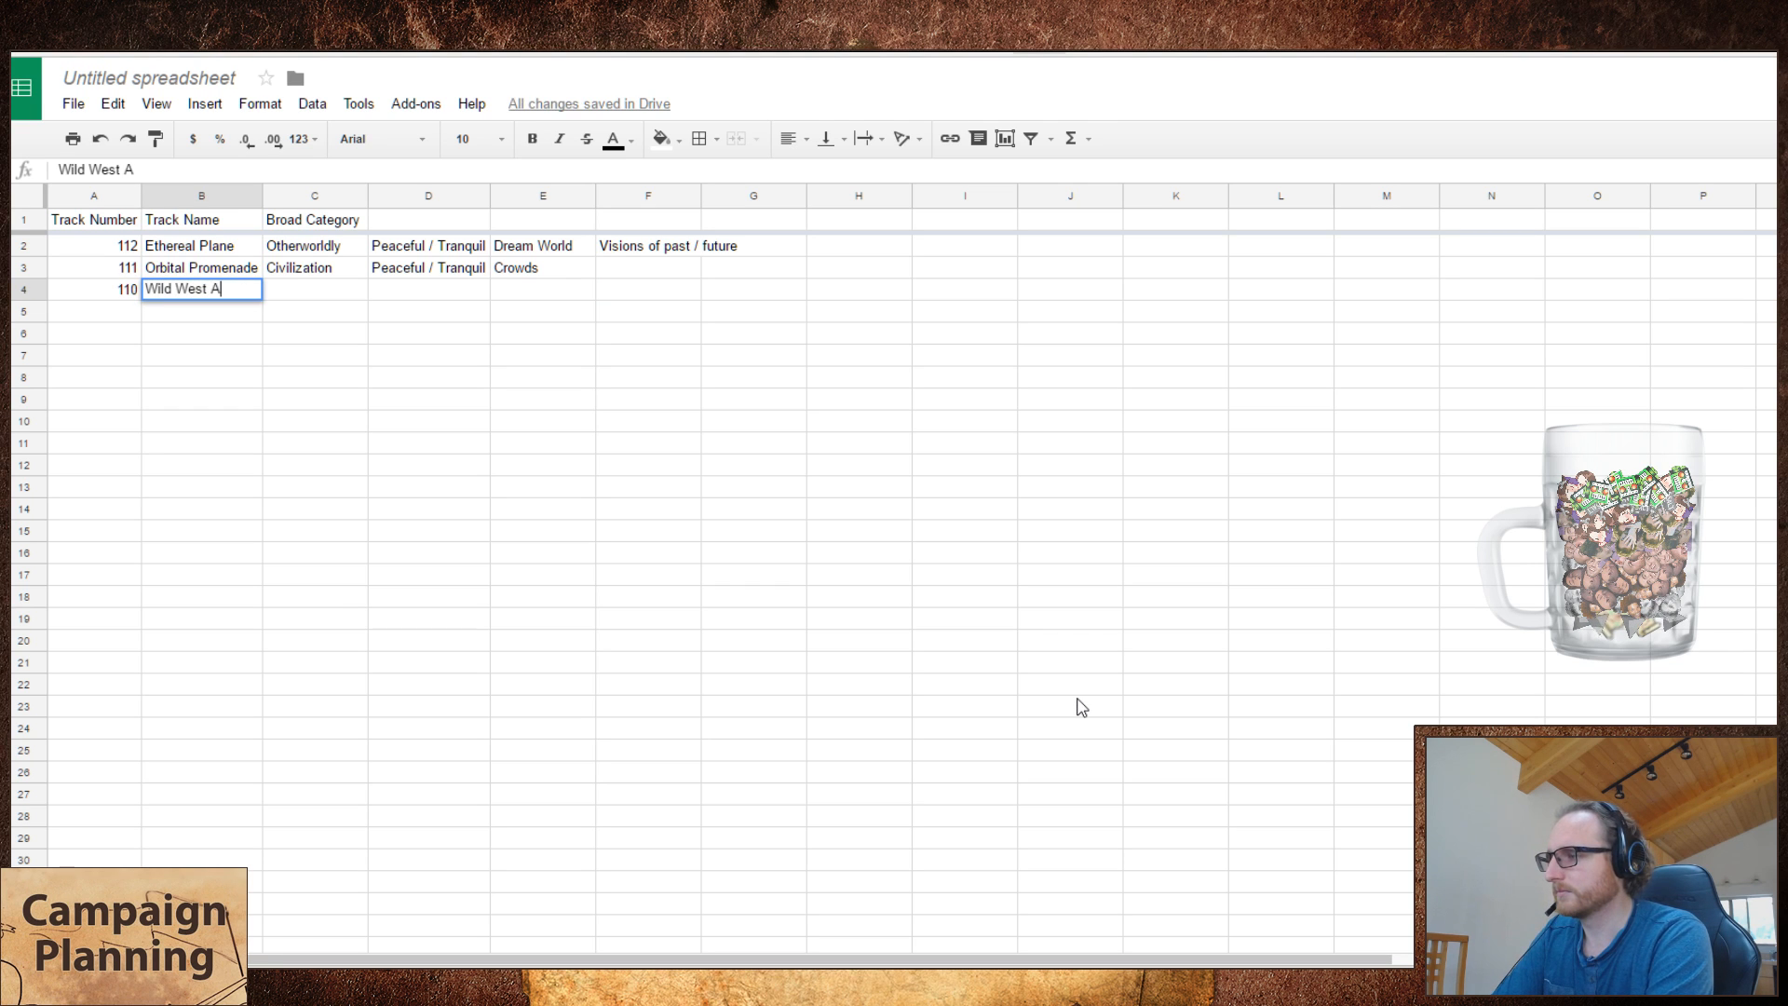
pyautogui.press('BackSpace')
pyautogui.write('Saloon')
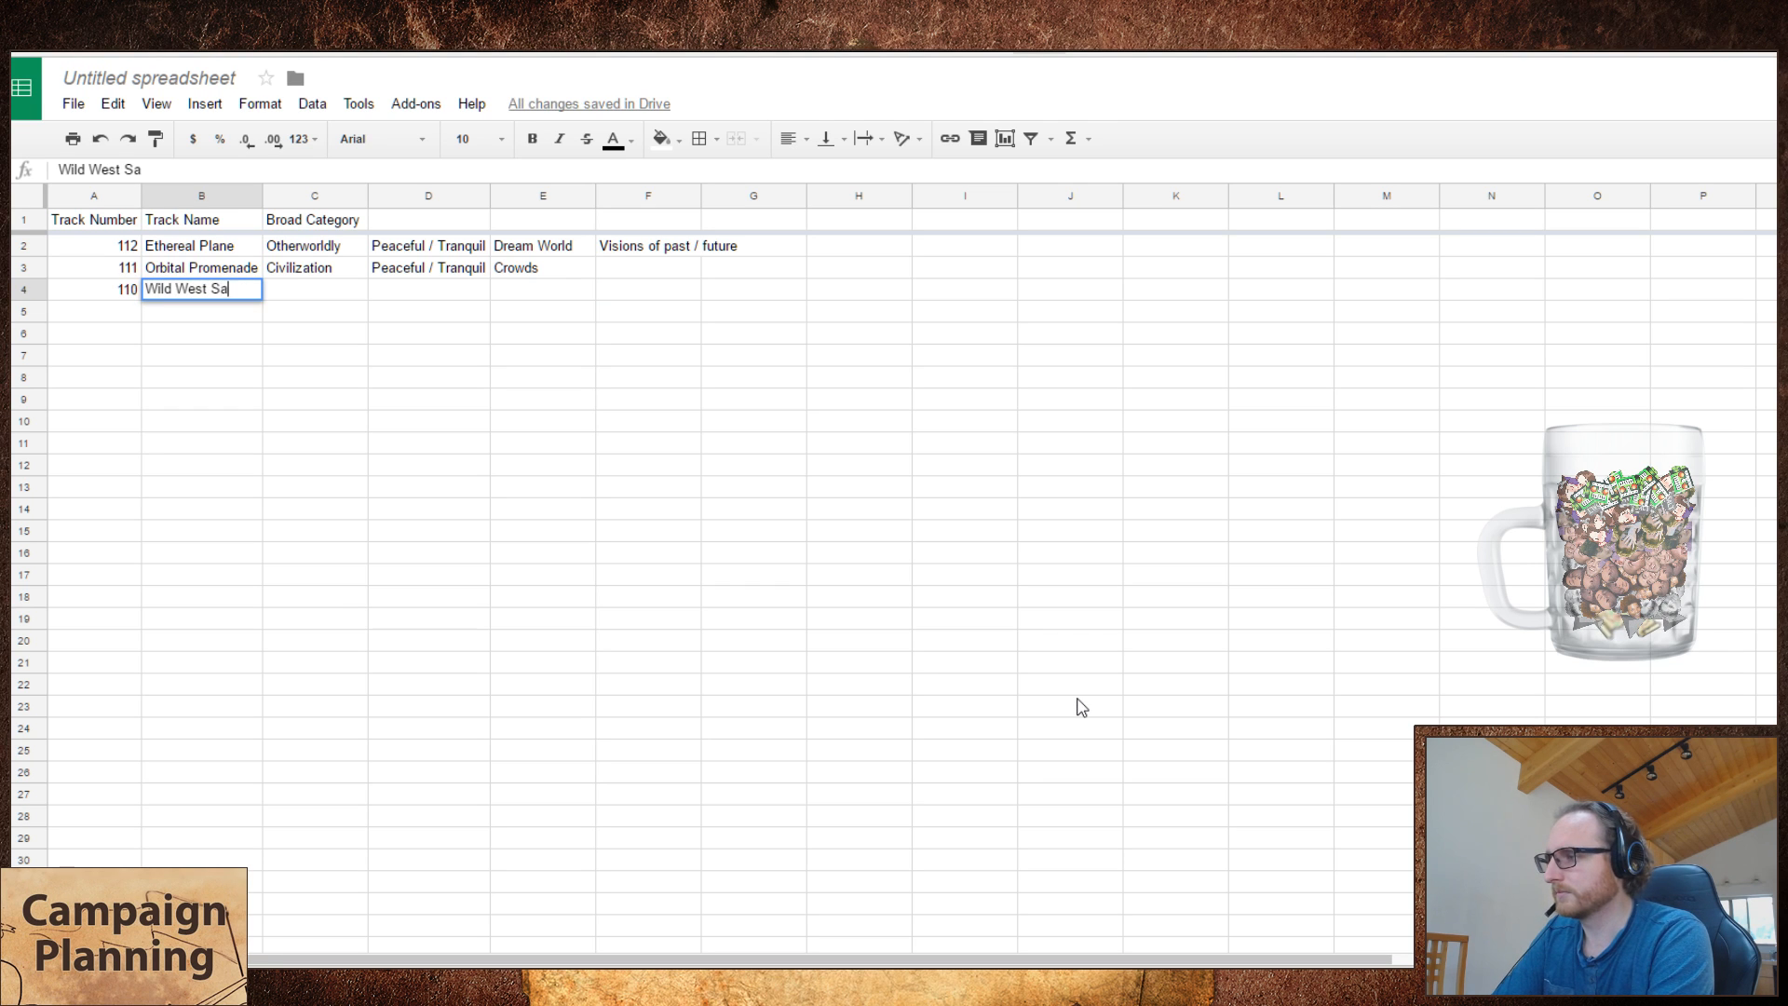
pyautogui.hotkey('alt', 'Tab')
pyautogui.hotkey('alt', 'Tab')
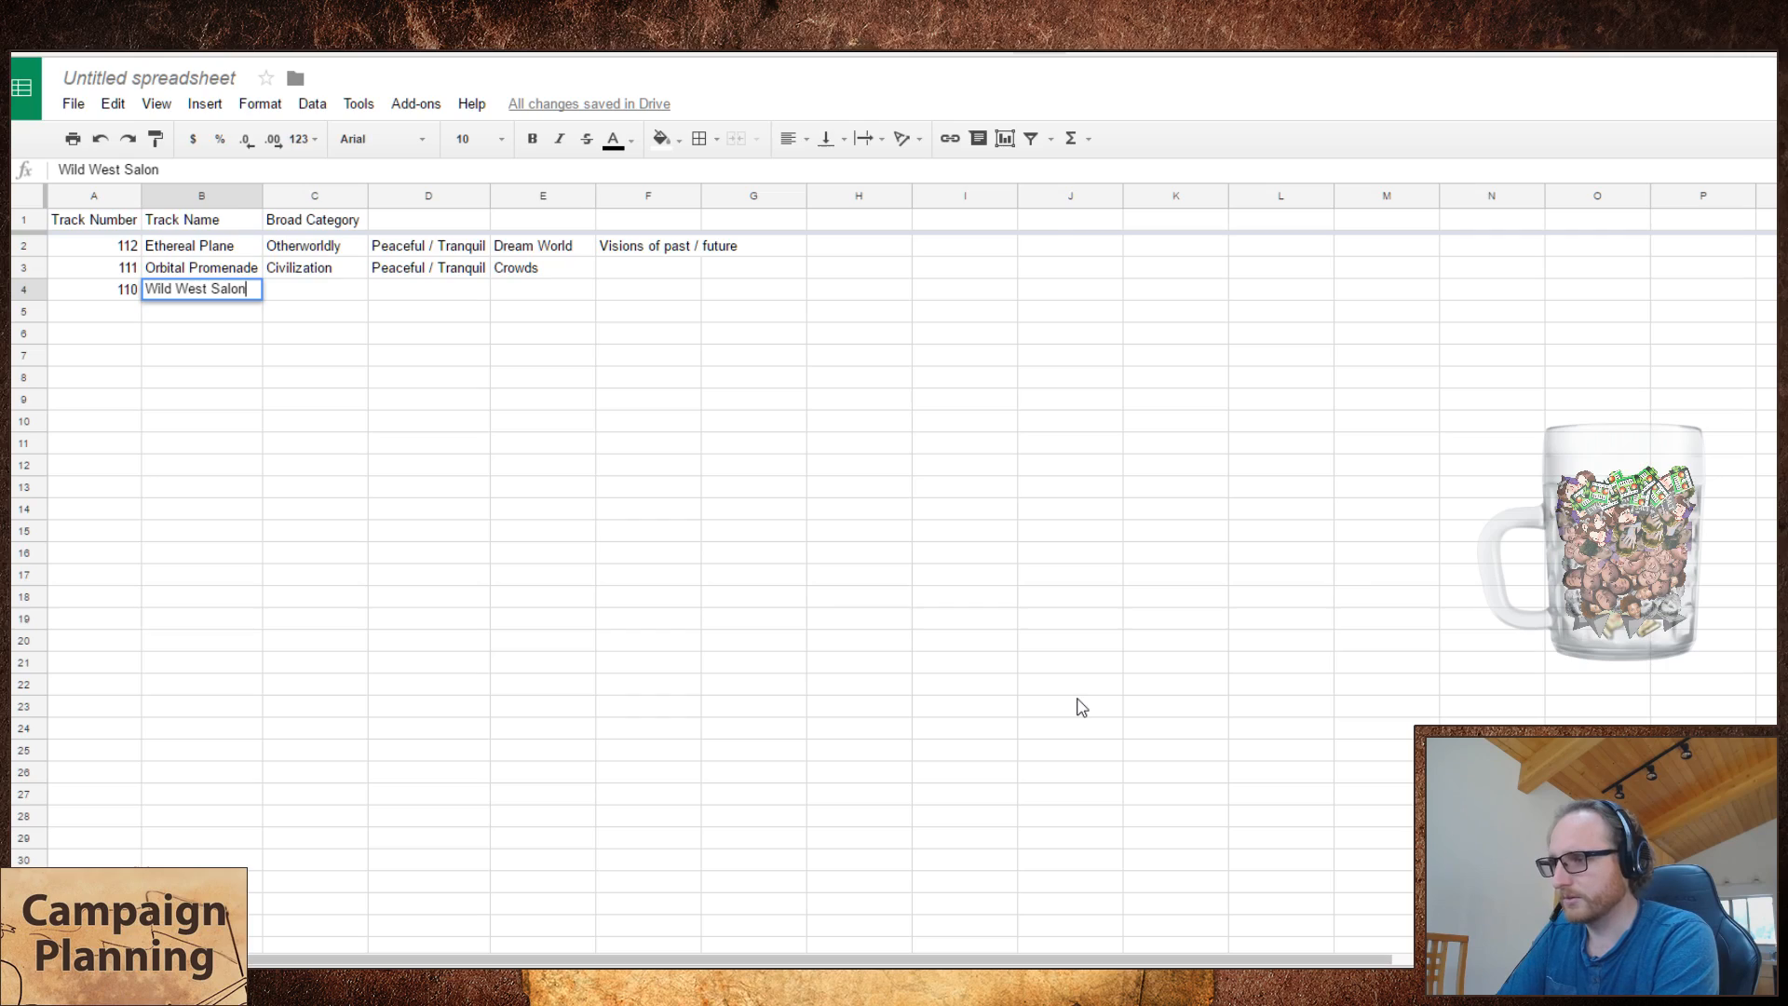
pyautogui.write('on')
pyautogui.press('Tab')
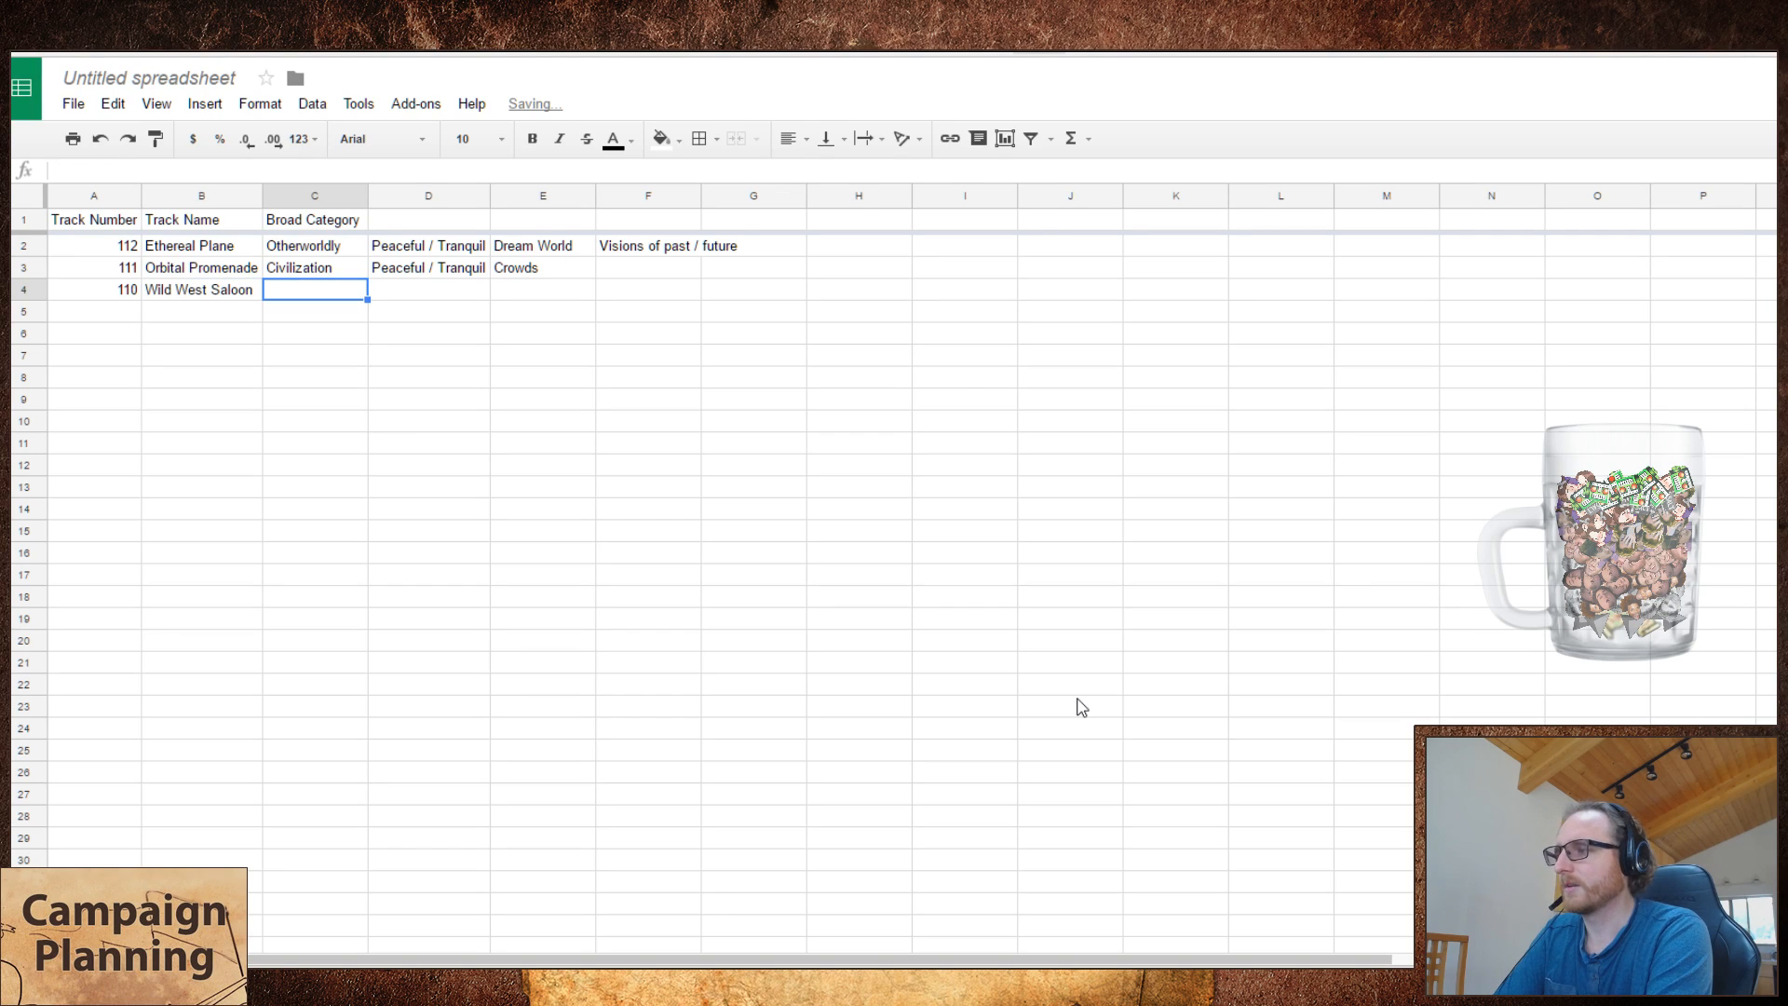
pyautogui.write('Bar')
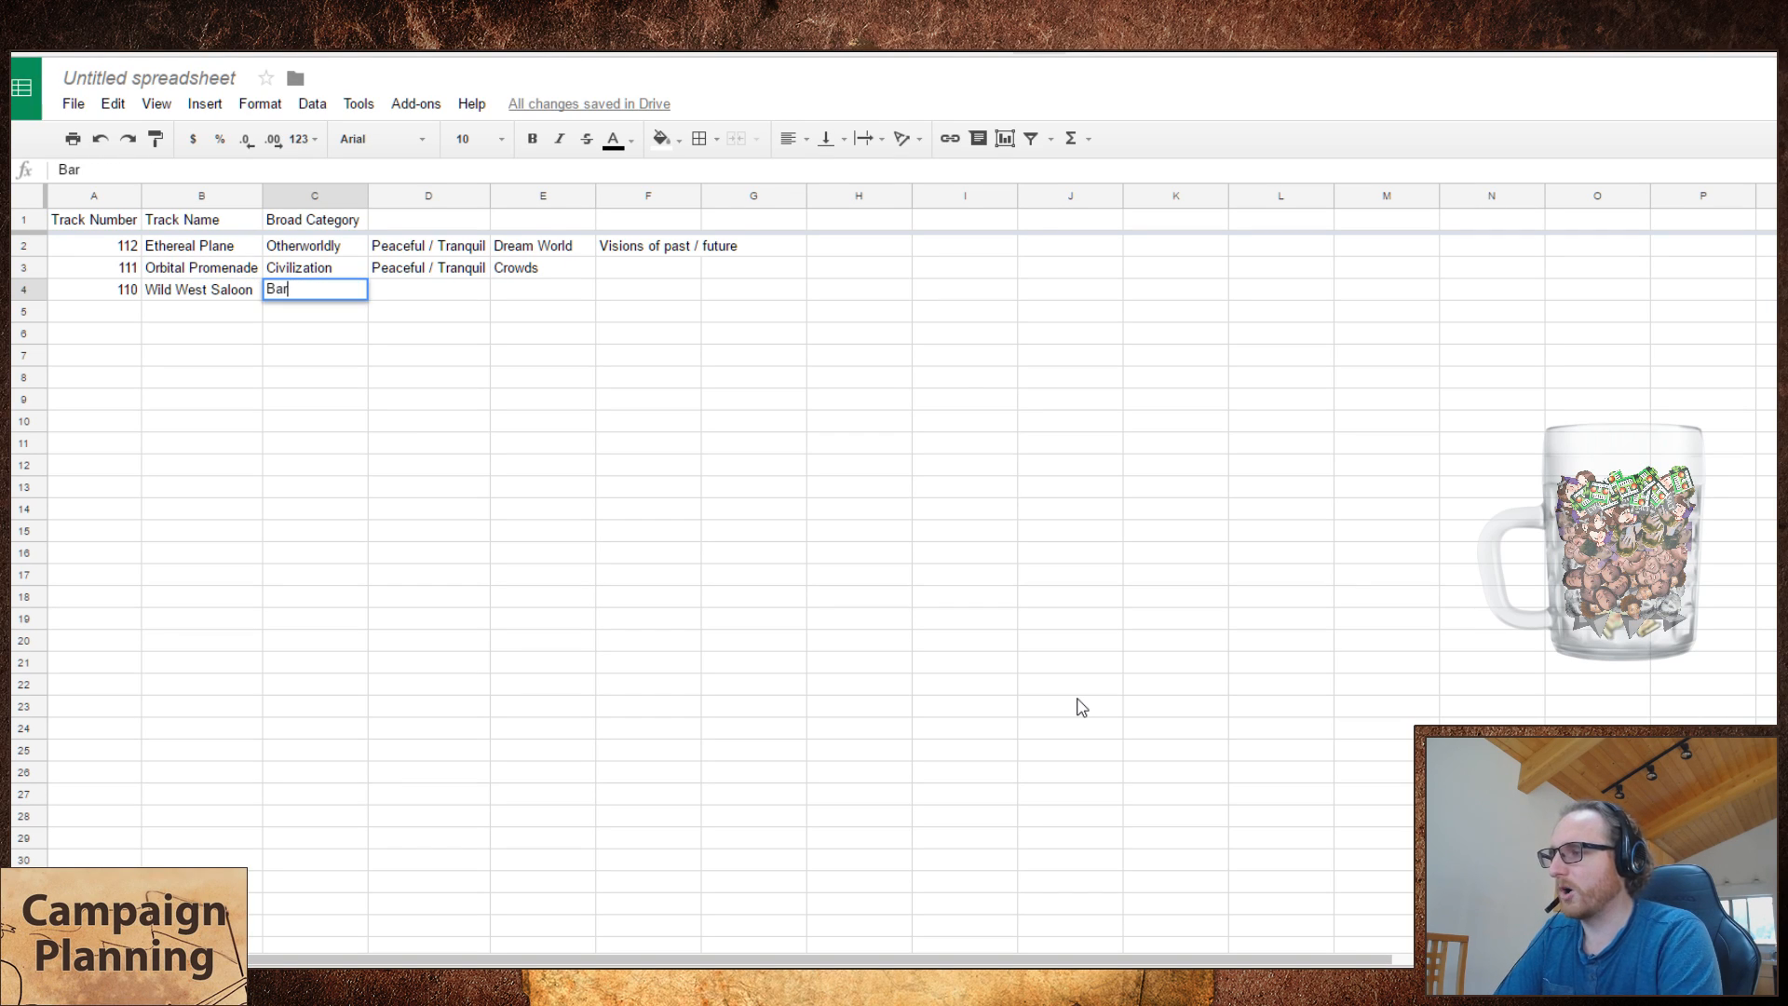
pyautogui.press('Tab')
pyautogui.hotkey('shift', 'Tab')
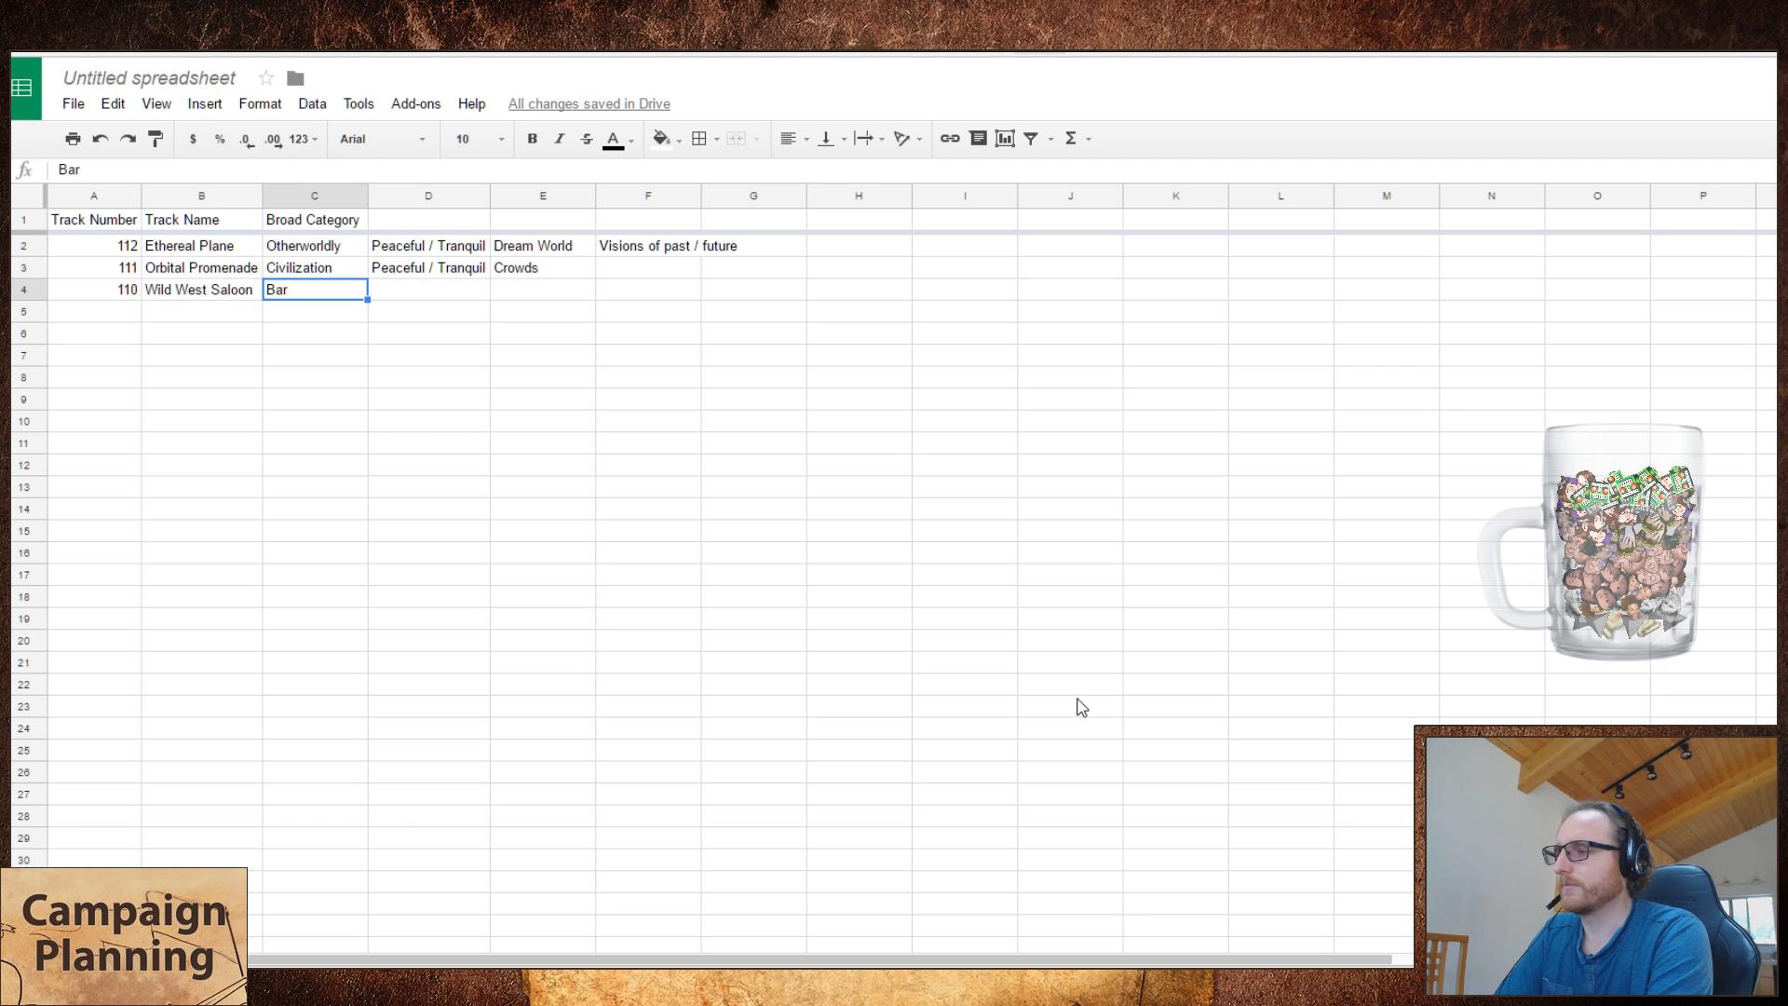
# - Set Wild West Saloon's broad category to "Tavern" in C4 and enter "Lively" in D4
pyautogui.write('T')
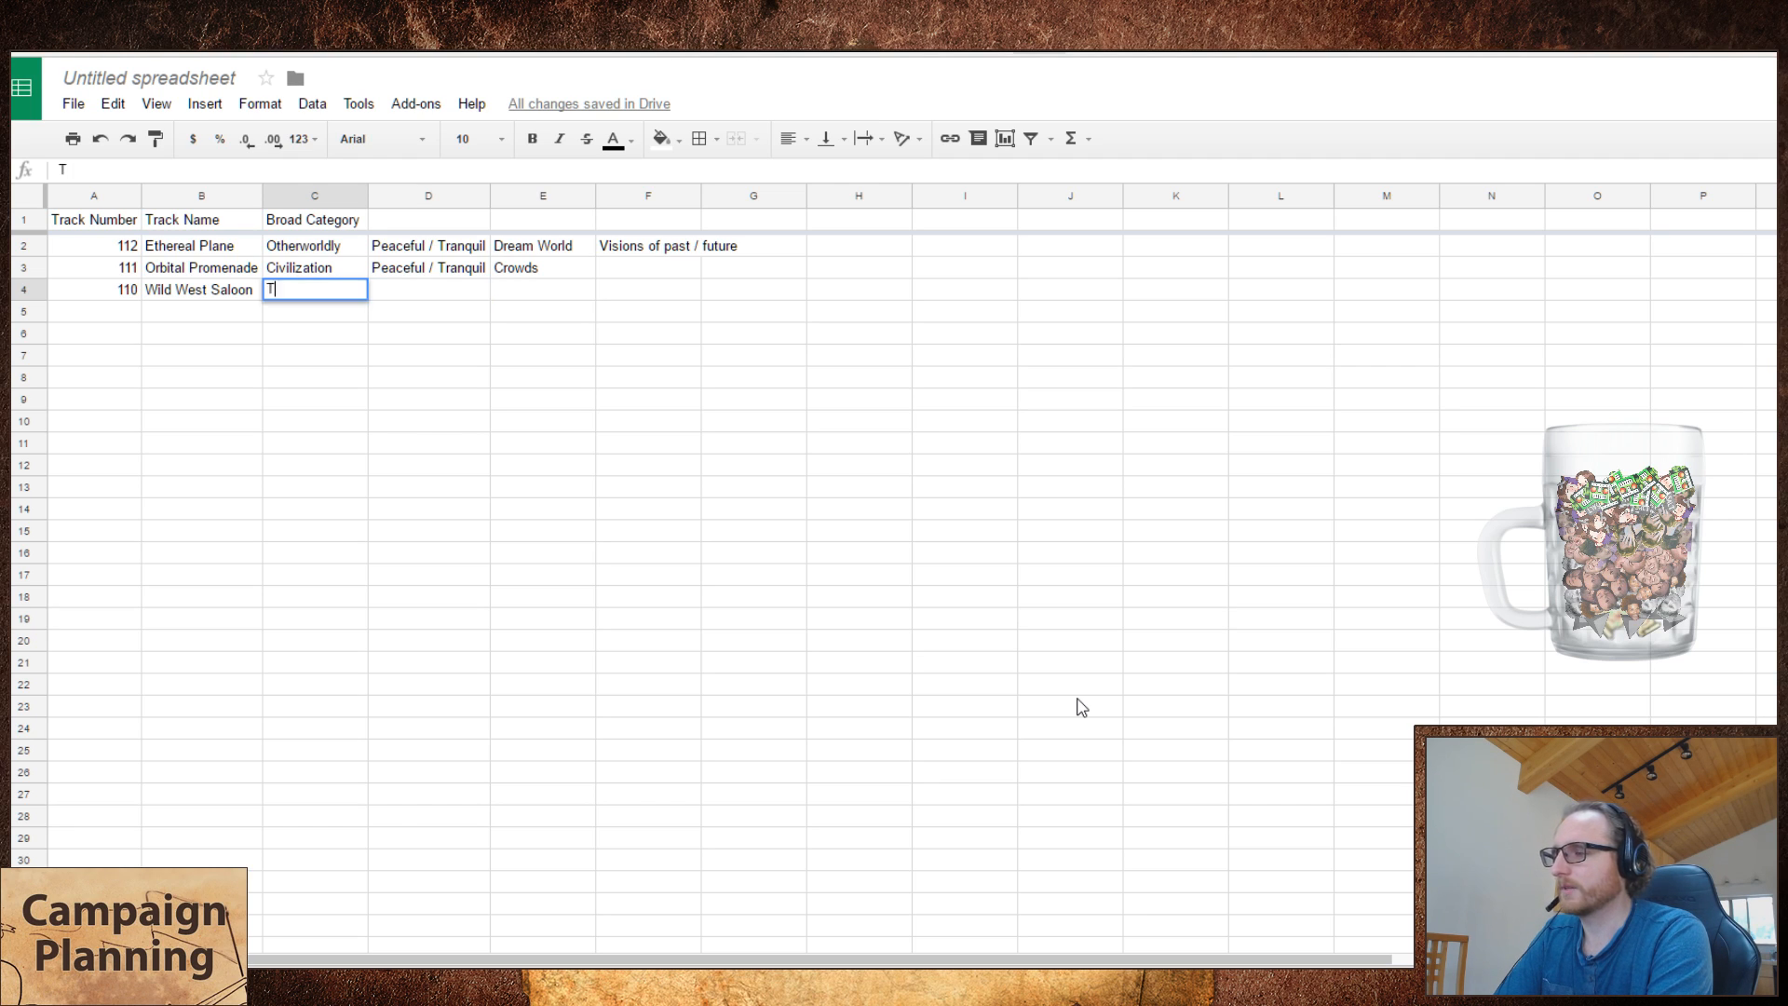
pyautogui.write('avern')
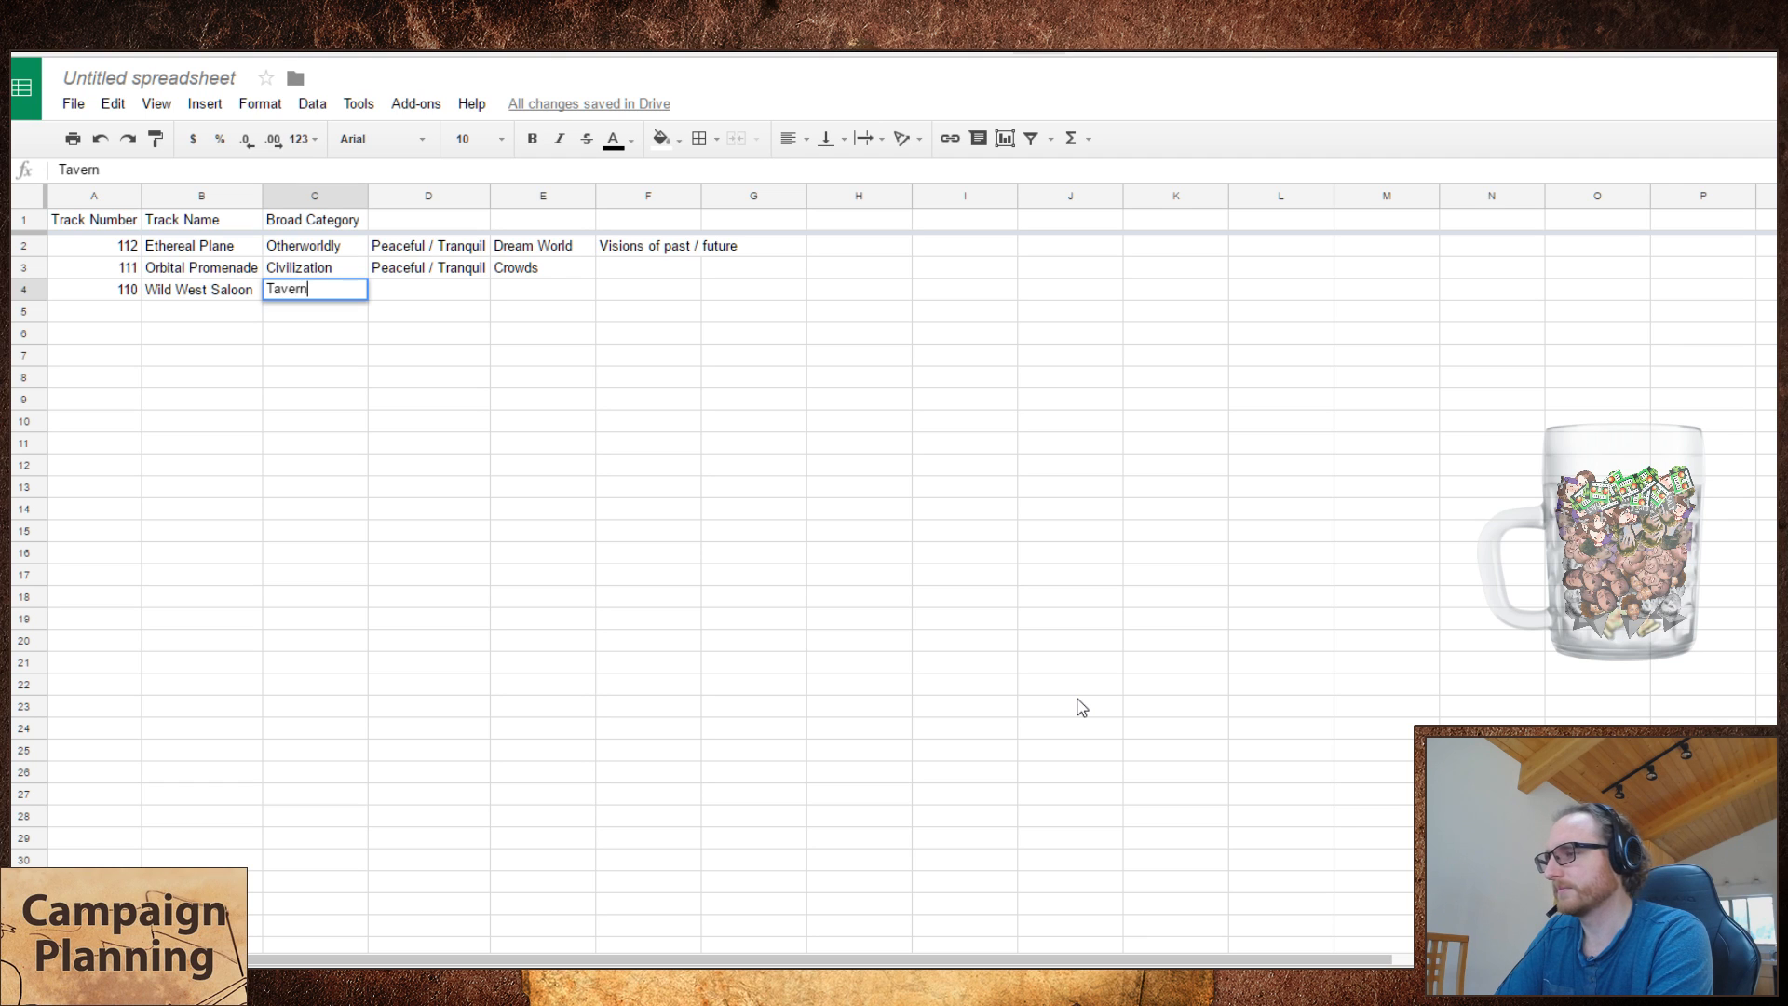
pyautogui.press('Tab')
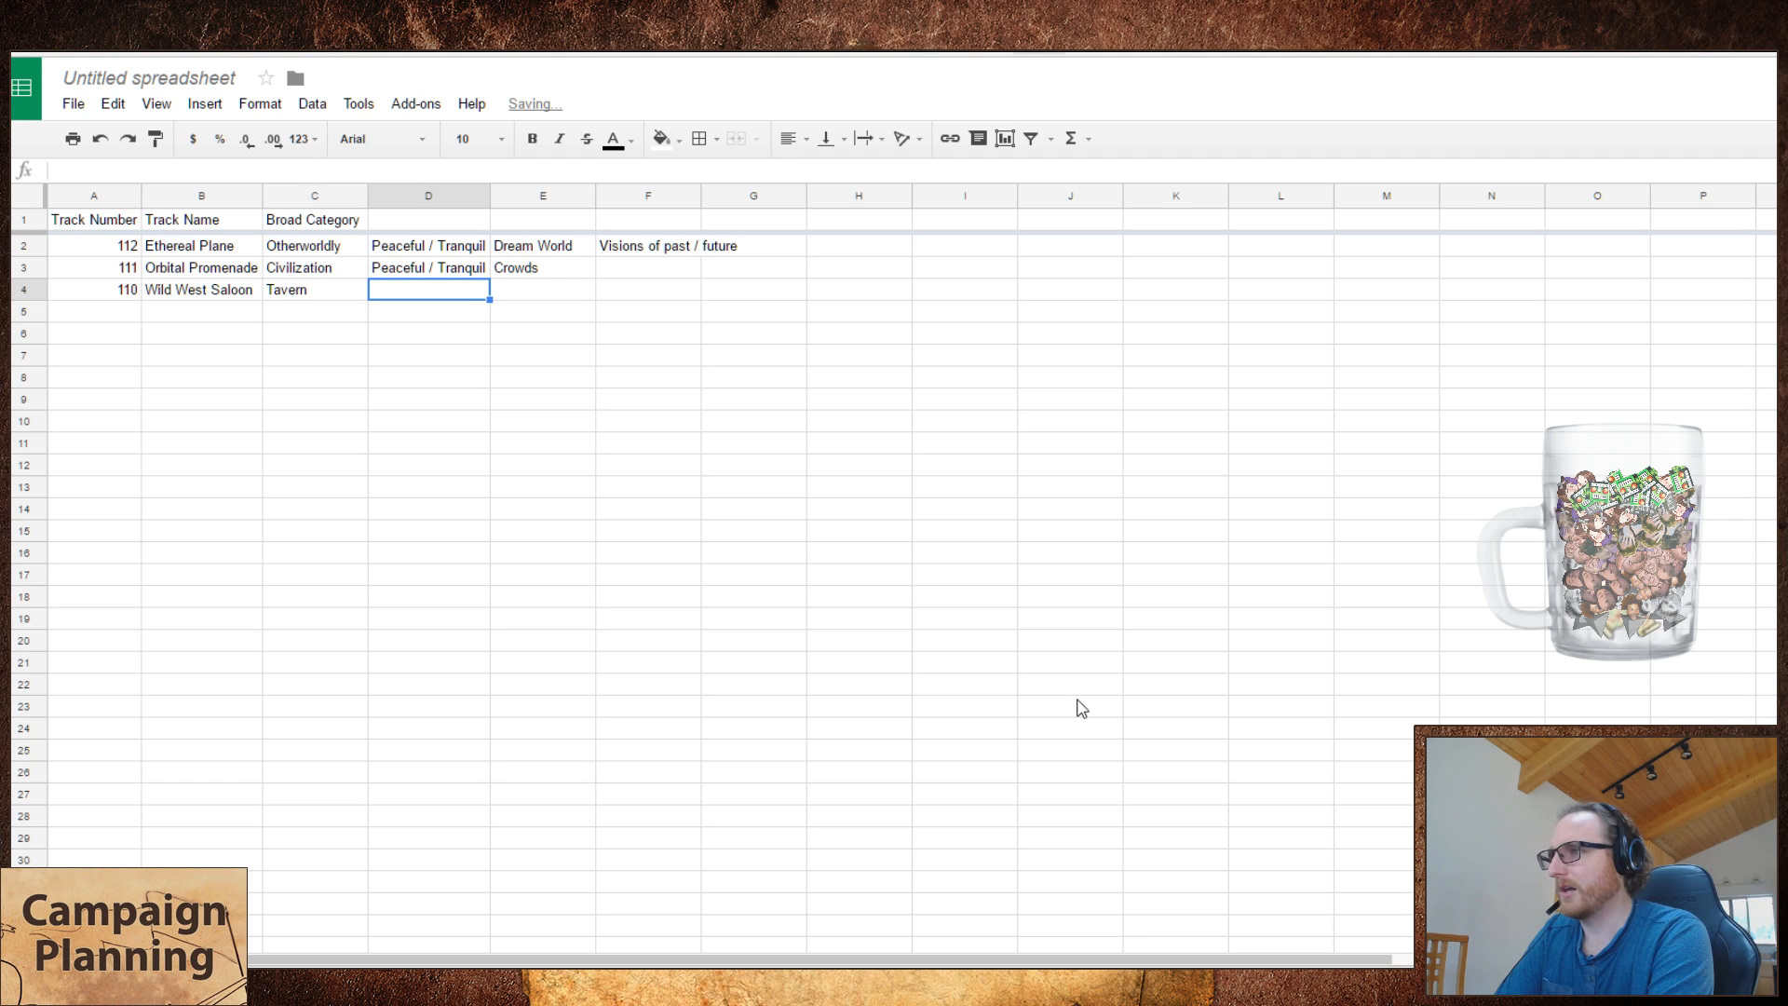
pyautogui.write('Lively')
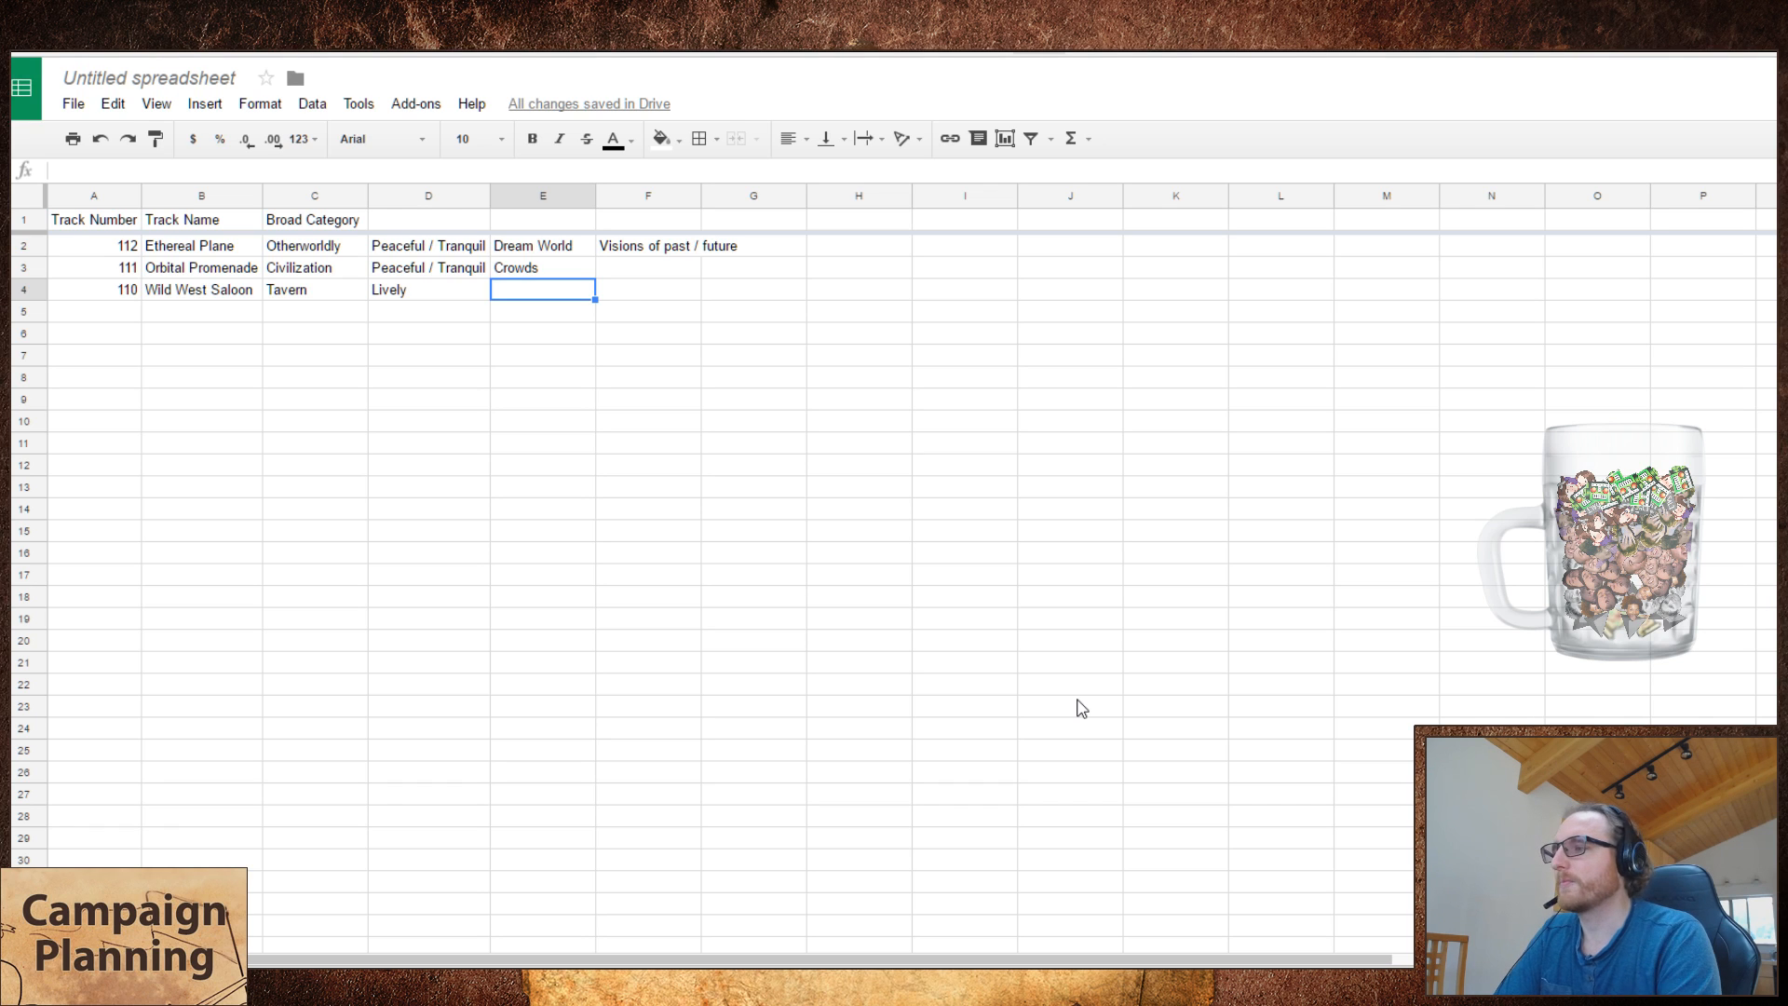
# - Add the column headers "Feeling" in D1 and "Uses" in E1
pyautogui.press('Up')
pyautogui.press('Up')
pyautogui.press('Left')
pyautogui.press('Up')
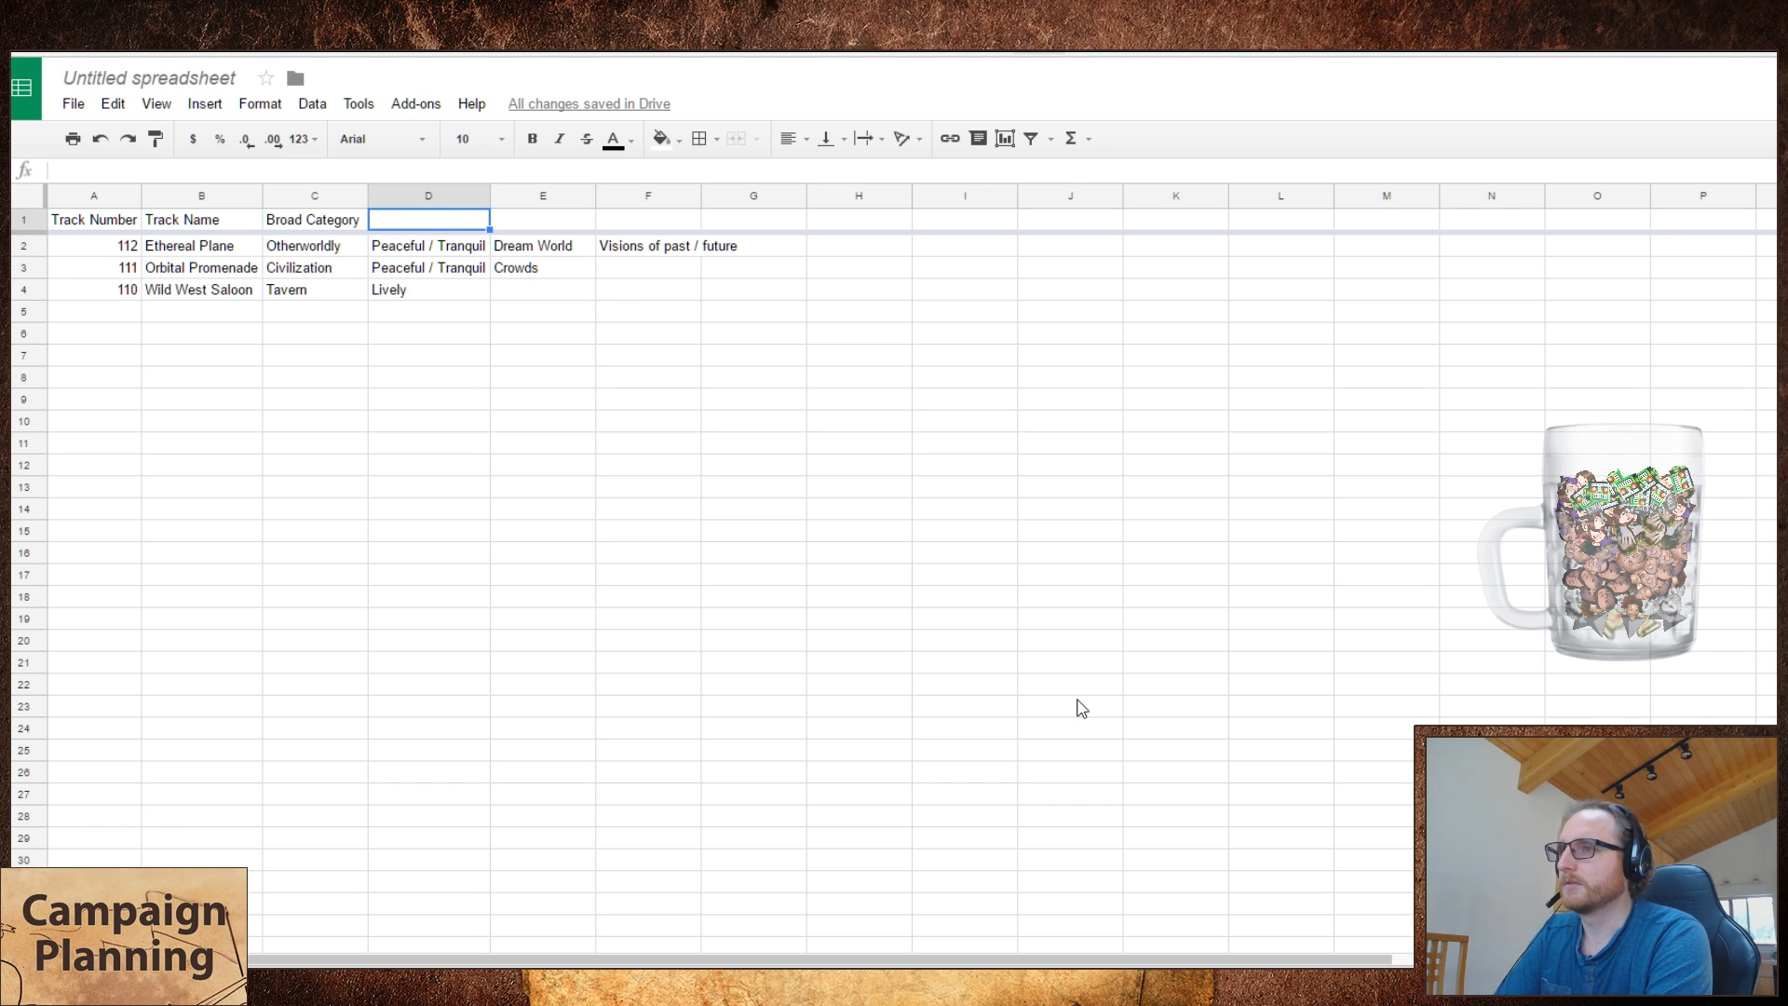
pyautogui.press('Left')
pyautogui.hotkey('shift', 'Down')
pyautogui.hotkey('shift', 'Down')
pyautogui.hotkey('shift', 'Down')
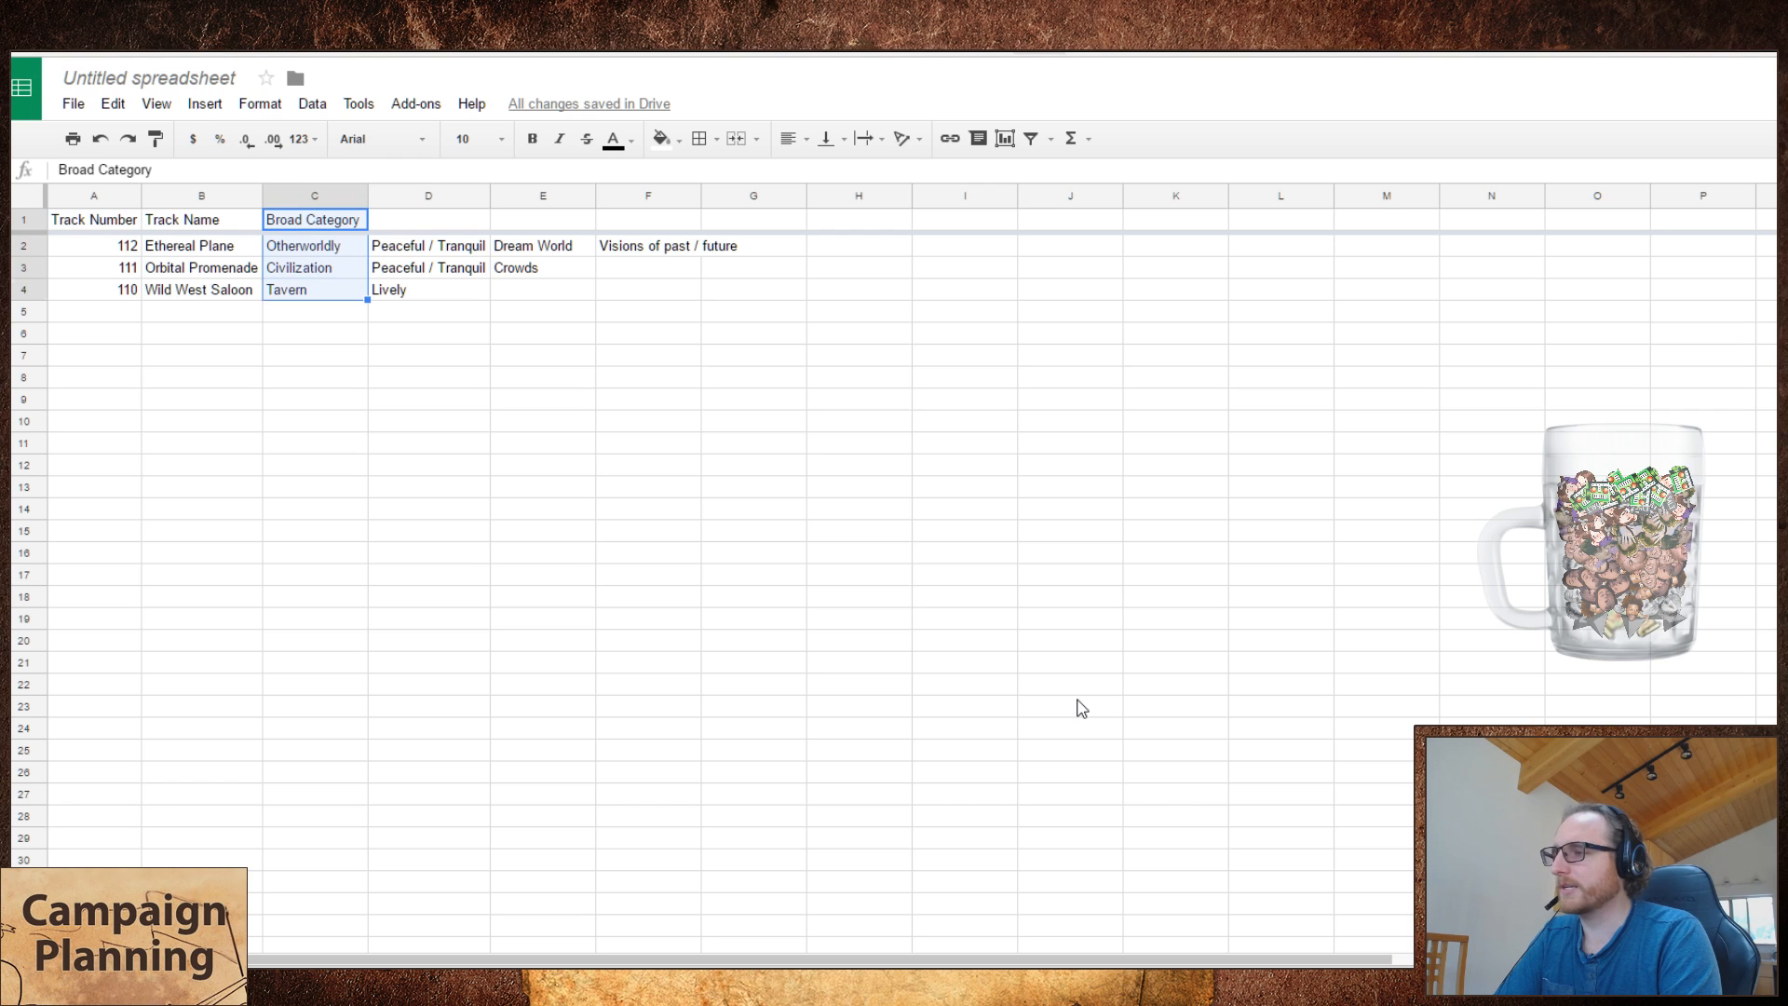
pyautogui.press('Up')
pyautogui.press('Right')
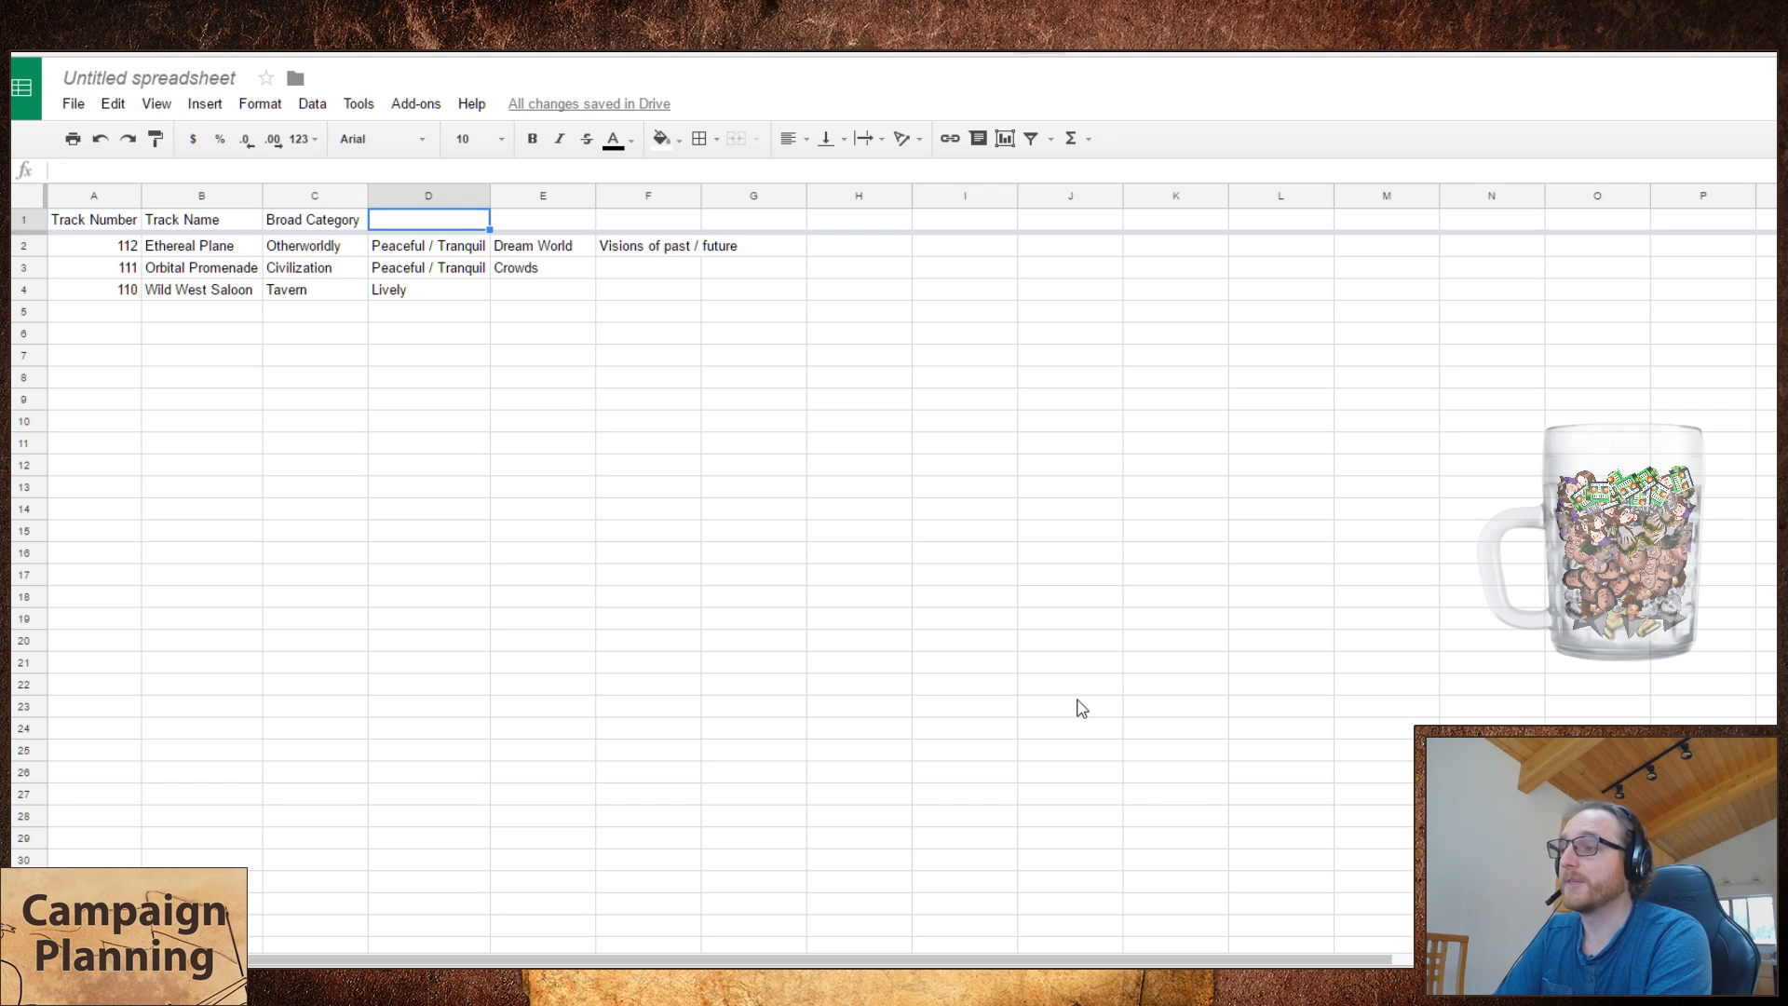
pyautogui.write('Feeling')
pyautogui.press('Tab')
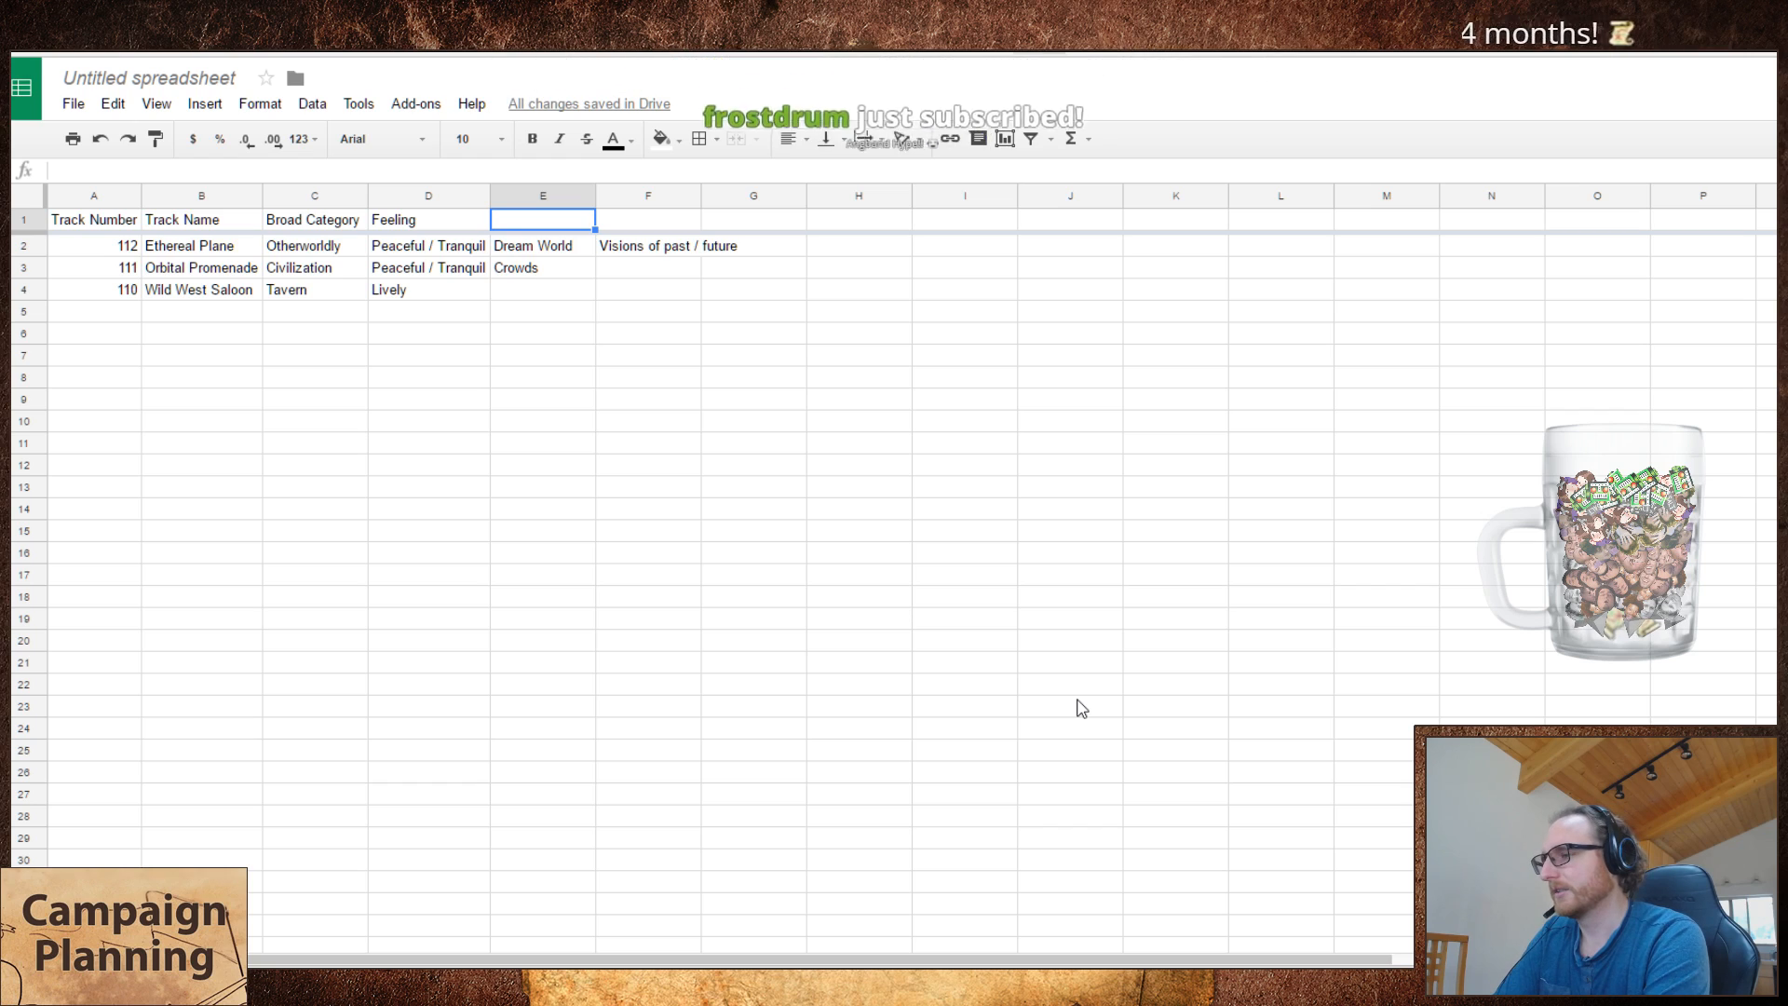
pyautogui.write('Uses')
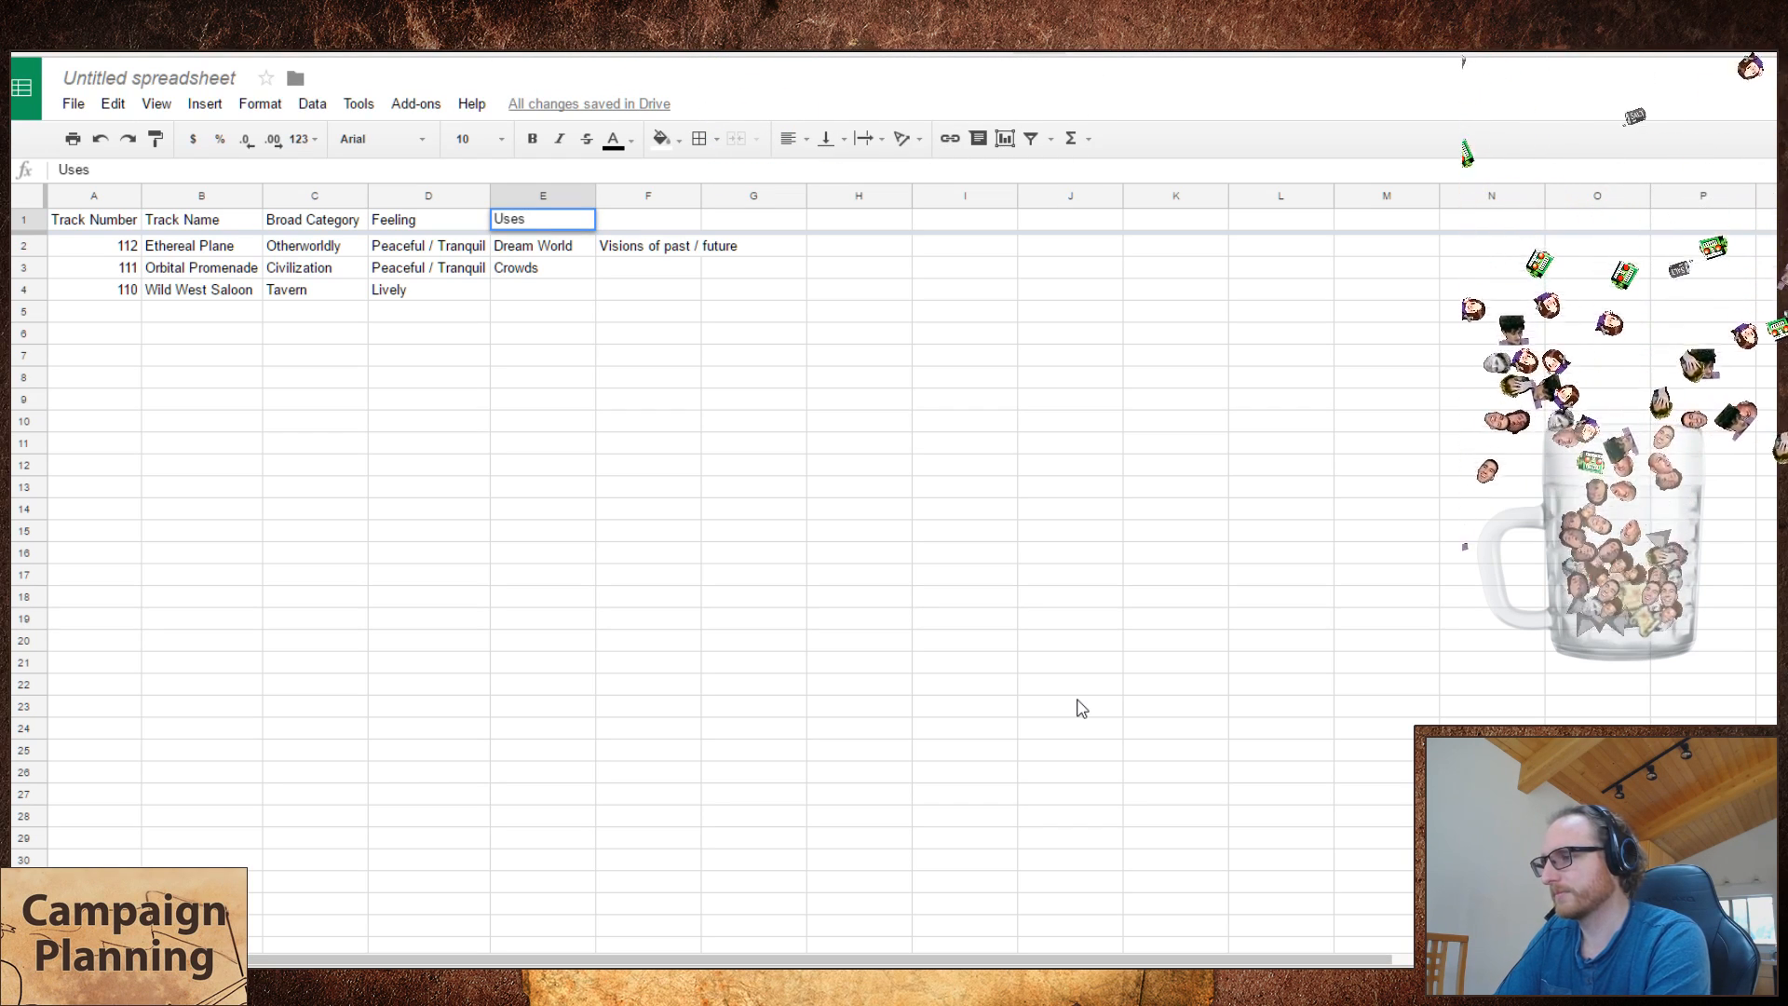
pyautogui.press('Return')
# - Enter "Casino" as the use for Wild West Saloon in E4
pyautogui.press('Left')
pyautogui.press('Down')
pyautogui.press('Down')
pyautogui.press('Left')
pyautogui.press('Right')
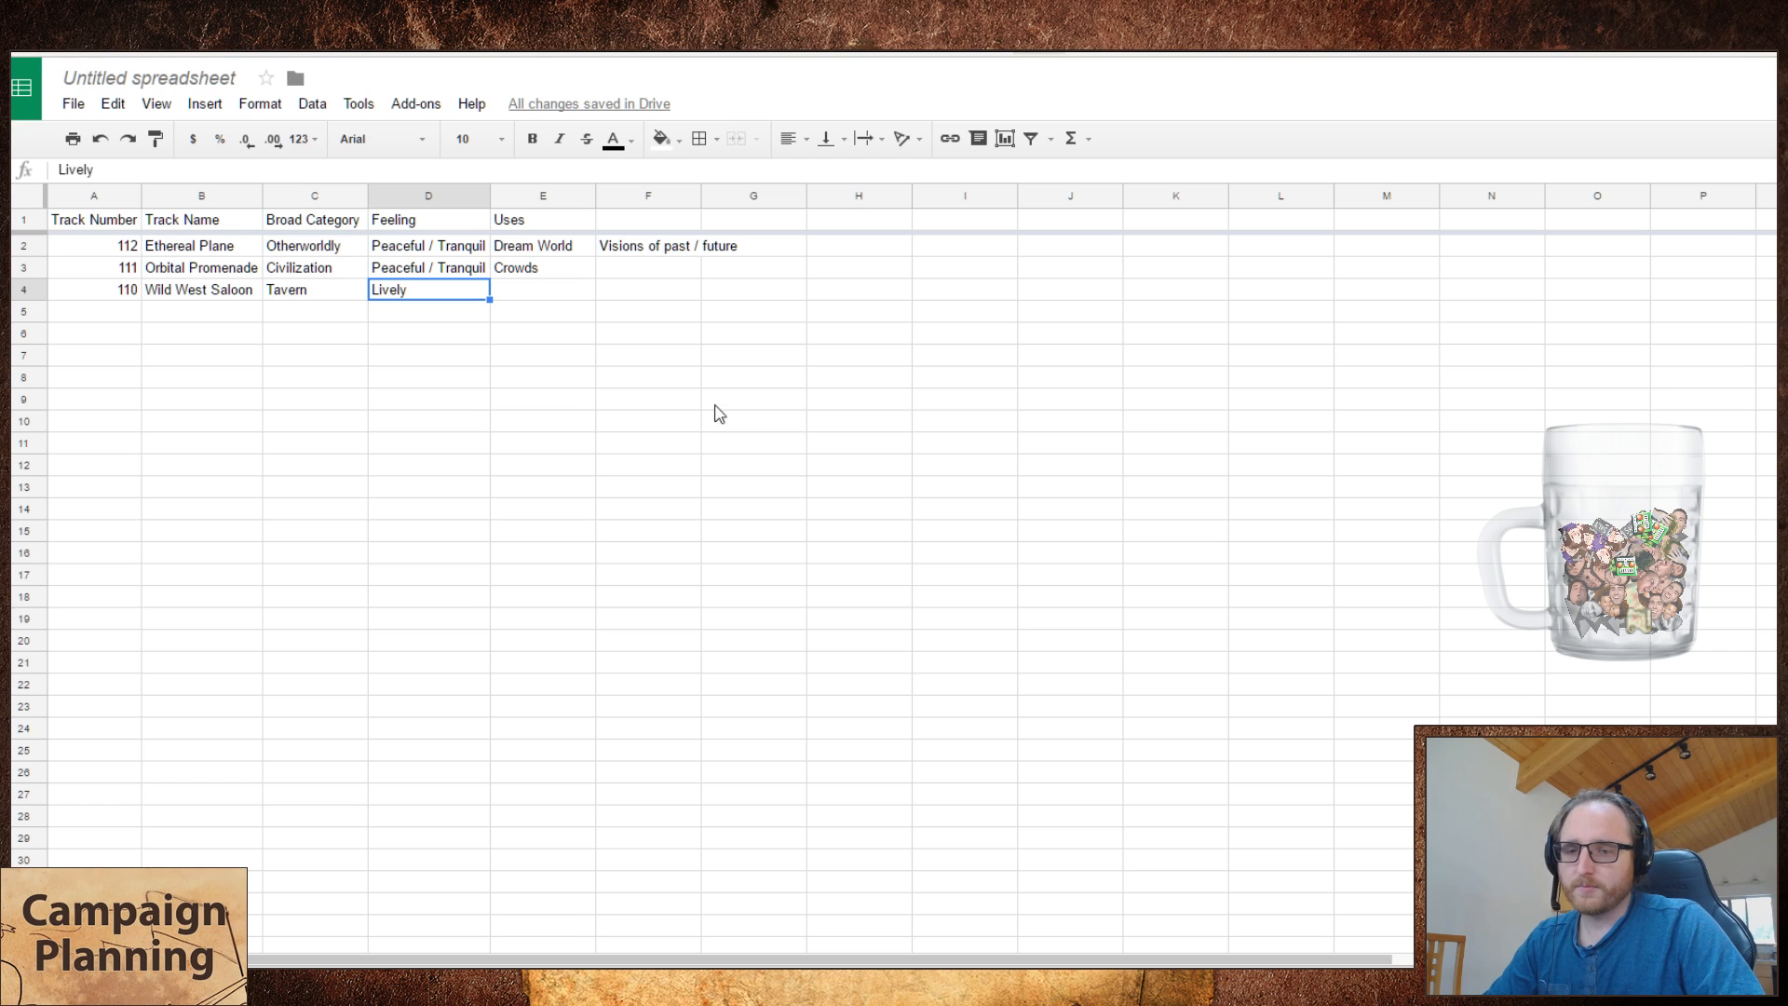
pyautogui.click(543, 299)
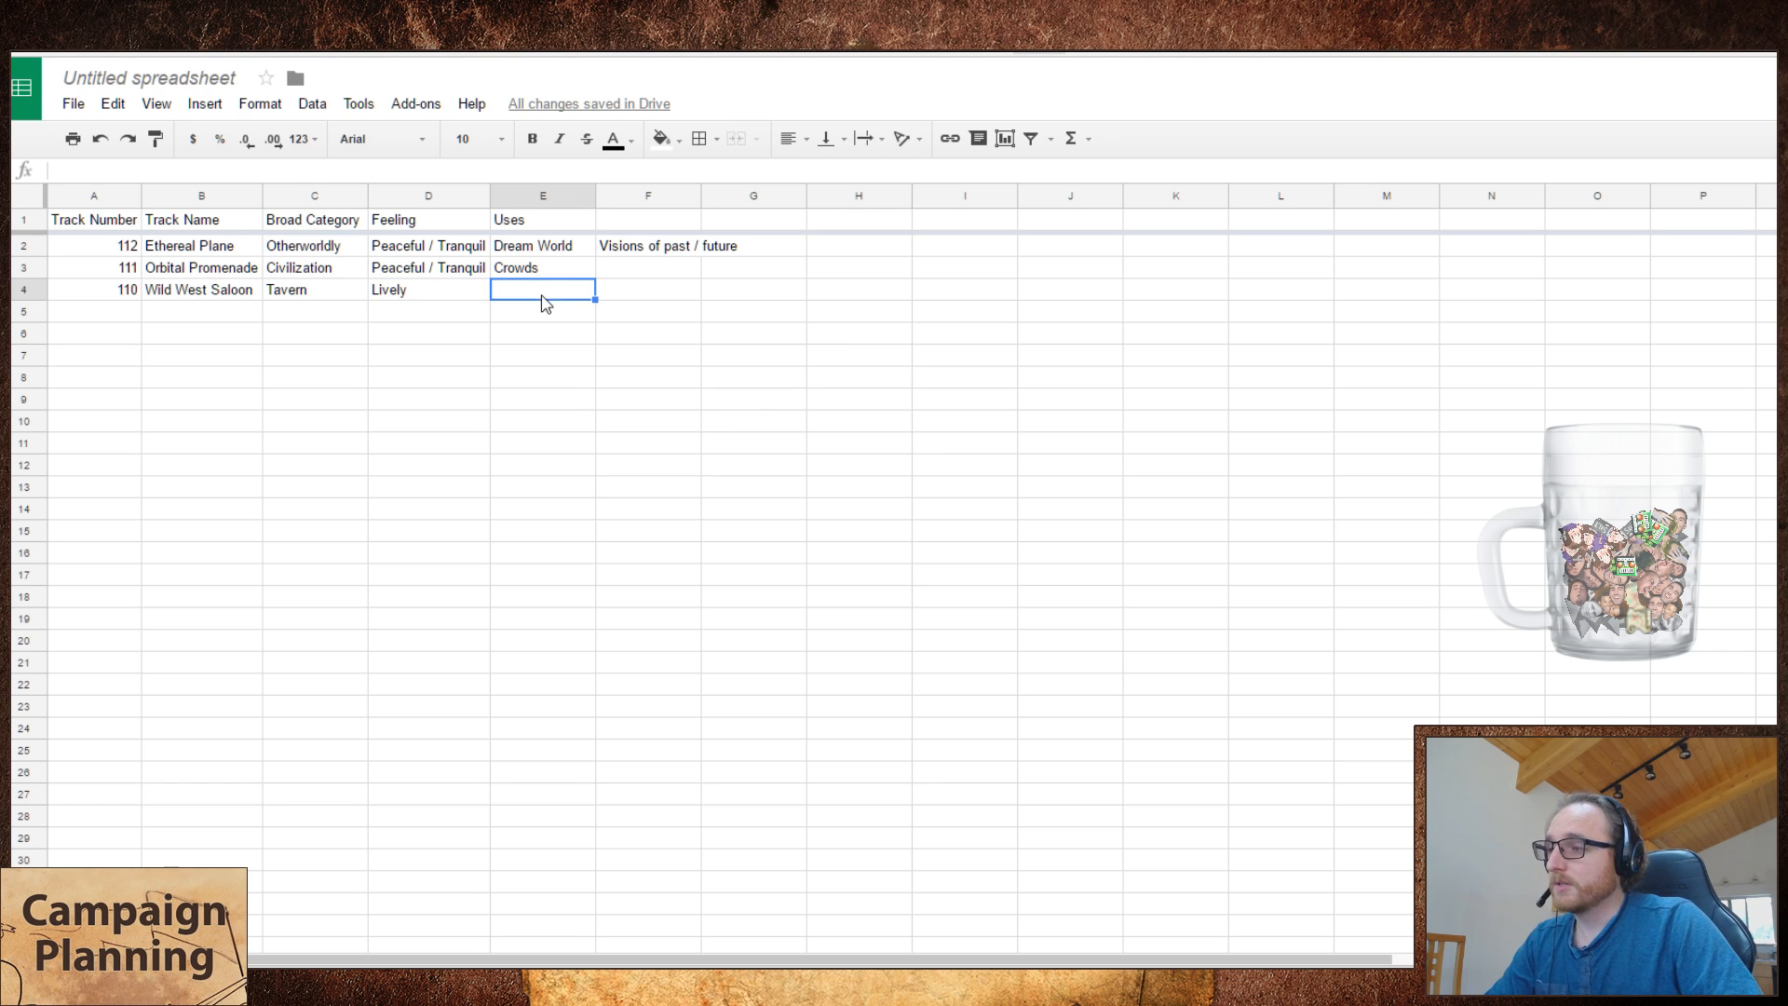
pyautogui.write('Ca')
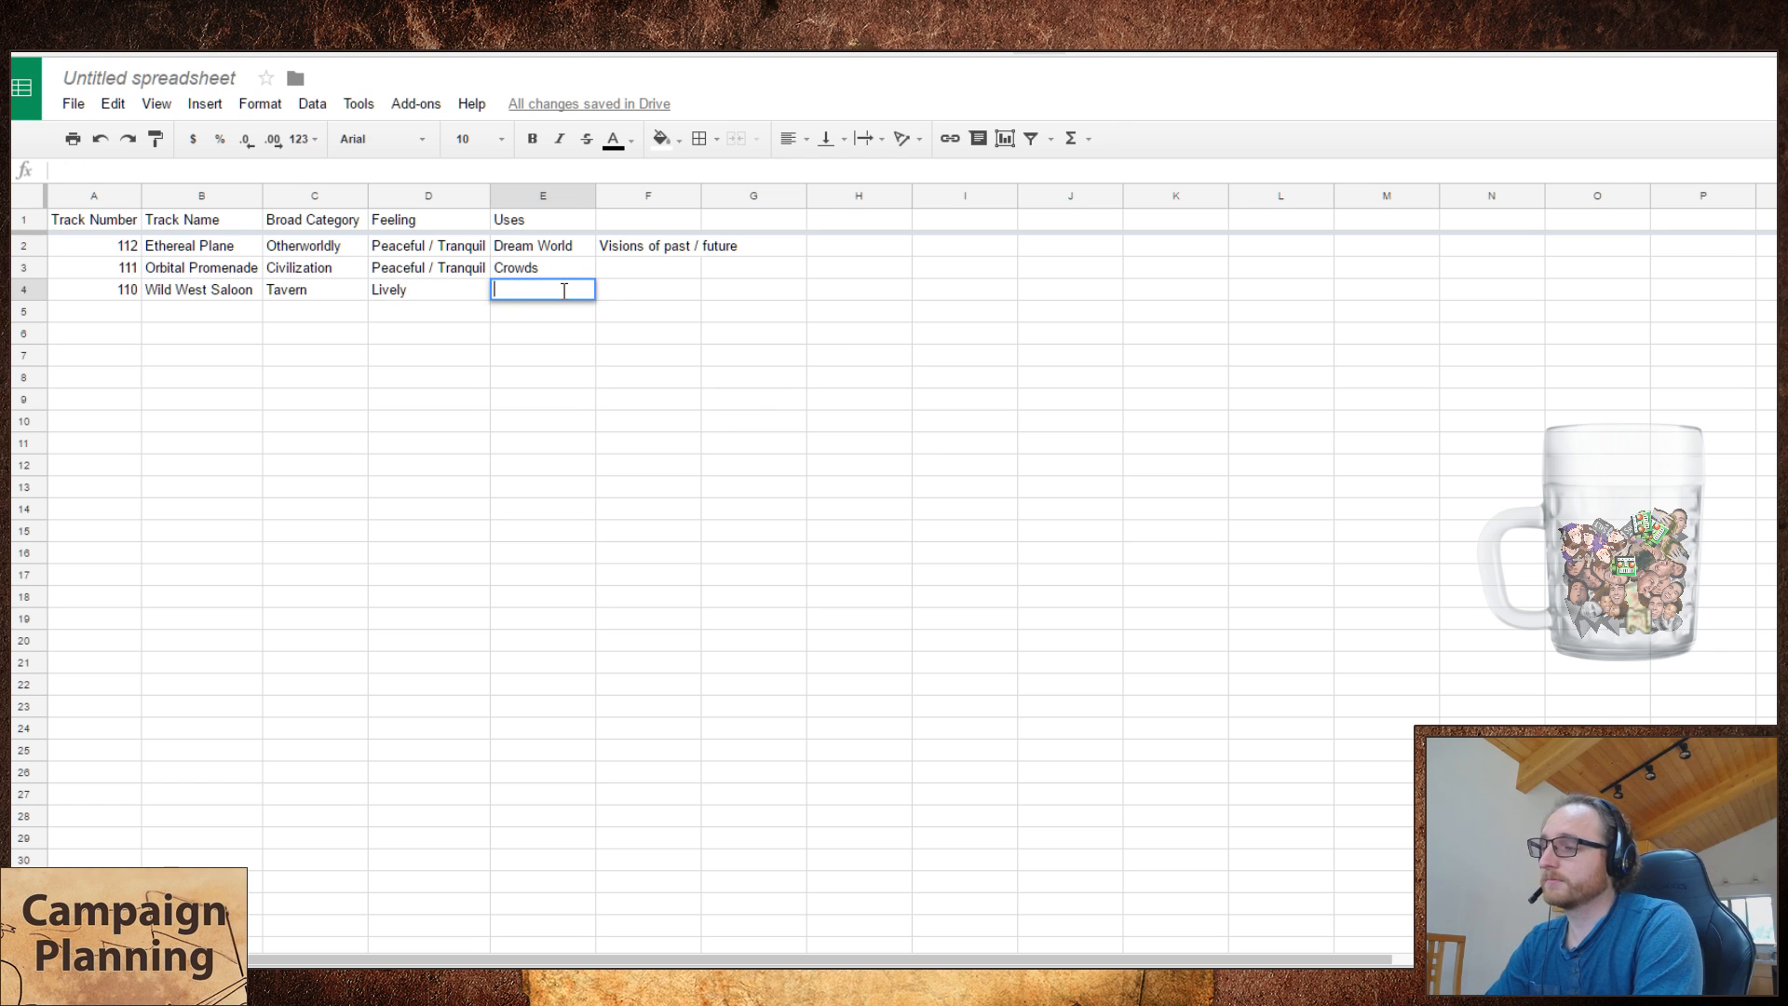
pyautogui.write('Casino')
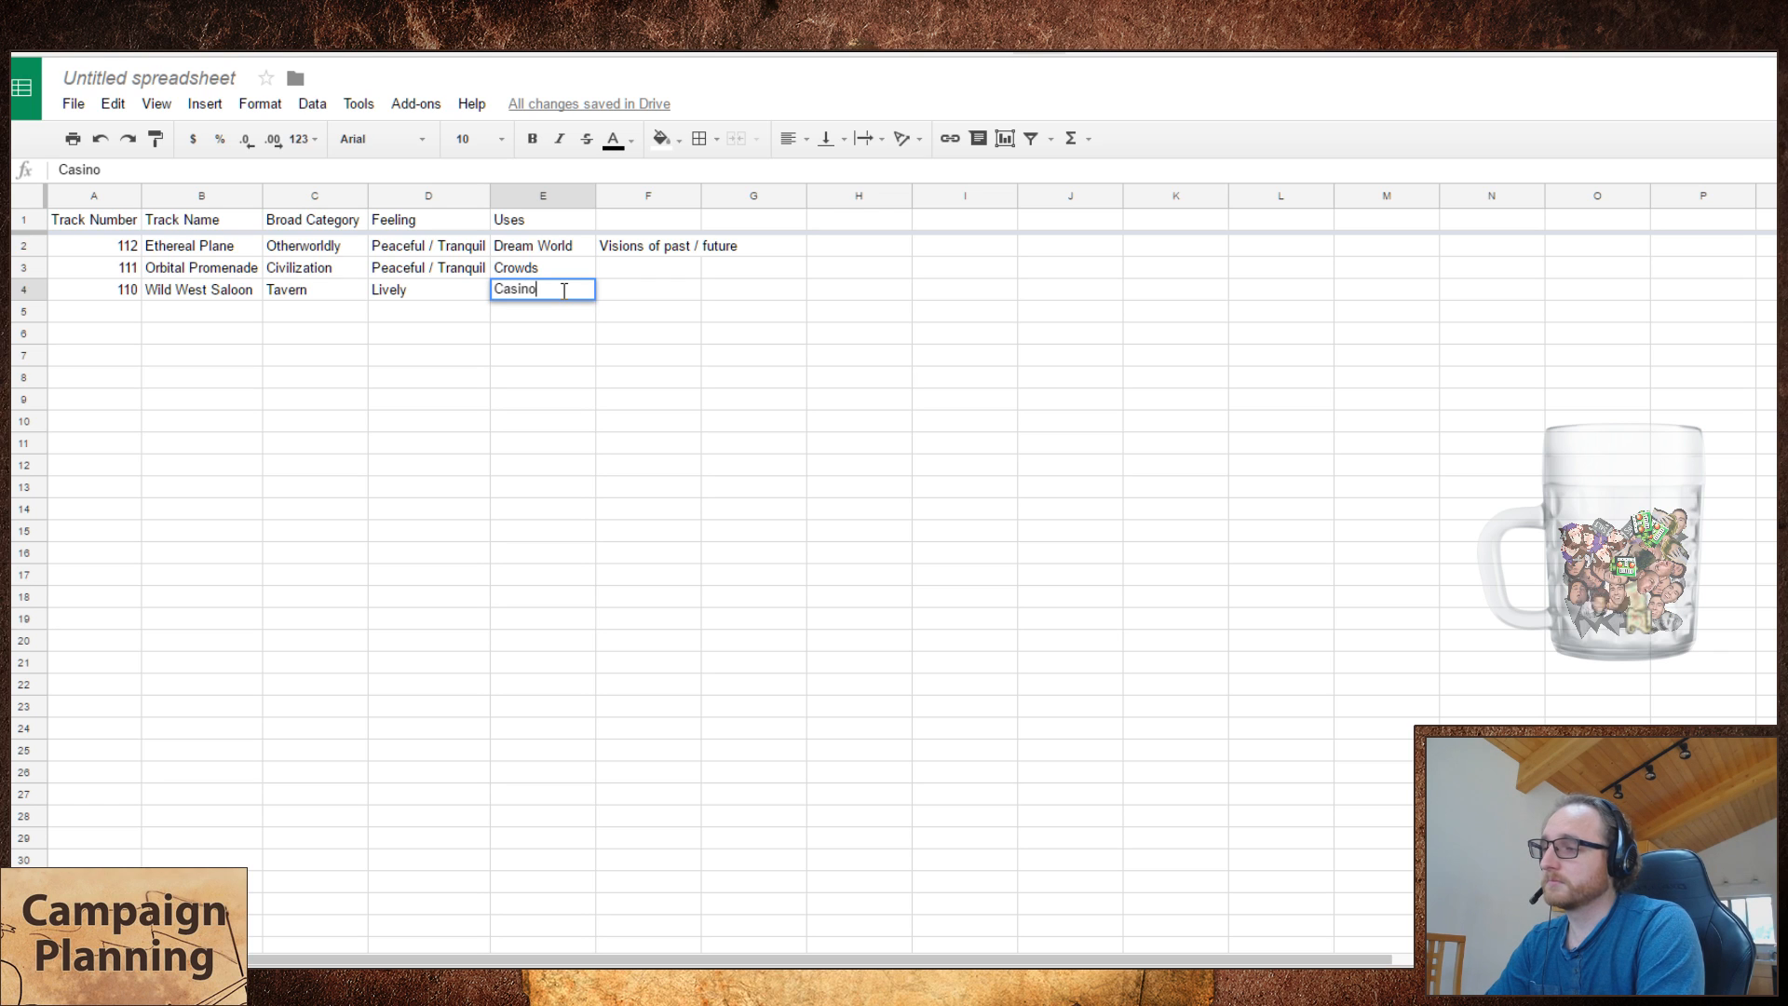
pyautogui.press('Return')
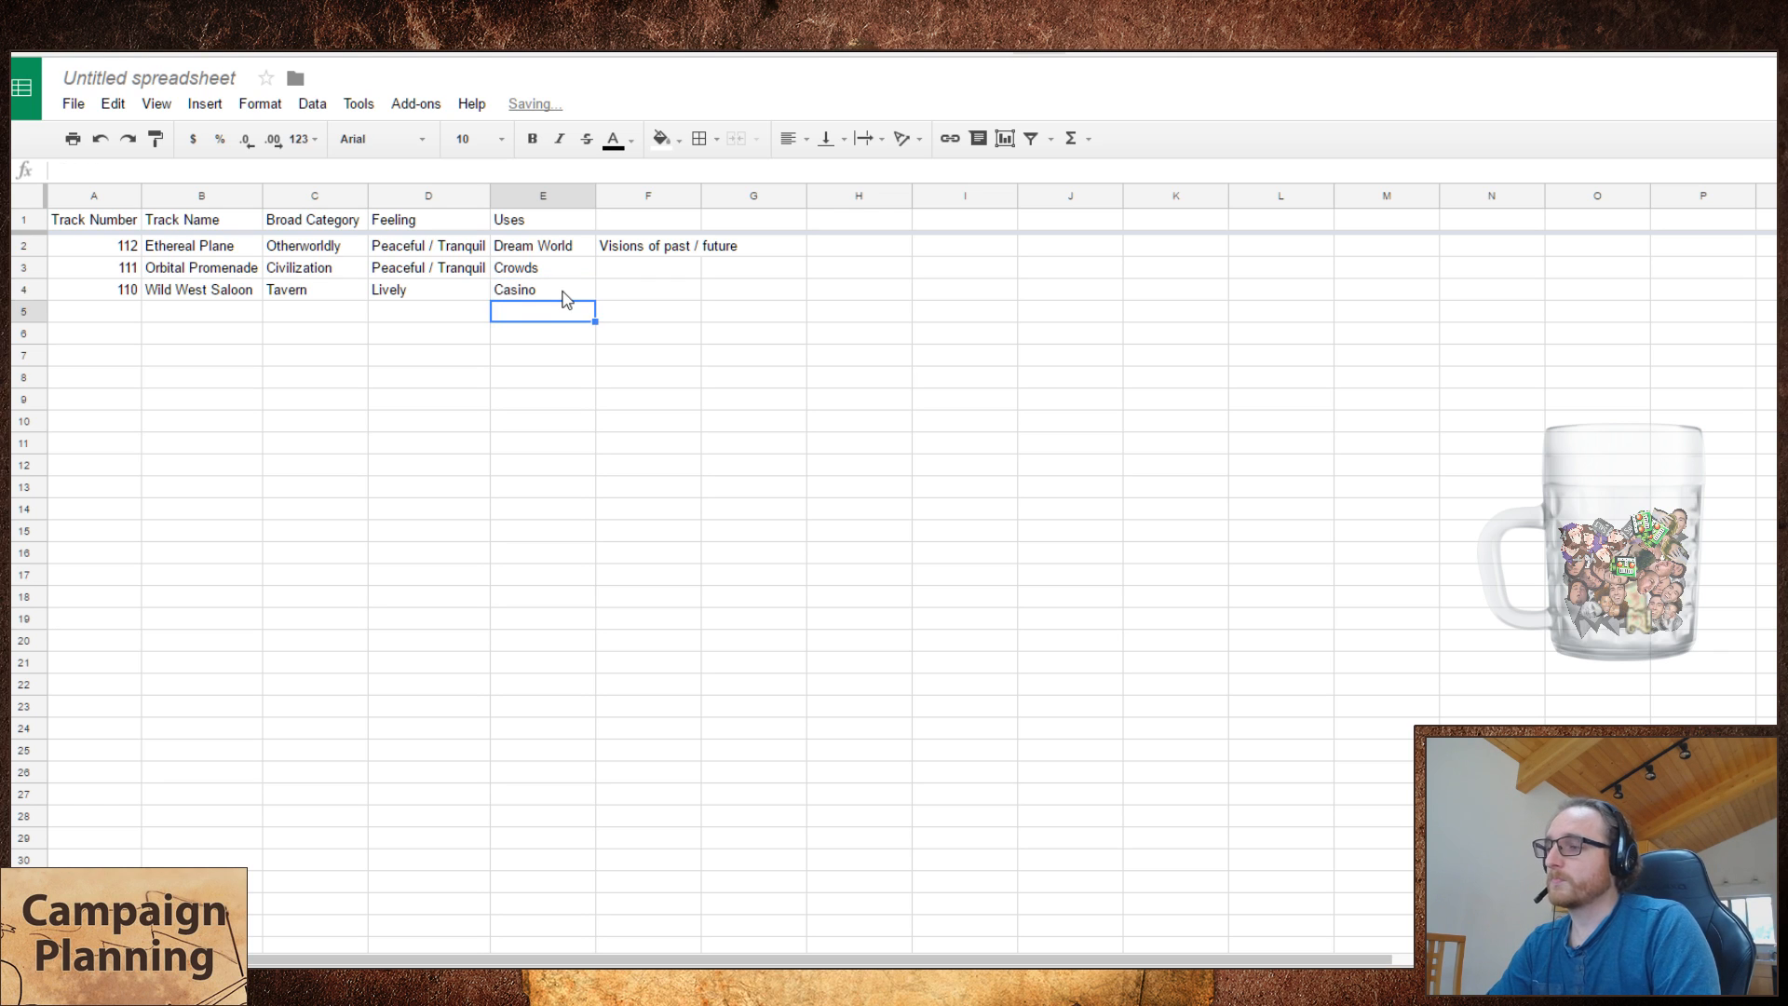
pyautogui.press('Up')
pyautogui.press('Up')
pyautogui.press('Up')
pyautogui.click(565, 299)
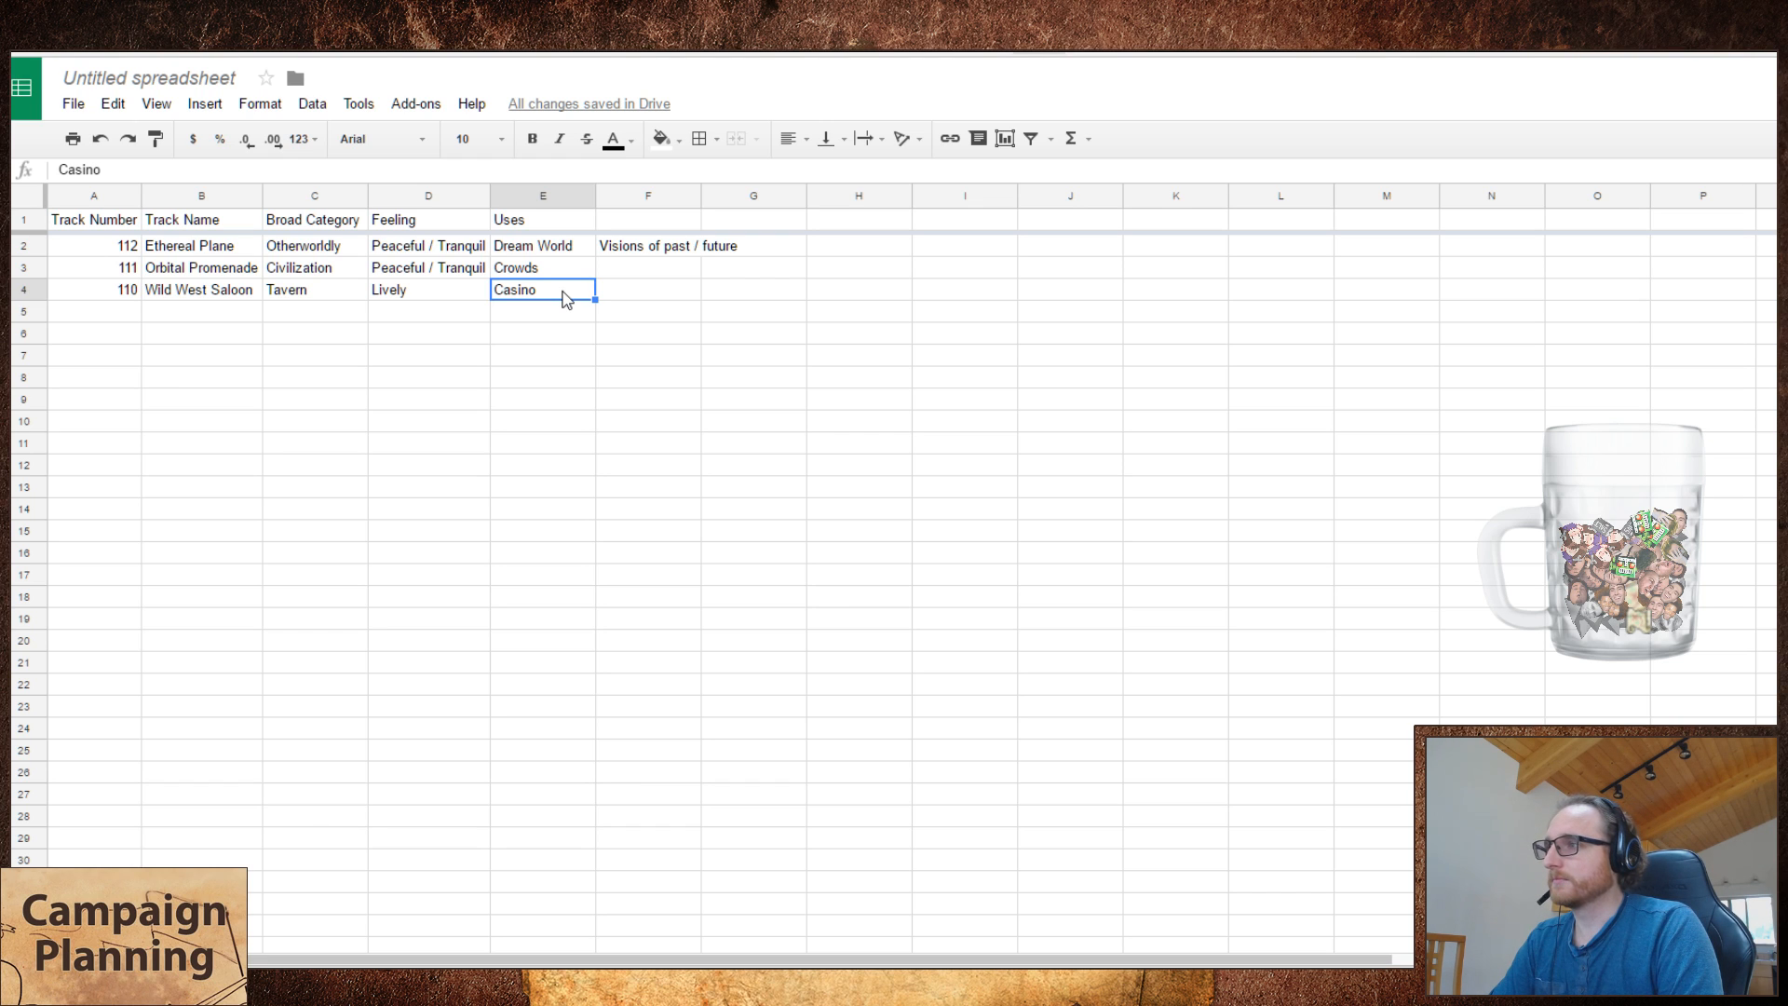
pyautogui.press('Right')
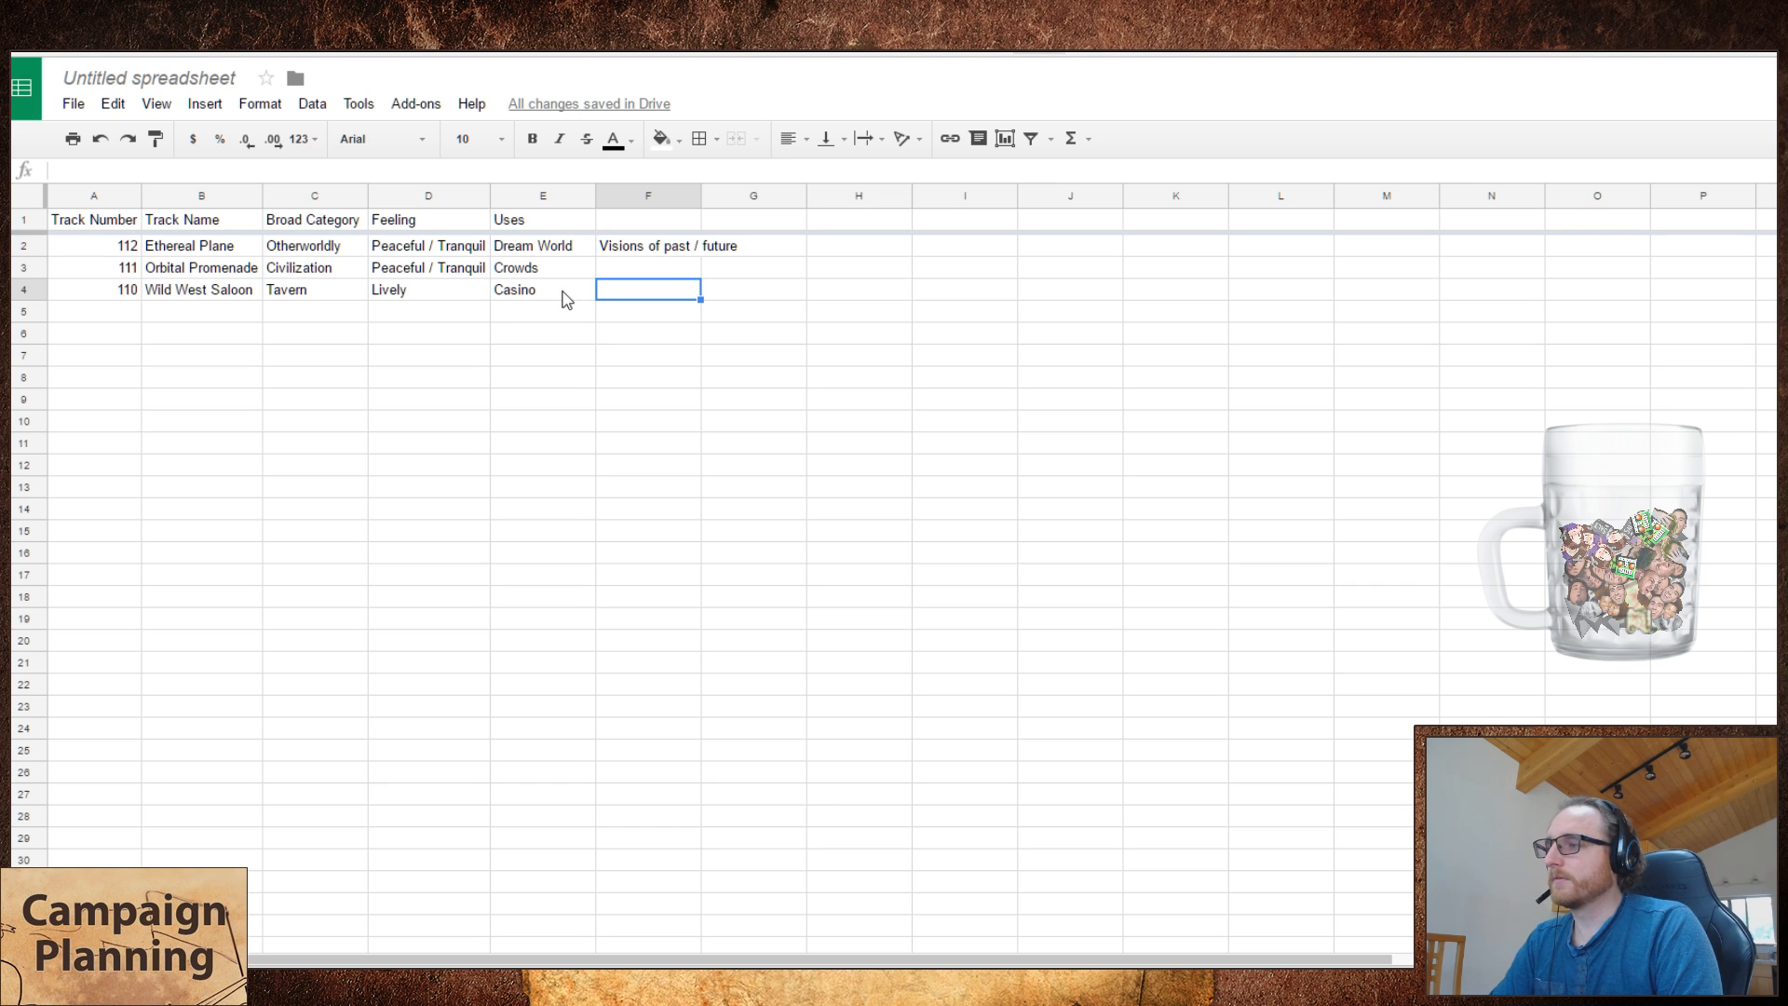
# - Switch to Tabletop Audio and sample Wild West Saloon at about the 3-minute and 5-minute marks, returning to the spreadsheet
pyautogui.hotkey('ctrl', 'Tab')
pyautogui.click(966, 202)
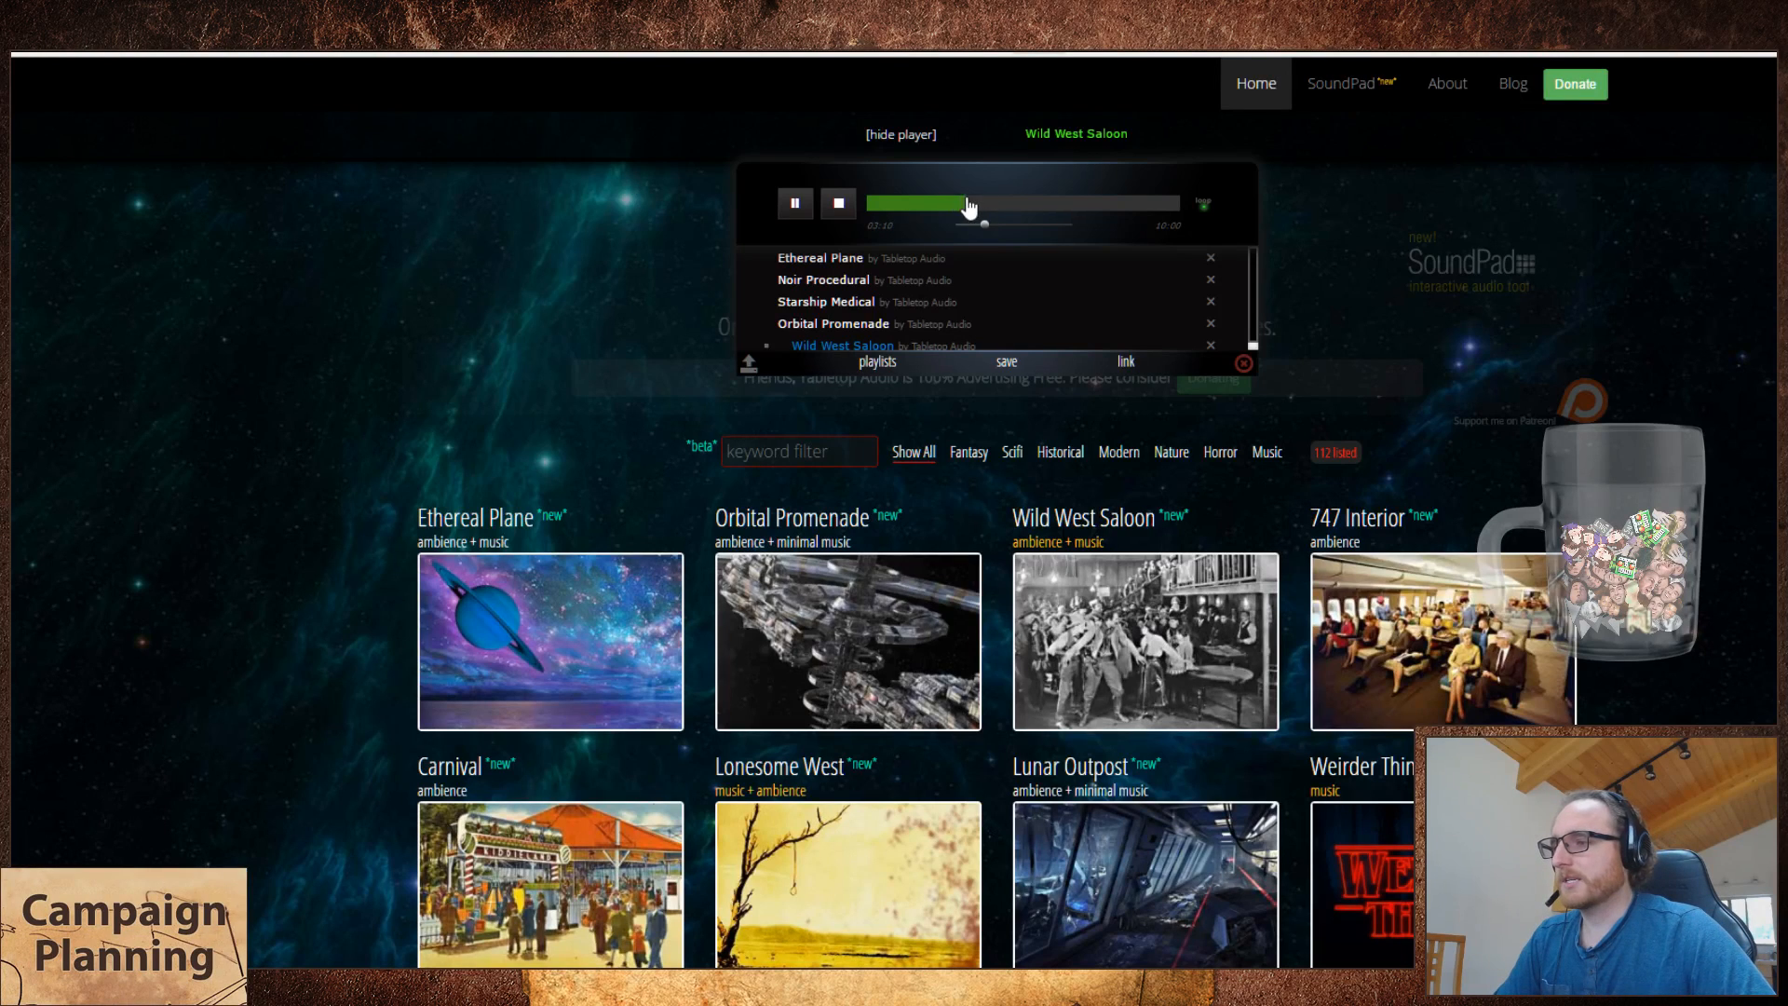
pyautogui.click(1024, 203)
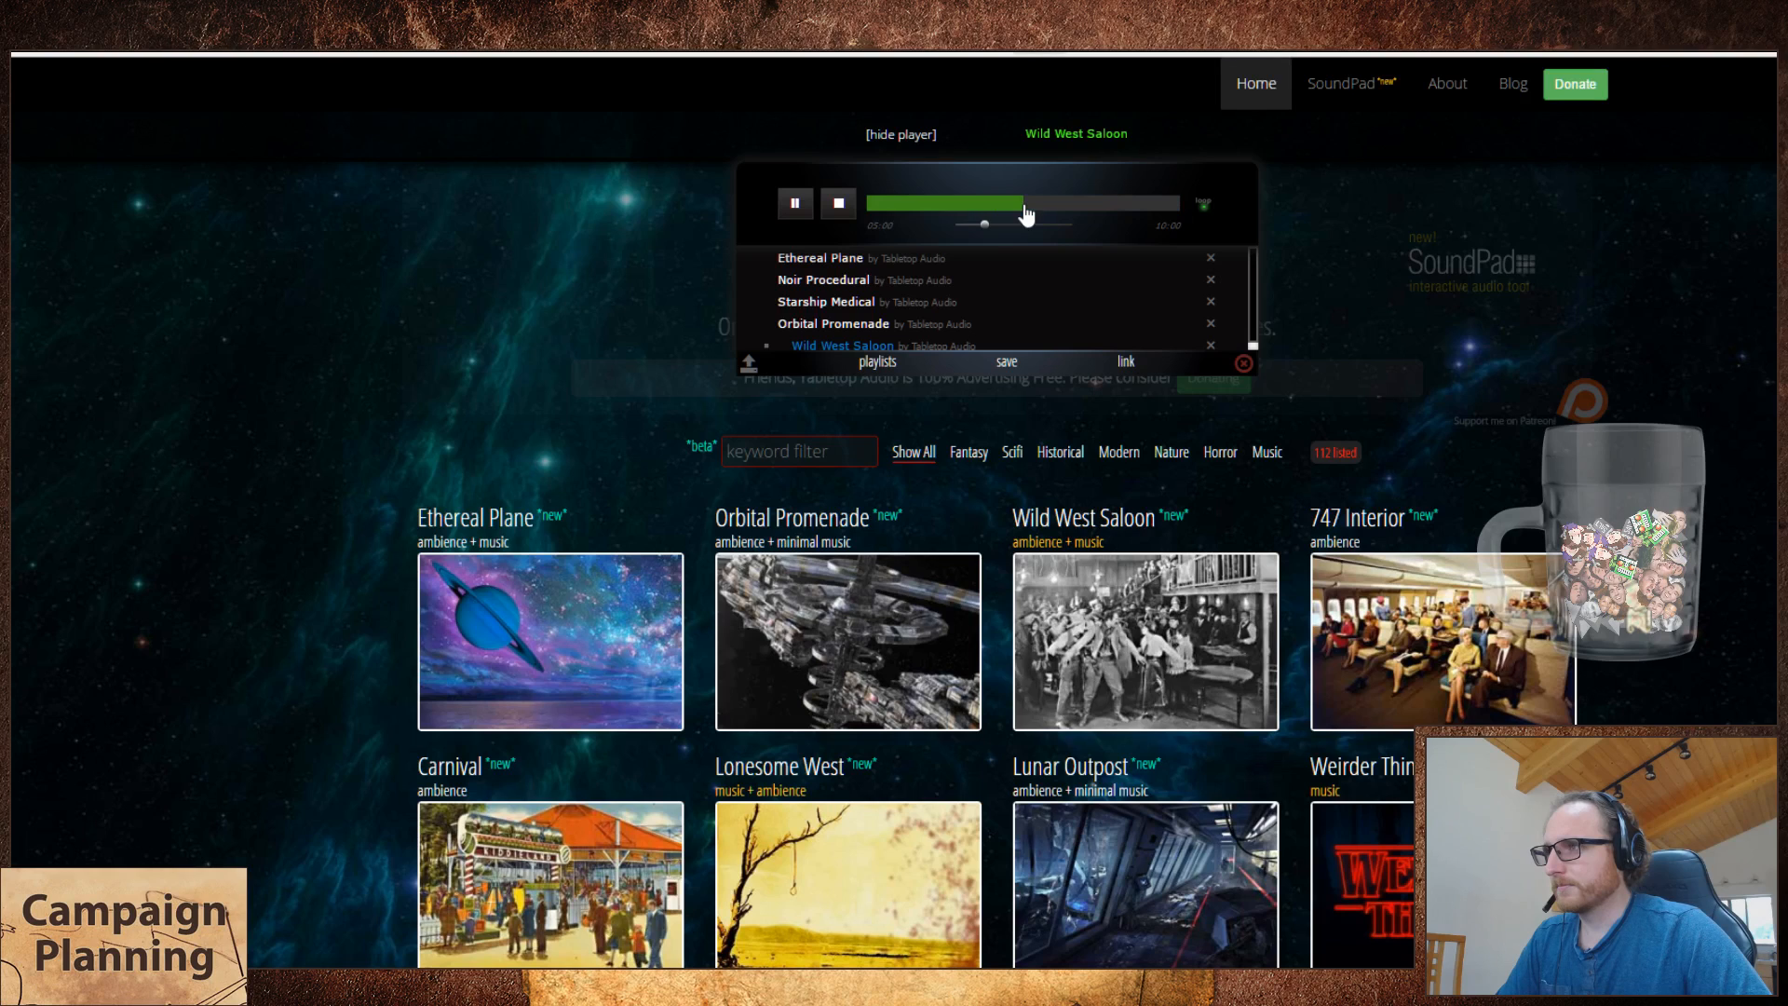
pyautogui.hotkey('alt', 'Tab')
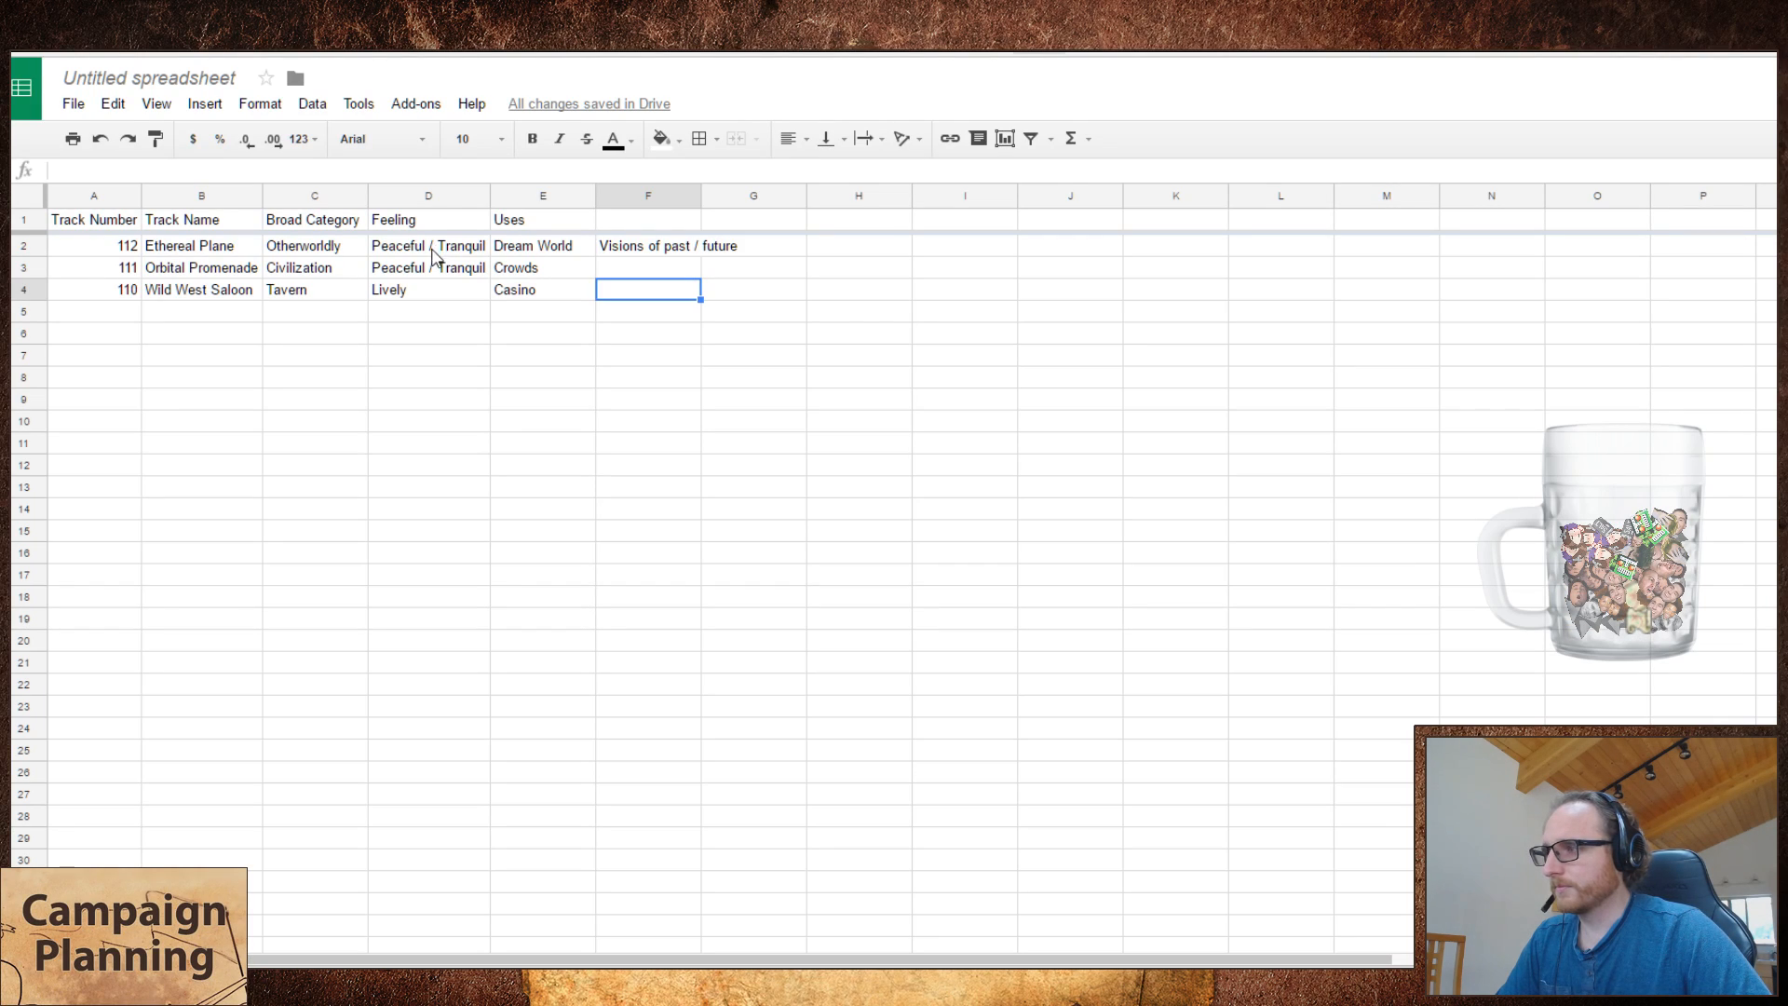
# - Play the 747 Interior track on Tabletop Audio and return to the spreadsheet
pyautogui.hotkey('alt', 'Tab')
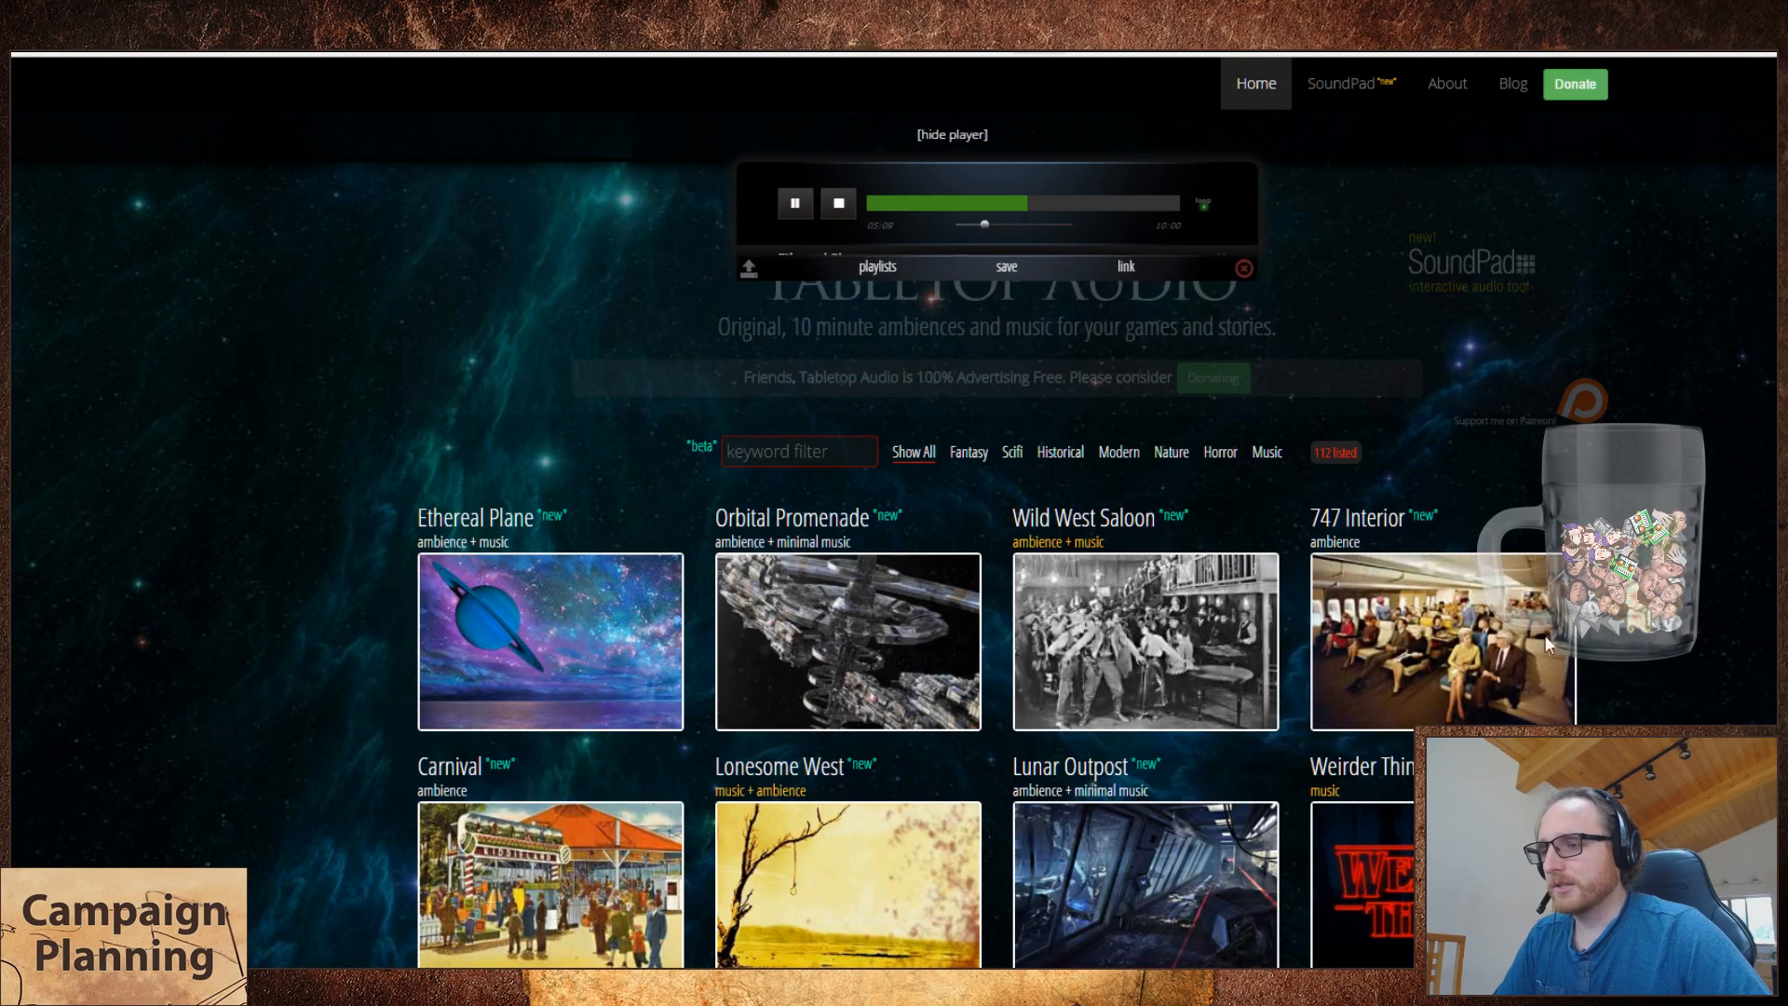
pyautogui.click(1512, 691)
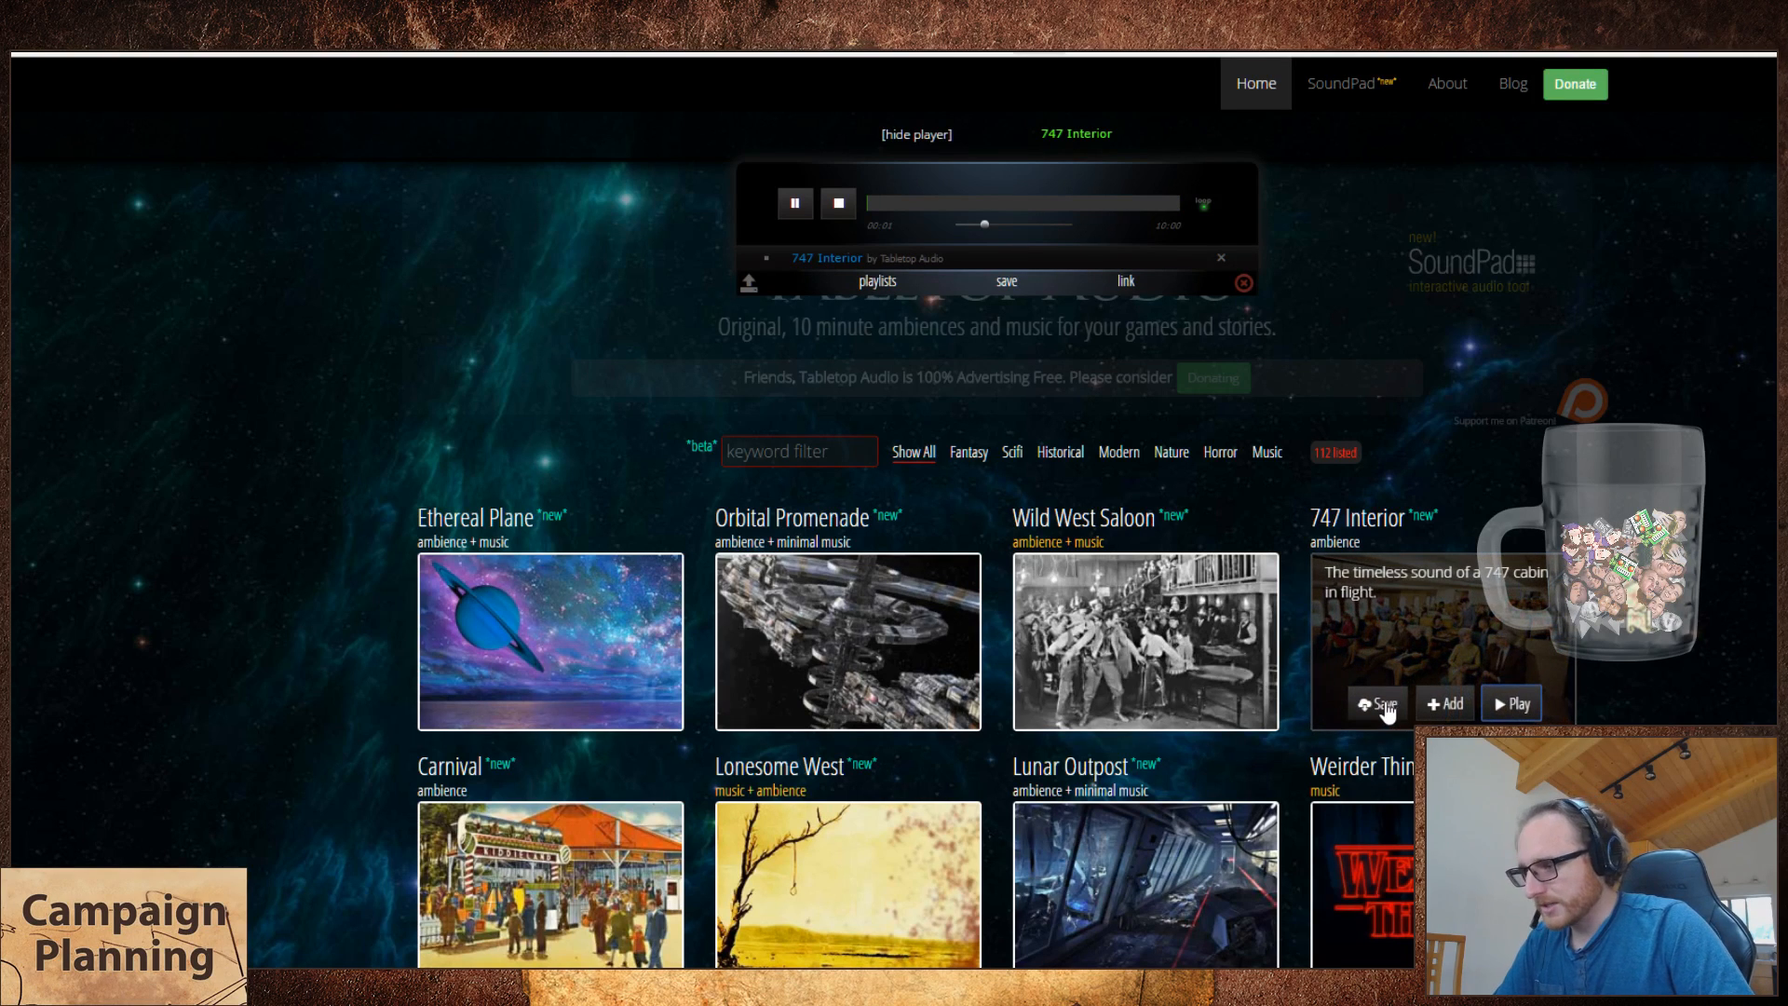
pyautogui.hotkey('ctrl', 'Tab')
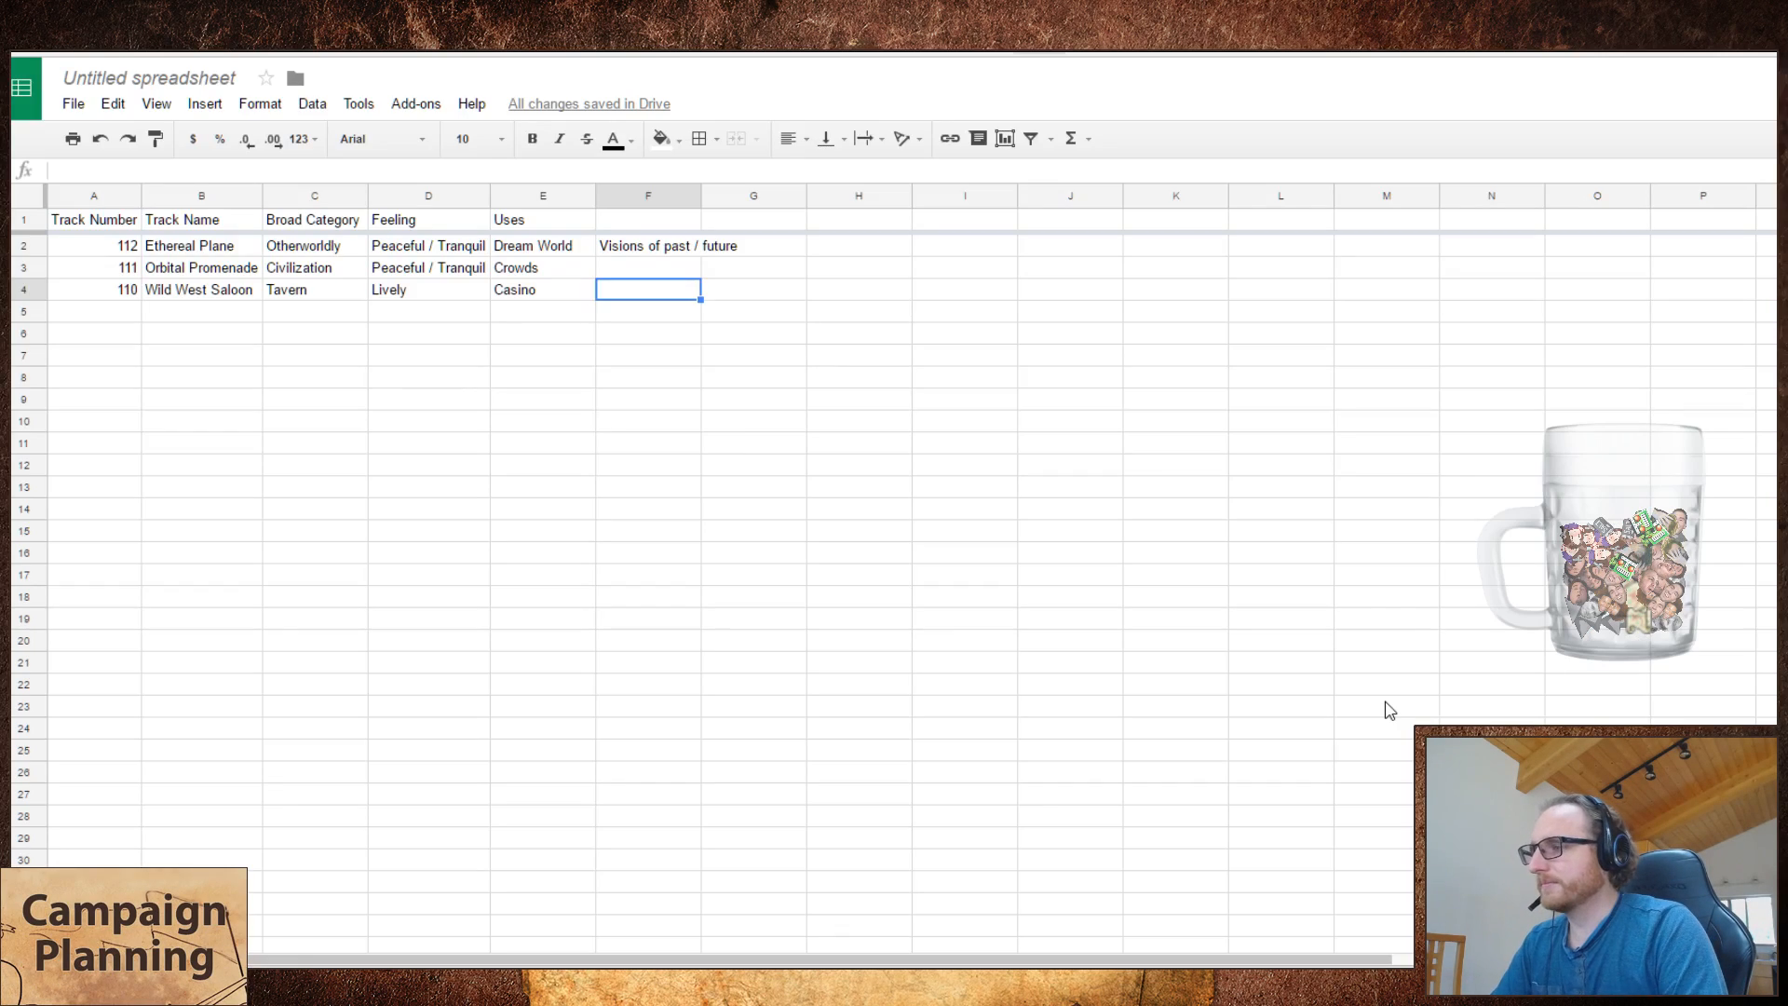
# - Enter track number 109 in A5
pyautogui.press('Down')
pyautogui.press('Left')
pyautogui.press('Left')
pyautogui.press('Left')
pyautogui.press('Left')
pyautogui.press('Left')
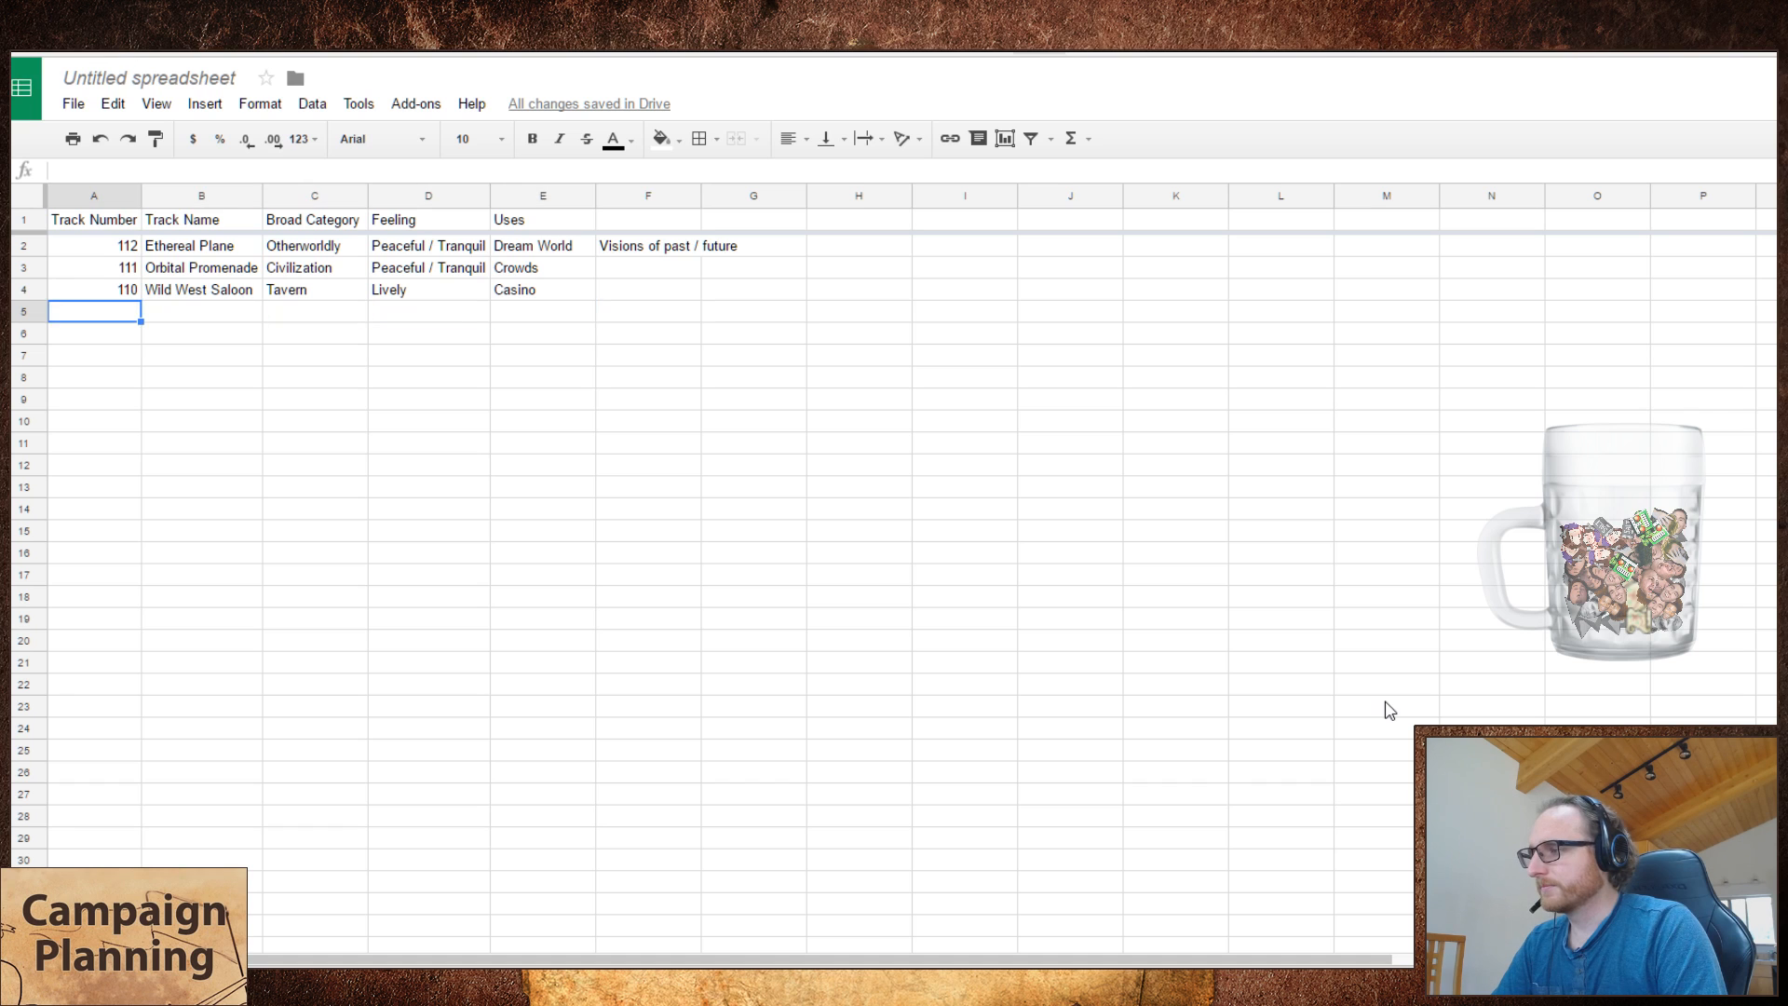
pyautogui.write('109')
pyautogui.press('Tab')
# - Enter the track name "747 Interior" in B5 and the broad category "White Noise" in C5
pyautogui.write('7')
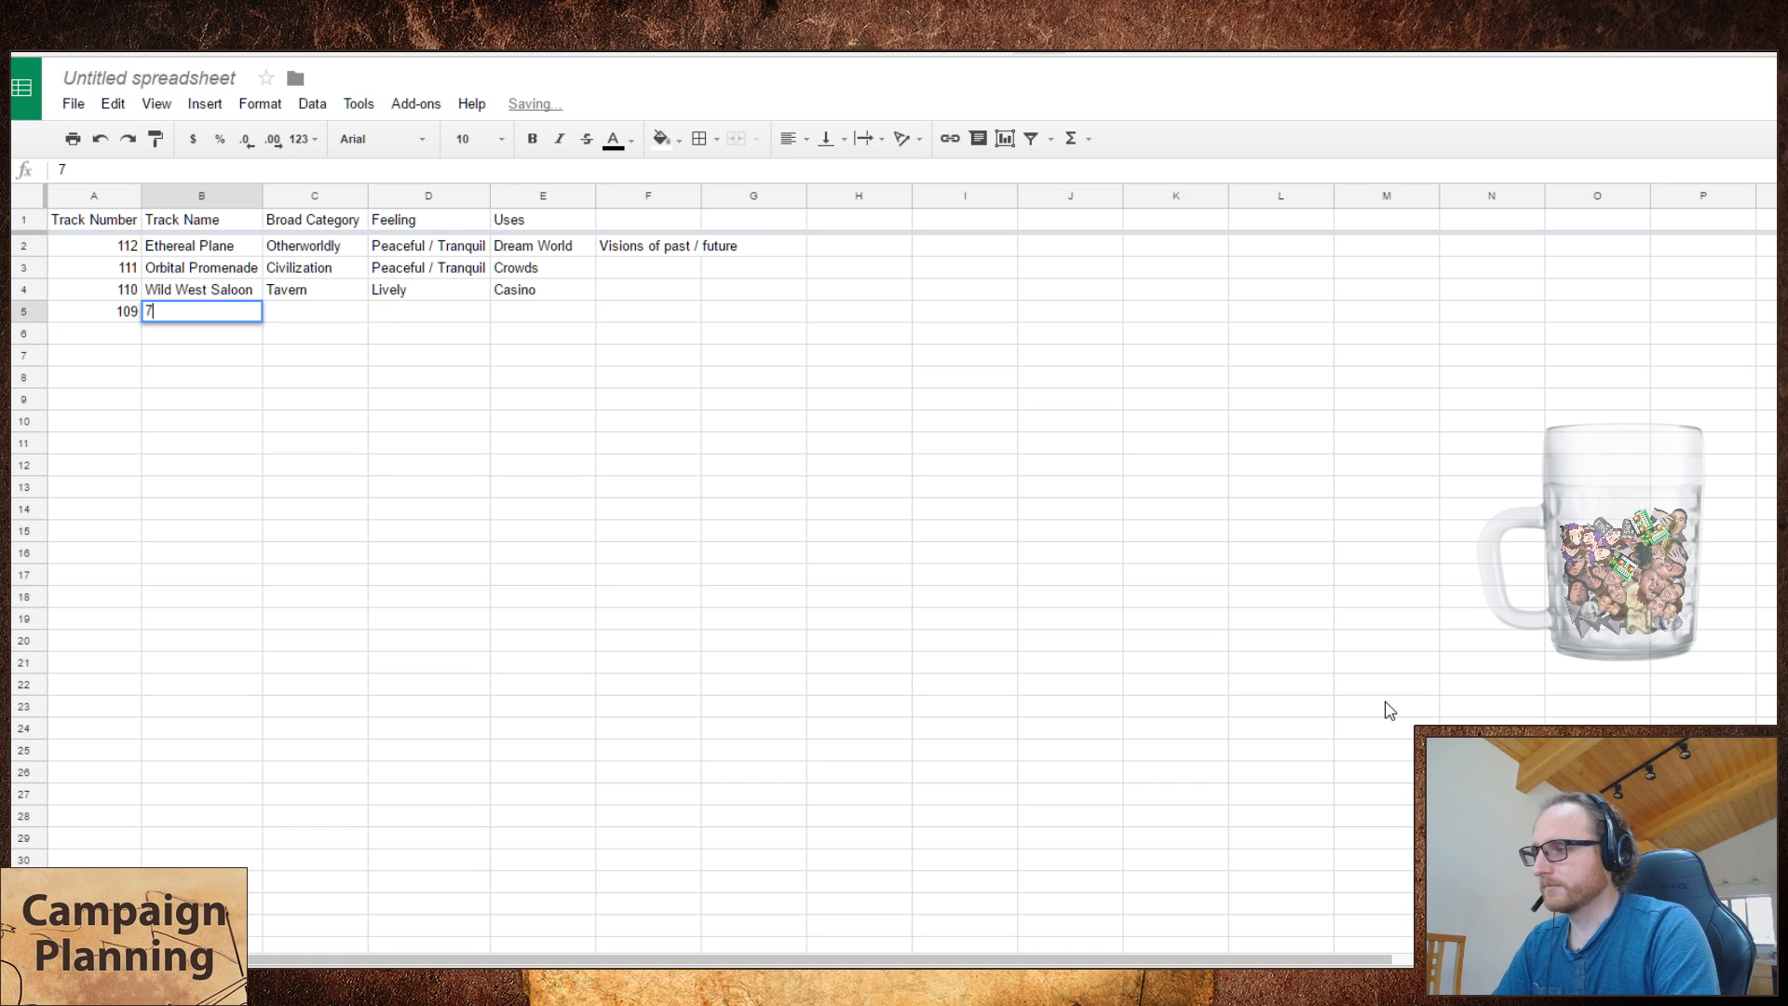
pyautogui.write('47 In')
pyautogui.hotkey('ctrl', 'Tab')
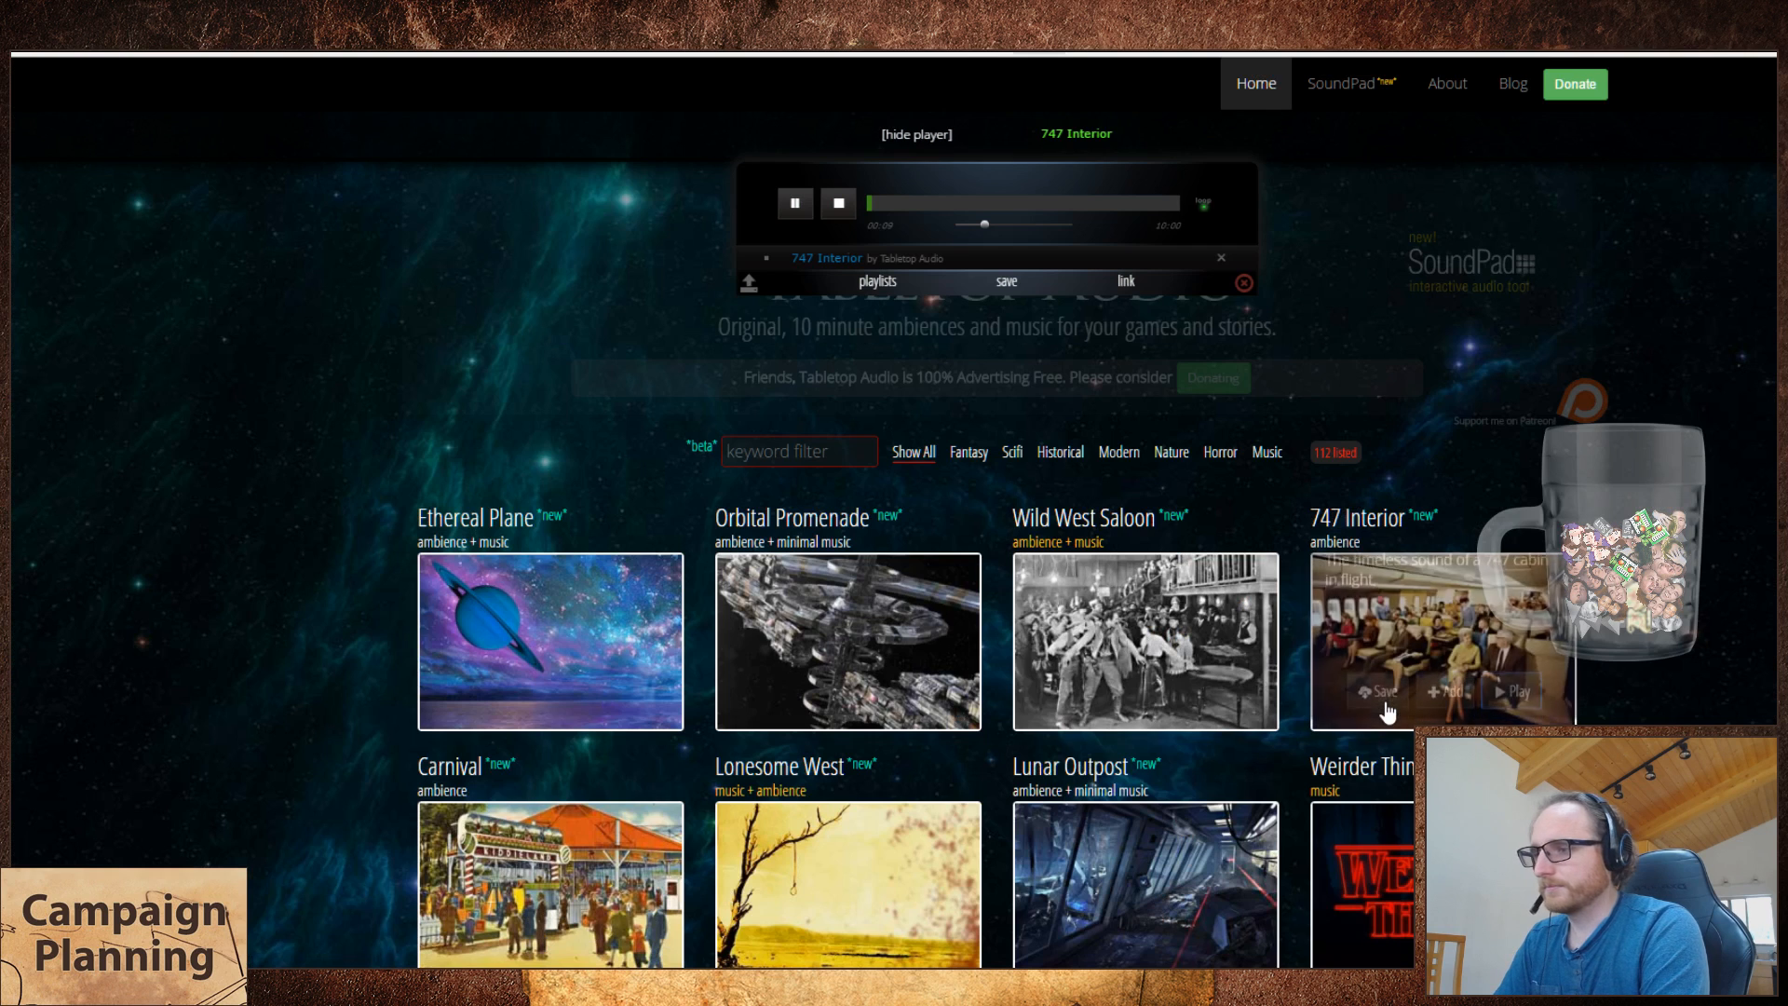
pyautogui.hotkey('ctrl', 'Tab')
pyautogui.write('ter')
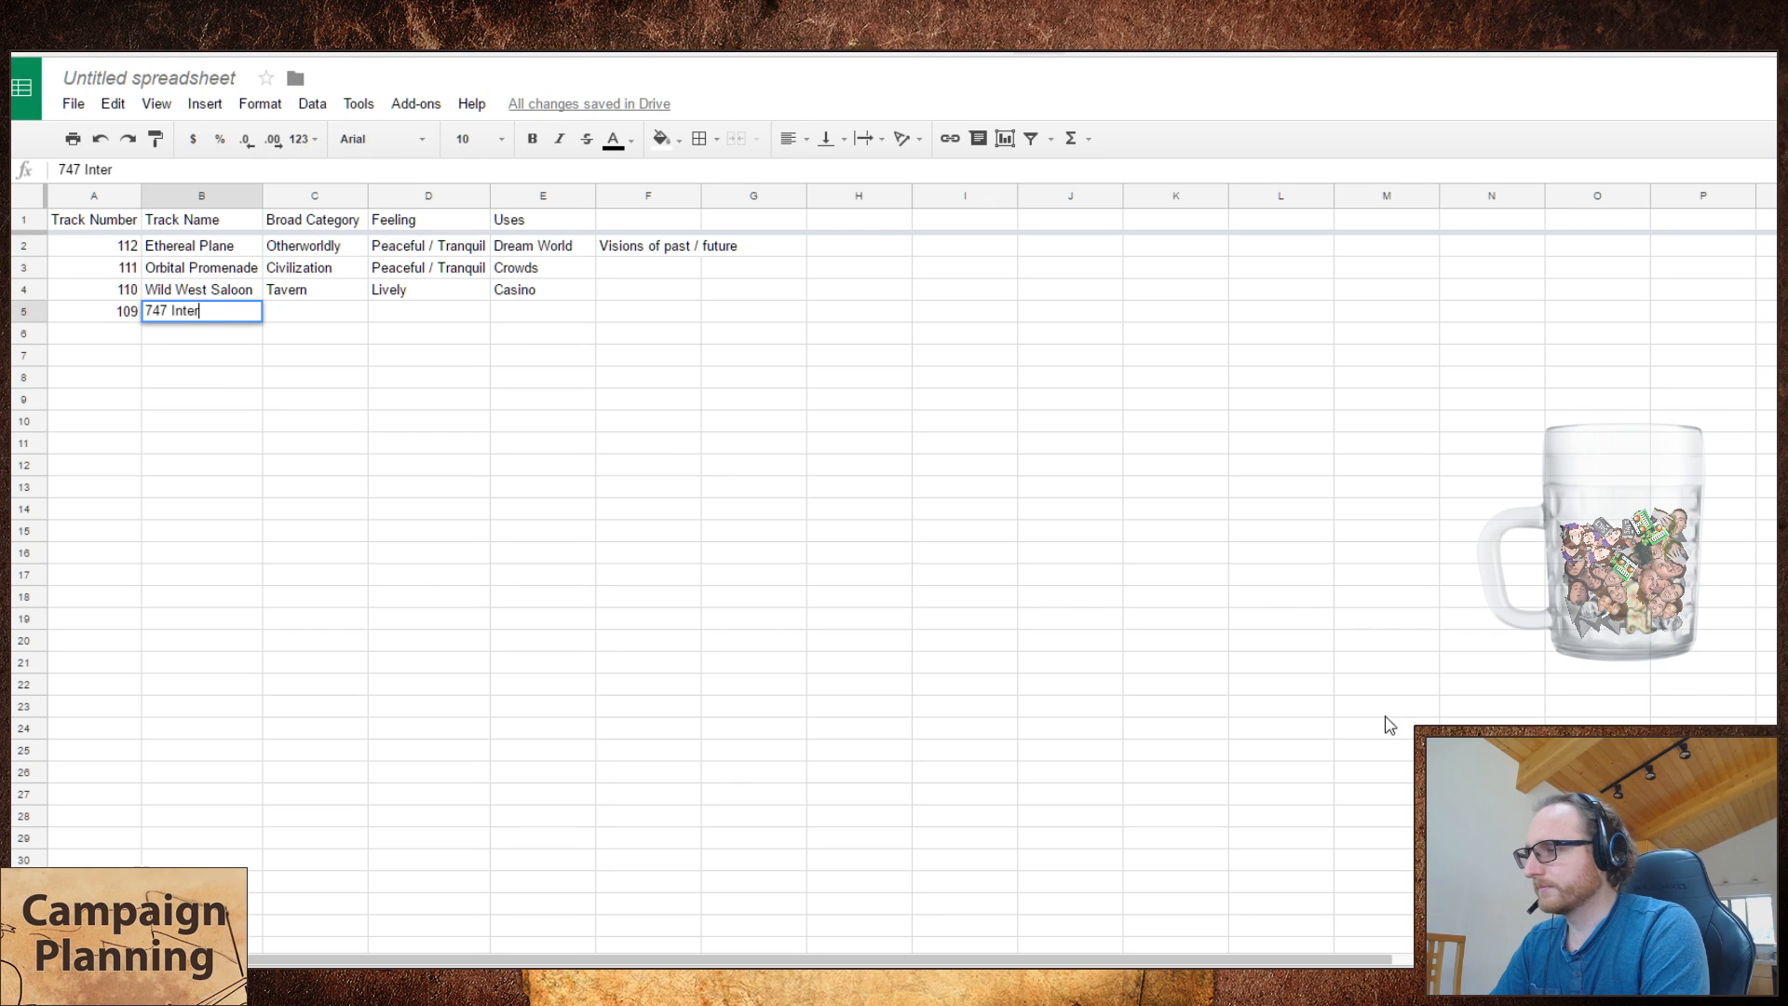
pyautogui.write('ior')
pyautogui.press('Tab')
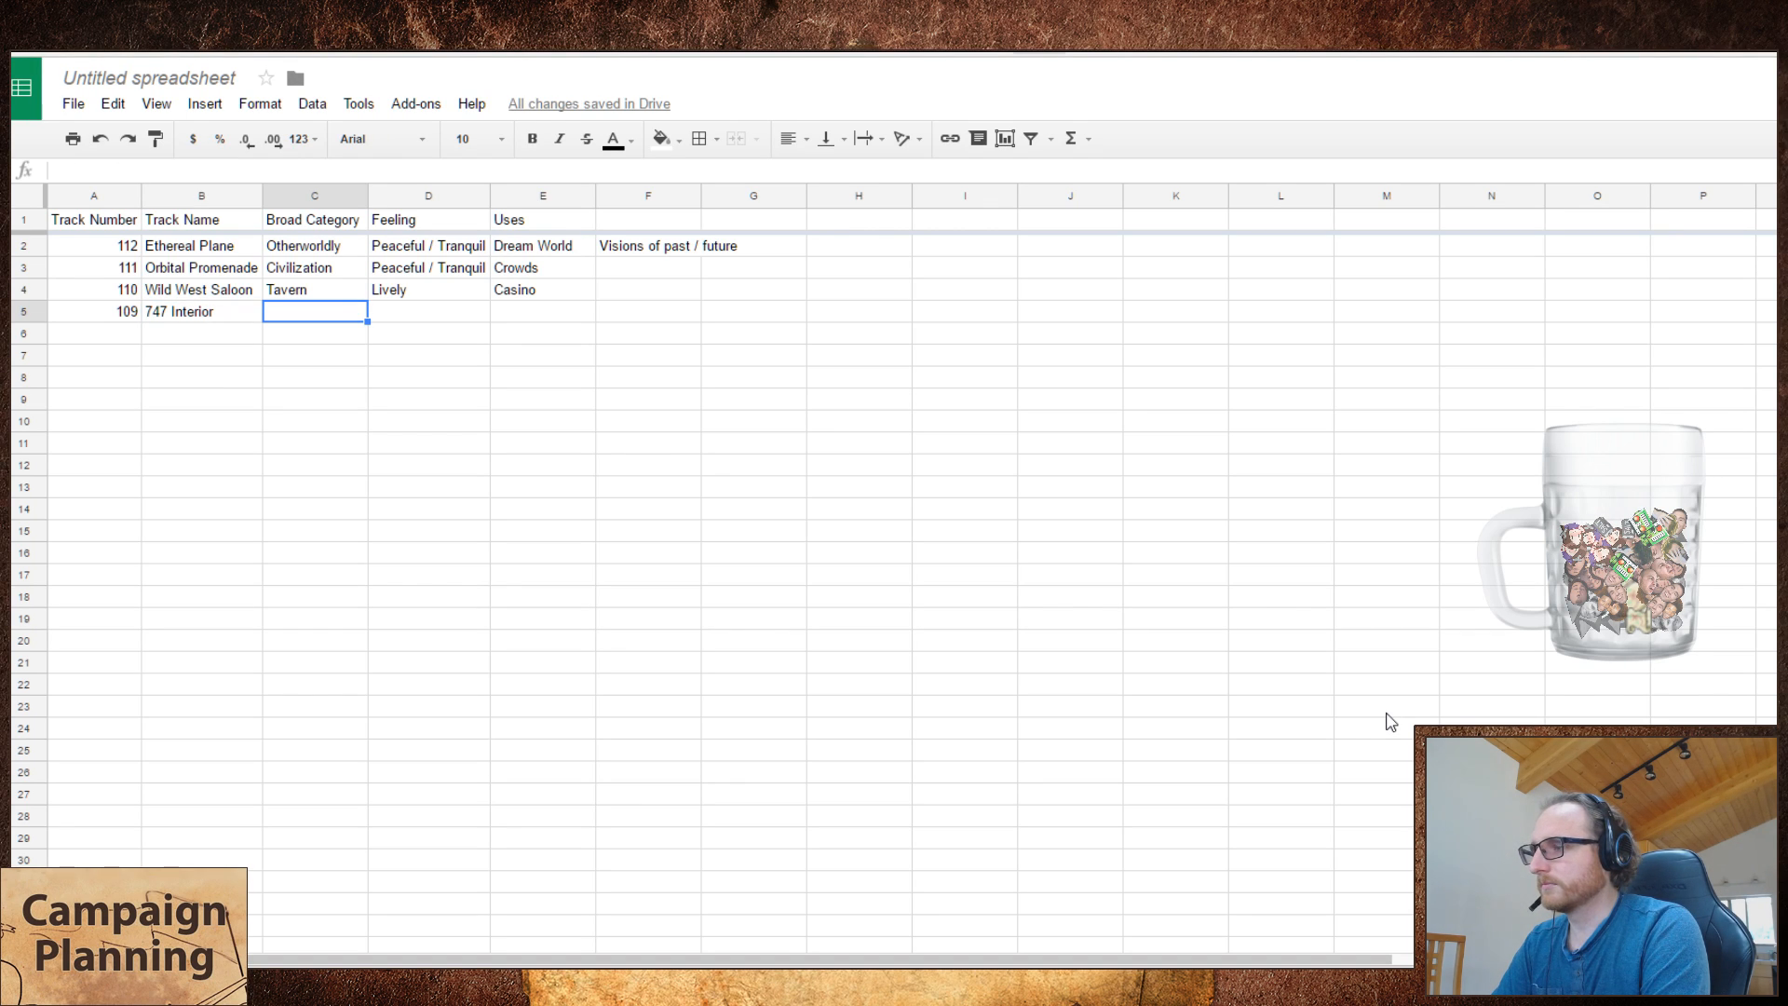
pyautogui.write('White Noise')
pyautogui.press('Tab')
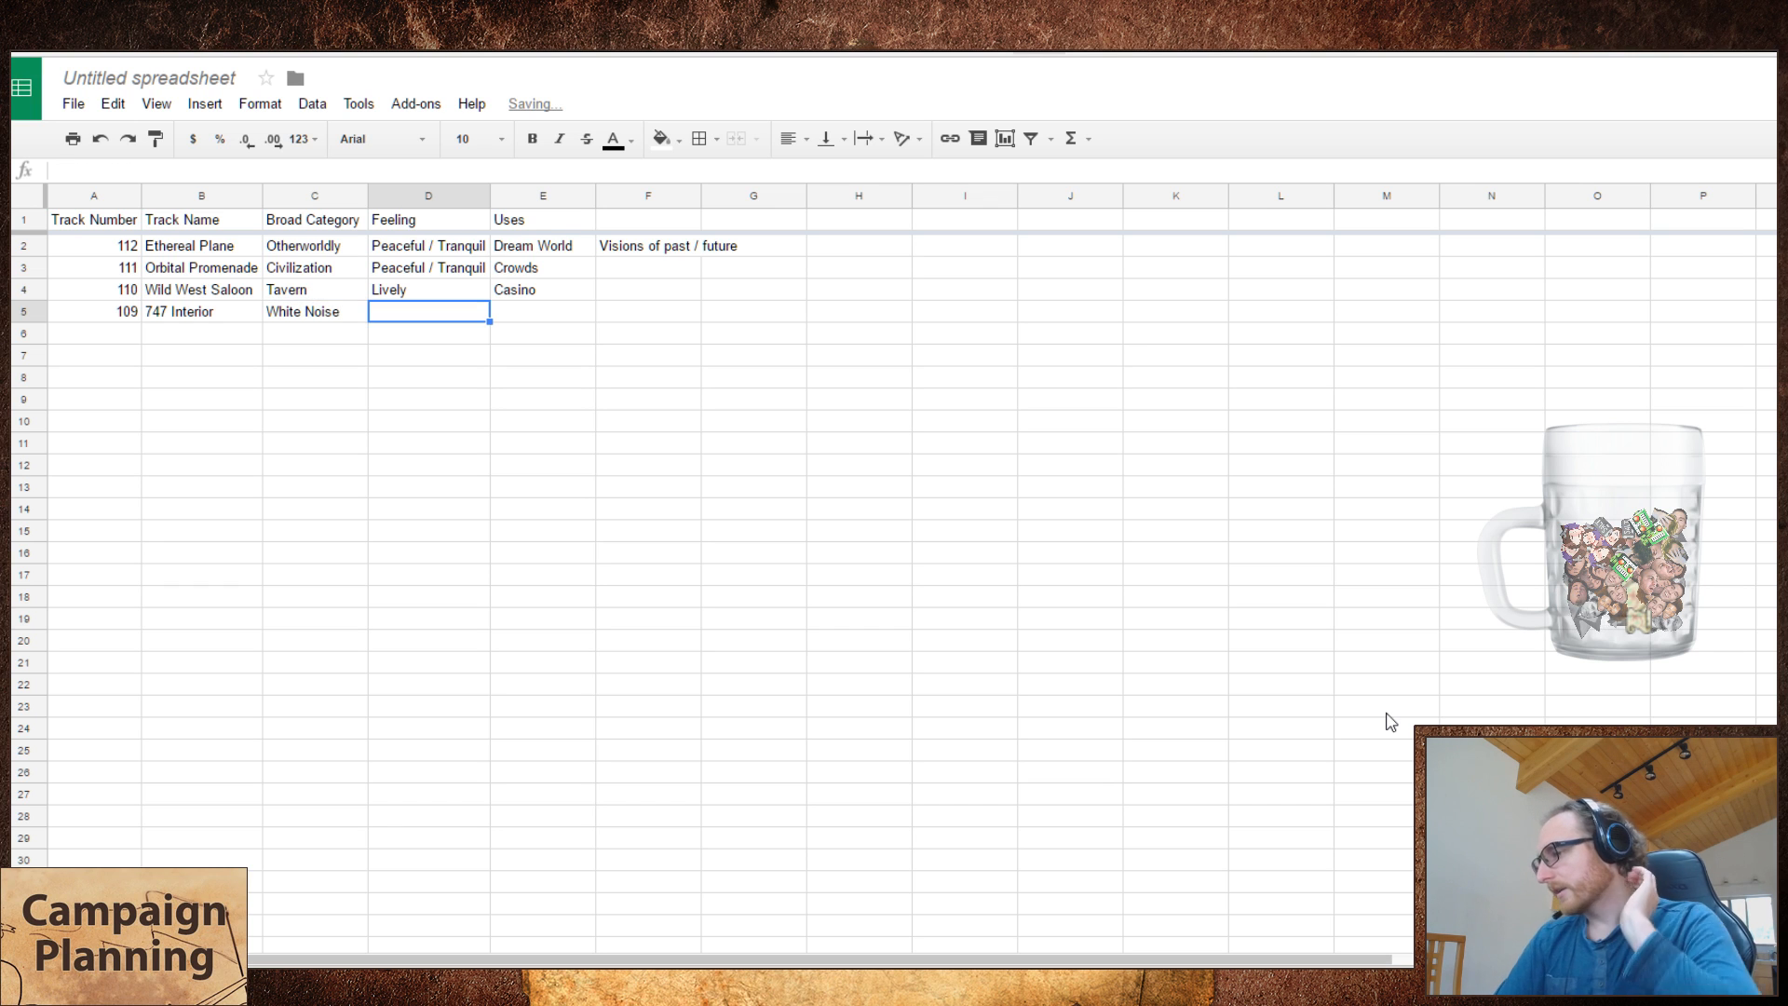
# - Sample 747 Interior at several later points on Tabletop Audio, raising the player volume slightly
pyautogui.hotkey('ctrl', 'Tab')
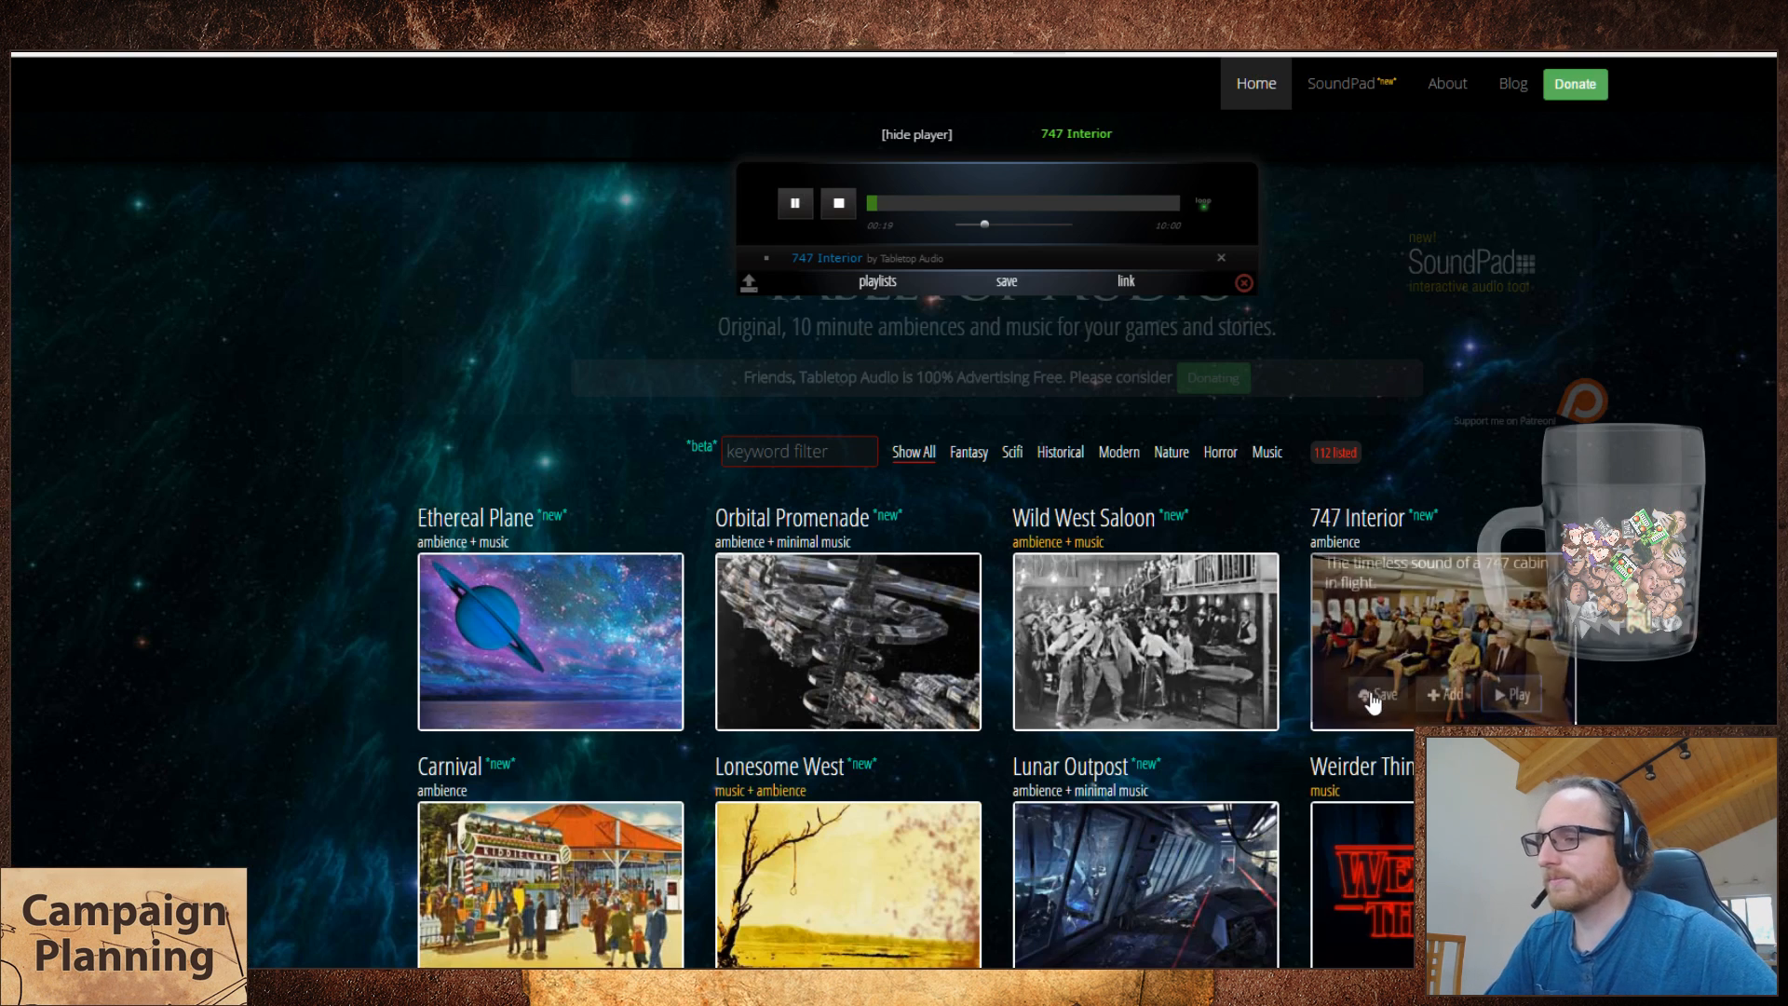
pyautogui.click(937, 203)
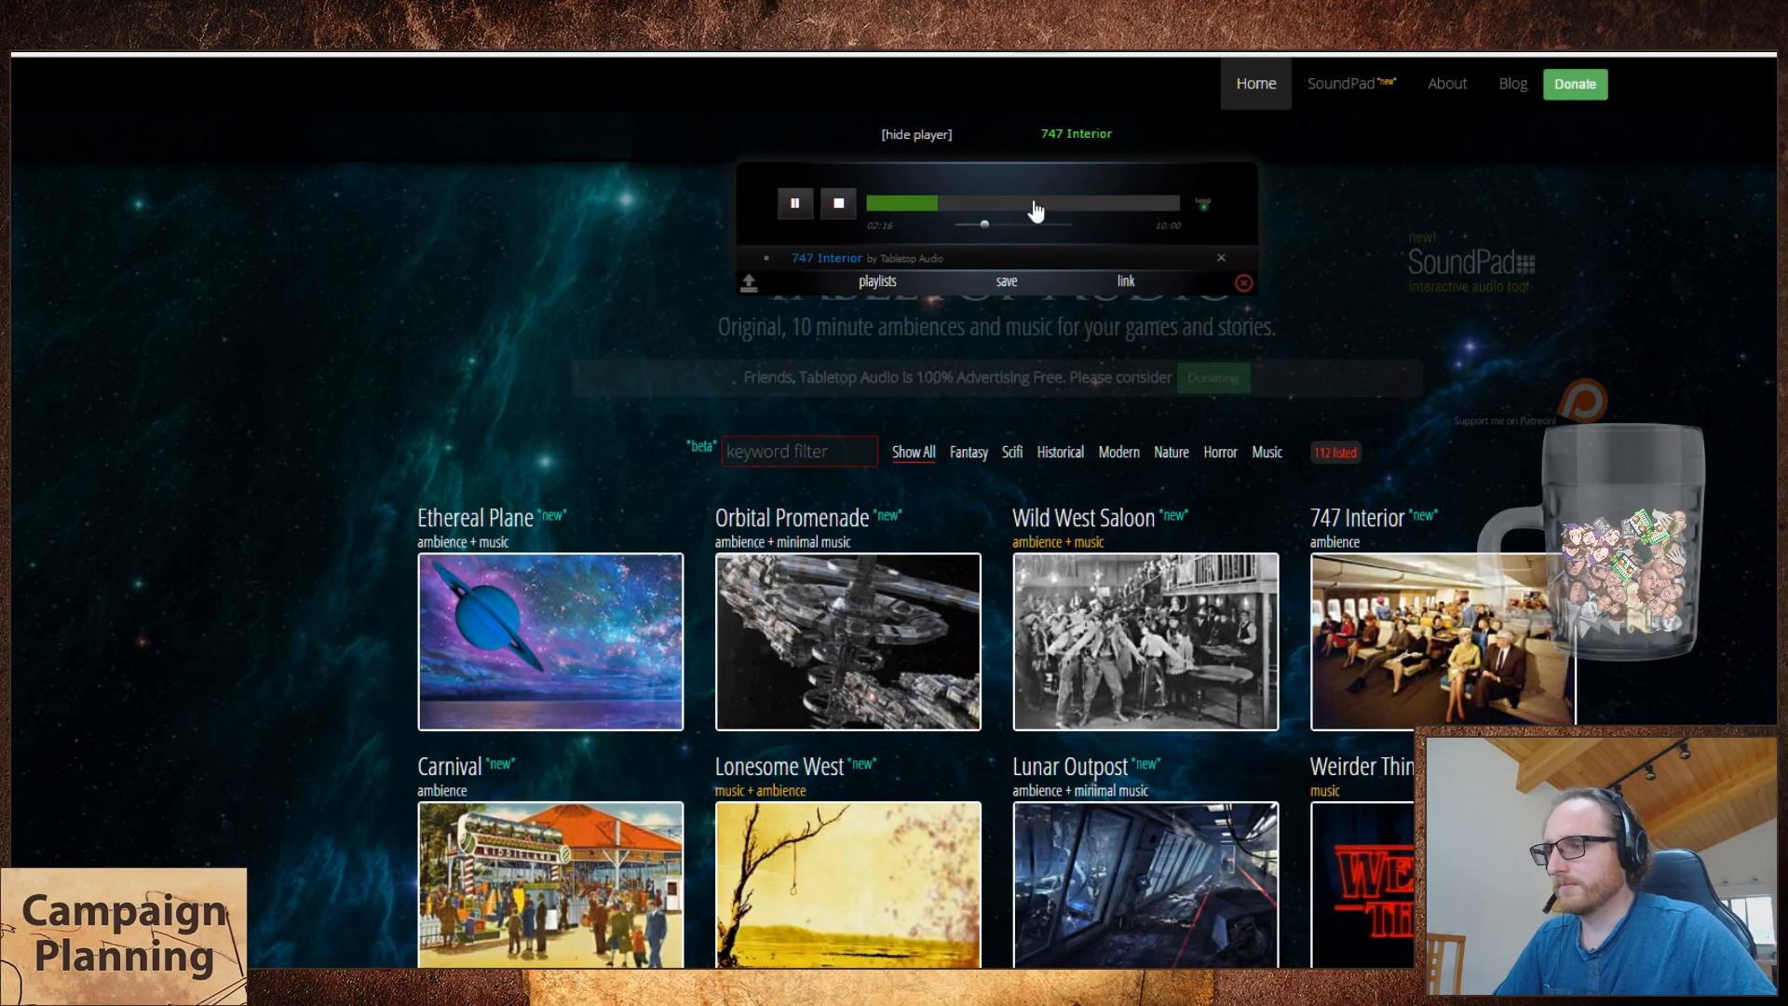
pyautogui.click(965, 205)
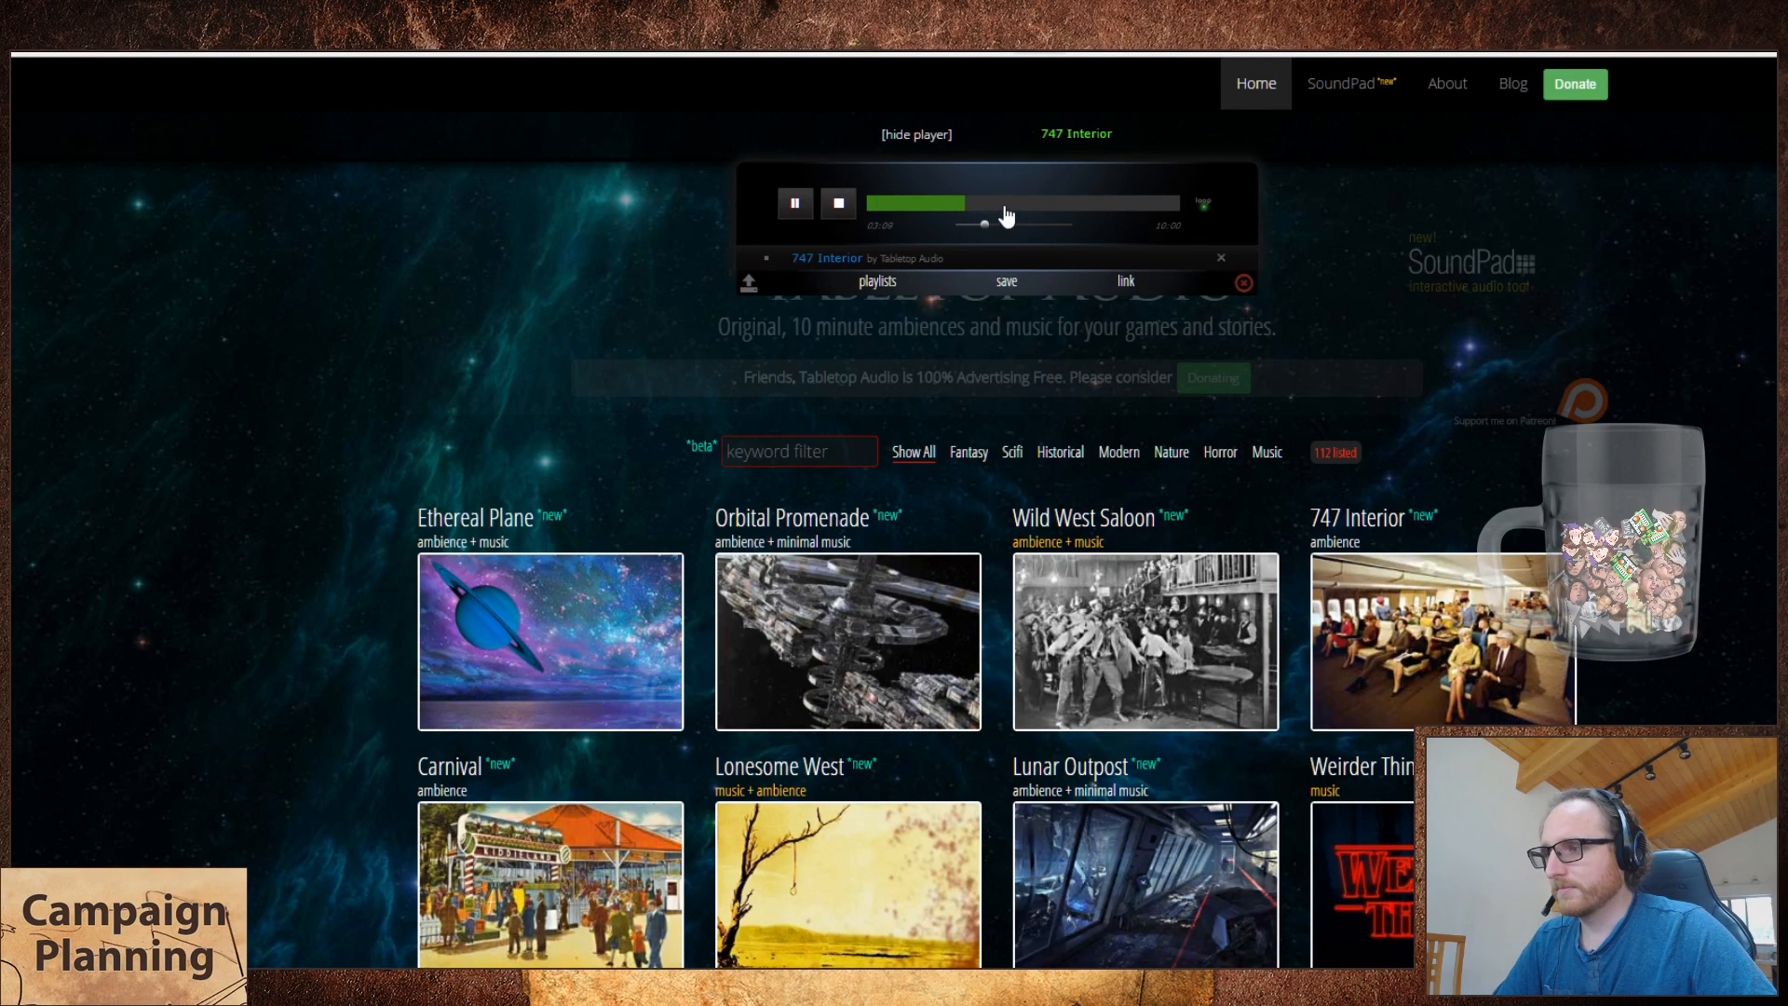
pyautogui.click(1004, 205)
pyautogui.click(1034, 205)
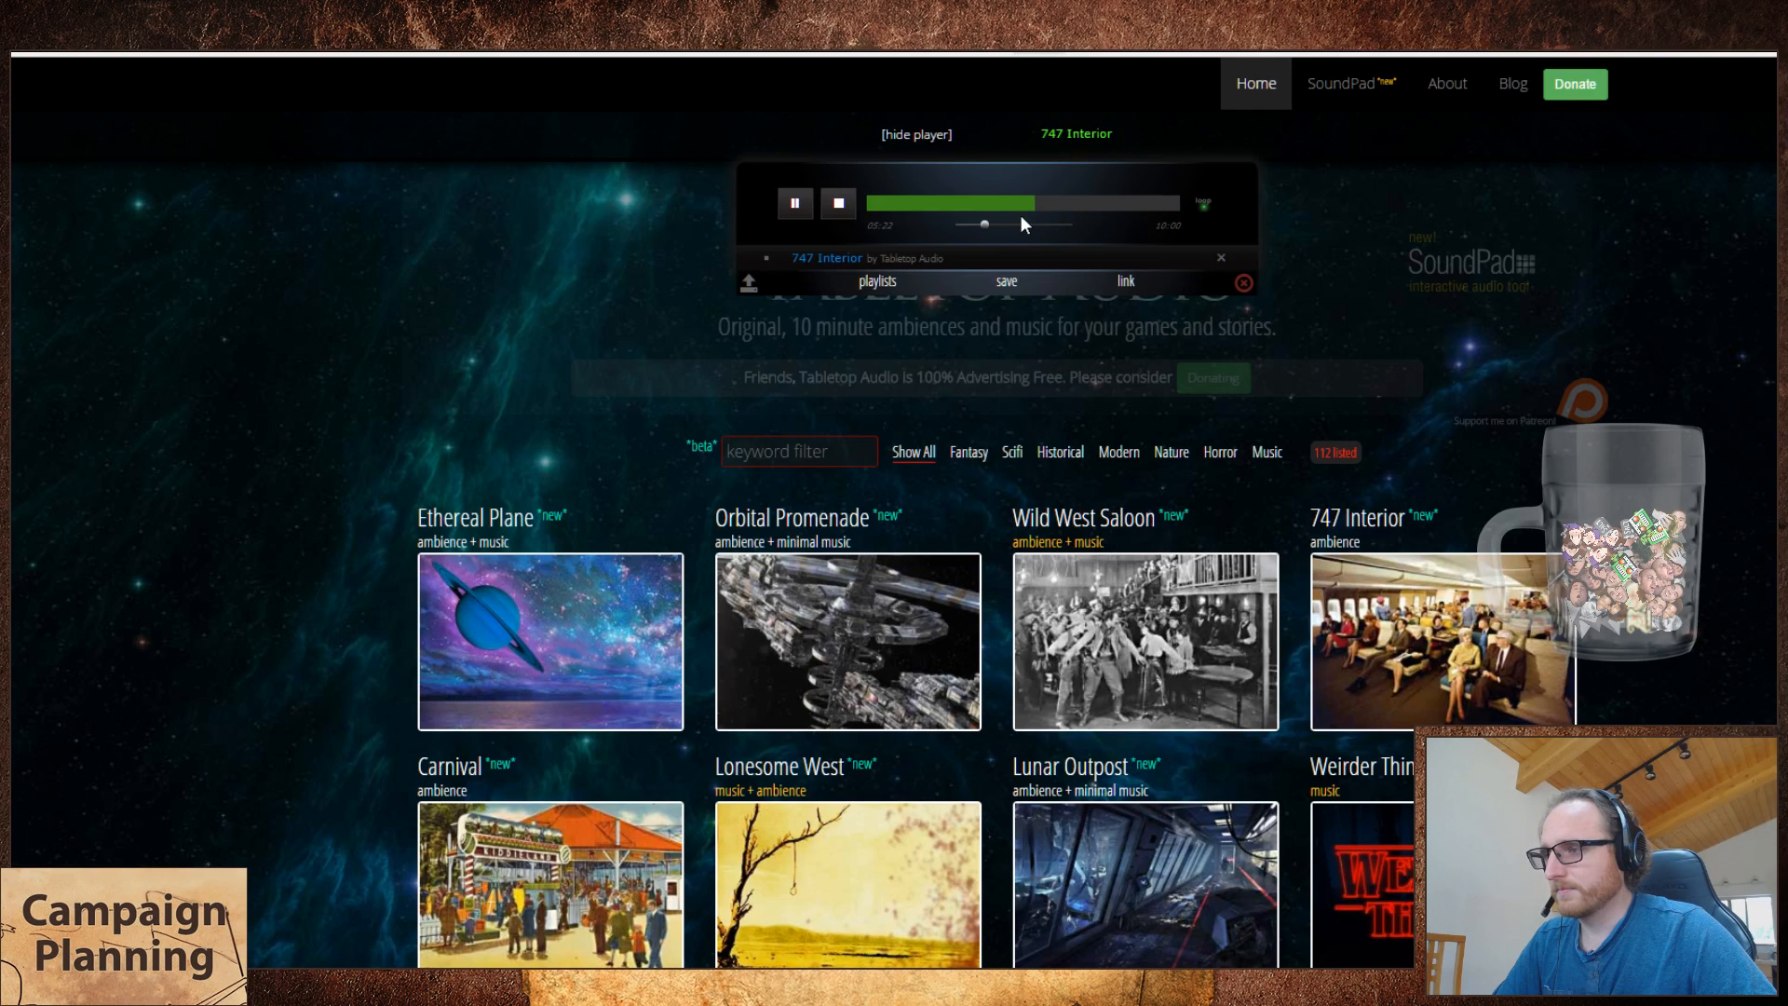
pyautogui.click(999, 225)
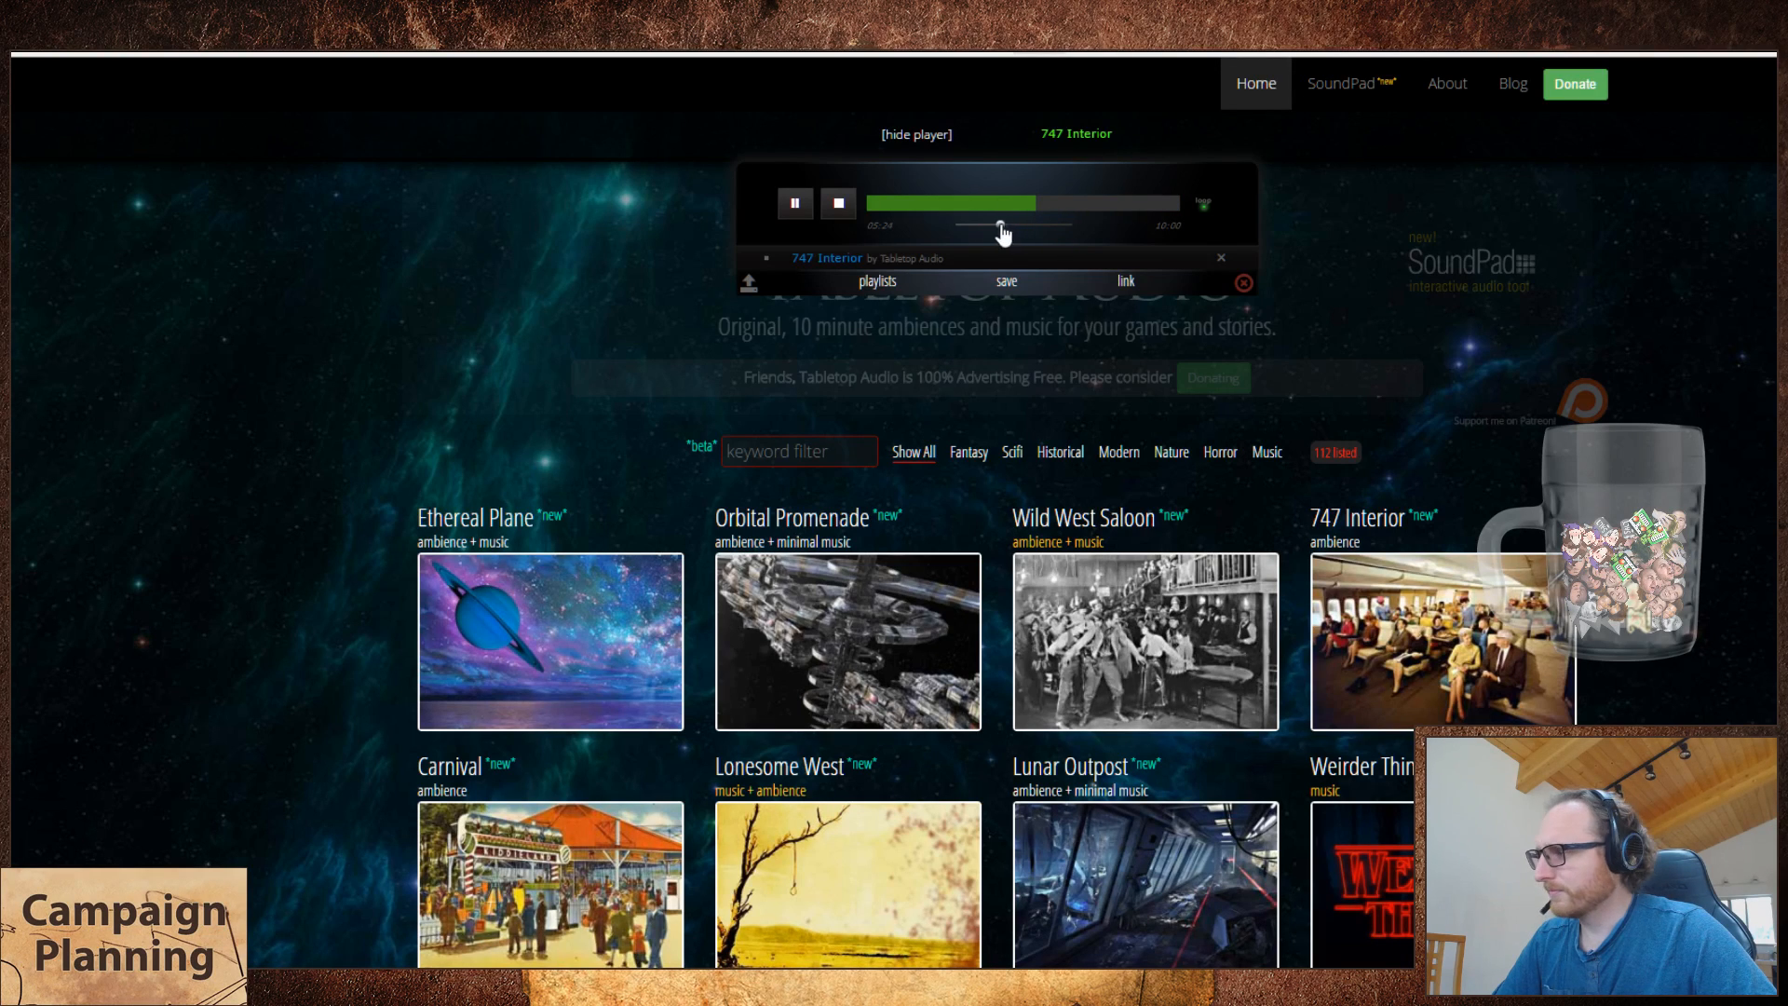
pyautogui.click(1122, 207)
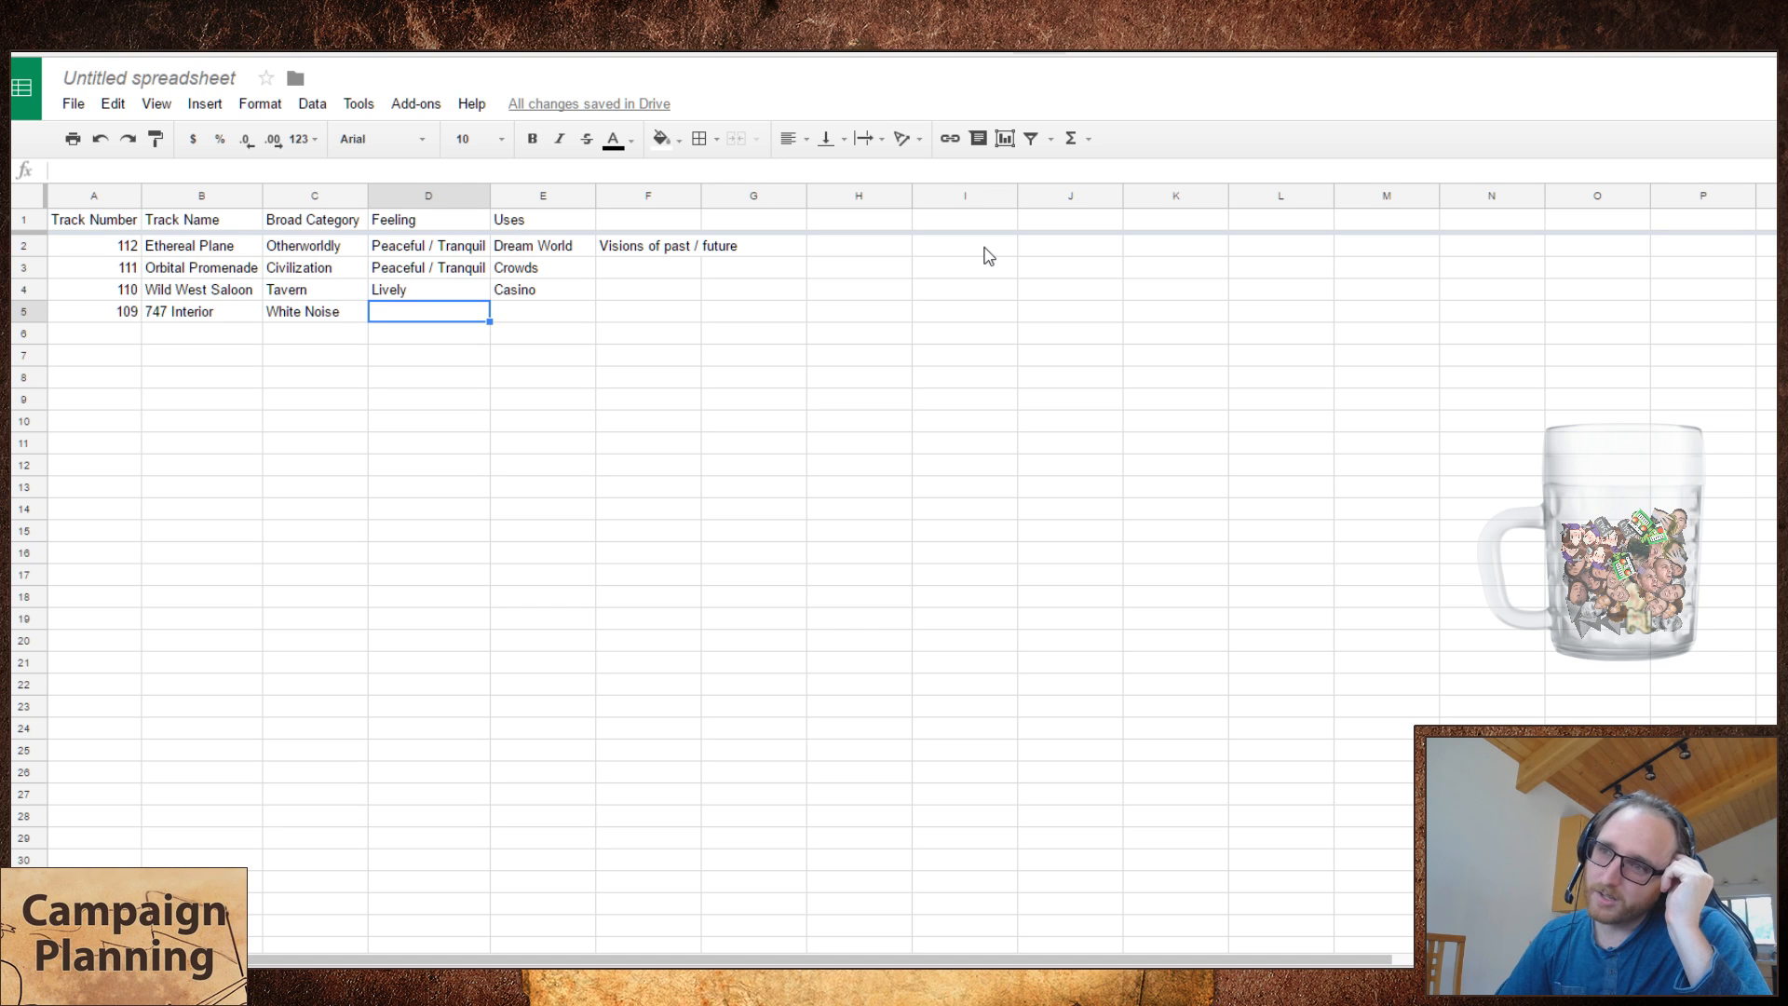
# - Back on Tabletop Audio, resume 747 Interior briefly and stop its playback
pyautogui.hotkey('ctrl', 'Tab')
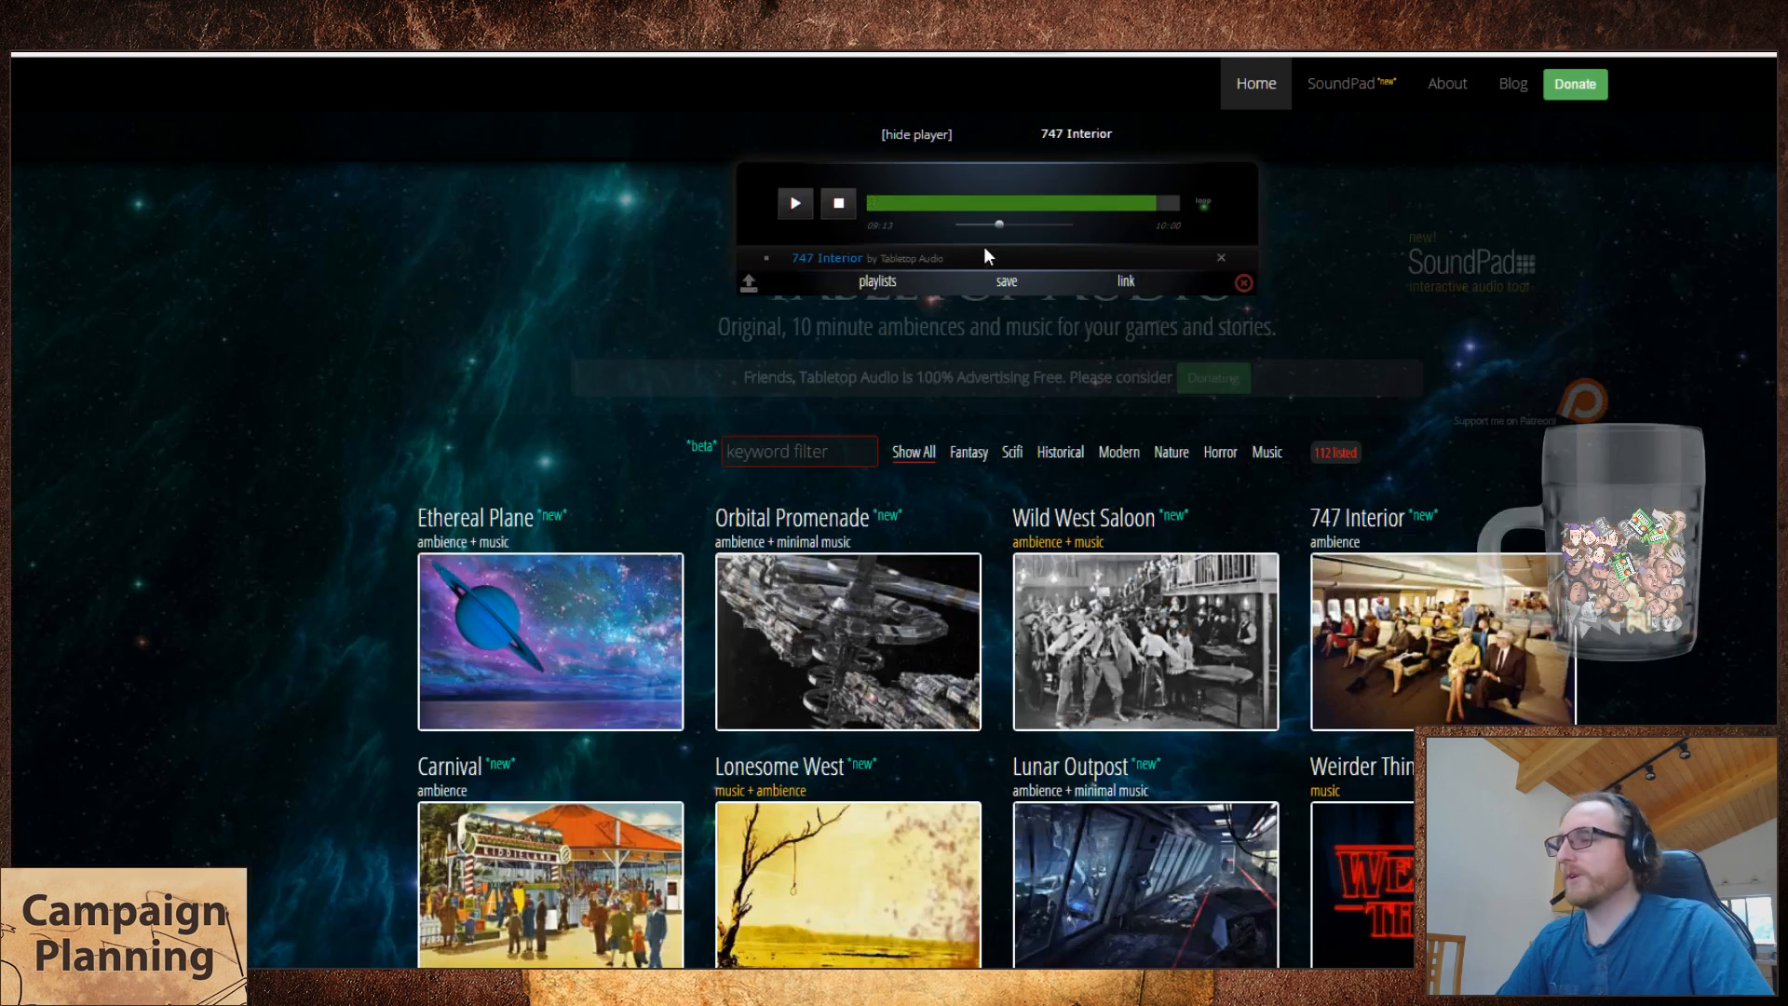
pyautogui.click(796, 202)
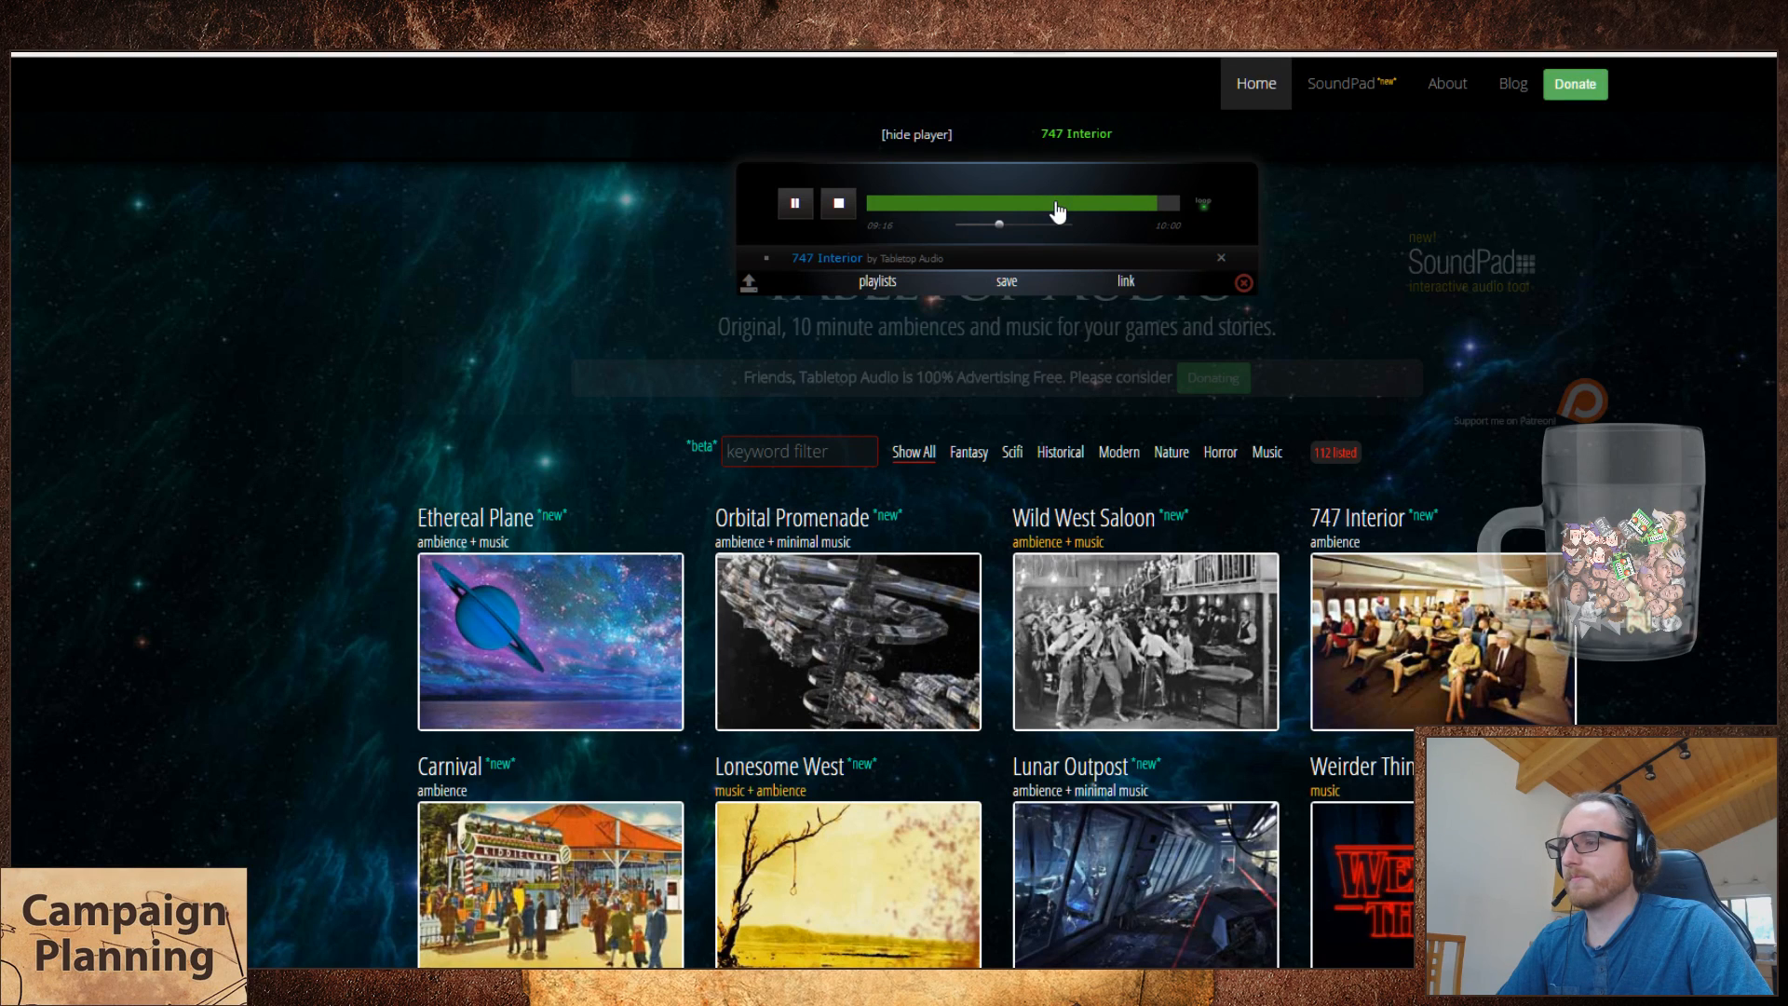
pyautogui.click(838, 202)
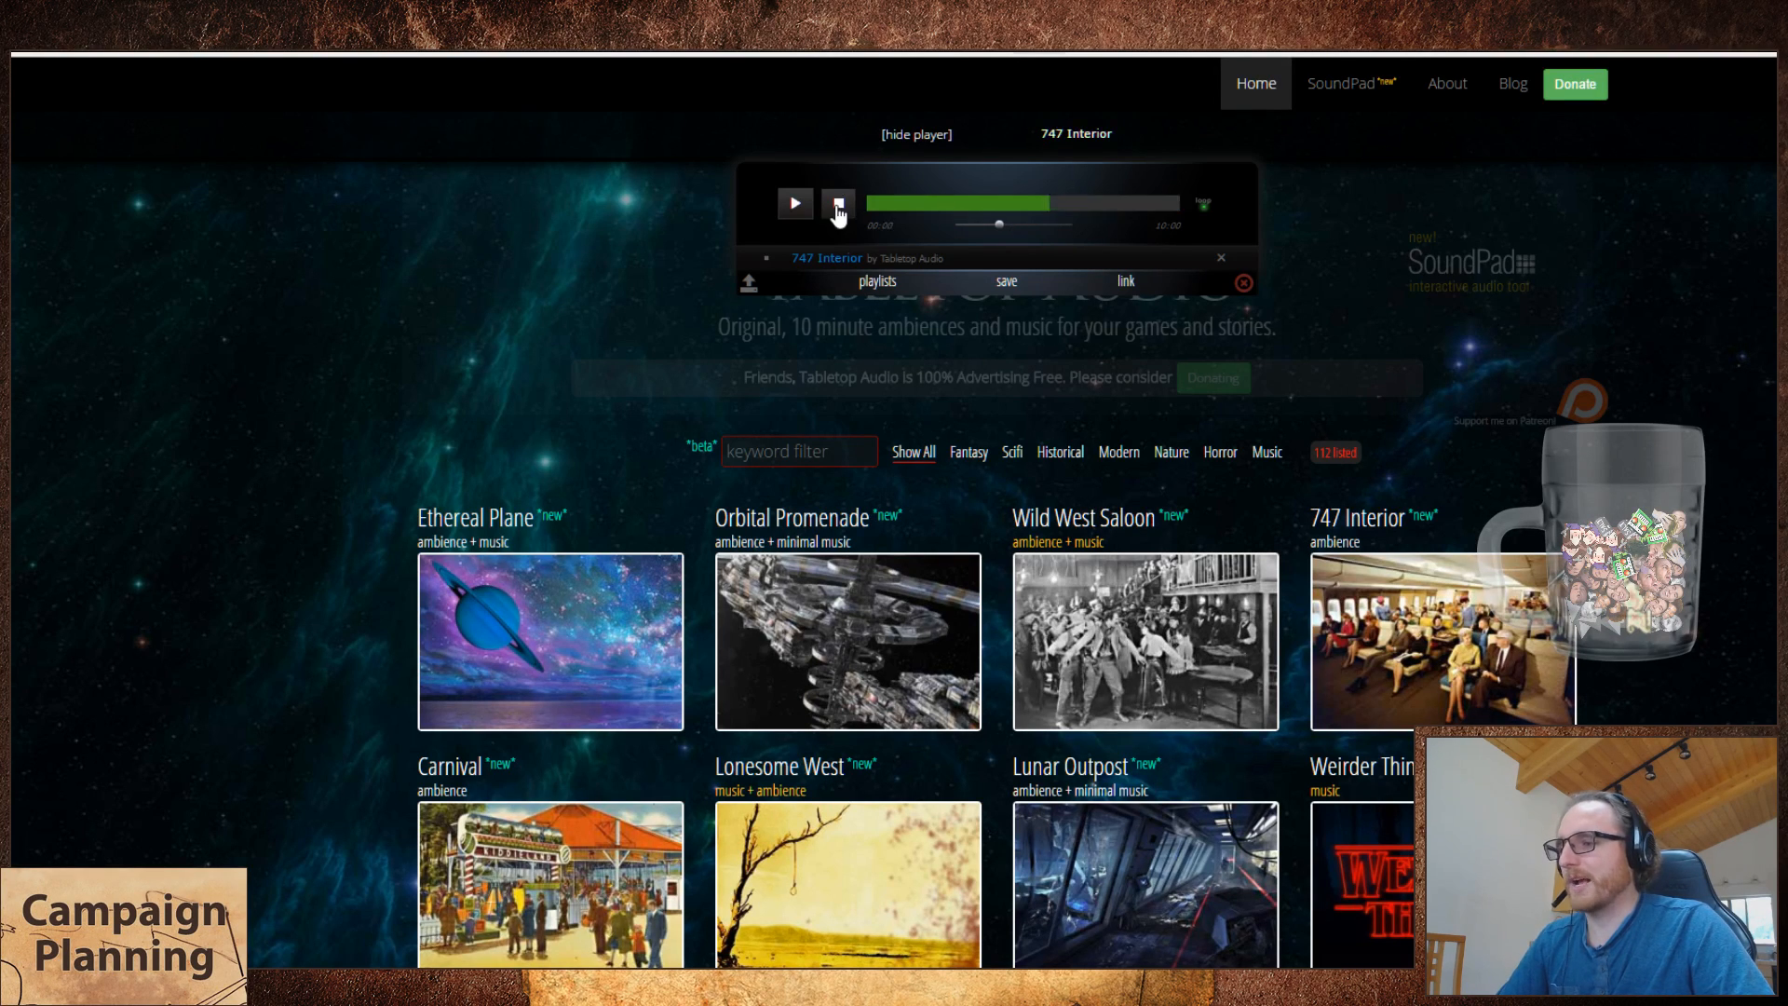
# - In the spreadsheet, apply strikethrough to the whole 747 Interior row and move to A6
pyautogui.hotkey('ctrl', 'Tab')
pyautogui.click(31, 310)
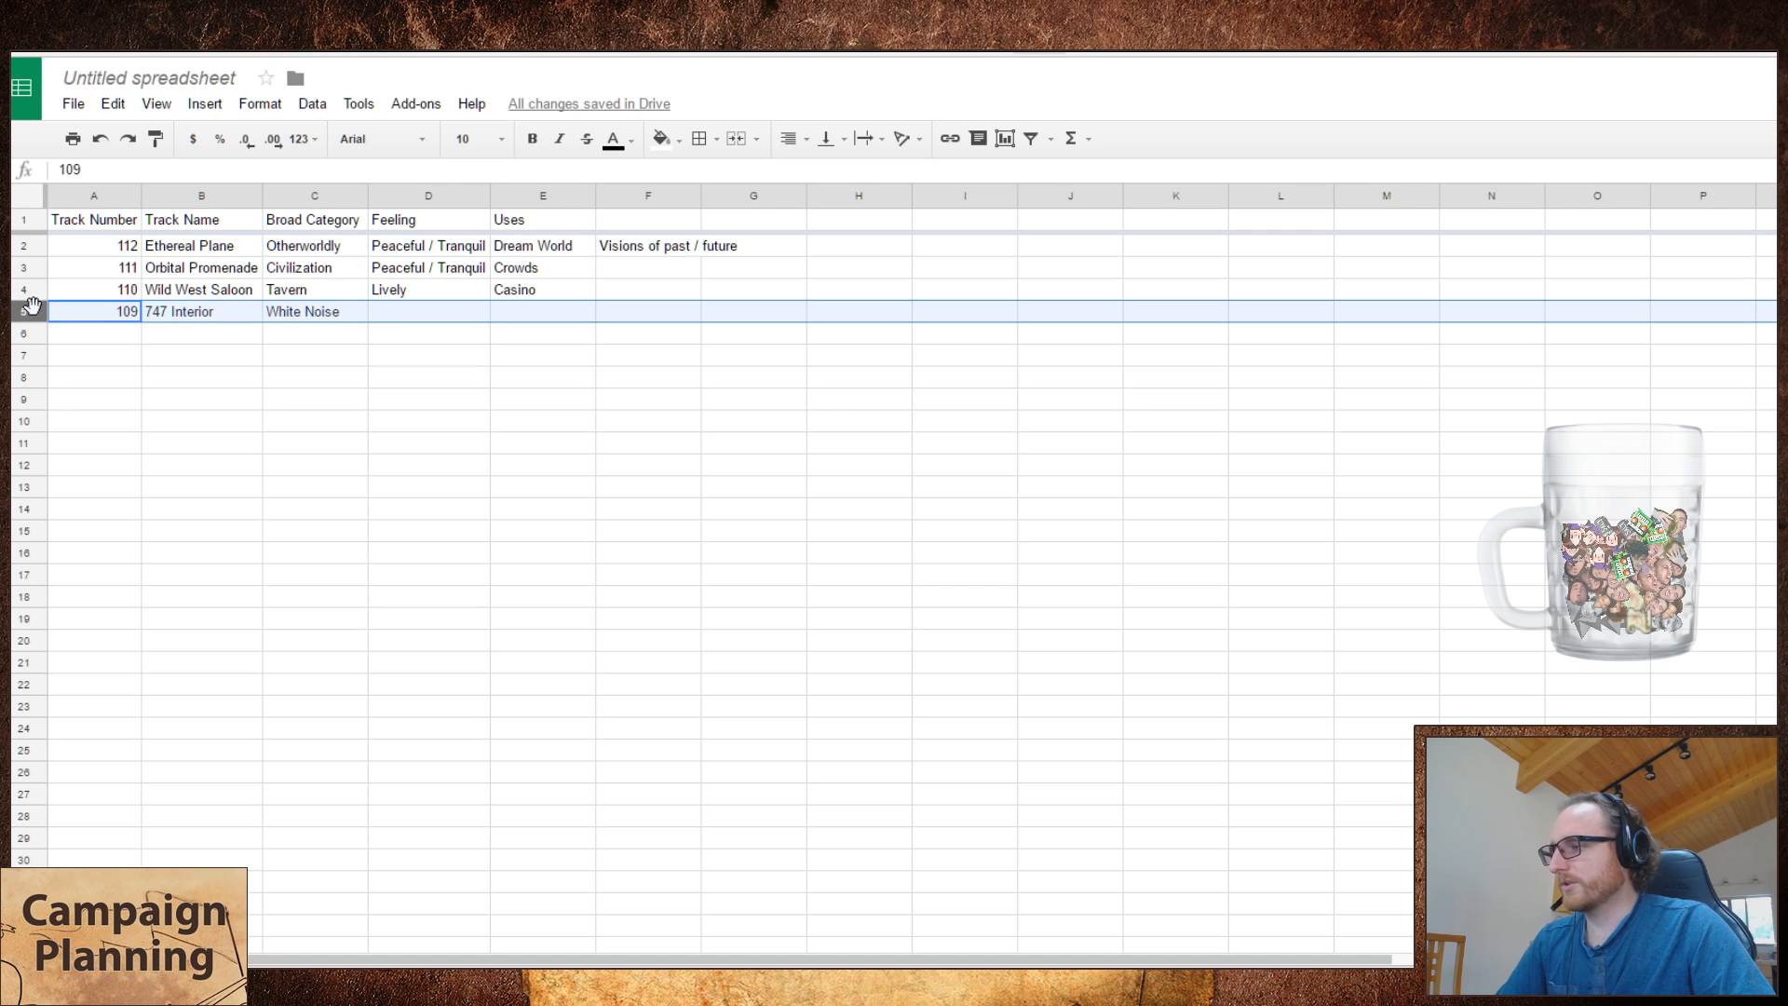
pyautogui.hotkey('alt', 'shift', '5')
pyautogui.press('Down')
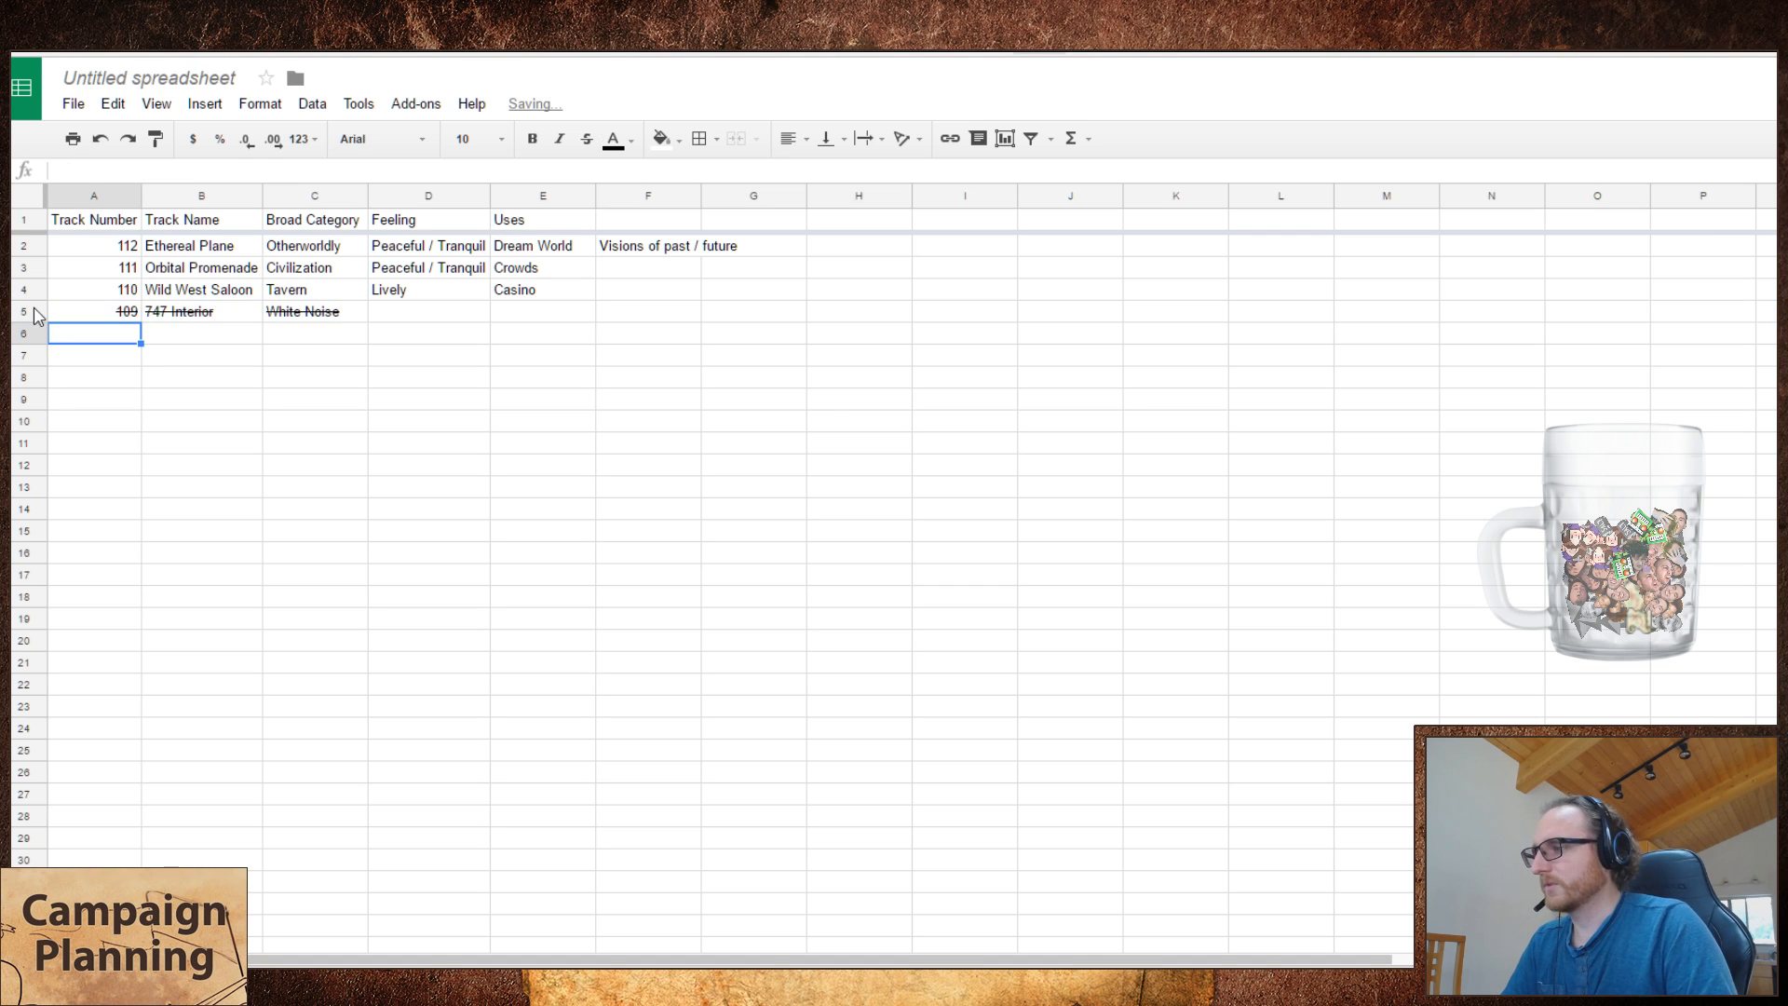
# - Play the Carnival track on Tabletop Audio and lower the player volume slightly
pyautogui.hotkey('ctrl', 'shift', 'Tab')
pyautogui.scroll(-2, 550, 643)
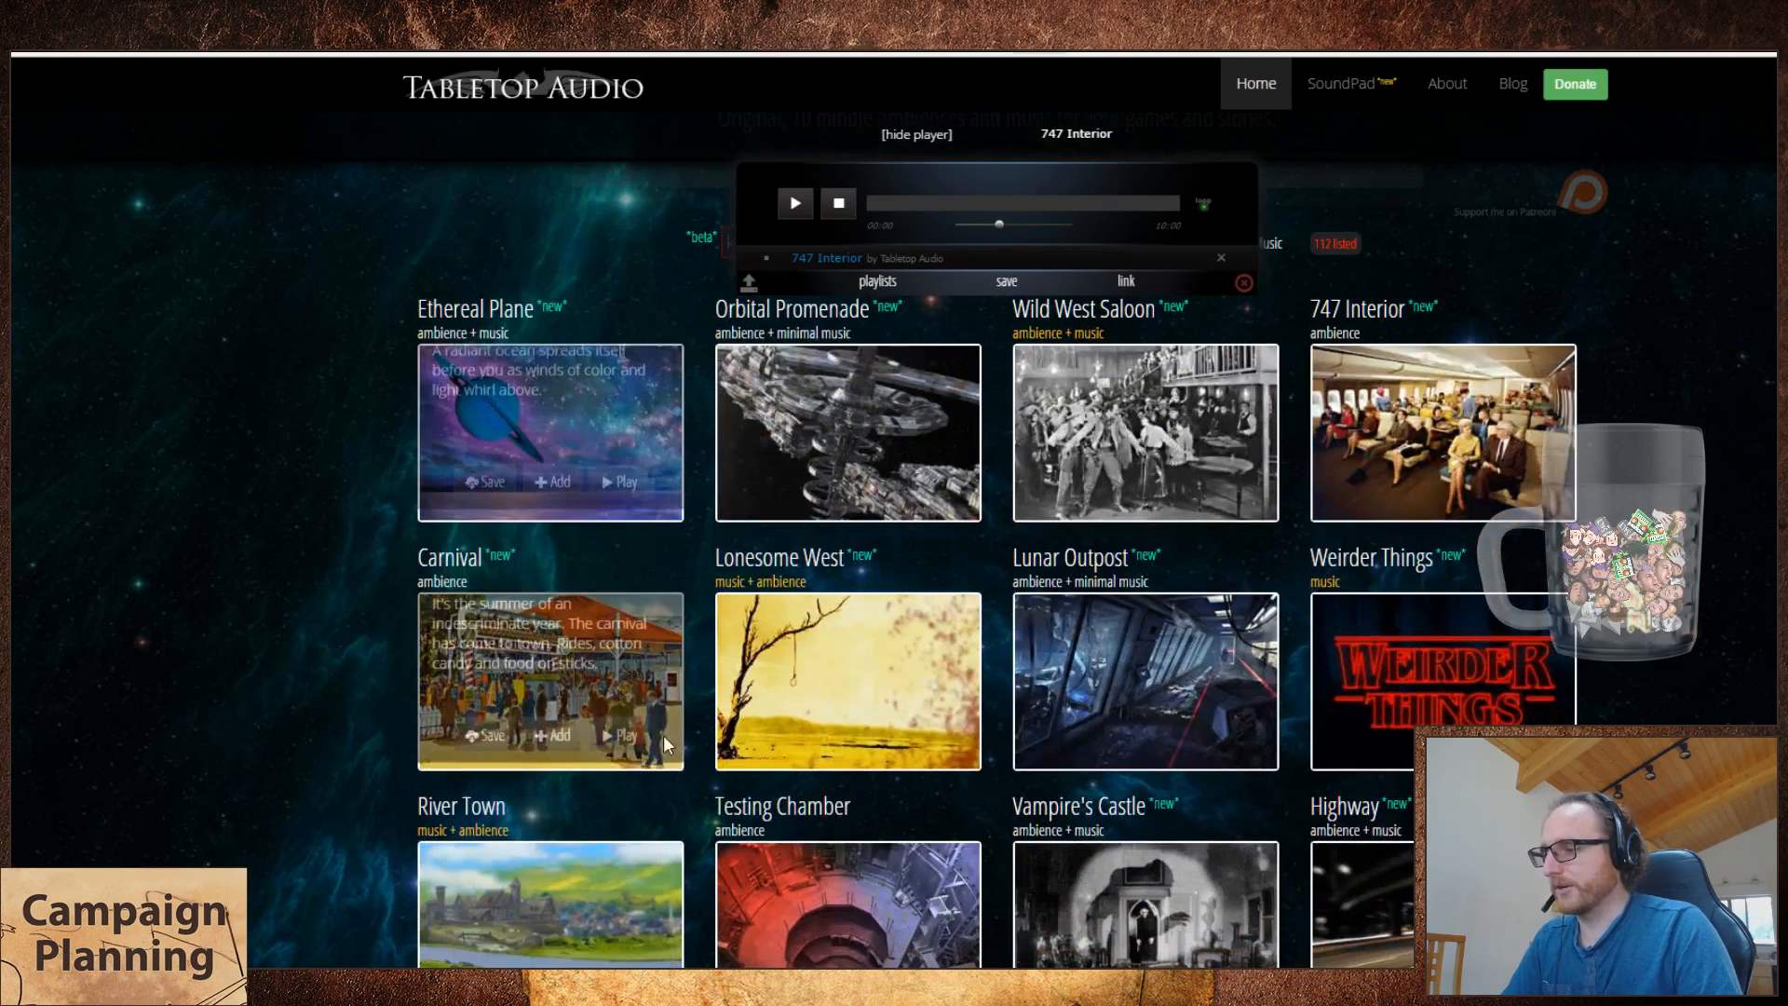
pyautogui.click(625, 743)
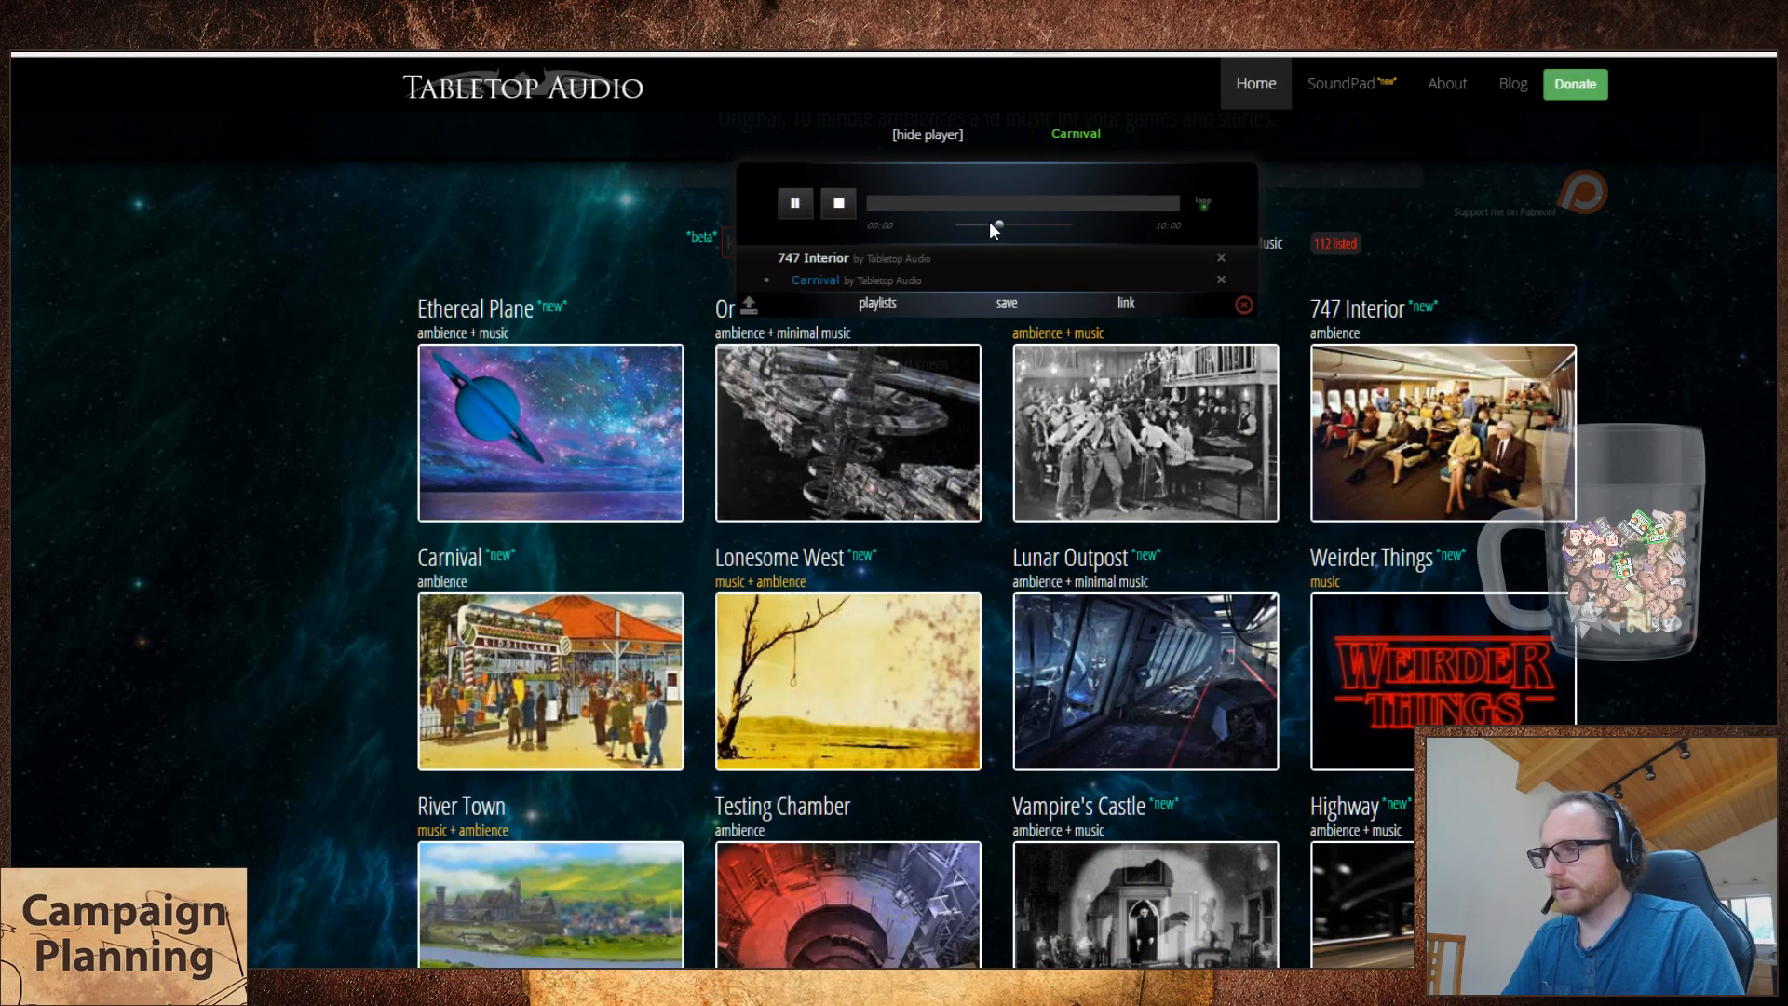
pyautogui.moveTo(997, 226); pyautogui.dragTo(988, 226)
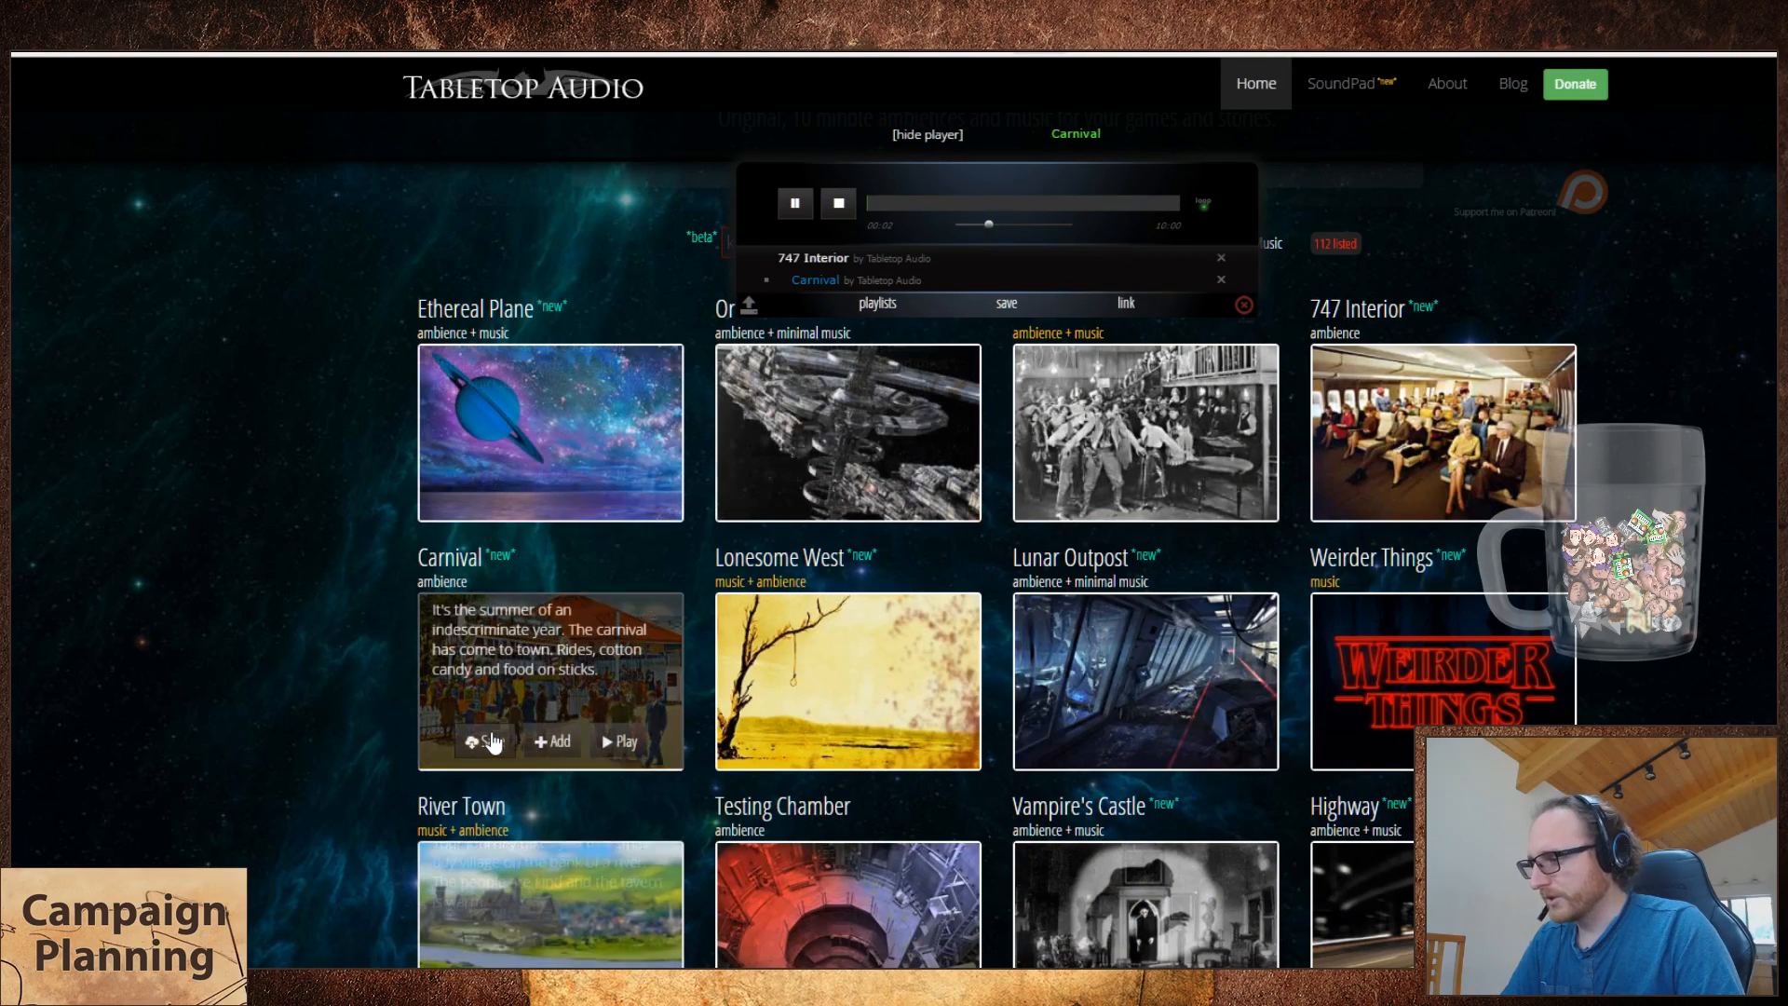
# - Back in the spreadsheet, enter track number 108 in A6 and the name "Carnival" in B6
pyautogui.hotkey('alt', 'Tab')
pyautogui.write('108')
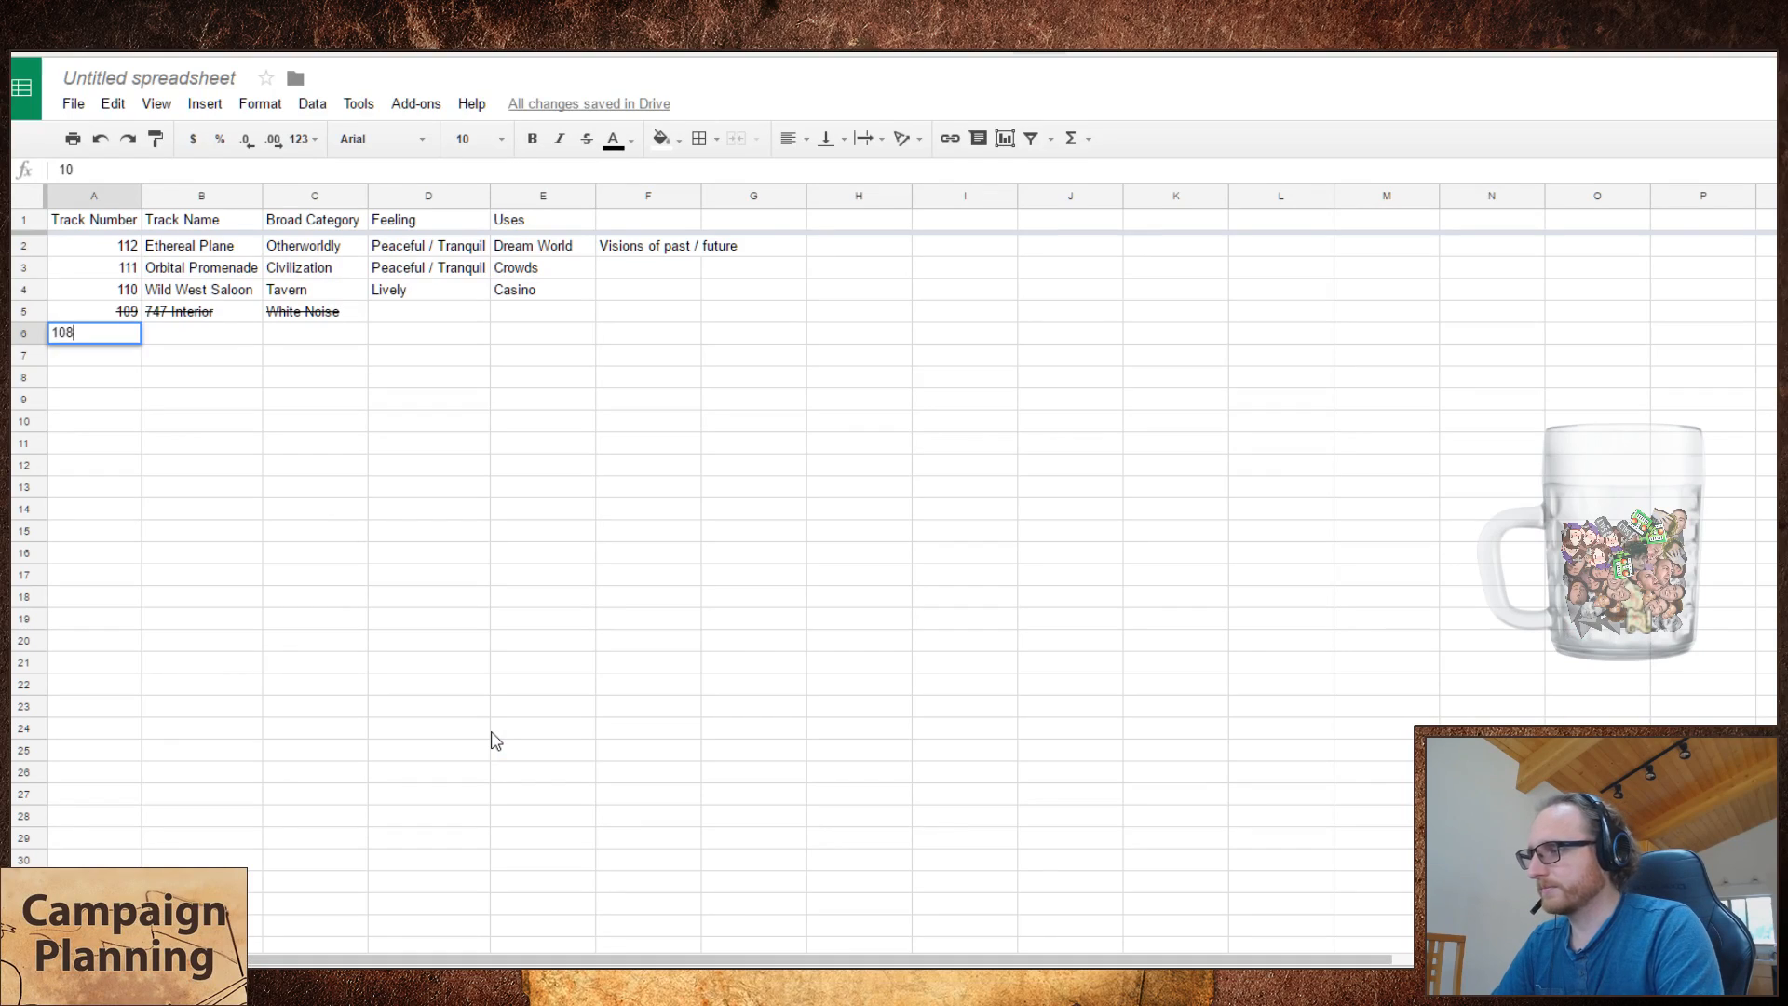
pyautogui.press('Tab')
pyautogui.write('Carnival')
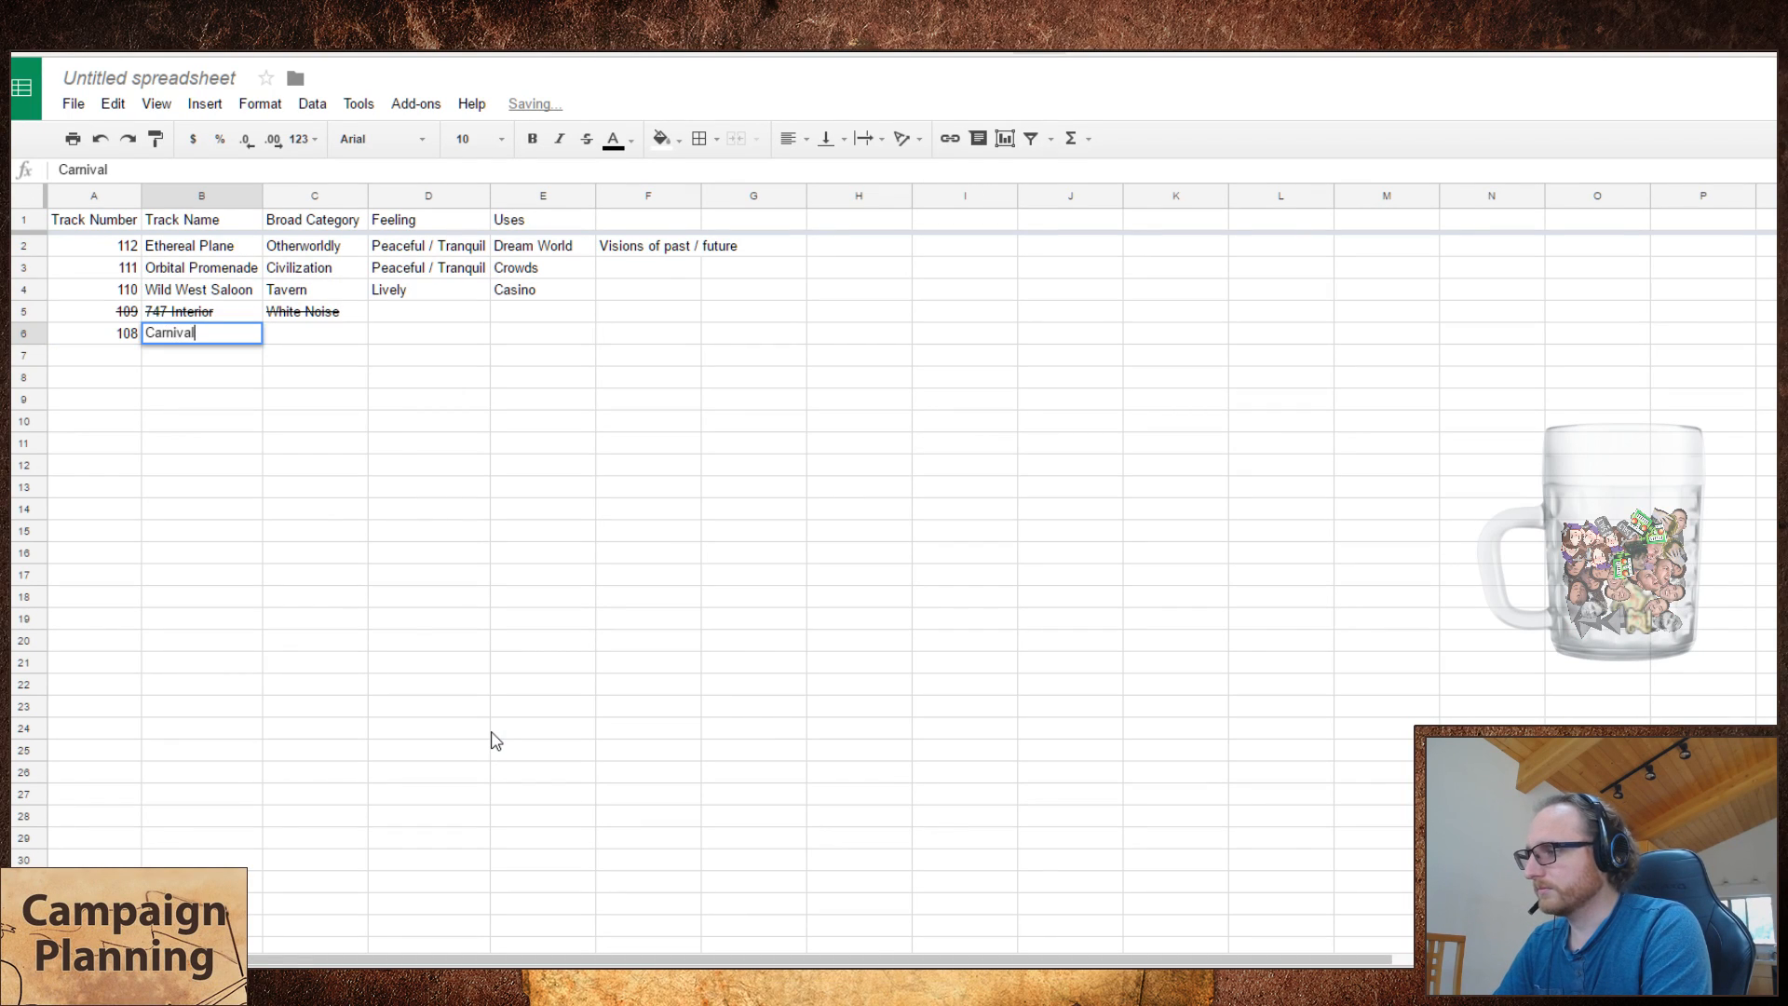
pyautogui.hotkey('alt', 'Tab')
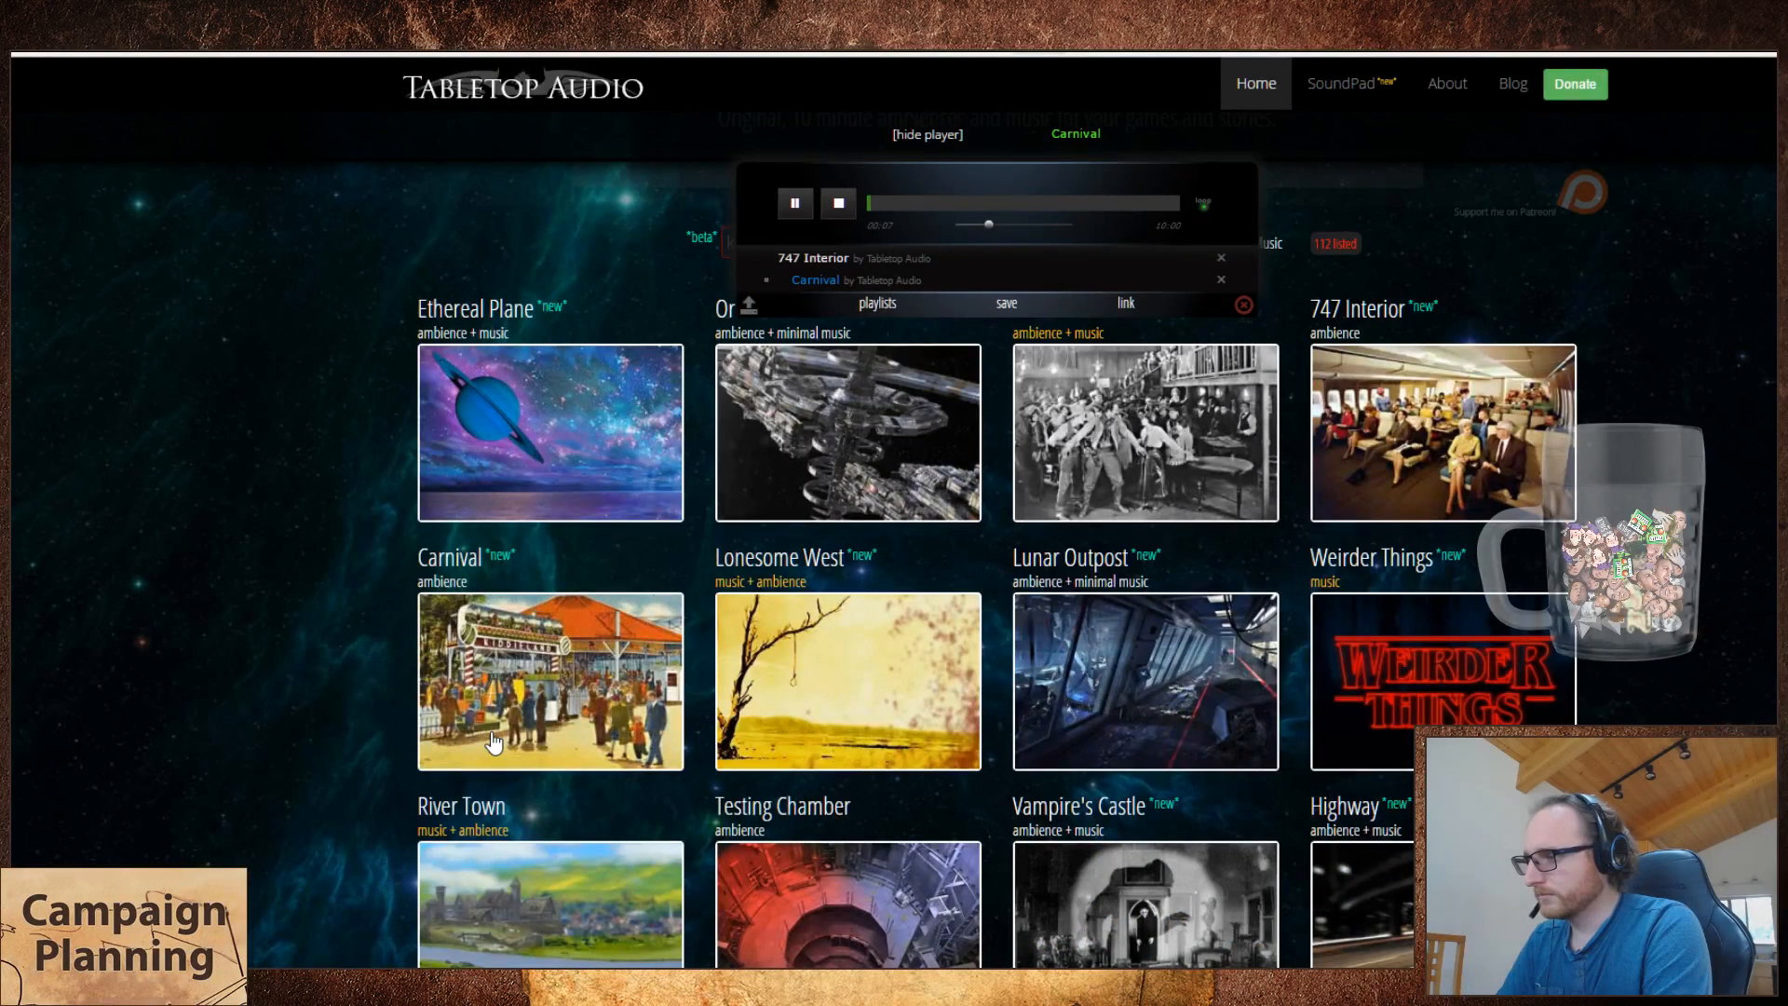
pyautogui.hotkey('alt', 'Tab')
pyautogui.press('Tab')
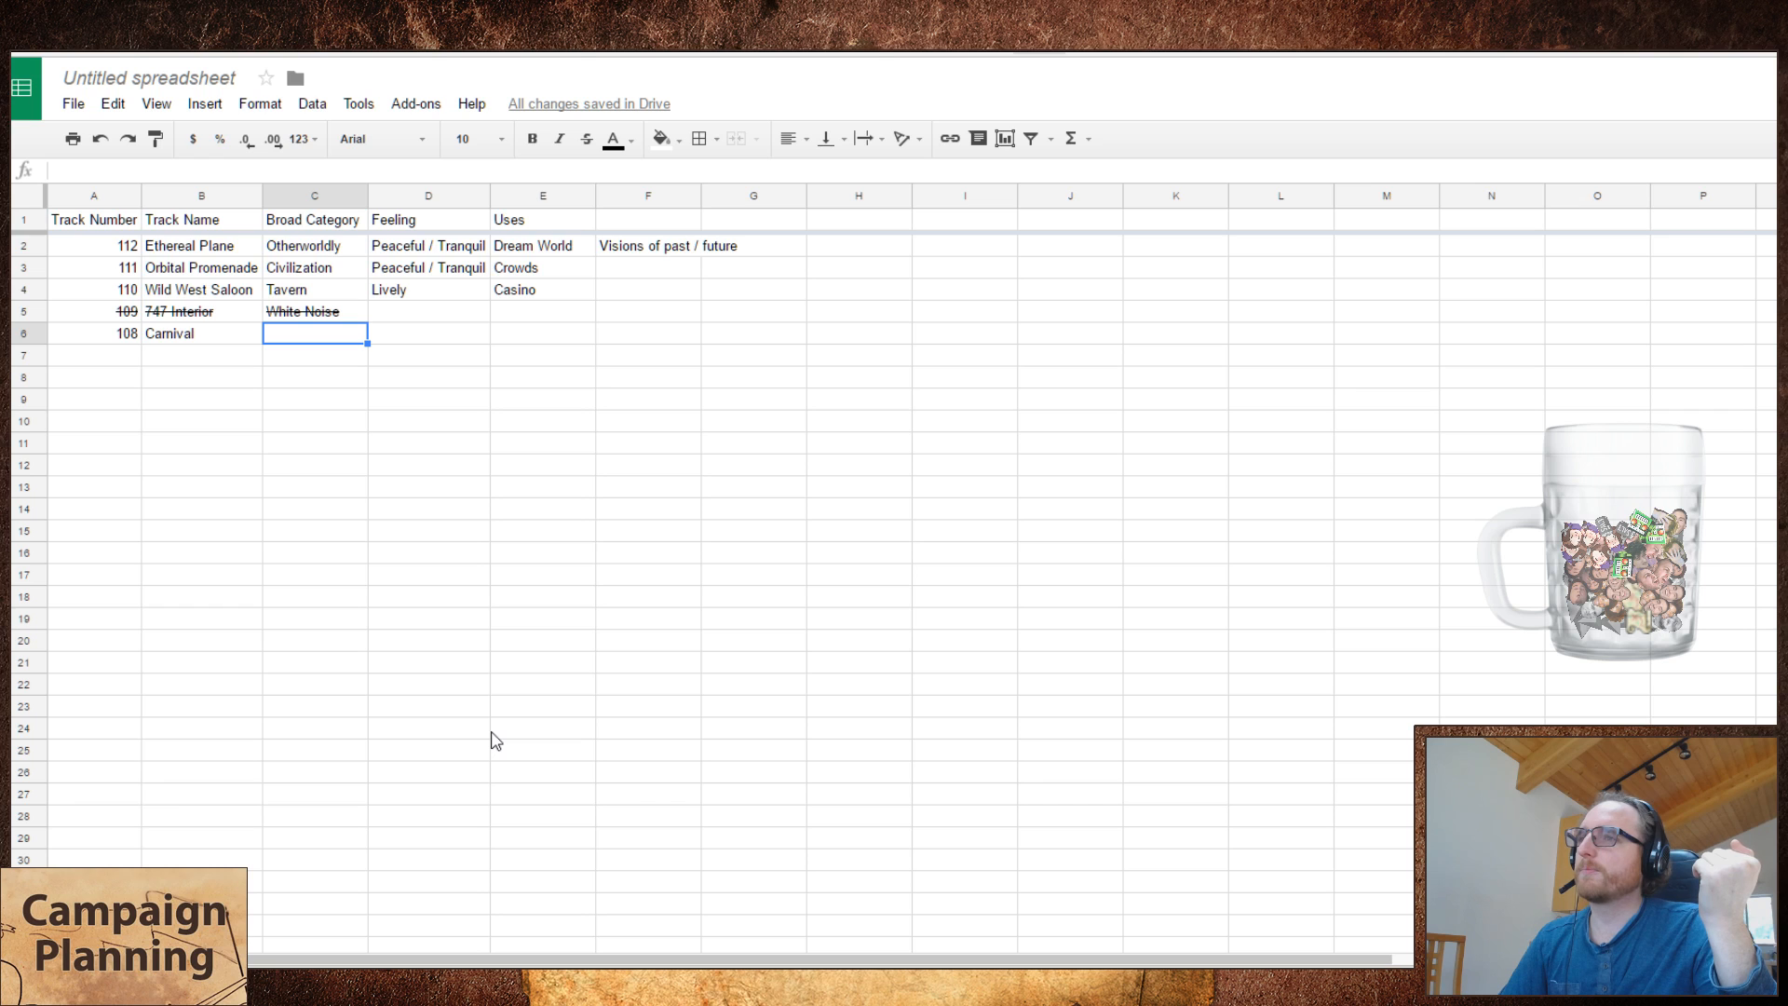
# - Set Carnival's broad category to "Civilization" in C6 and its feeling to "Lively" in D6
pyautogui.write('C')
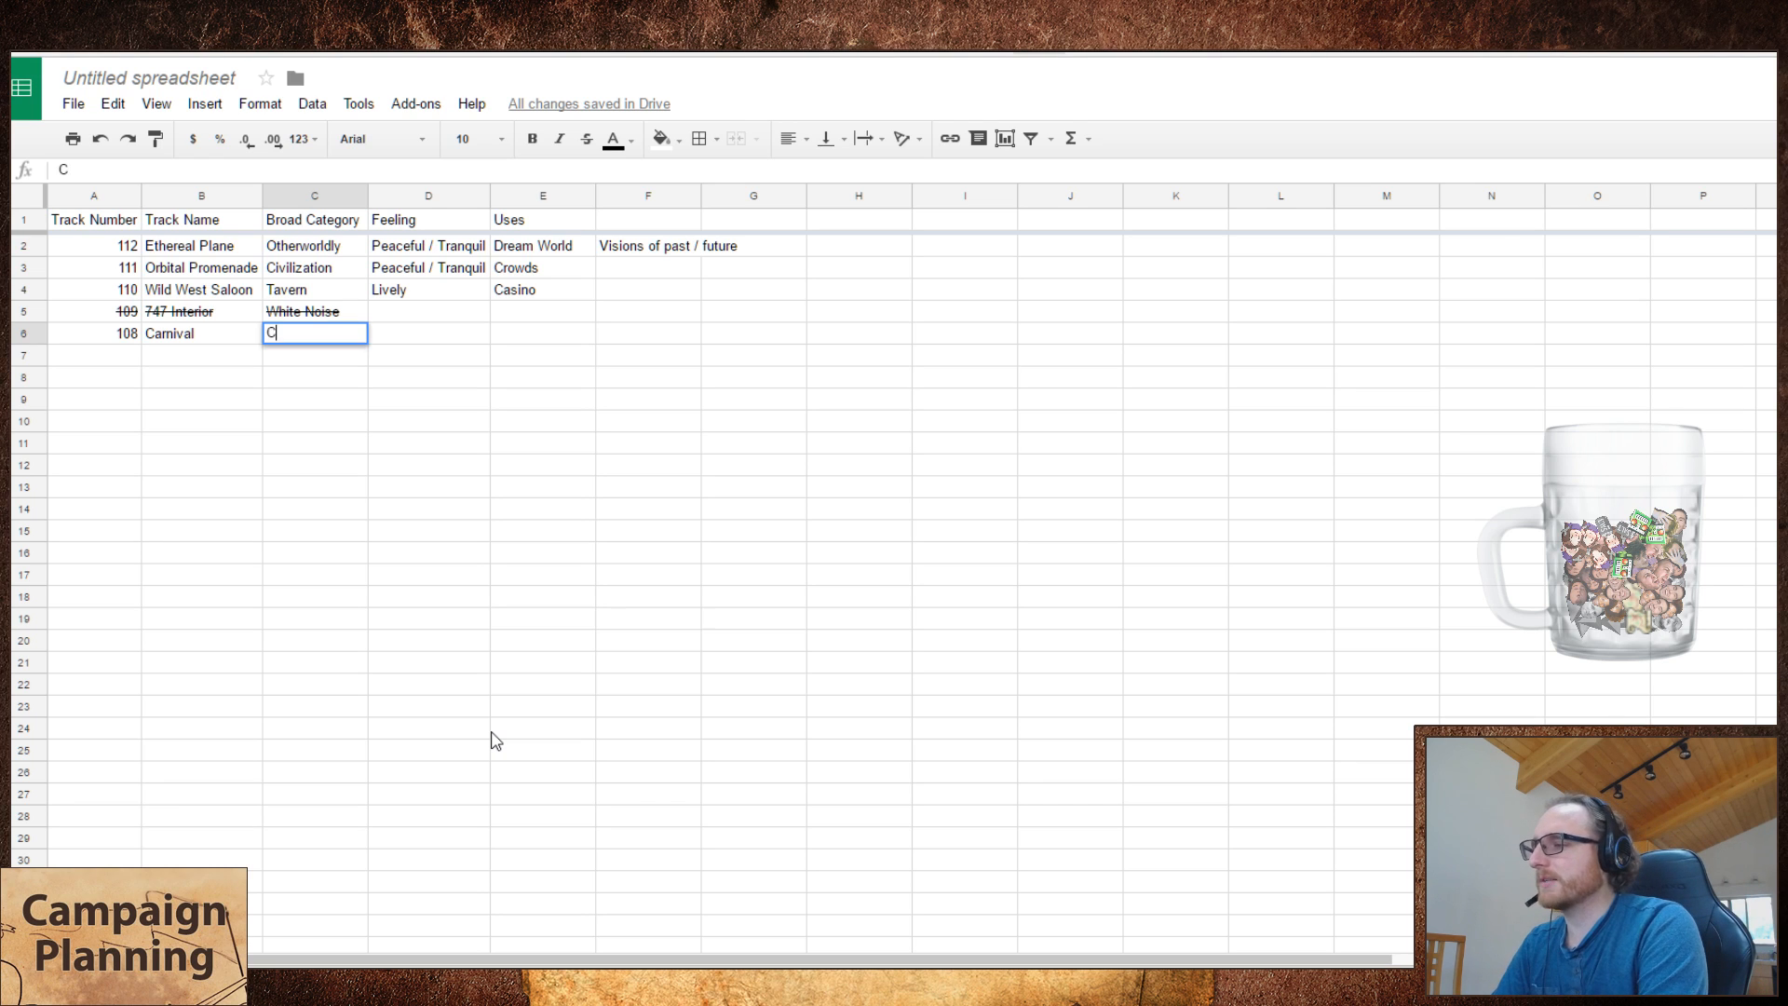
pyautogui.press('Tab')
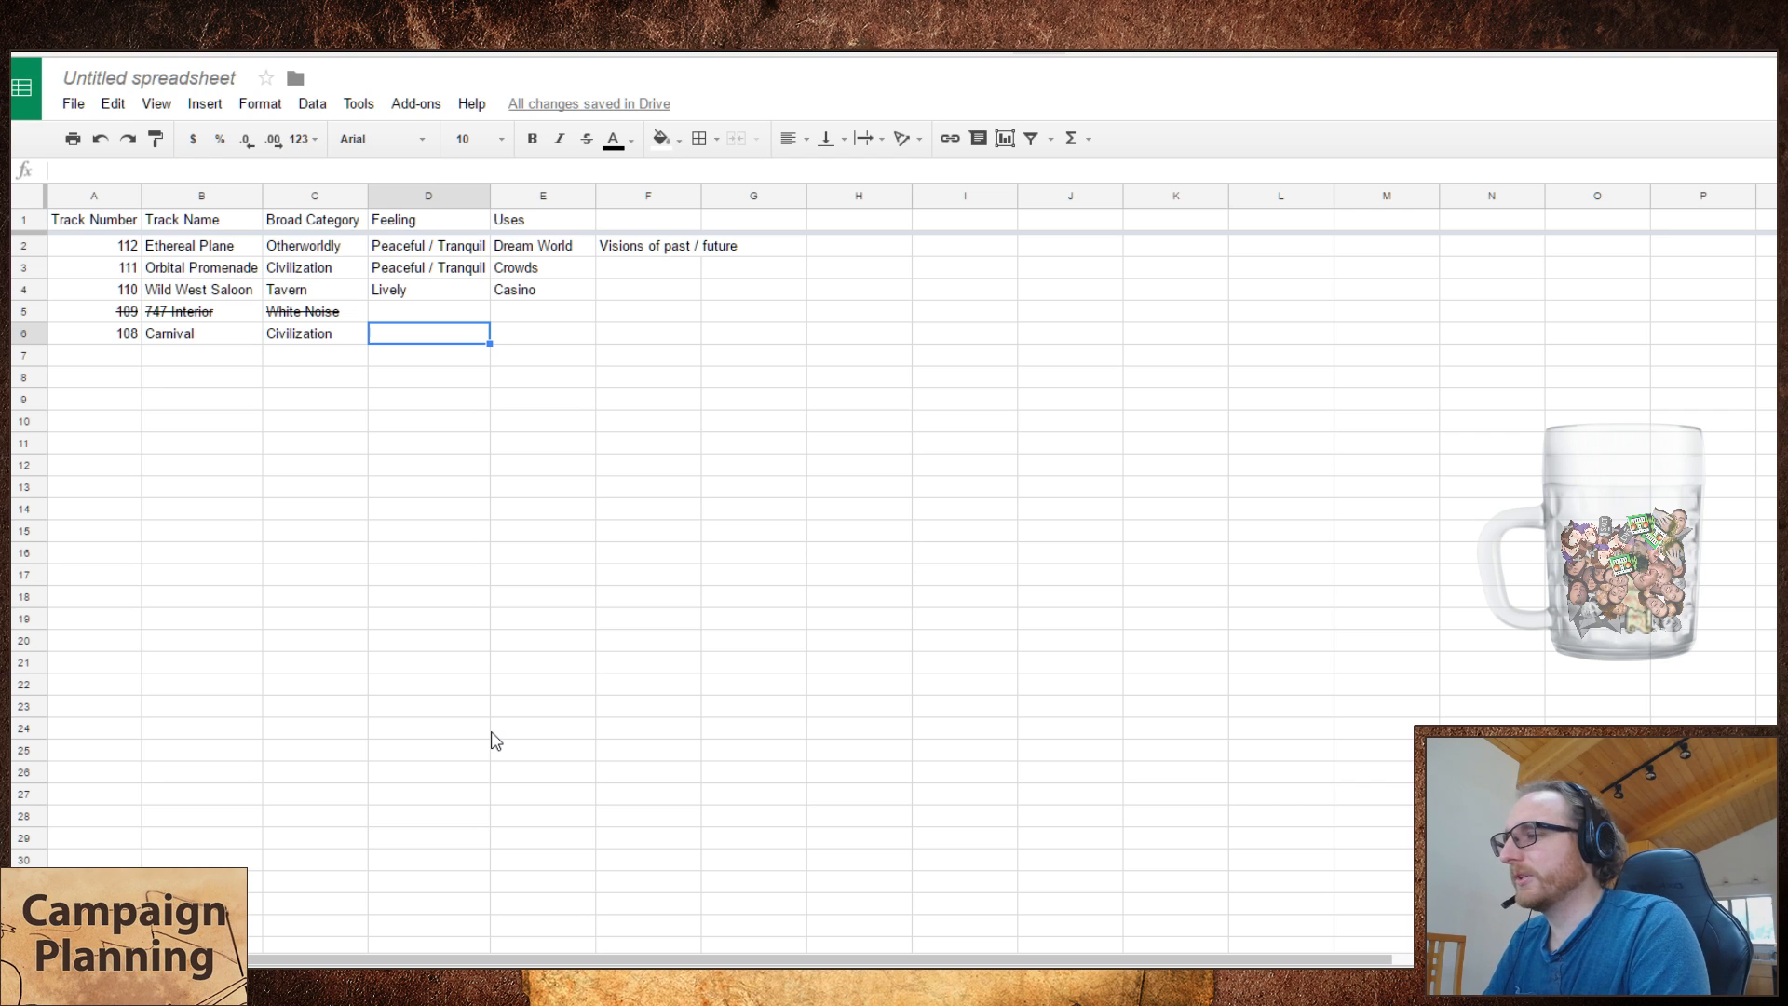
pyautogui.write('Lively')
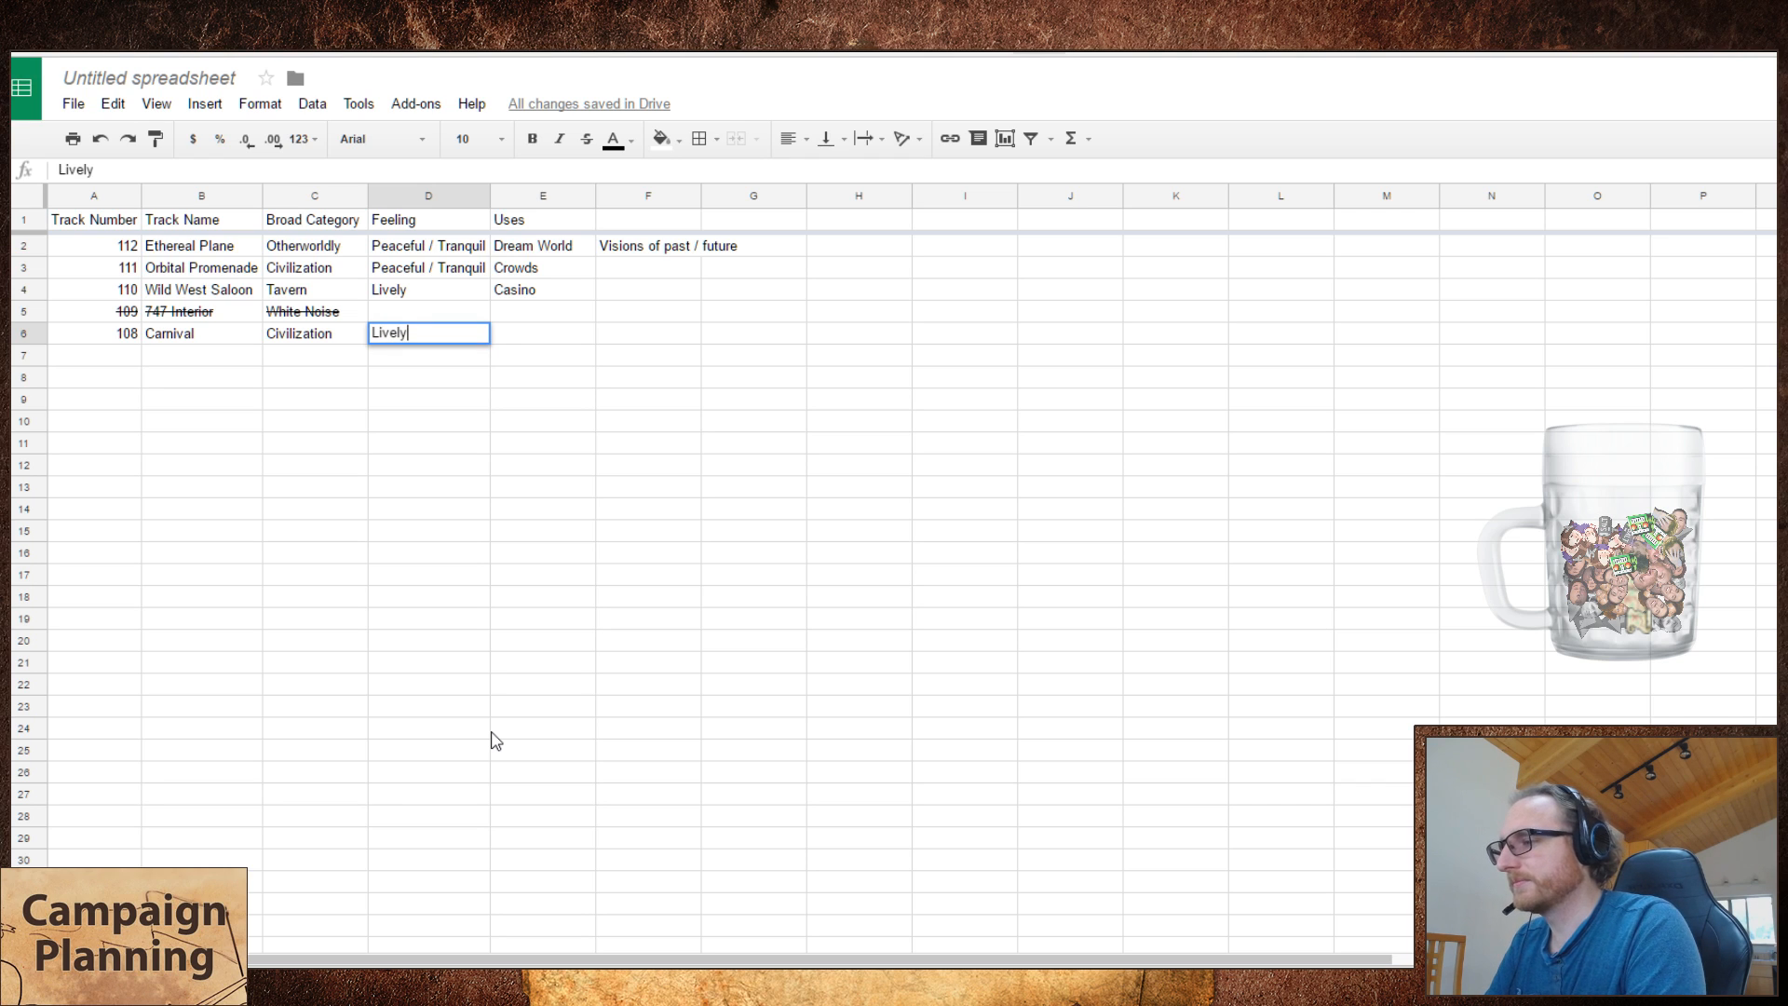
pyautogui.press('Tab')
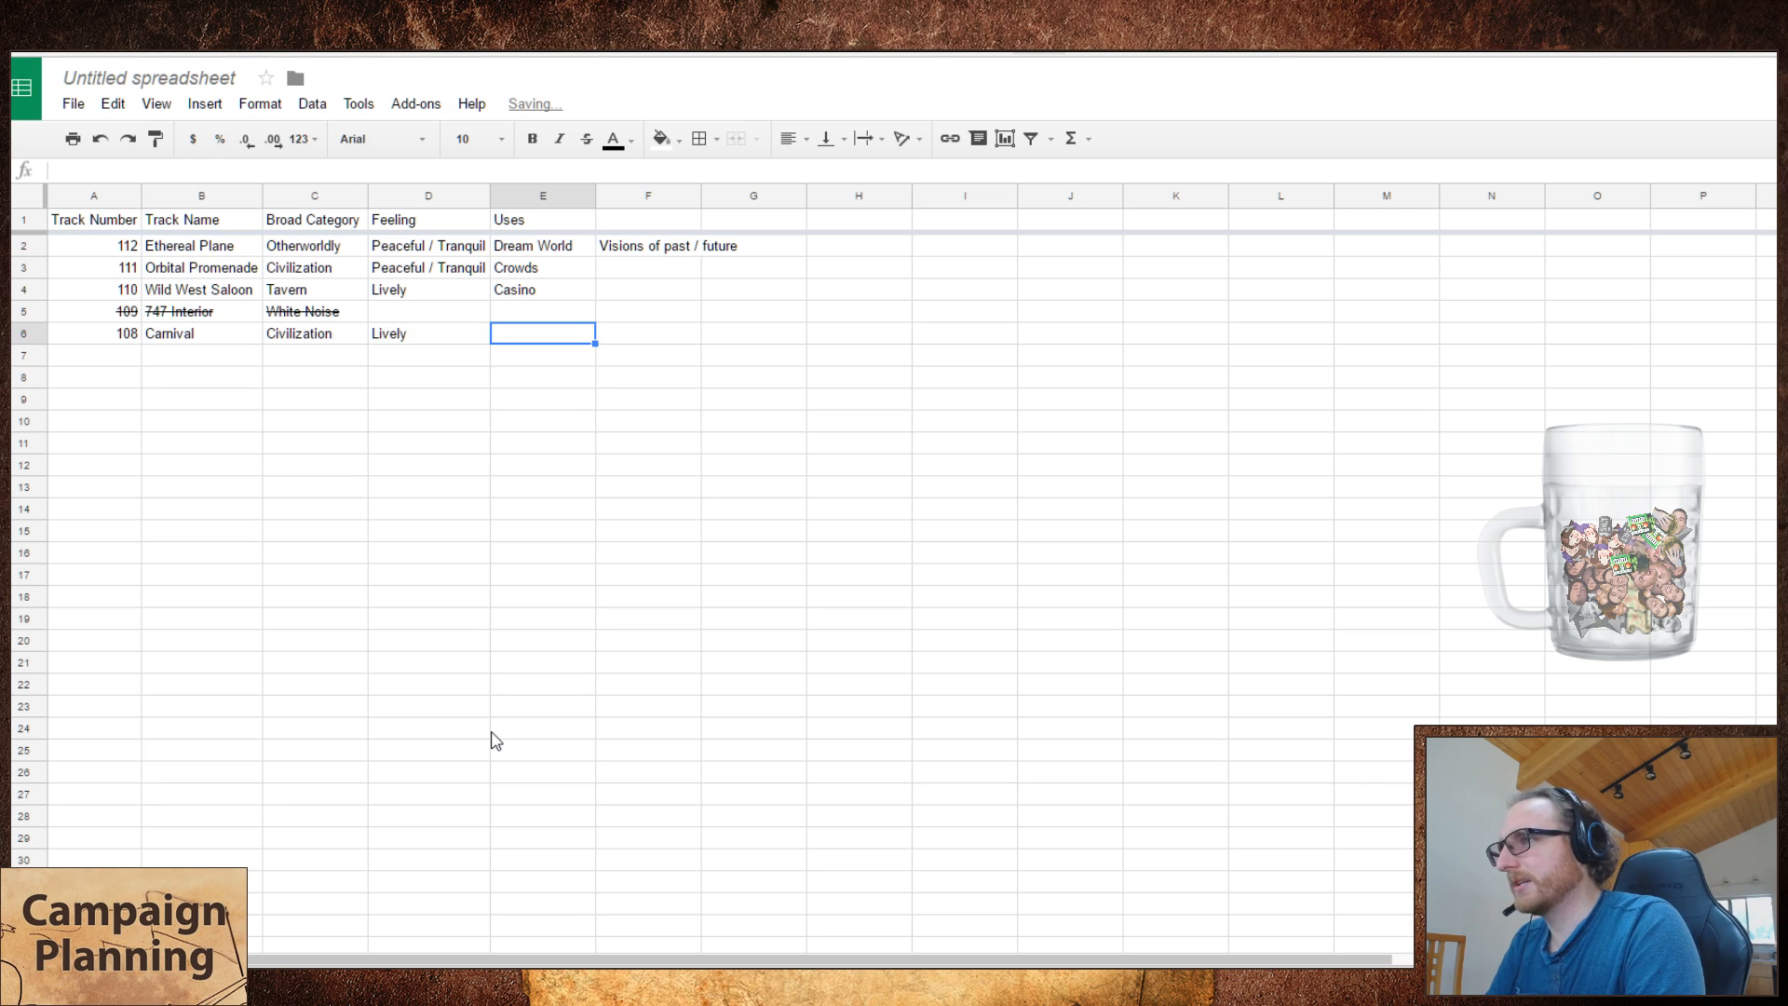
# - Enter "Fair grounds" as Carnival's use in E6
pyautogui.write('F')
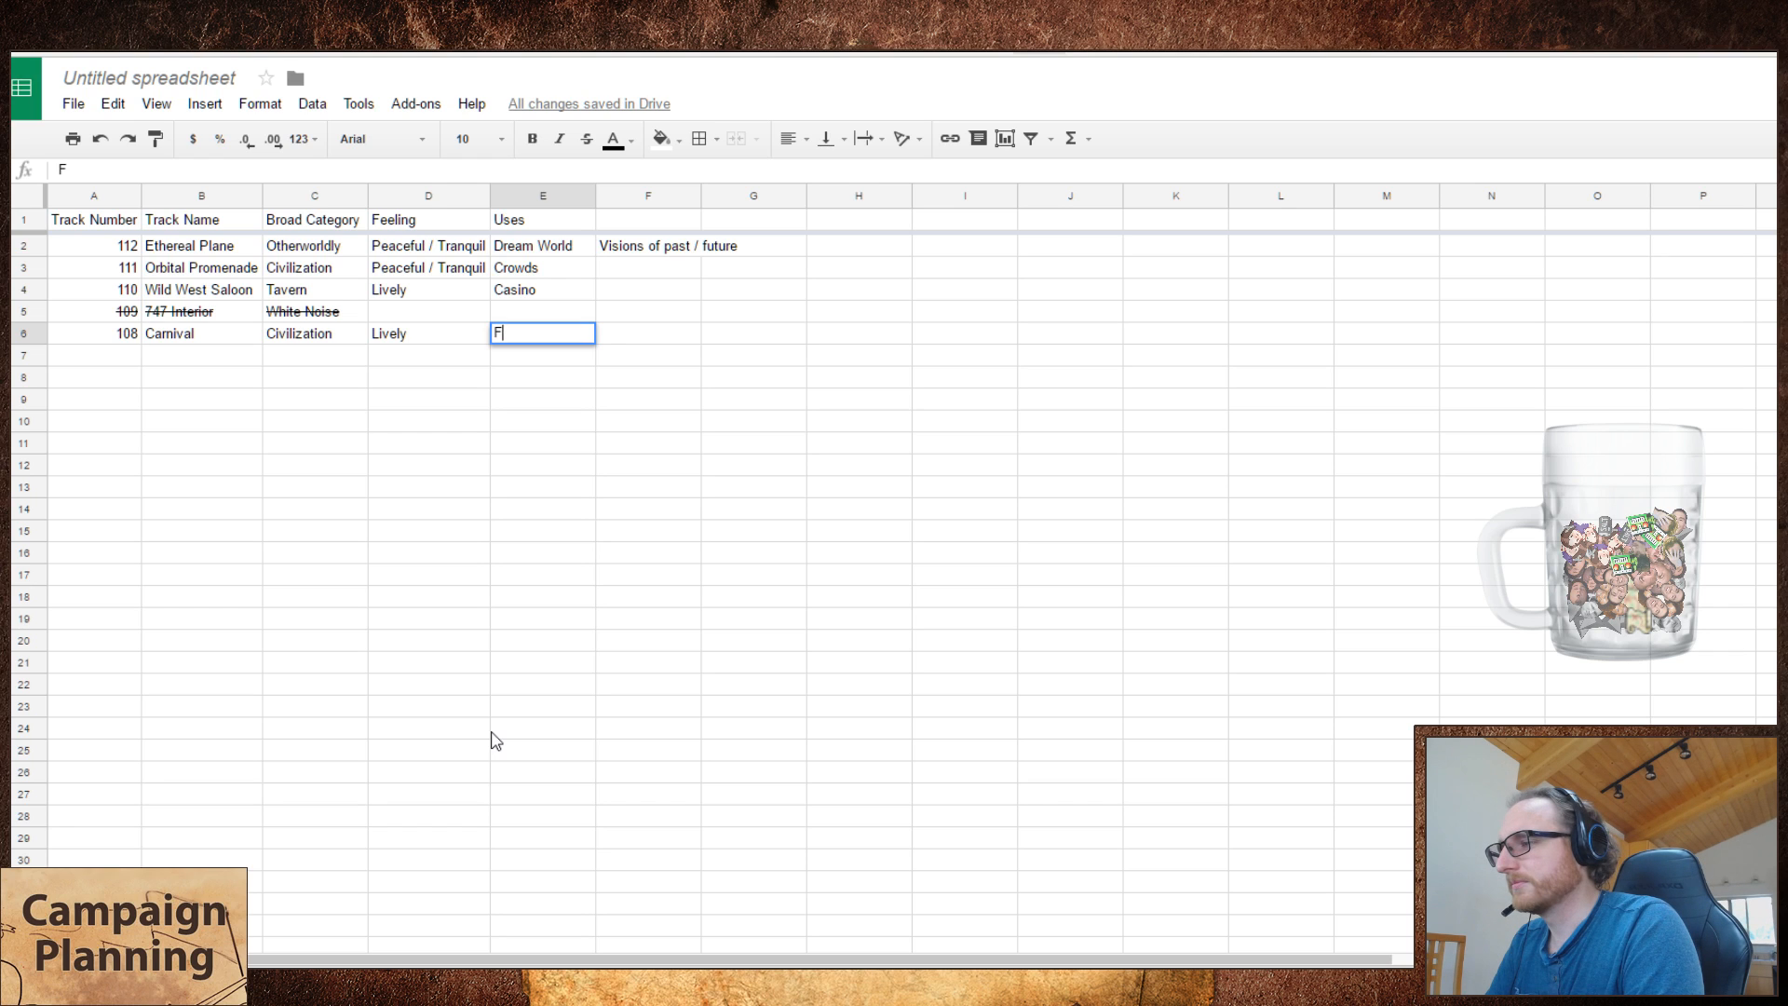
pyautogui.write('air')
pyautogui.press('BackSpace')
pyautogui.press('BackSpace')
pyautogui.write('ir')
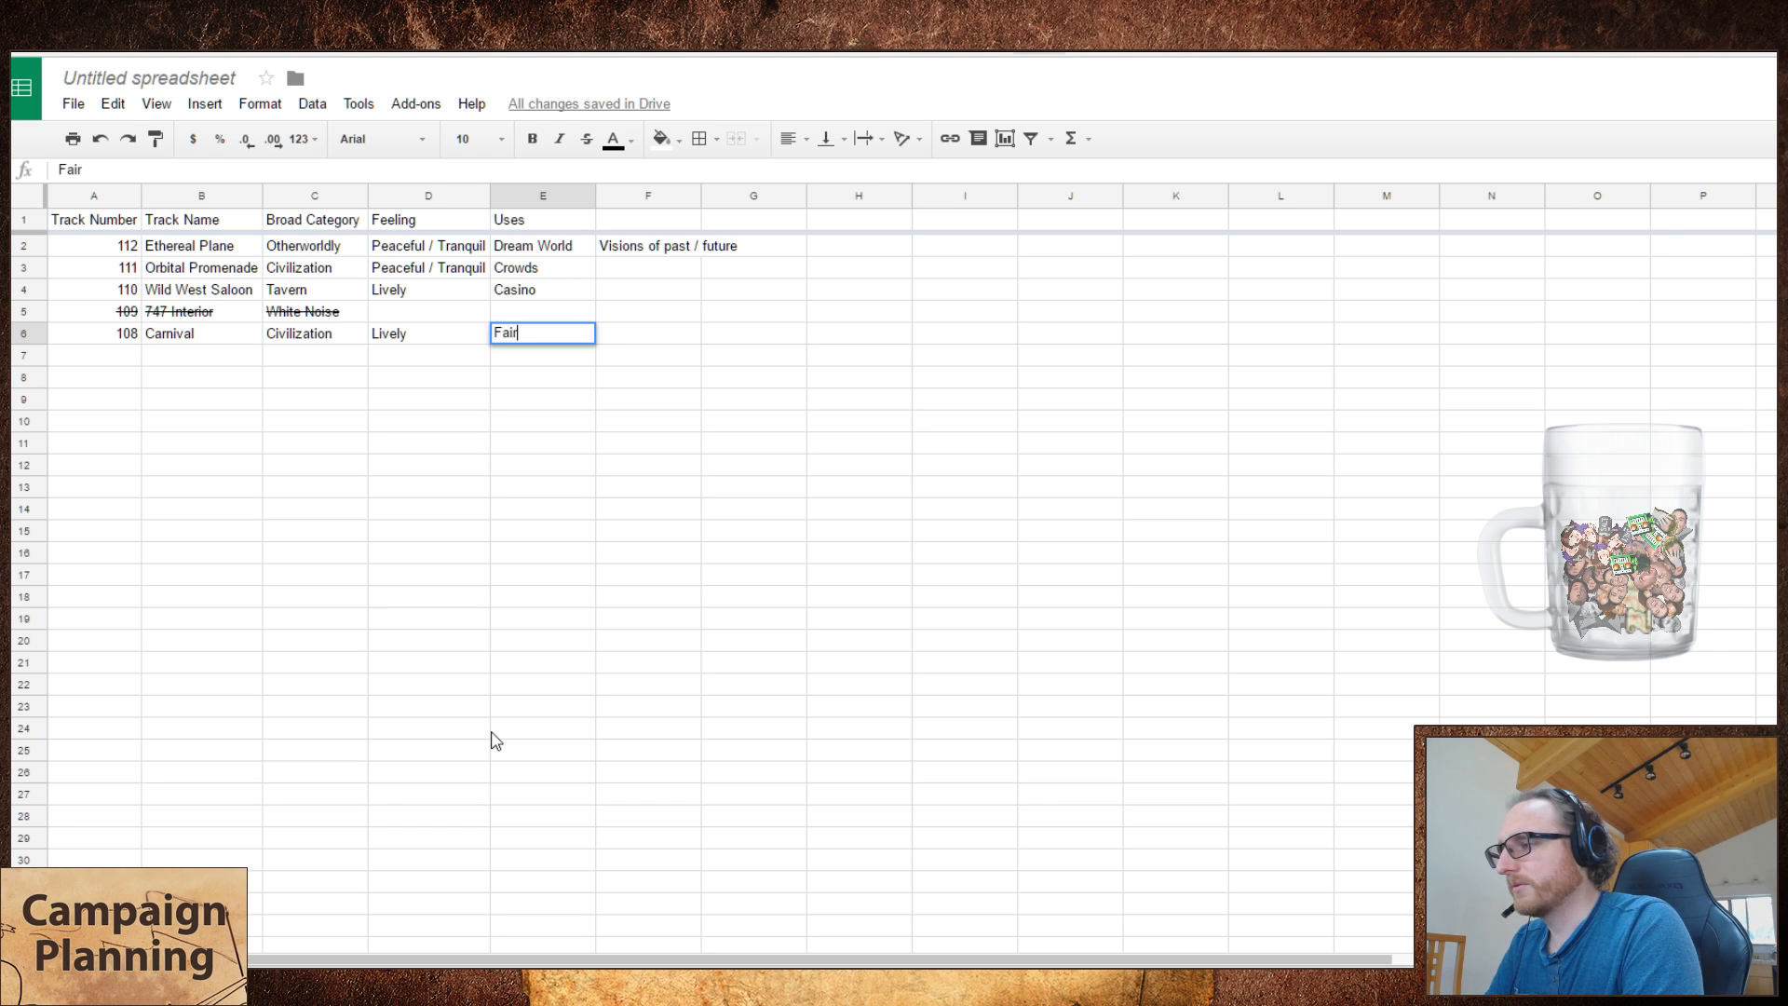
pyautogui.write(' grounds')
pyautogui.press('Return')
pyautogui.press('Up')
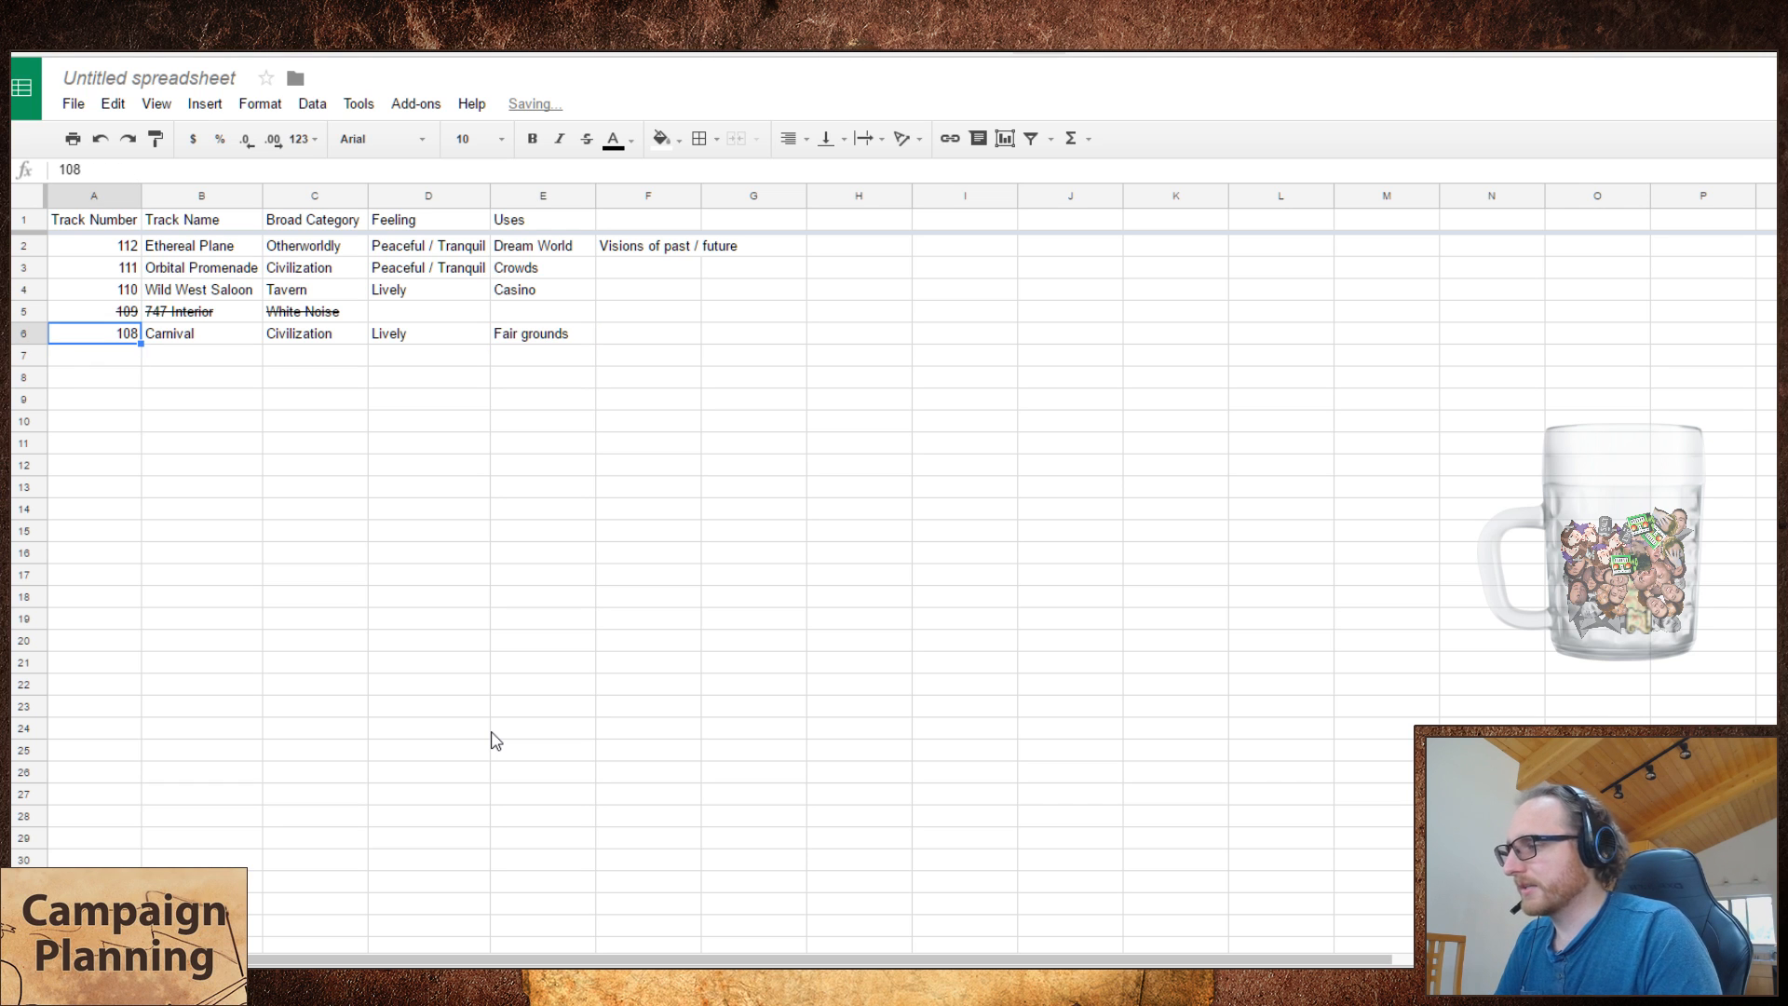
# - Apply strikethrough to the whole Carnival row and move to A7
pyautogui.click(24, 332)
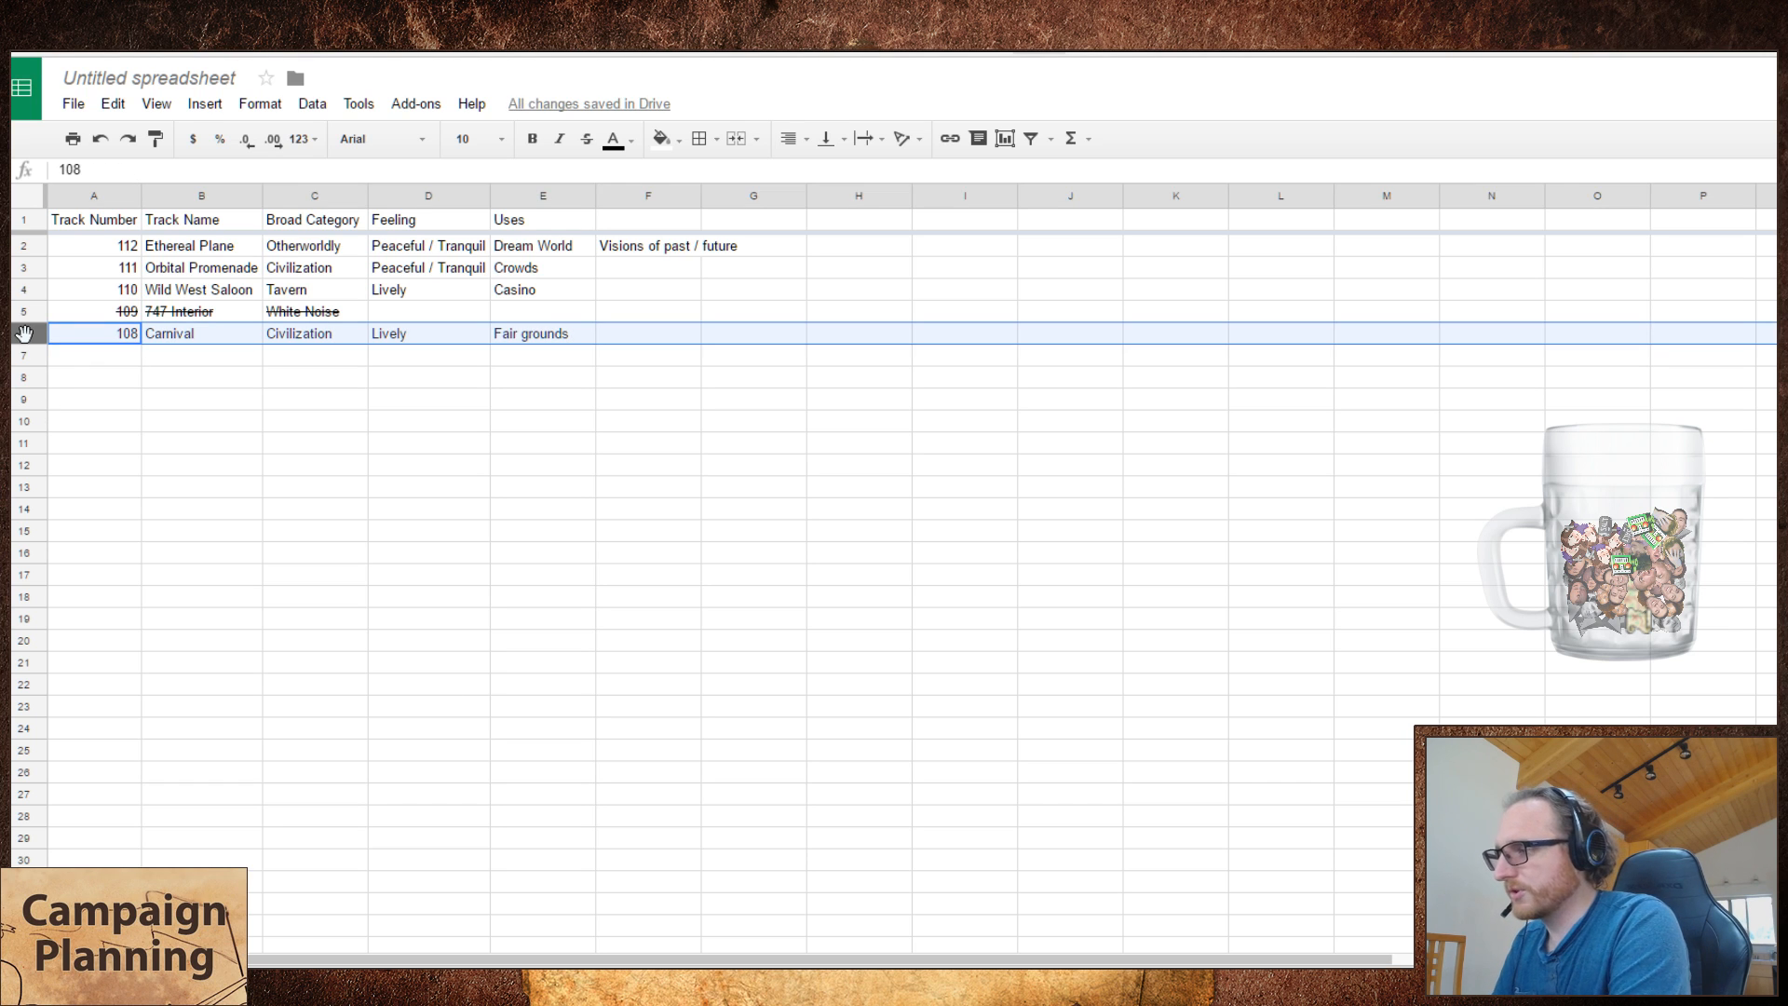
pyautogui.hotkey('alt', 'shift', '5')
pyautogui.press('Down')
# - Switch to Tabletop Audio, clear the player's playlist and play the Lonesome West track
pyautogui.hotkey('ctrl', 'Tab')
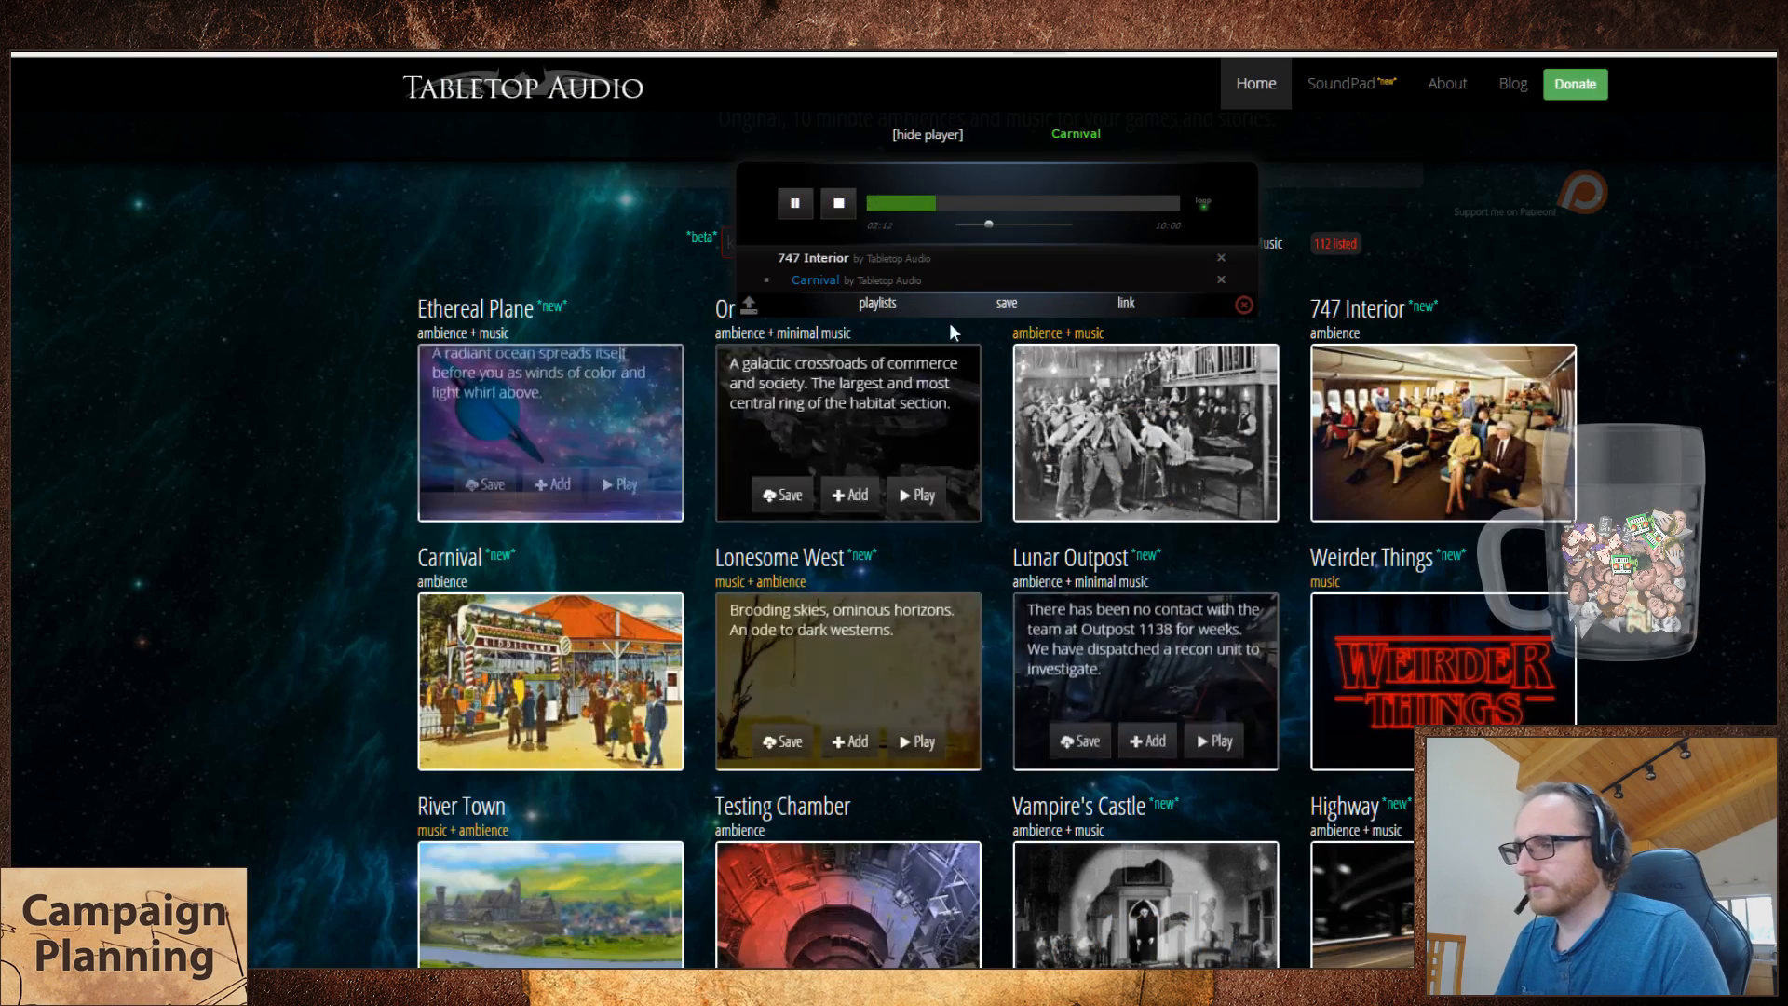
pyautogui.click(1244, 305)
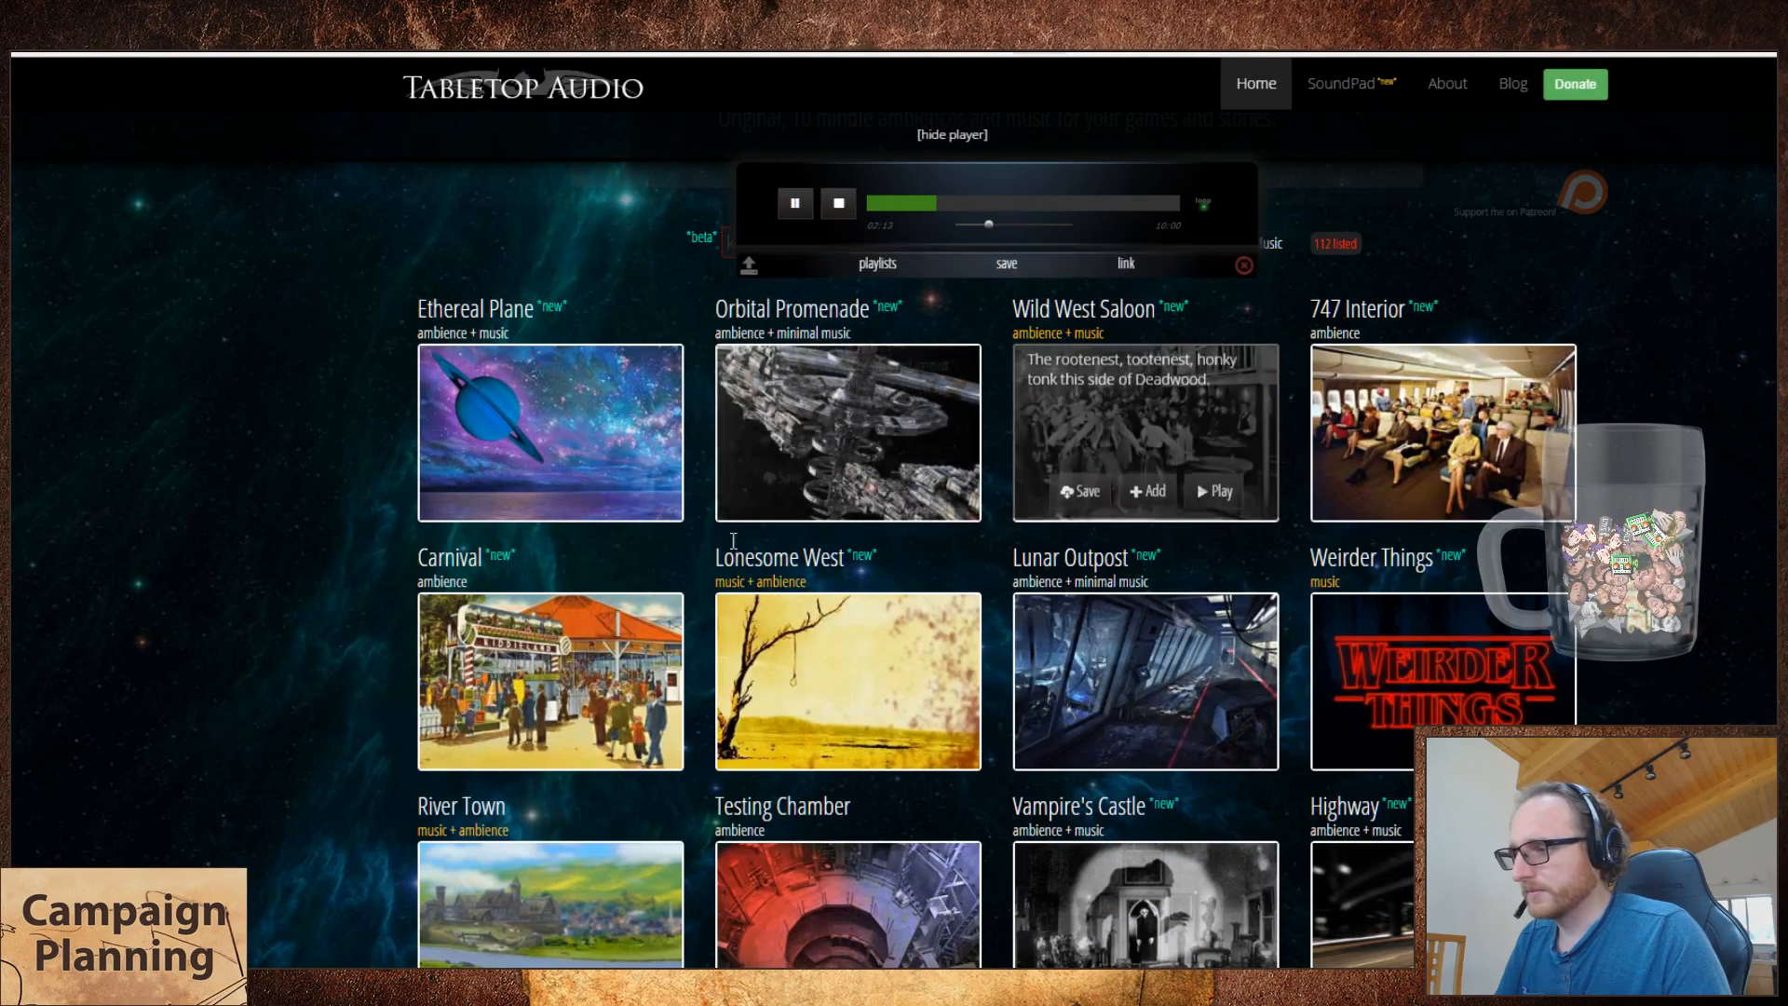
pyautogui.click(923, 747)
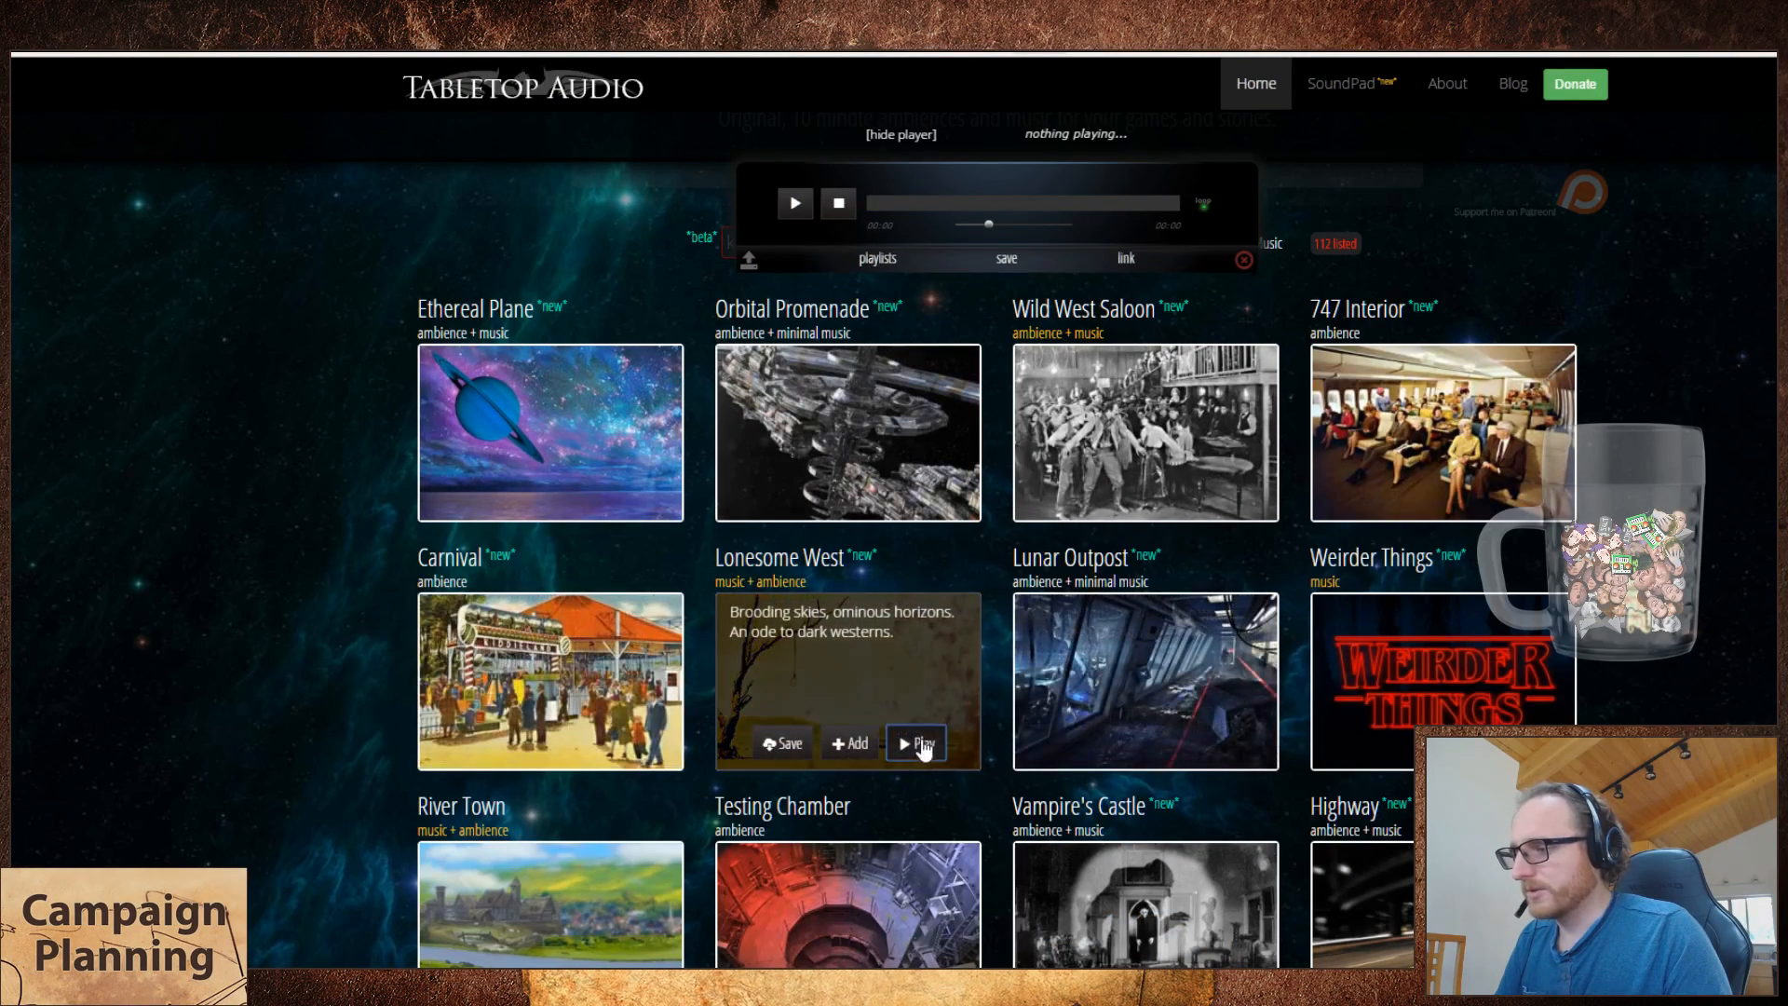
# - Back in the spreadsheet, enter track number 107 in A7 and the name "Lonesome West" in B7
pyautogui.hotkey('ctrl', 'Tab')
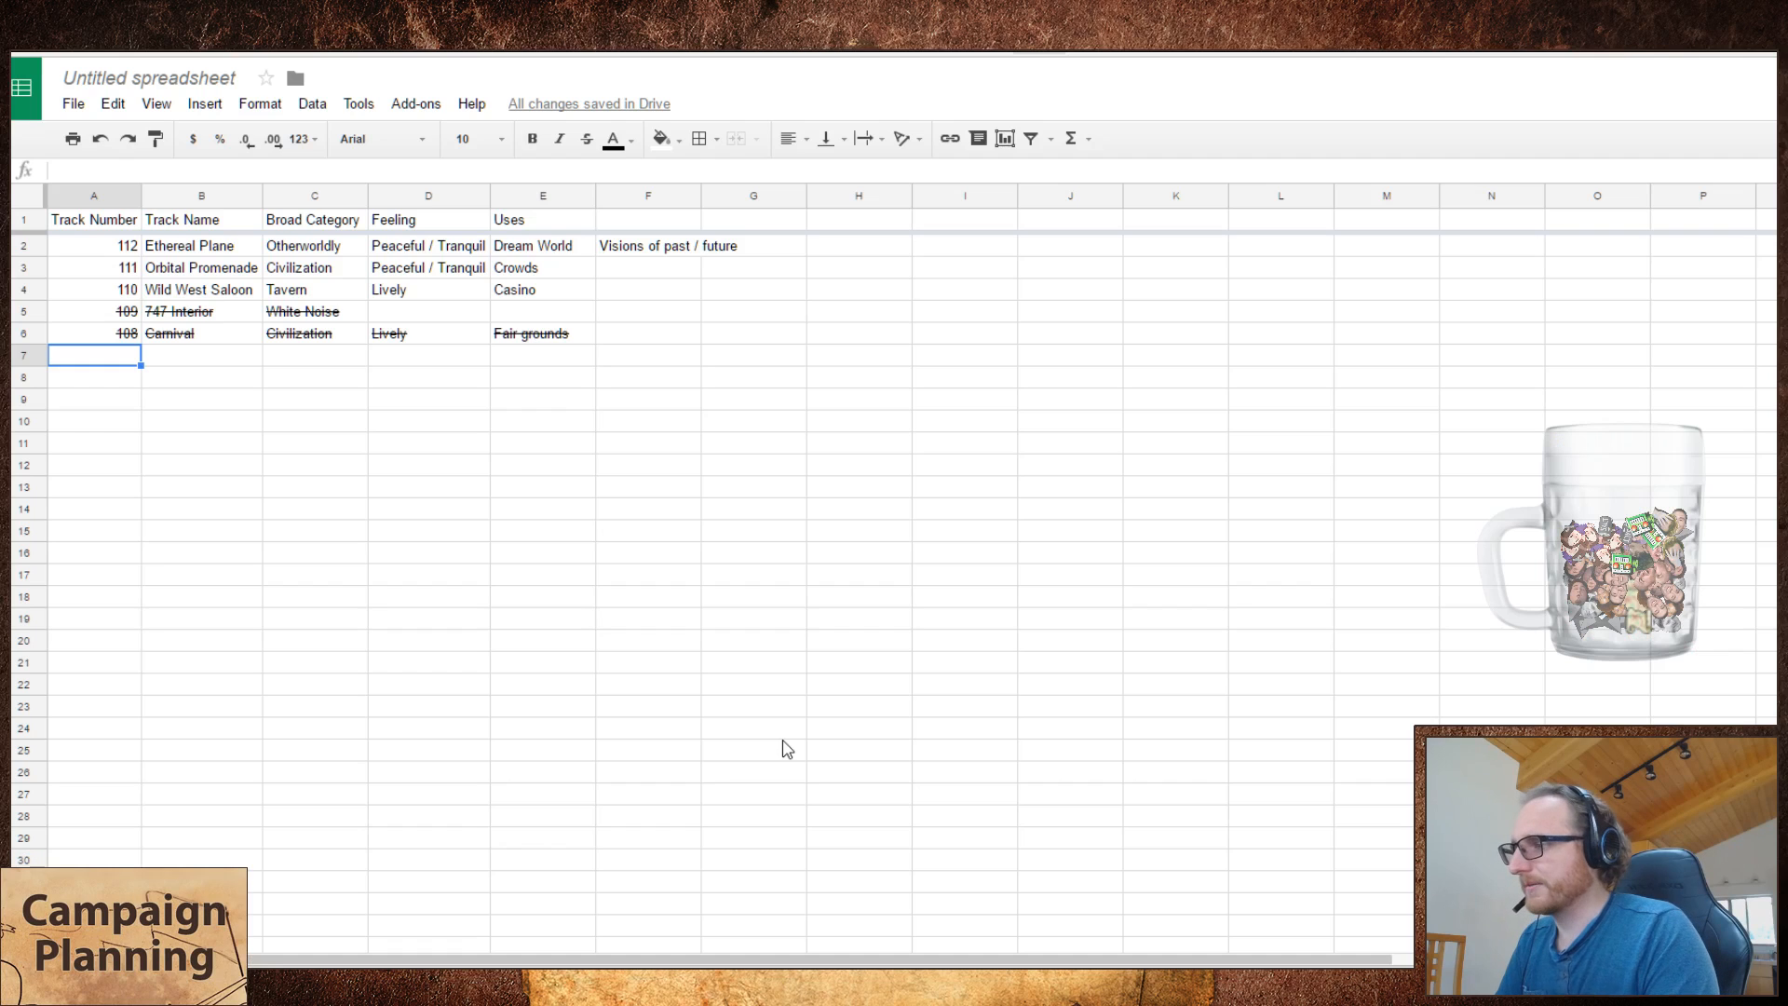
pyautogui.write('107')
pyautogui.press('Tab')
pyautogui.write('Lonesome West')
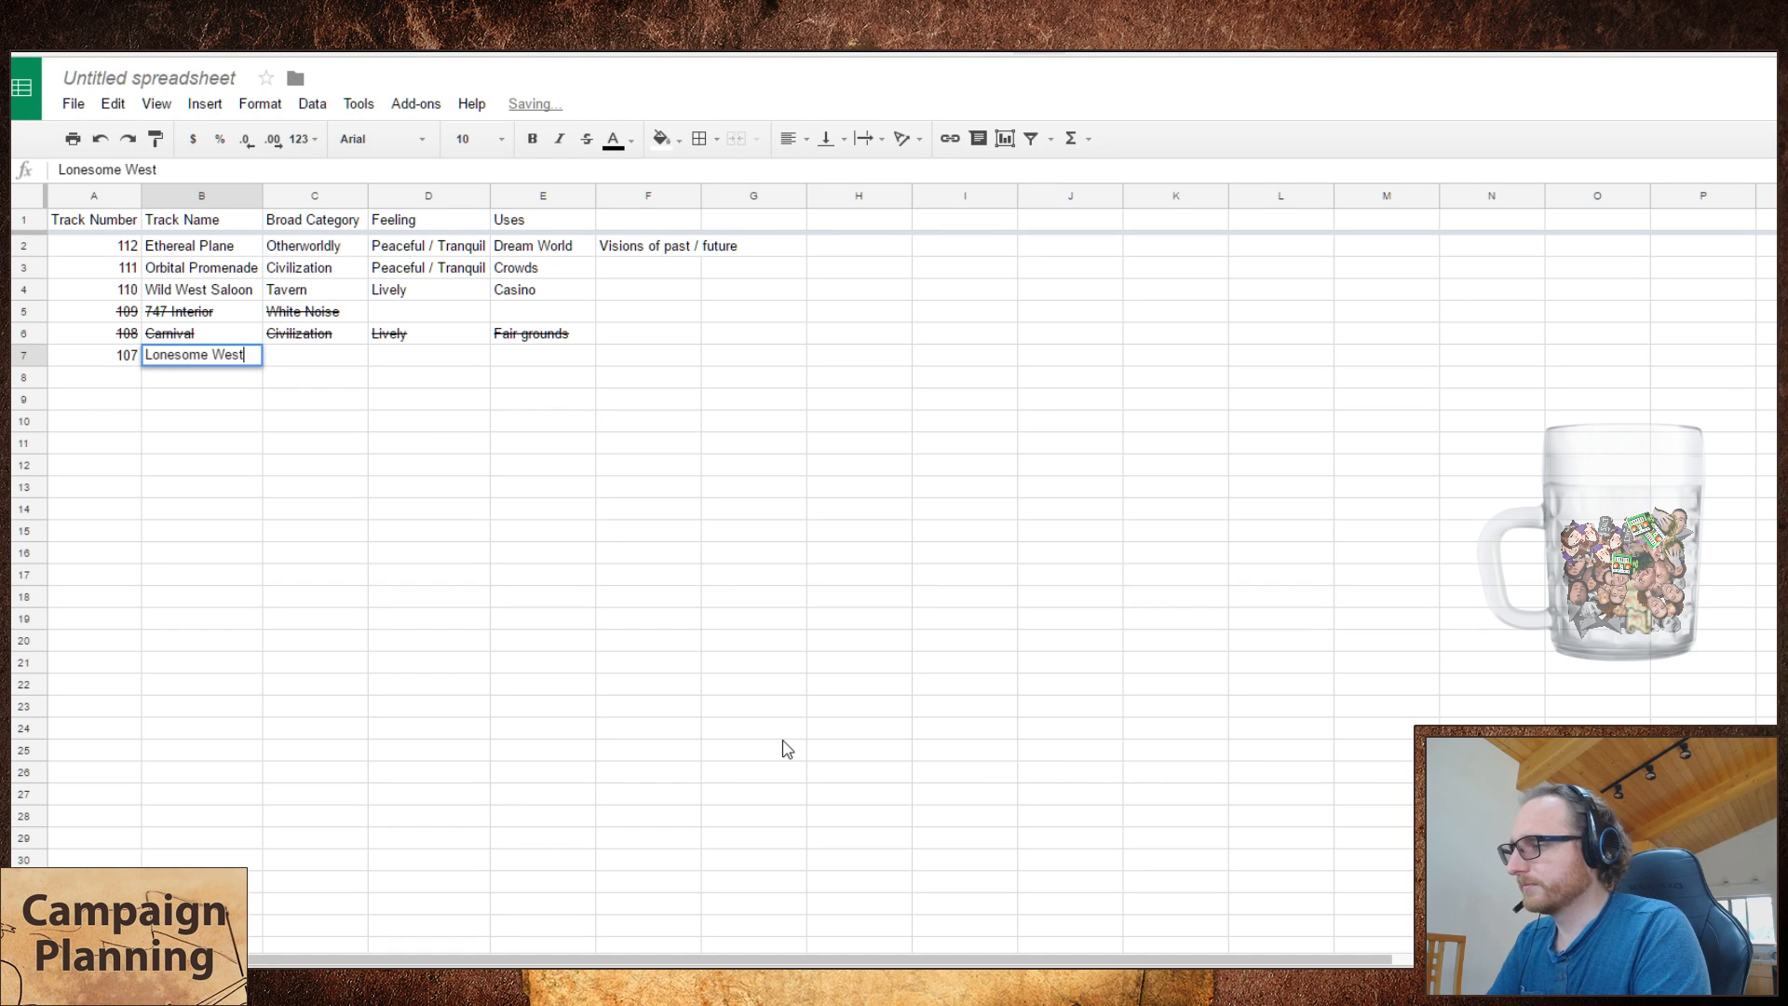
pyautogui.press('Tab')
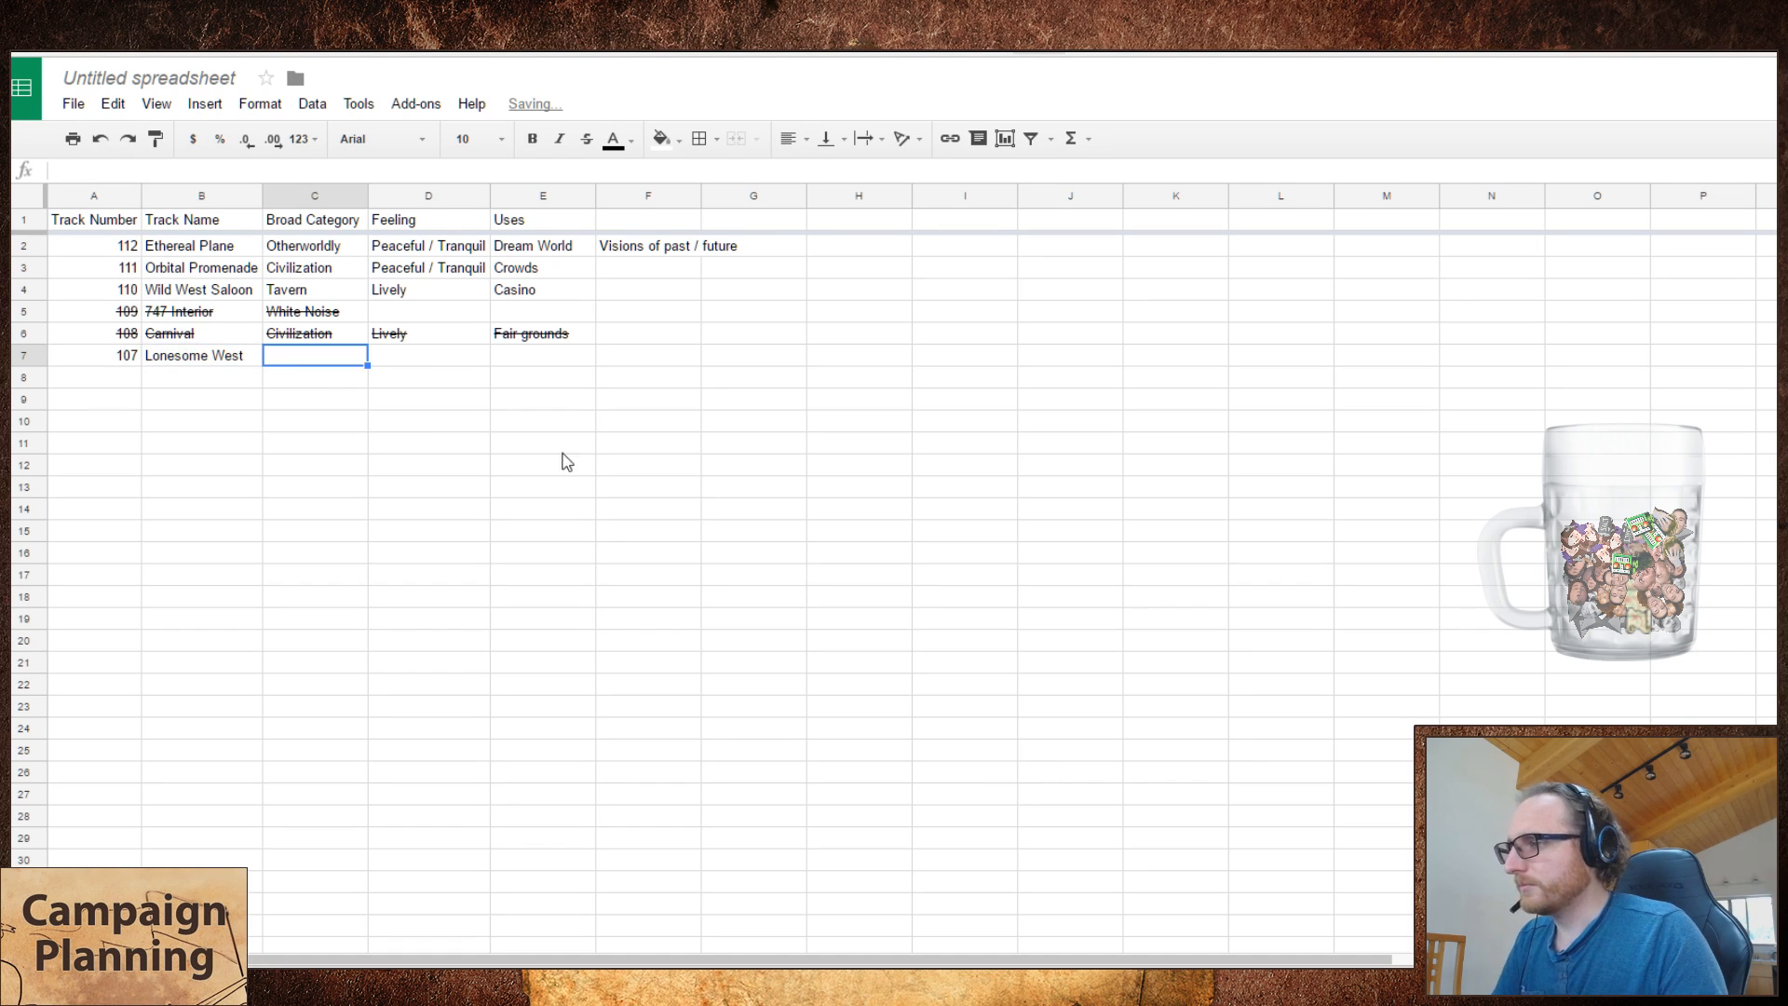
# - Start sharing the spreadsheet and name it "Tabletop Audio track uses"
pyautogui.click(1769, 77)
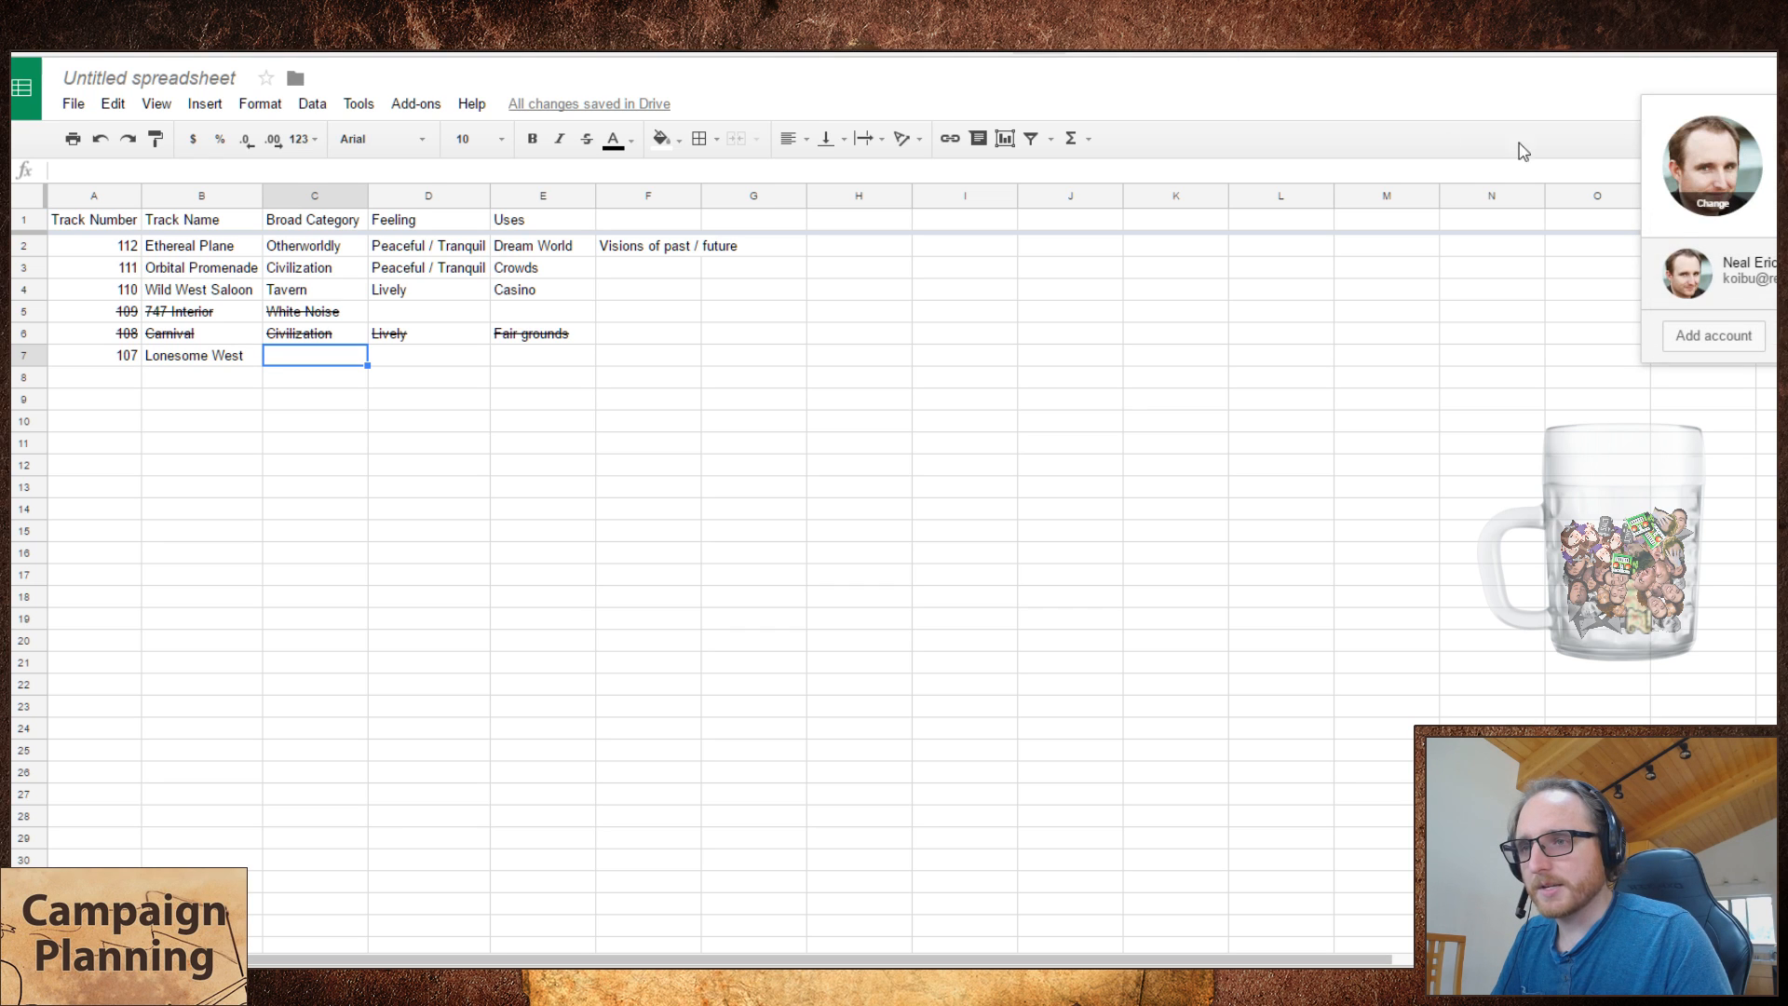
pyautogui.click(1473, 101)
pyautogui.click(1771, 101)
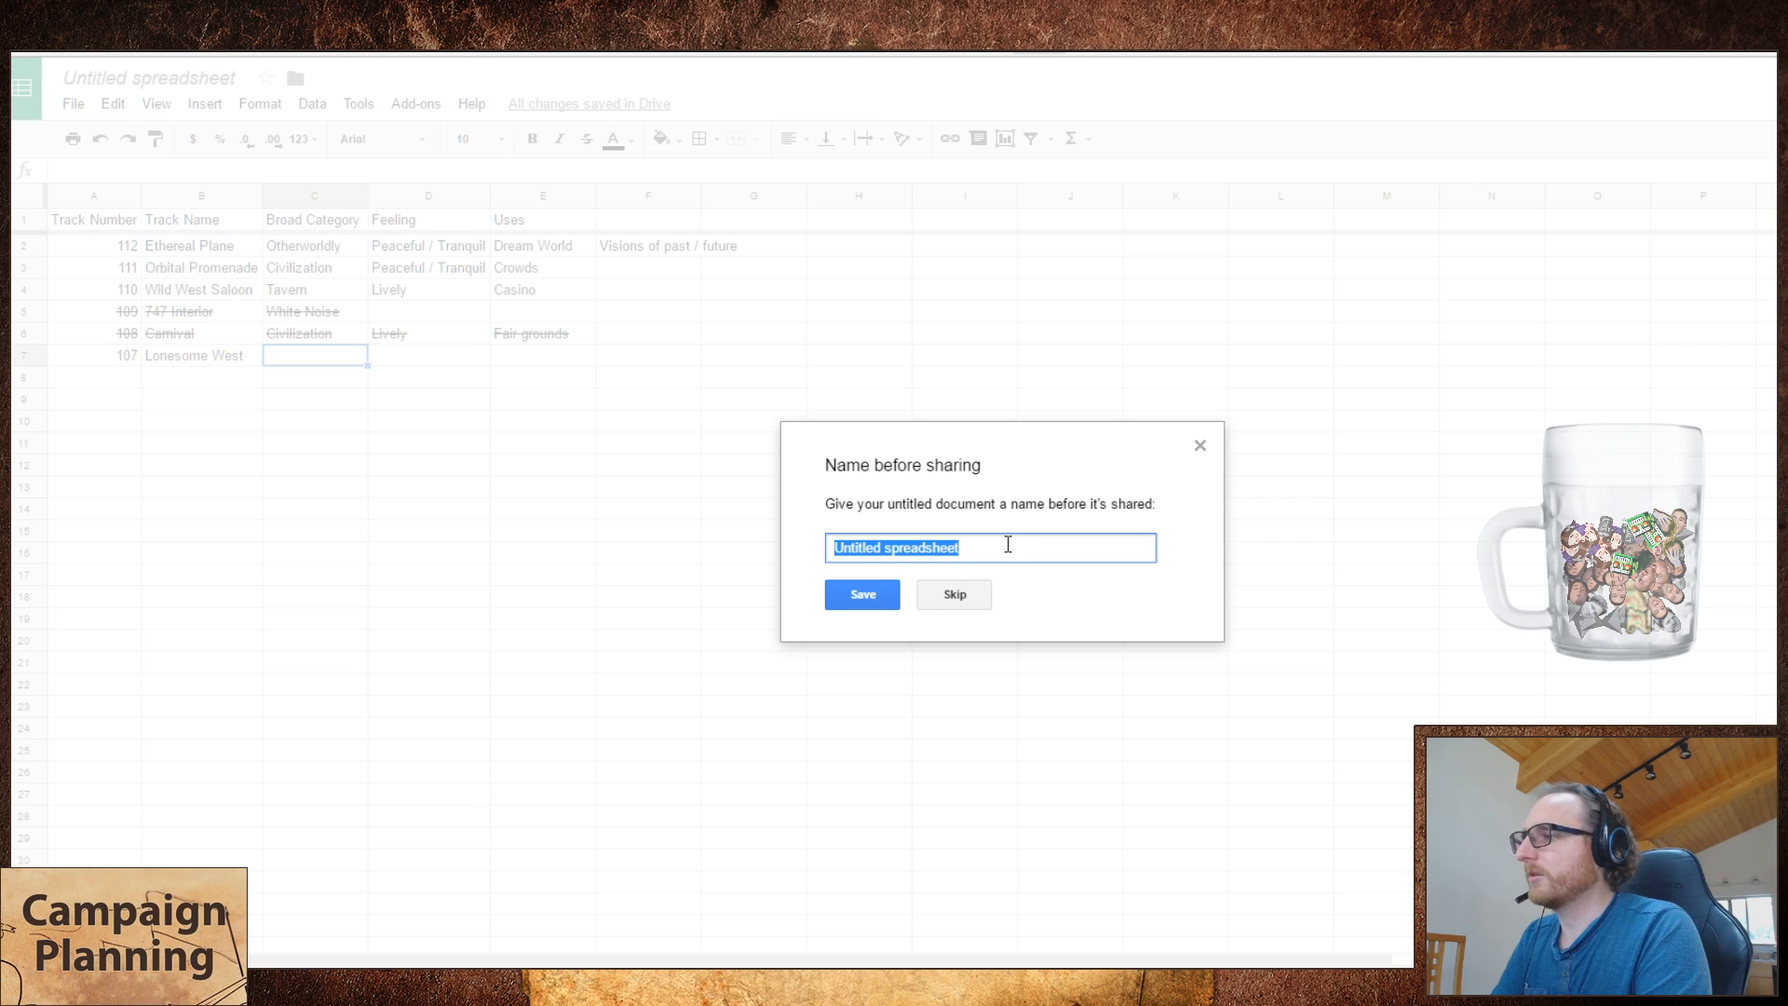
pyautogui.write('Tabletop Audio')
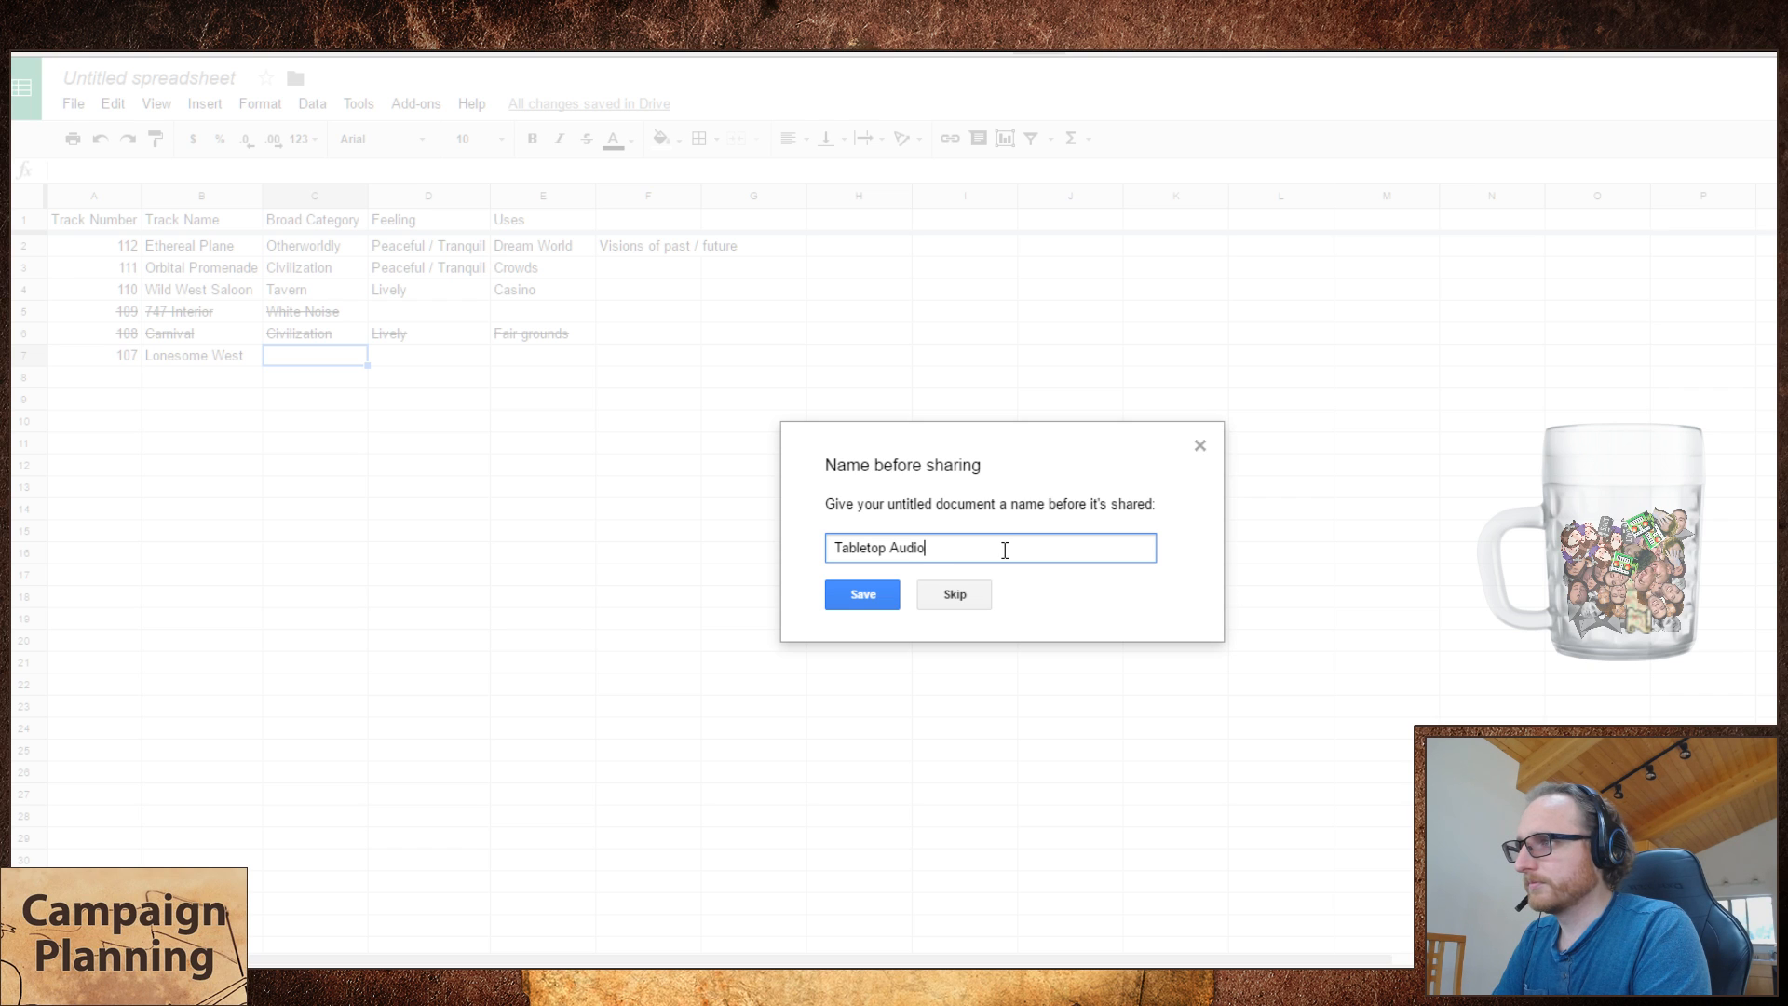
pyautogui.write(' track uses')
pyautogui.press('Return')
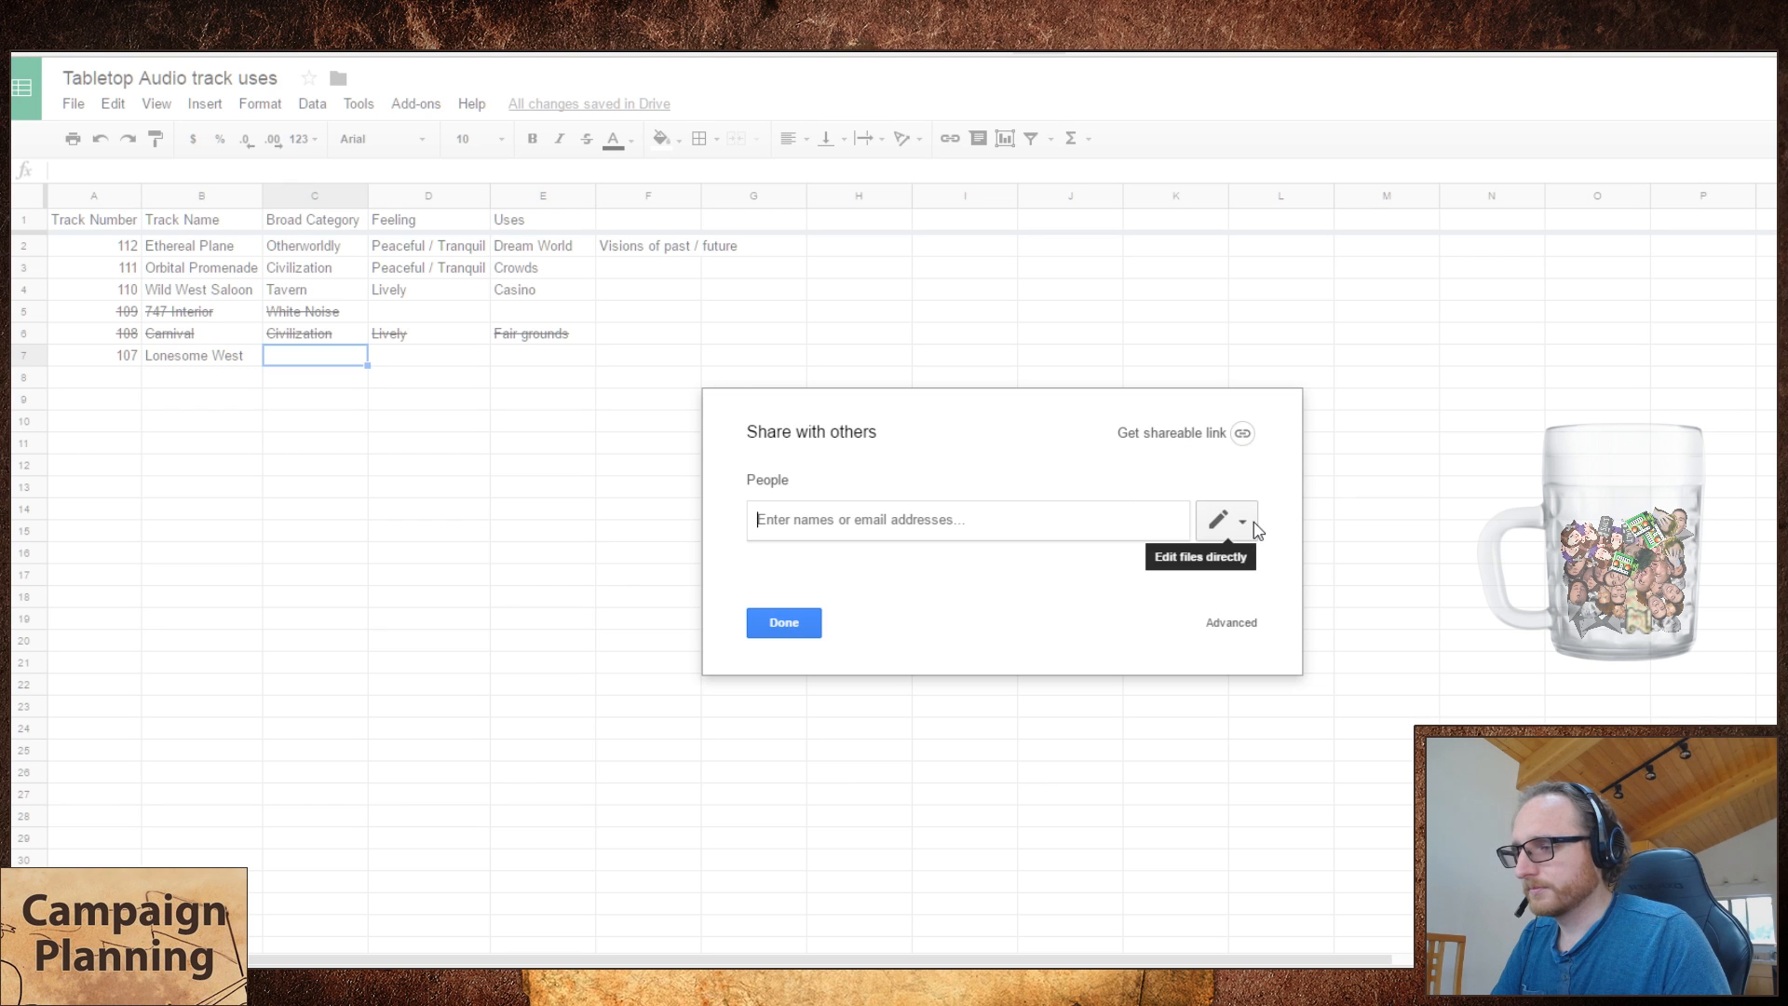
# - Set link sharing to "On - Public on the web" with view access and close the sharing settings
pyautogui.click(1246, 624)
pyautogui.click(1222, 426)
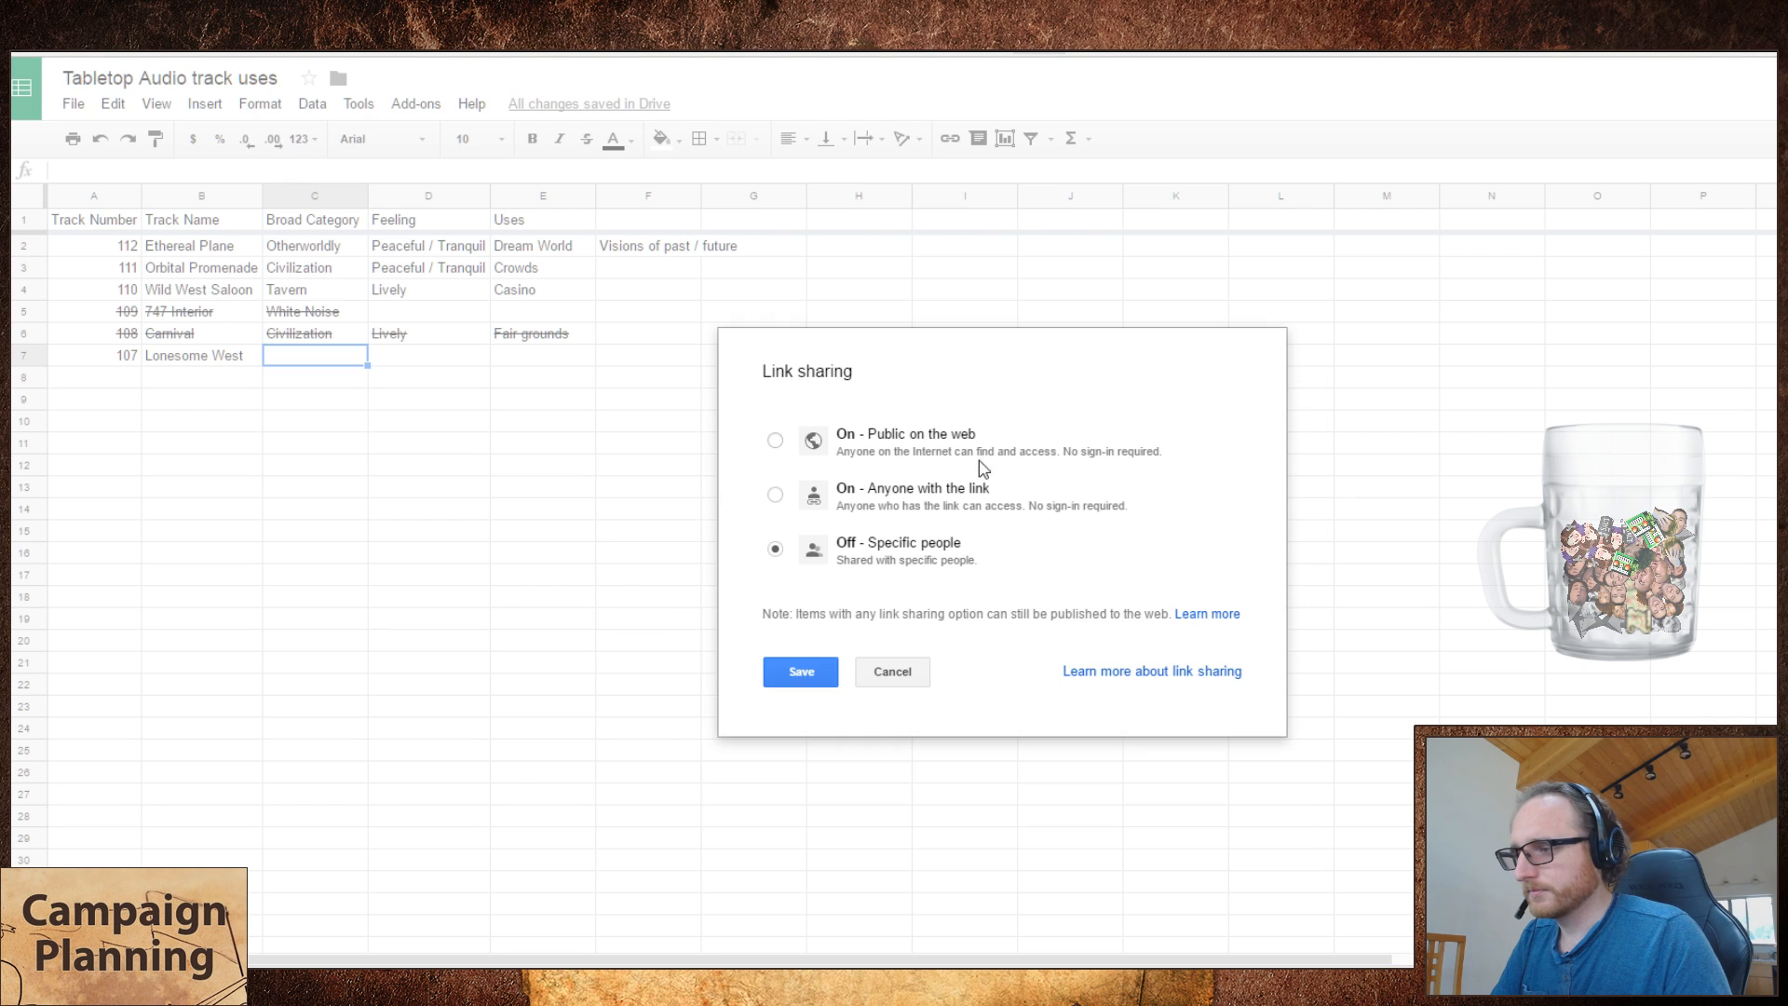
pyautogui.click(884, 494)
pyautogui.click(884, 442)
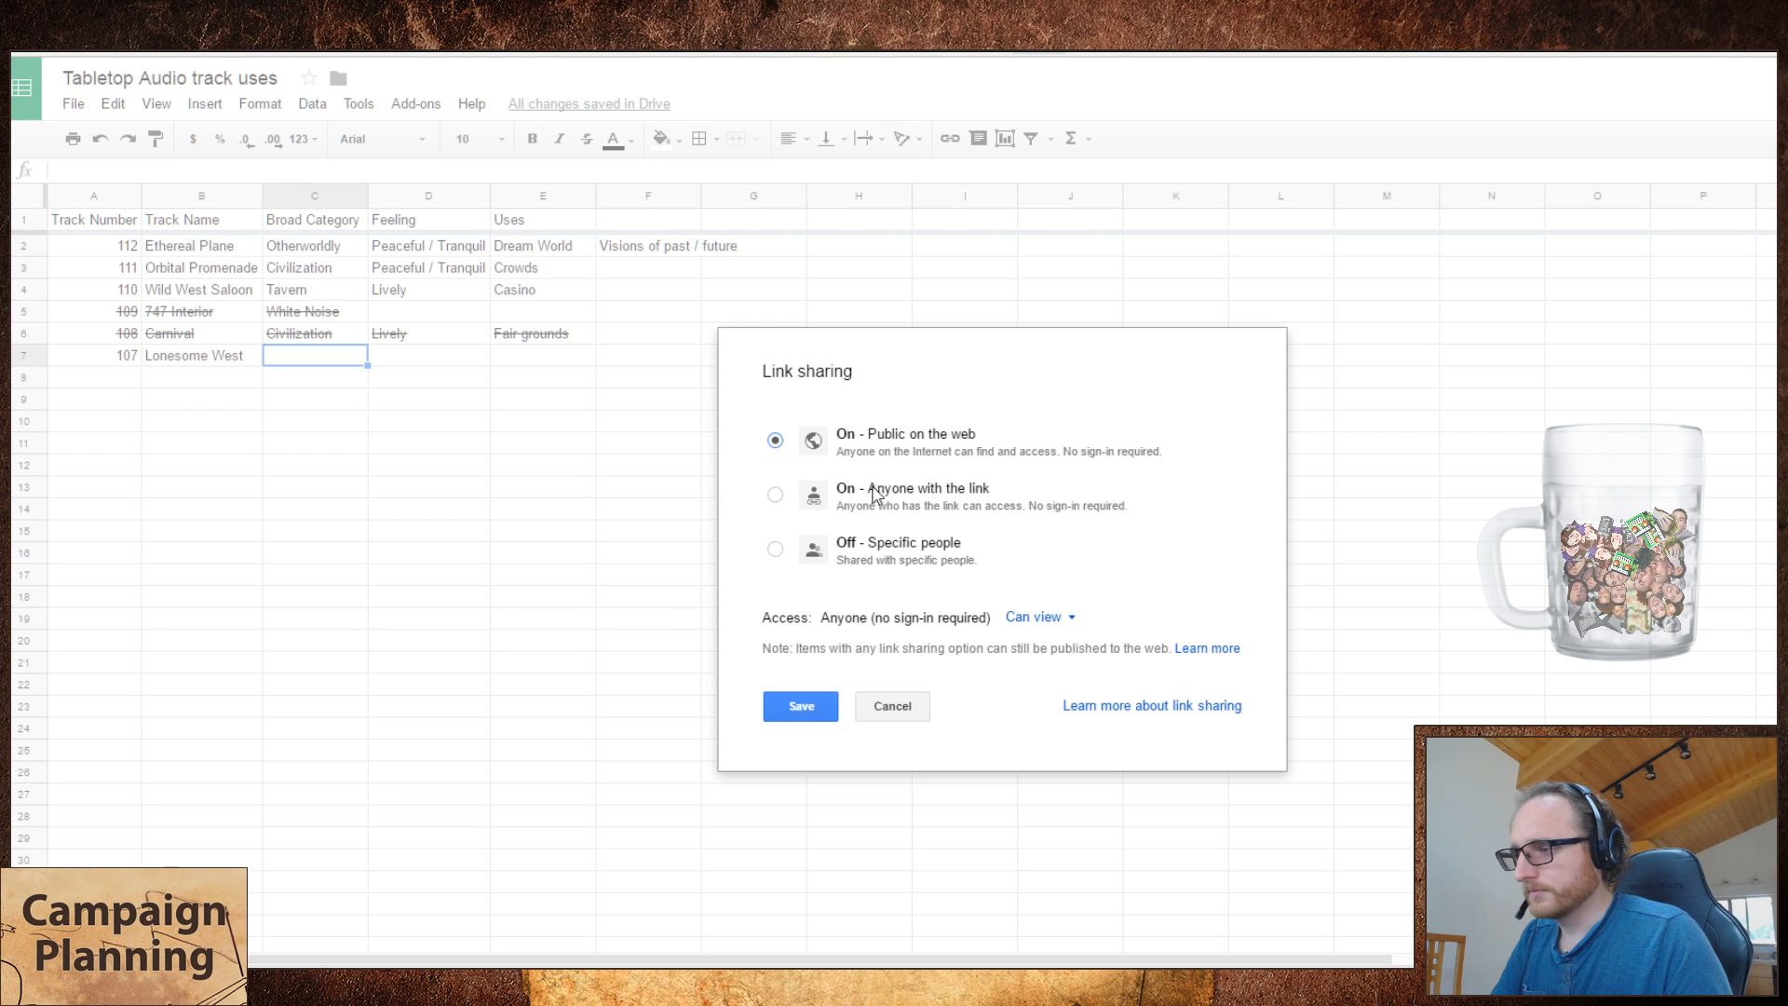
pyautogui.click(801, 709)
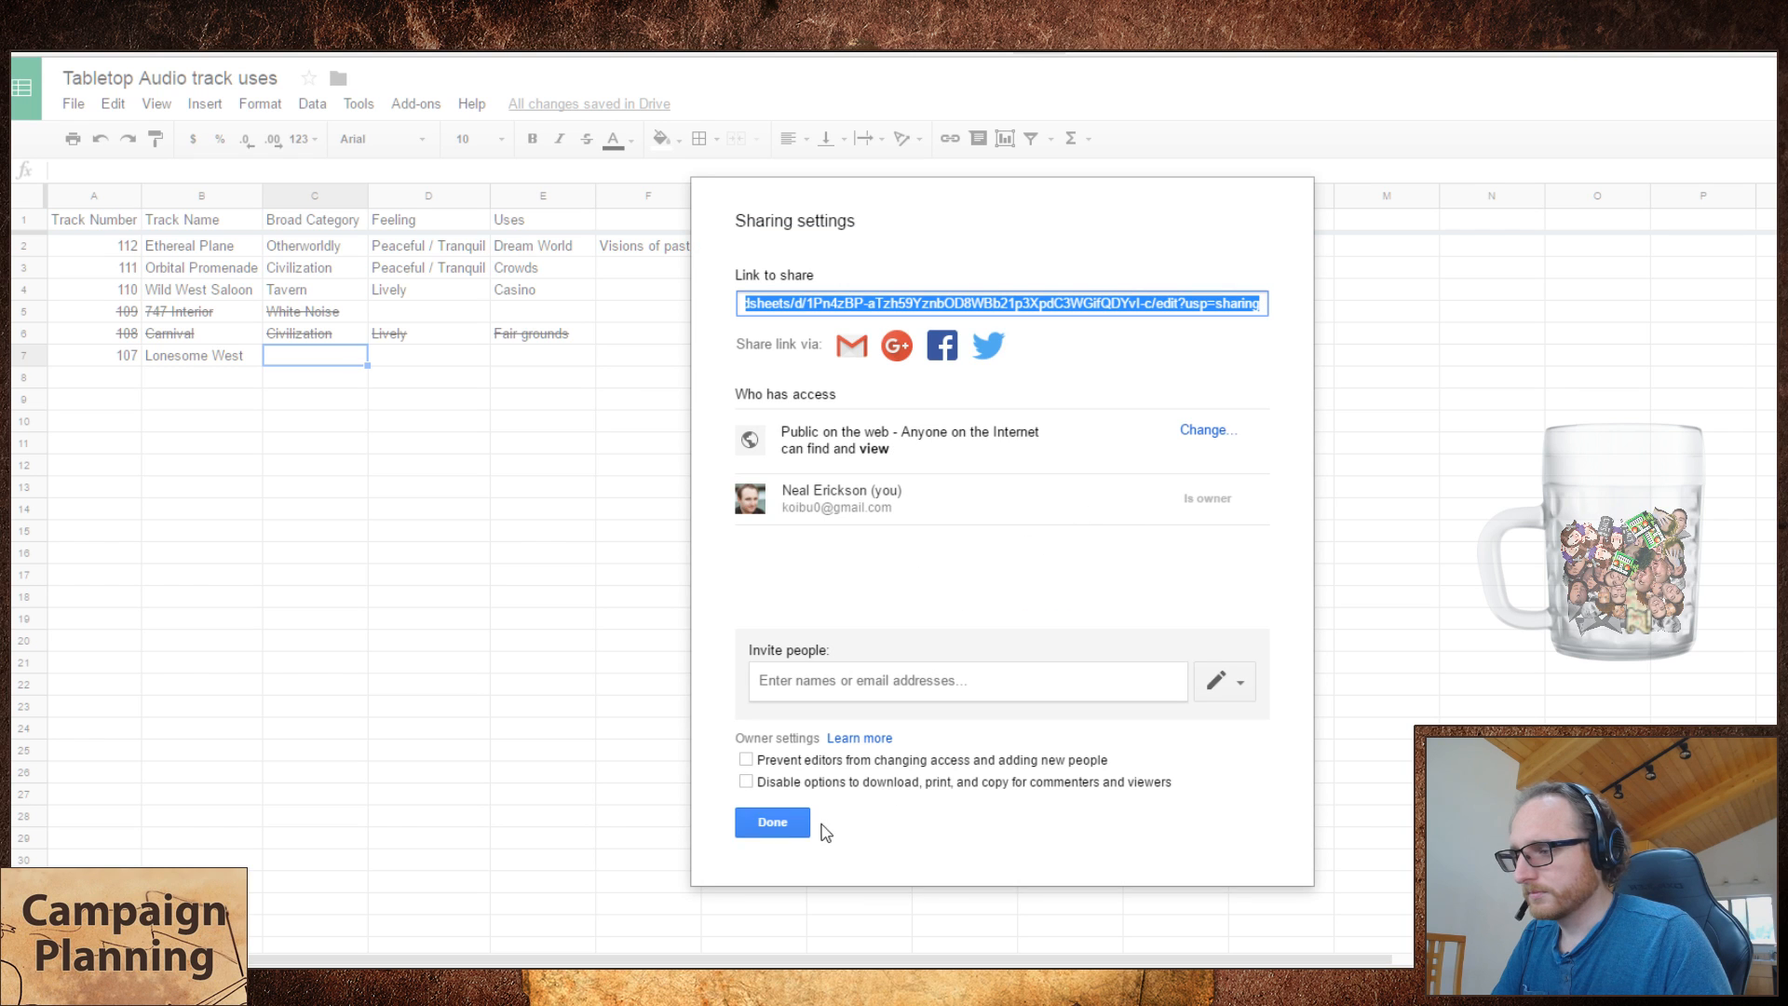
pyautogui.click(772, 821)
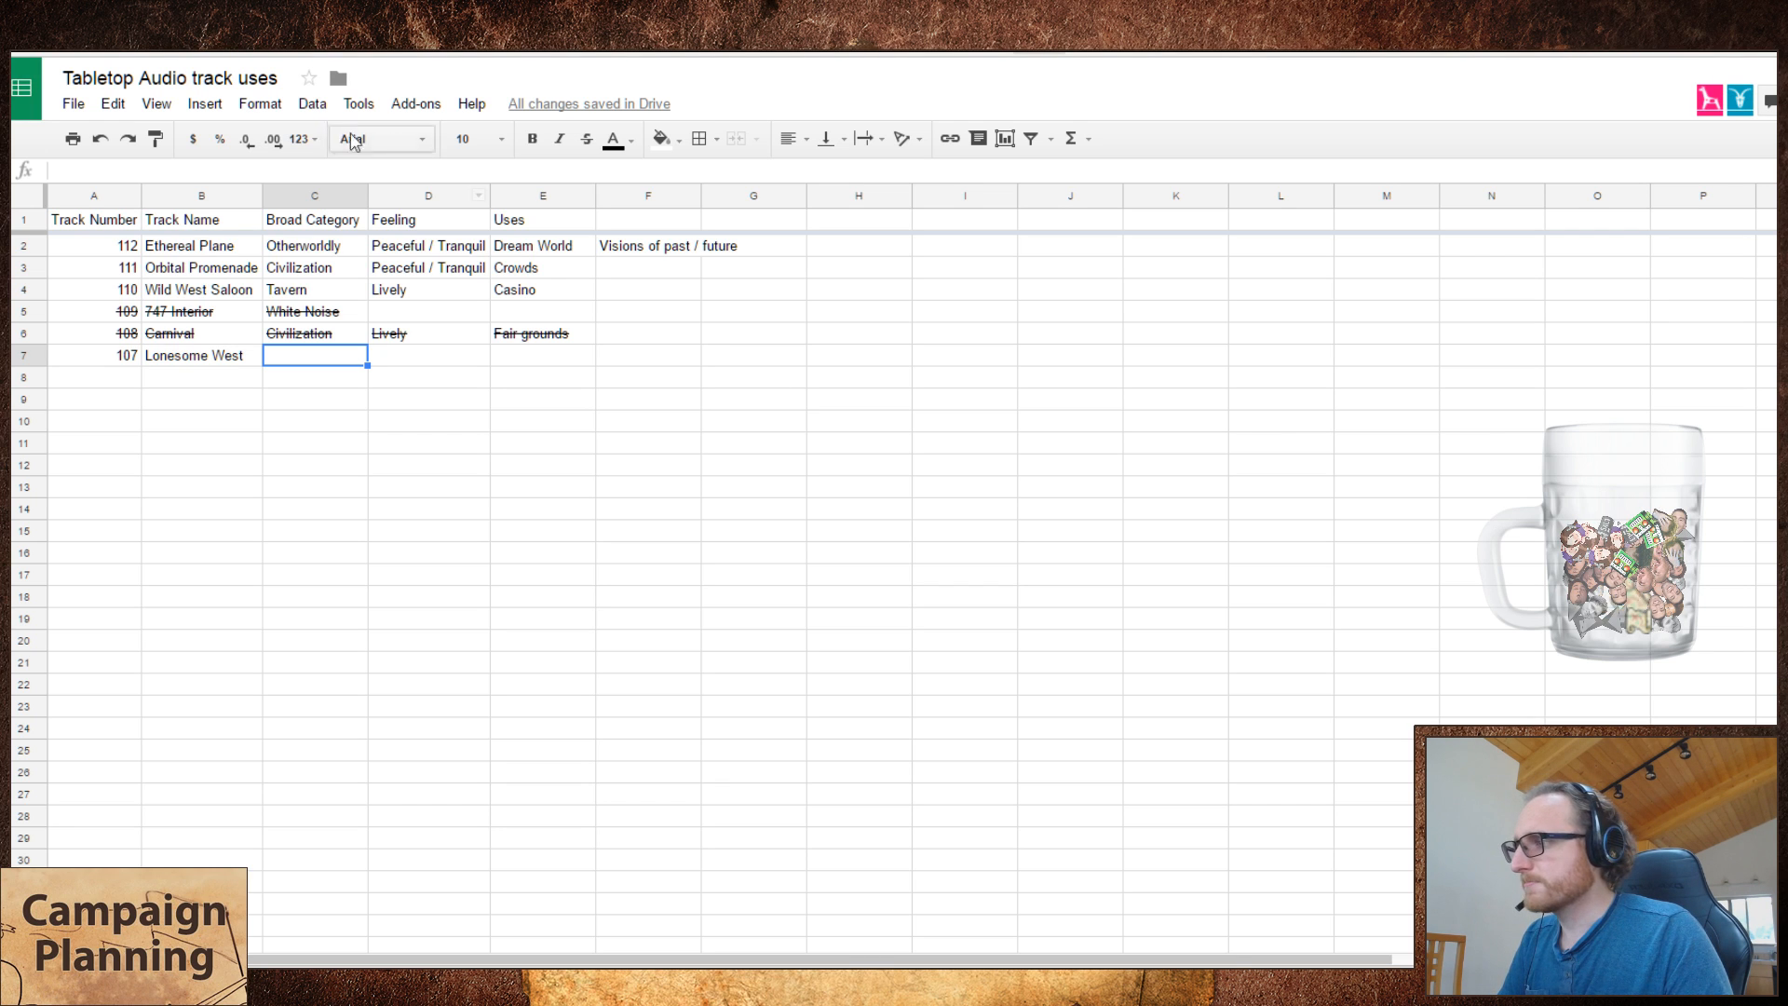
pyautogui.hotkey('ctrl', 'Tab')
pyautogui.hotkey('ctrl', 'shift', 'Tab')
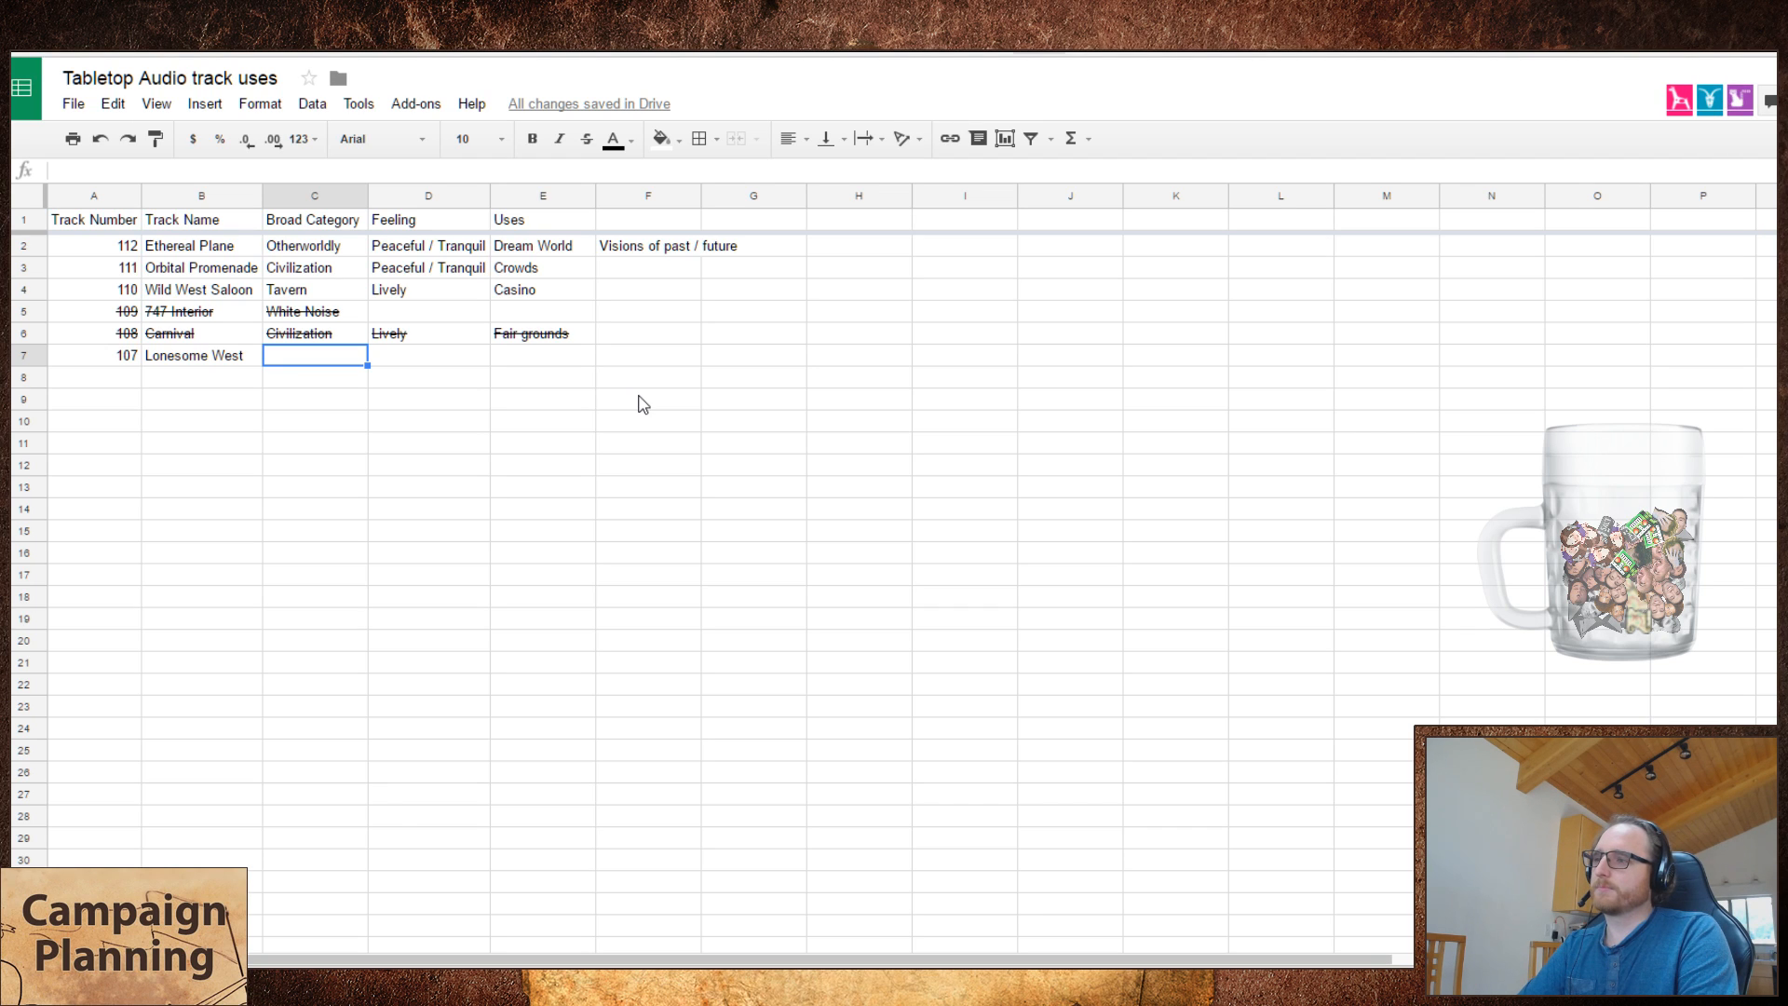
pyautogui.press('Tab')
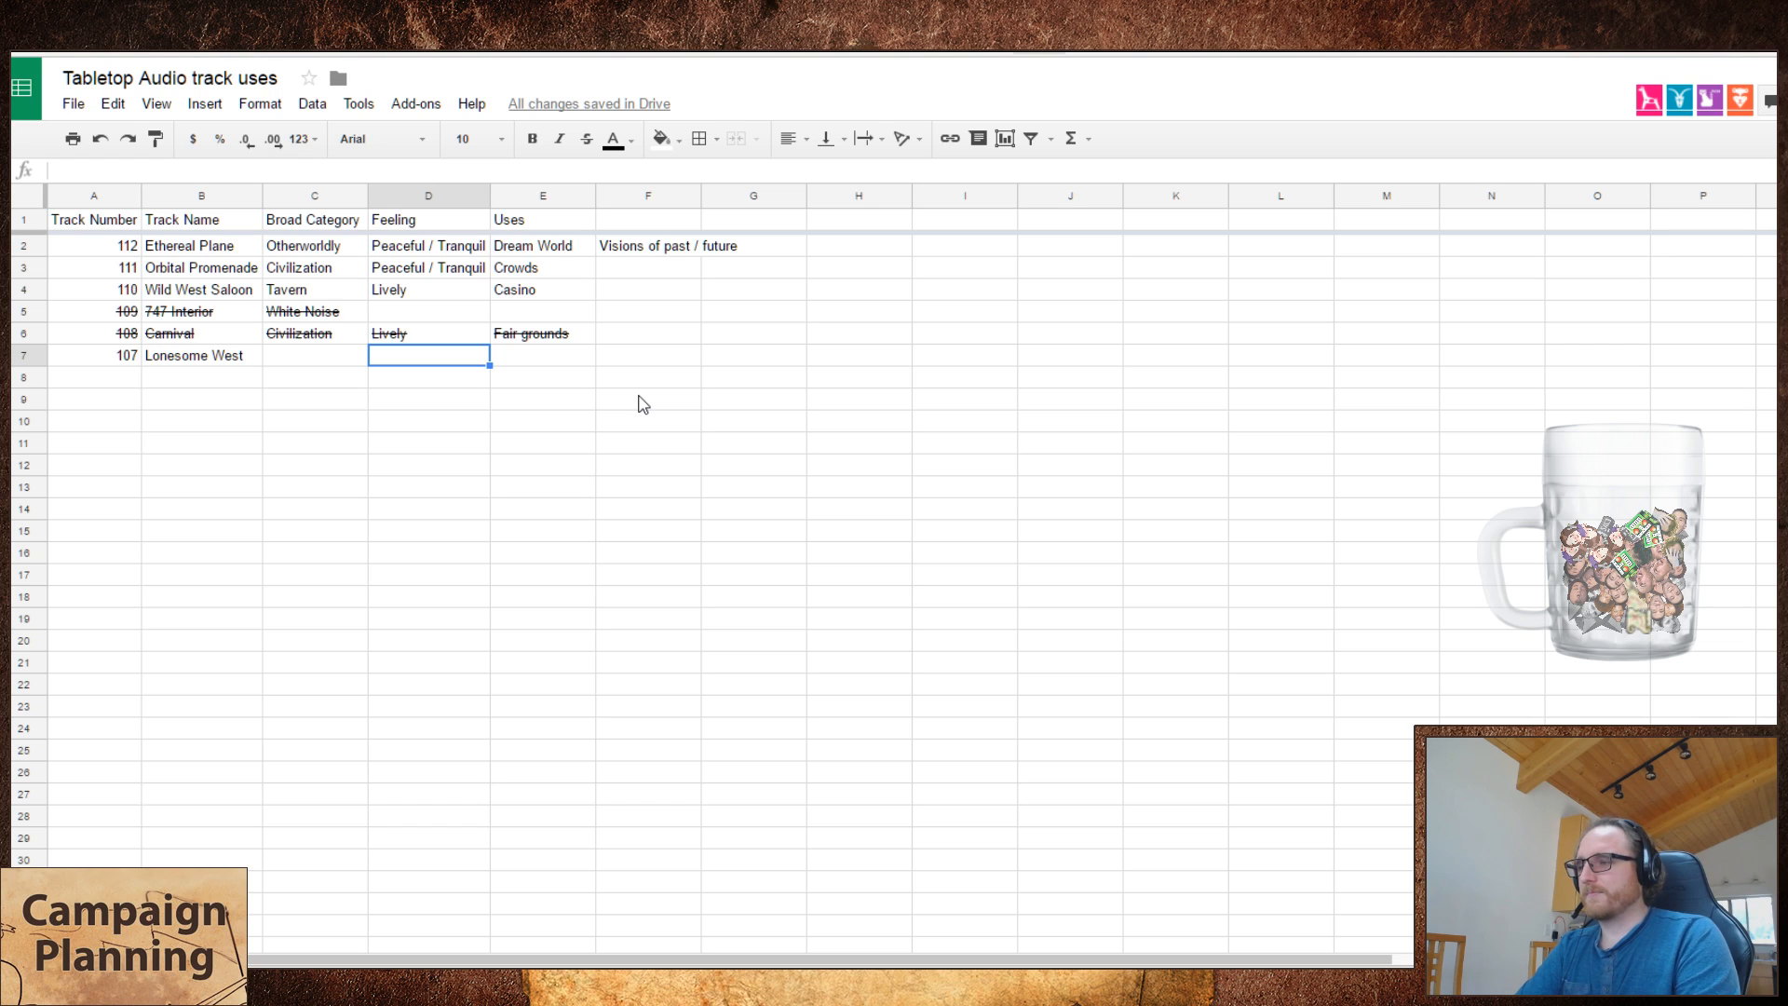
pyautogui.press('Left')
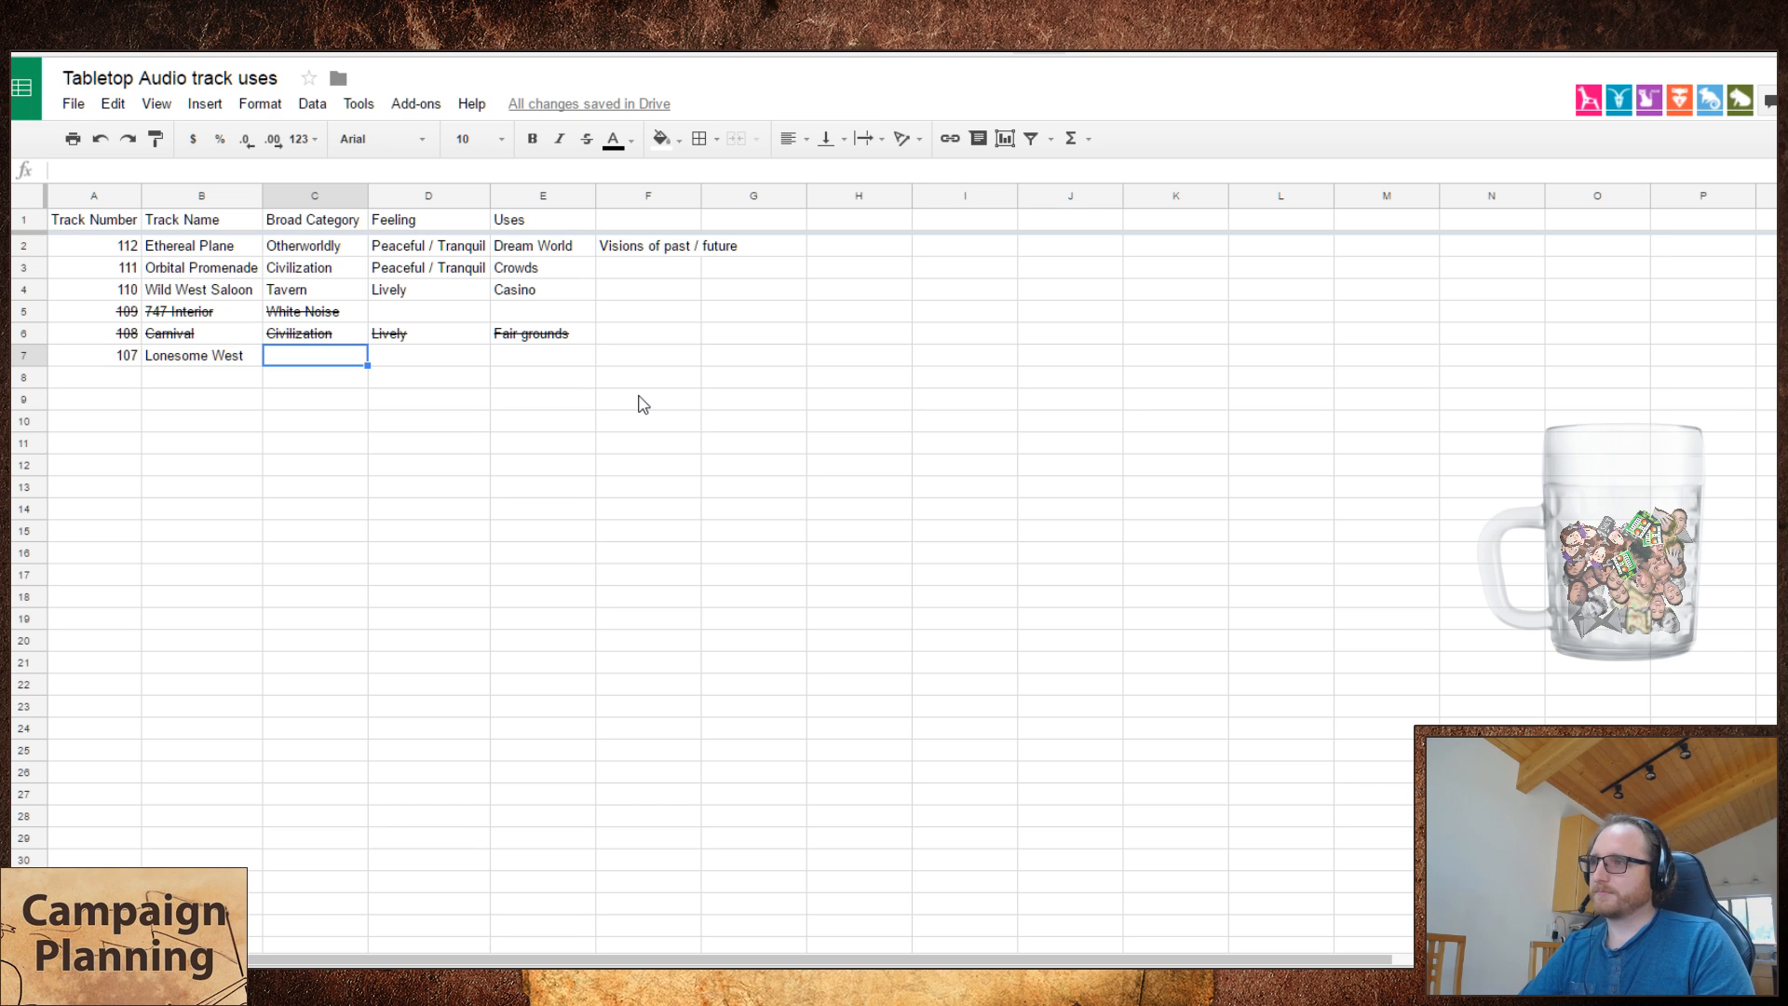
# - Set Lonesome West's feeling to "Sad / Lonely" in D7 and move to its Uses cell
pyautogui.press('Tab')
pyautogui.write('Sa')
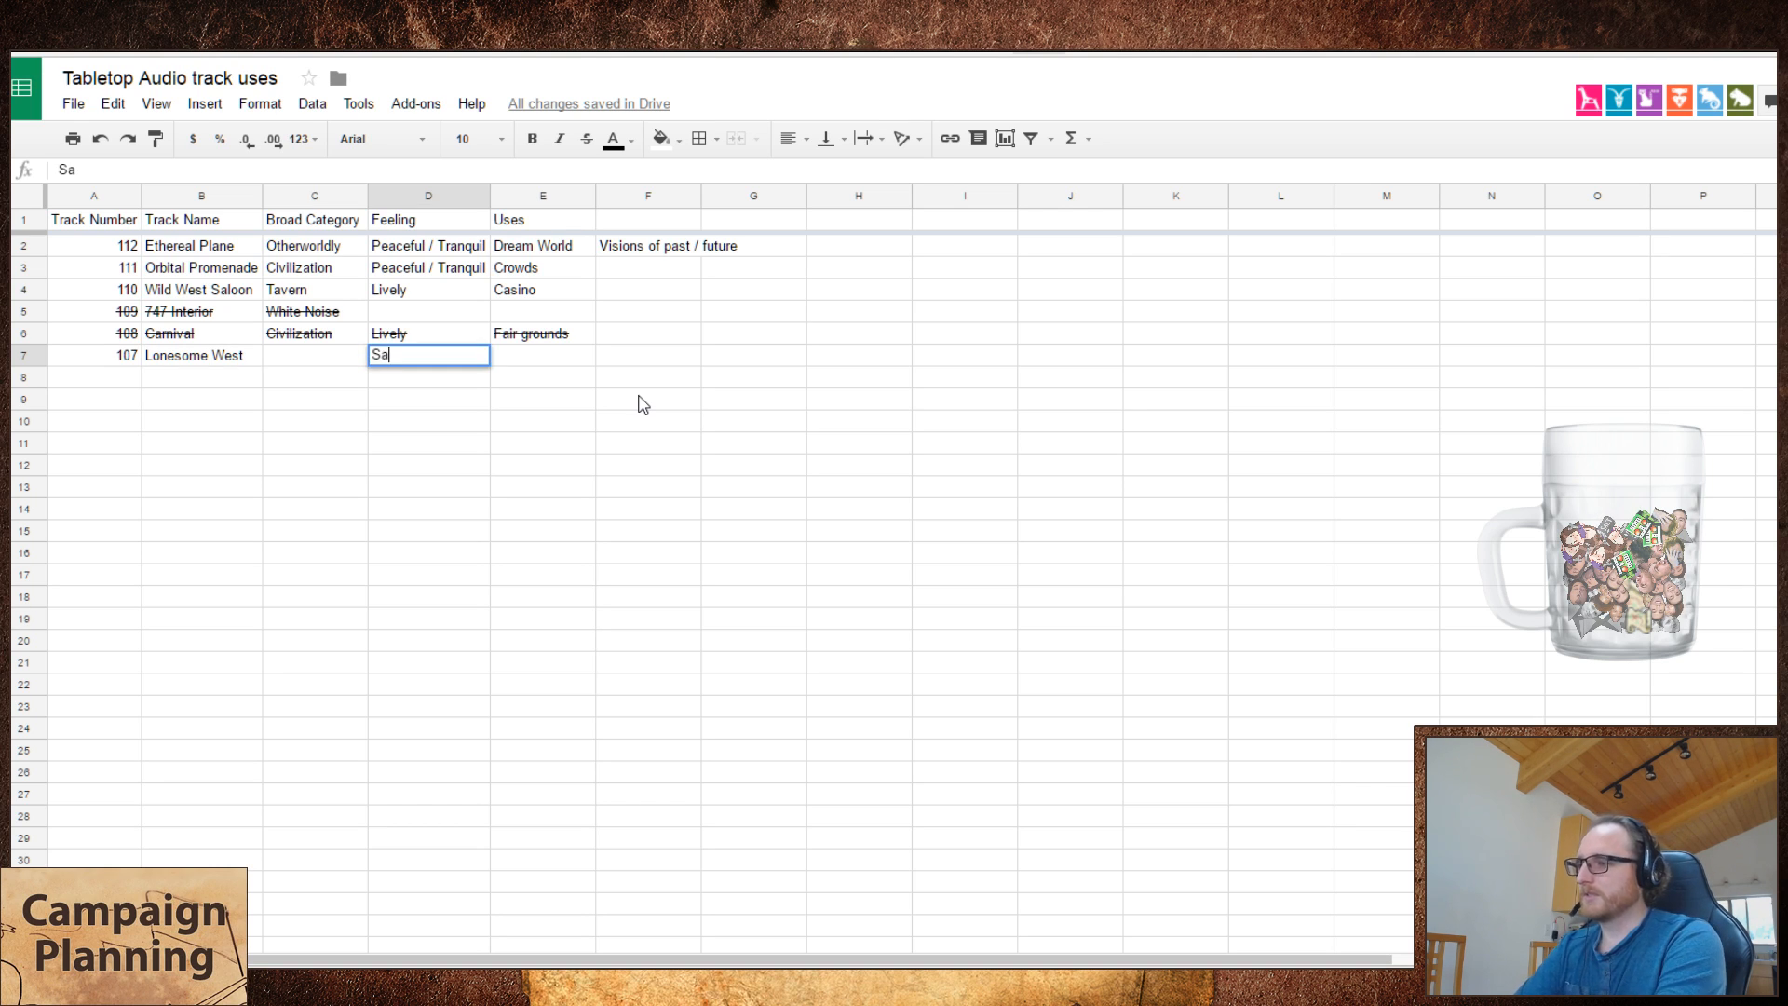
pyautogui.write('d / Lonely')
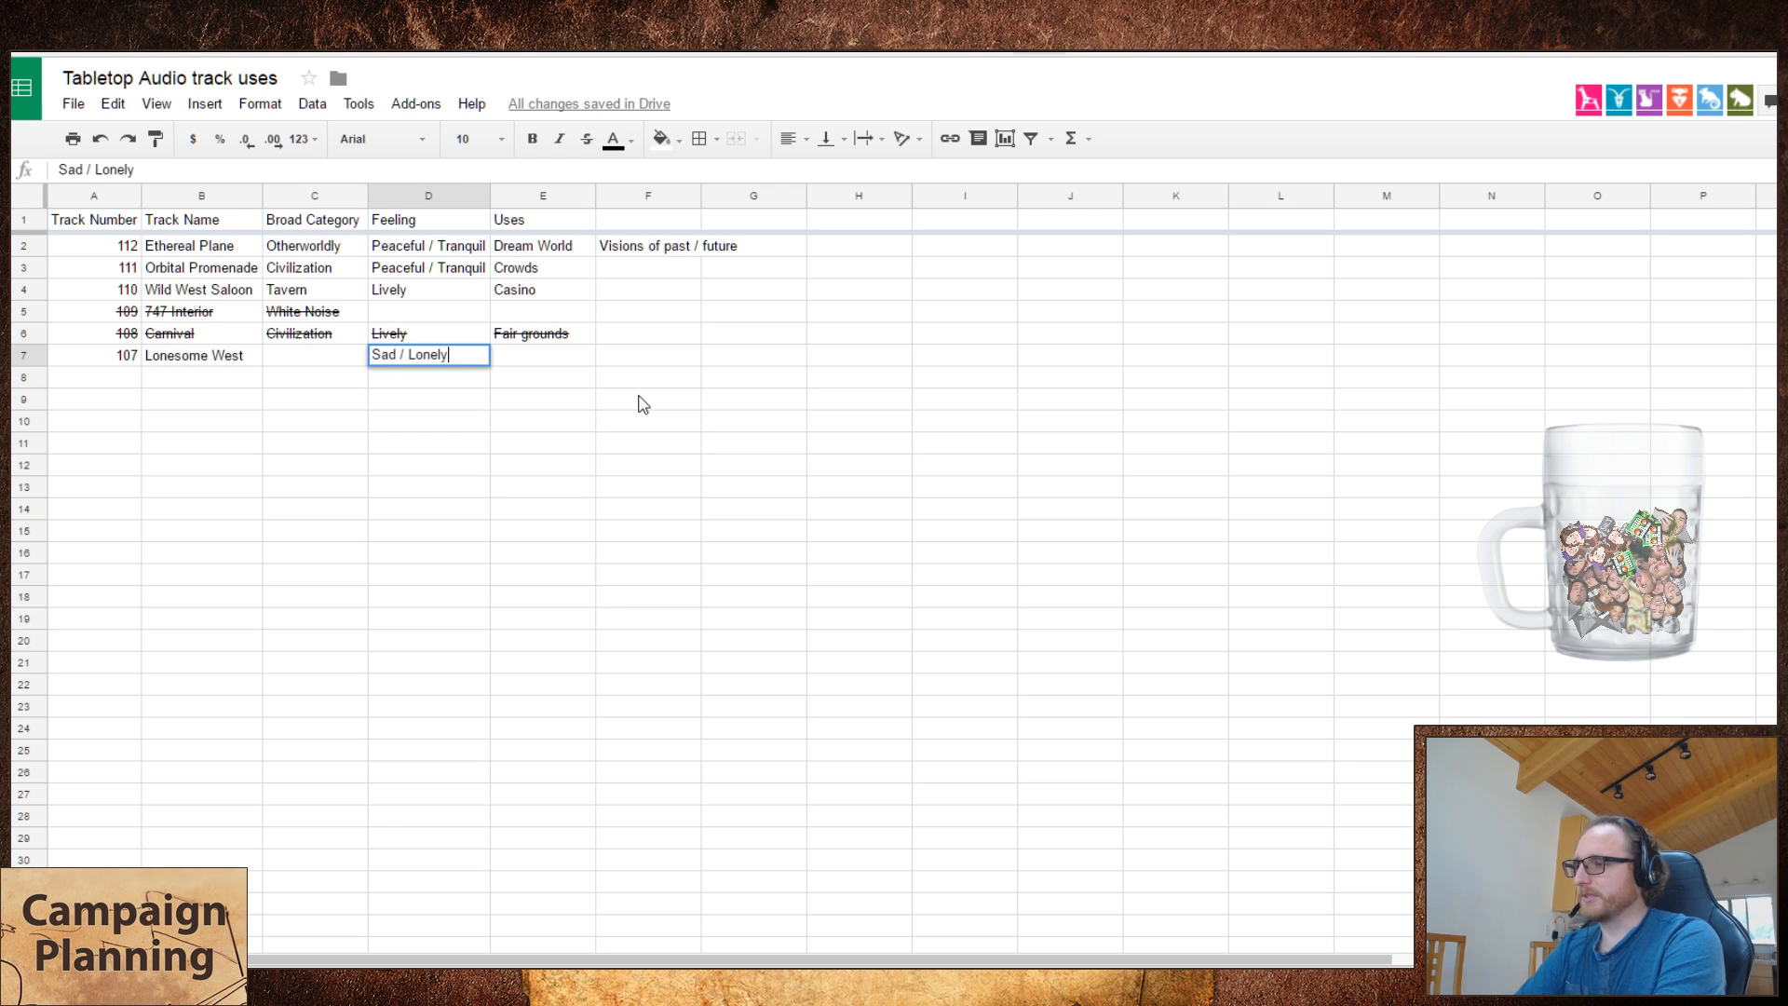
pyautogui.press('Tab')
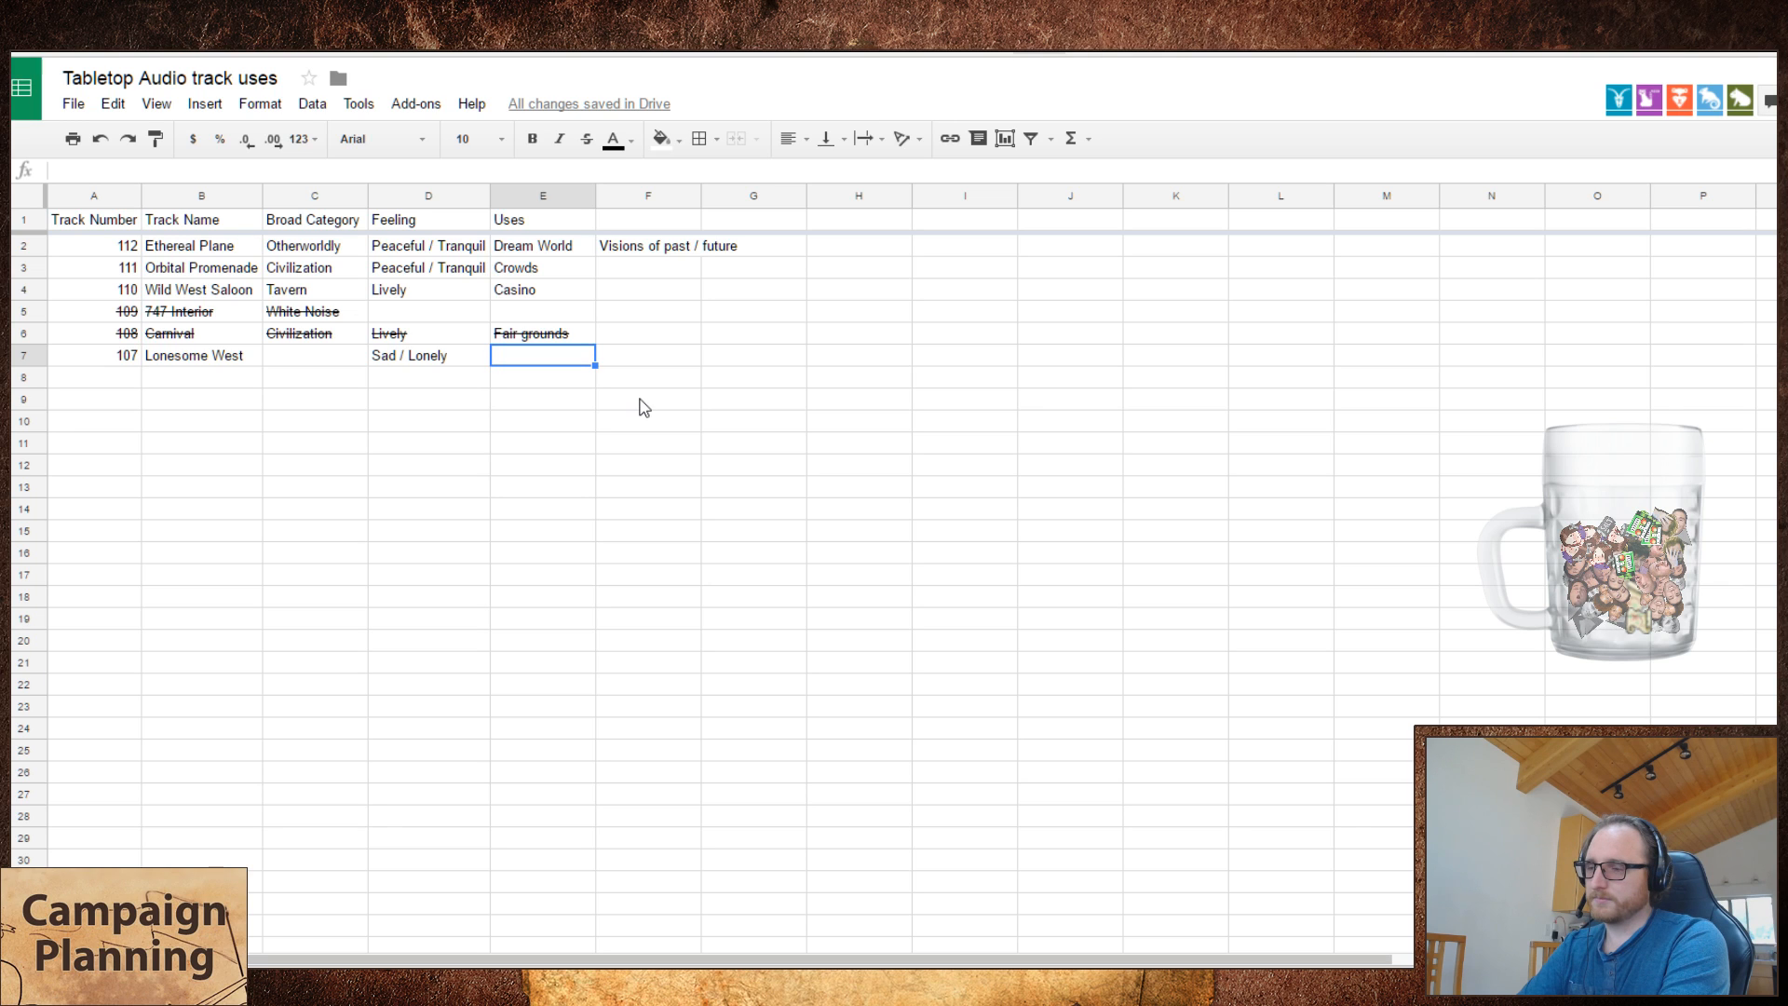
pyautogui.write('Recen')
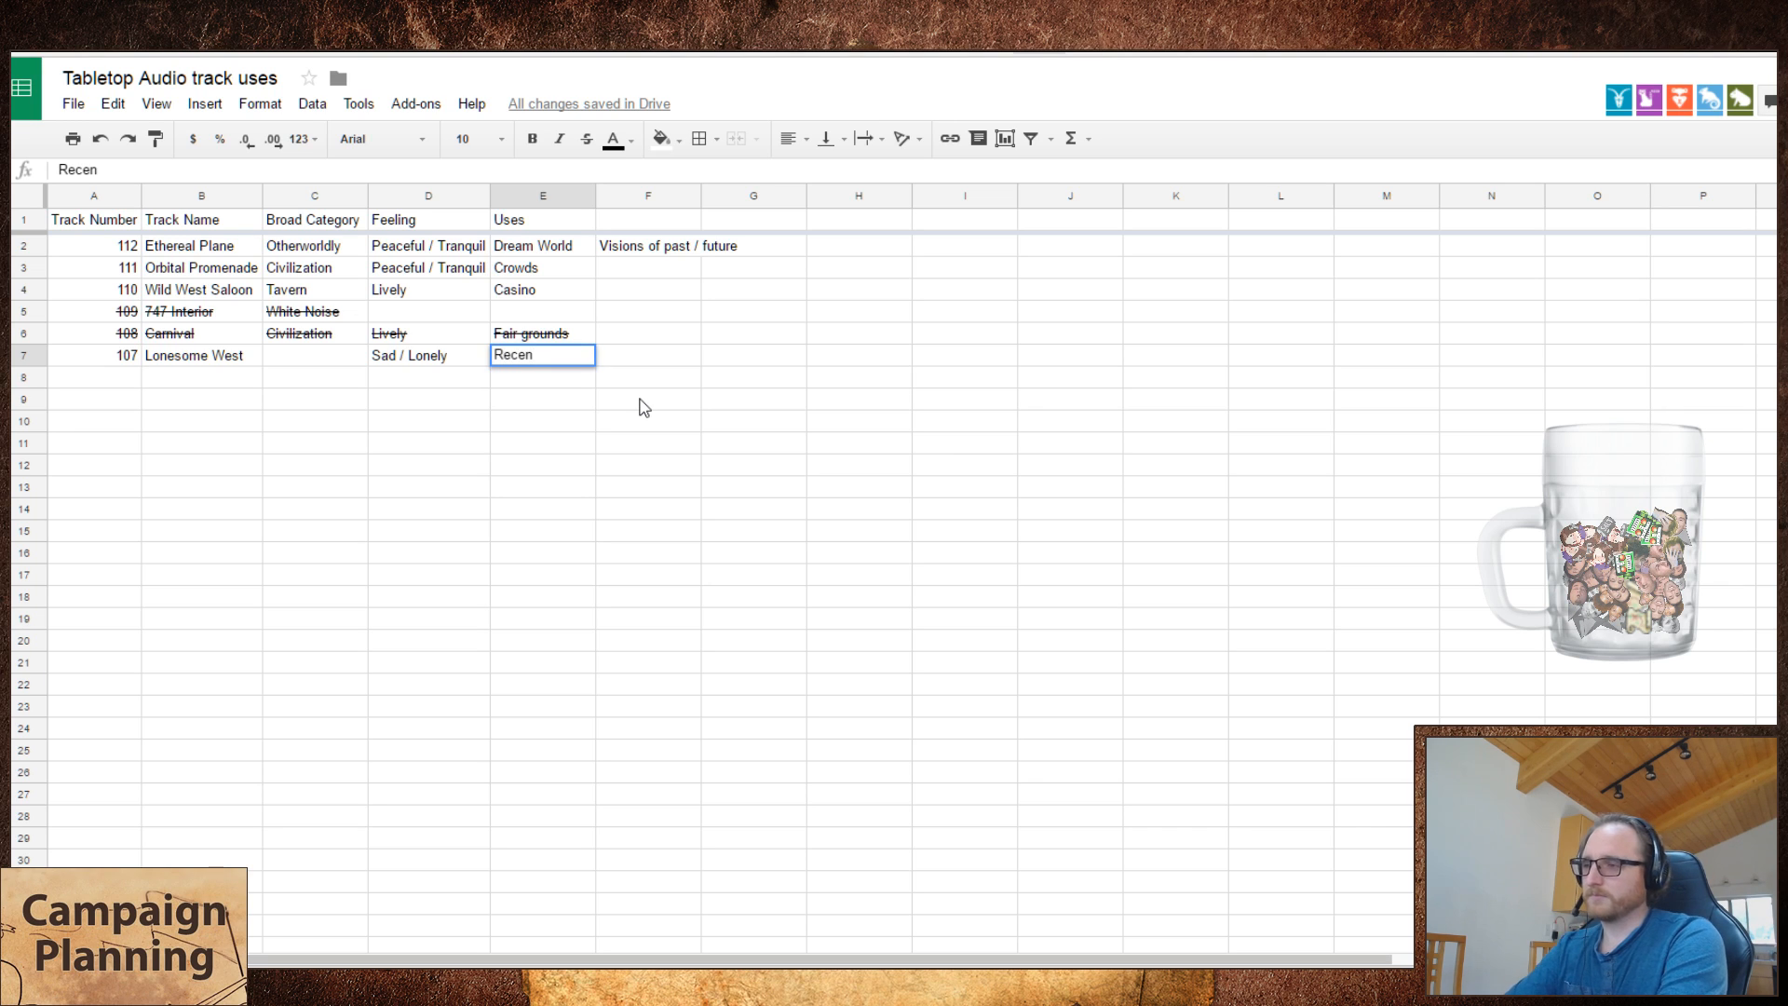
pyautogui.press('Escape')
pyautogui.write('Recent Deaths')
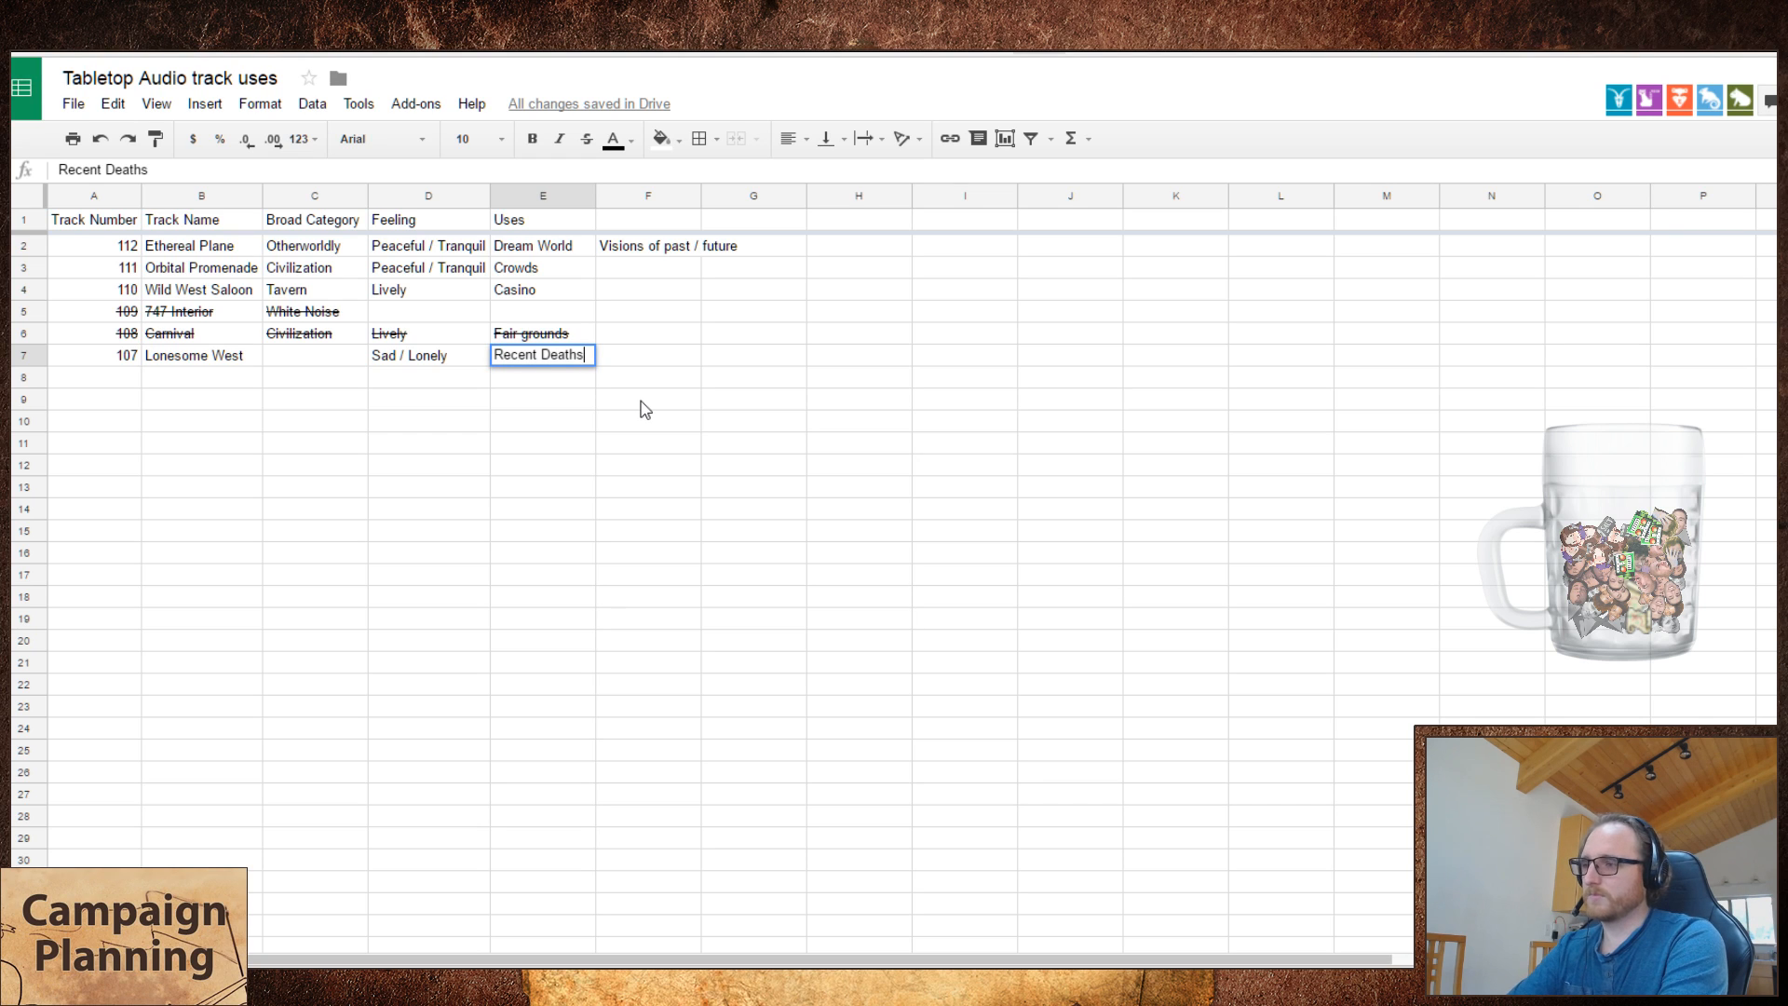
pyautogui.press('Escape')
pyautogui.write('R')
pyautogui.press('BackSpace')
# - Enter "Deep reflection" as Lonesome West's use in E7 and move to its broad category cell, C7
pyautogui.write('Deep reflection')
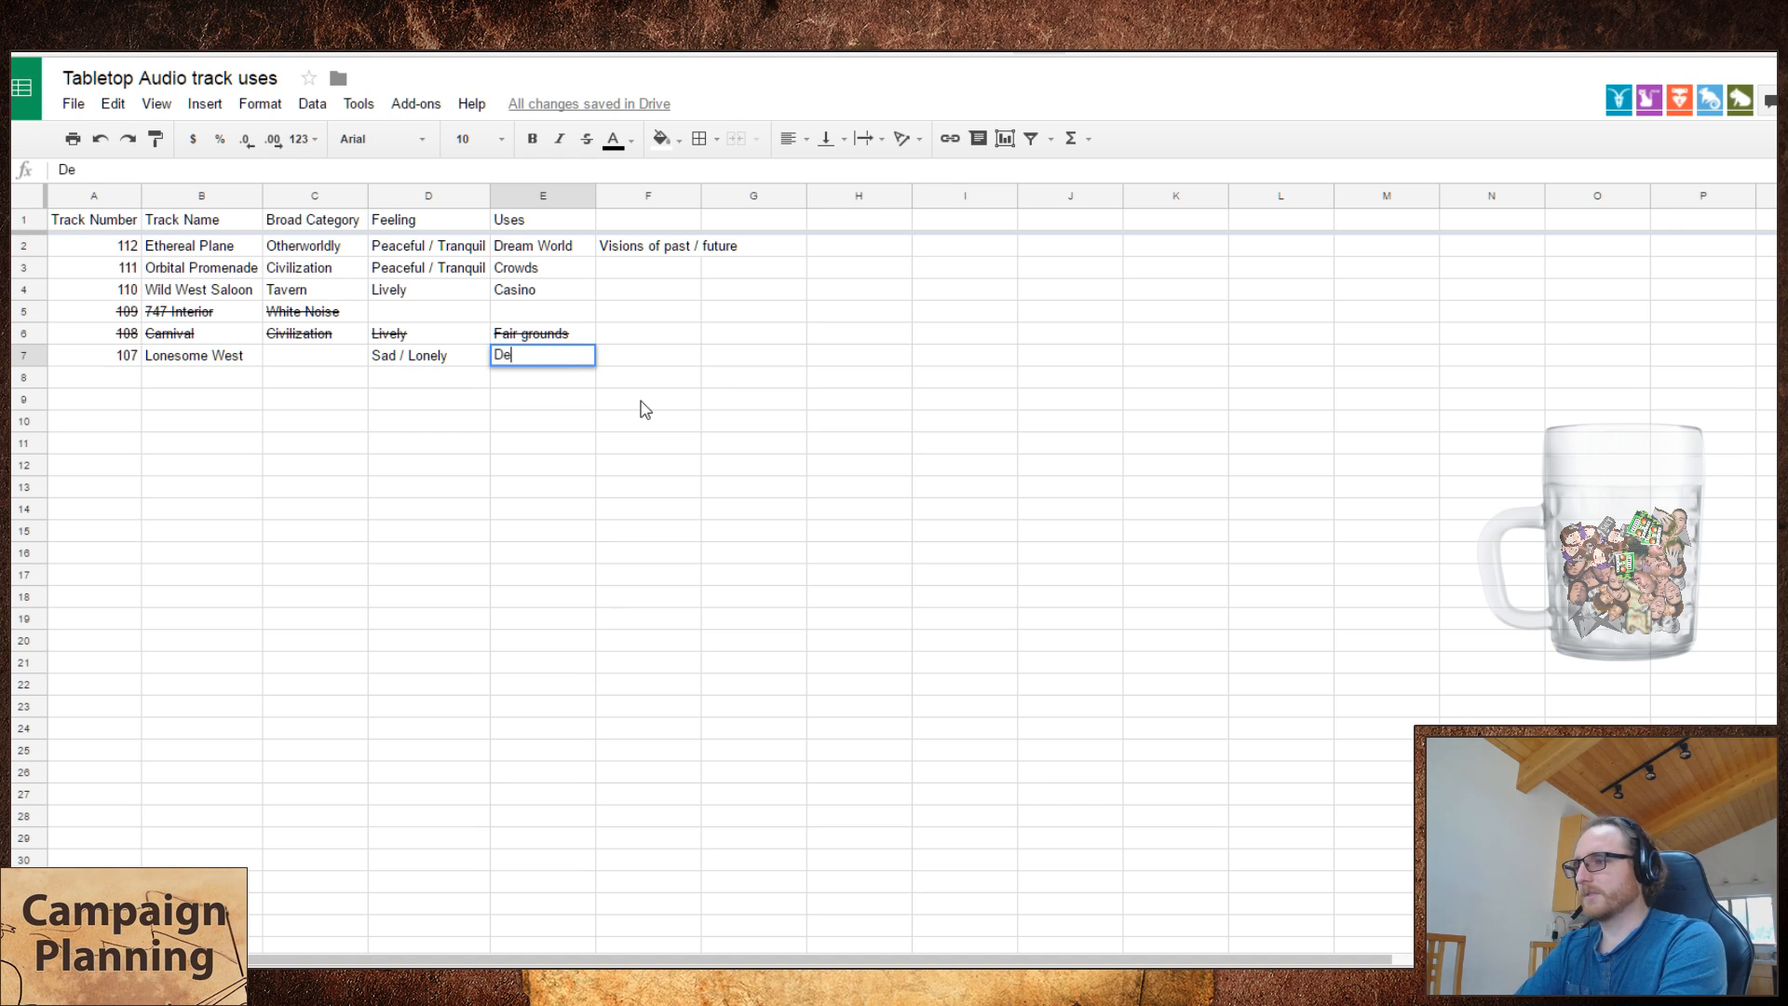
pyautogui.press('Left')
pyautogui.press('Left')
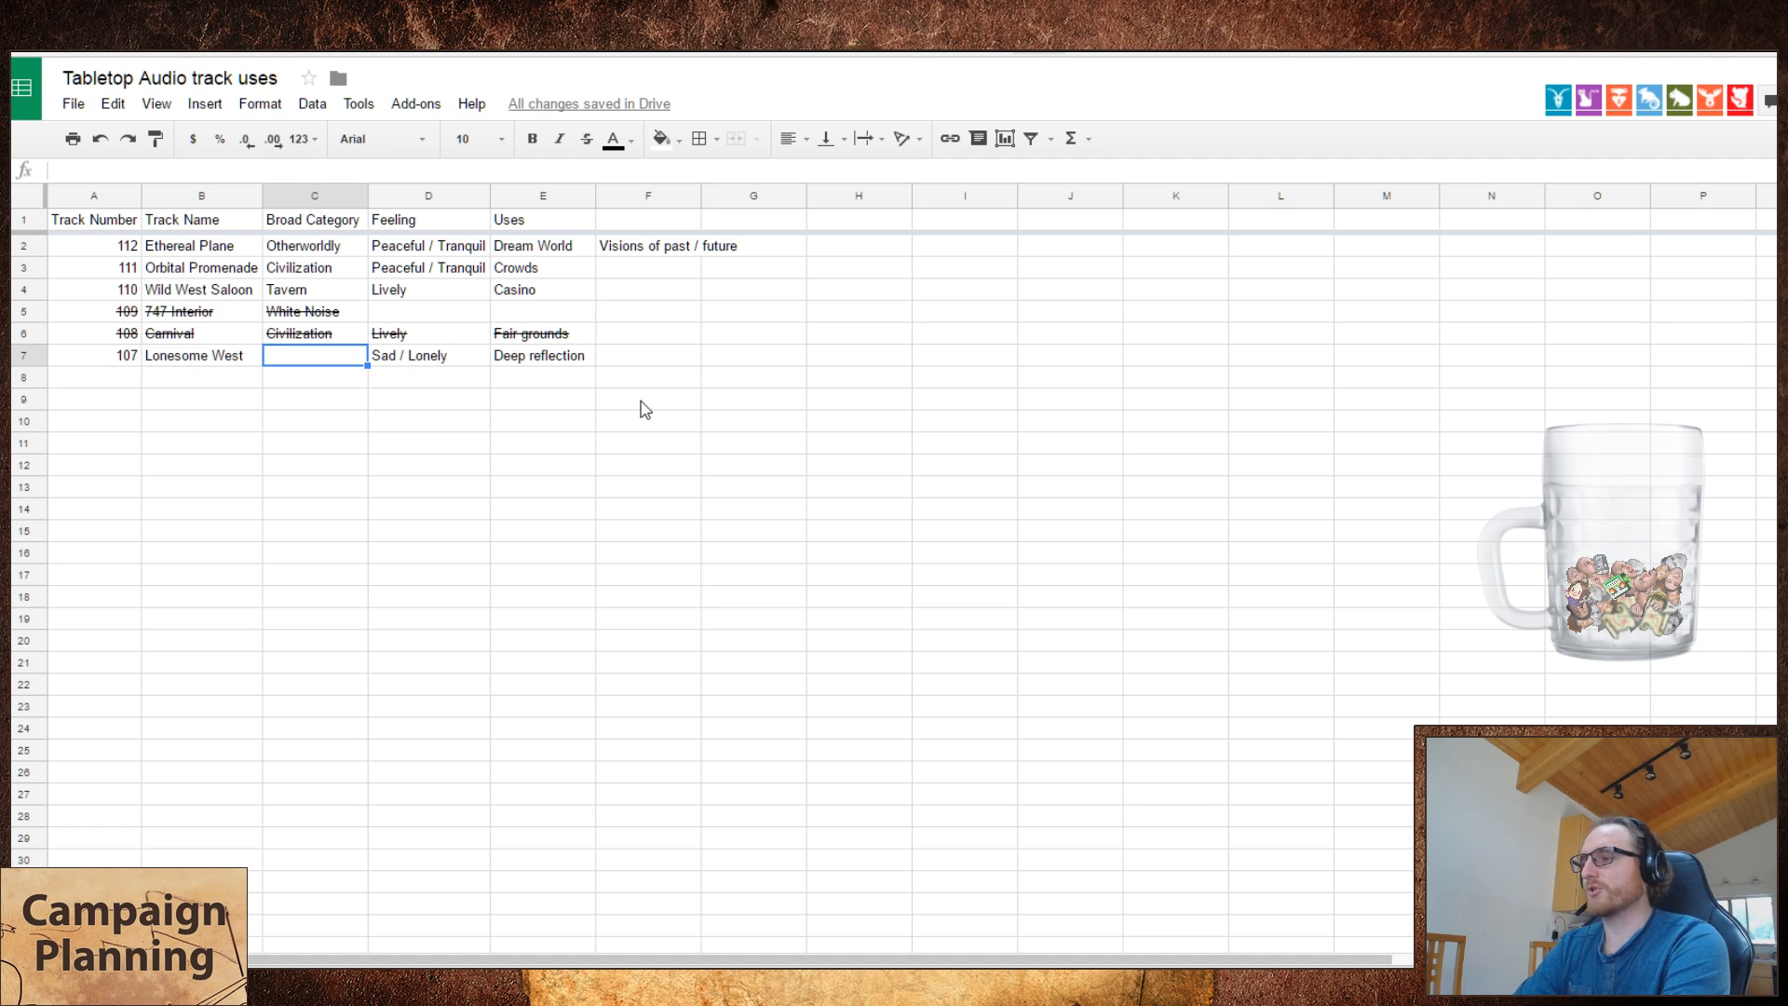
# - Set Lonesome West's broad category to "Emotional" in C7 and move to F7
pyautogui.write('Emotional')
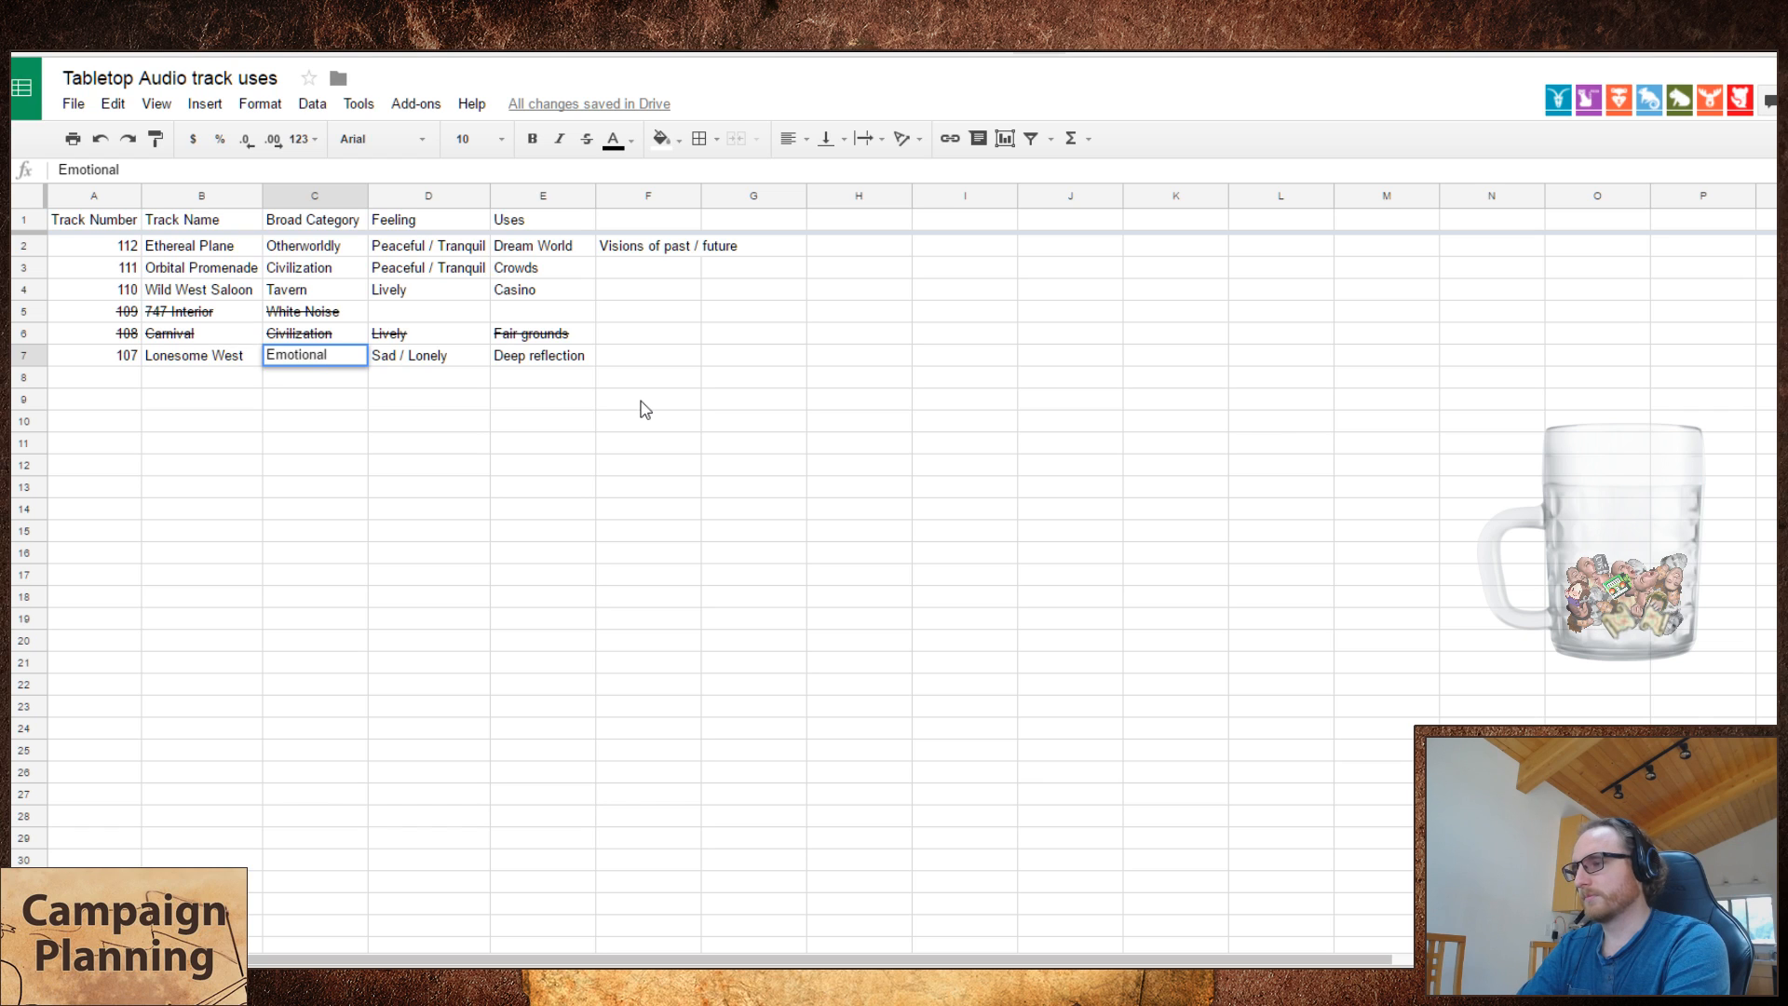
pyautogui.press('Tab')
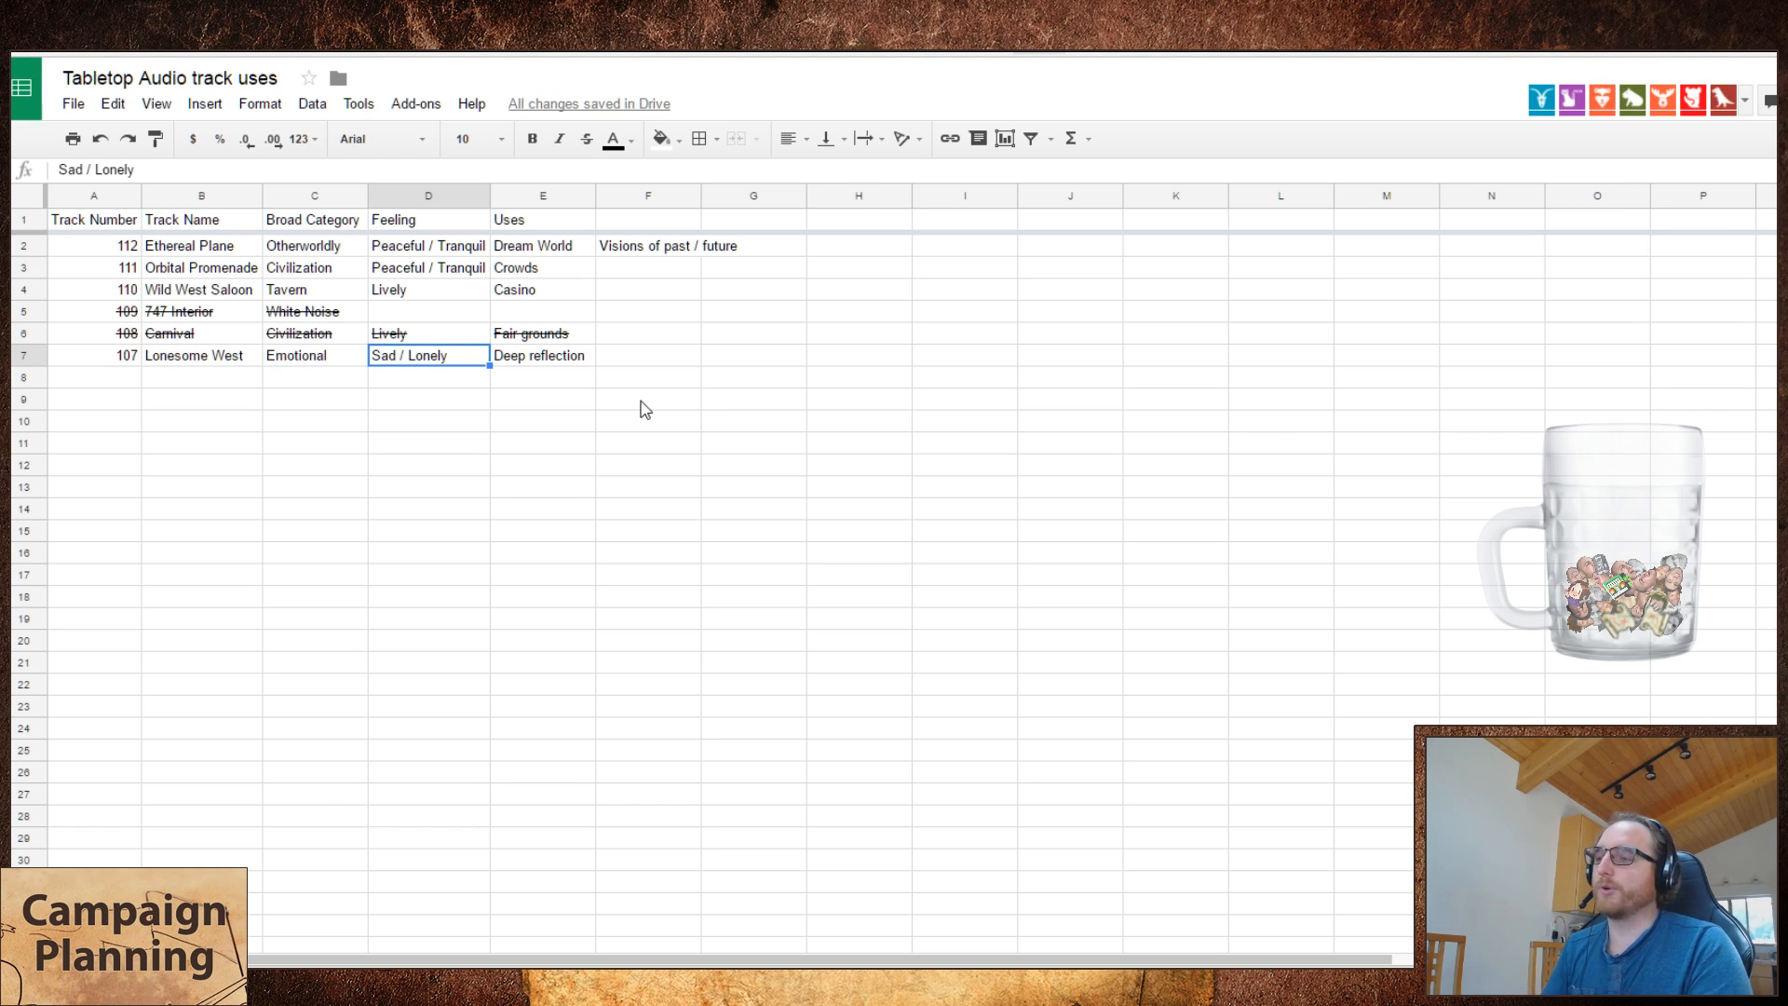
pyautogui.press('Tab')
pyautogui.press('Tab')
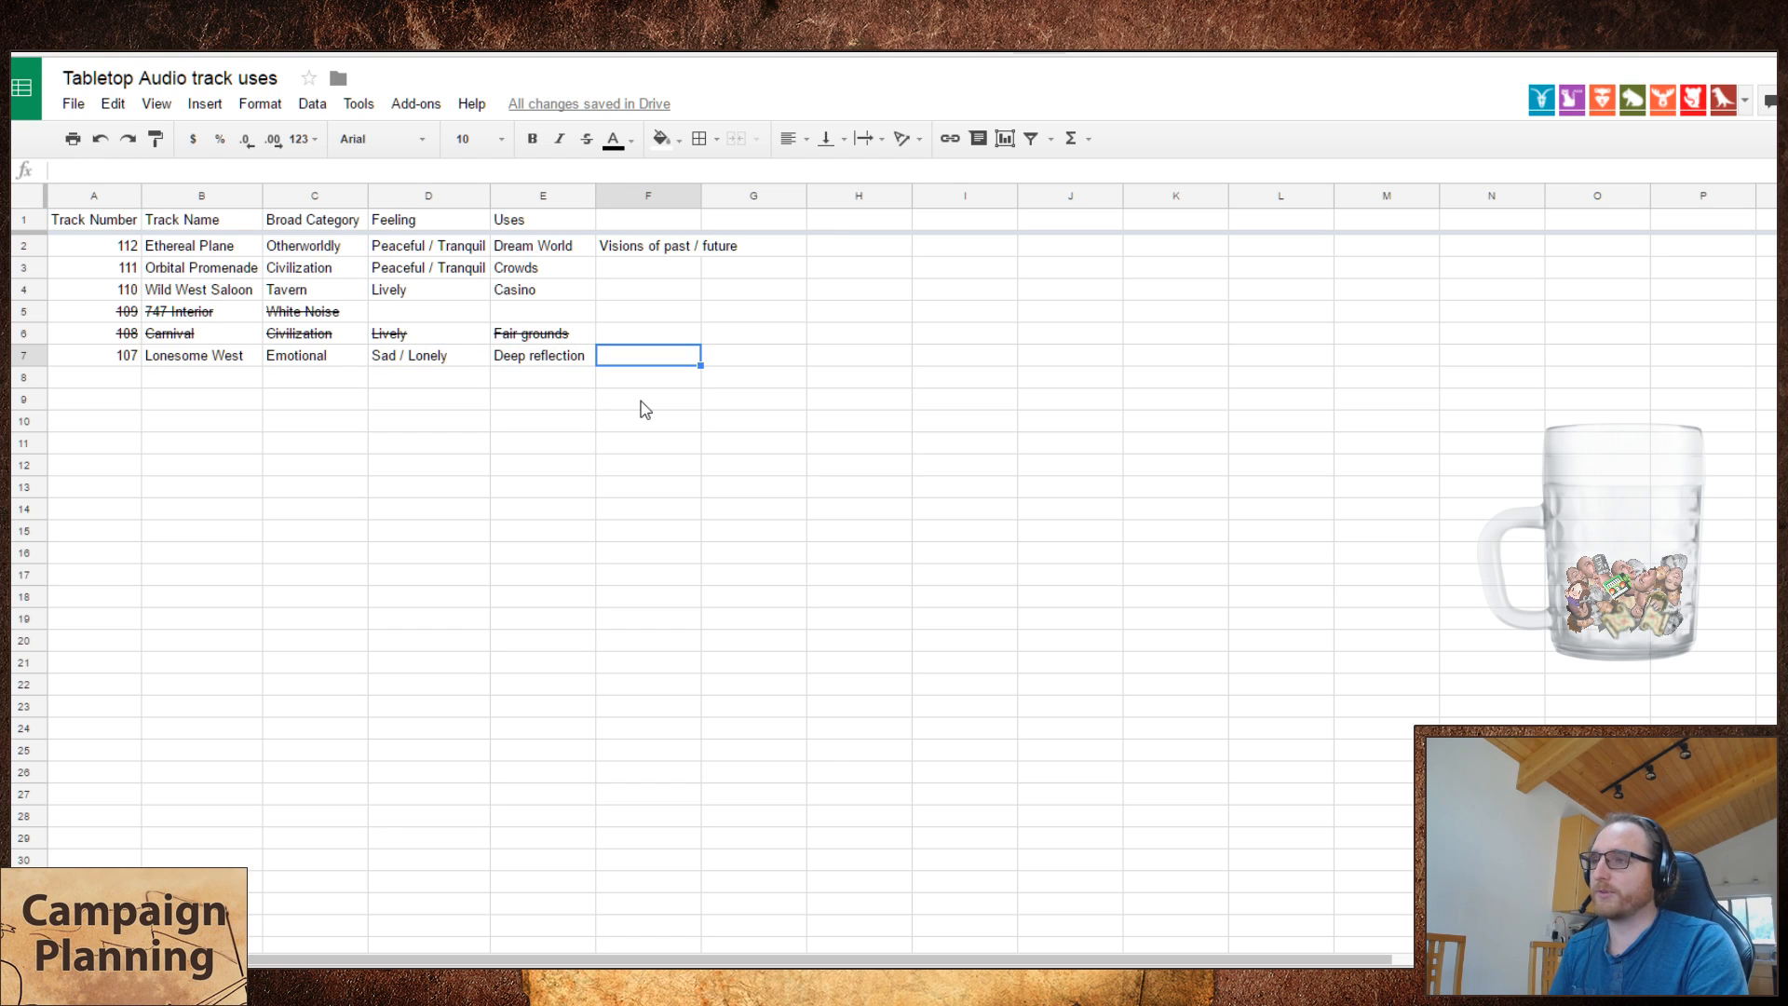
pyautogui.write('Death ')
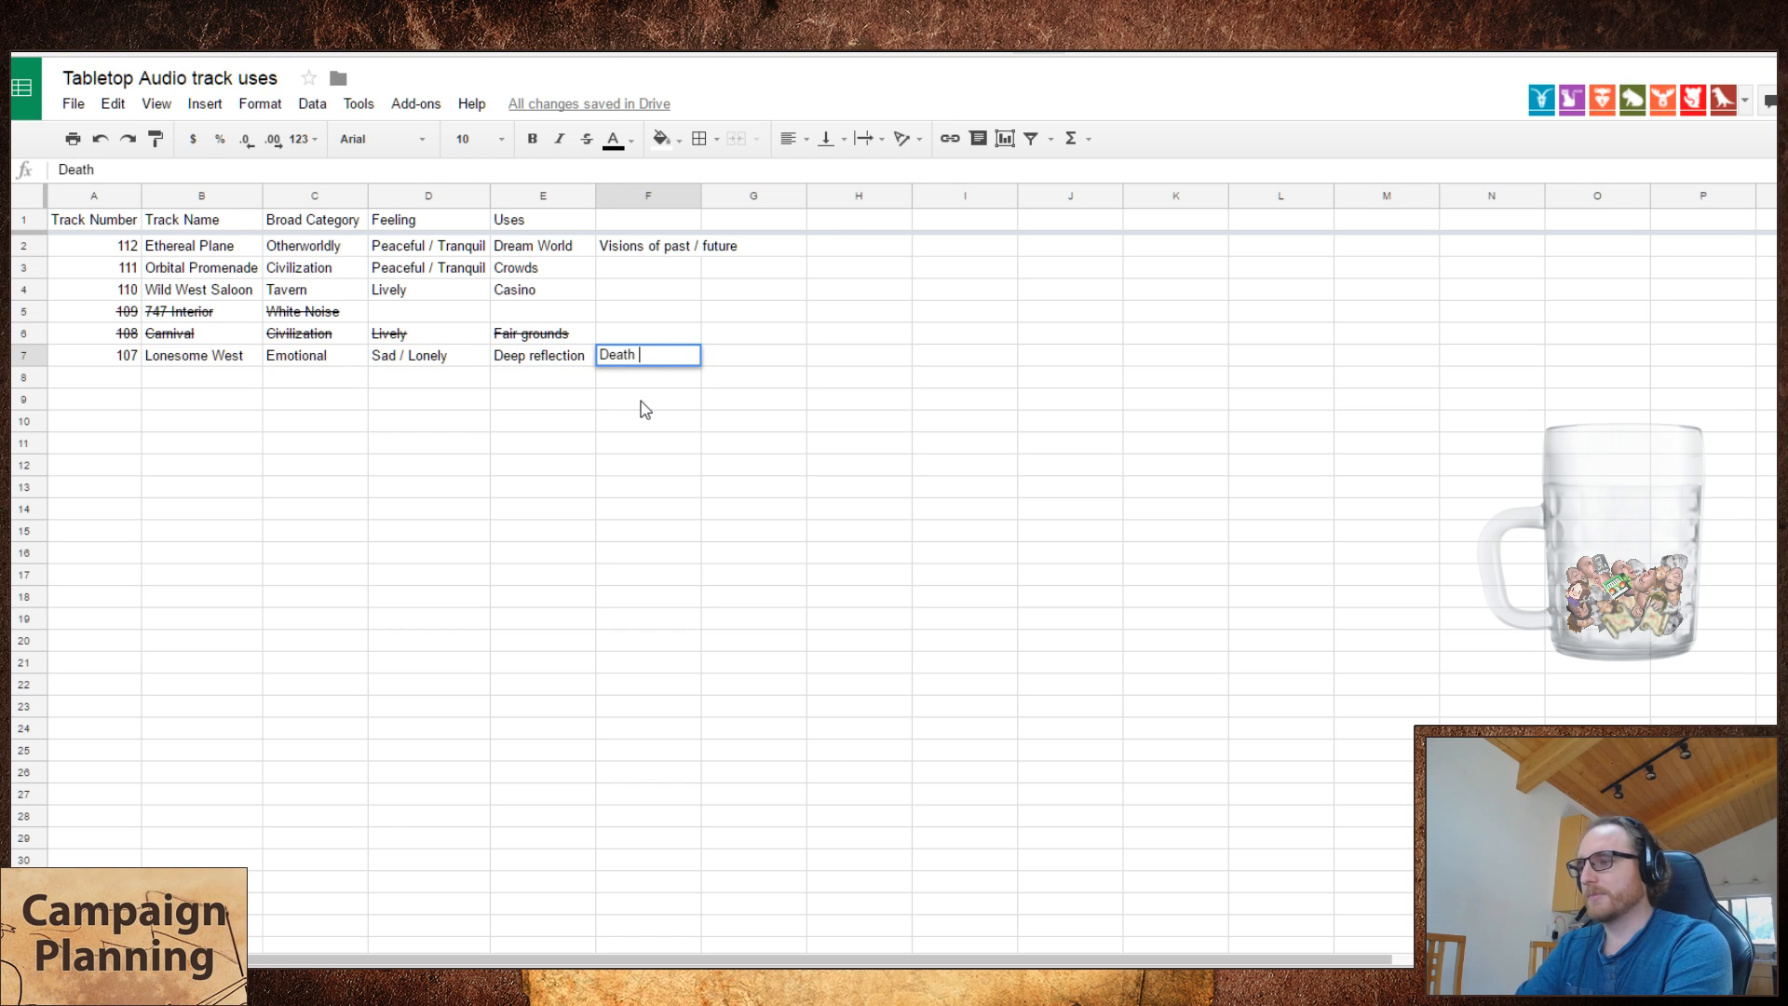
pyautogui.write('of')
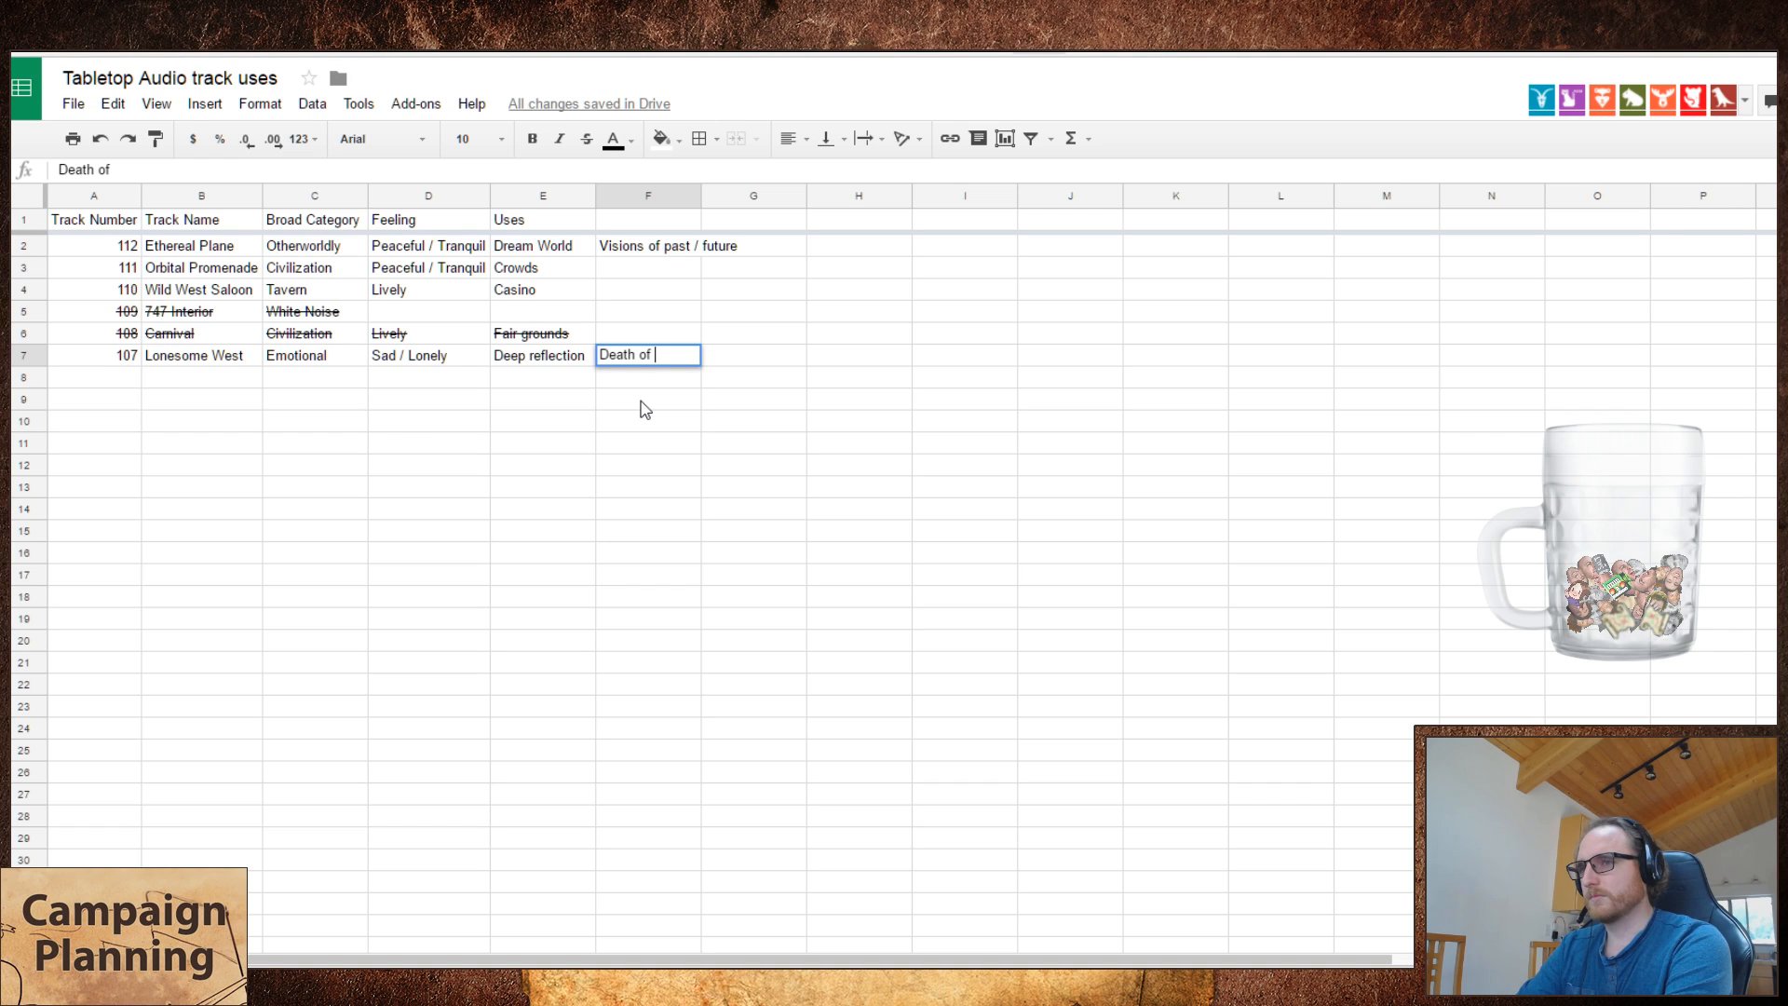
pyautogui.press('Escape')
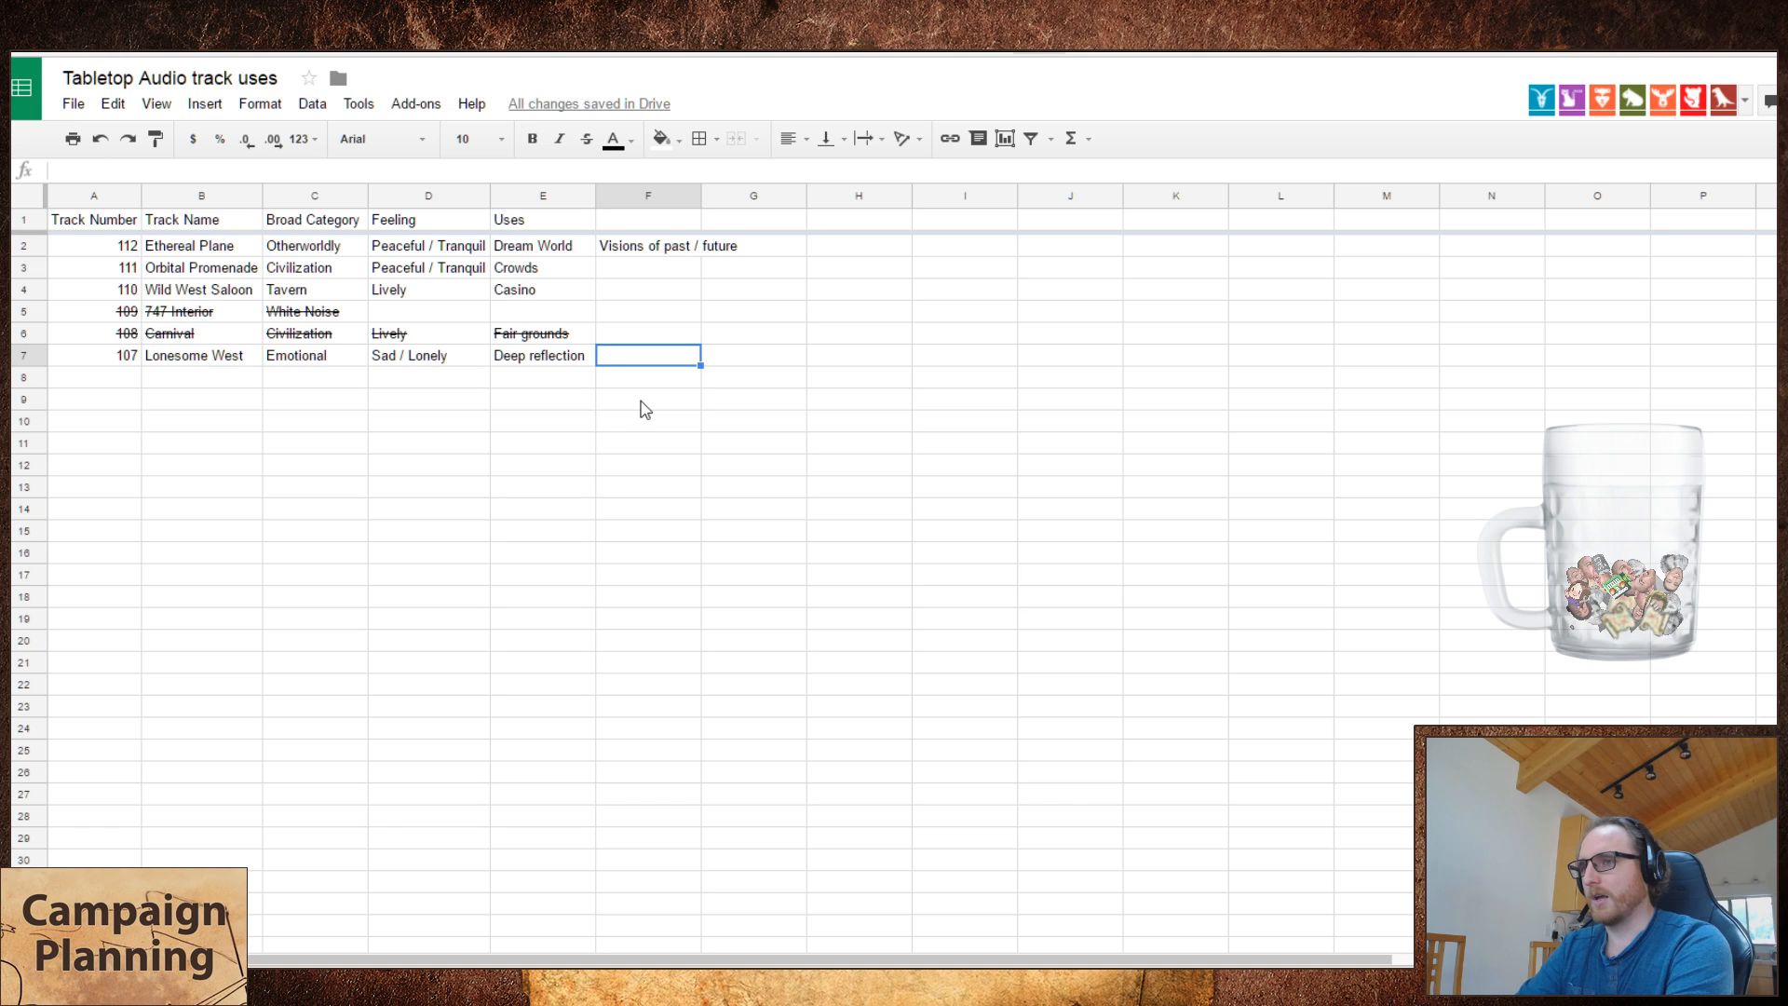
# - Enter "Post tragic incident" as Lonesome West's second use in F7
pyautogui.write('Post trad')
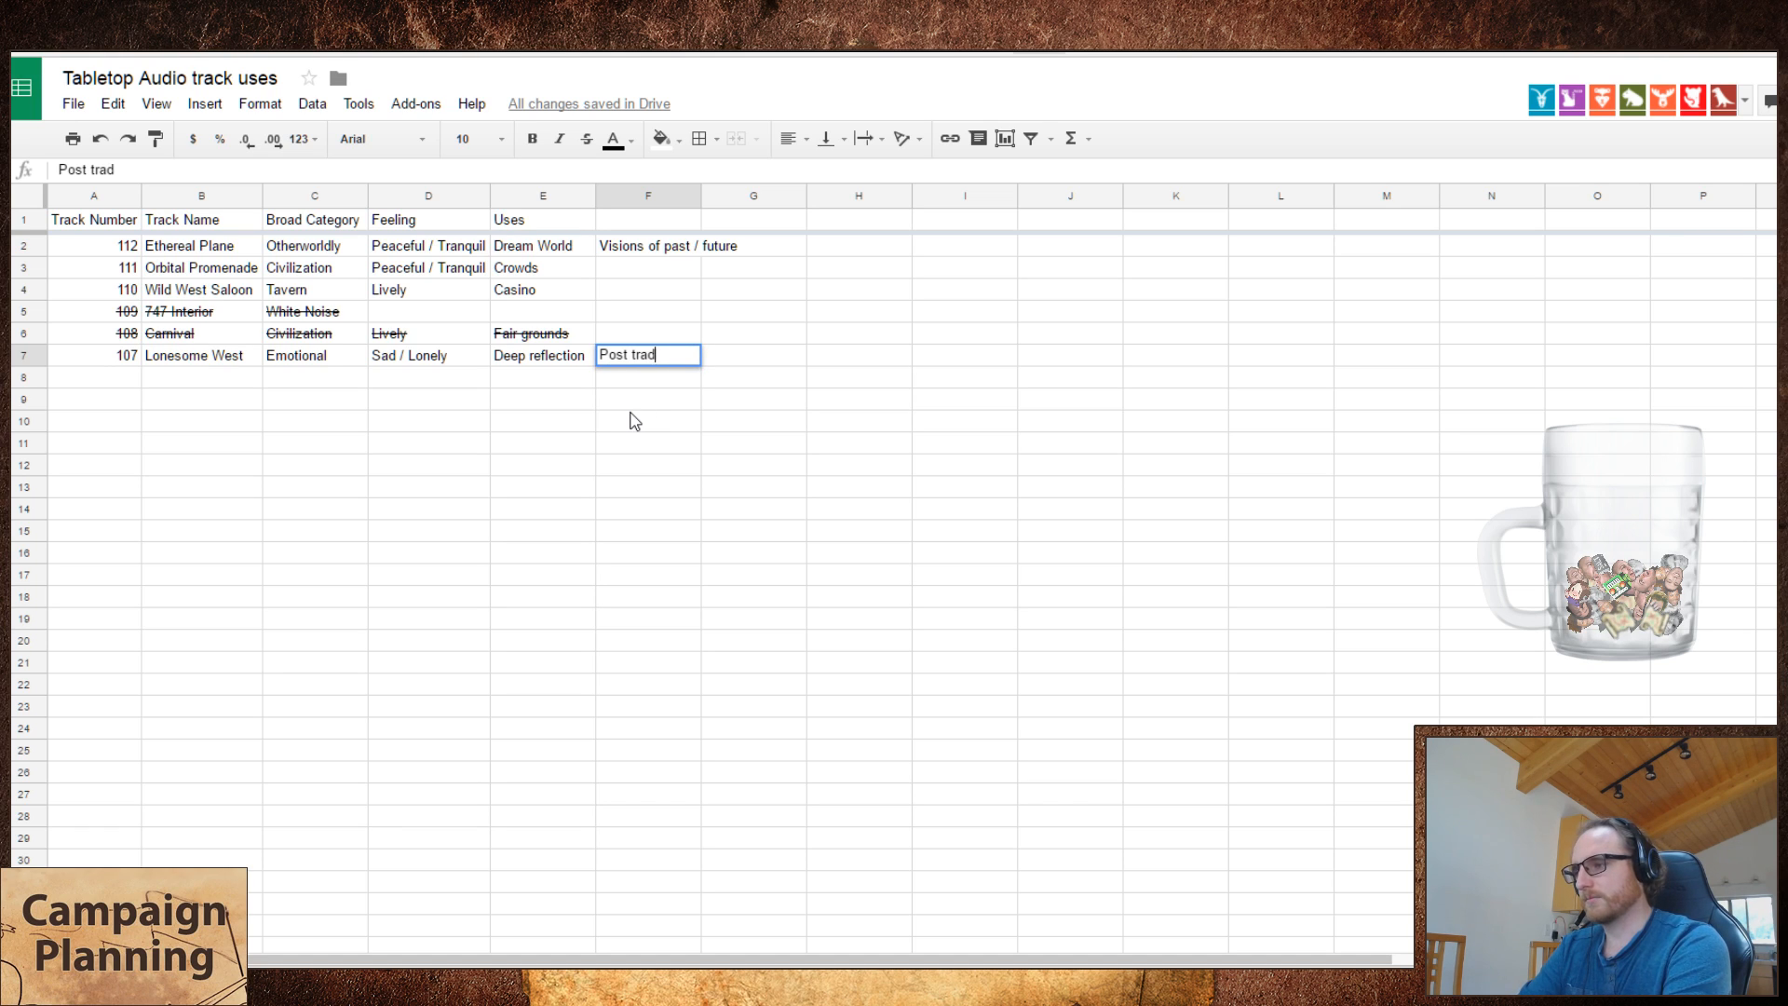
pyautogui.press('BackSpace')
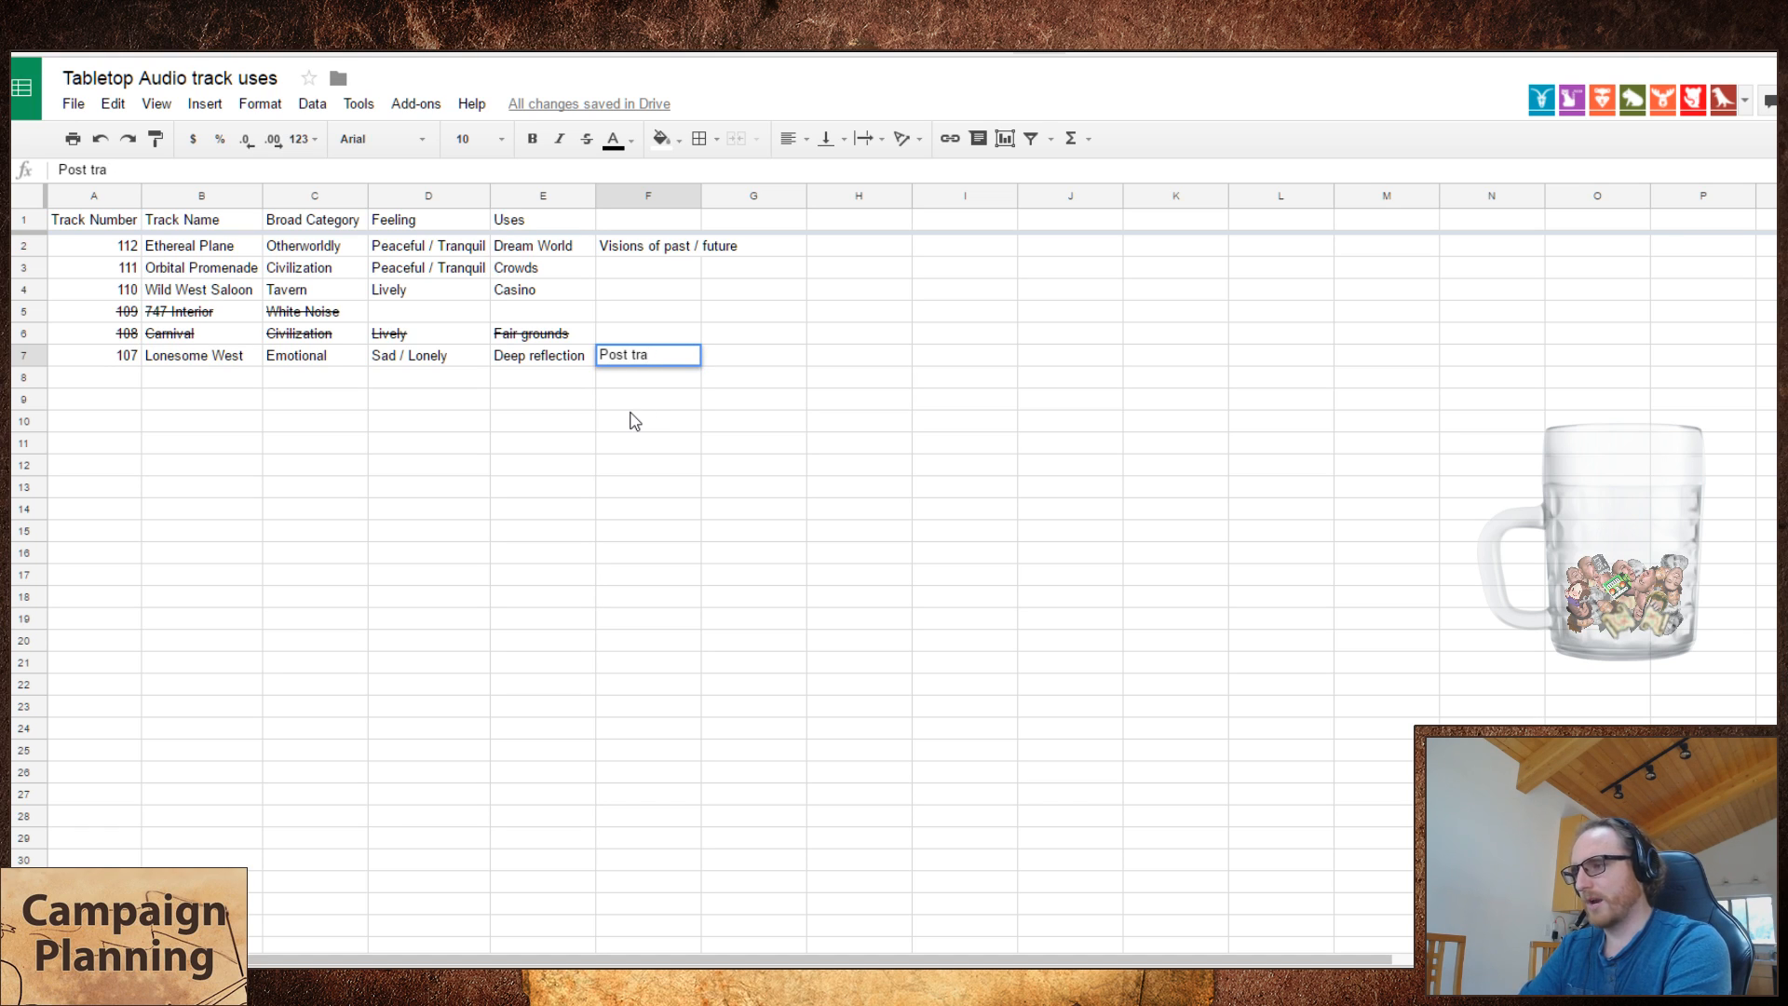
pyautogui.write('gic i')
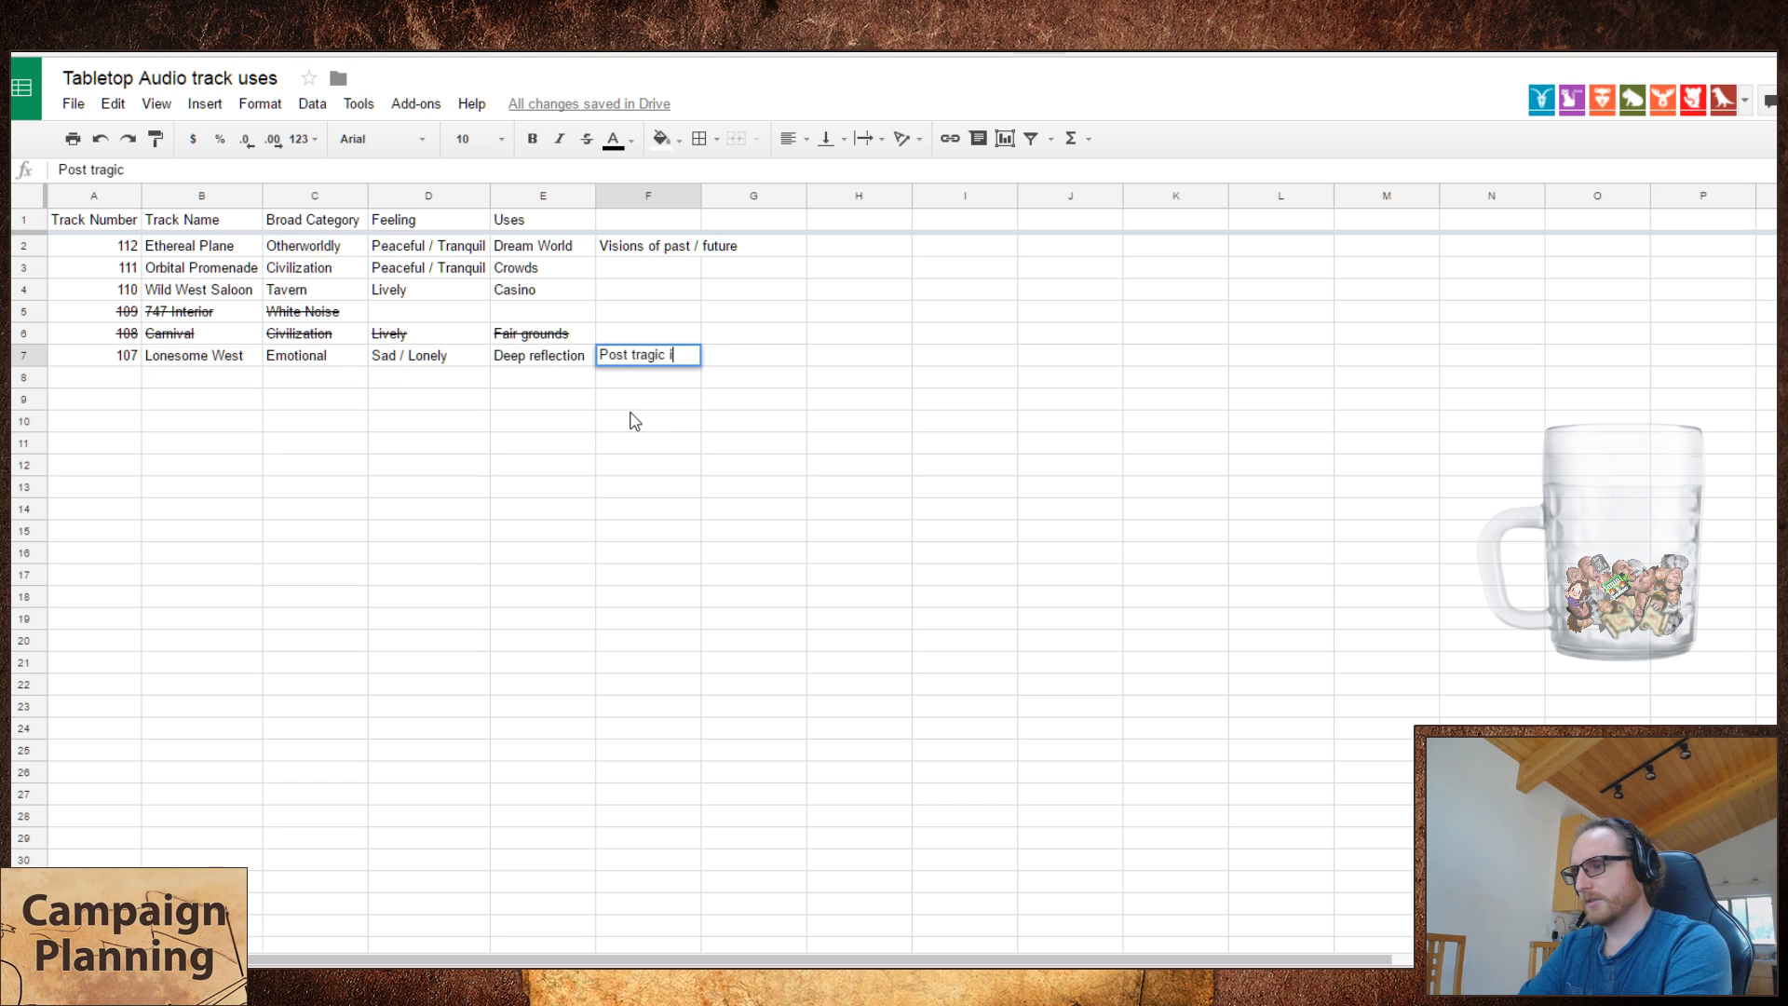
pyautogui.write('ncident')
pyautogui.press('Return')
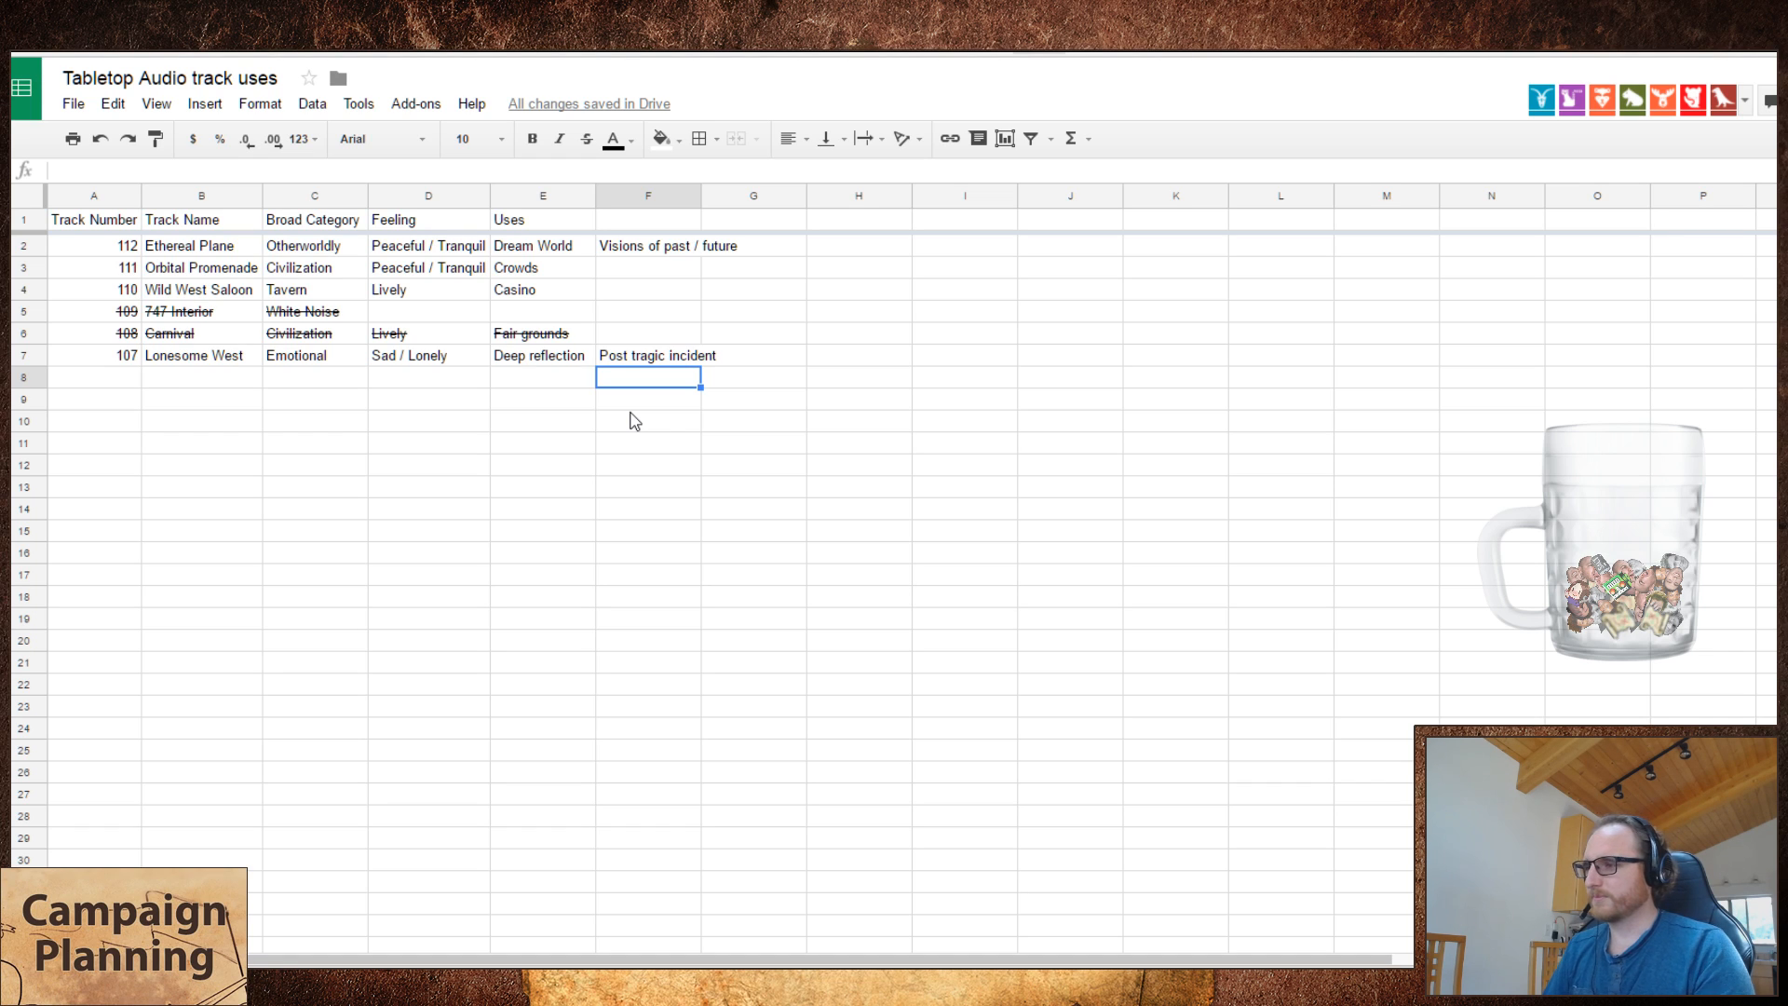
# - Add the column headings "Uses" in F1 and "Important bits" in G1, and move to Lonesome West's cell G7
pyautogui.click(666, 225)
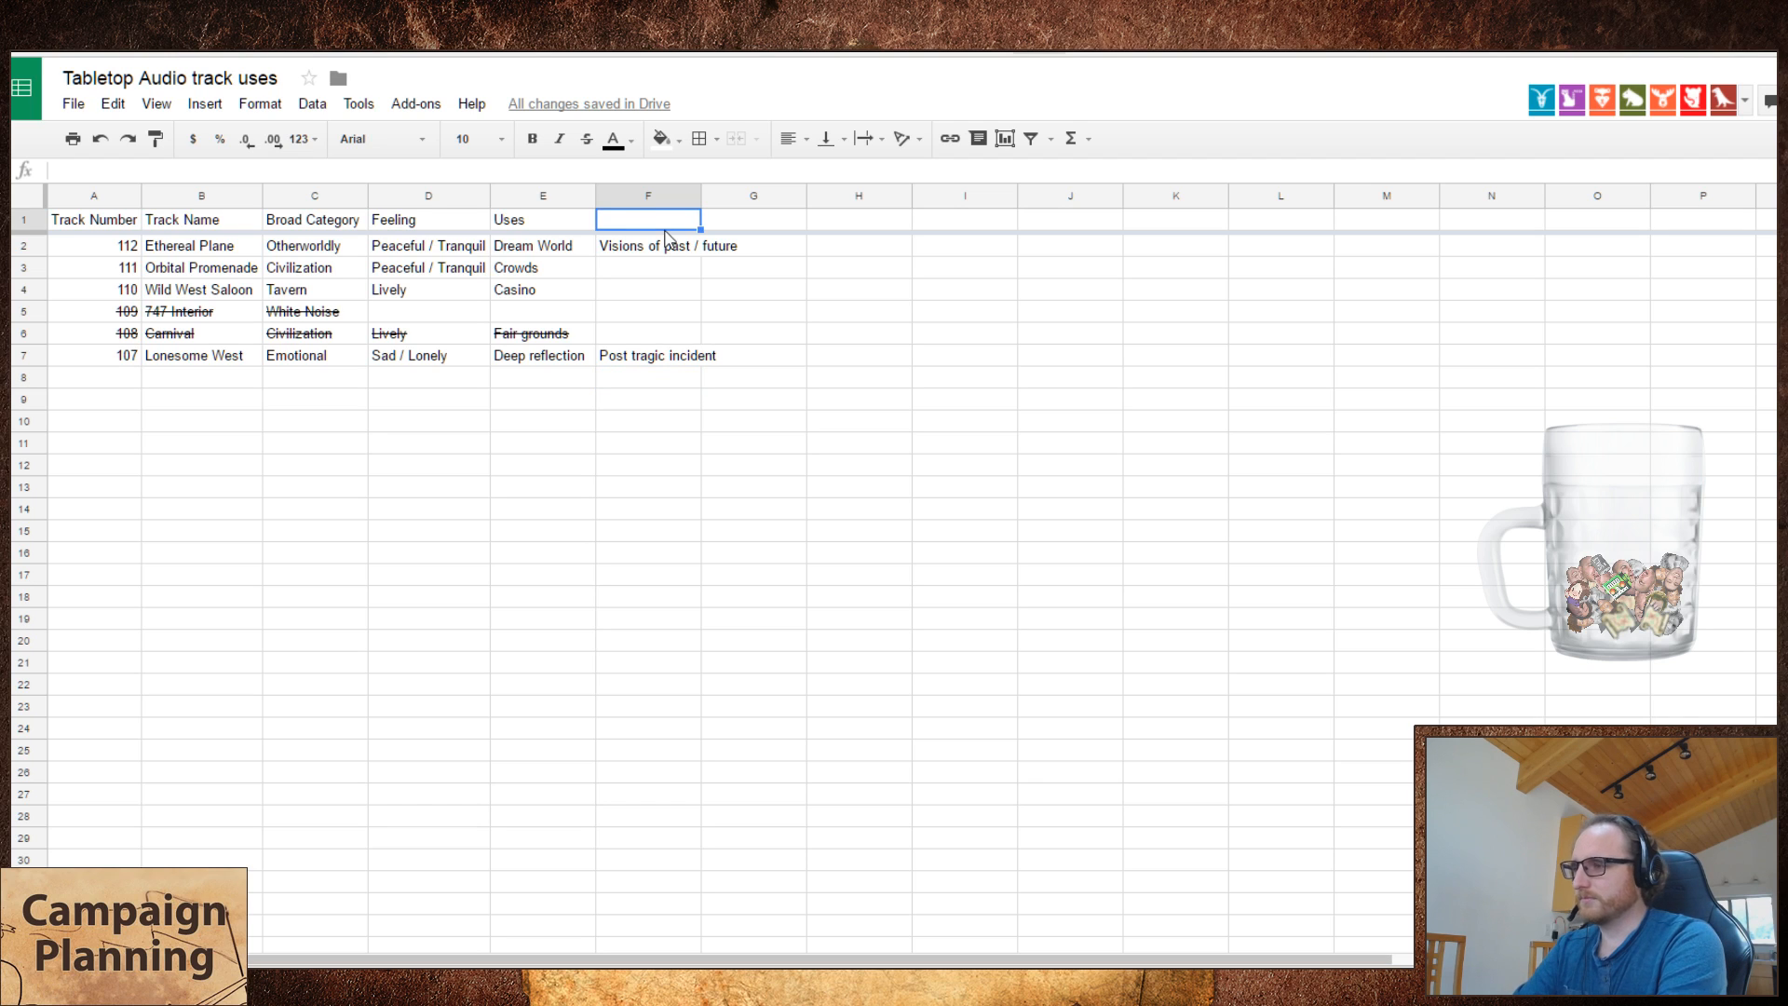
pyautogui.write('Uses')
pyautogui.press('Tab')
pyautogui.write('U')
pyautogui.press('BackSpace')
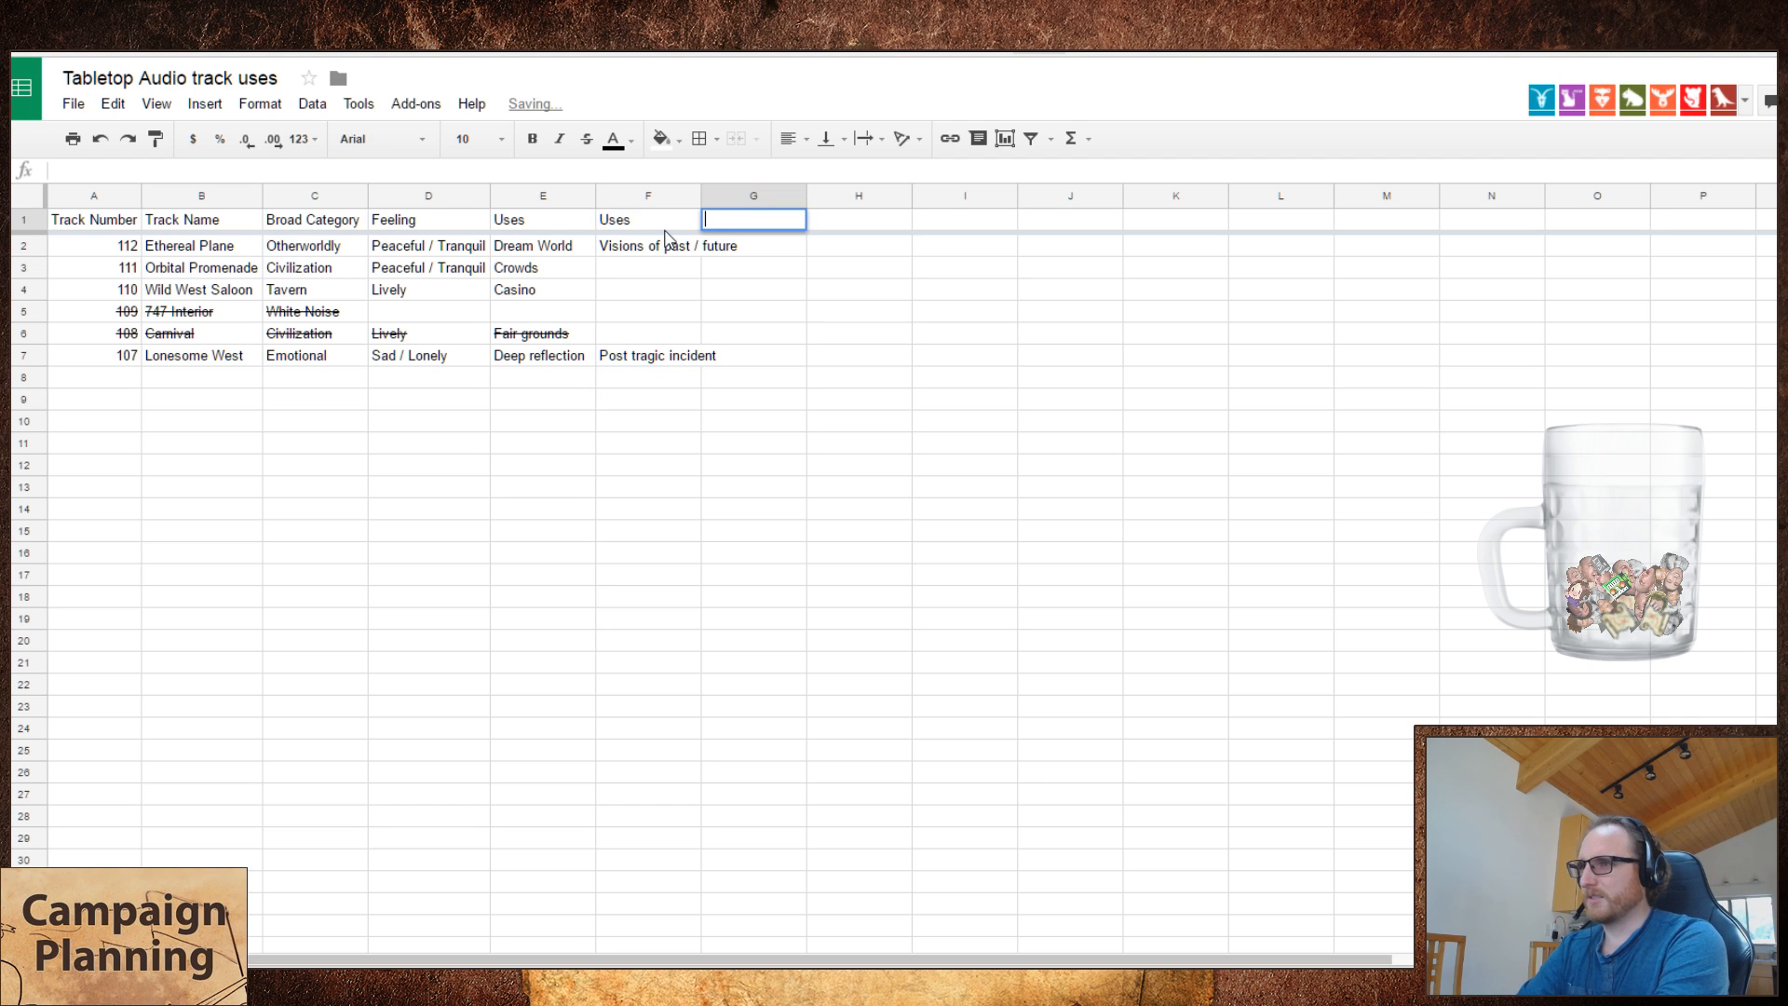
pyautogui.write('Important bits')
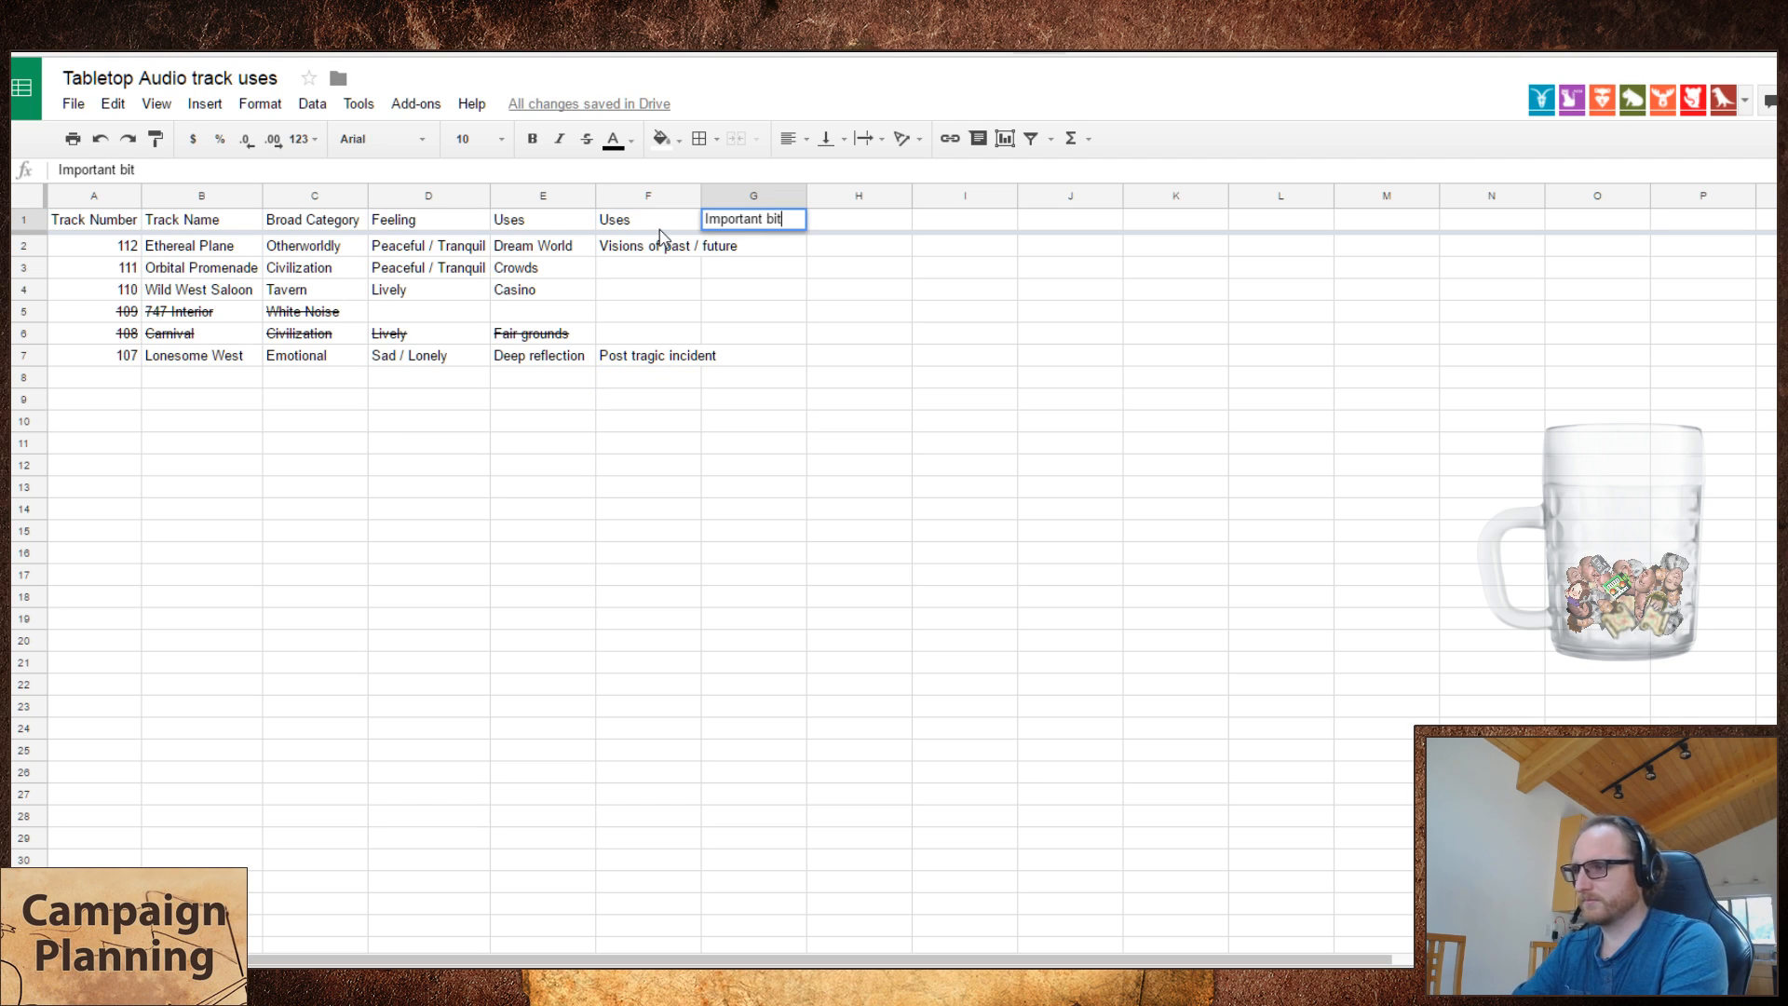
pyautogui.press('Return')
pyautogui.press('Right')
pyautogui.press('Down')
pyautogui.press('Down')
pyautogui.press('Down')
pyautogui.press('Down')
pyautogui.press('Down')
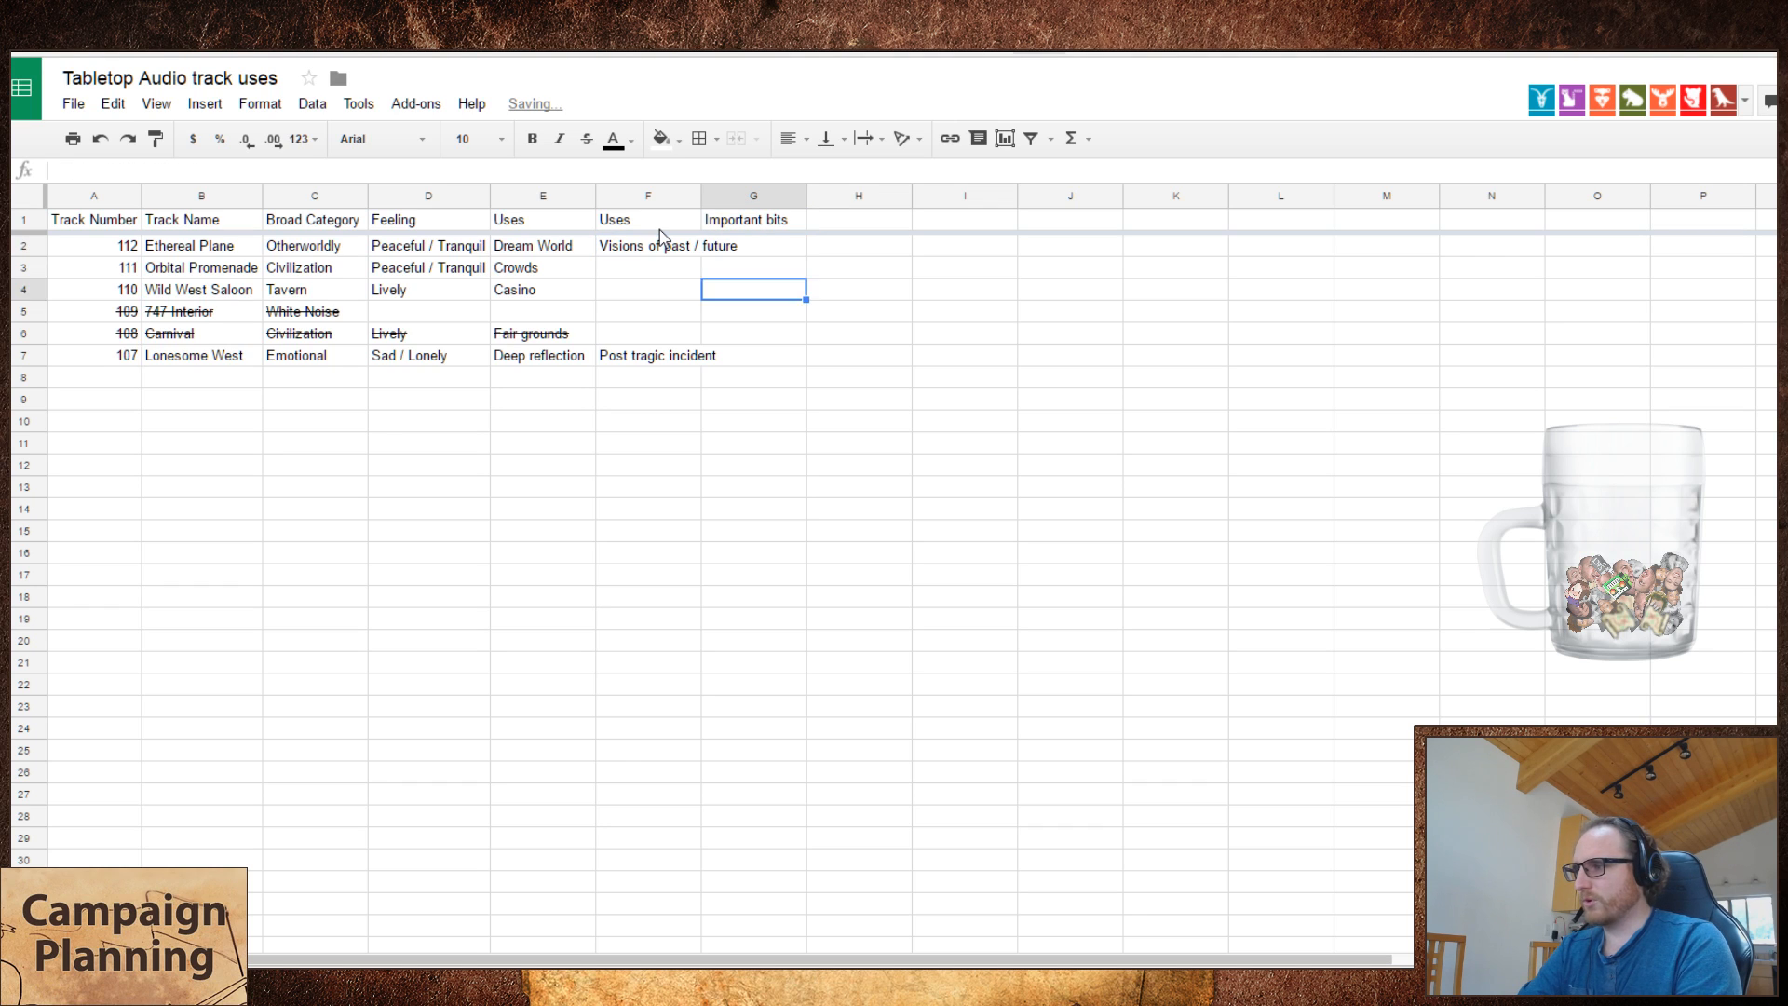
pyautogui.write('Rain and horse')
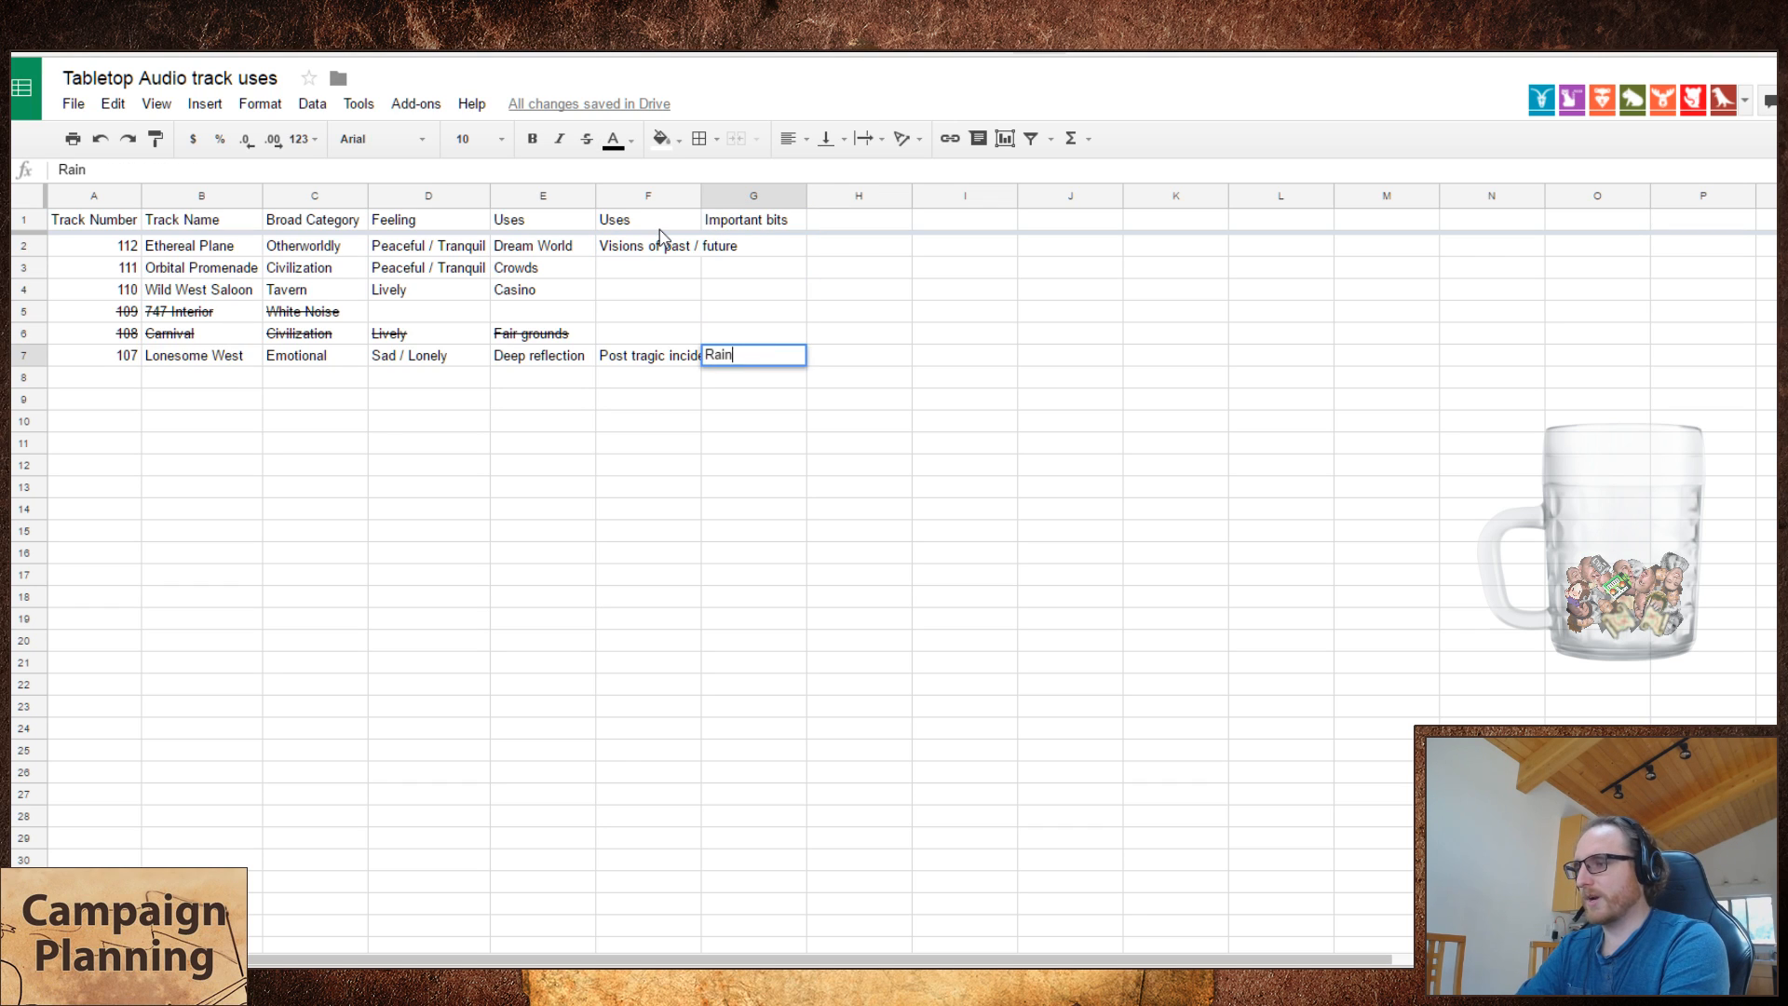
pyautogui.press('BackSpace')
pyautogui.press('BackSpace')
pyautogui.press('BackSpace')
pyautogui.press('BackSpace')
pyautogui.press('BackSpace')
pyautogui.press('BackSpace')
pyautogui.press('BackSpace')
pyautogui.press('BackSpace')
pyautogui.press('BackSpace')
pyautogui.press('BackSpace')
pyautogui.press('BackSpace')
pyautogui.press('BackSpace')
pyautogui.press('BackSpace')
pyautogui.press('BackSpace')
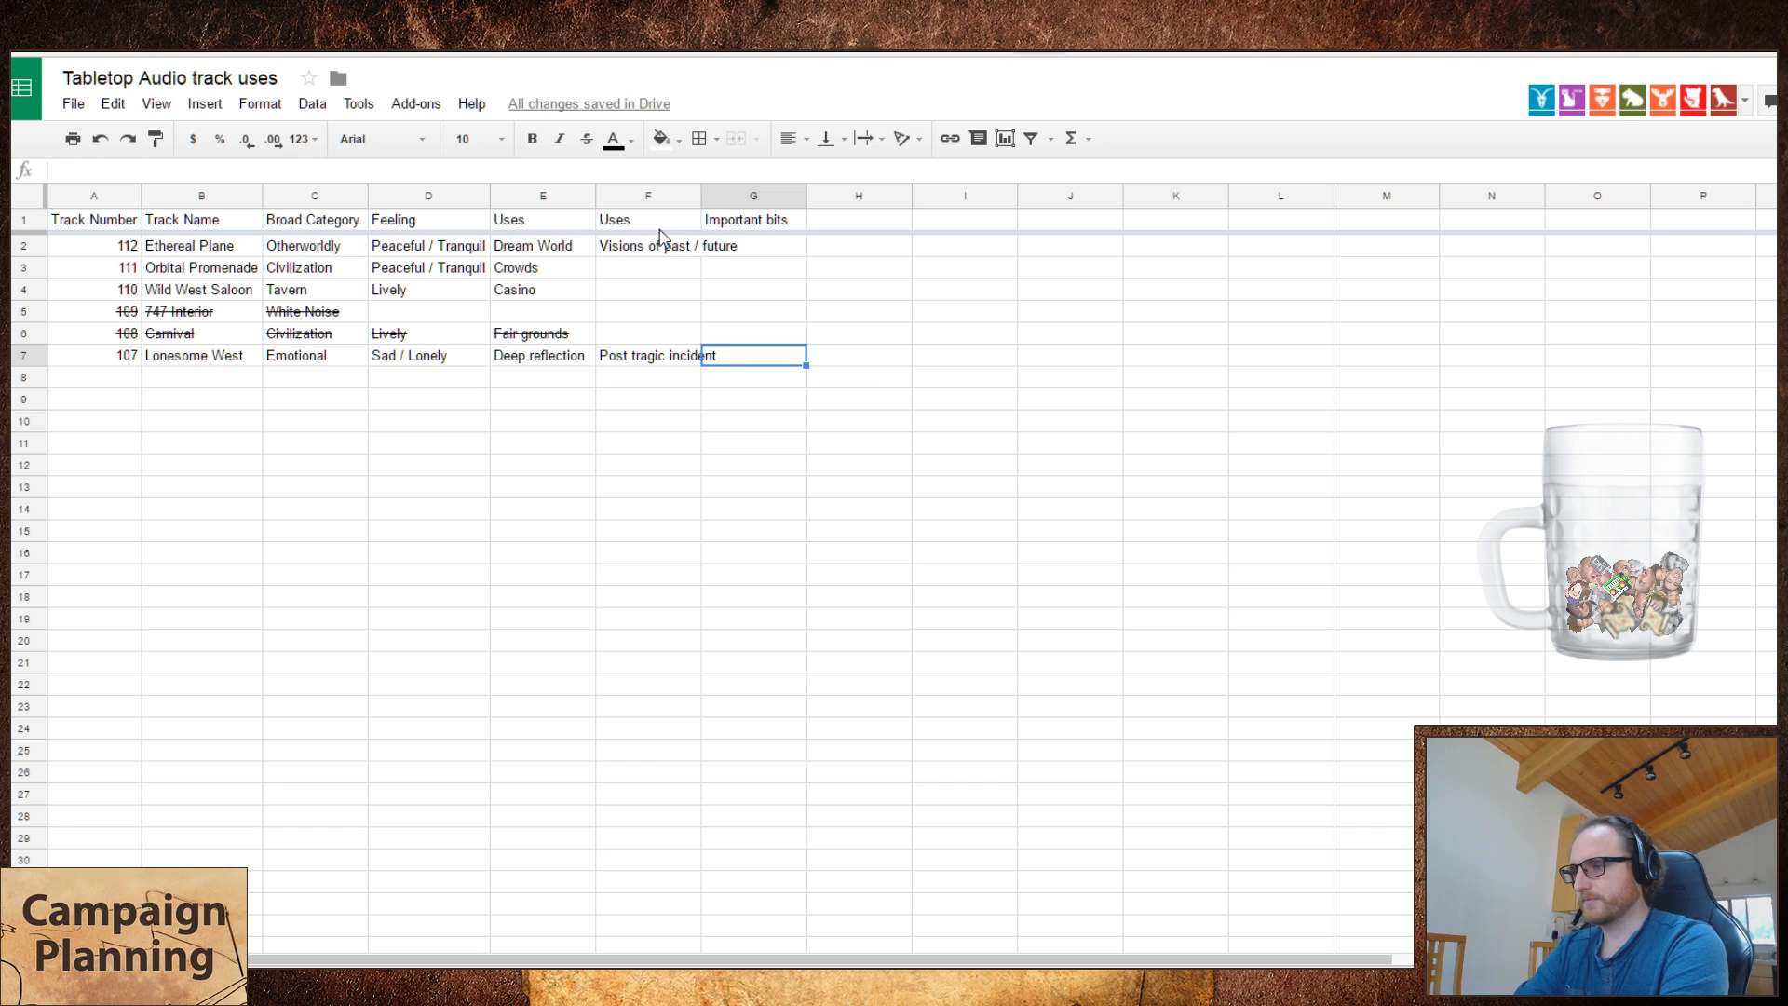
# - Enter "Rain and horses" for Lonesome West in G7
pyautogui.write('Rain')
pyautogui.press('Tab')
pyautogui.write('H')
pyautogui.press('BackSpace')
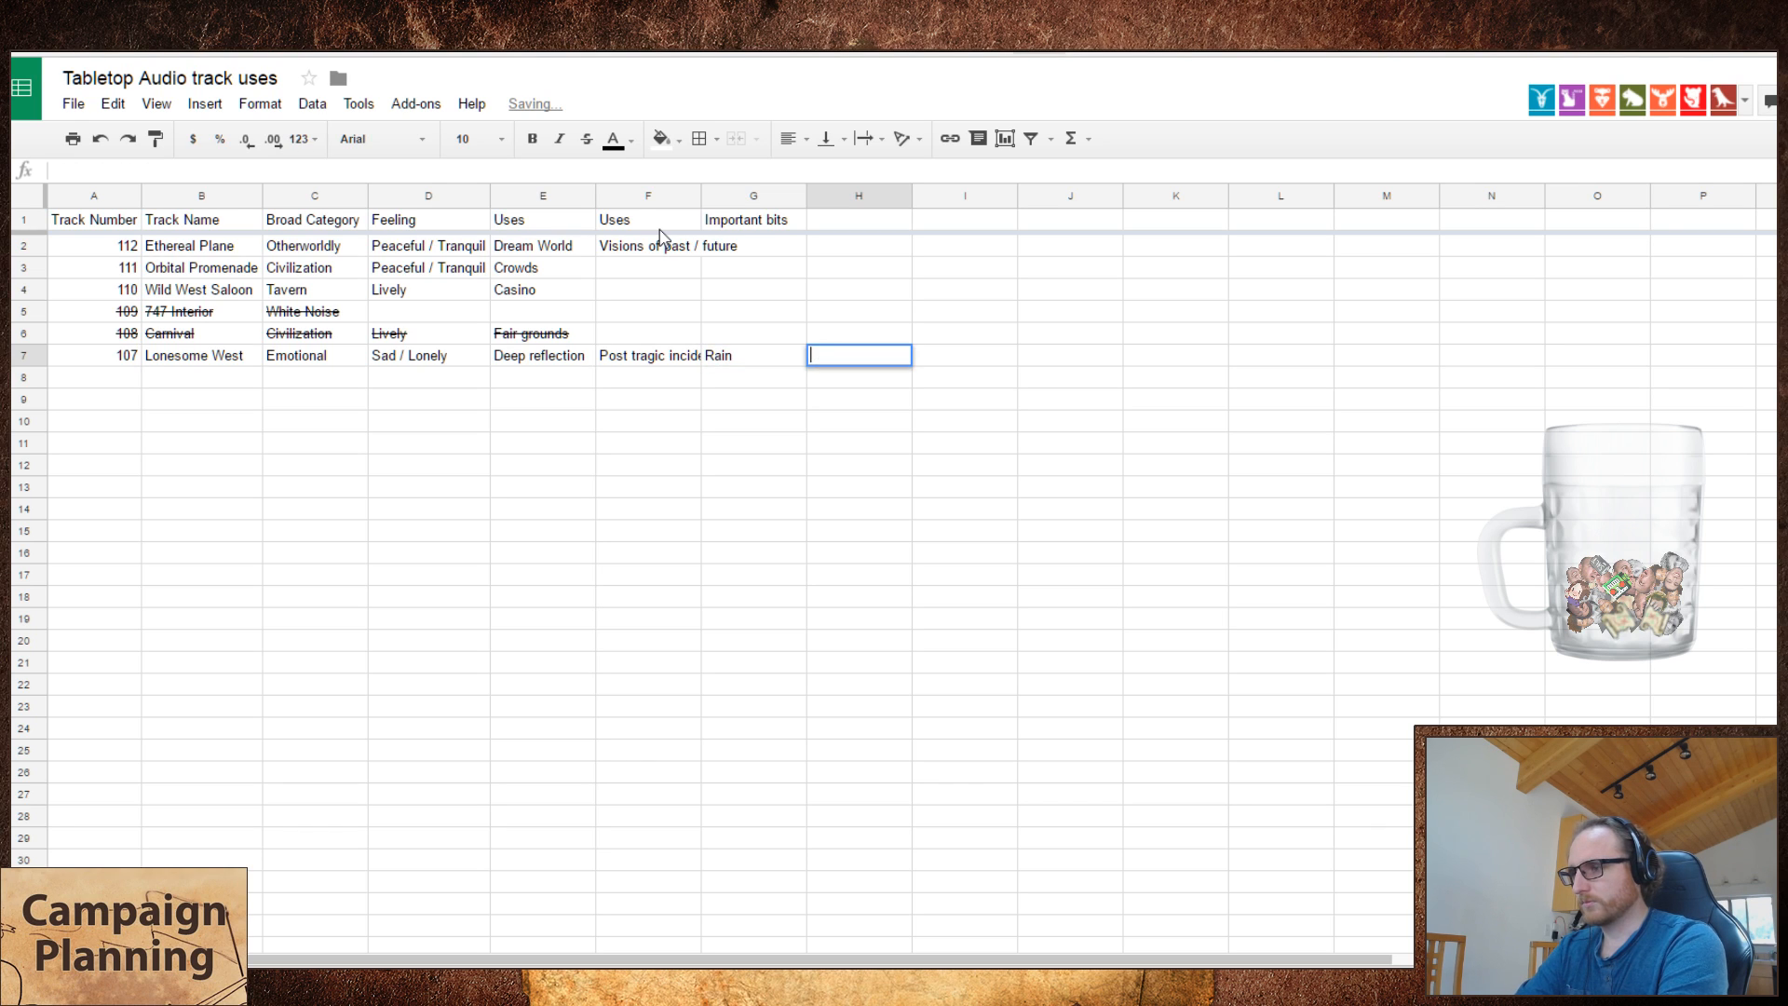
pyautogui.press('Left')
pyautogui.press('Left')
pyautogui.press('Right')
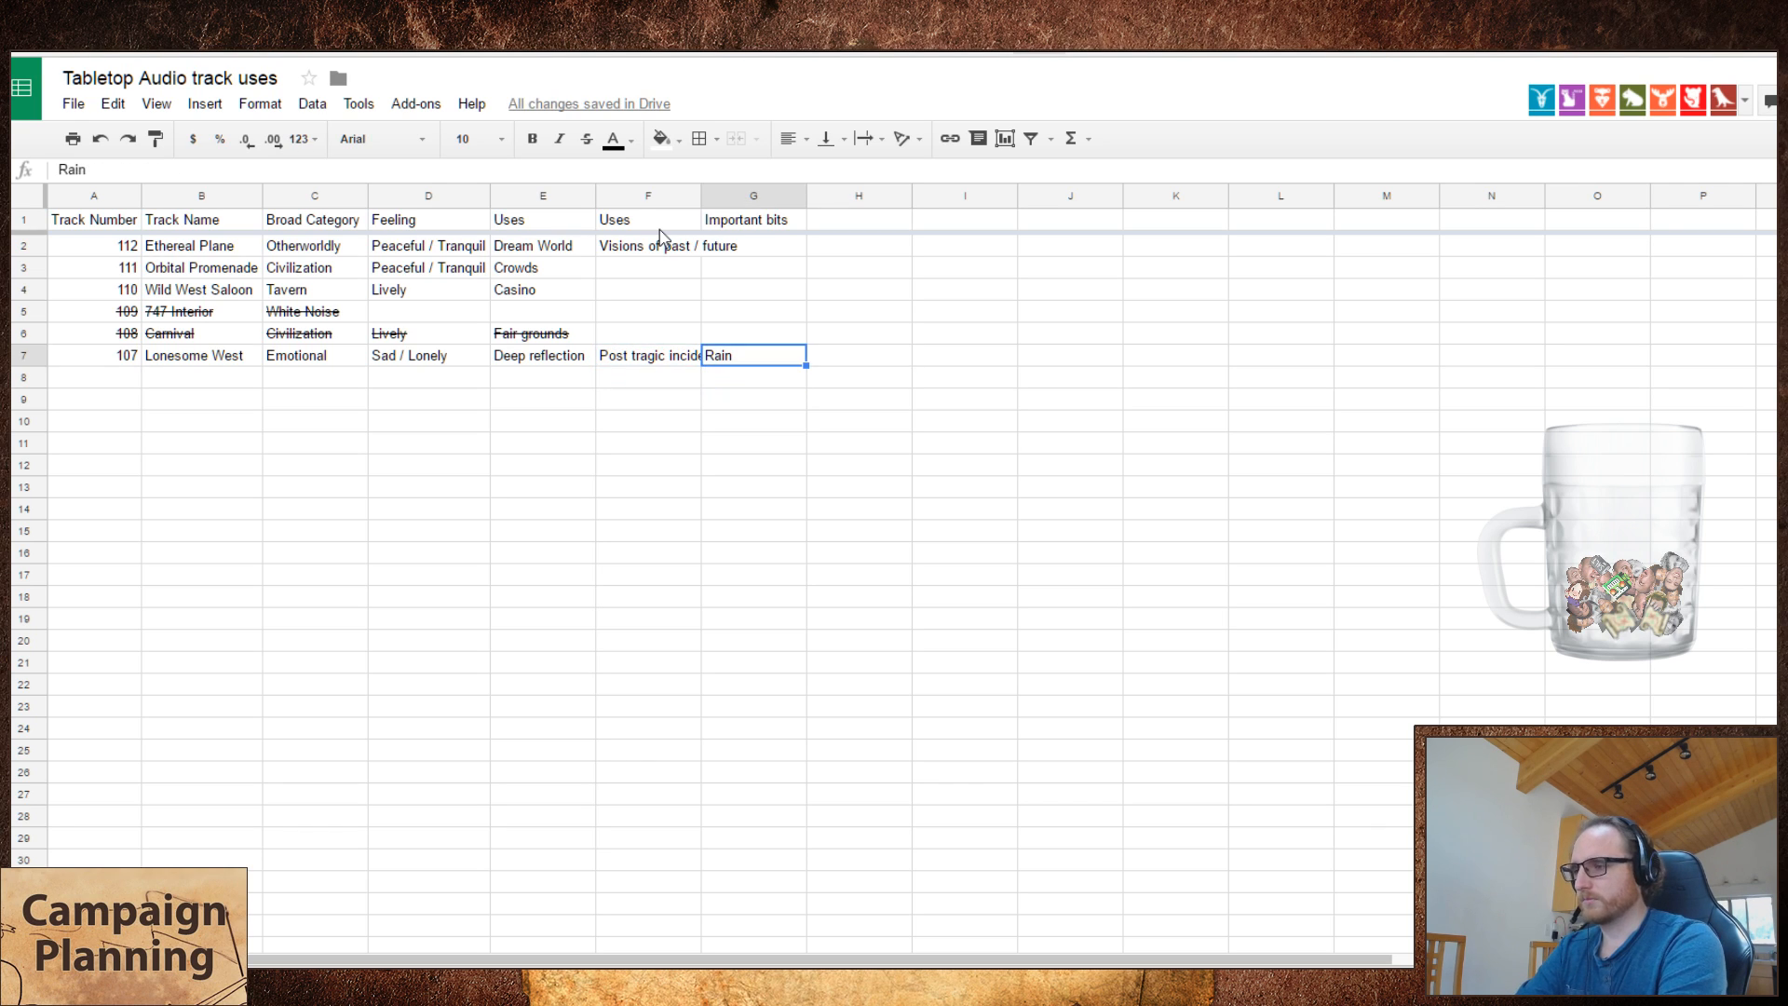
pyautogui.press('Return')
pyautogui.write('and horses')
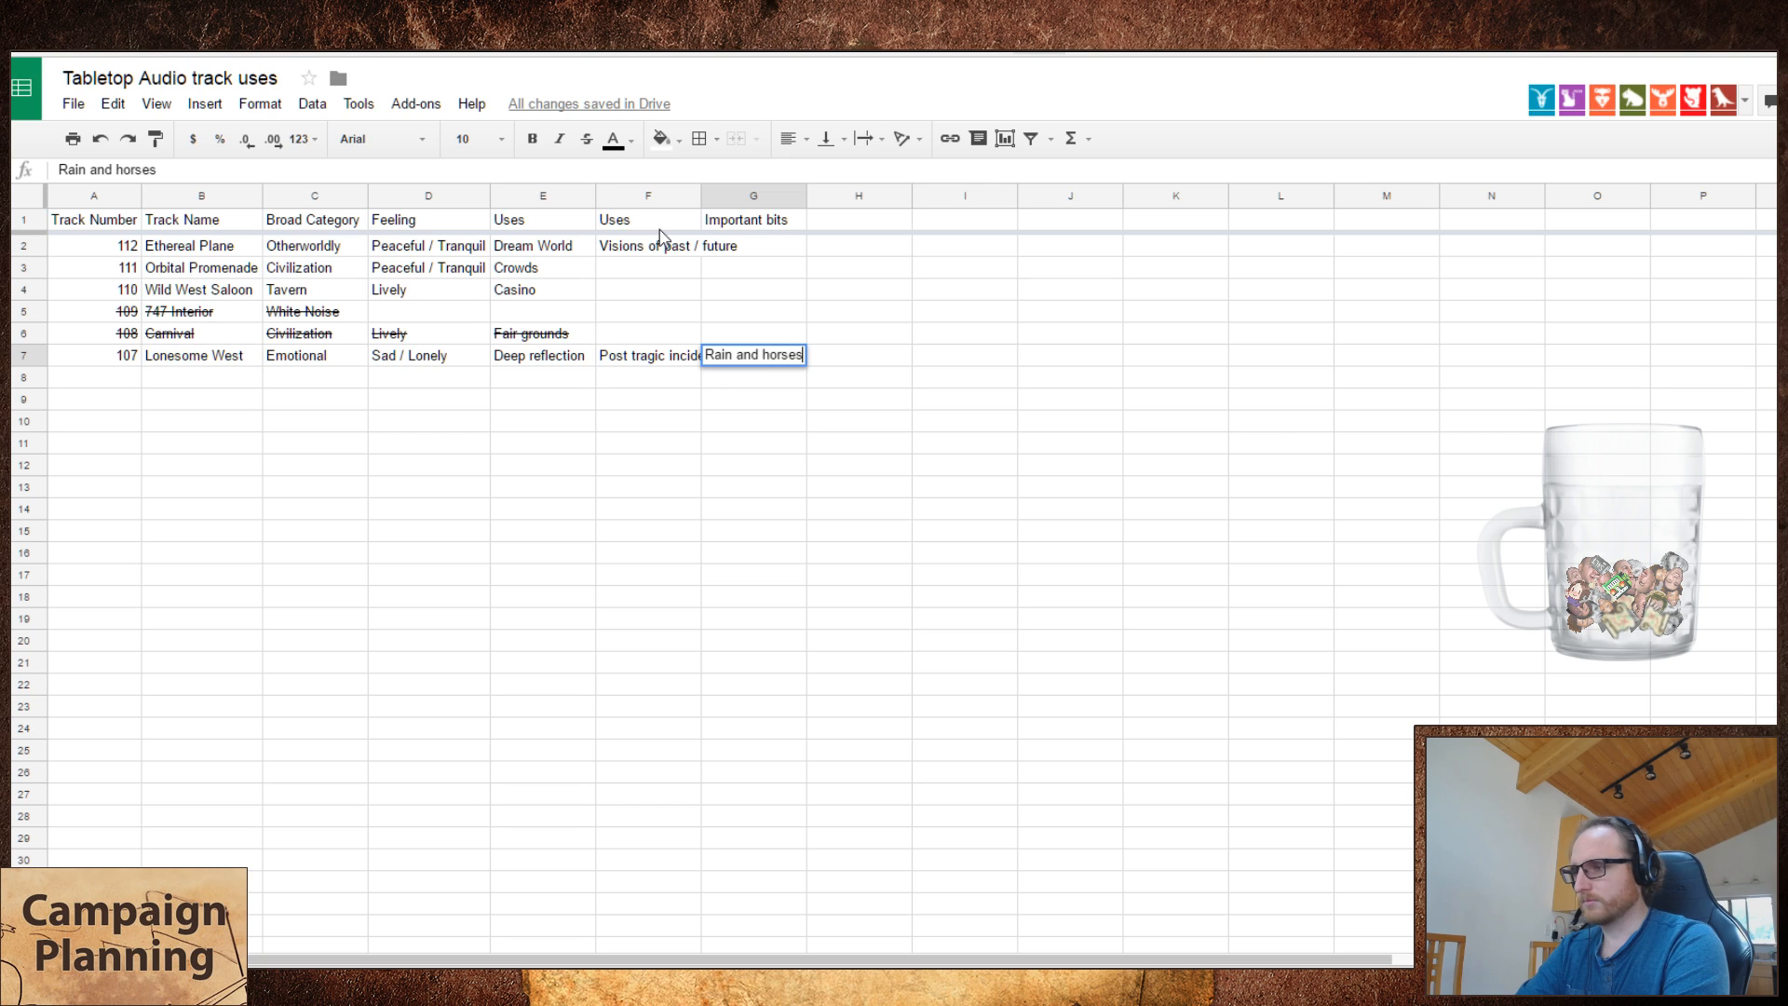
pyautogui.press('Return')
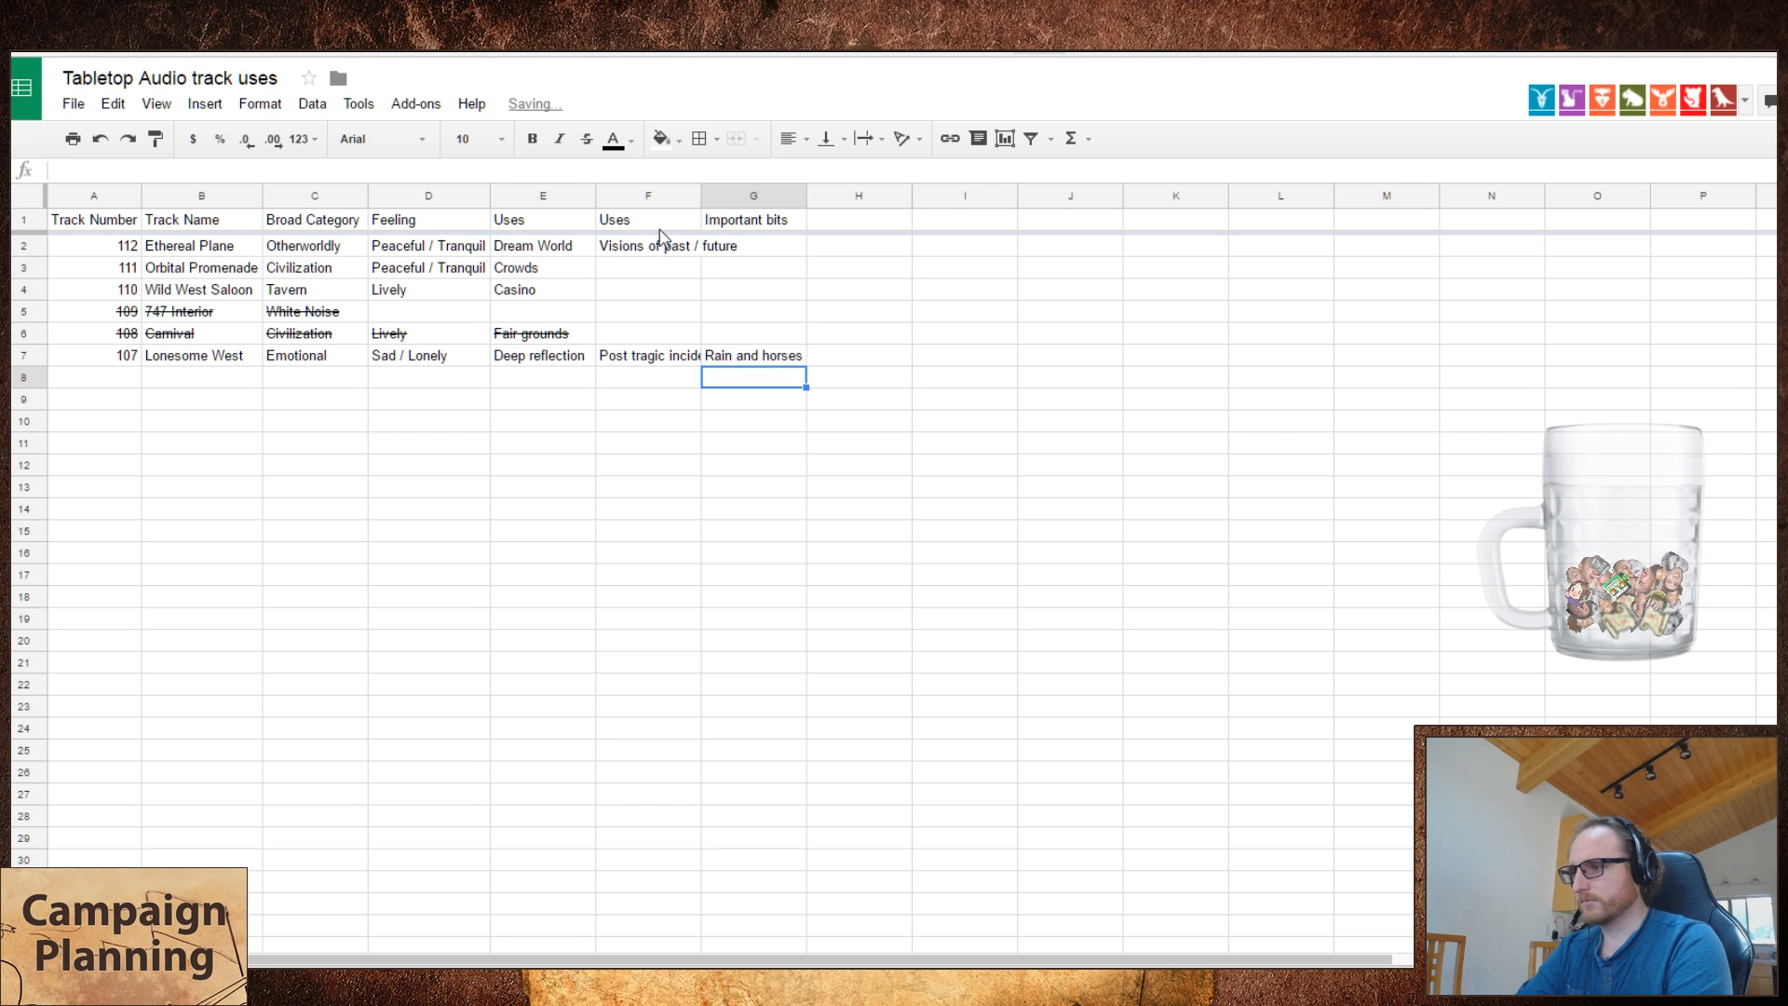
# - Fit column F's width to its contents and change the heading in G1 to "Key Sounds"
pyautogui.doubleClick(701, 197)
pyautogui.click(833, 220)
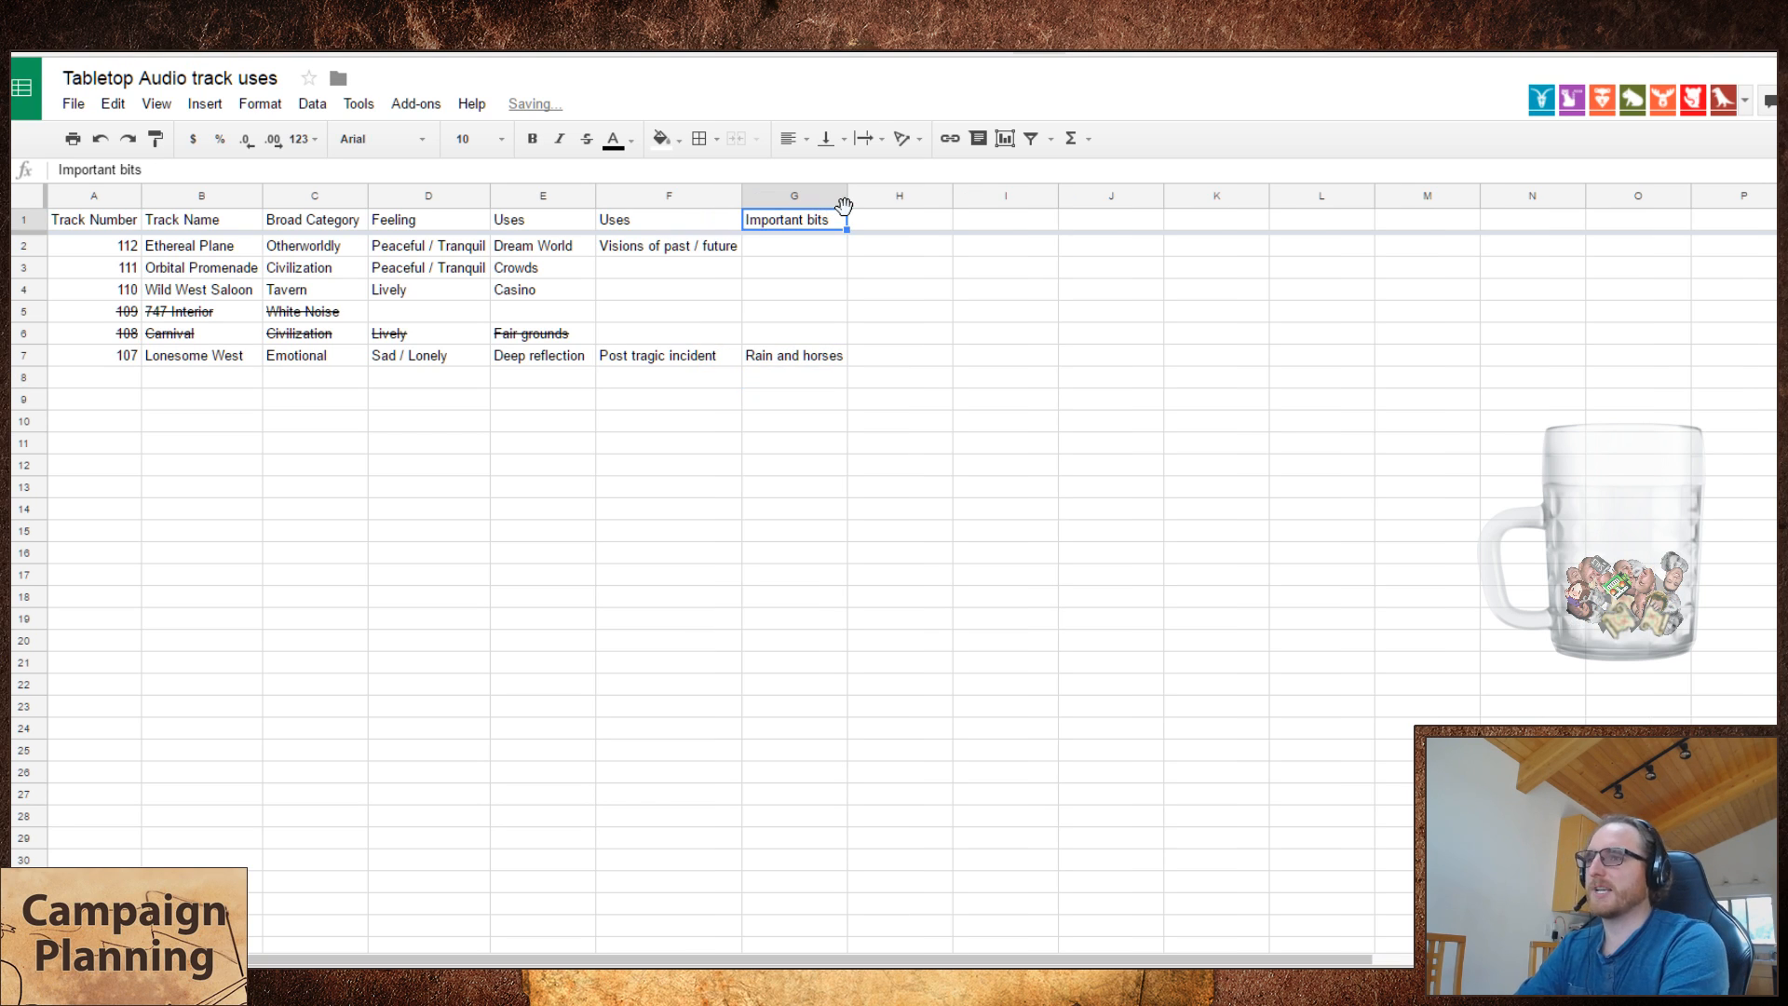
pyautogui.write('Key ')
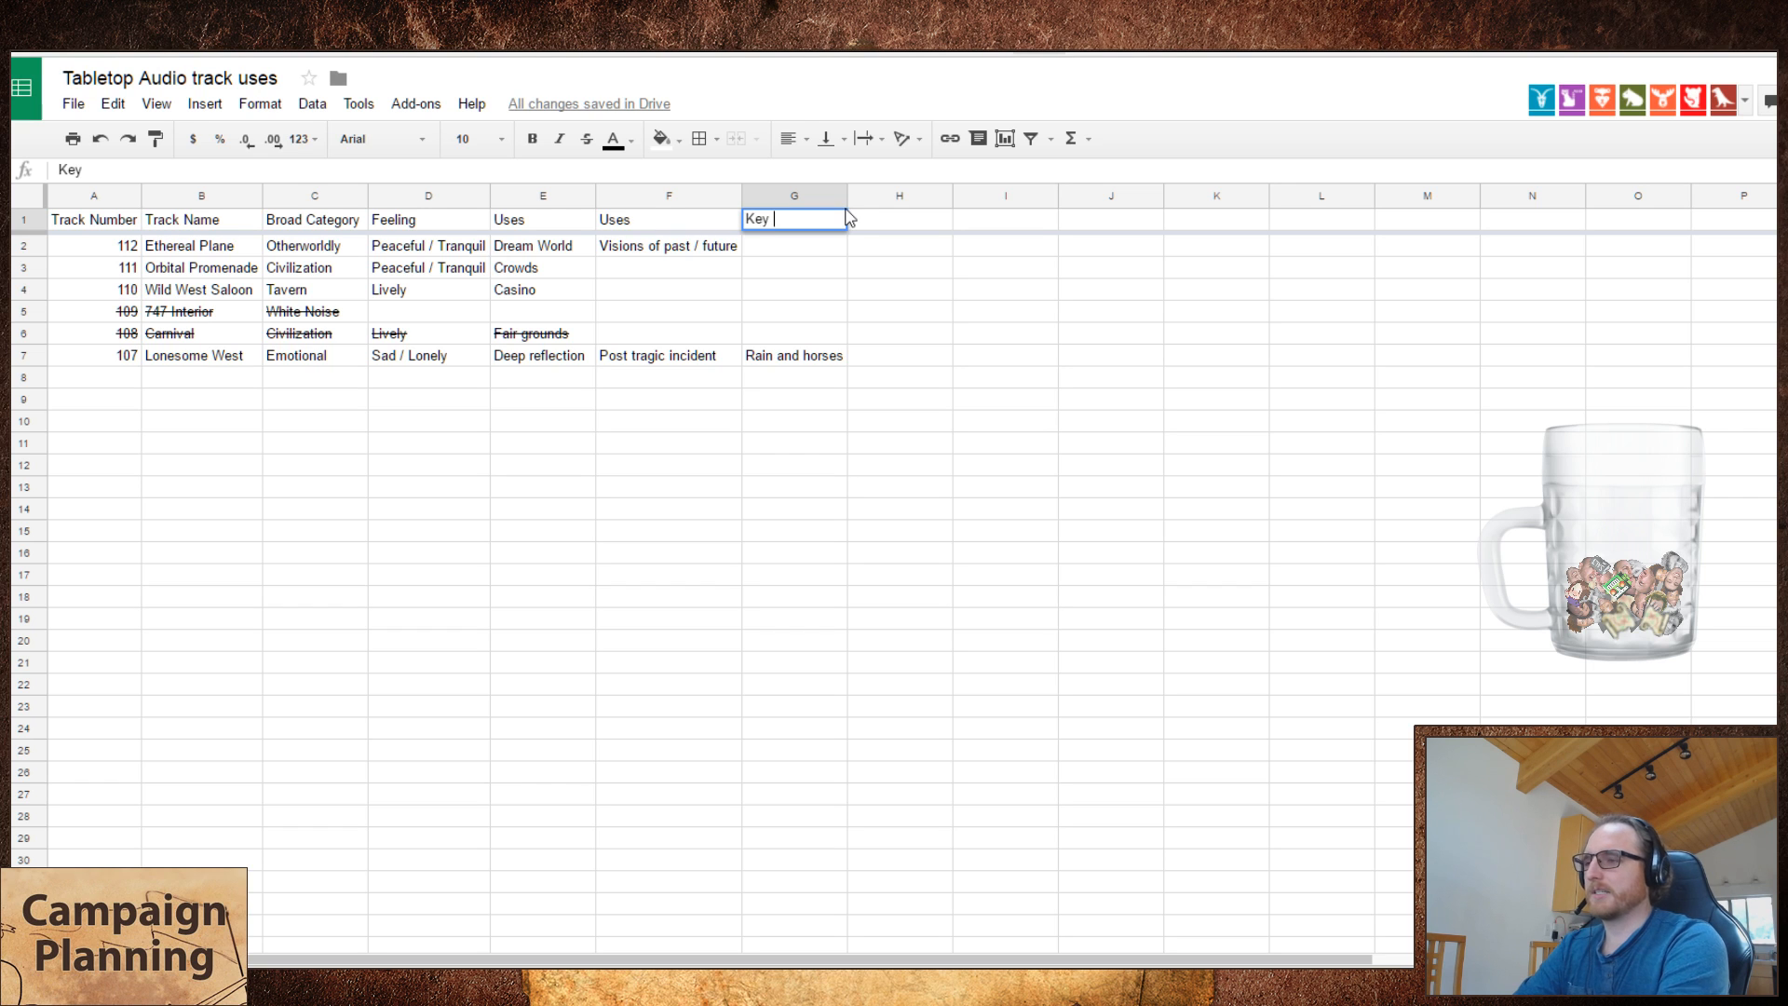
pyautogui.write('Sounds')
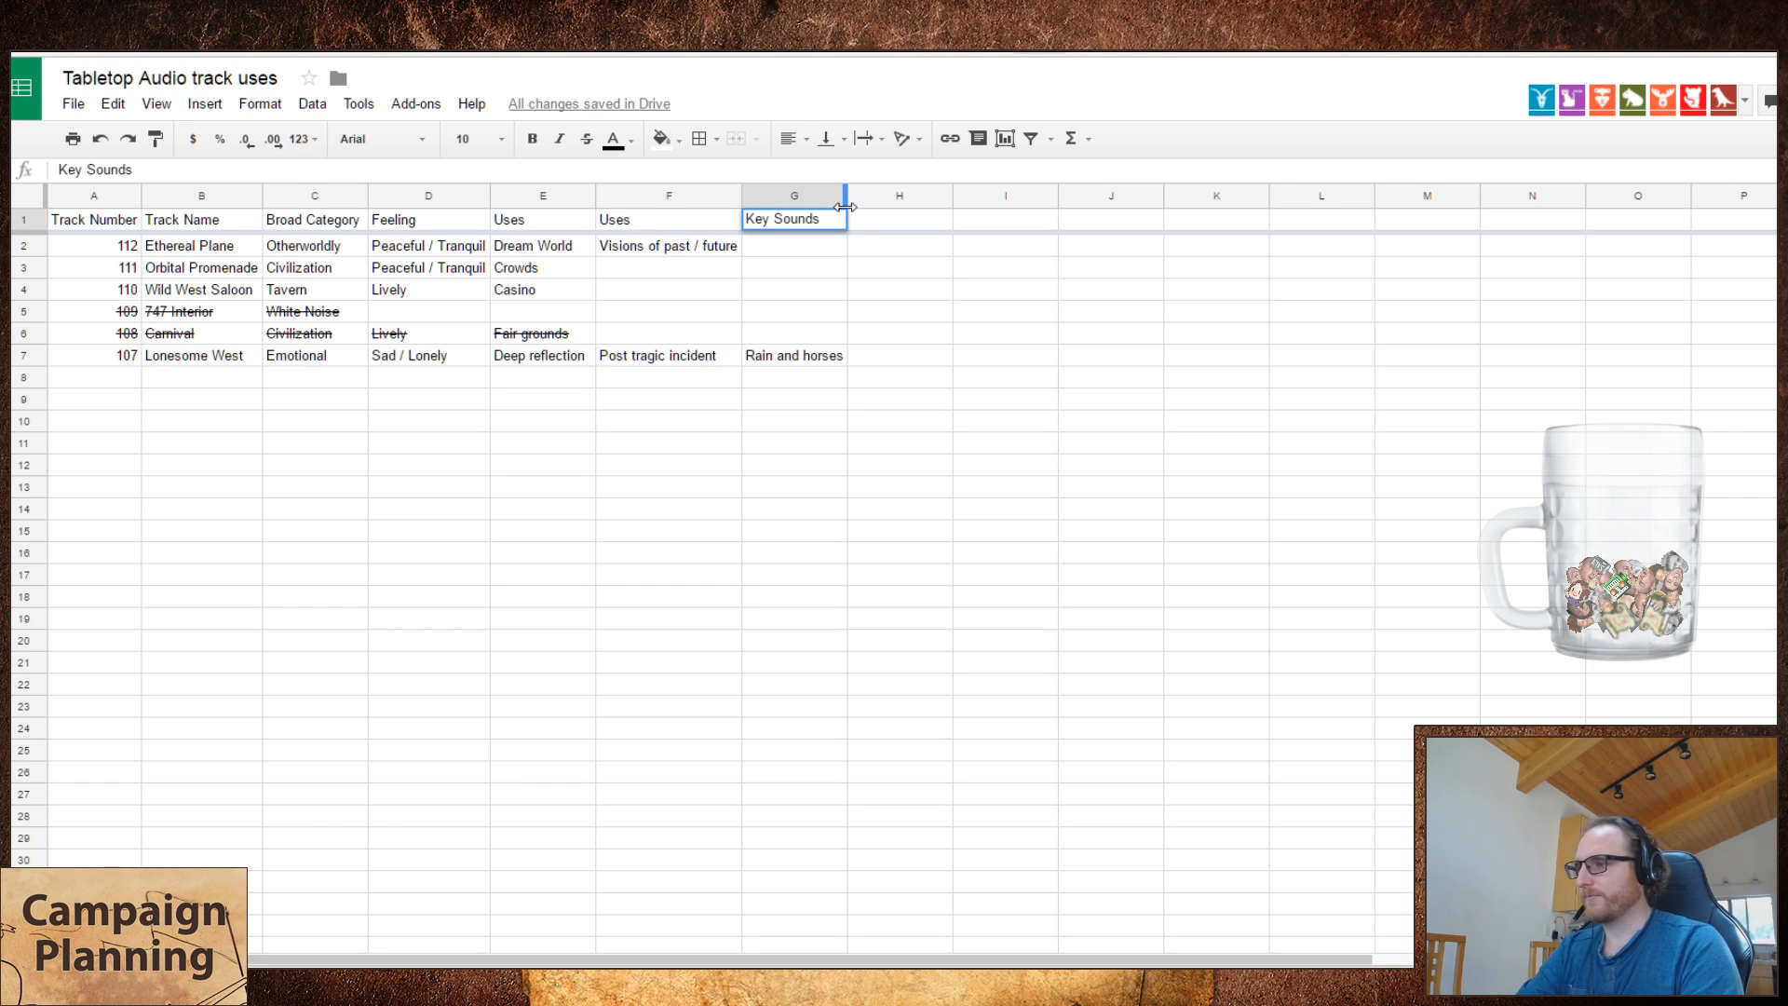
pyautogui.press('Return')
# - Switch to the Tabletop Audio site, play Ethereal Plane and skip to about the middle of the track
pyautogui.hotkey('alt', 'Tab')
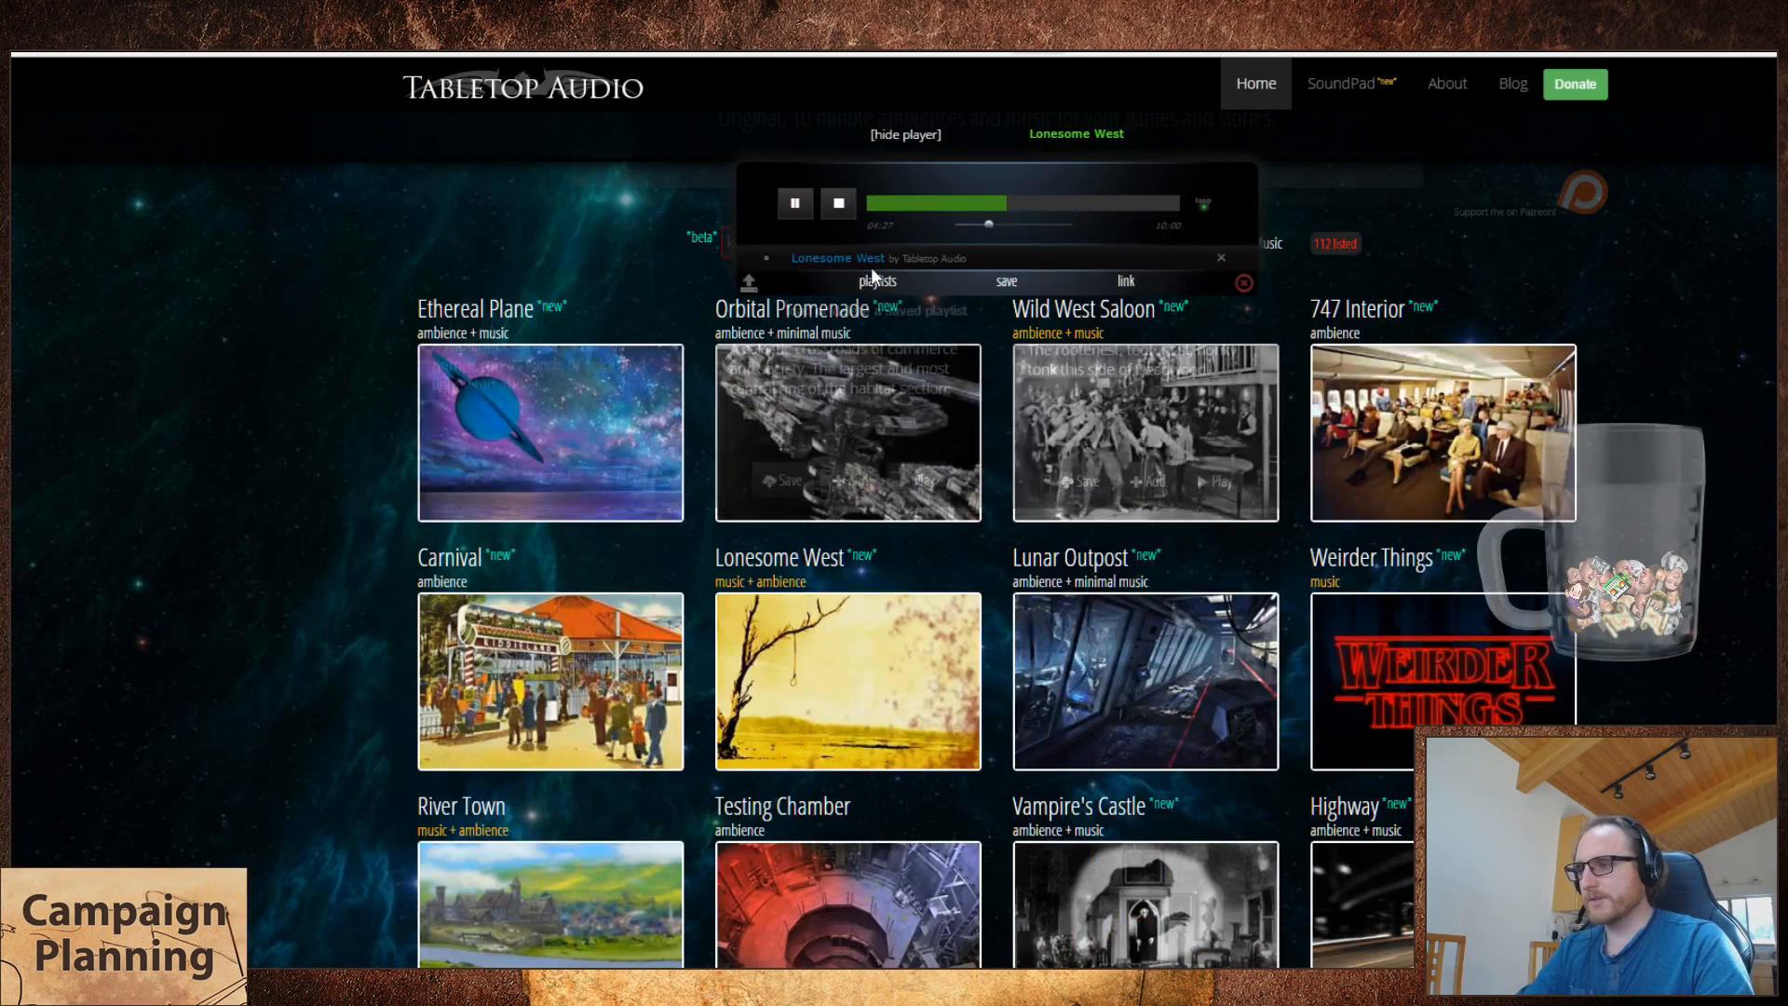
pyautogui.click(619, 487)
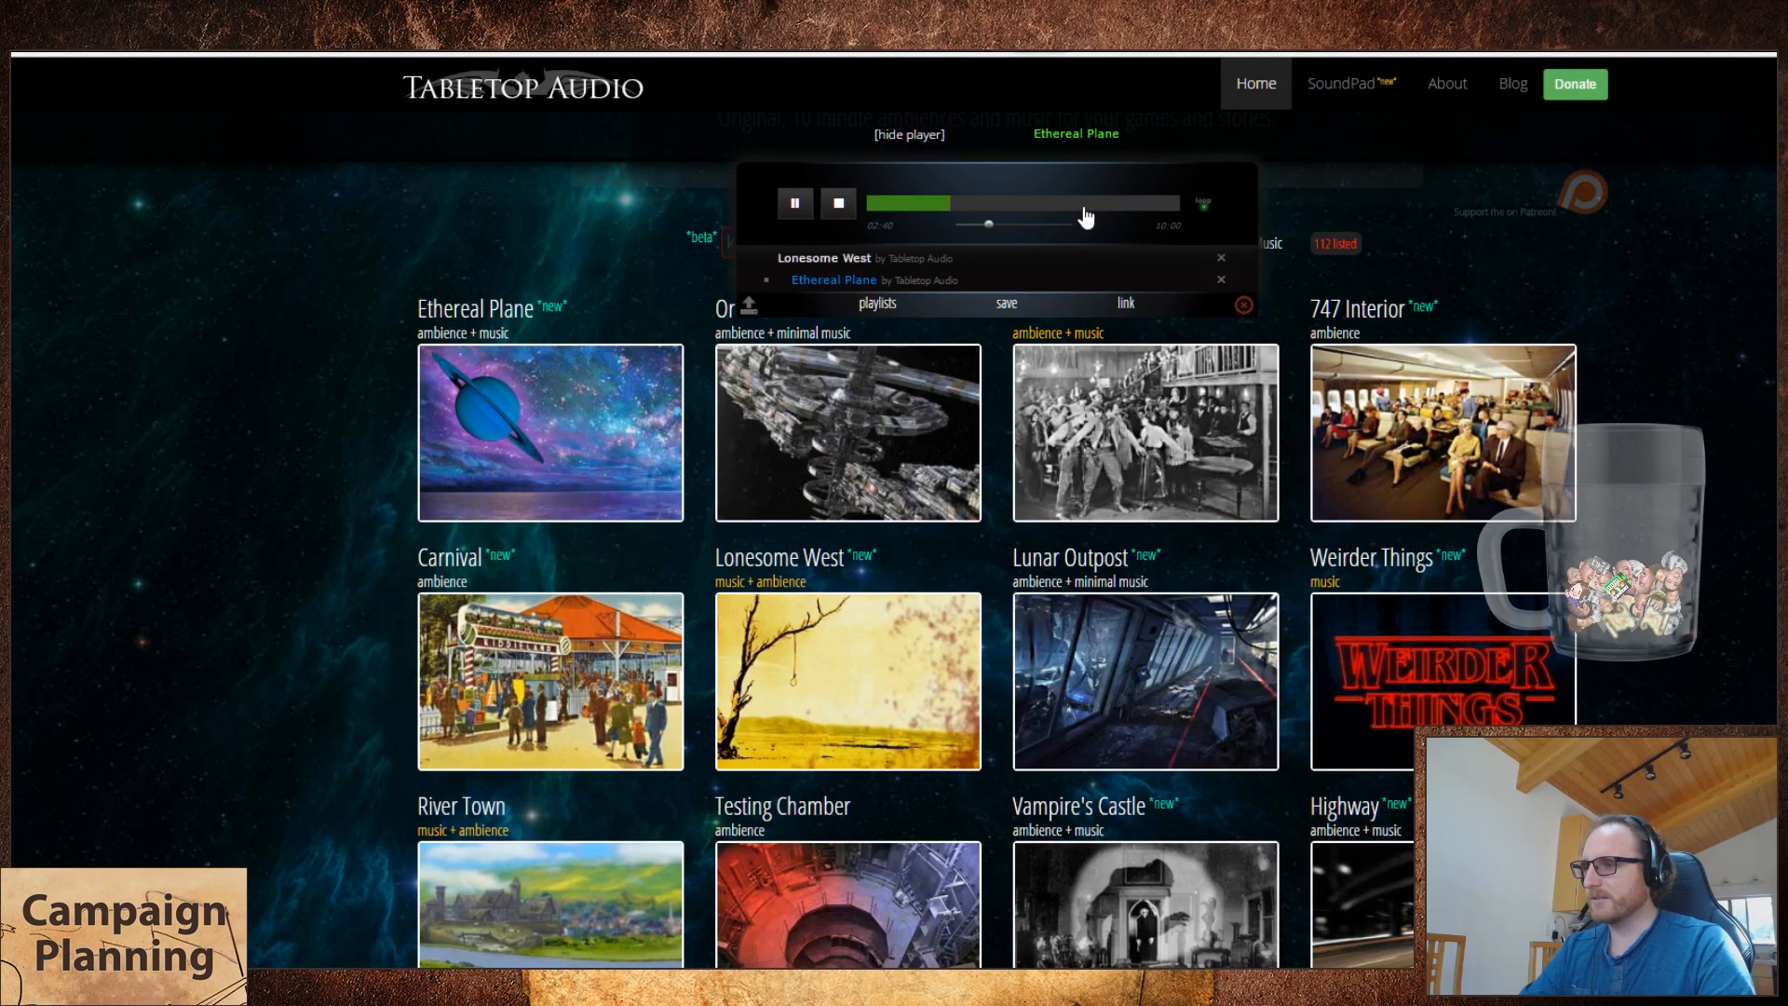
pyautogui.click(1024, 209)
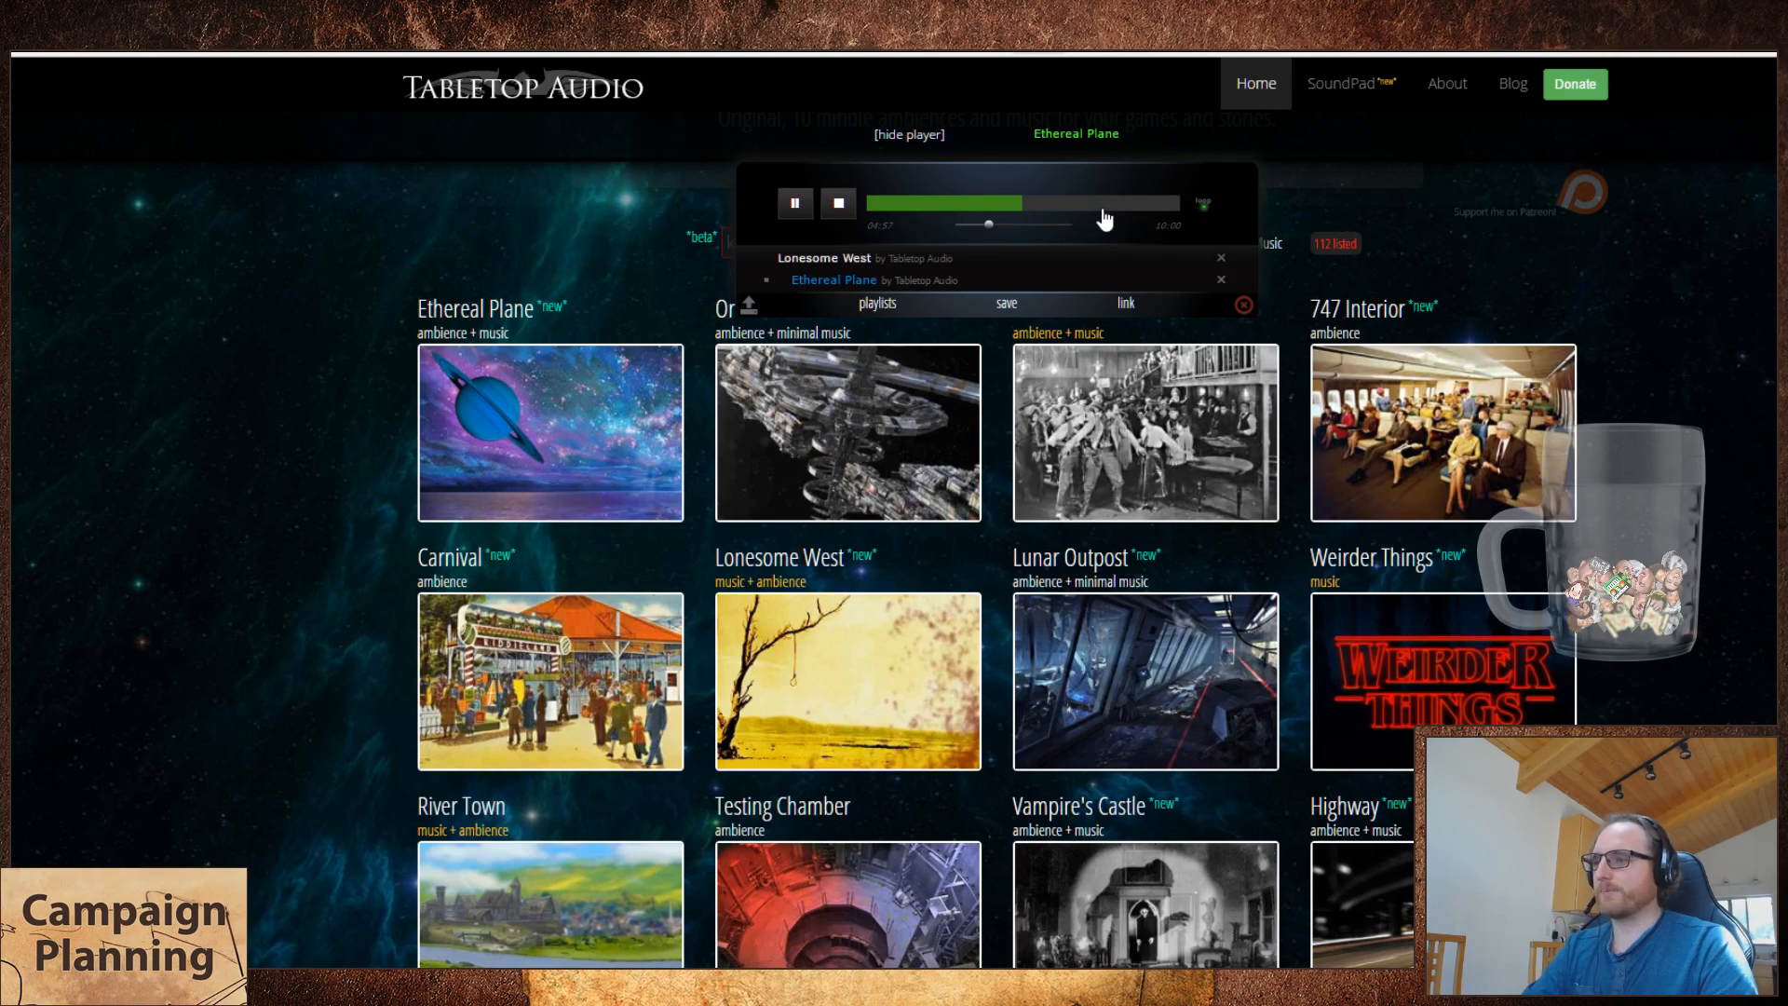
# - Play Orbital Promenade and Wild West Saloon, skipping ahead in each to sample their sounds
pyautogui.click(926, 487)
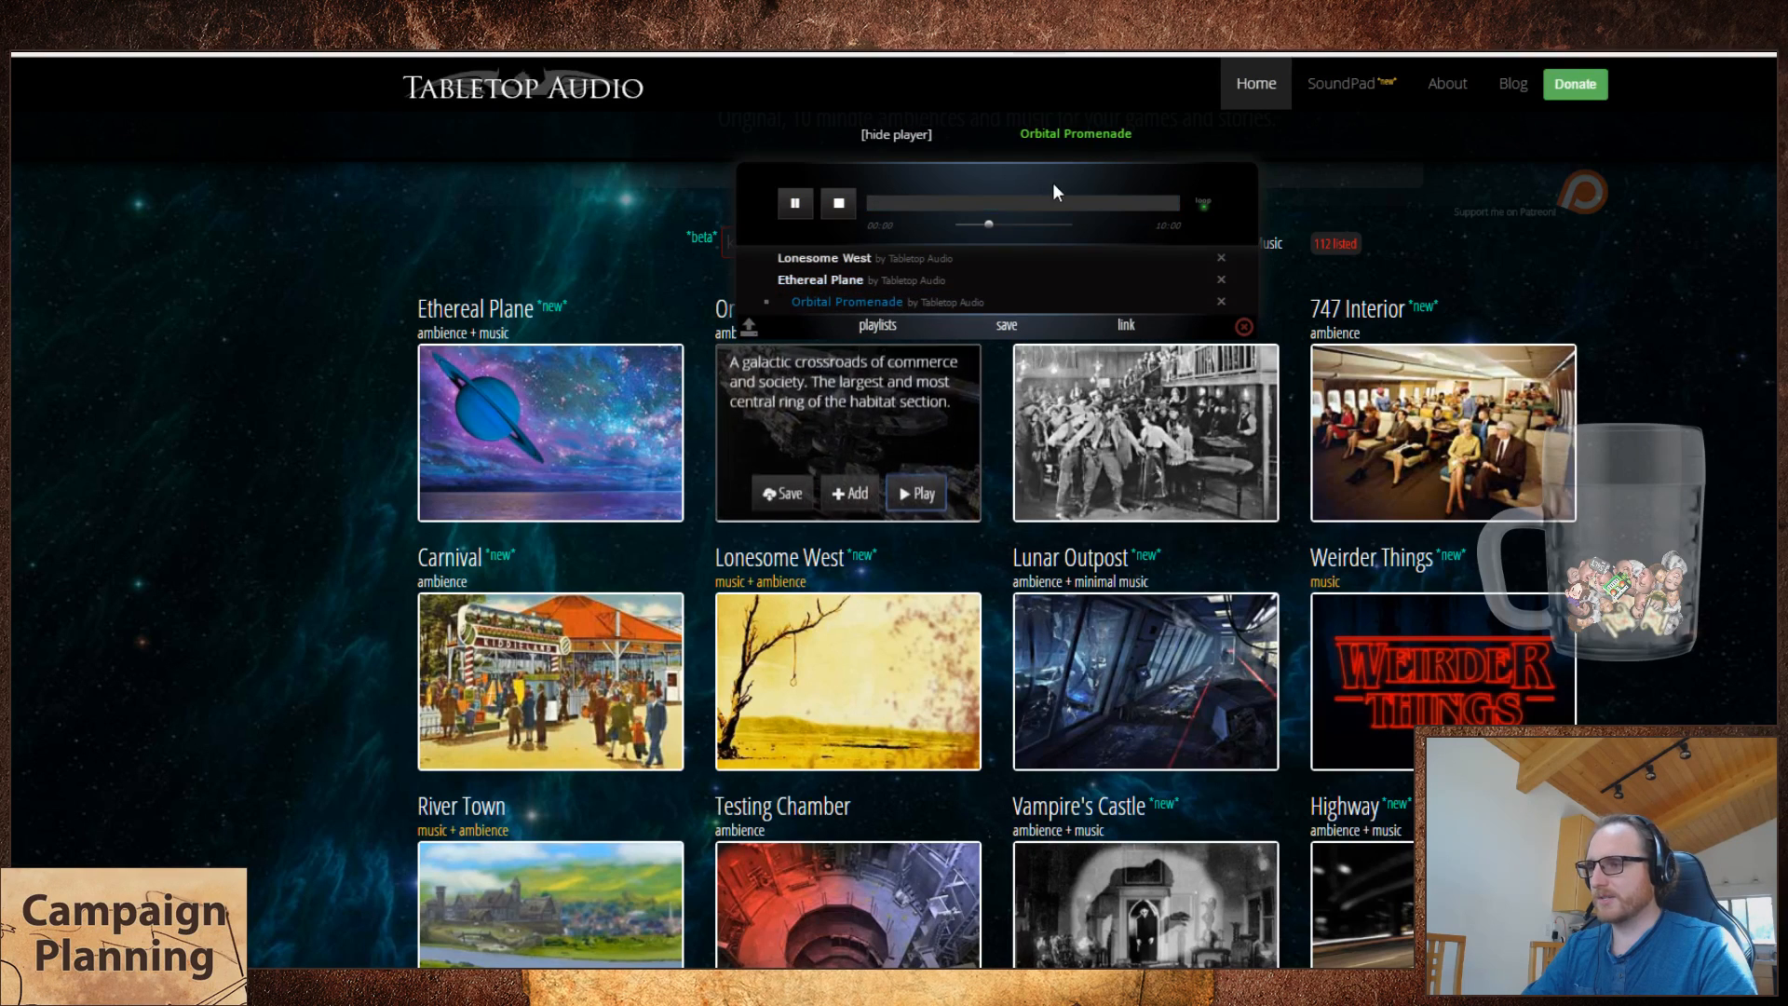
pyautogui.click(922, 209)
pyautogui.moveTo(1418, 599)
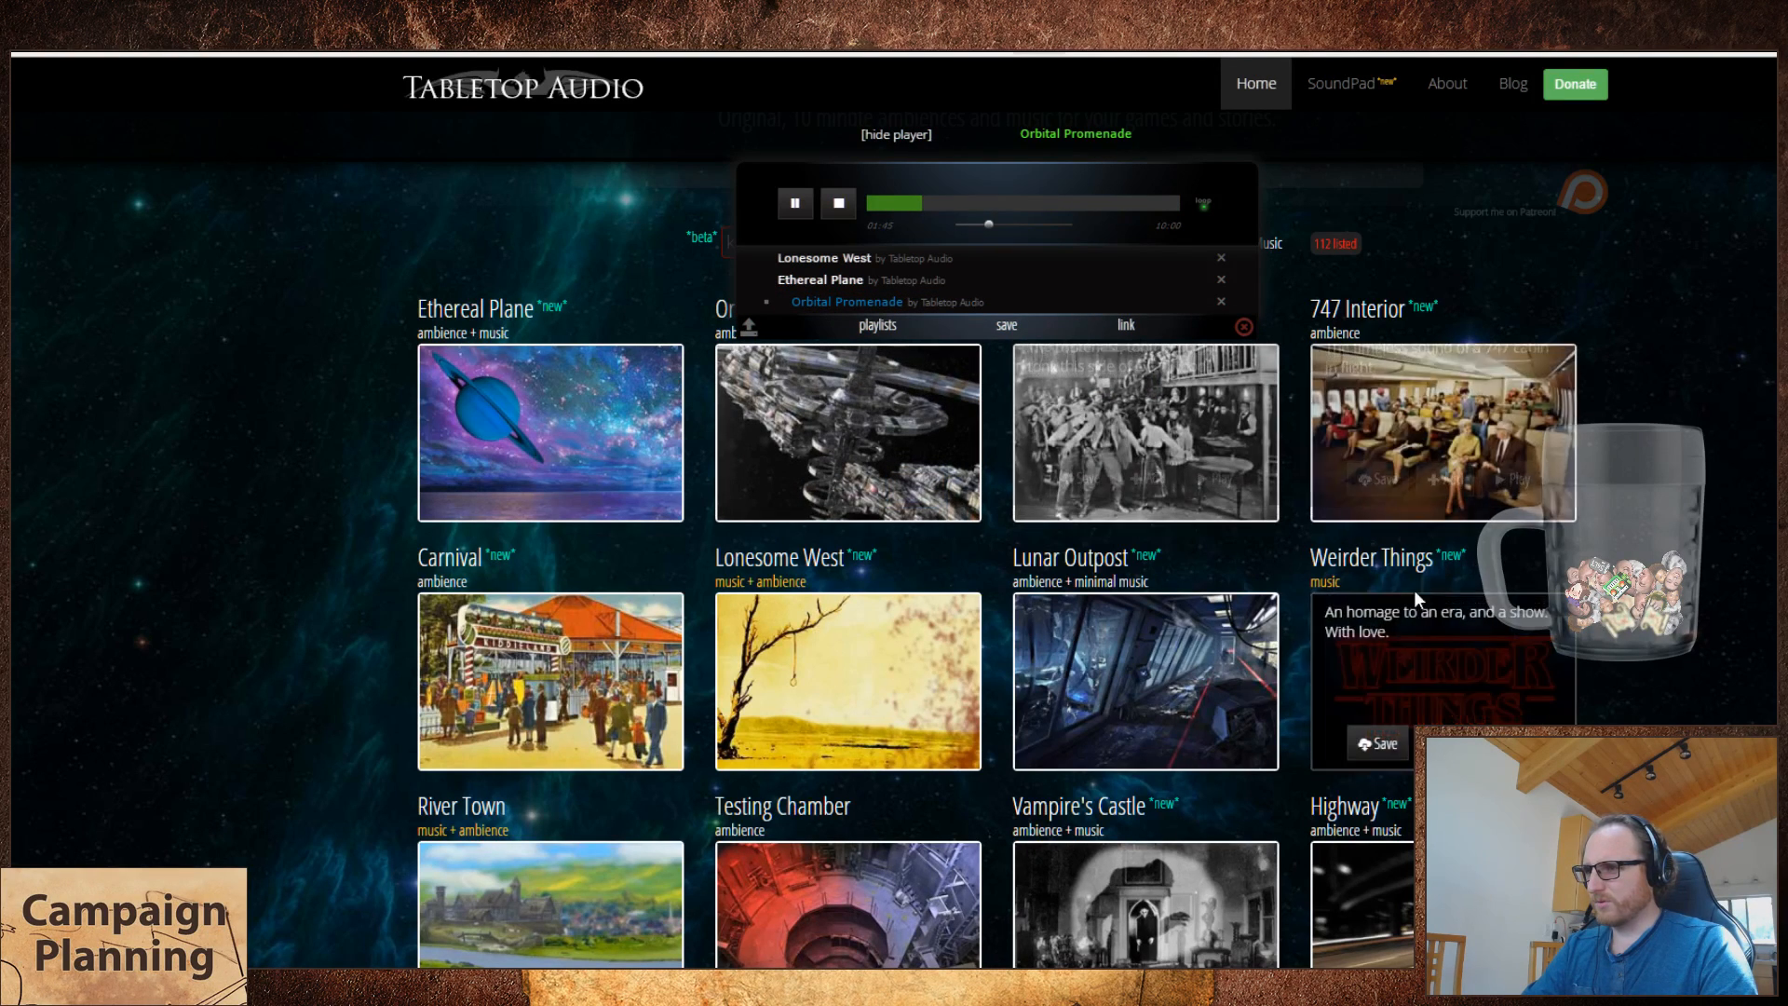
pyautogui.click(1050, 208)
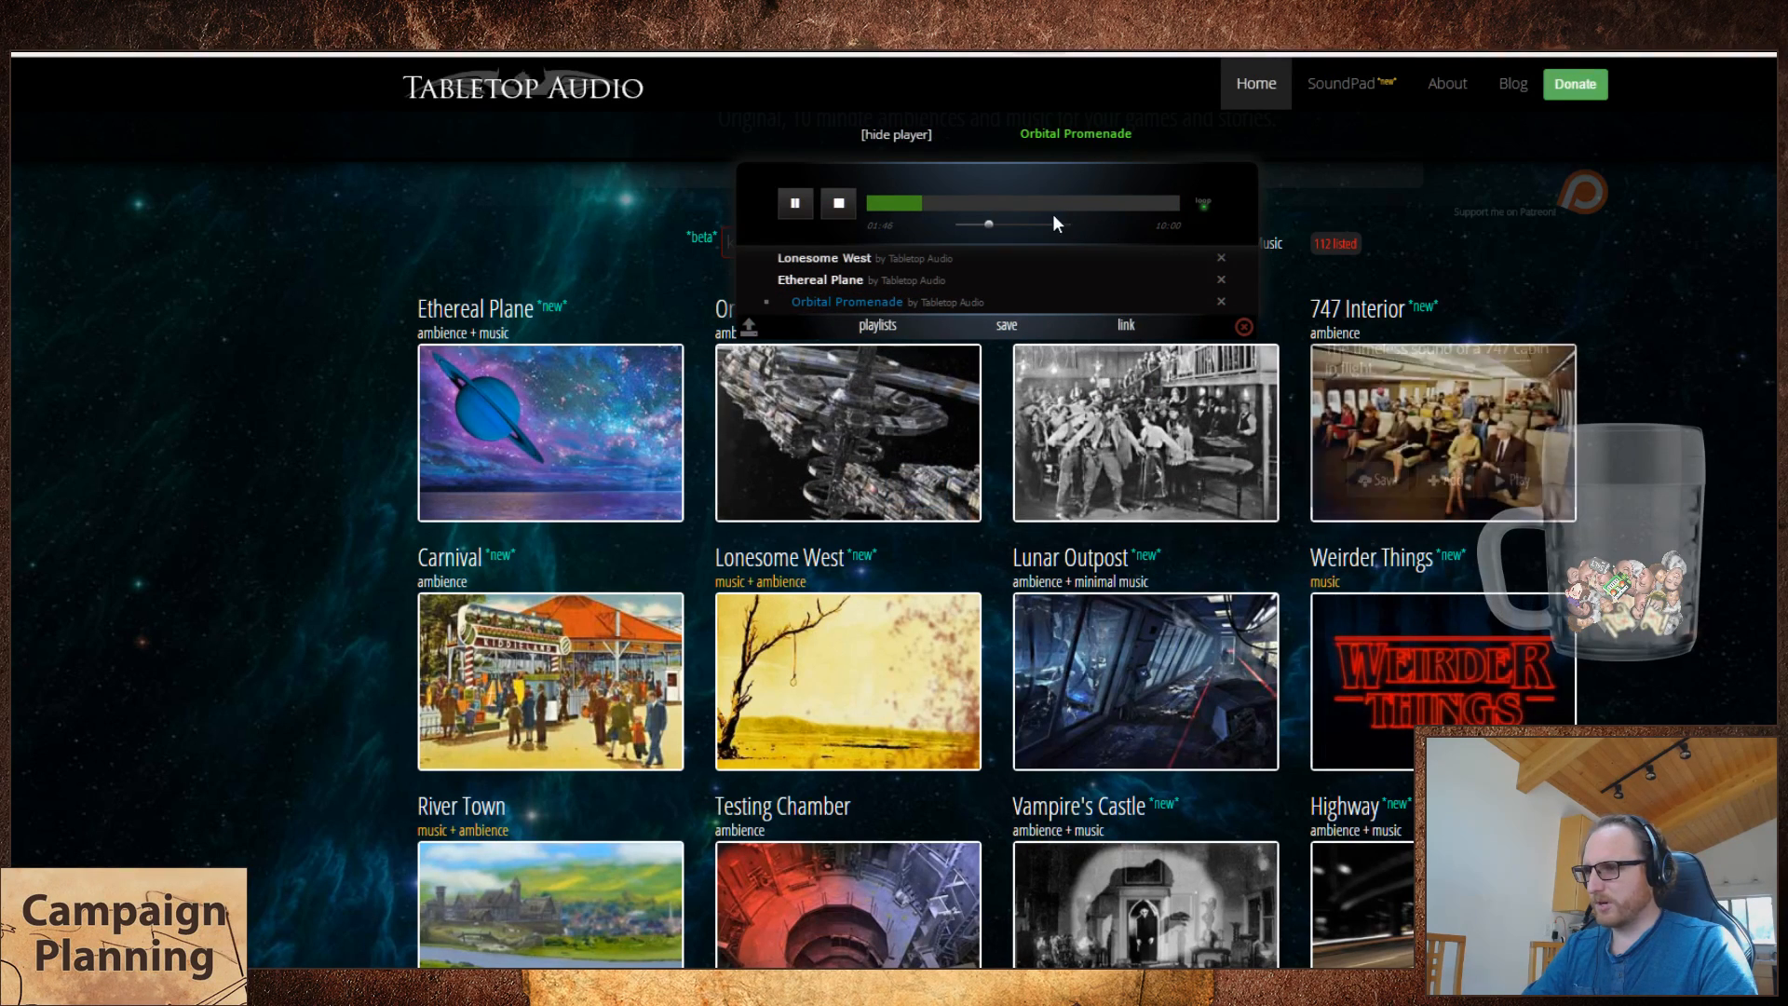
pyautogui.click(1254, 485)
pyautogui.click(926, 208)
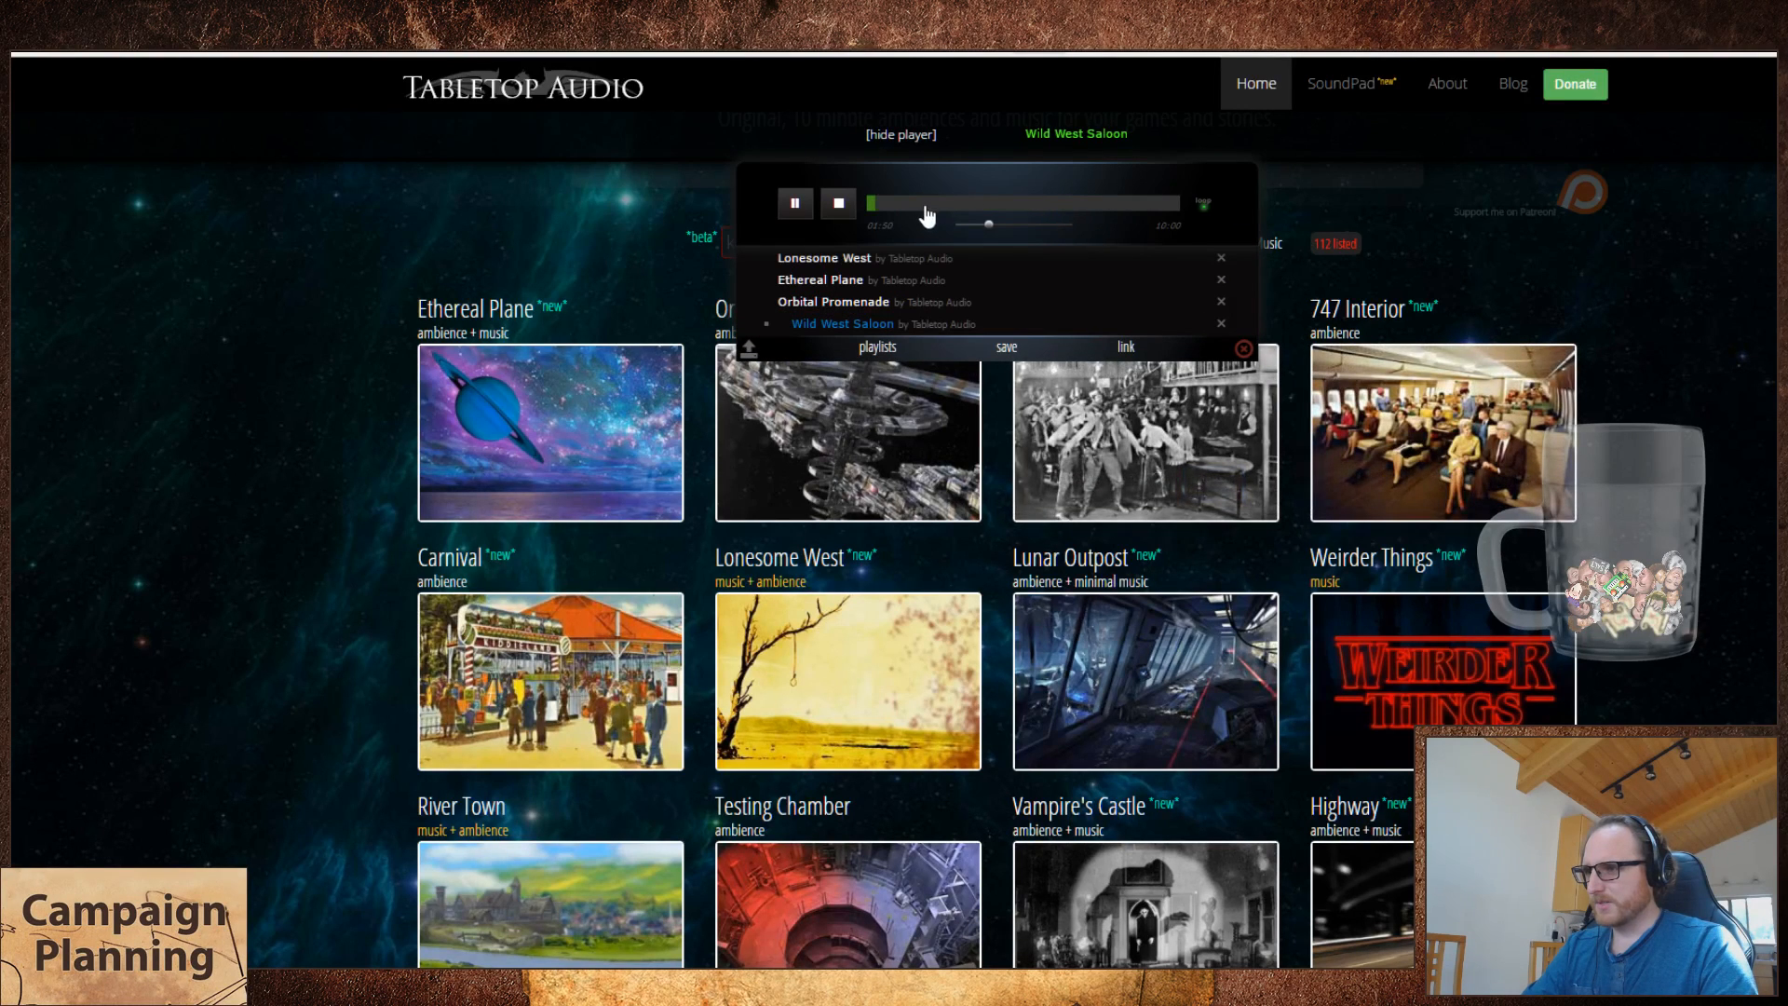
# - Return to the track spreadsheet and enter "Music and gaming" as Wild West Saloon's key sounds in G4
pyautogui.hotkey('ctrl', 'Tab')
pyautogui.click(813, 277)
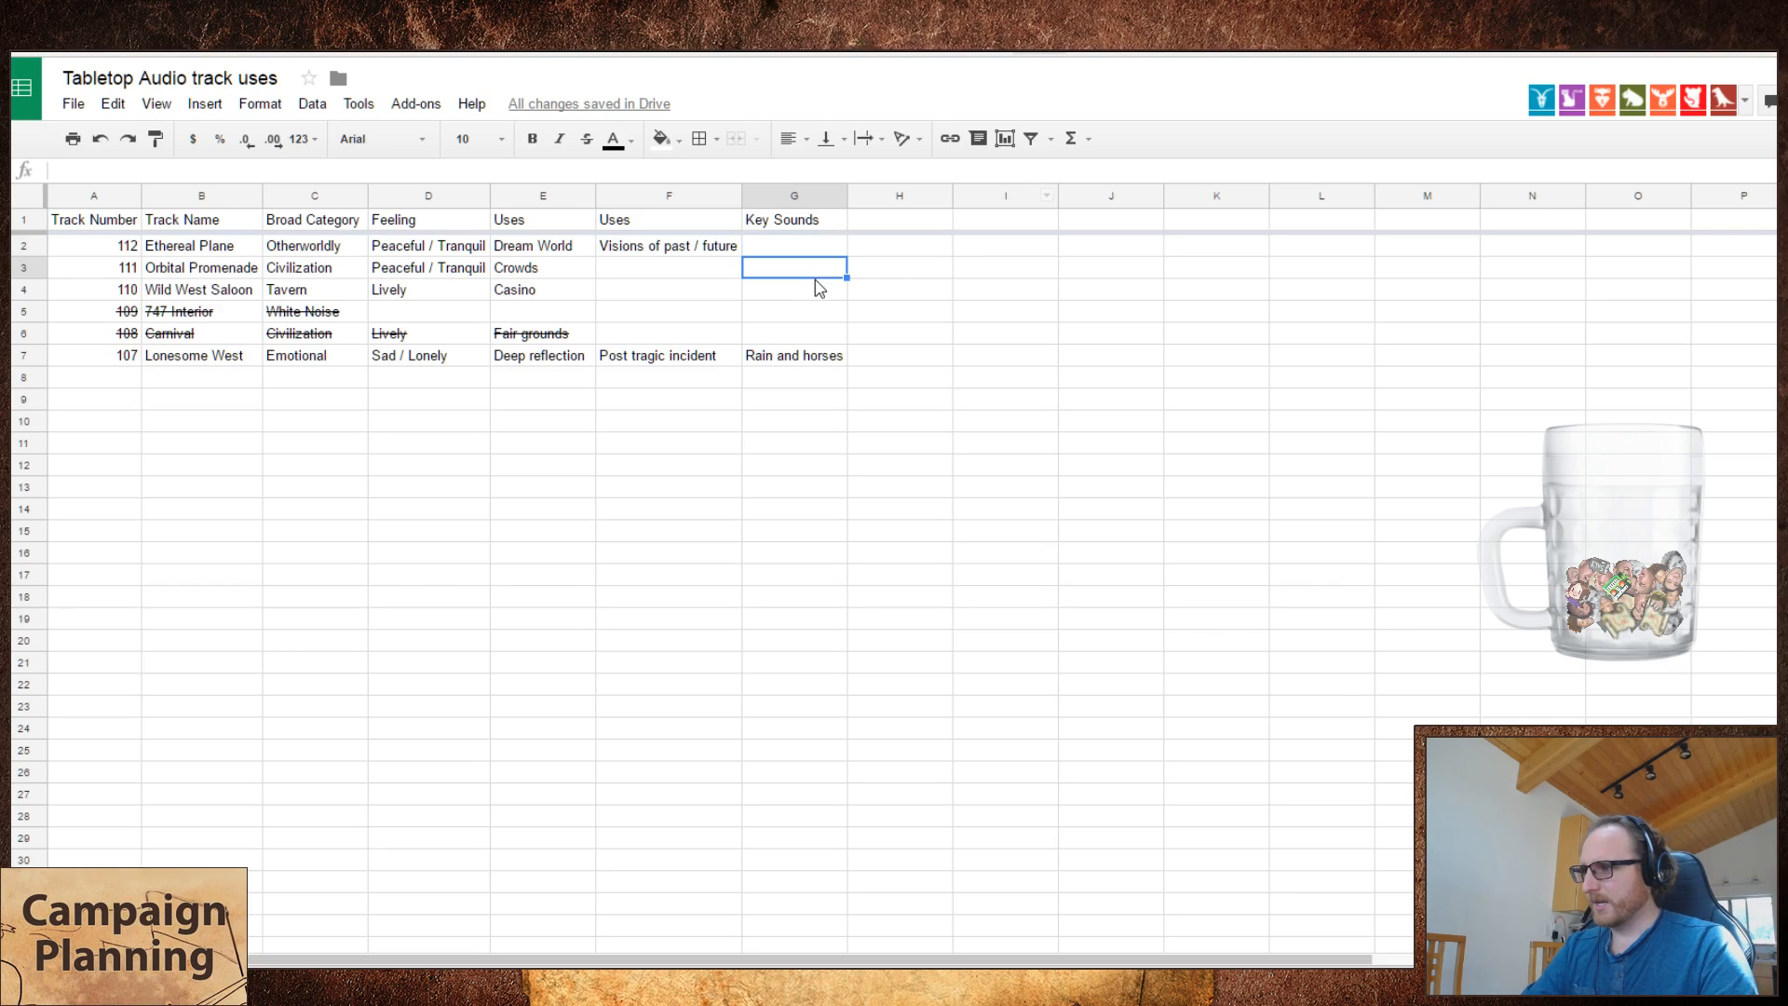
pyautogui.press('Down')
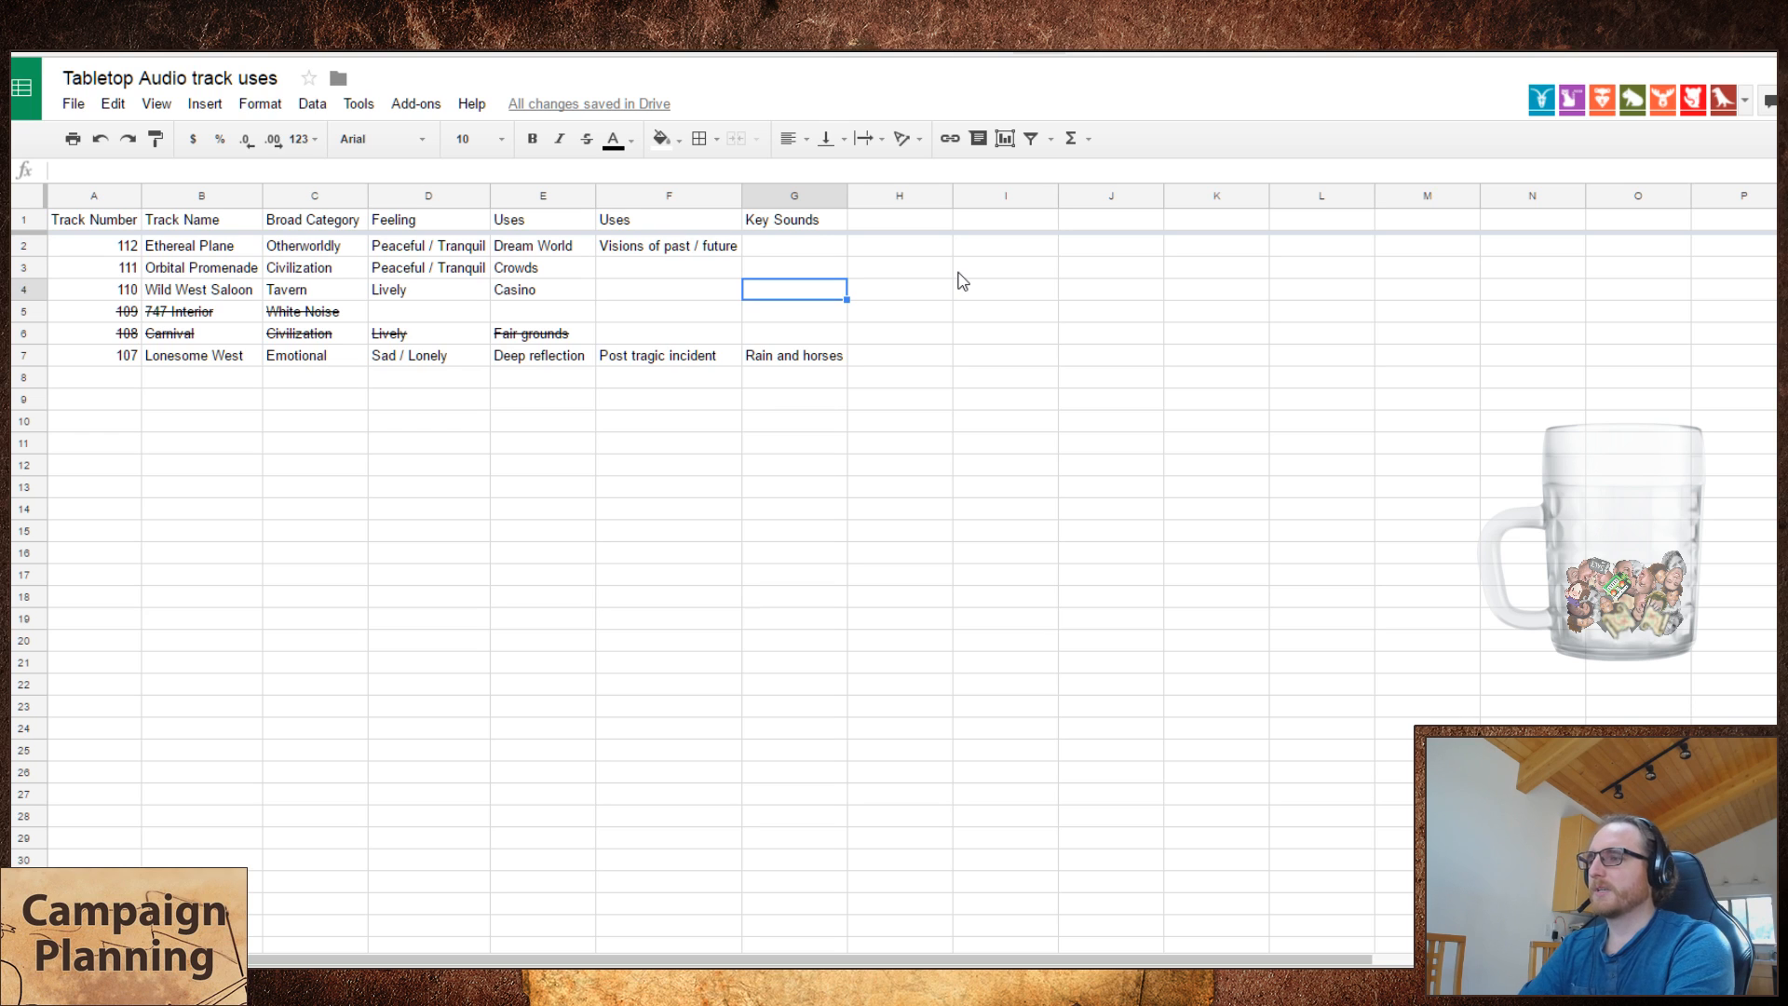
pyautogui.write('Music,')
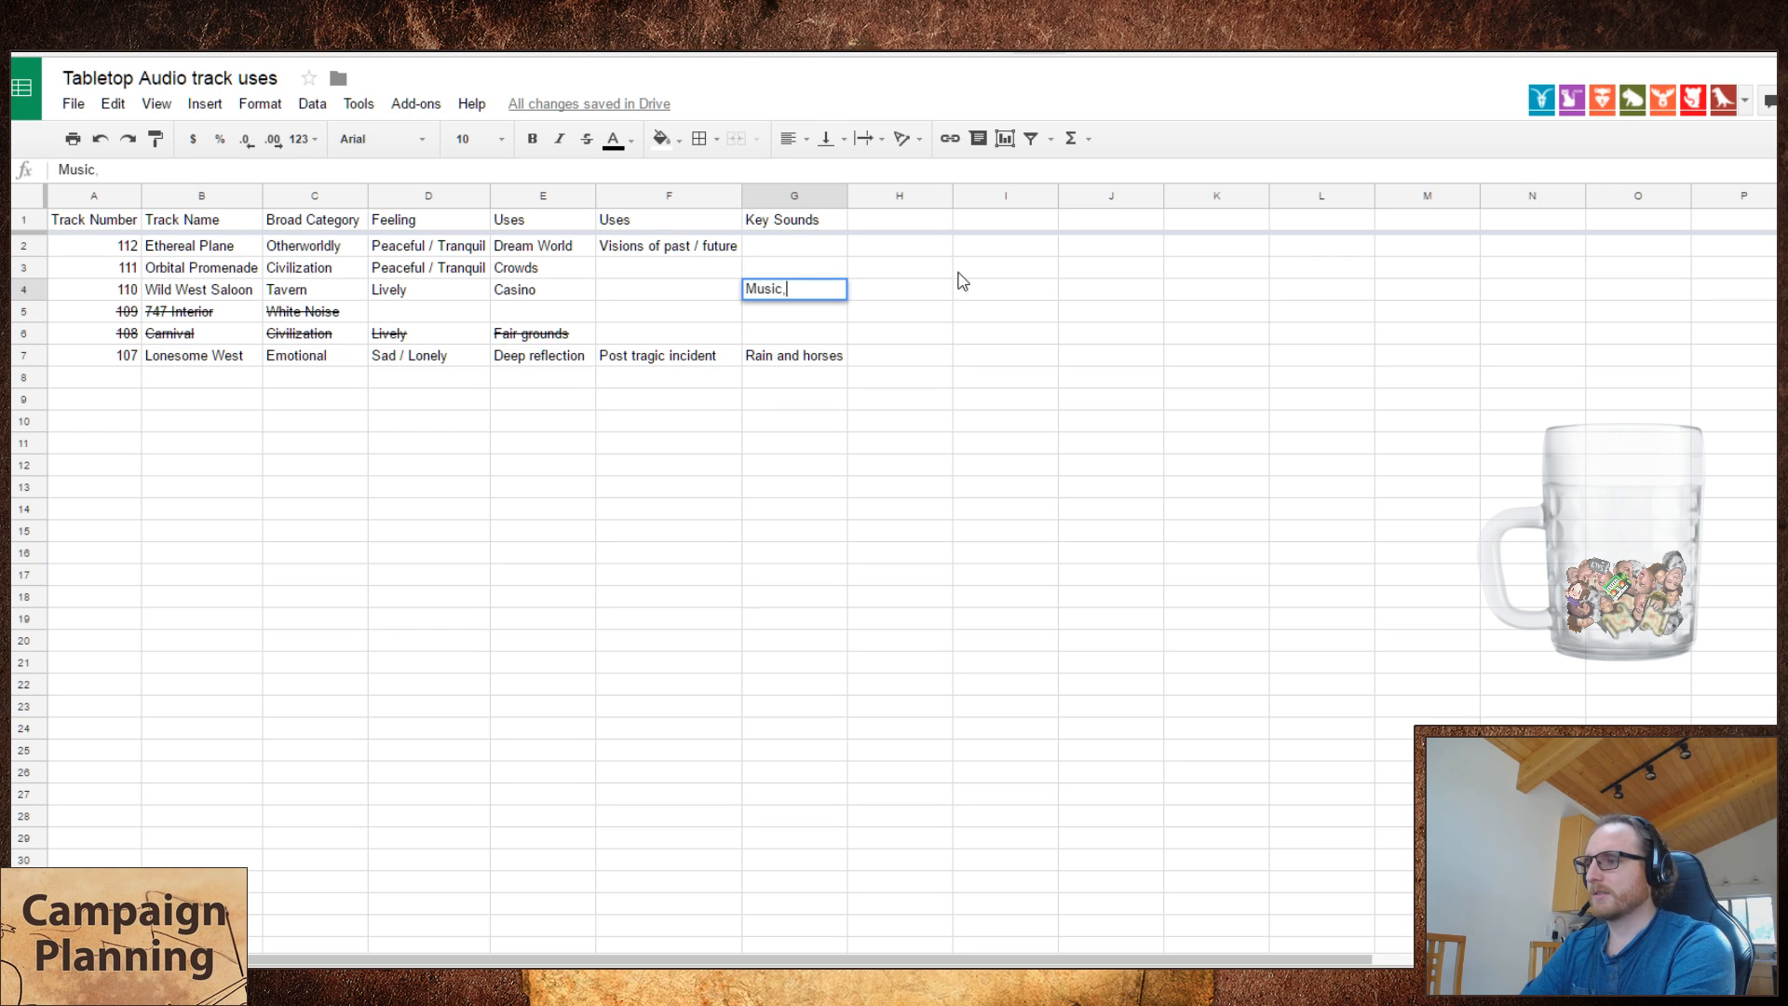
pyautogui.press('BackSpace')
pyautogui.write('and')
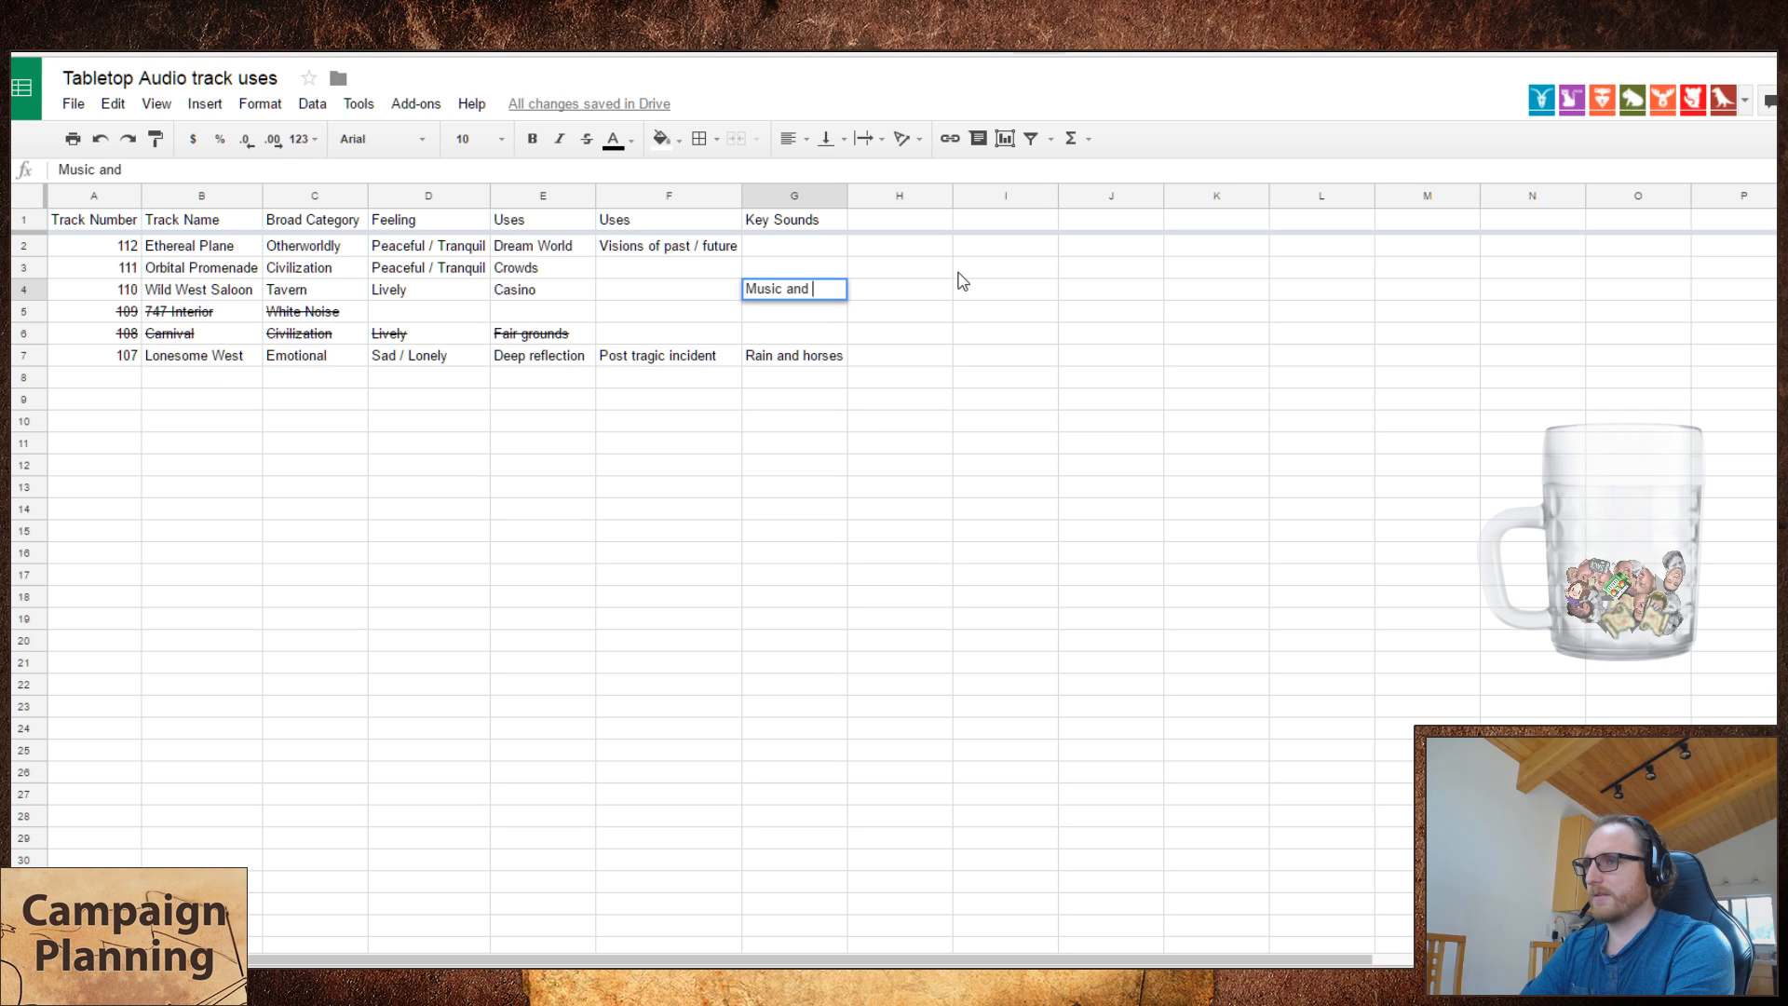
pyautogui.write('gaming')
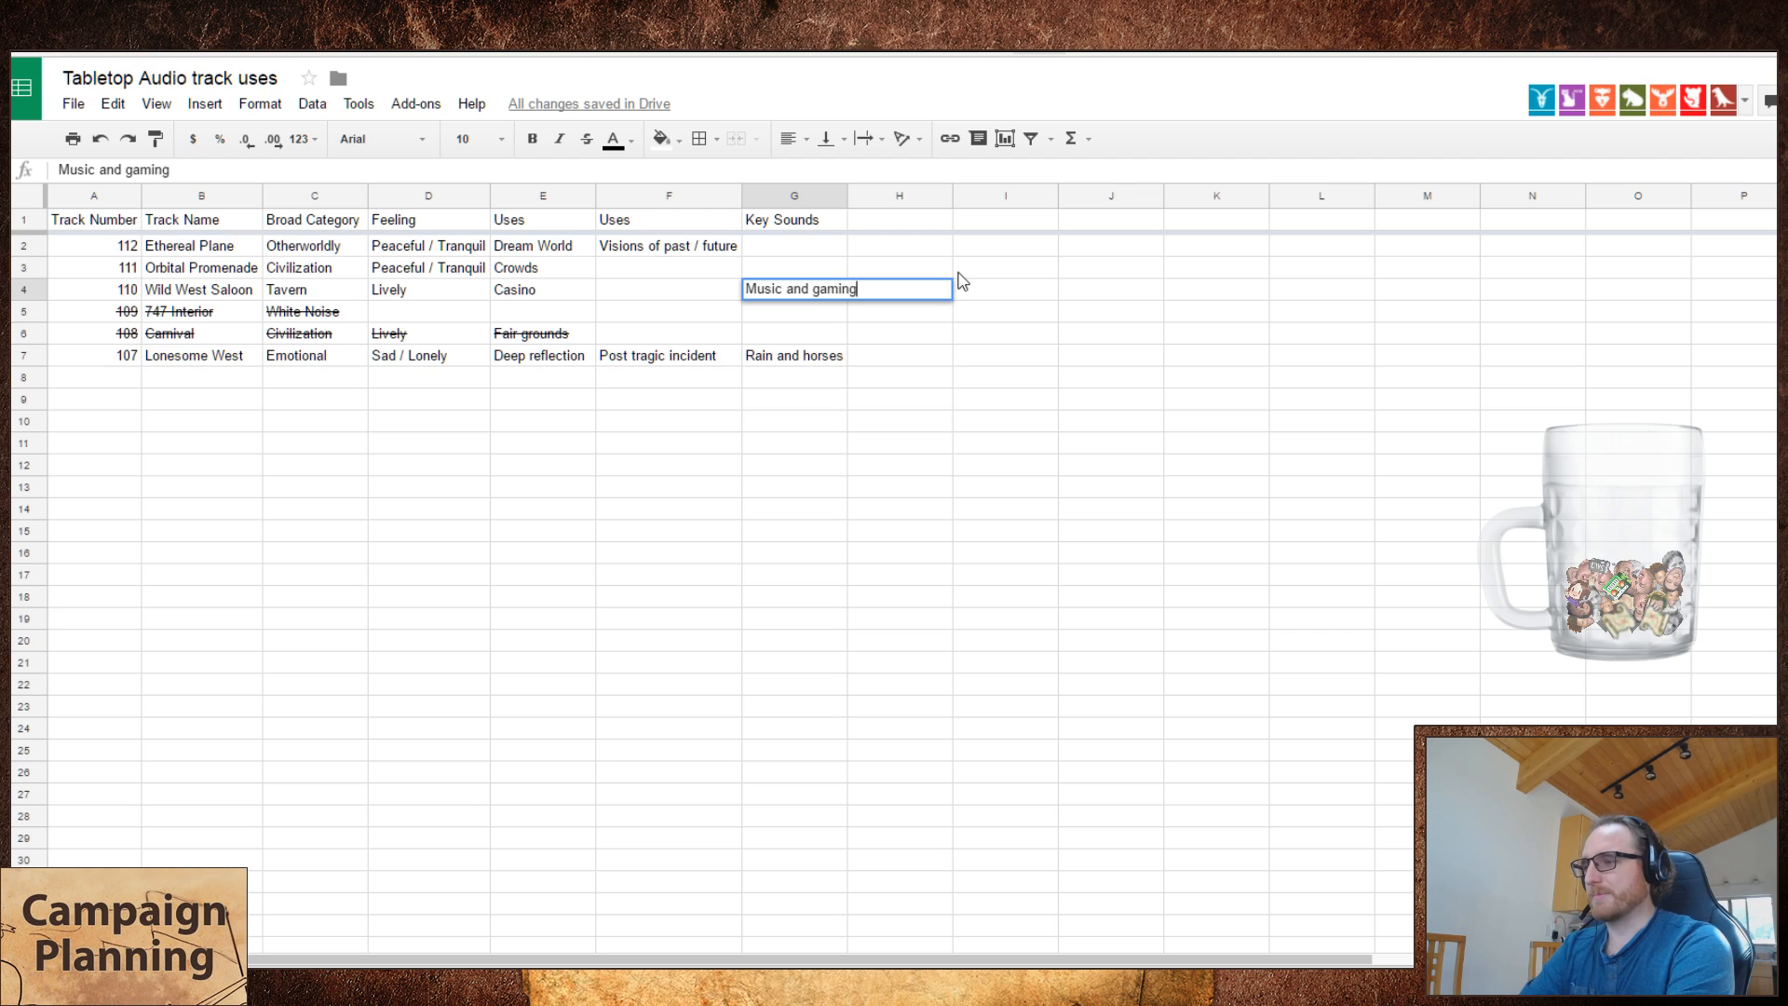
pyautogui.press('Return')
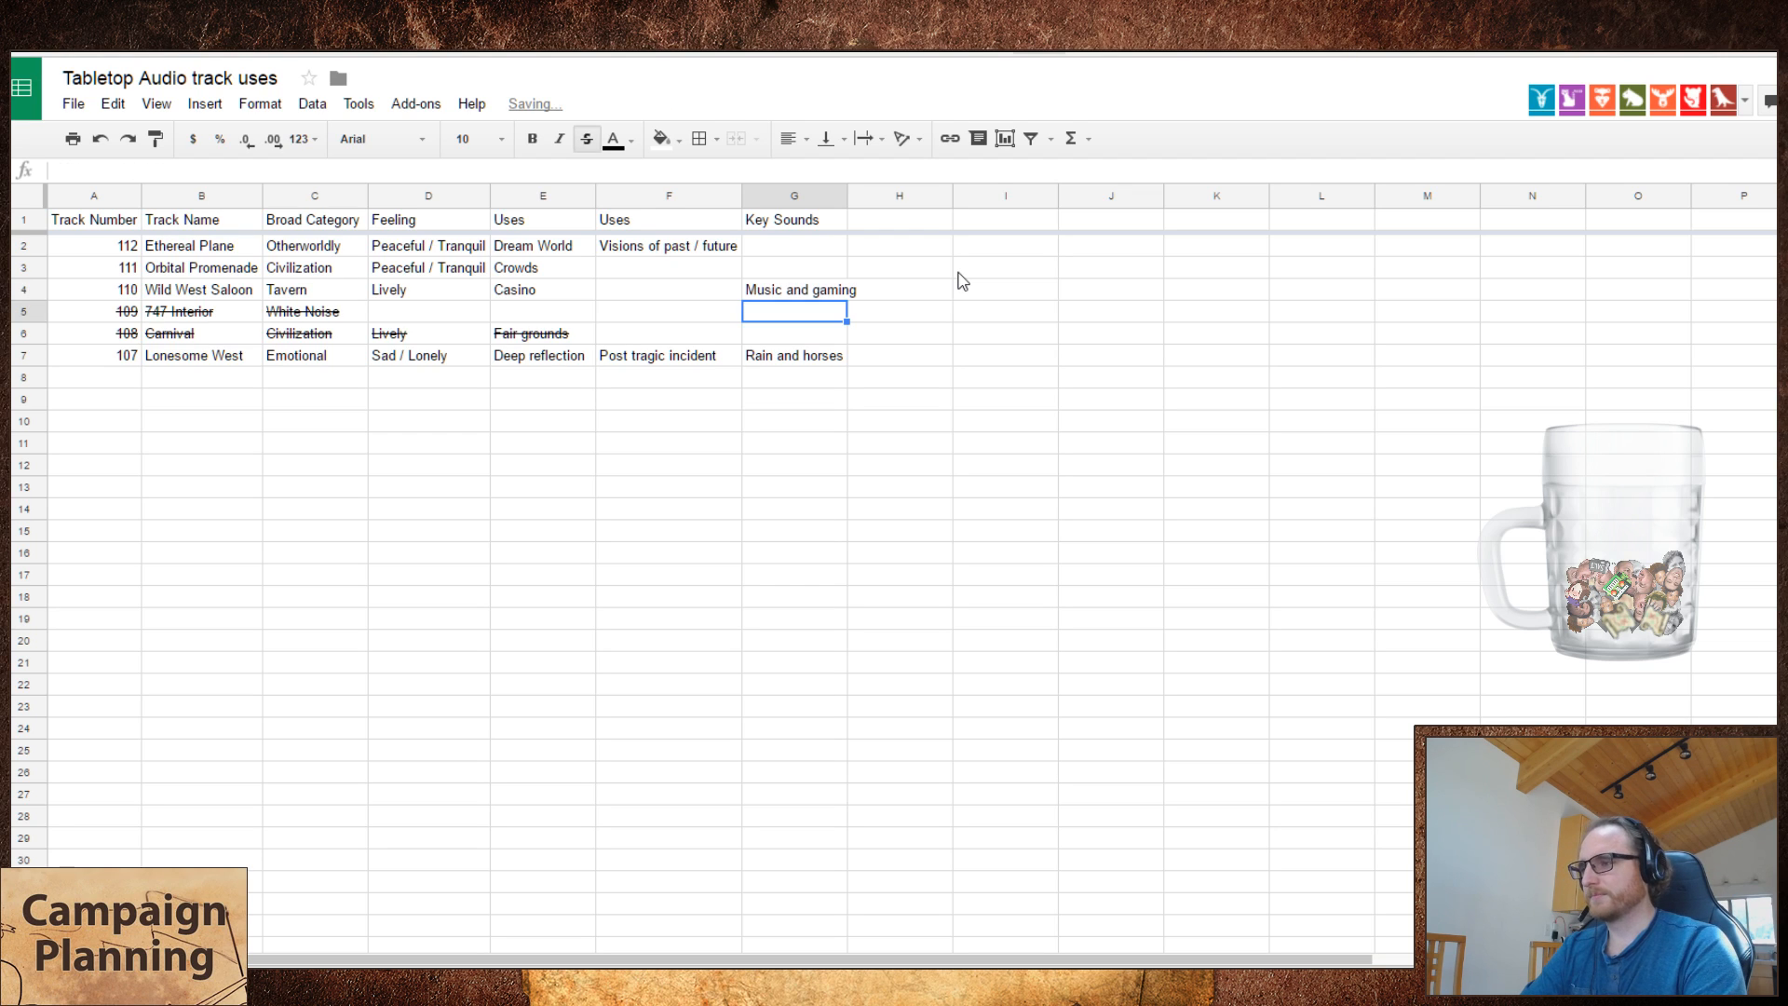
# - Try "Music, Games," as Wild West Saloon's key sounds in G4, and clear the cell
pyautogui.press('Up')
pyautogui.press('F2')
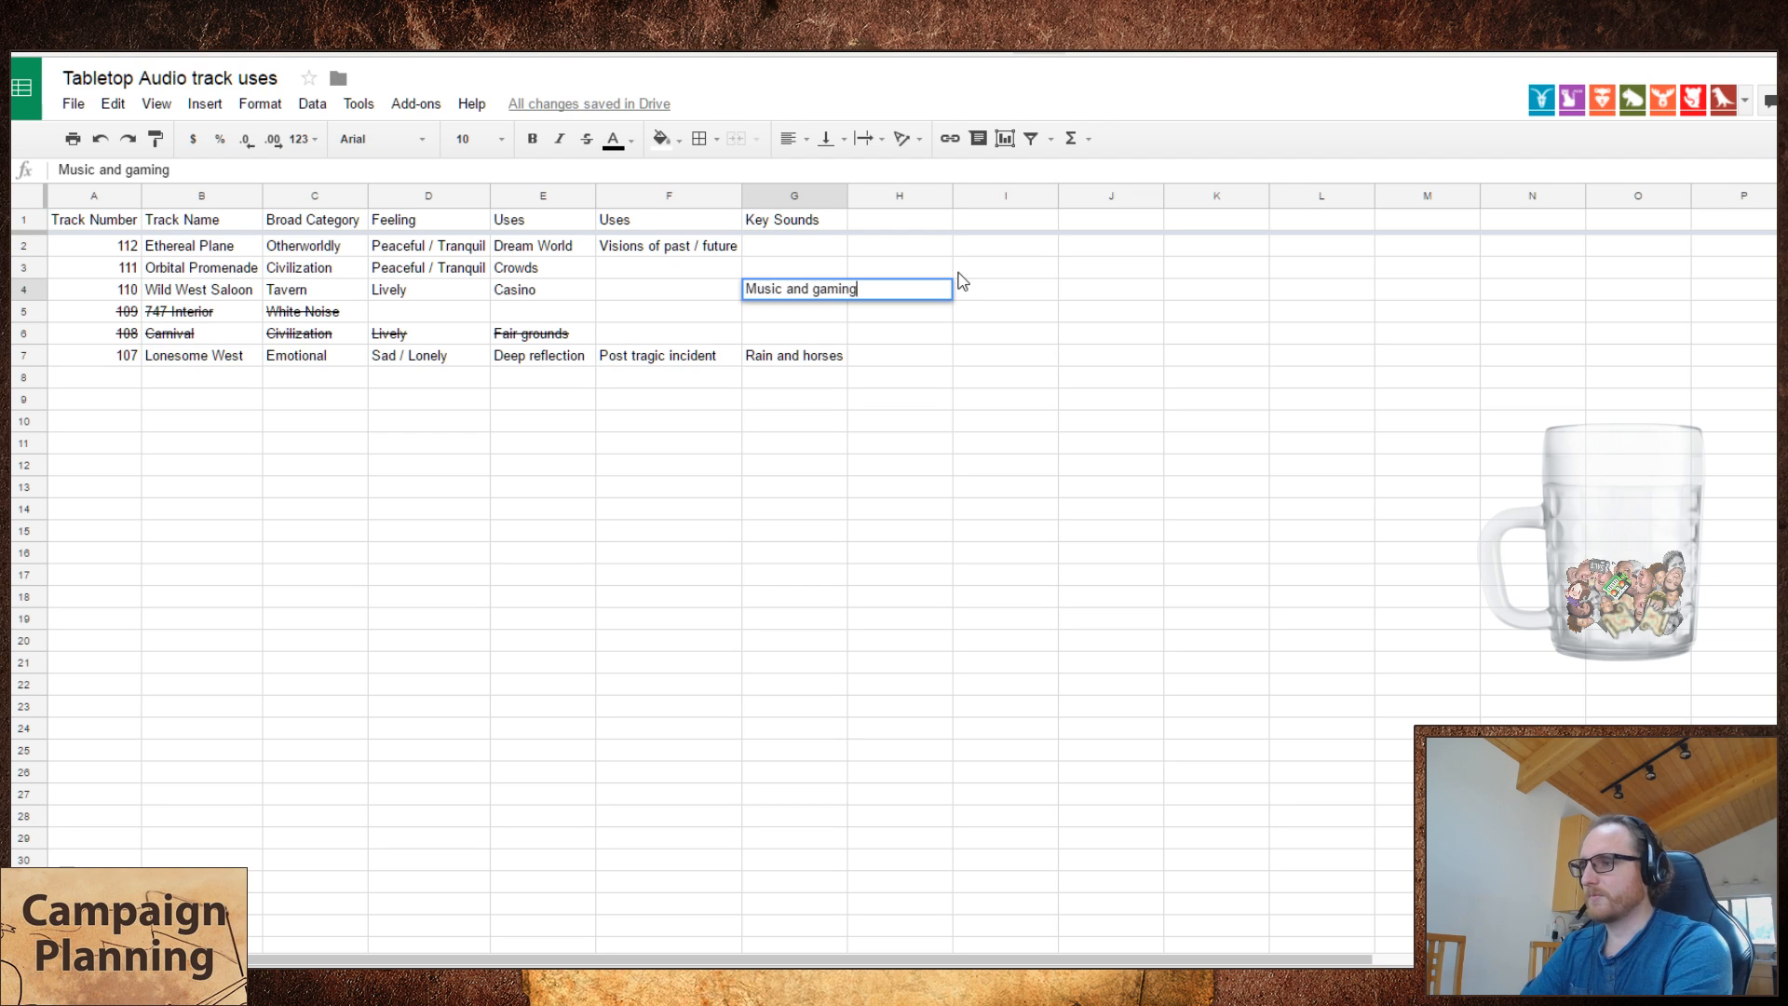
pyautogui.press('Escape')
pyautogui.write('Music, Games, G')
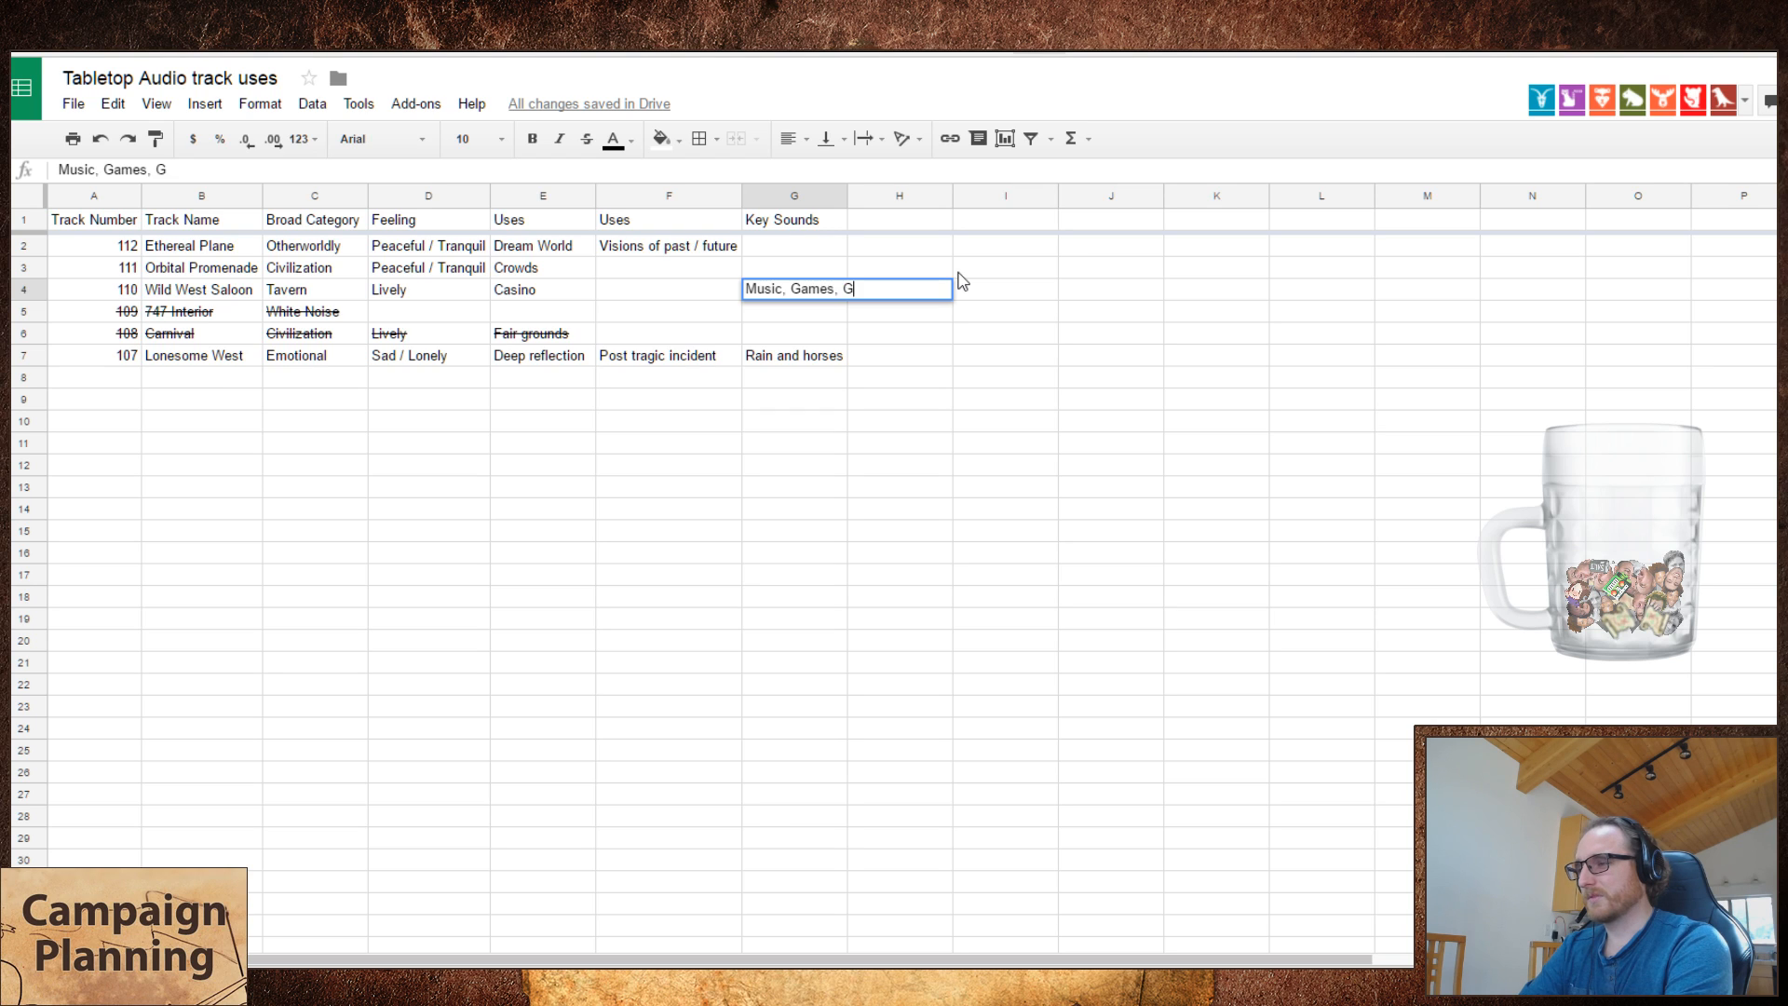
pyautogui.press('BackSpace')
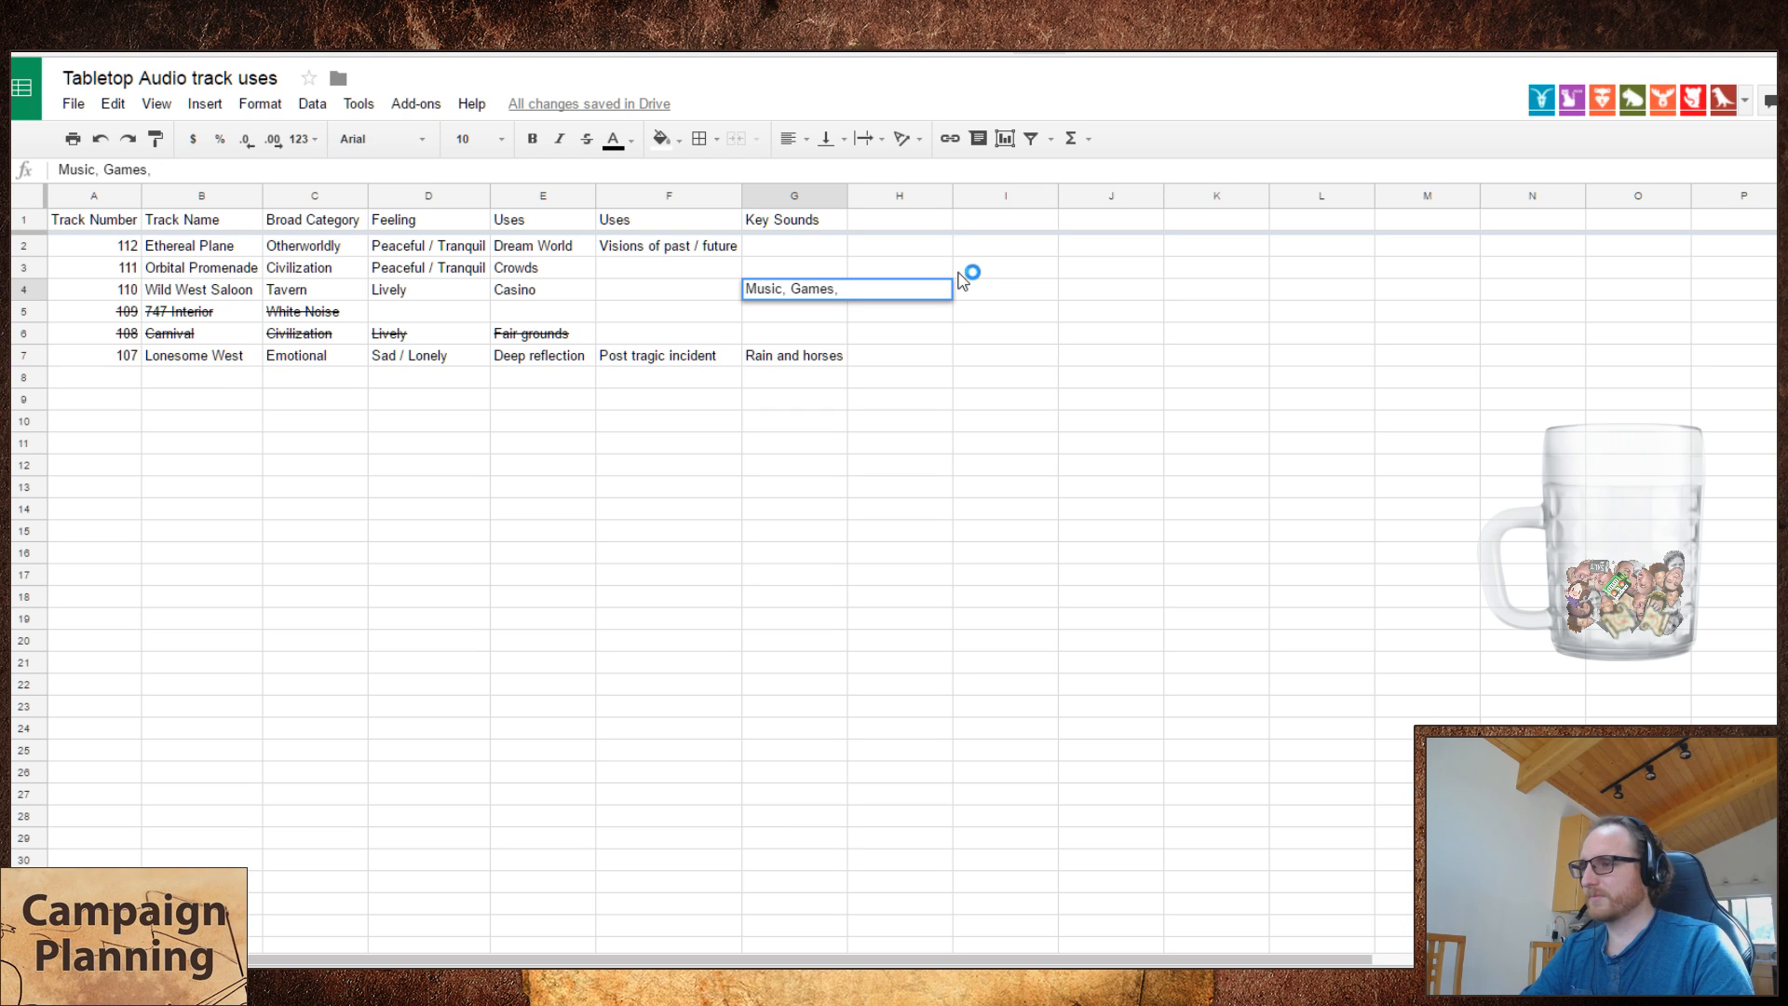
pyautogui.click(938, 330)
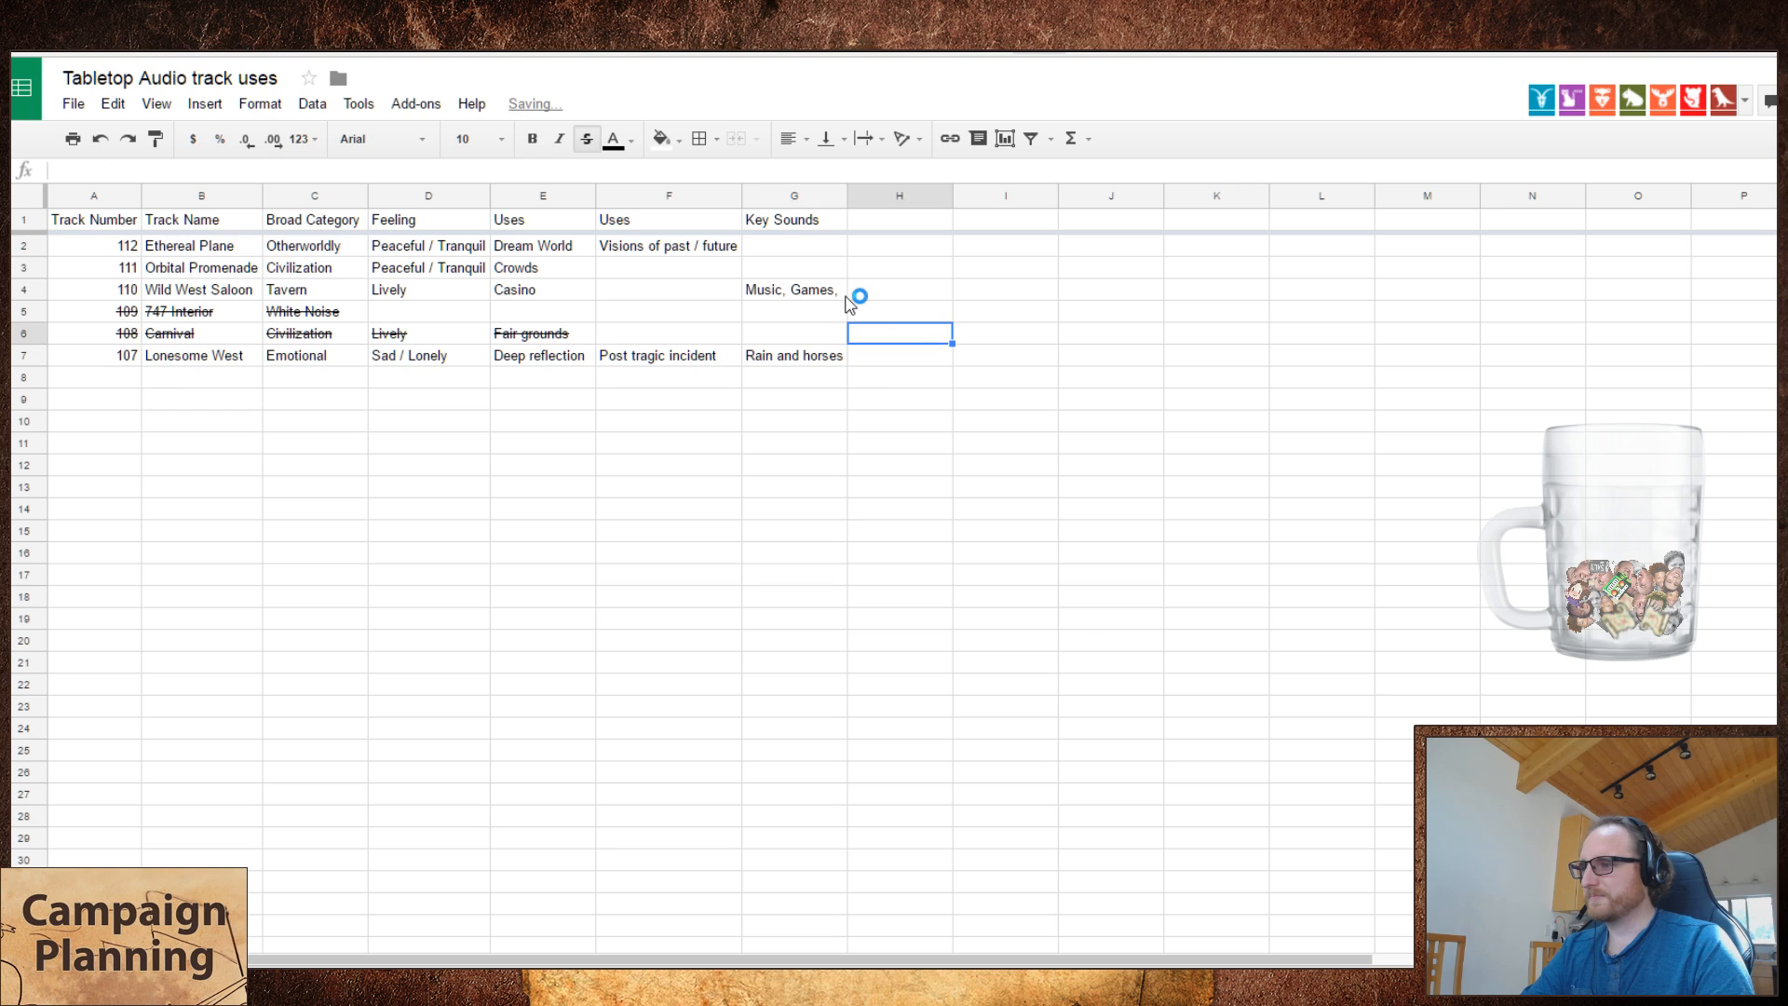
pyautogui.click(846, 297)
pyautogui.press('Delete')
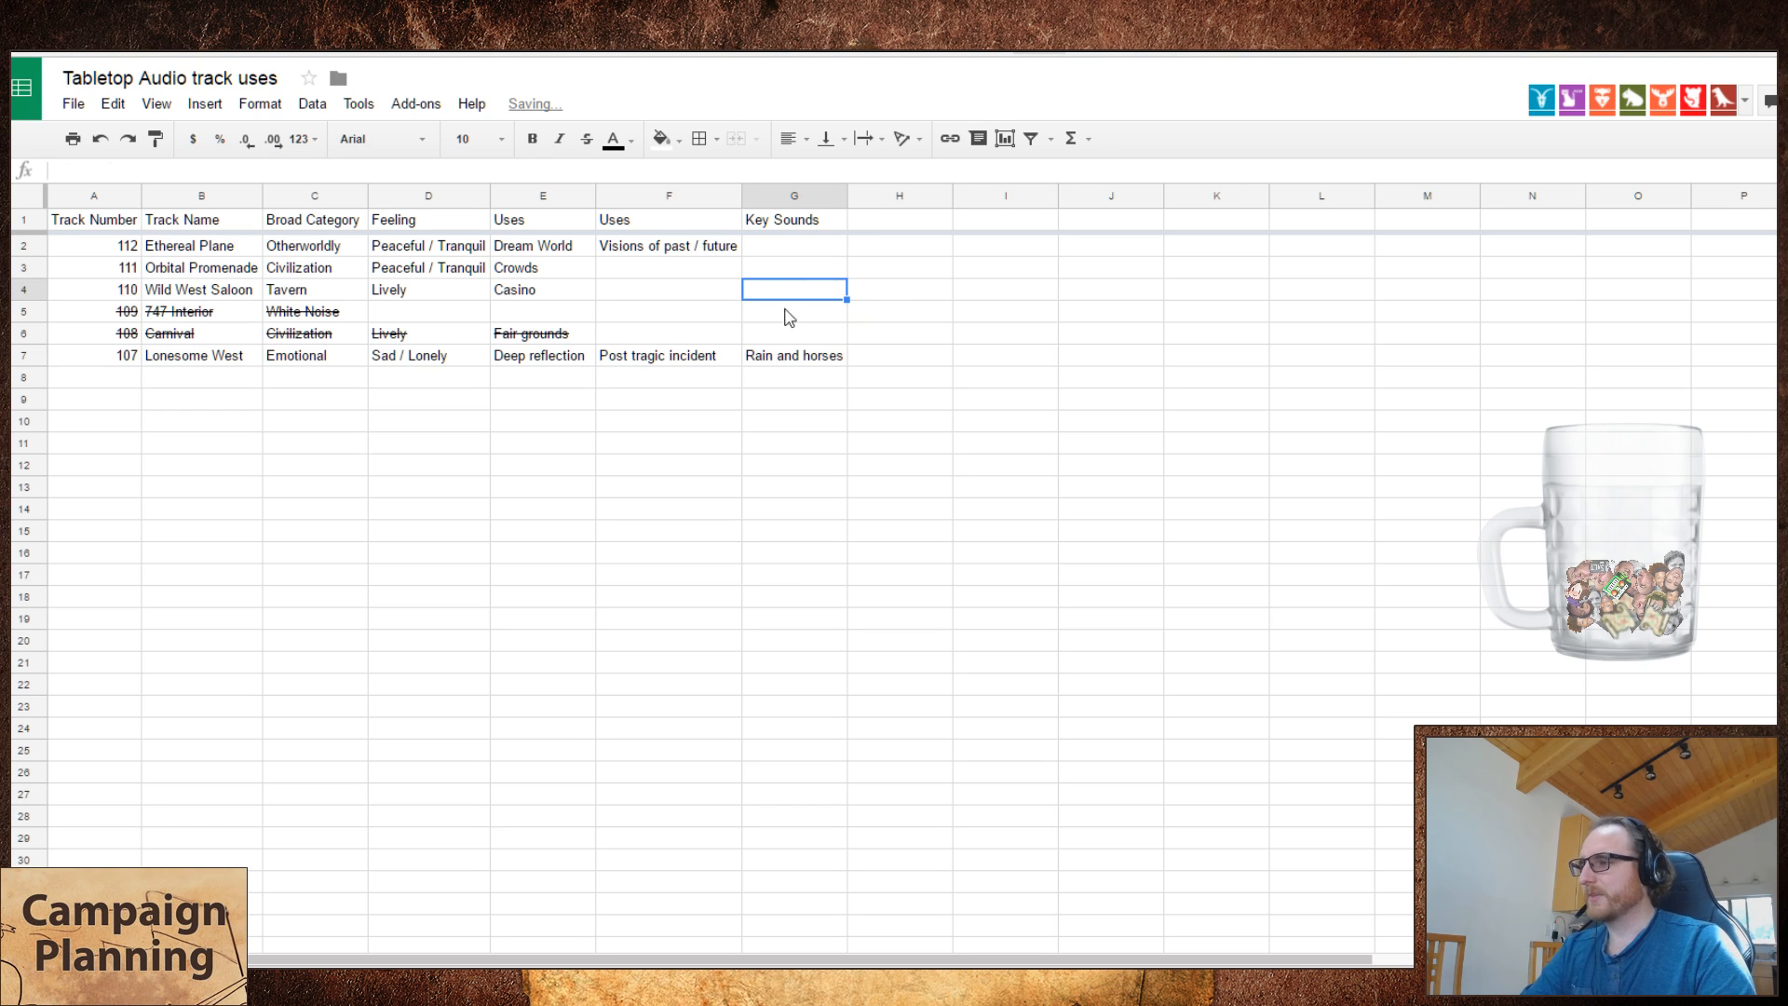
pyautogui.click(661, 288)
pyautogui.moveTo(267, 297); pyautogui.dragTo(483, 298)
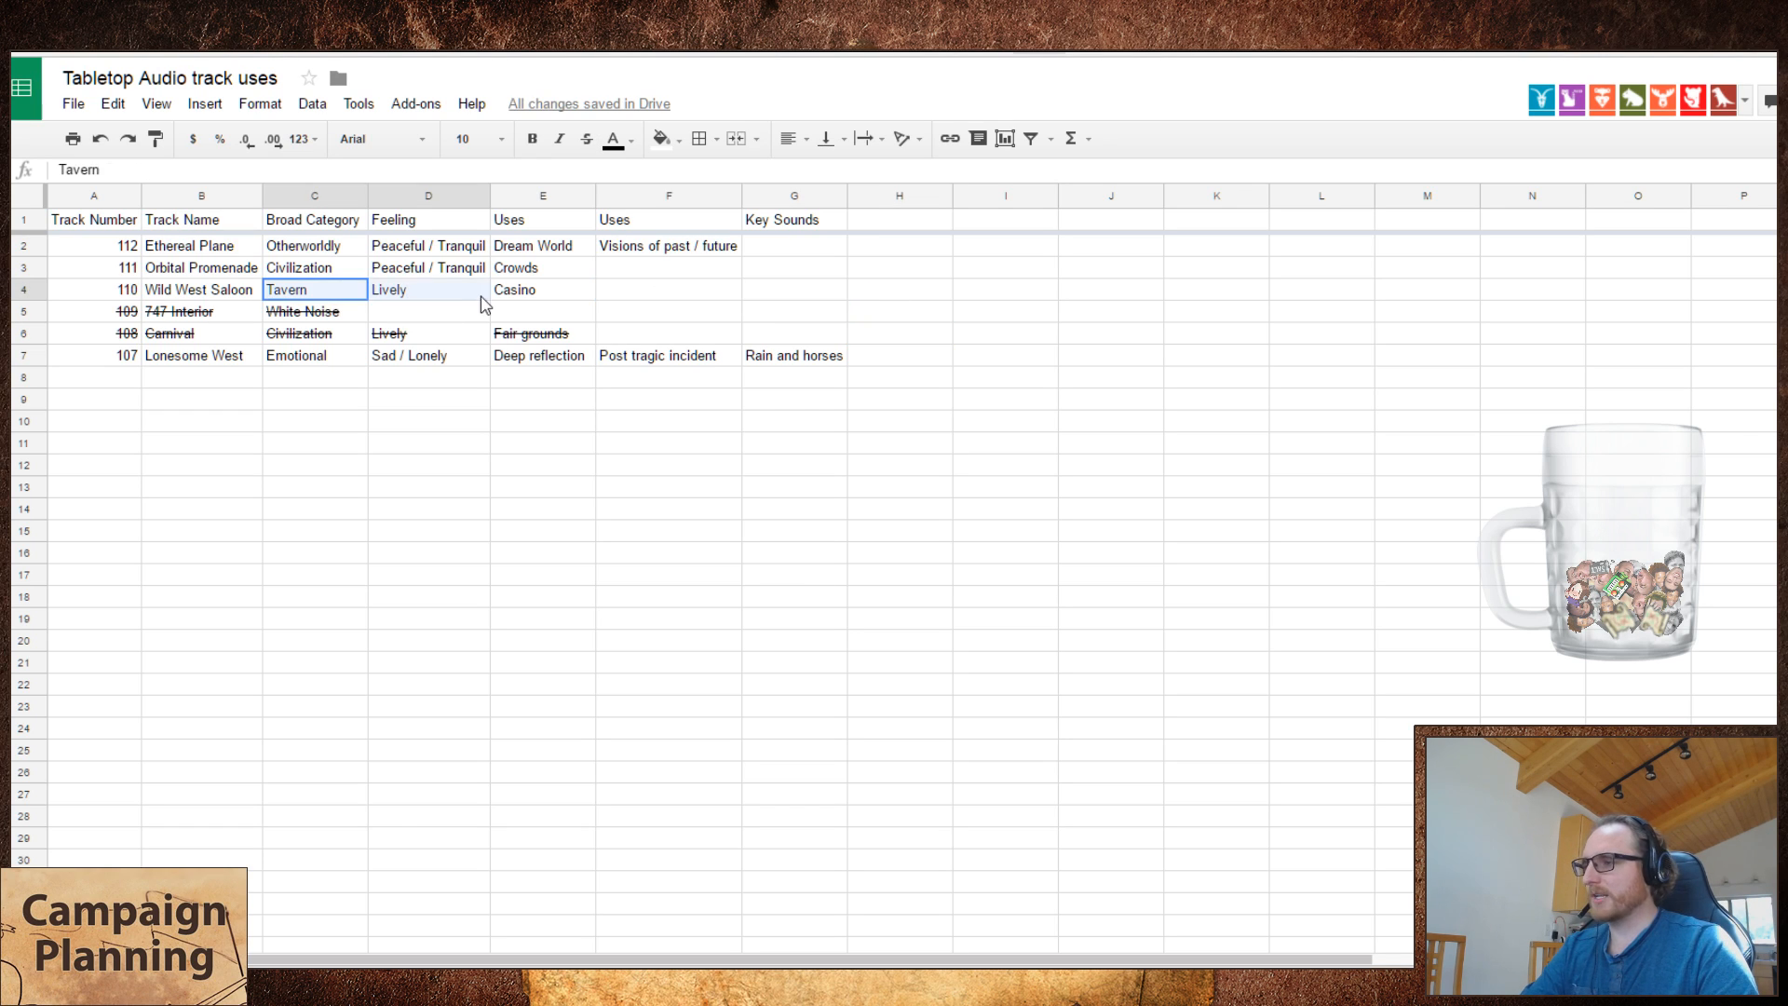
pyautogui.click(517, 289)
# - Switch to the Tabletop Audio site, clear the playlist, and play Lonesome West from about the middle of the track
pyautogui.click(726, 38)
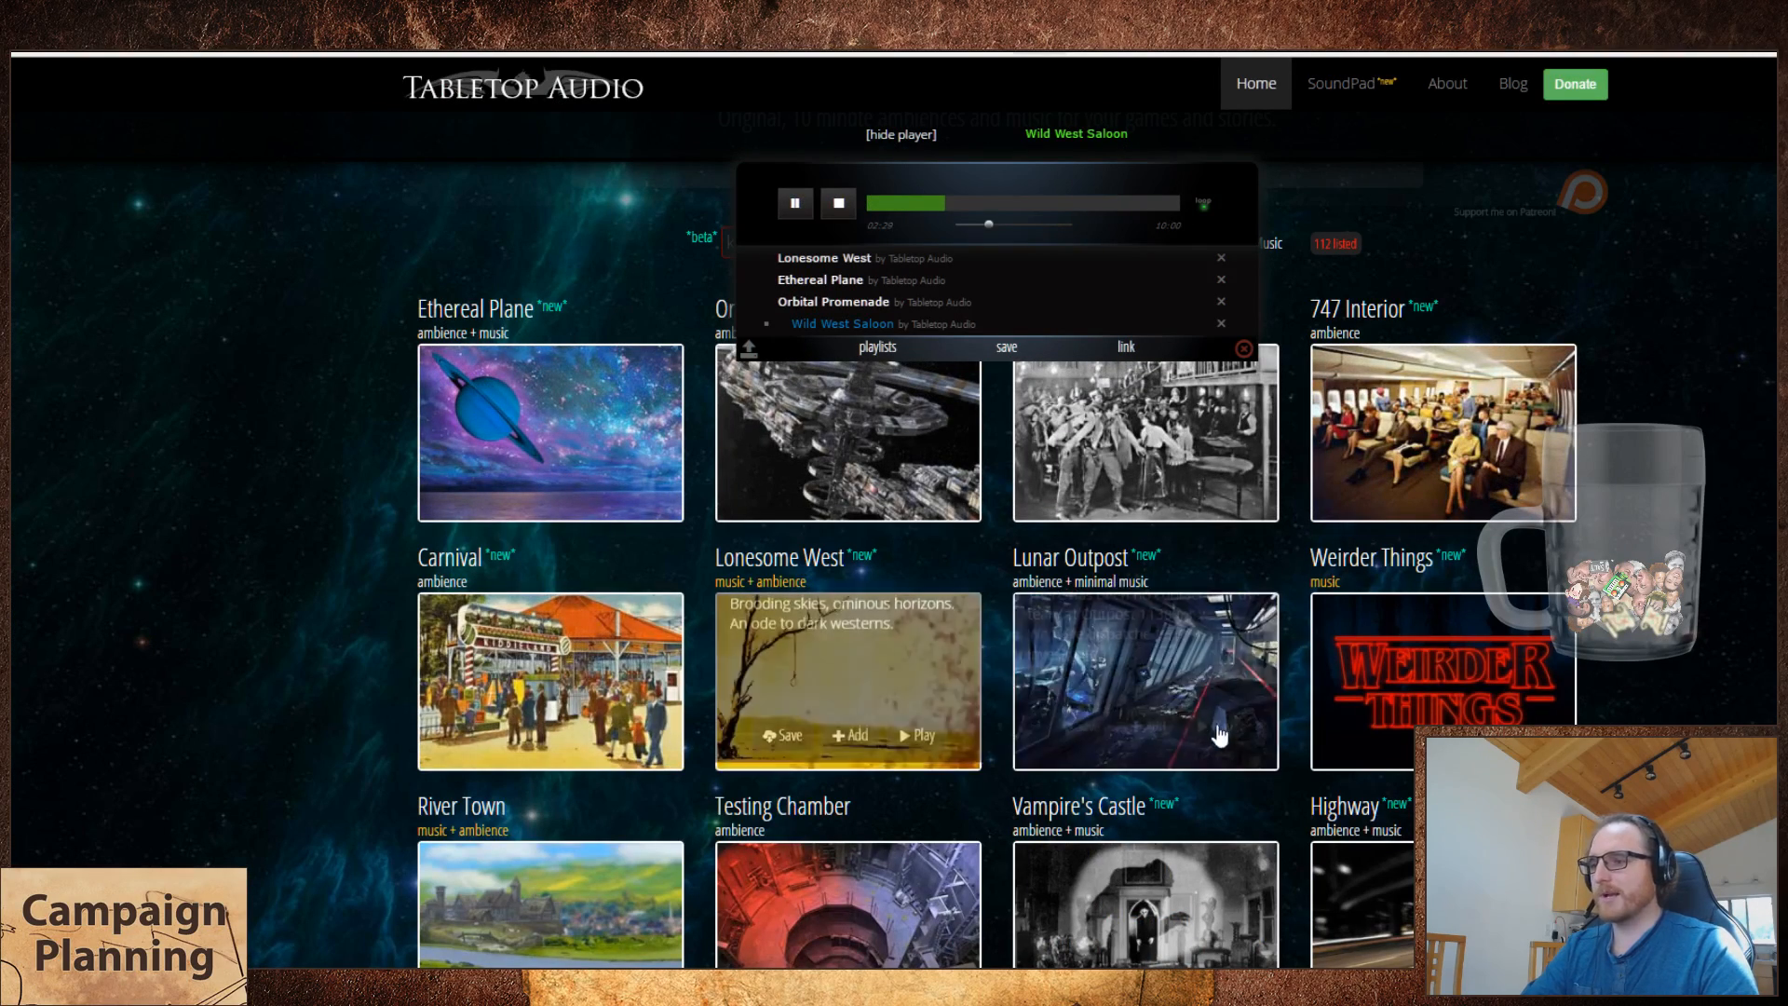
pyautogui.click(855, 743)
pyautogui.click(919, 742)
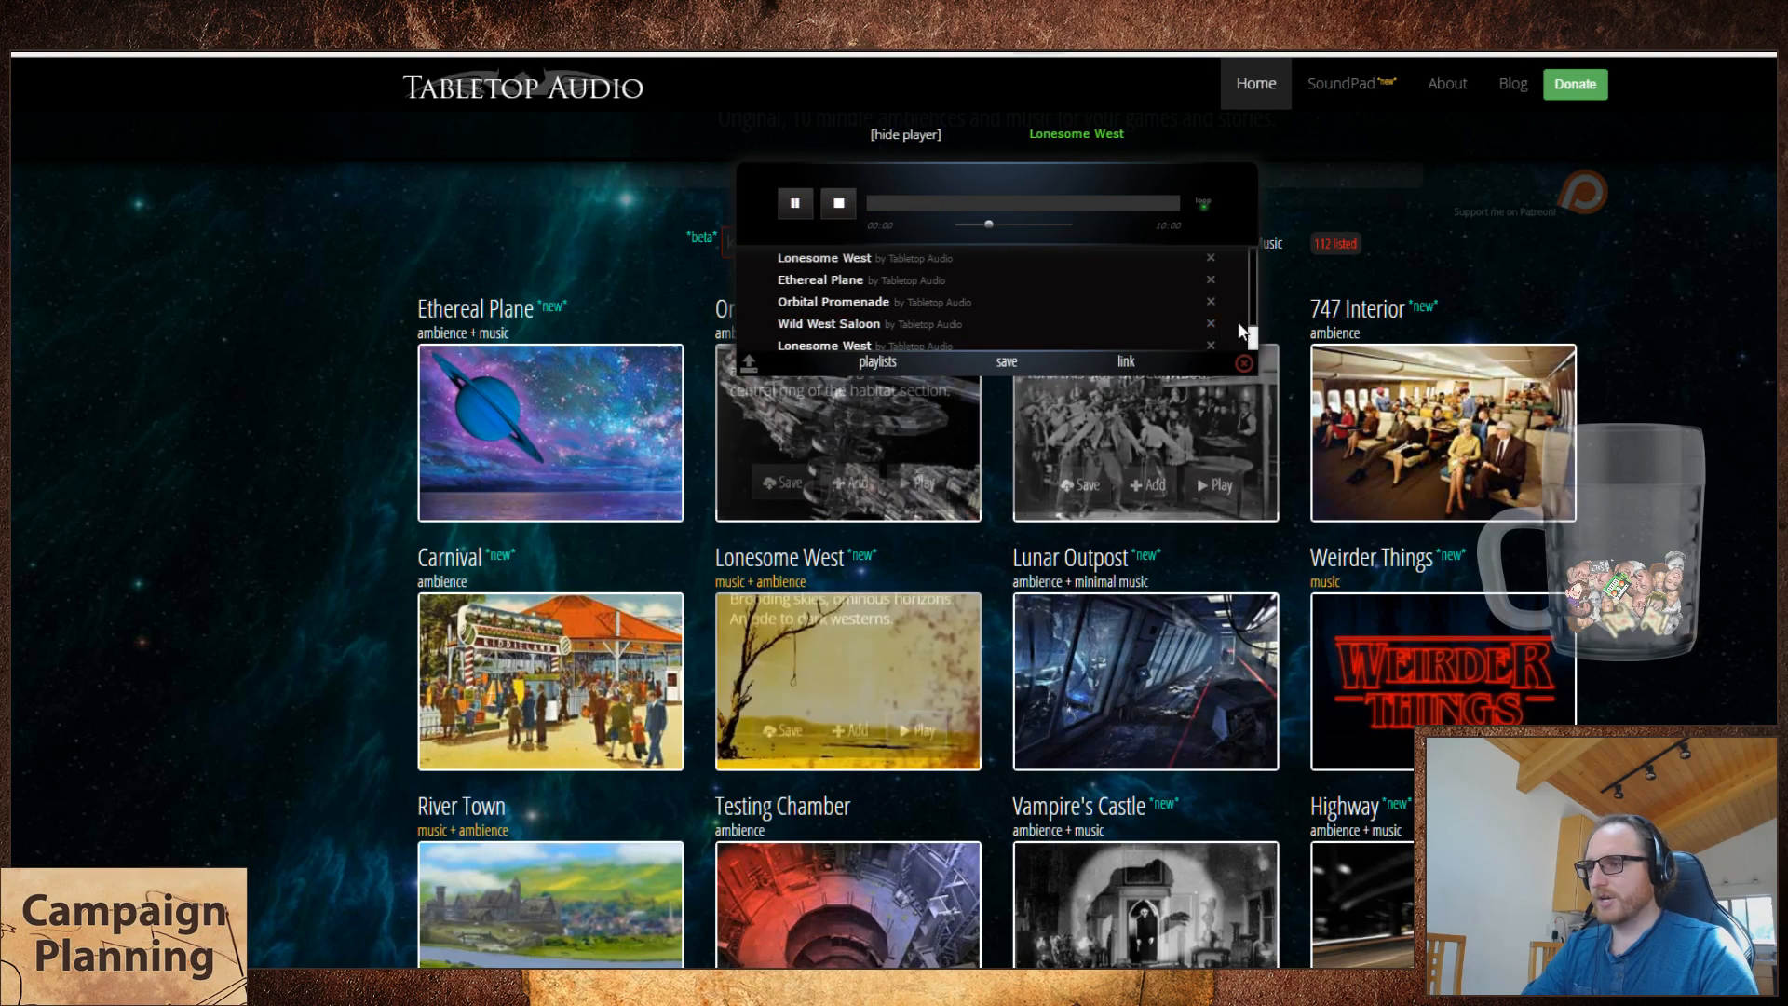
pyautogui.click(1244, 362)
pyautogui.click(917, 740)
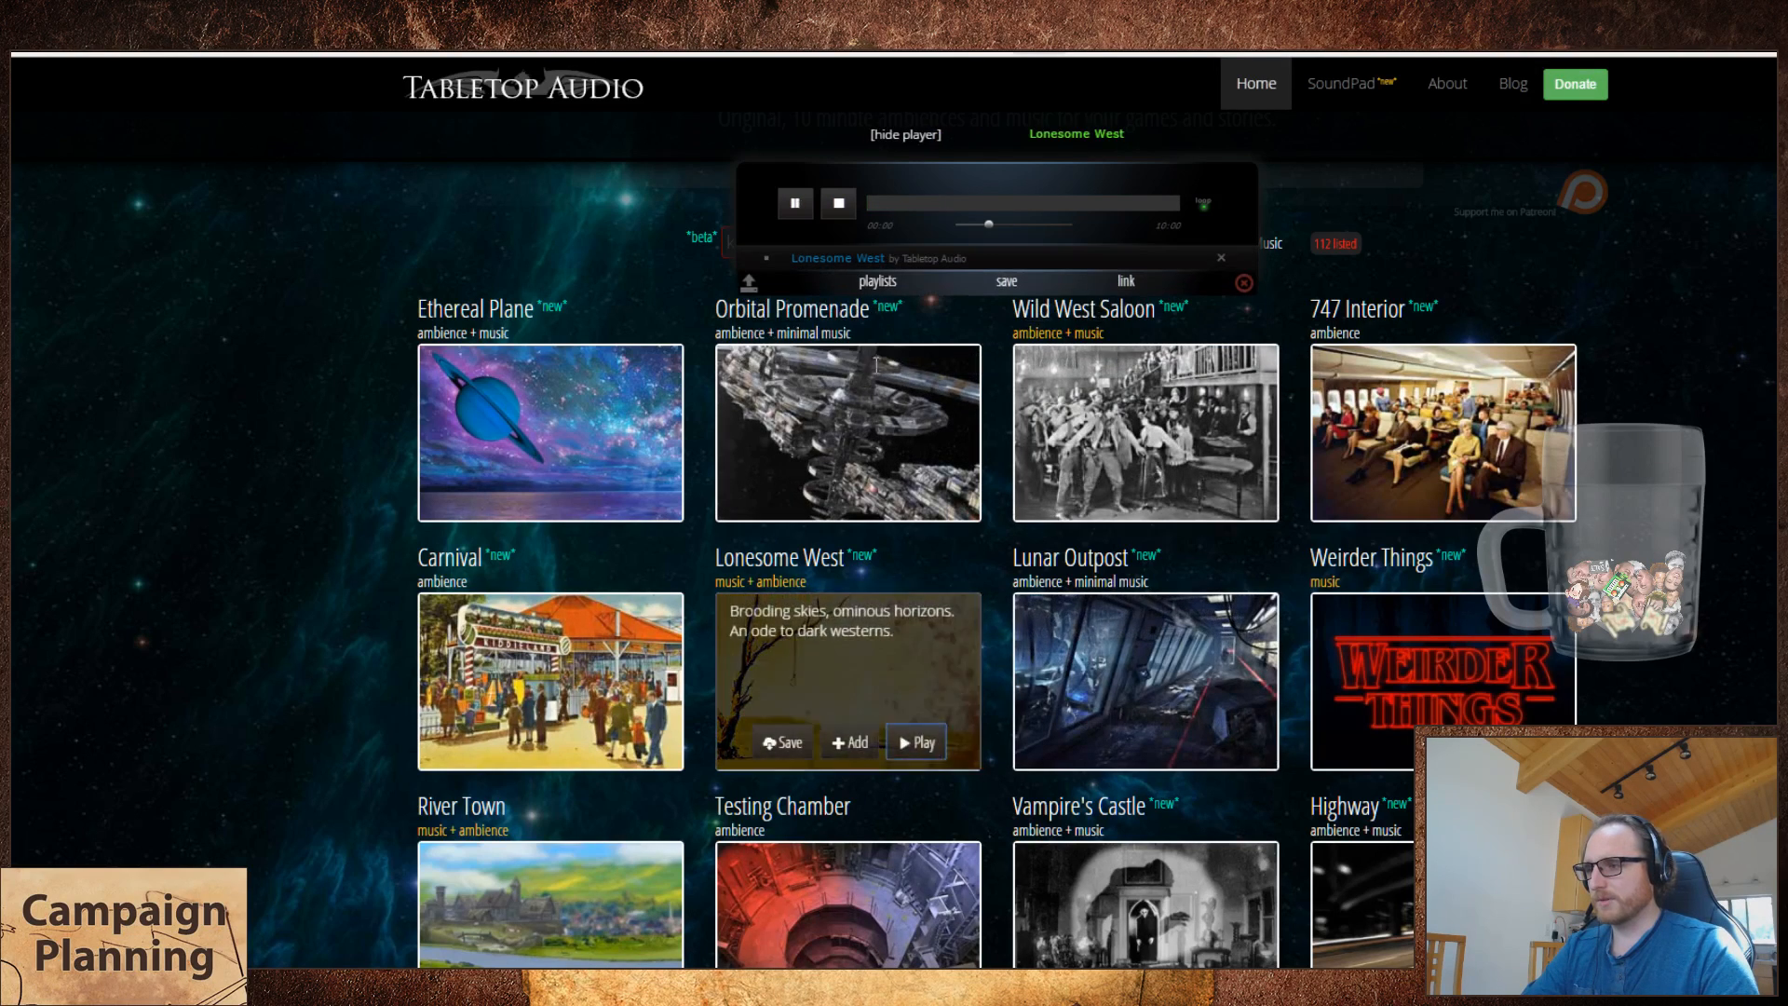
pyautogui.click(1006, 203)
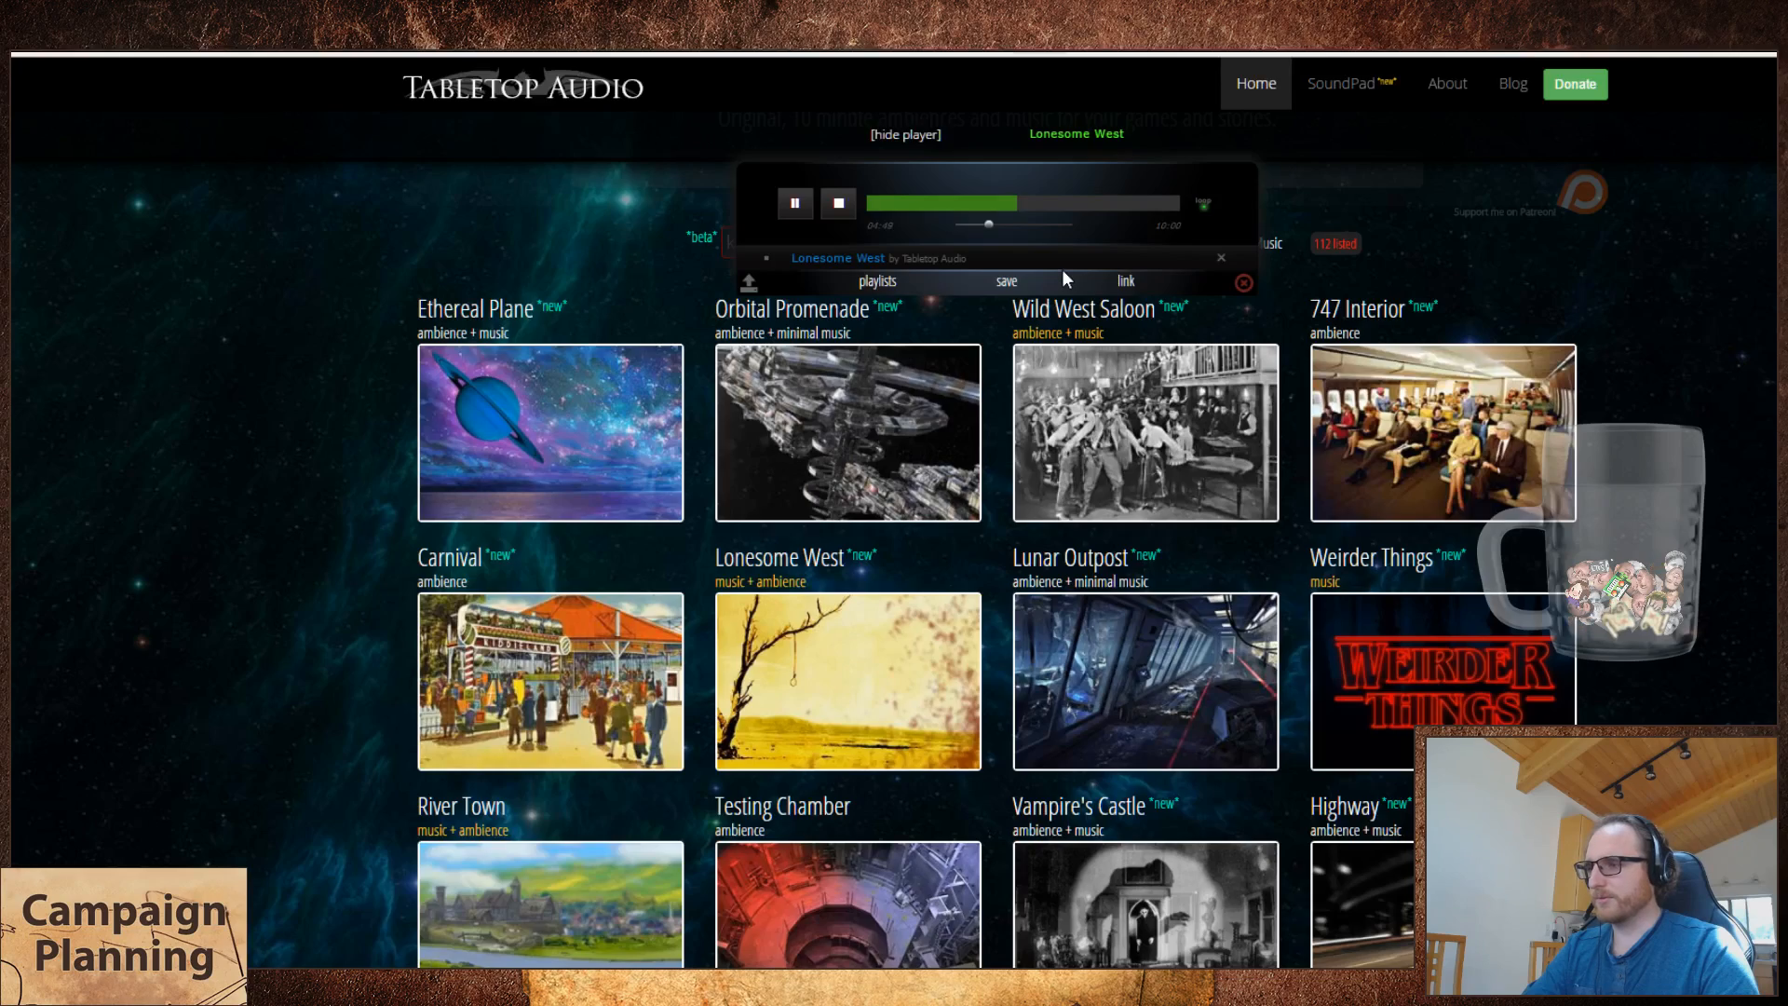
# - Select cell A8 in the track spreadsheet, then play Lunar Outpost on the Tabletop Audio site
pyautogui.hotkey('alt', 'Tab')
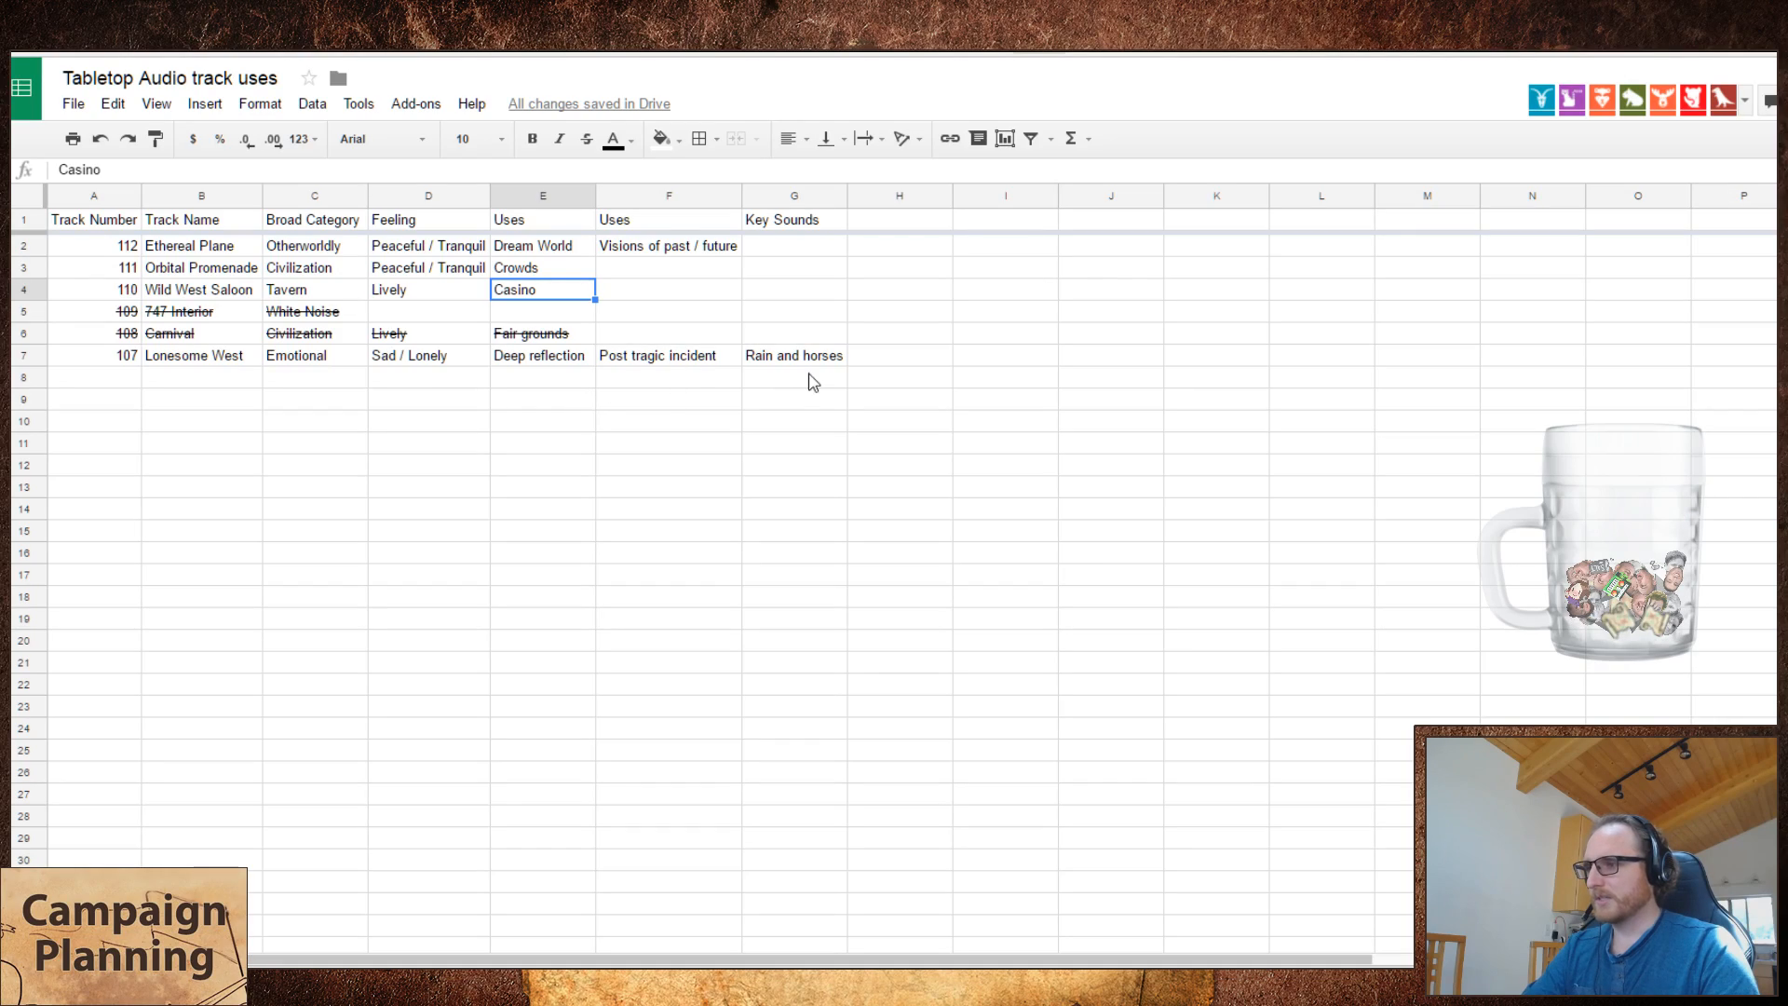
pyautogui.click(135, 378)
pyautogui.hotkey('alt', 'Tab')
pyautogui.click(1214, 743)
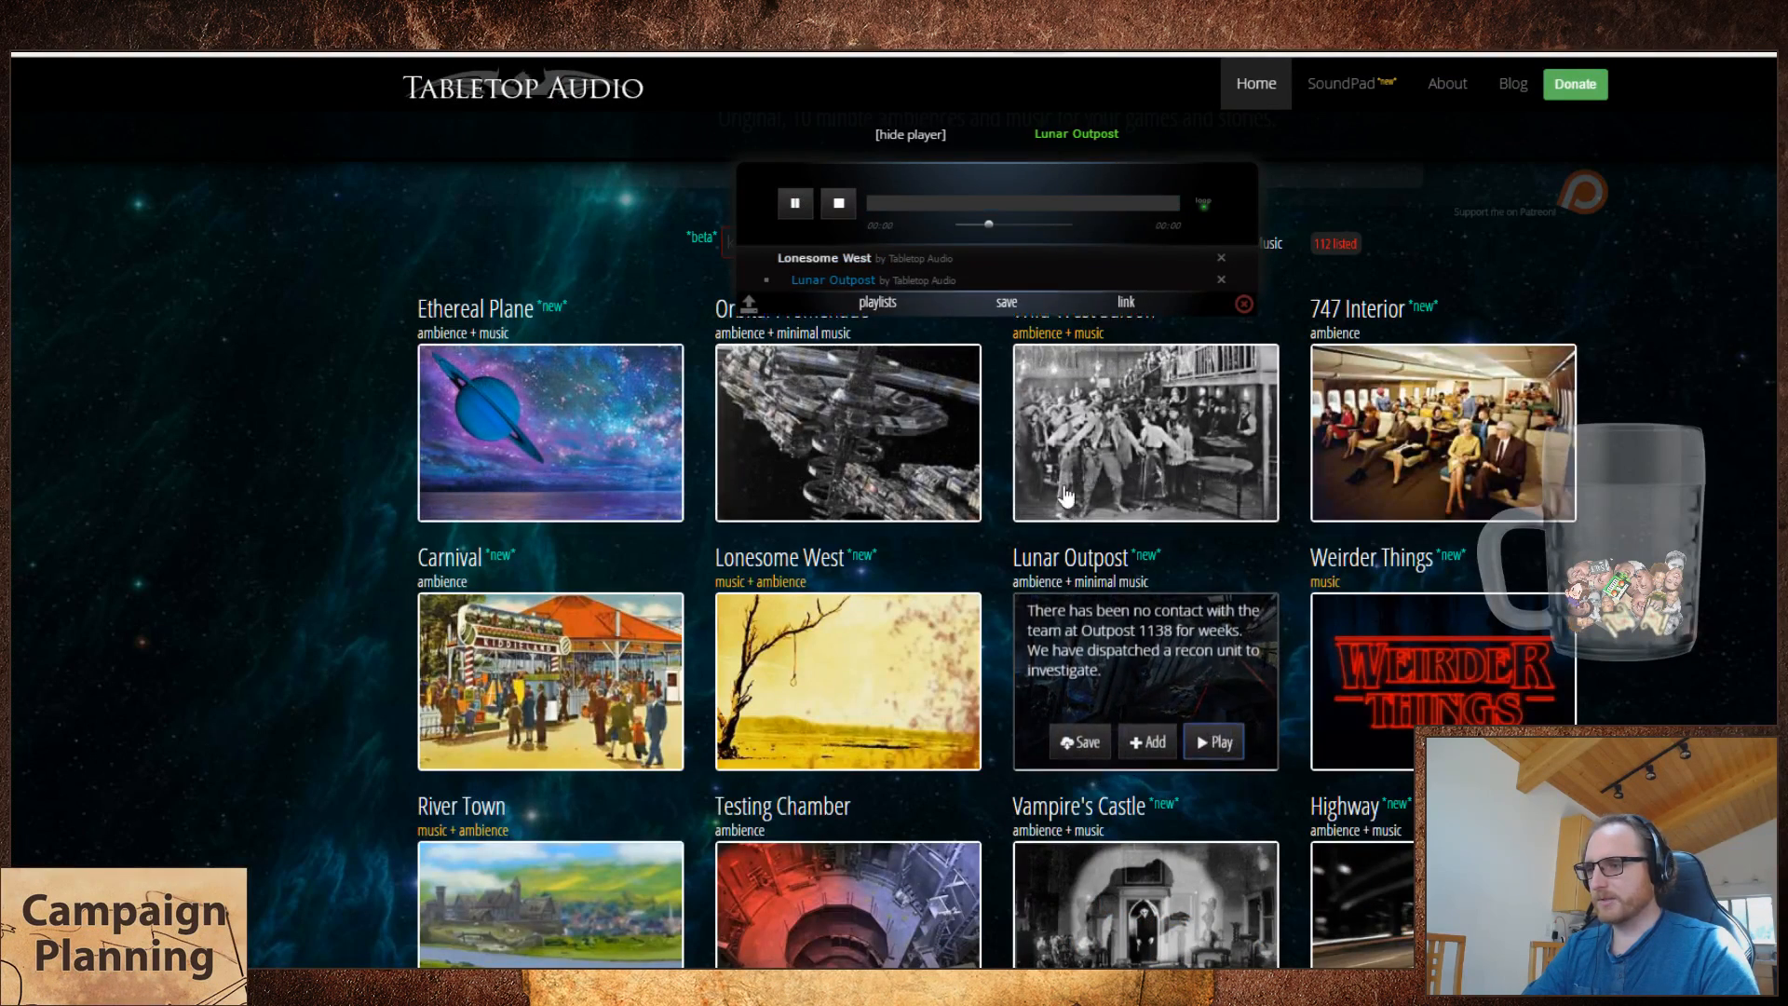
# - Return to the spreadsheet and add track number 106 with the name "Lunar Outpost" in row 8
pyautogui.hotkey('alt', 'Tab')
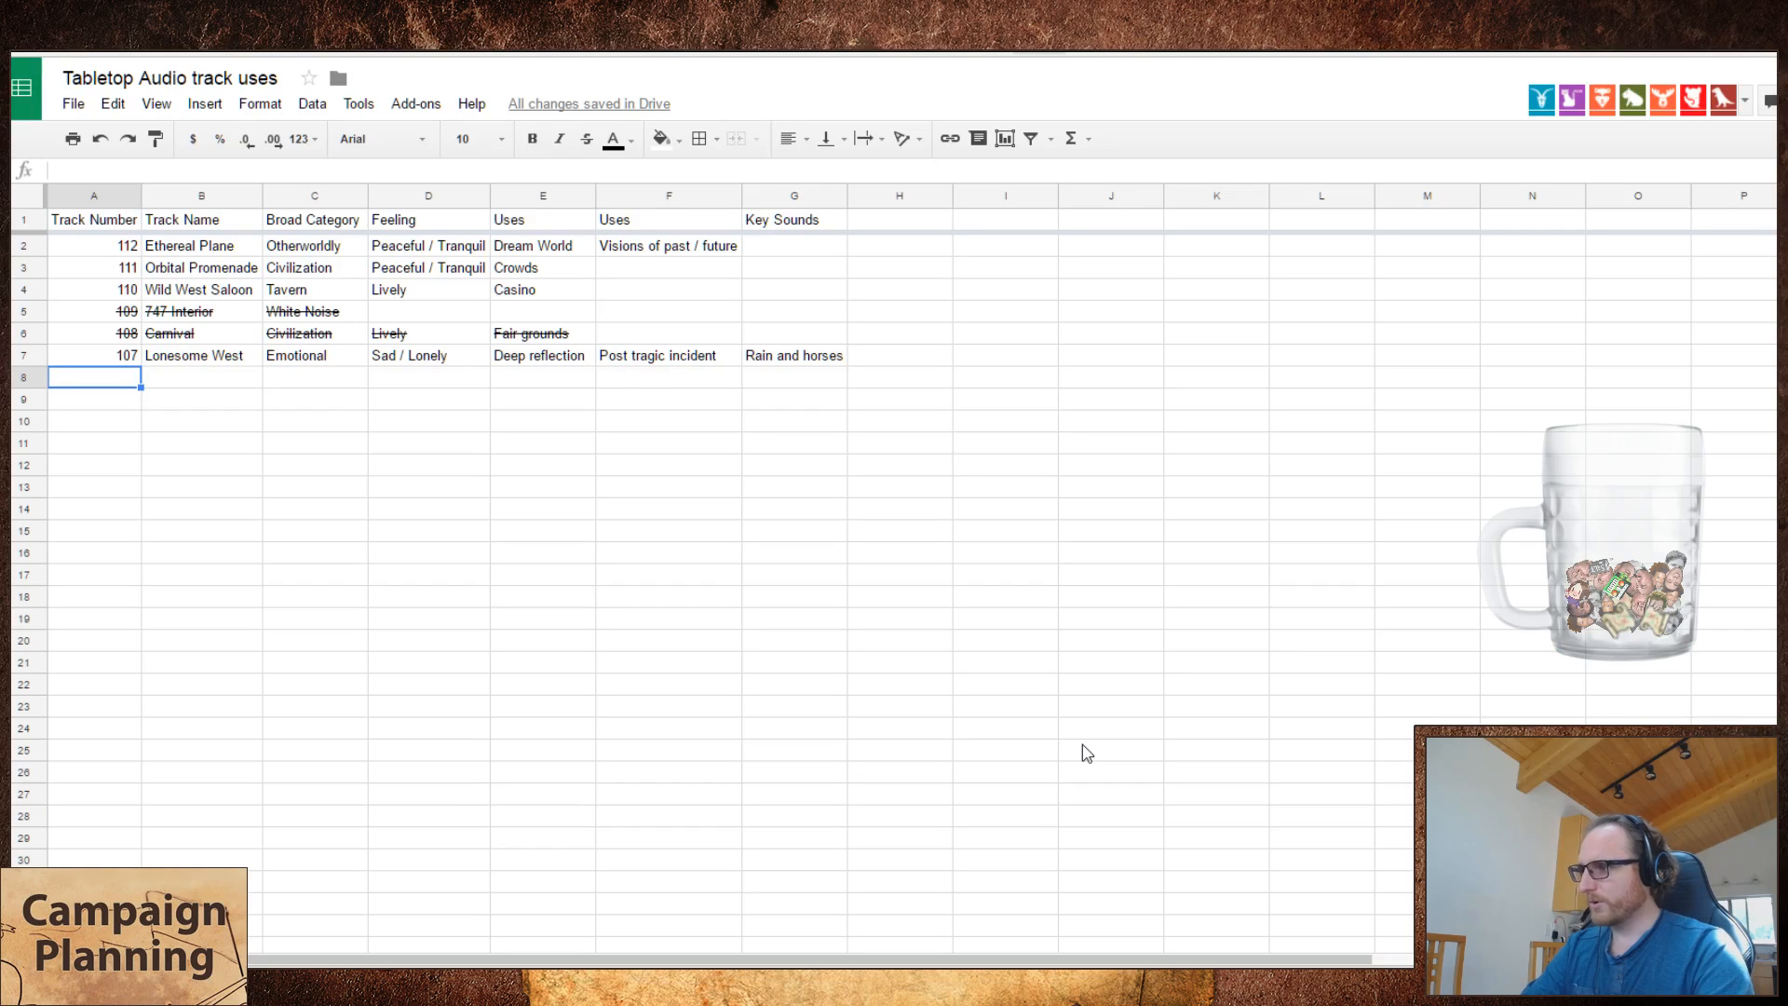
pyautogui.write('106')
pyautogui.press('Tab')
pyautogui.write('Luna')
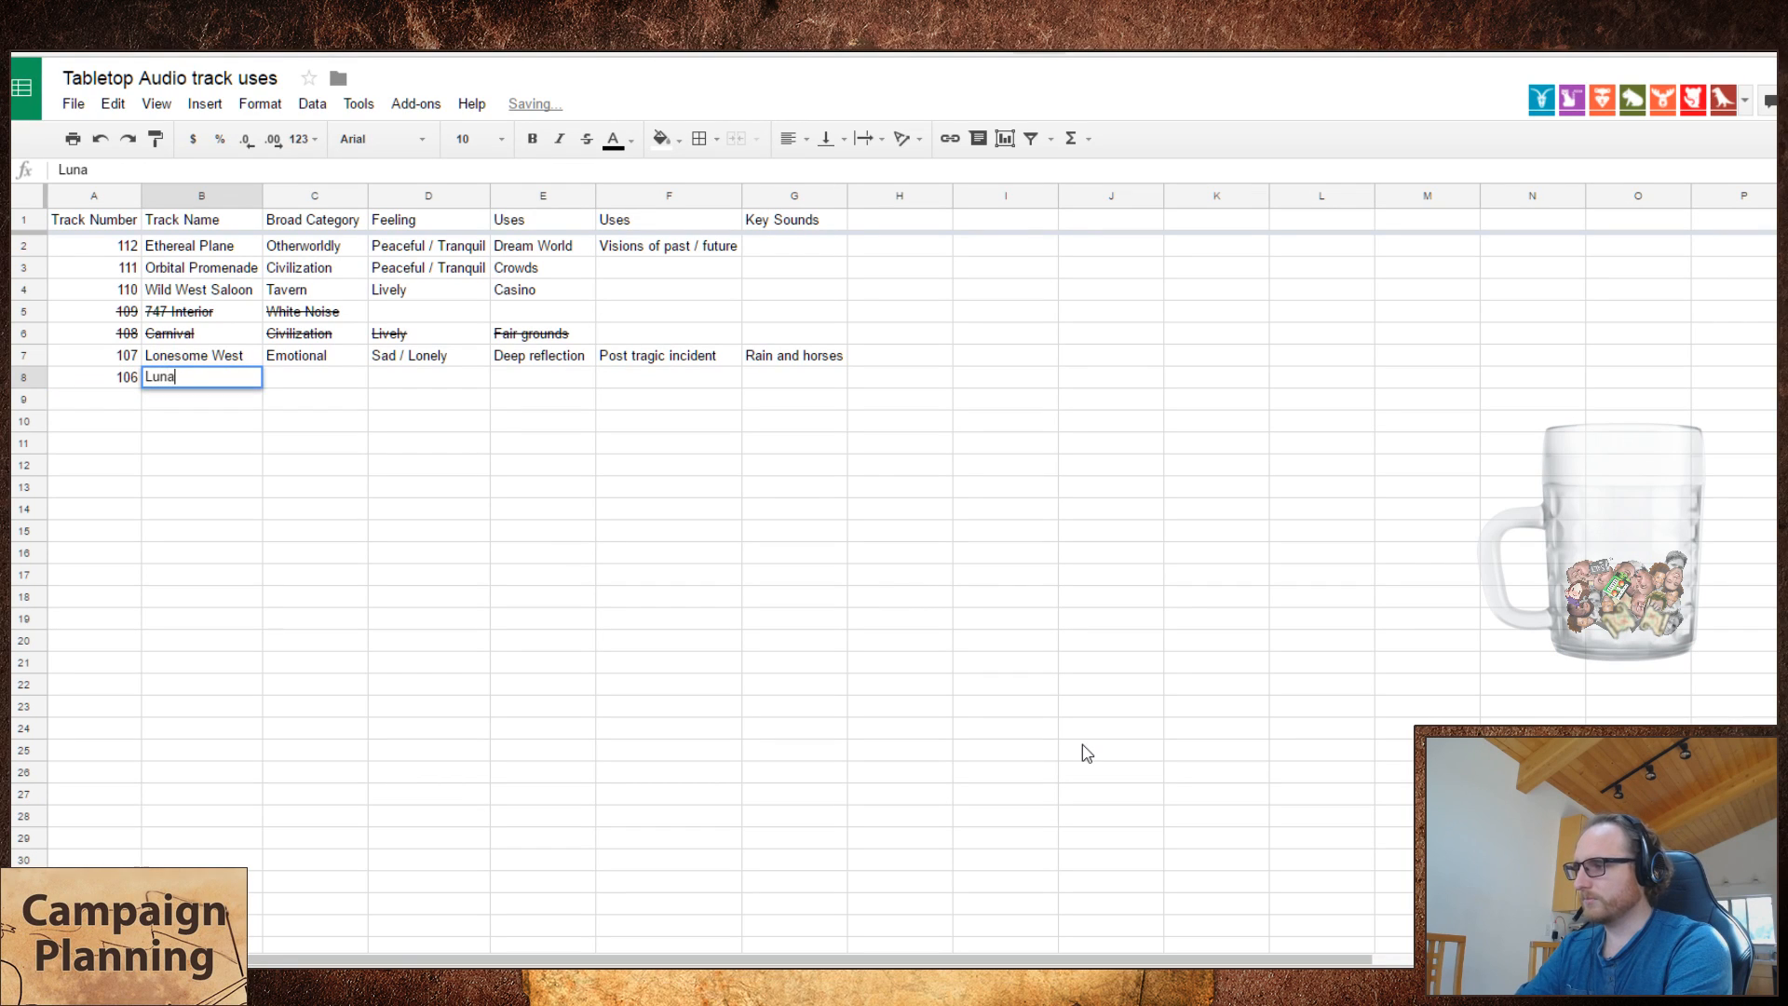
pyautogui.write('r Outpost')
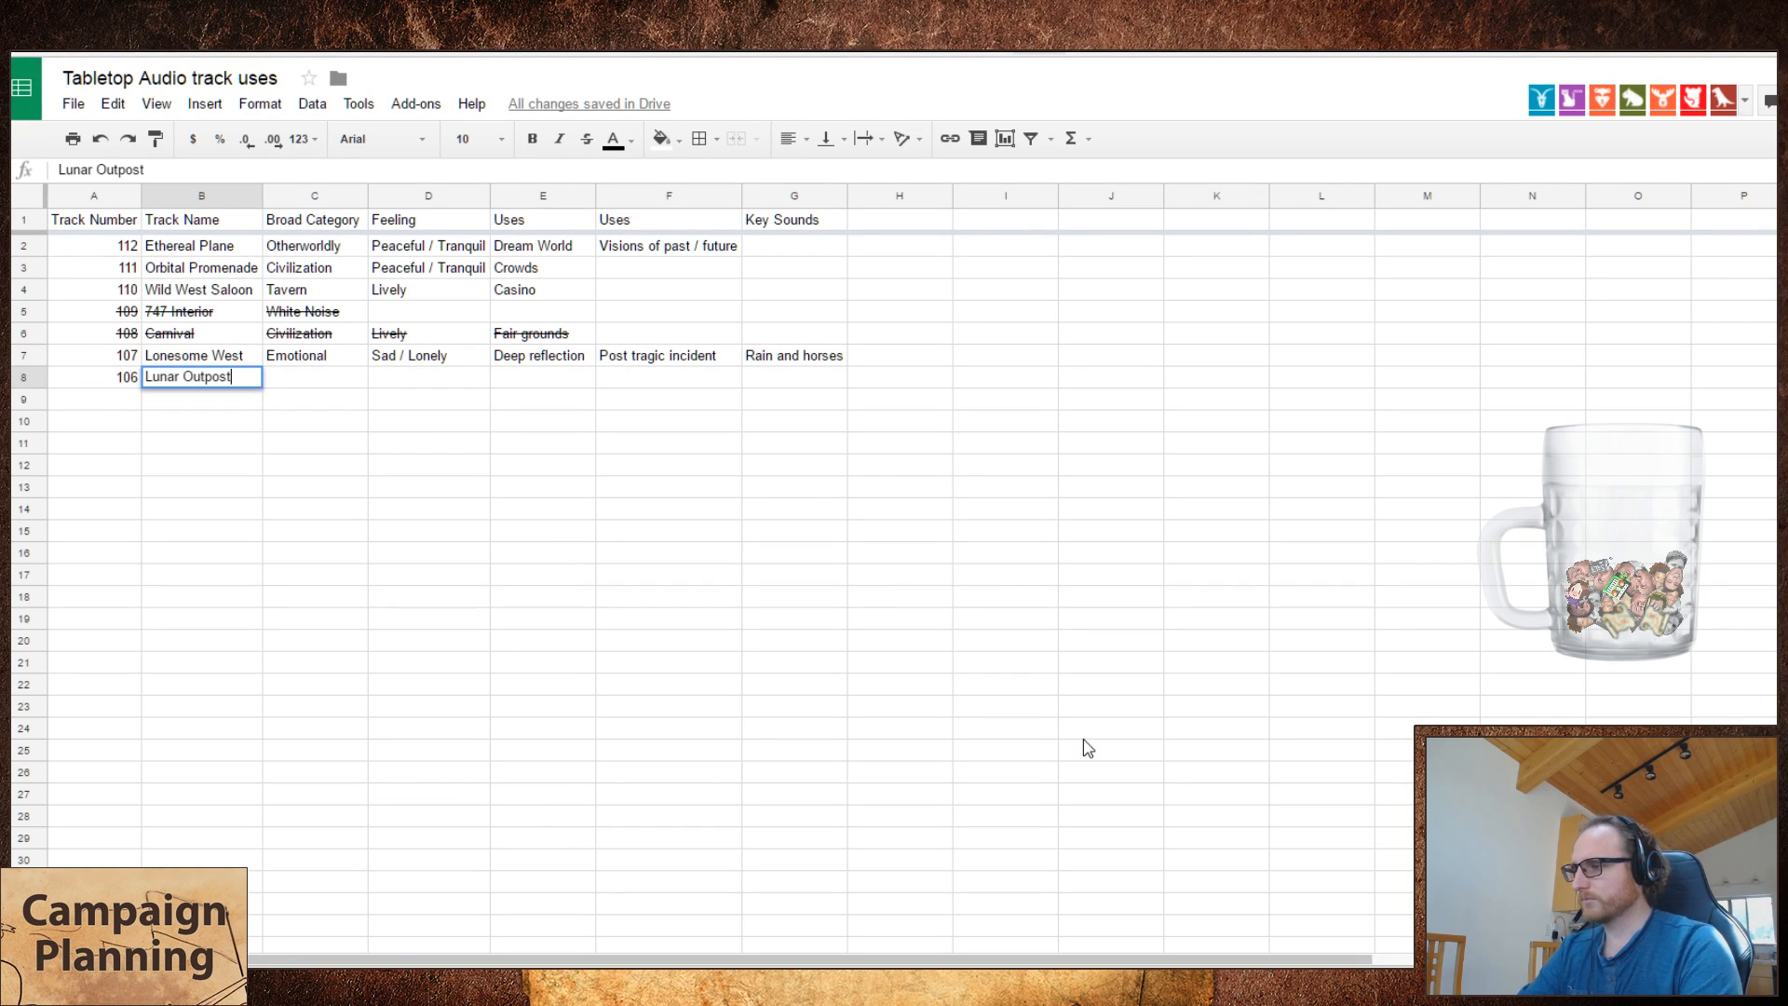
pyautogui.press('Tab')
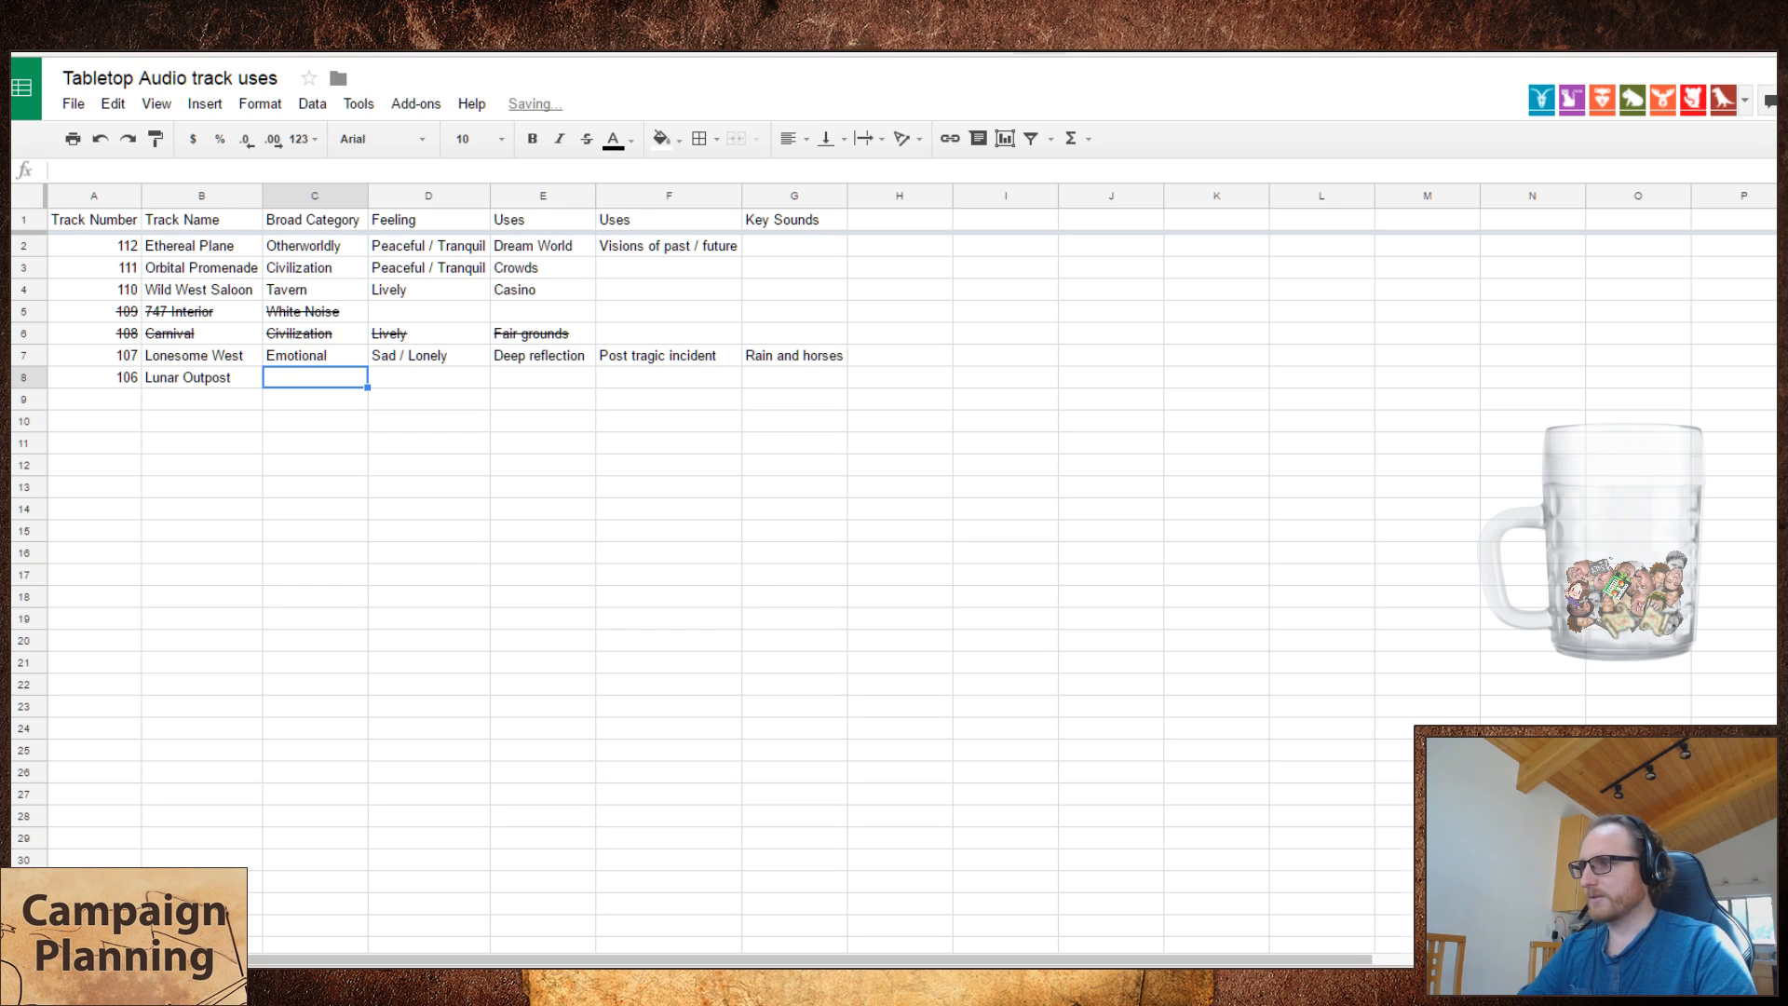
# - Open the Koibu website's Toolbox page and check its Music section and the Track Assosiations link to the spreadsheet
pyautogui.click(233, 53)
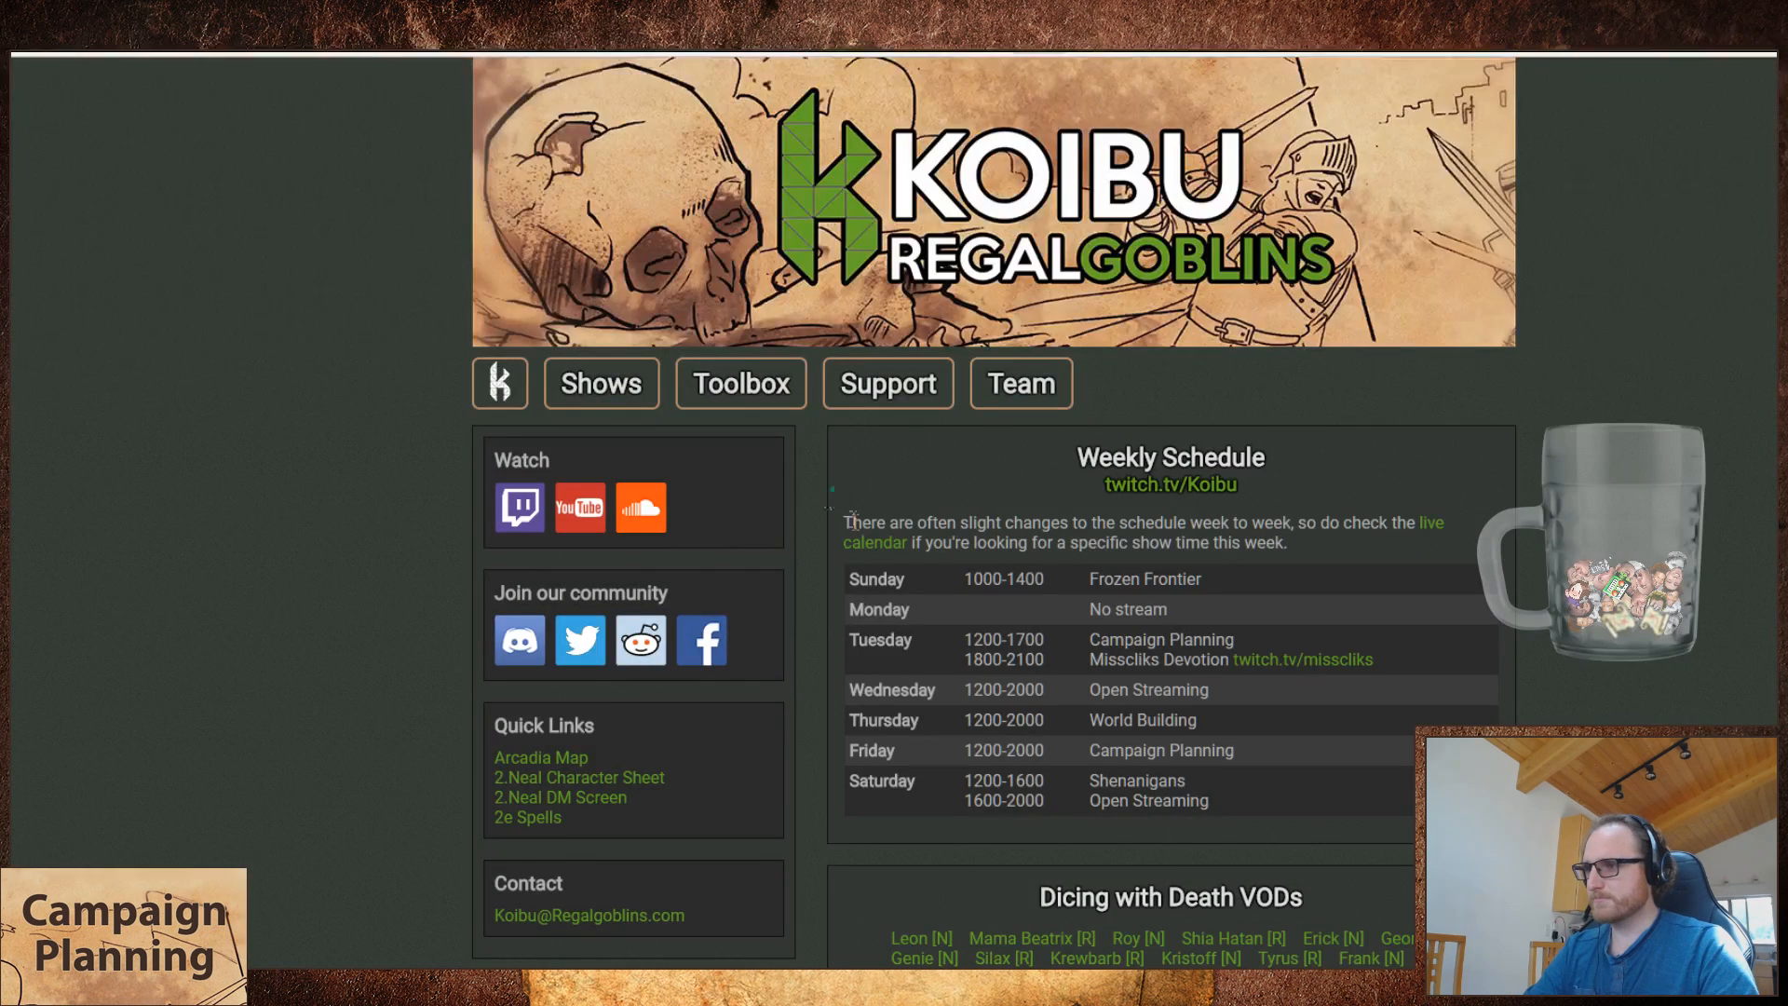
pyautogui.click(735, 383)
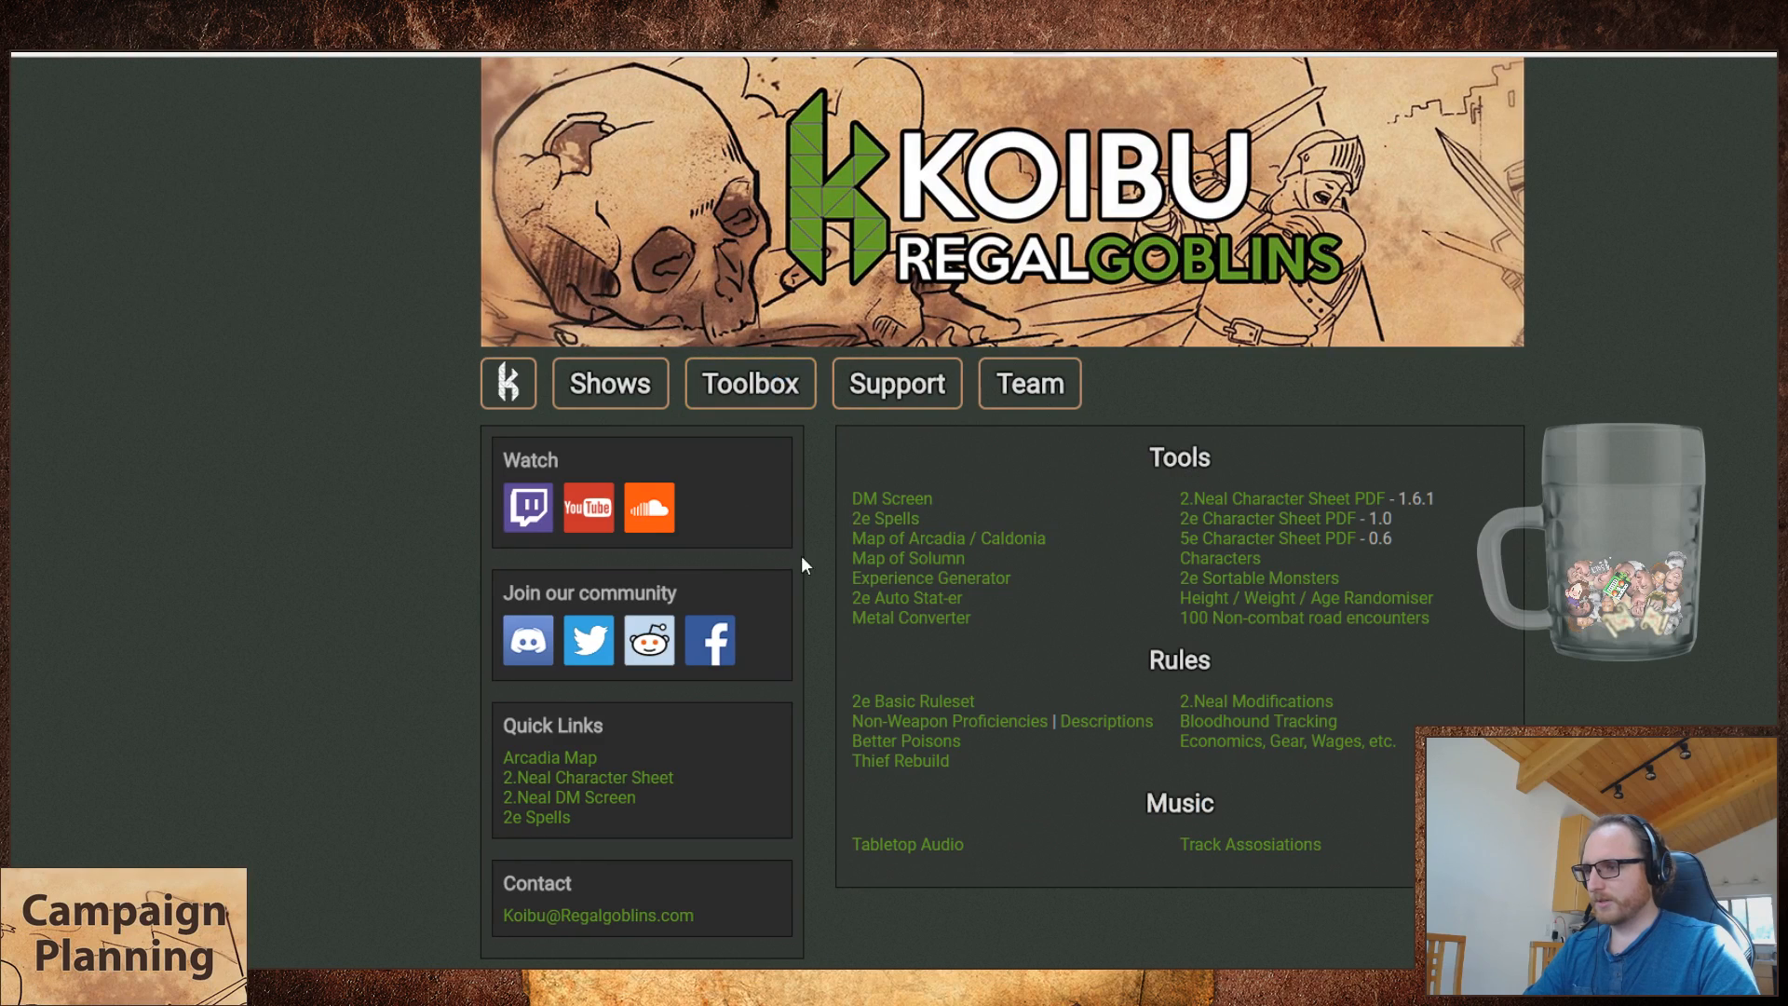
pyautogui.click(1249, 845)
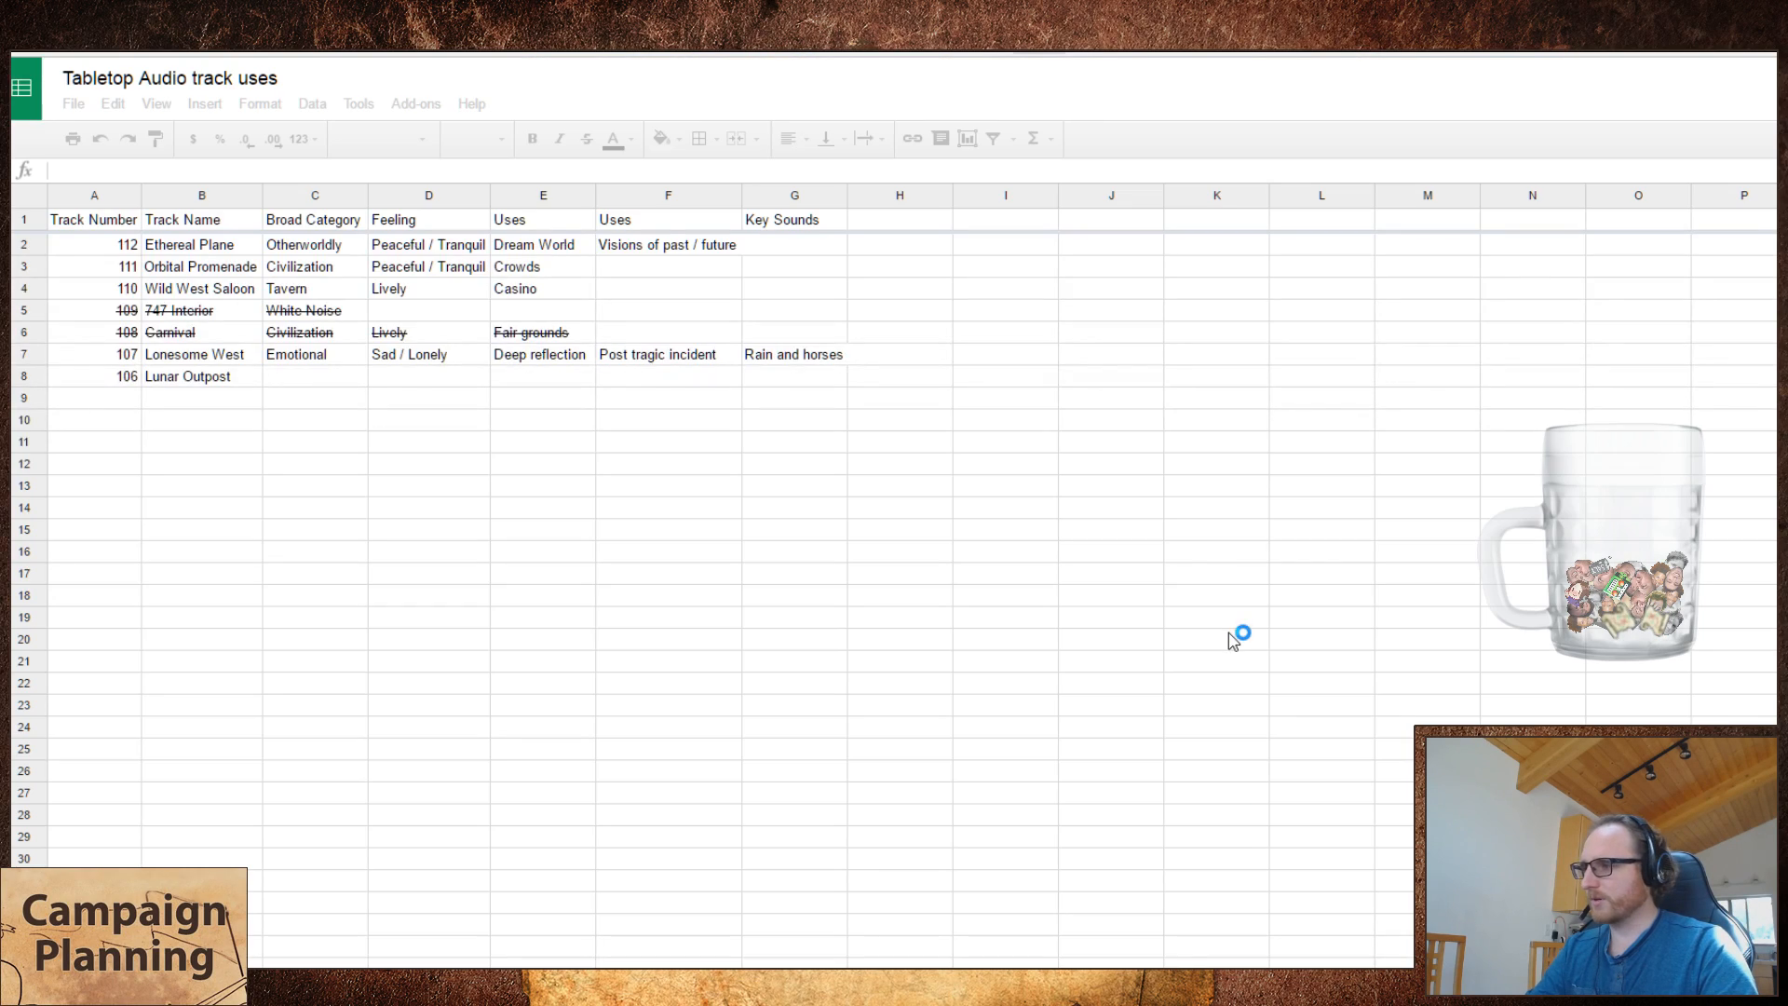
pyautogui.hotkey('alt', 'Left')
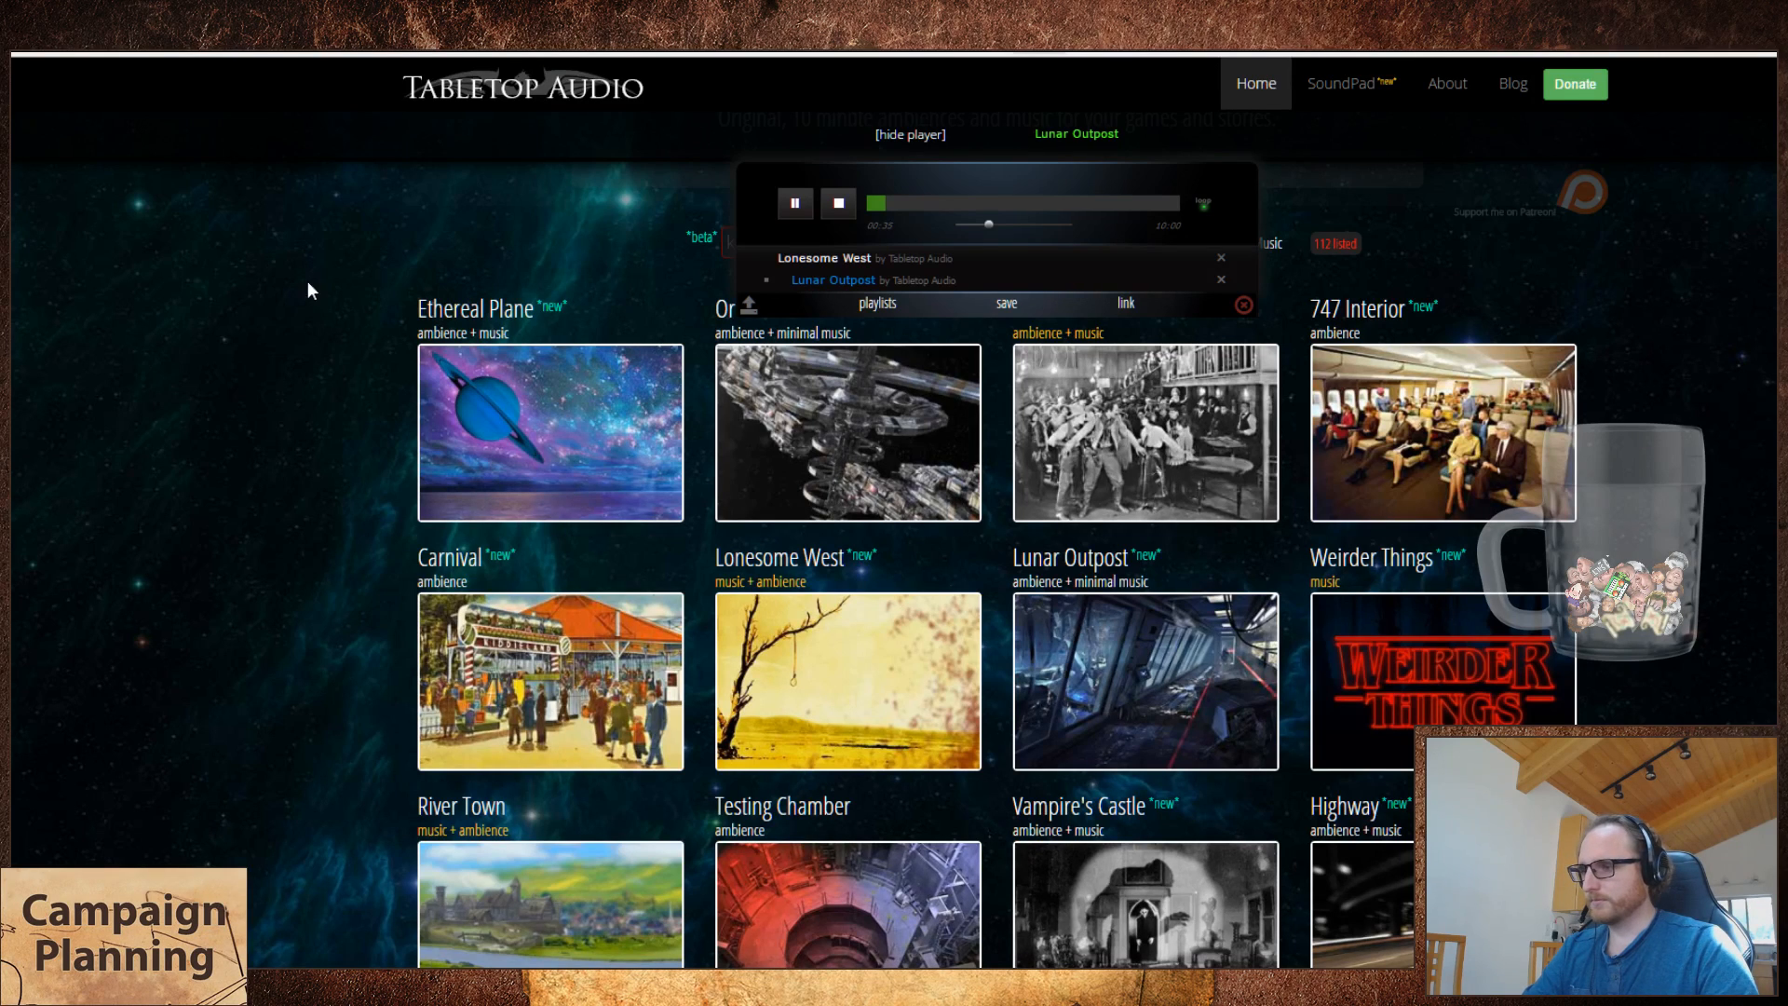
pyautogui.hotkey('ctrl', 'Tab')
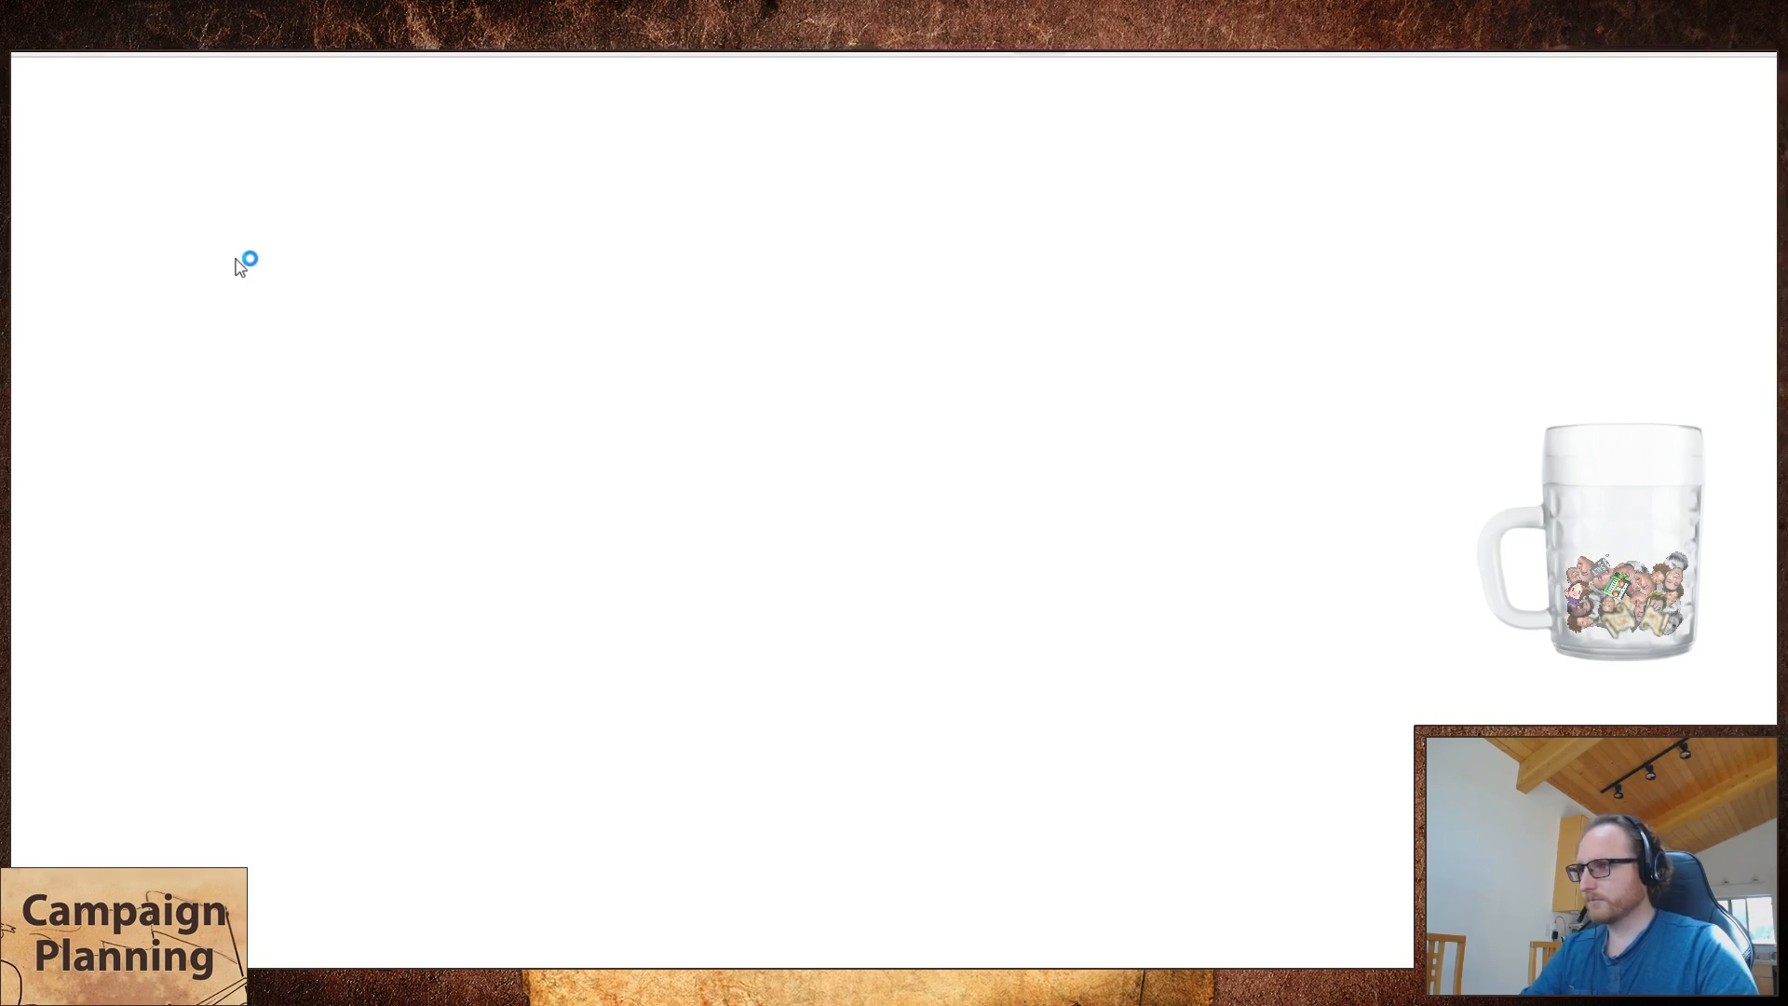
pyautogui.hotkey('ctrl', 'Tab')
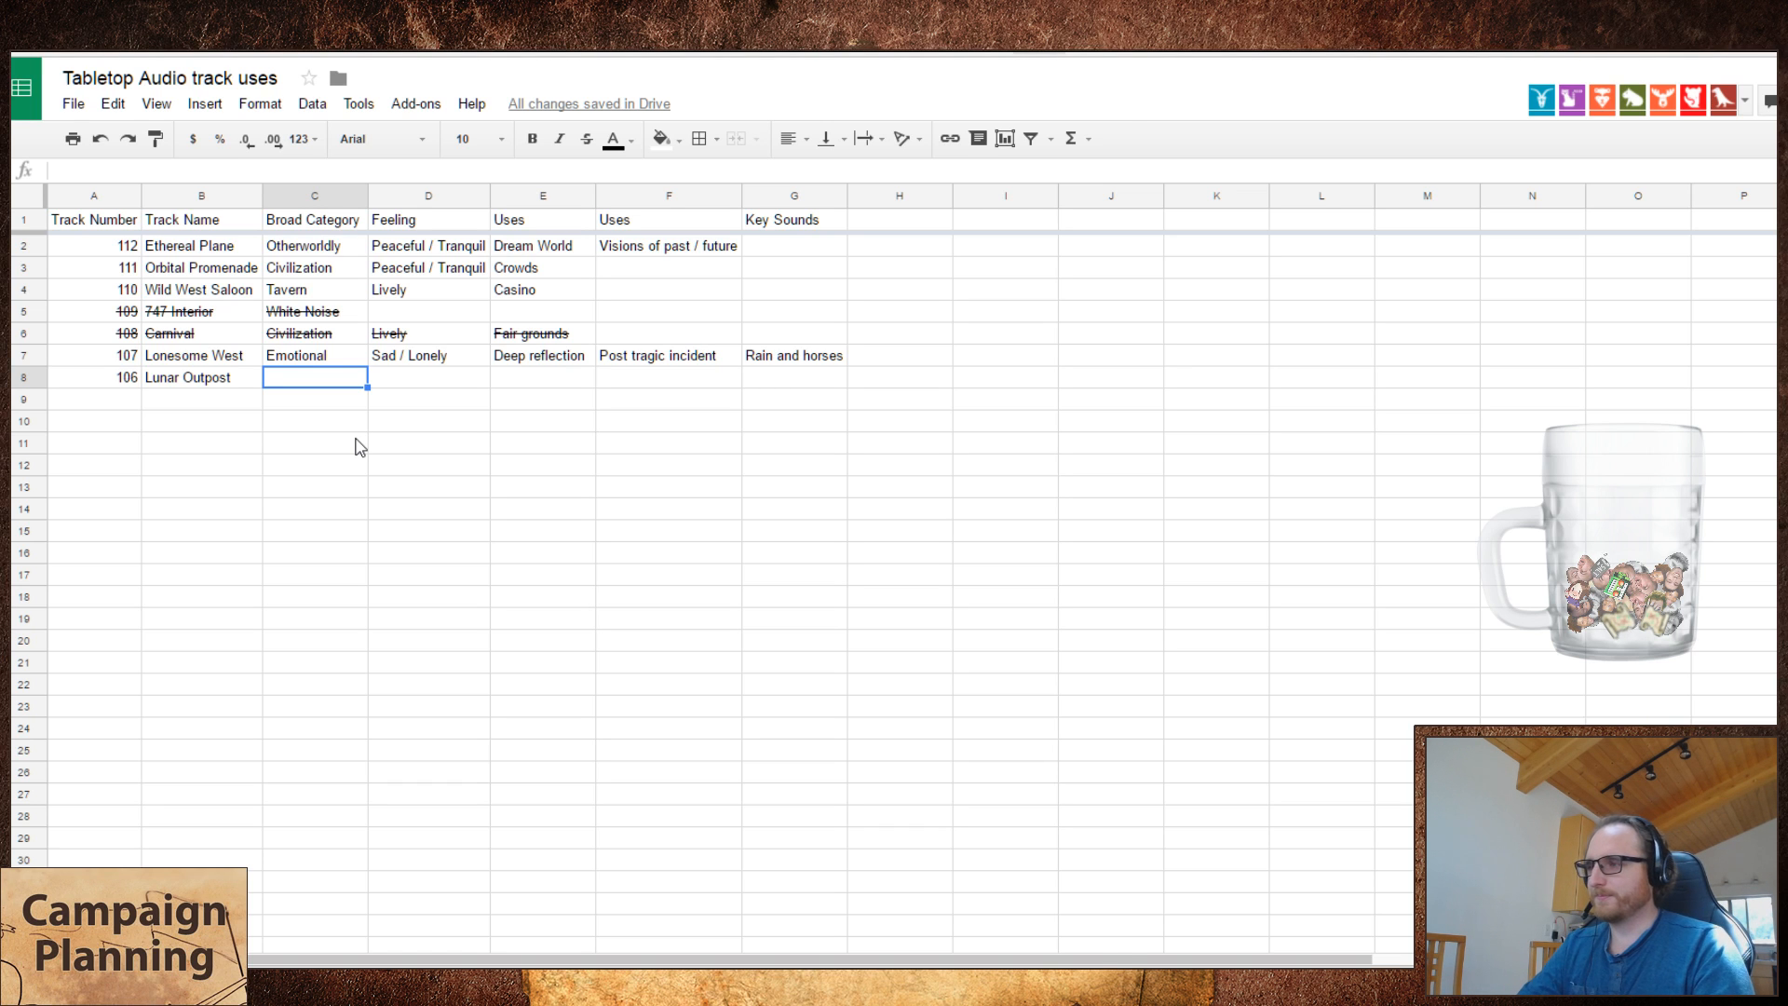
pyautogui.hotkey('ctrl', 'Tab')
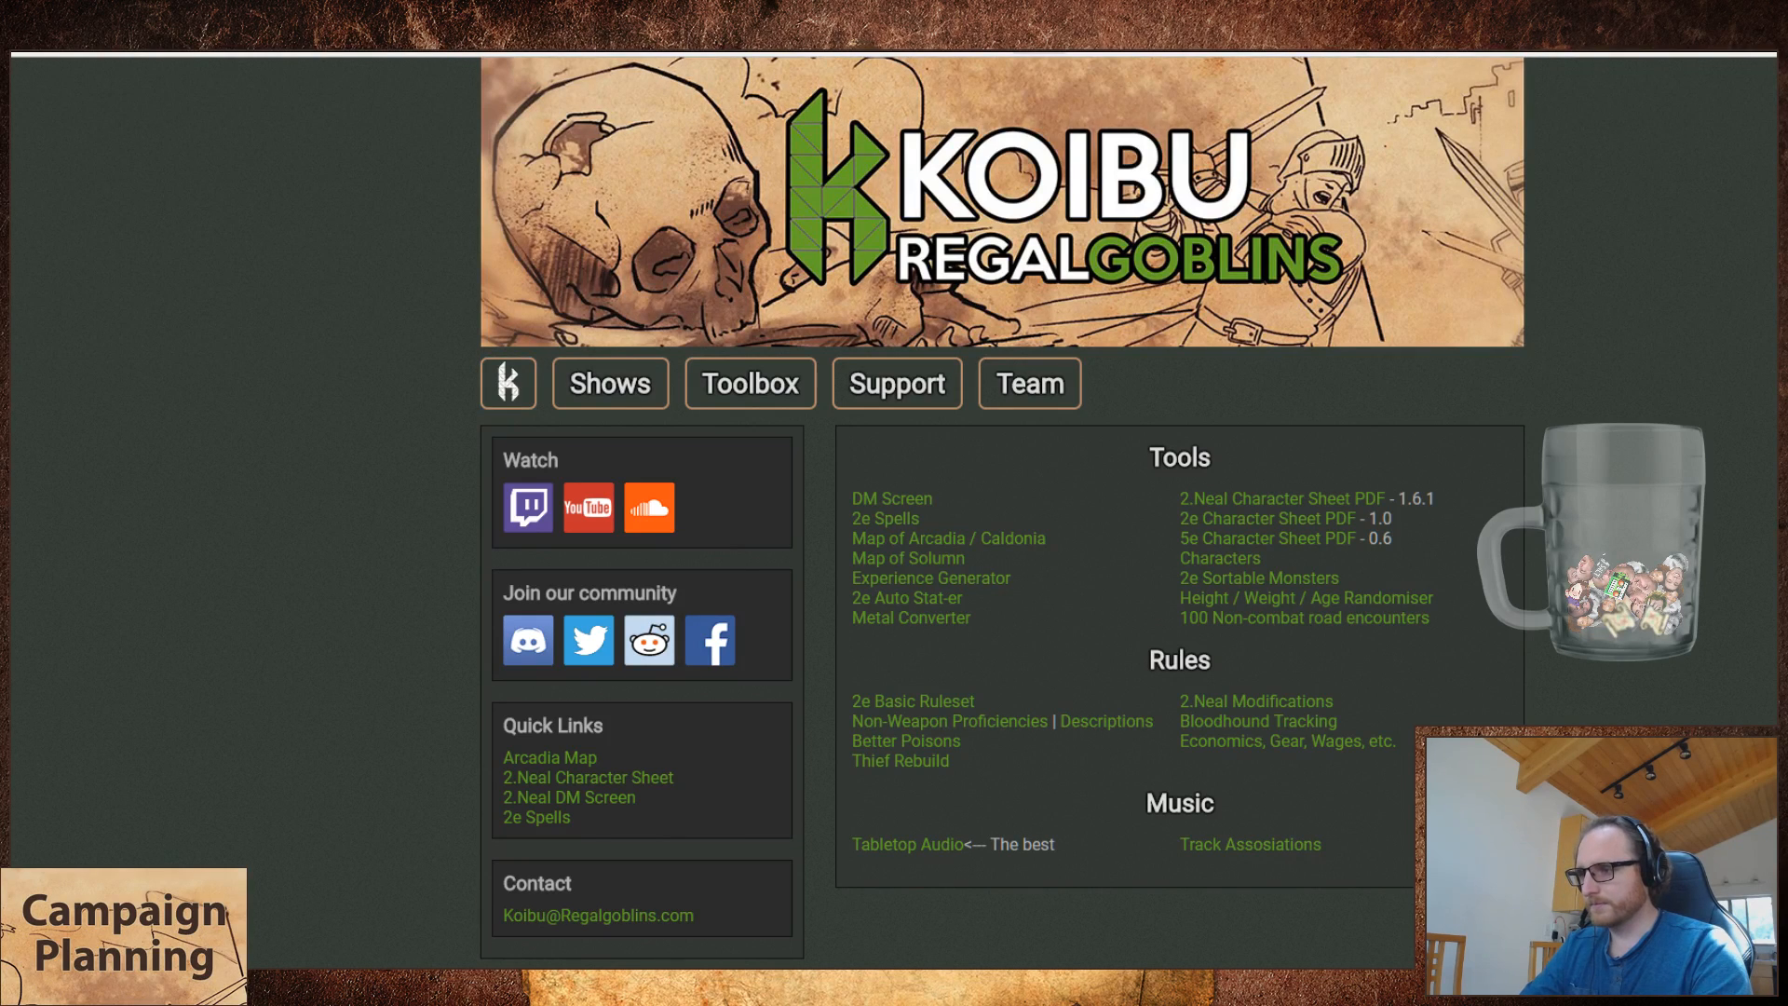
# - Return to the spreadsheet, enter "Otherworldly" as Lunar Outpost's broad category in C8, and move to its key sounds cell G8
pyautogui.hotkey('ctrl', 'Tab')
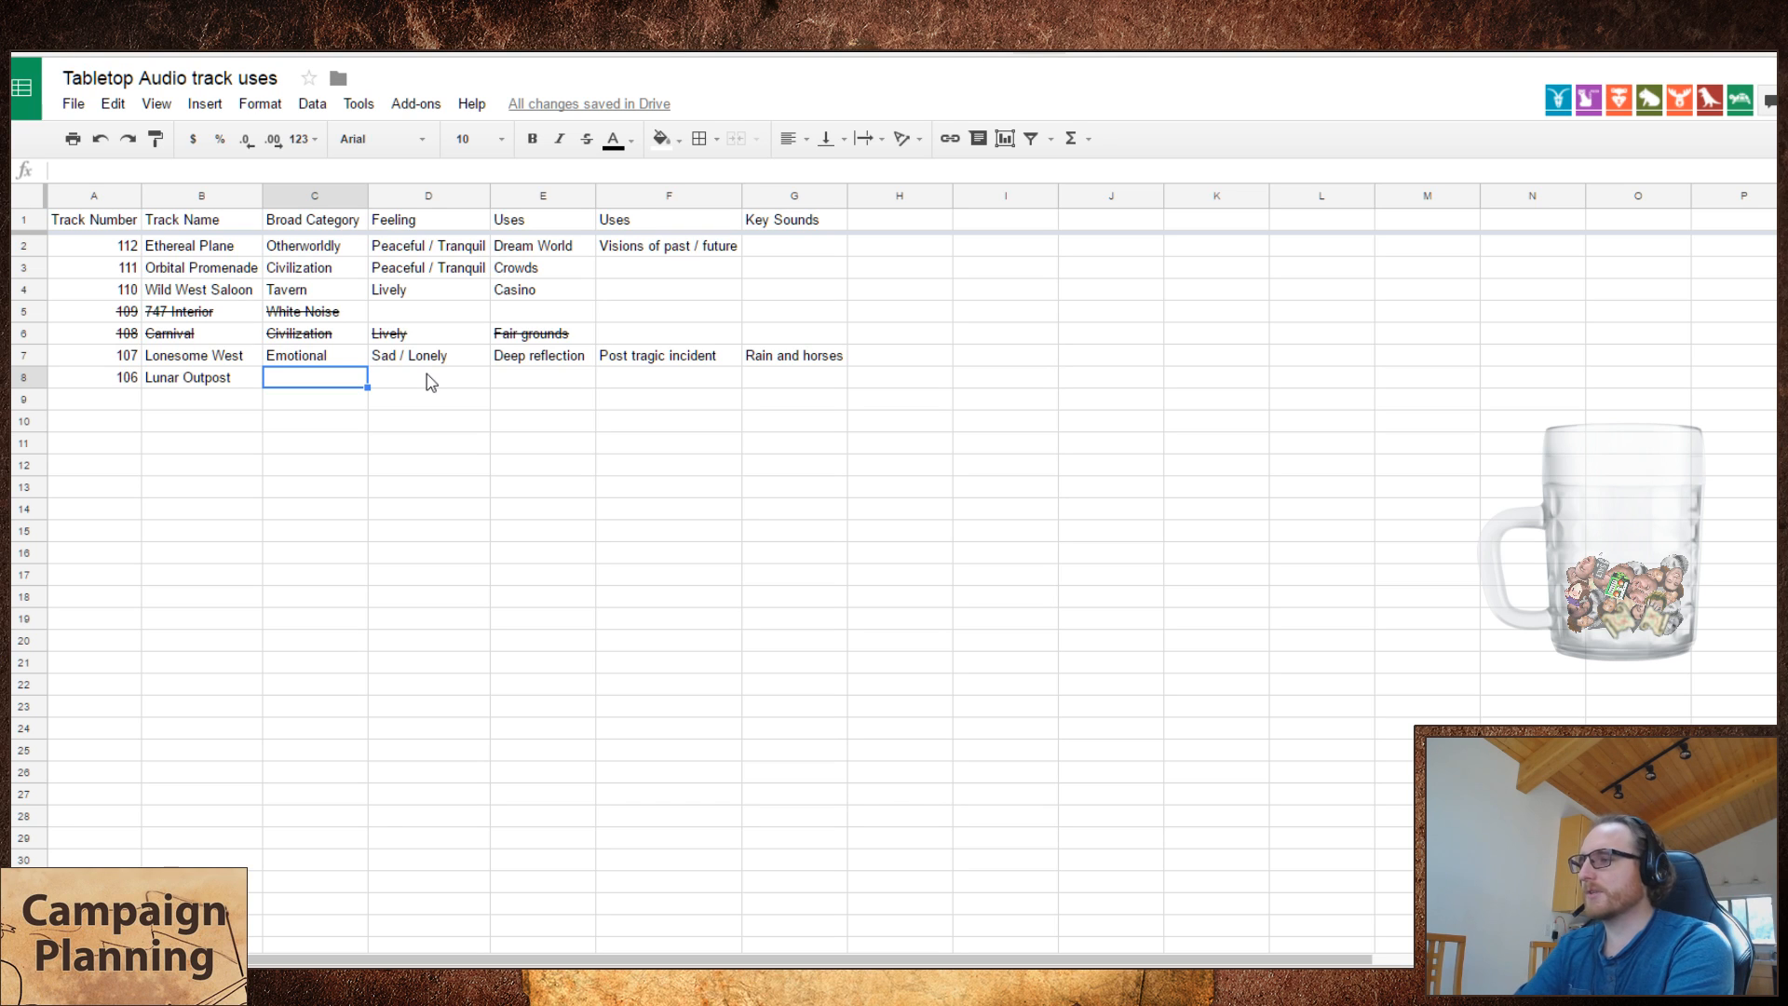
pyautogui.write('O')
pyautogui.press('Tab')
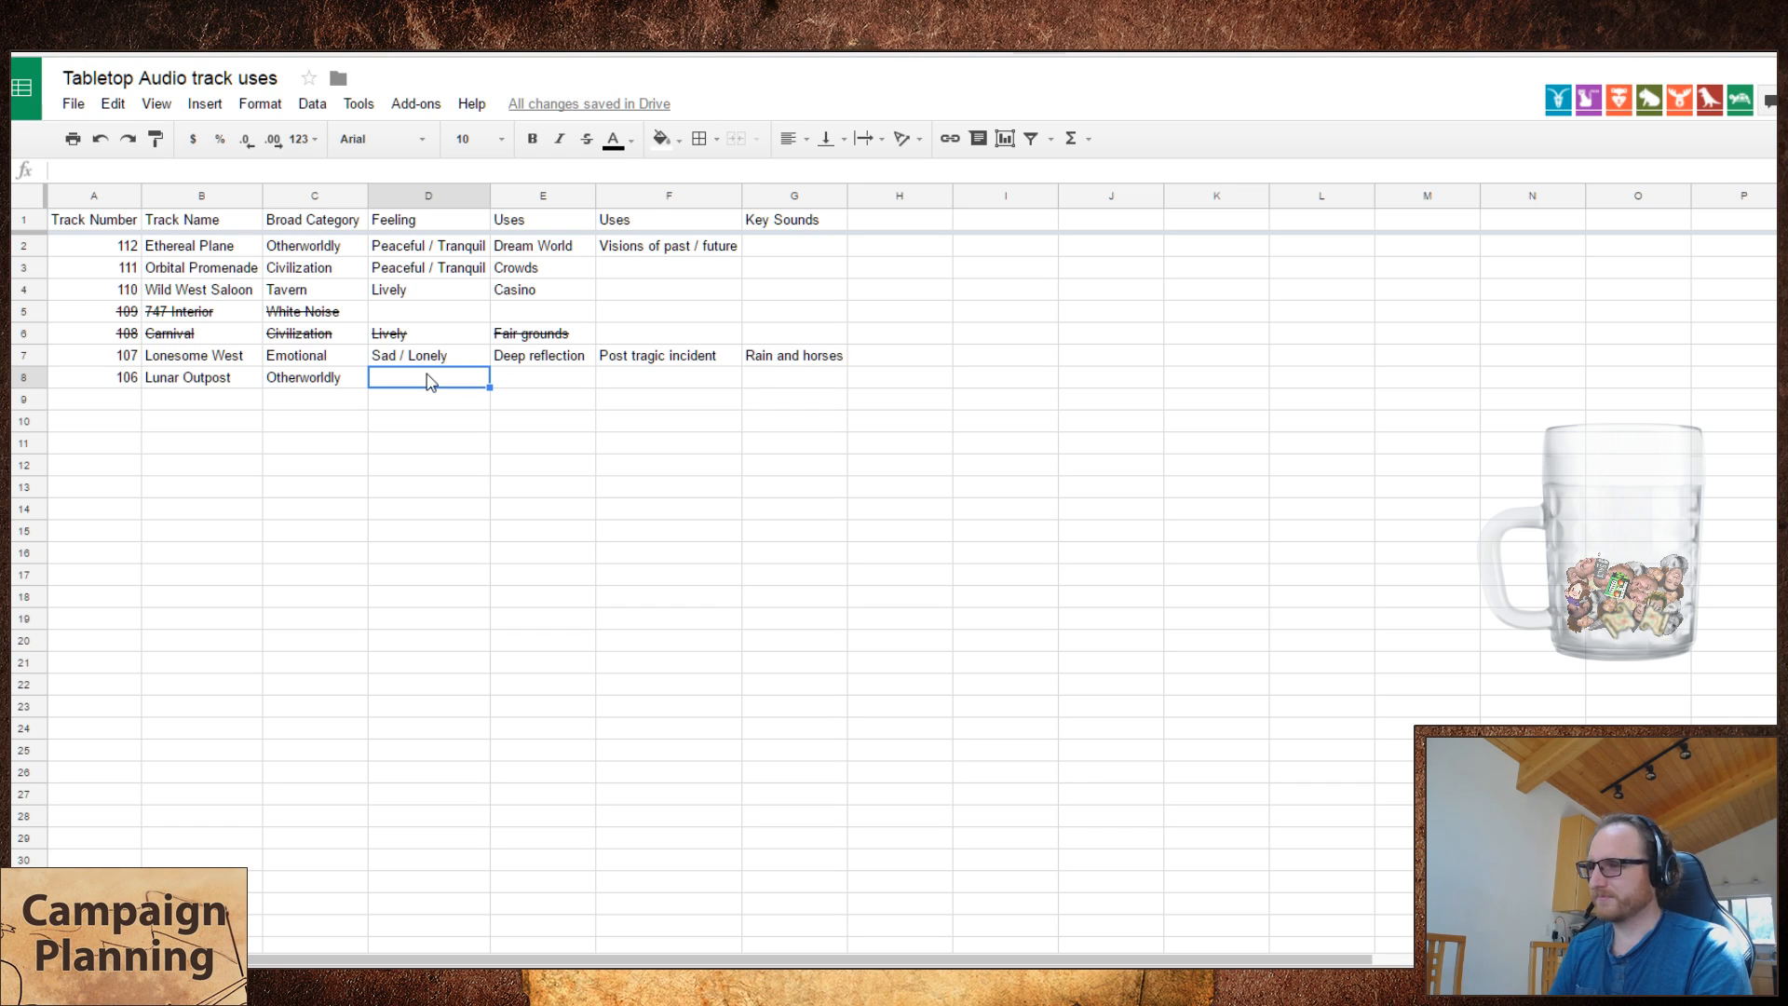
pyautogui.press('Right')
pyautogui.press('Right')
pyautogui.press('Right')
pyautogui.press('Right')
pyautogui.press('Left')
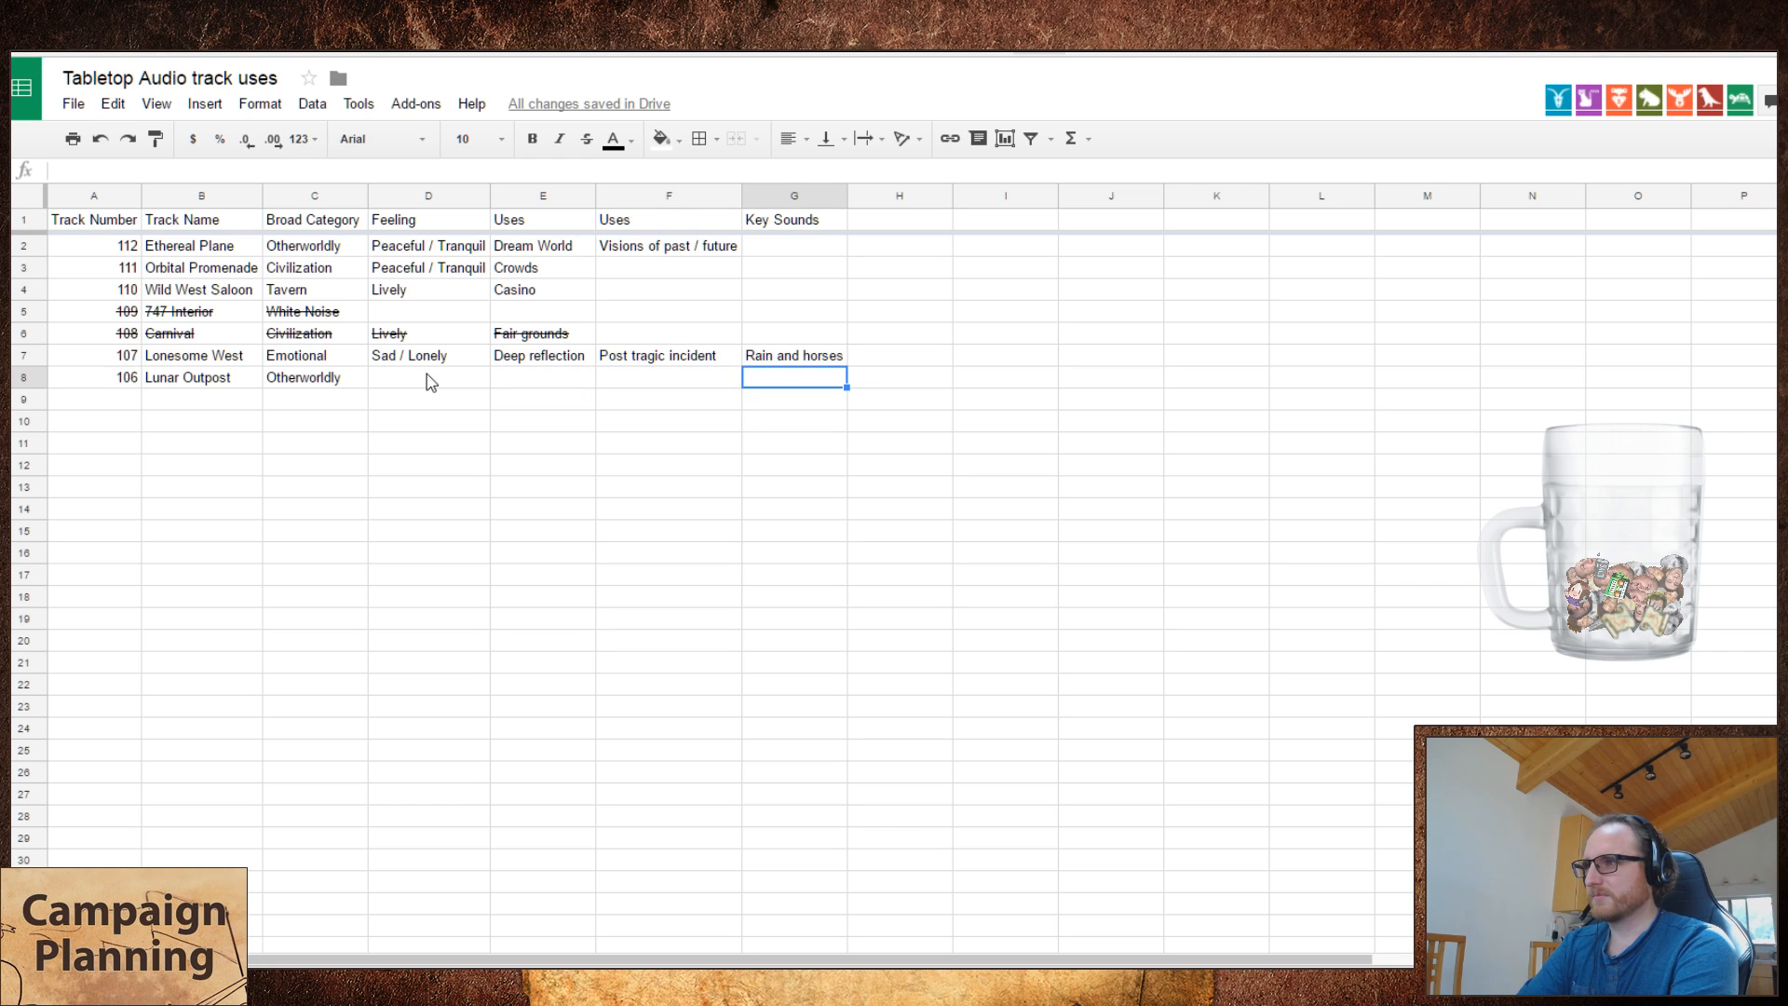
pyautogui.write('Tech')
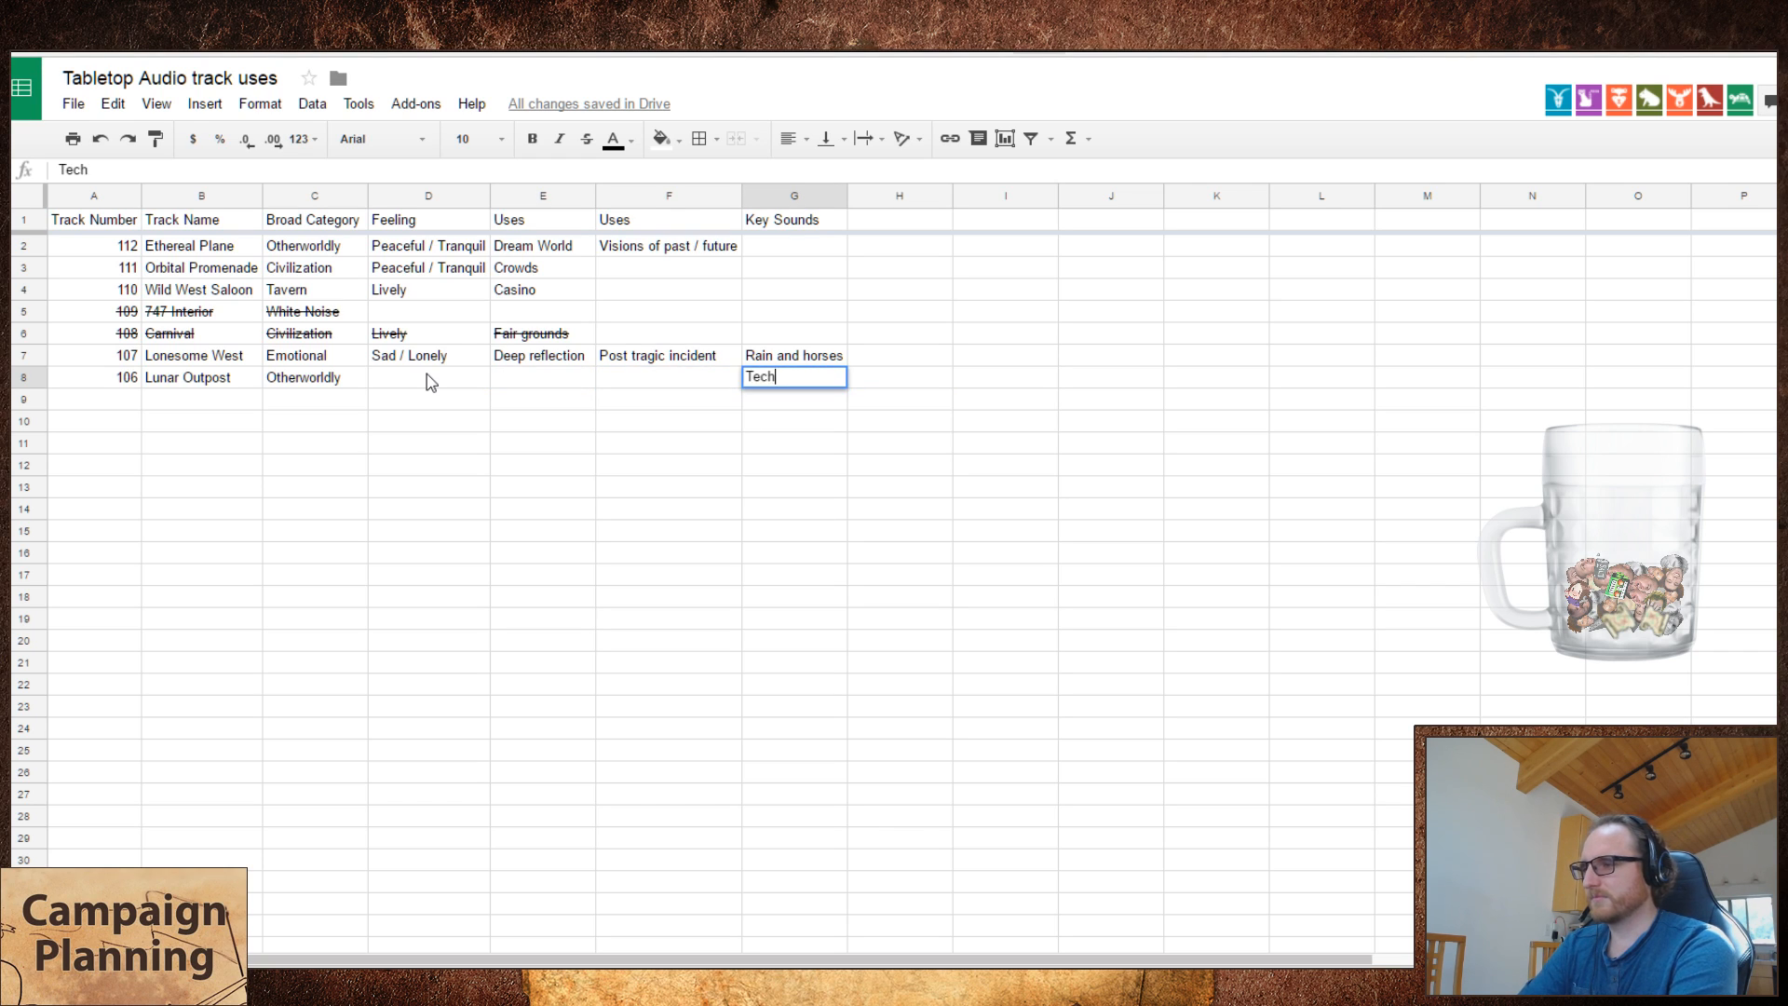
pyautogui.press('BackSpace')
pyautogui.press('BackSpace')
pyautogui.press('BackSpace')
pyautogui.press('BackSpace')
pyautogui.write('Futur')
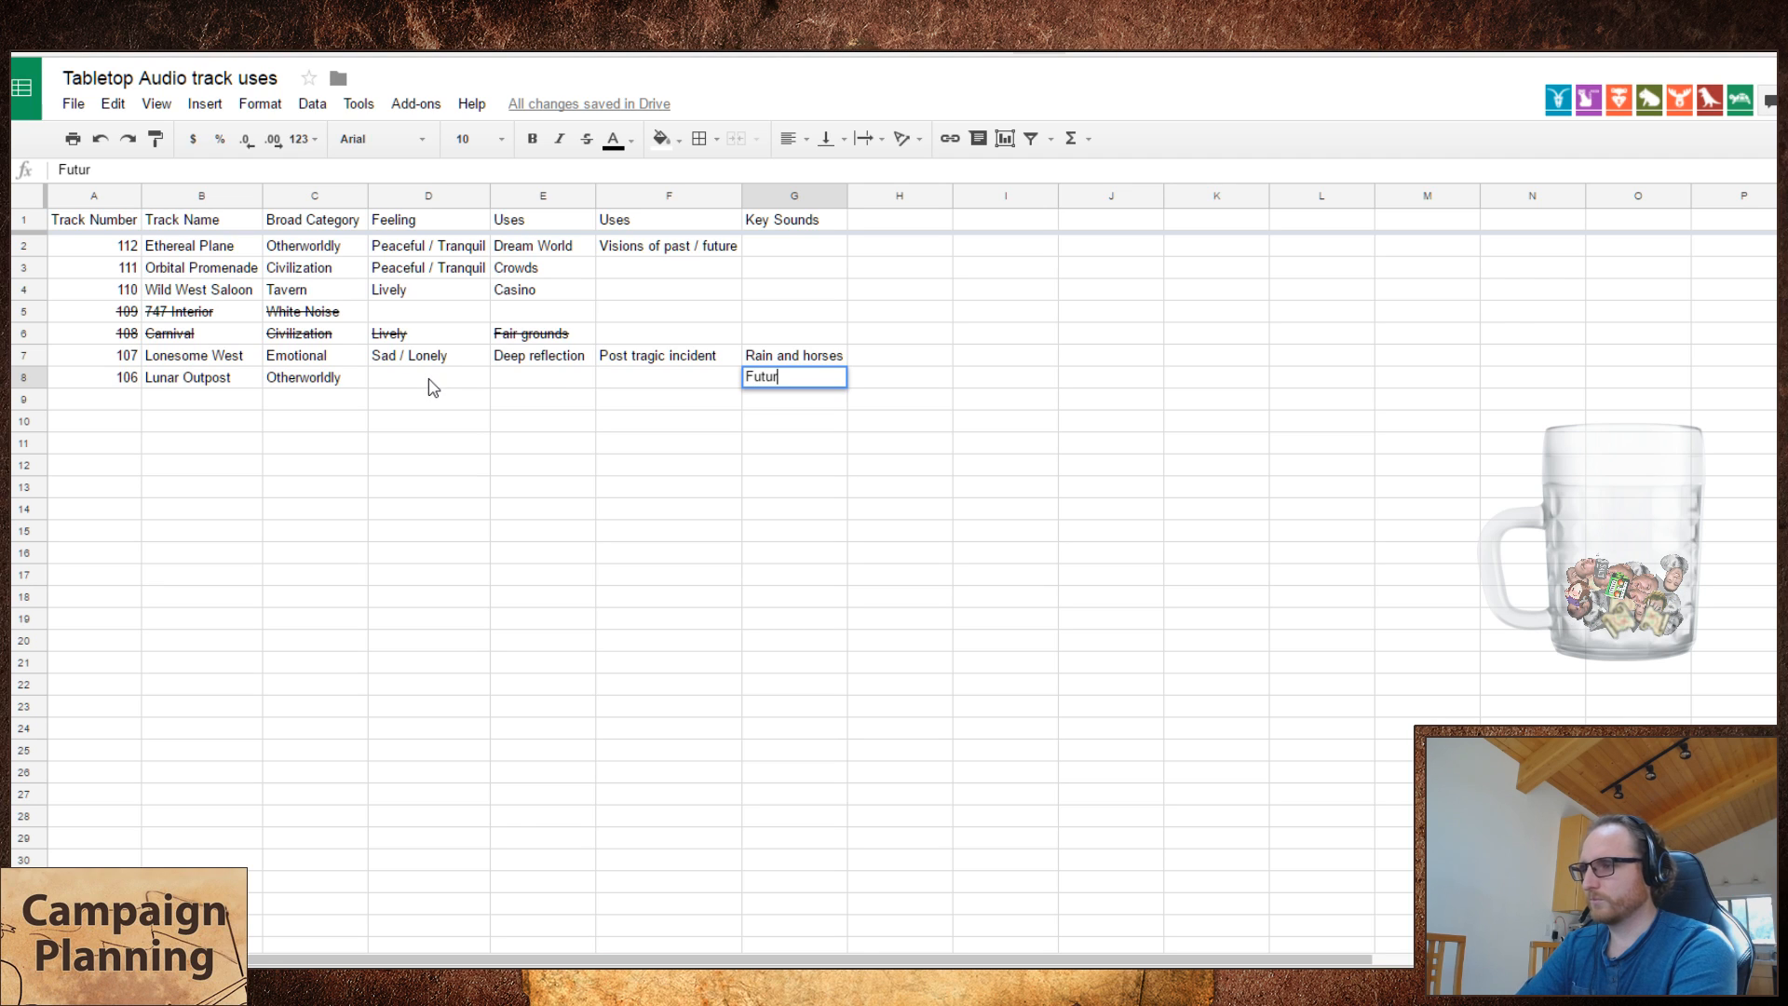
pyautogui.write('istic sounds')
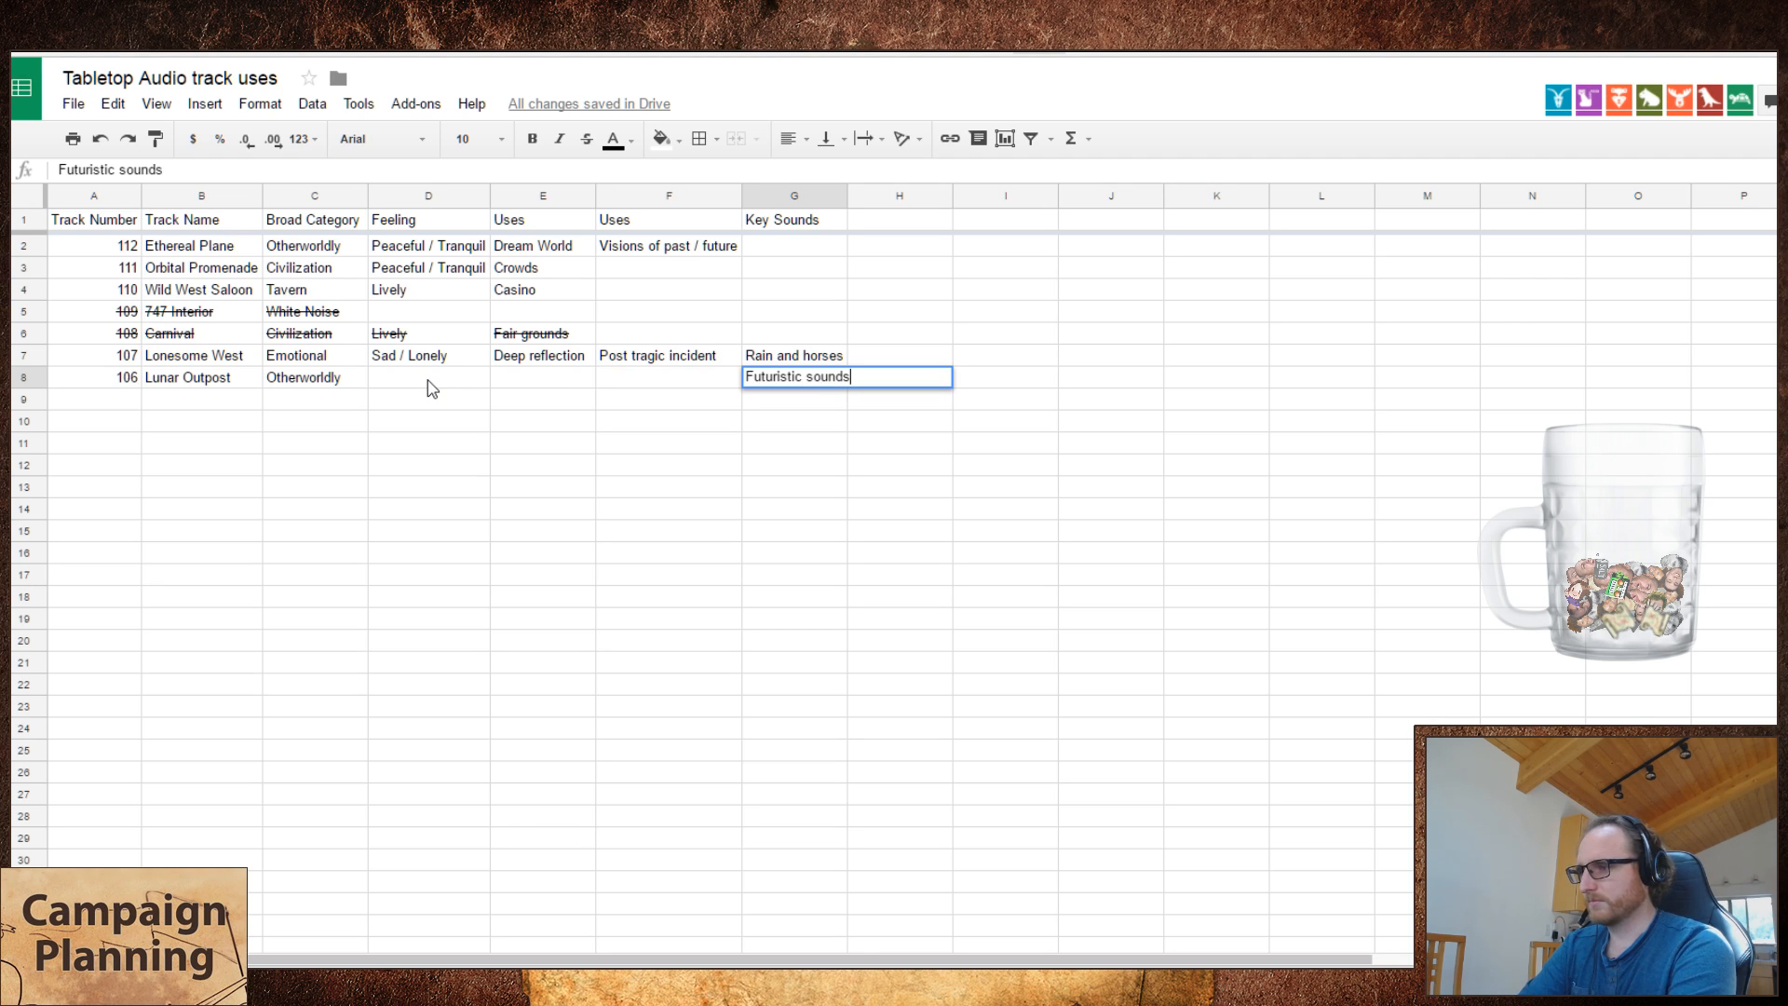
pyautogui.press('Escape')
# - Enter "Bots and beeps" as Lunar Outpost's key sounds in G8
pyautogui.write('Bots')
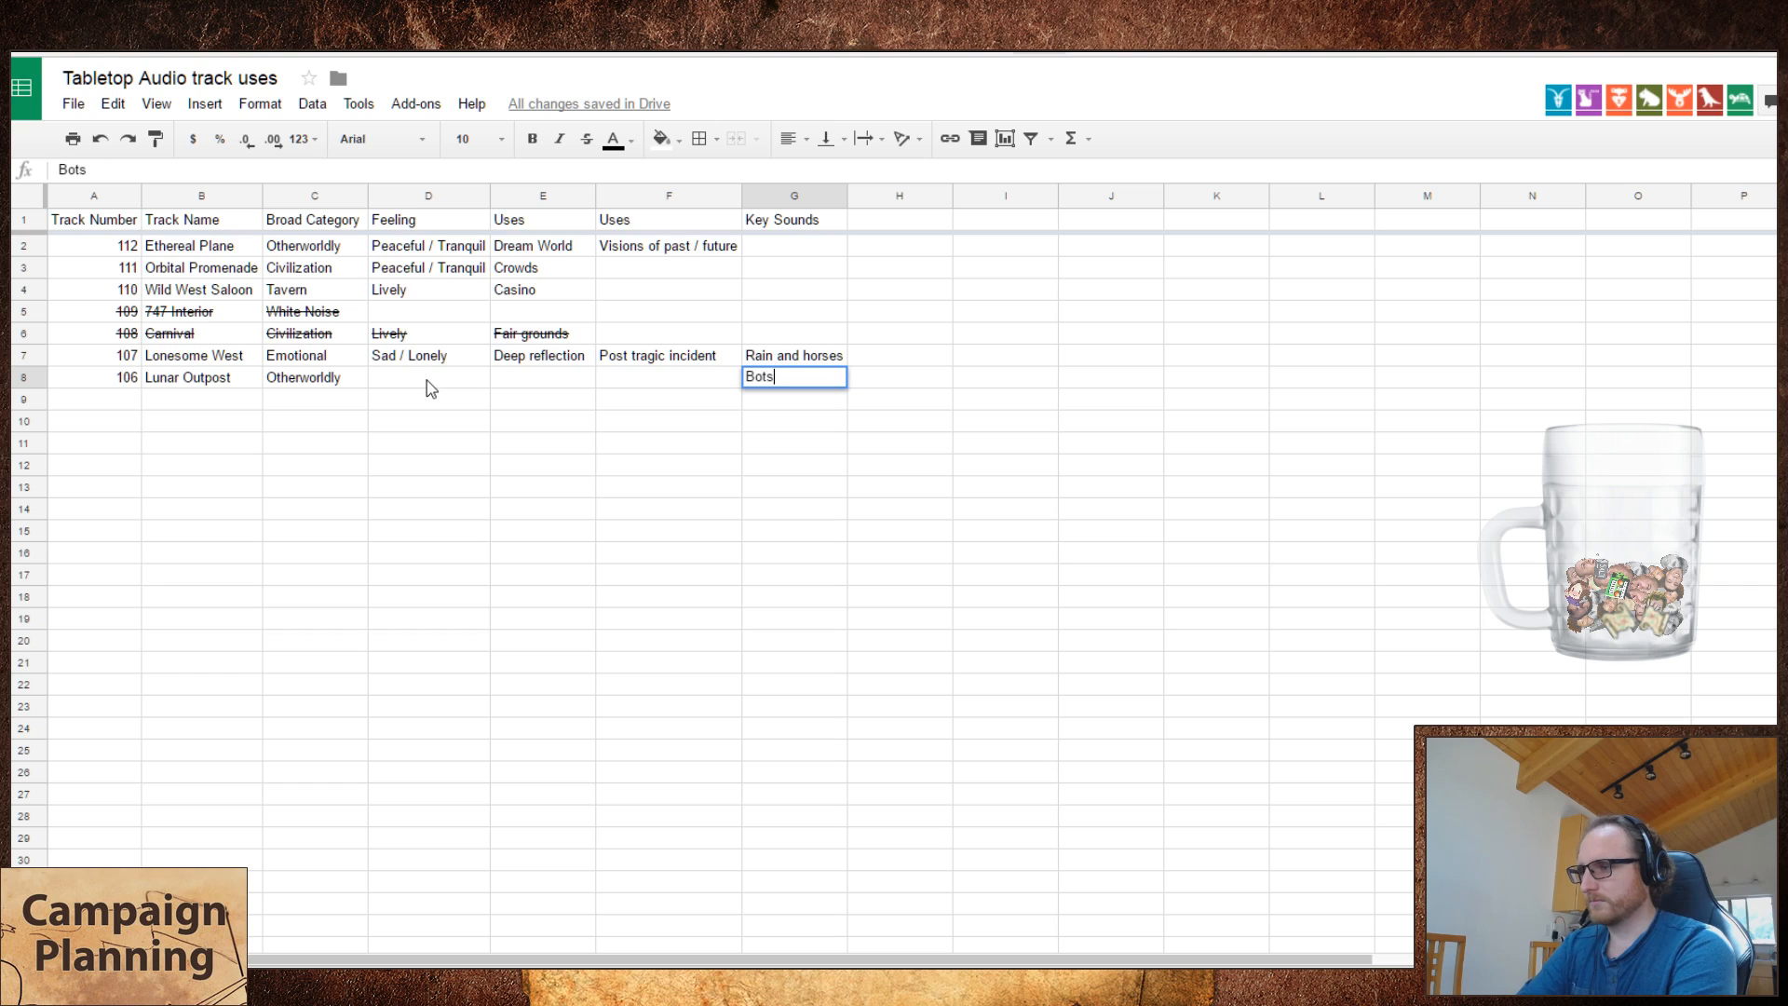
pyautogui.write(' and beeps')
pyautogui.press('Return')
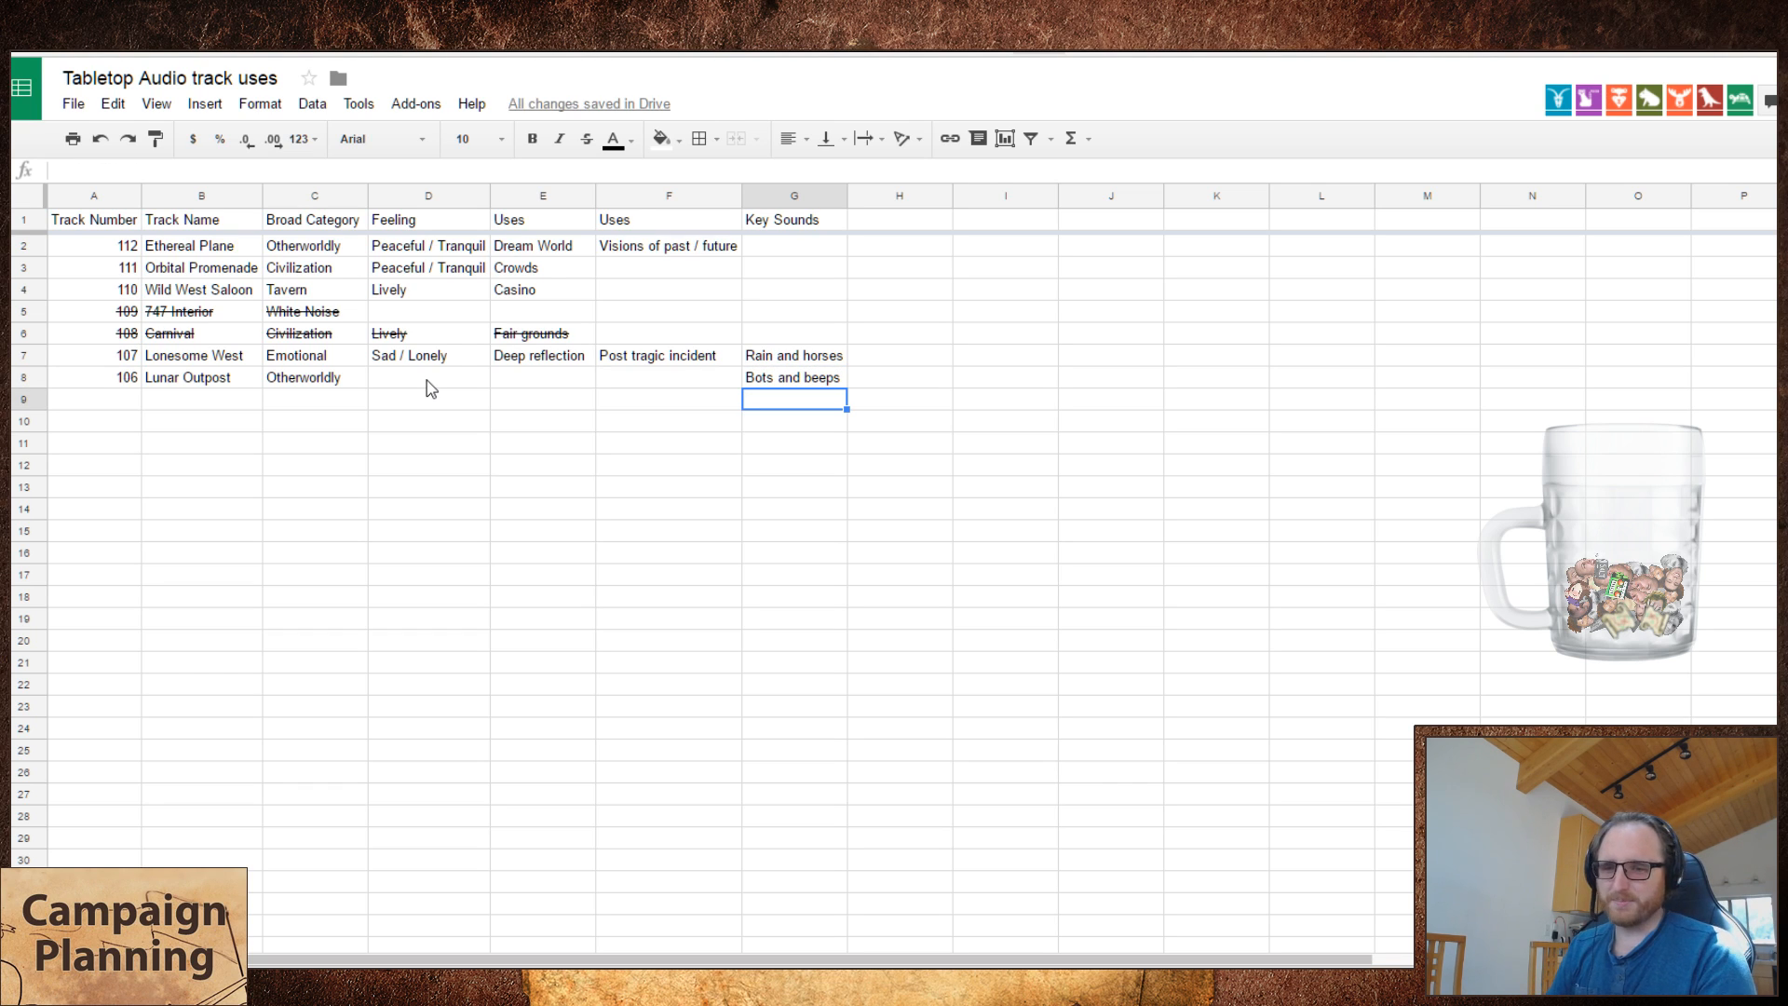
pyautogui.press('Up')
pyautogui.press('Left')
pyautogui.press('Left')
pyautogui.press('Left')
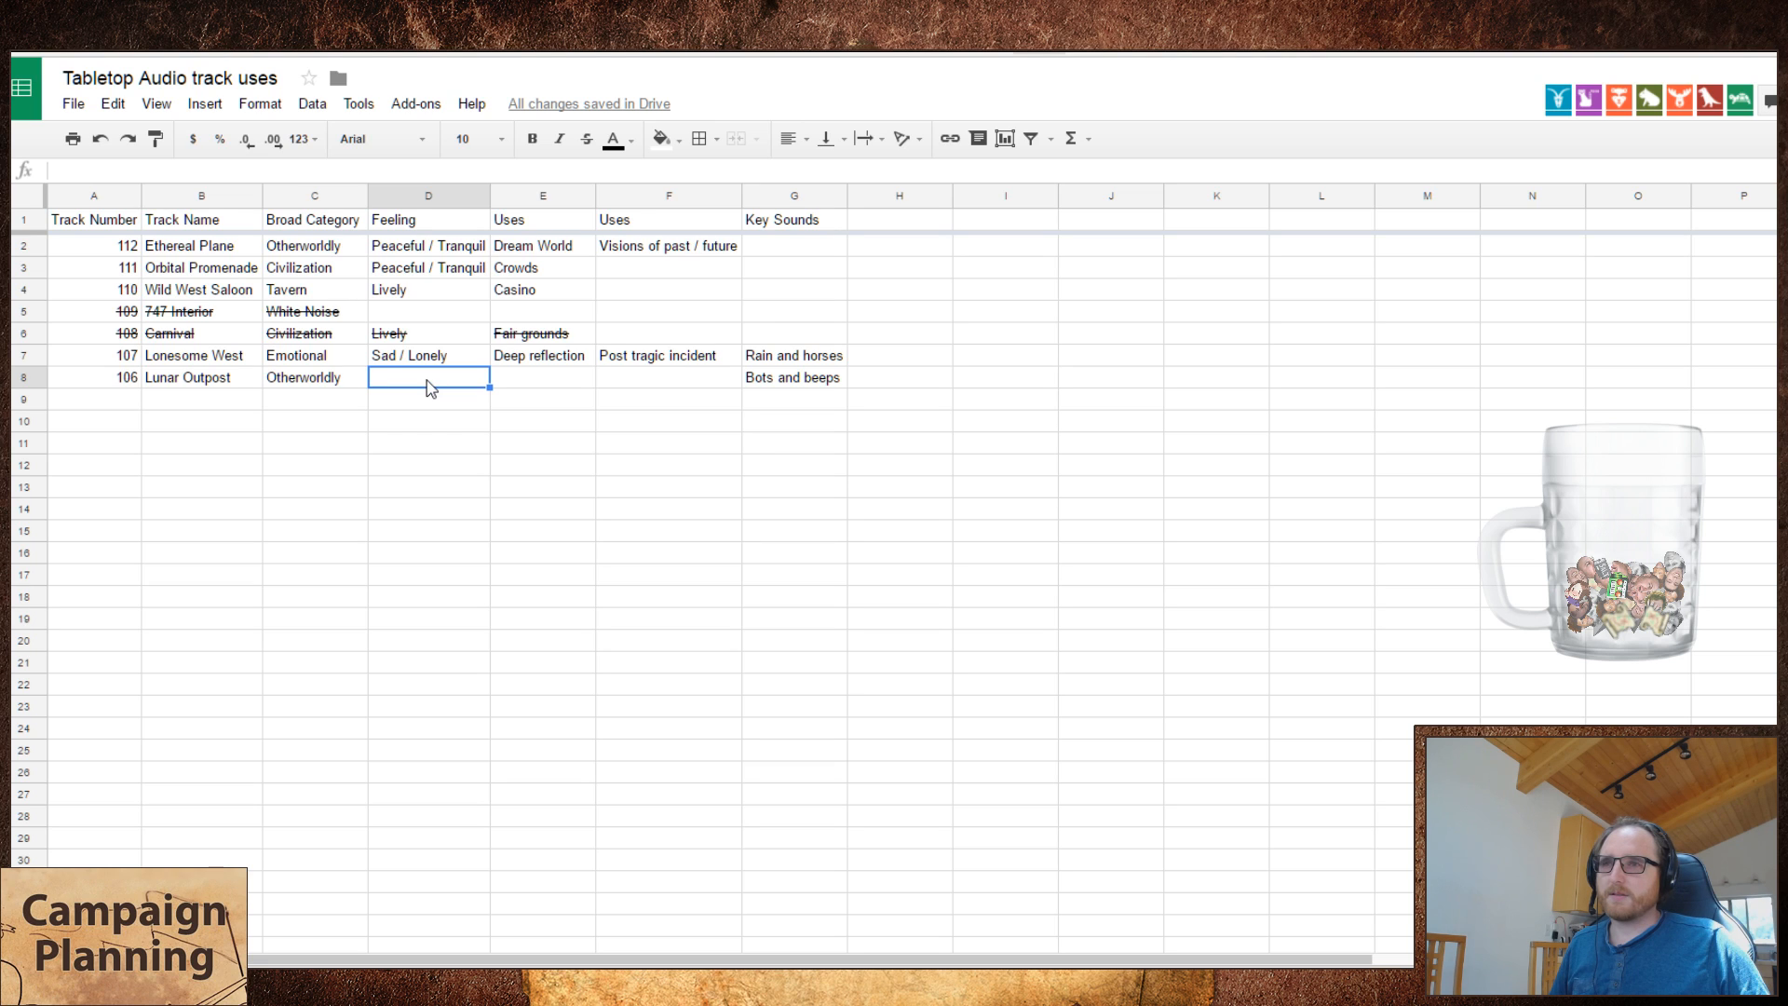
pyautogui.click(33, 380)
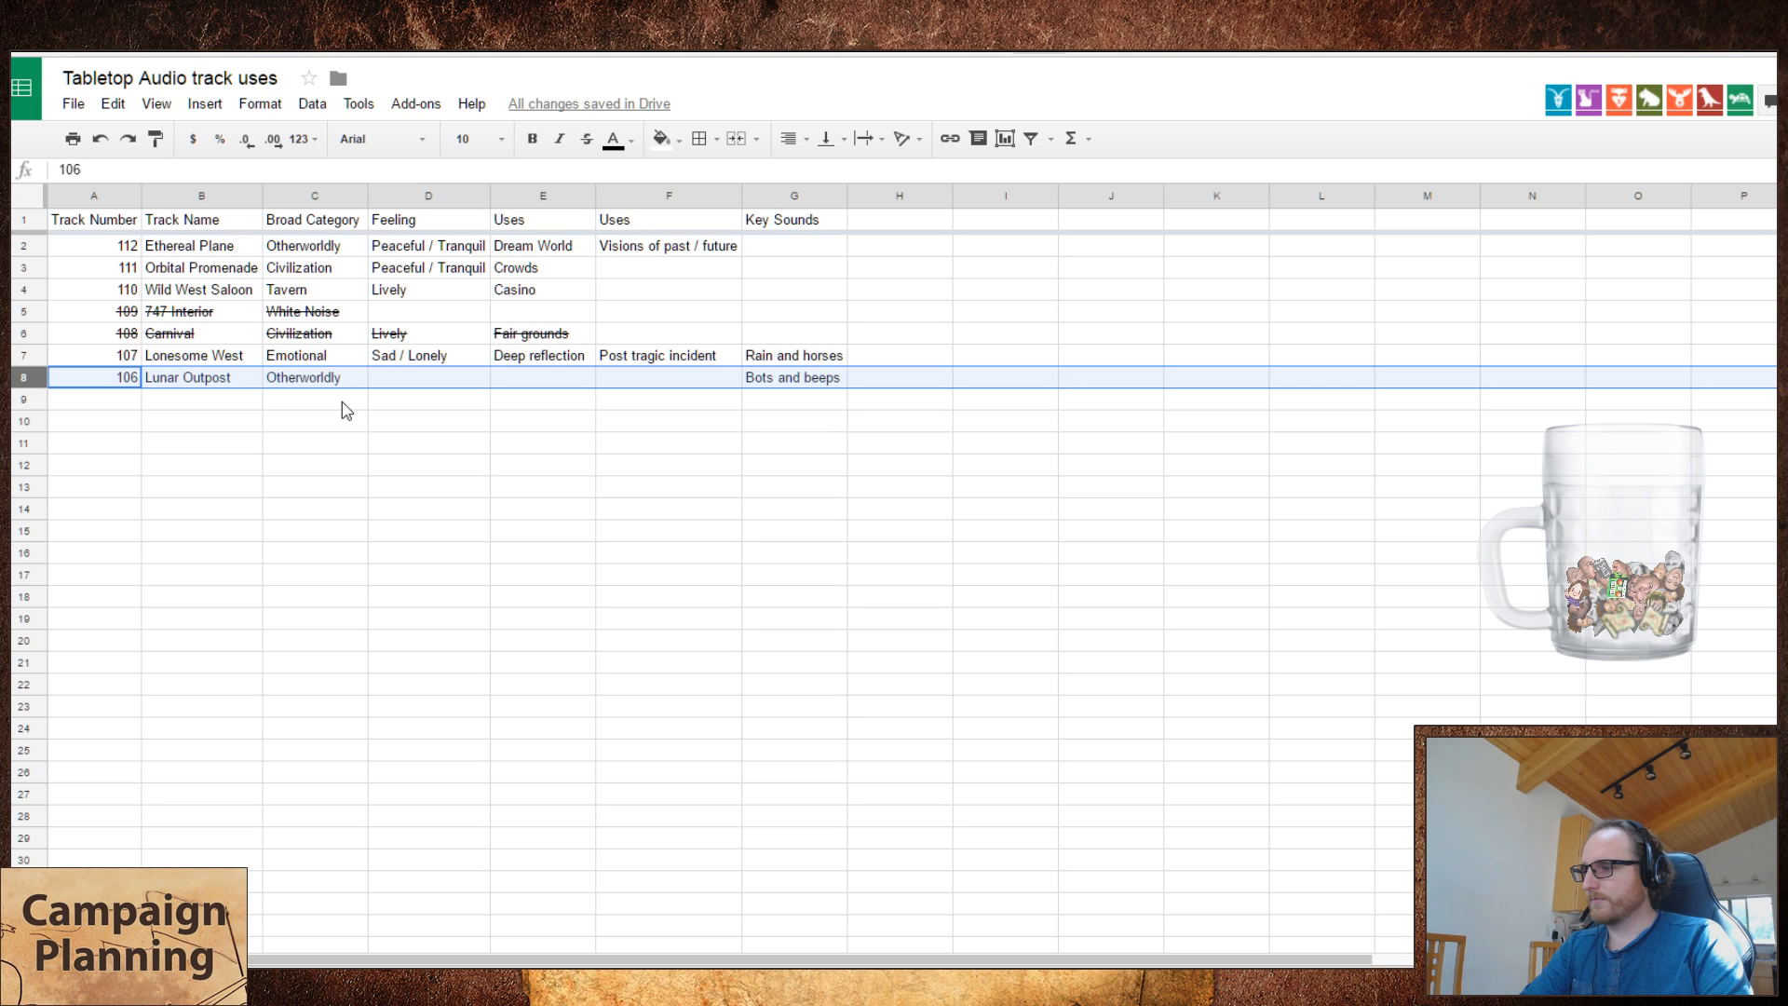
# - Enter "Rollercosters" as Carnival's key sounds in G6
pyautogui.click(789, 342)
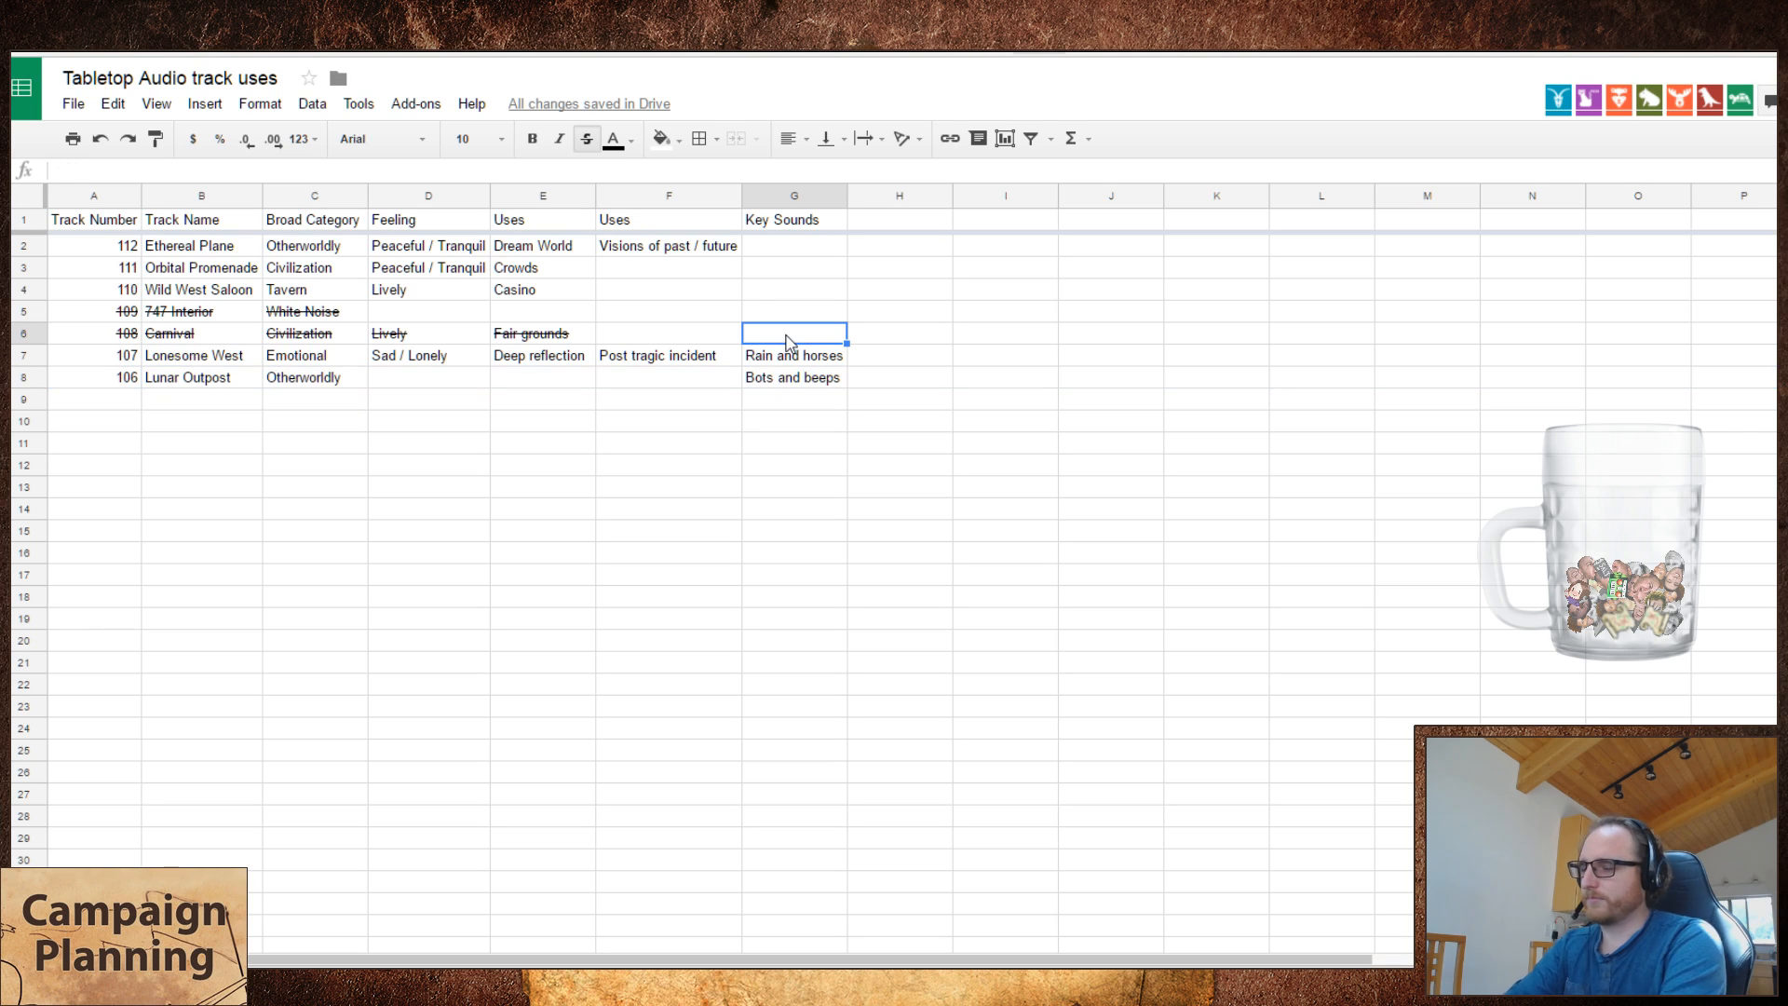
pyautogui.write('Rolloc')
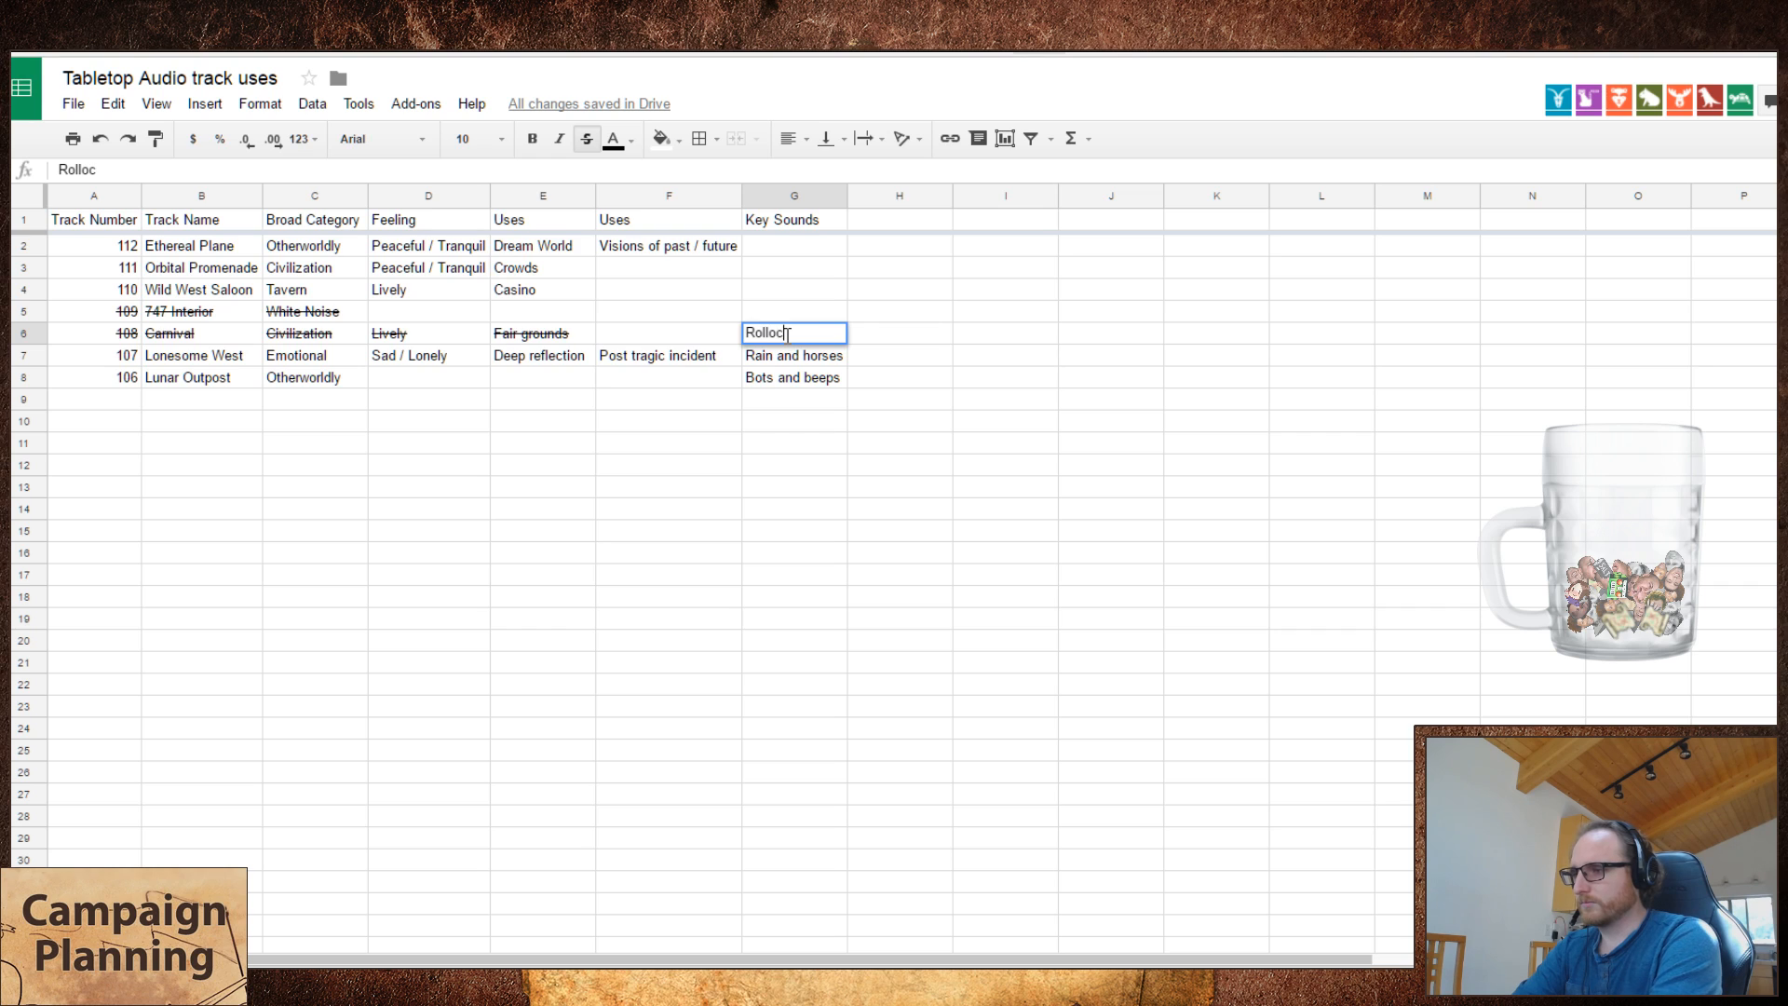
pyautogui.press('BackSpace')
pyautogui.write('acost')
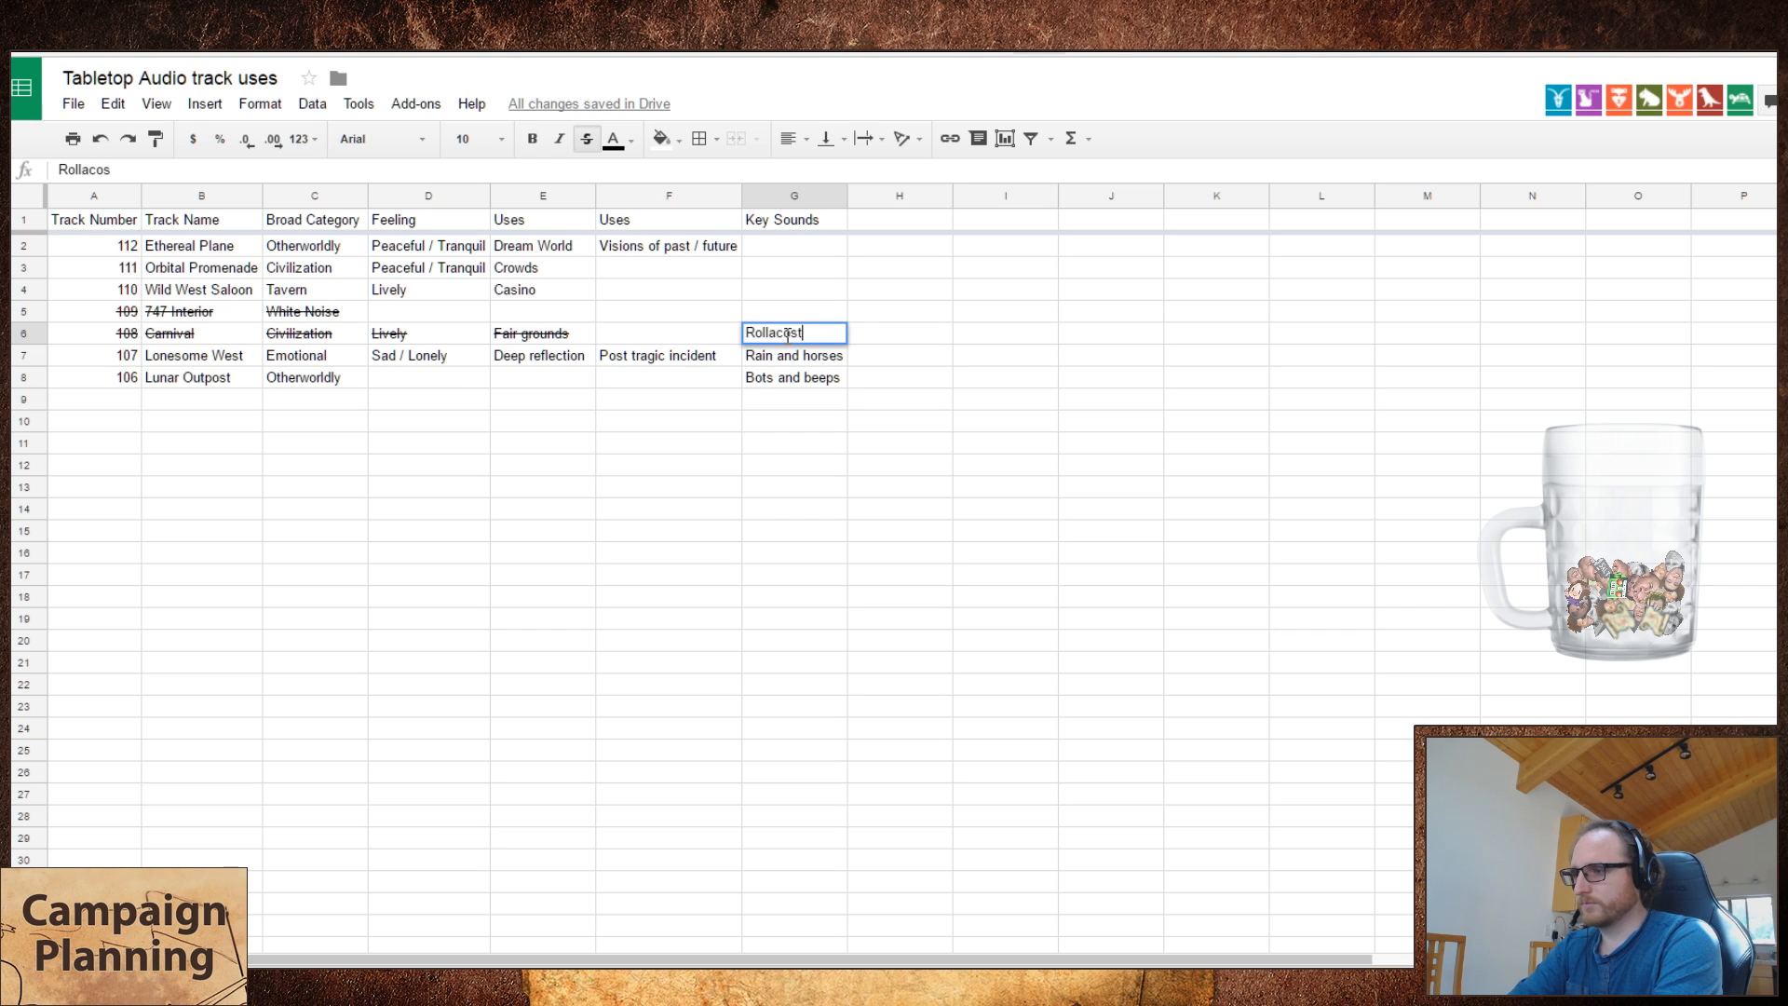
pyautogui.write('ers')
pyautogui.press('Return')
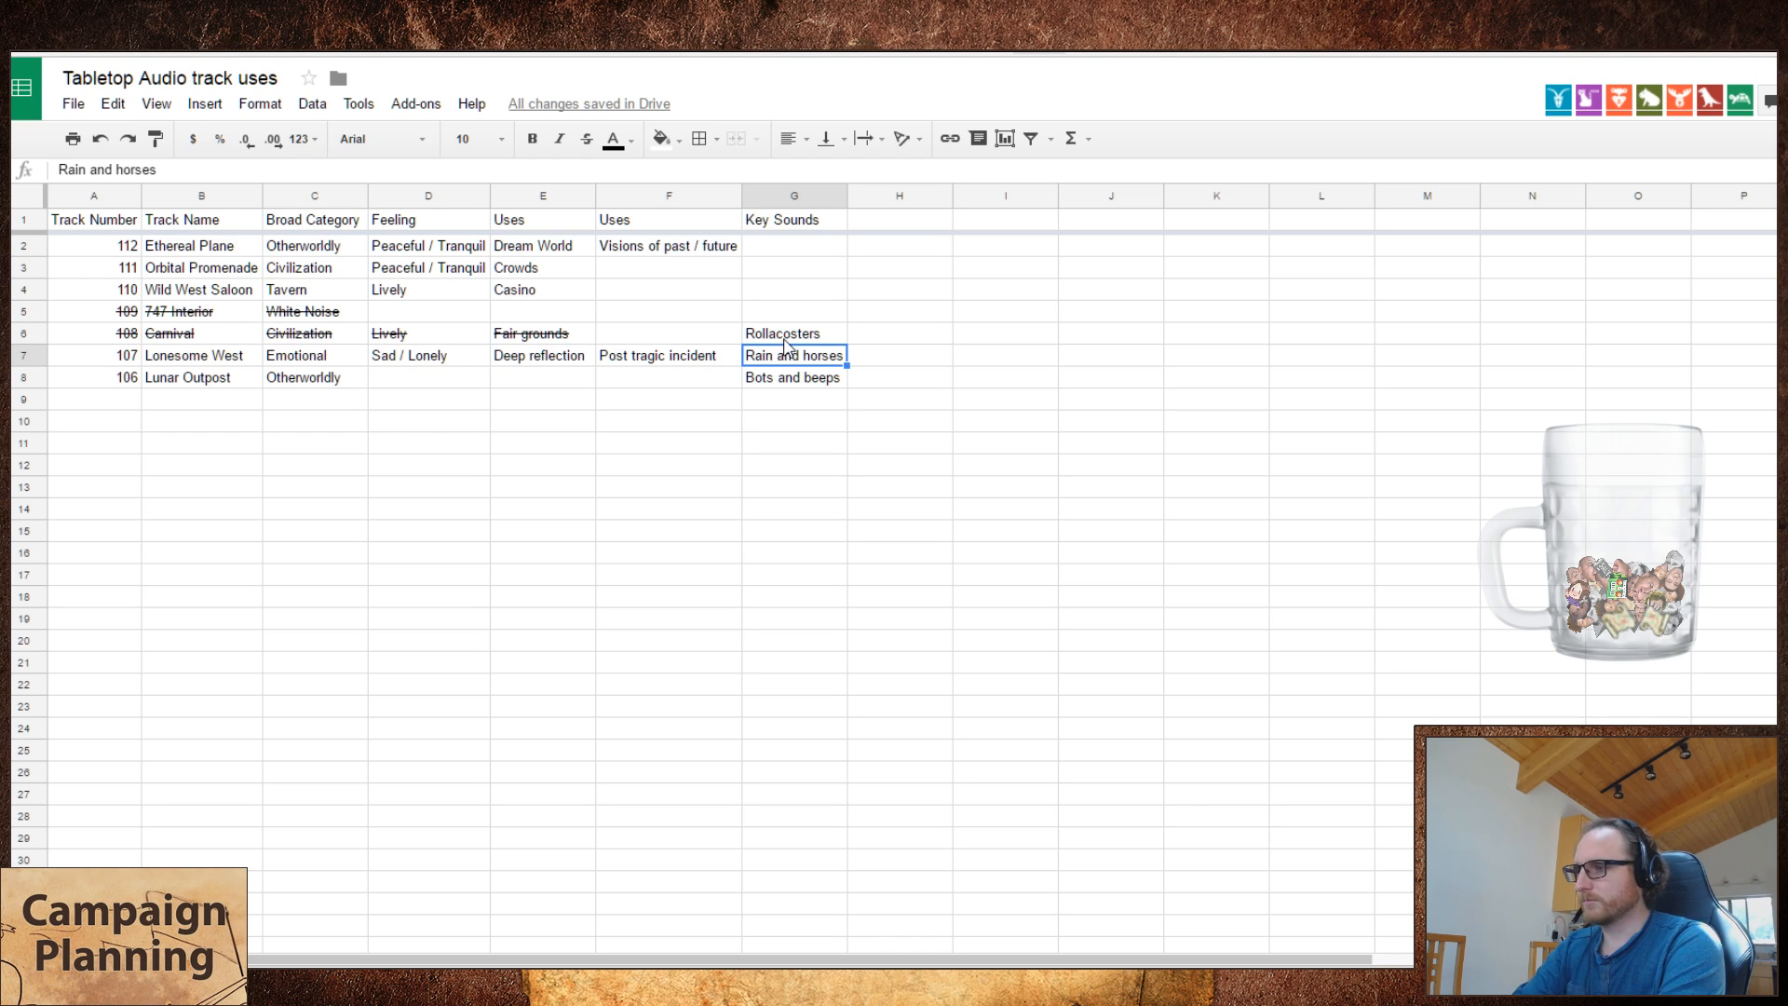
pyautogui.doubleClick(782, 337)
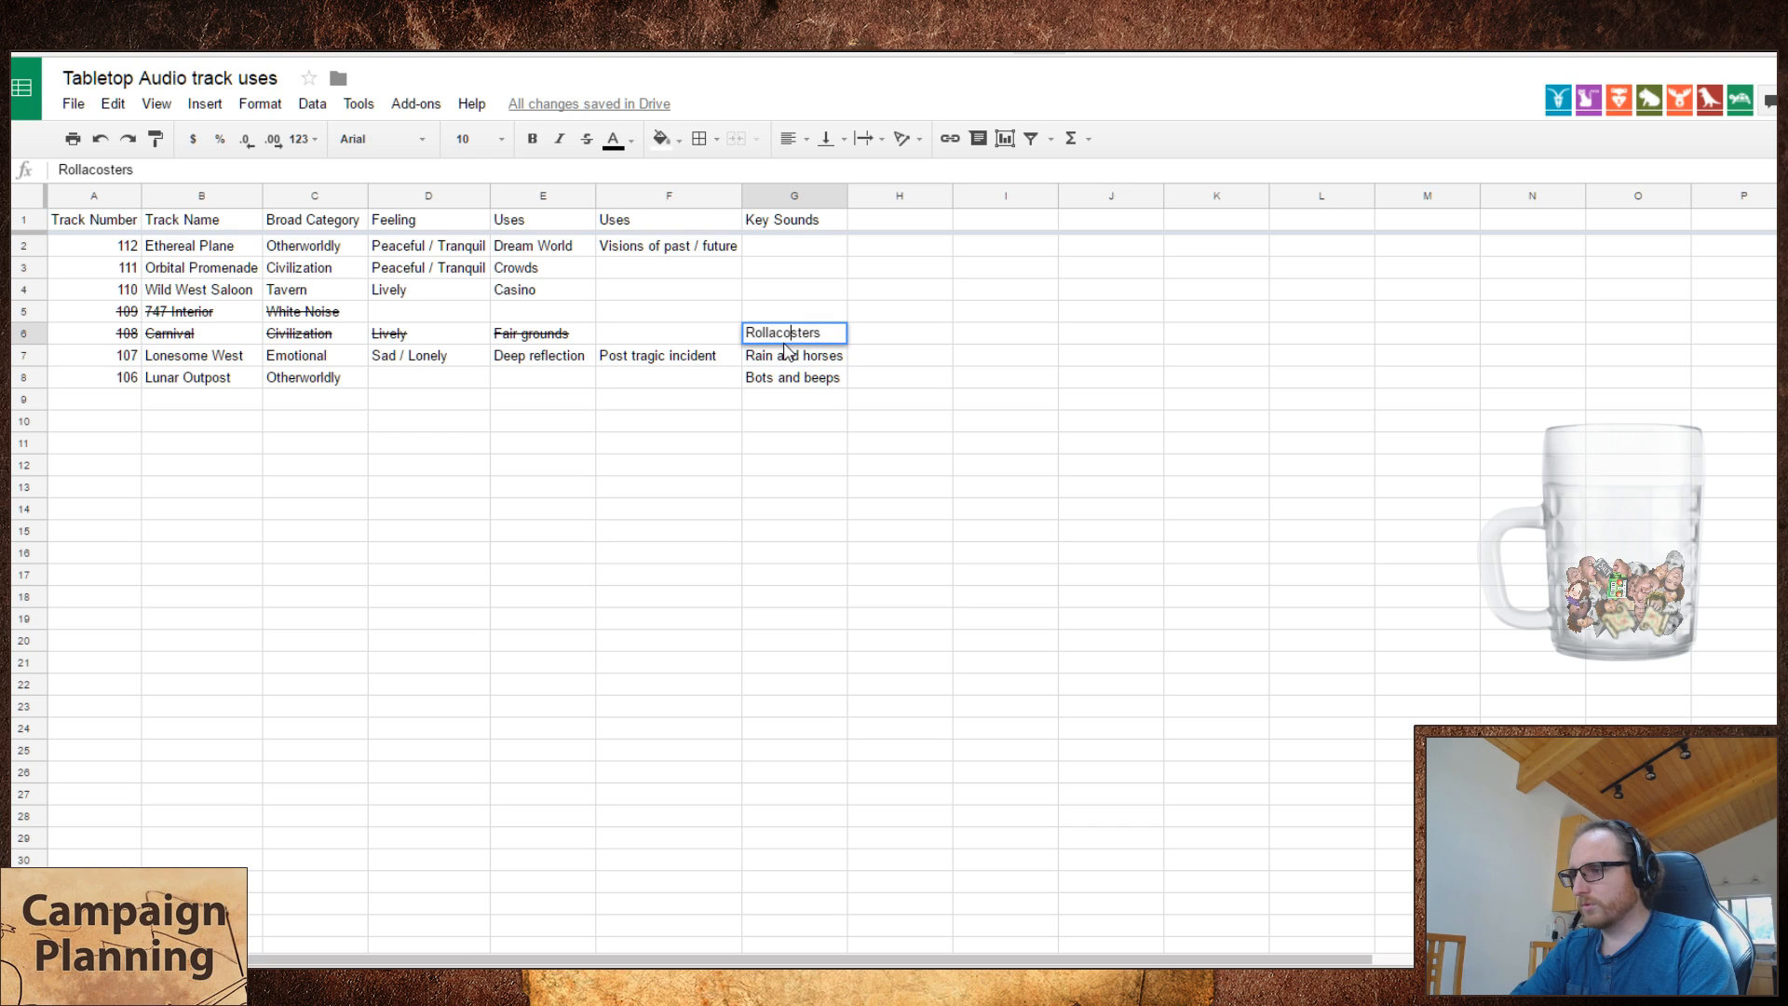
pyautogui.click(782, 337)
pyautogui.press('BackSpace')
pyautogui.write('er')
pyautogui.press('Return')
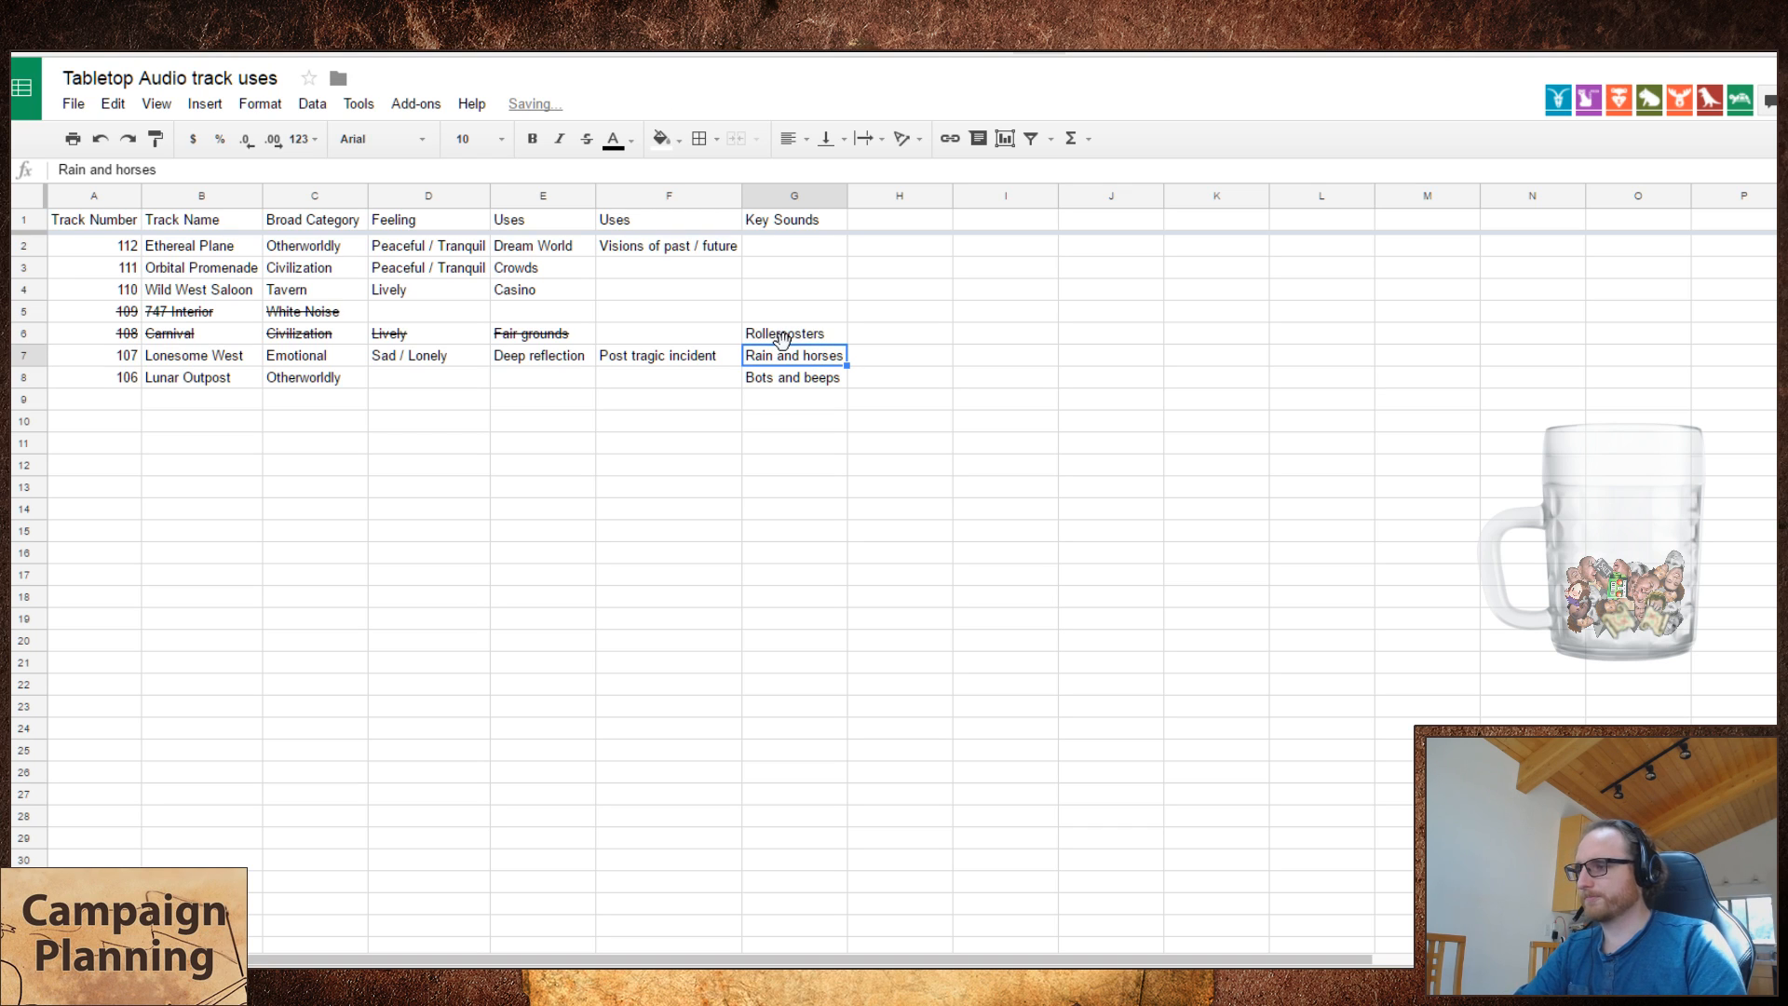
# - Strike through the entire Carnival row 6, including its key sounds, and the entire Lunar Outpost row 8
pyautogui.click(21, 333)
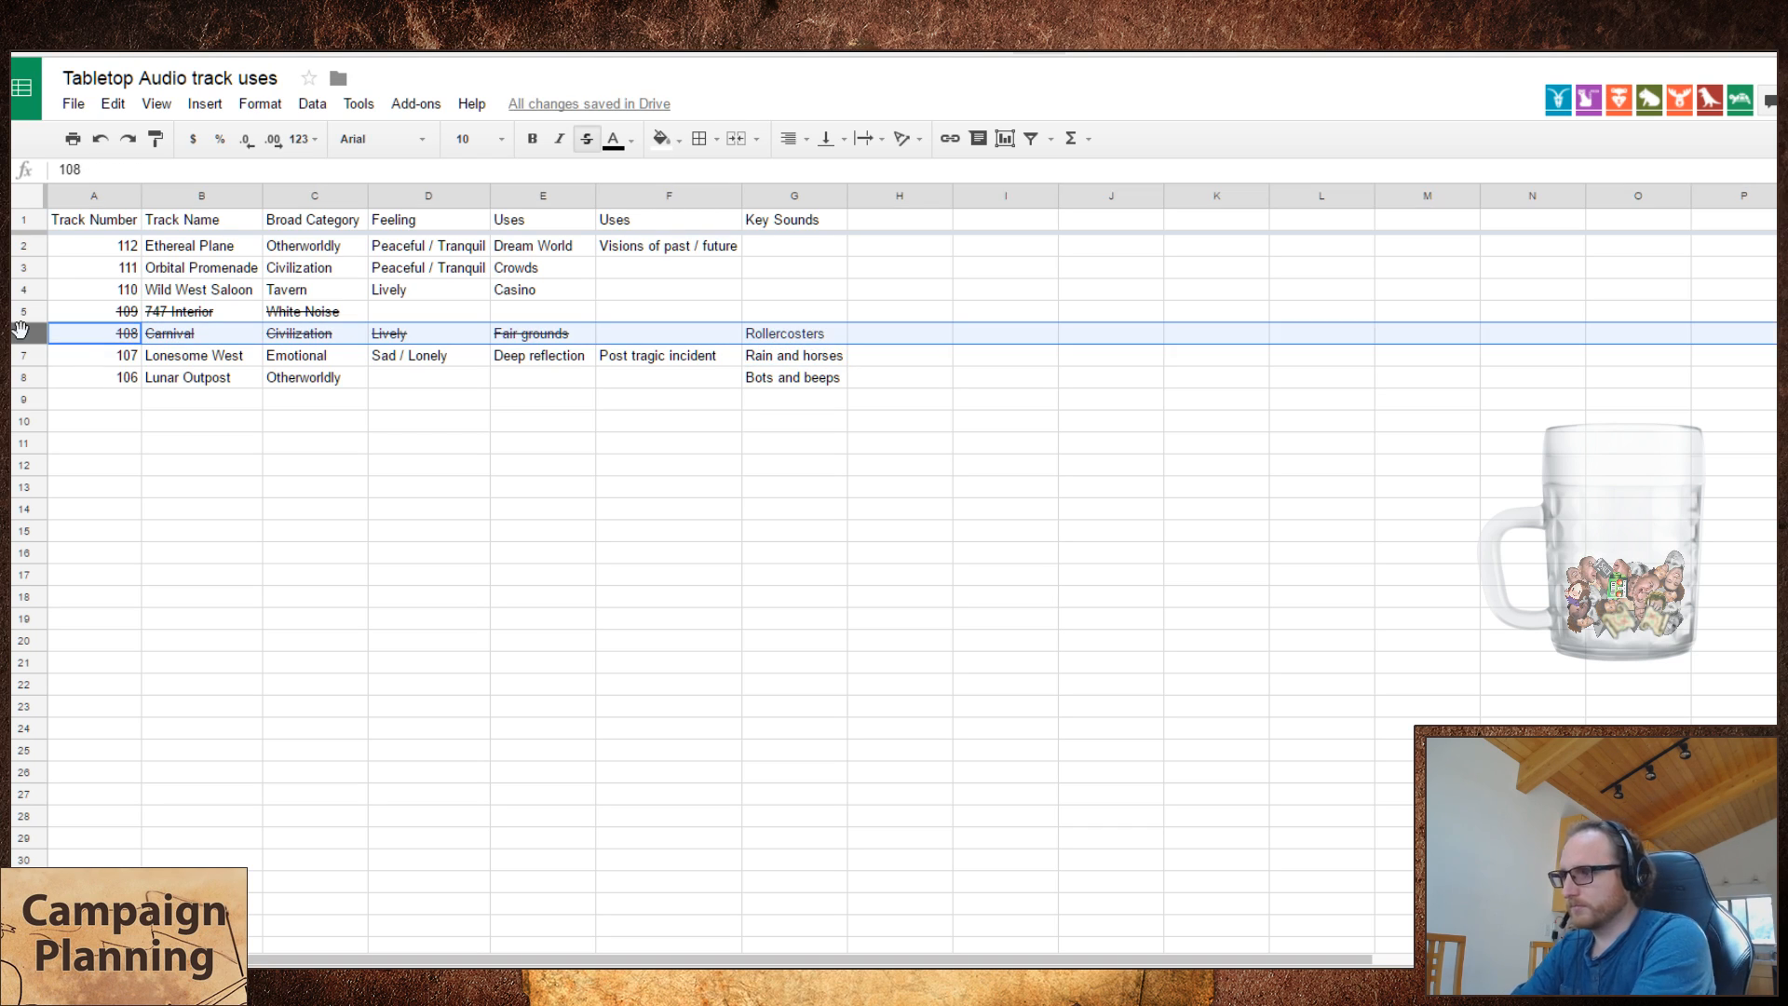
pyautogui.hotkey('alt', 'shift', '5')
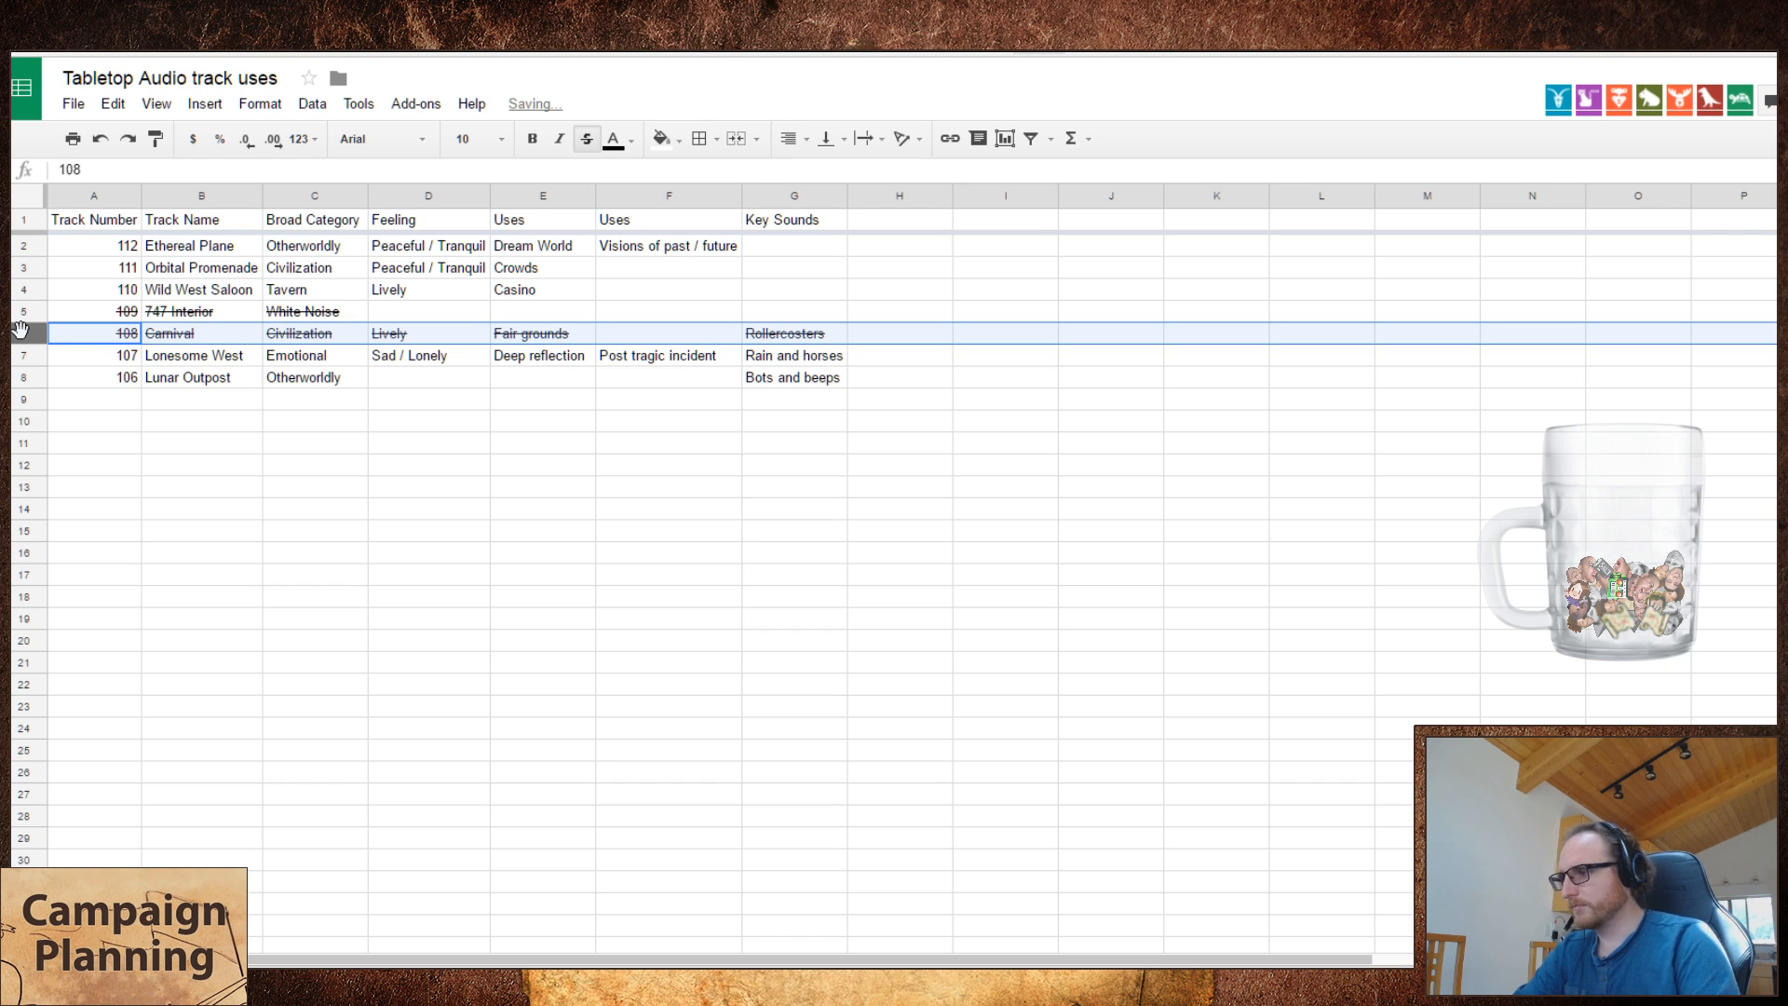
pyautogui.click(23, 378)
pyautogui.hotkey('alt', 'shift', '5')
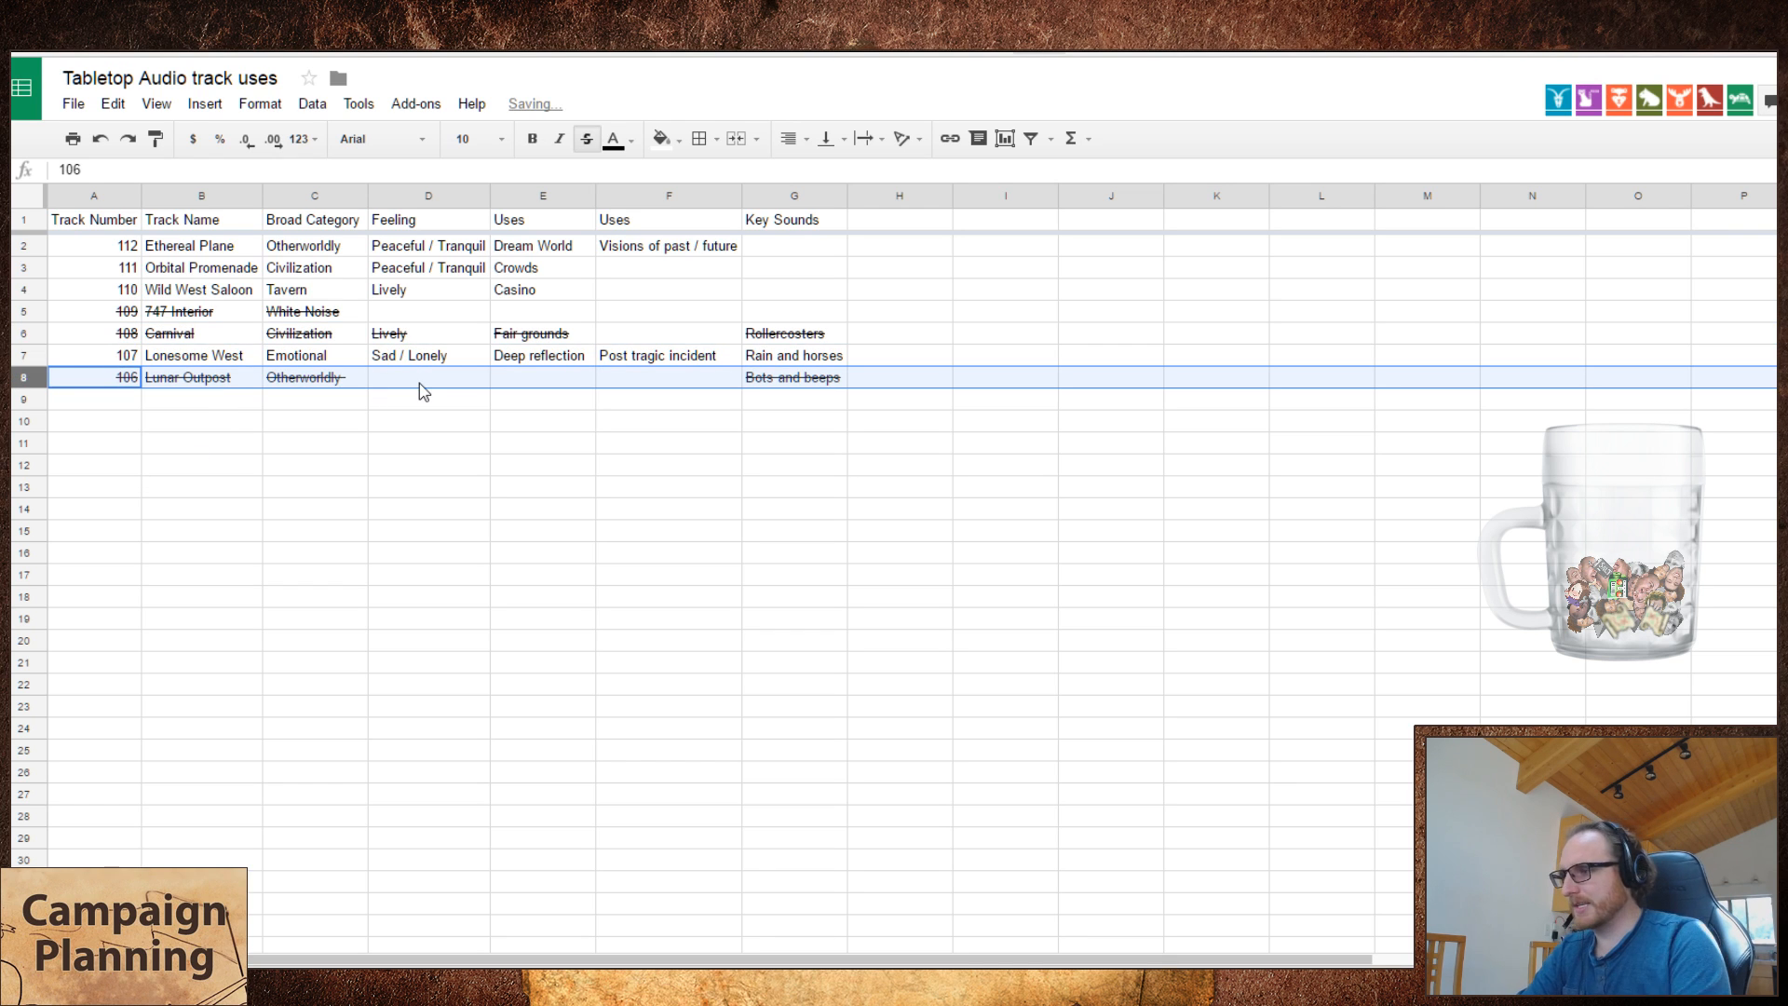
# - Switch to the Tabletop Audio site, clear the player's playlist and start playing Weirder Things
pyautogui.hotkey('alt', 'Tab')
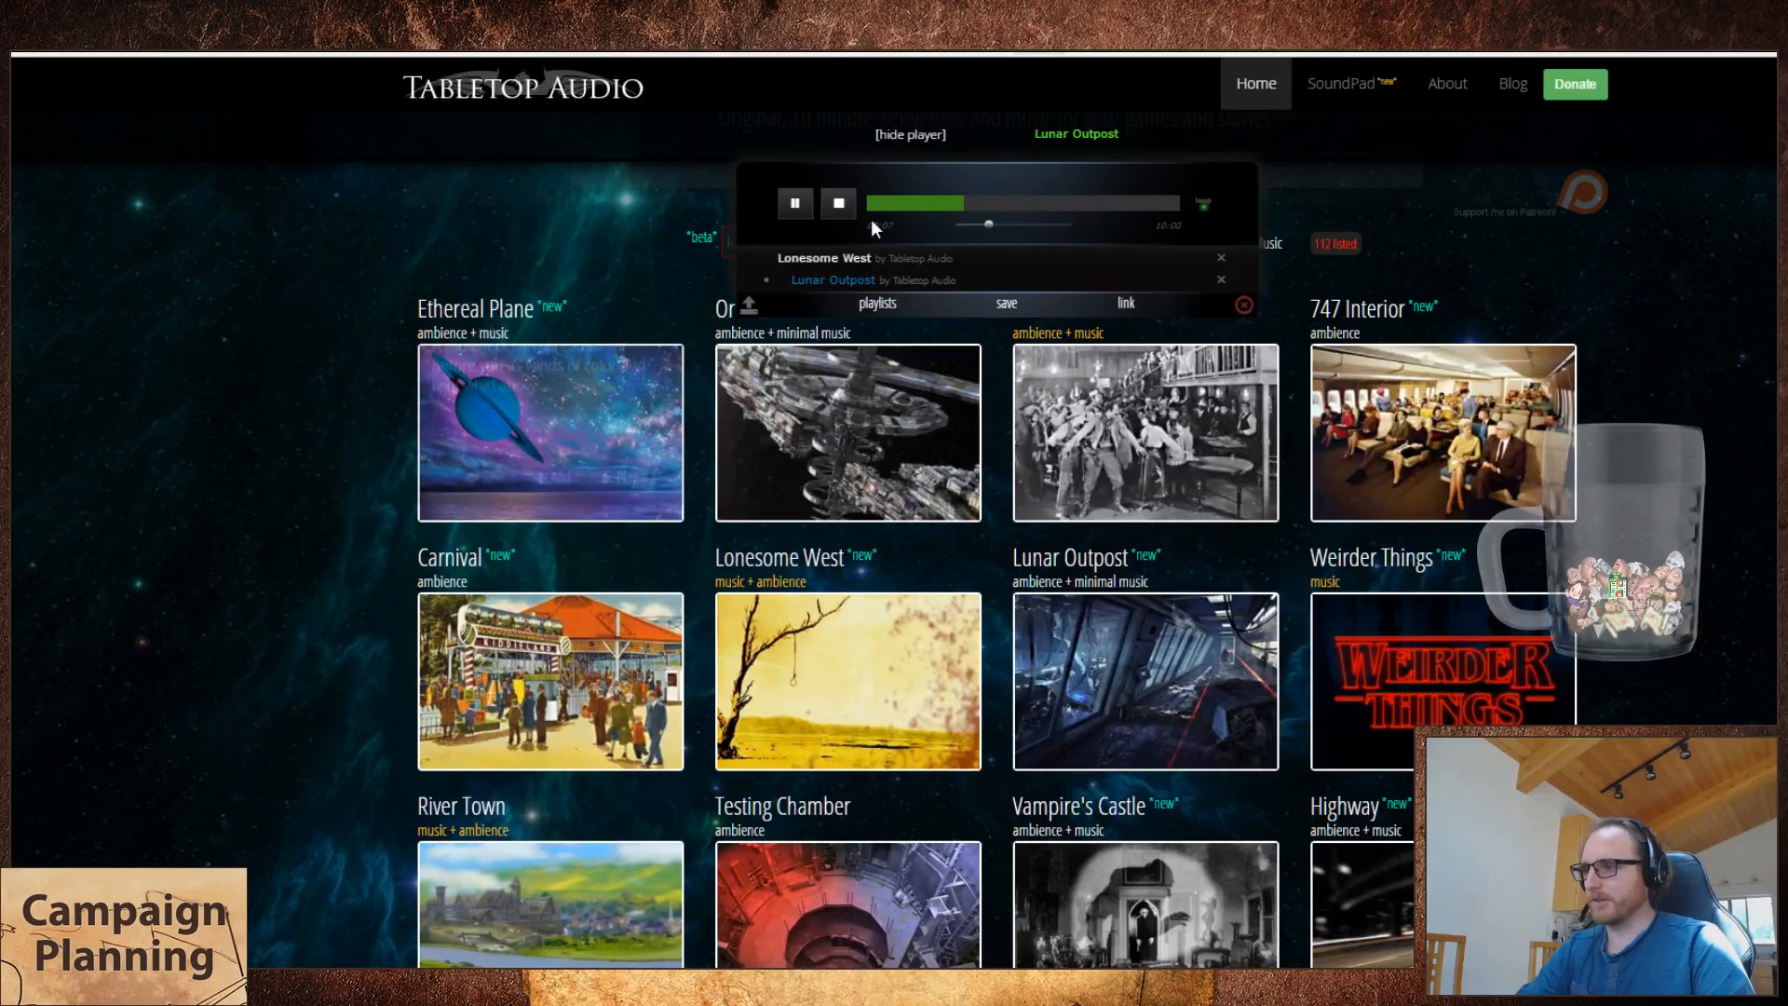
pyautogui.click(1245, 304)
pyautogui.click(1512, 743)
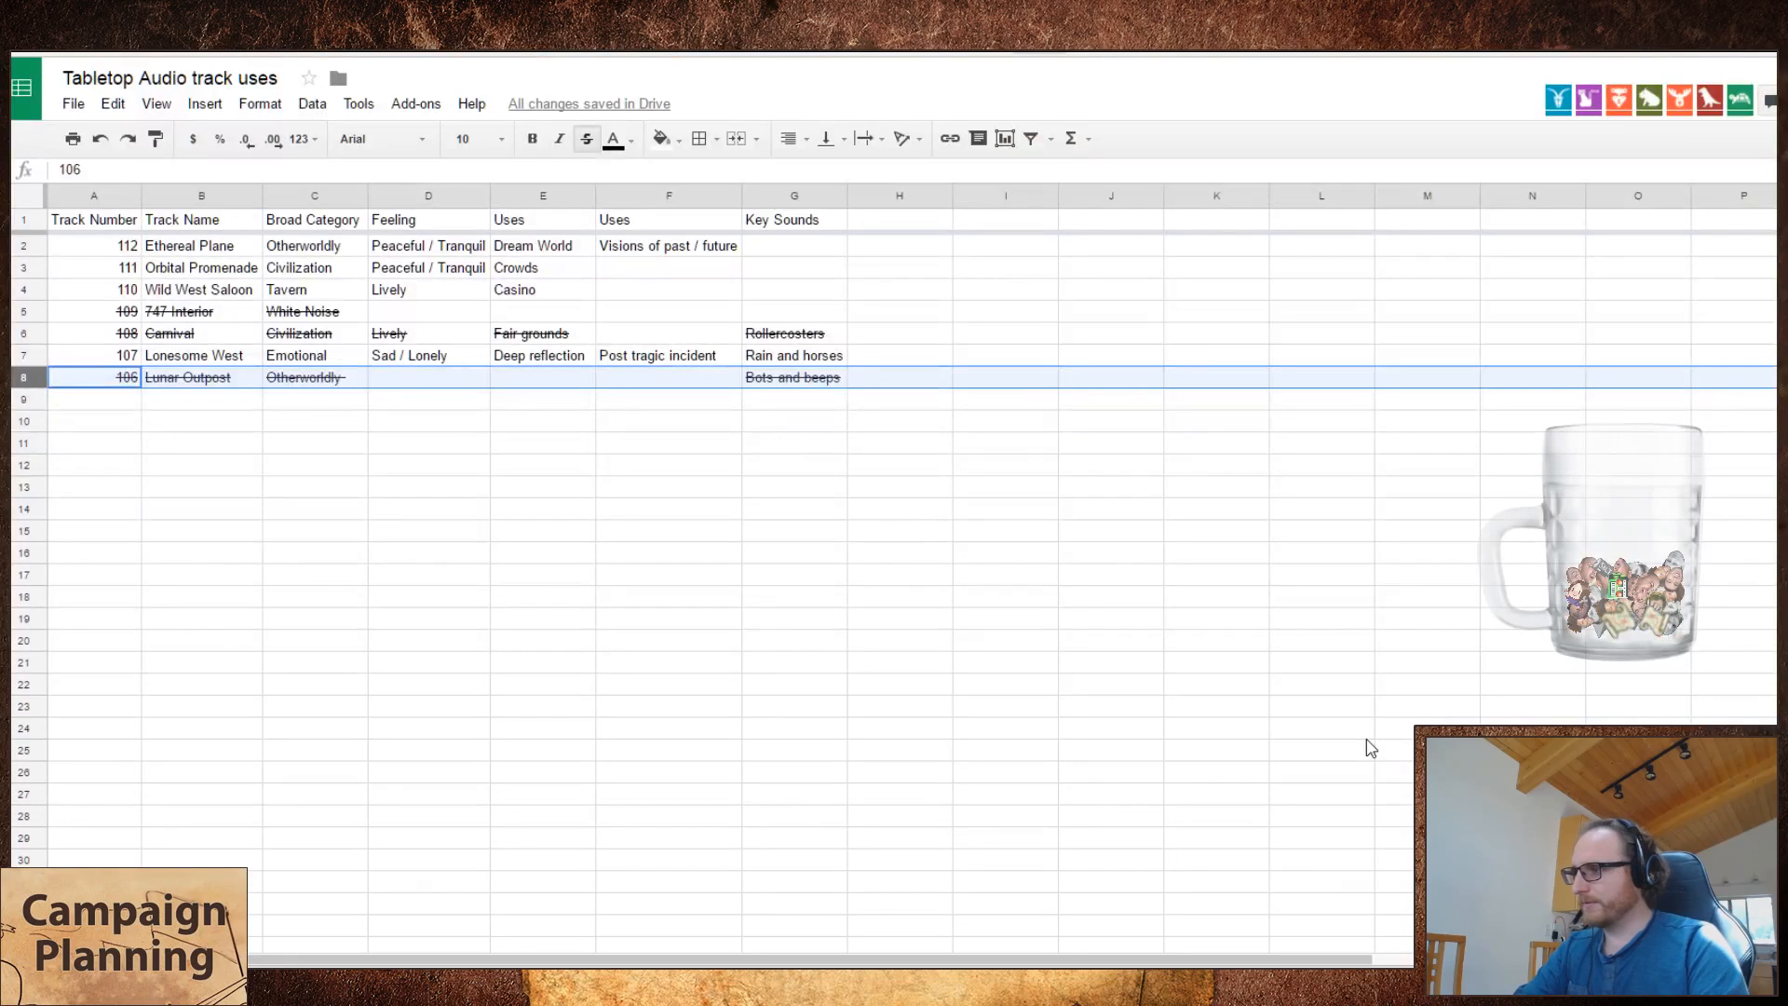
# - Return to the spreadsheet and add track number 105 in A9 with the name "Weirder Things" in B9
pyautogui.hotkey('alt', 'shift', '5')
pyautogui.press('Down')
pyautogui.write('105')
pyautogui.press('Tab')
pyautogui.write('W')
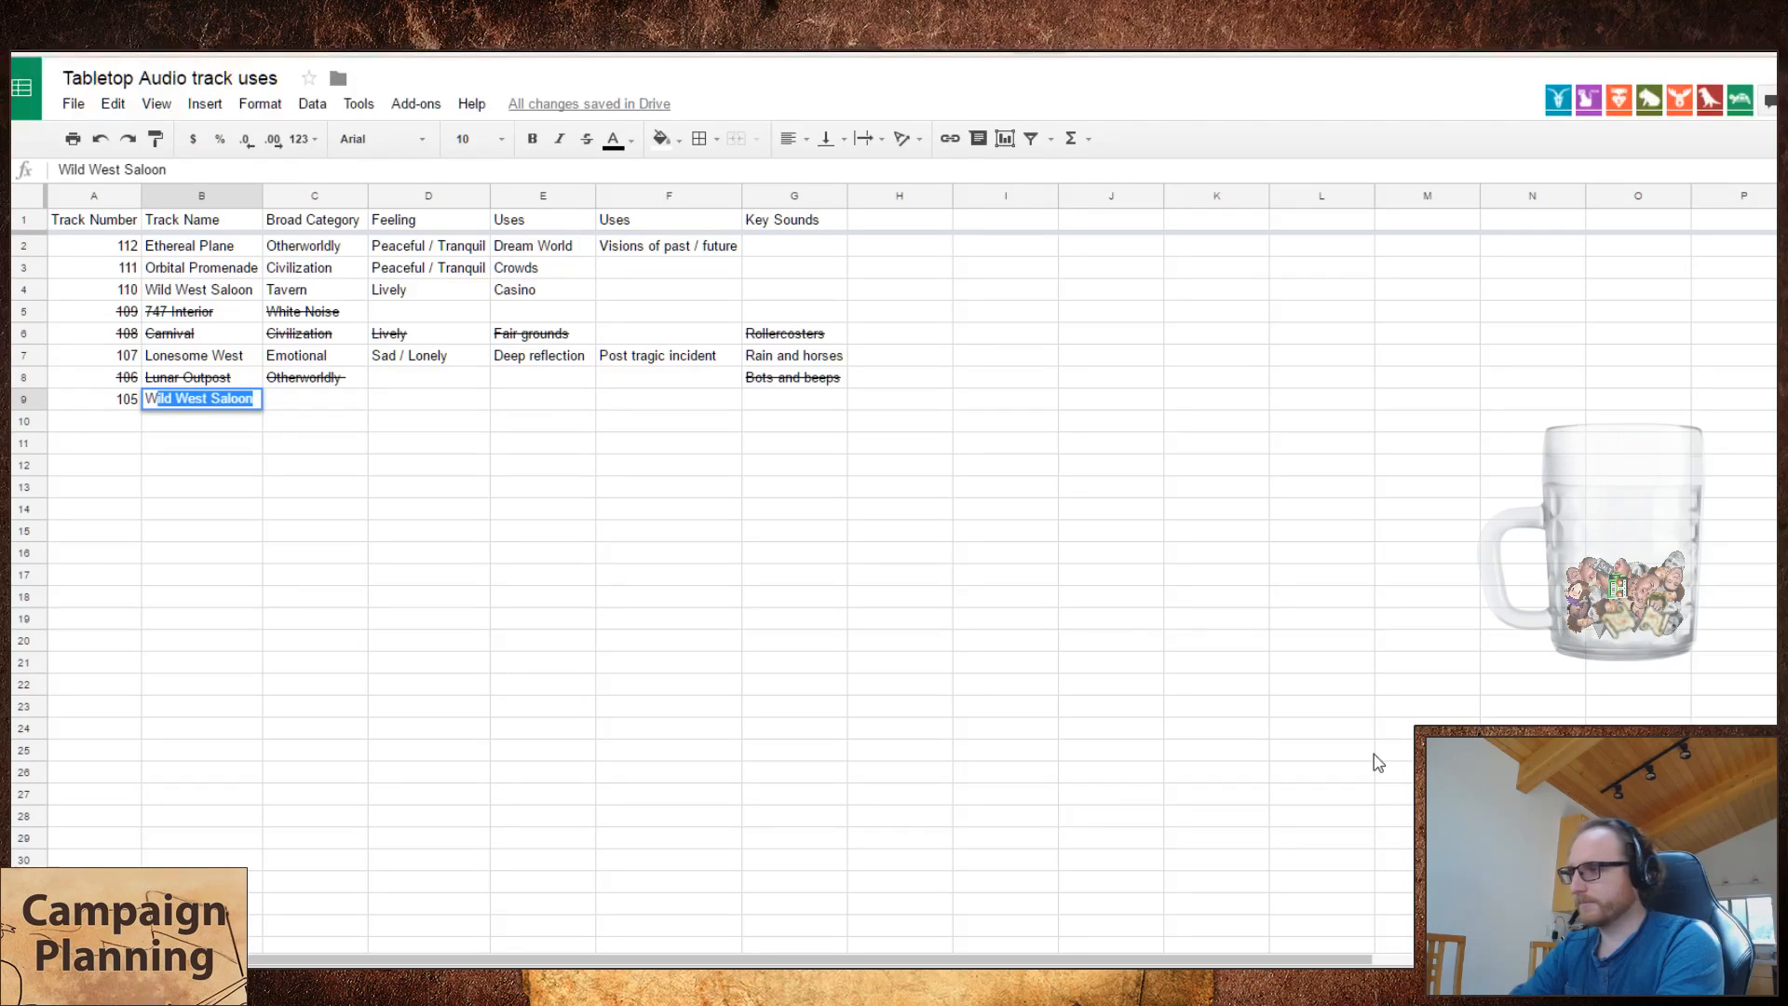
pyautogui.write('eirder Things')
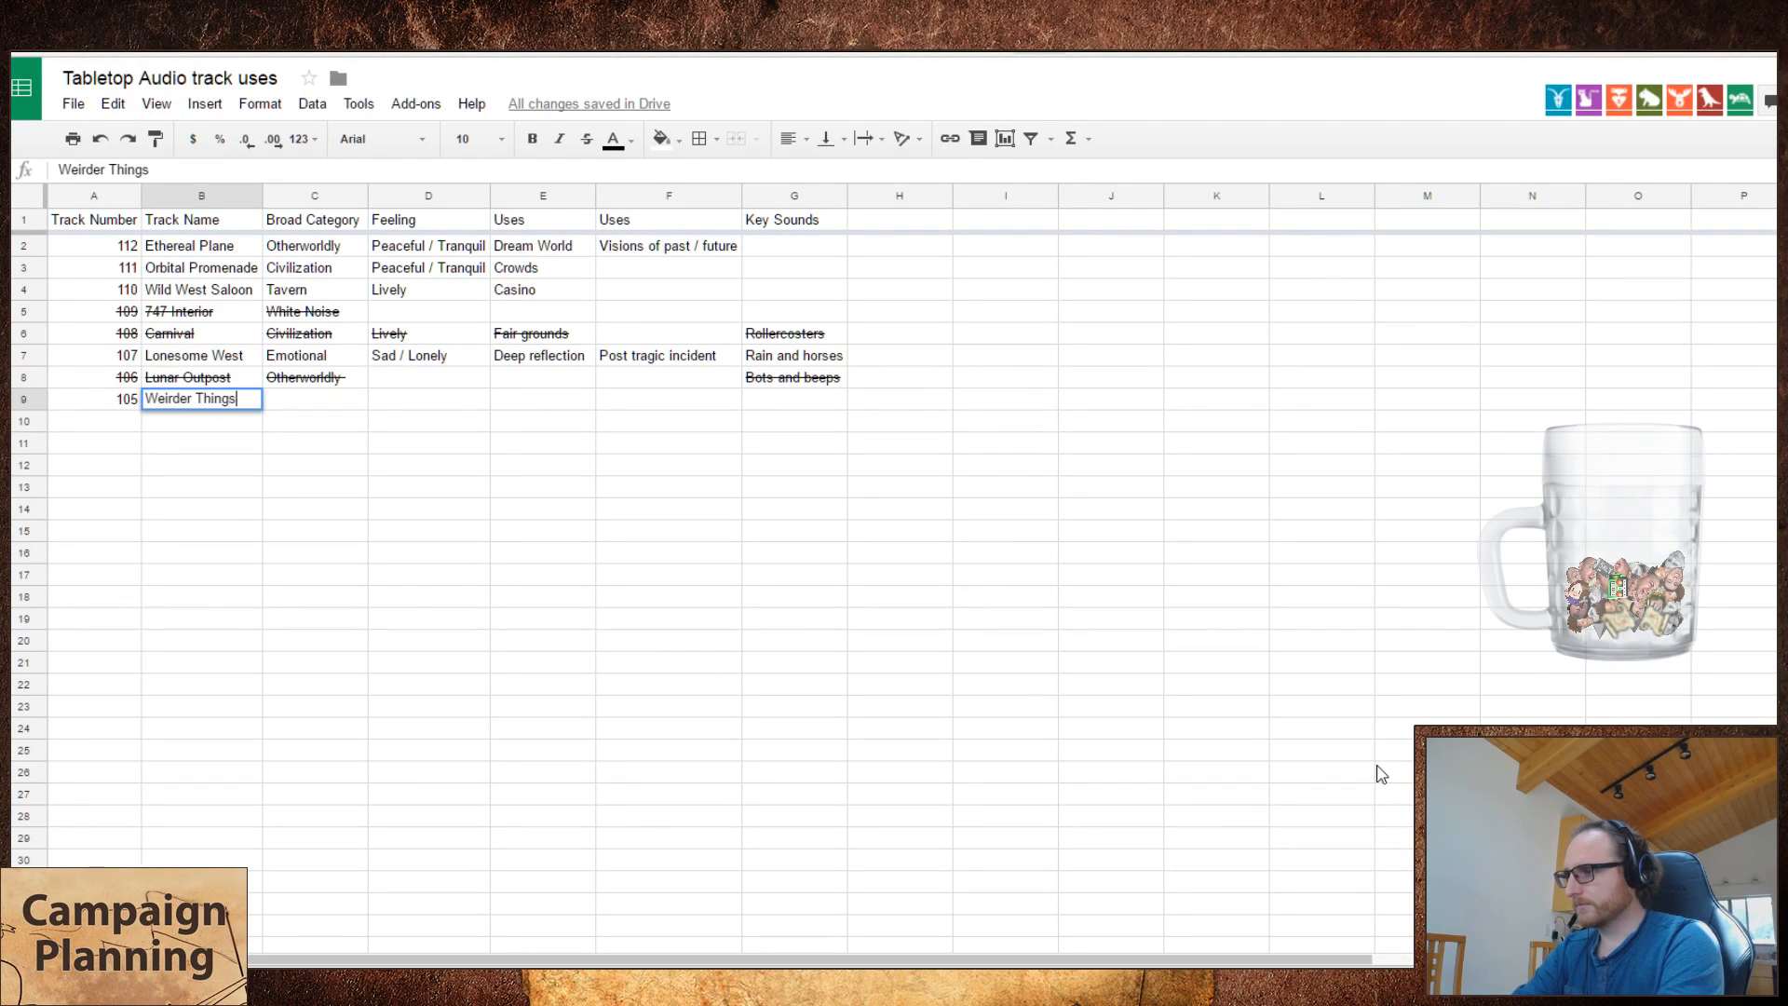
pyautogui.press('Tab')
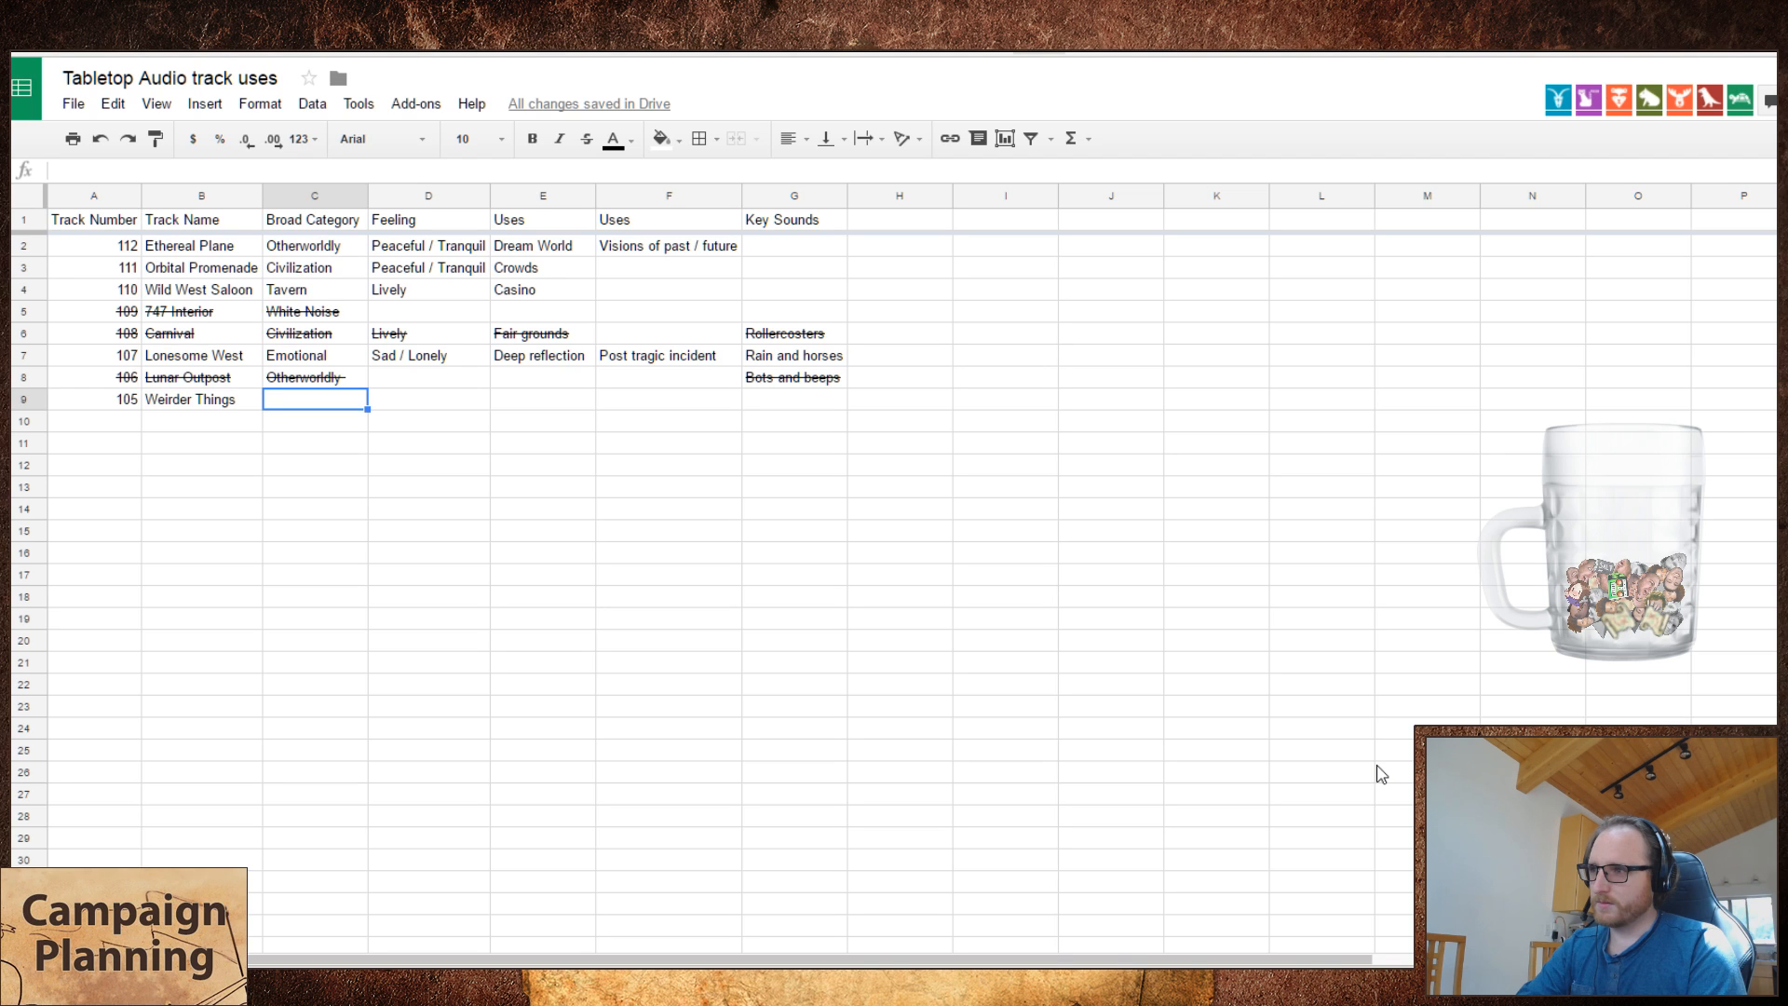
# - Check the Weirder Things playback on Tabletop Audio, skip to about the middle of the track, and return to the spreadsheet
pyautogui.hotkey('alt', 'Tab')
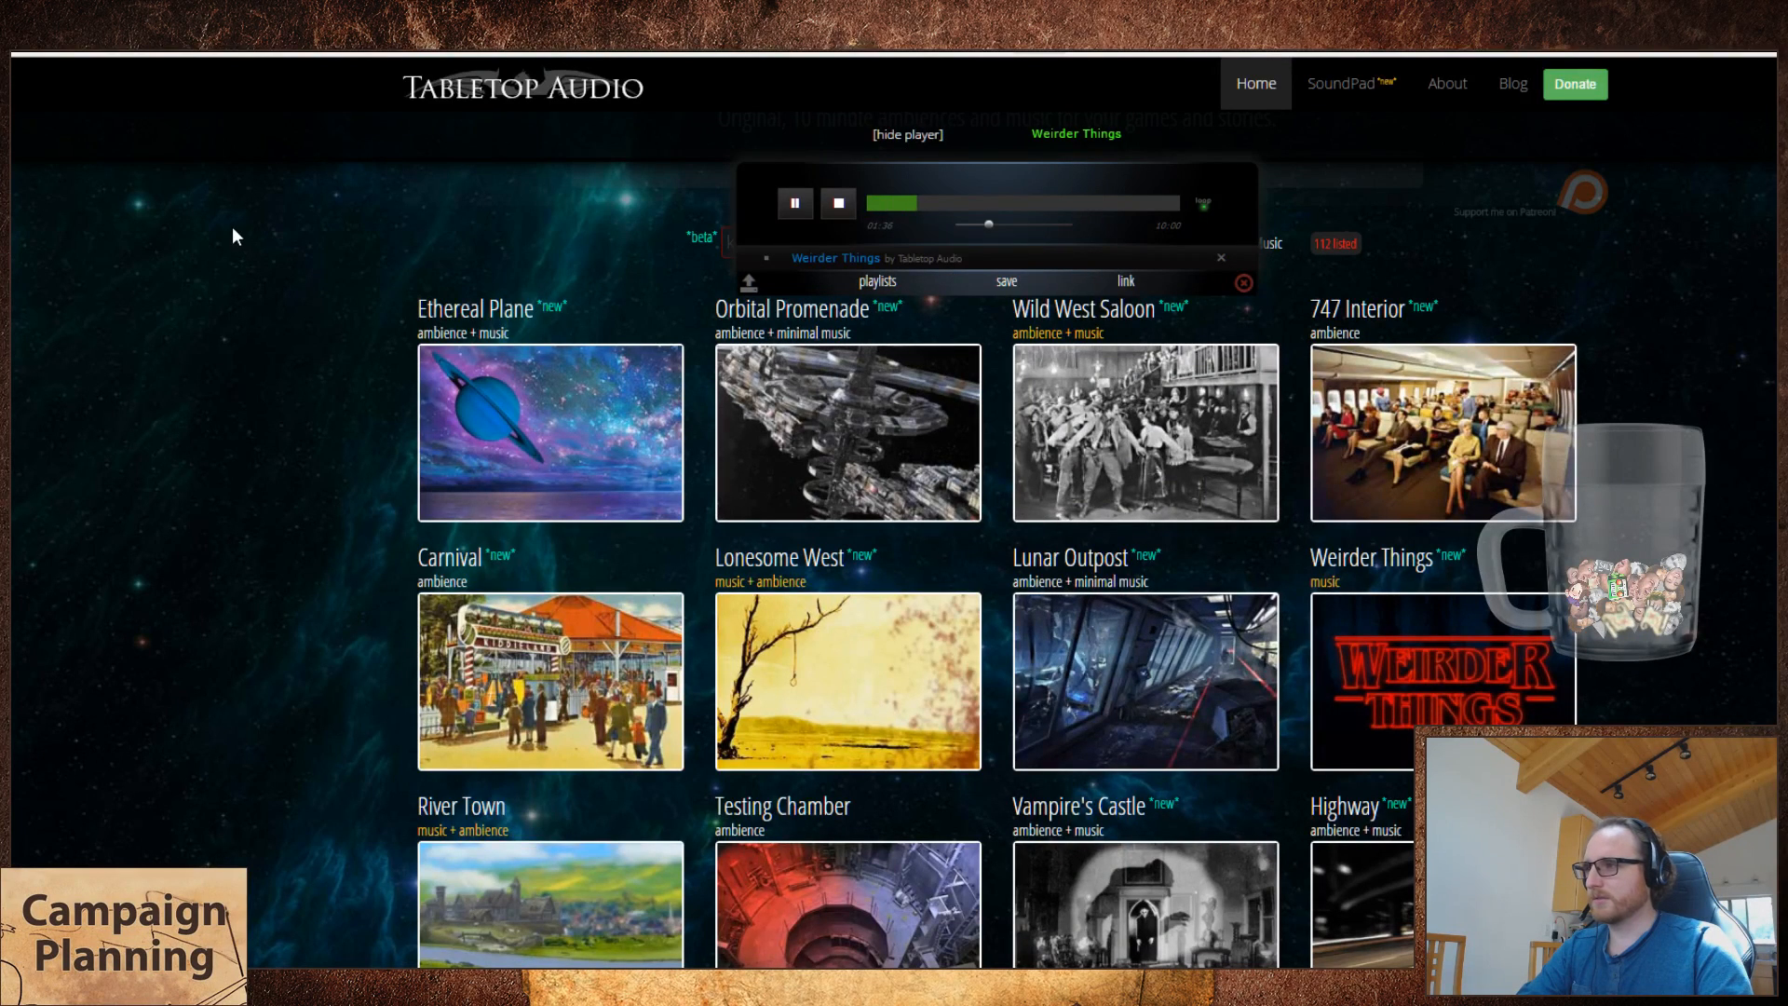
pyautogui.hotkey('alt', 'Tab')
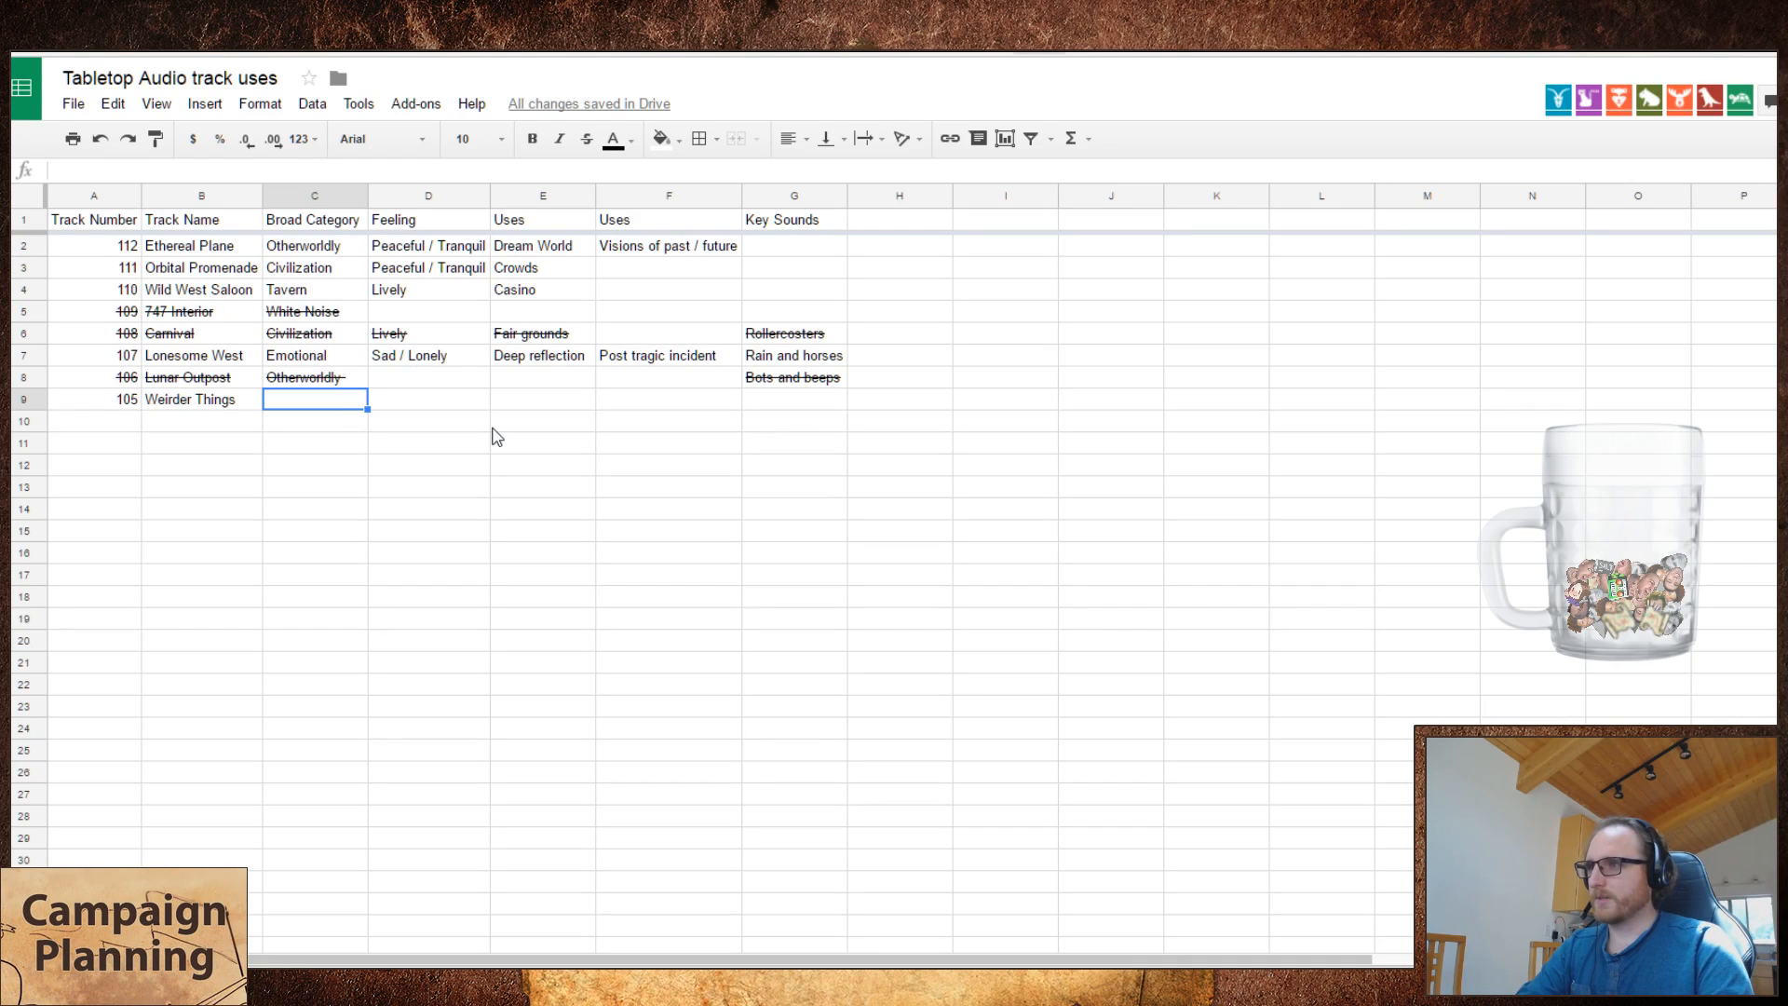
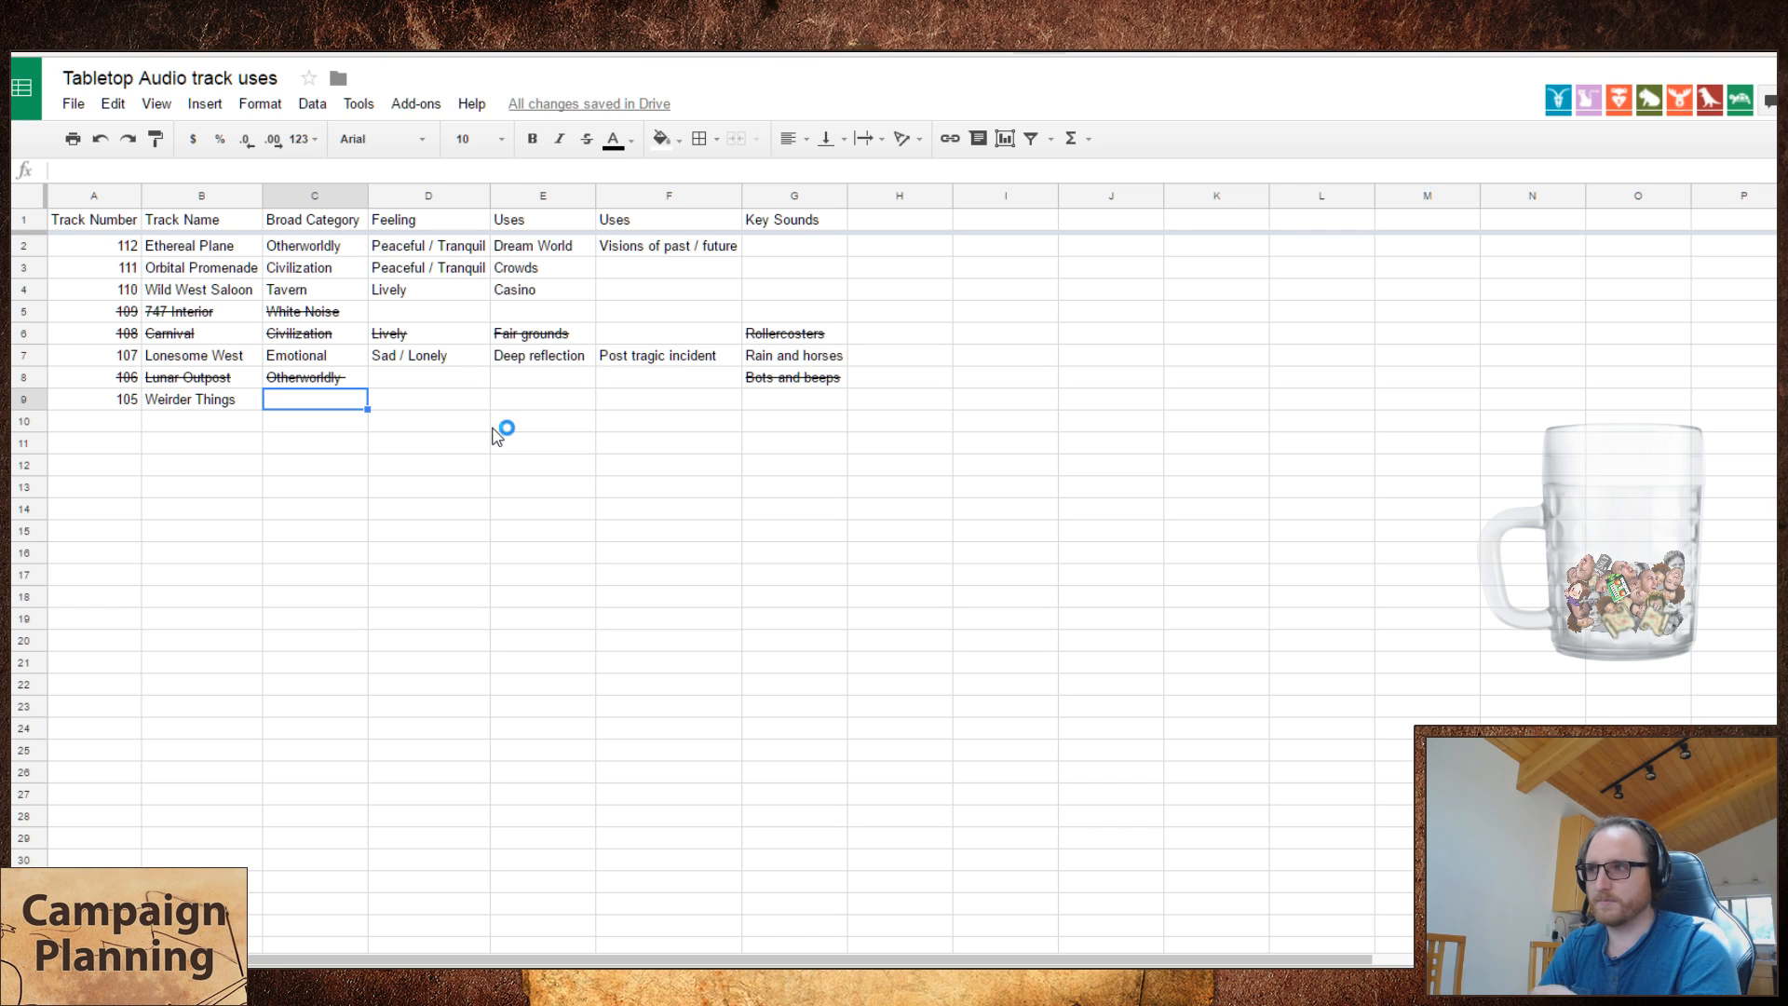
pyautogui.hotkey('ctrl', 'Tab')
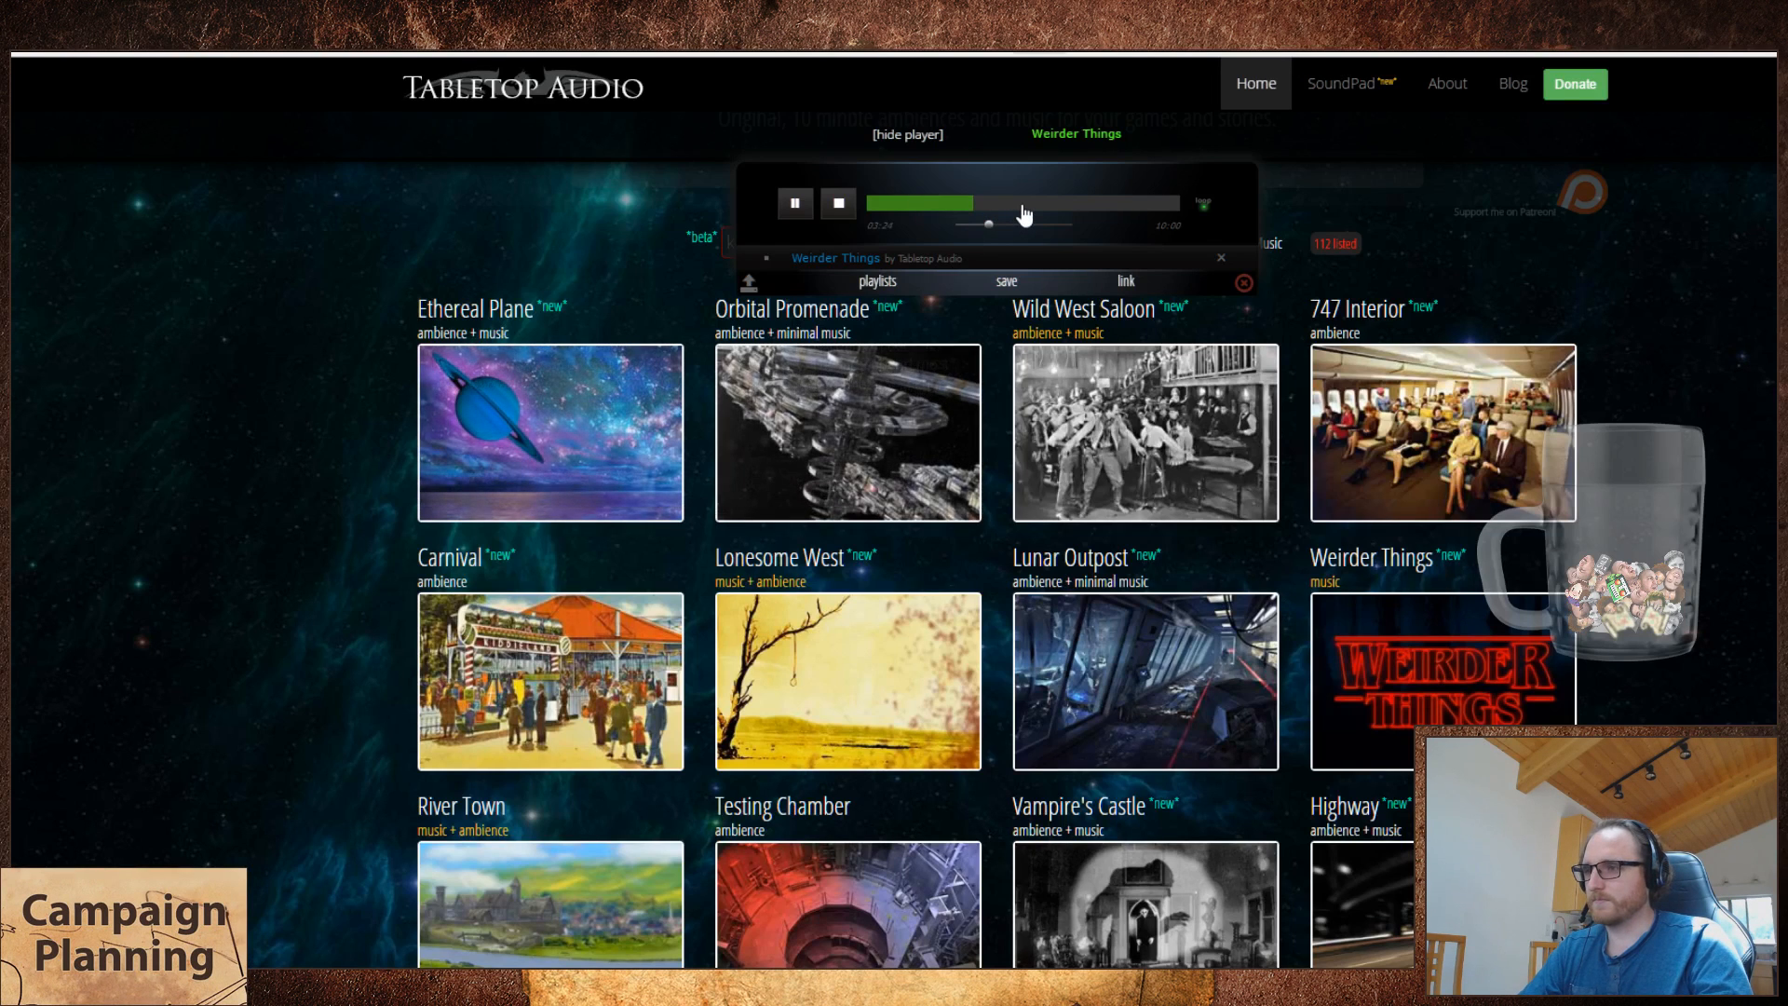
pyautogui.hotkey('ctrl', 'Tab')
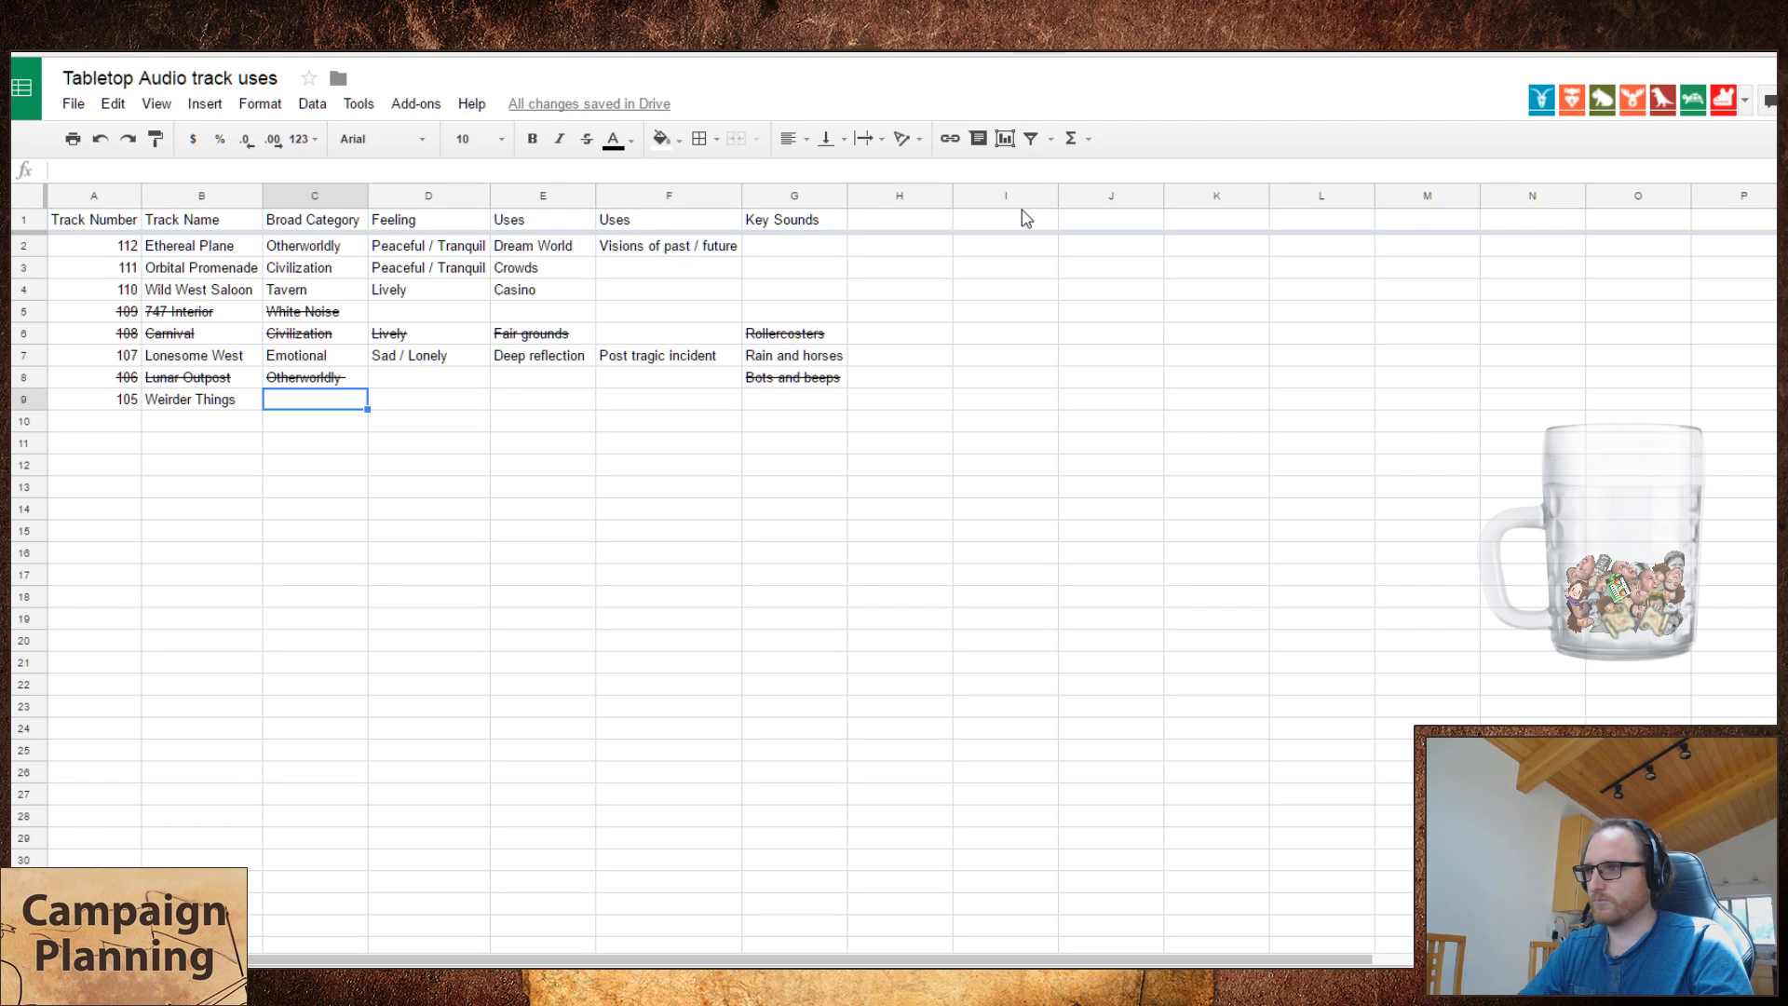
pyautogui.hotkey('ctrl', 'Tab')
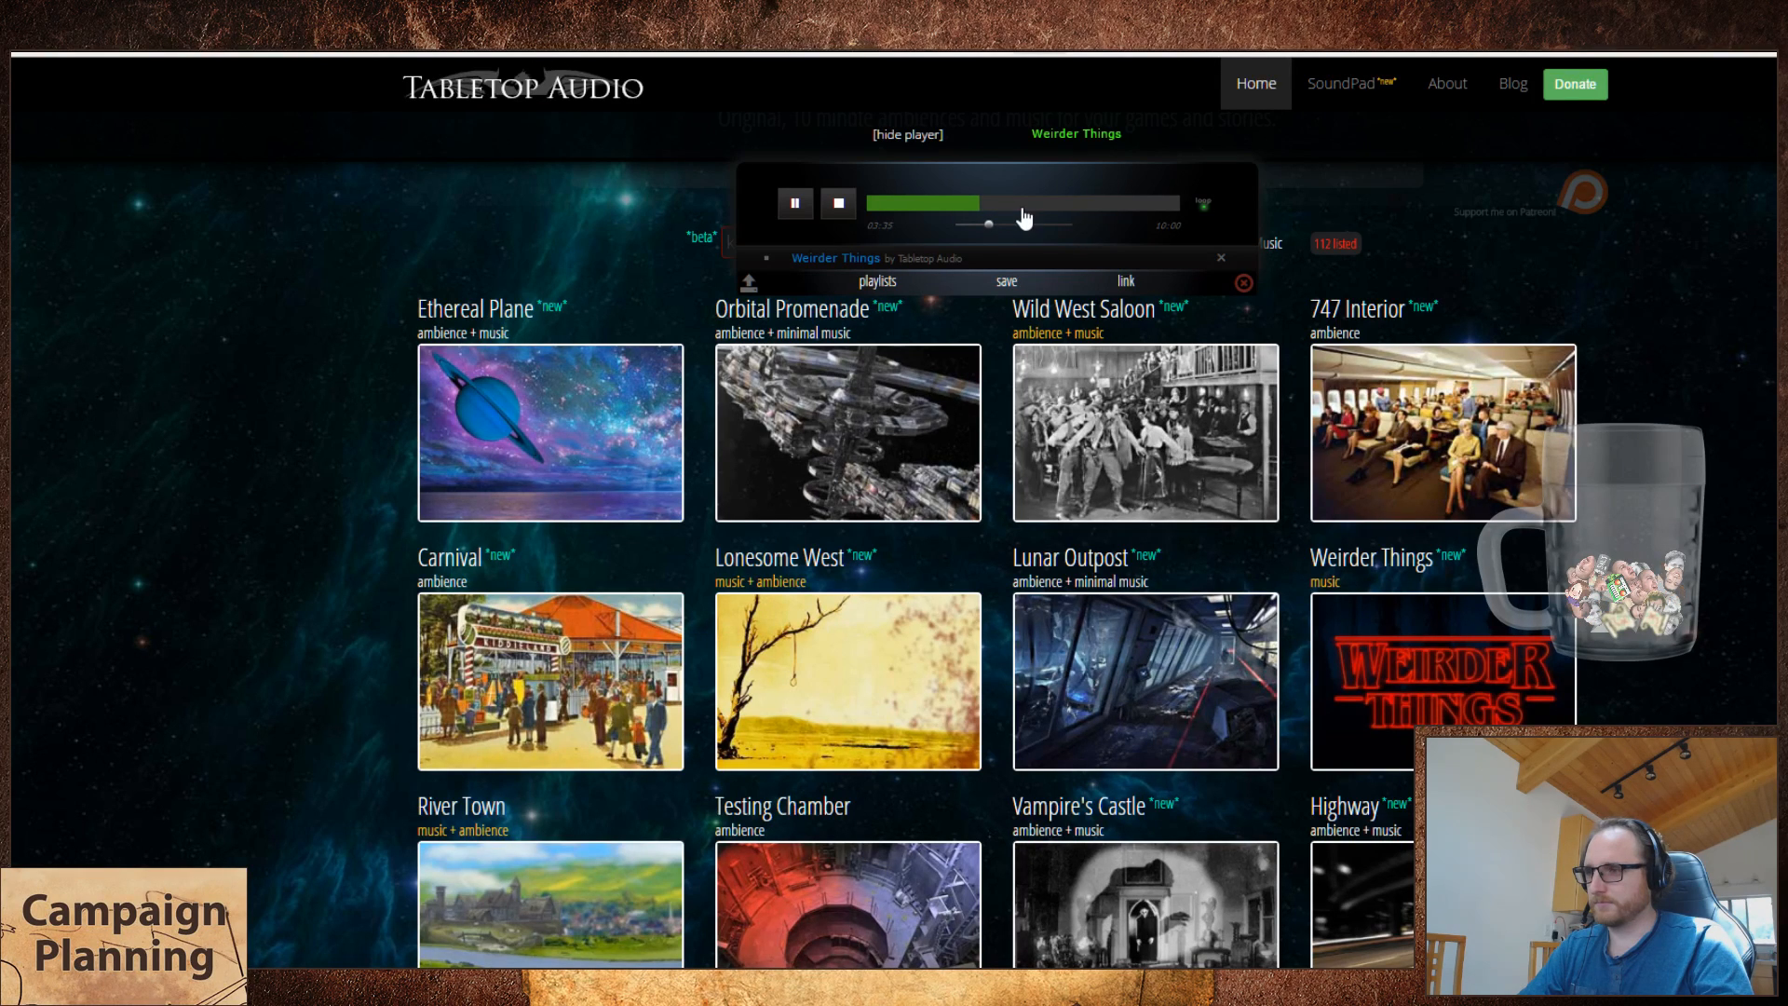
pyautogui.click(1024, 207)
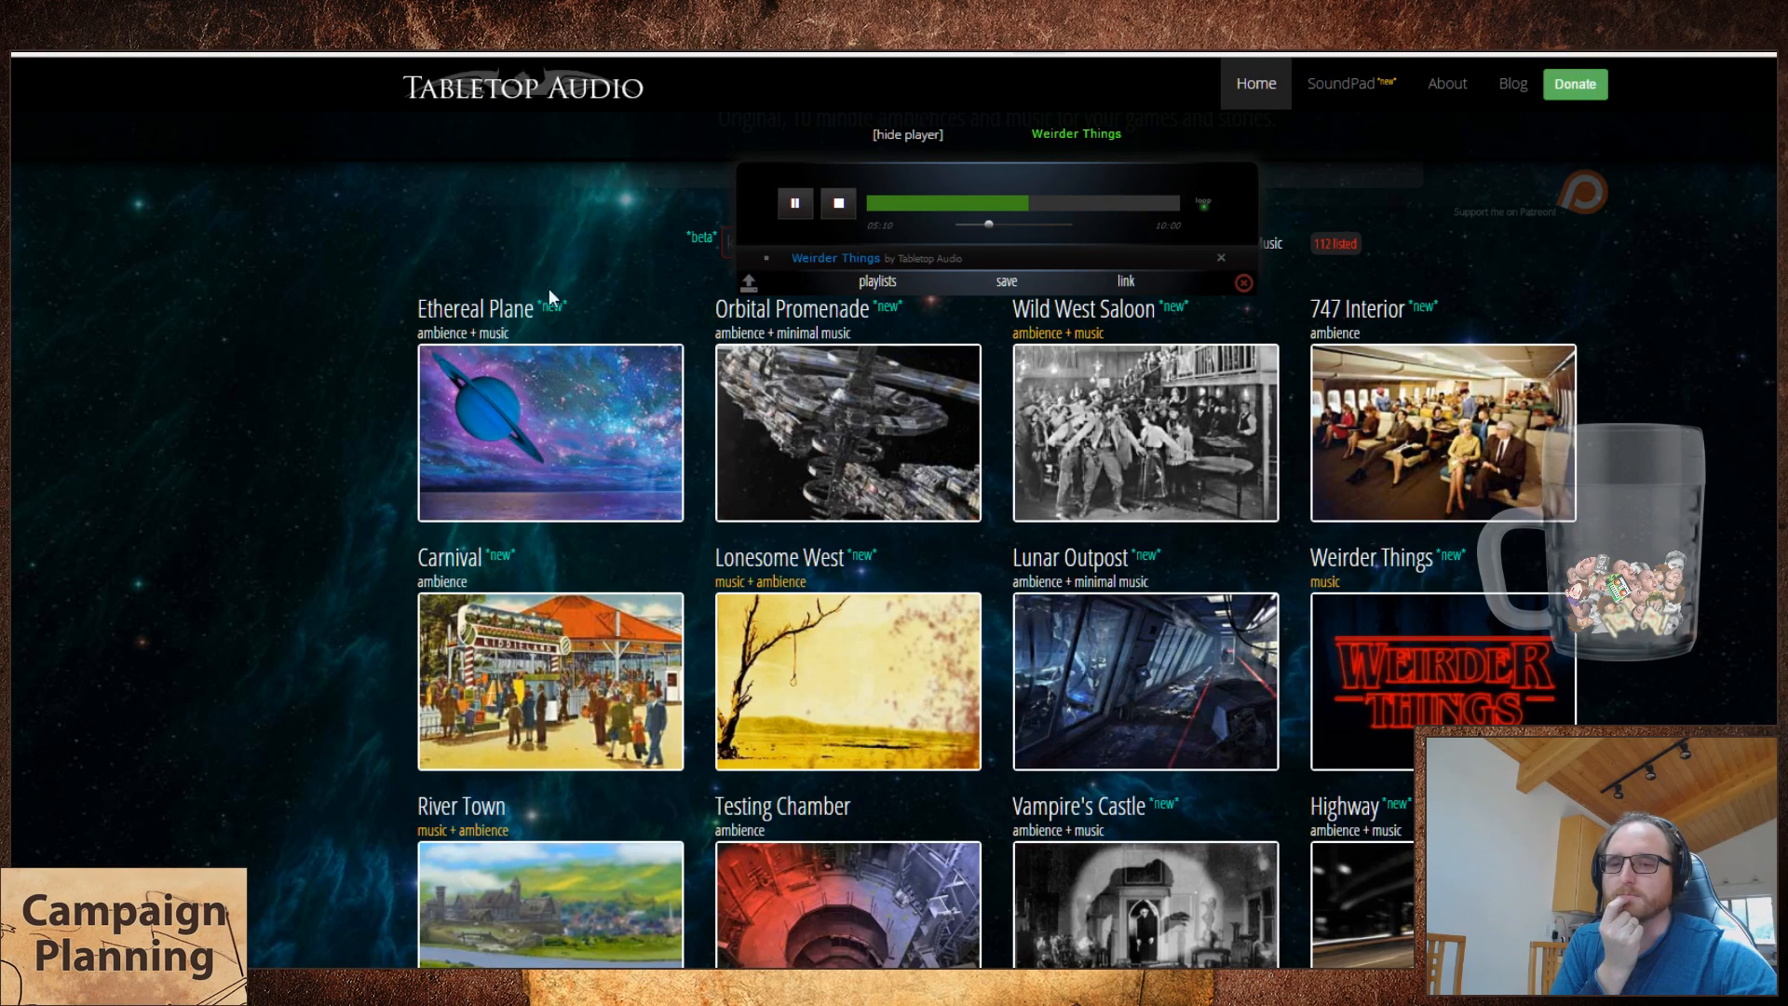
pyautogui.click(308, 53)
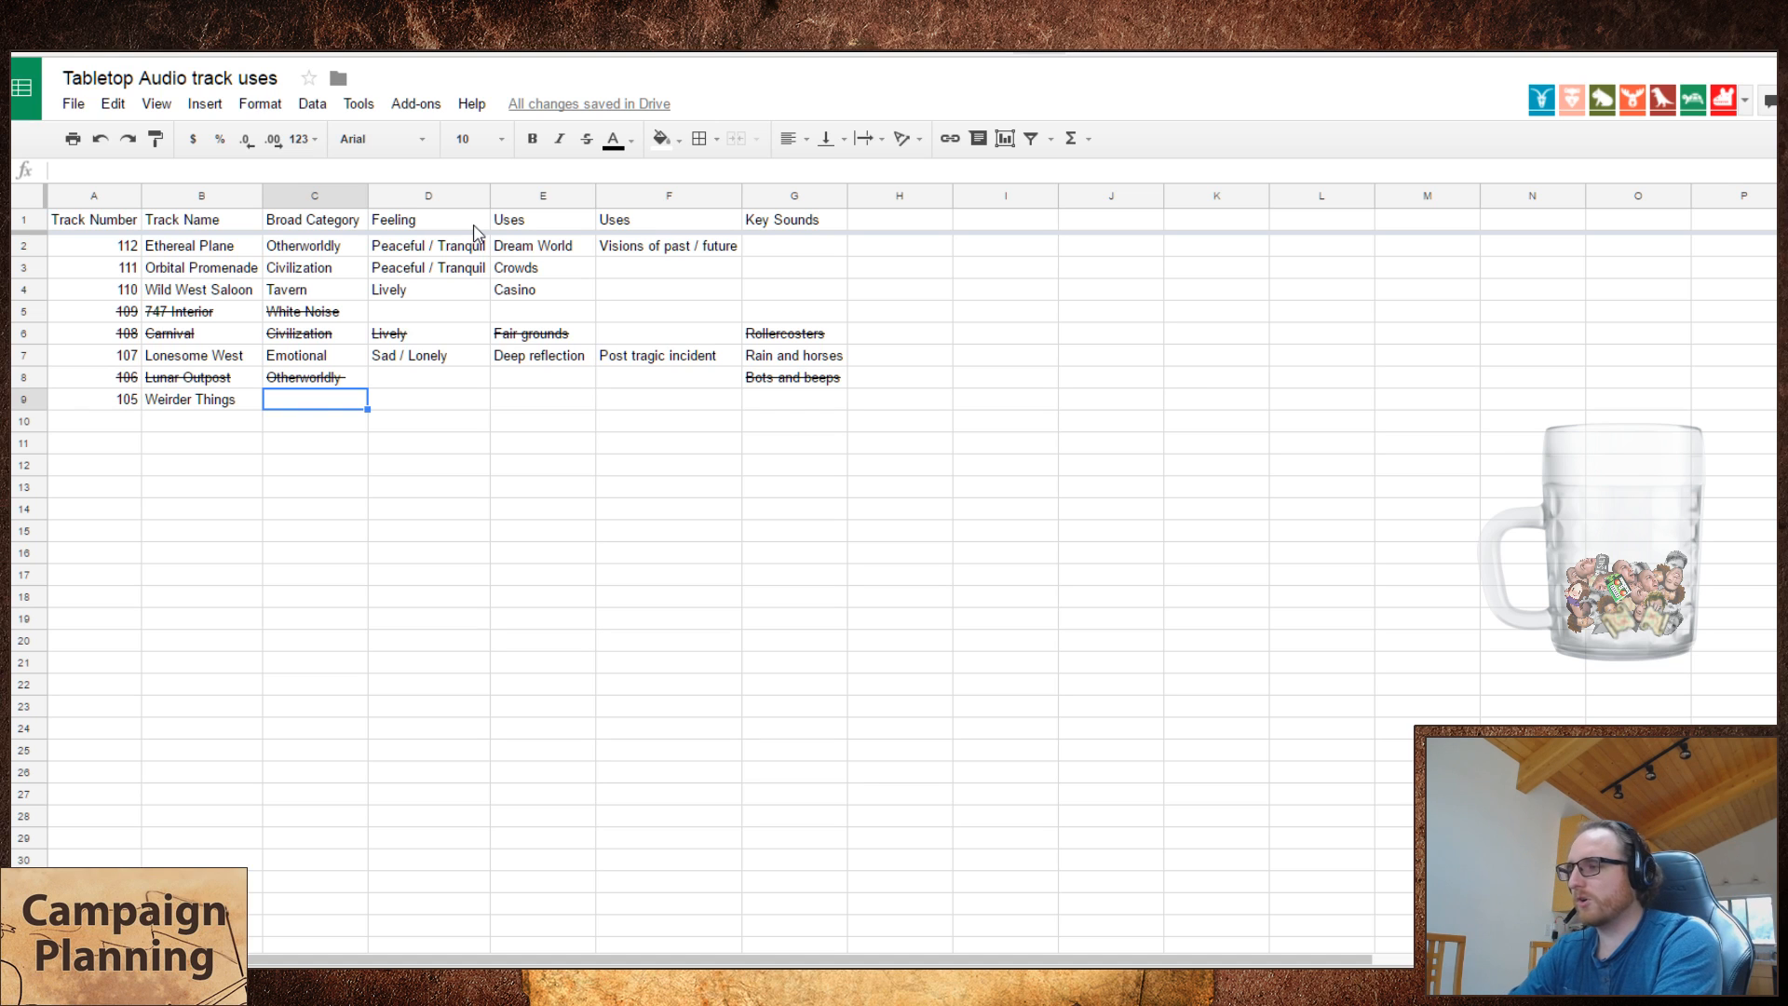
# - Enter "Suspense / Tension" as Weirder Things' broad category in C9
pyautogui.write('Sus')
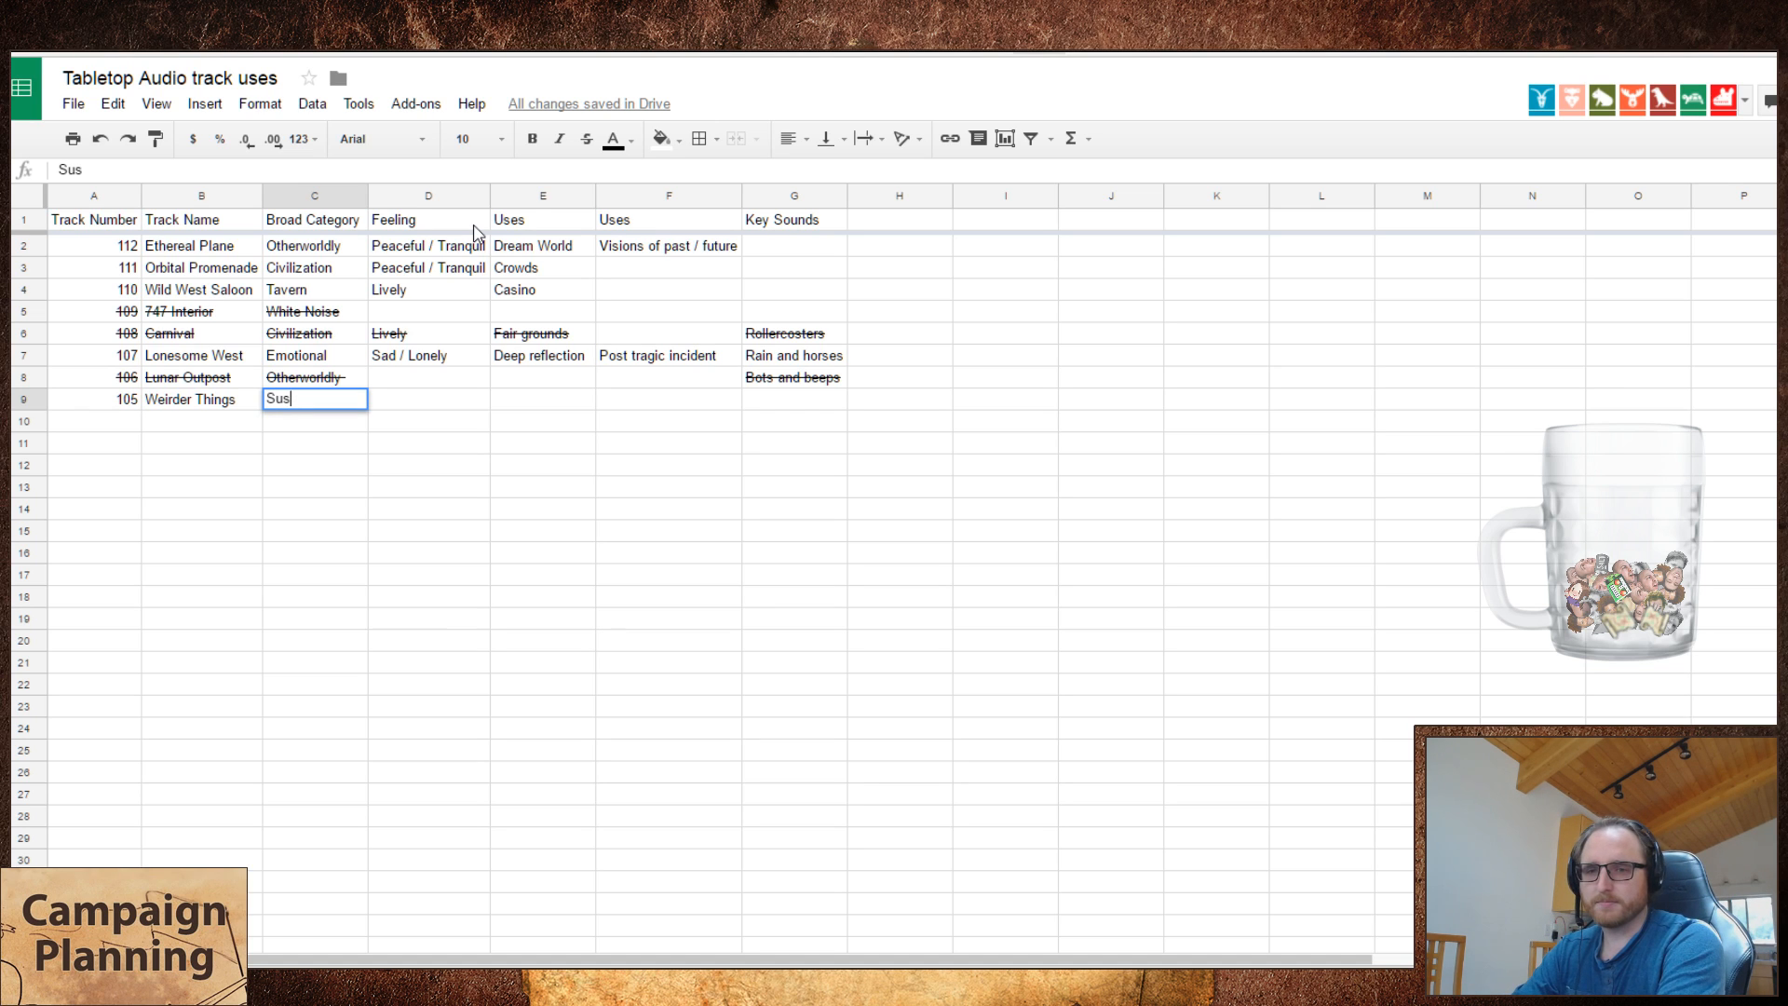
pyautogui.write('pense')
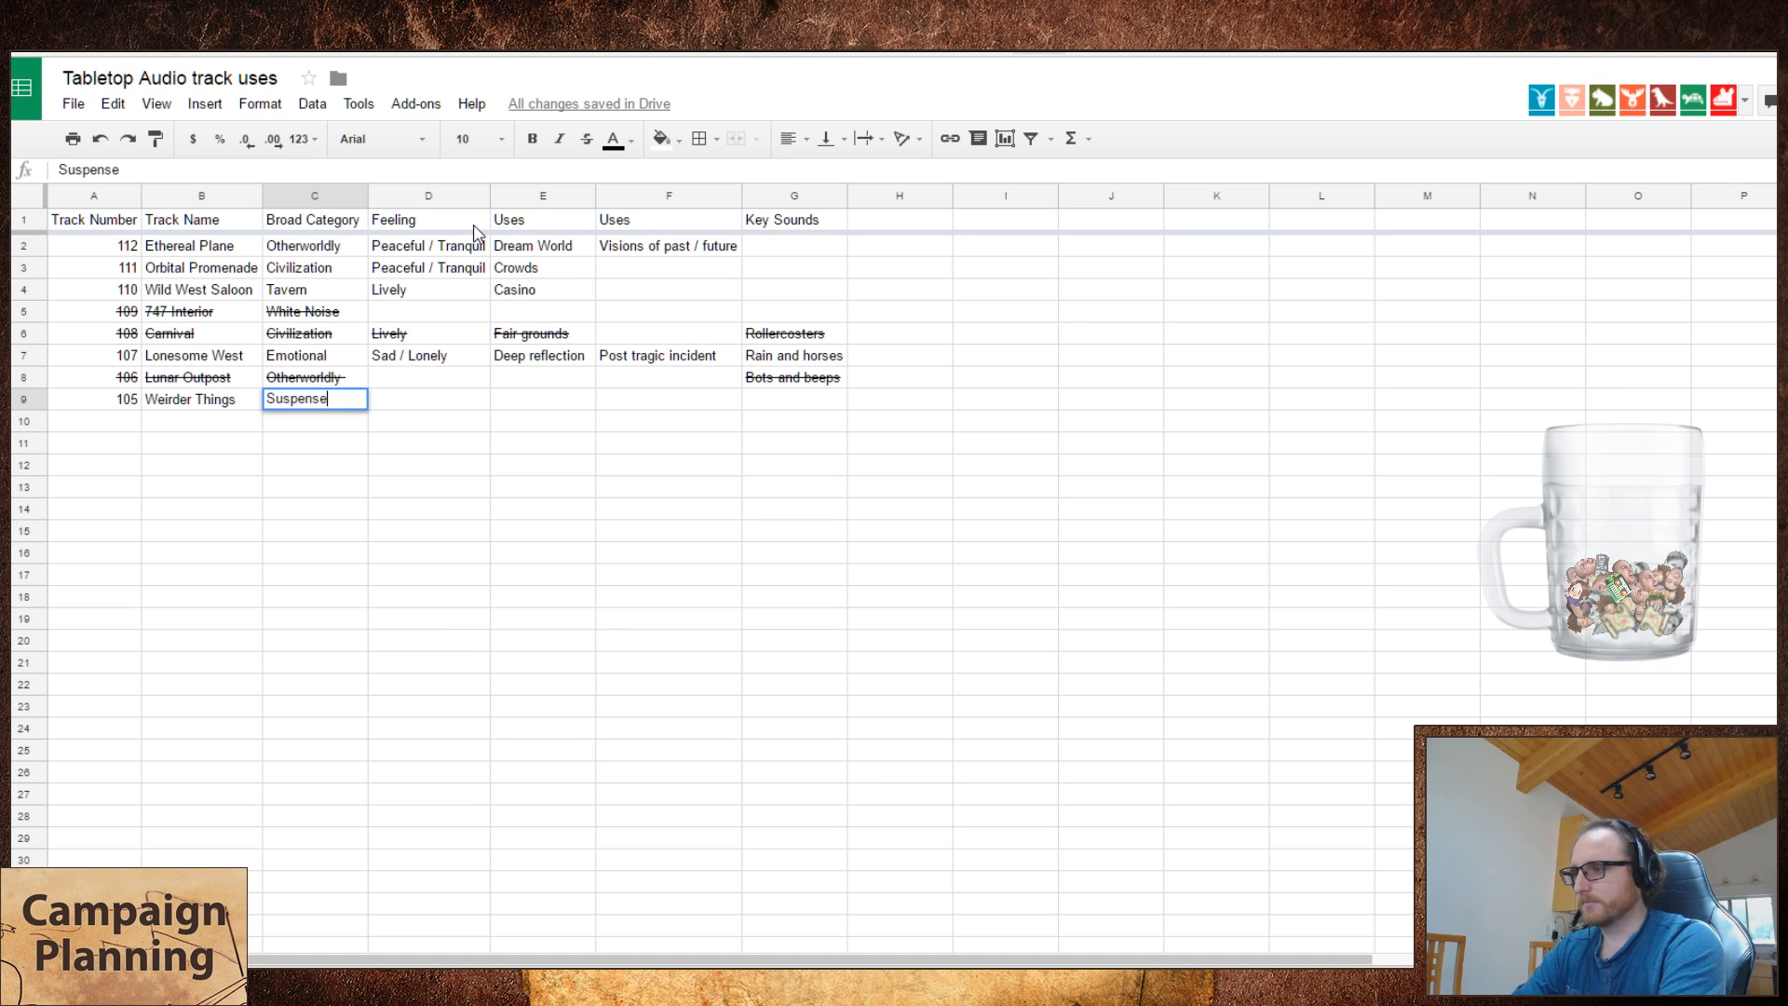
pyautogui.write(' / Tension')
pyautogui.press('Tab')
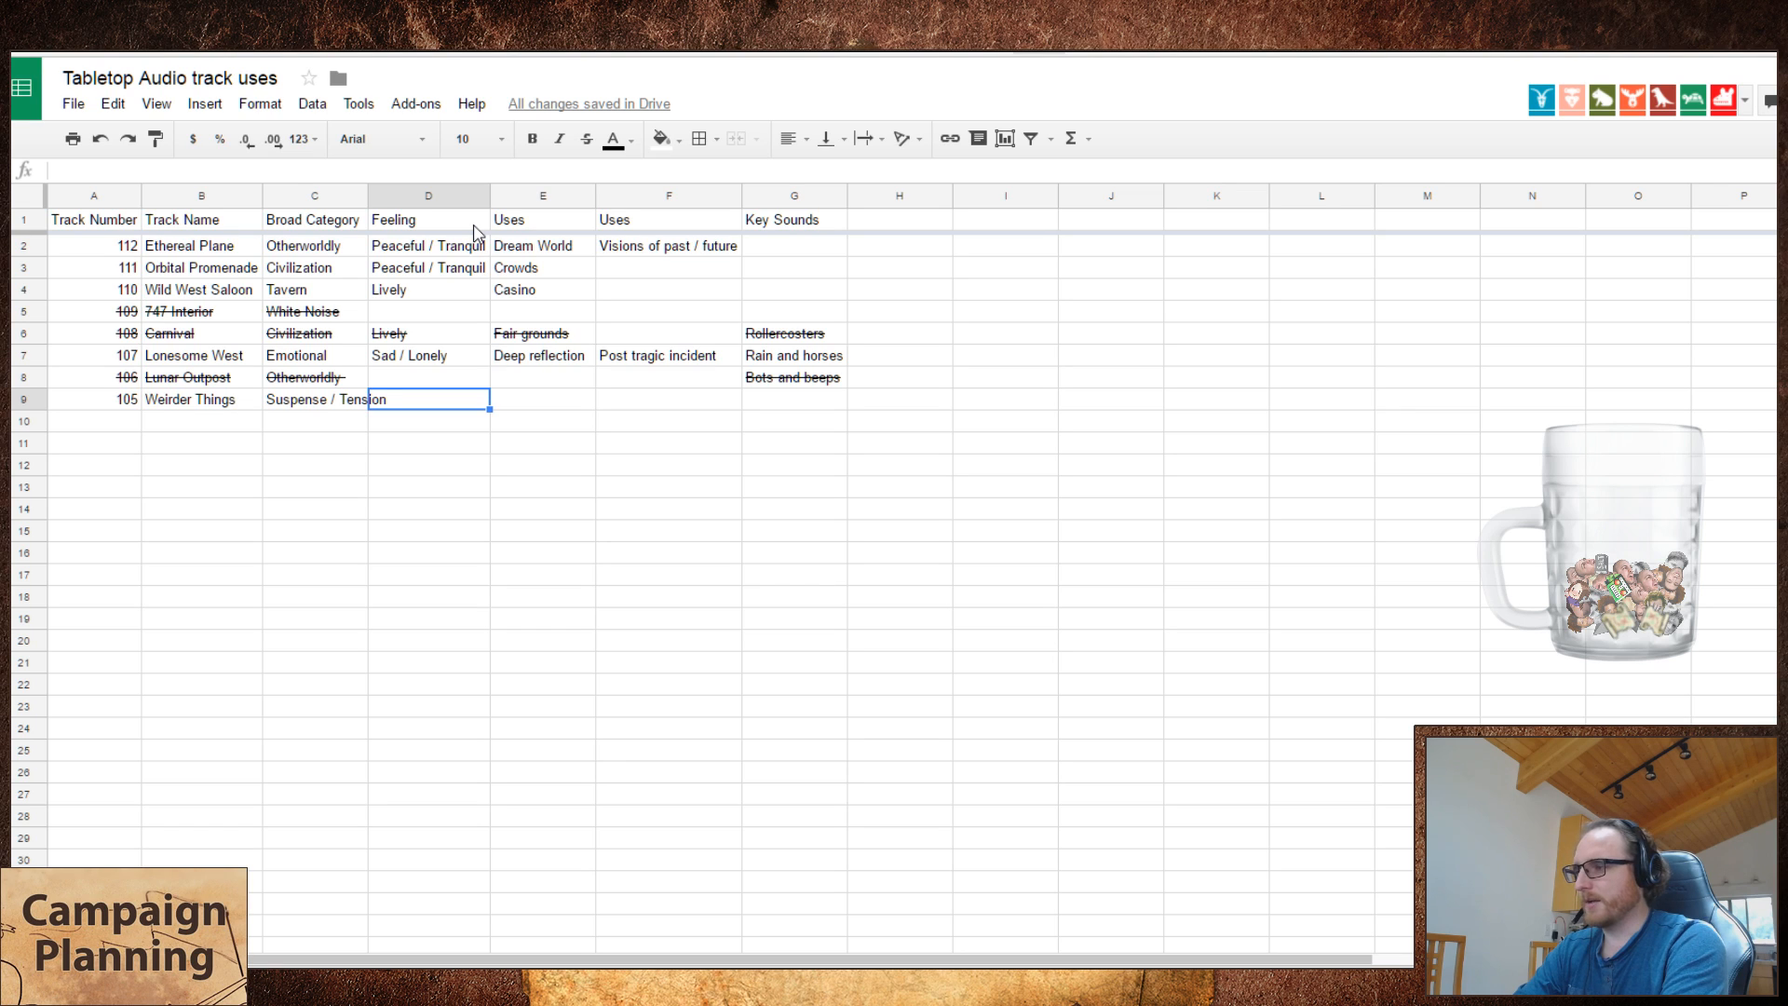
# - Shorten Weirder Things' broad category in C9 to "Suspense" and move to its feeling cell D9
pyautogui.hotkey('shift', 'Tab')
pyautogui.press('Return')
pyautogui.press('BackSpace')
pyautogui.press('BackSpace')
pyautogui.press('BackSpace')
pyautogui.press('BackSpace')
pyautogui.press('BackSpace')
pyautogui.press('BackSpace')
pyautogui.press('BackSpace')
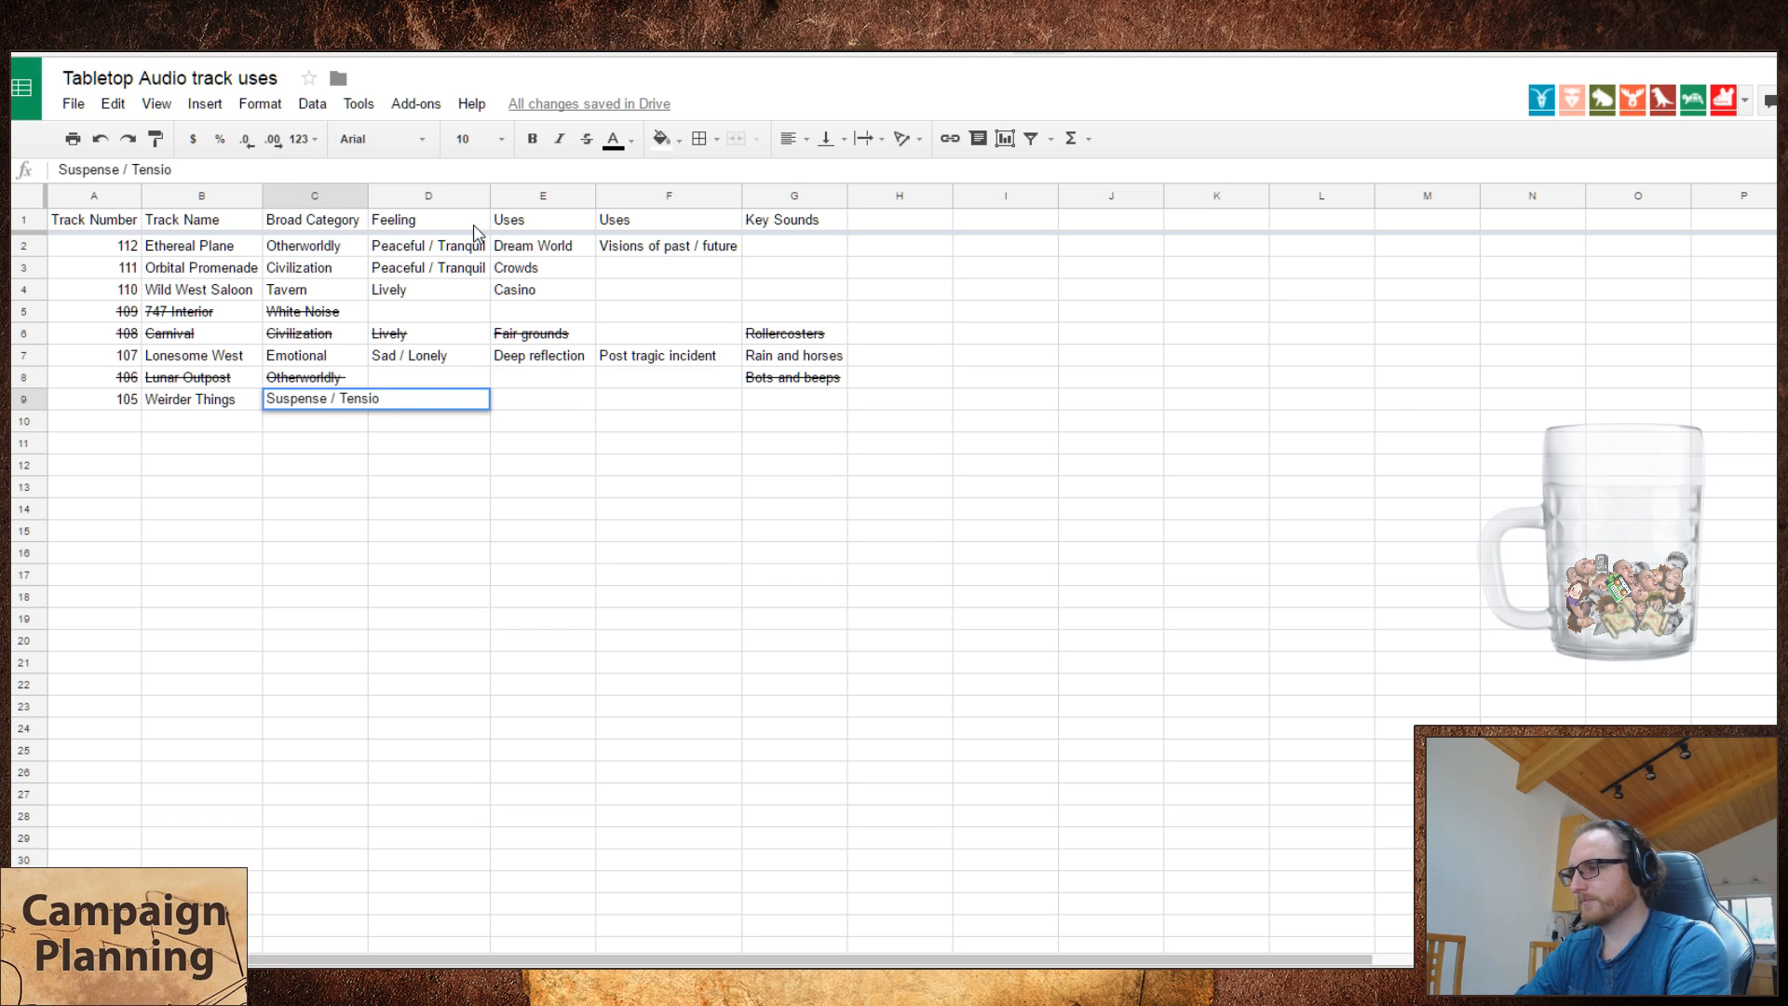
pyautogui.press('BackSpace')
pyautogui.press('BackSpace')
pyautogui.press('BackSpace')
pyautogui.press('Tab')
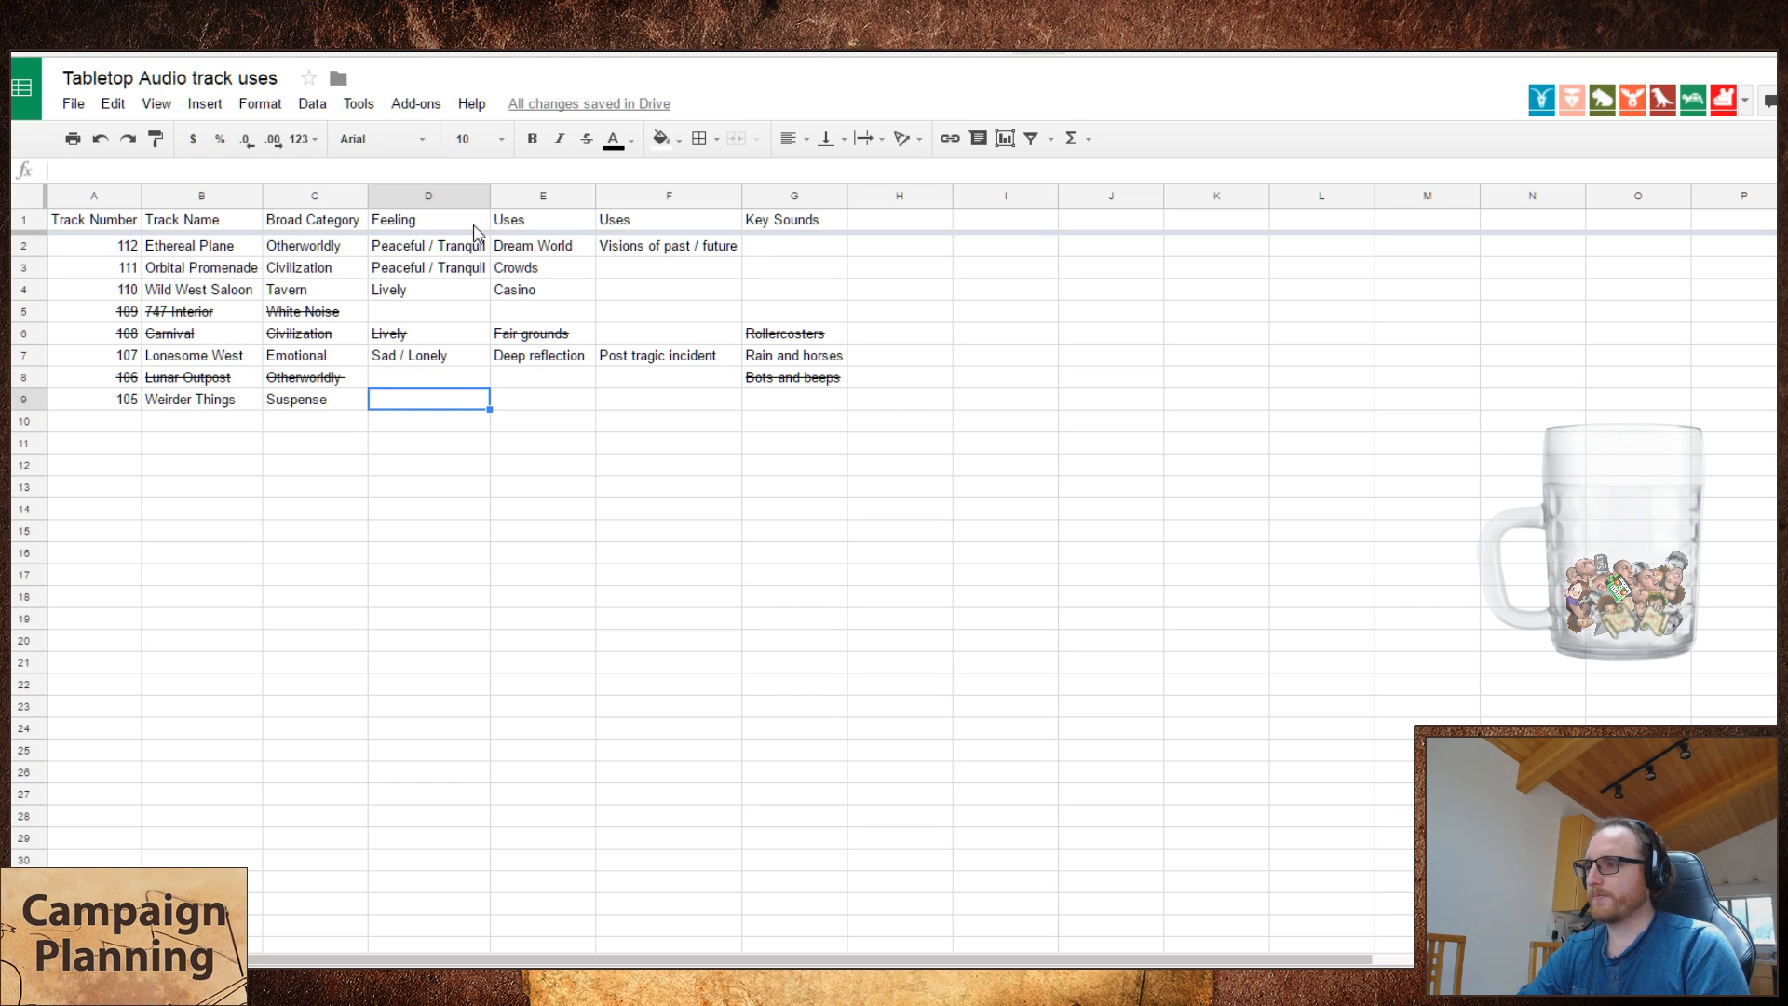
# - Enter "Urgency" as Weirder Things' feeling in D9
pyautogui.write('Ure')
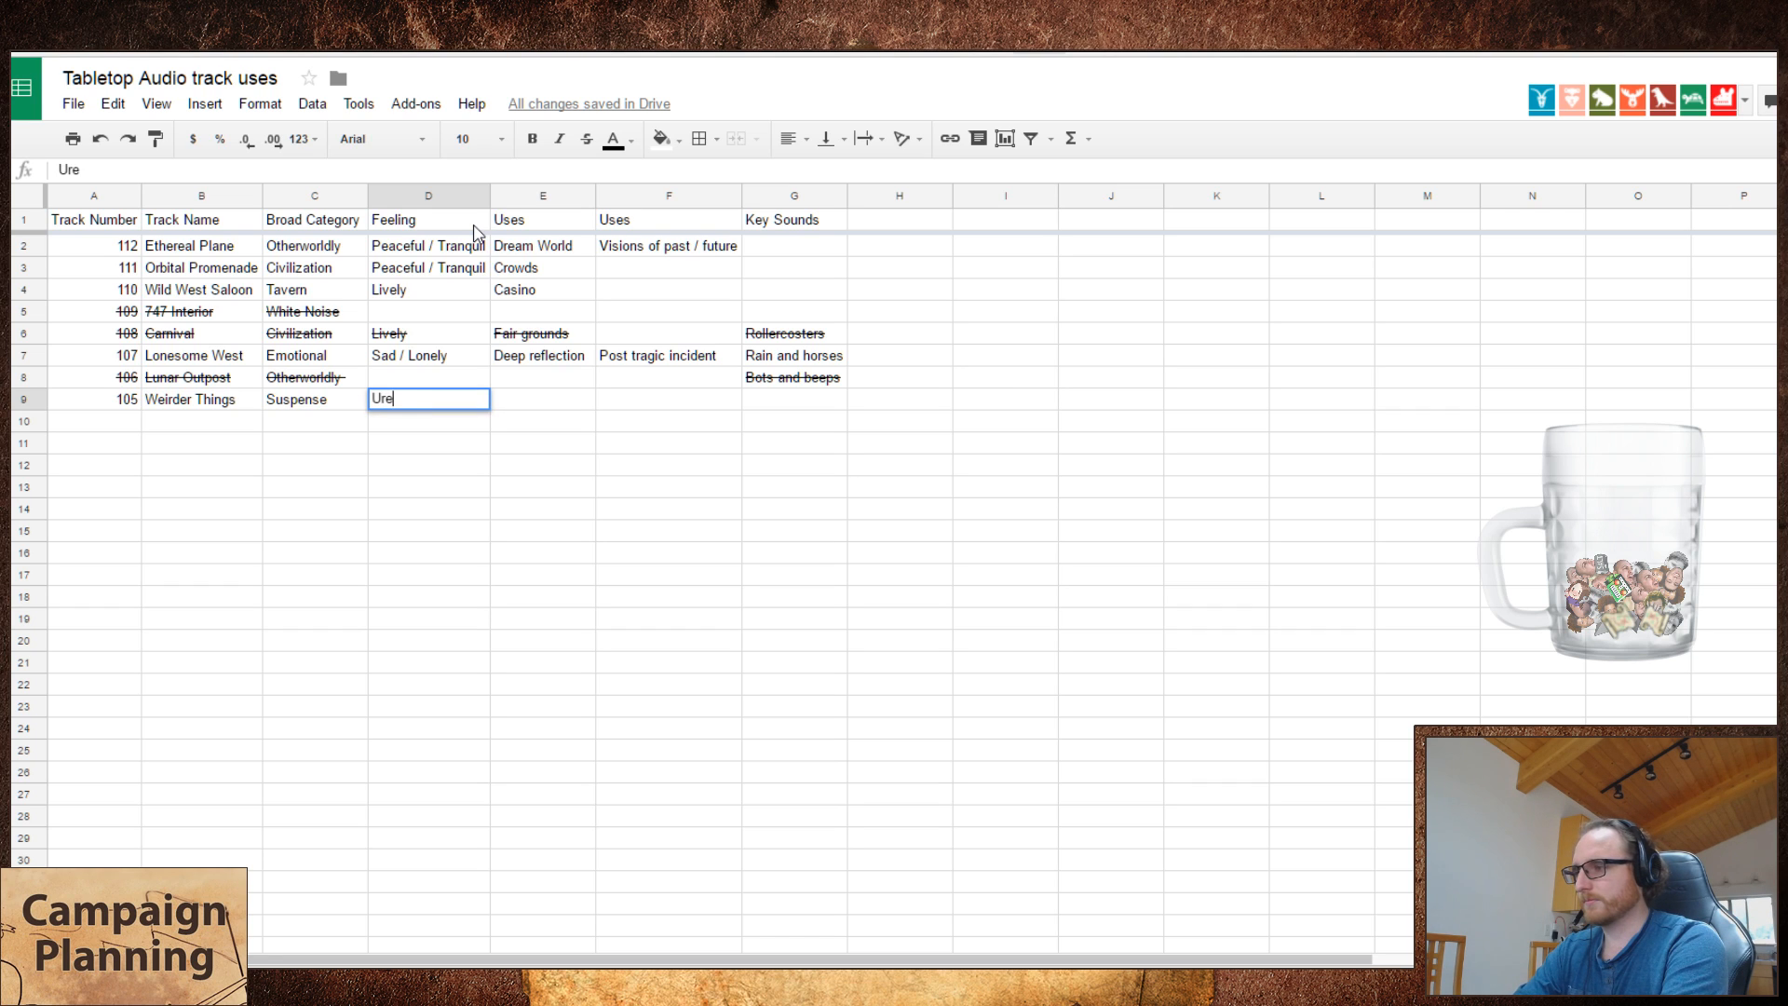
pyautogui.write('ge')
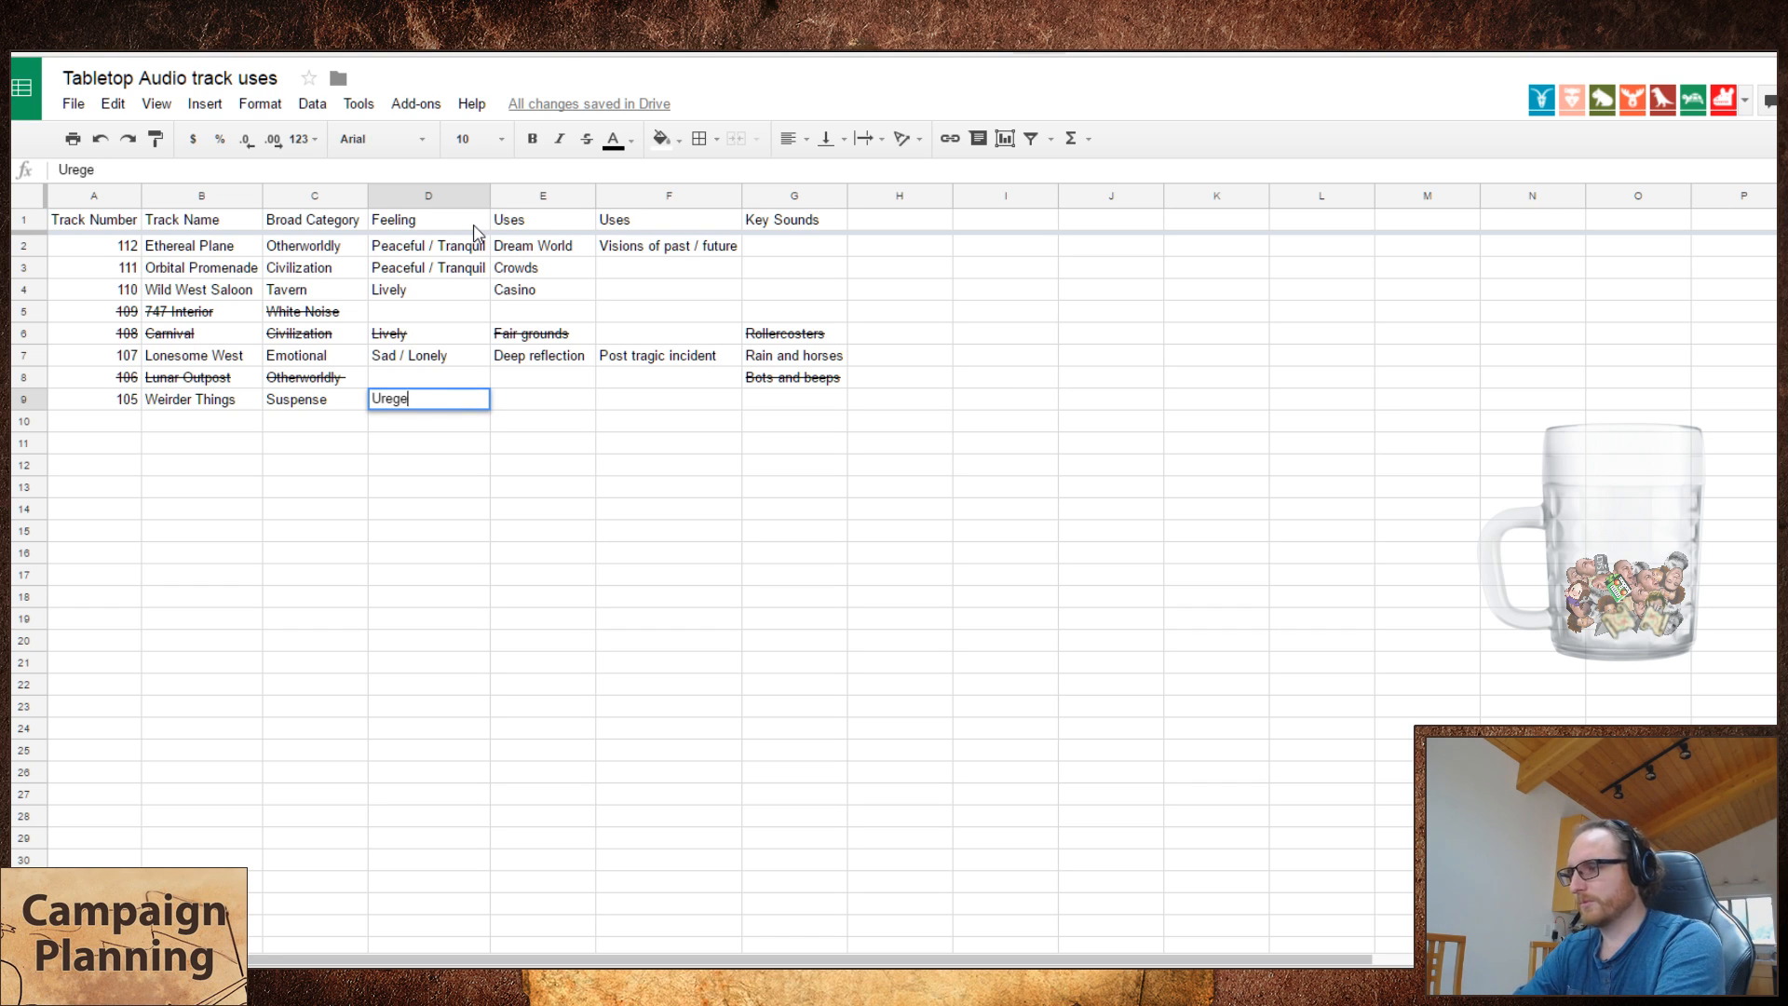
pyautogui.press('BackSpace')
pyautogui.press('BackSpace')
pyautogui.press('BackSpace')
pyautogui.press('BackSpace')
pyautogui.press('BackSpace')
pyautogui.write('Urgency')
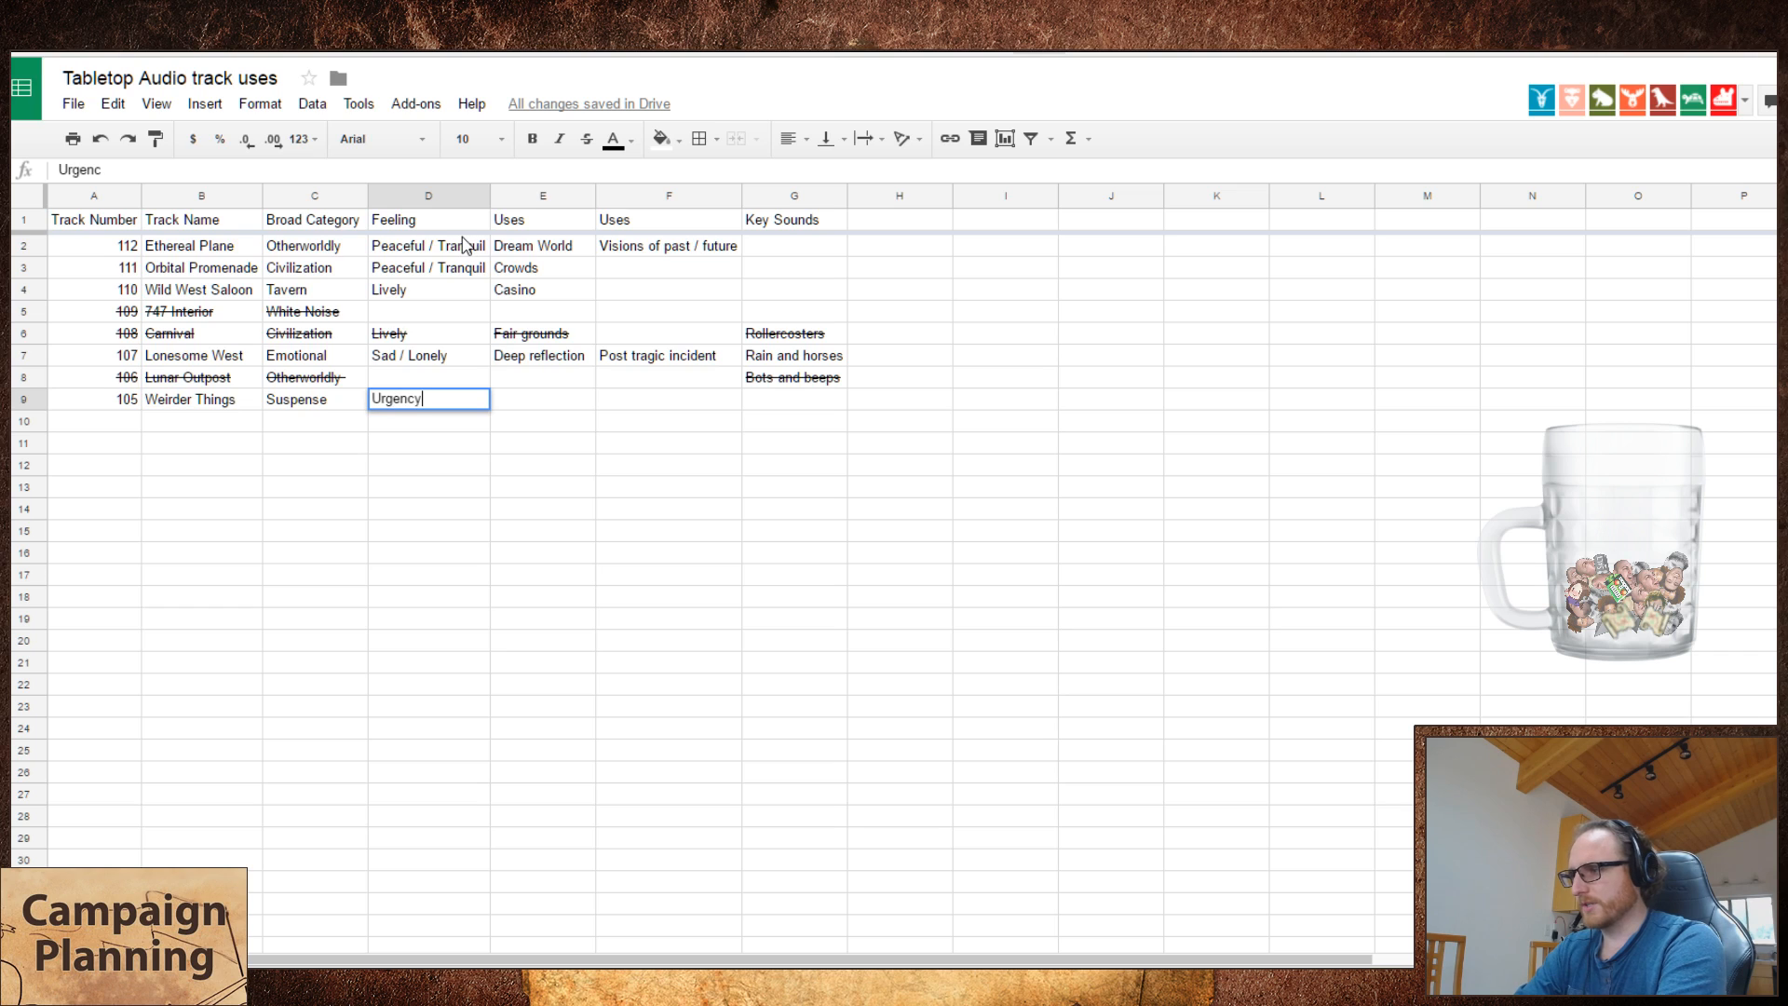
pyautogui.press('Tab')
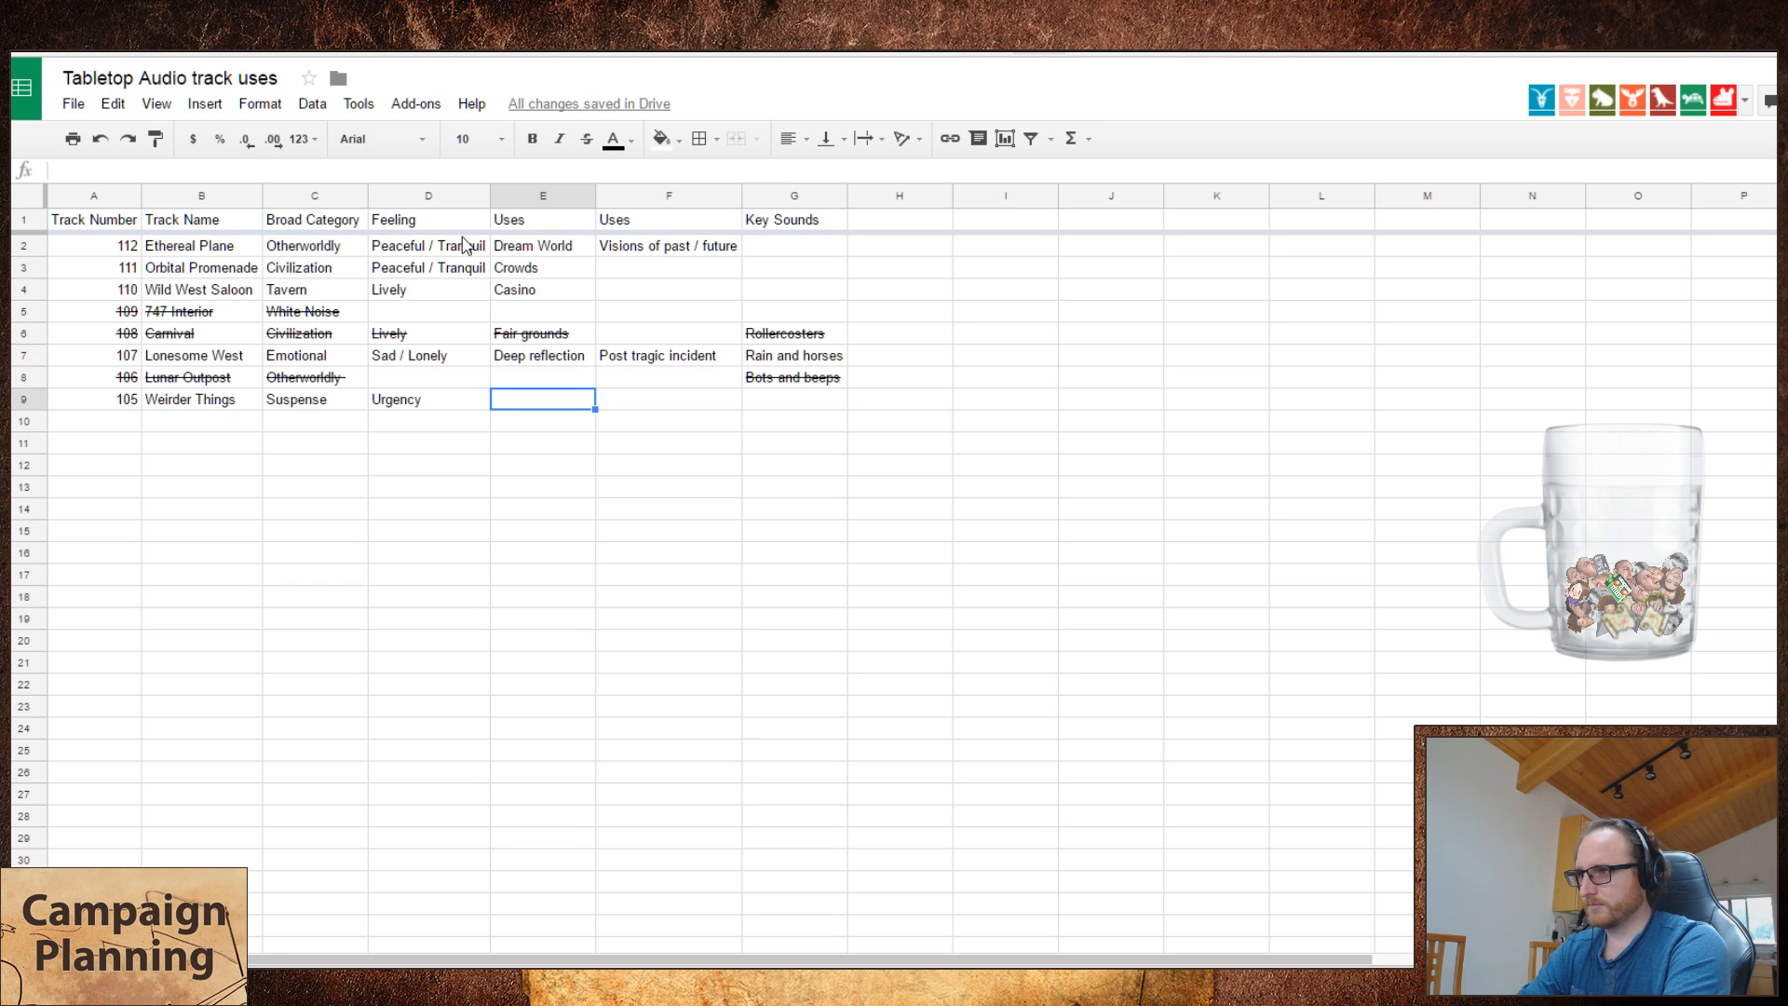
# - Enter "Unknown Lands" as Weirder Things' first use in E9
pyautogui.write('Unknown La')
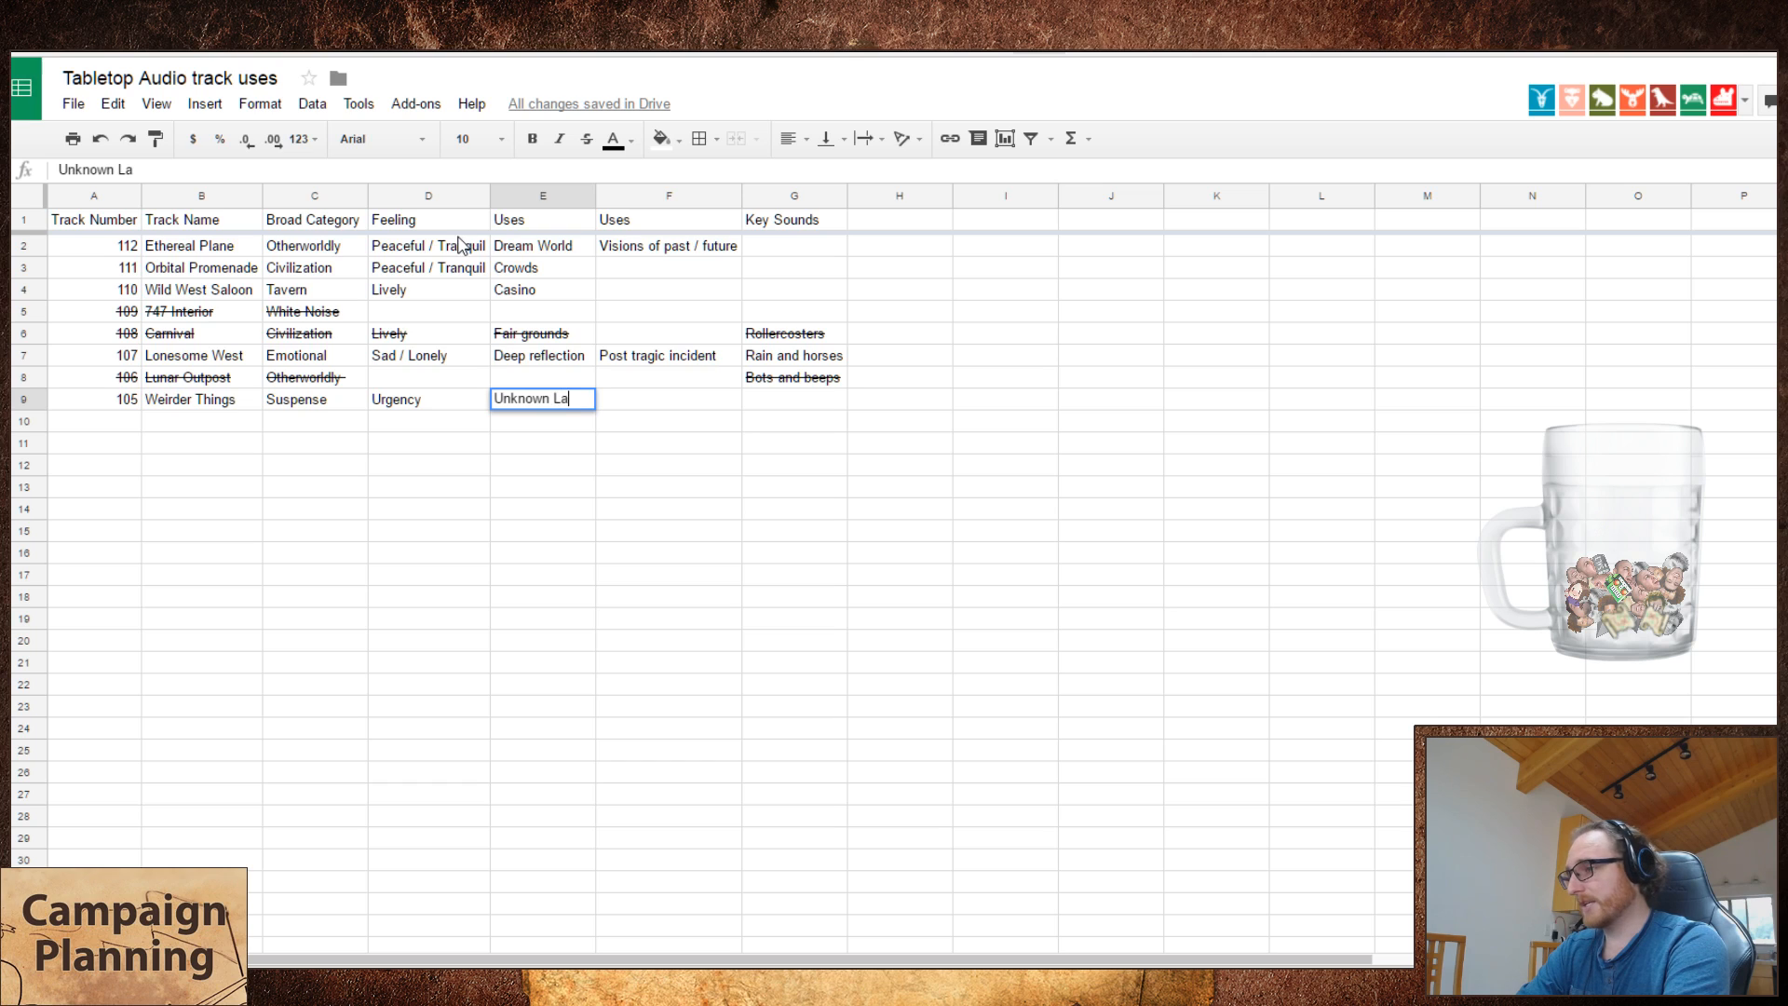
pyautogui.write('nds')
pyautogui.press('Tab')
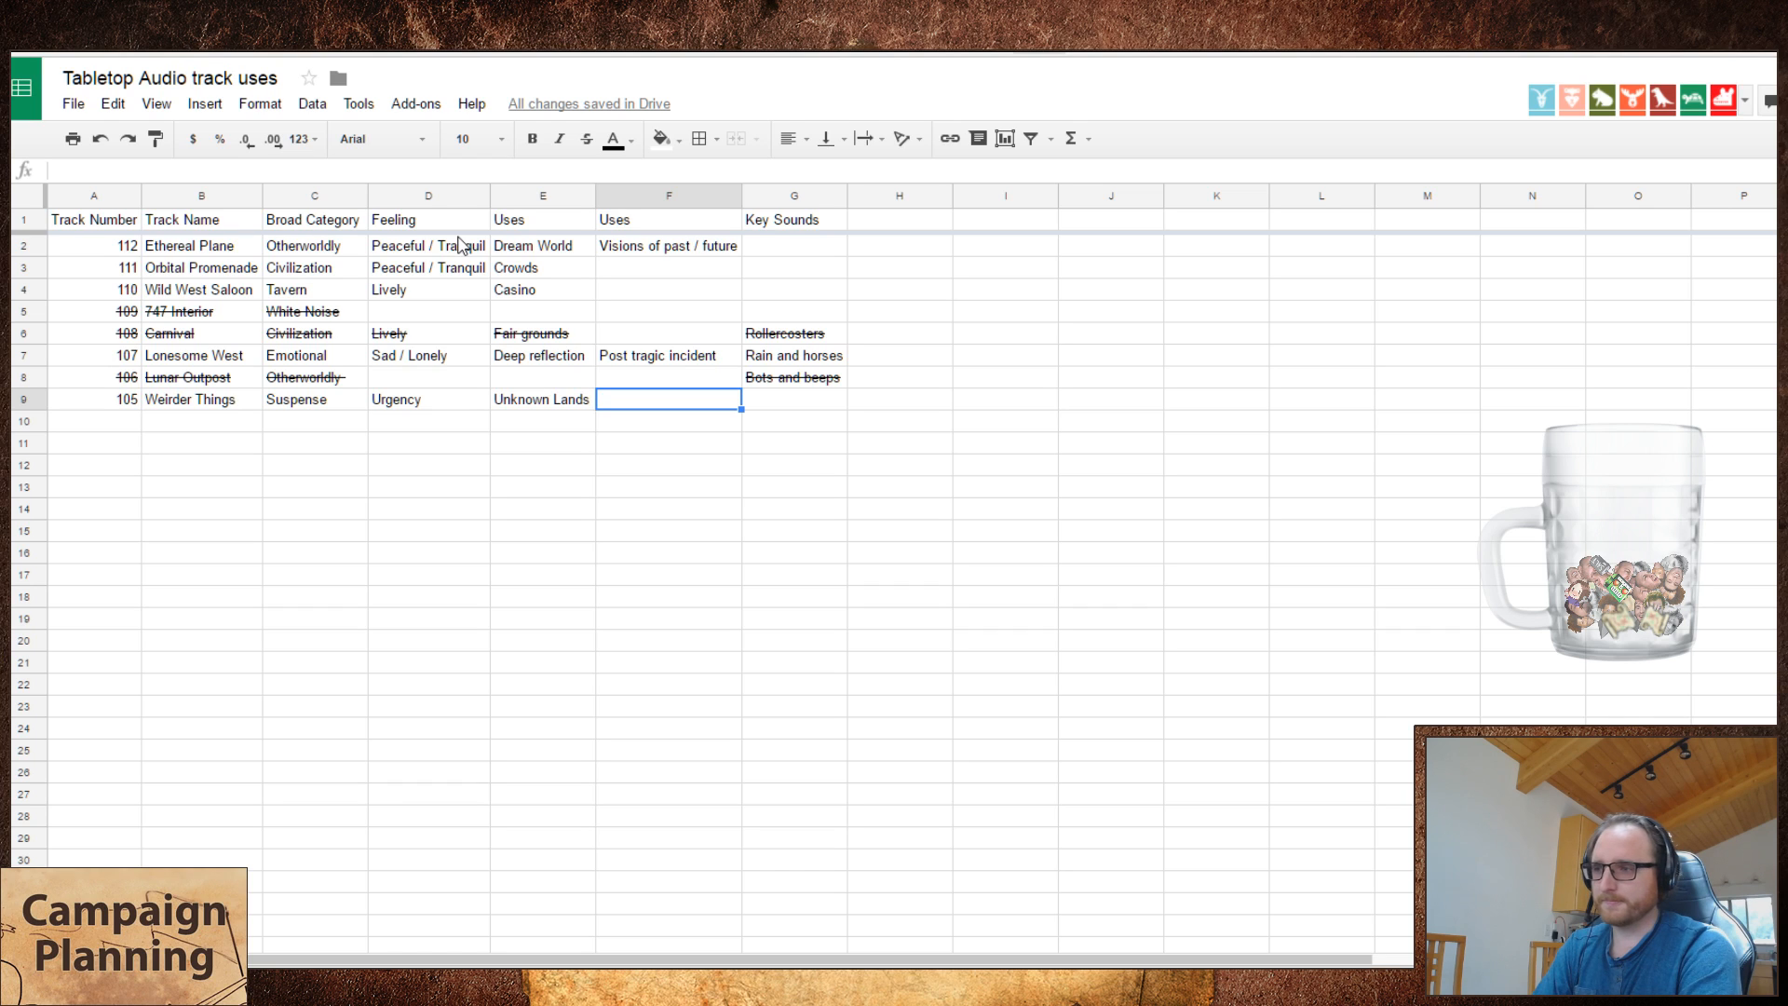
pyautogui.press('Tab')
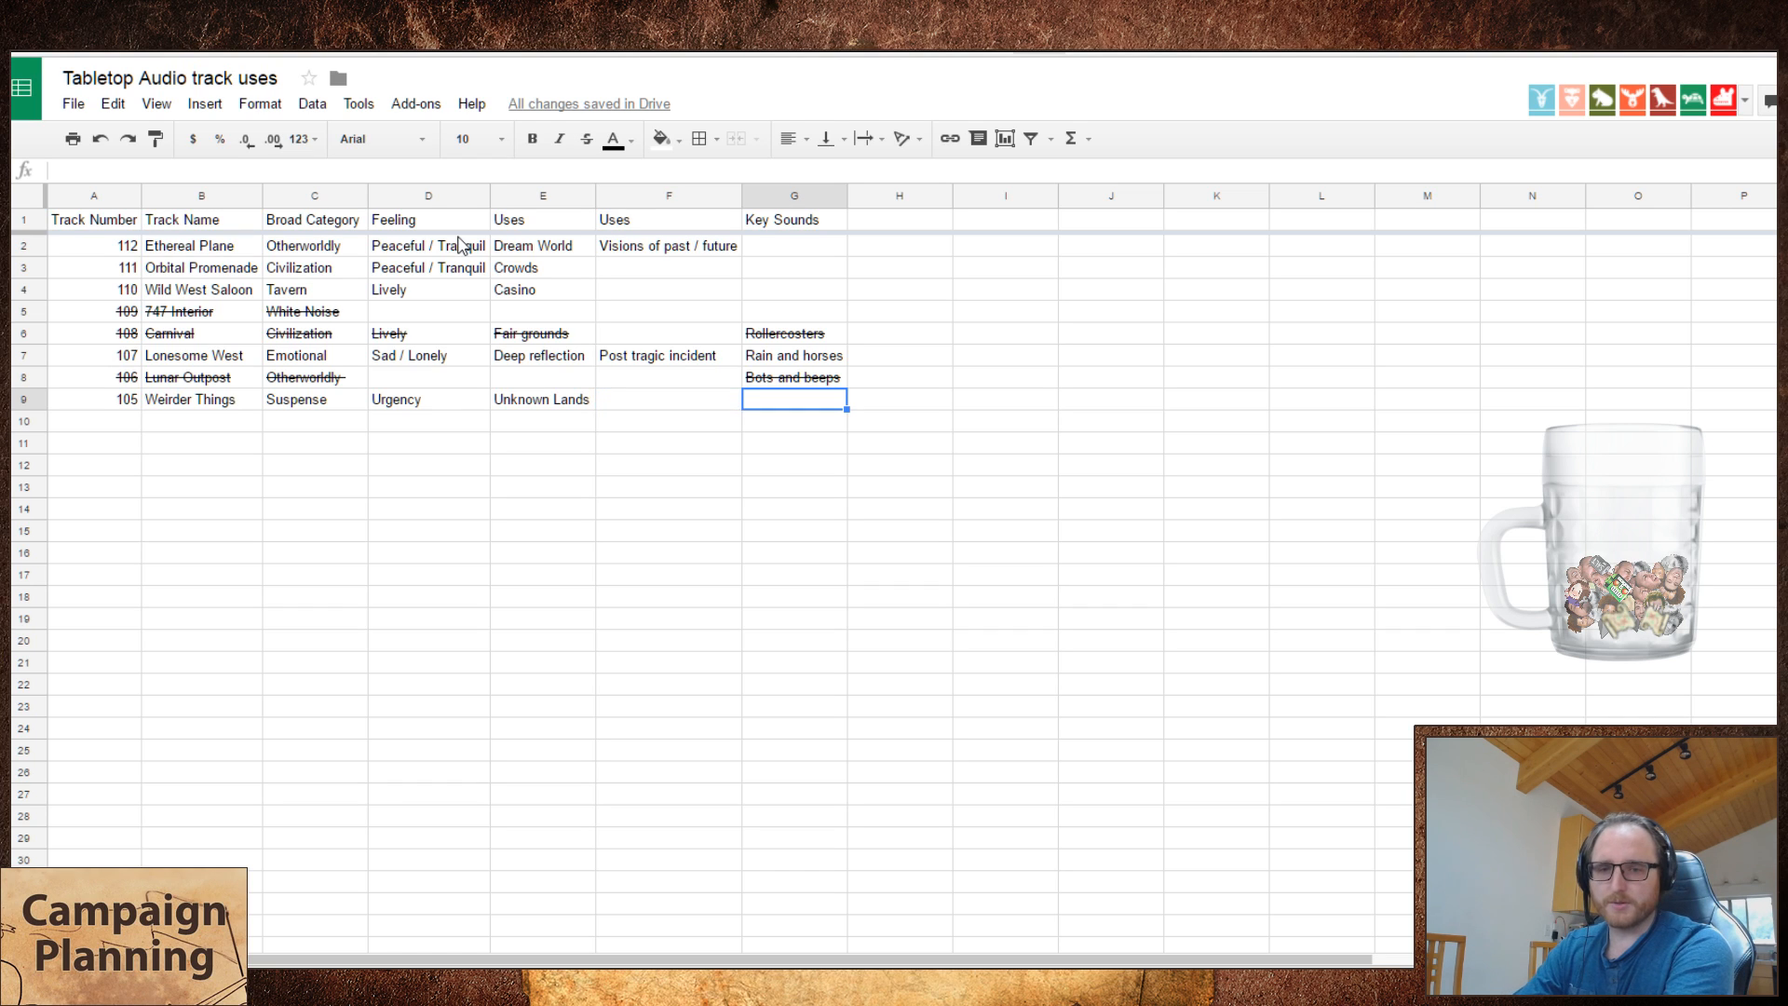
pyautogui.write('Synths')
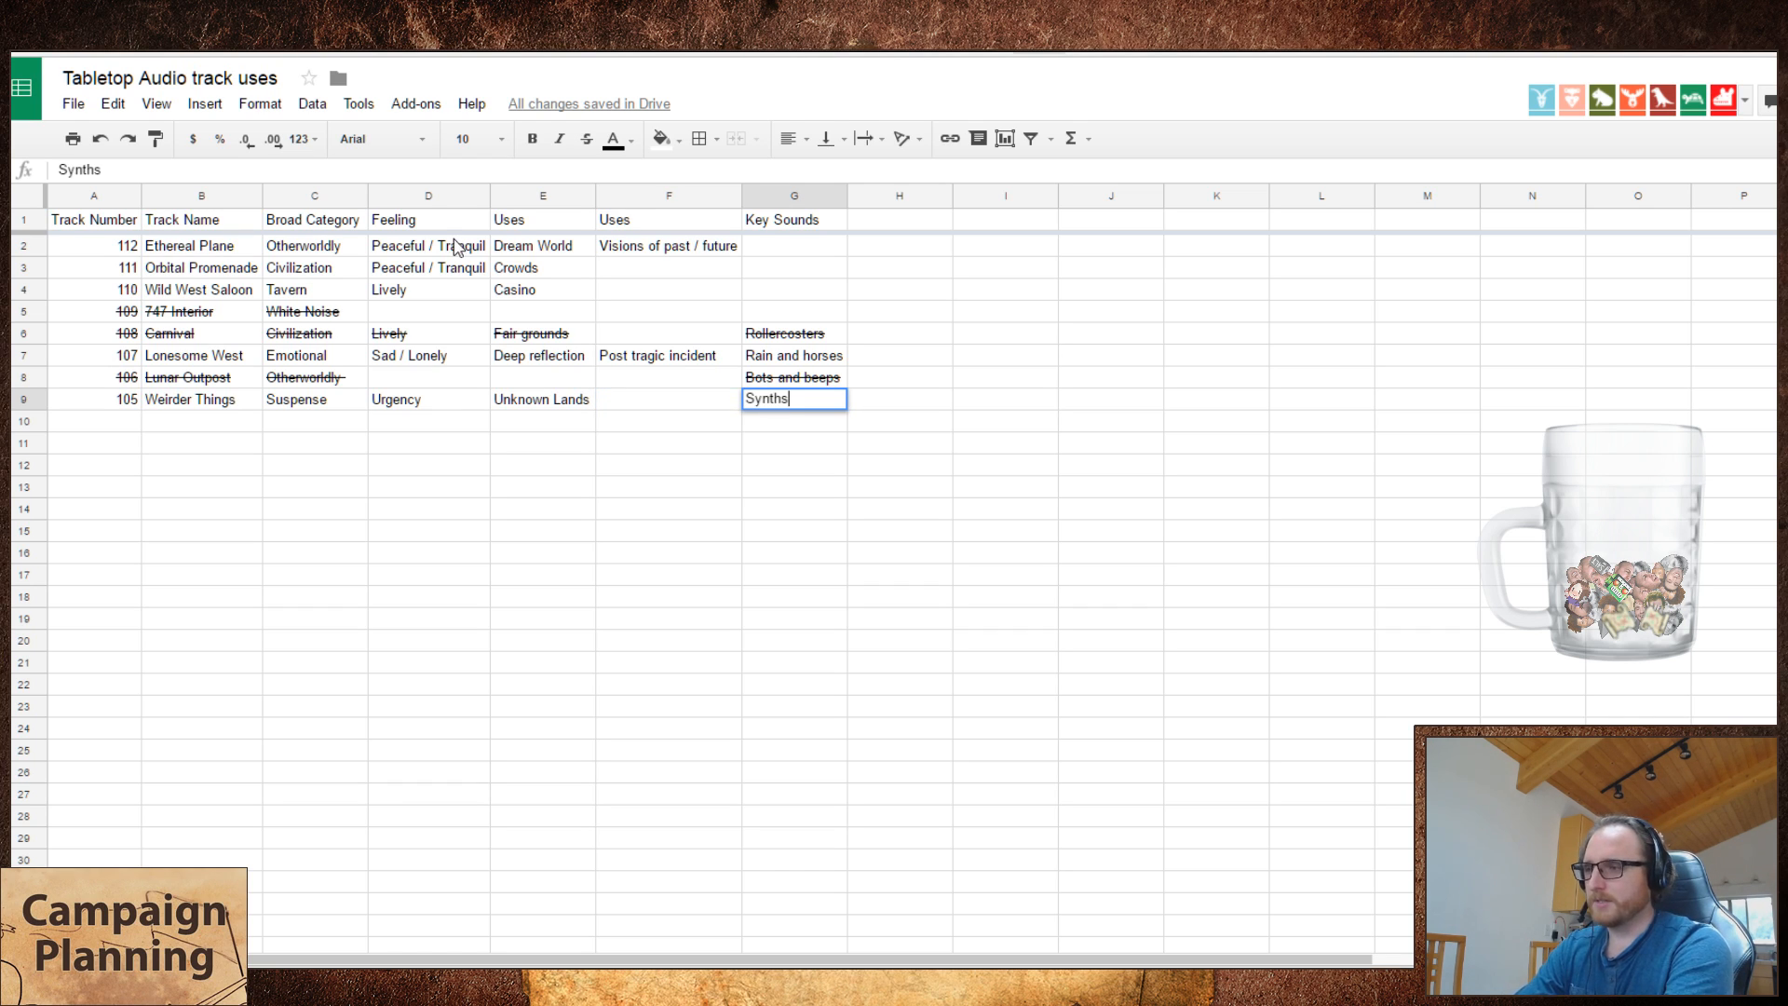
pyautogui.press('Escape')
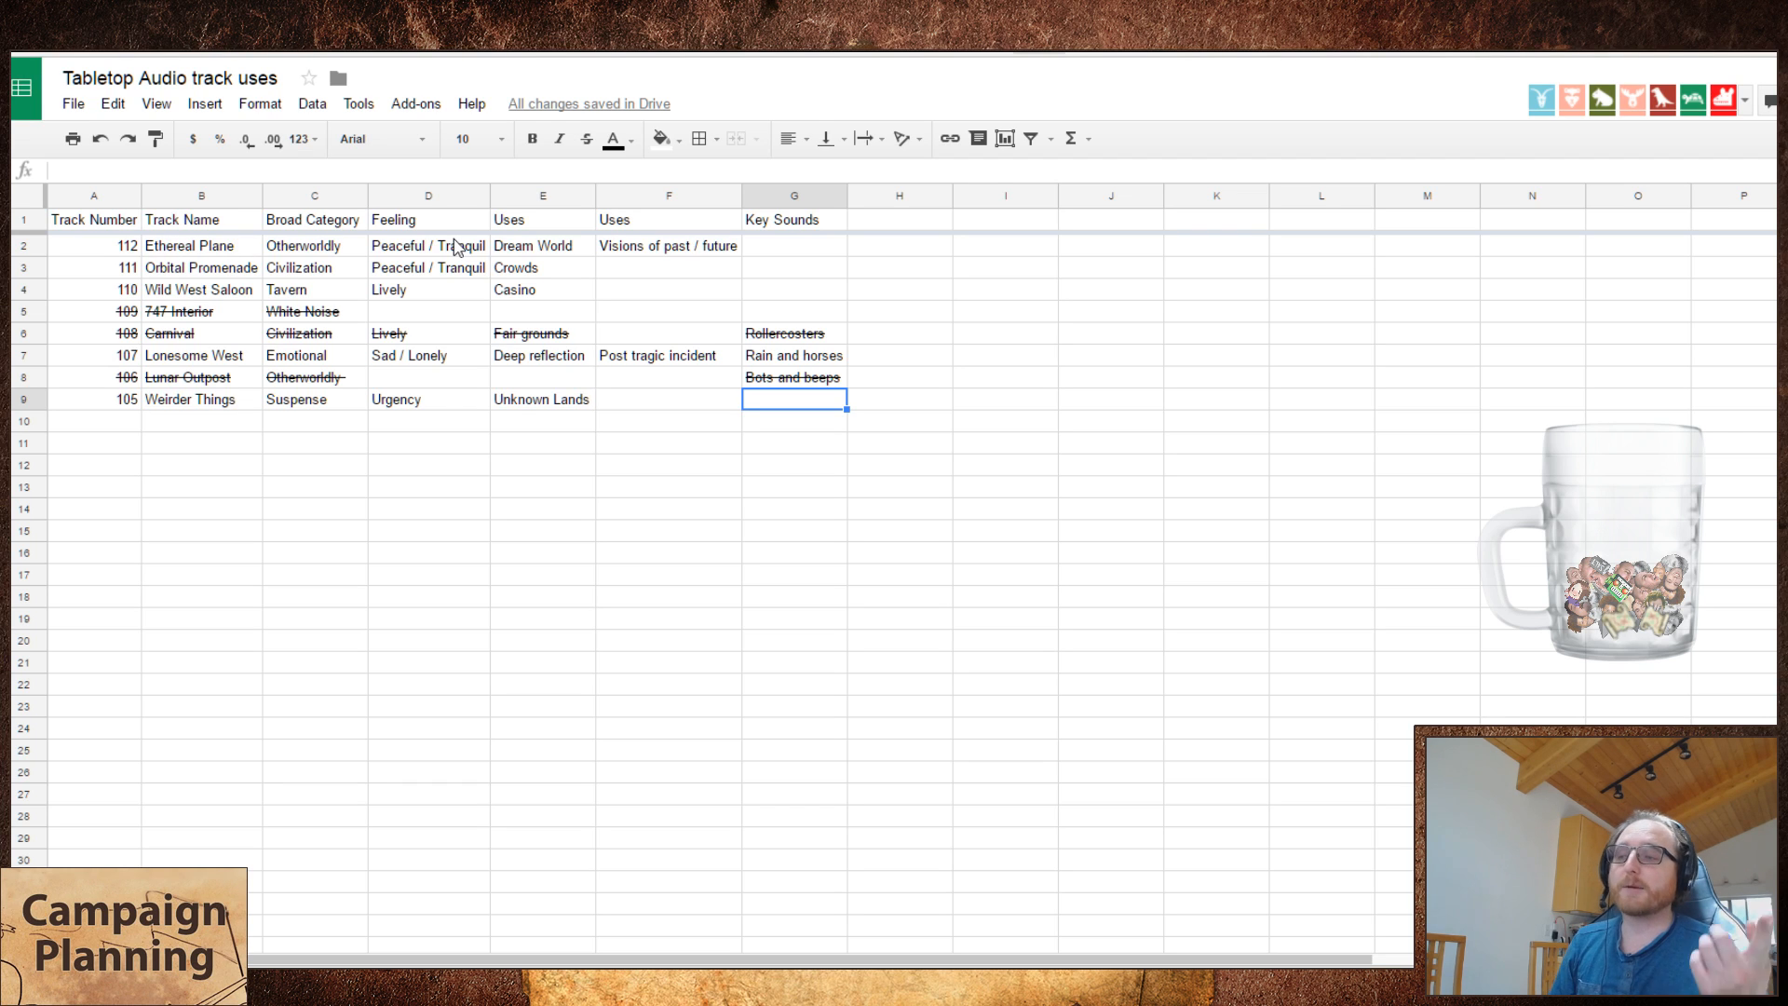
pyautogui.press('Up')
pyautogui.press('Up')
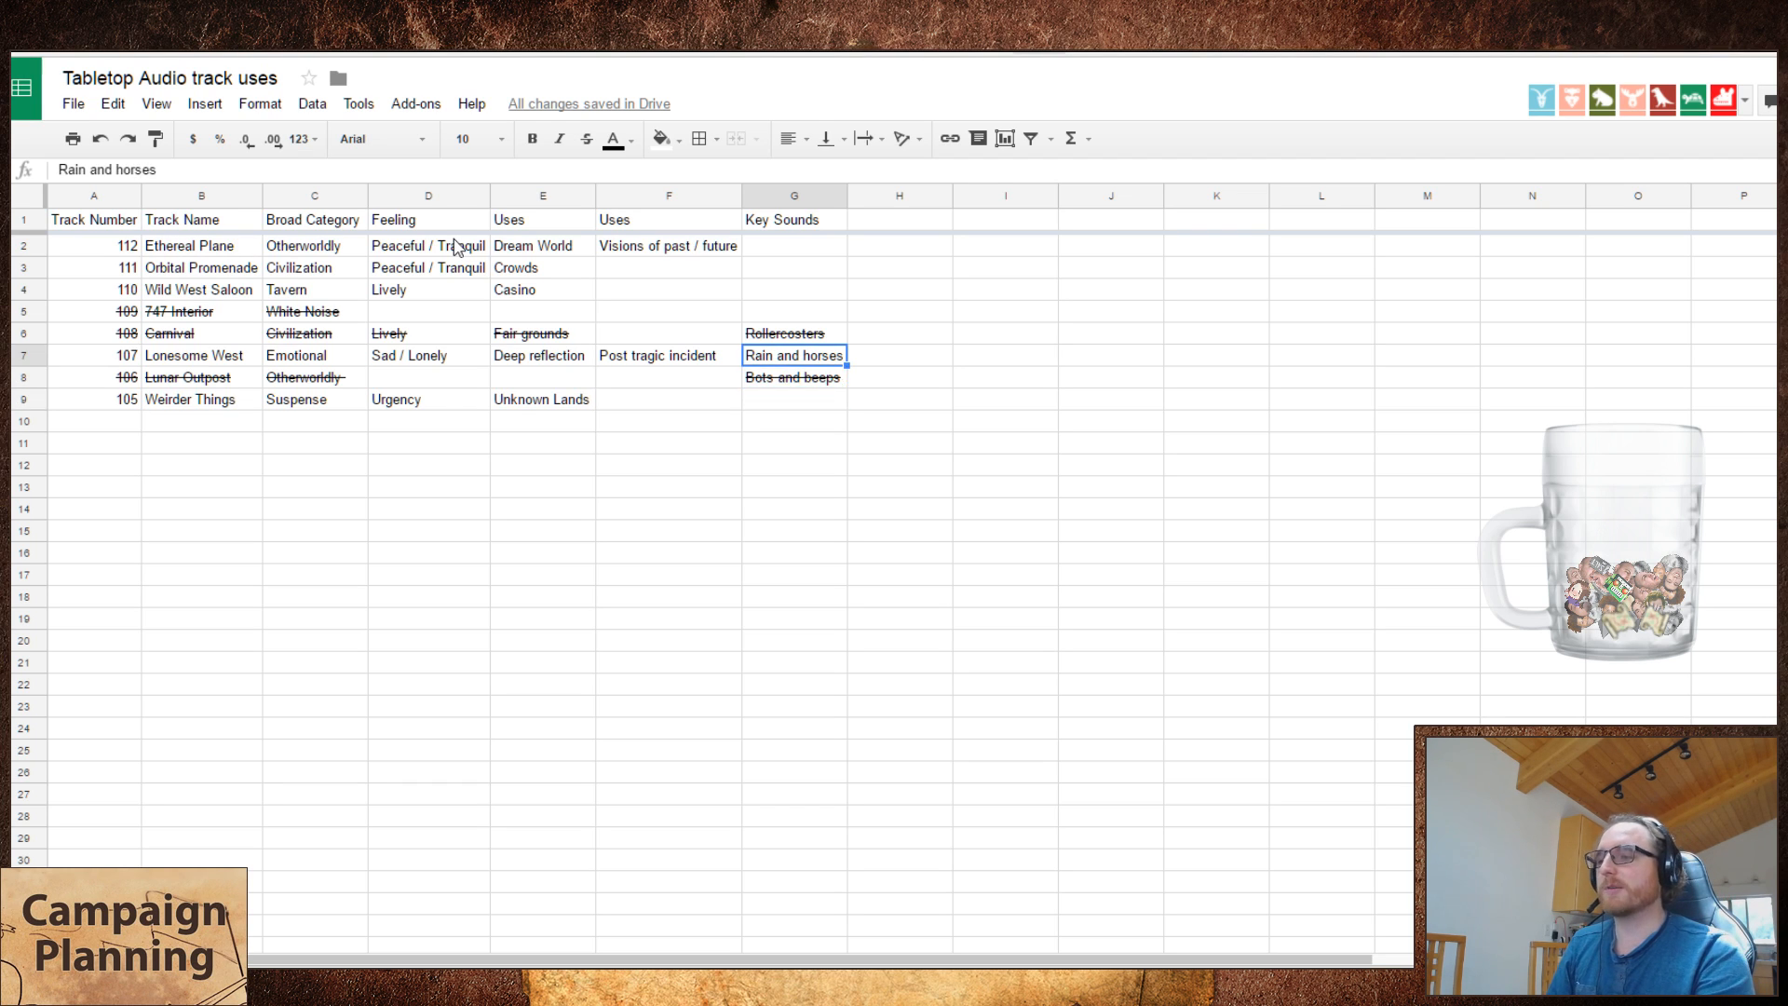
pyautogui.press('Left')
pyautogui.press('Right')
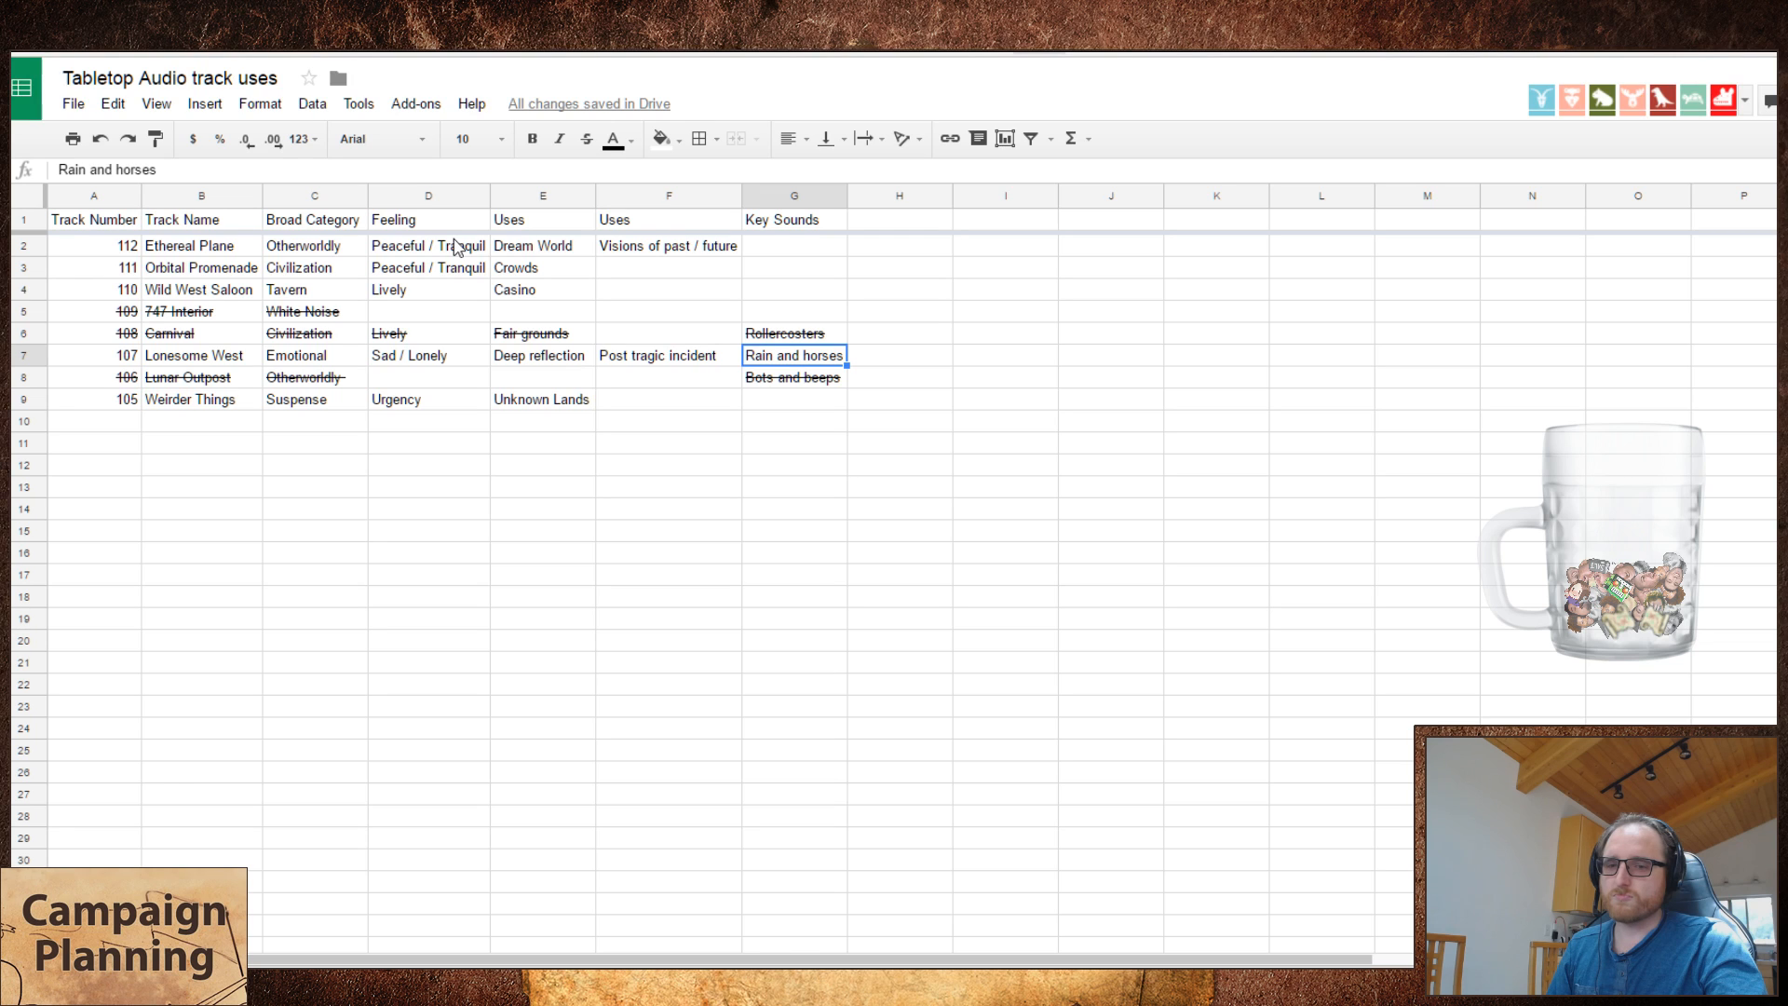
# - Enter "Investigation" as Weirder Things' second use in F9
pyautogui.press('Down')
pyautogui.press('Down')
pyautogui.press('Left')
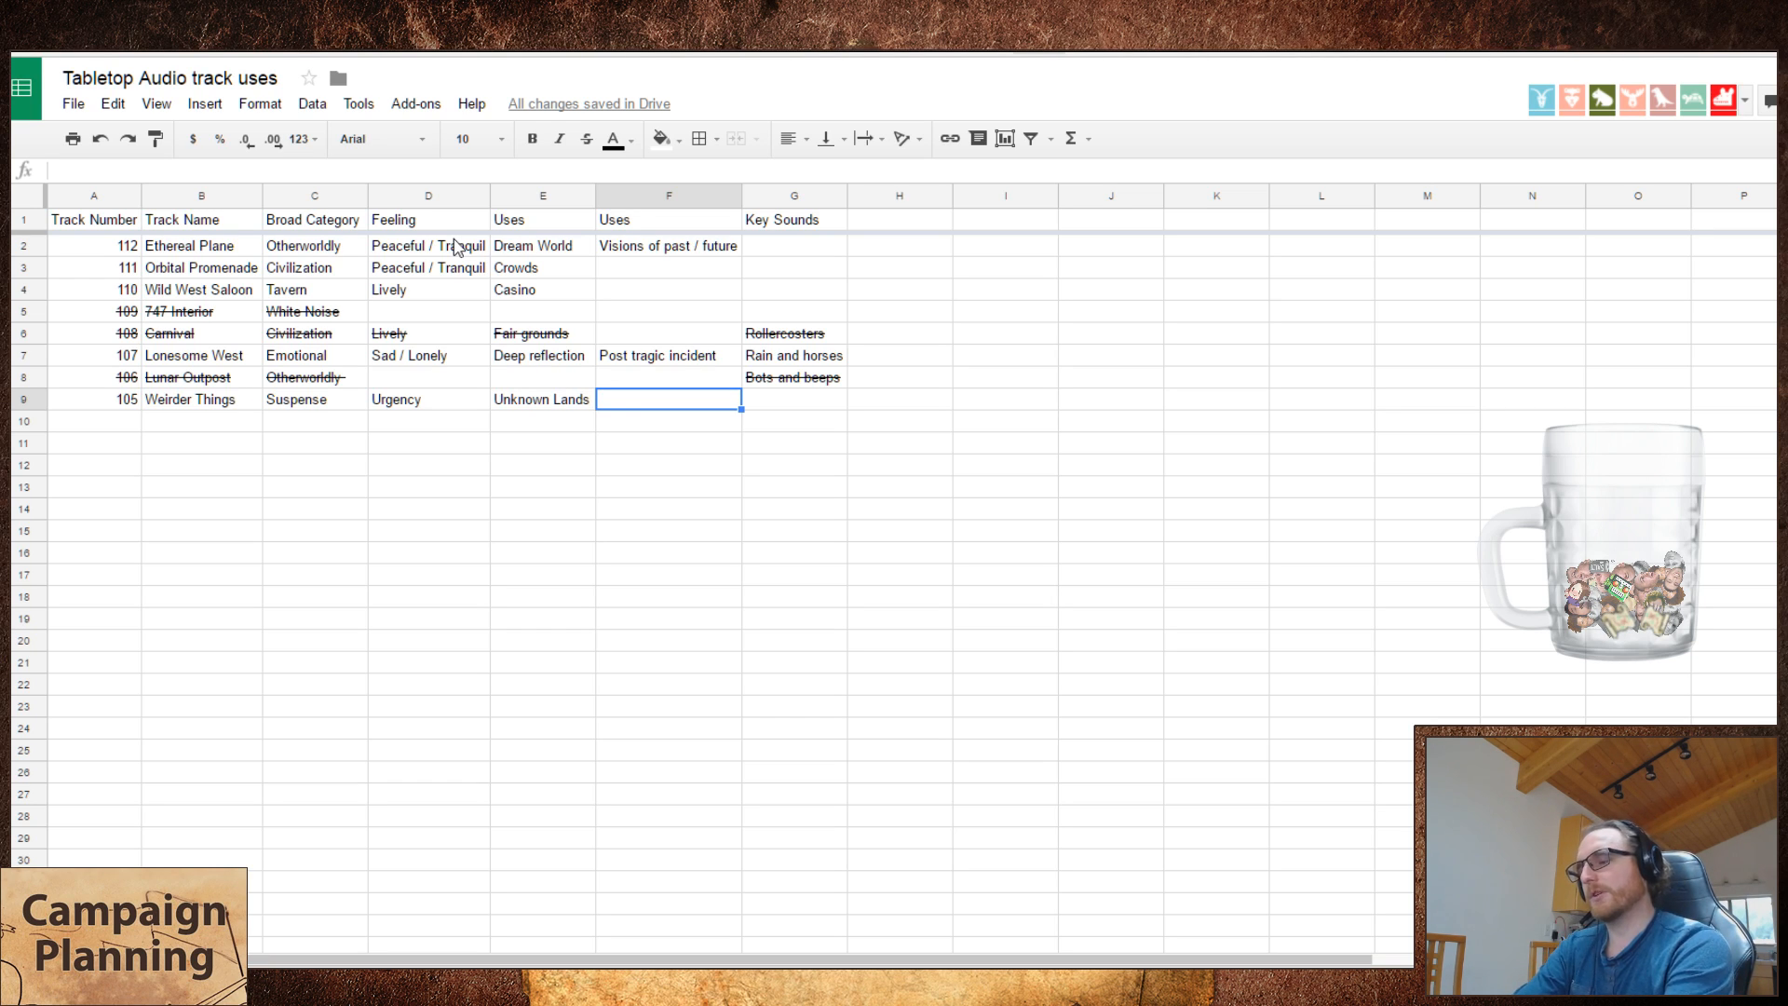
pyautogui.write('Investigation')
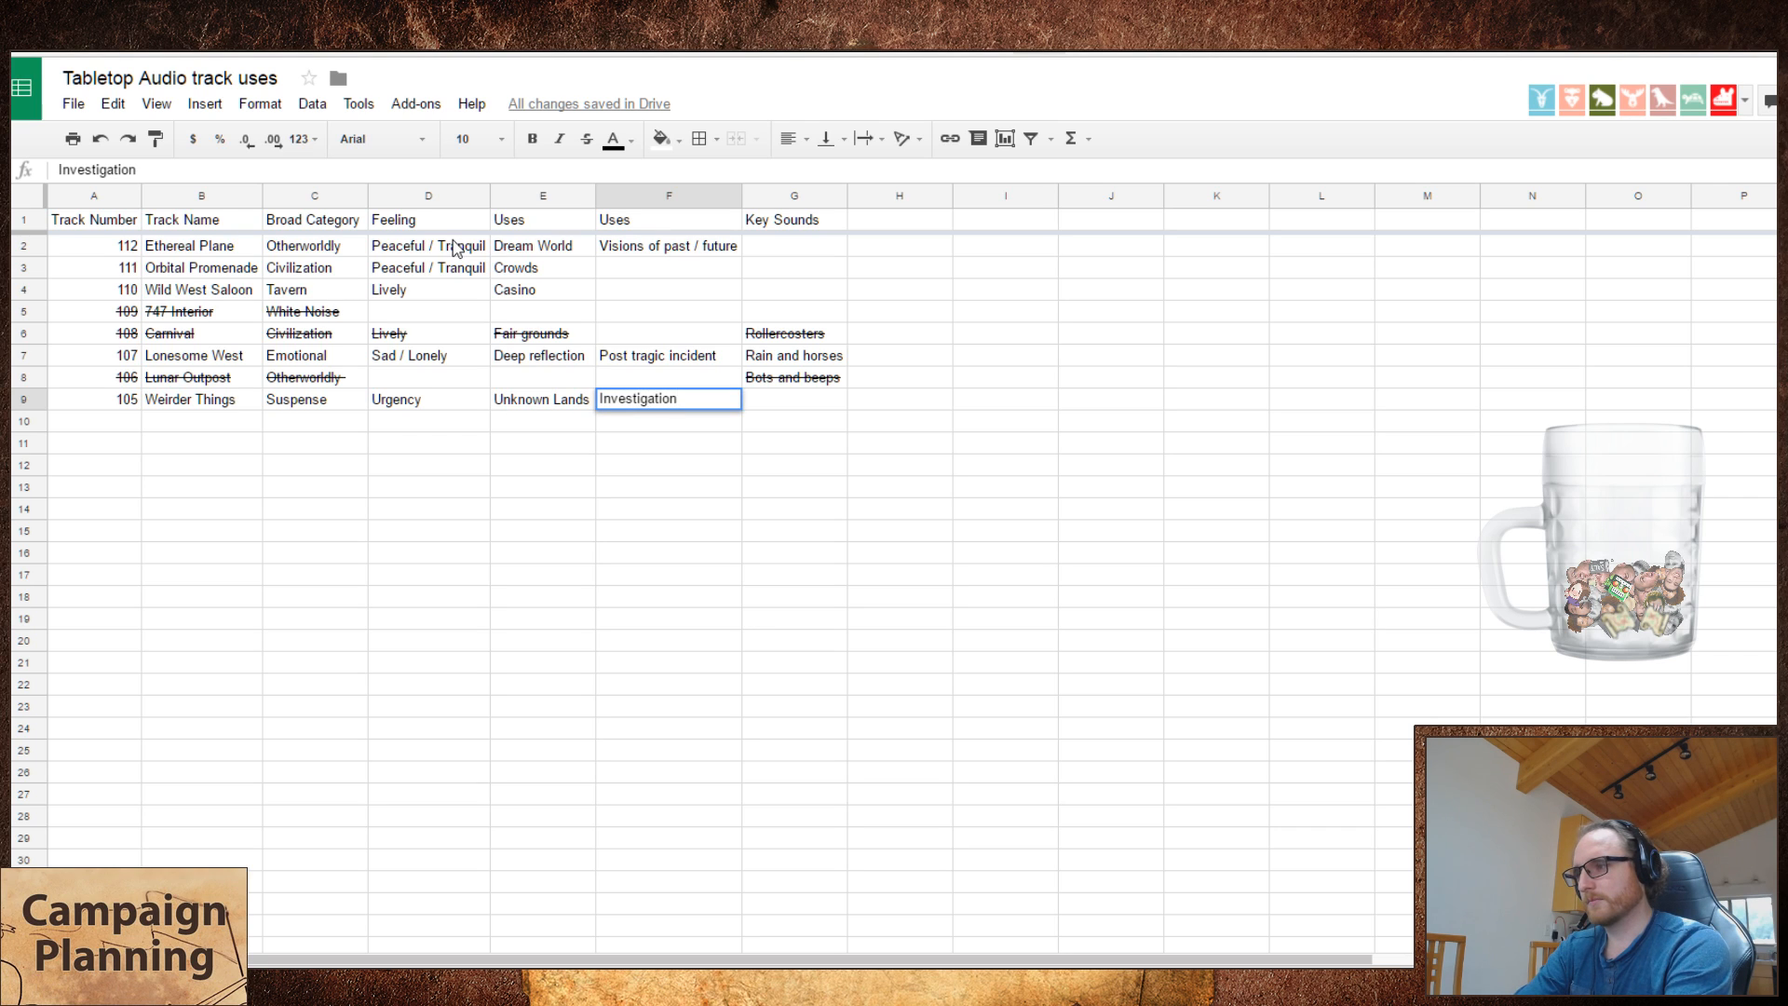
pyautogui.press('Return')
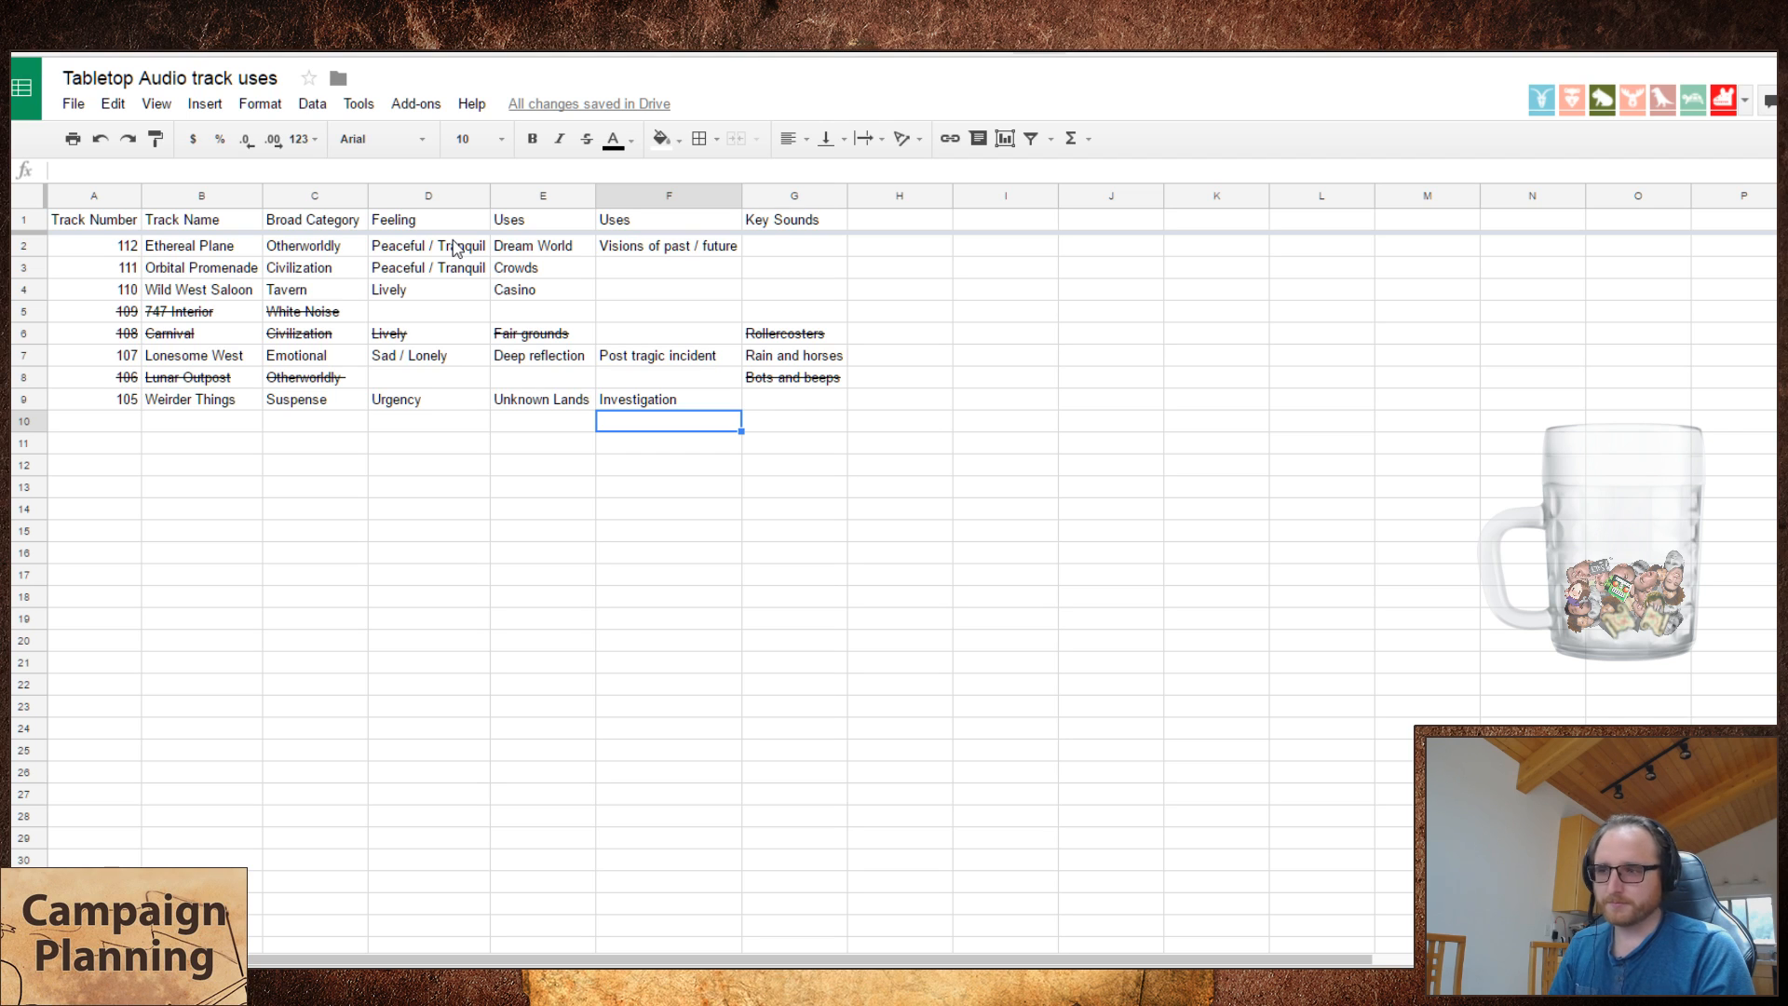
# - Enter "Synthy sounds" as Weirder Things' key sounds in G9
pyautogui.press('Up')
pyautogui.press('Right')
pyautogui.write('Sci')
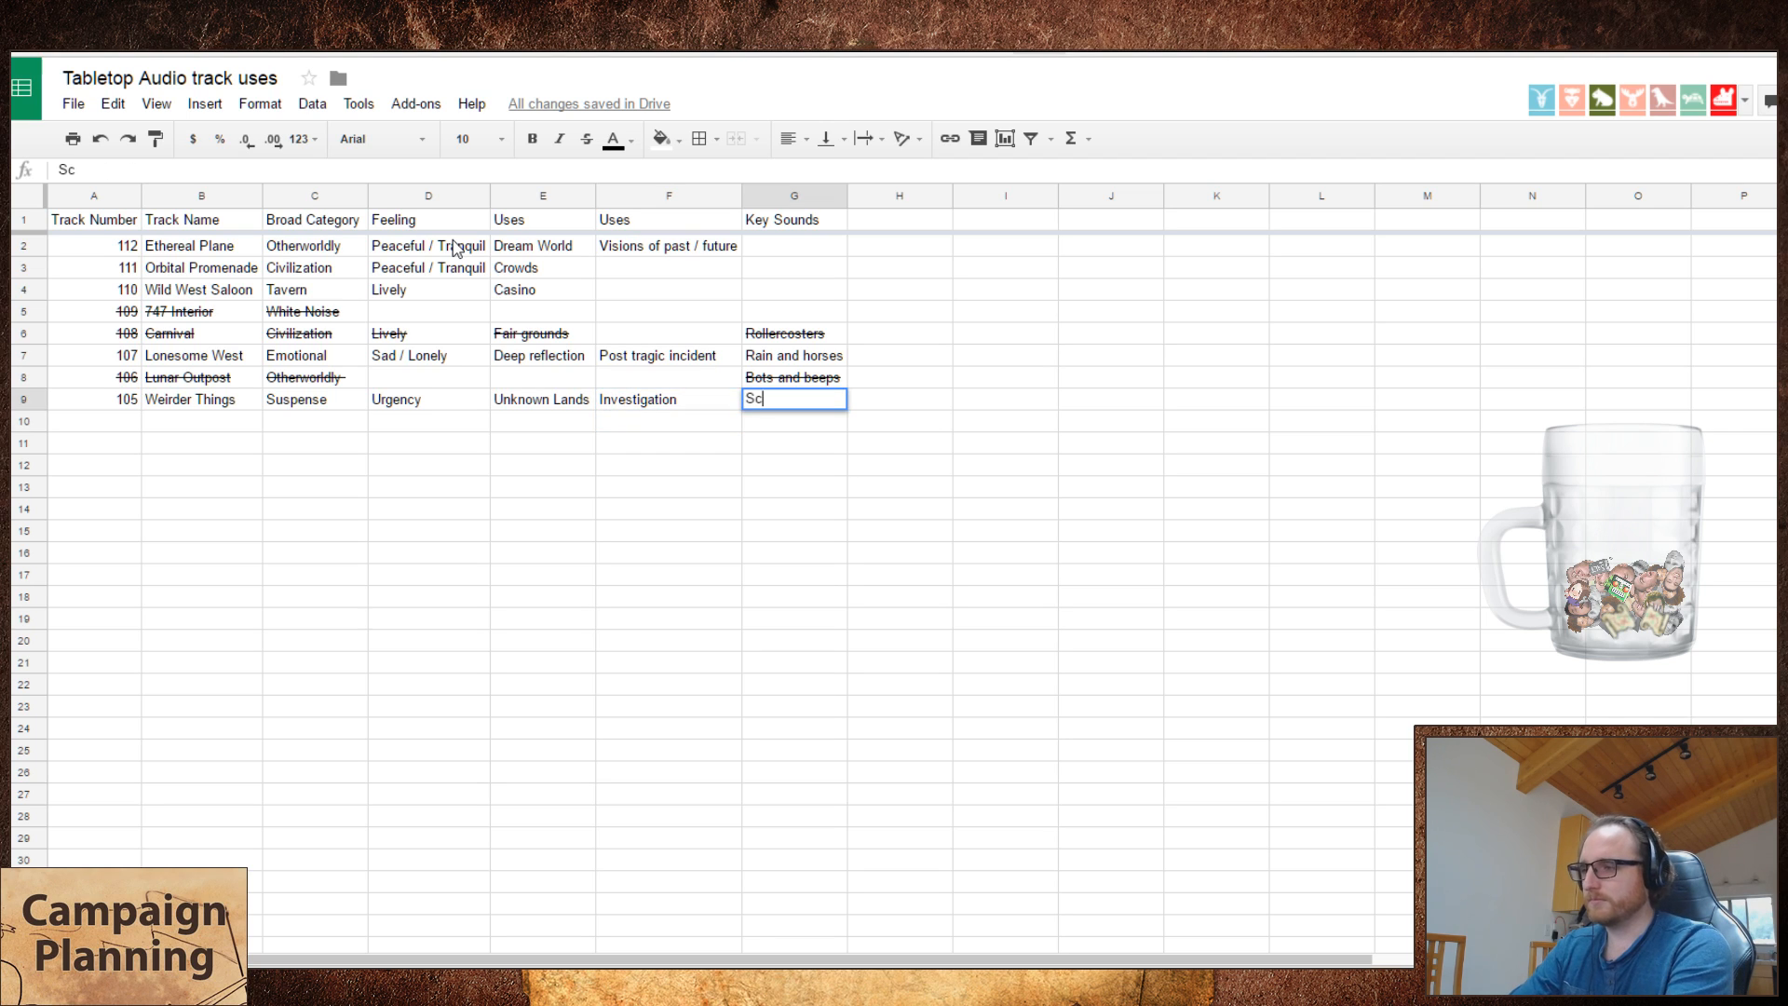
pyautogui.press('BackSpace')
pyautogui.press('BackSpace')
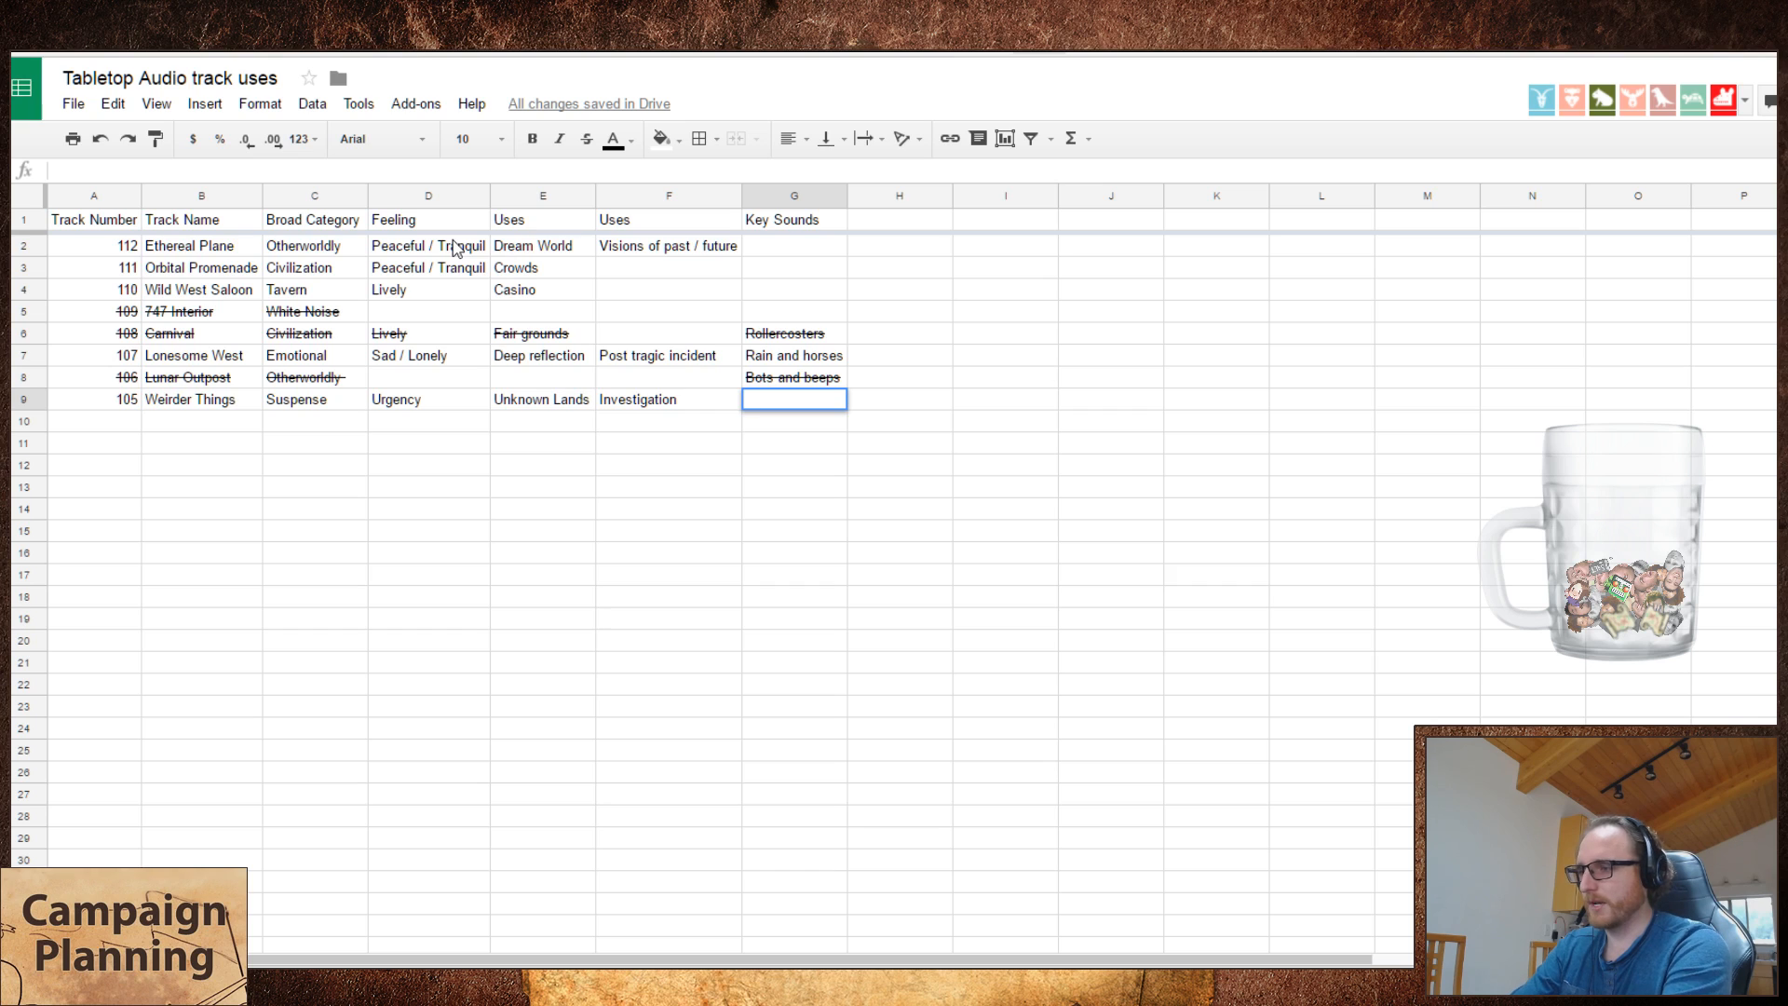
pyautogui.write('S')
pyautogui.press('BackSpace')
pyautogui.write('Sc')
pyautogui.press('BackSpace')
pyautogui.press('BackSpace')
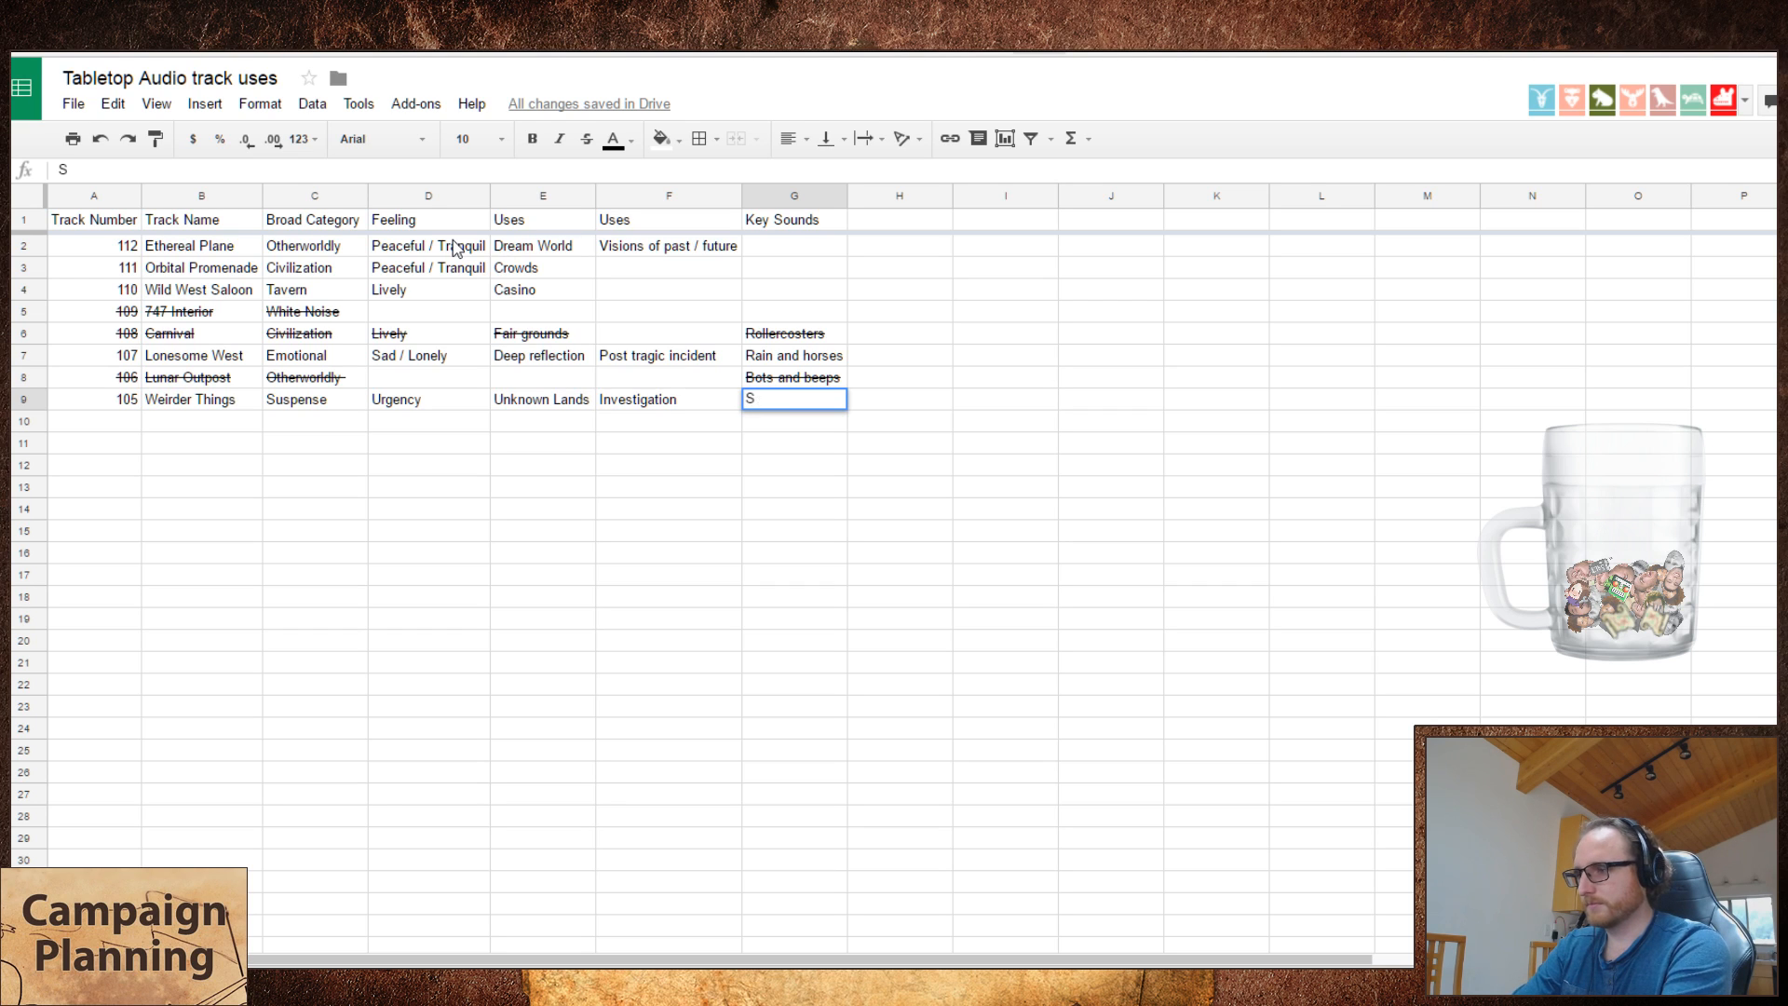
pyautogui.write('Snyth')
pyautogui.press('BackSpace')
pyautogui.press('BackSpace')
pyautogui.press('BackSpace')
pyautogui.press('BackSpace')
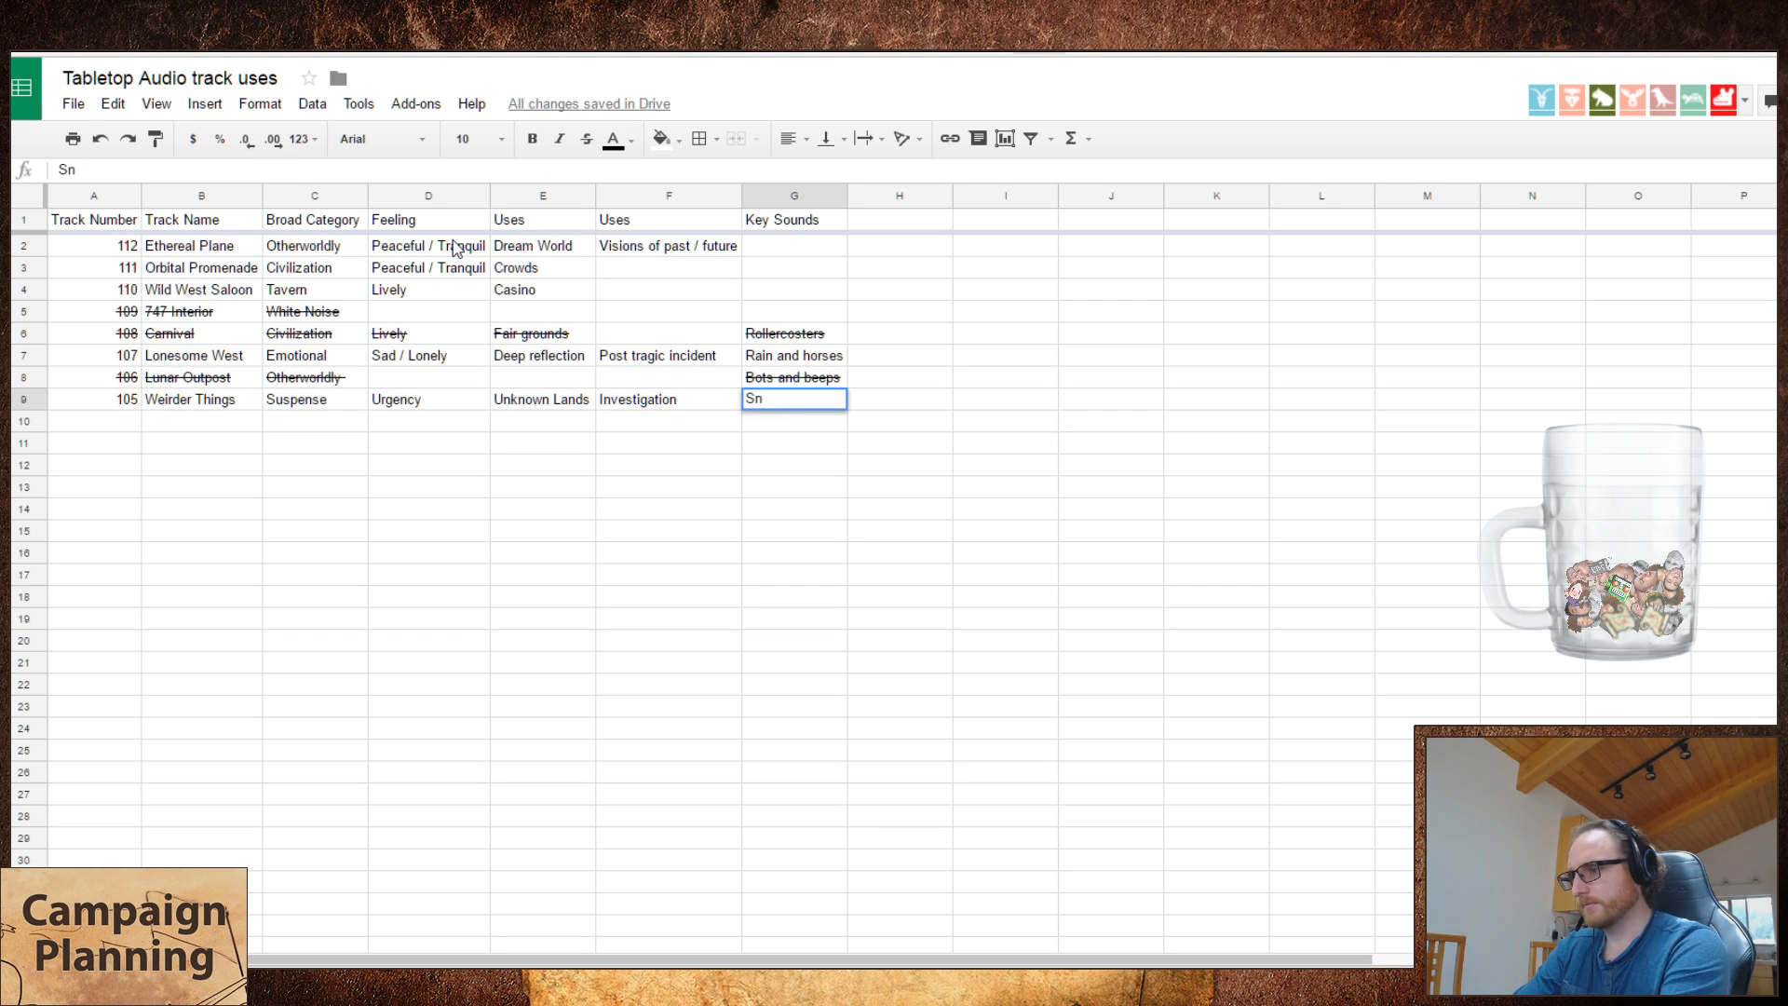
pyautogui.write('ynthy sounds')
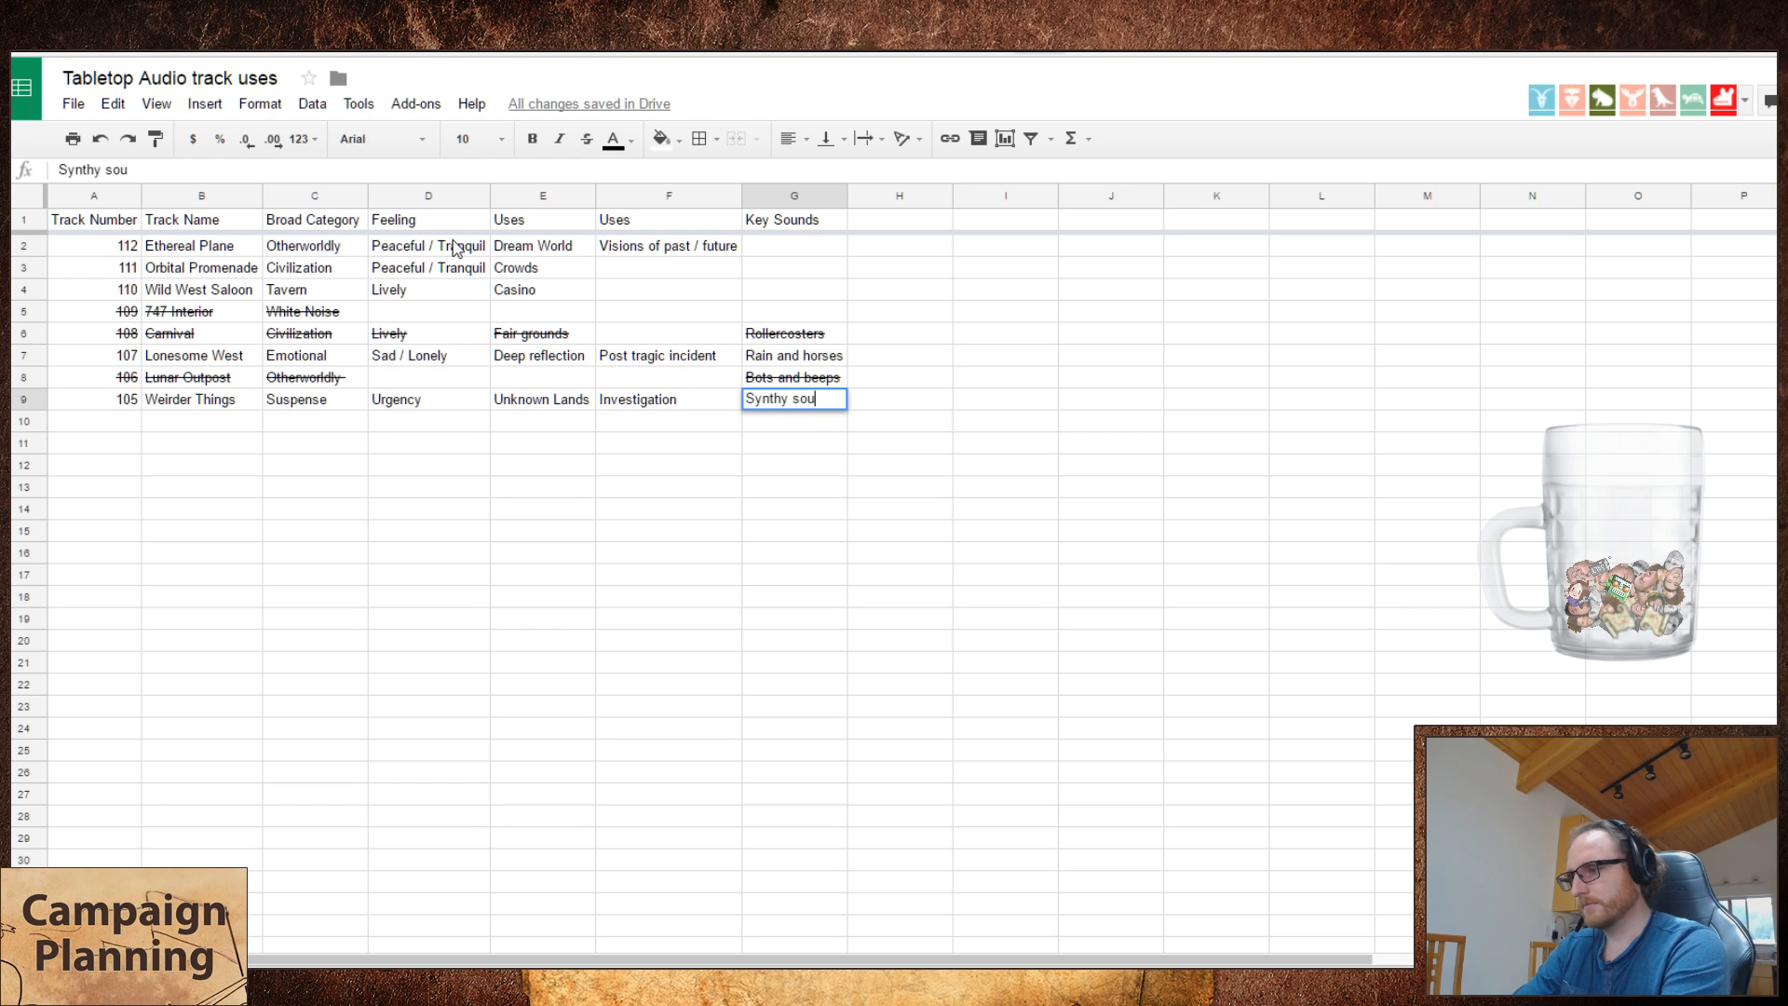
pyautogui.press('Return')
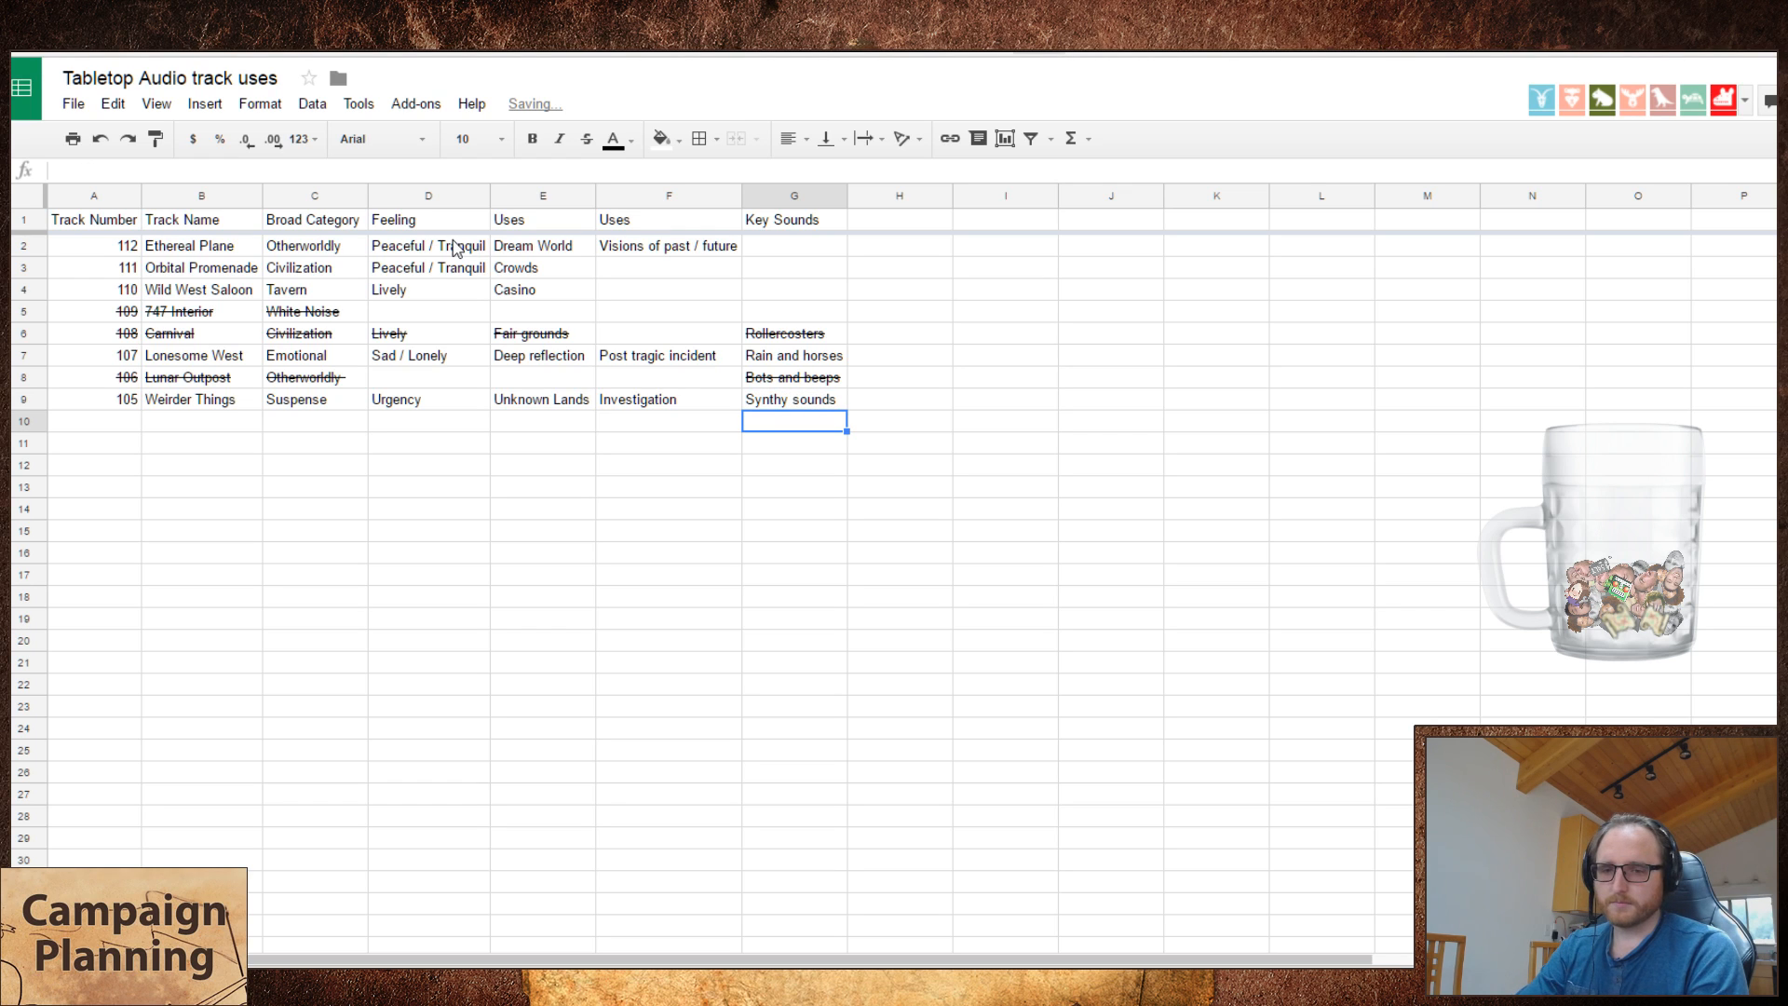
pyautogui.press('Up')
pyautogui.press('Left')
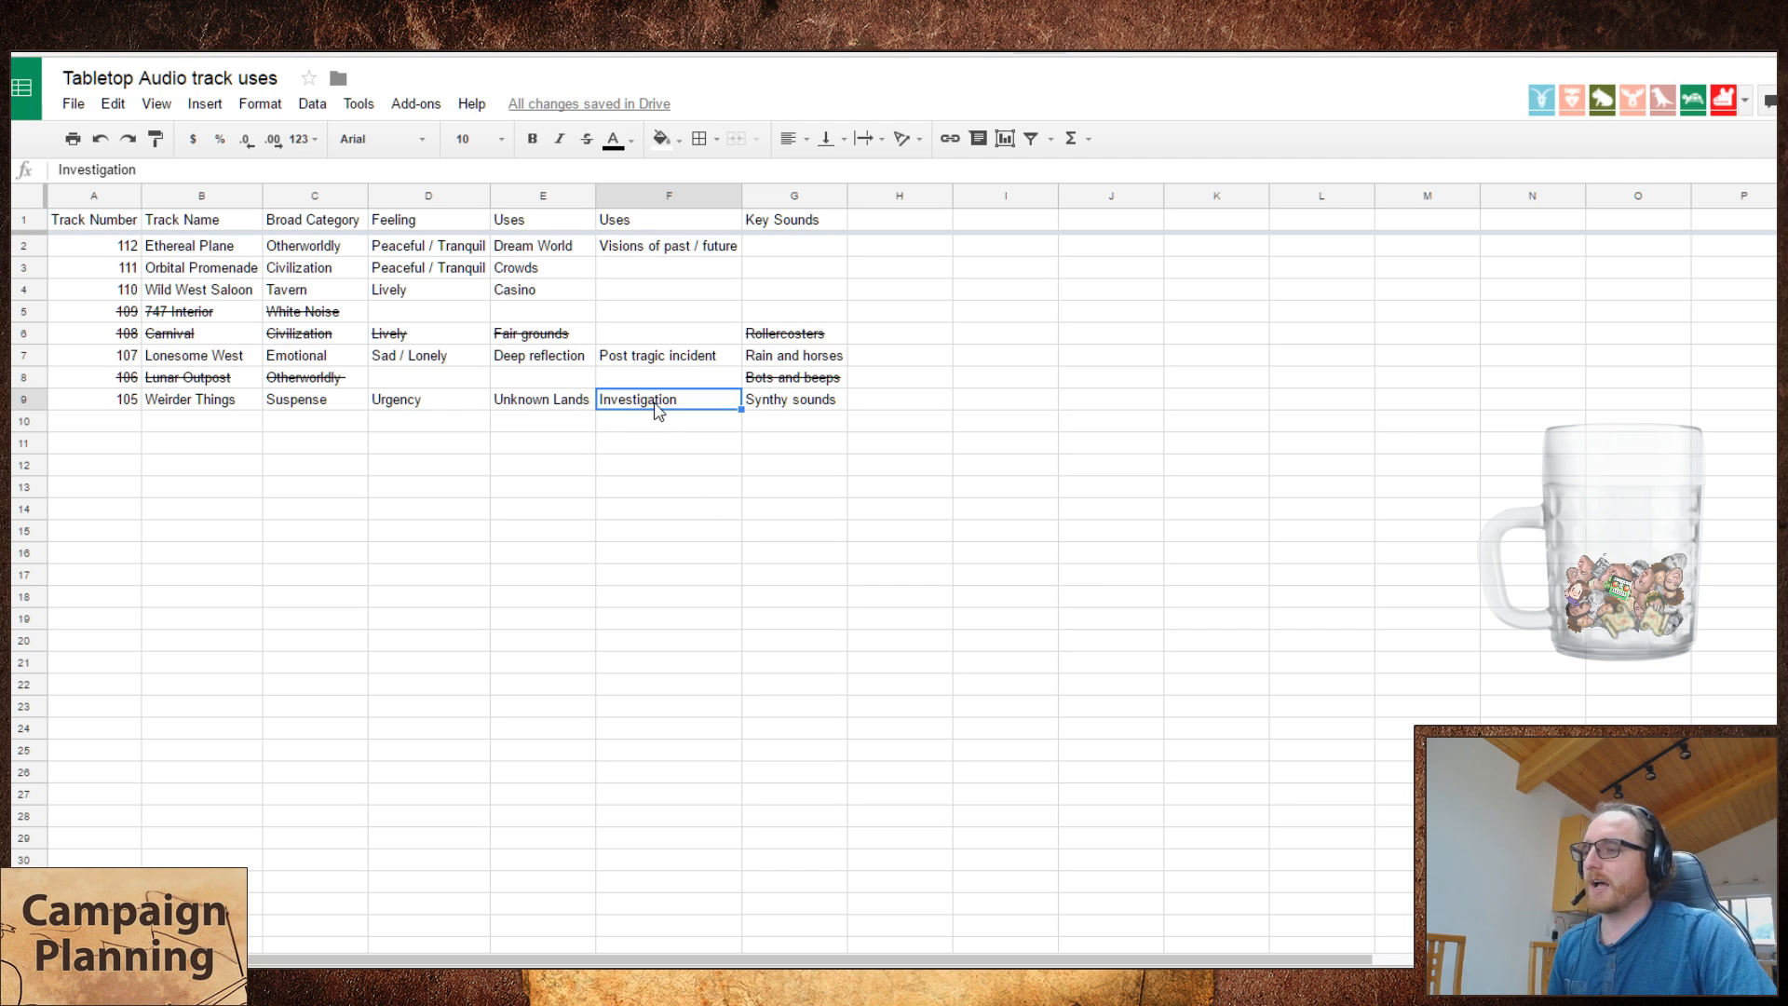
pyautogui.click(672, 429)
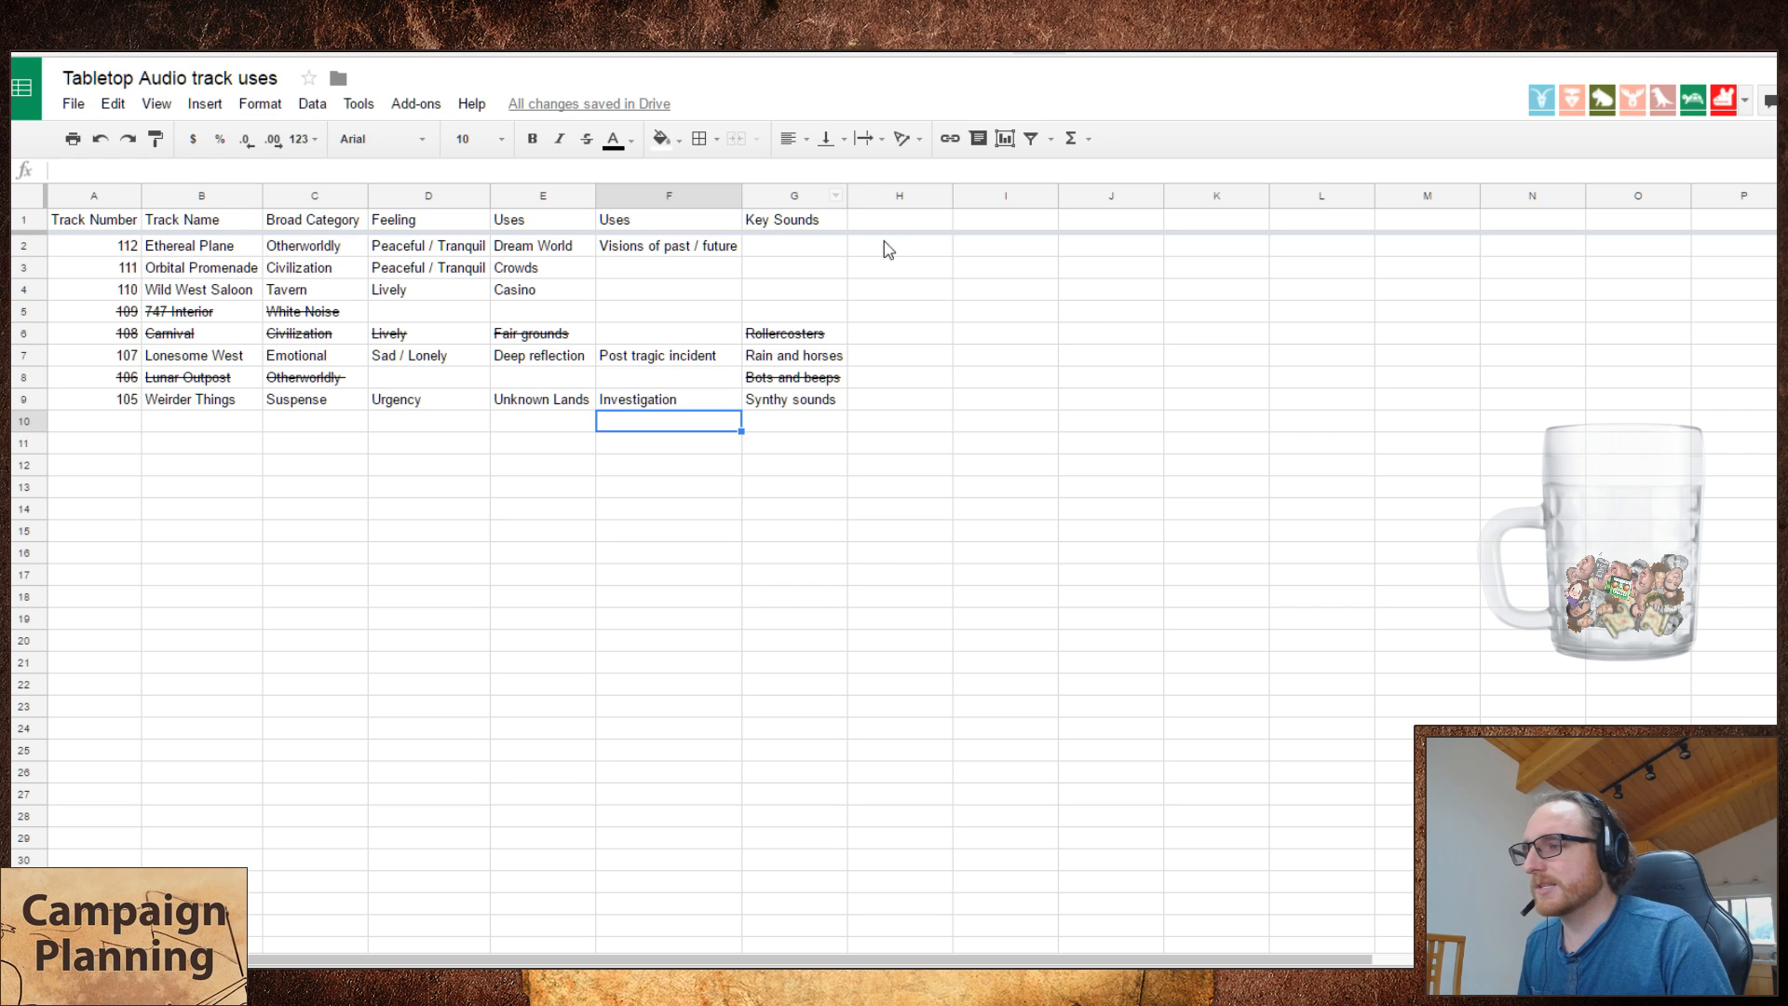
pyautogui.rightClick(787, 199)
pyautogui.click(918, 531)
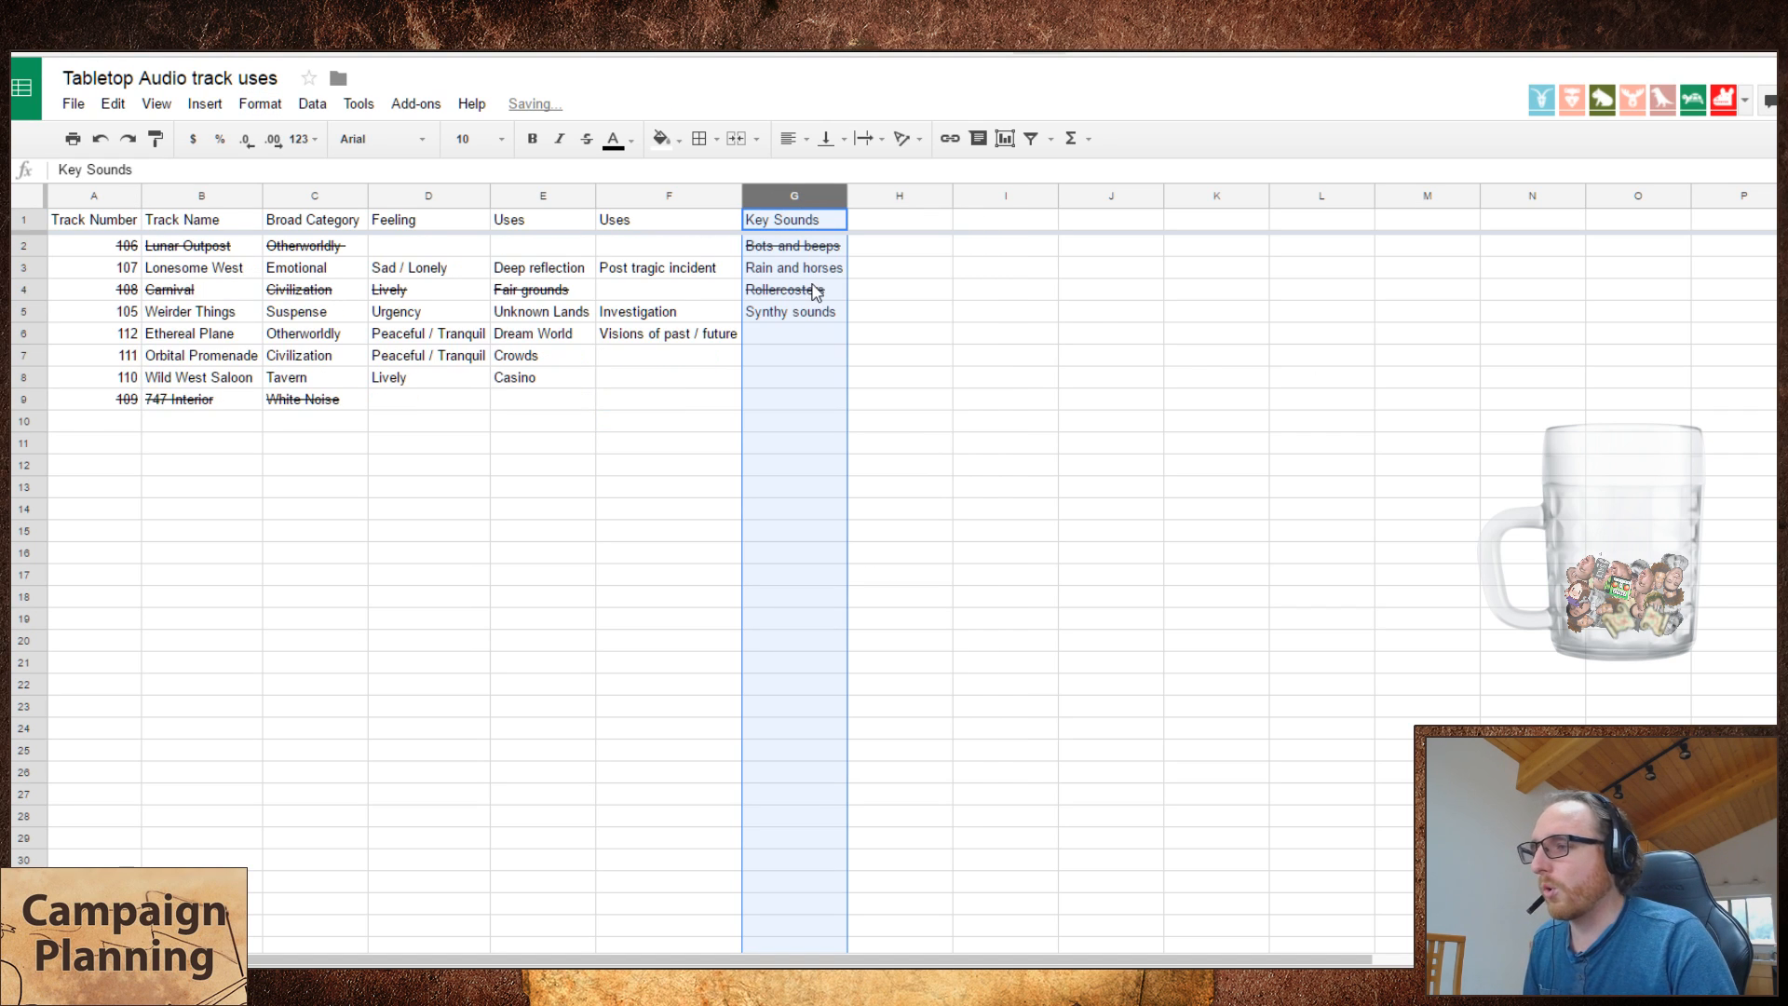
pyautogui.hotkey('ctrl', 'z')
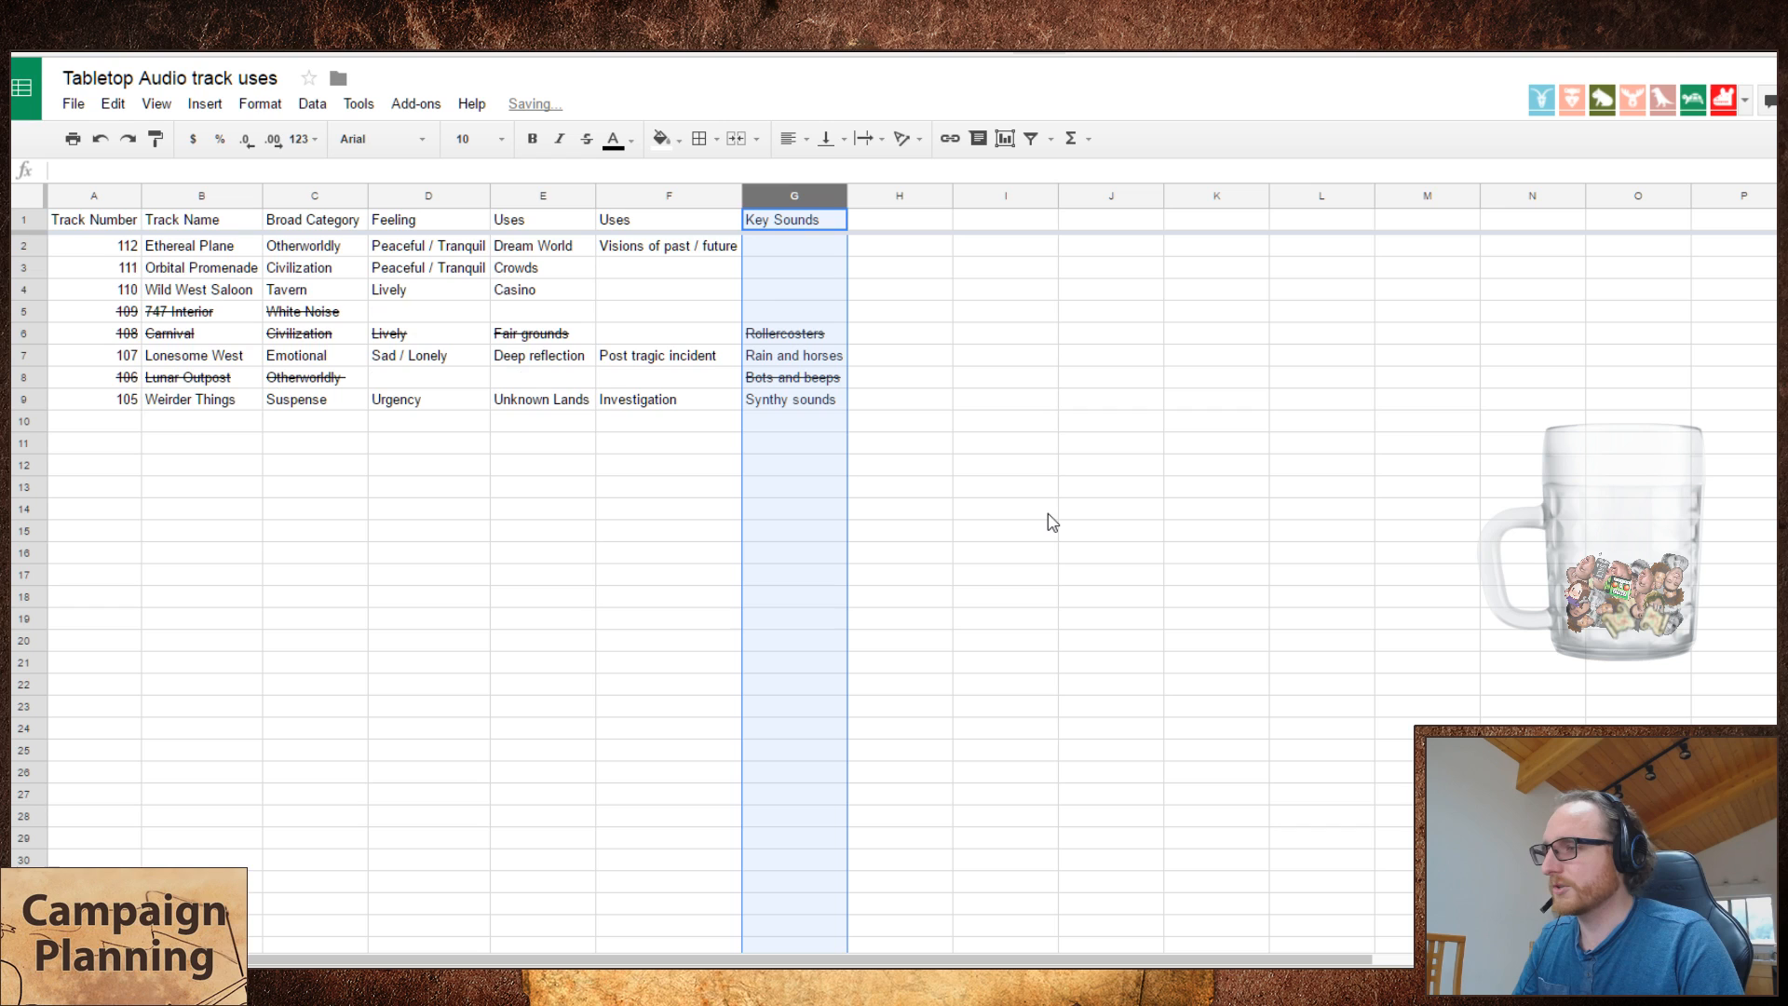
# - Insert a blank column before Key Sounds and enter "Ues" as its header in G1
pyautogui.rightClick(779, 203)
pyautogui.click(917, 356)
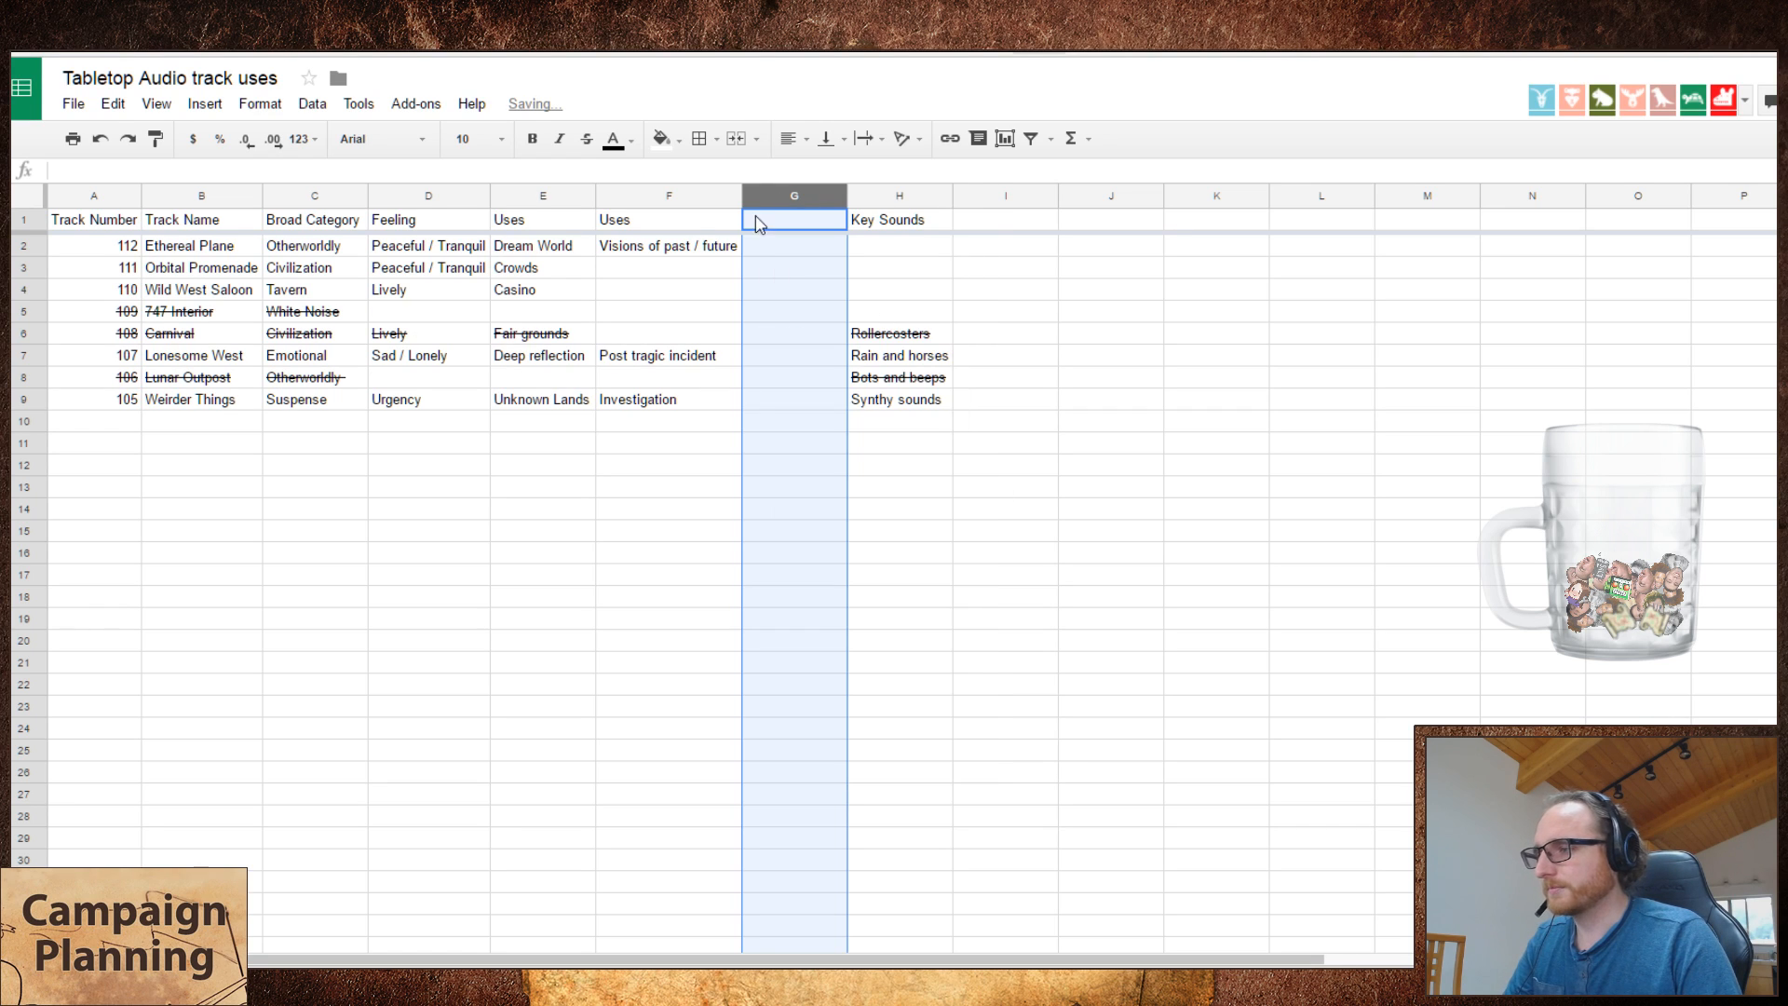
pyautogui.click(779, 223)
pyautogui.write('Ues')
pyautogui.press('Return')
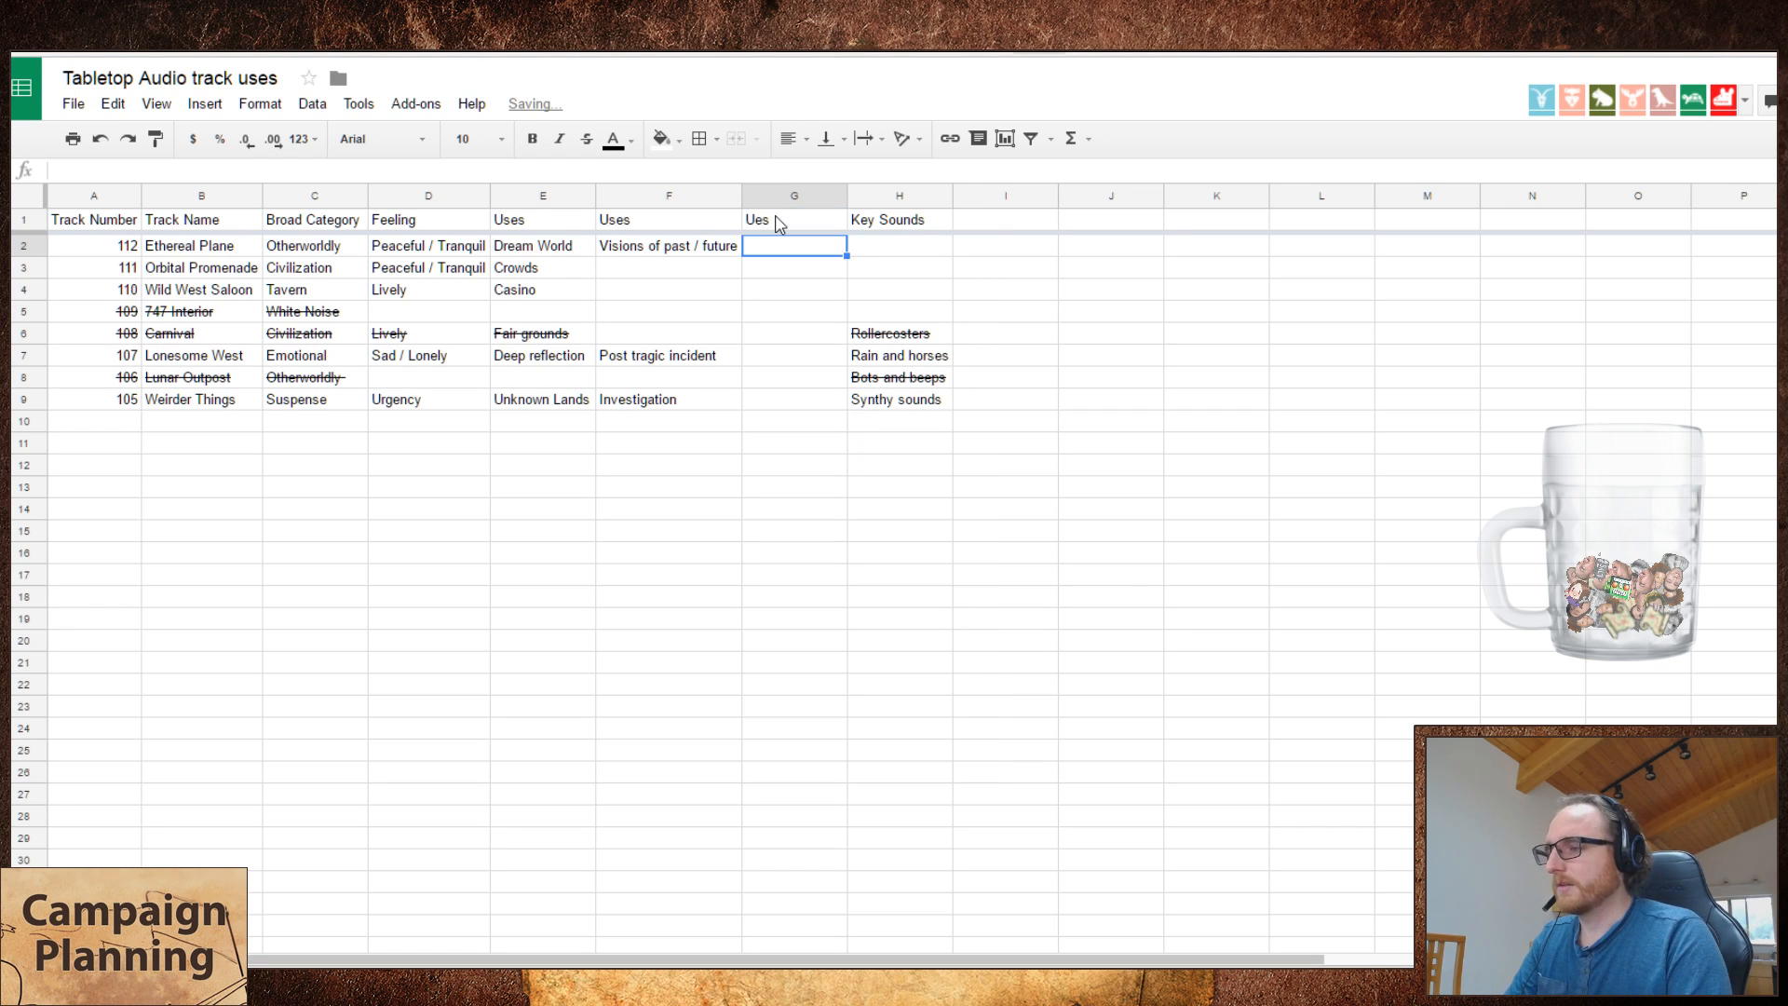
# - Enter "Mystery / Horror" as Weirder Things' third use in G9 and move to A10 for the next track
pyautogui.press('Down')
pyautogui.press('Down')
pyautogui.press('Down')
pyautogui.press('Down')
pyautogui.press('Down')
pyautogui.press('Down')
pyautogui.press('Down')
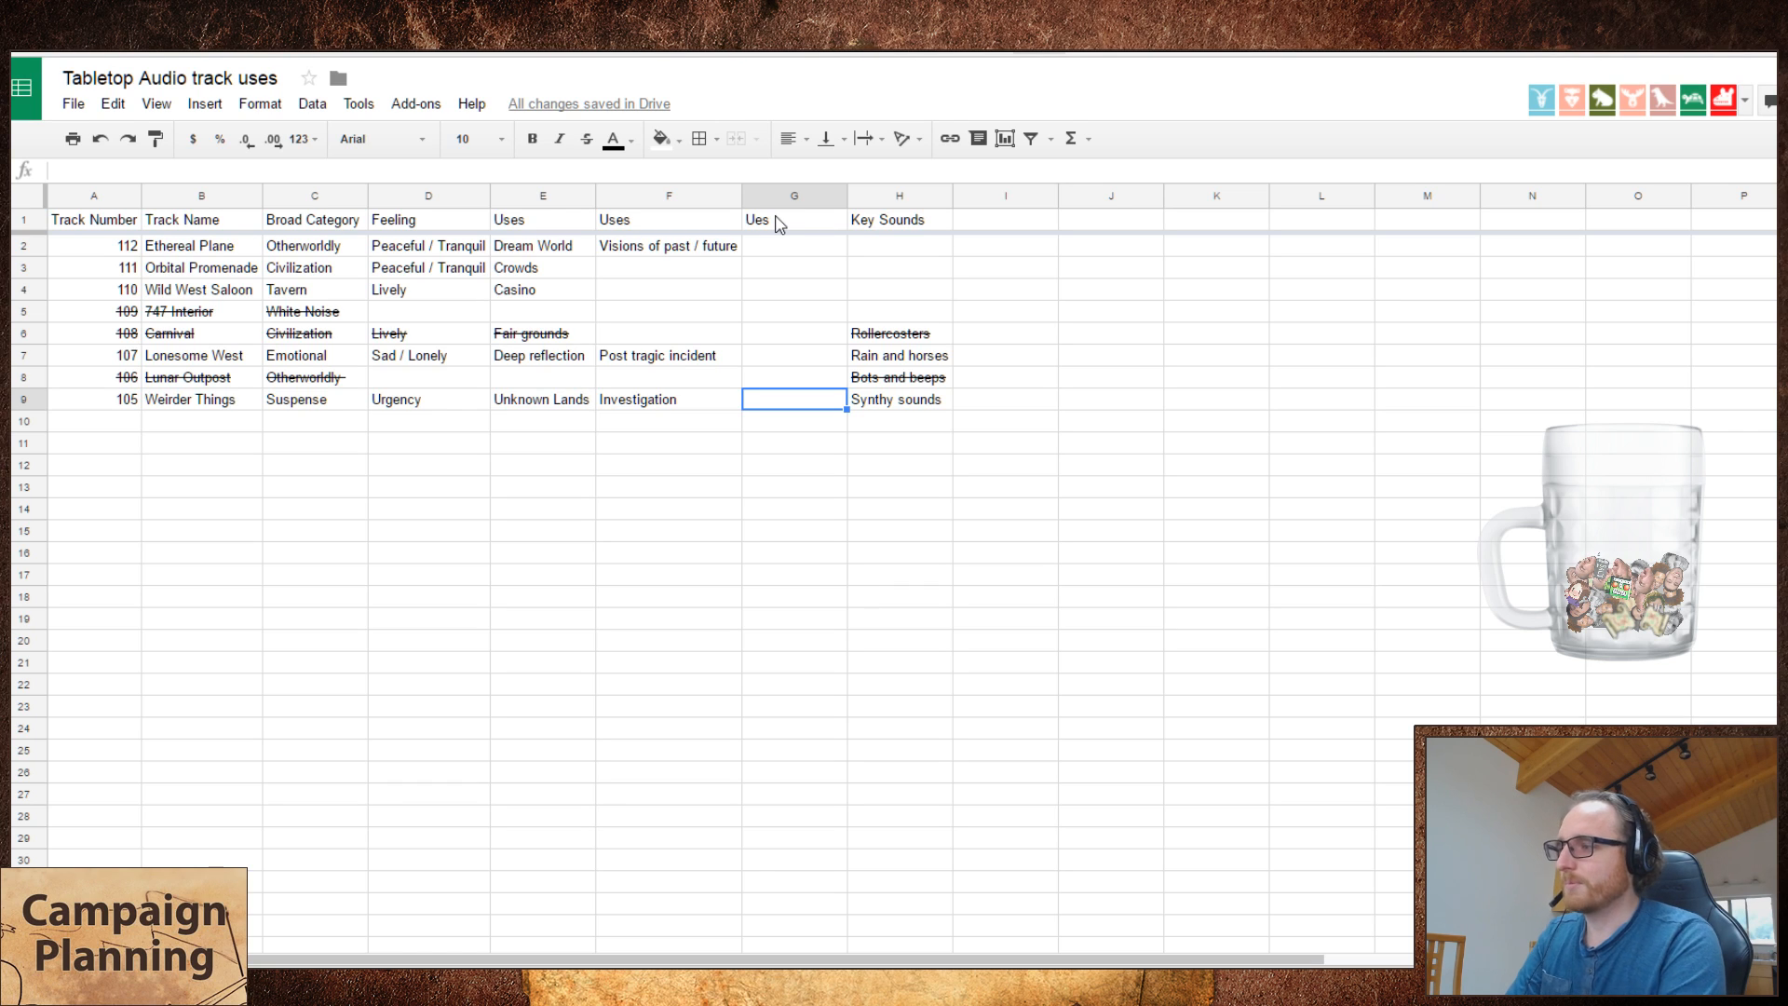
pyautogui.write('My')
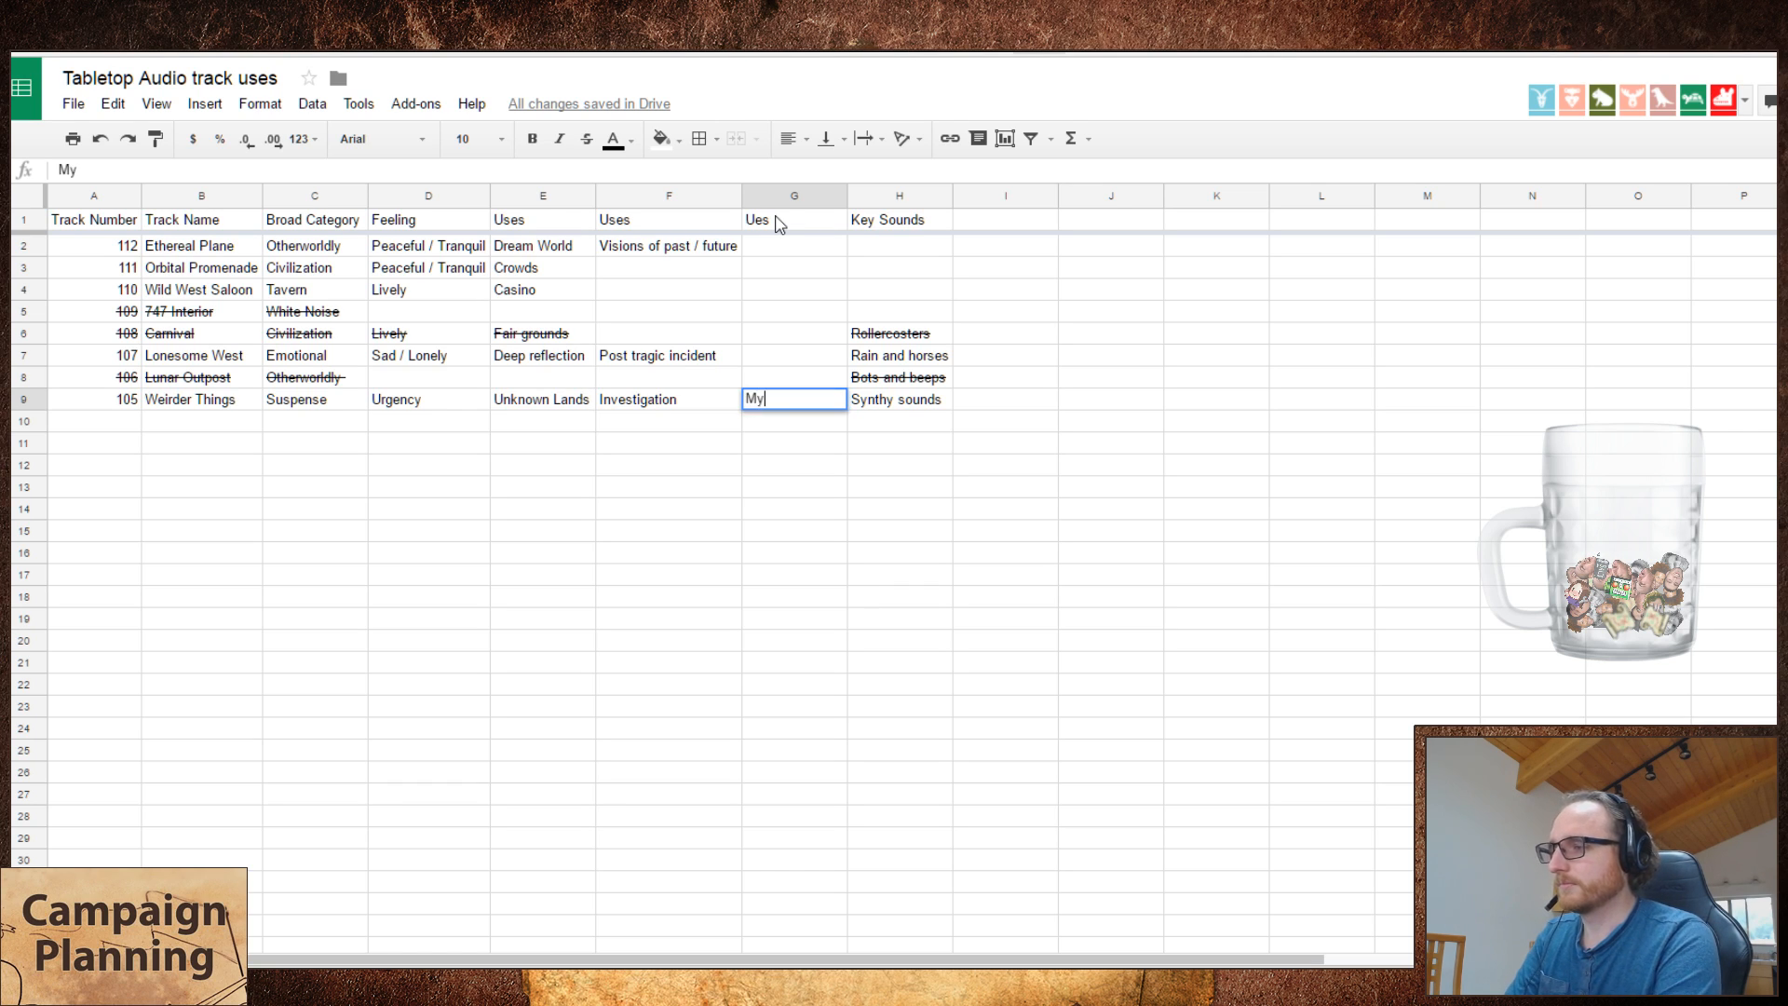
pyautogui.write('stery / Horor')
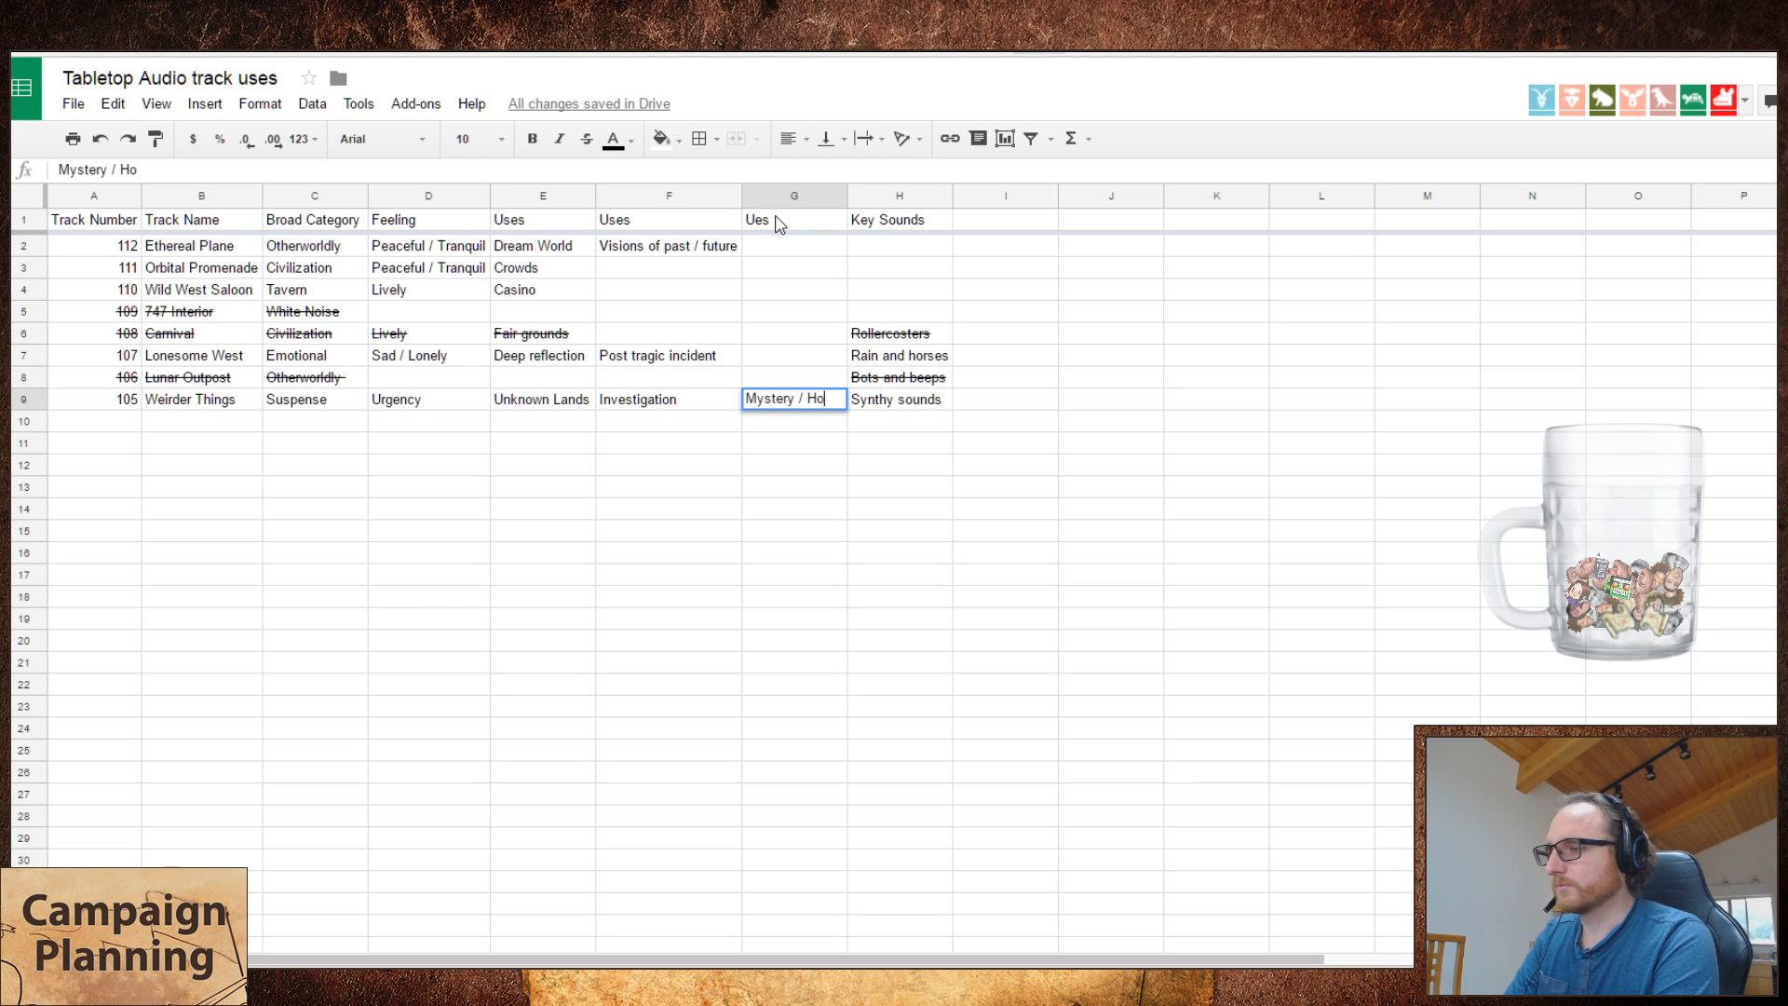
pyautogui.press('Return')
pyautogui.press('Up')
pyautogui.press('F2')
pyautogui.press('Left')
pyautogui.press('Left')
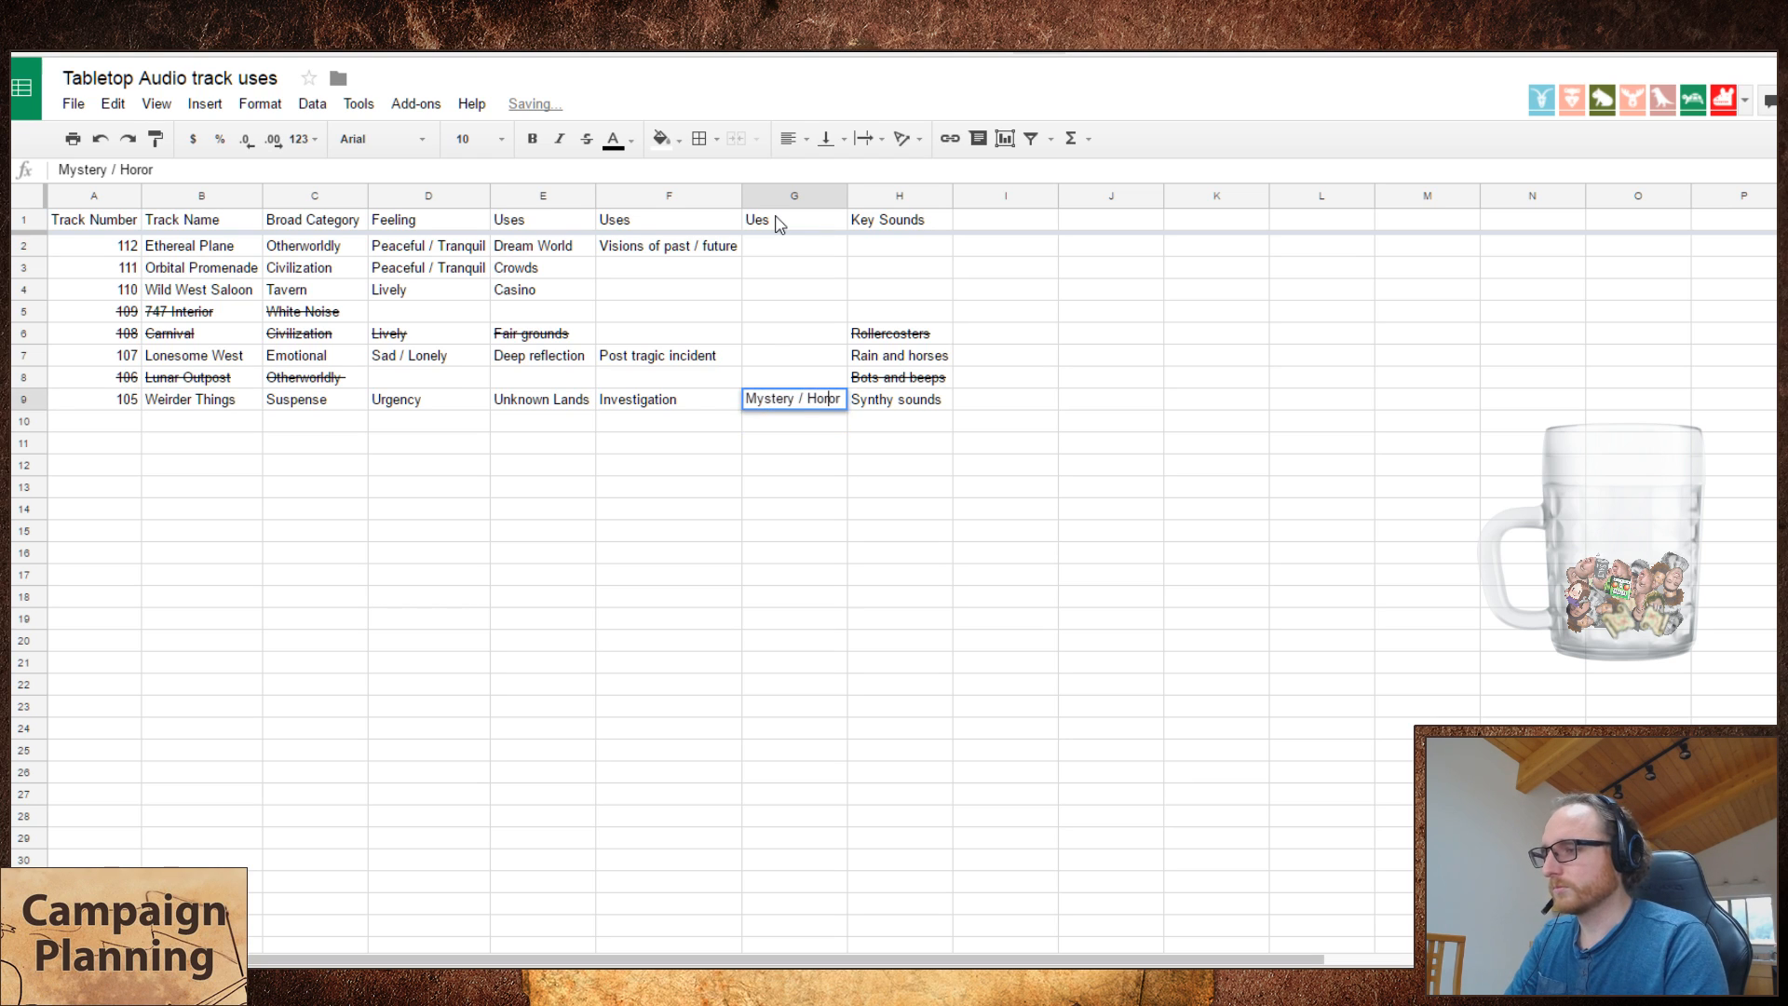
pyautogui.write('r')
pyautogui.press('Return')
pyautogui.press('Left')
pyautogui.press('Left')
pyautogui.press('Left')
pyautogui.press('Left')
pyautogui.press('Left')
pyautogui.press('Left')
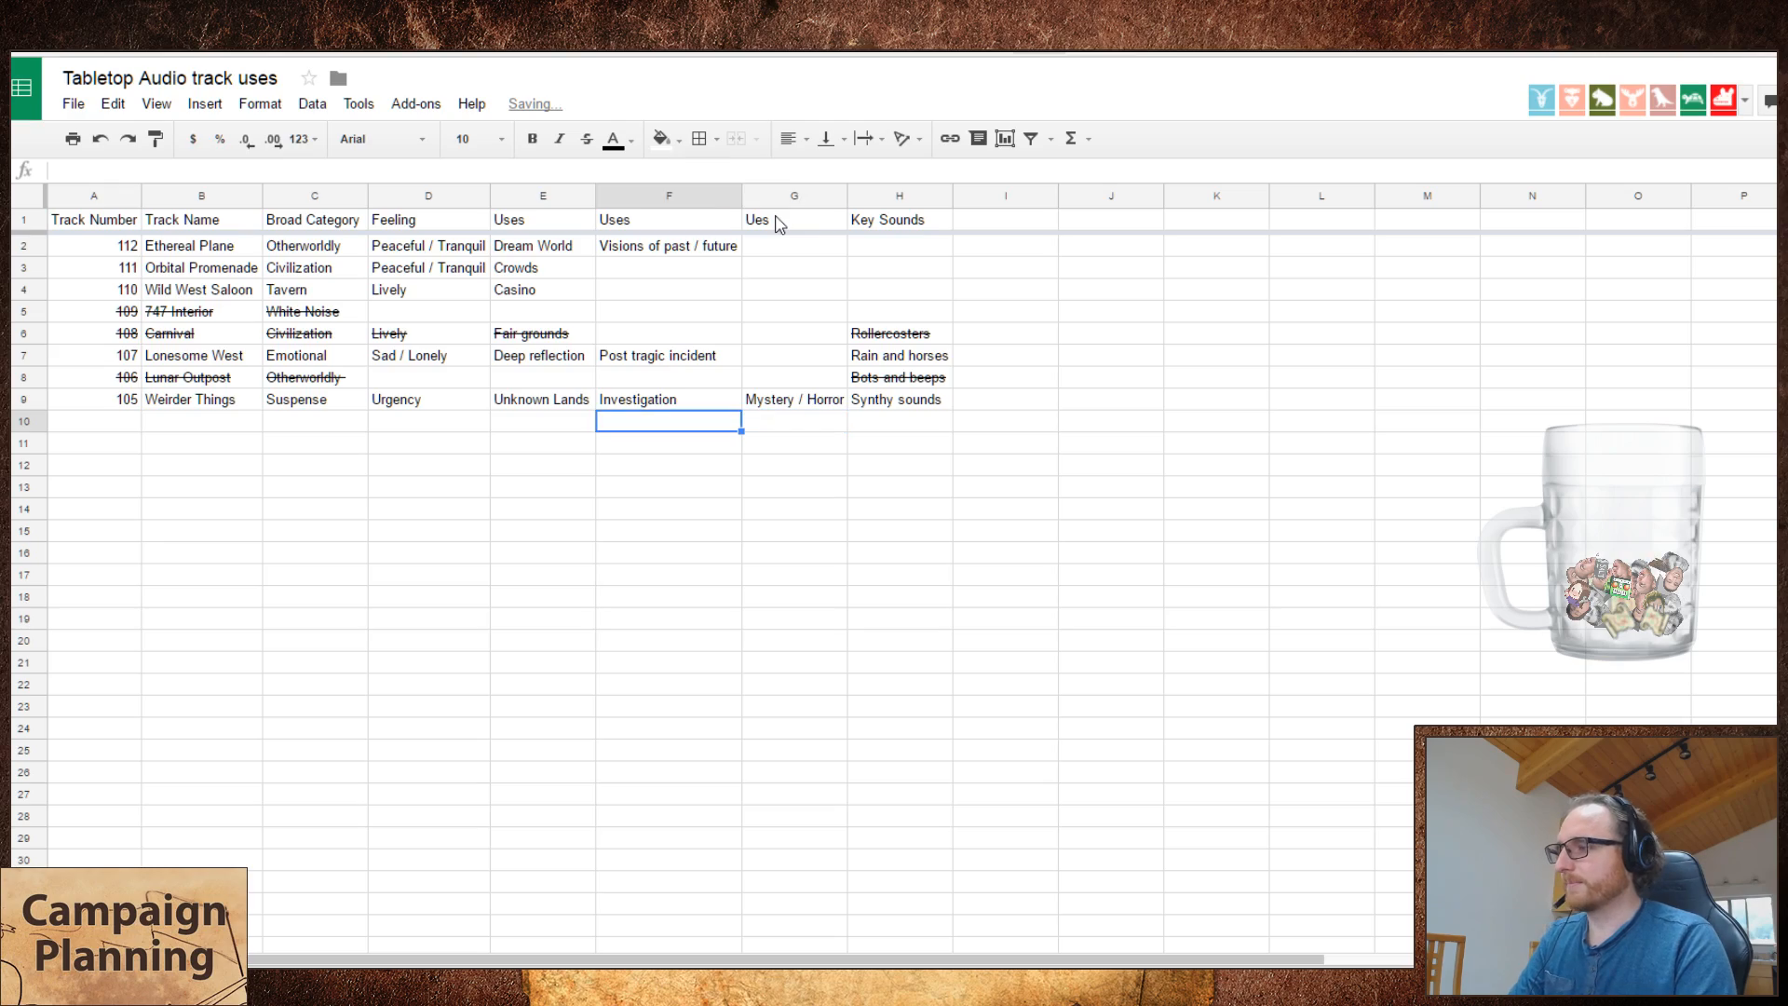
# - Switch to the Tabletop Audio site, clear the player's track list and play River Town
pyautogui.hotkey('ctrl', 'Tab')
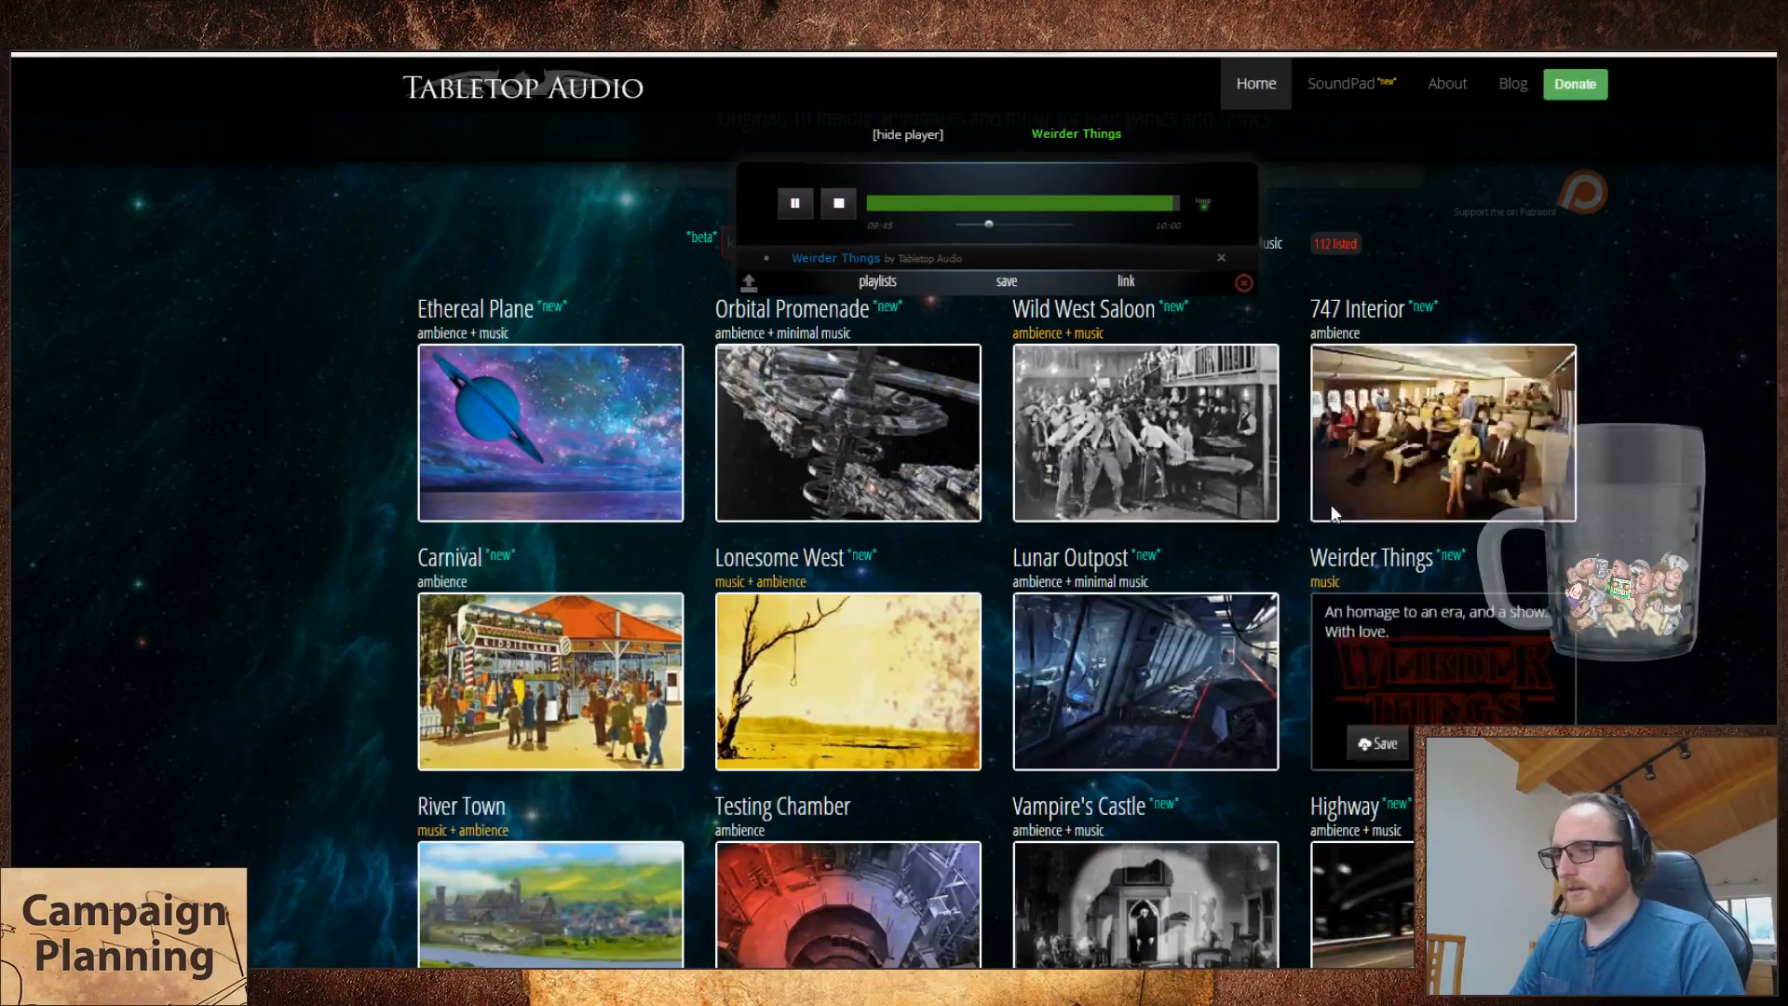
pyautogui.click(1243, 282)
pyautogui.scroll(-4, 578, 298)
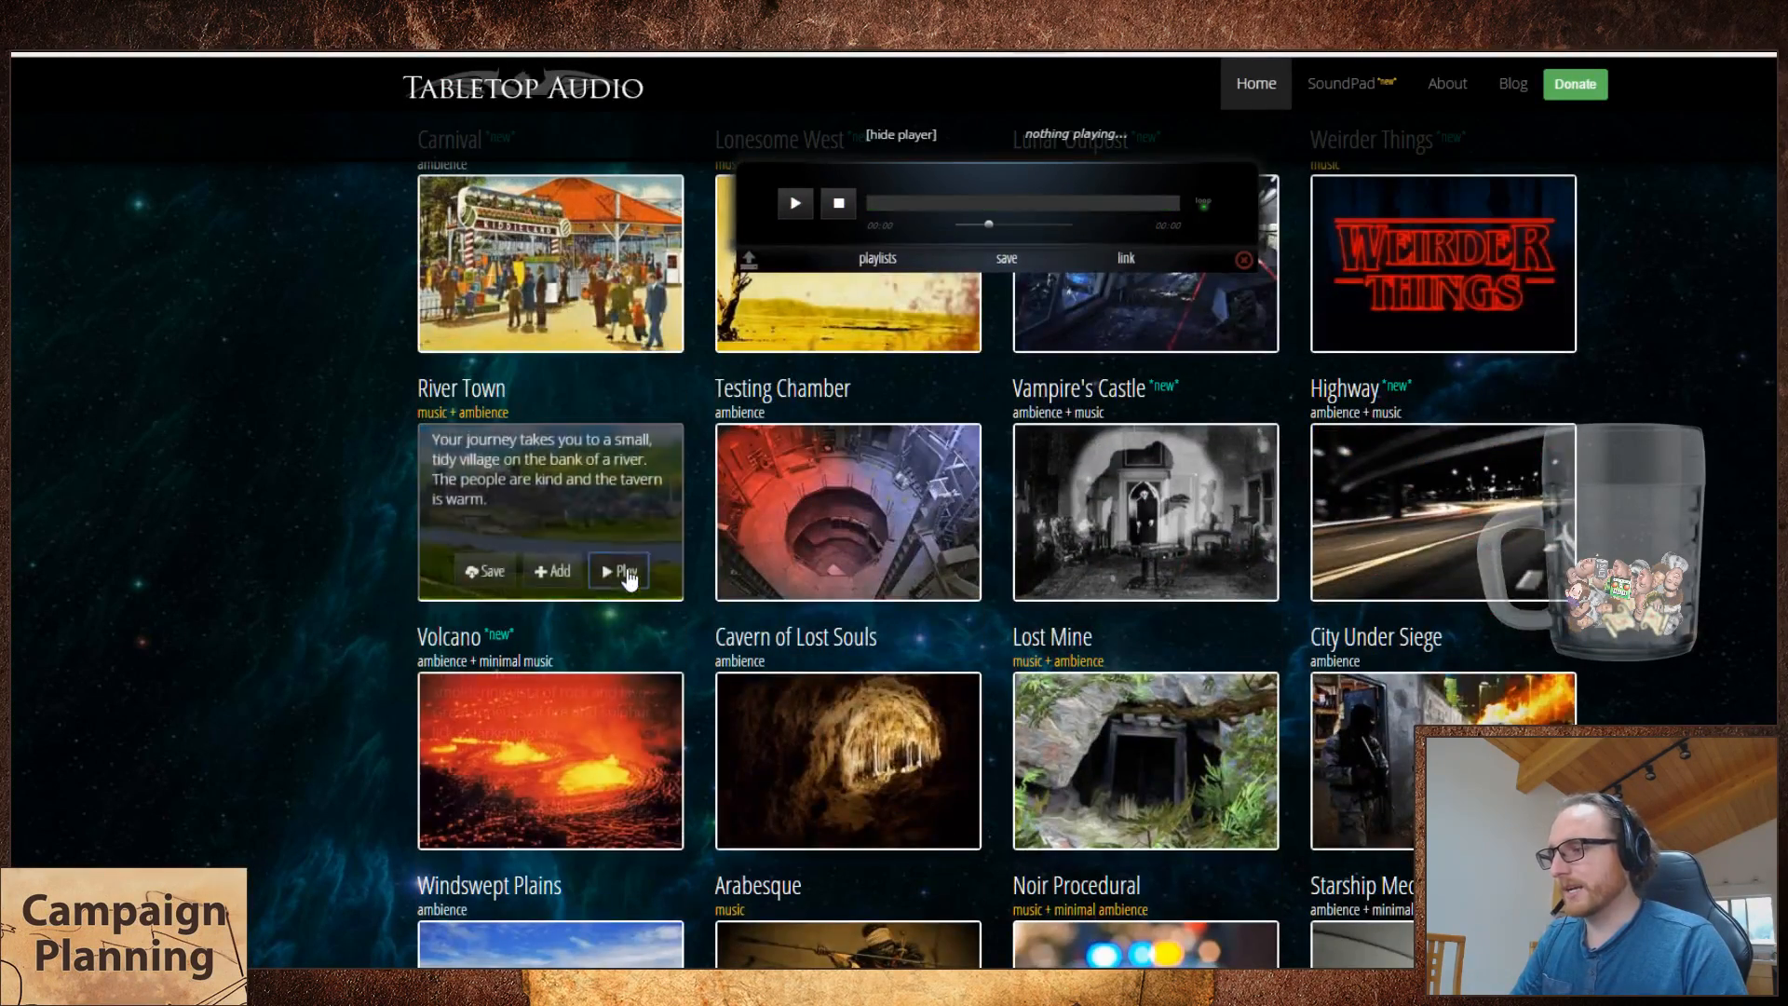
pyautogui.click(619, 563)
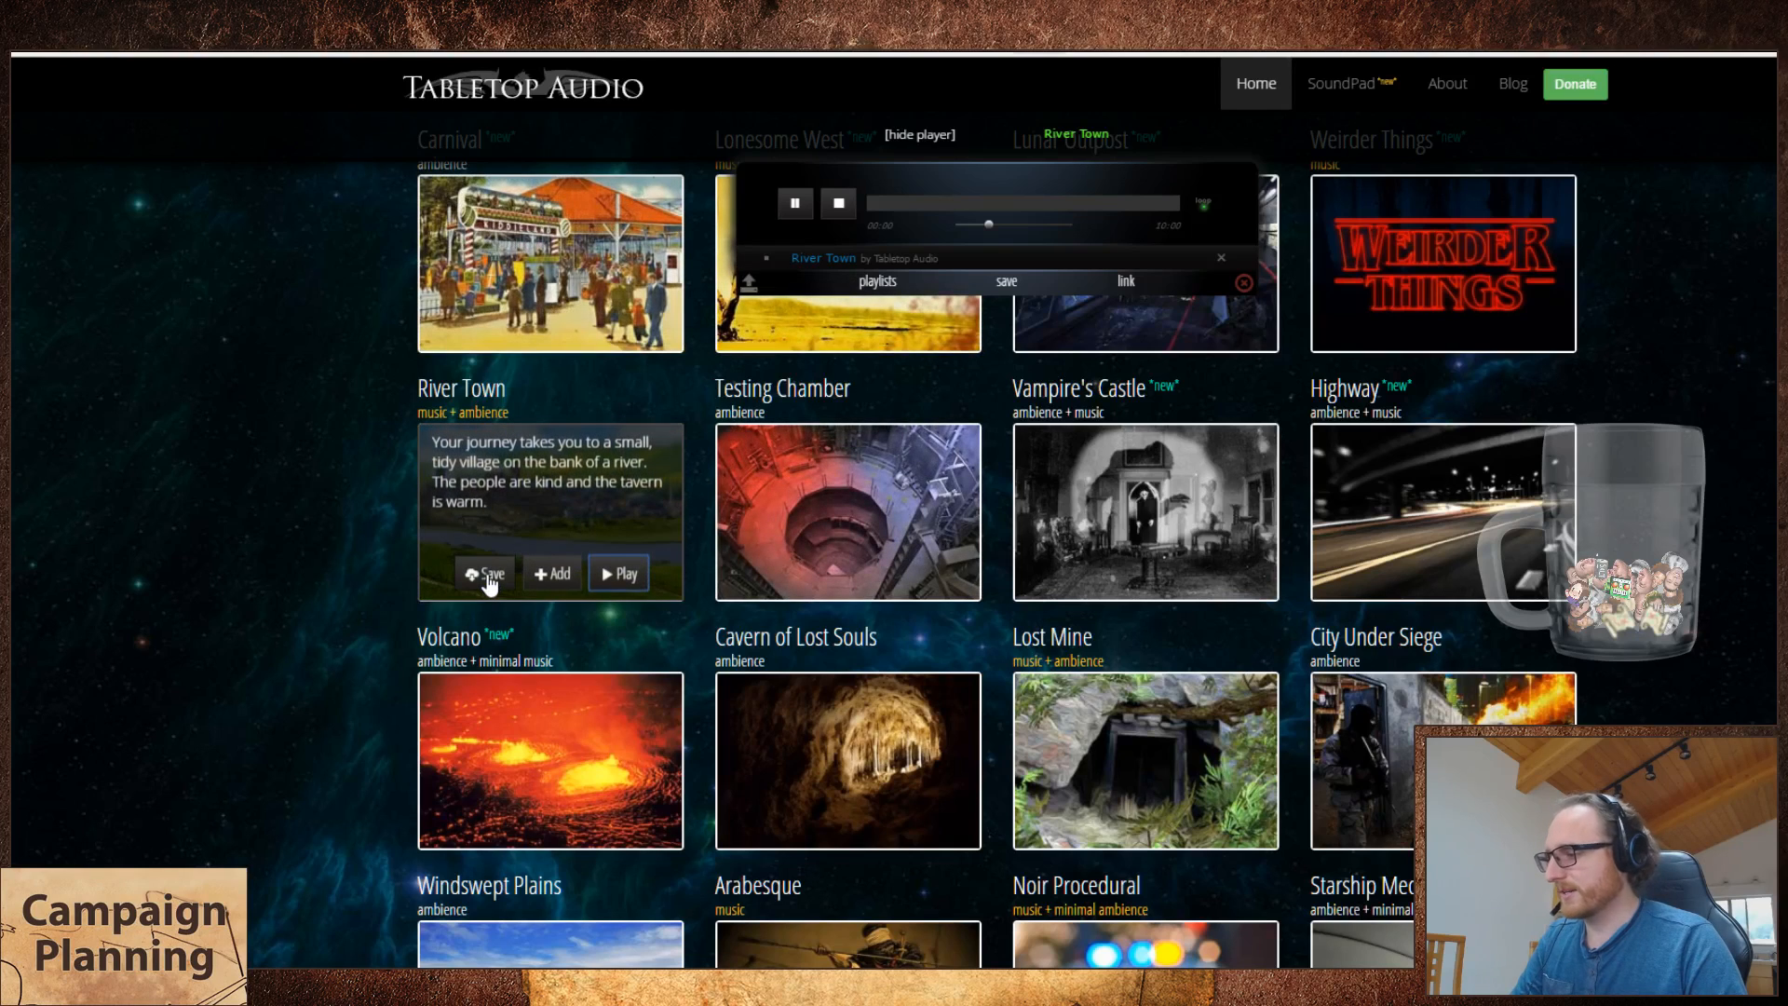
# - Return to the spreadsheet and enter track 104, "River Town", with broad category "Civilization" in row 10
pyautogui.hotkey('alt', 'Tab')
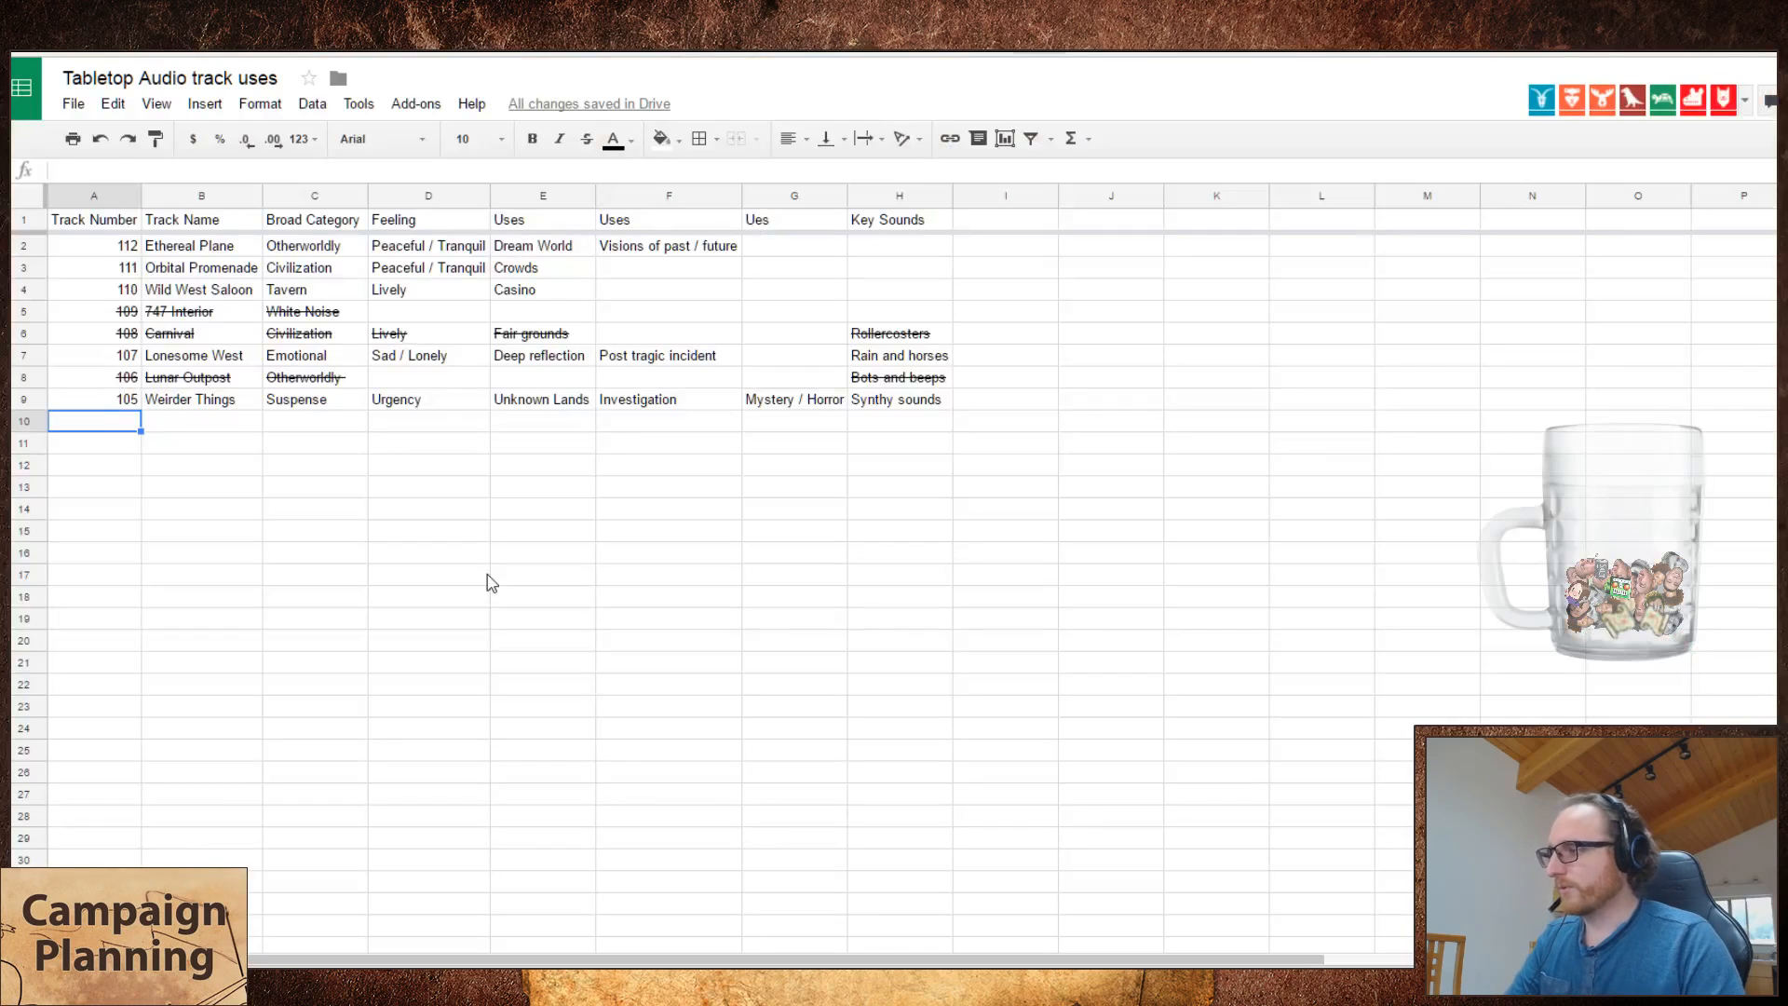
pyautogui.write('104')
pyautogui.press('Tab')
pyautogui.write('River')
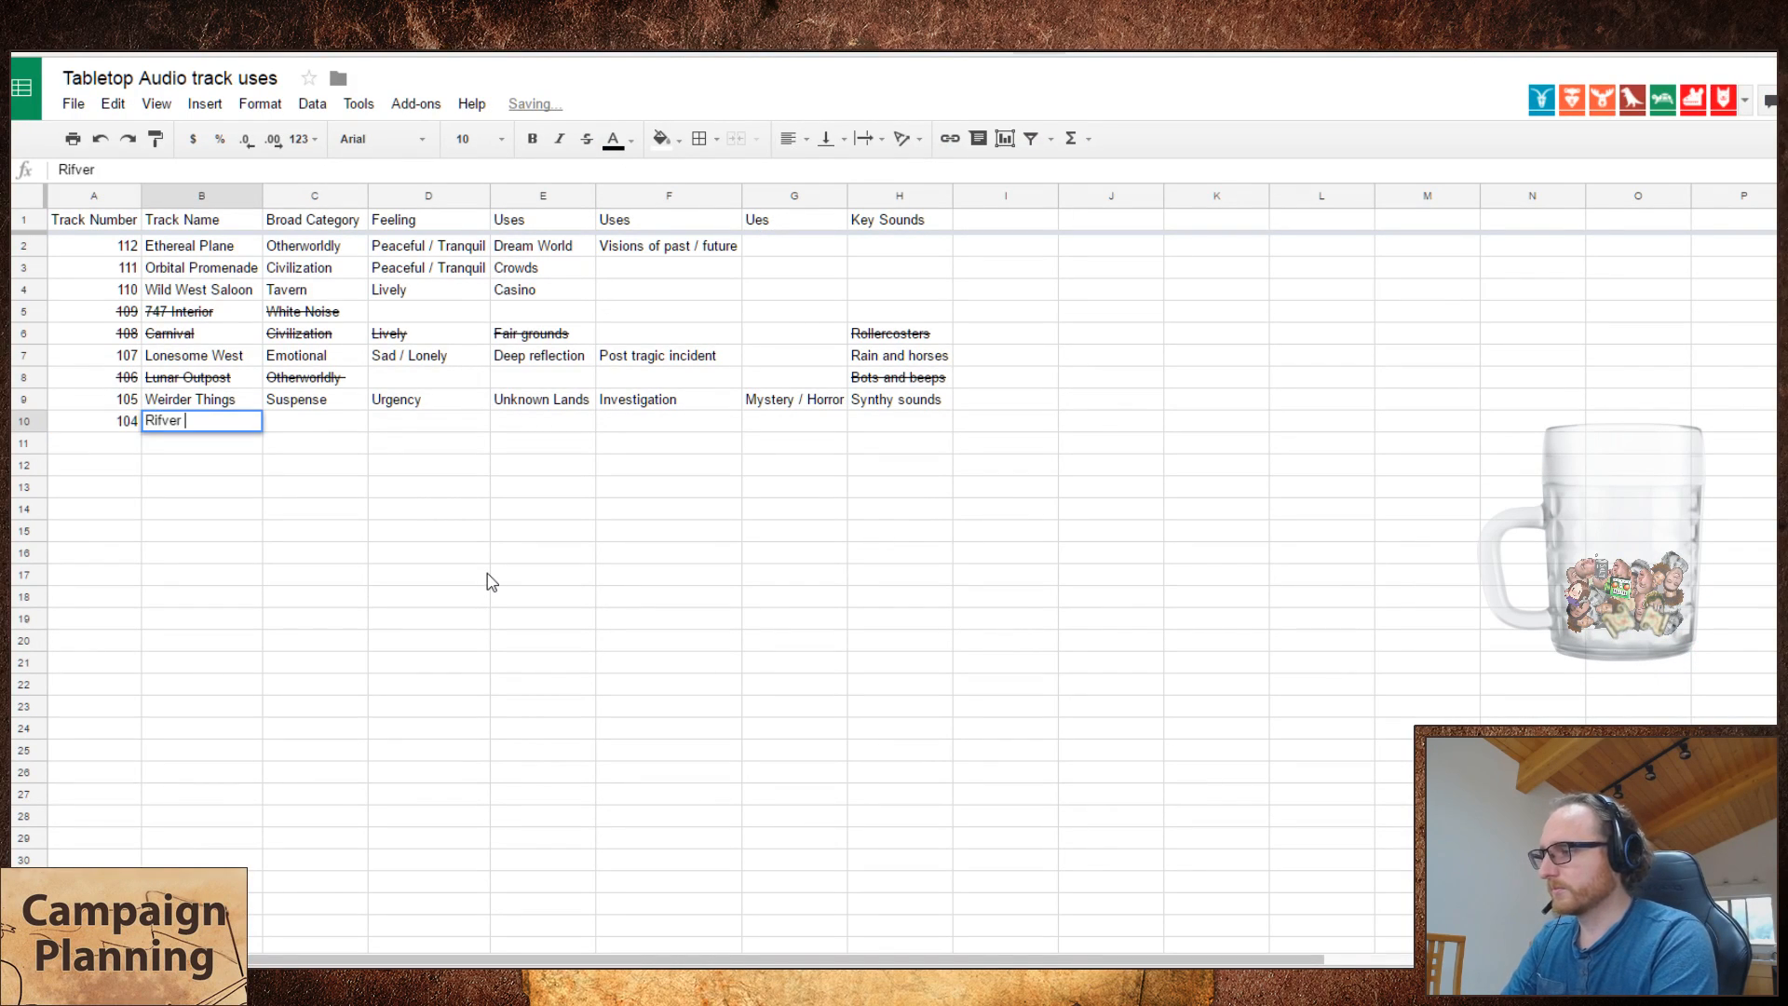
pyautogui.write(' Town')
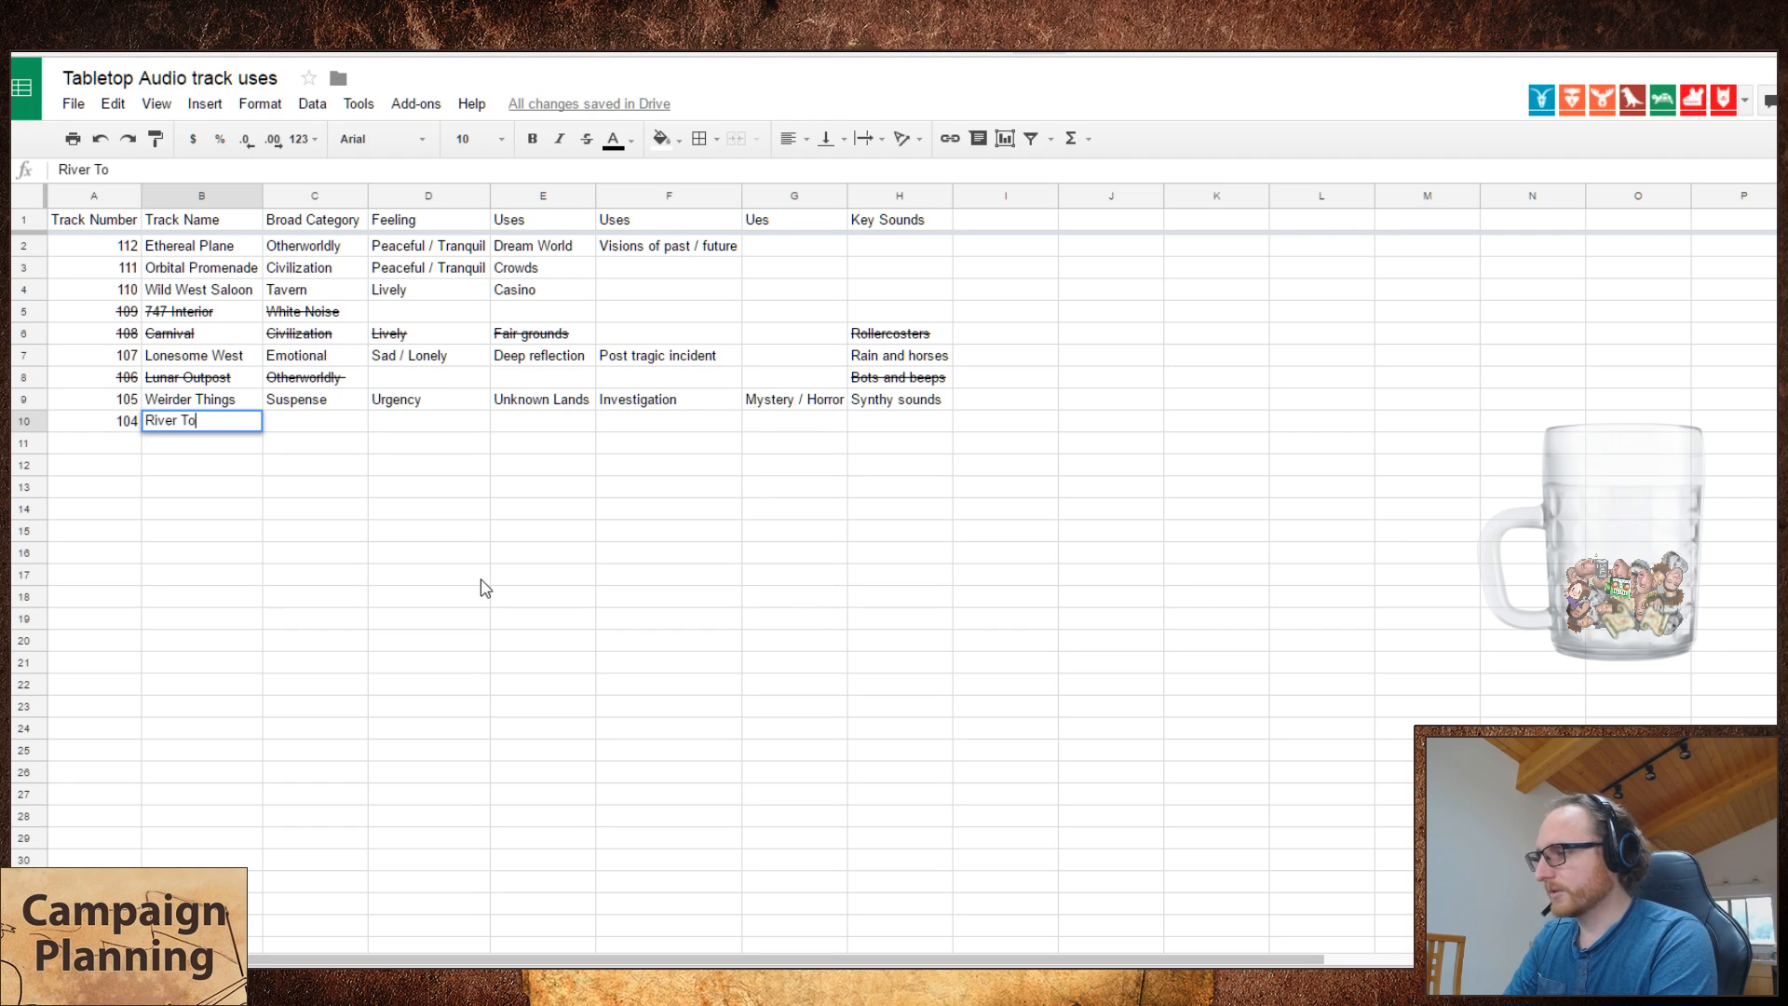
pyautogui.press('Tab')
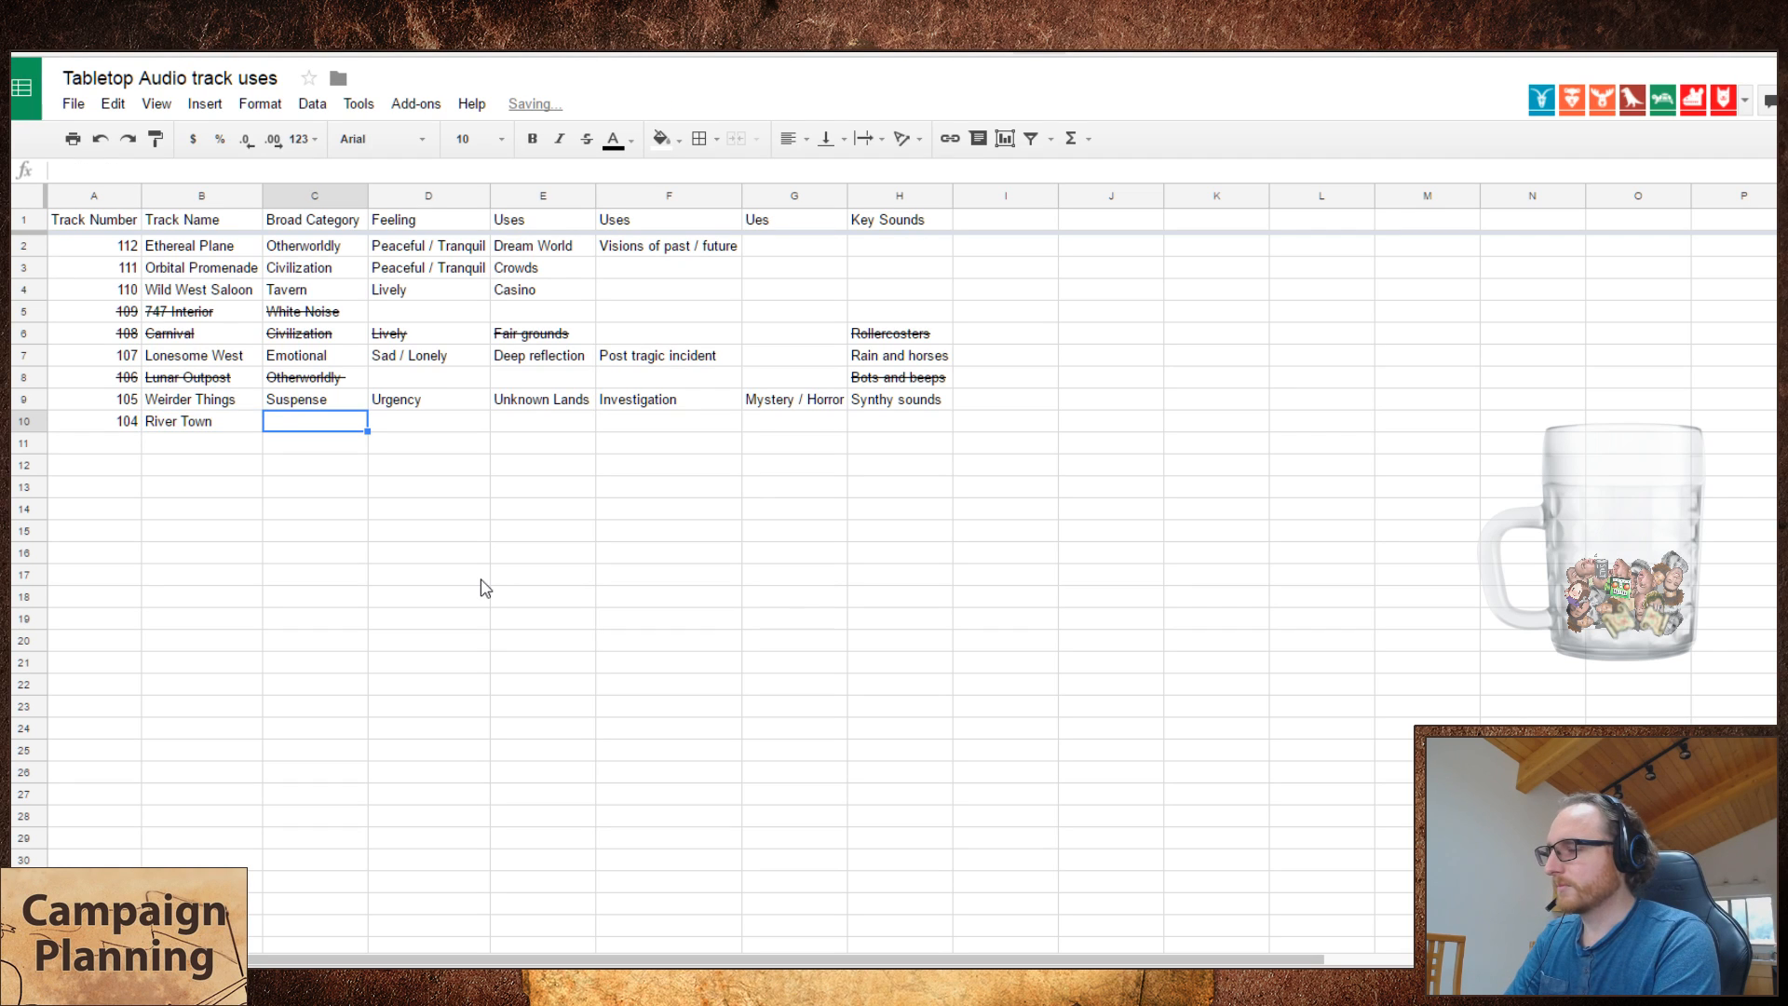
pyautogui.write('Civilization')
pyautogui.press('Tab')
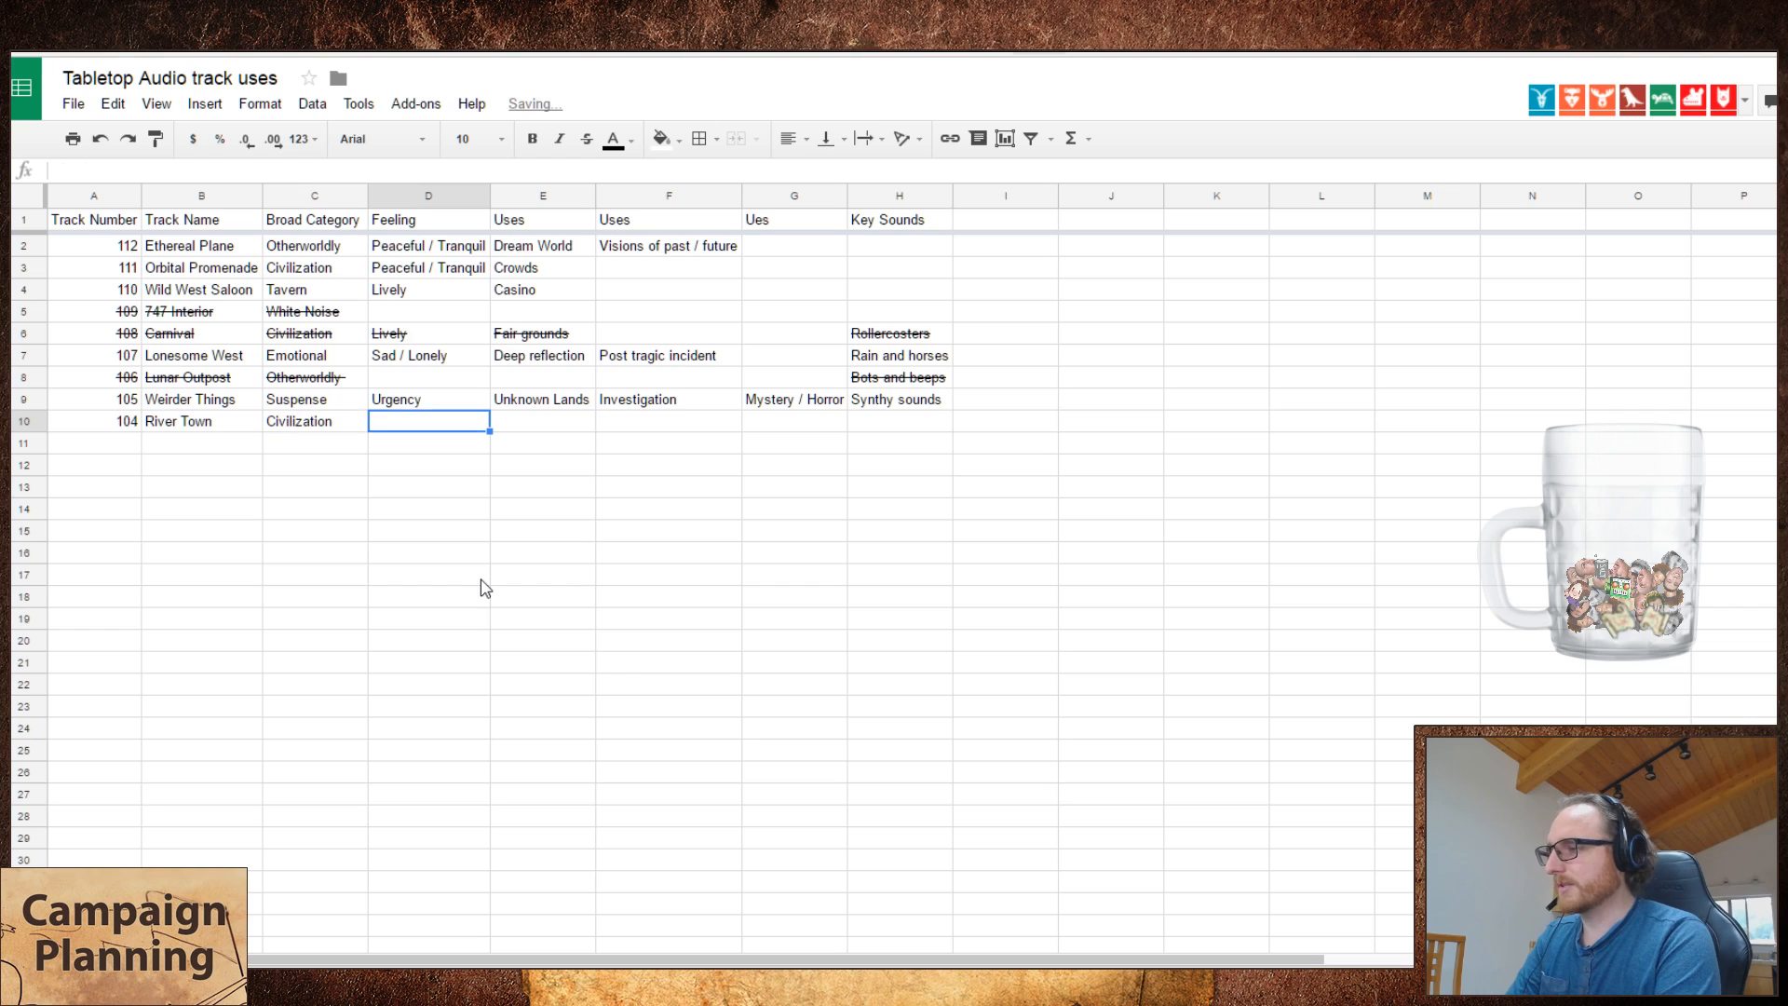
# - Switch to the Tabletop Audio player and skip ahead twice in River Town to sample how it sounds
pyautogui.hotkey('alt', 'Tab')
pyautogui.click(919, 203)
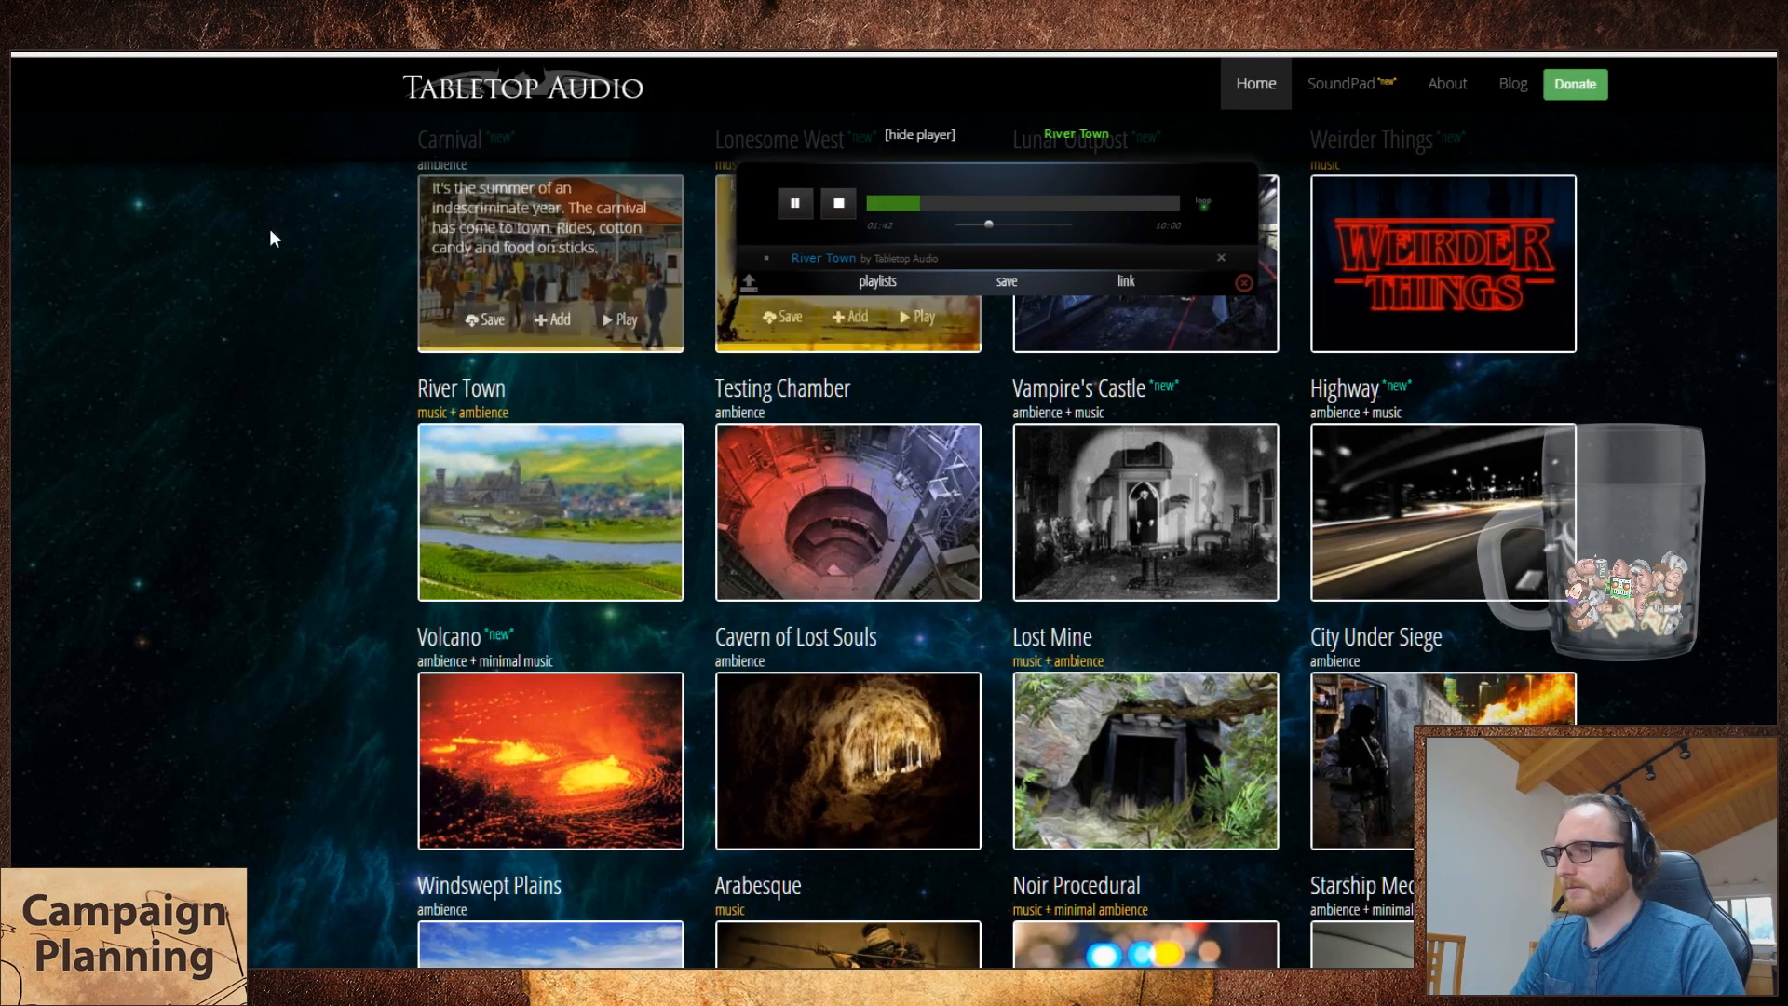
pyautogui.click(984, 203)
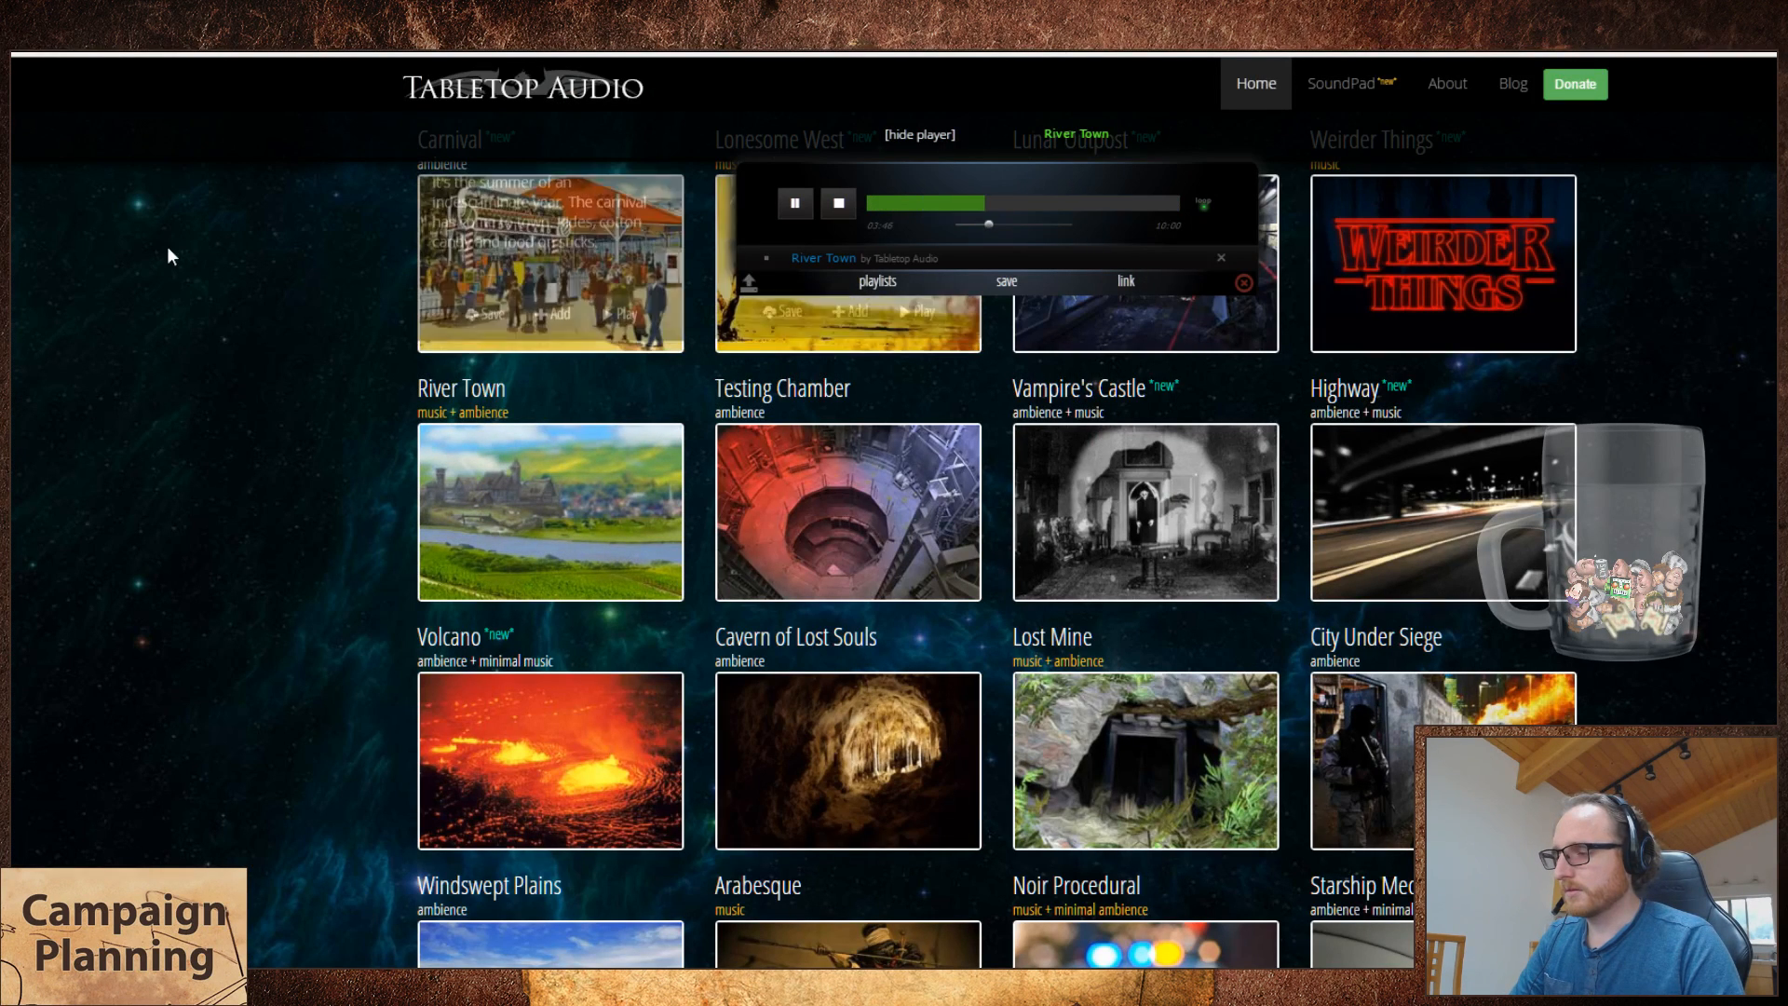
# - Back in the spreadsheet, clear River Town's broad category in C10 and enter "Peaceful / Tranquil" as its feeling in D10
pyautogui.hotkey('alt', 'Tab')
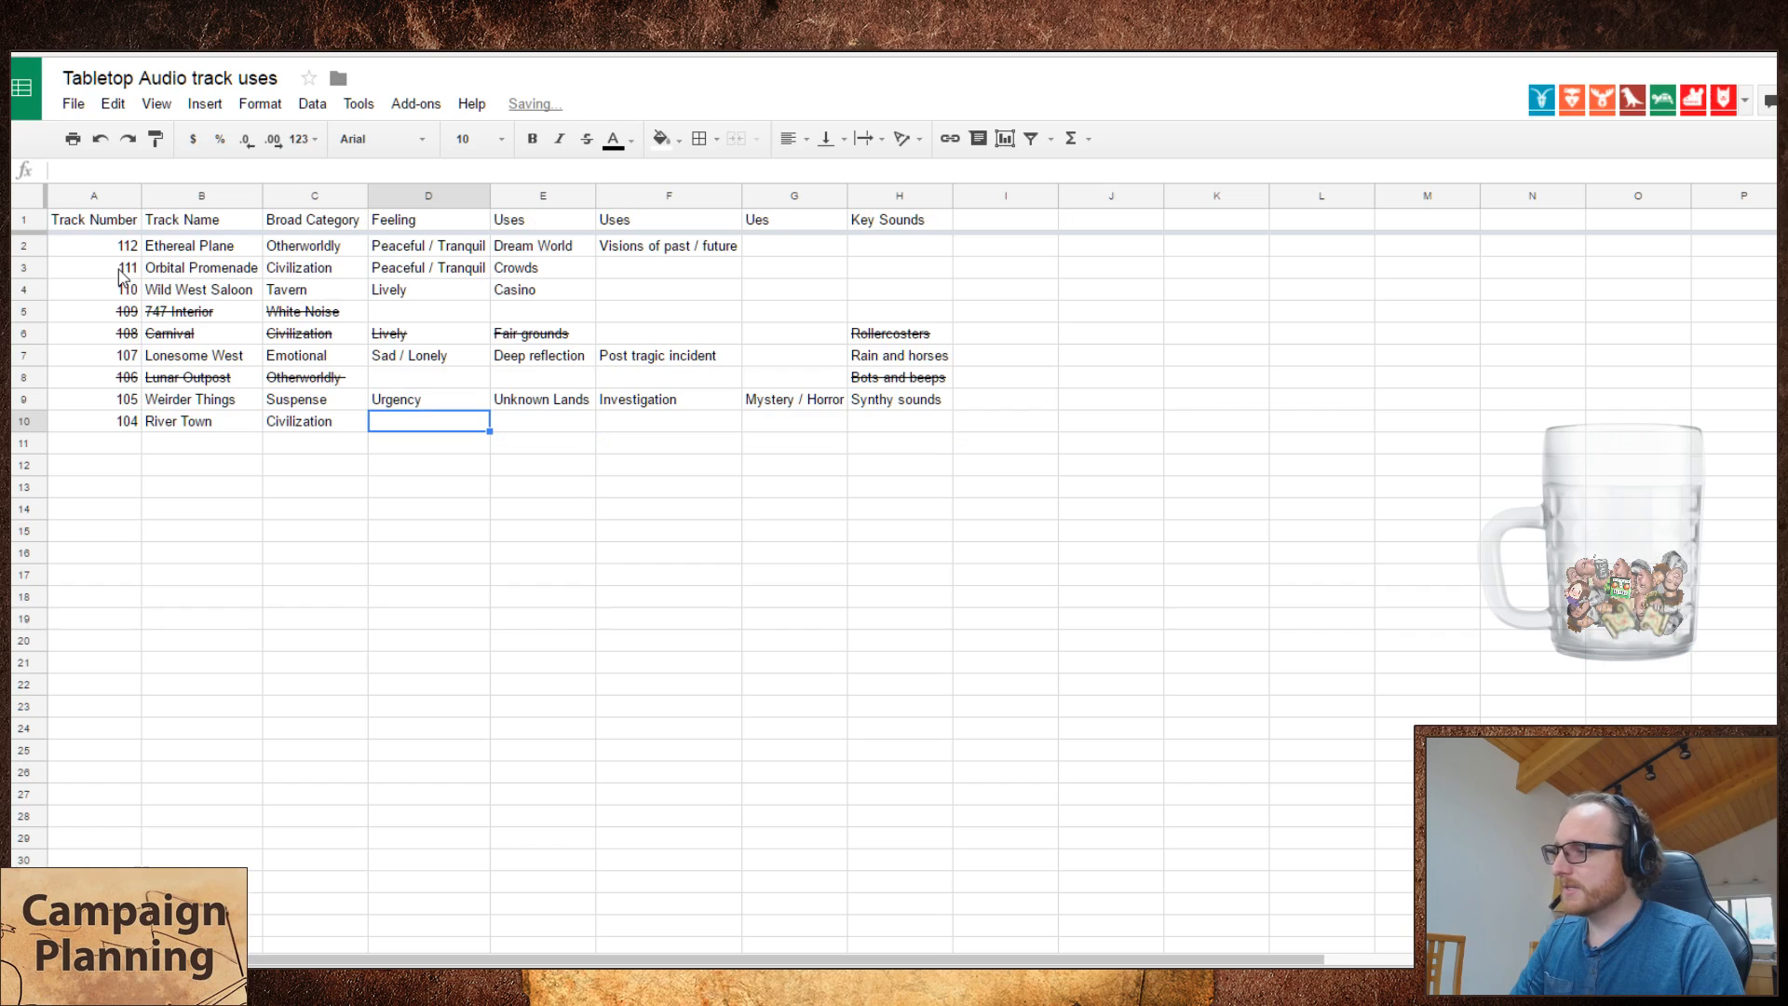
pyautogui.press('Left')
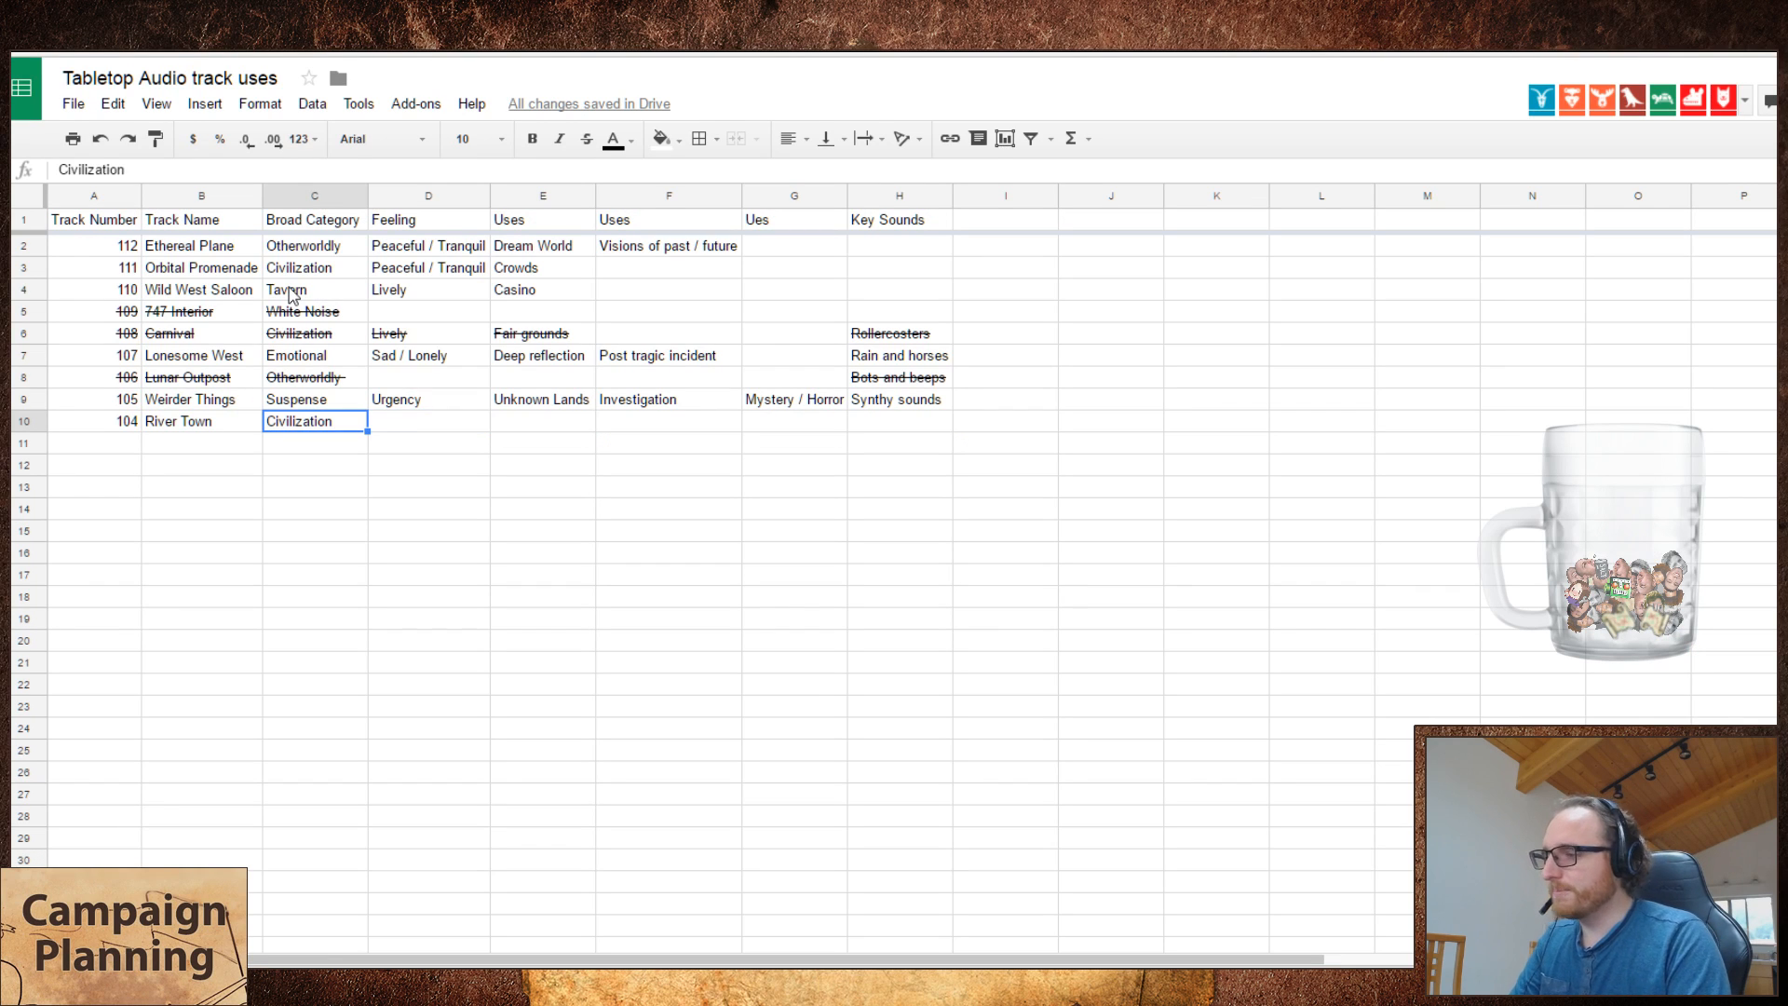
pyautogui.press('Delete')
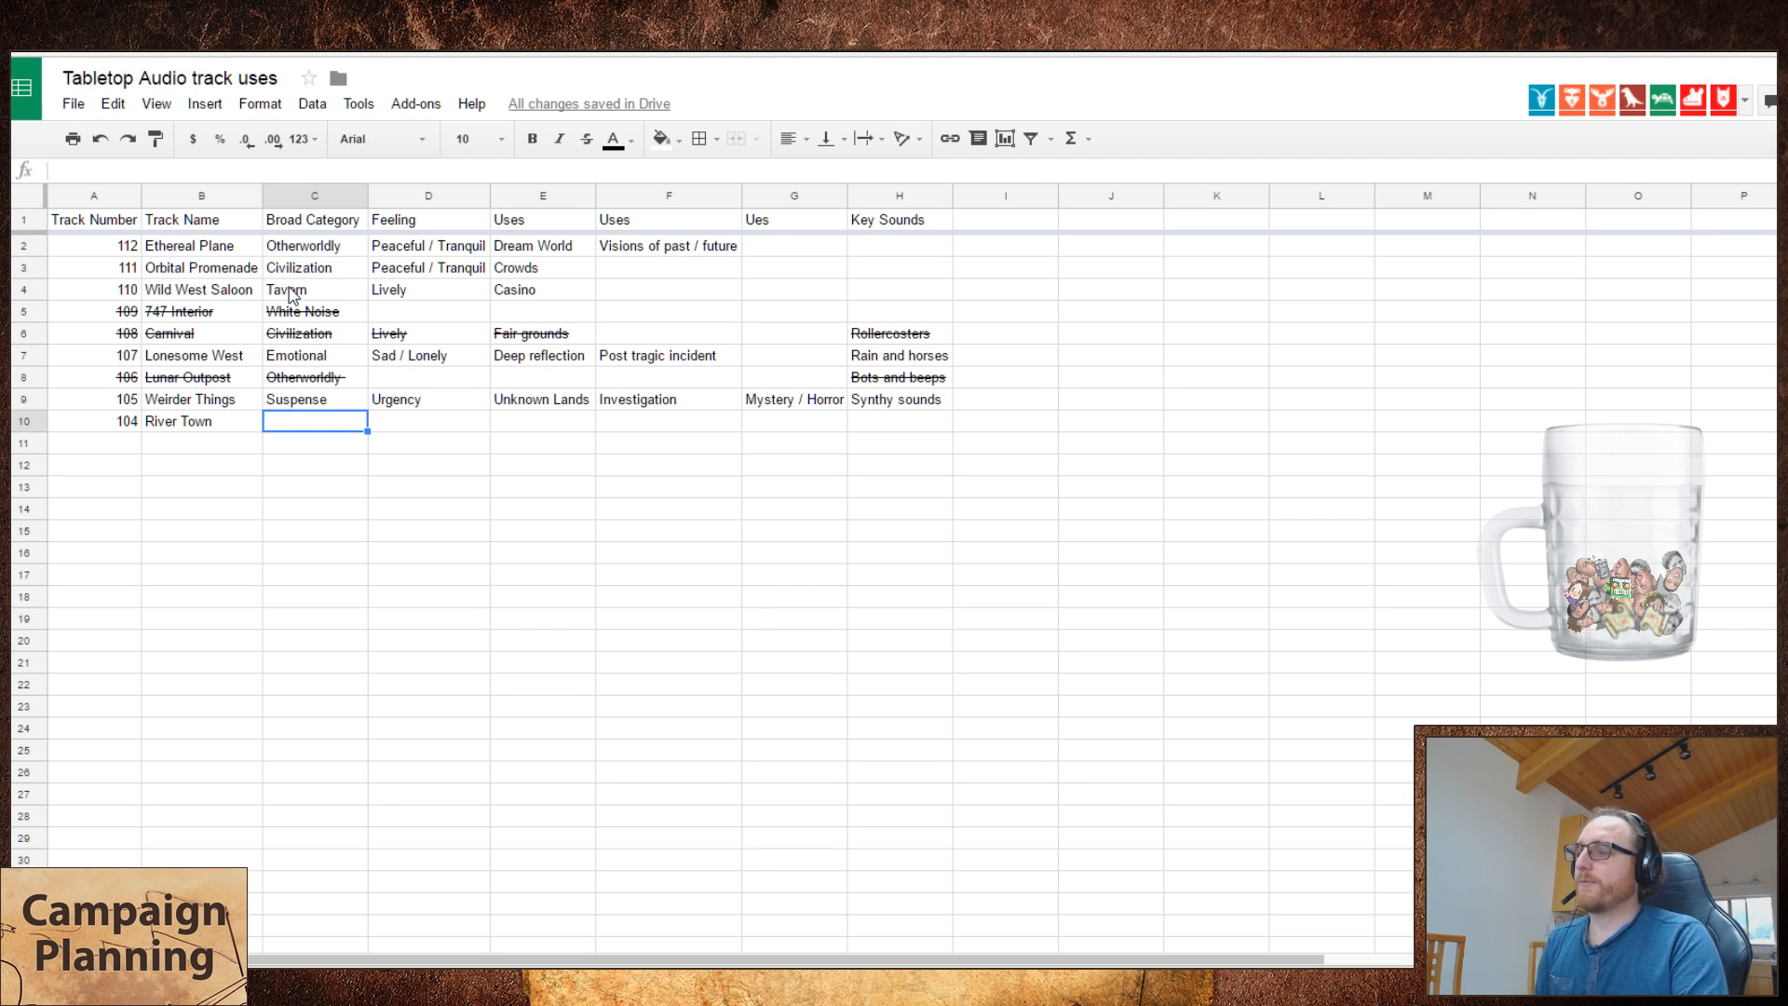
pyautogui.press('Tab')
pyautogui.write('Pe')
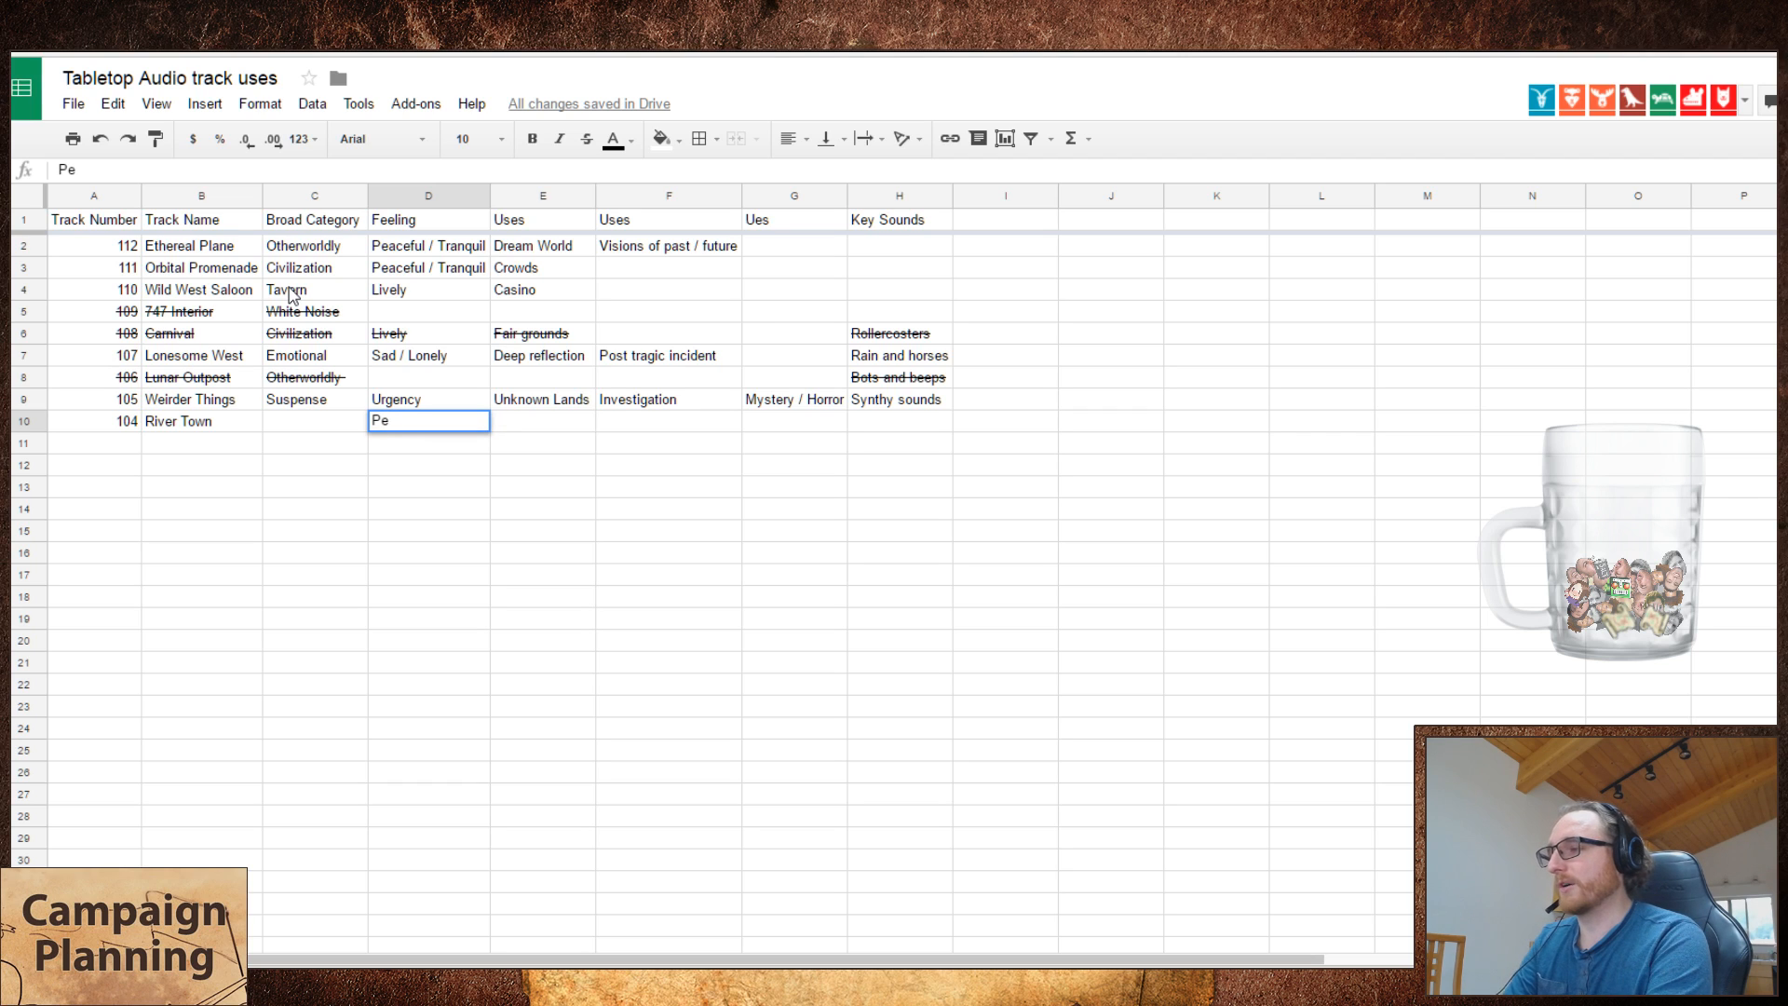
pyautogui.write('aceful / T')
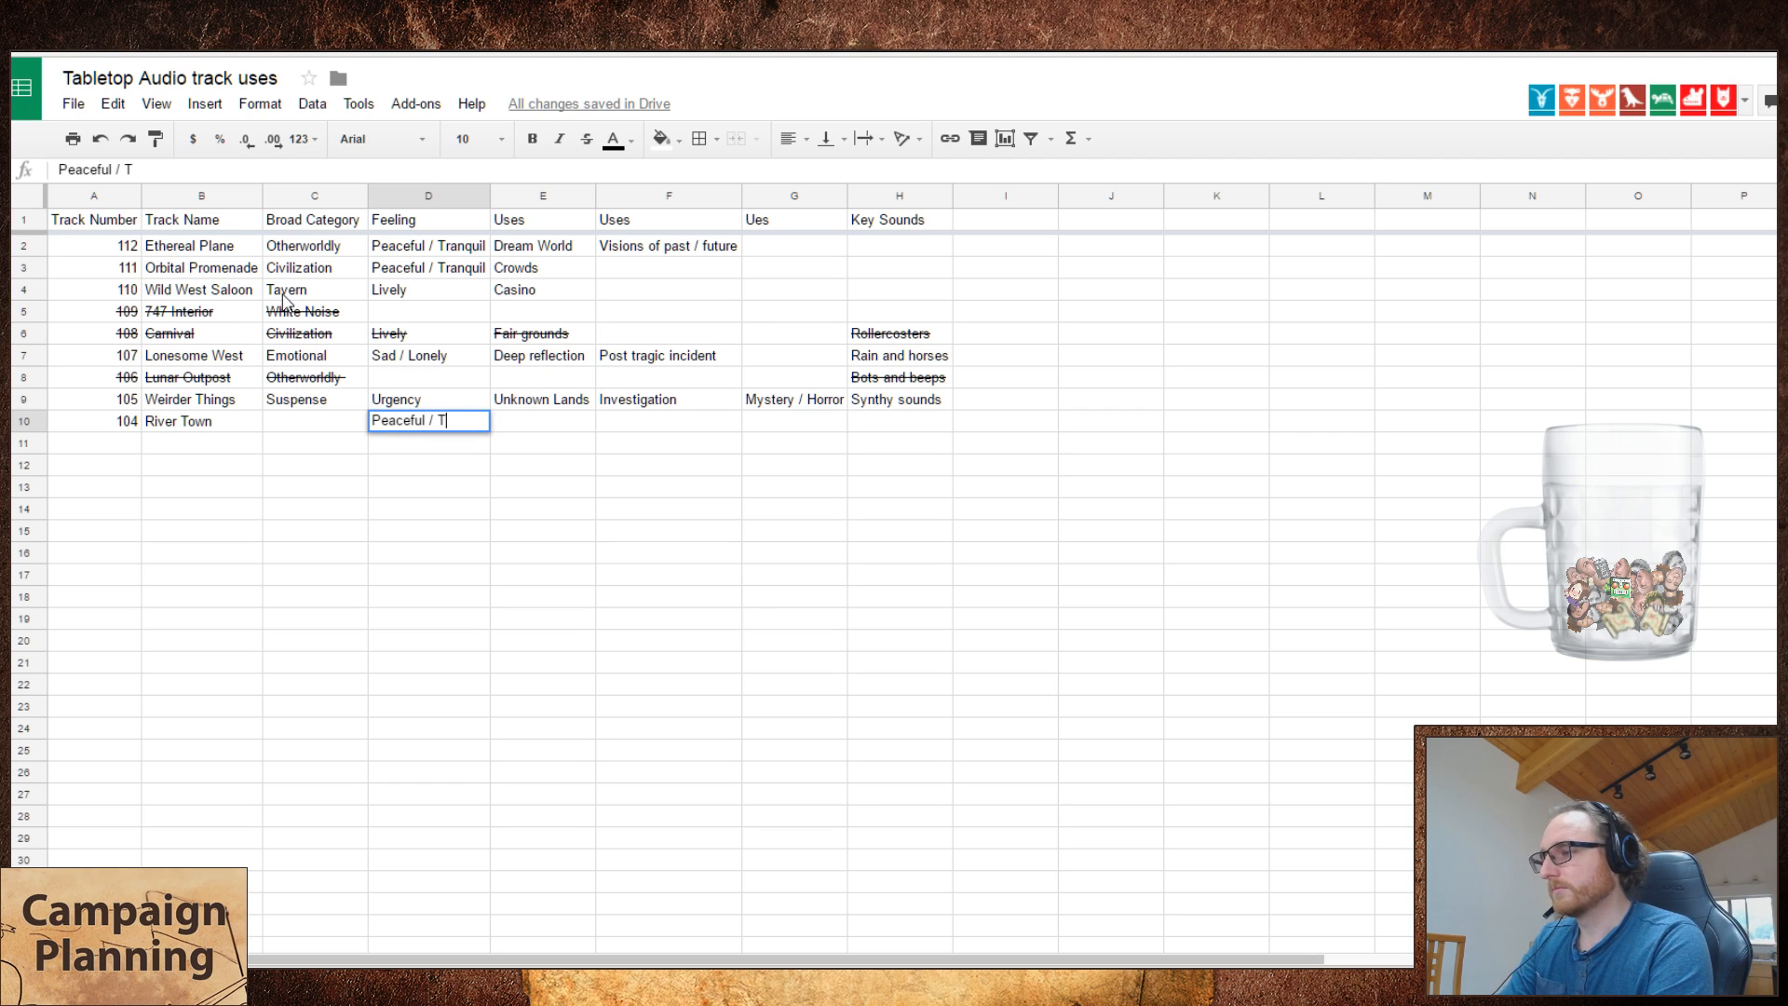
pyautogui.write('ranquil')
pyautogui.press('Return')
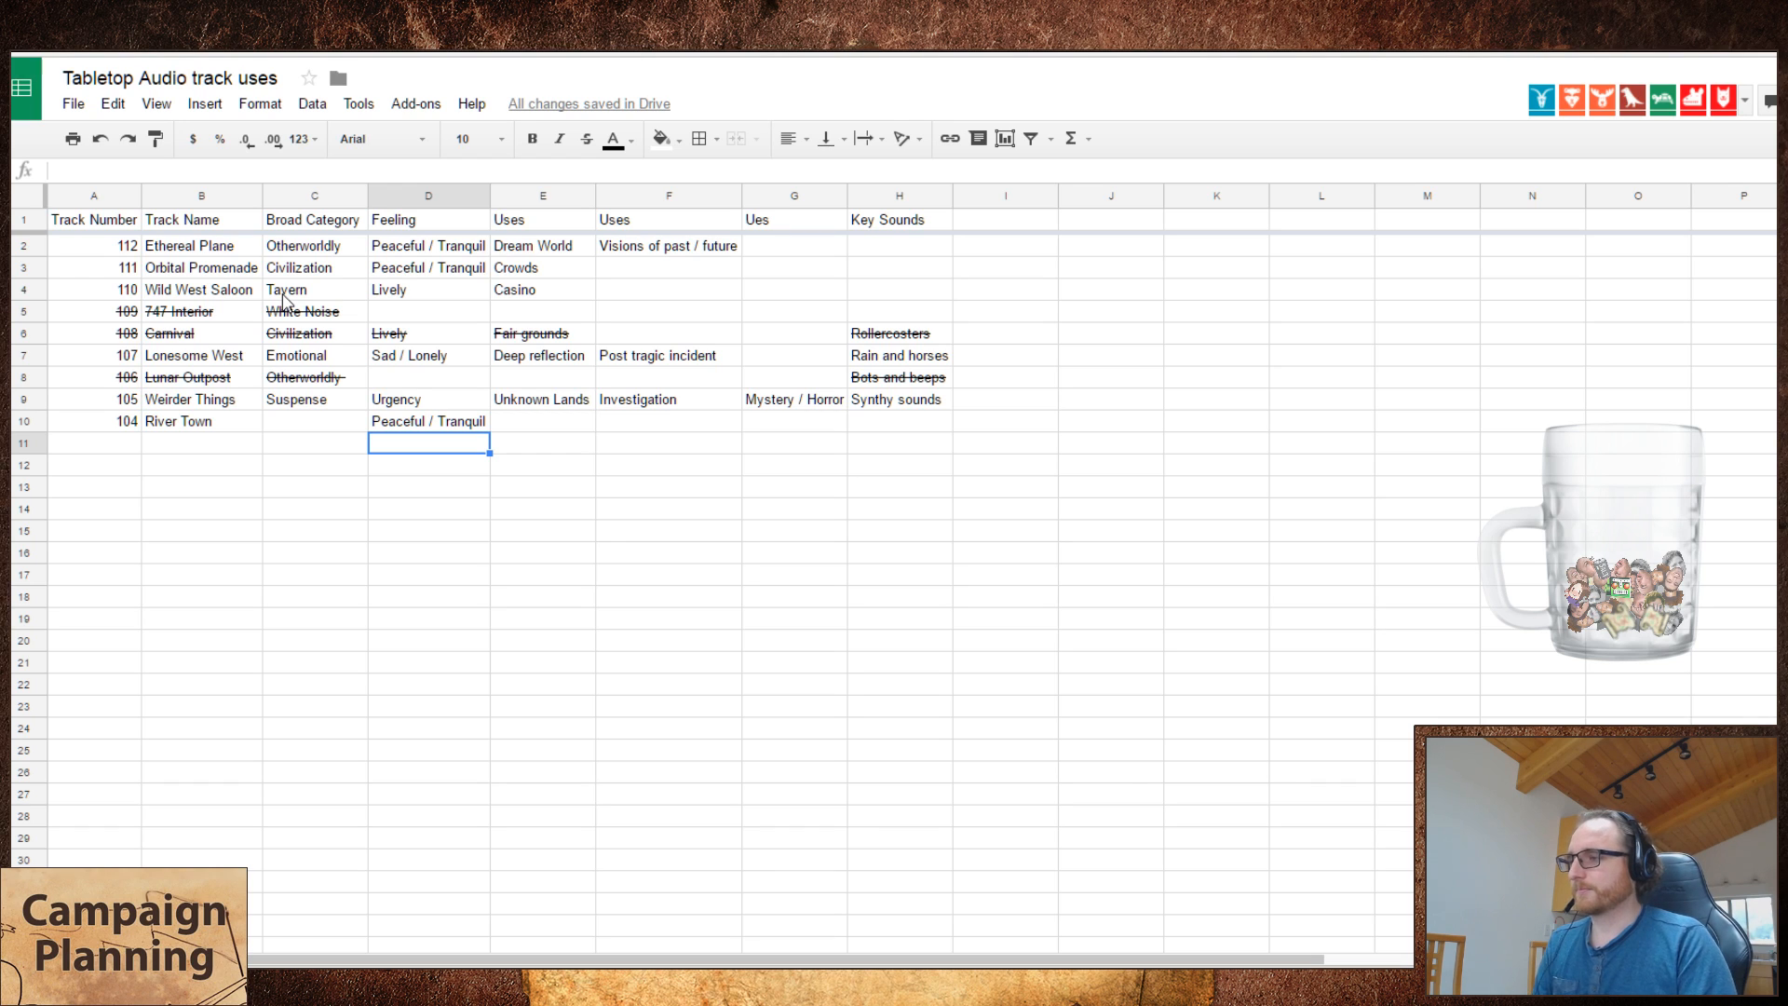
# - Enter "River and wind" as River Town's key sounds in H10
pyautogui.press('Up')
pyautogui.press('Left')
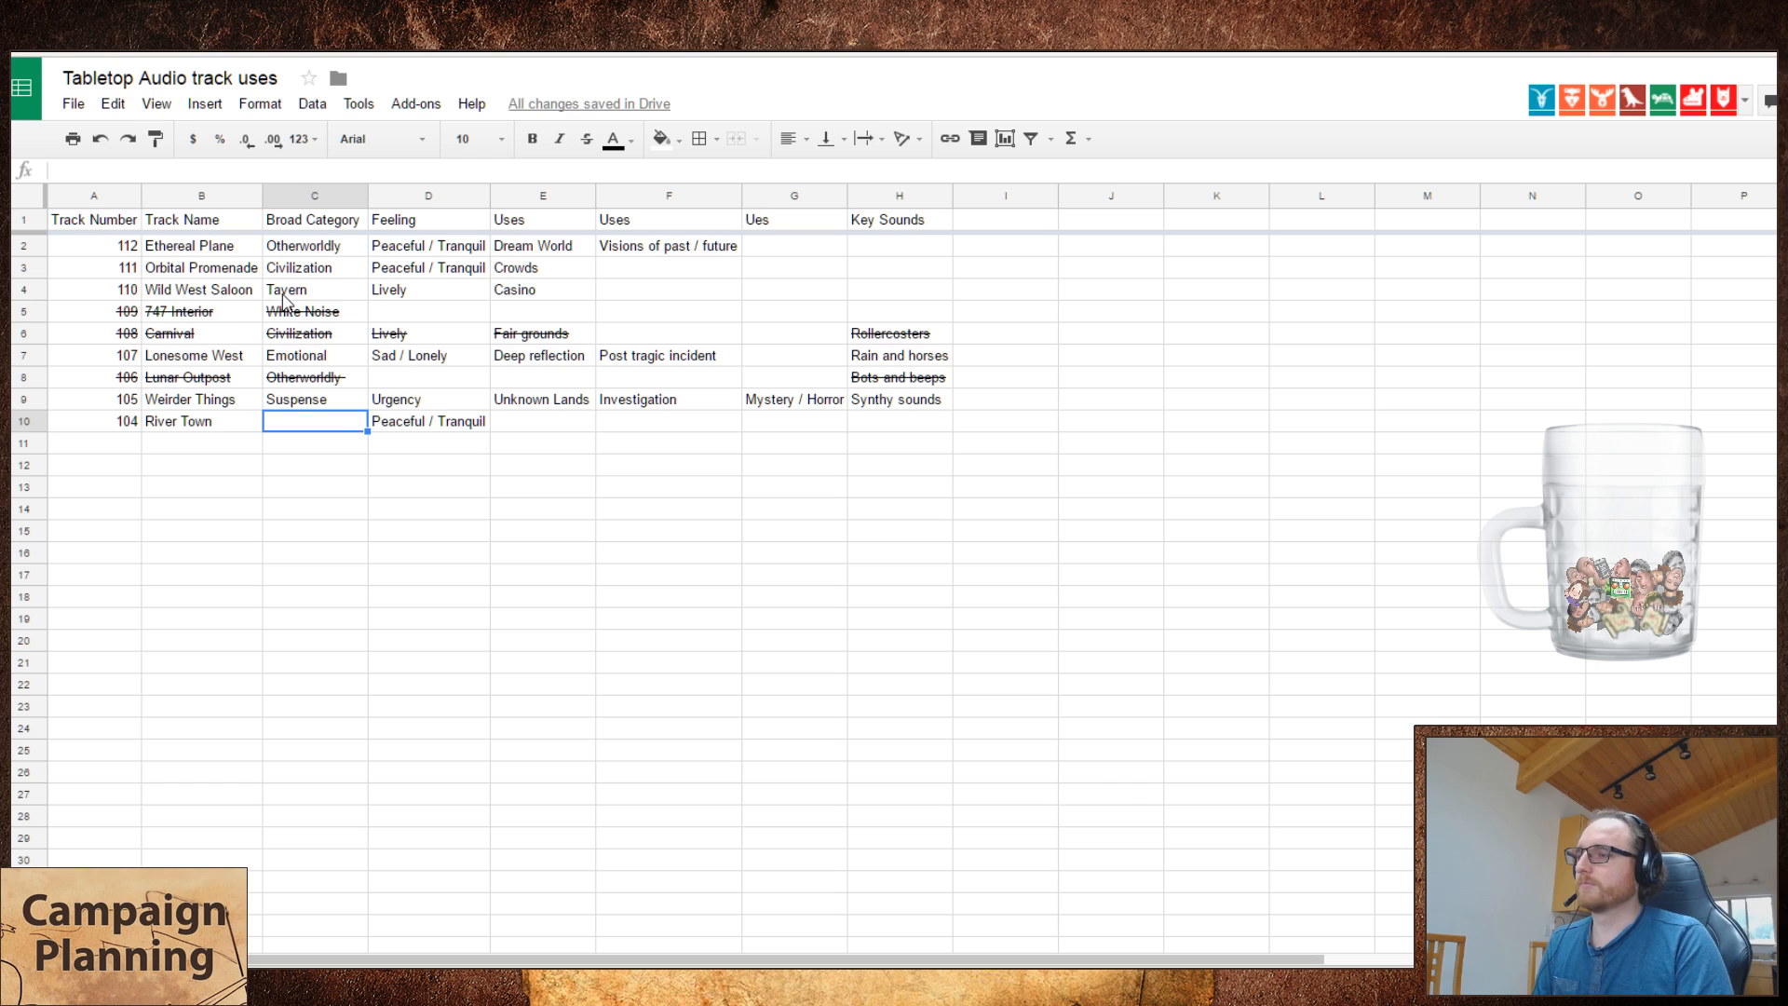
pyautogui.click(903, 420)
pyautogui.write('R')
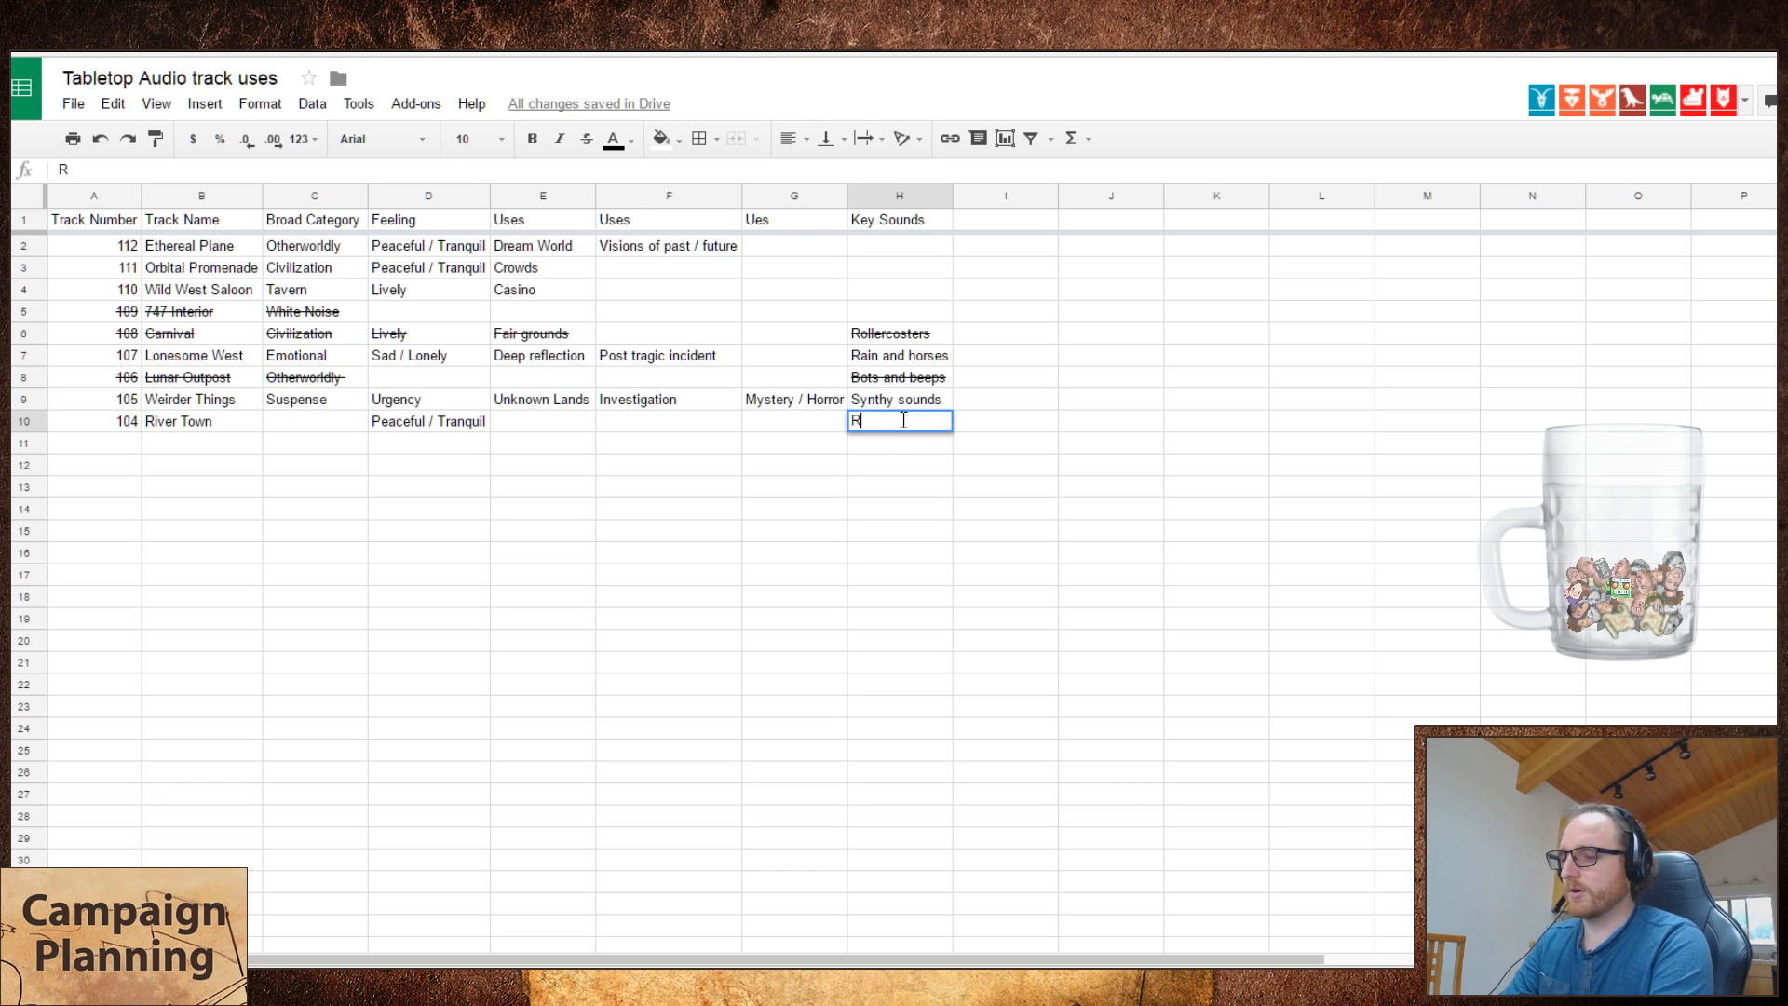
pyautogui.write('iver')
pyautogui.press('Return')
pyautogui.click(904, 424)
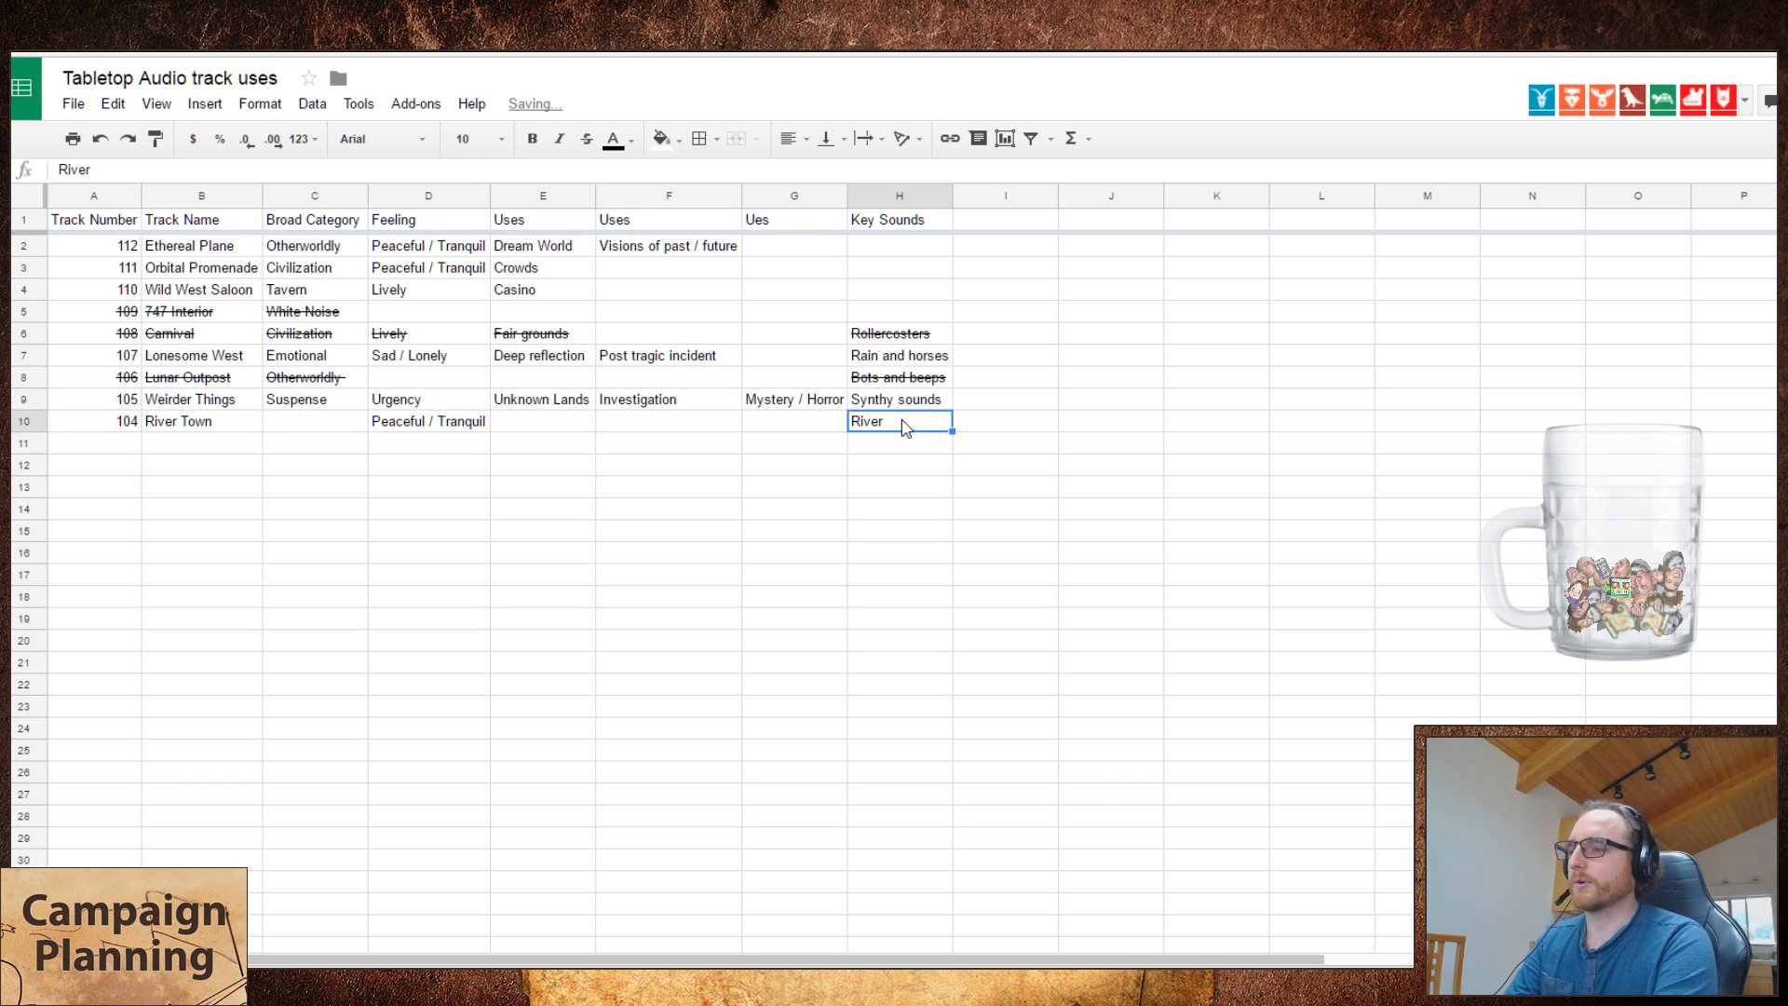
pyautogui.write('Water')
pyautogui.press('BackSpace')
pyautogui.press('BackSpace')
pyautogui.press('BackSpace')
pyautogui.press('BackSpace')
pyautogui.press('BackSpace')
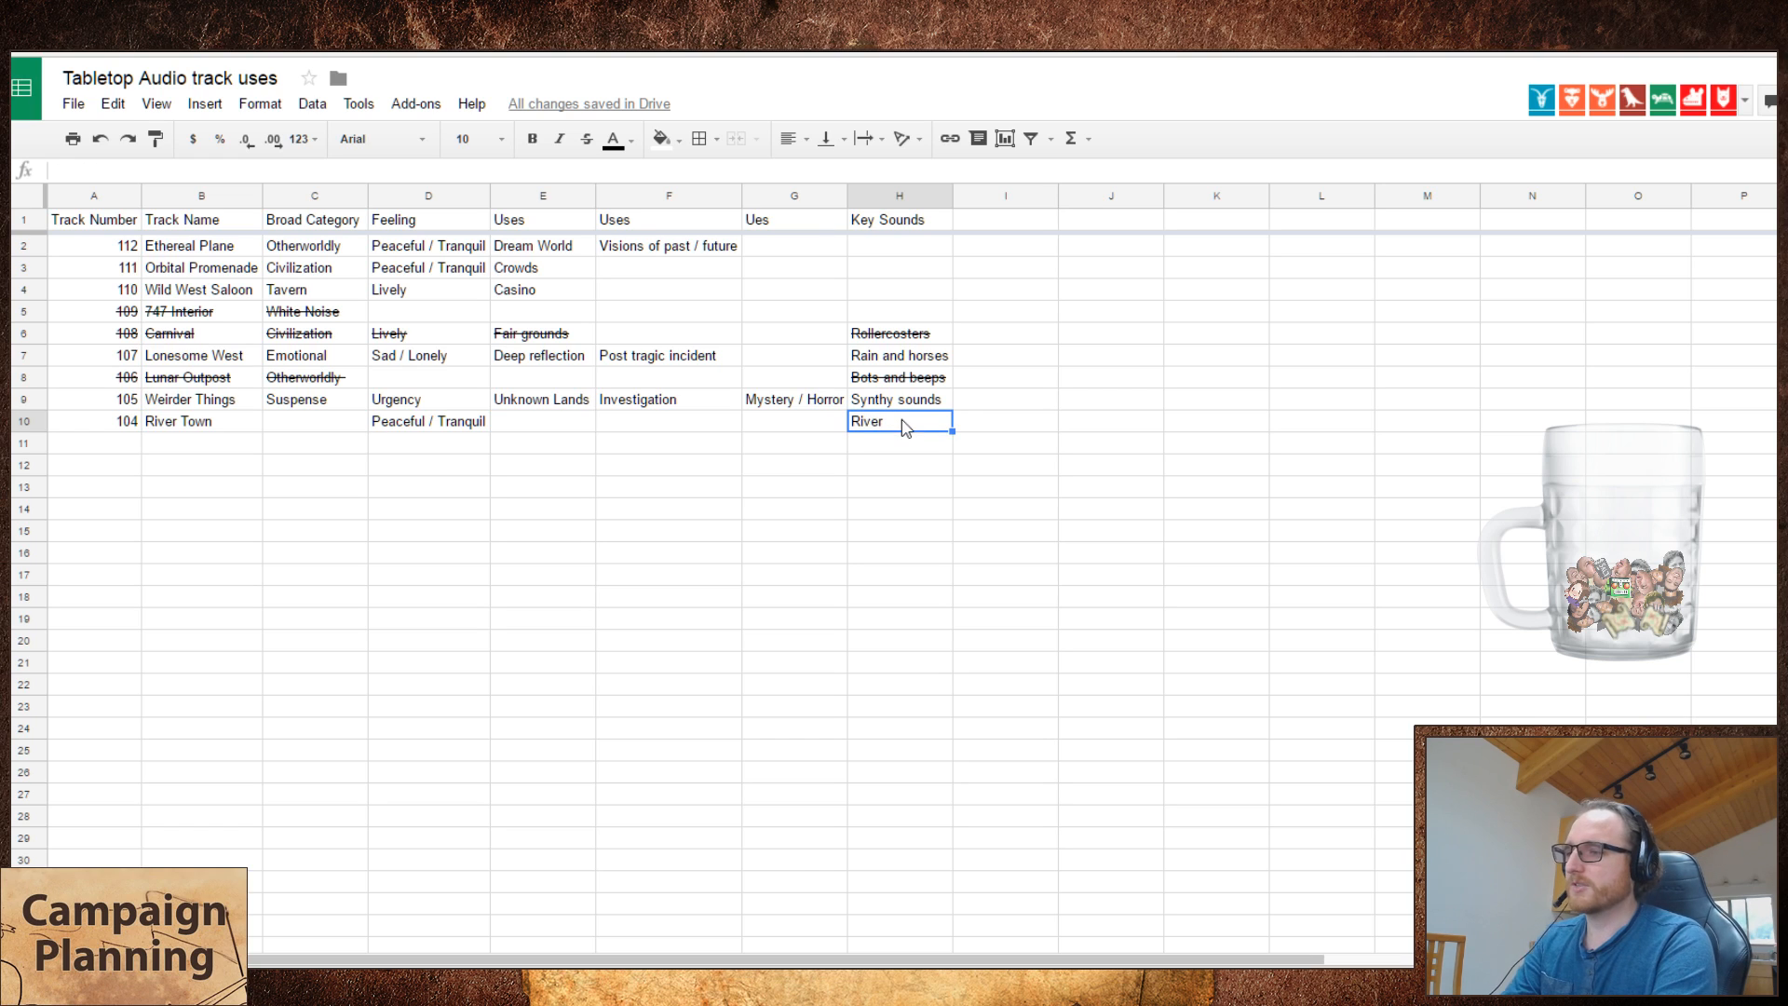
pyautogui.write('River')
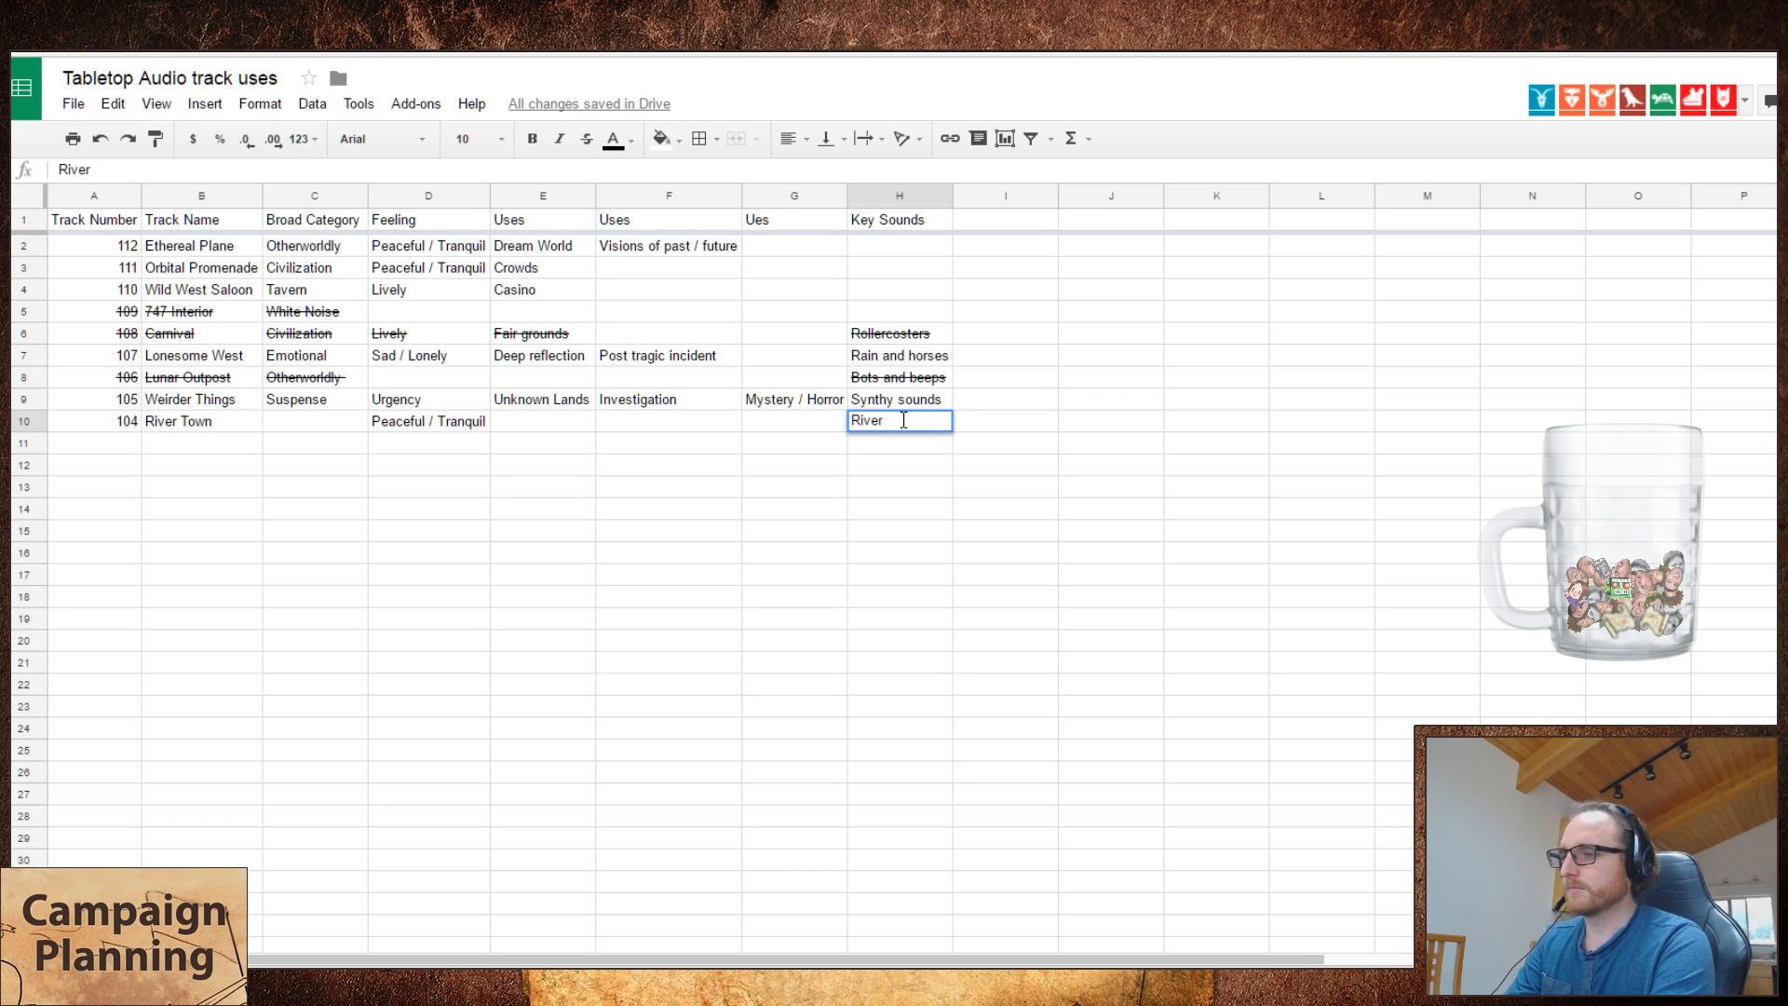
pyautogui.write(' and wind')
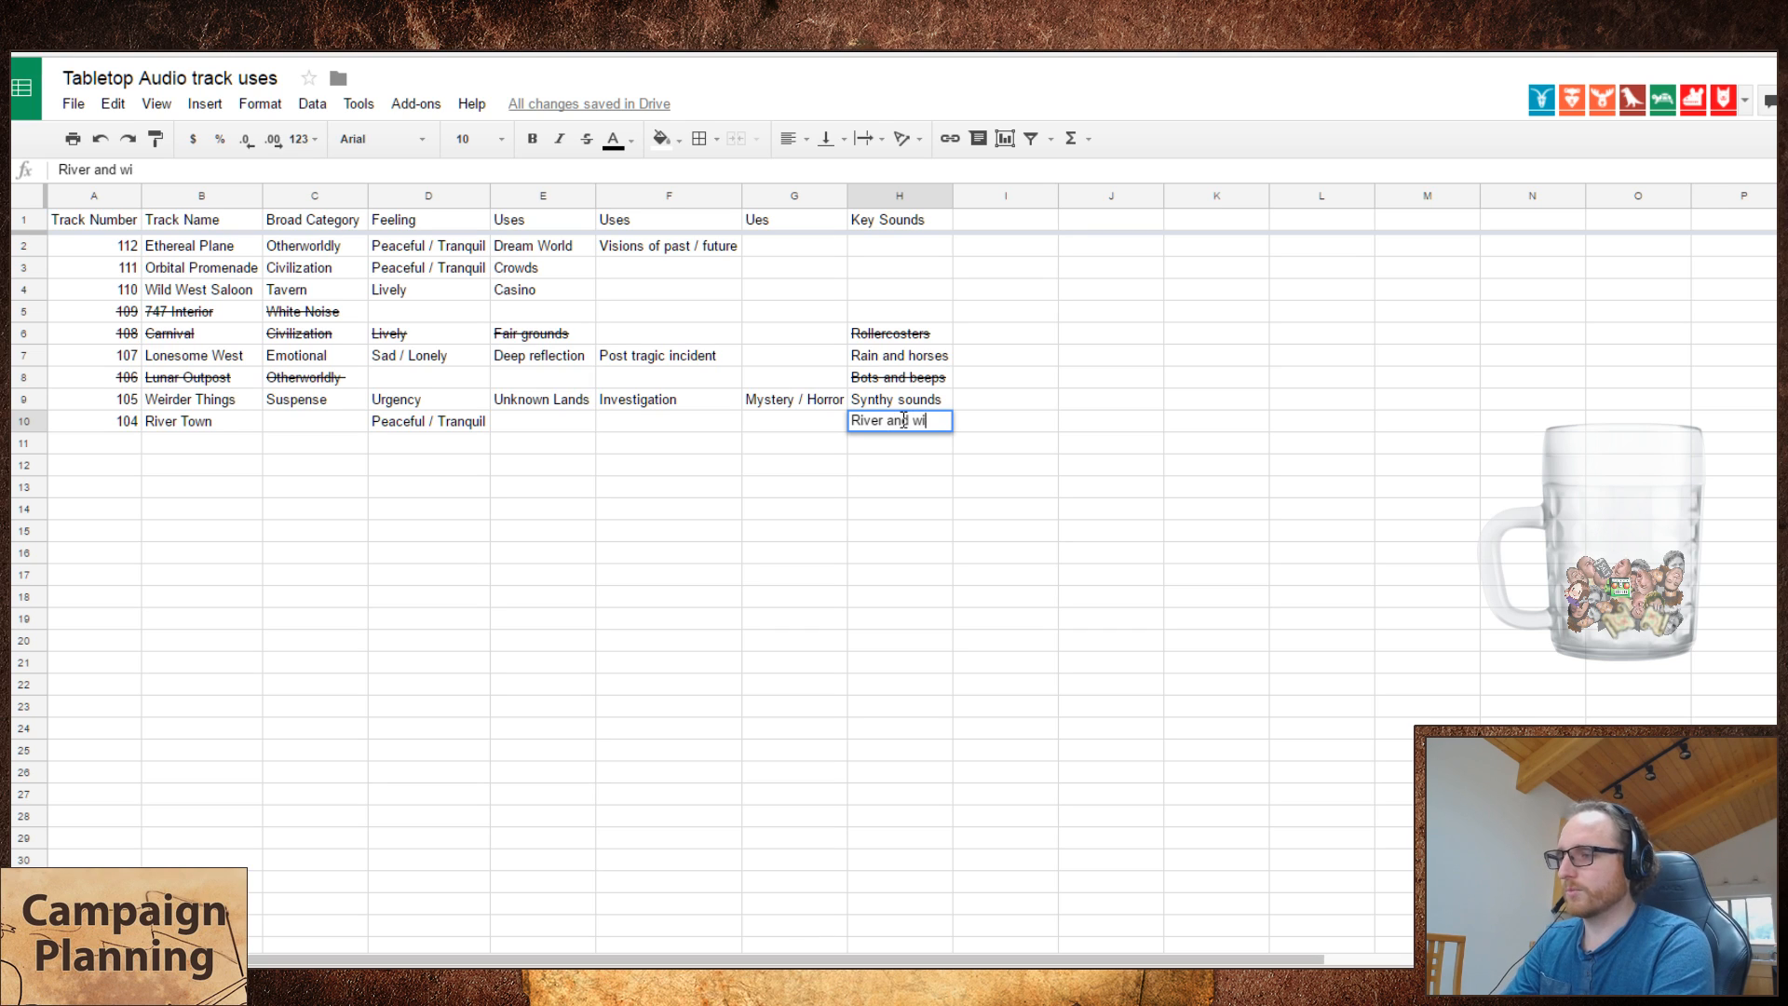
pyautogui.press('Return')
# - Enter "Peaceful town" as River Town's first use in E10
pyautogui.click(313, 424)
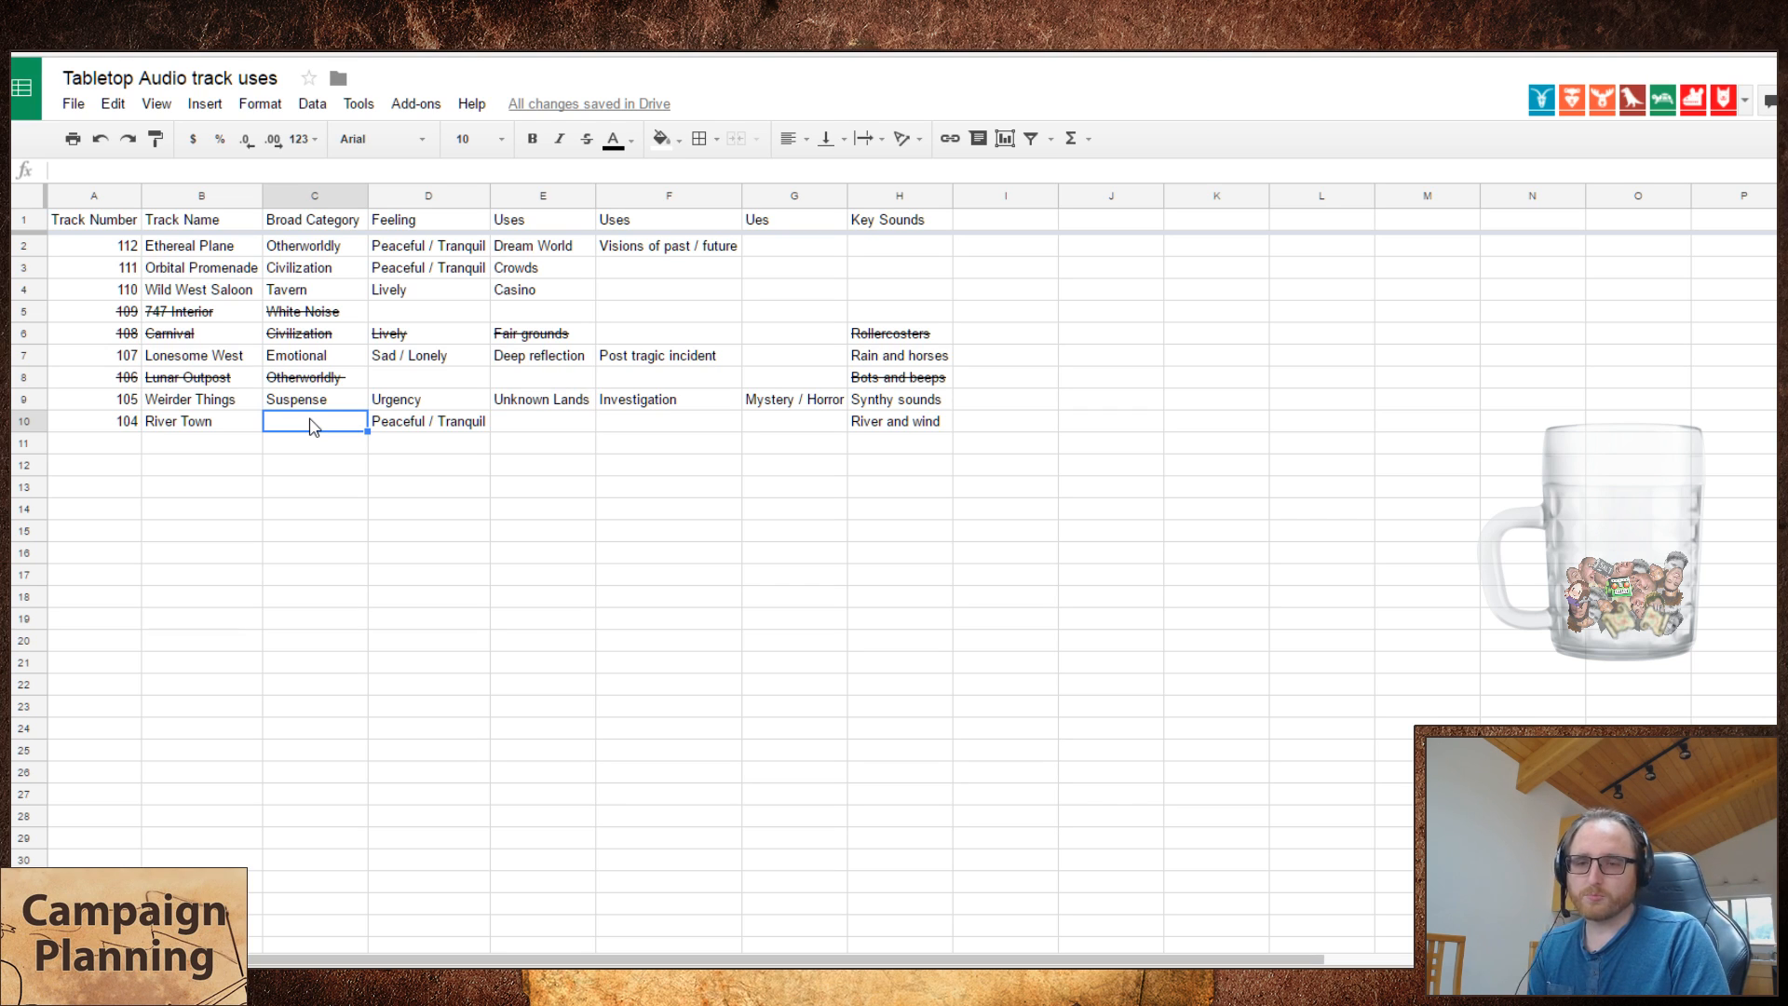
pyautogui.click(582, 428)
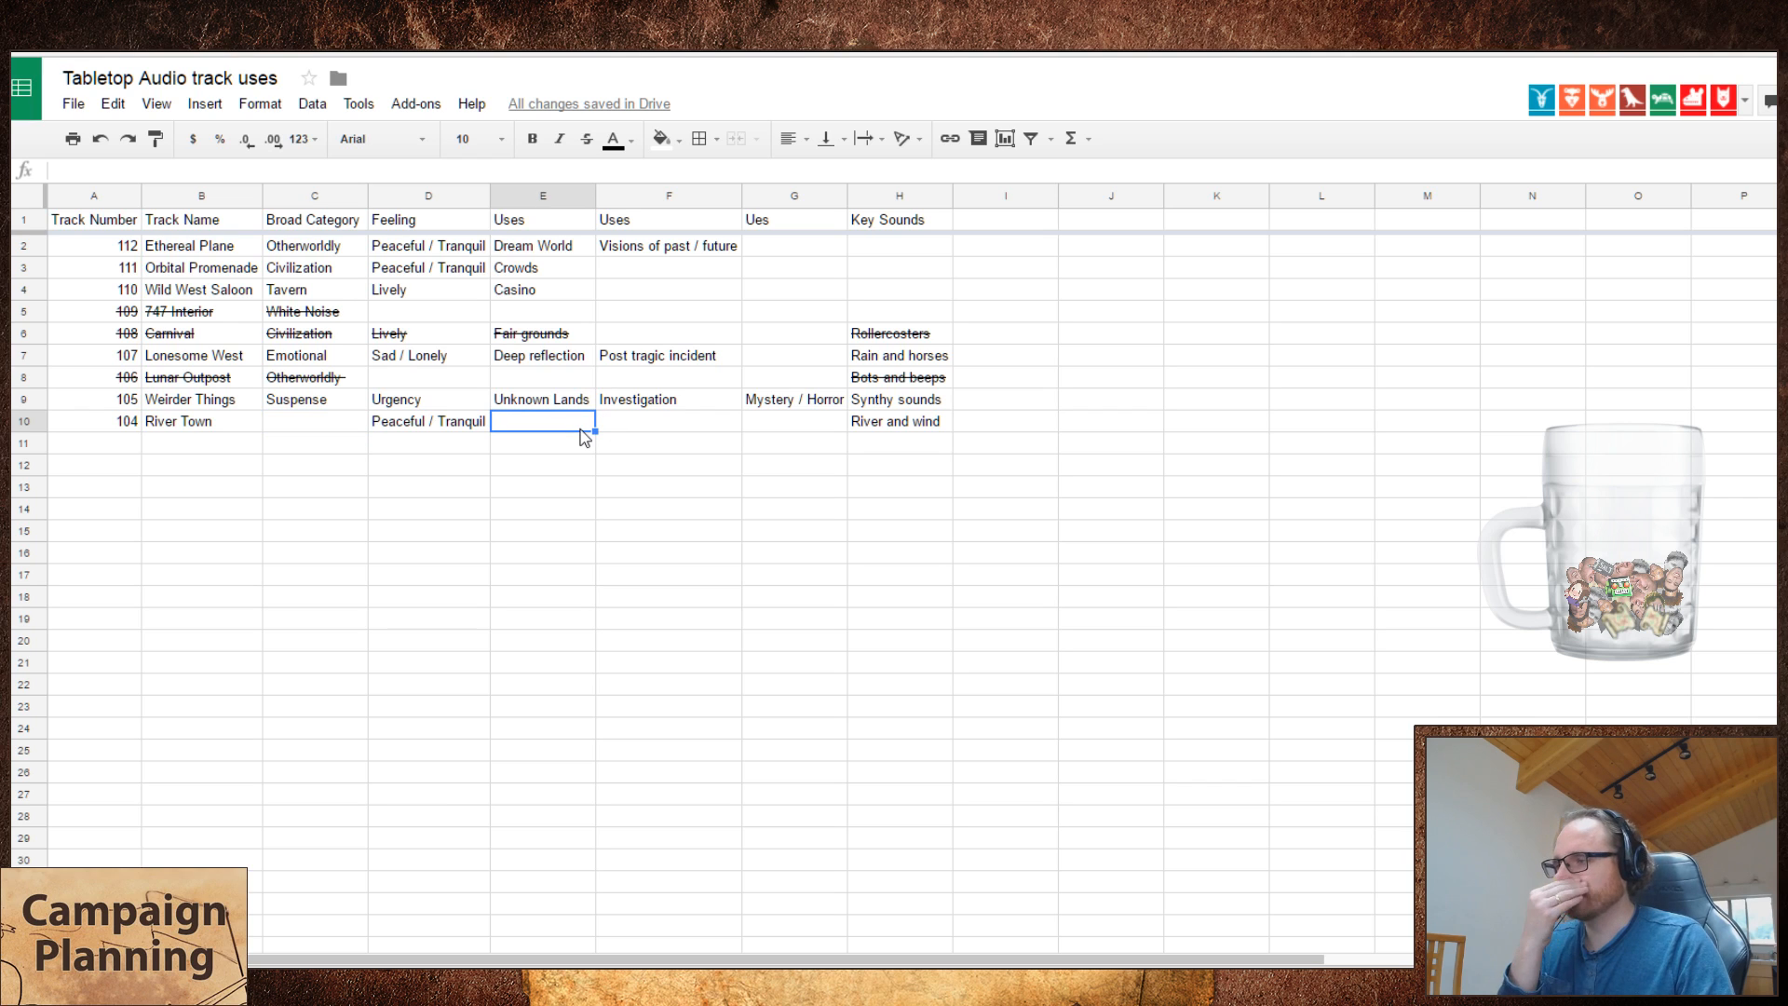
pyautogui.write('Peaceful to')
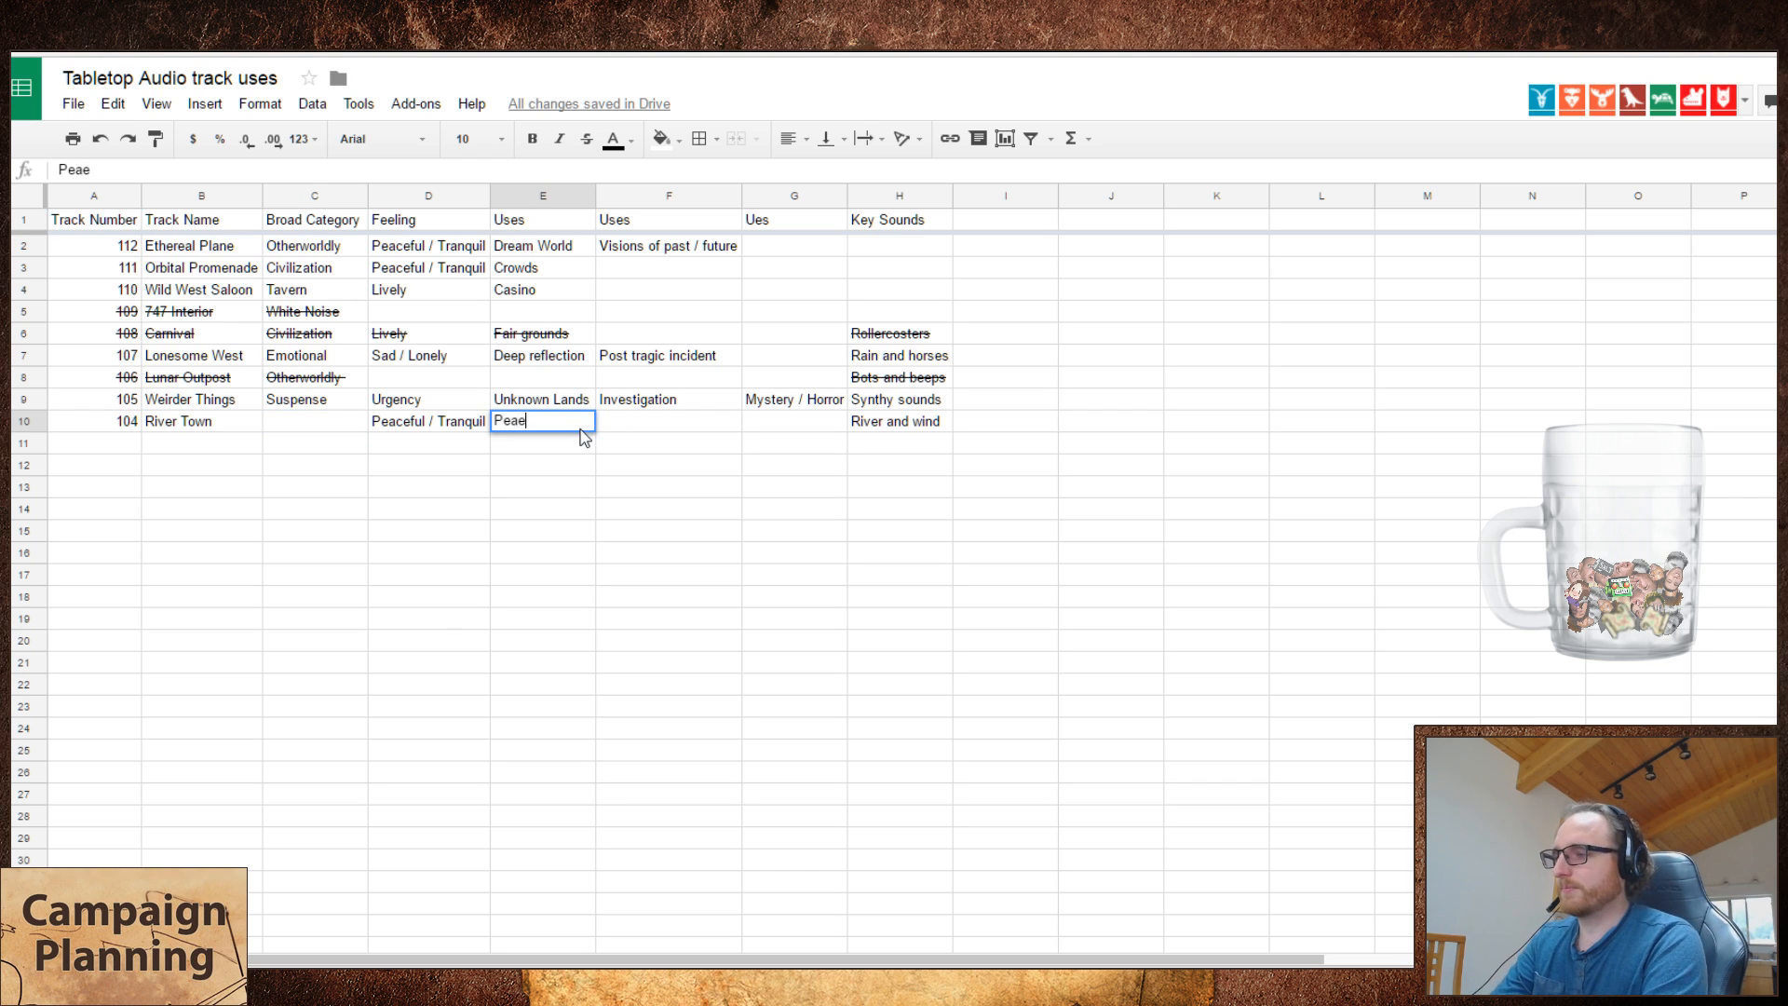
pyautogui.write('wn')
pyautogui.press('Tab')
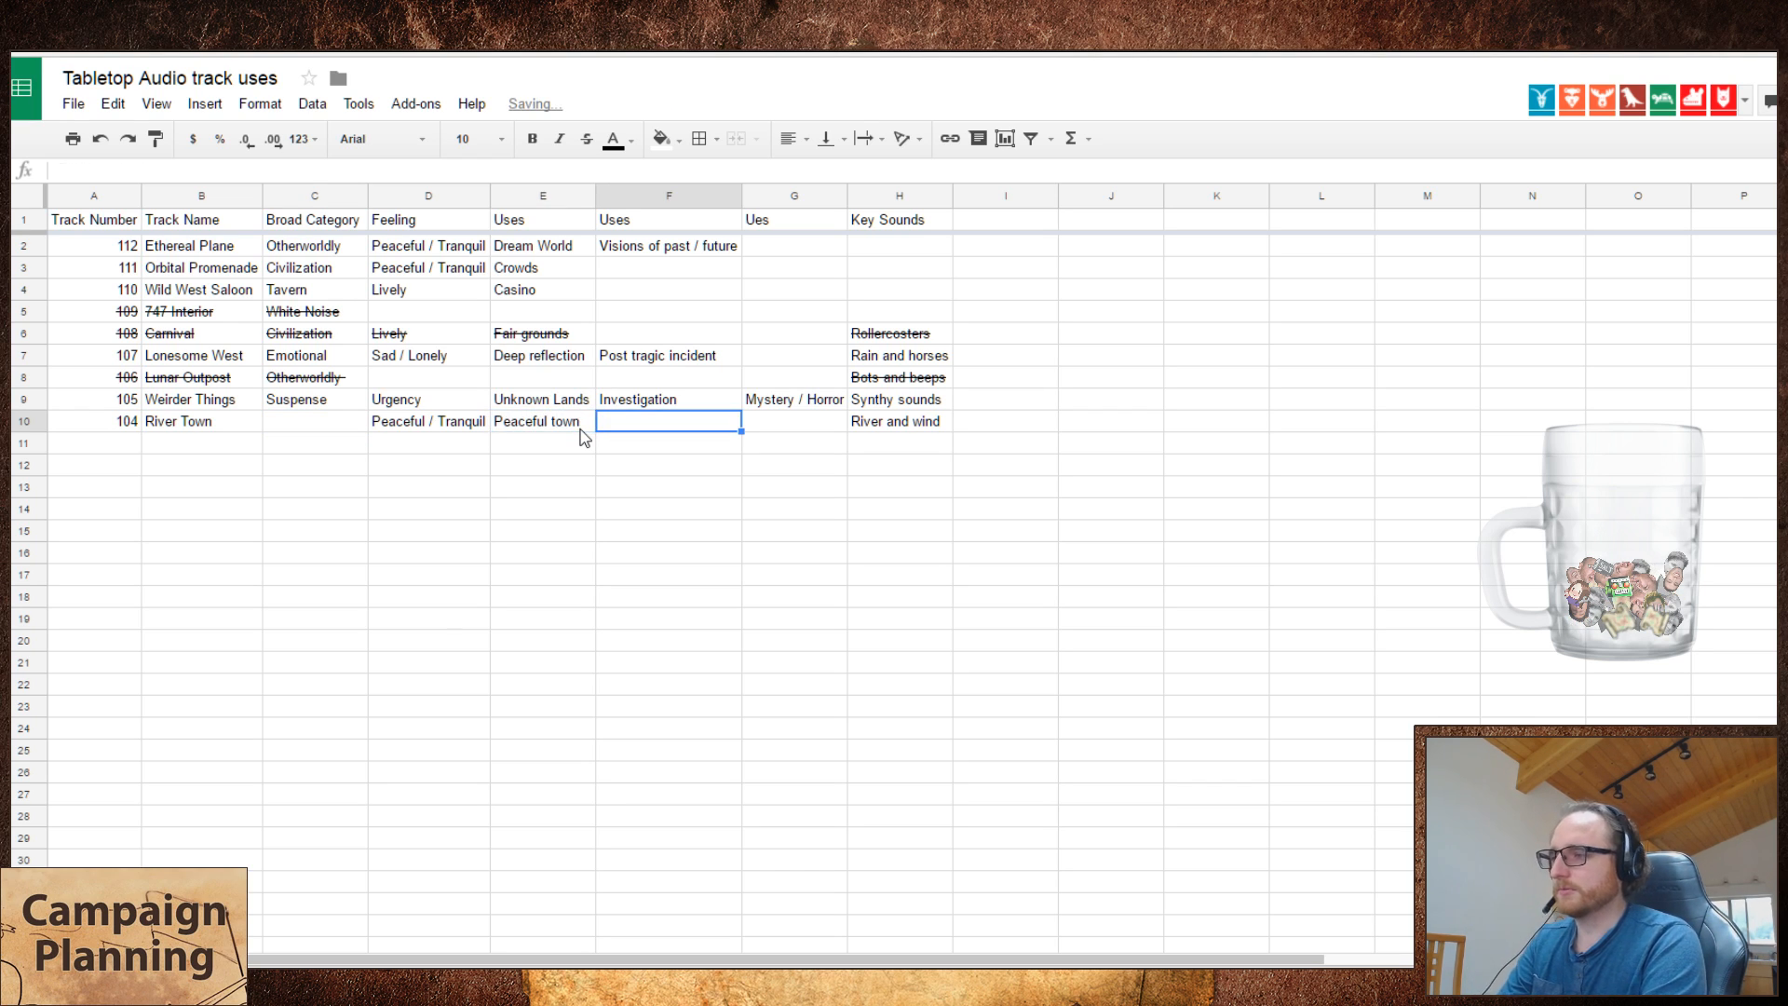
# - Enter "Outdoors near river" as River Town's second use in F10
pyautogui.write('Walking by river')
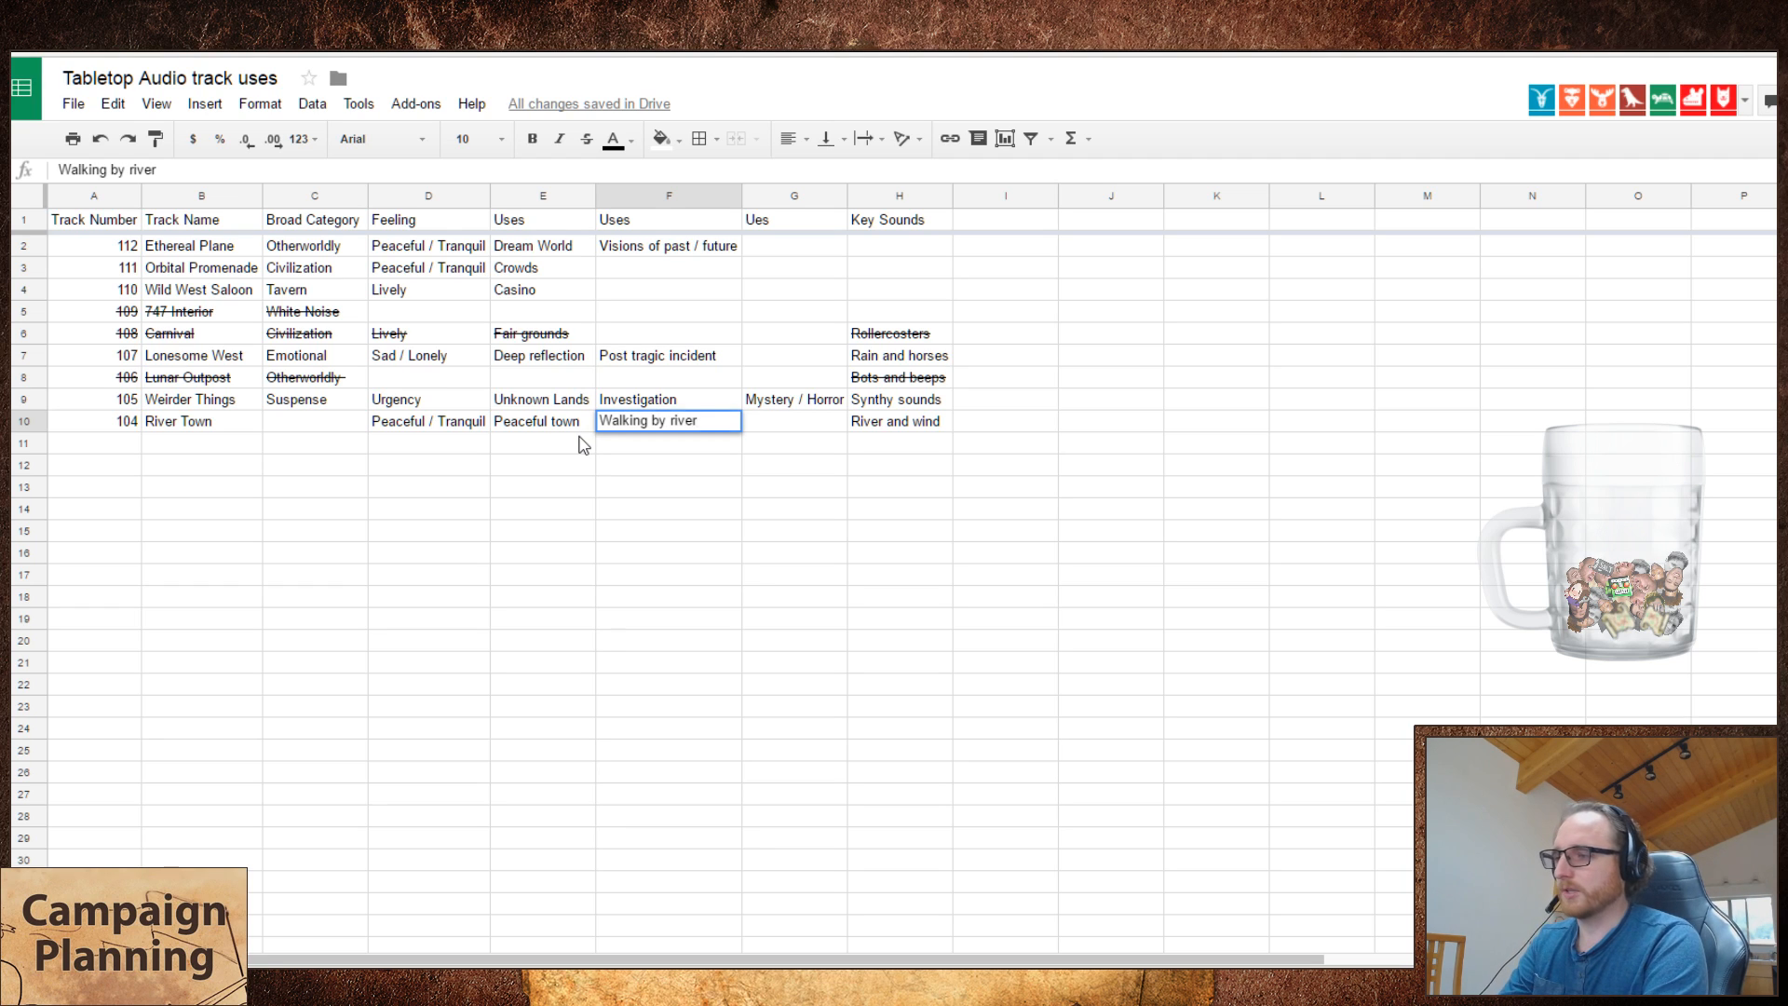
pyautogui.press('Escape')
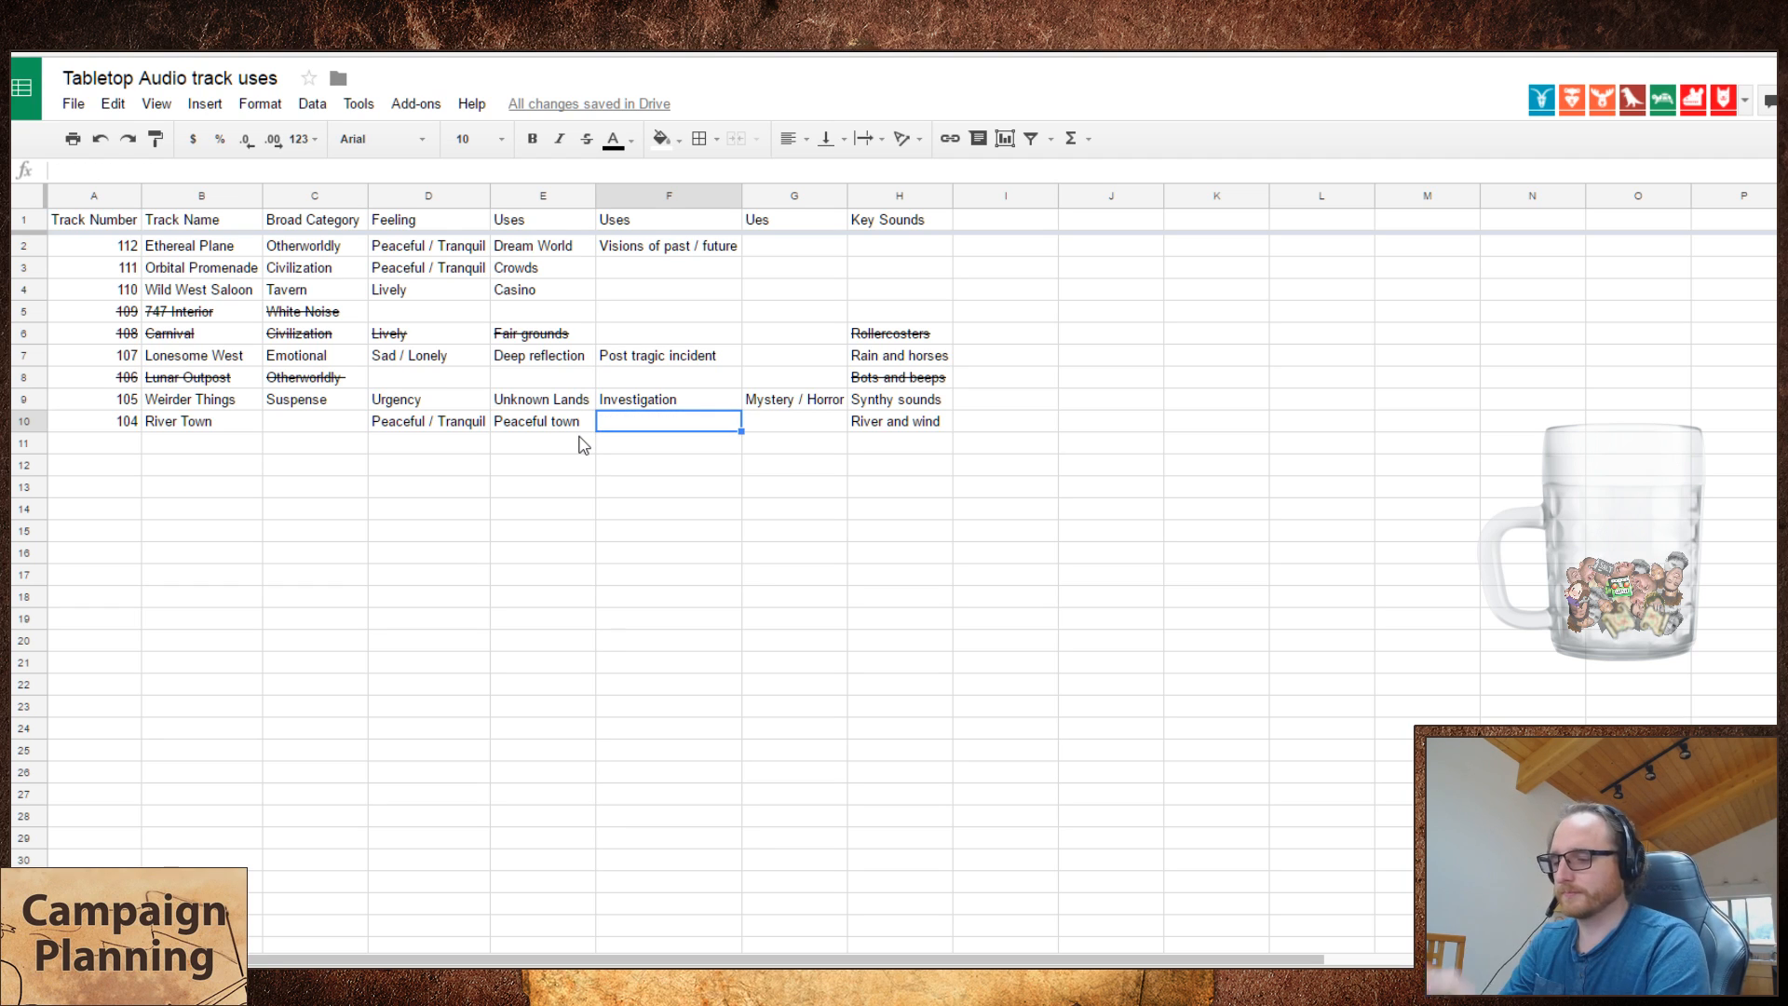
pyautogui.write('Near')
pyautogui.press('BackSpace')
pyautogui.press('BackSpace')
pyautogui.press('BackSpace')
pyautogui.press('BackSpace')
pyautogui.write('O')
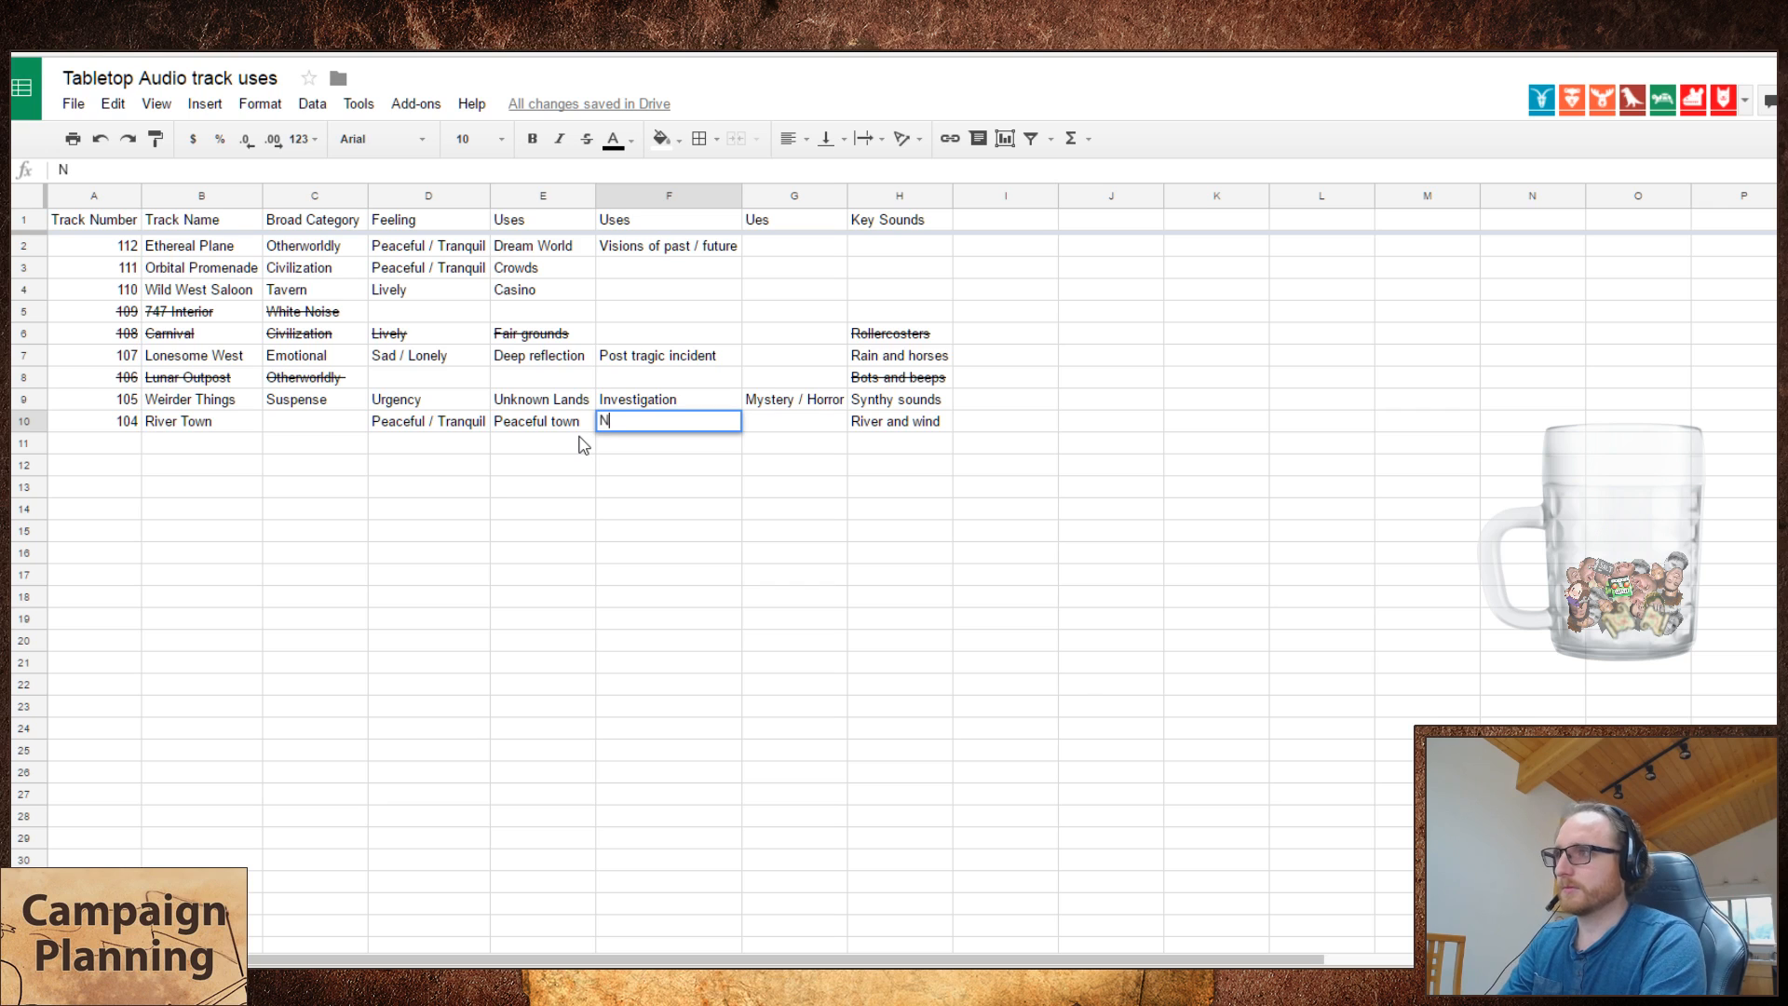
pyautogui.press('BackSpace')
pyautogui.write('Out')
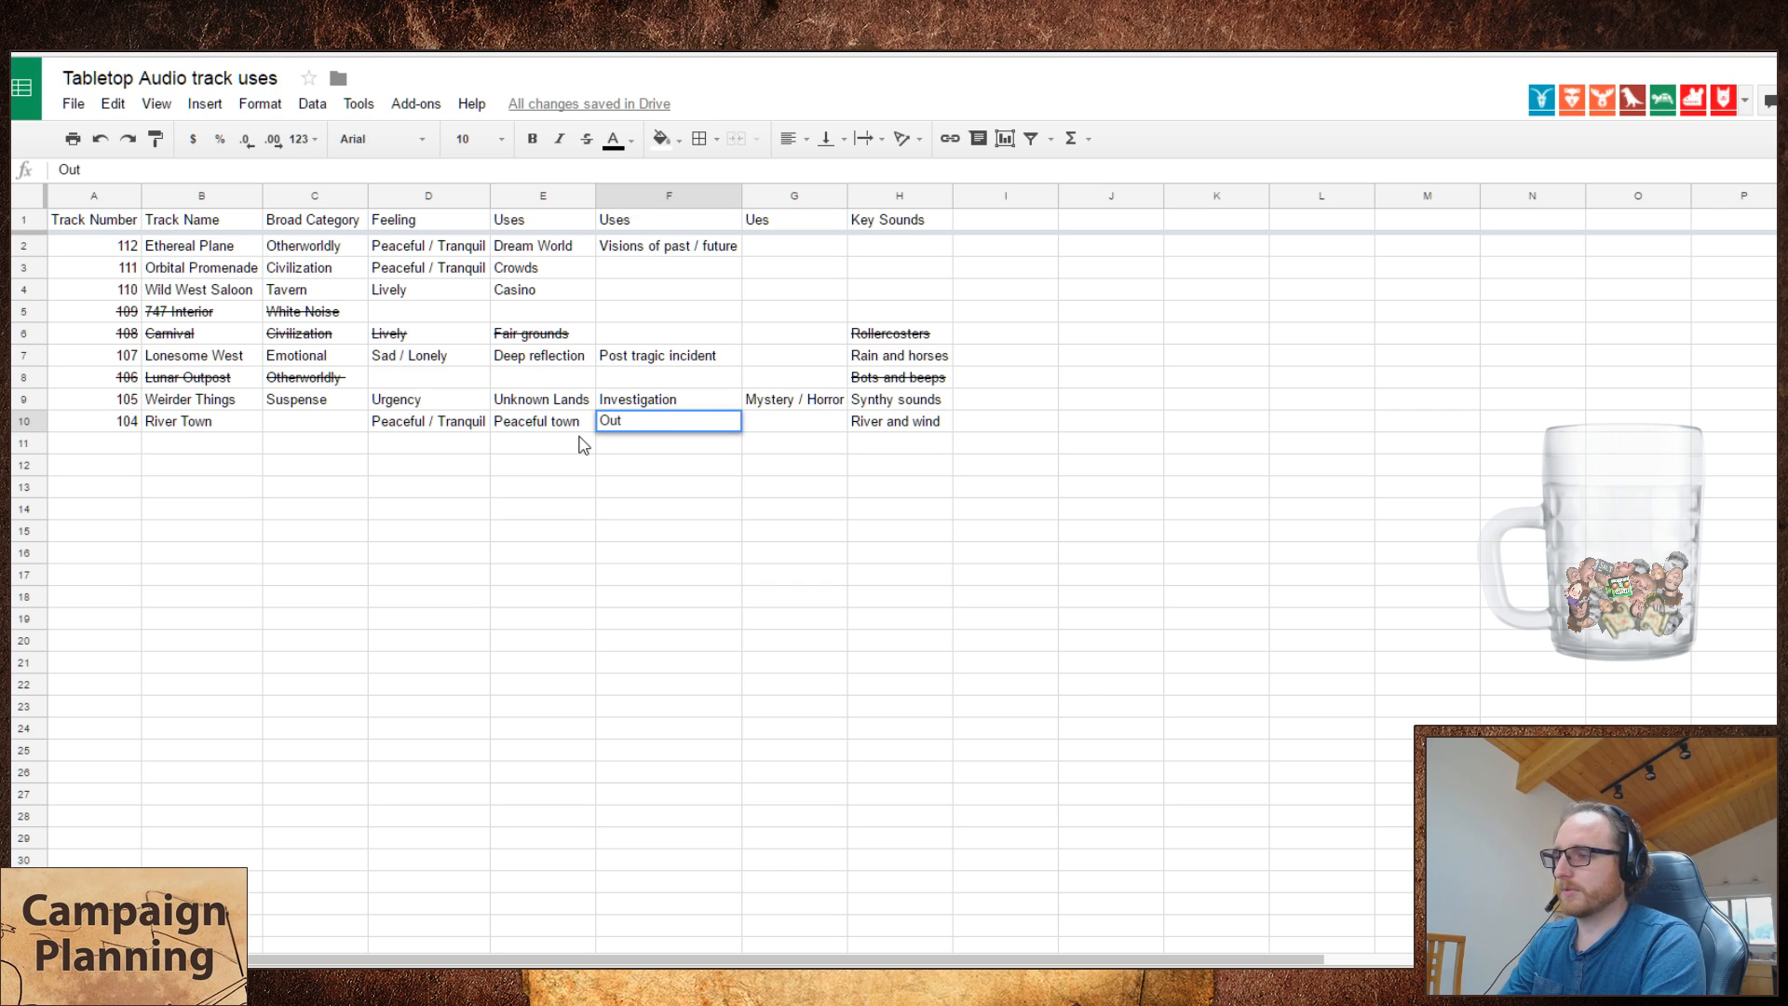
pyautogui.write('doors near river')
pyautogui.press('Tab')
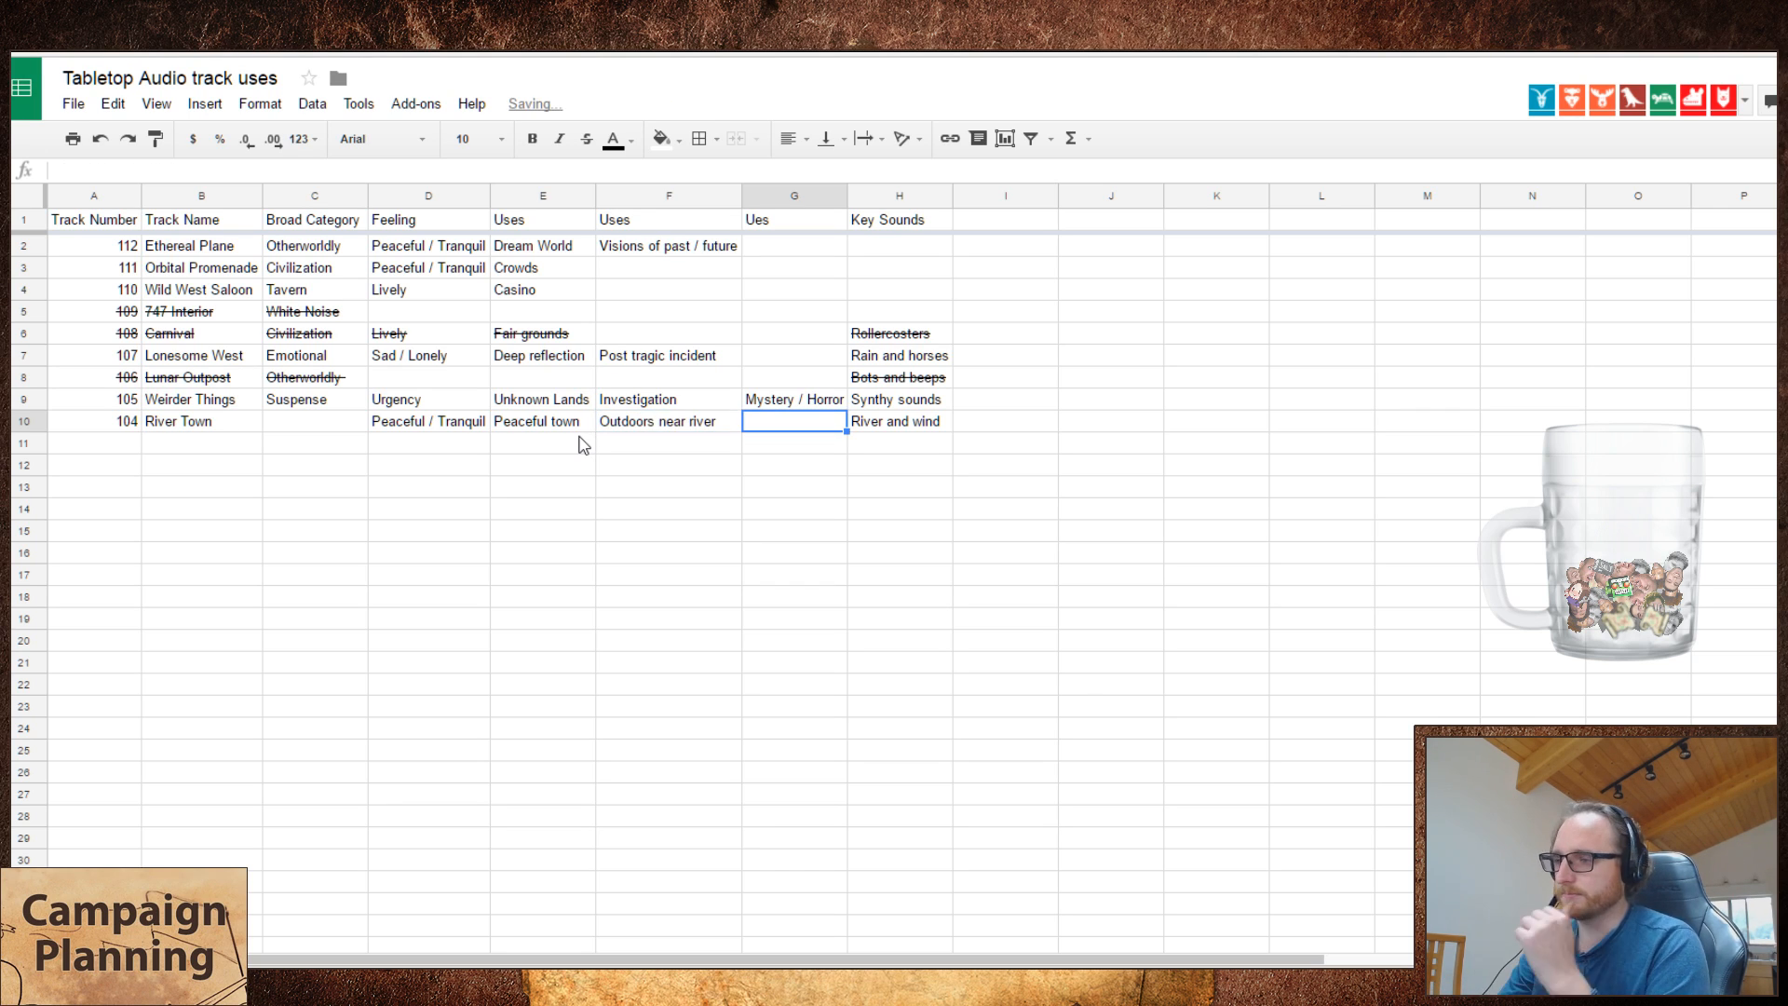
# - Try "Relaxing" as River Town's broad category in C10, and clear the entry again
pyautogui.press('Left')
pyautogui.press('Left')
pyautogui.press('Left')
pyautogui.press('Left')
pyautogui.press('Left')
pyautogui.press('Left')
pyautogui.press('Right')
pyautogui.press('Right')
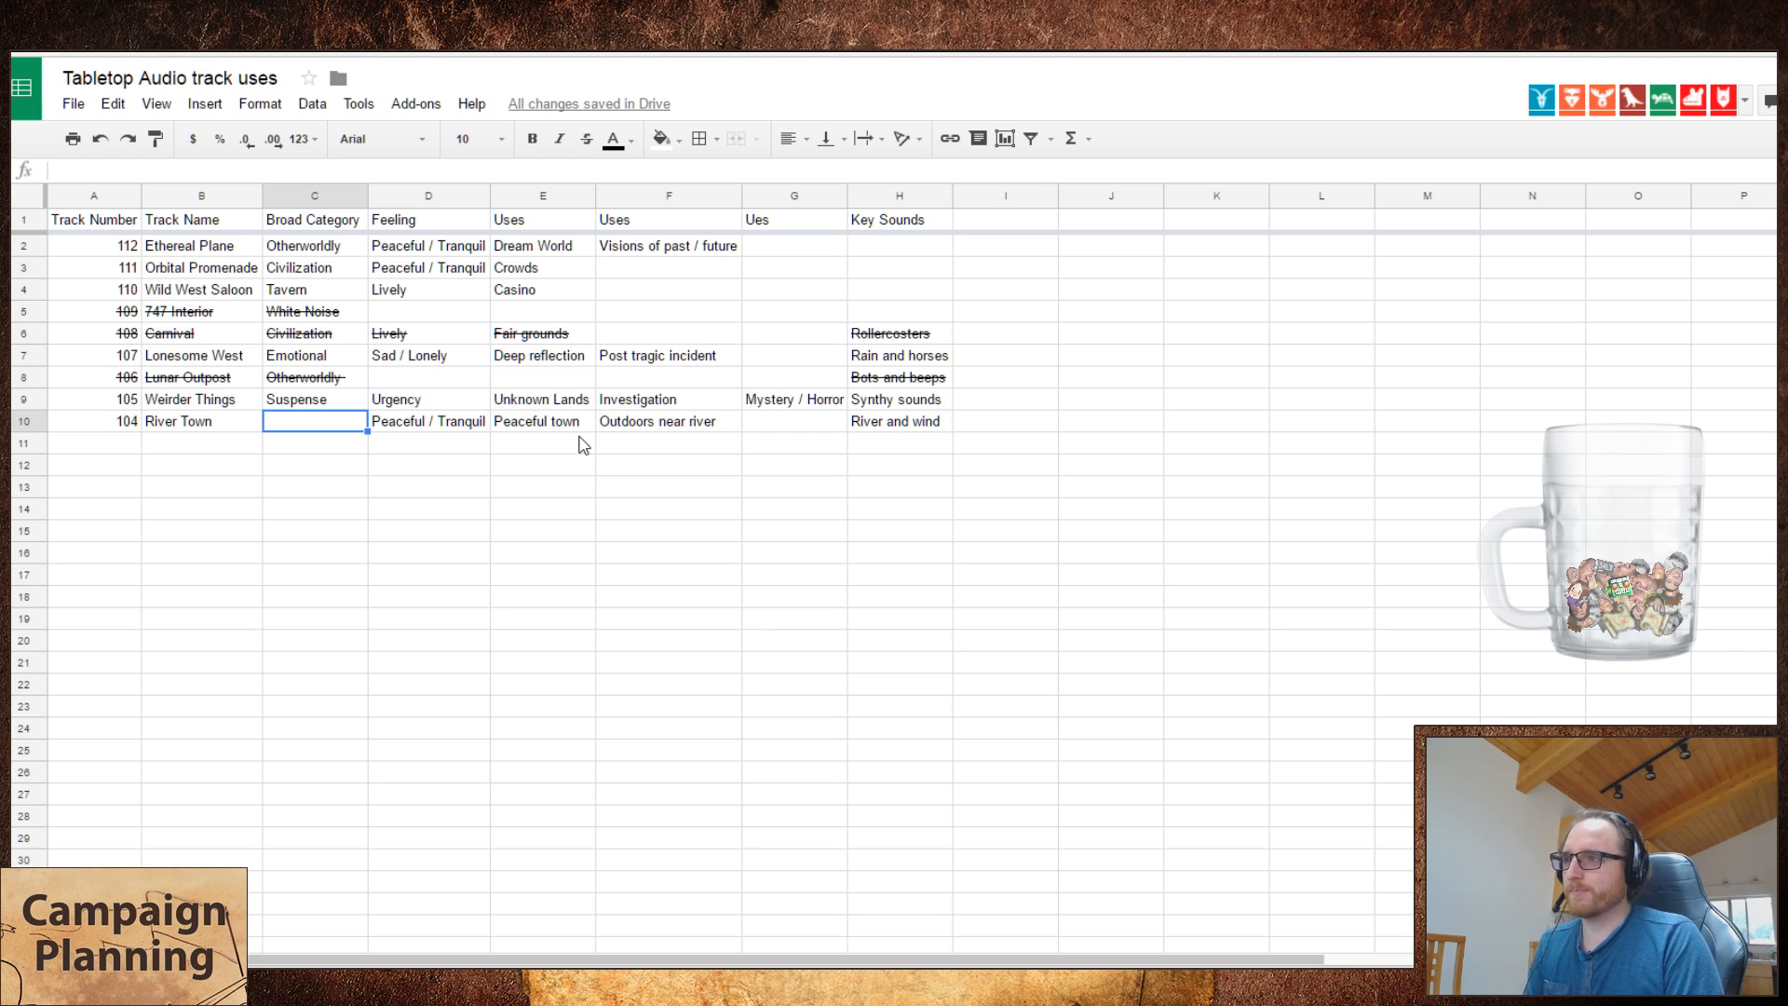
pyautogui.write('Relaxing')
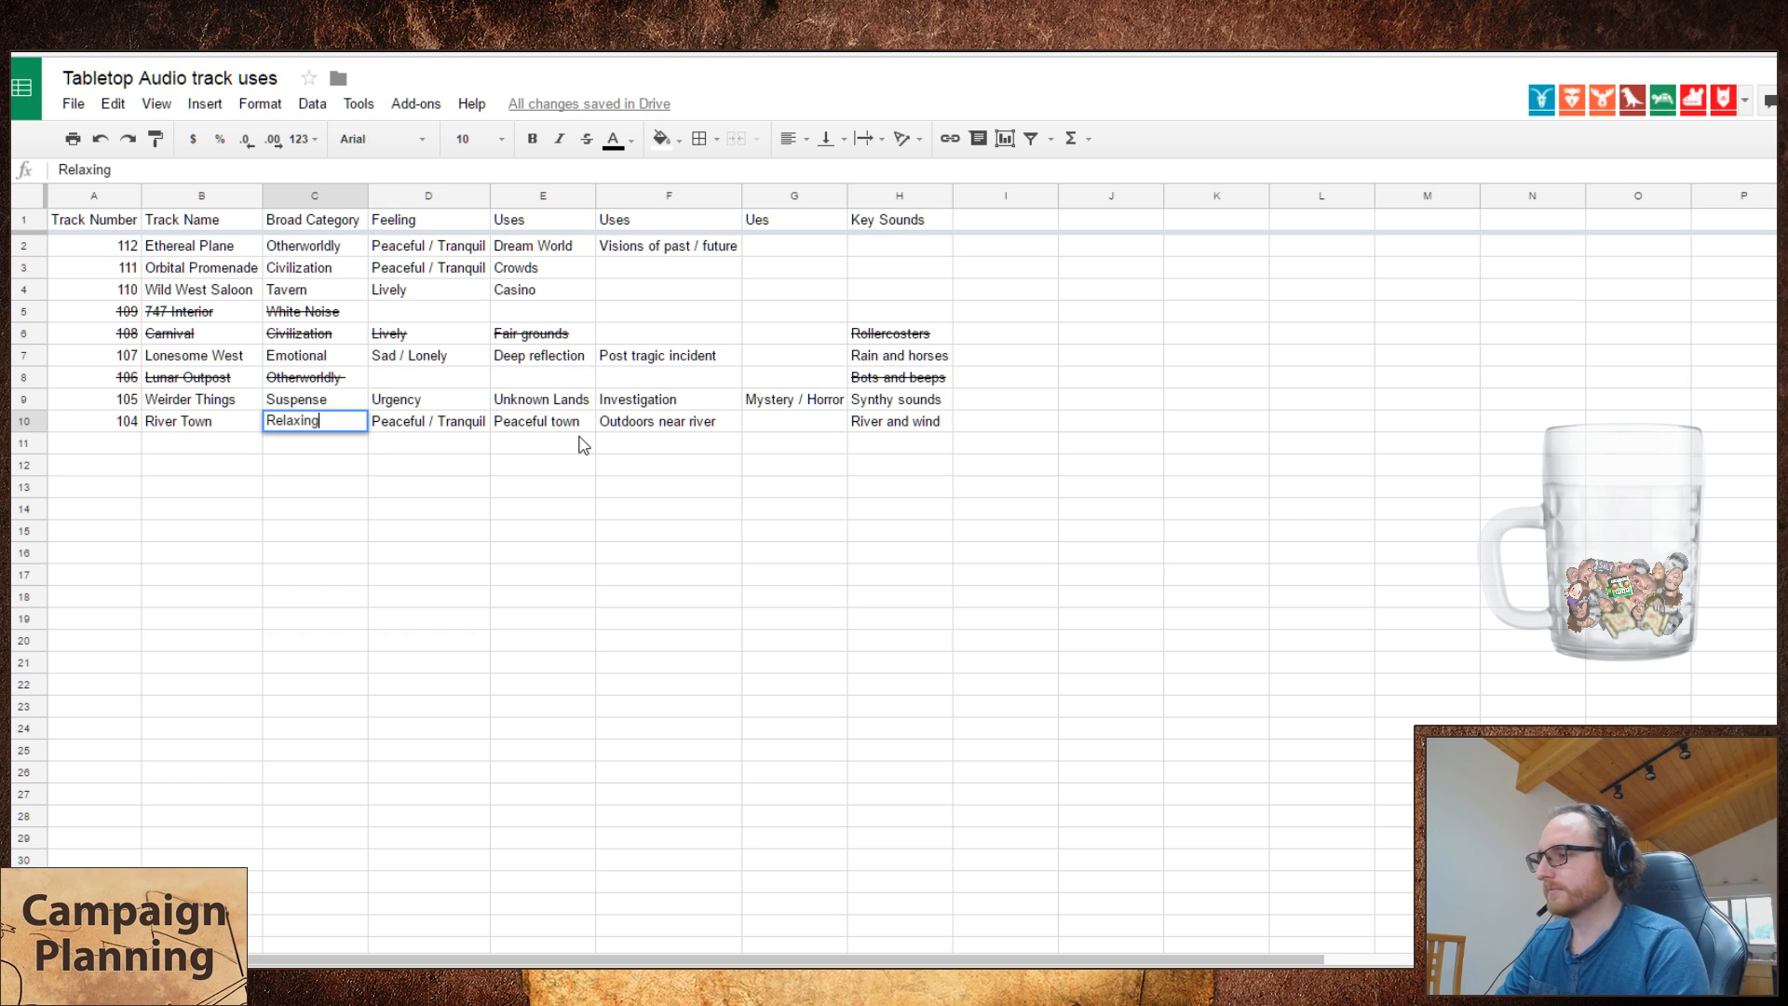
pyautogui.press('Return')
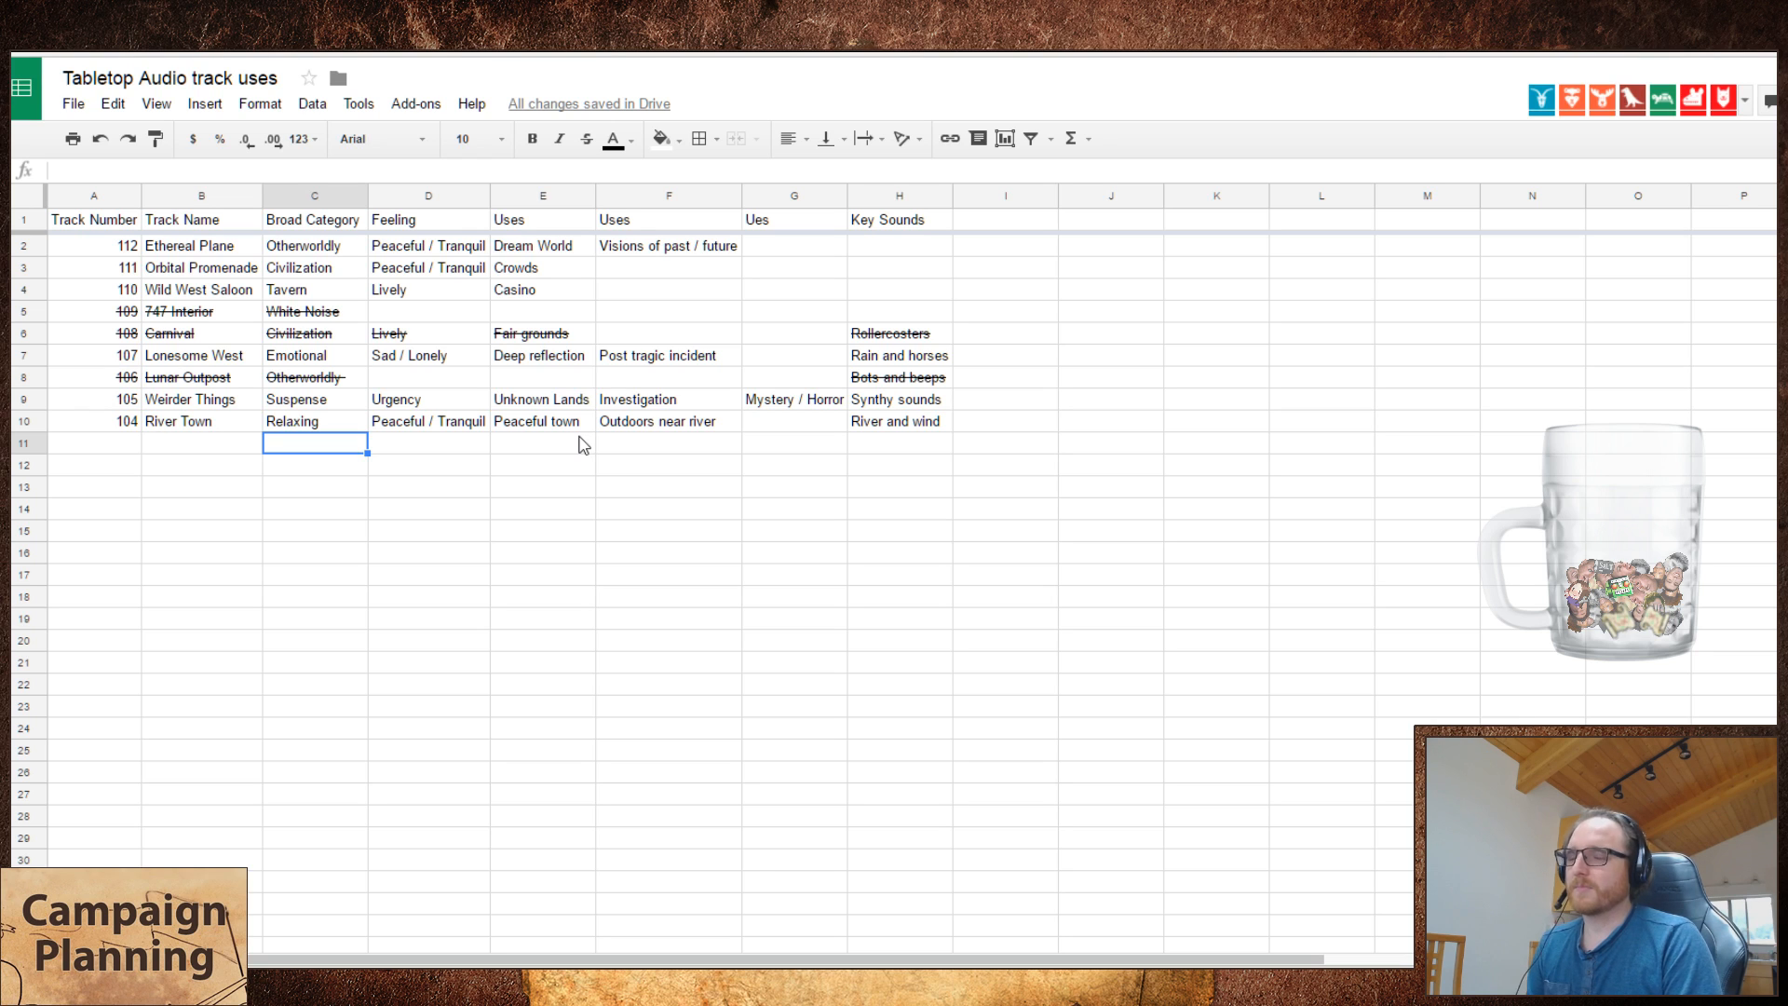
pyautogui.press('Up')
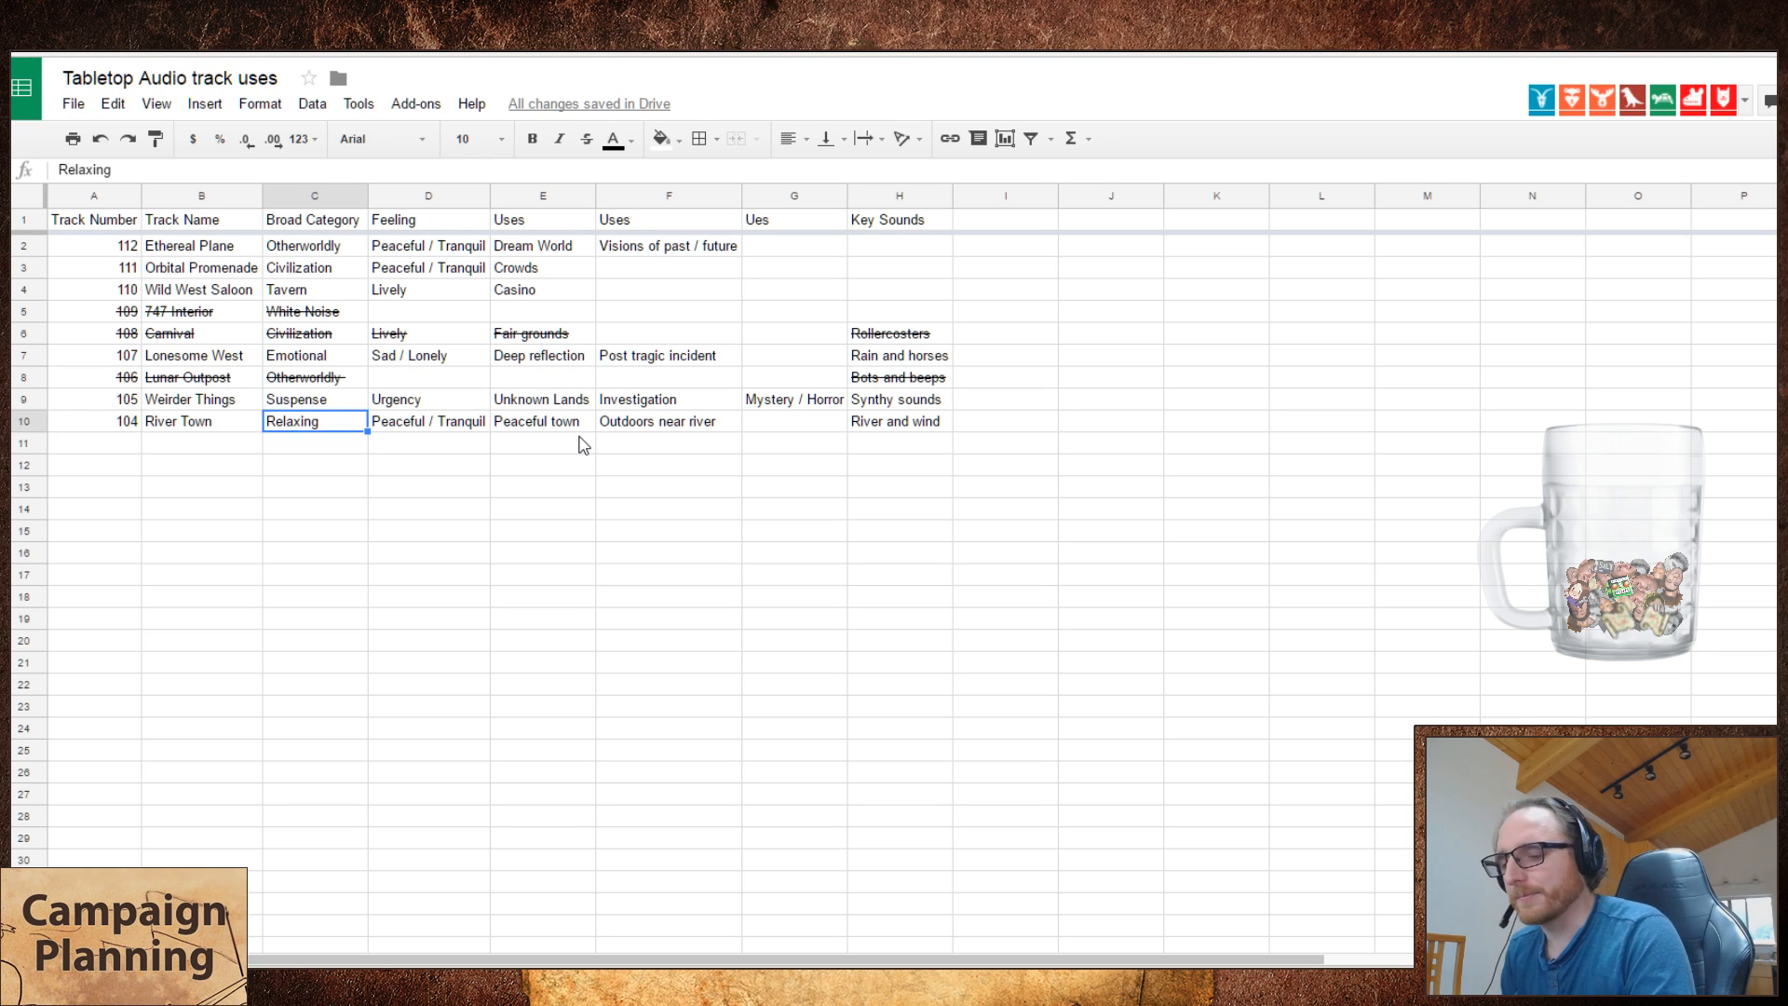
pyautogui.press('Delete')
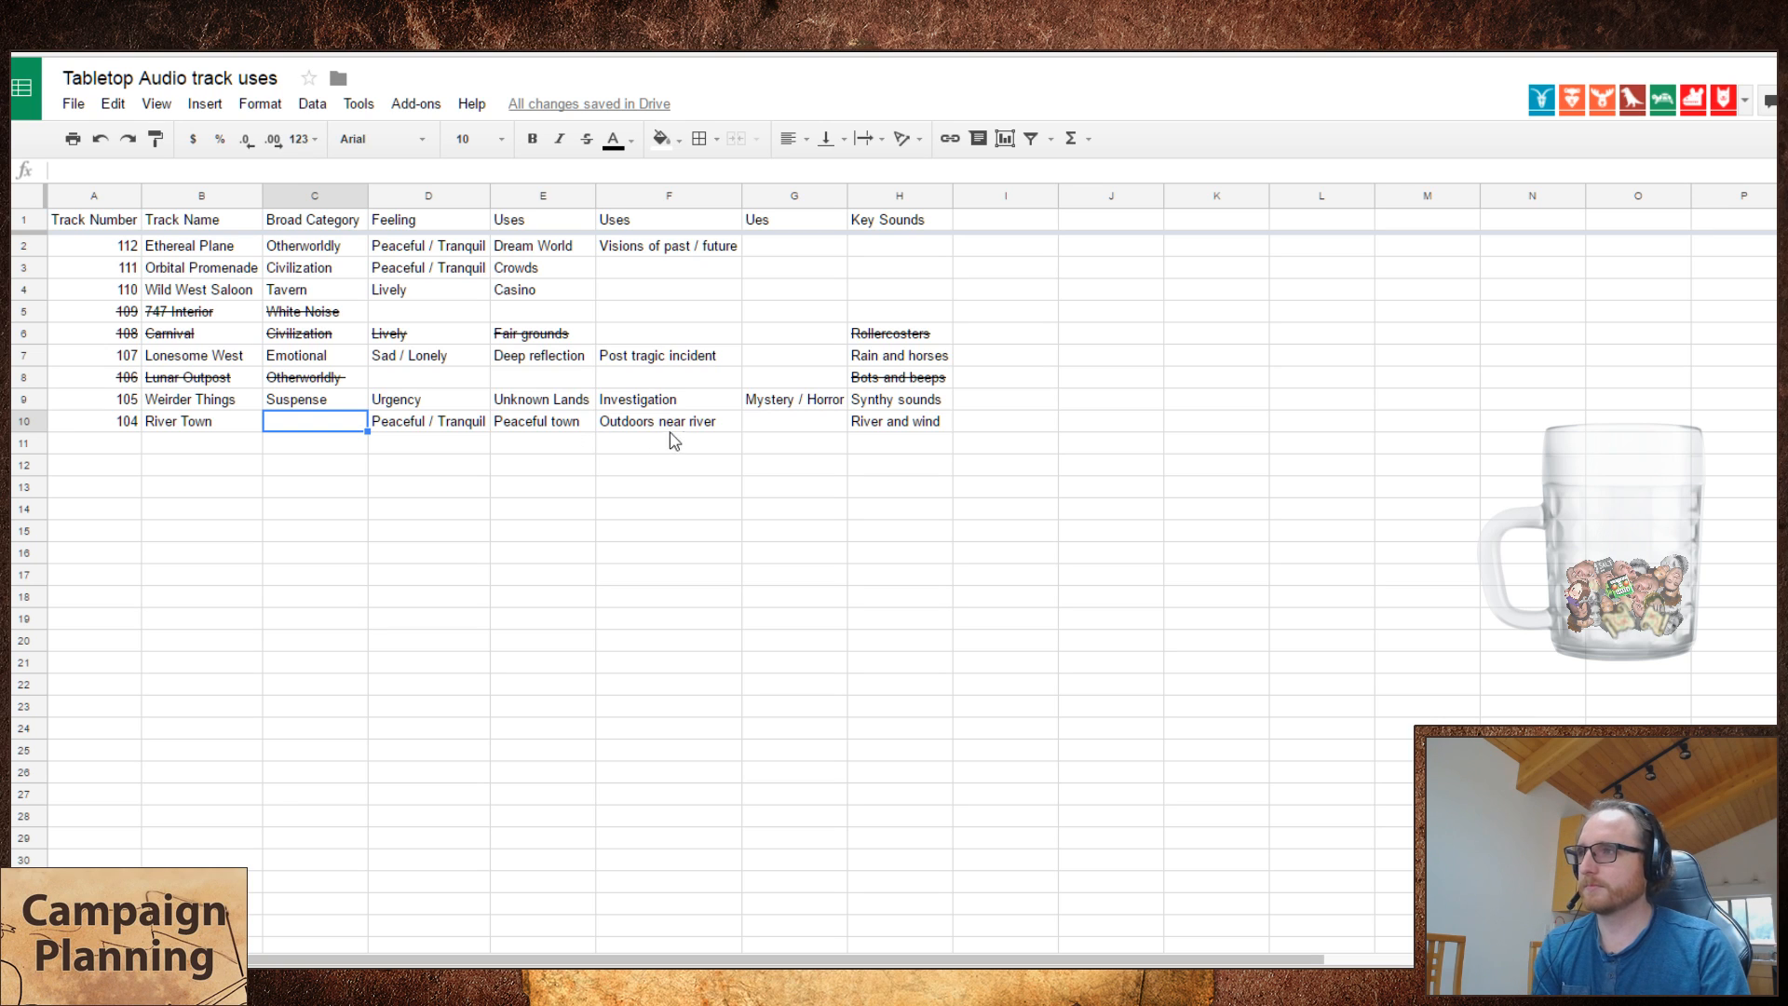
# - Enter "Safety" as River Town's third use in G10
pyautogui.click(762, 425)
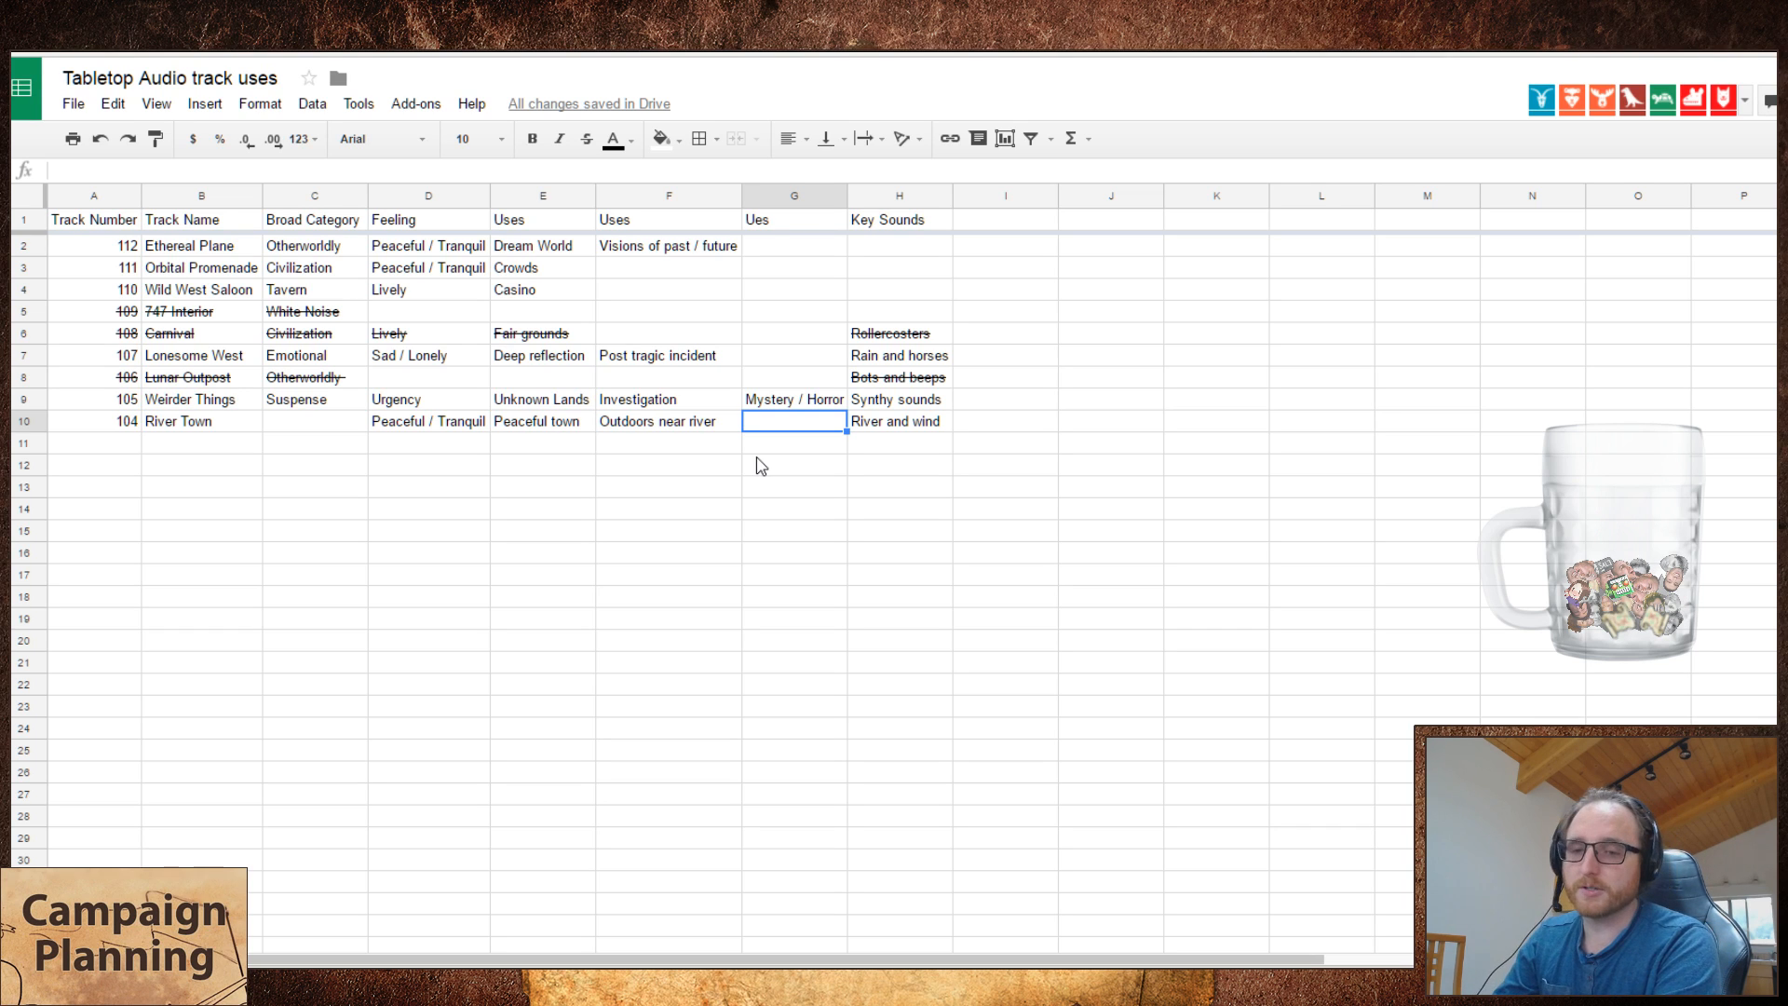
pyautogui.write('Safety')
pyautogui.press('Return')
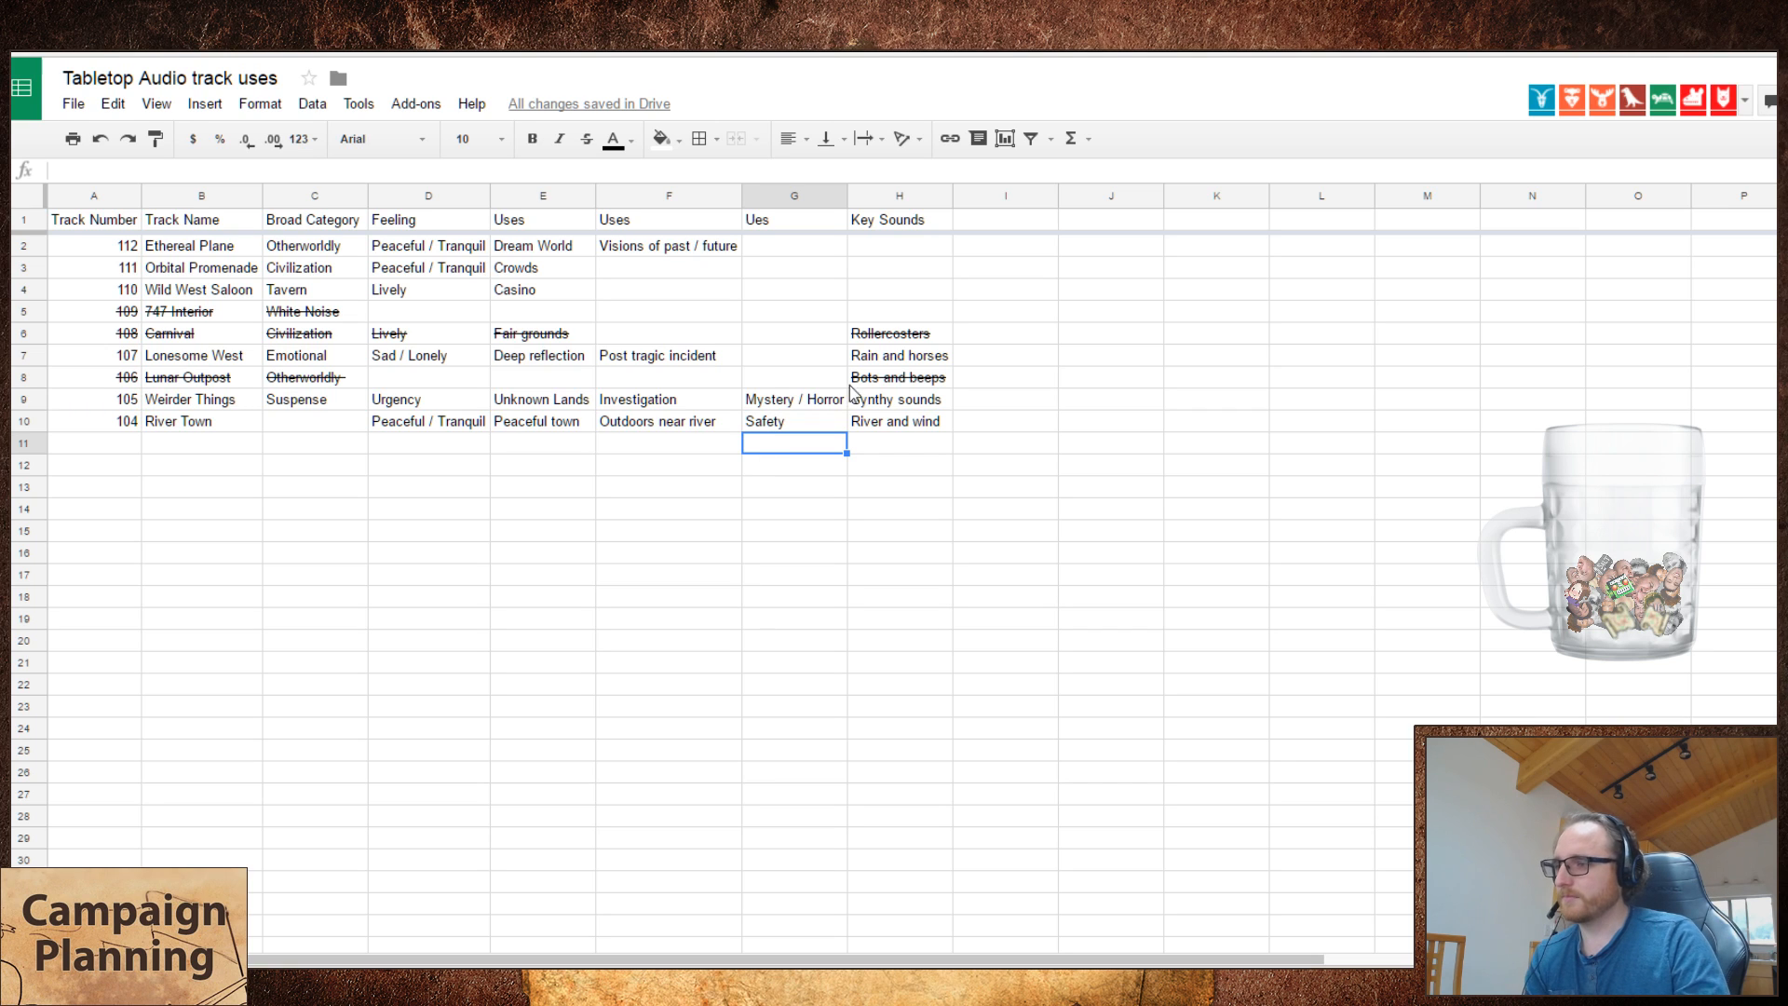
# - Move the Key Sounds column so that it sits directly between Feeling and the first Uses column
pyautogui.click(902, 197)
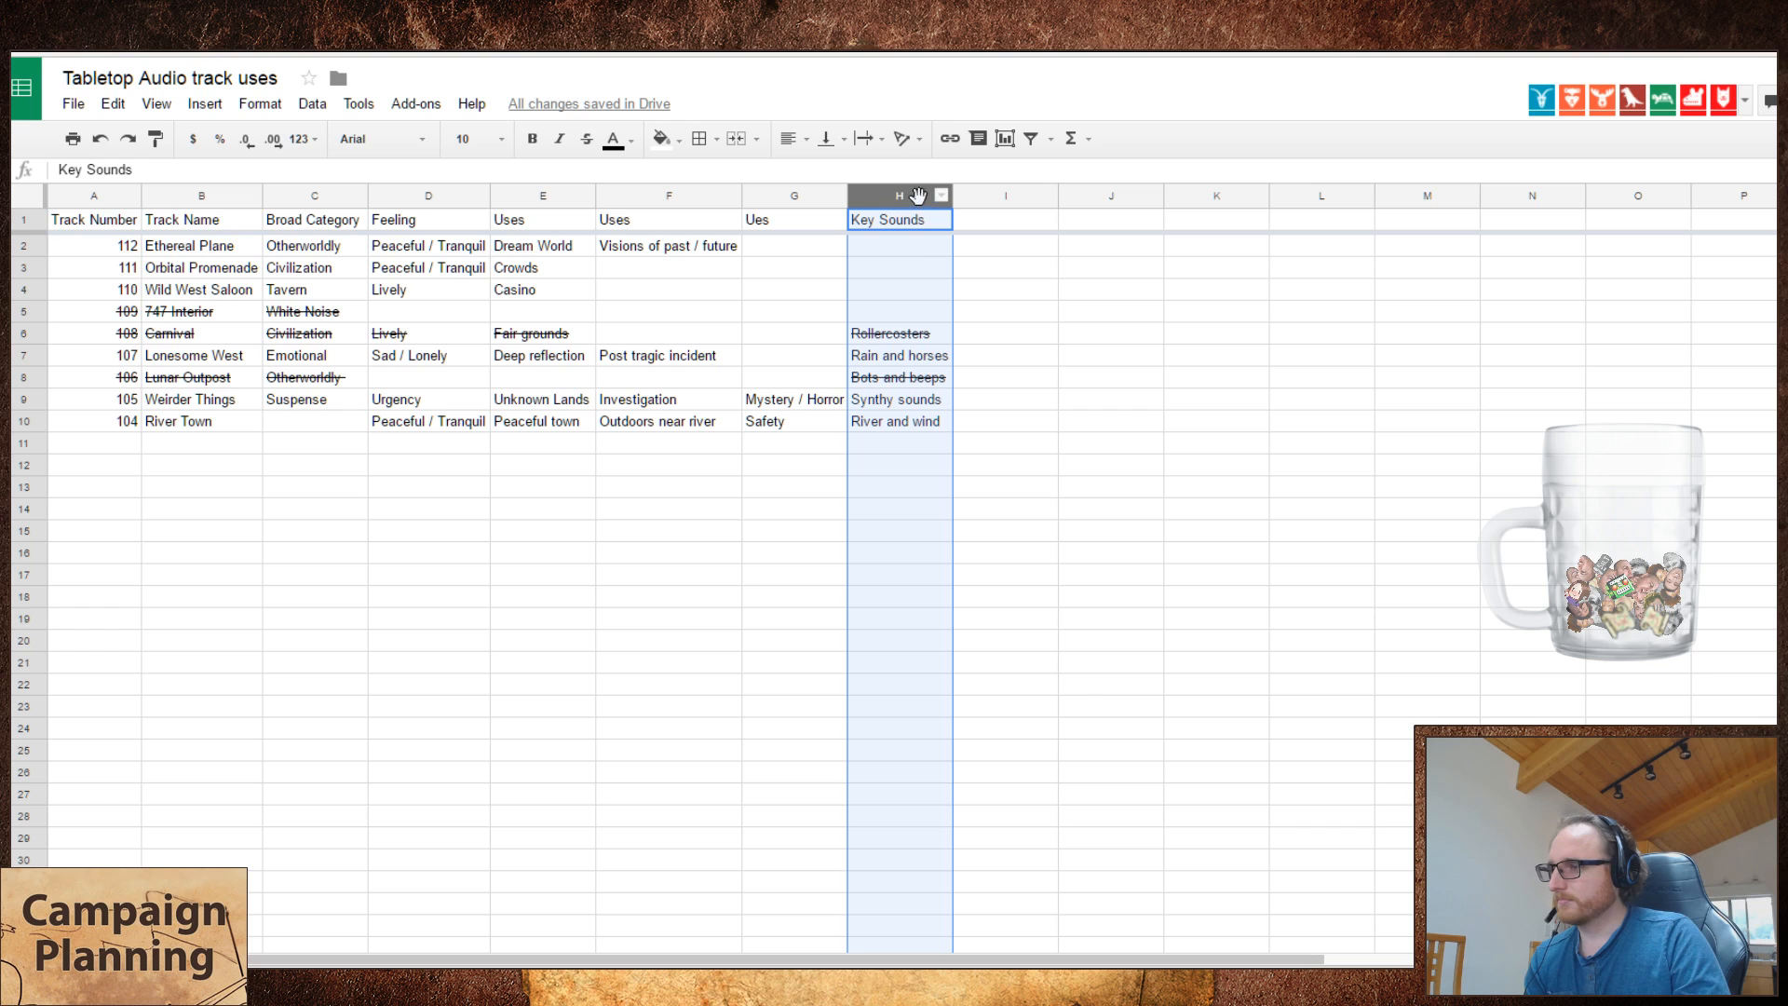
pyautogui.moveTo(902, 196); pyautogui.dragTo(518, 210)
pyautogui.click(812, 535)
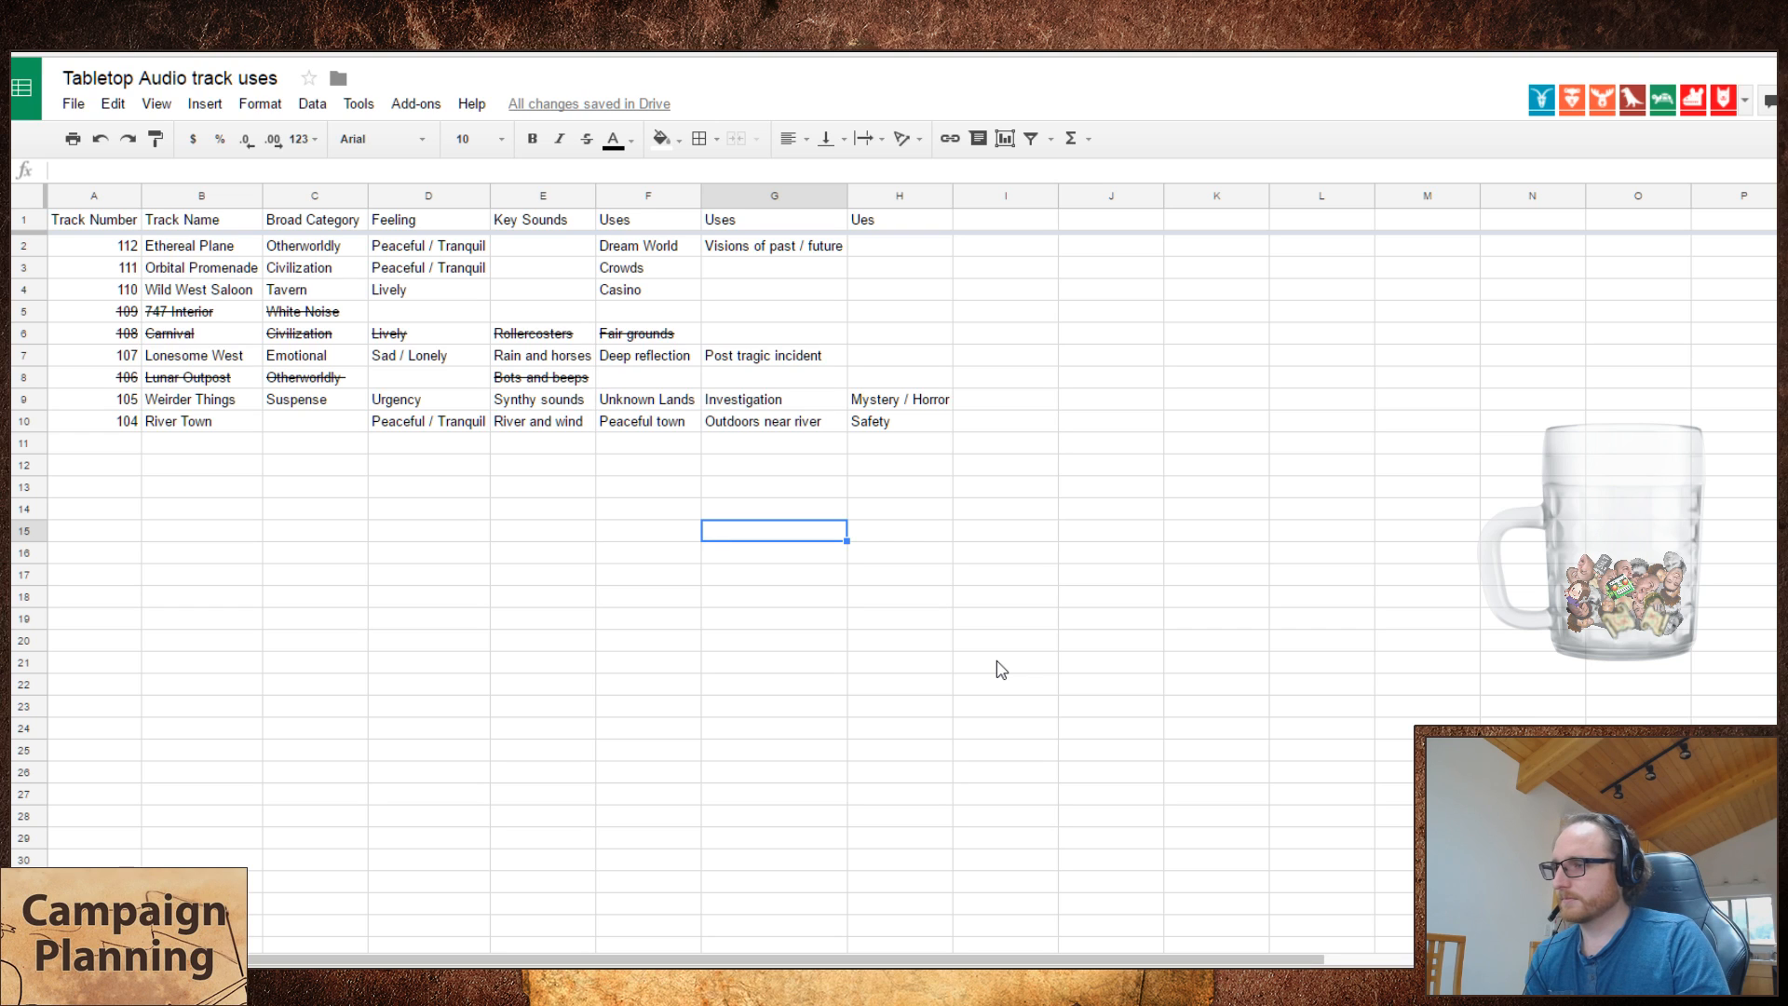
# - Correct the misspelled "Ues" header in H1 to "Uses"
pyautogui.click(902, 225)
pyautogui.doubleClick(878, 217)
pyautogui.write('s')
pyautogui.press('Return')
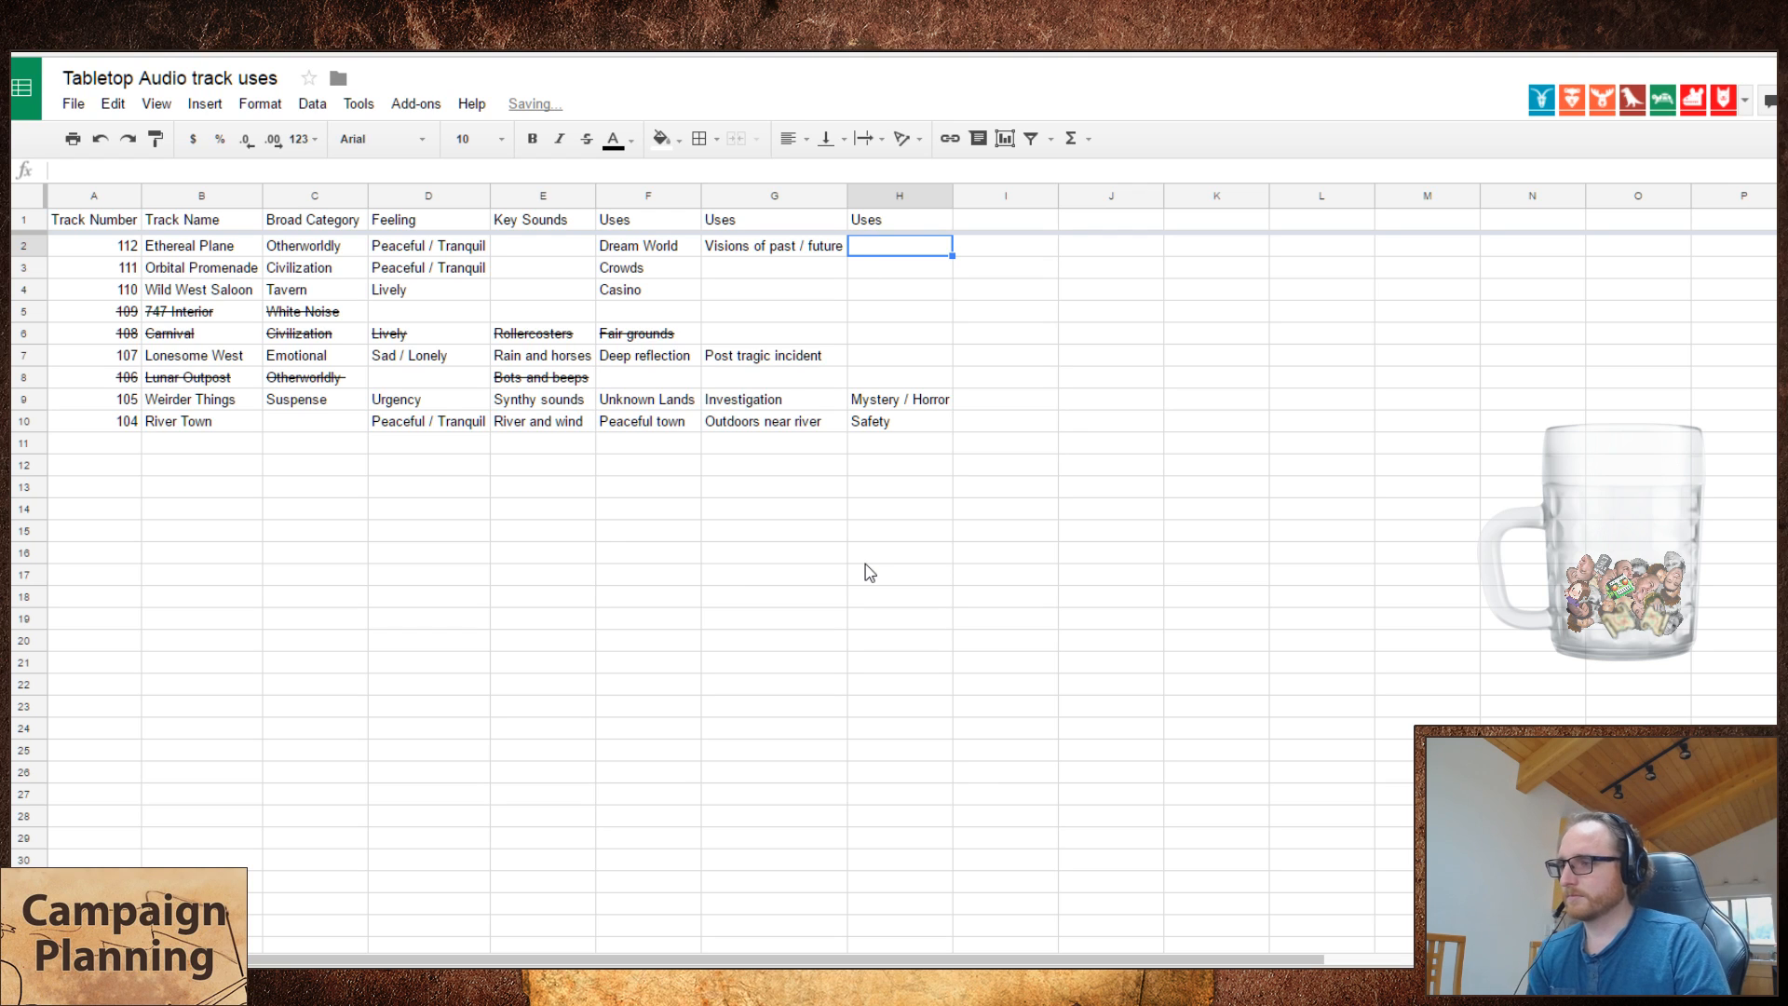
# - Enter "Respite" as River Town's broad category in C10
pyautogui.click(319, 425)
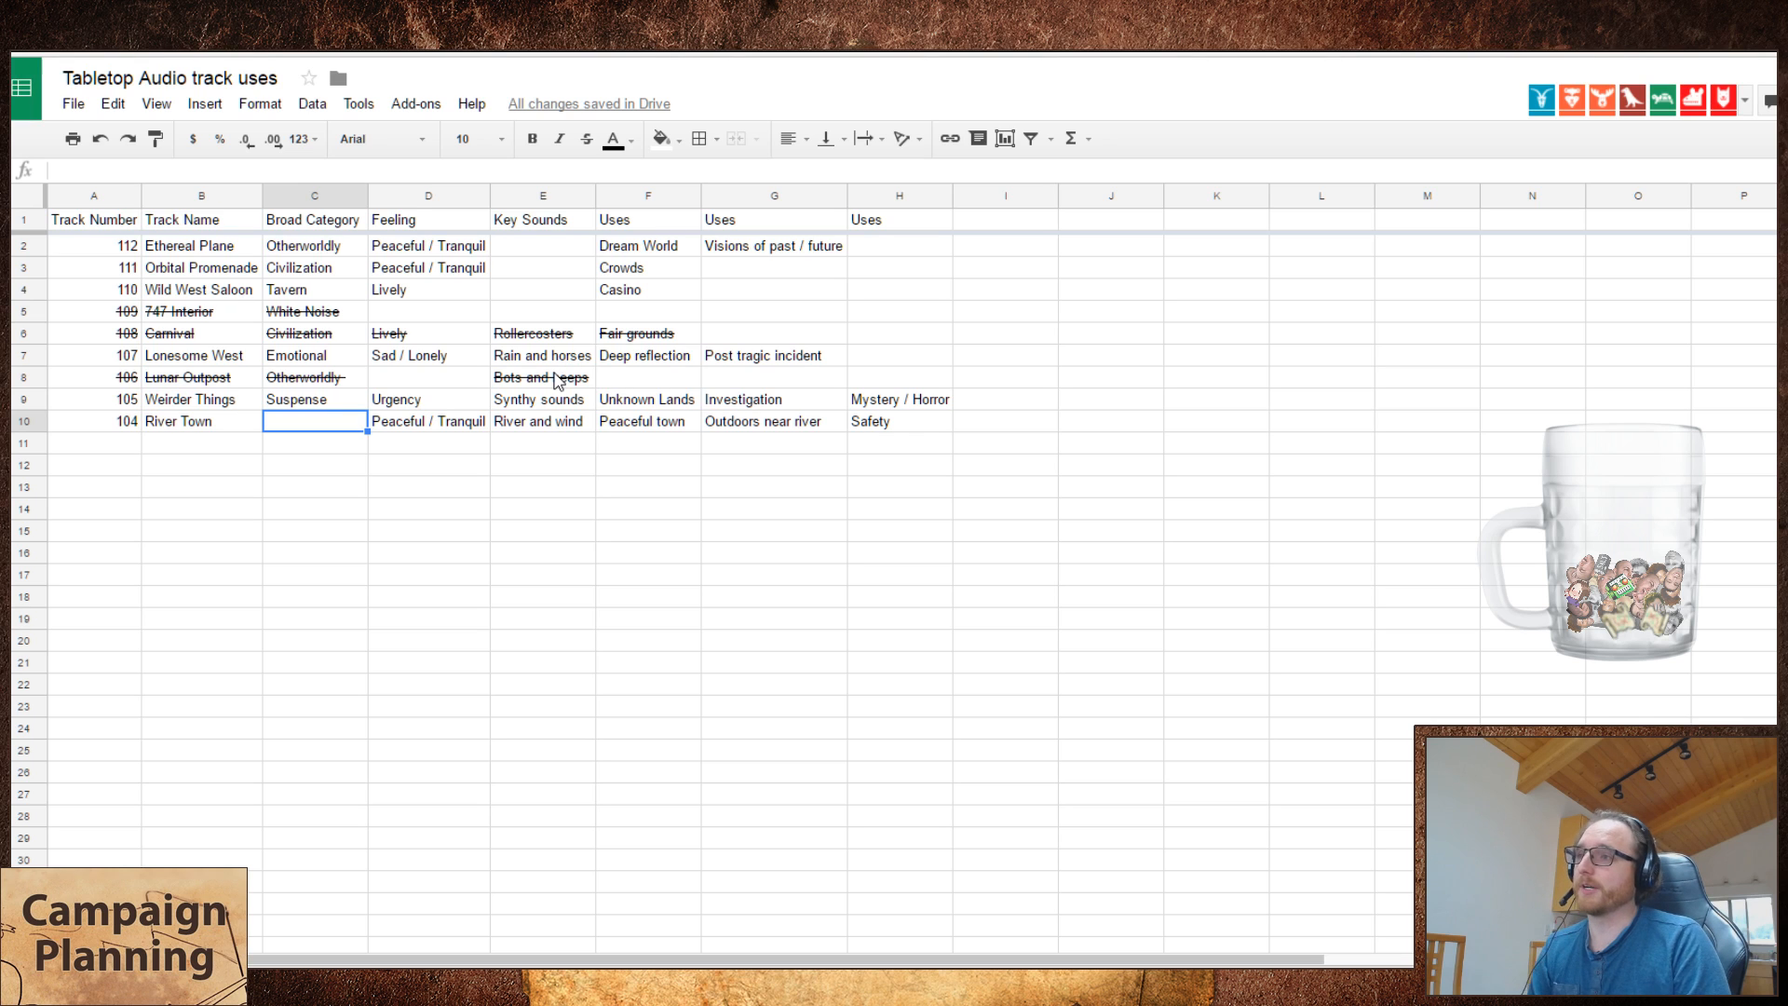
pyautogui.write('Respite')
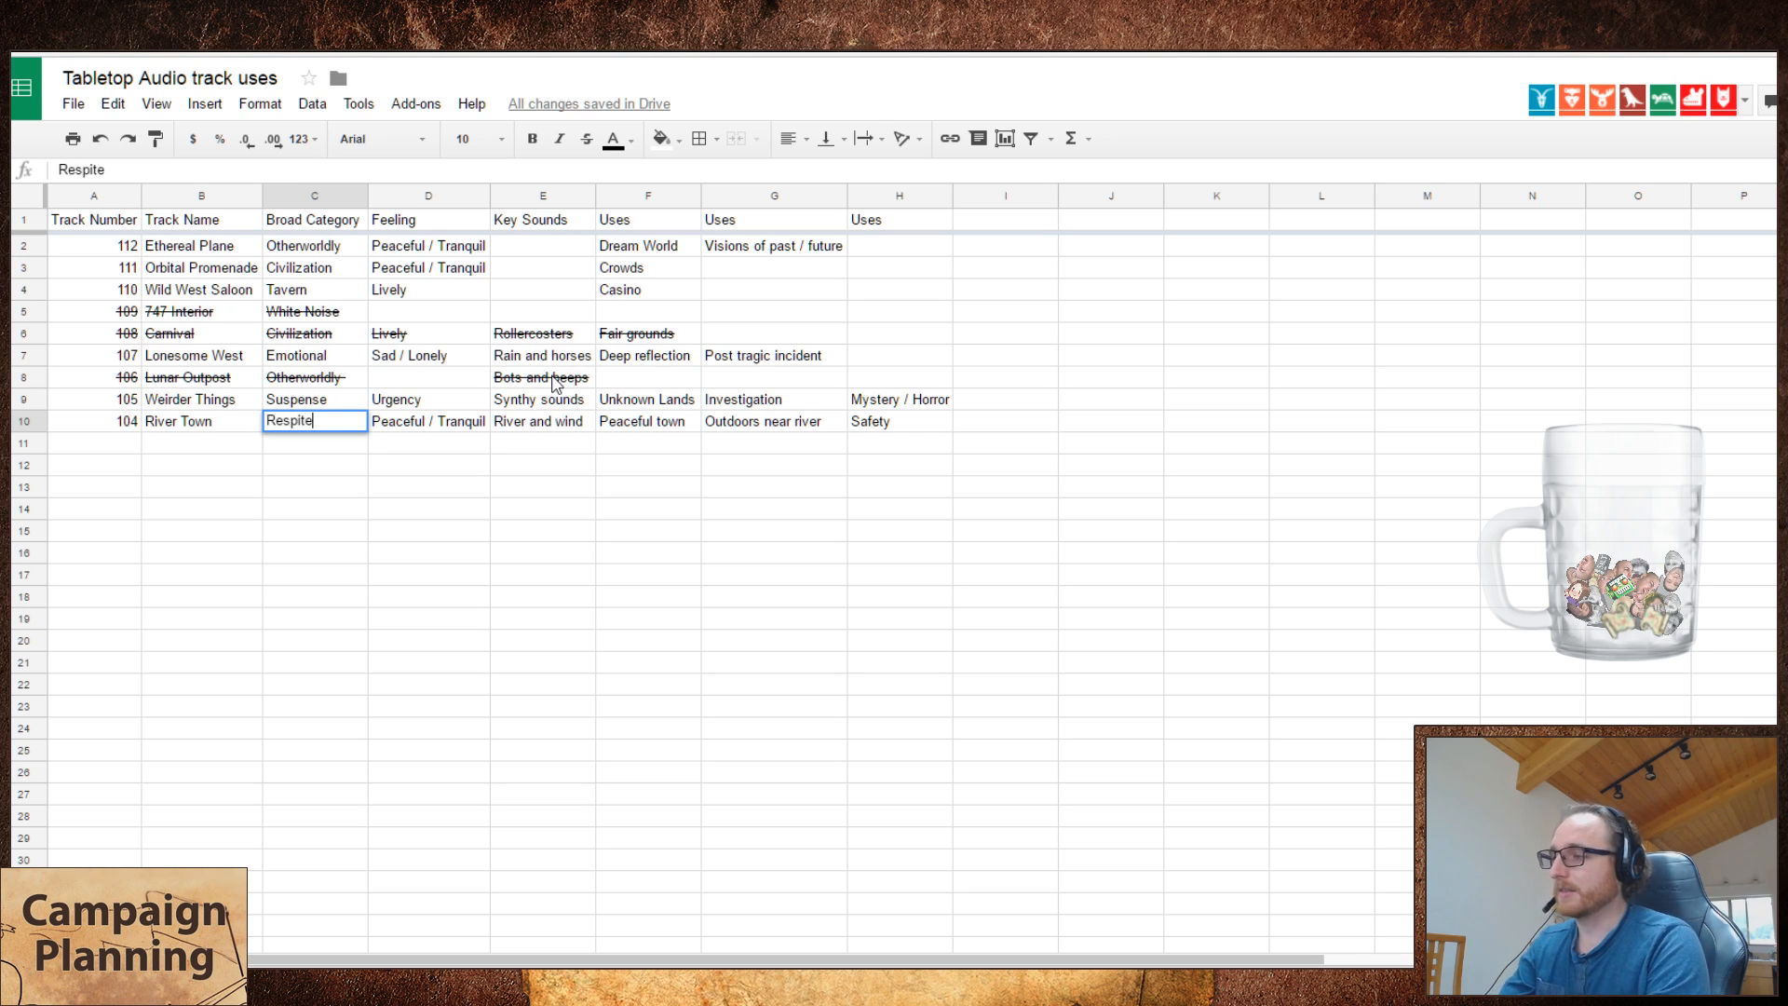
pyautogui.press('Return')
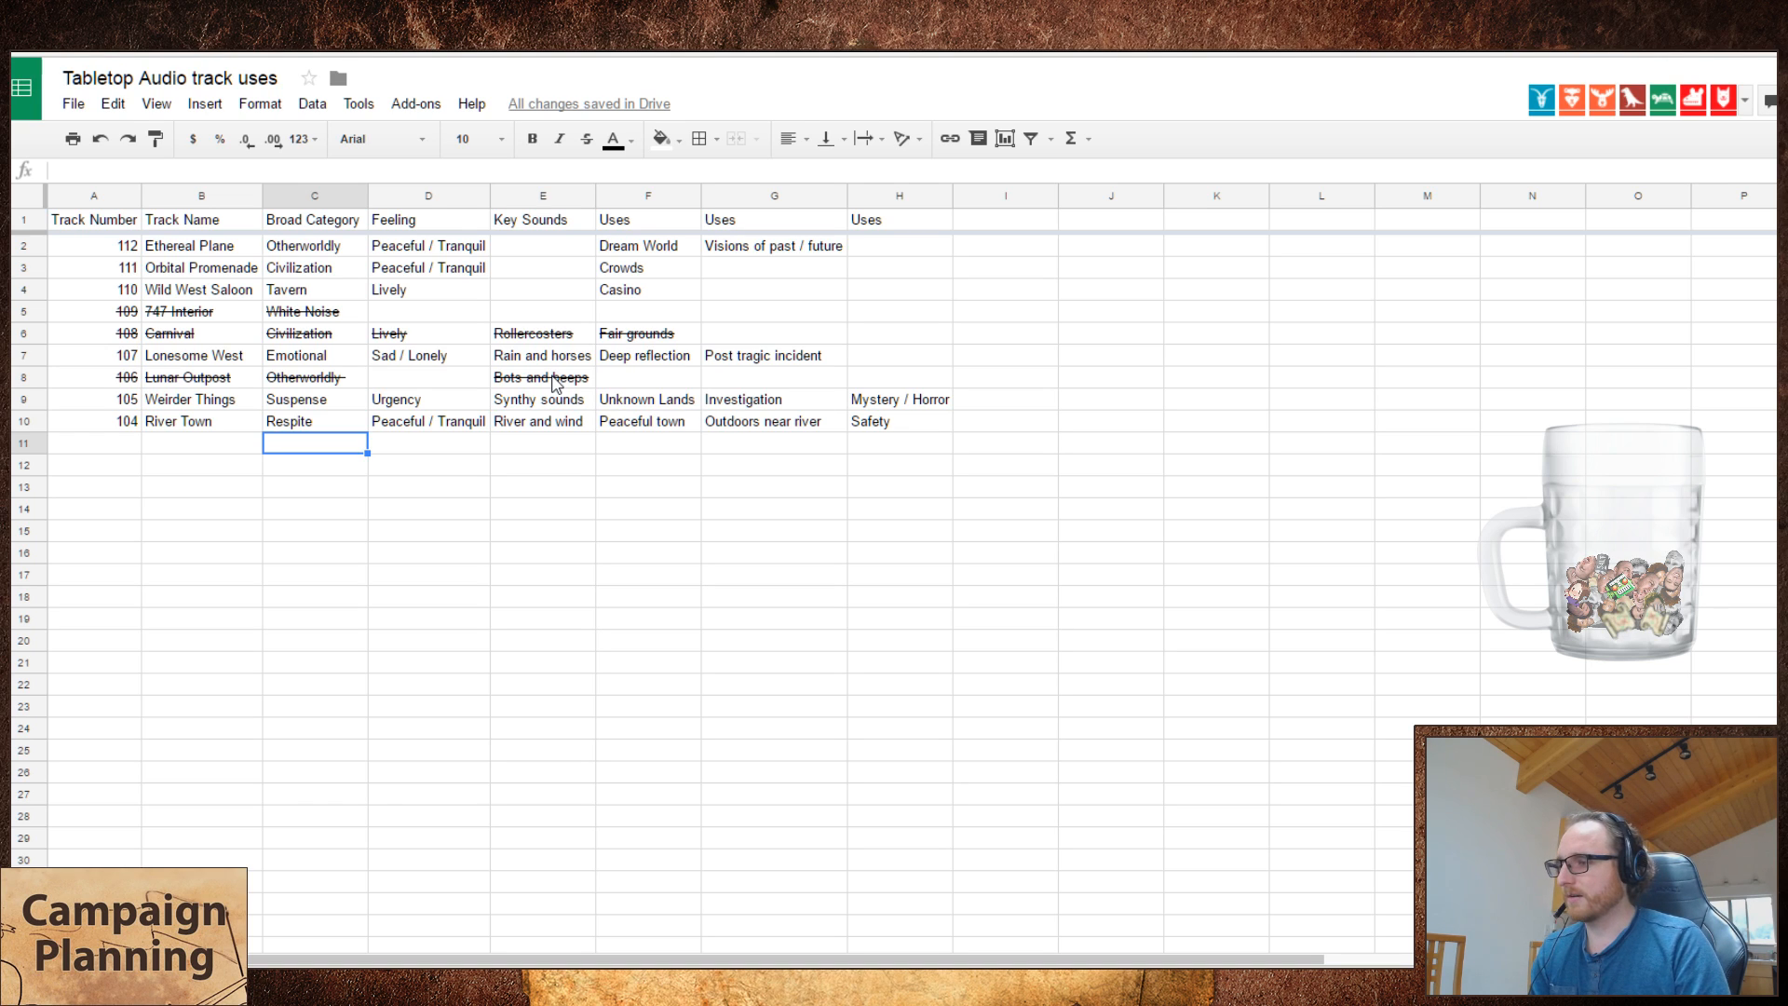
# - Replace River Town's third use in H10 with "Return from mission", and clear that entry again
pyautogui.click(897, 424)
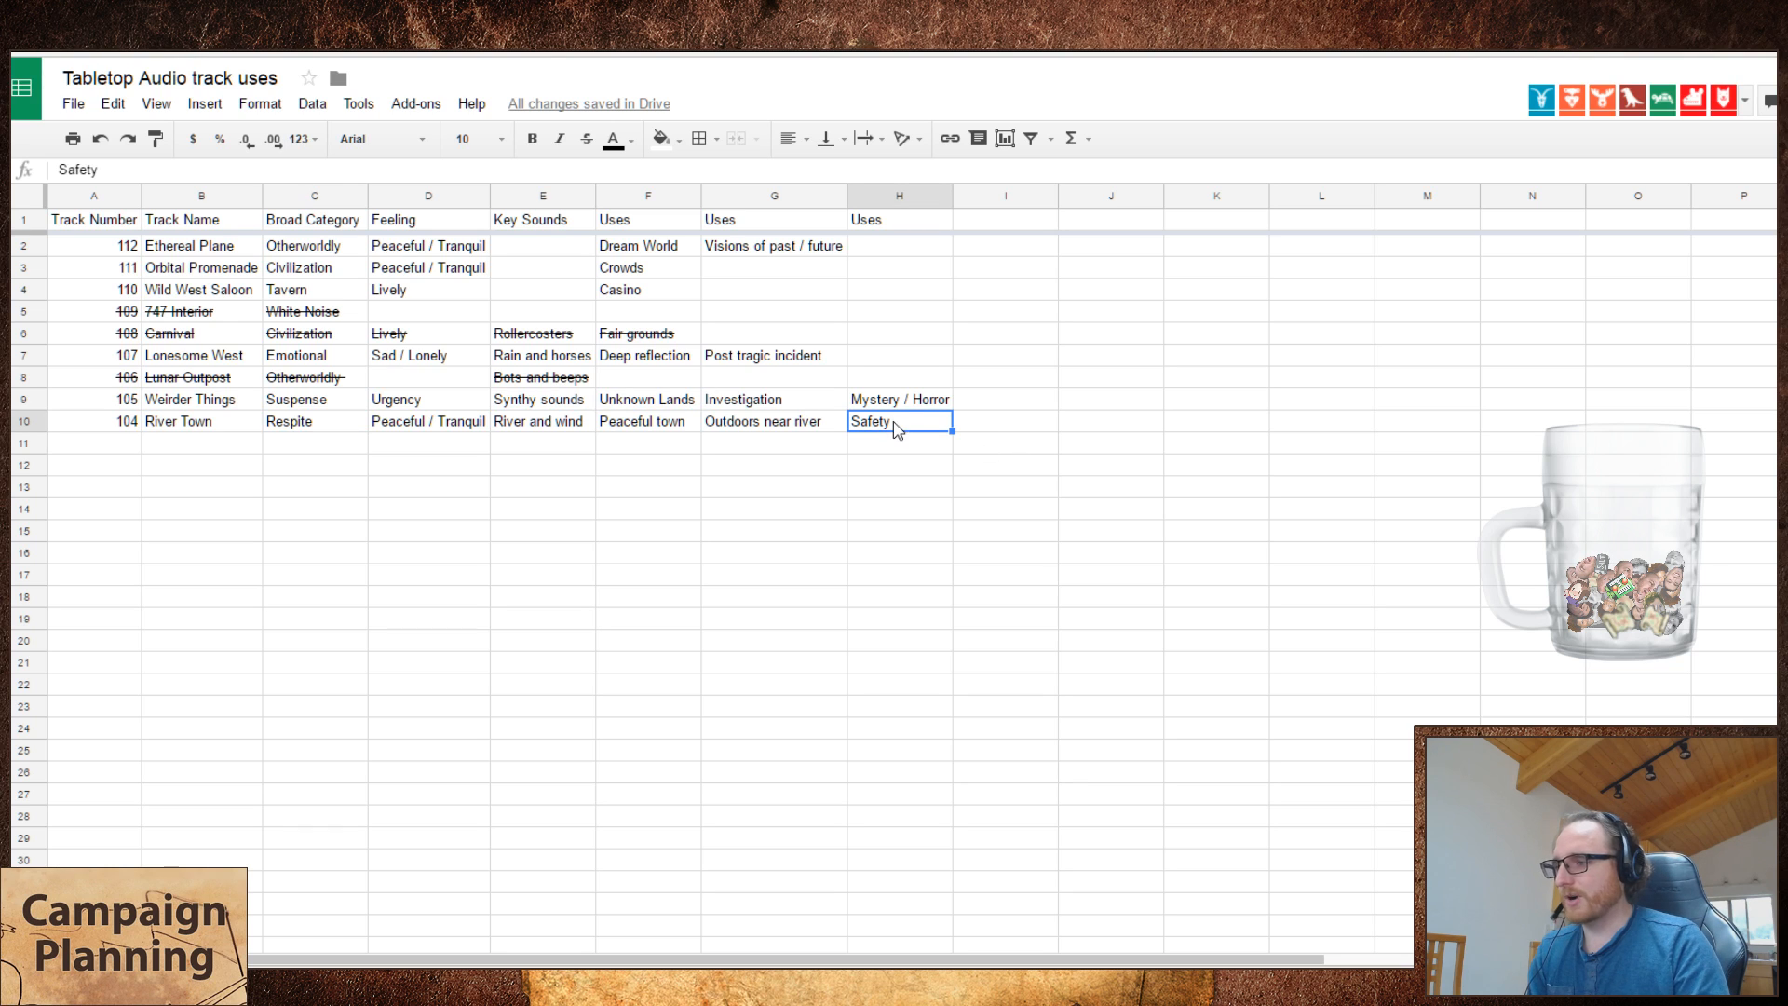
pyautogui.press('Delete')
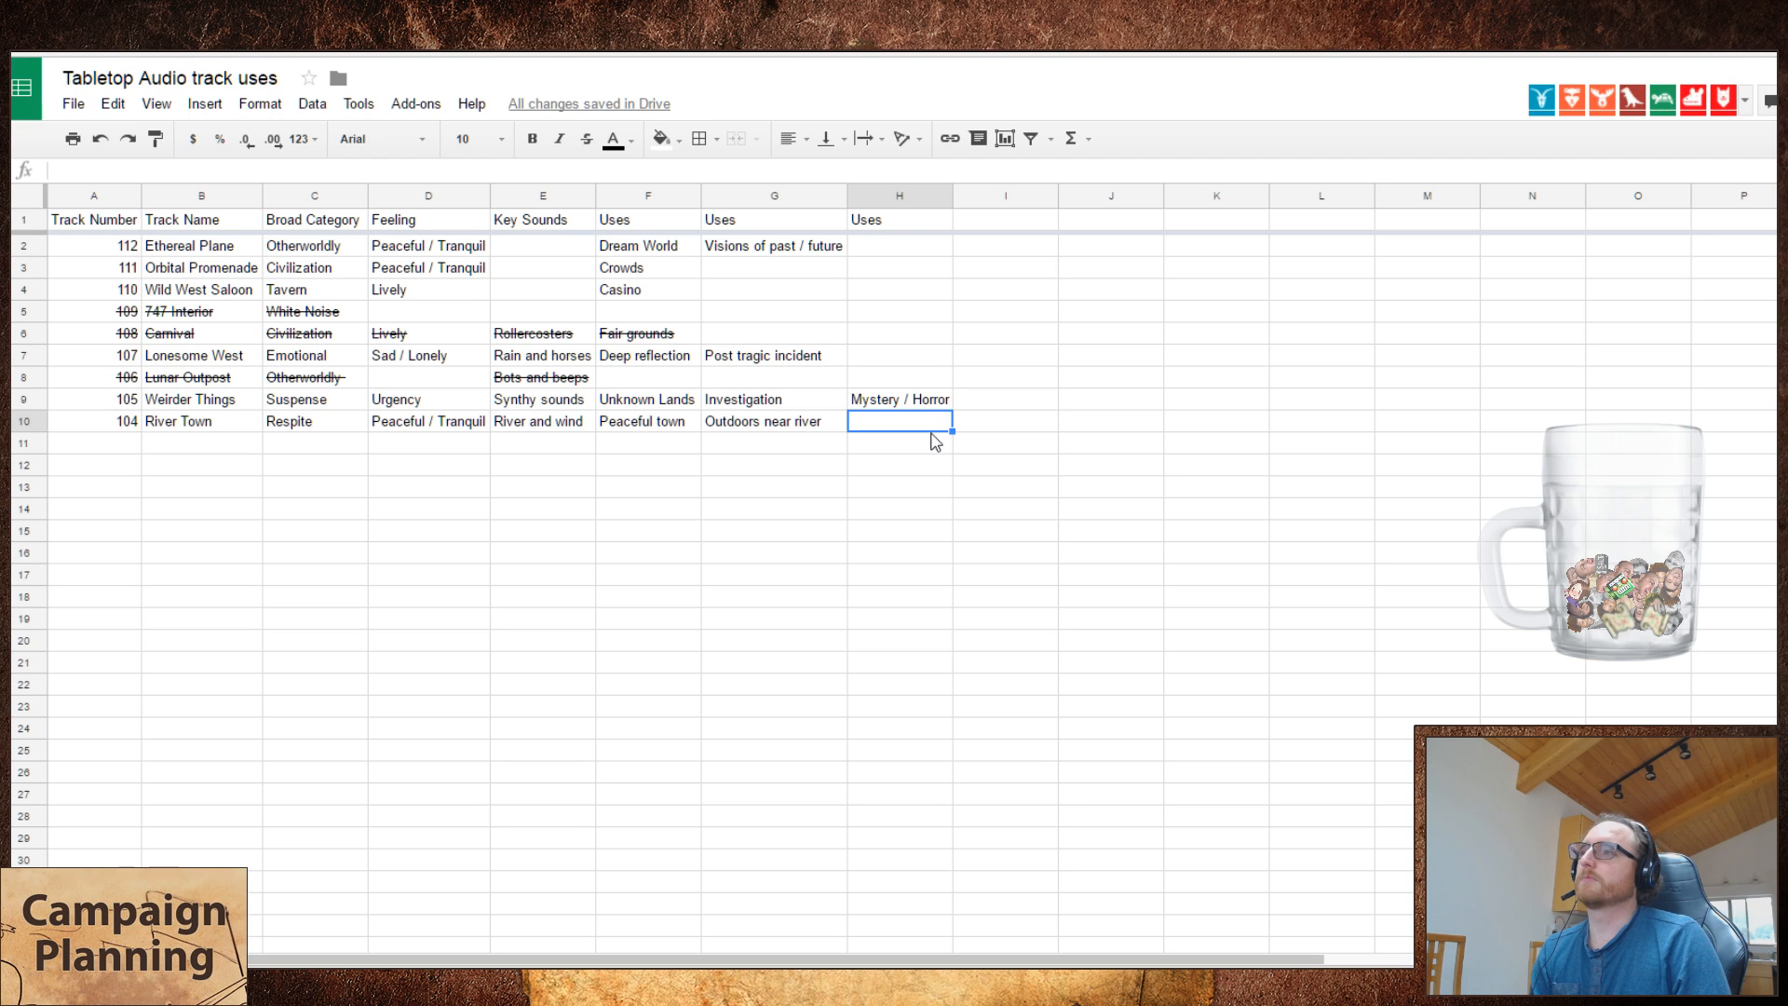
pyautogui.write('Return from')
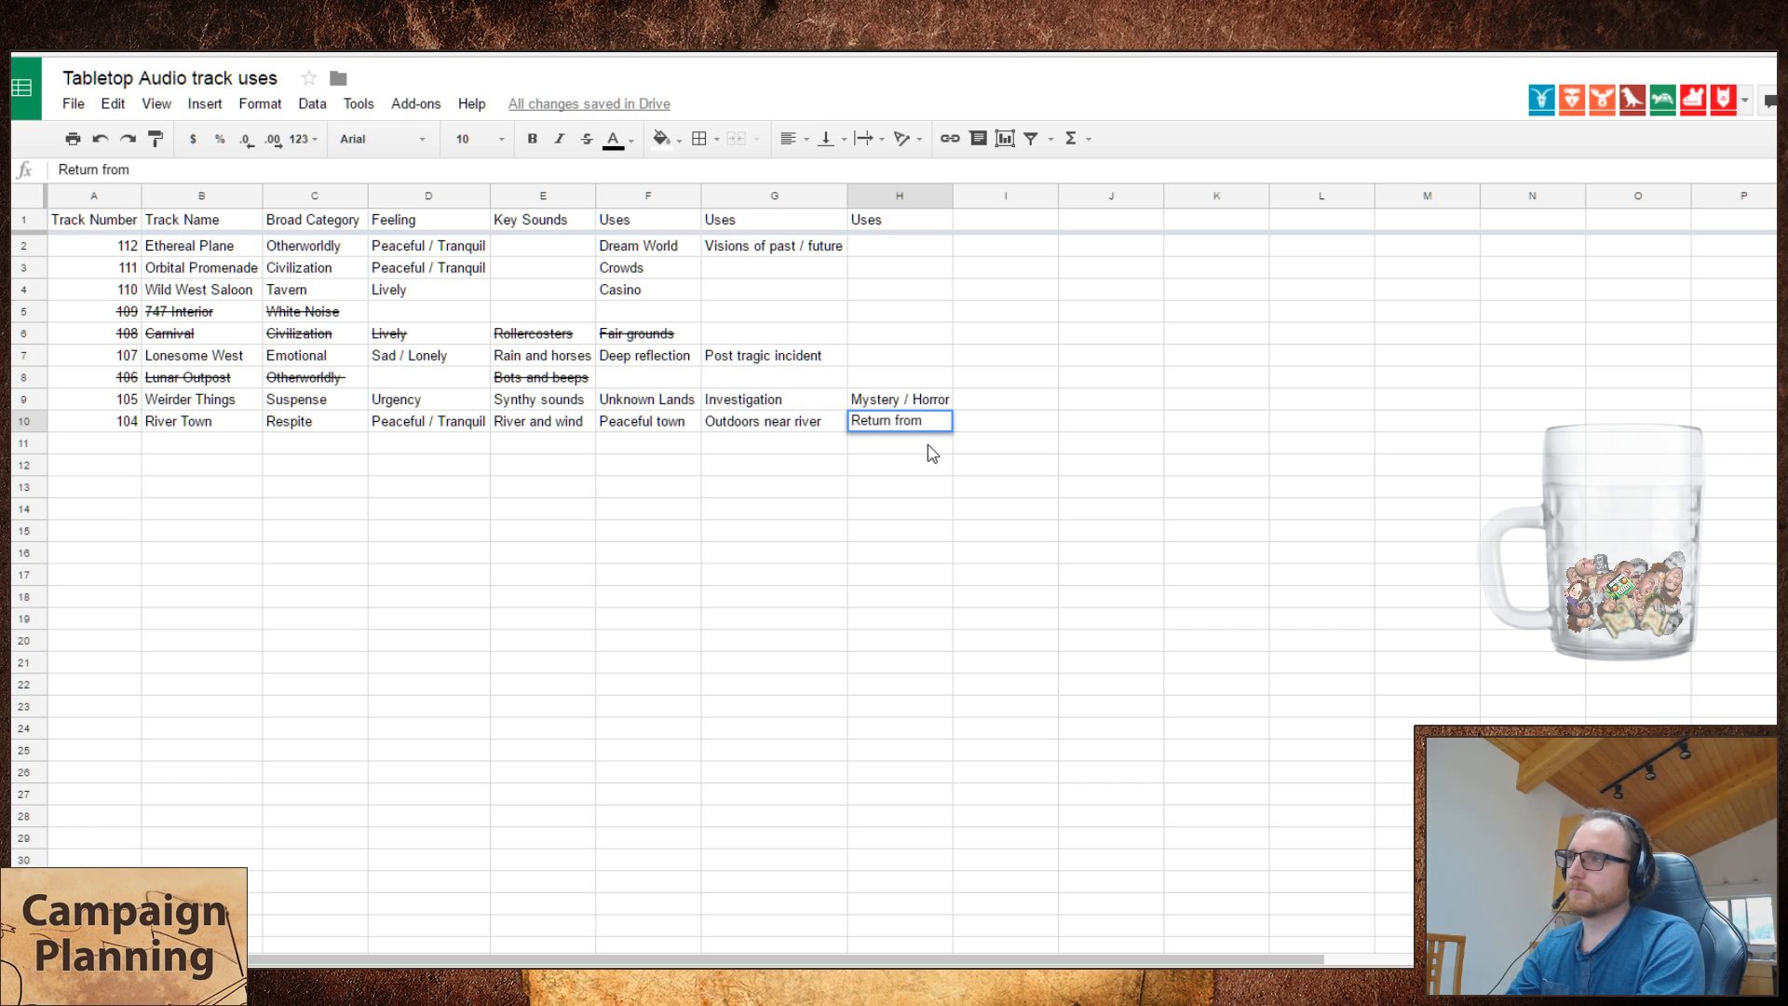
pyautogui.write('mission')
pyautogui.press('Return')
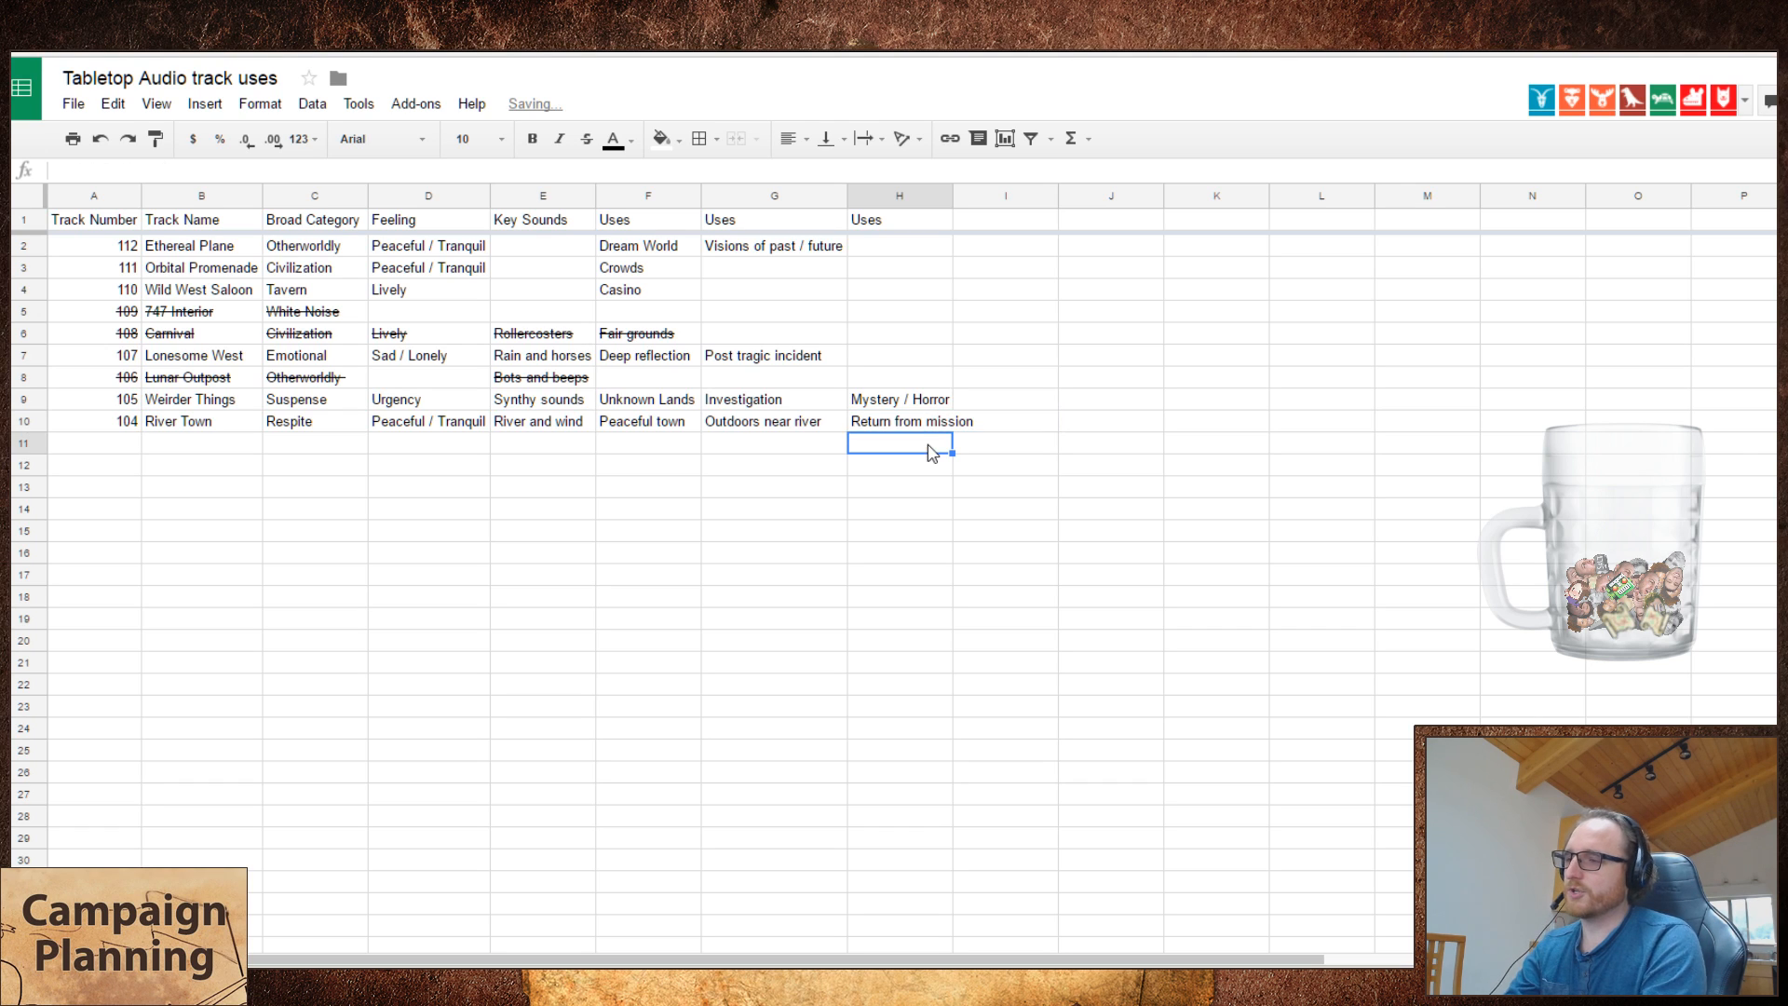
pyautogui.press('Up')
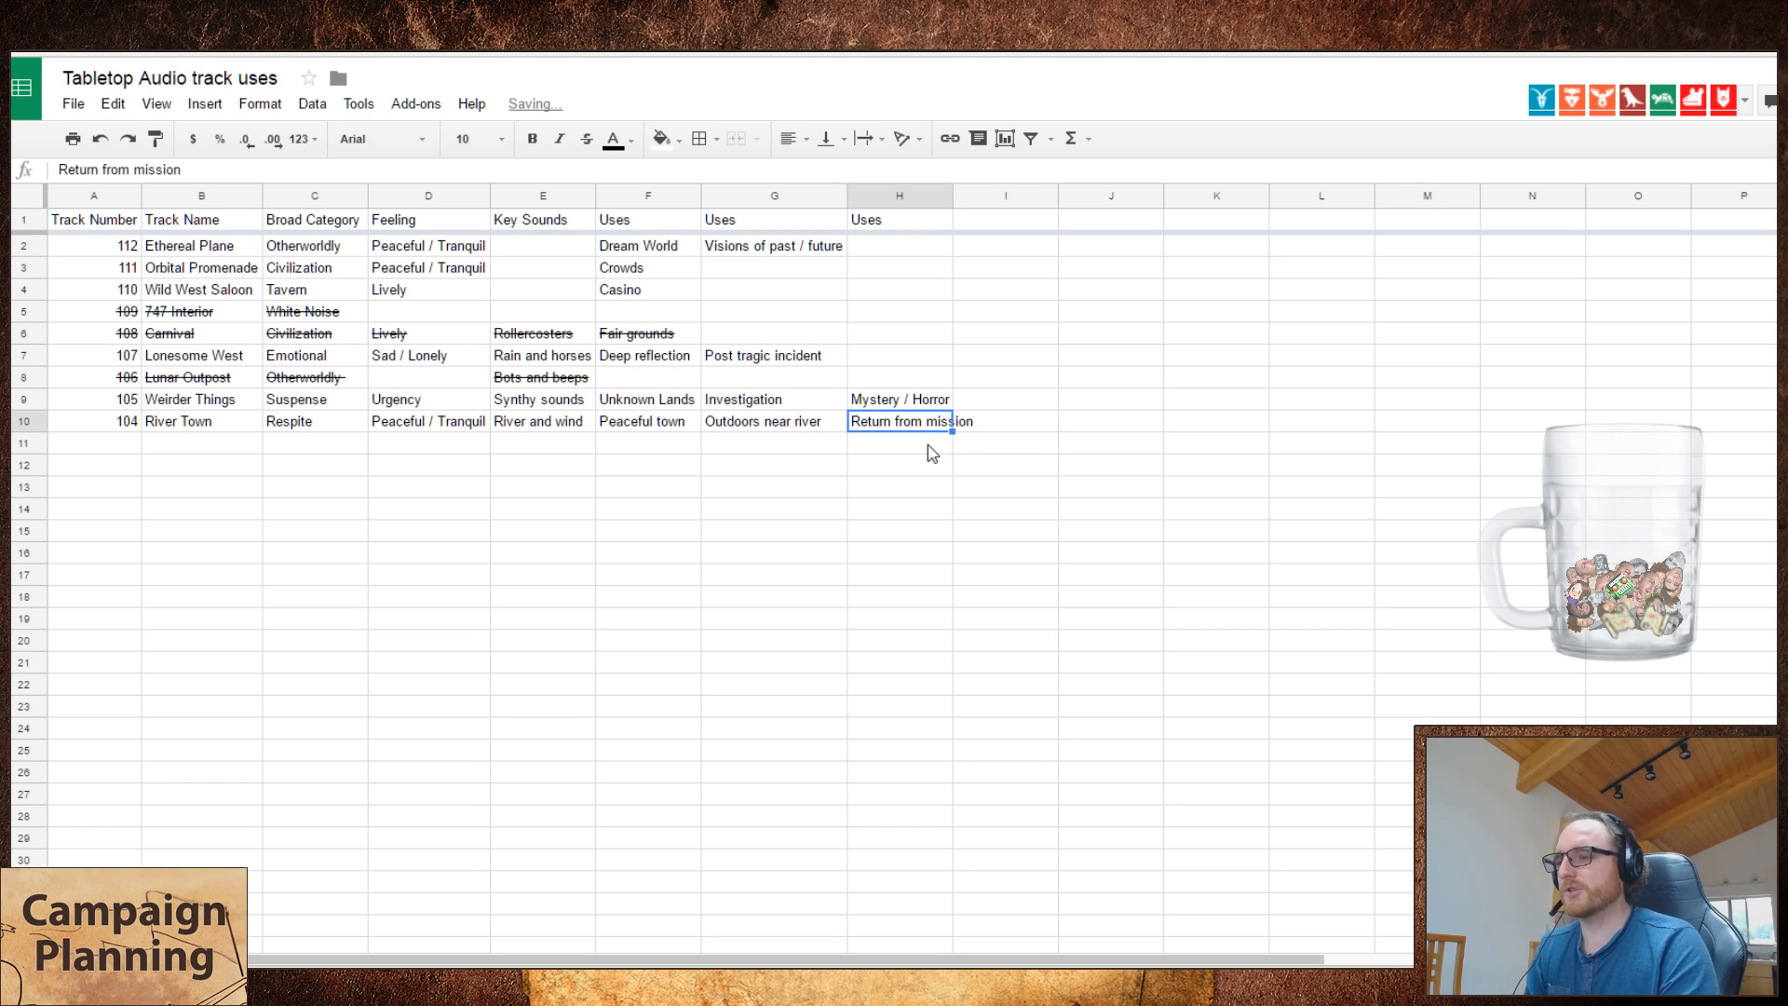
pyautogui.press('Delete')
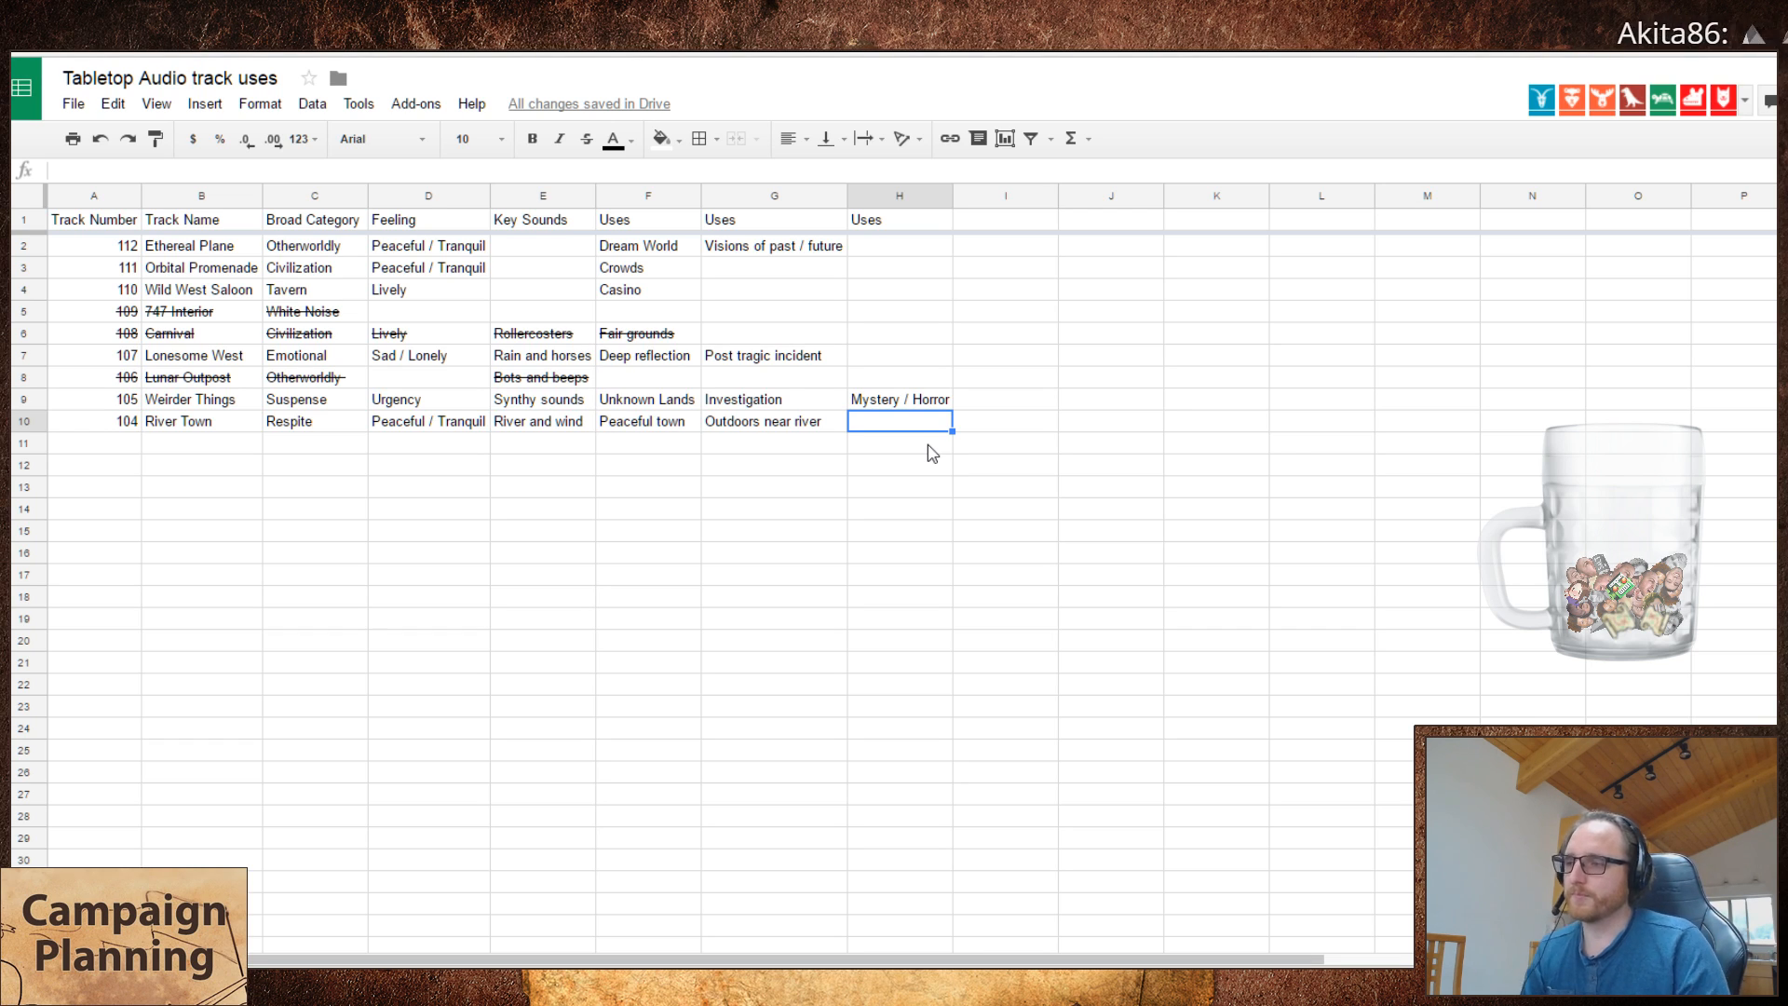
# - Move "Outdoors near river" into River Town's first Uses cell, replacing its entry, and fit that column's width to its contents
pyautogui.press('Left')
pyautogui.press('Left')
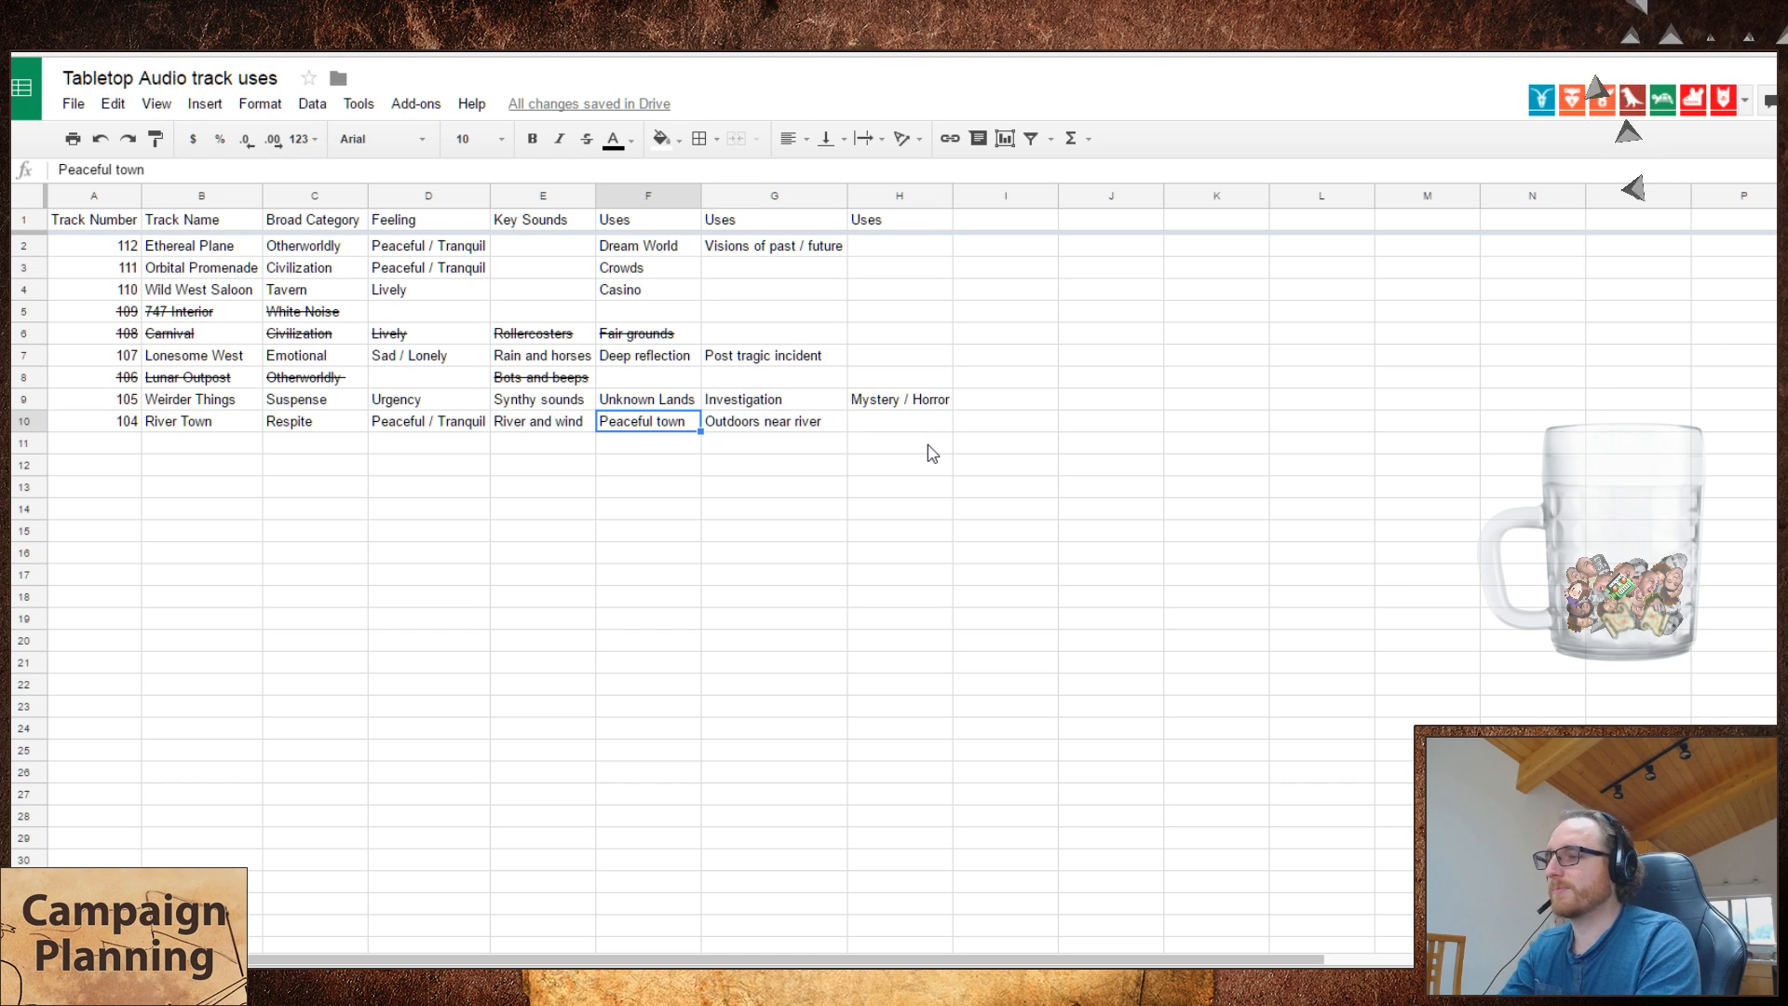
pyautogui.press('Delete')
pyautogui.press('Right')
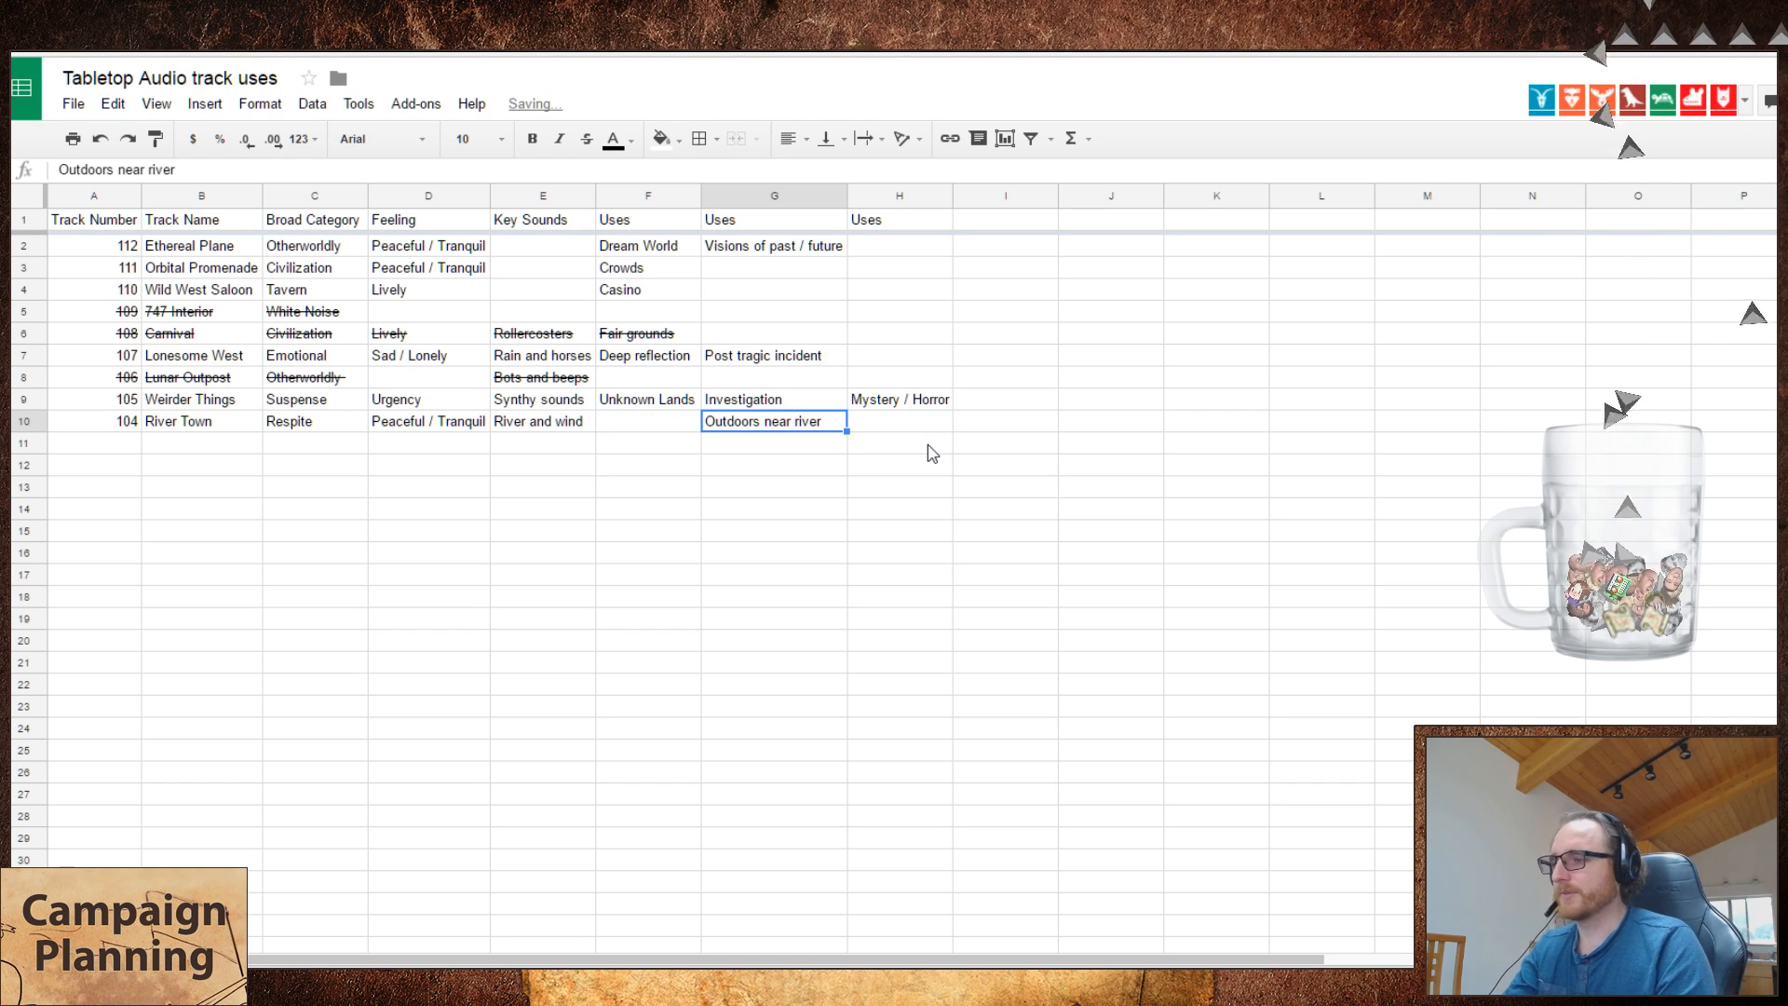
pyautogui.press('Left')
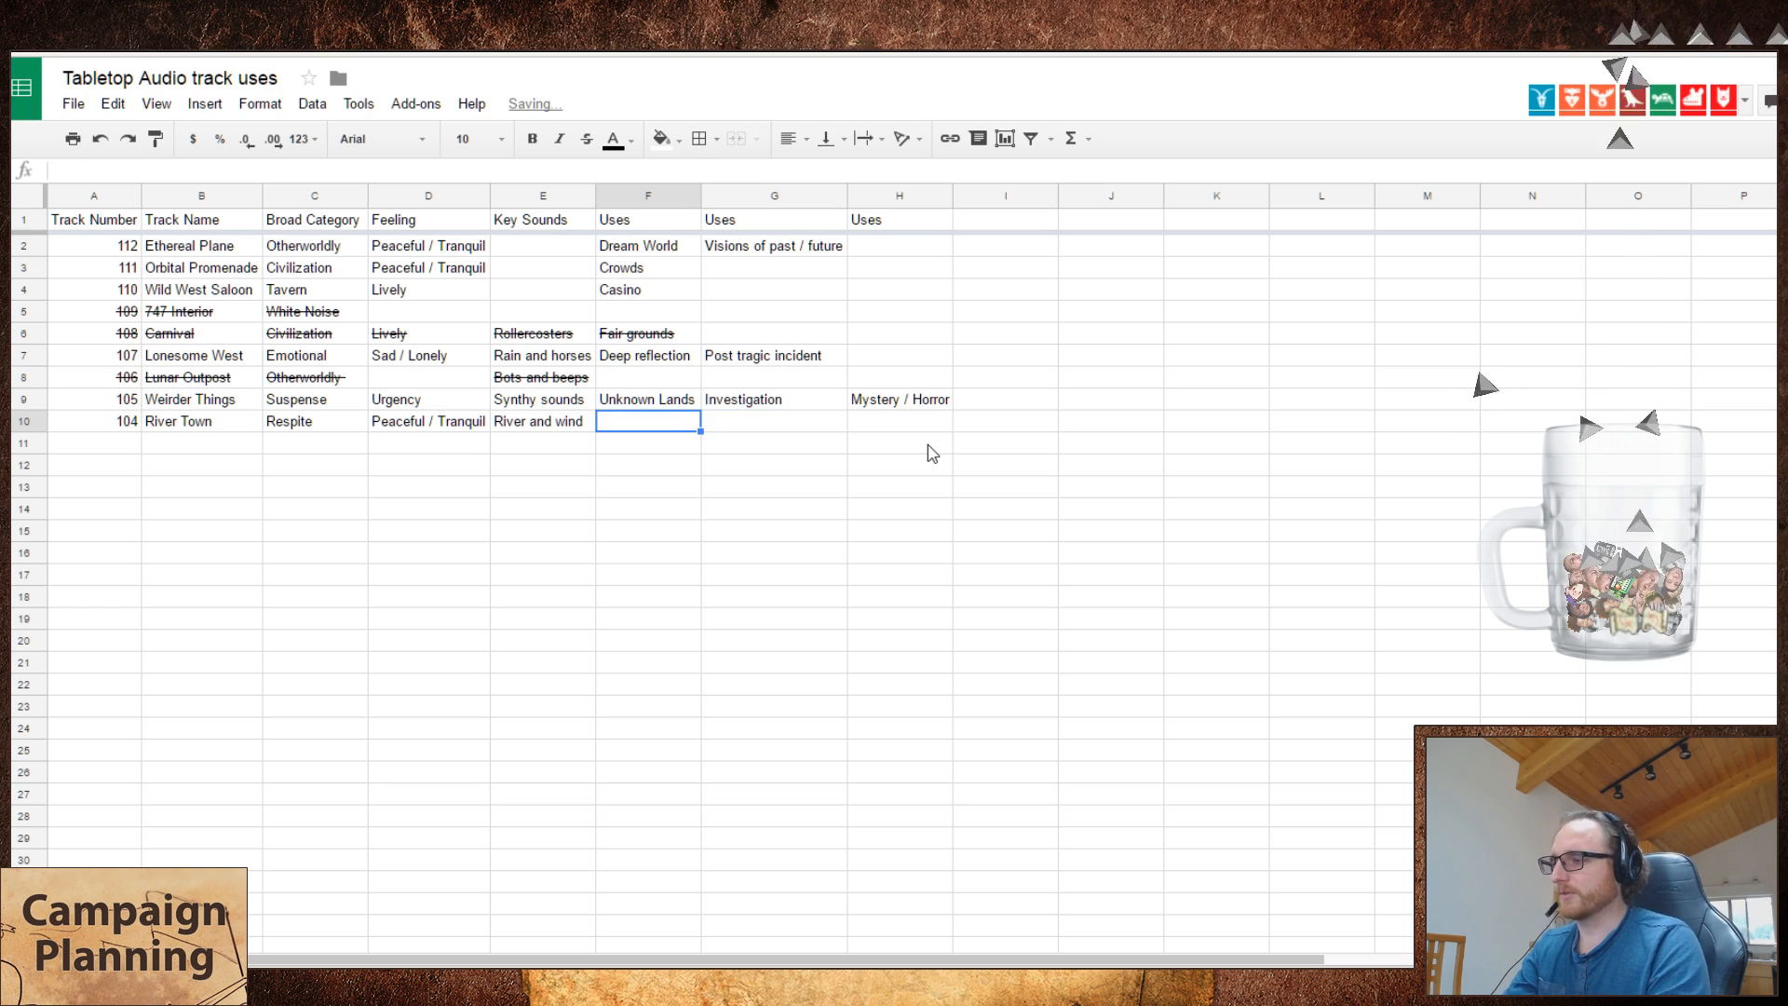
pyautogui.write('Outdoor')
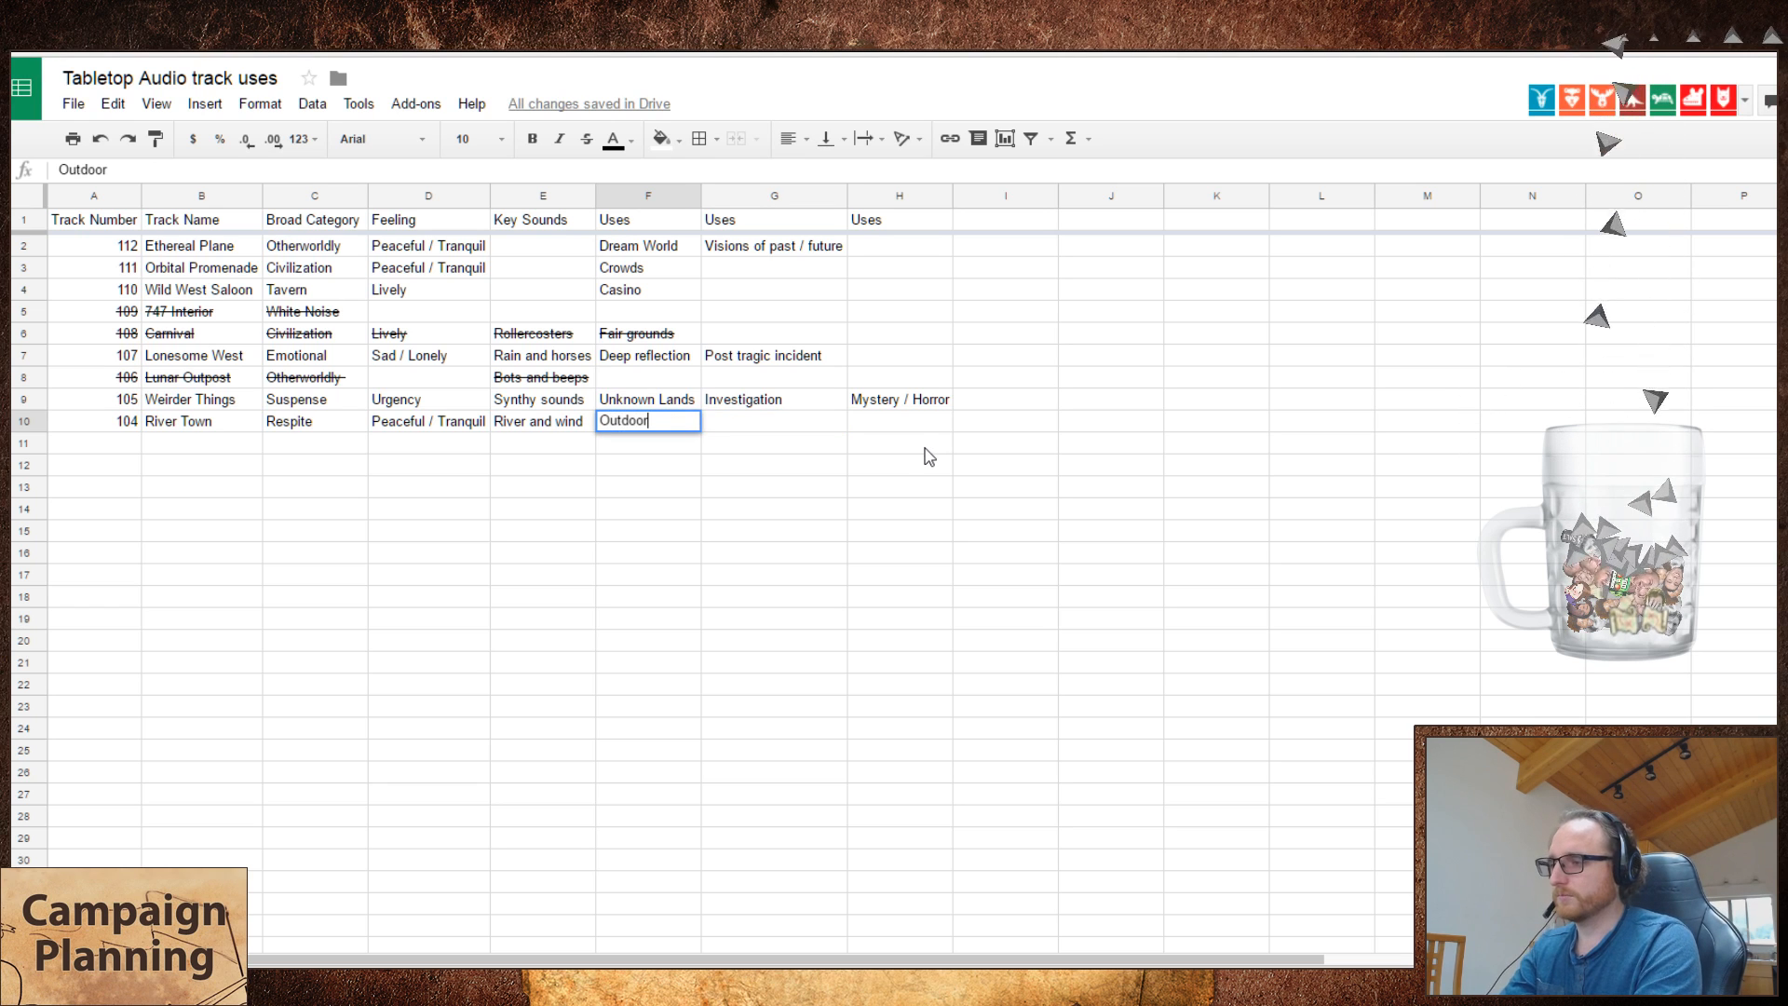
pyautogui.write('s near river')
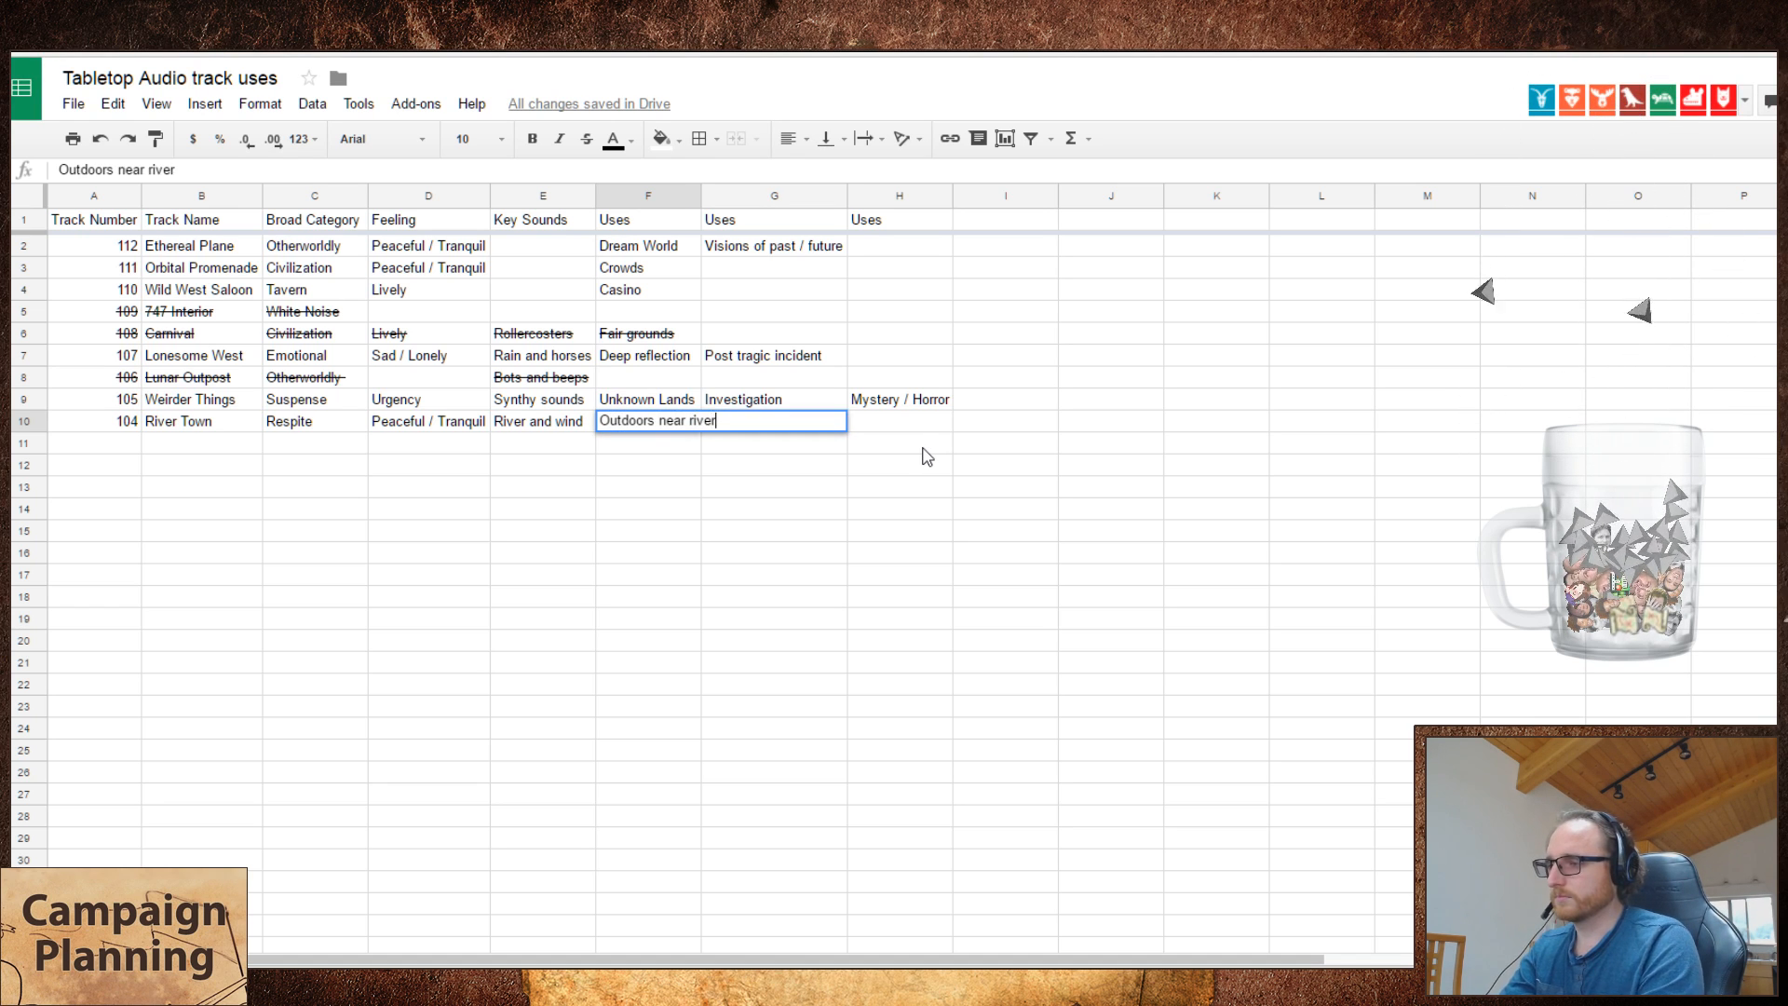
pyautogui.press('Return')
pyautogui.press('Up')
pyautogui.press('Right')
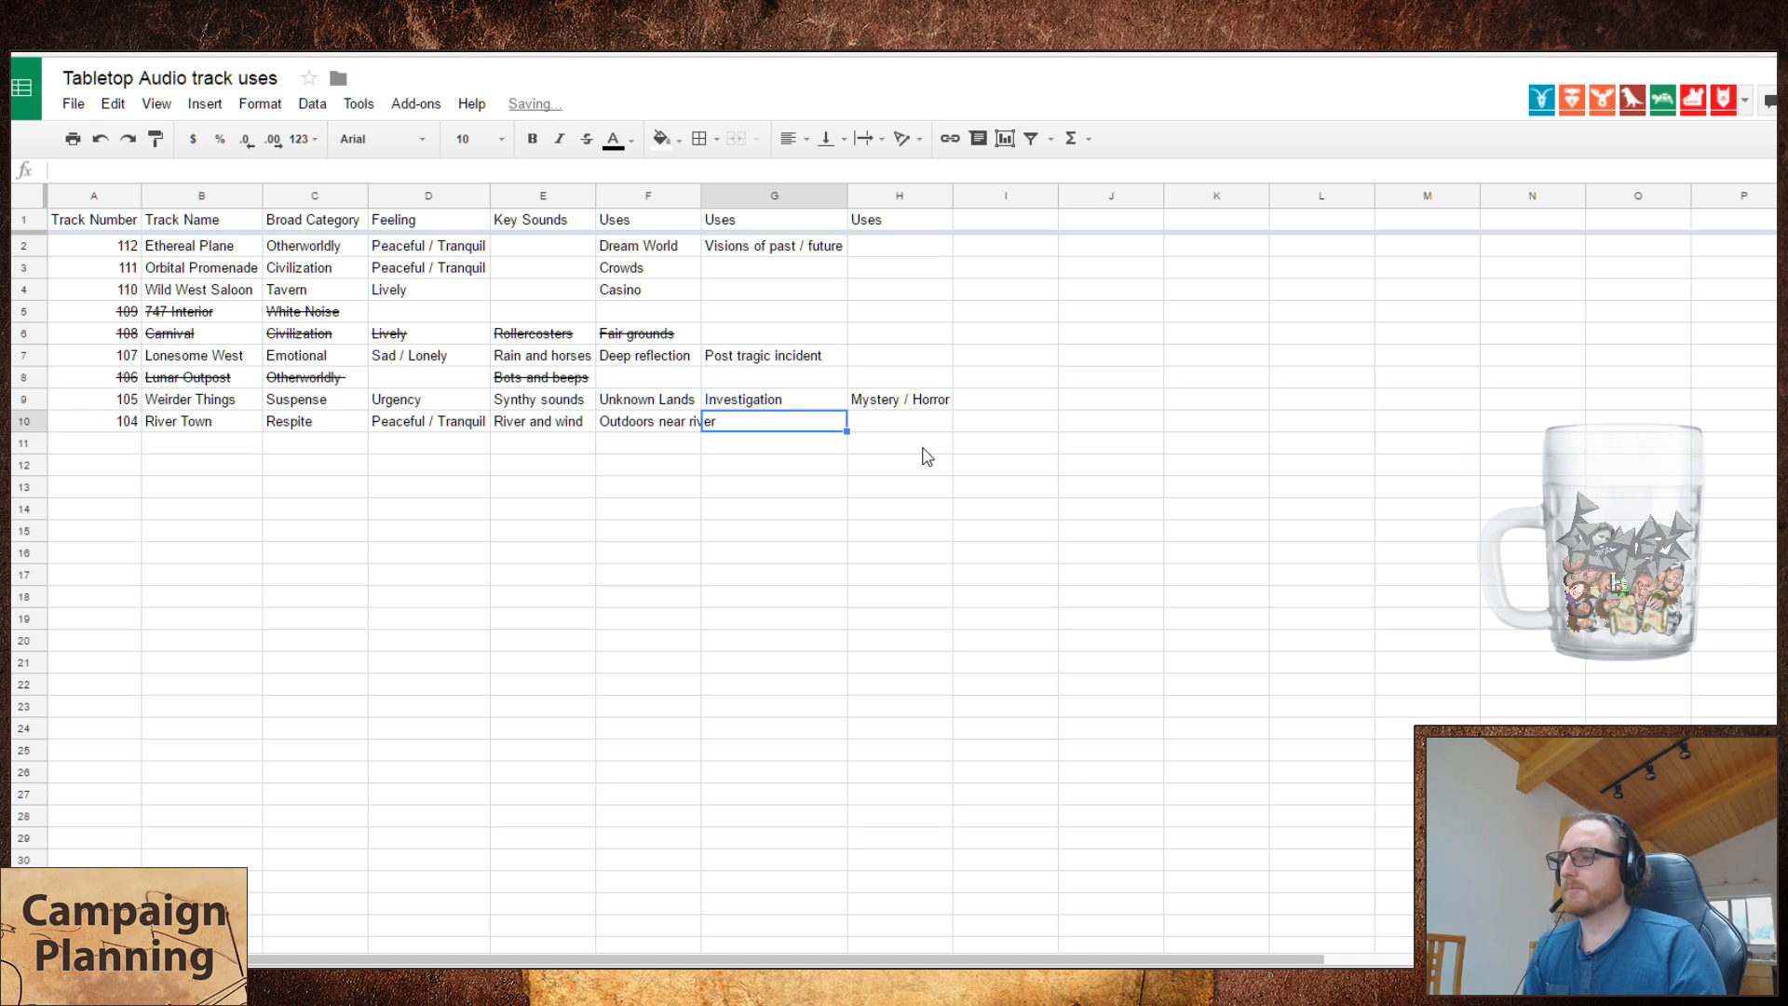
pyautogui.moveTo(700, 193); pyautogui.dragTo(700, 192)
pyautogui.doubleClick(699, 193)
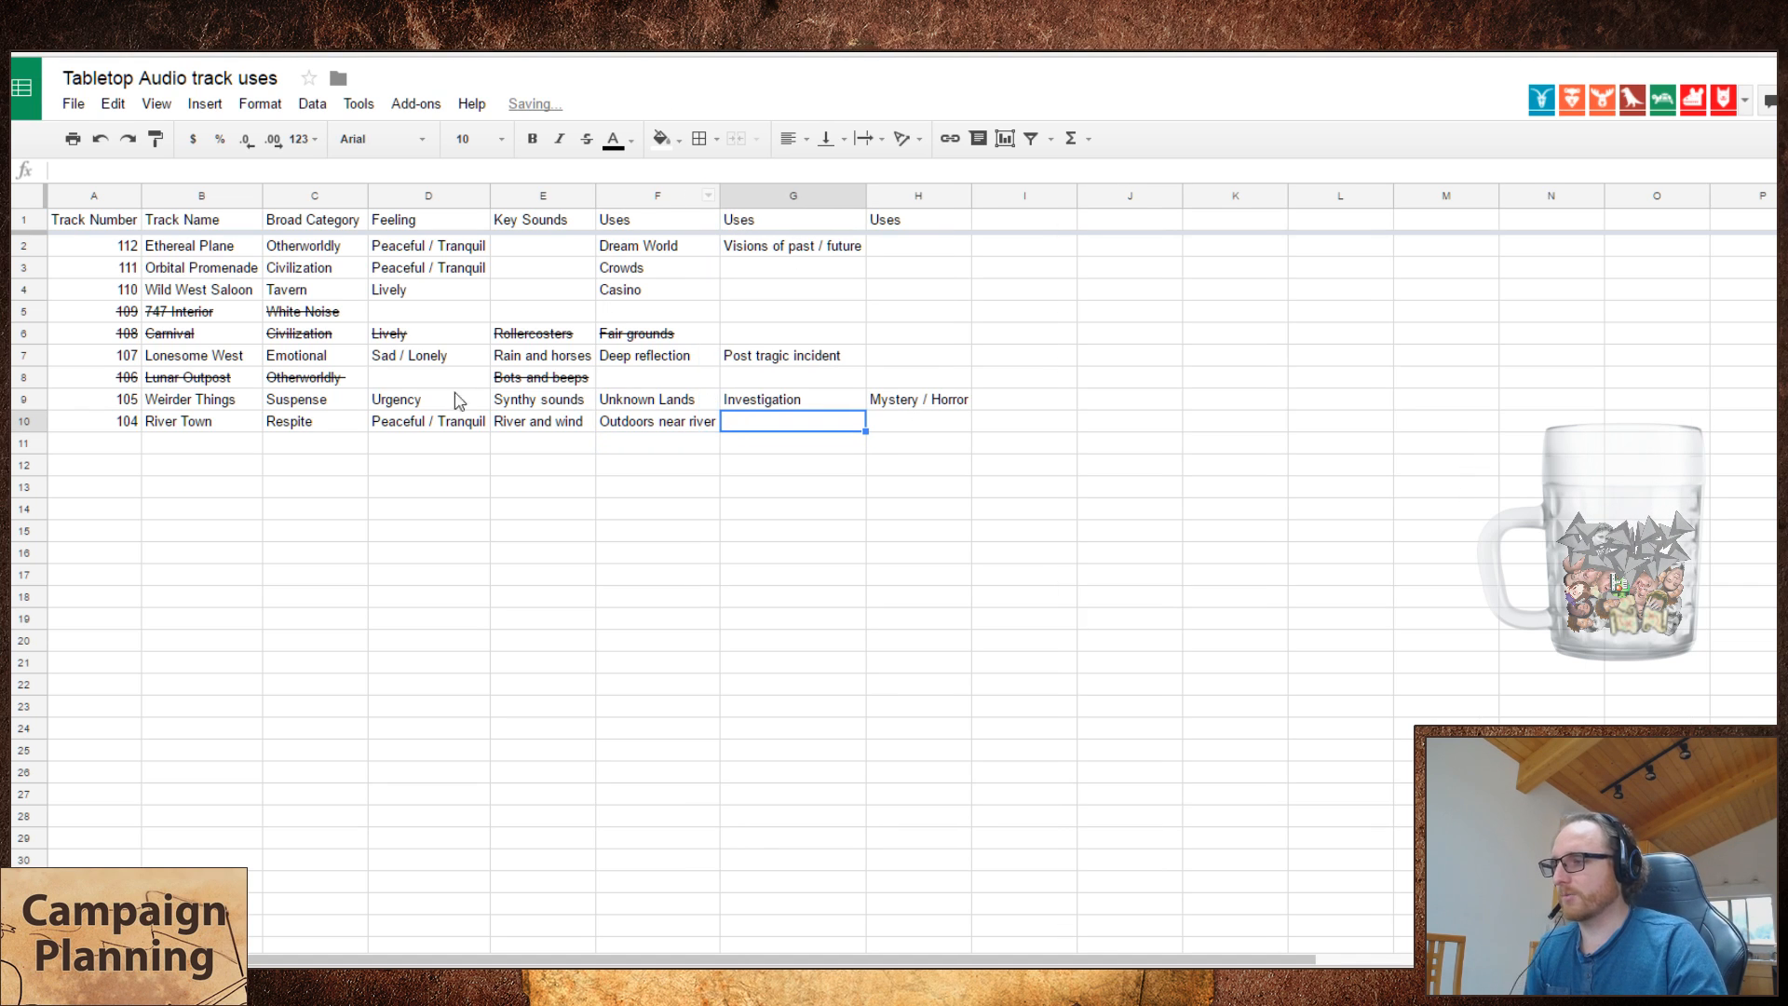
# - Review the River Town row against its track, listening from about two minutes in on the Tabletop Audio page
pyautogui.click(407, 403)
pyautogui.click(407, 424)
pyautogui.click(823, 427)
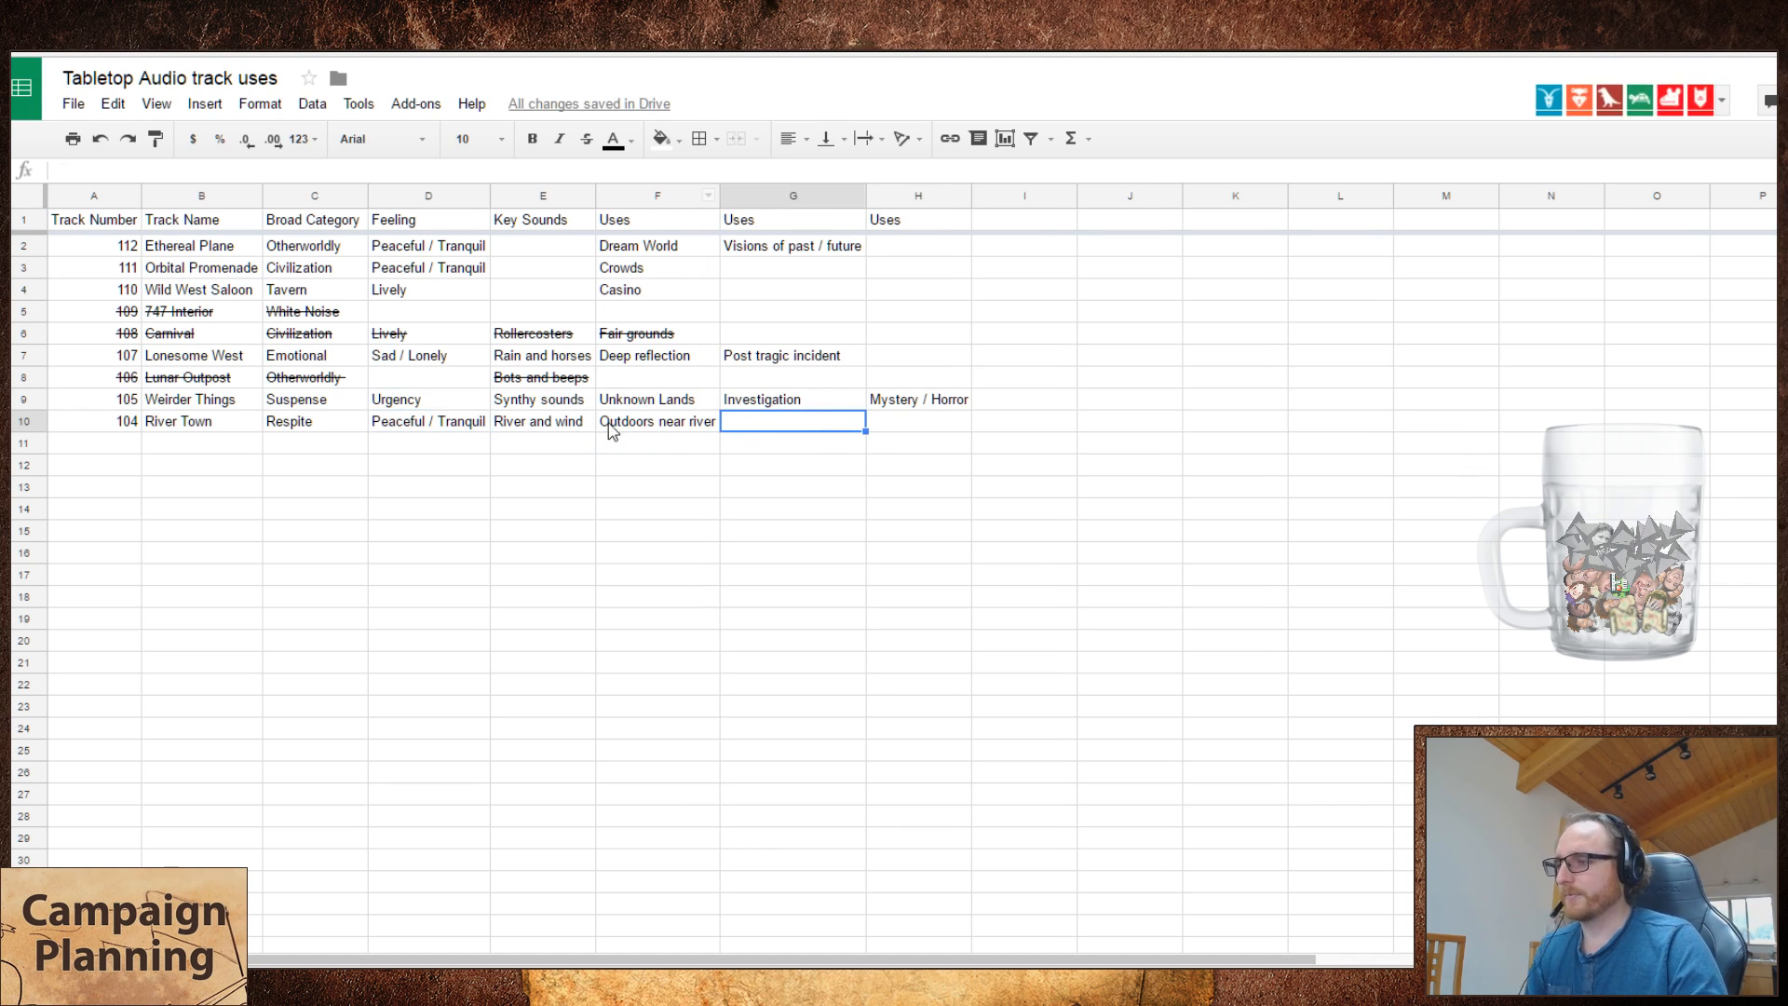
pyautogui.click(514, 426)
pyautogui.click(438, 424)
pyautogui.click(521, 424)
pyautogui.click(778, 429)
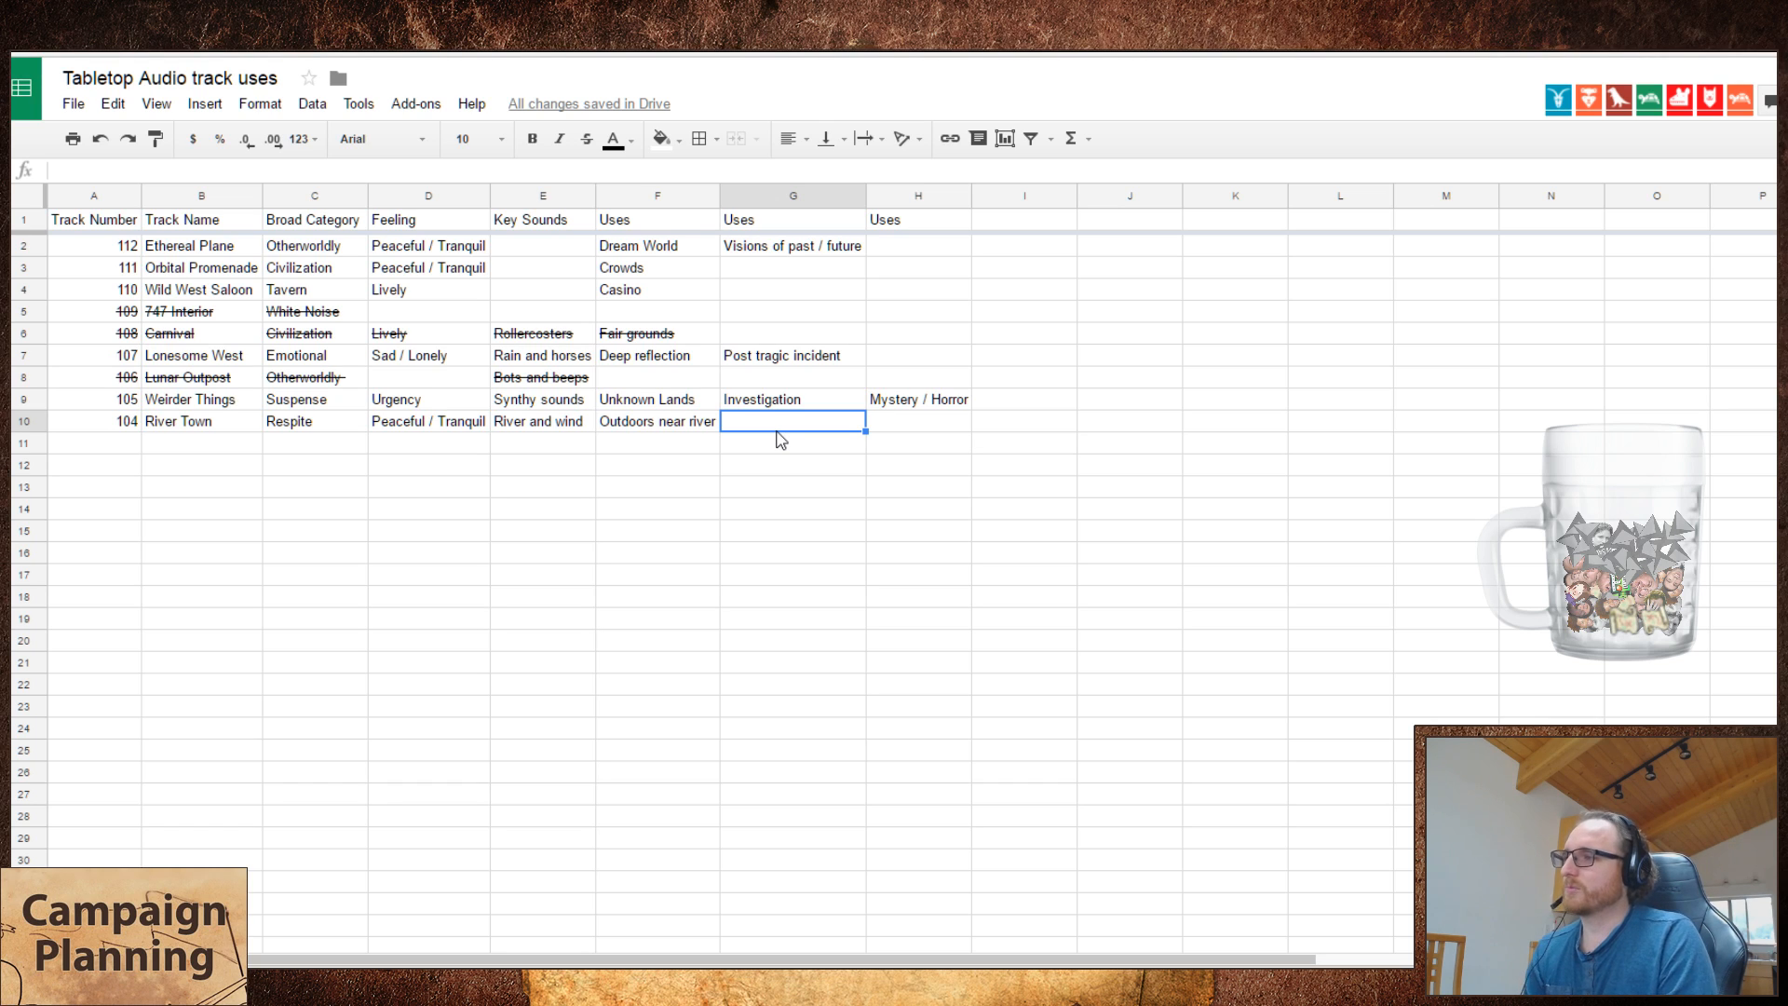
pyautogui.hotkey('ctrl', 'Tab')
pyautogui.click(933, 205)
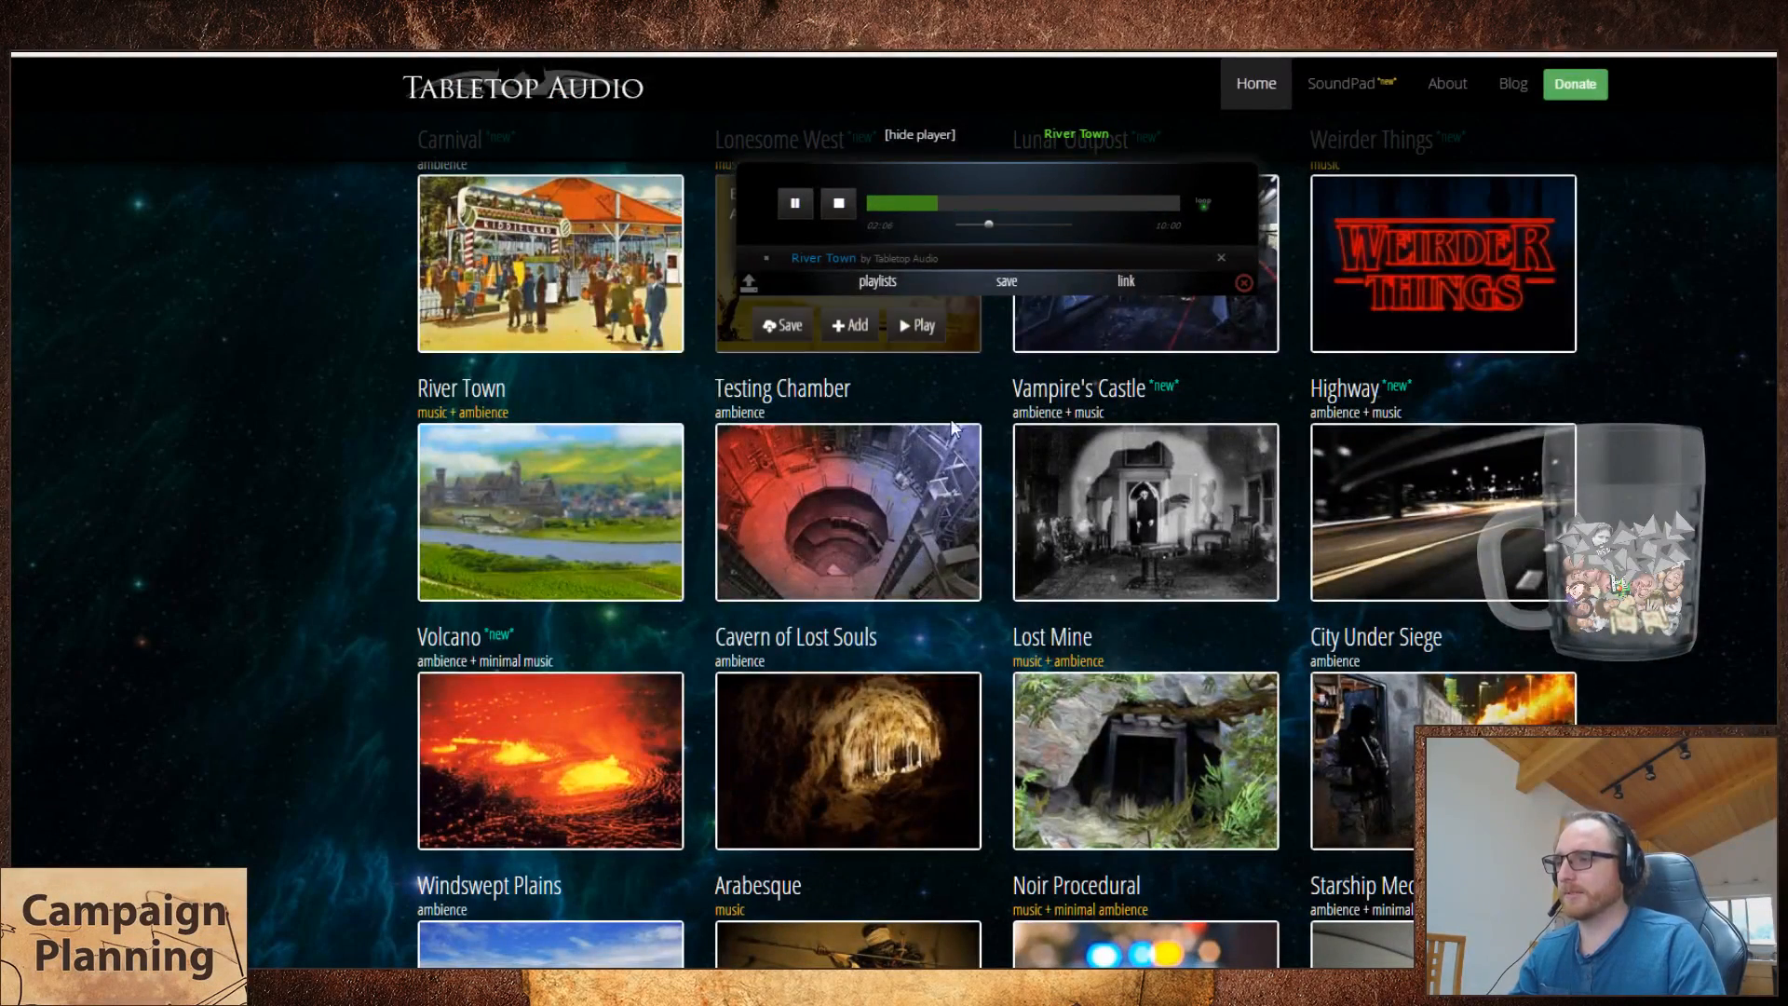
pyautogui.hotkey('ctrl', 'shift', 'Tab')
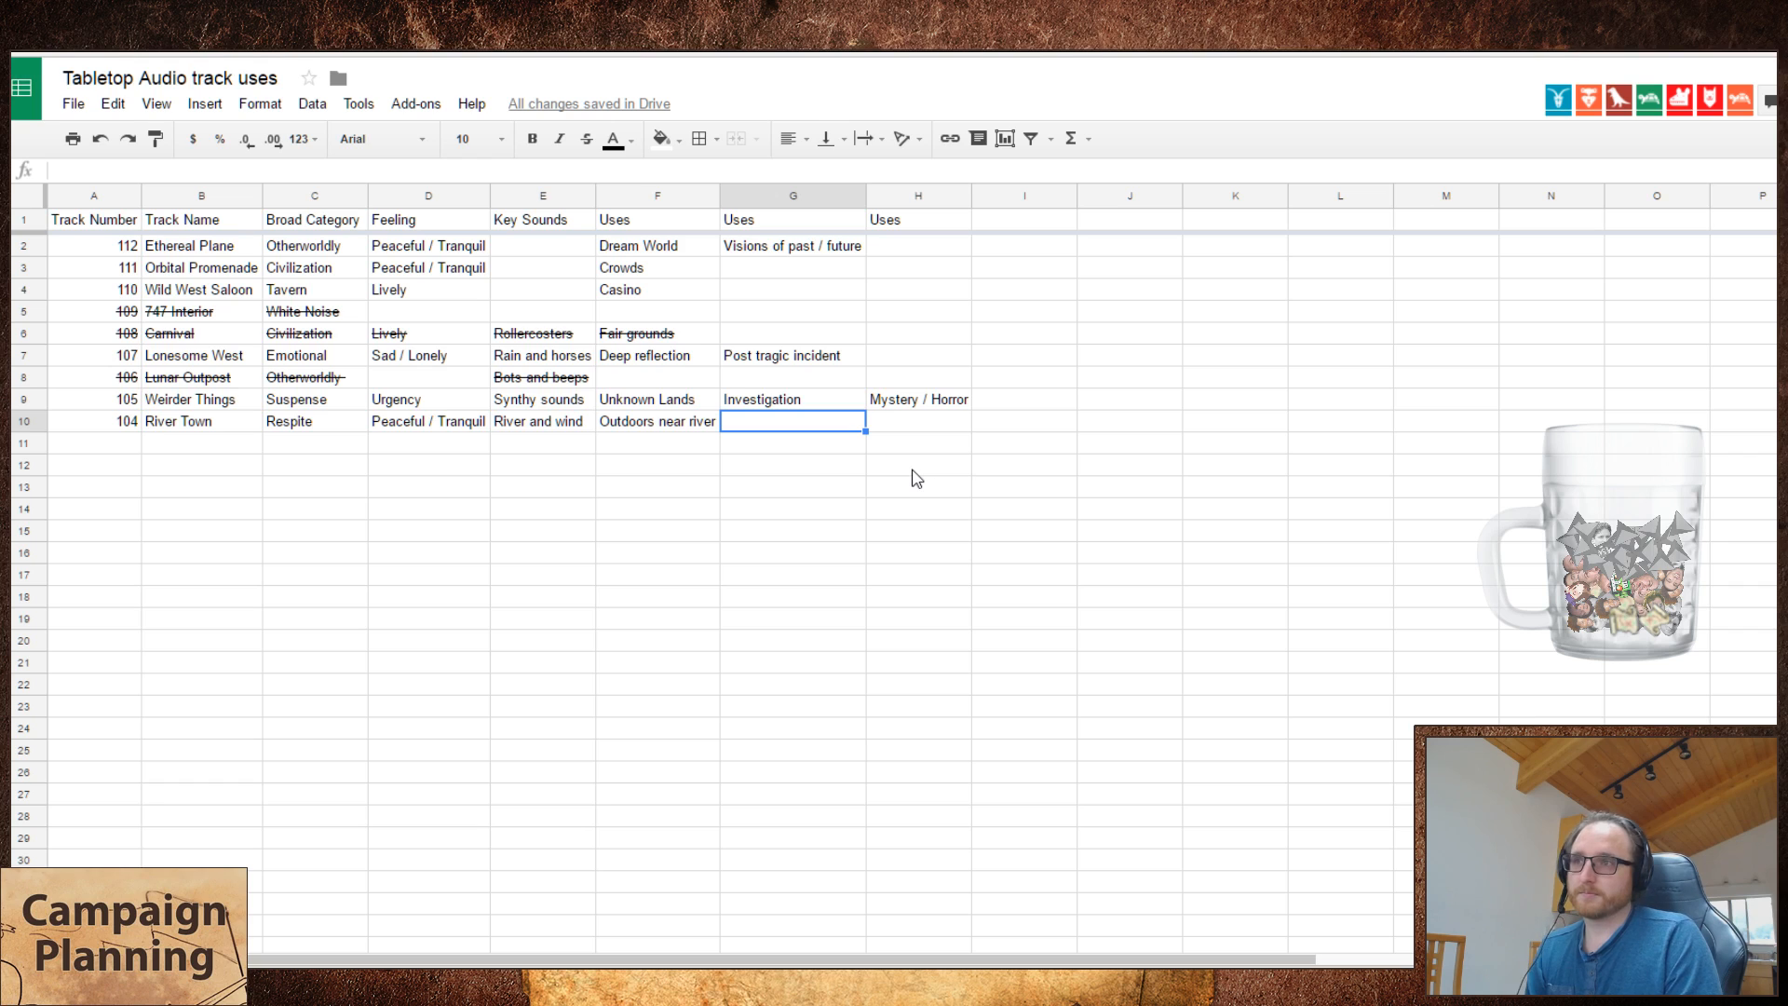
# - Enter "Morning dawns" as River Town's second use
pyautogui.write('Morning')
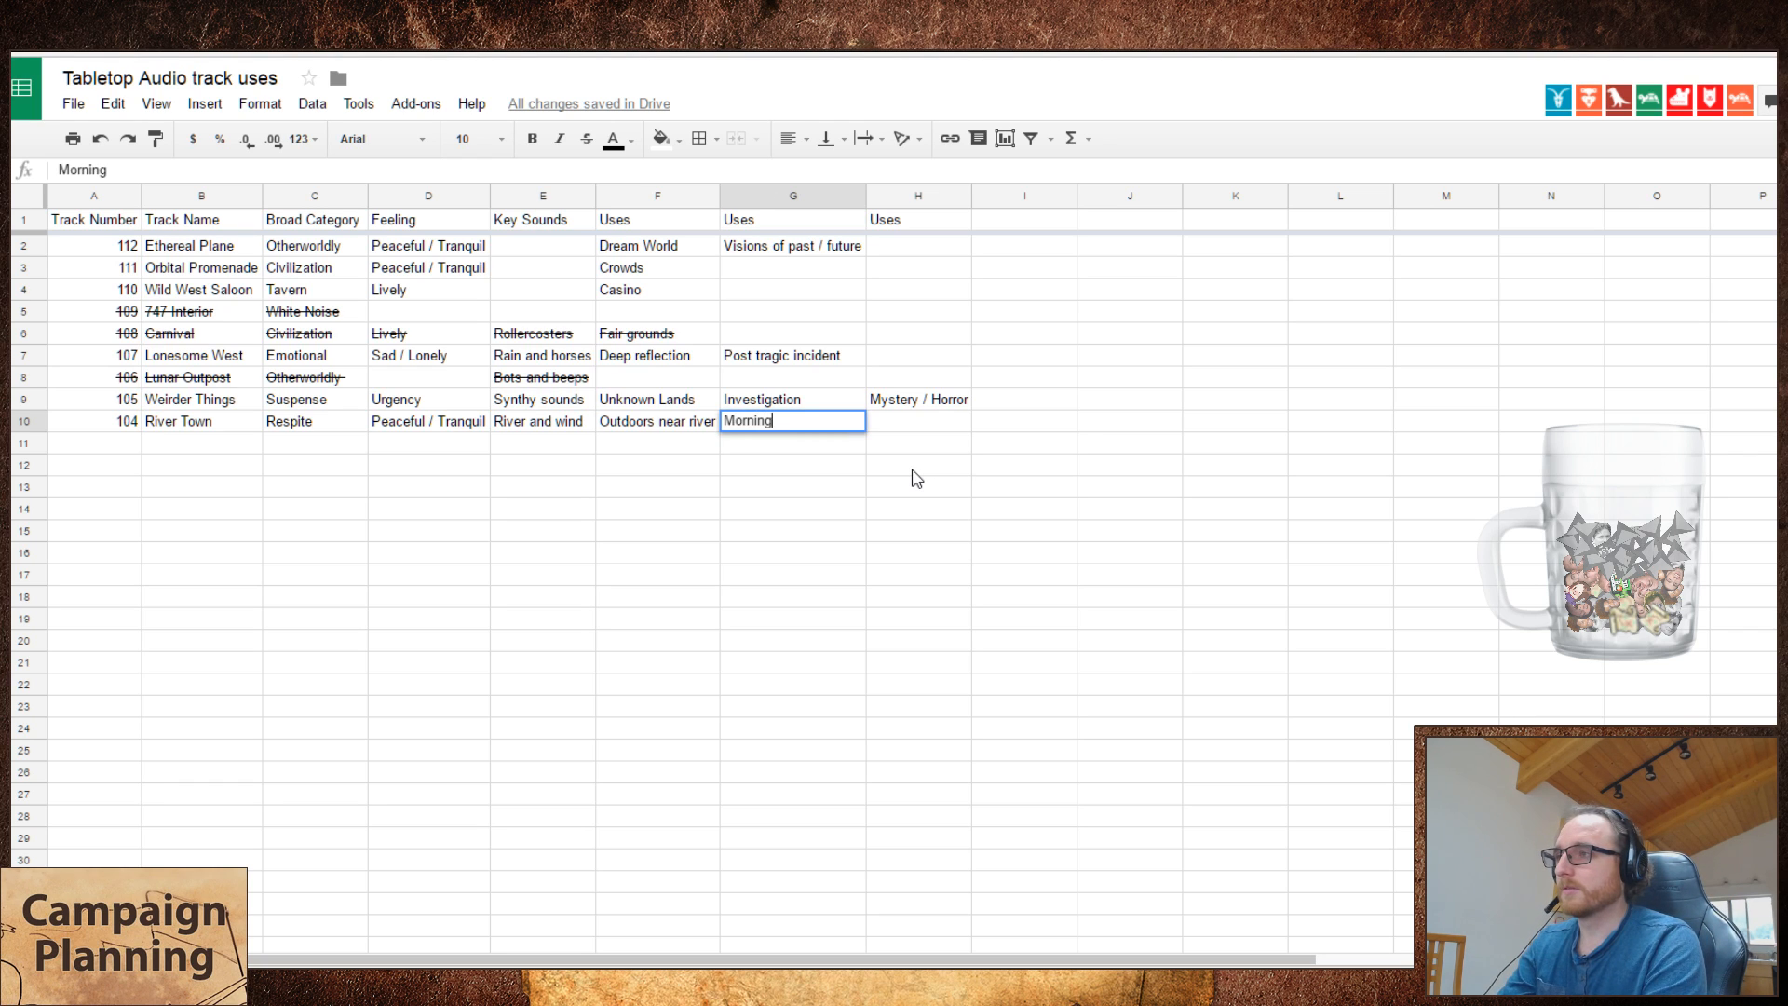
pyautogui.write(' Dawn')
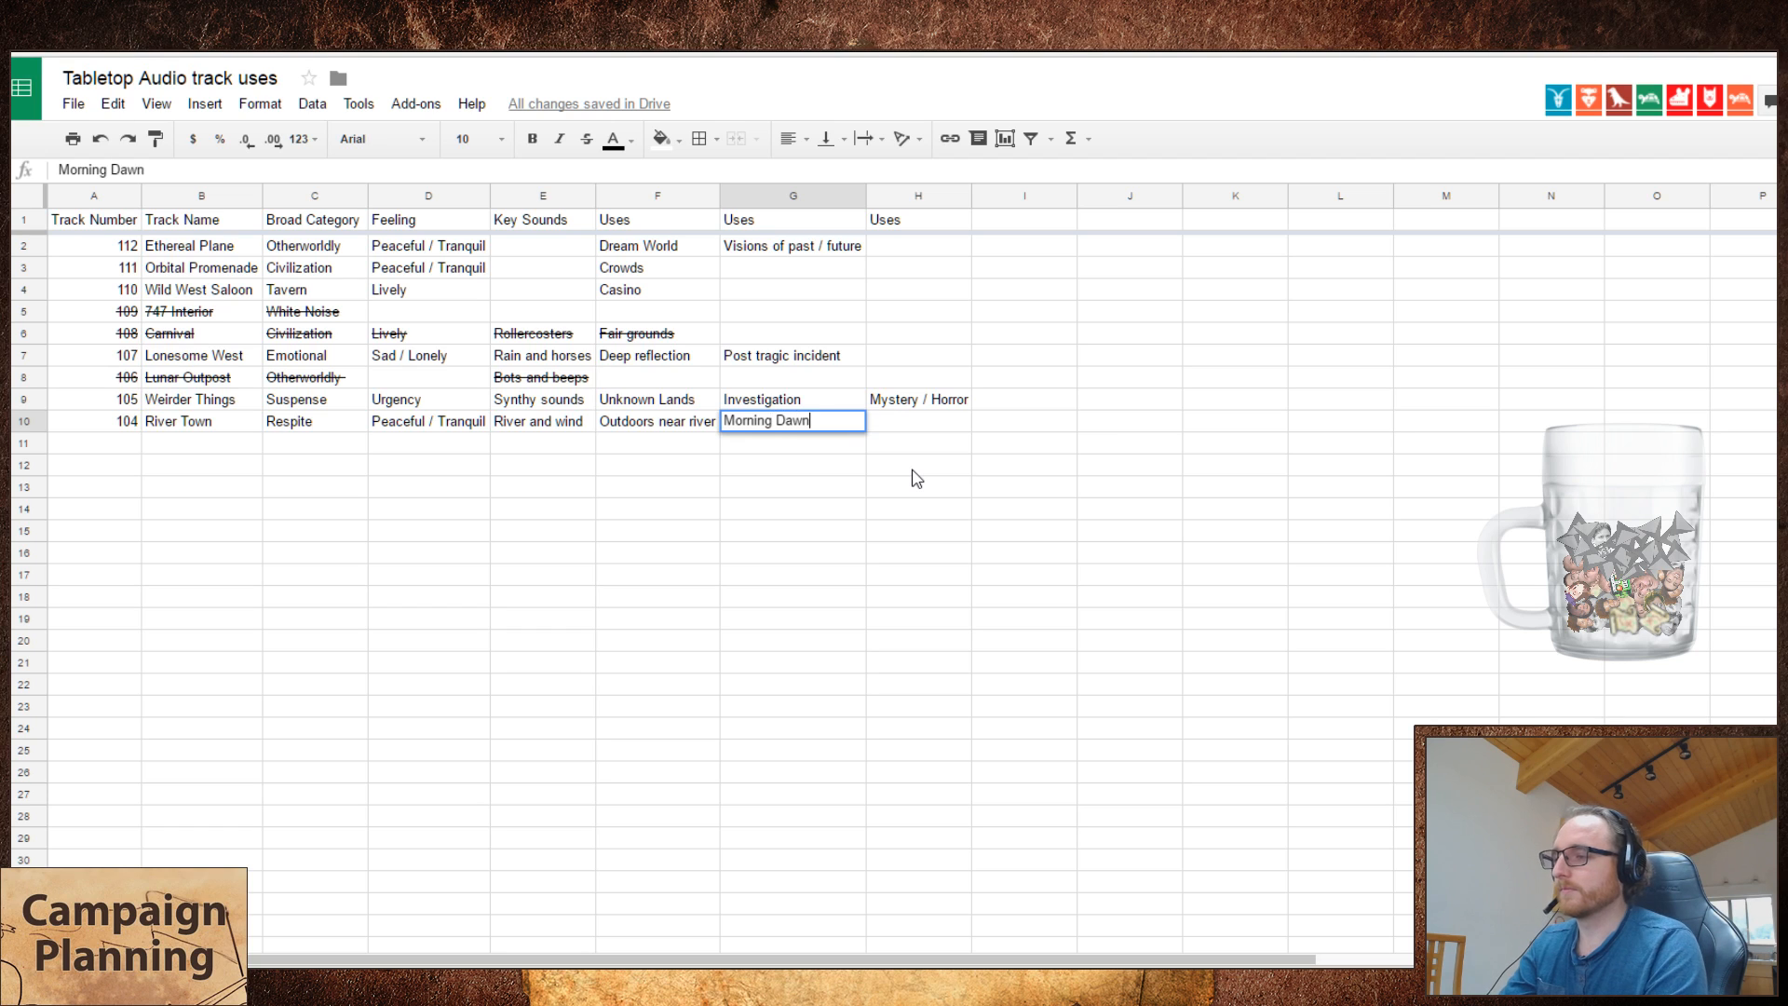
pyautogui.press('Return')
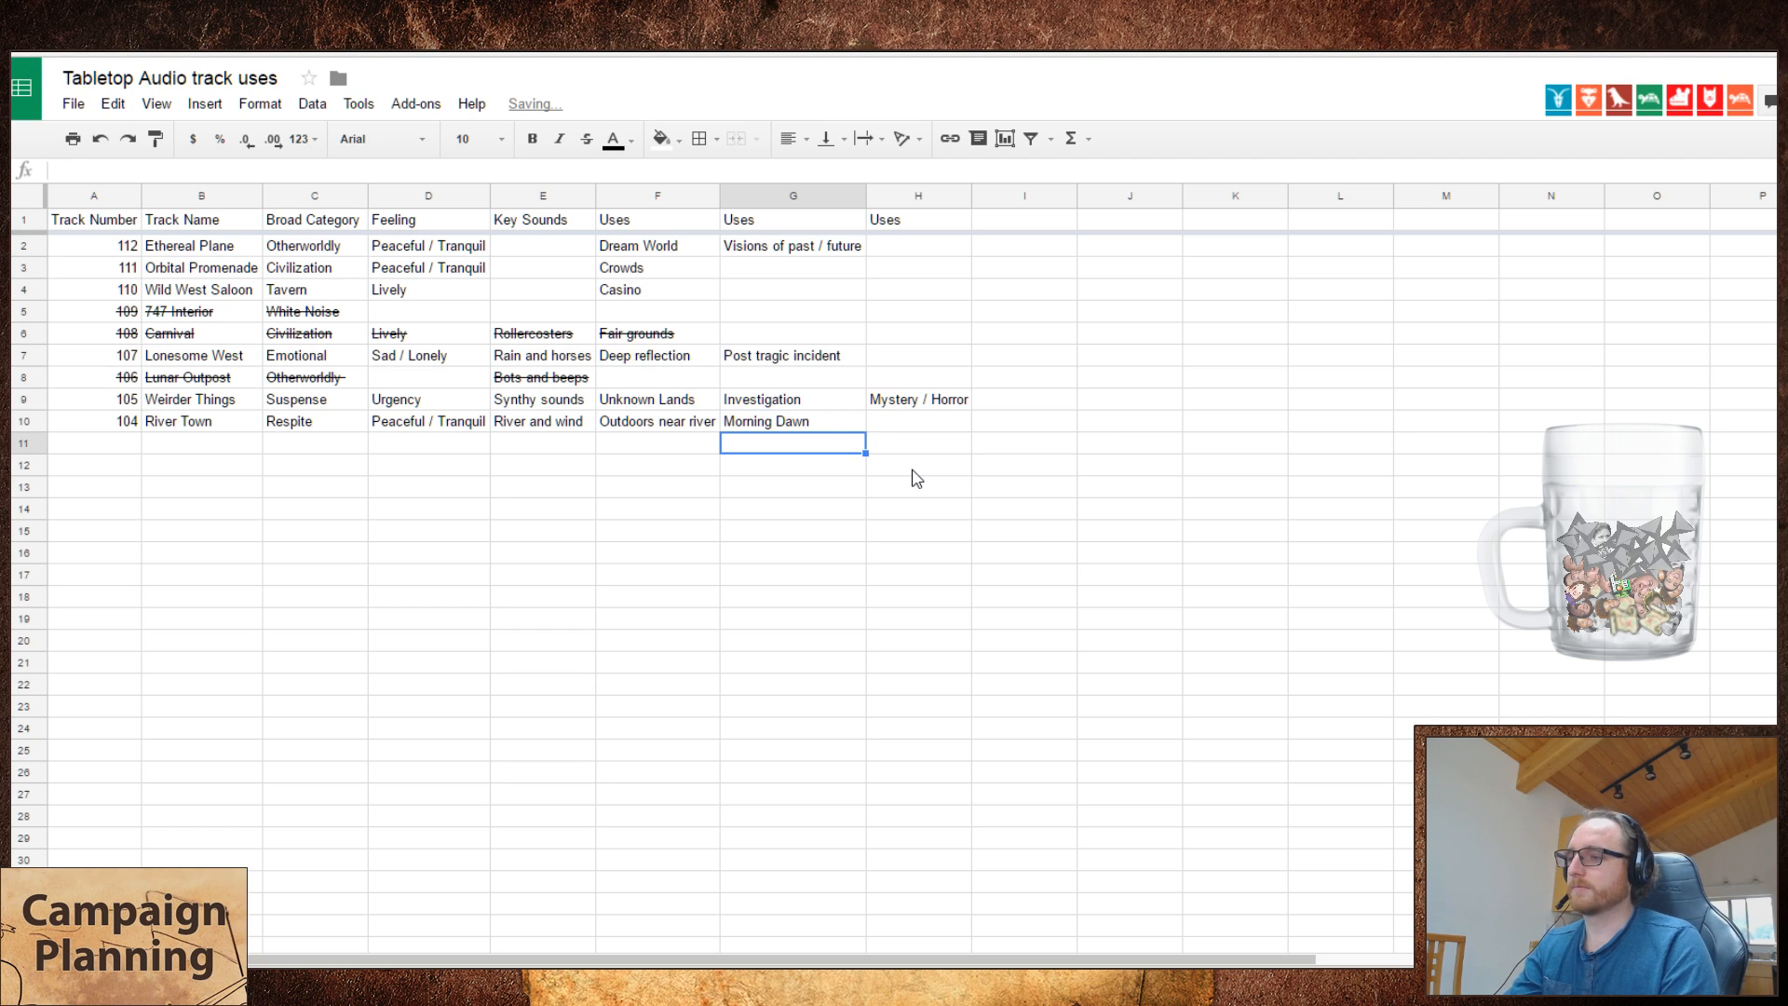
pyautogui.press('Up')
pyautogui.press('Return')
pyautogui.press('Left')
pyautogui.press('Left')
pyautogui.press('Left')
pyautogui.press('BackSpace')
pyautogui.write('dawn')
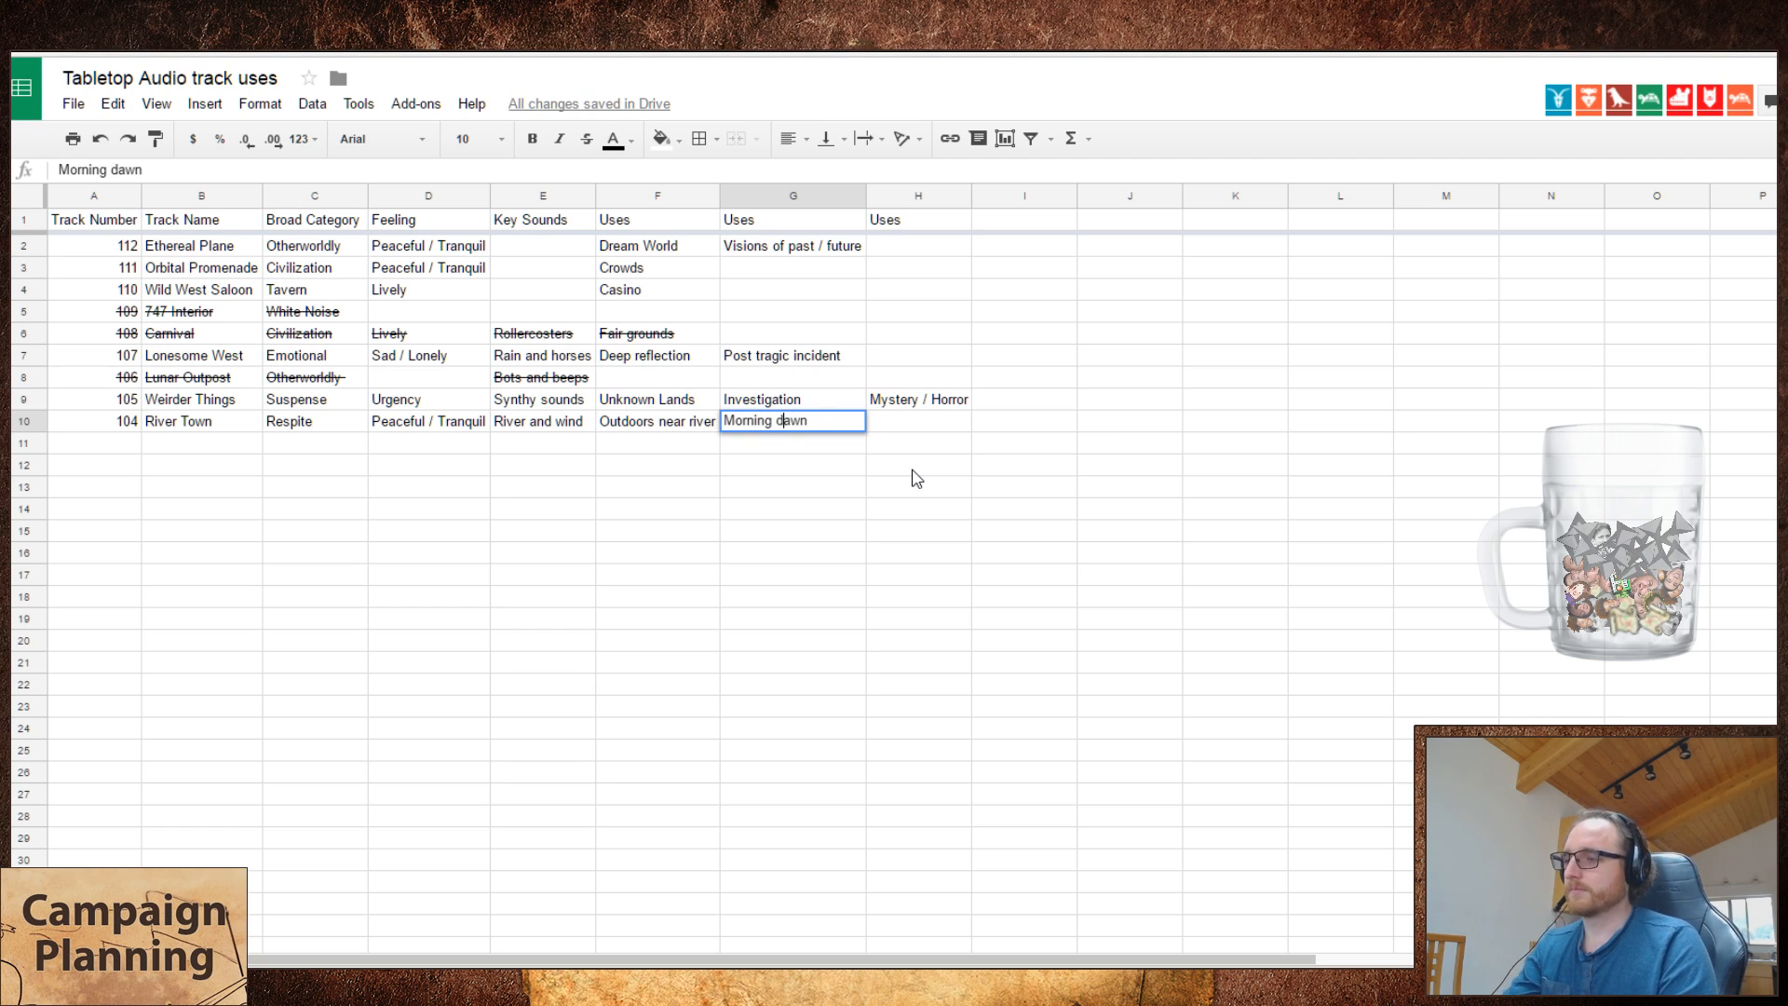
pyautogui.write('s')
pyautogui.press('Return')
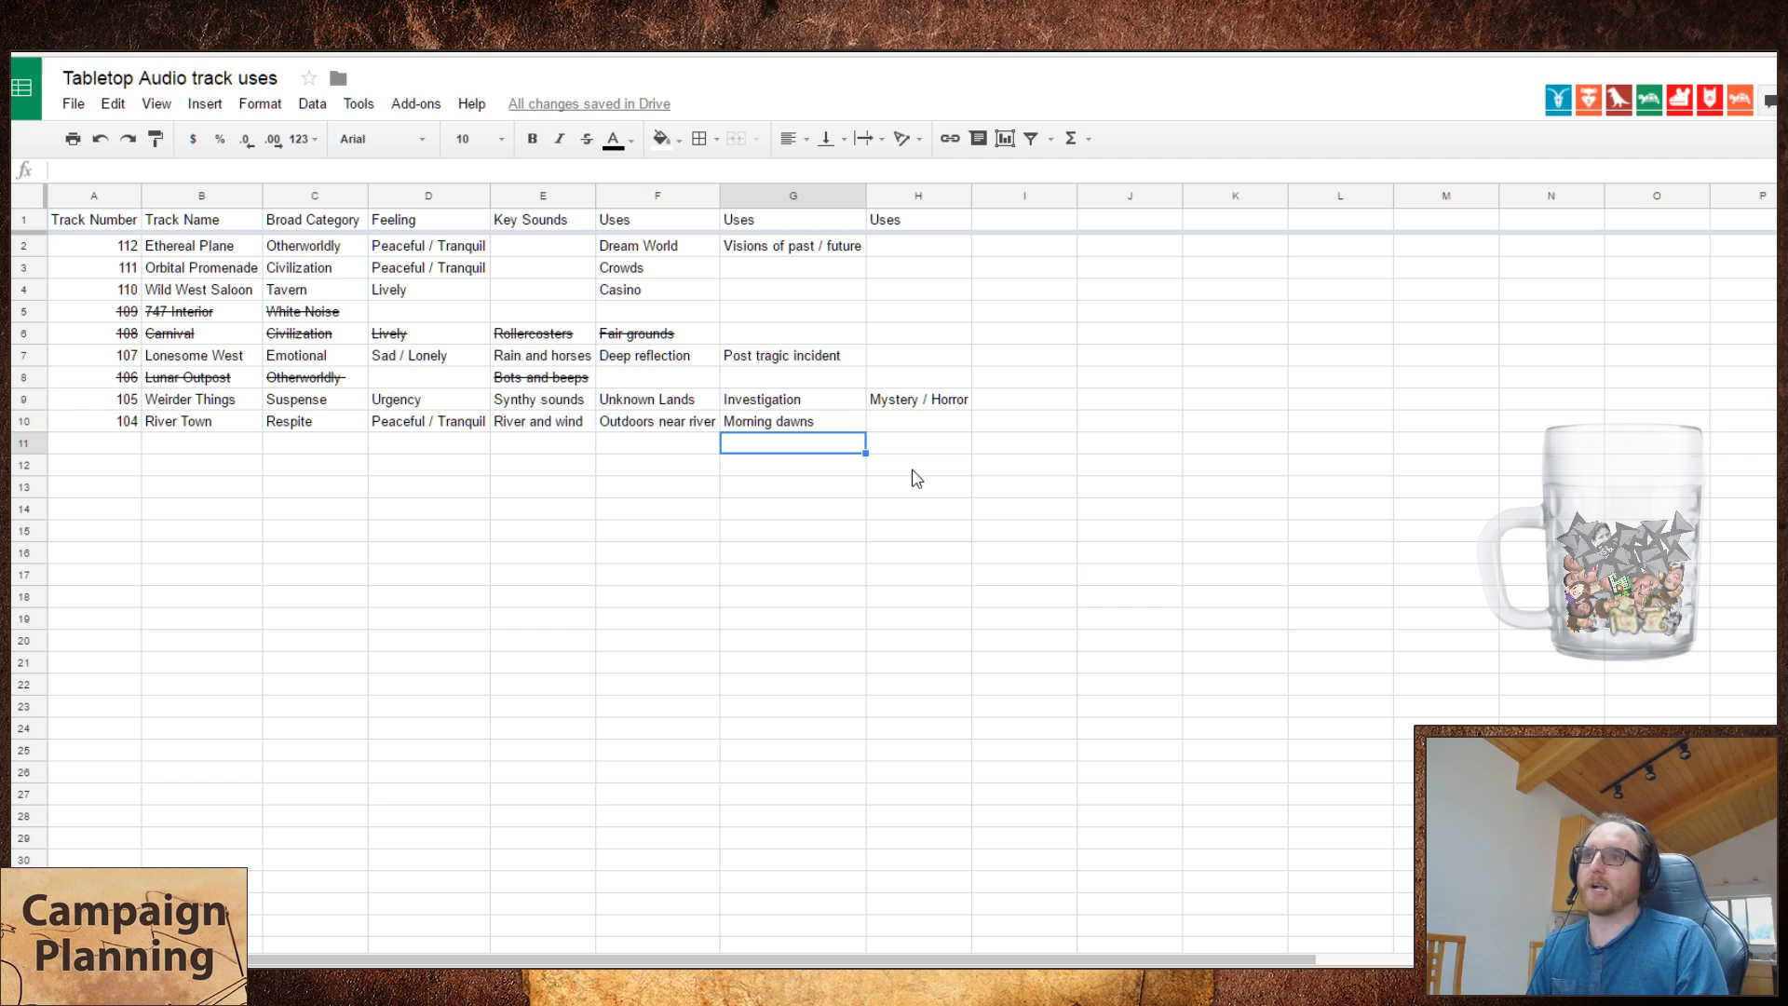
# - Enter "New Beginning" as River Town's third use
pyautogui.press('Up')
pyautogui.press('Right')
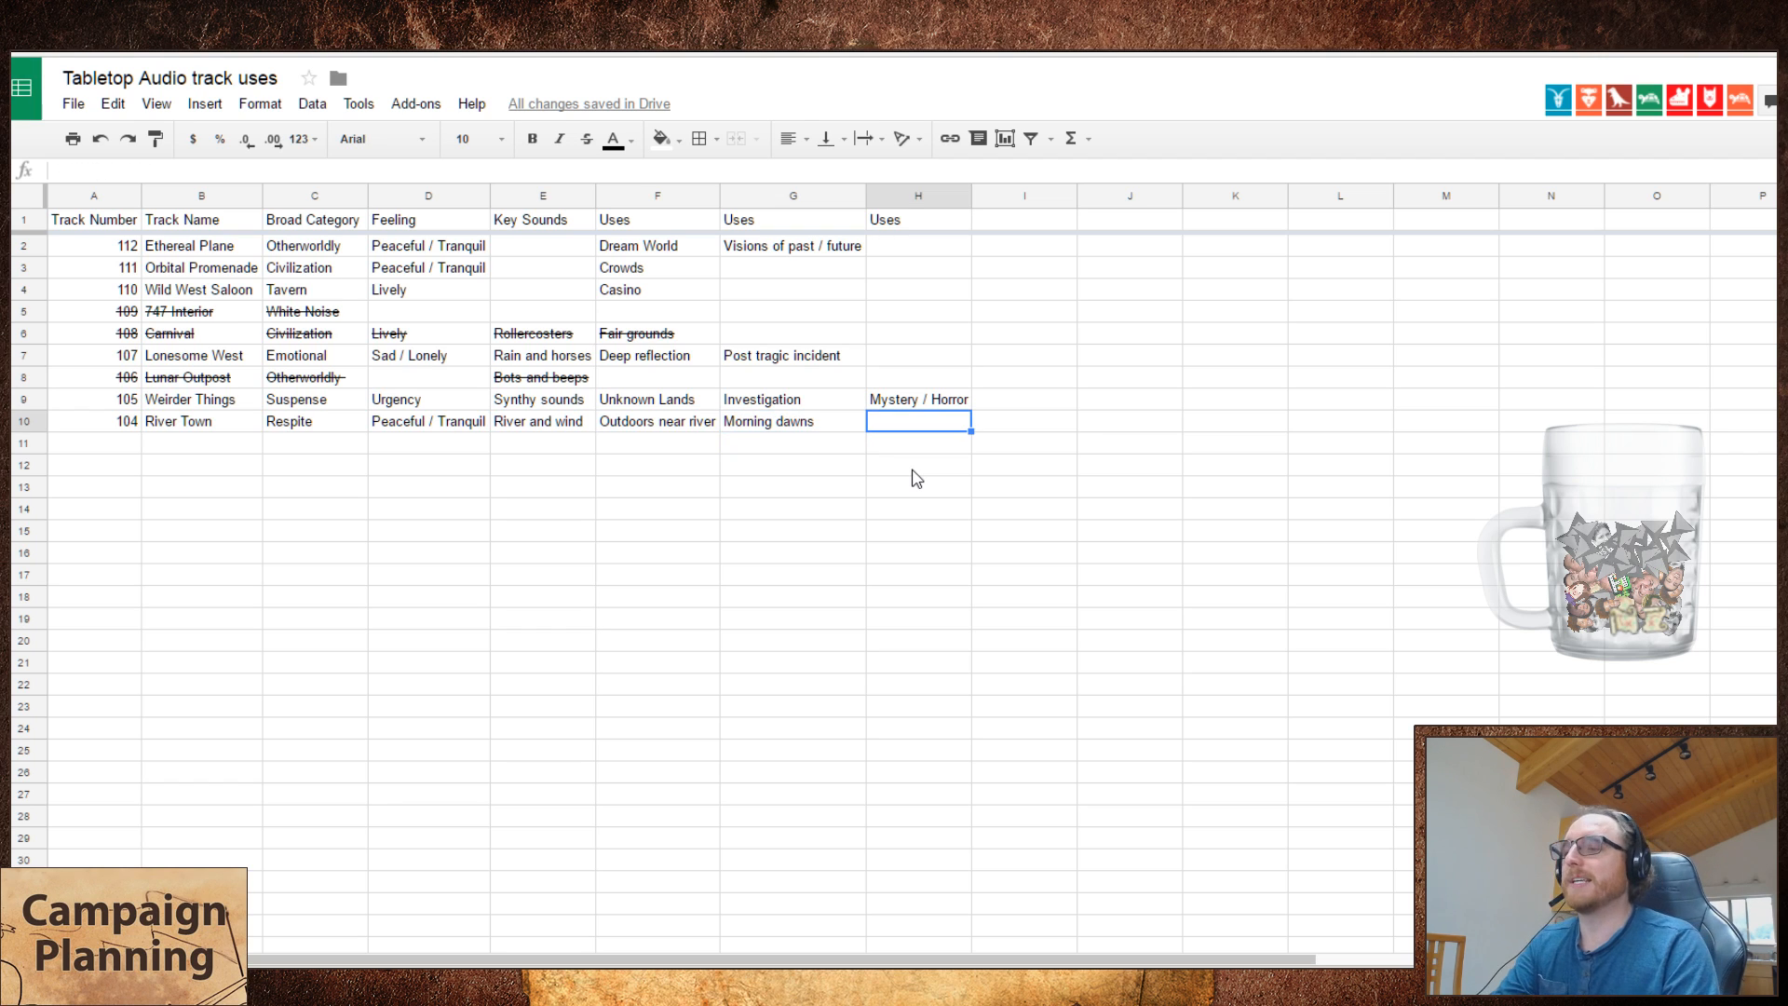
pyautogui.write('New Beginning')
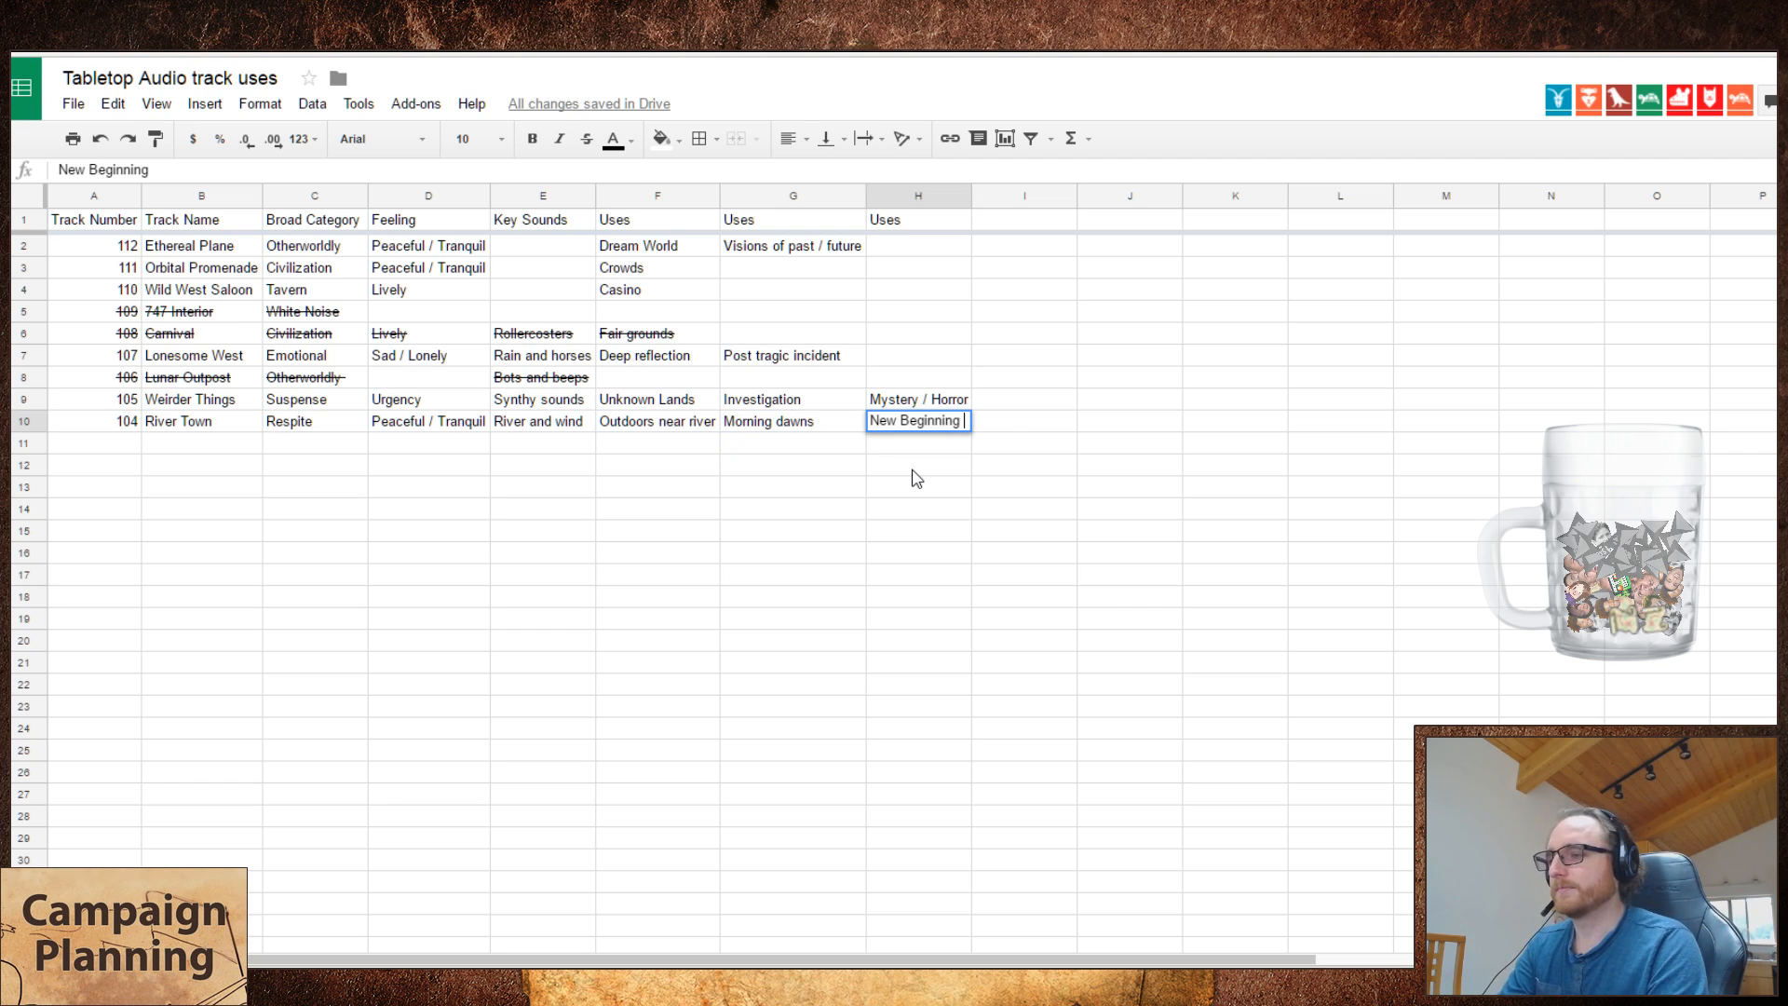
pyautogui.press('Return')
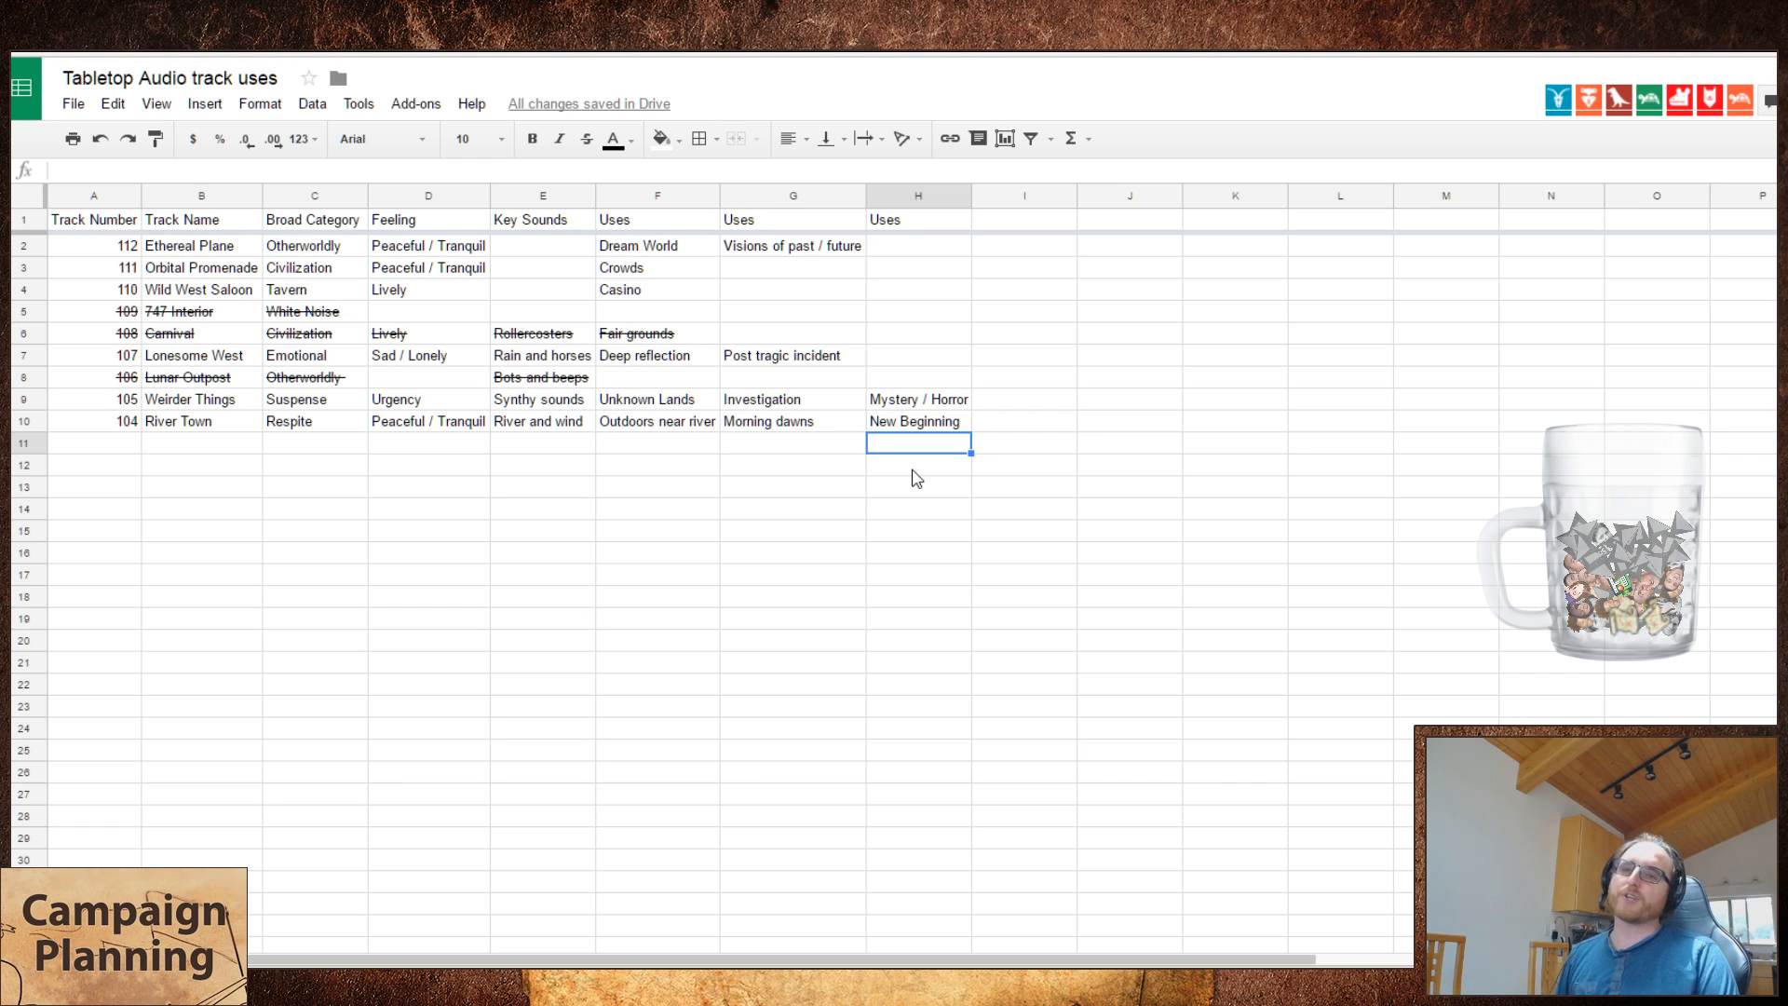
# - Move "Outdoors near river" from River Town's first Uses cell to H11, directly below "New Beginning"
pyautogui.press('Up')
pyautogui.press('Left')
pyautogui.press('Left')
pyautogui.press('Left')
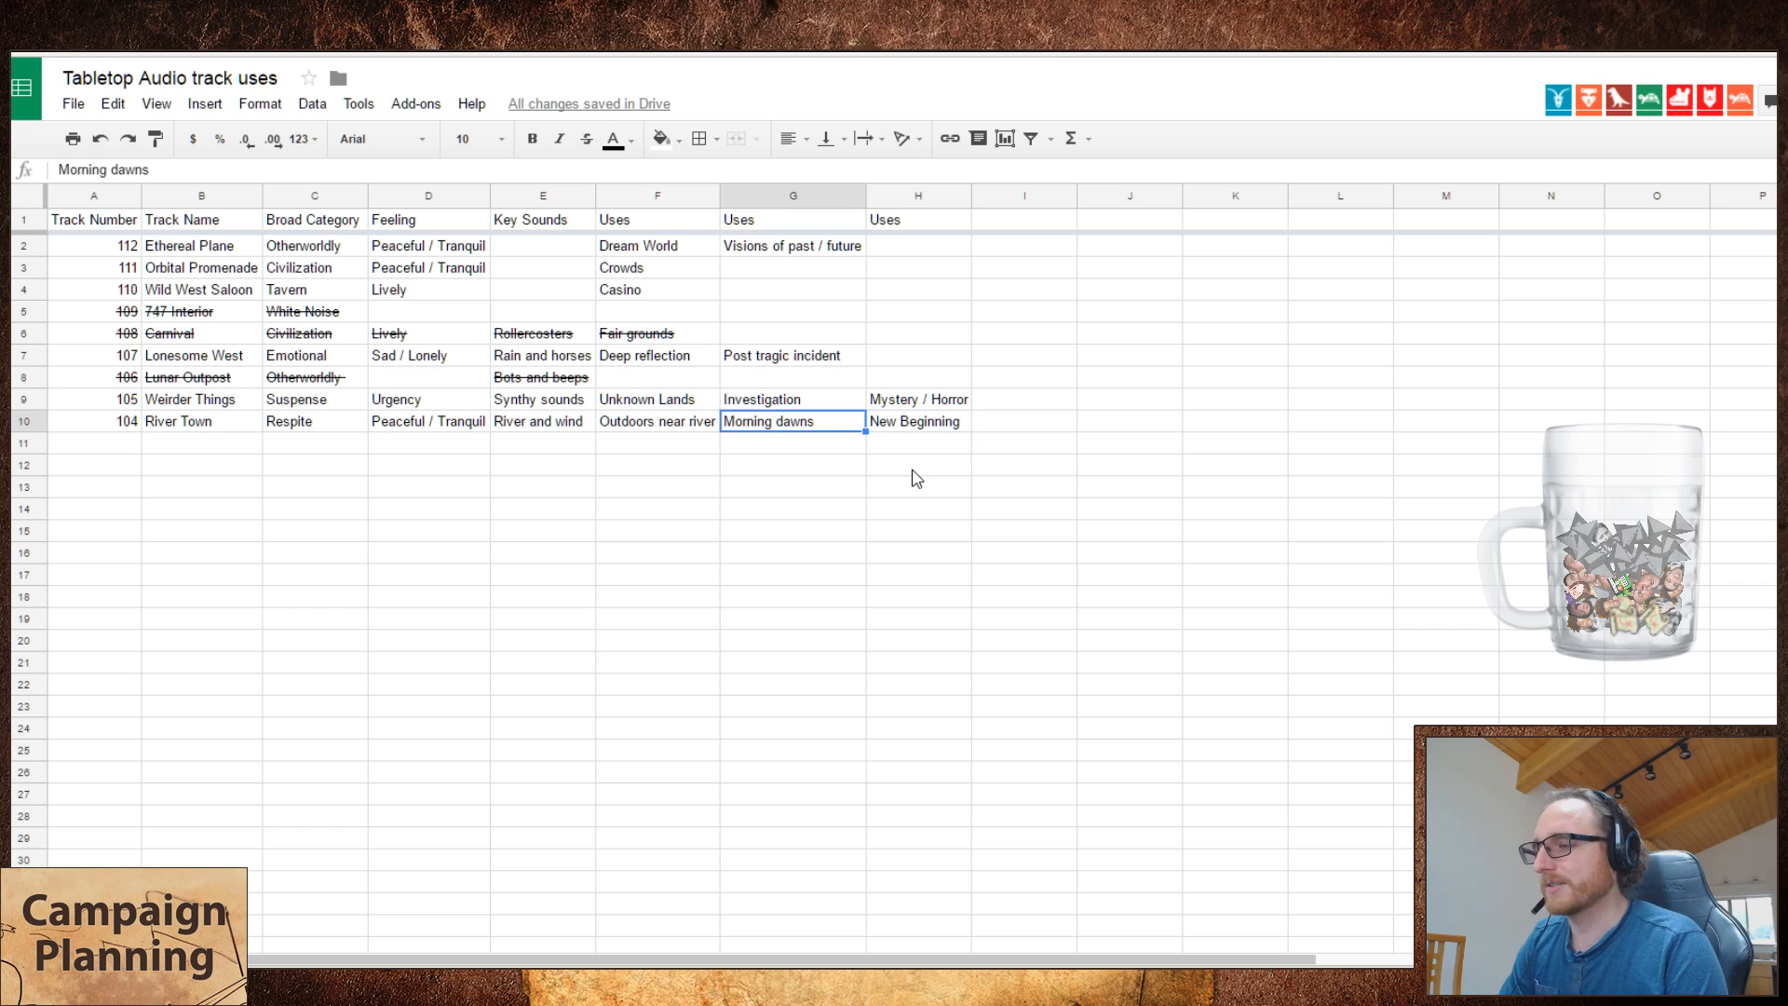
pyautogui.press('Right')
pyautogui.press('Down')
pyautogui.press('Right')
pyautogui.press('Right')
pyautogui.write('Outdoors near river')
pyautogui.press('Up')
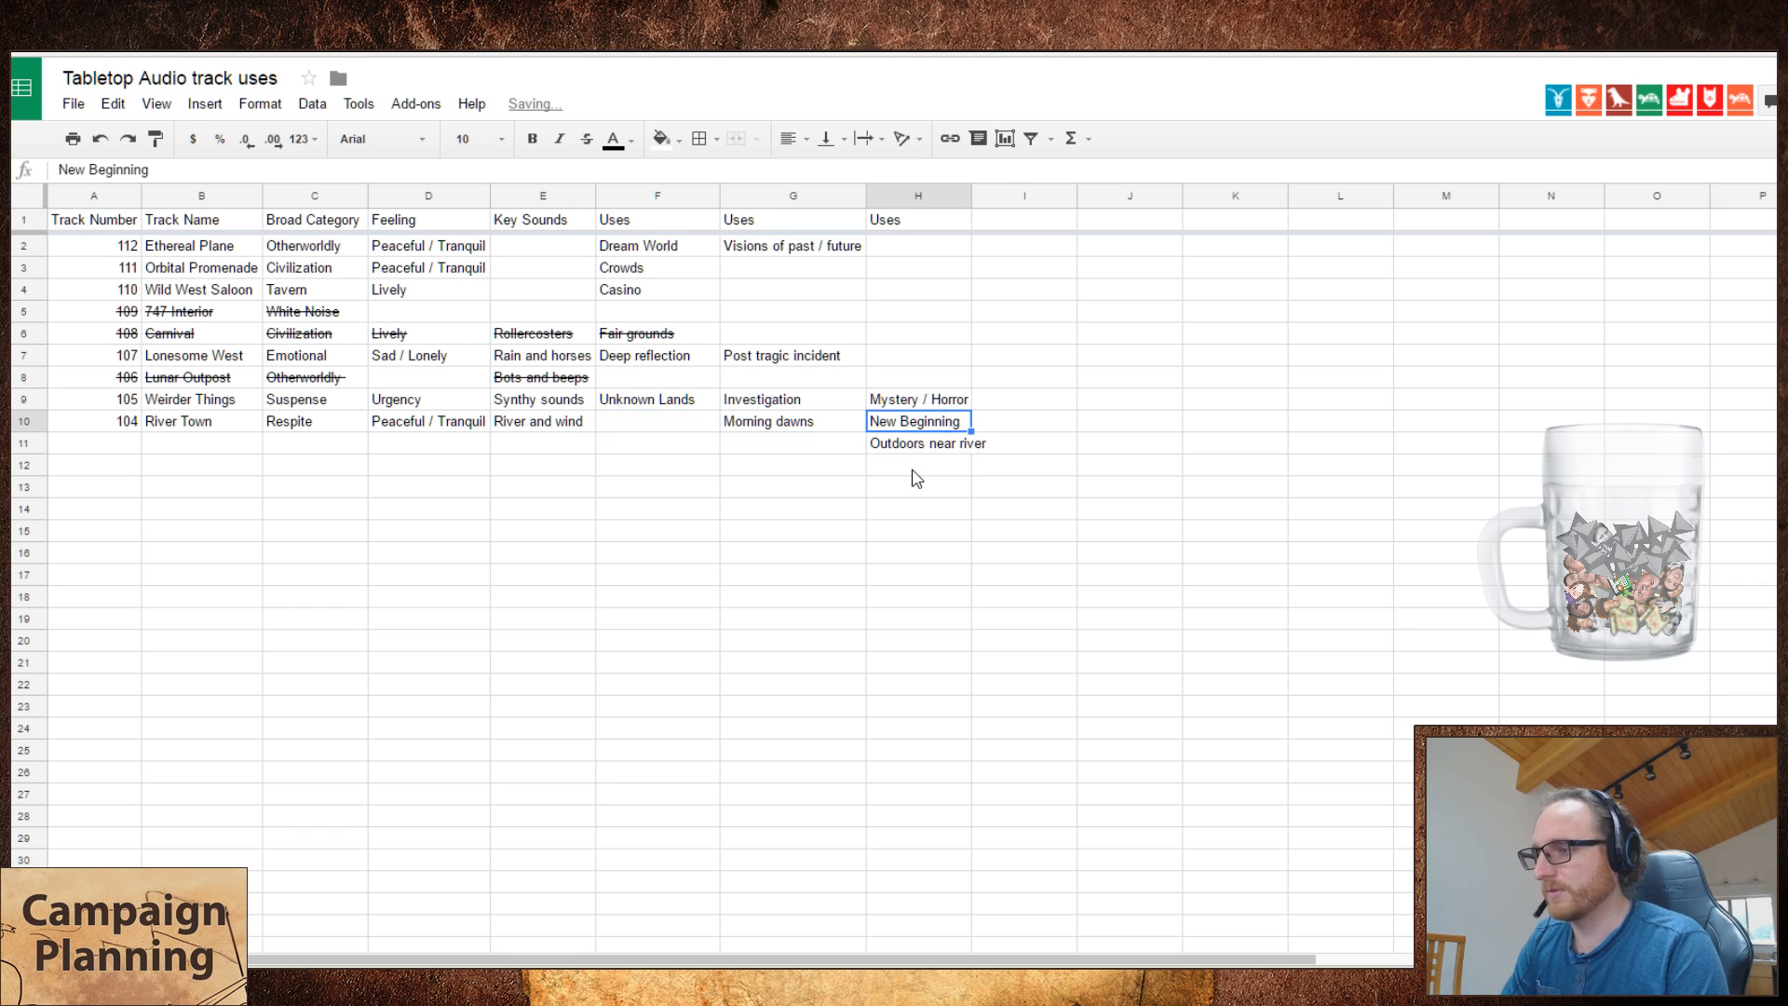
# - Move "New Beginning" from River Town's third Uses cell to its first Uses cell, F10
pyautogui.press('Left')
pyautogui.press('Left')
pyautogui.press('Left')
pyautogui.press('Right')
pyautogui.write('New Beginning')
pyautogui.press('Right')
pyautogui.press('Right')
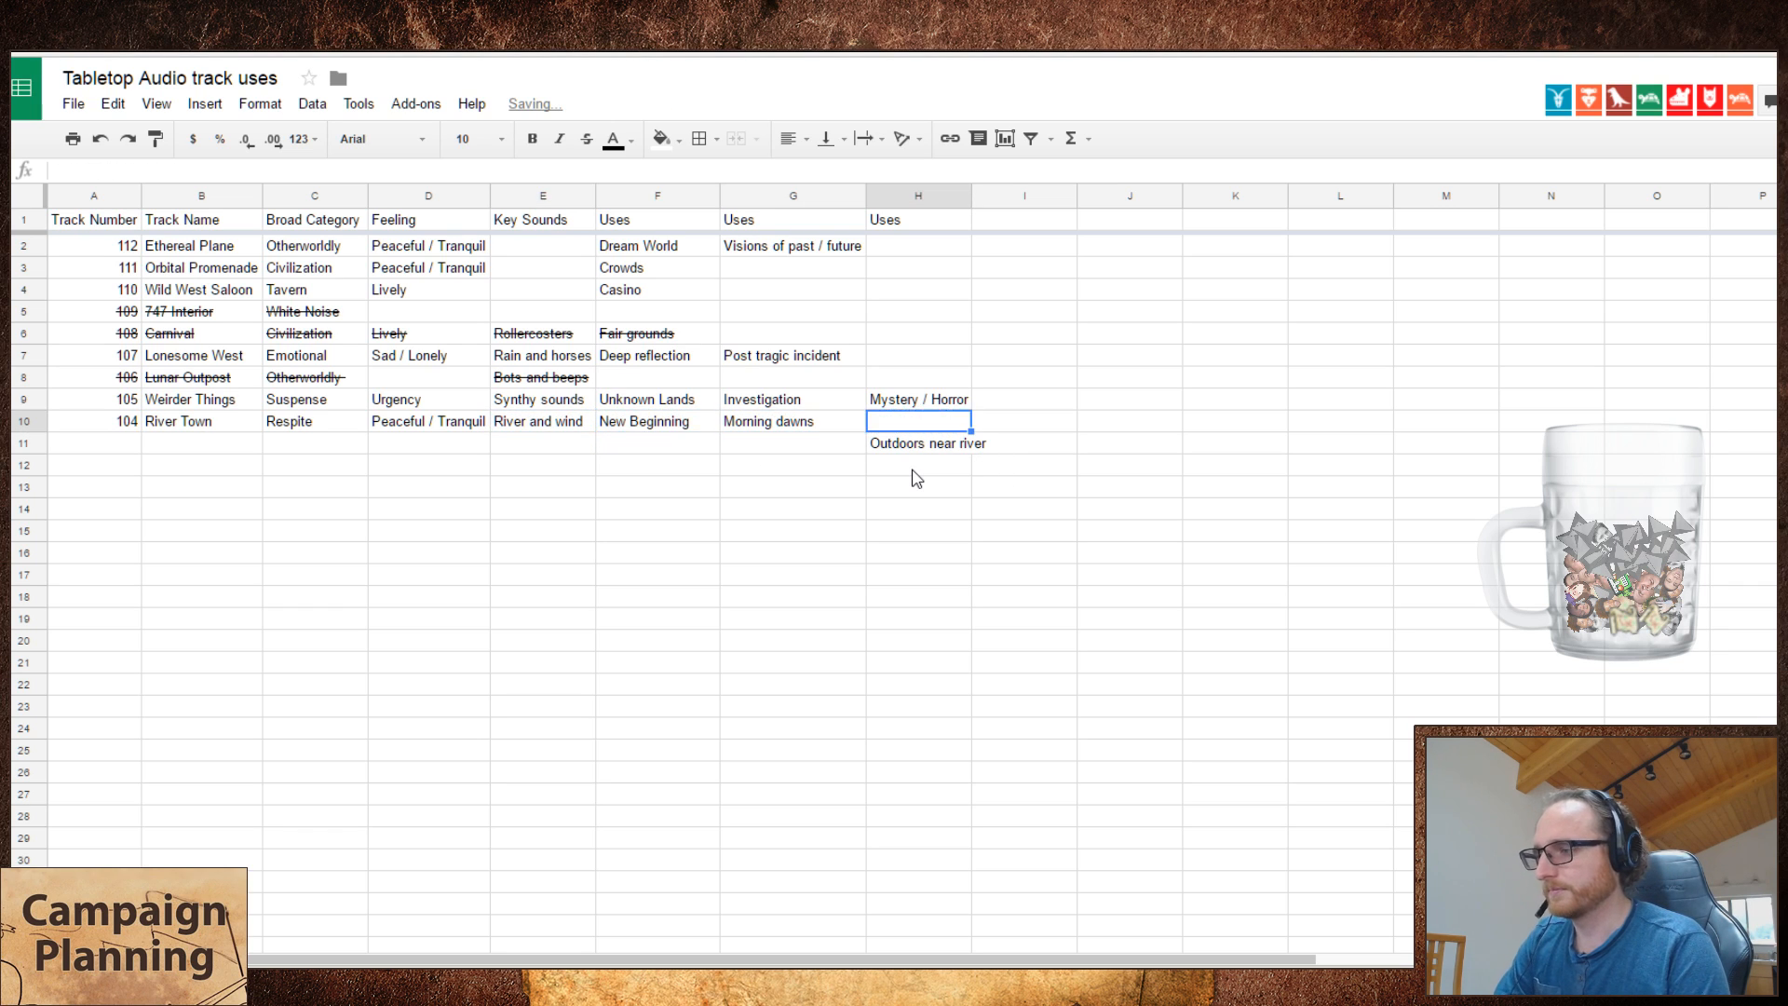
# - Put "Outdoors near river" from H11 into River Town's third Uses cell, H10
pyautogui.press('Down')
pyautogui.hotkey('ctrl', 'x')
pyautogui.press('Up')
pyautogui.hotkey('ctrl', 'v')
# - Change River Town's first use to "New Beginnings"
pyautogui.press('Left')
pyautogui.press('Left')
pyautogui.press('Return')
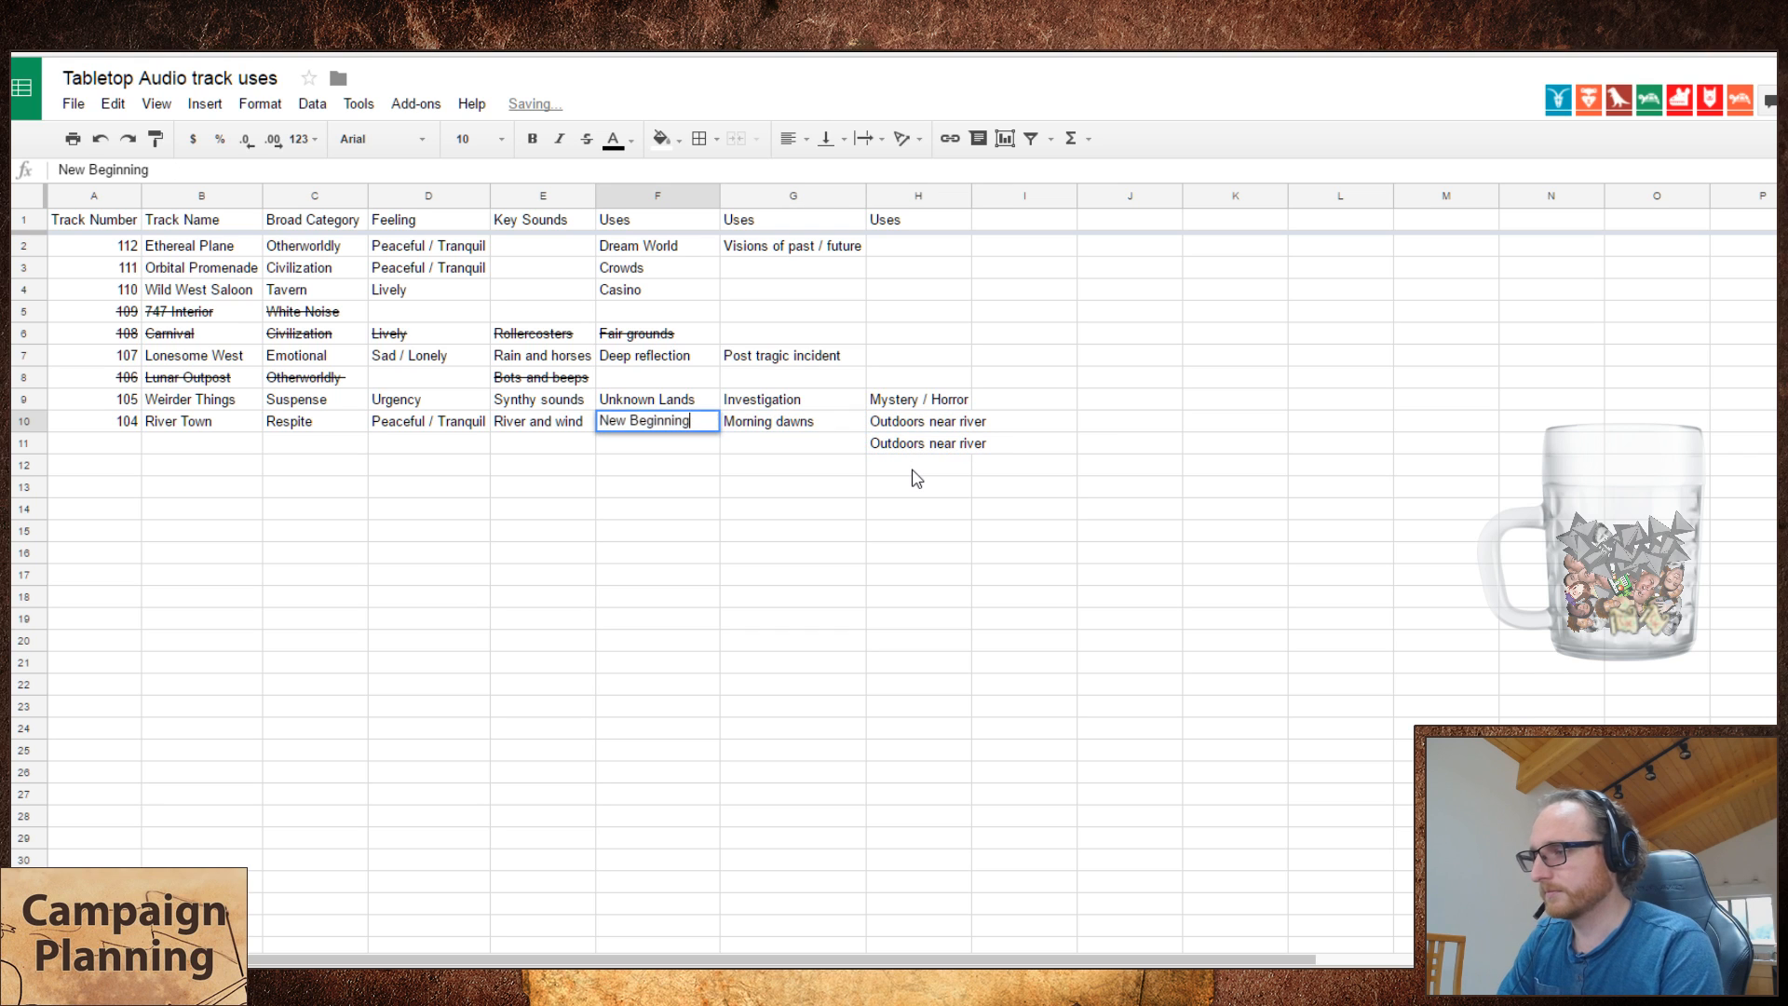
pyautogui.write('s')
pyautogui.press('Return')
# - Delete the duplicate "Outdoors near river" in H11 and go to the Track Number cell of the empty row 11
pyautogui.press('Right')
pyautogui.press('Right')
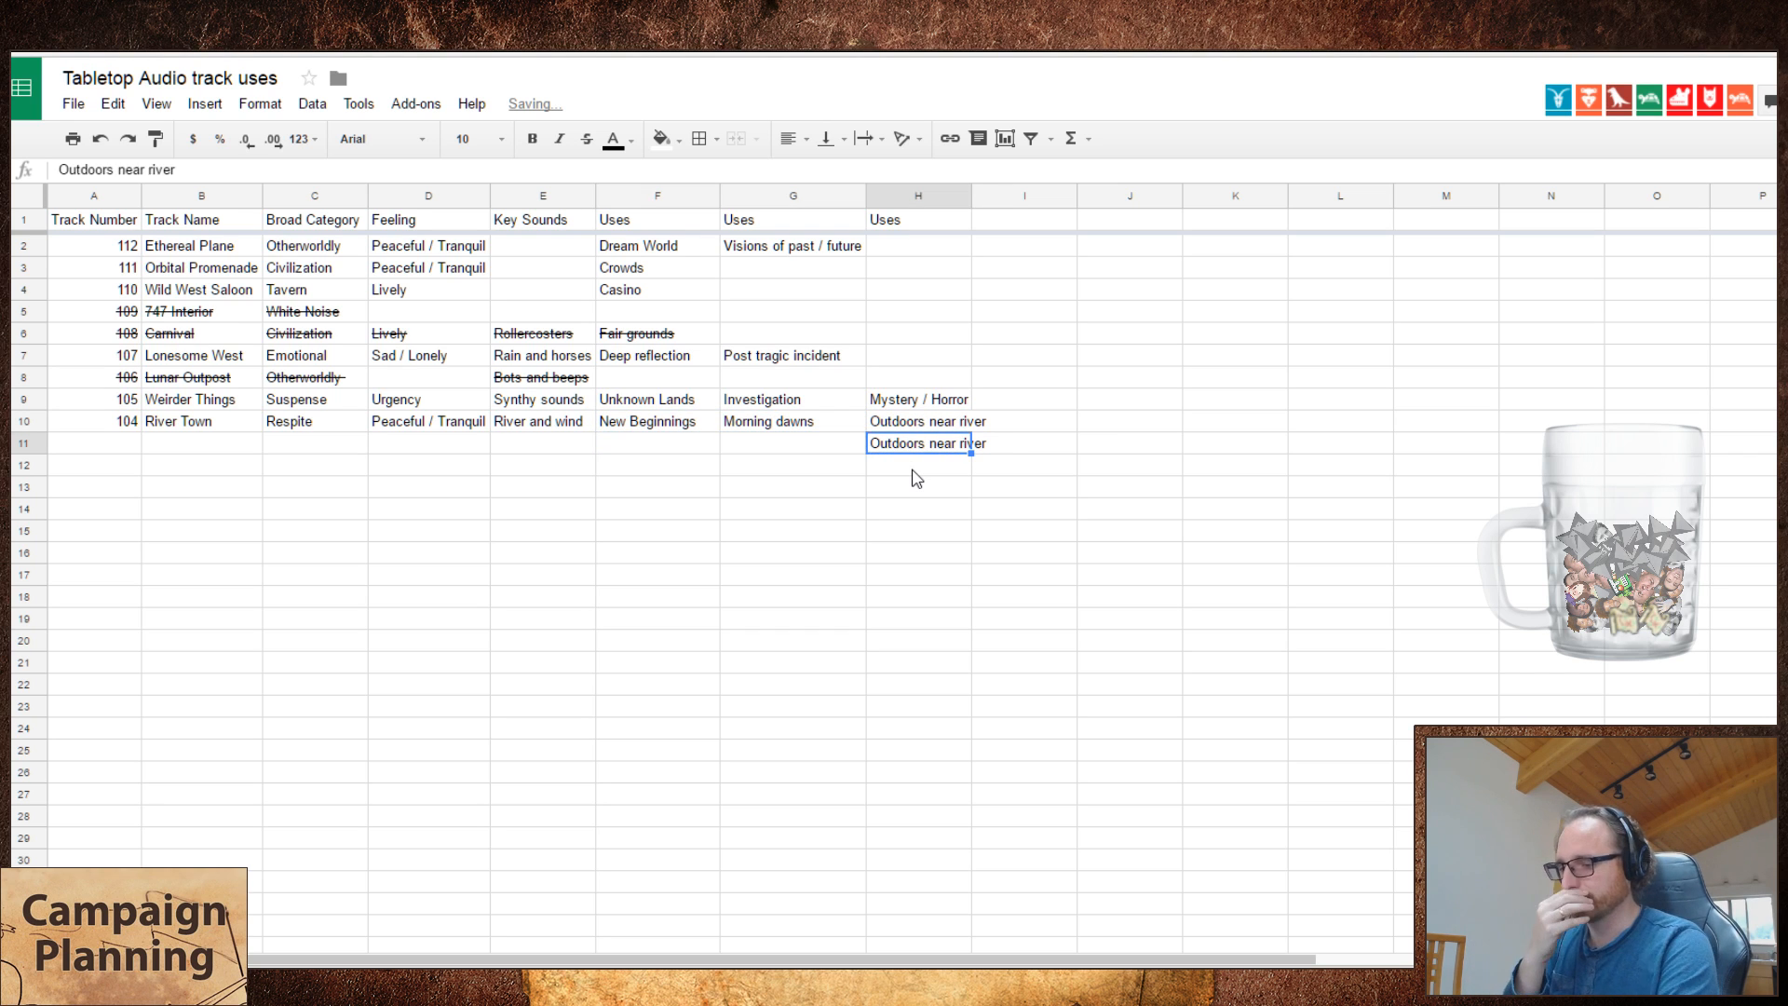
pyautogui.press('Delete')
pyautogui.press('Left')
pyautogui.press('Left')
pyautogui.press('Left')
pyautogui.press('Left')
pyautogui.press('Left')
pyautogui.press('Left')
pyautogui.press('Left')
# - On the Tabletop Audio page, clear the player's playlist and play the Testing Chamber track, then return to the spreadsheet
pyautogui.hotkey('ctrl', 'Tab')
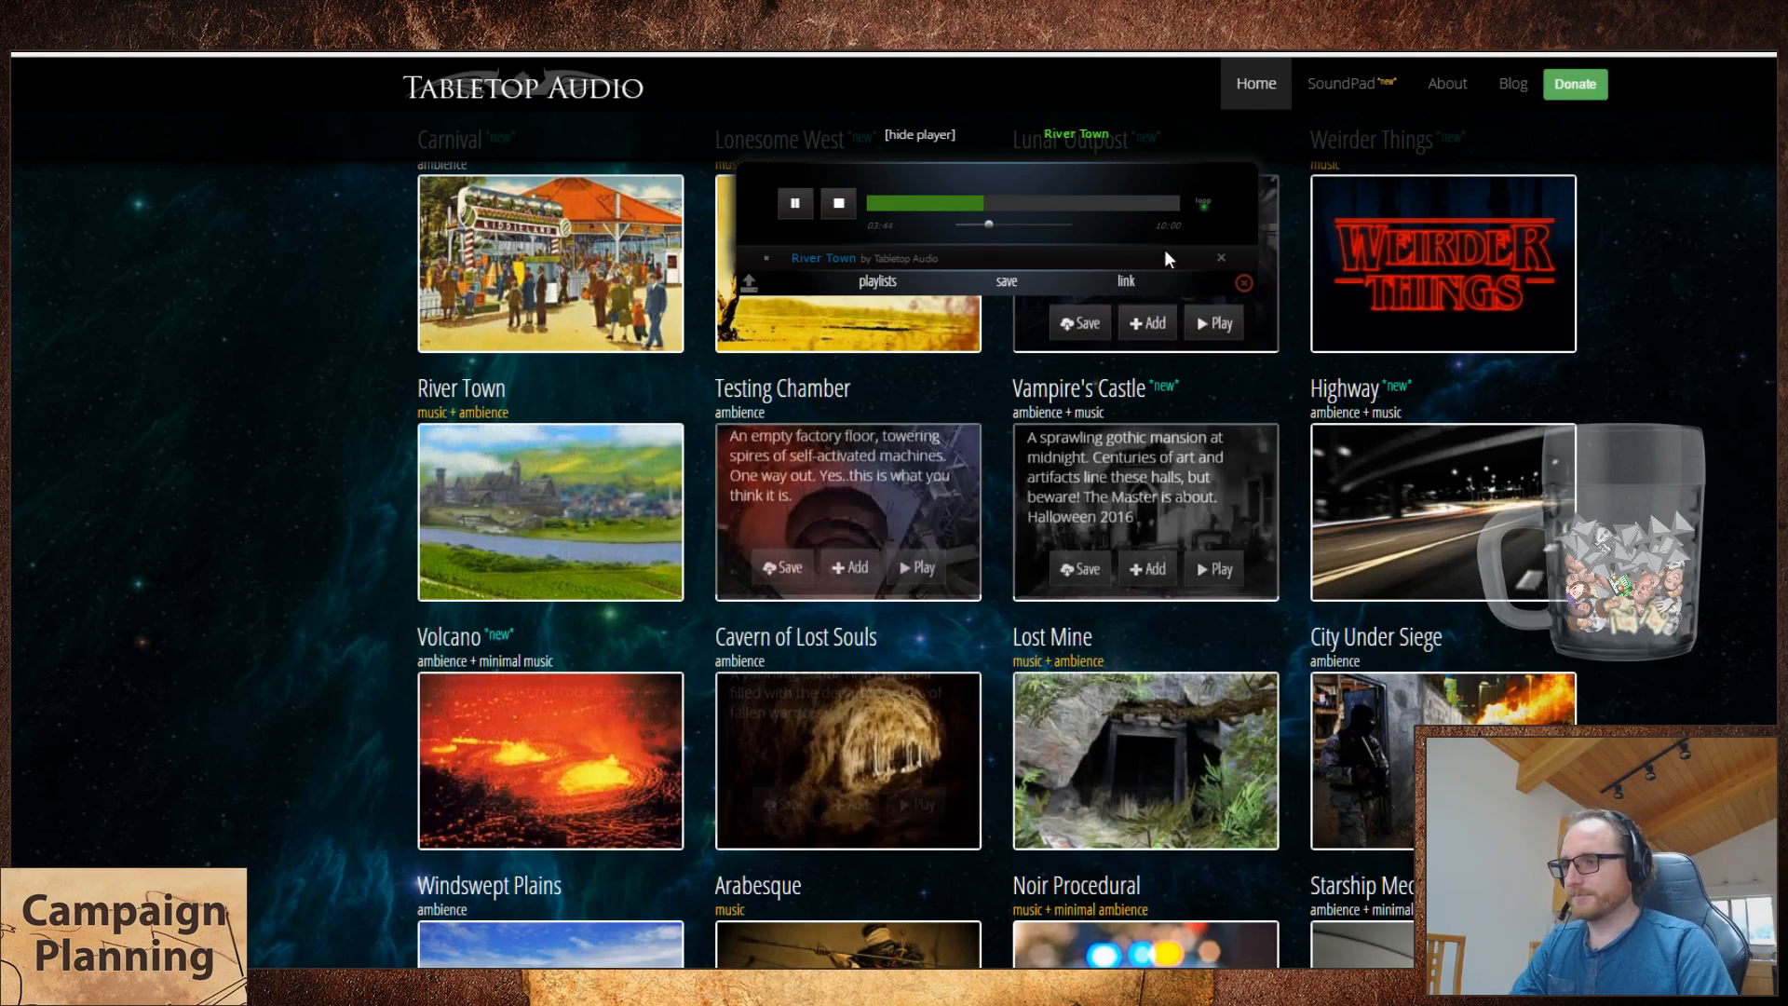
pyautogui.click(1243, 283)
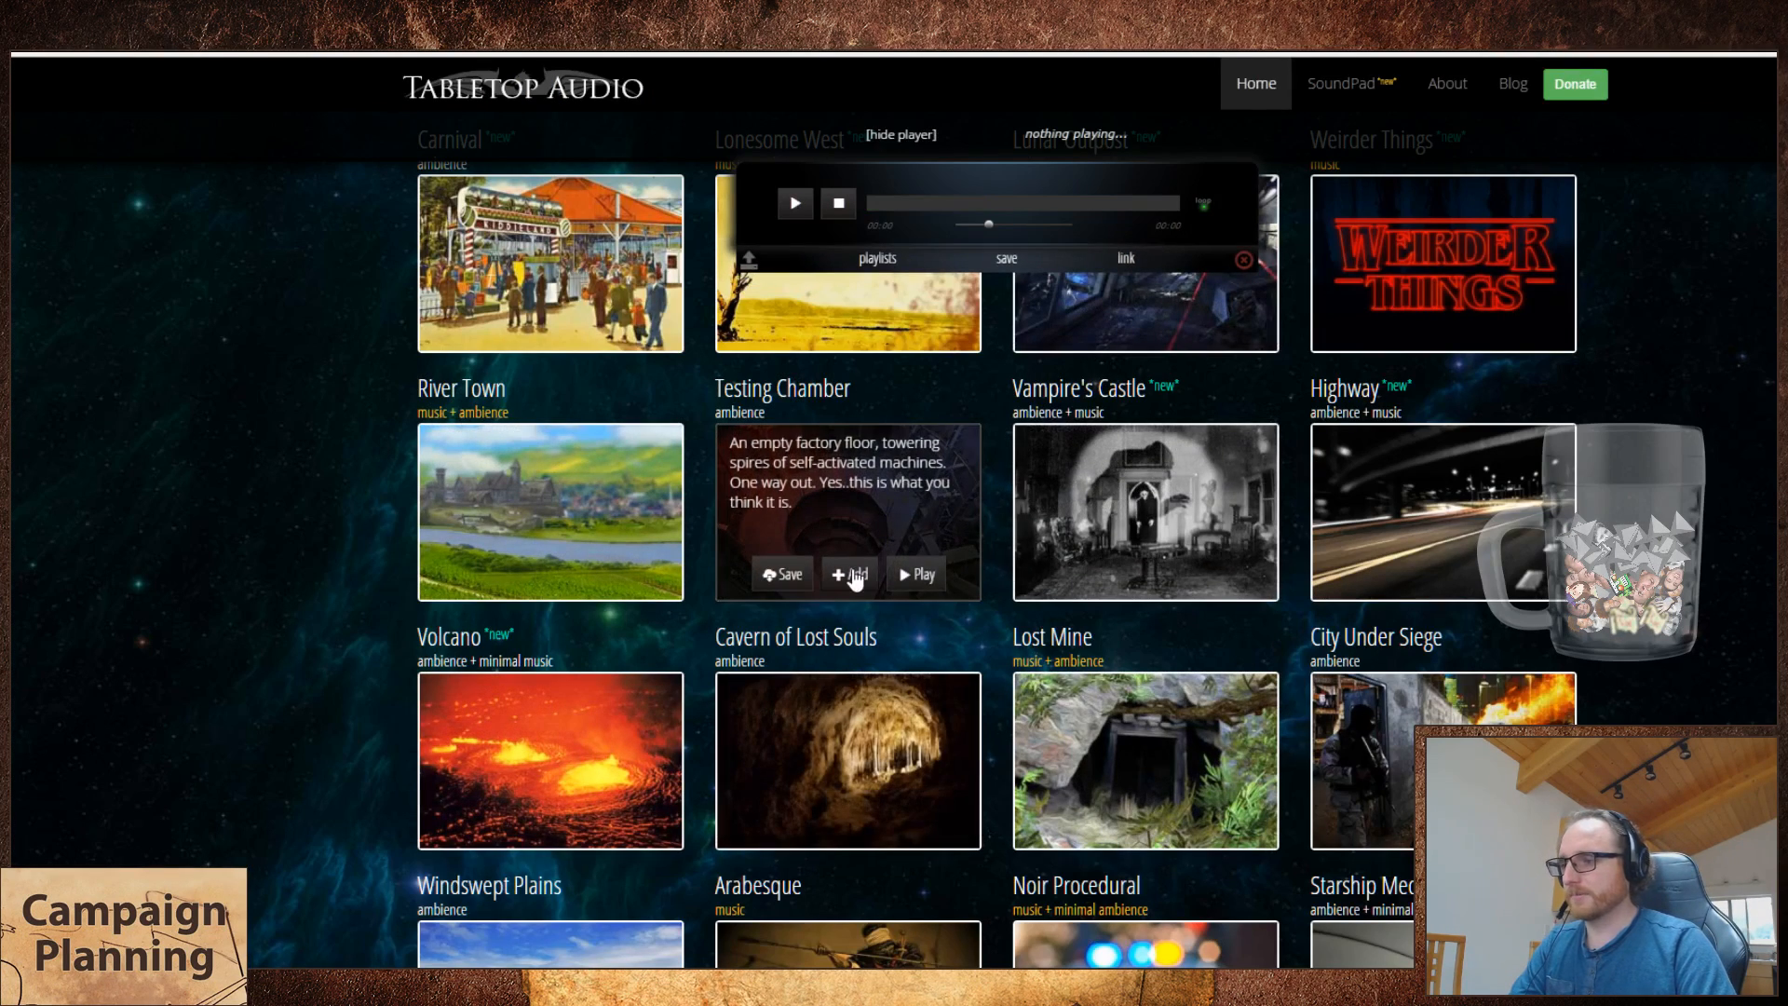
pyautogui.click(922, 574)
pyautogui.hotkey('ctrl', 'Tab')
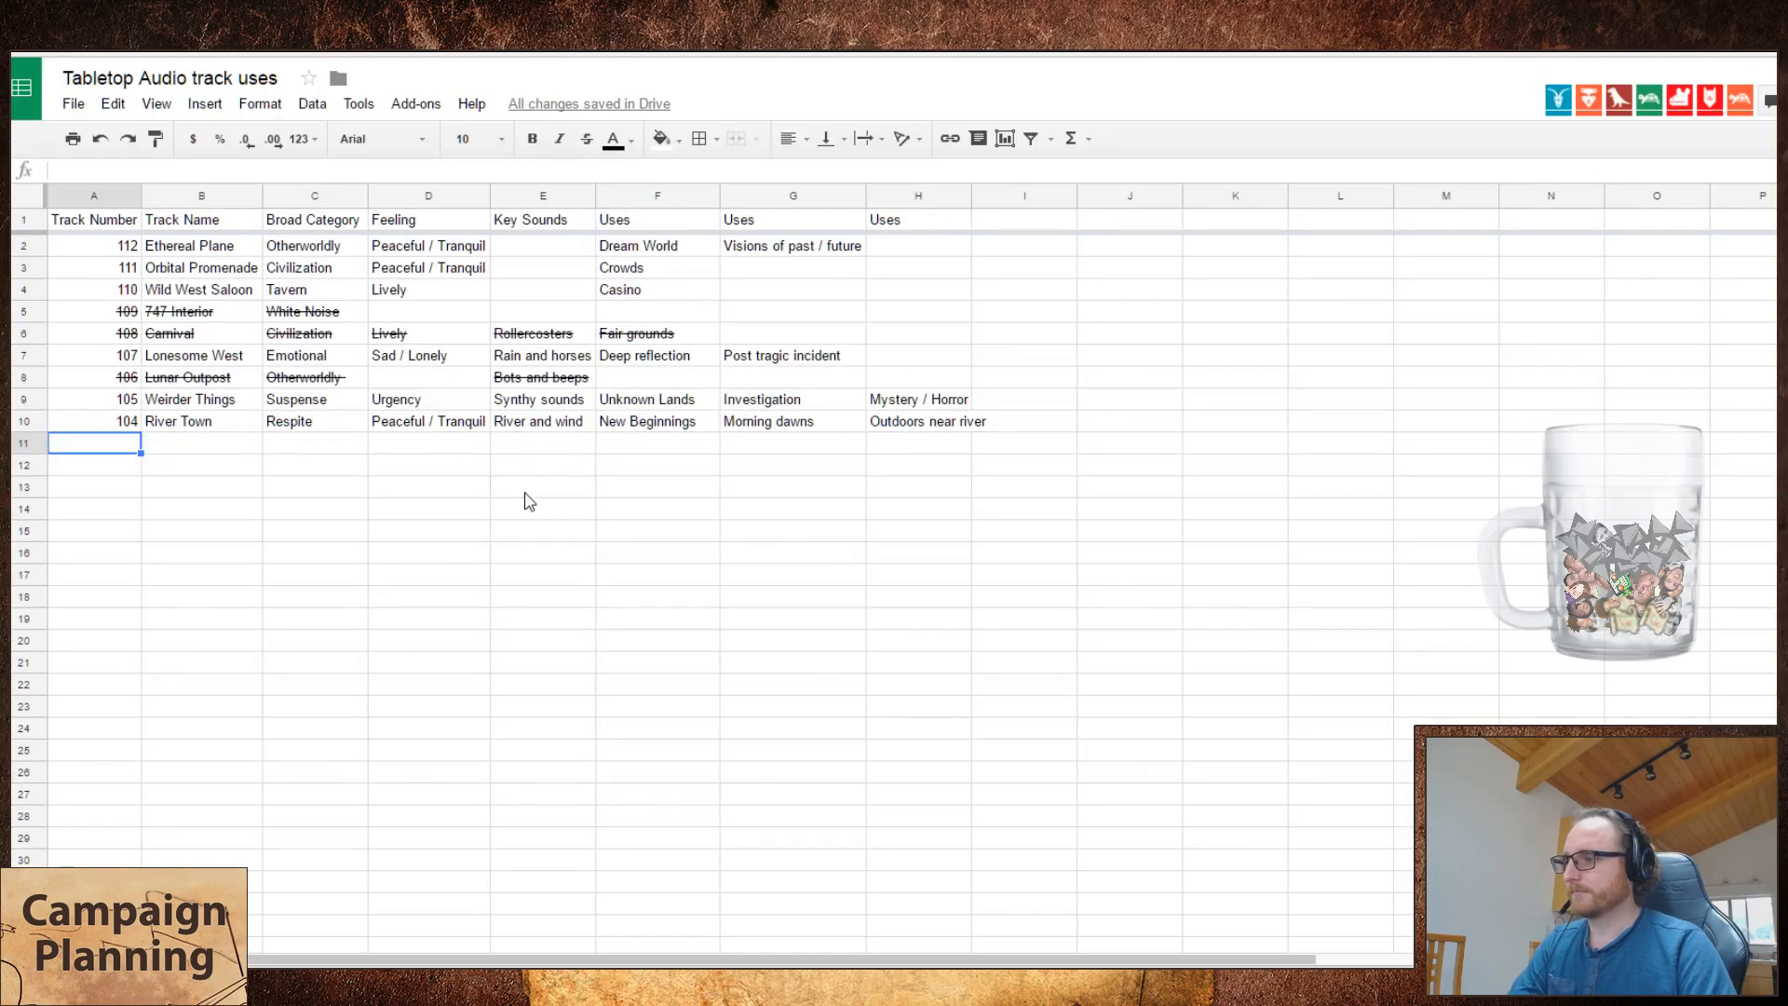
pyautogui.hotkey('ctrl', 'Tab')
pyautogui.moveTo(775, 577)
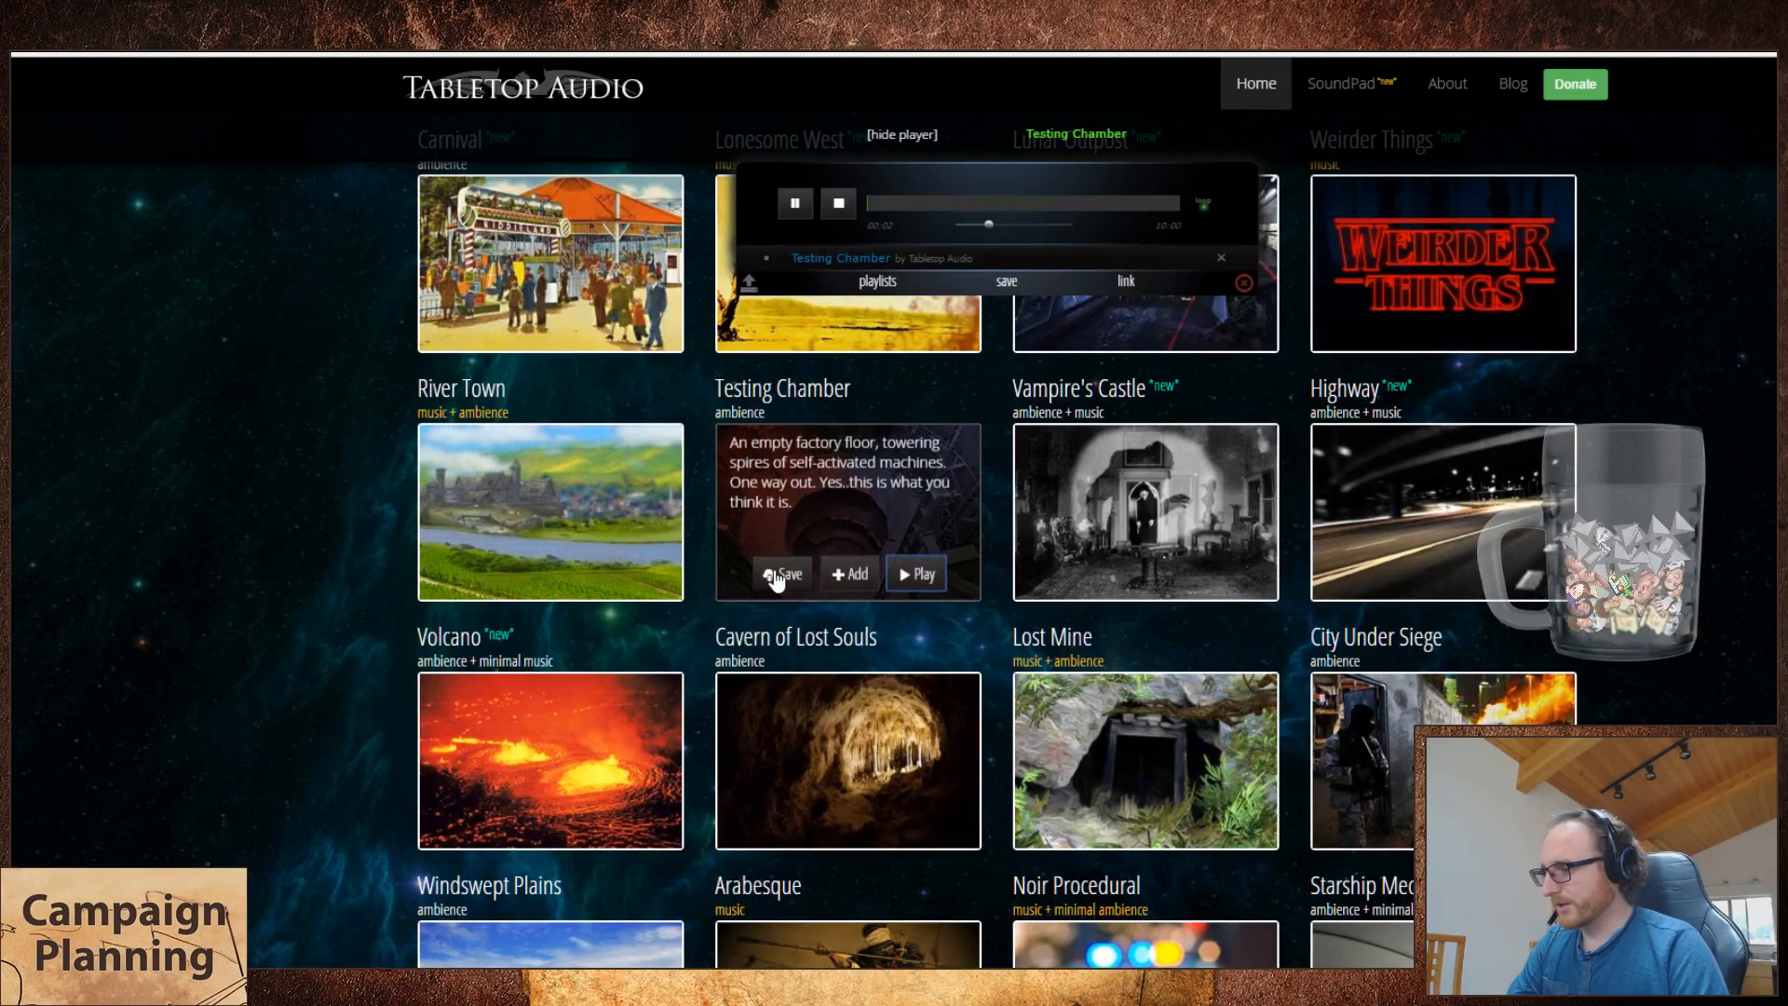
pyautogui.hotkey('ctrl', 'Tab')
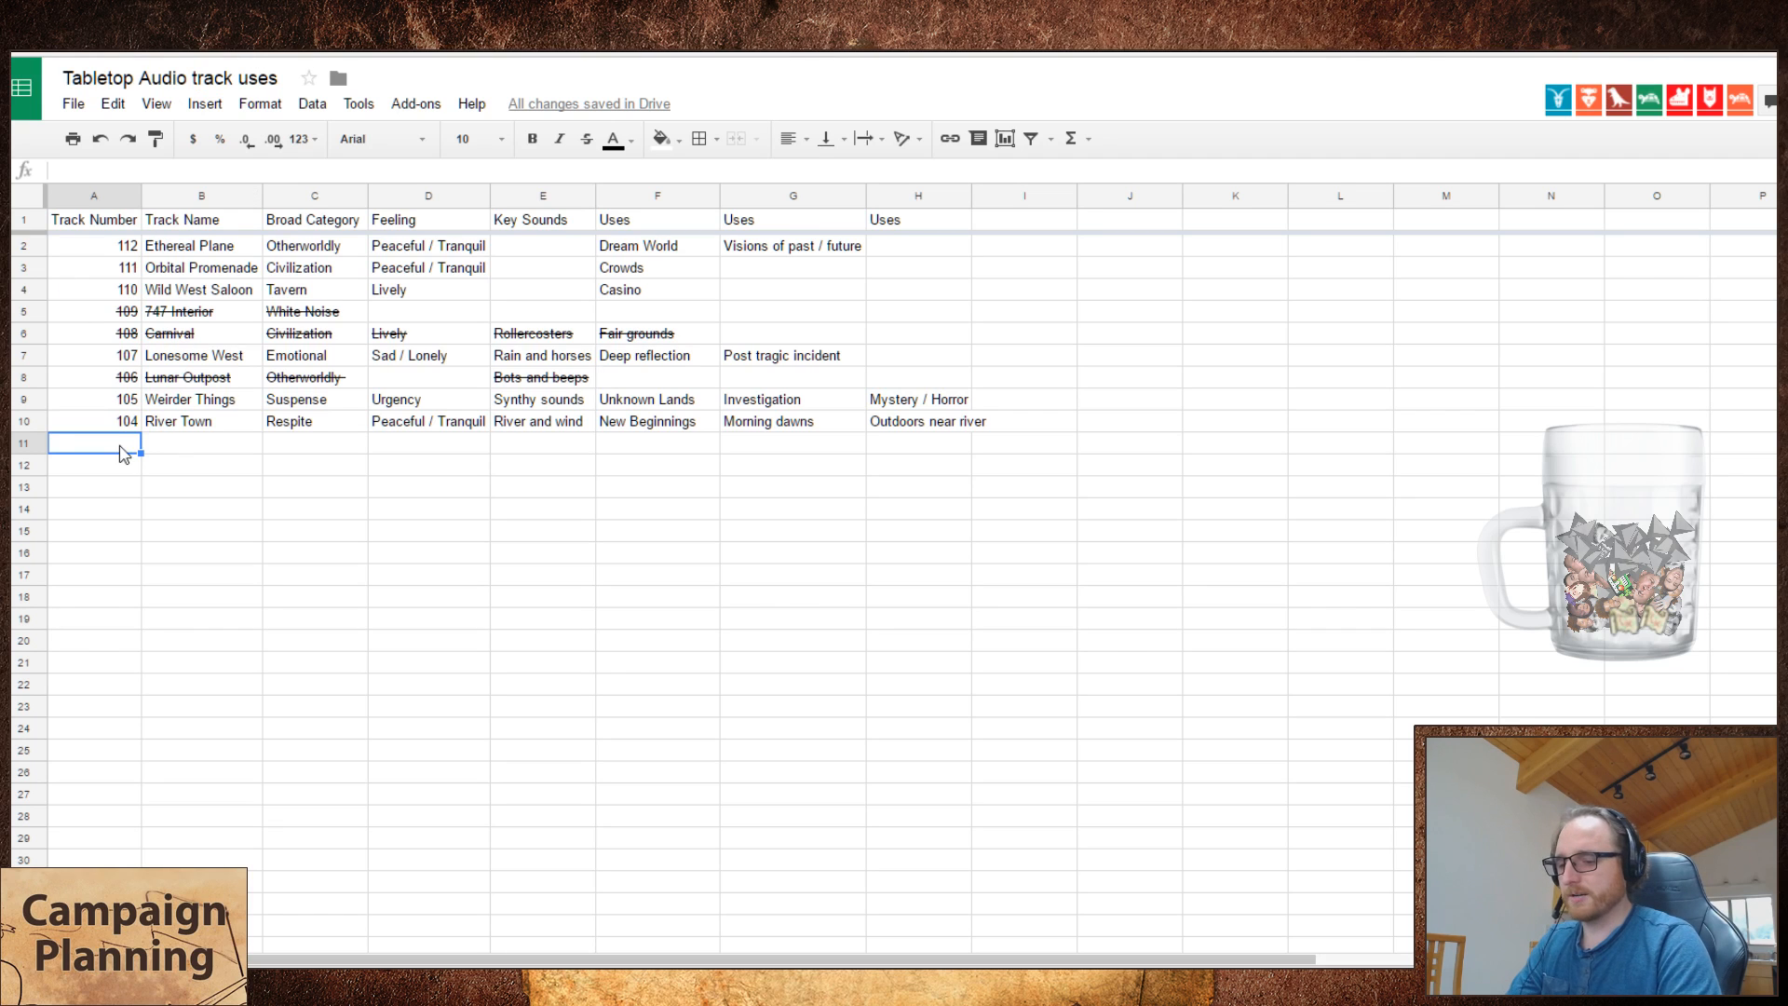
# - Start row 11 with track number 103 and the track name "Testing Chamber"
pyautogui.write('103')
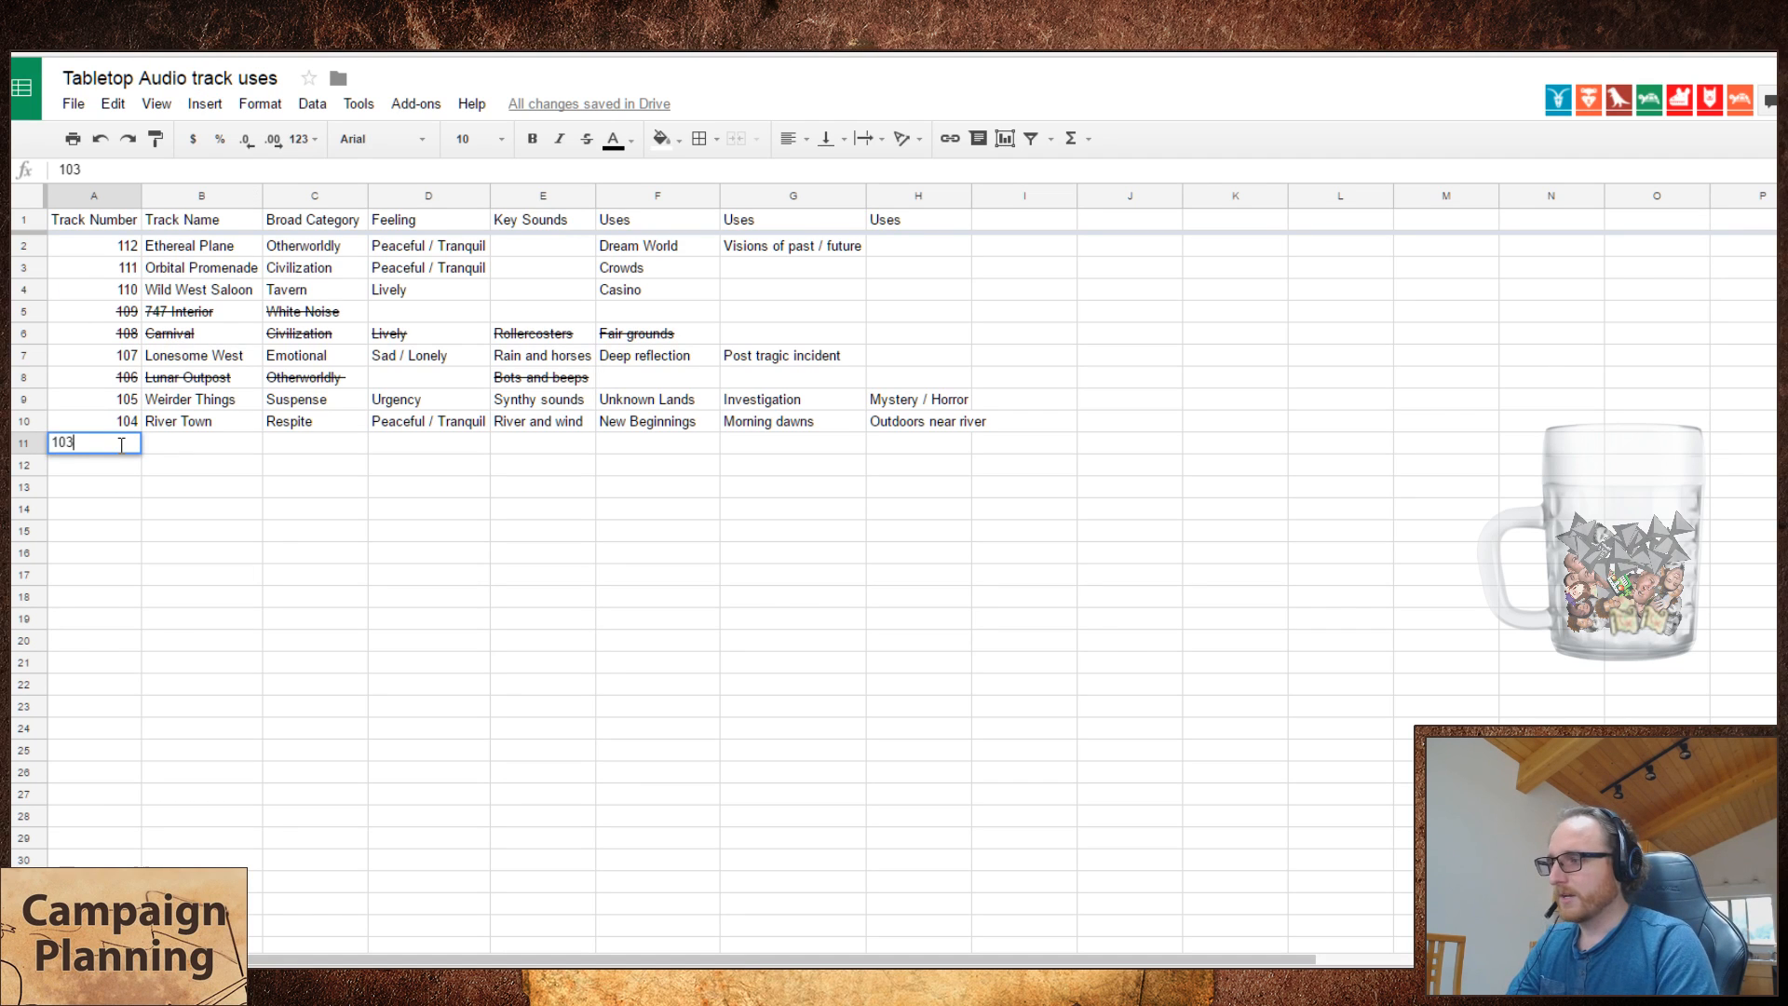
pyautogui.press('Tab')
pyautogui.hotkey('ctrl', 'Tab')
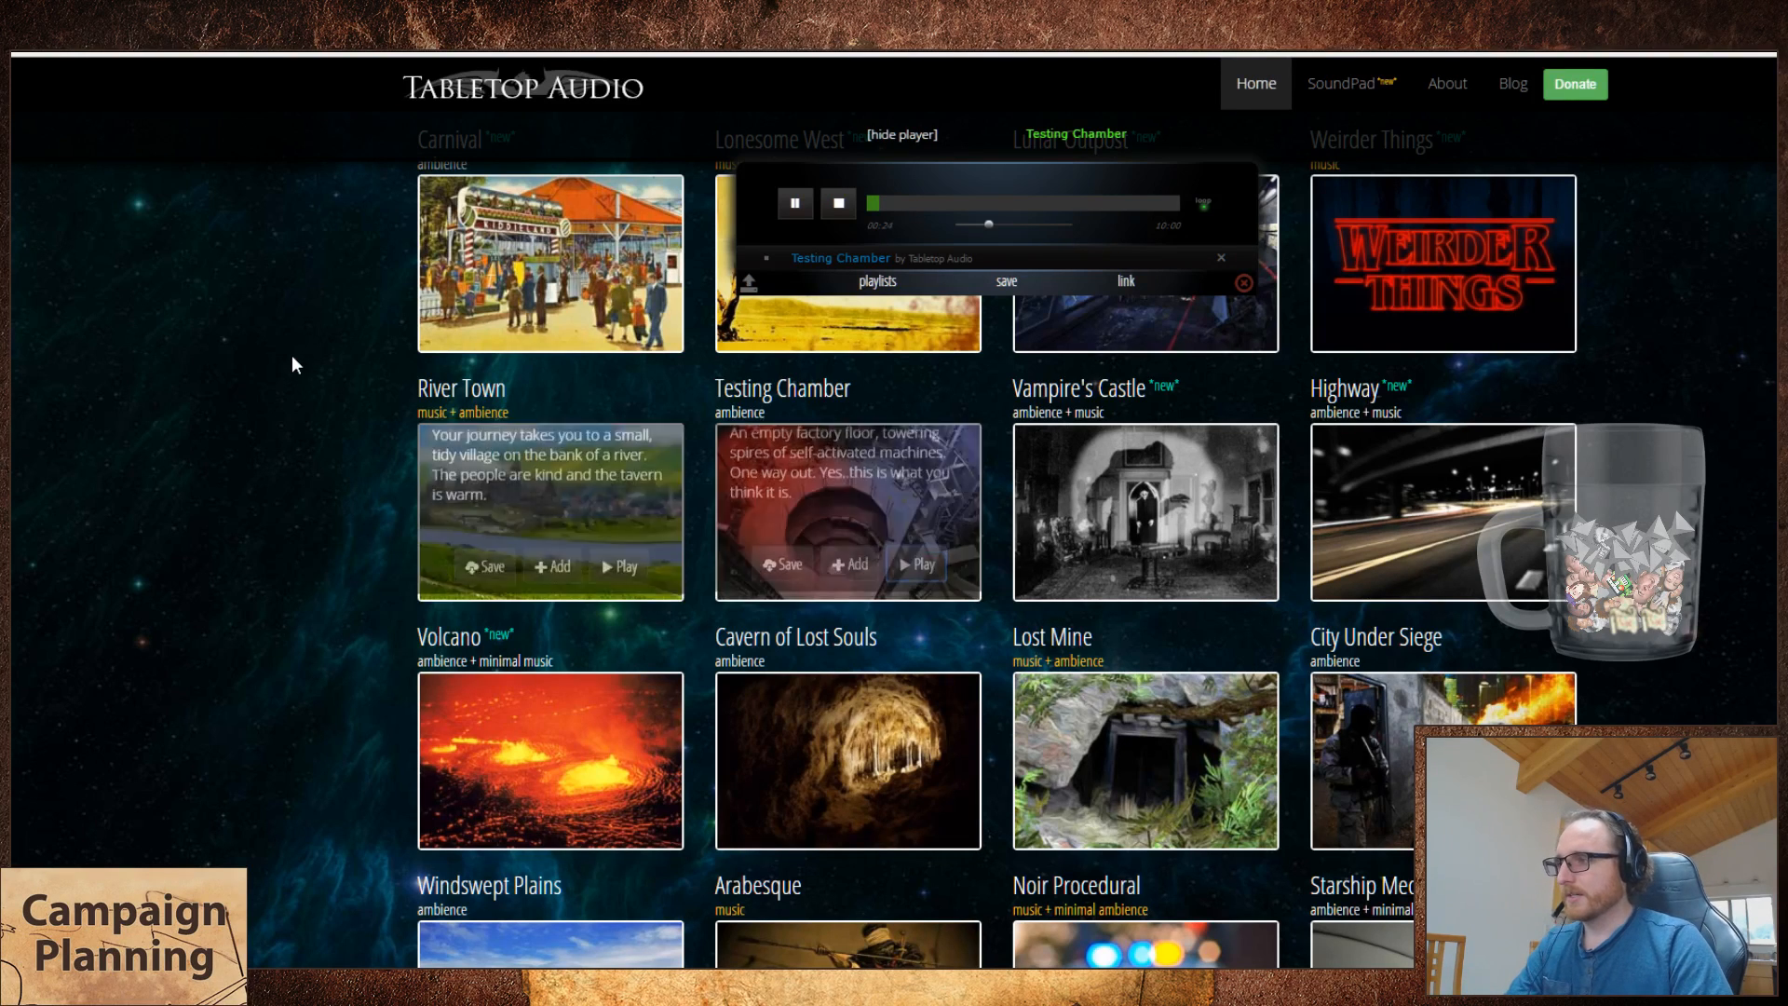
pyautogui.hotkey('ctrl', 'Tab')
pyautogui.keyDown('shift'); pyautogui.click(423, 378); pyautogui.keyUp('shift')
pyautogui.write('Testring')
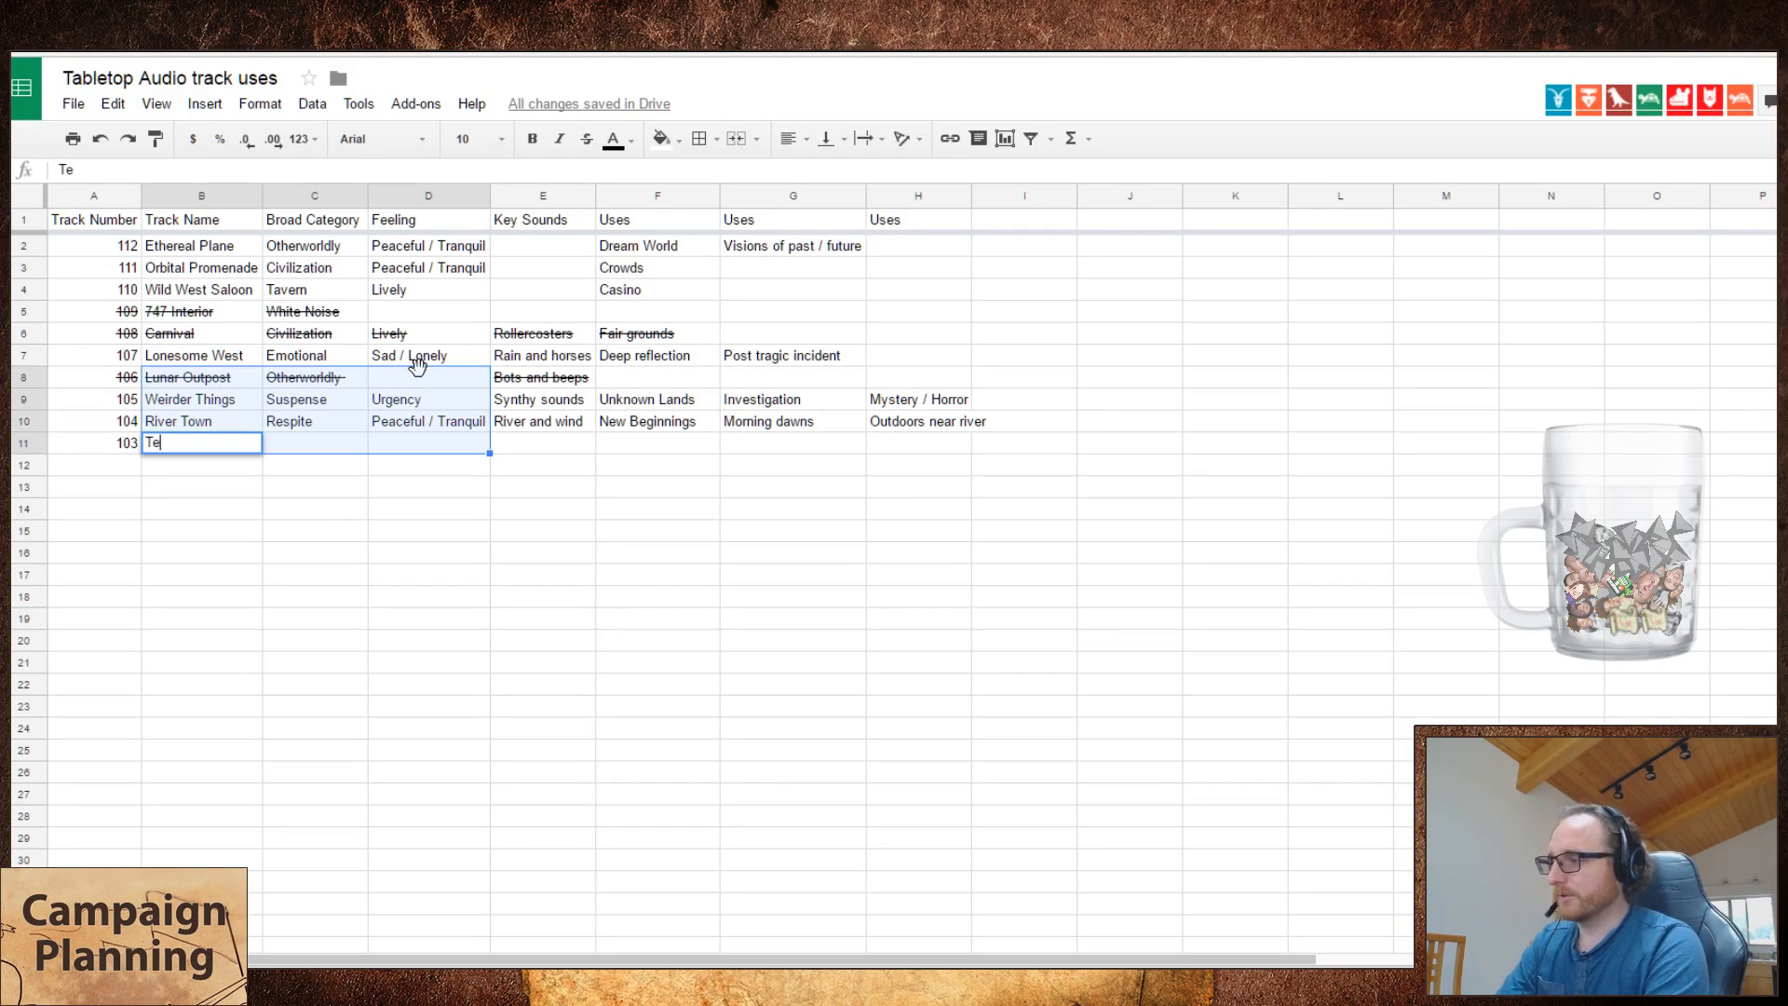
pyautogui.press('BackSpace')
pyautogui.press('BackSpace')
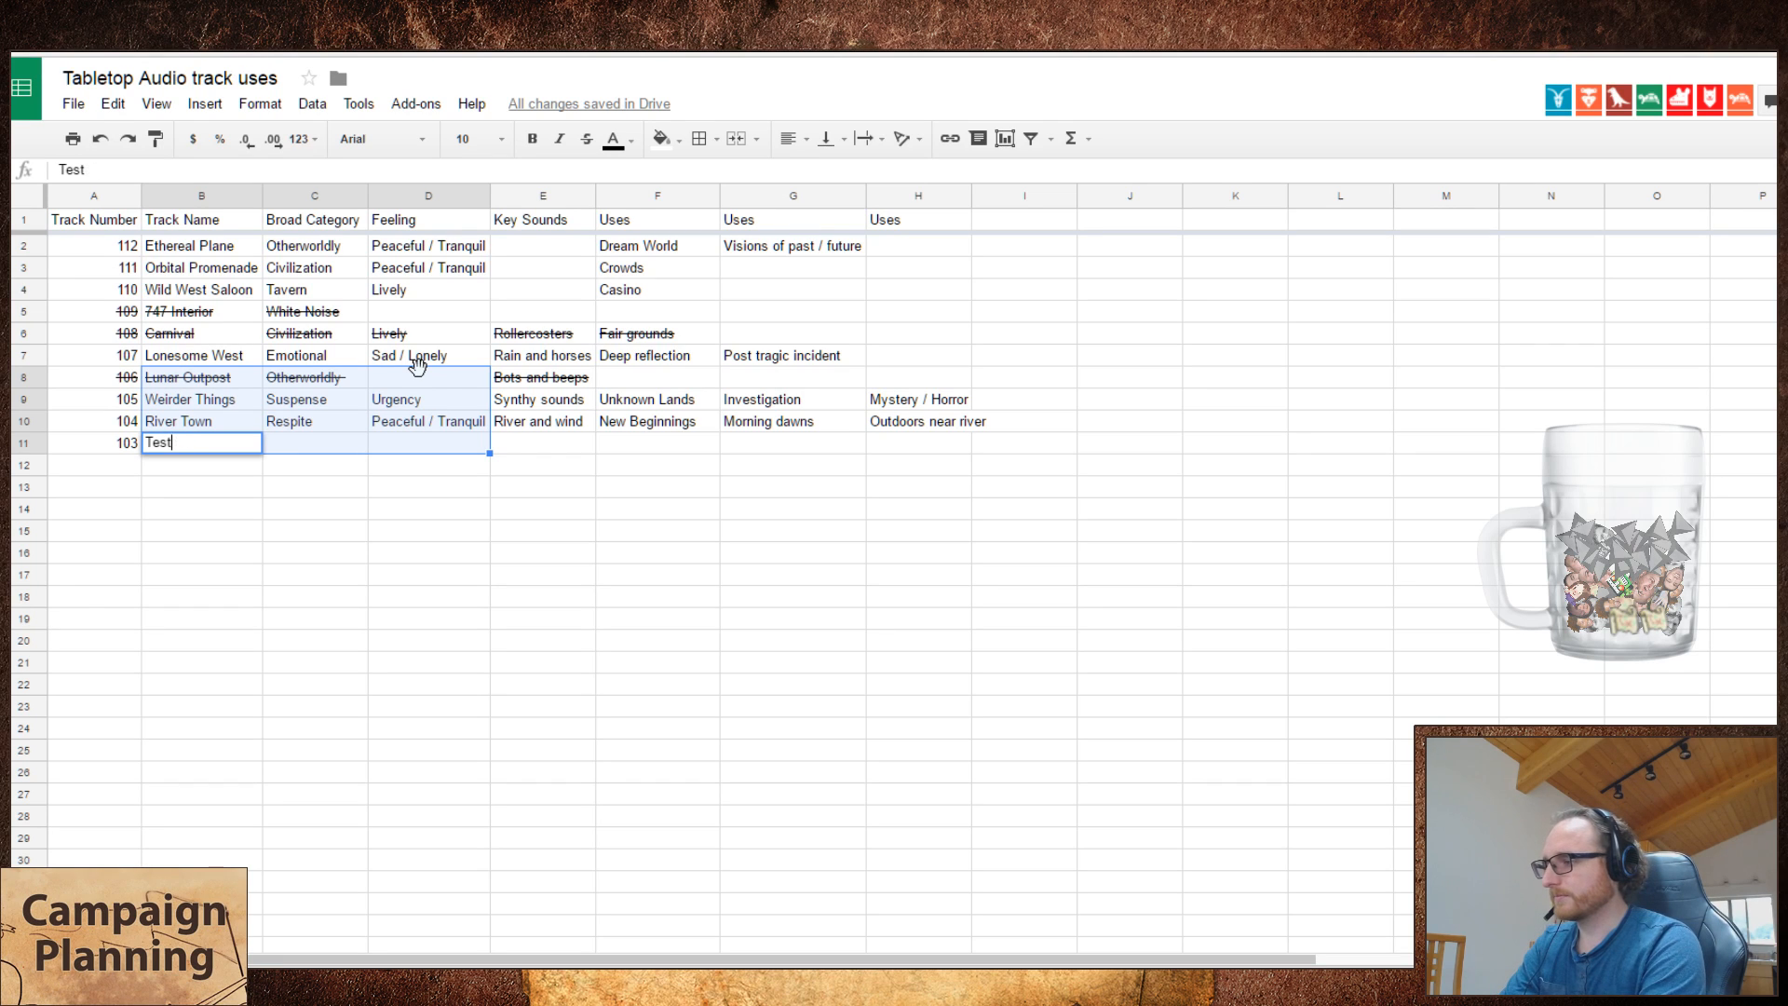
pyautogui.write('ing Chamber')
pyautogui.press('Tab')
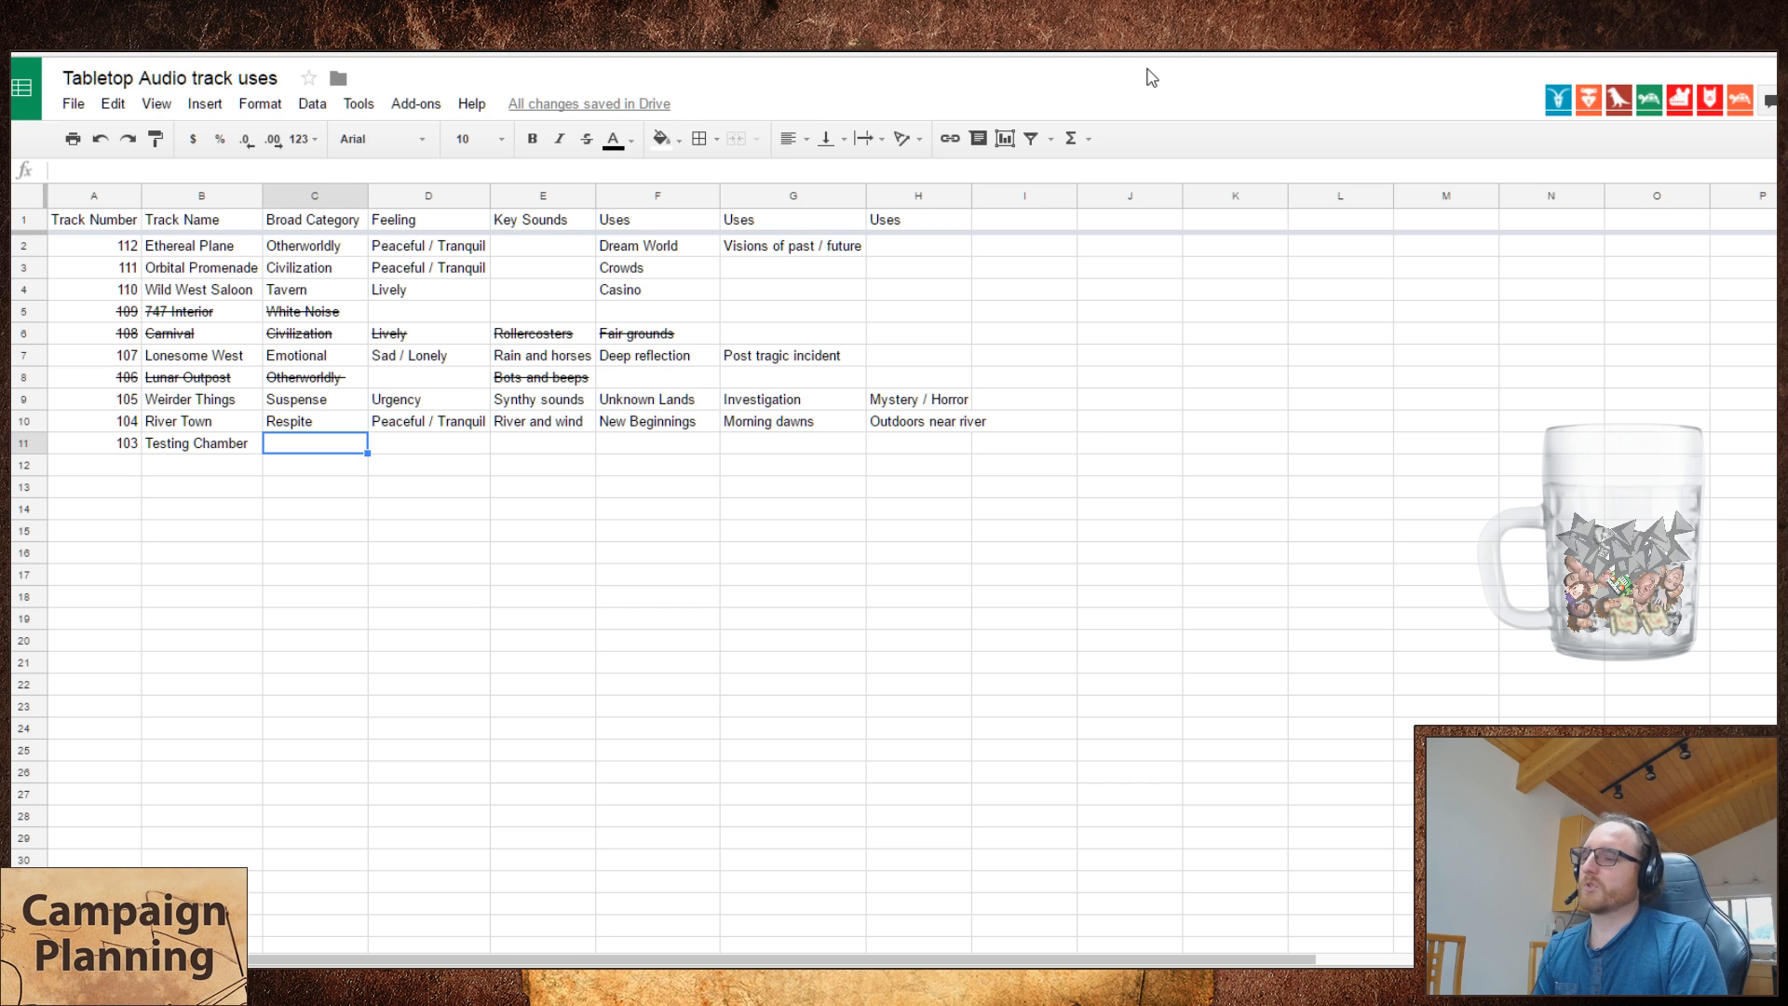
# - Set Testing Chamber's broad category to "Creepy" and check the track's playback on the Tabletop Audio page before returning to the spreadsheet
pyautogui.write('Creepy')
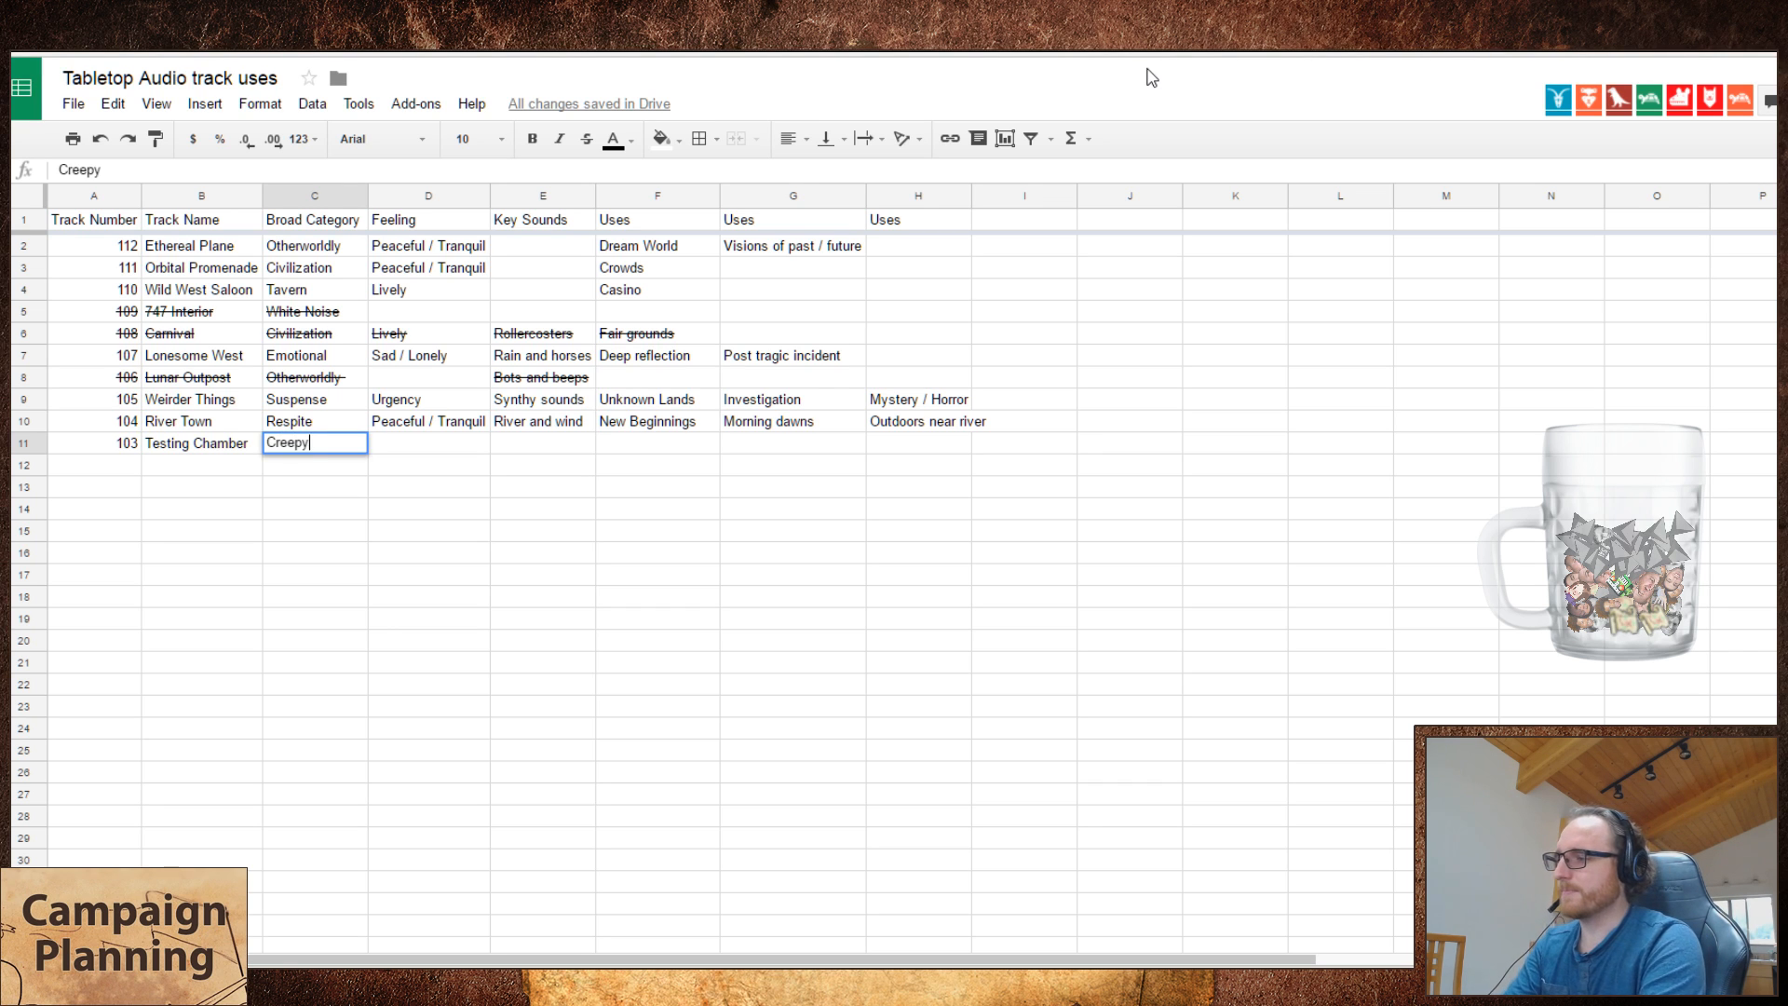
pyautogui.press('Return')
pyautogui.hotkey('ctrl', 'Tab')
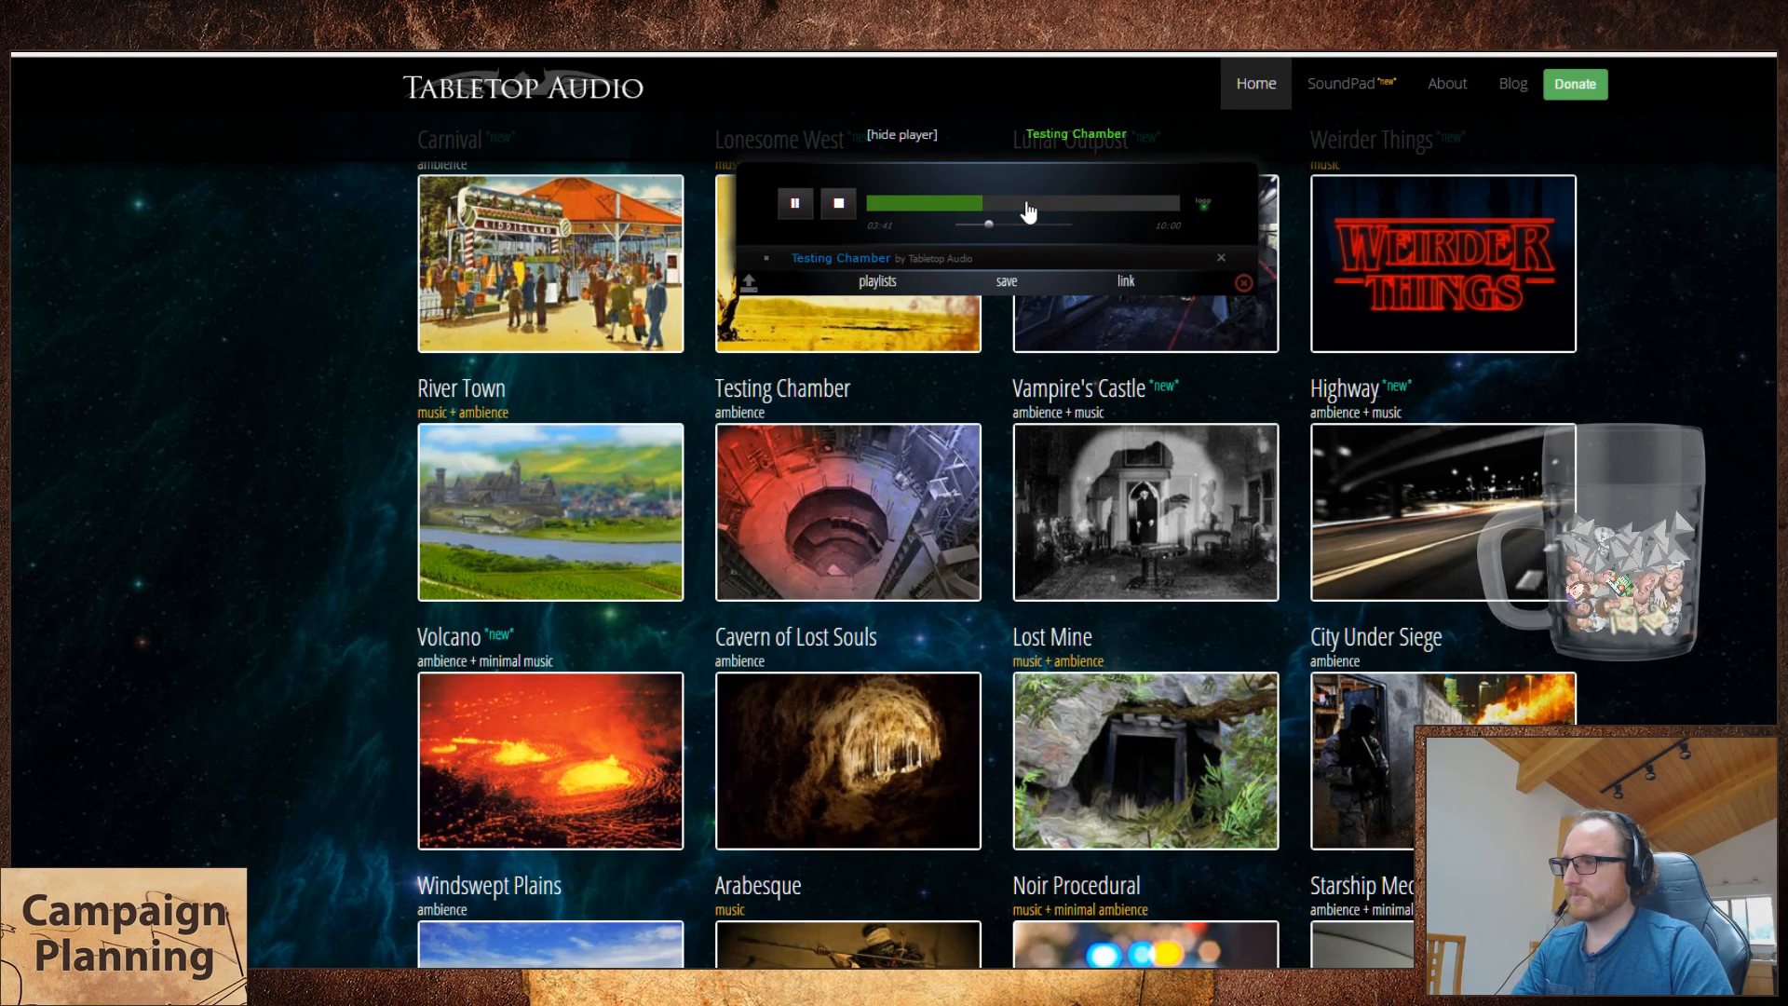
pyautogui.hotkey('ctrl', 'Tab')
# - Enter "Groaning metal" as the key sounds for Testing Chamber in row 11
pyautogui.press('Up')
pyautogui.press('Right')
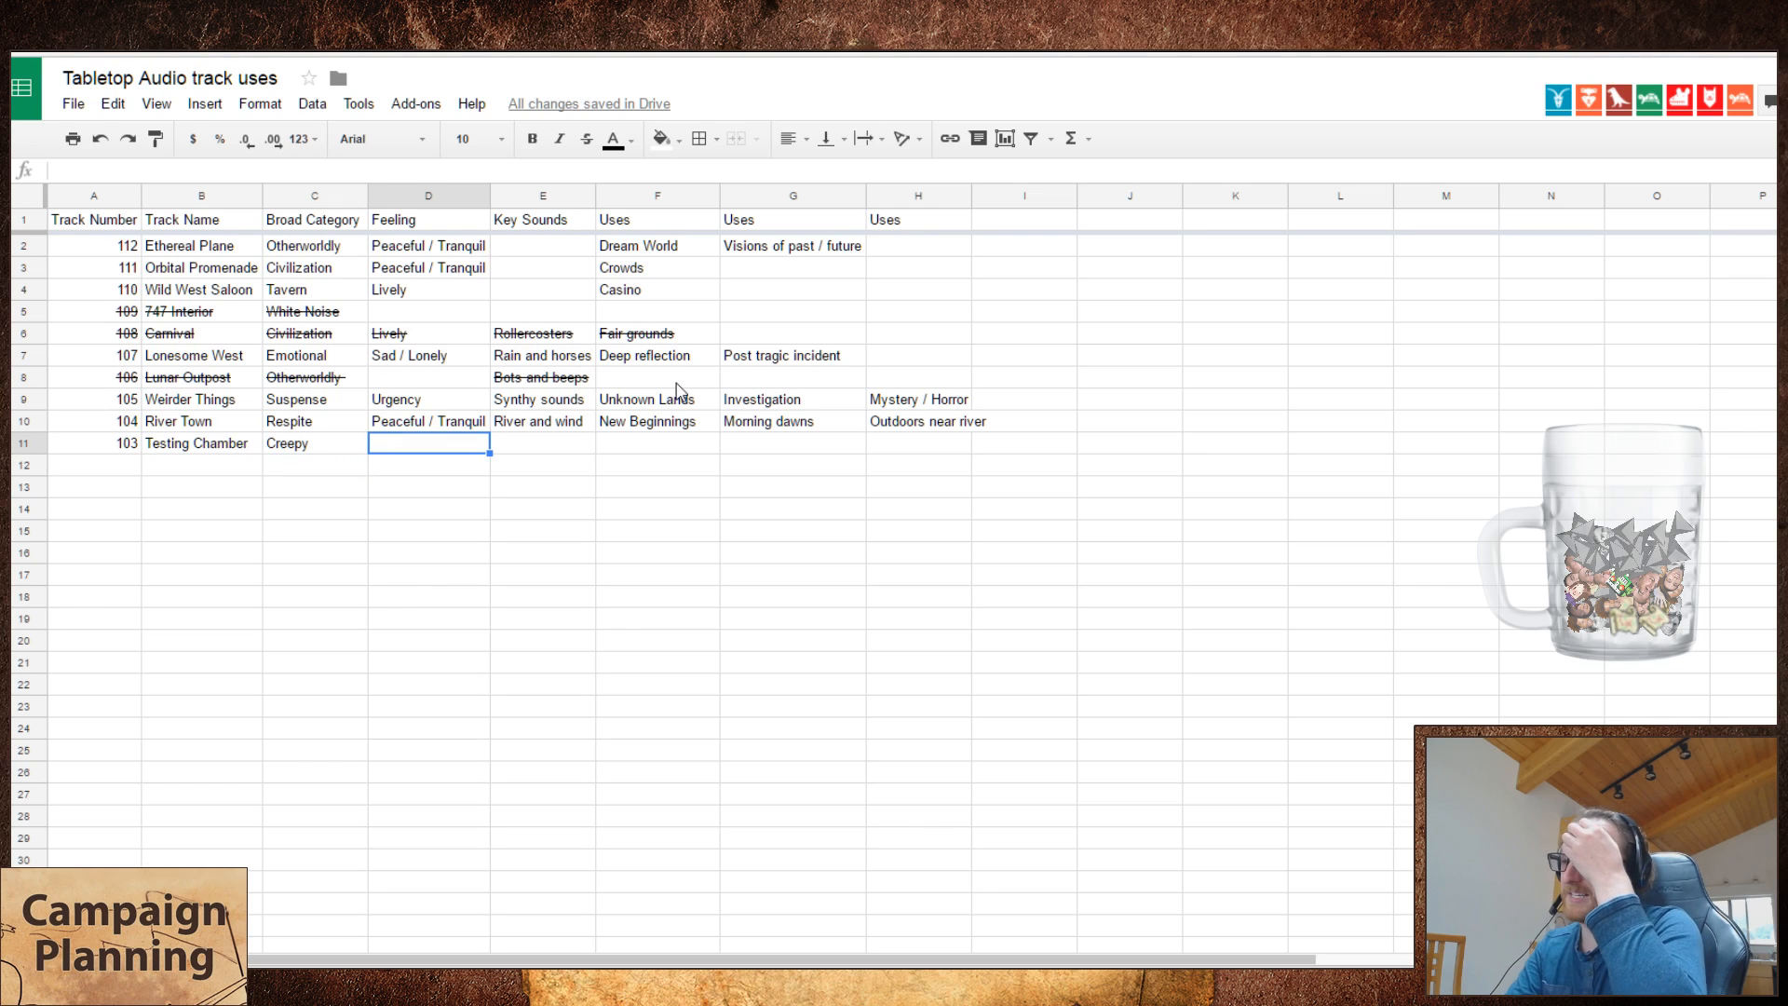
pyautogui.press('Right')
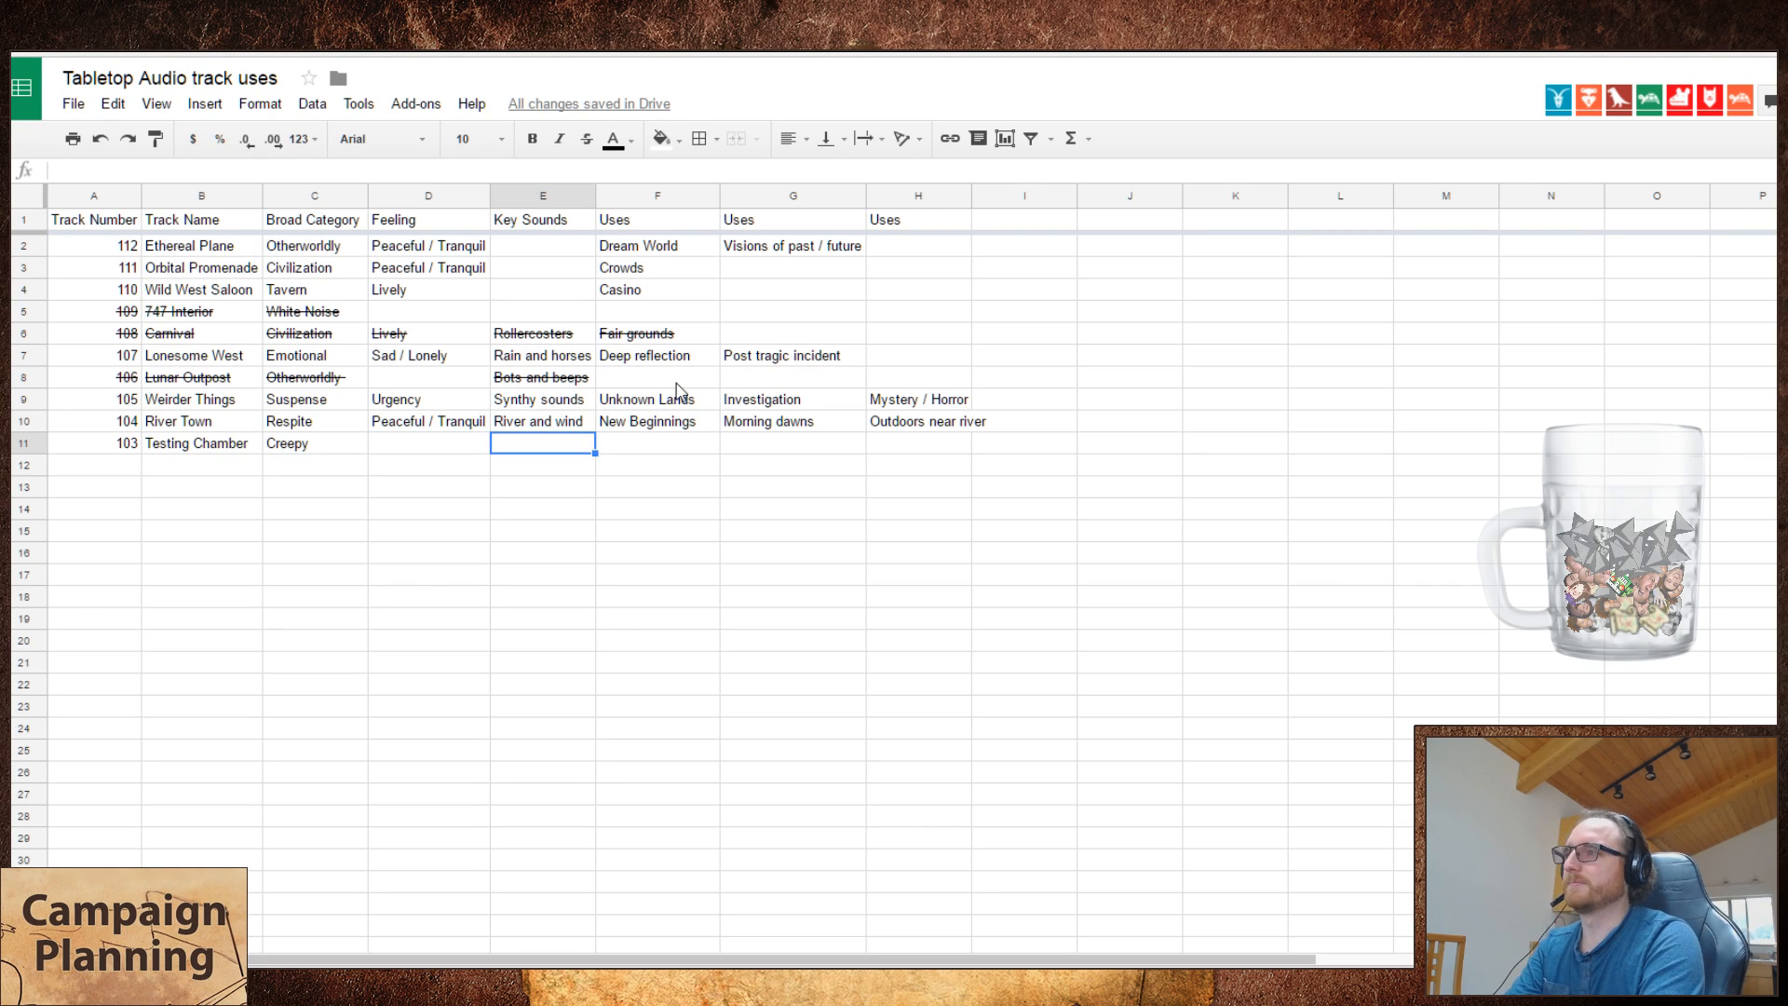
pyautogui.write('BGr')
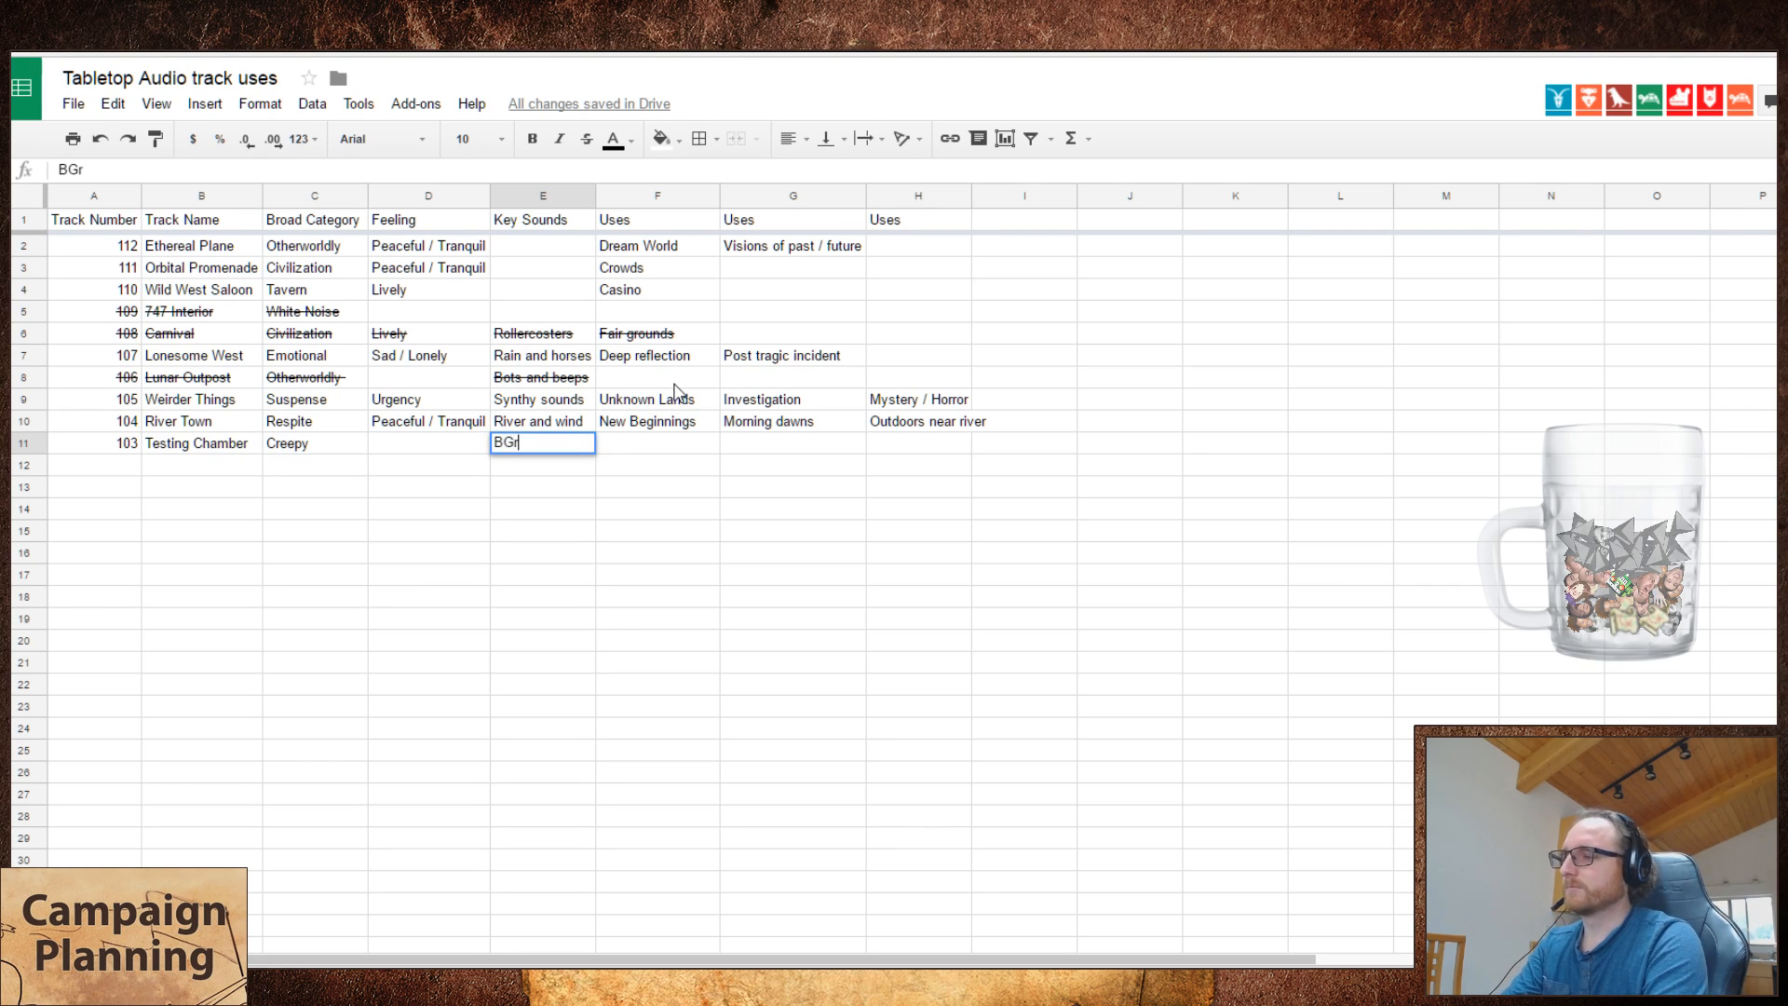
pyautogui.write('o')
pyautogui.press('BackSpace')
pyautogui.press('BackSpace')
pyautogui.press('BackSpace')
pyautogui.press('BackSpace')
pyautogui.write('Groaning ')
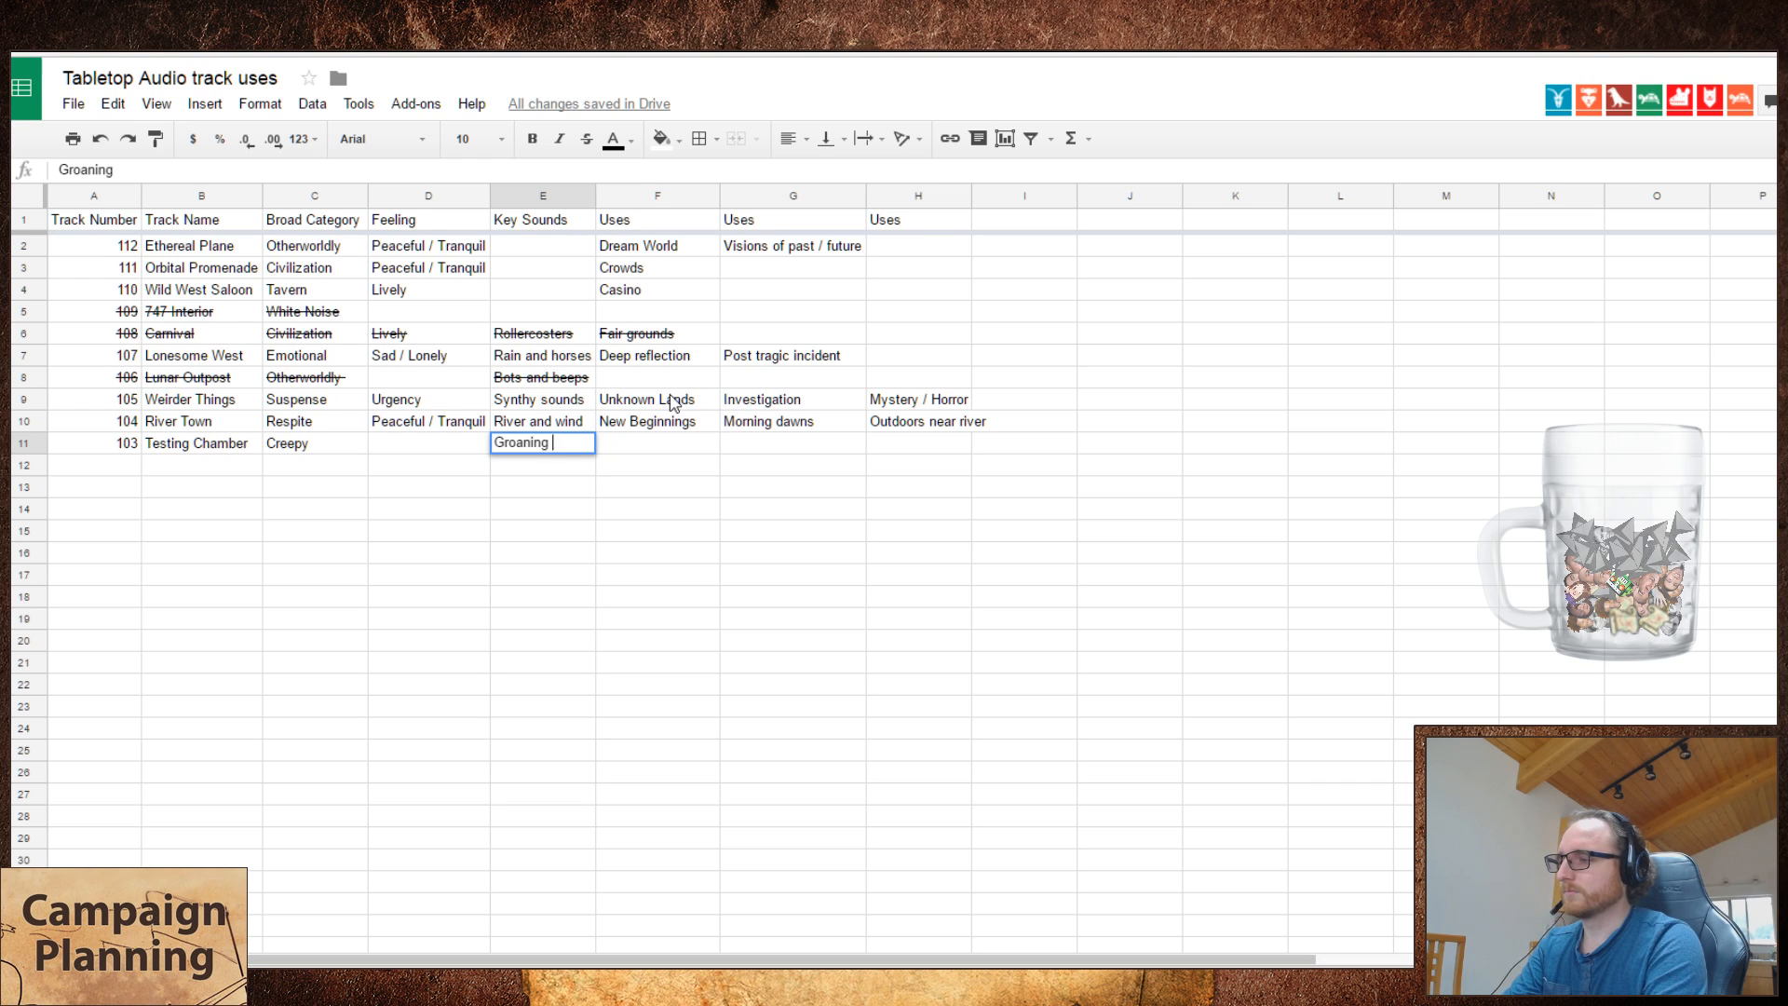
pyautogui.write('metal')
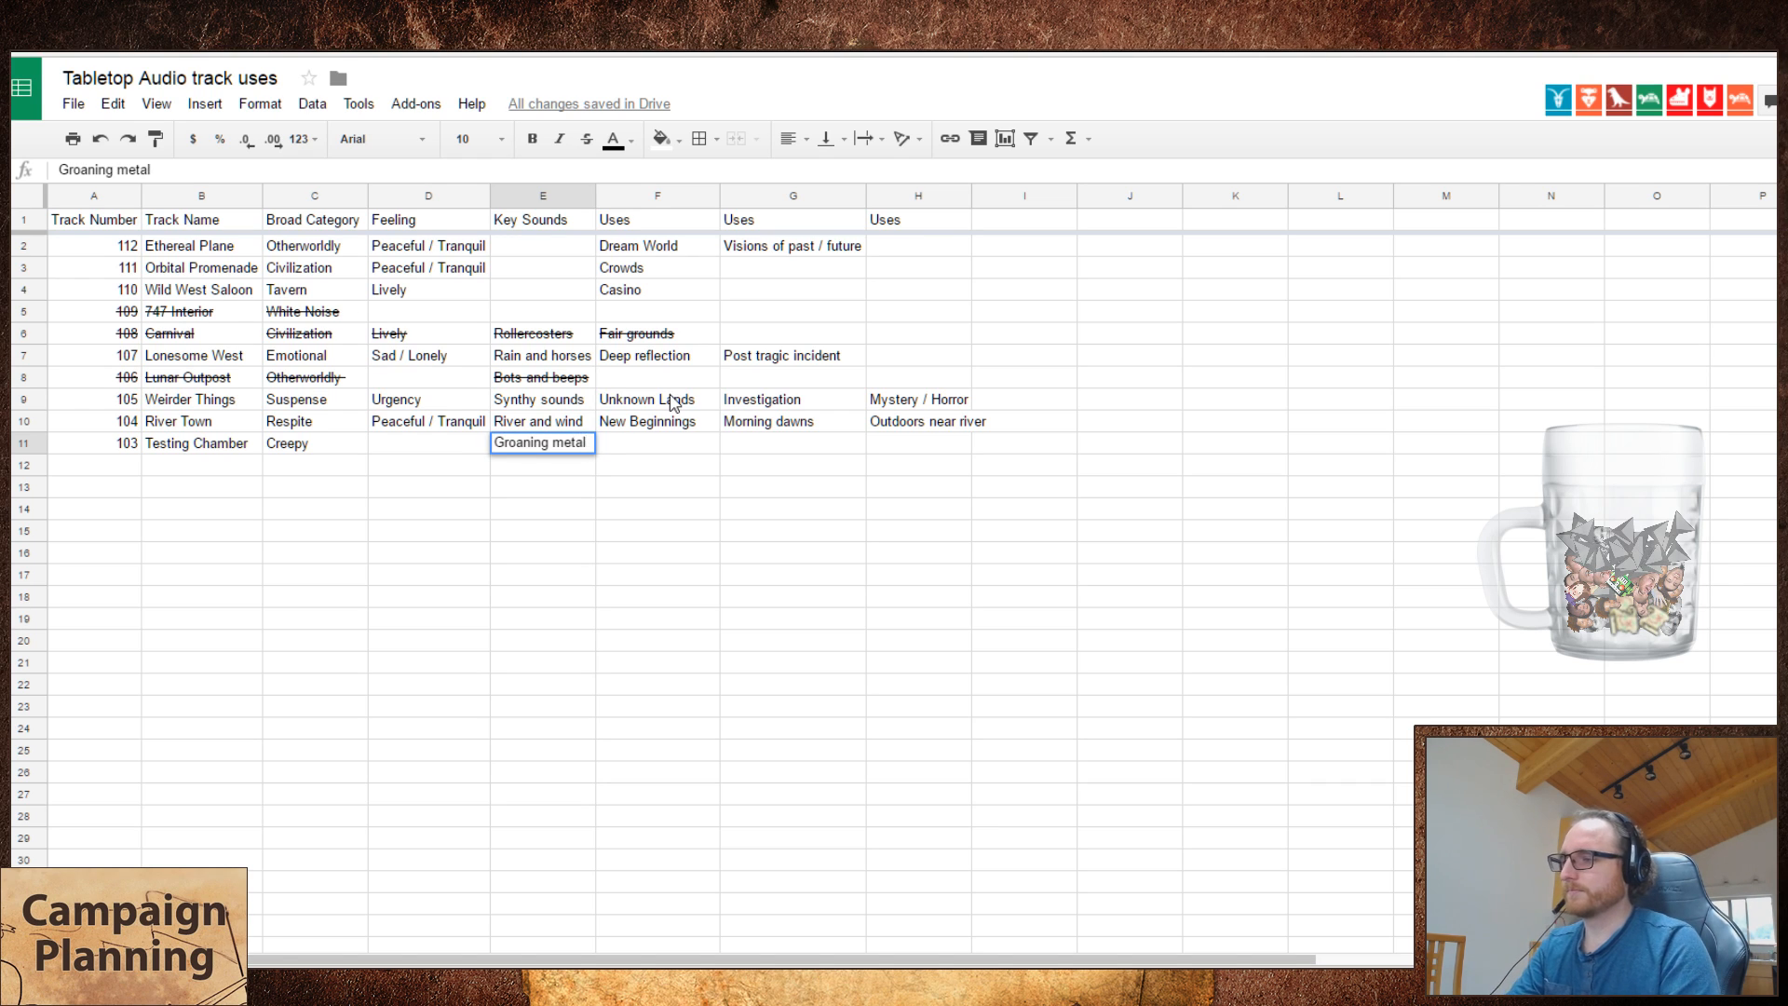
pyautogui.press('Return')
# - Clear the broad category of Testing Chamber in row 11
pyautogui.press('Up')
pyautogui.press('Left')
pyautogui.press('Left')
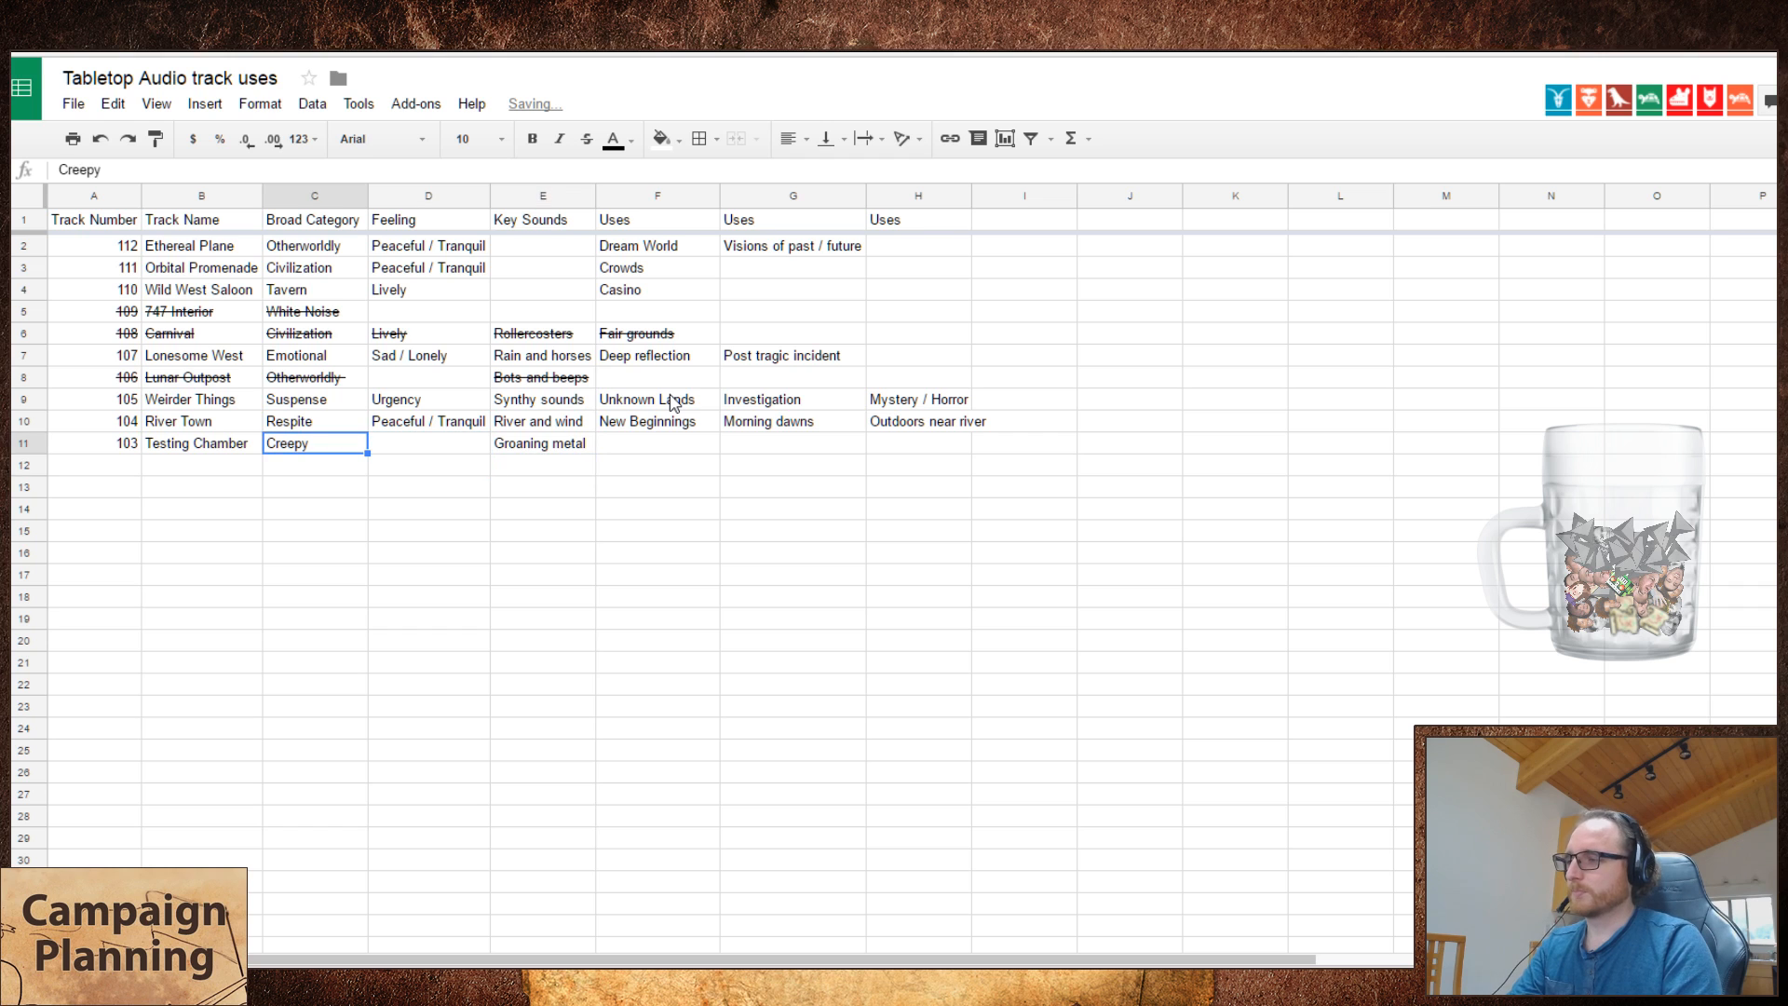
pyautogui.press('Delete')
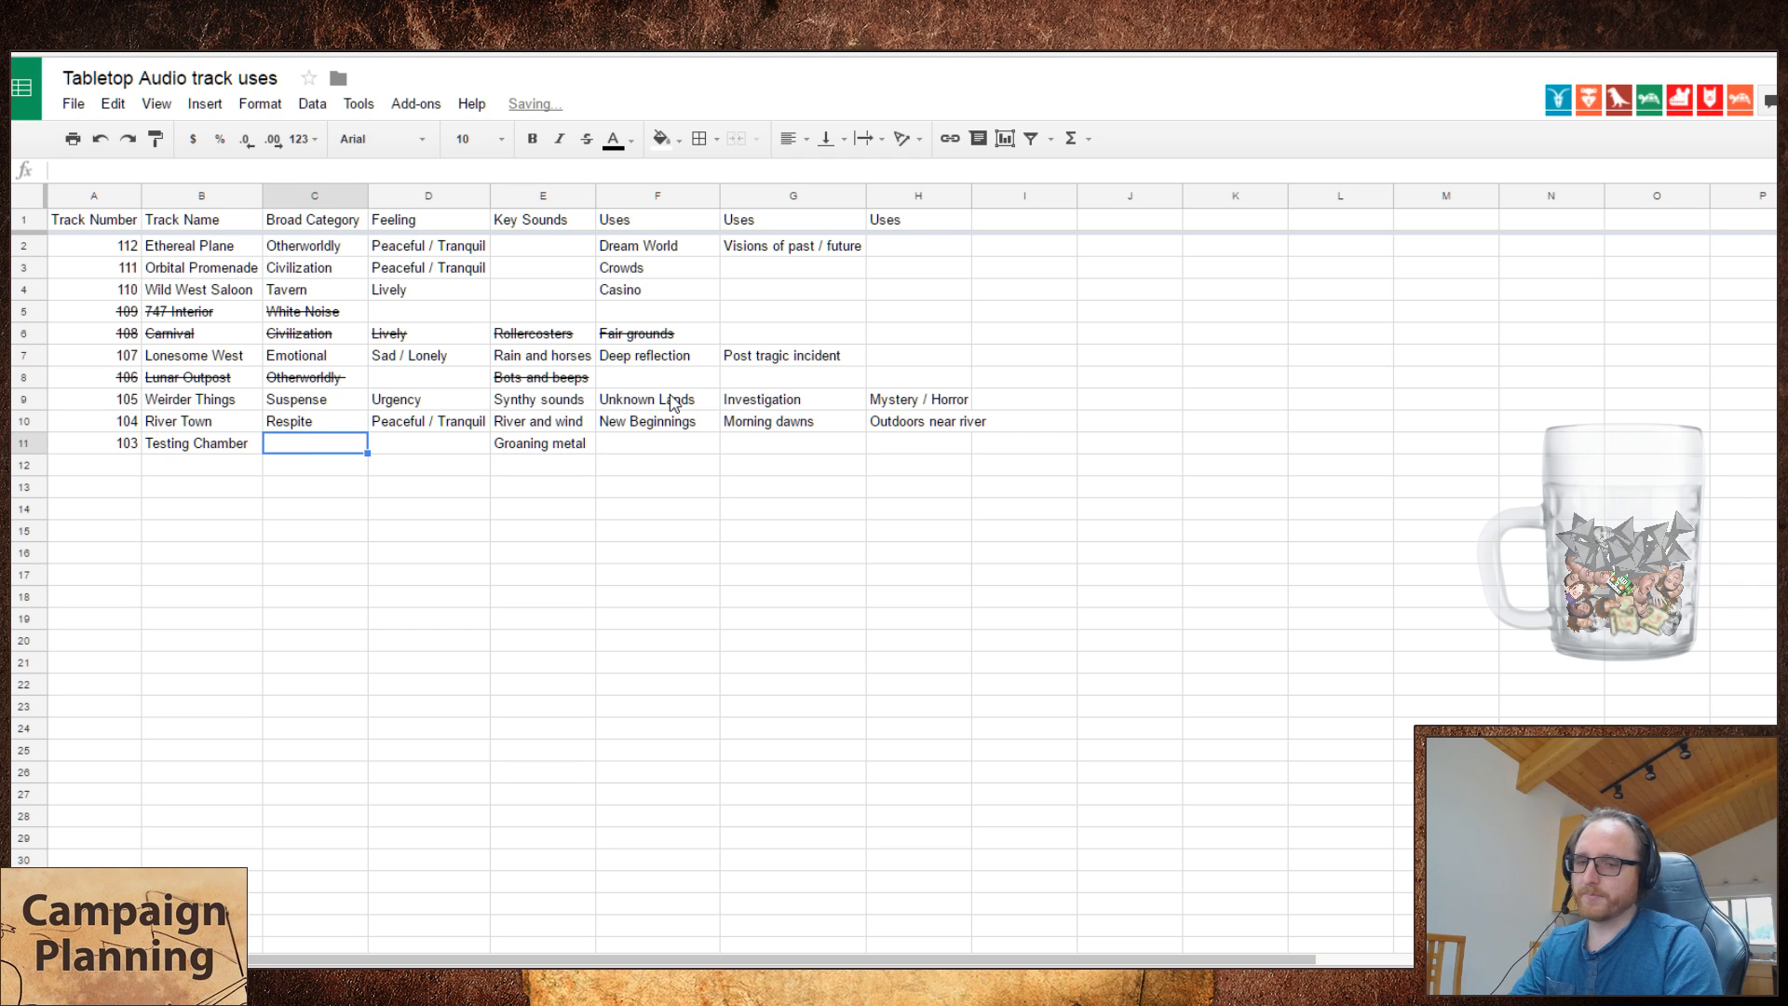
# - On the Tabletop Audio page, skip Testing Chamber ahead to sample more of its sounds and stop the playback
pyautogui.hotkey('alt', 'Tab')
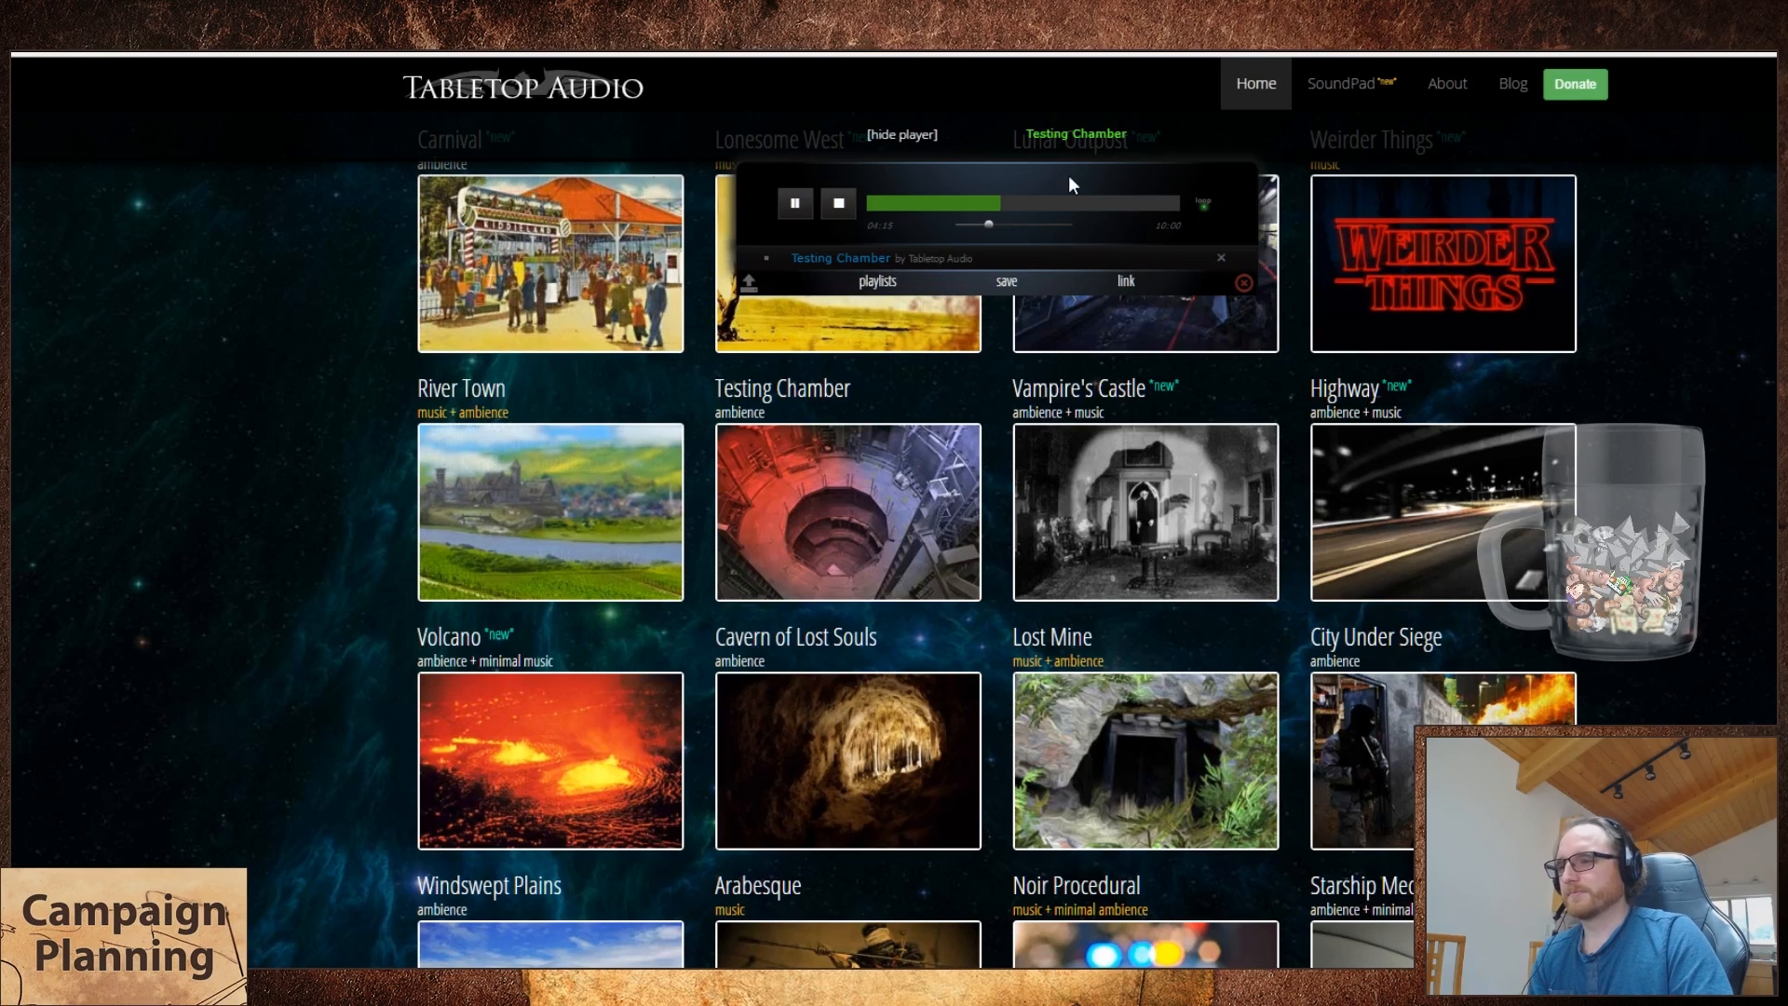
pyautogui.click(1045, 209)
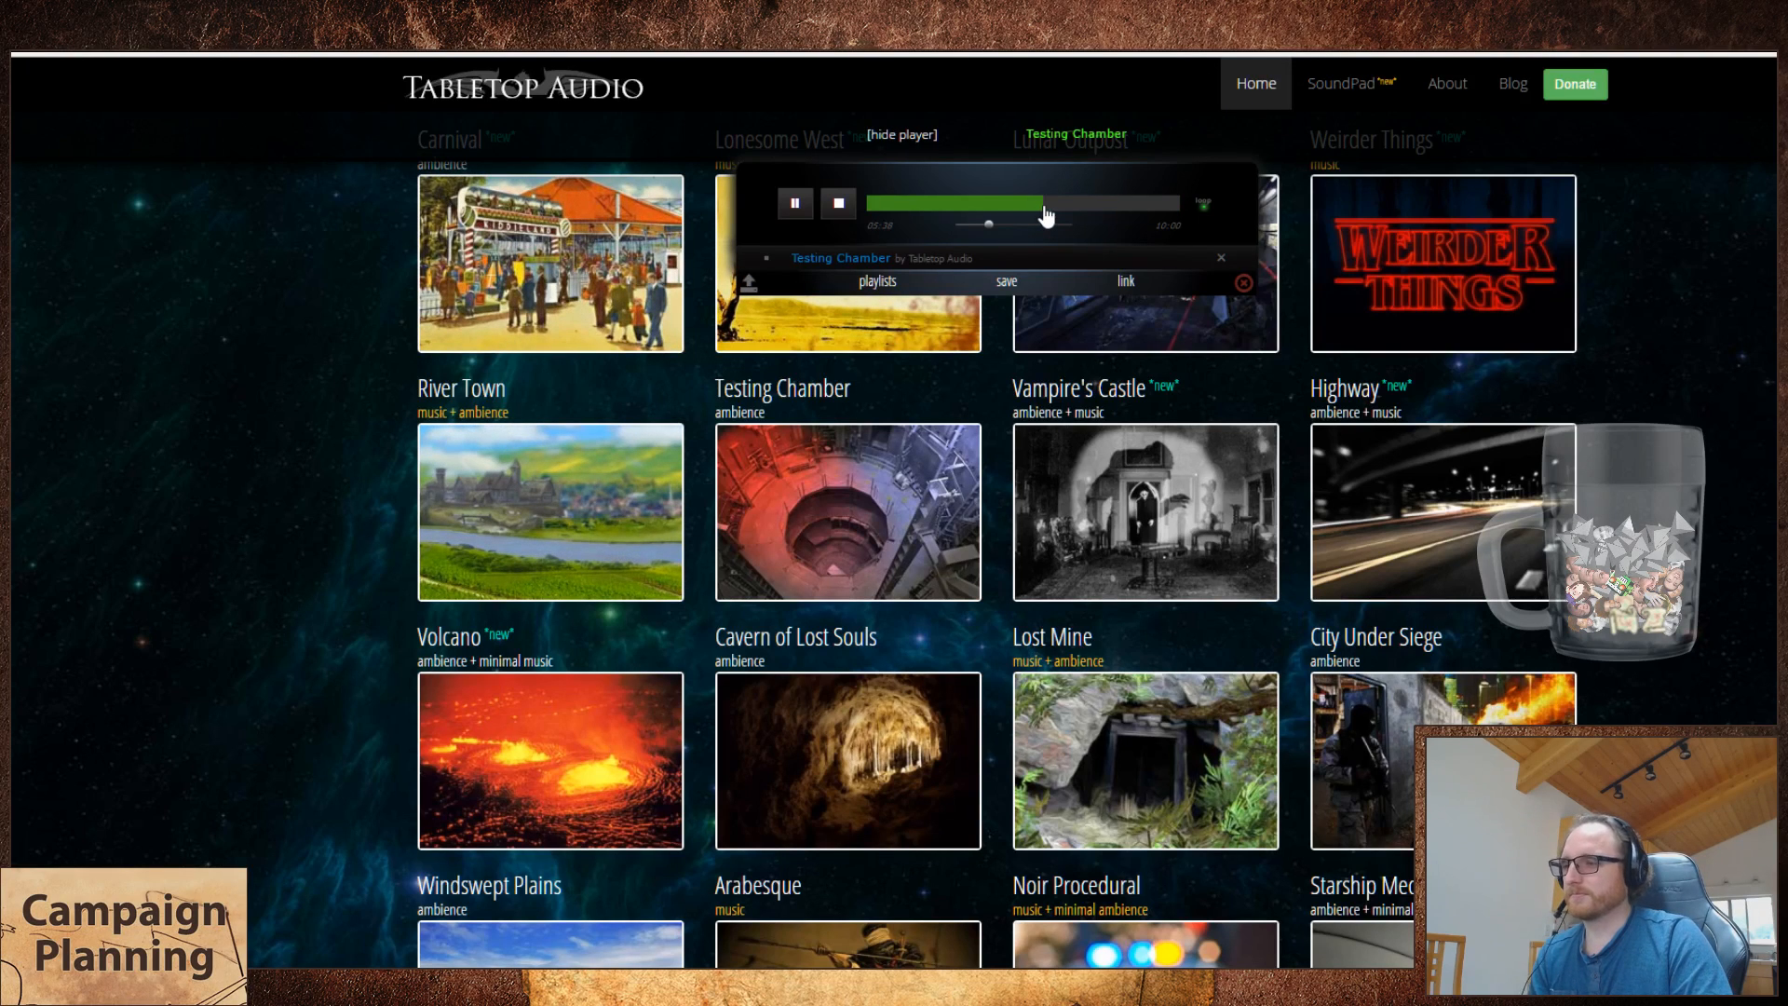
pyautogui.click(1064, 209)
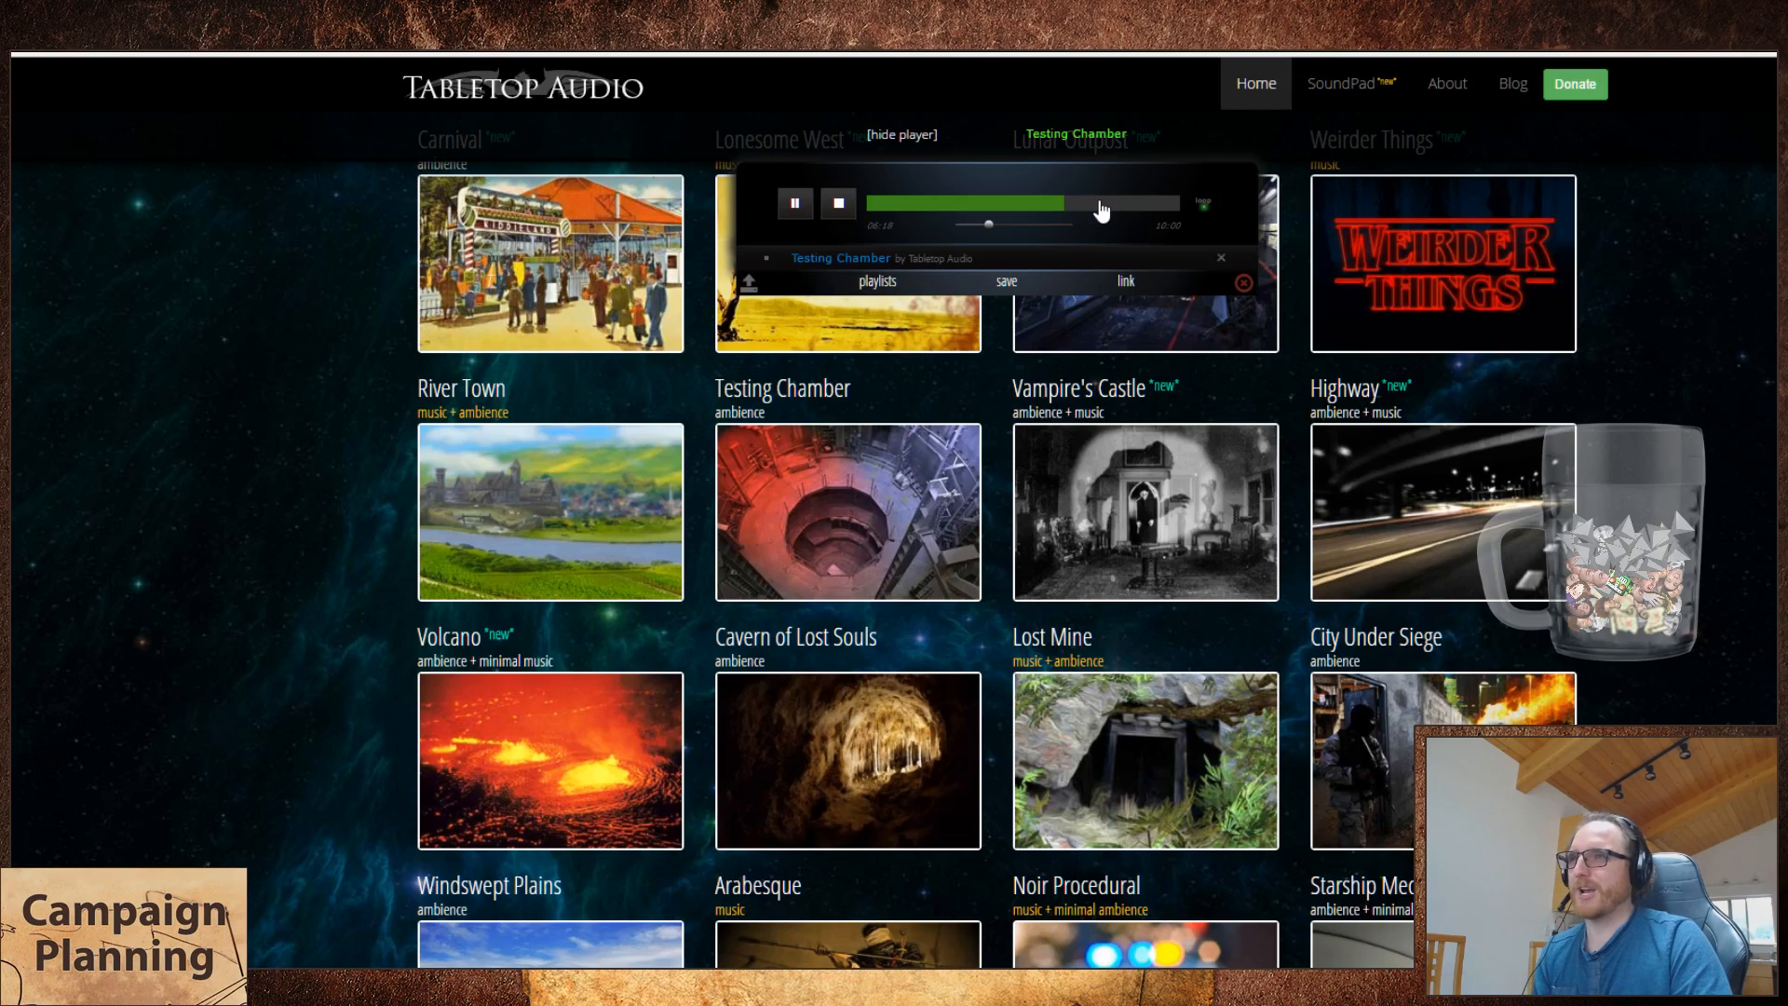
pyautogui.click(838, 203)
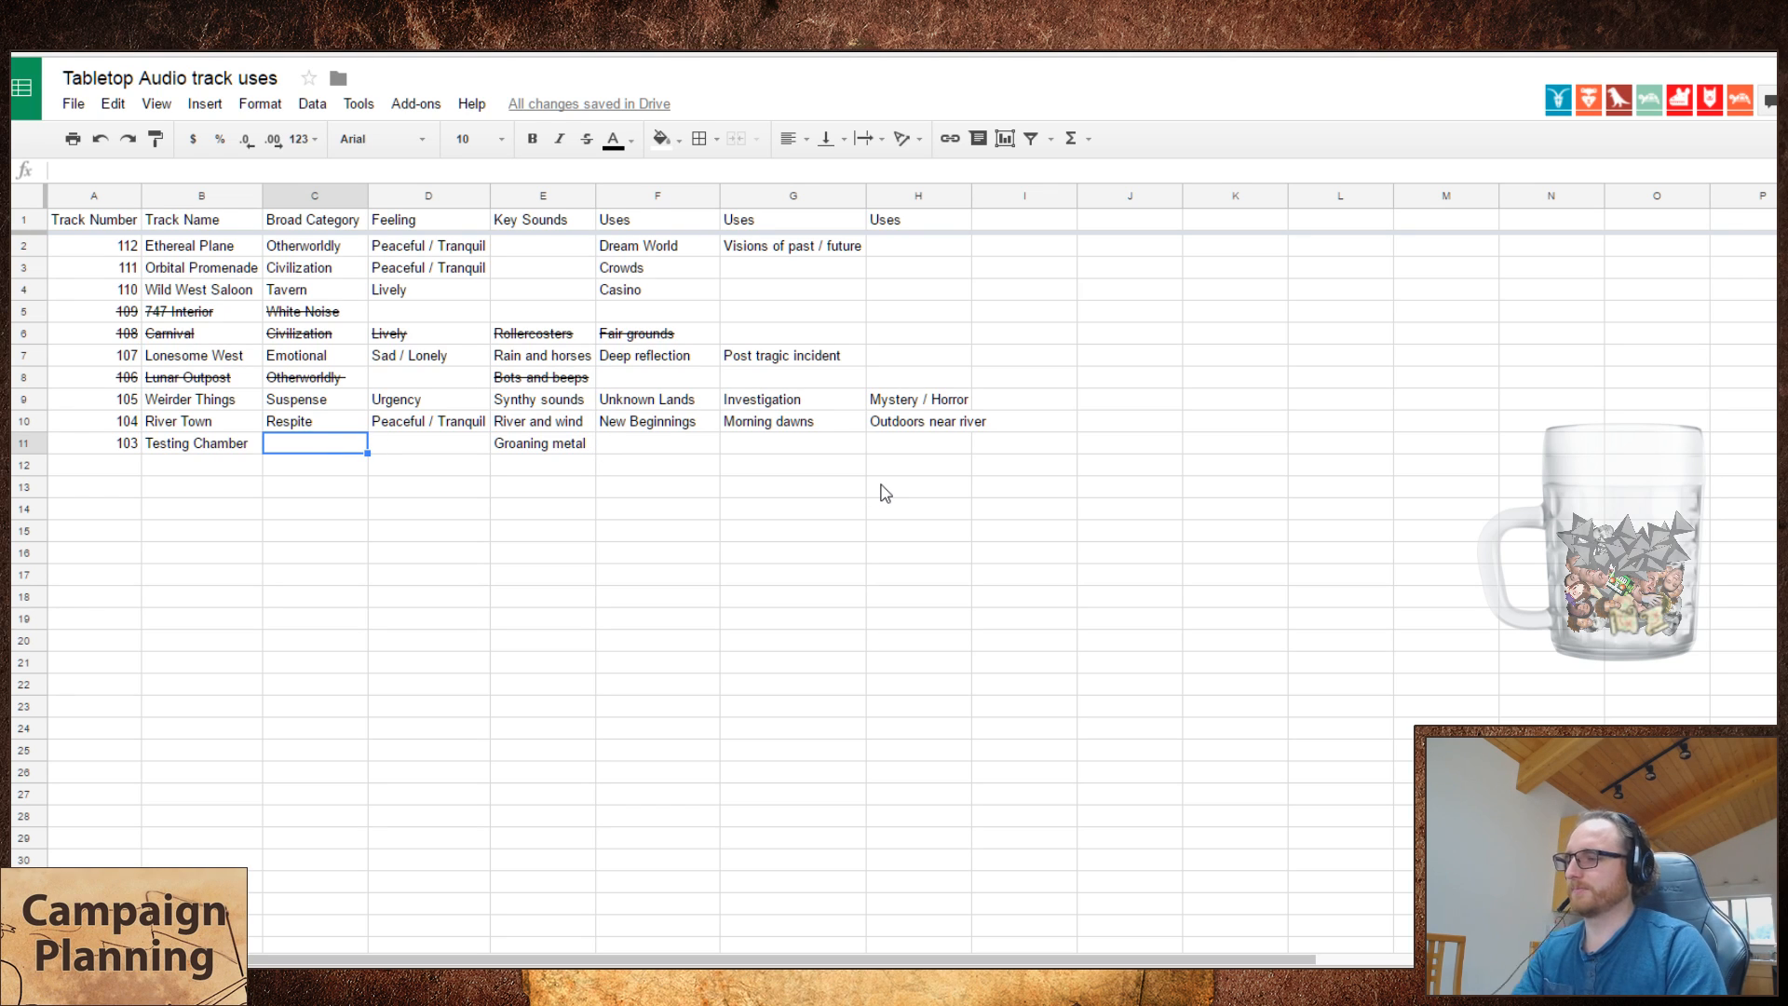
# - Extend Testing Chamber's key sounds to "Groaning metal and jackhammers"
pyautogui.press('Right')
pyautogui.press('Right')
pyautogui.press('Return')
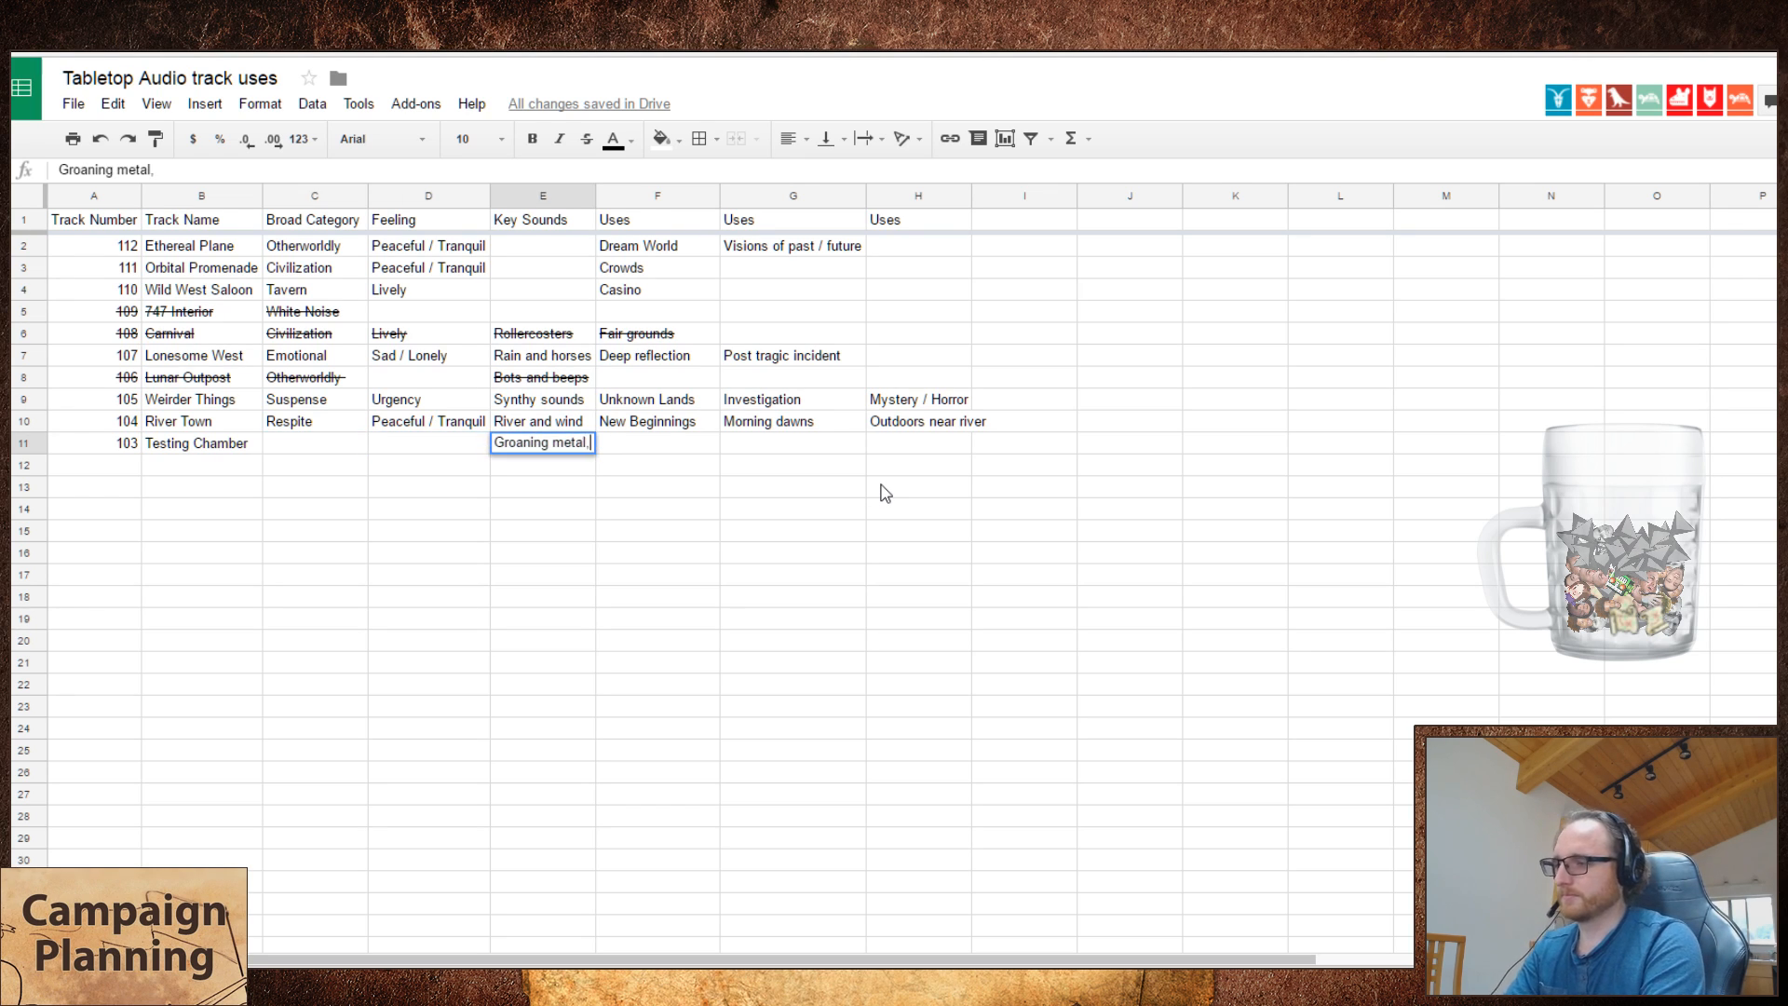
pyautogui.write('jac')
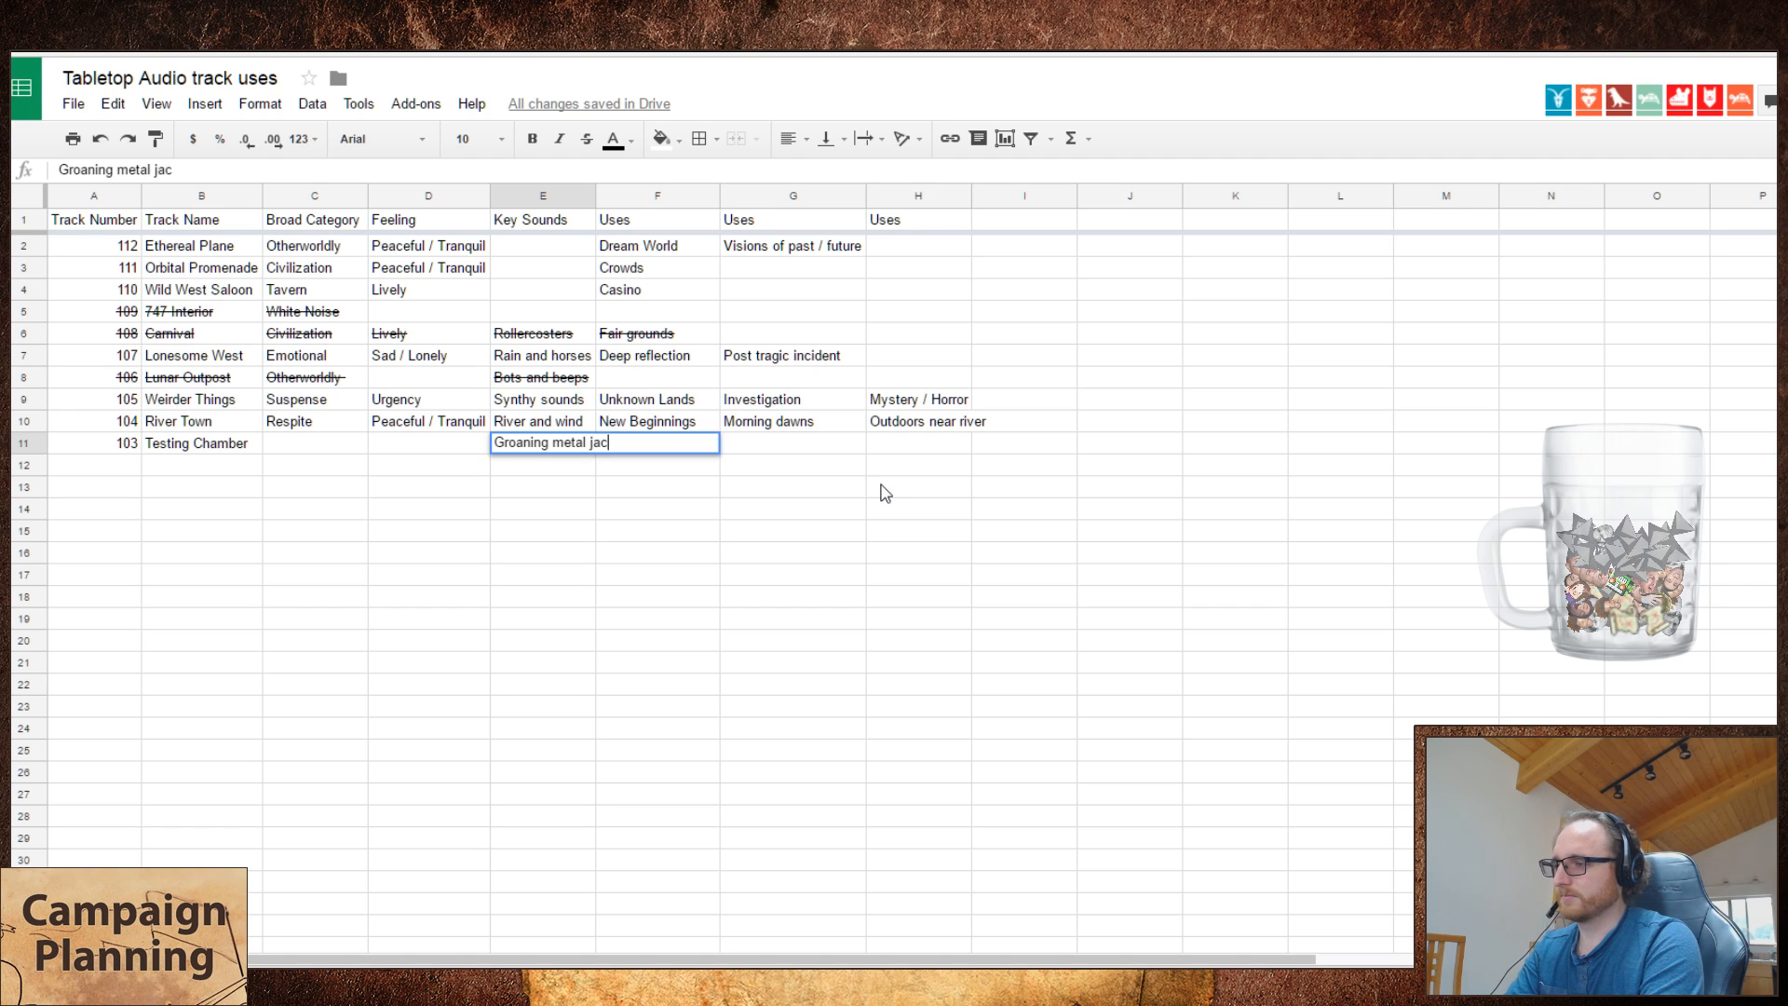
pyautogui.write(' and jackhammers')
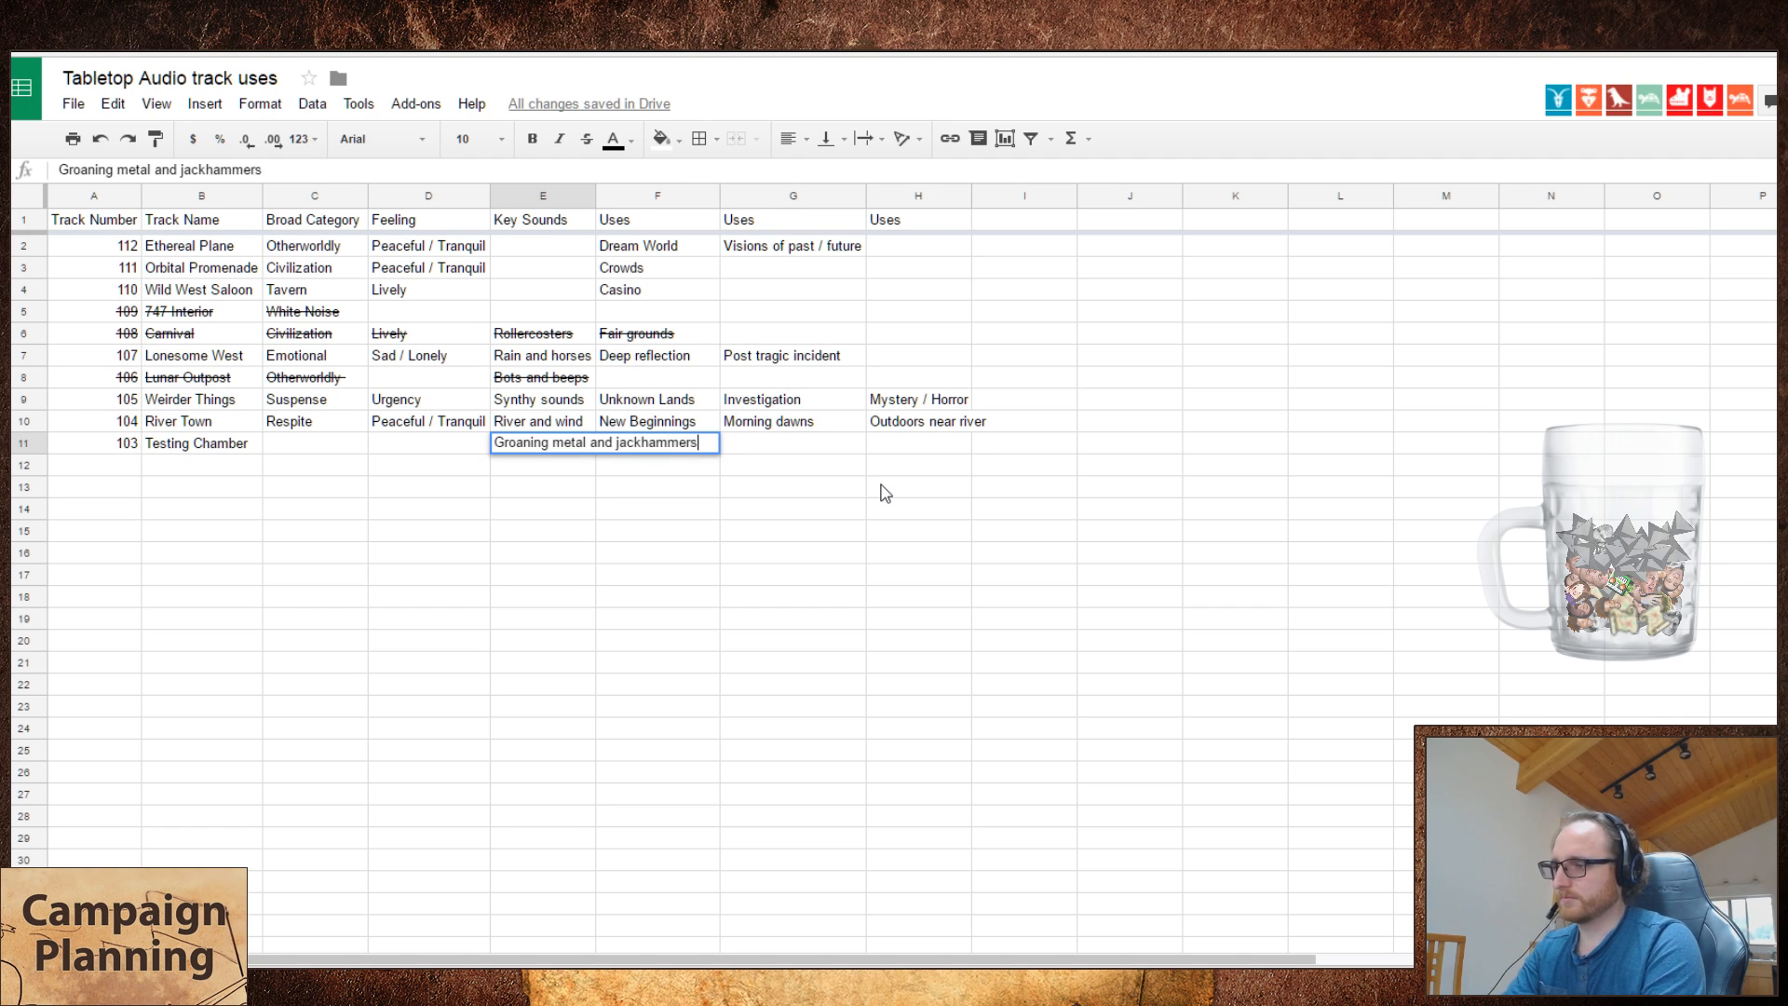
pyautogui.press('Return')
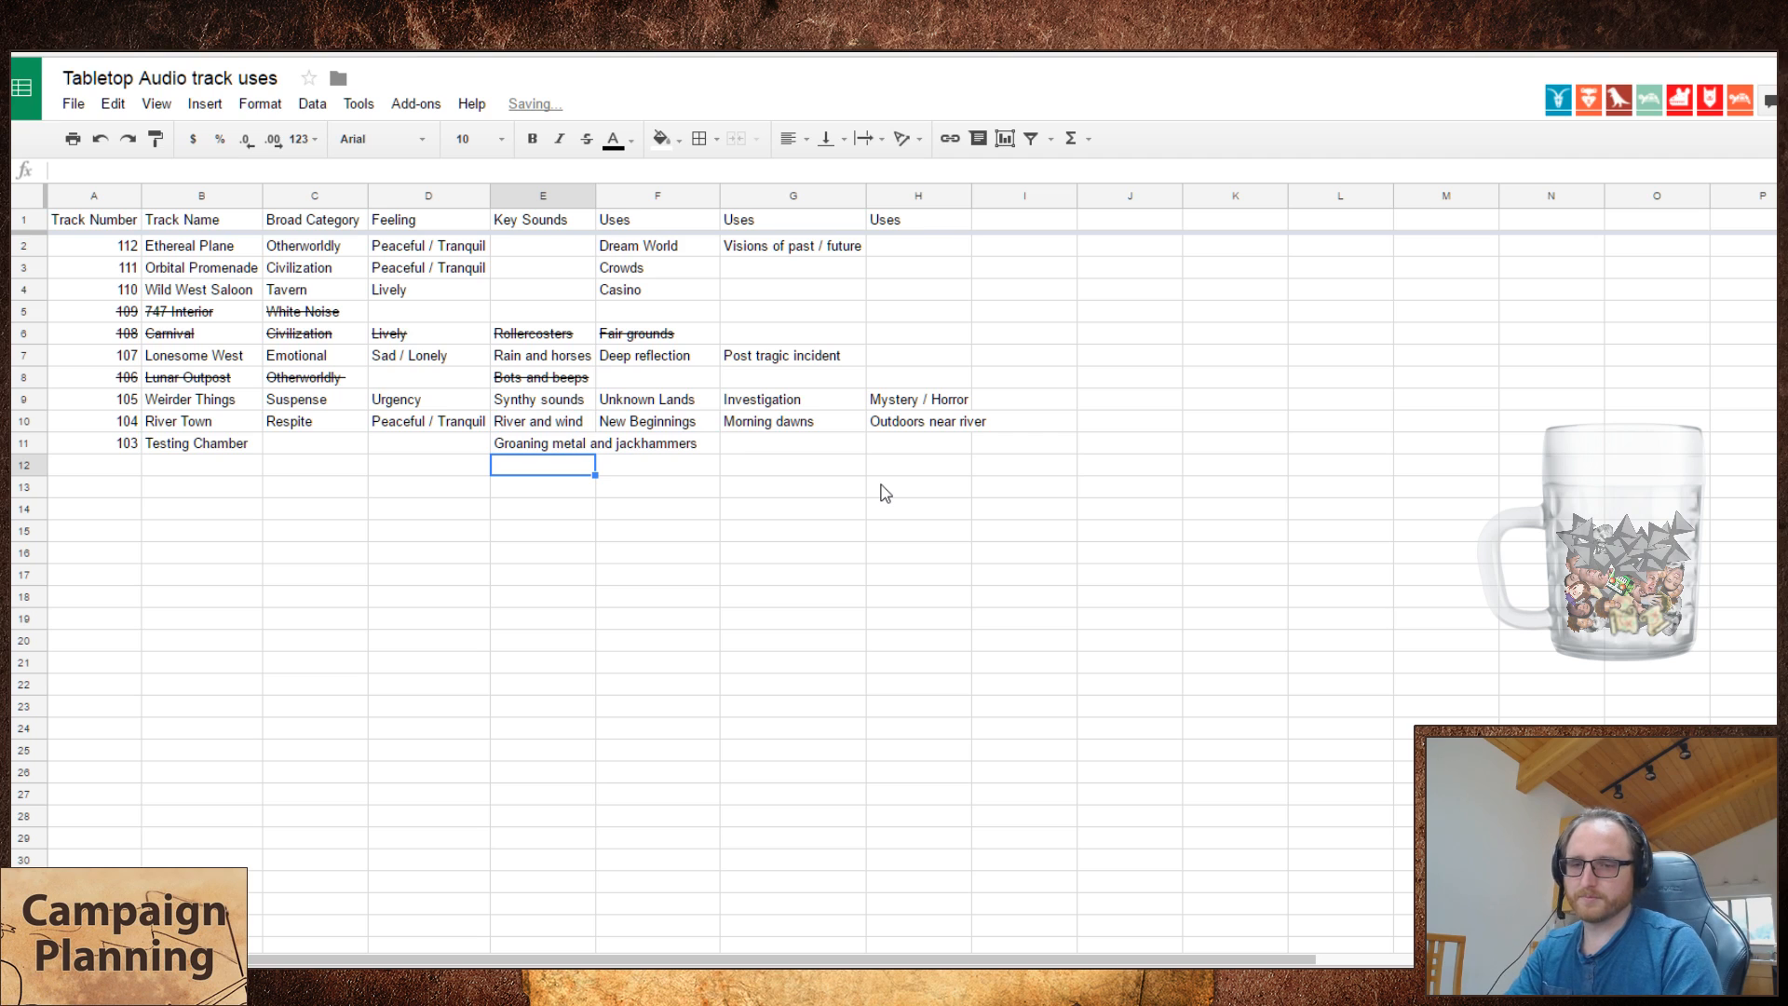
# - Strike through the whole Testing Chamber row and go to the Track Number cell of row 12
pyautogui.click(26, 444)
pyautogui.hotkey('alt', 'shift', '5')
pyautogui.press('Down')
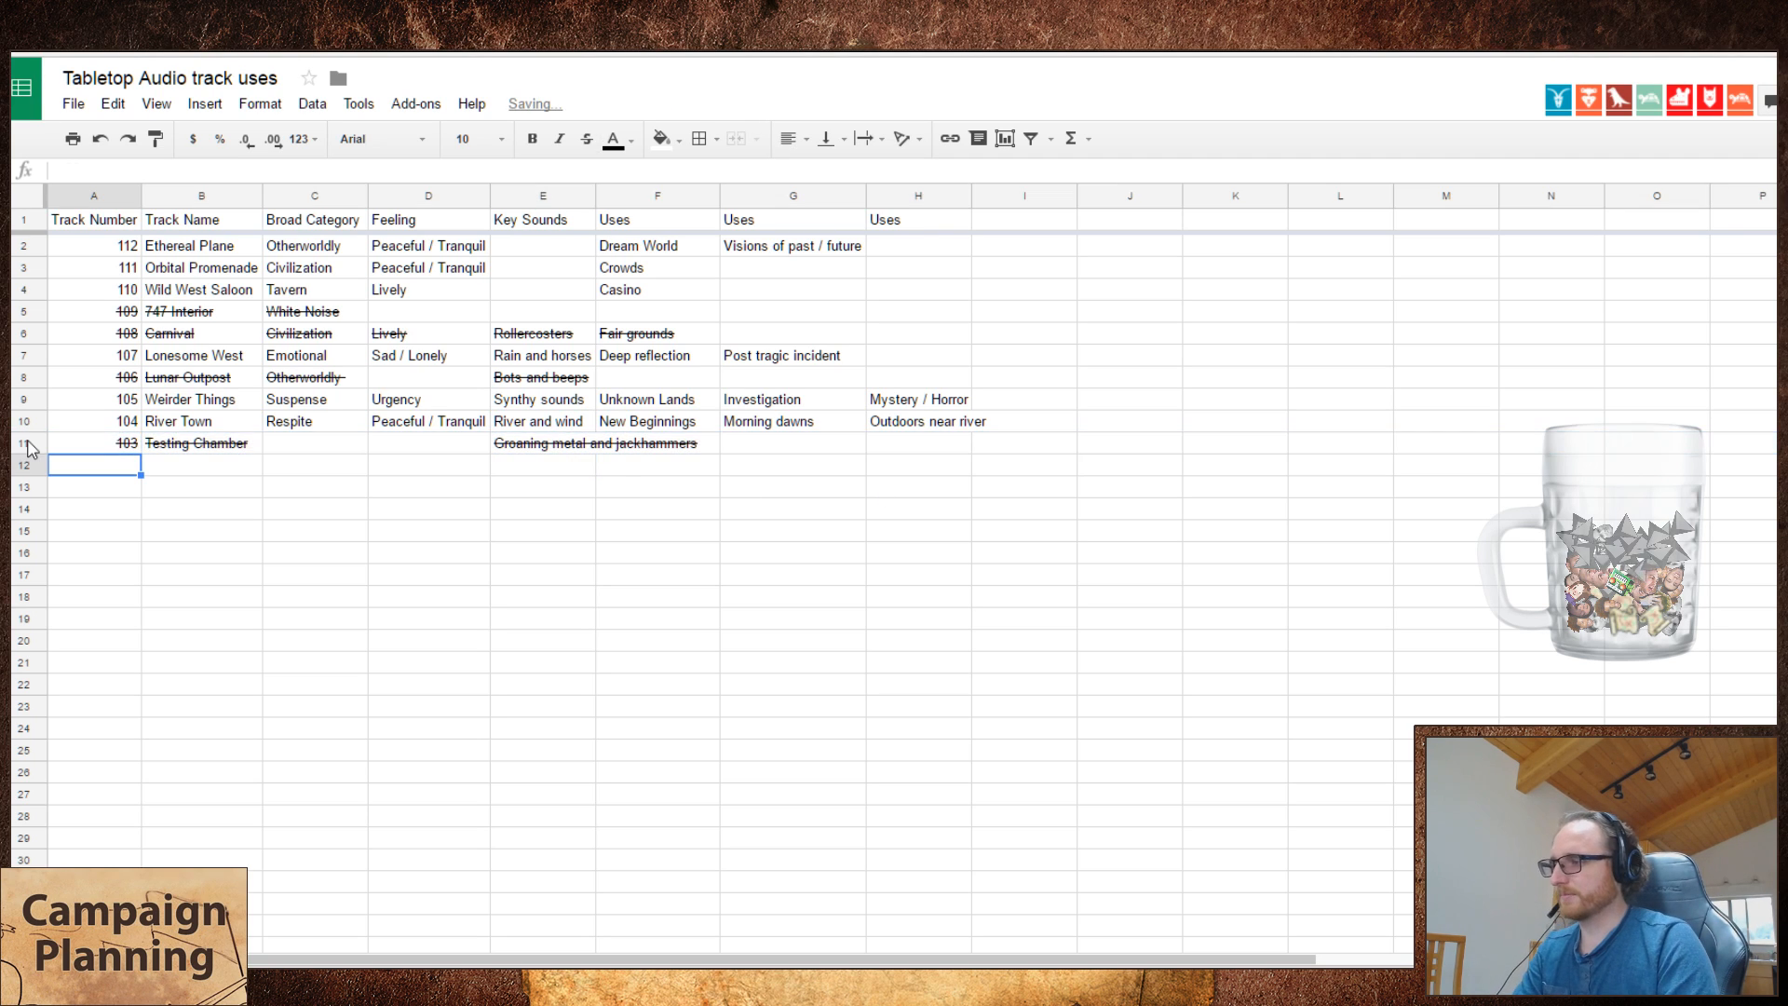
# - Play the Vampire's Castle track on the Tabletop Audio page and return to the spreadsheet
pyautogui.hotkey('ctrl', 'Tab')
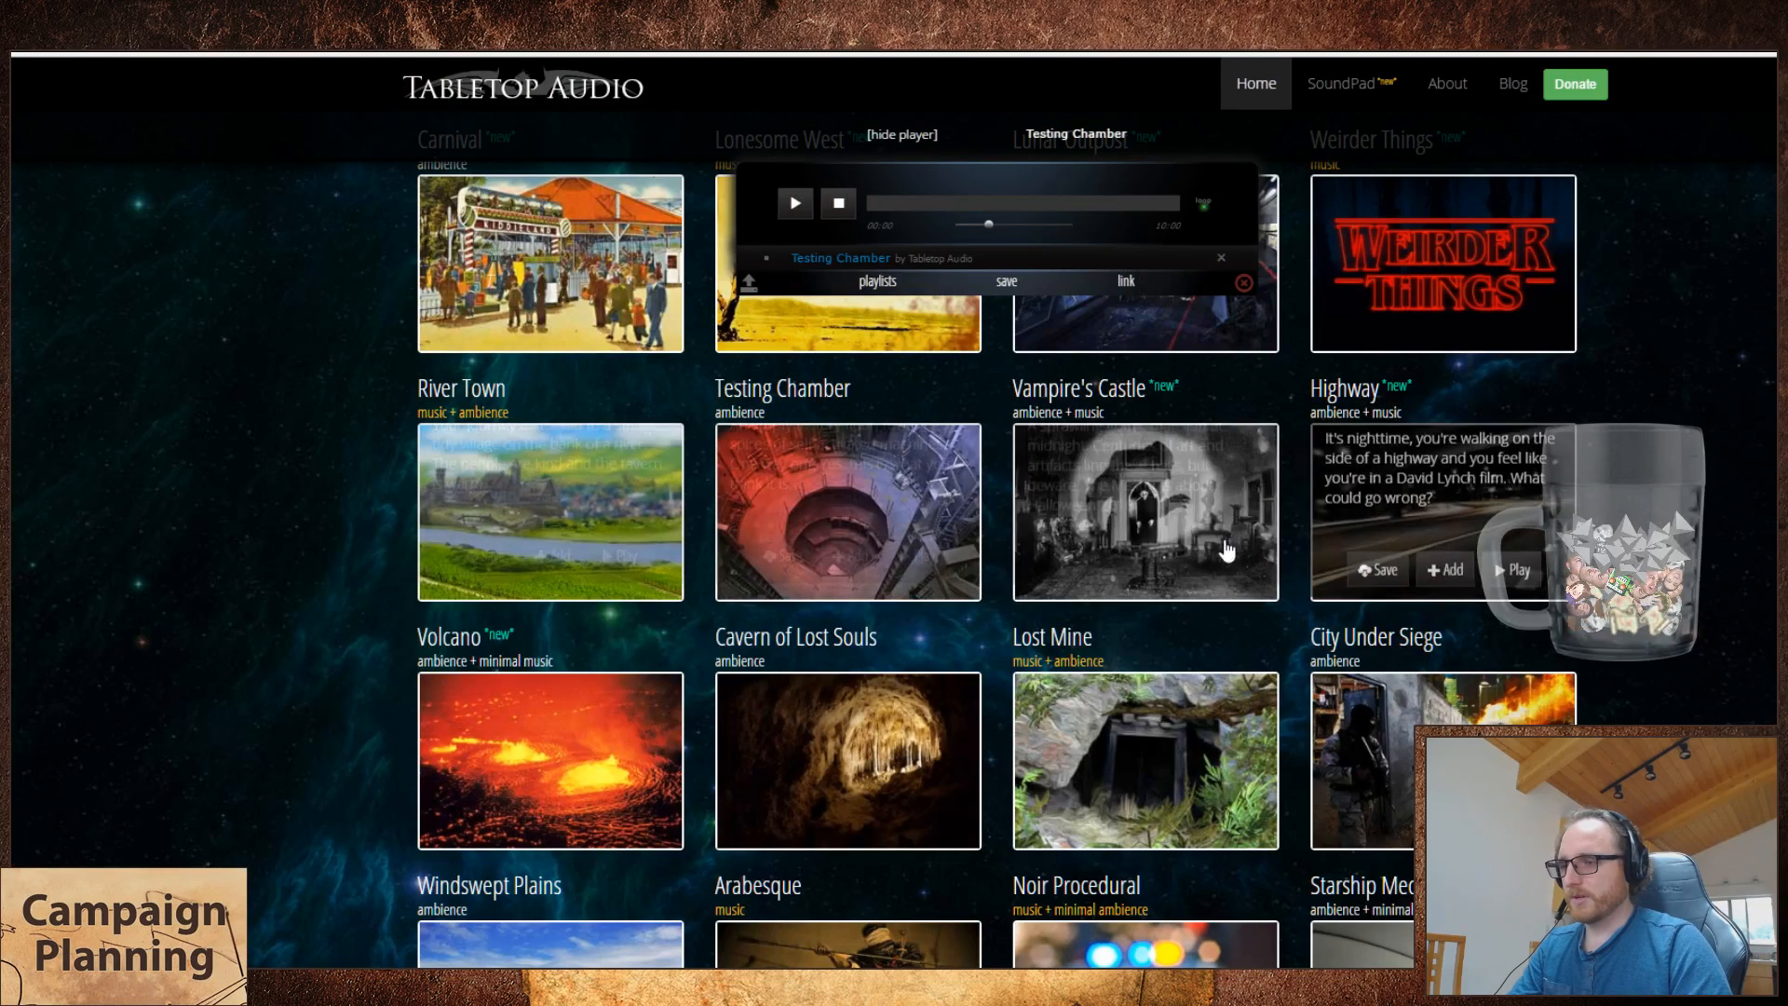
pyautogui.click(1227, 578)
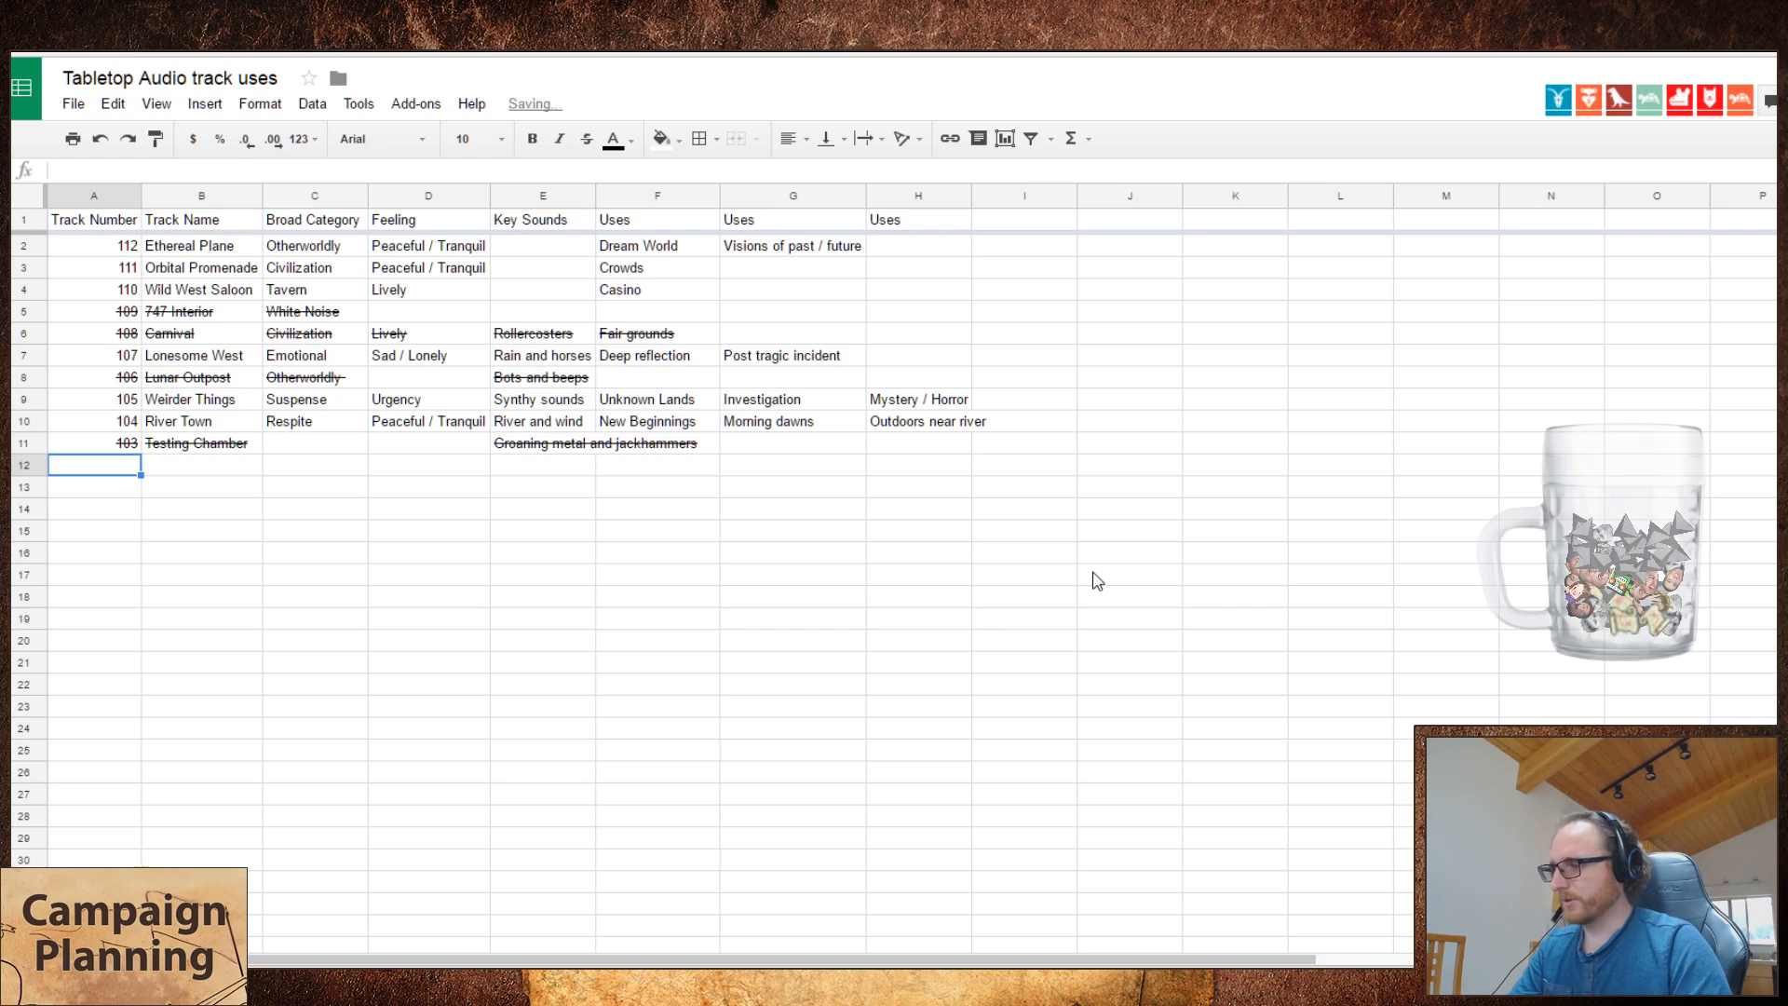
pyautogui.hotkey('ctrl', 'Tab')
# - Start row 12 with track number 102 and the track name "Vampire Castle"
pyautogui.write('012')
pyautogui.press('BackSpace')
pyautogui.press('BackSpace')
pyautogui.press('BackSpace')
pyautogui.write('102')
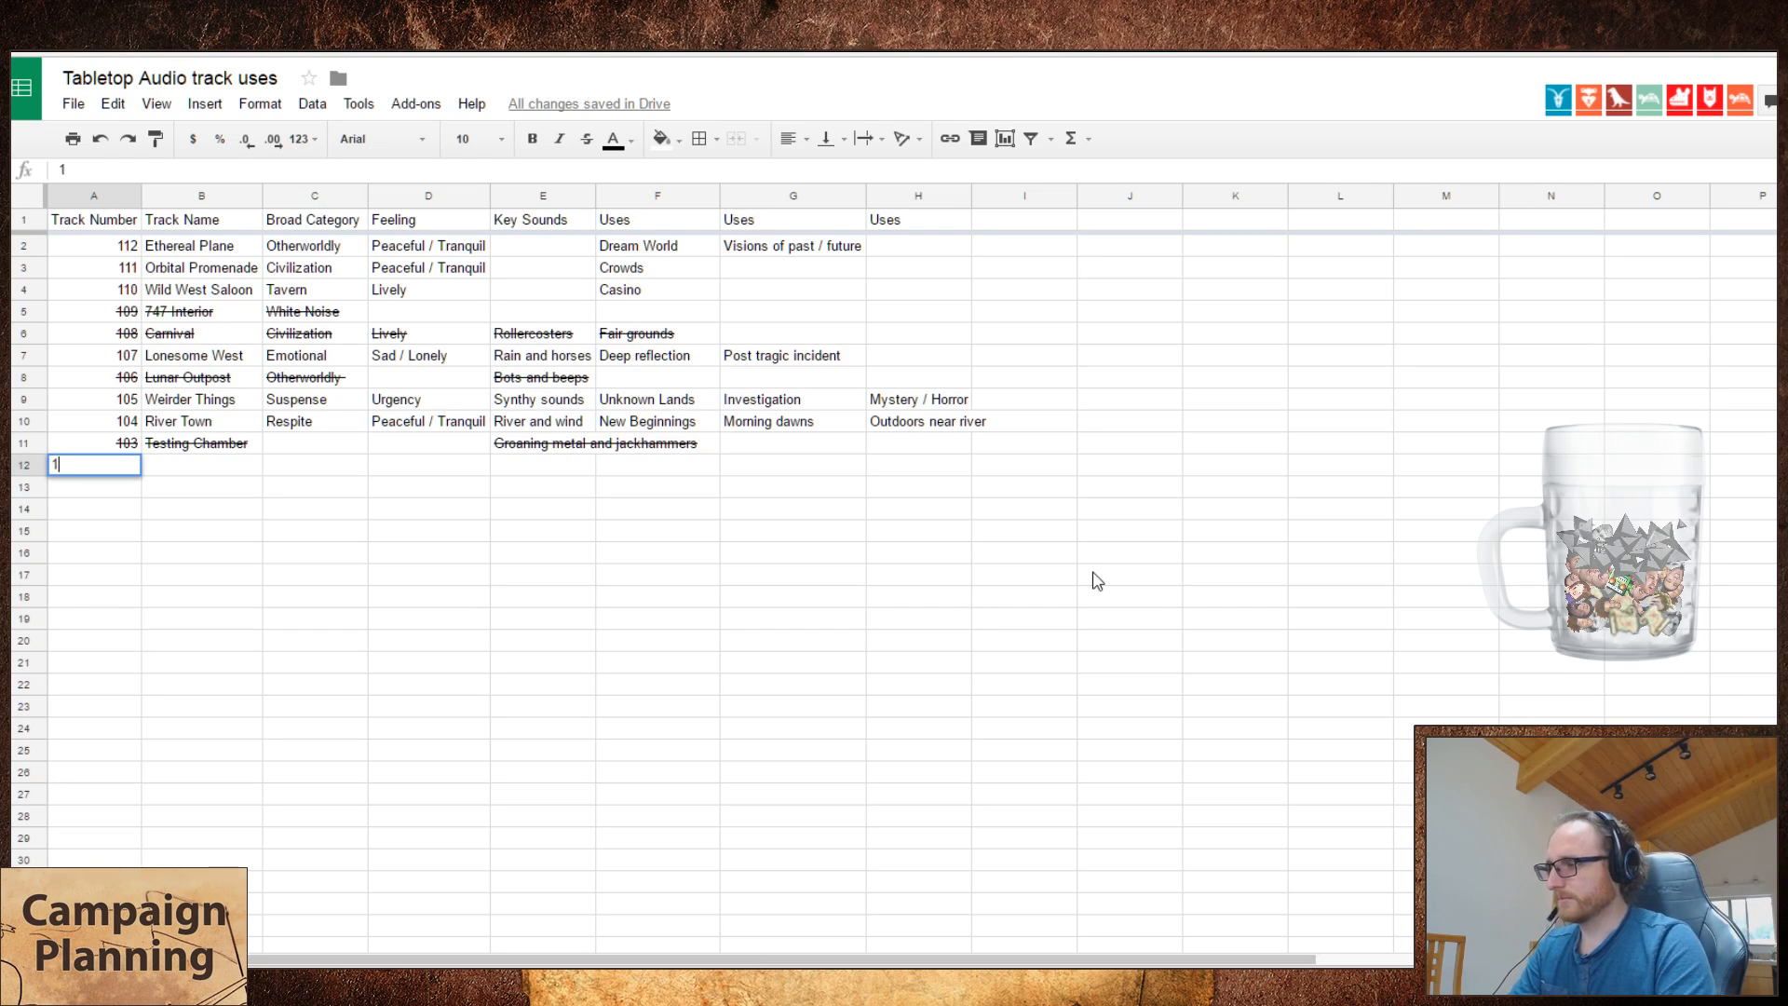
pyautogui.press('Tab')
pyautogui.write('Vampire C')
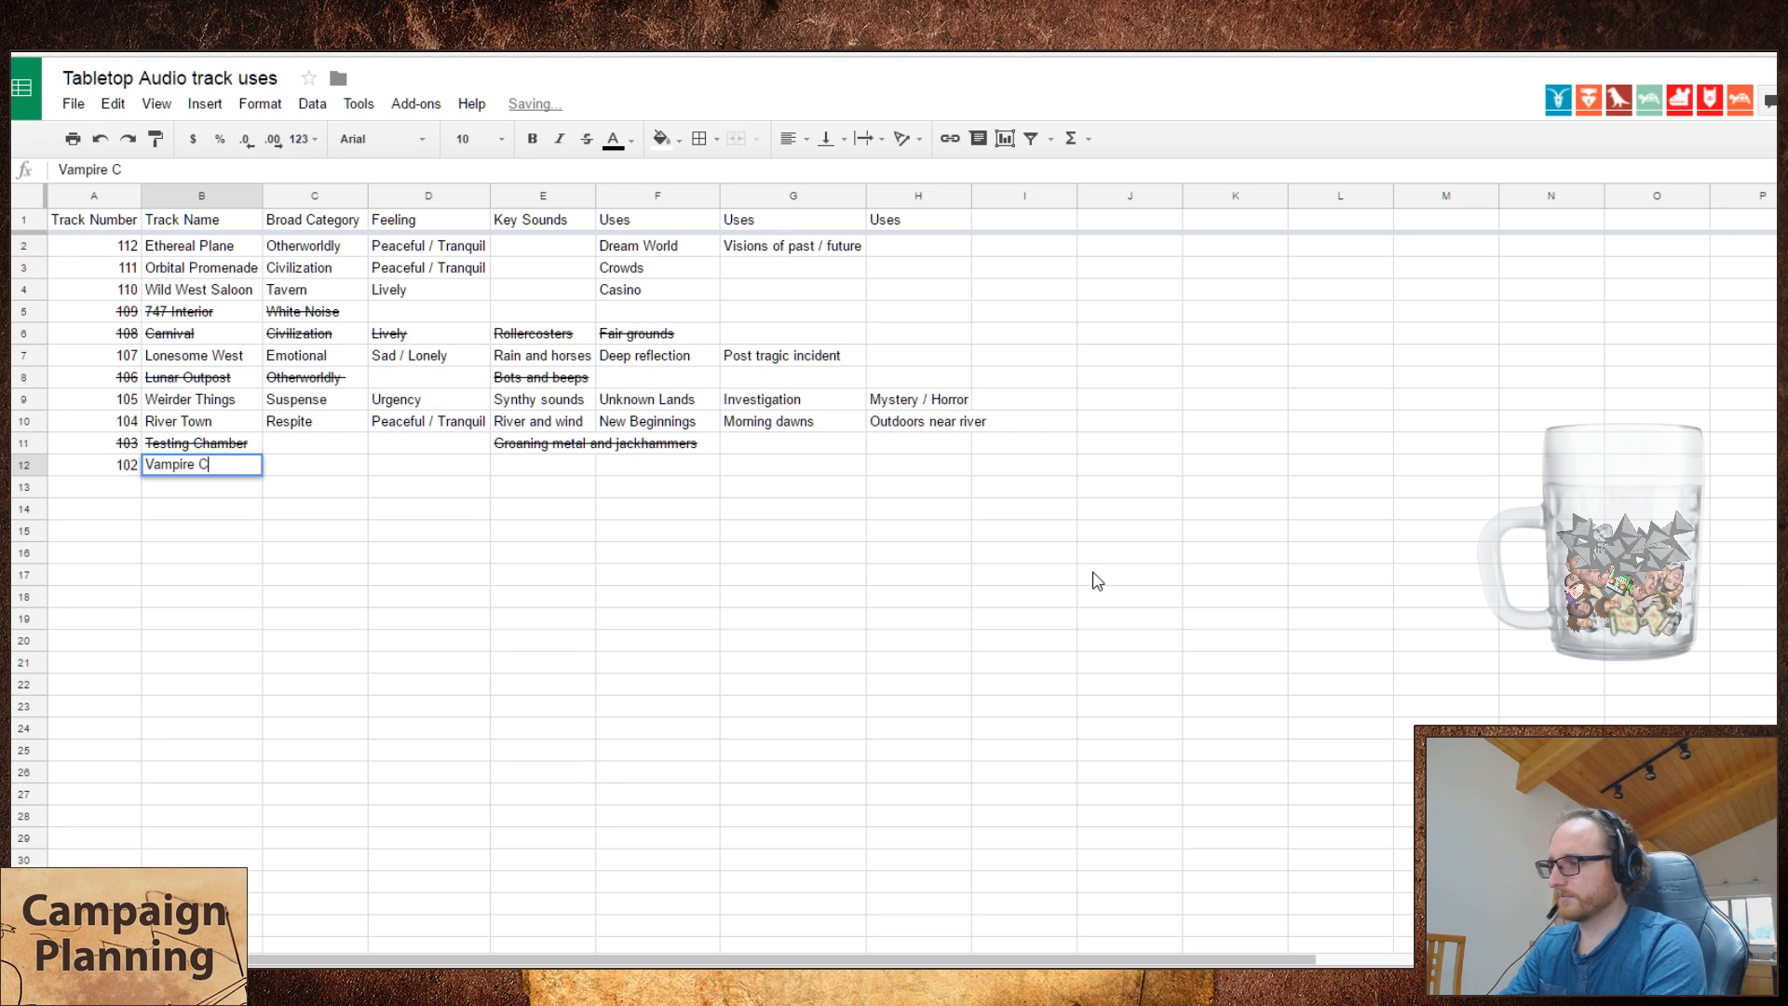
pyautogui.write('asttle')
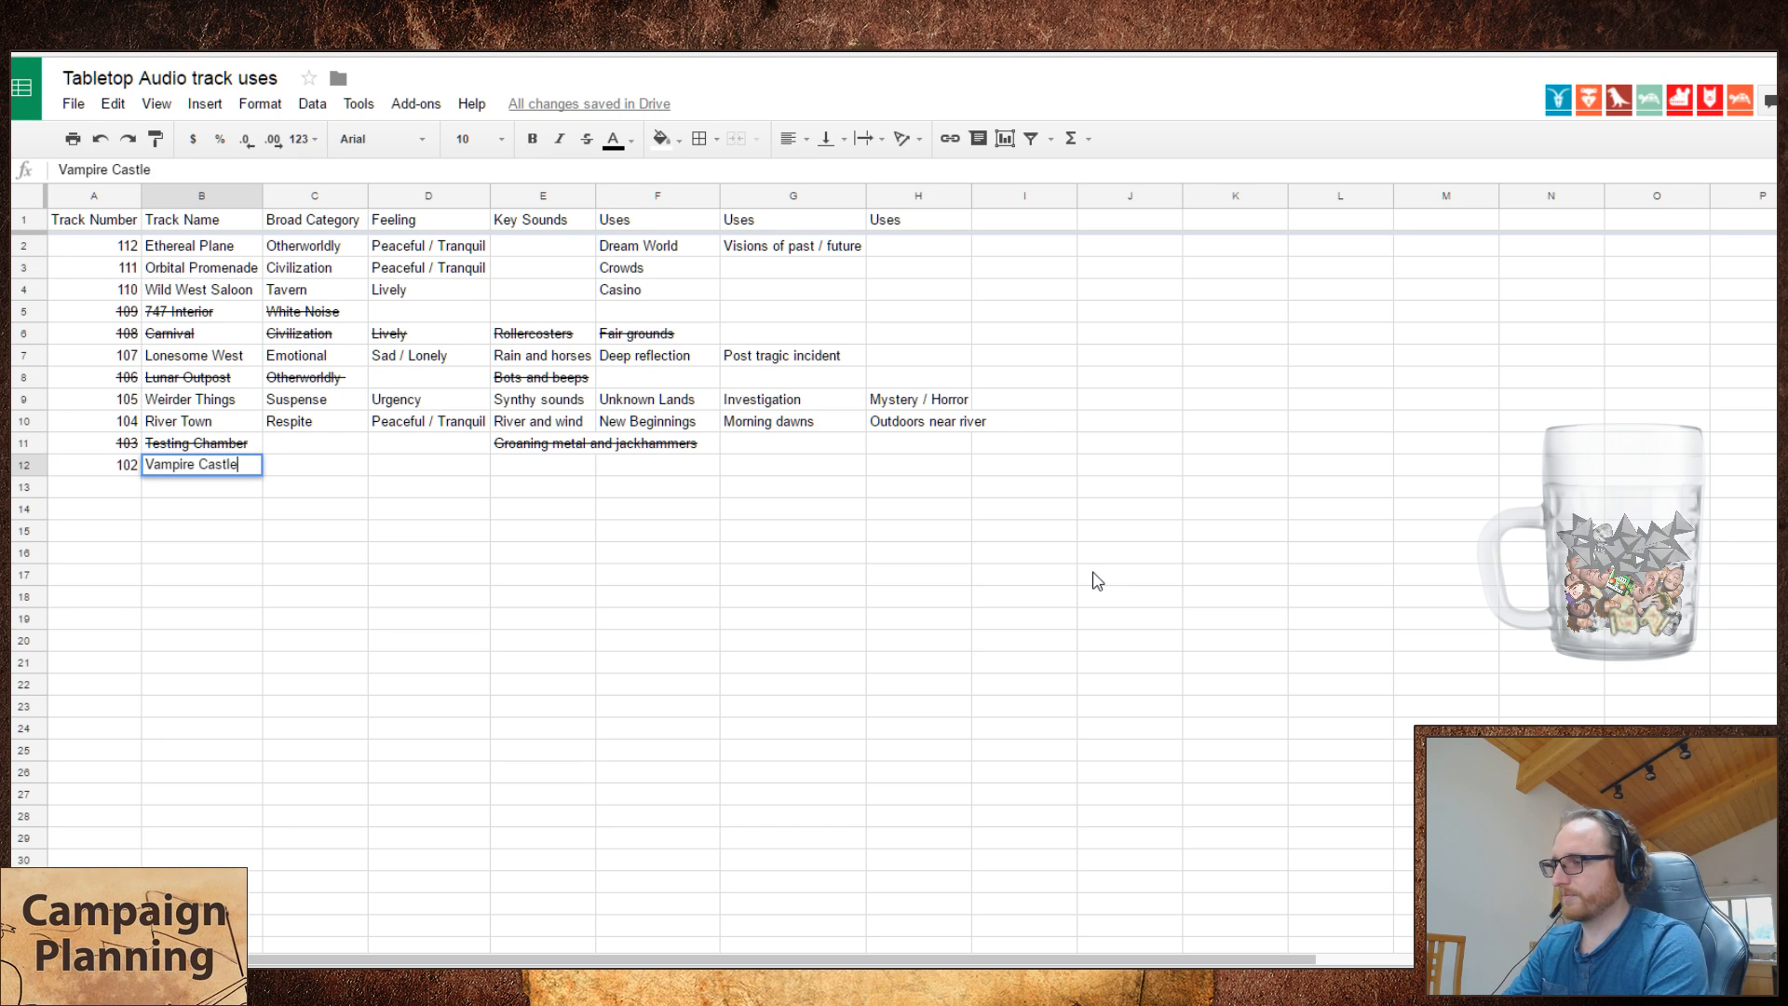
# - Enter "Rain and horses" as the key sounds for Vampire Castle, leaving its category and feeling blank
pyautogui.press('Tab')
pyautogui.press('Tab')
pyautogui.press('Return')
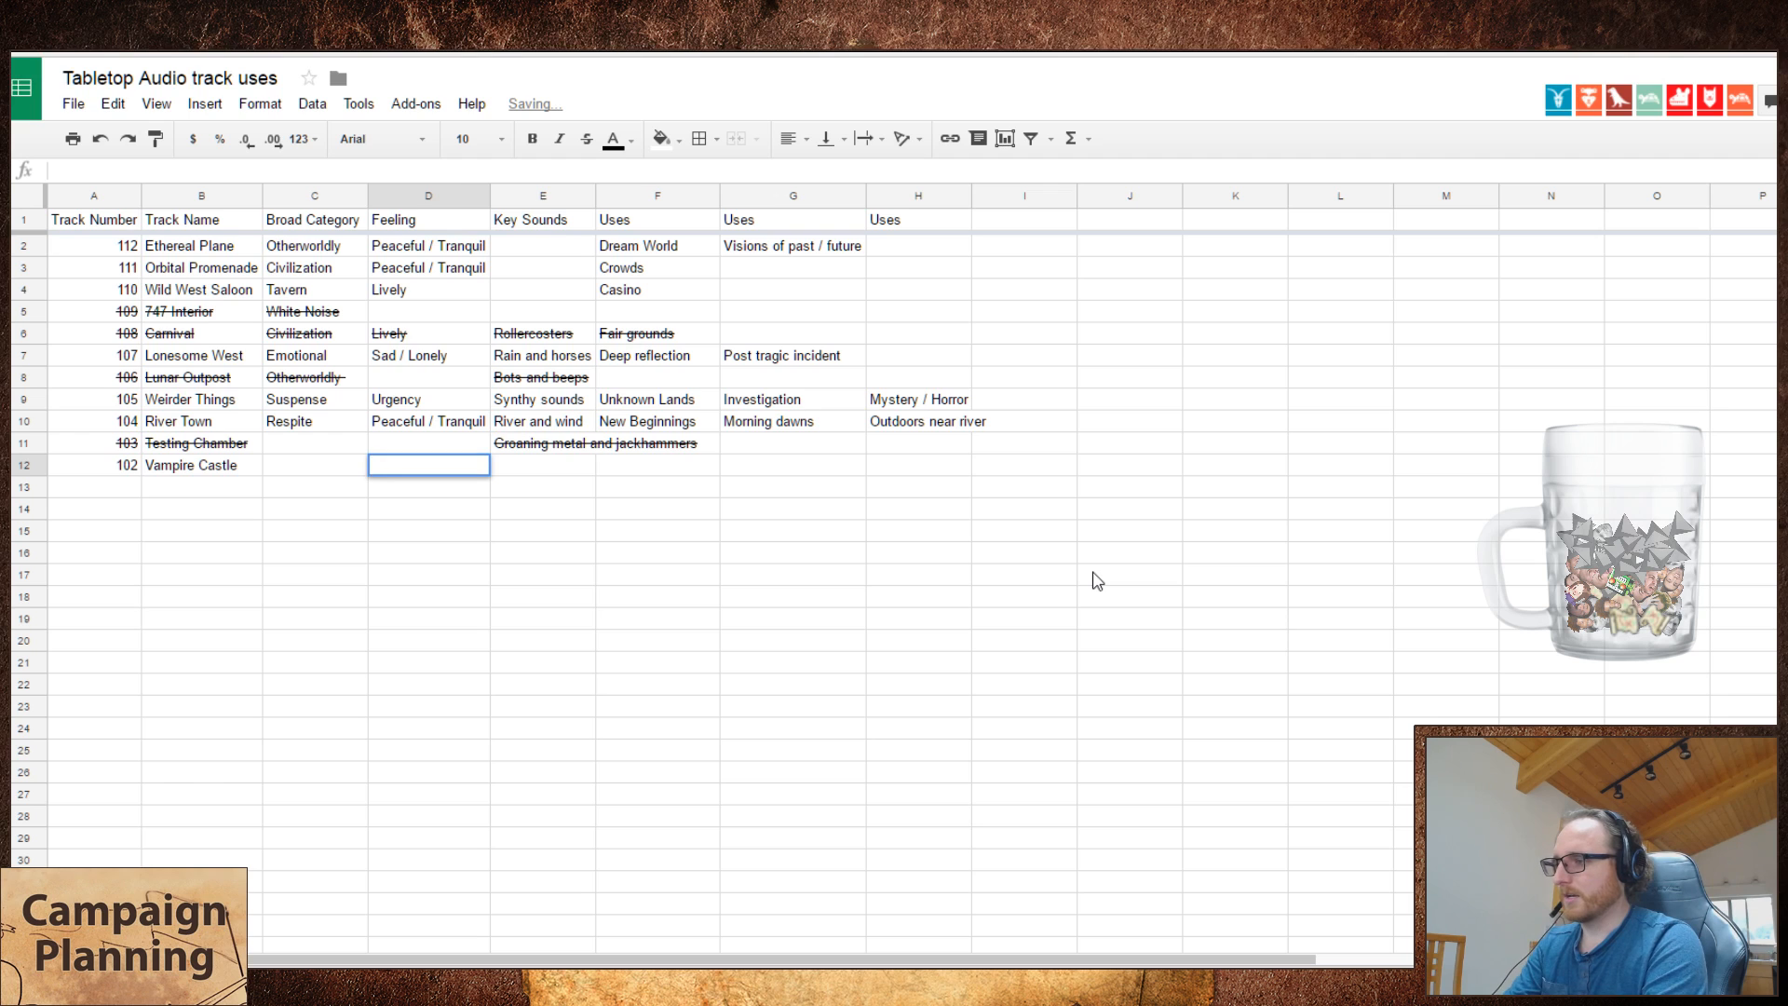
pyautogui.press('Tab')
pyautogui.write('Rain and horses')
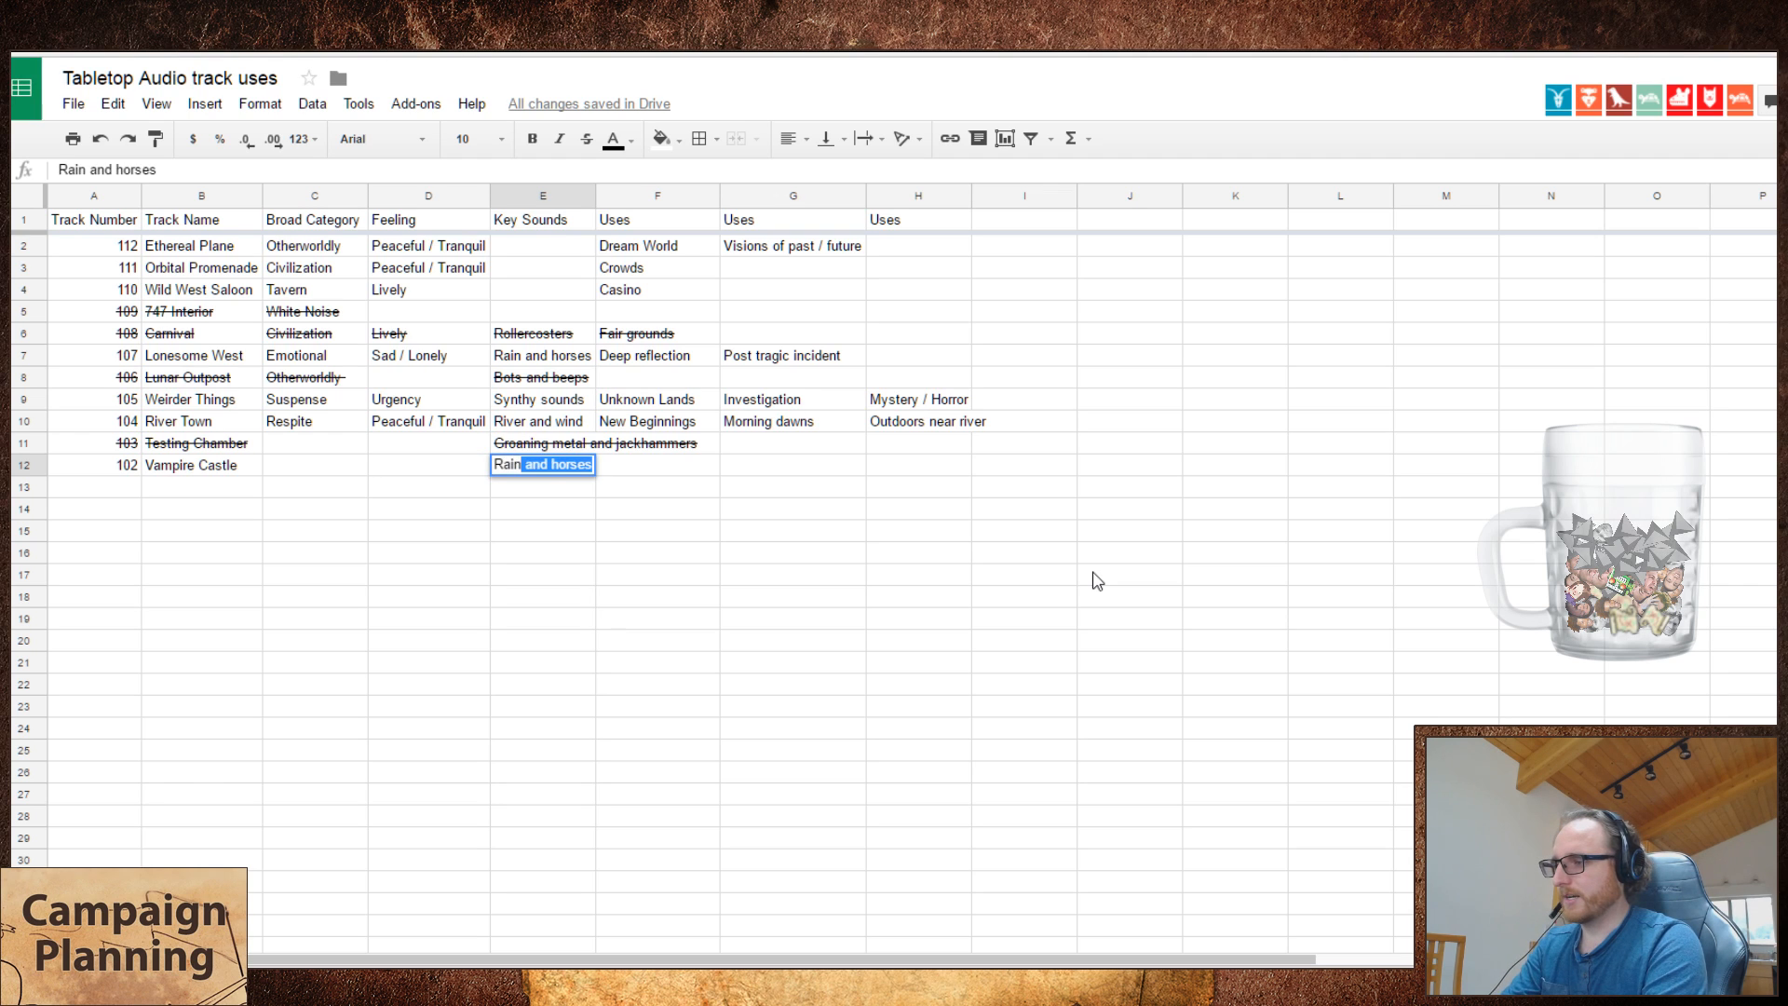
pyautogui.press('Return')
# - Set Vampire Castle's broad category to "Spooky"
pyautogui.press('Up')
pyautogui.press('Tab')
pyautogui.press('Tab')
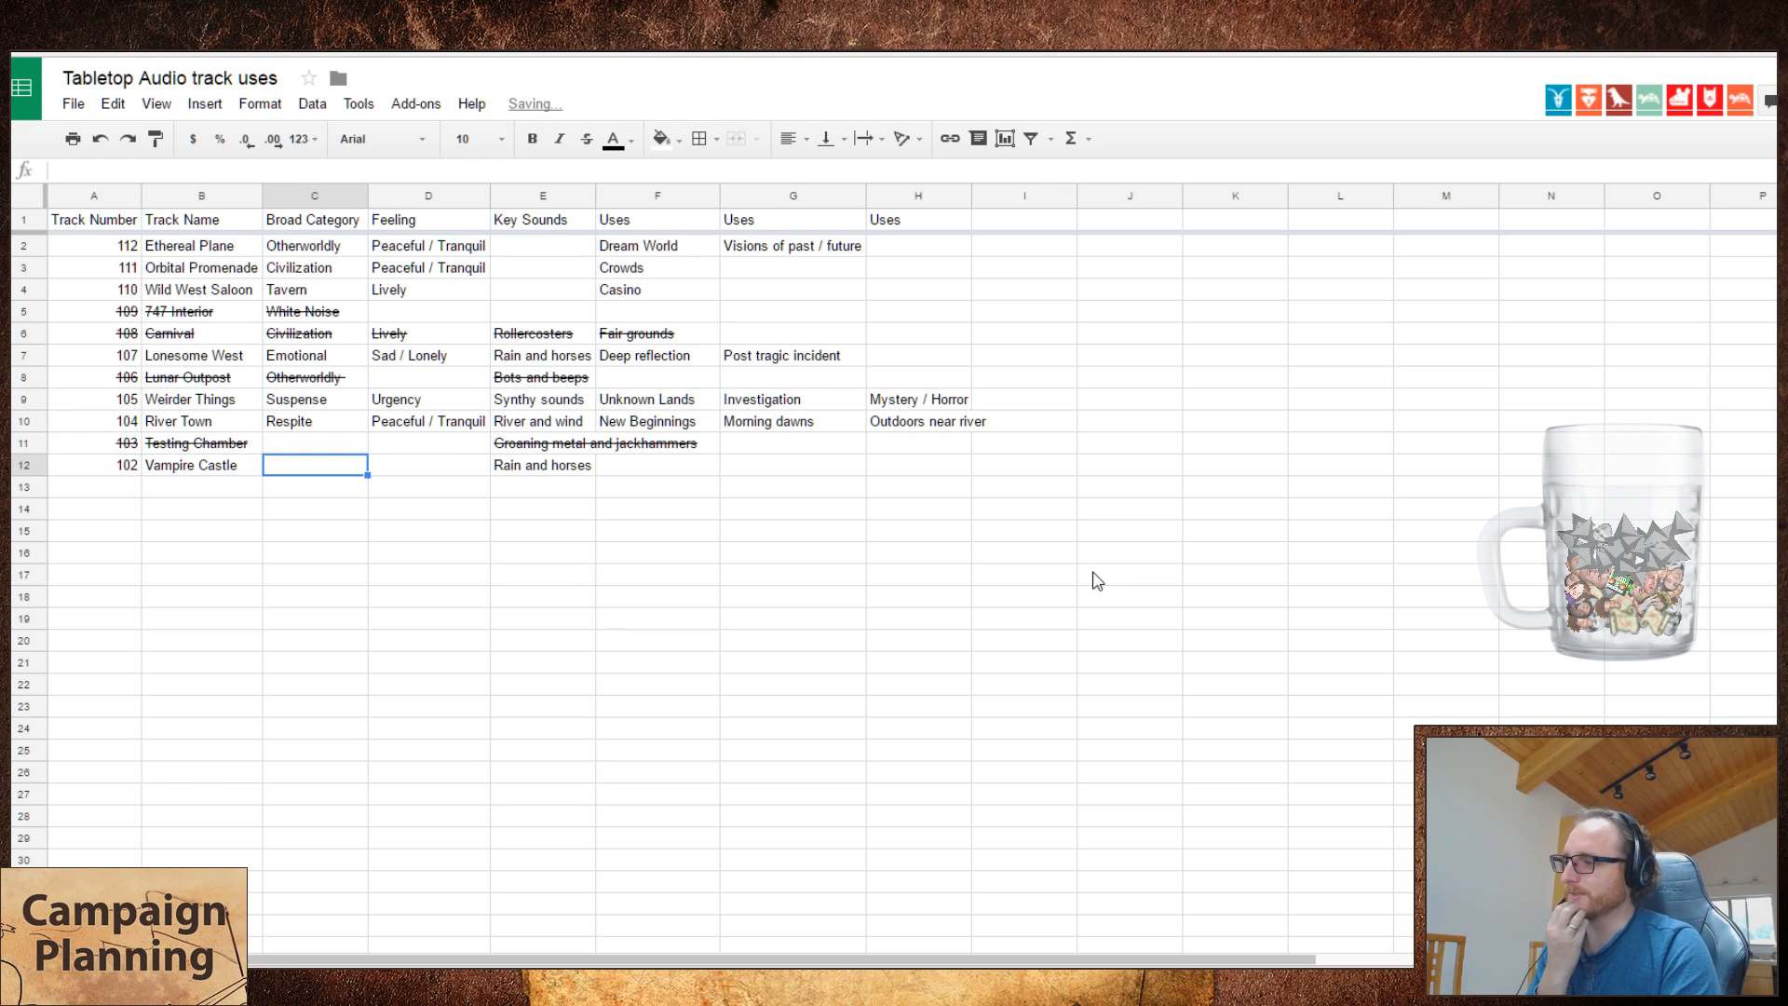
pyautogui.press('Tab')
pyautogui.press('Tab')
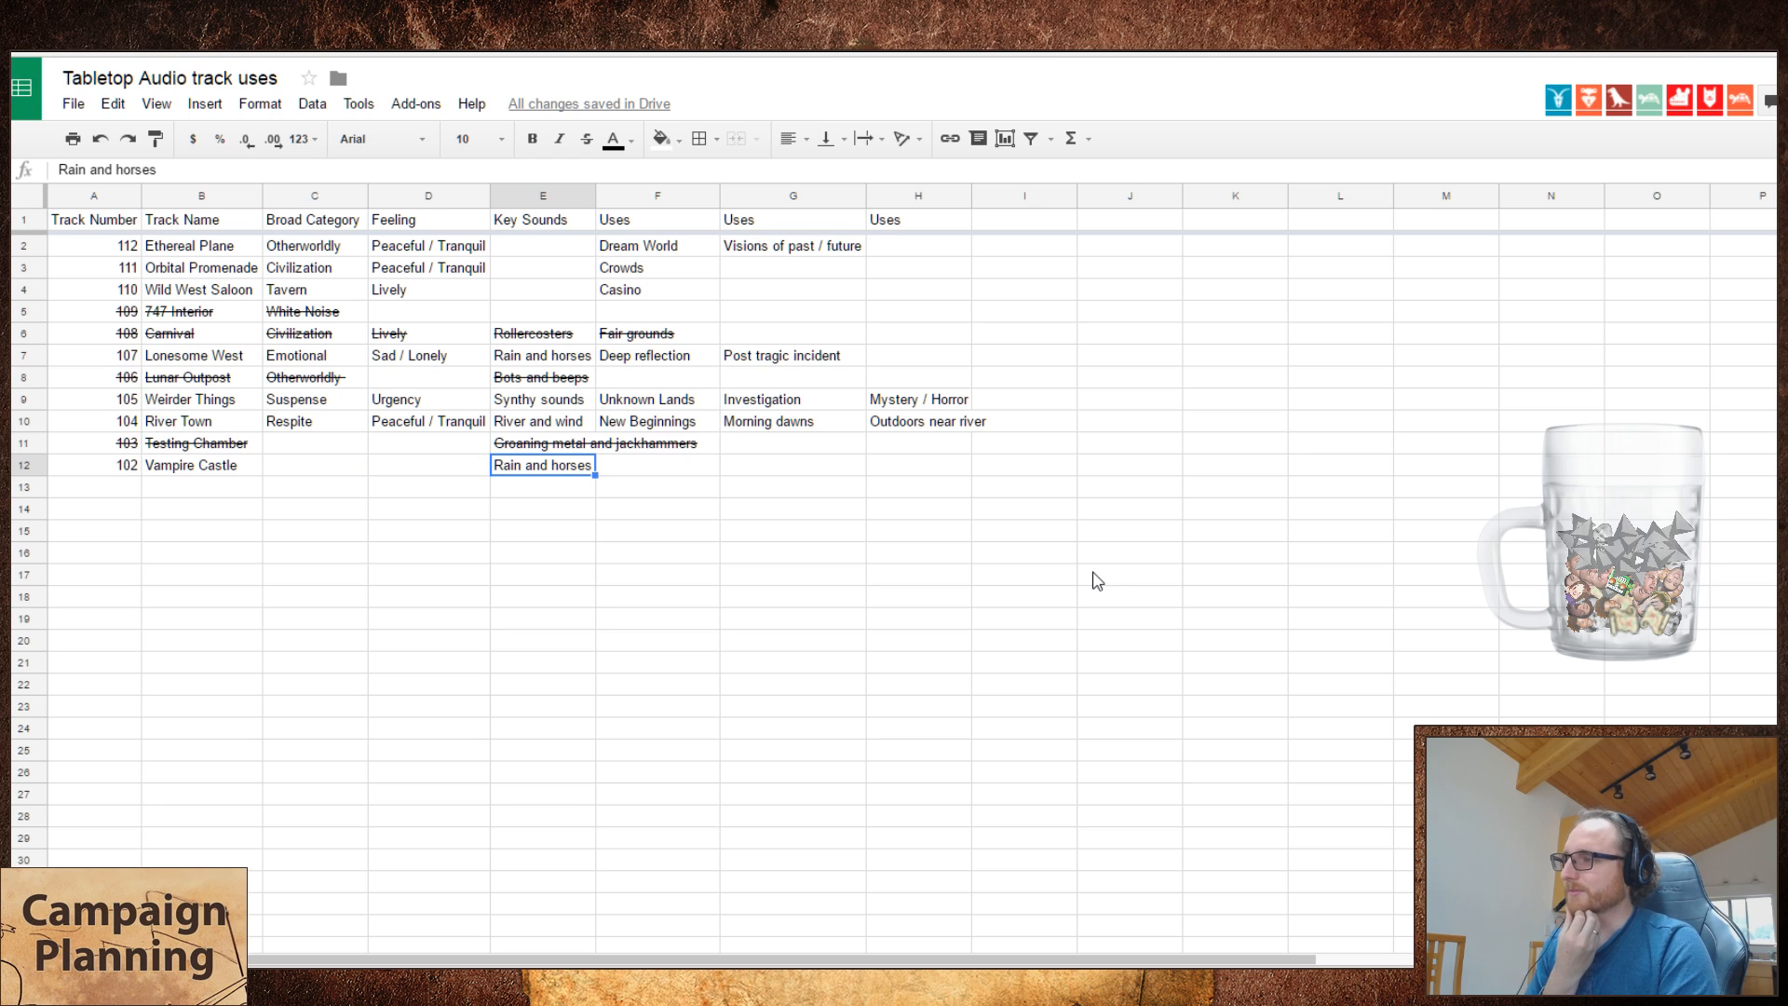
pyautogui.press('Left')
pyautogui.press('Left')
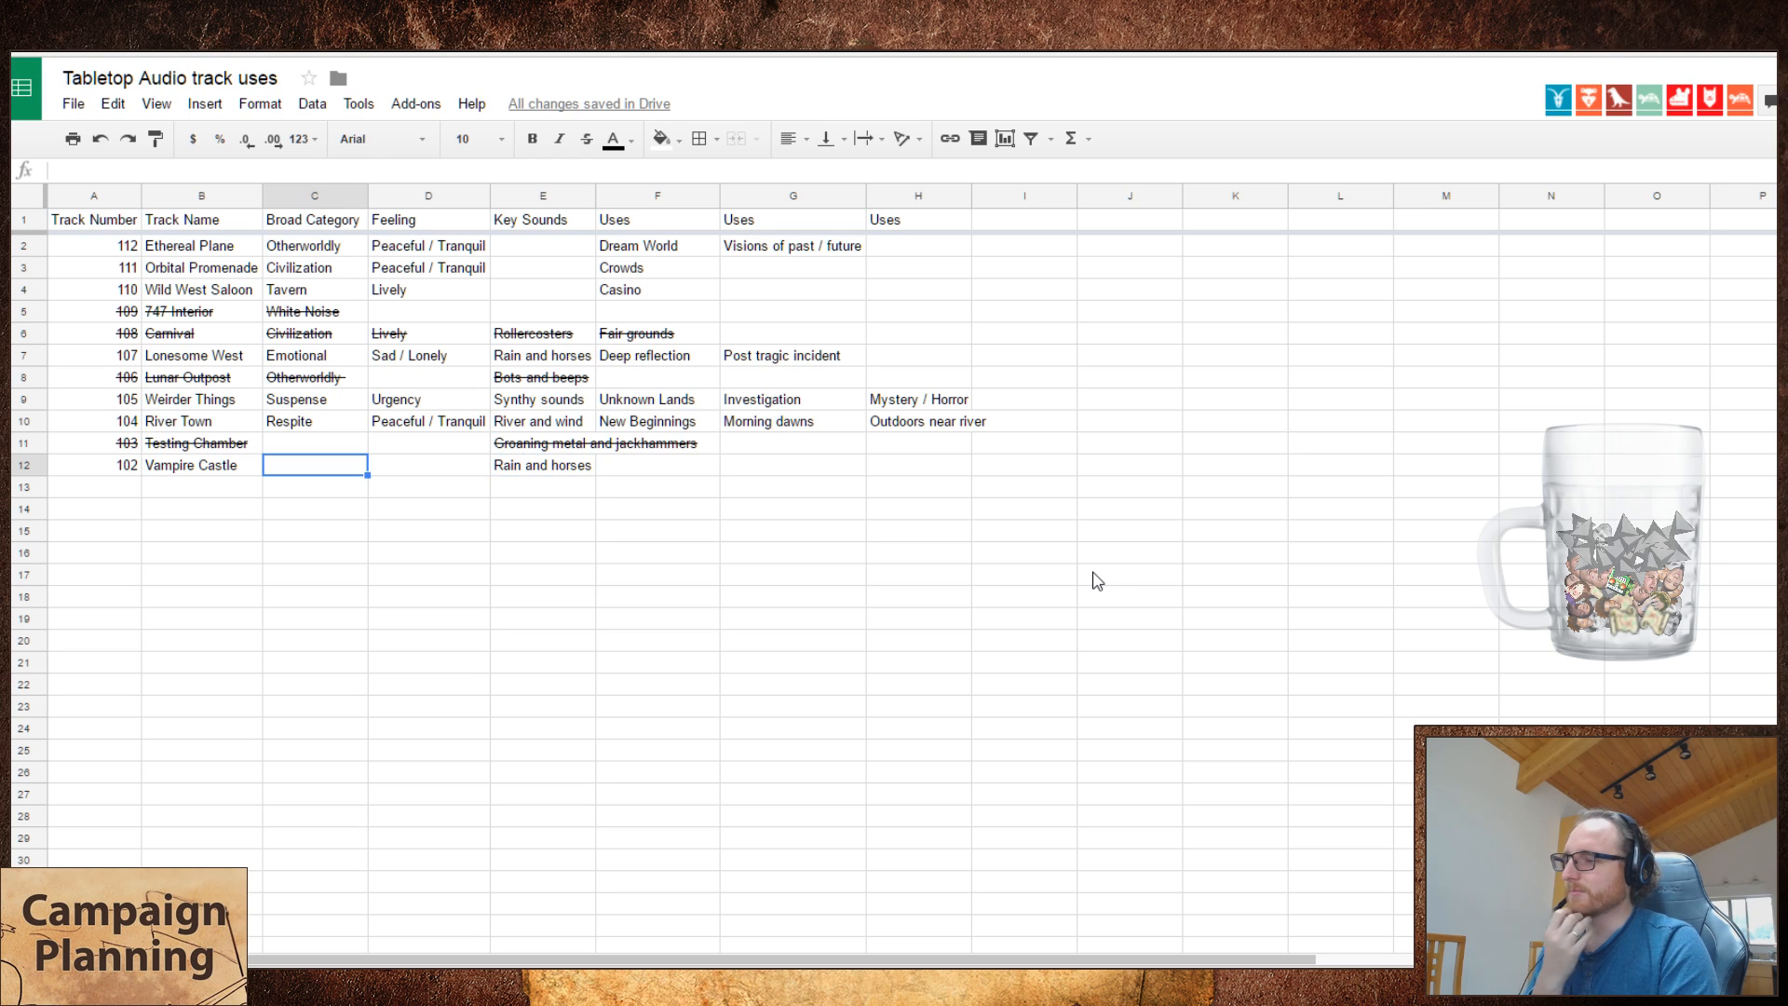
pyautogui.write('Spooky')
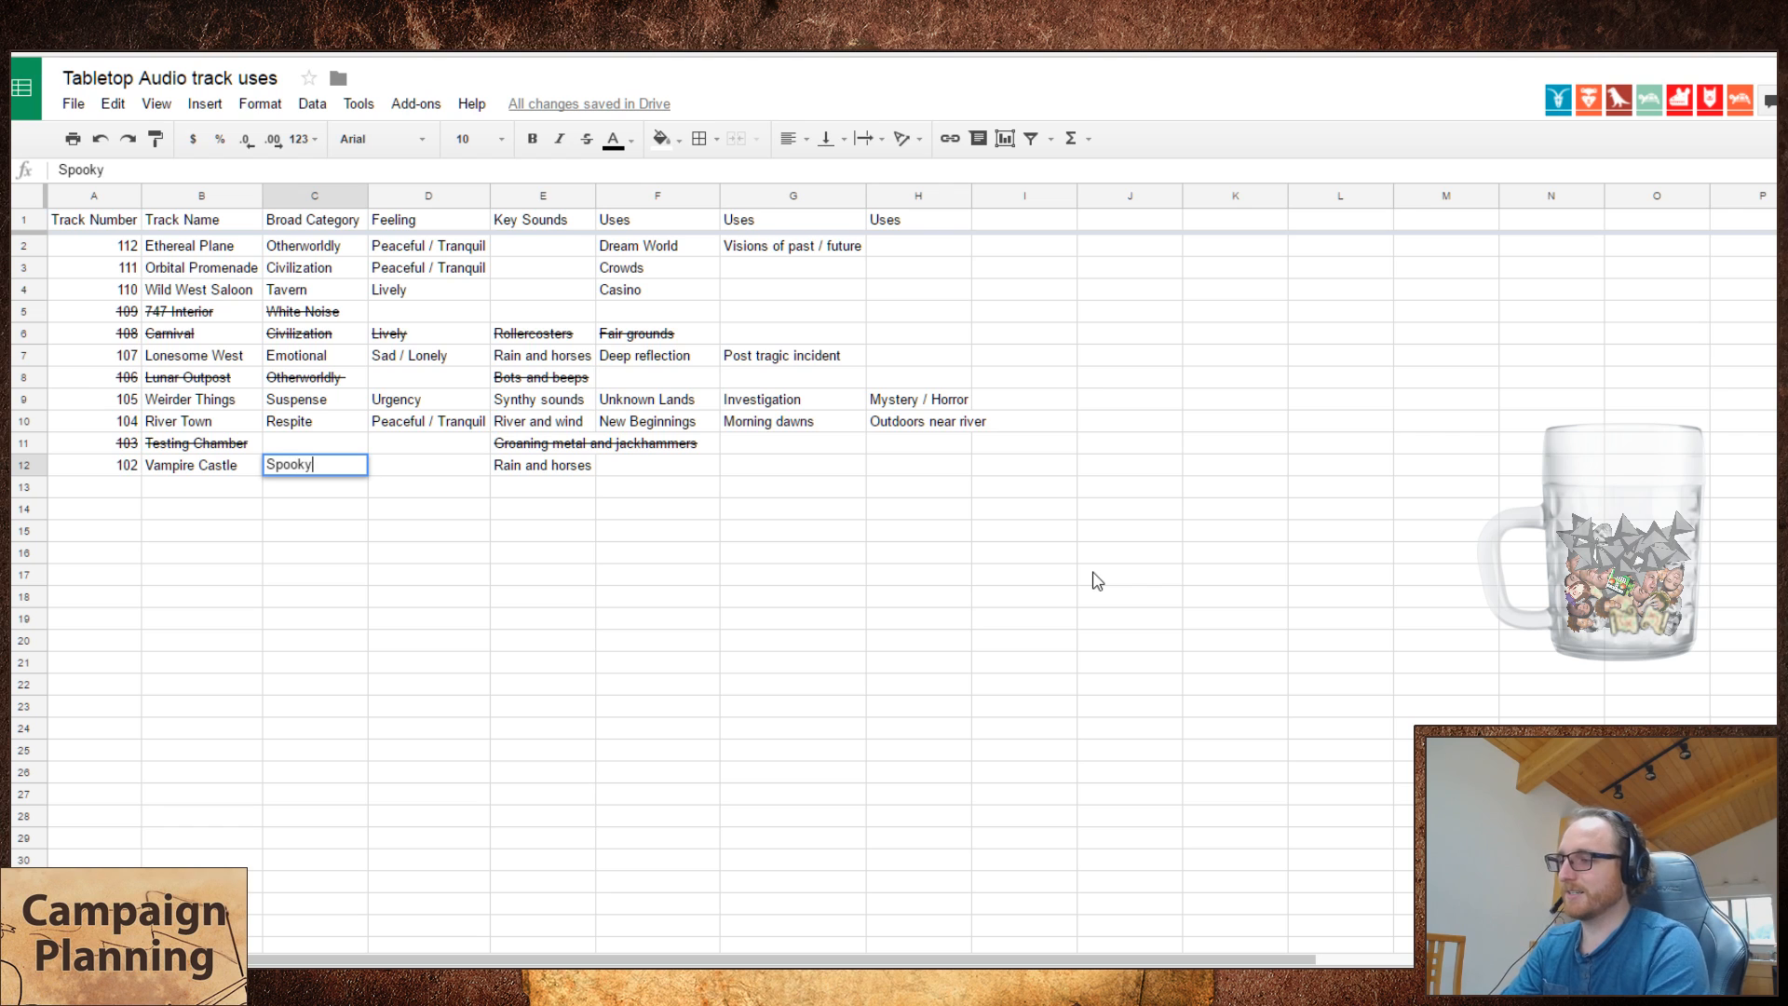
pyautogui.press('Tab')
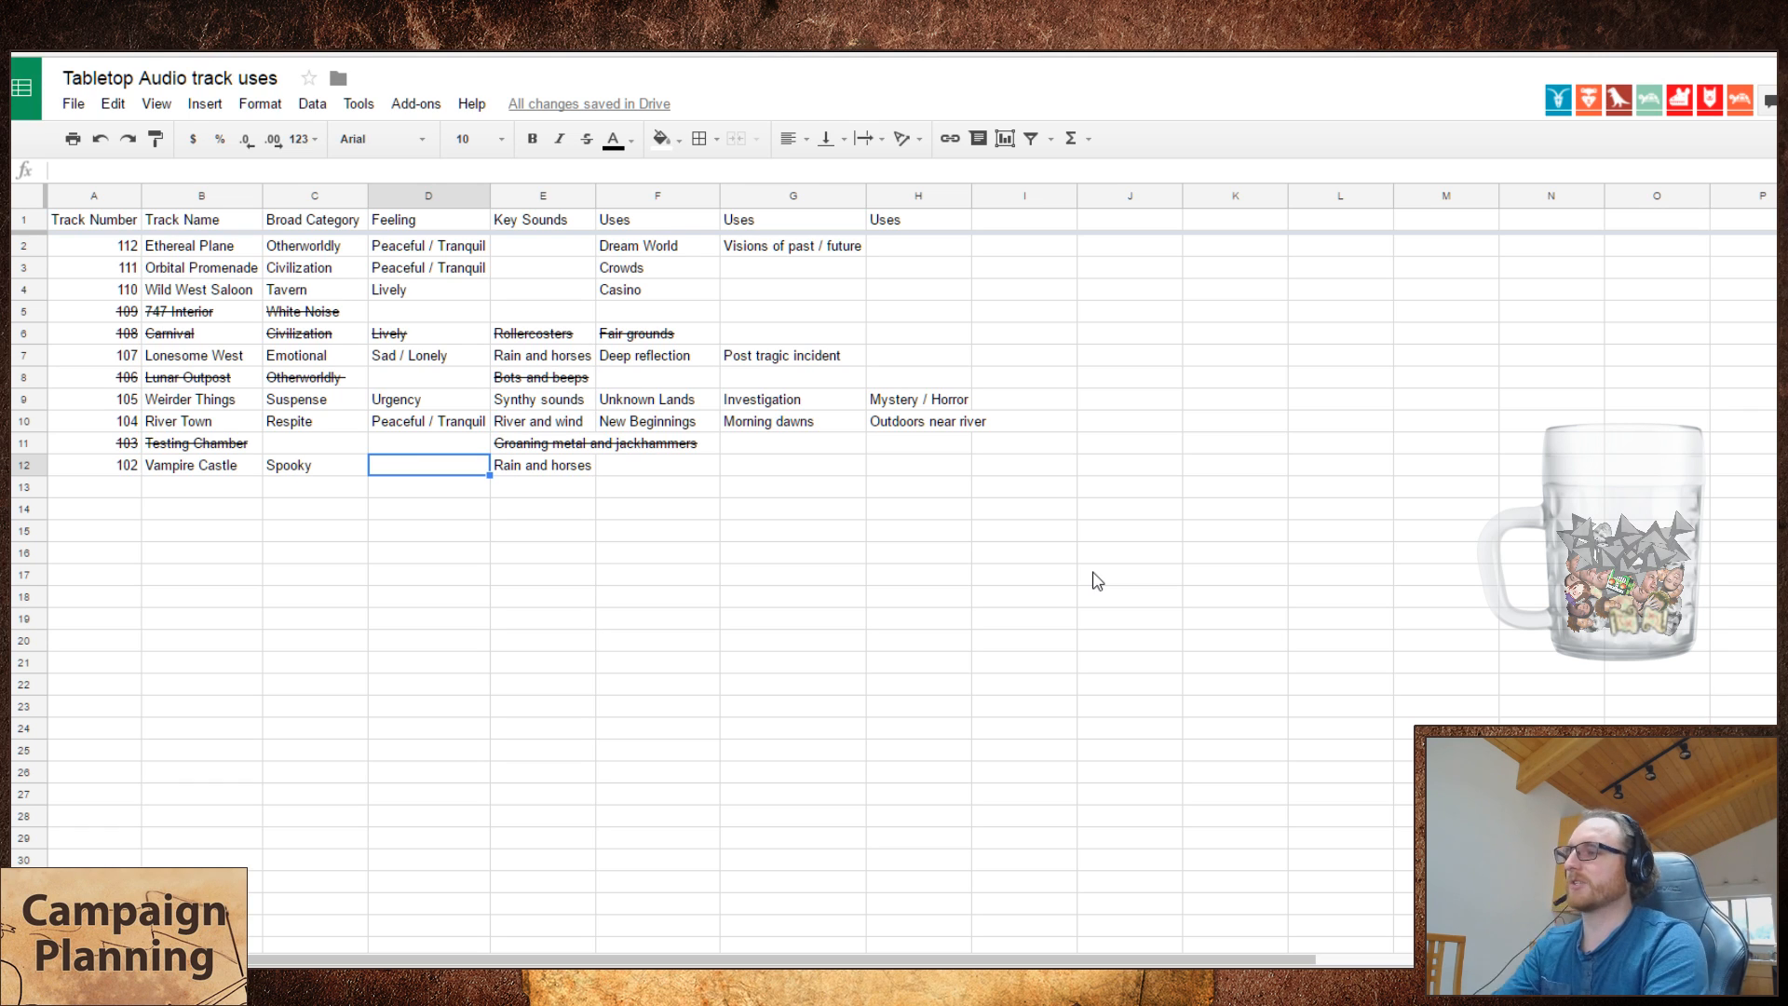
# - Enter "Spooky" as Vampire Castle's feeling and clear its broad category
pyautogui.write('Spooky')
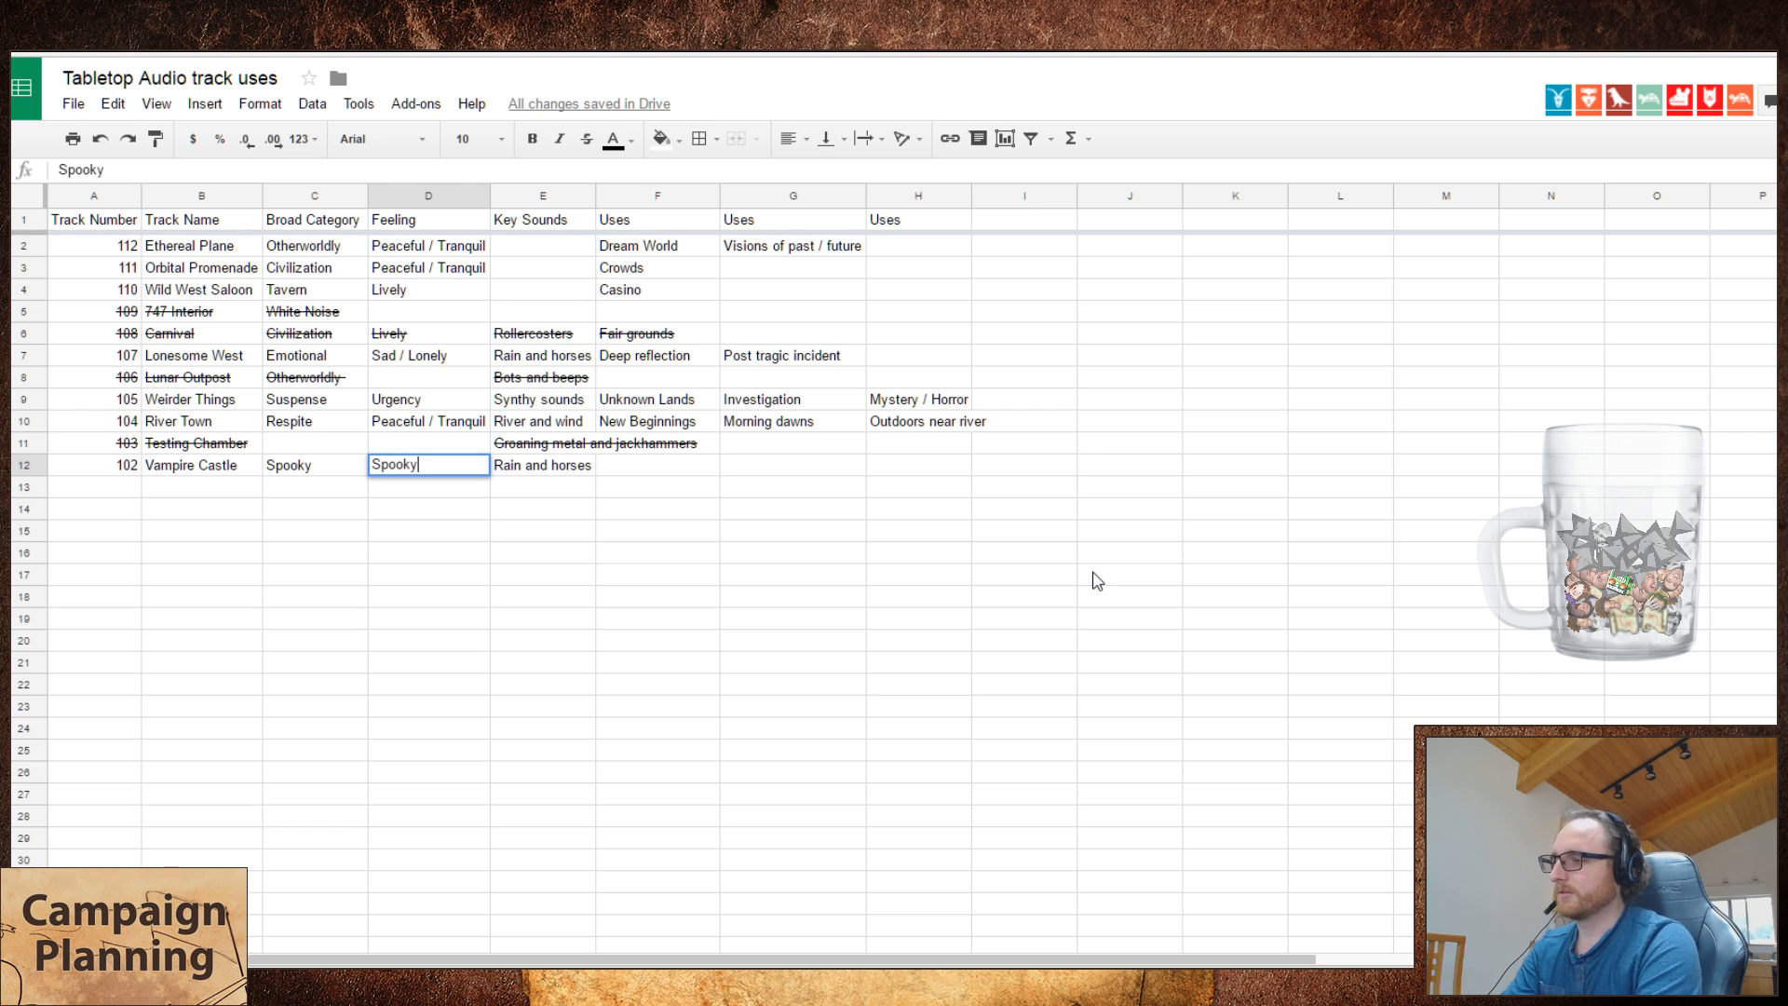
pyautogui.press('Left')
pyautogui.press('Delete')
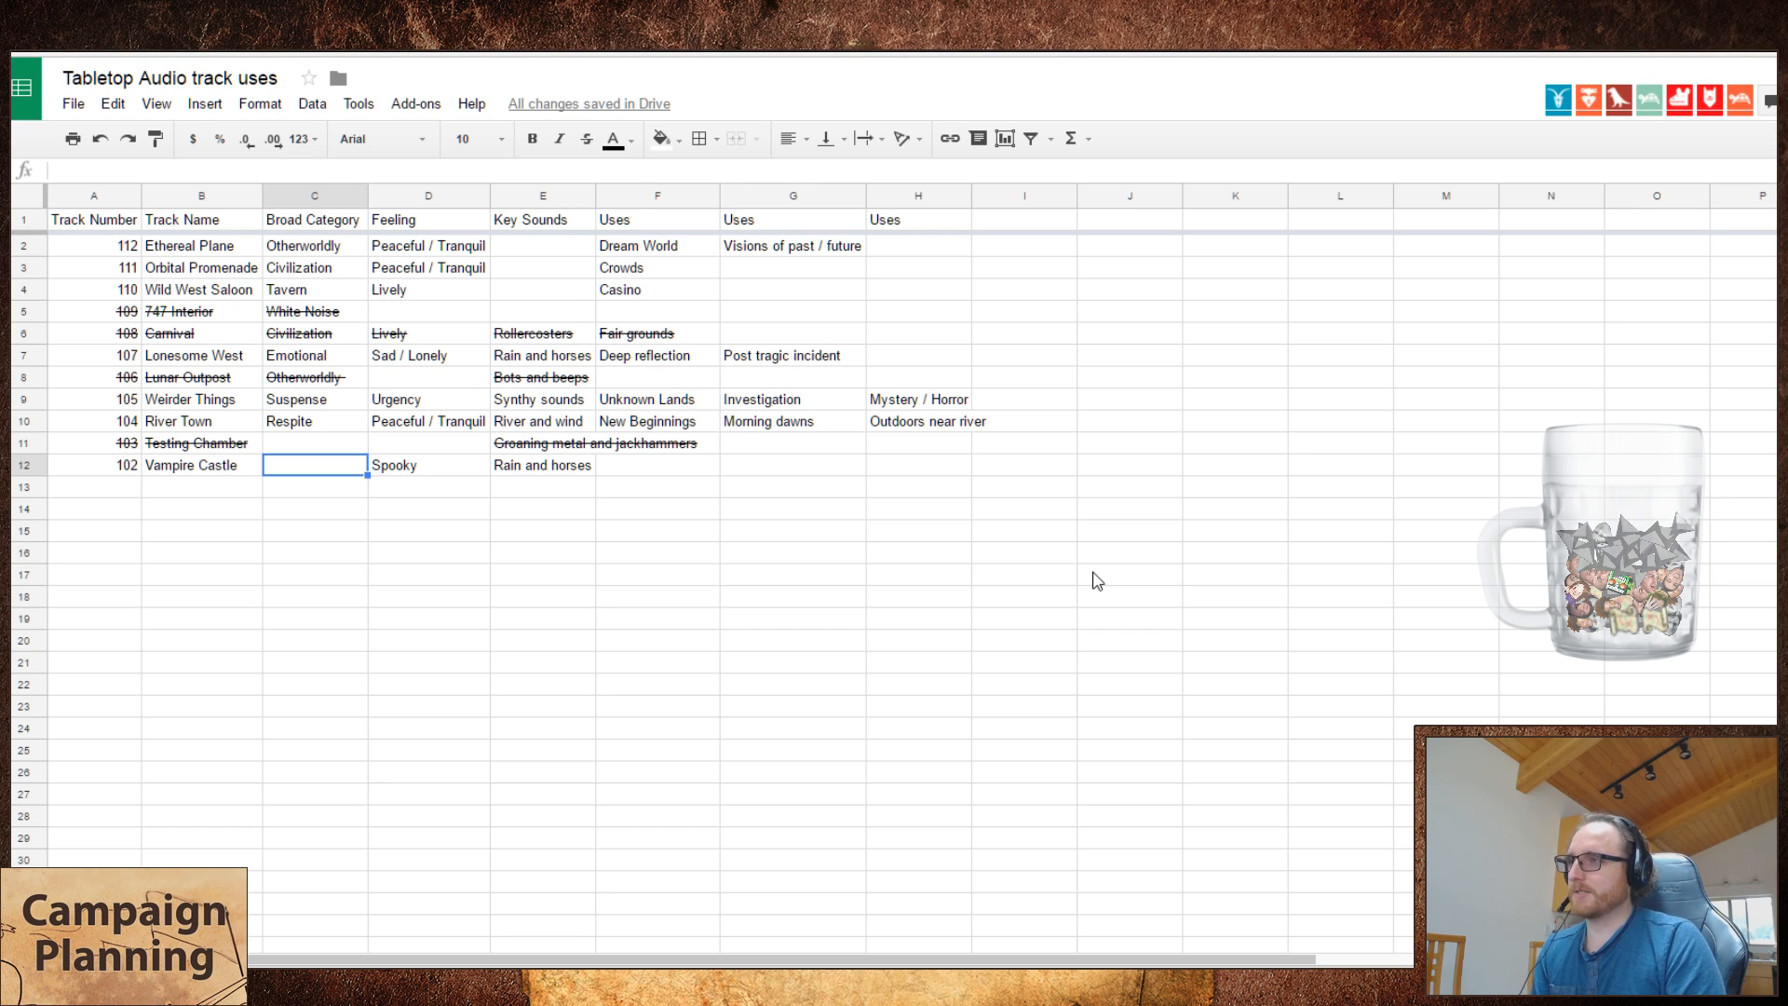
# - Skip ahead in the Vampire's Castle track on the Tabletop Audio page, then select its Key Sounds cell in the spreadsheet
pyautogui.click(917, 18)
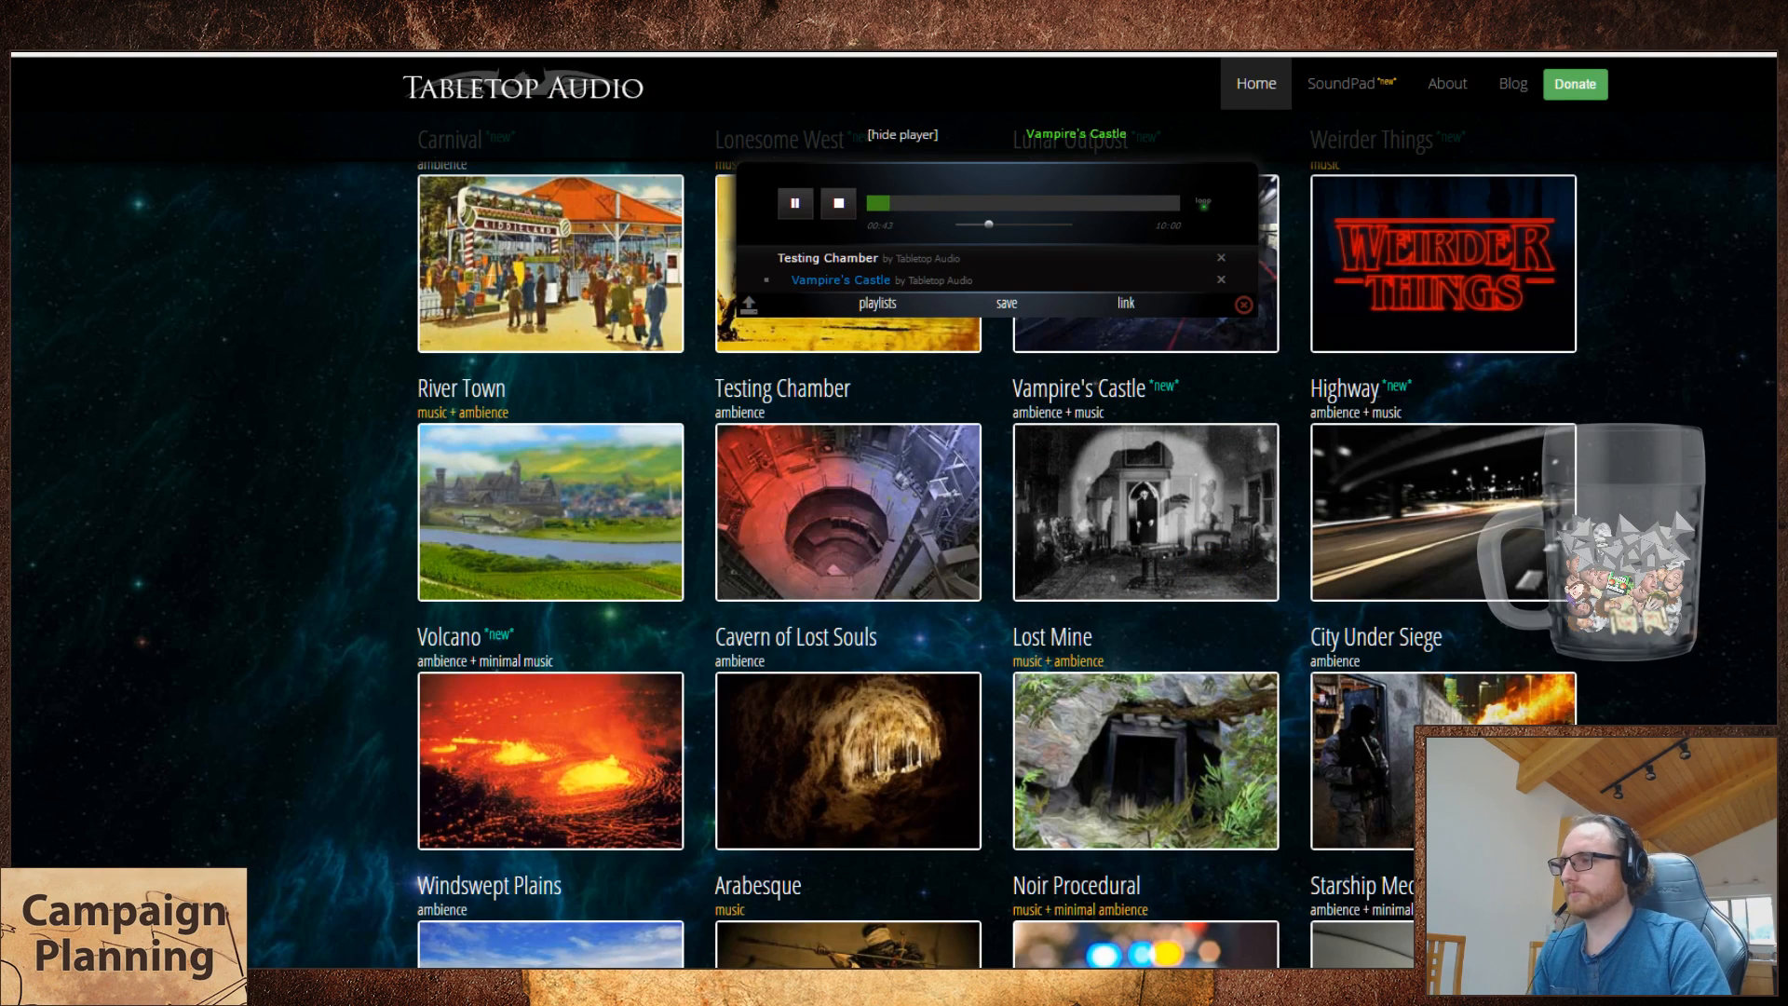
pyautogui.click(928, 205)
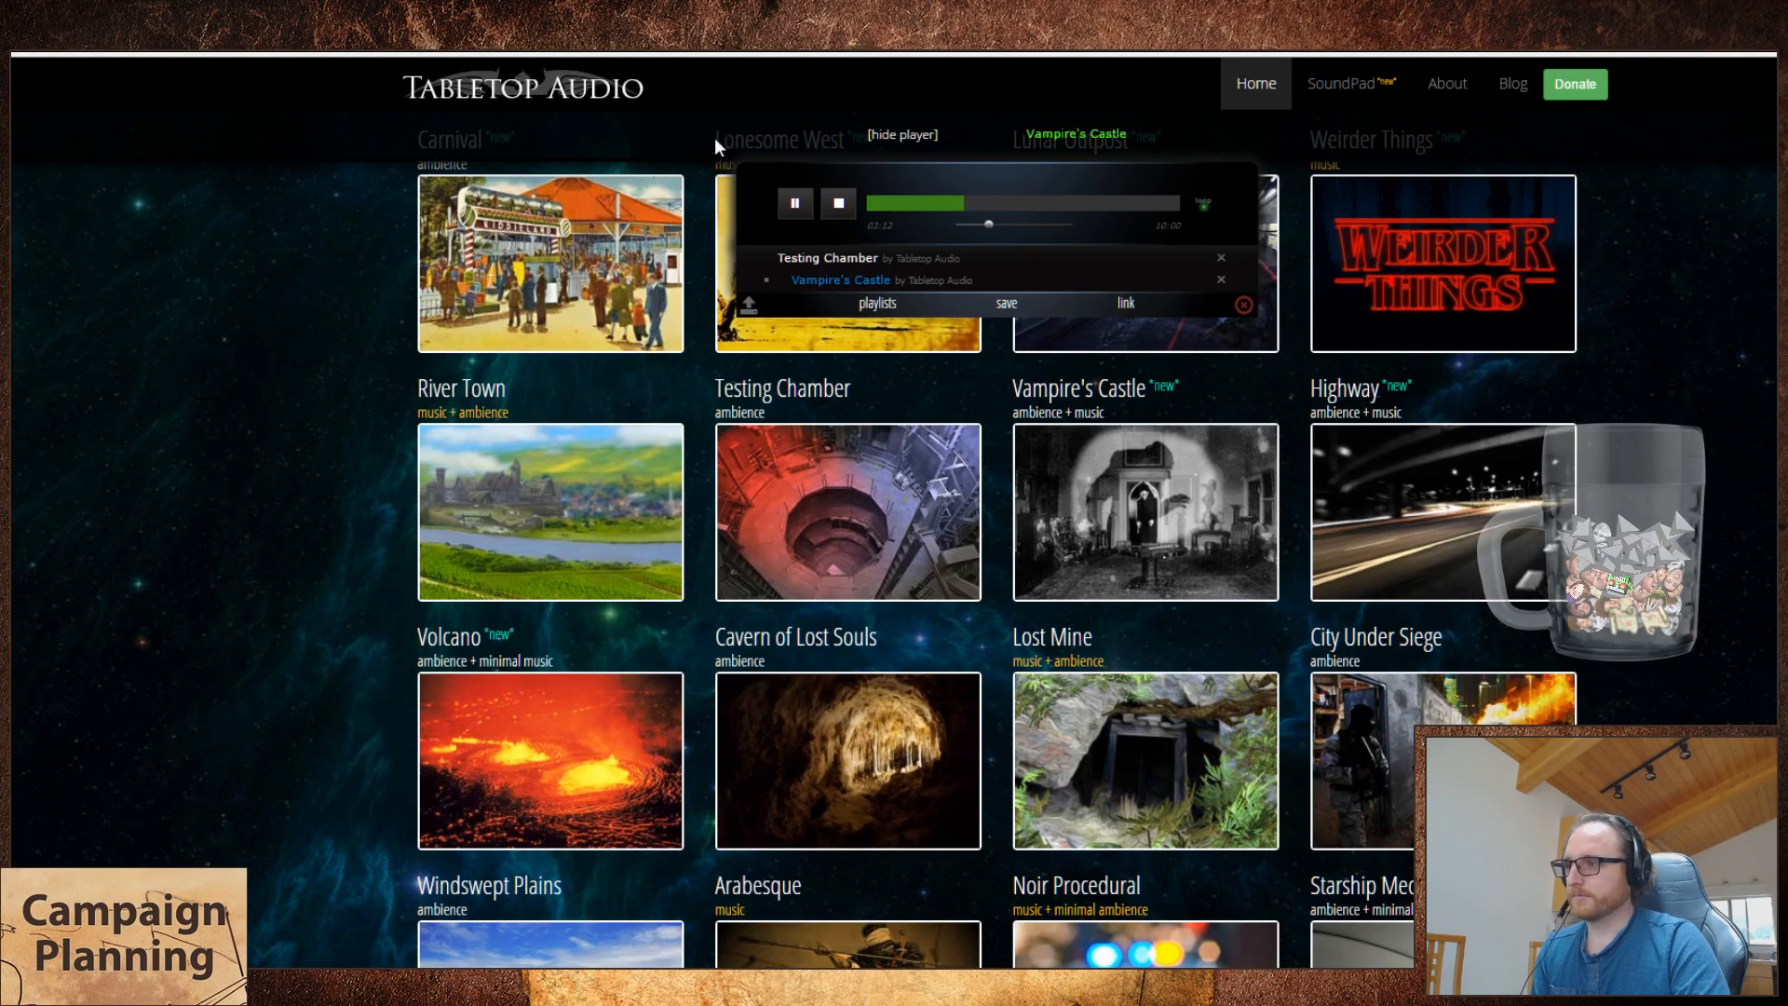
pyautogui.hotkey('alt', 'Tab')
pyautogui.click(520, 470)
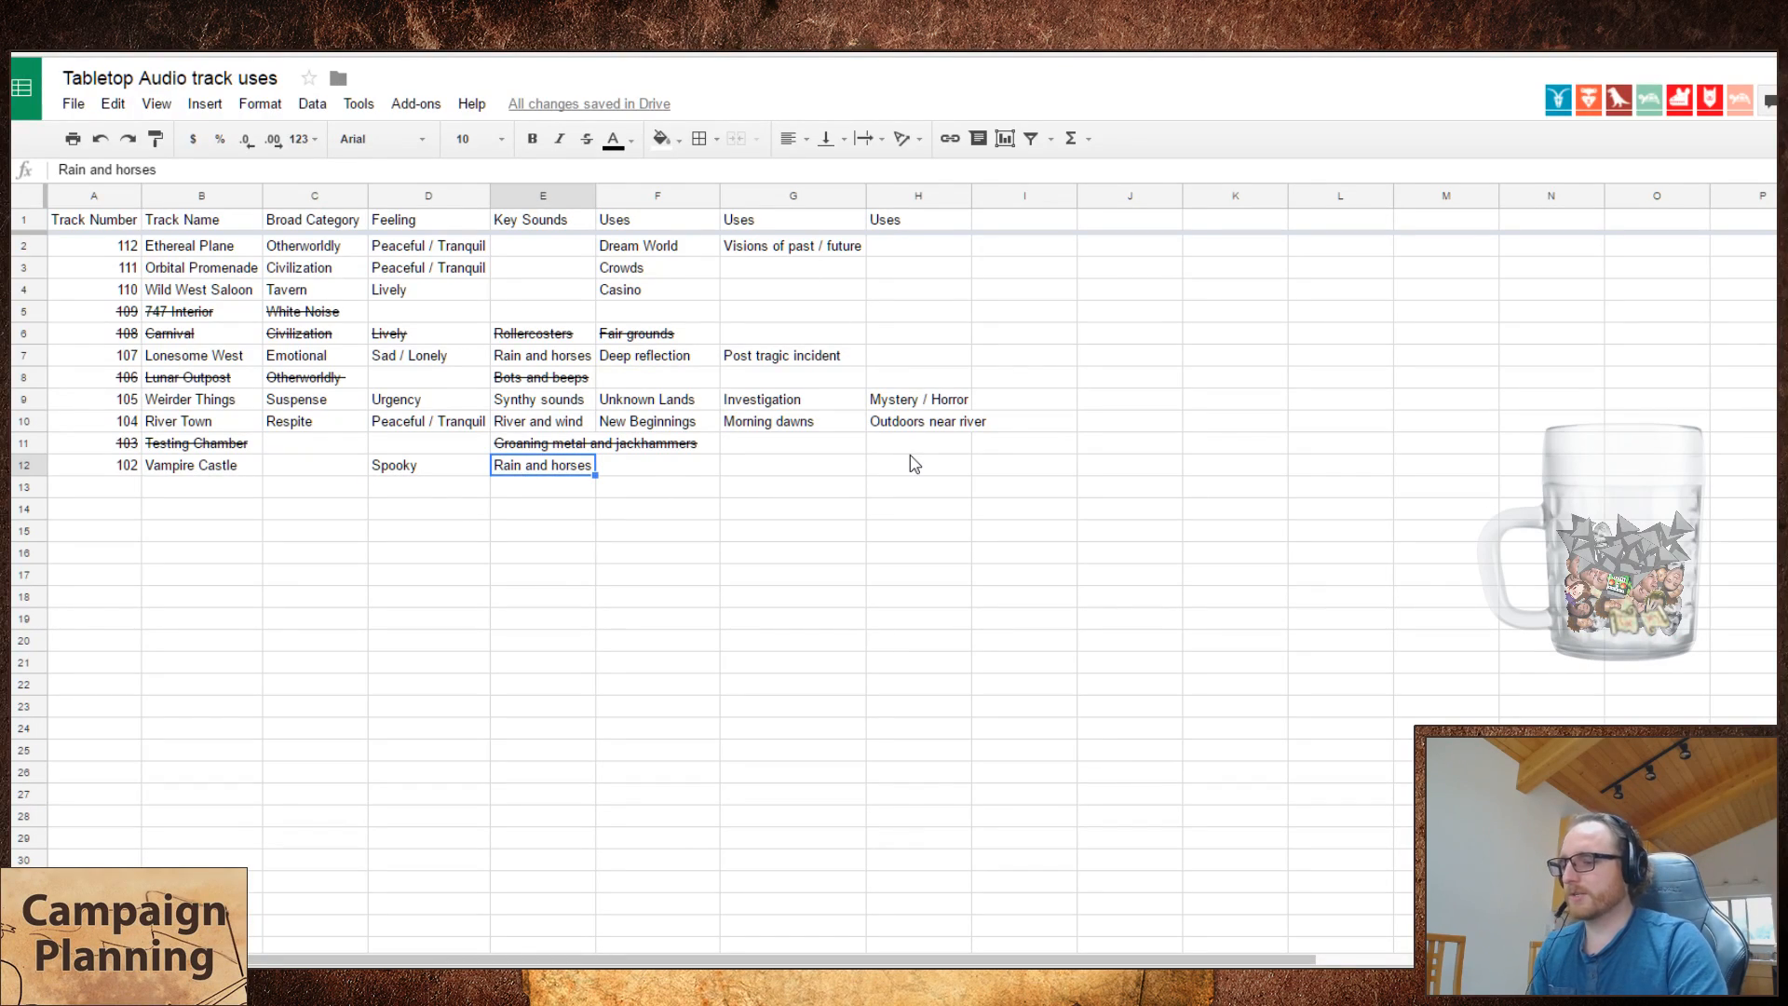
# - Clear Vampire Castle's key sounds, then skip further ahead in the Vampire's Castle track on the Tabletop Audio page
pyautogui.press('Delete')
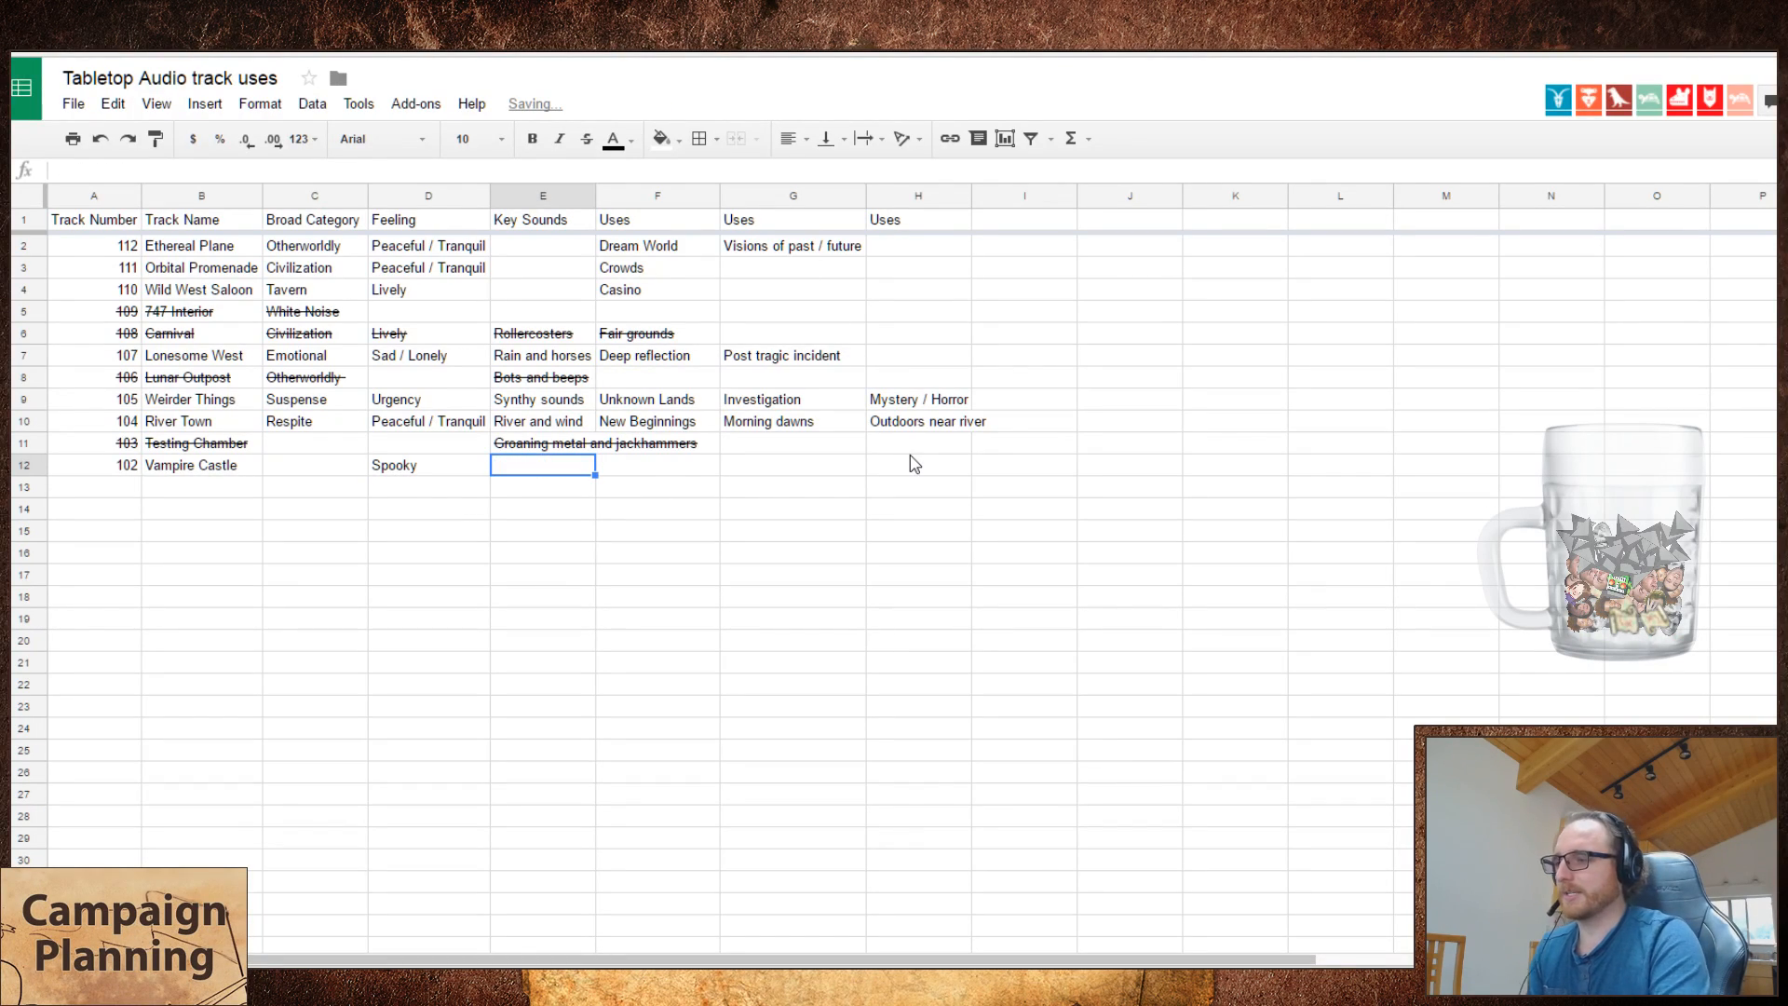
pyautogui.click(559, 492)
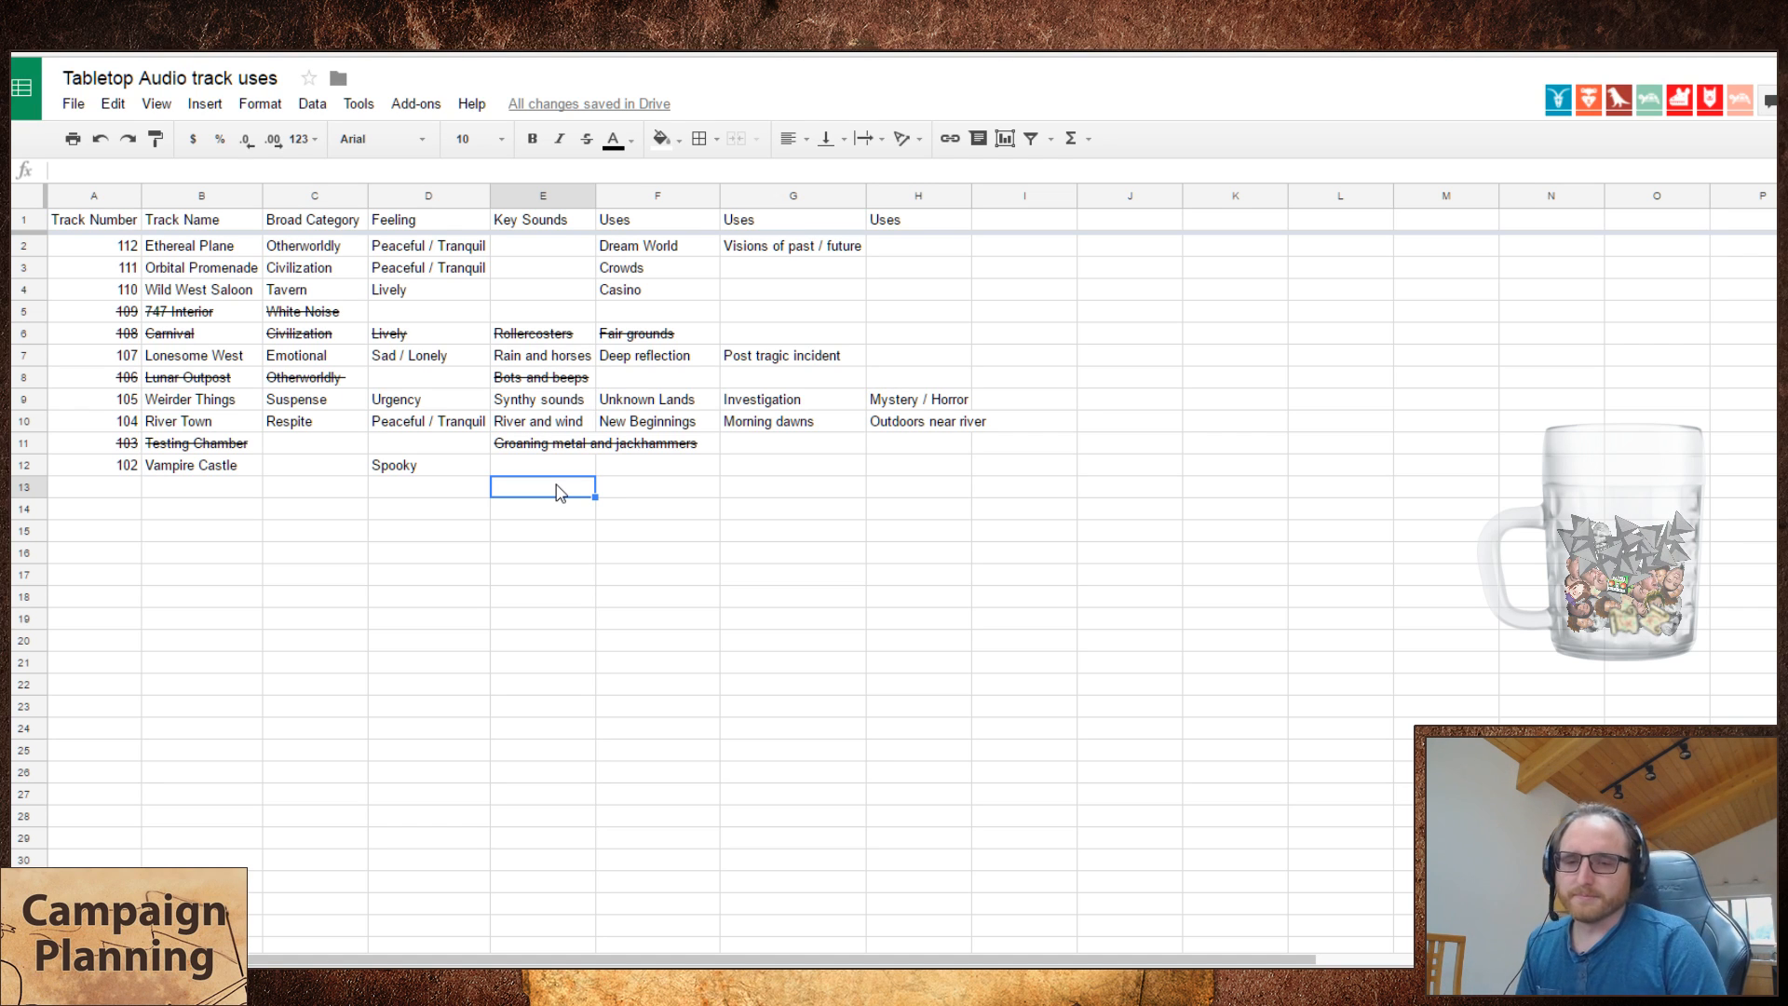
pyautogui.hotkey('ctrl', 'Tab')
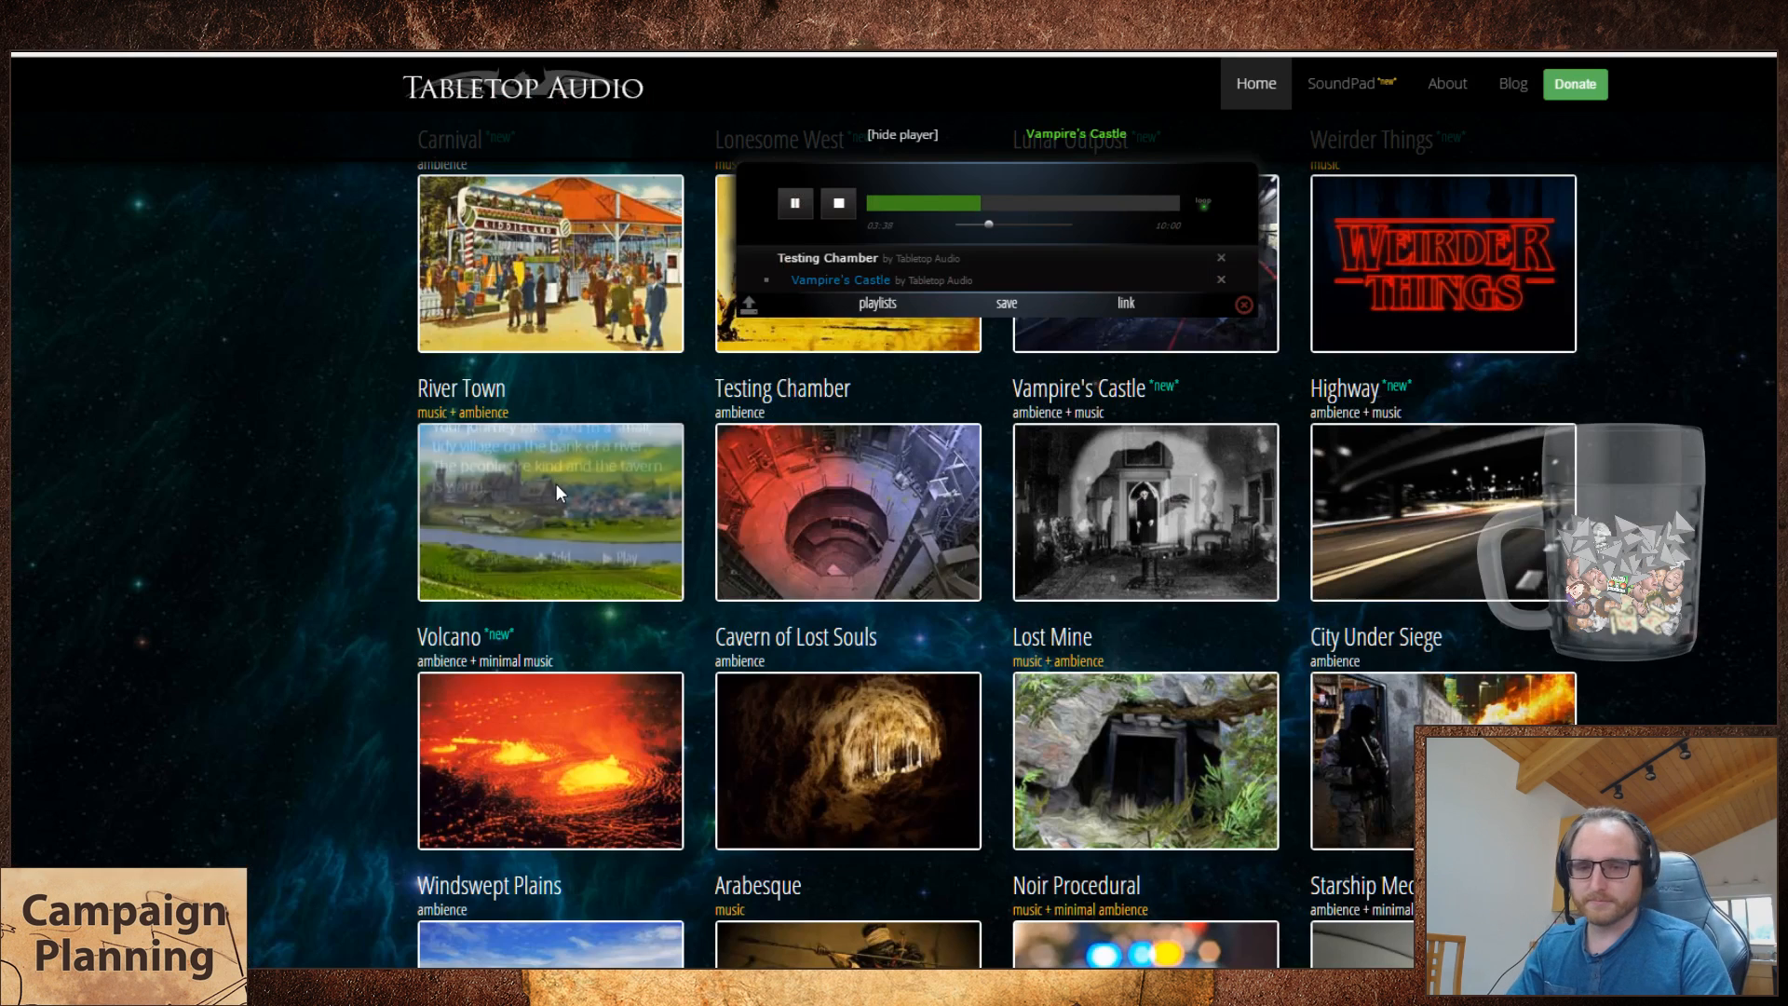
pyautogui.click(1042, 205)
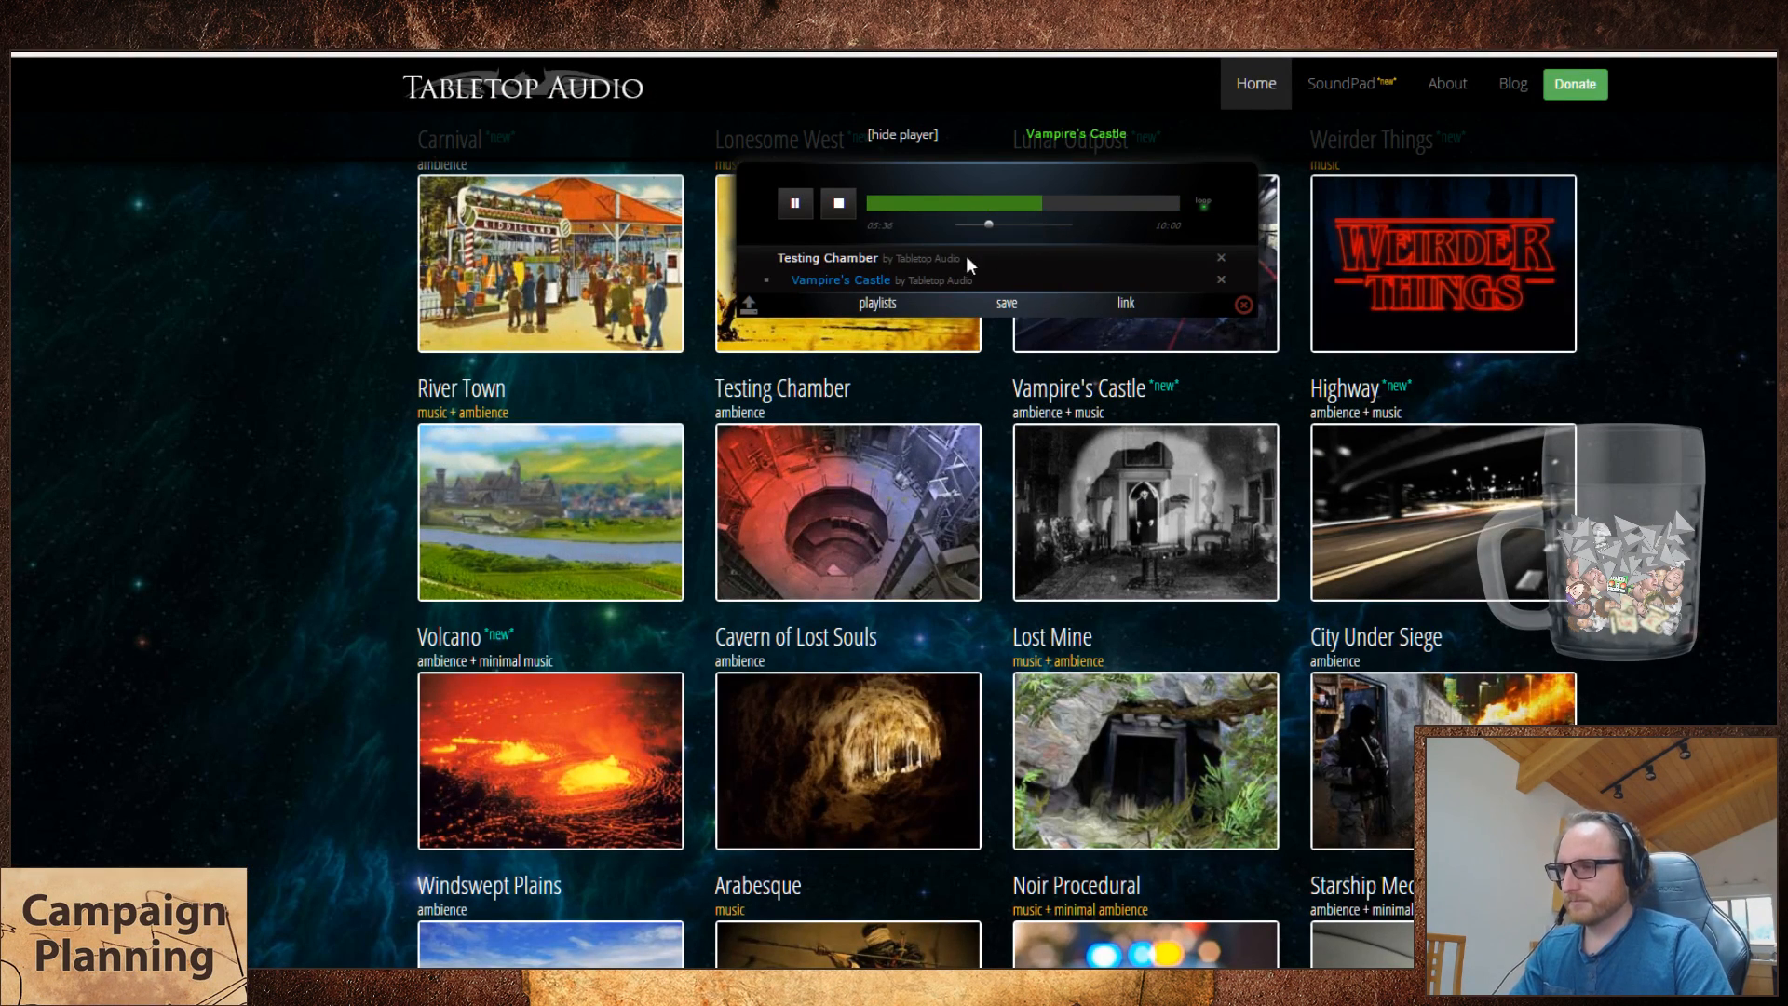
pyautogui.hotkey('ctrl', 'Tab')
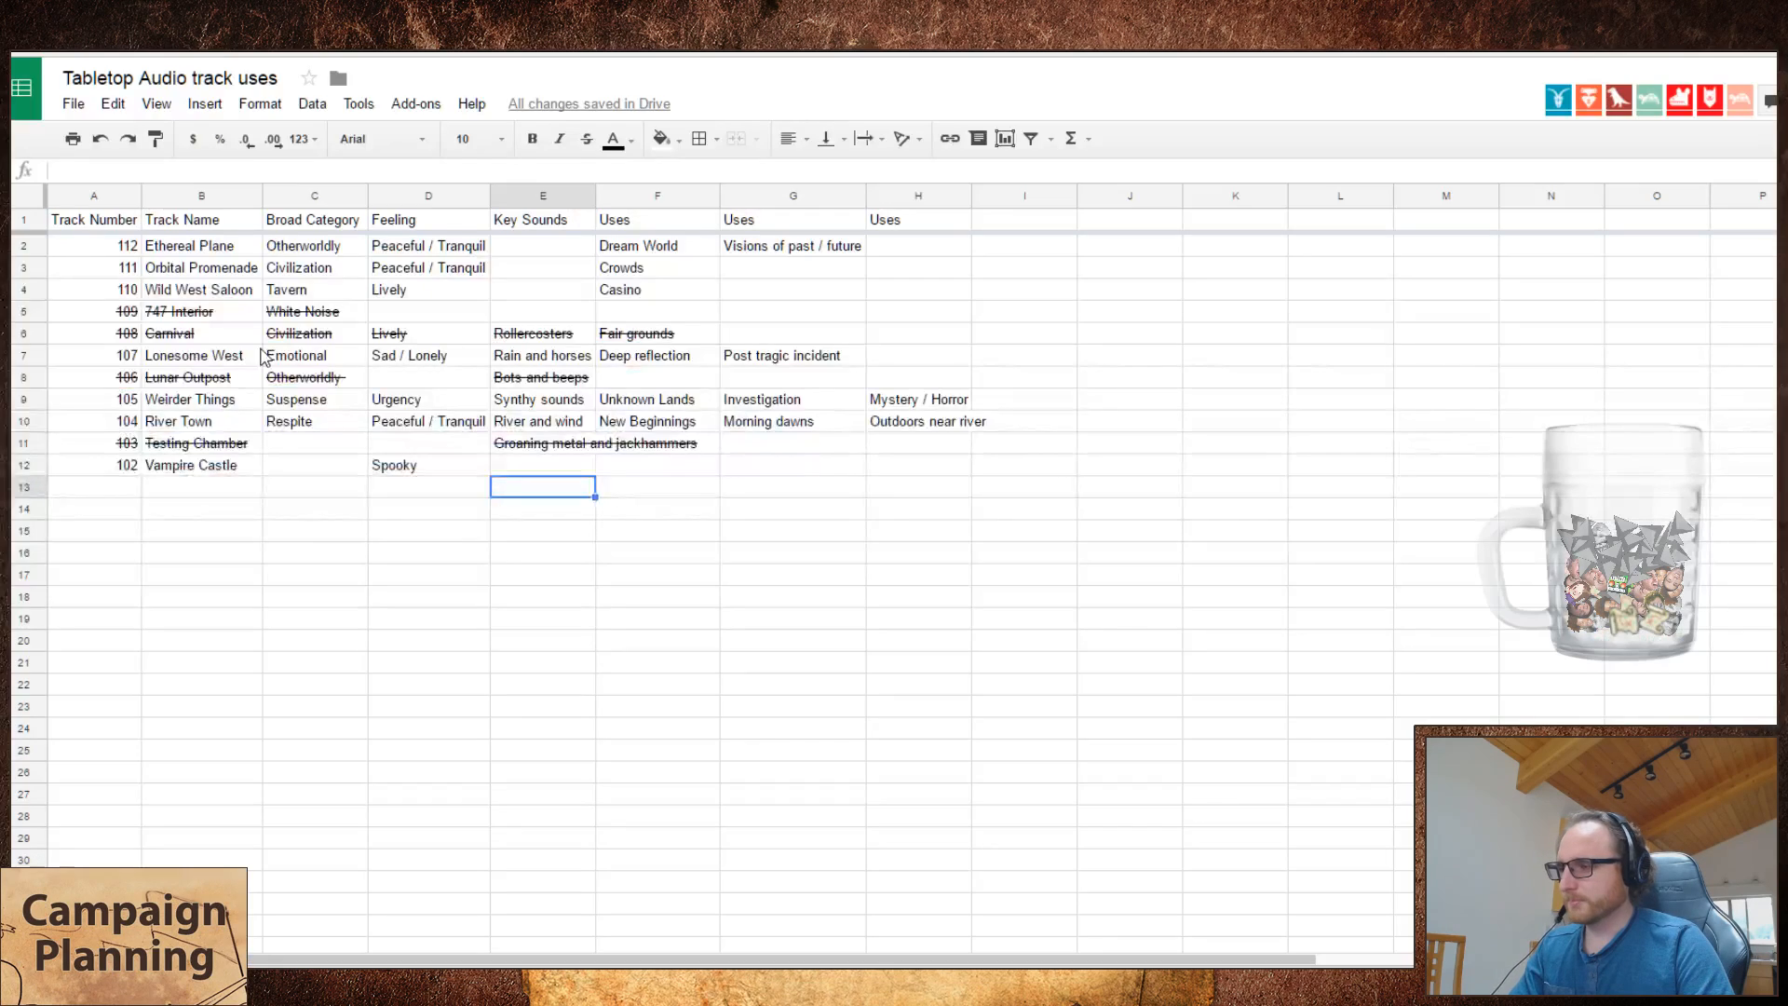
# - Raise the Tabletop Audio player's volume slightly and set Vampire Castle's broad category to "Suspense" in the spreadsheet
pyautogui.click(364, 469)
pyautogui.hotkey('ctrl', 'Tab')
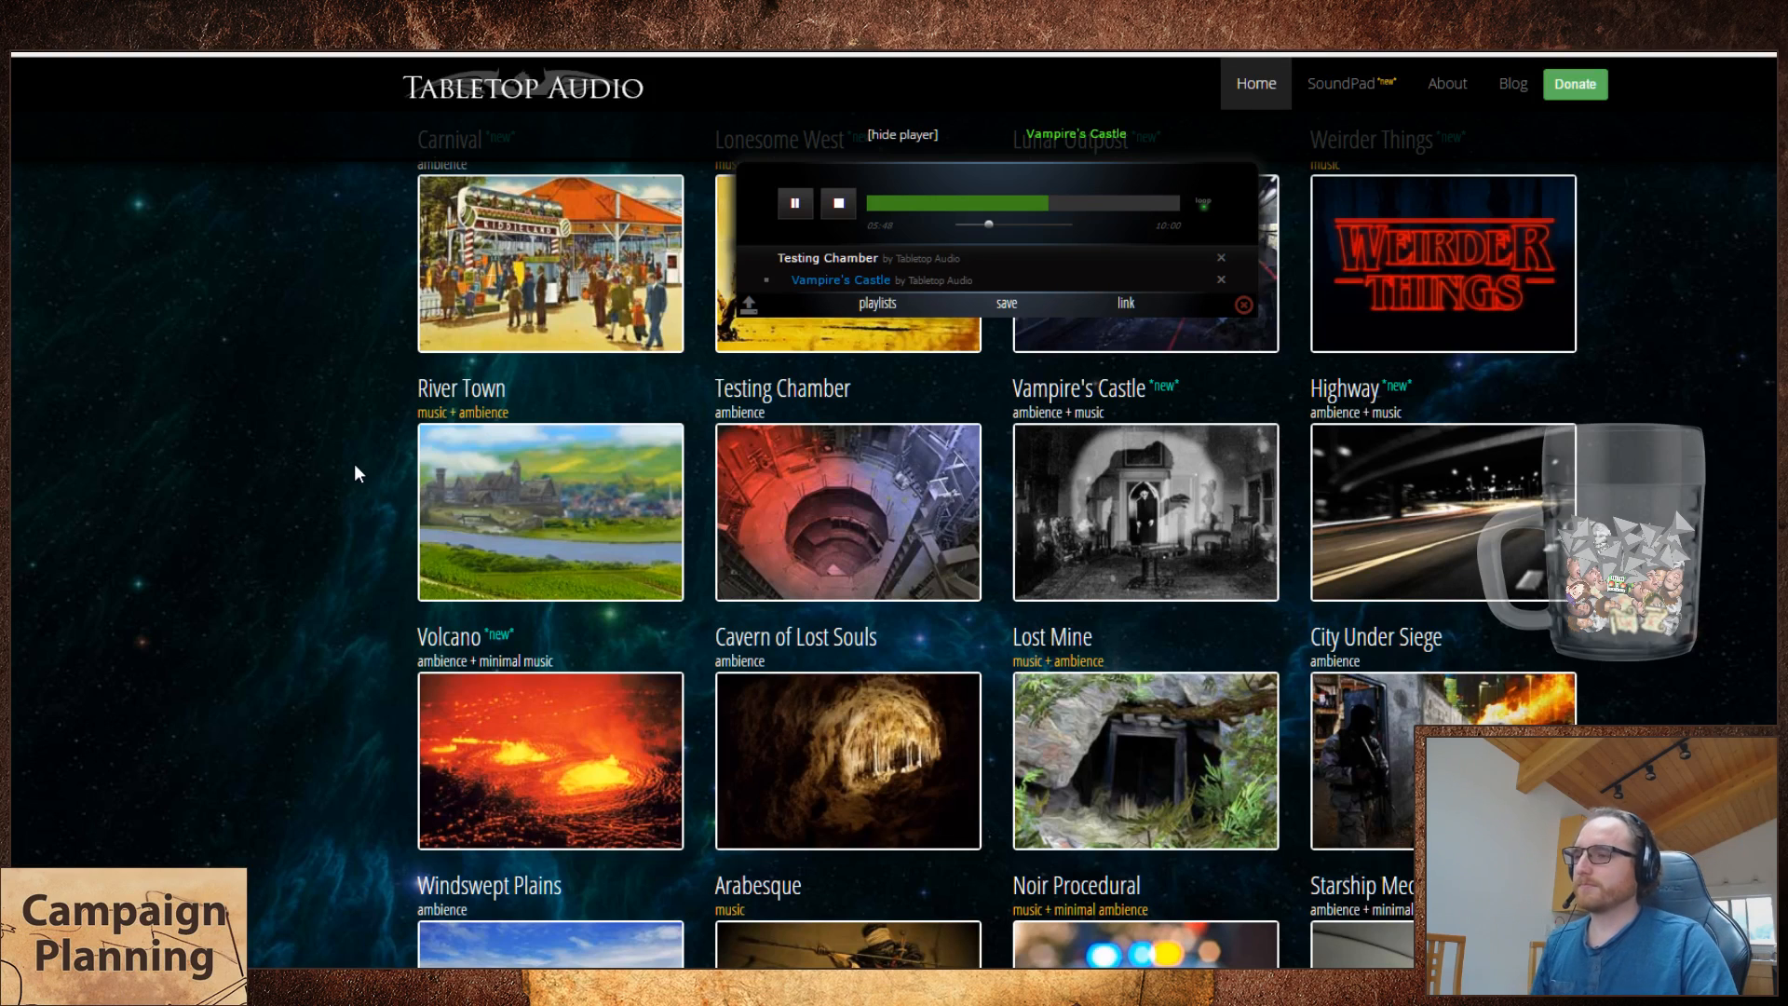
pyautogui.moveTo(989, 224); pyautogui.dragTo(999, 227)
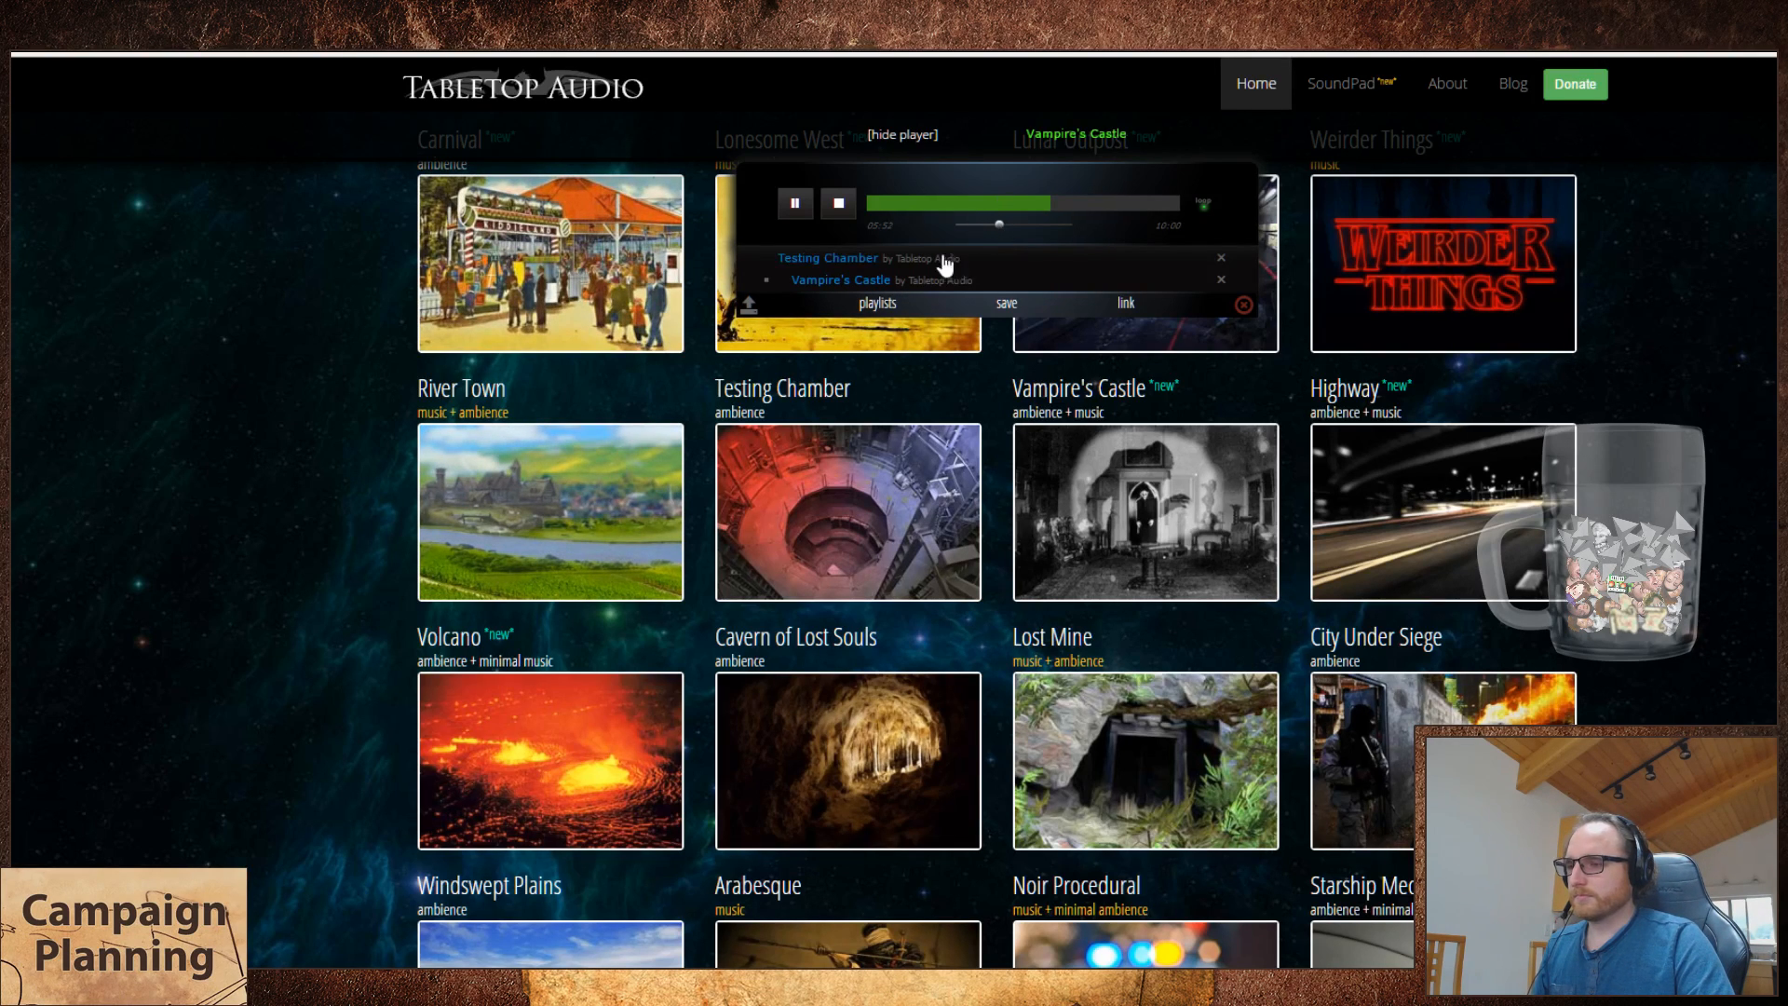
pyautogui.click(140, 54)
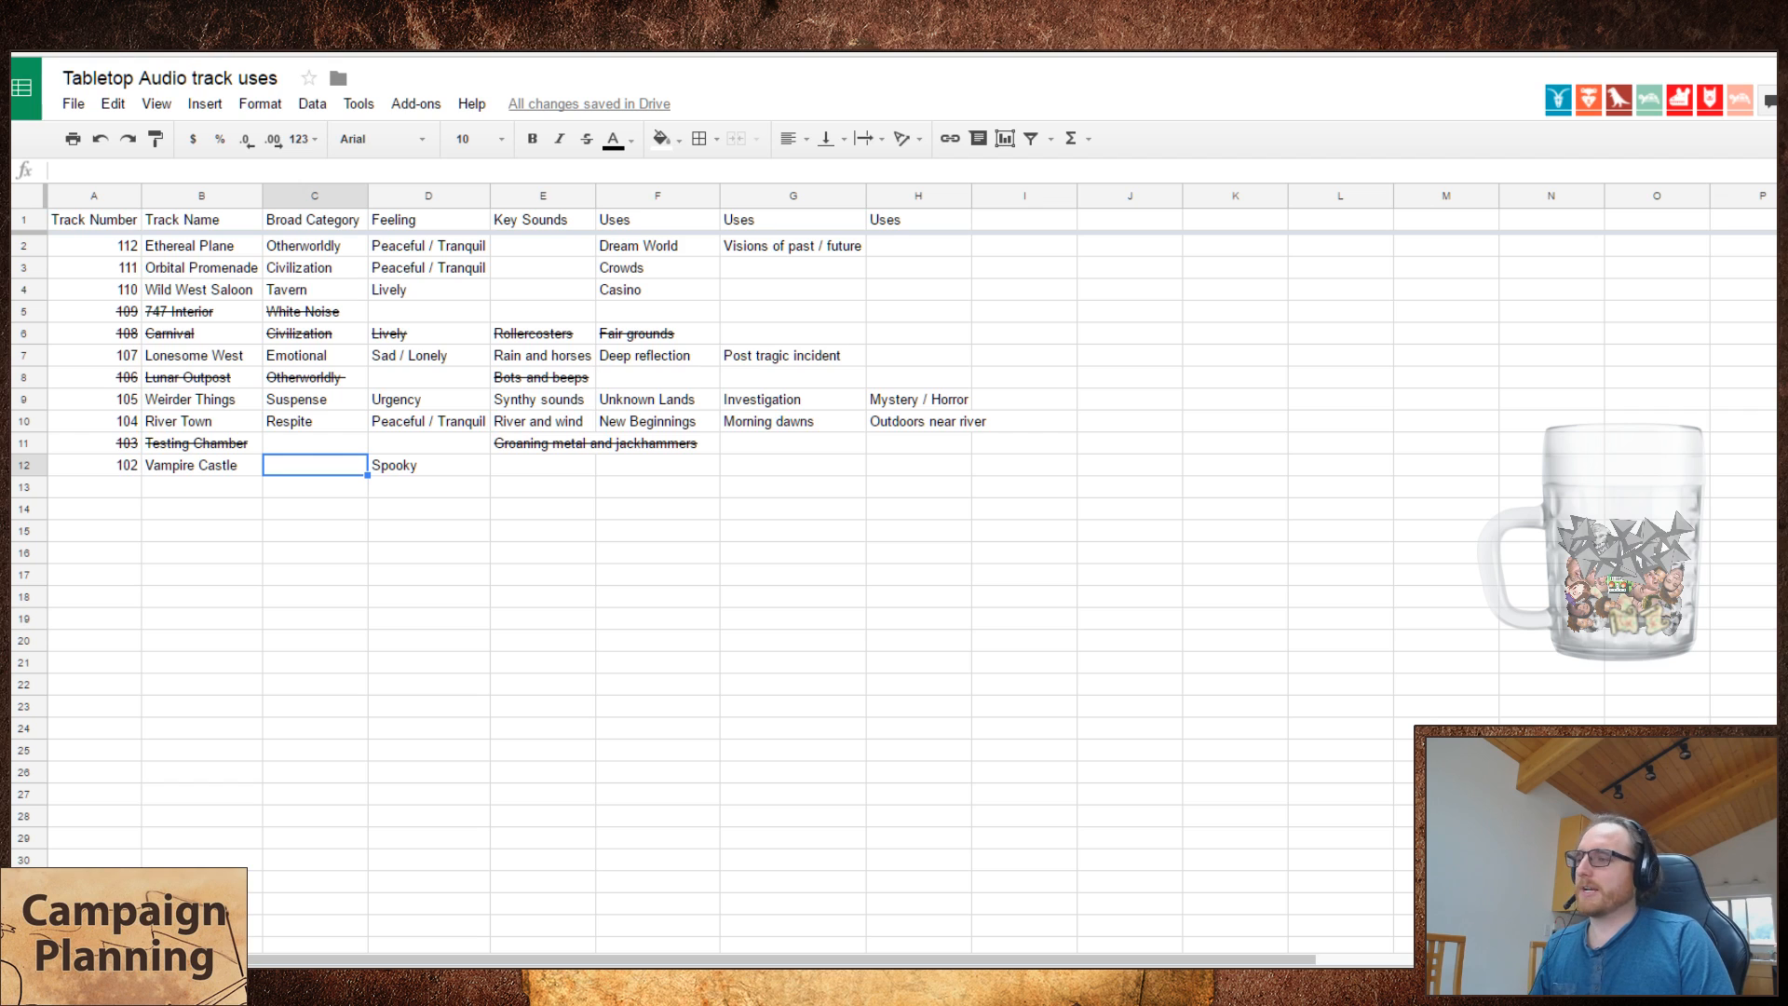
pyautogui.write('Suspense')
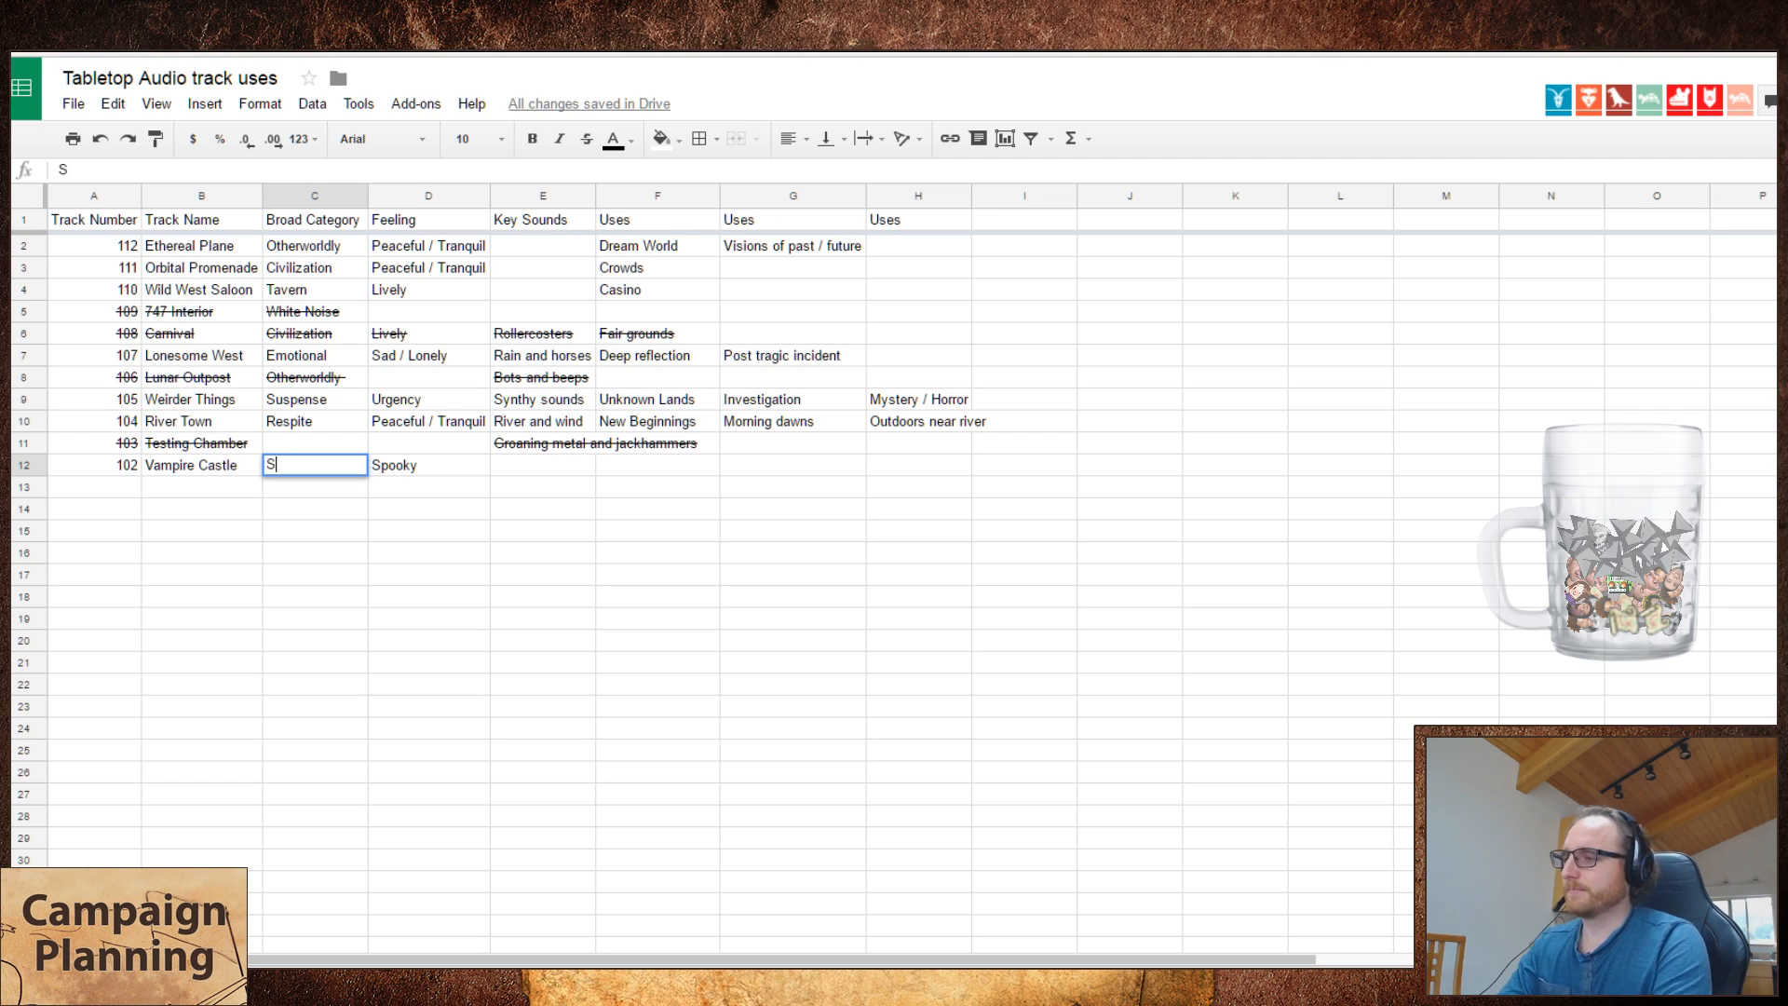
pyautogui.press('Return')
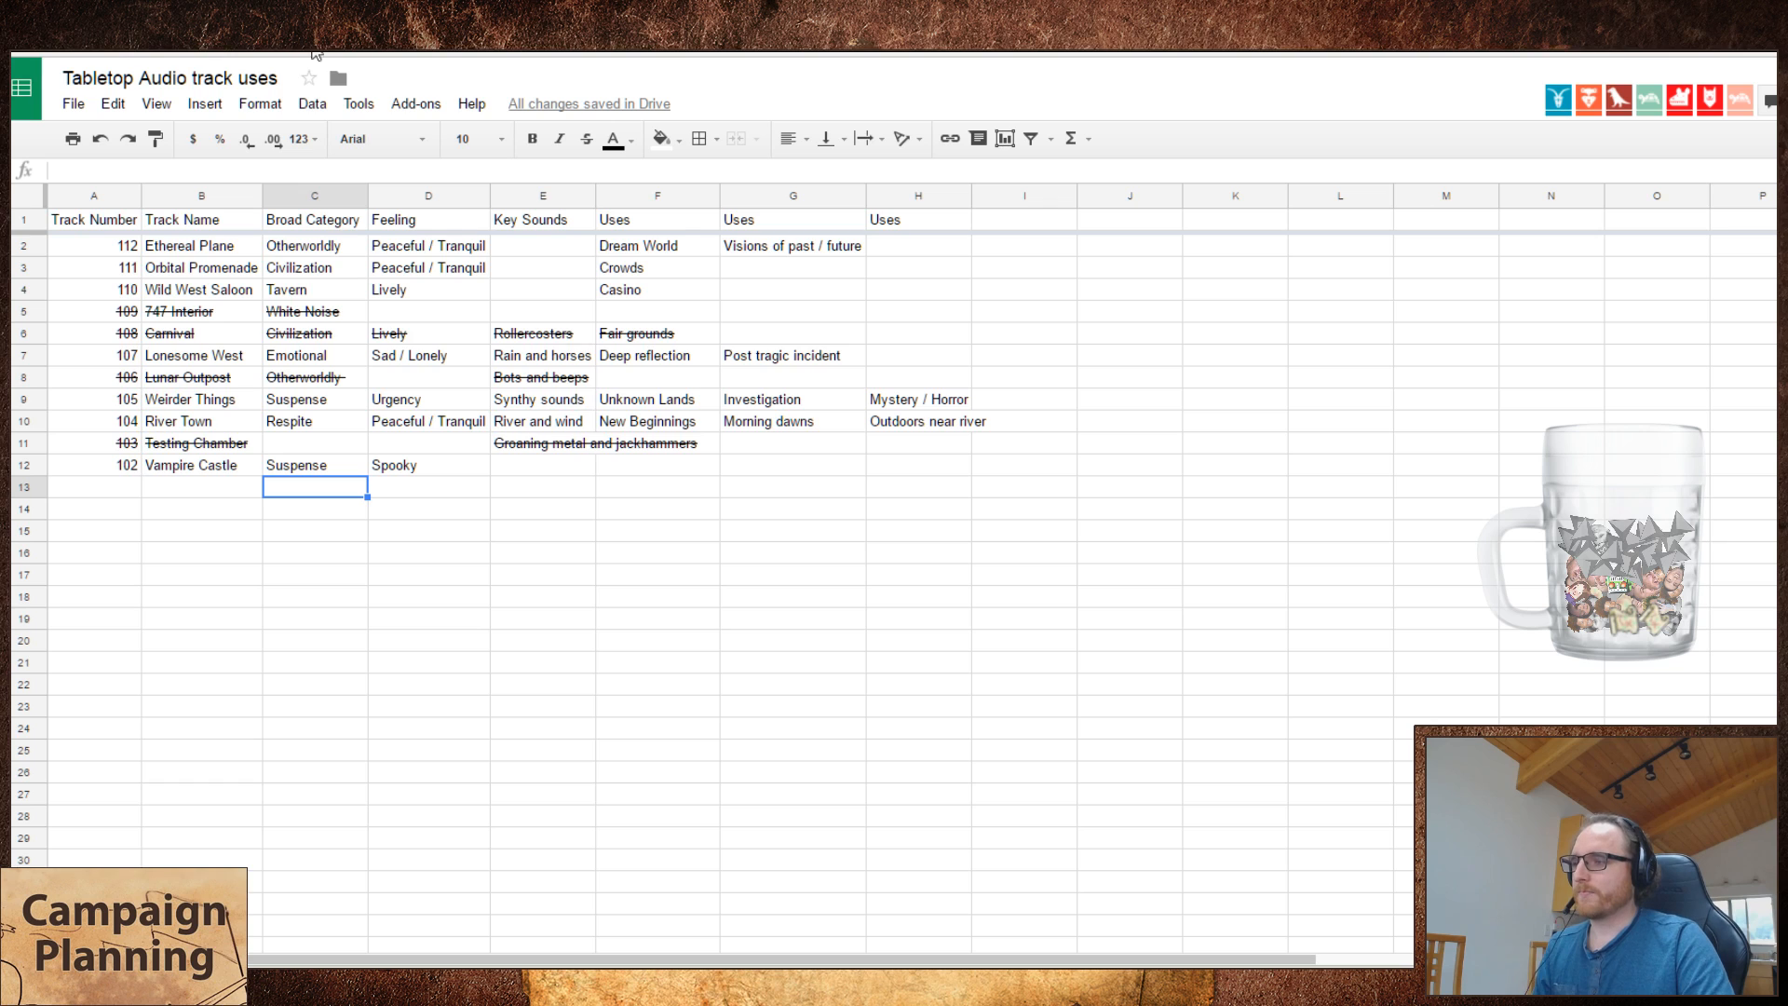
# - Enter "A lot" as the key sounds for Vampire Castle, replacing the autocompleted "Rain and horses"
pyautogui.click(452, 465)
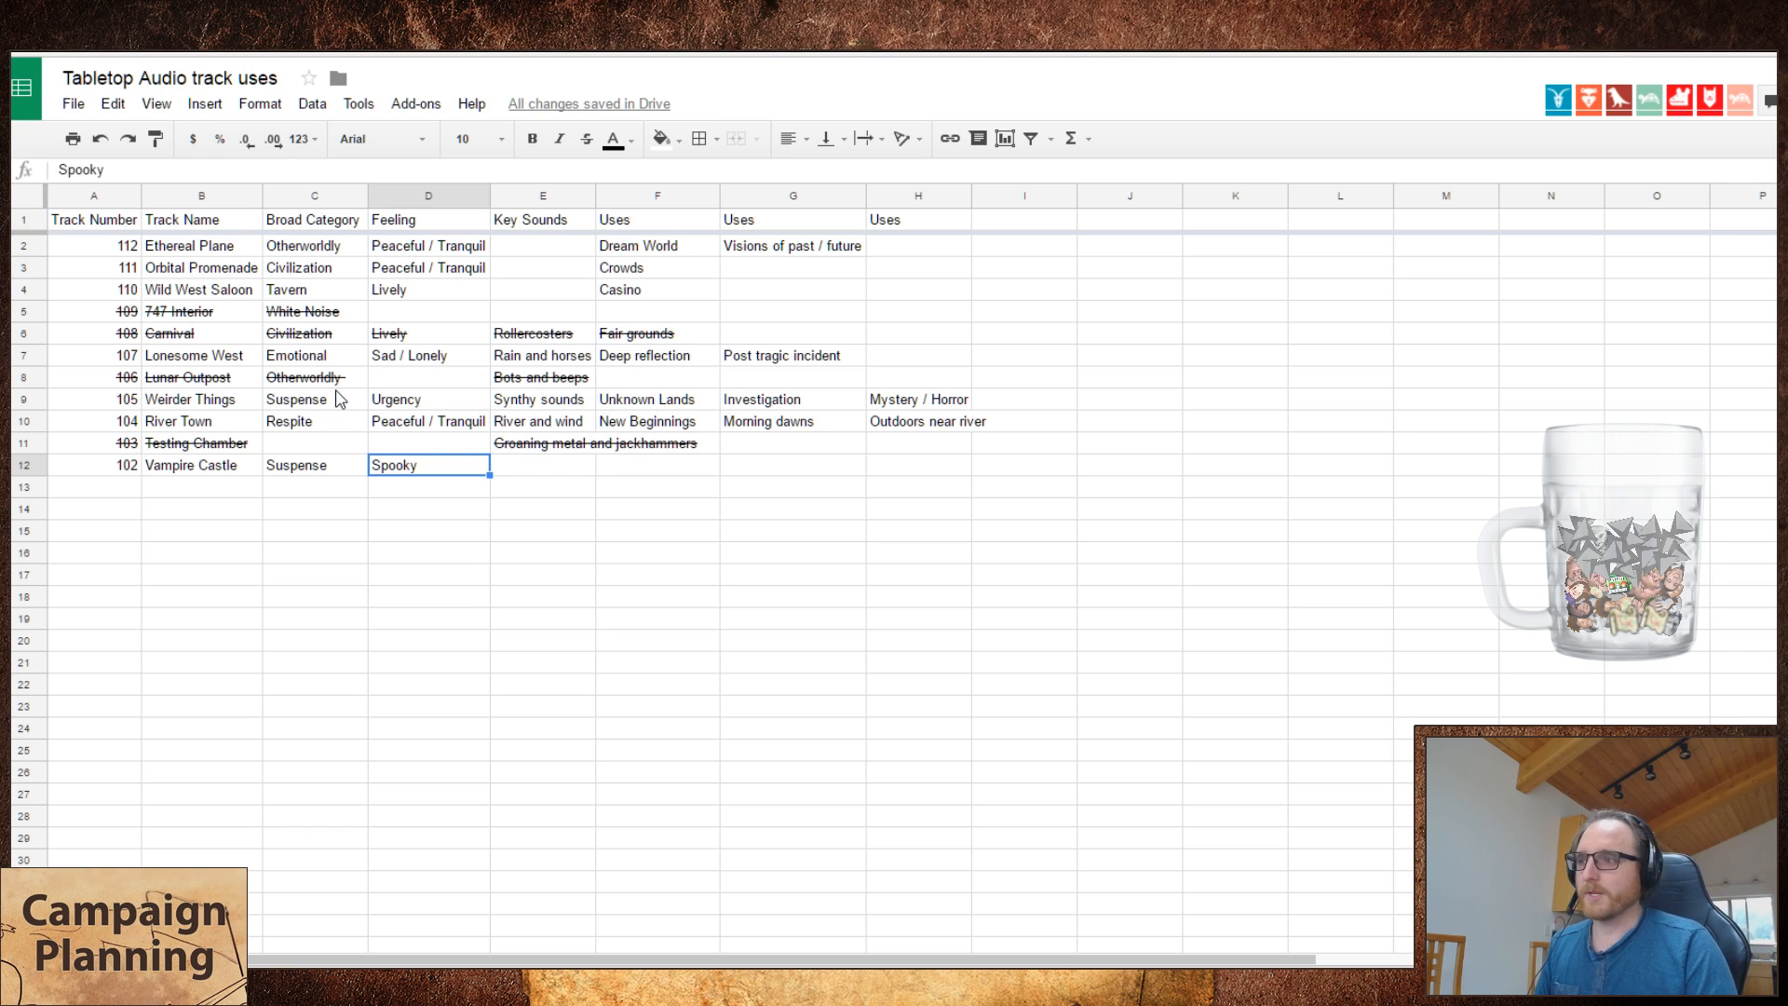
pyautogui.press('Tab')
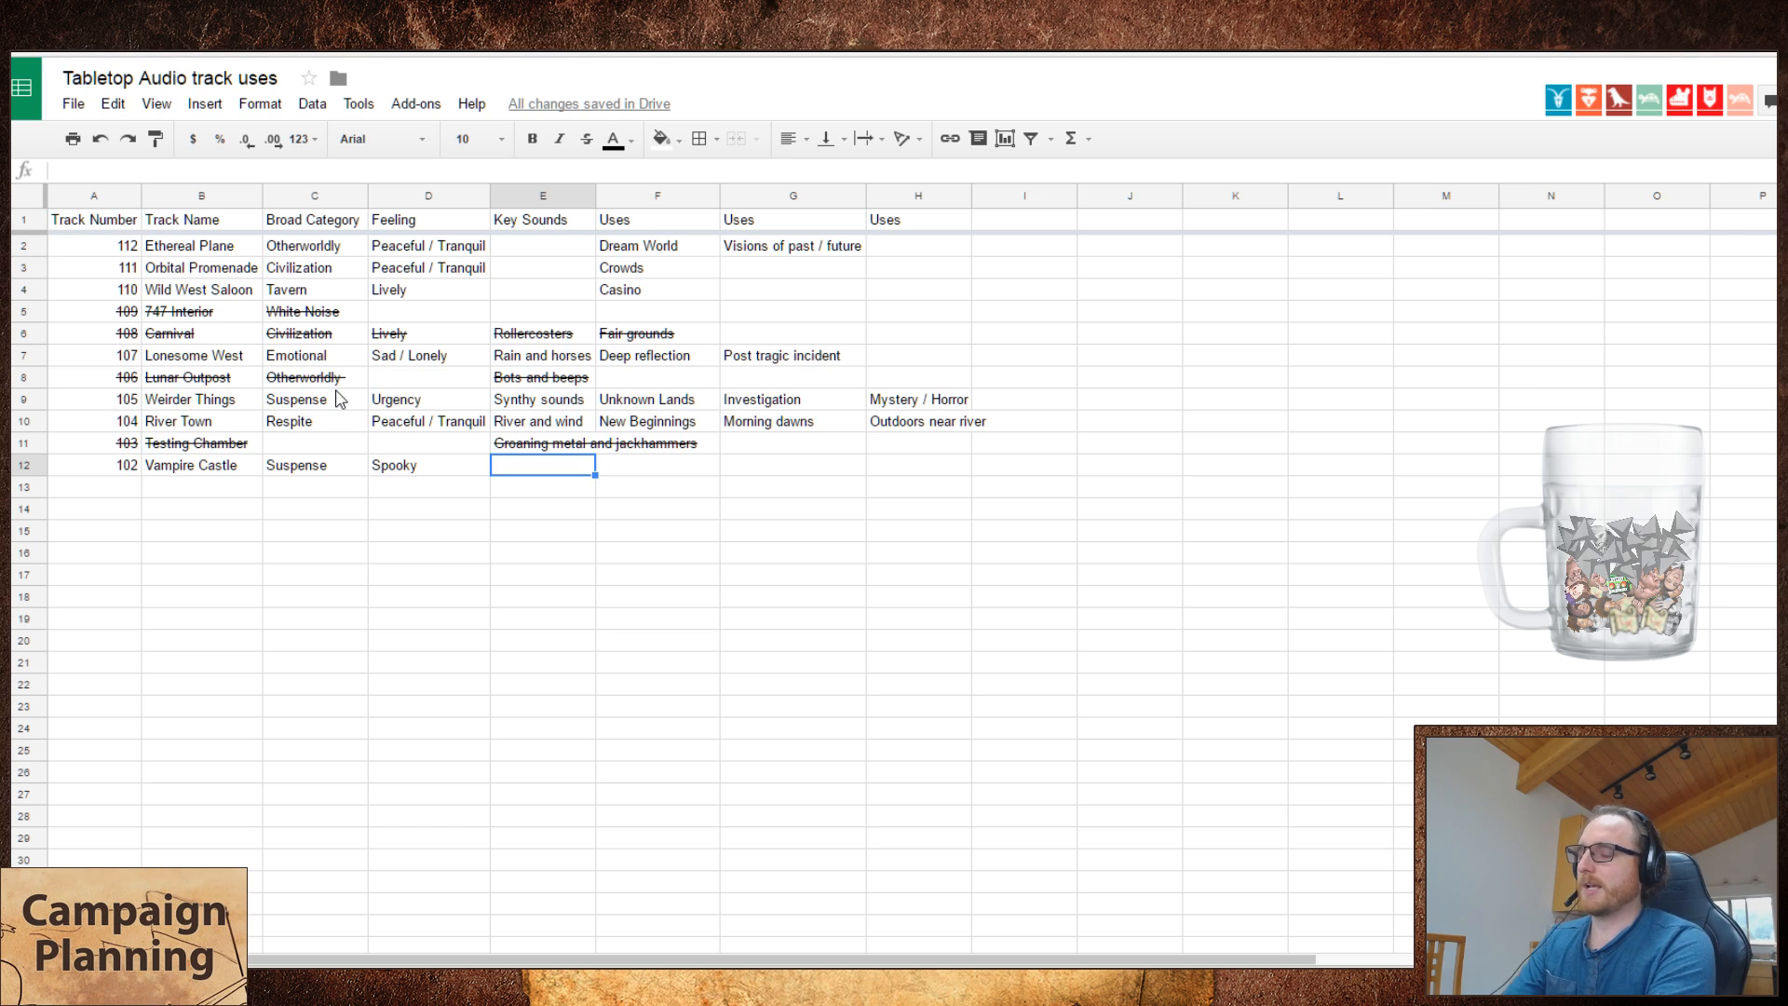
pyautogui.write('R')
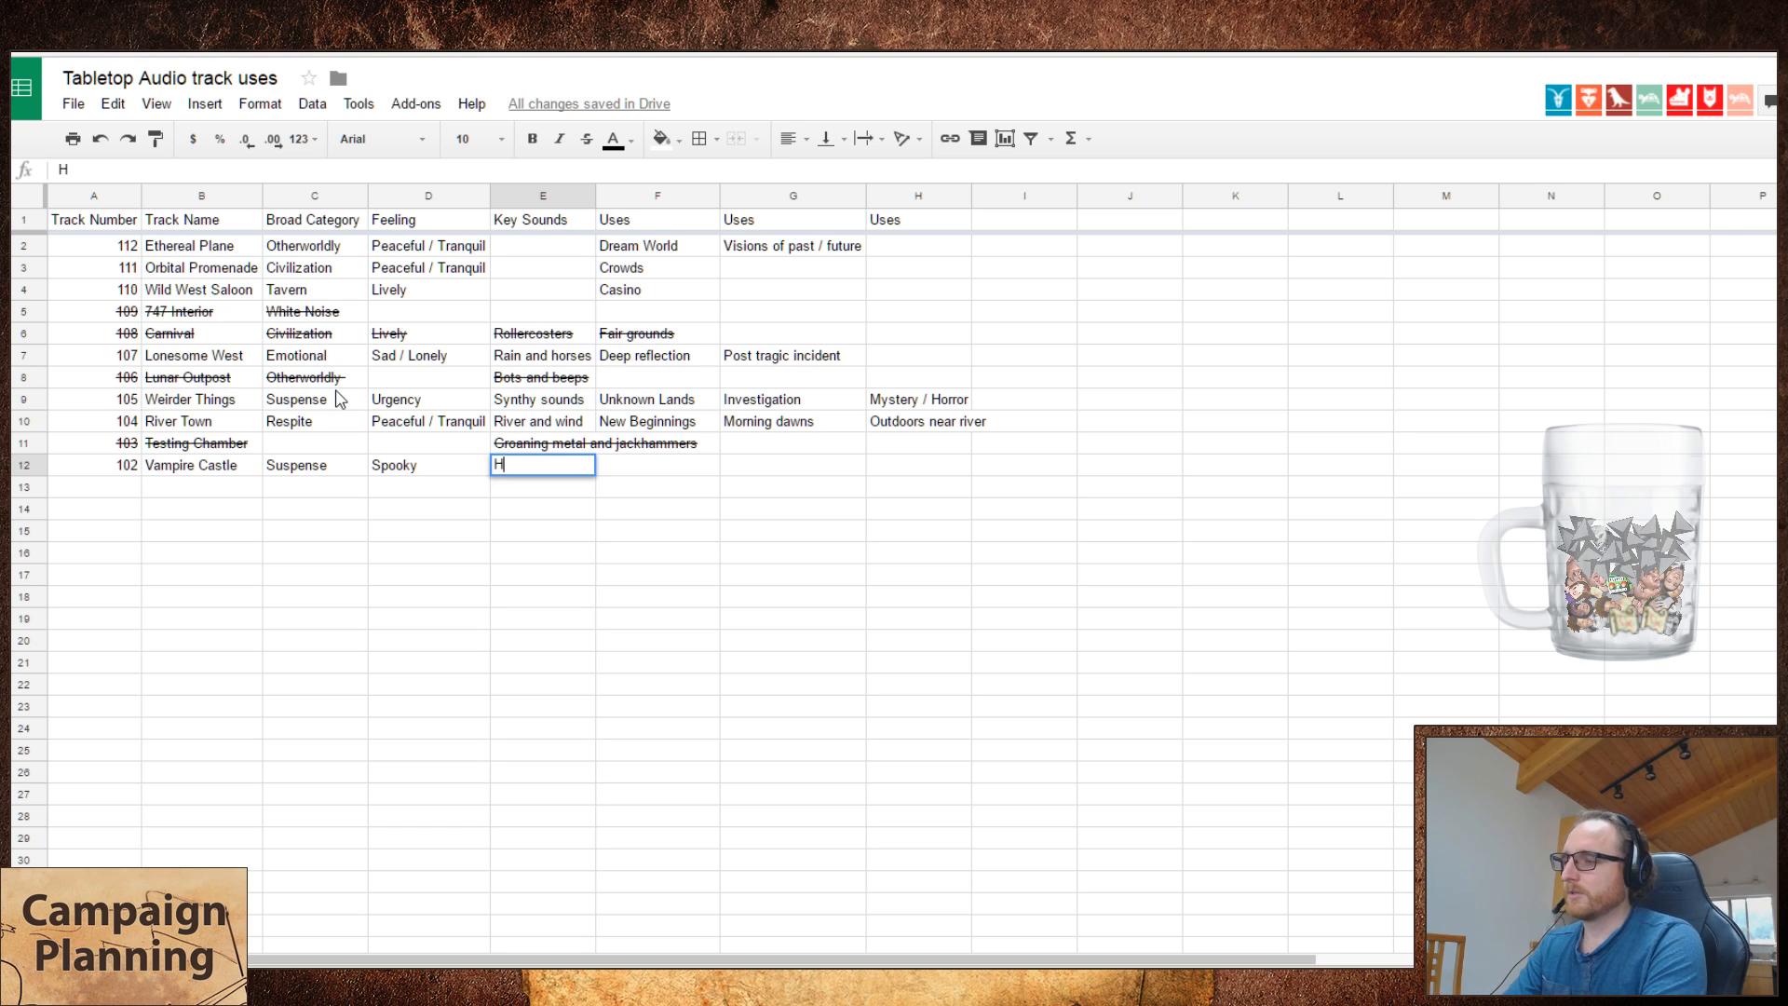
pyautogui.write('a')
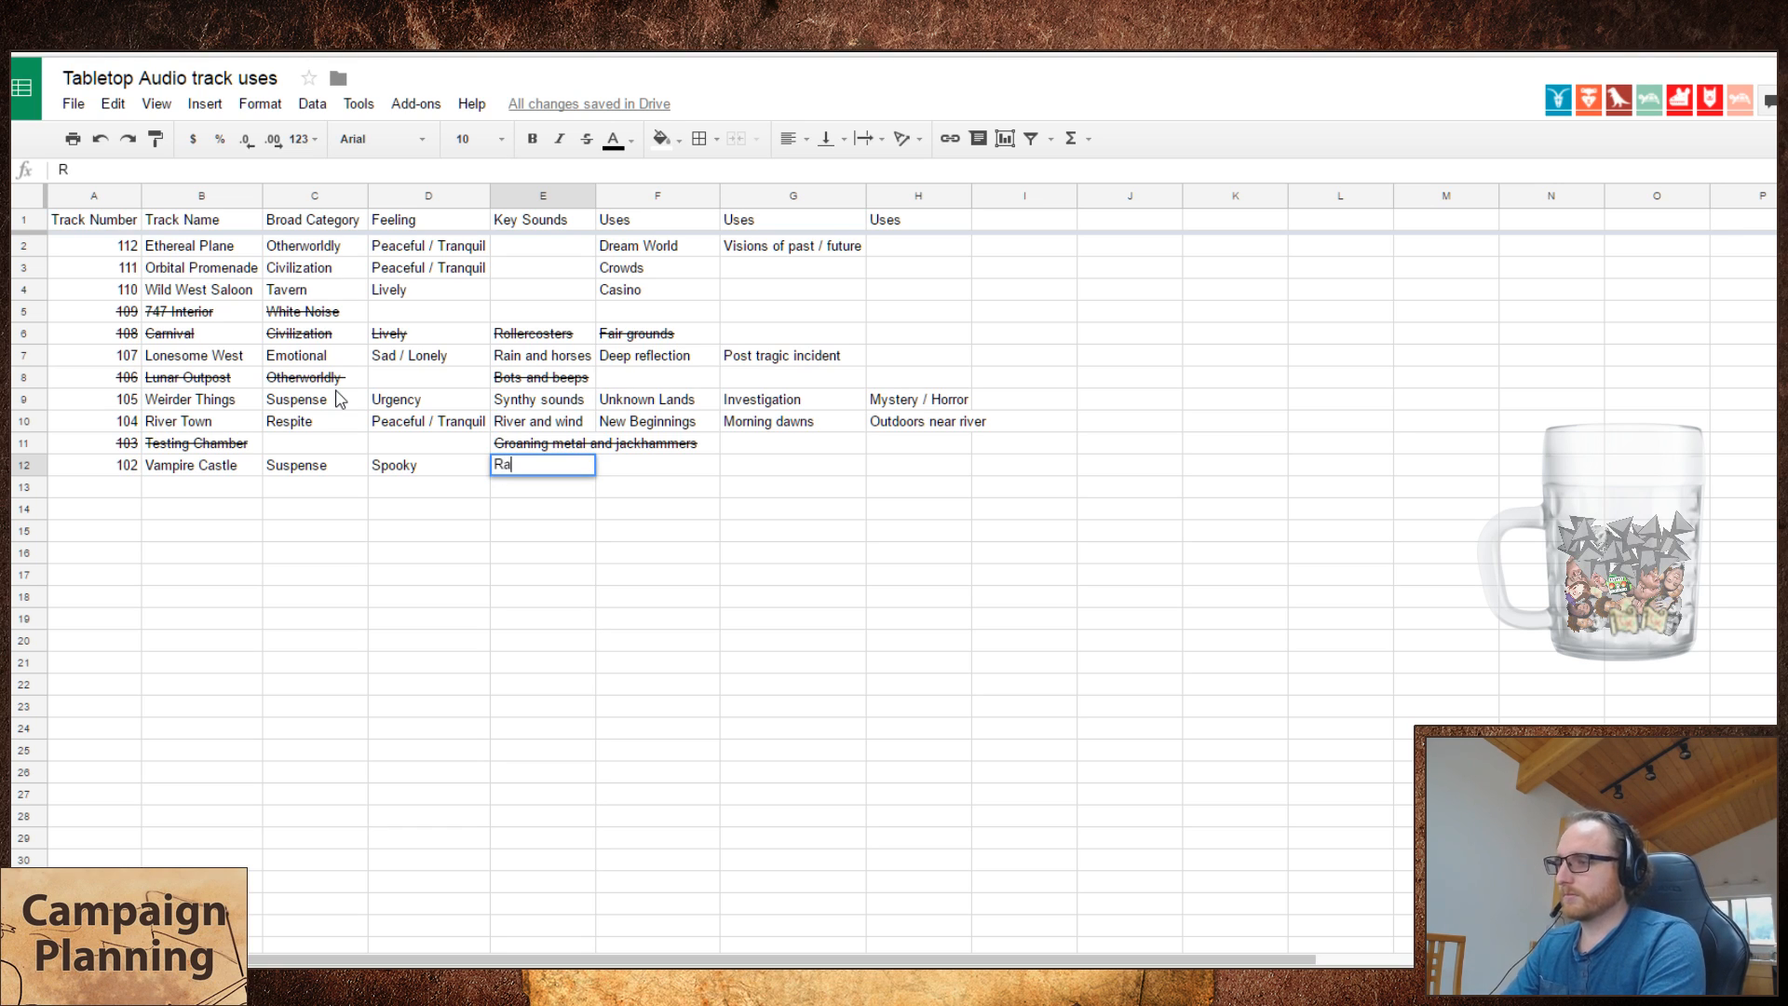
pyautogui.write('in')
pyautogui.press('Tab')
pyautogui.hotkey('shift', 'Tab')
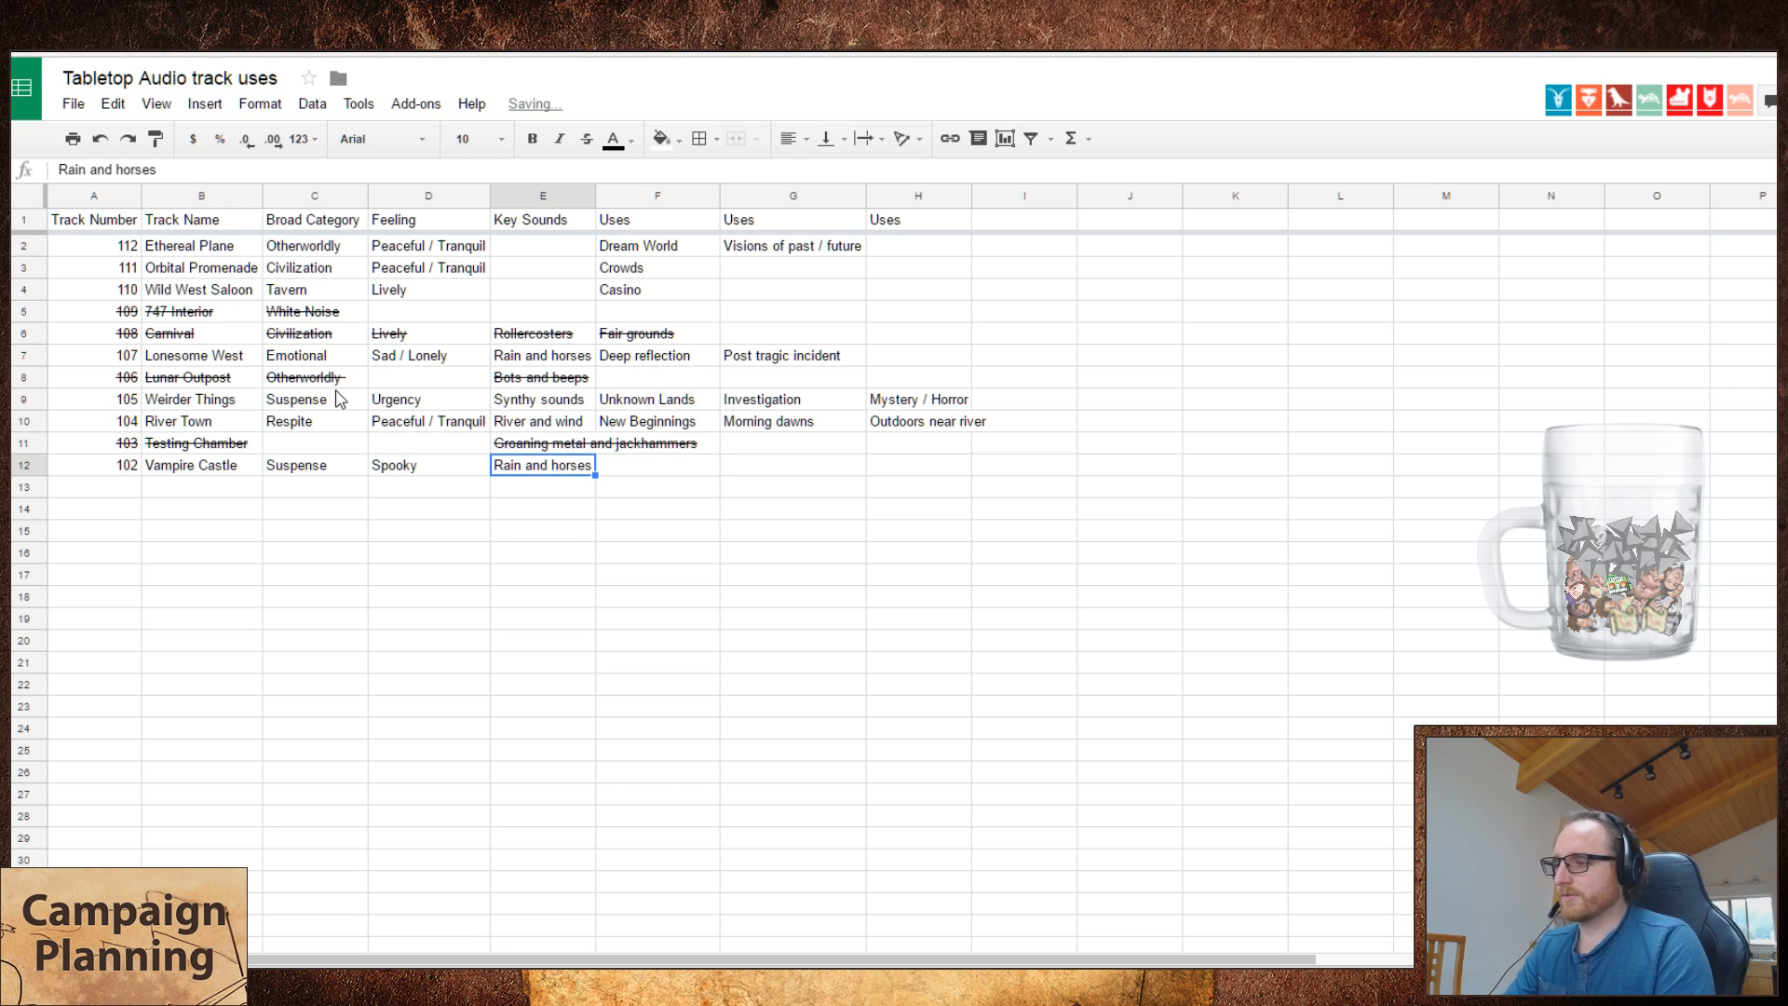
pyautogui.write('A lot')
pyautogui.press('Tab')
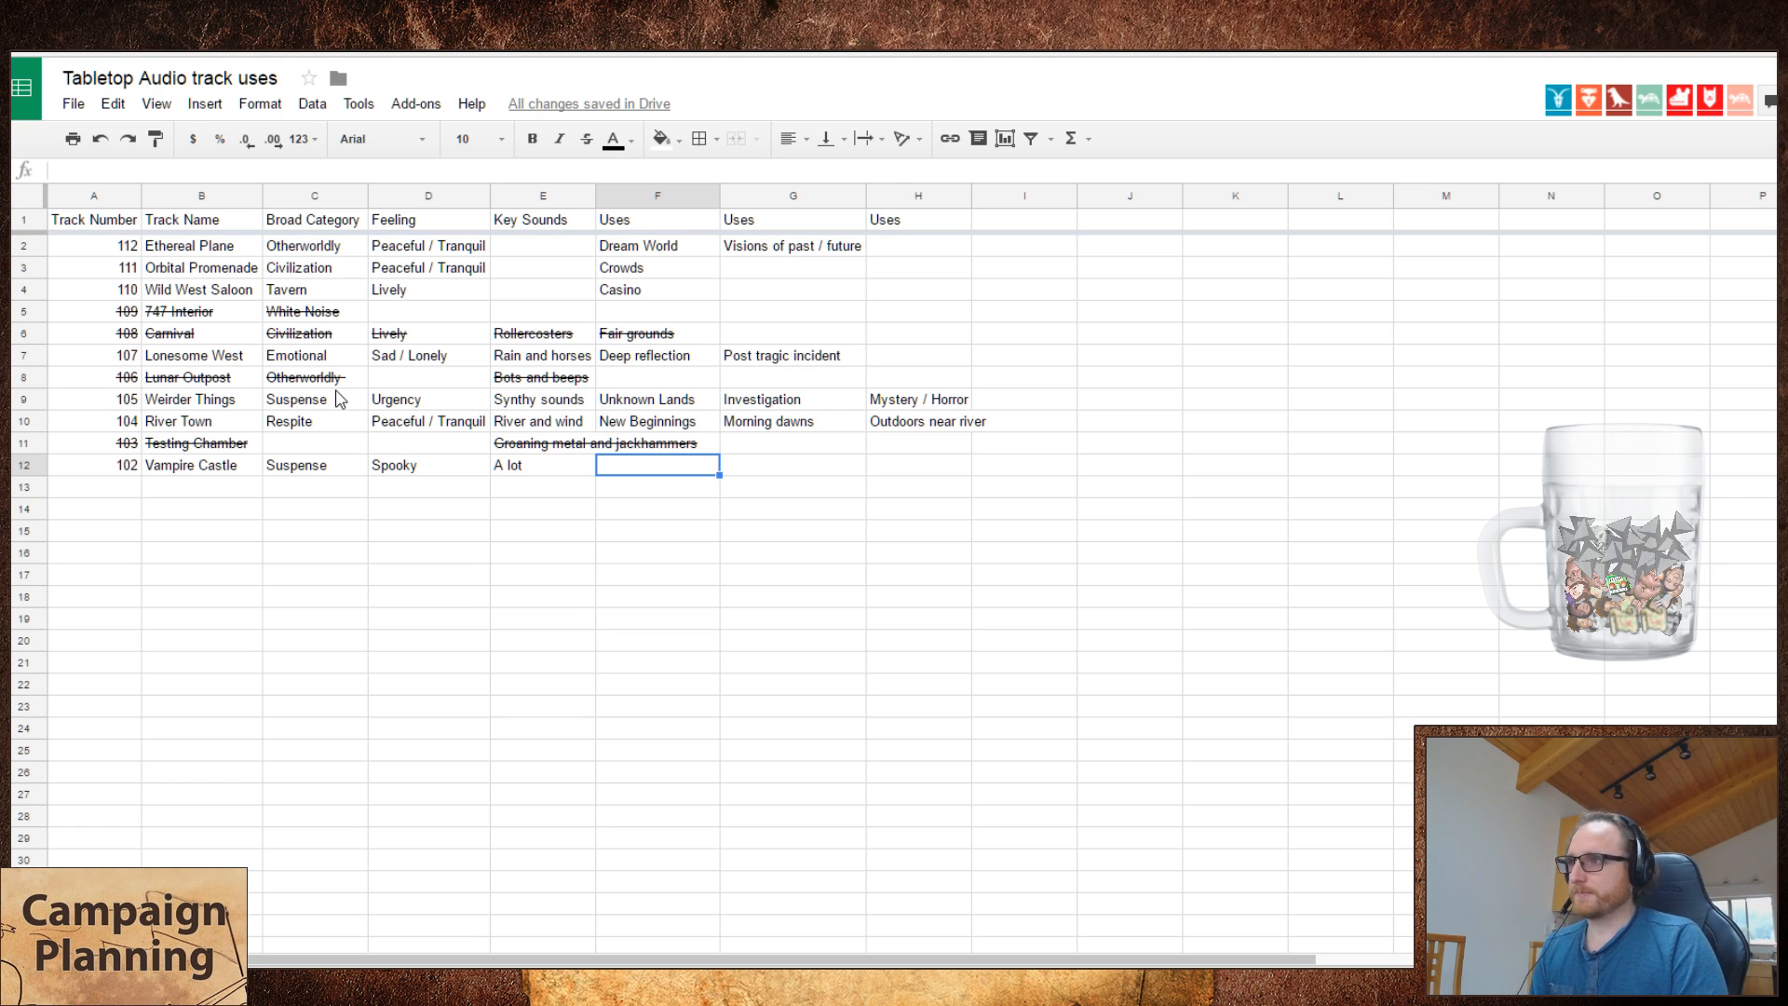
# - Enter "Undead" as the first use for Vampire Castle, leaving the category of Weirder Things as it is
pyautogui.click(340, 399)
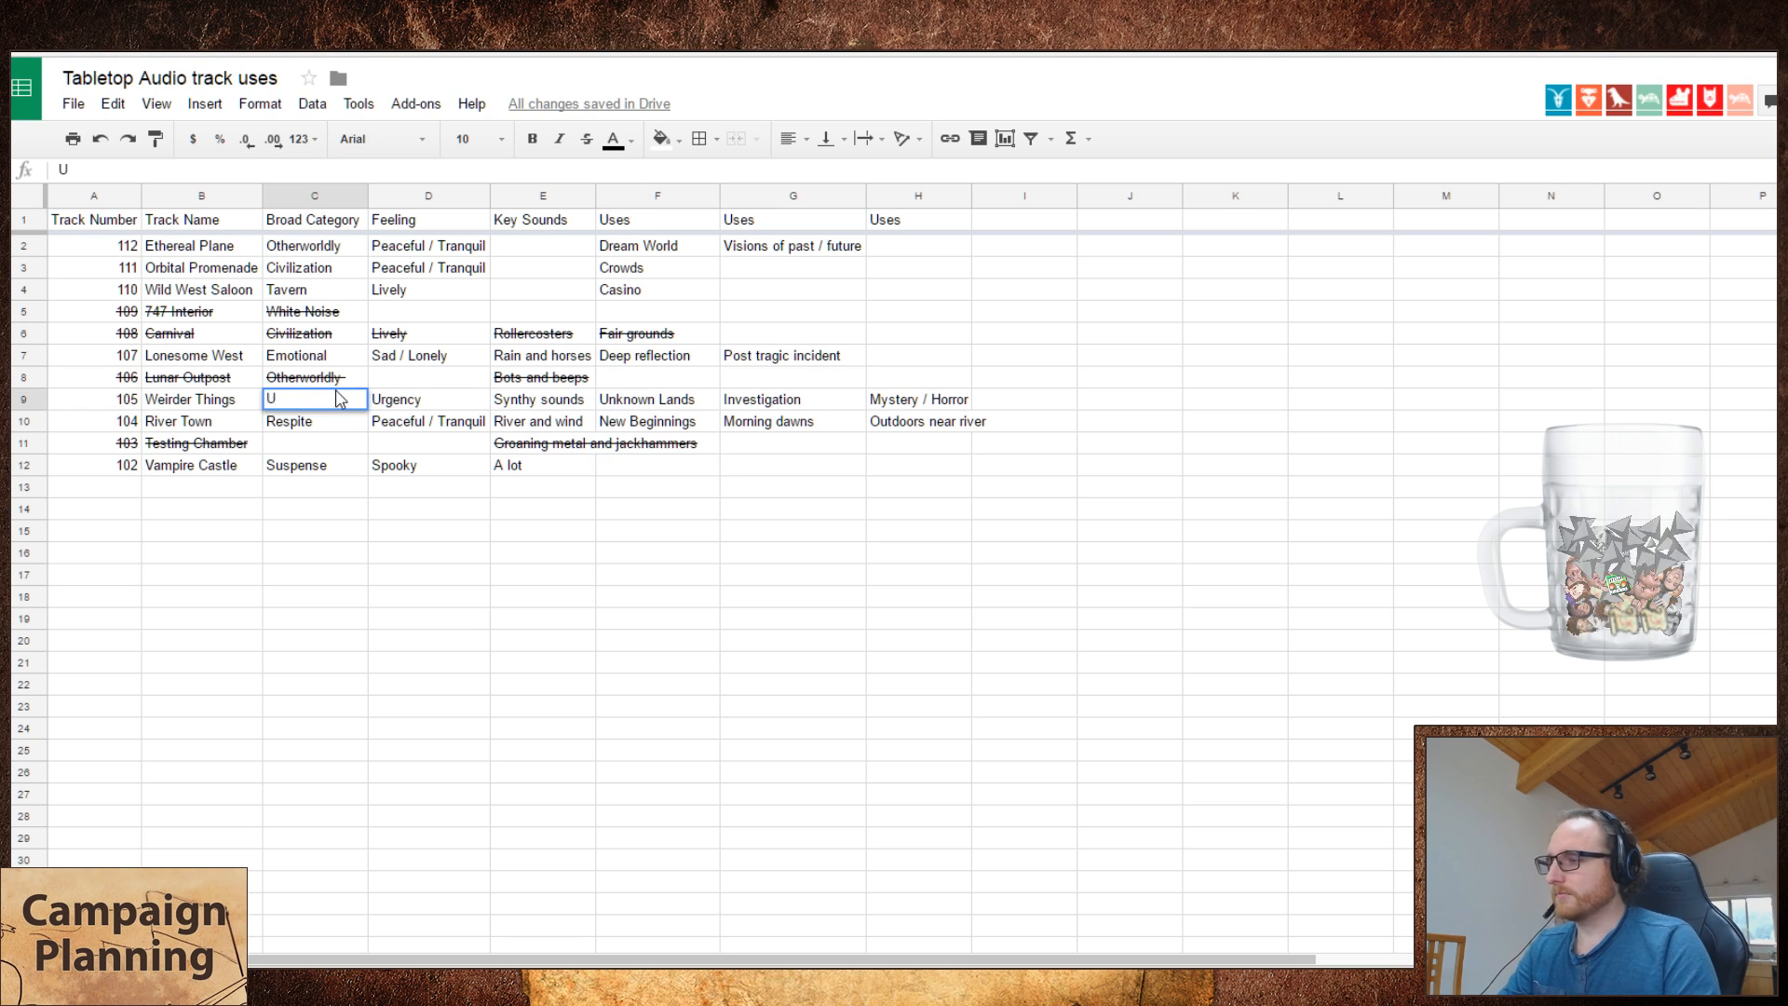
pyautogui.click(643, 471)
pyautogui.write('Undead')
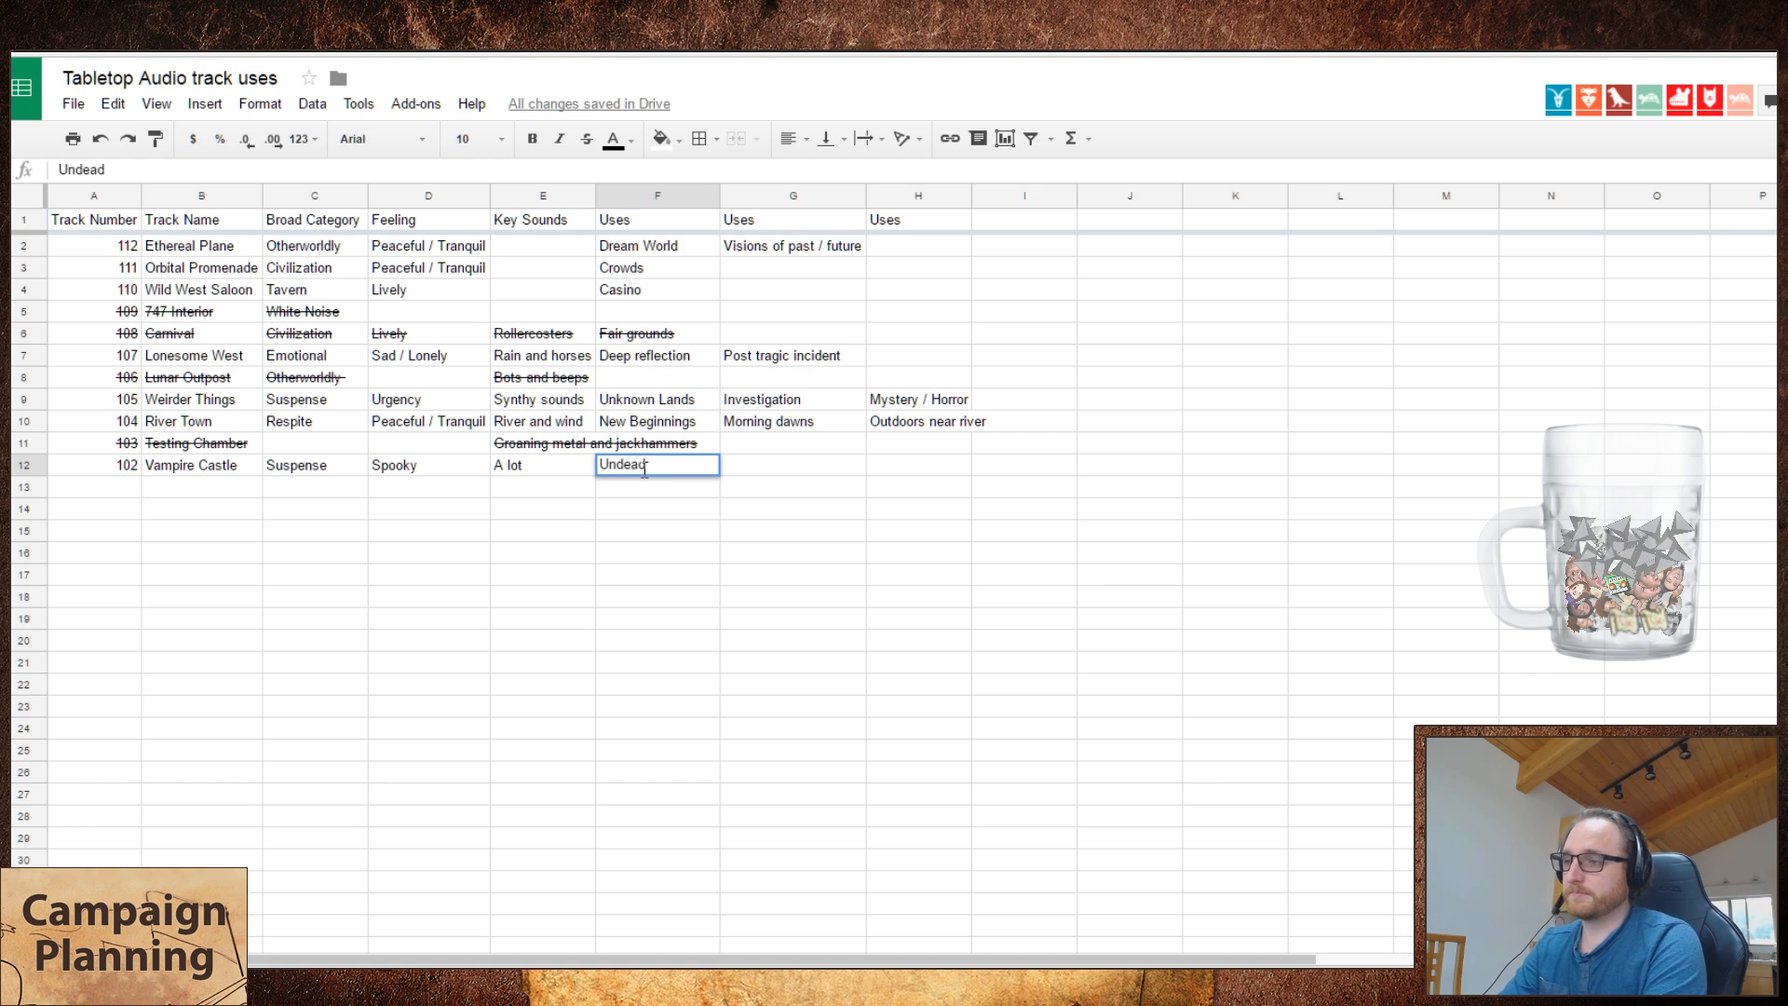
pyautogui.press('Tab')
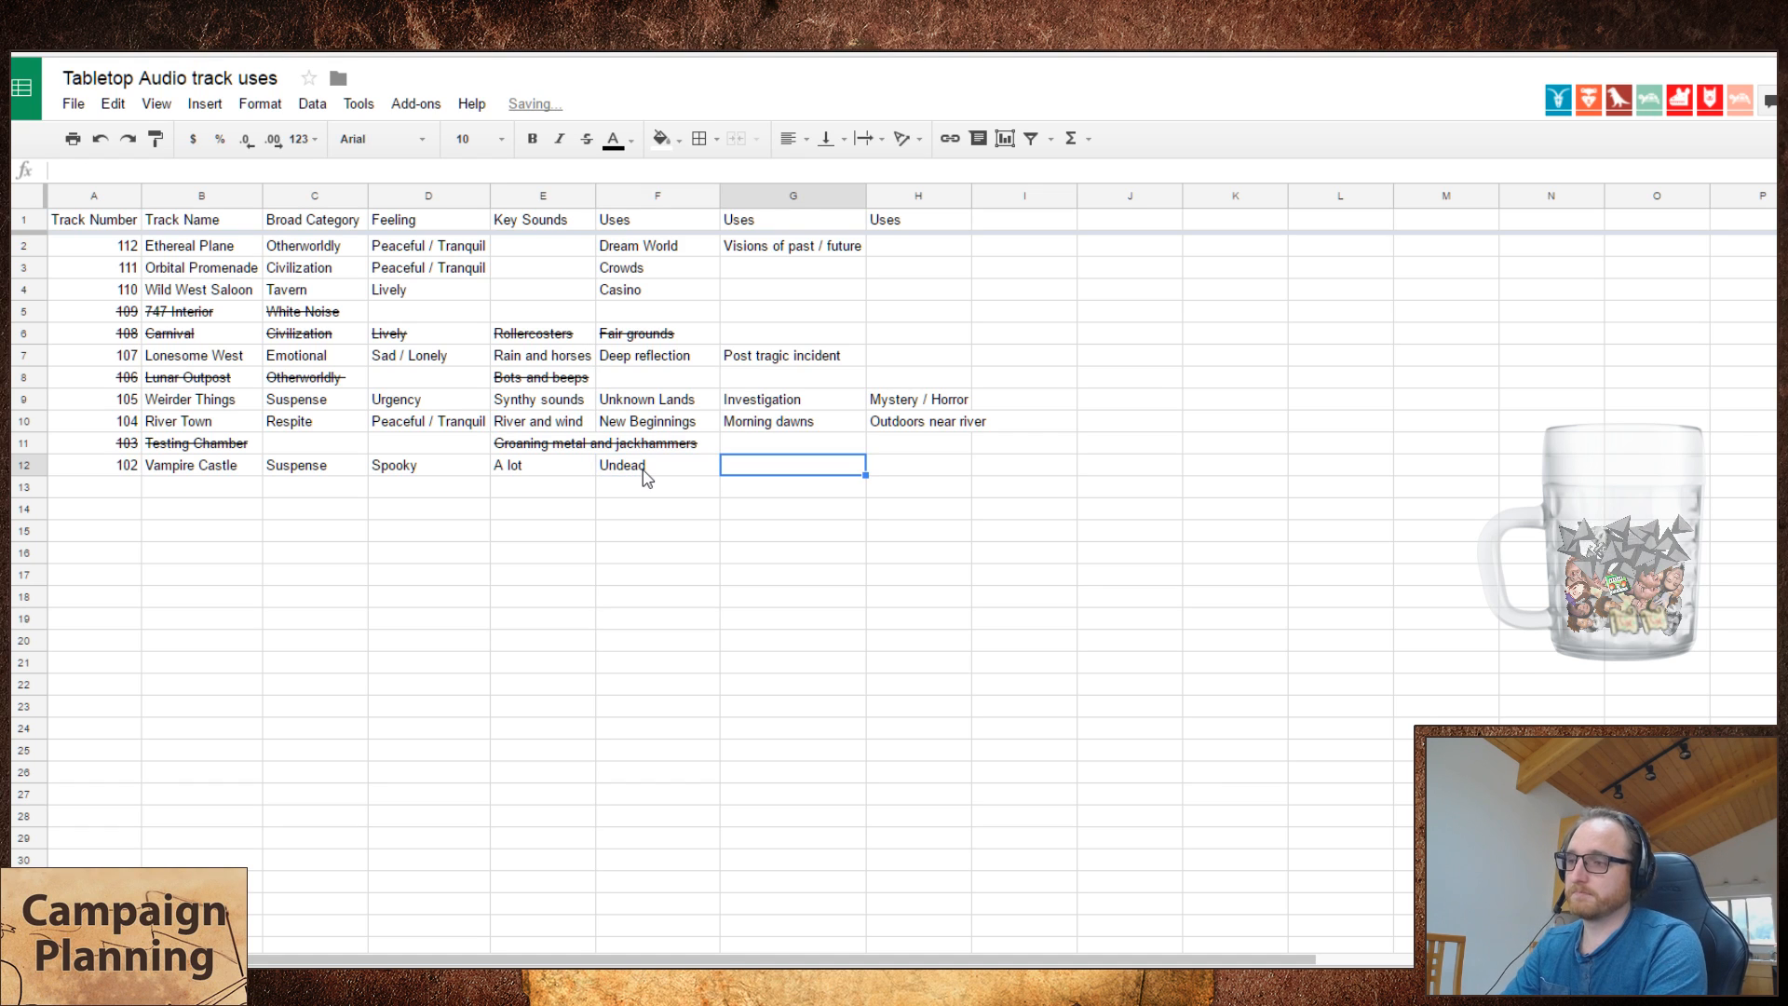
# - Extend Vampire Castle's first use to "Undead -> Vampires"
pyautogui.click(647, 476)
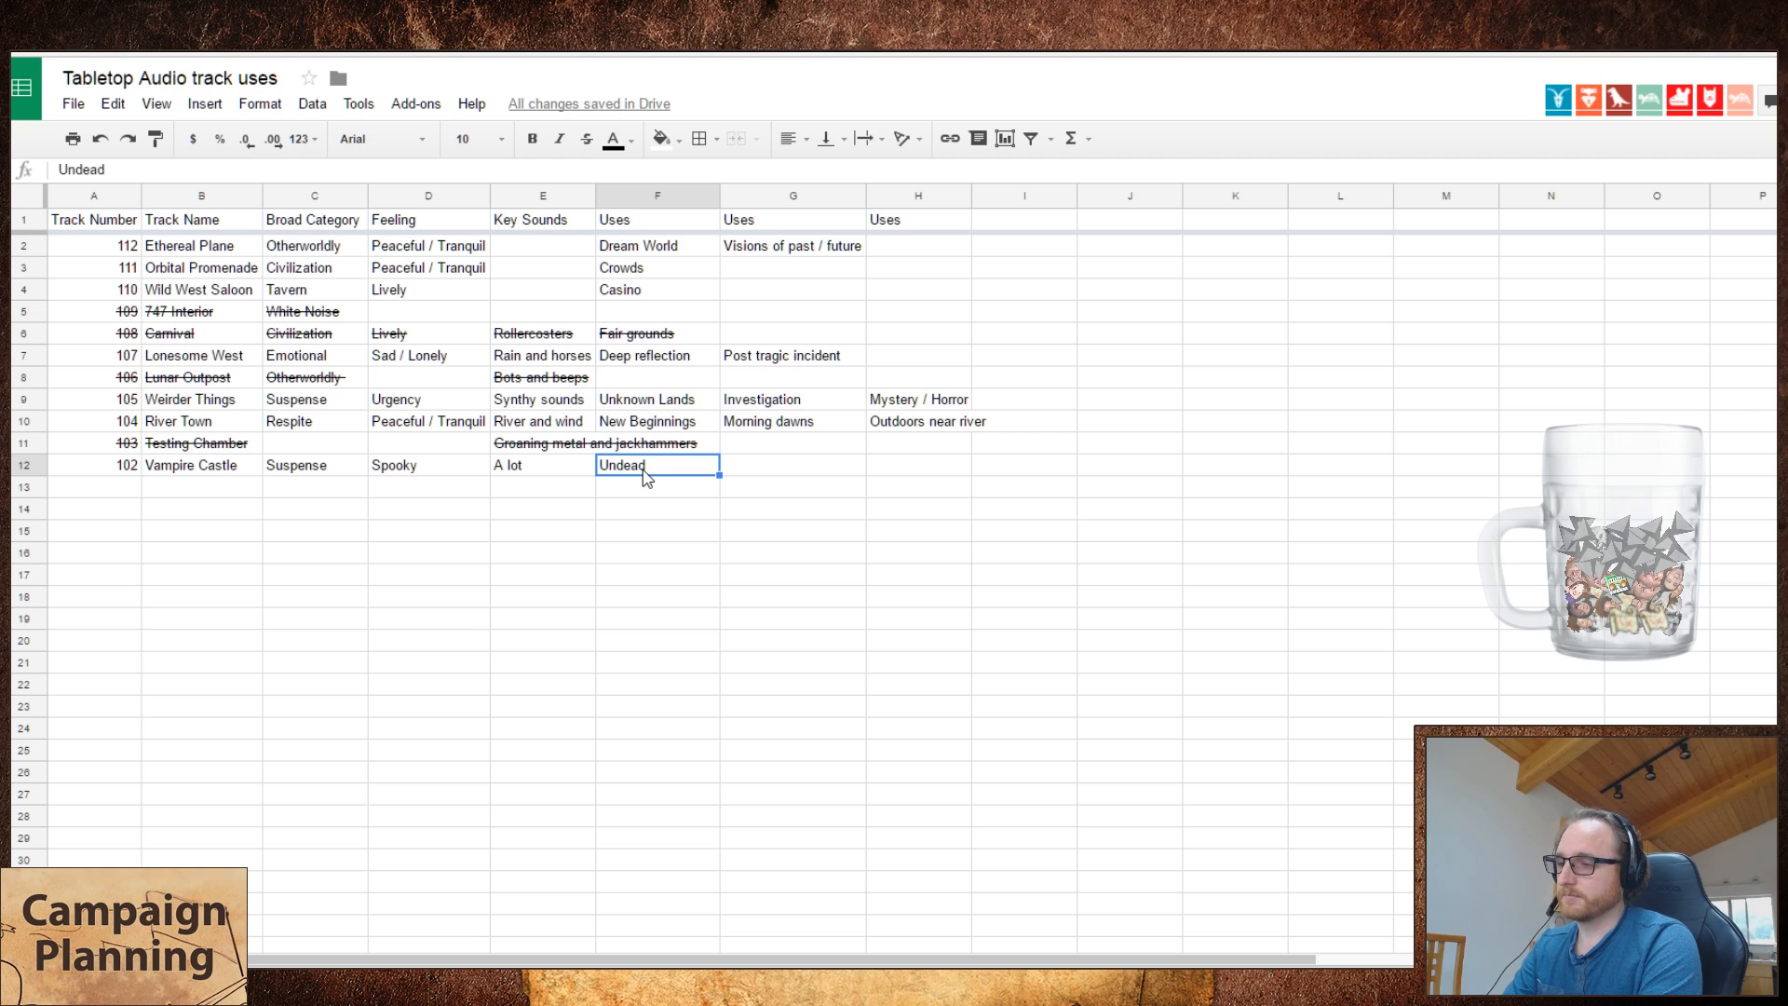
pyautogui.doubleClick(644, 469)
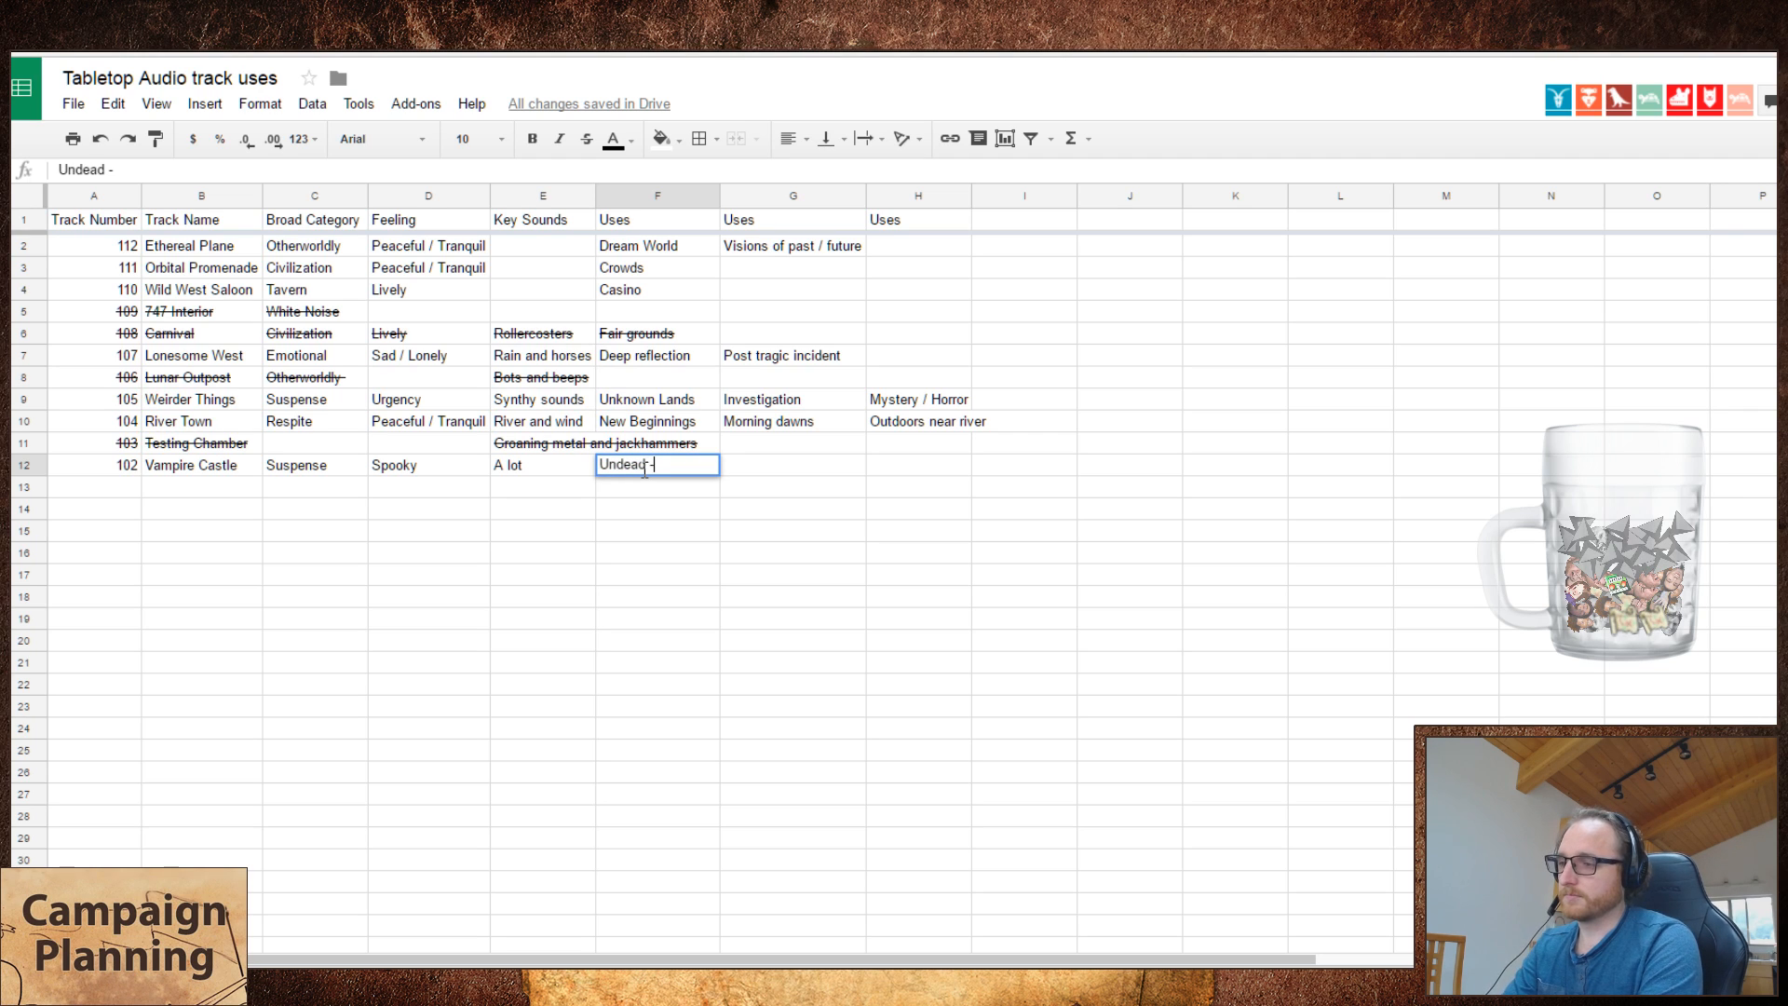
pyautogui.write('-> Vampires')
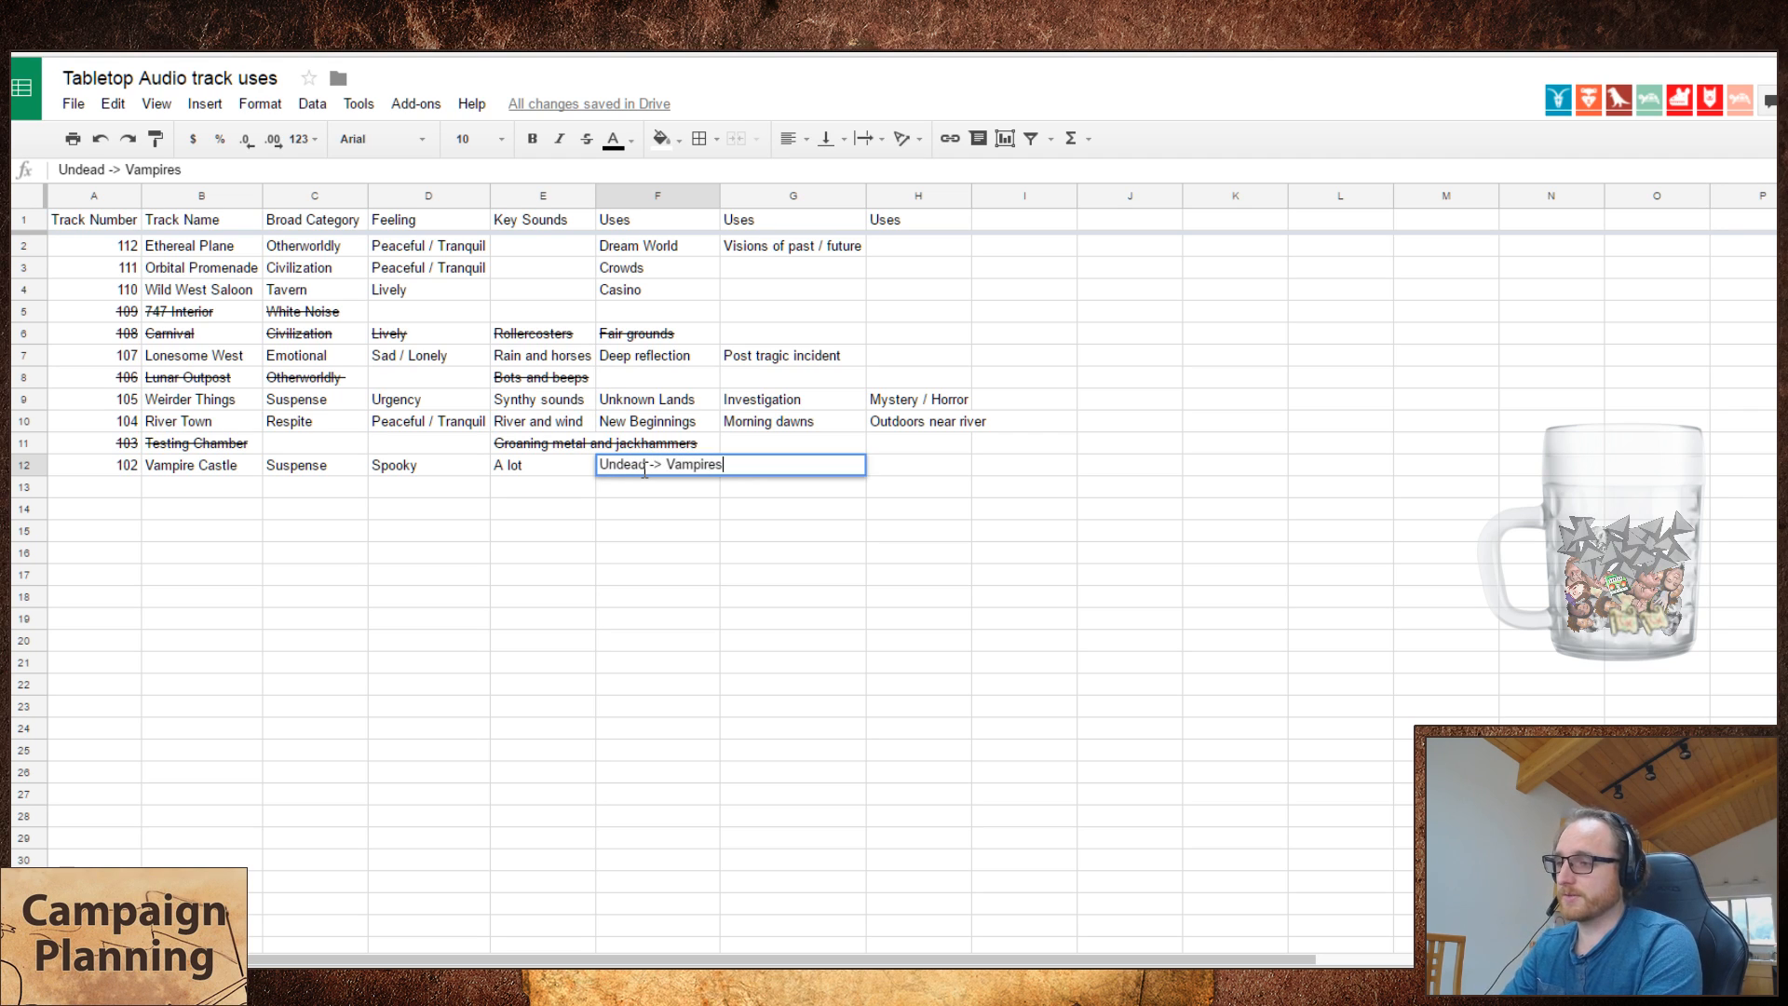
pyautogui.press('Tab')
pyautogui.click(645, 470)
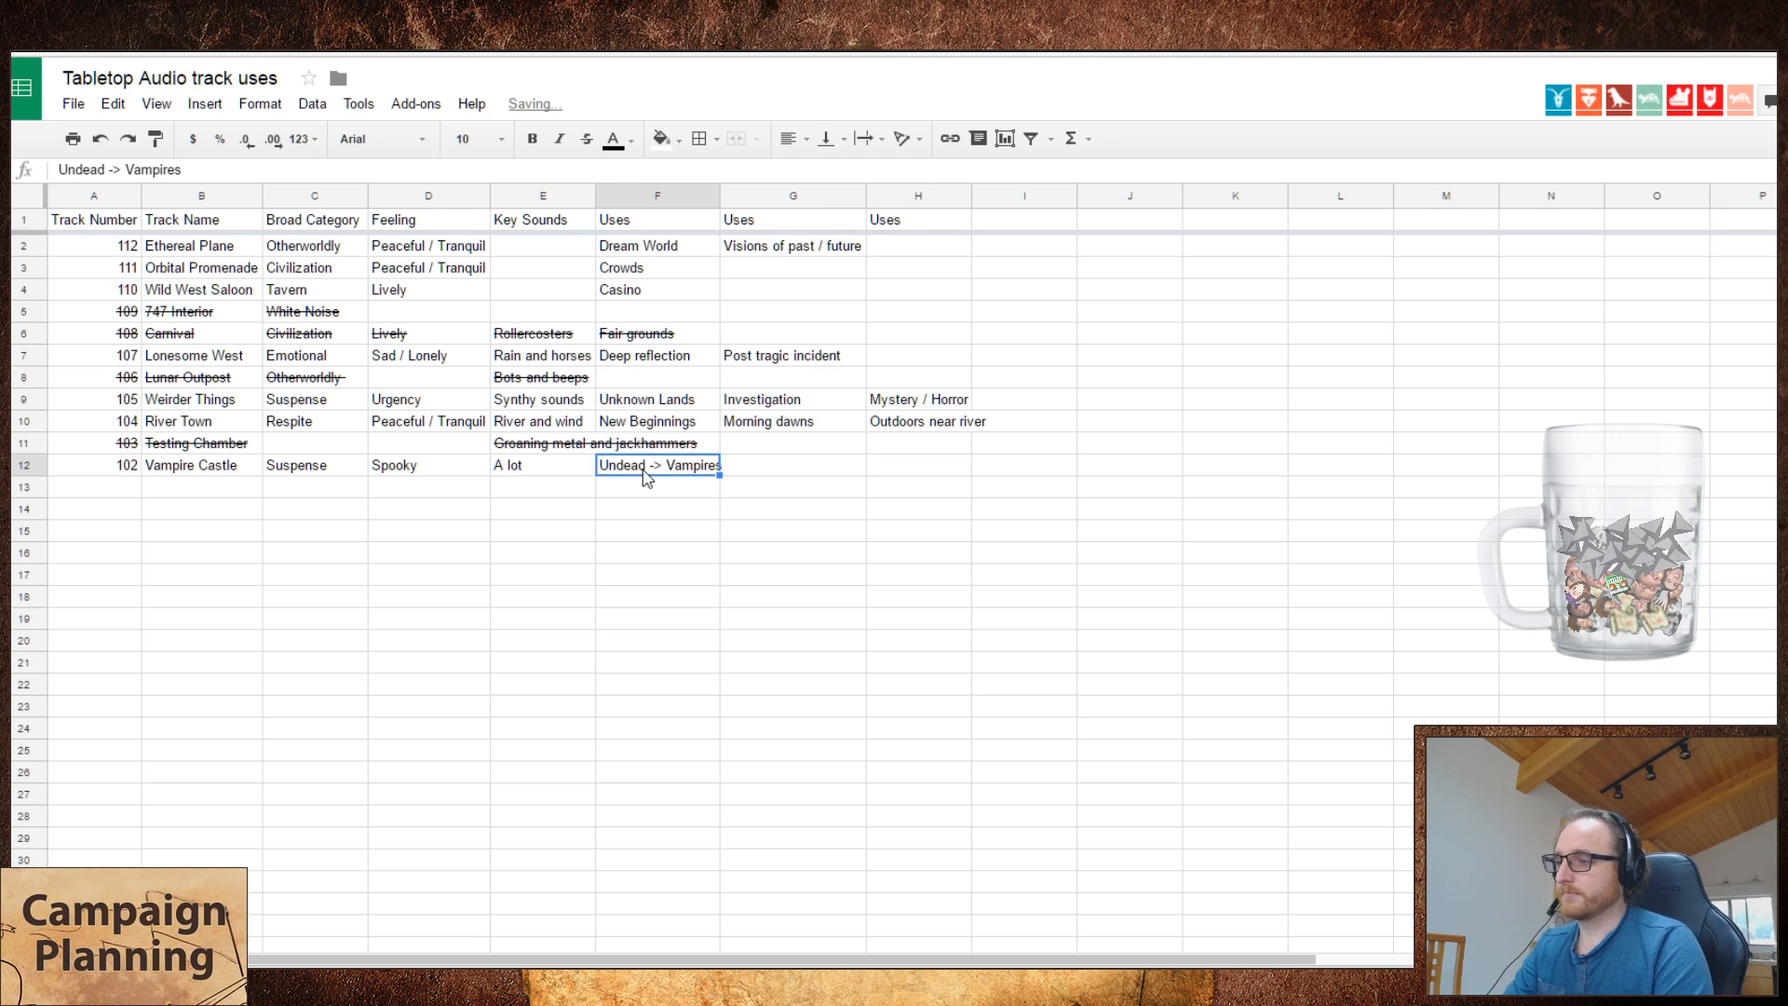
# - Replace the extended first use of Vampire Castle with just "Undead"
pyautogui.write('Undead')
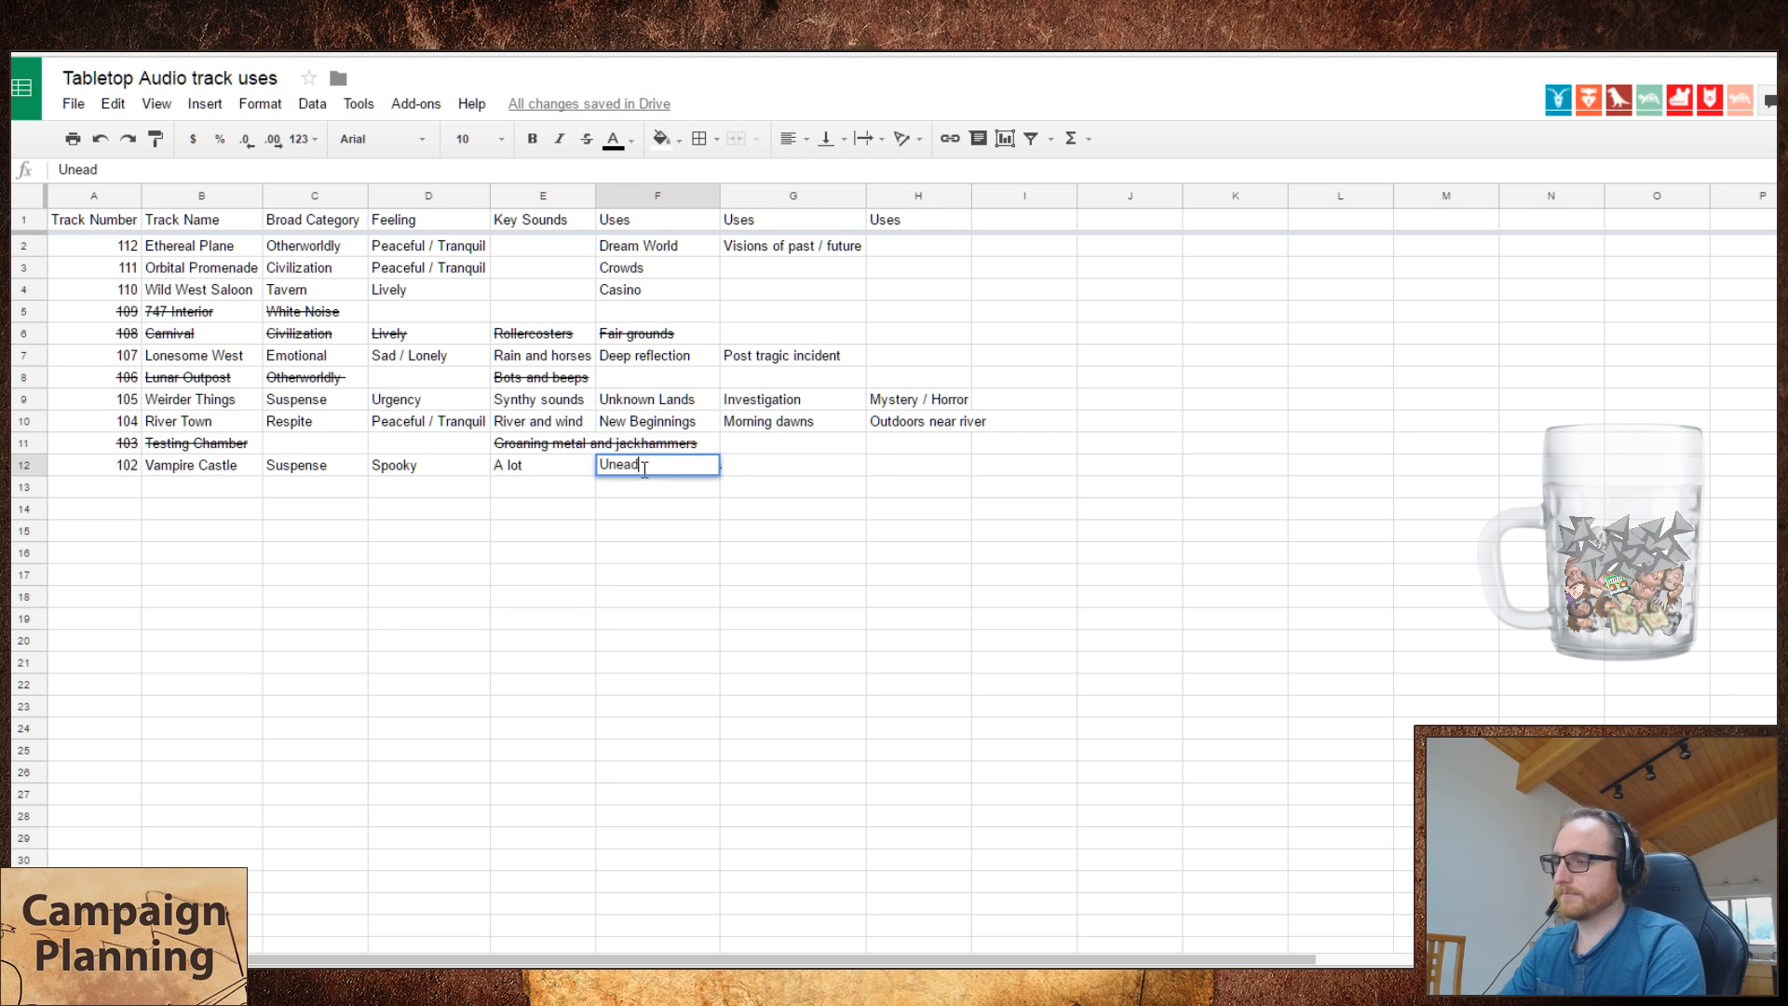
pyautogui.press('BackSpace')
pyautogui.press('BackSpace')
pyautogui.press('BackSpace')
pyautogui.write('dead')
pyautogui.press('Tab')
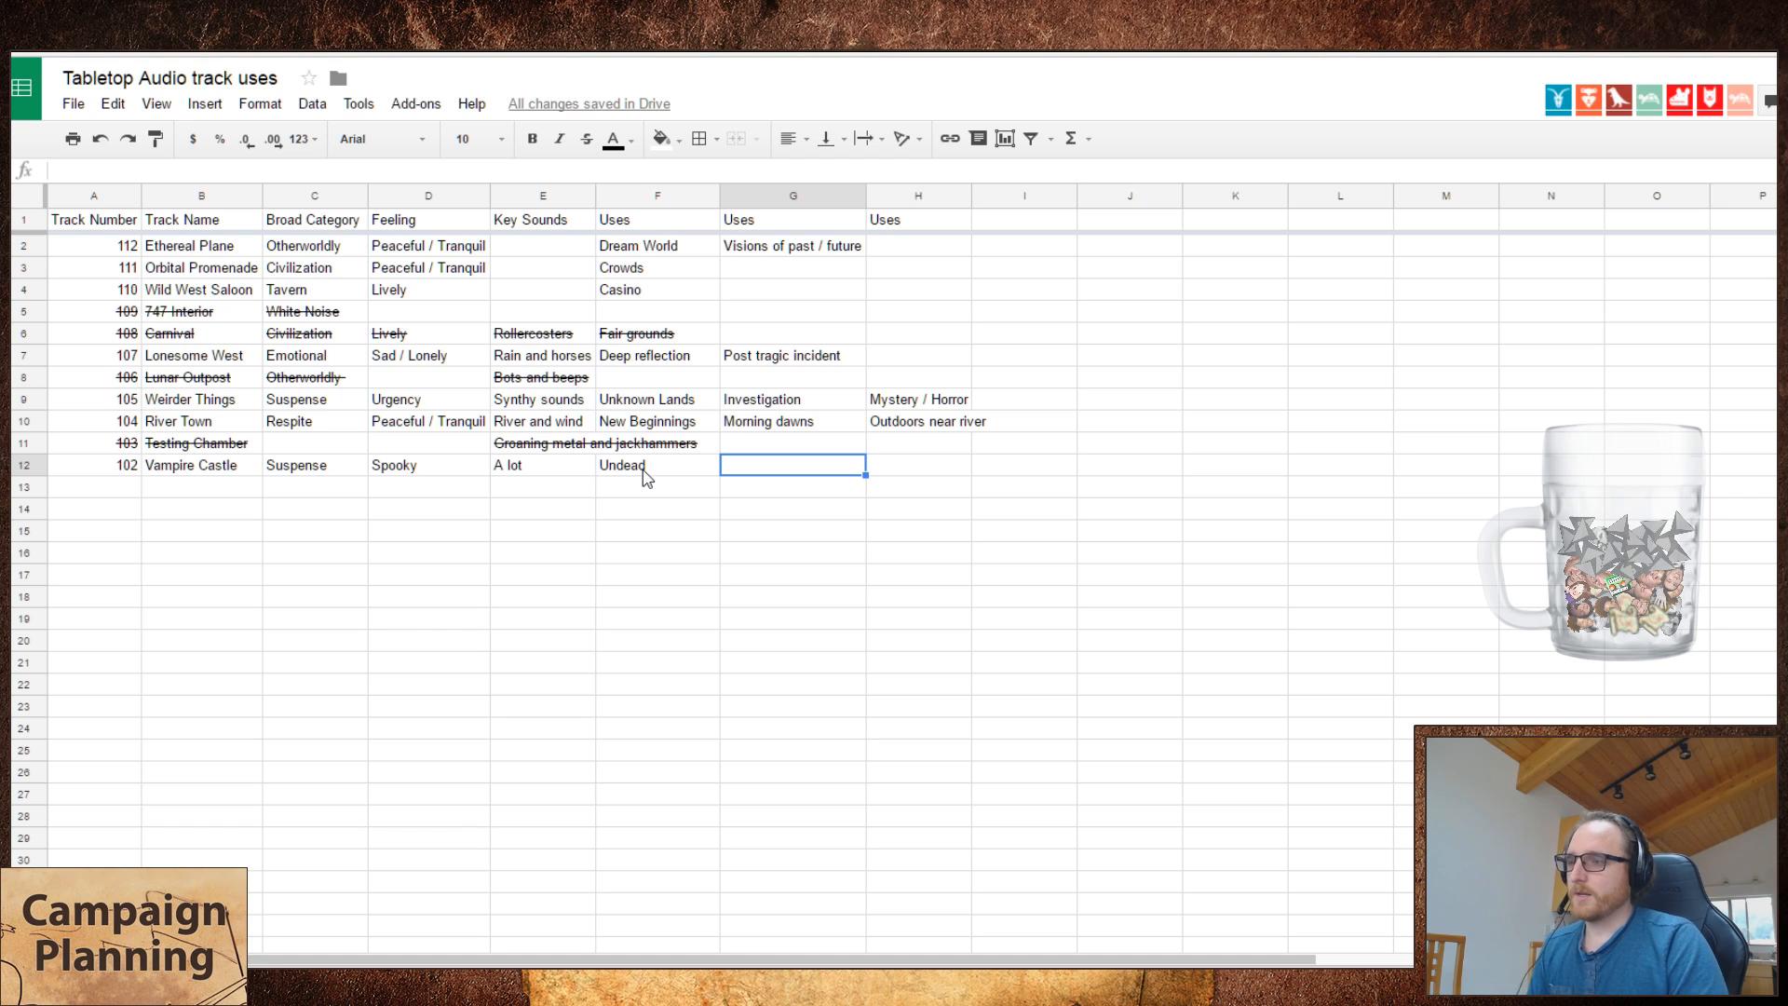
# - Enter "Haunted Castle" as the second use for Vampire Castle
pyautogui.write('haunted')
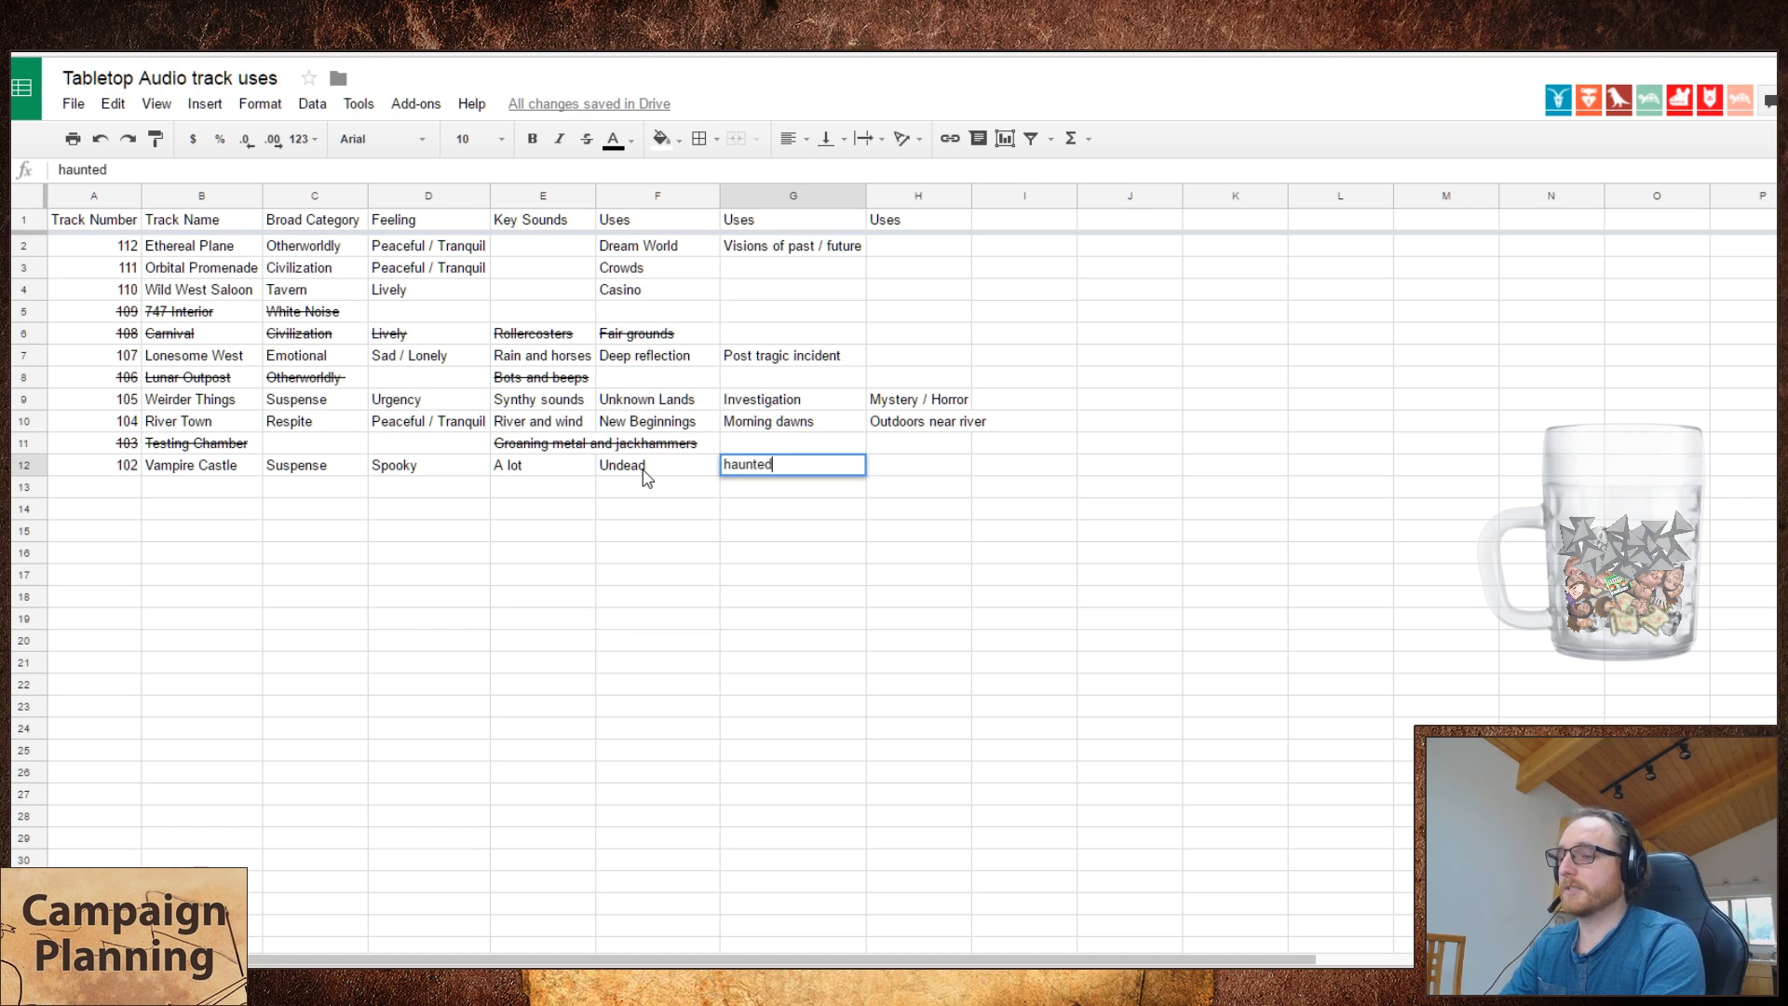
pyautogui.press('Escape')
pyautogui.write('H')
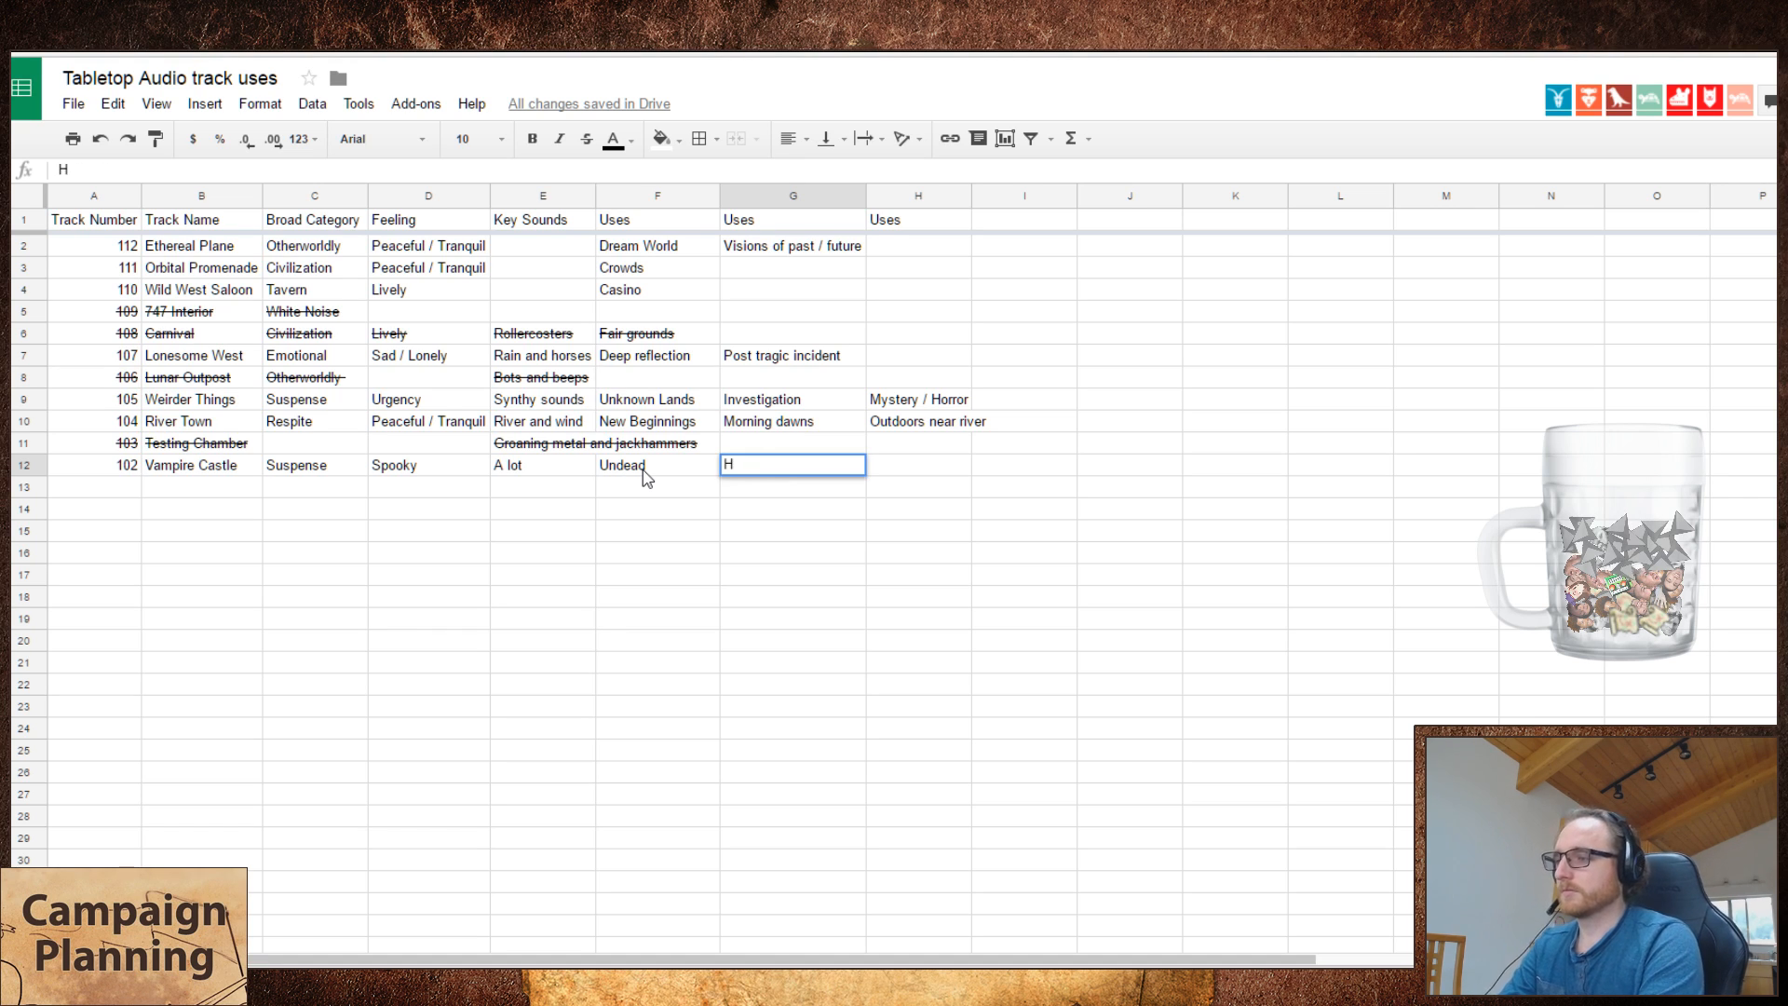
pyautogui.write('aunted Castle')
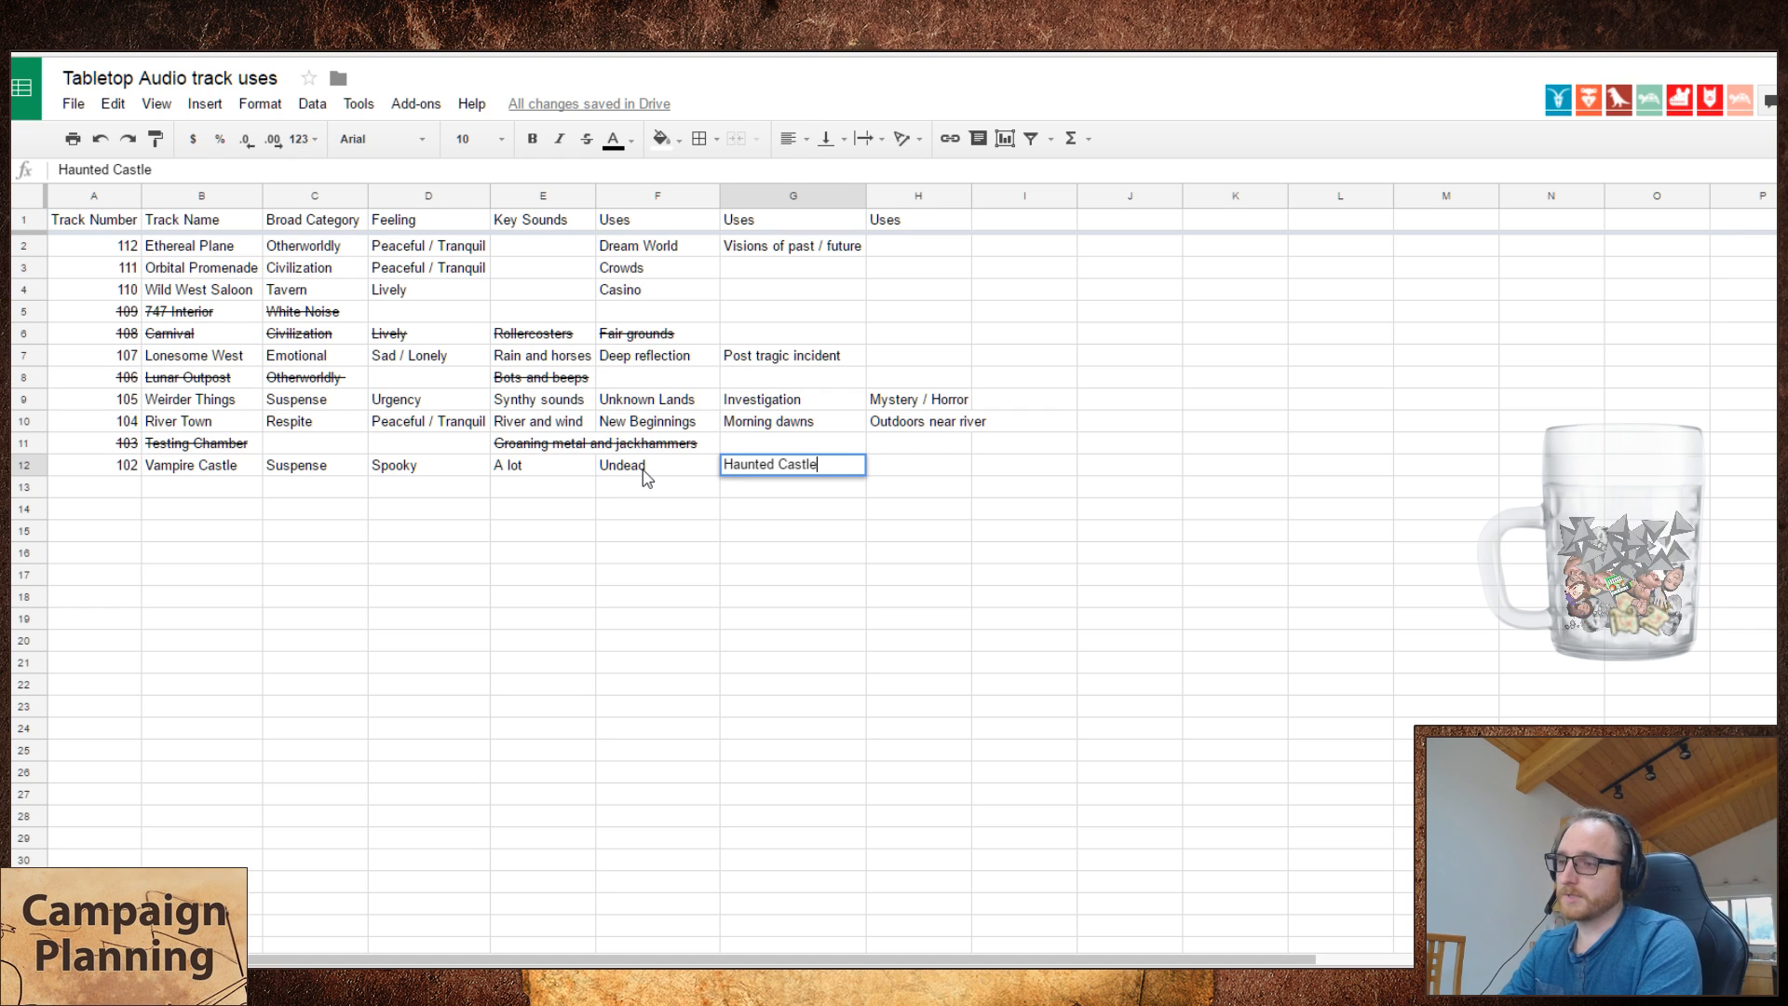
pyautogui.press('Tab')
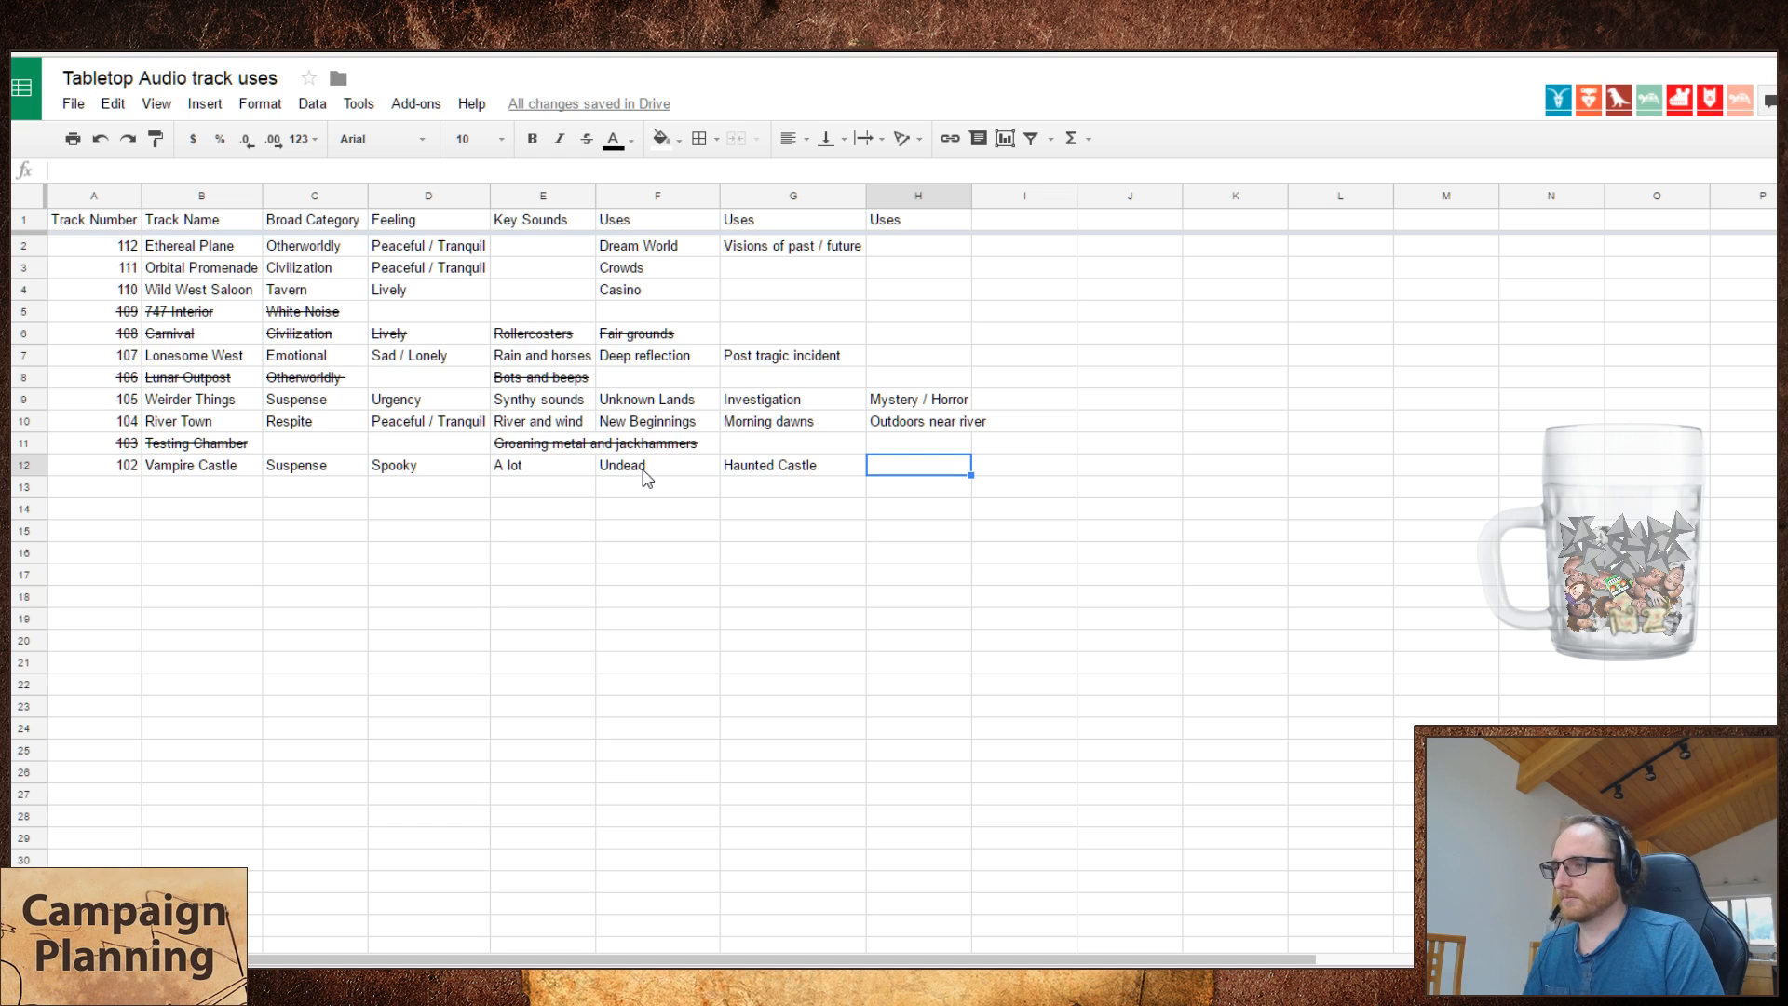
# - Enter "Horror" as the third use for Vampire Castle
pyautogui.write('My')
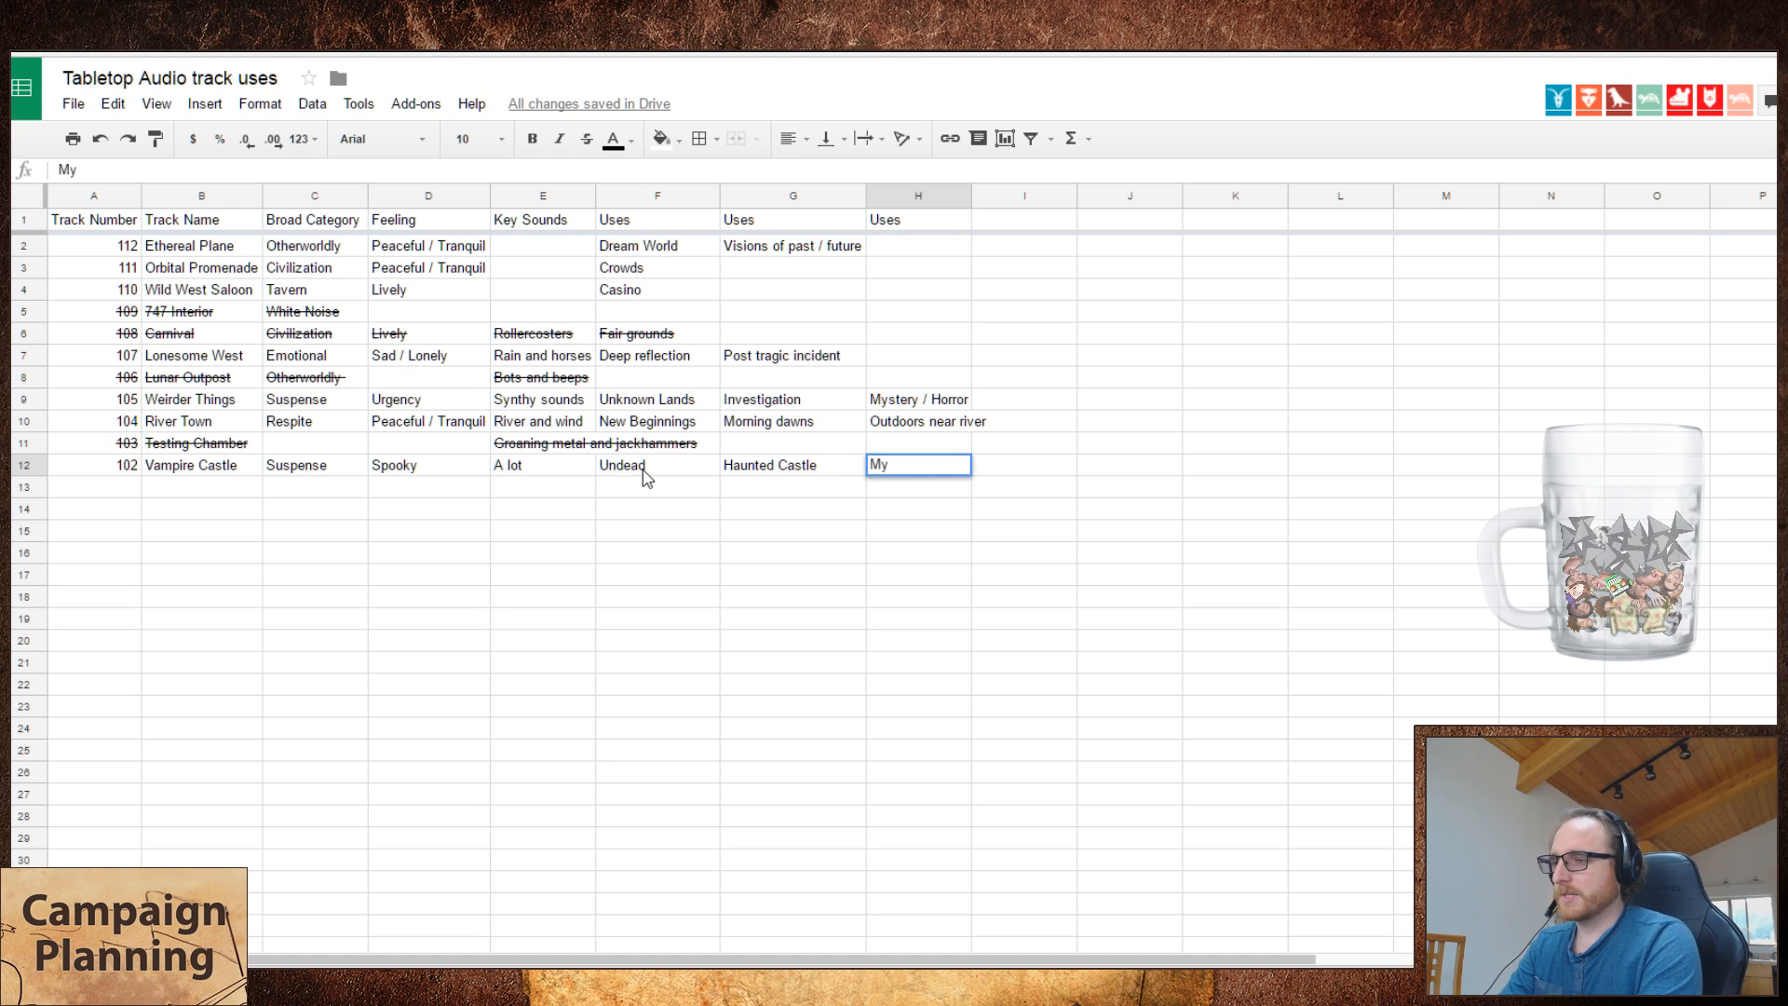
pyautogui.write('ster / Horror')
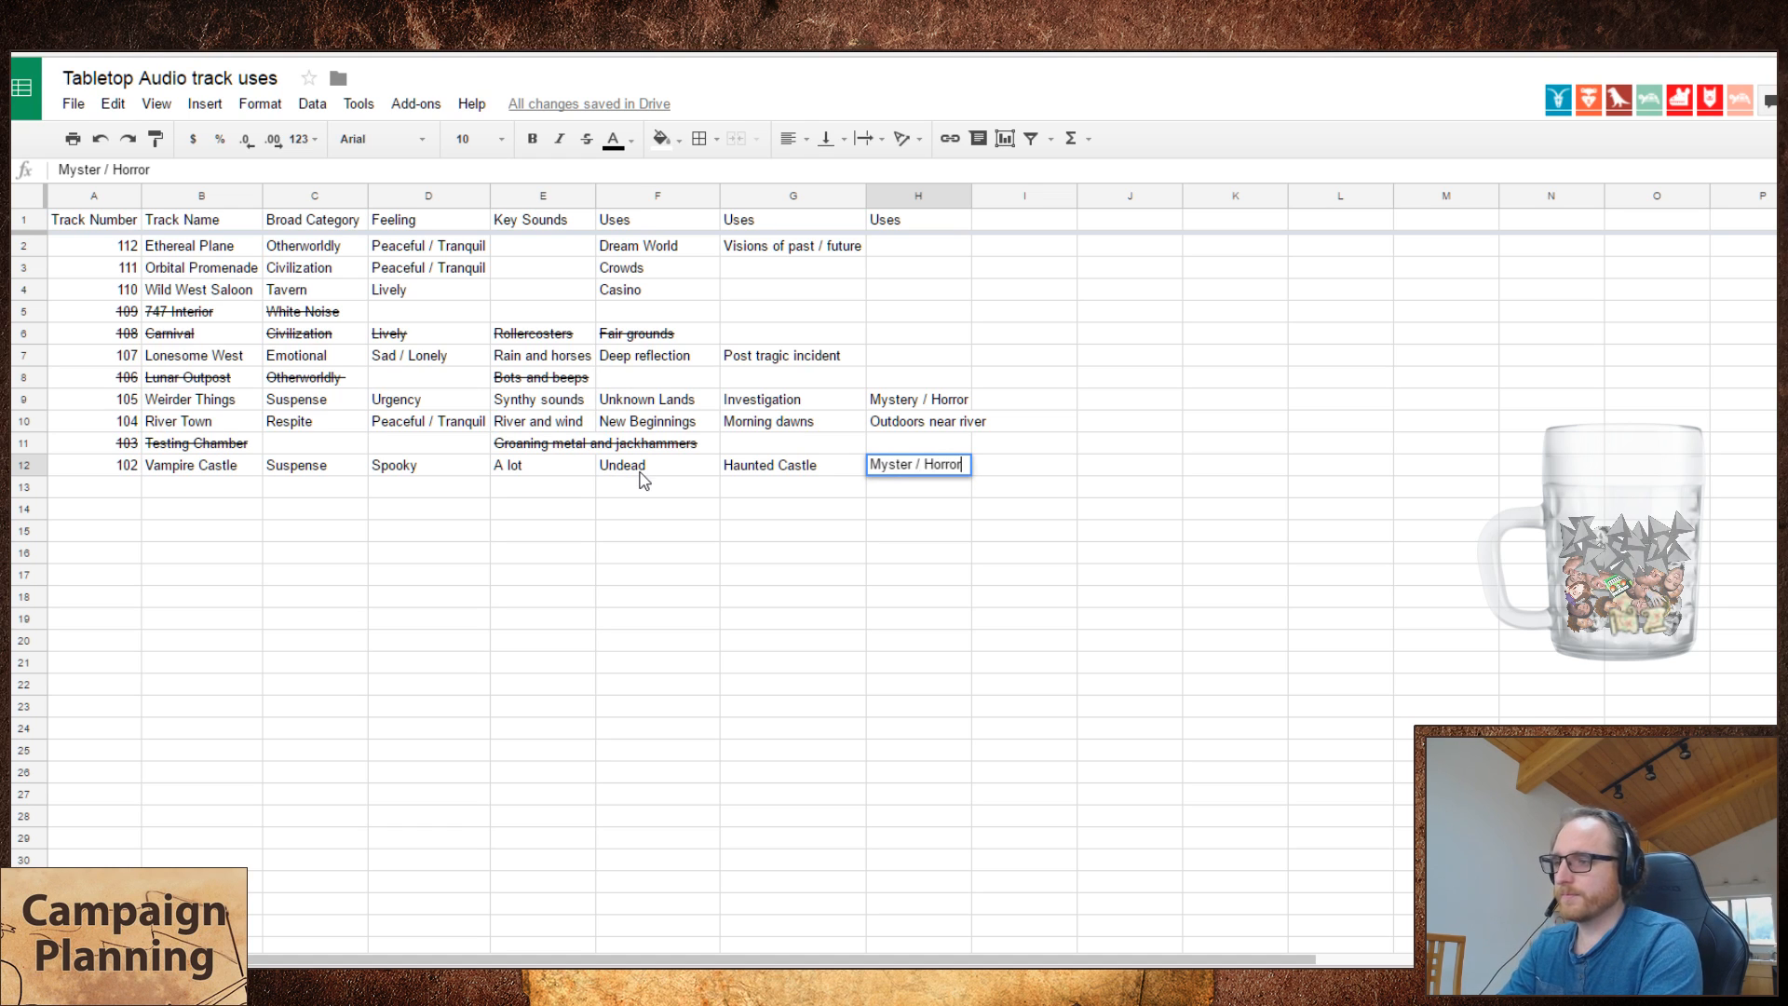
pyautogui.press('Escape')
pyautogui.write('Horror')
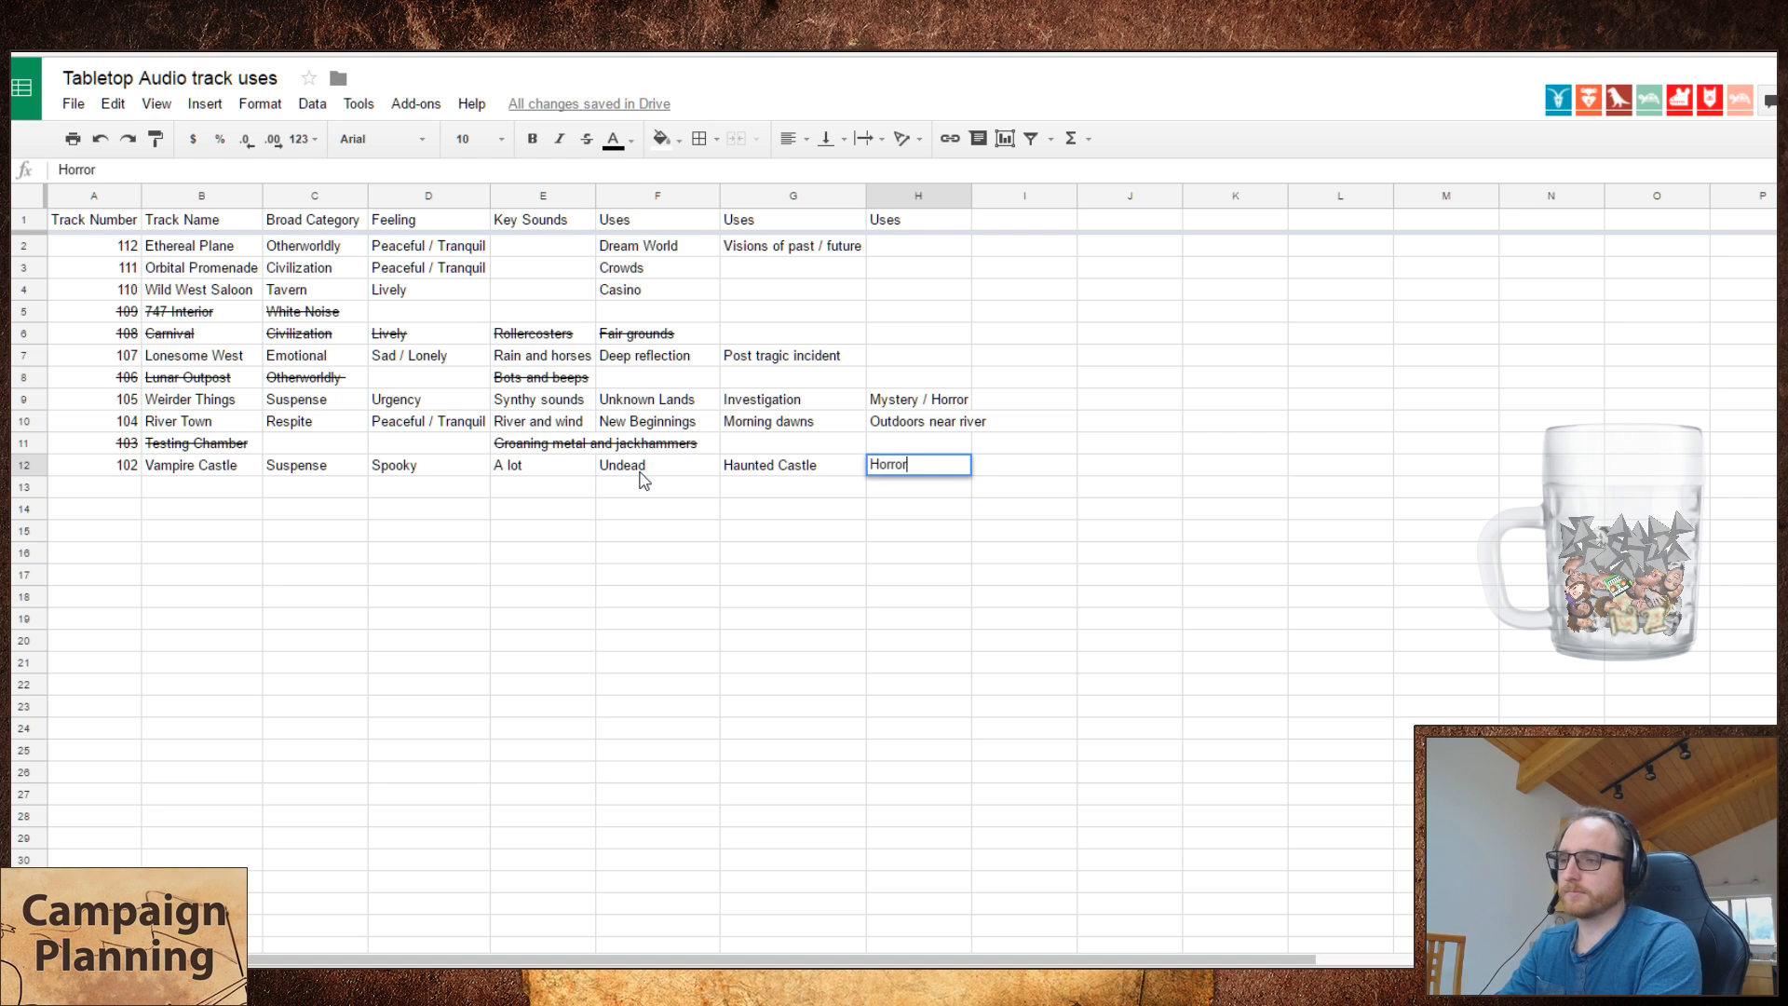
pyautogui.click(641, 481)
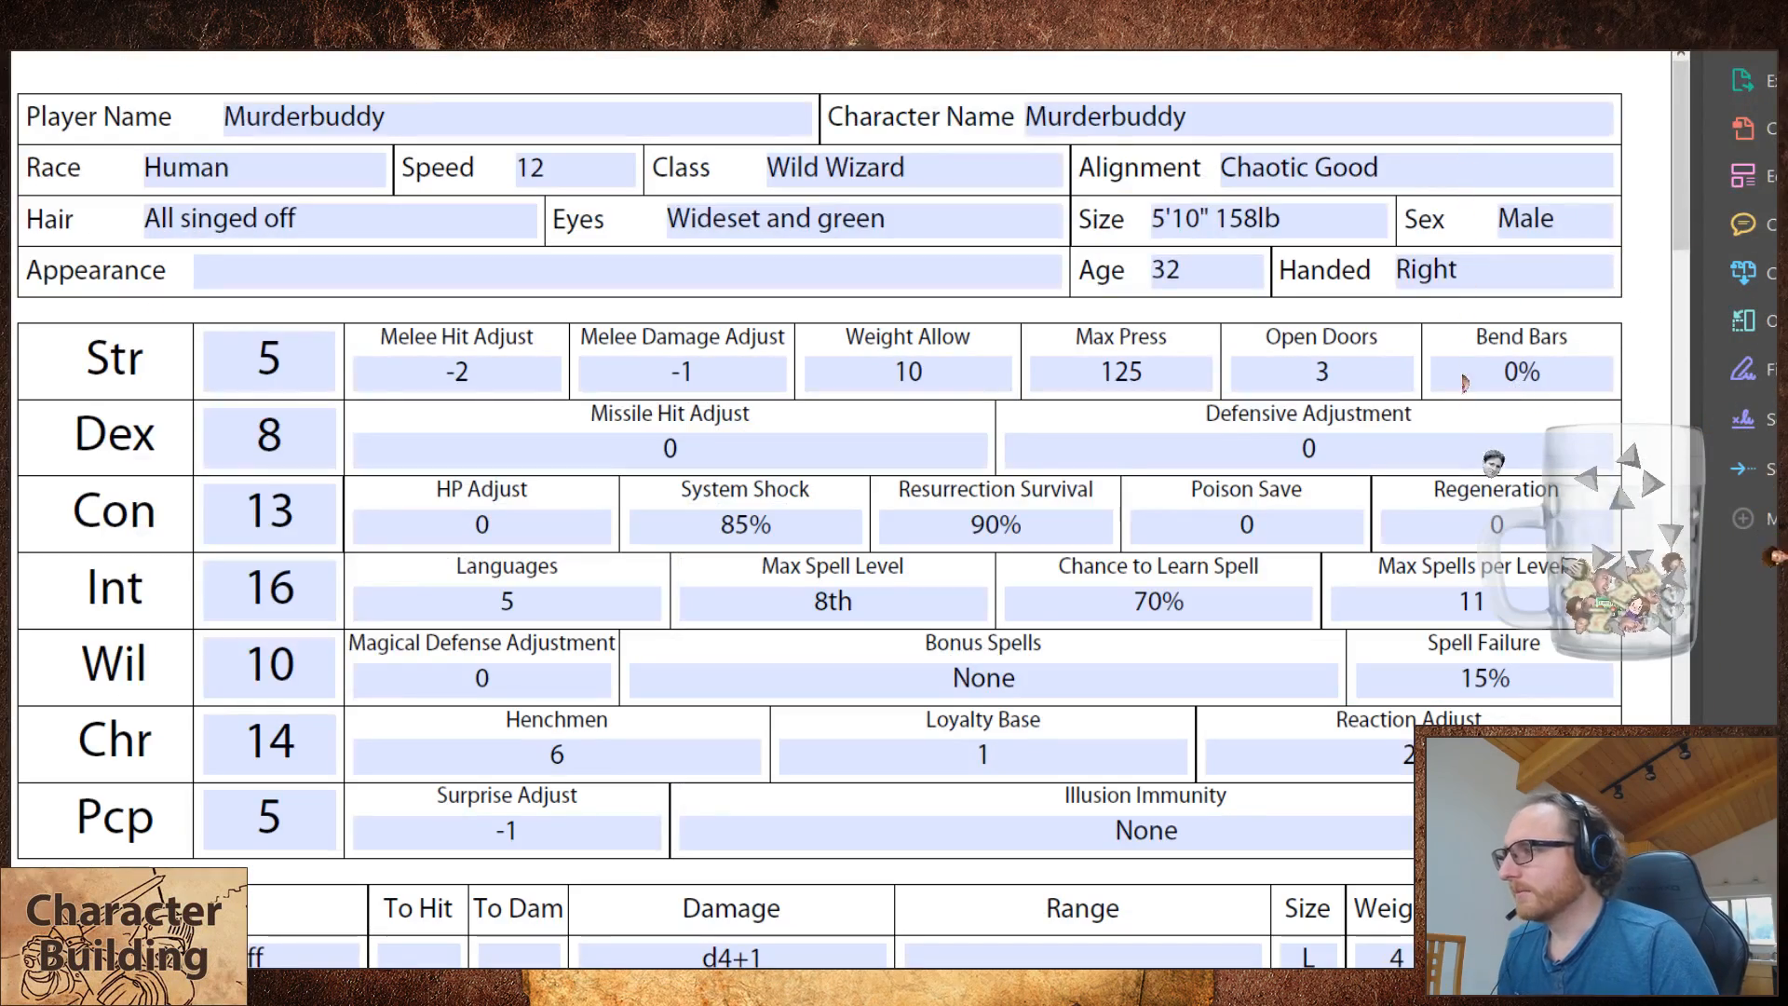
pyautogui.click(408, 112)
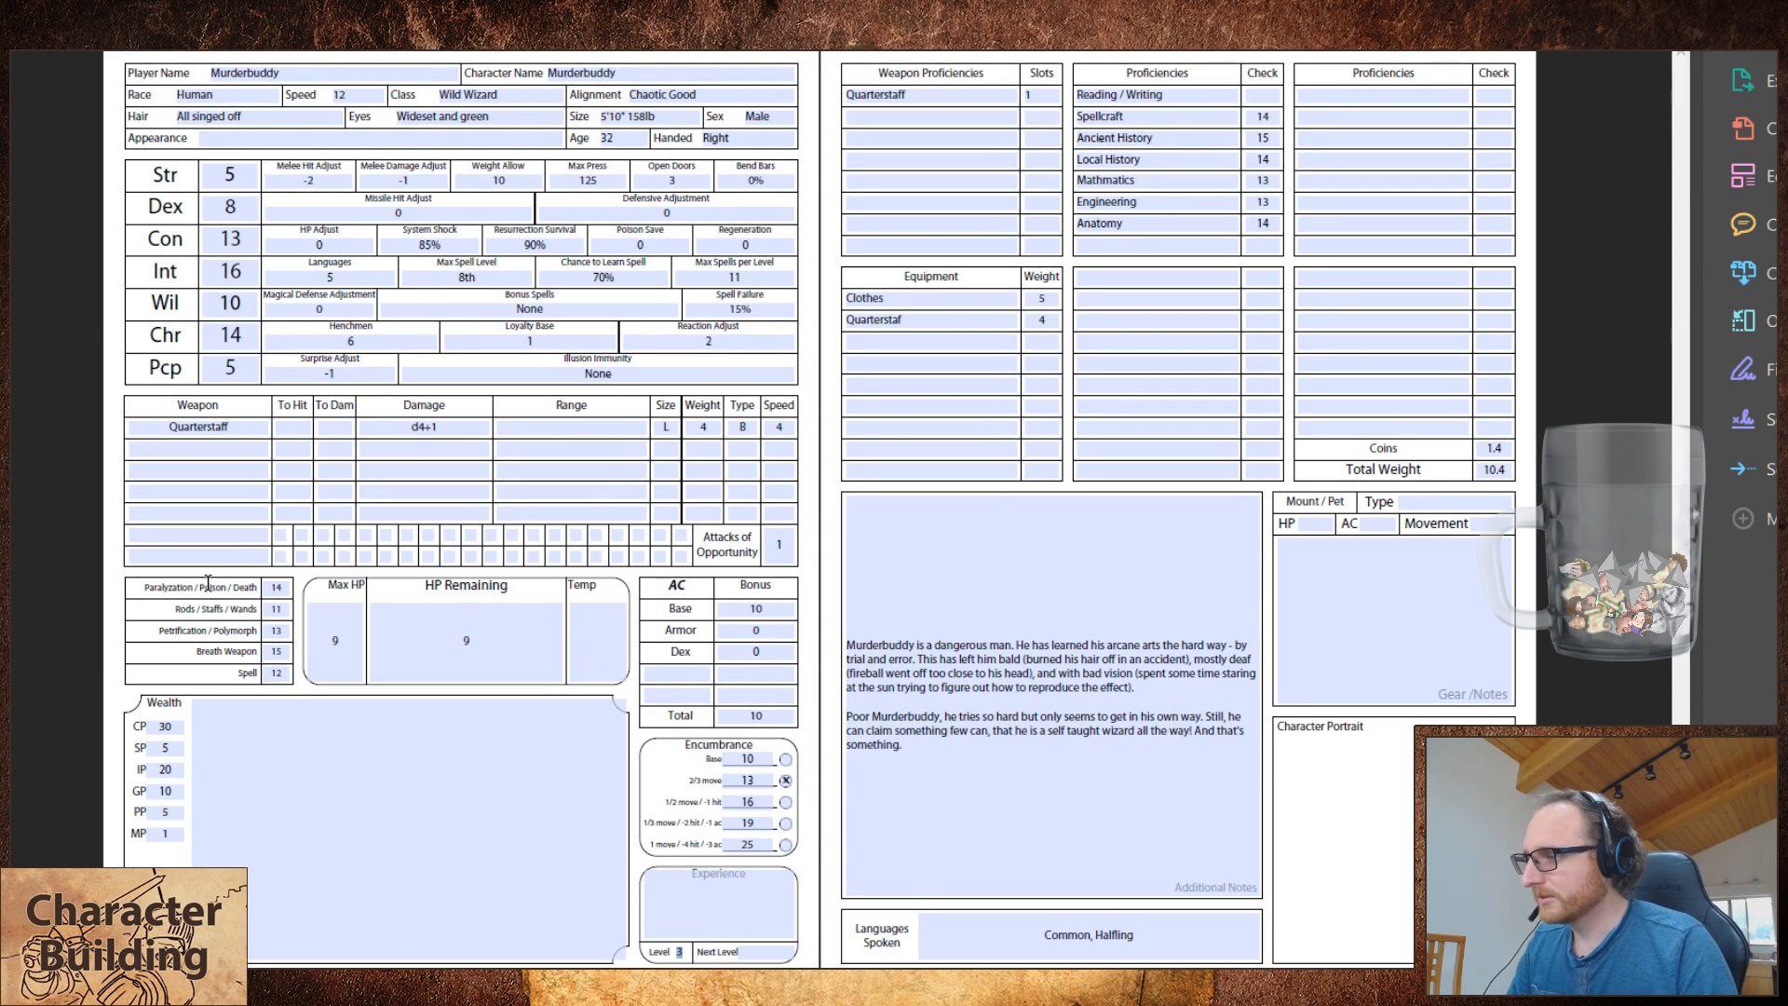
pyautogui.click(15, 446)
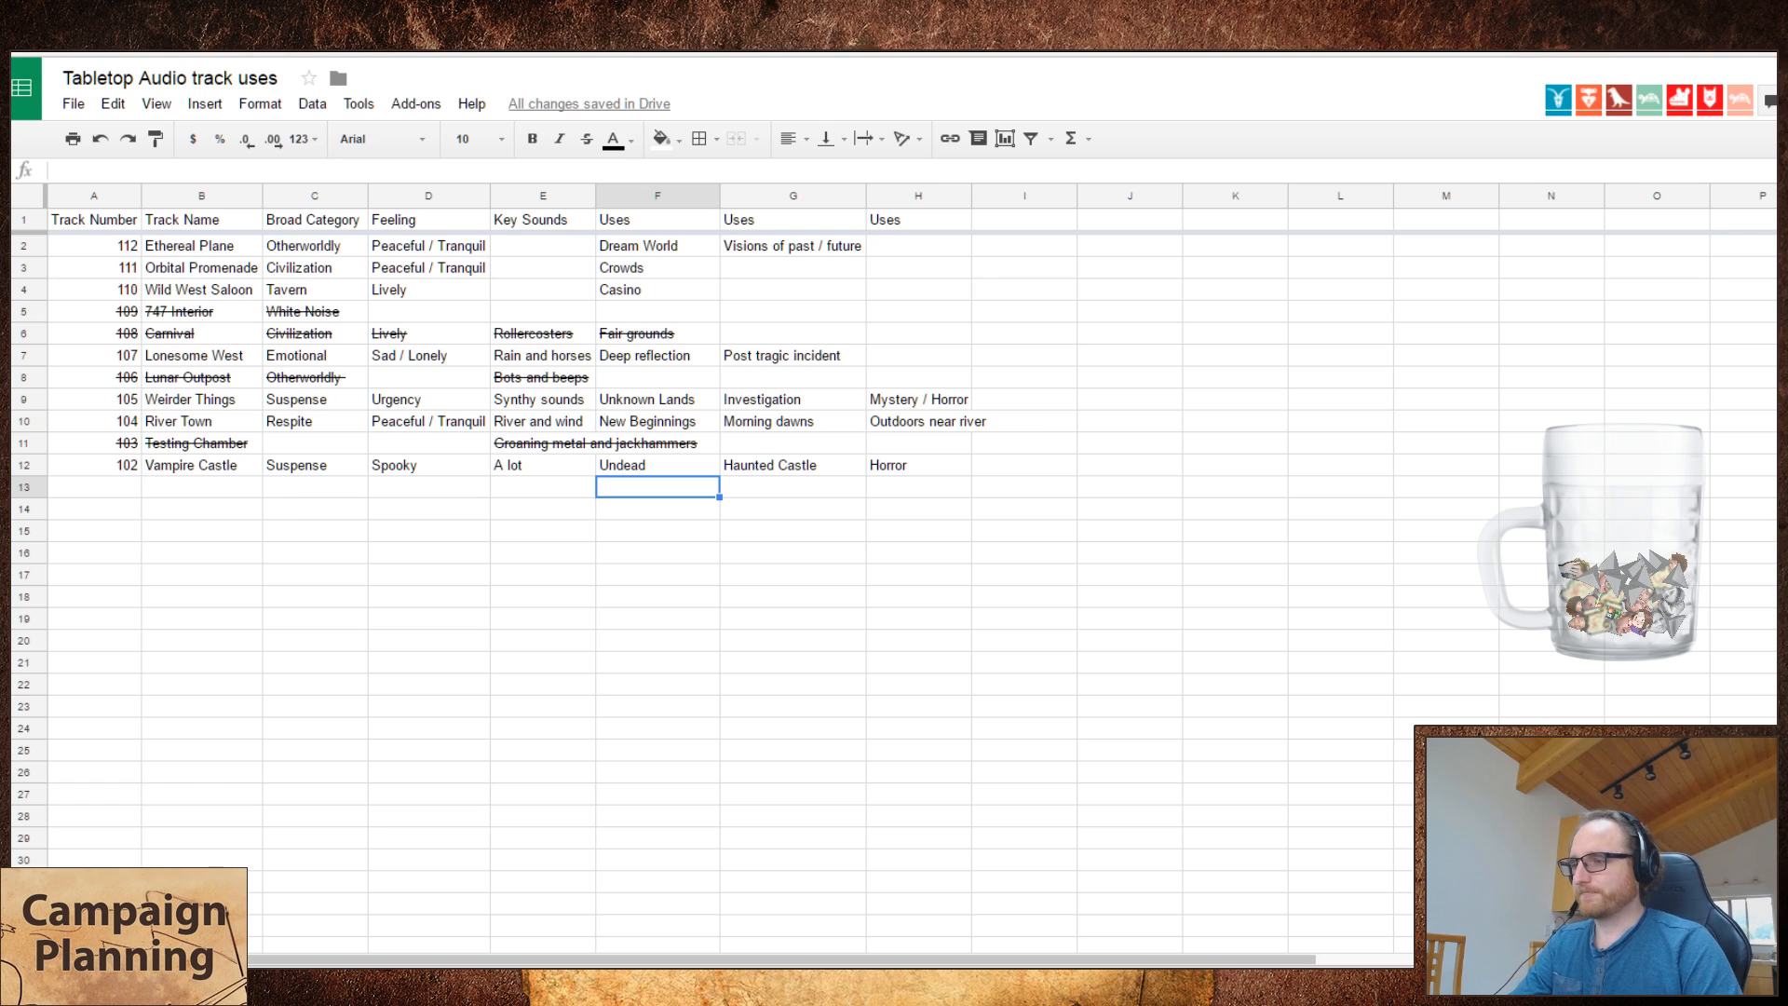
# - Switch to the Tabletop Audio site and play the Highway track
pyautogui.click(926, 469)
pyautogui.click(116, 490)
pyautogui.hotkey('ctrl', 'Tab')
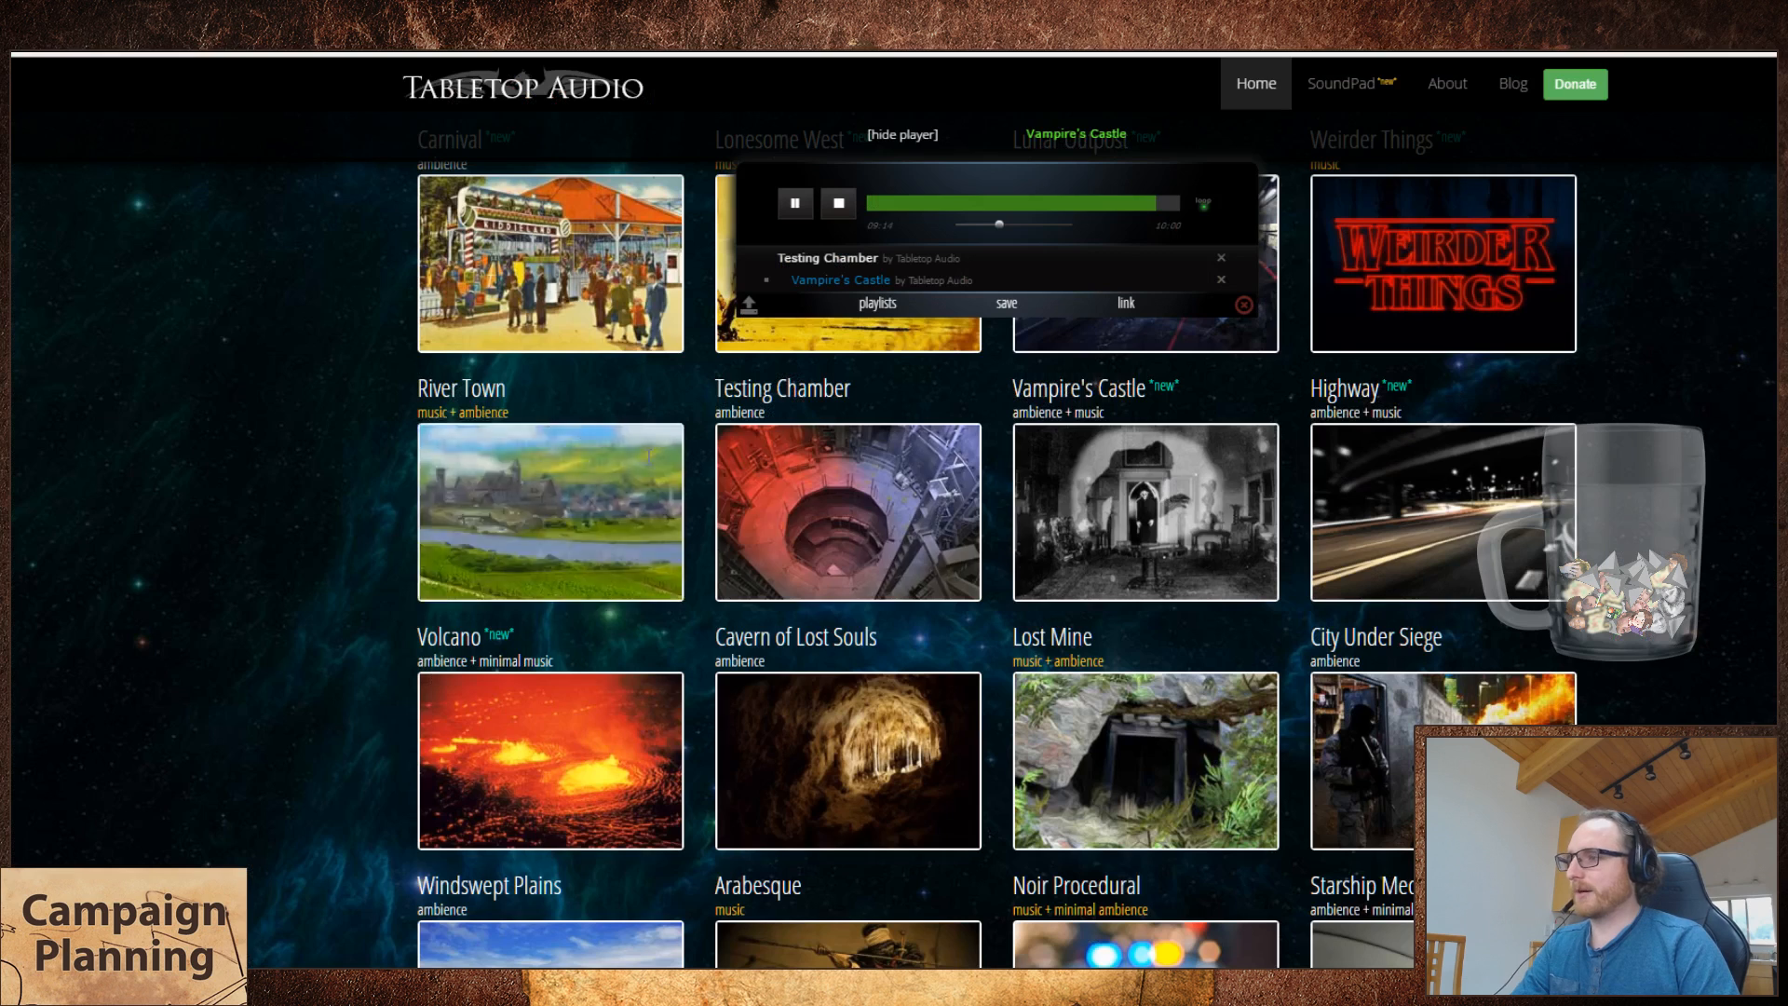
pyautogui.click(1513, 574)
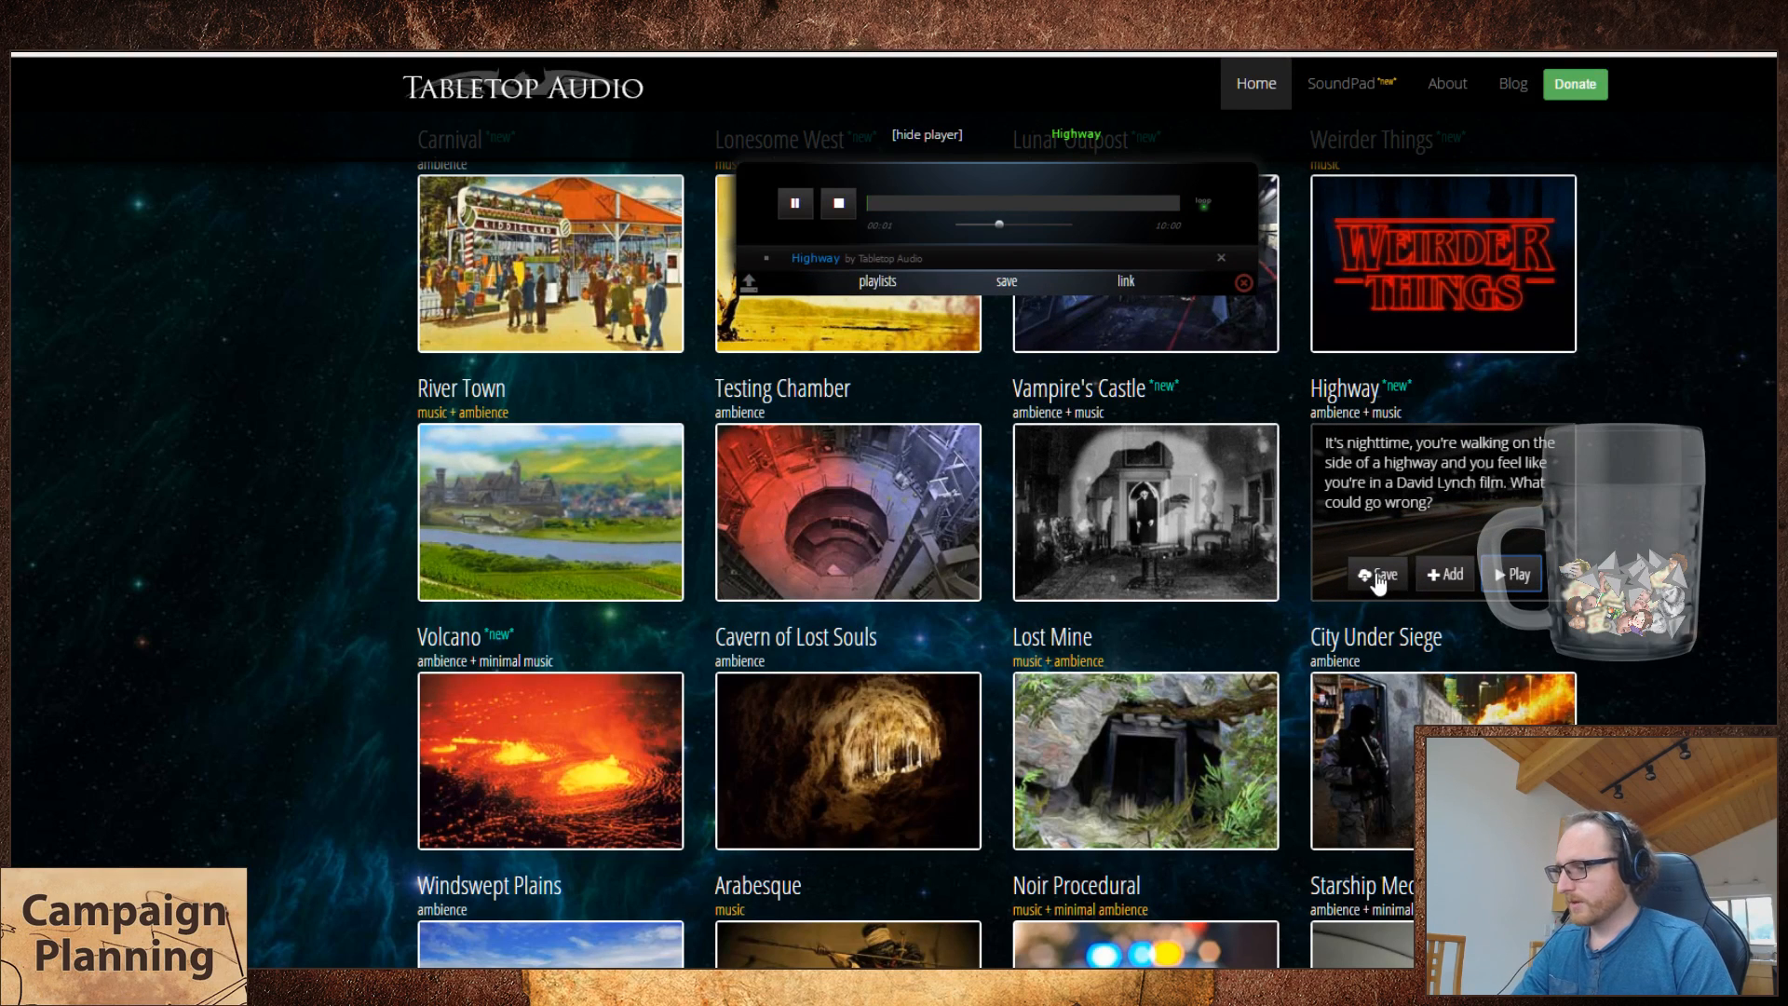
# - In the spreadsheet, add track number 101 named "Highway" on the next empty row with broad category "Civilization"
pyautogui.hotkey('ctrl', 'Tab')
pyautogui.hotkey('ctrl', 'Tab')
pyautogui.write('101')
pyautogui.press('Tab')
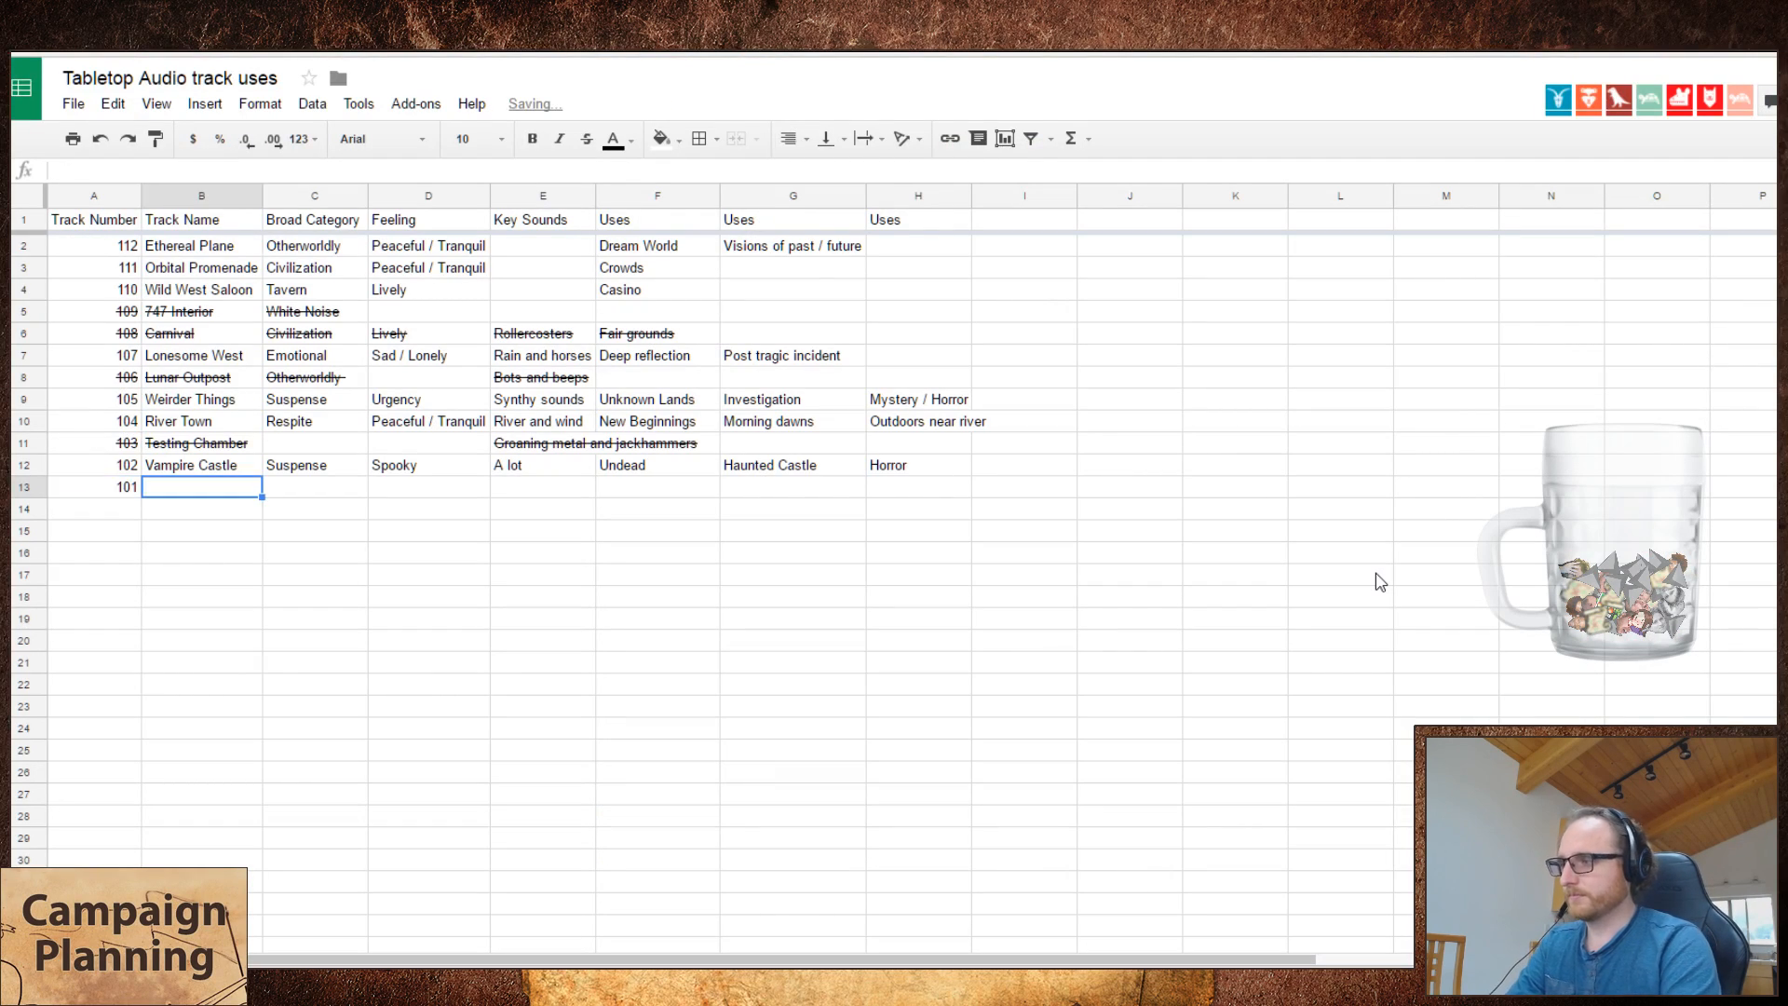
pyautogui.write('Highway')
pyautogui.press('Tab')
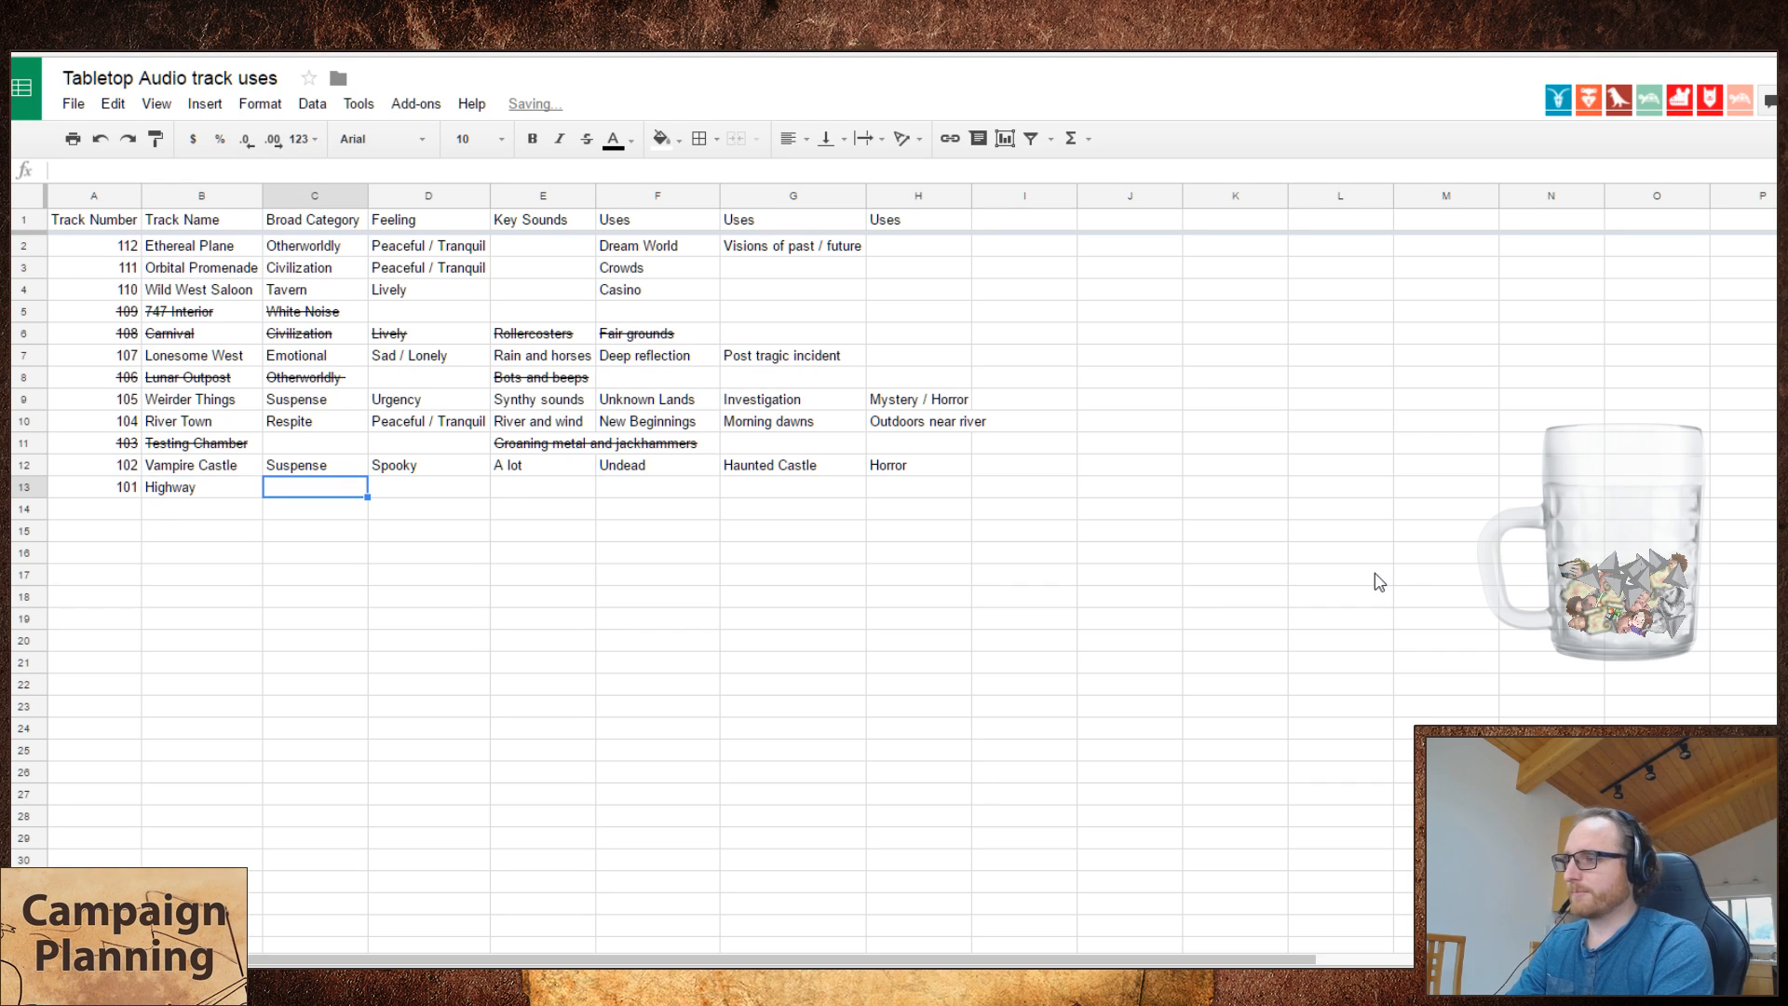
pyautogui.write('Civilization')
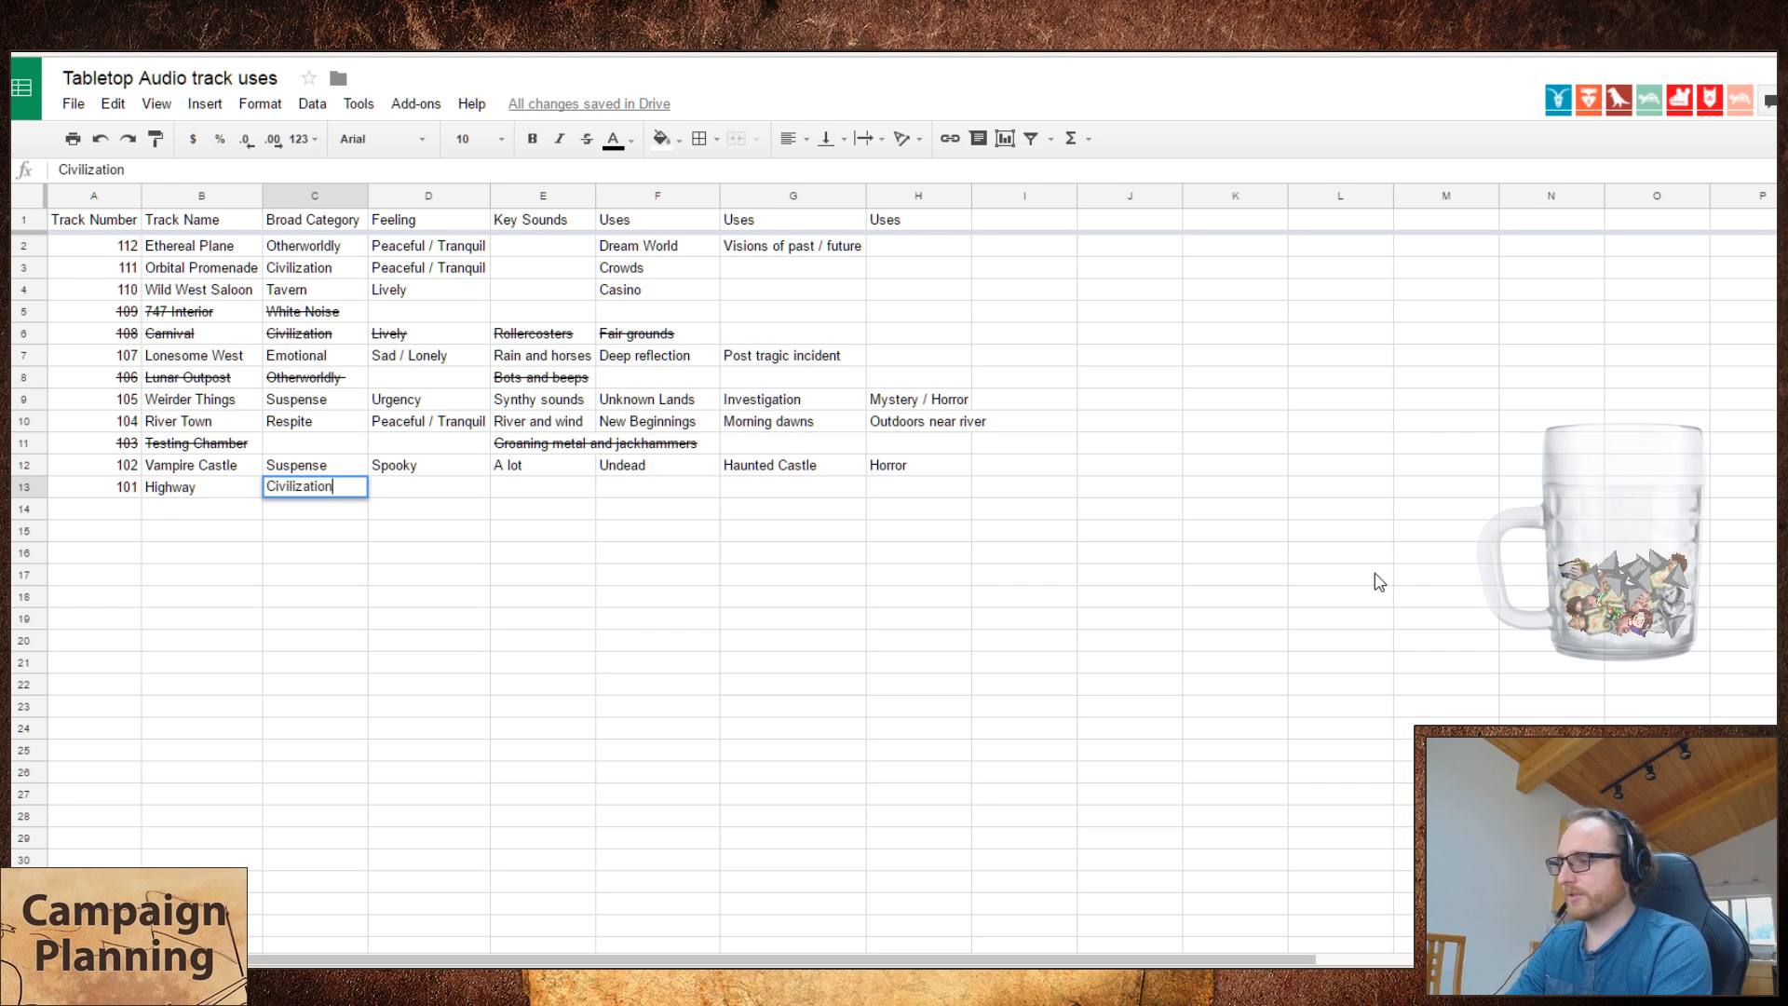
pyautogui.press('Tab')
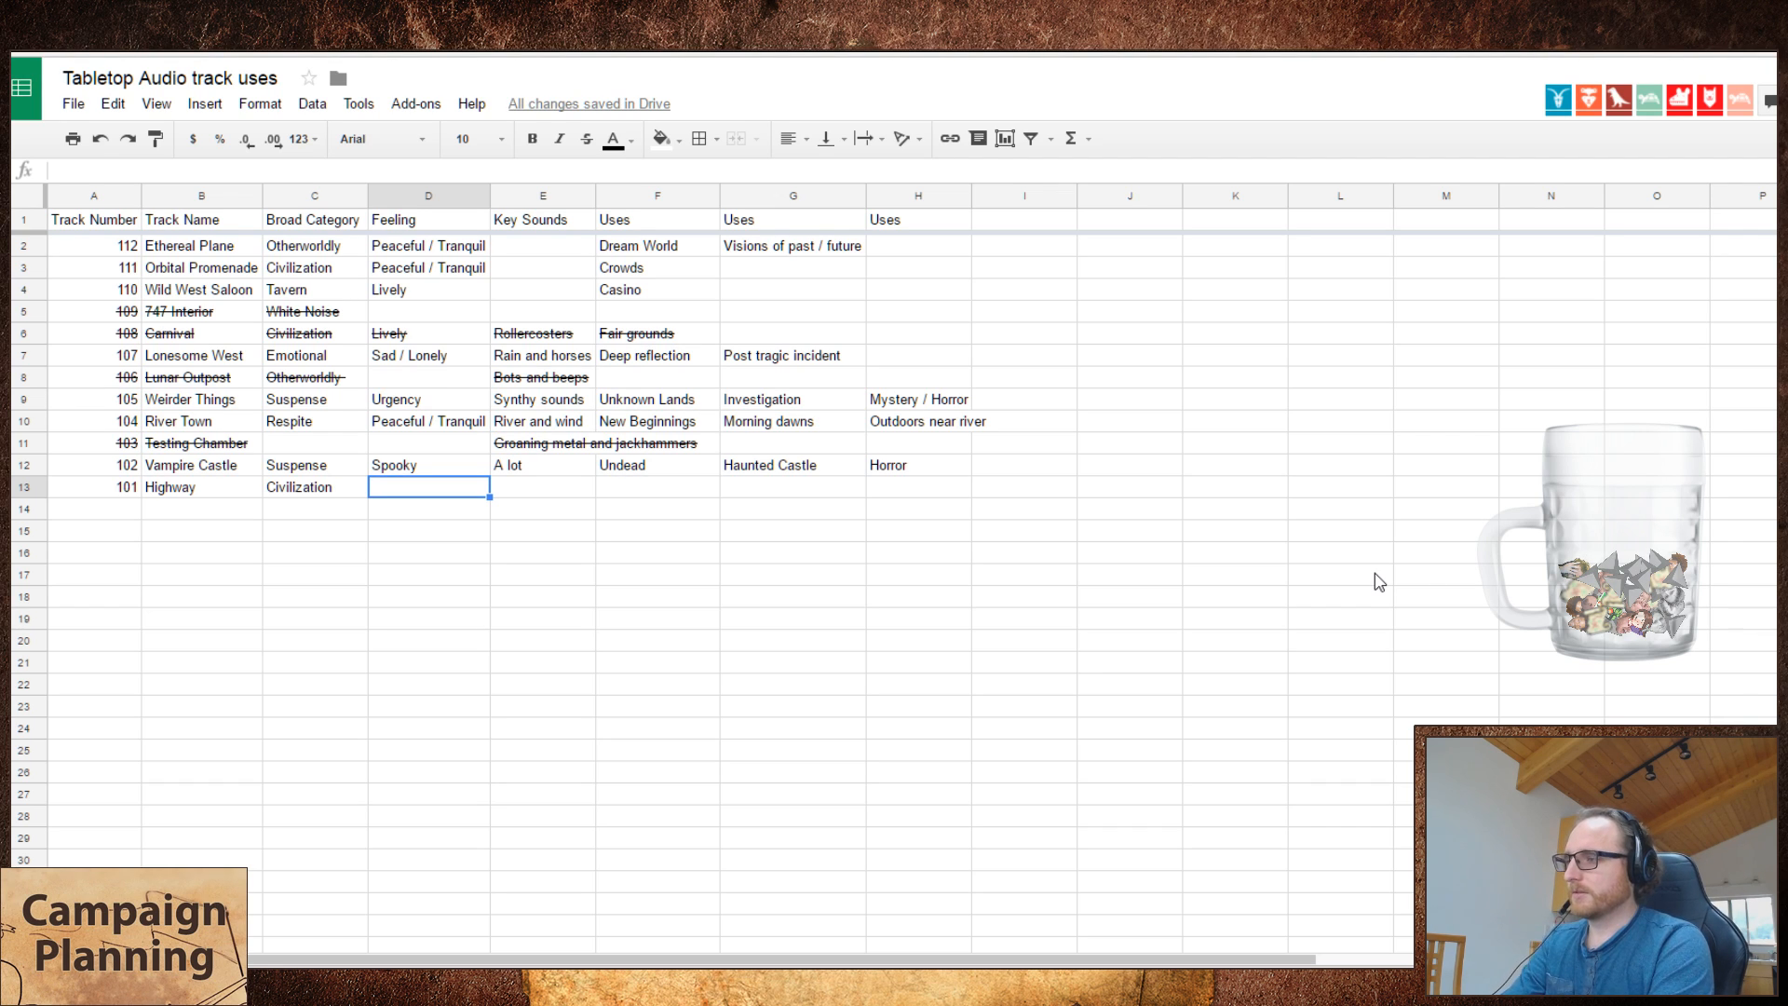
# - Enter "Cars" as the key sounds for Highway and return to its feeling cell
pyautogui.press('Tab')
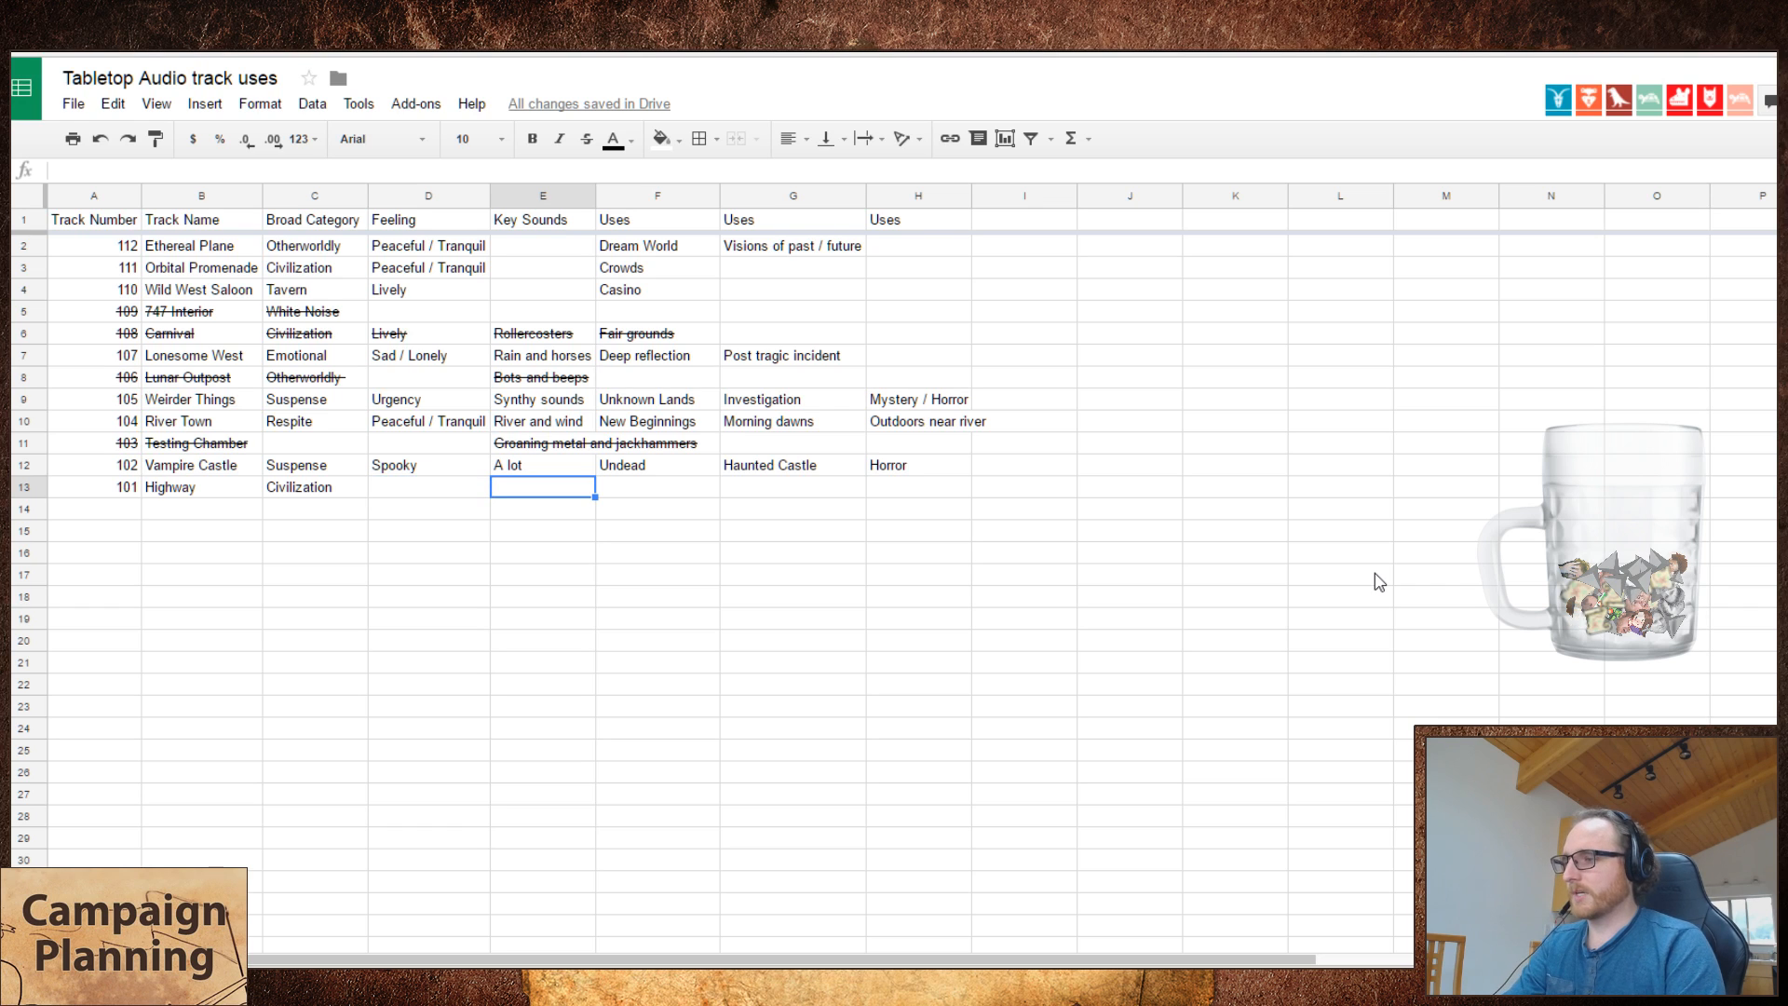
pyautogui.press('Return')
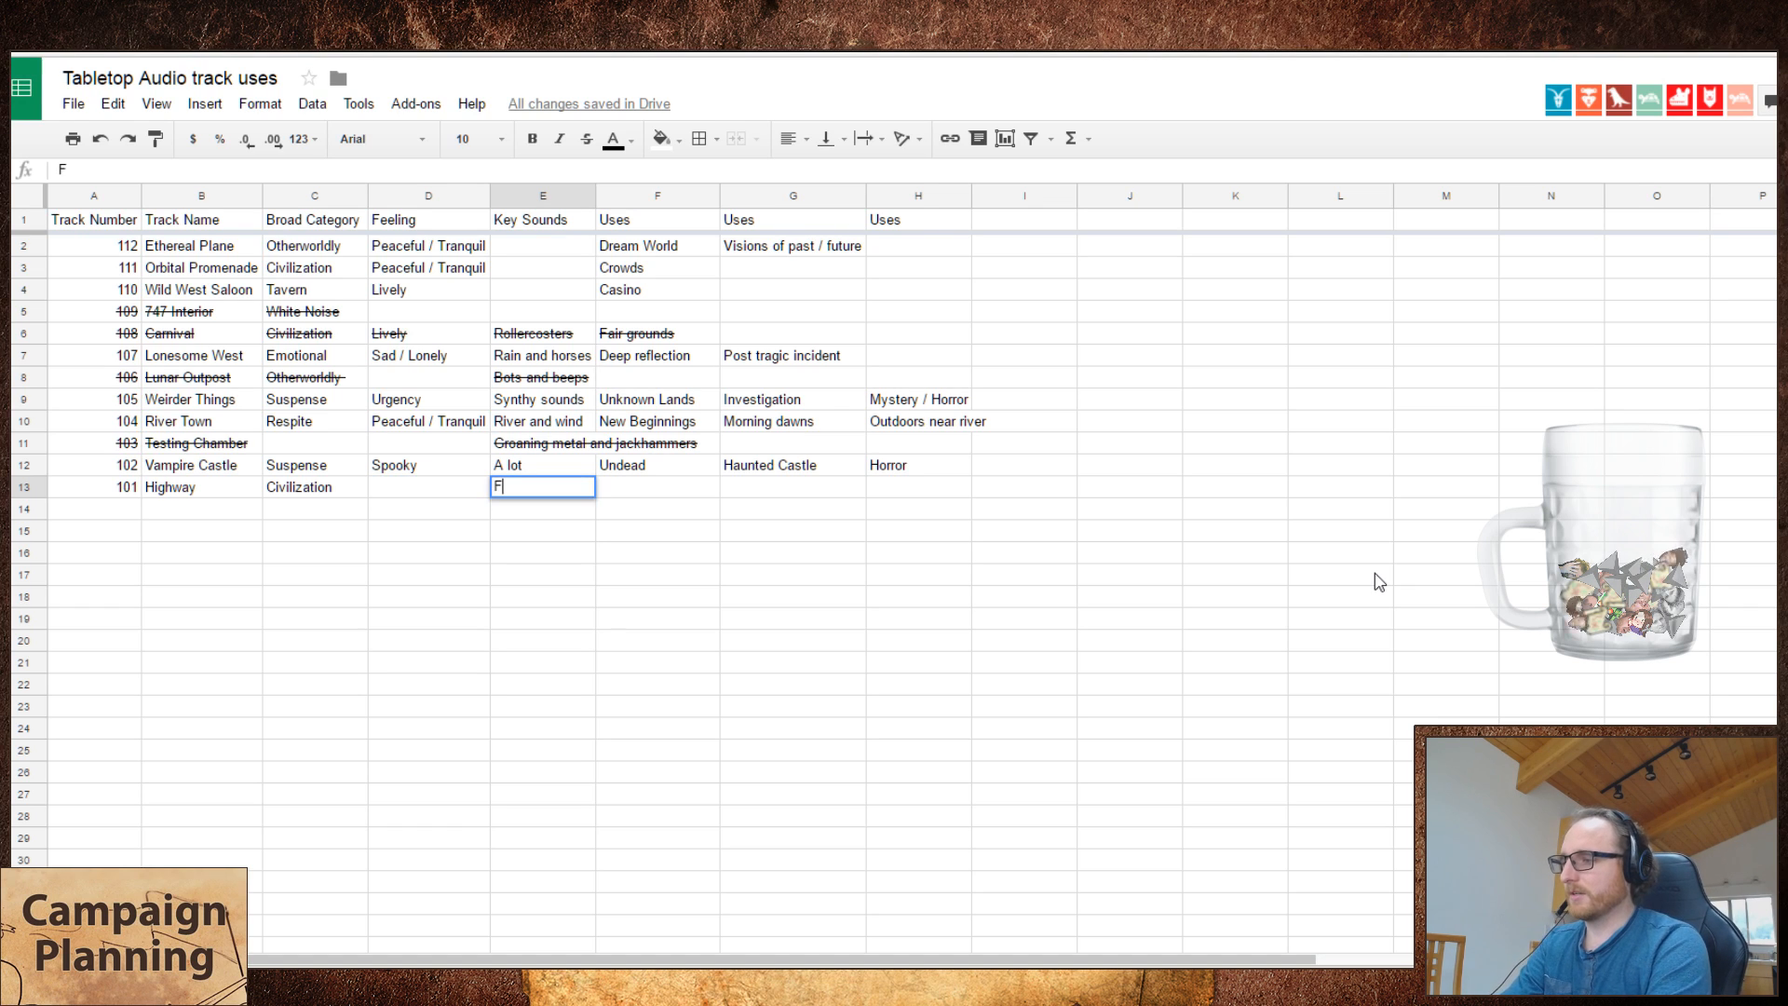
pyautogui.write('Cars,')
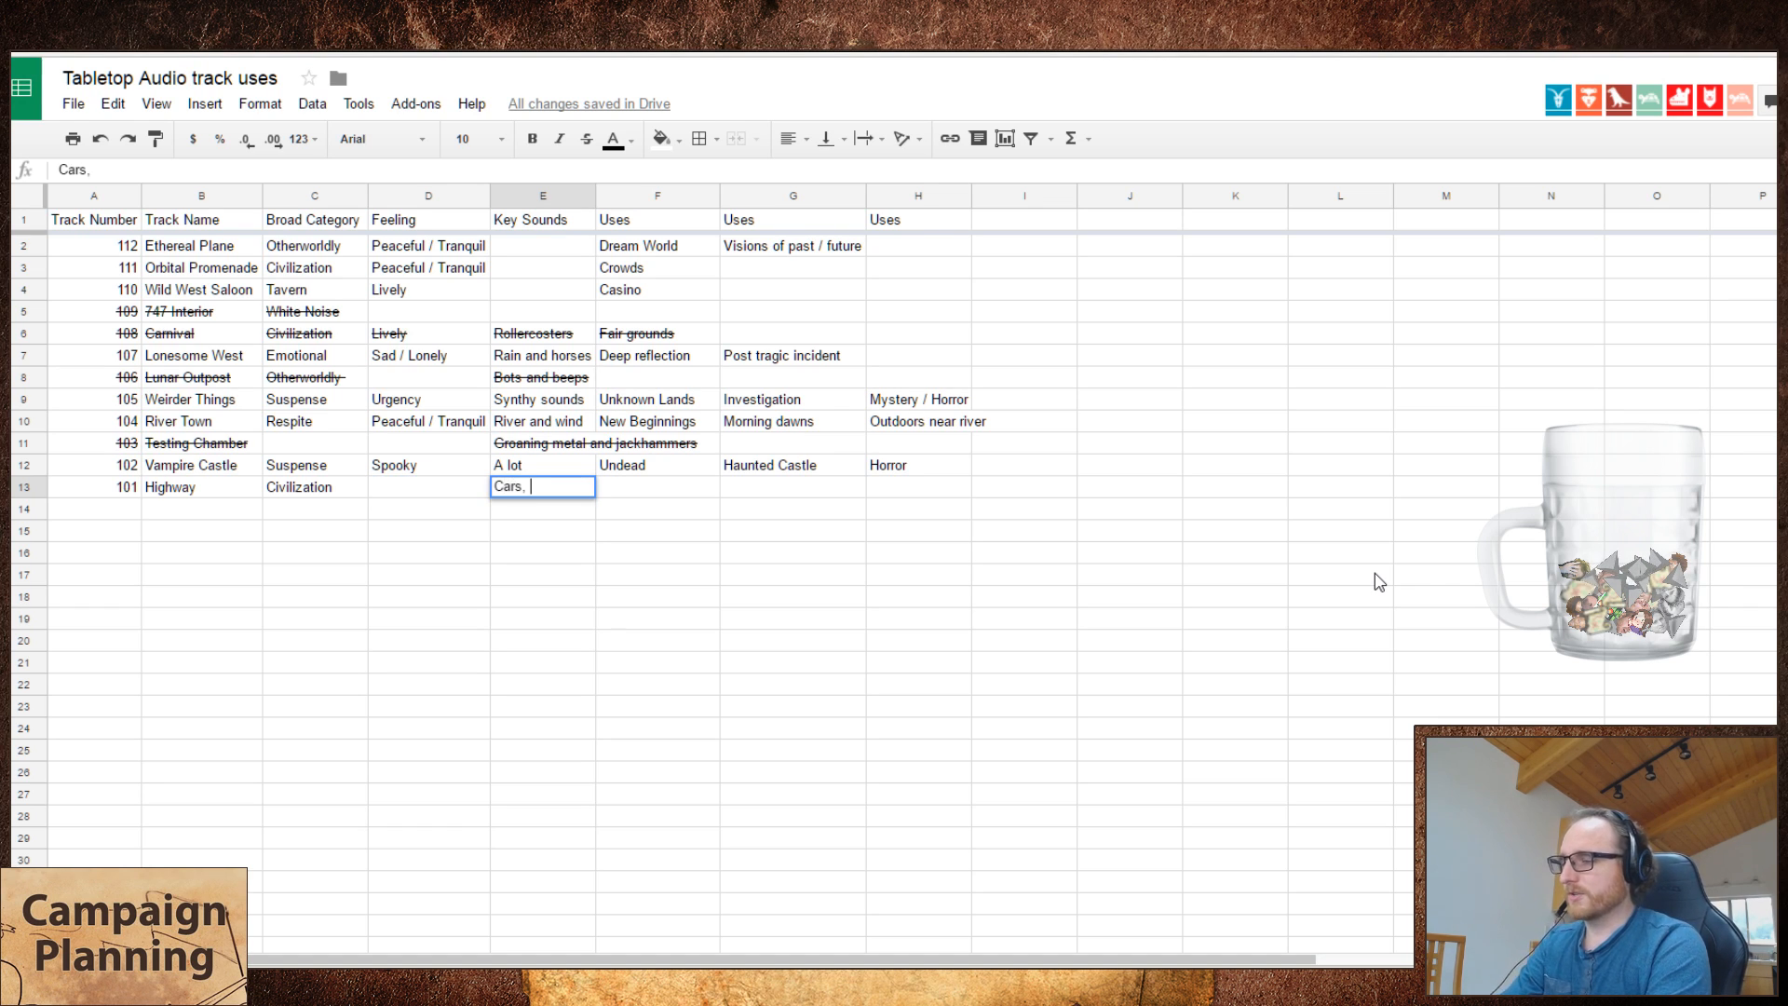
pyautogui.press('BackSpace')
pyautogui.press('Return')
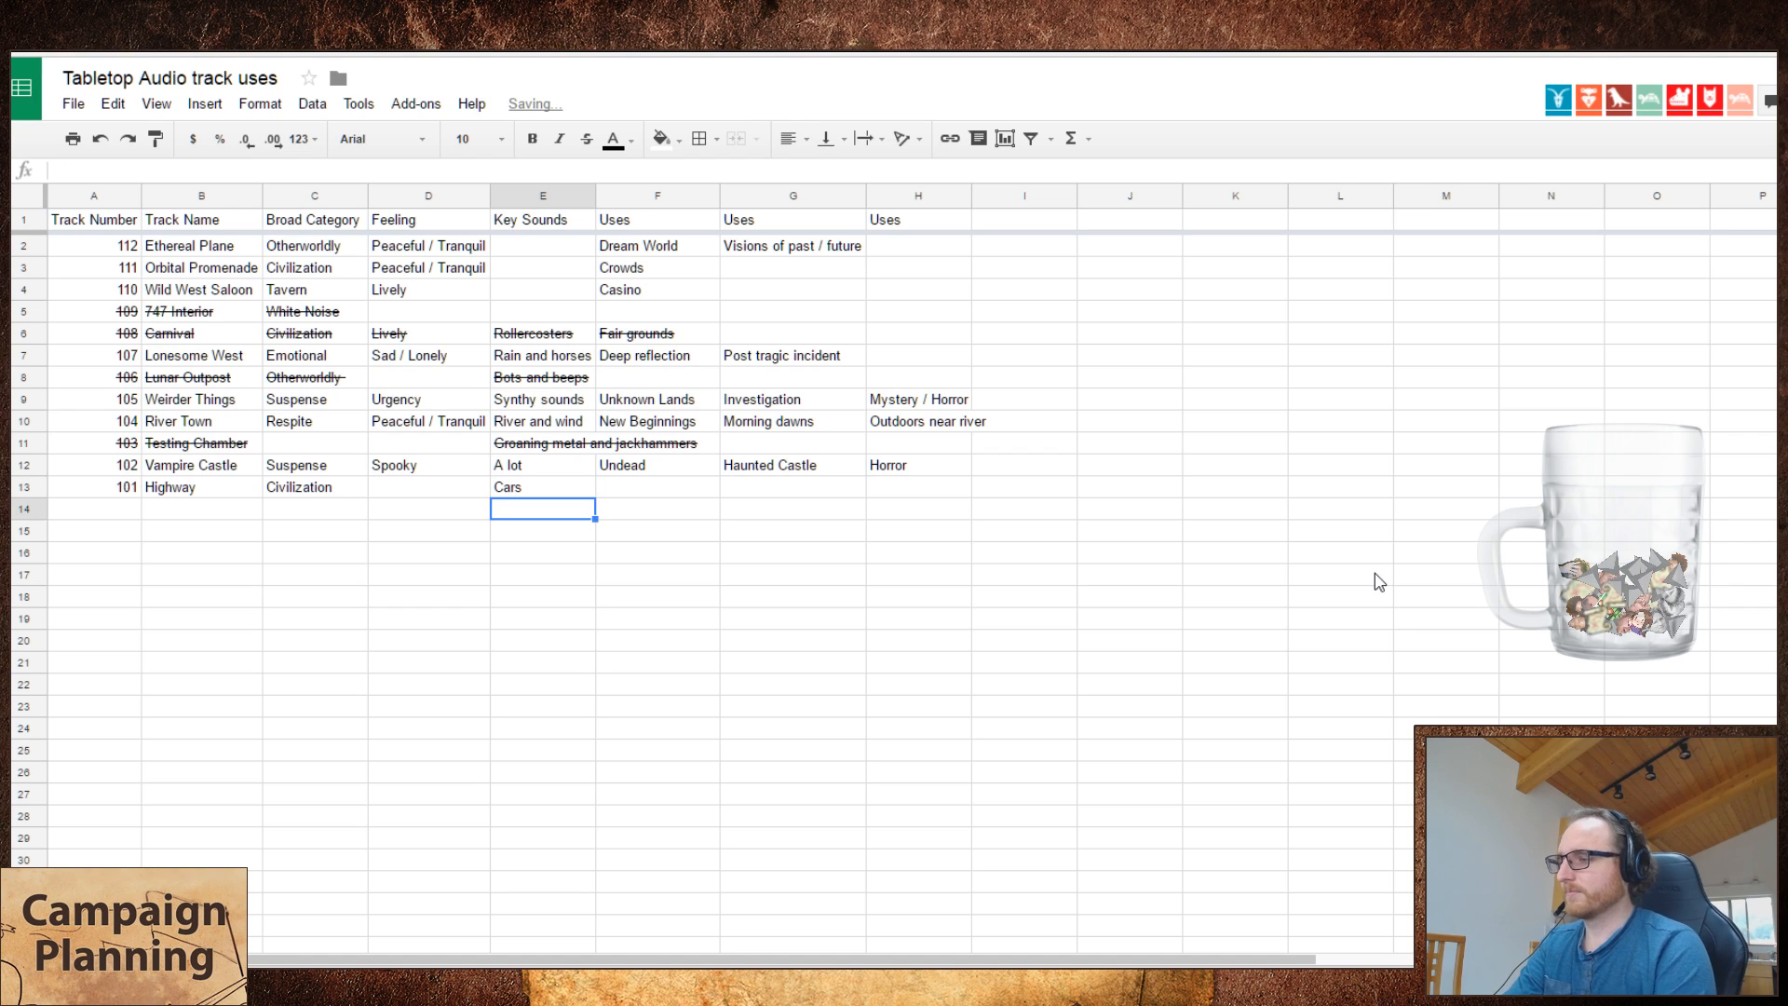
pyautogui.press('Up')
pyautogui.press('Left')
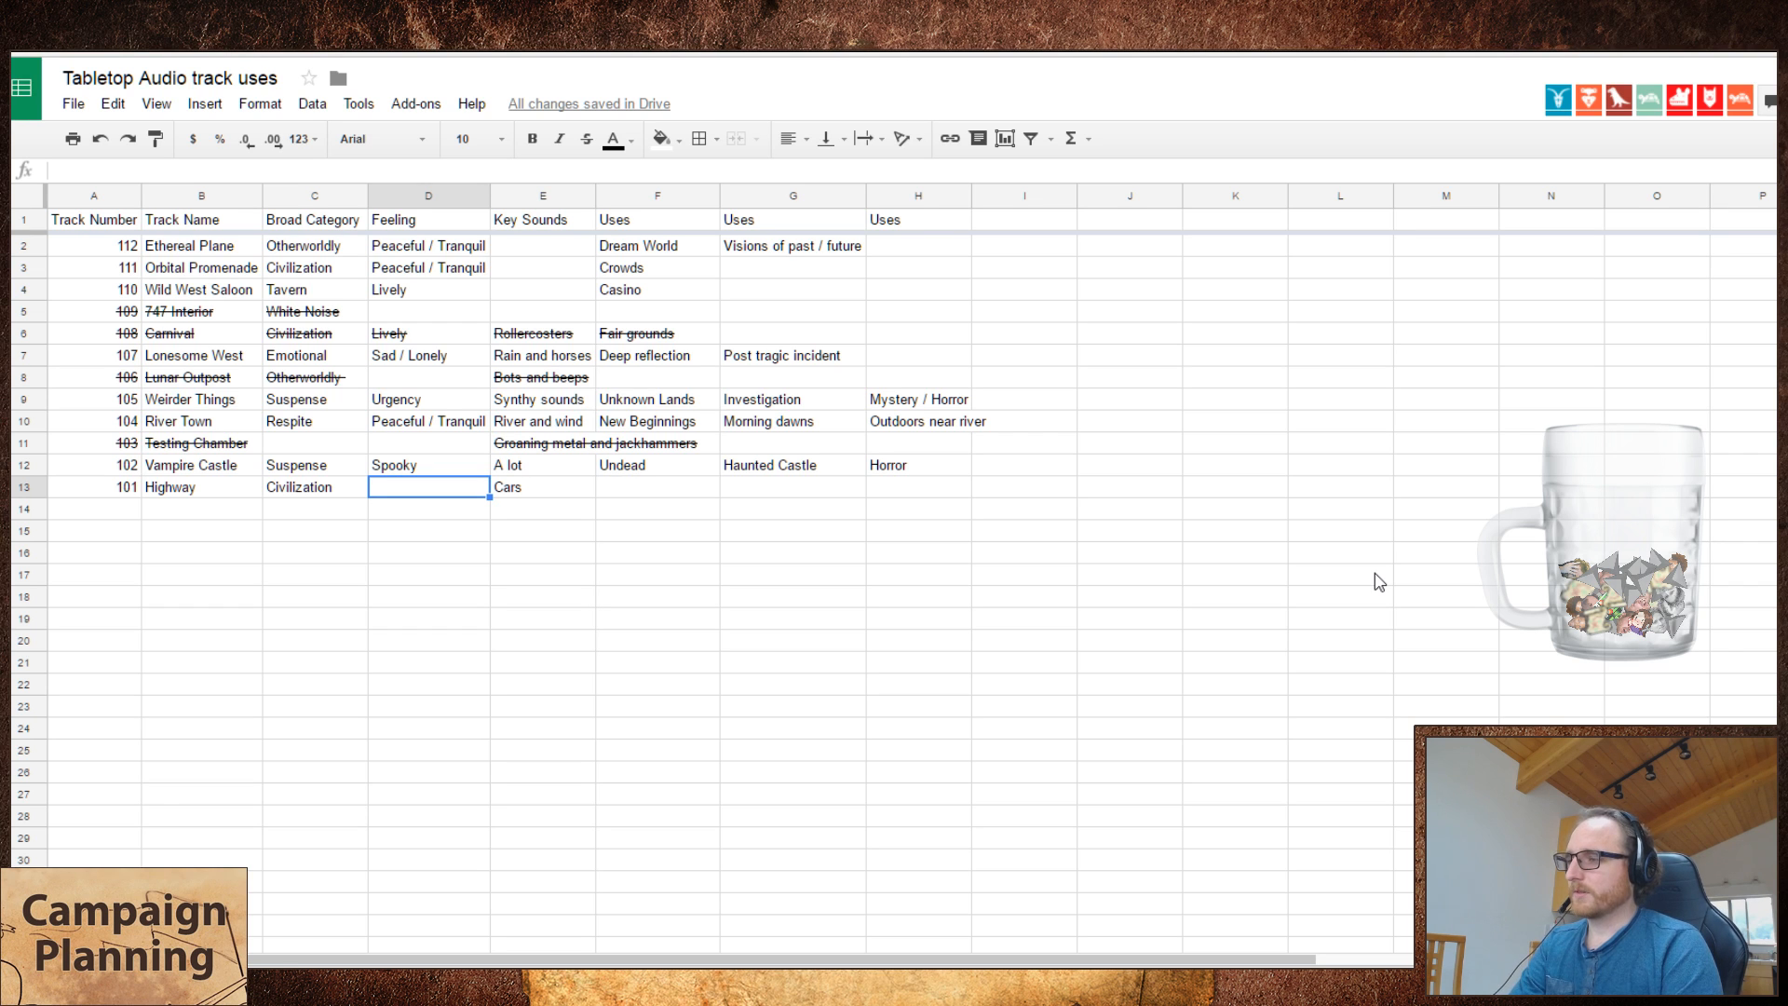
# - Switch to Tabletop Audio and sample the Highway track at several successively later points in its playback
pyautogui.hotkey('ctrl', 'Tab')
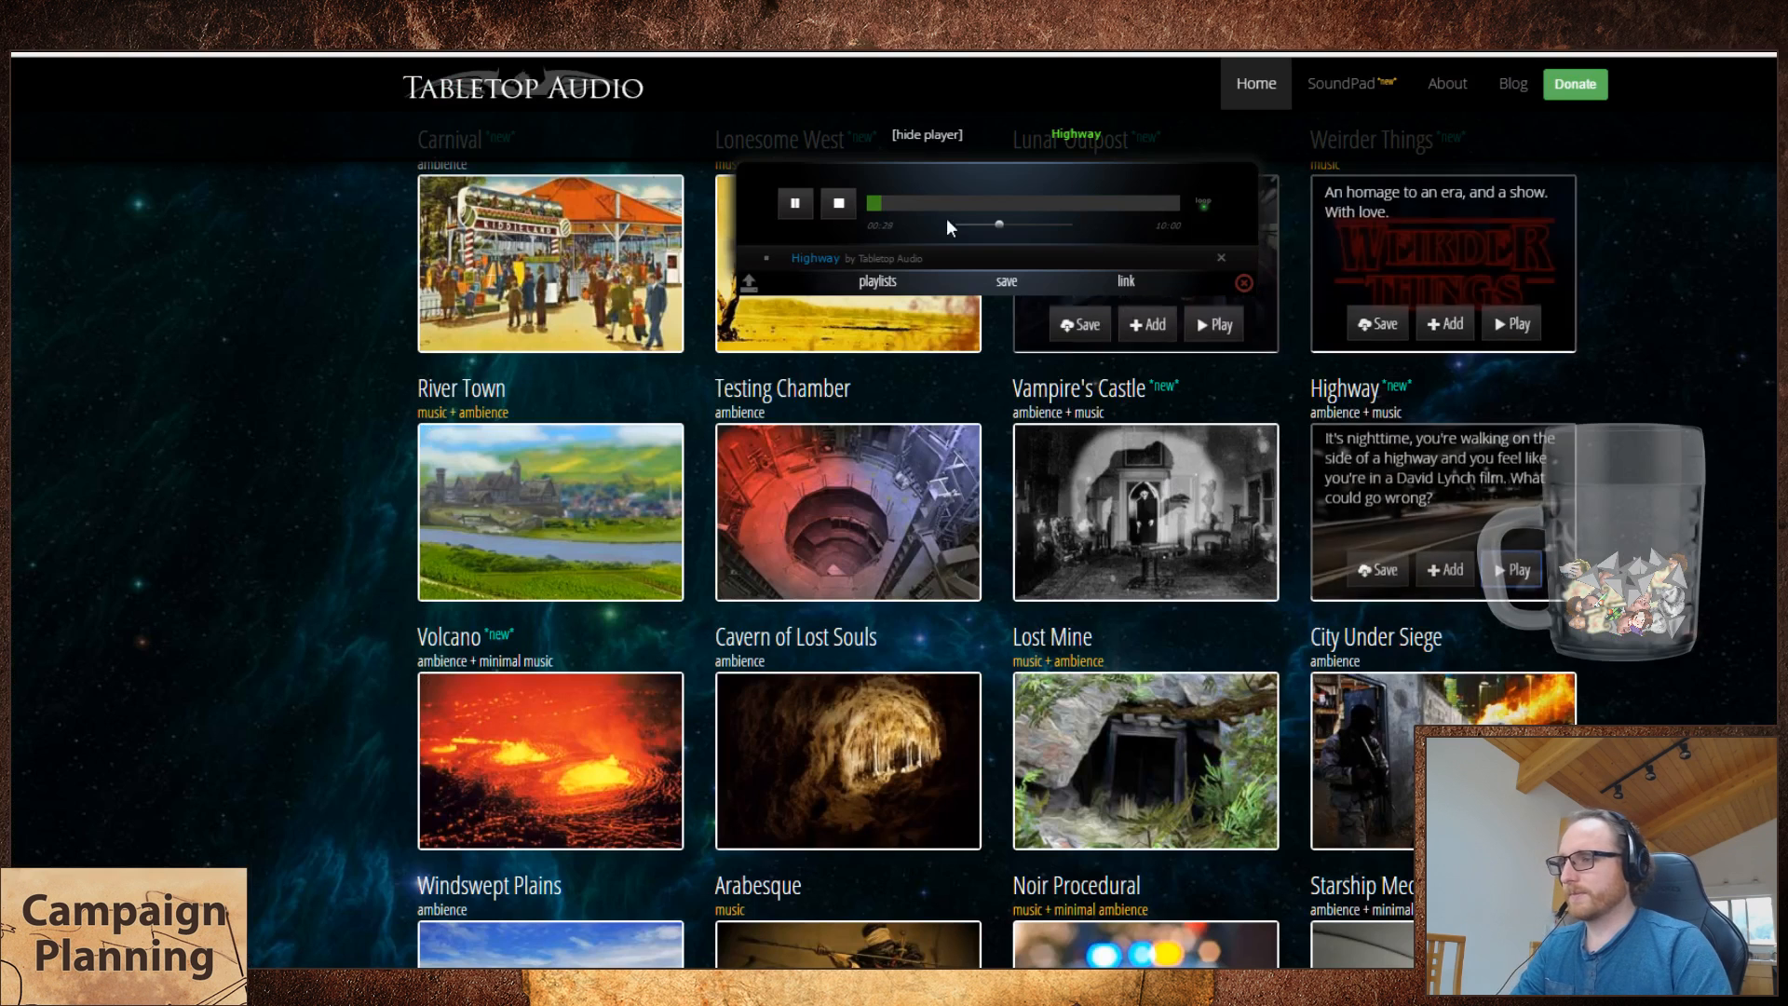
pyautogui.click(924, 204)
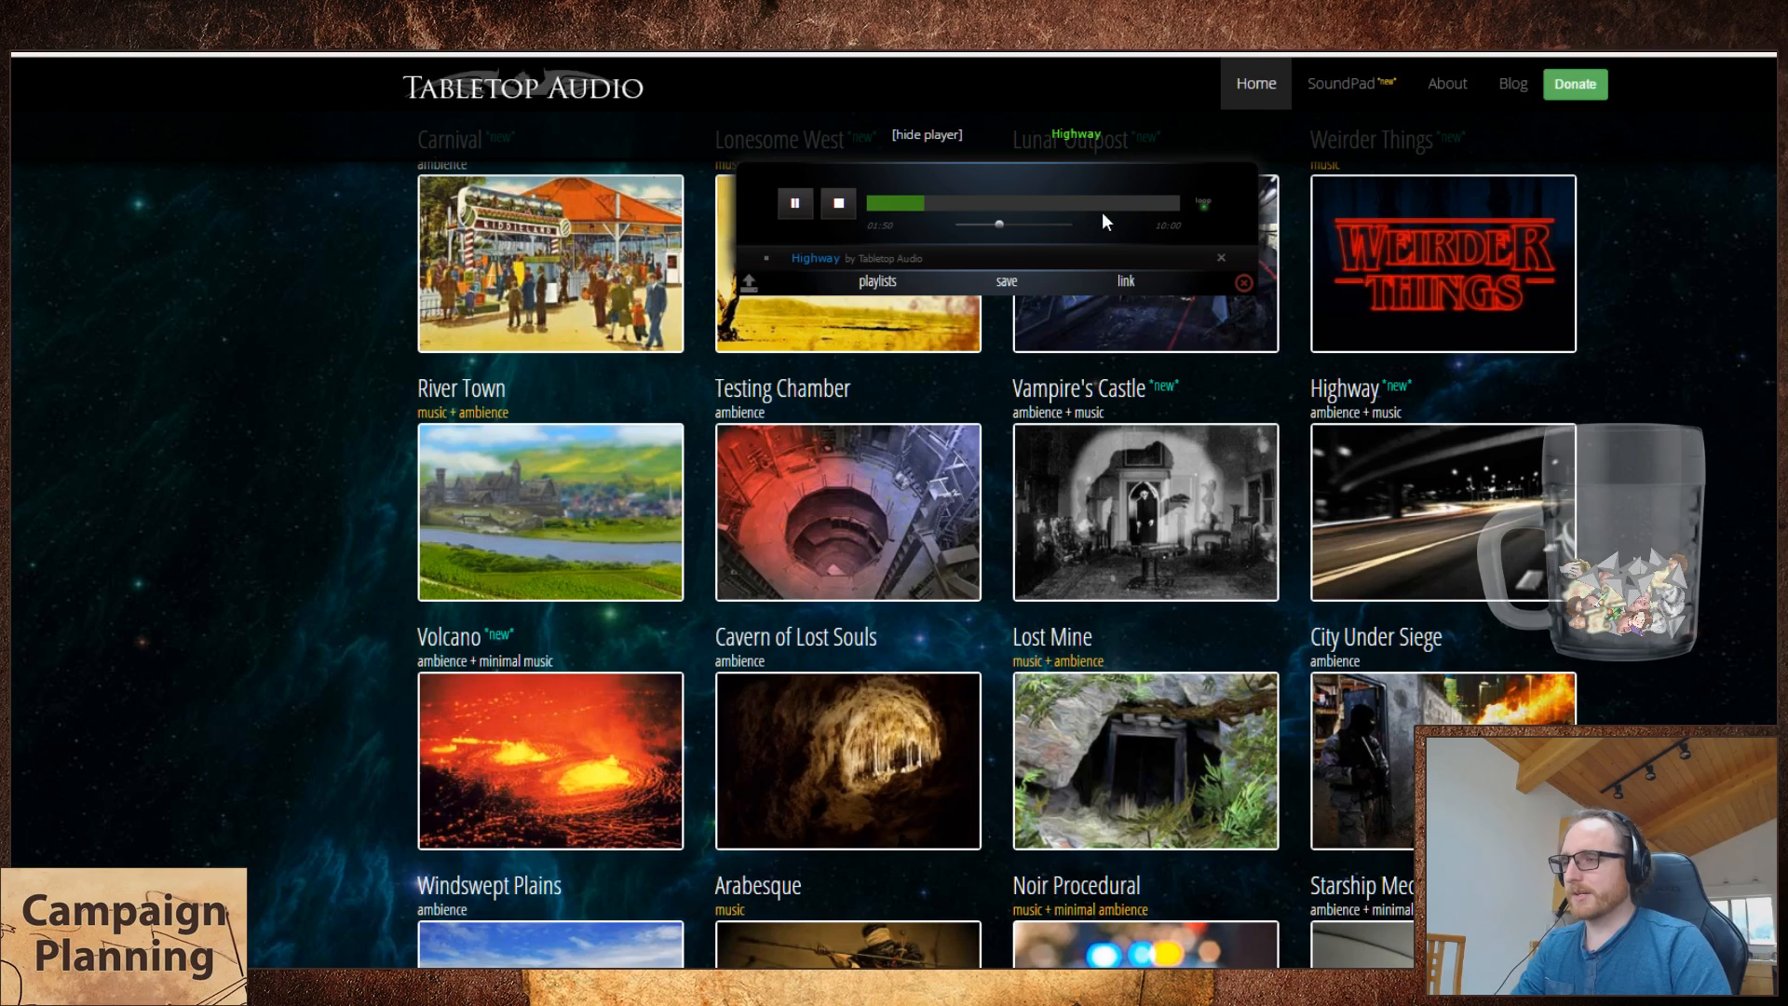
pyautogui.click(984, 204)
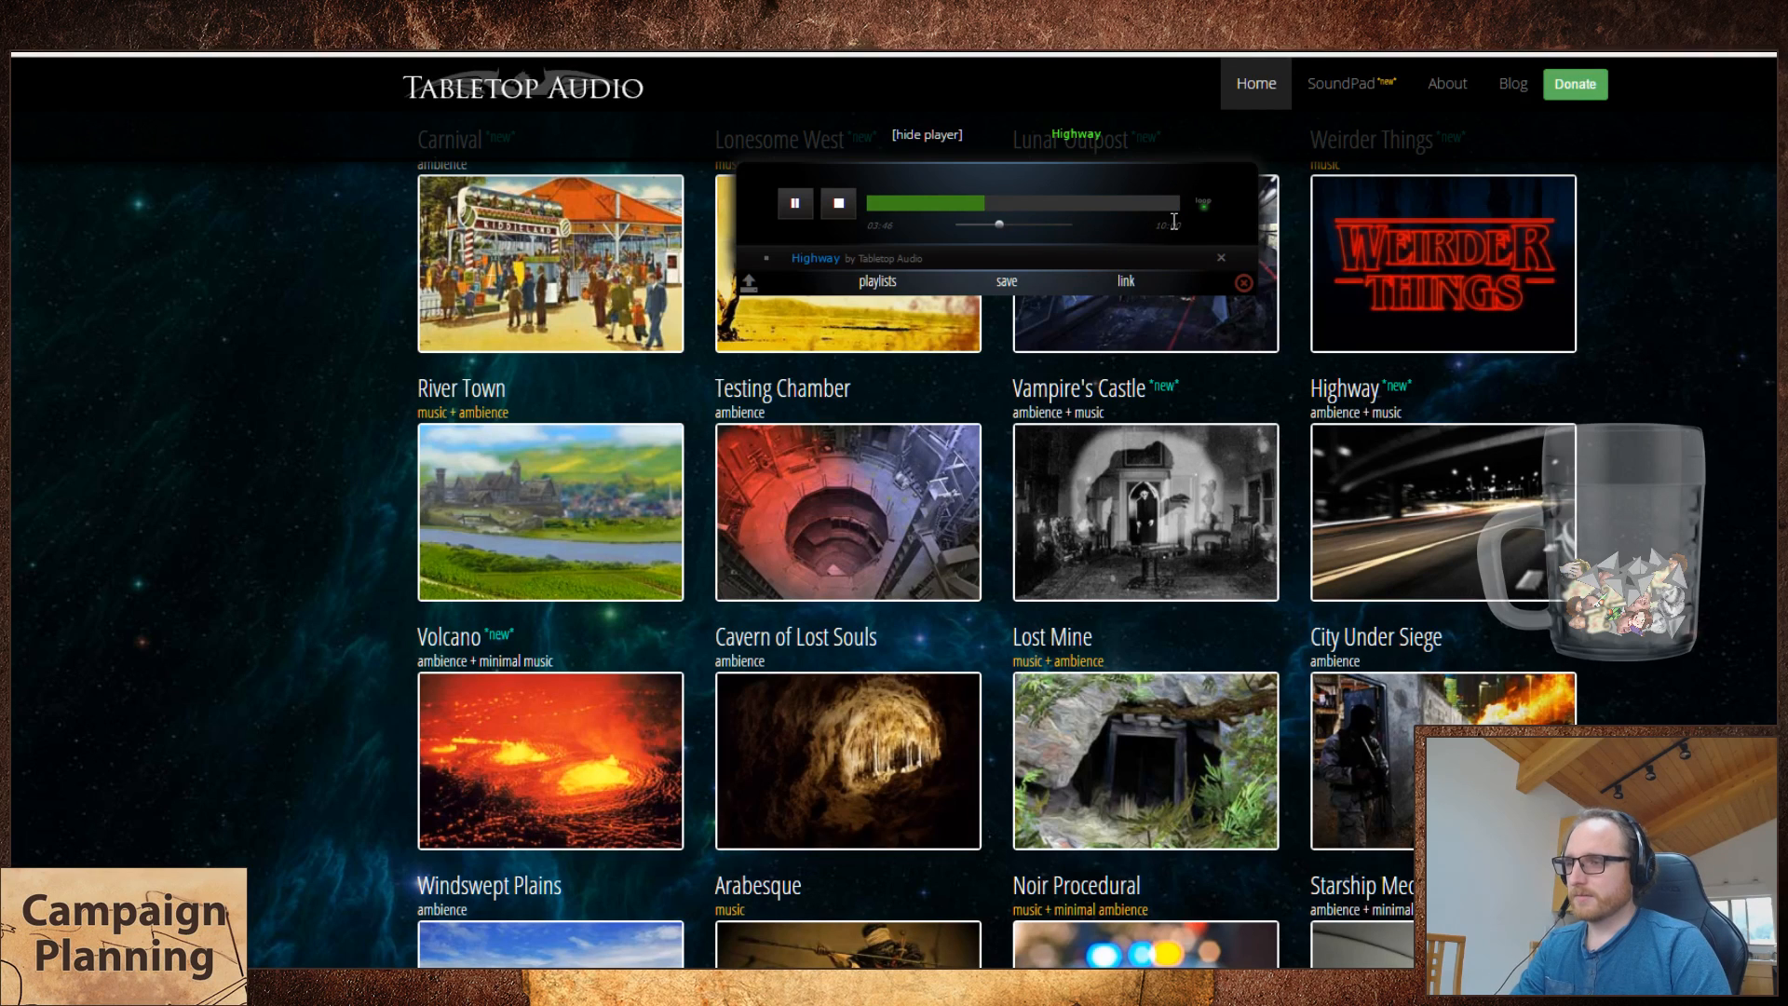
pyautogui.click(1035, 204)
pyautogui.click(1090, 202)
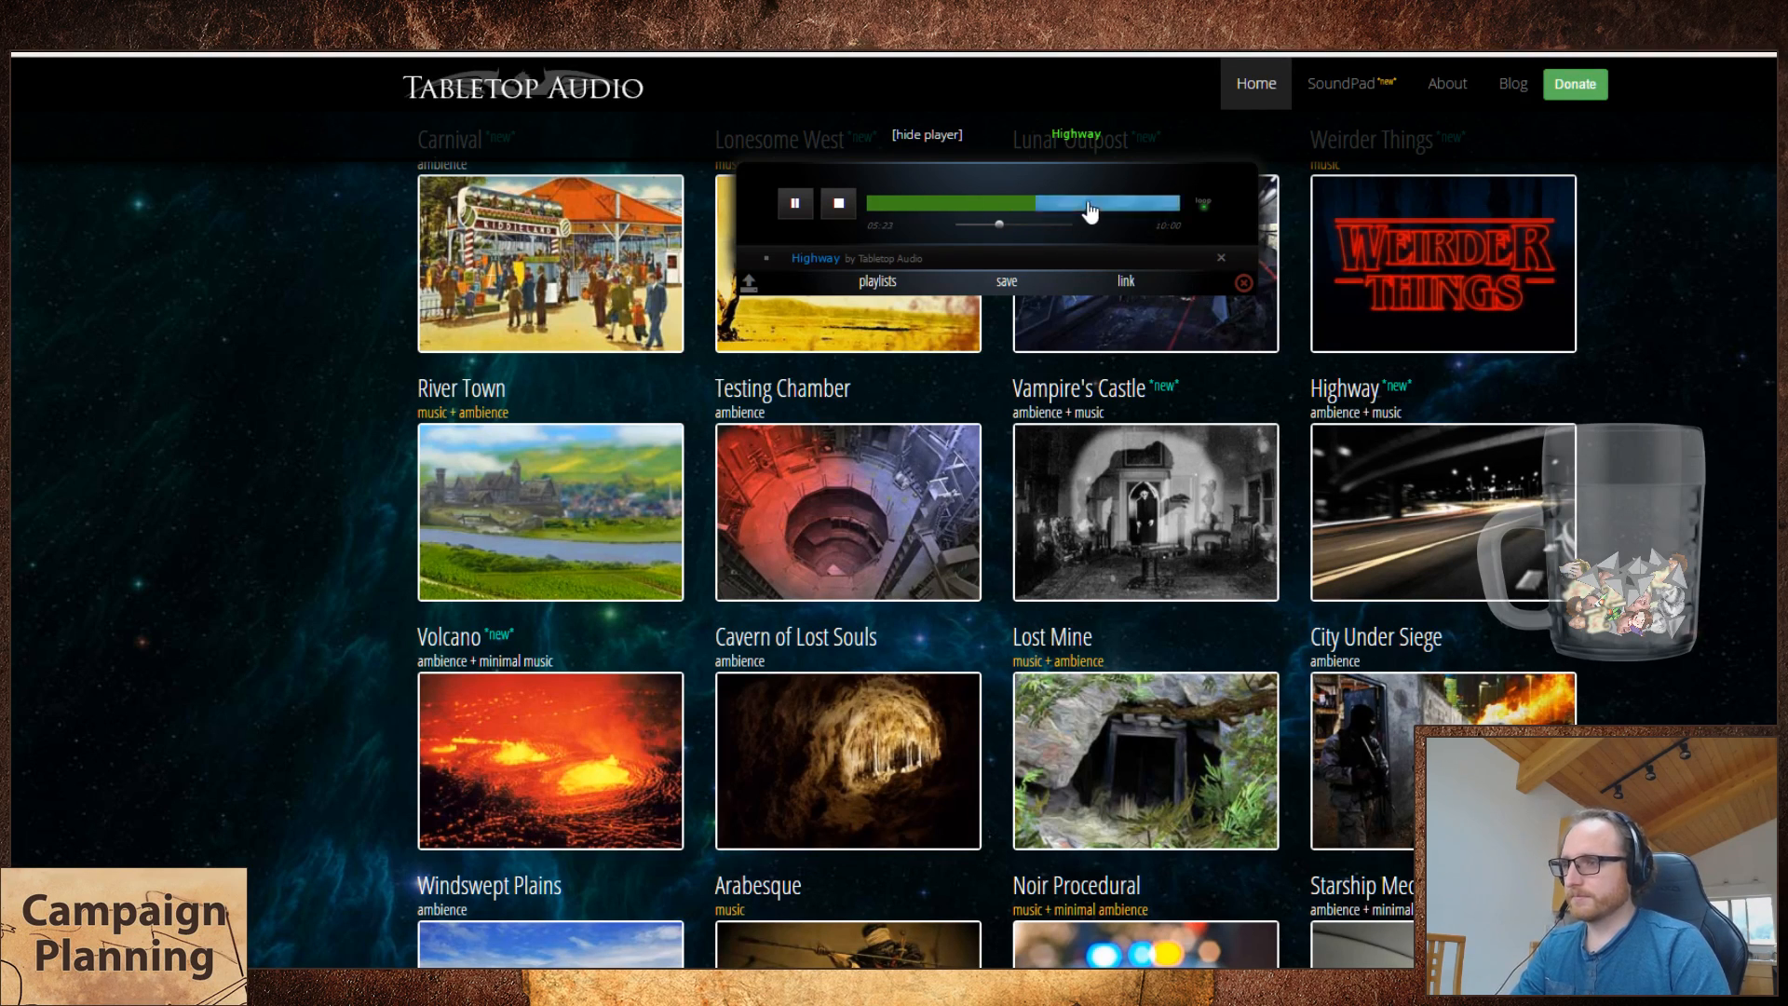
# - Strike through the entire Highway row in the spreadsheet
pyautogui.hotkey('ctrl', 'Tab')
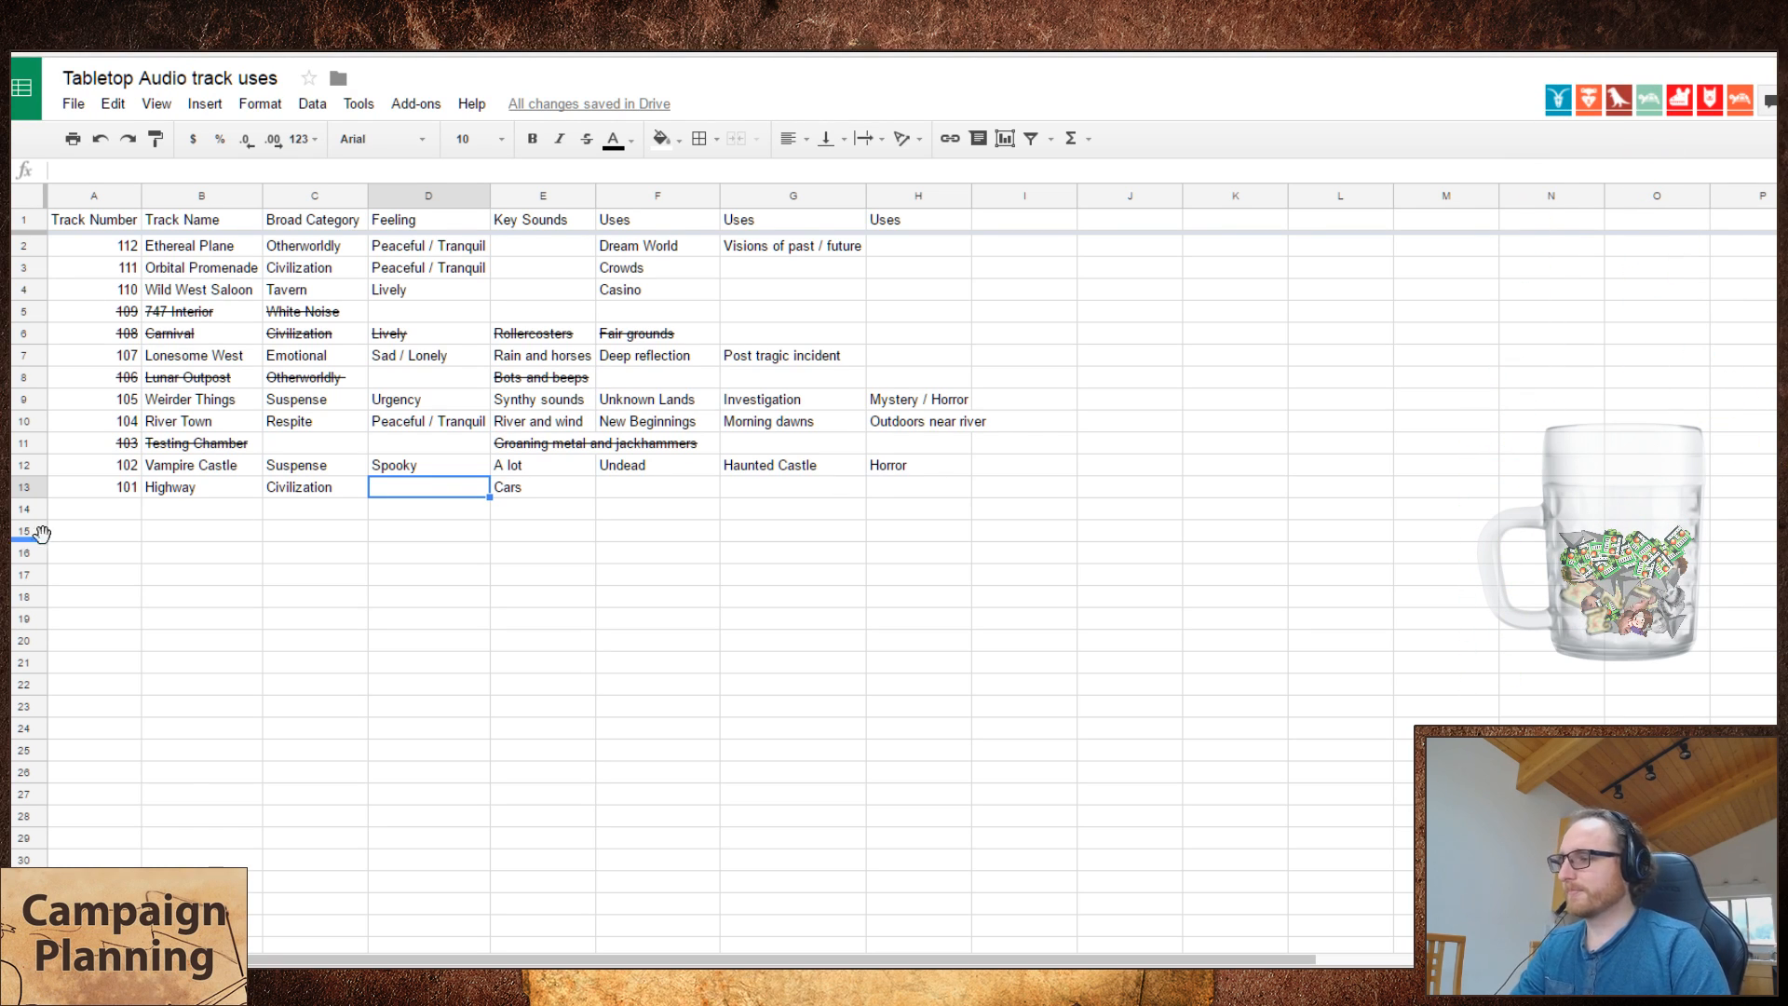
pyautogui.click(26, 486)
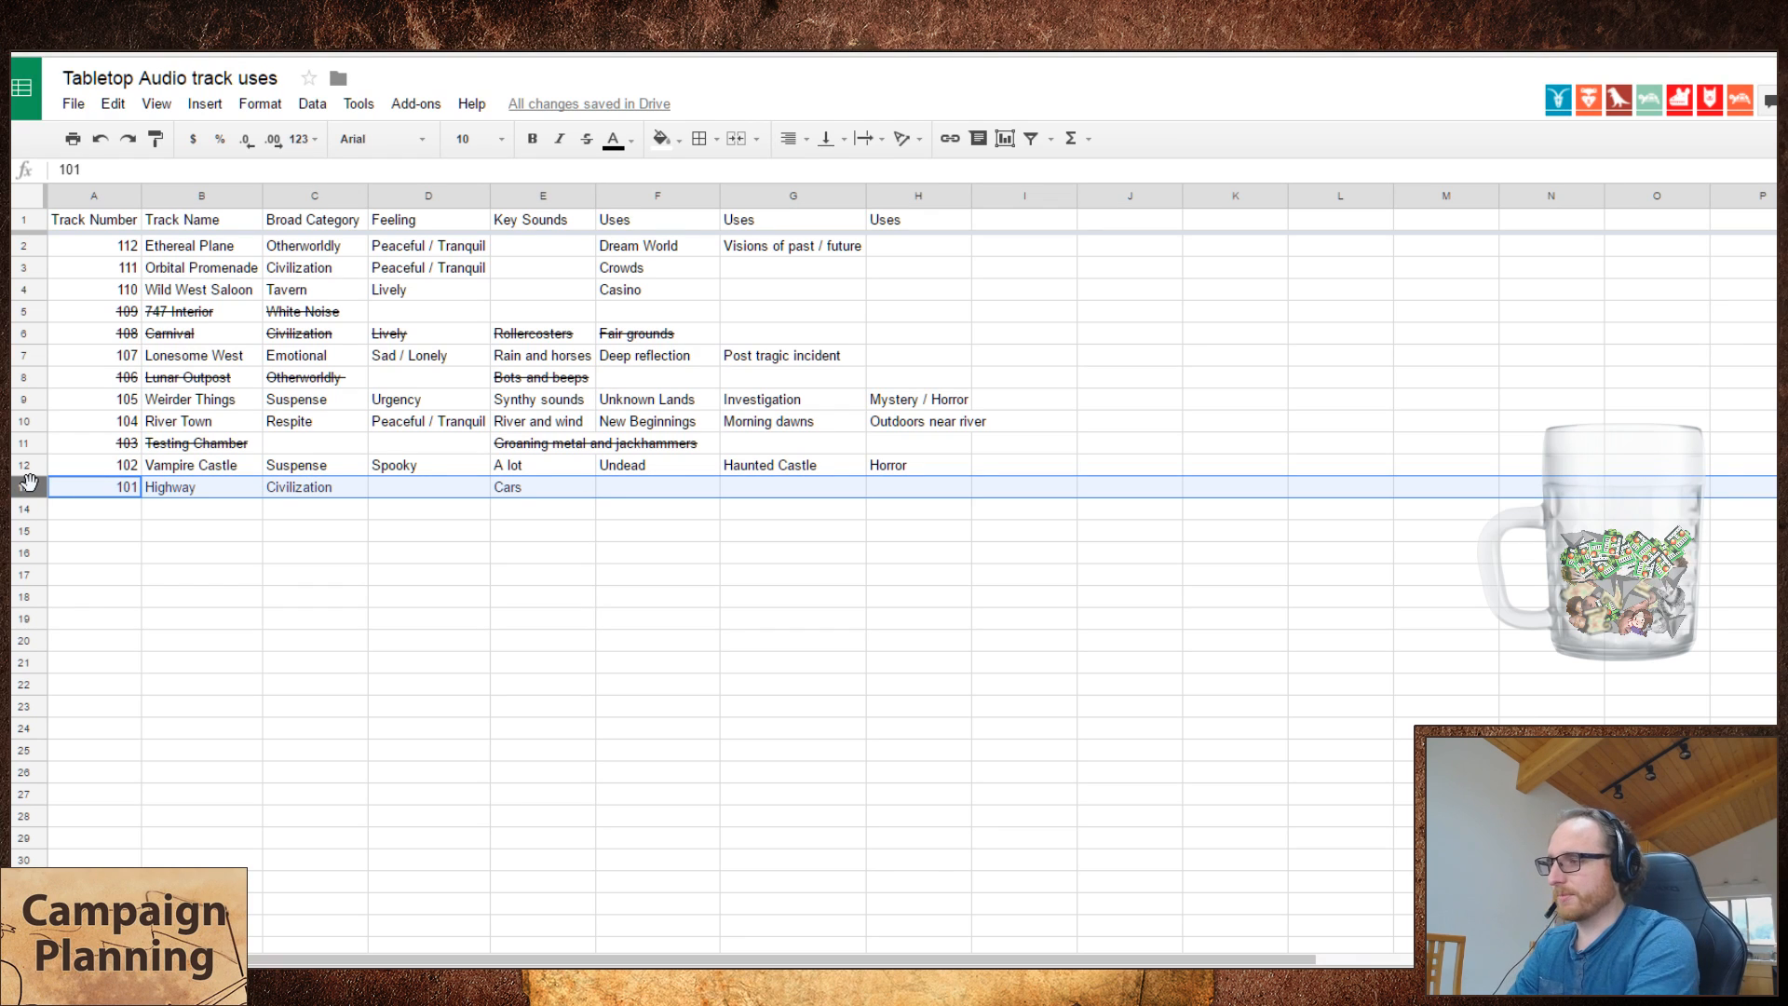
pyautogui.hotkey('alt', 'shift', '5')
pyautogui.press('Down')
# - Switch to Tabletop Audio, clear the player's playlist and play the Volcano track
pyautogui.hotkey('ctrl', 'Tab')
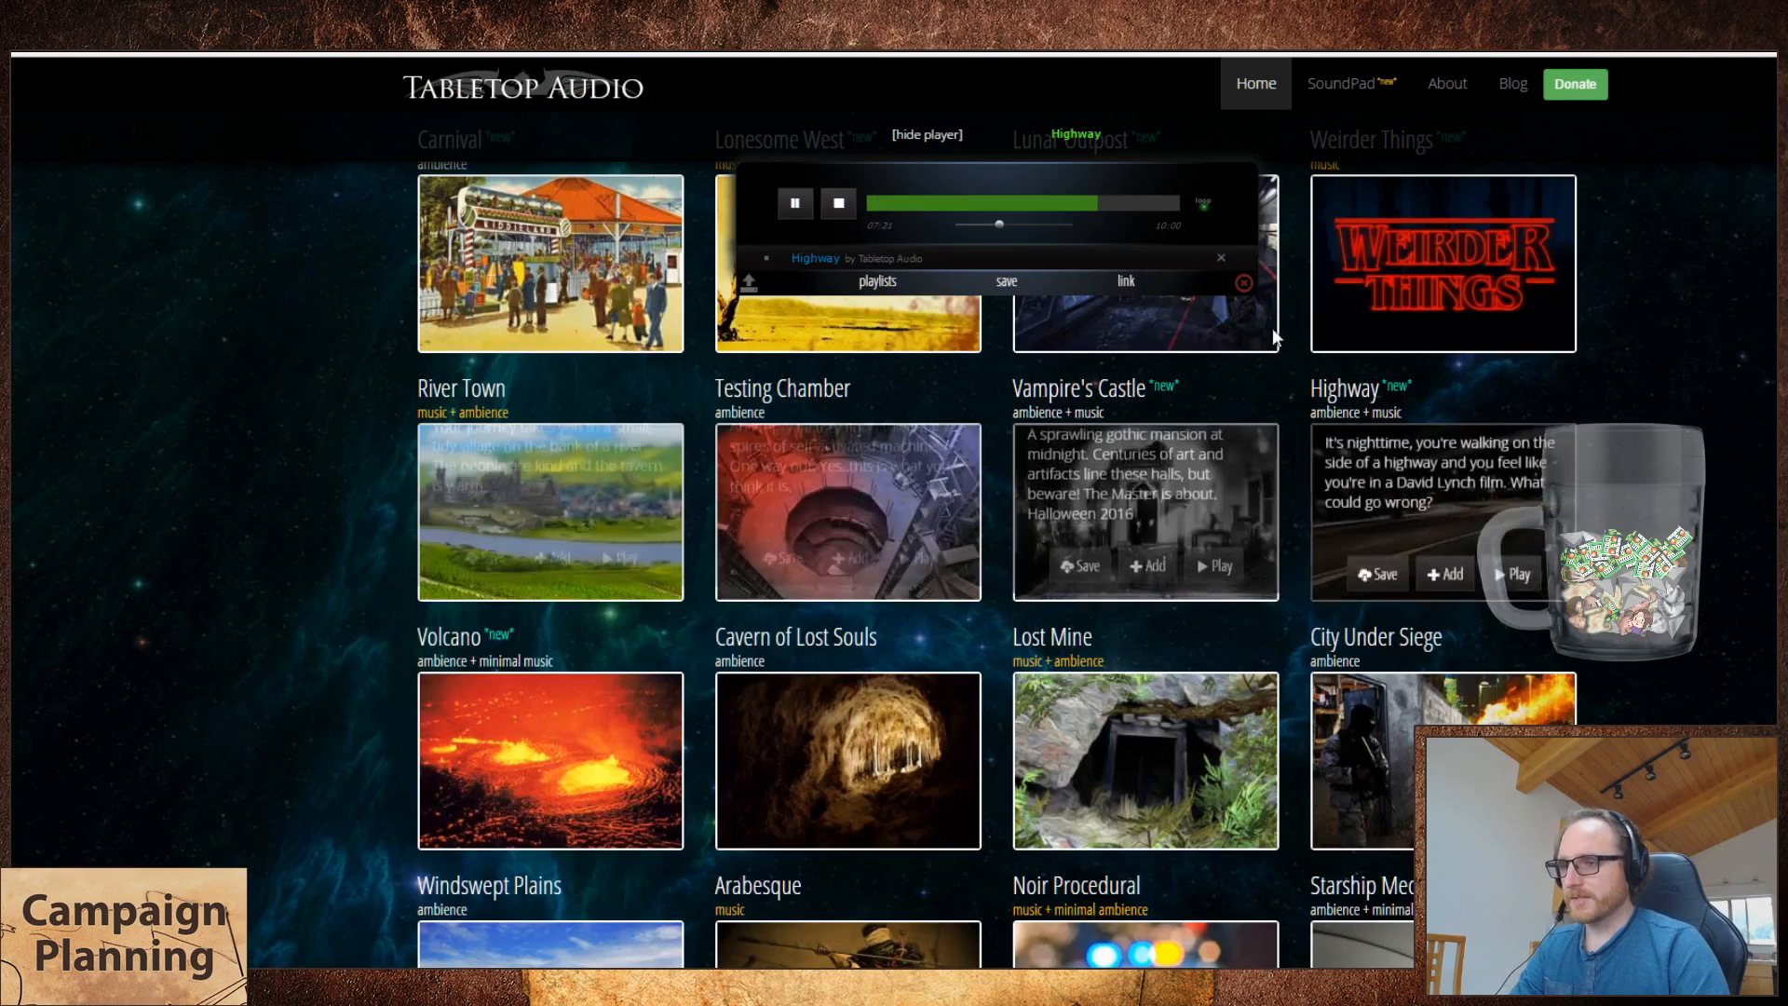
pyautogui.click(1241, 285)
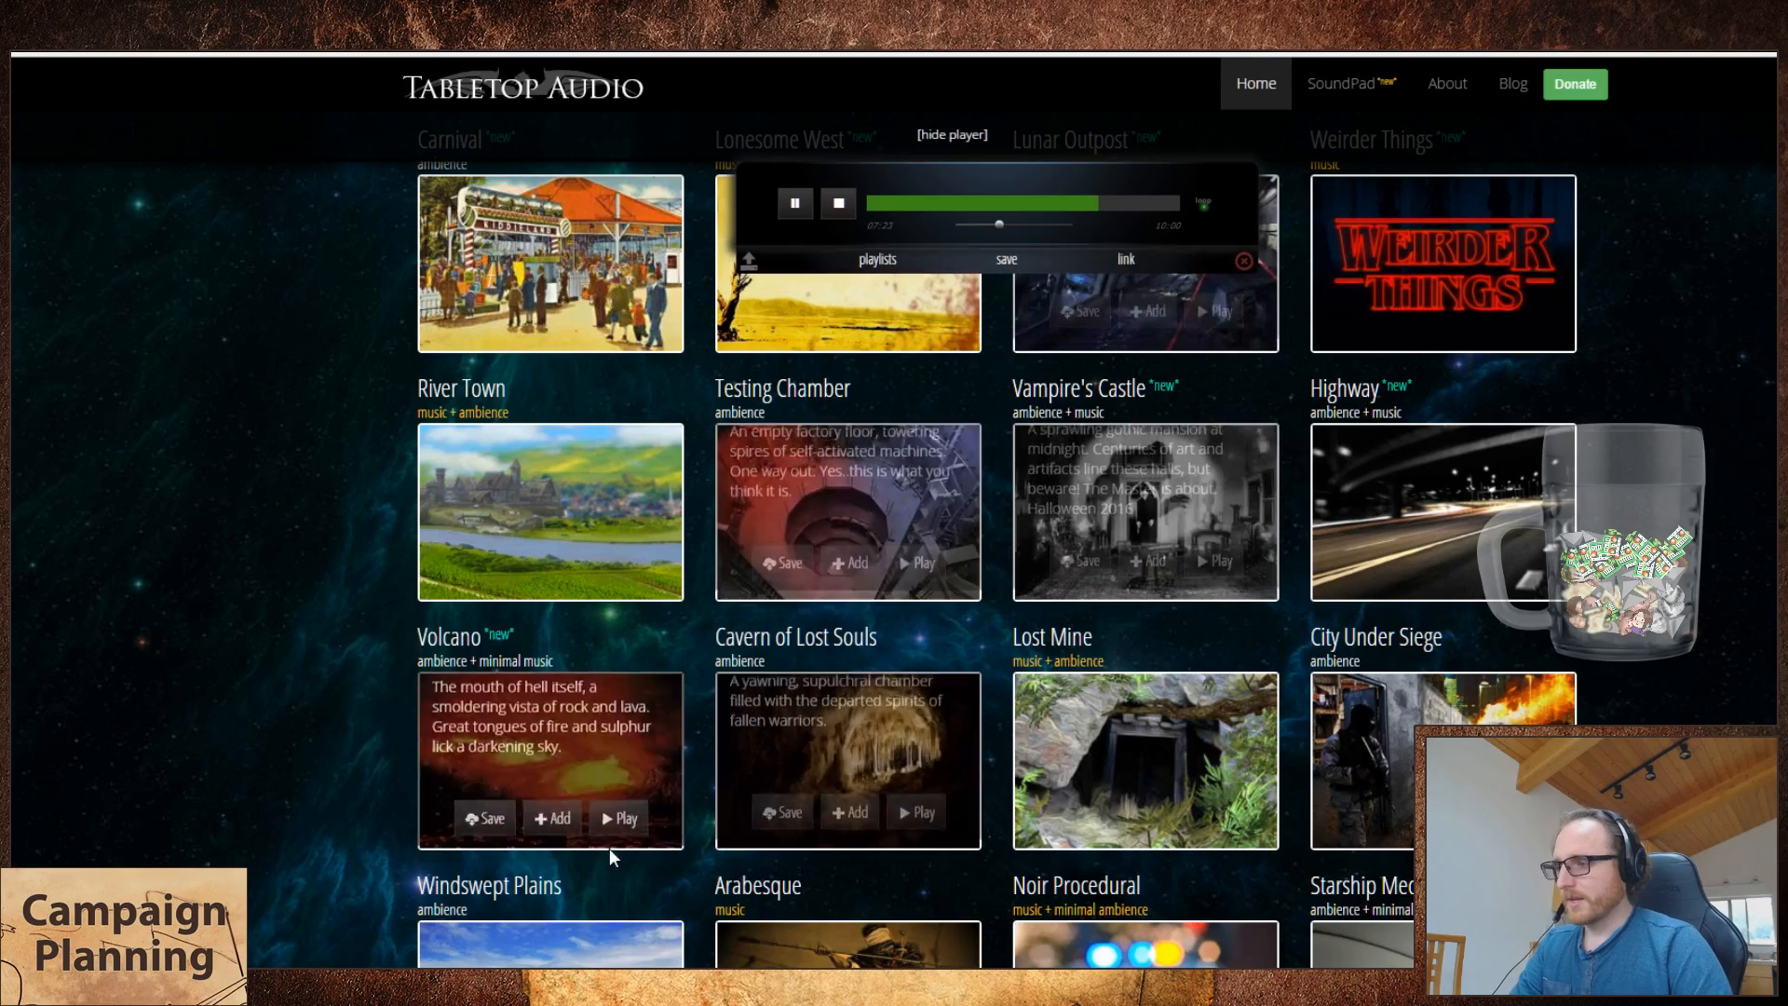
pyautogui.click(618, 820)
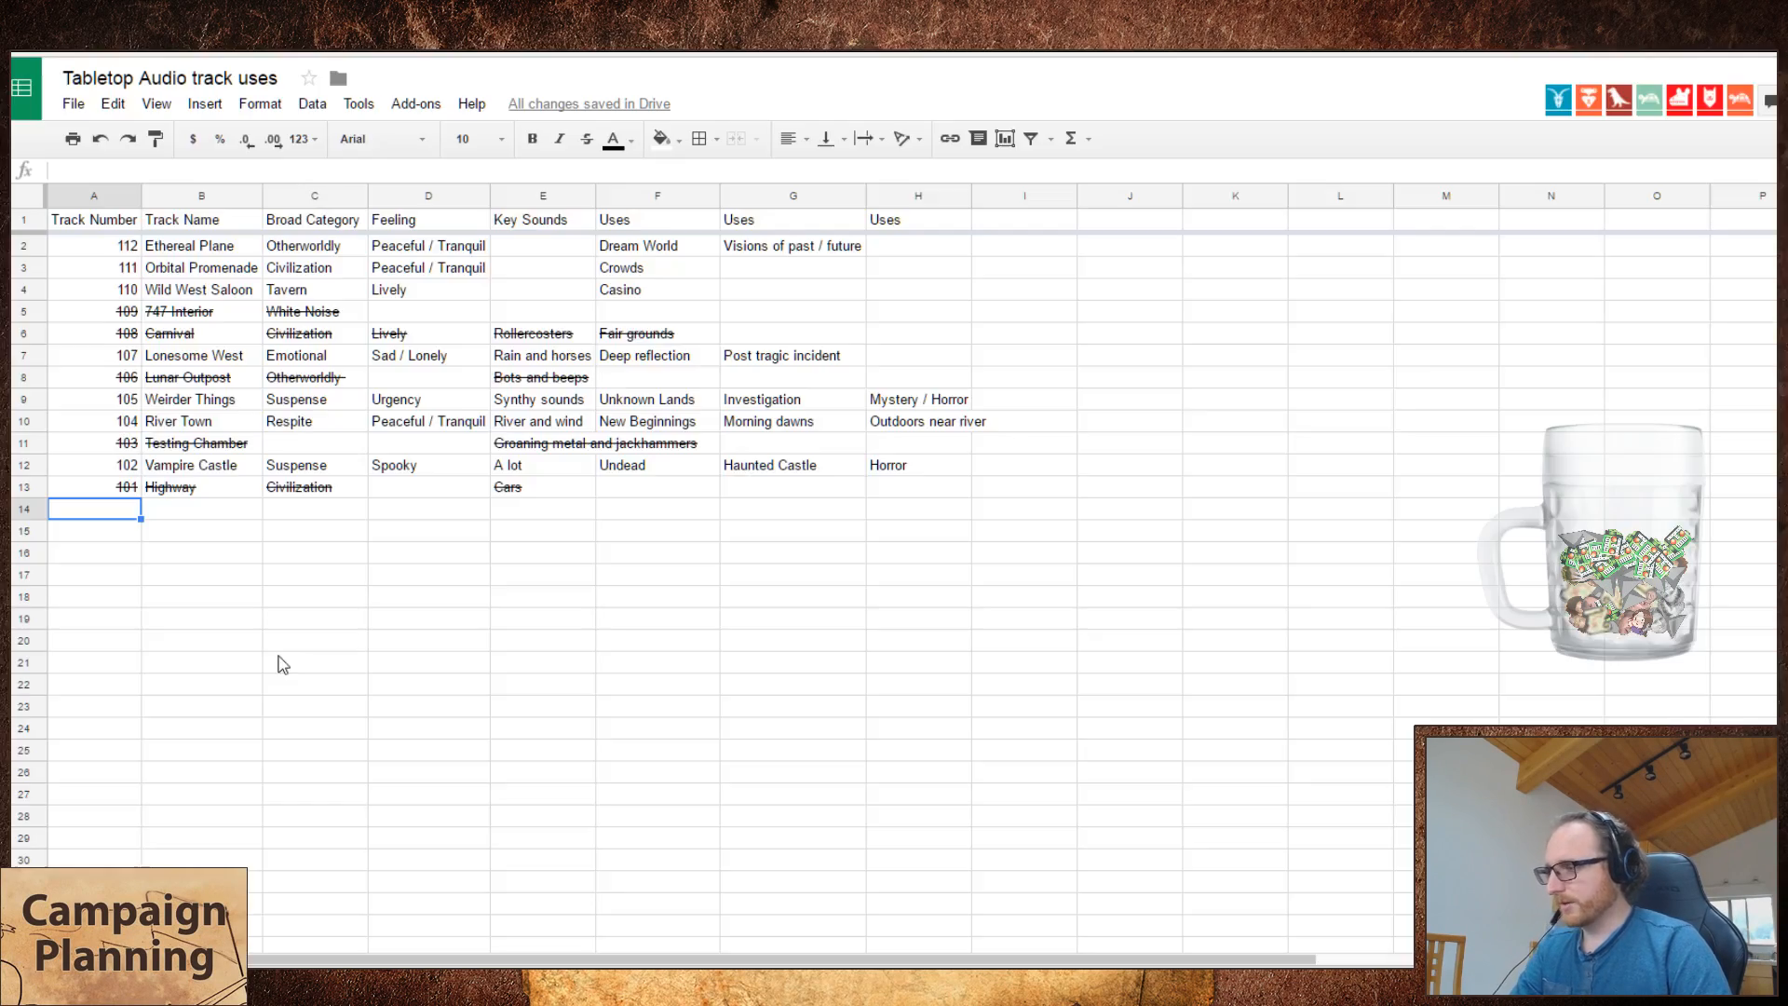
# - Add track number 100 named "Volcano" on the row below Highway in the spreadsheet
pyautogui.write('1.0')
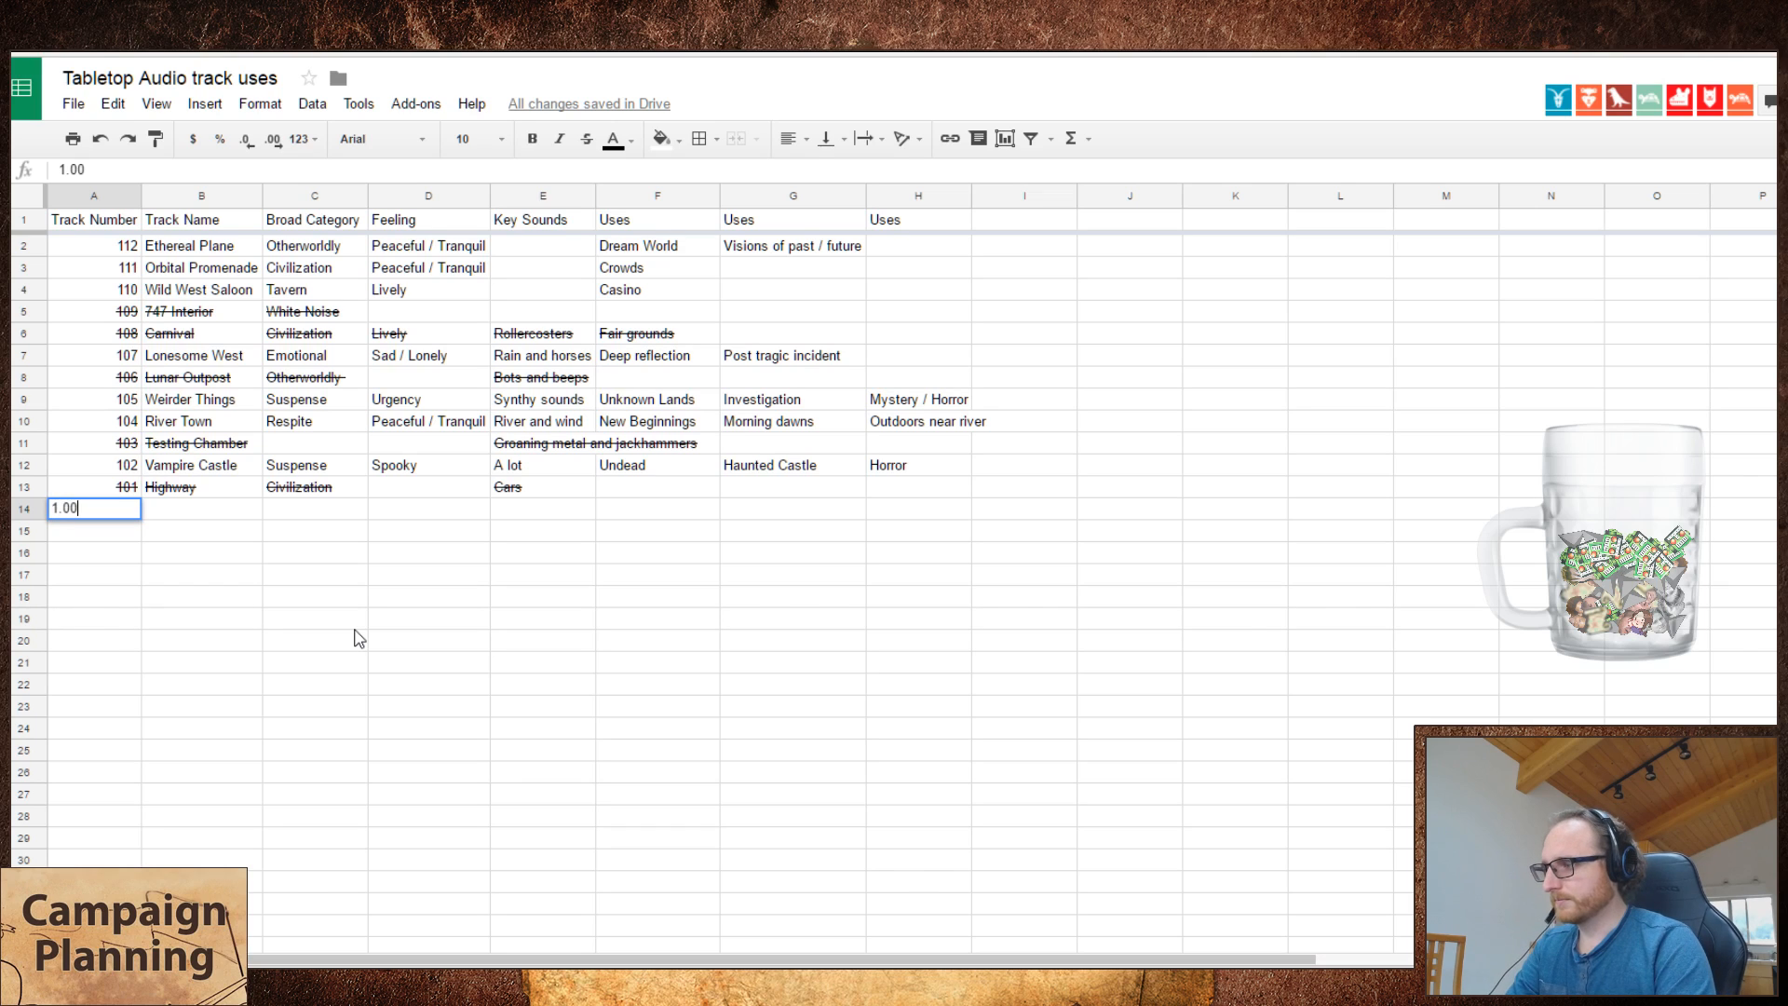
pyautogui.press('BackSpace')
pyautogui.press('BackSpace')
pyautogui.write('00')
pyautogui.press('Tab')
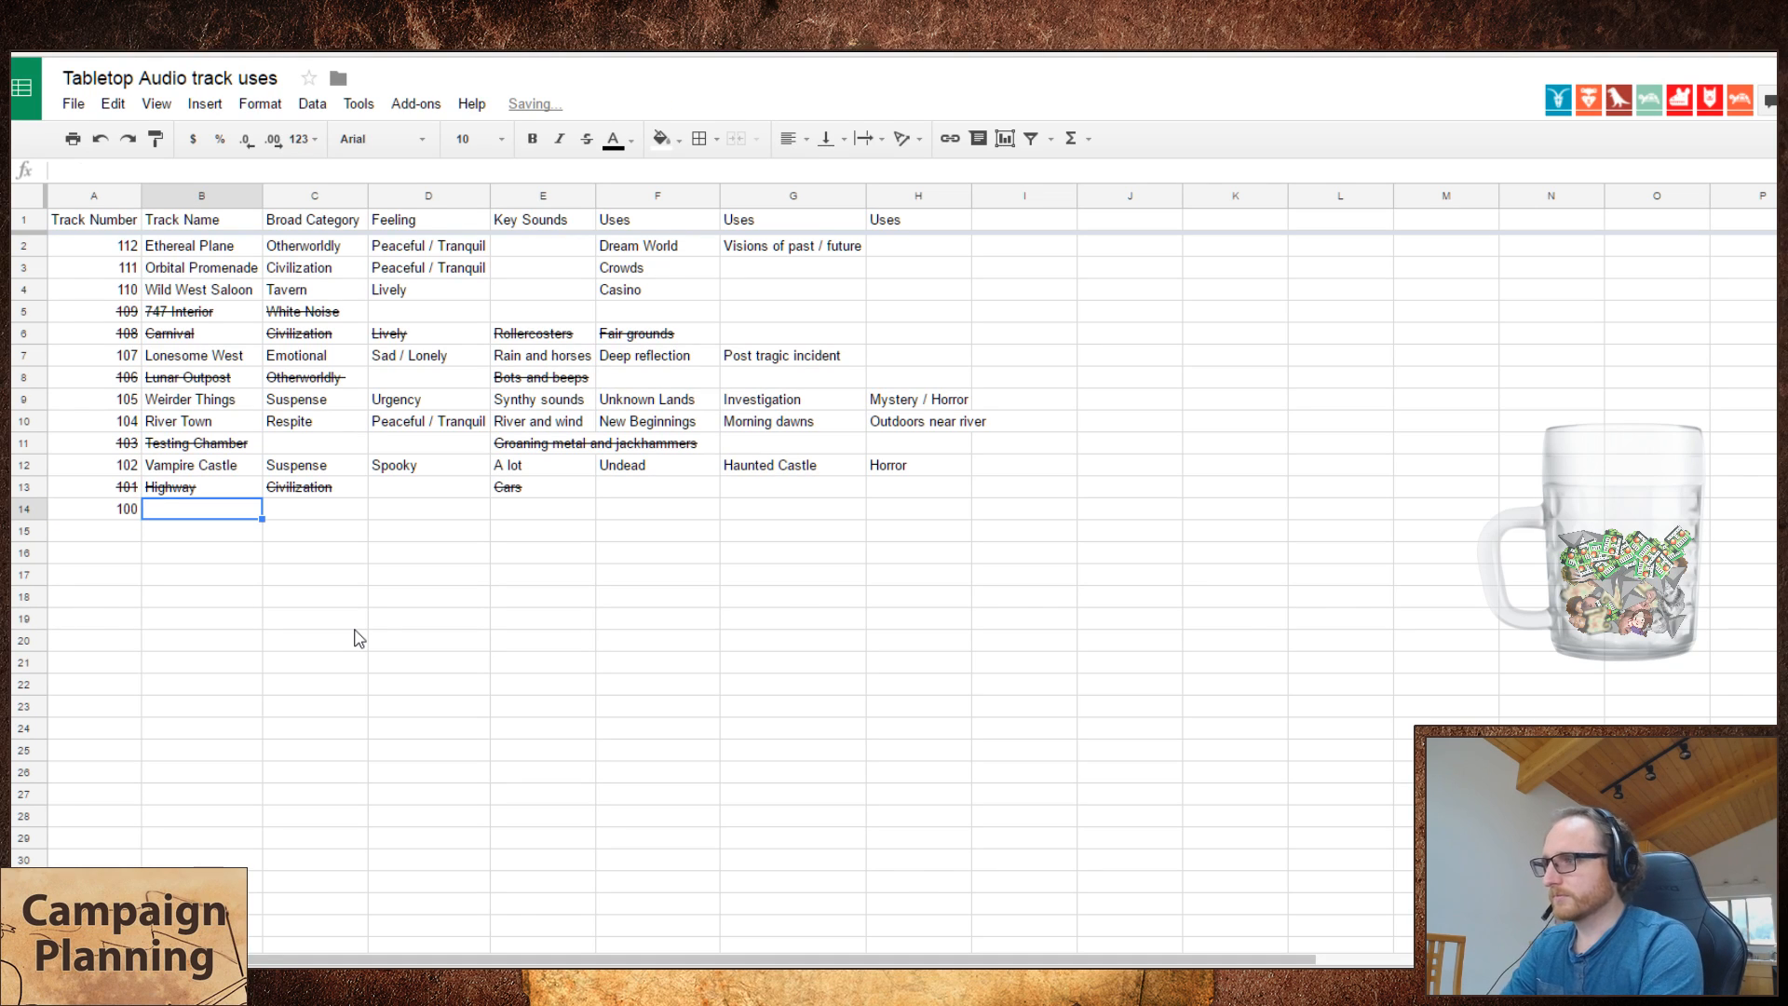
pyautogui.write('Volc')
pyautogui.press('BackSpace')
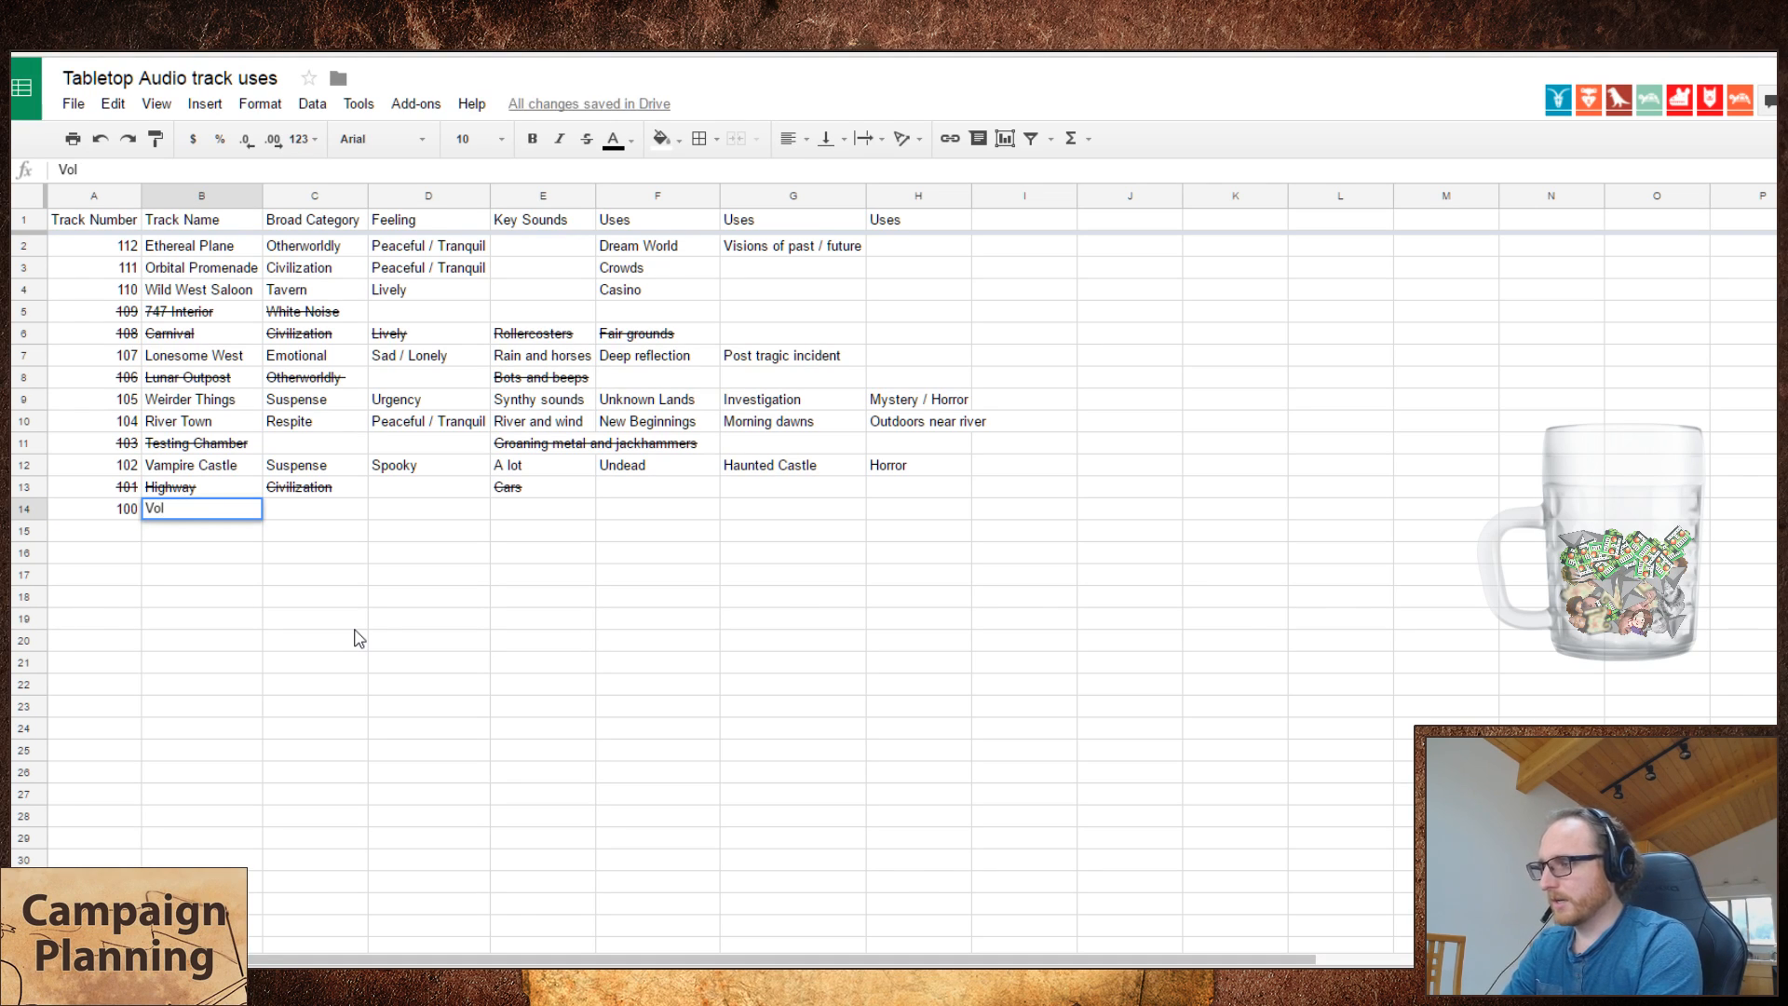
pyautogui.write('cano')
pyautogui.press('Return')
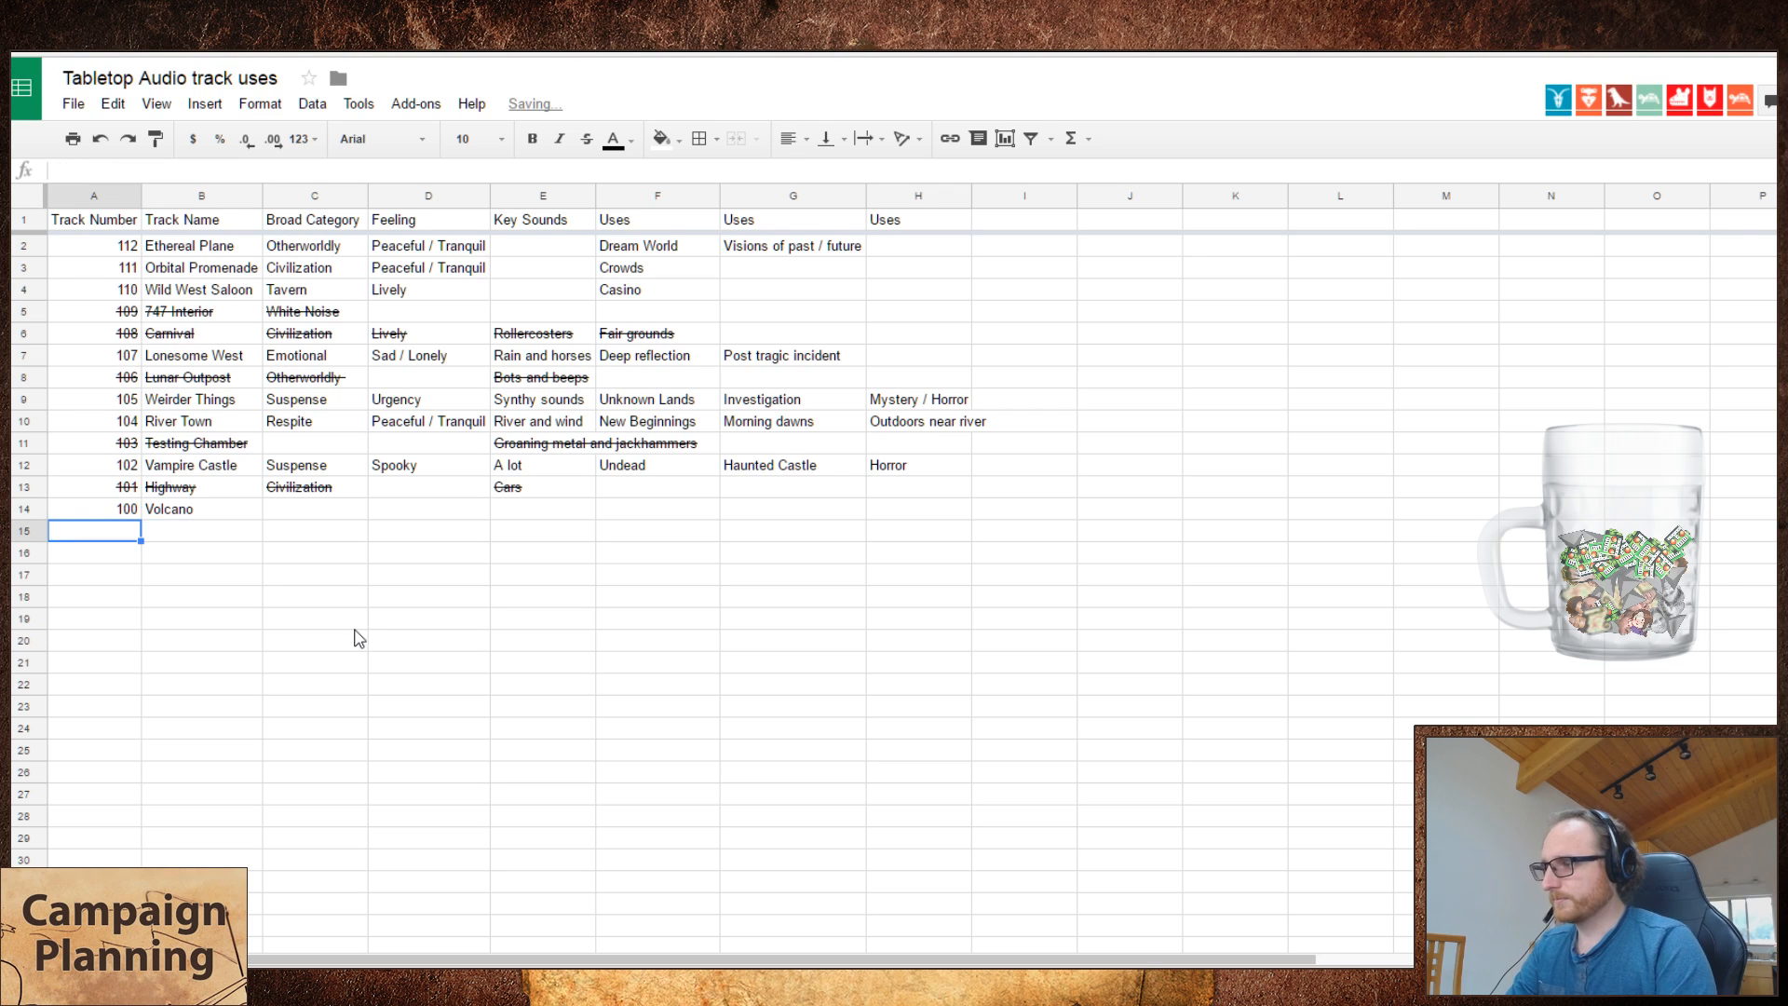
# - Enter "Volcano" as the first use for the Volcano track
pyautogui.hotkey('ctrl', 'Tab')
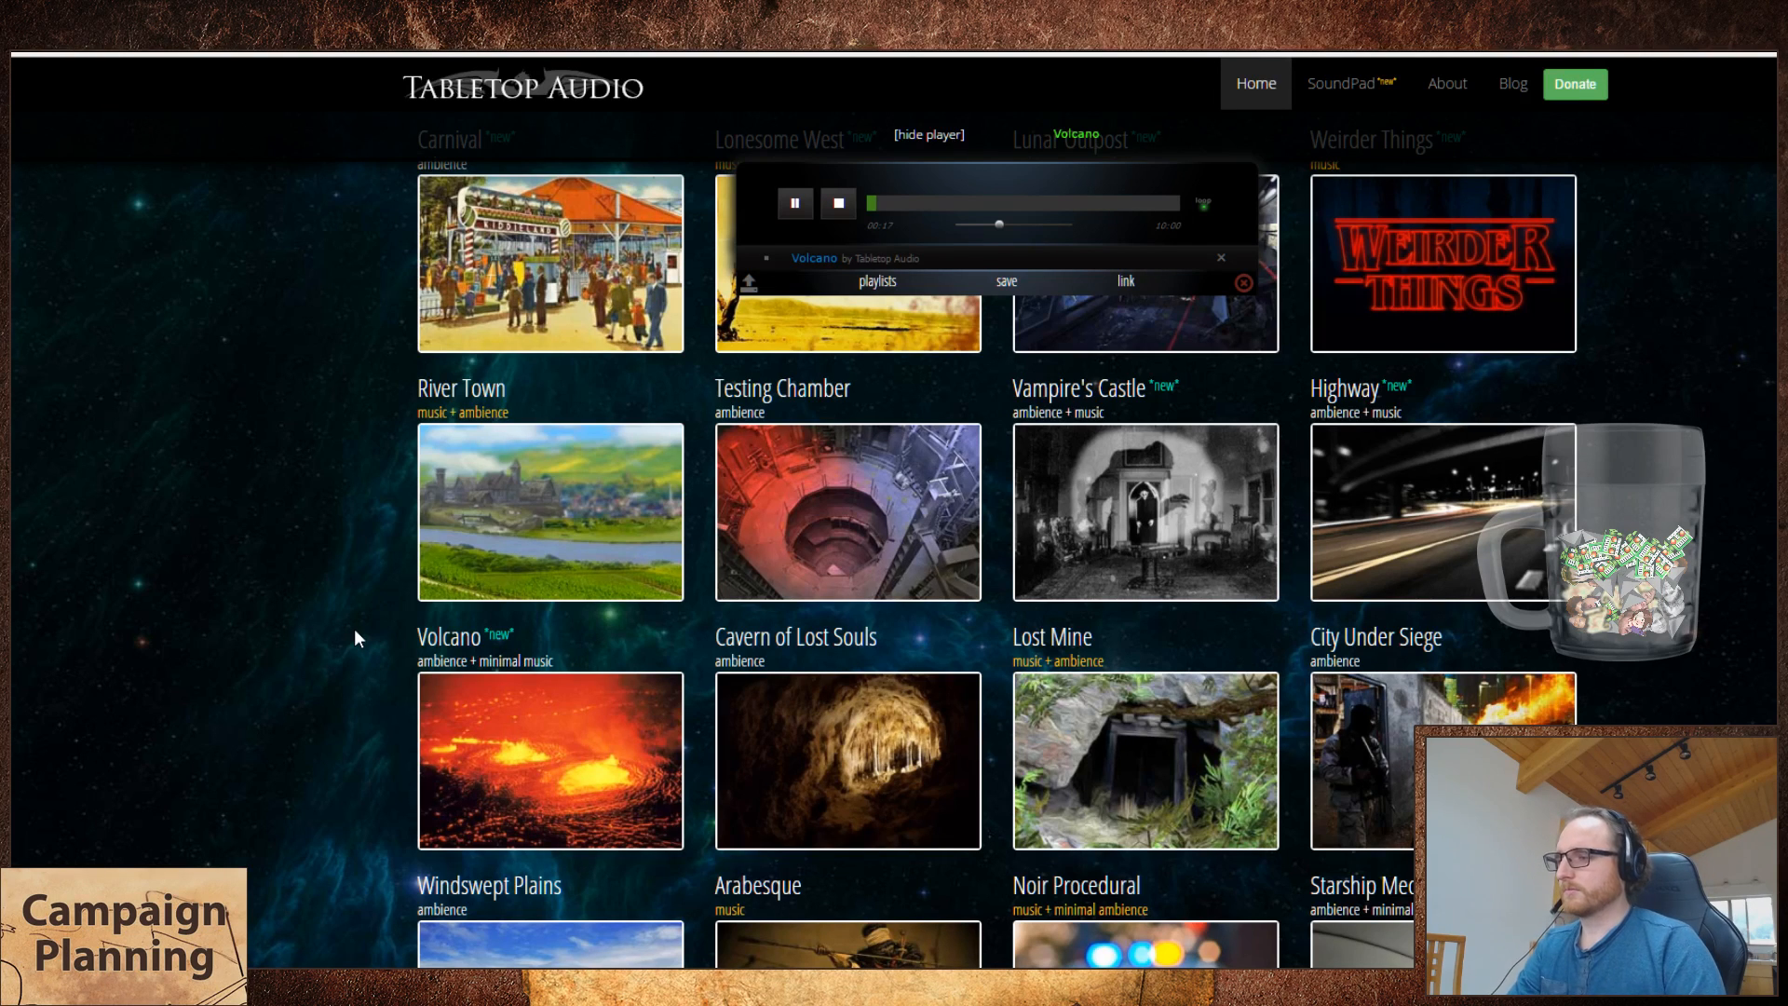
pyautogui.hotkey('ctrl', 'Tab')
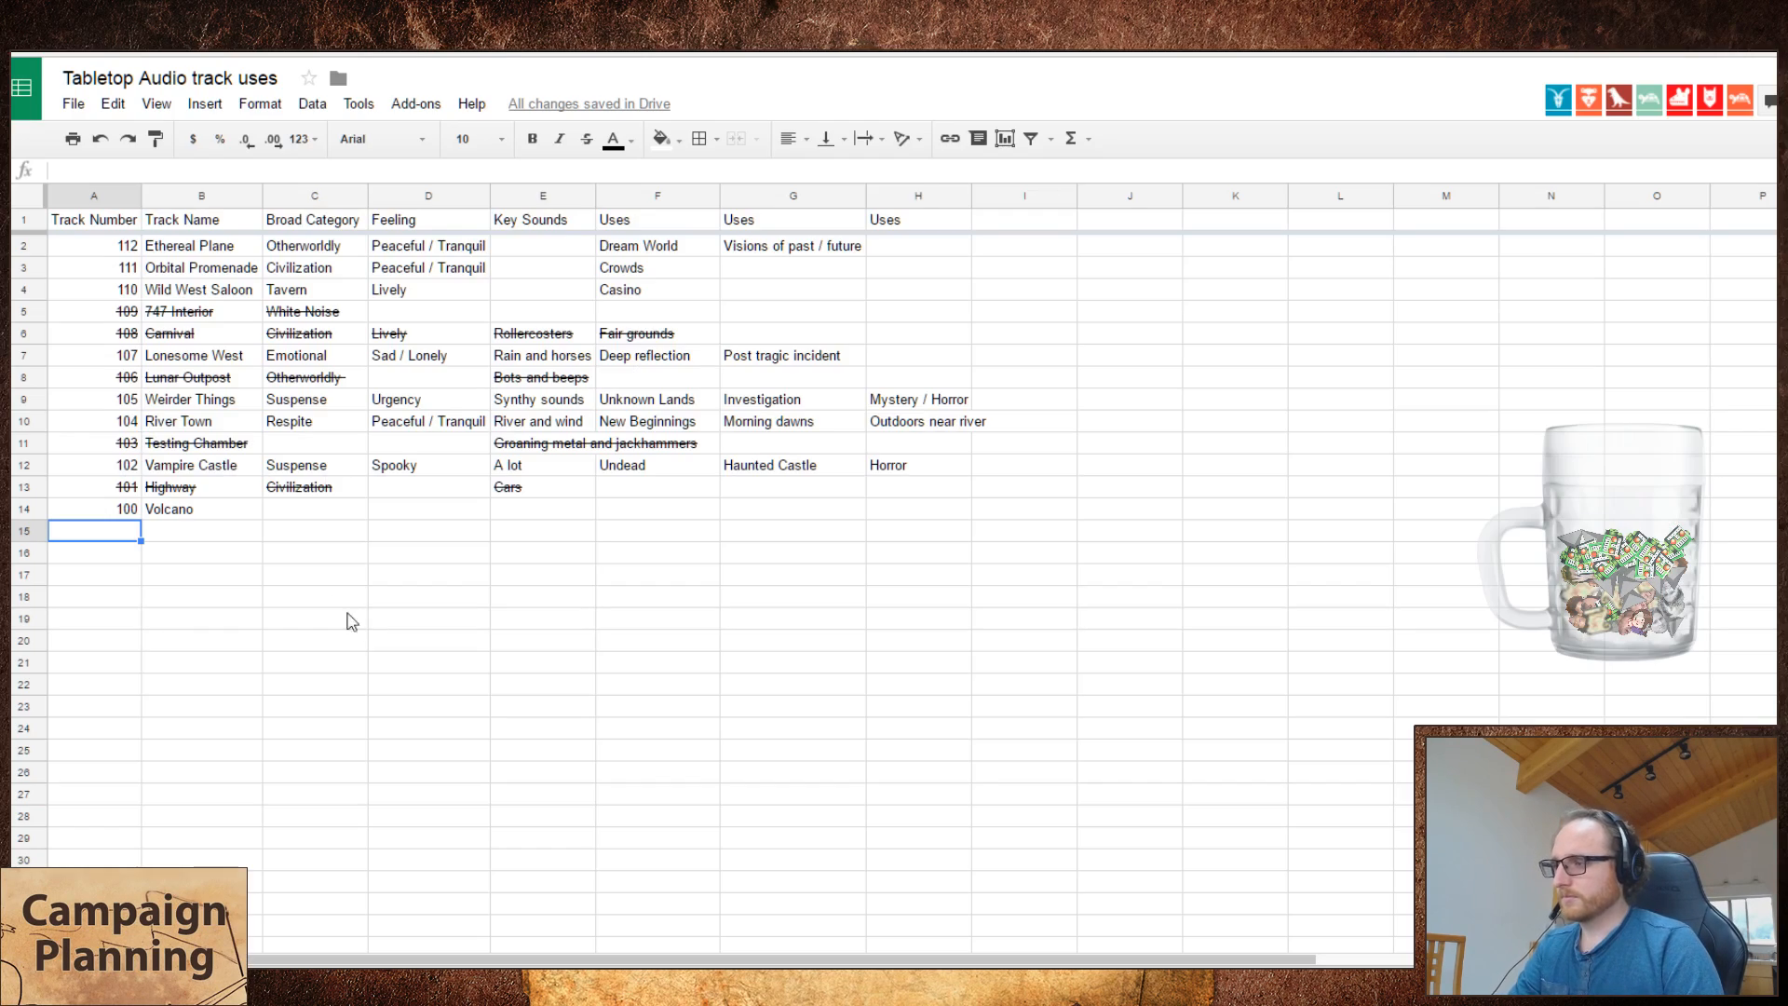
pyautogui.click(343, 512)
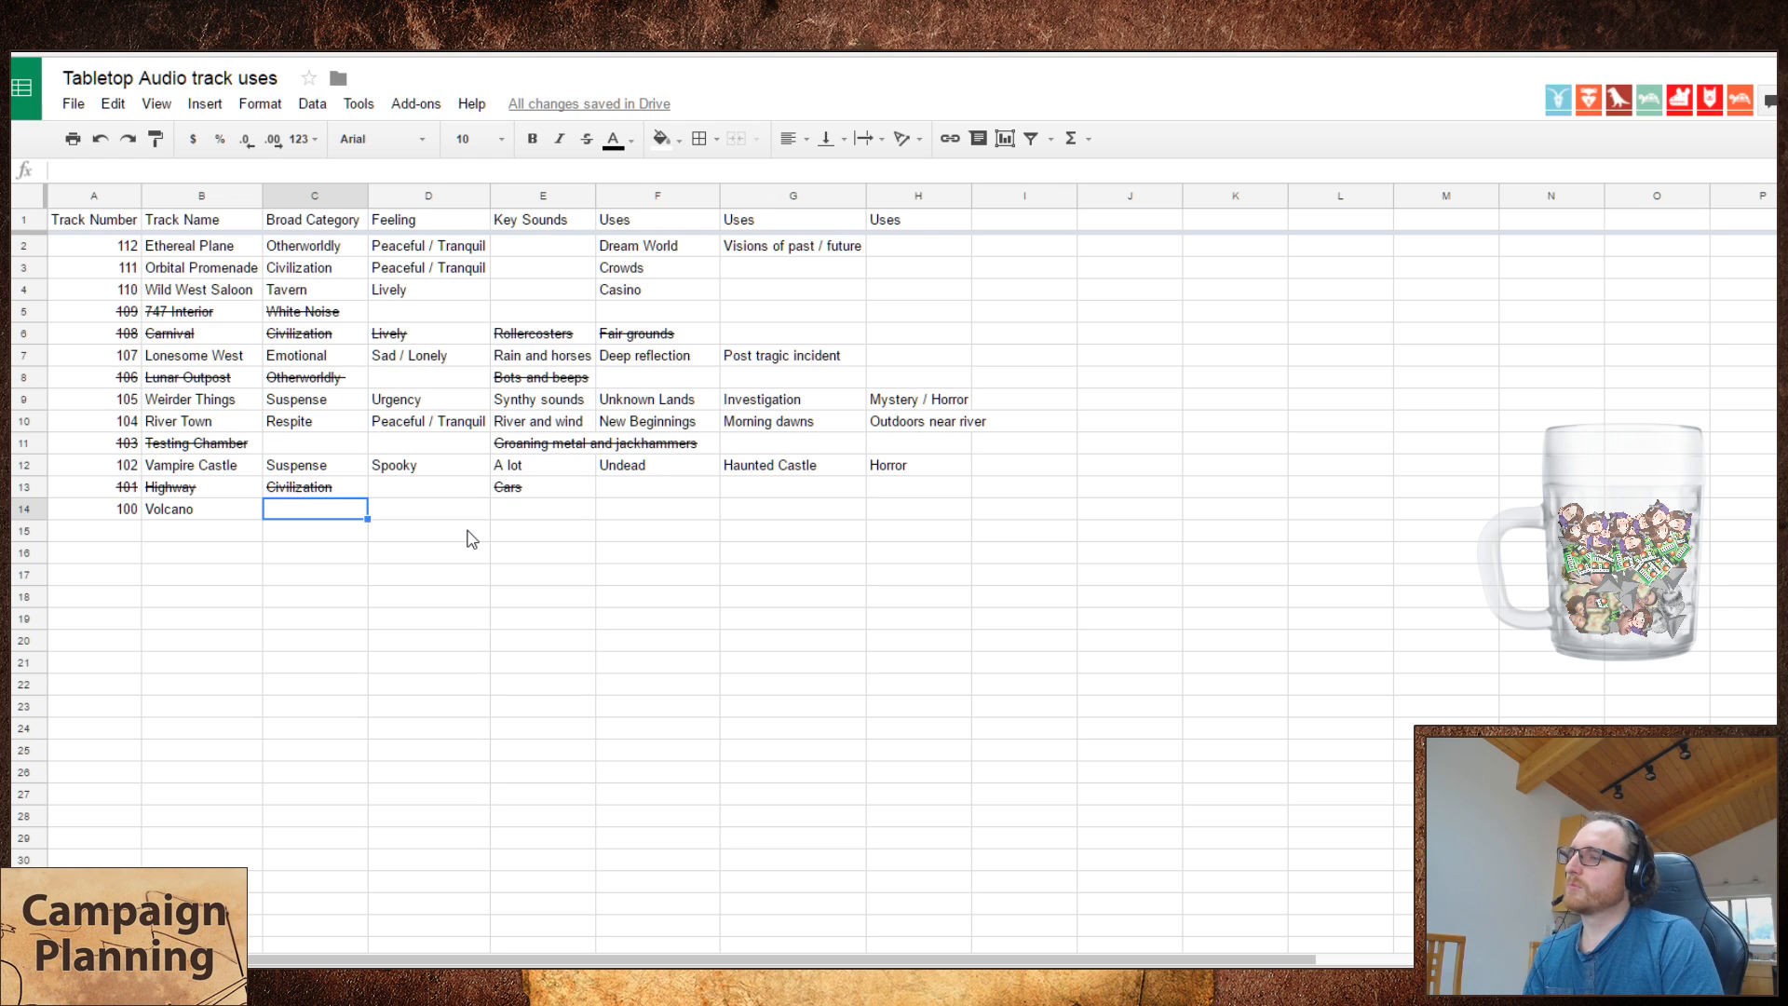
pyautogui.press('Right')
pyautogui.press('Right')
pyautogui.press('Right')
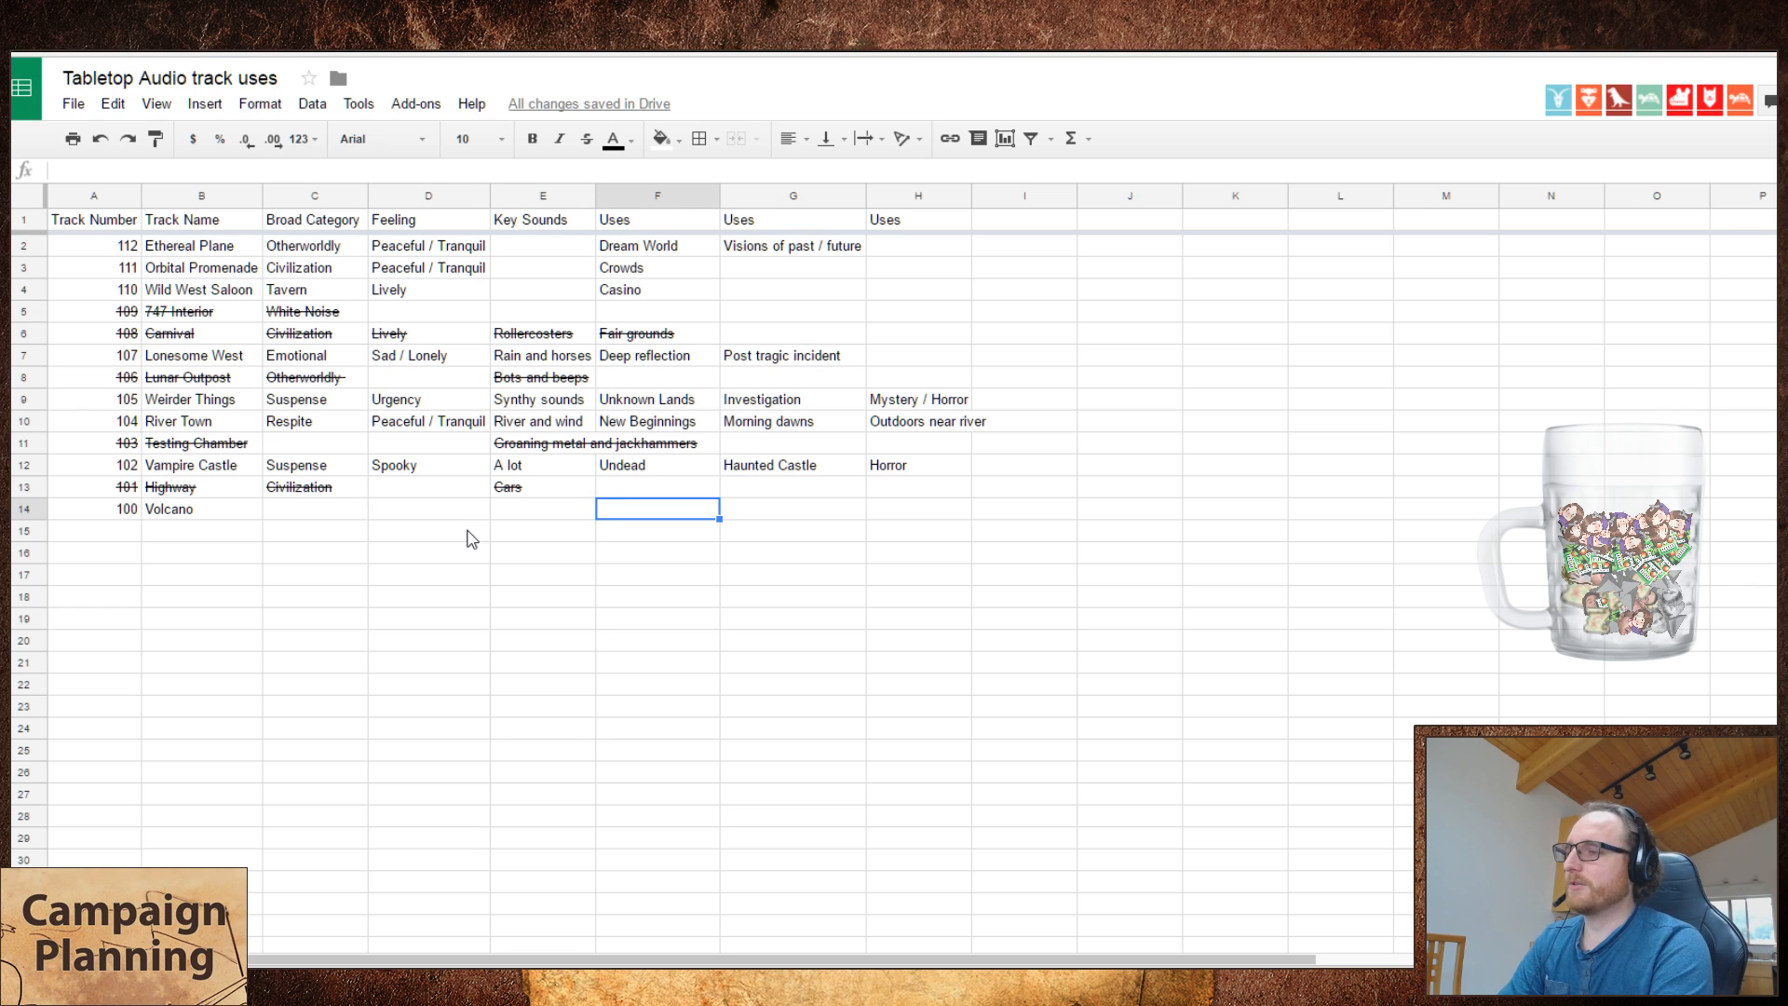
pyautogui.write('Vo')
pyautogui.press('BackSpace')
pyautogui.press('BackSpace')
pyautogui.write('V')
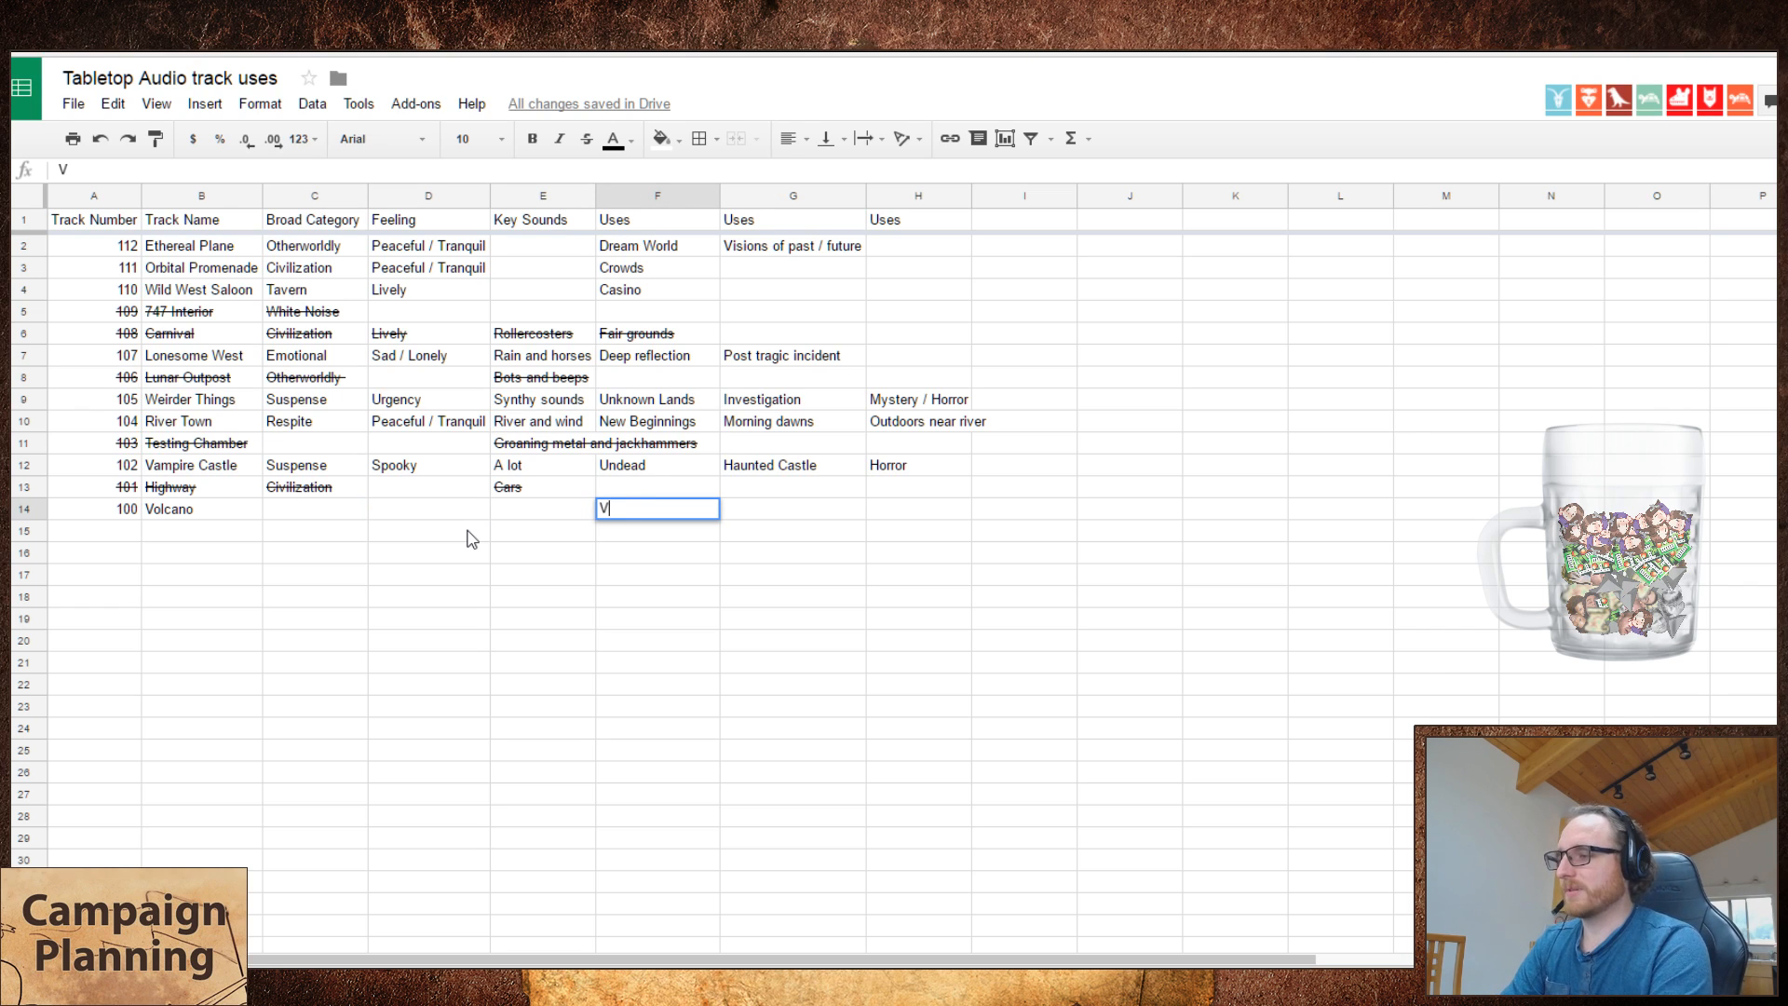
pyautogui.write('olcano')
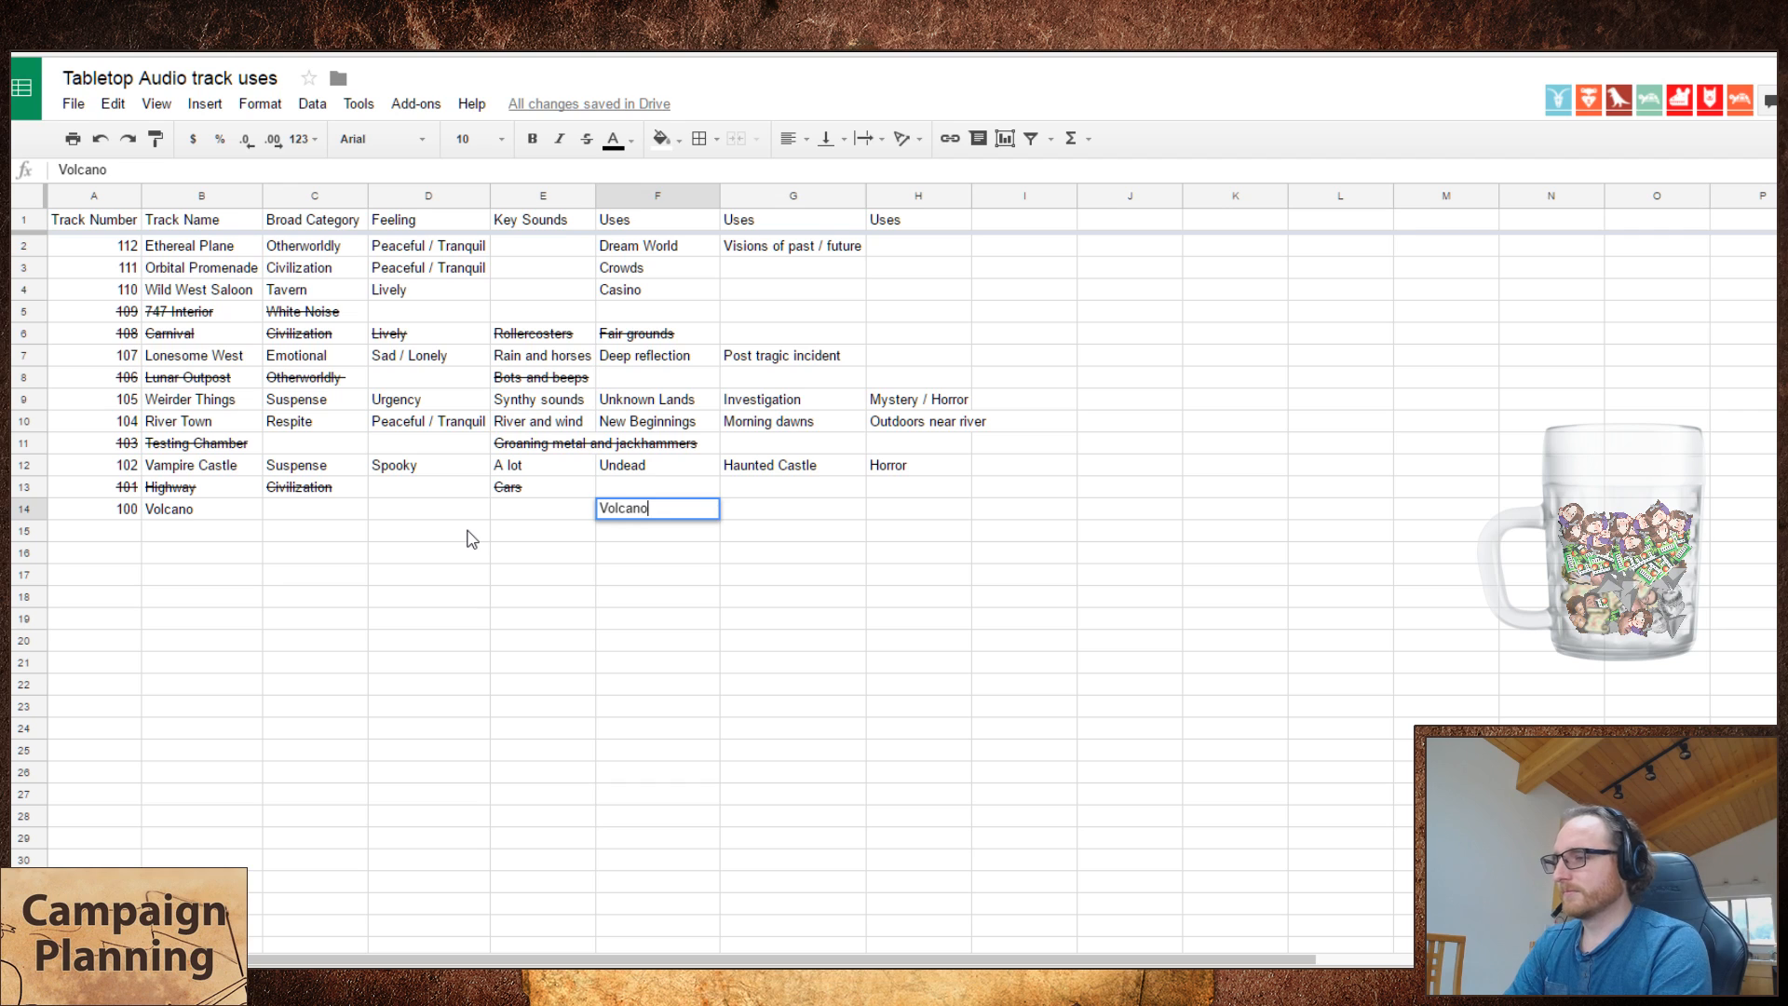
# - Enter "Underground" as the second use for Volcano and return to its broad category cell
pyautogui.press('Tab')
pyautogui.write('Underground')
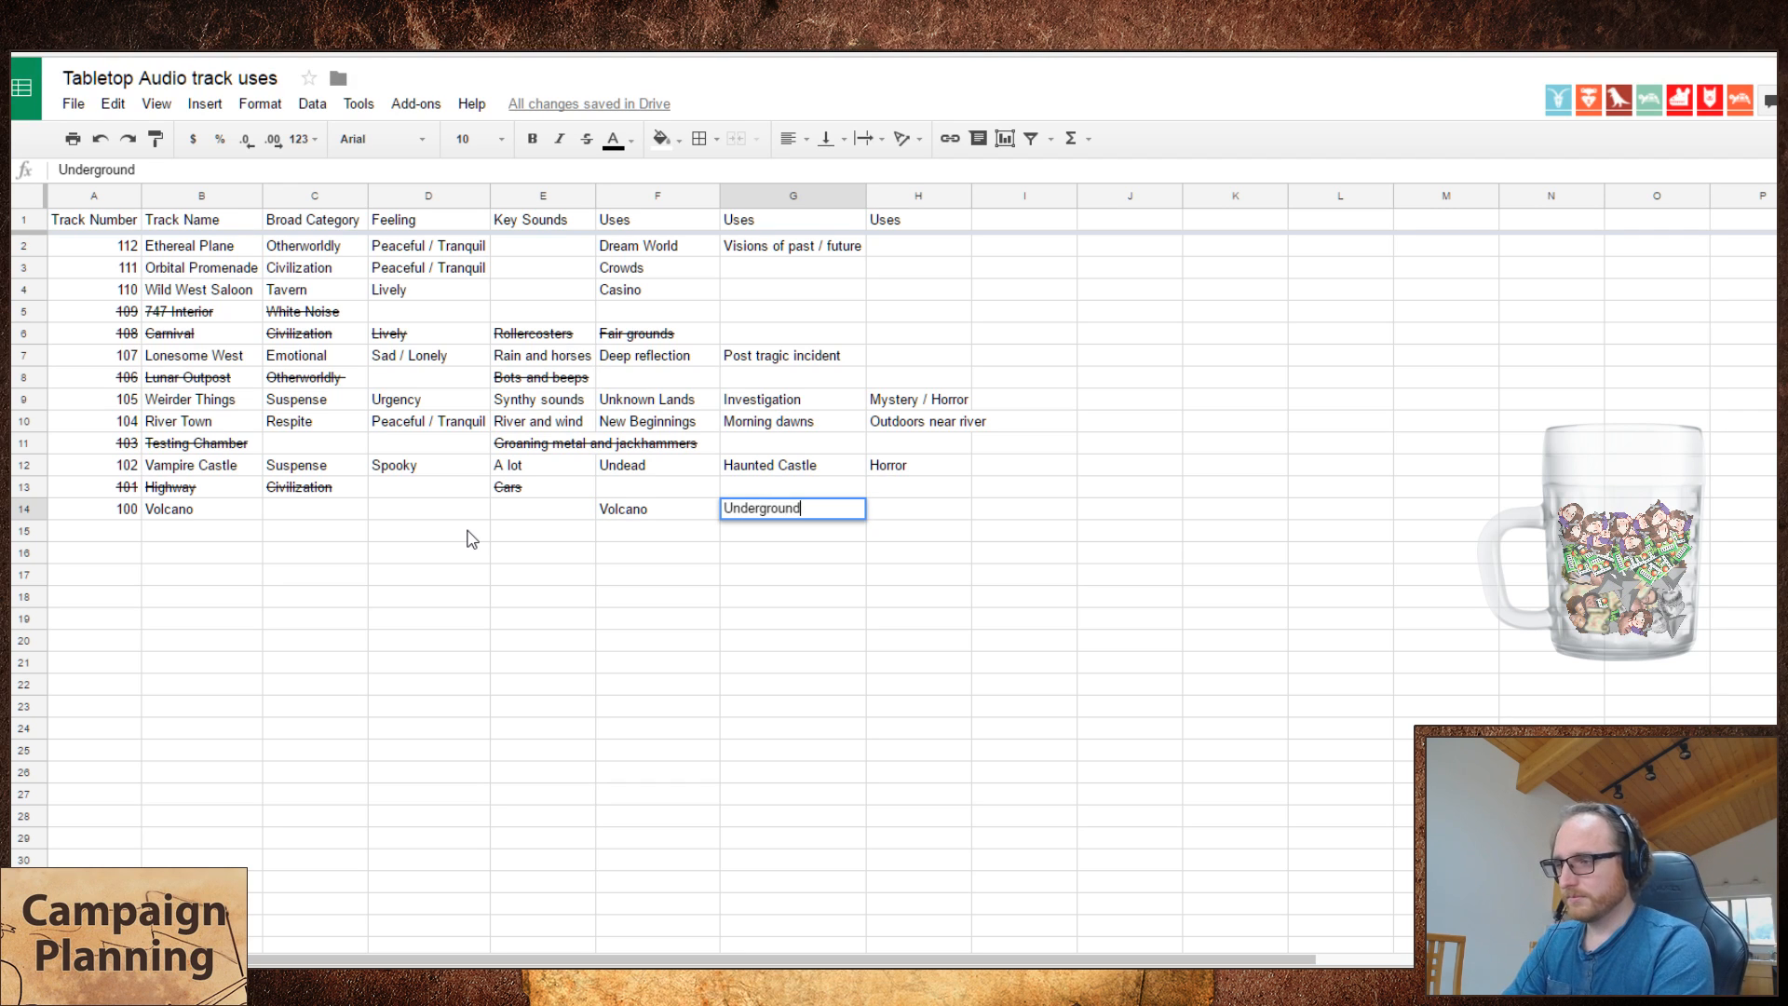
pyautogui.press('Tab')
pyautogui.press('Left')
pyautogui.press('Left')
pyautogui.press('Left')
pyautogui.press('Left')
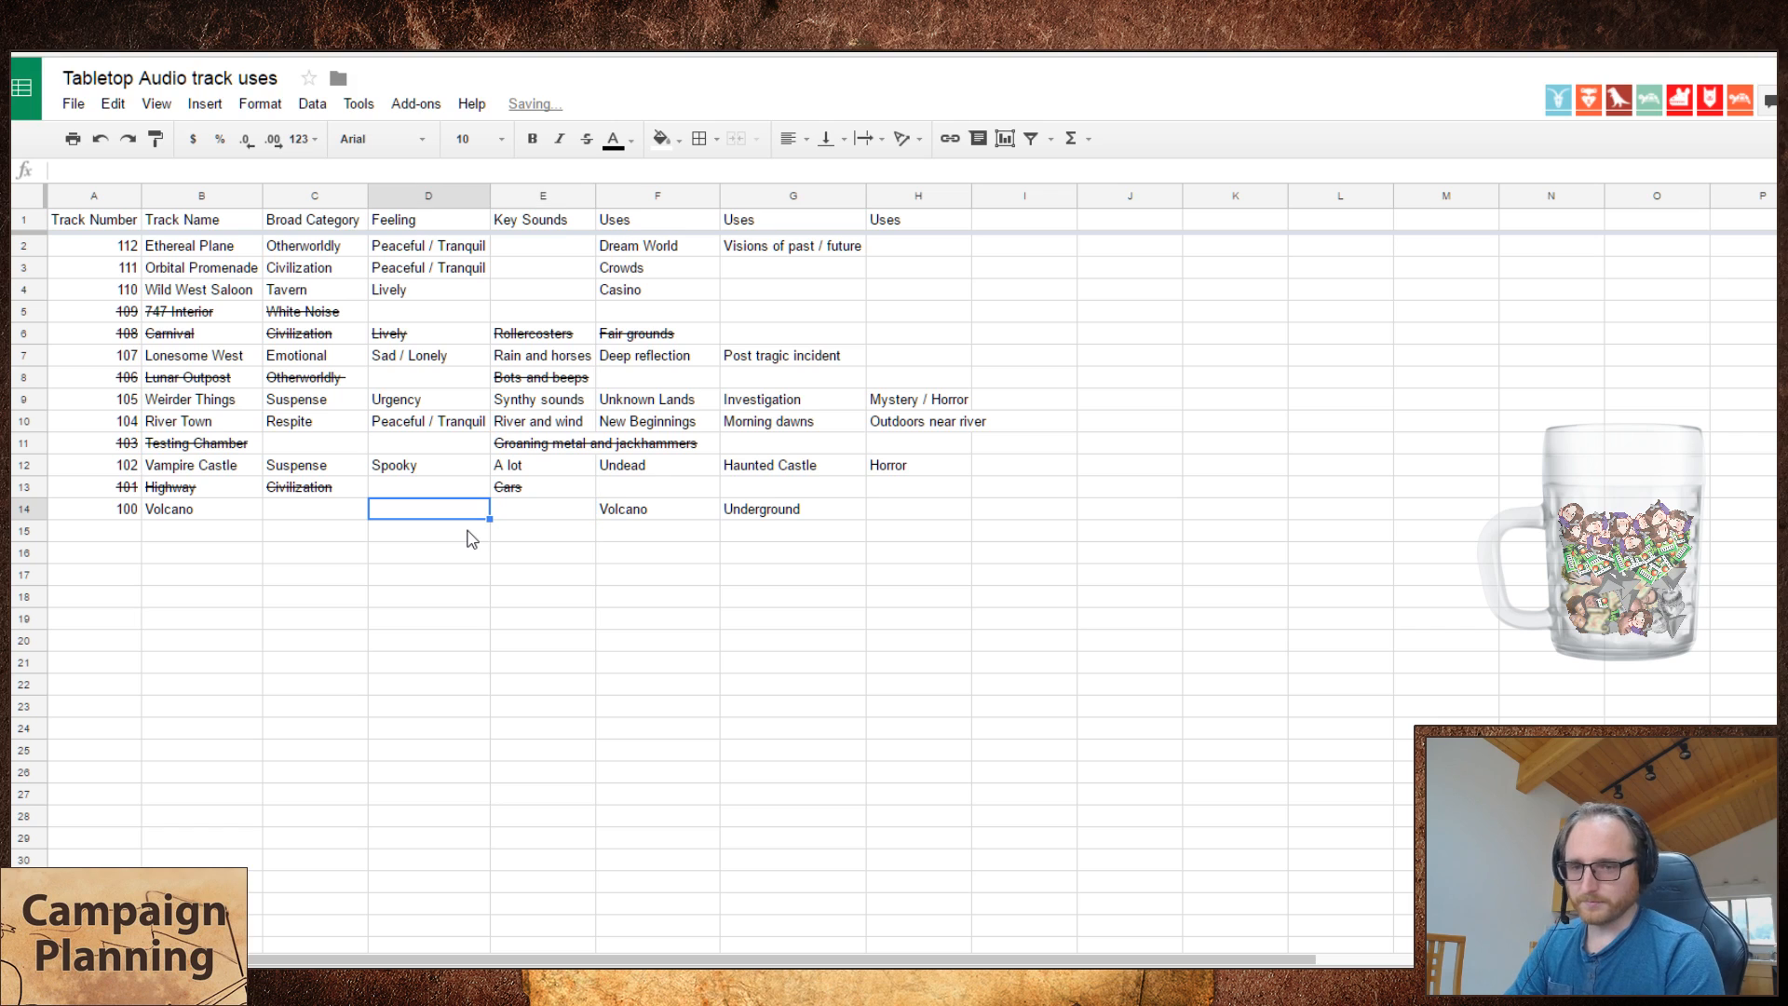
pyautogui.press('Left')
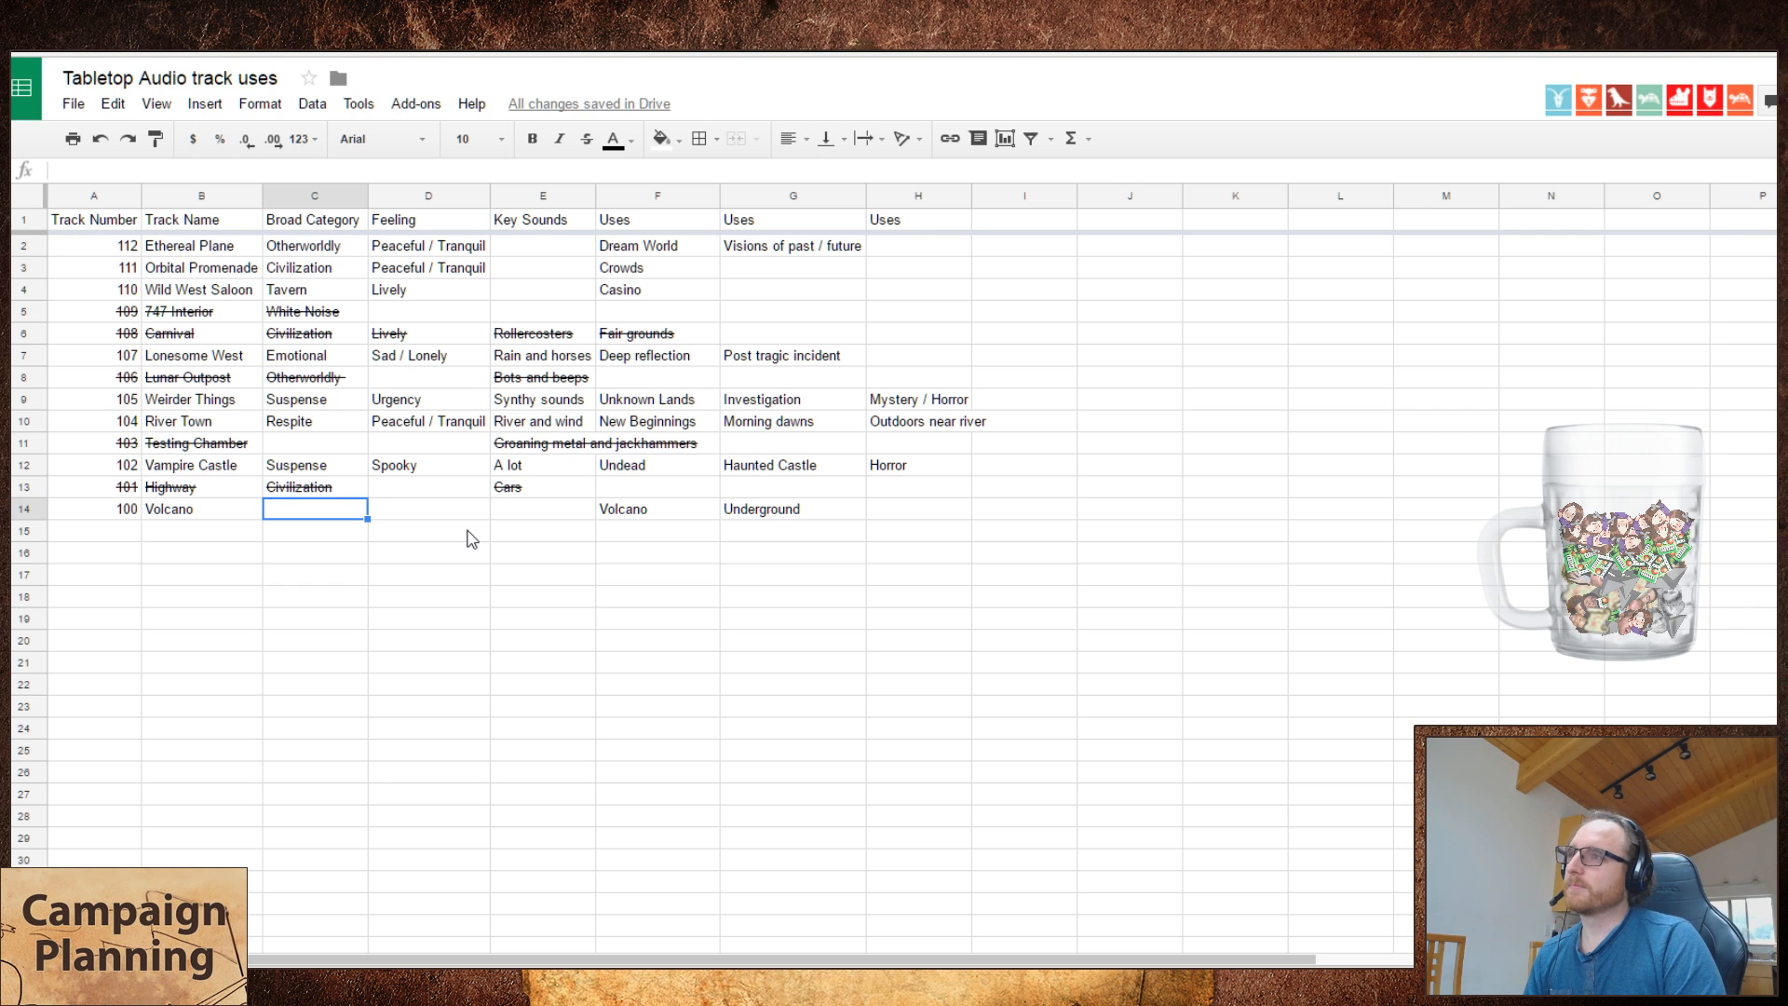
# - Switch to Tabletop Audio and raise the player's volume slightly while Volcano plays
pyautogui.hotkey('ctrl', 'Tab')
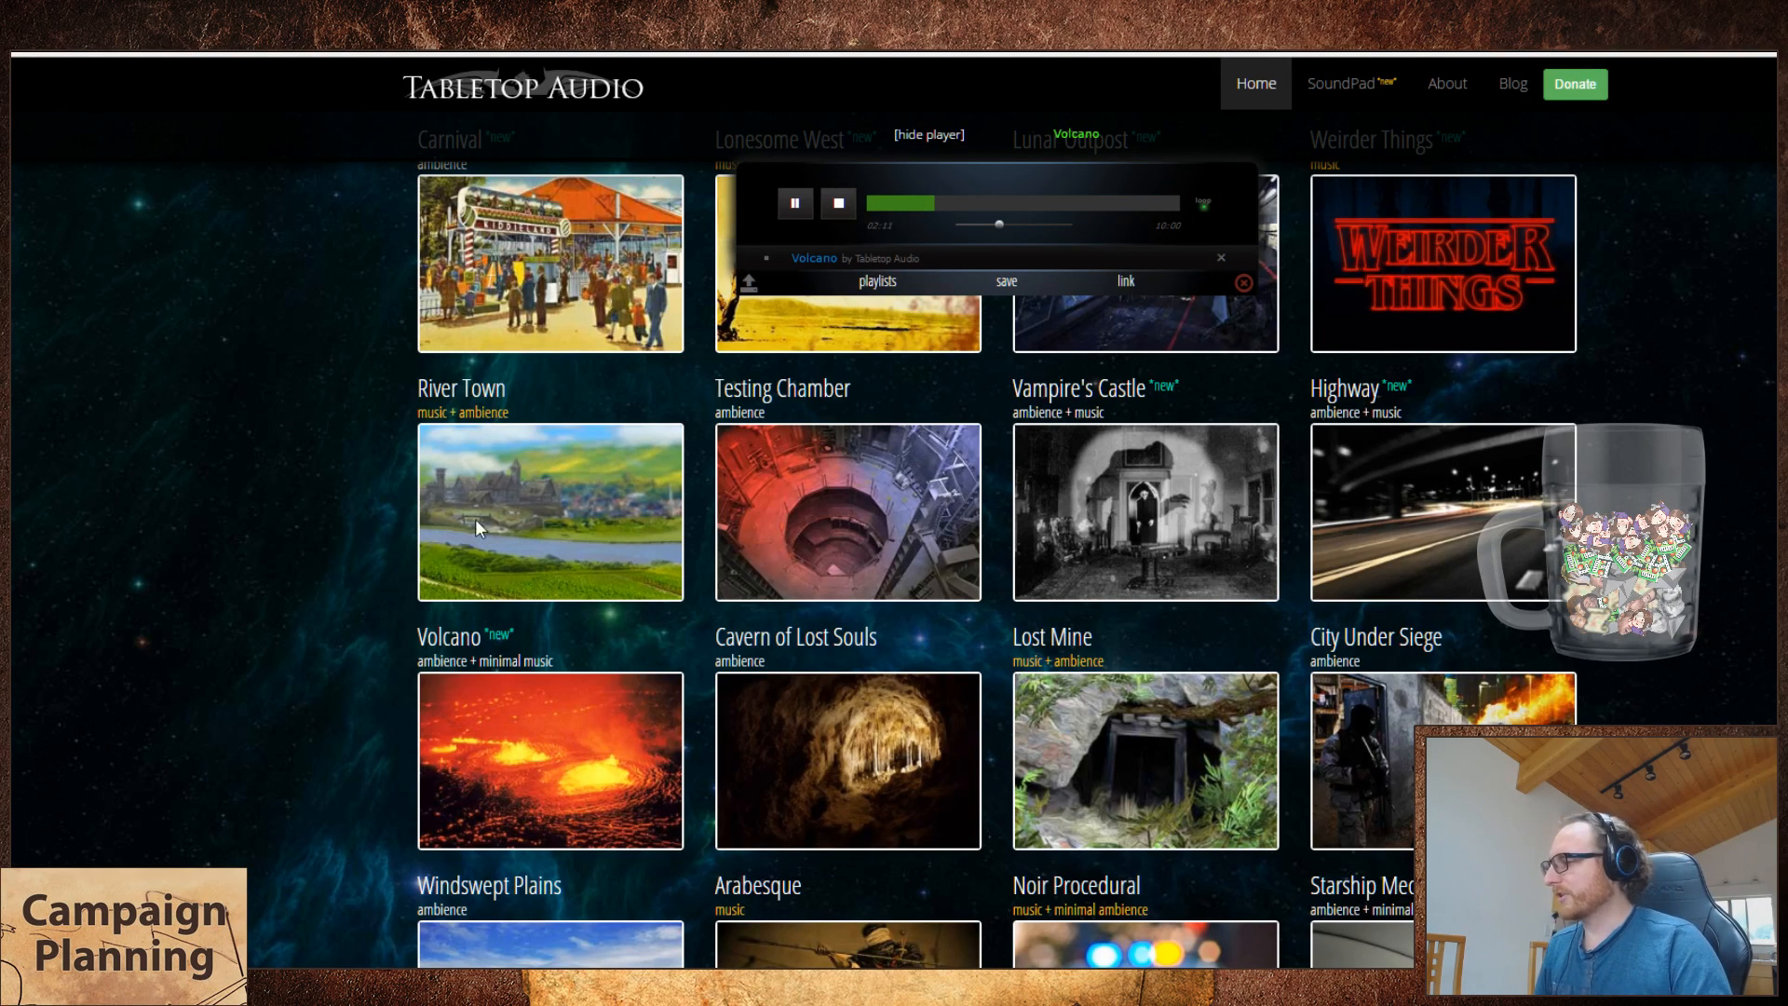
pyautogui.moveTo(1001, 232); pyautogui.dragTo(1015, 244)
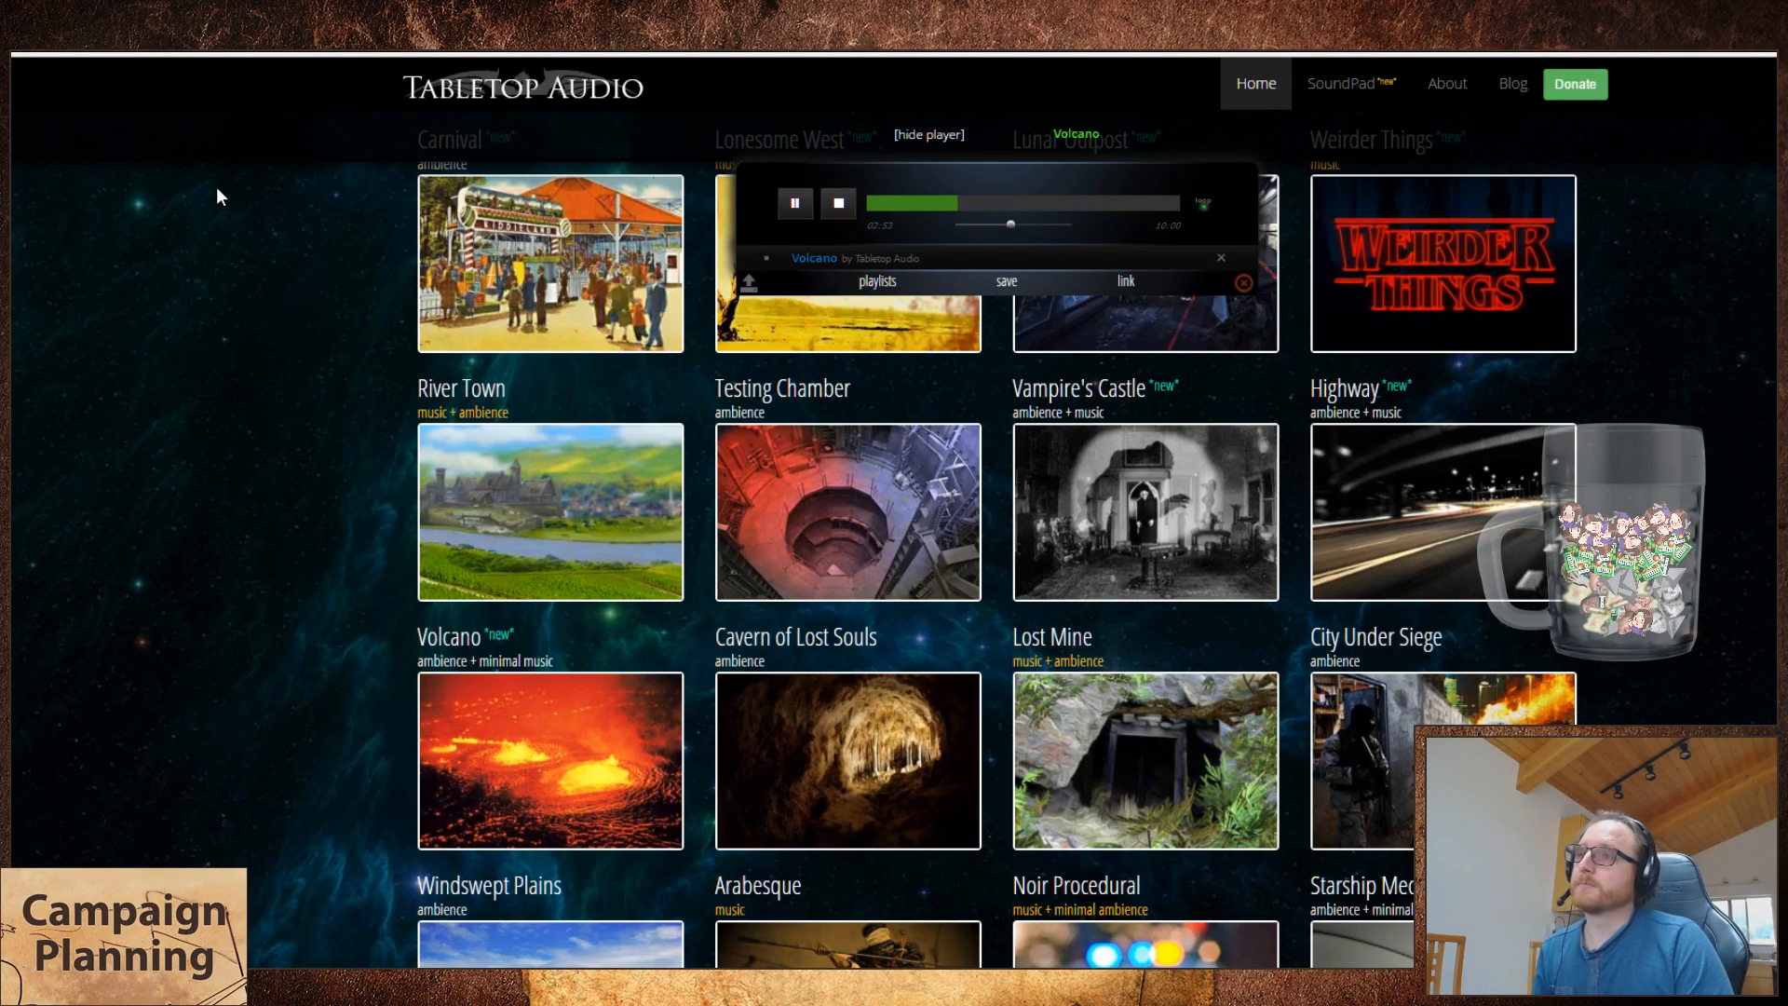
# - Switch back to the spreadsheet and enter "Specific Setting" as the broad category for Volcano
pyautogui.hotkey('ctrl', 'Tab')
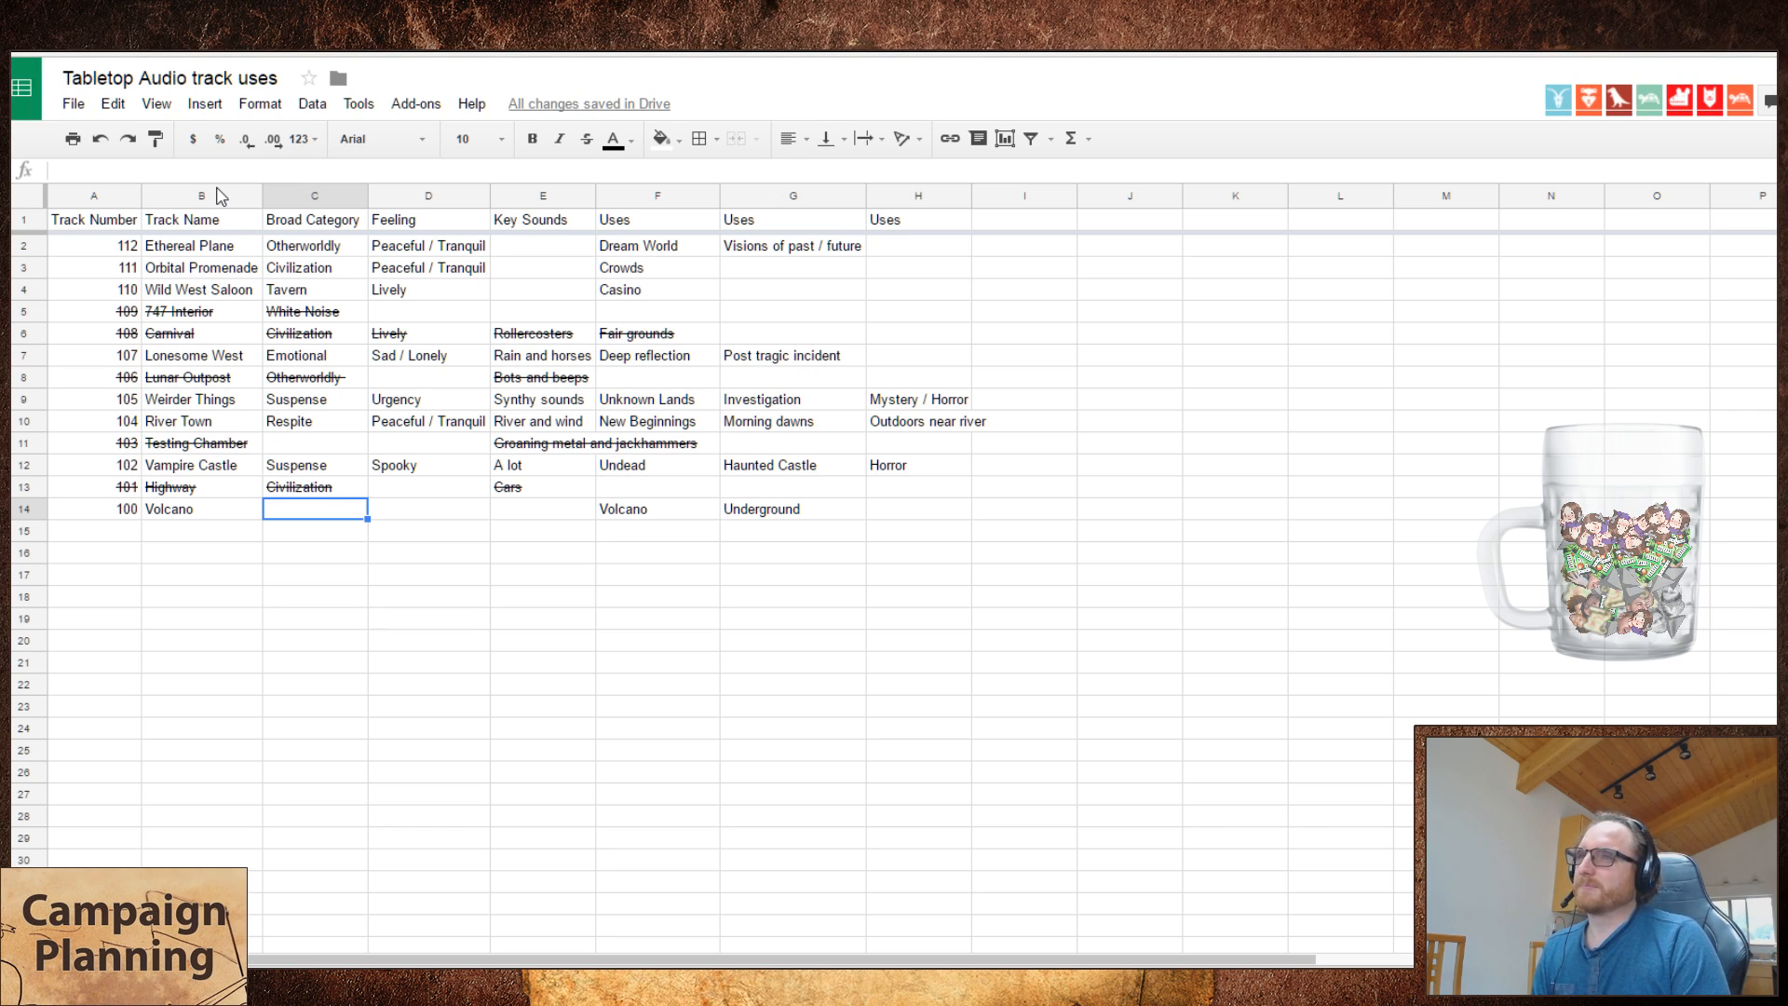
pyautogui.write('Sp')
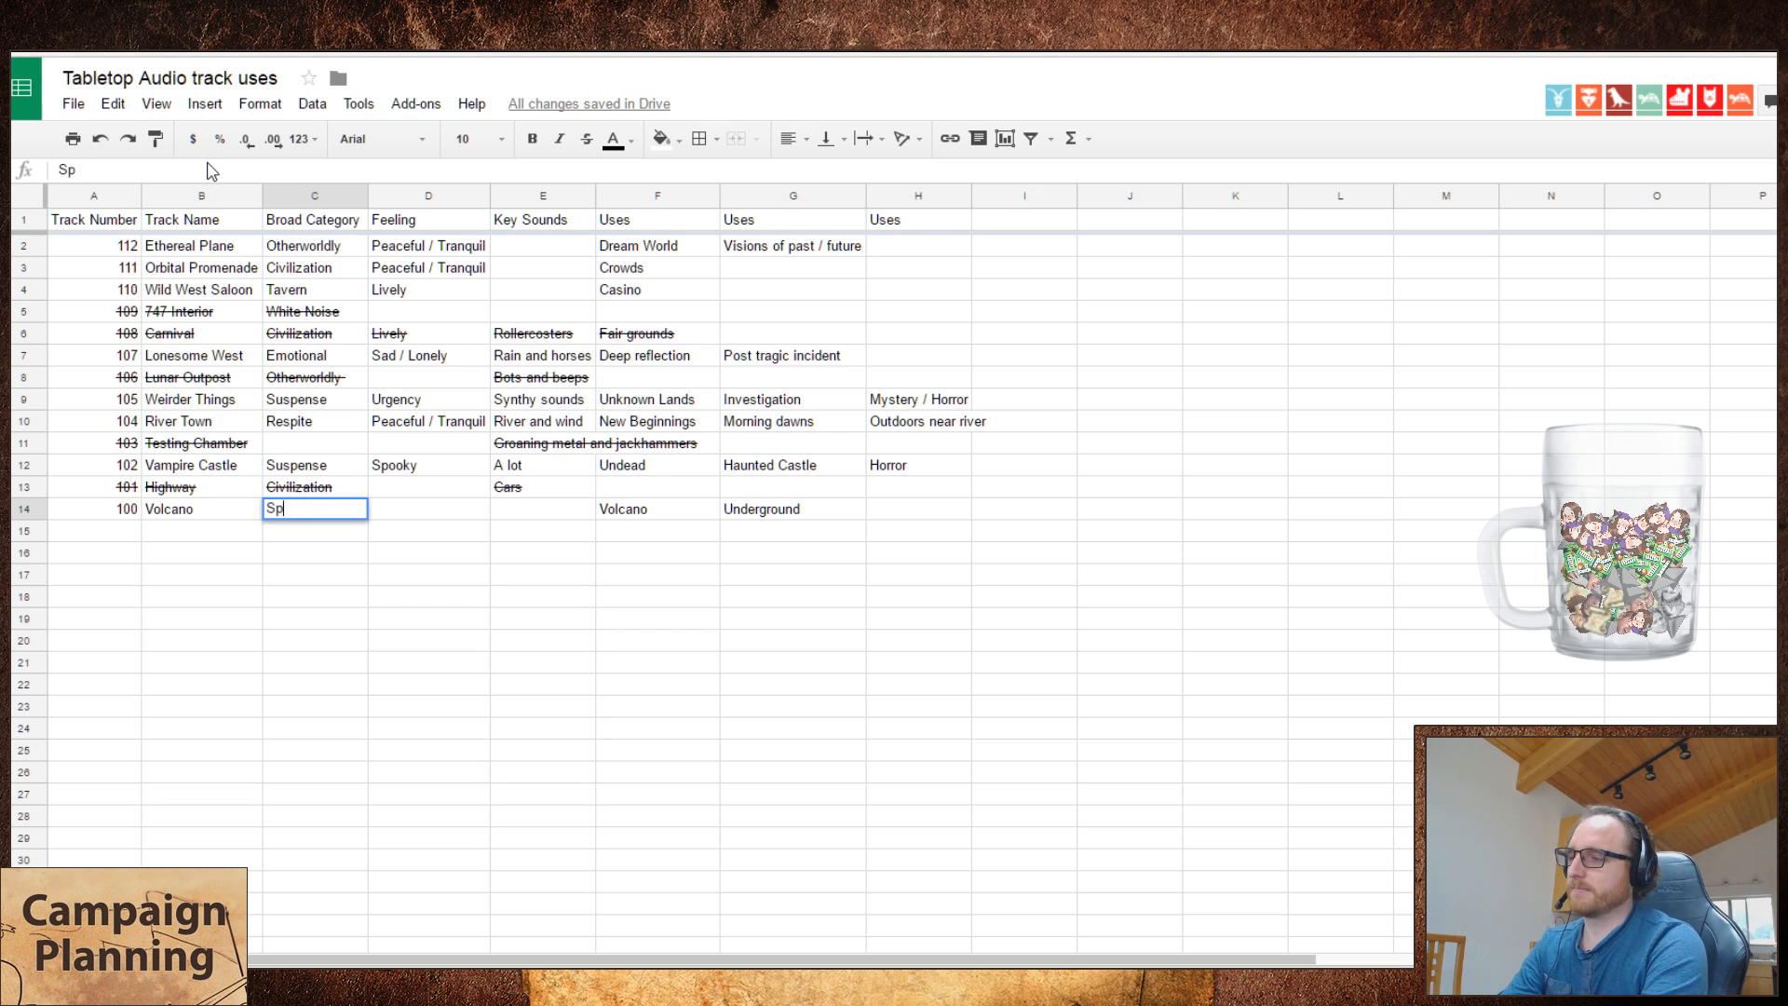
pyautogui.write('ecific Setting')
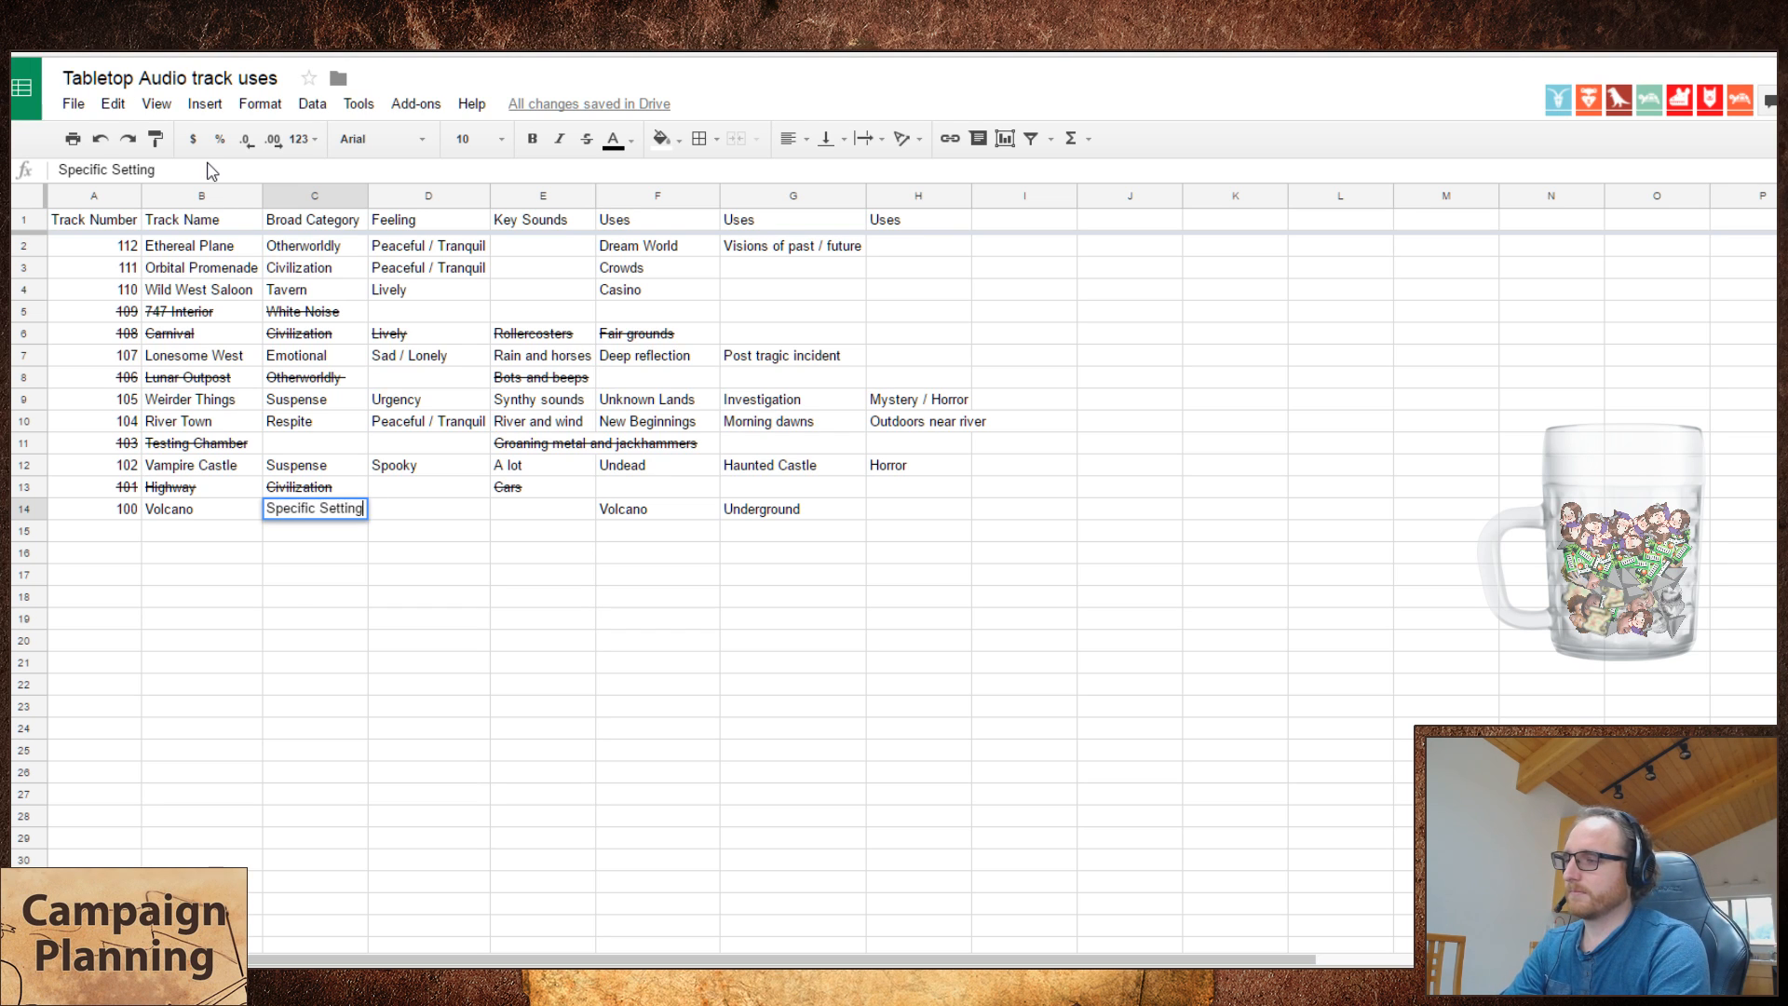
pyautogui.press('Tab')
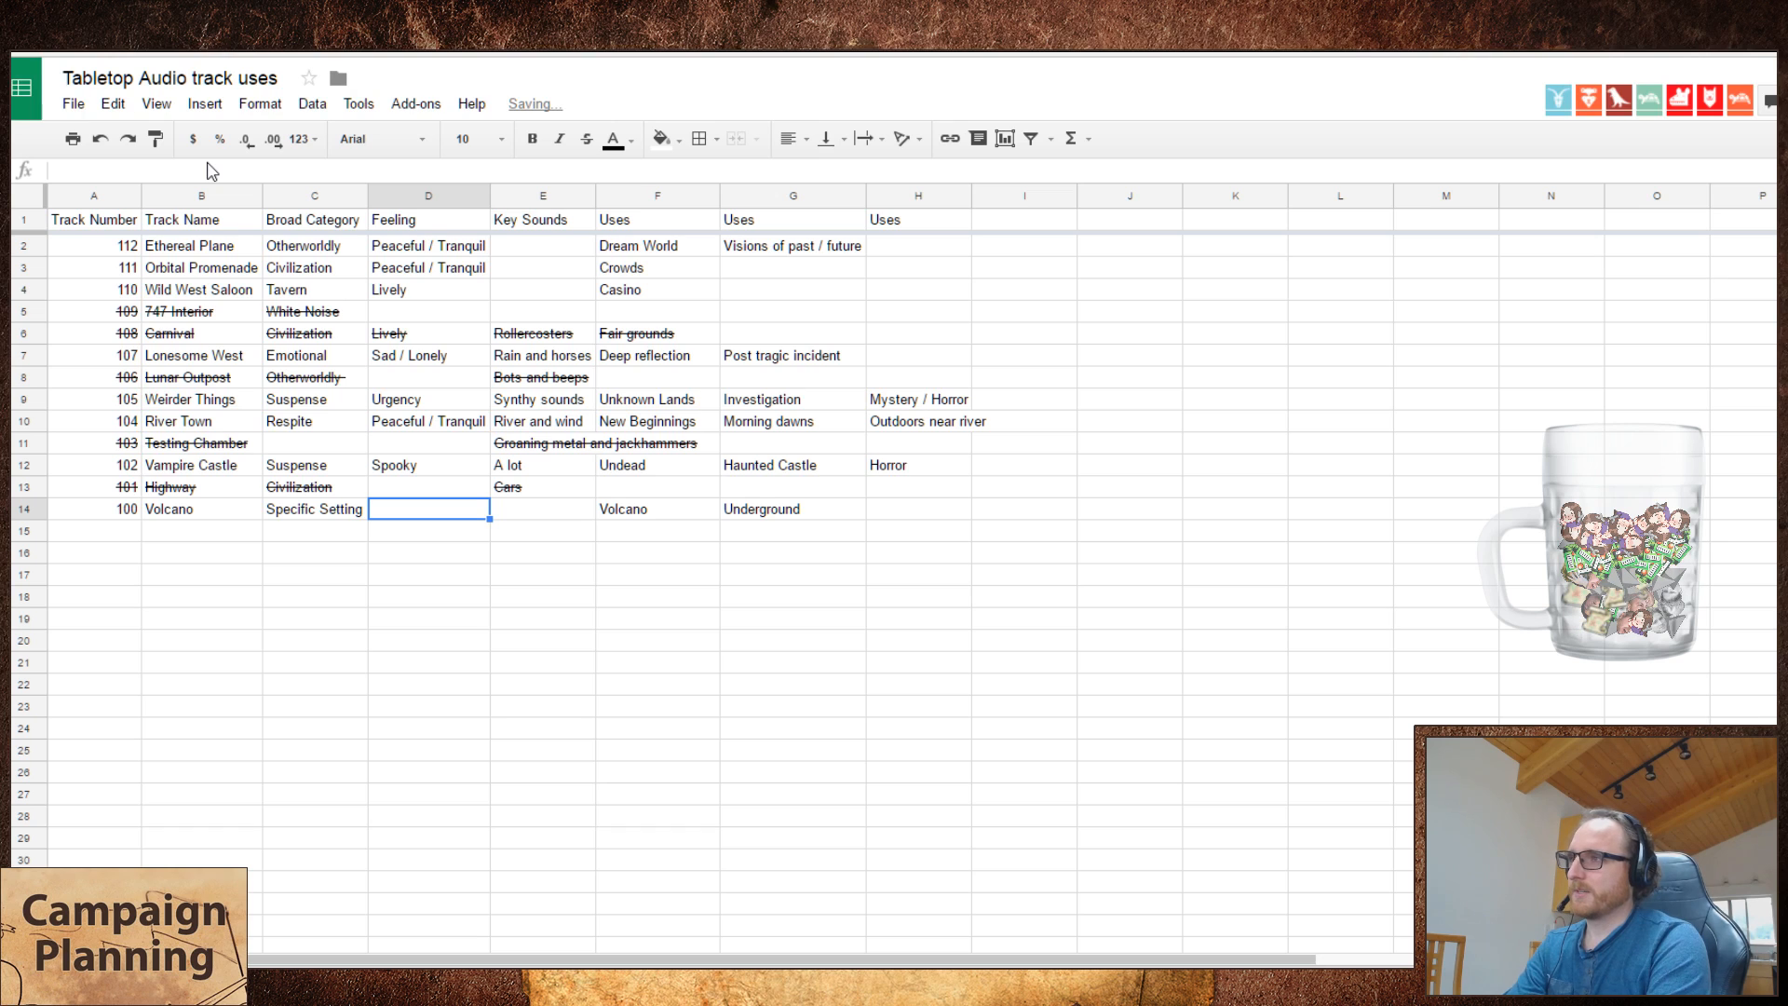
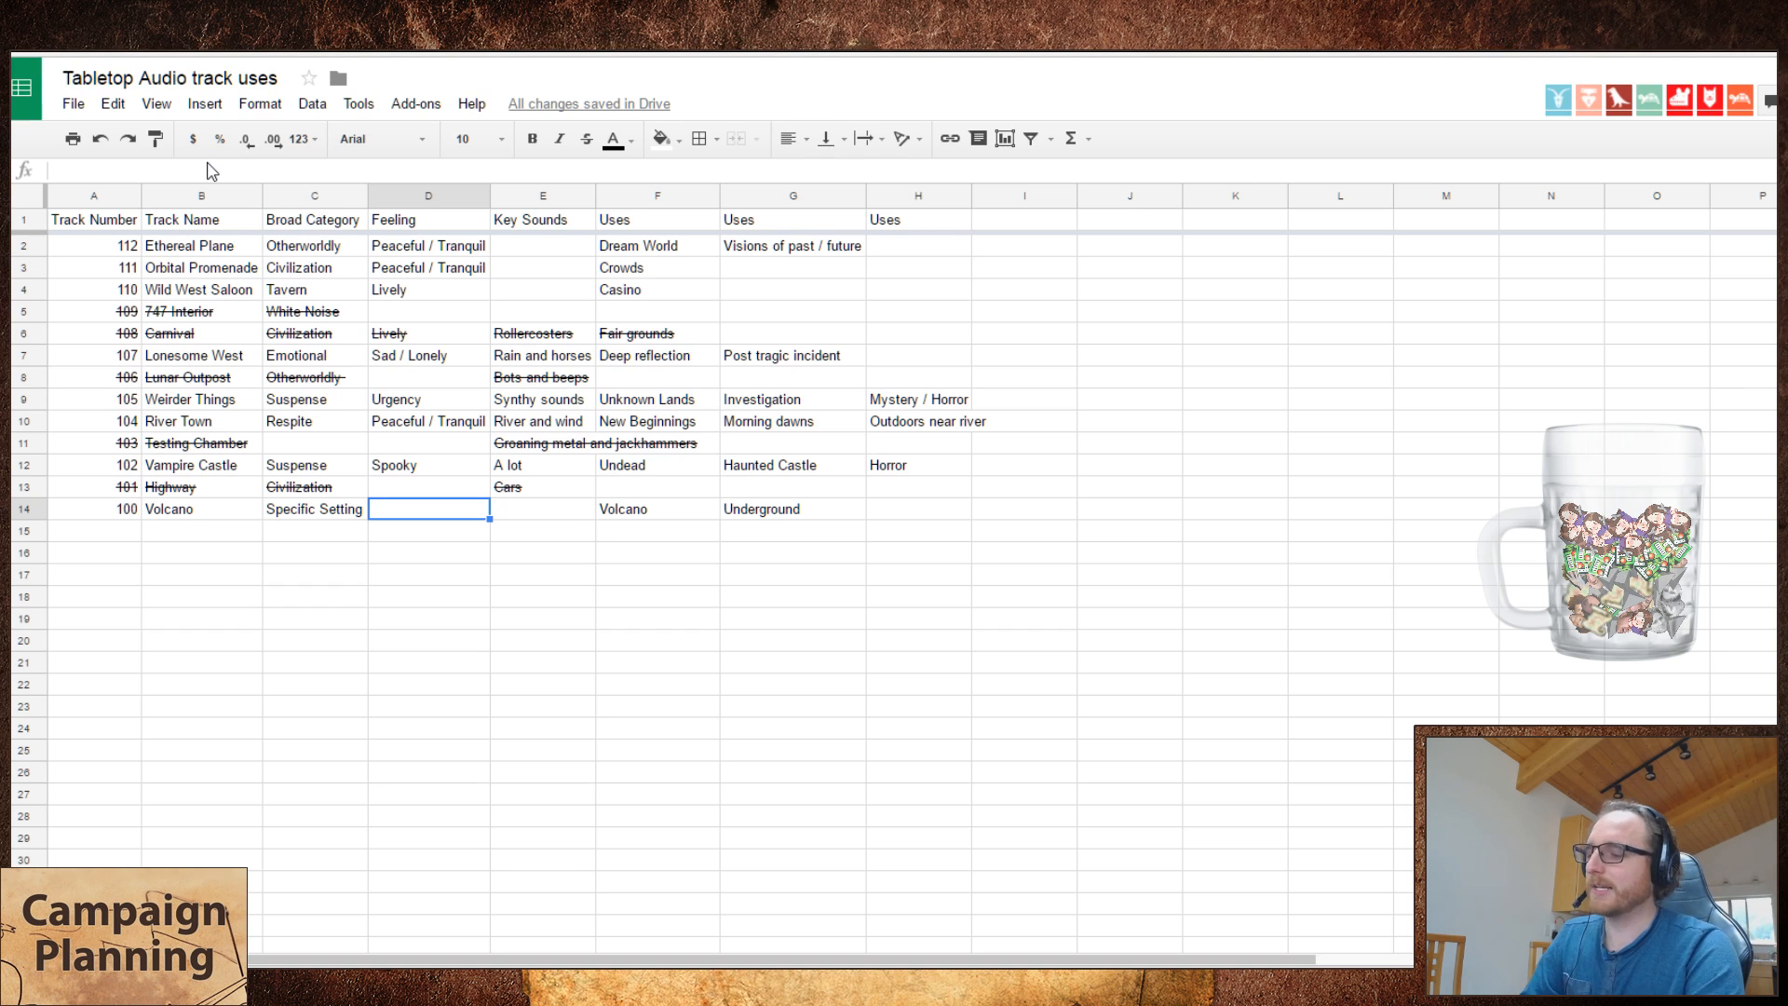
# - Enter "Unease" as the feeling and "Bubbling" as the key sounds for Volcano
pyautogui.write('Unease')
pyautogui.press('Tab')
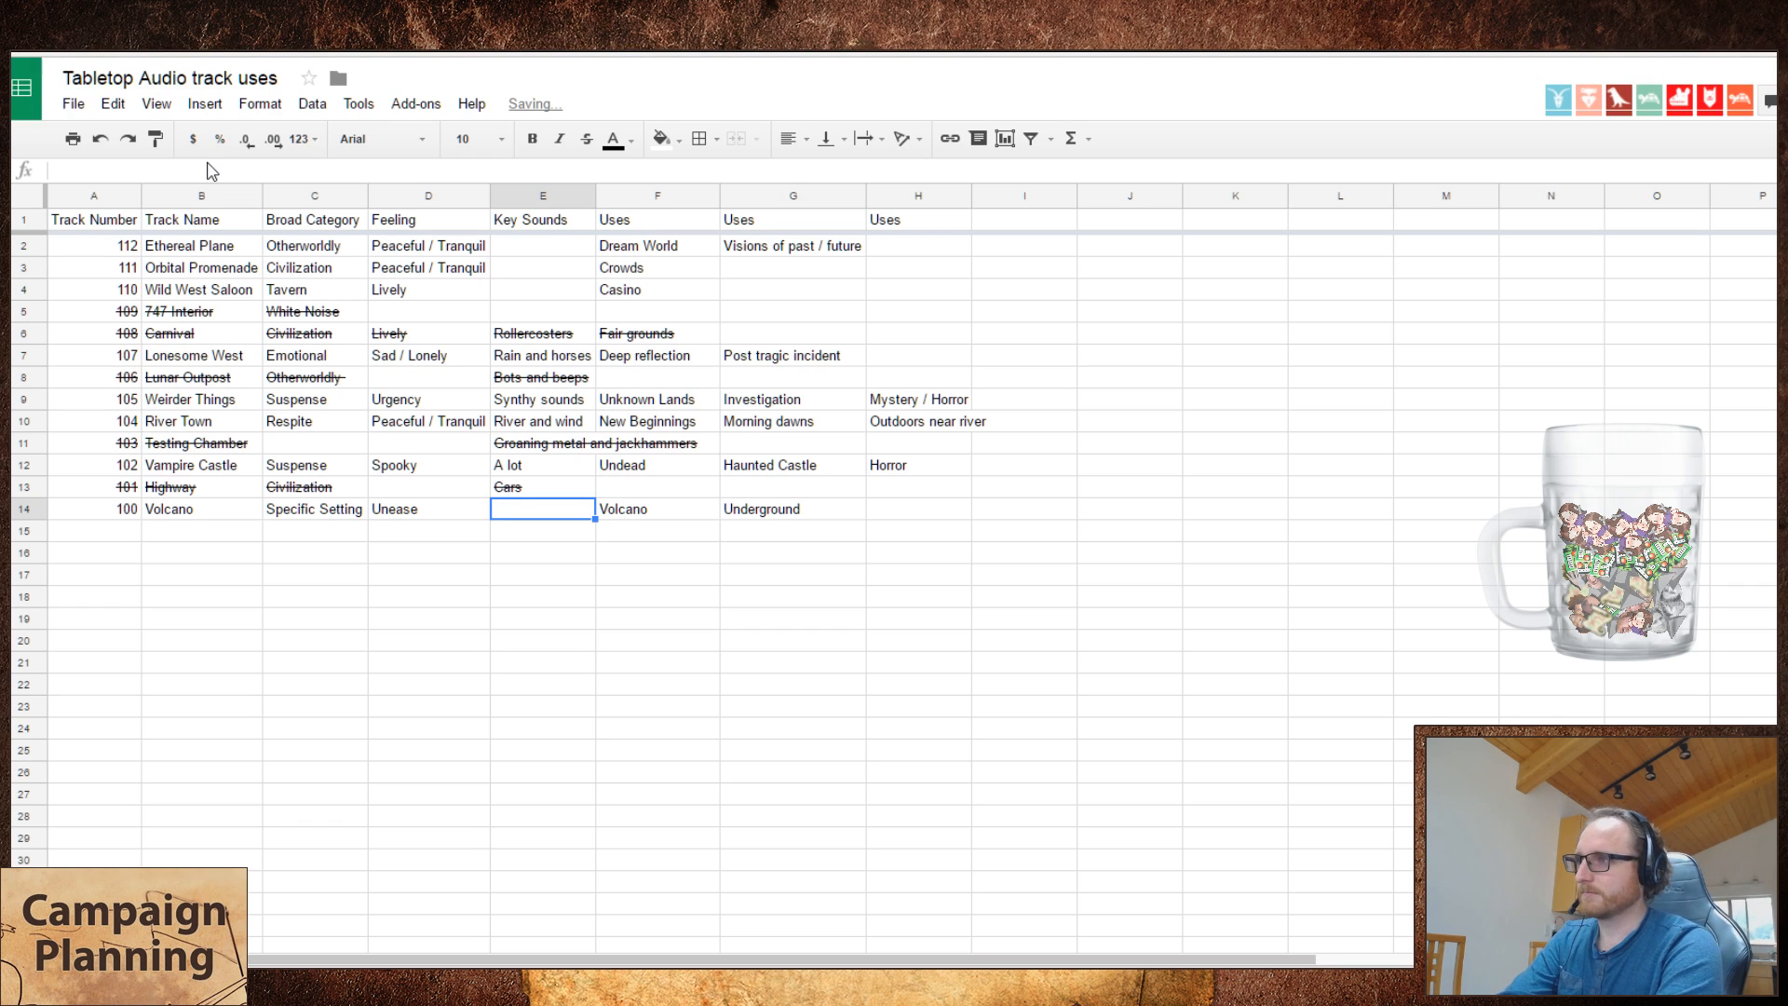
pyautogui.write('Bubbling')
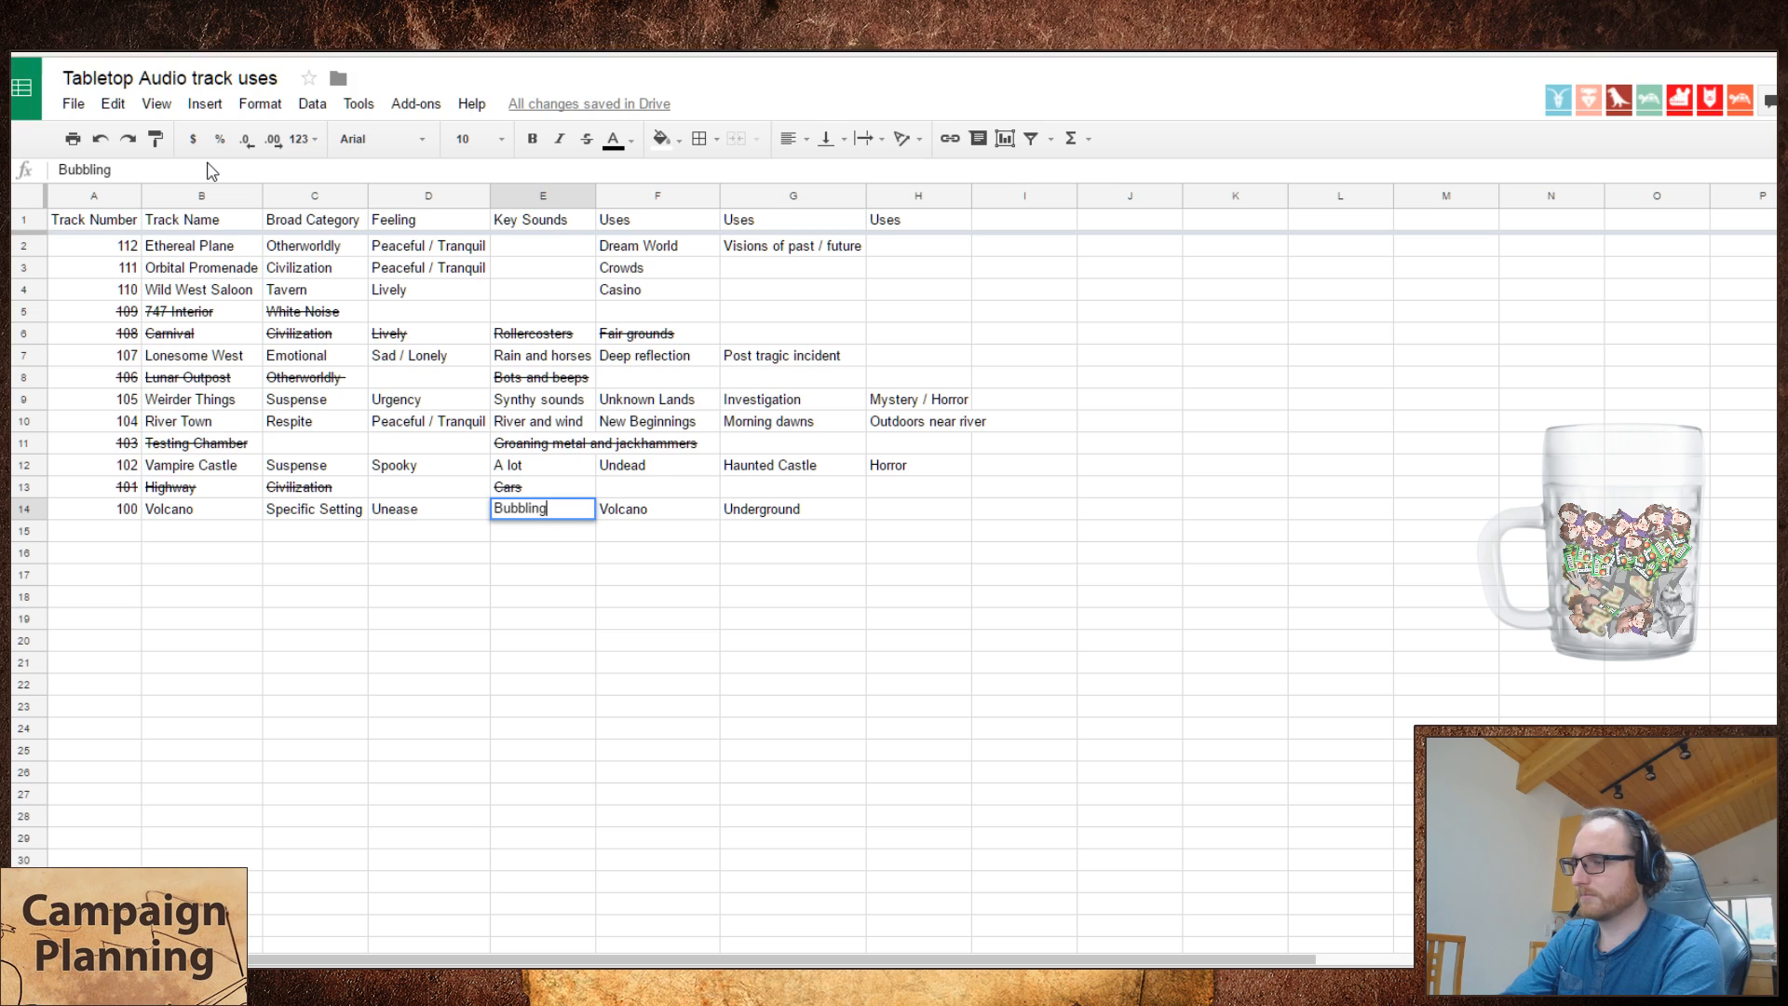
pyautogui.press('Tab')
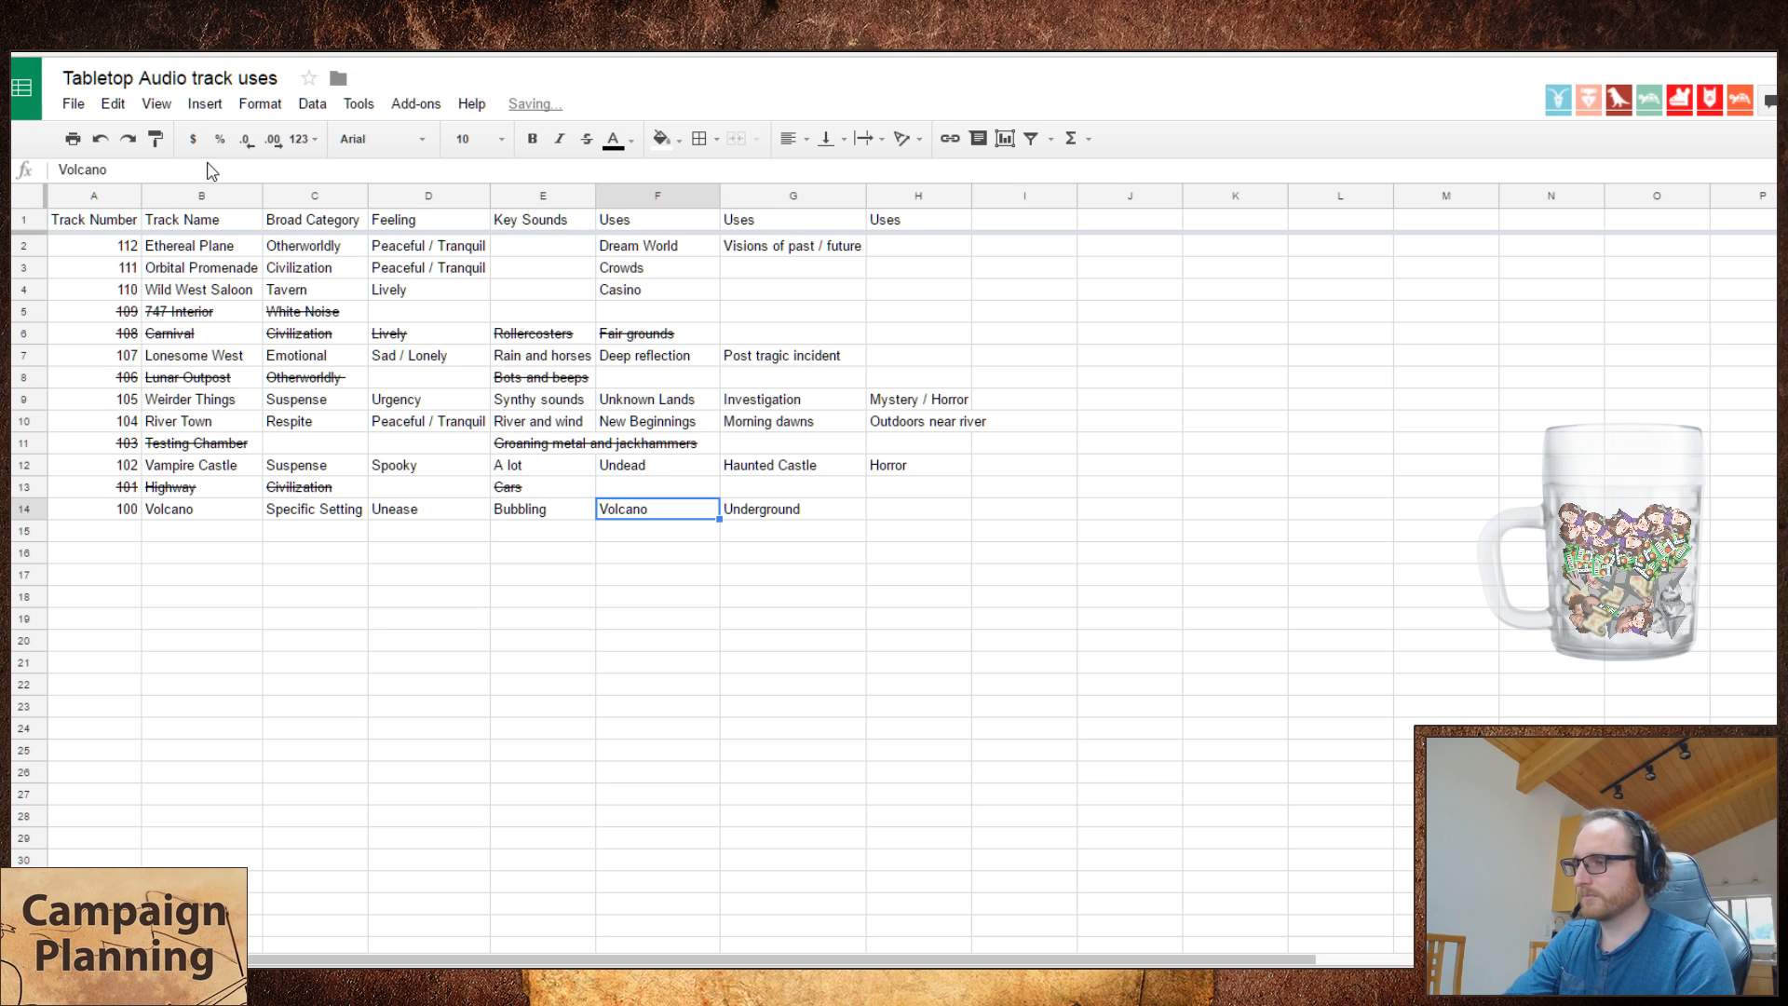
# - Enter "Someplace hot" as the third use for the Volcano track
pyautogui.press('Tab')
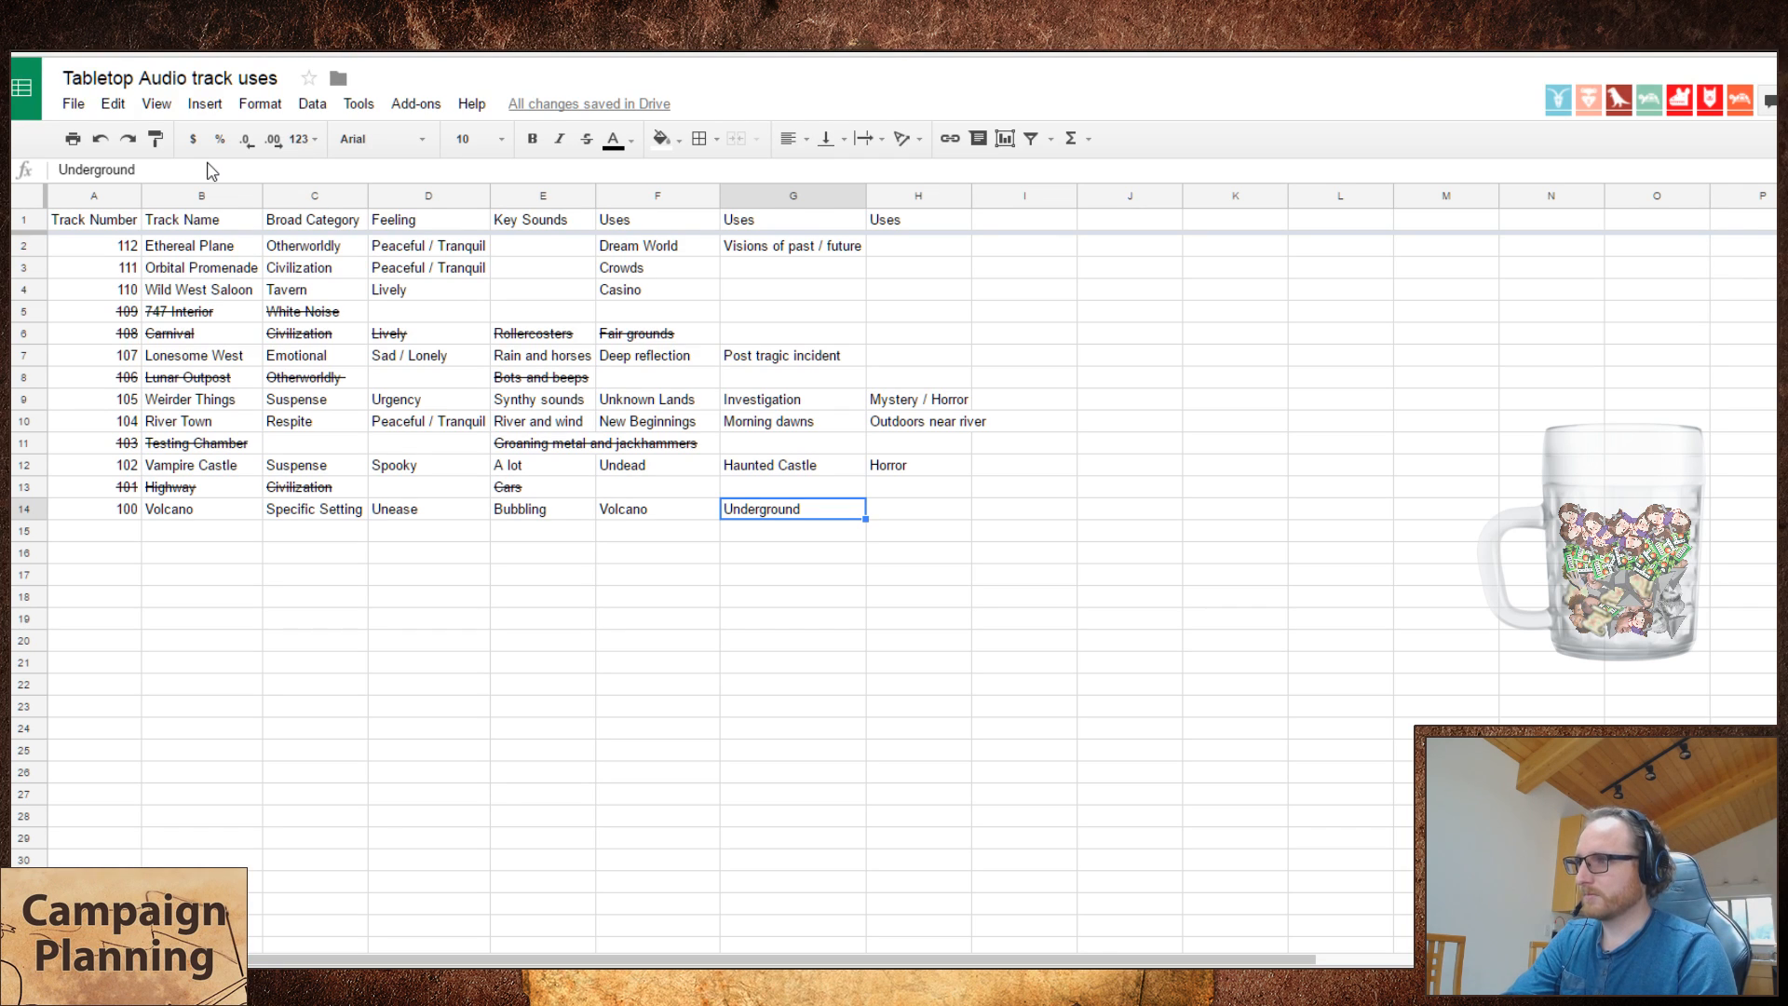
pyautogui.press('Tab')
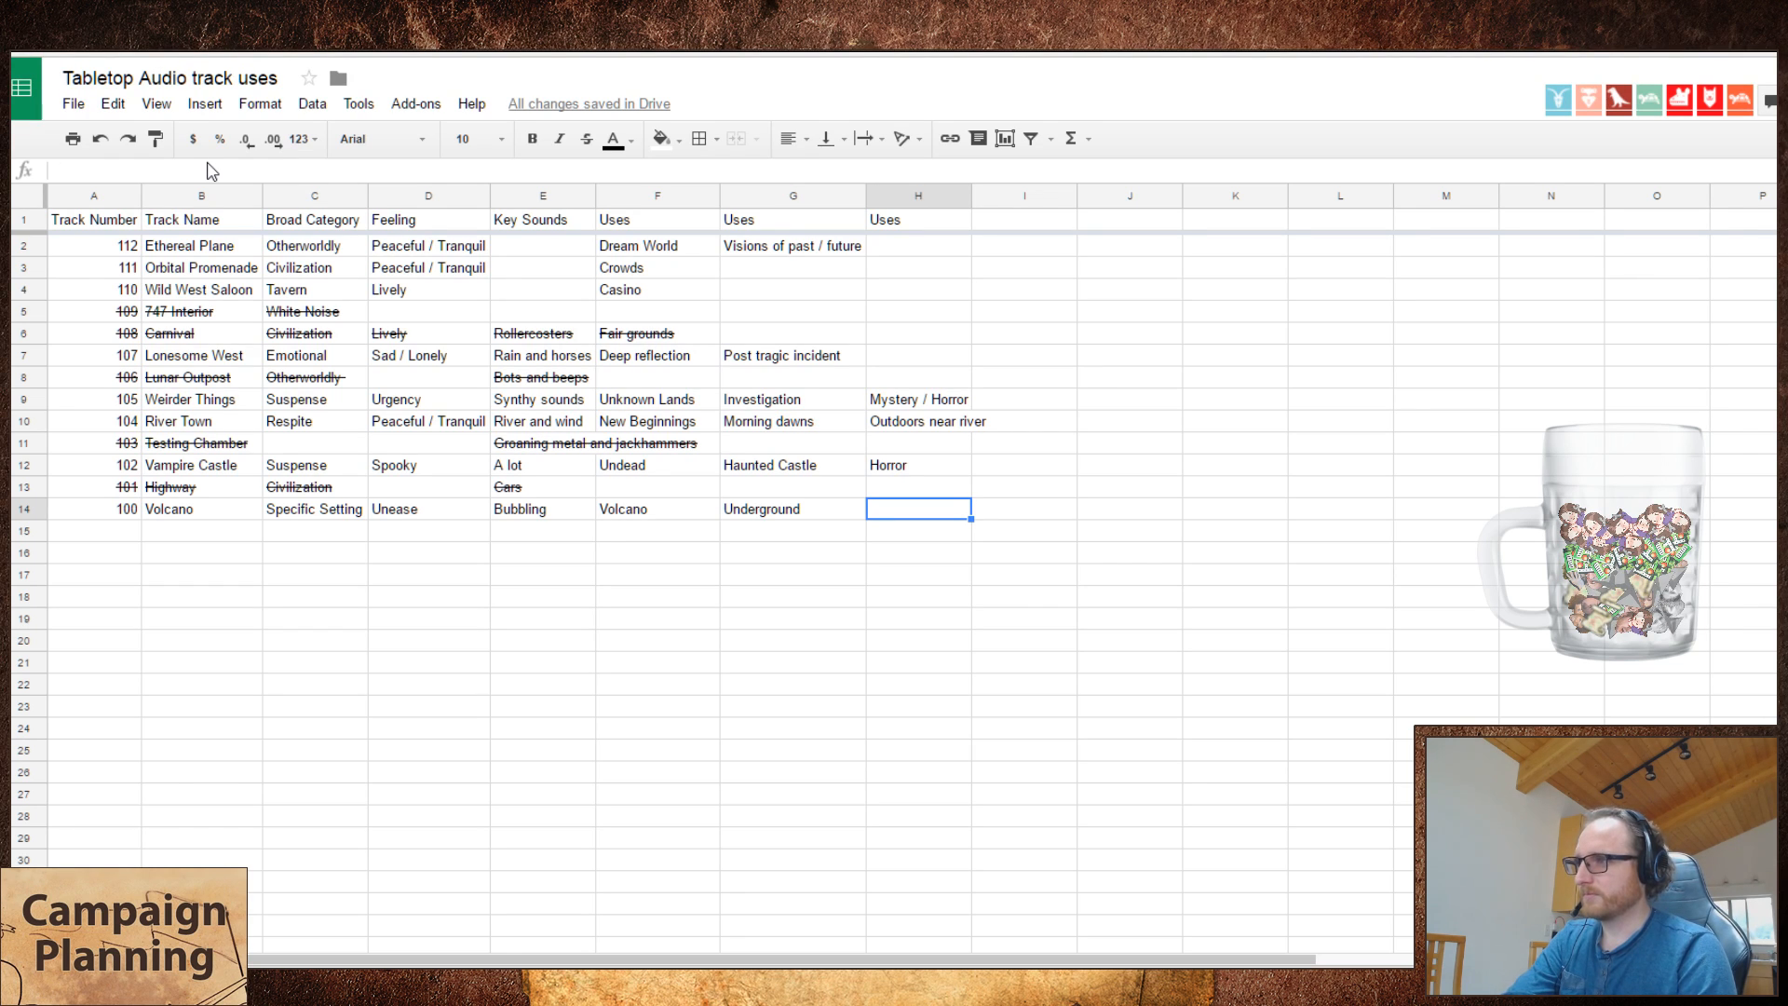
pyautogui.press('Left')
pyautogui.press('Left')
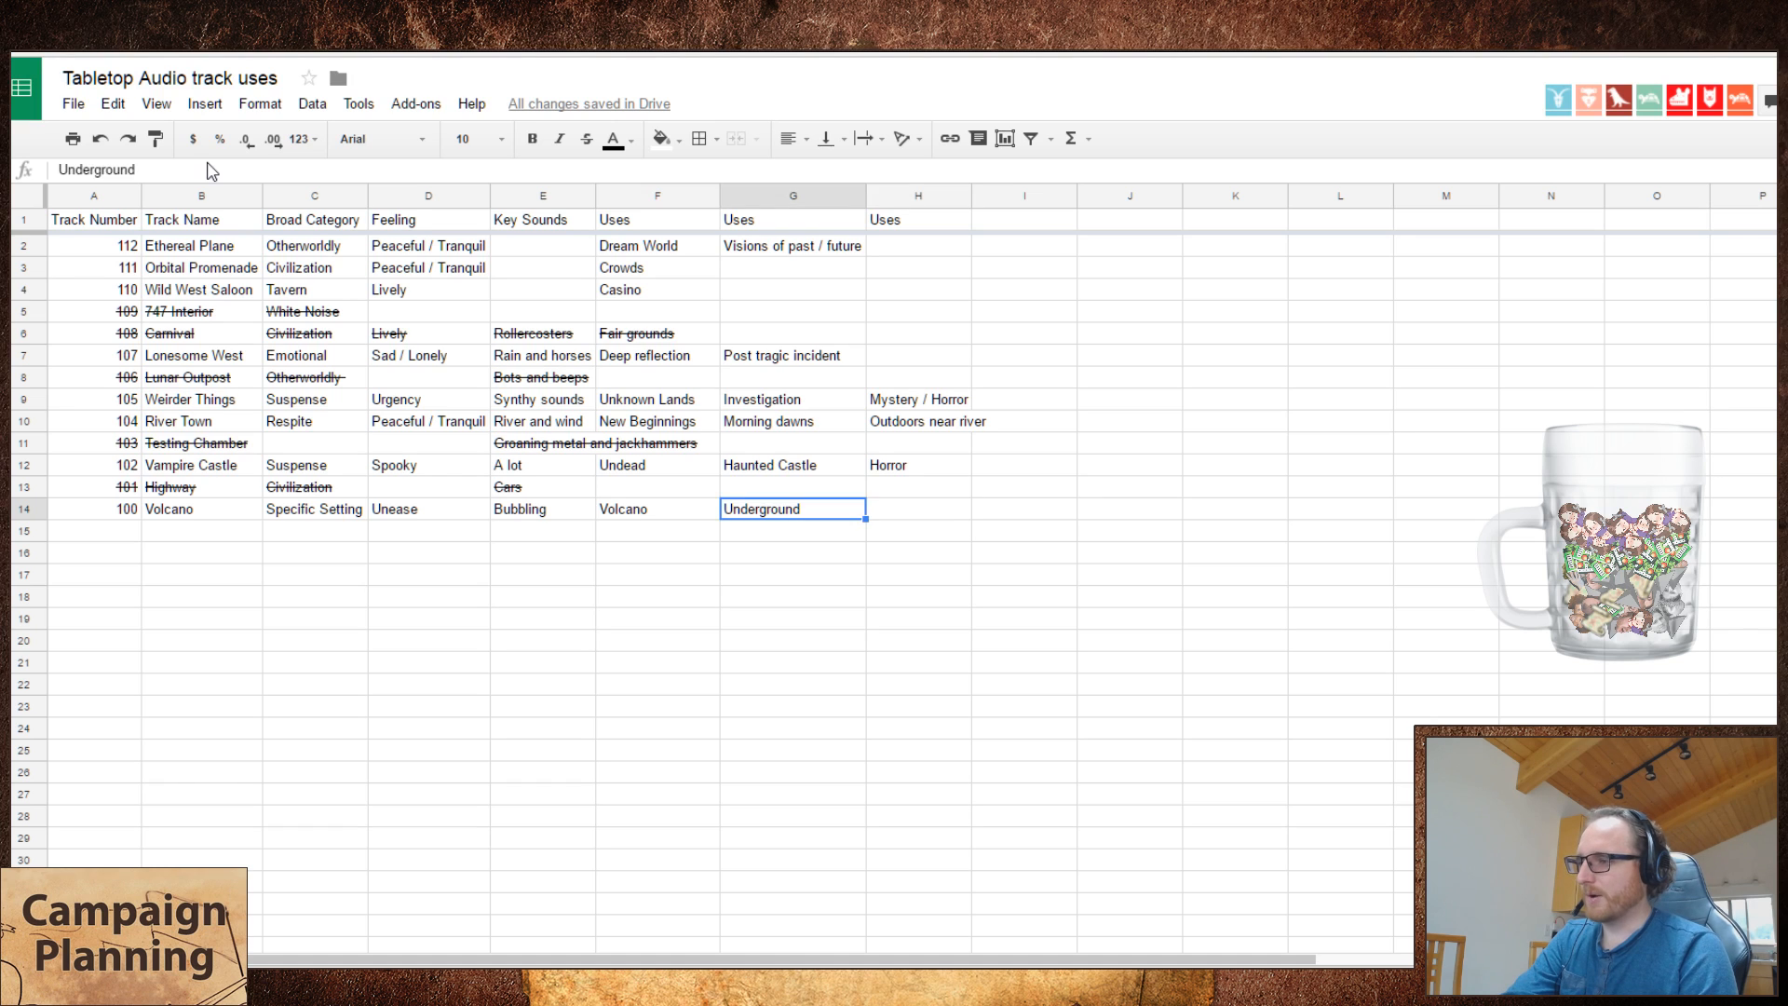
pyautogui.press('Right')
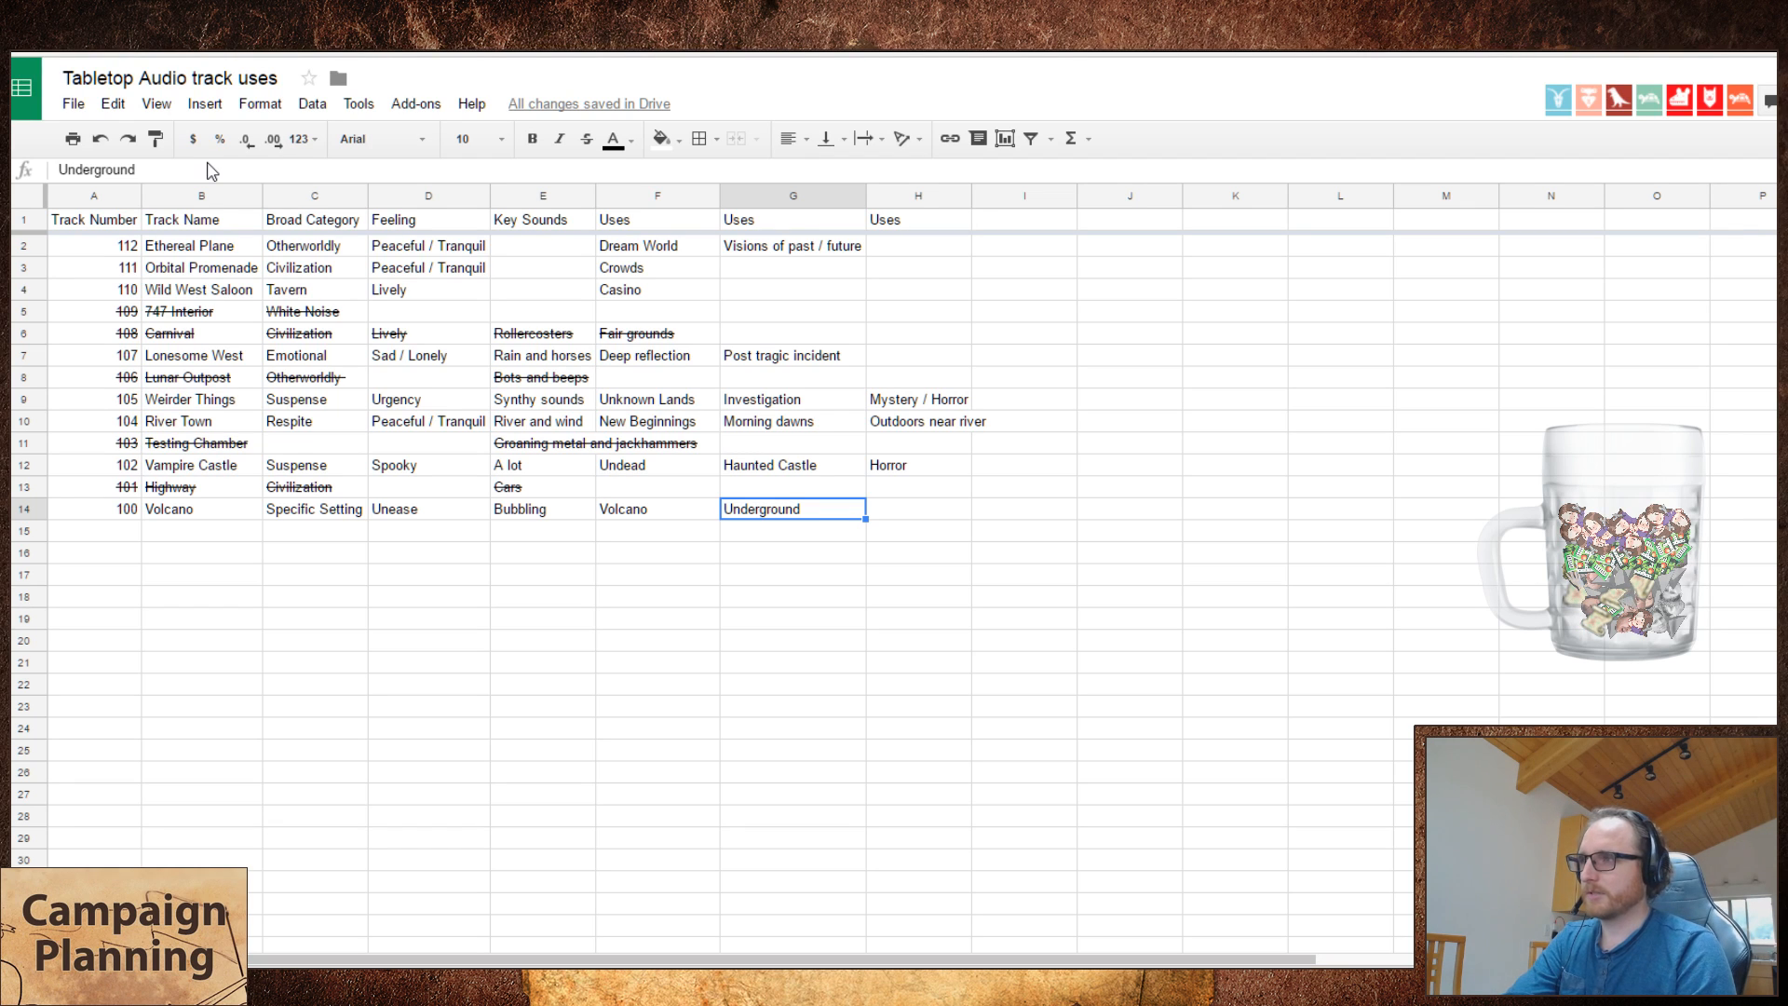
pyautogui.press('Right')
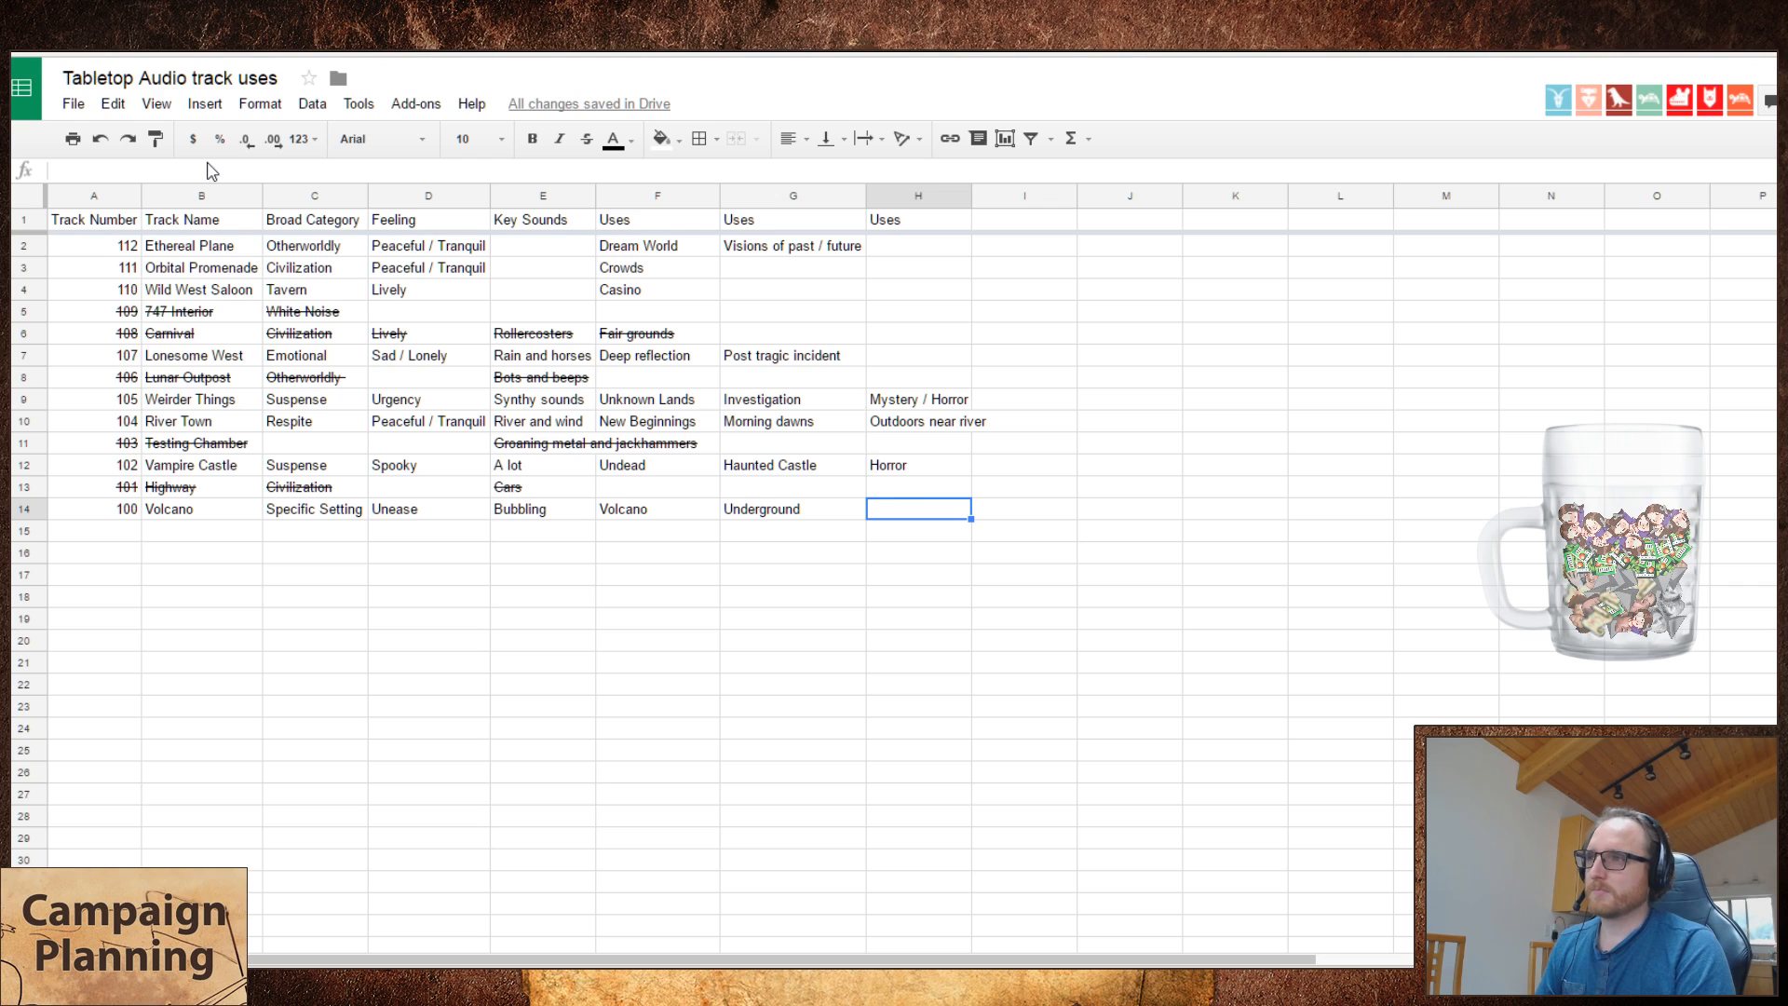
pyautogui.write('Some')
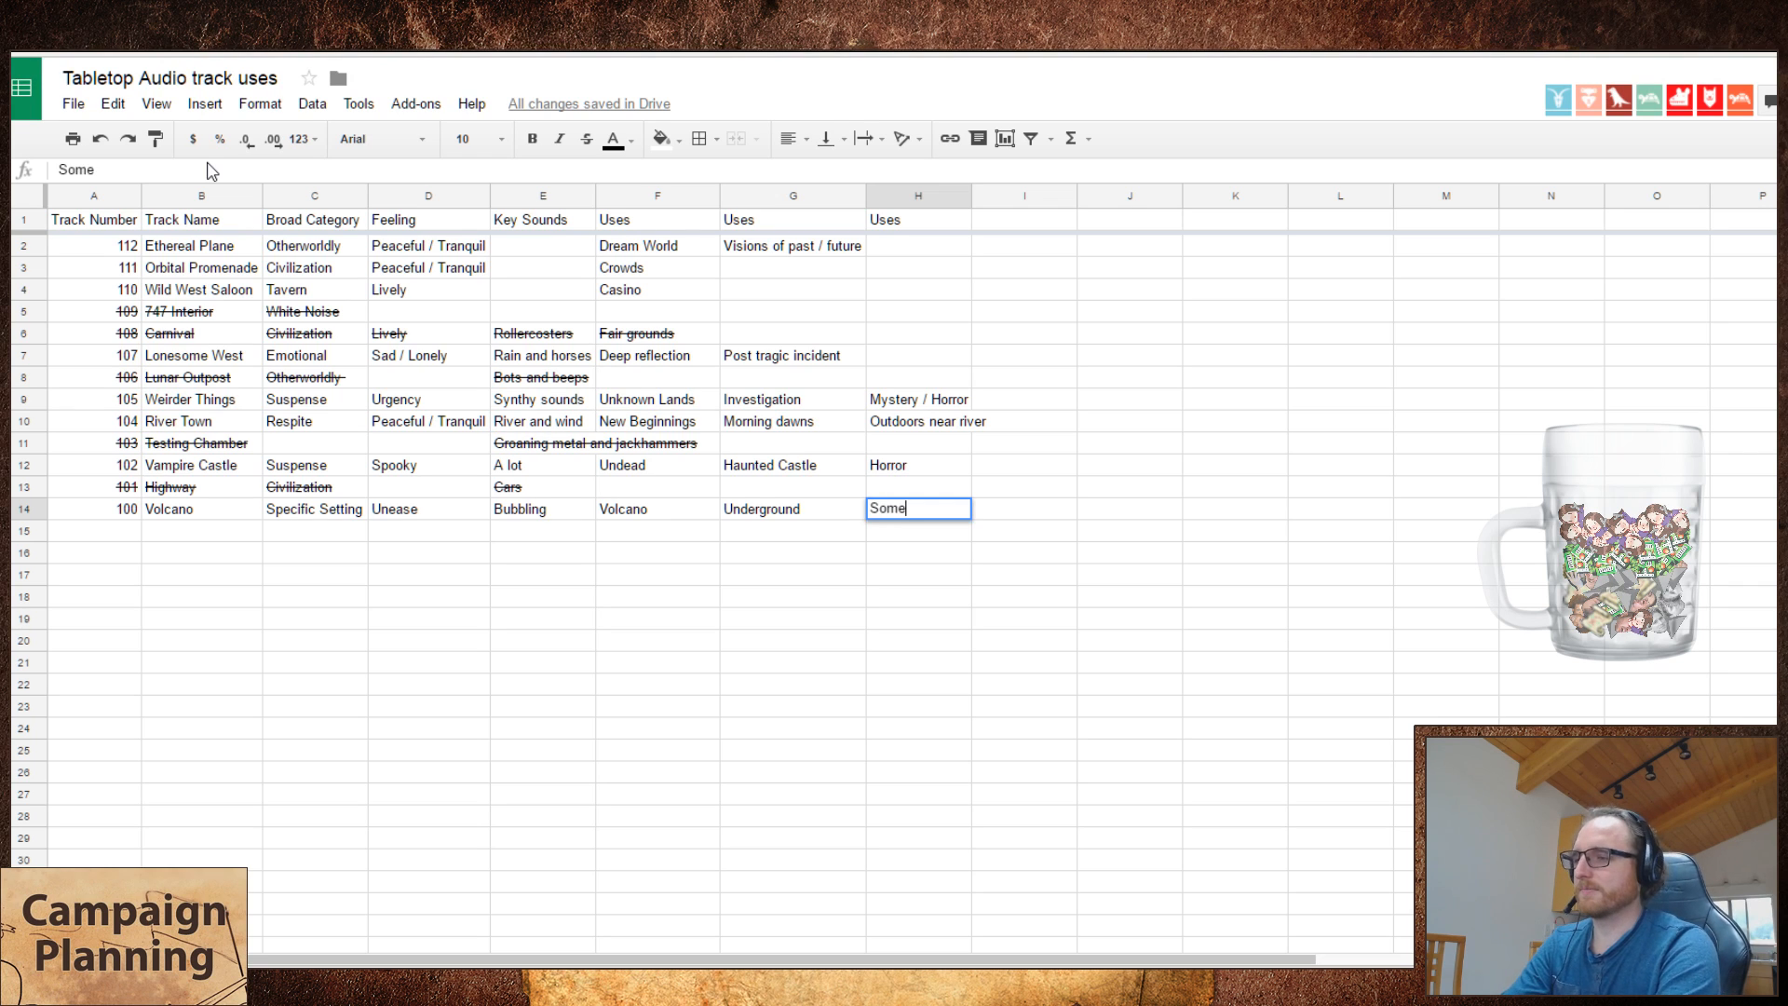
pyautogui.write('place hot')
pyautogui.press('Return')
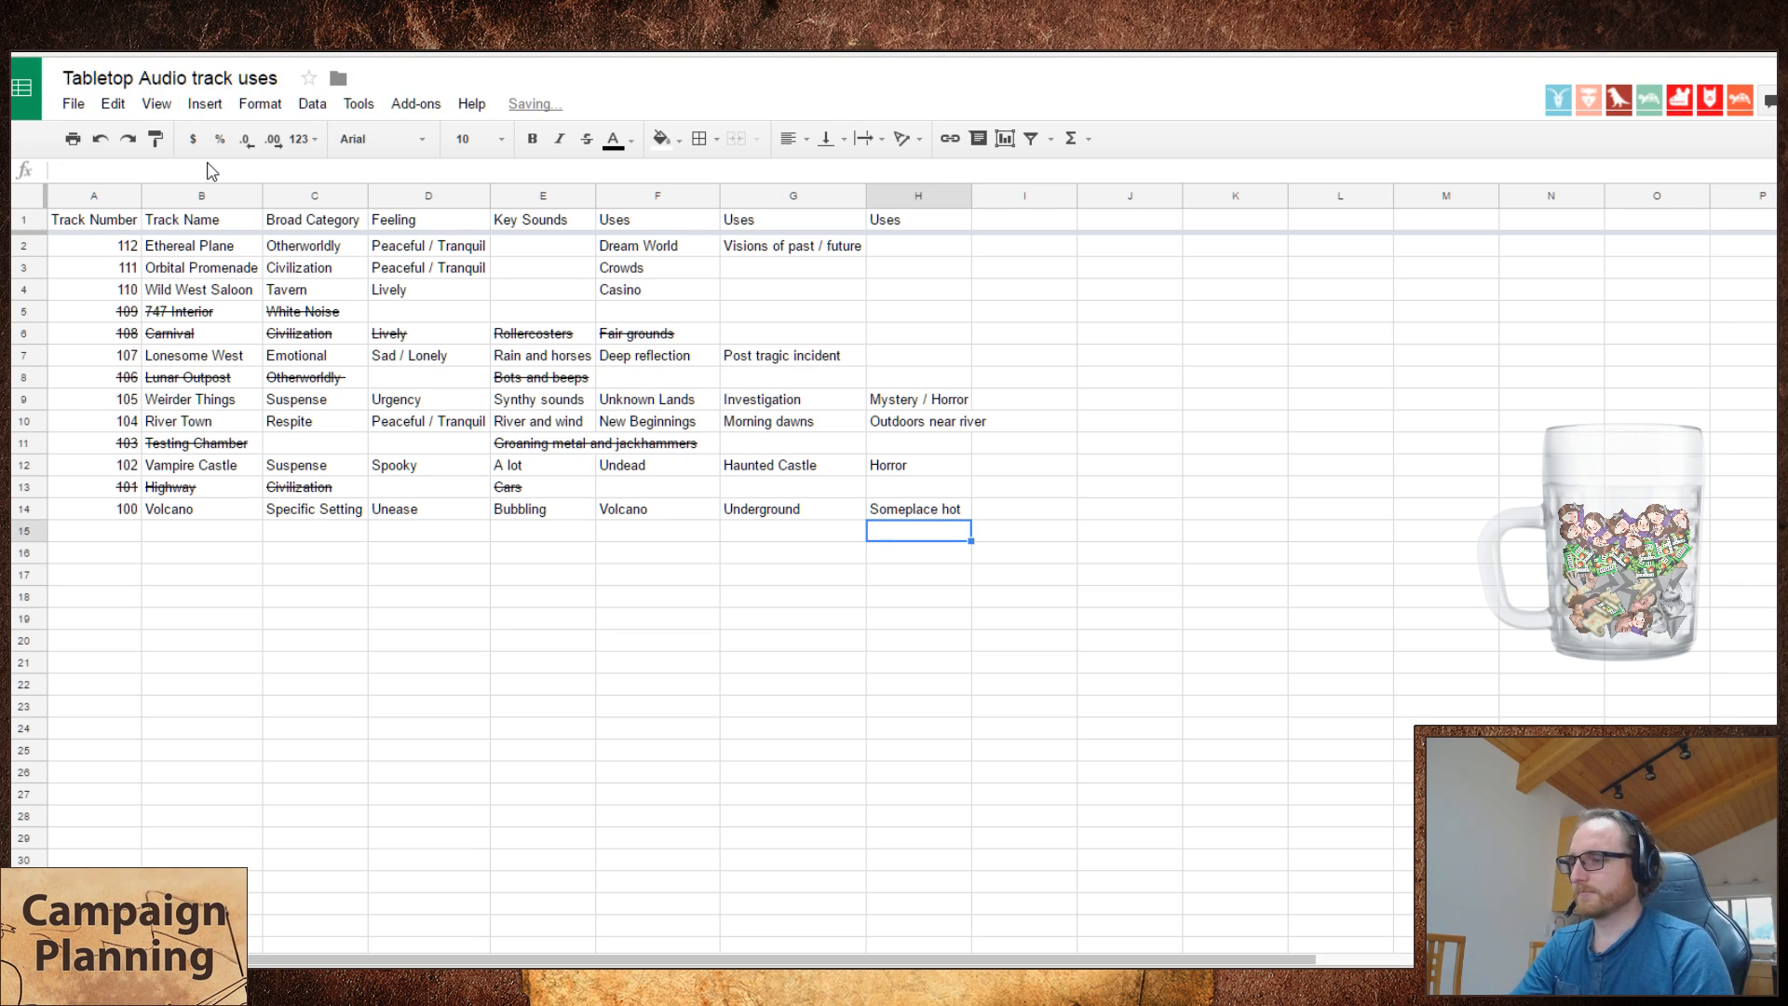
# - Go to the track number cell of the row below Volcano, then switch to Tabletop Audio and play Cavern of Lost Souls
pyautogui.press('Left')
pyautogui.press('Left')
pyautogui.press('Left')
pyautogui.press('Left')
pyautogui.press('Left')
pyautogui.press('Left')
pyautogui.press('Left')
pyautogui.click(205, 46)
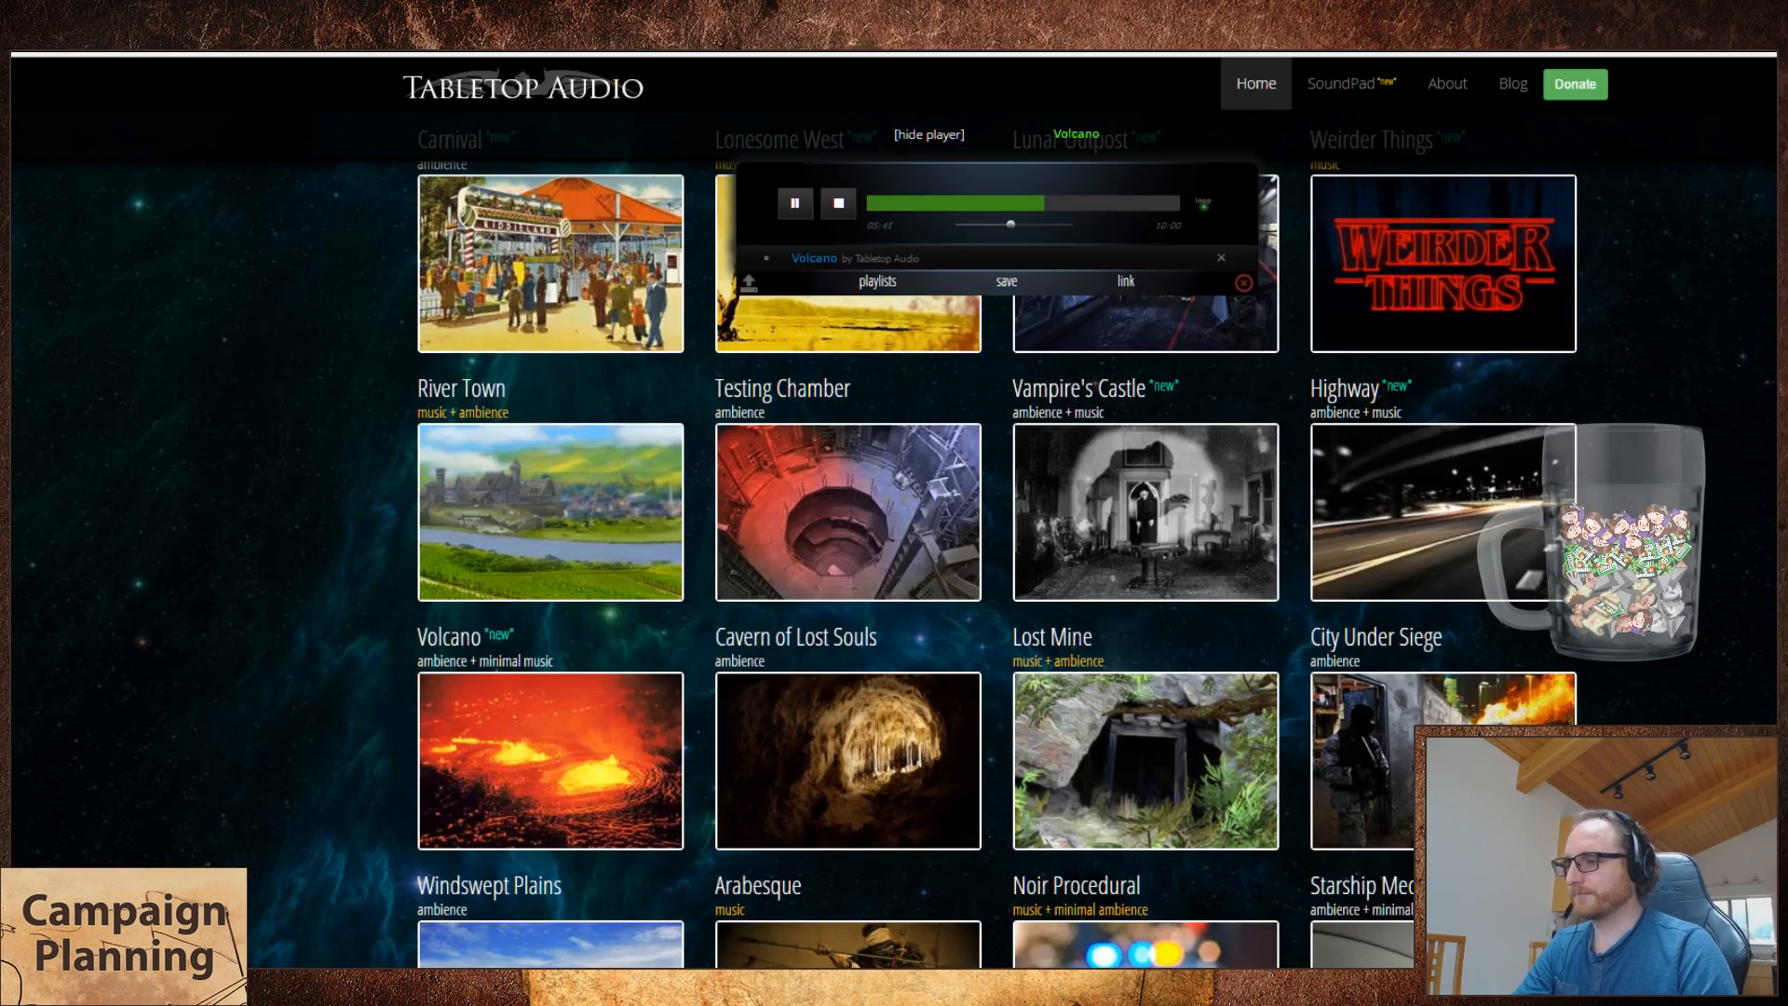
pyautogui.click(915, 821)
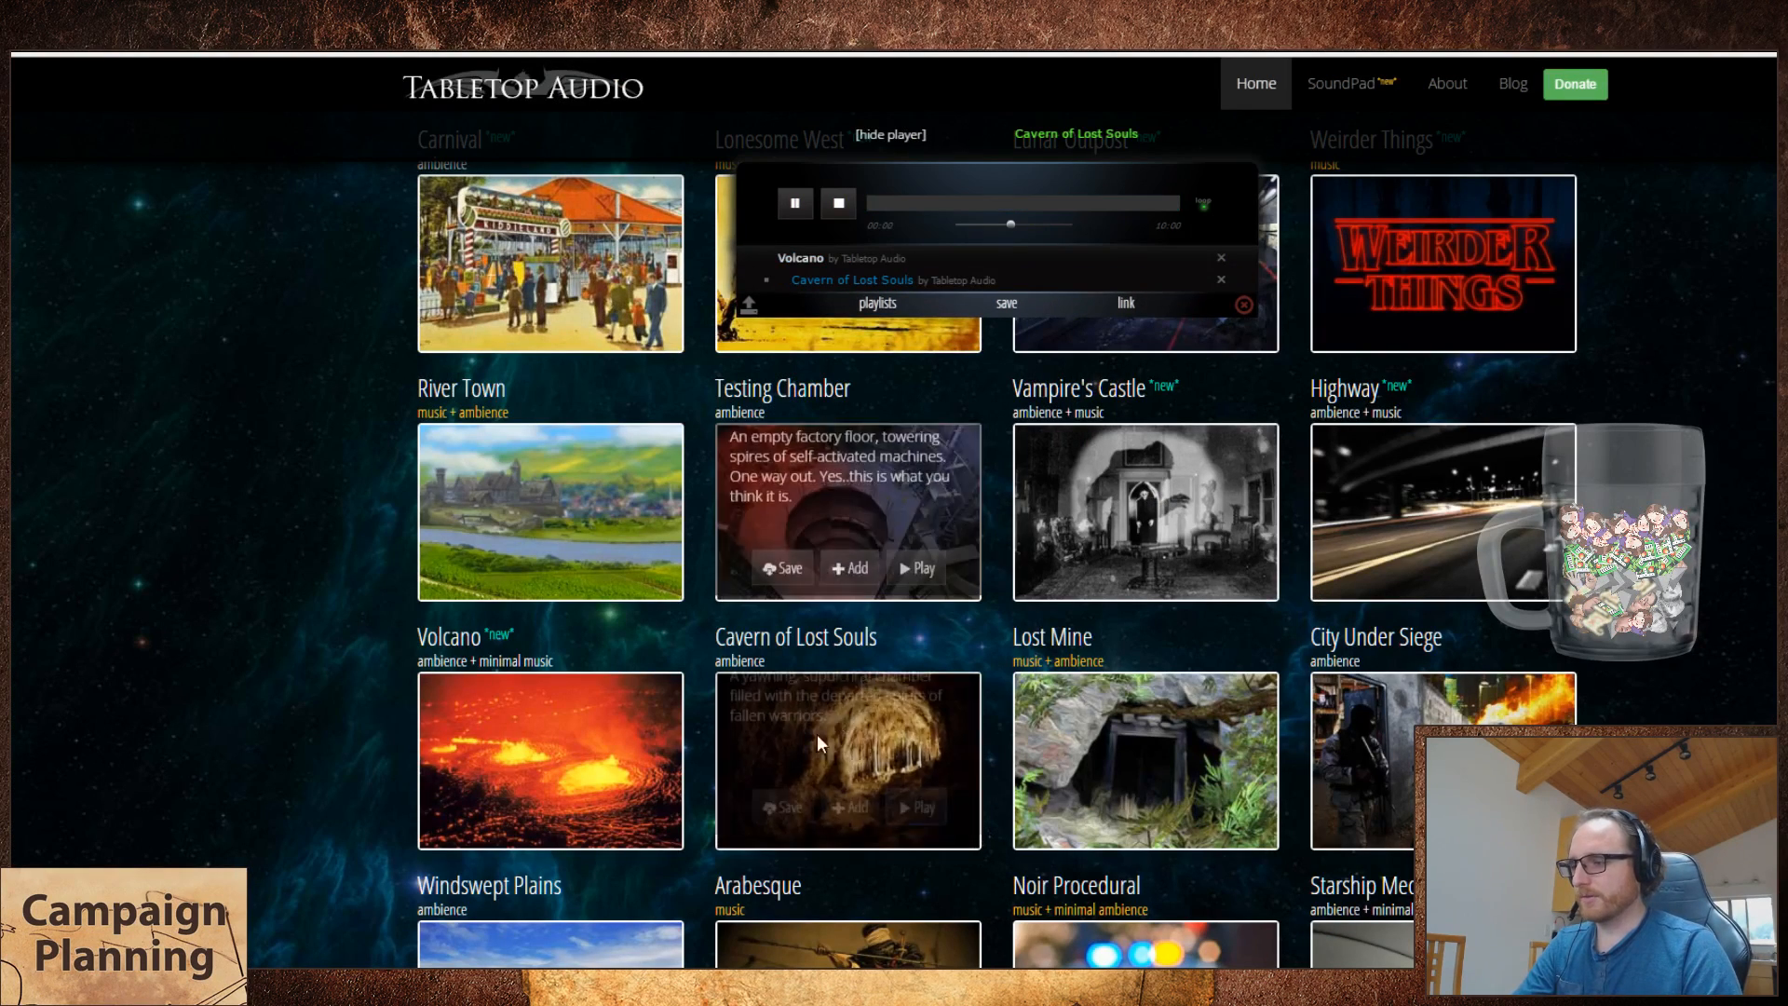
# - Add track number 99 named "Cavern of Lost Souls" on the spreadsheet row below Volcano
pyautogui.hotkey('ctrl', 'Tab')
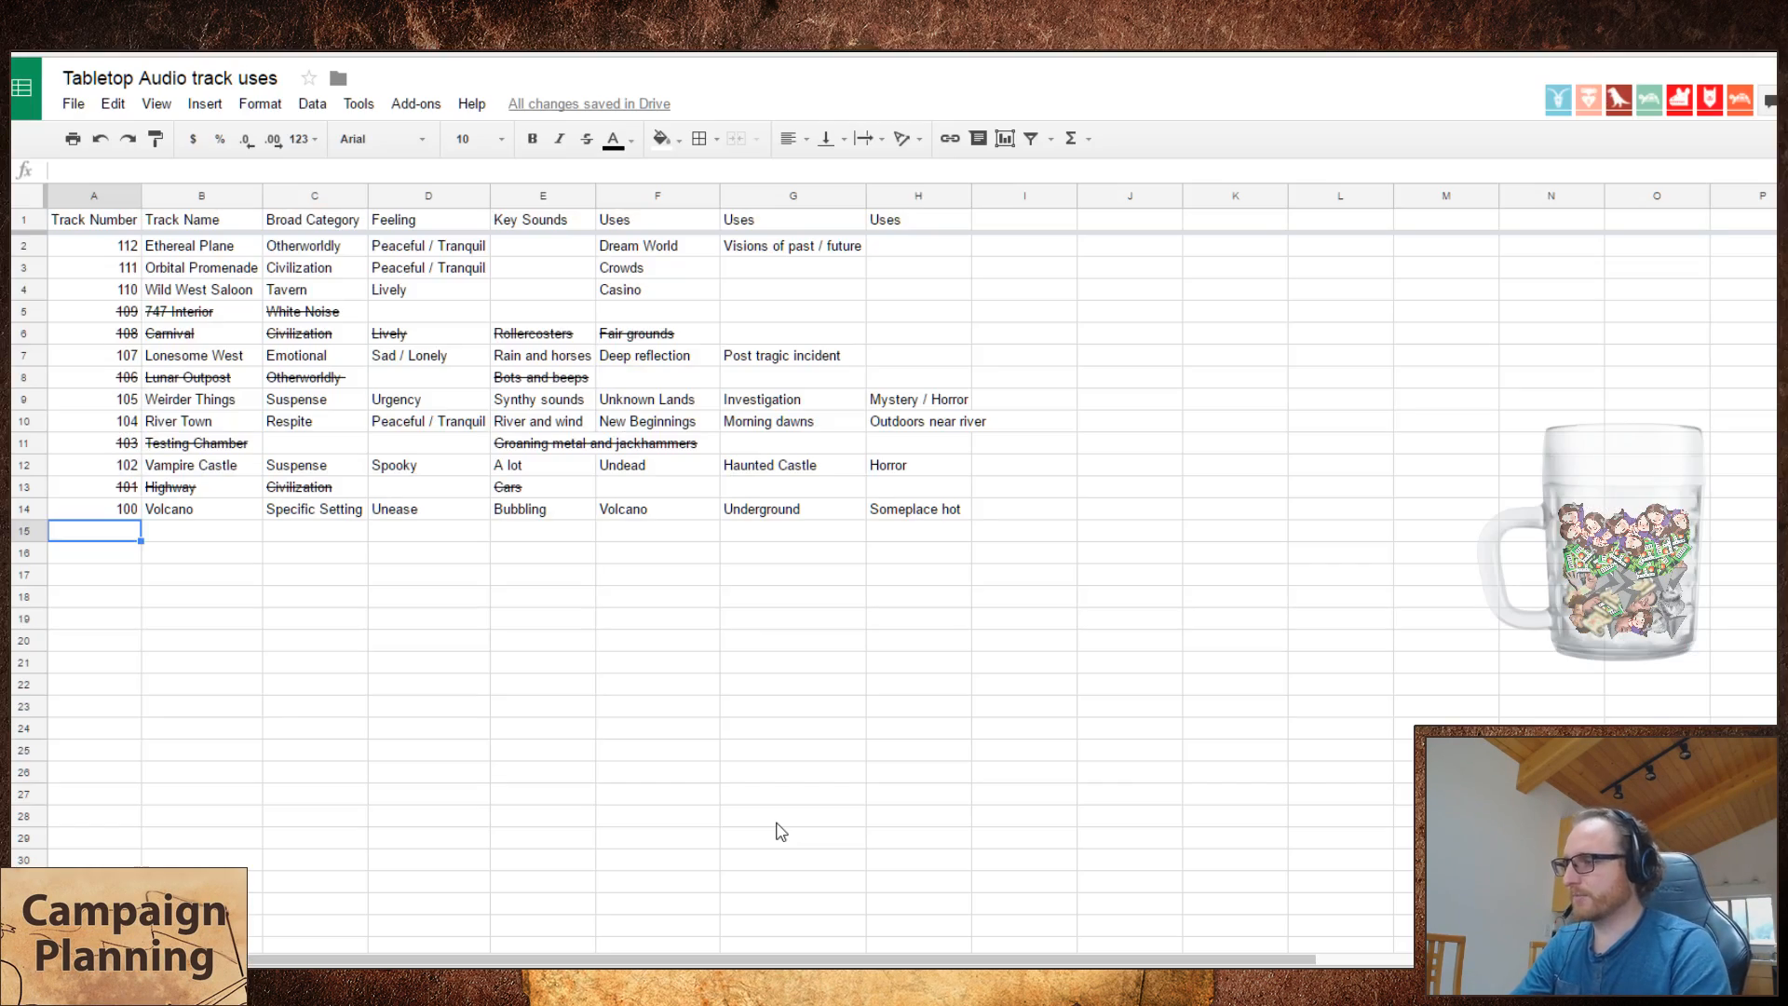
pyautogui.write('99')
pyautogui.press('Tab')
pyautogui.write('Cavern of L')
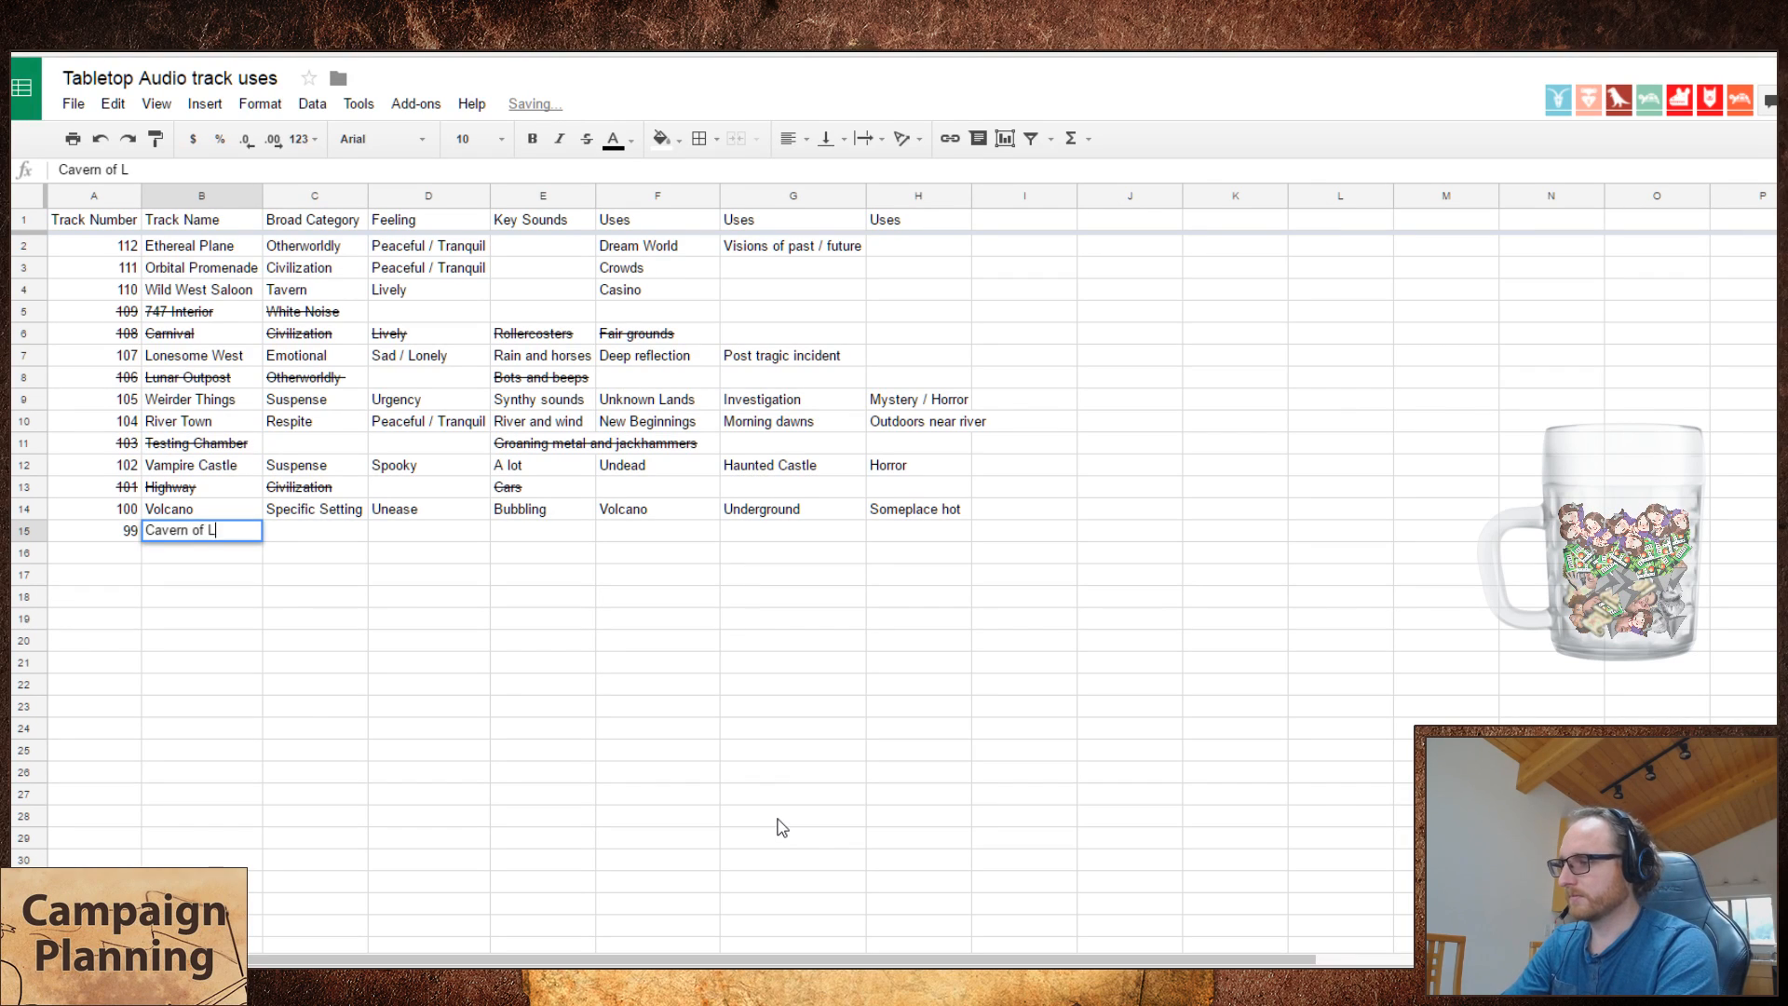
pyautogui.write('ost Souls')
pyautogui.press('Return')
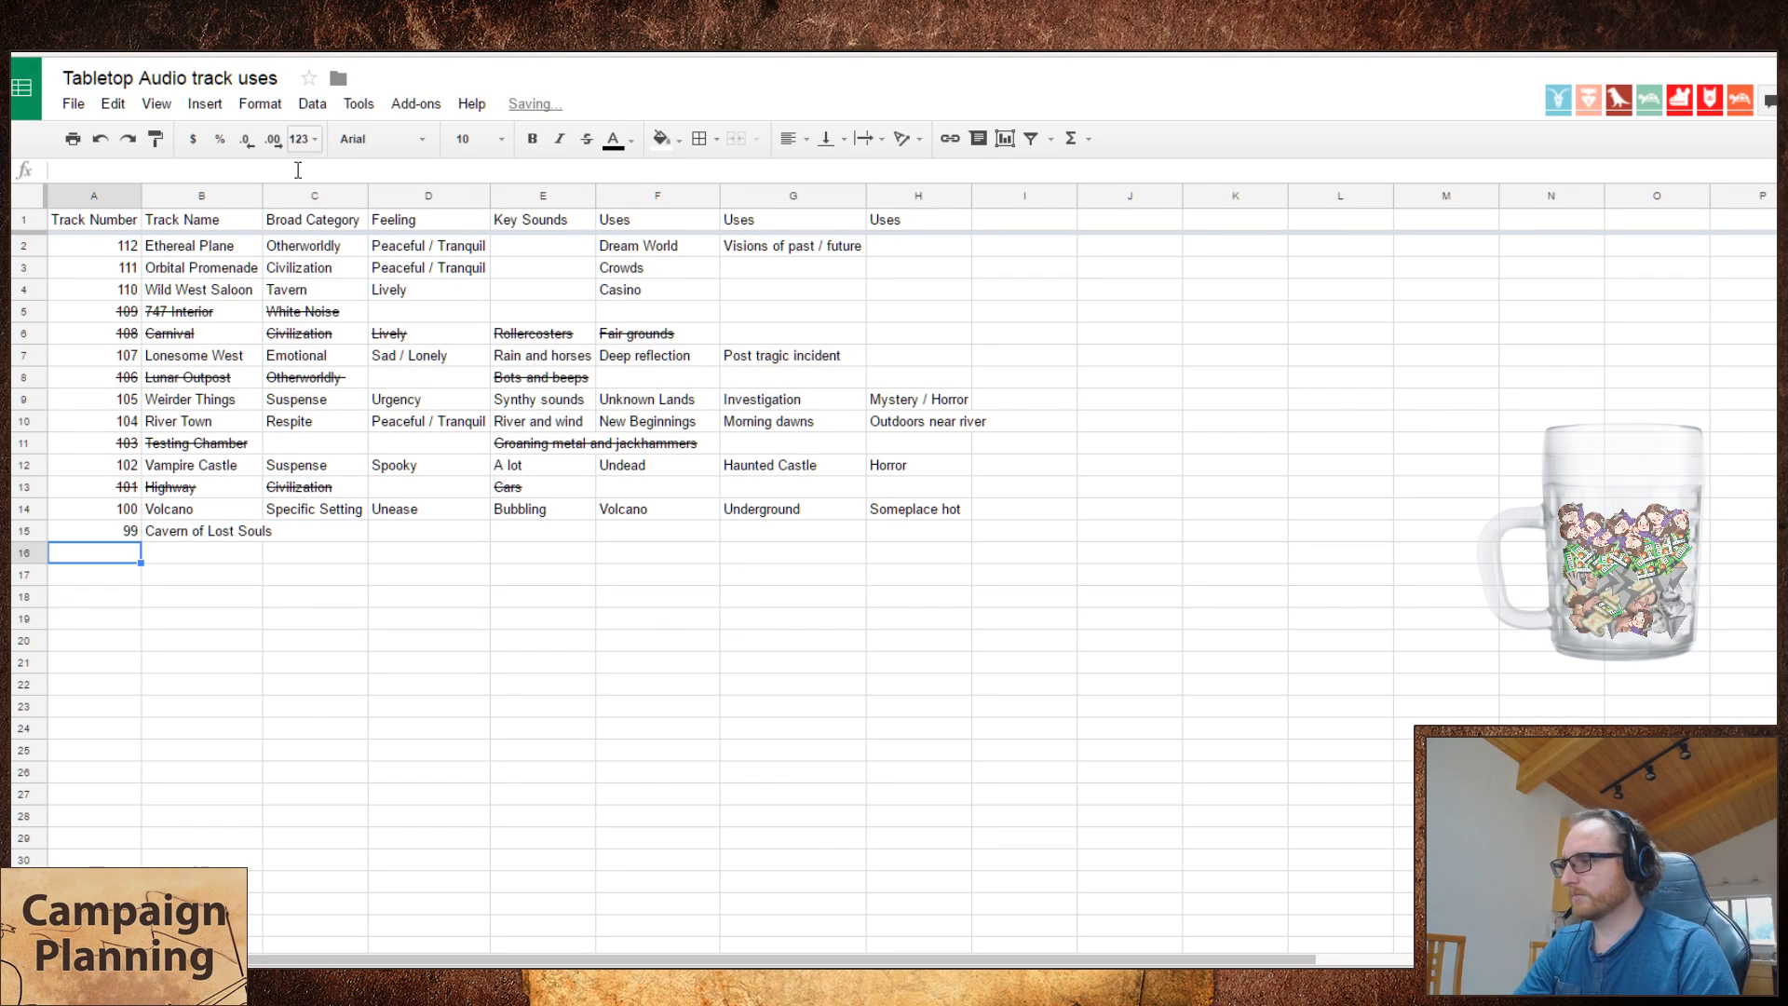
# - Fit the Track Name column's width to its longest entry and go to Cavern of Lost Souls' broad category cell
pyautogui.doubleClick(261, 195)
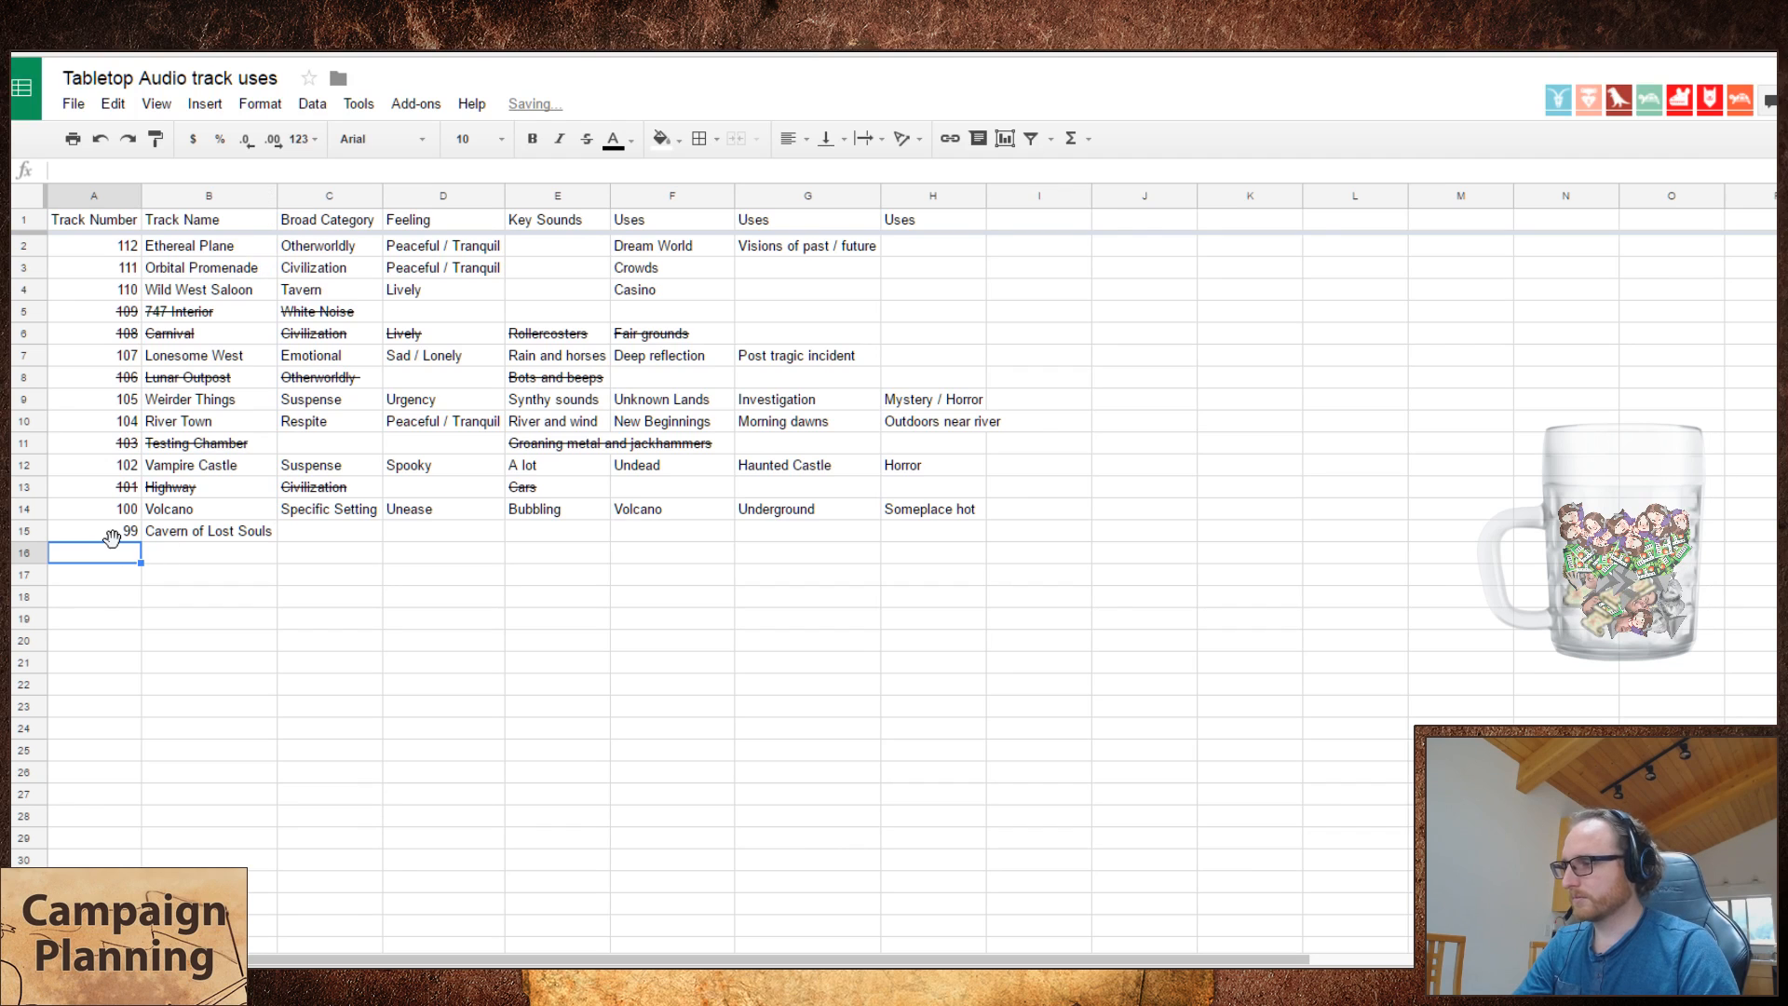
pyautogui.press('Up')
pyautogui.press('Right')
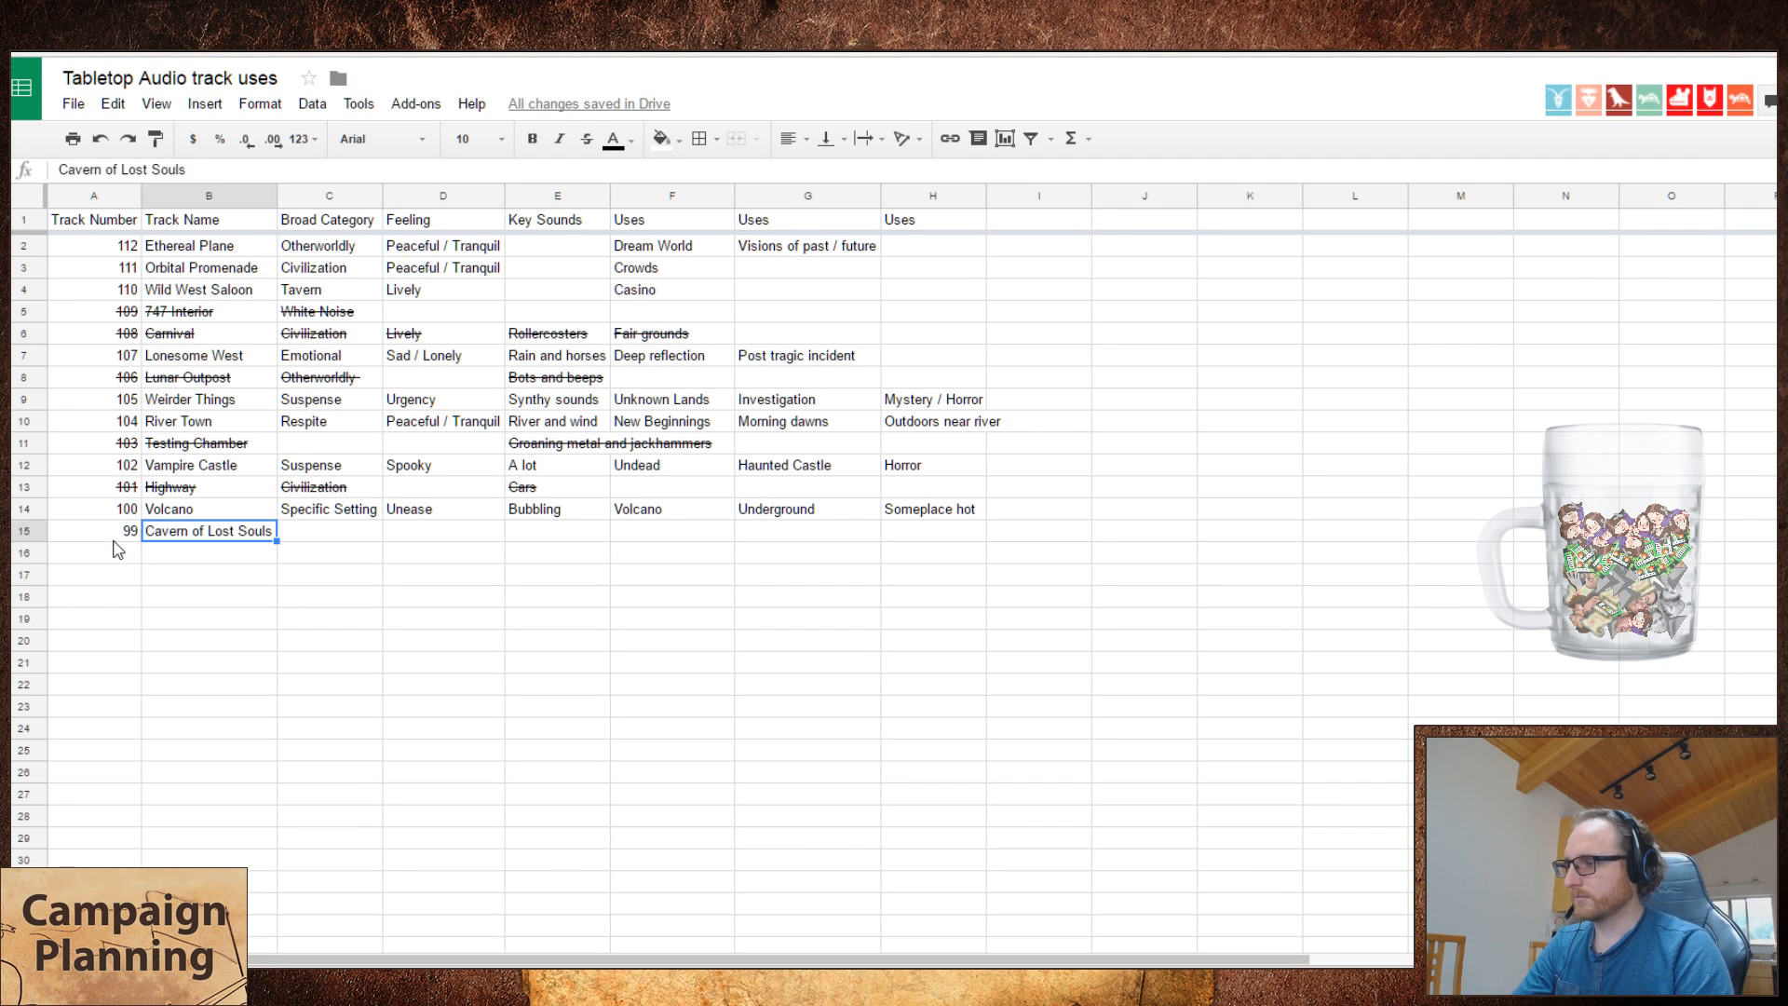
pyautogui.press('Right')
# - Check the playing track in Tabletop Audio, then enter "Water dripping" as the key sounds for Cavern of Lost Souls in the spreadsheet
pyautogui.hotkey('ctrl', 'Tab')
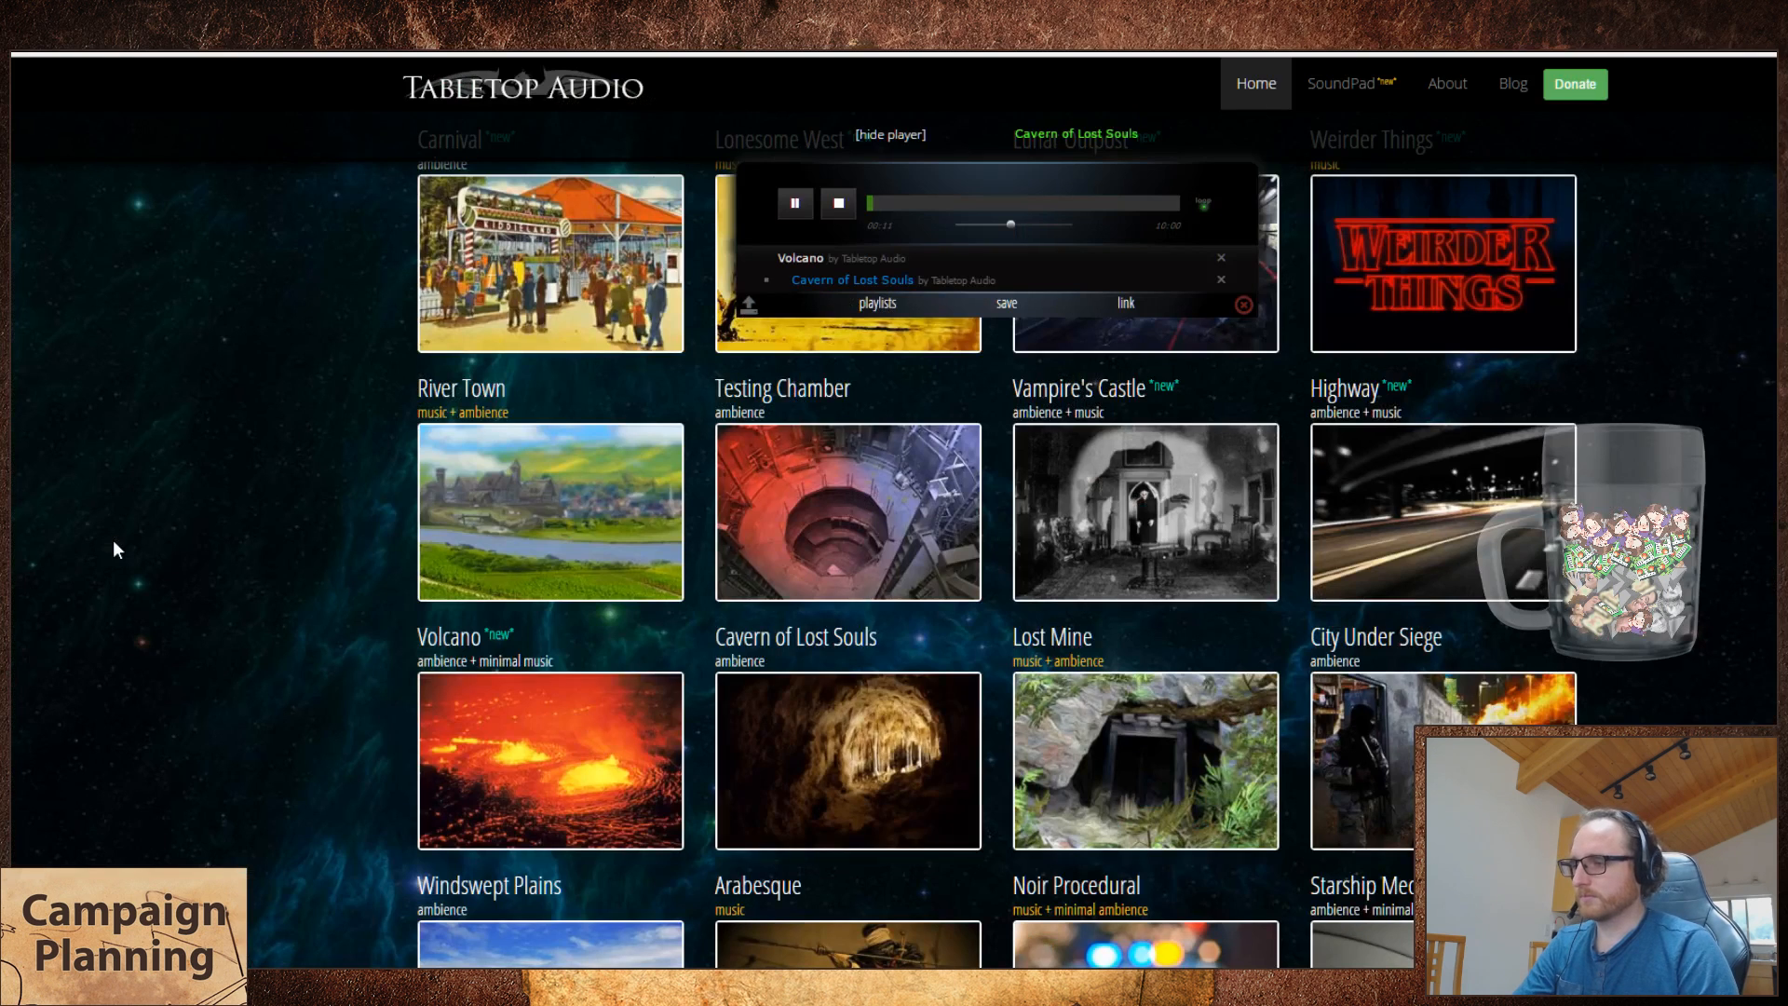
pyautogui.hotkey('ctrl', 'Tab')
pyautogui.hotkey('ctrl', 'Tab')
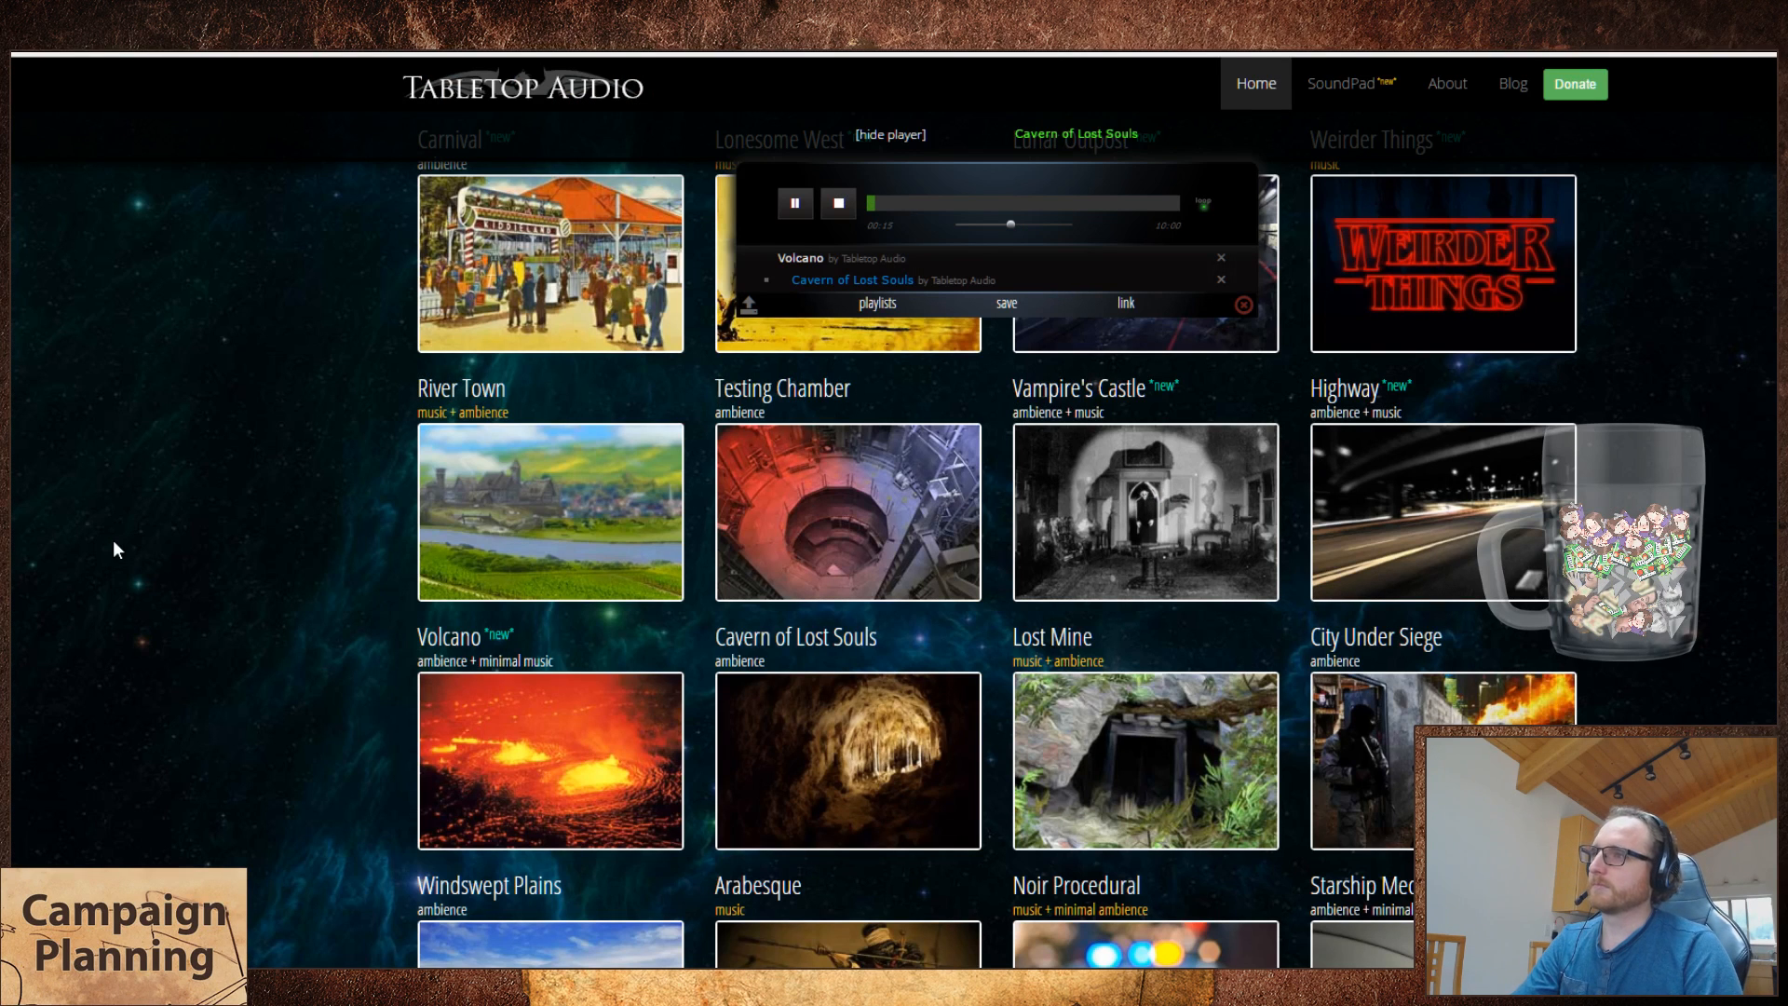
pyautogui.hotkey('ctrl', 'Tab')
pyautogui.press('Tab')
pyautogui.press('Tab')
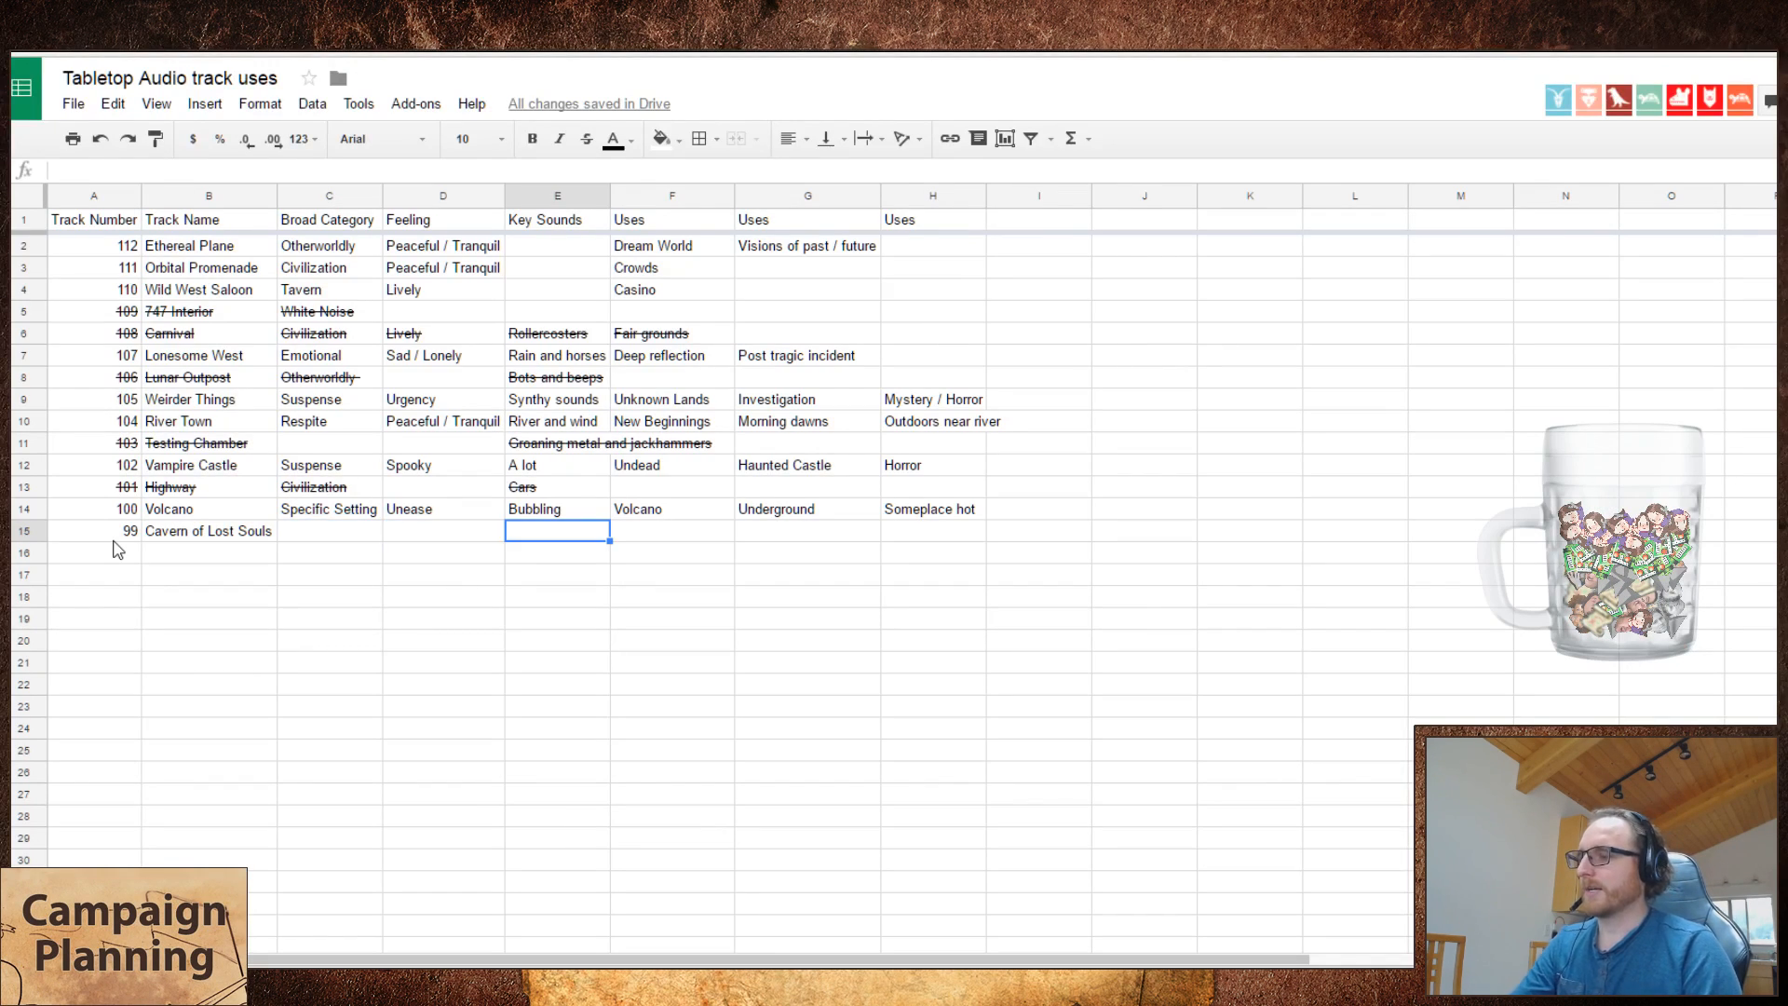
pyautogui.write('Water ')
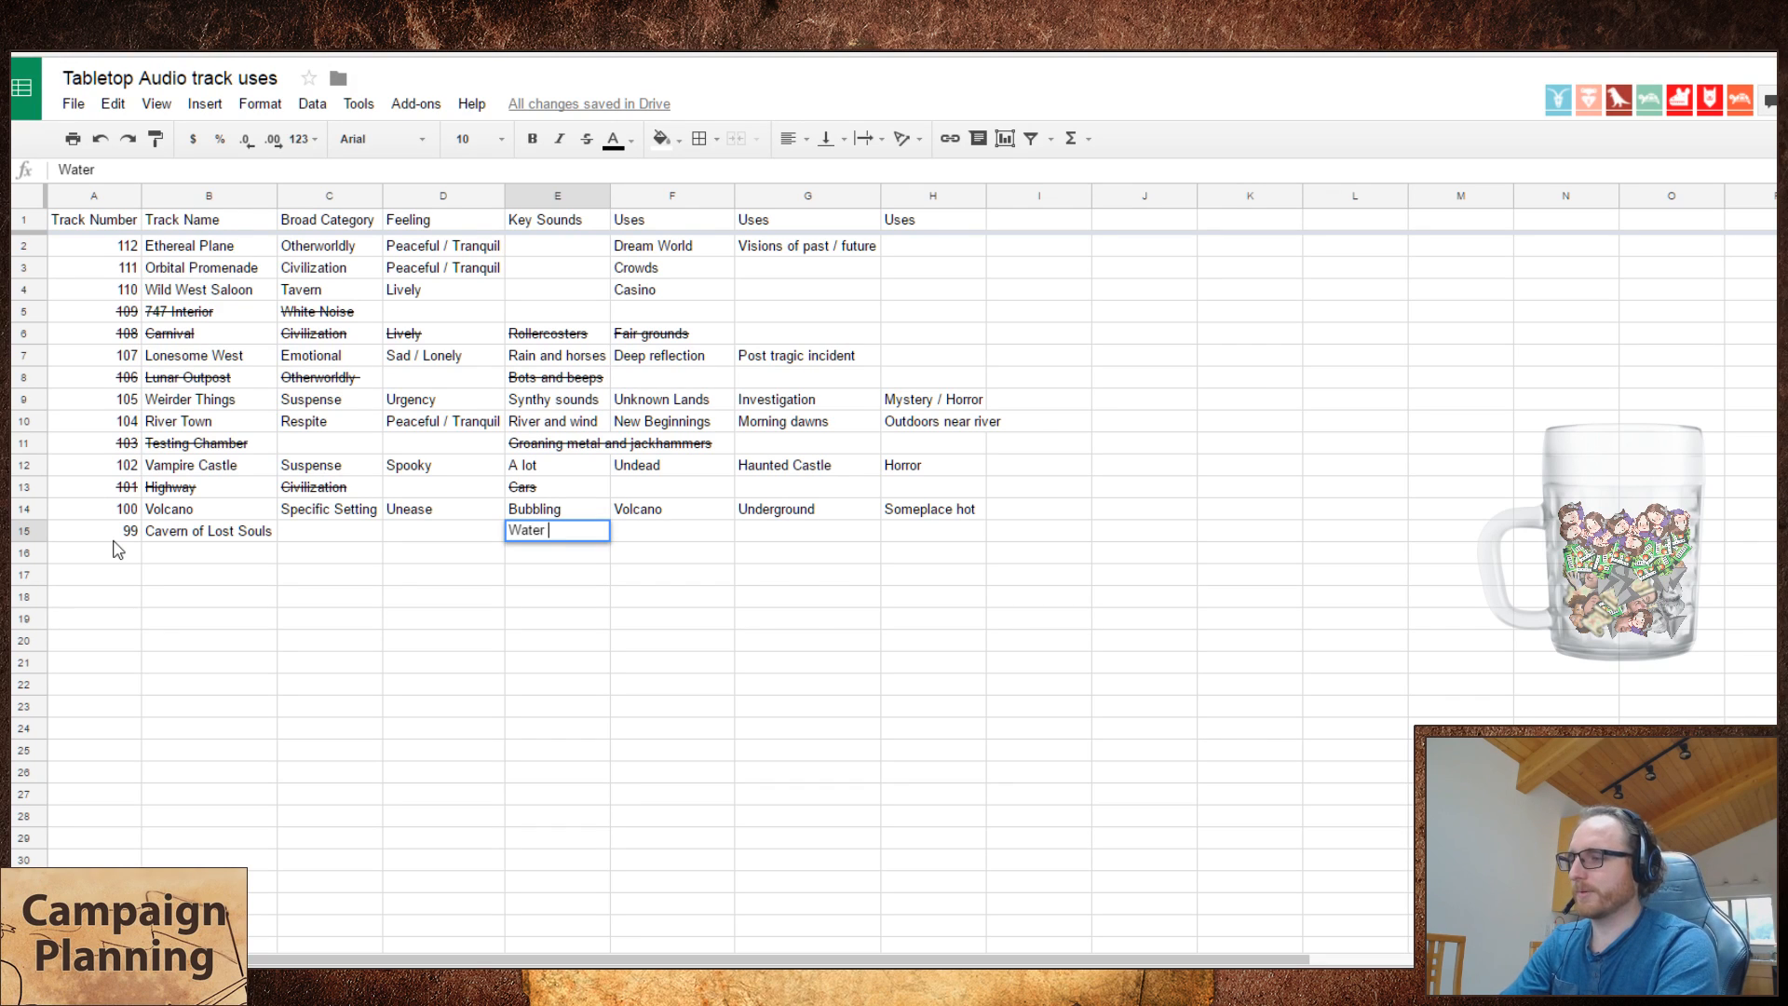
pyautogui.write('dr')
pyautogui.rightClick(110, 560)
pyautogui.write('i')
pyautogui.click(109, 561)
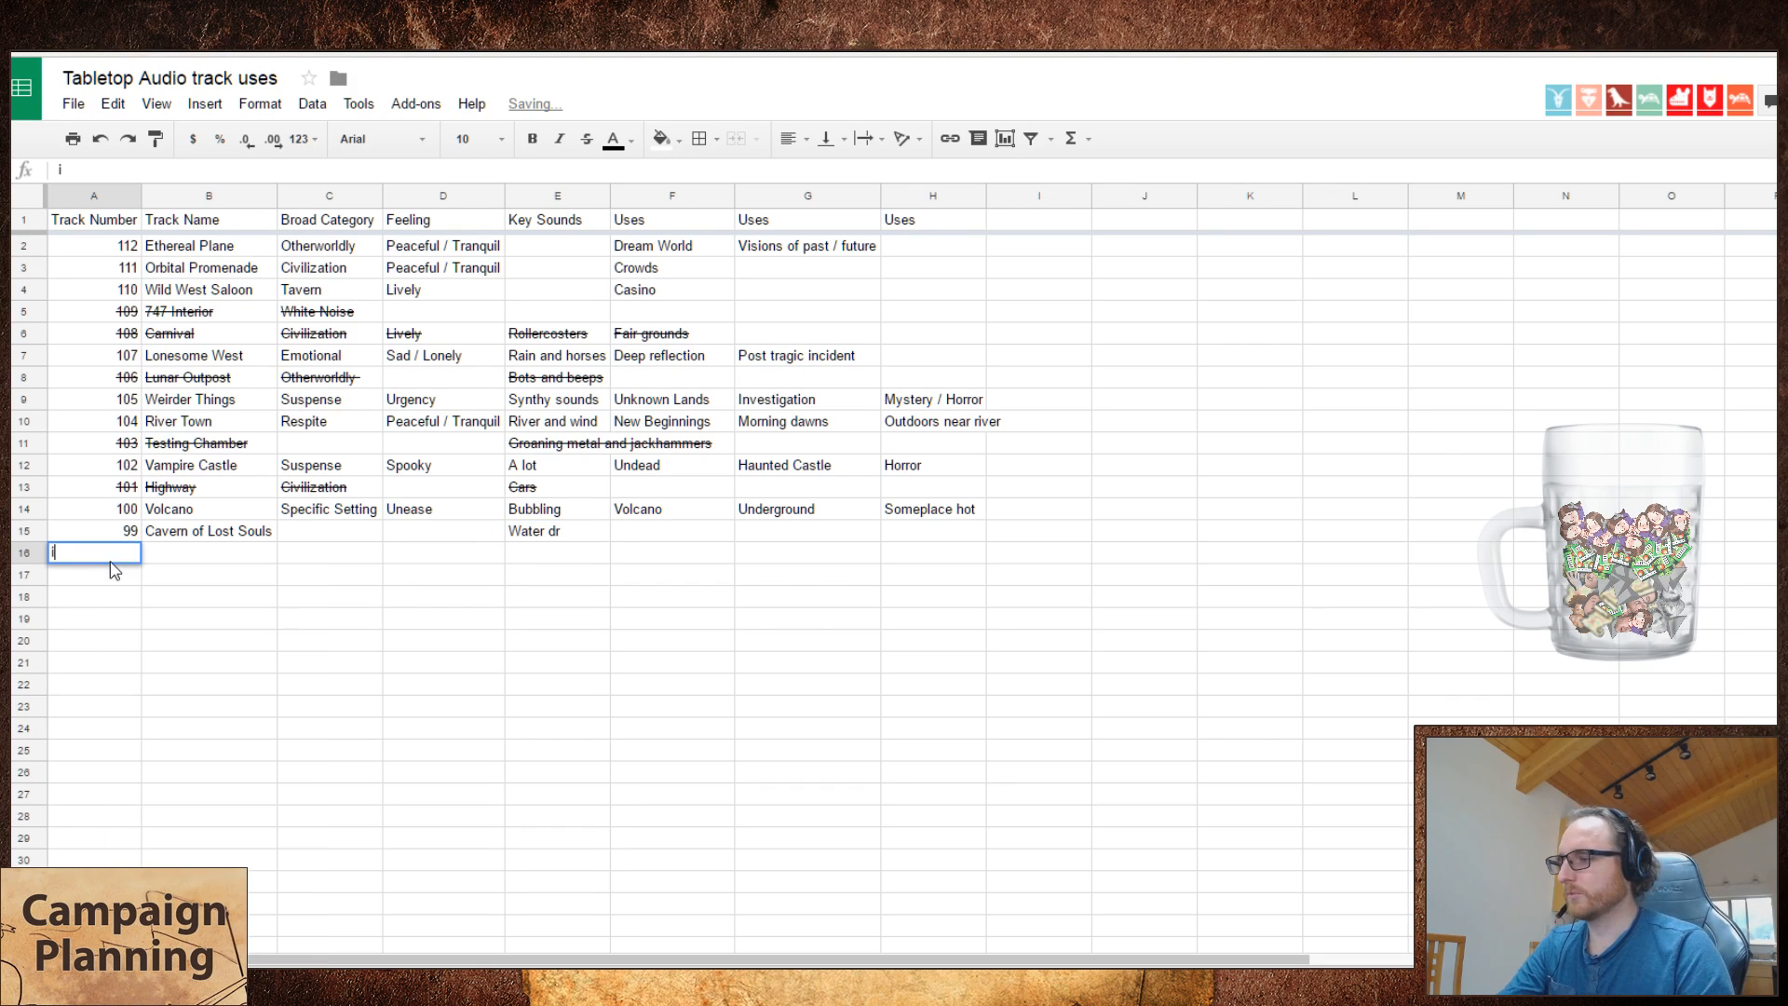
pyautogui.doubleClick(557, 535)
pyautogui.write('ipping')
pyautogui.press('Tab')
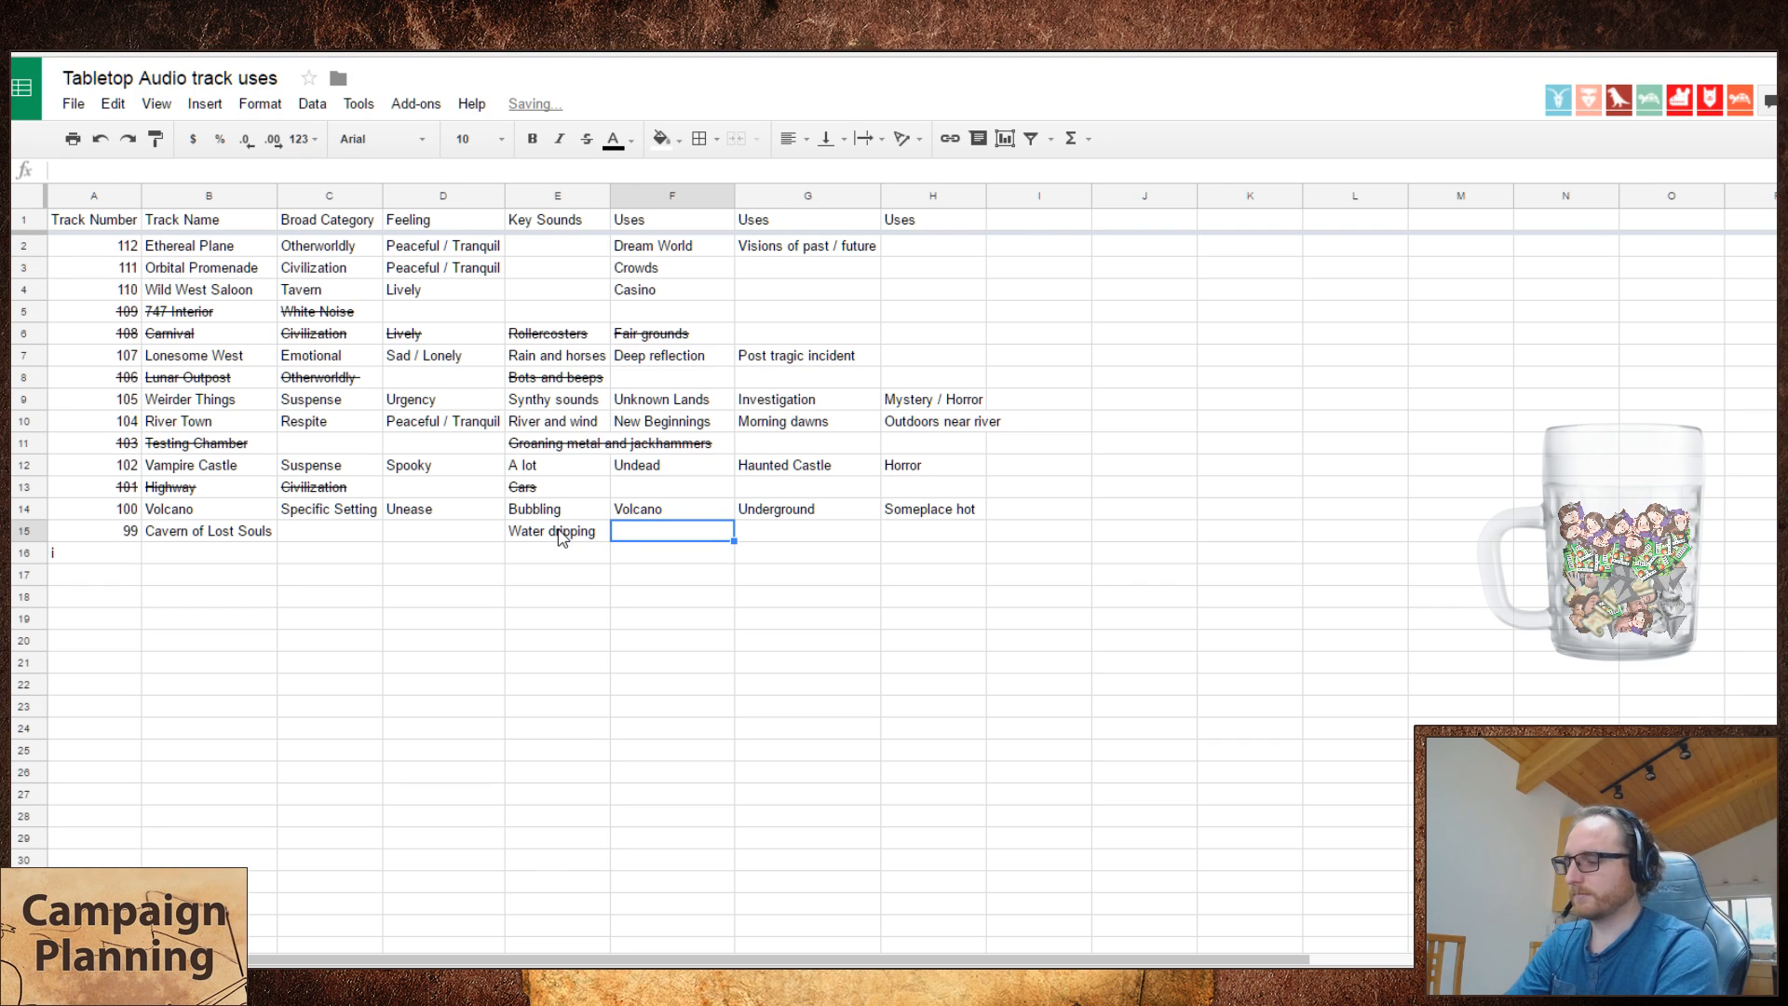
# - Enter "Underground" as the first use for Cavern of Lost Souls
pyautogui.write('Underground')
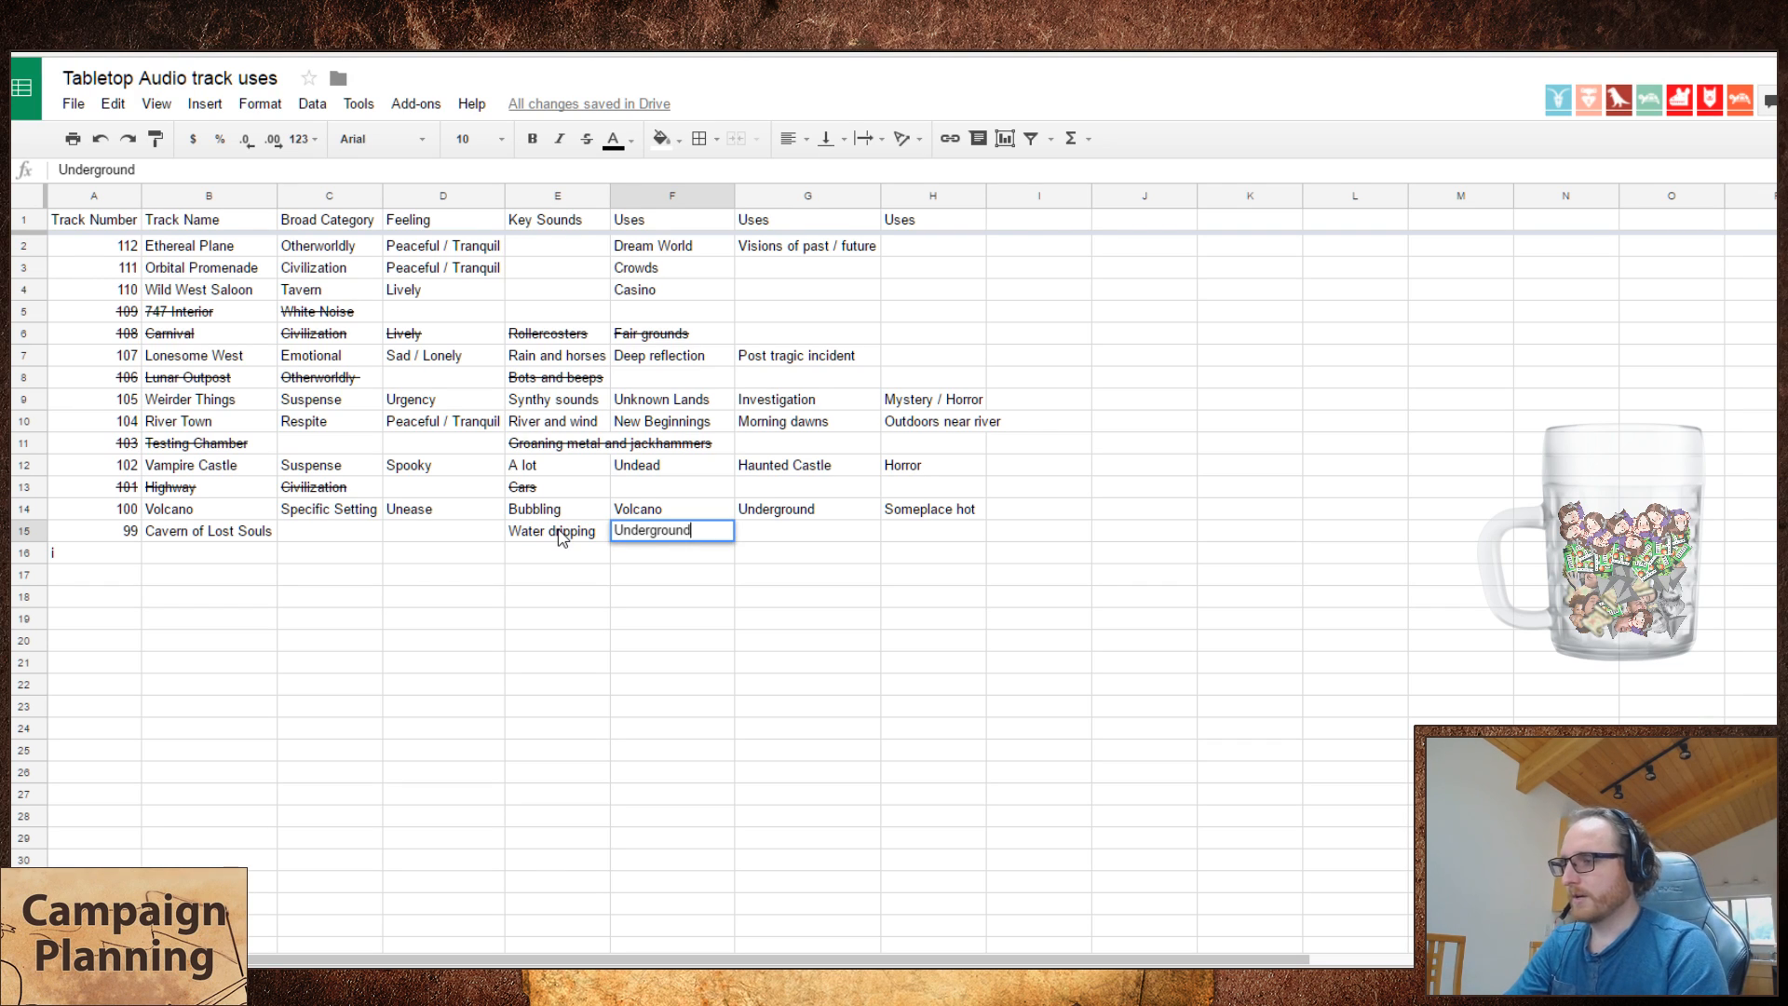
pyautogui.press('Up')
pyautogui.press('Down')
# - Move Volcano's "Underground" entry from its second use to its first use, replacing "Volcano"
pyautogui.press('Up')
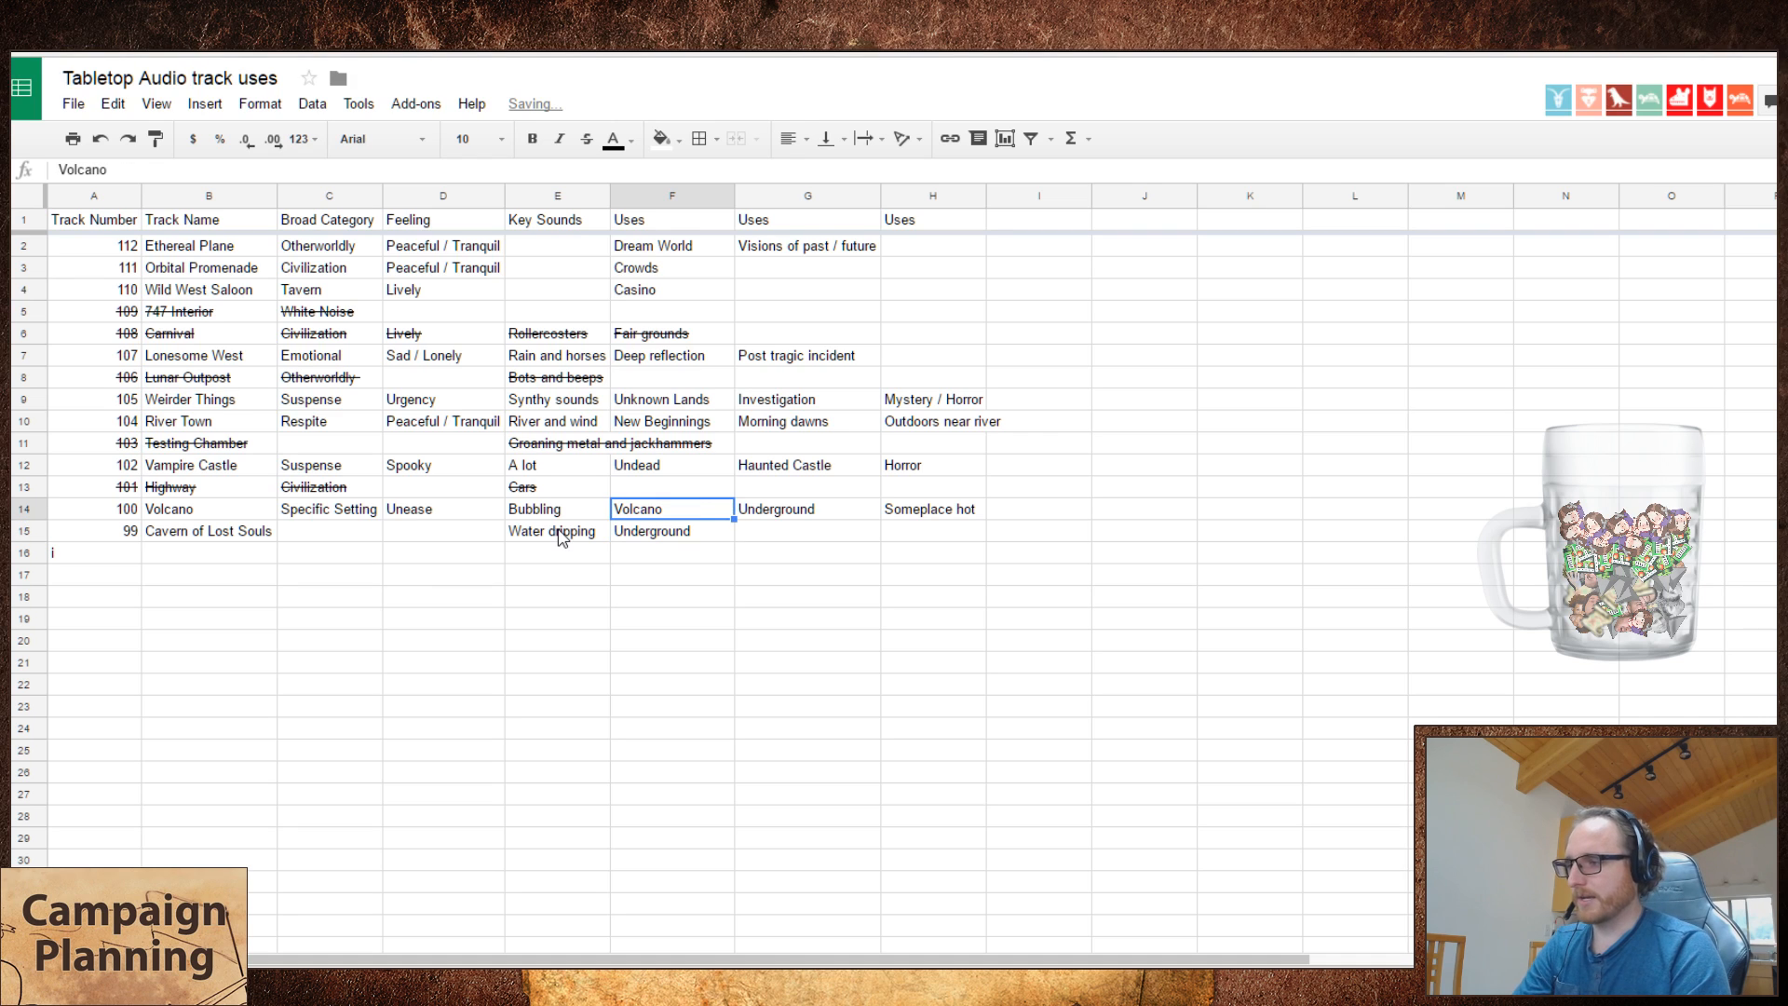
pyautogui.press('Right')
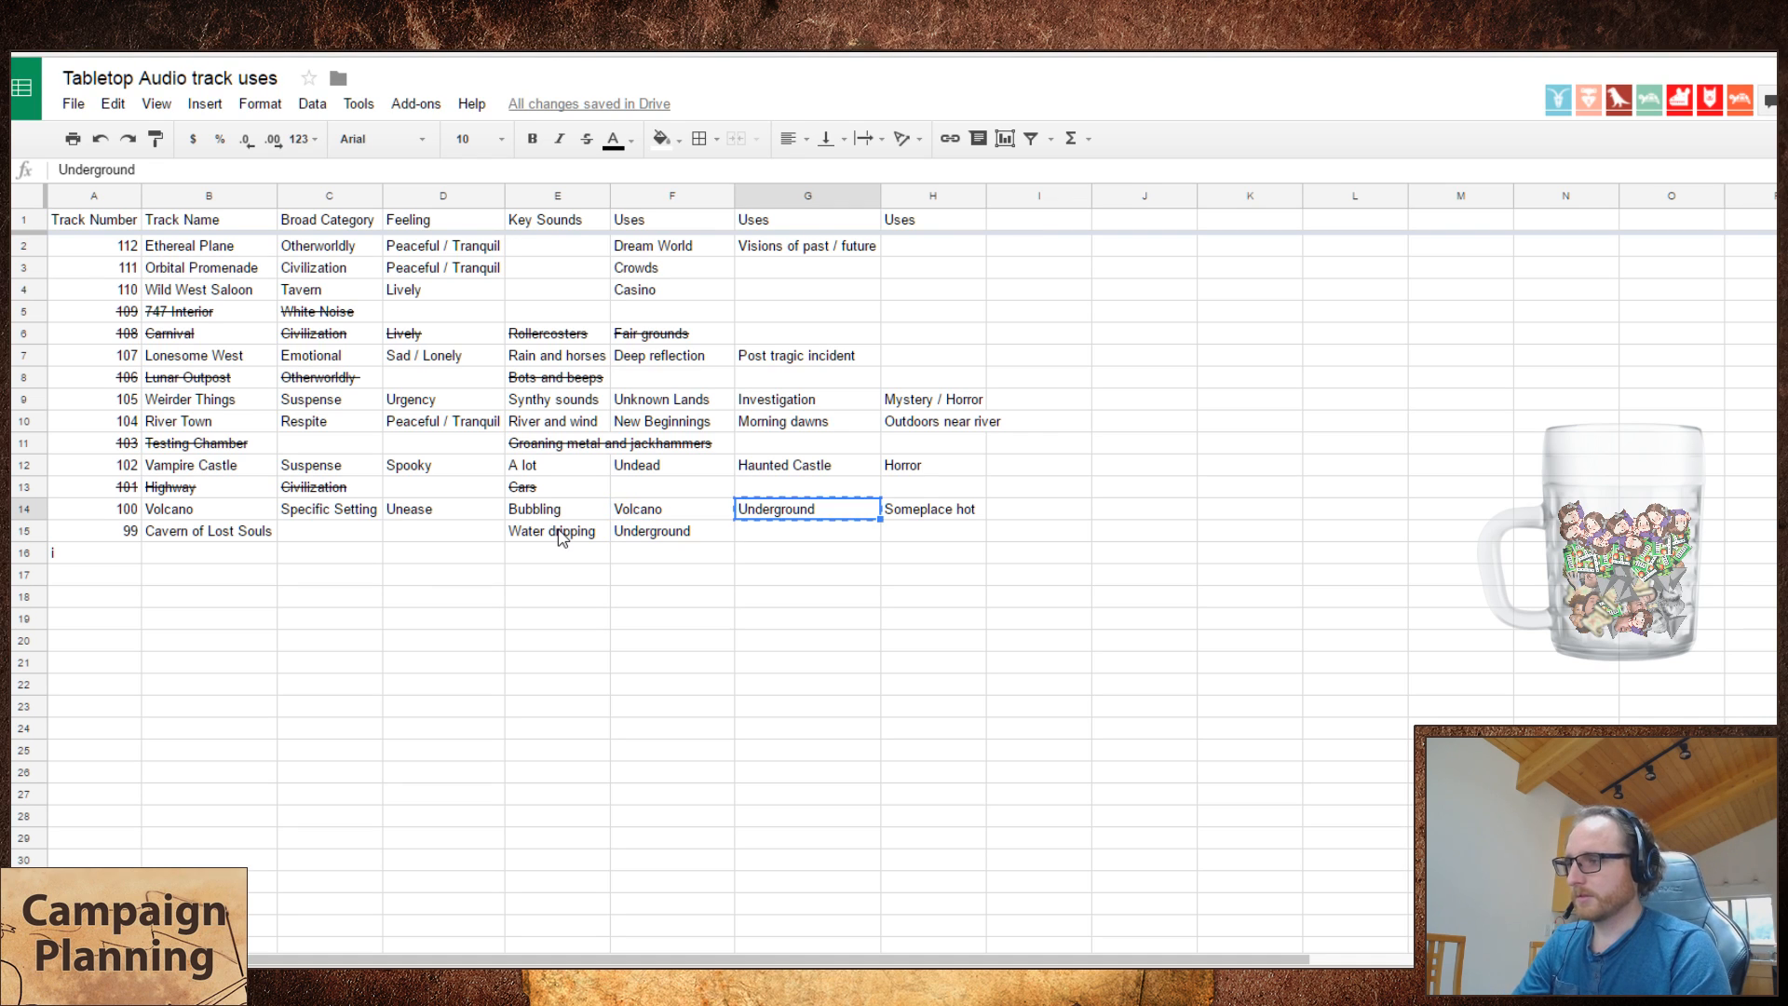
pyautogui.press('Left')
pyautogui.hotkey('ctrl', 'v')
pyautogui.press('Right')
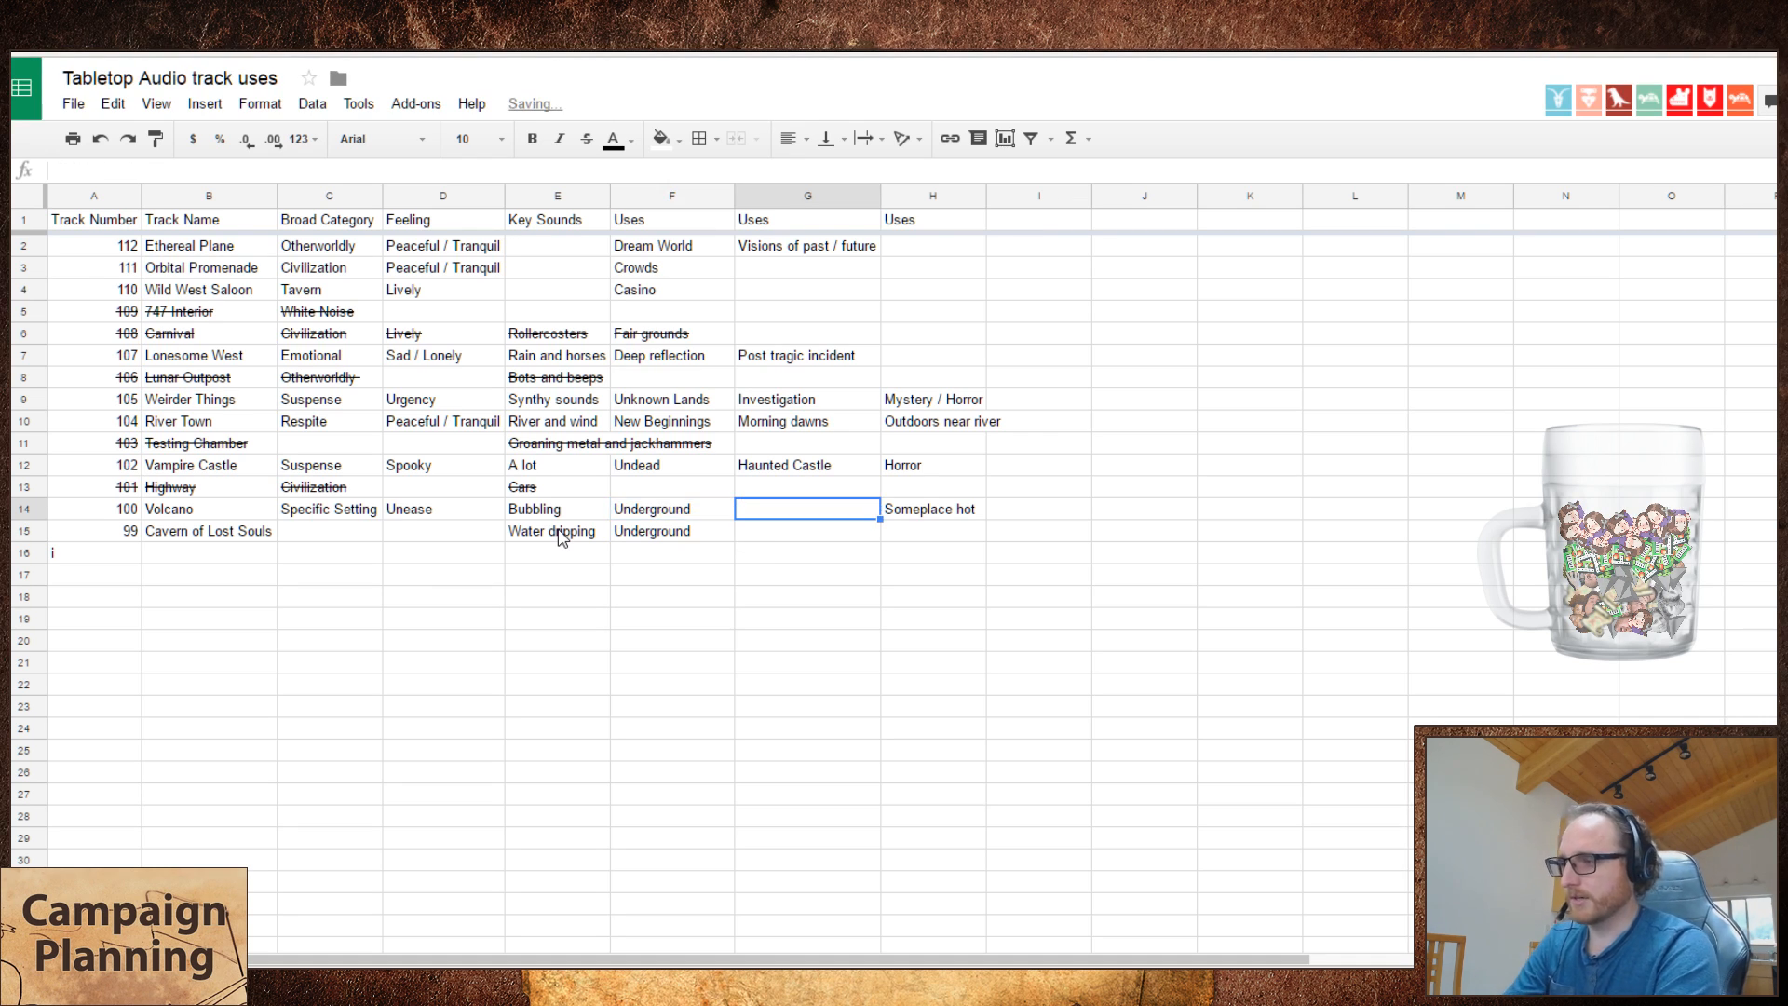
# - Move Volcano's "Someplace hot" entry to its second use and return to Cavern of Lost Souls' first use cell
pyautogui.write('V')
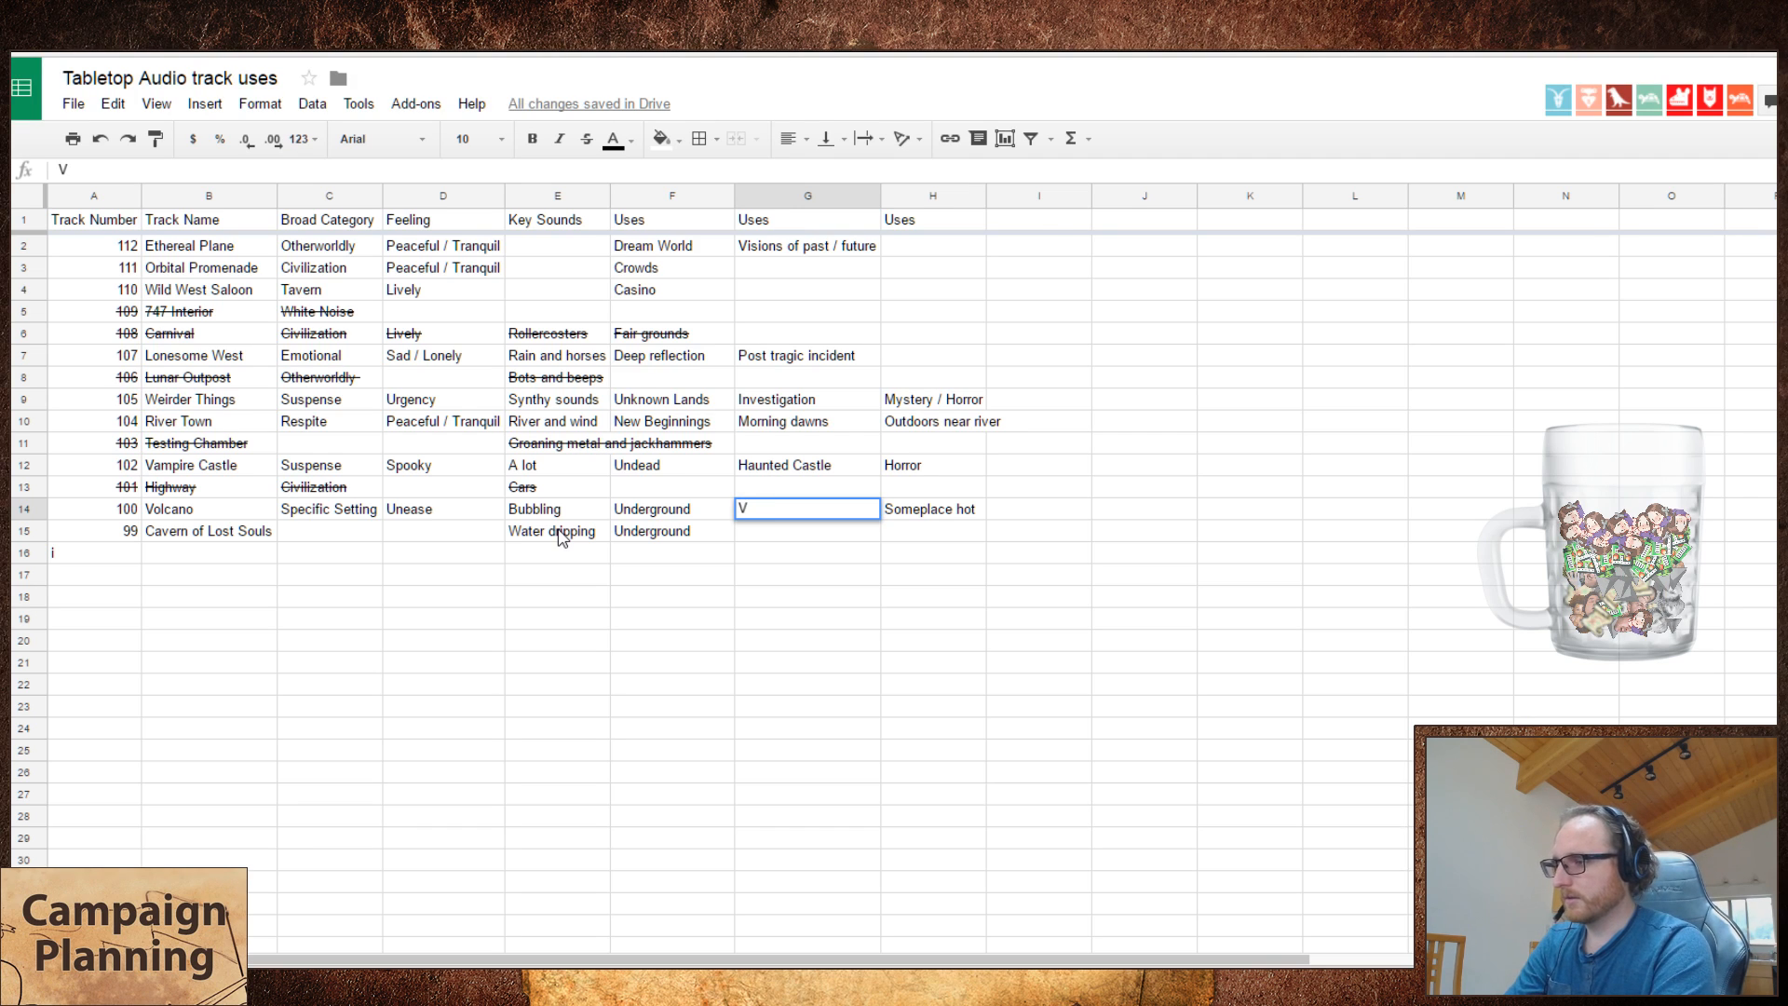
pyautogui.press('BackSpace')
pyautogui.press('Right')
pyautogui.press('Left')
pyautogui.hotkey('ctrl', 'v')
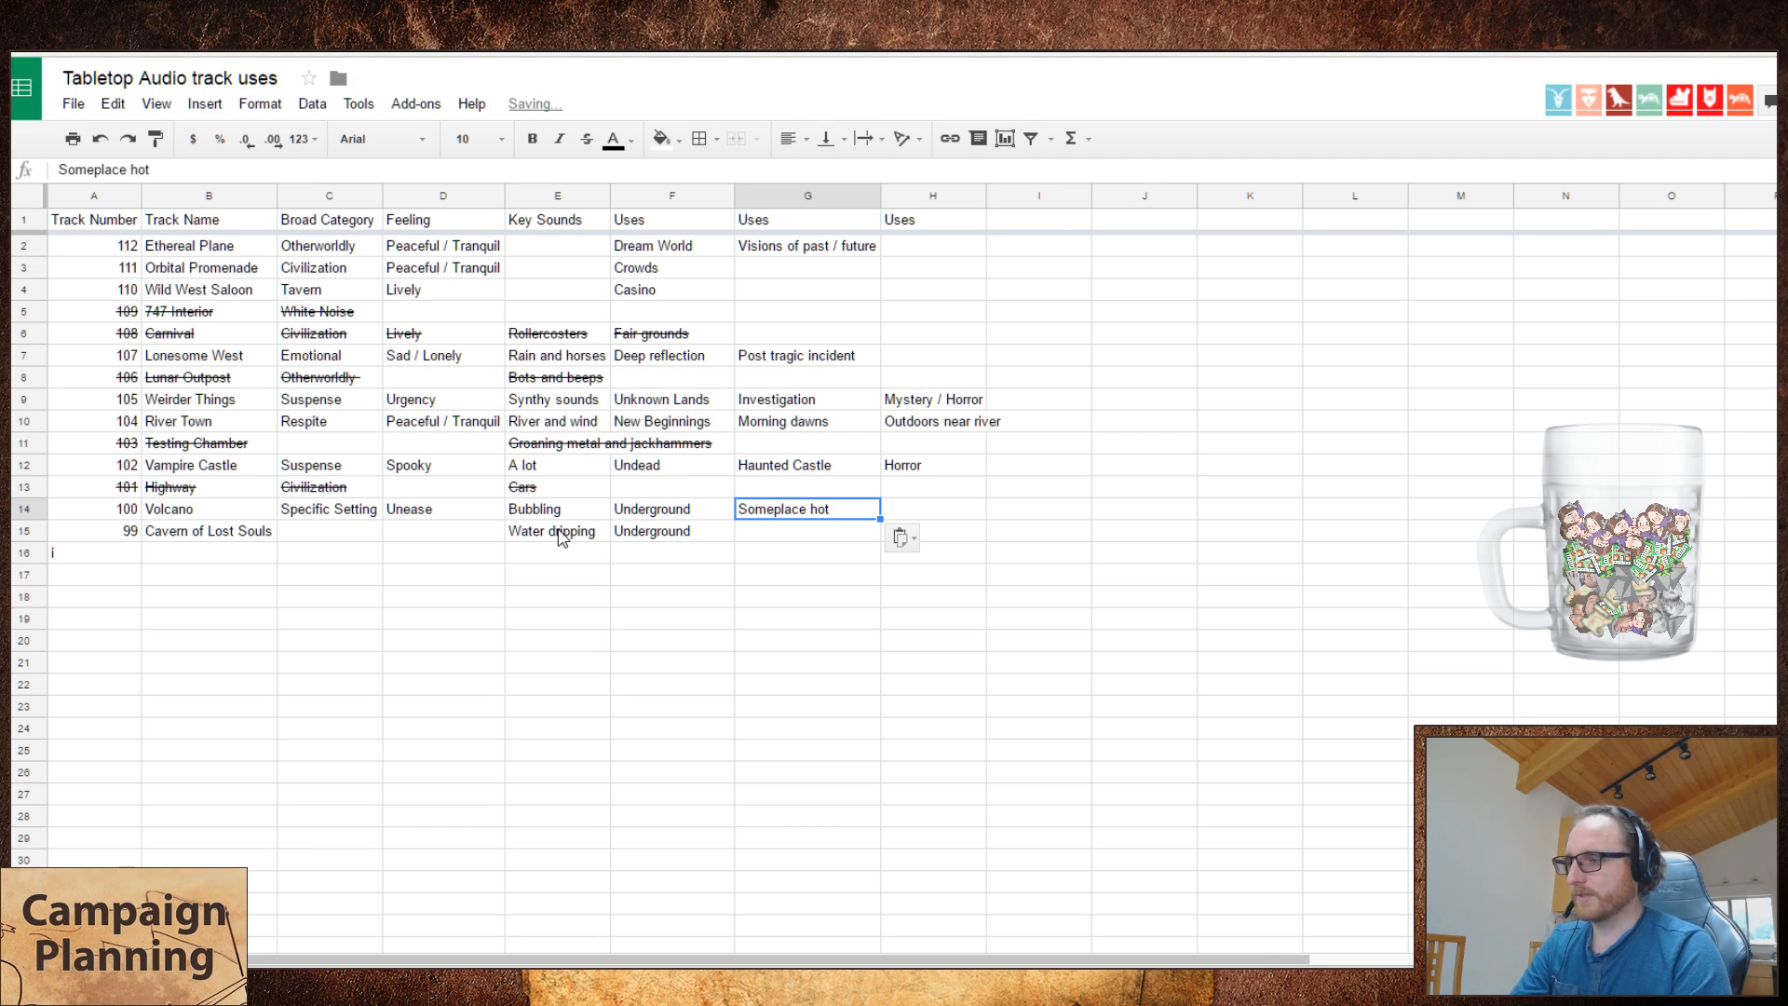
pyautogui.press('Left')
pyautogui.press('Right')
pyautogui.press('Down')
pyautogui.press('Left')
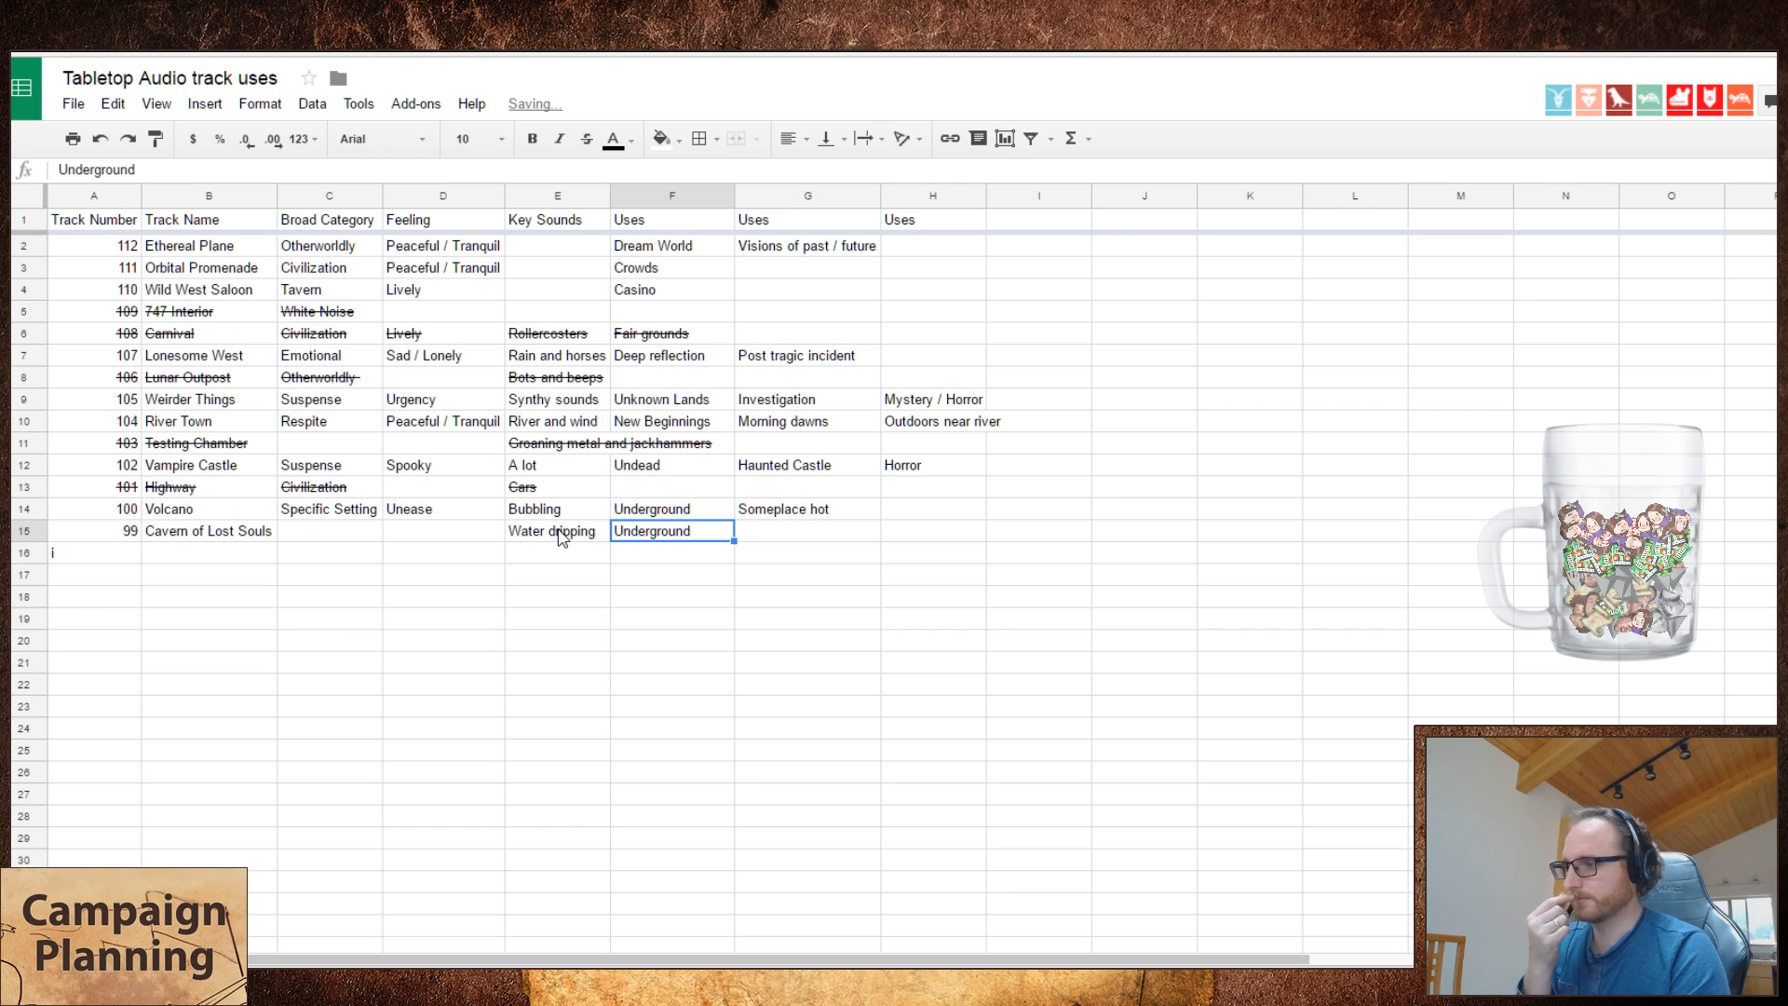
pyautogui.press('Left')
pyautogui.press('Left')
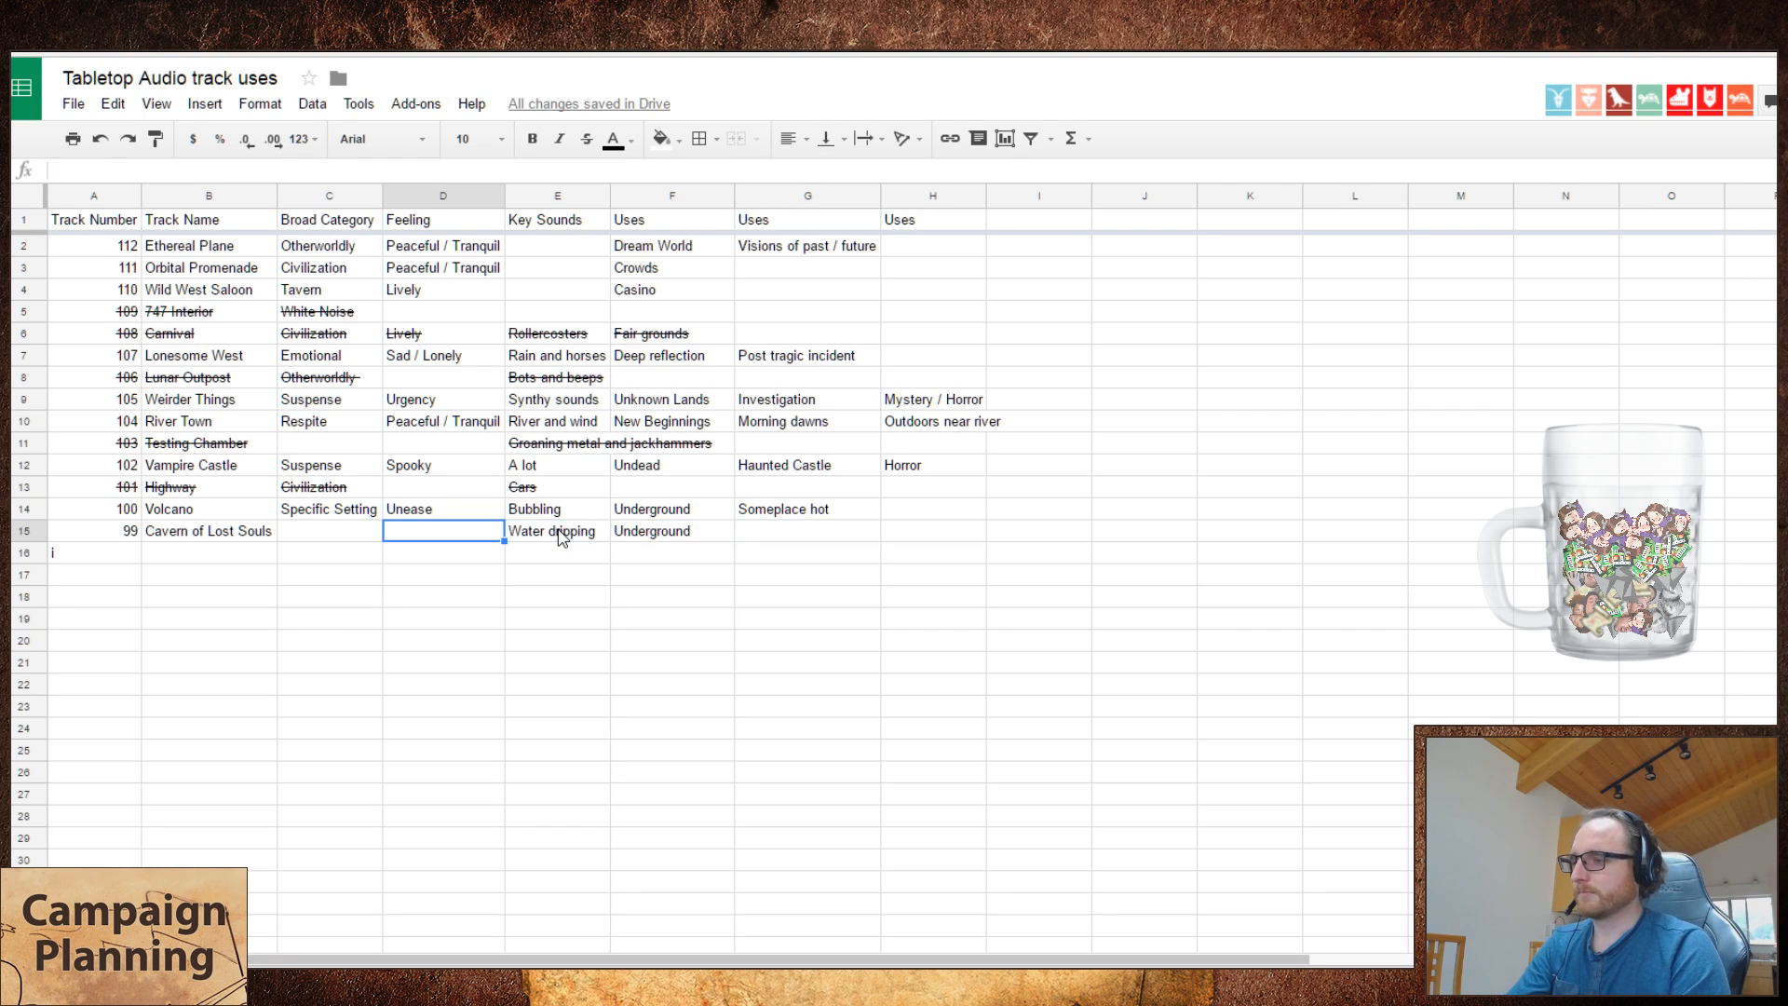
pyautogui.press('Right')
pyautogui.press('Right')
pyautogui.click(337, 548)
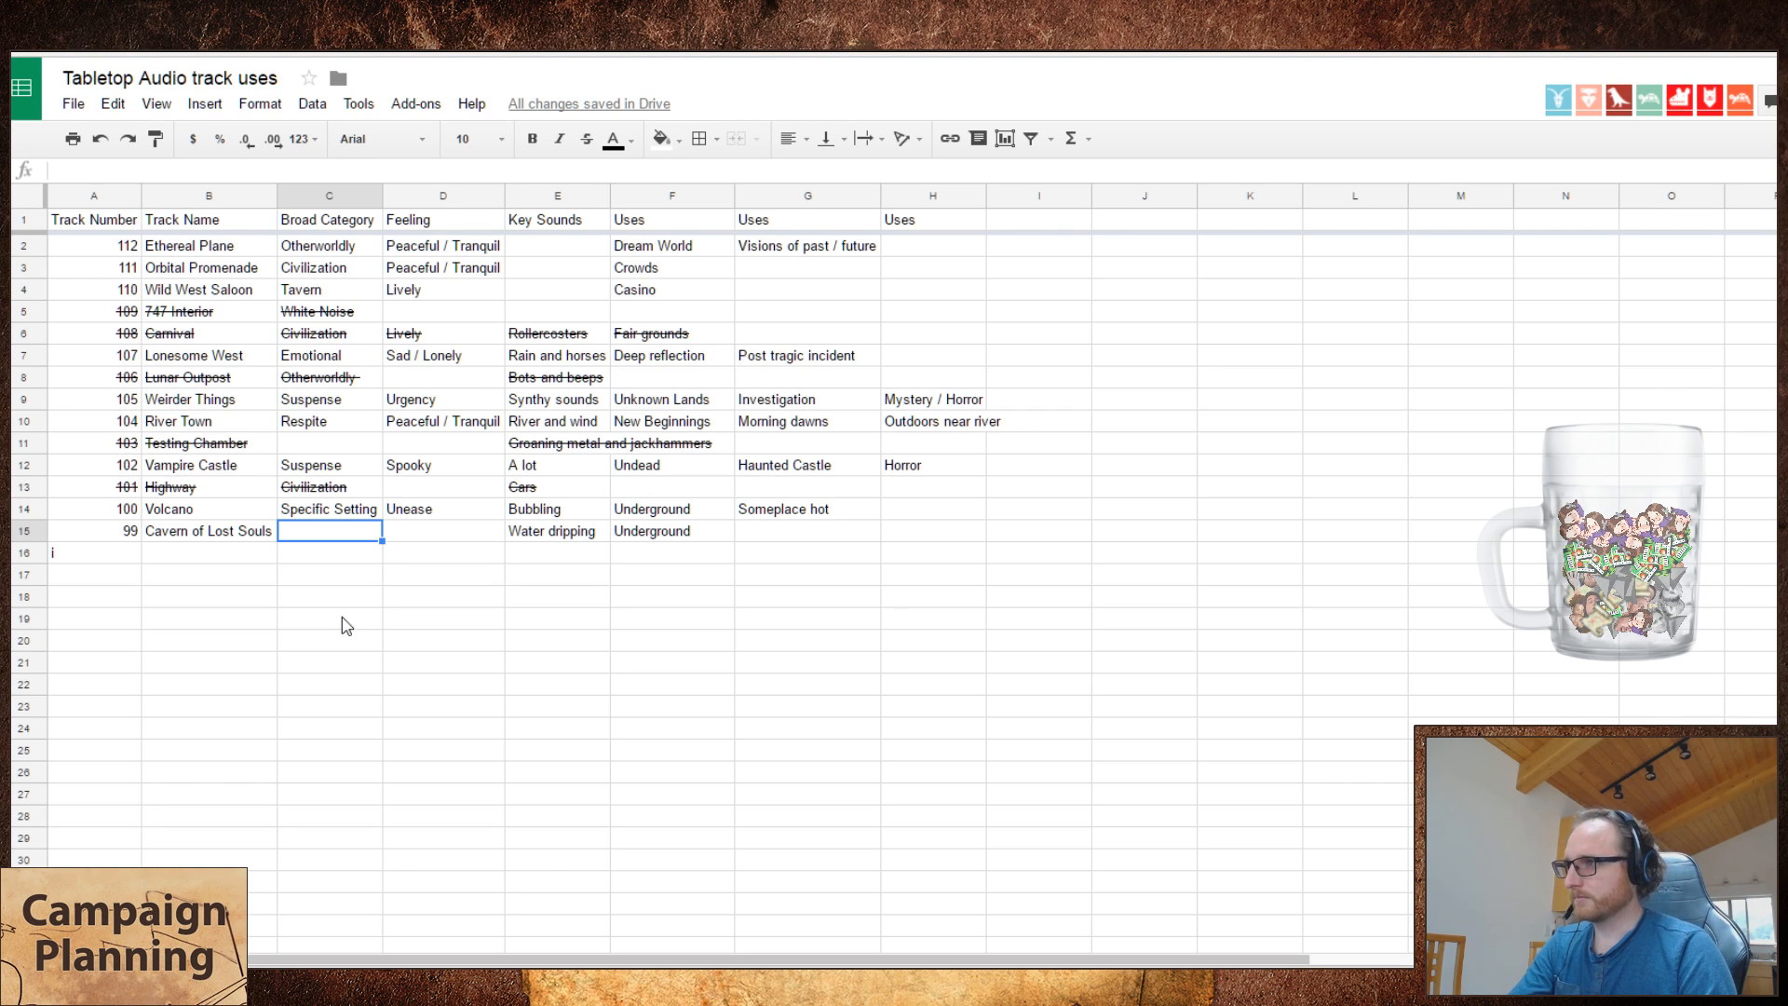
# - Replace the key sounds for Cavern of Lost Souls with "Dripping"
pyautogui.click(589, 539)
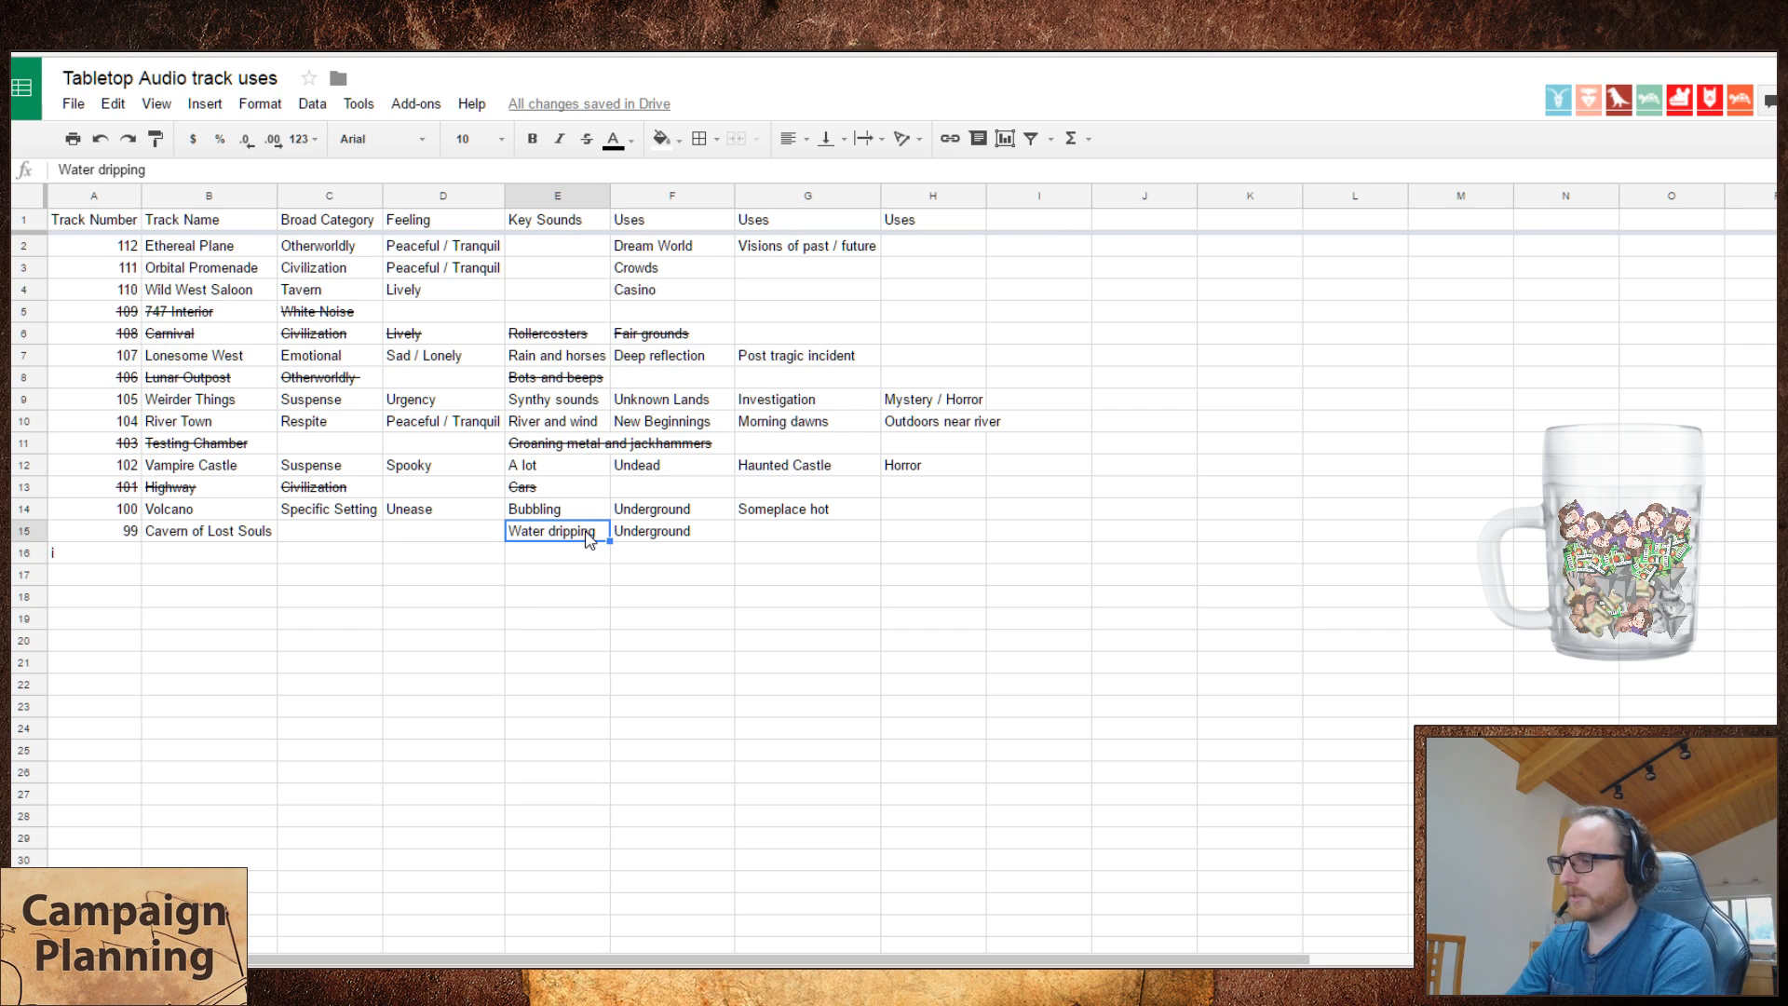
pyautogui.write('D')
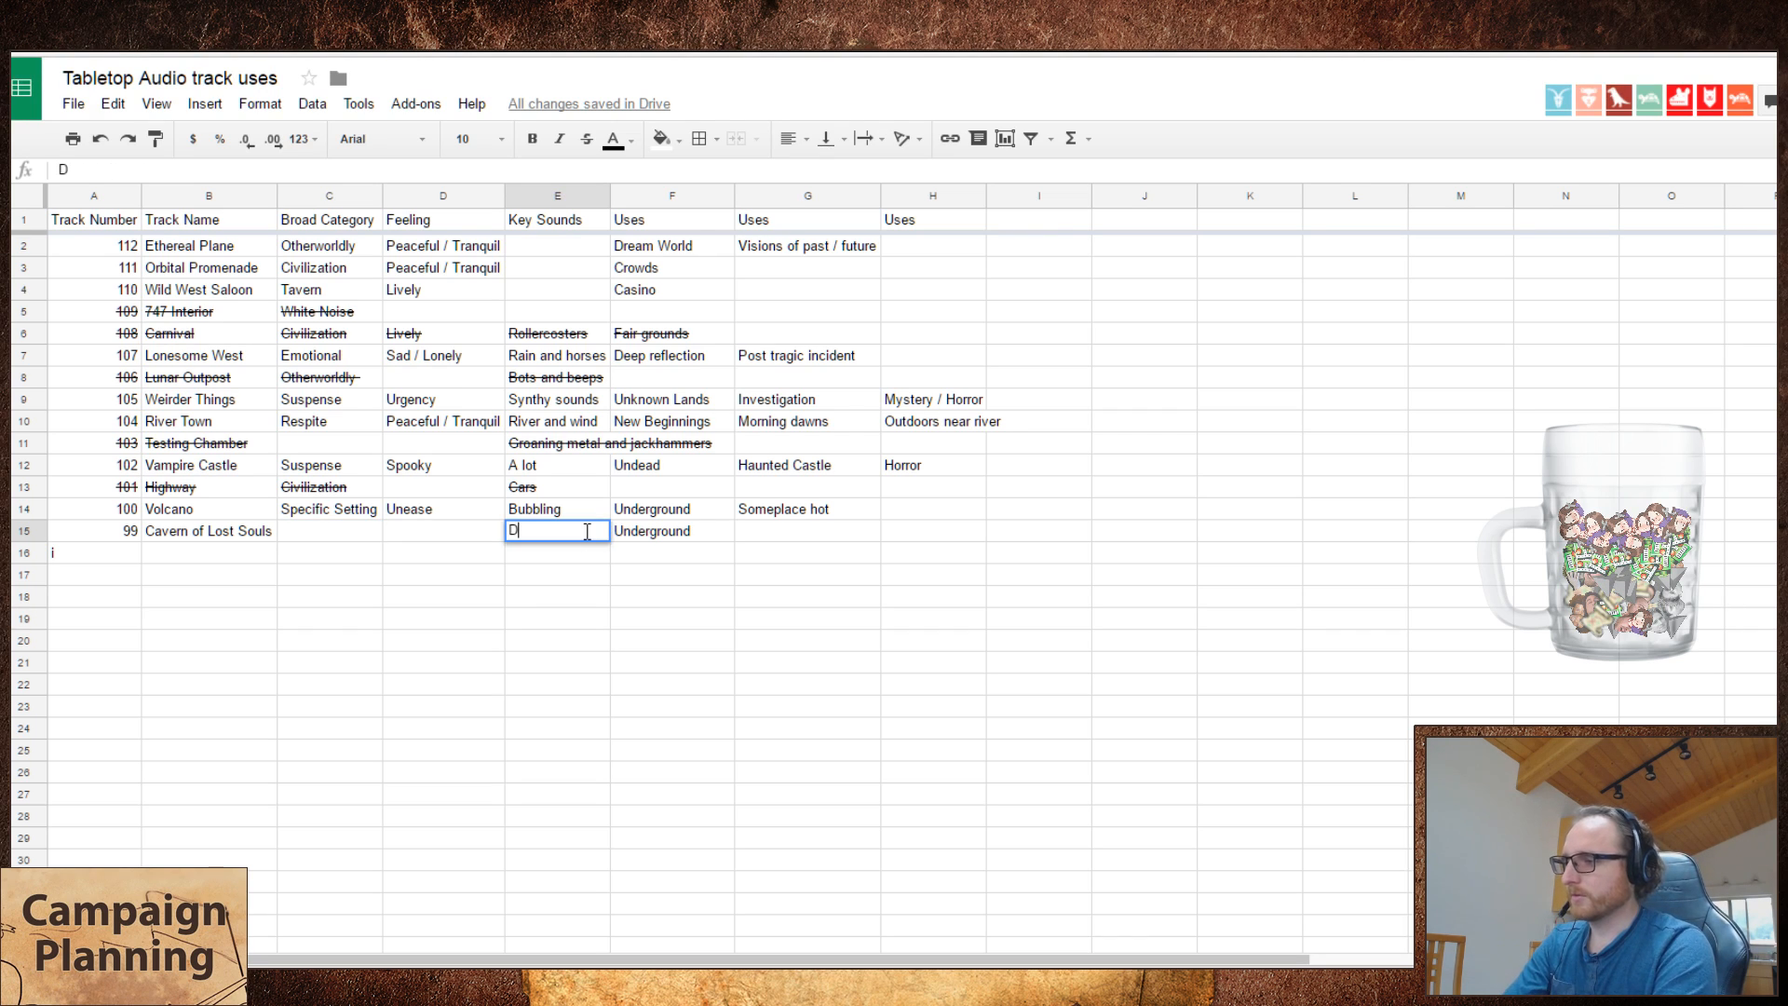
pyautogui.write('ripping')
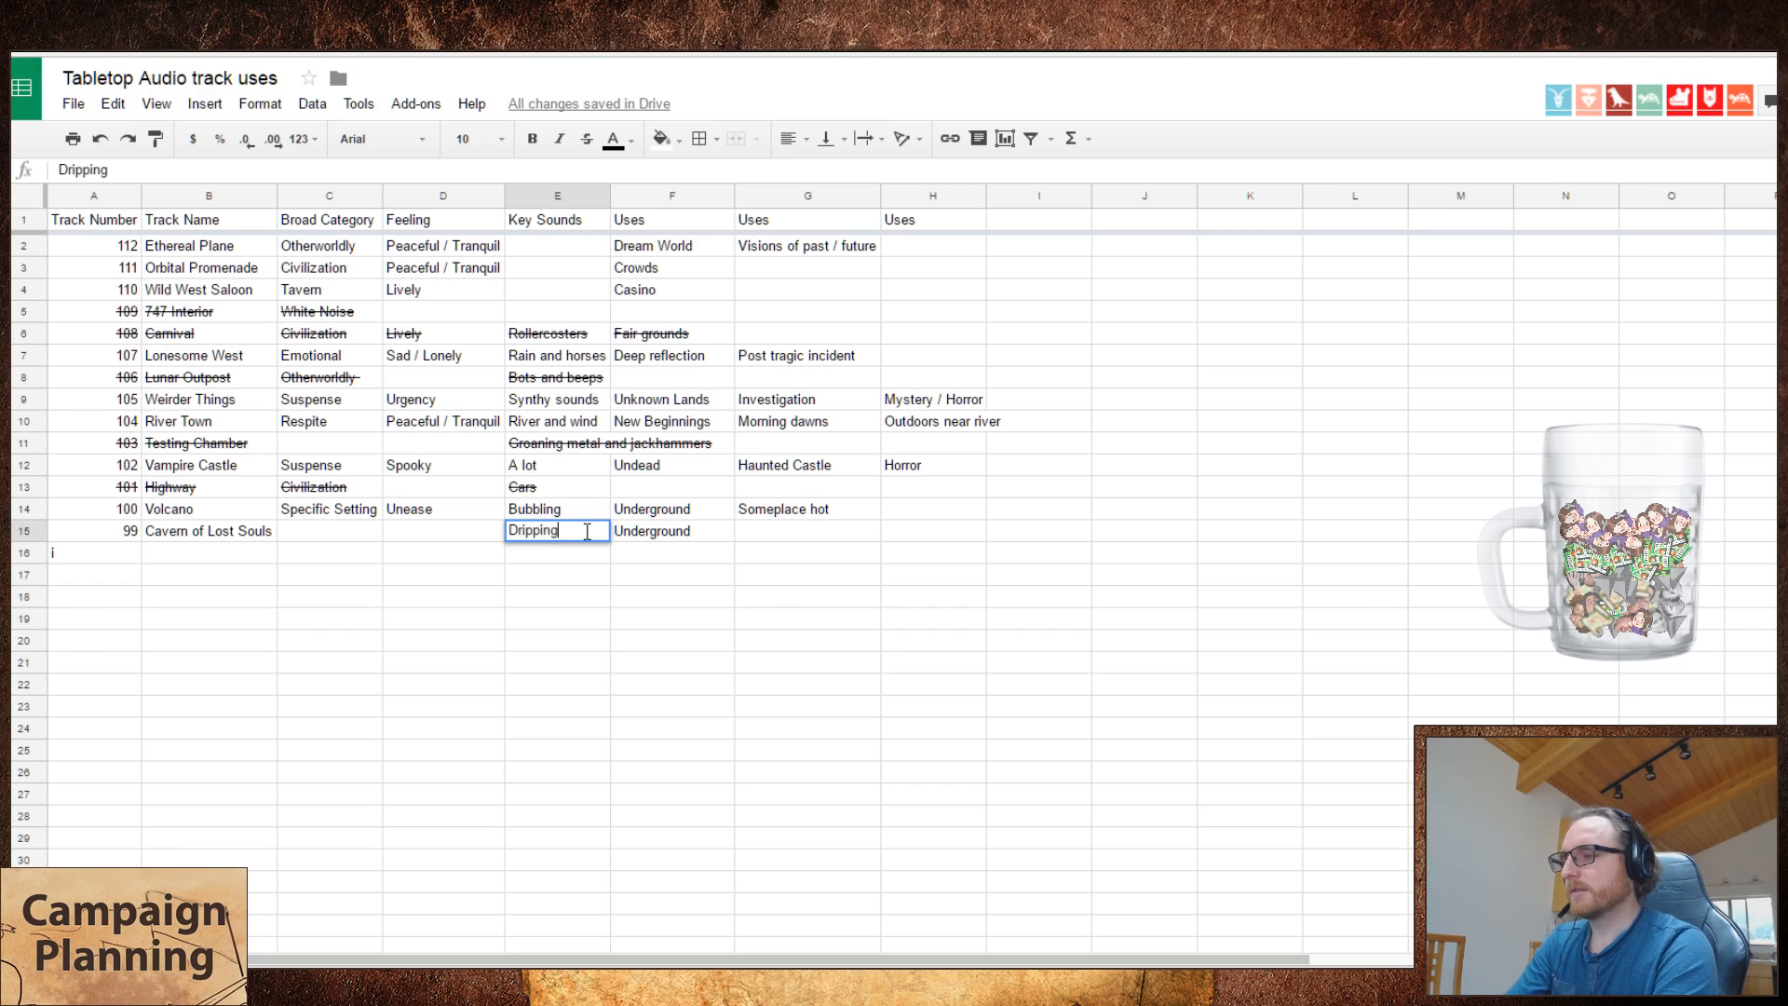
pyautogui.write(' wat')
pyautogui.press('BackSpace')
pyautogui.press('BackSpace')
pyautogui.press('BackSpace')
pyautogui.press('BackSpace')
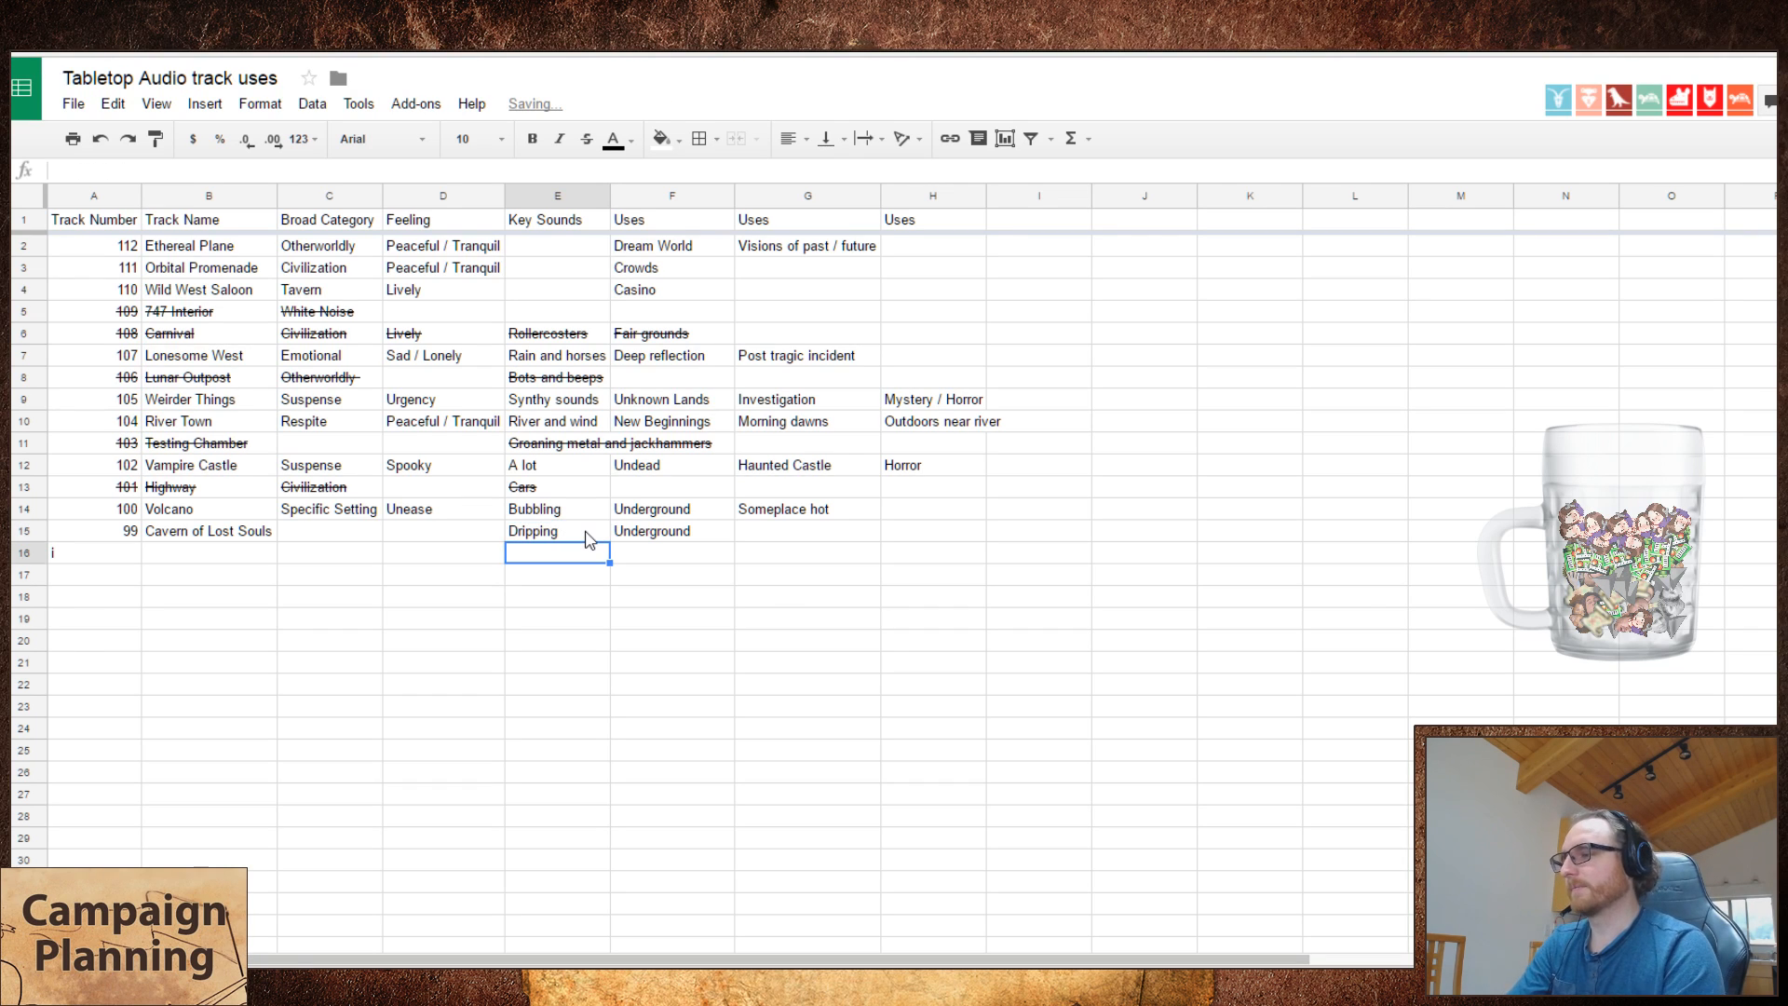
pyautogui.press('Left')
pyautogui.press('Left')
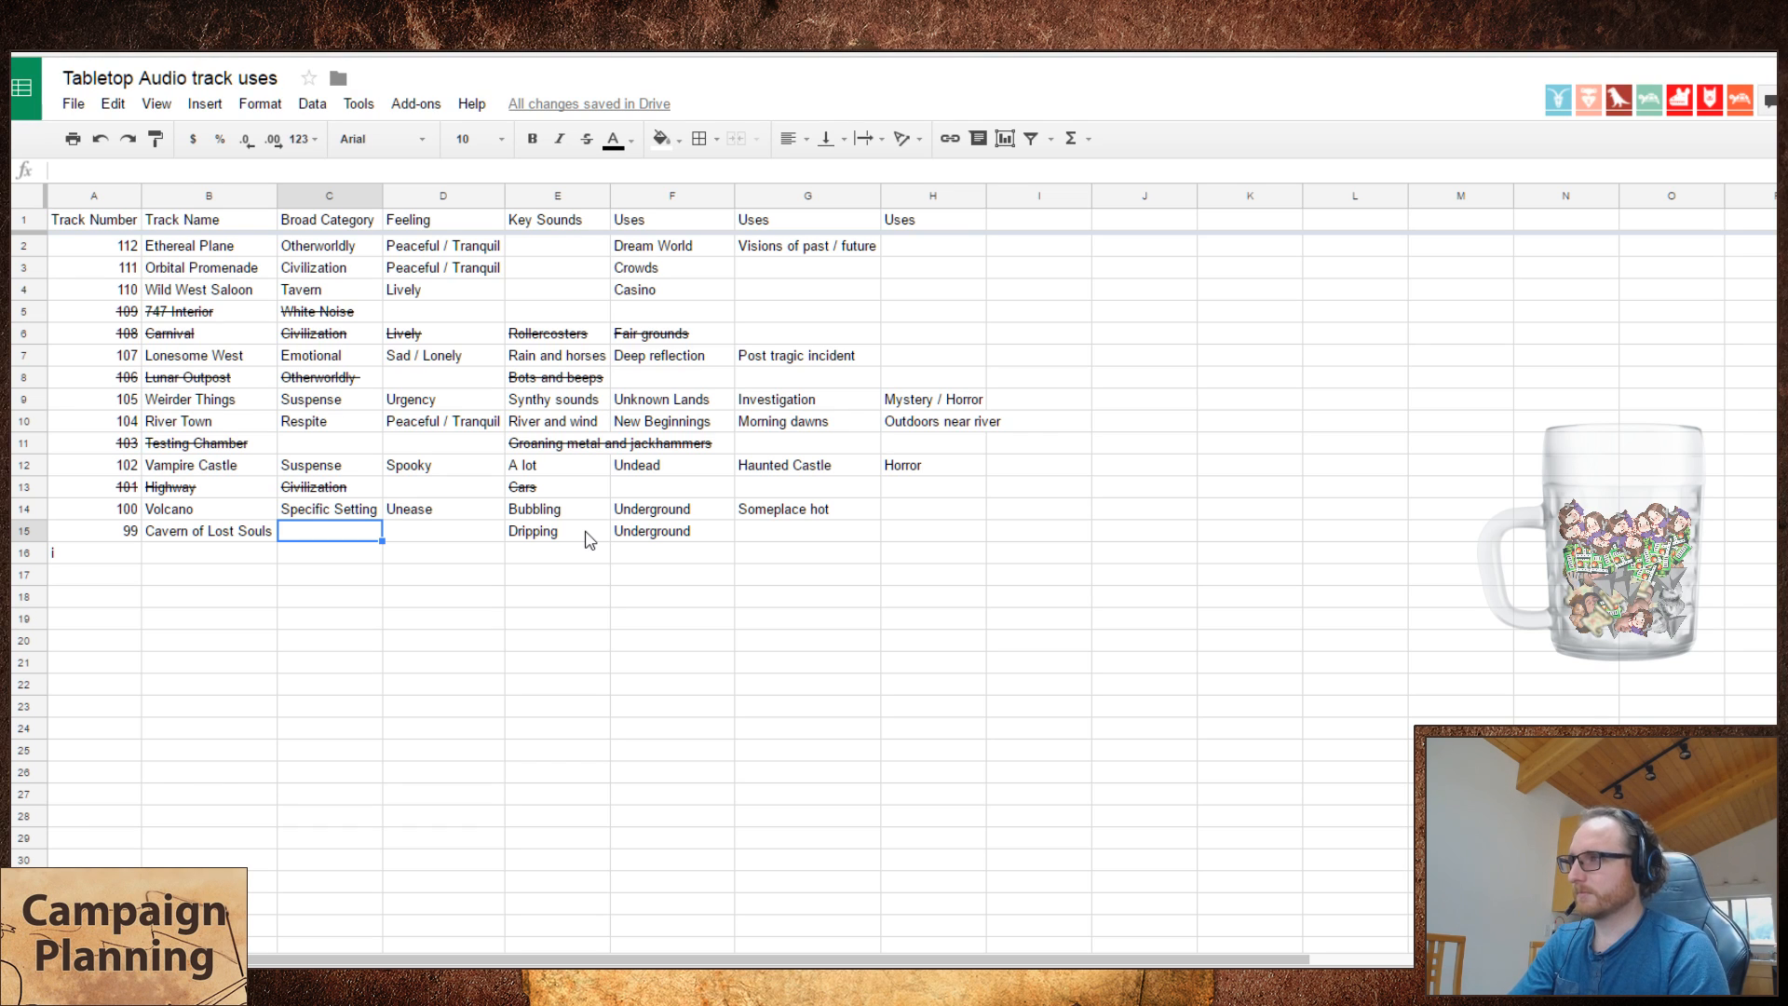
pyautogui.press('Right')
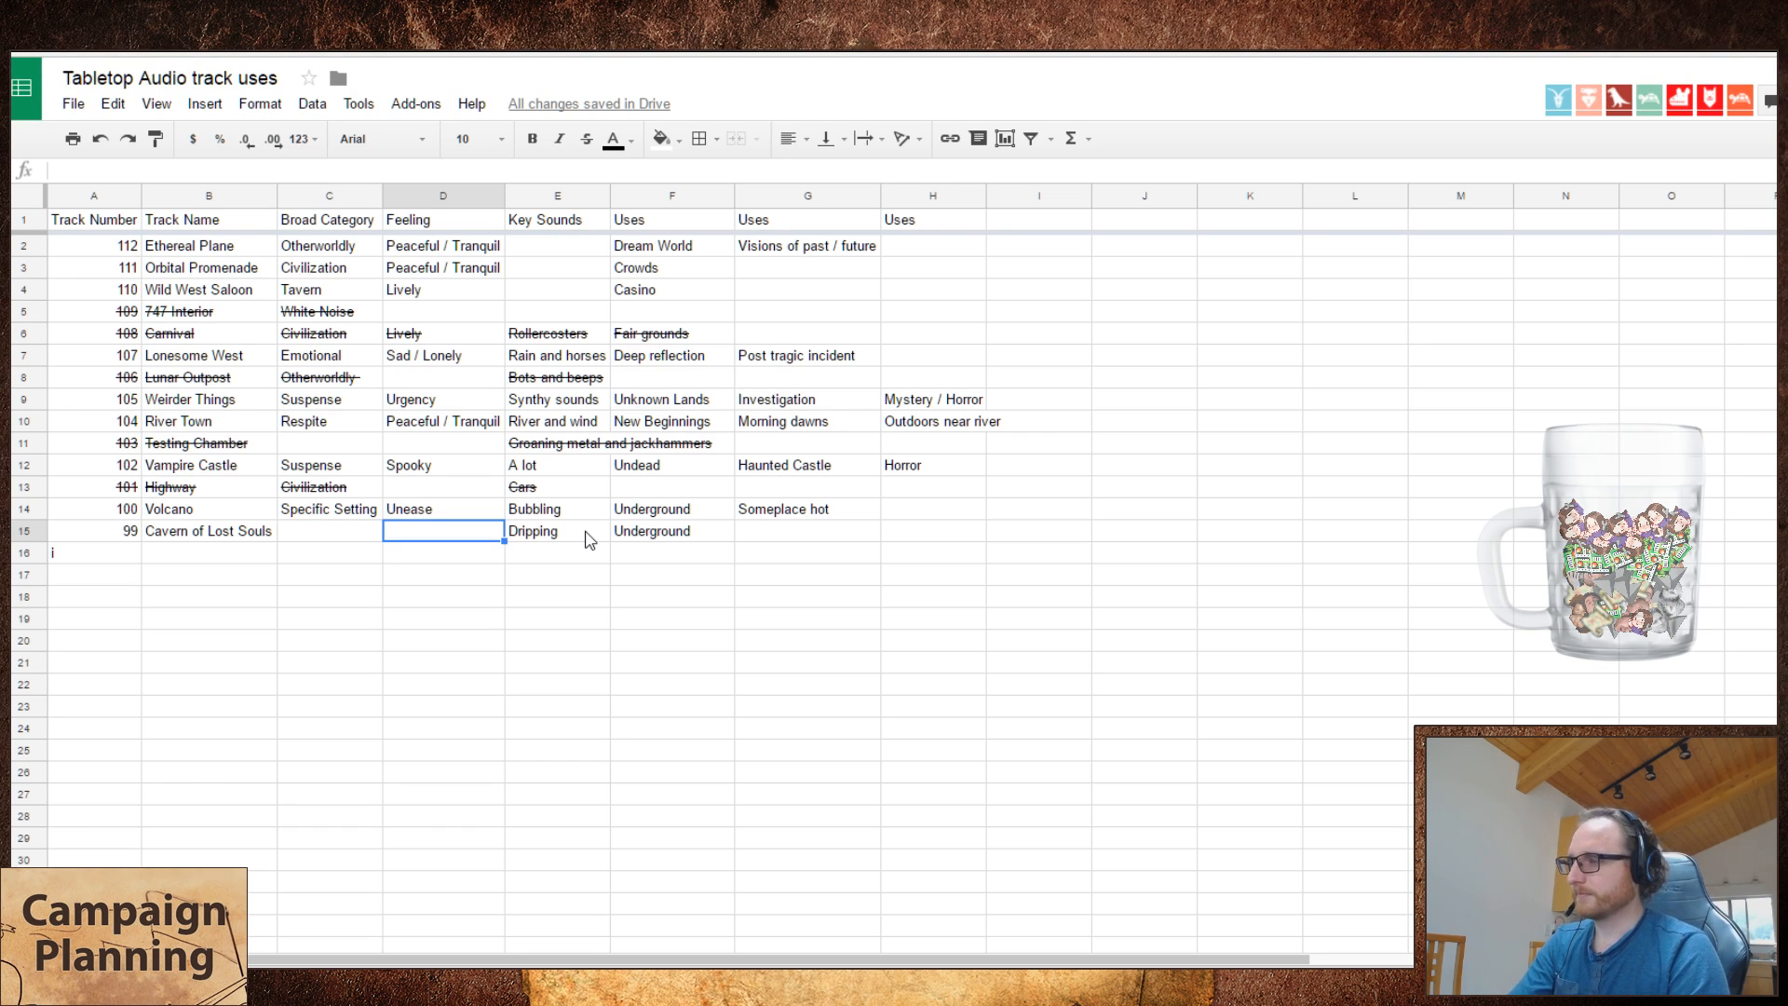
pyautogui.press('Right')
pyautogui.press('Right')
pyautogui.press('Right')
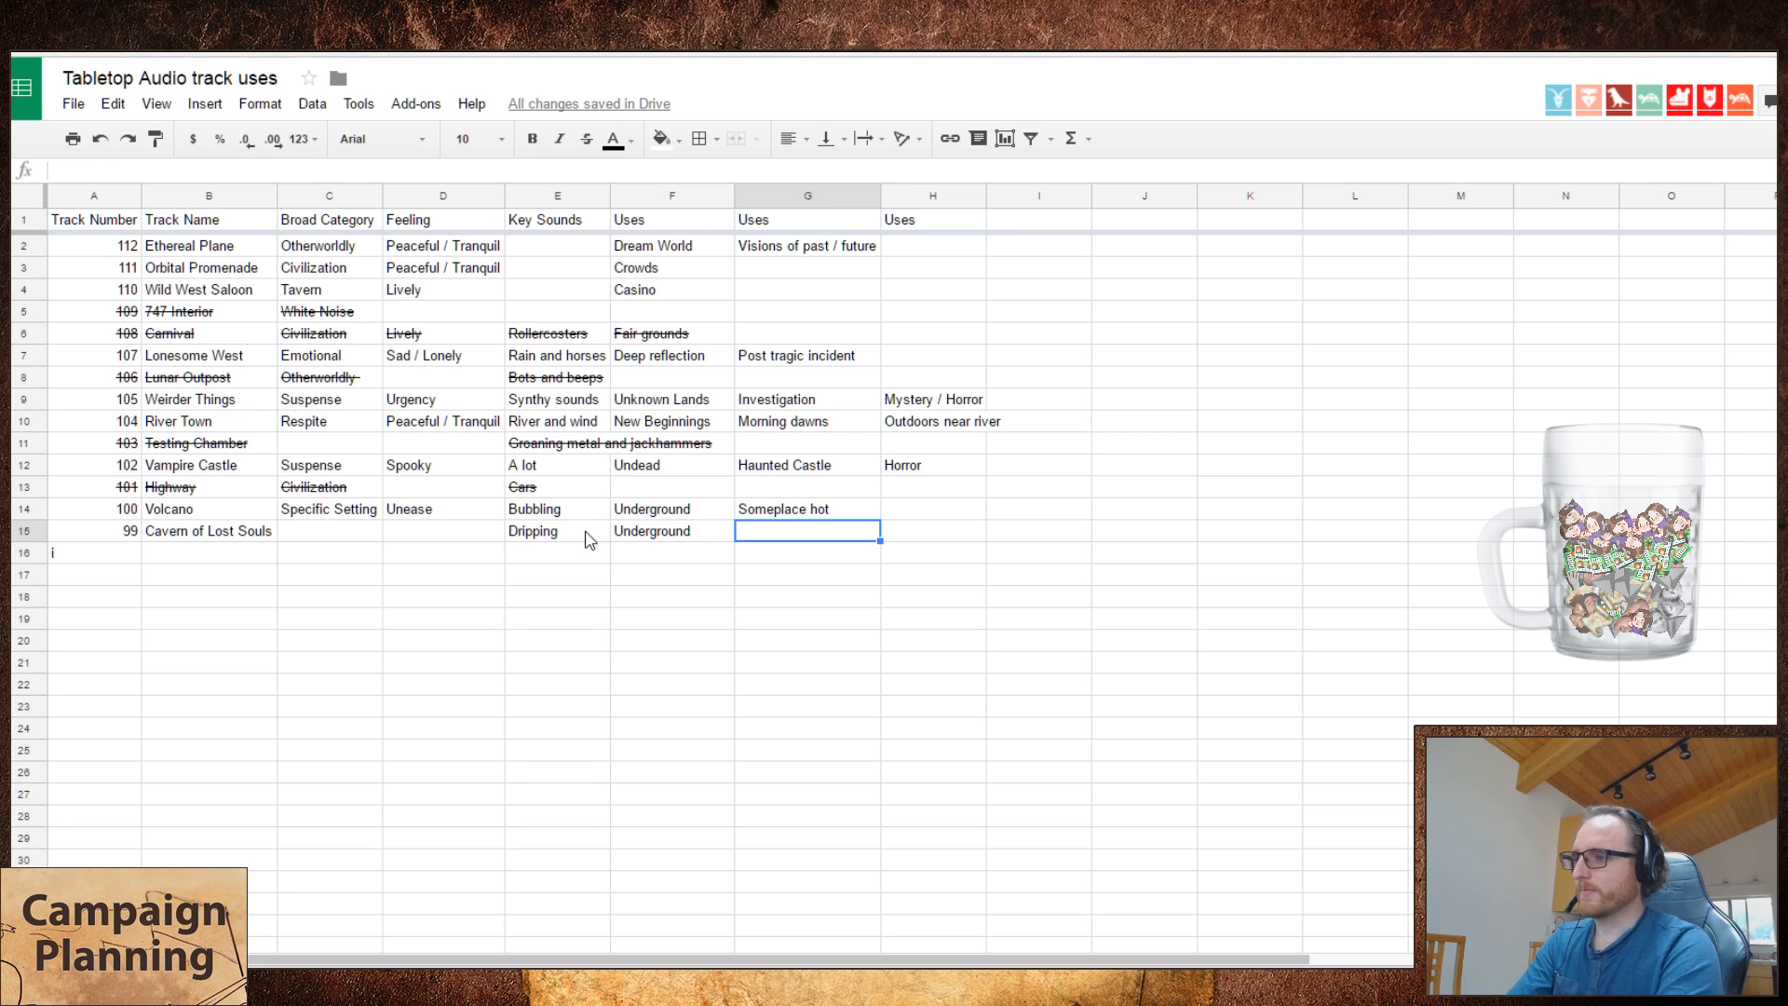
pyautogui.write('My')
pyautogui.press('Escape')
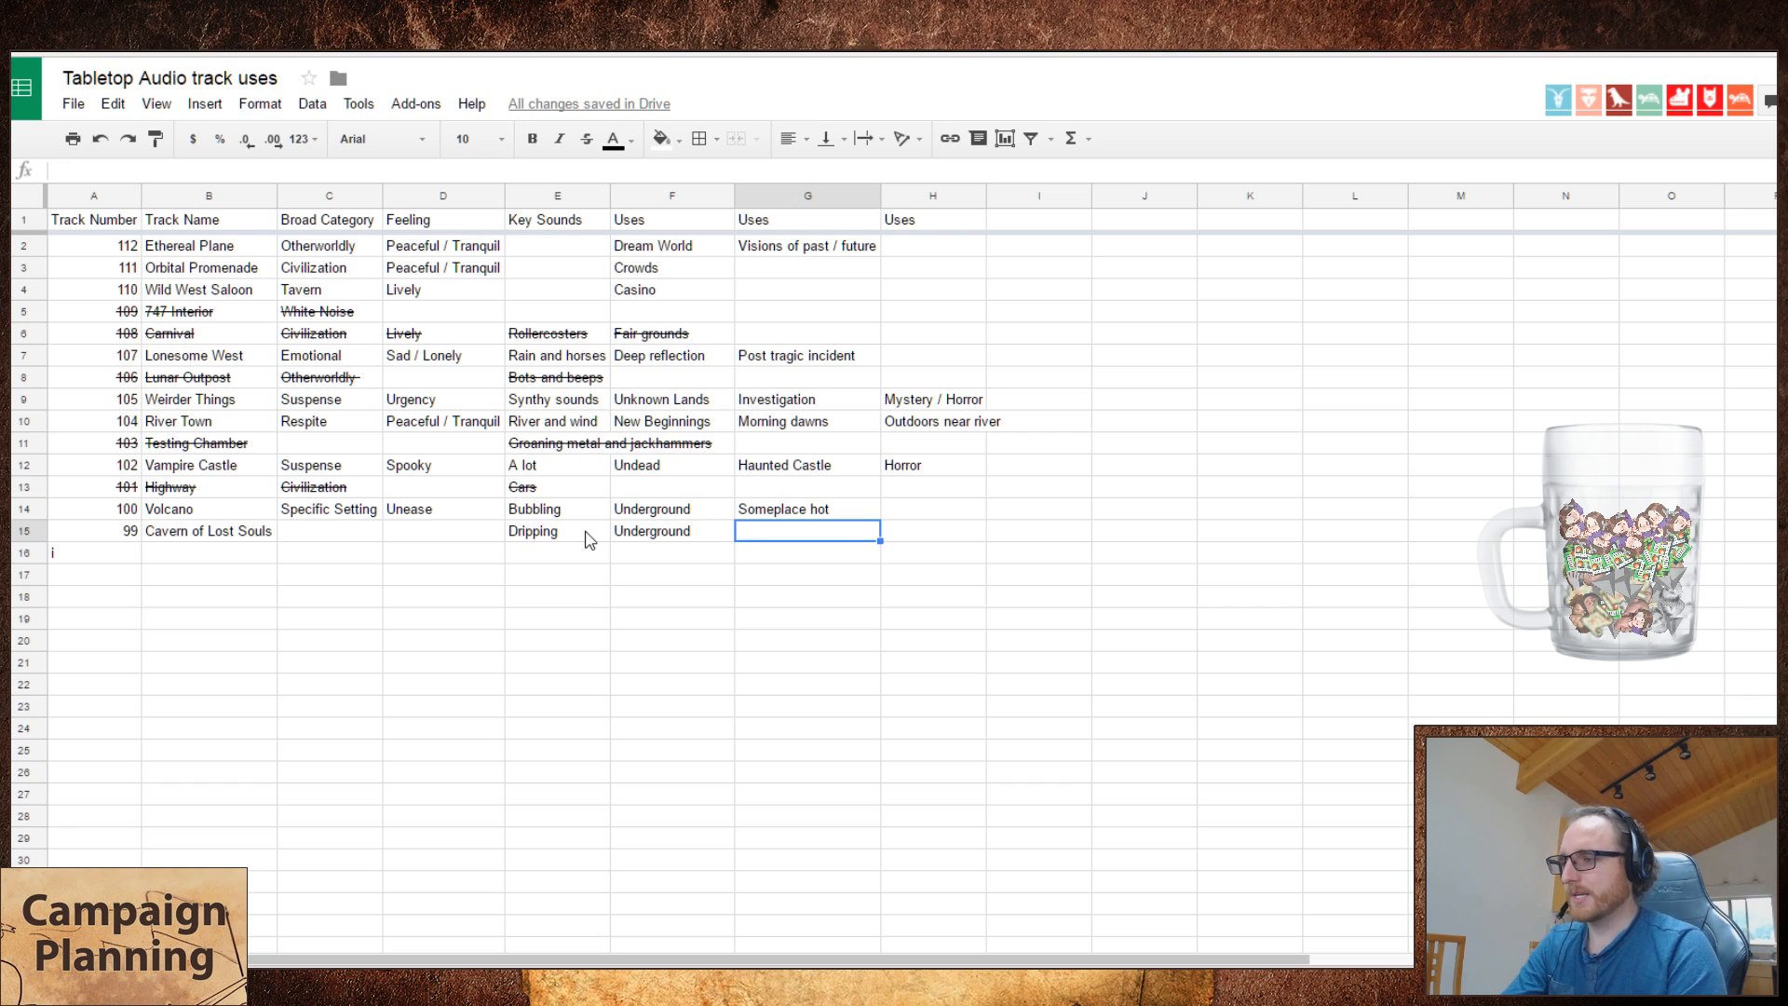
# - Enter "Mystery" as the third use for Cavern of Lost Souls
pyautogui.press('Right')
pyautogui.write('y=')
pyautogui.press('BackSpace')
pyautogui.press('BackSpace')
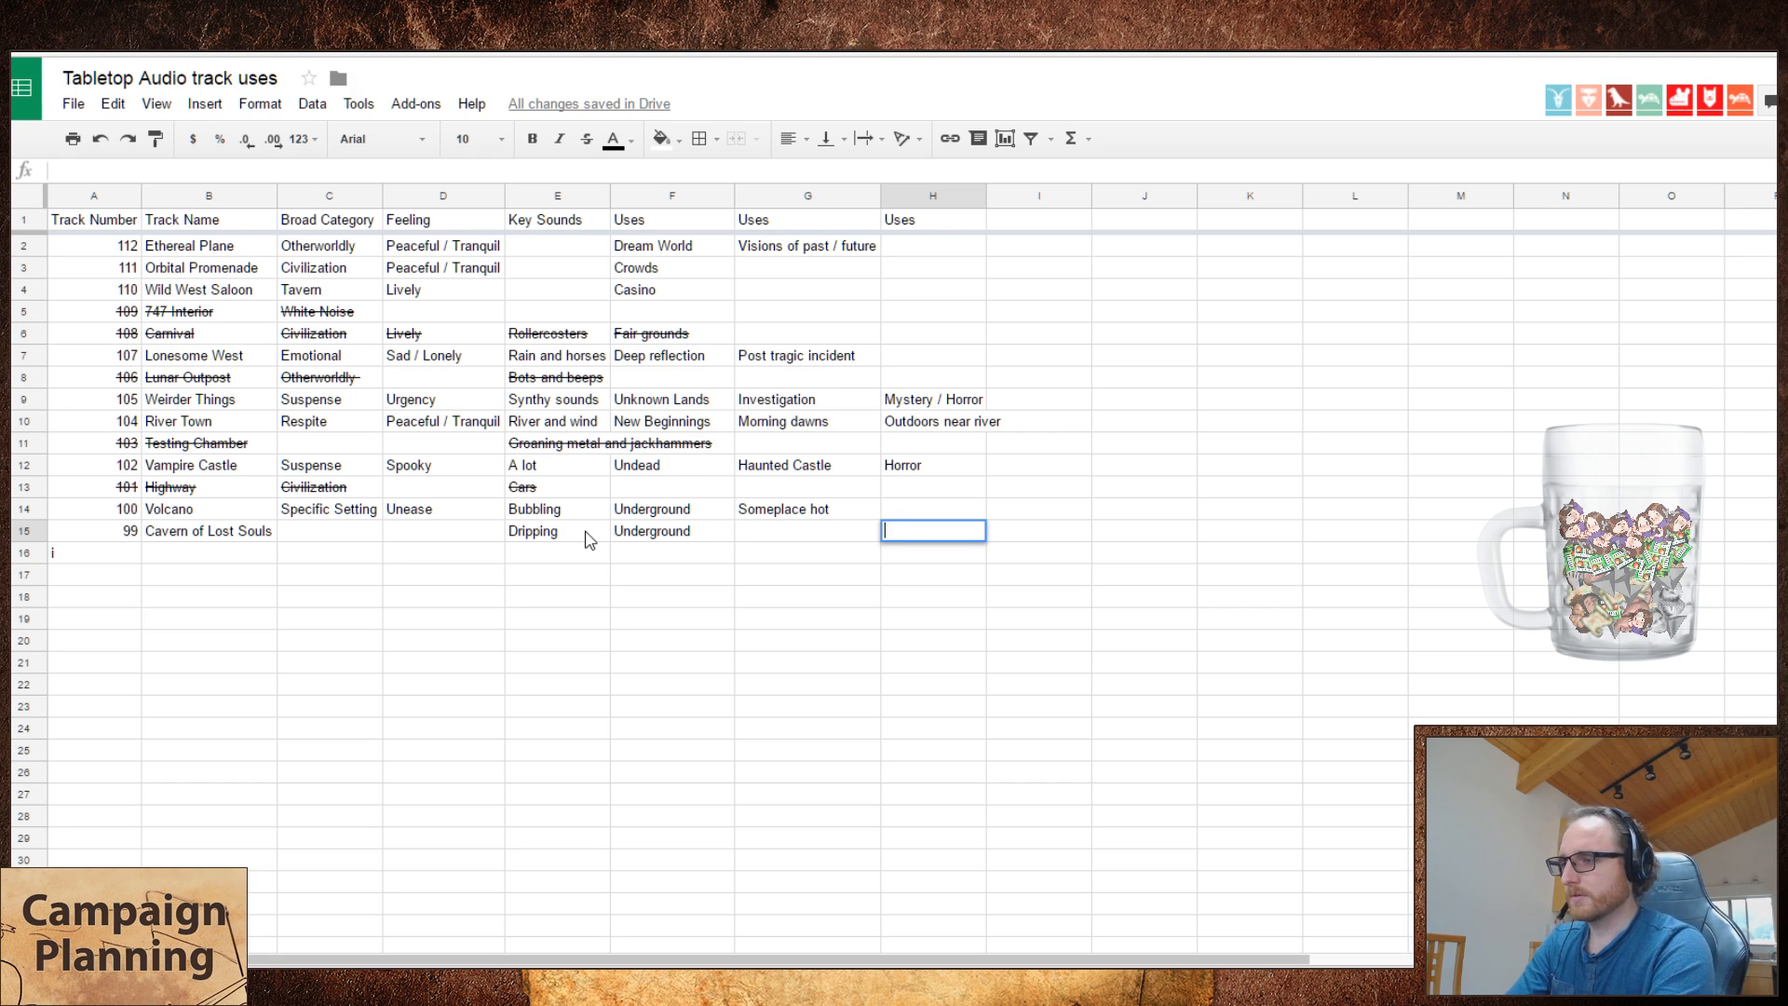
pyautogui.write('Mystery')
pyautogui.press('Return')
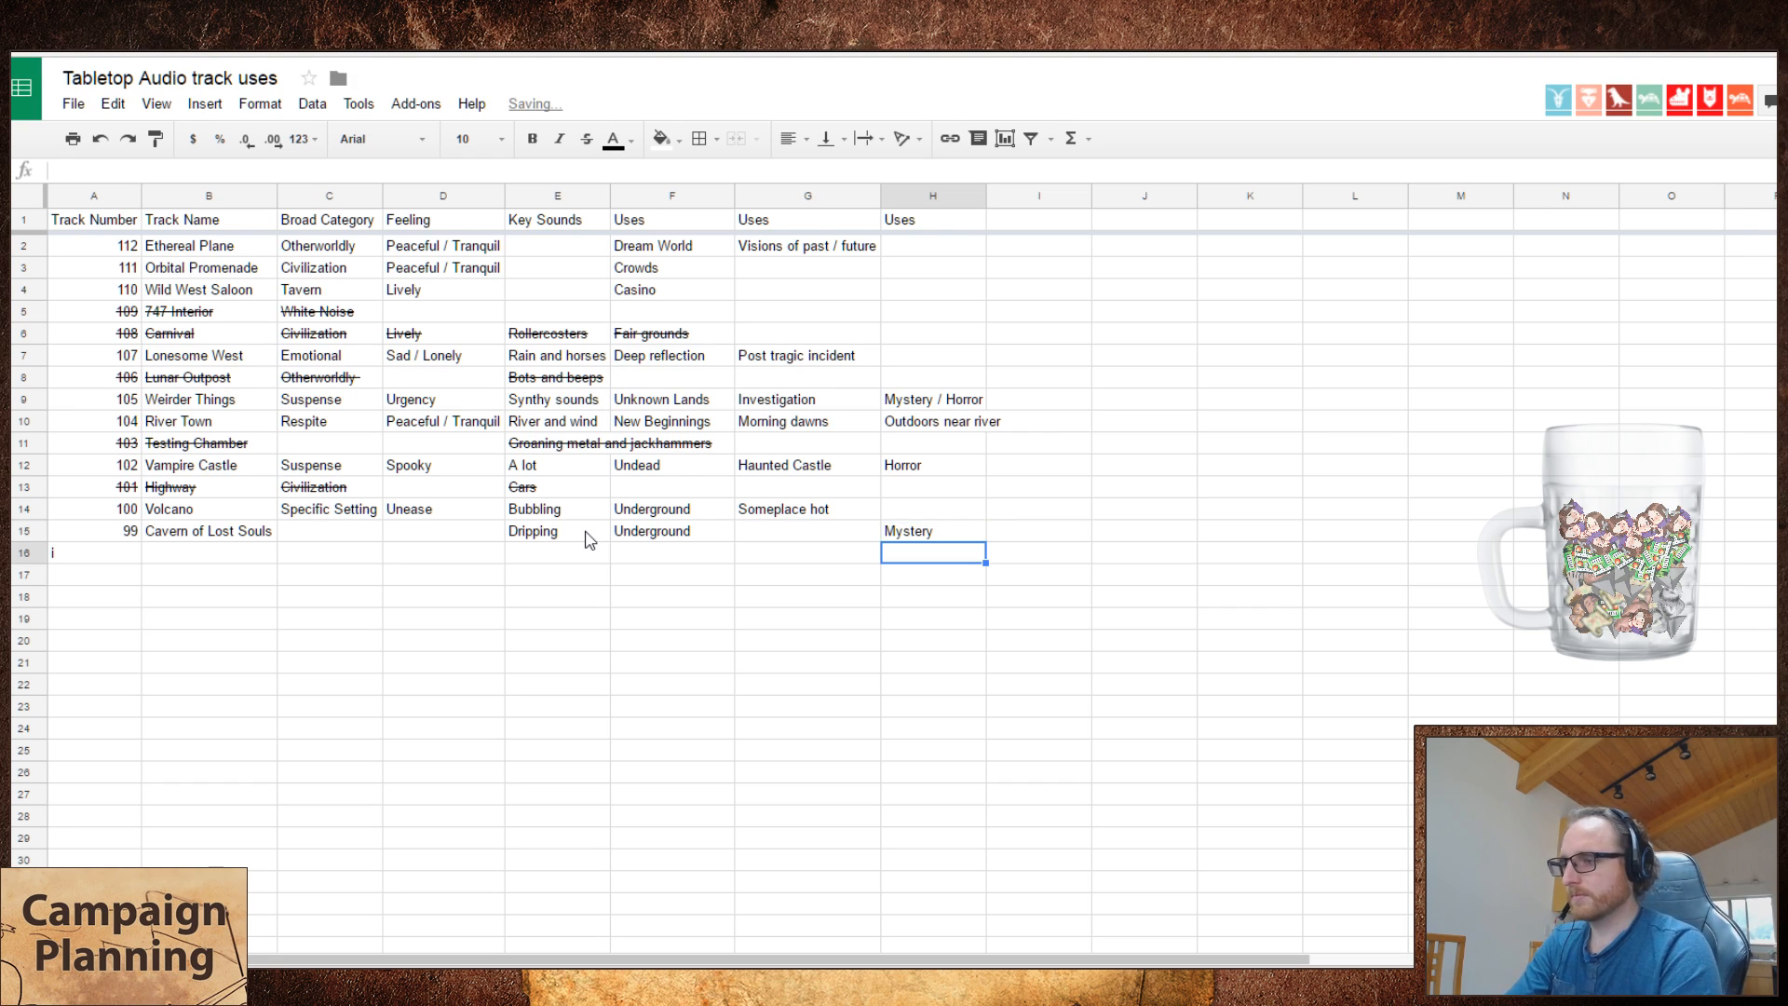
# - Enter "Unease" as the feeling for Cavern of Lost Souls
pyautogui.press('Up')
pyautogui.press('Left')
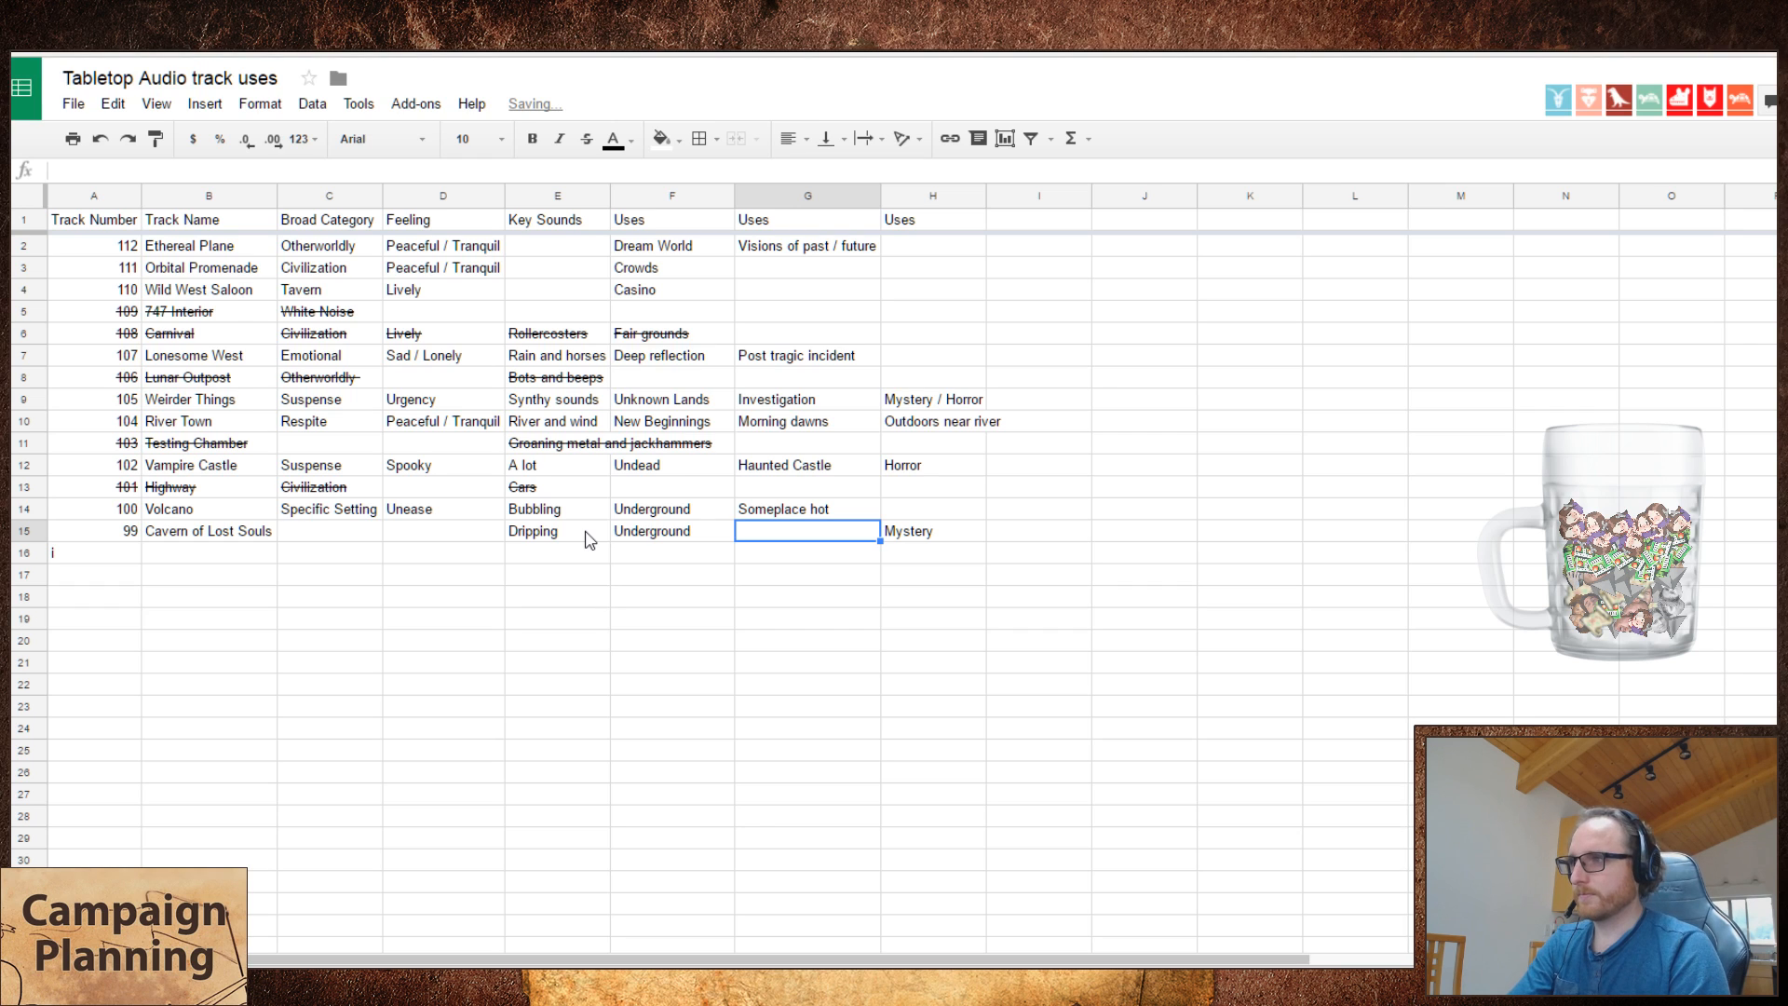
pyautogui.press('Left')
pyautogui.press('Left')
pyautogui.press('Left')
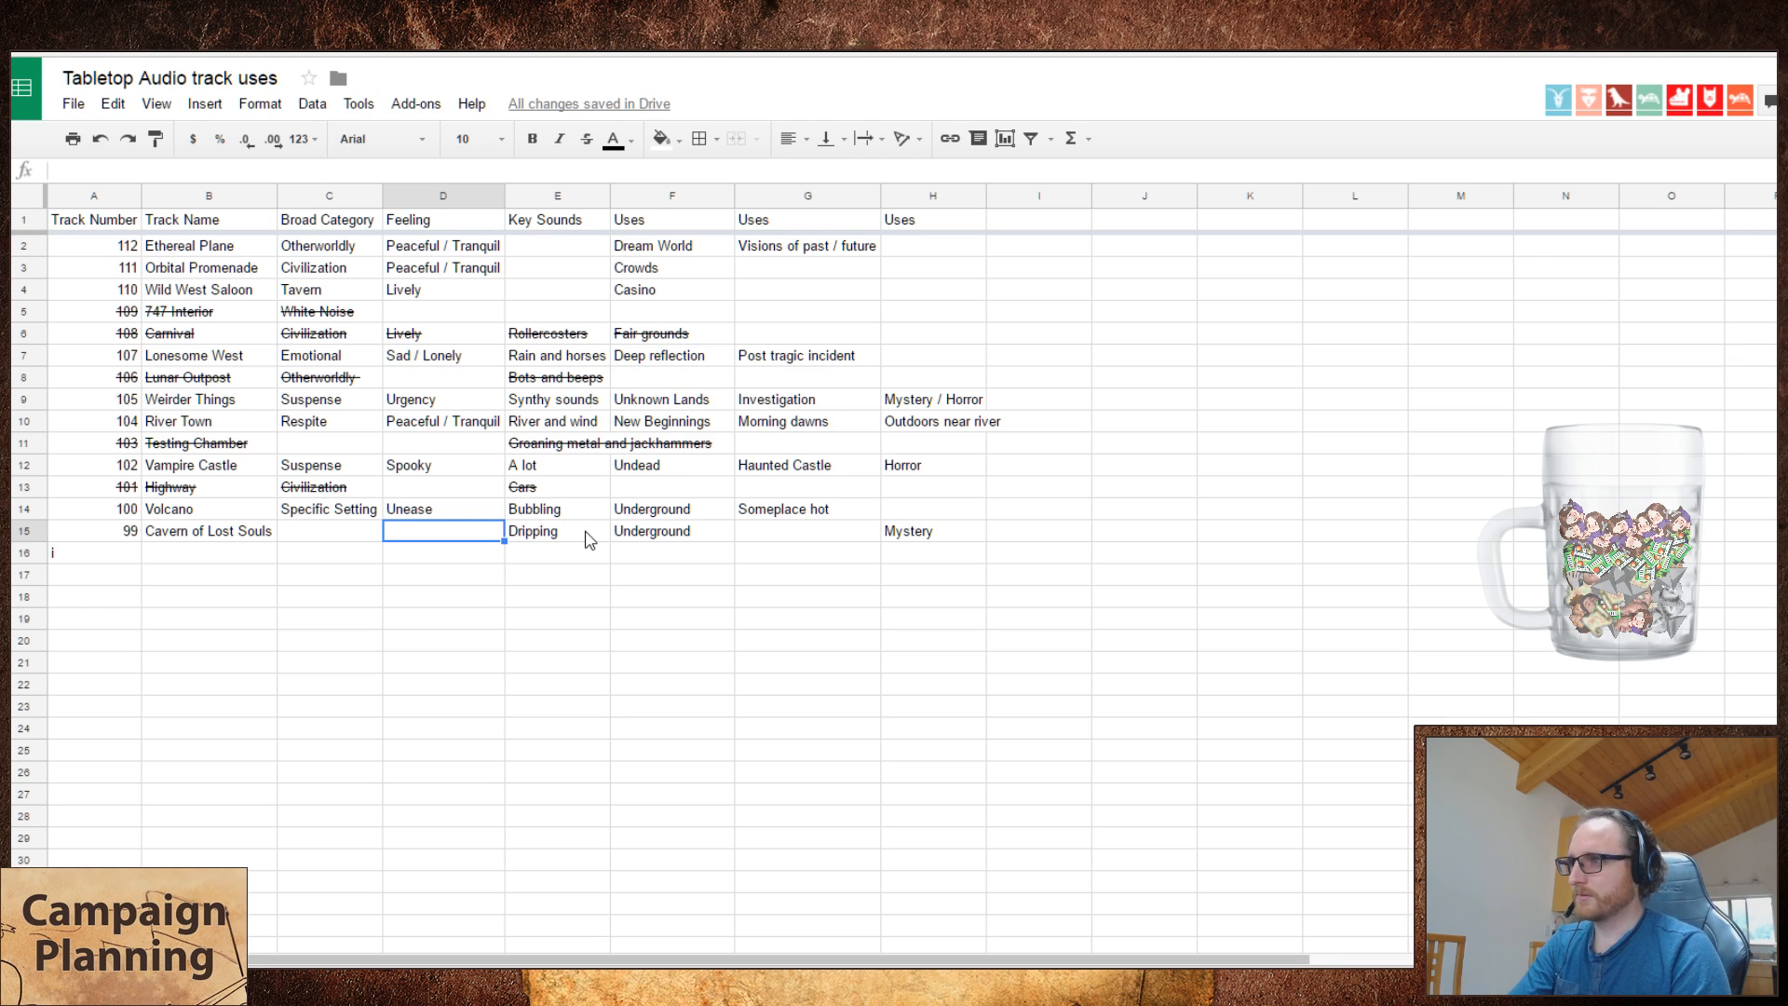
pyautogui.write('Unease')
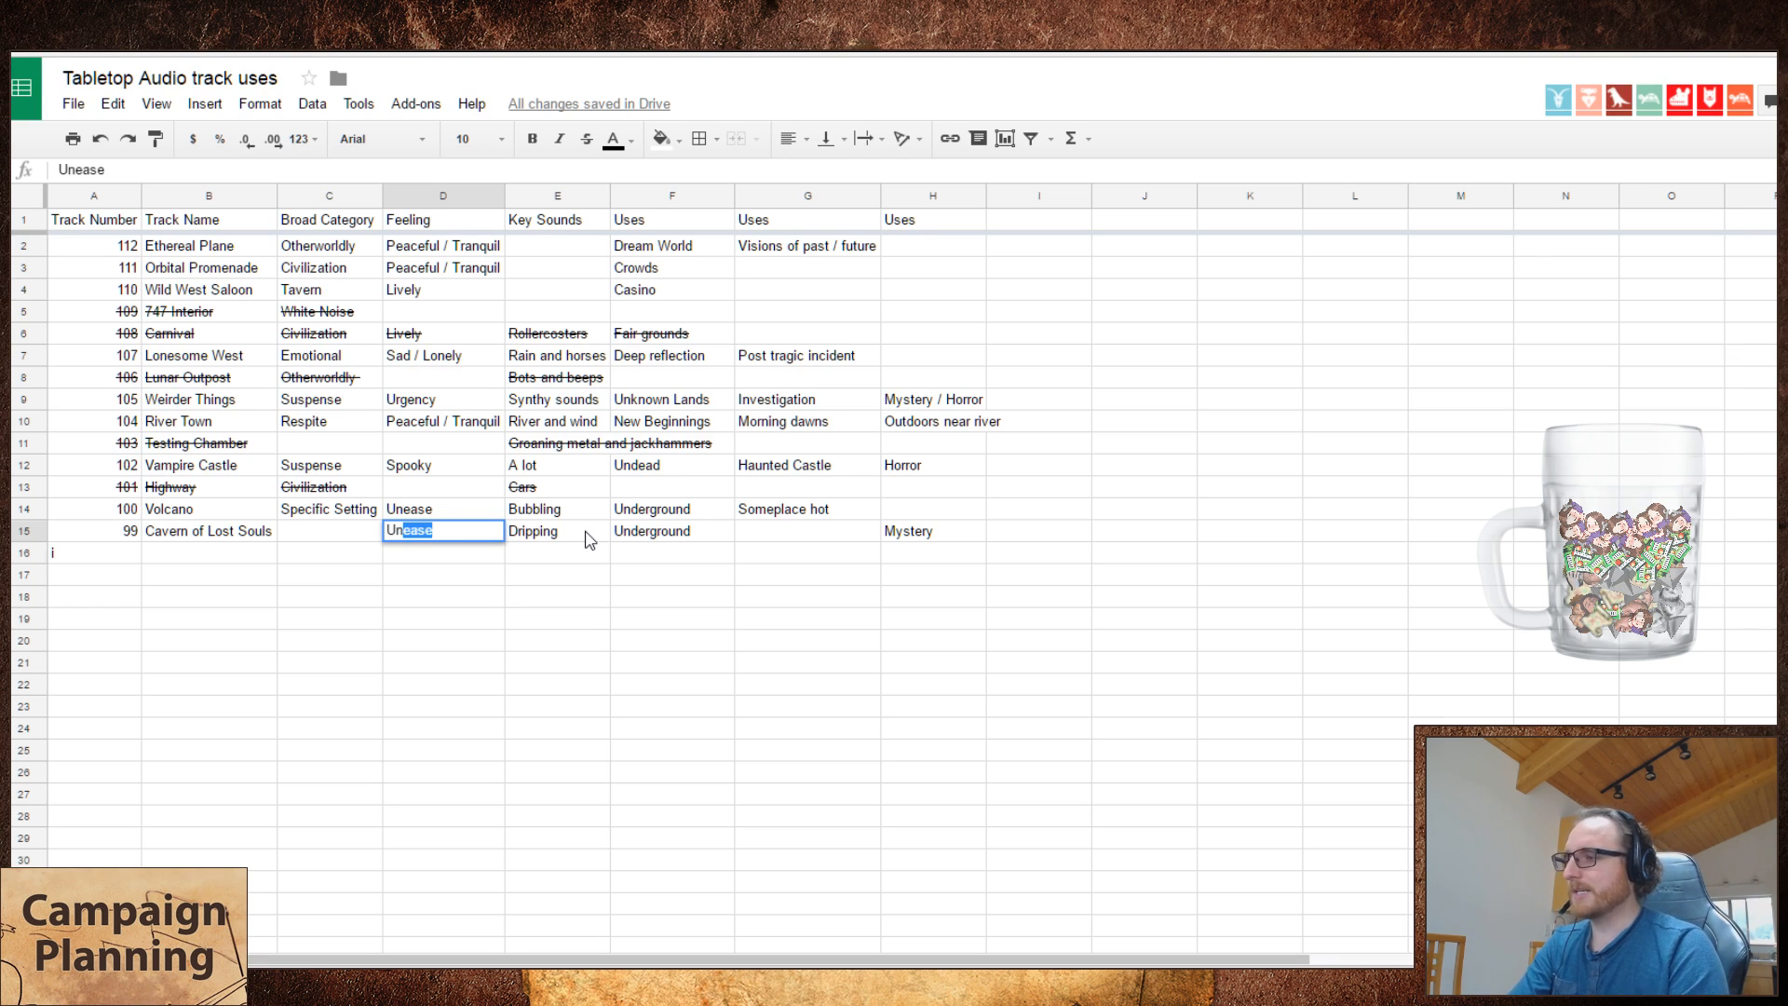
pyautogui.press('Return')
pyautogui.press('Up')
pyautogui.press('Left')
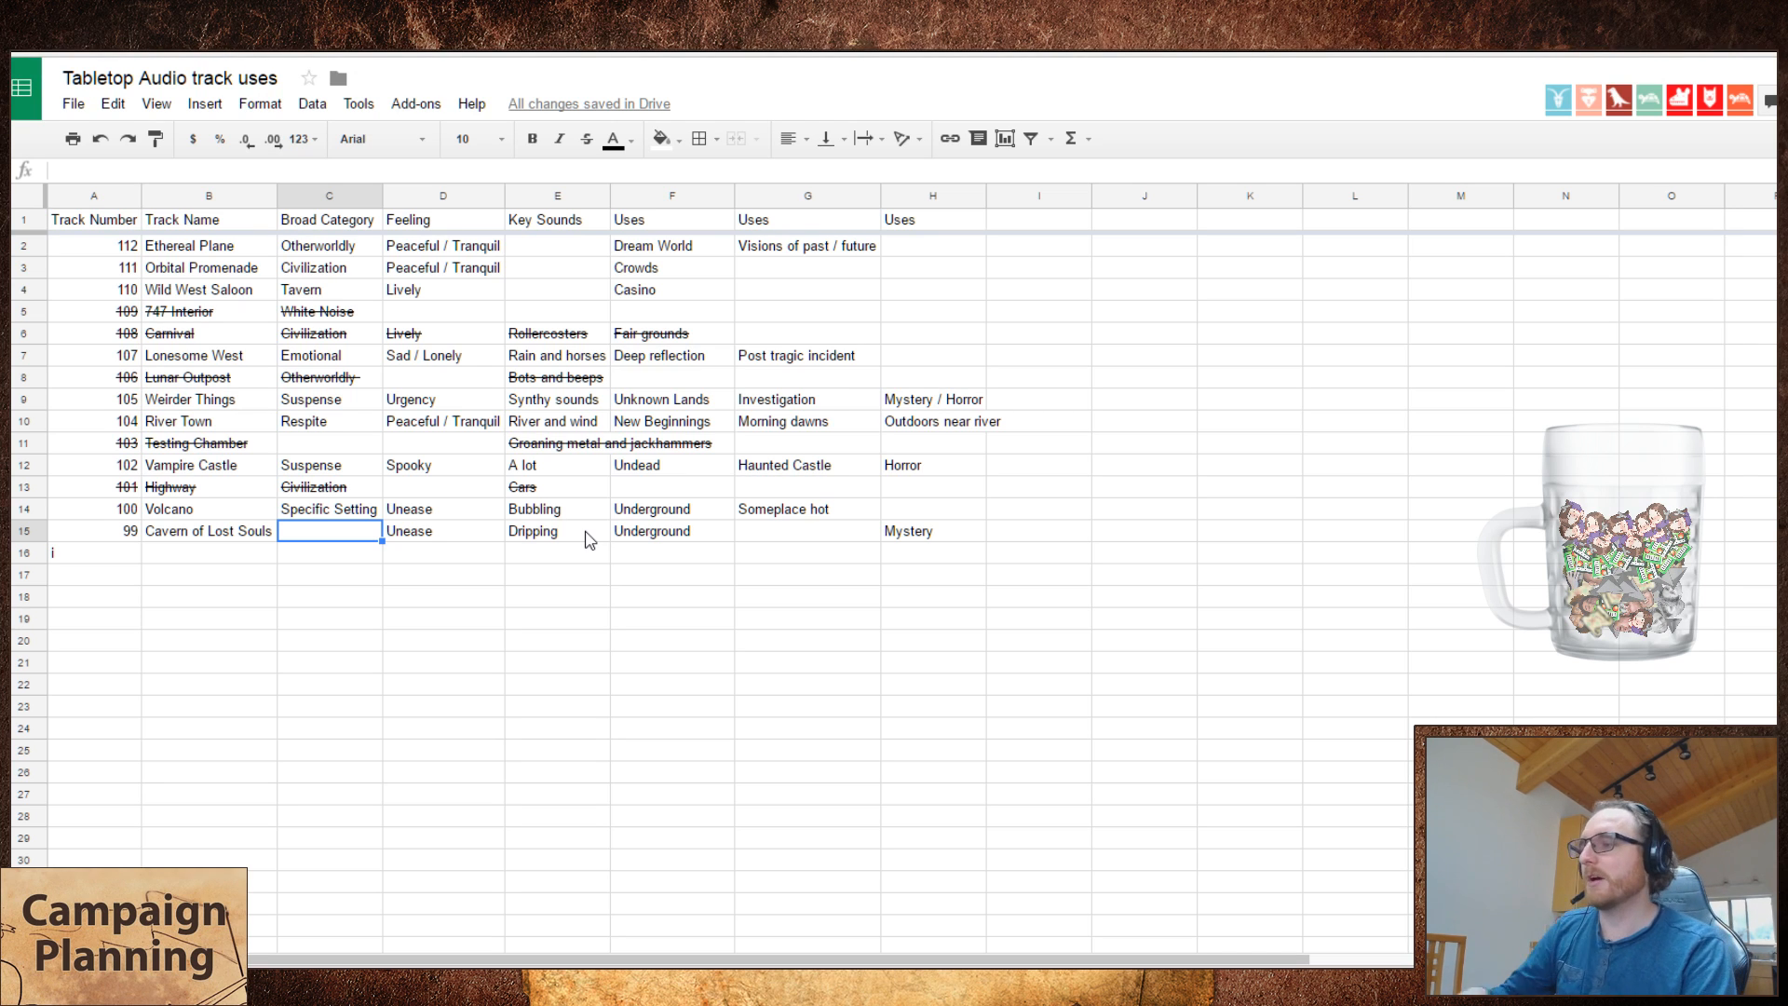
pyautogui.press('Tab')
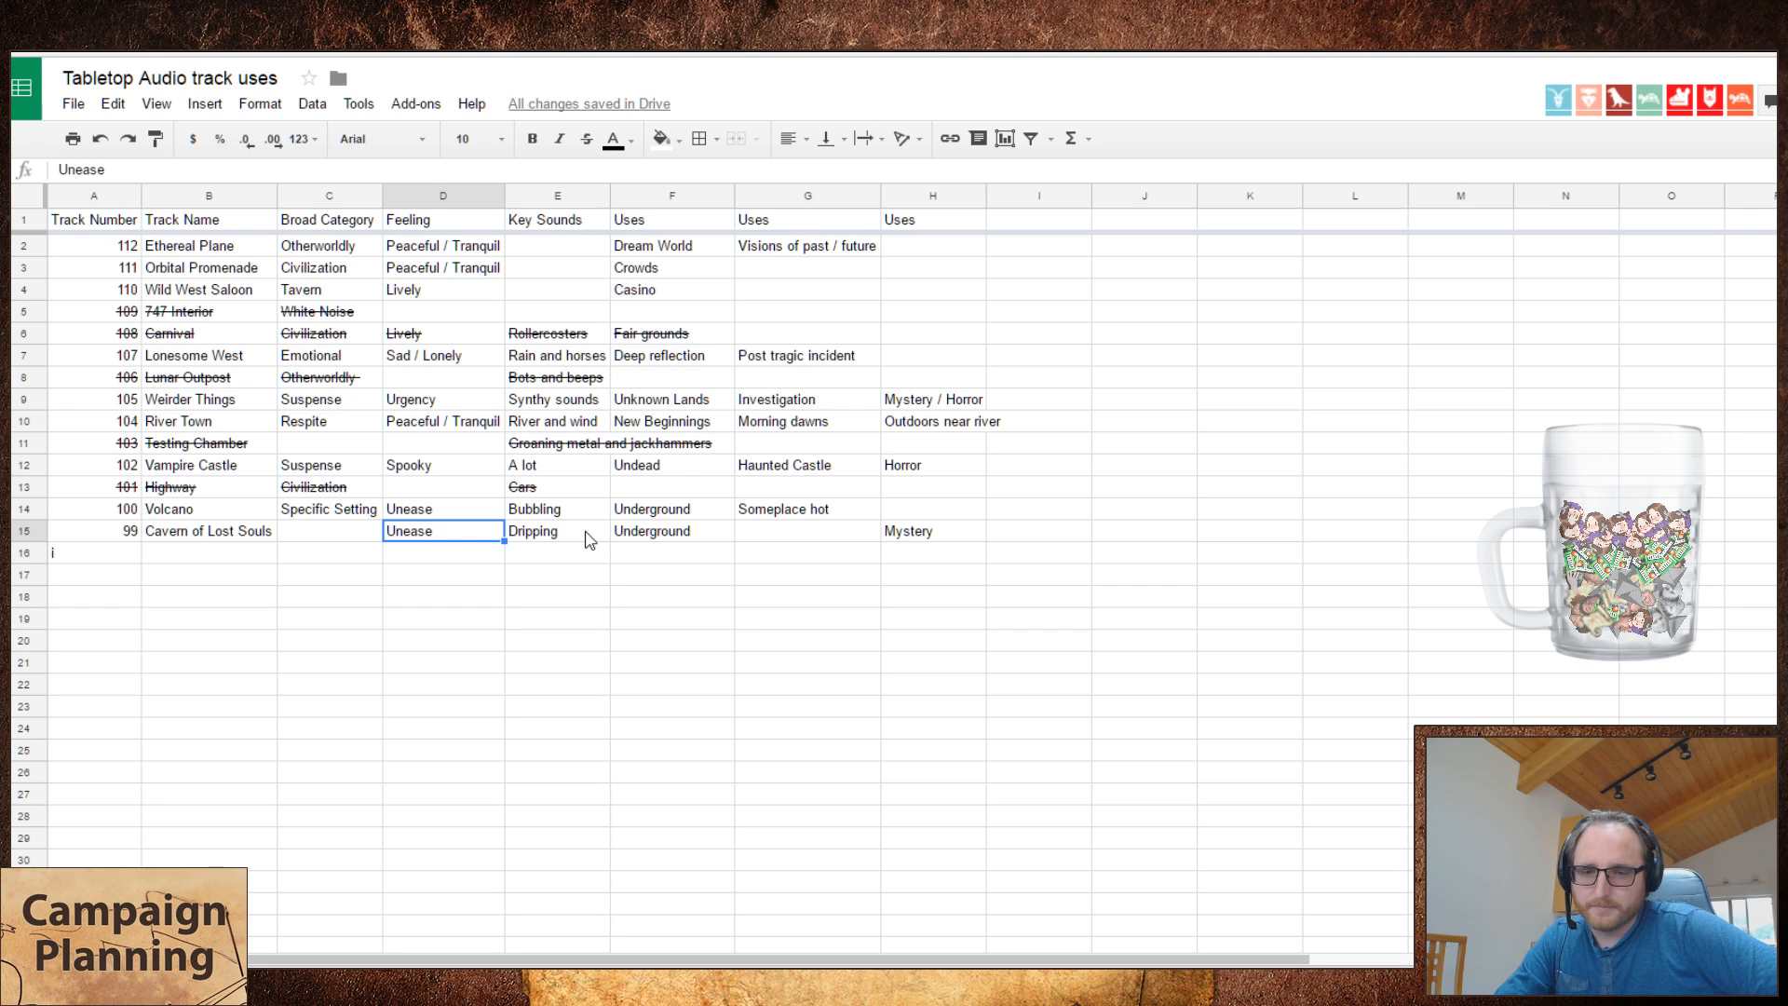
pyautogui.click(588, 538)
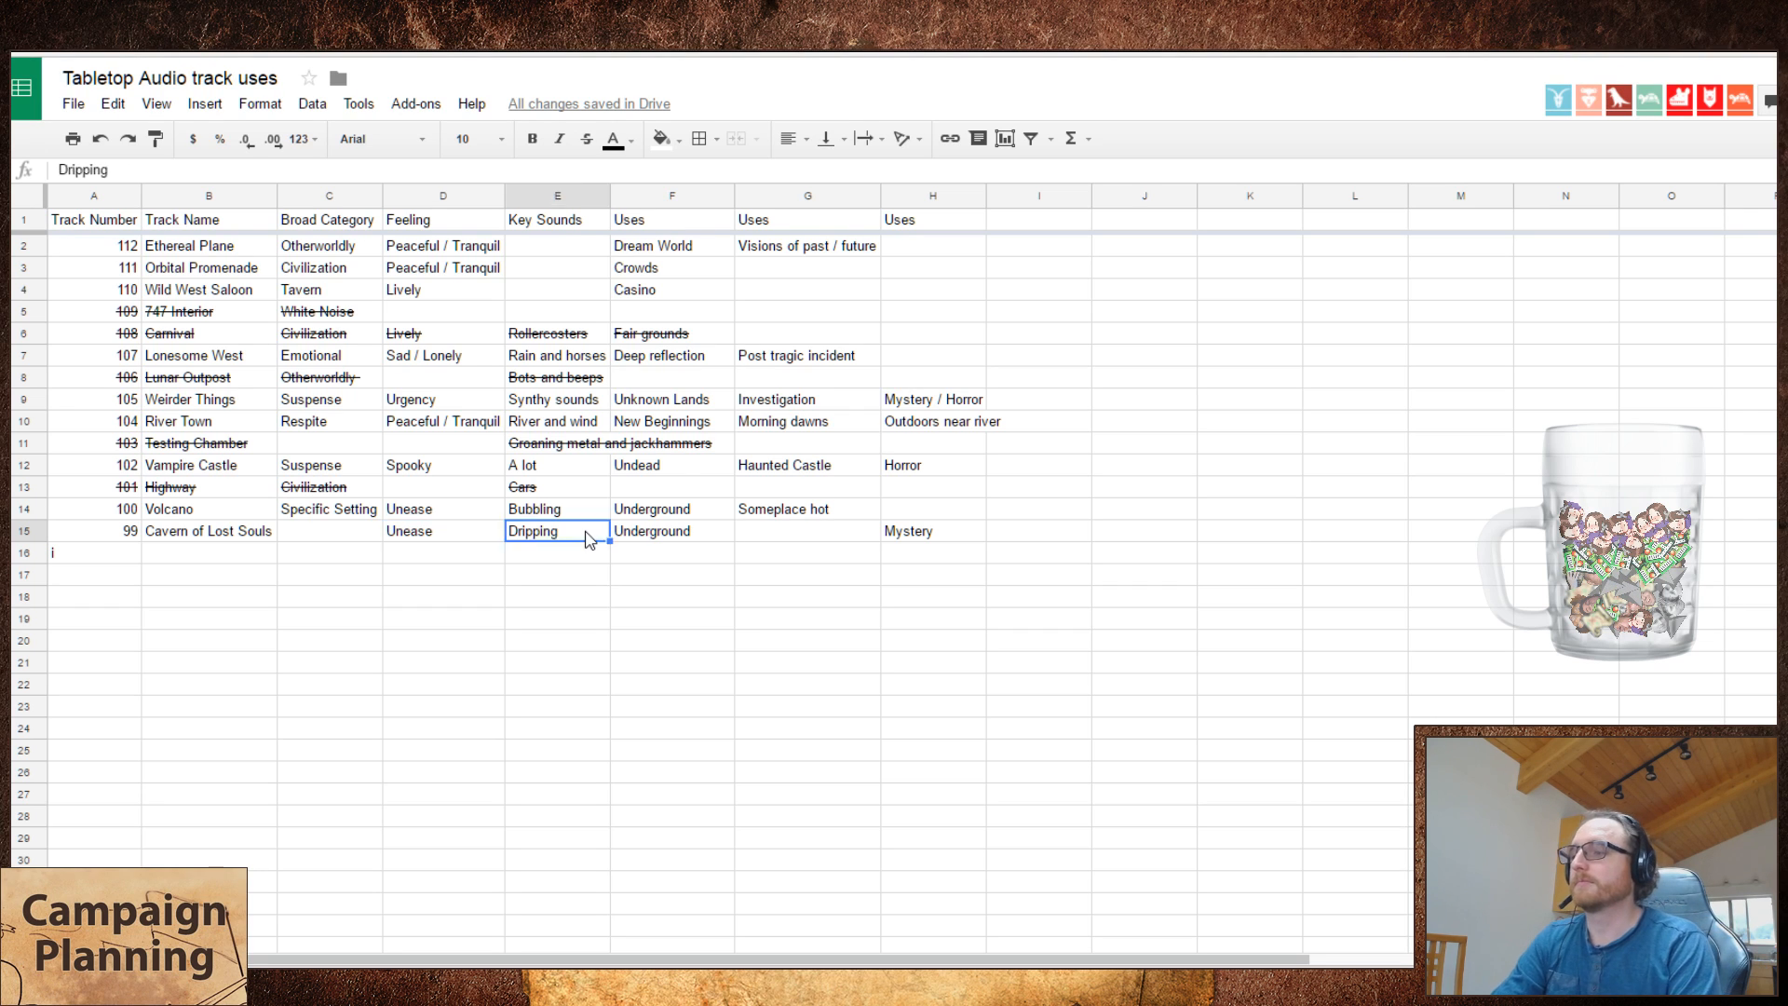
pyautogui.press('Right')
pyautogui.press('Right')
pyautogui.write('Old castle')
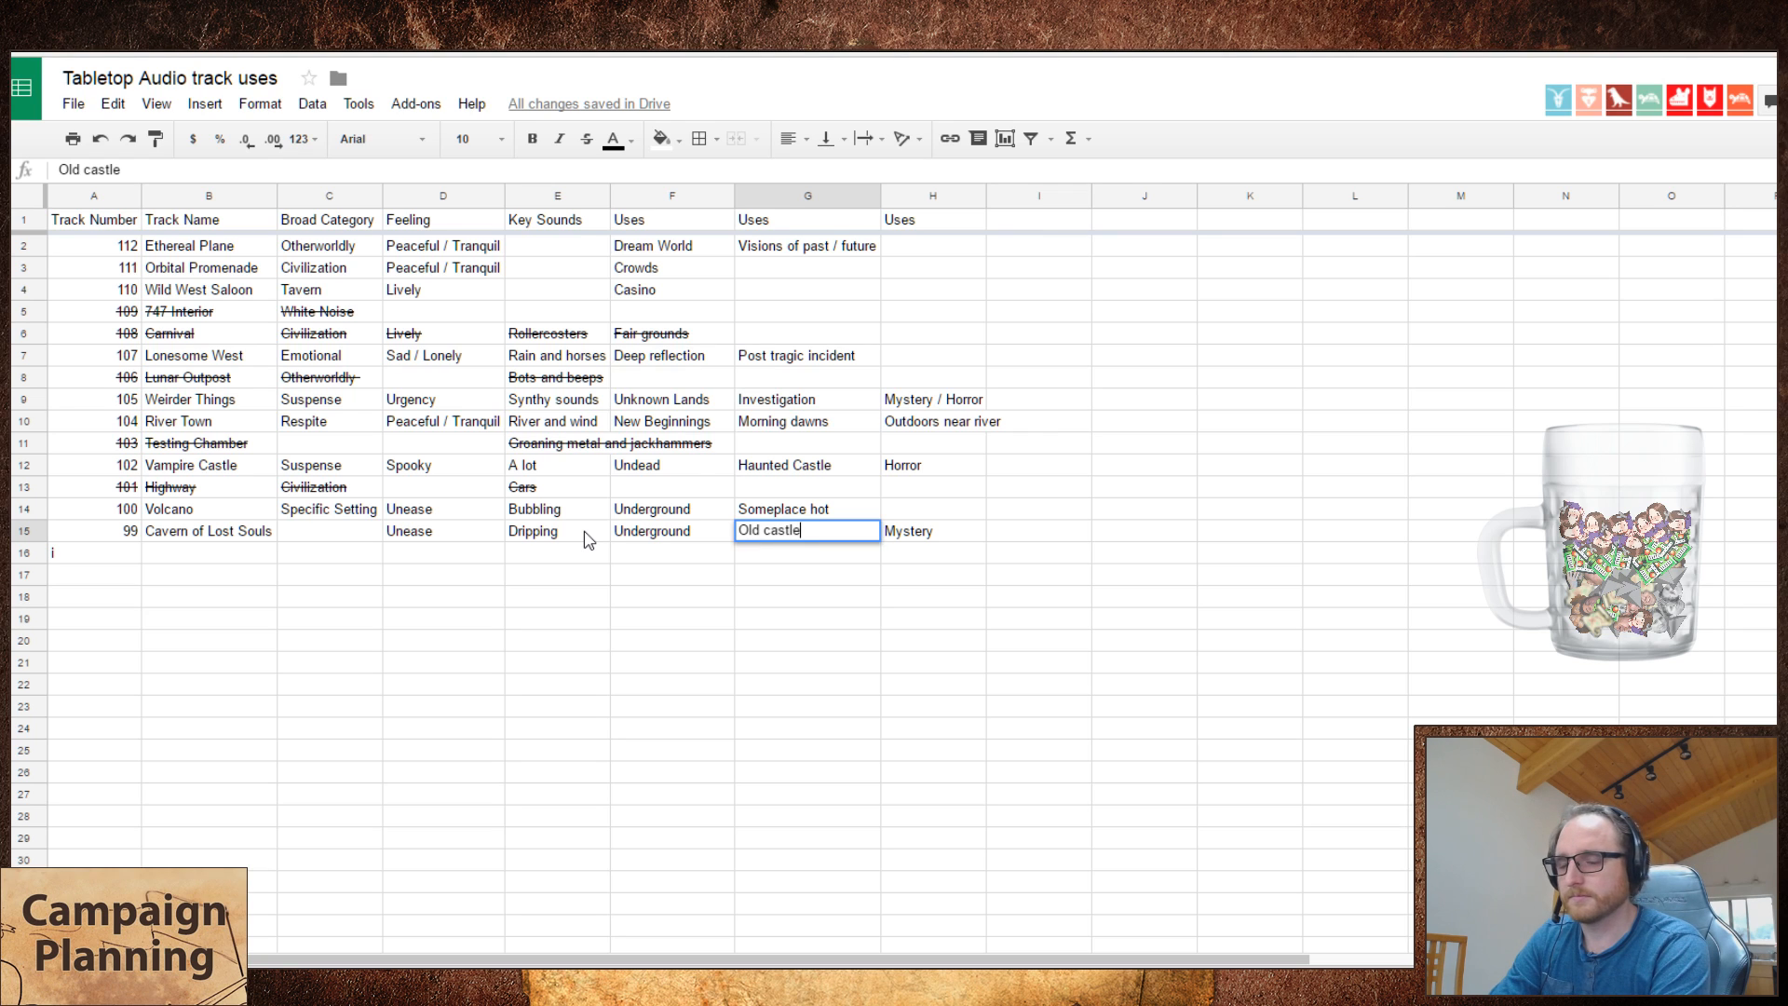
pyautogui.press('Escape')
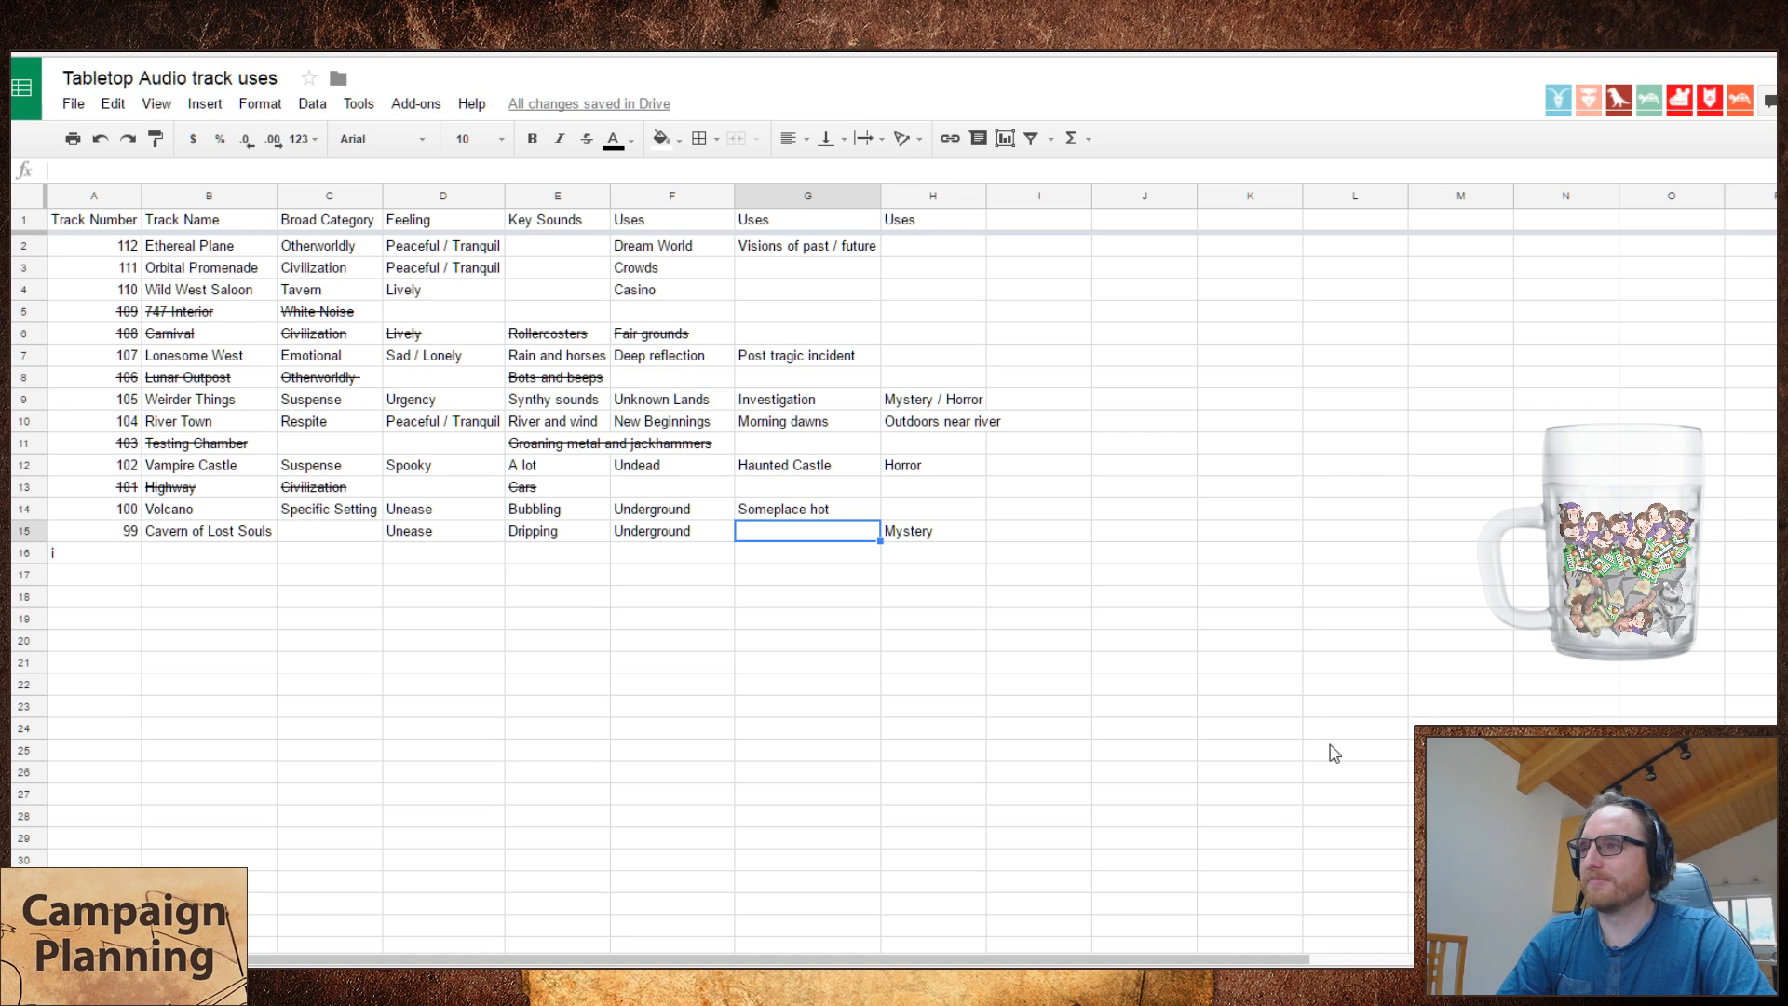
# - Extend the key sounds for Cavern of Lost Souls to "Dripping and crumbling"
pyautogui.press('Left')
pyautogui.press('Left')
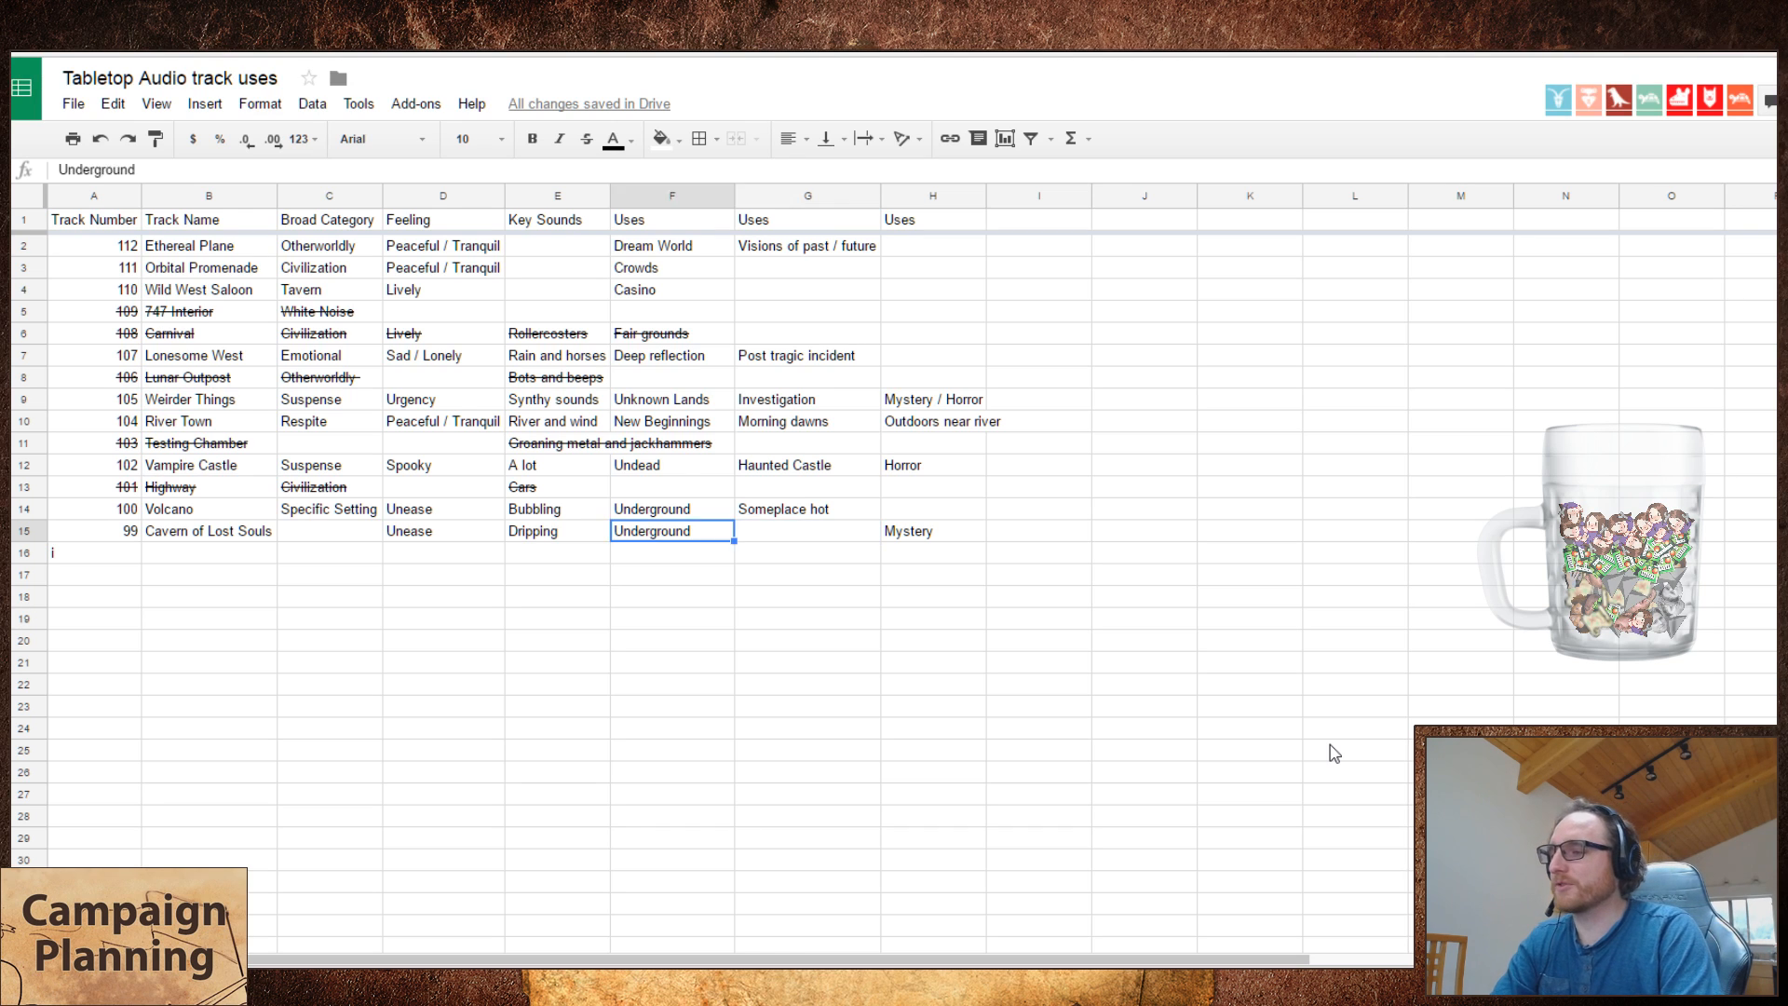
pyautogui.press('Return')
pyautogui.write('so')
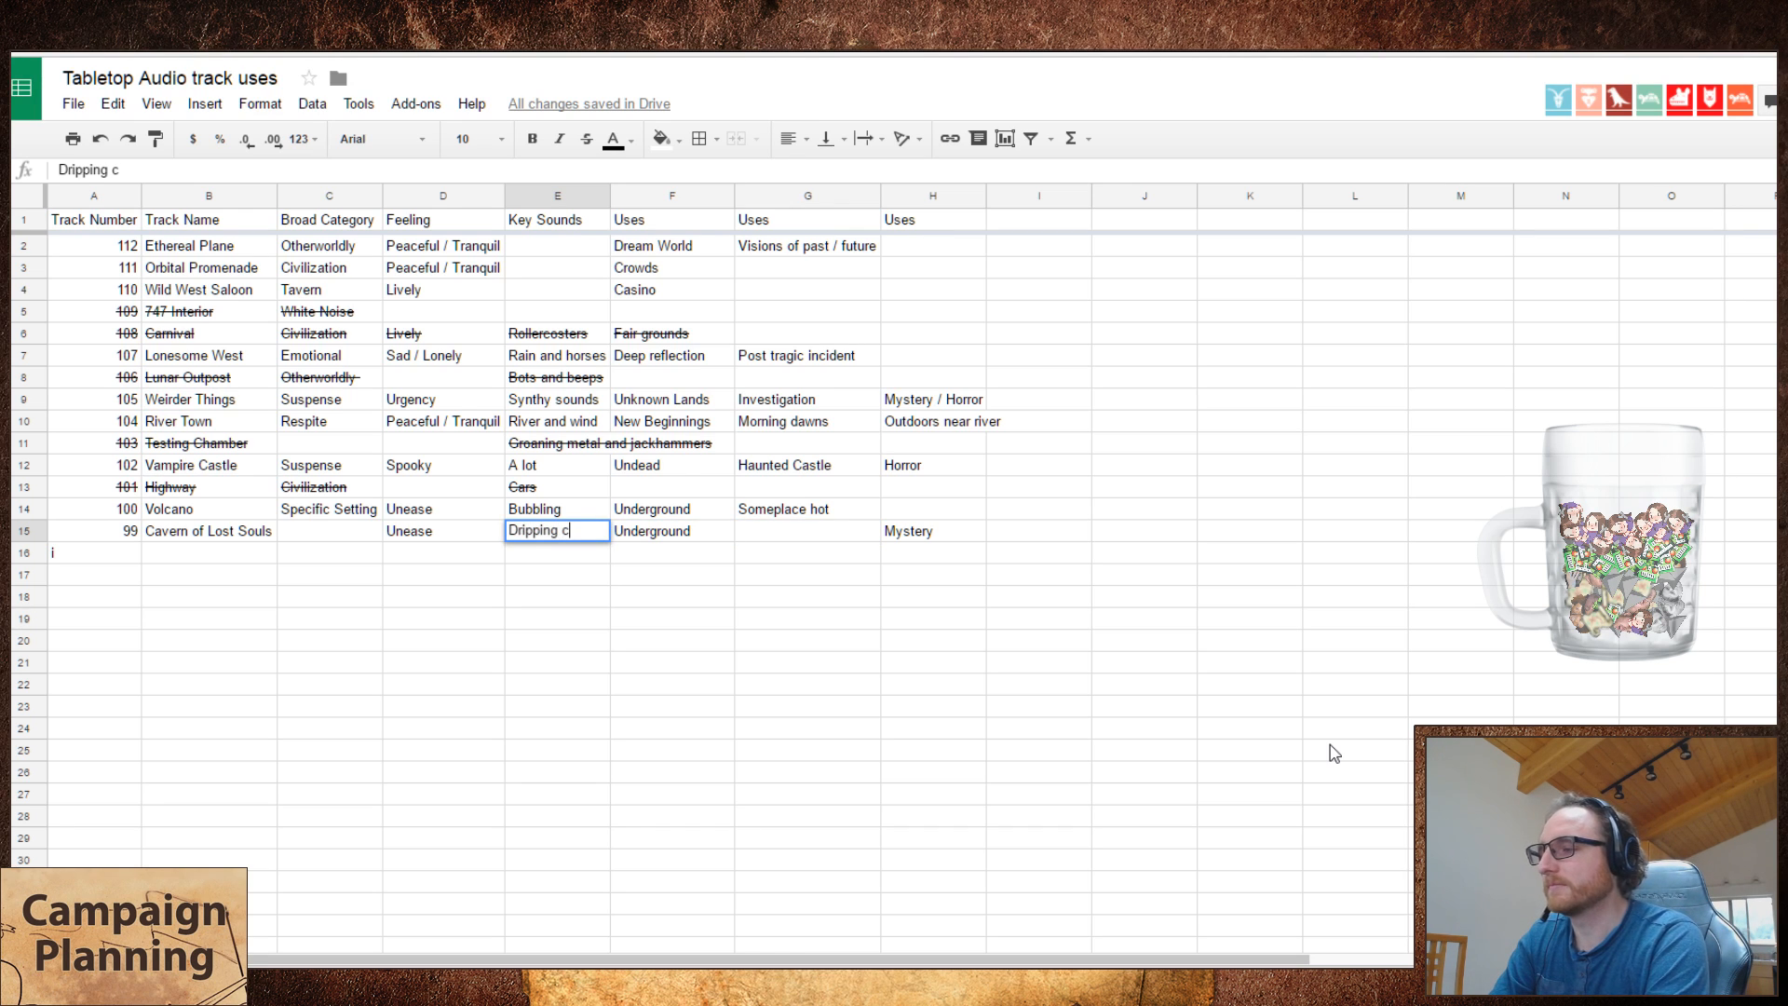
pyautogui.press('BackSpace')
pyautogui.press('BackSpace')
pyautogui.press('BackSpace')
pyautogui.write('and crumbling')
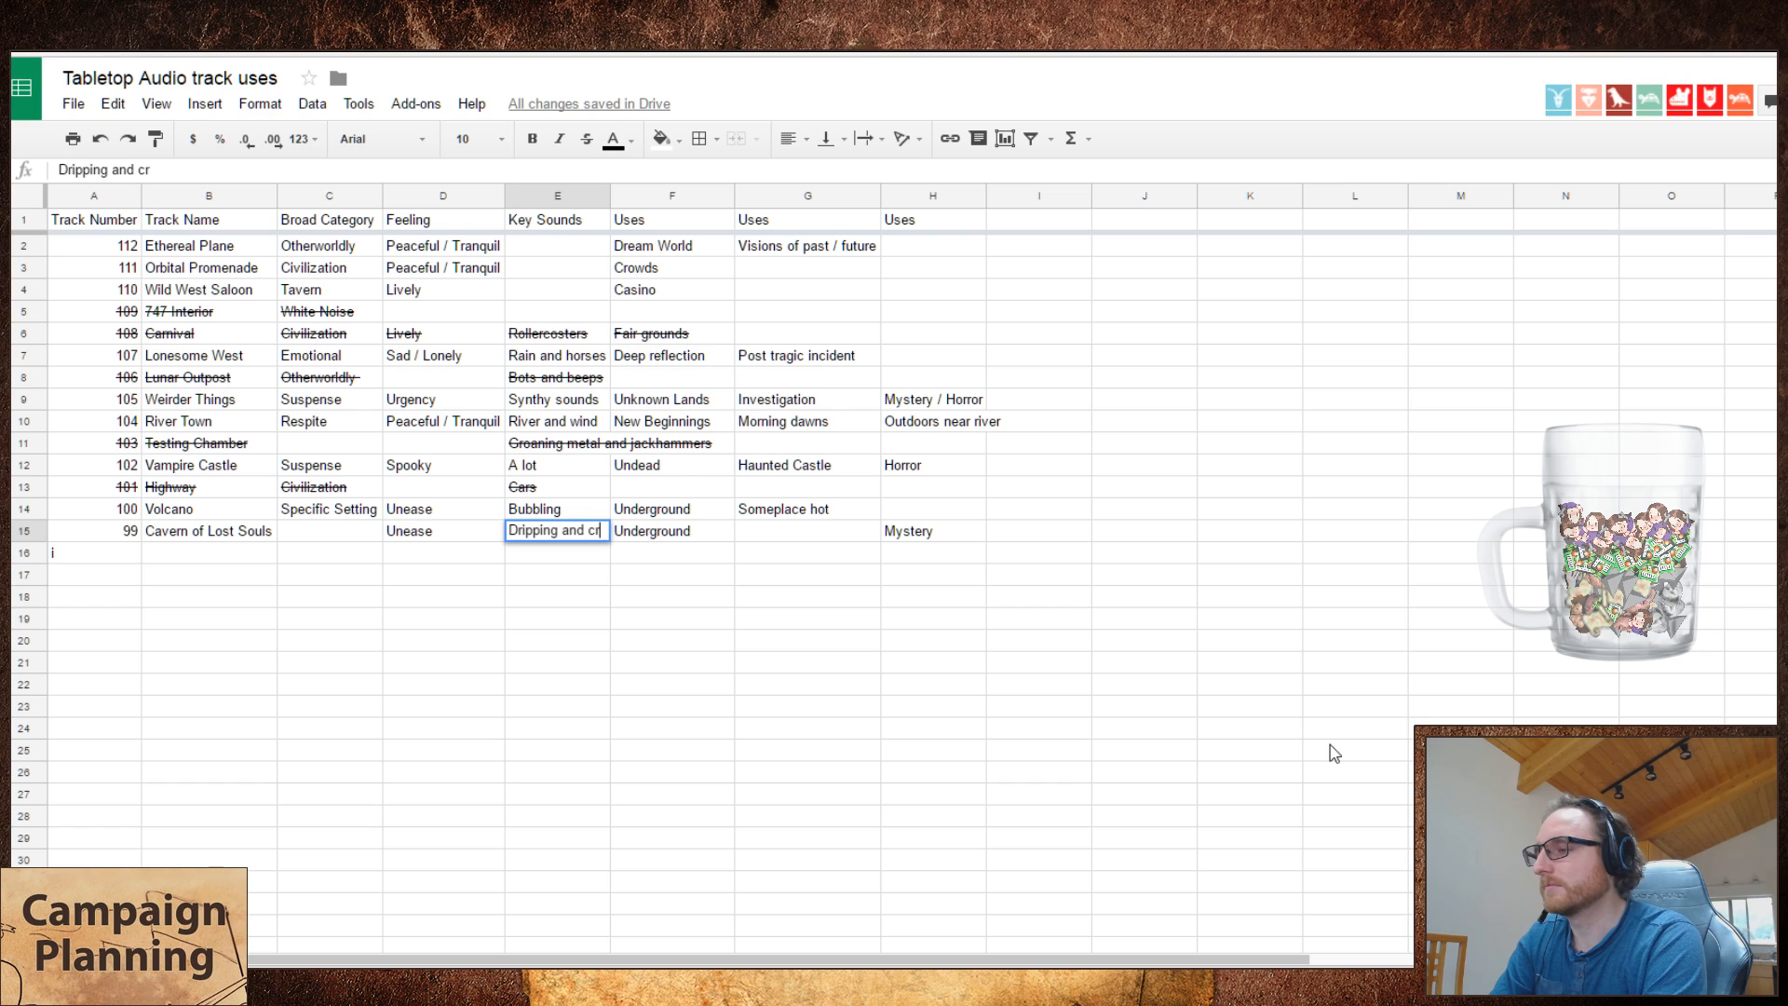
pyautogui.press('Tab')
# - Enter "Abandoned structure" as the second use for Cavern of Lost Souls
pyautogui.press('Tab')
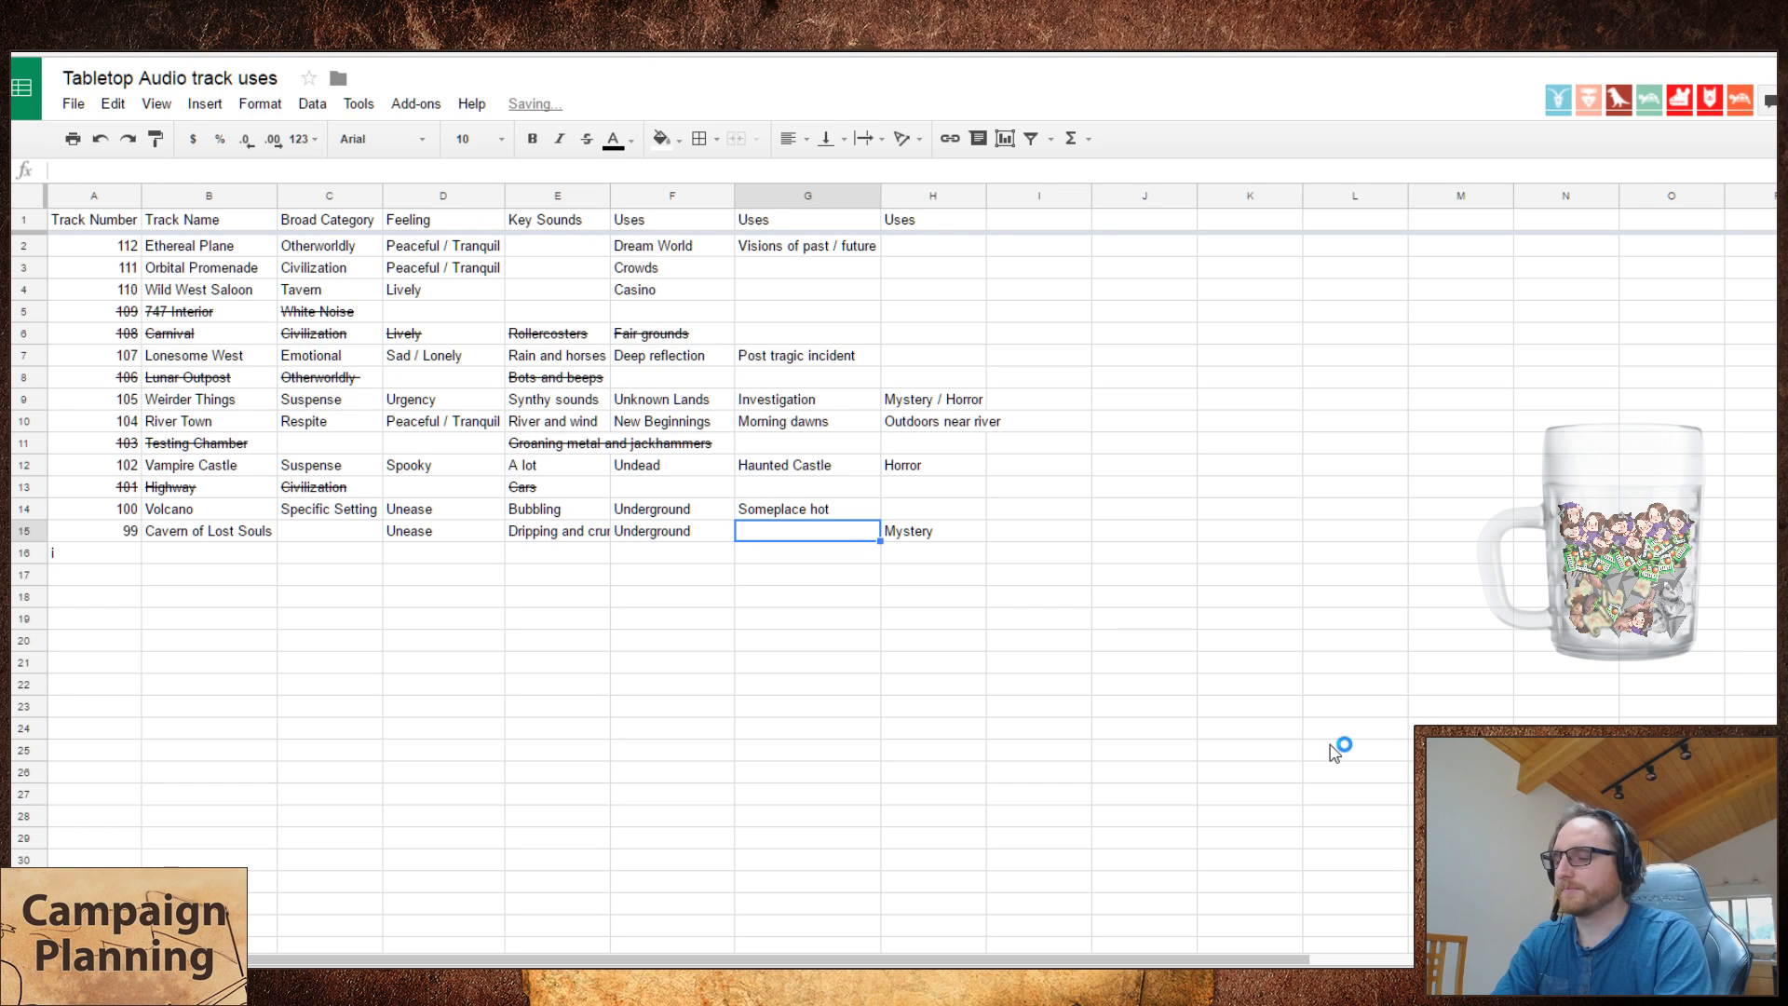
pyautogui.write('Abandoned')
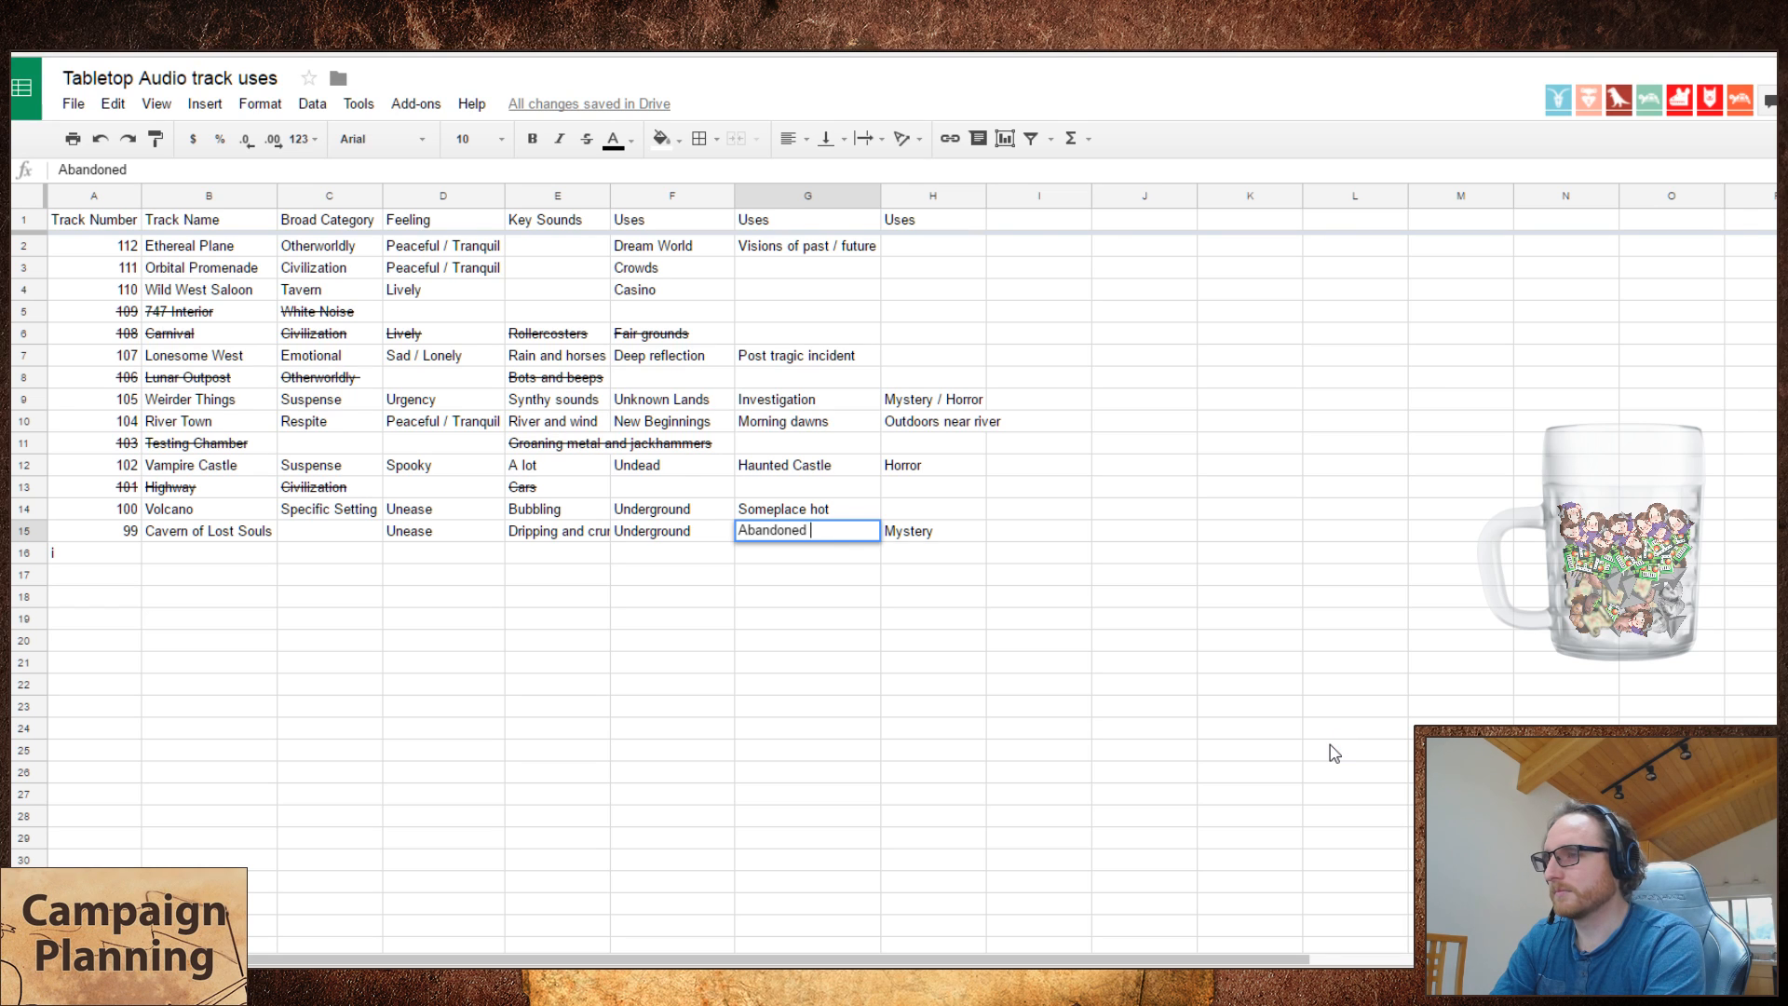
pyautogui.write('place')
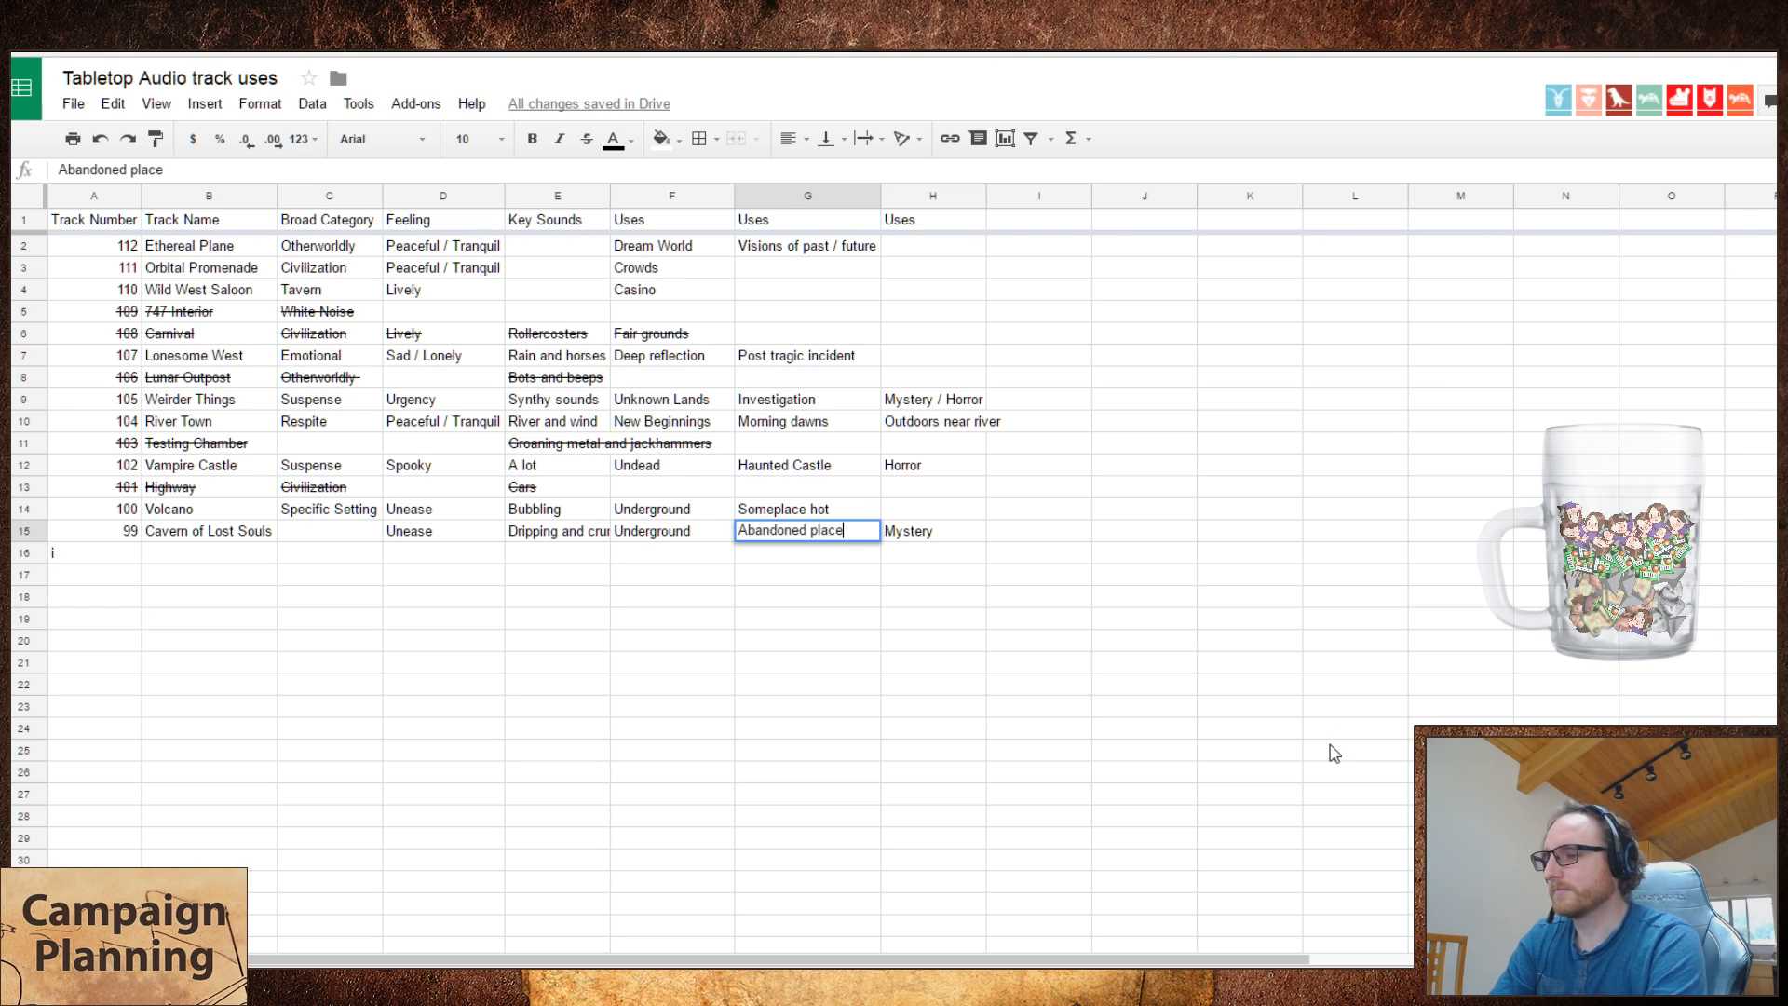
pyautogui.press('BackSpace')
pyautogui.press('BackSpace')
pyautogui.press('BackSpace')
pyautogui.press('BackSpace')
pyautogui.press('BackSpace')
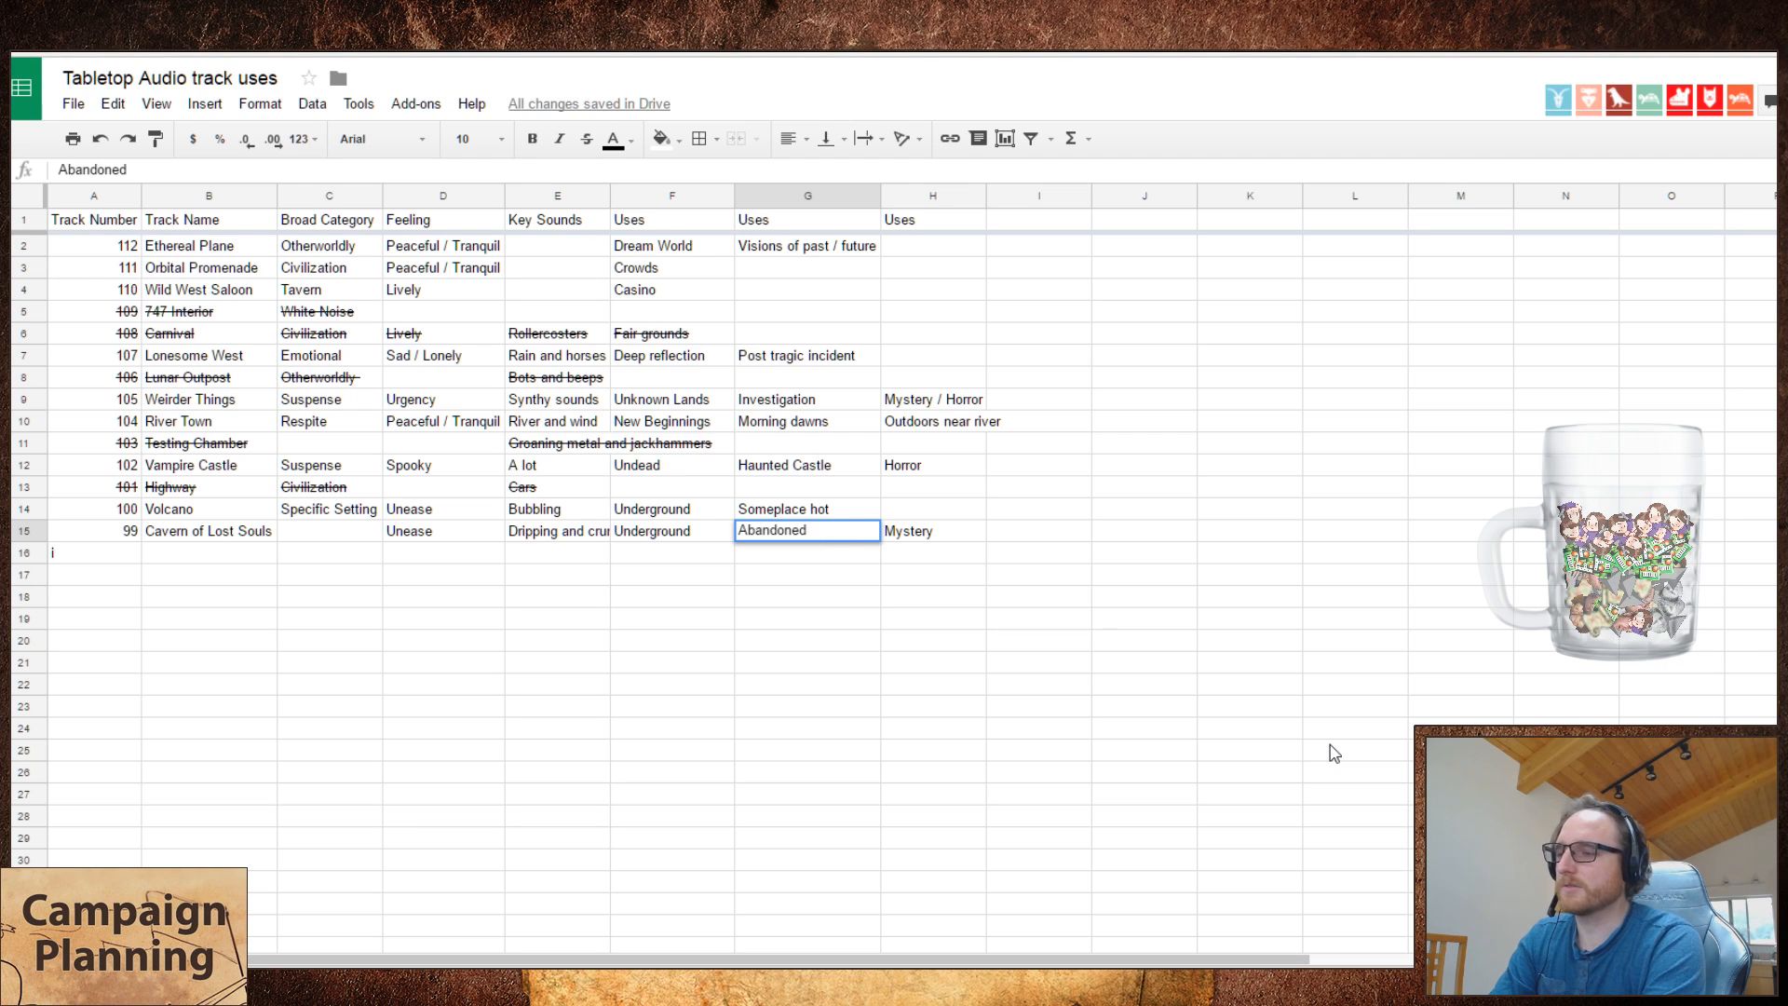
pyautogui.write('structure')
pyautogui.press('Left')
pyautogui.press('Left')
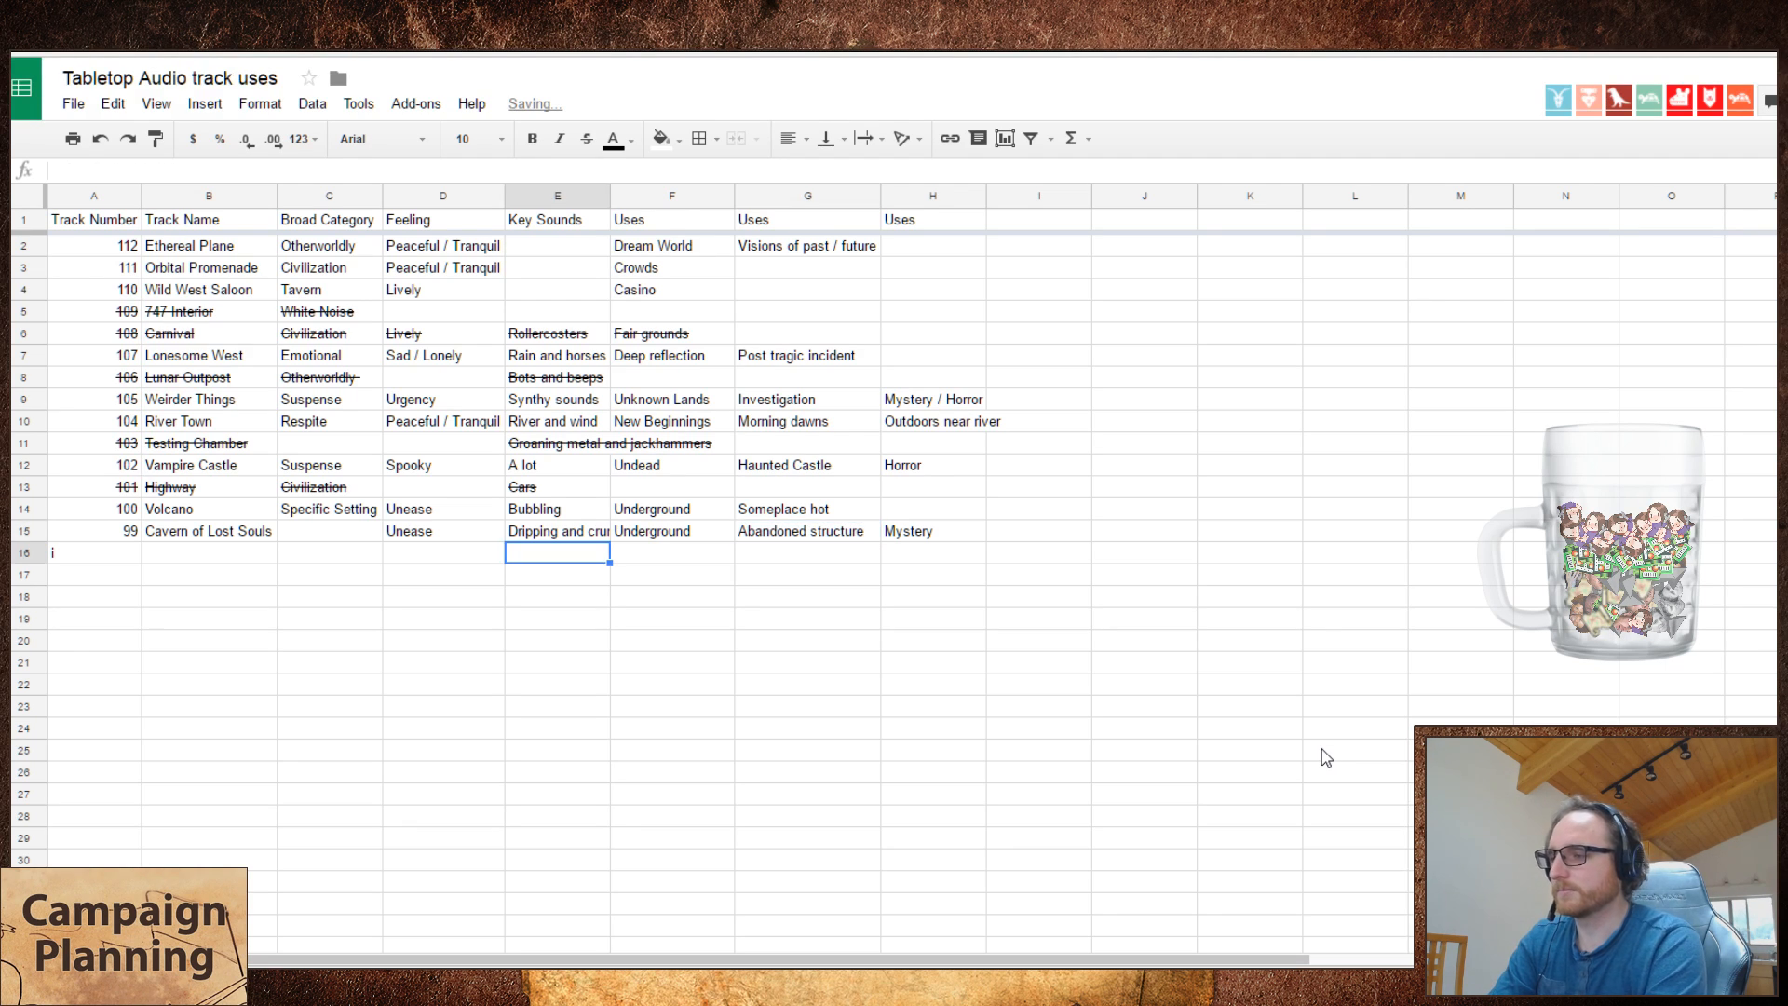
pyautogui.press('Left')
pyautogui.press('Left')
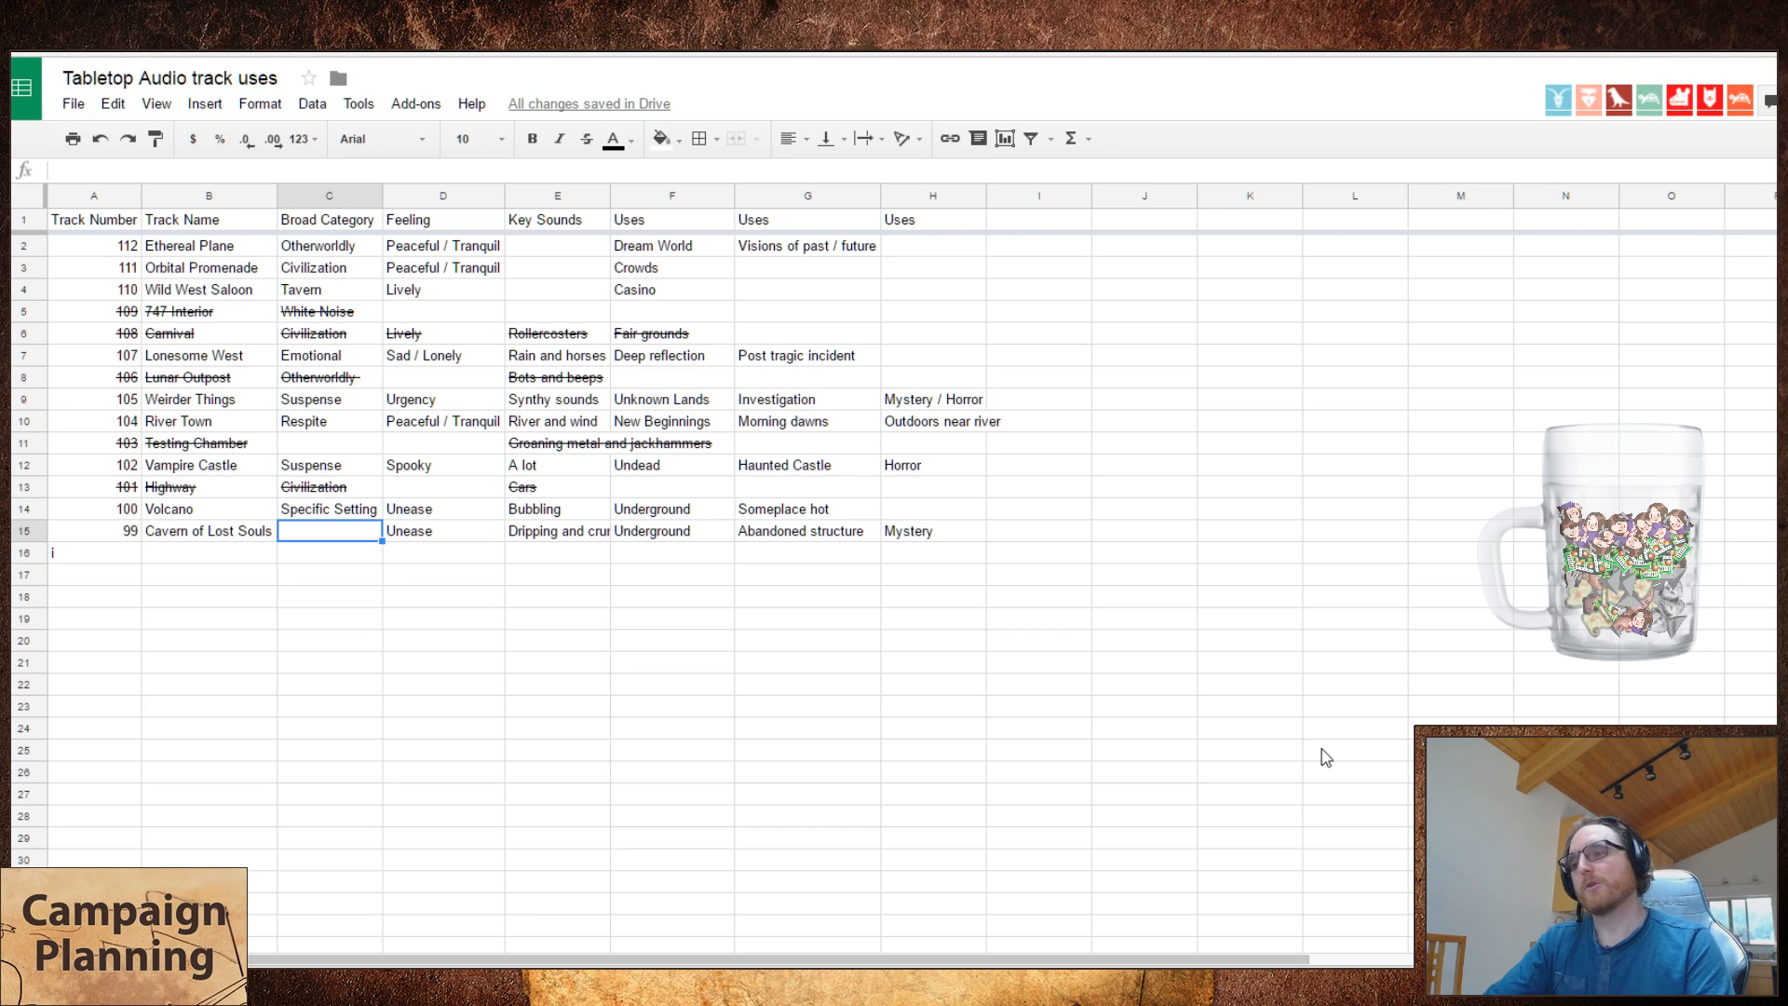
# - Set the second use for Cavern of Lost Souls to "Abandoned place"
pyautogui.press('Right')
pyautogui.press('Right')
pyautogui.press('Right')
pyautogui.press('Right')
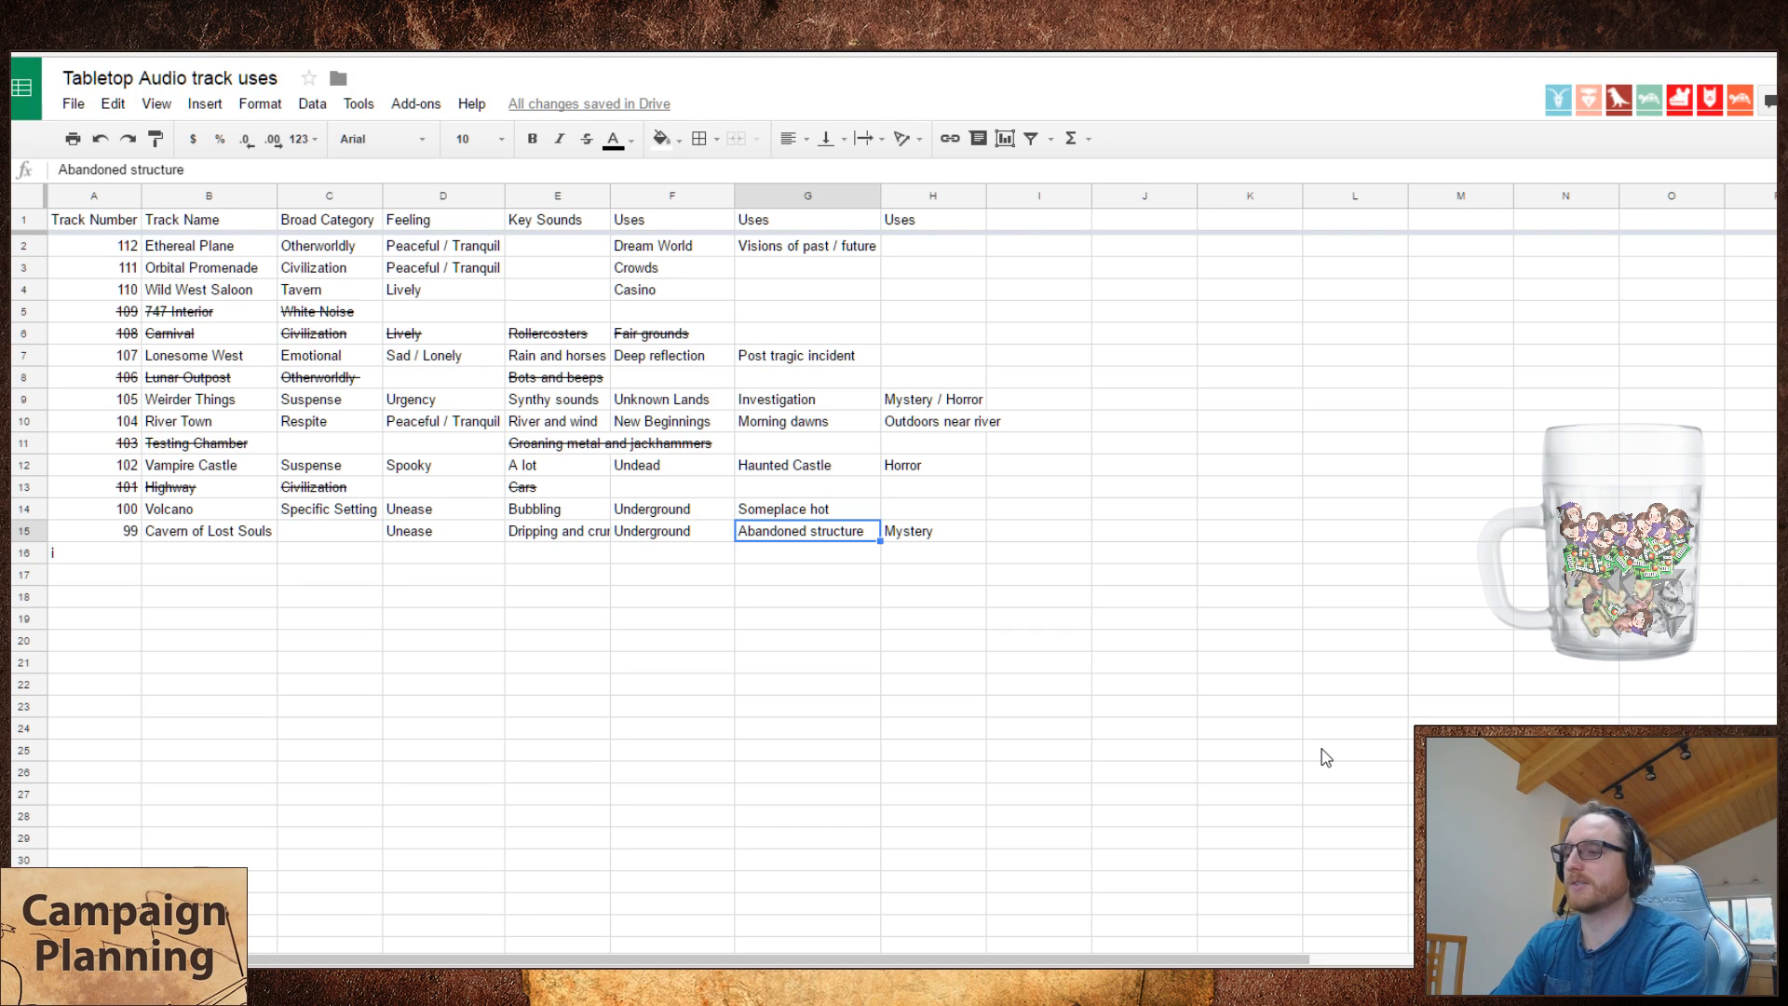
pyautogui.write('Abandoned p')
pyautogui.write('lace')
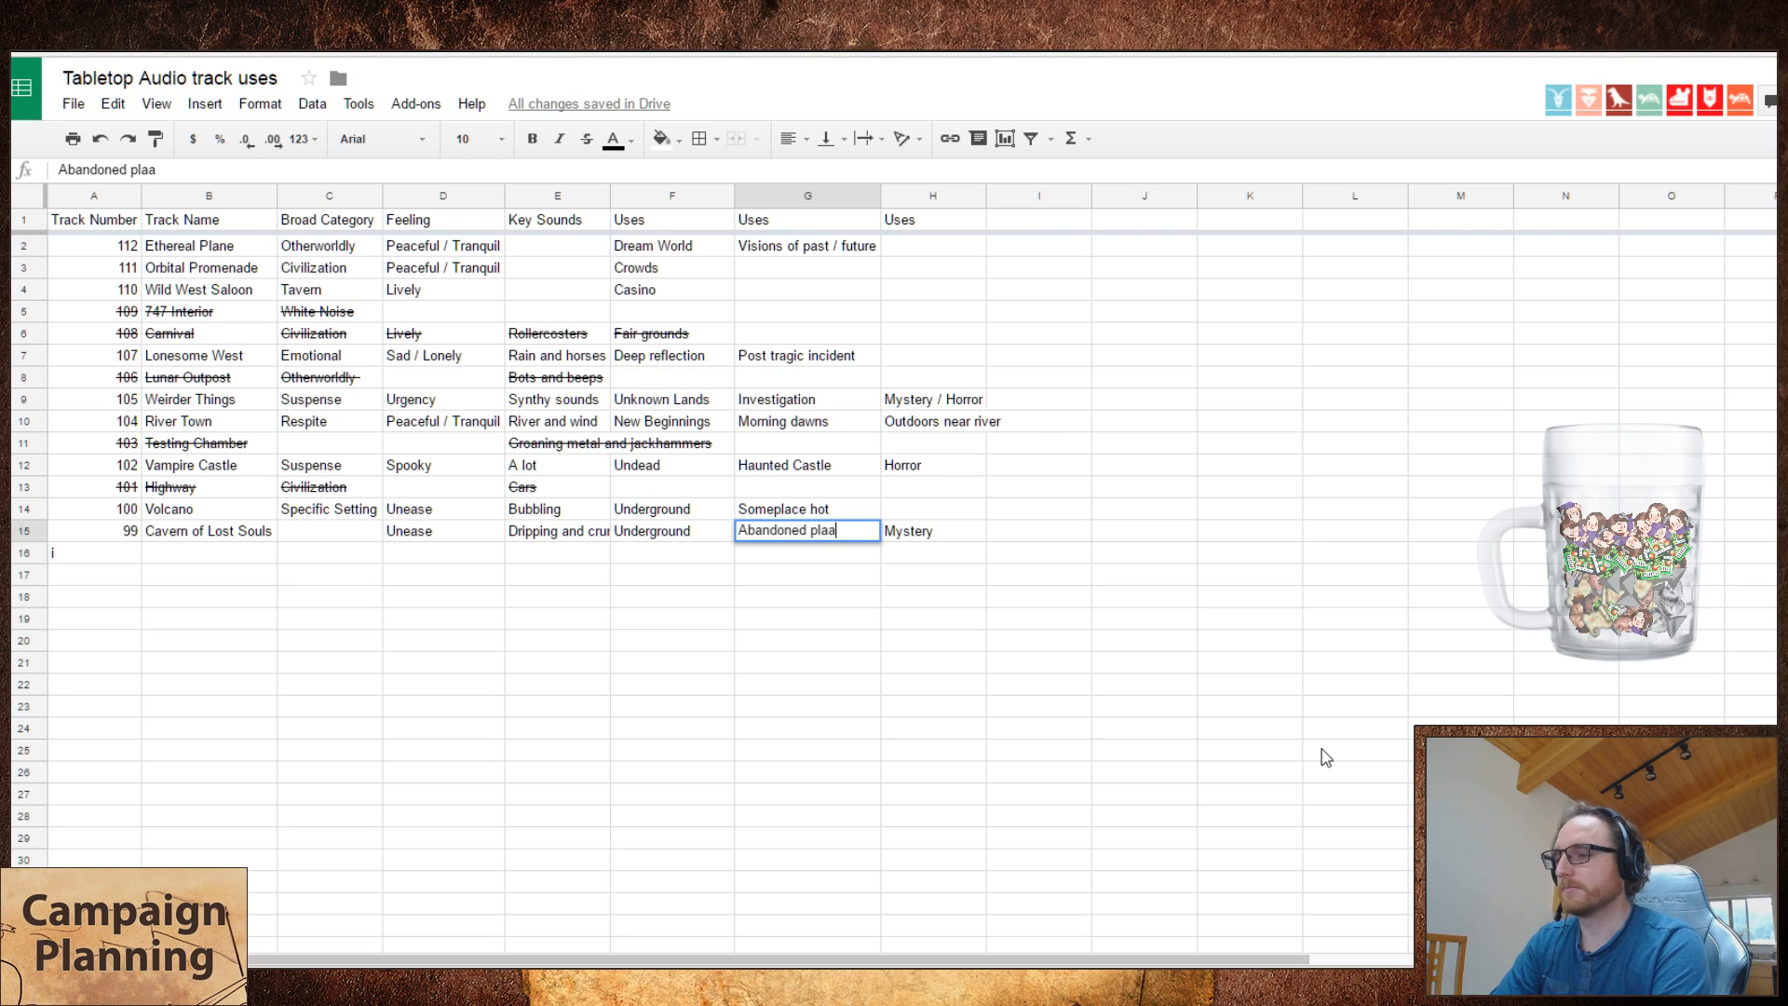
pyautogui.press('Left')
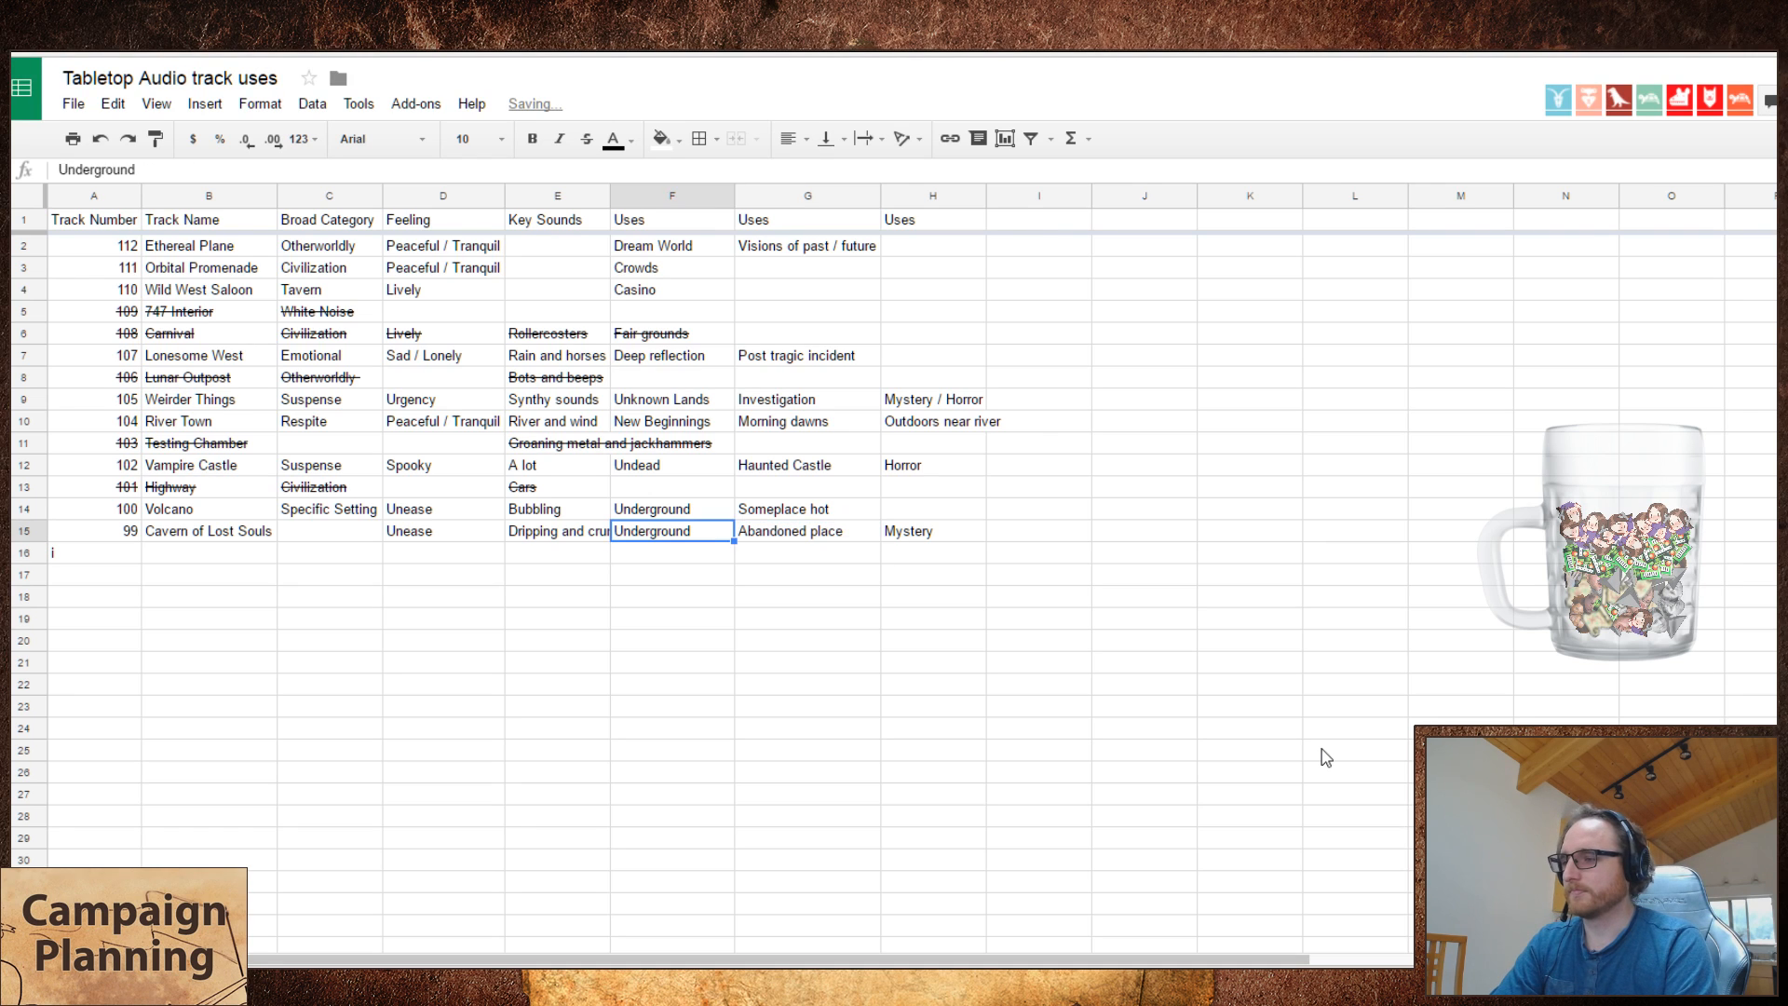
# - Enter "Suspense" as the broad category for Cavern of Lost Souls
pyautogui.press('Left')
pyautogui.press('Left')
pyautogui.press('Left')
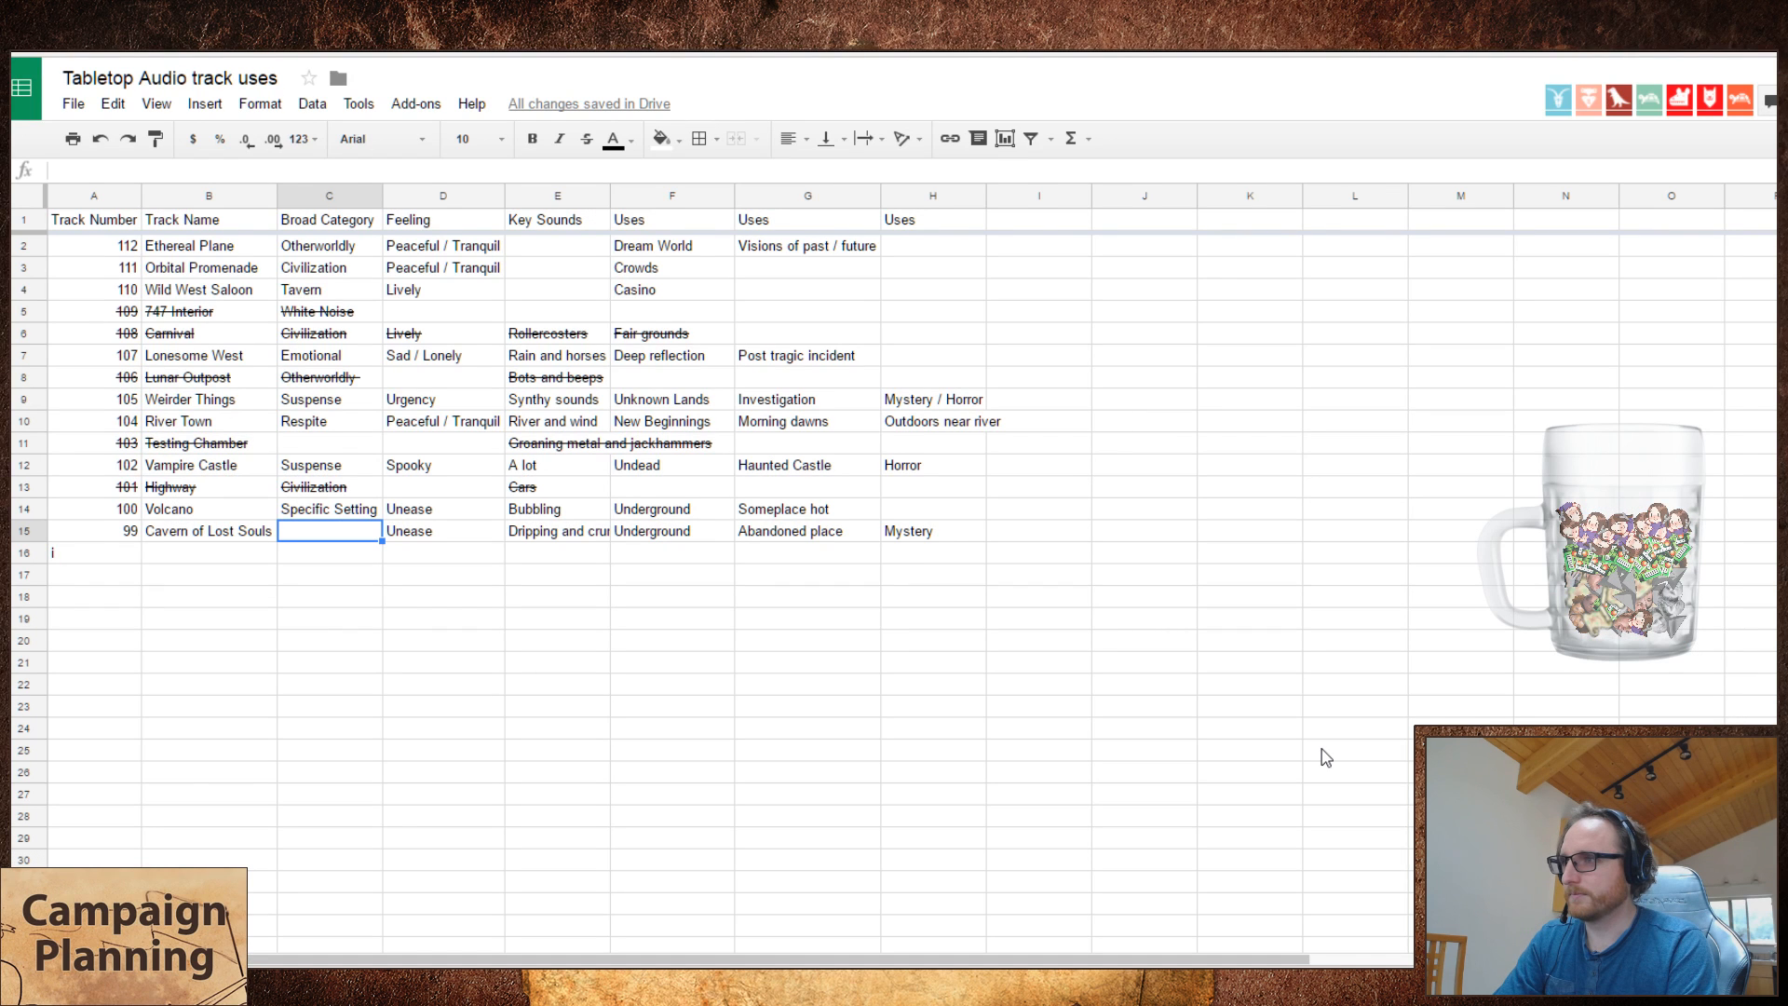
pyautogui.write('S')
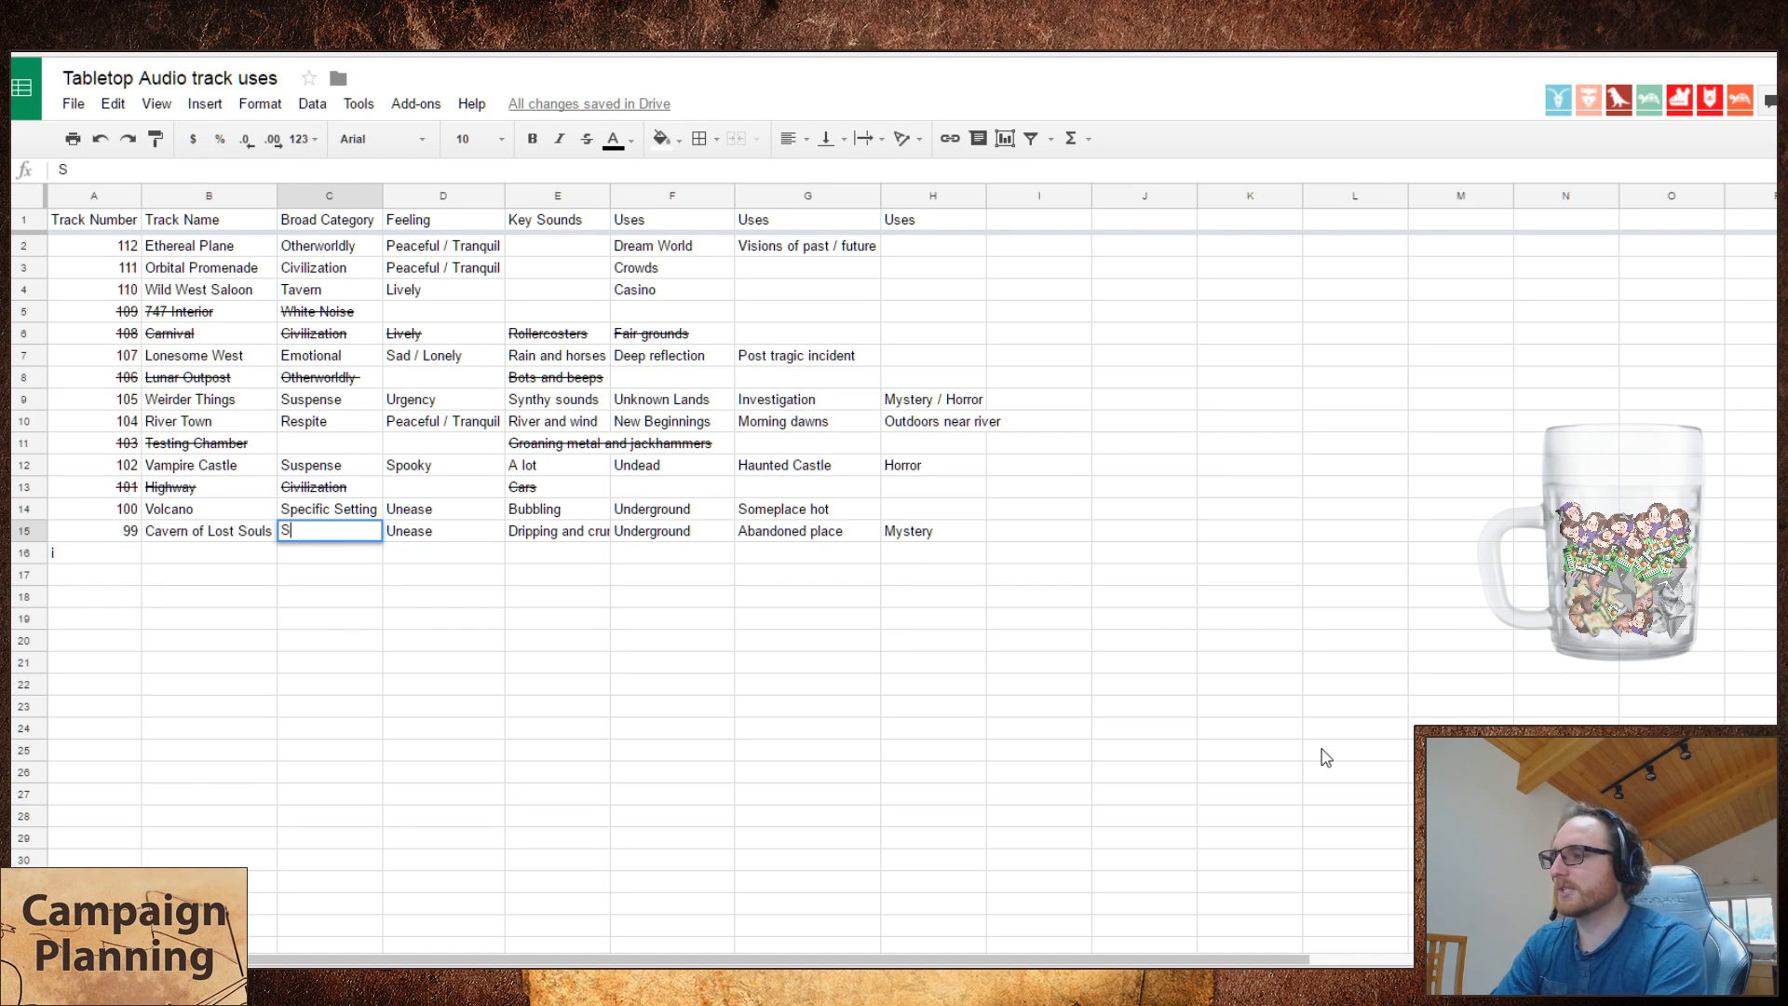
pyautogui.write('uspense')
pyautogui.press('Return')
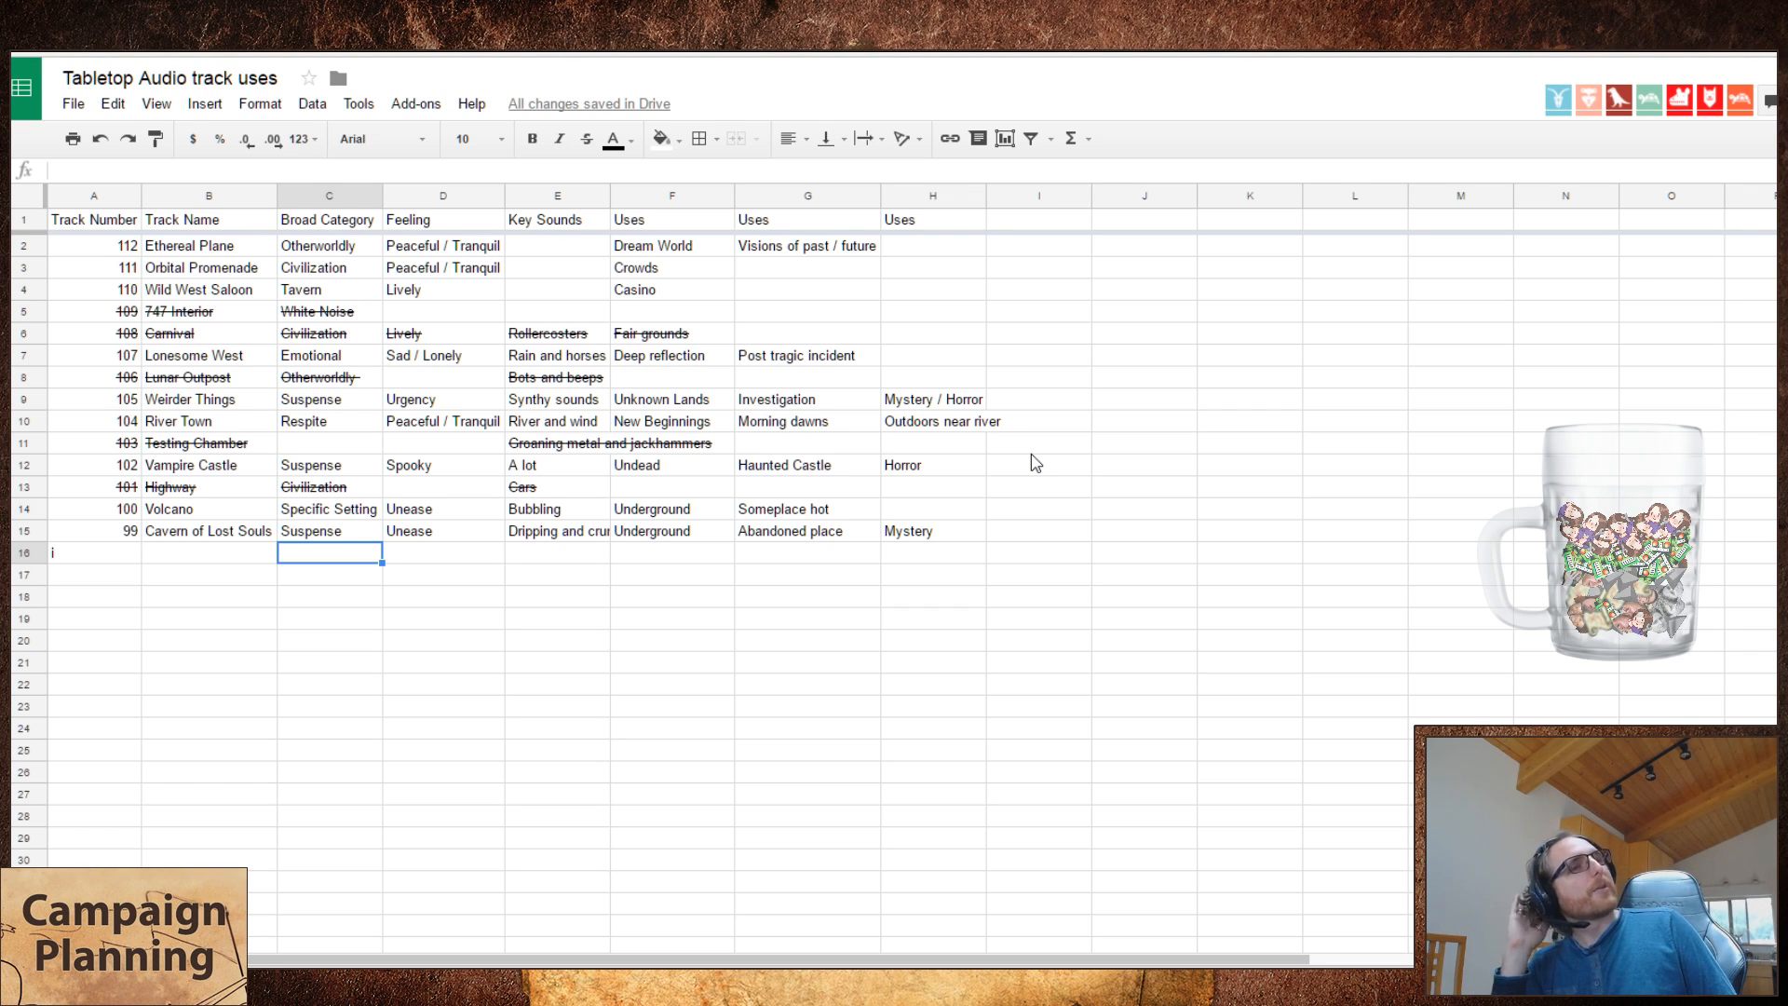
# - Clear the stray letter from the track number cell in the row below Cavern of Lost Souls
pyautogui.press('Left')
pyautogui.press('Left')
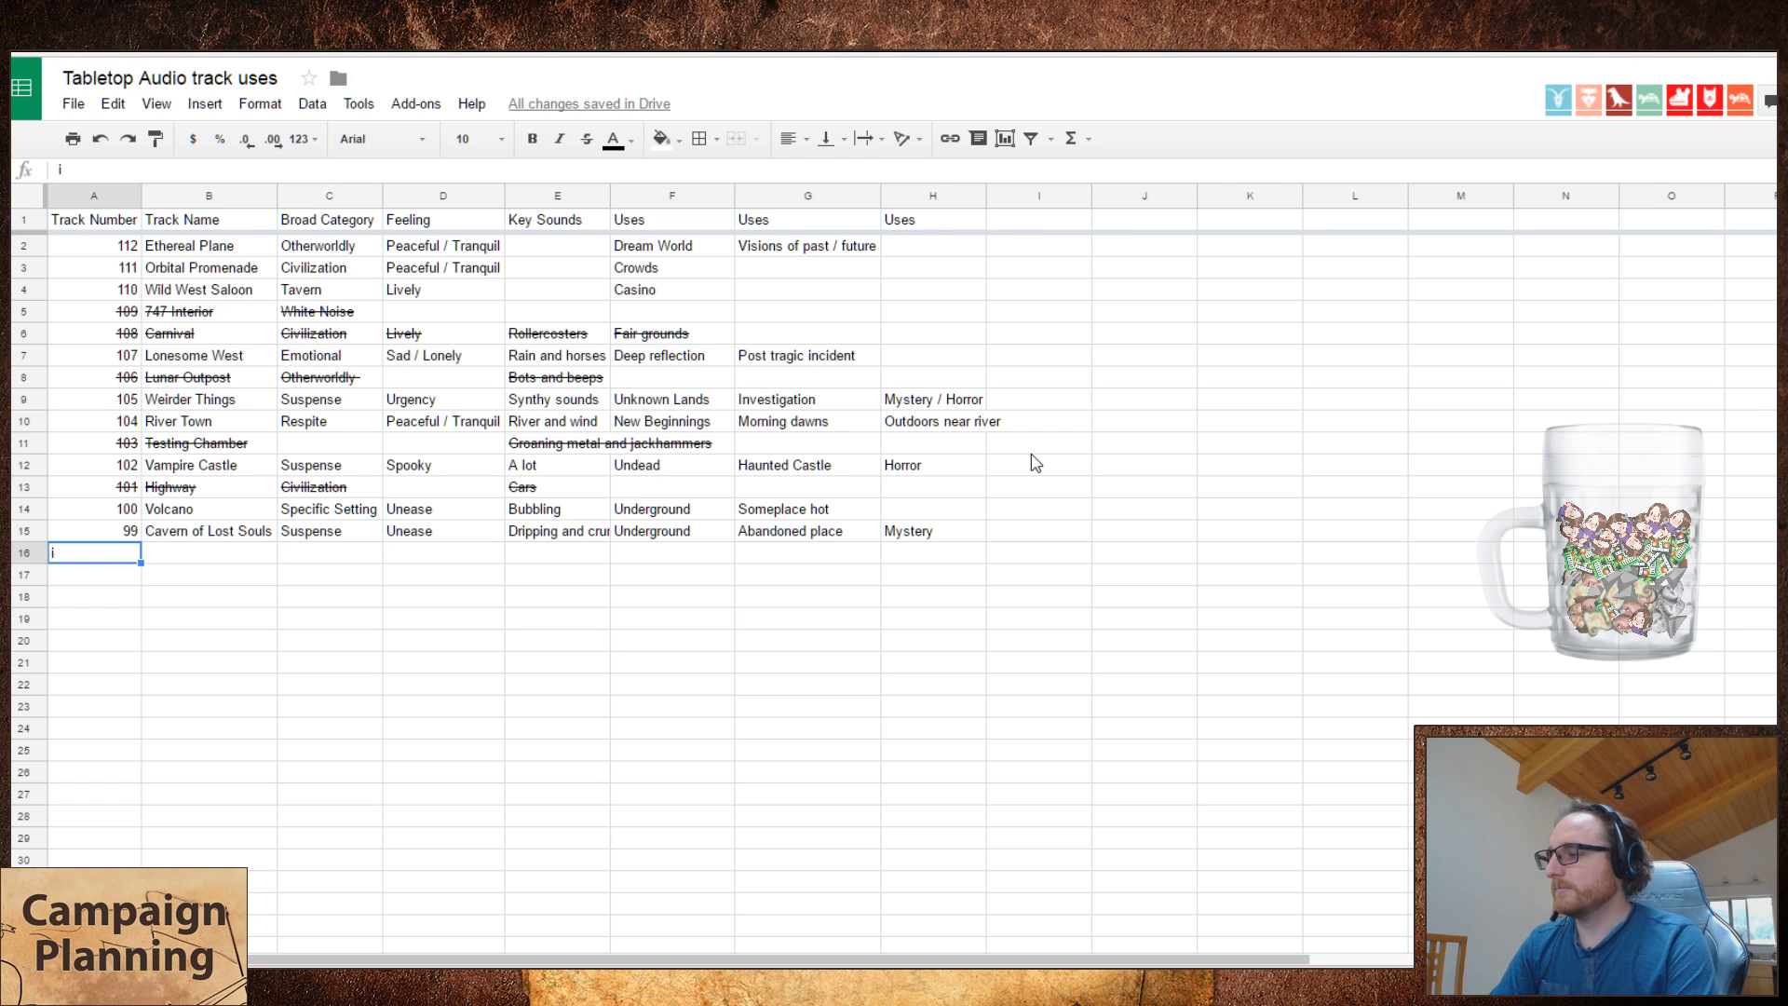
pyautogui.press('Delete')
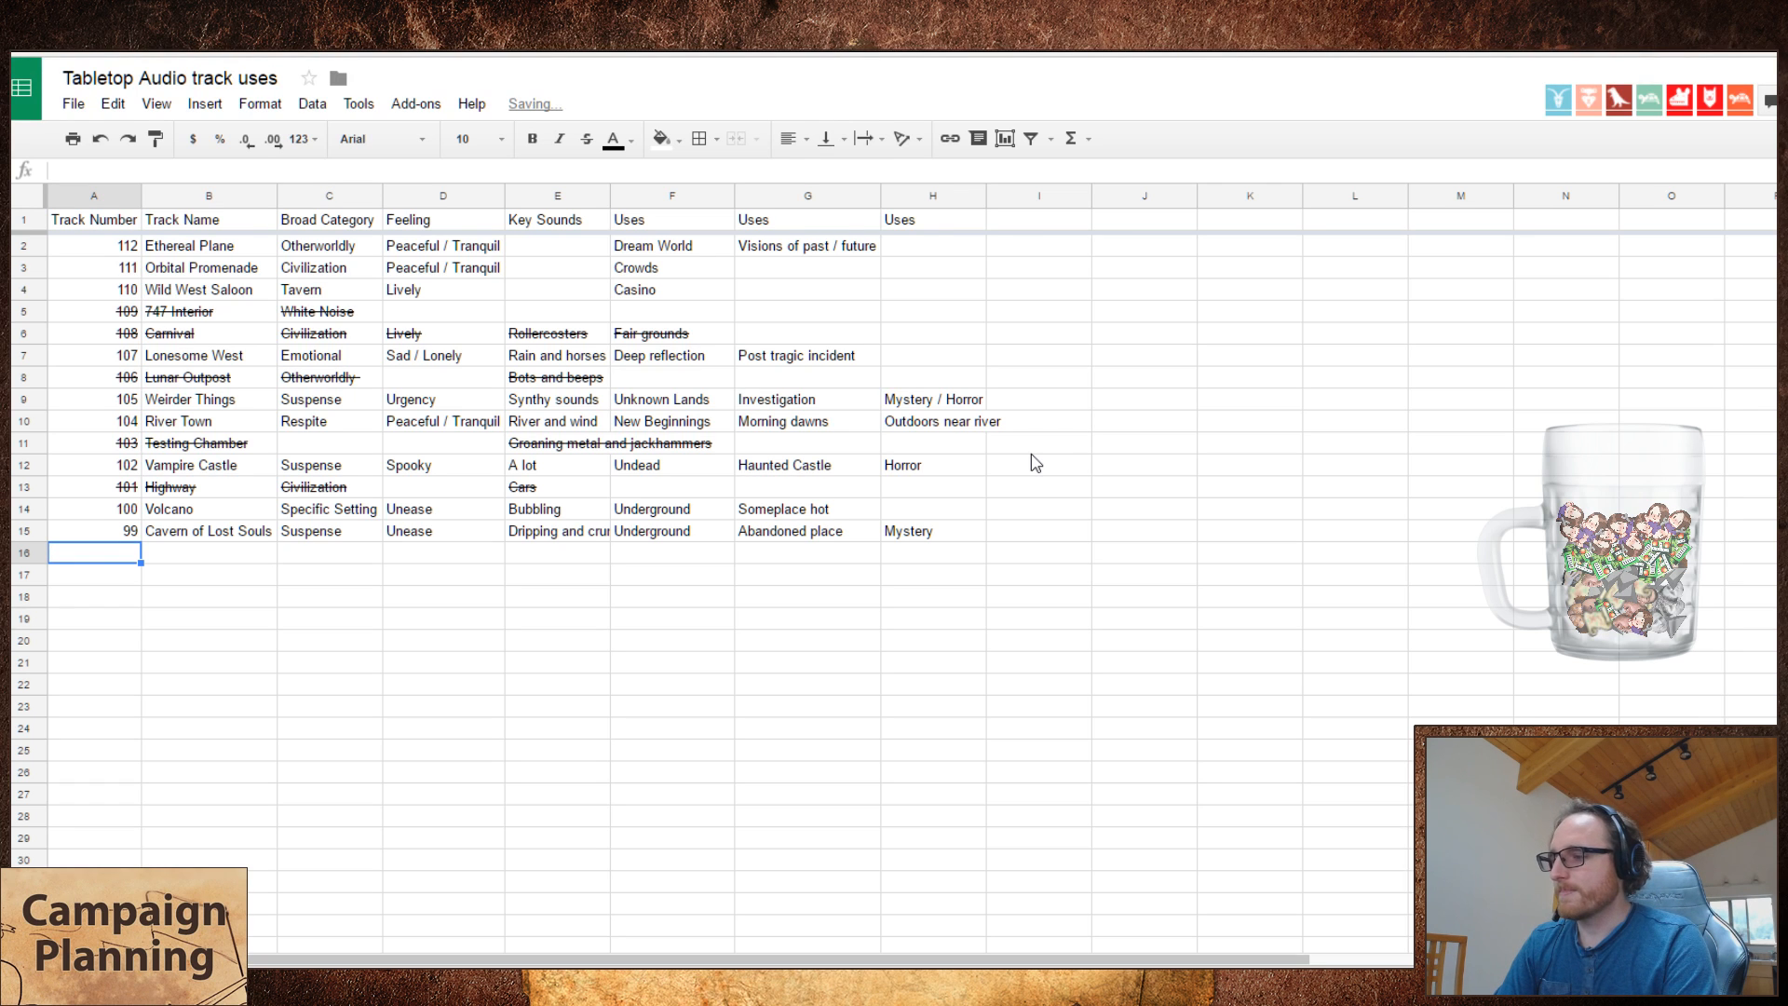
# - Switch to the Tabletop Audio site and play the Lost Mine track
pyautogui.hotkey('ctrl', 'Tab')
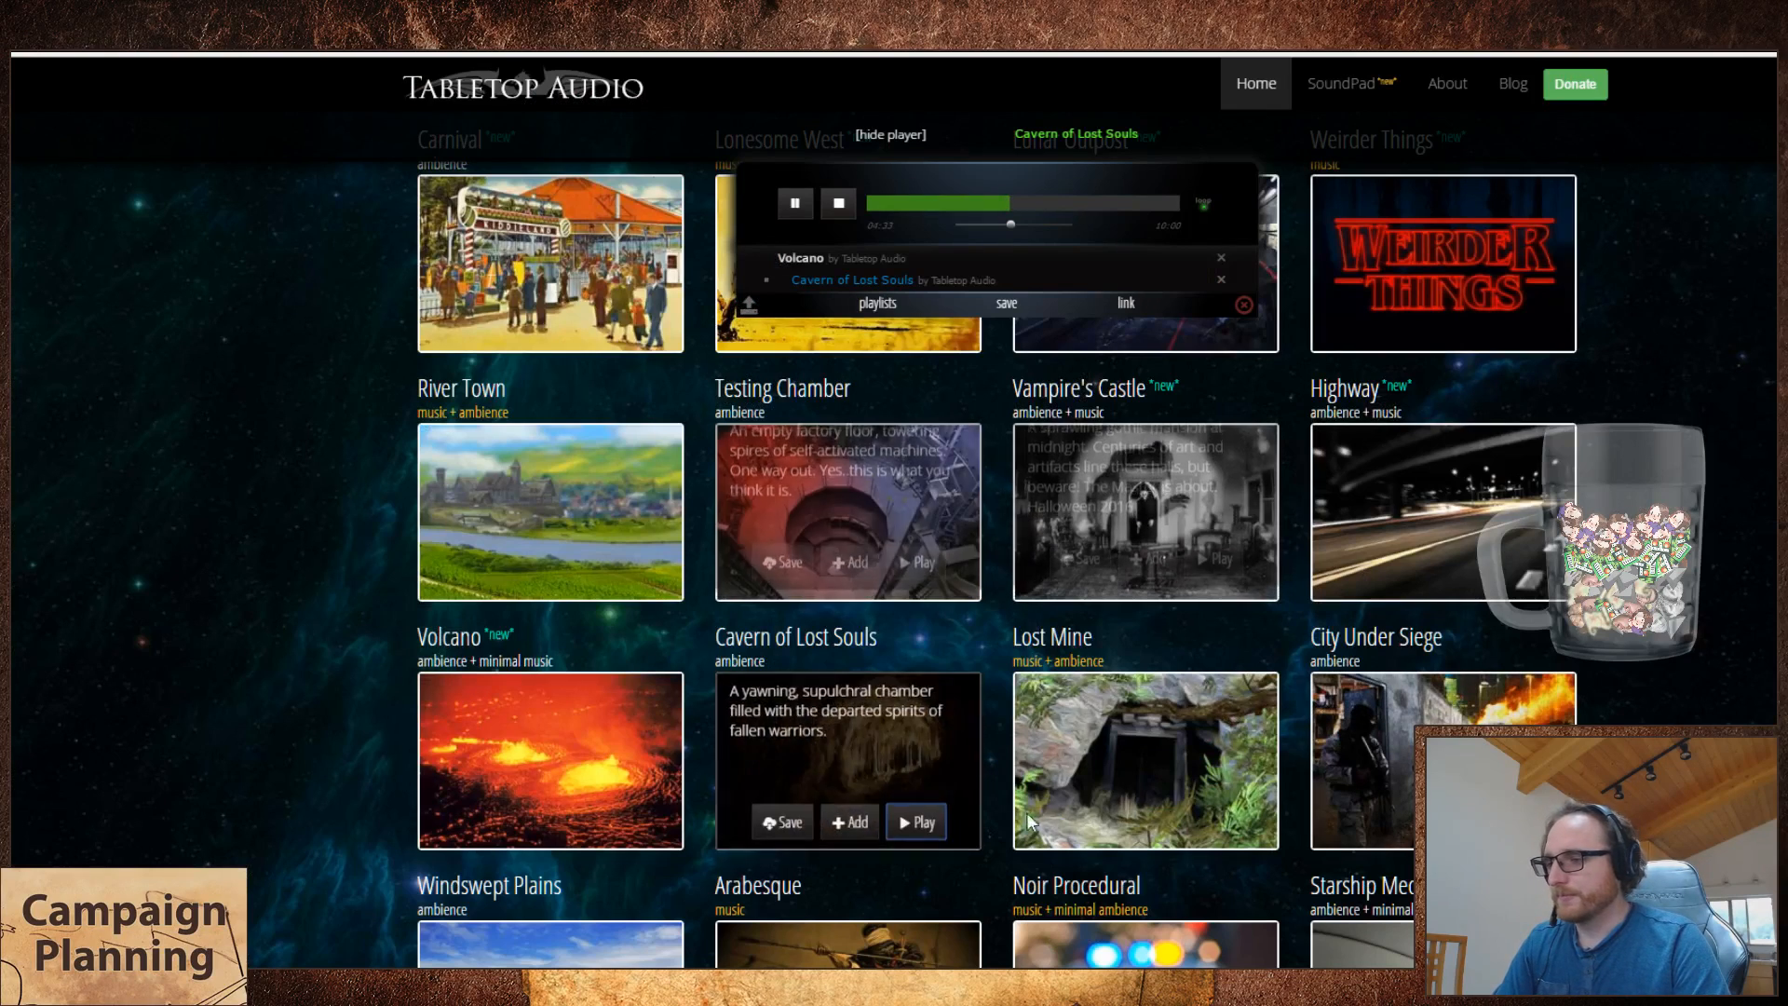
pyautogui.moveTo(1103, 843)
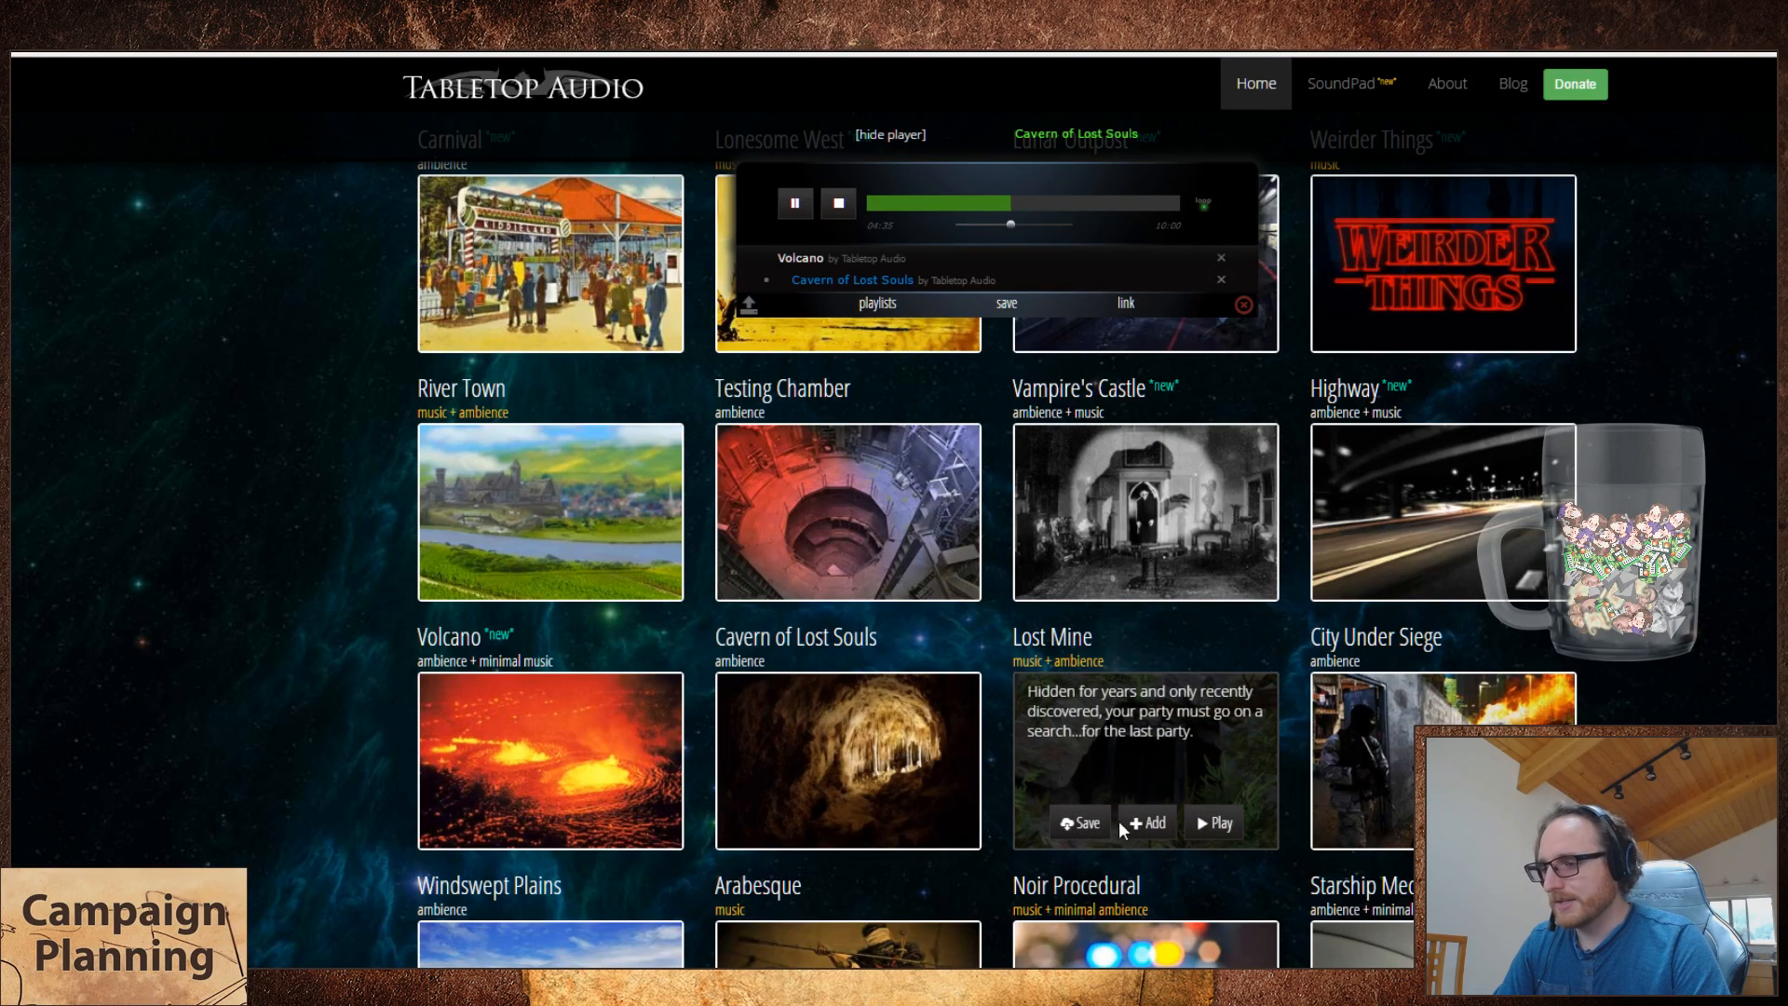
pyautogui.click(1214, 823)
# - Return to the spreadsheet and record track number 98 with the name "Lost Mine" in the next empty row
pyautogui.hotkey('ctrl', 'Tab')
pyautogui.write('98')
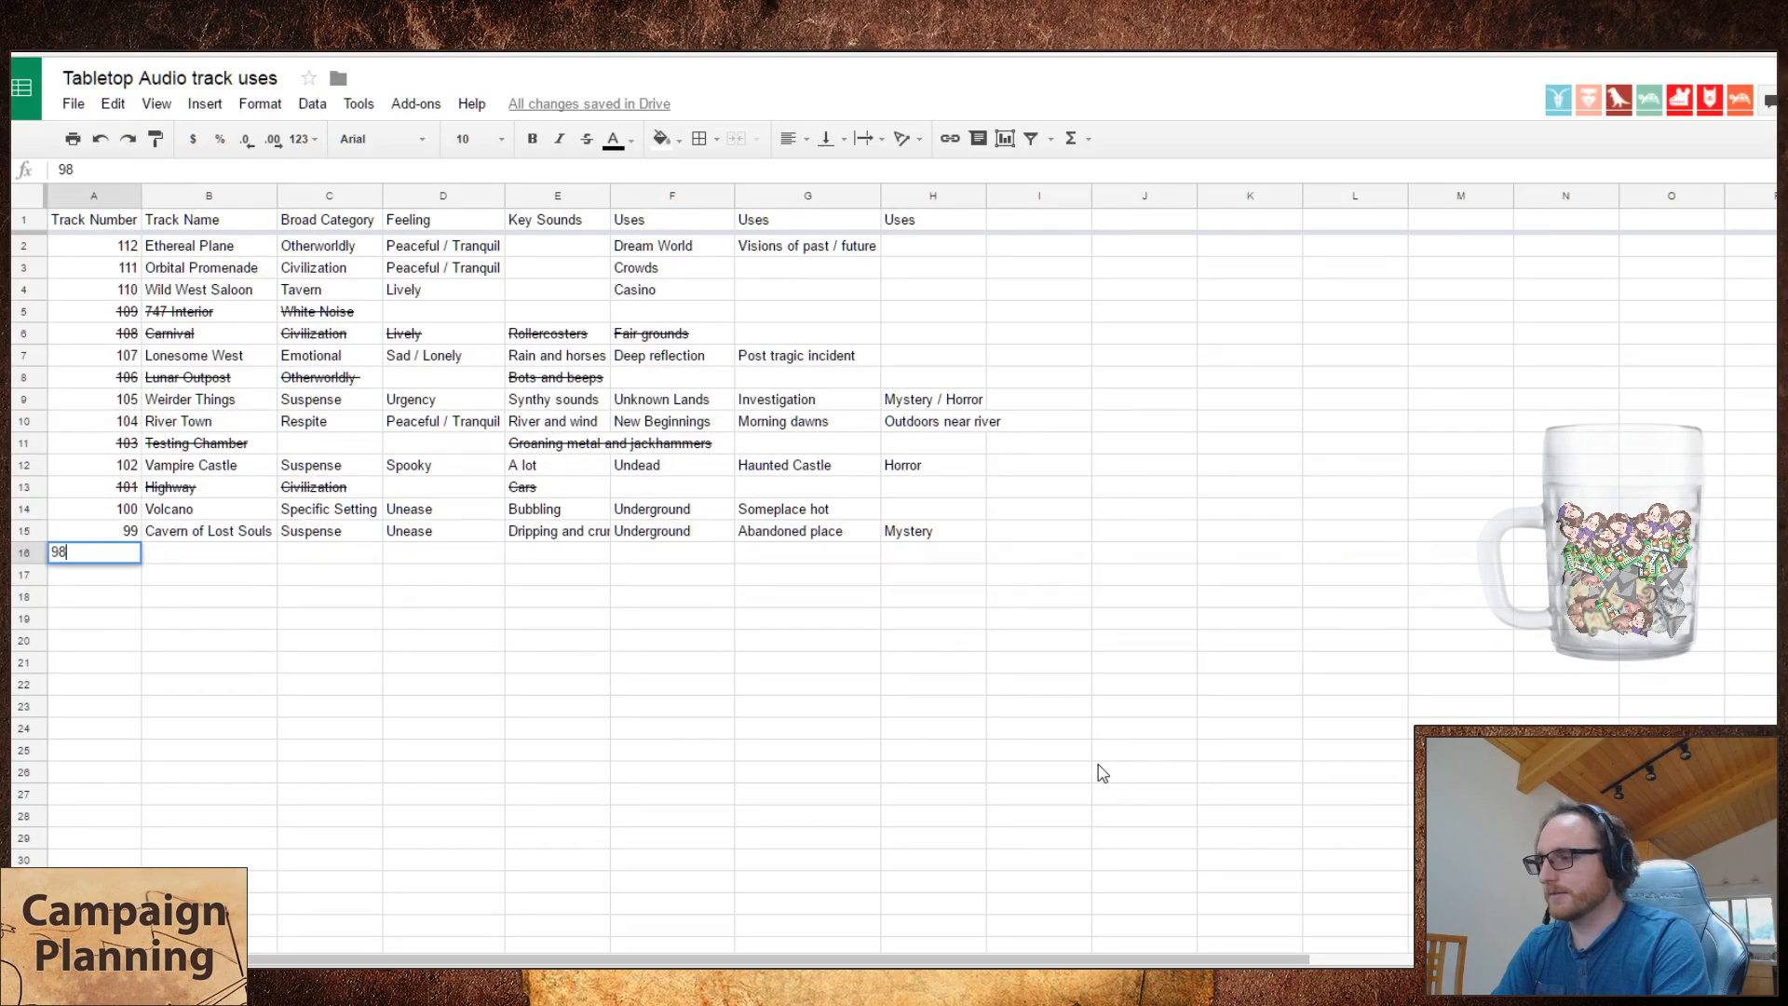
pyautogui.press('Tab')
pyautogui.write('Lost Mine')
pyautogui.press('Tab')
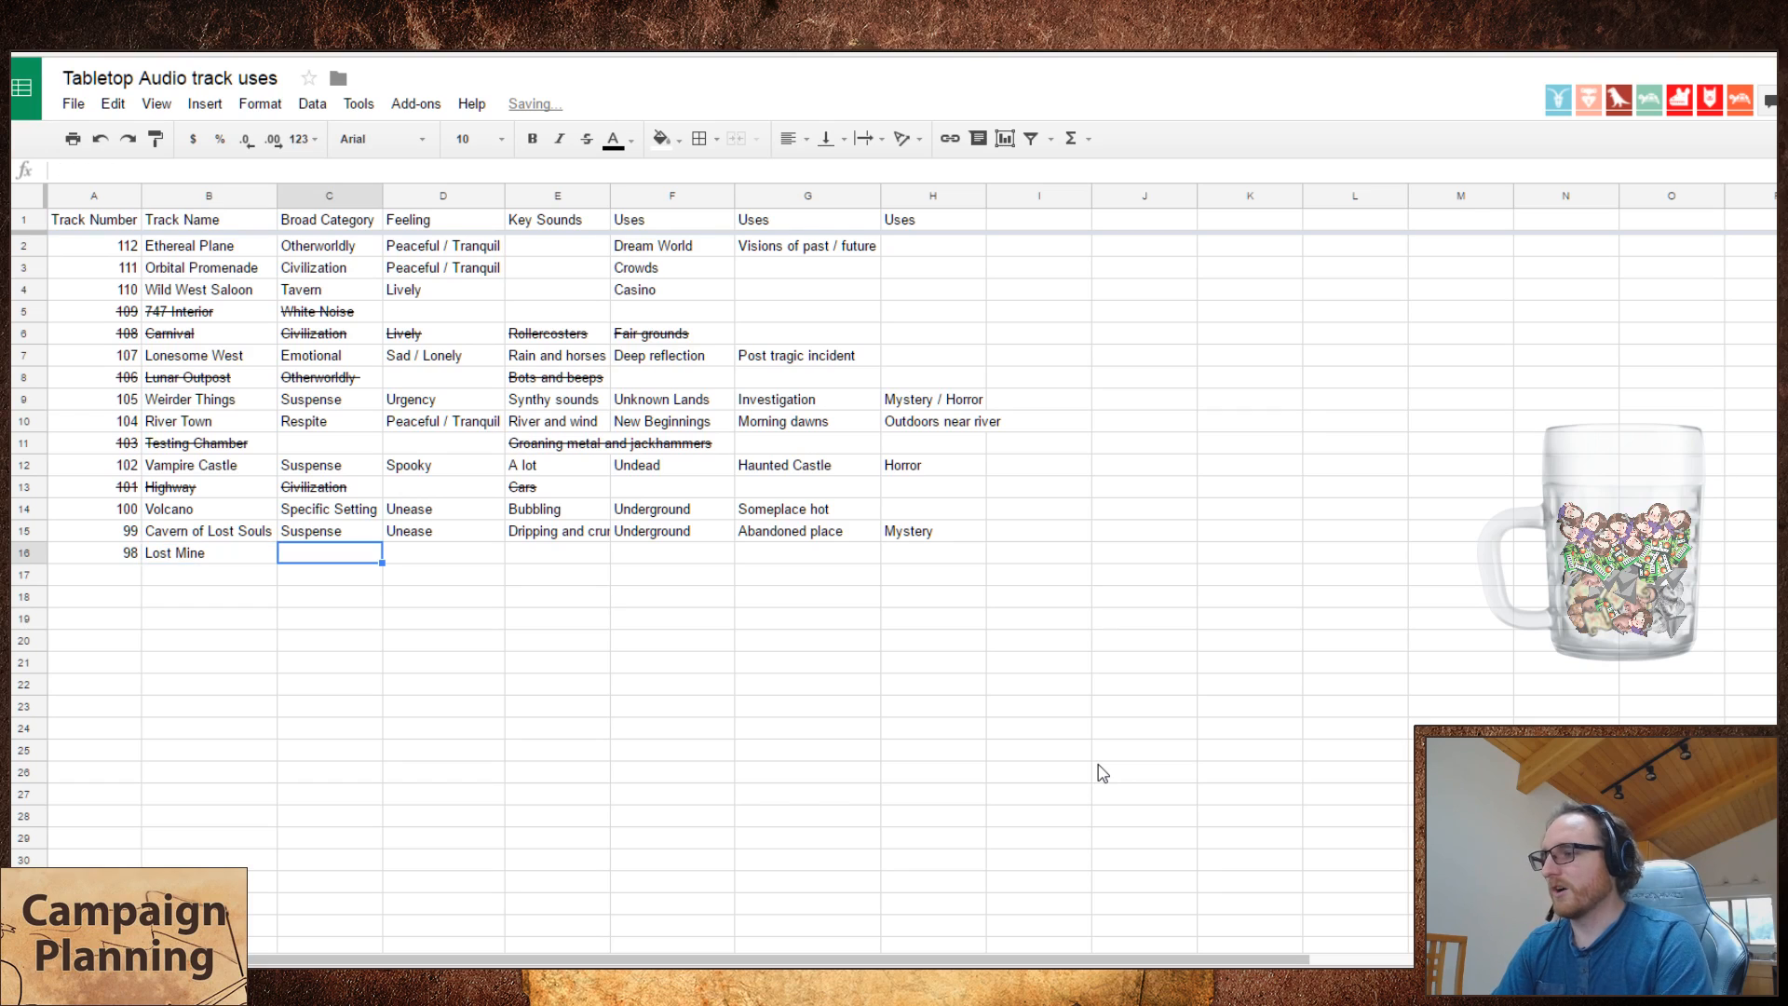
# - Enter "Suspense" as the broad category for Lost Mine
pyautogui.write('S')
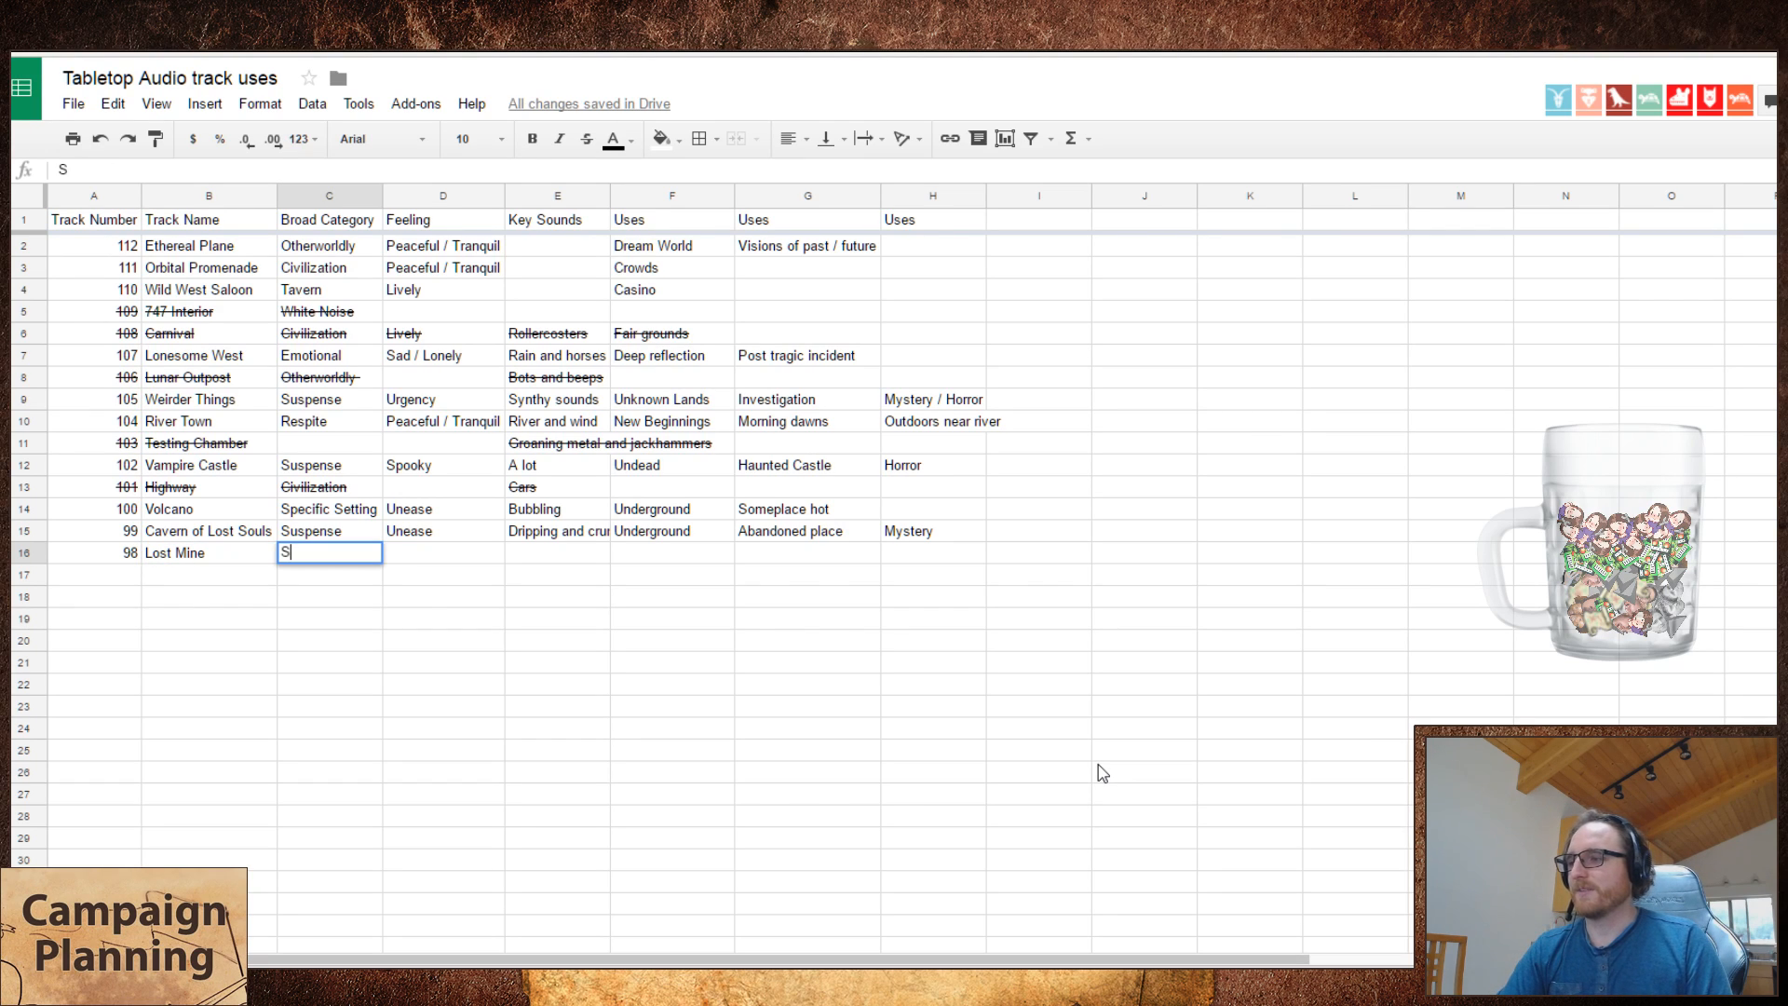
pyautogui.write('uspense')
pyautogui.press('Tab')
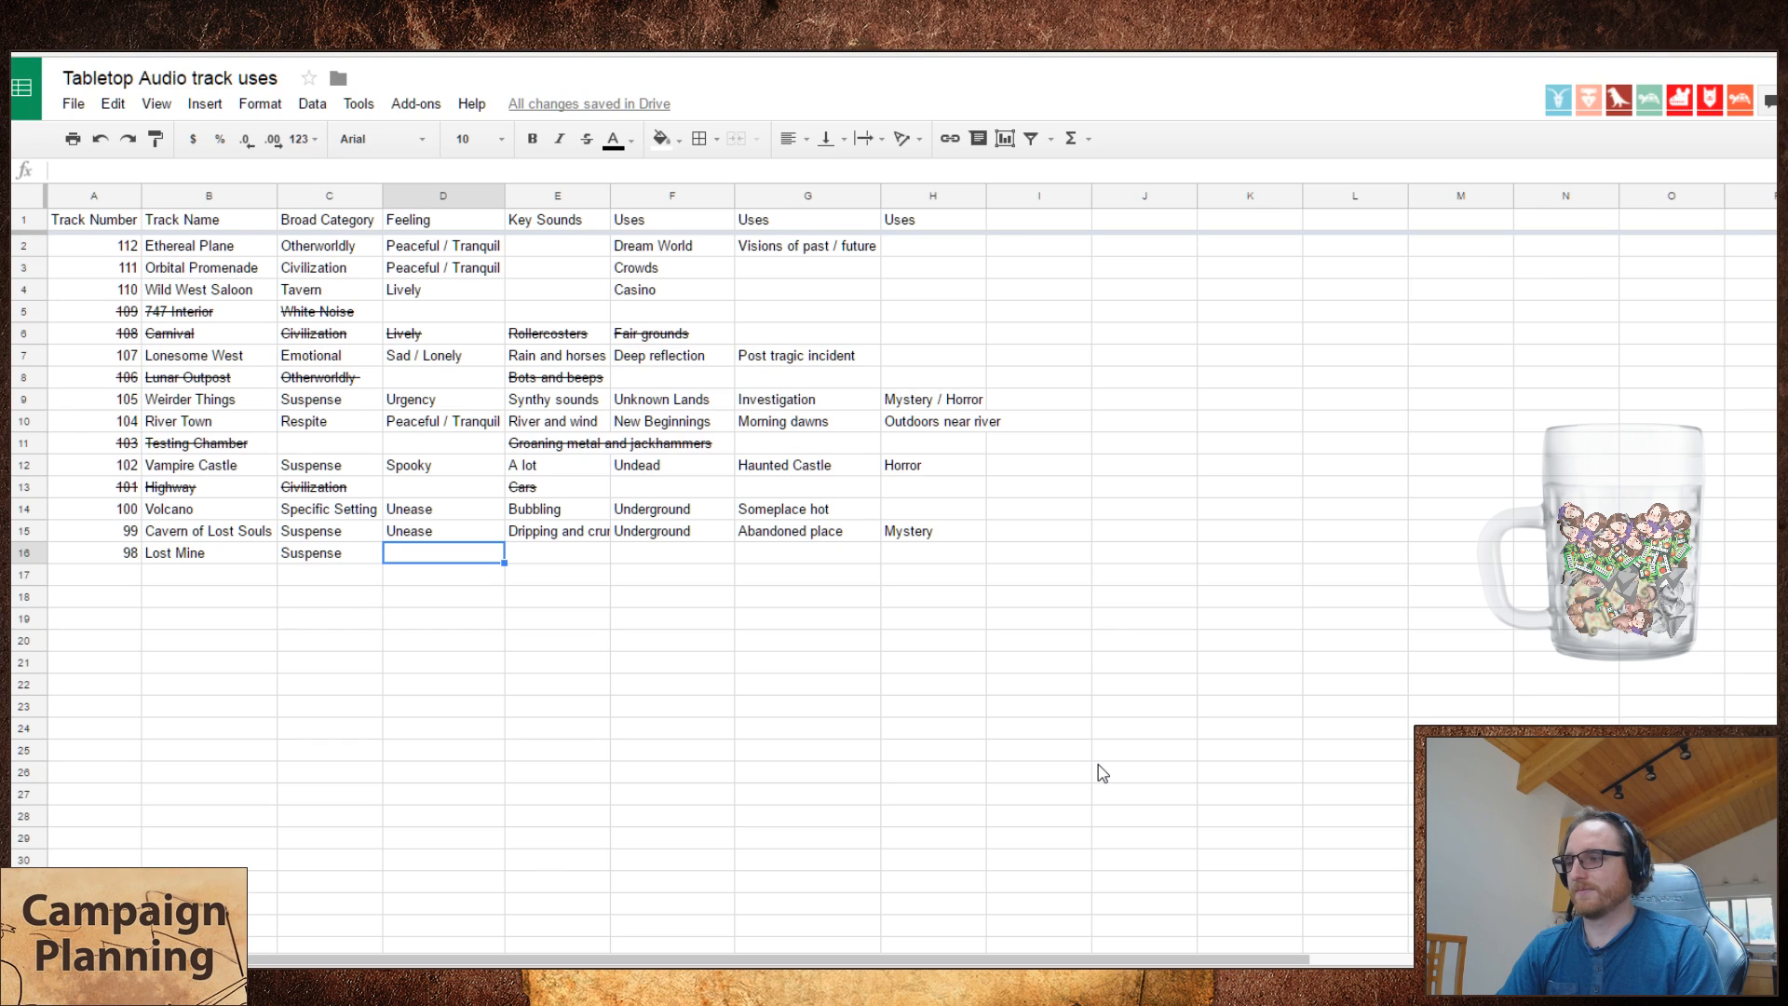
# - Enter "Rising Tension" as the feeling for Lost Mine
pyautogui.press('Up')
pyautogui.press('Left')
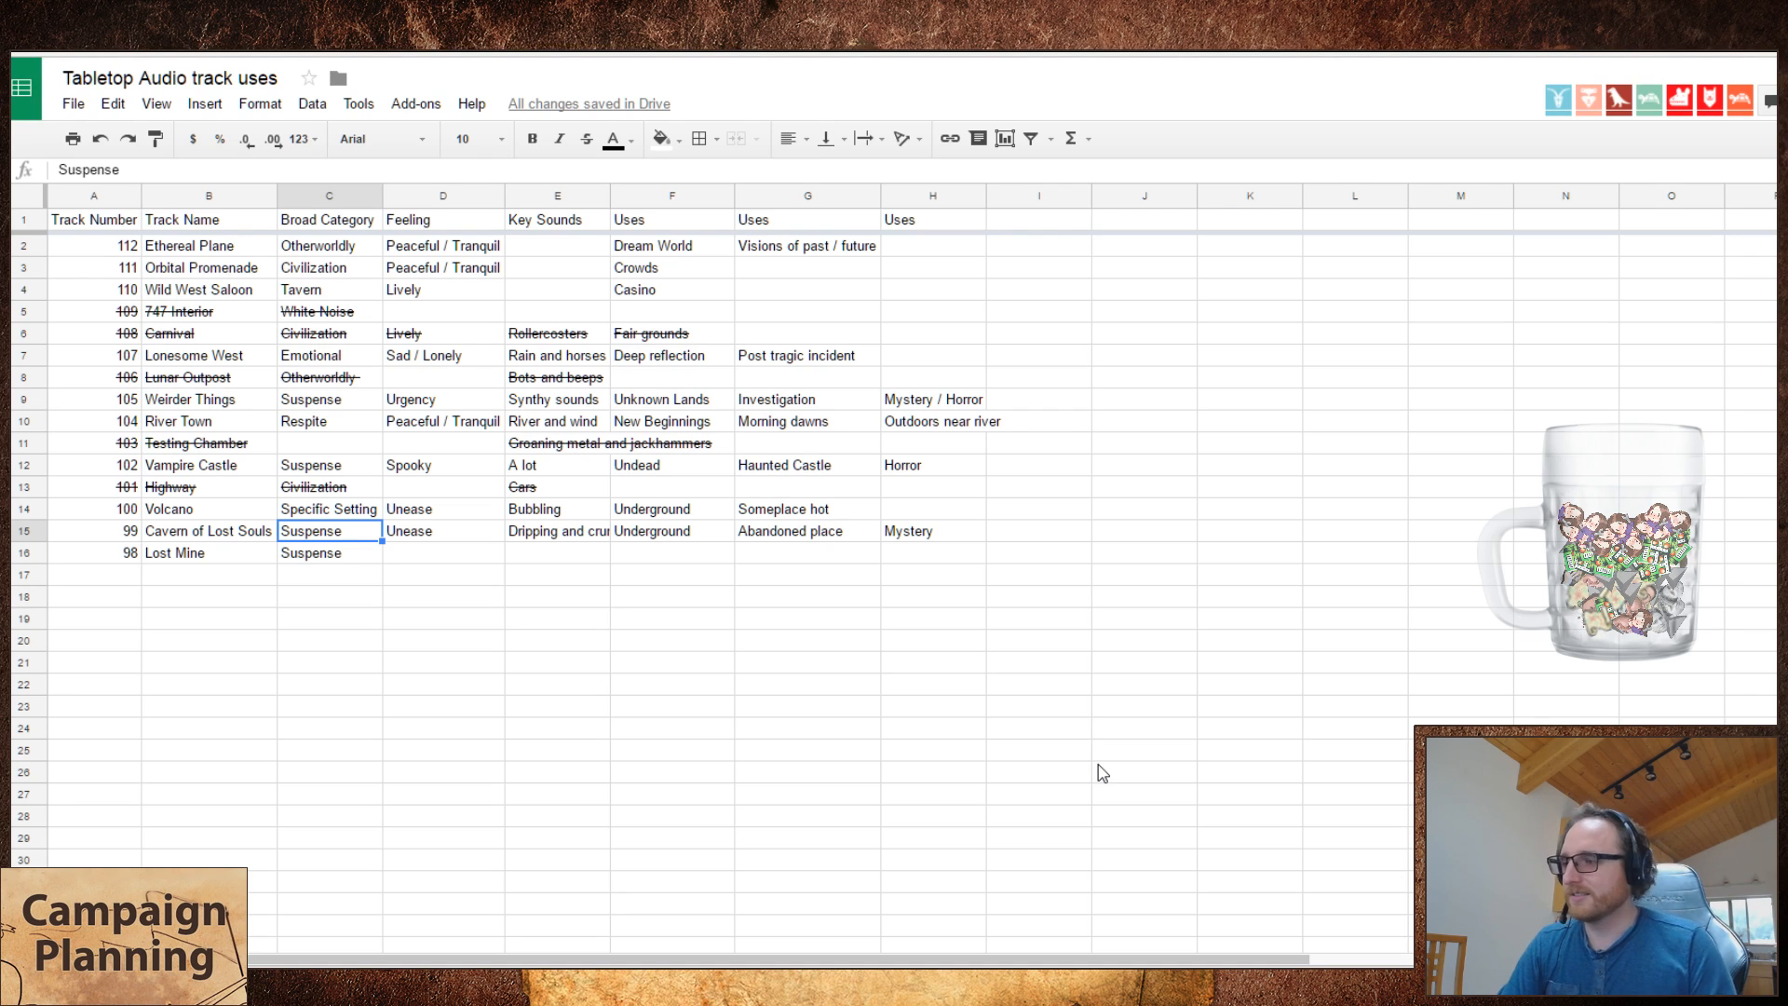
pyautogui.press('Right')
pyautogui.press('Down')
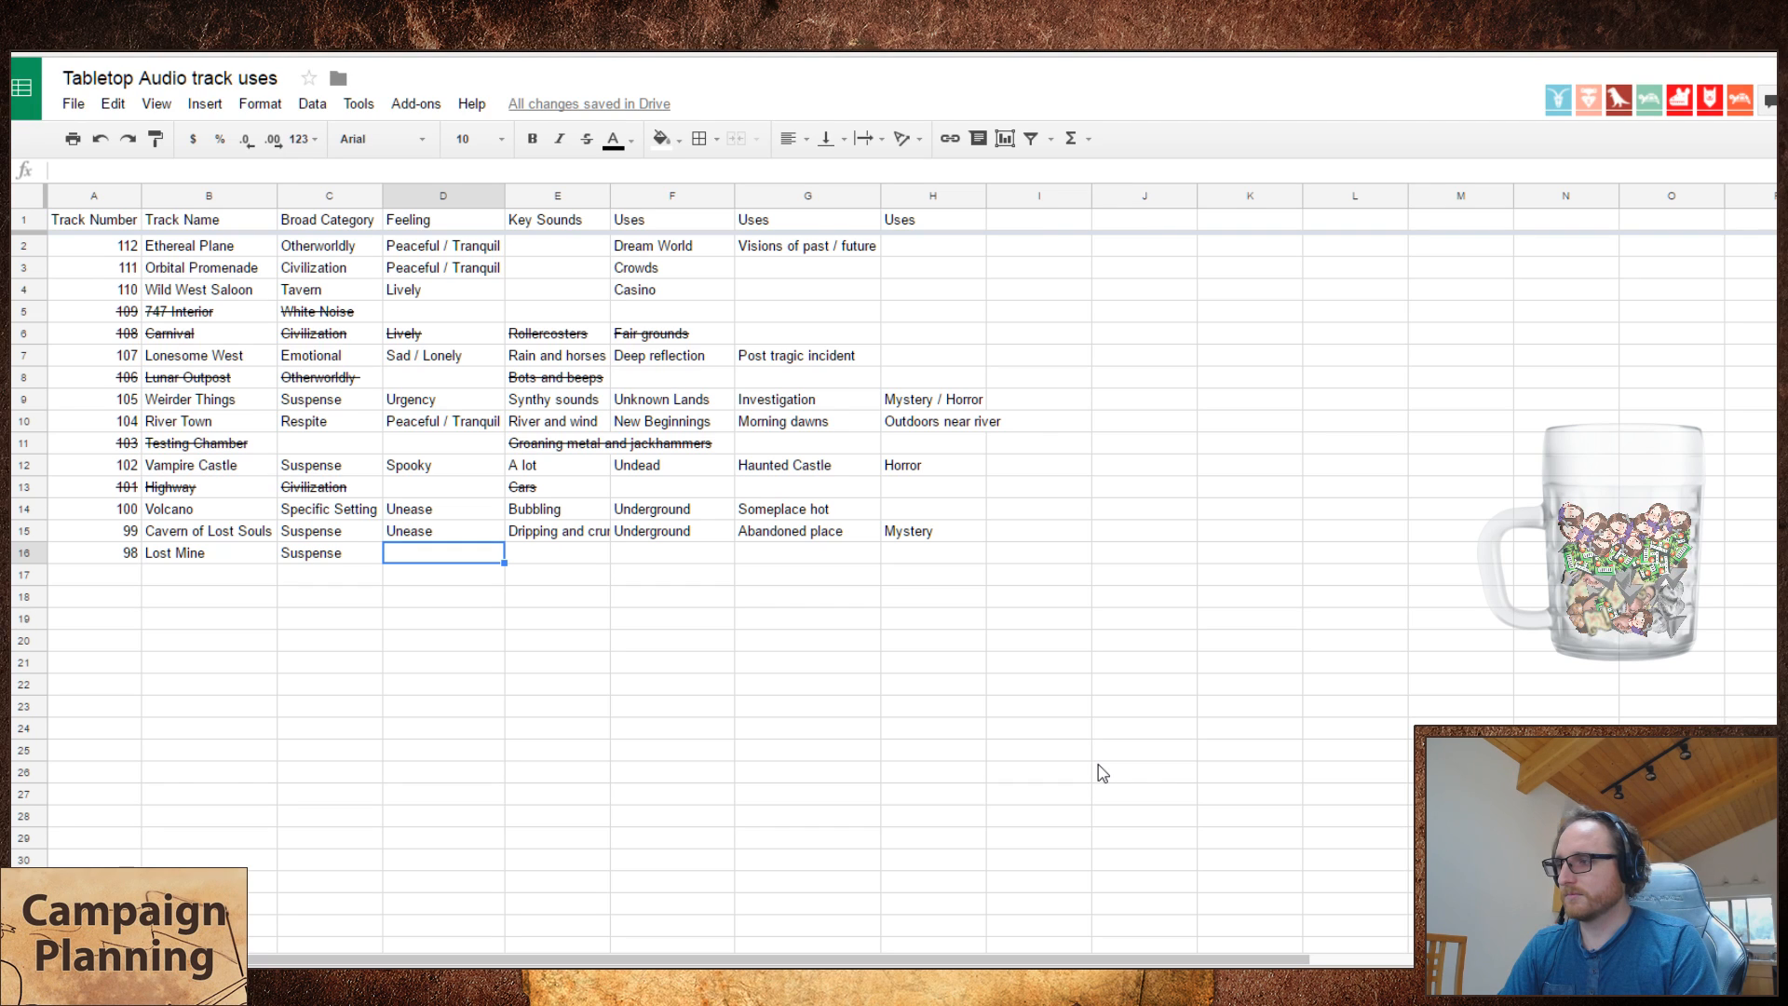
pyautogui.write('Rising Tension')
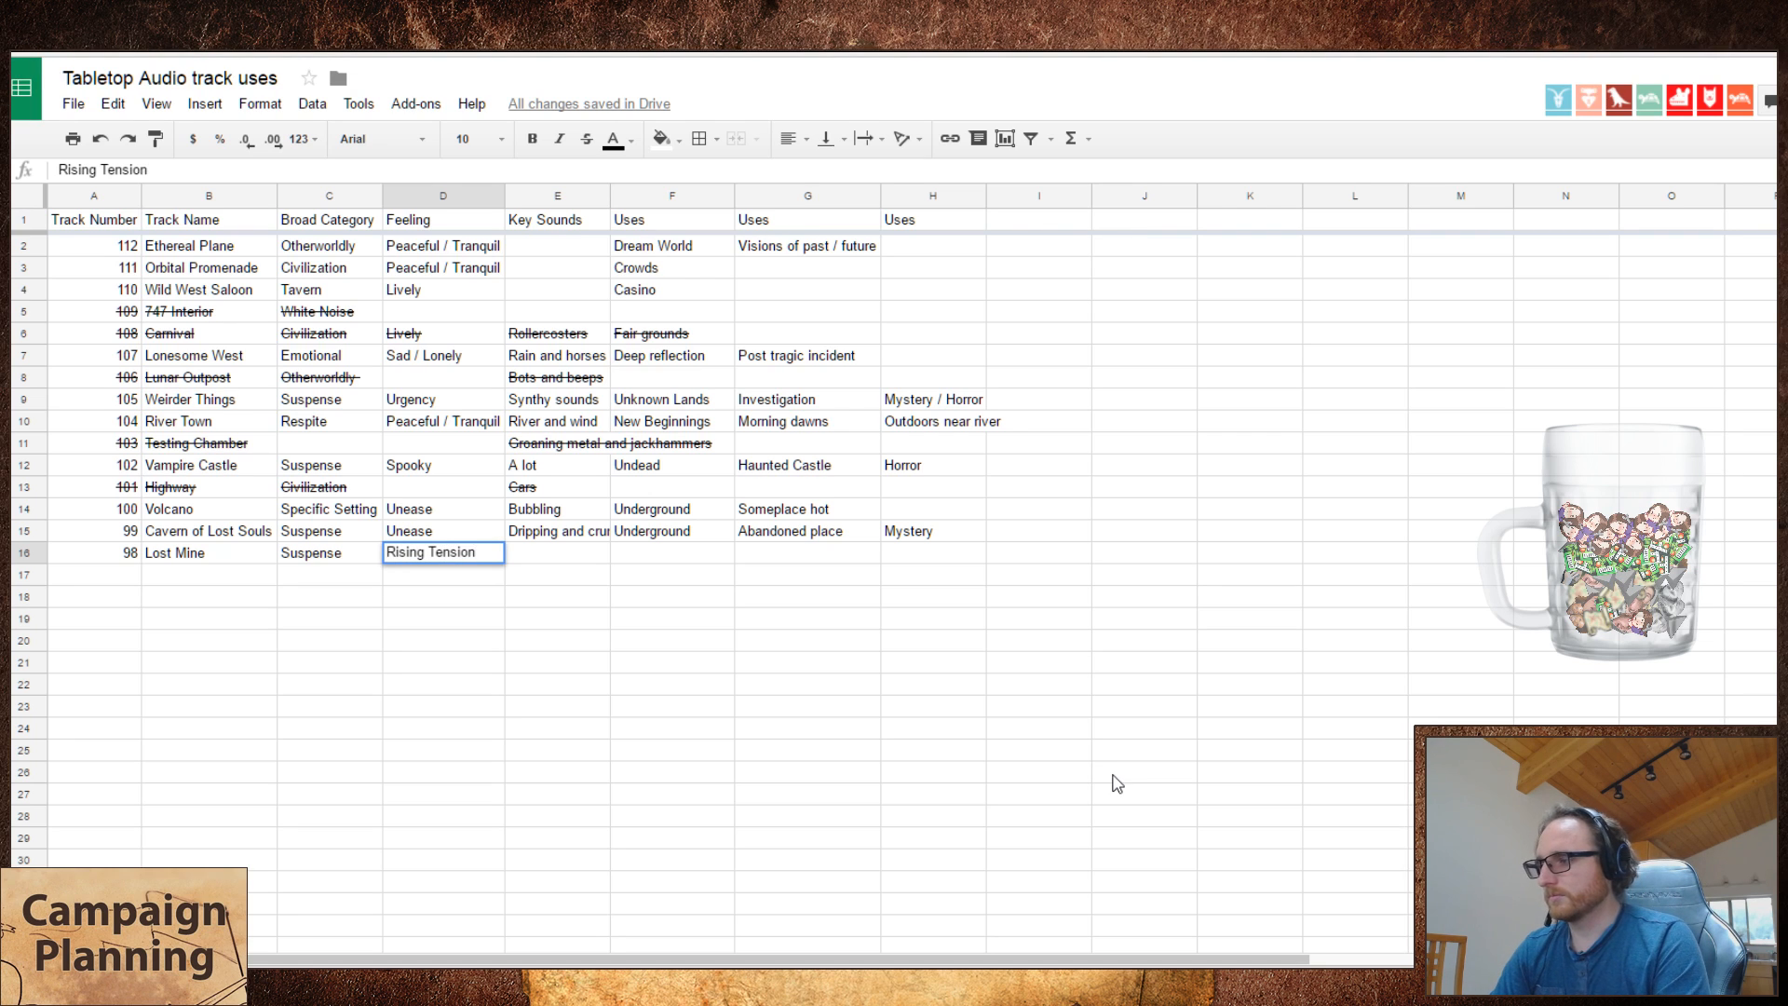
pyautogui.press('Return')
pyautogui.press('Up')
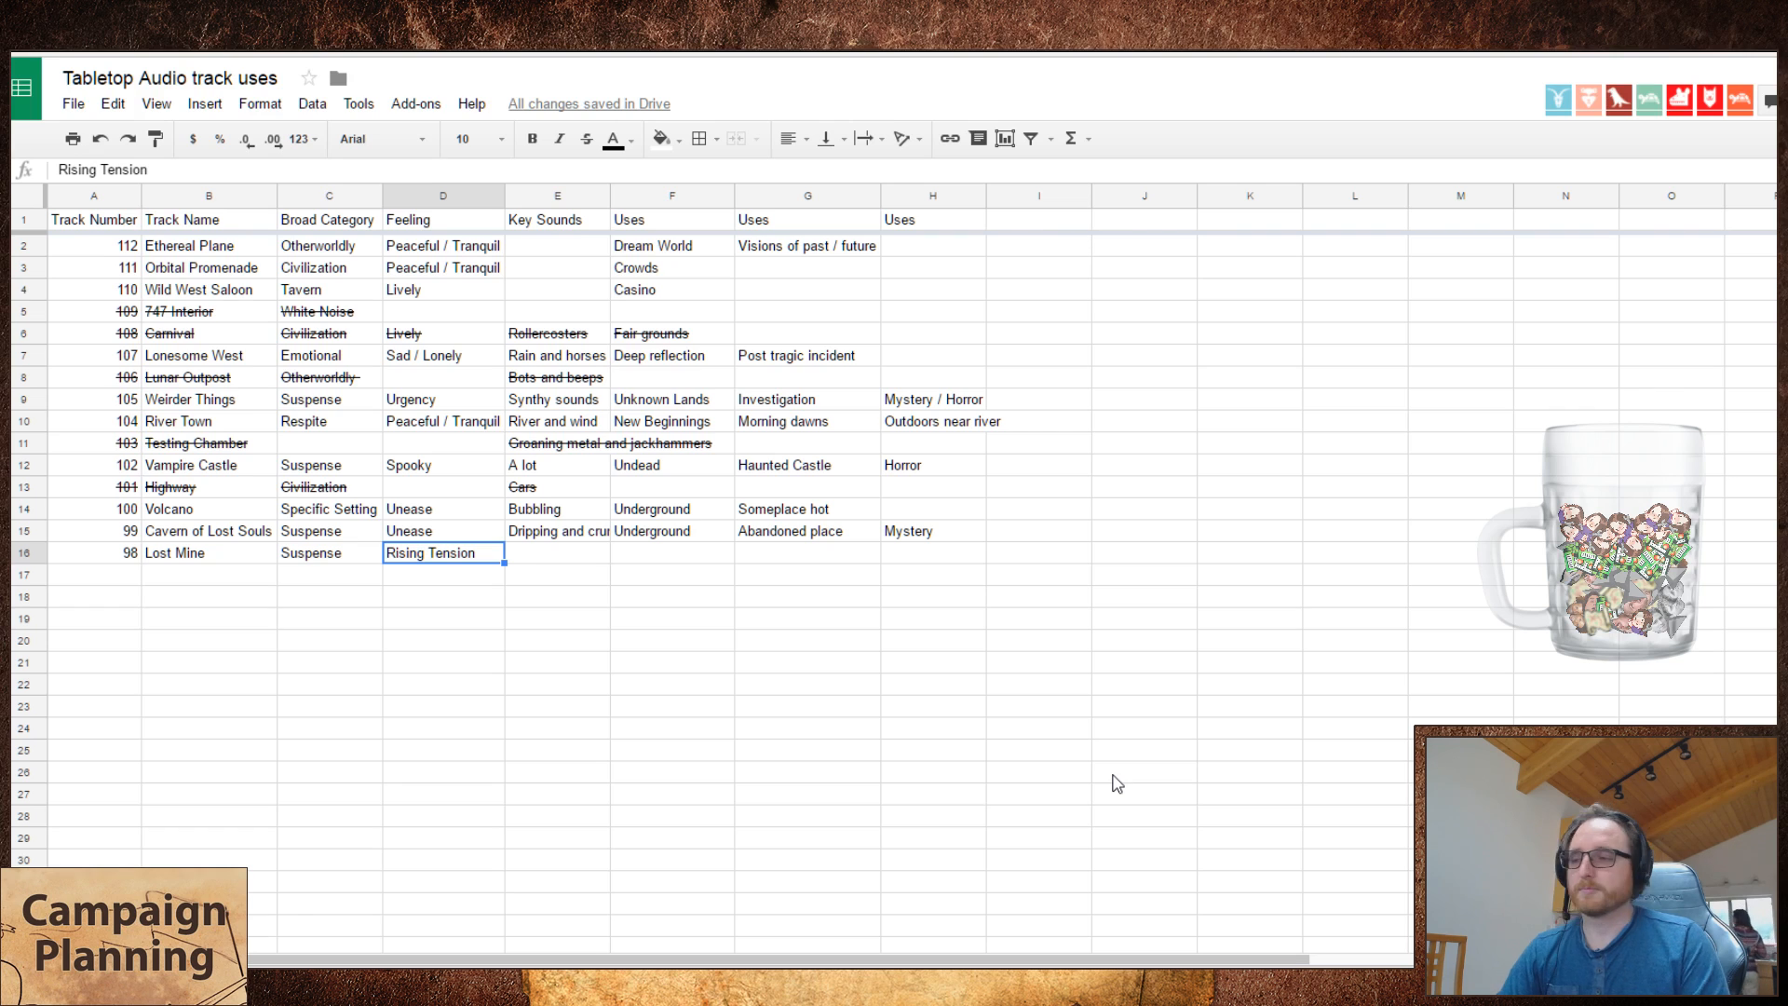
# - Extend the broad categories to "Suspense, Soft" for Cavern of Lost Souls and "Suspense, Hard" for Lost Mine
pyautogui.press('Left')
pyautogui.press('Up')
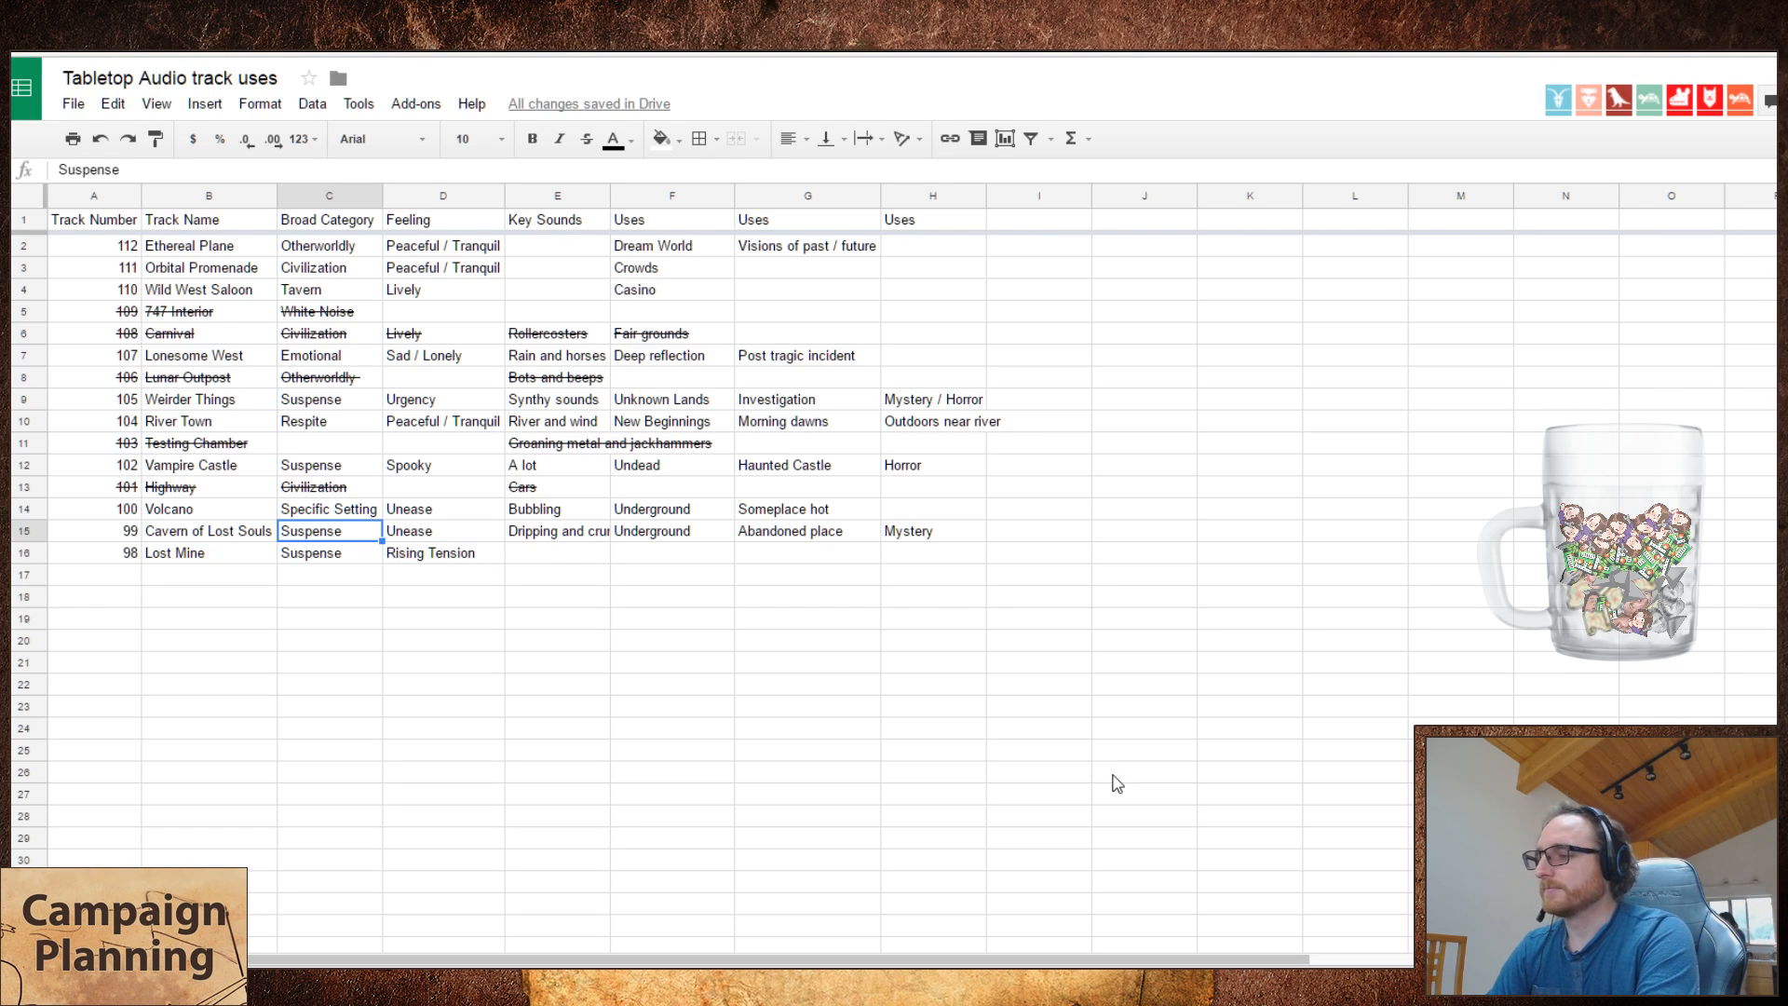
pyautogui.press('Return')
pyautogui.write(', Soft')
pyautogui.press('Return')
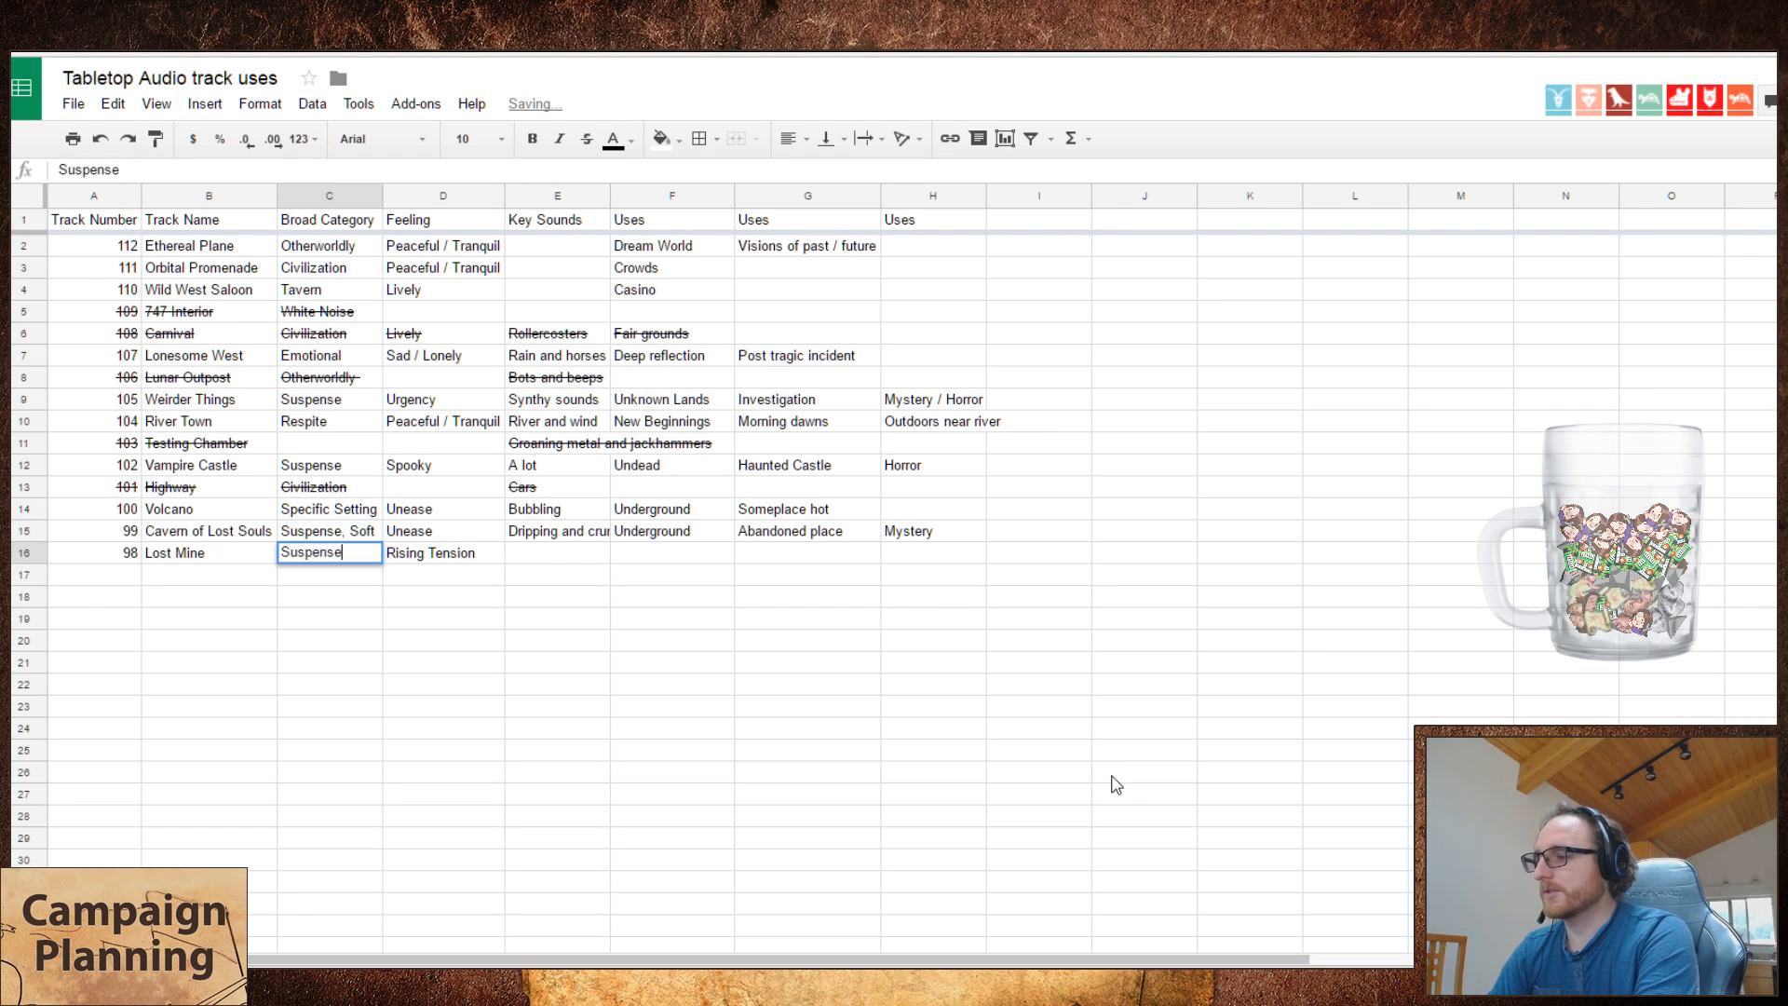
pyautogui.press('Return')
pyautogui.write(', Hard')
pyautogui.press('Return')
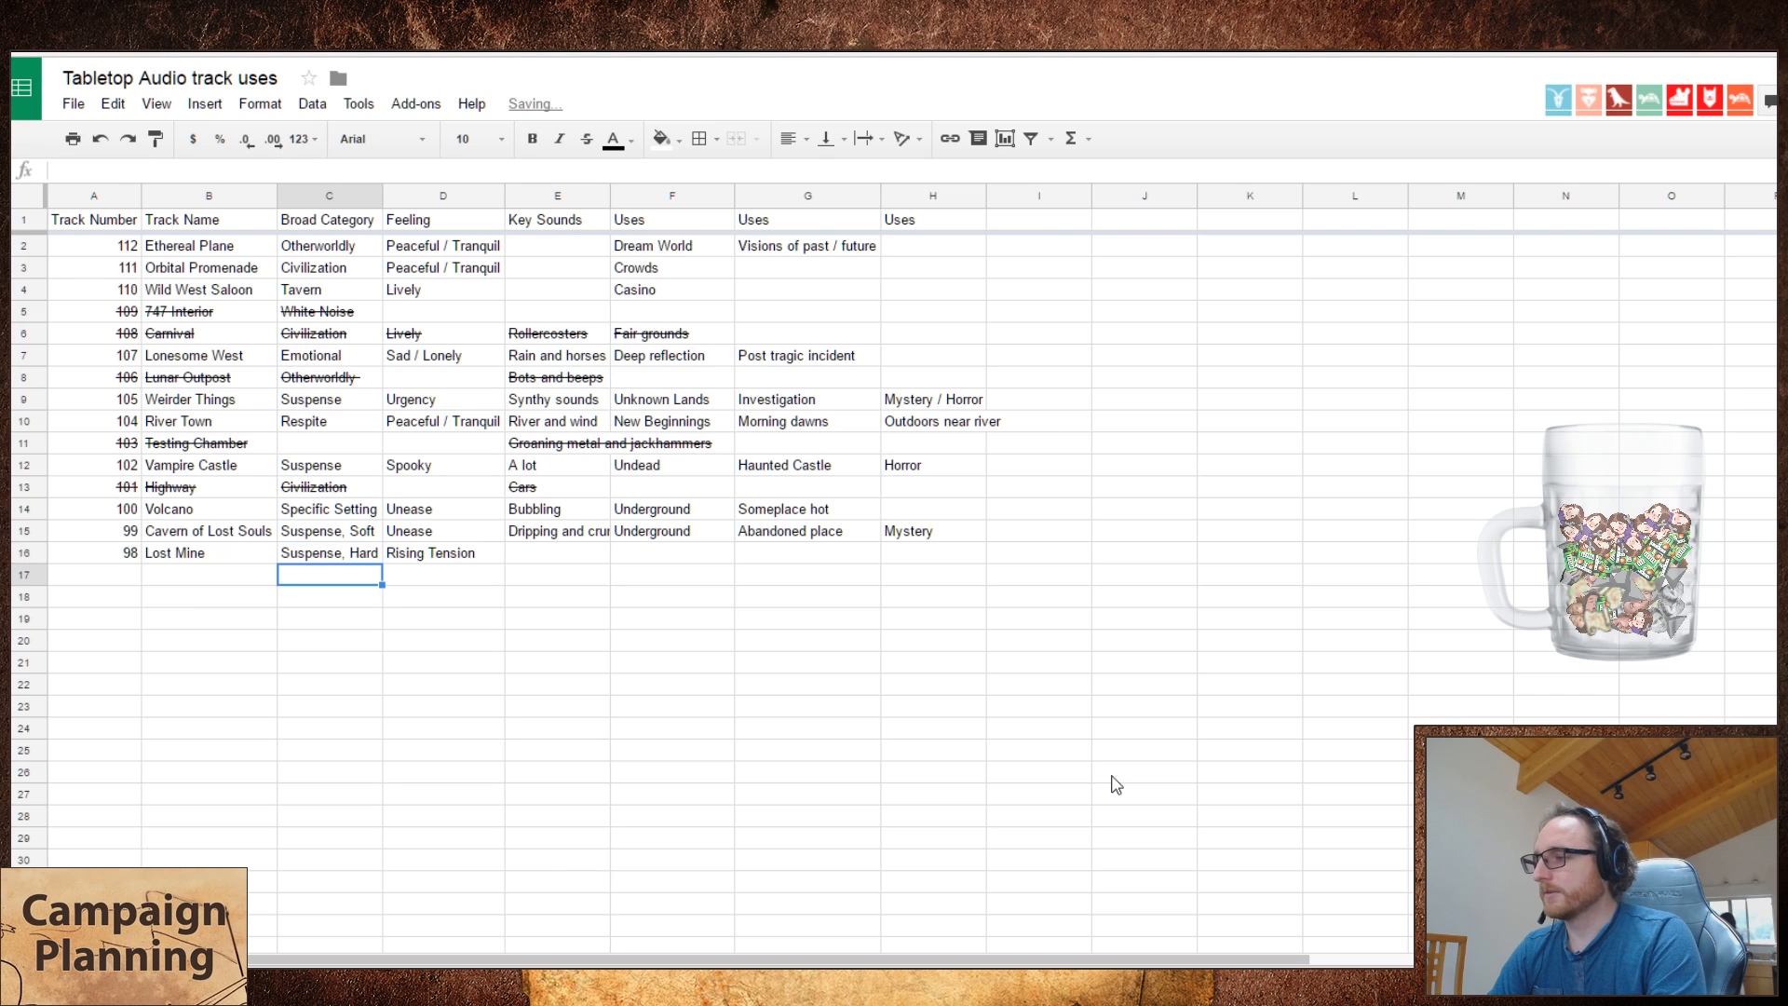
# - Extend the broad category for Vampire Castle to "Suspense, Hard"
pyautogui.press('Up')
pyautogui.press('Up')
pyautogui.press('Up')
pyautogui.press('Up')
pyautogui.press('Up')
pyautogui.press('Return')
pyautogui.write(',')
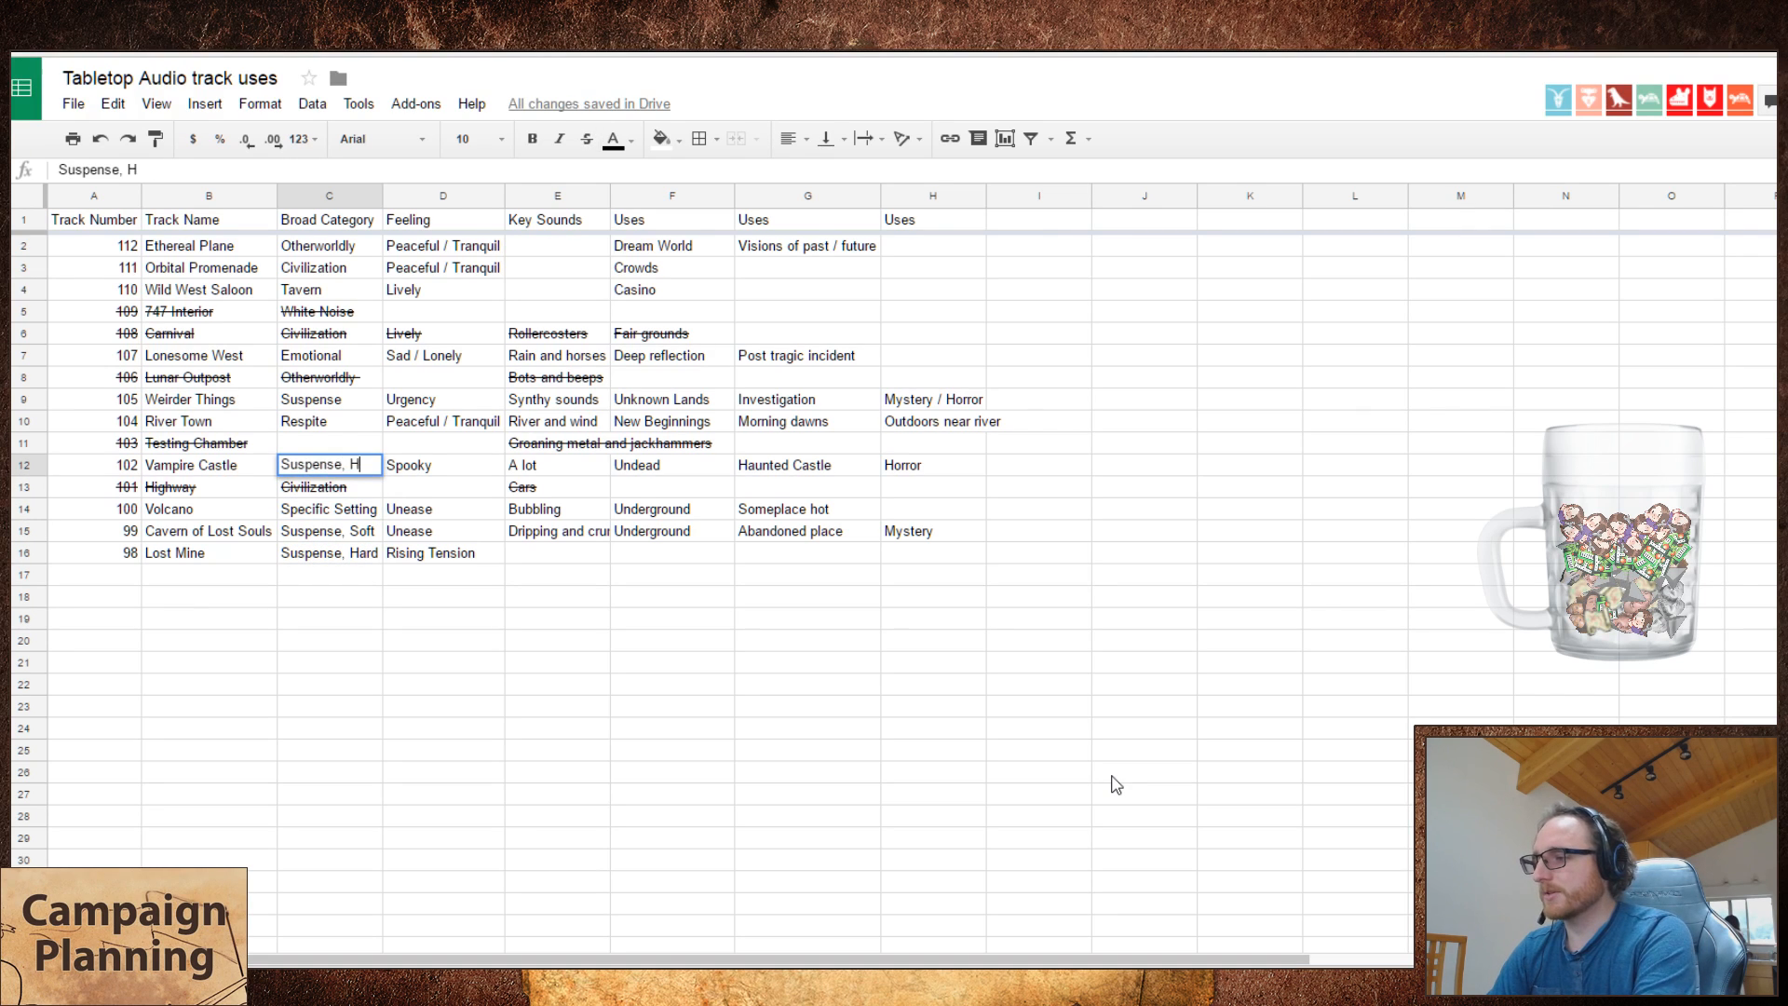
pyautogui.write(' Hard')
pyautogui.press('Return')
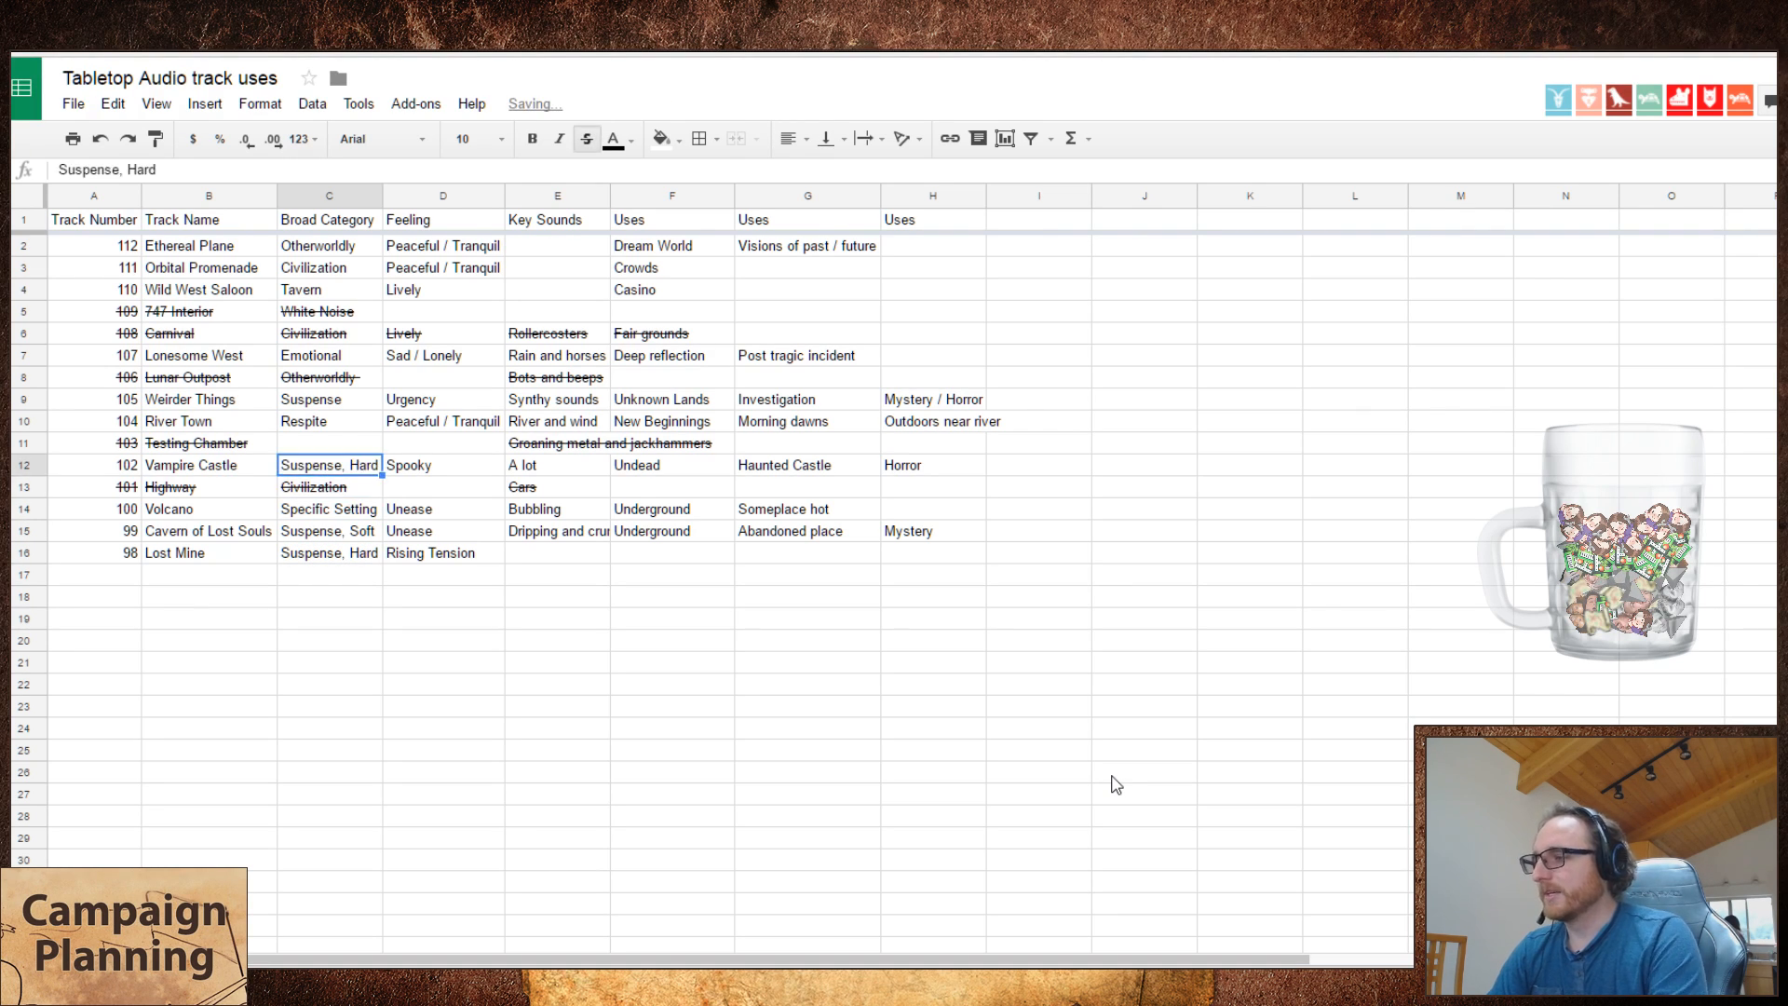
# - Extend the broad category for Weirder Things to "Suspense, Hard"
pyautogui.press('Up')
pyautogui.press('Up')
pyautogui.press('Up')
pyautogui.press('Up')
pyautogui.press('Return')
pyautogui.write(', Hard')
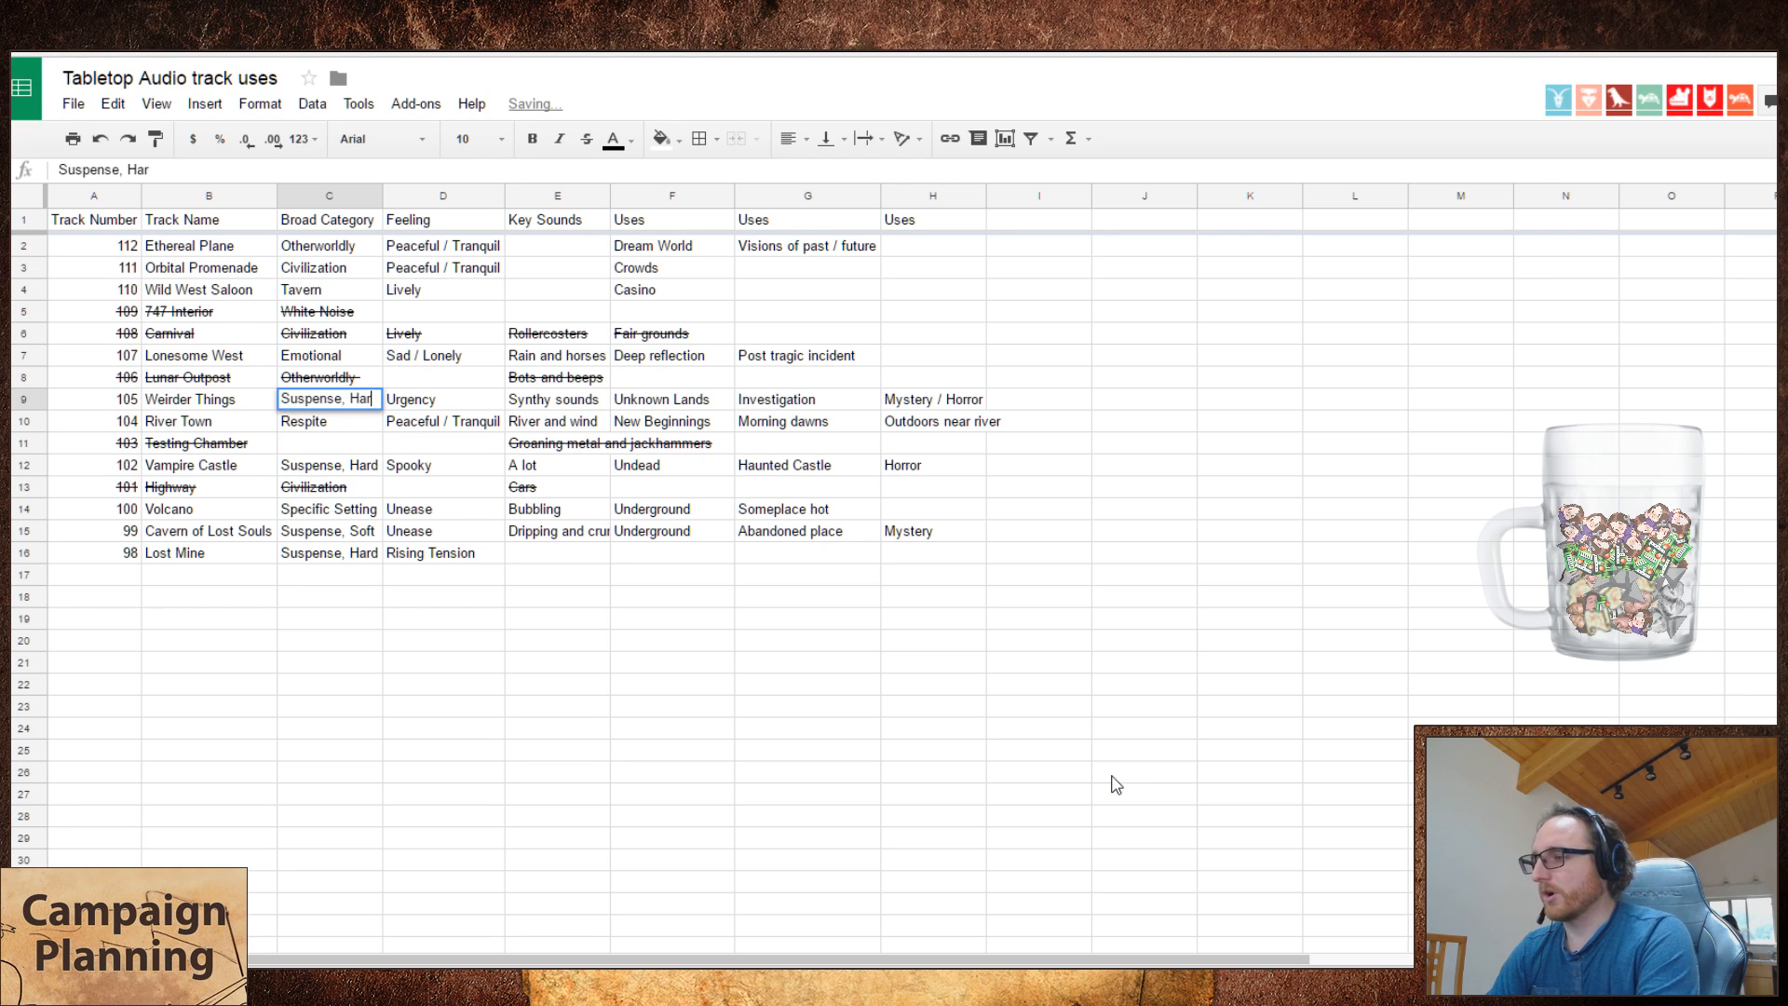
pyautogui.press('Return')
# - Enter "crumbling and creaking" as the key sounds for Lost Mine
pyautogui.press('Down')
pyautogui.press('Down')
pyautogui.press('Down')
pyautogui.press('Down')
pyautogui.press('Down')
pyautogui.press('Down')
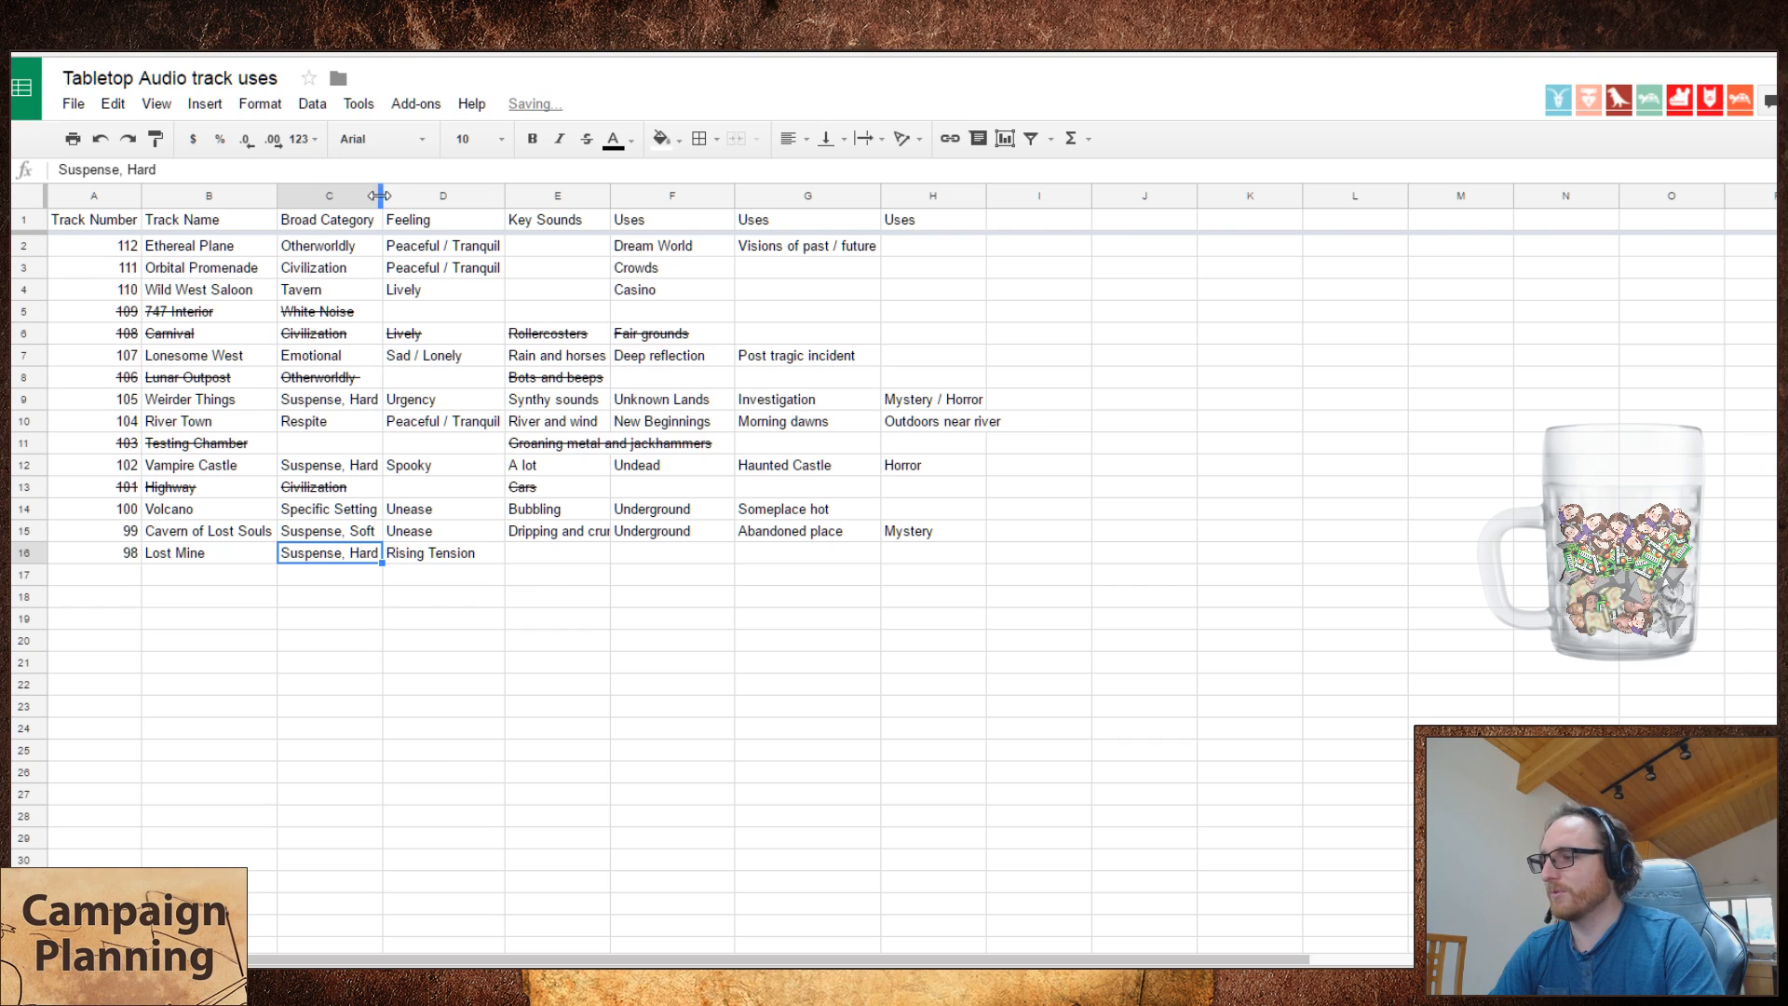
pyautogui.click(548, 557)
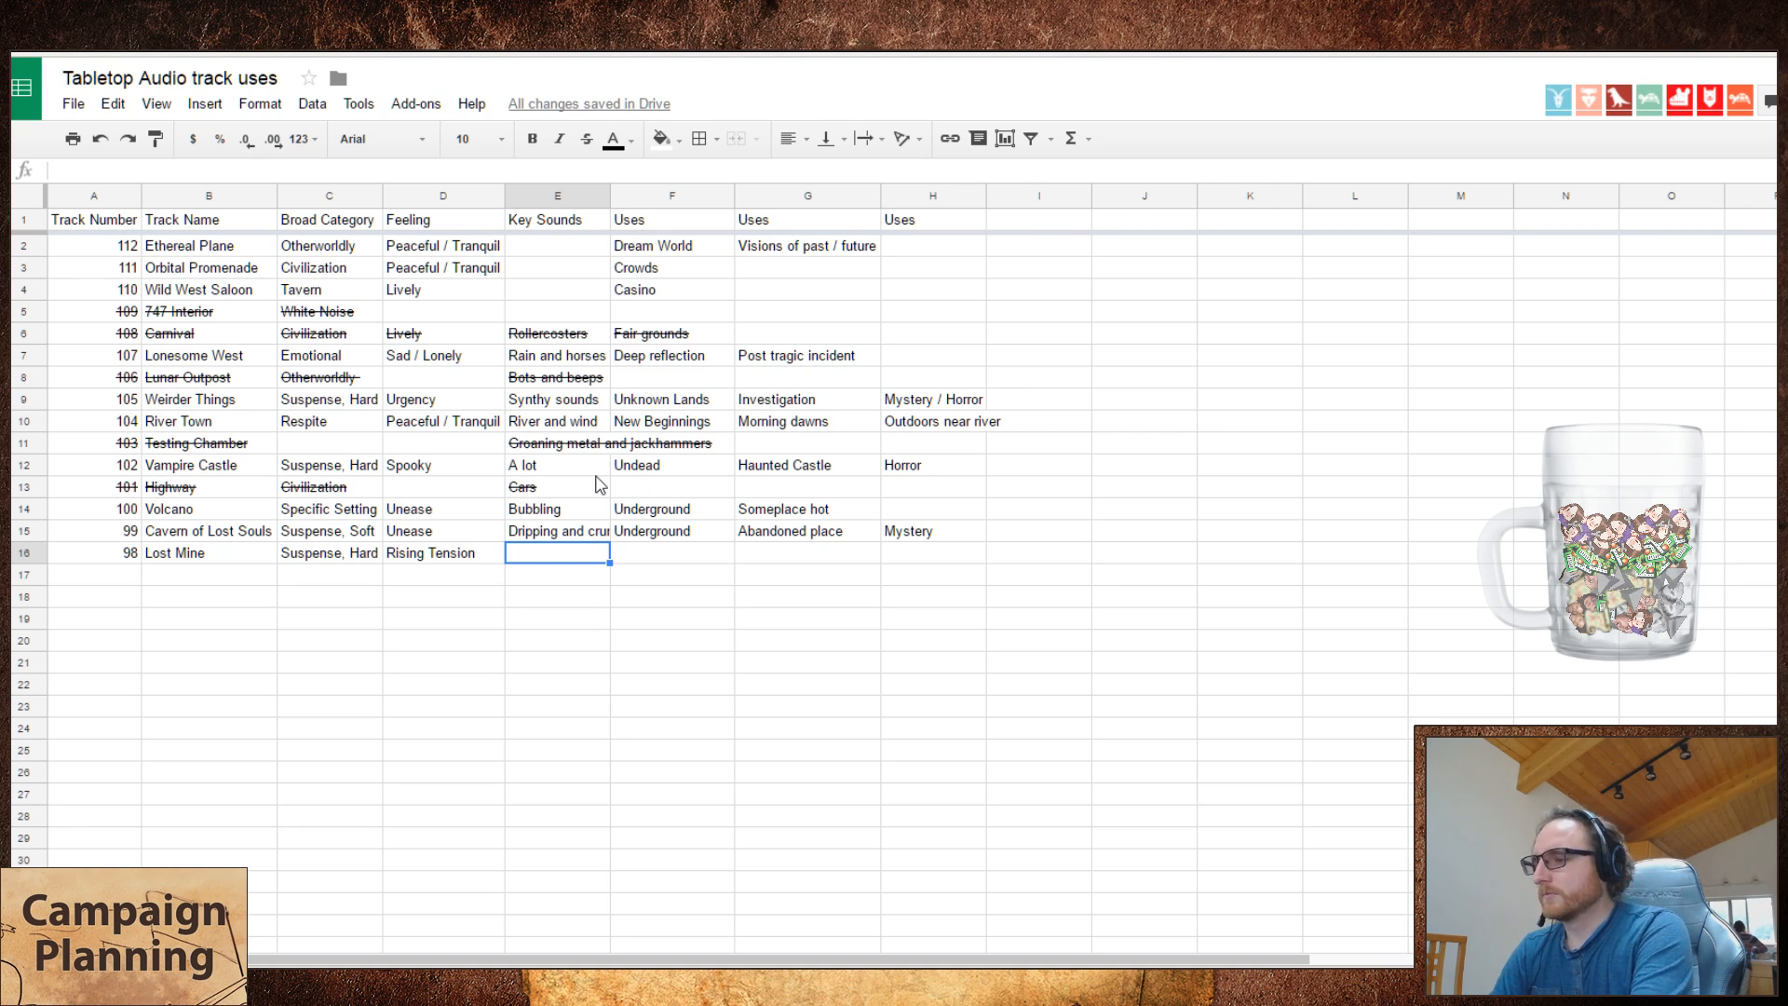
pyautogui.write('crumbling and c')
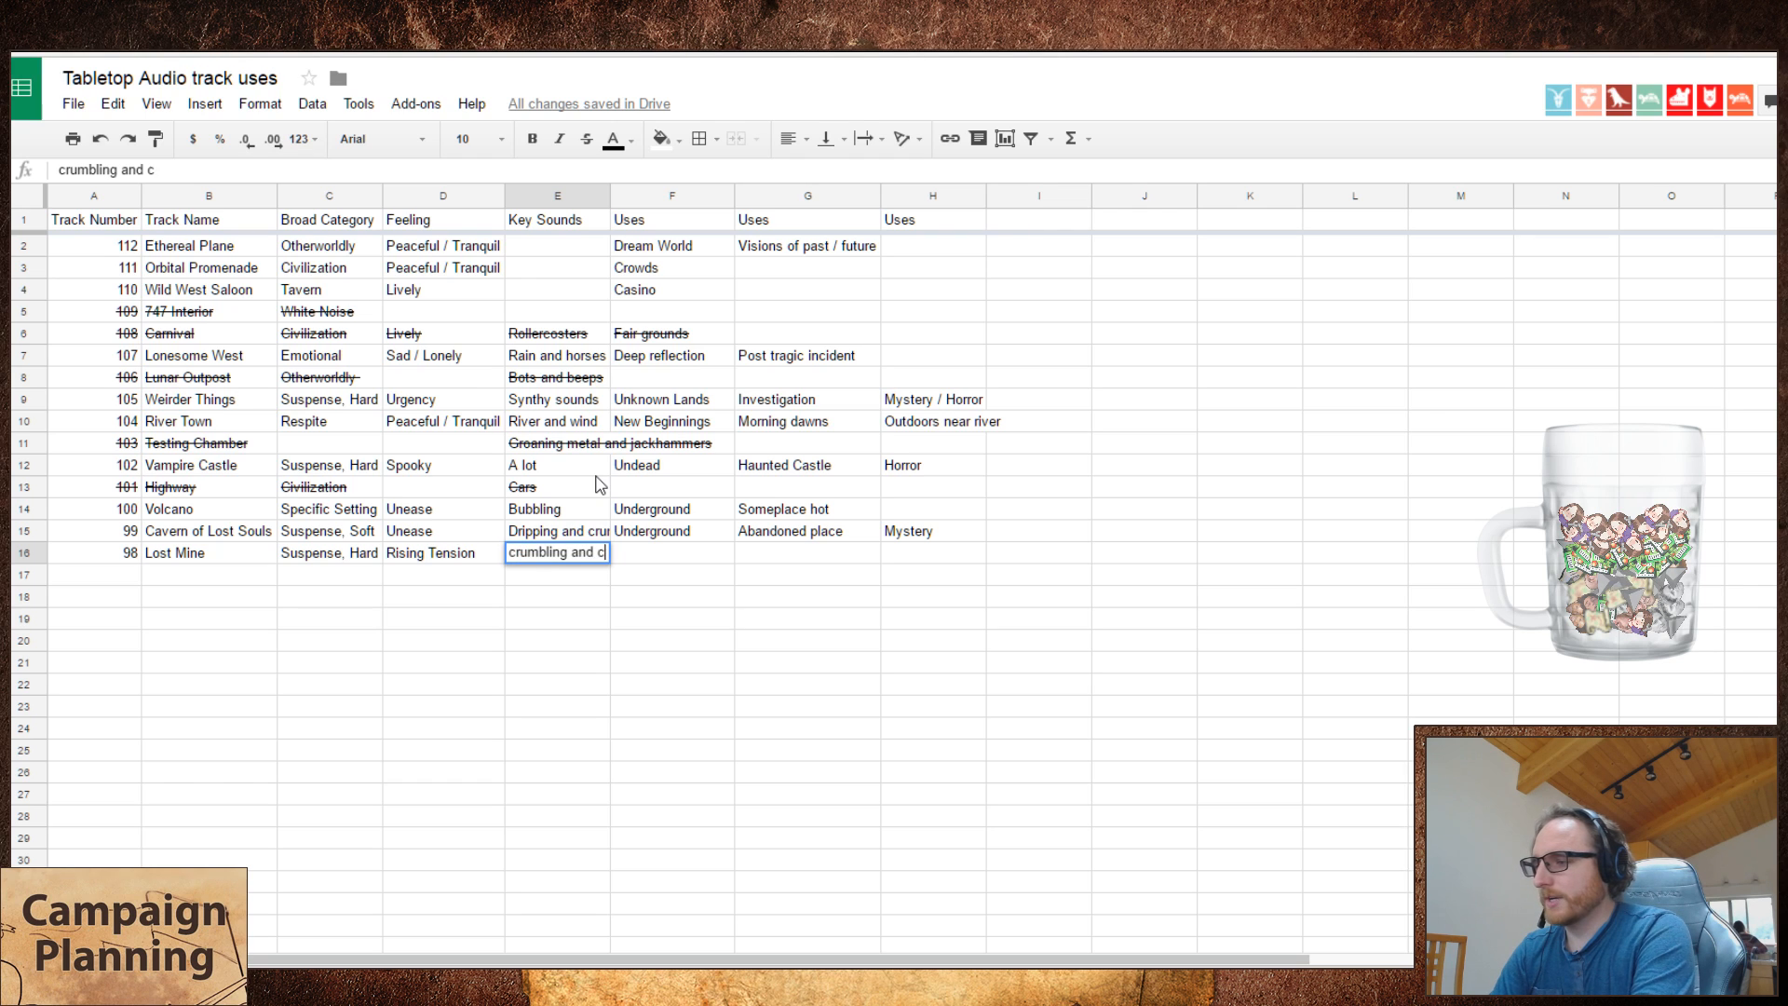
pyautogui.write('reaking')
pyautogui.press('Return')
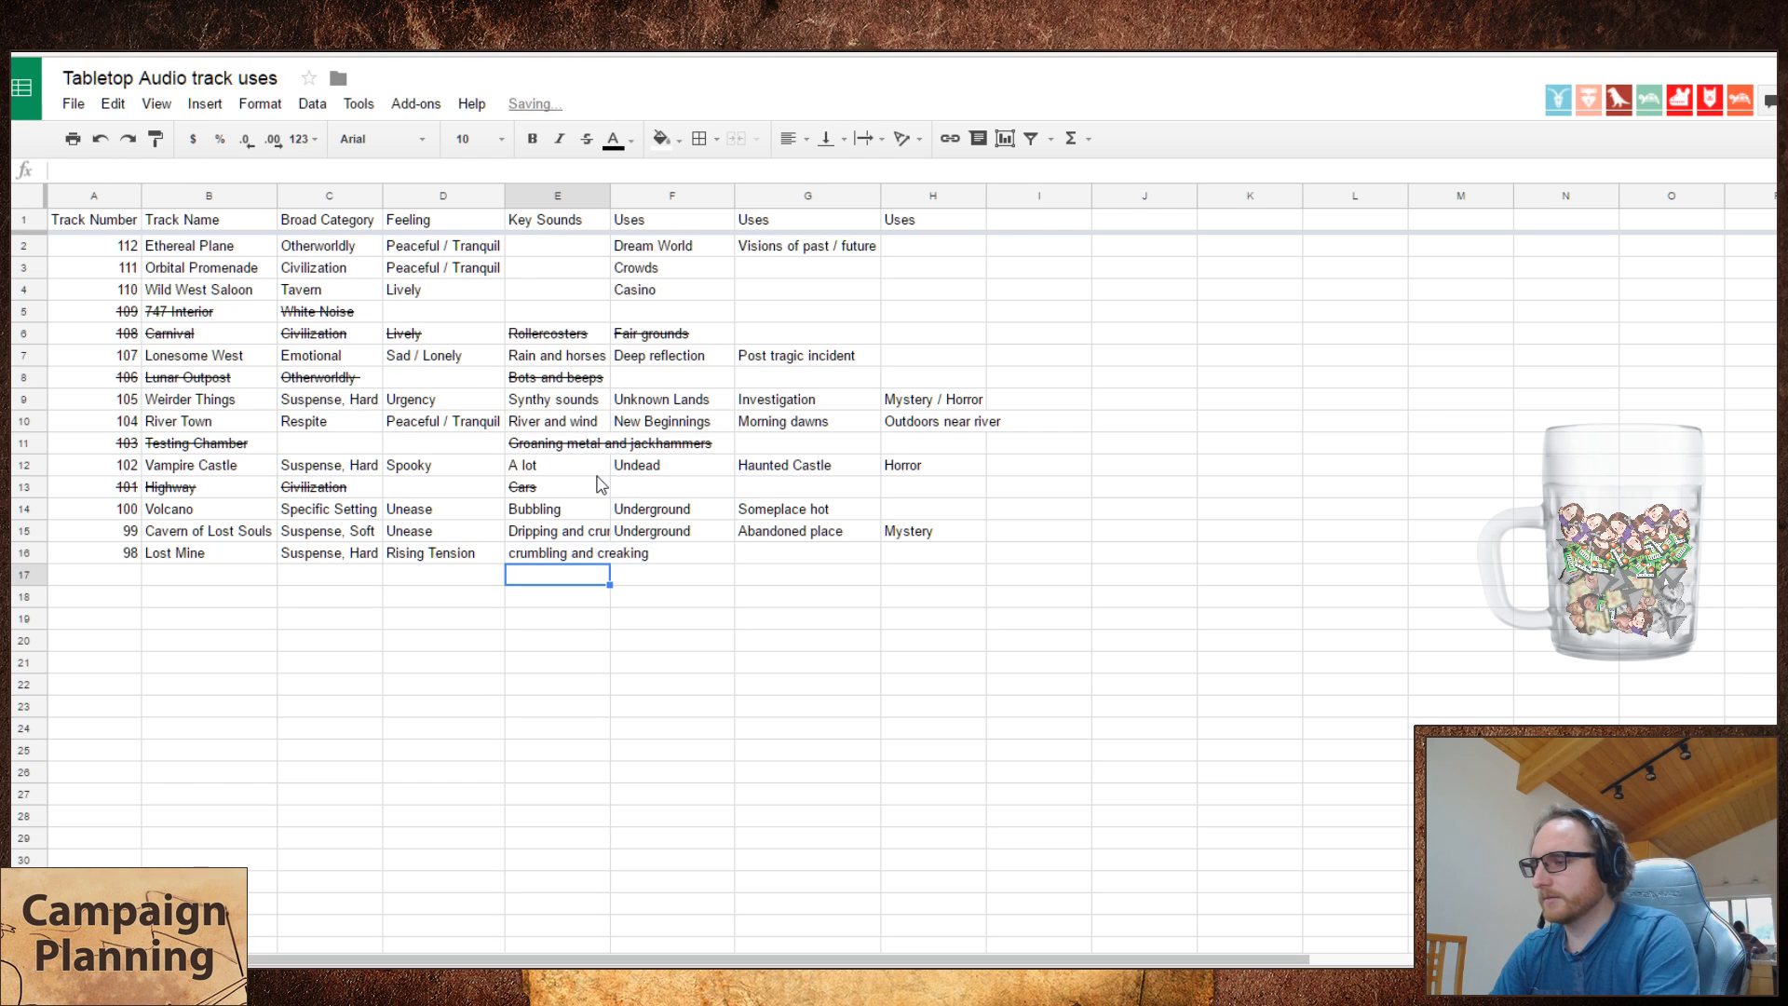
# - Reword the key sounds for Lost Mine as "Creaking and crumbling" and resize the Key Sounds column to just fit that entry
pyautogui.doubleClick(608, 192)
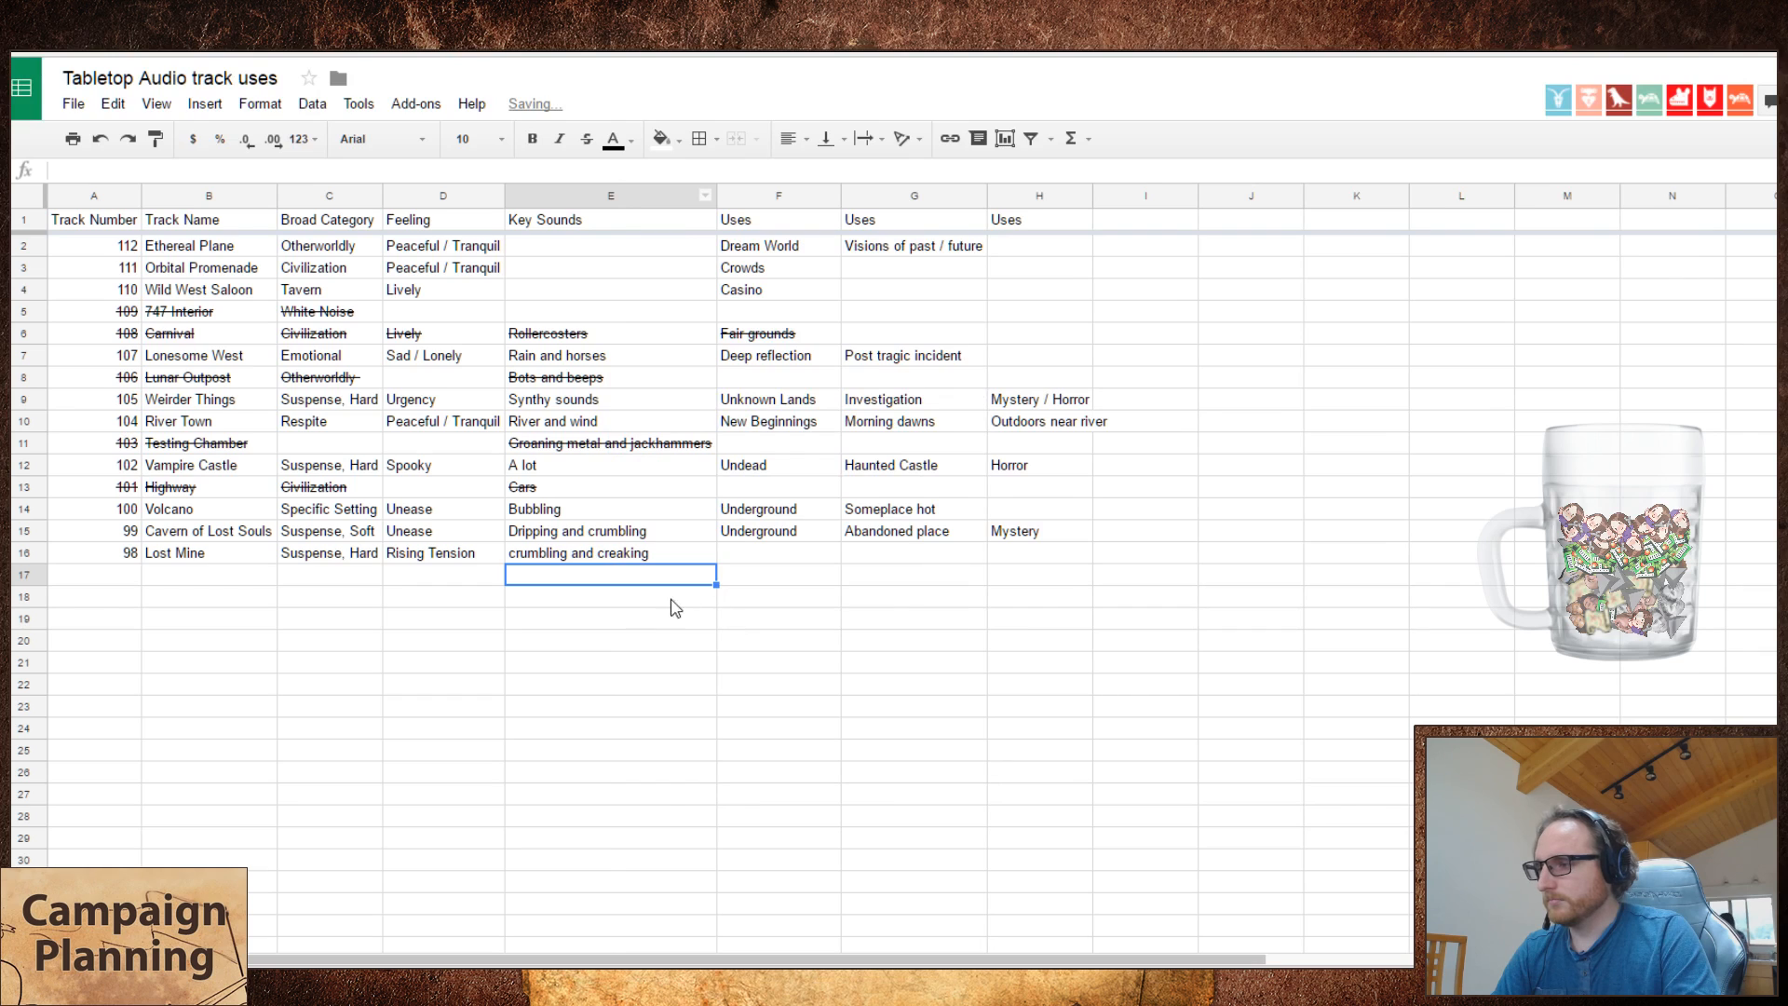
pyautogui.click(559, 555)
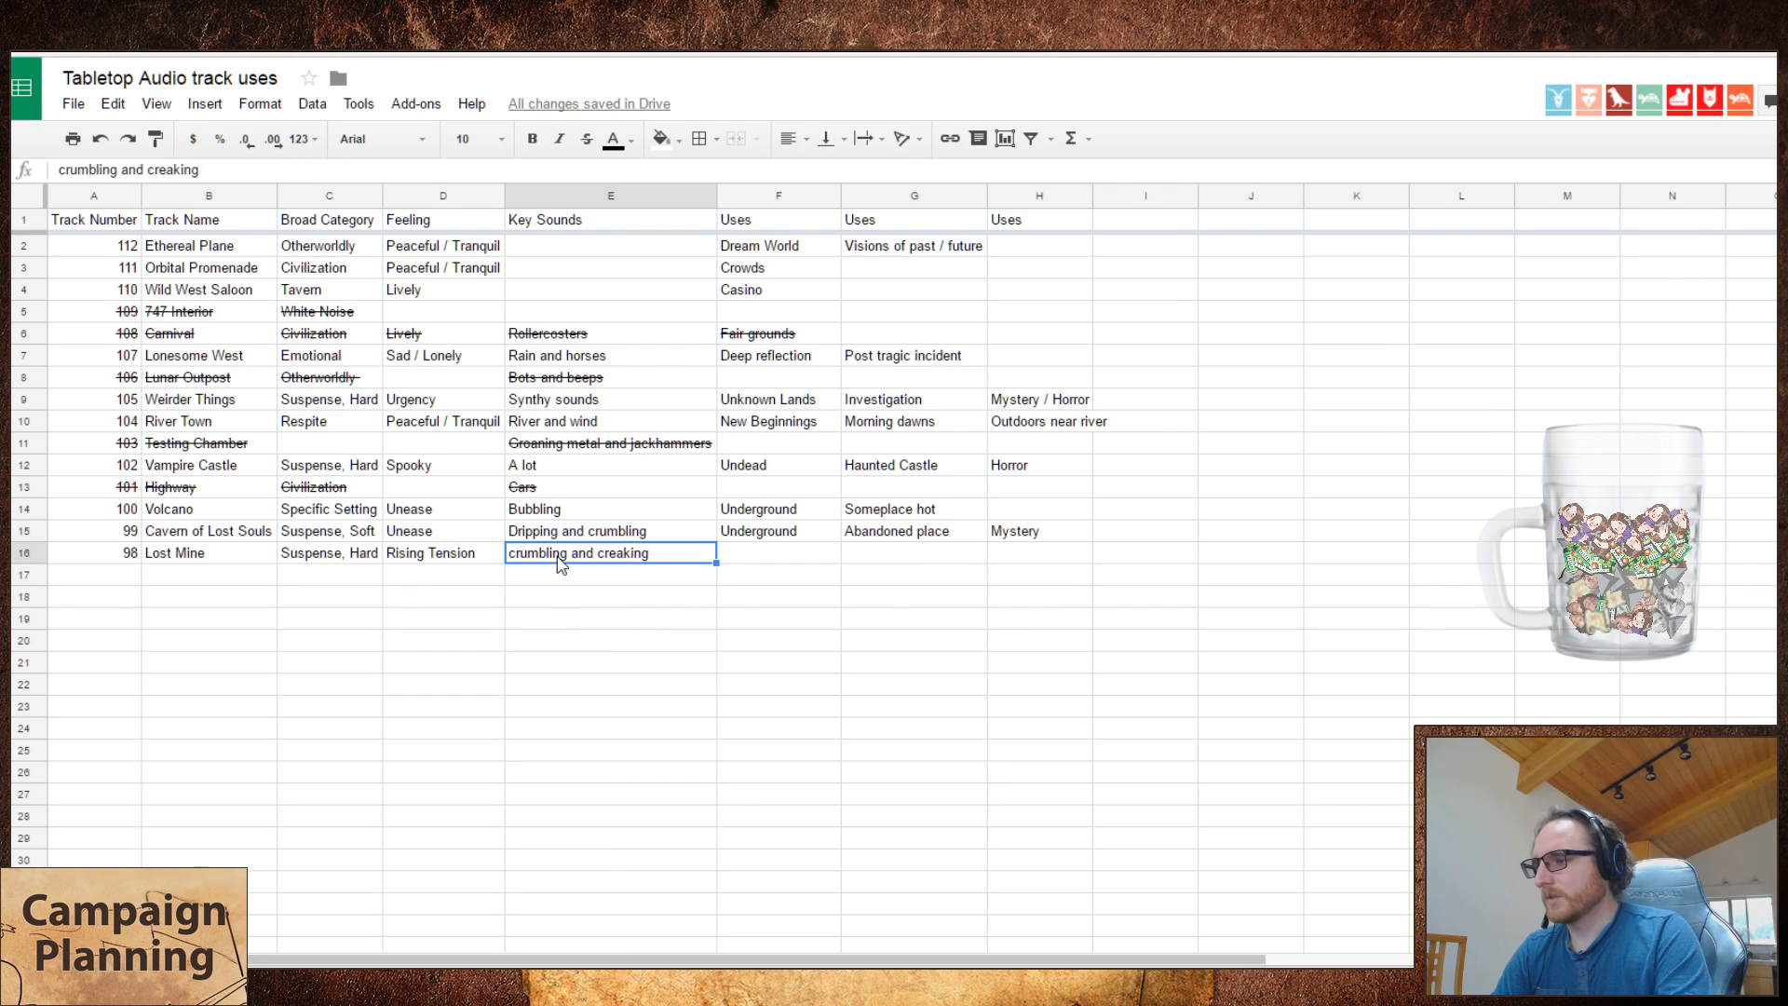
pyautogui.write('Creaking and cru')
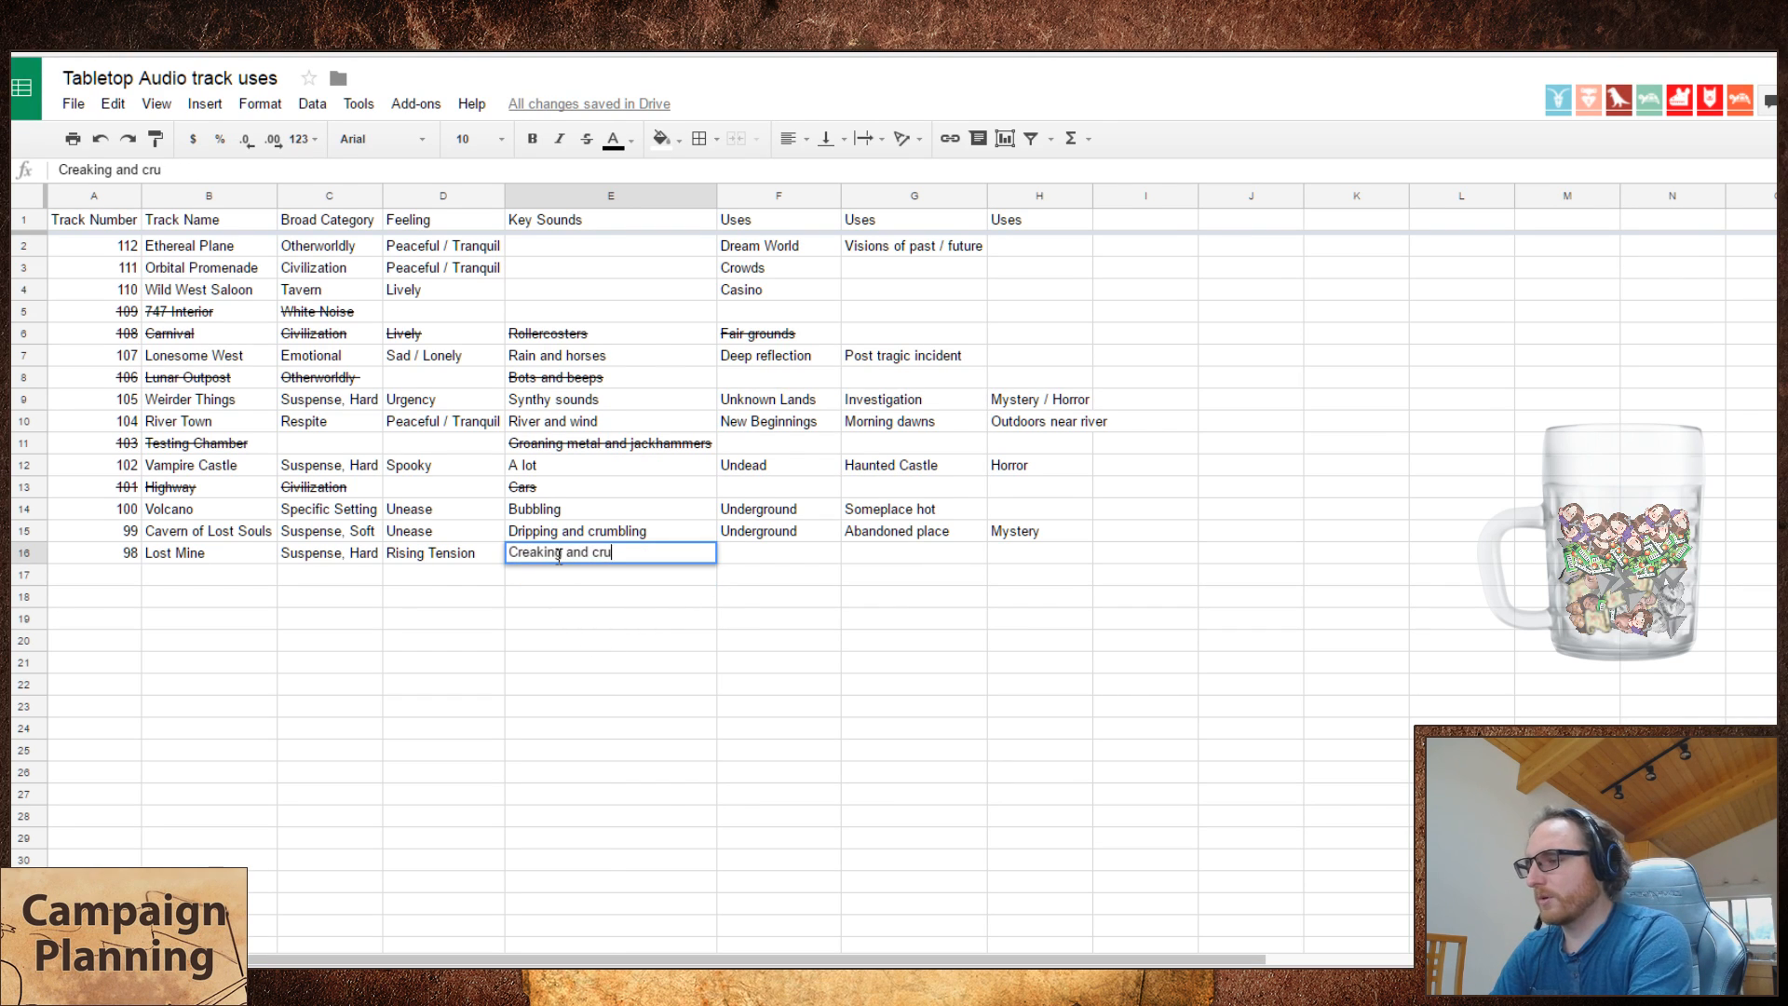
pyautogui.write('mbling')
pyautogui.press('Return')
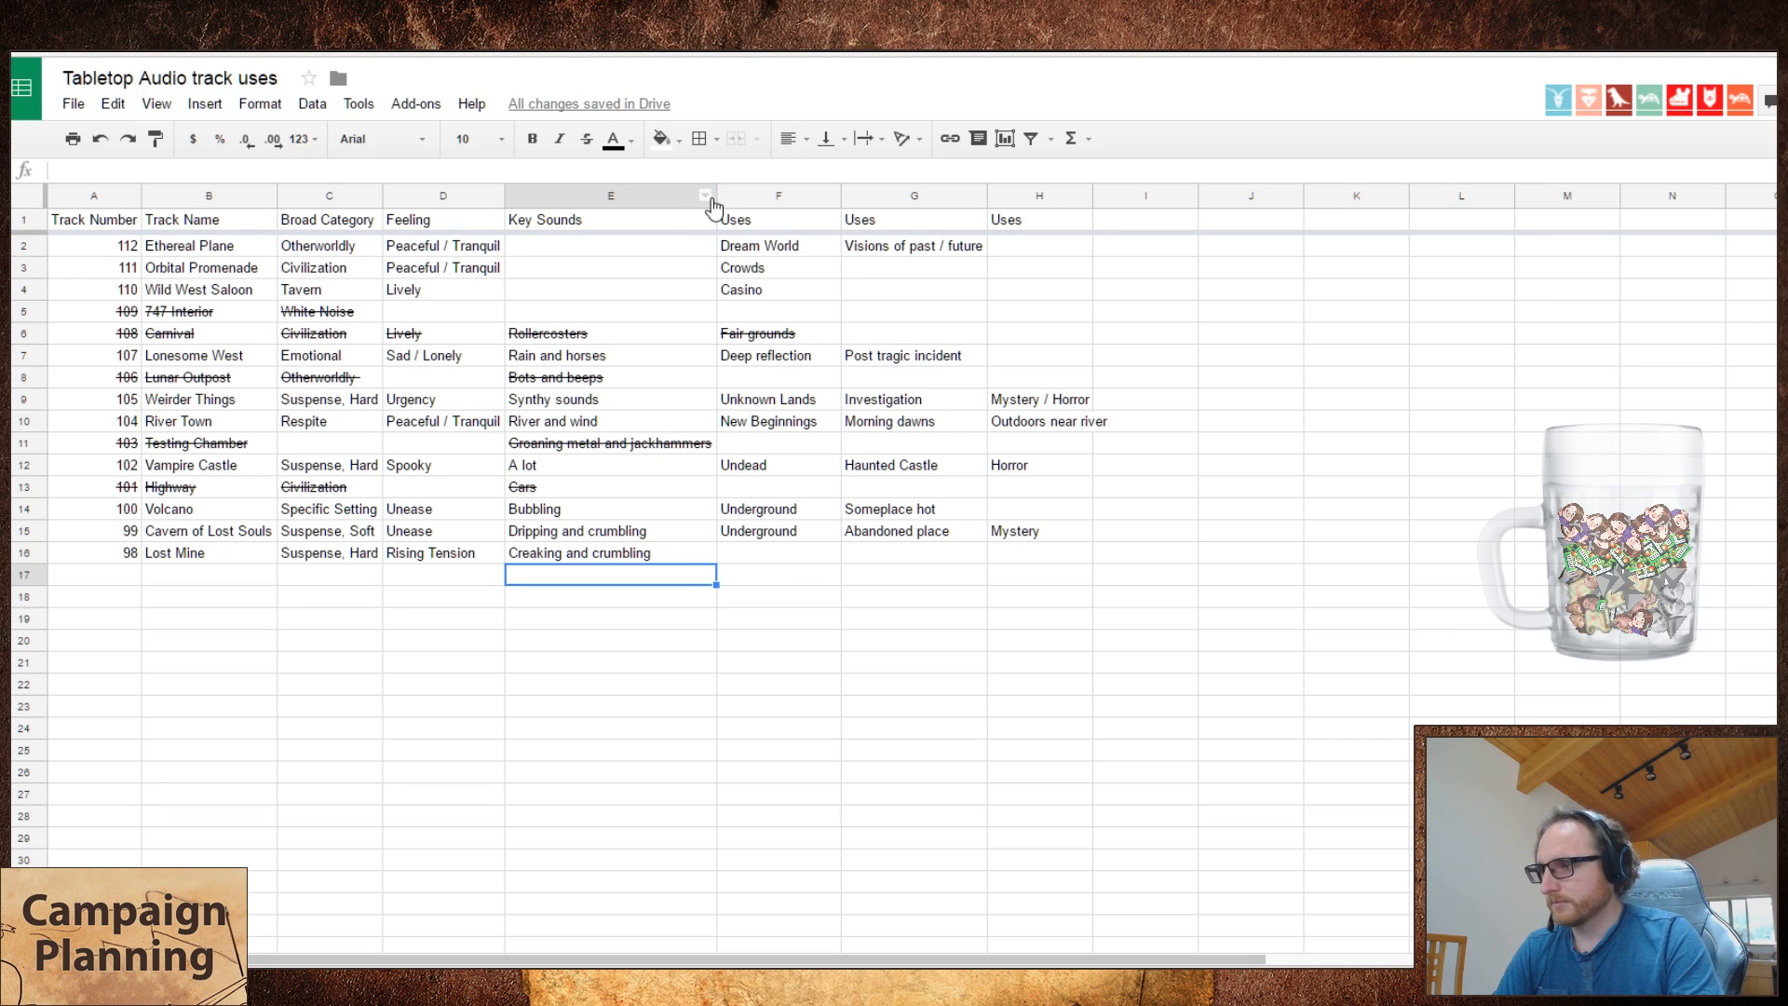
pyautogui.moveTo(717, 198); pyautogui.dragTo(653, 198)
# - Enter "Horror" as the third use and "Underground" as the first use for Lost Mine
pyautogui.click(969, 555)
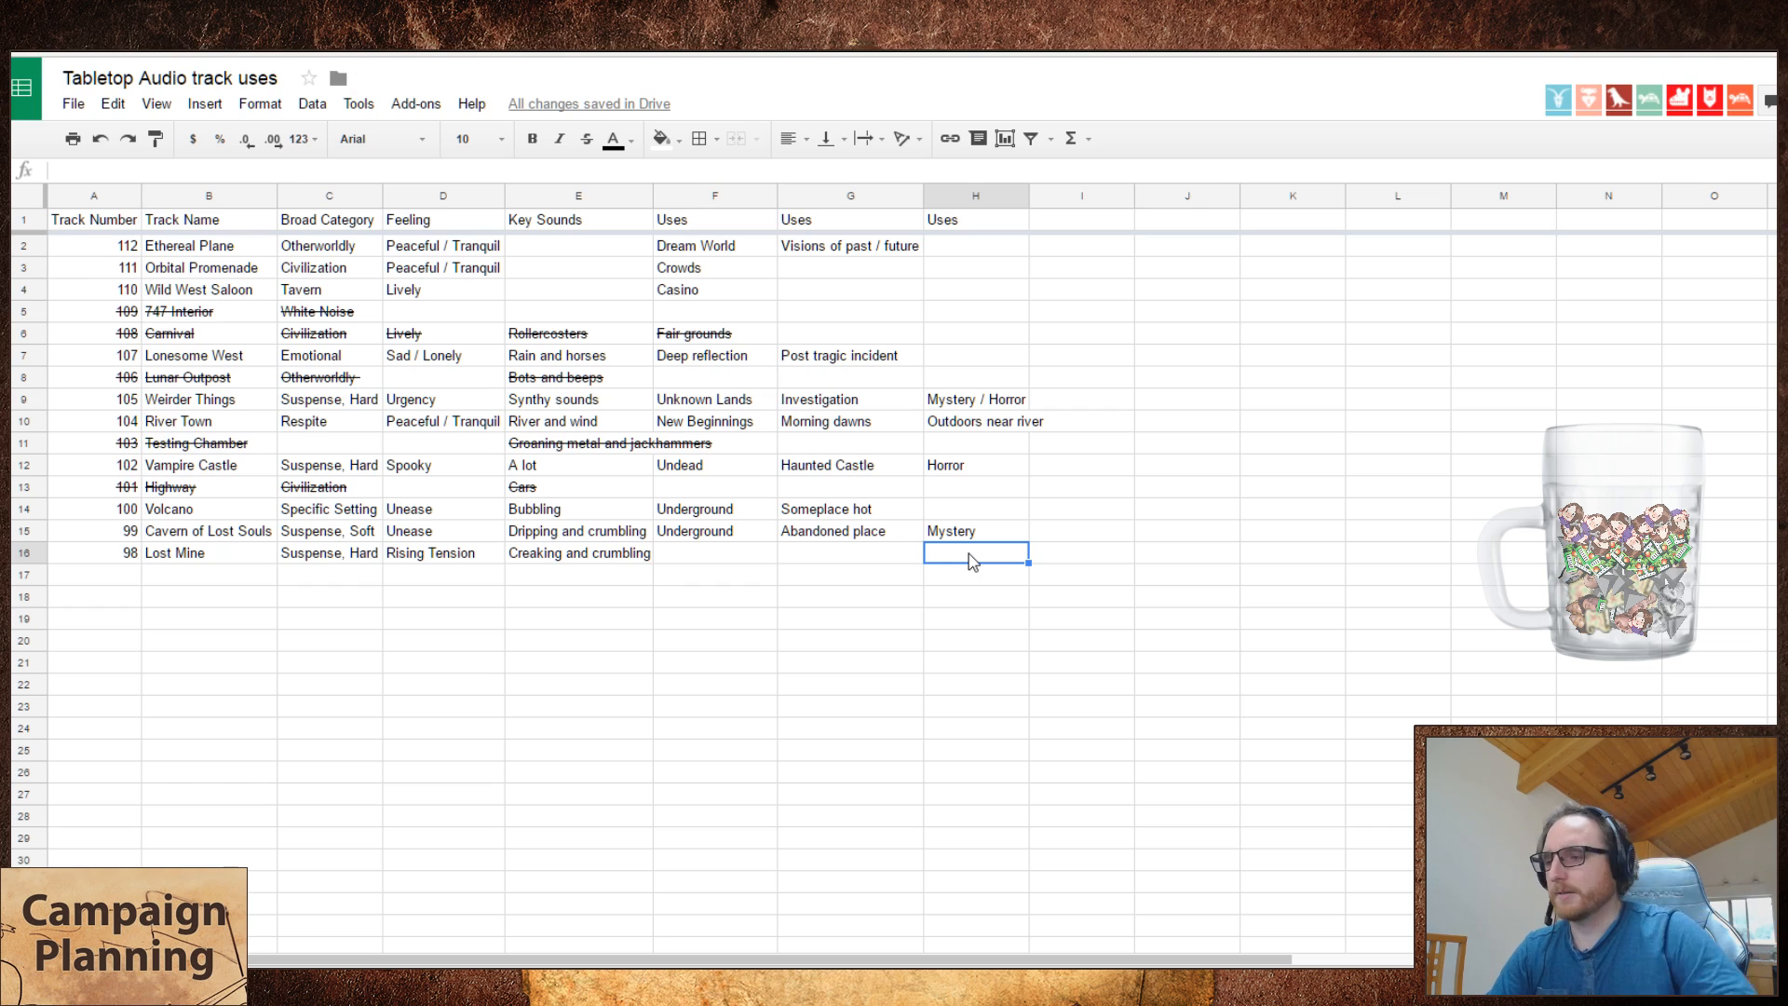
pyautogui.write('Horror')
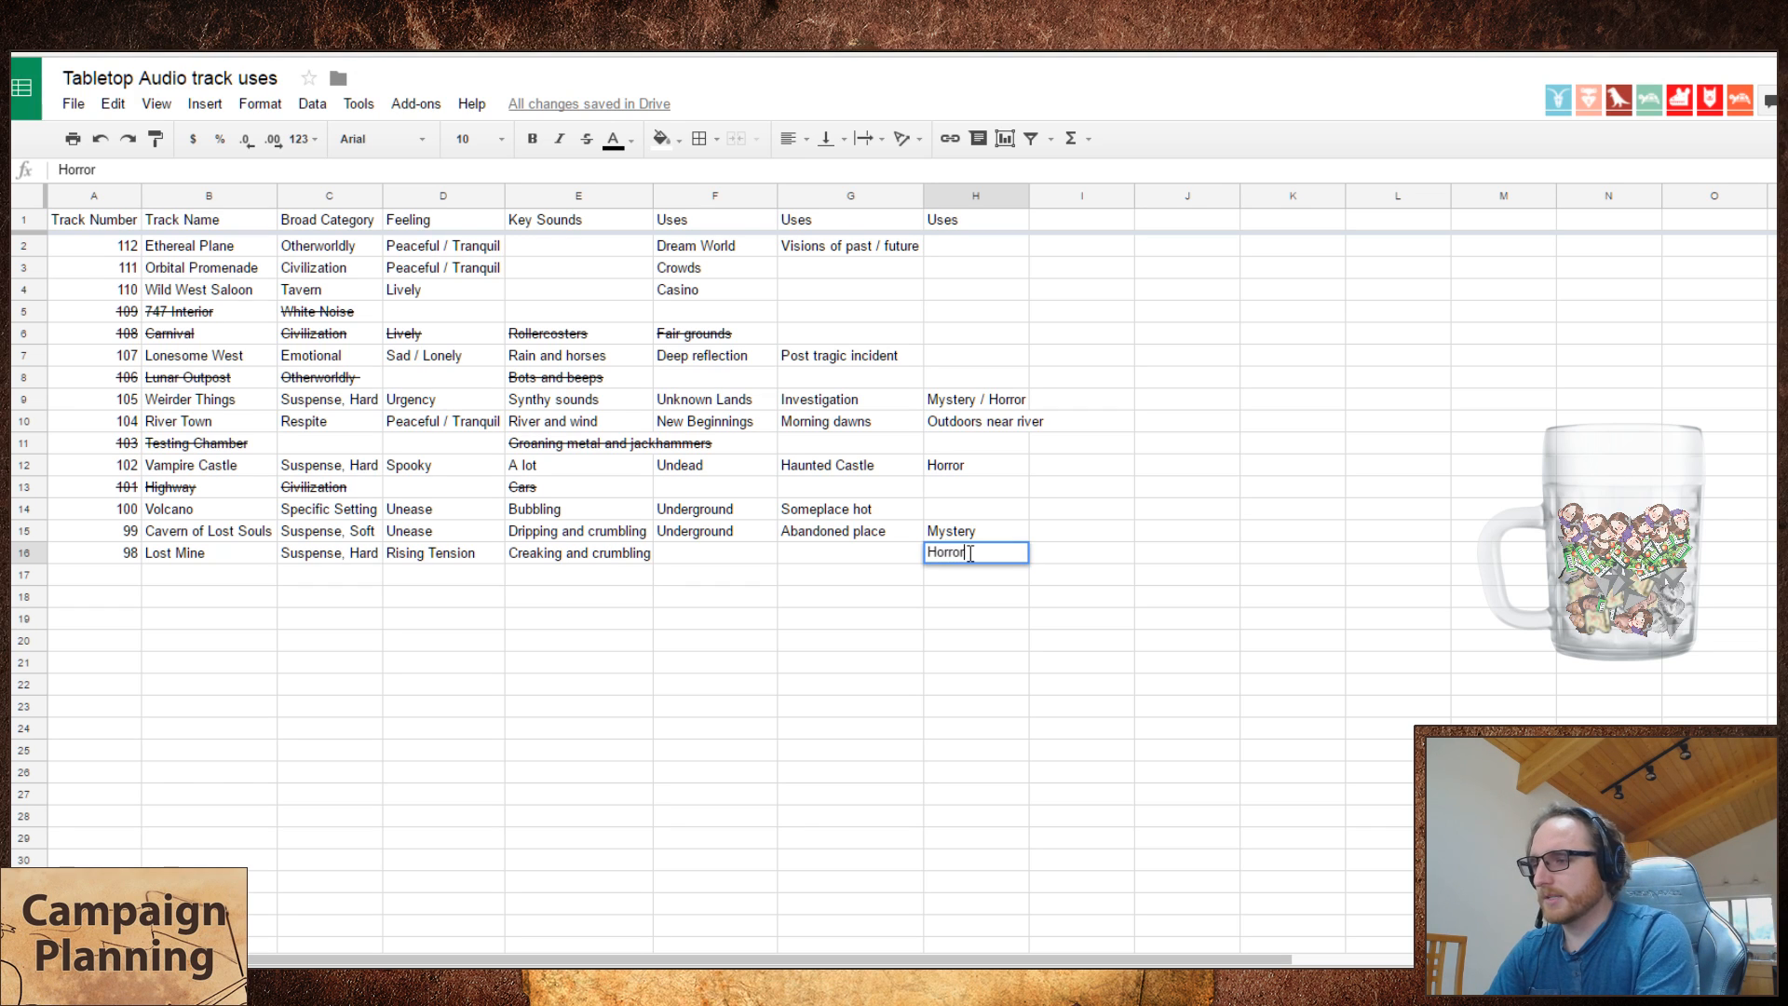
pyautogui.press('Left')
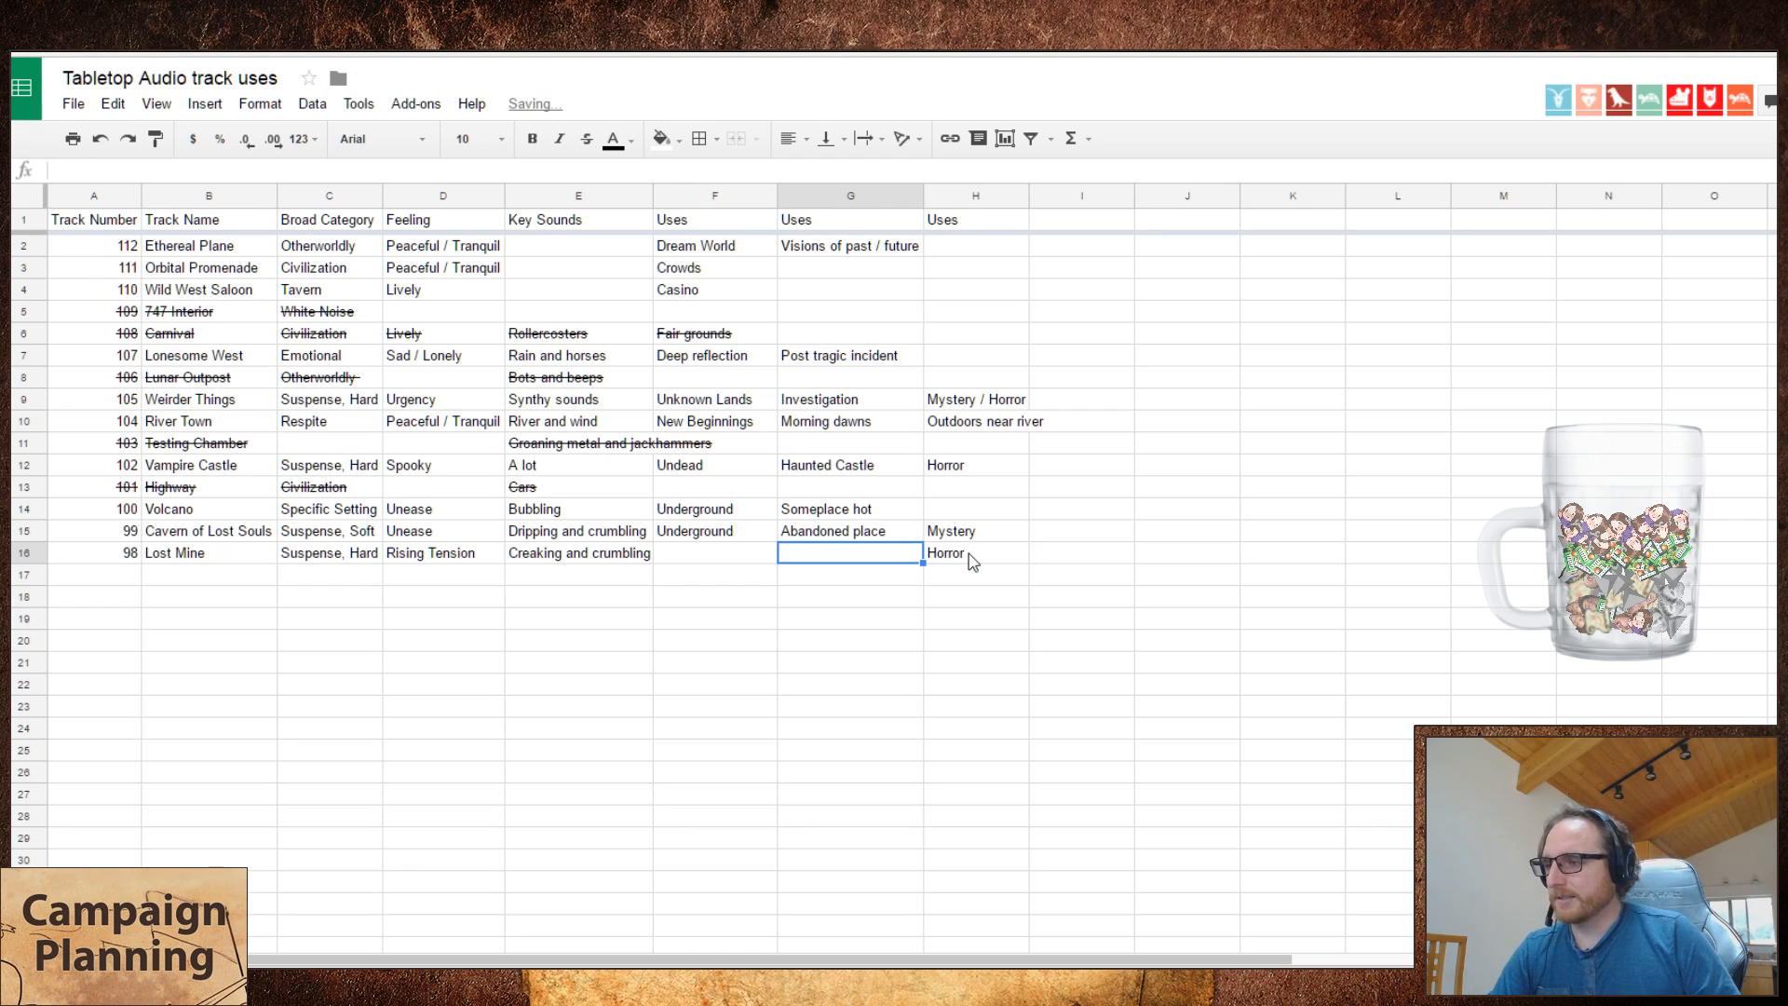
pyautogui.press('Left')
pyautogui.write('Underground')
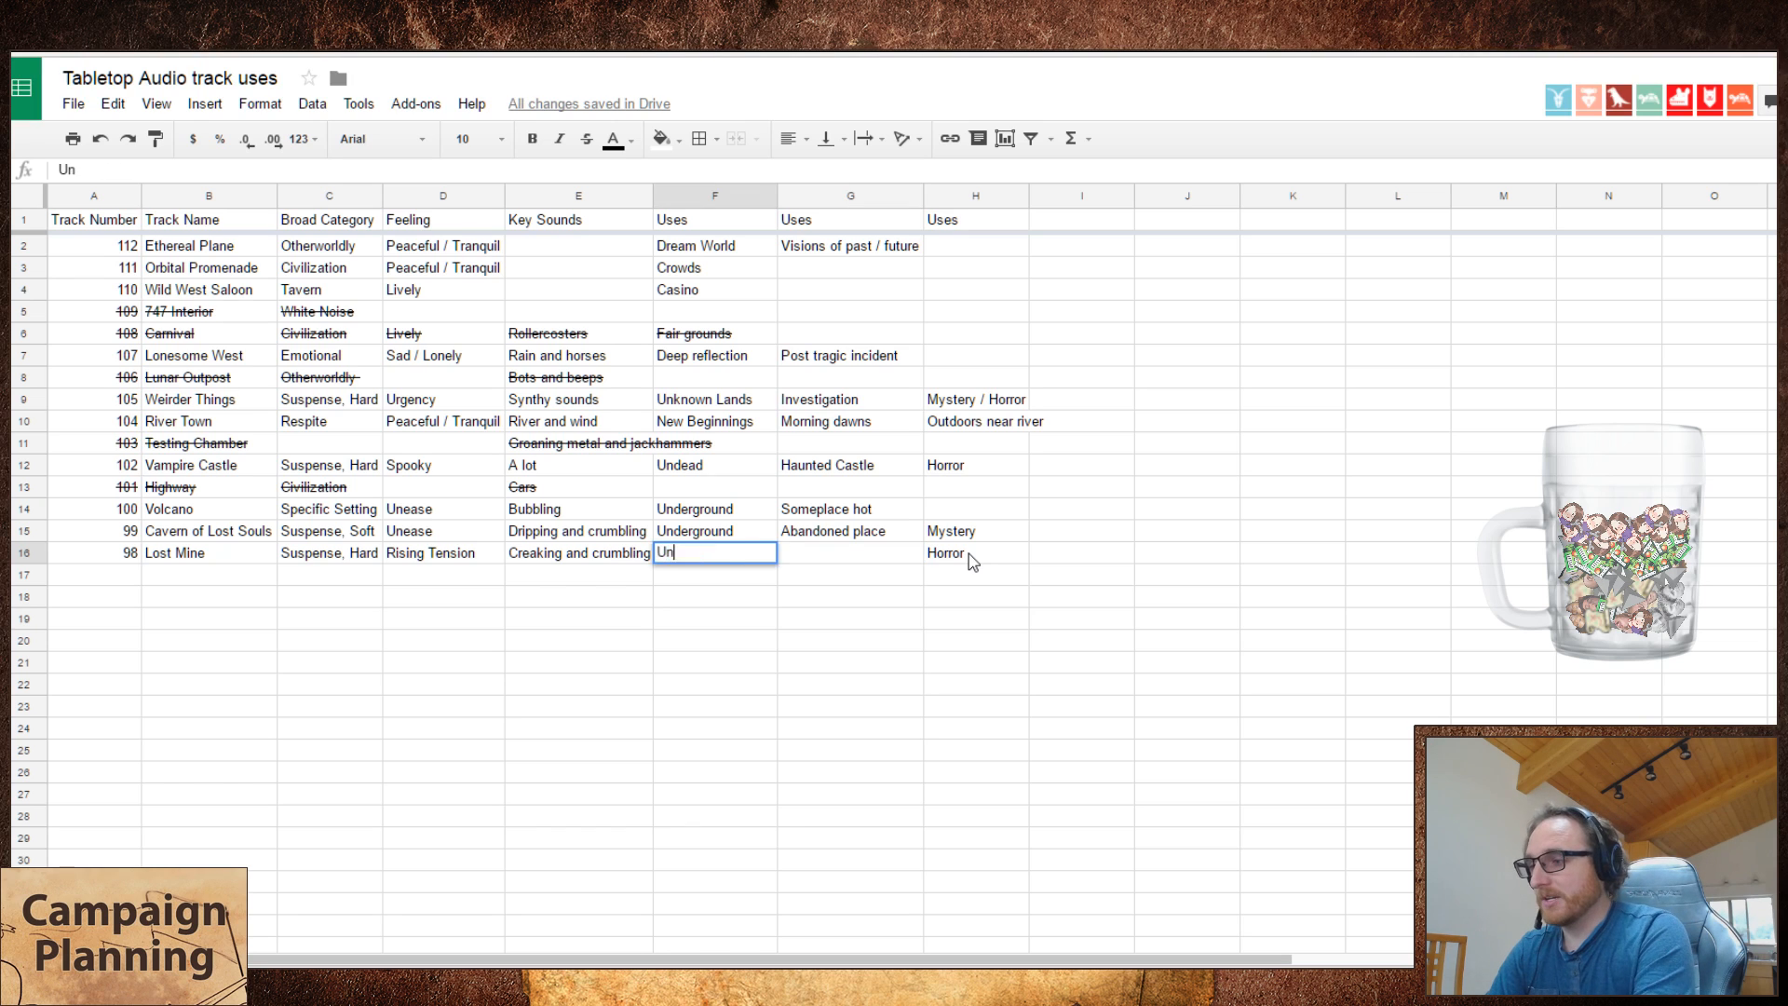
pyautogui.press('Right')
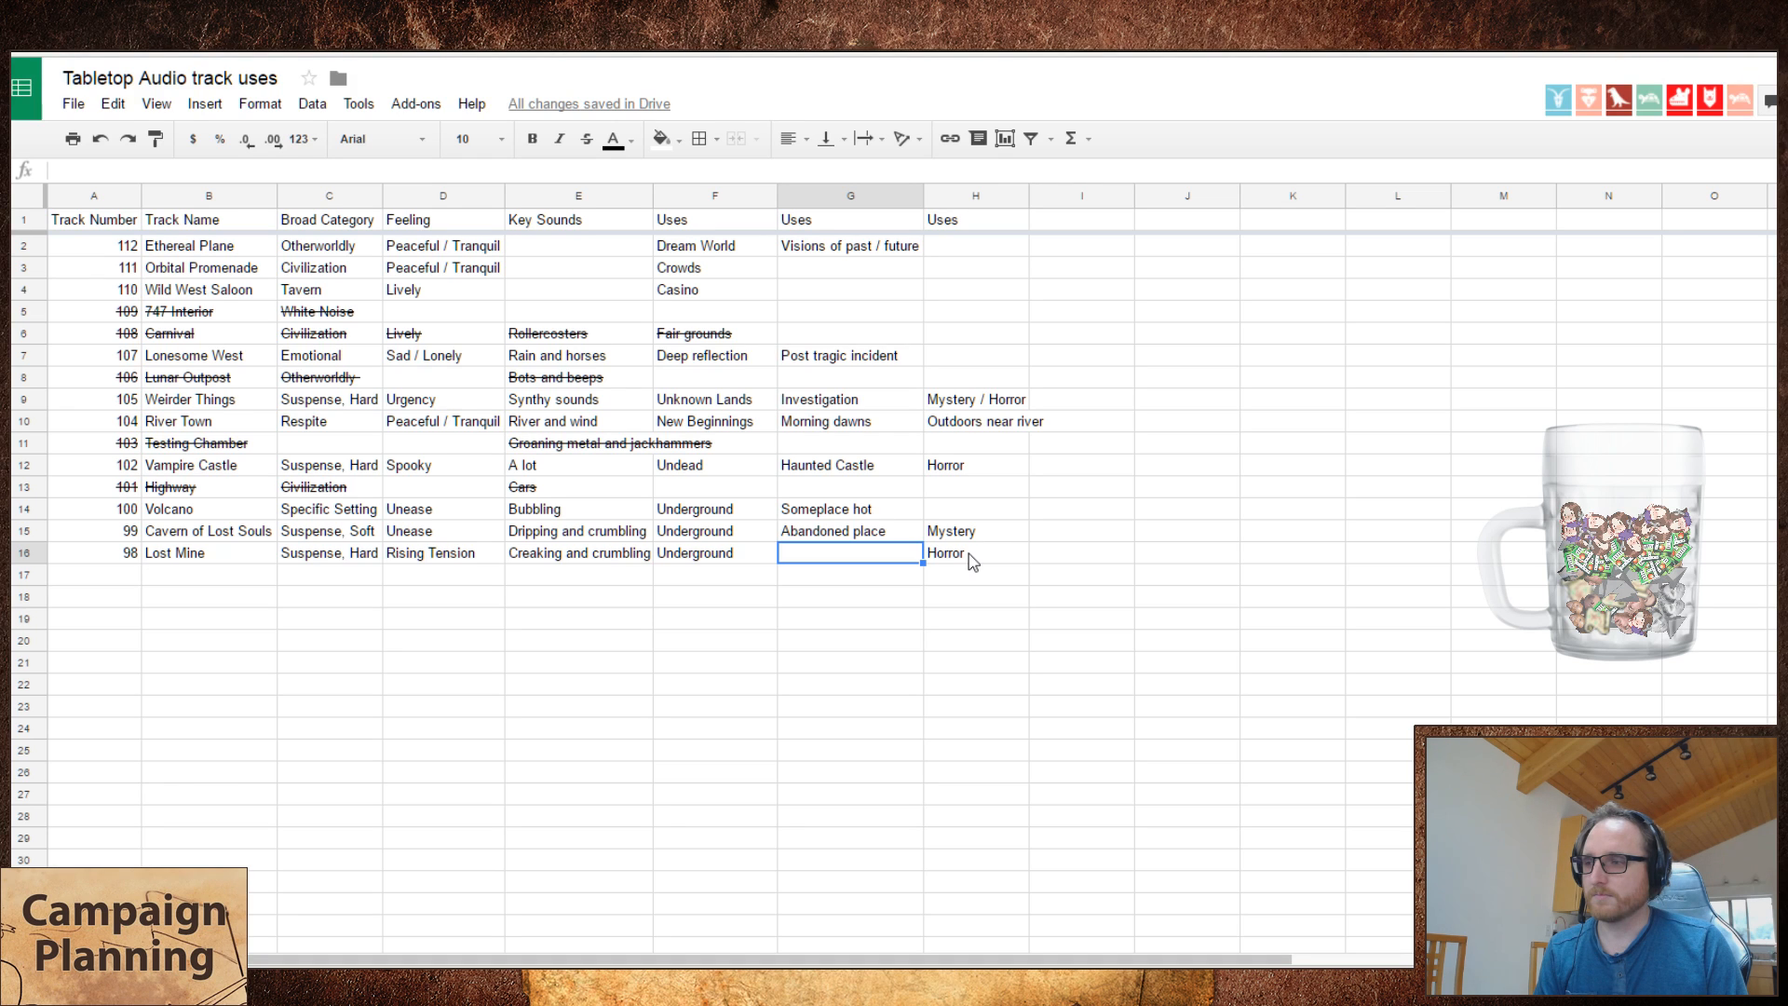
# - Replace the key sounds for Lost Mine with "A lot"
pyautogui.press('Left')
pyautogui.press('Left')
pyautogui.press('Left')
pyautogui.press('Right')
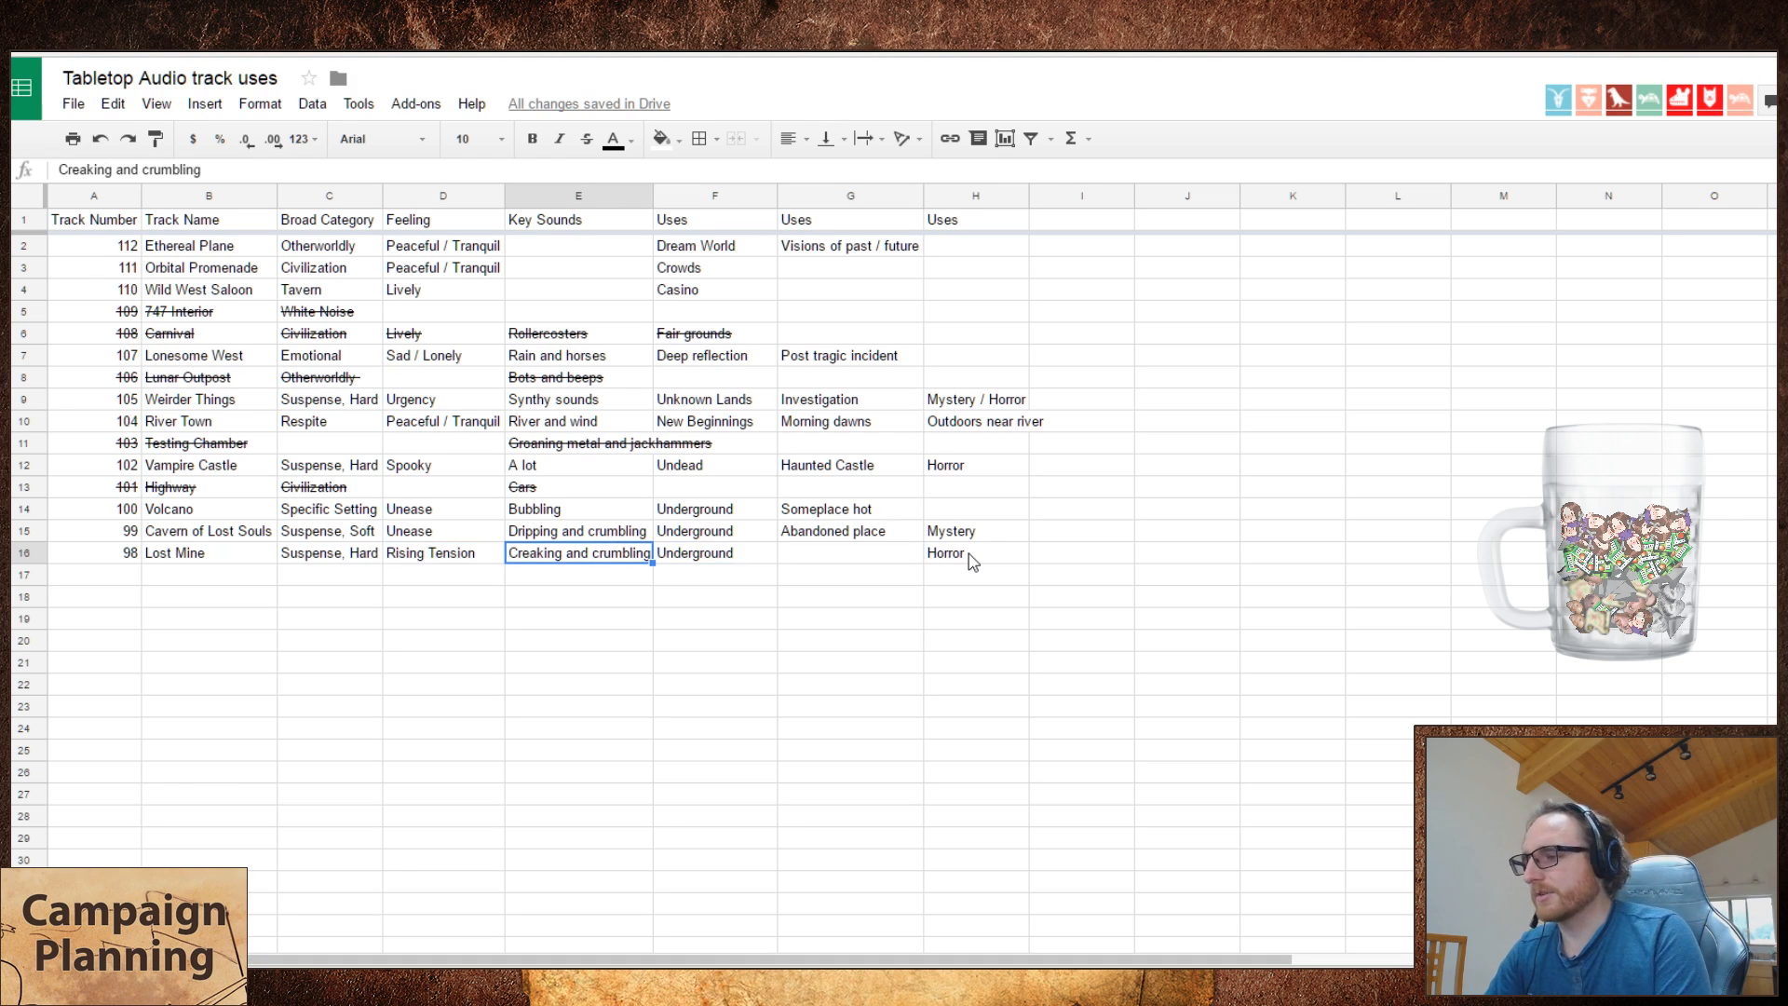
pyautogui.press('Right')
pyautogui.press('Right')
pyautogui.press('Right')
pyautogui.press('Left')
pyautogui.press('Left')
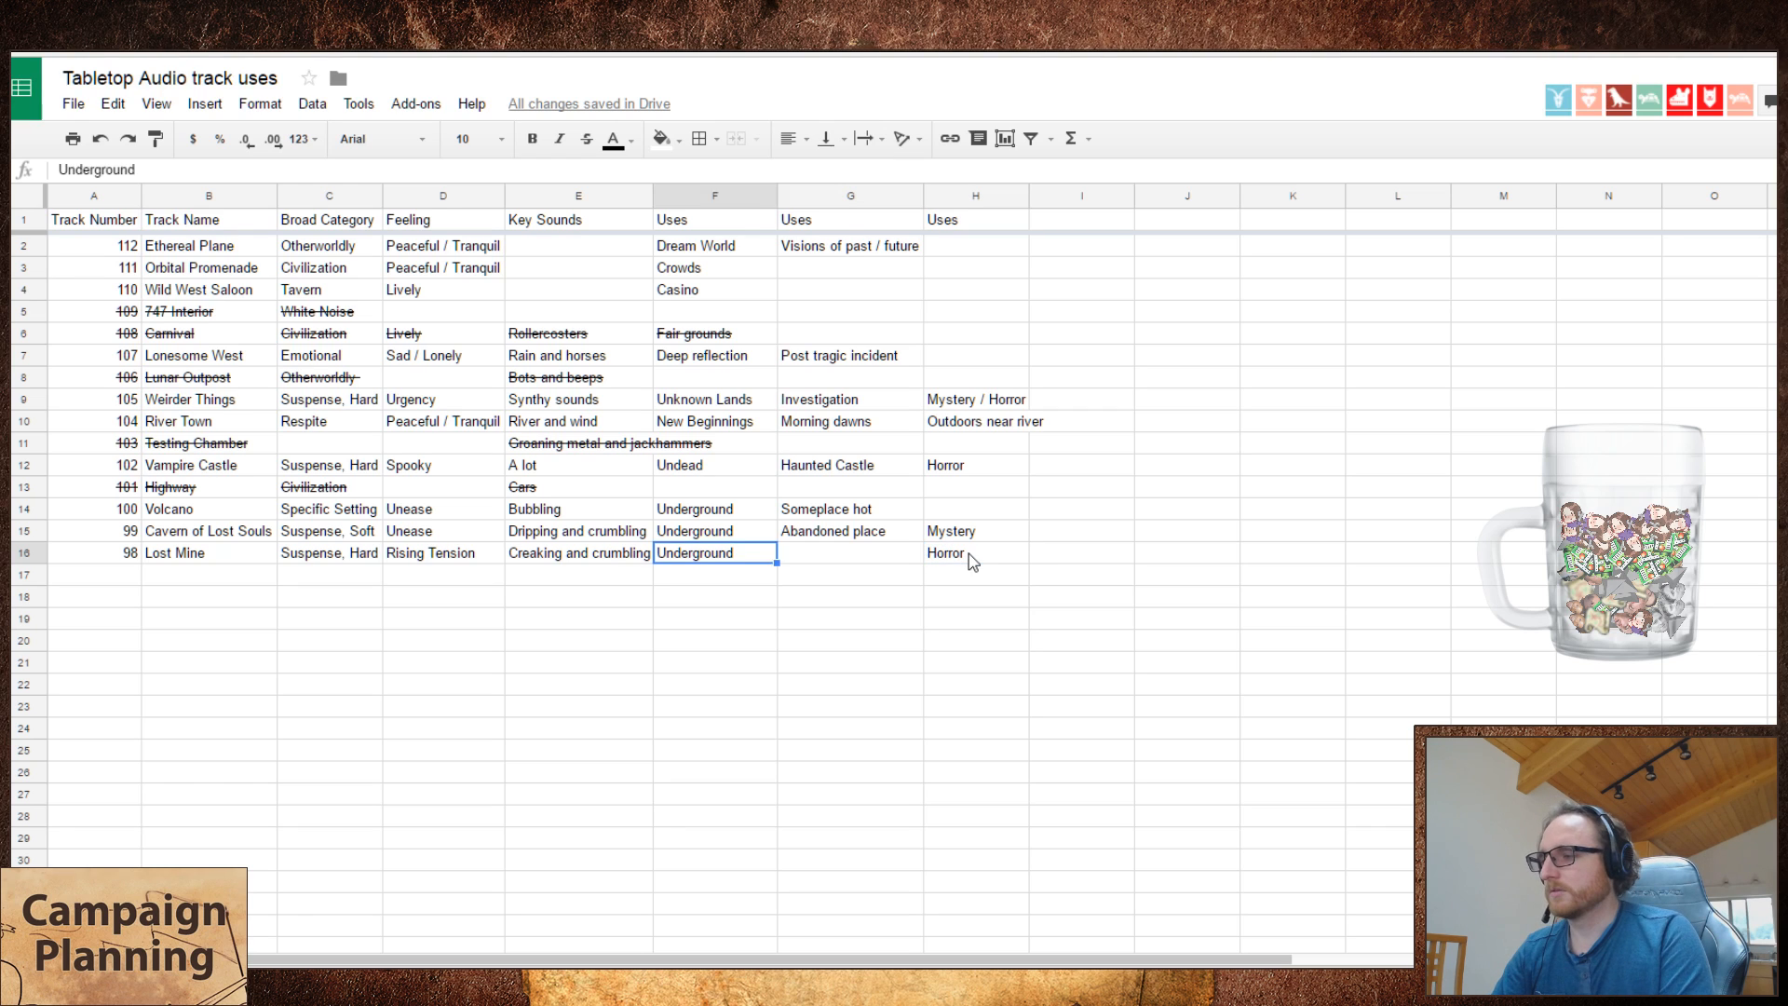
pyautogui.press('Left')
pyautogui.write('A lot')
pyautogui.press('Return')
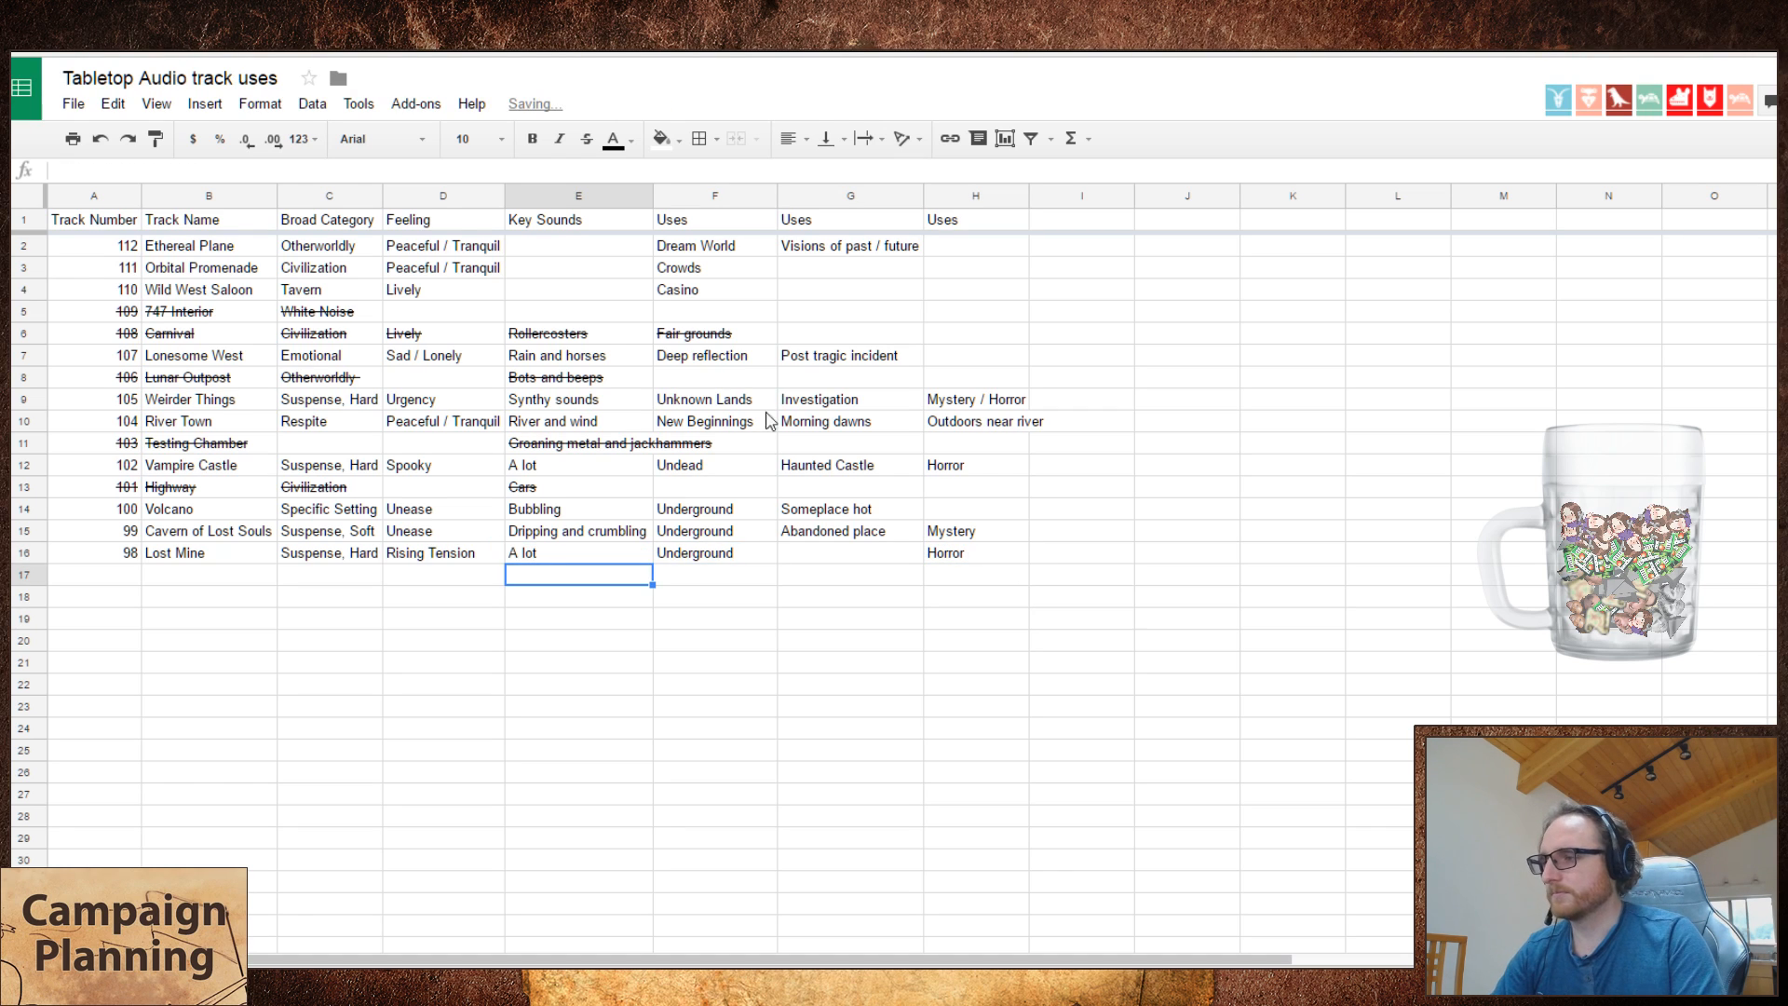
# - Widen the Key Sounds column slightly and select the empty second use cell for Lost Mine
pyautogui.moveTo(652, 194)
pyautogui.mouseDown()
pyautogui.moveTo(624, 194)
pyautogui.moveTo(655, 194)
pyautogui.mouseUp()
pyautogui.click(834, 559)
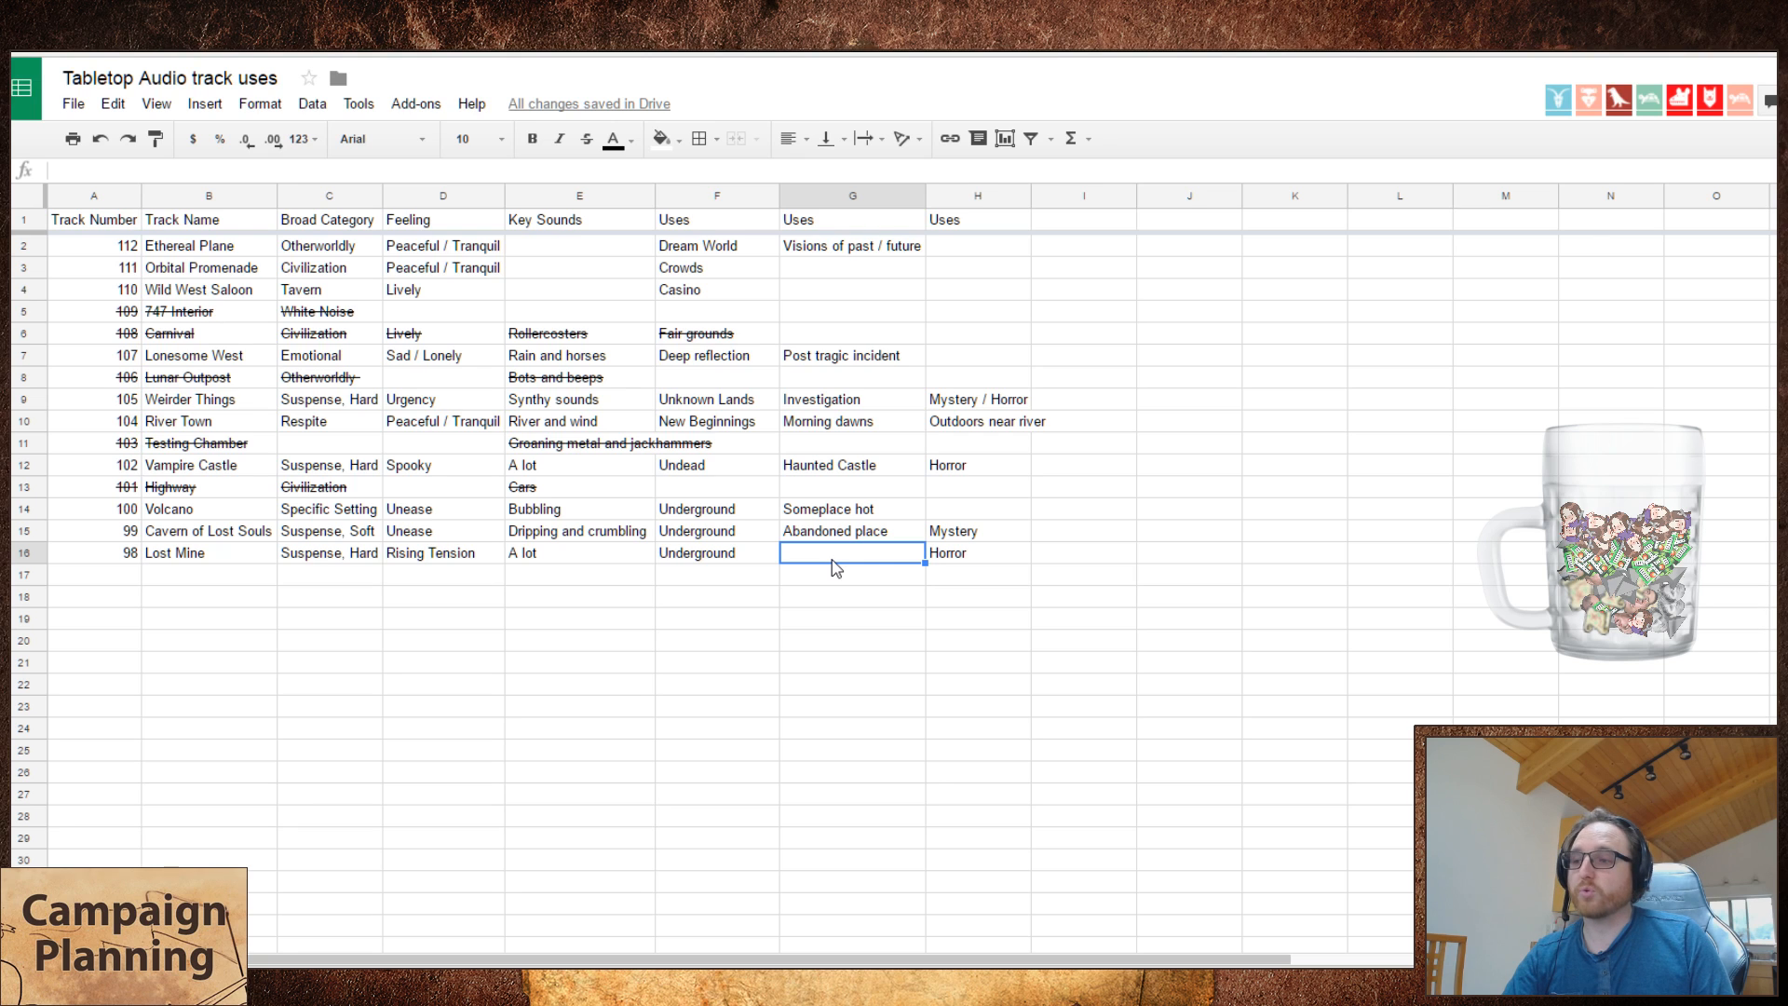
# - Enter "High pressure situation" as the second use for Lost Mine
pyautogui.write('High')
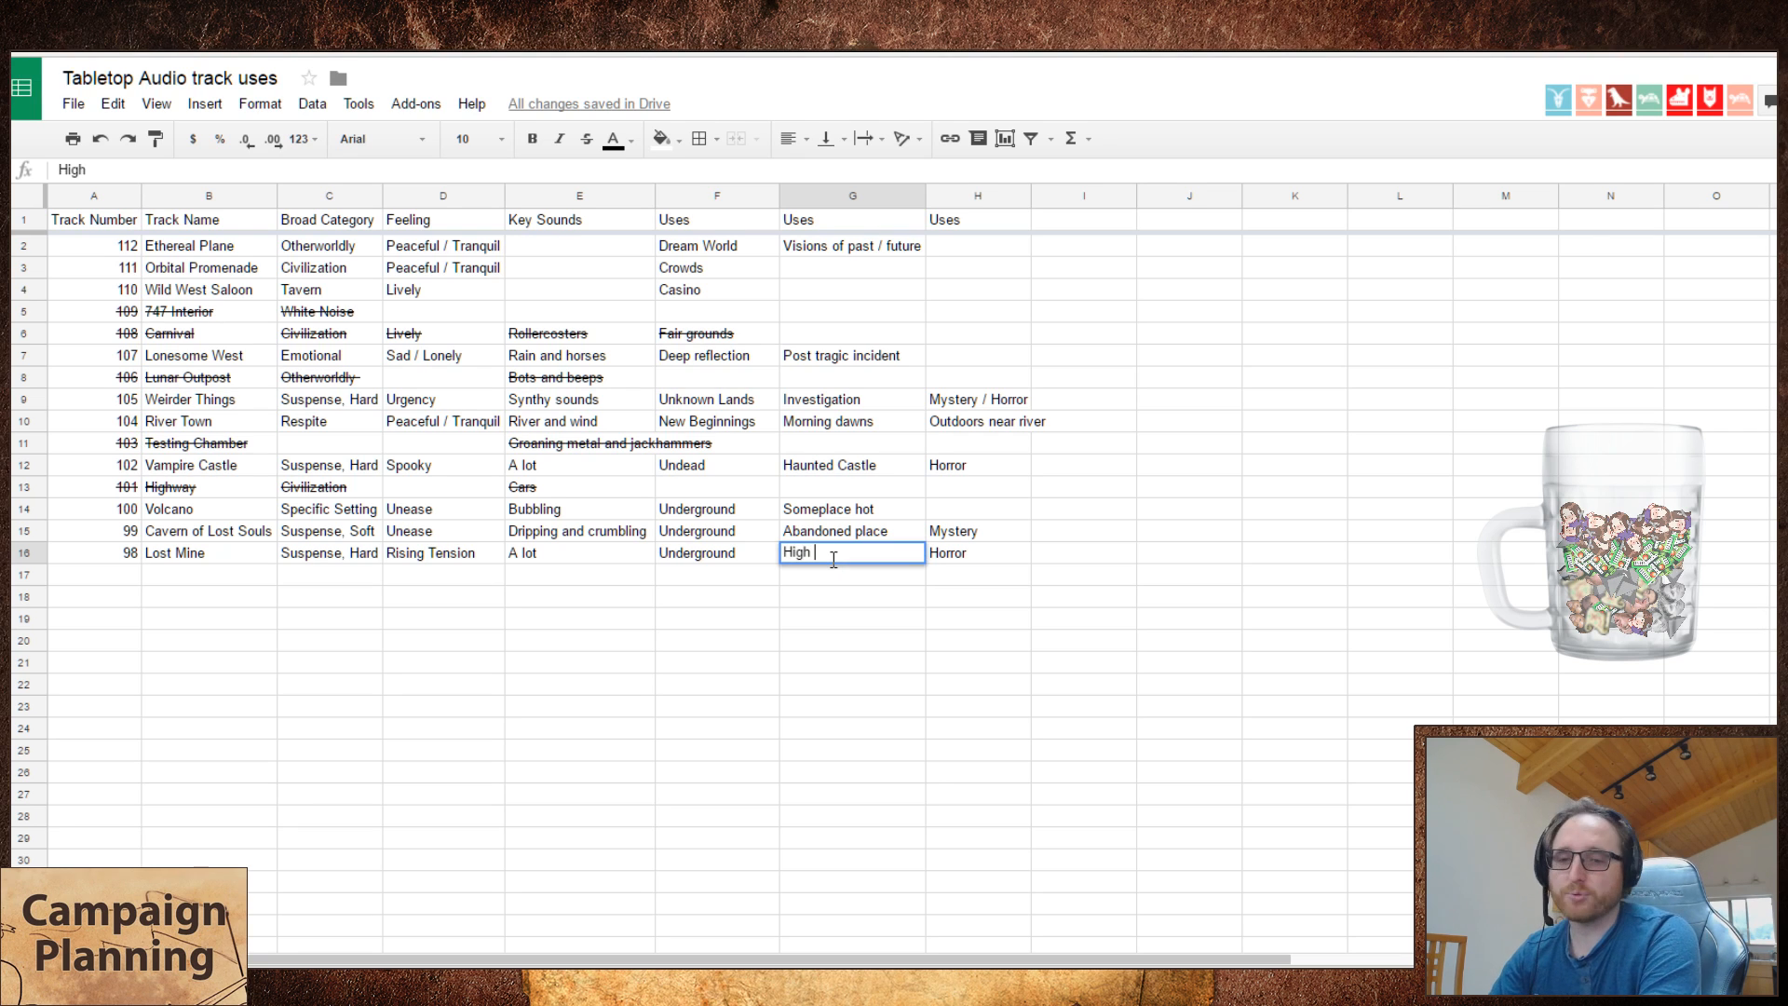
pyautogui.write(' pressure situation')
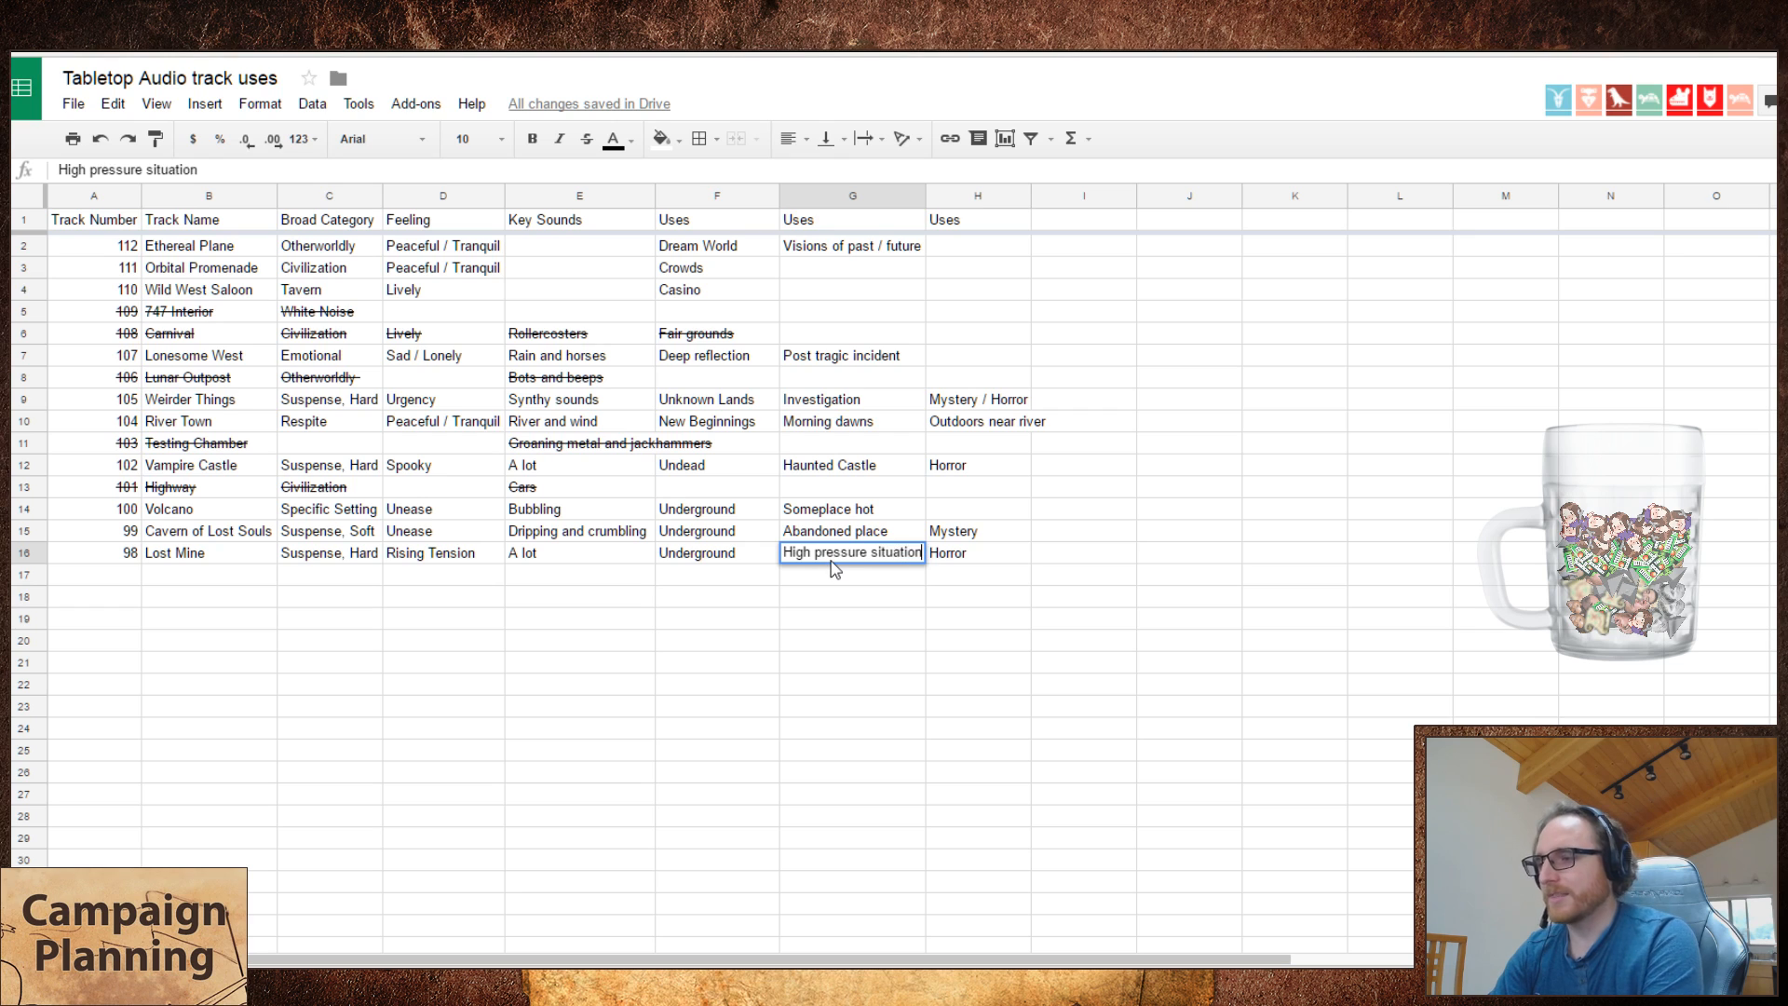
pyautogui.press('Return')
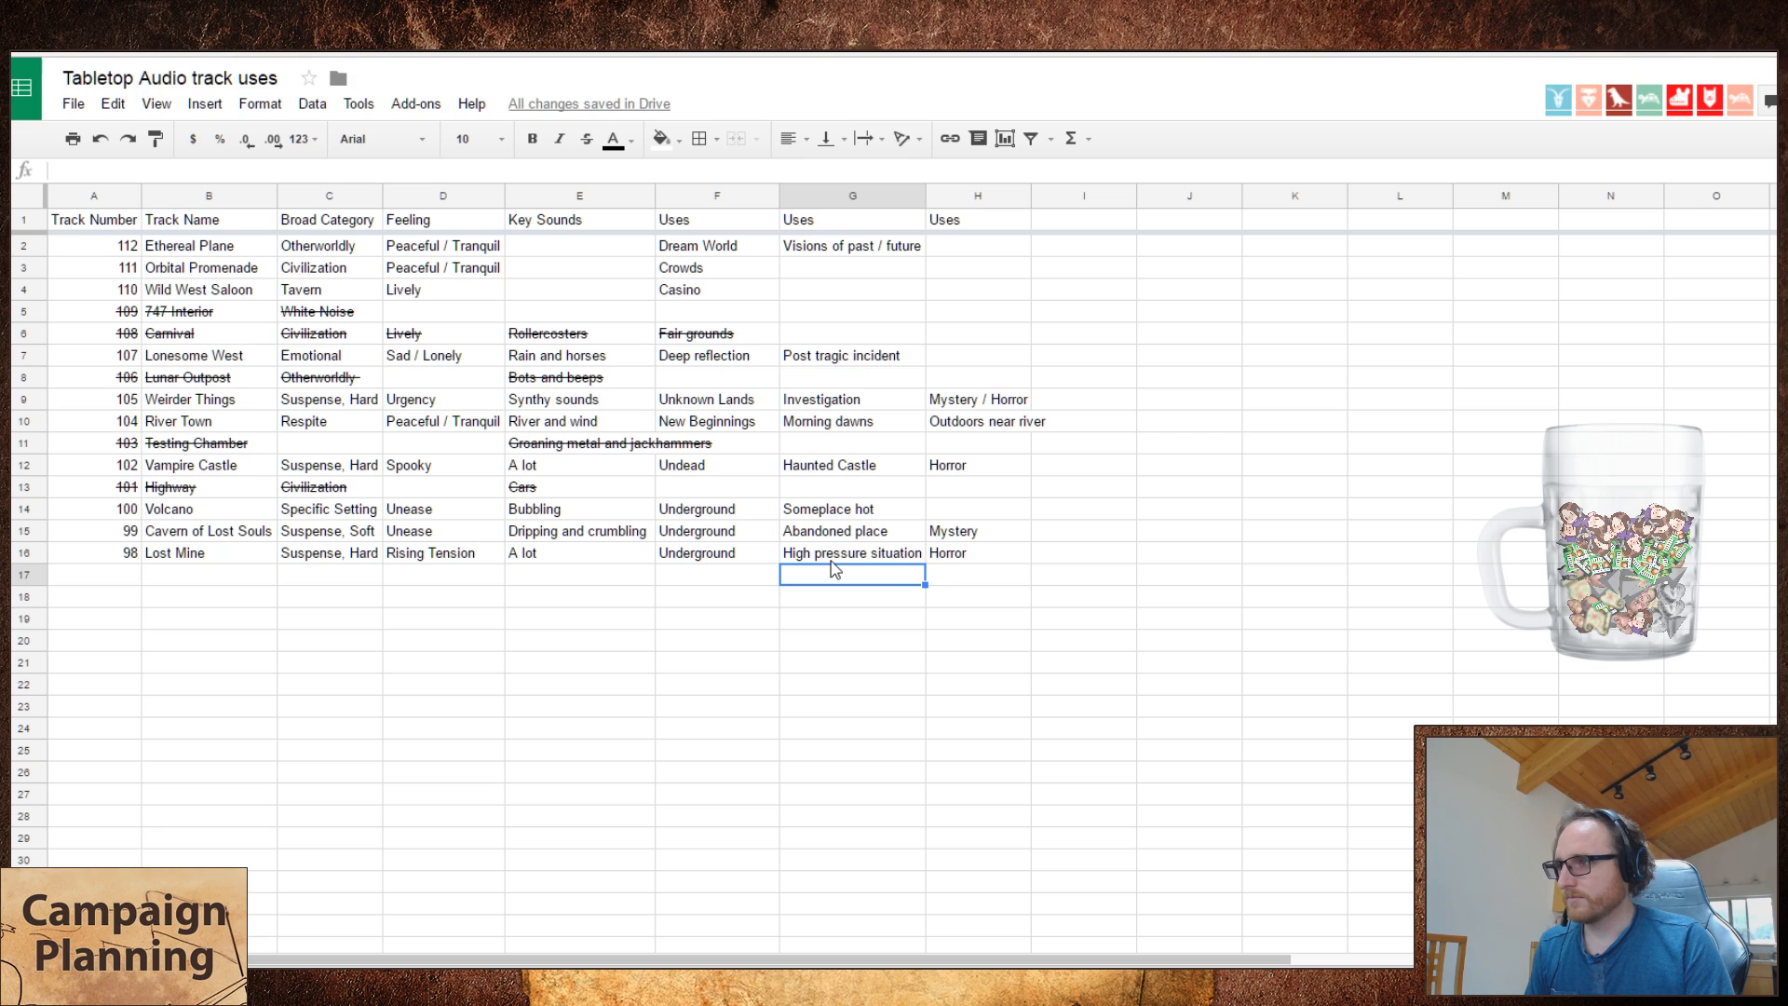
pyautogui.click(743, 557)
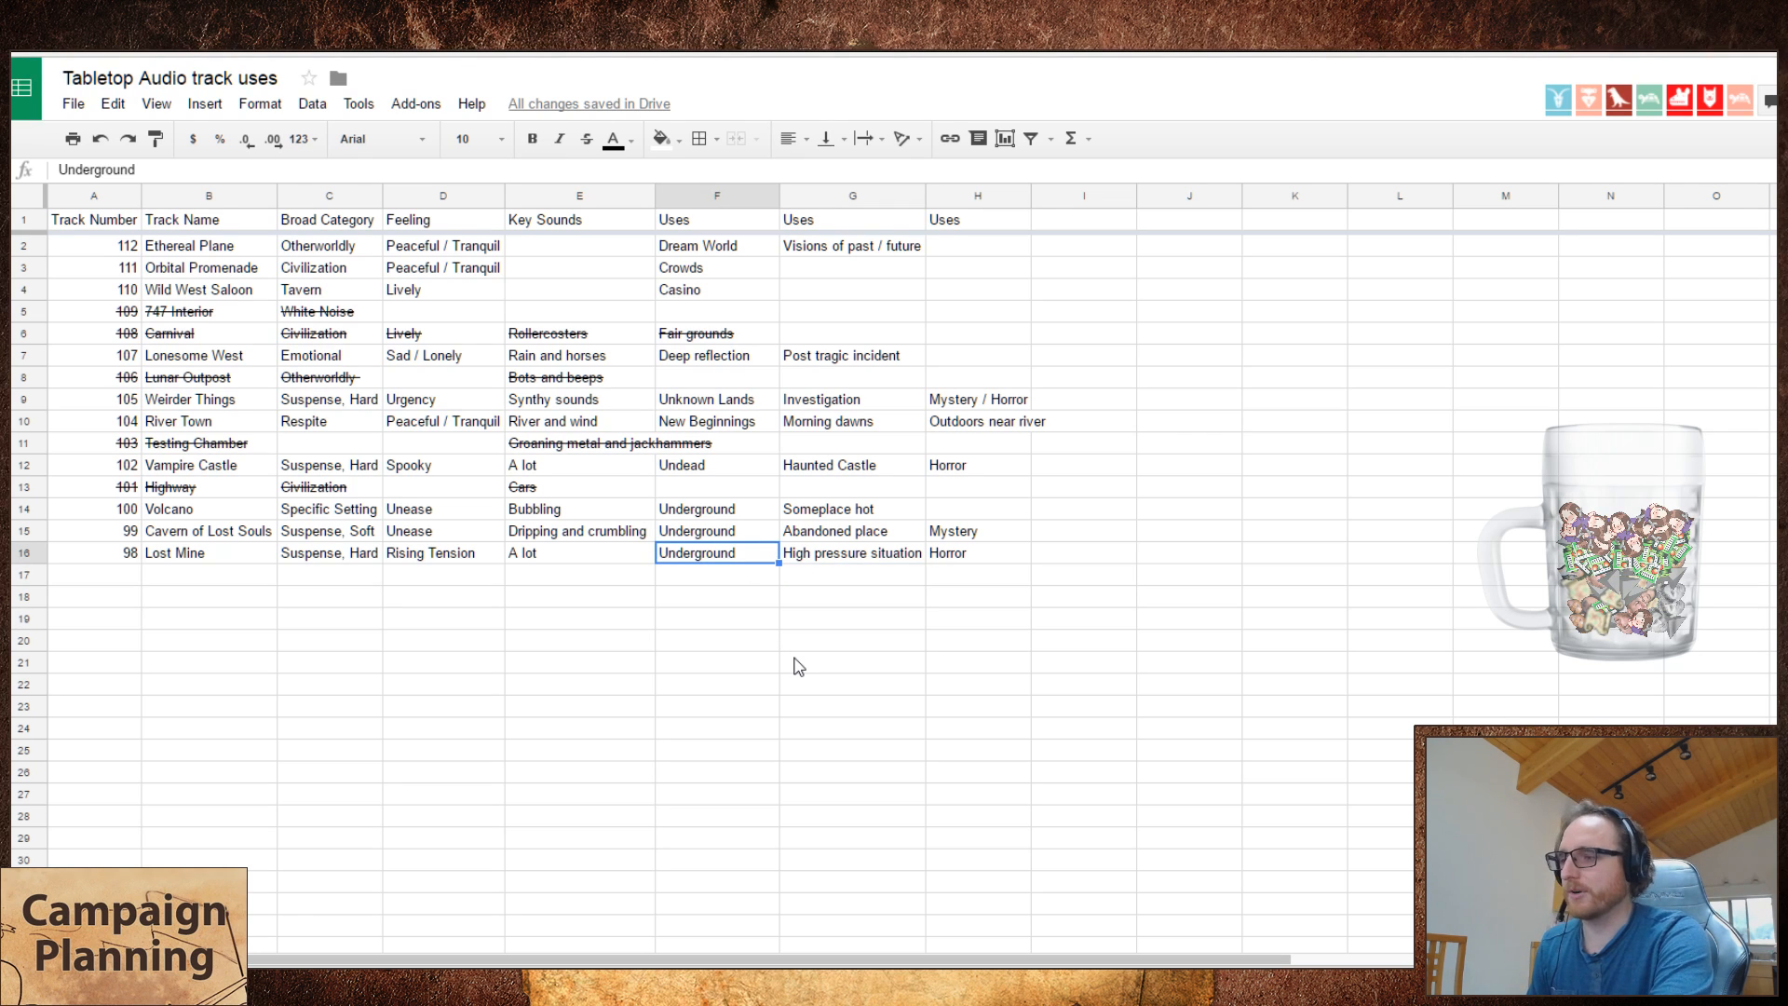
pyautogui.press('Delete')
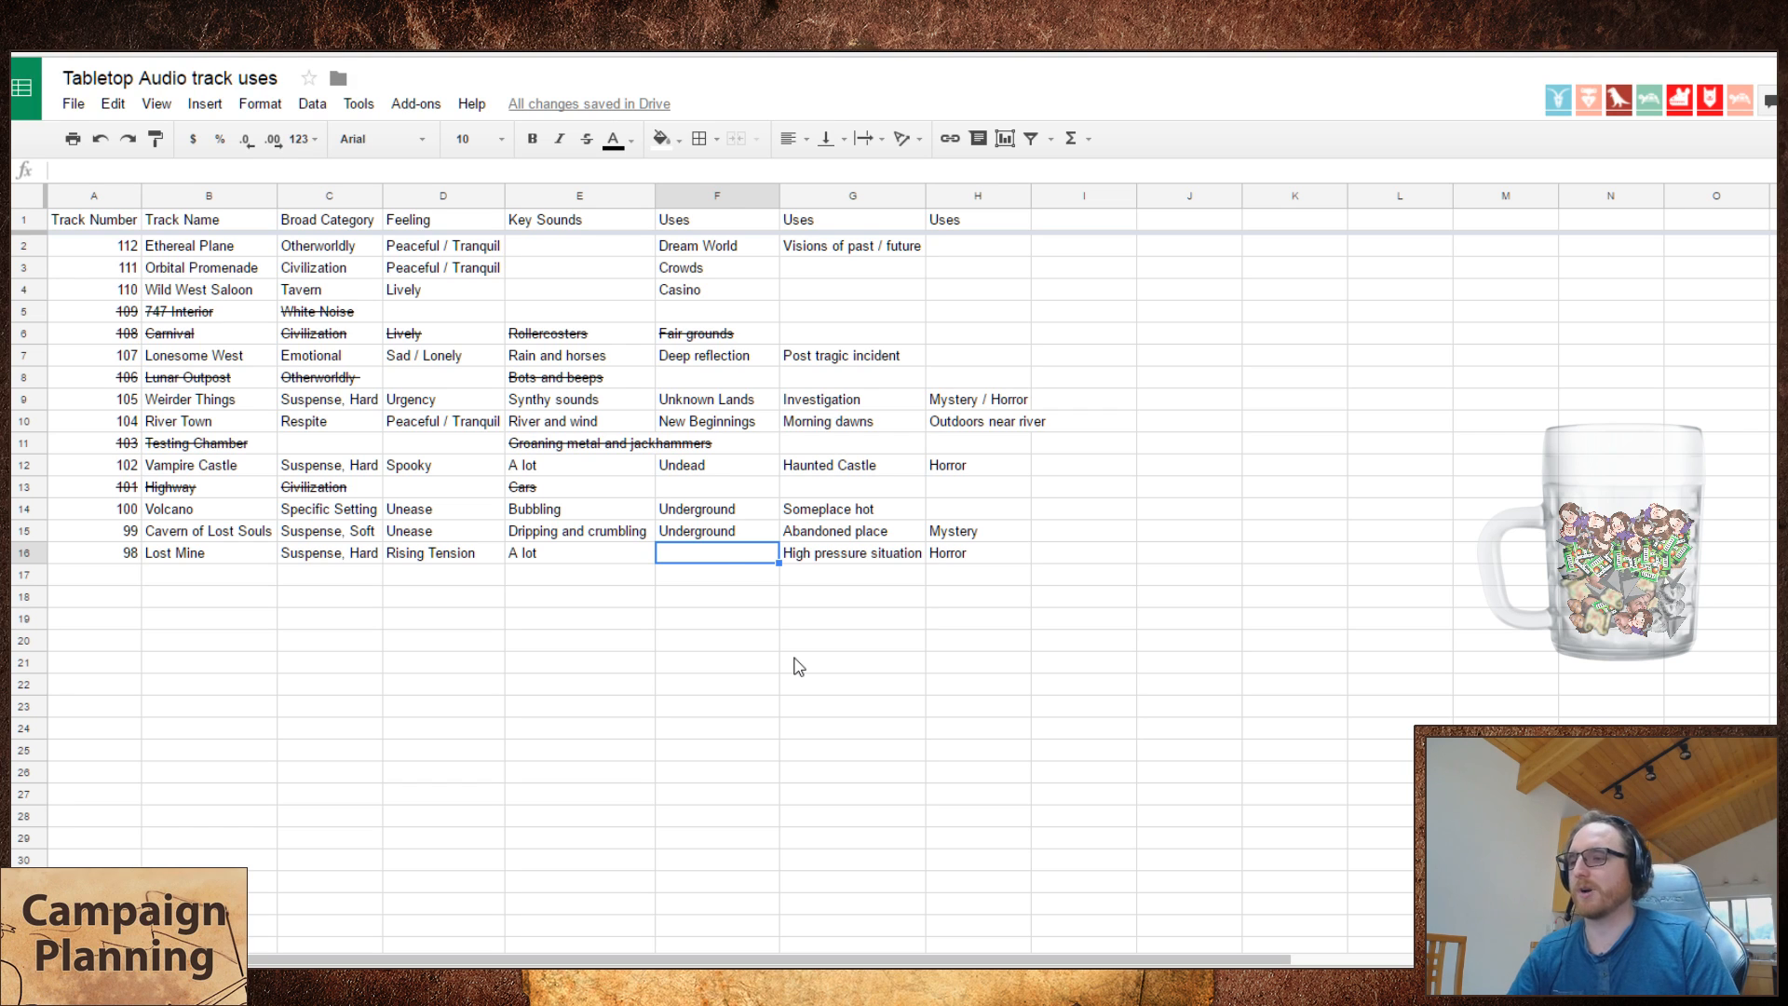
pyautogui.write('Underground')
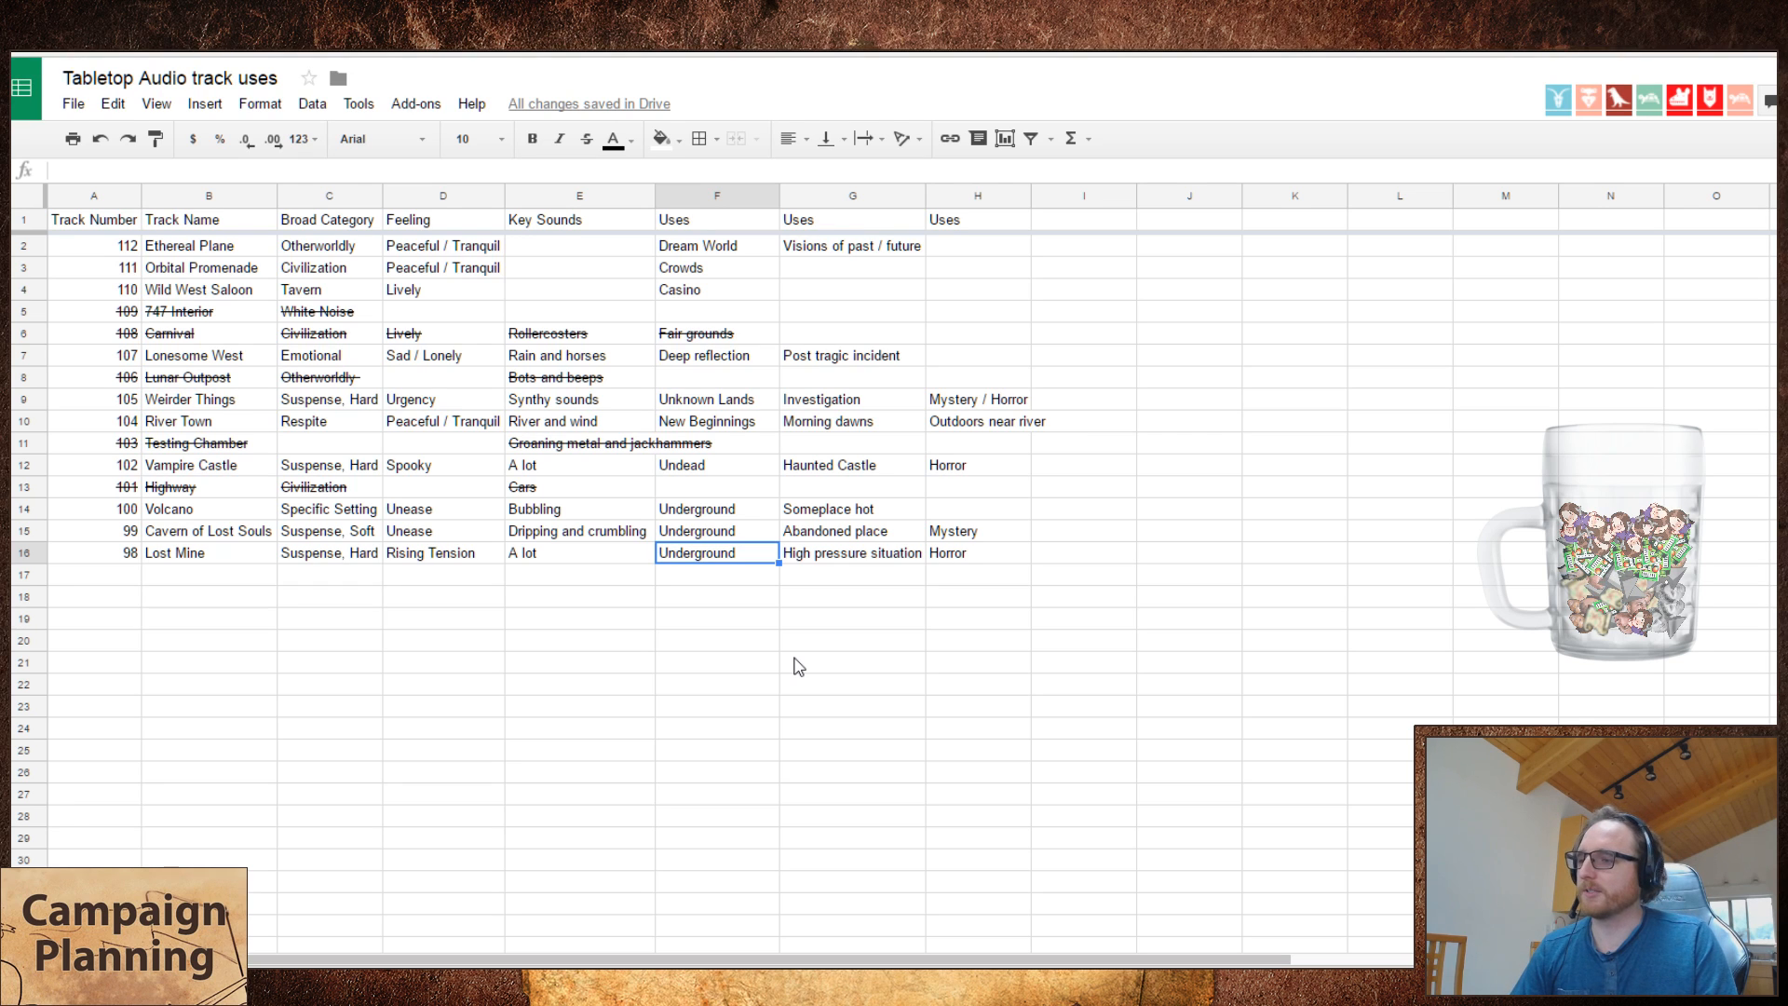
# - Clear the third use for Lost Mine, and fit the first and third Uses columns to their longest entries
pyautogui.press('Right')
pyautogui.press('Right')
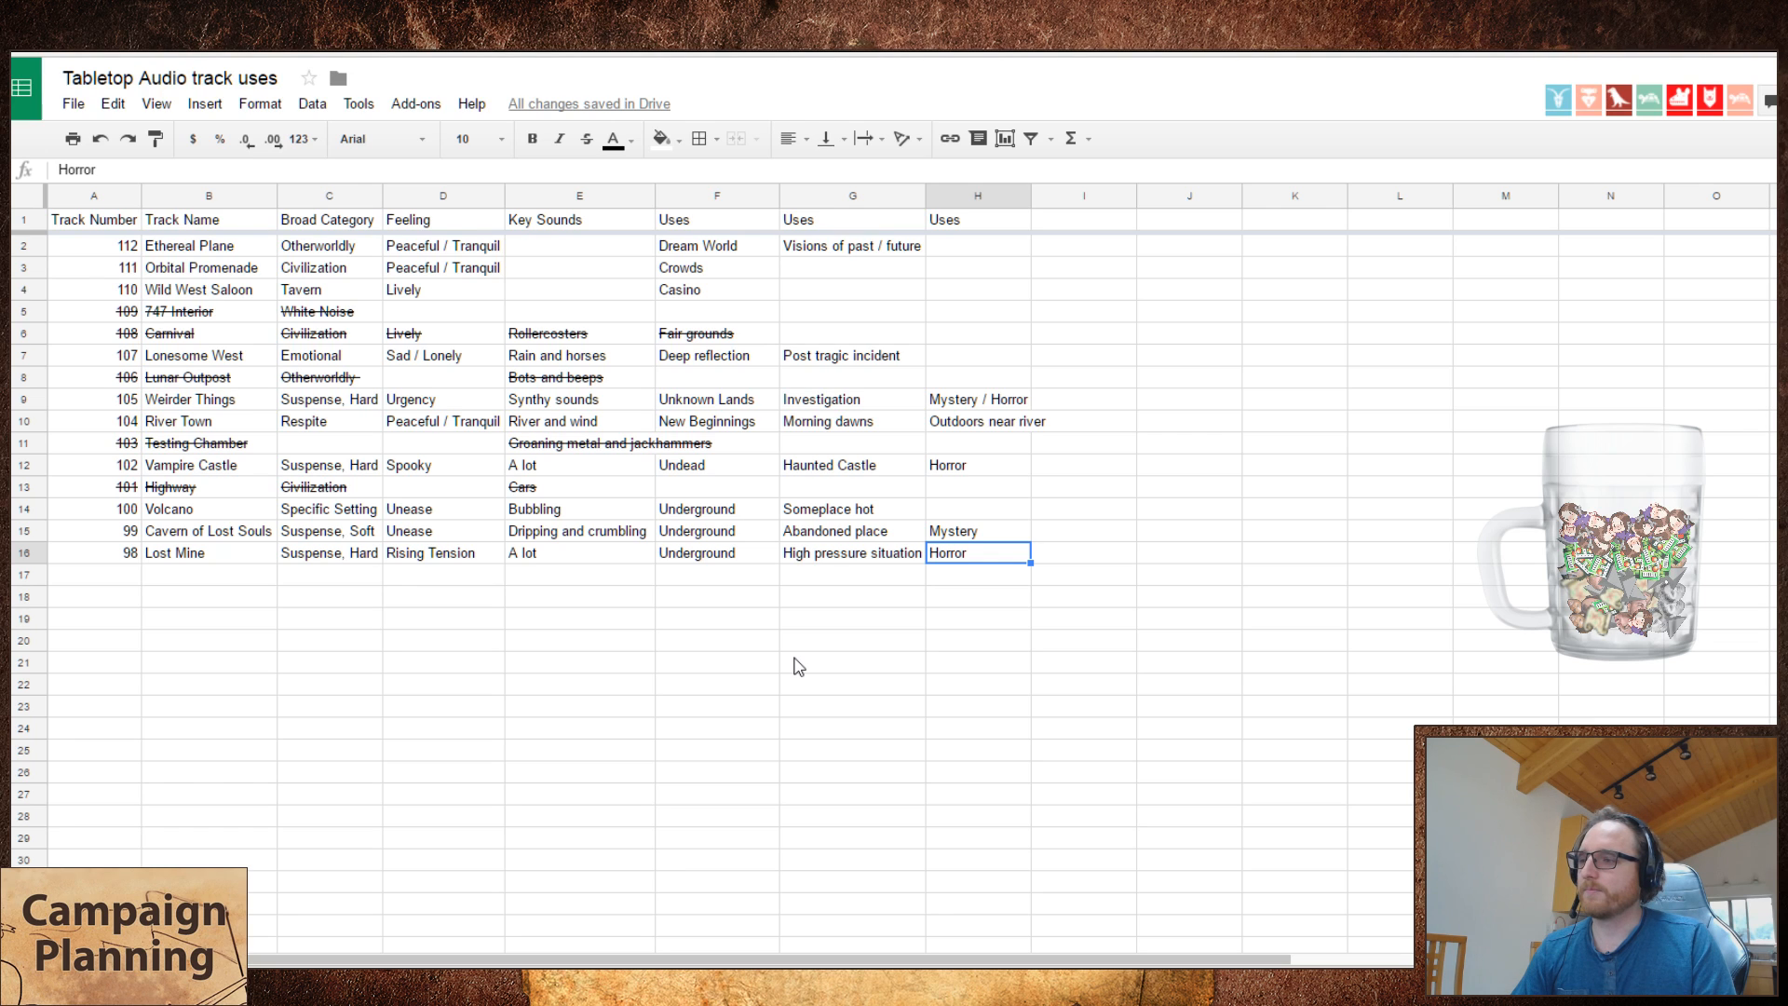
pyautogui.press('Delete')
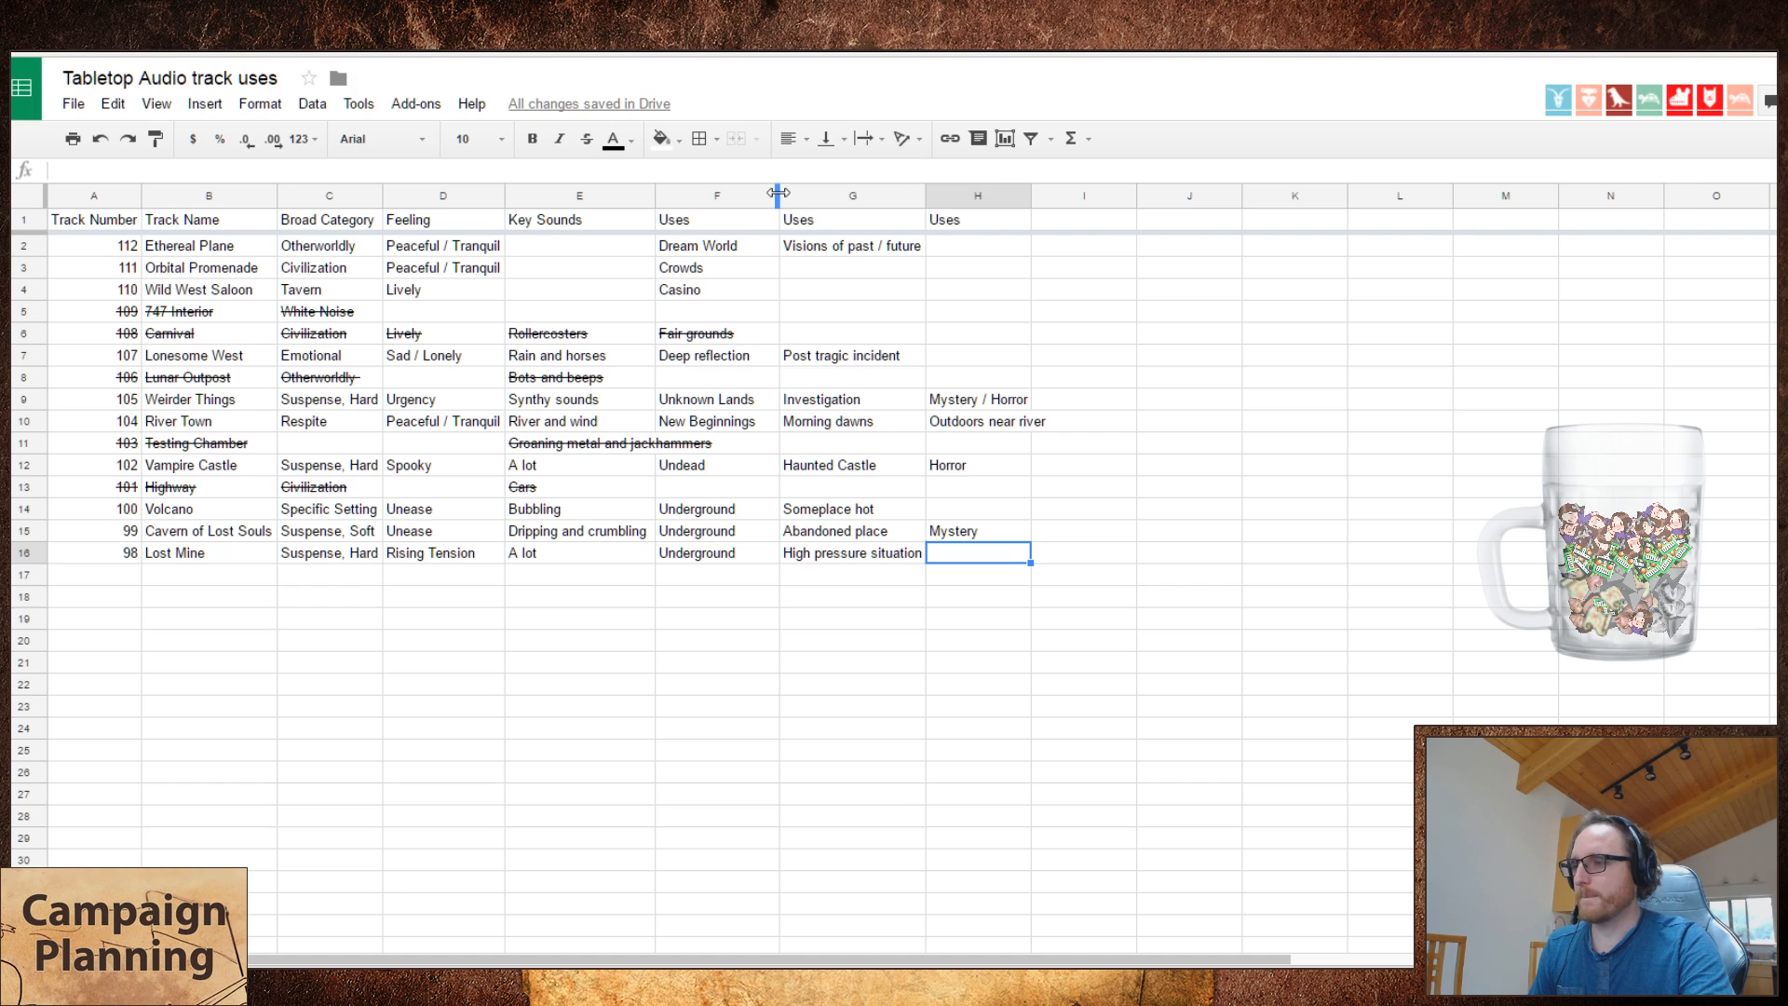
pyautogui.moveTo(779, 197); pyautogui.dragTo(760, 197)
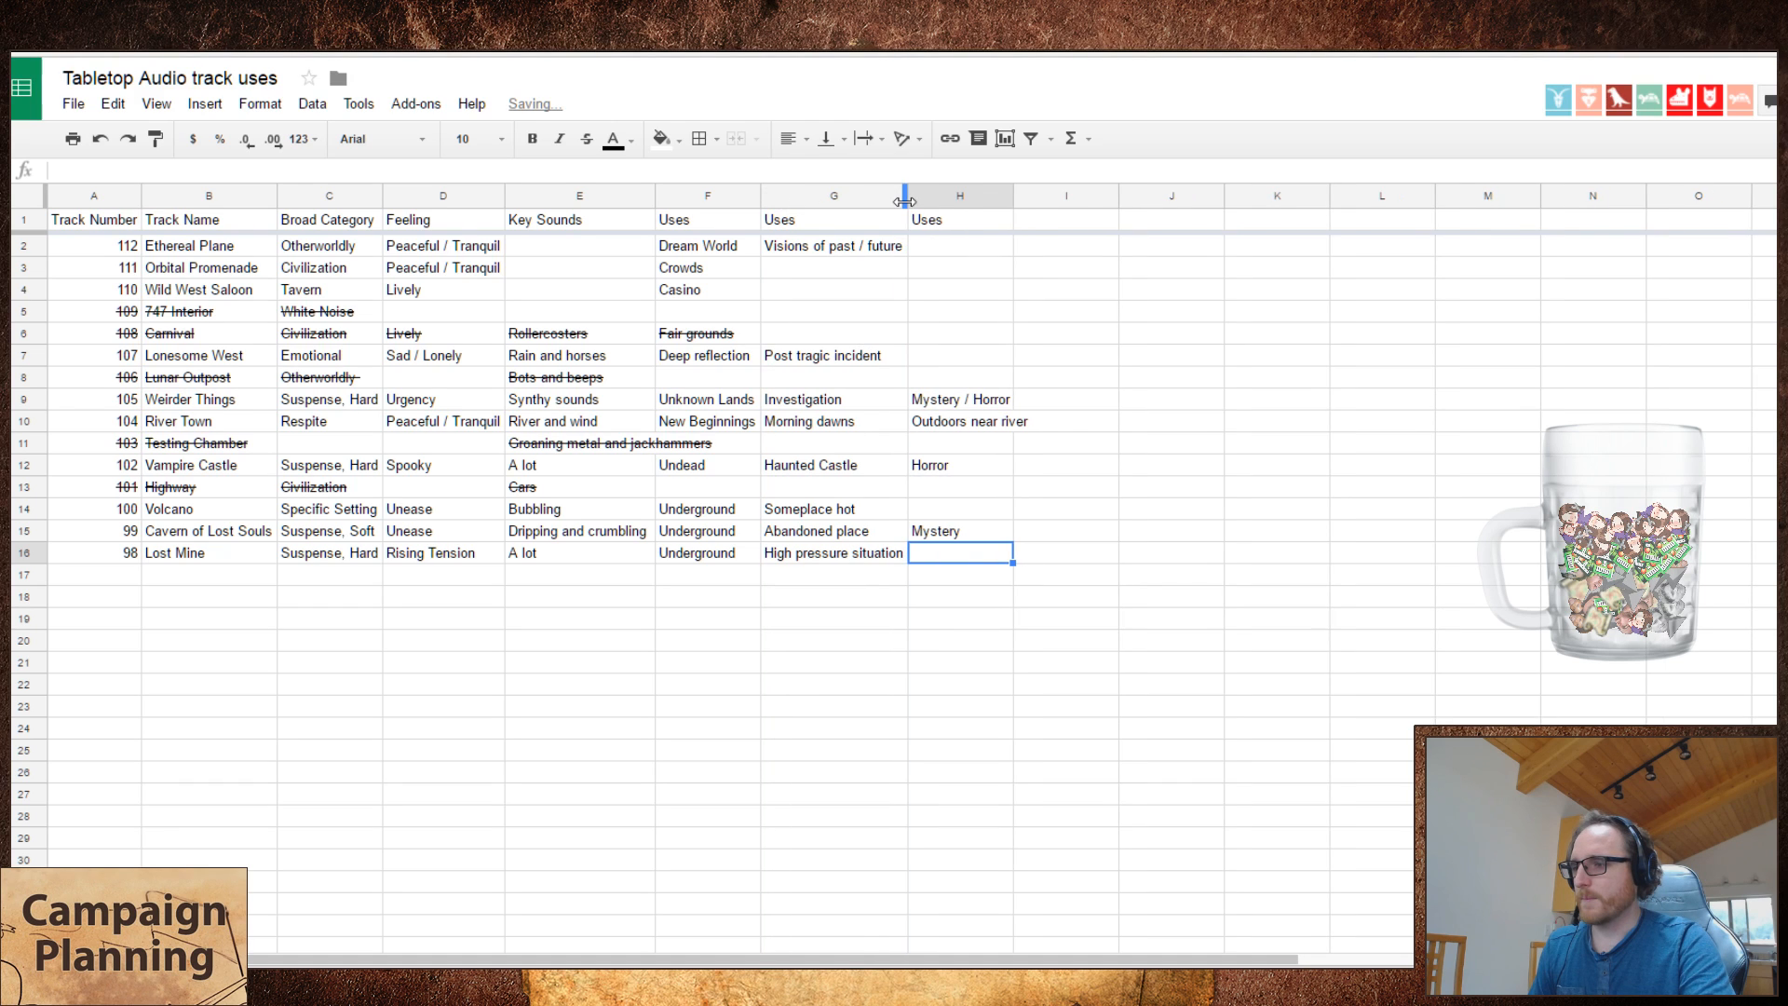
pyautogui.moveTo(1012, 196); pyautogui.dragTo(1032, 195)
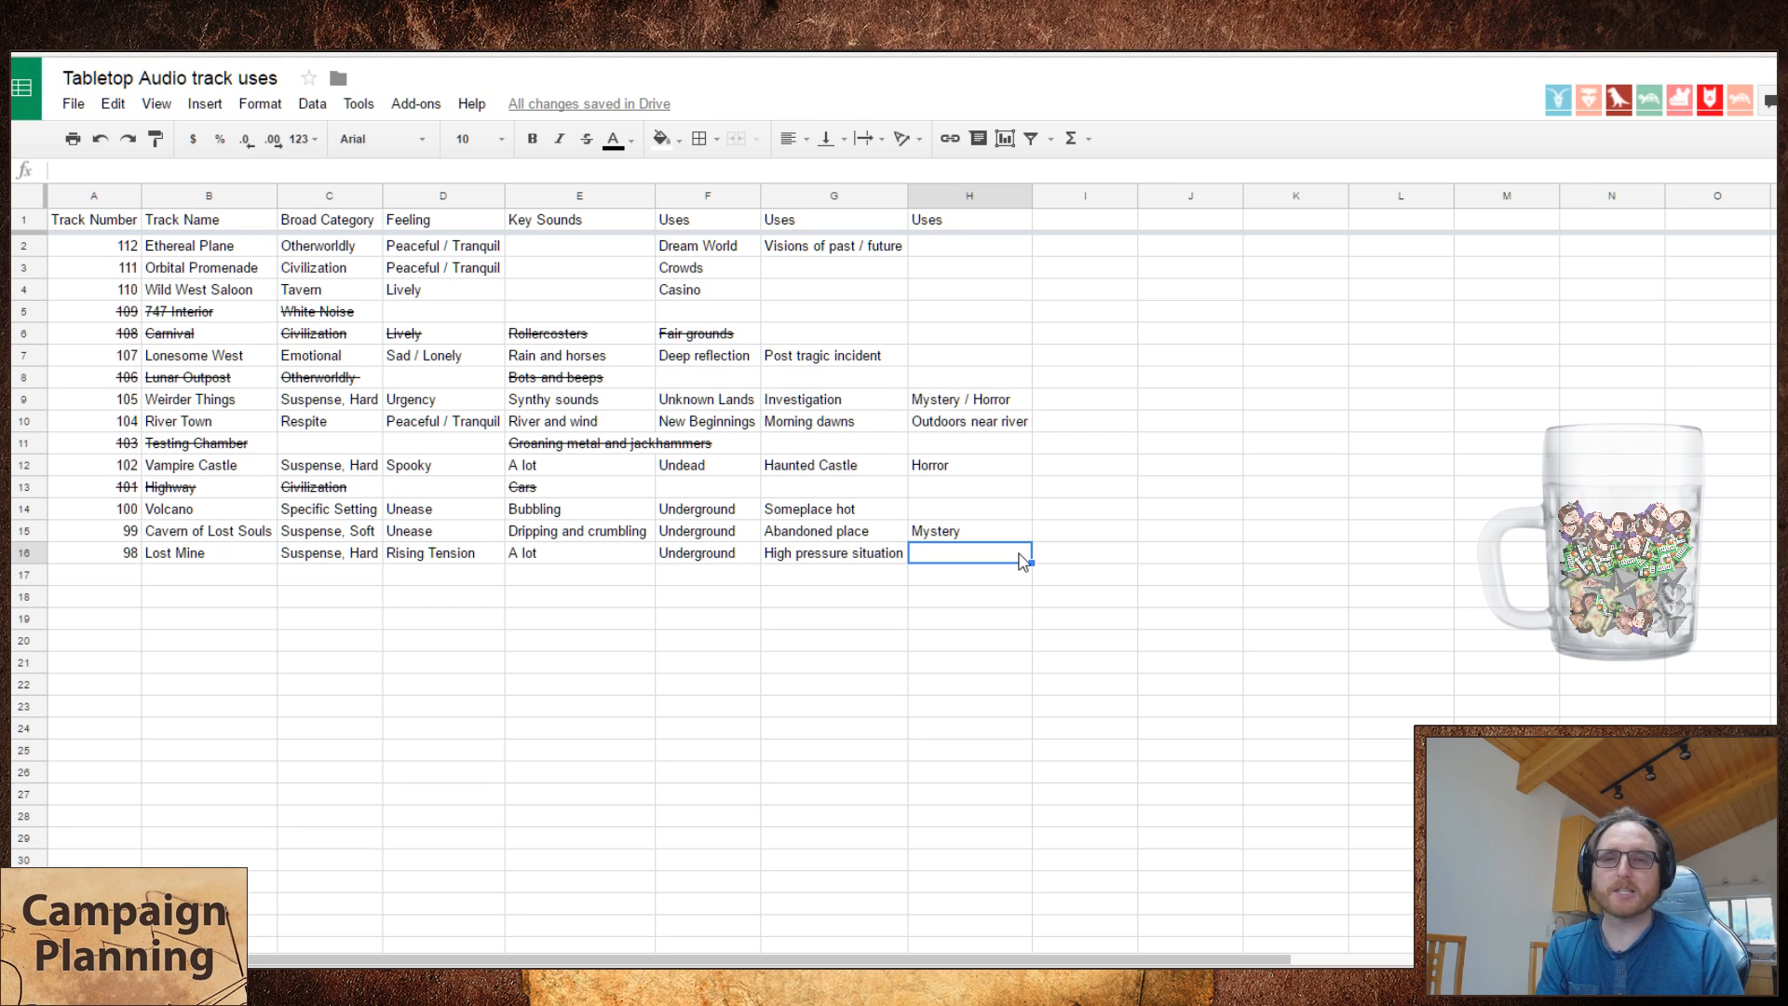
# - Enter "Pre climax" as the third use for Lost Mine
pyautogui.write('Pre')
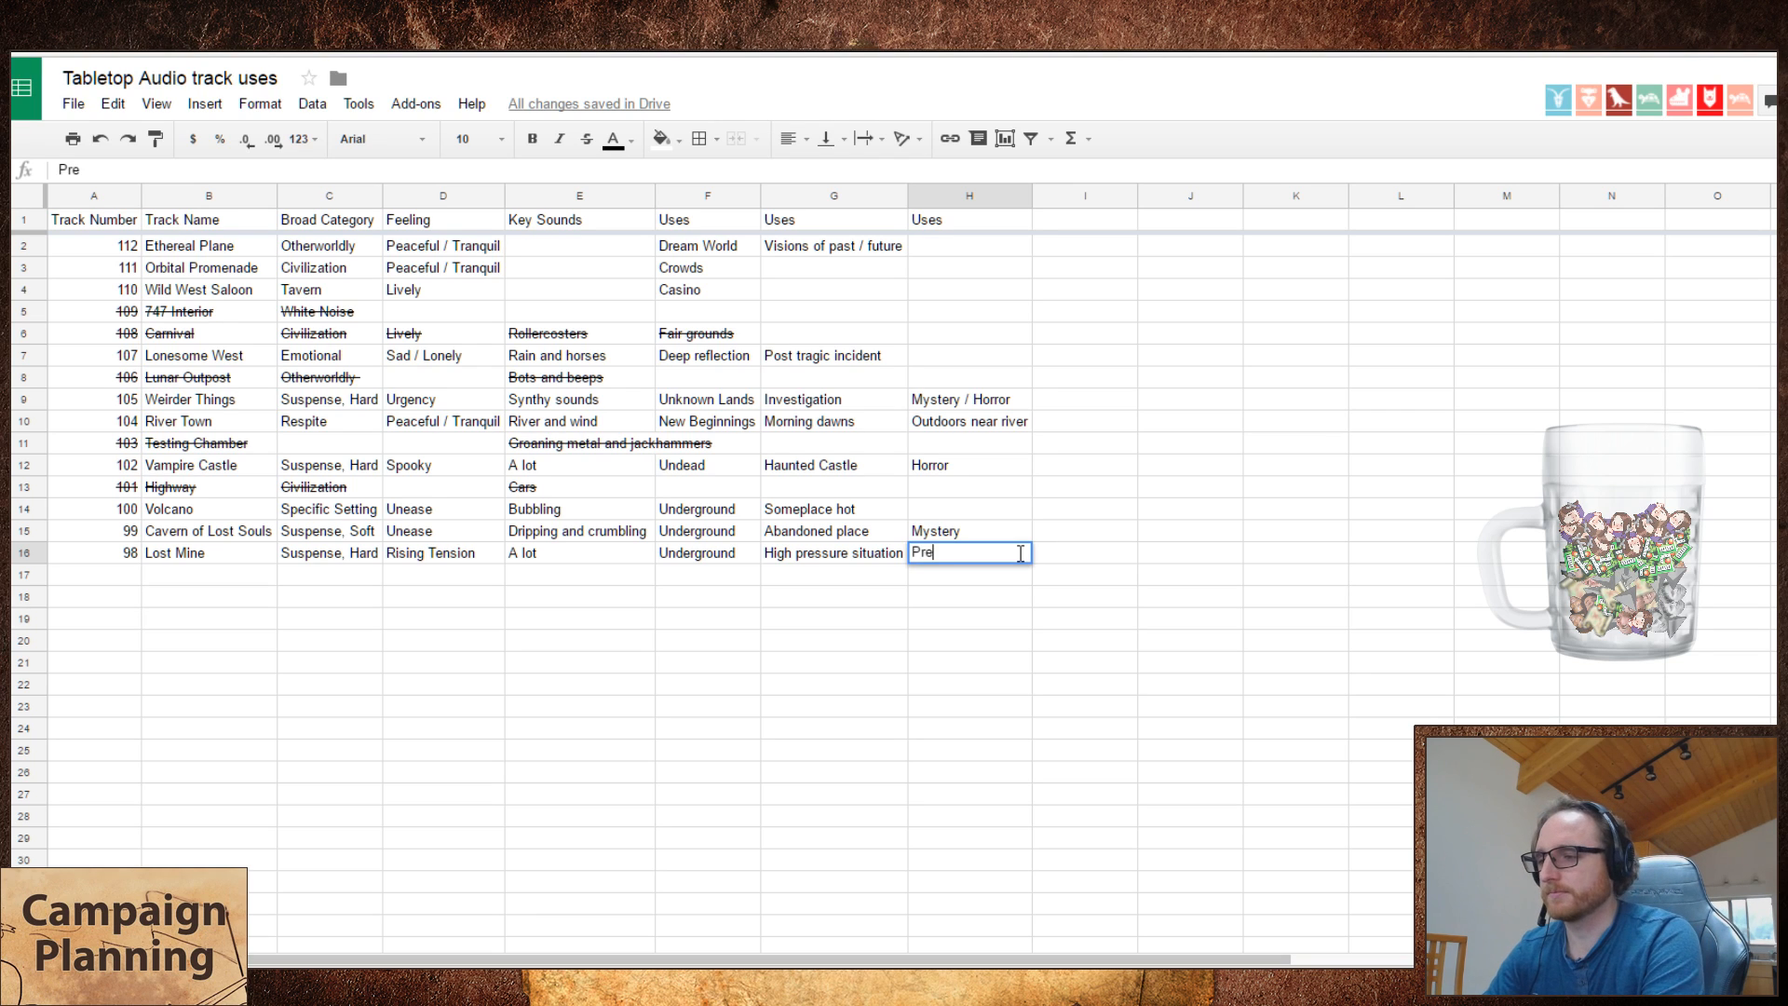
pyautogui.write(' lclimax')
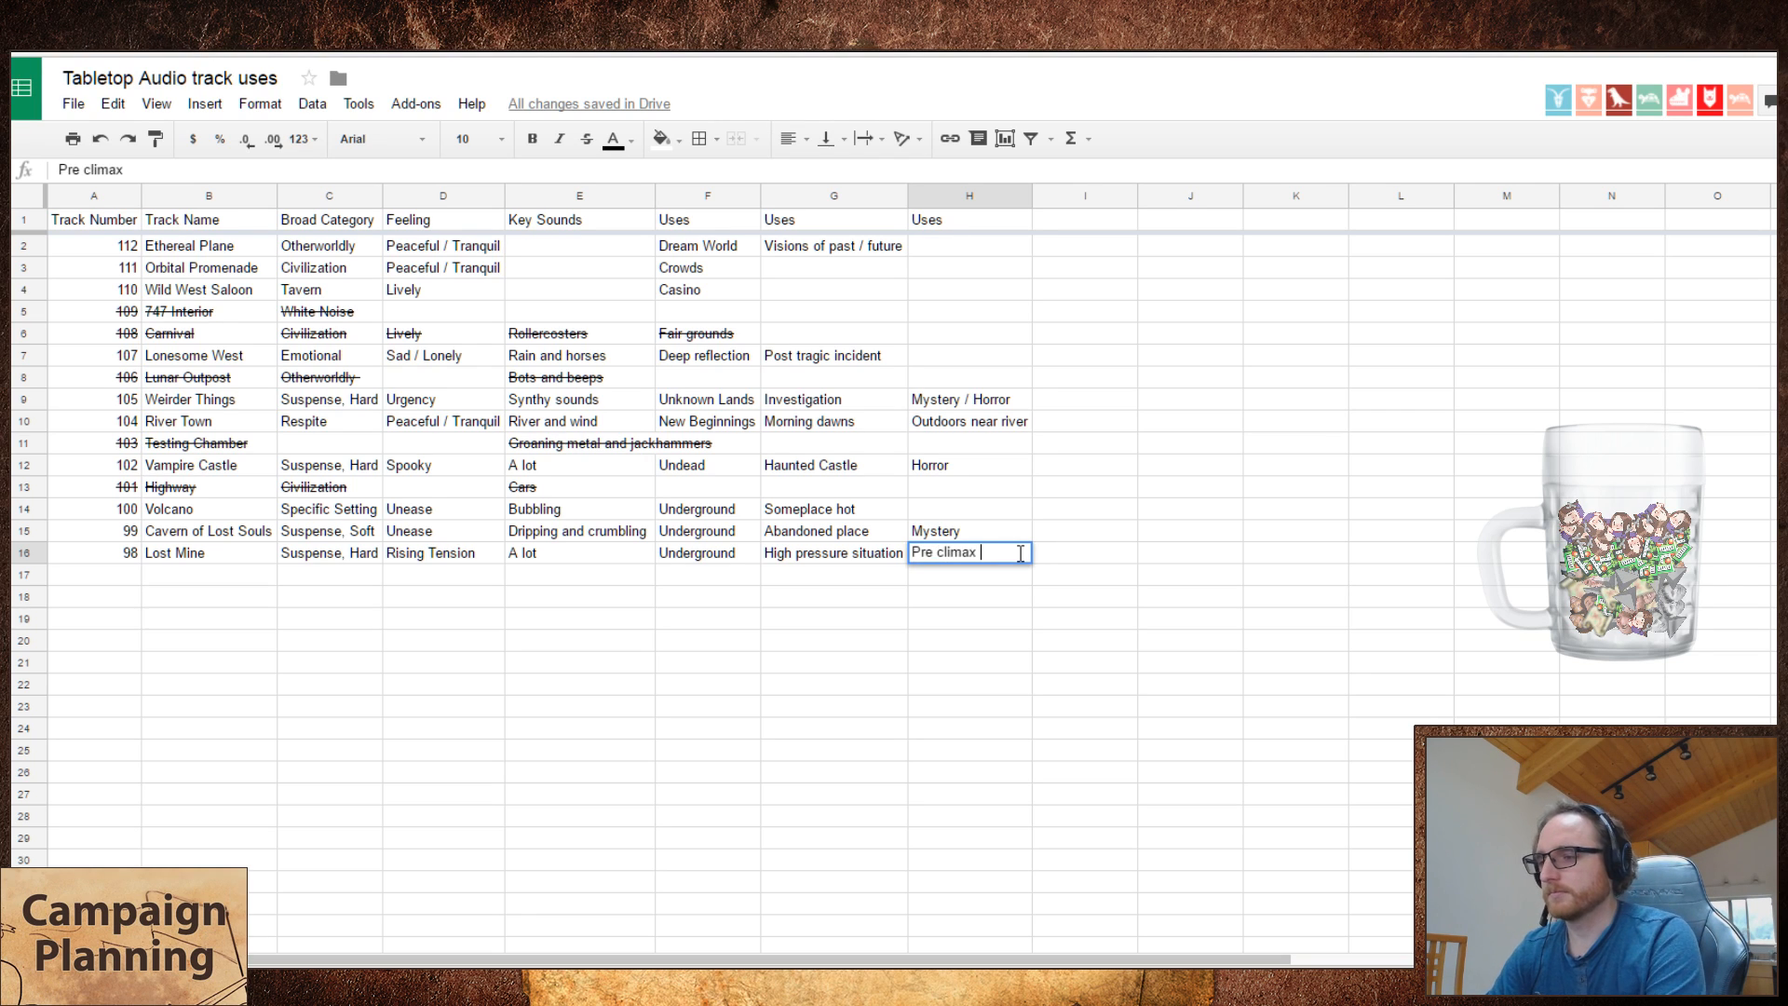
pyautogui.press('Return')
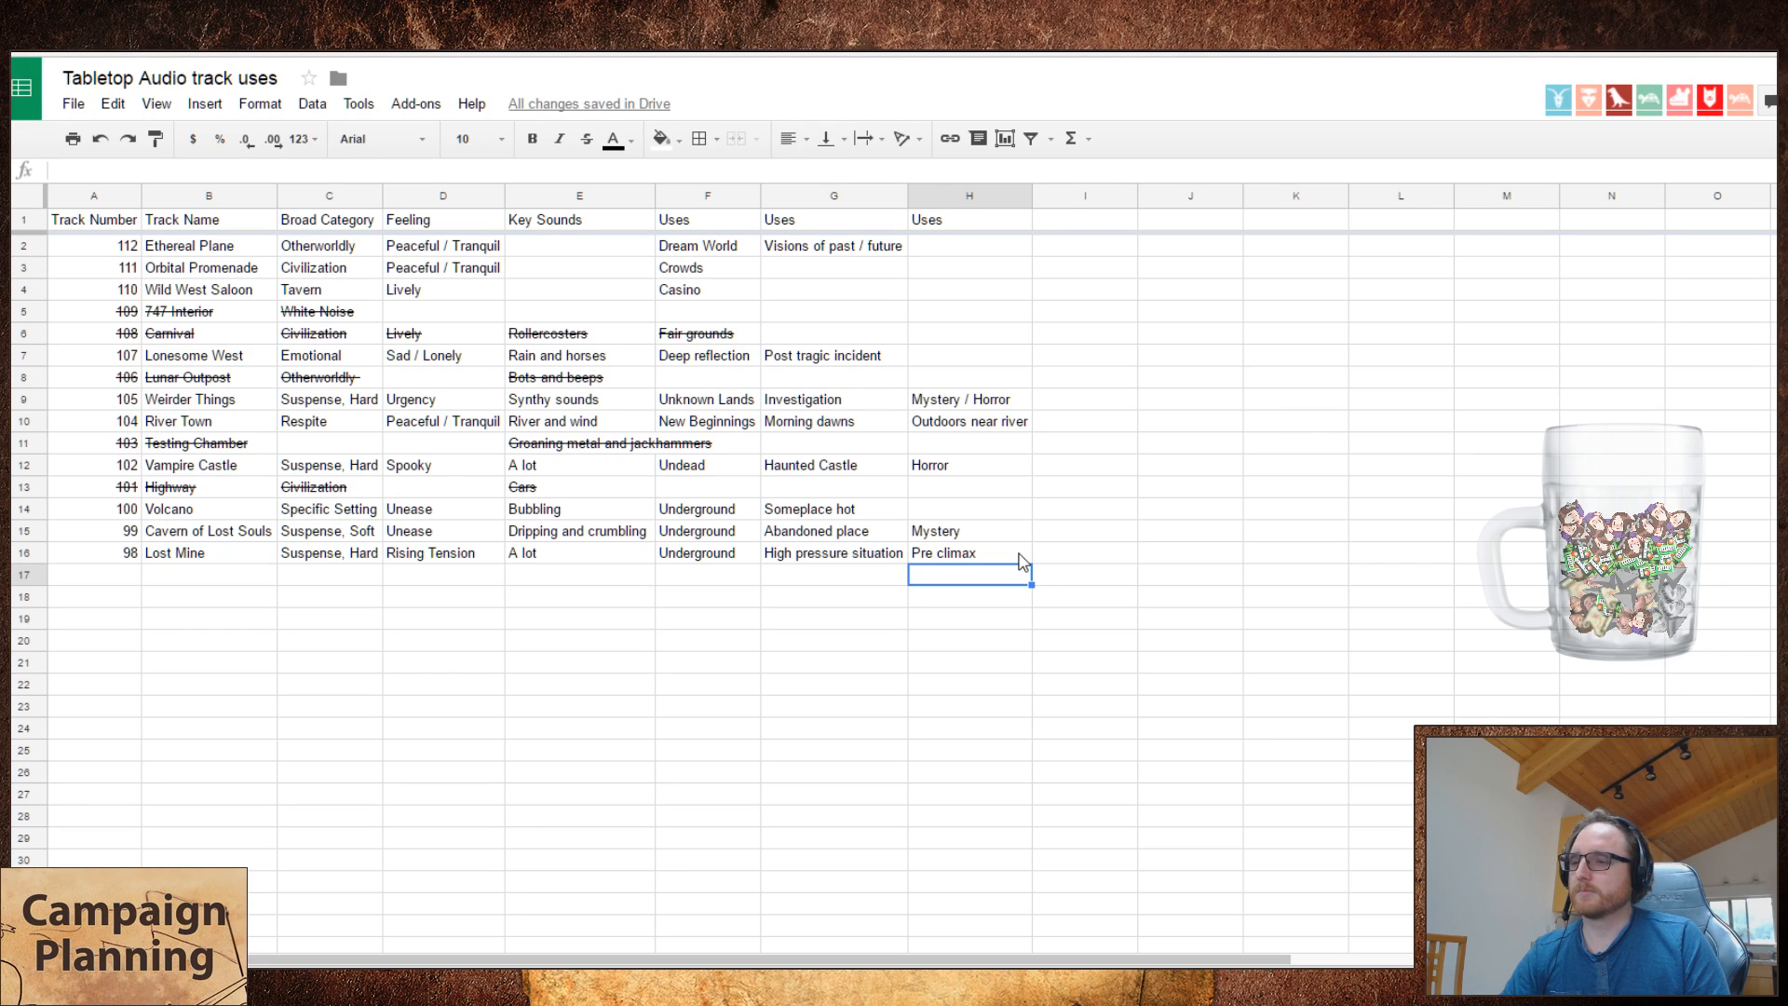
# - Select the track number cell of the next empty row, and play City Under Siege on the Tabletop Audio site
pyautogui.press('Left')
pyautogui.press('Left')
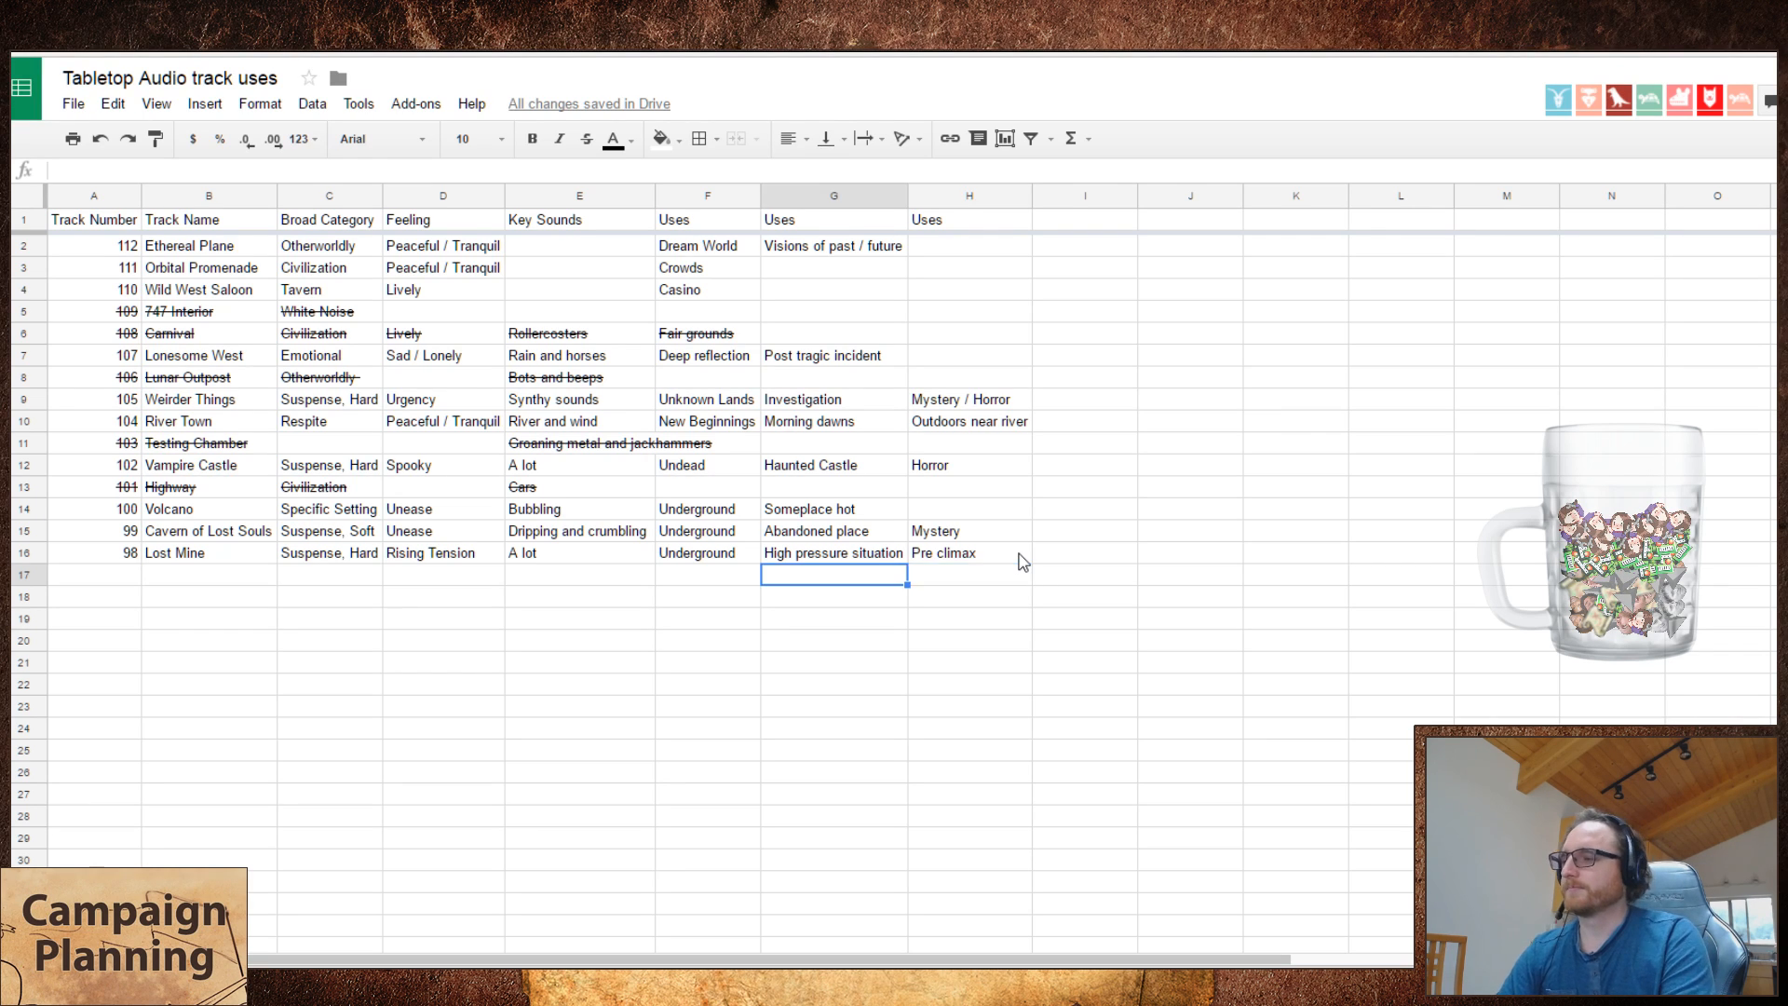
pyautogui.press('Home')
pyautogui.hotkey('alt', 'Tab')
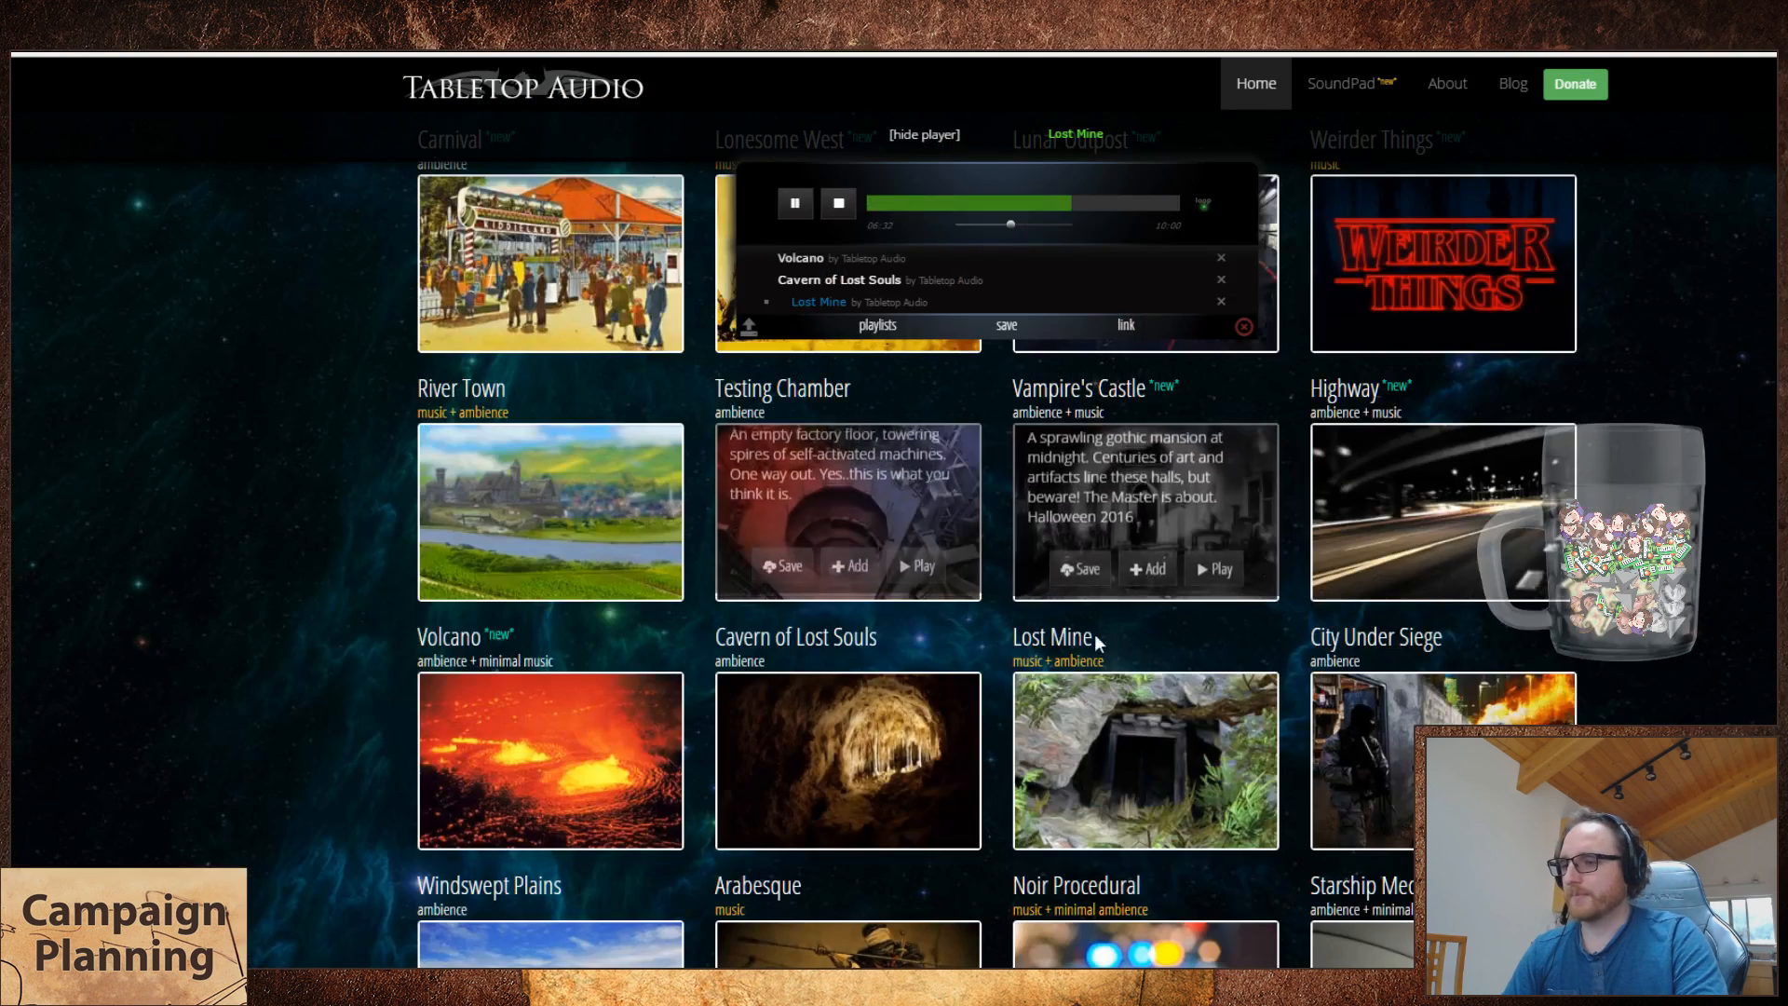
pyautogui.click(1513, 819)
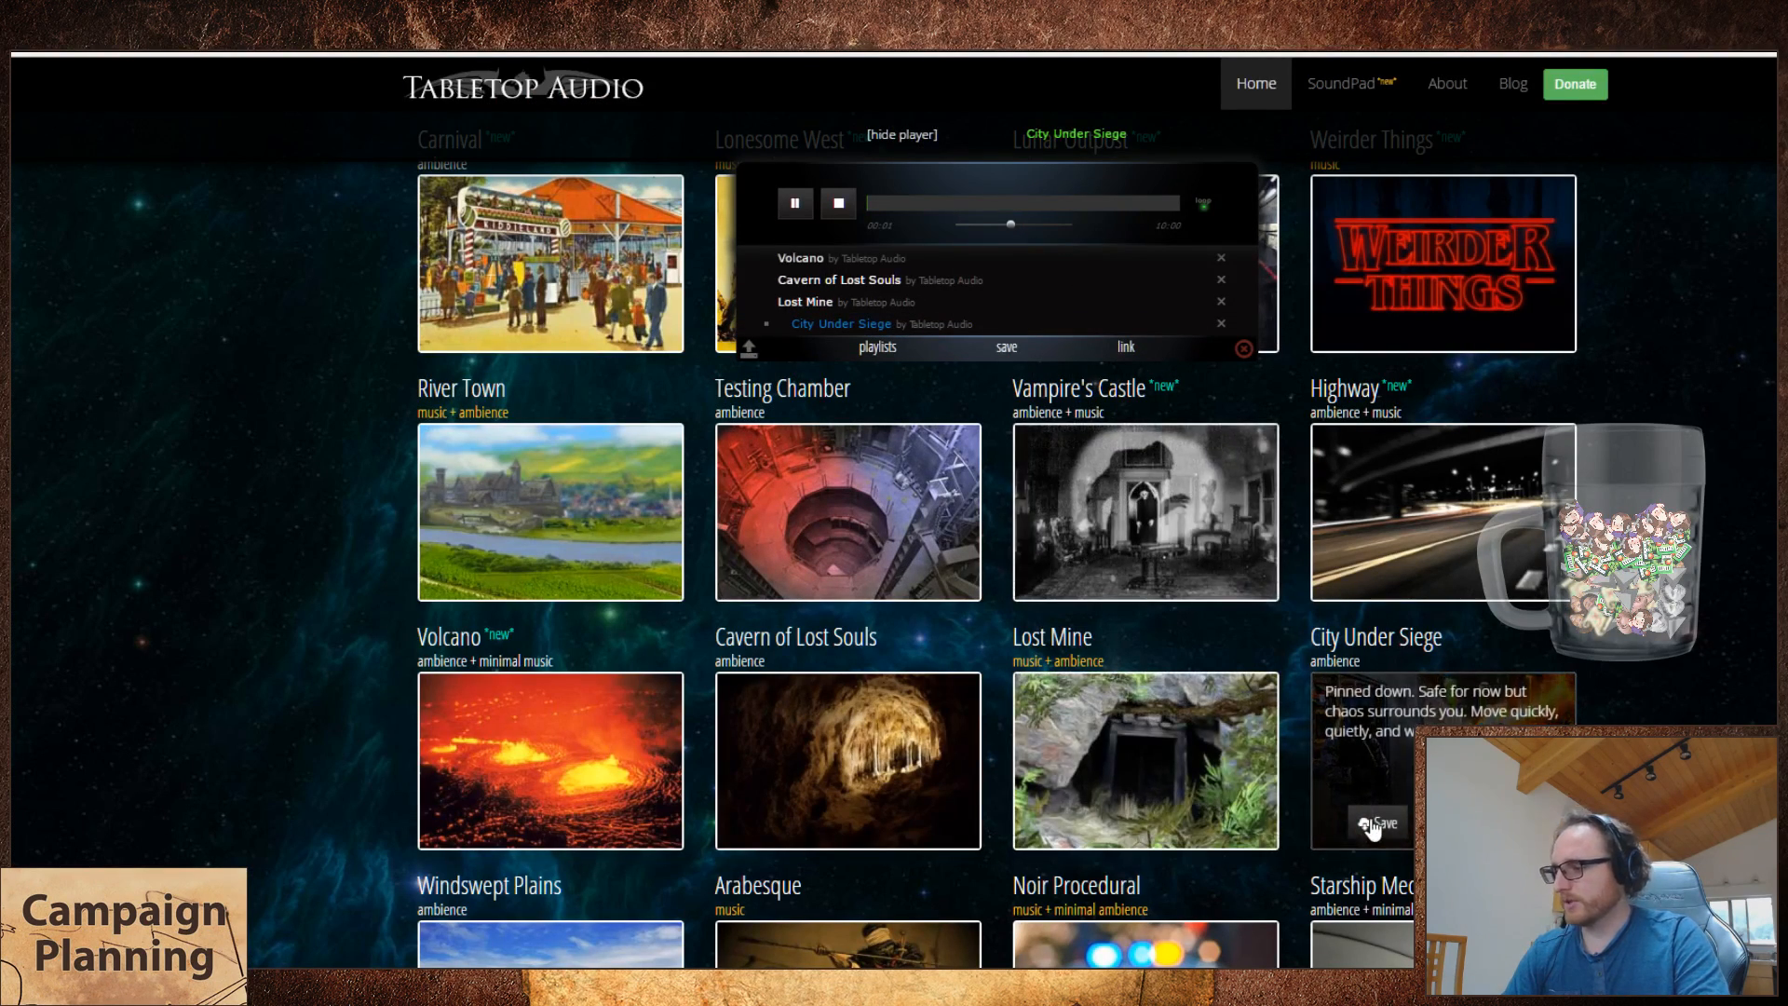
# - Return to the track spreadsheet and enter track number 97 with the name "City under seige" in the new row
pyautogui.hotkey('alt', 'Tab')
pyautogui.write('97')
pyautogui.press('Tab')
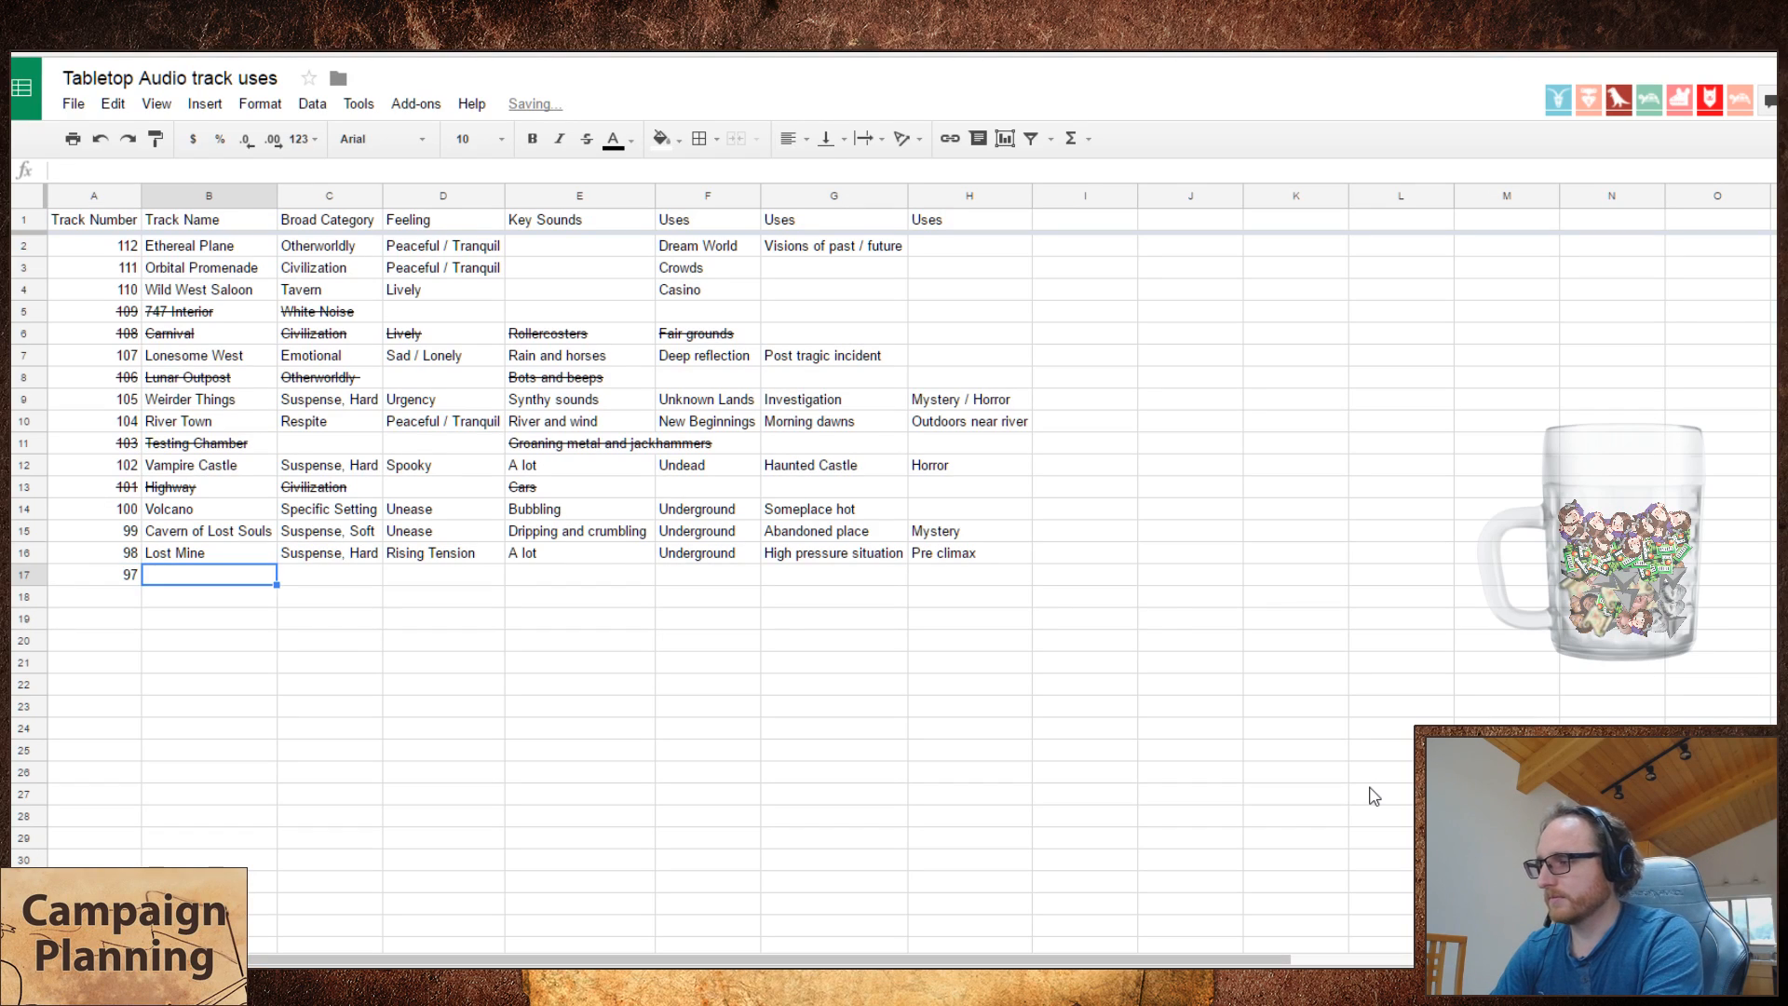
pyautogui.write('City under')
pyautogui.write(' si')
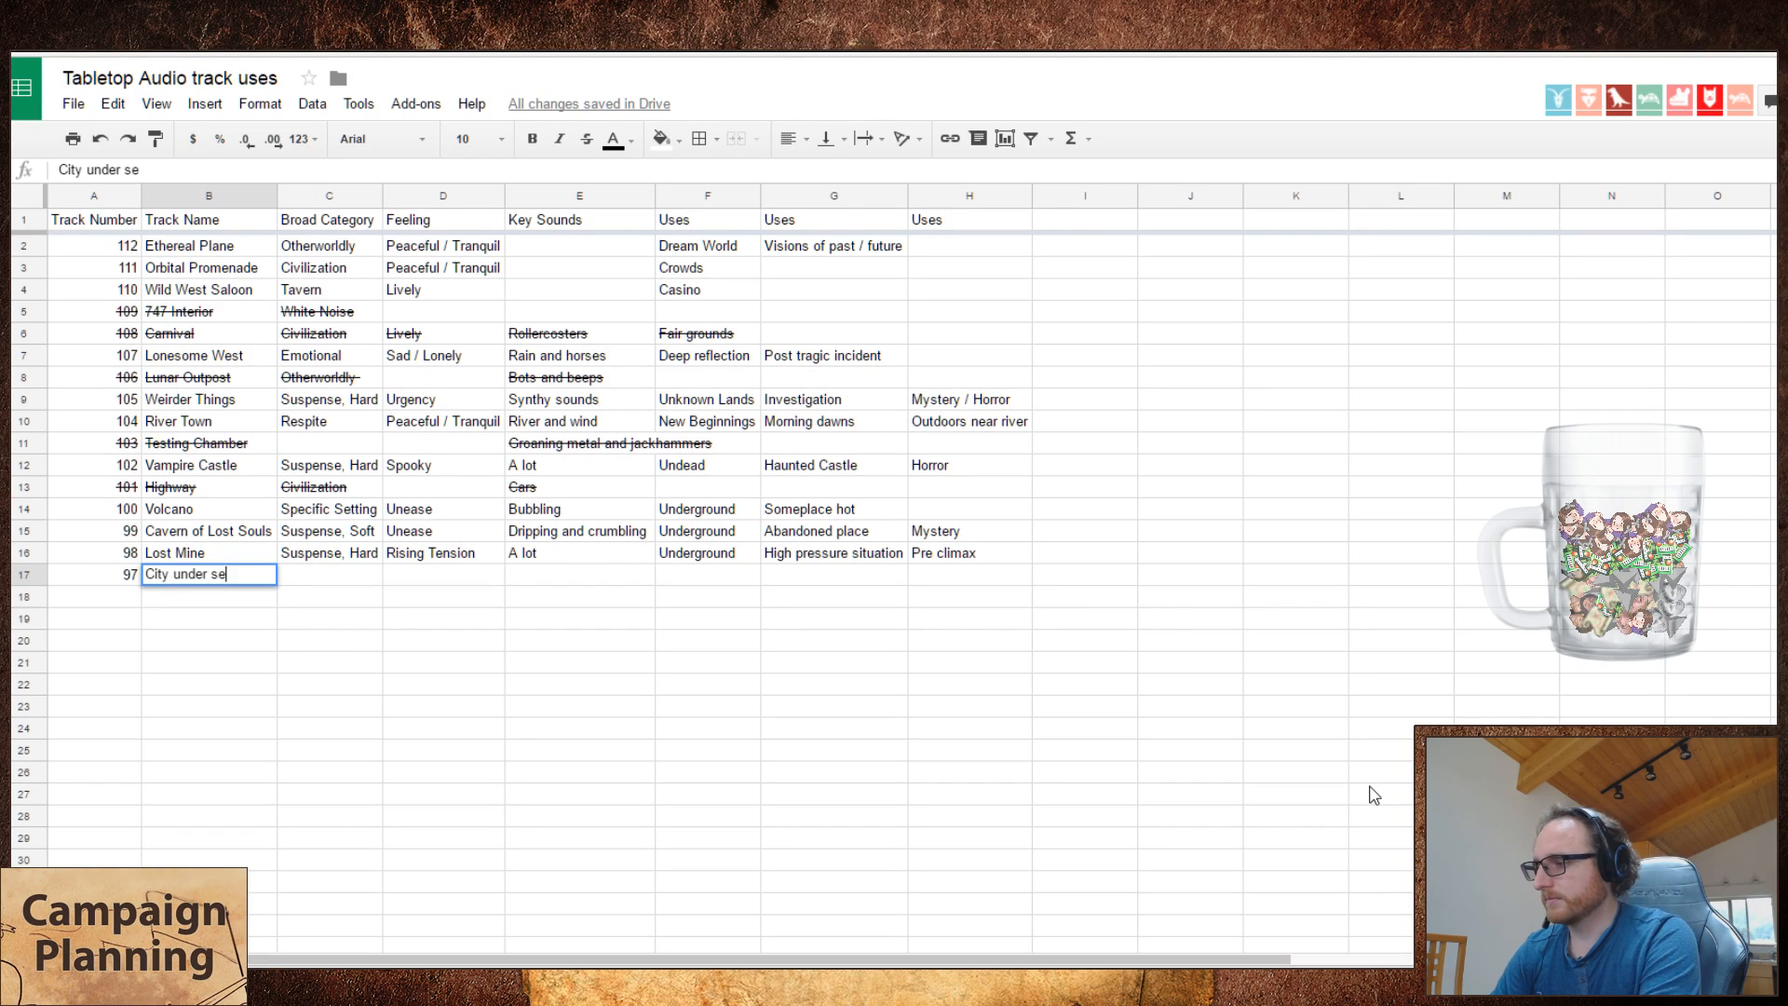
pyautogui.press('BackSpace')
pyautogui.write('eige')
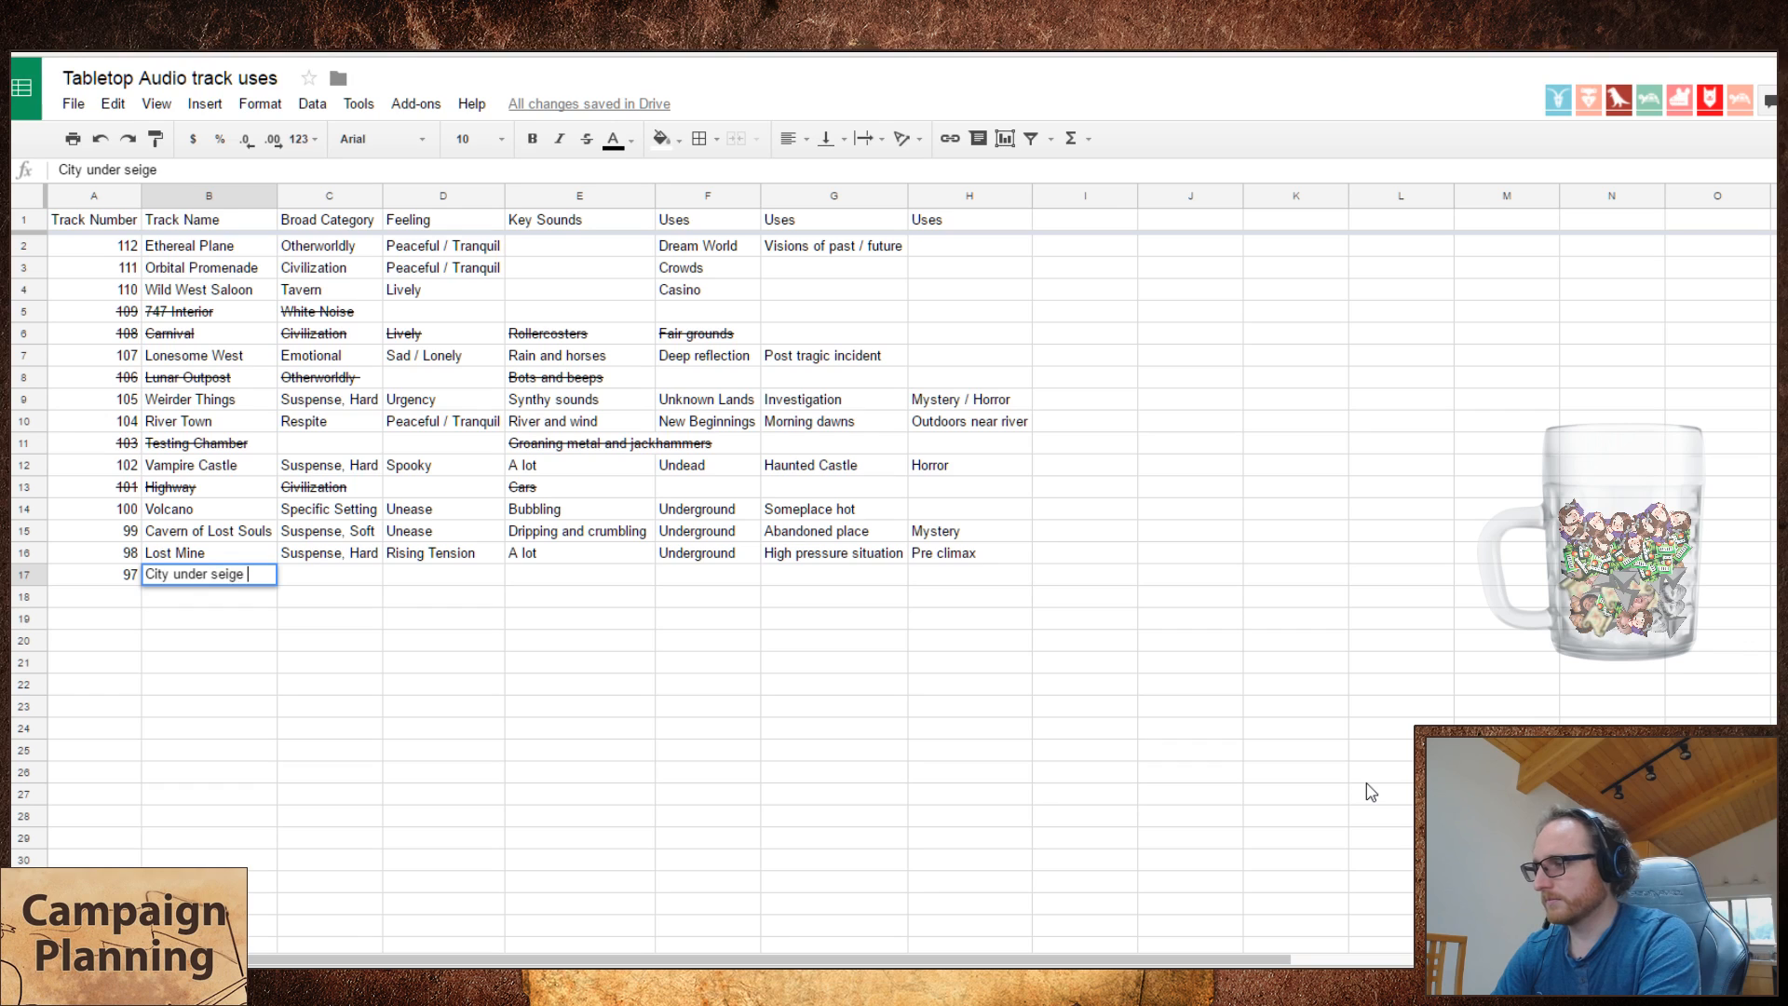
pyautogui.press('Tab')
# - Give track 97 the broad category "Civilization" and the key sounds "Modern stuff", leaving its feeling empty
pyautogui.write('C')
pyautogui.press('Tab')
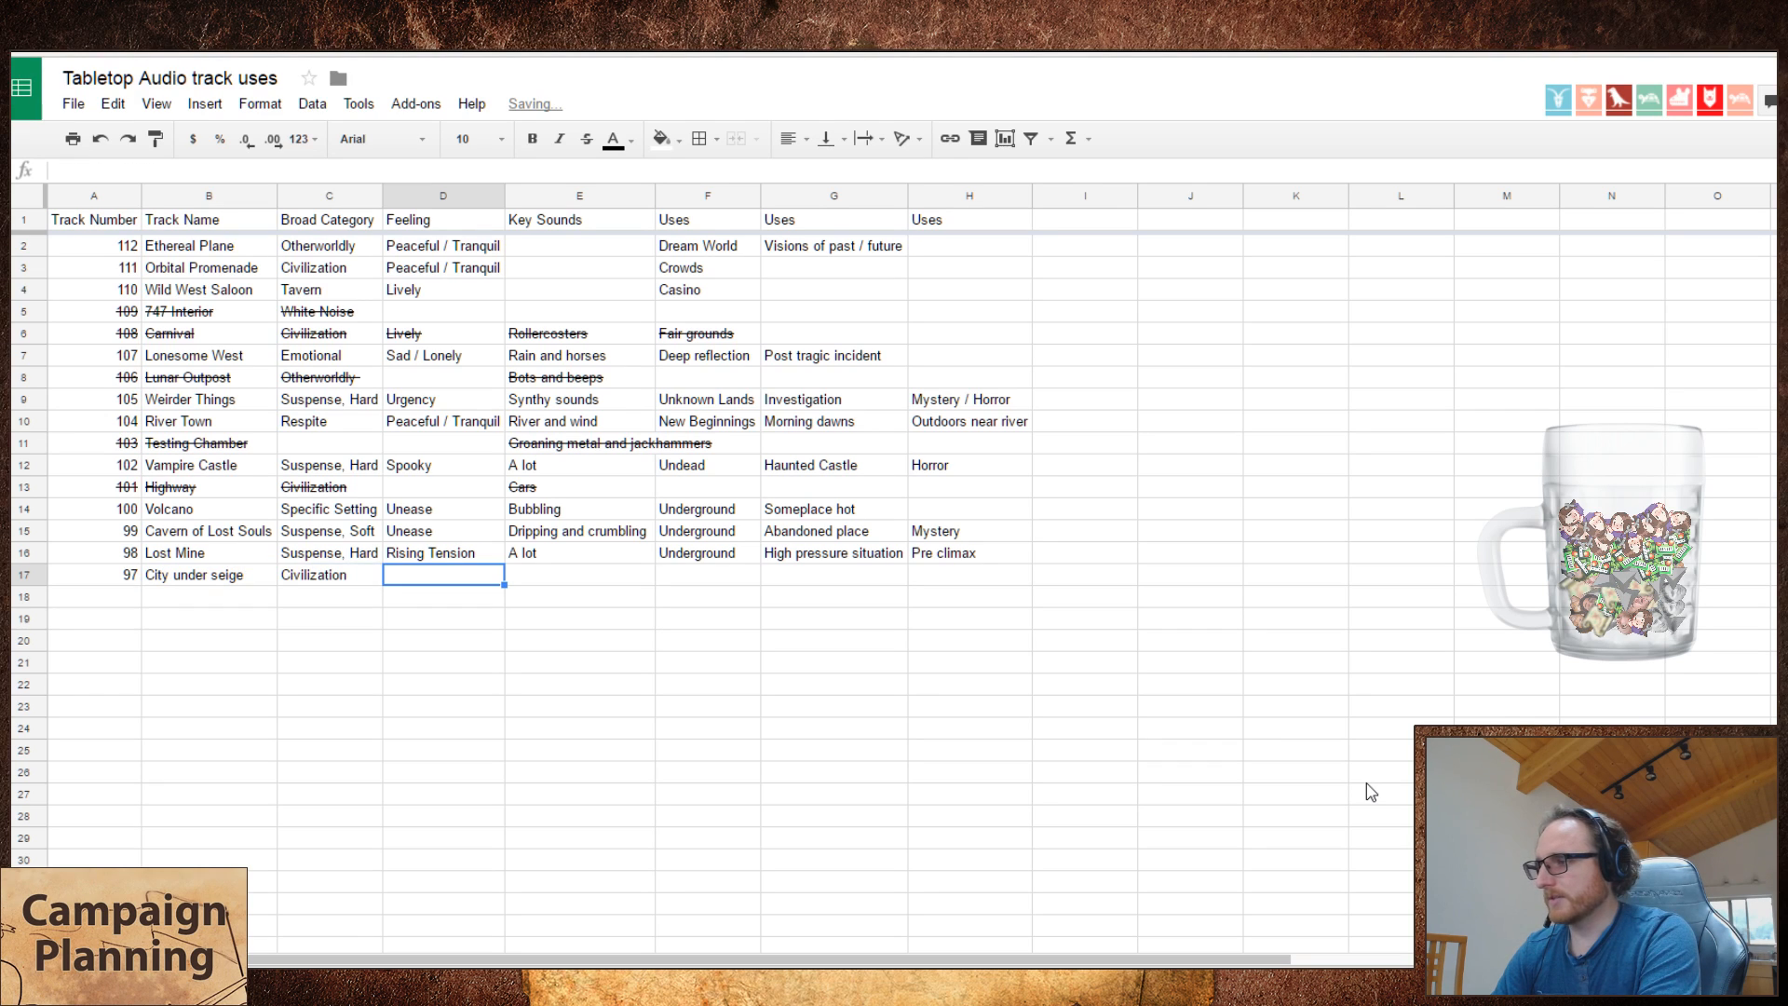
pyautogui.press('Tab')
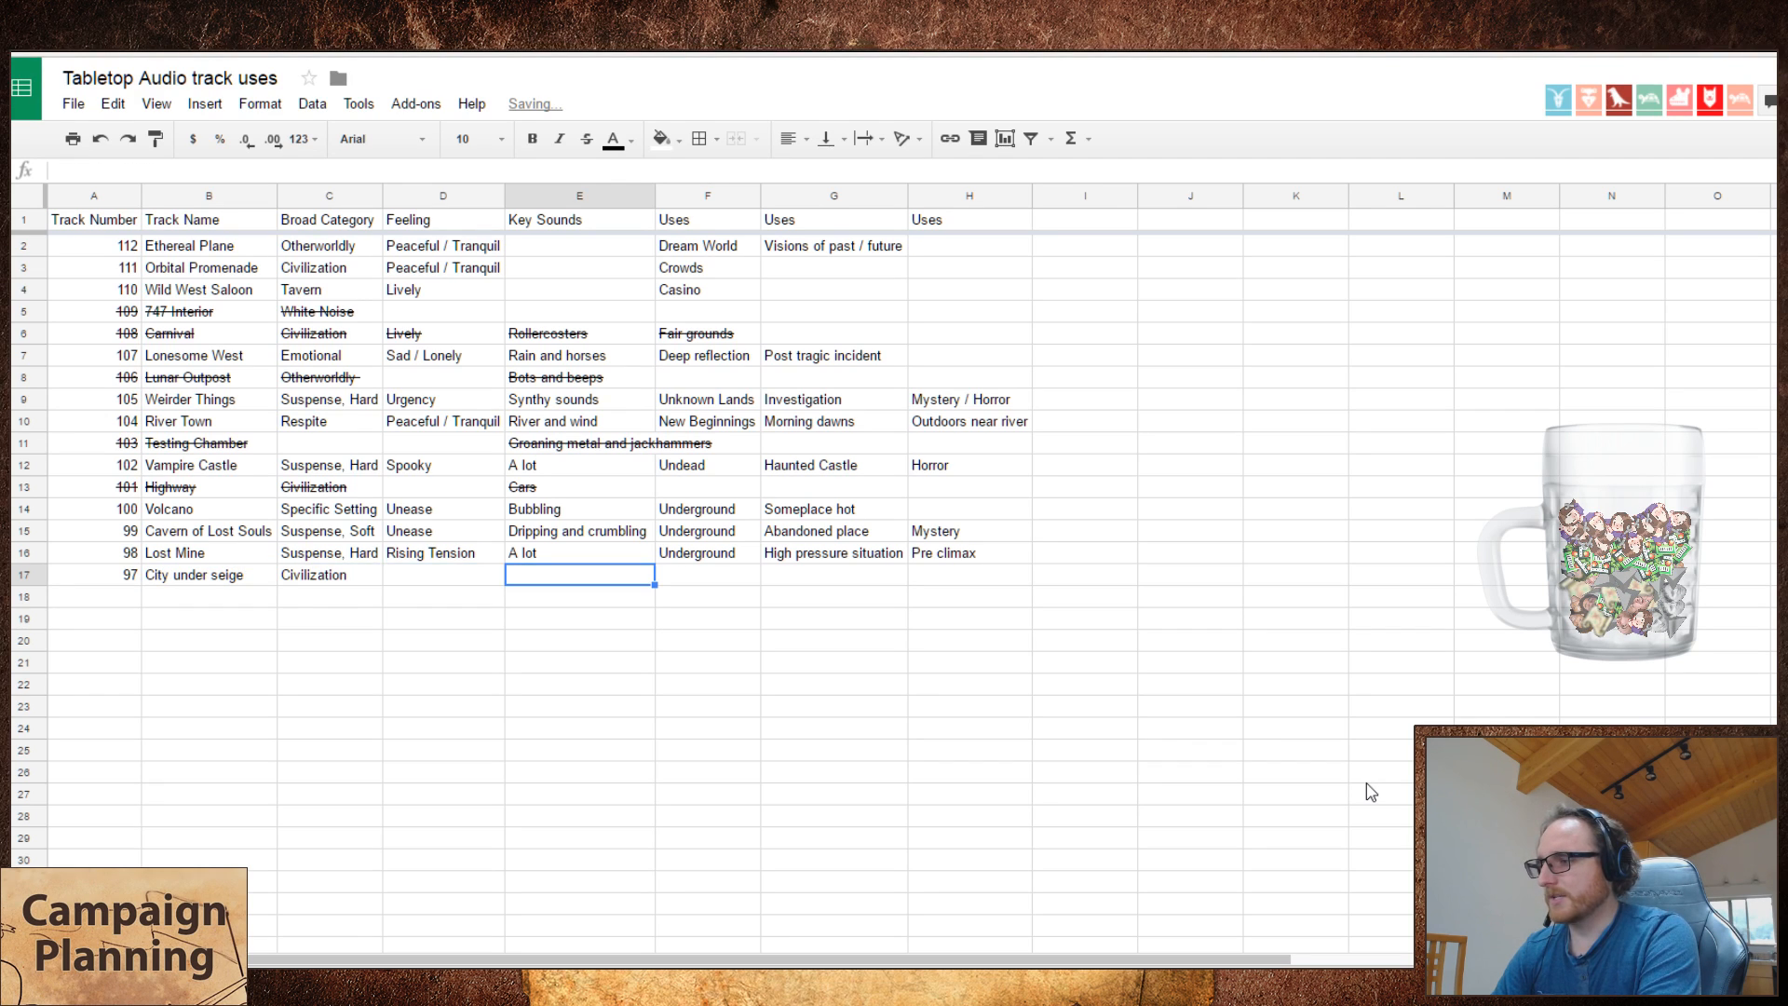
pyautogui.write('Modern stu')
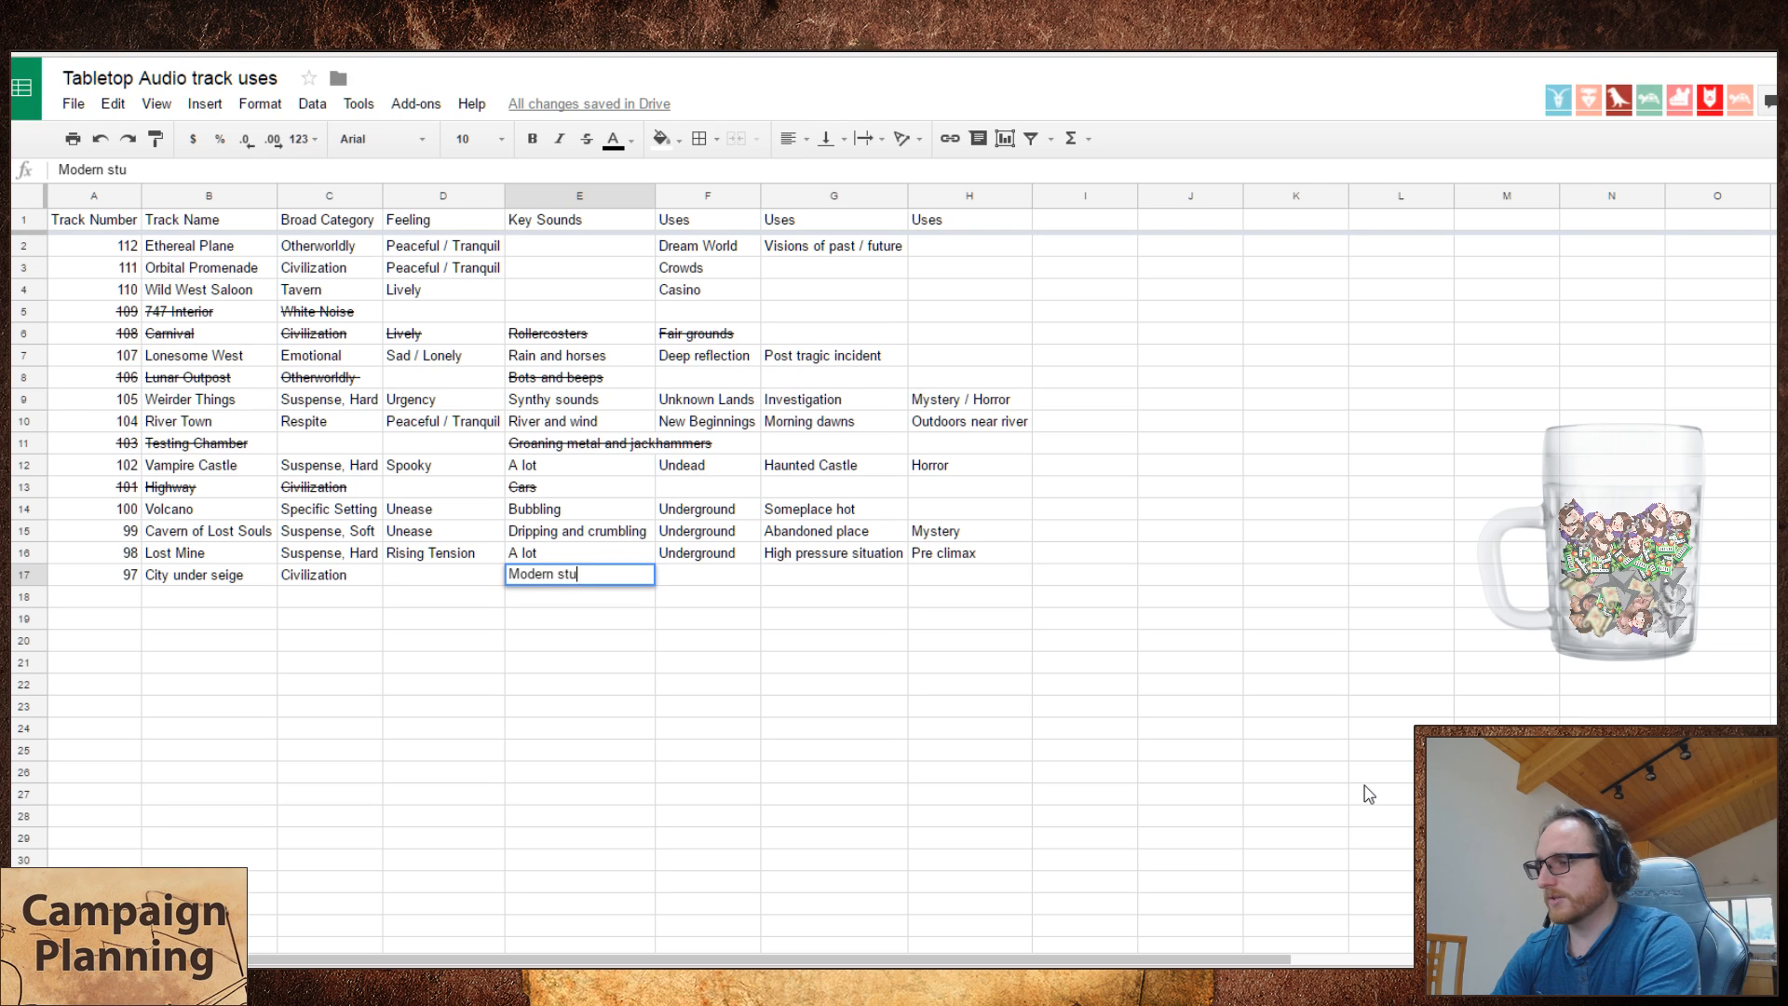
pyautogui.write('ff')
pyautogui.press('Tab')
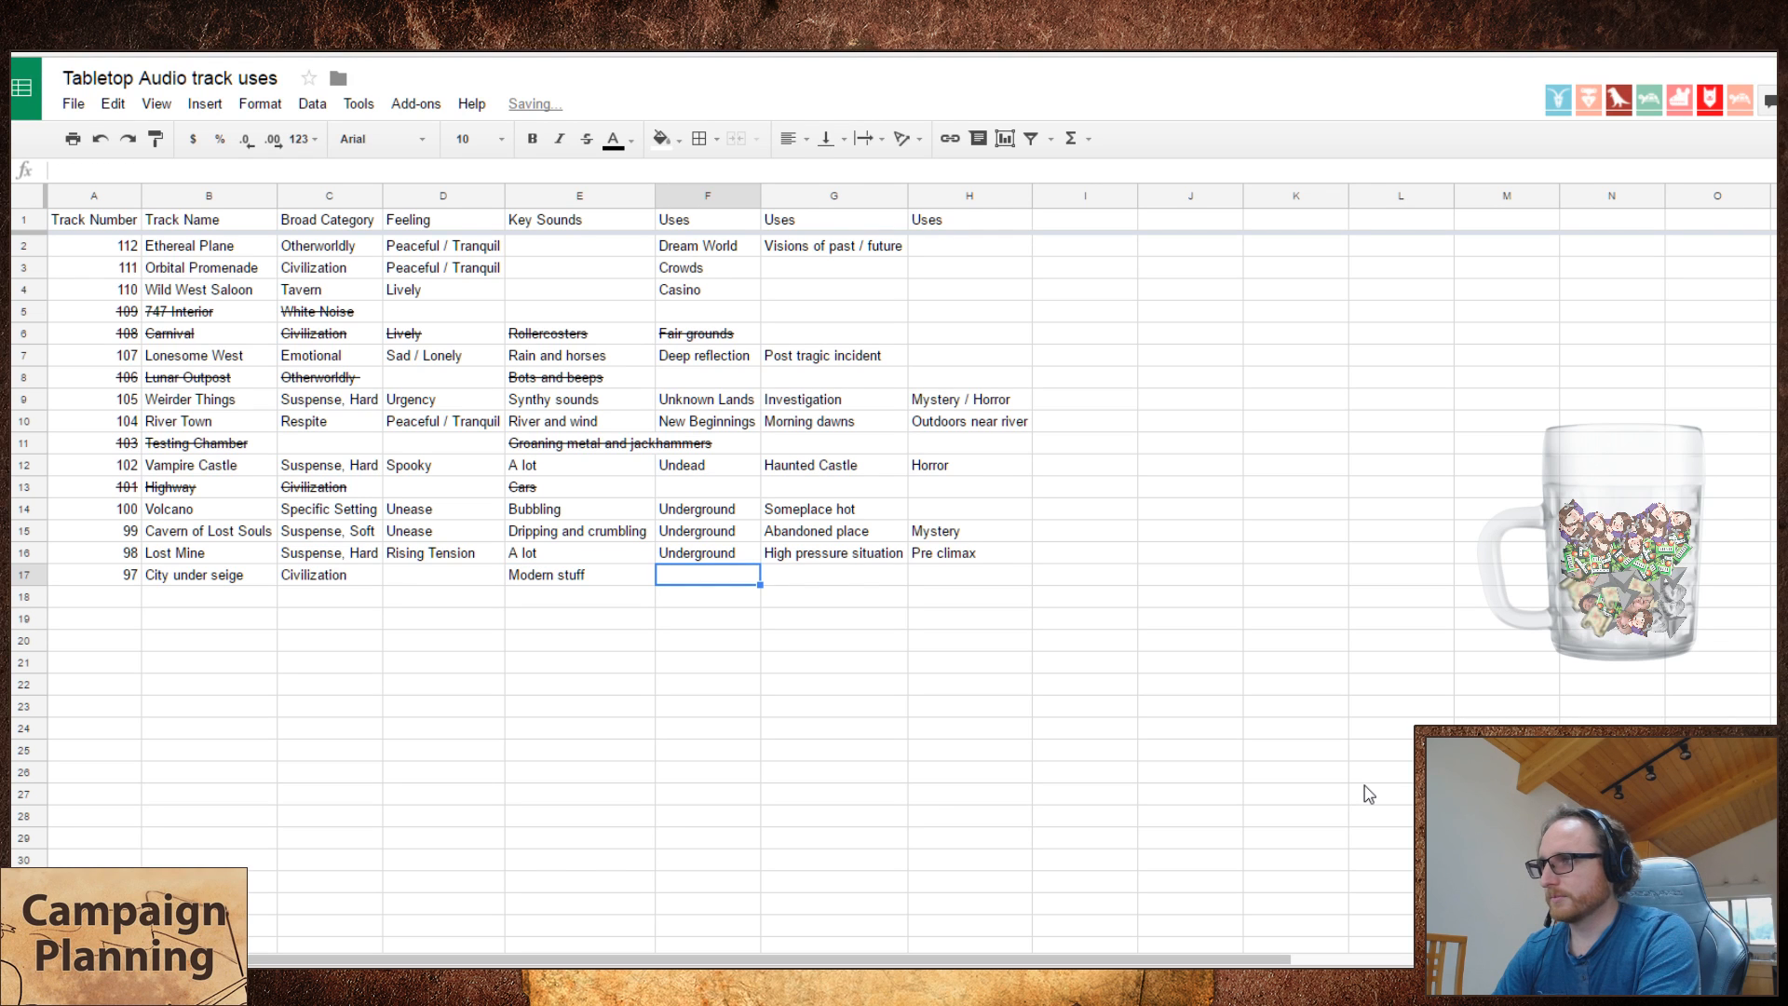
# - Skip ahead in the City Under Siege track on Tabletop Audio to sample it, and return to the spreadsheet
pyautogui.hotkey('ctrl', 'Tab')
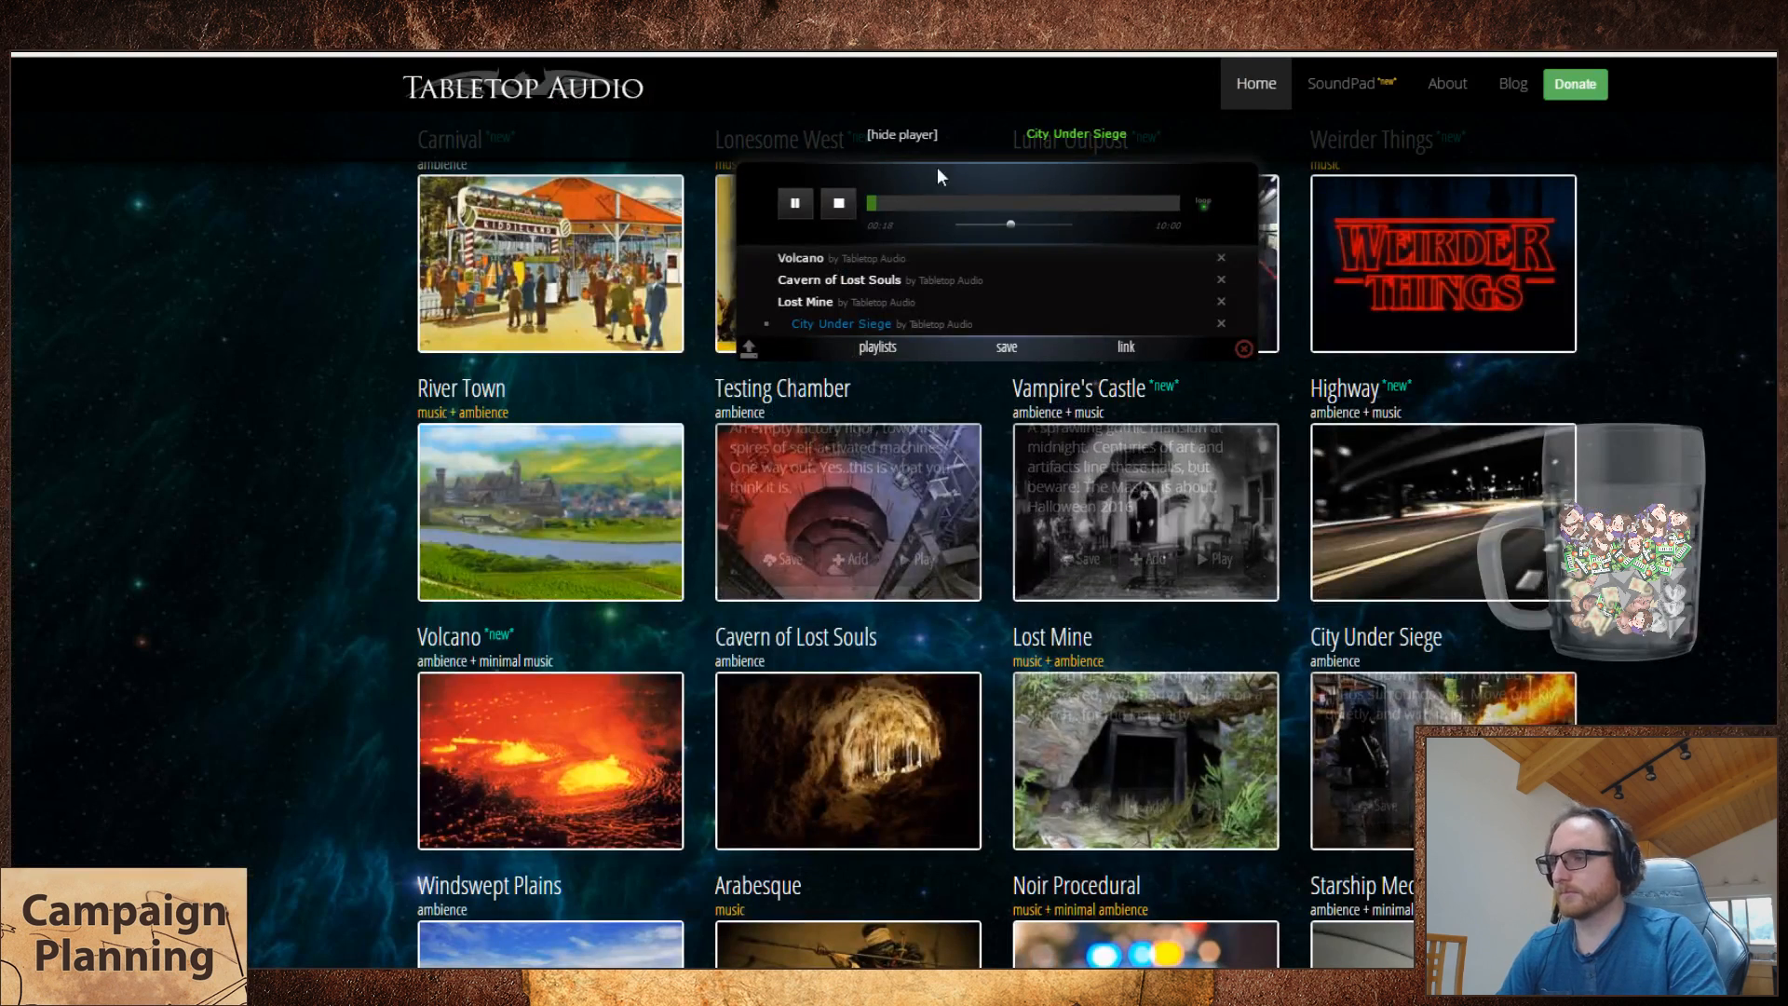
pyautogui.click(917, 204)
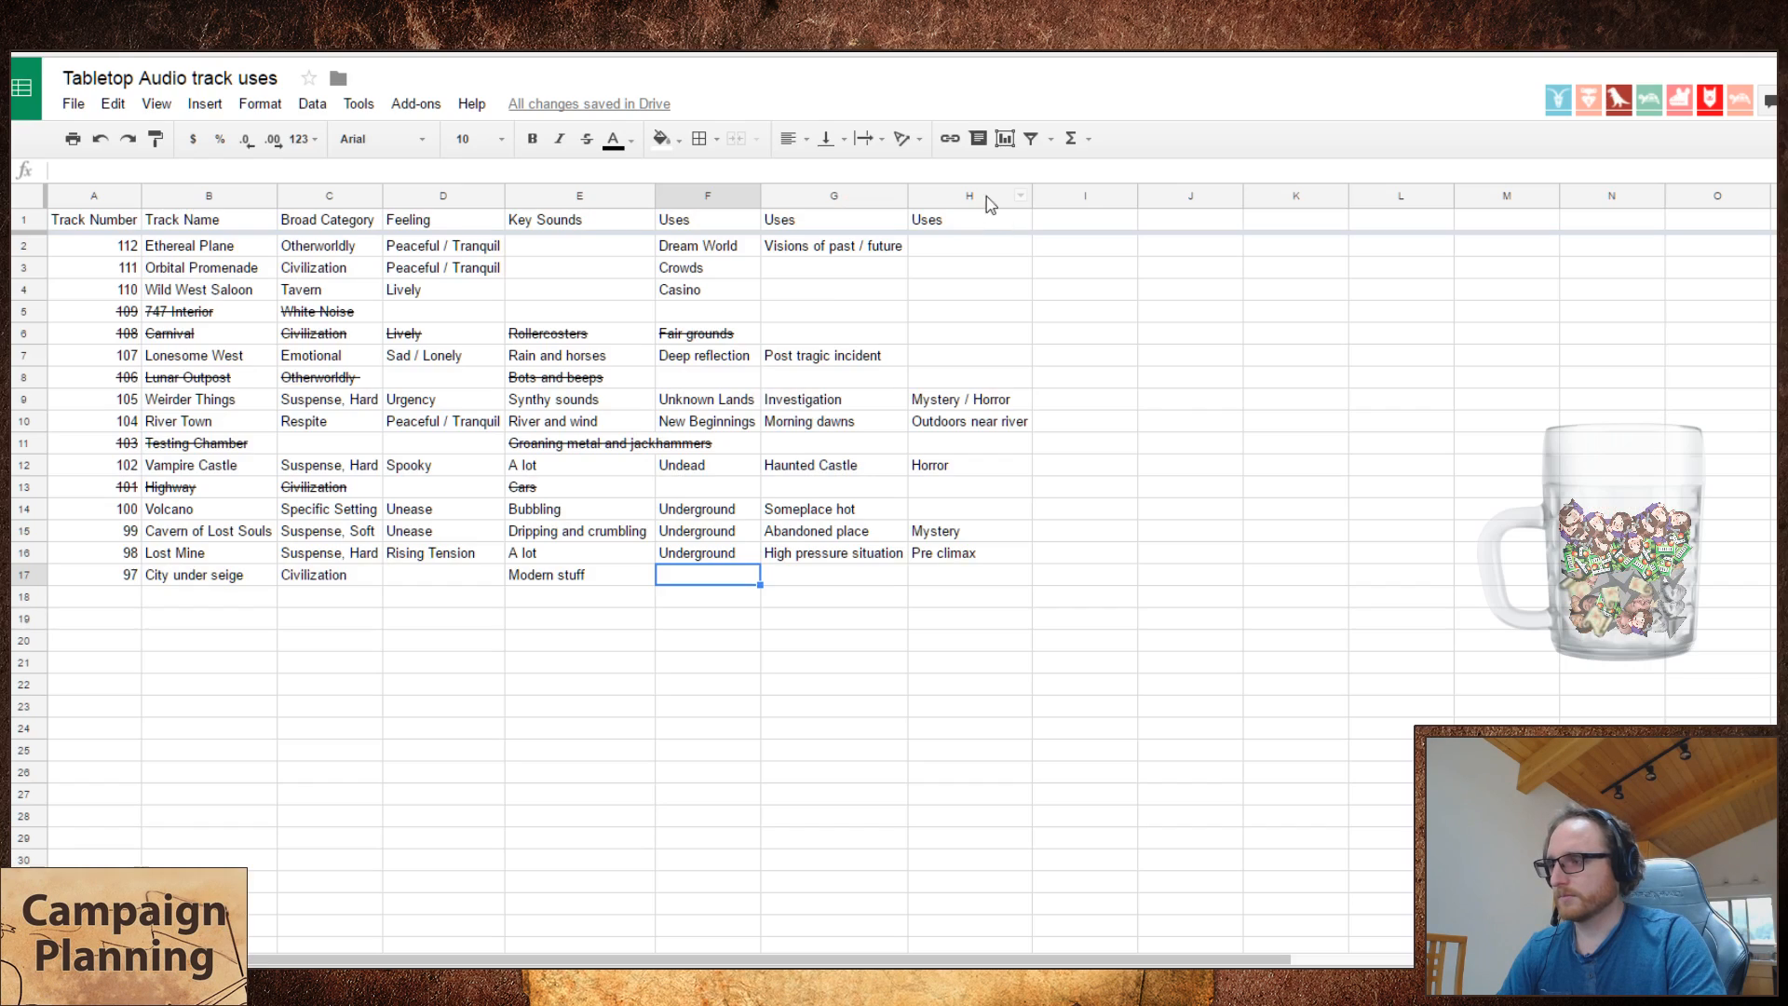
pyautogui.hotkey('ctrl', 'Tab')
# - Extend the broad category of City under seige to "Civilization / Combat"
pyautogui.click(379, 573)
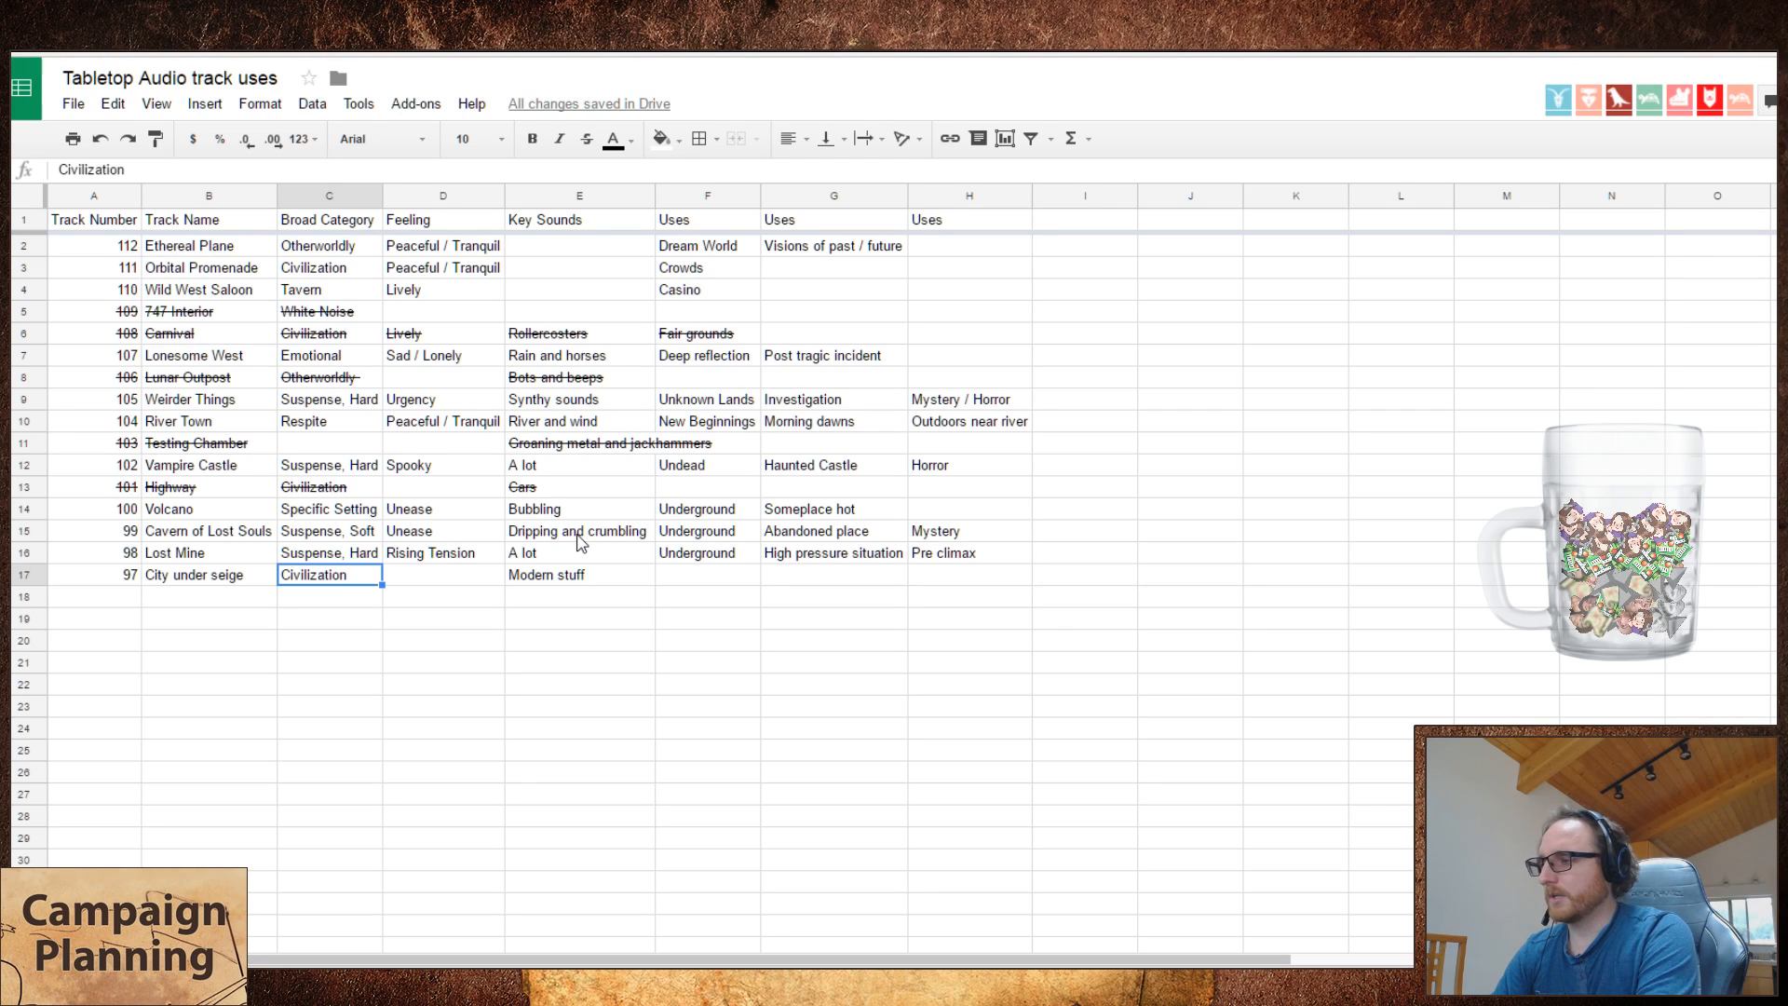
pyautogui.click(578, 535)
pyautogui.press('Down')
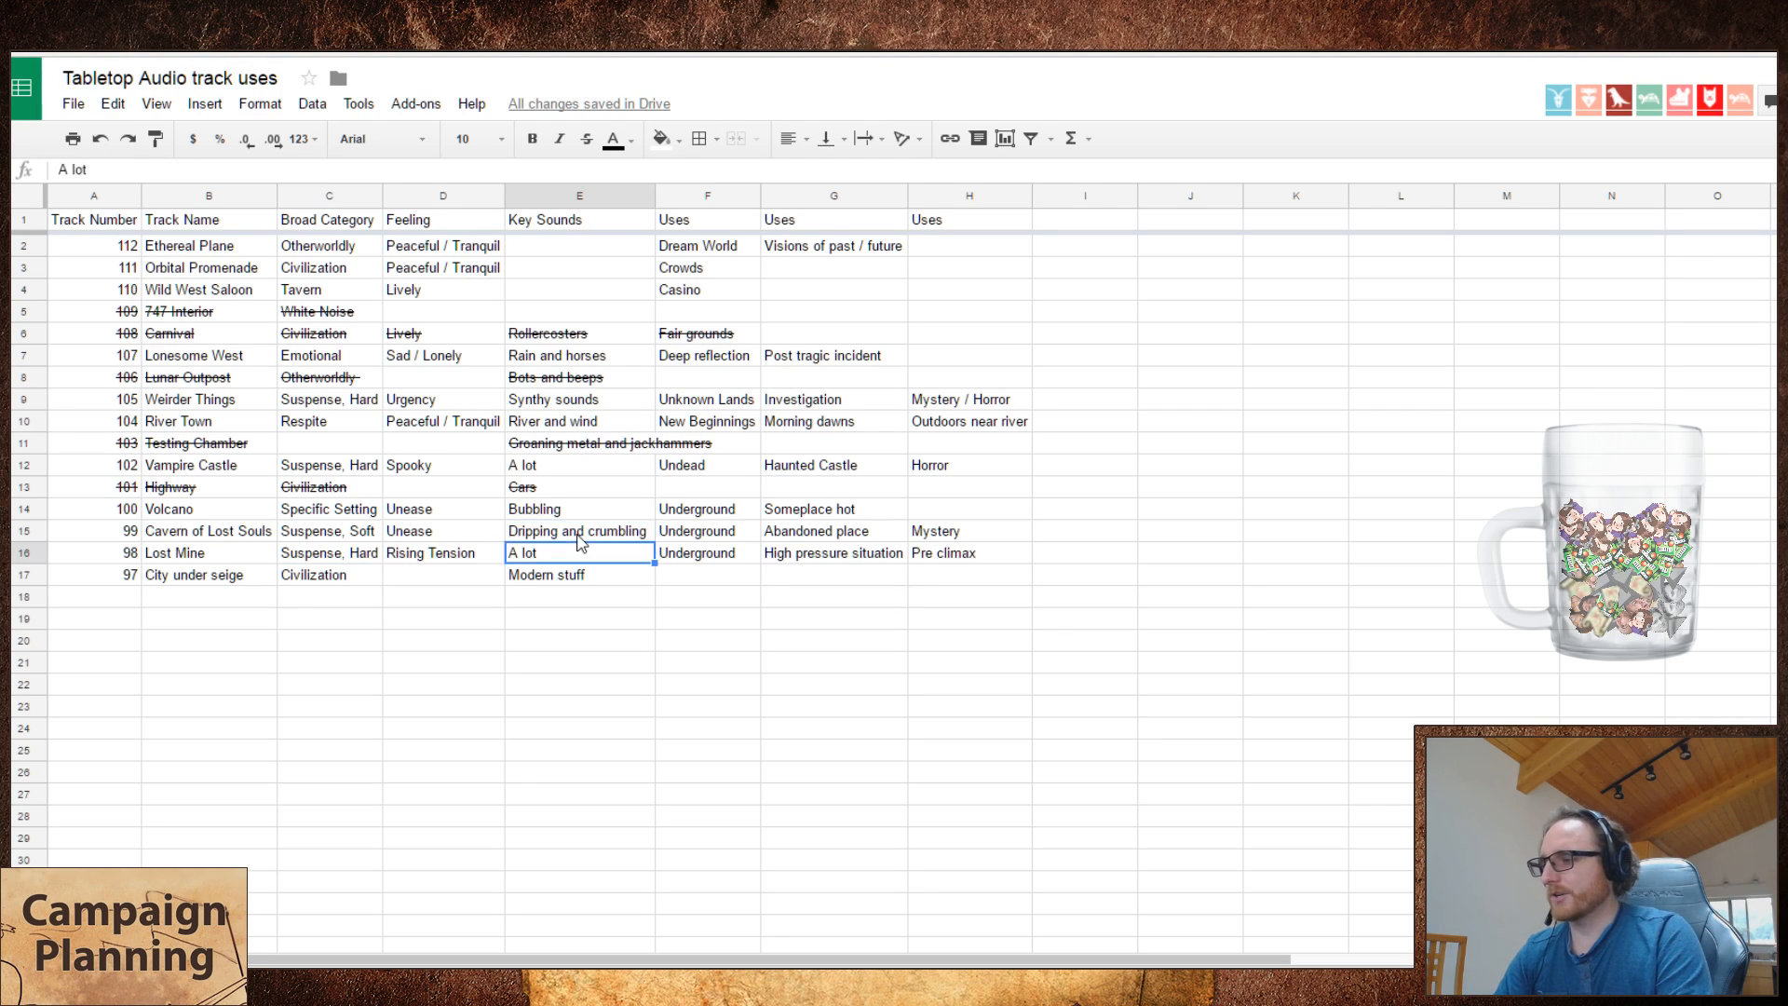
pyautogui.press('Left')
pyautogui.press('Left')
pyautogui.press('Down')
pyautogui.press('Return')
pyautogui.write('/ Com')
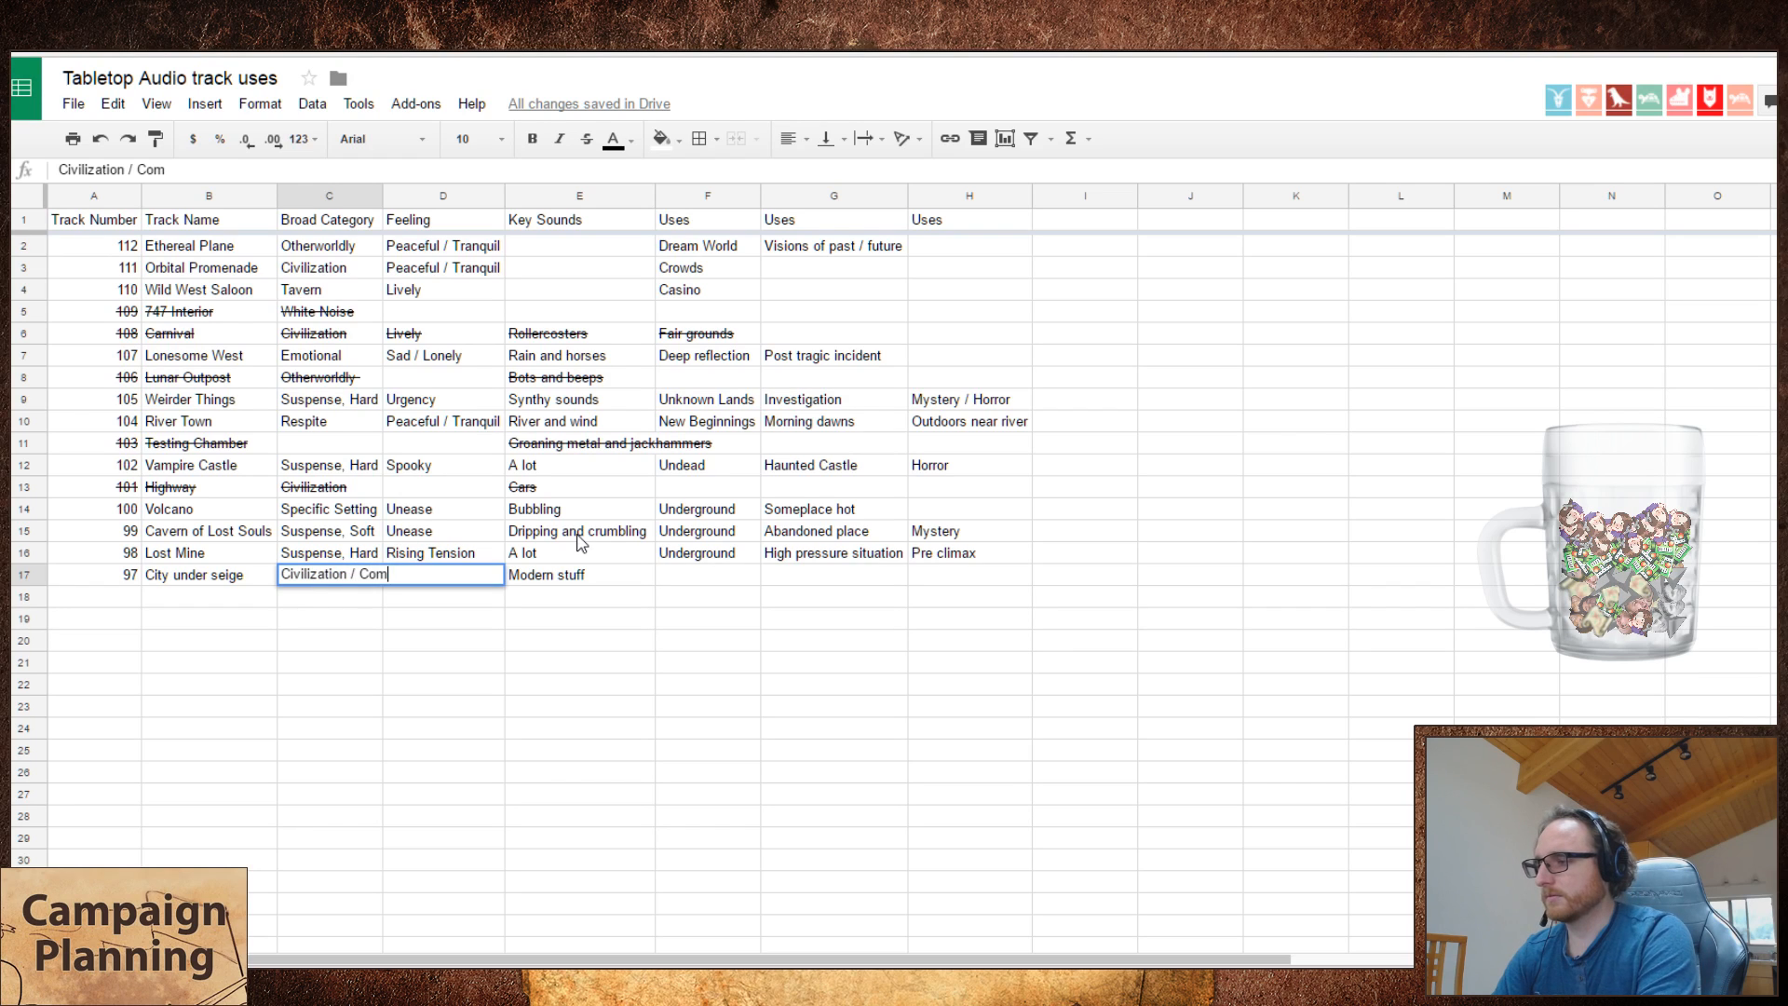
pyautogui.write('bat')
pyautogui.press('Tab')
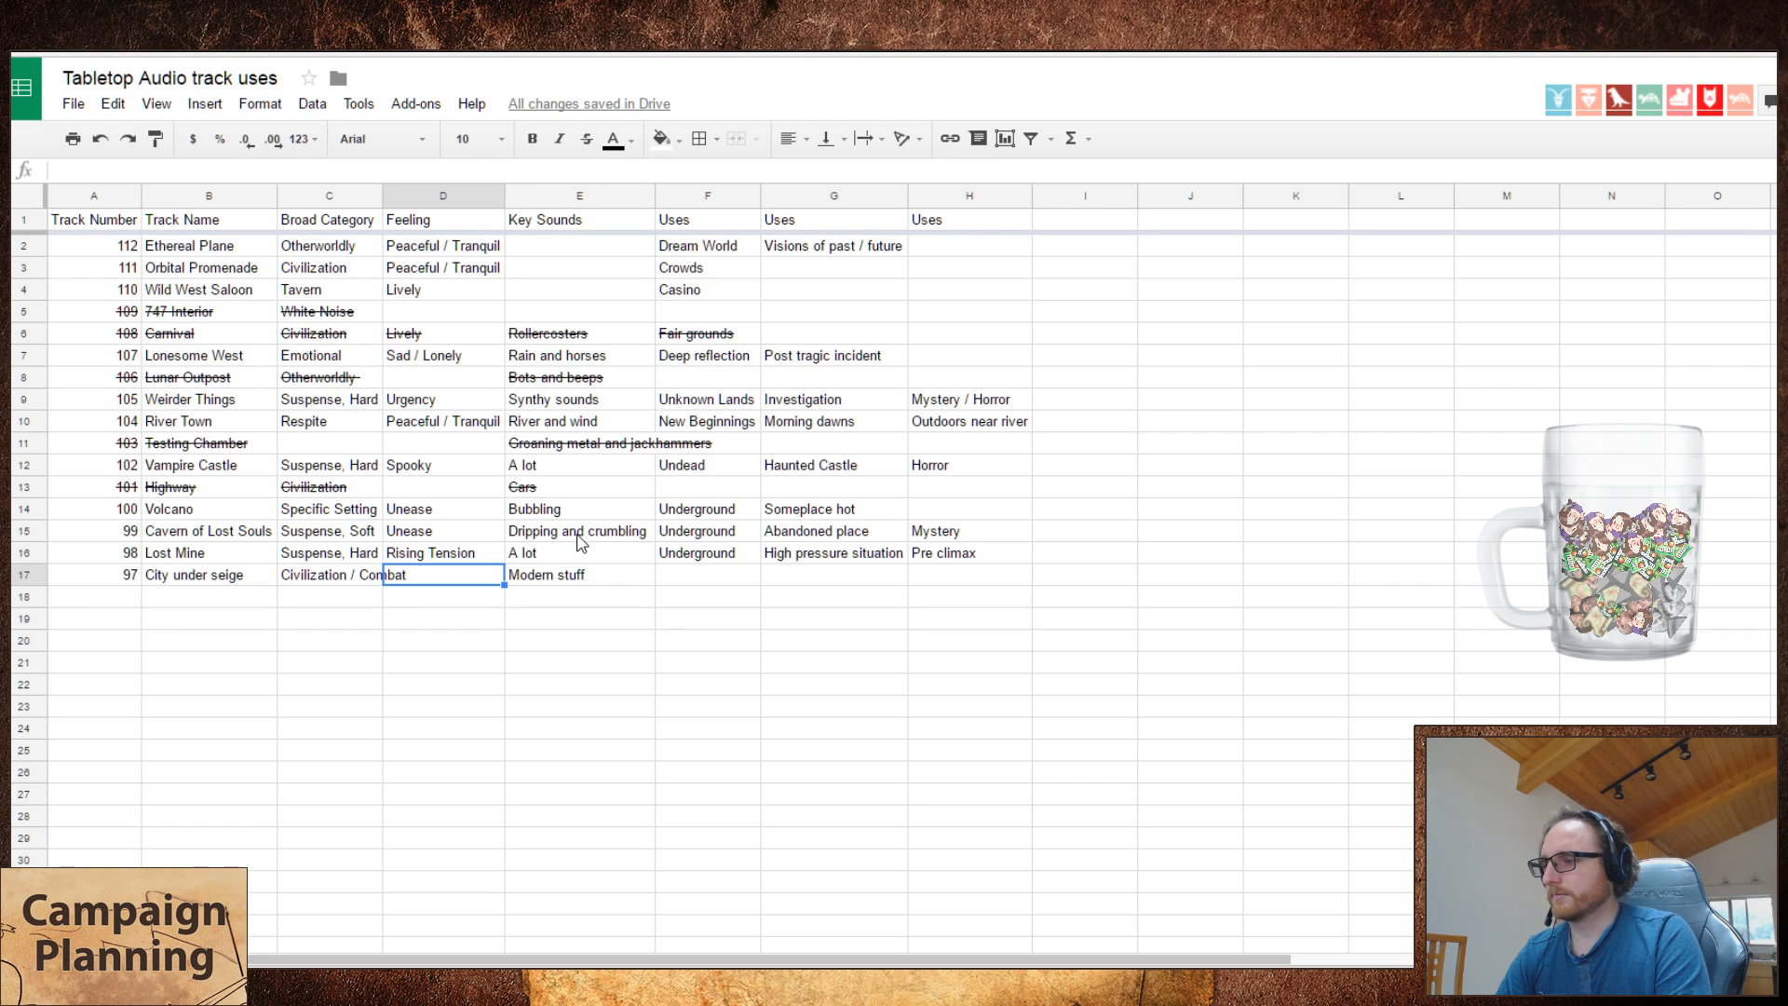
pyautogui.press('Tab')
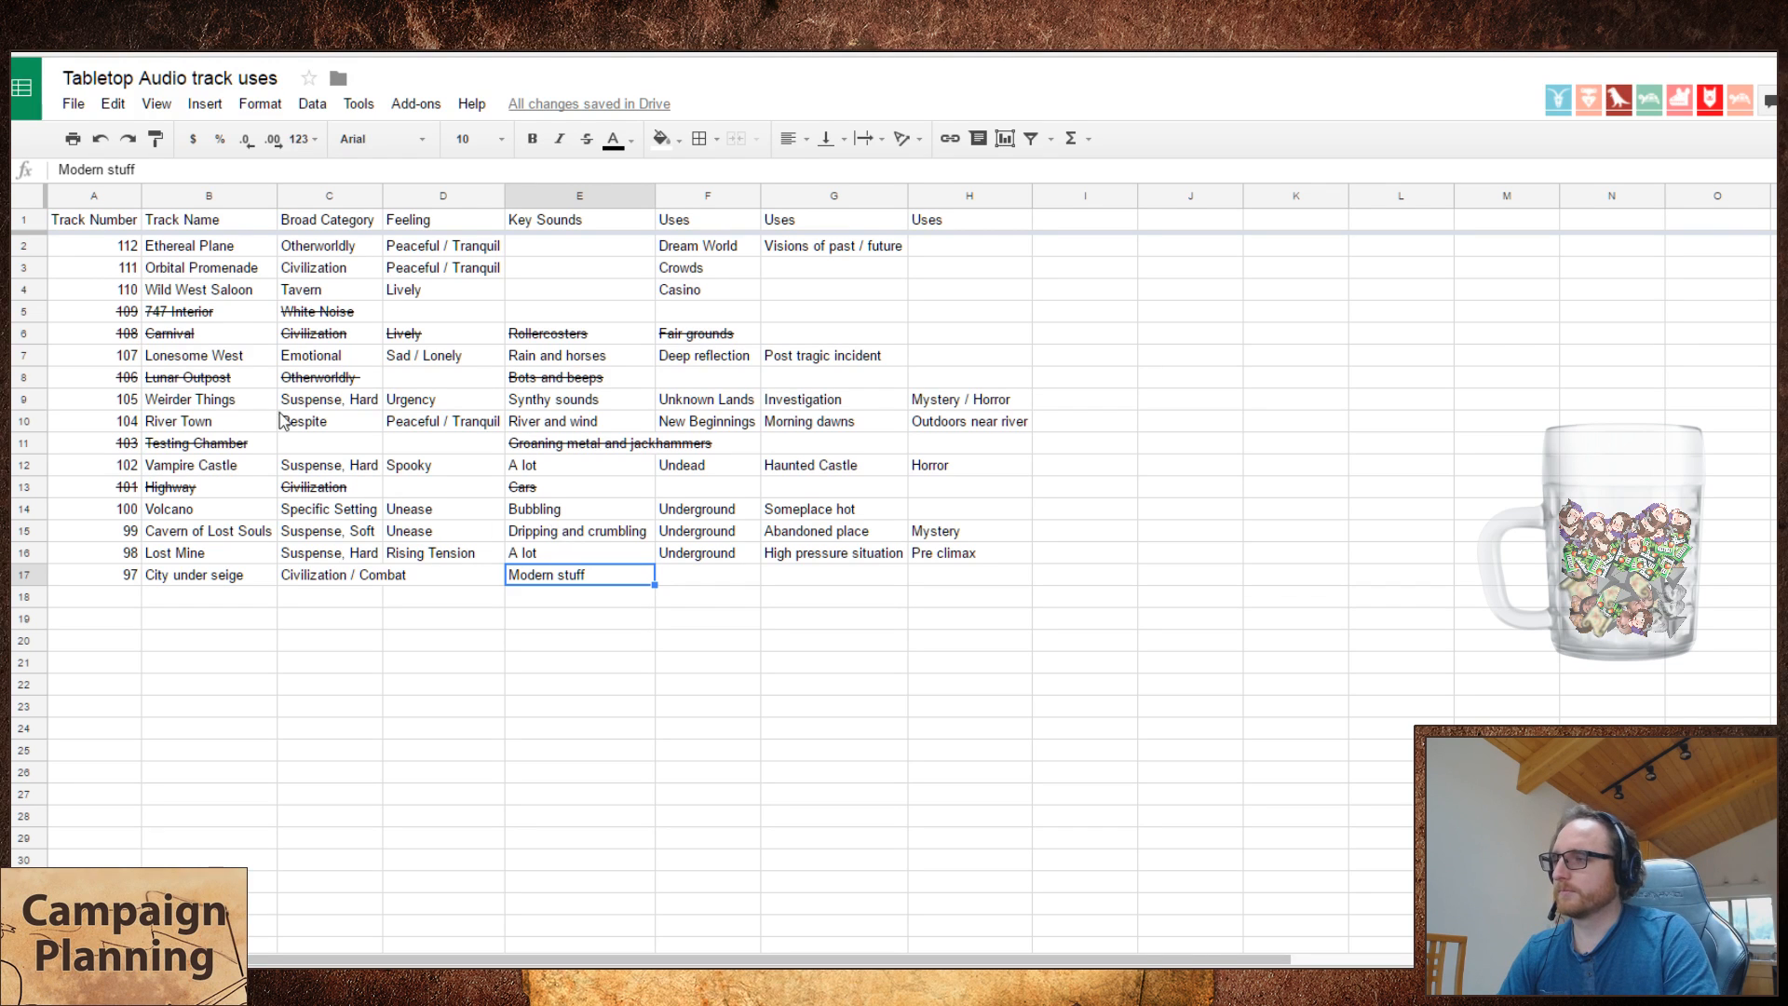
# - Listen to an early and a later part of City Under Siege on Tabletop Audio, and stop its playback
pyautogui.hotkey('ctrl', 'Tab')
pyautogui.click(873, 204)
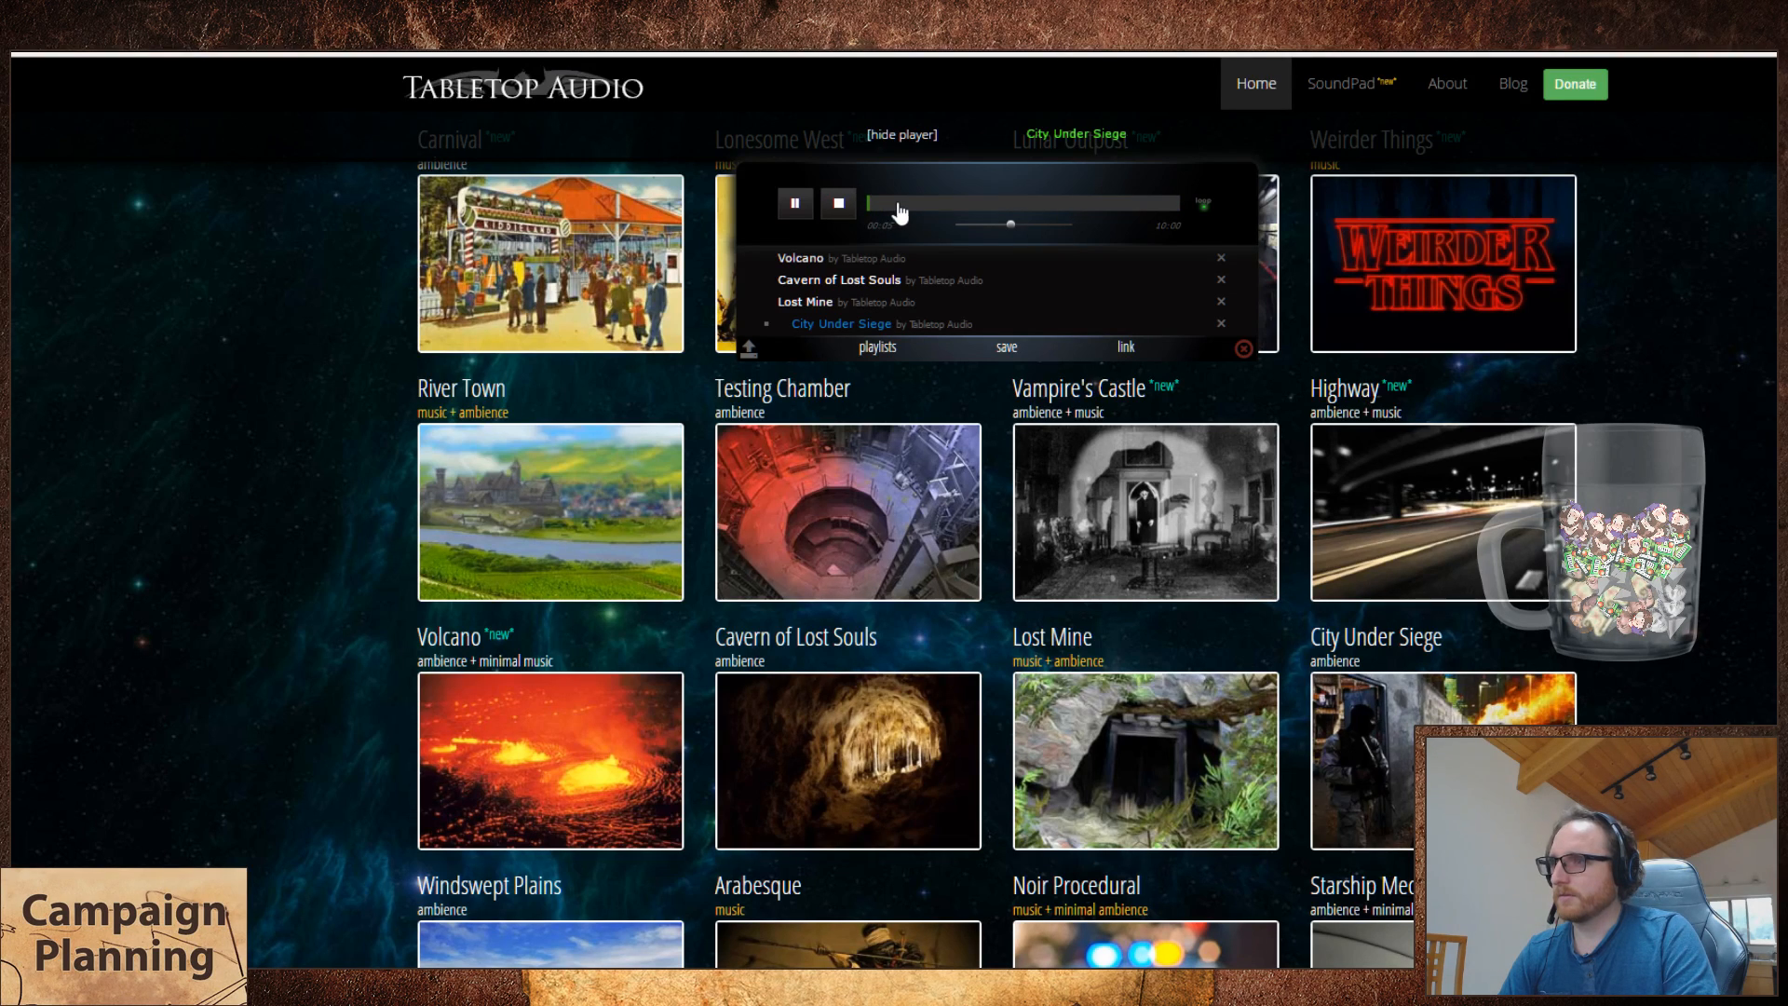
pyautogui.click(1052, 204)
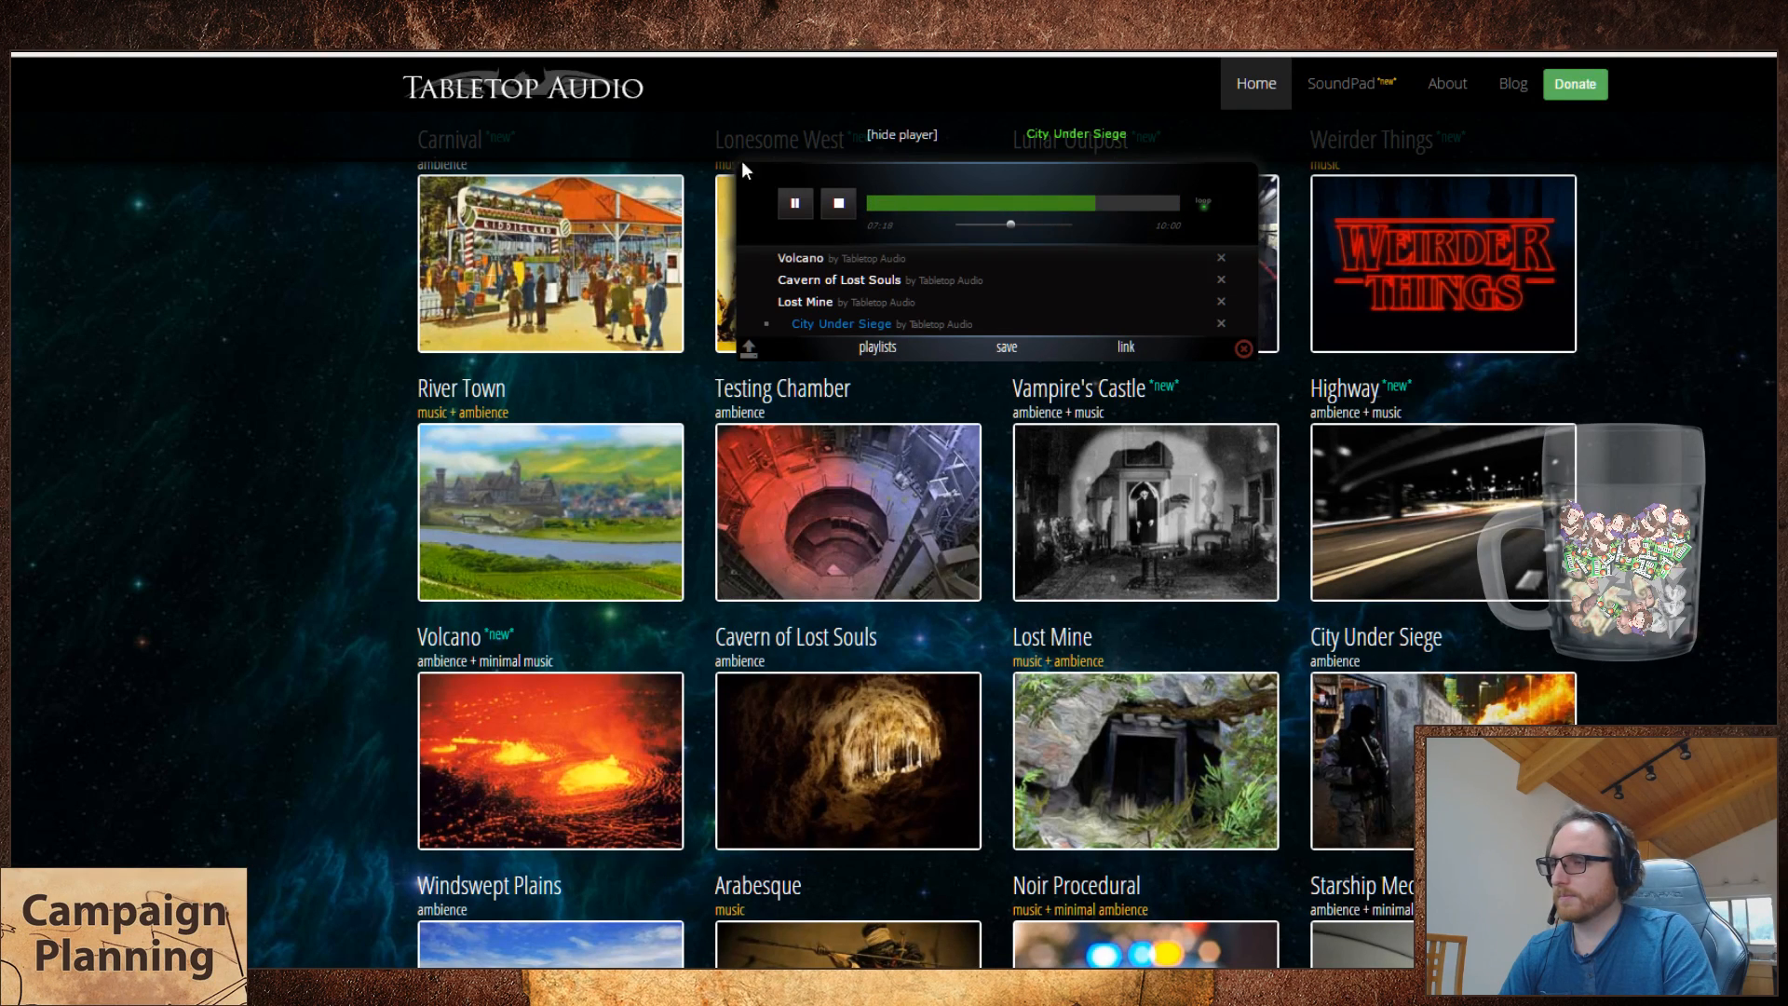
pyautogui.click(838, 203)
pyautogui.hotkey('ctrl', 'Tab')
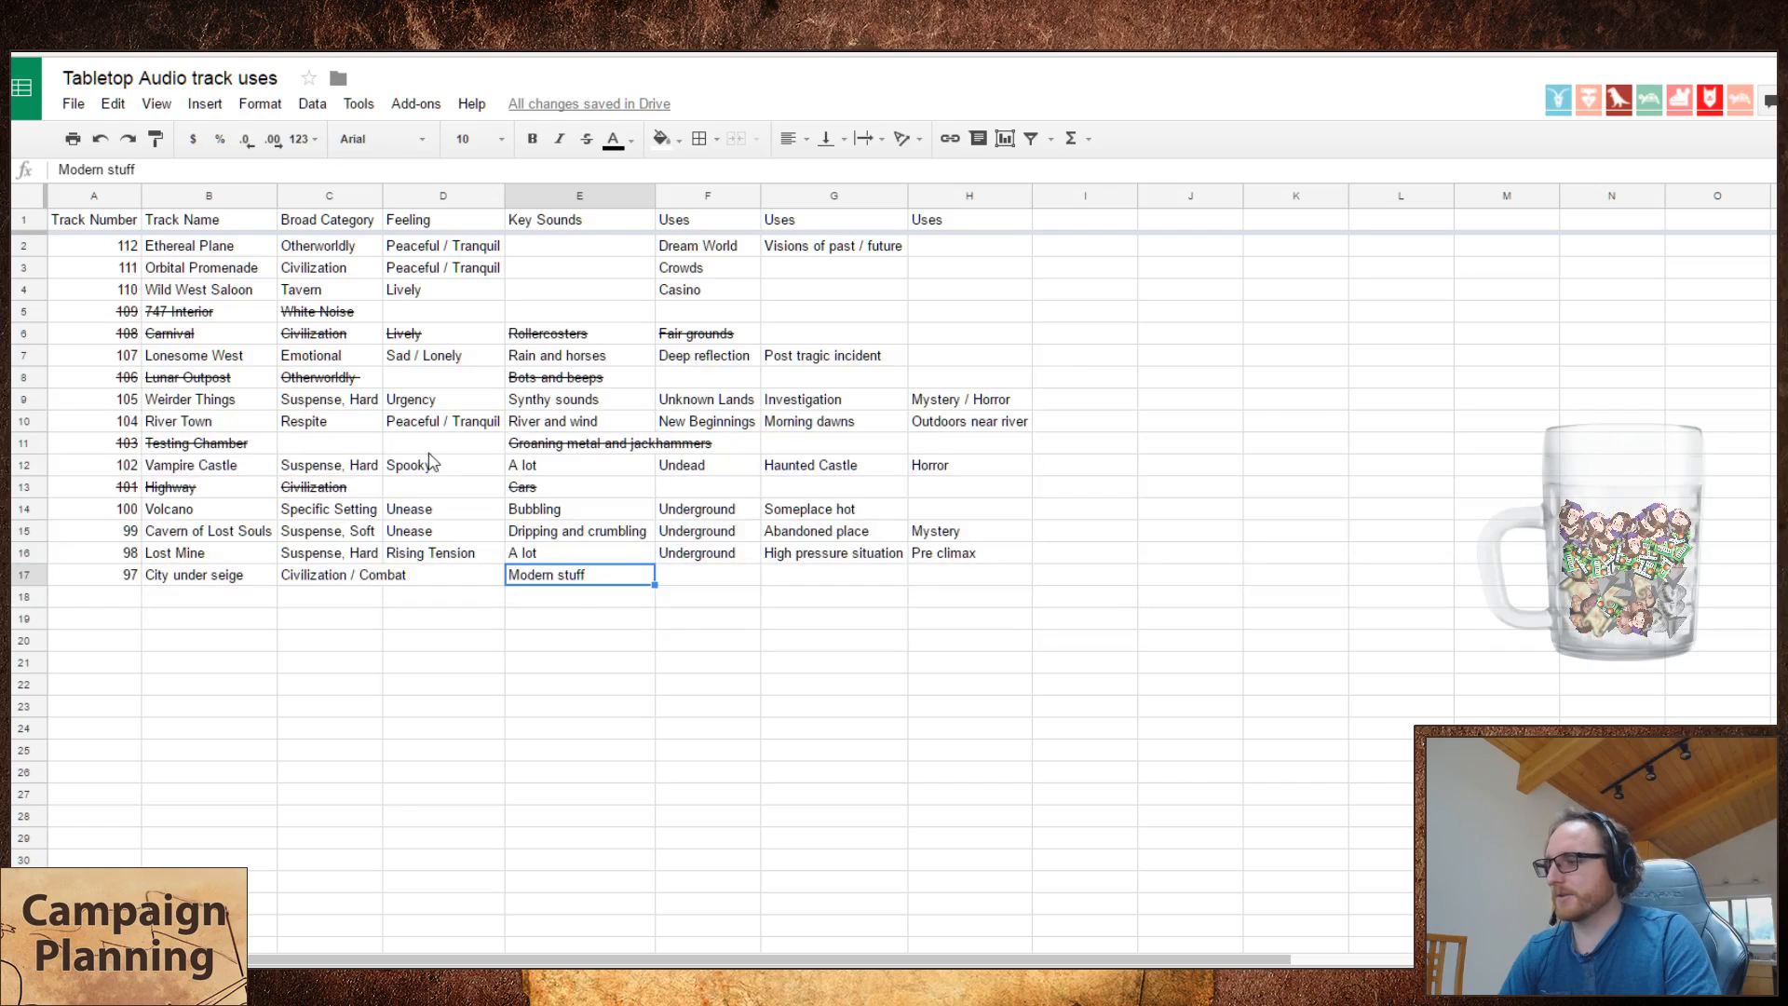
# - Strike out the entire City under seige row and switch back to the Tabletop Audio site
pyautogui.click(27, 574)
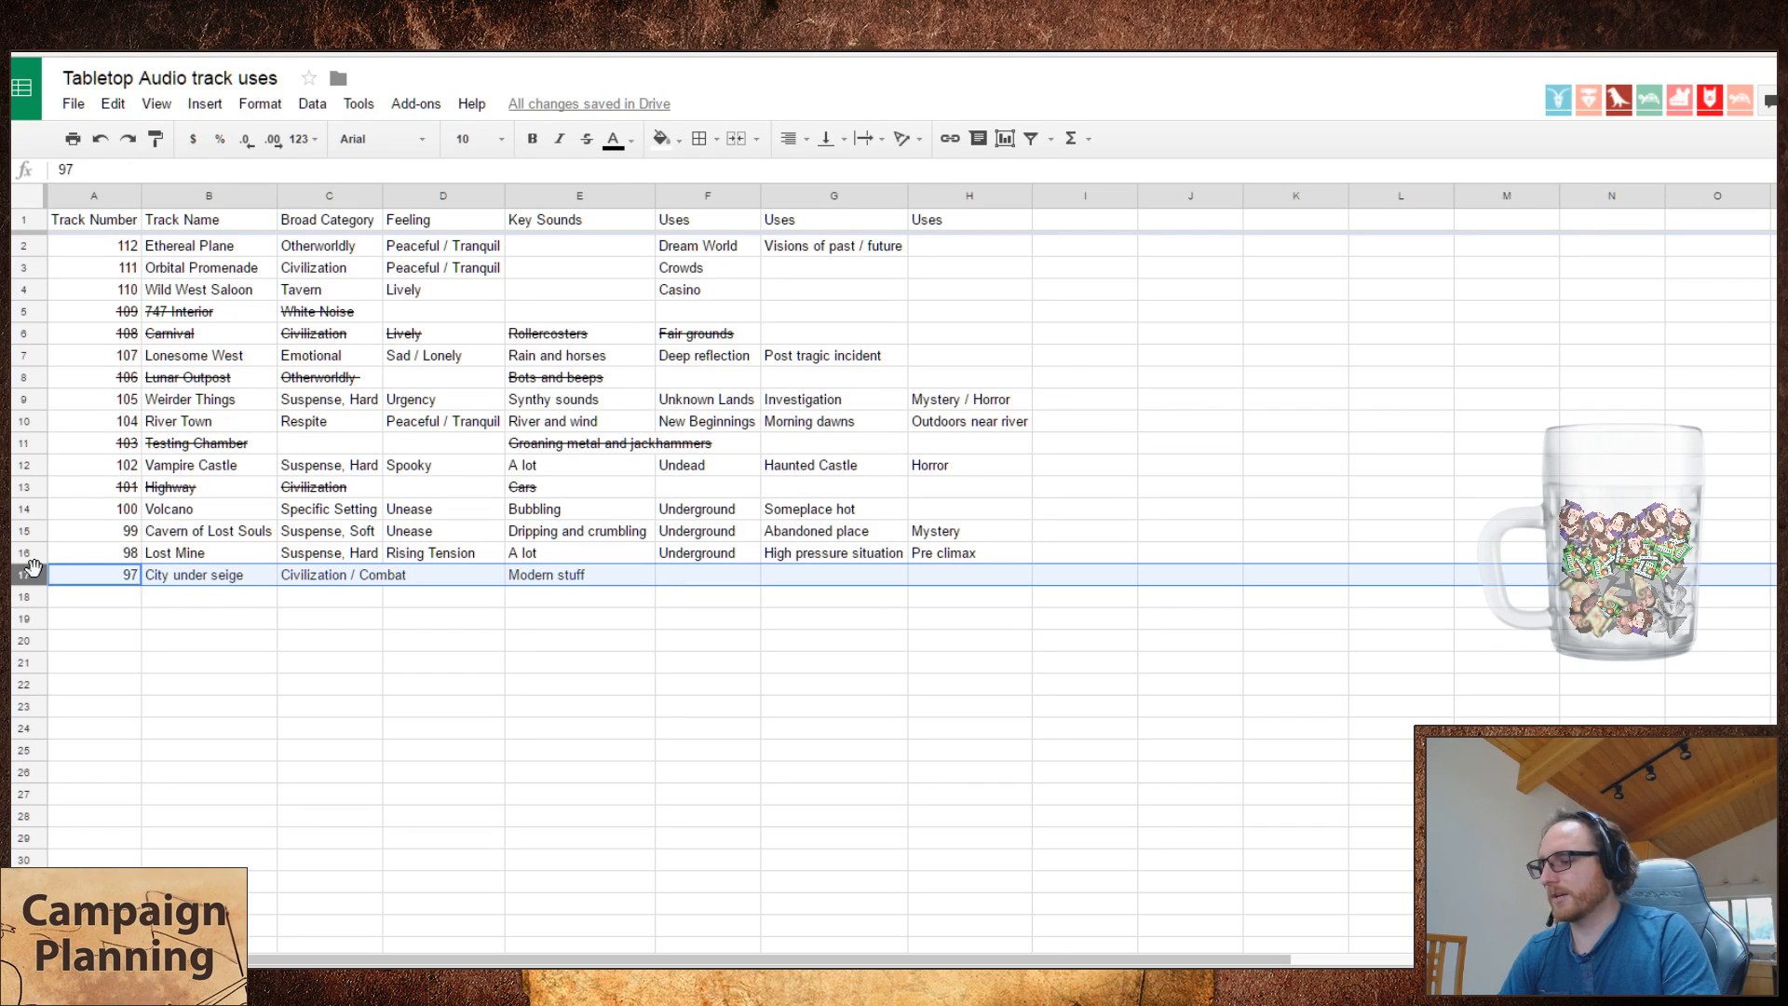
pyautogui.hotkey('alt', 'shift', '5')
pyautogui.hotkey('ctrl', 'Tab')
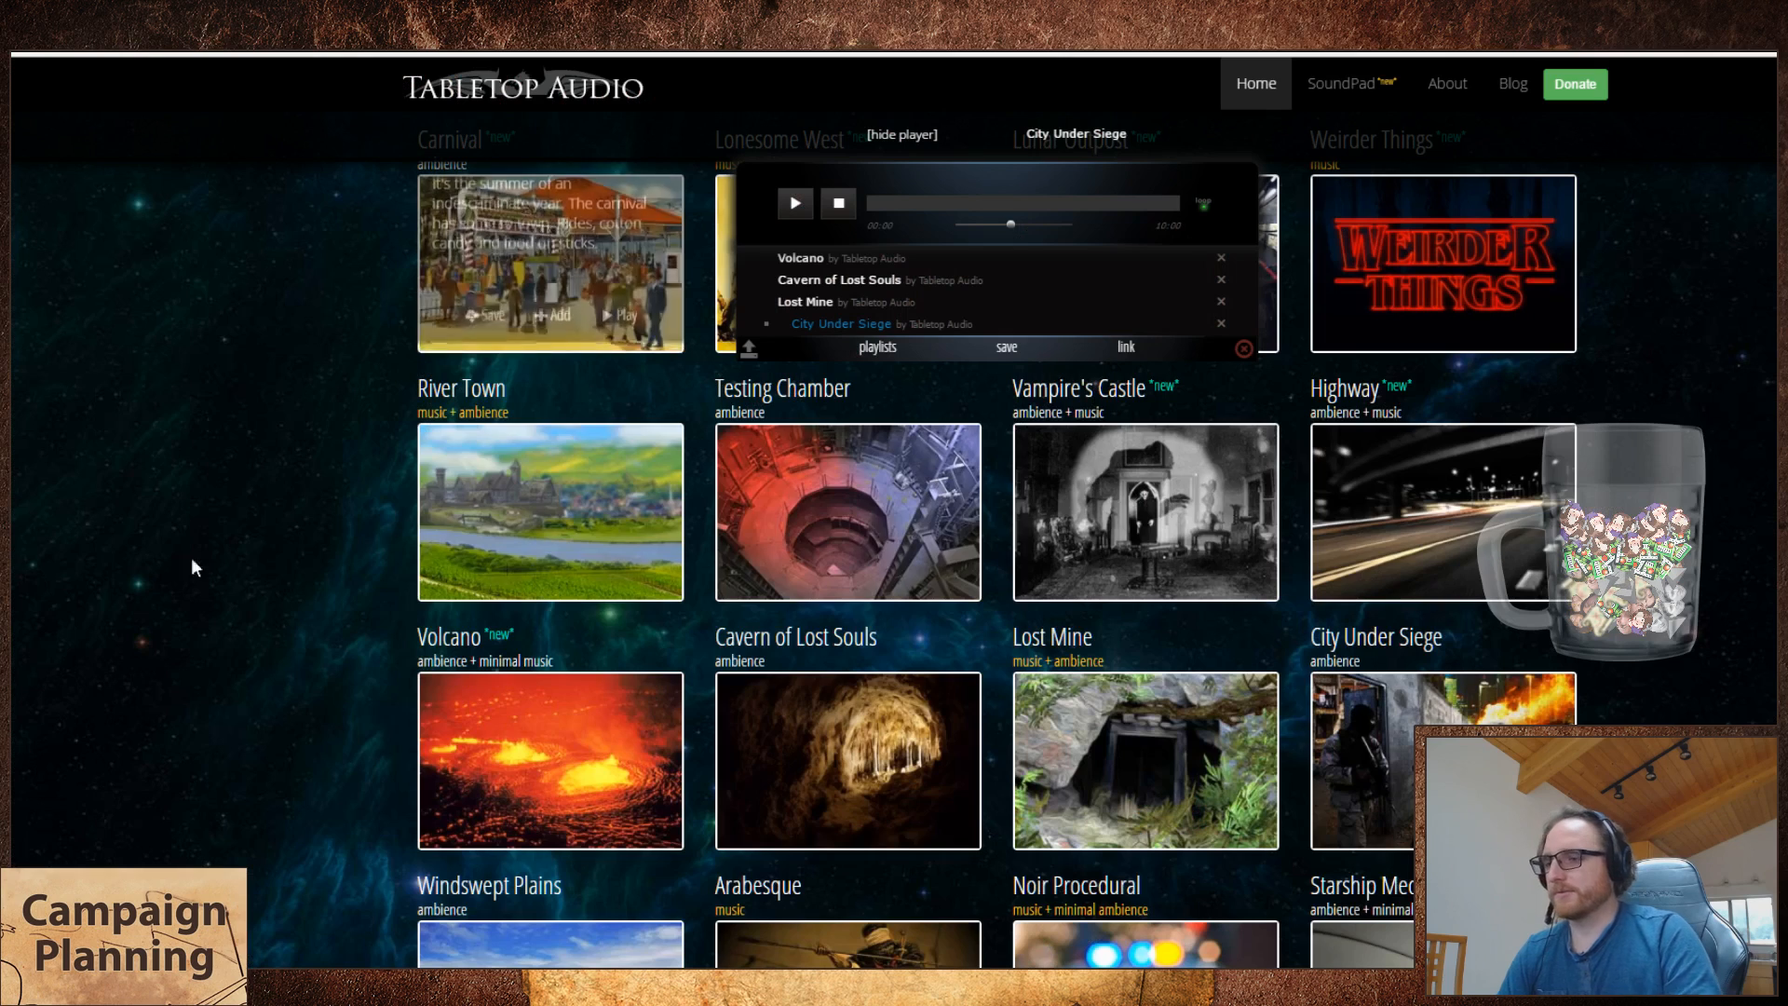
# - Clear the Tabletop Audio player's playlist and play the Windswept Plains track
pyautogui.click(1244, 348)
pyautogui.scroll(-4, 652, 605)
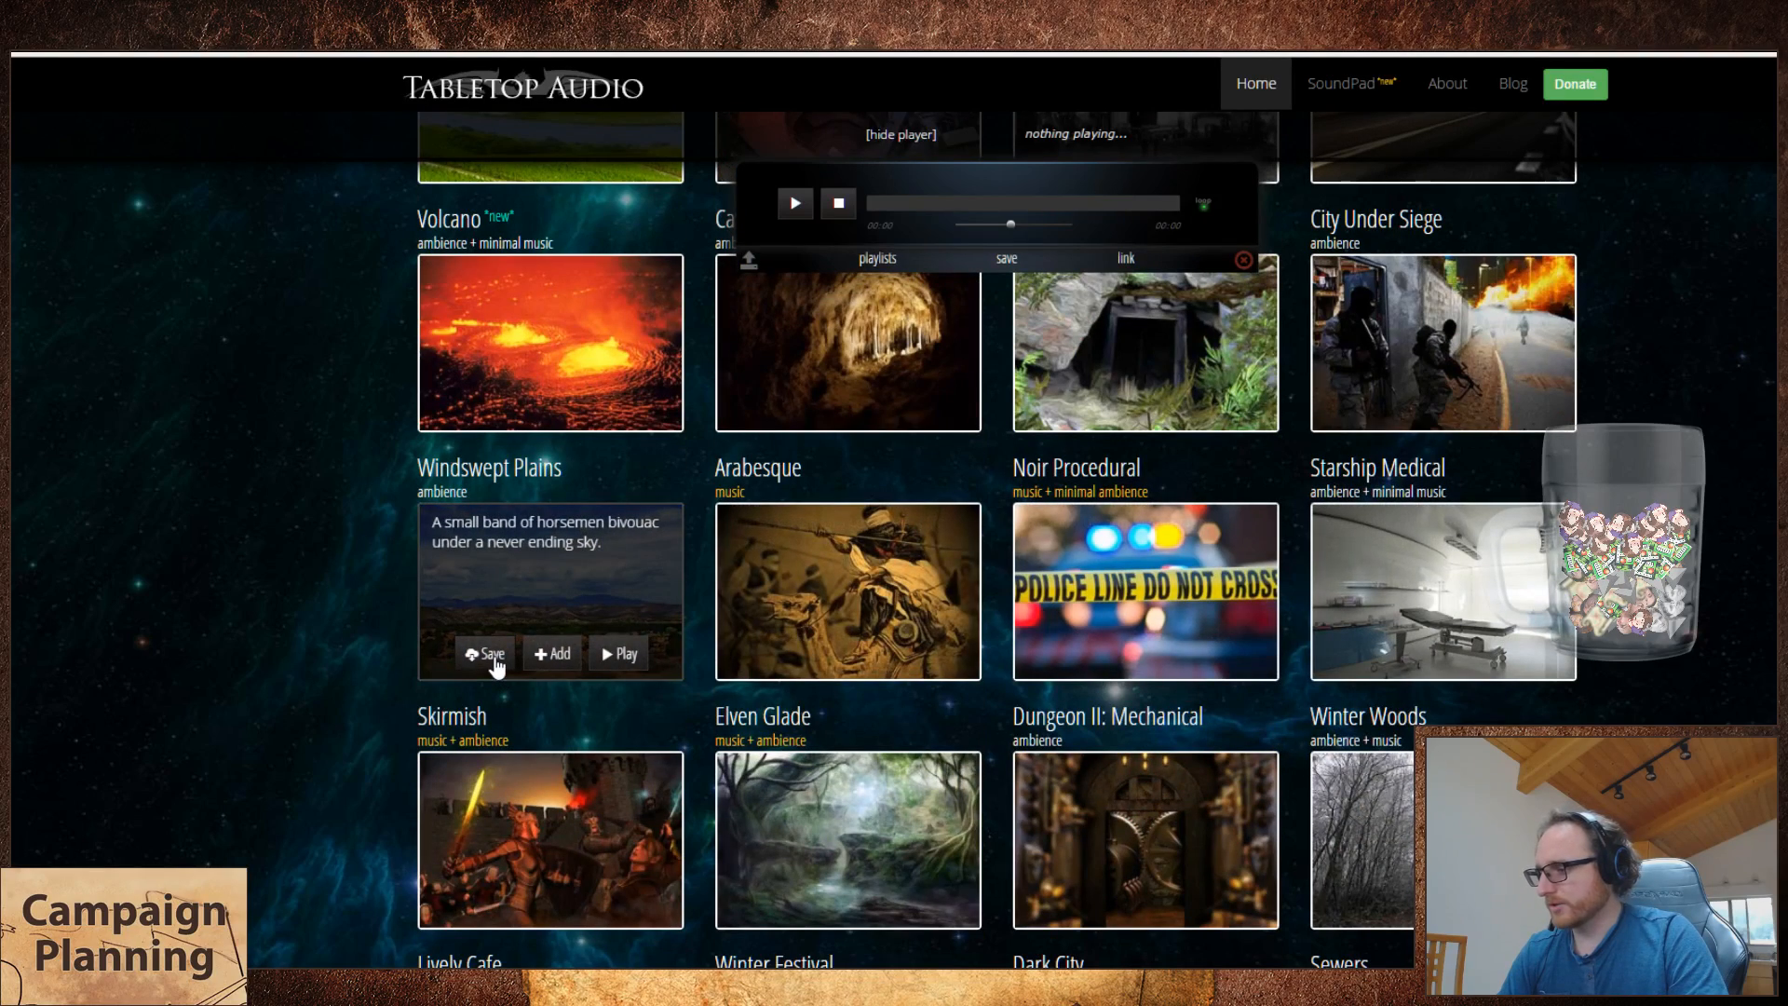
pyautogui.click(624, 658)
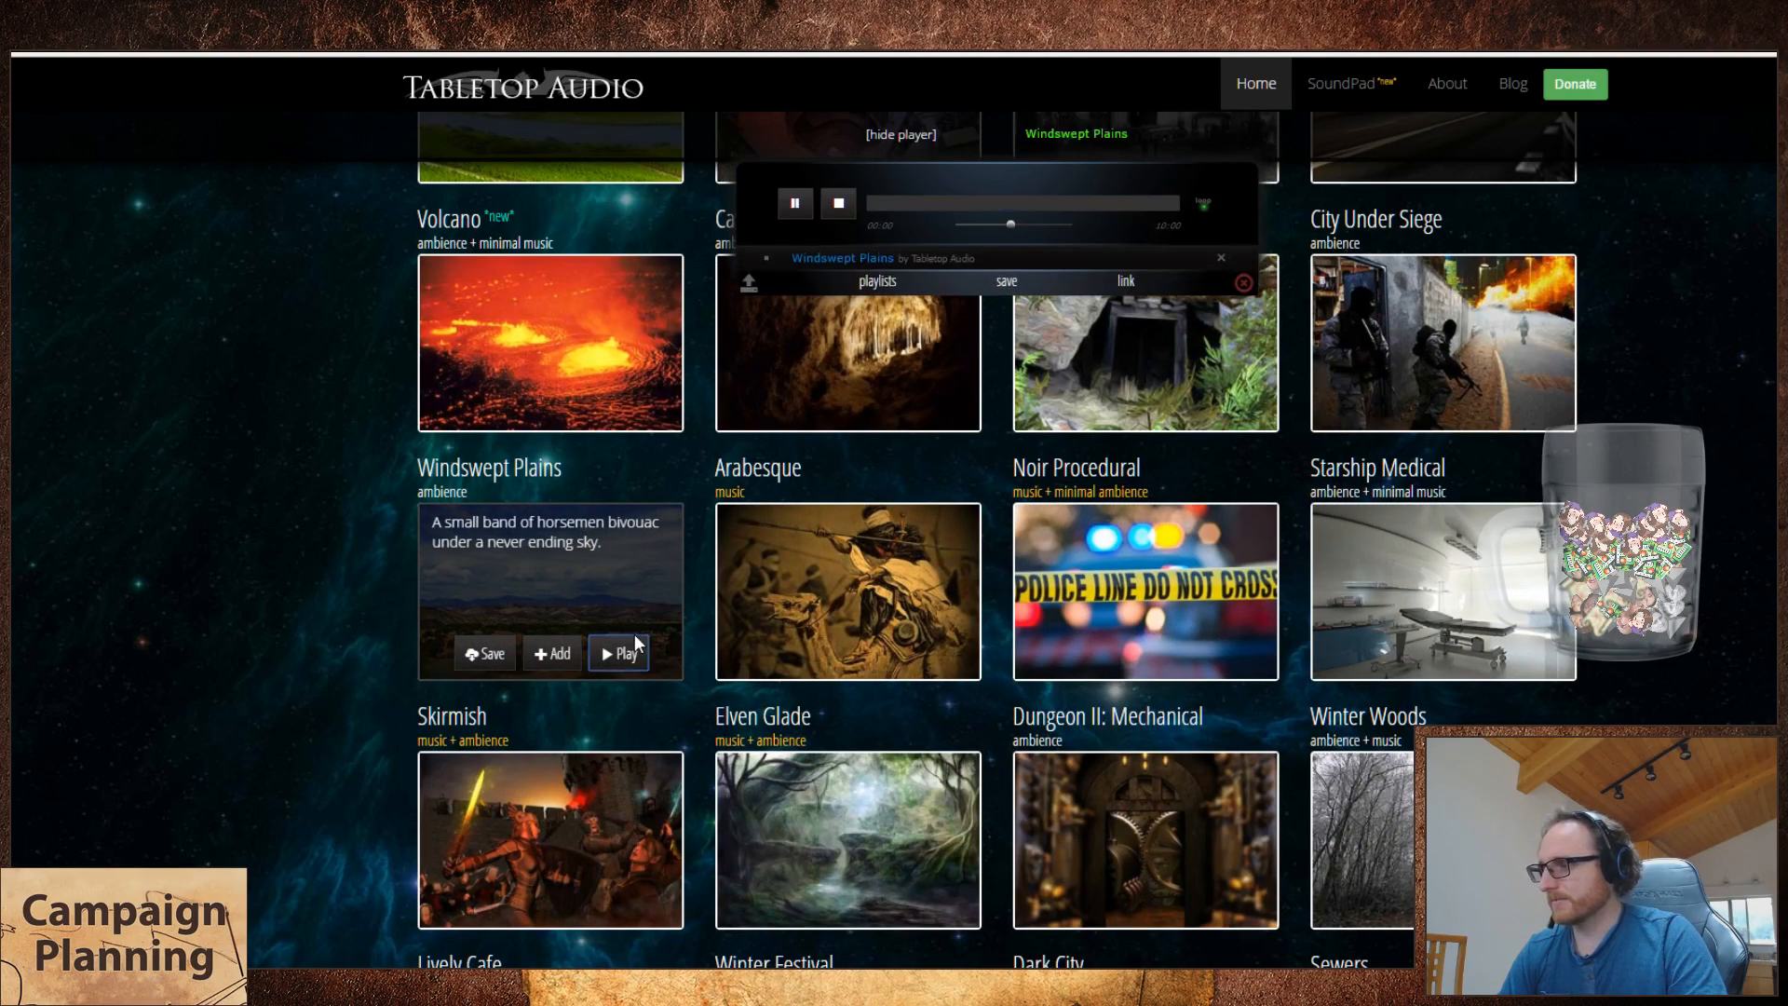
# - Switch to the spreadsheet and add track number 96 with the name "Windswept Plains" in the next empty row
pyautogui.hotkey('ctrl', 'Tab')
pyautogui.write('96')
pyautogui.press('Tab')
pyautogui.write('W')
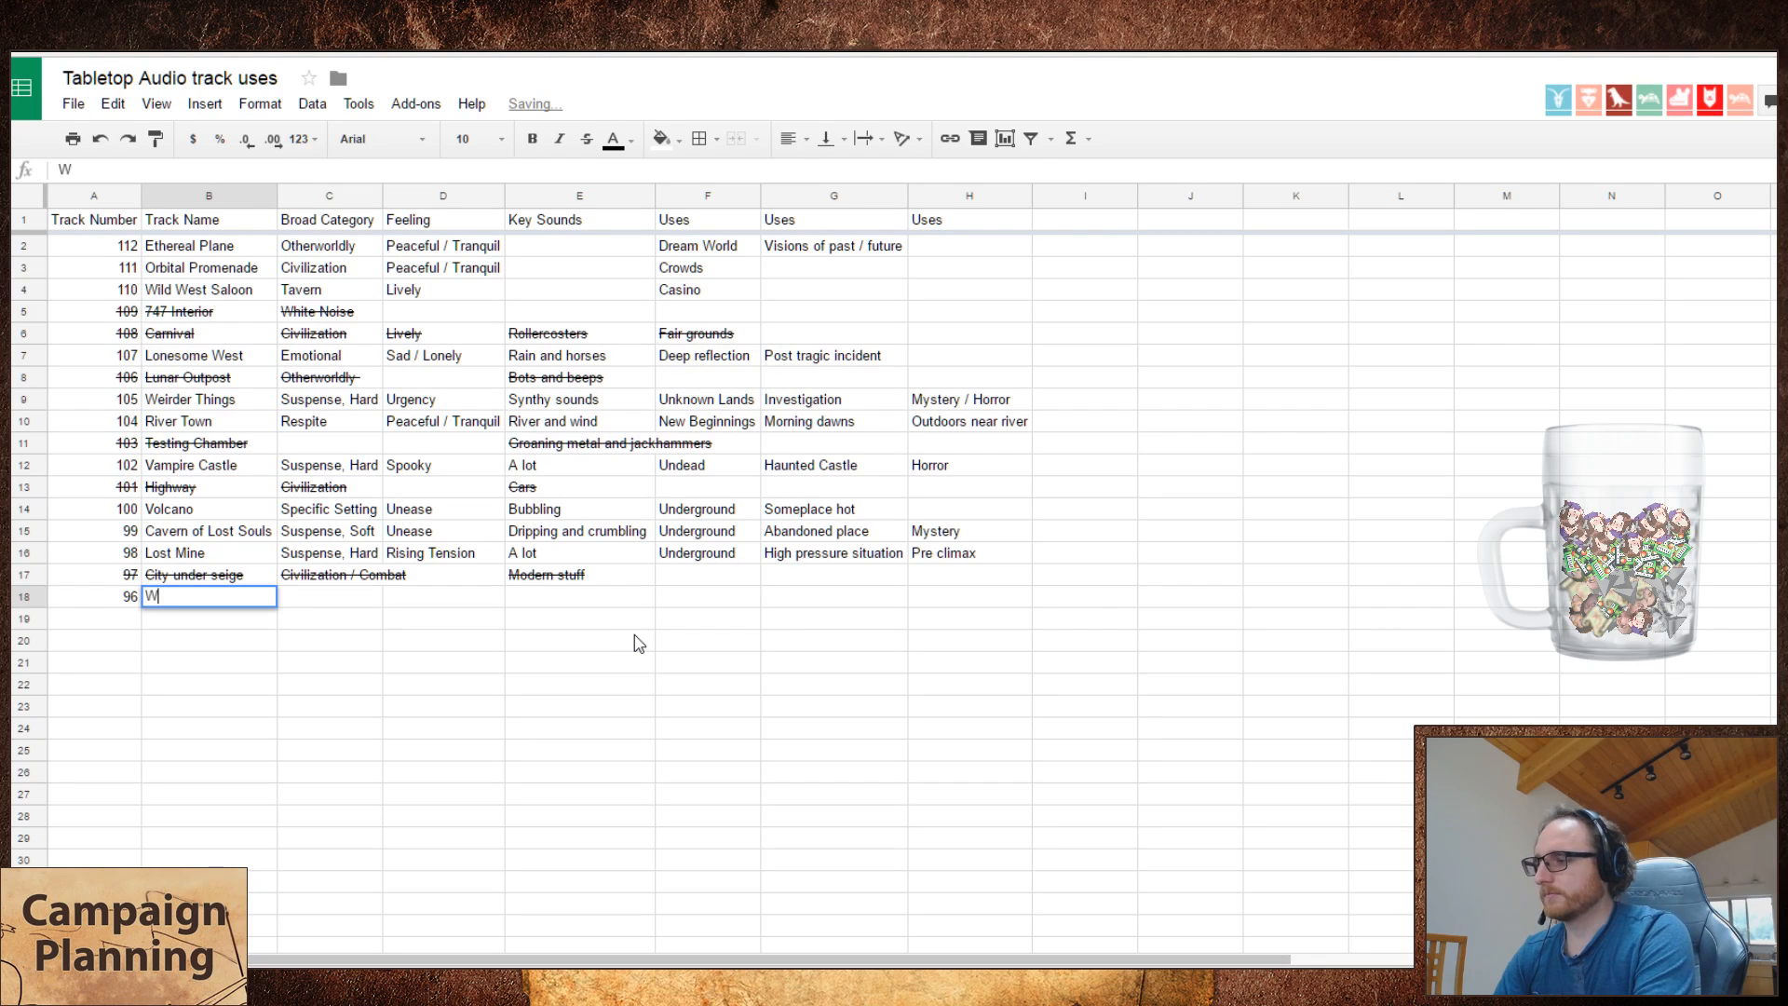
pyautogui.write('indsewept P')
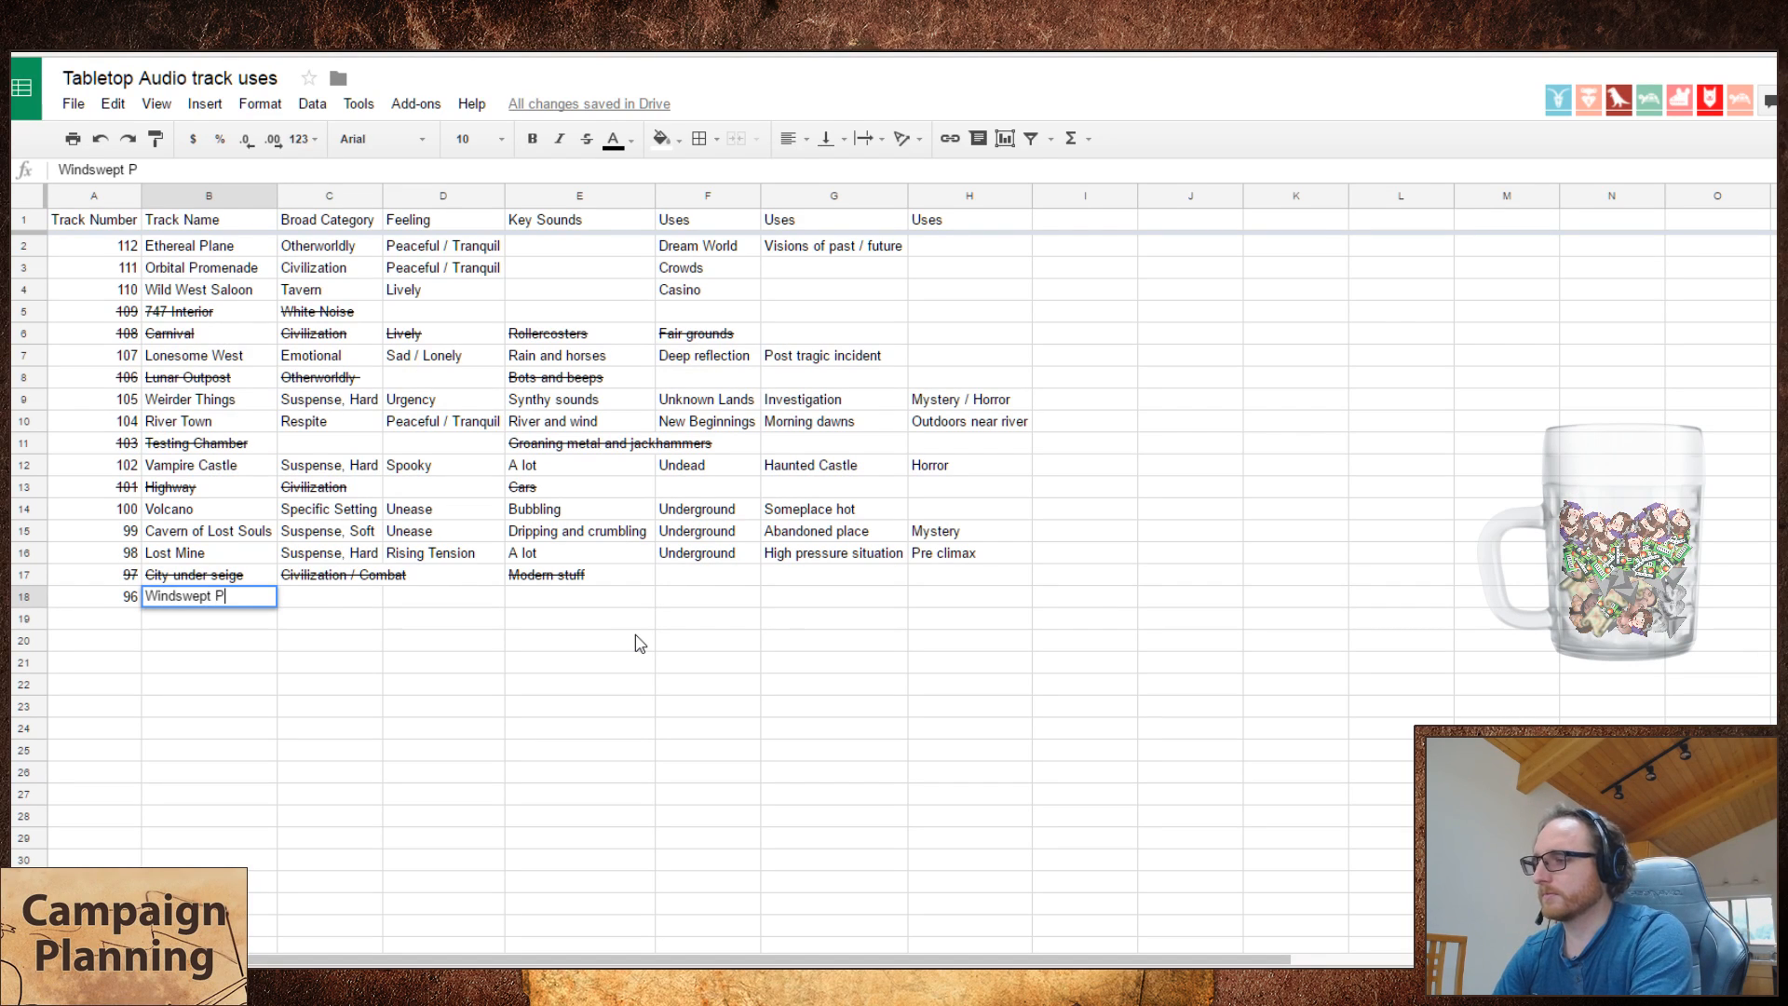
pyautogui.write('lans')
pyautogui.hotkey('ctrl', 'shift', 'Tab')
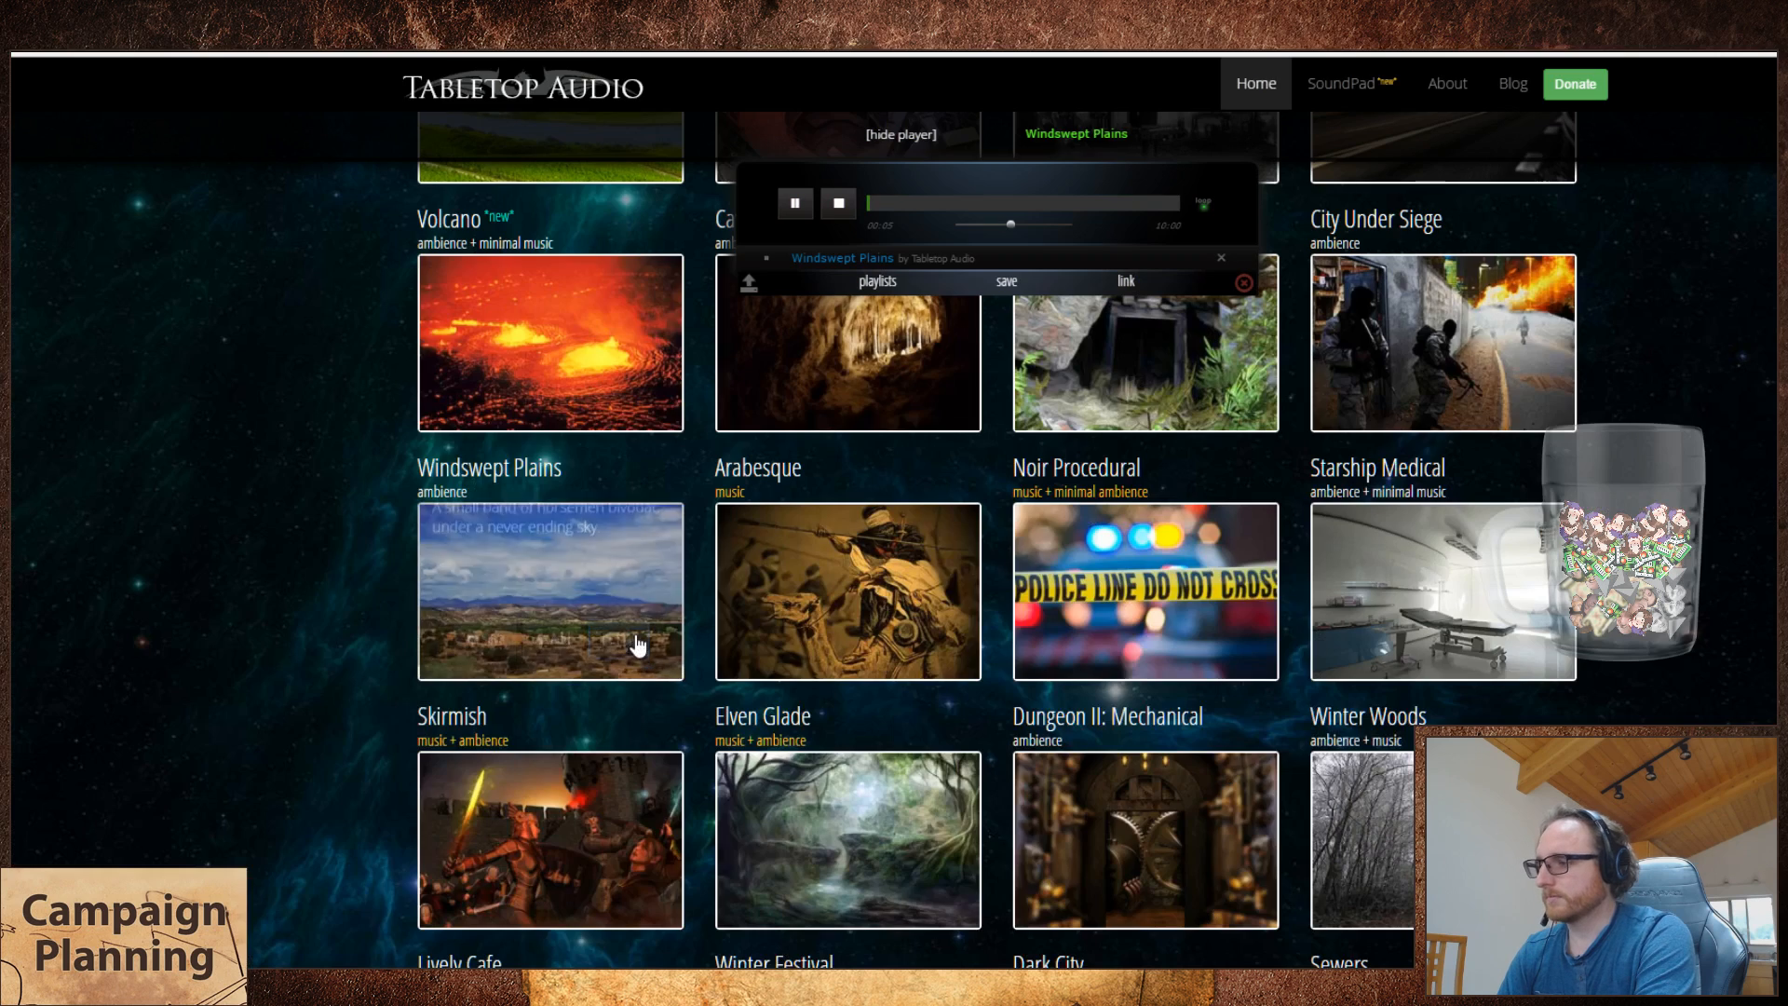
pyautogui.hotkey('ctrl', 'Tab')
pyautogui.press('Tab')
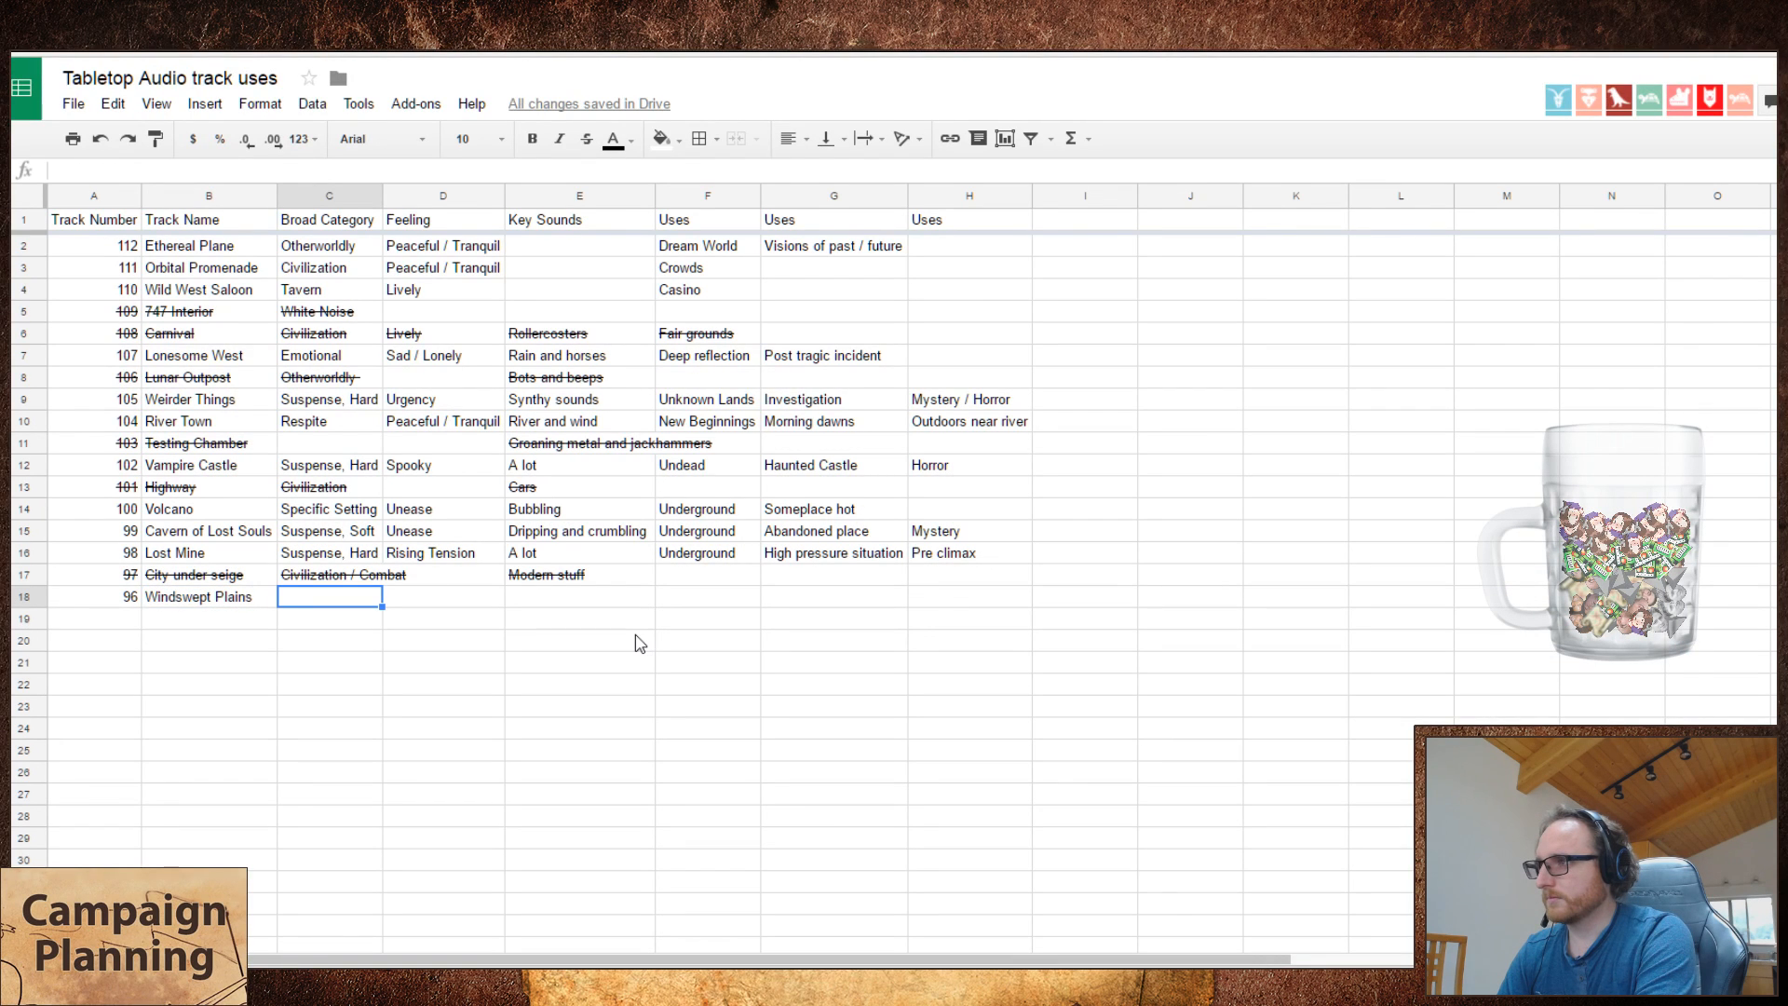
pyautogui.hotkey('ctrl', 'shift', 'Tab')
pyautogui.hotkey('ctrl', 'Tab')
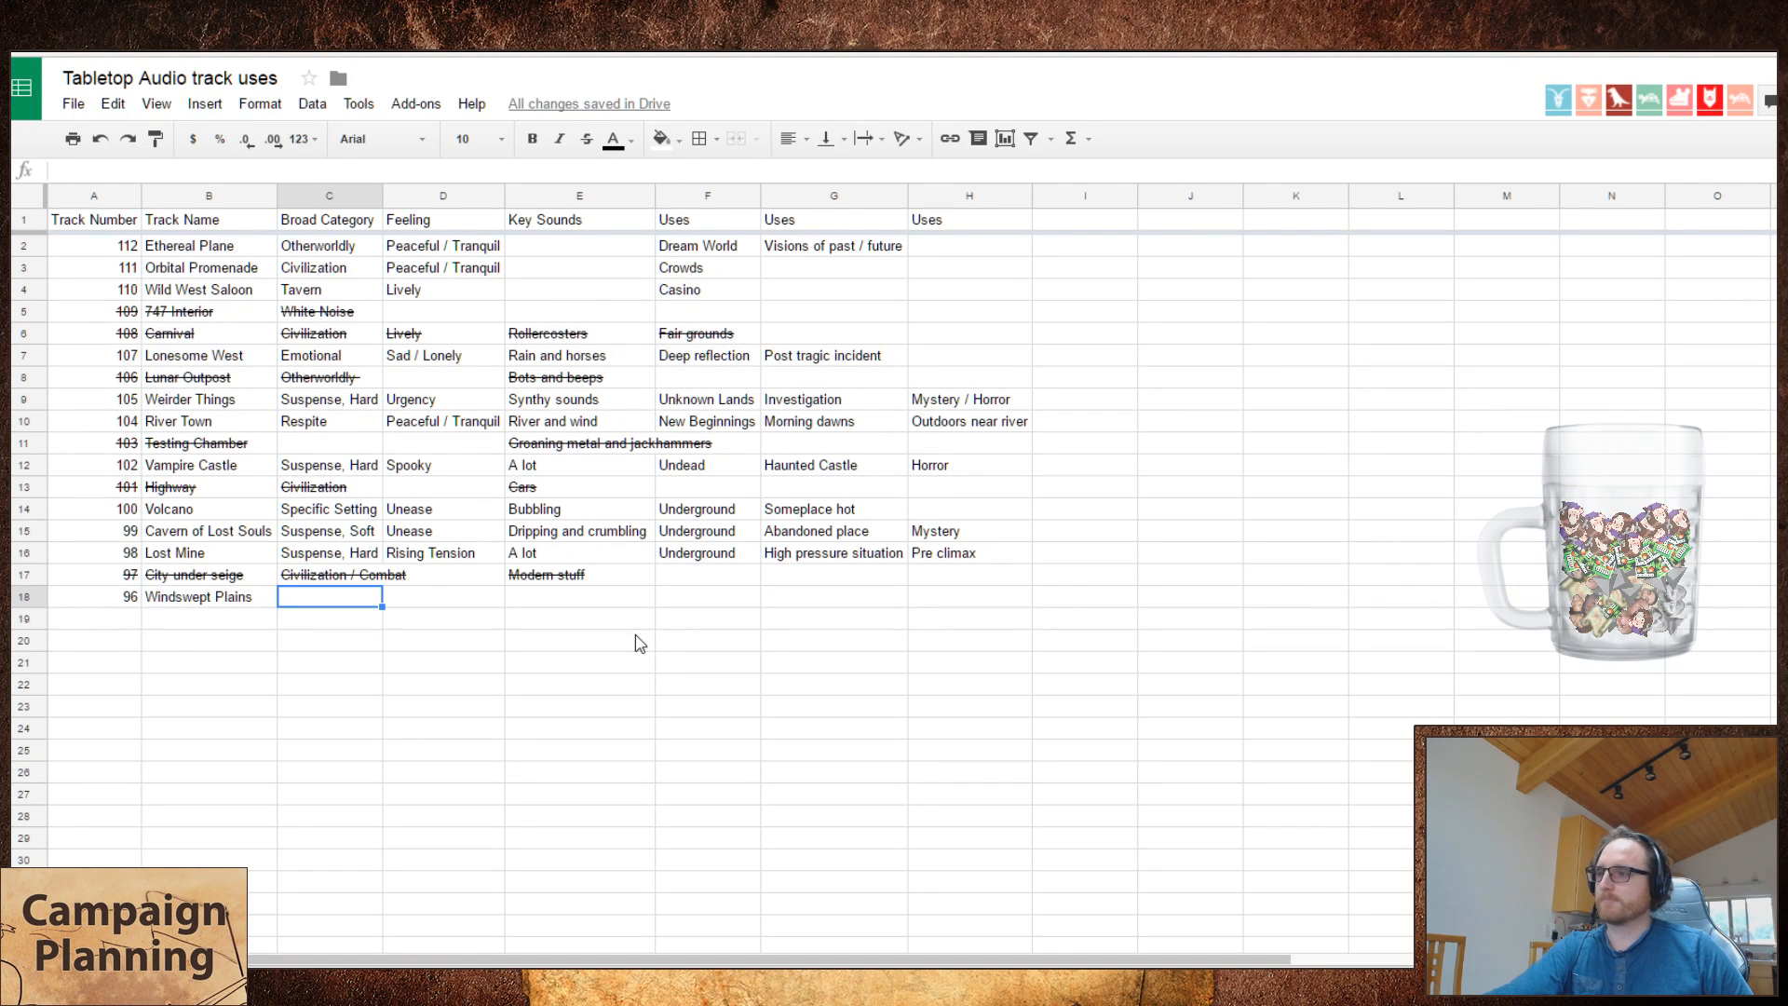
pyautogui.hotkey('ctrl', 'shift', 'Tab')
pyautogui.hotkey('ctrl', 'shift', 'Tab')
pyautogui.hotkey('ctrl', 'Tab')
pyautogui.hotkey('ctrl', 'Tab')
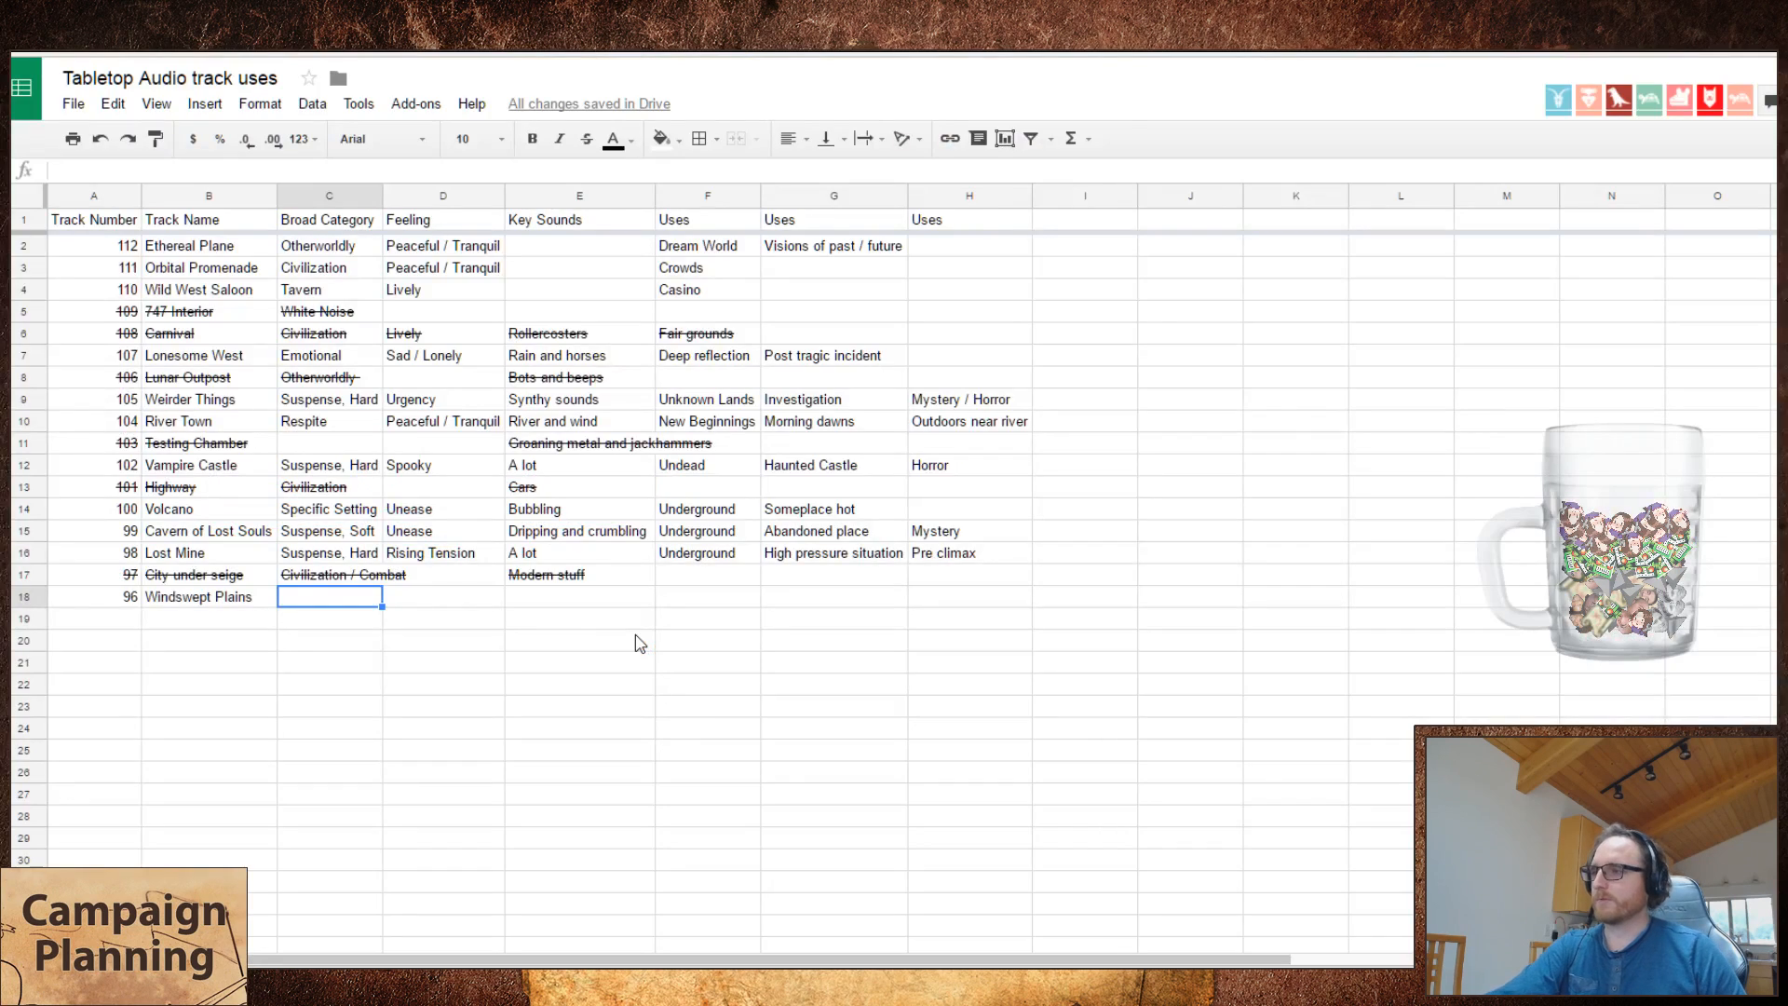
pyautogui.hotkey('ctrl', 'shift', 'Tab')
pyautogui.hotkey('ctrl', 'shift', 'Tab')
pyautogui.click(426, 404)
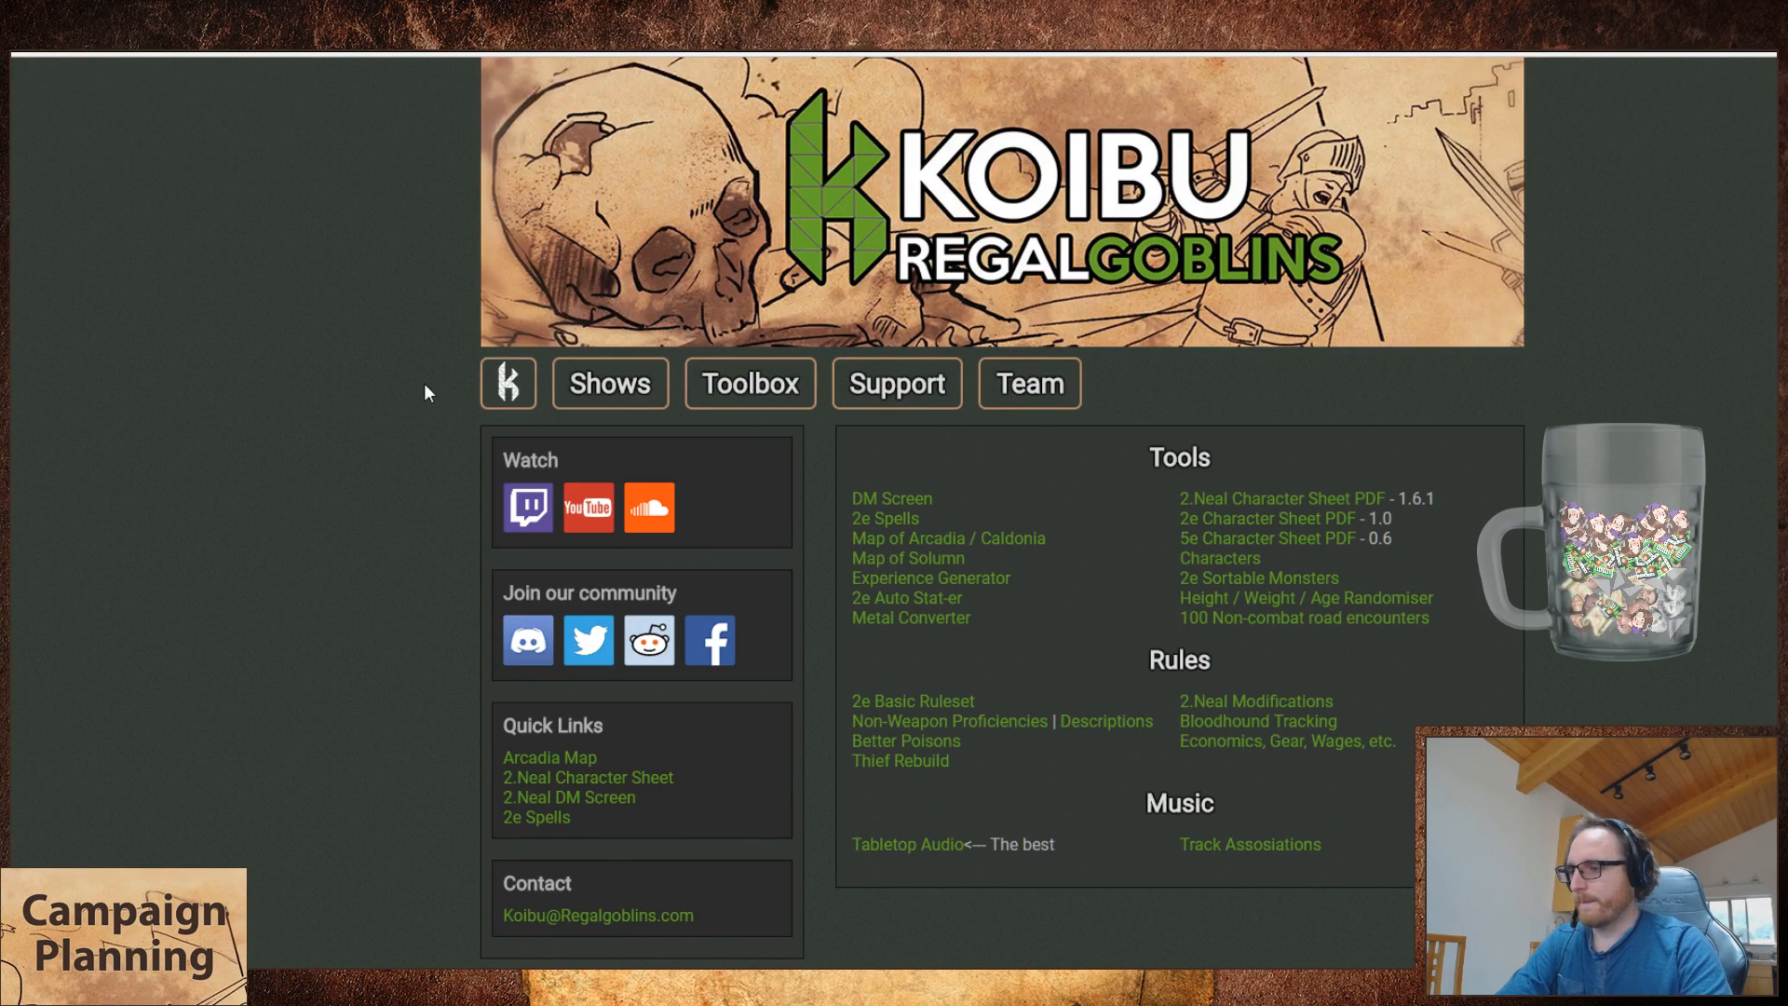
pyautogui.hotkey('ctrl', 'Tab')
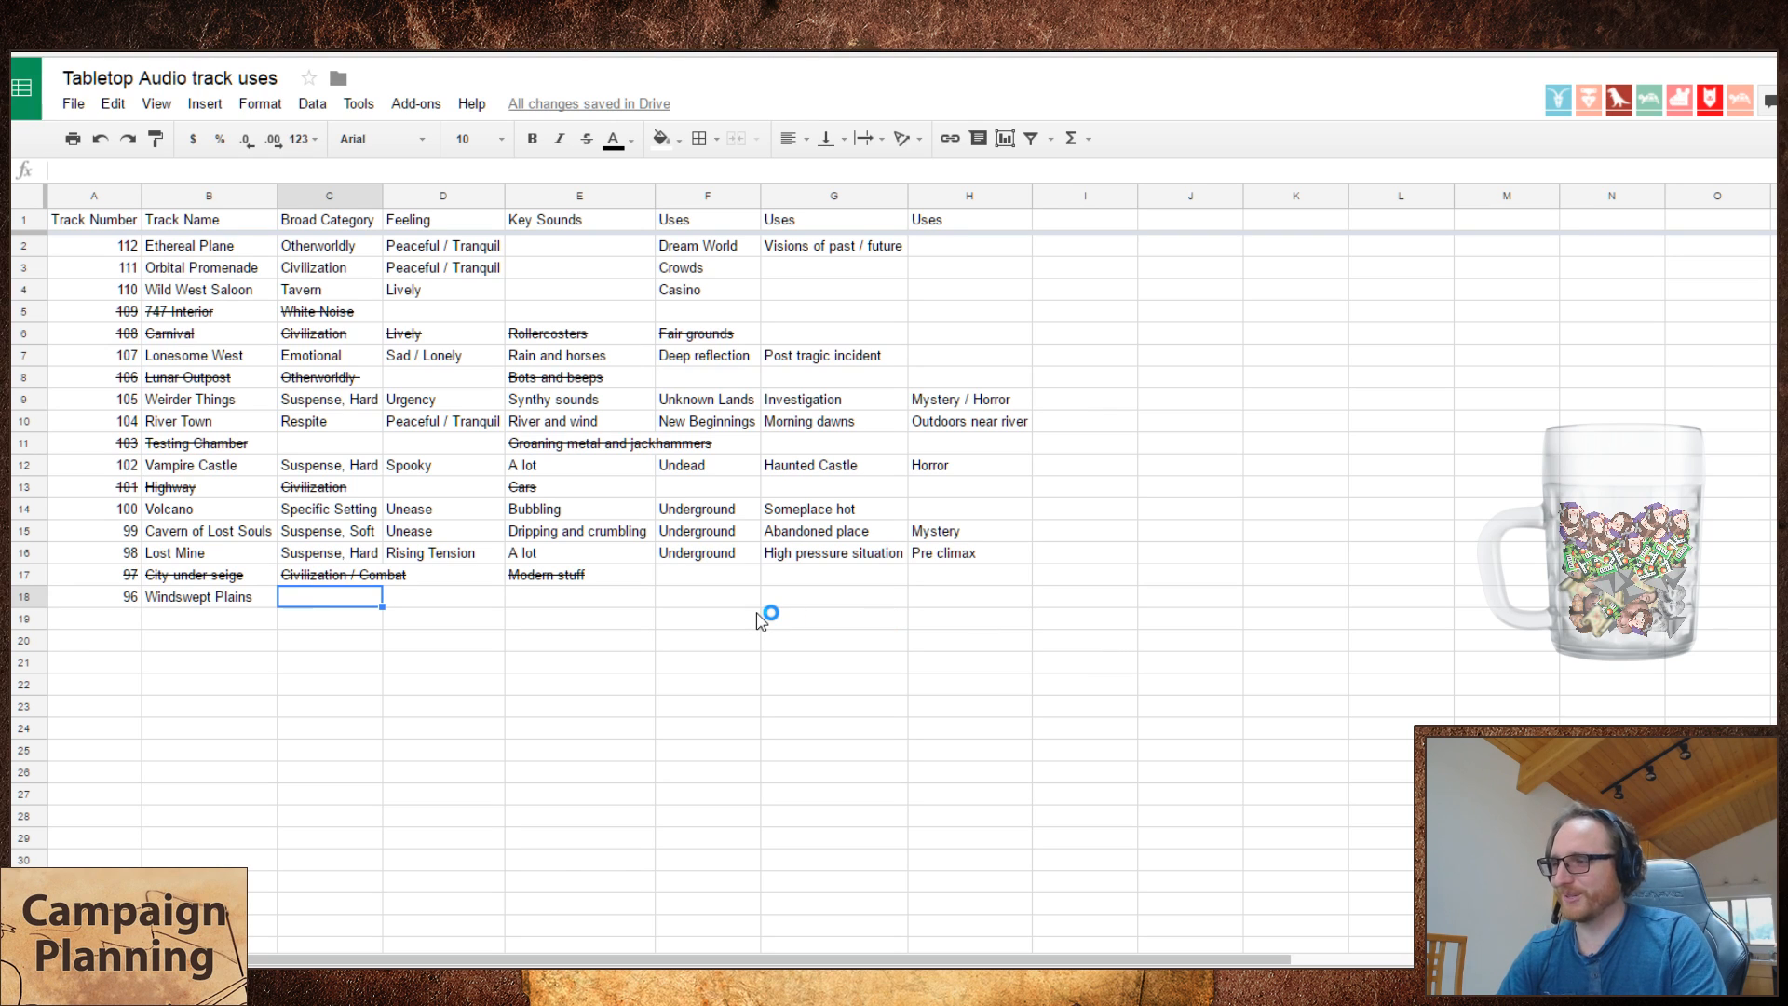
pyautogui.press('Right')
pyautogui.press('Right')
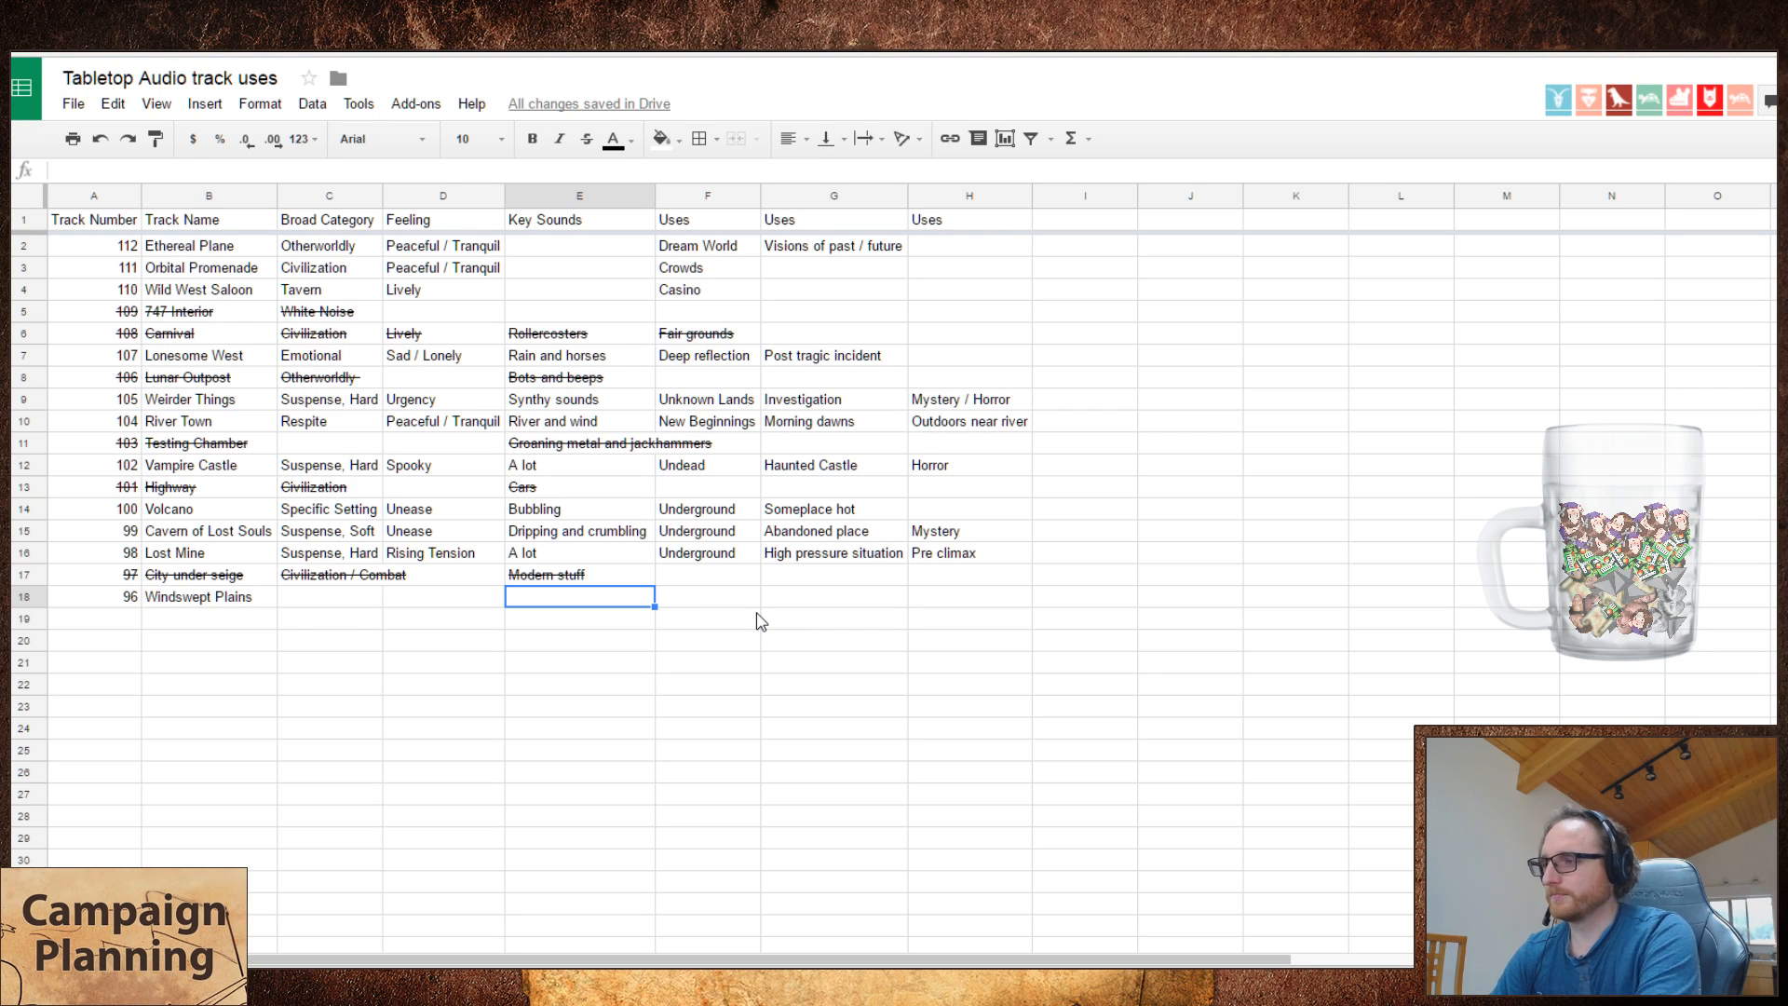
pyautogui.press('Left')
pyautogui.press('Left')
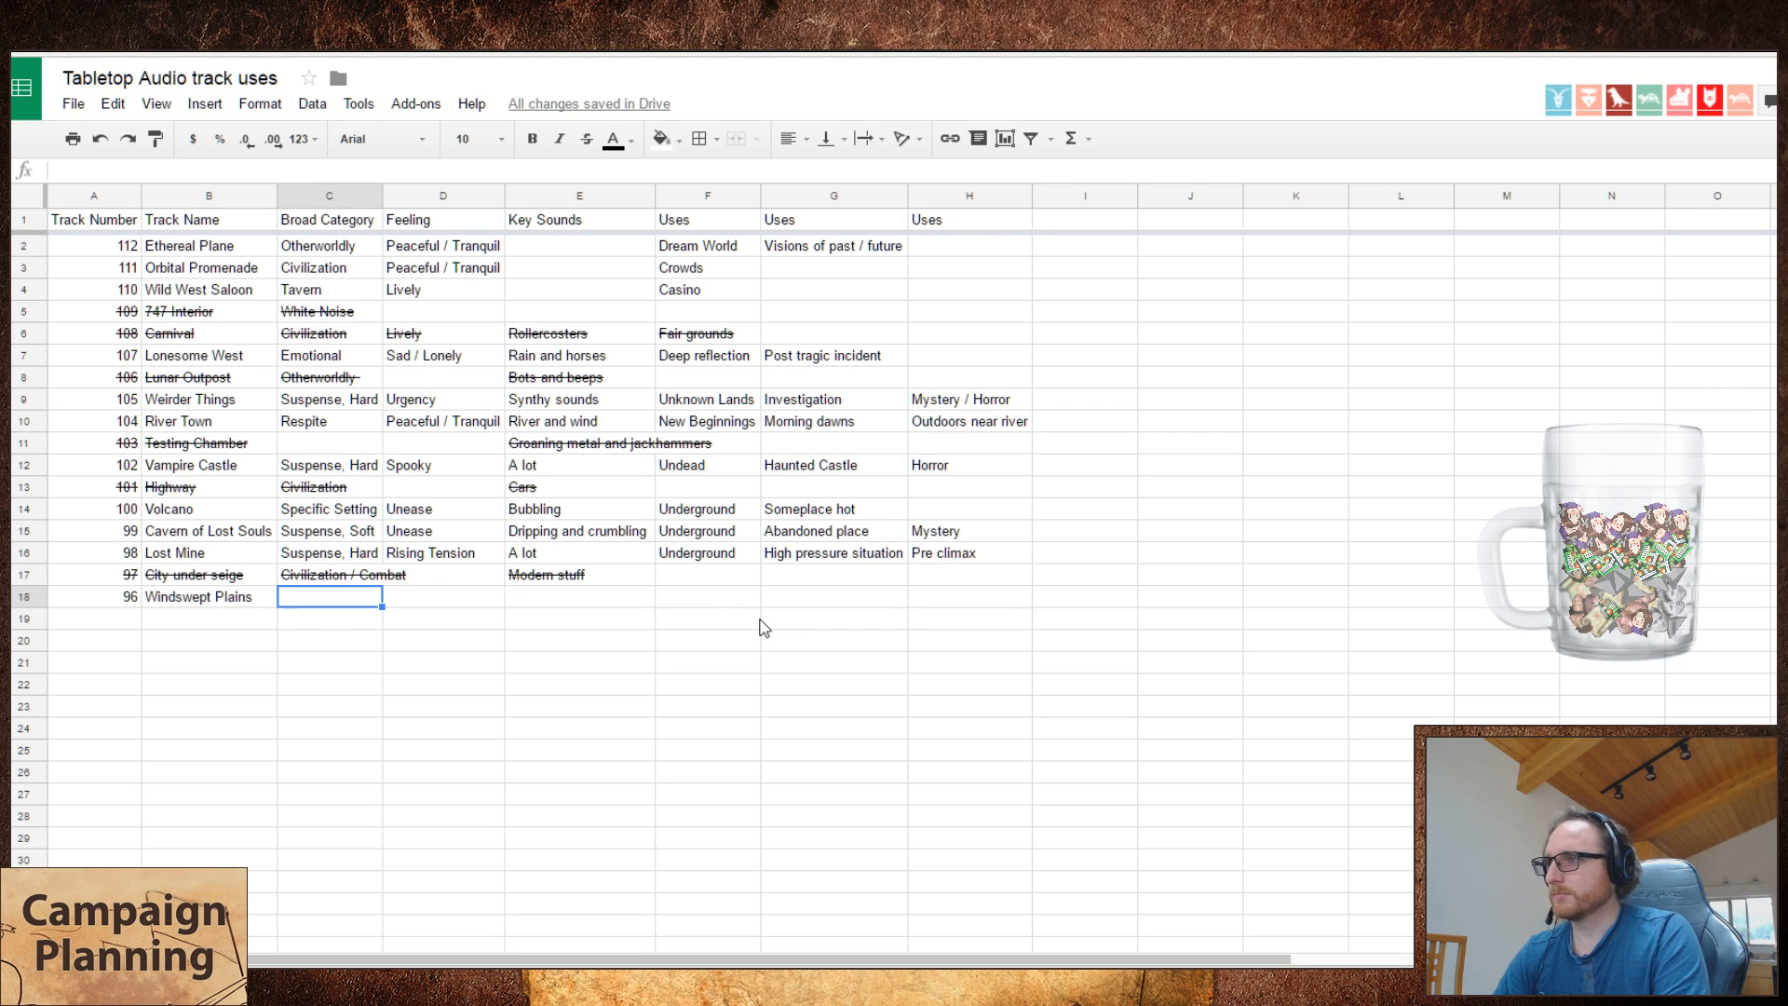
pyautogui.write('T')
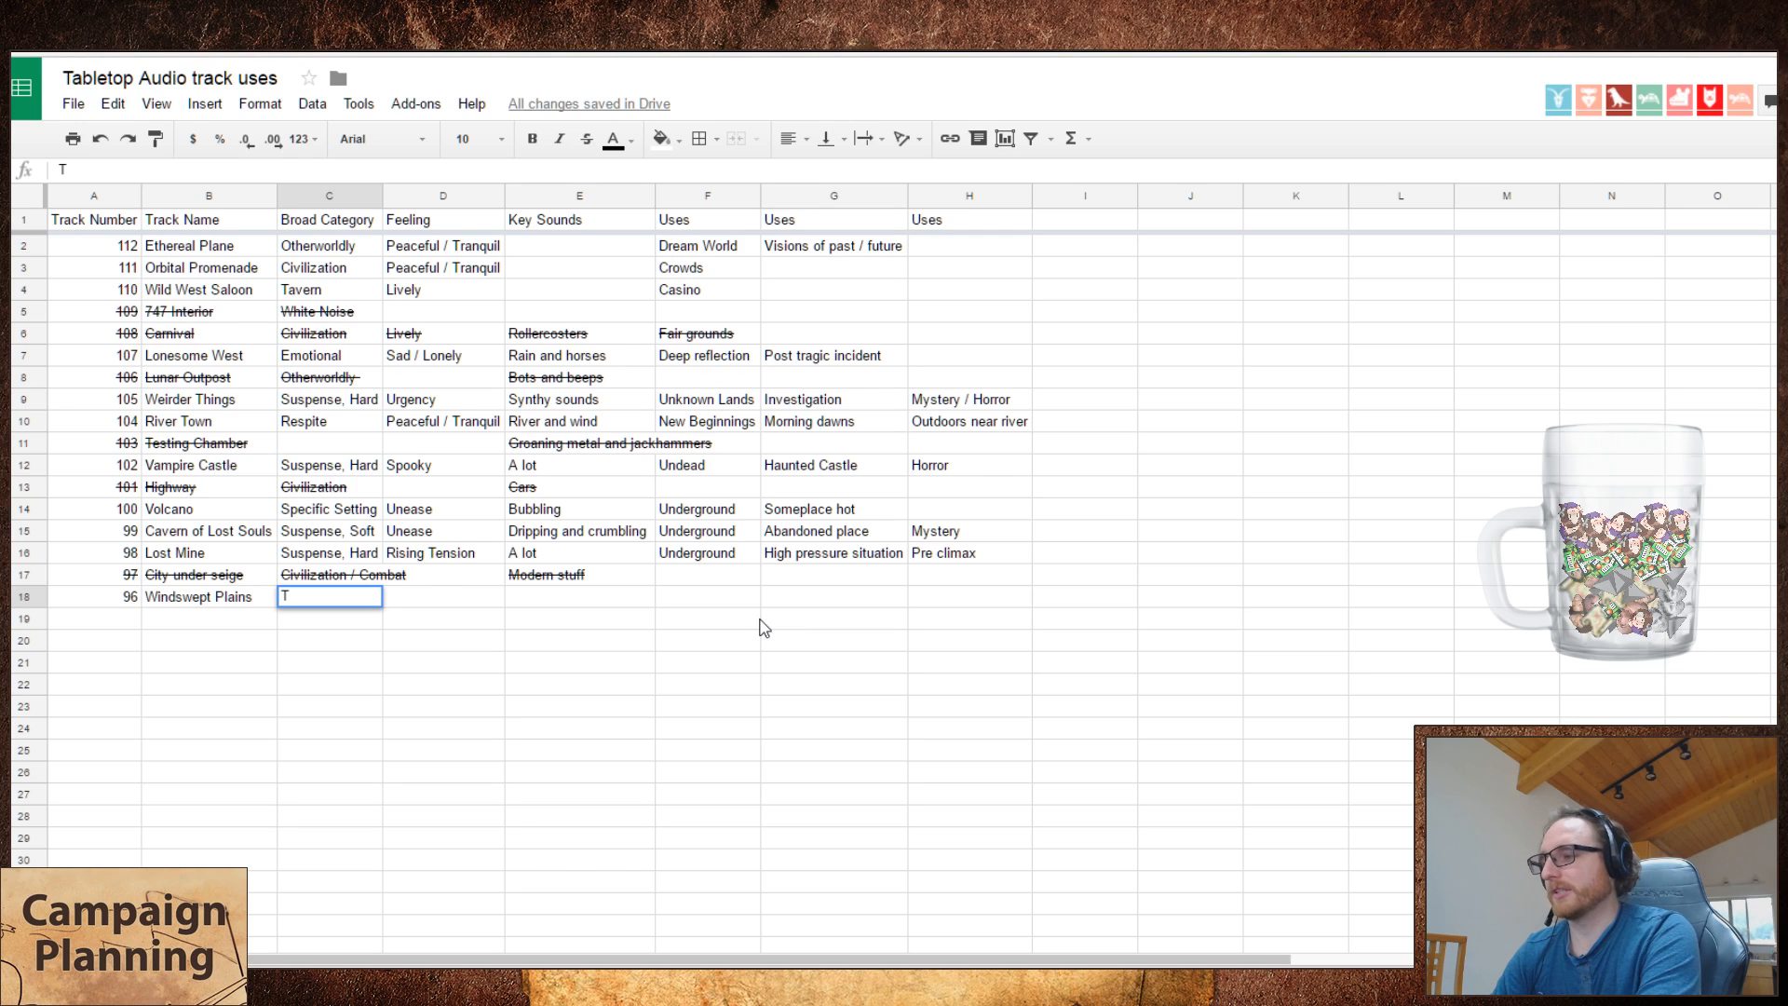
pyautogui.write('raveling')
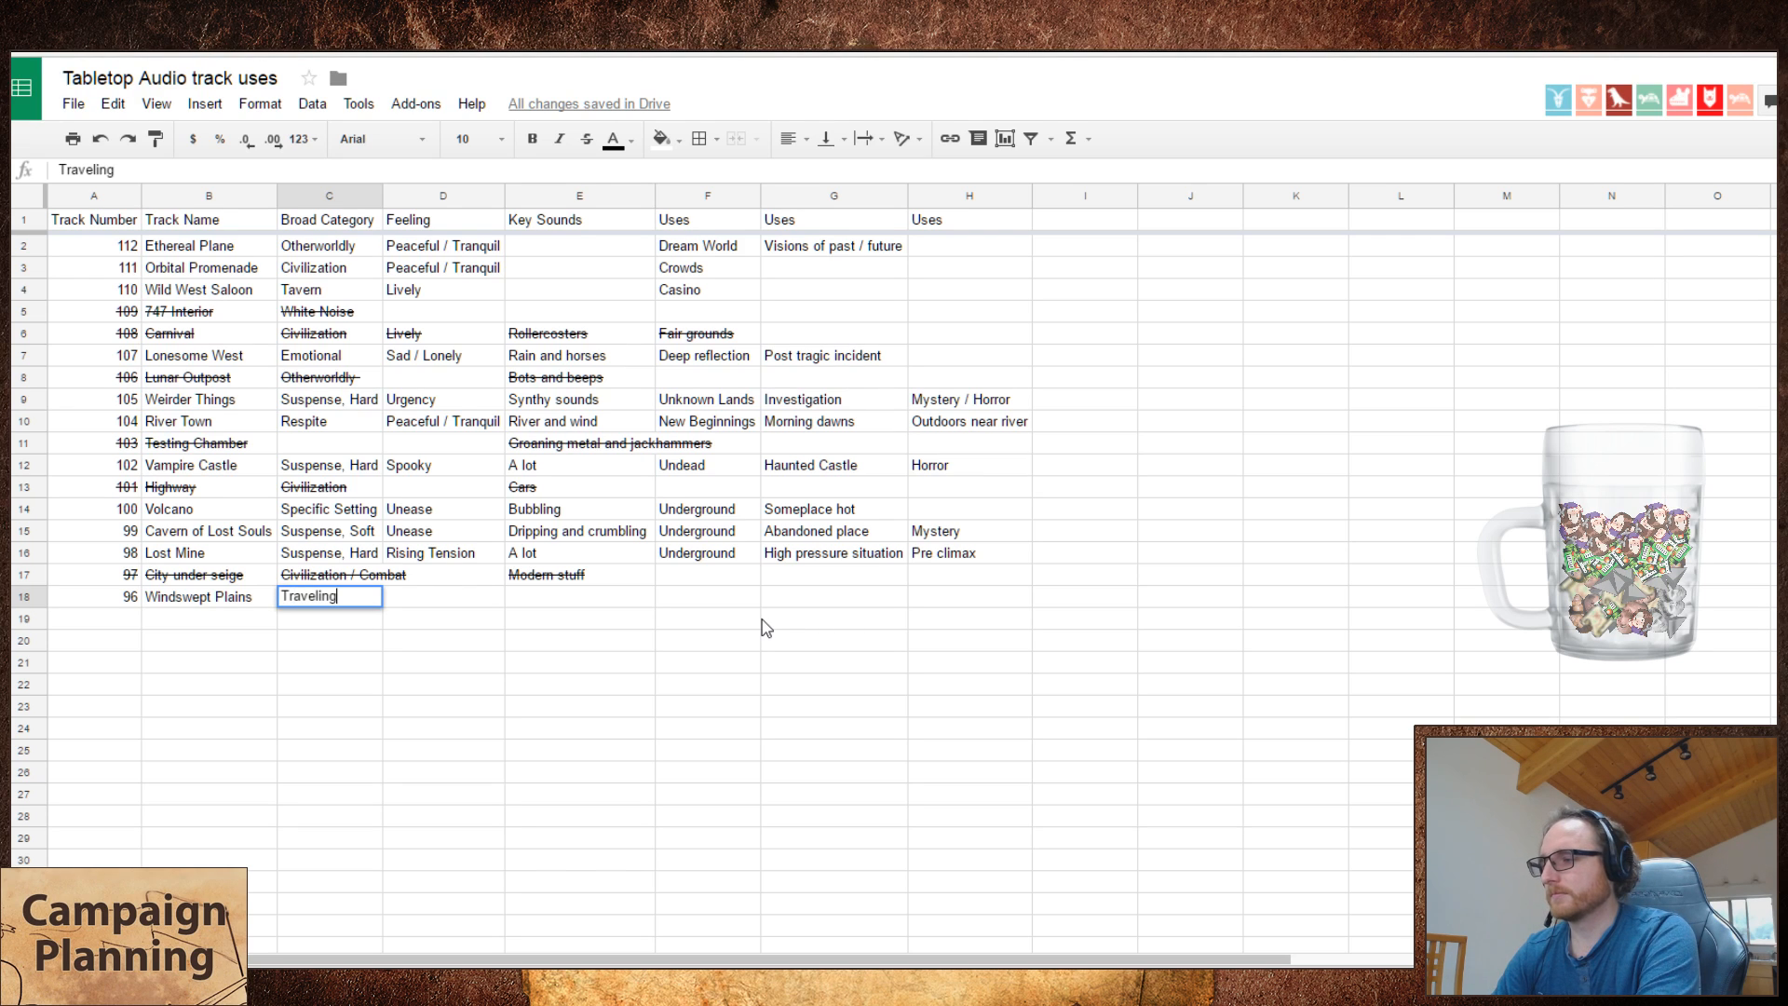
pyautogui.press('Tab')
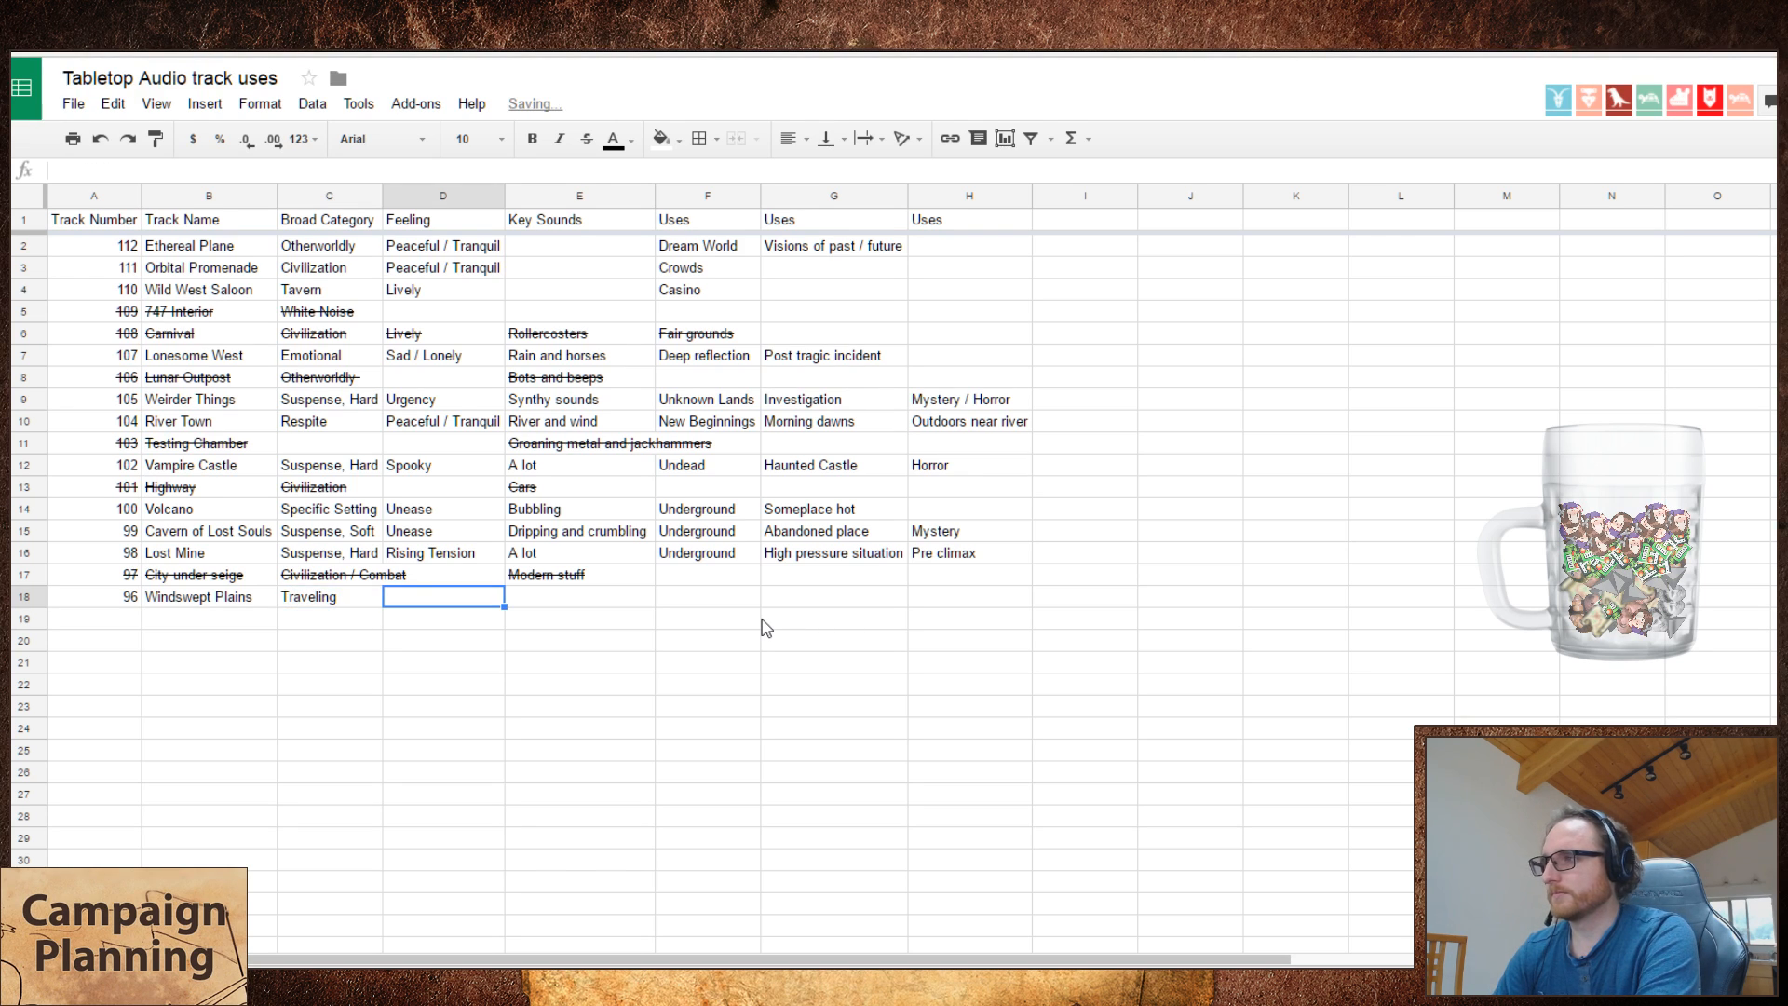
pyautogui.press('Left')
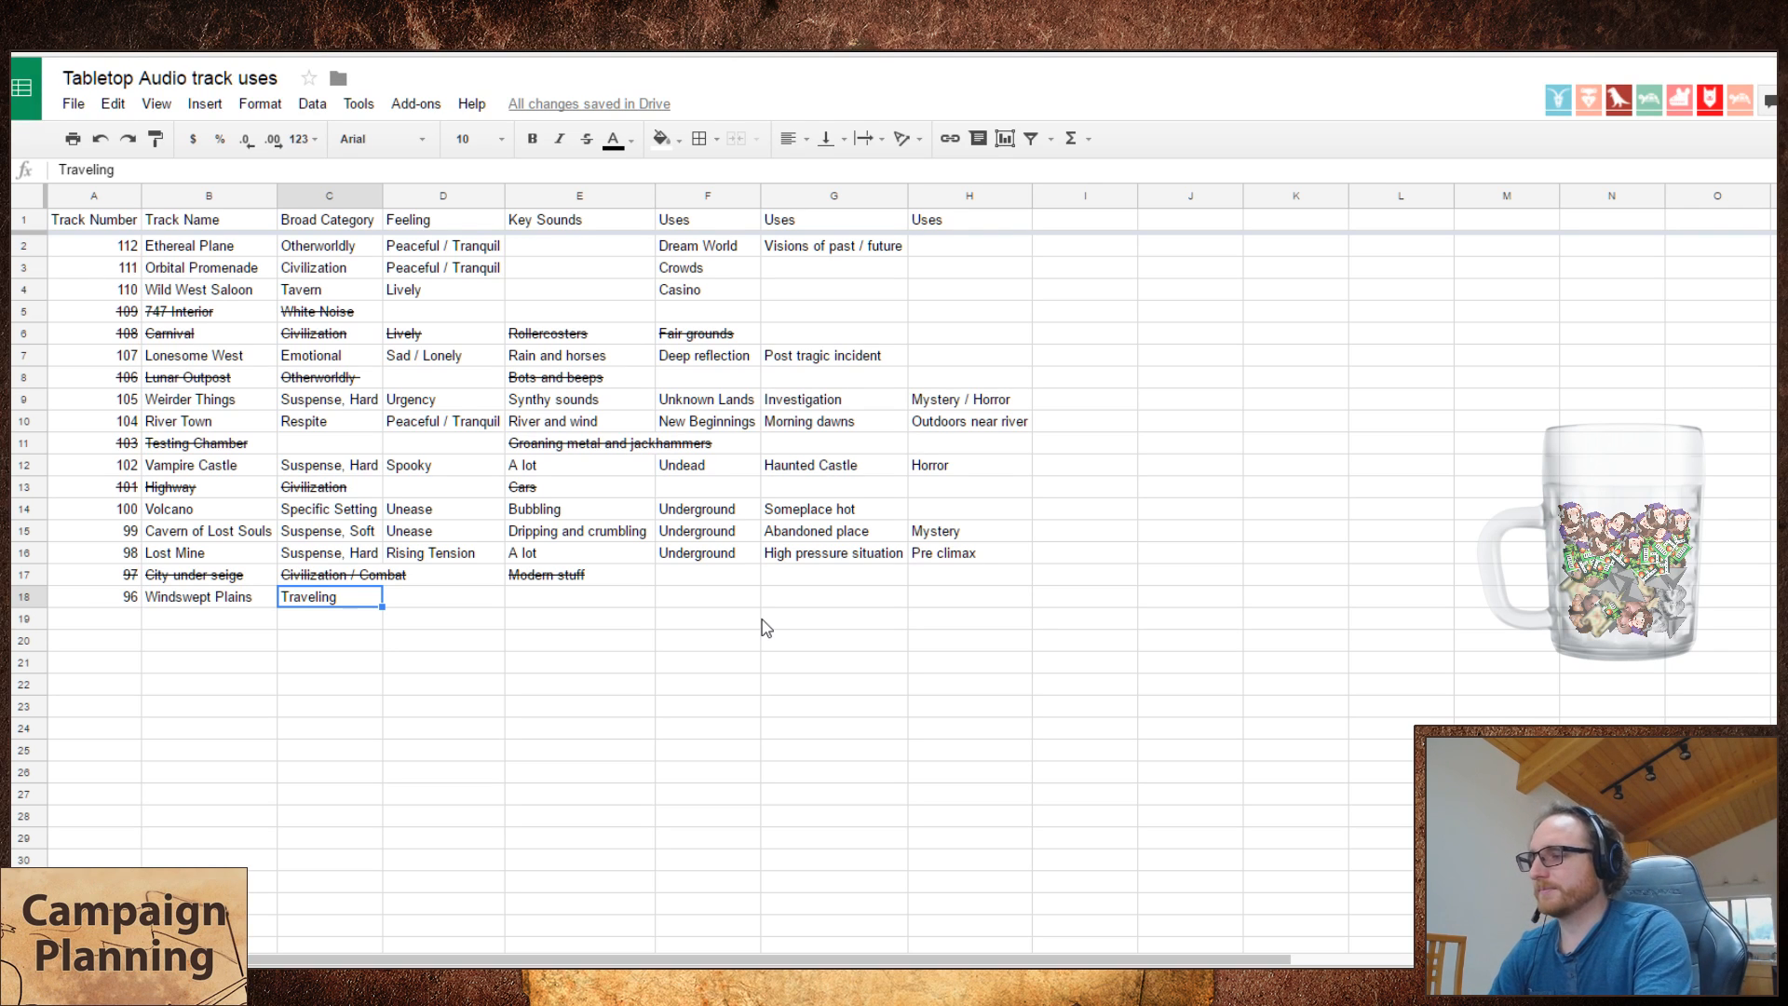
pyautogui.press('Delete')
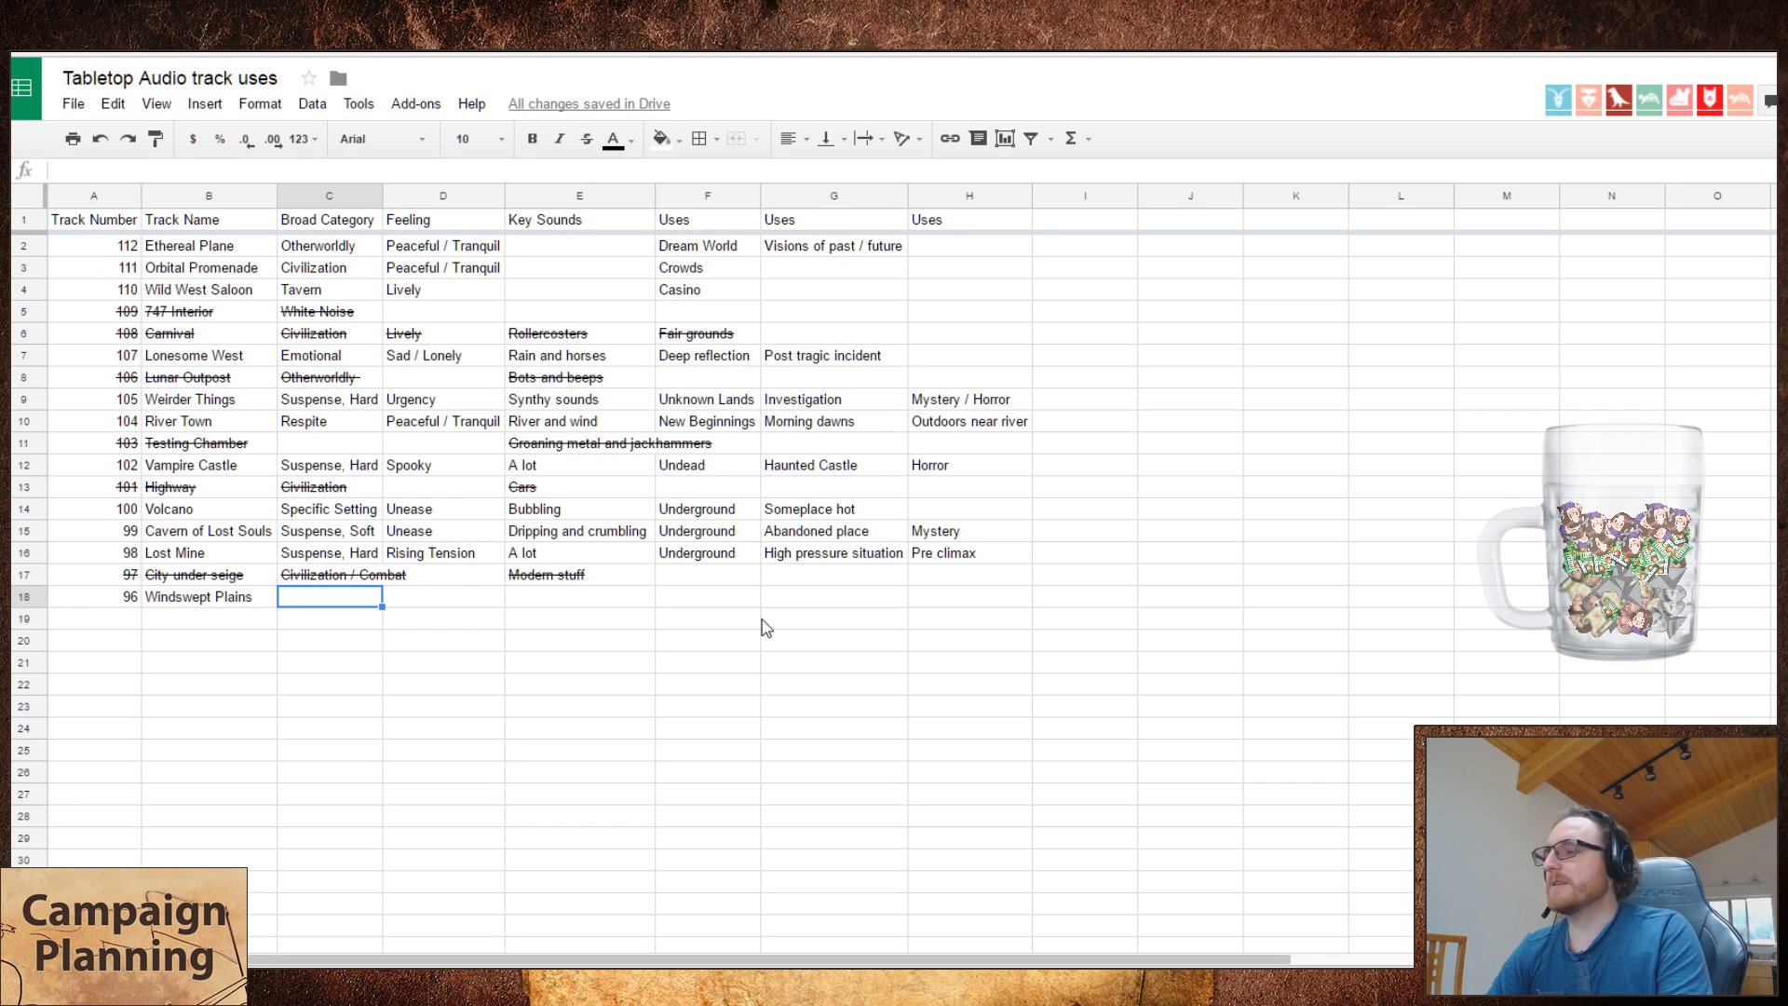
# - Change the broad category of the Volcano track to "Natural Sounds"
pyautogui.press('Up')
pyautogui.press('Up')
pyautogui.press('Up')
pyautogui.press('Up')
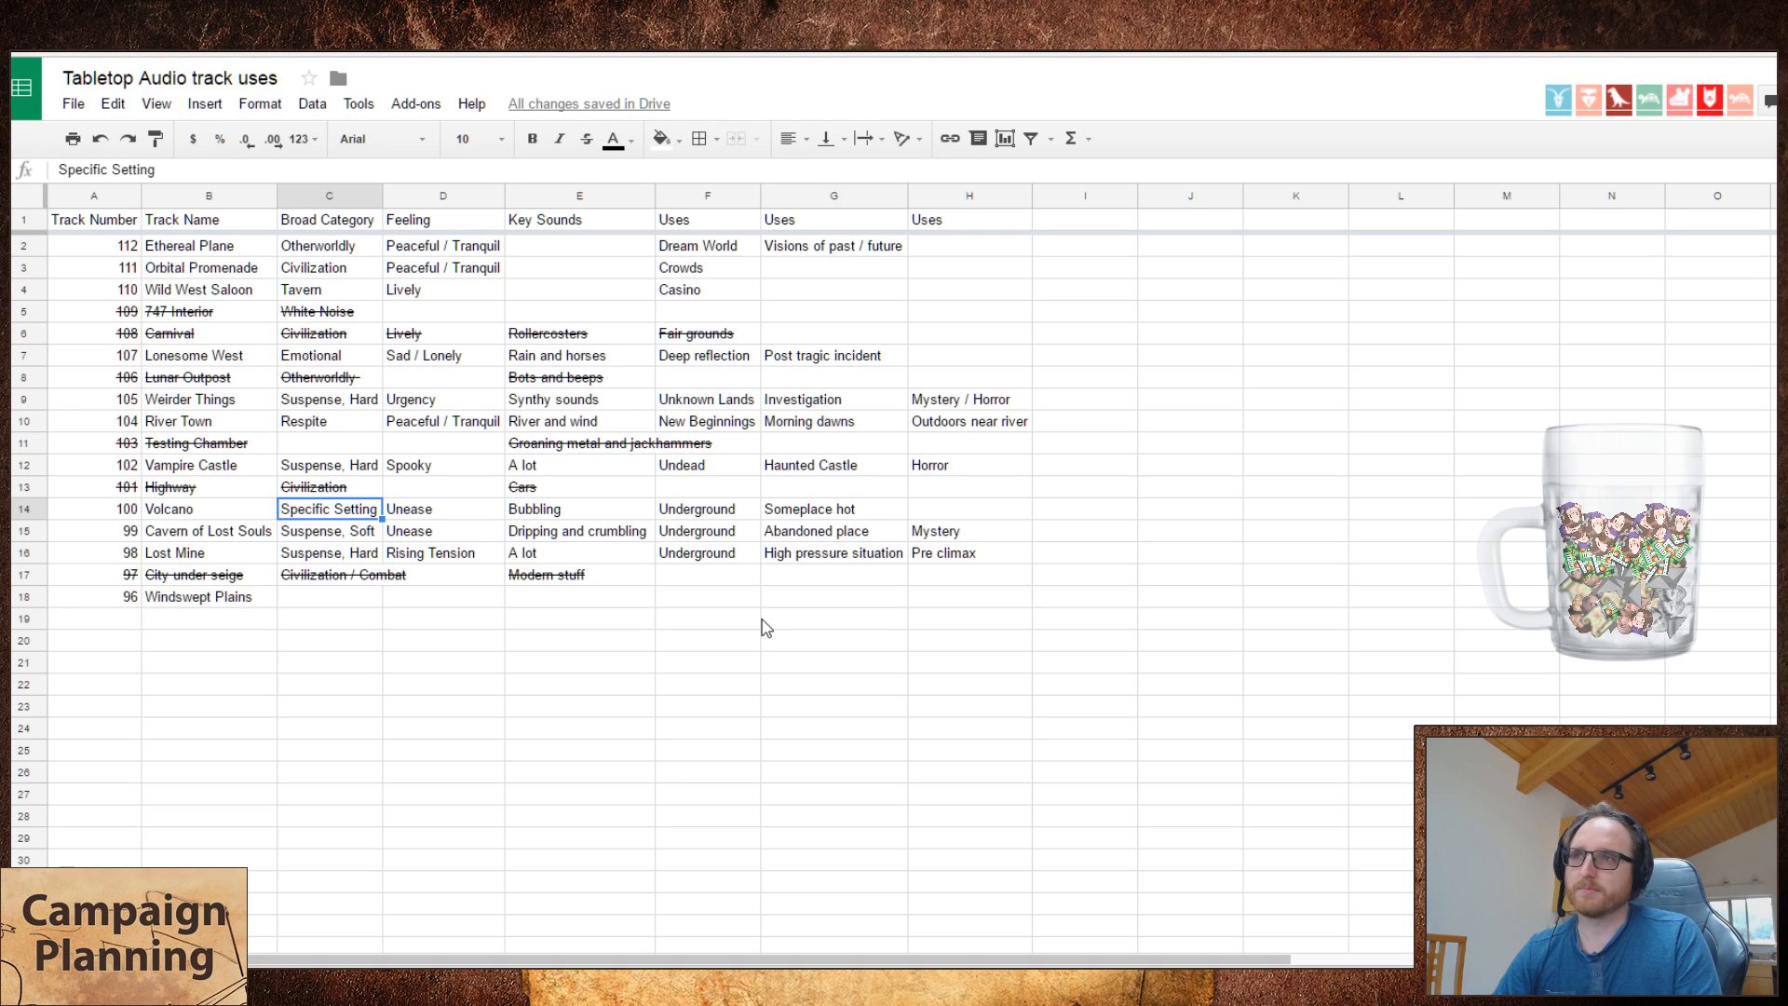
pyautogui.write('N')
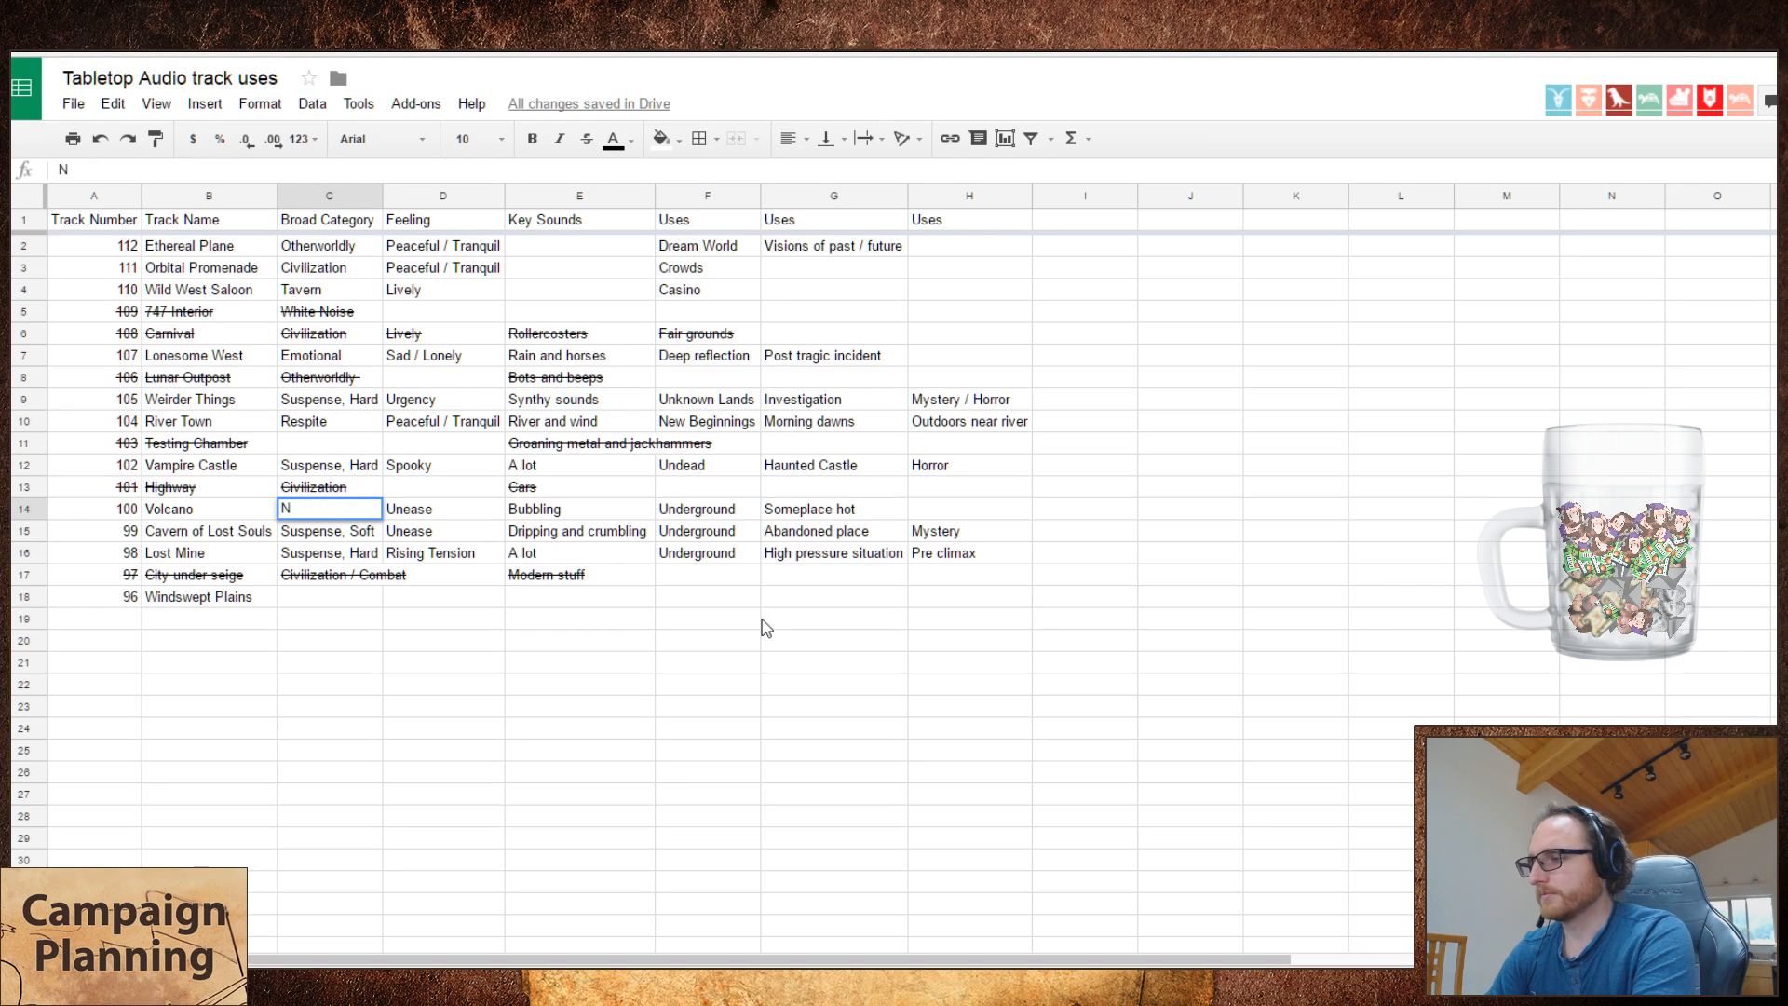
pyautogui.write('atural Sounds')
pyautogui.press('Return')
# - Set the broad category of Windswept Plains to "Natural Sounds"
pyautogui.press('Down')
pyautogui.press('Down')
pyautogui.press('Down')
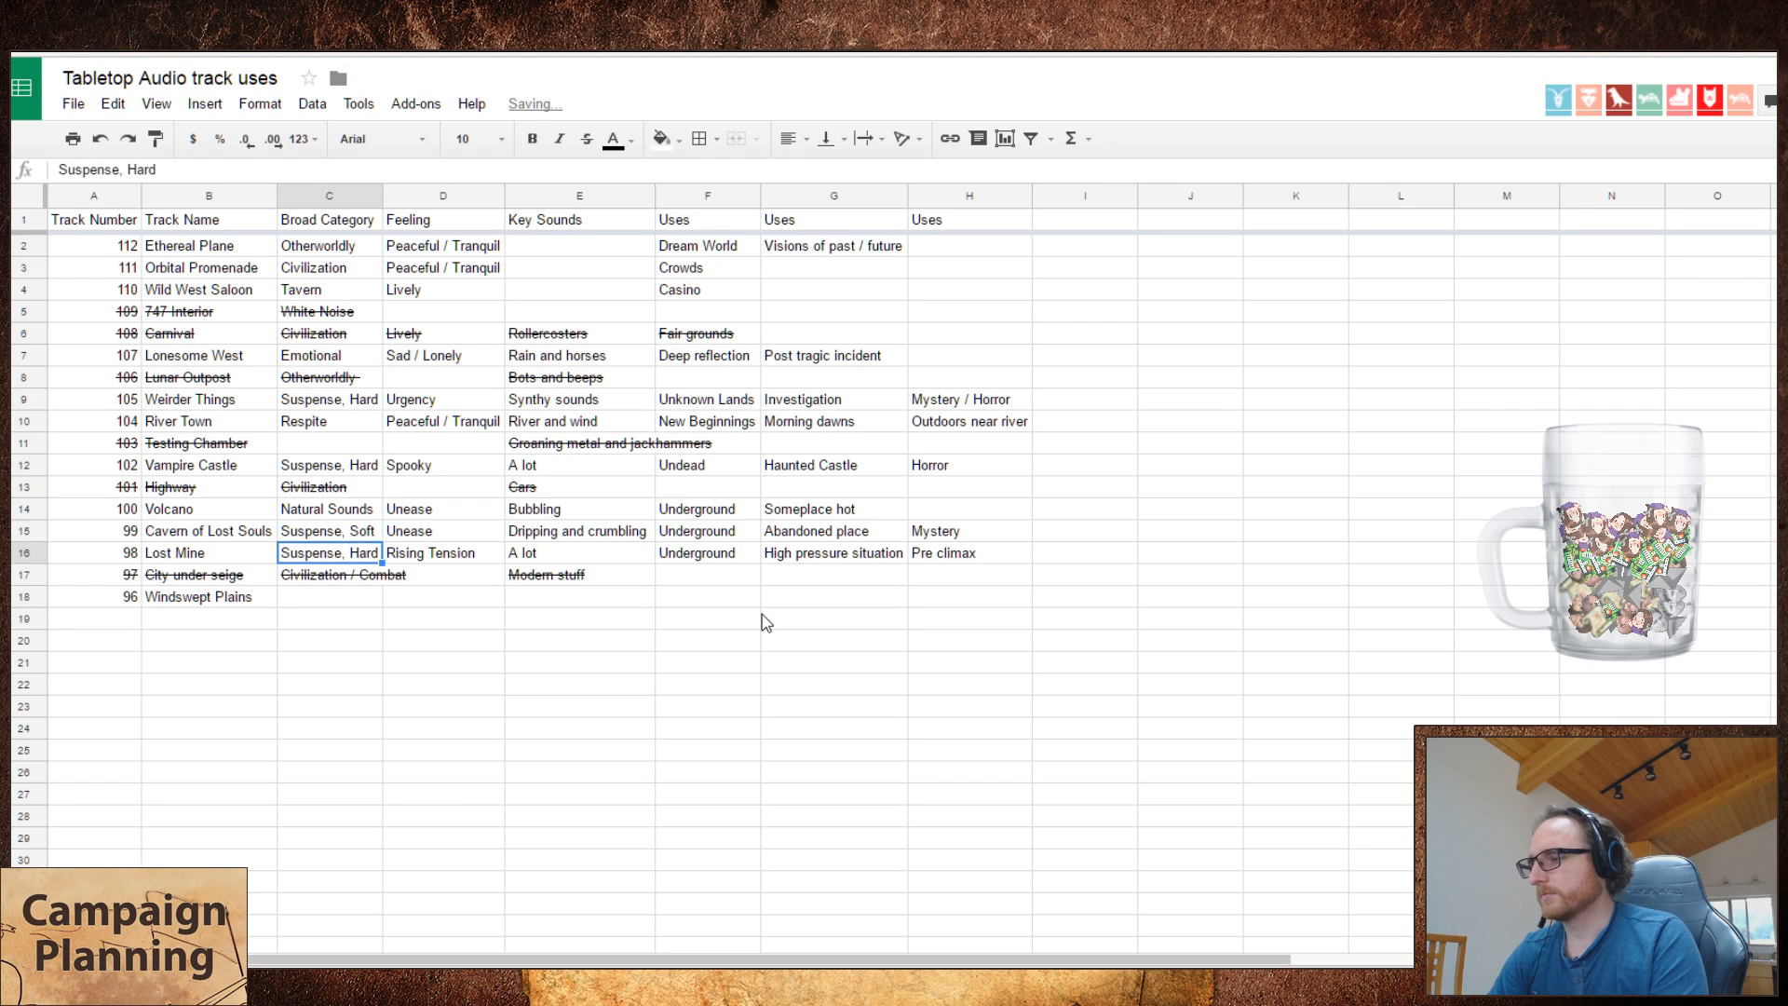
pyautogui.write('Na')
pyautogui.press('Tab')
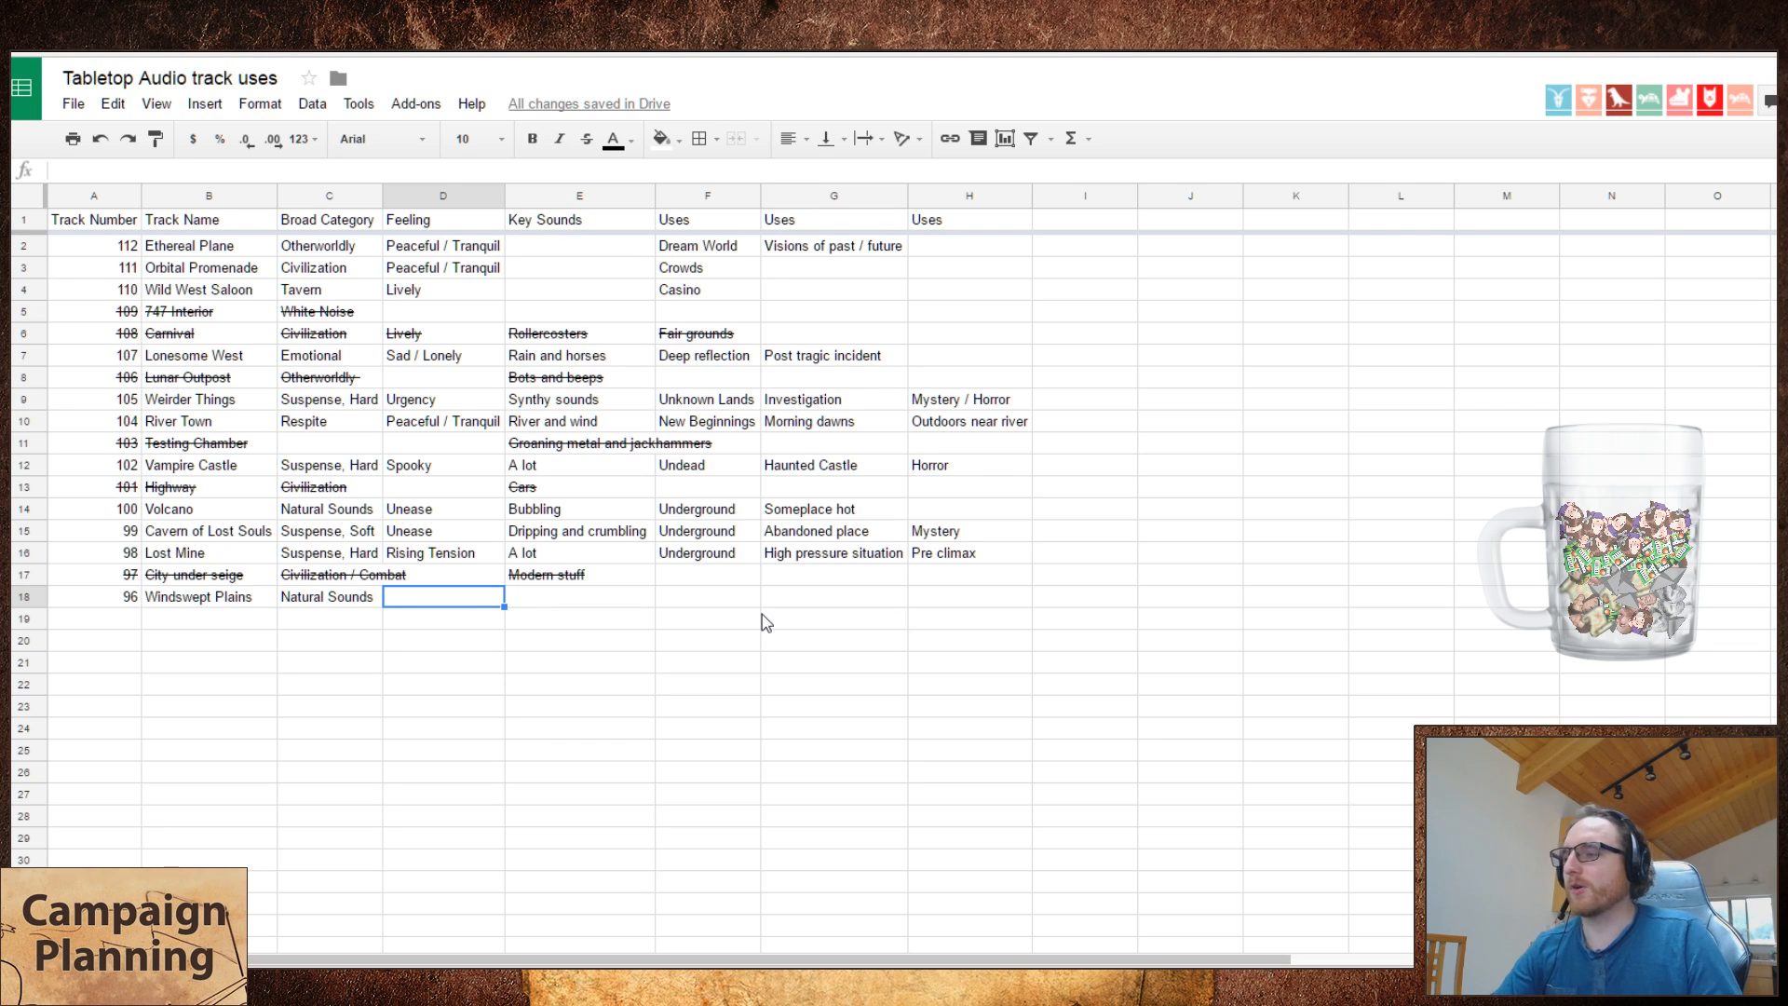
# - Enter the feeling "Far away" and the key sounds "Gear, wind, footsteps" for Windswept Plains
pyautogui.write('Far a')
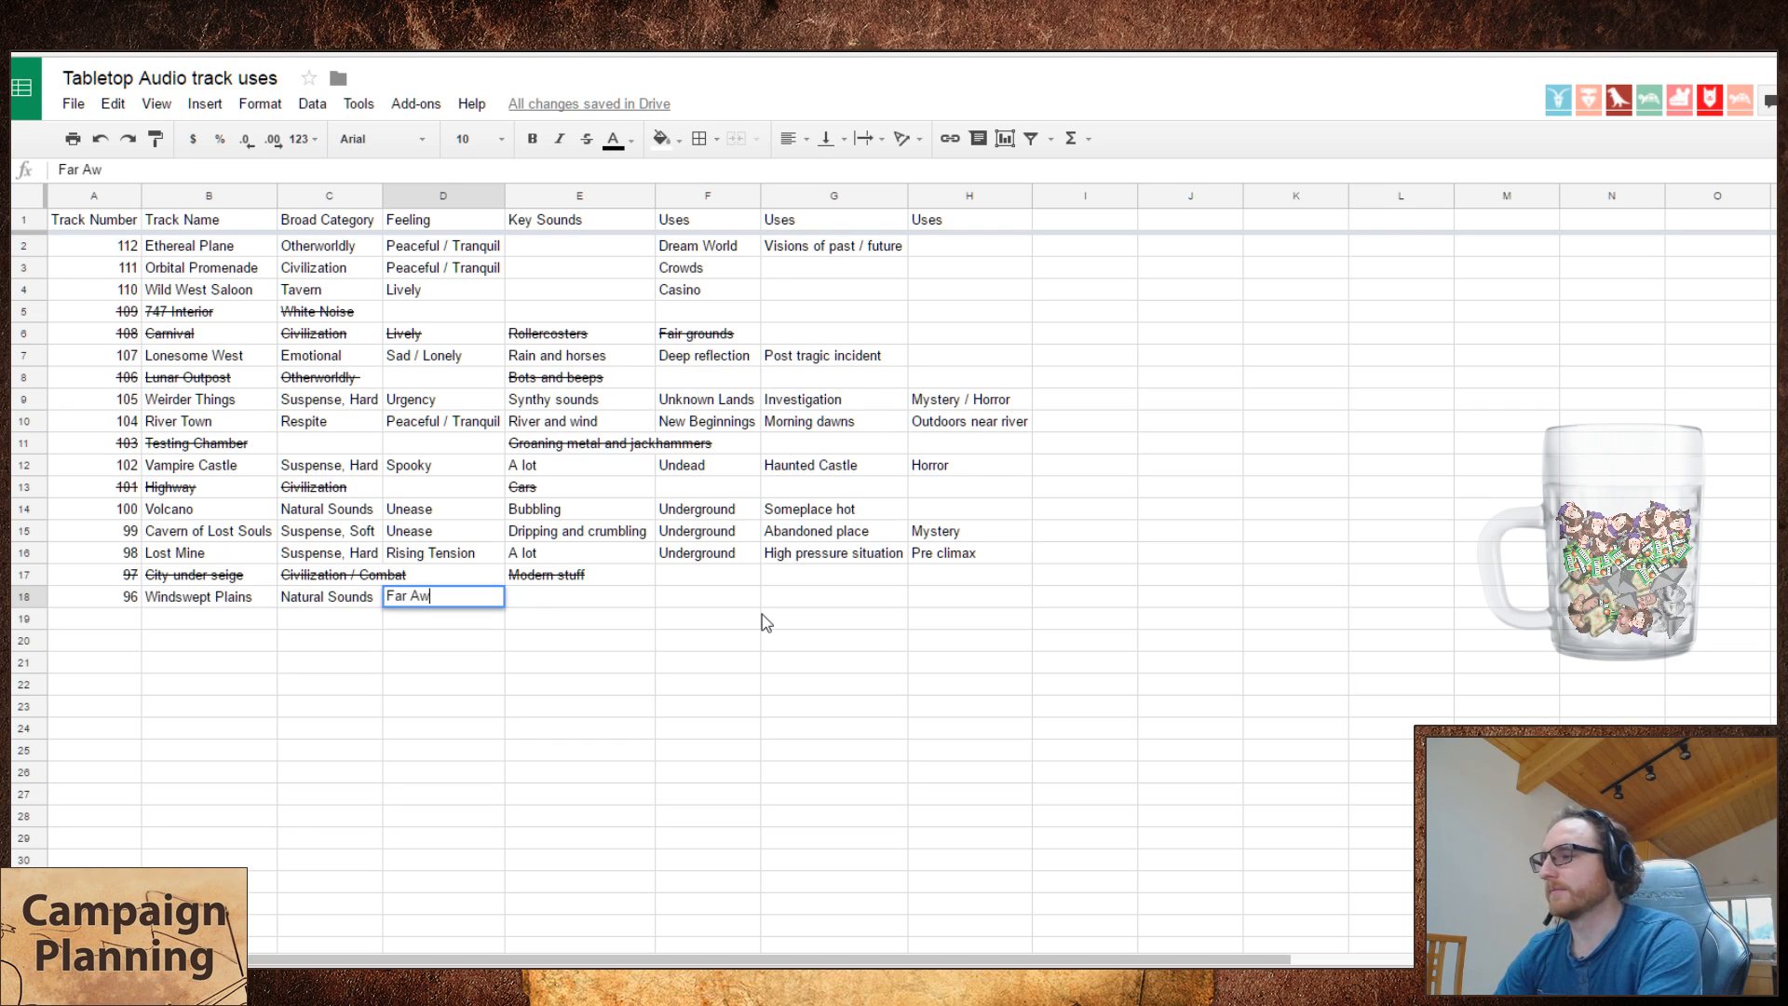
pyautogui.write('way')
pyautogui.press('Tab')
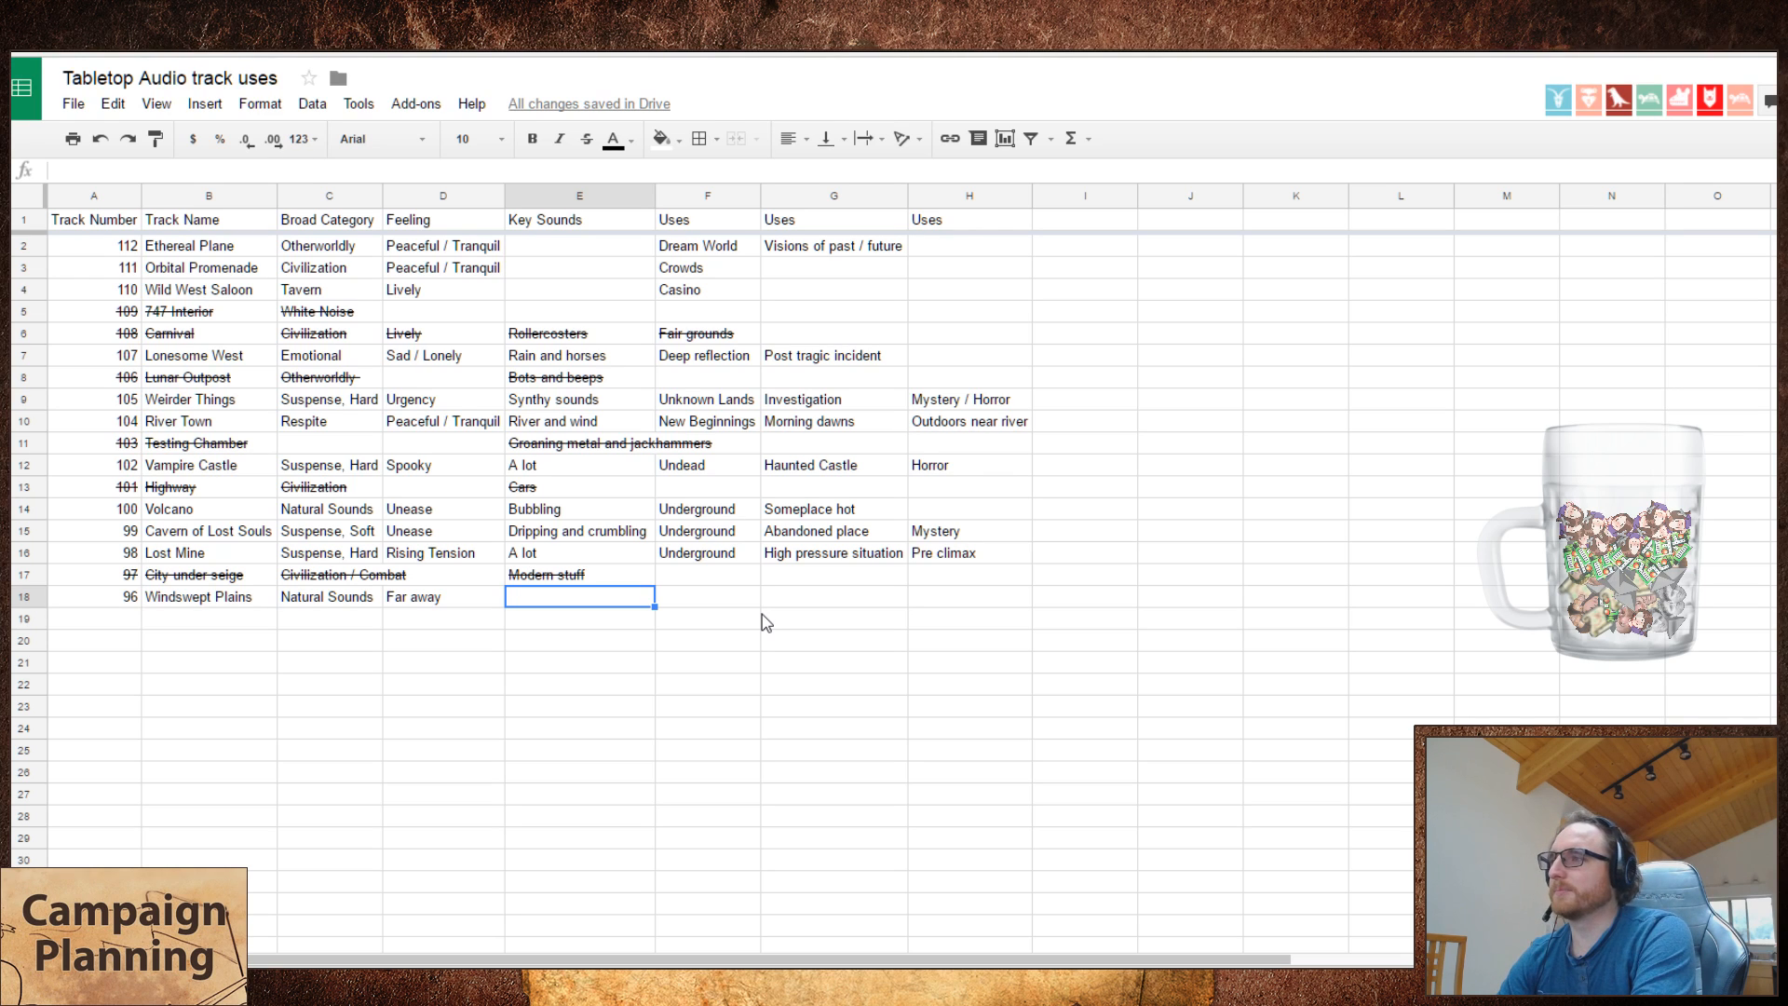
pyautogui.write('Gear')
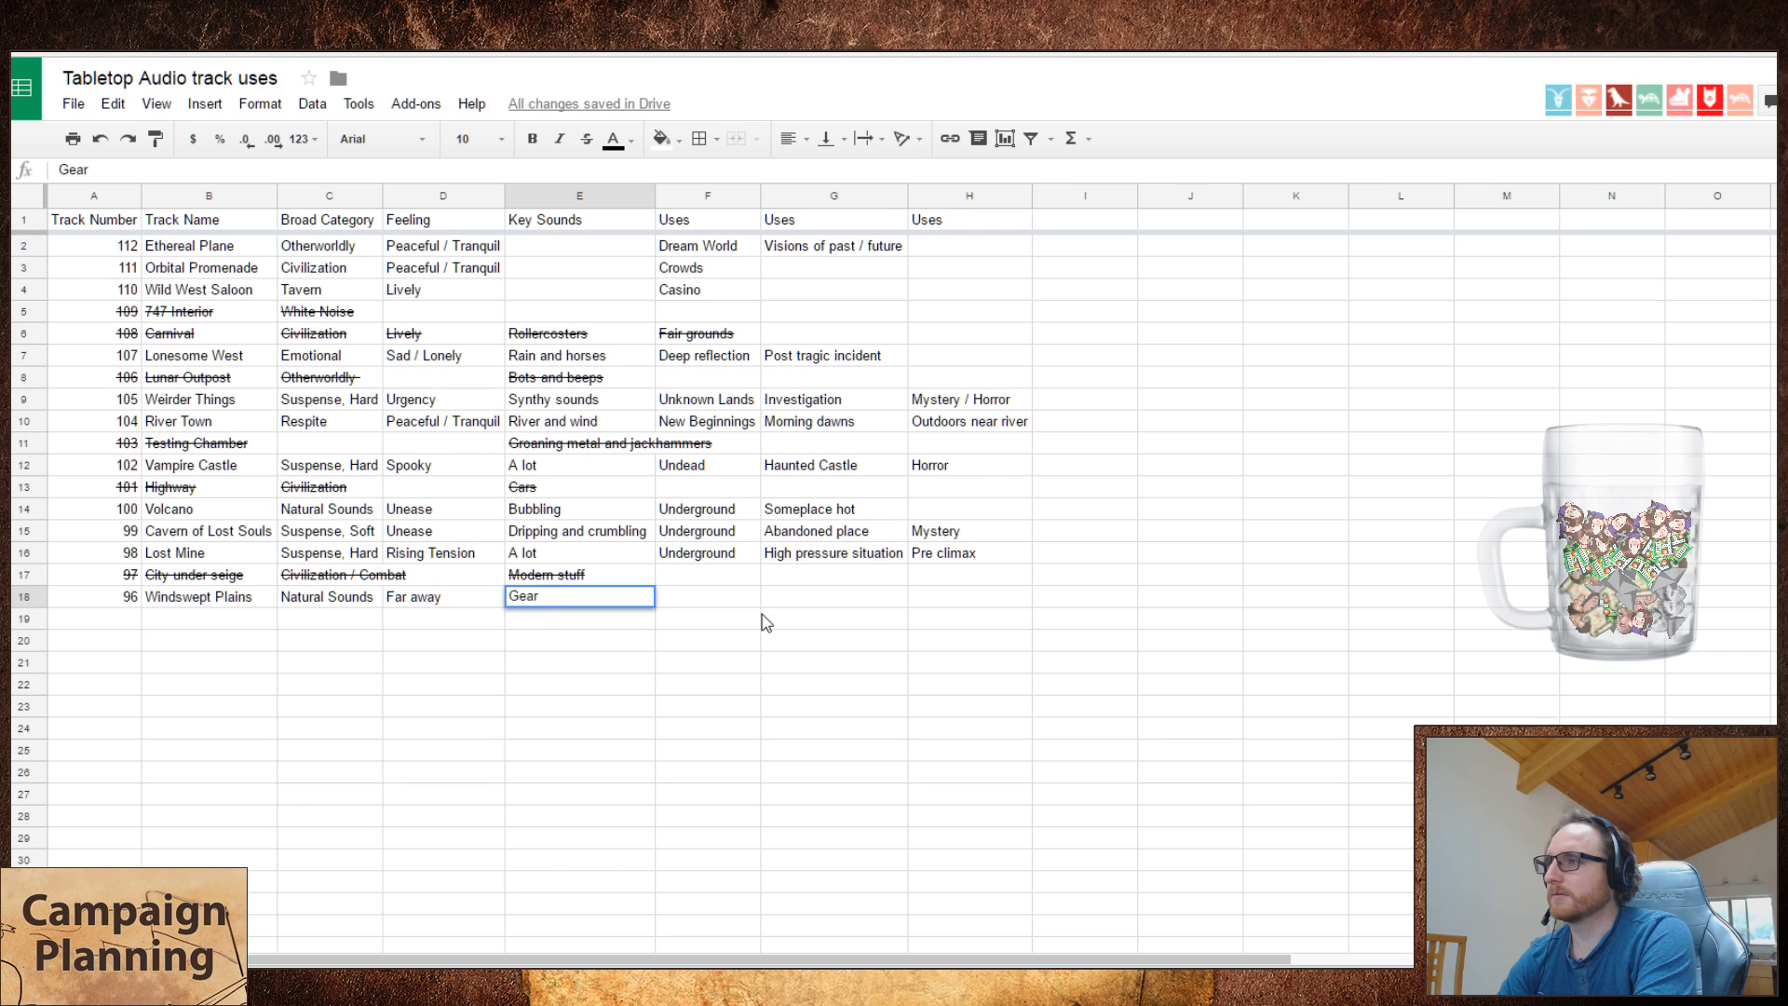
pyautogui.write(', wind, foots')
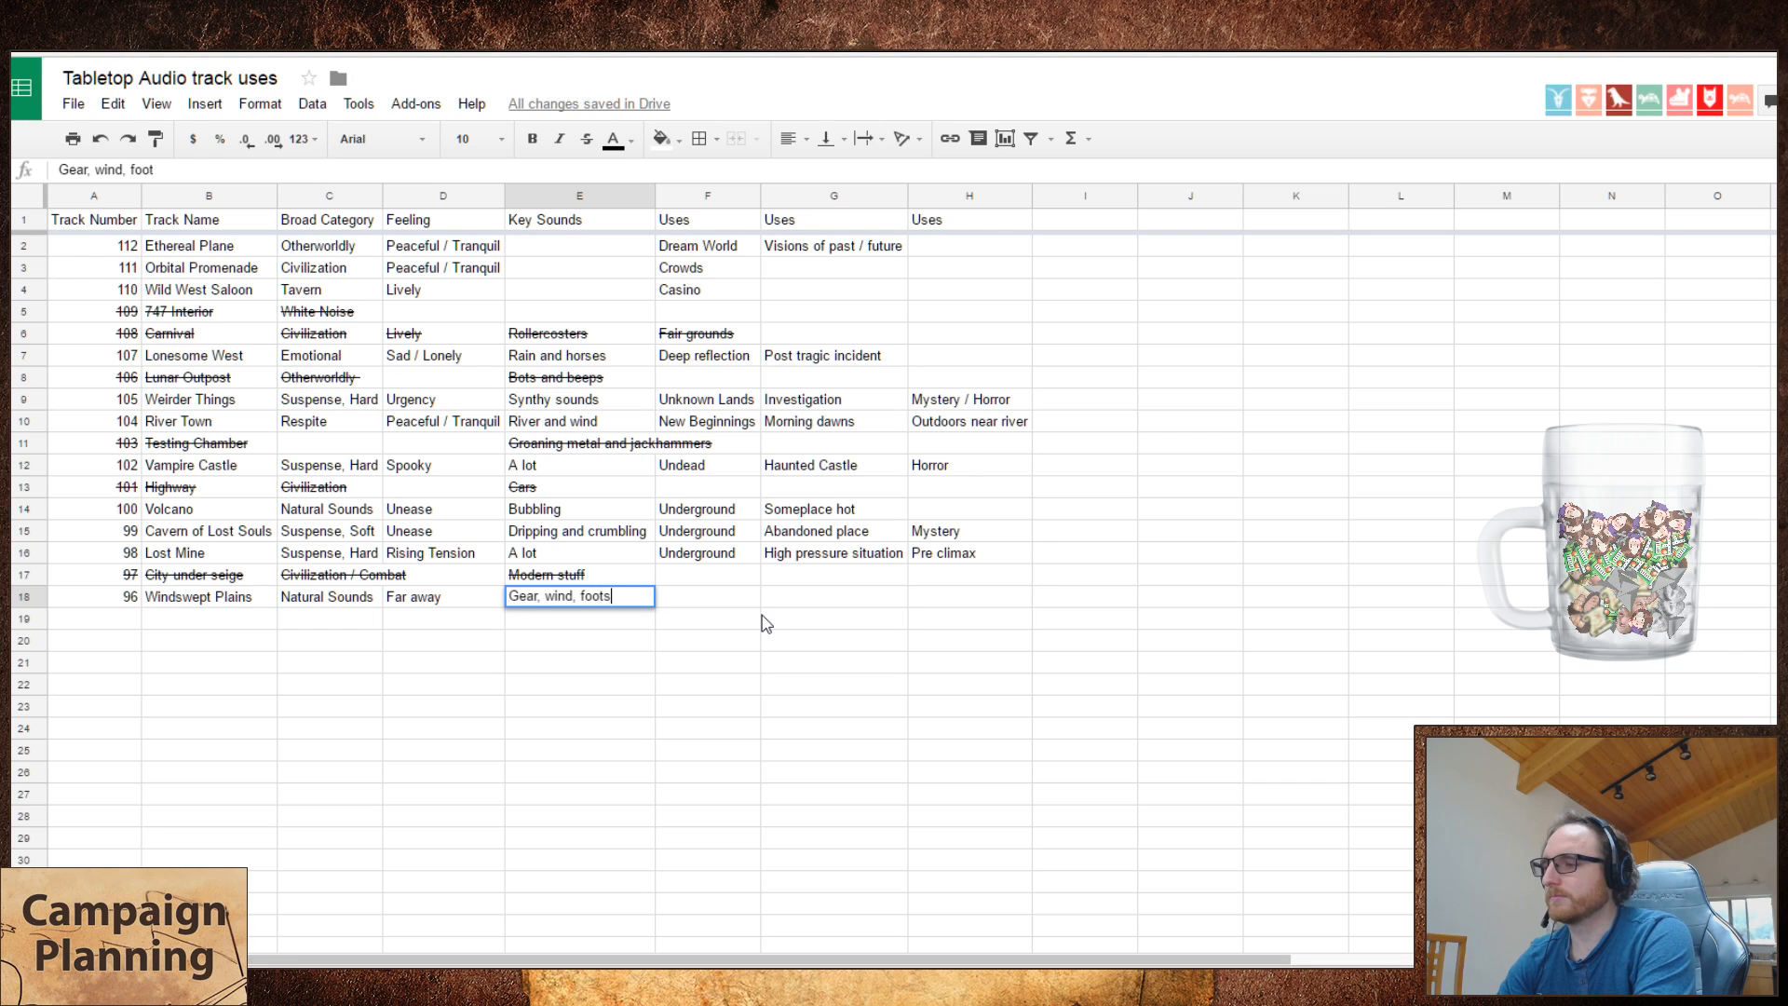
pyautogui.write('teps')
pyautogui.press('Tab')
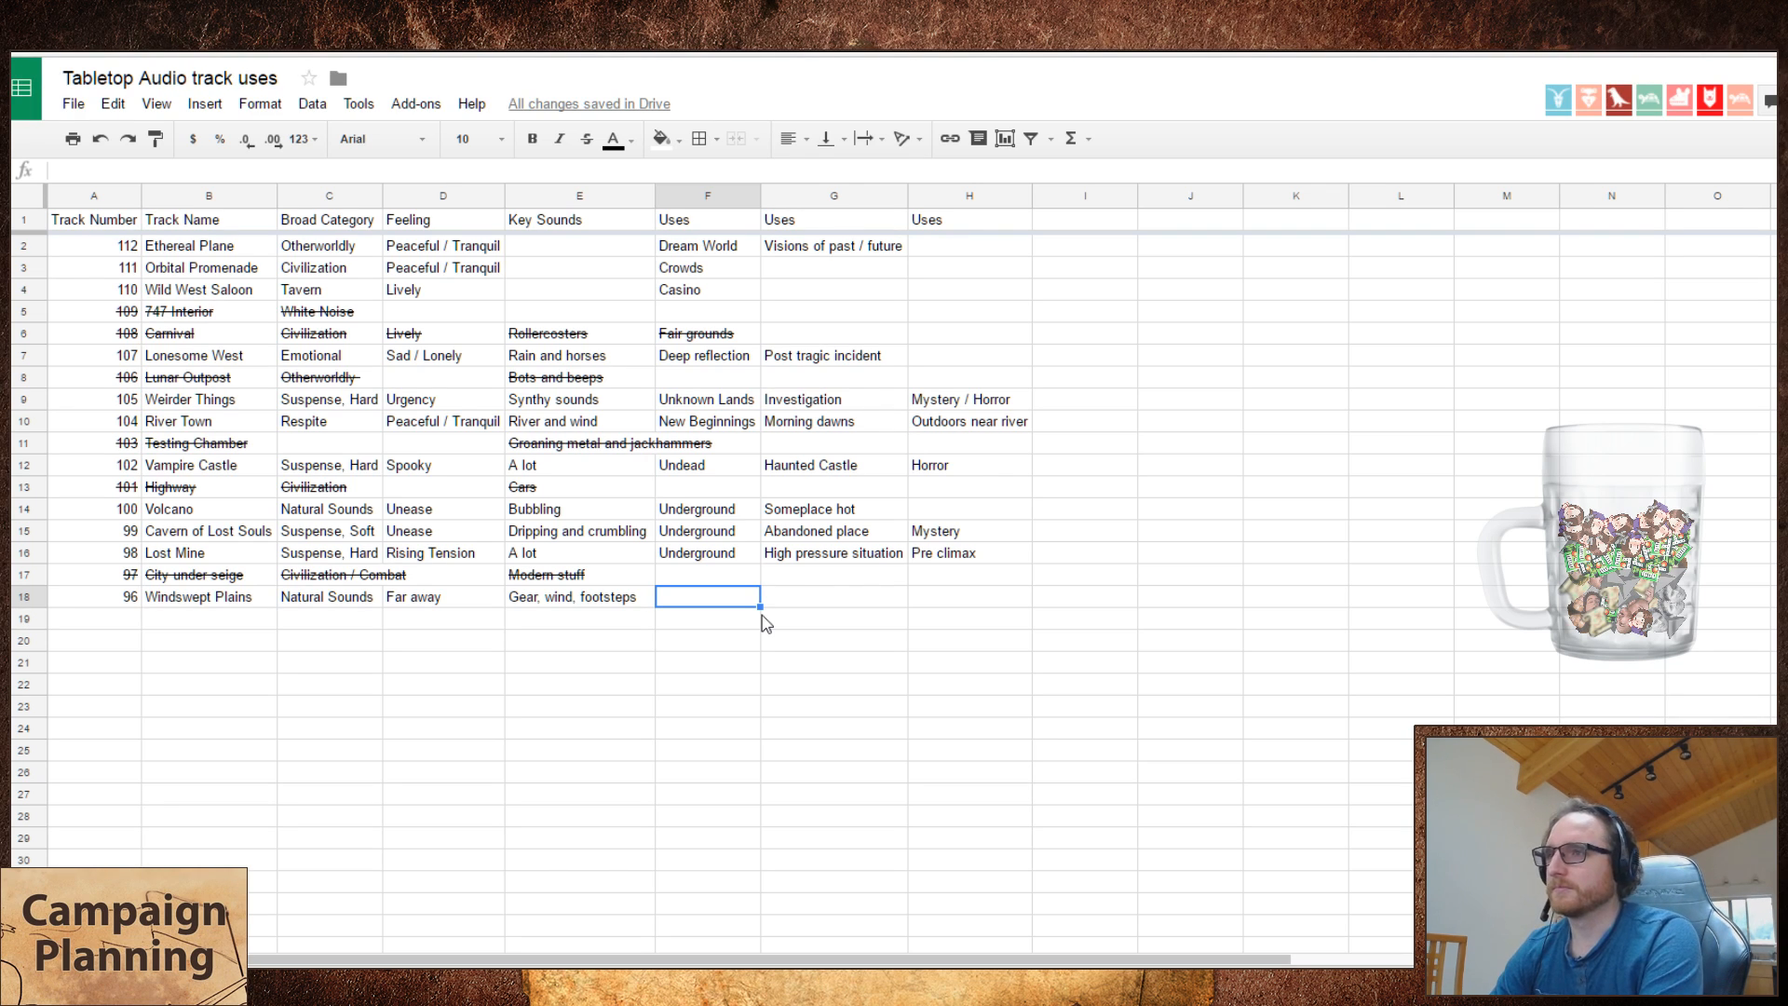
# - Enter "Post battlefield" as the first use of Windswept Plains
pyautogui.write('Post B')
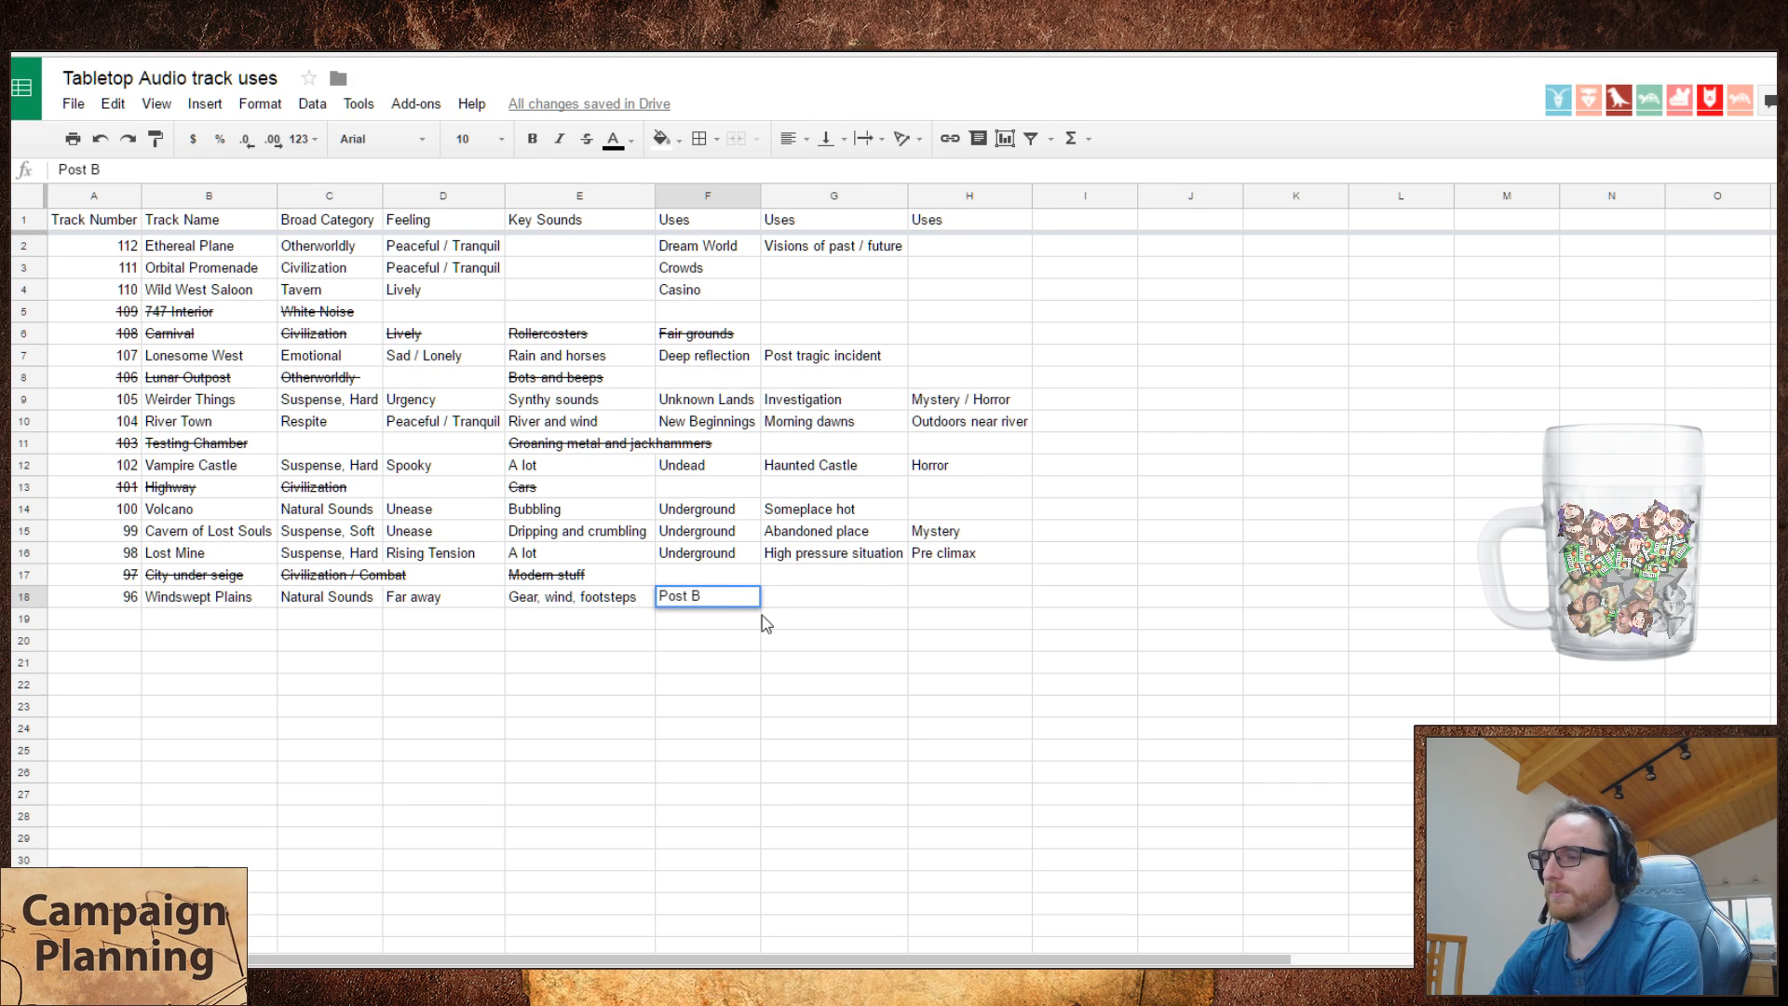
pyautogui.press('BackSpace')
pyautogui.write('battlefiled')
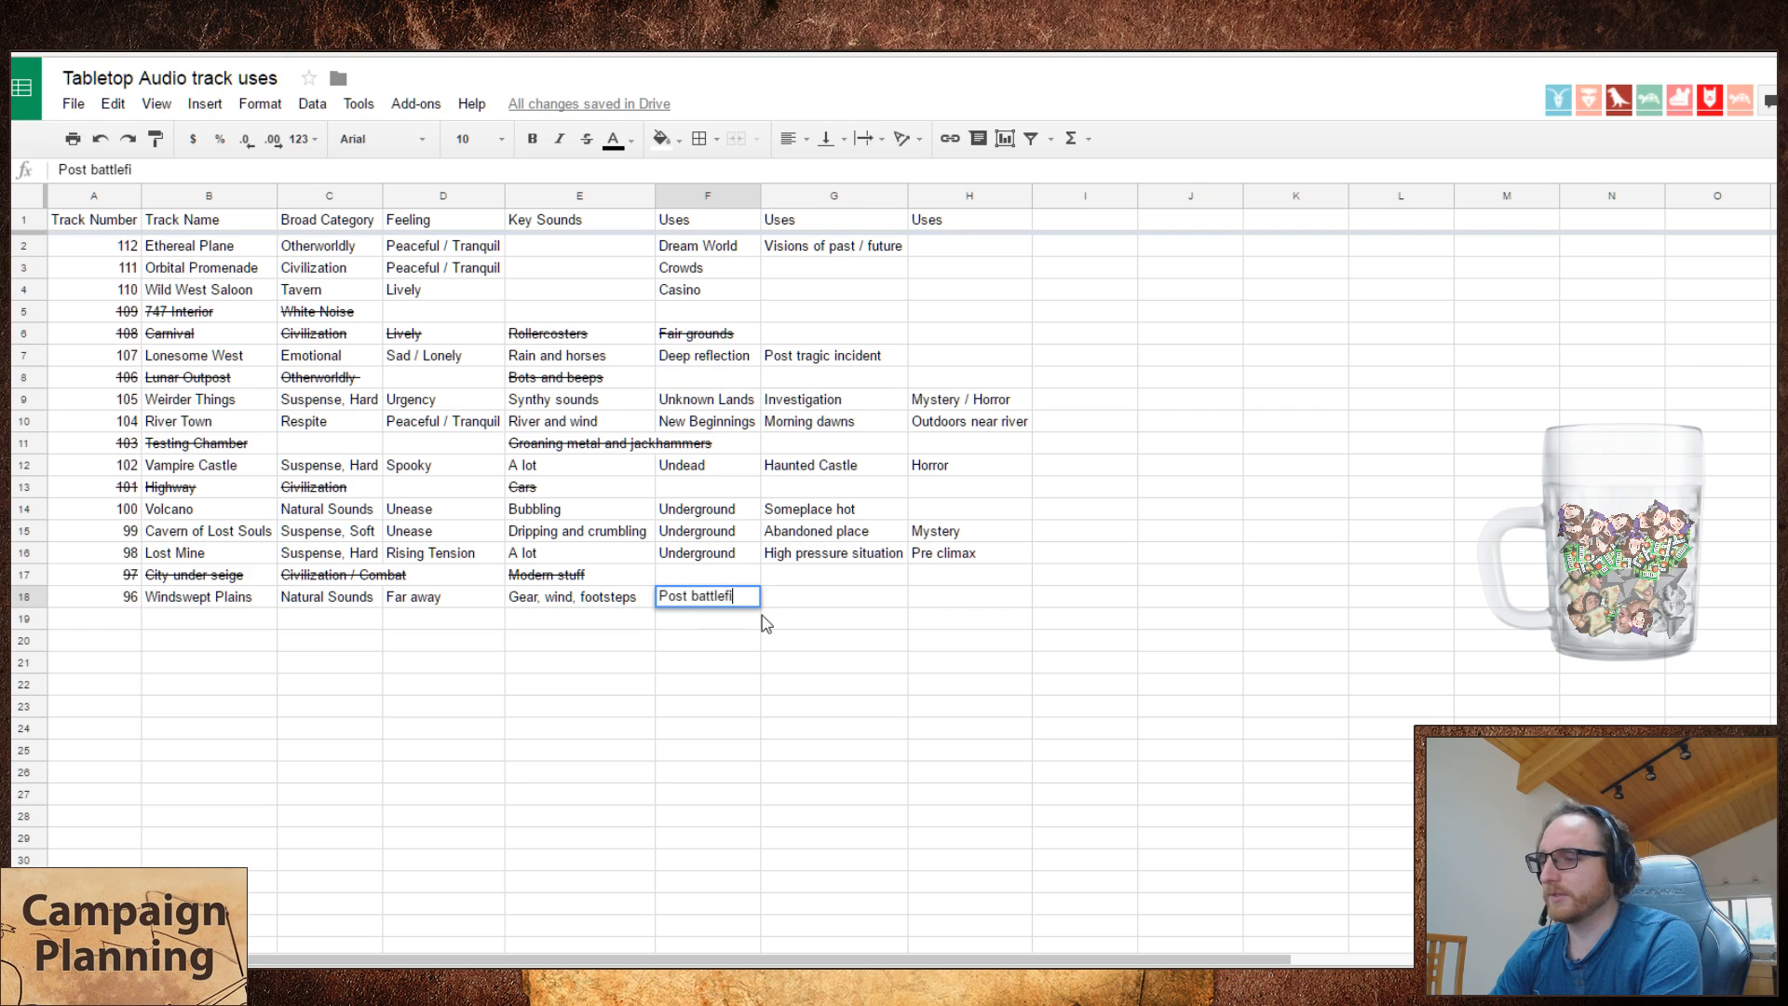
pyautogui.press('BackSpace')
pyautogui.press('BackSpace')
pyautogui.write('ed')
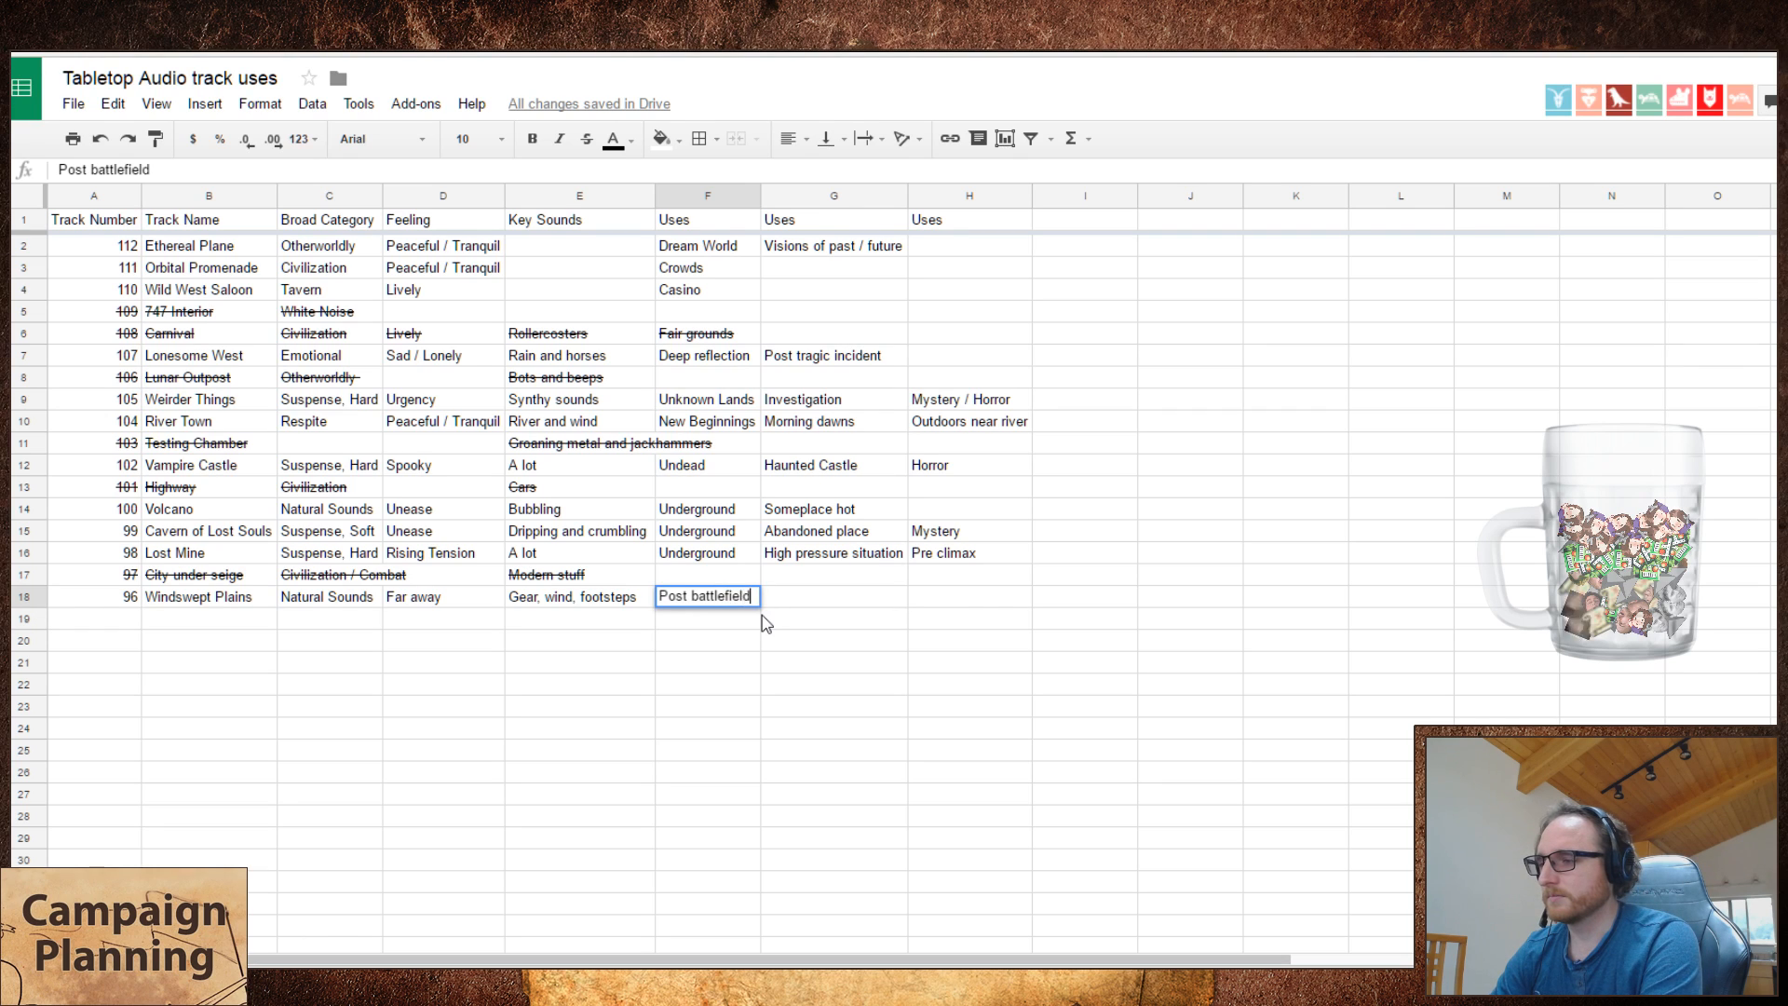
pyautogui.press('Tab')
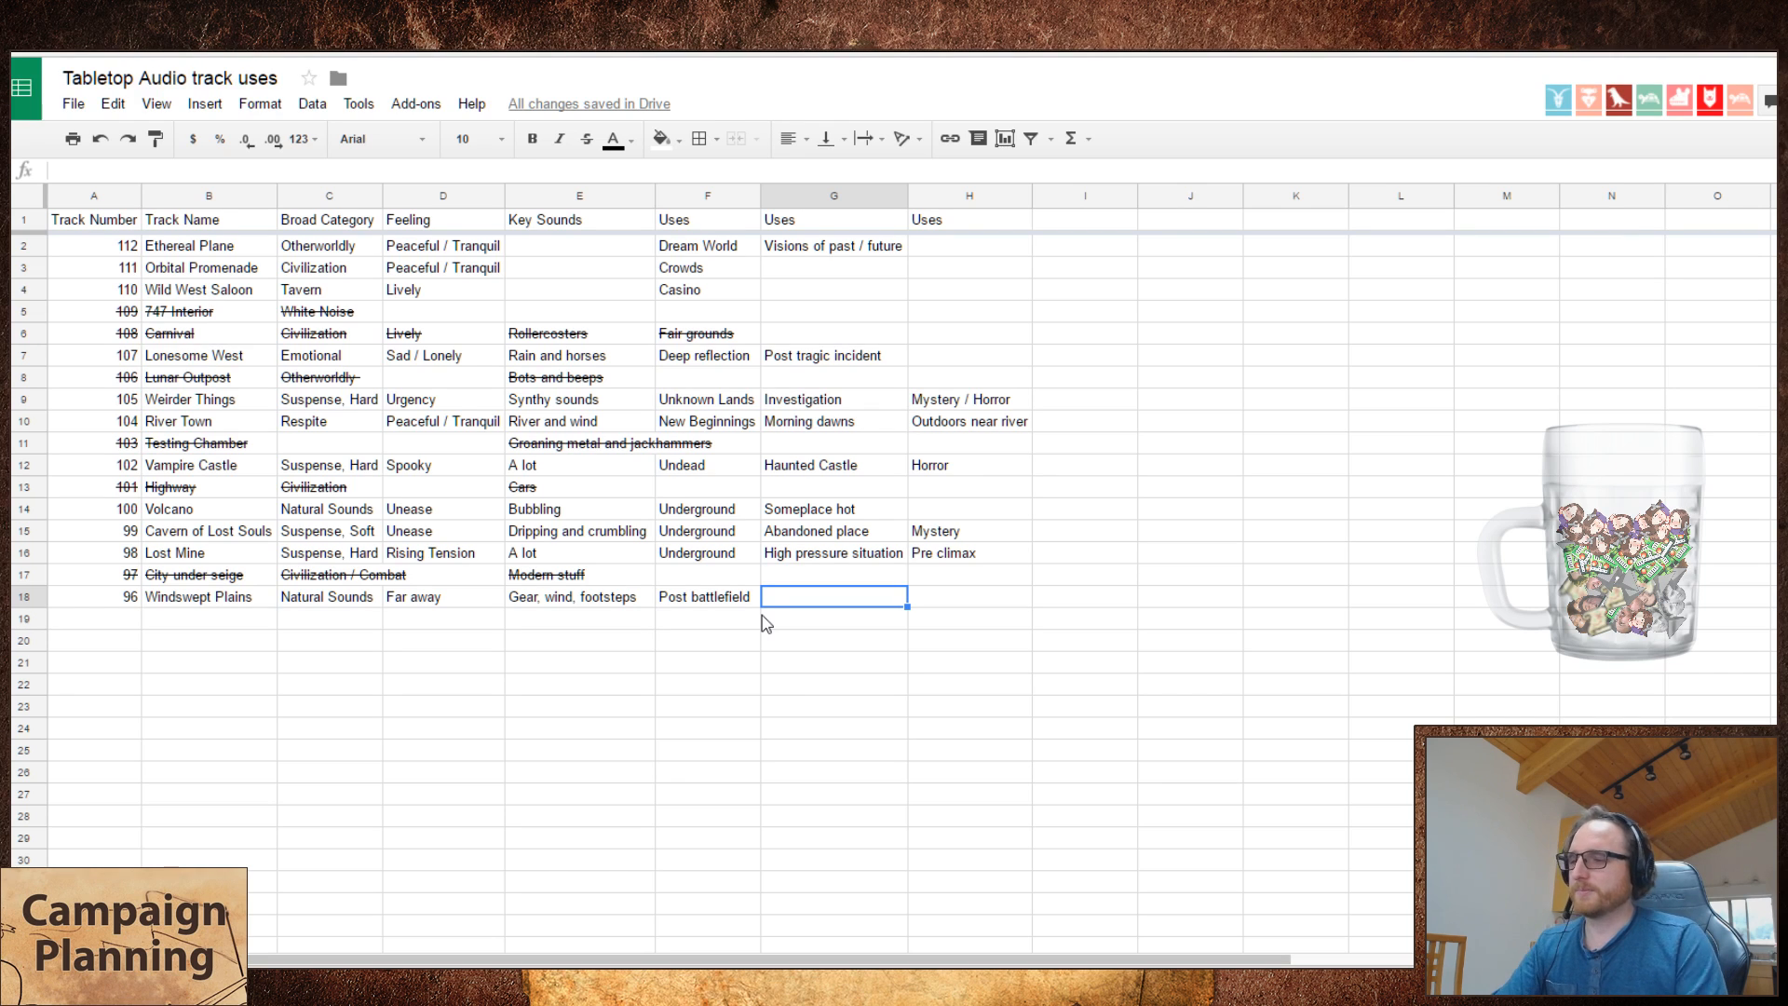
# - Enter "Desolate region" as the second use of Windswept Plains
pyautogui.write('Wasteland')
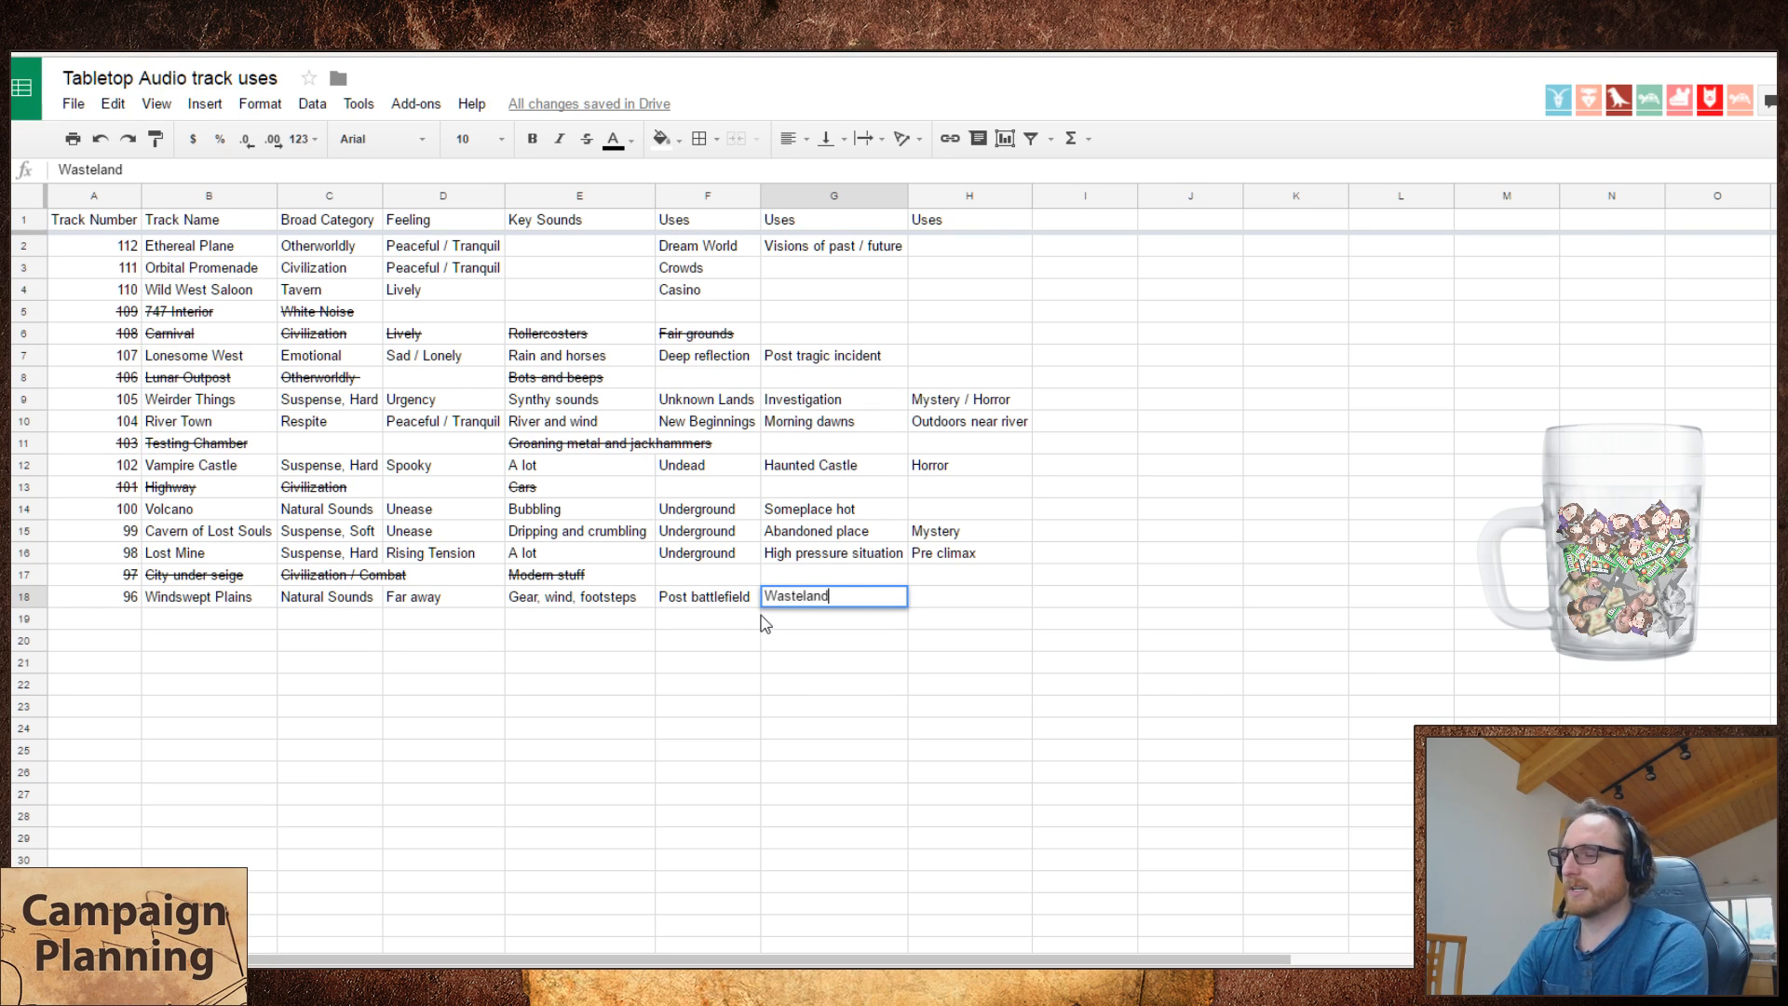
pyautogui.press('Escape')
pyautogui.write('Desolate region')
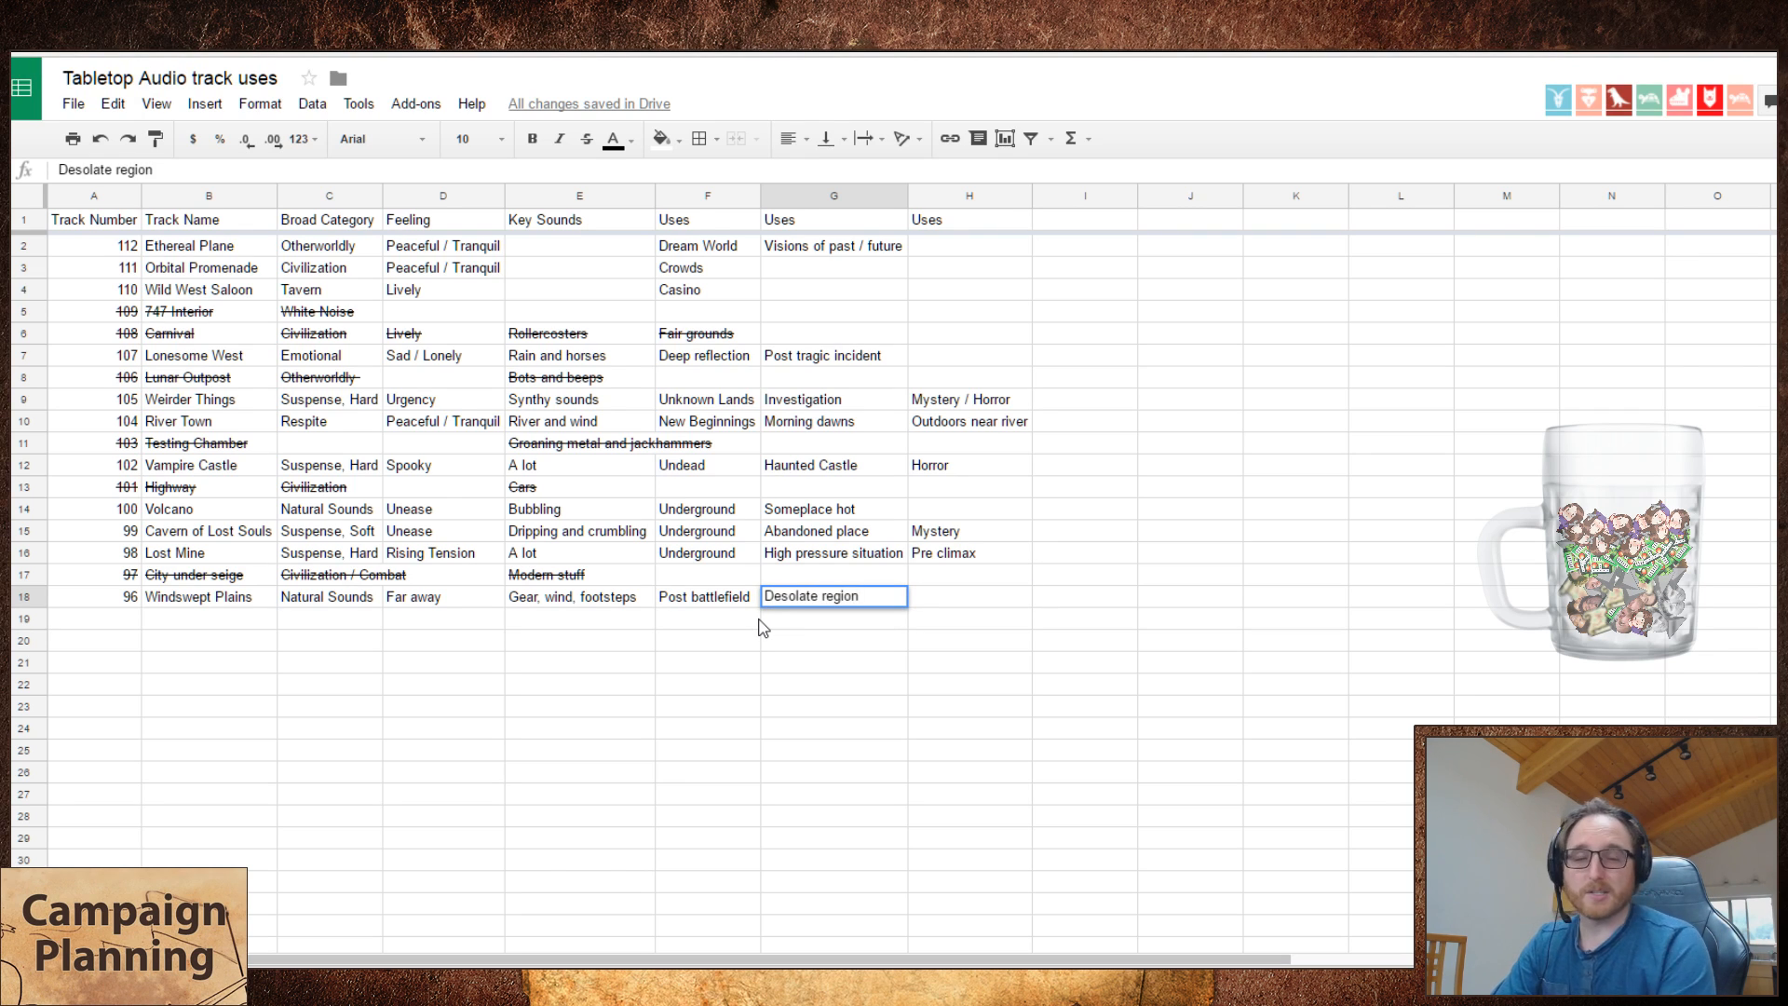
pyautogui.press('Tab')
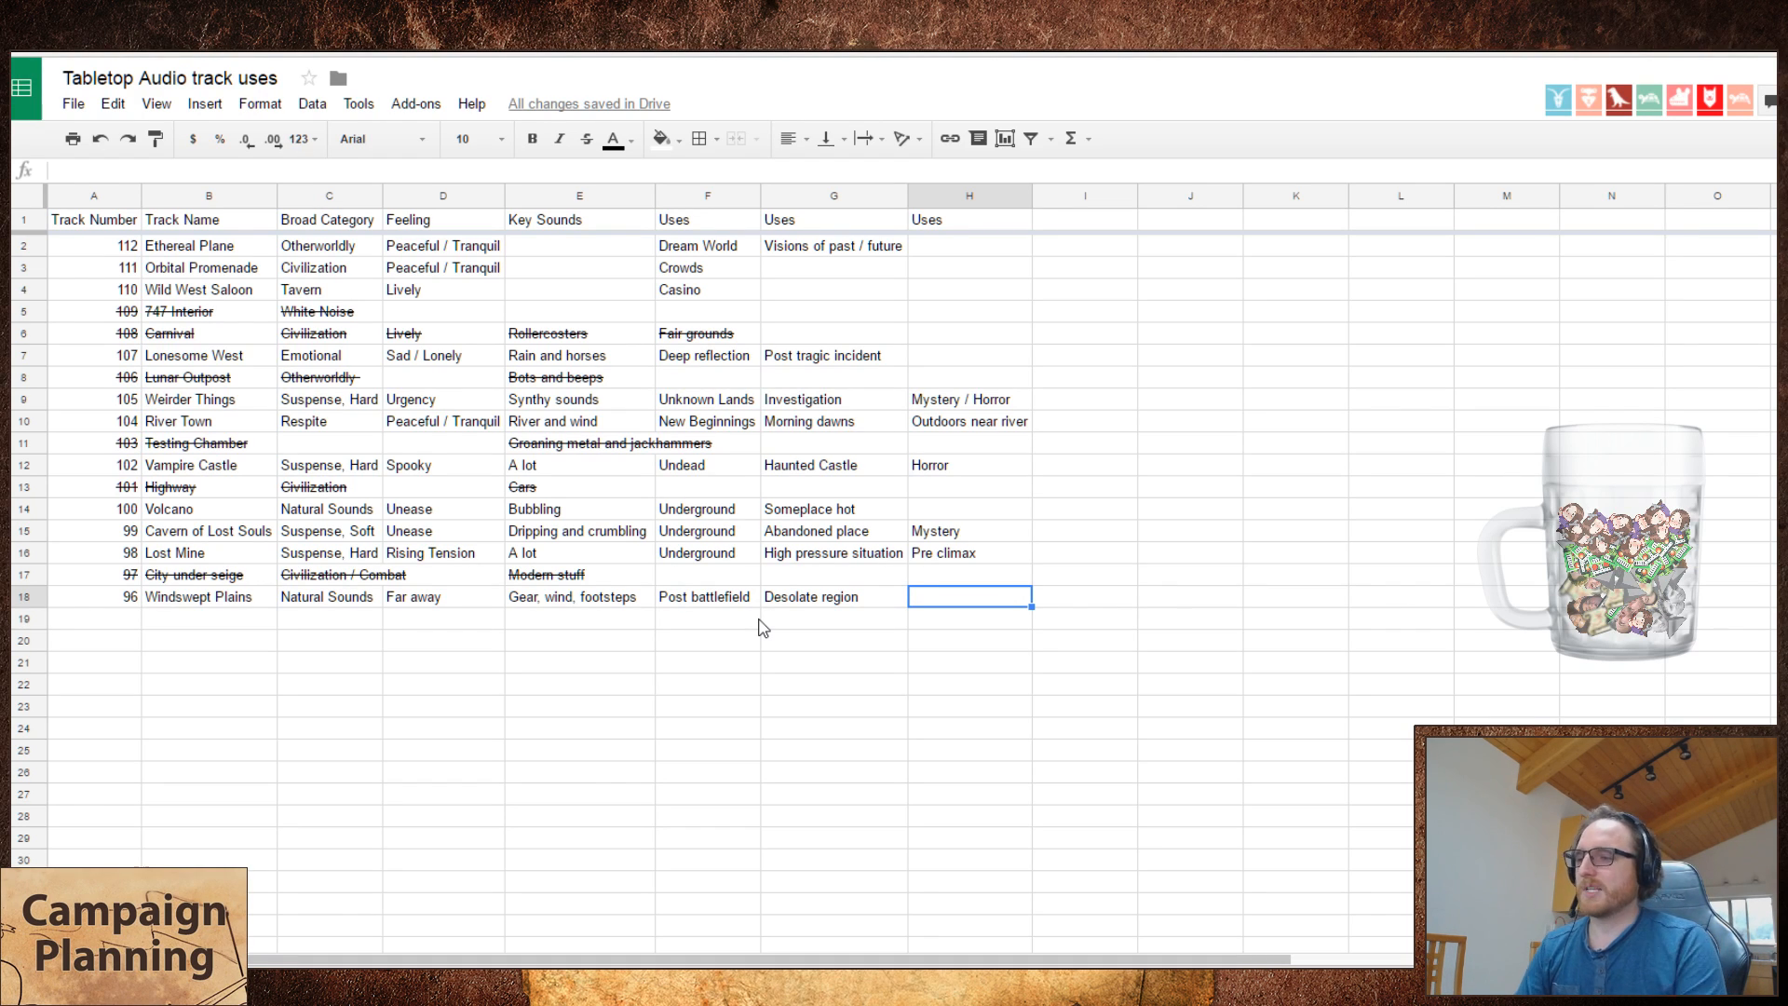
# - Expand the second use of Windswept Plains to "Desolate / empty region"
pyautogui.press('Left')
pyautogui.press('F2')
pyautogui.press('Left')
pyautogui.press('Left')
pyautogui.press('Left')
pyautogui.press('Left')
pyautogui.press('Left')
pyautogui.press('Left')
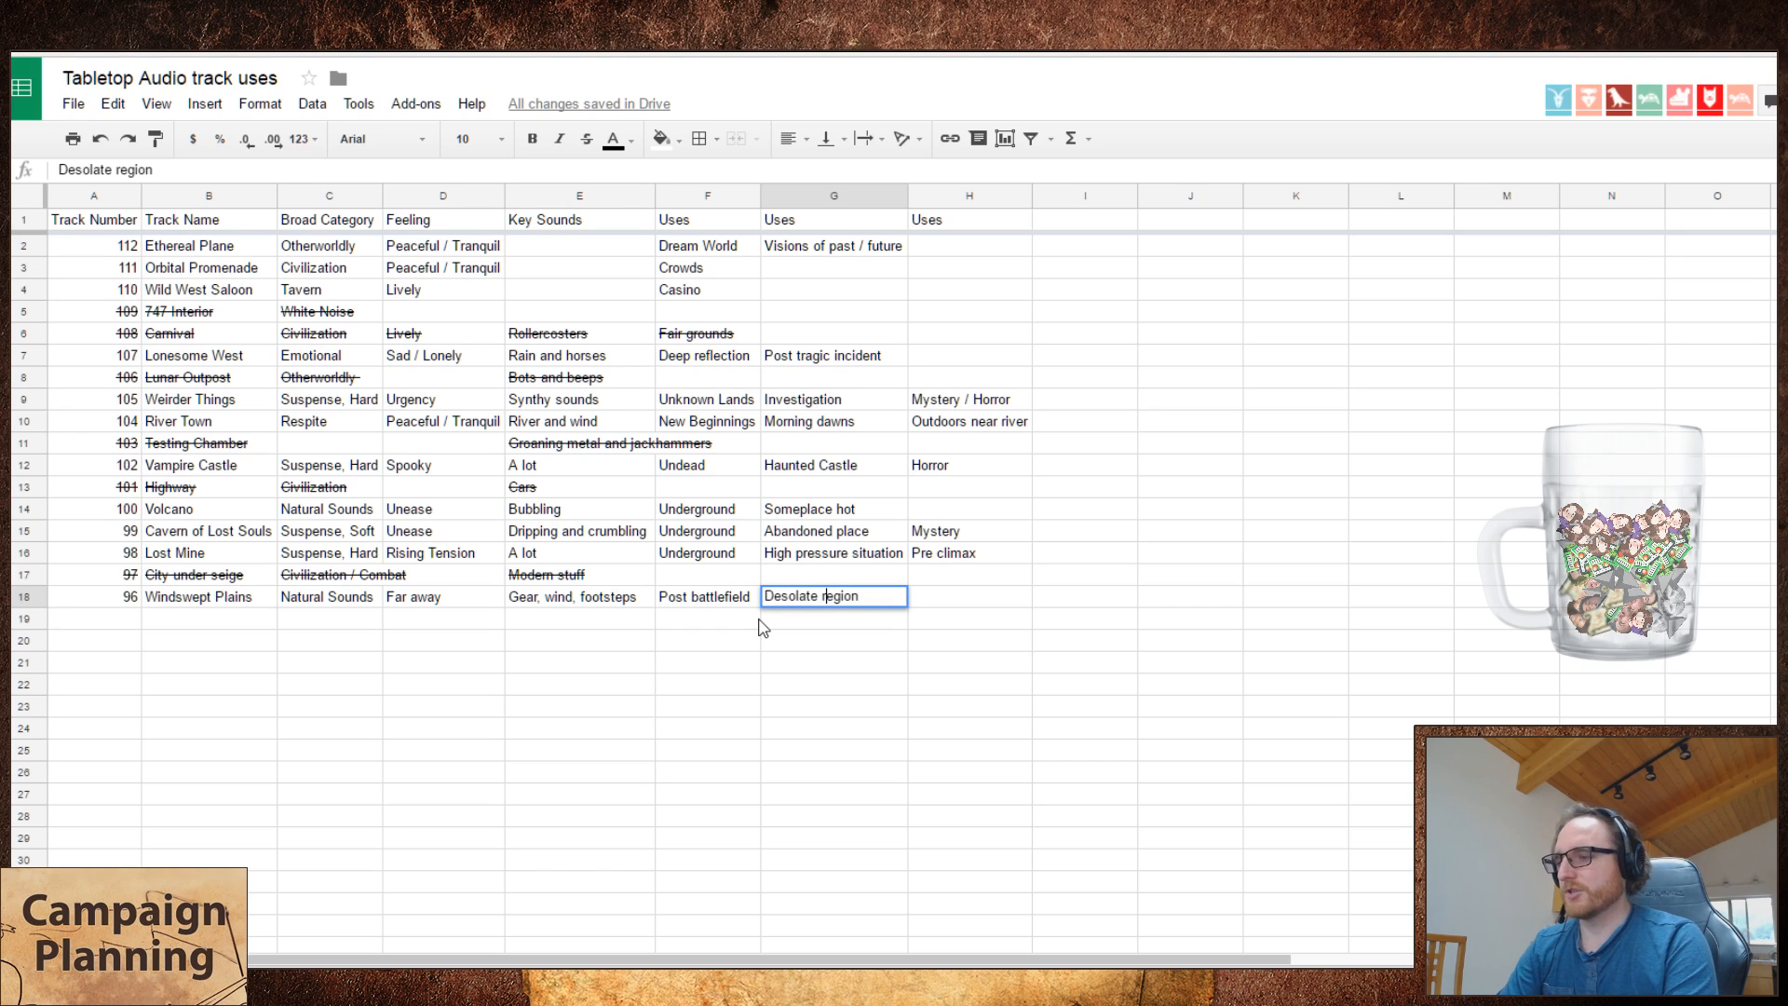
pyautogui.write('/ empty')
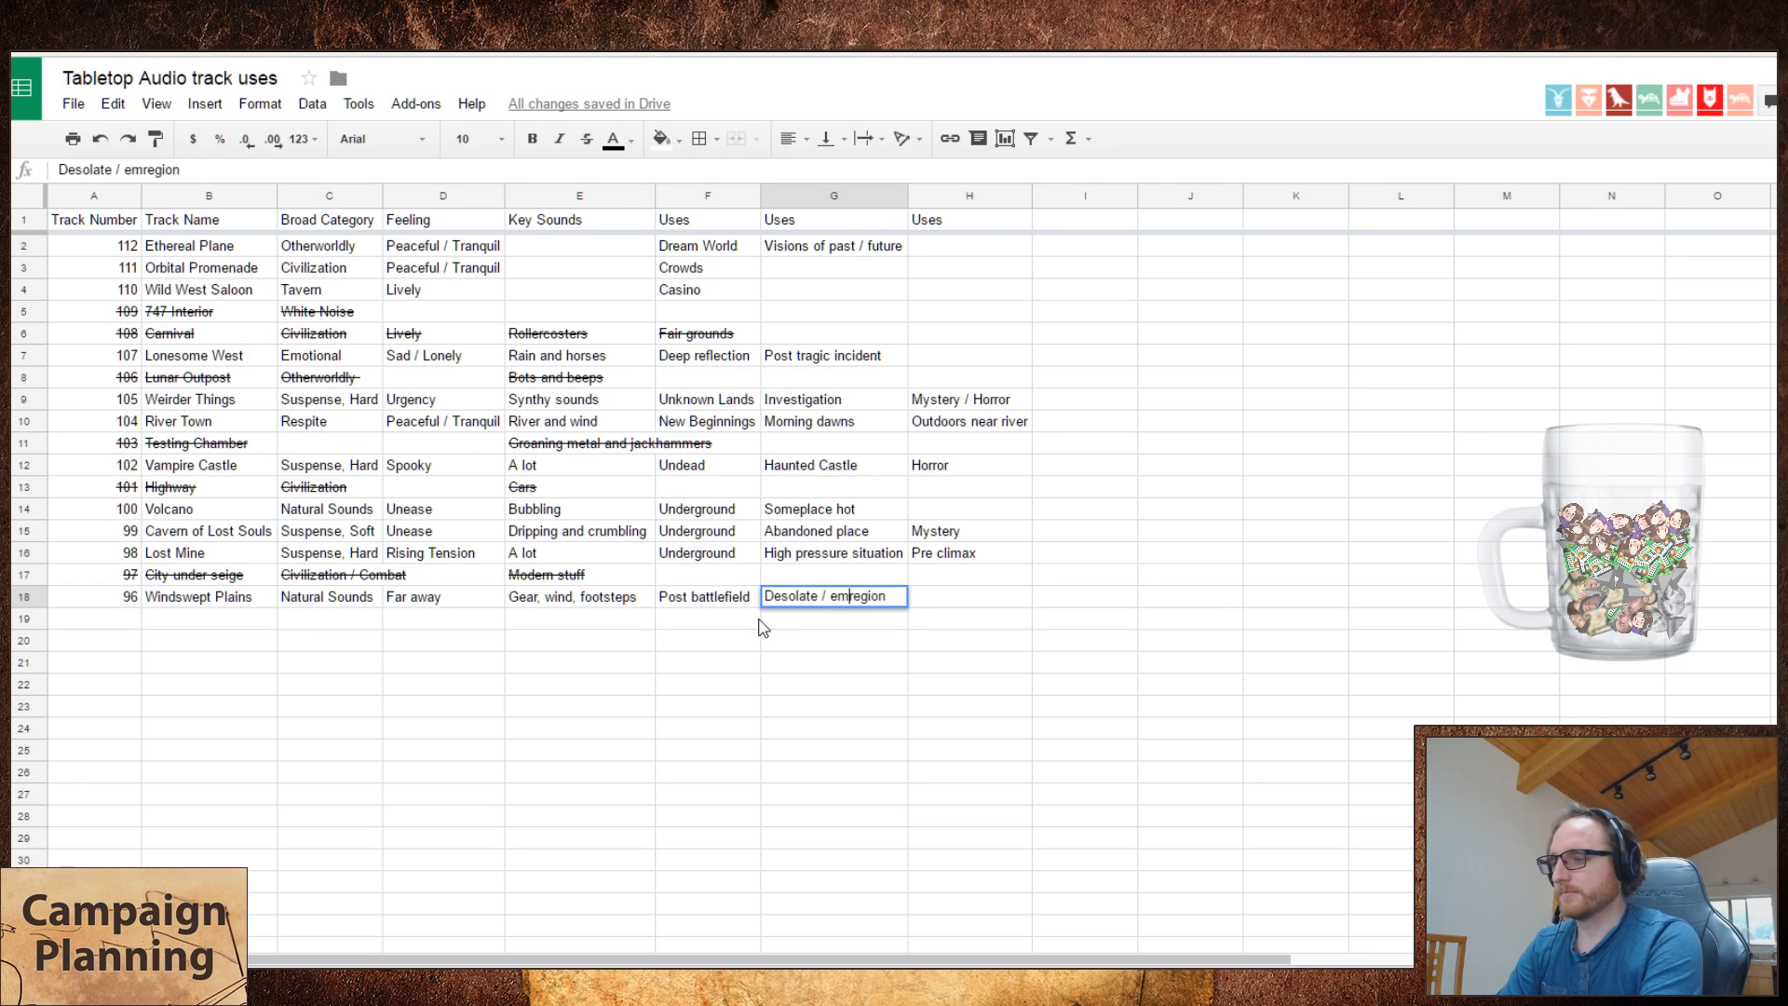
pyautogui.press('Return')
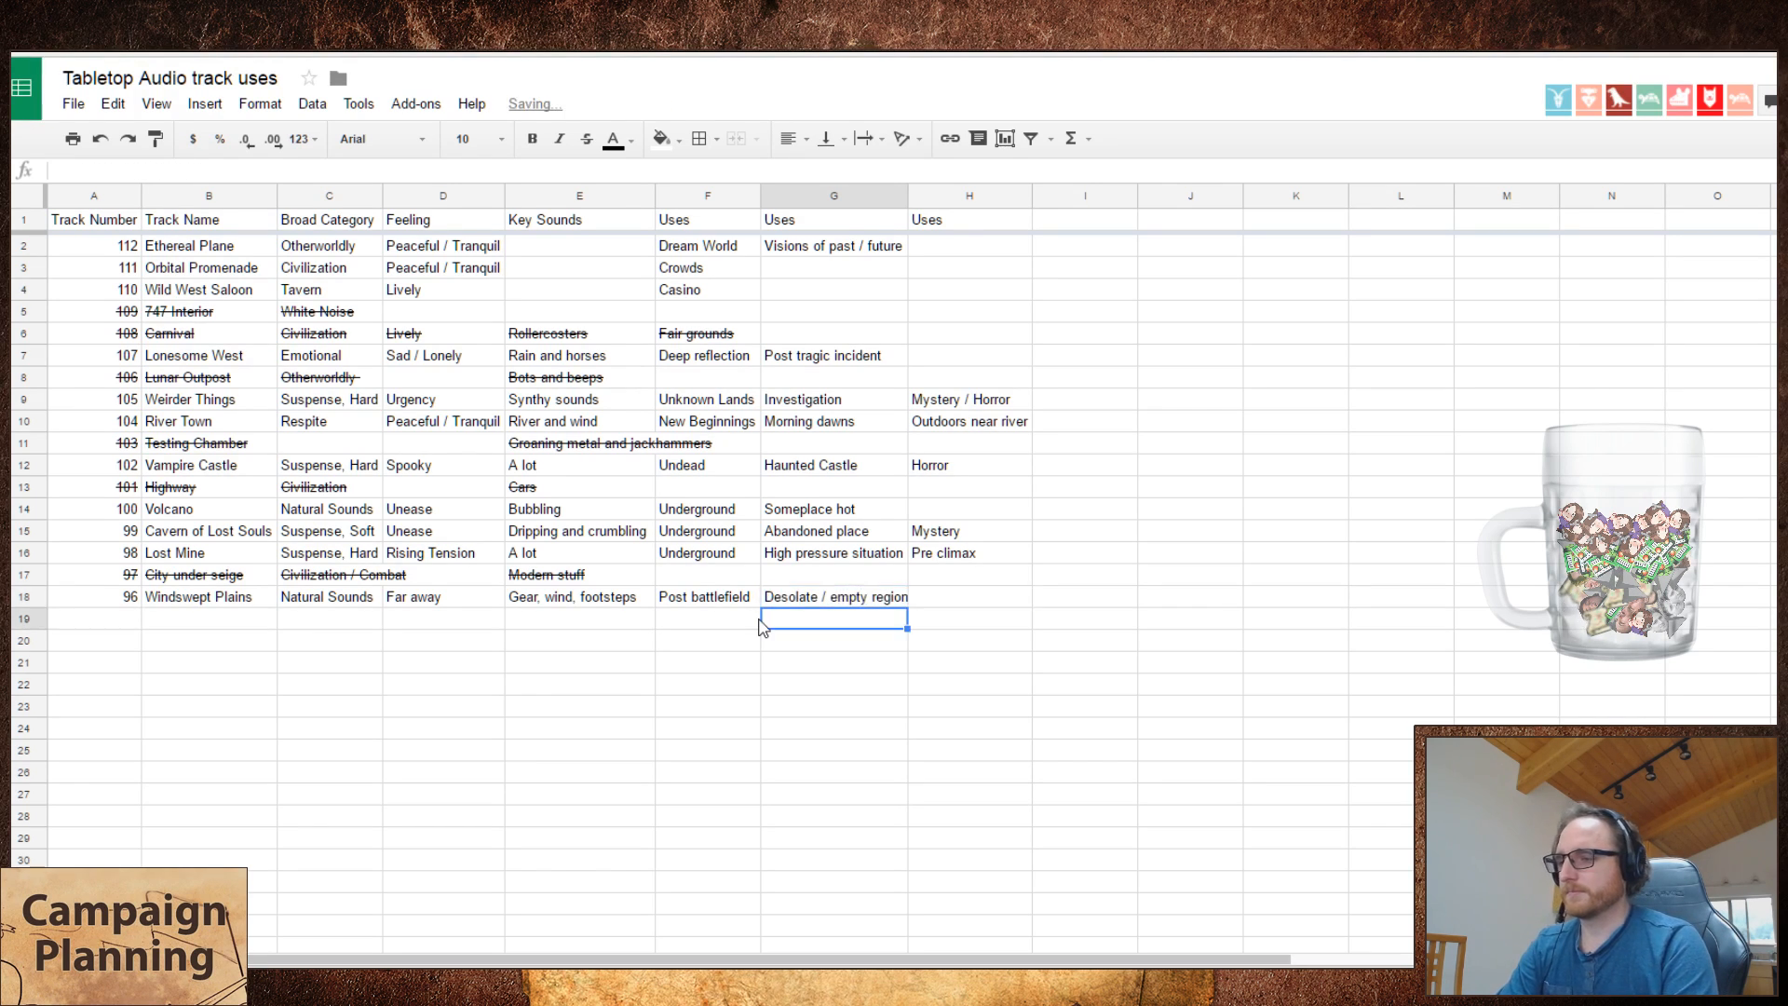
# - Shorten the second use of Windswept Plains to "Desolate / empty"
pyautogui.press('Up')
pyautogui.press('Return')
pyautogui.press('BackSpace')
pyautogui.press('BackSpace')
pyautogui.press('BackSpace')
pyautogui.press('BackSpace')
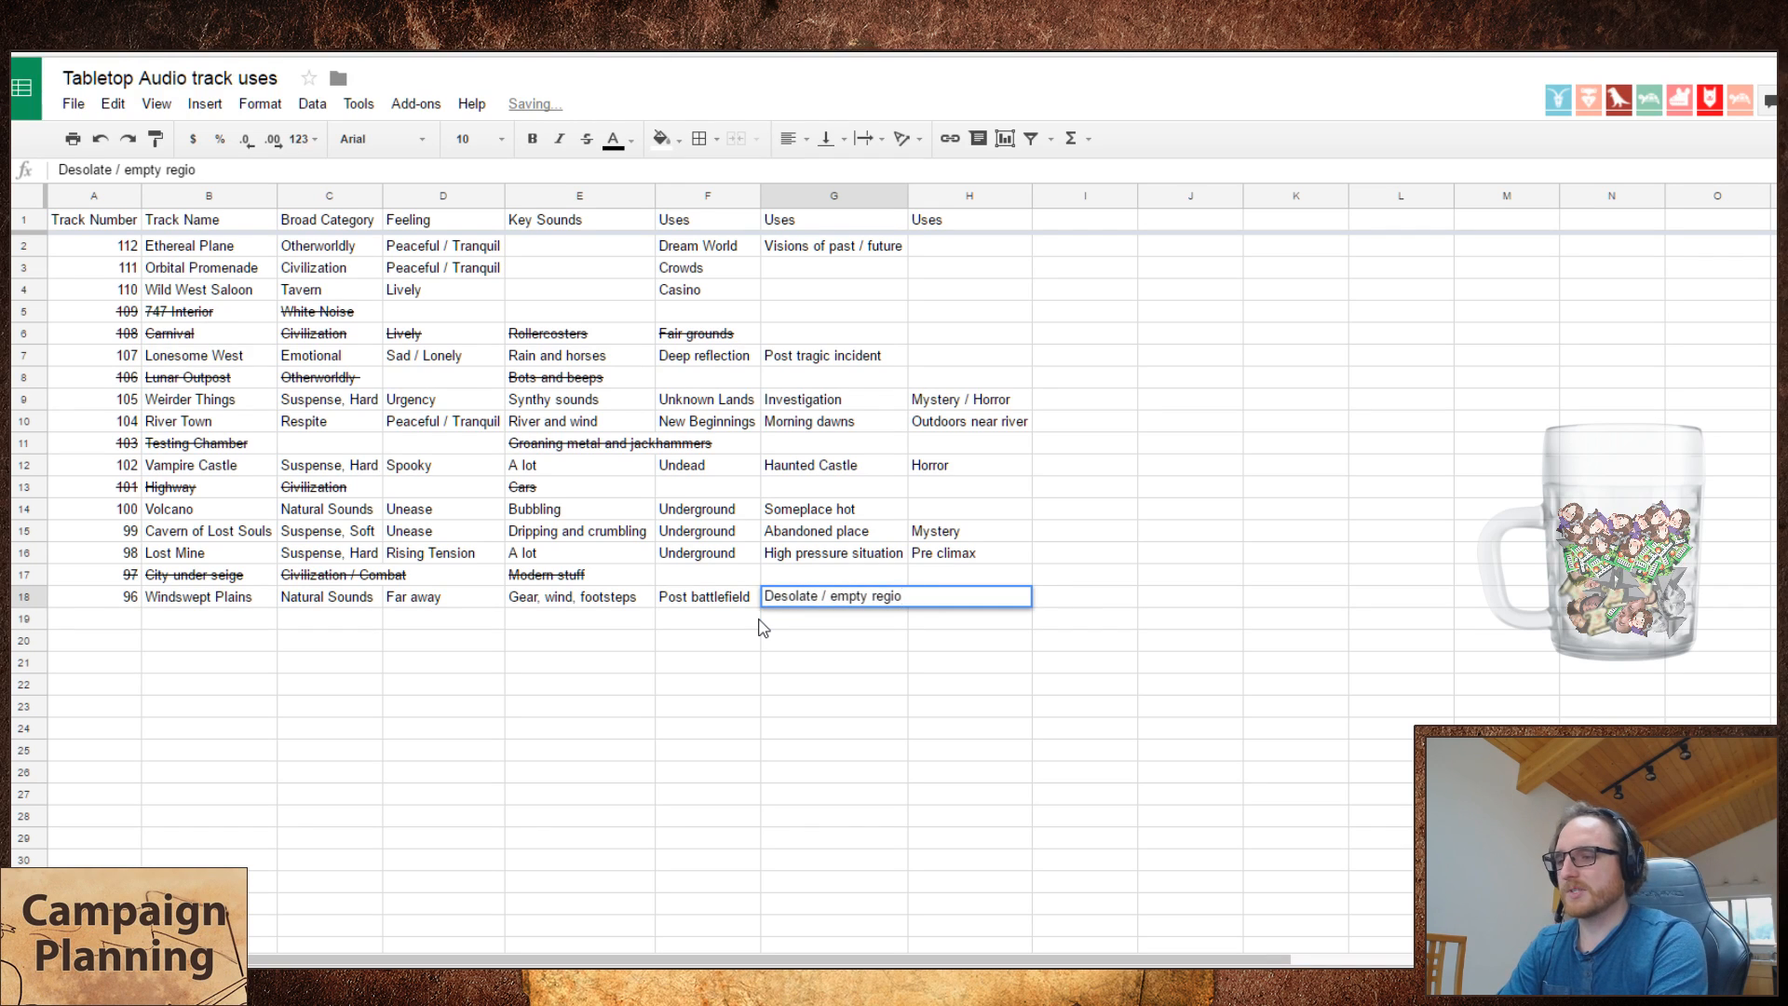
pyautogui.press('Tab')
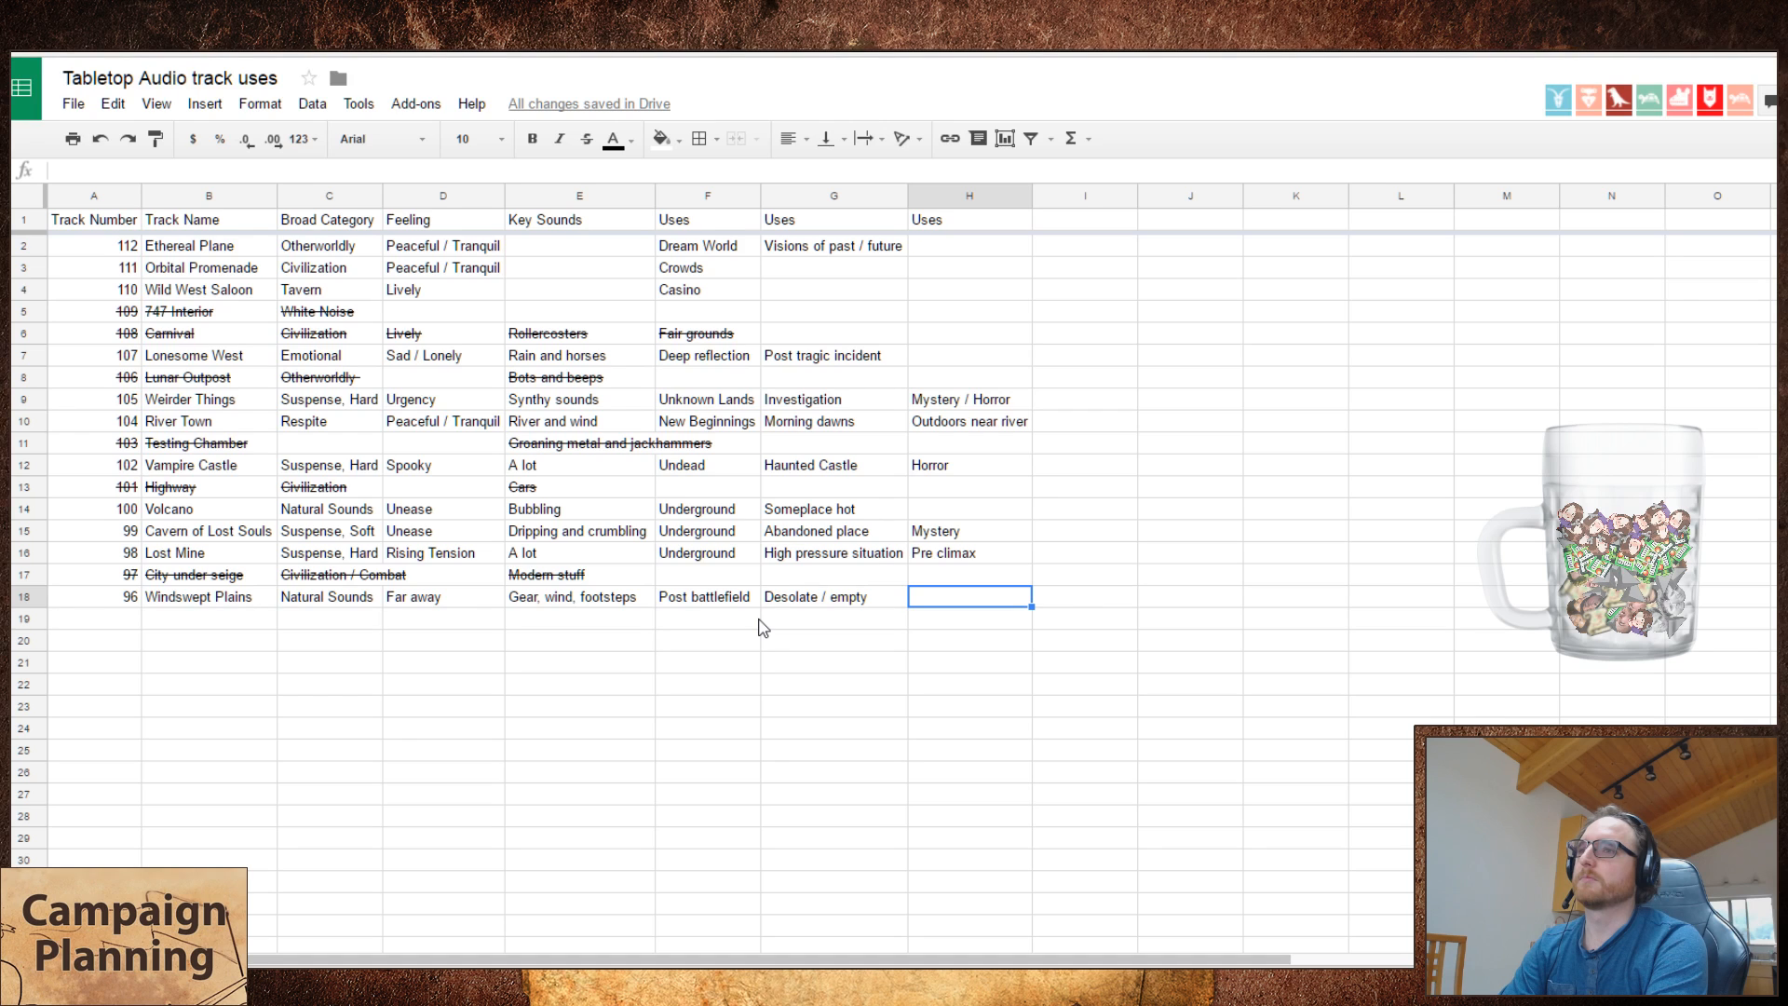
pyautogui.write('Traveling')
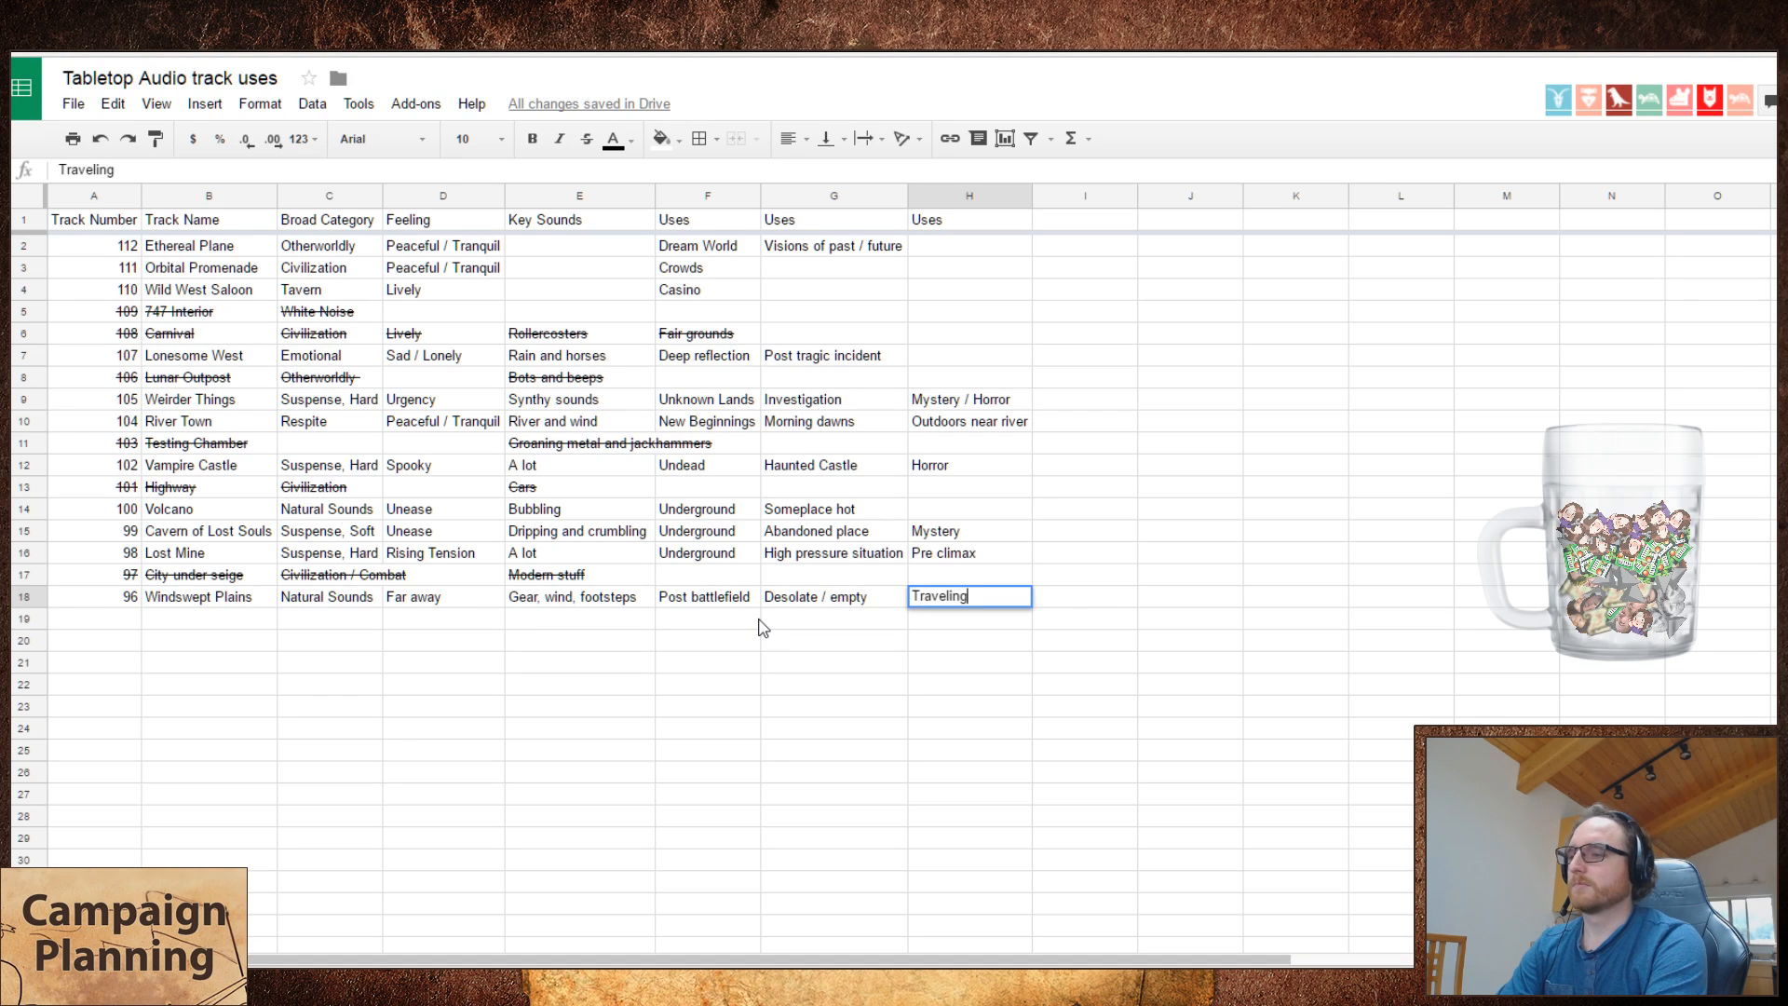
pyautogui.press('Escape')
pyautogui.press('Left')
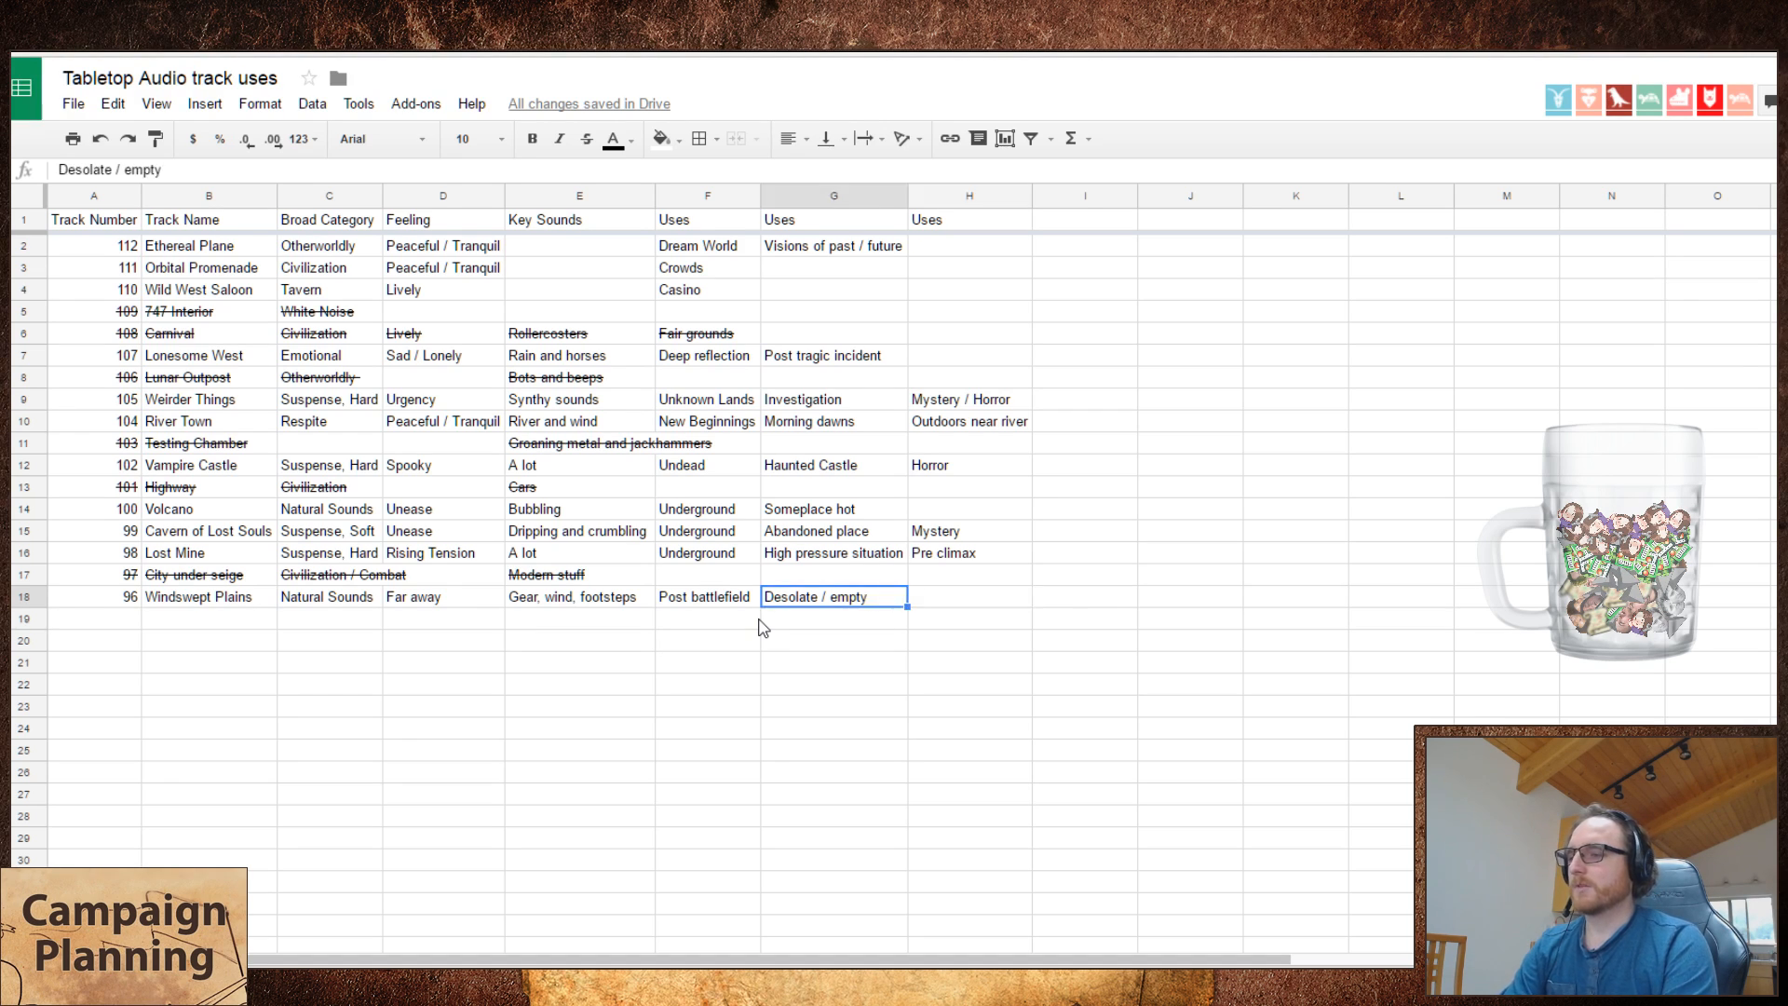
# - Move "Post battlefield" from the first to the third use of Windswept Plains
pyautogui.press('Left')
pyautogui.hotkey('ctrl', 'c')
pyautogui.press('Right')
pyautogui.press('Right')
pyautogui.press('Left')
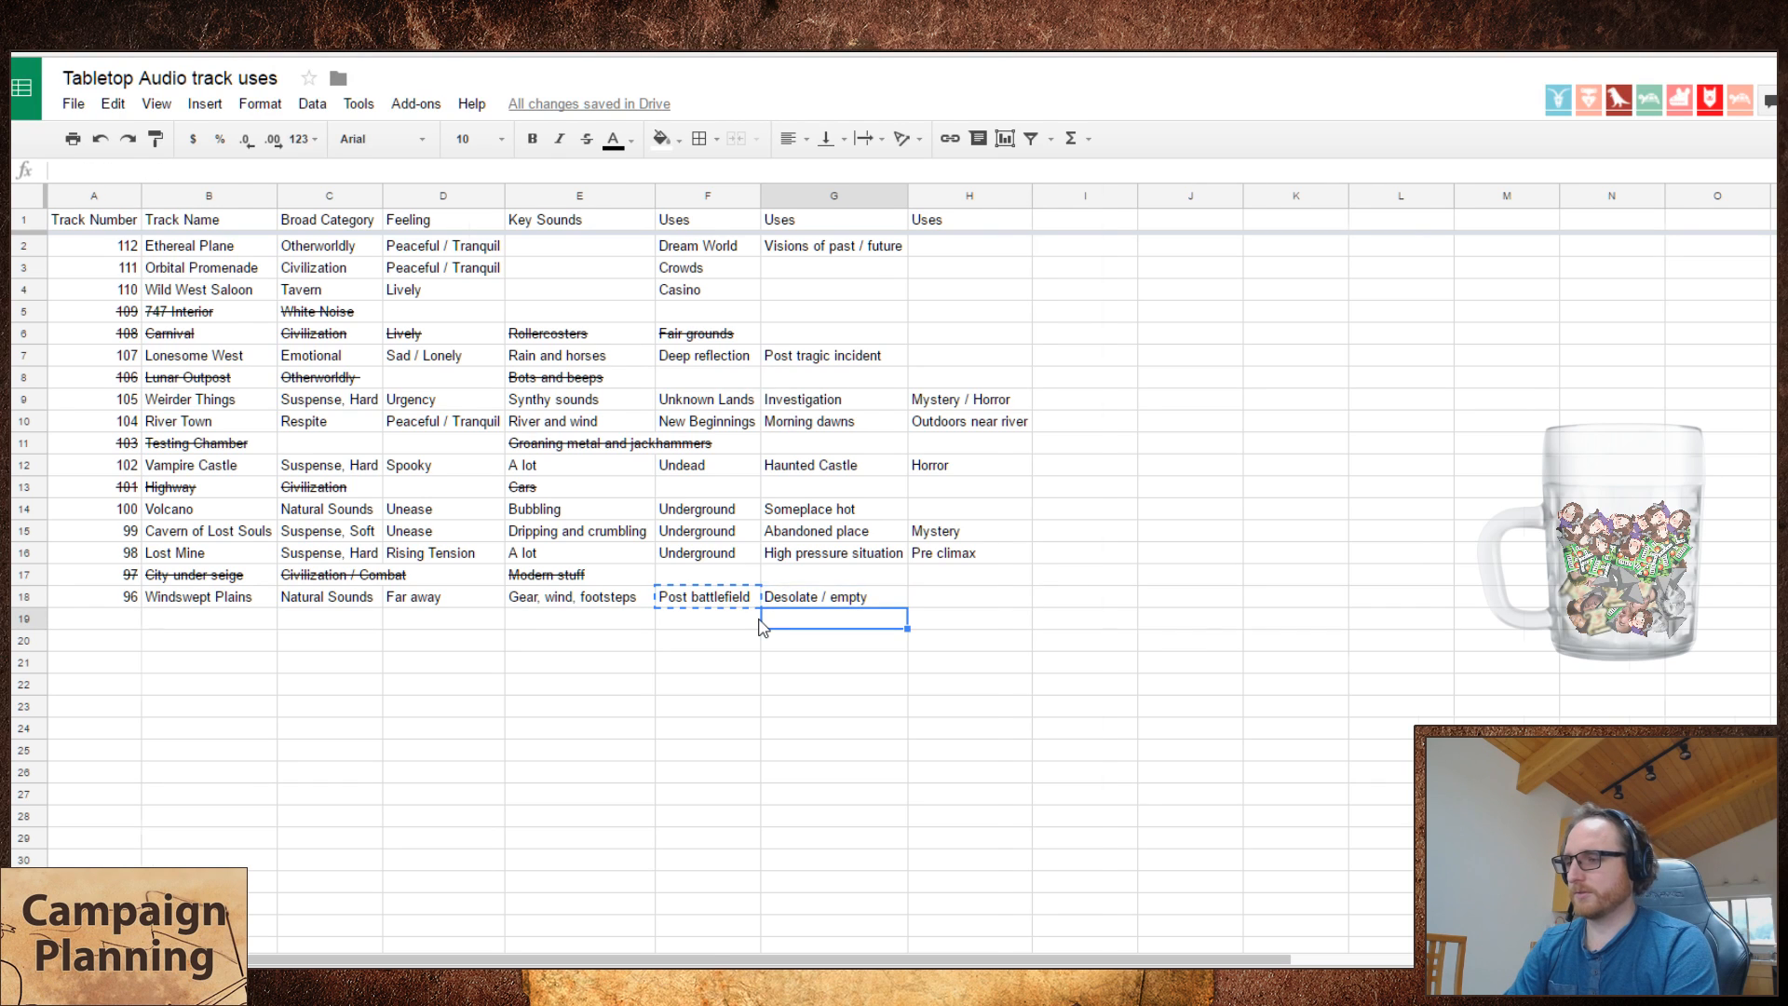
pyautogui.hscroll(5, 762, 628)
pyautogui.hscroll(-5, 762, 628)
pyautogui.press('Home')
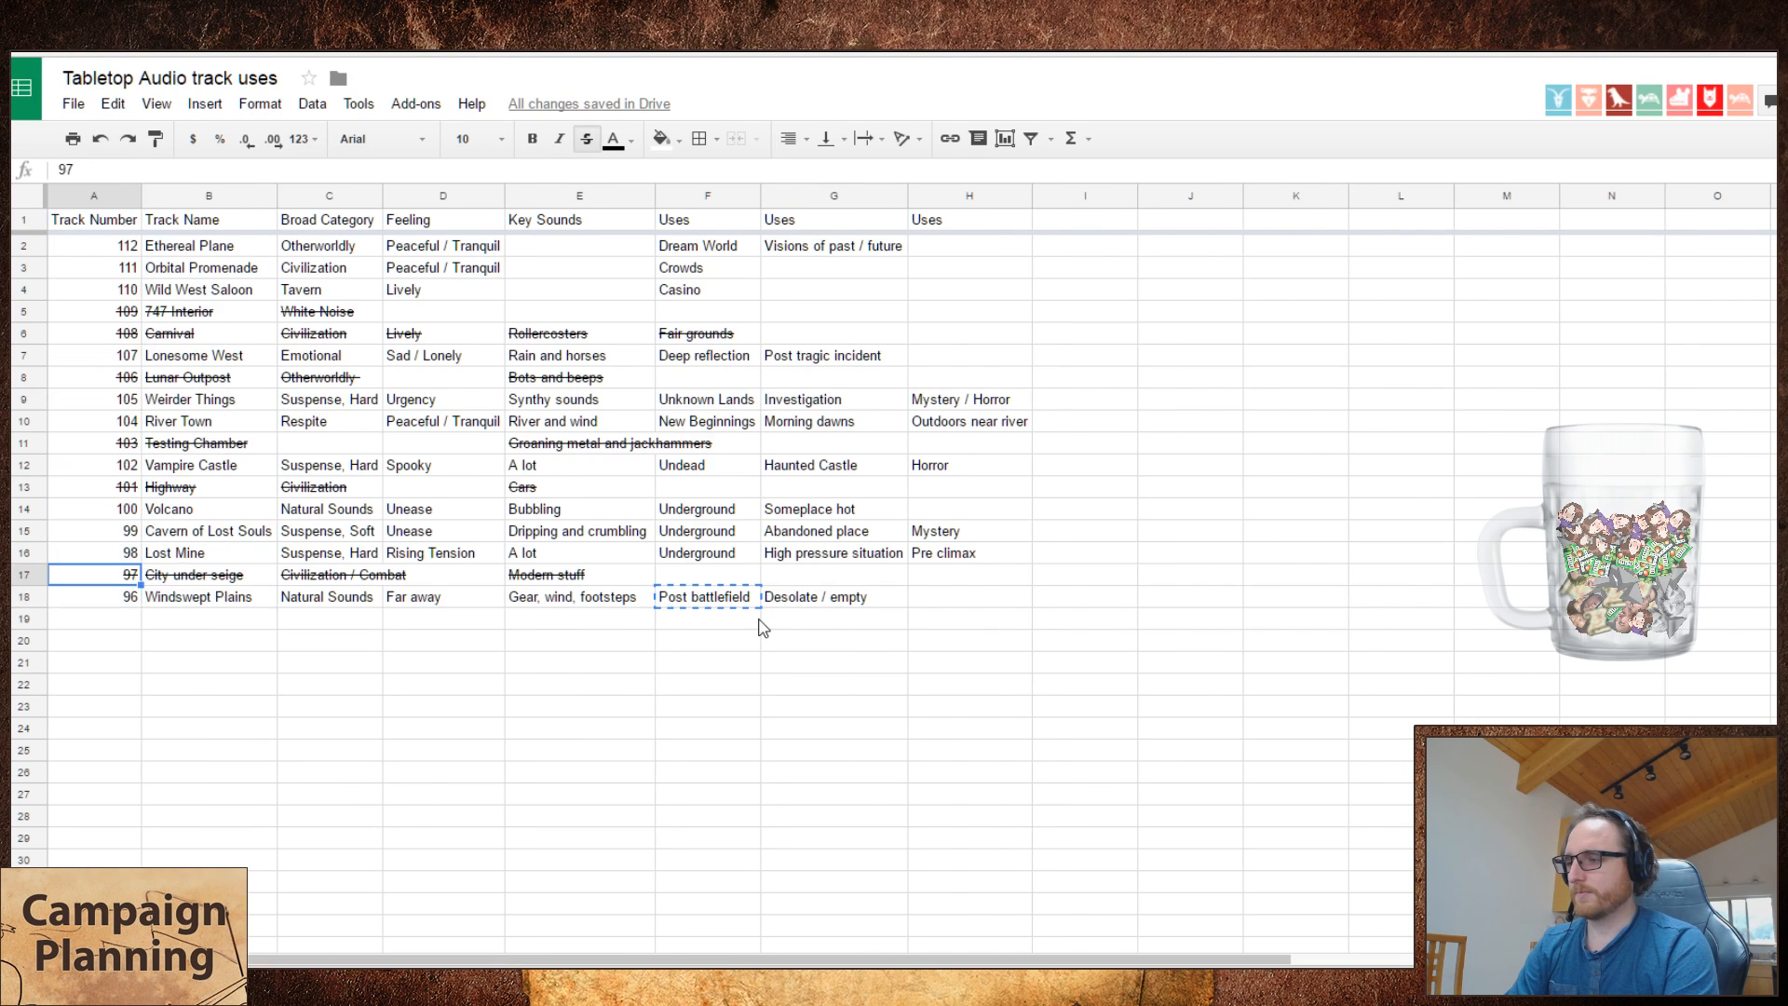
pyautogui.press('Right')
pyautogui.press('Right')
pyautogui.press('Right')
pyautogui.press('Right')
pyautogui.press('Right')
pyautogui.press('Right')
pyautogui.press('Right')
pyautogui.hotkey('ctrl', 'v')
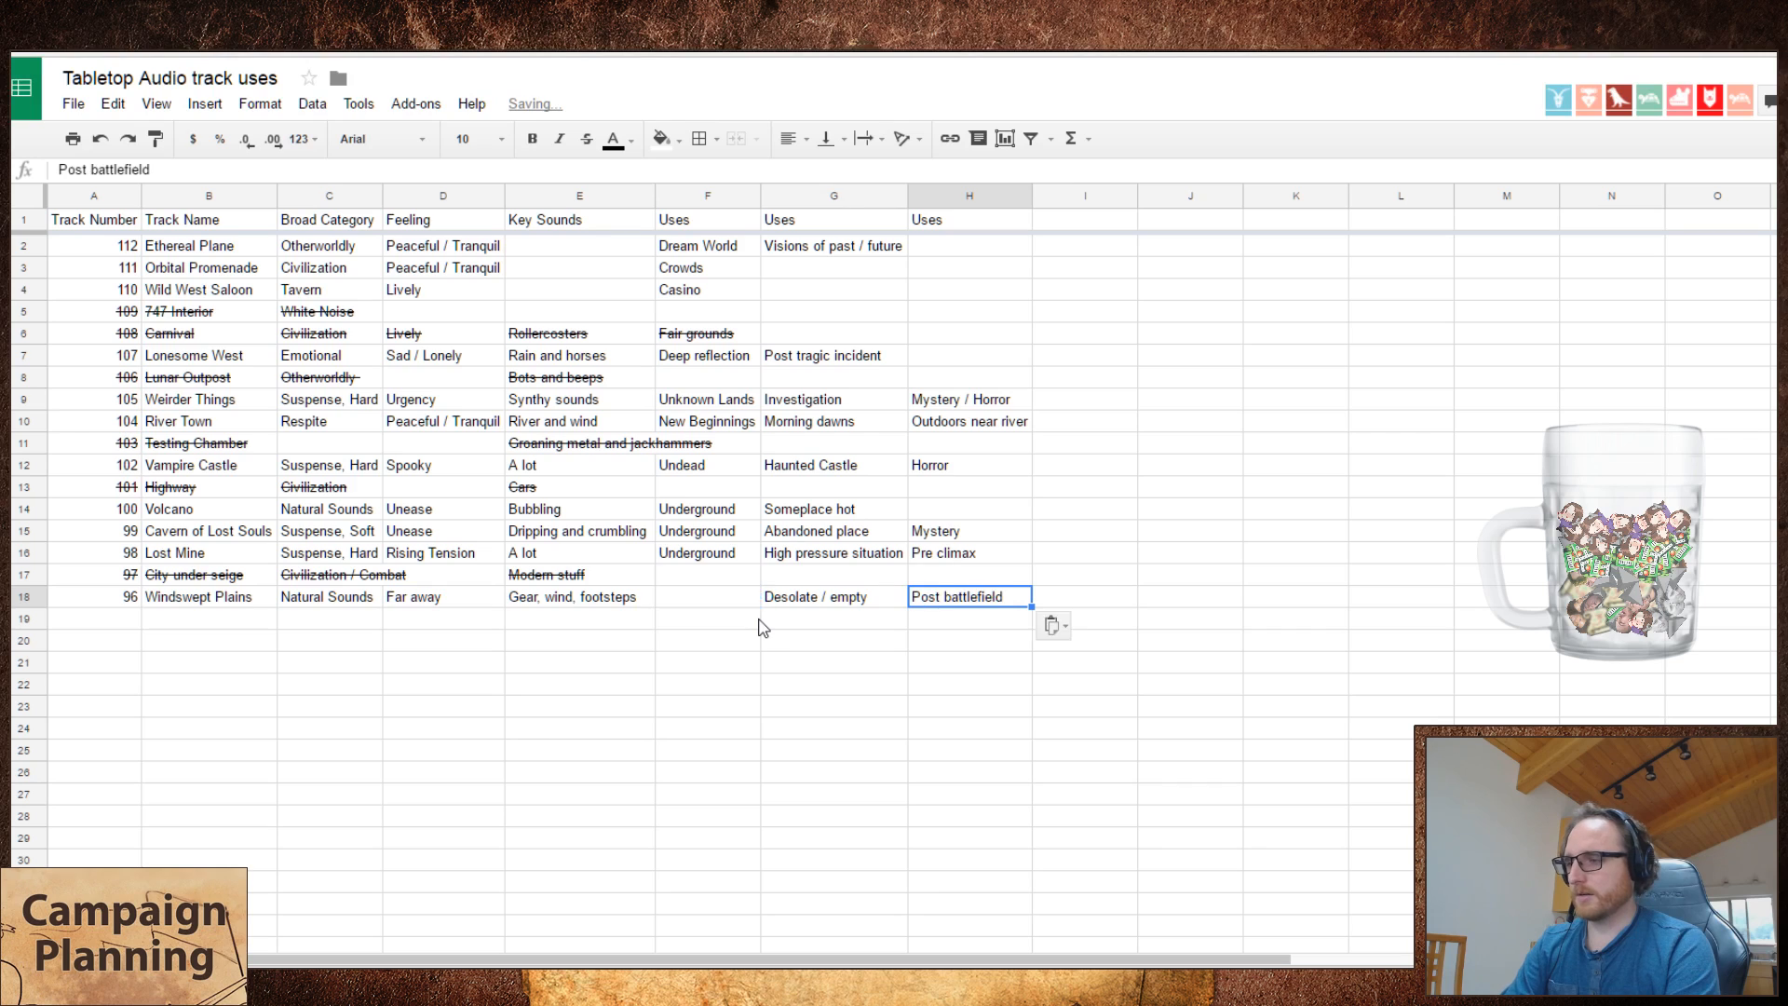
# - Enter "Traveling" as the first use of Windswept Plains
pyautogui.press('Left')
pyautogui.press('Left')
pyautogui.press('Left')
pyautogui.press('Right')
pyautogui.write('Traveling')
pyautogui.press('Return')
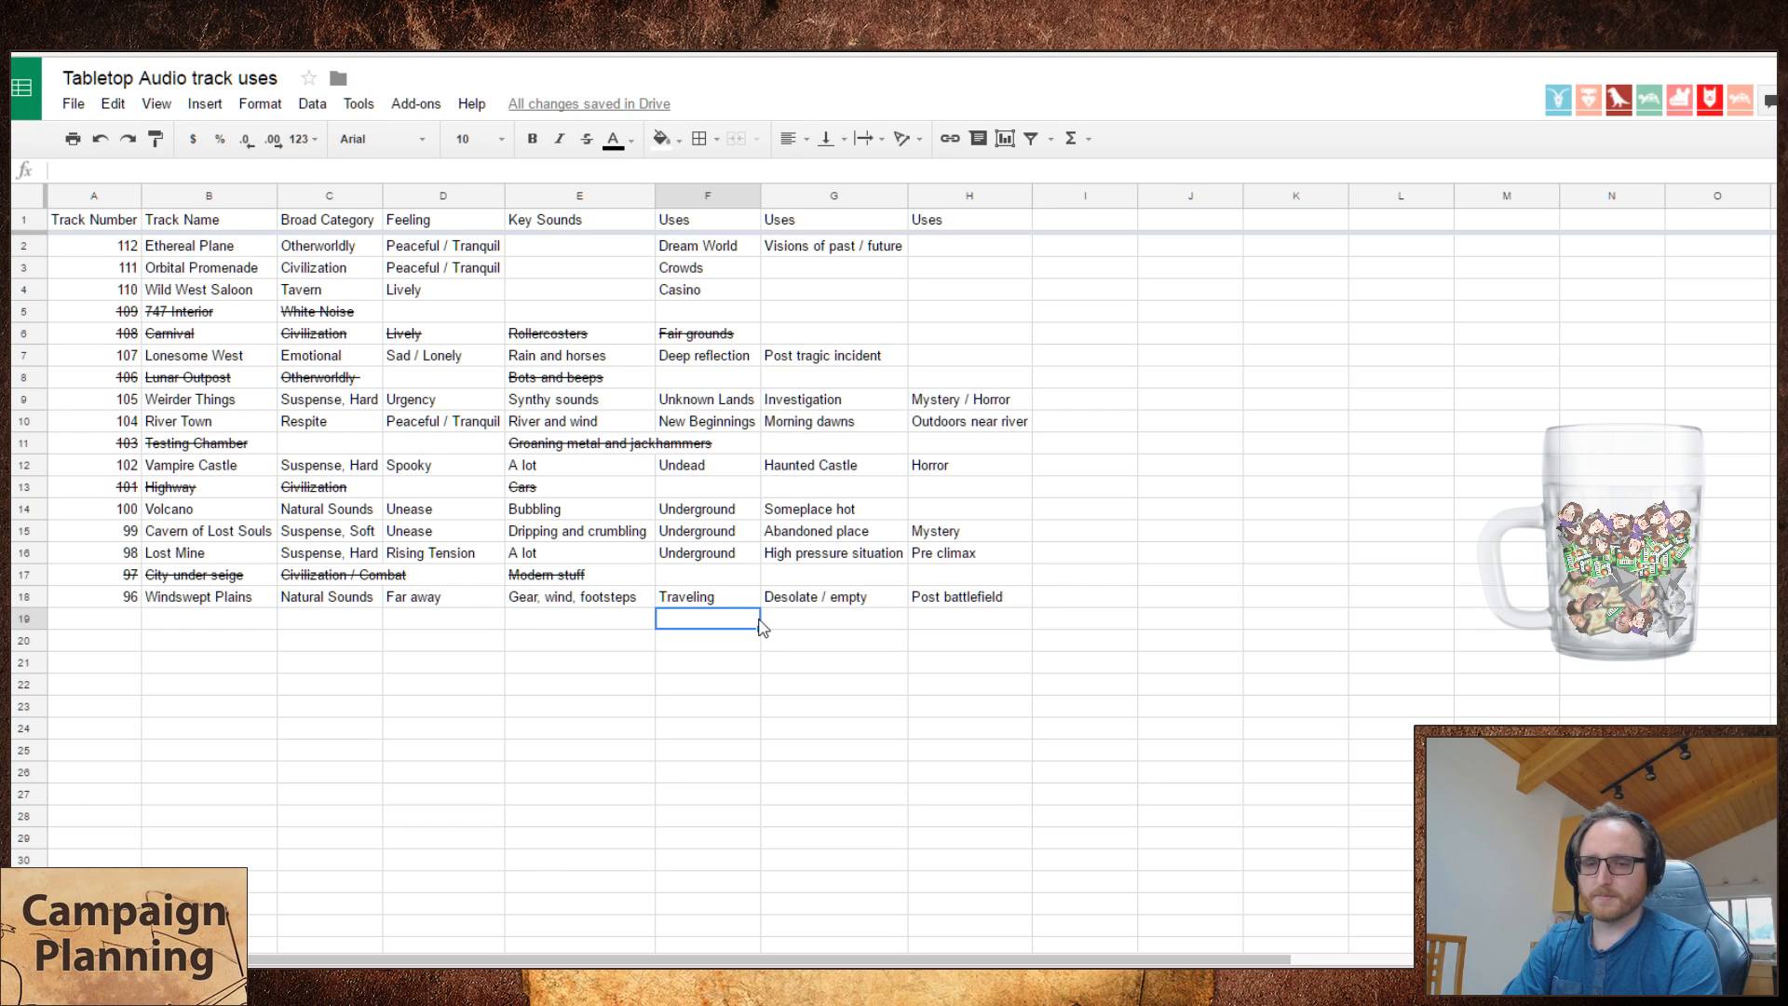
# - Make the first cell of the next empty row active, and play the Arabesque track on the Tabletop Audio site
pyautogui.press('Left')
pyautogui.press('Left')
pyautogui.press('Left')
pyautogui.press('Left')
pyautogui.press('Left')
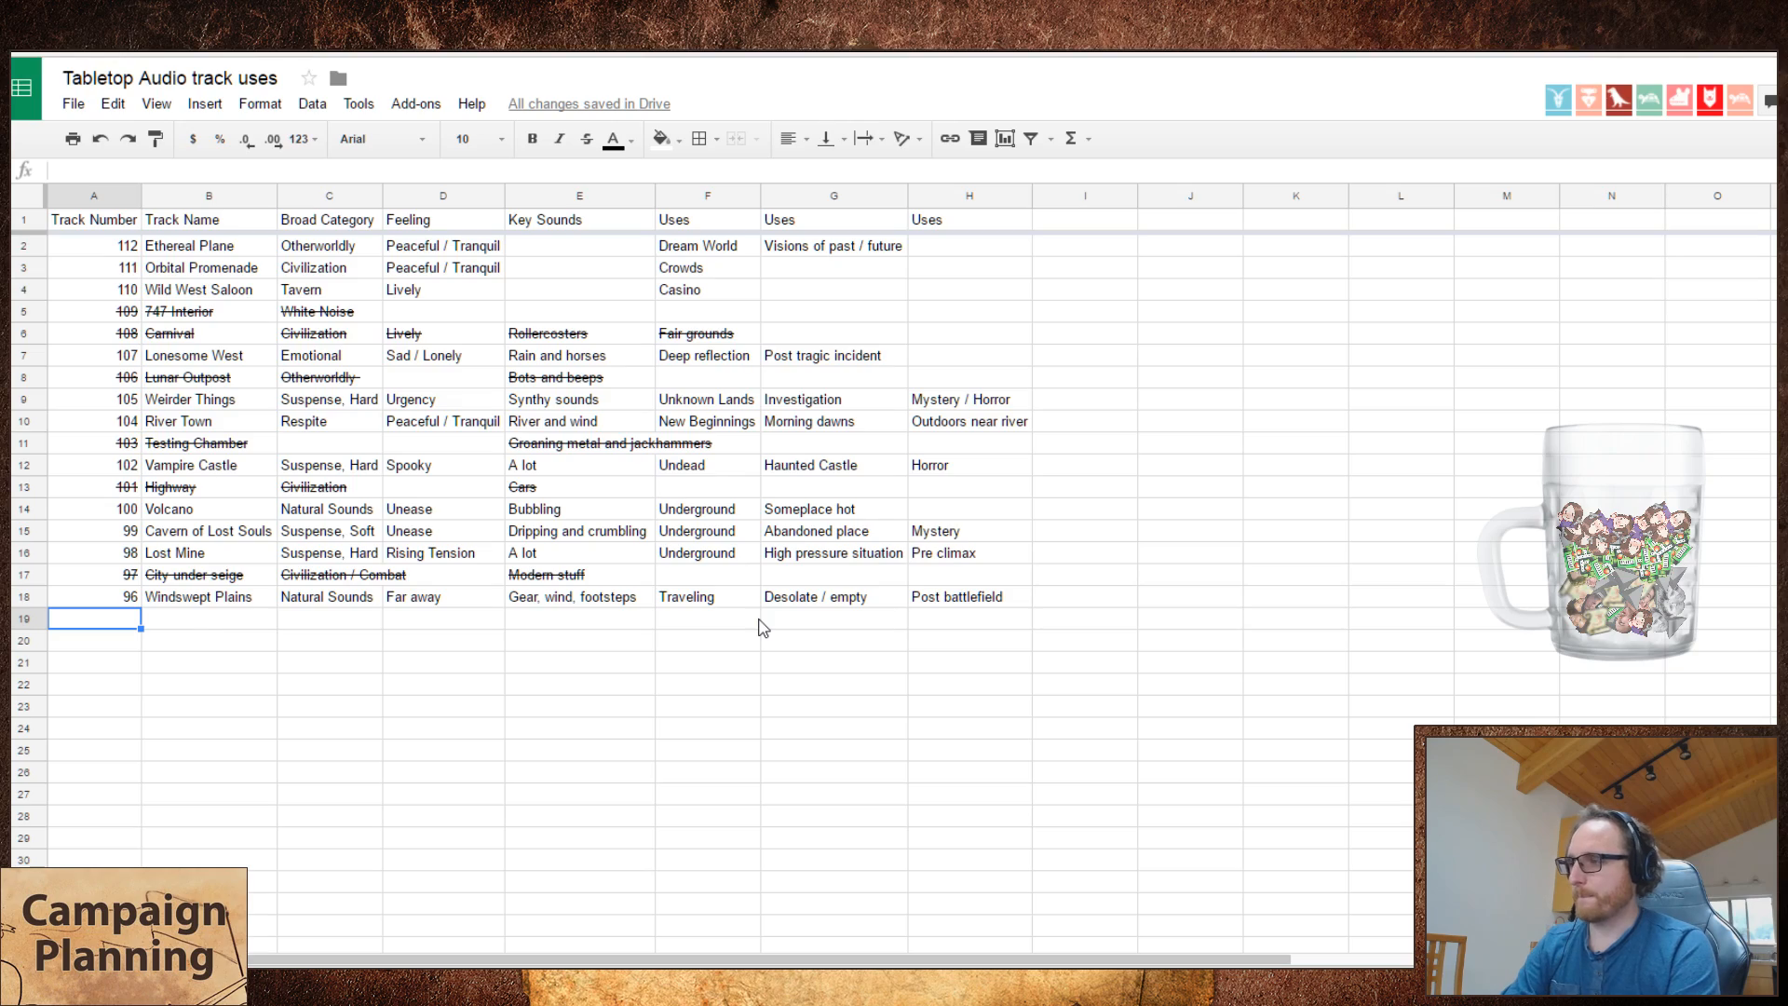
pyautogui.hotkey('ctrl', 'Tab')
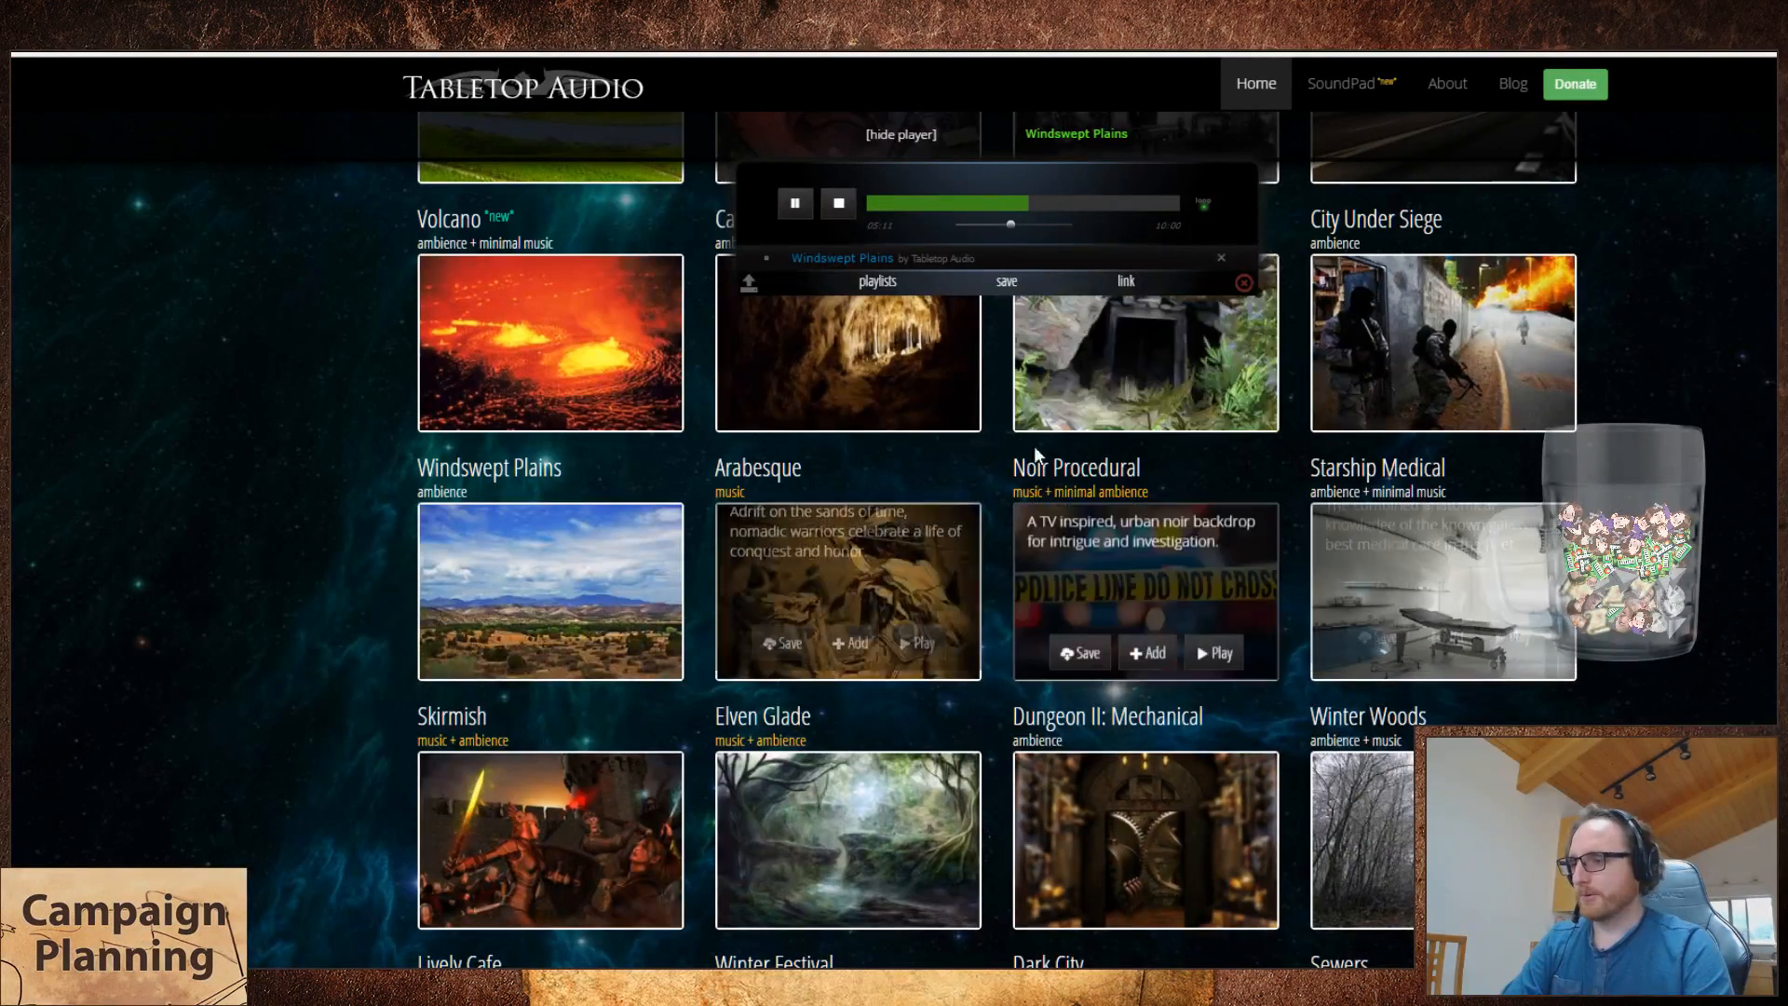
pyautogui.click(922, 654)
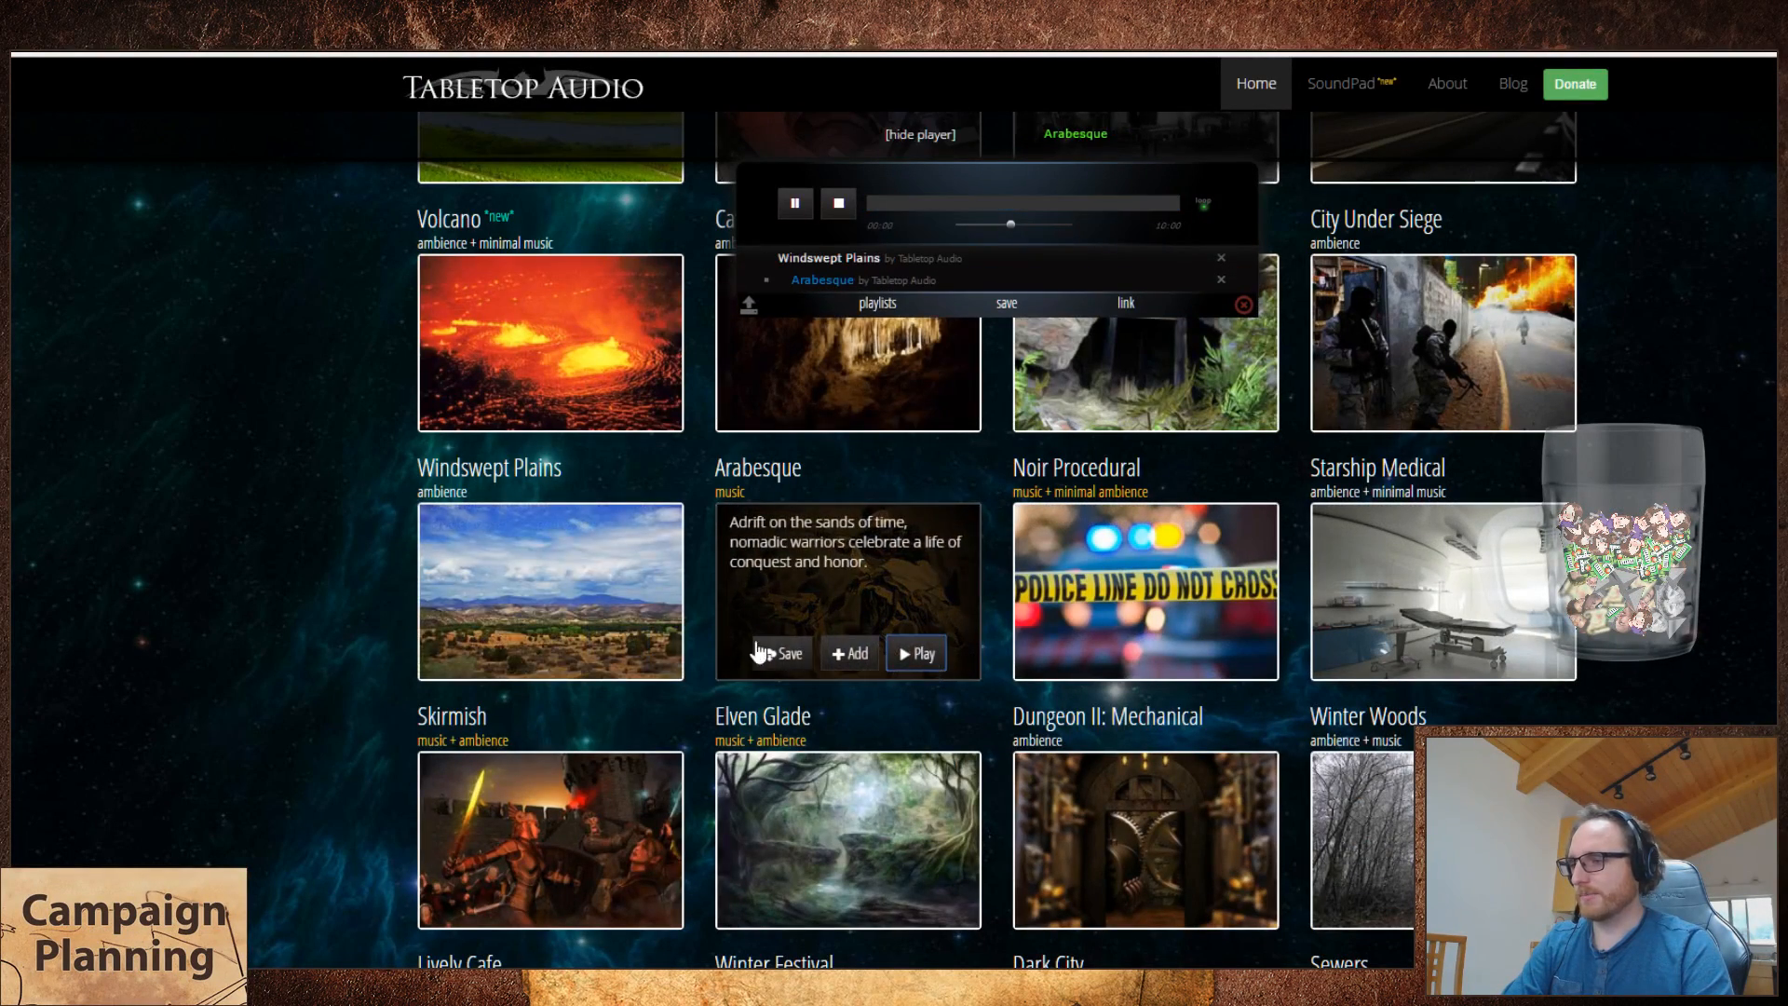
# - Return to the spreadsheet and enter track number 95 in the row below Windswept Plains
pyautogui.hotkey('ctrl', 'Tab')
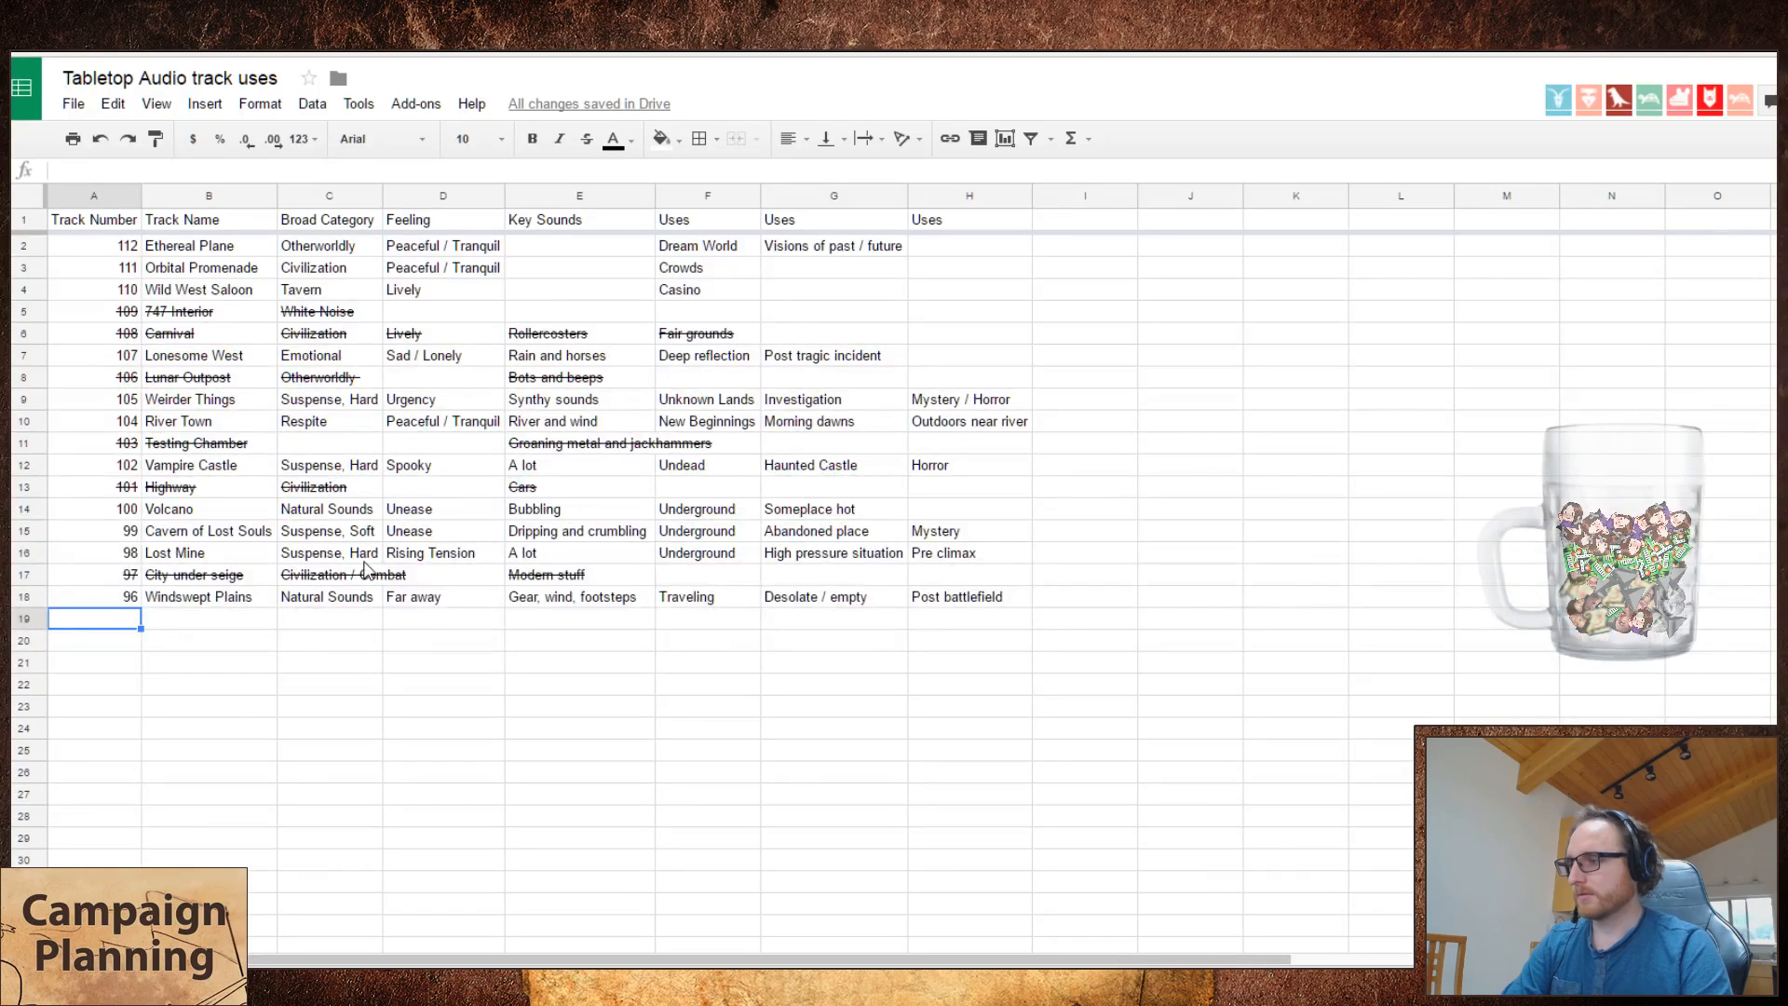
pyautogui.hotkey('ctrl', 'Tab')
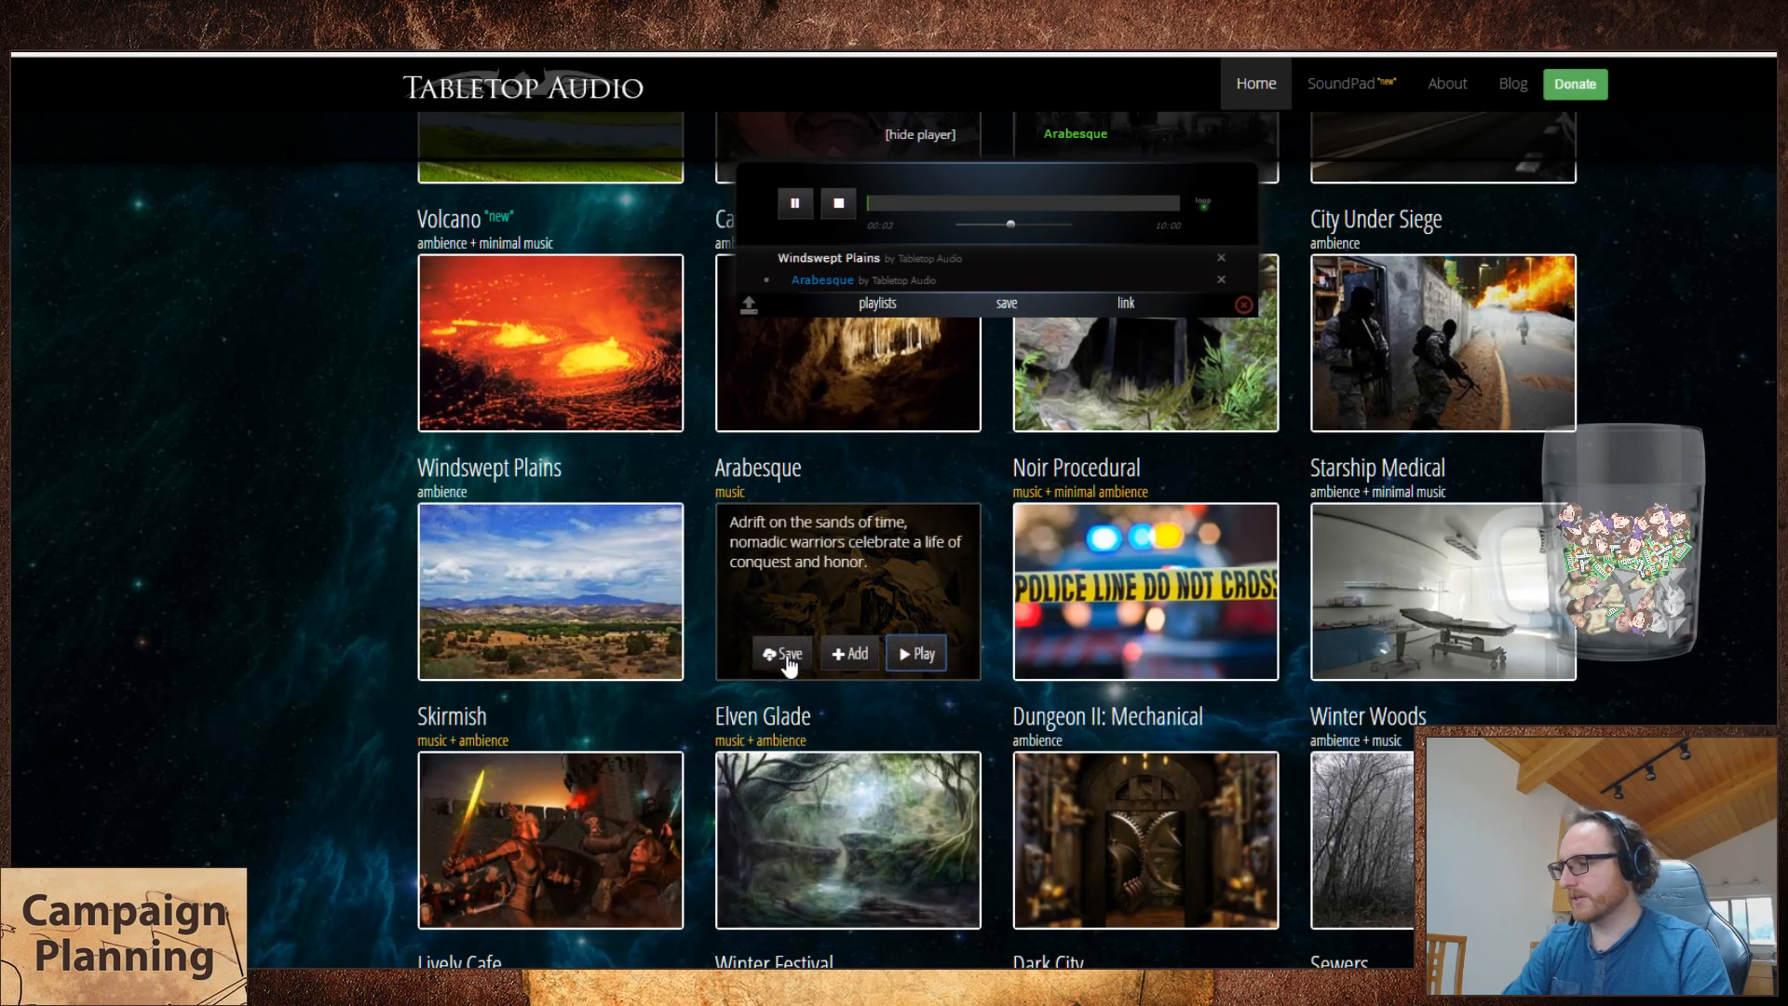
pyautogui.hotkey('ctrl', 'Tab')
pyautogui.write('95')
pyautogui.press('Tab')
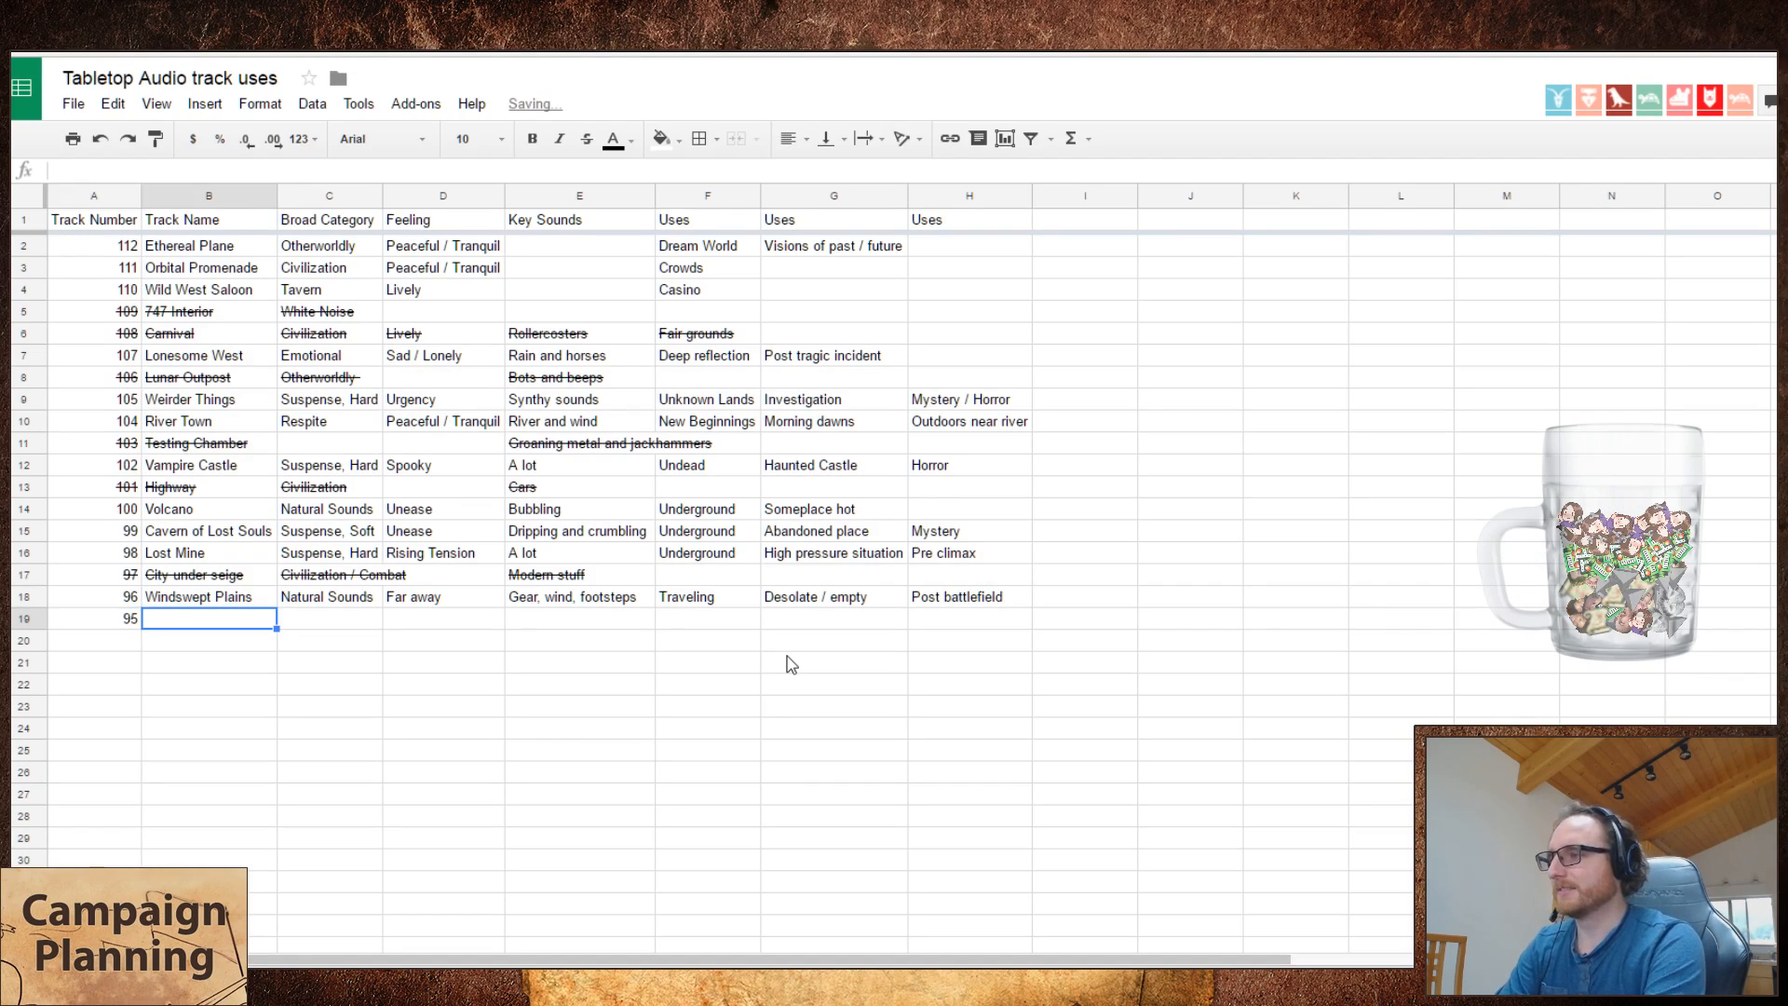
pyautogui.hotkey('ctrl', 'Tab')
pyautogui.hotkey('ctrl', 'Tab')
pyautogui.click(787, 659)
pyautogui.write('Ara')
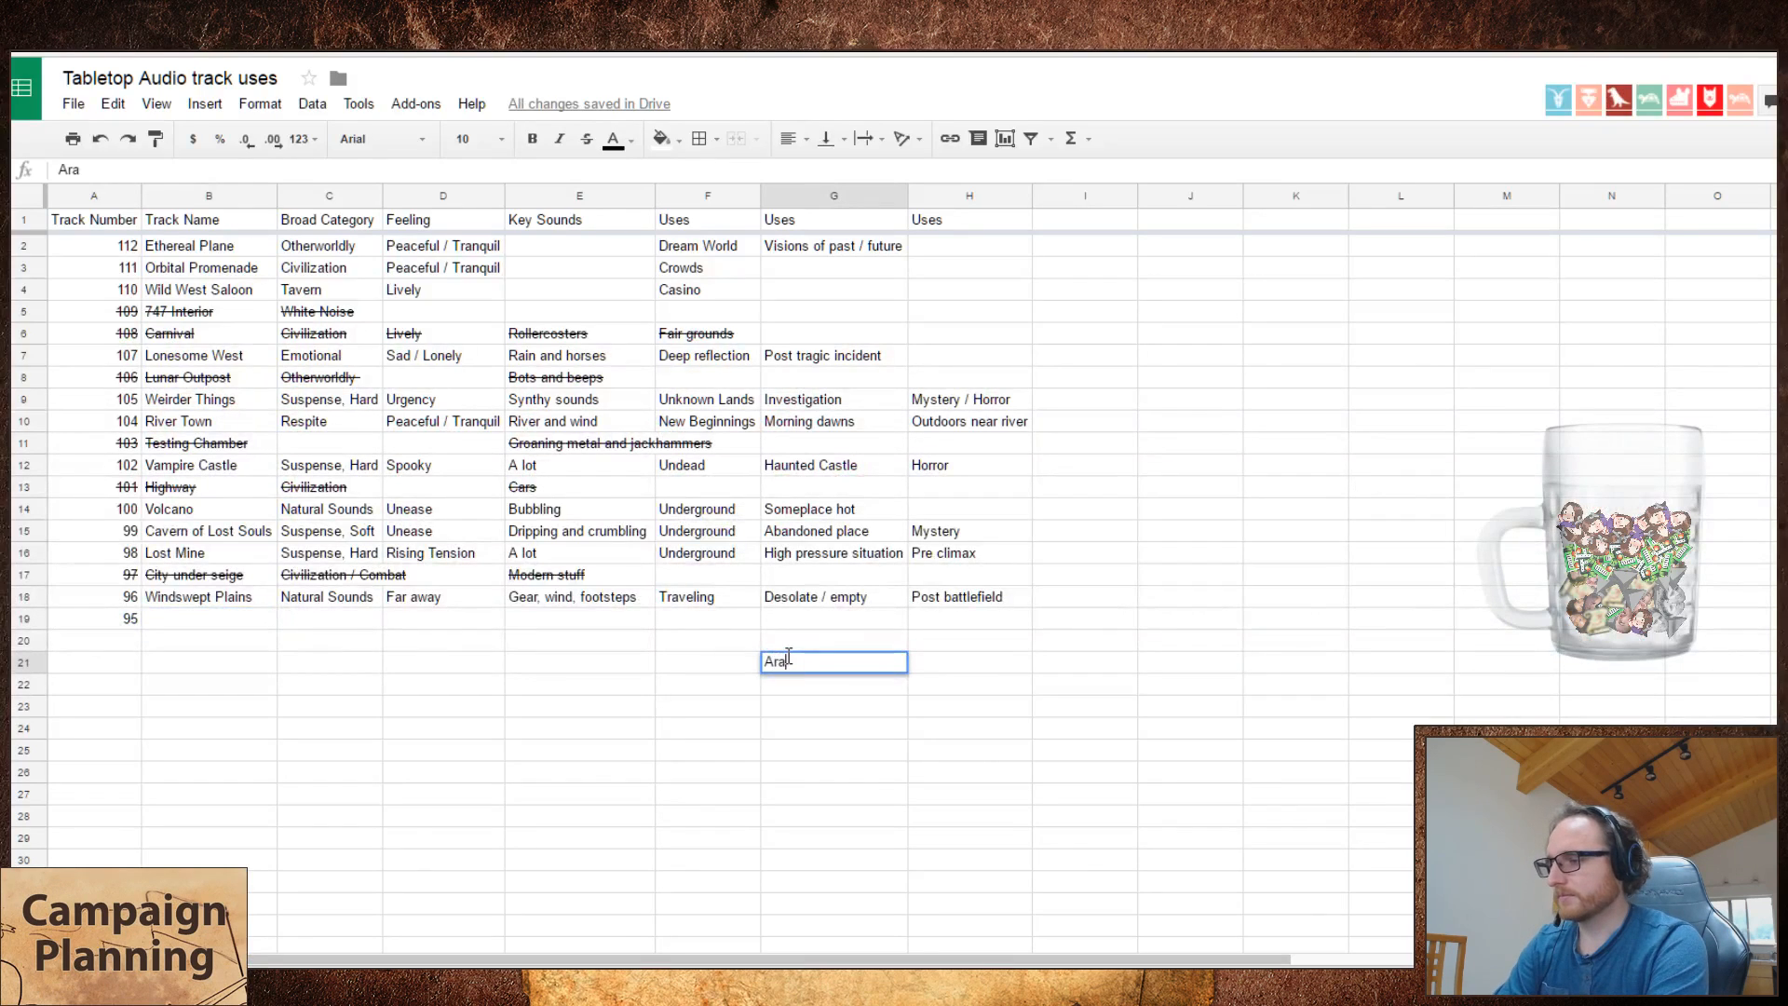
pyautogui.press('Escape')
pyautogui.press('Up')
pyautogui.press('Up')
pyautogui.press('Left')
pyautogui.press('Left')
pyautogui.press('Left')
pyautogui.press('Left')
pyautogui.press('Left')
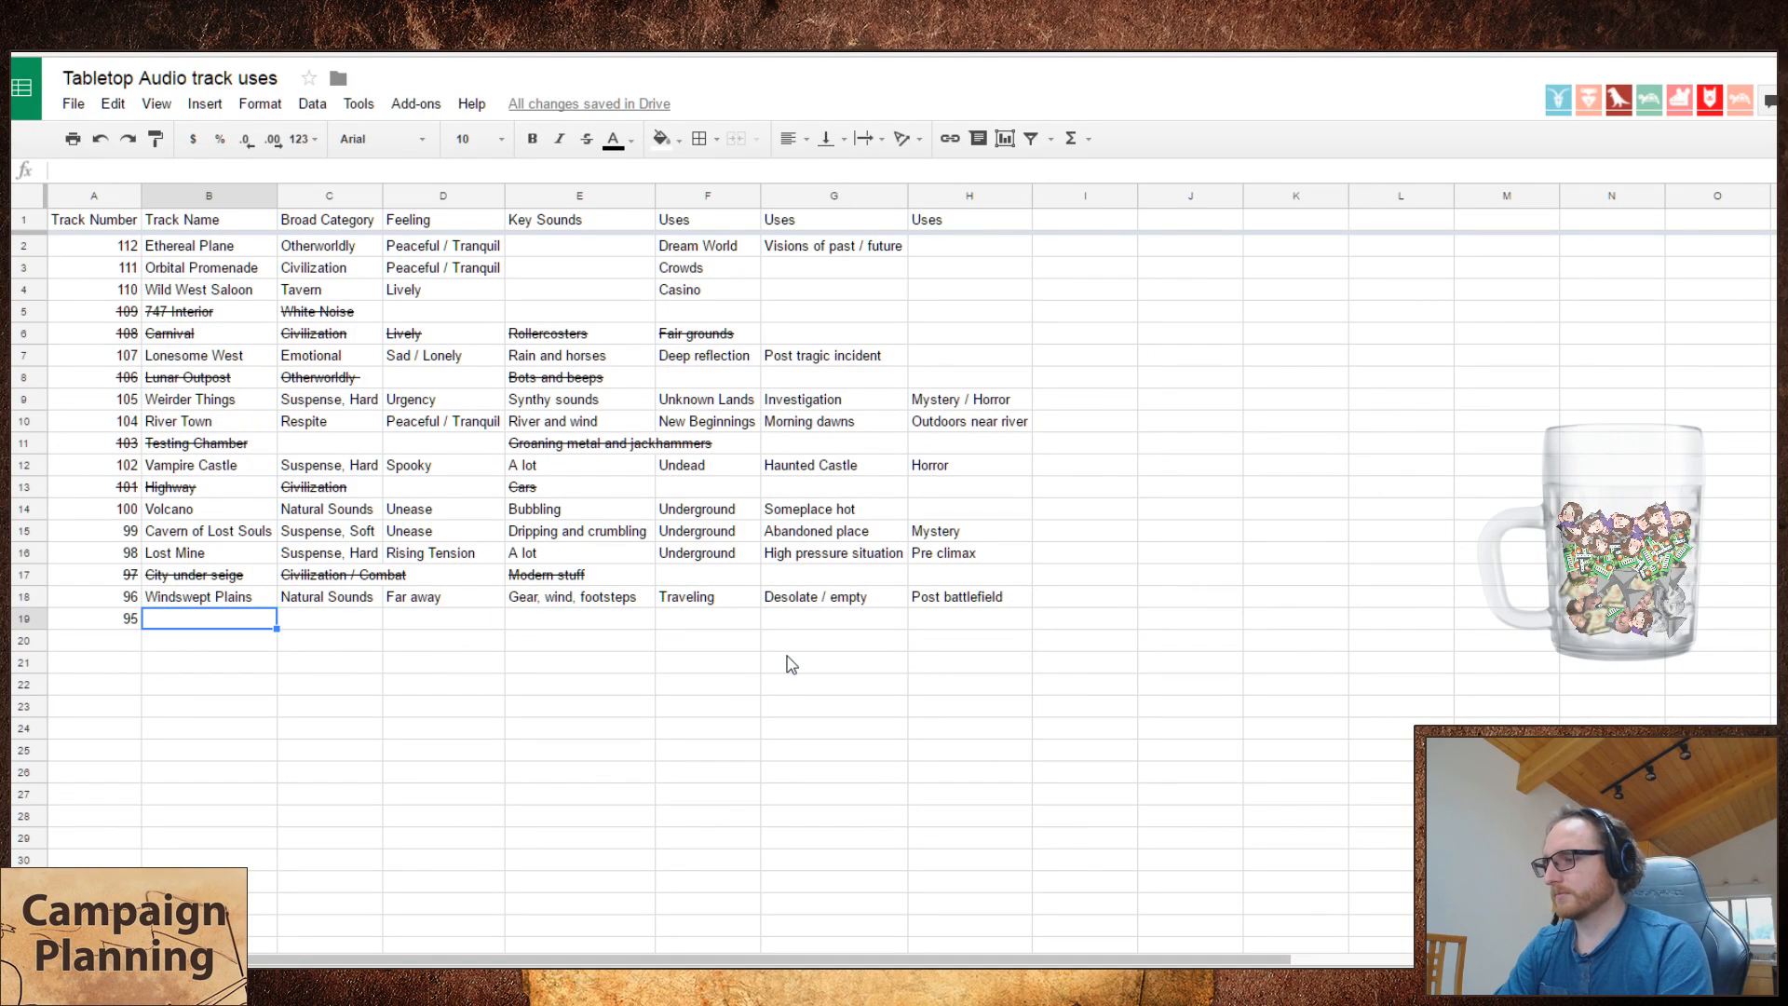
# - Enter "Arabesque" as the name of track 95, checking the spelling on the Tabletop Audio site
pyautogui.write('Arab')
pyautogui.hotkey('ctrl', 'Tab')
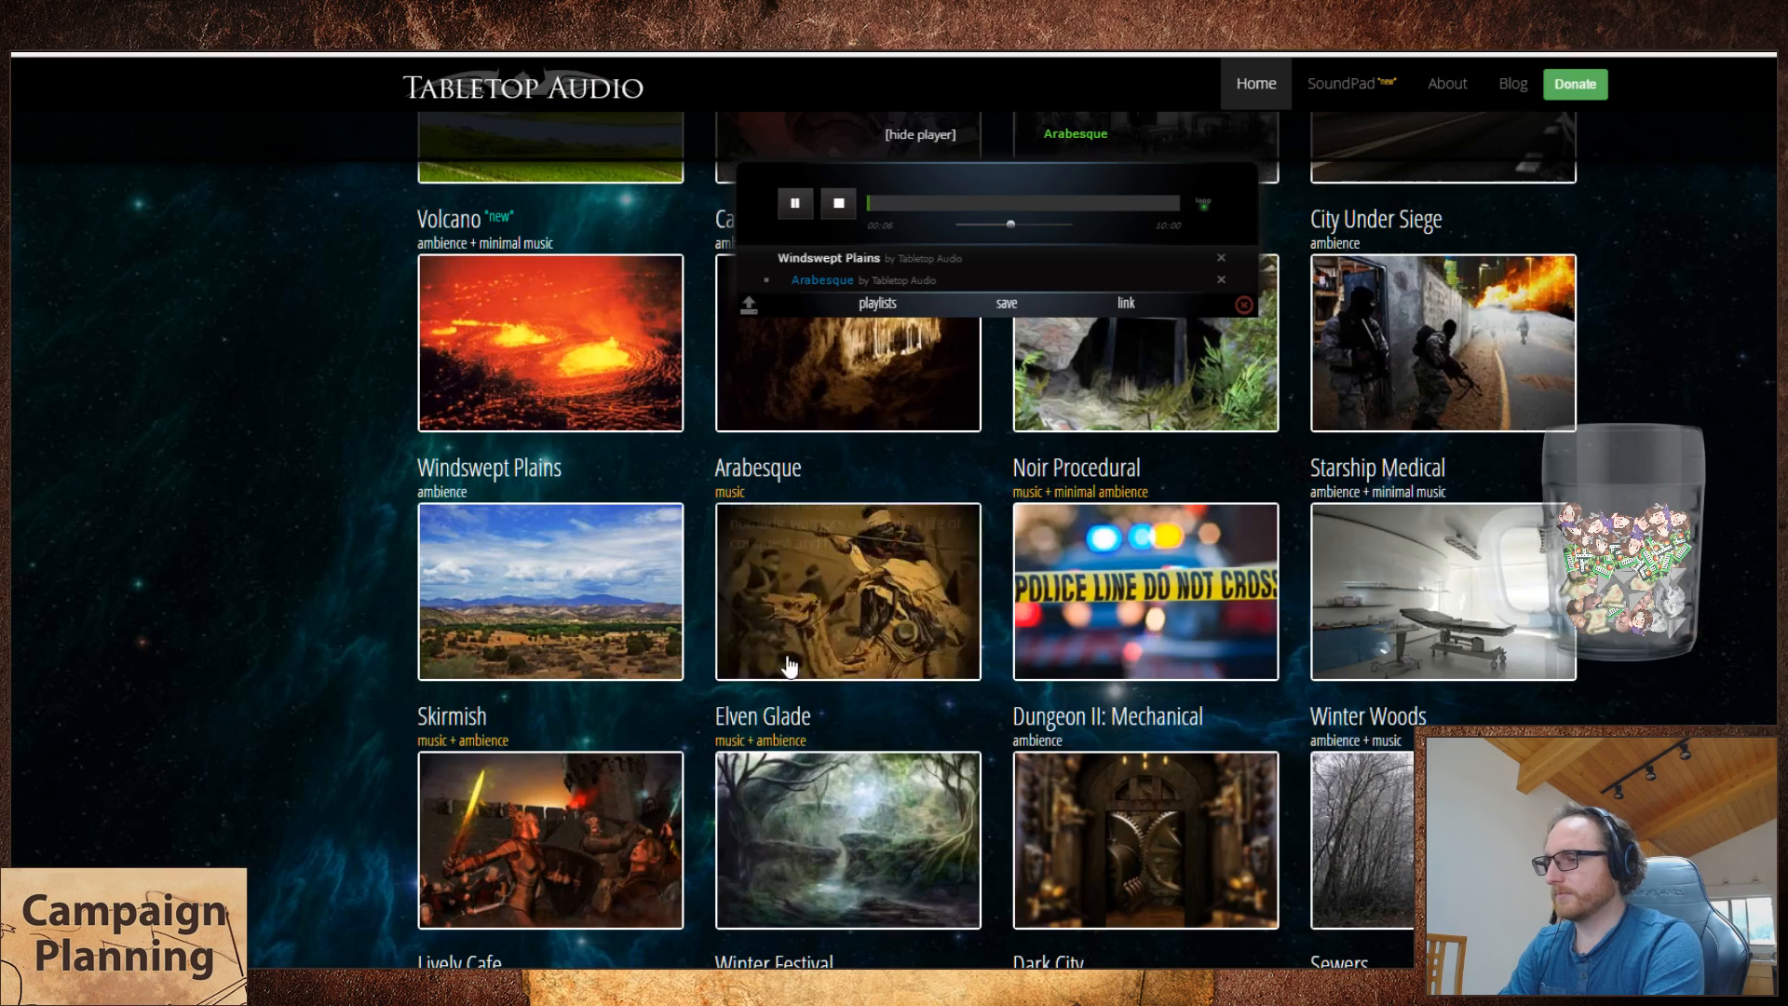
pyautogui.hotkey('ctrl', 'Tab')
pyautogui.write('besque')
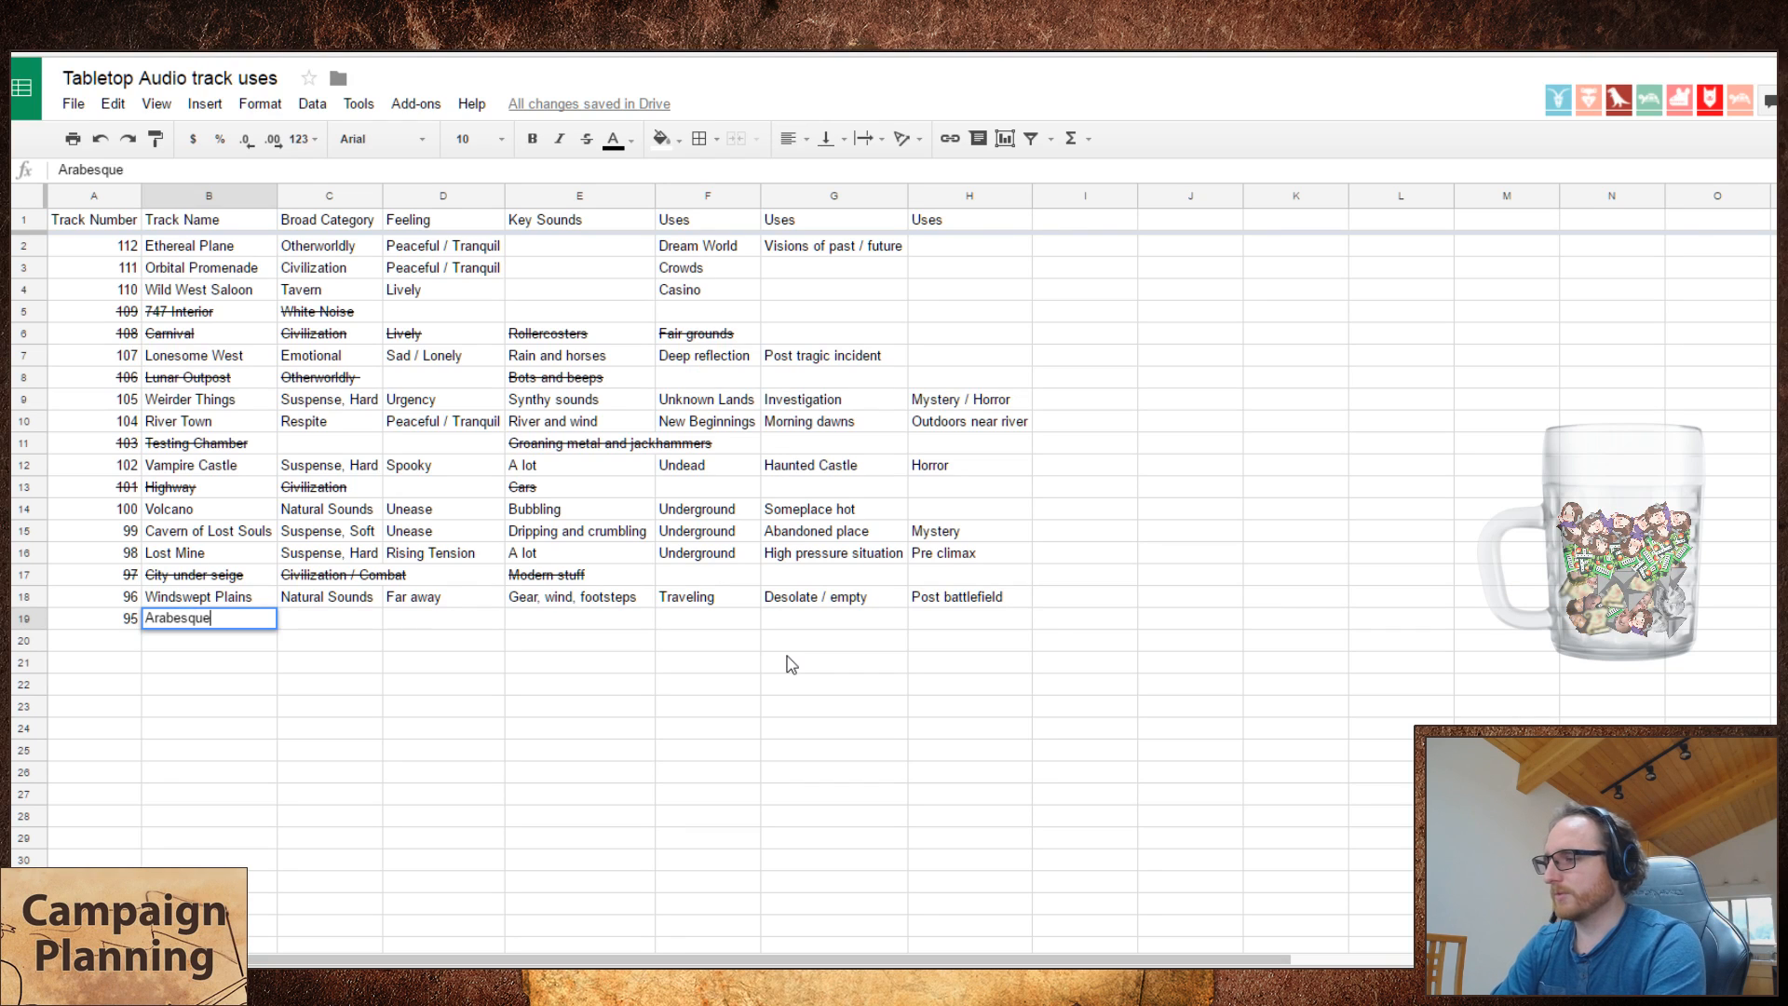
pyautogui.press('Tab')
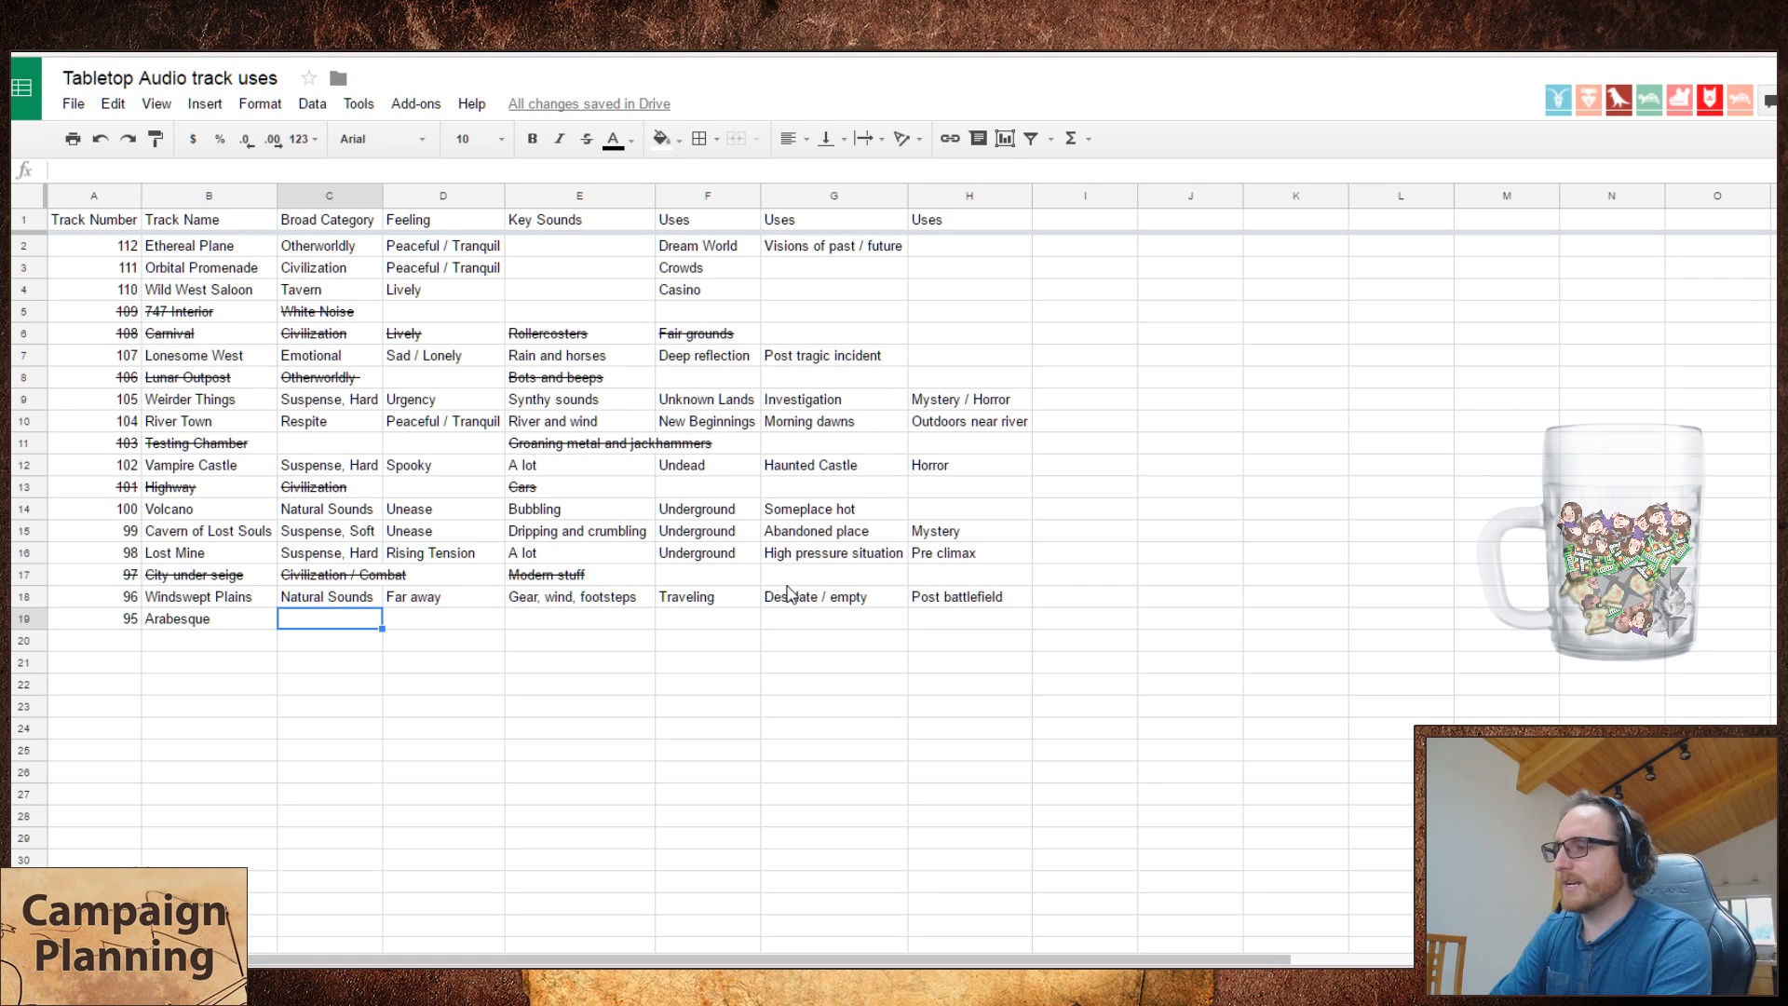
# - Search the spreadsheet for "int" and close the search
pyautogui.hotkey('ctrl', 'f')
pyautogui.write('int')
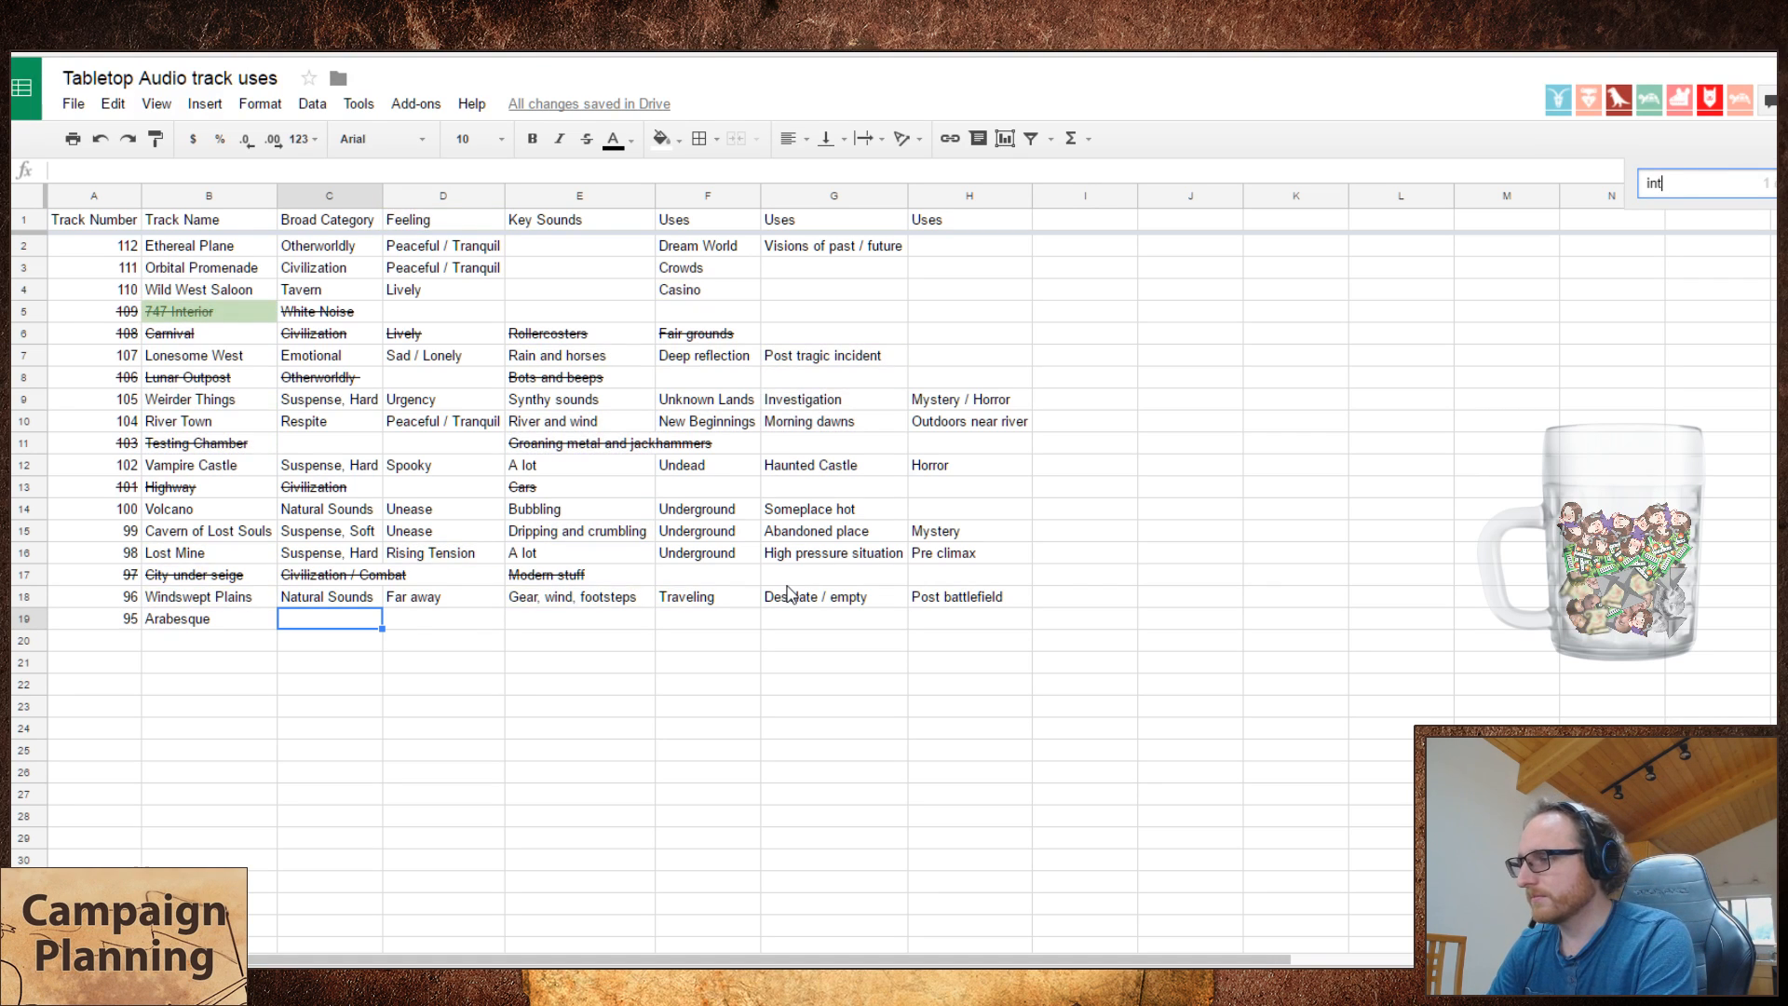
pyautogui.press('Escape')
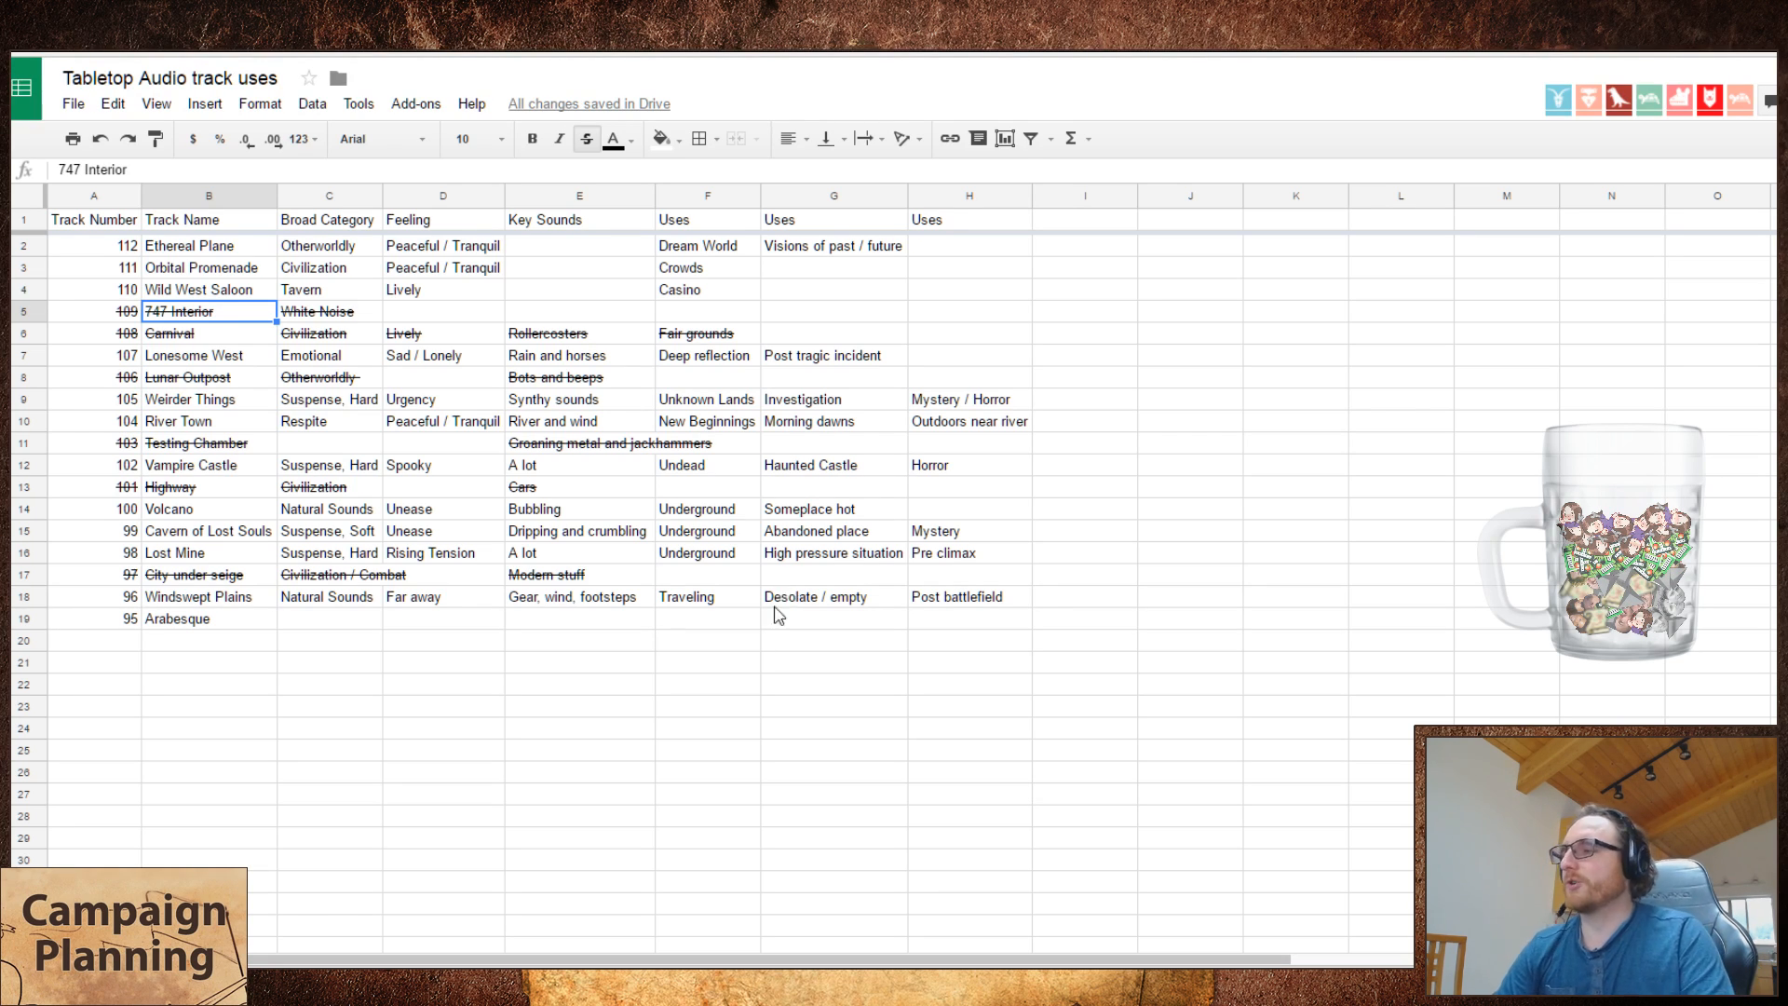
# - Set the broad category of Arabesque to "Action"
pyautogui.click(339, 626)
pyautogui.write('Action')
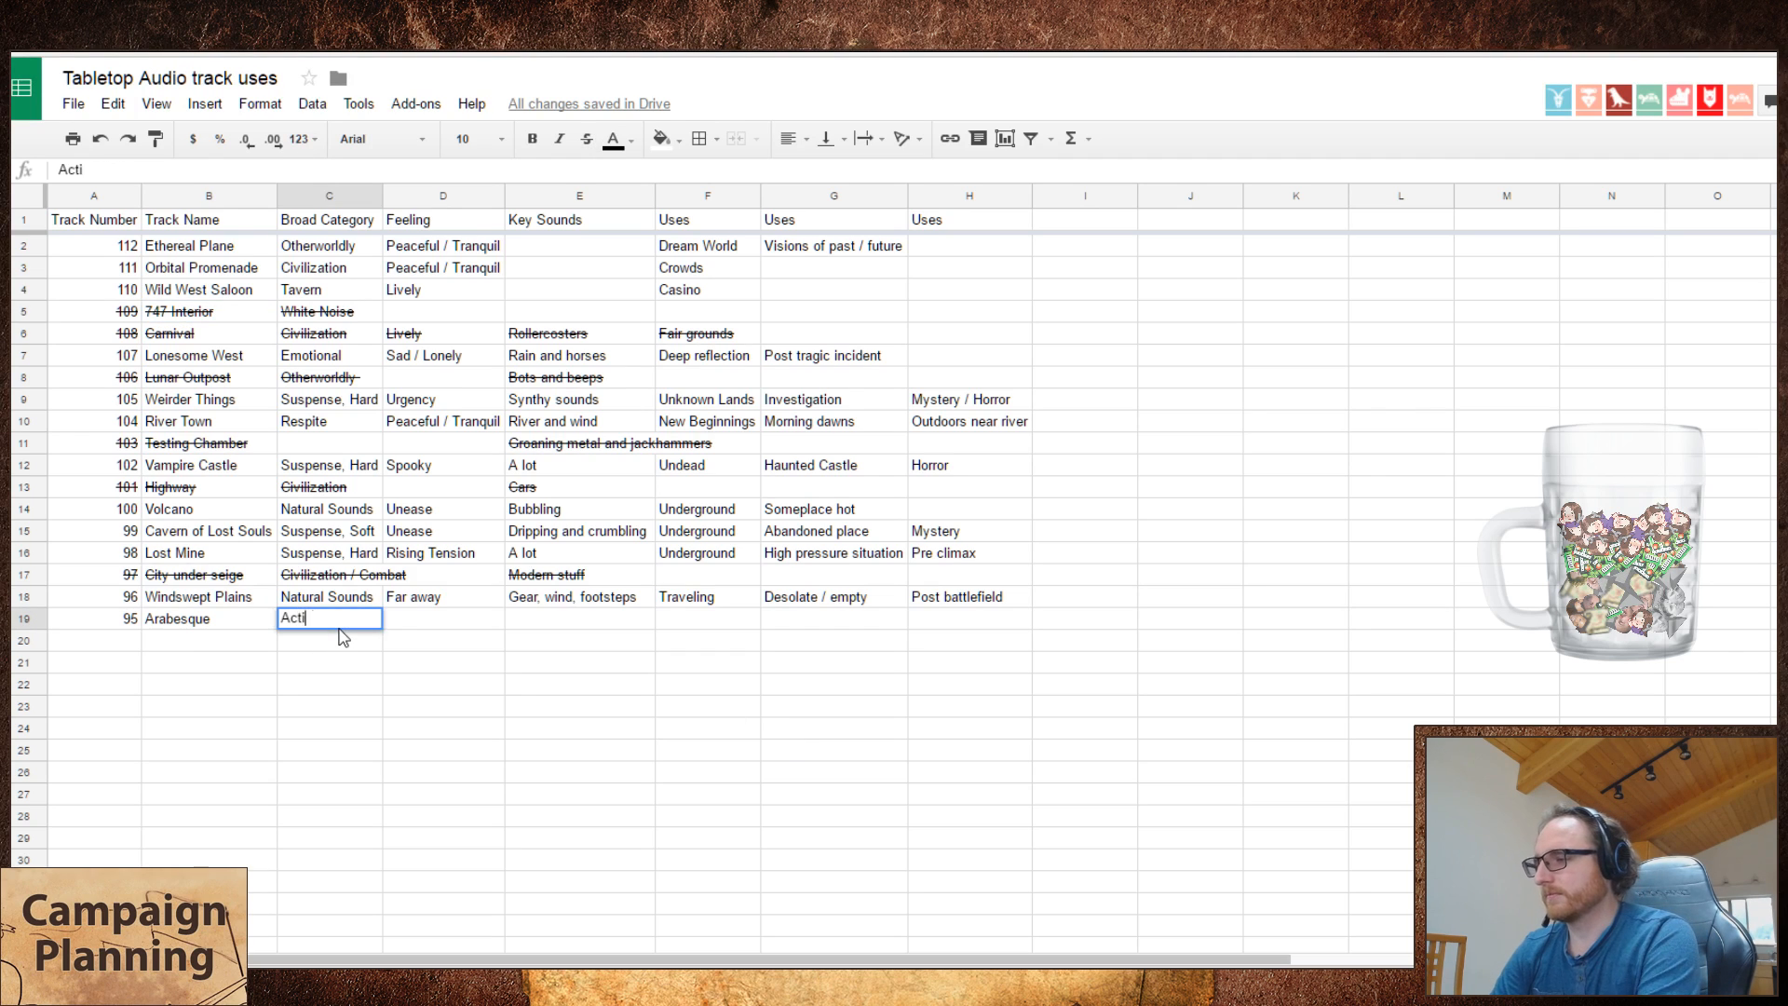
pyautogui.press('Tab')
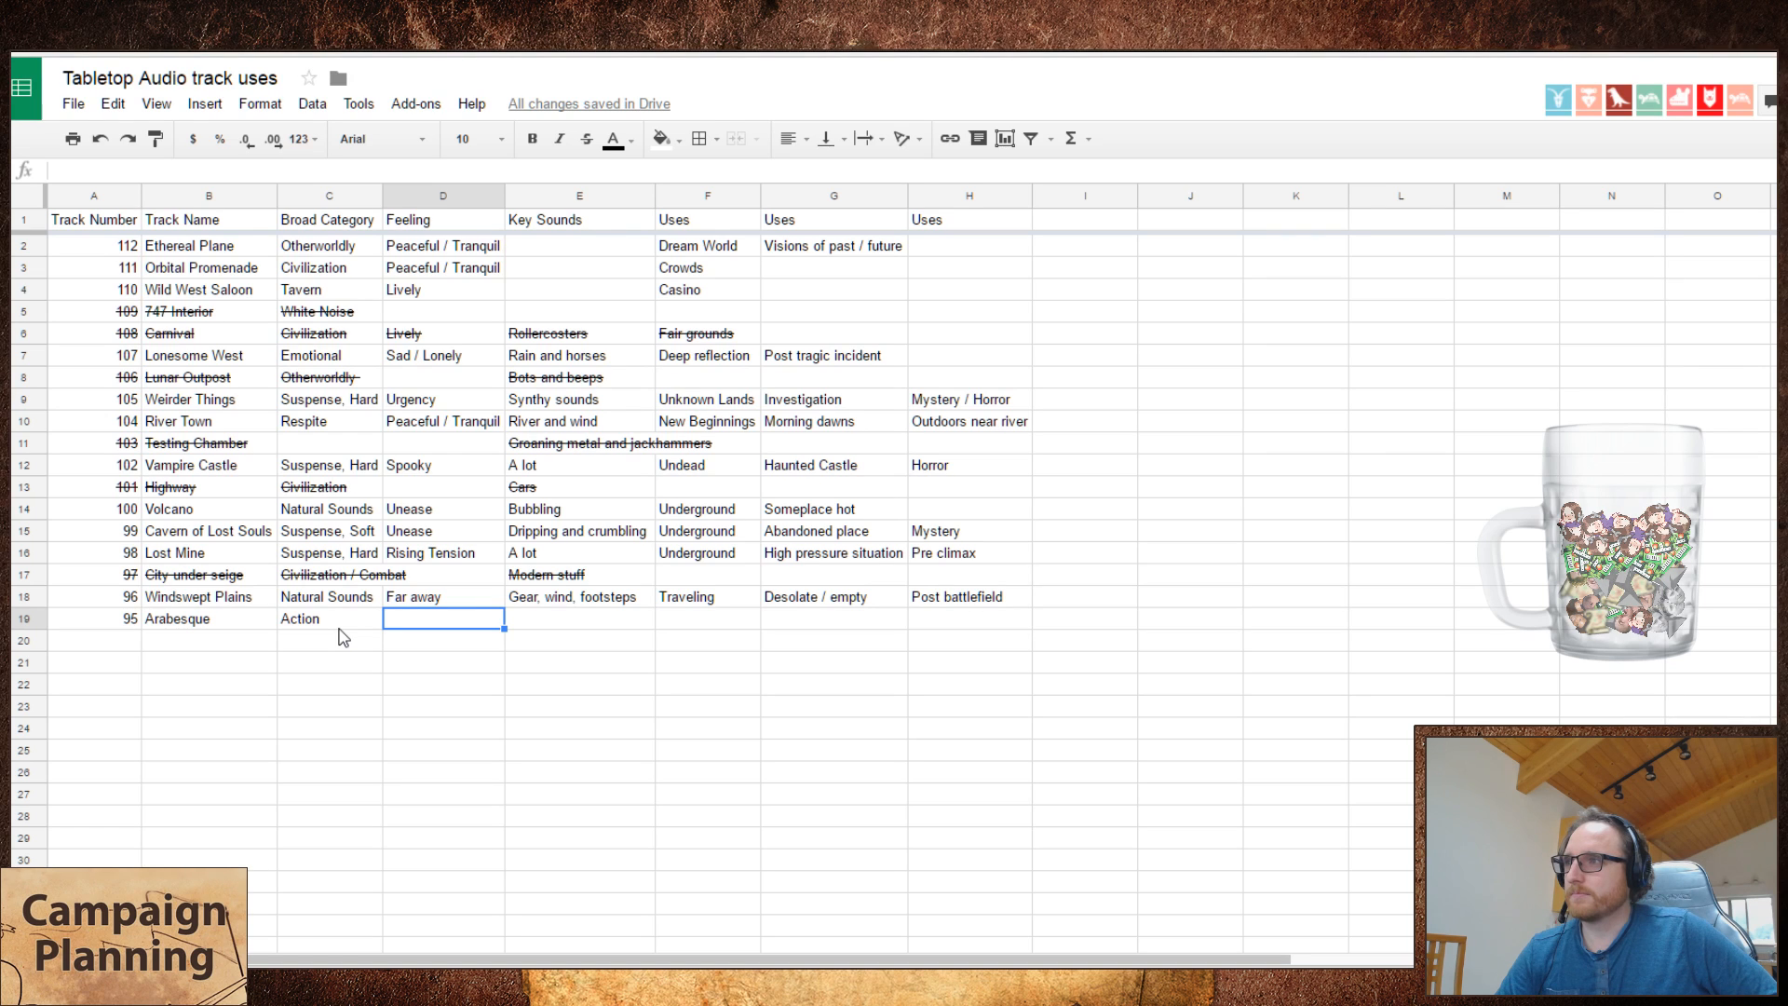
pyautogui.click(340, 629)
pyautogui.press('Delete')
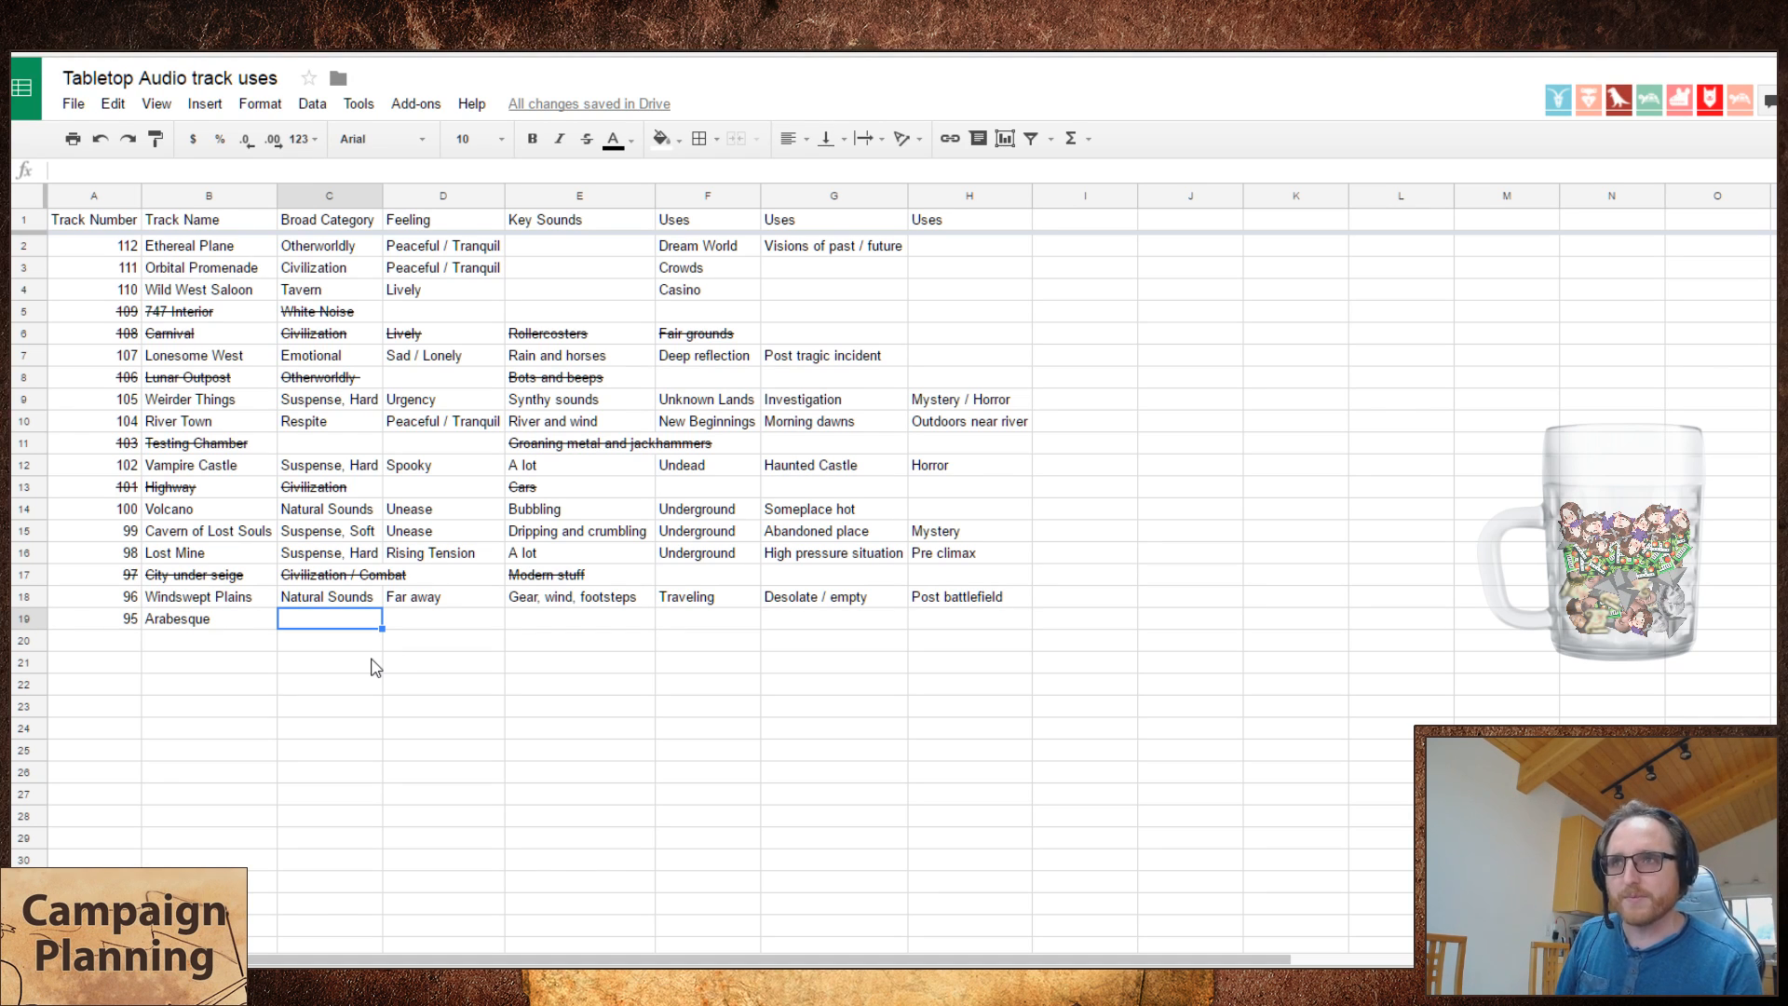
pyautogui.write('A')
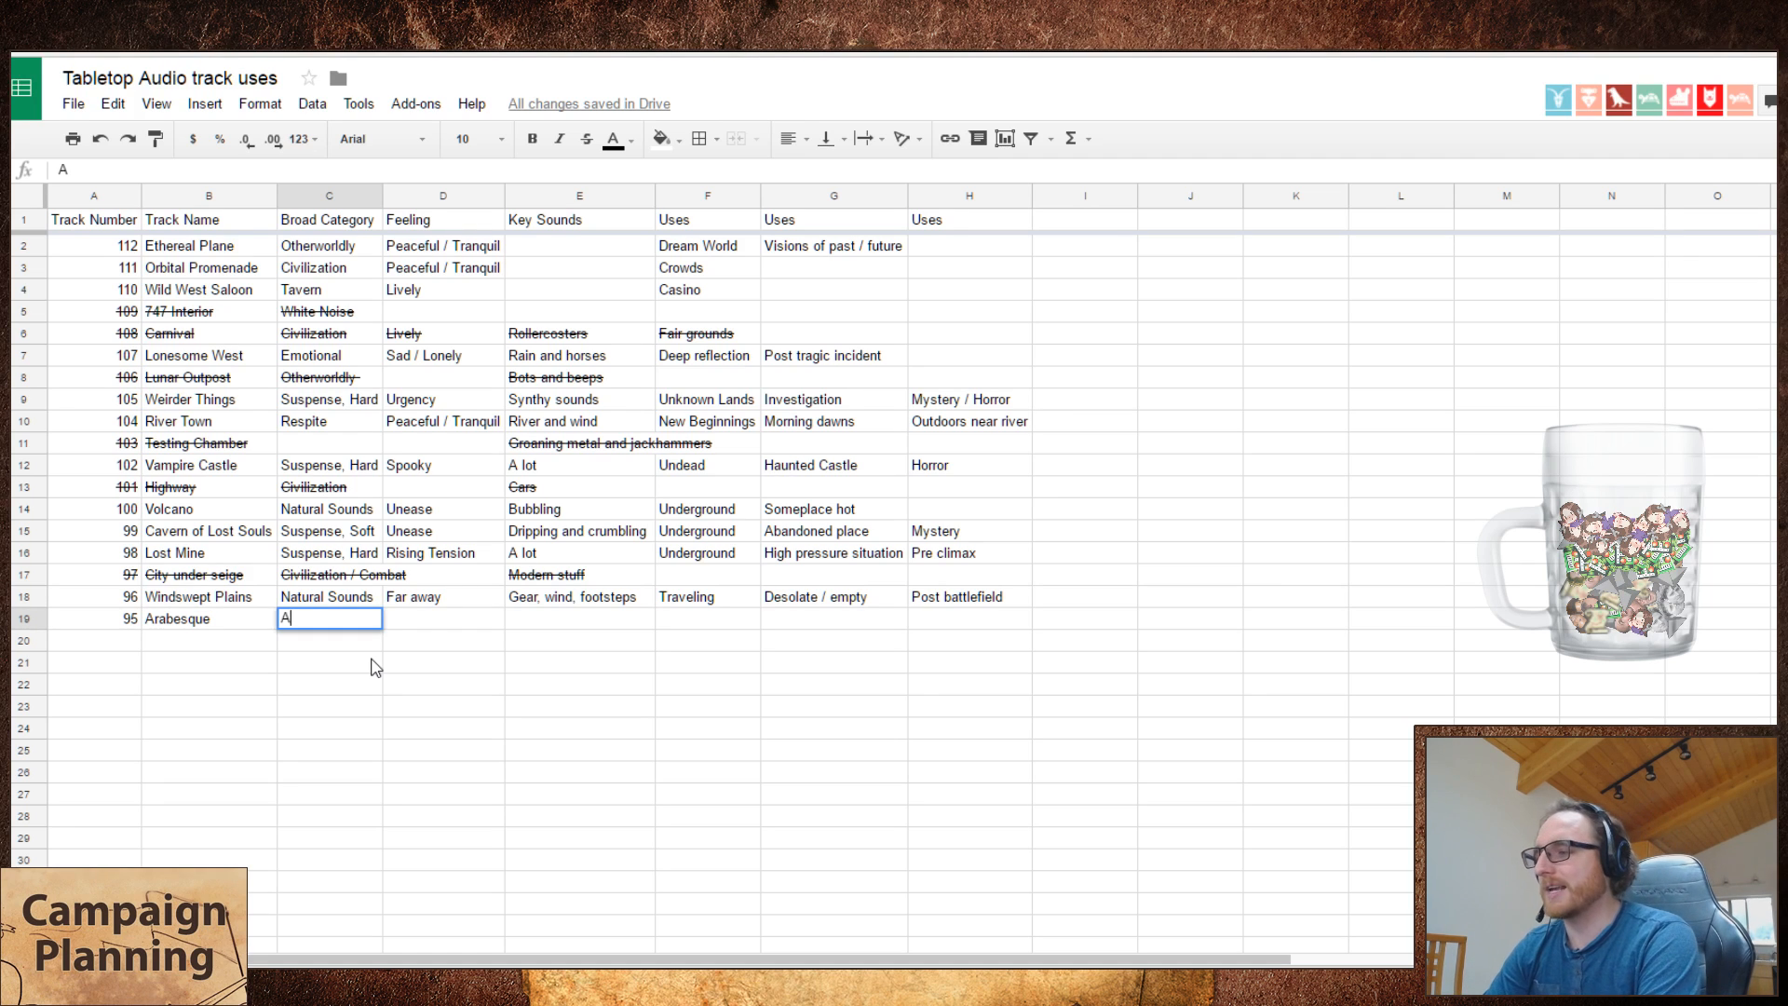
pyautogui.write('ction')
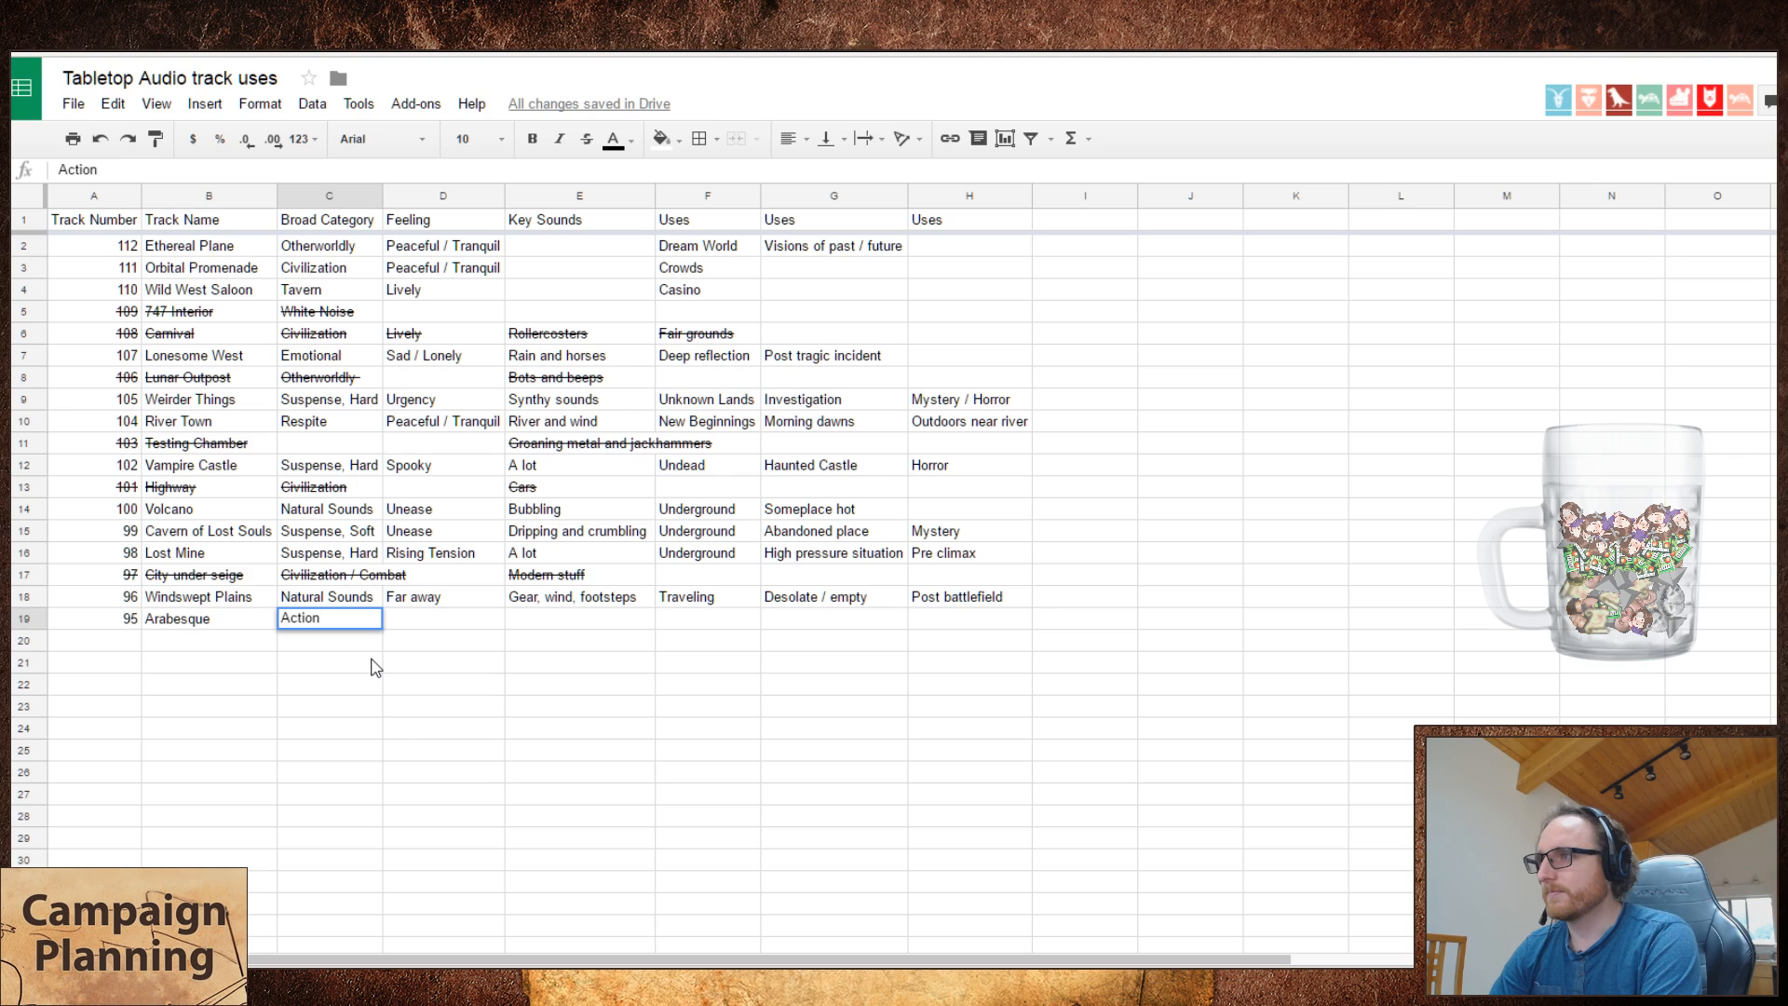
pyautogui.press('Tab')
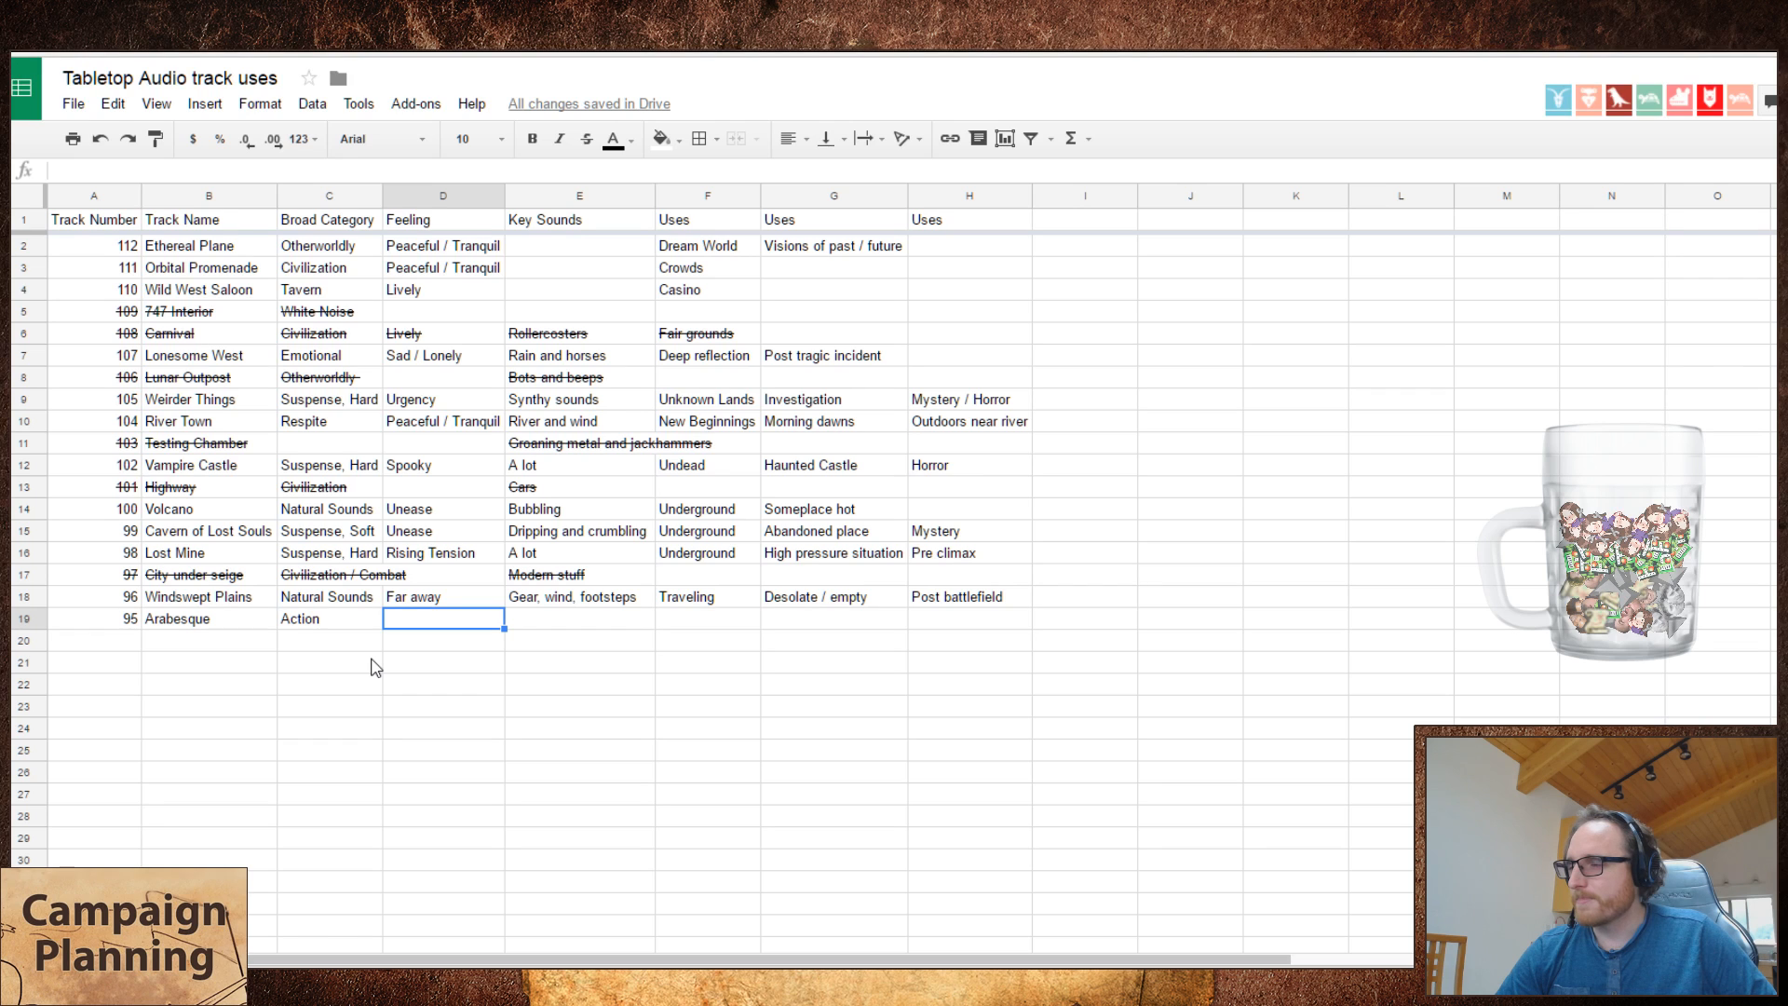
pyautogui.press('Tab')
pyautogui.press('Tab')
pyautogui.press('Tab')
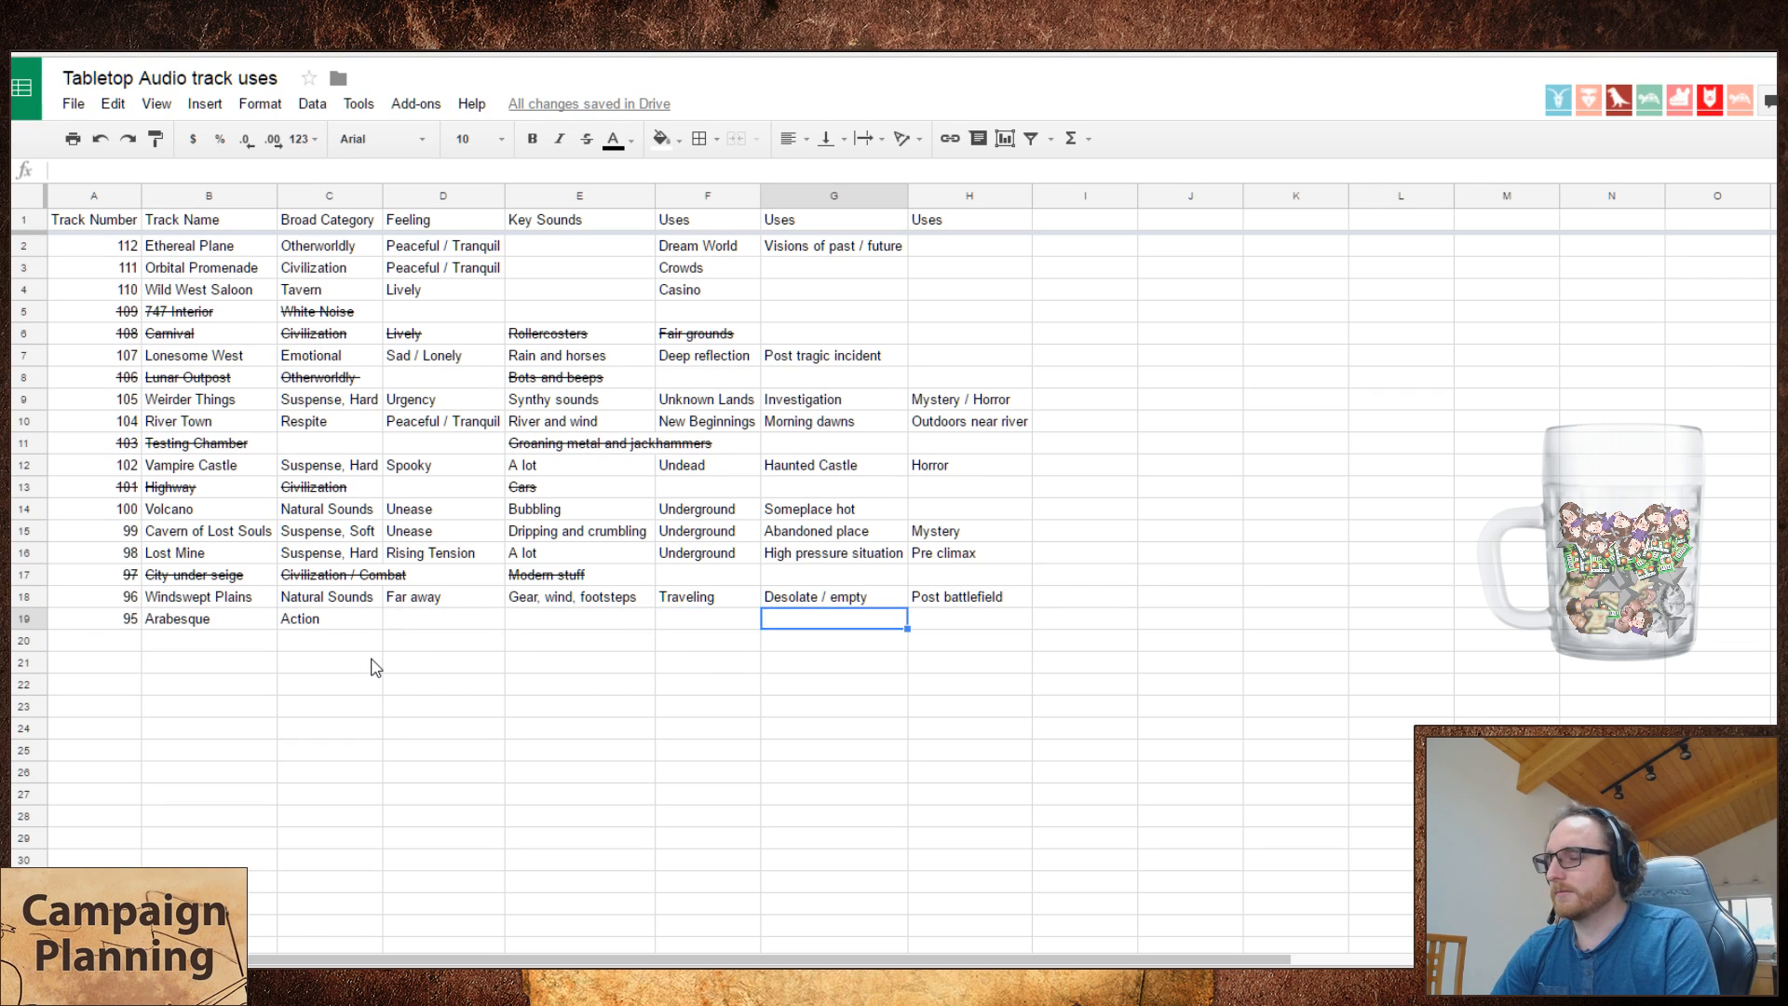
pyautogui.hotkey('shift', 'Tab')
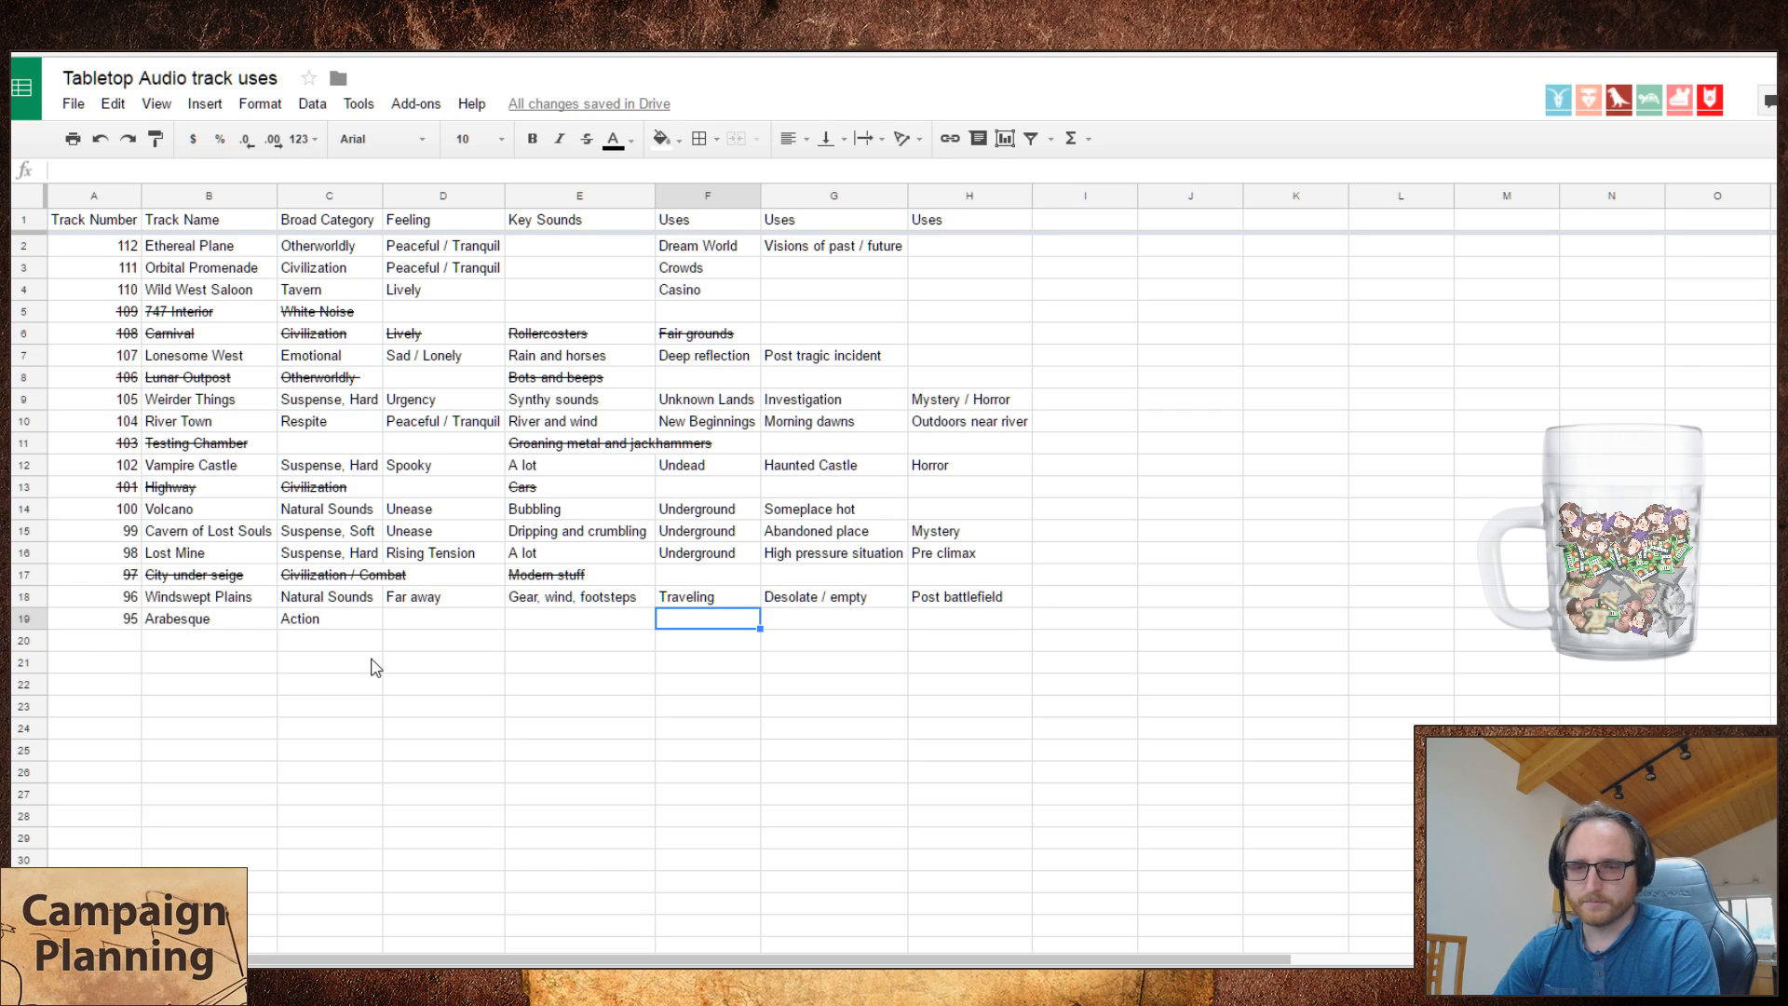
pyautogui.press('Left')
pyautogui.press('Left')
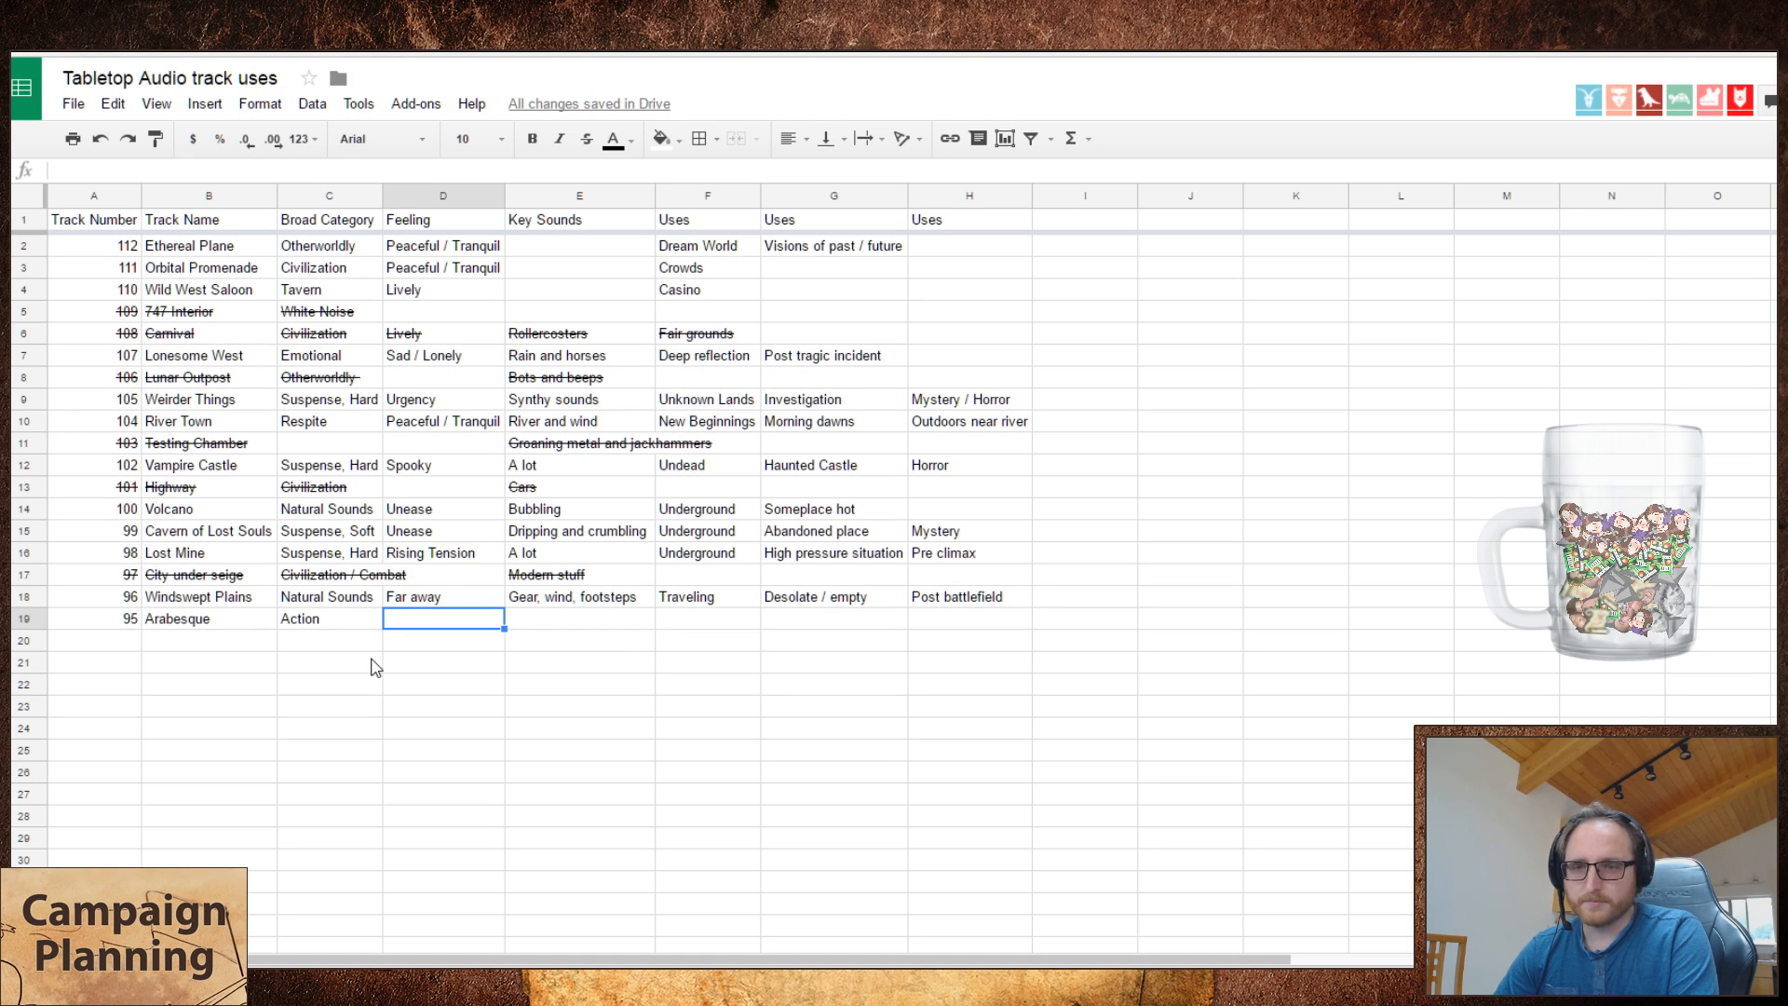
# - Replace the broad category of Arabesque with "Upbeat"
pyautogui.press('Left')
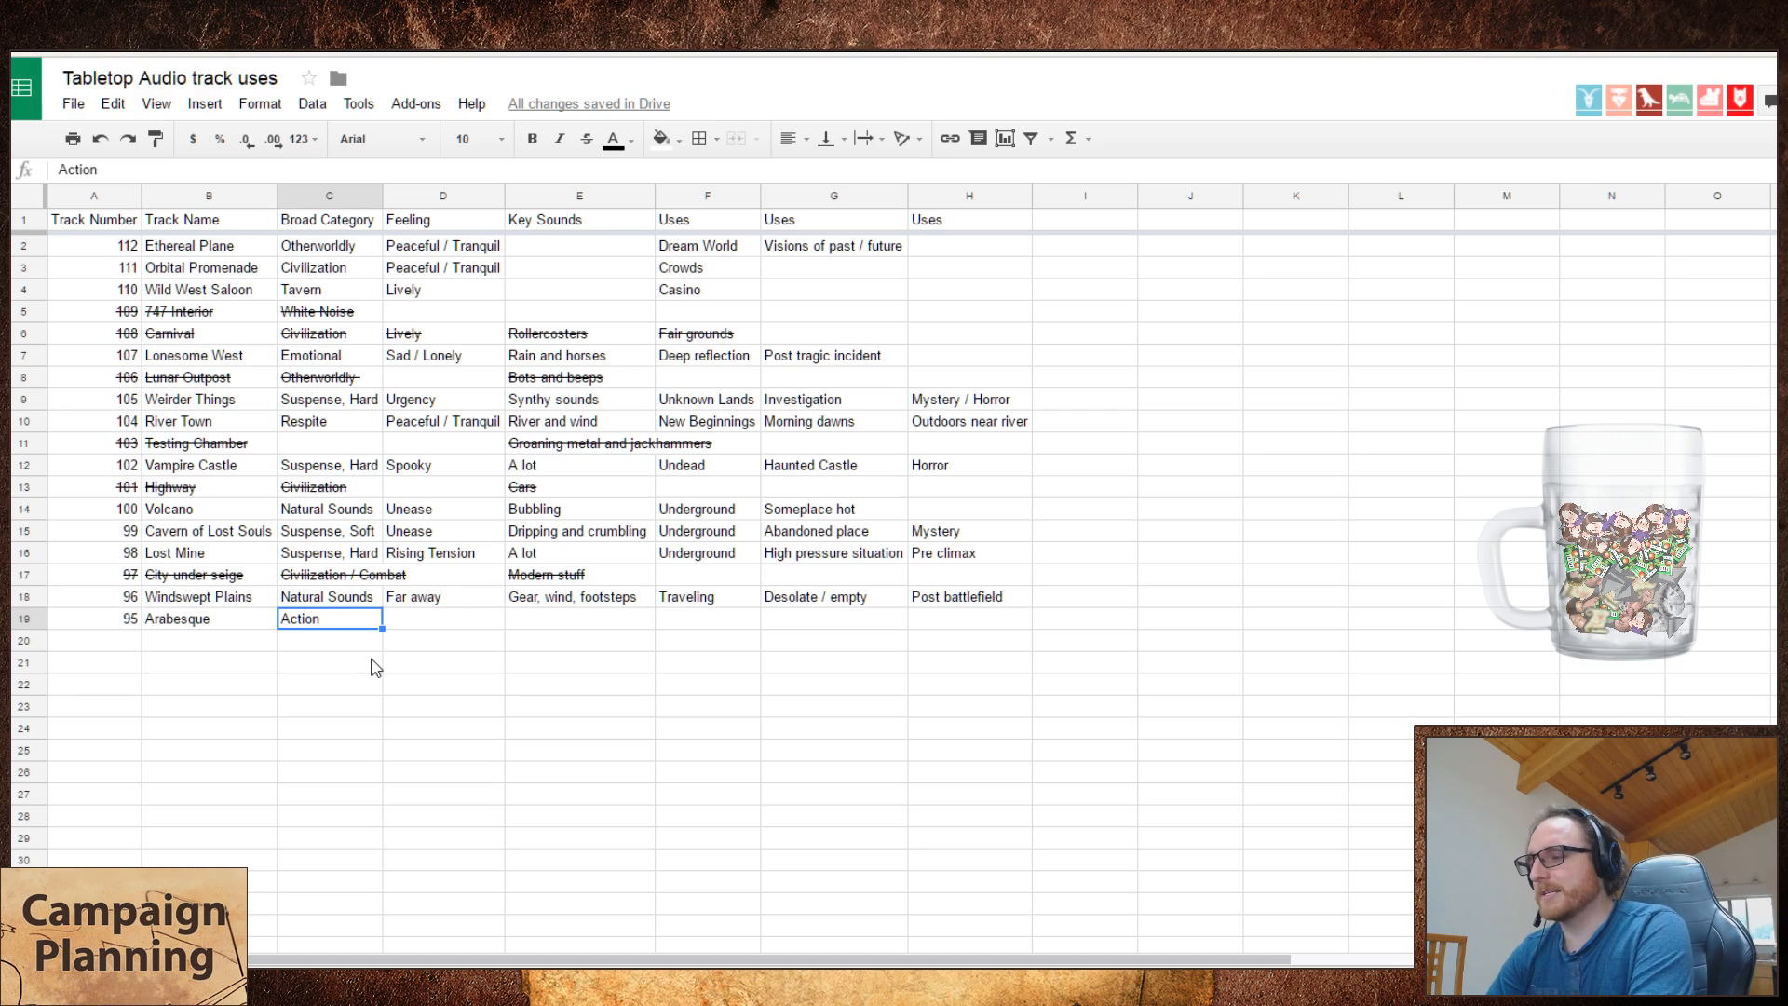
pyautogui.write('Upbeat')
pyautogui.press('Tab')
pyautogui.press('Tab')
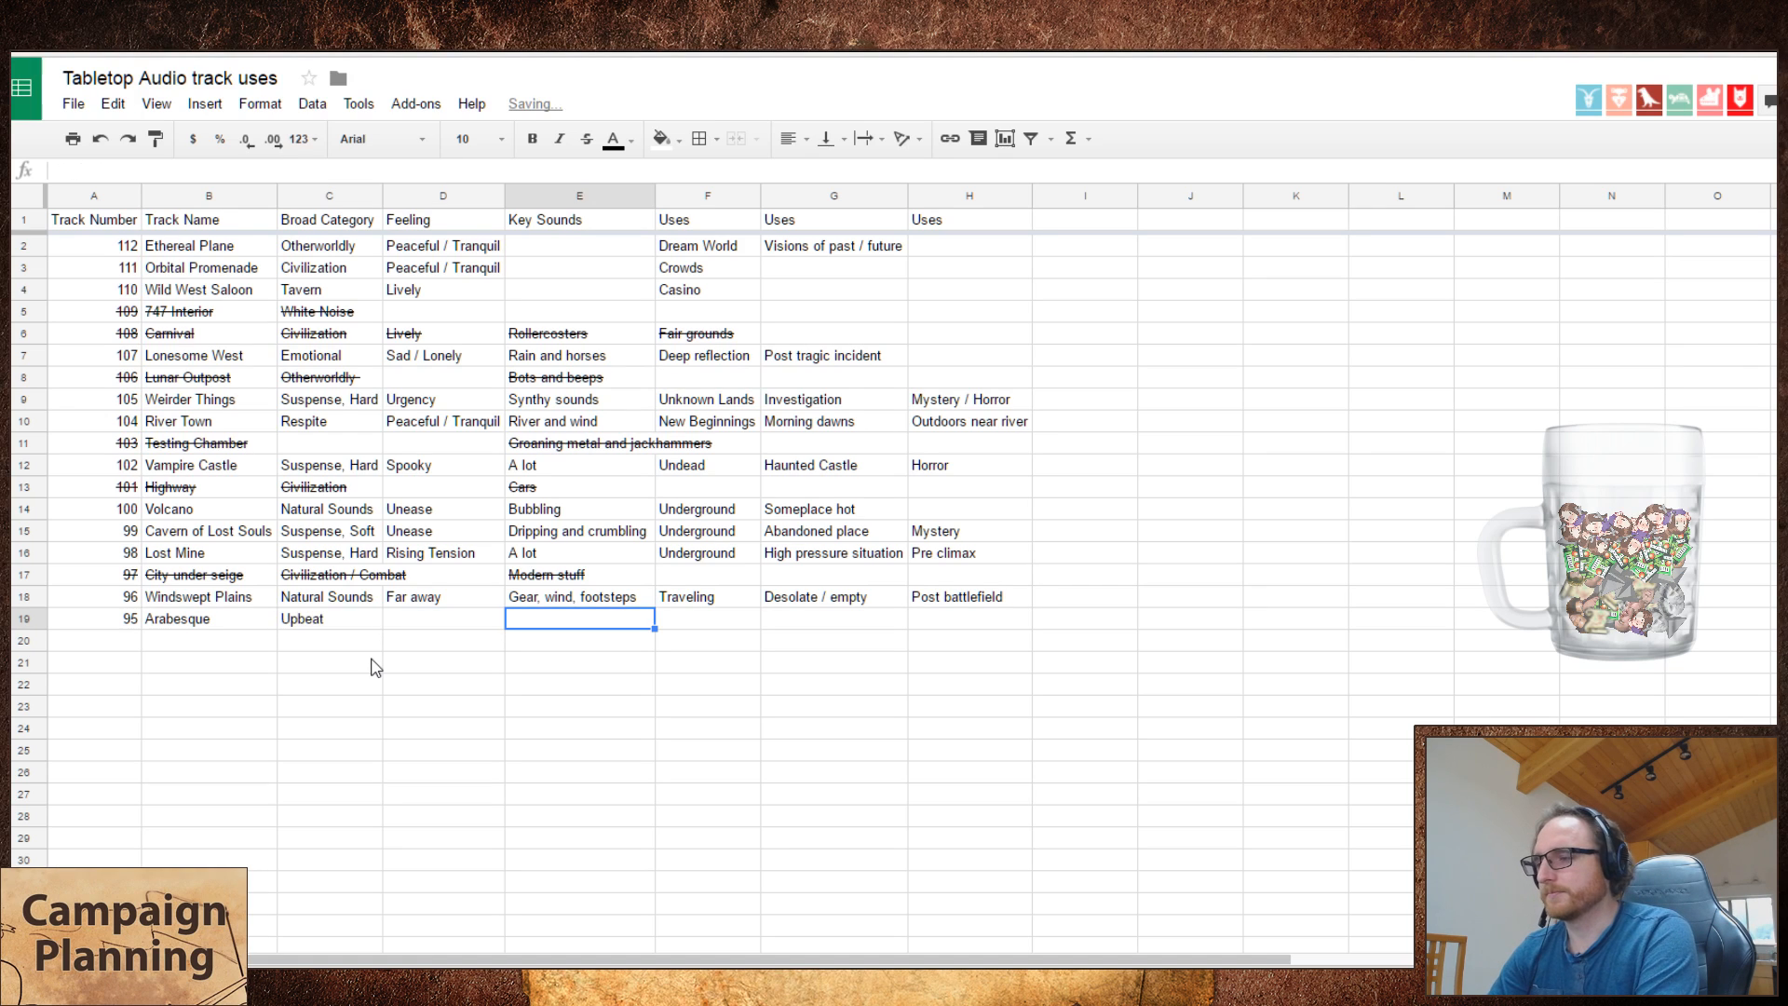
# - Enter "Action" as the first use of Arabesque and "Forigen lands" as its second use
pyautogui.press('Tab')
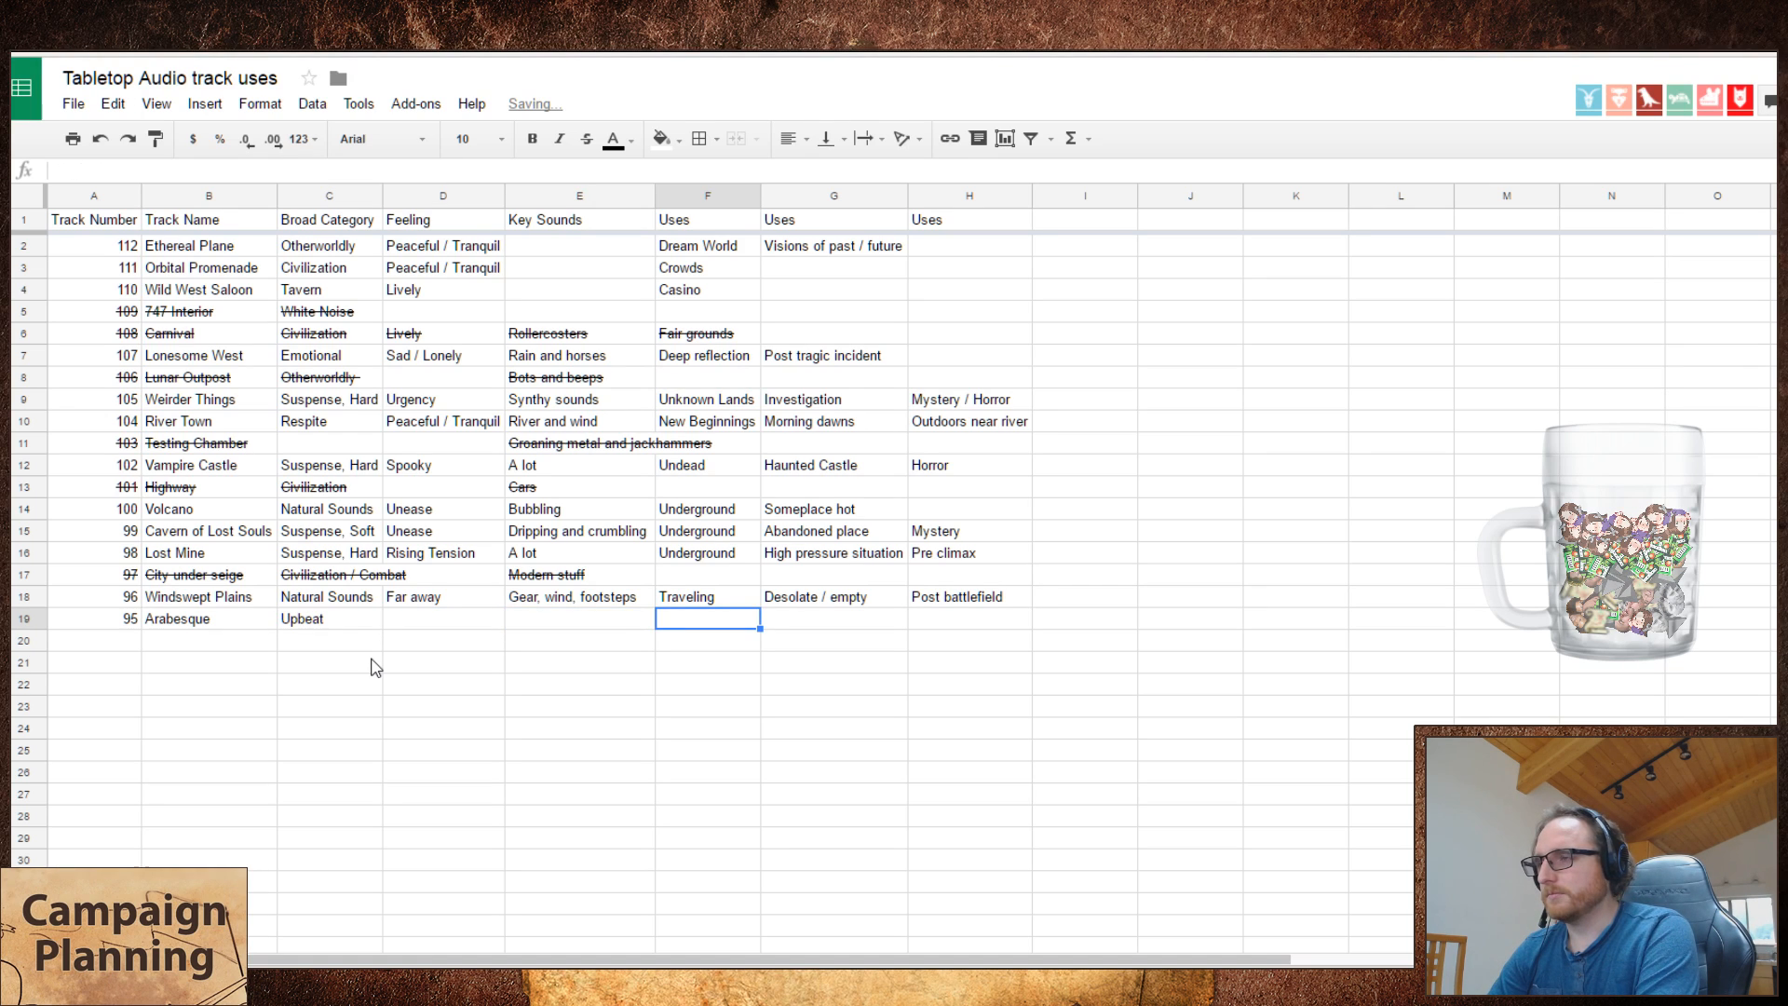
pyautogui.write('Action')
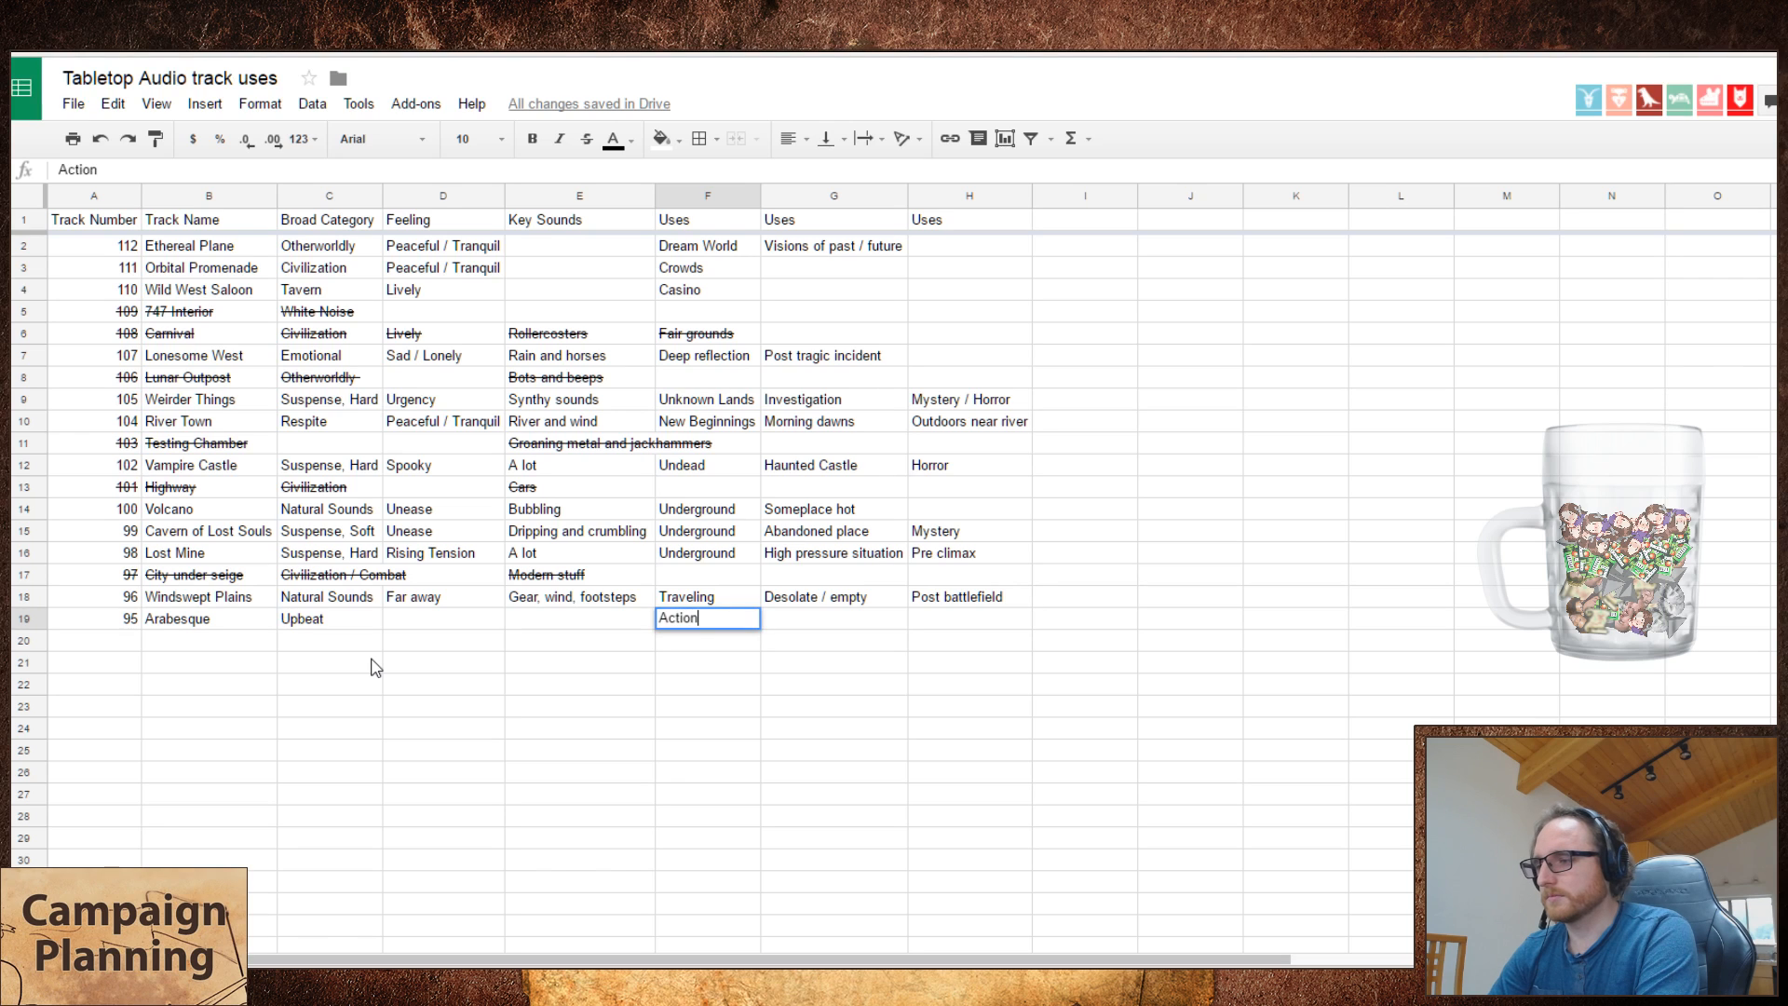
pyautogui.press('Tab')
pyautogui.write('New')
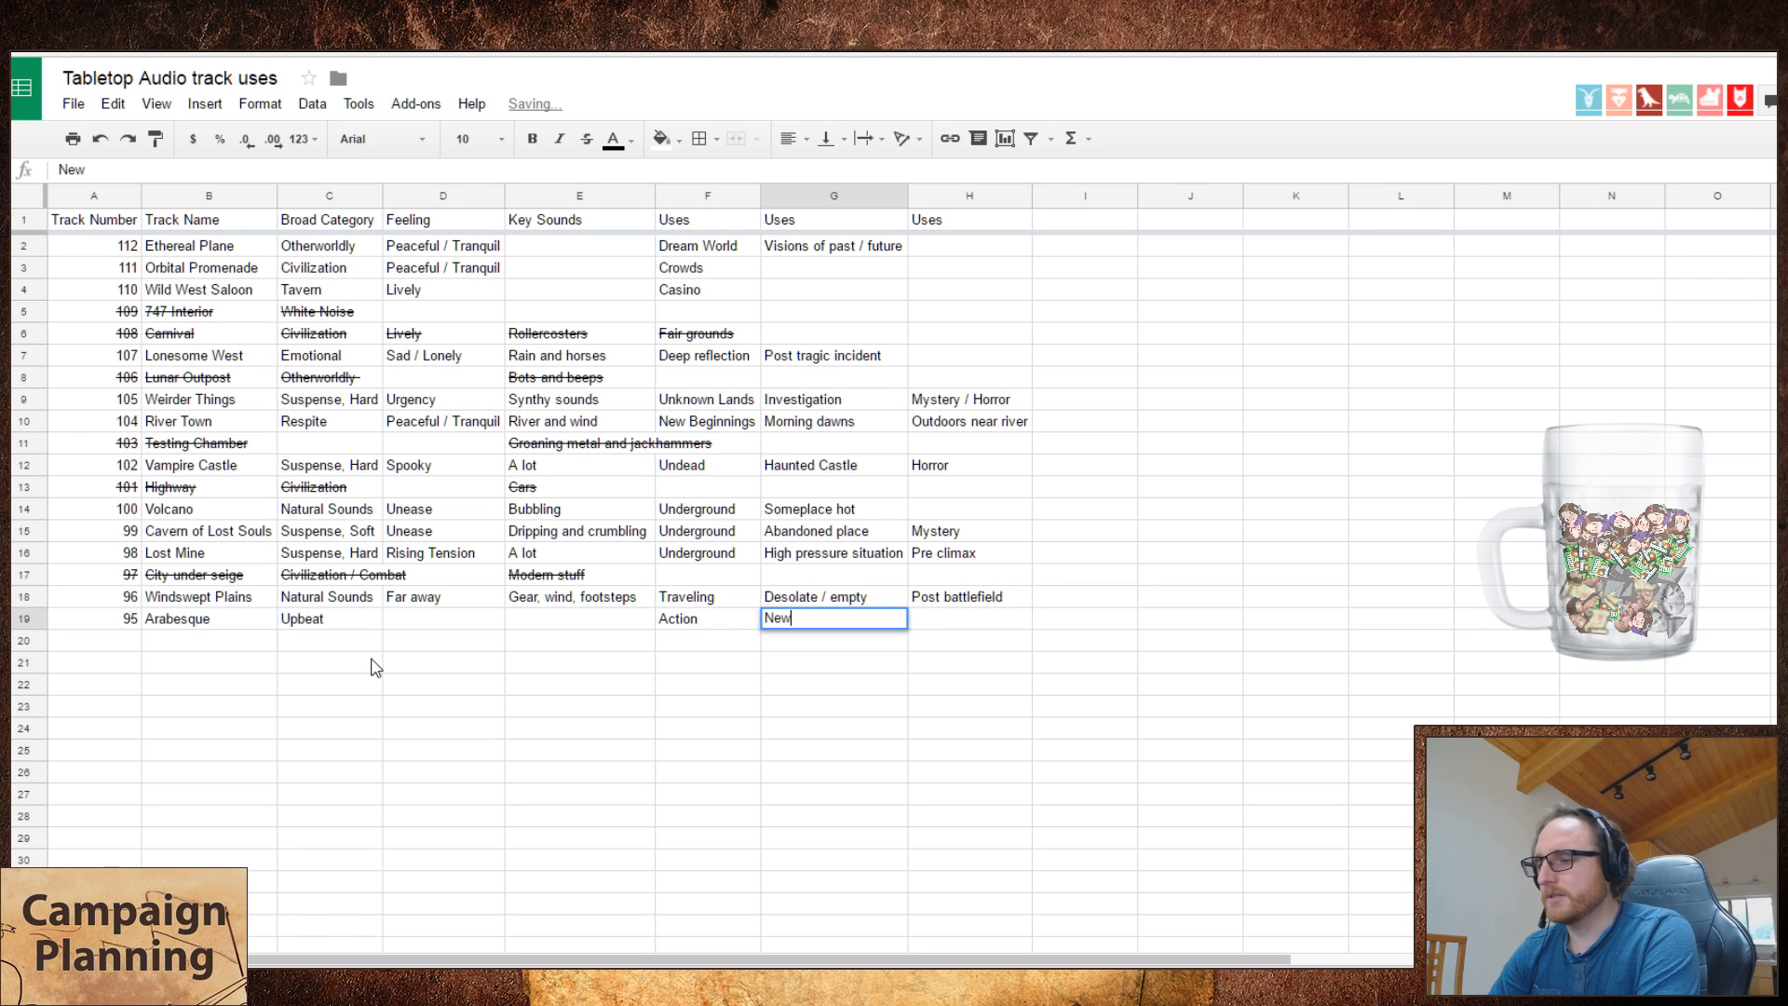
pyautogui.press('BackSpace')
pyautogui.press('BackSpace')
pyautogui.press('BackSpace')
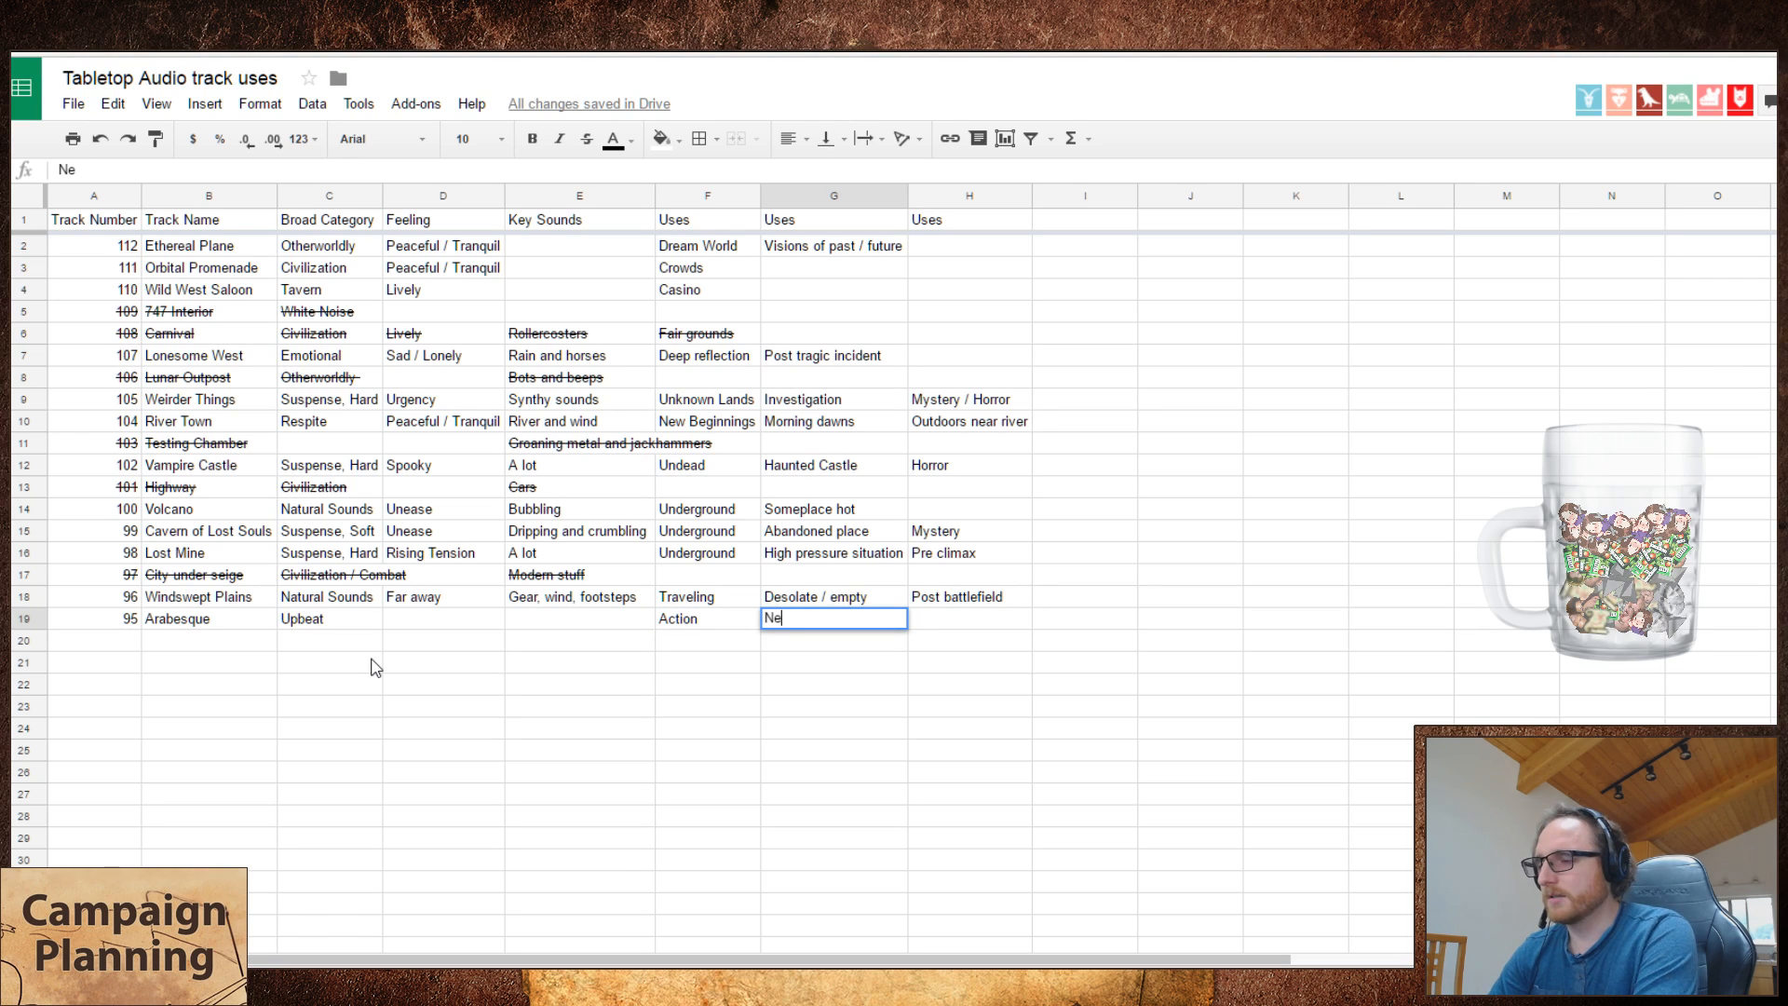
pyautogui.write('Fo')
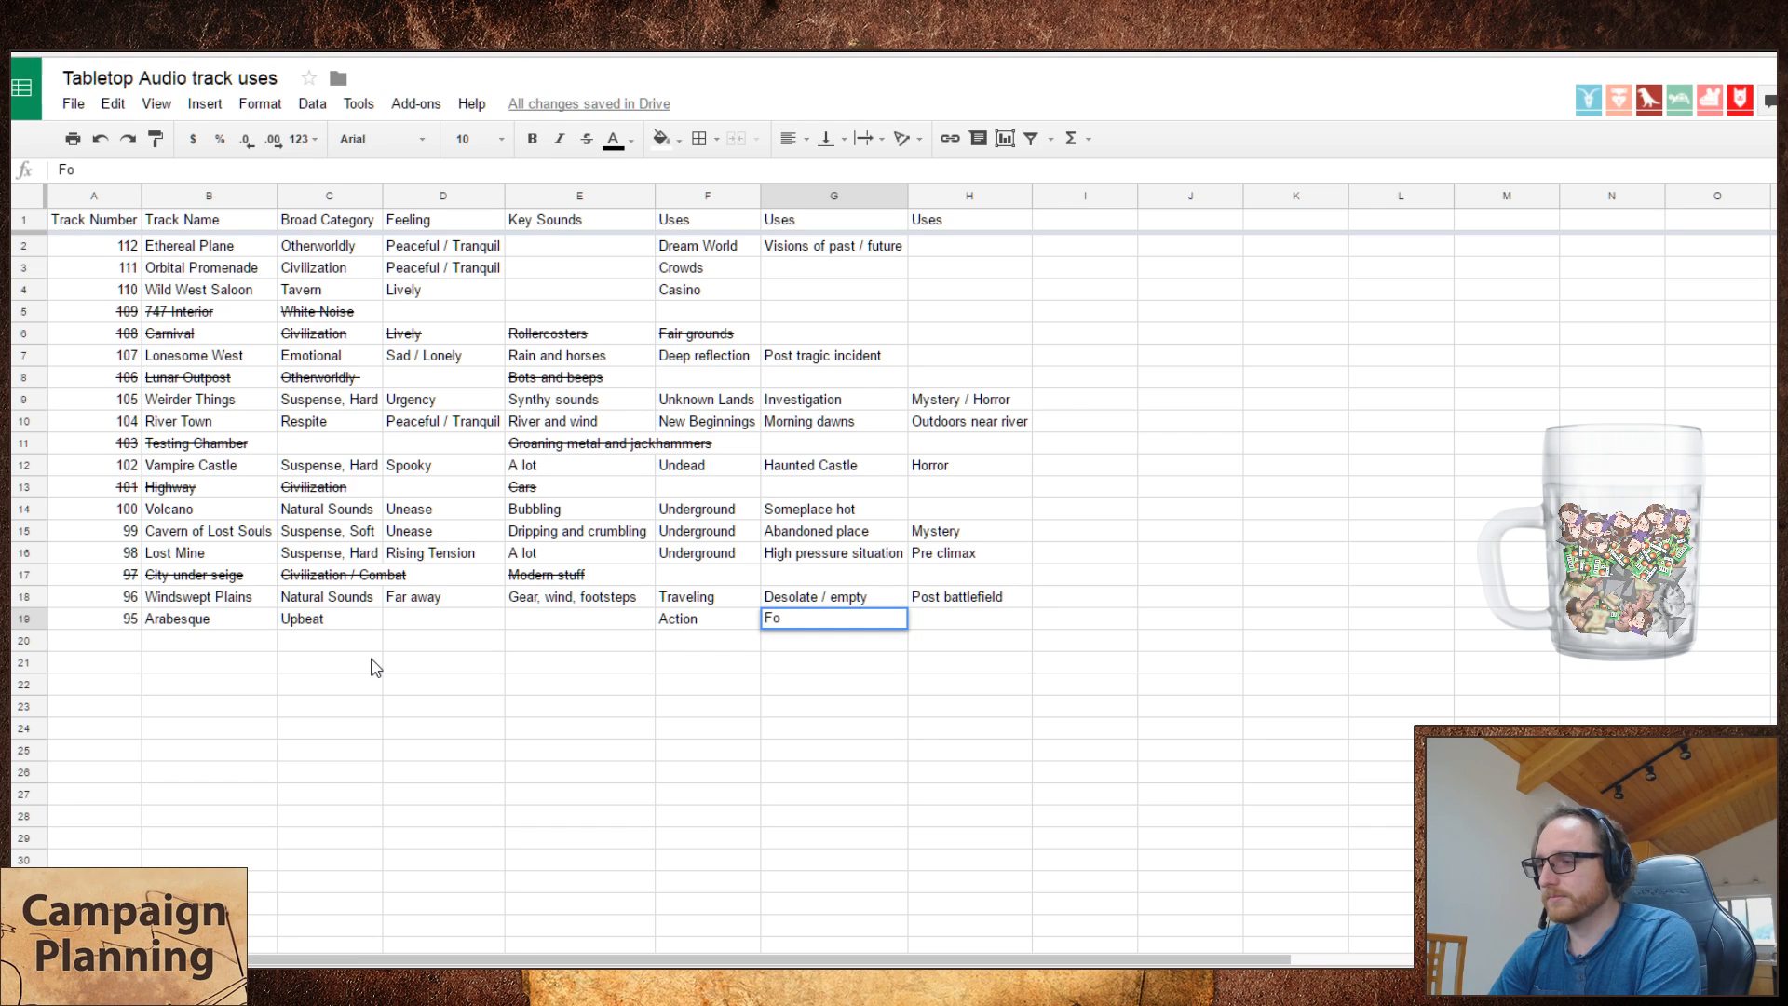
pyautogui.write('rigen lands')
pyautogui.press('Tab')
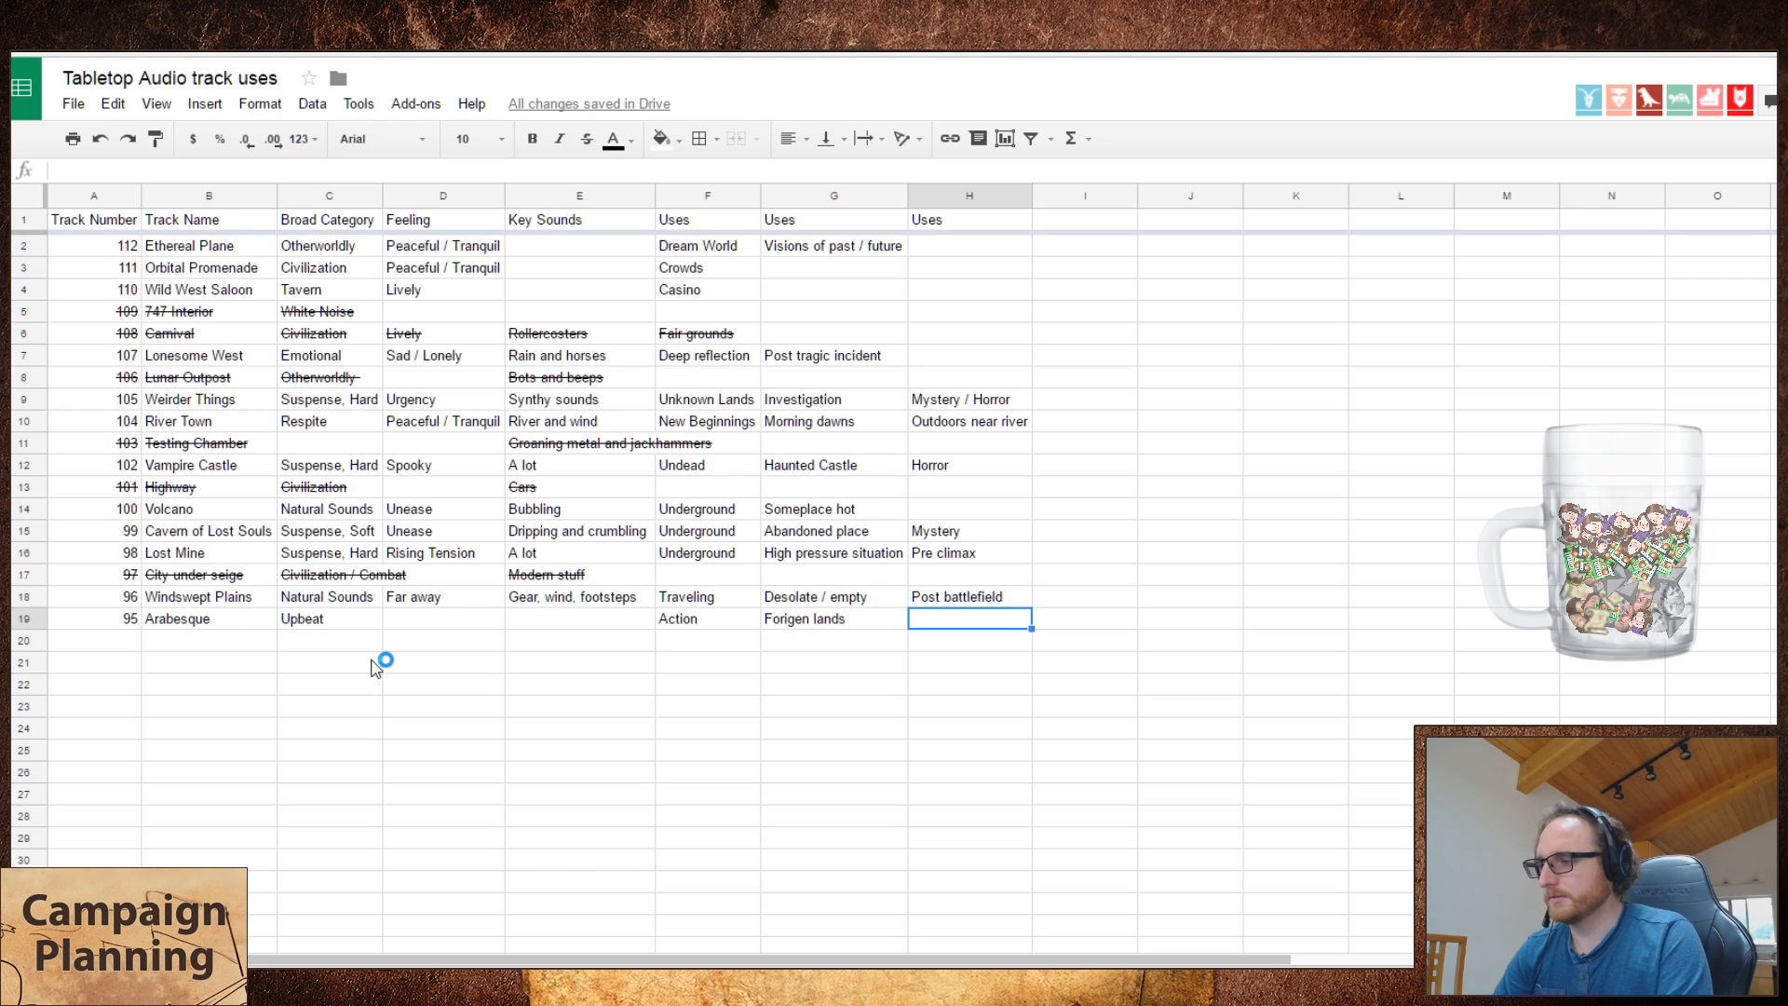
# - Correct the spelling of Arabesque's second use to "Foreign lands"
pyautogui.press('Left')
pyautogui.press('F2')
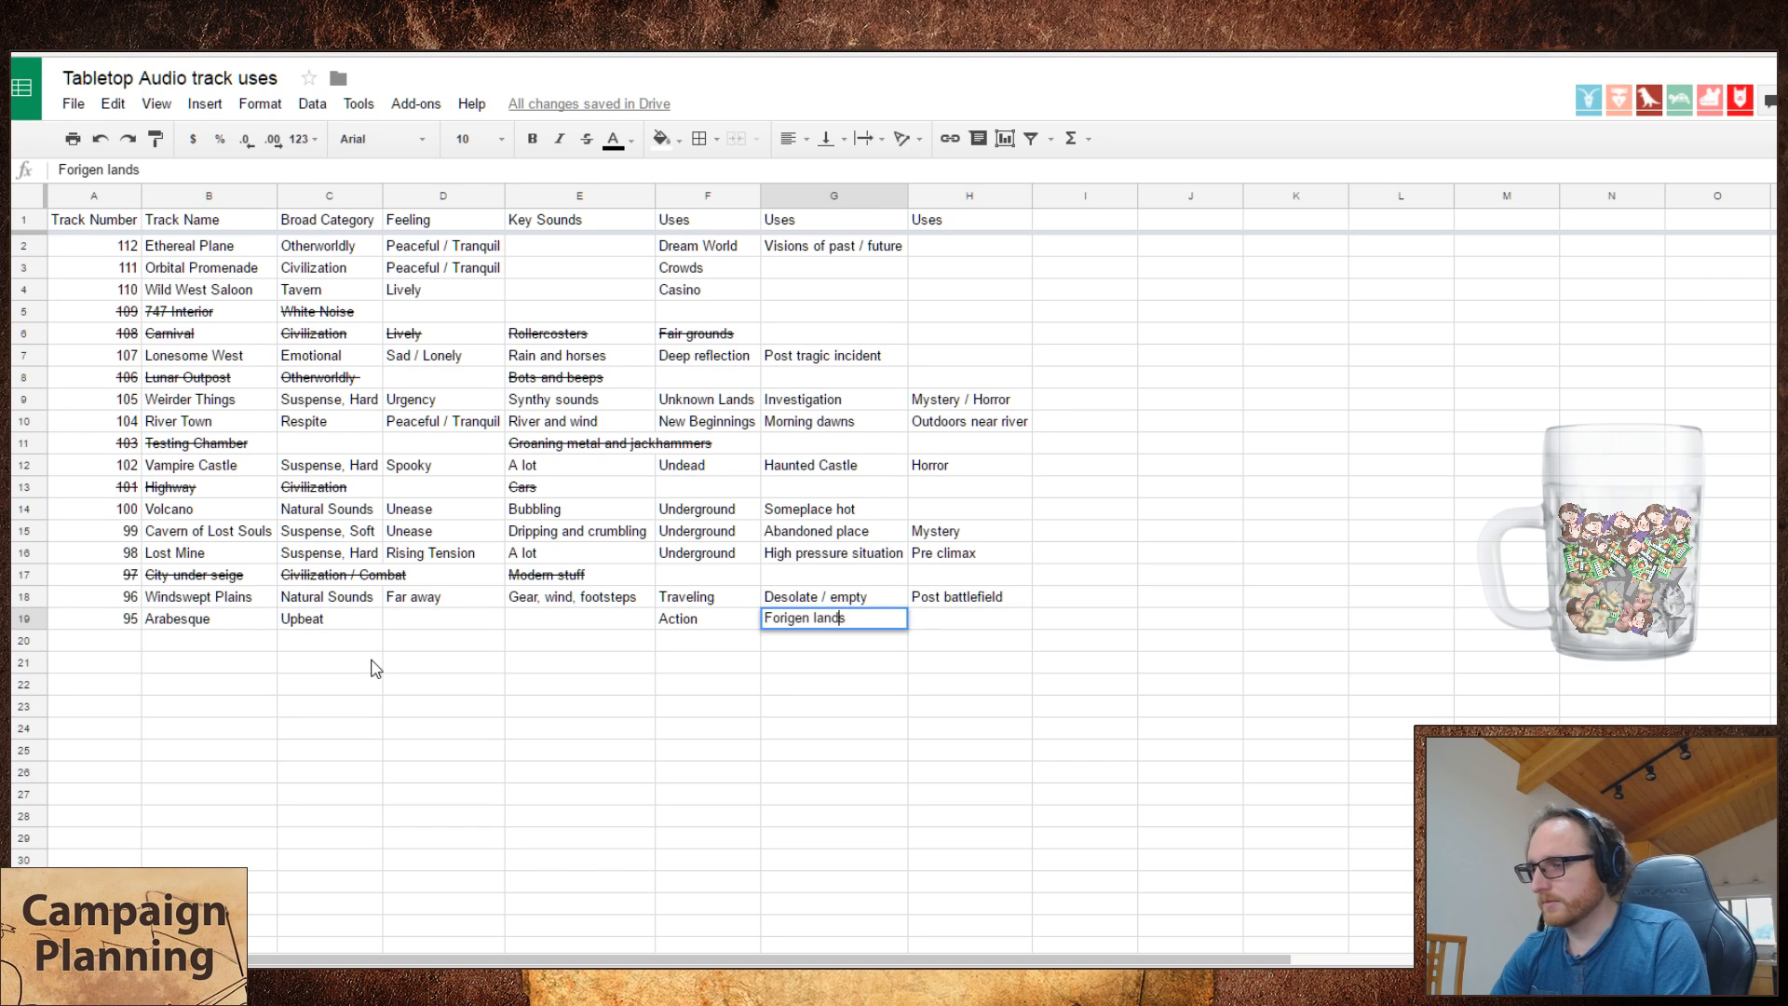
pyautogui.press('Left')
pyautogui.press('Left')
pyautogui.press('Left')
pyautogui.press('Left')
pyautogui.press('Left')
pyautogui.press('Left')
pyautogui.press('Left')
pyautogui.write('e')
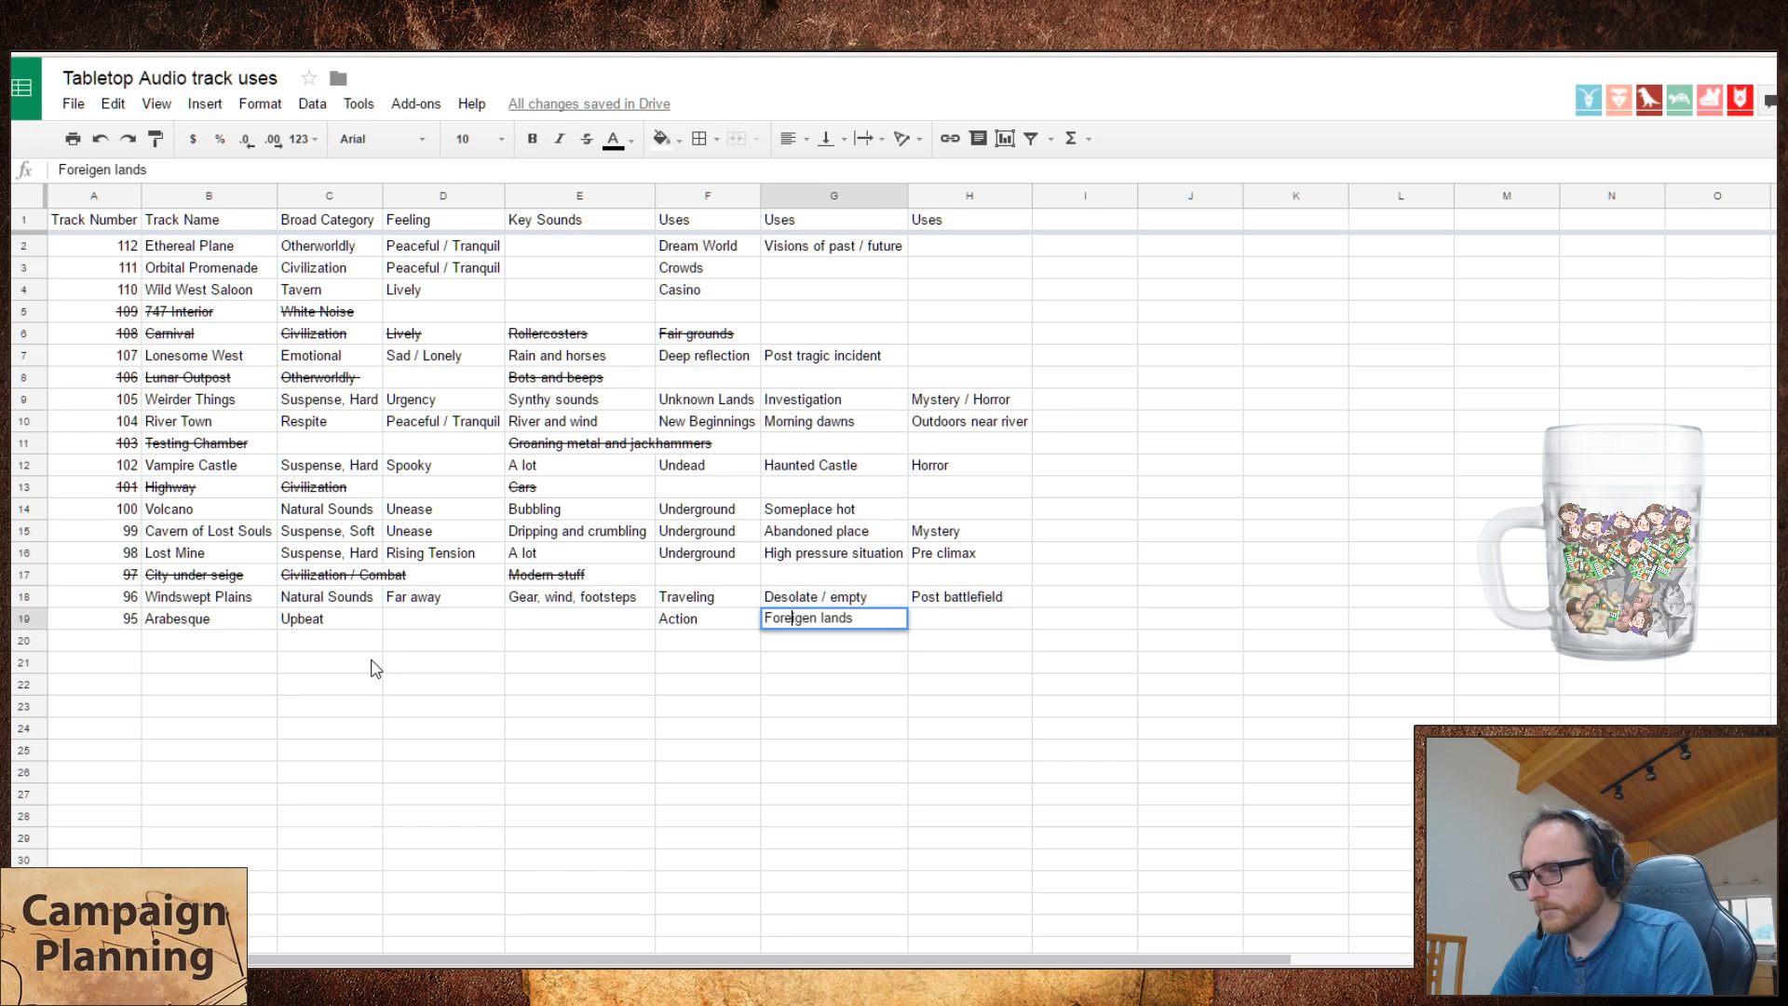
pyautogui.press('Right')
pyautogui.press('Right')
pyautogui.press('Right')
pyautogui.press('BackSpace')
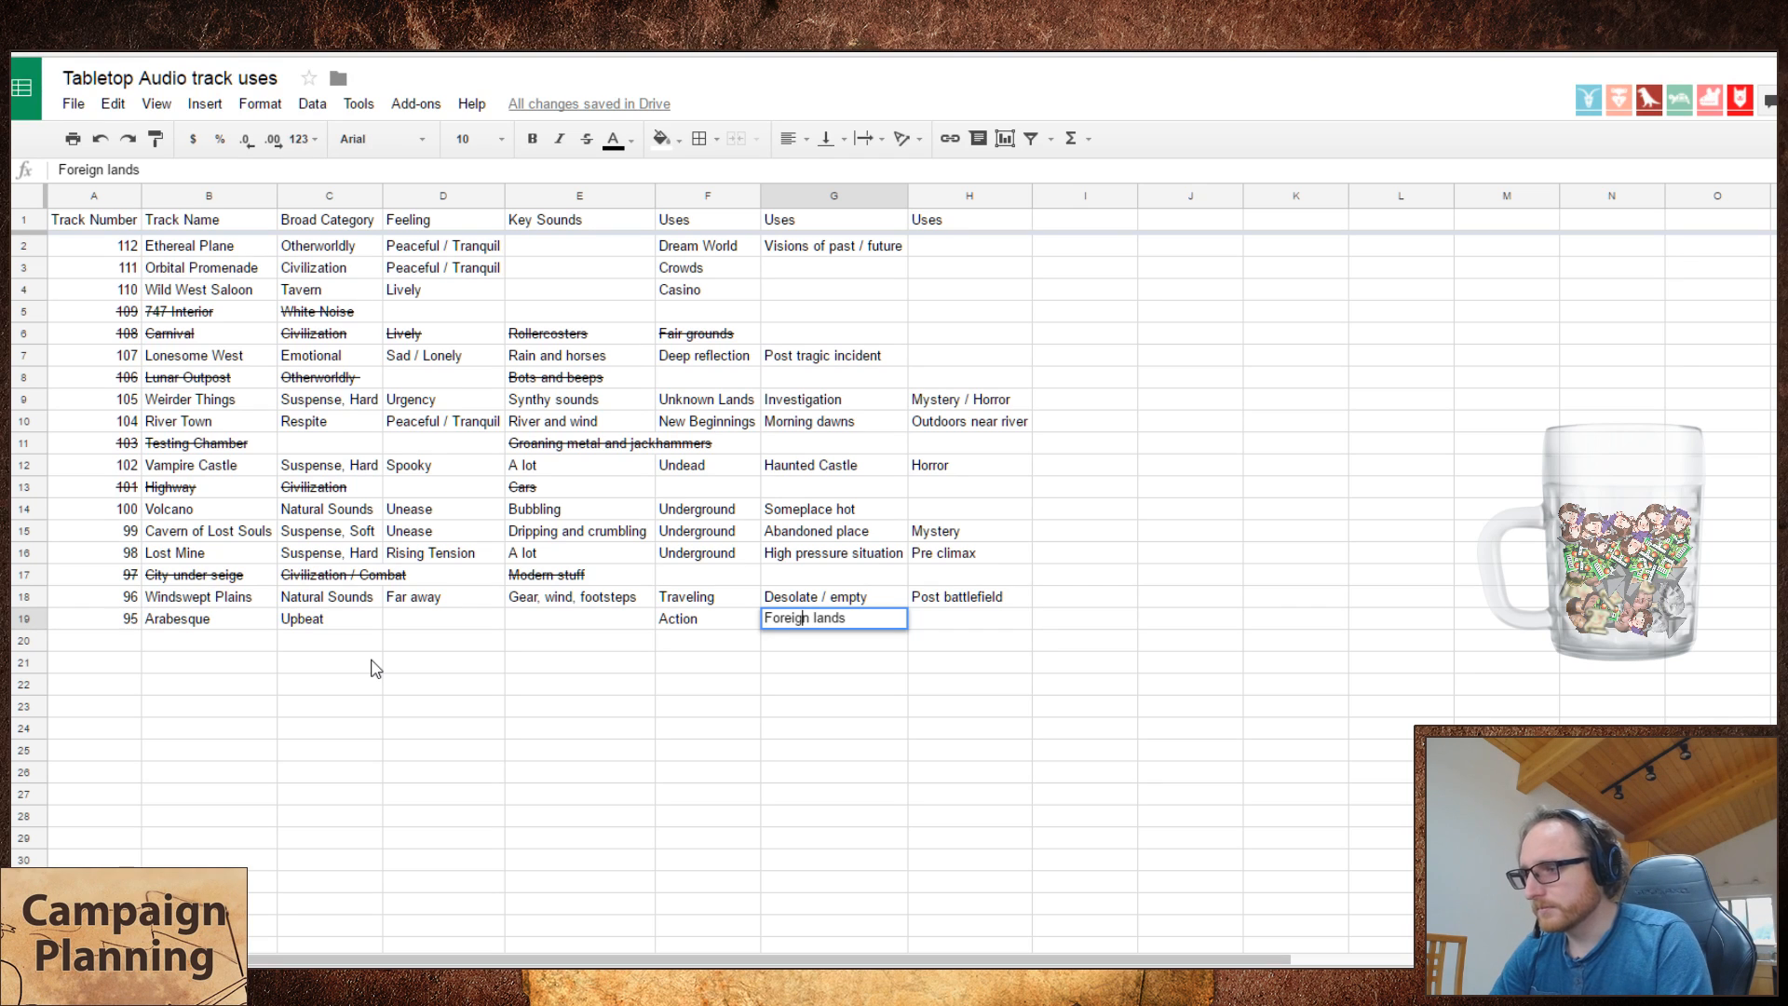
pyautogui.press('Return')
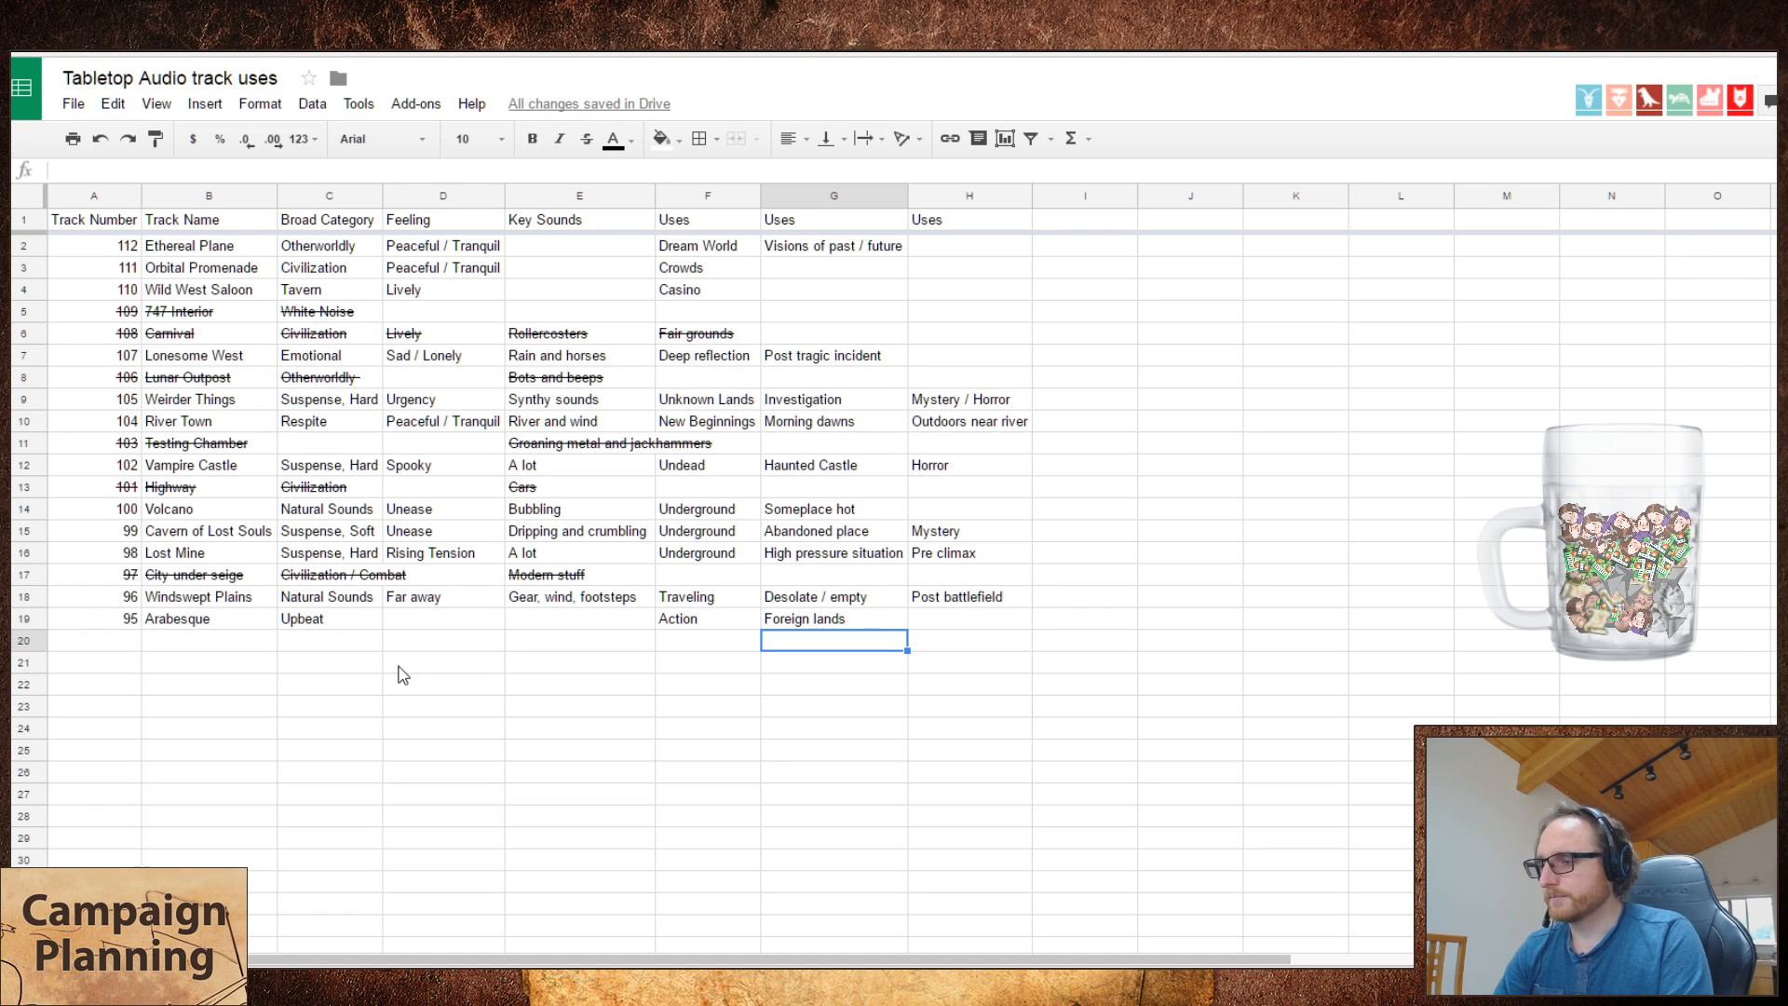
# - Set the feeling of Arabesque to "Action" and clear its first use
pyautogui.press('Up')
pyautogui.press('Left')
pyautogui.press('Left')
pyautogui.press('Left')
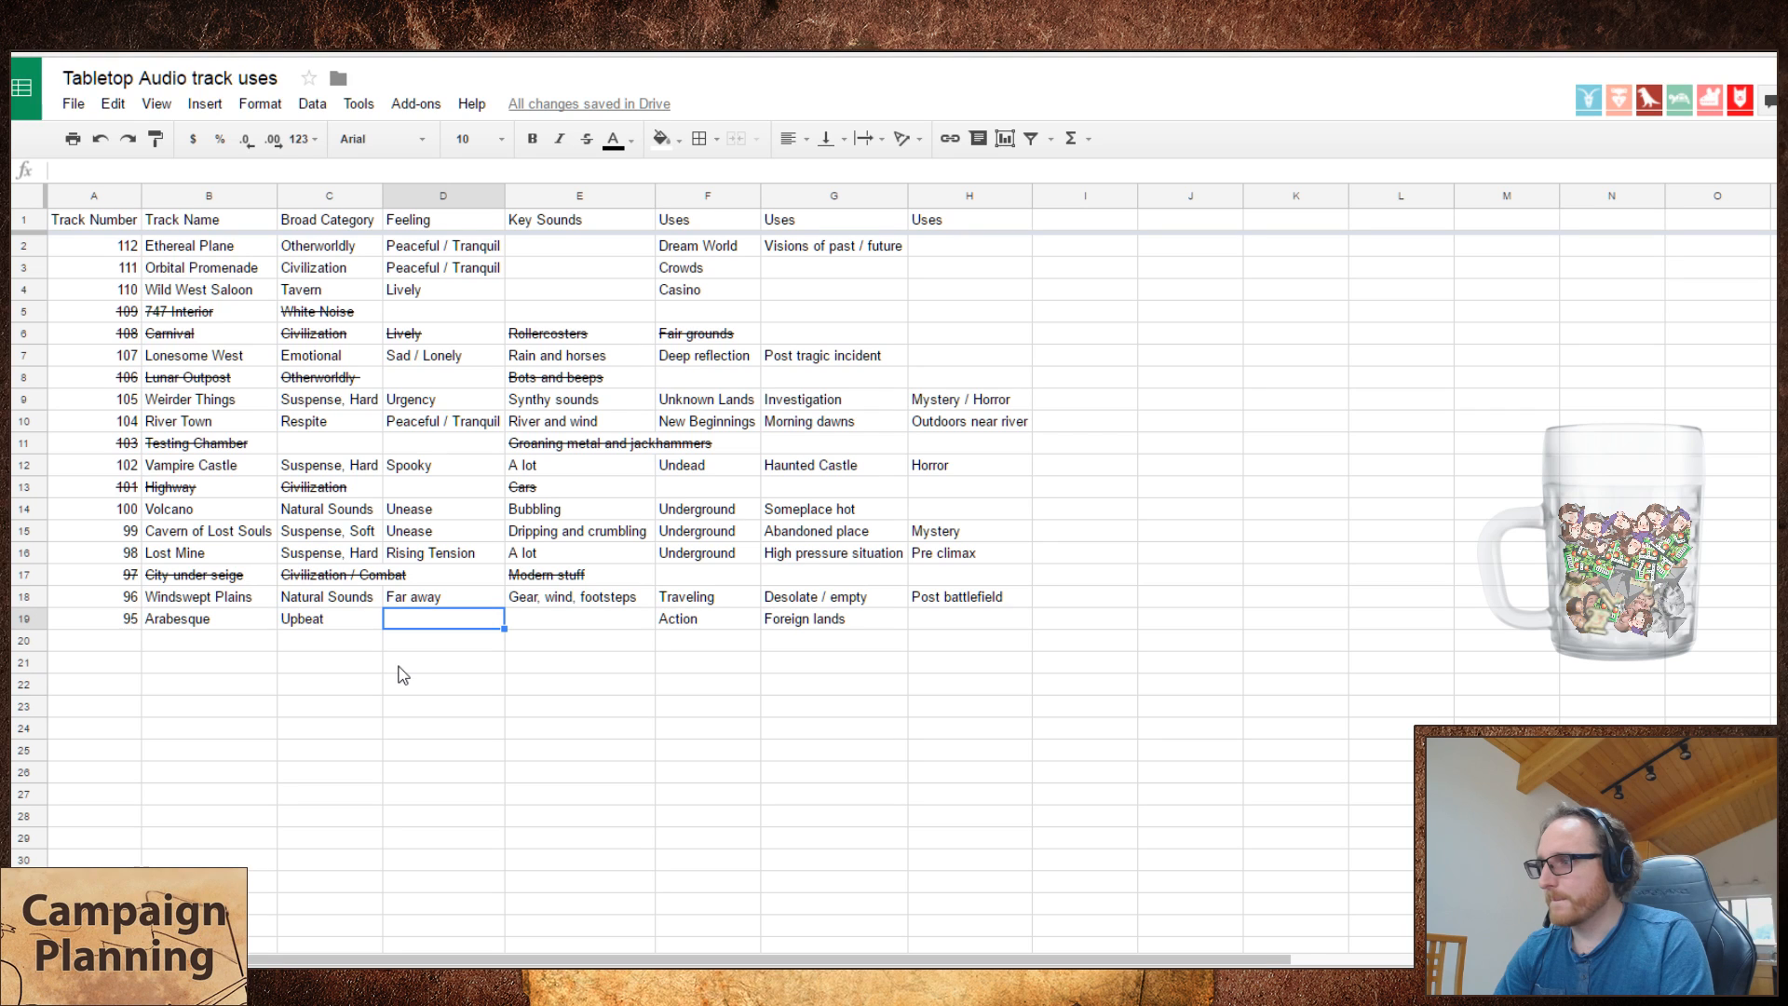
pyautogui.write('Action')
pyautogui.press('Tab')
pyautogui.press('Tab')
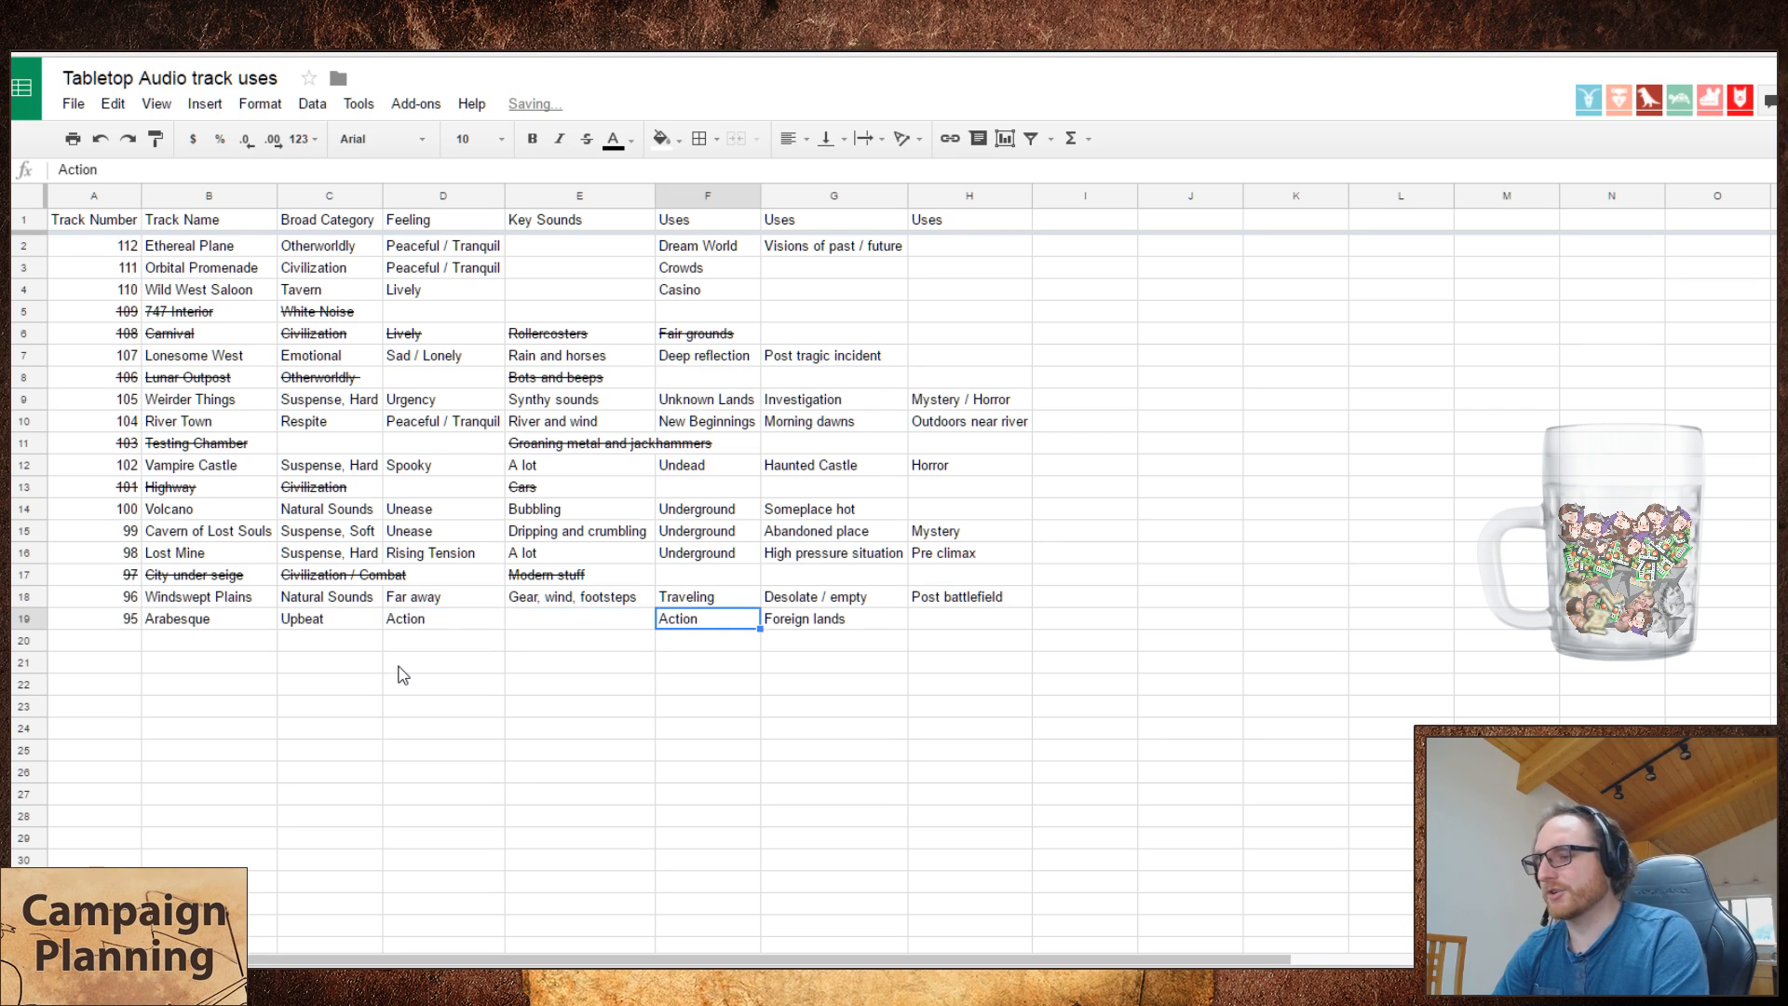
pyautogui.press('Delete')
# - Replace the broad category of Arabesque with "Uptempo" and look up the word's definition on Google
pyautogui.press('Left')
pyautogui.press('Left')
pyautogui.press('Left')
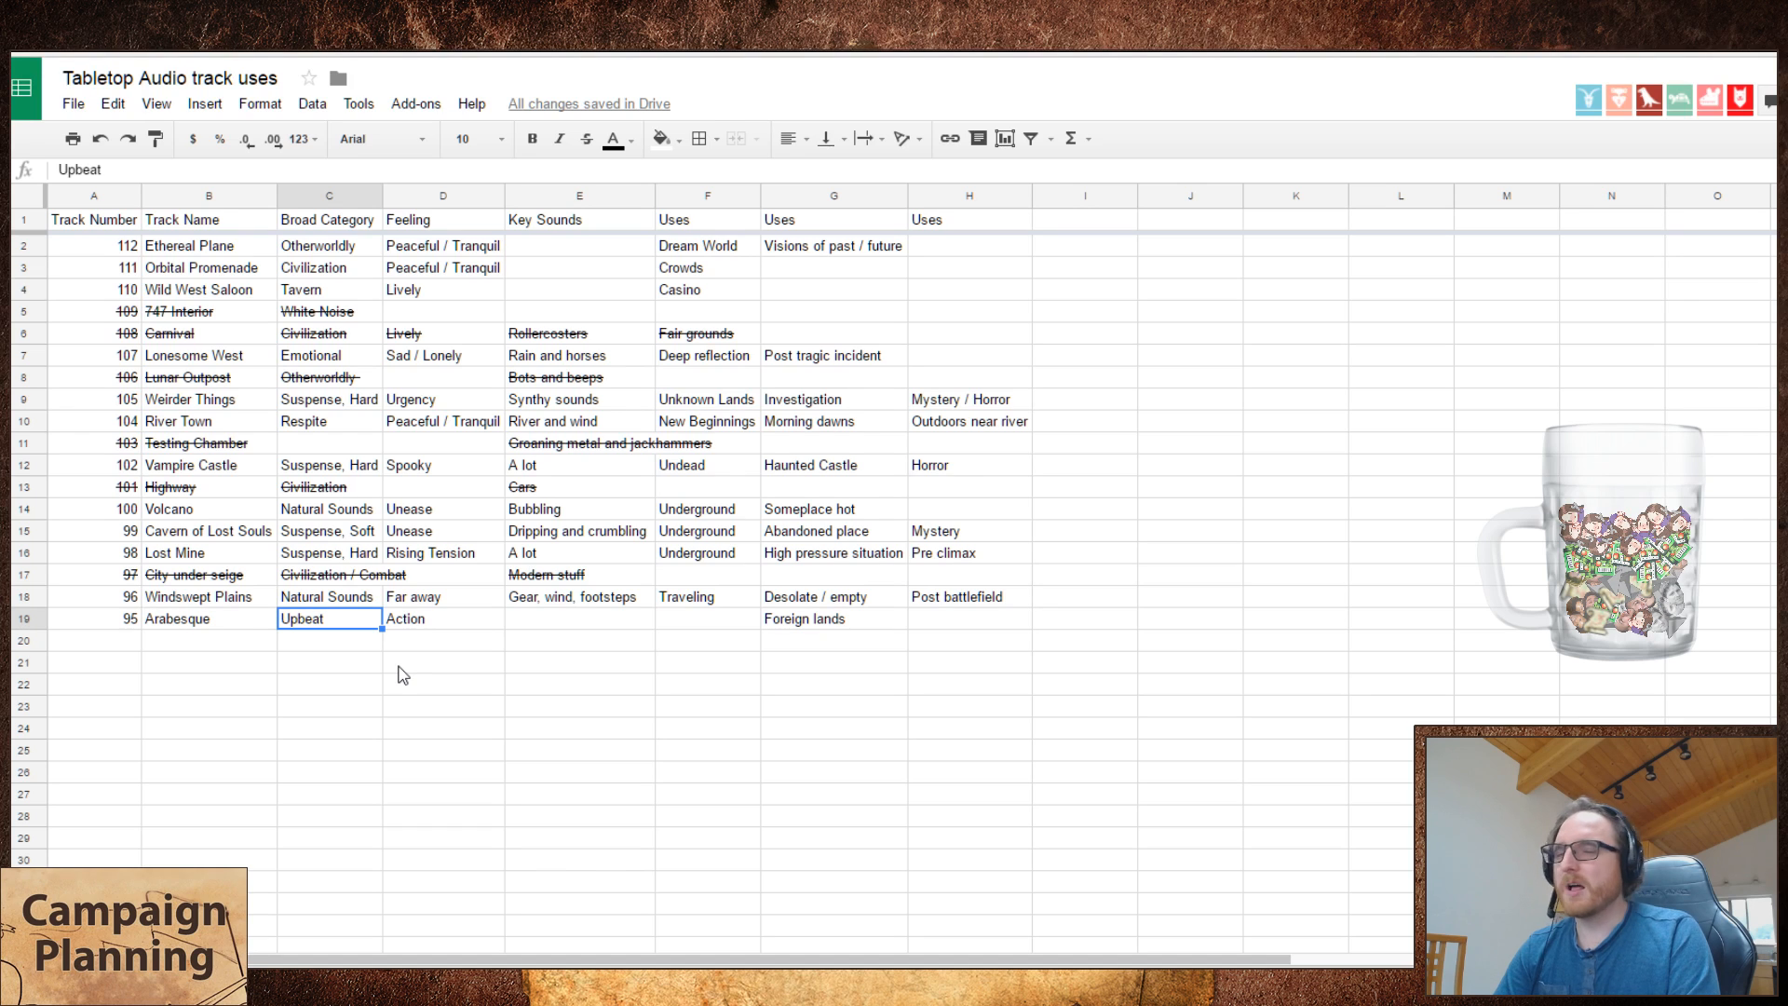
pyautogui.write('Uptempo')
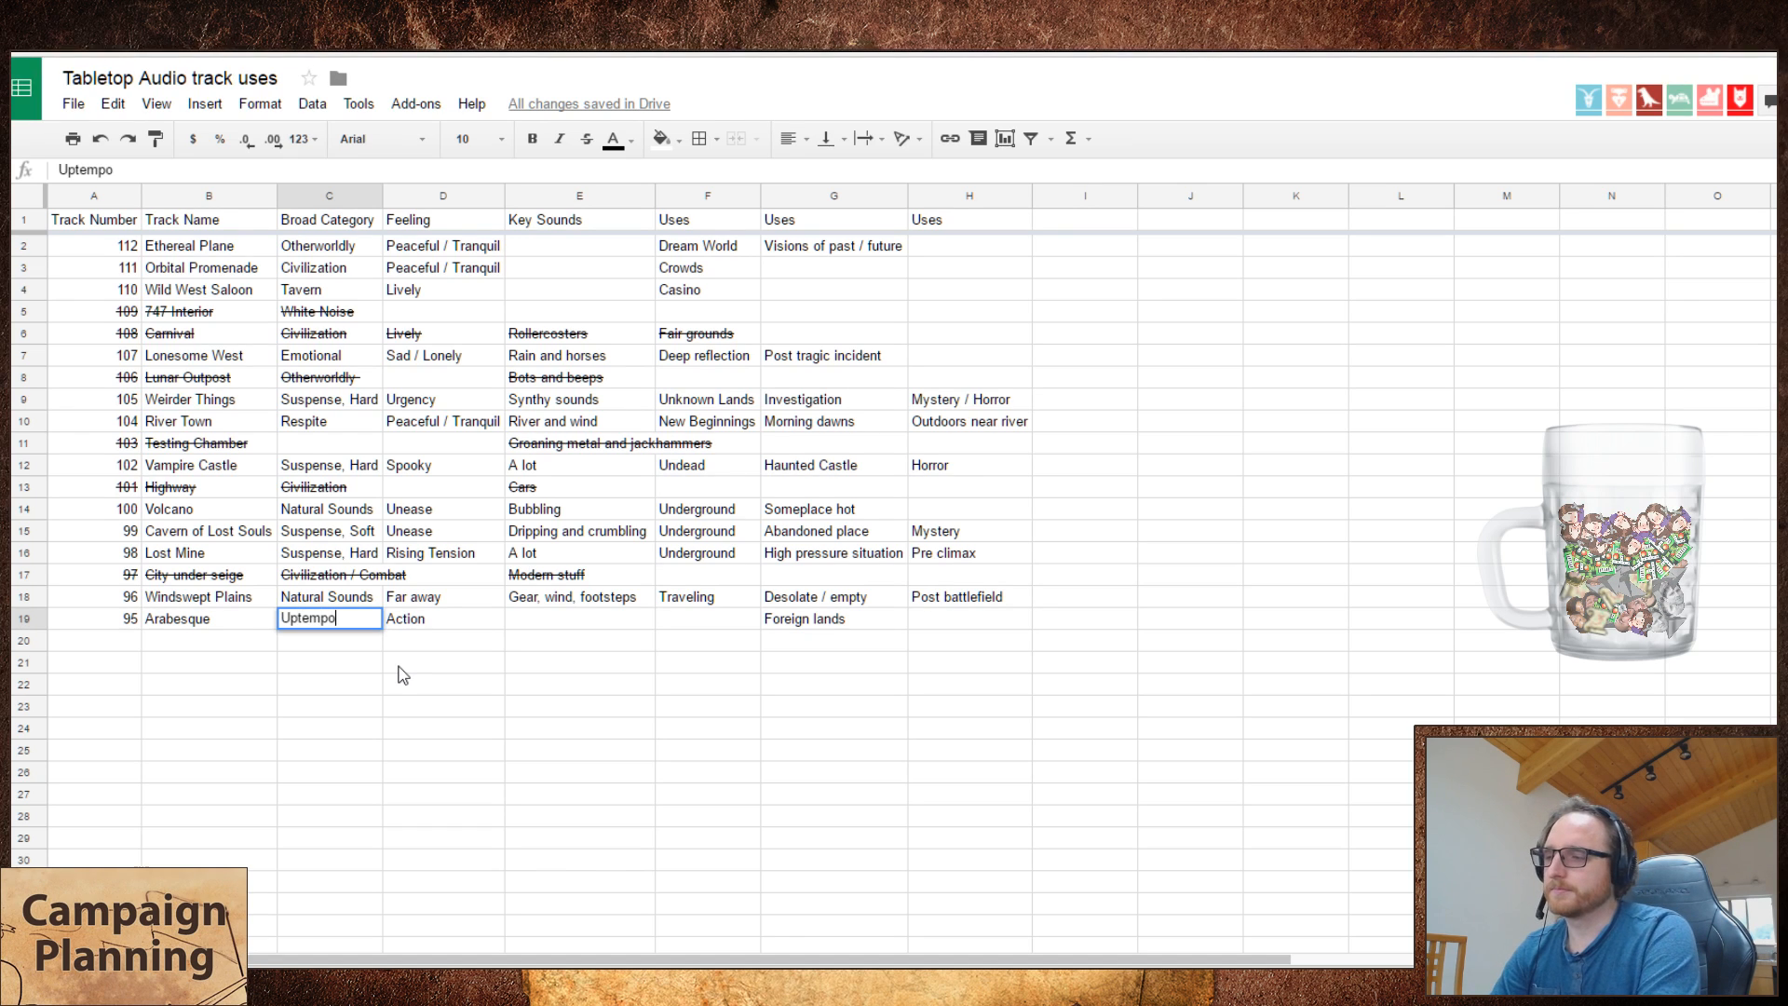
pyautogui.press('Return')
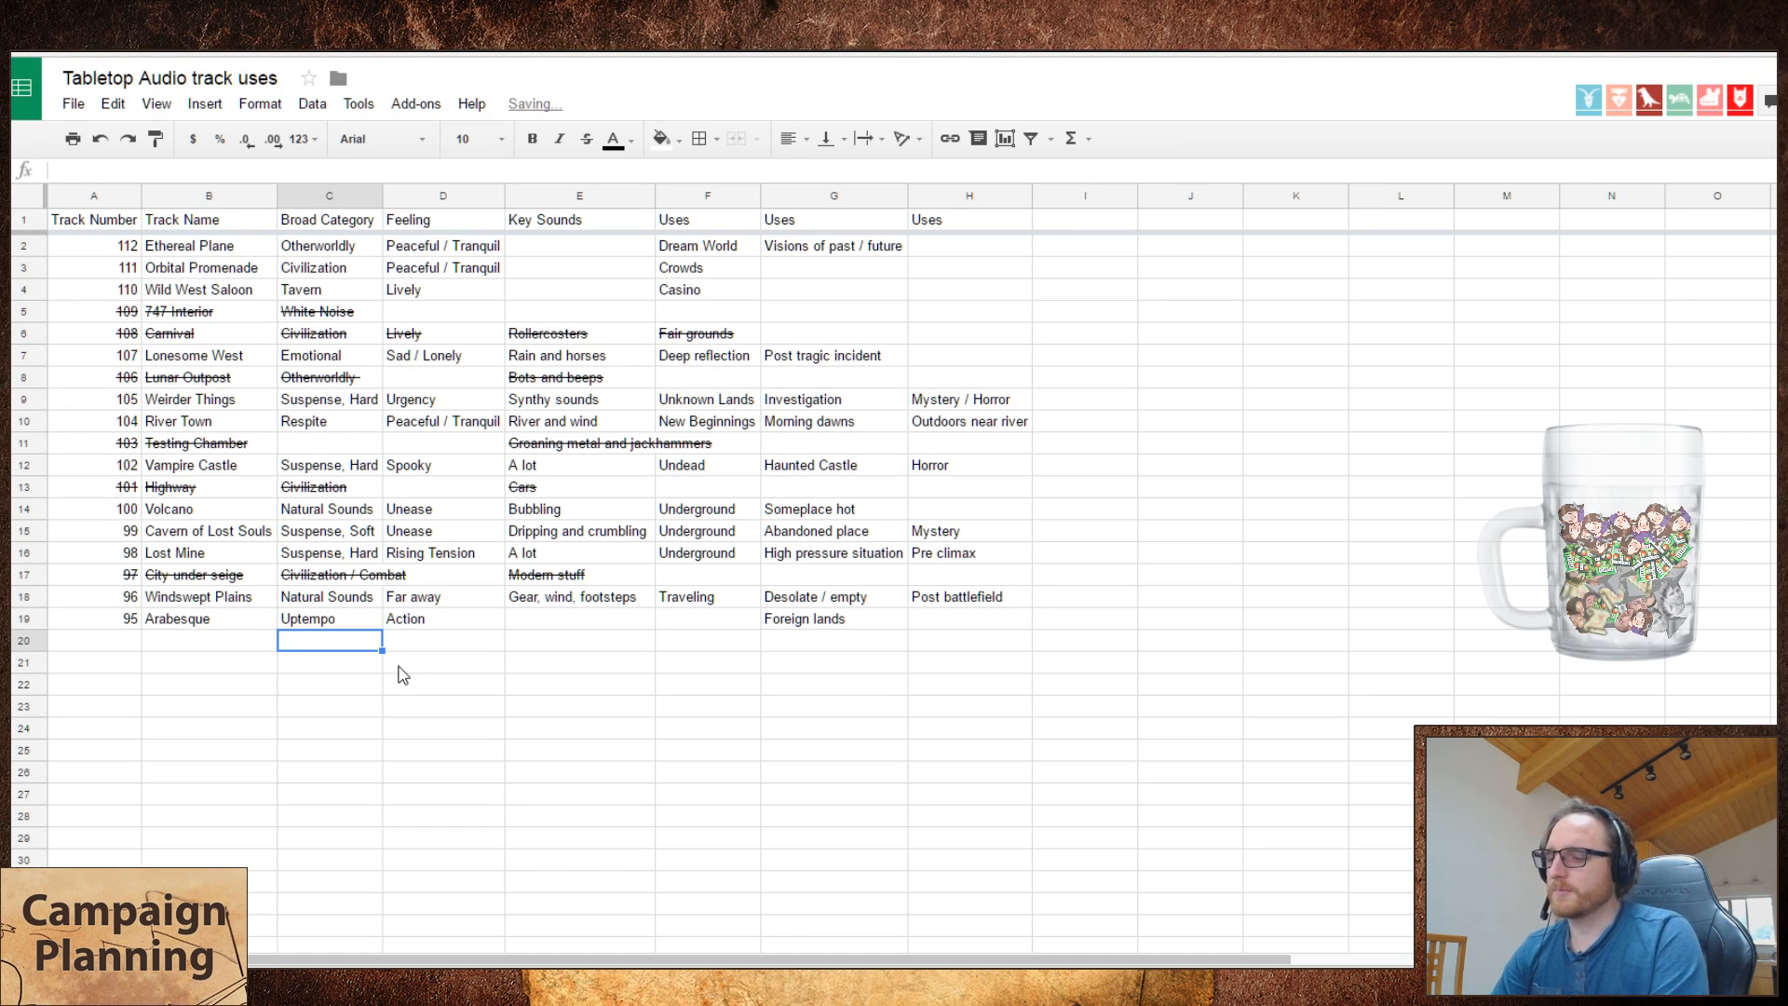
pyautogui.hotkey('ctrl', 't')
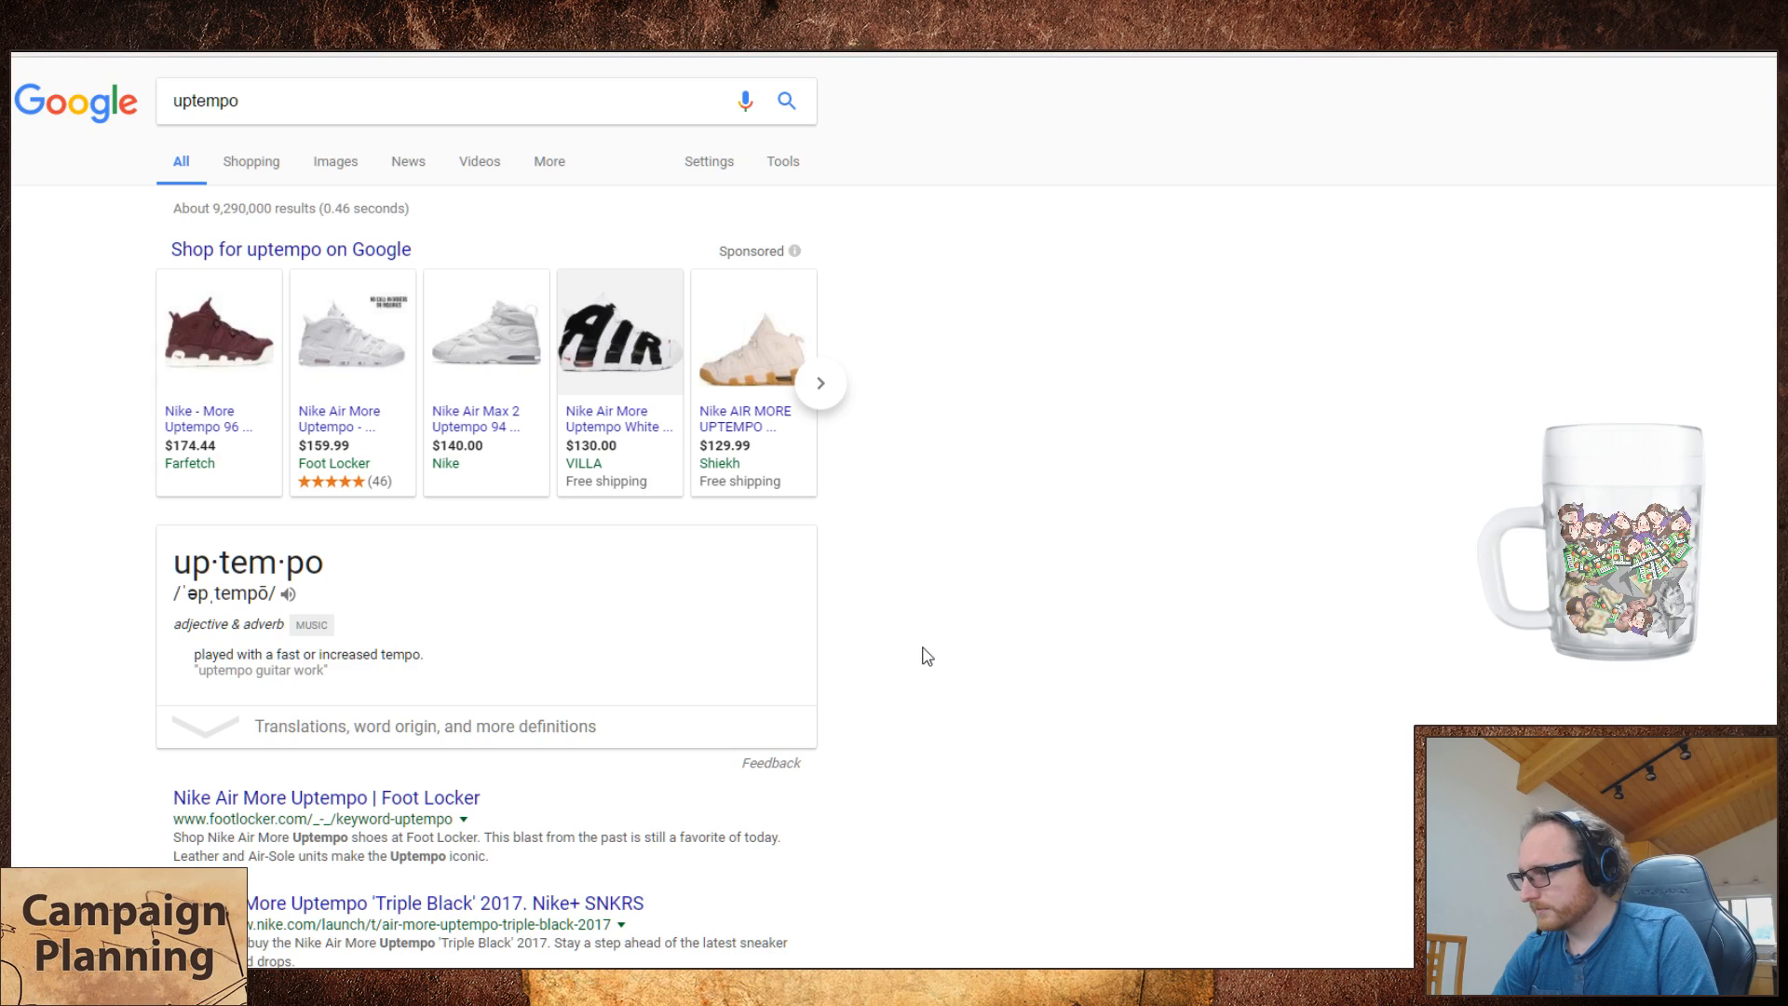
pyautogui.tripleClick(381, 656)
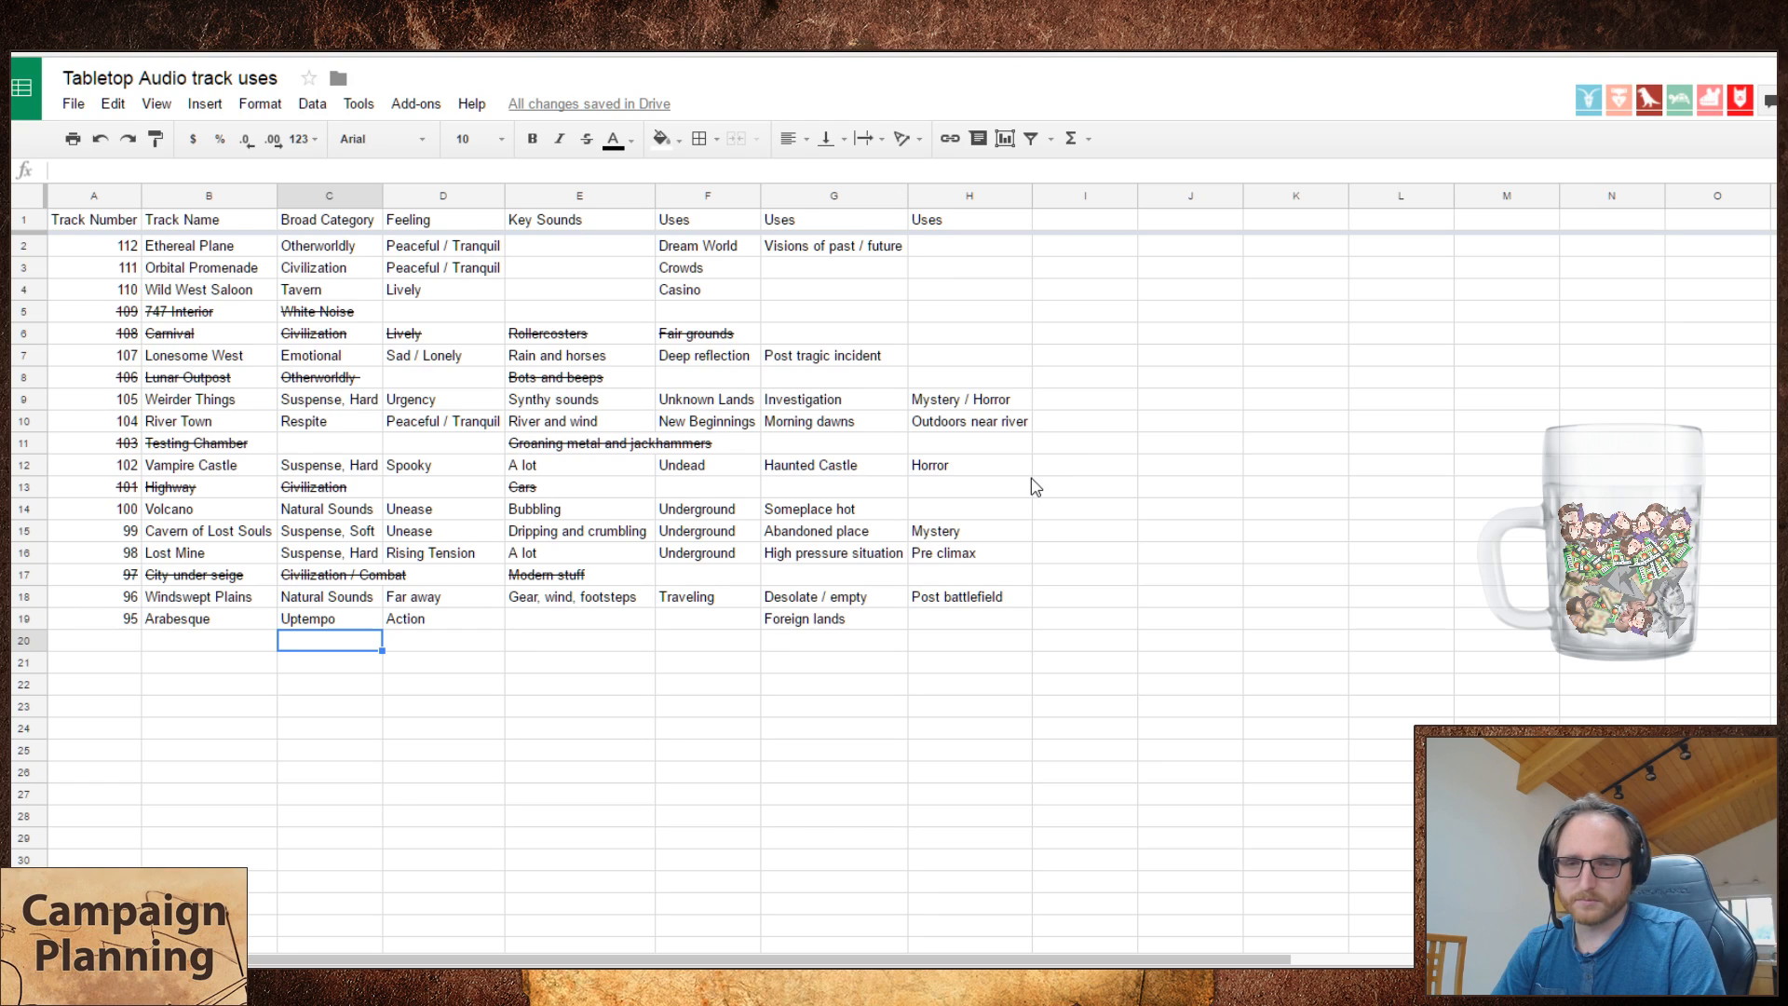
# - Replace the feeling of Arabesque with "Something afoot"
pyautogui.click(801, 622)
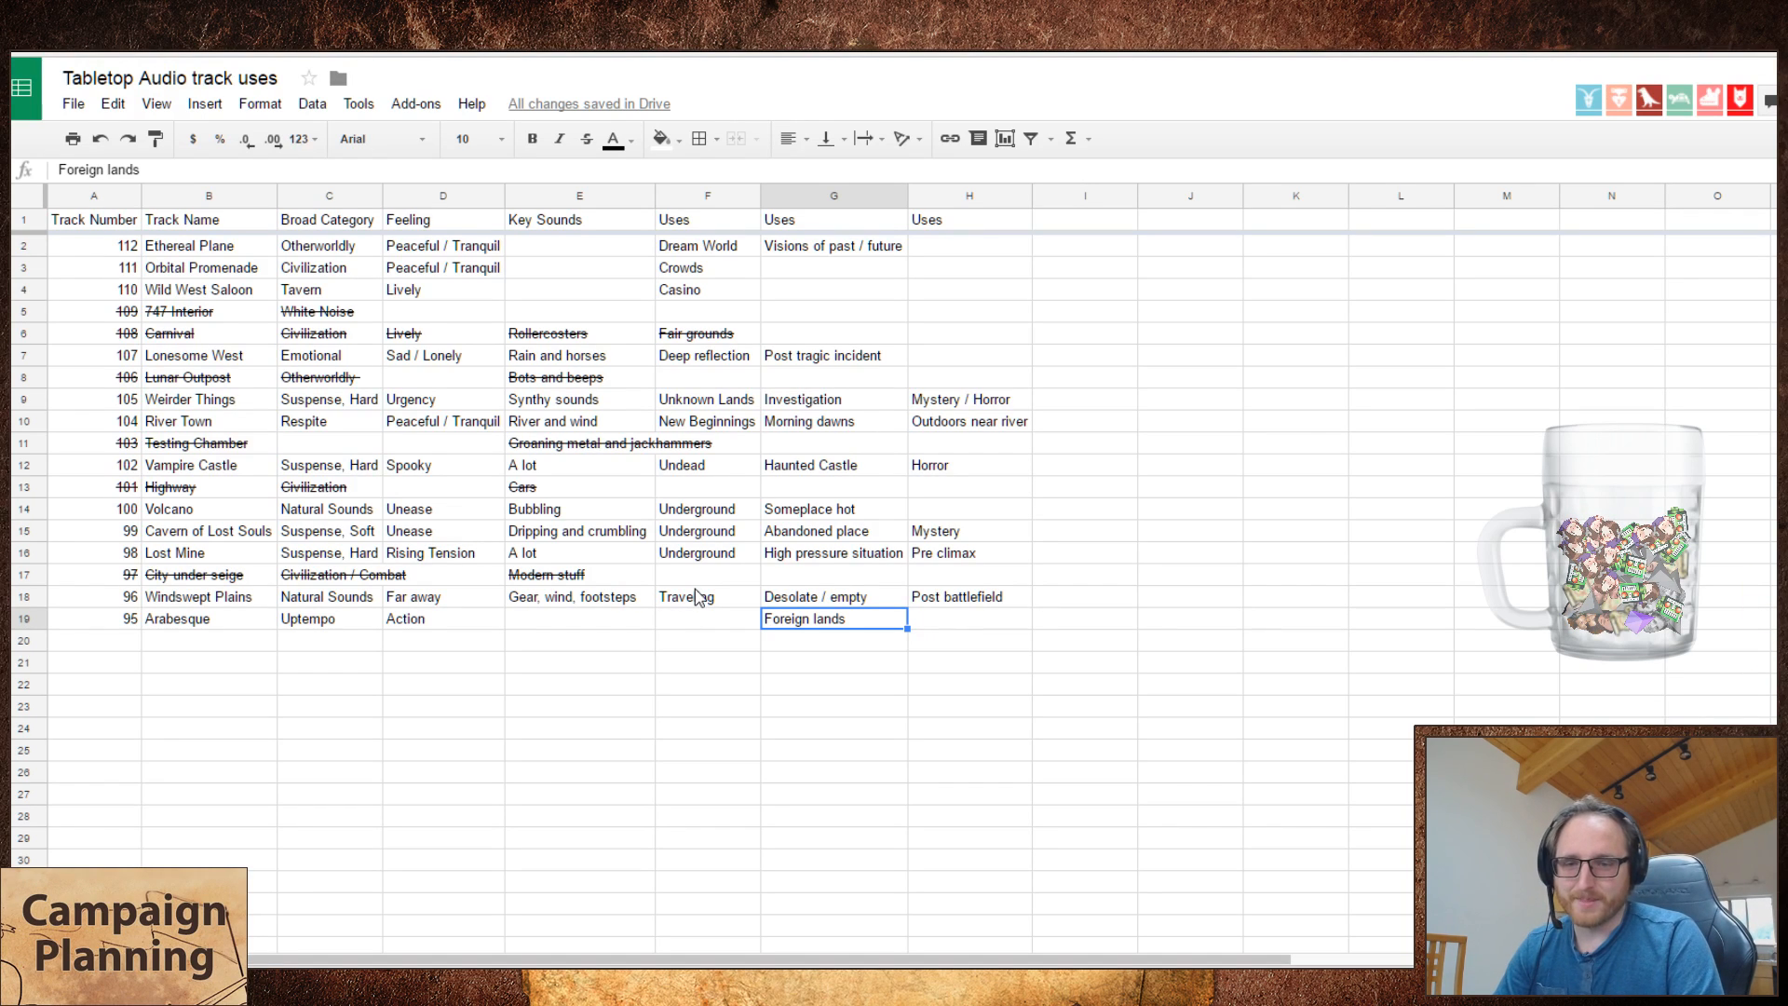
pyautogui.click(498, 622)
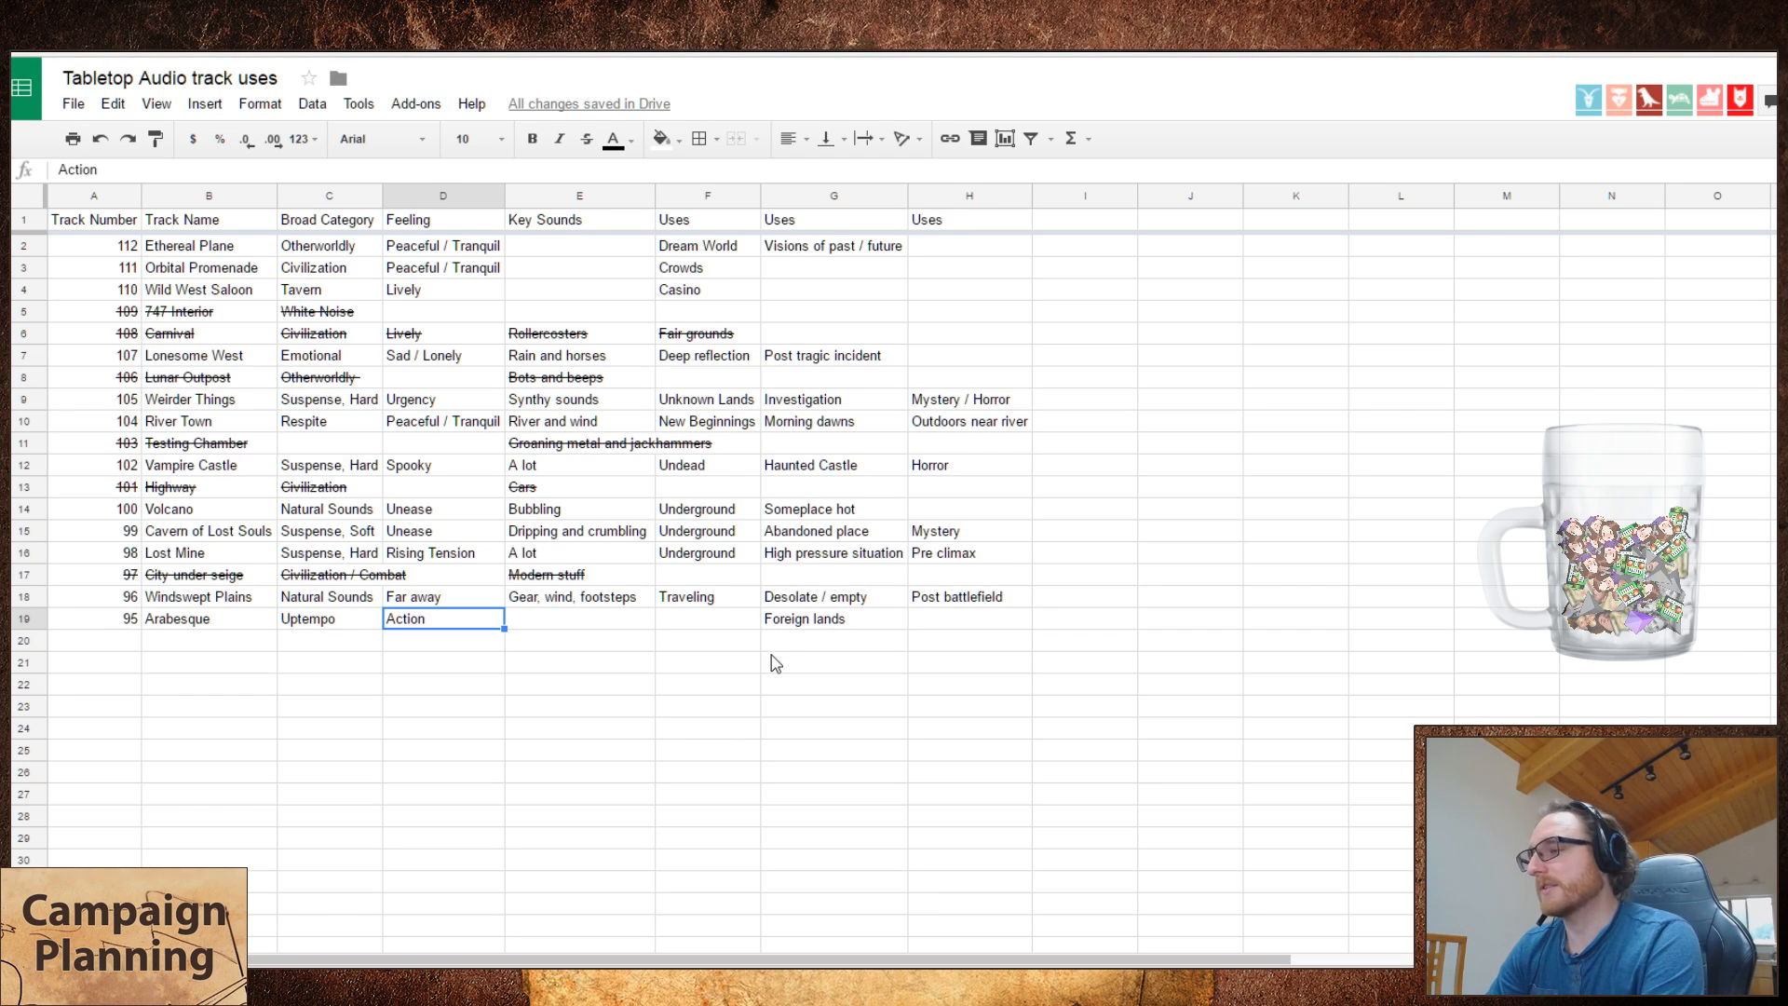
pyautogui.write('Something afoo')
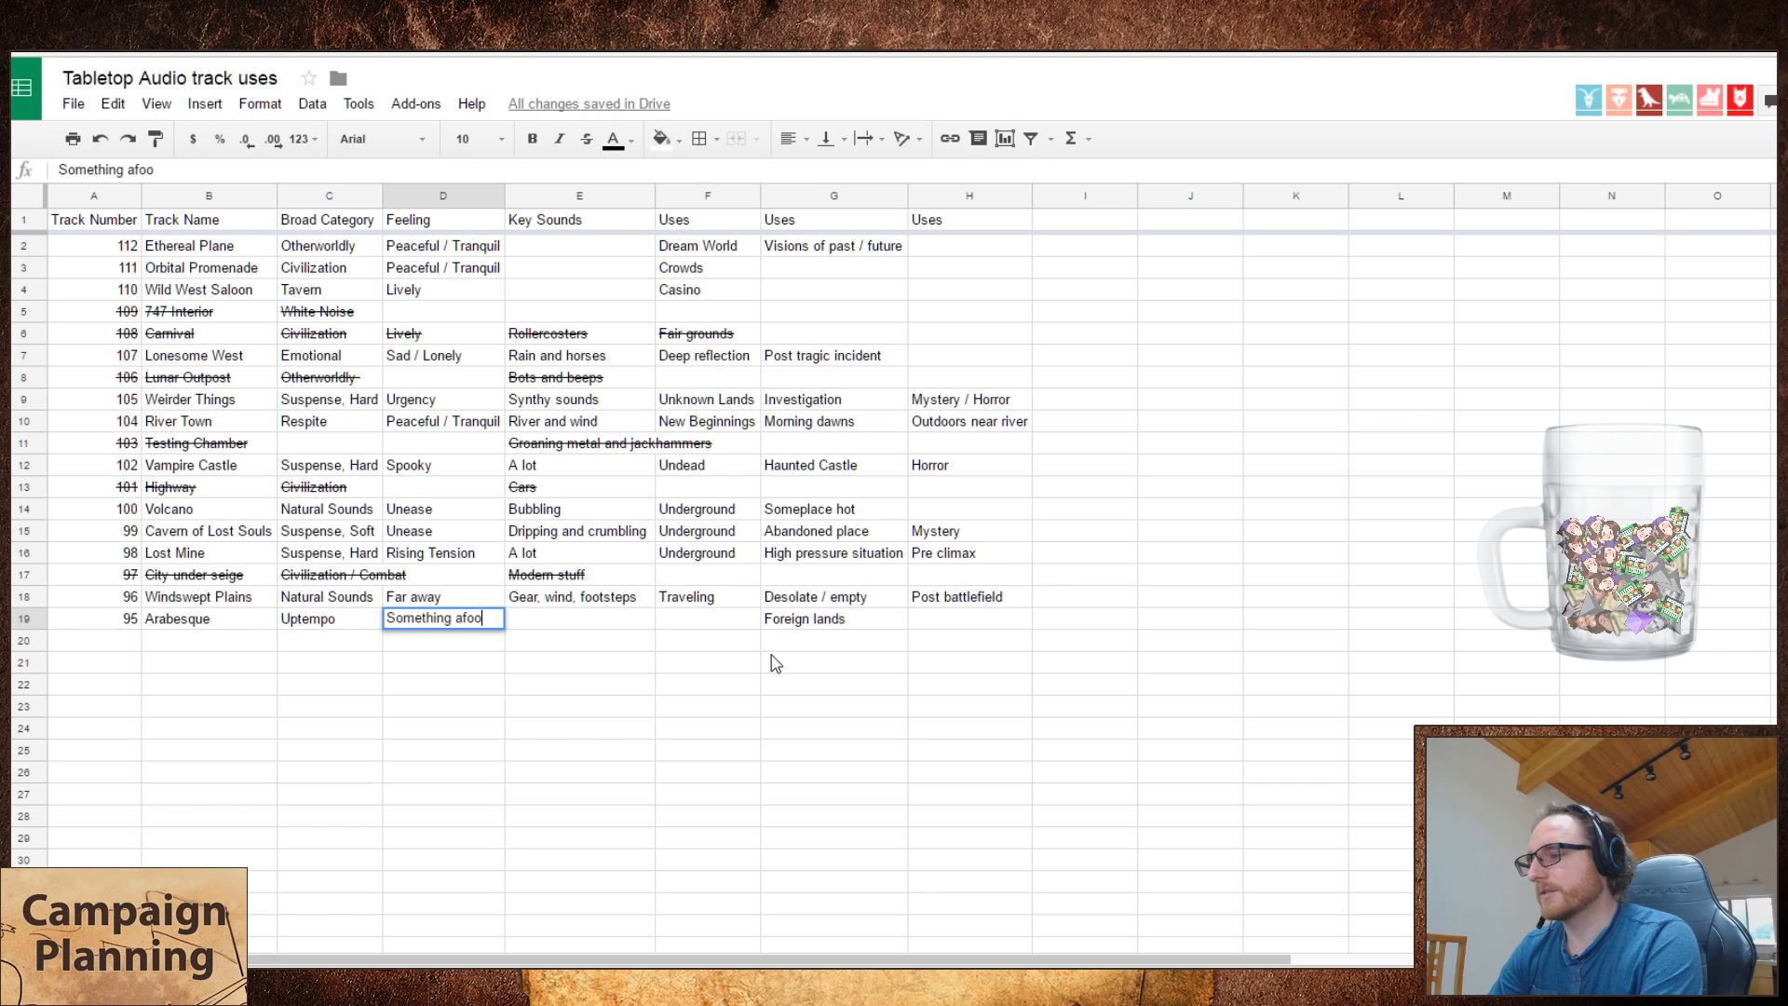
pyautogui.press('Tab')
pyautogui.press('Tab')
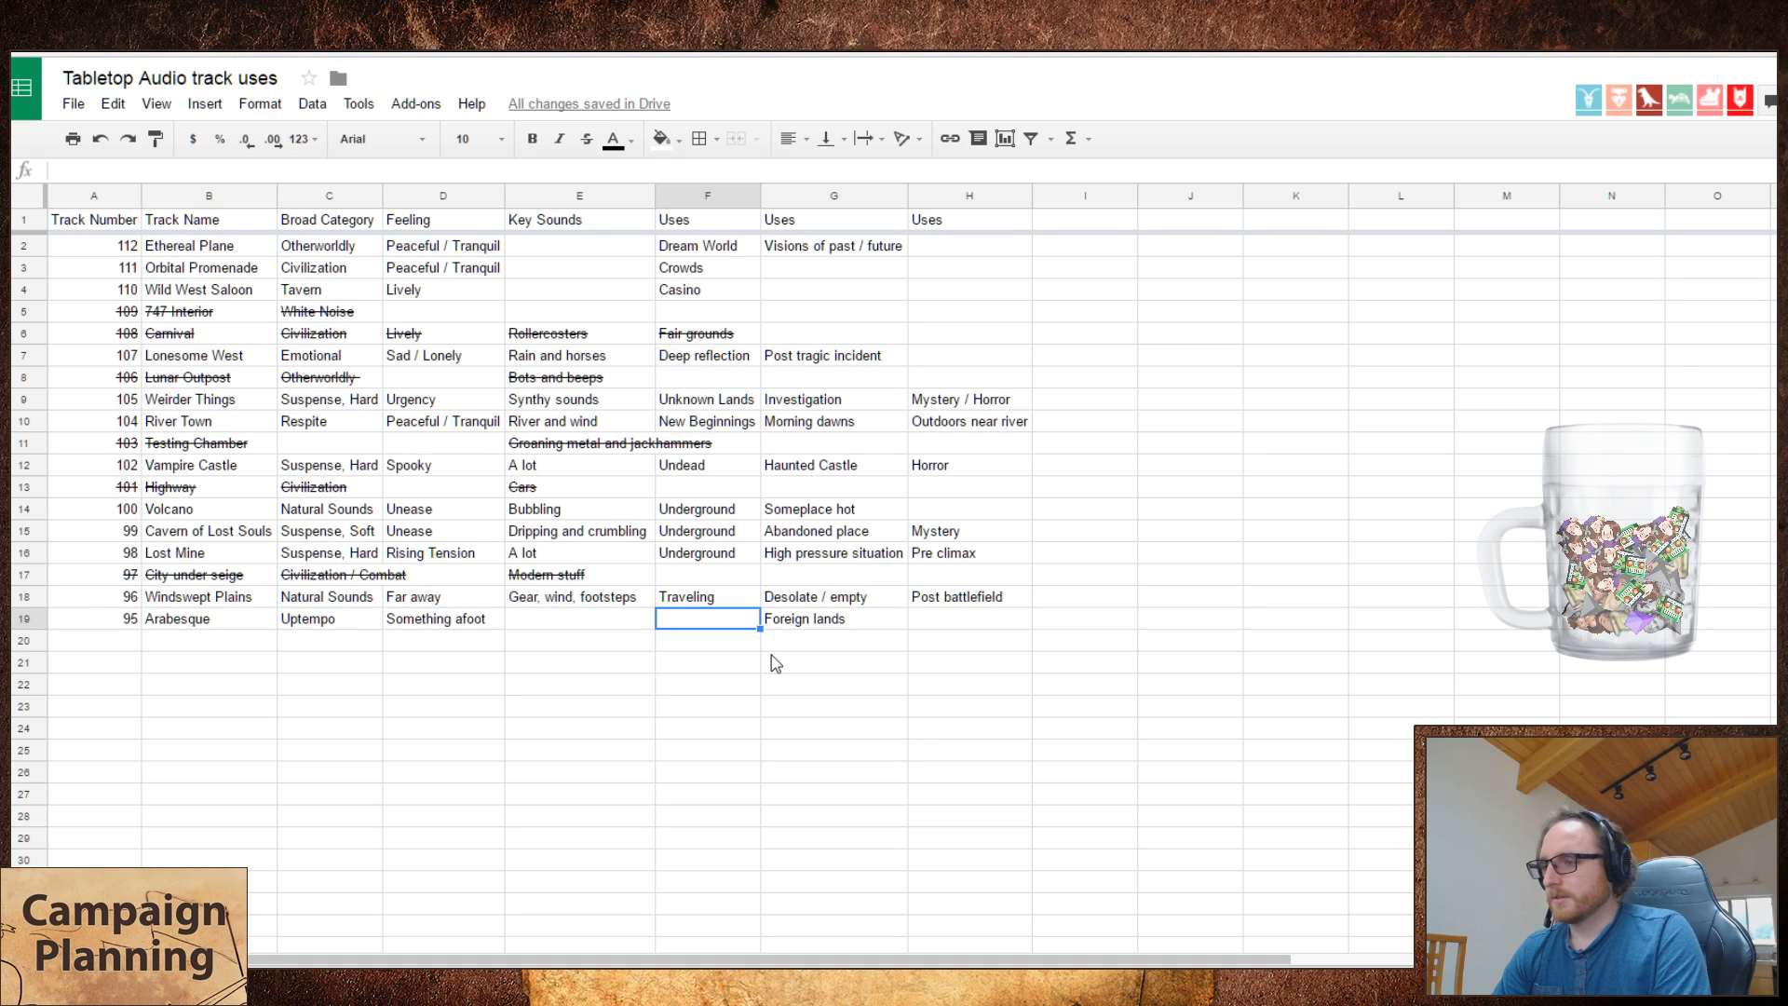
# - Move "Foreign lands" from the second to the first Uses column in the Arabesque row
pyautogui.press('Right')
pyautogui.hotkey('ctrl', 'x')
pyautogui.press('Left')
pyautogui.hotkey('ctrl', 'v')
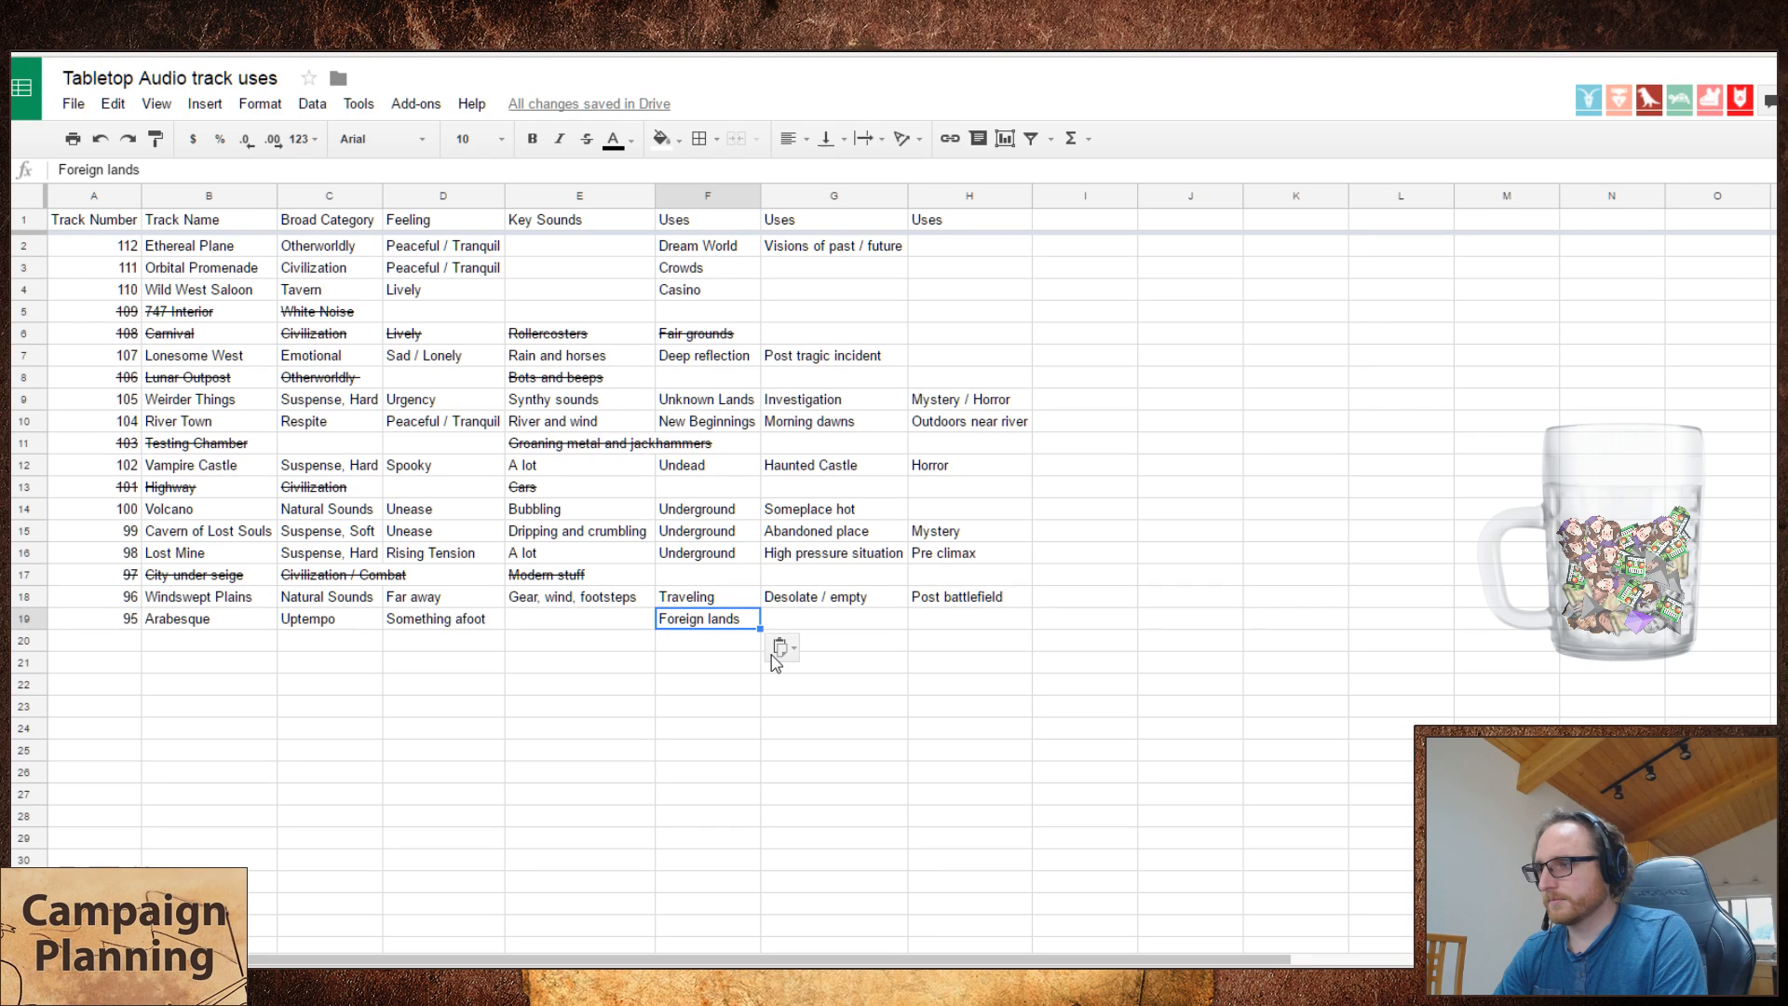
# - Enter "Chase" as the second use of Arabesque
pyautogui.press('Right')
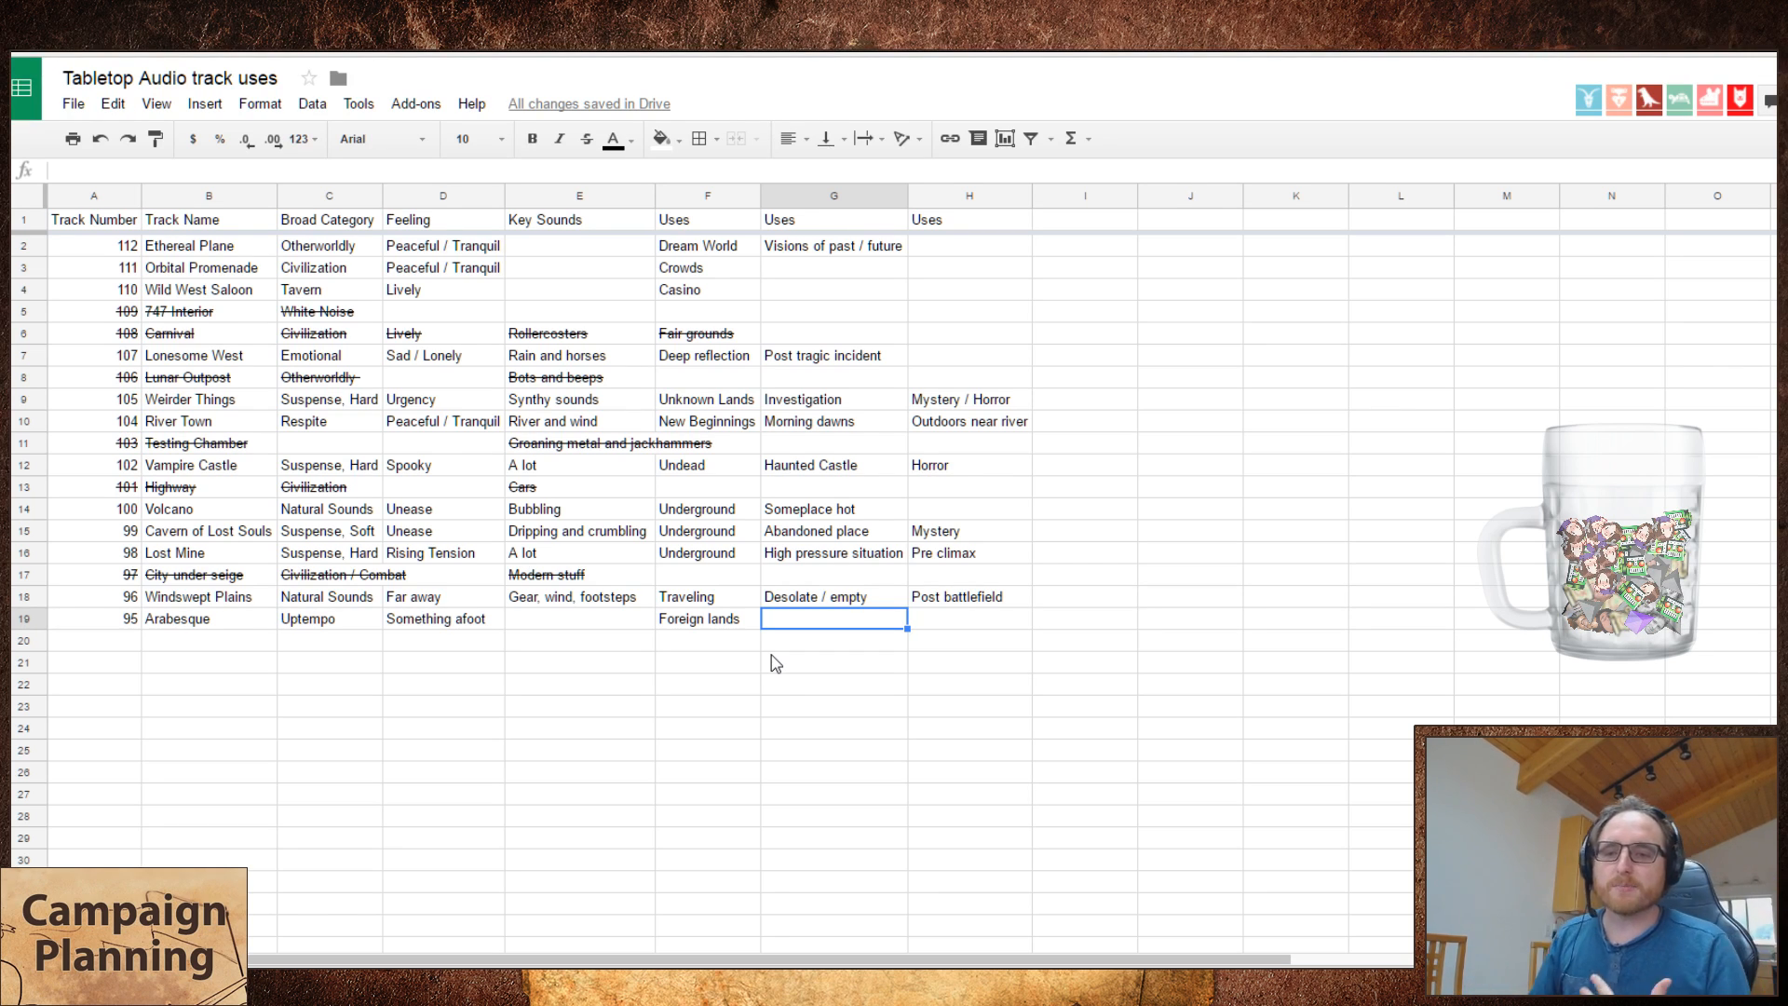
pyautogui.write('Chas')
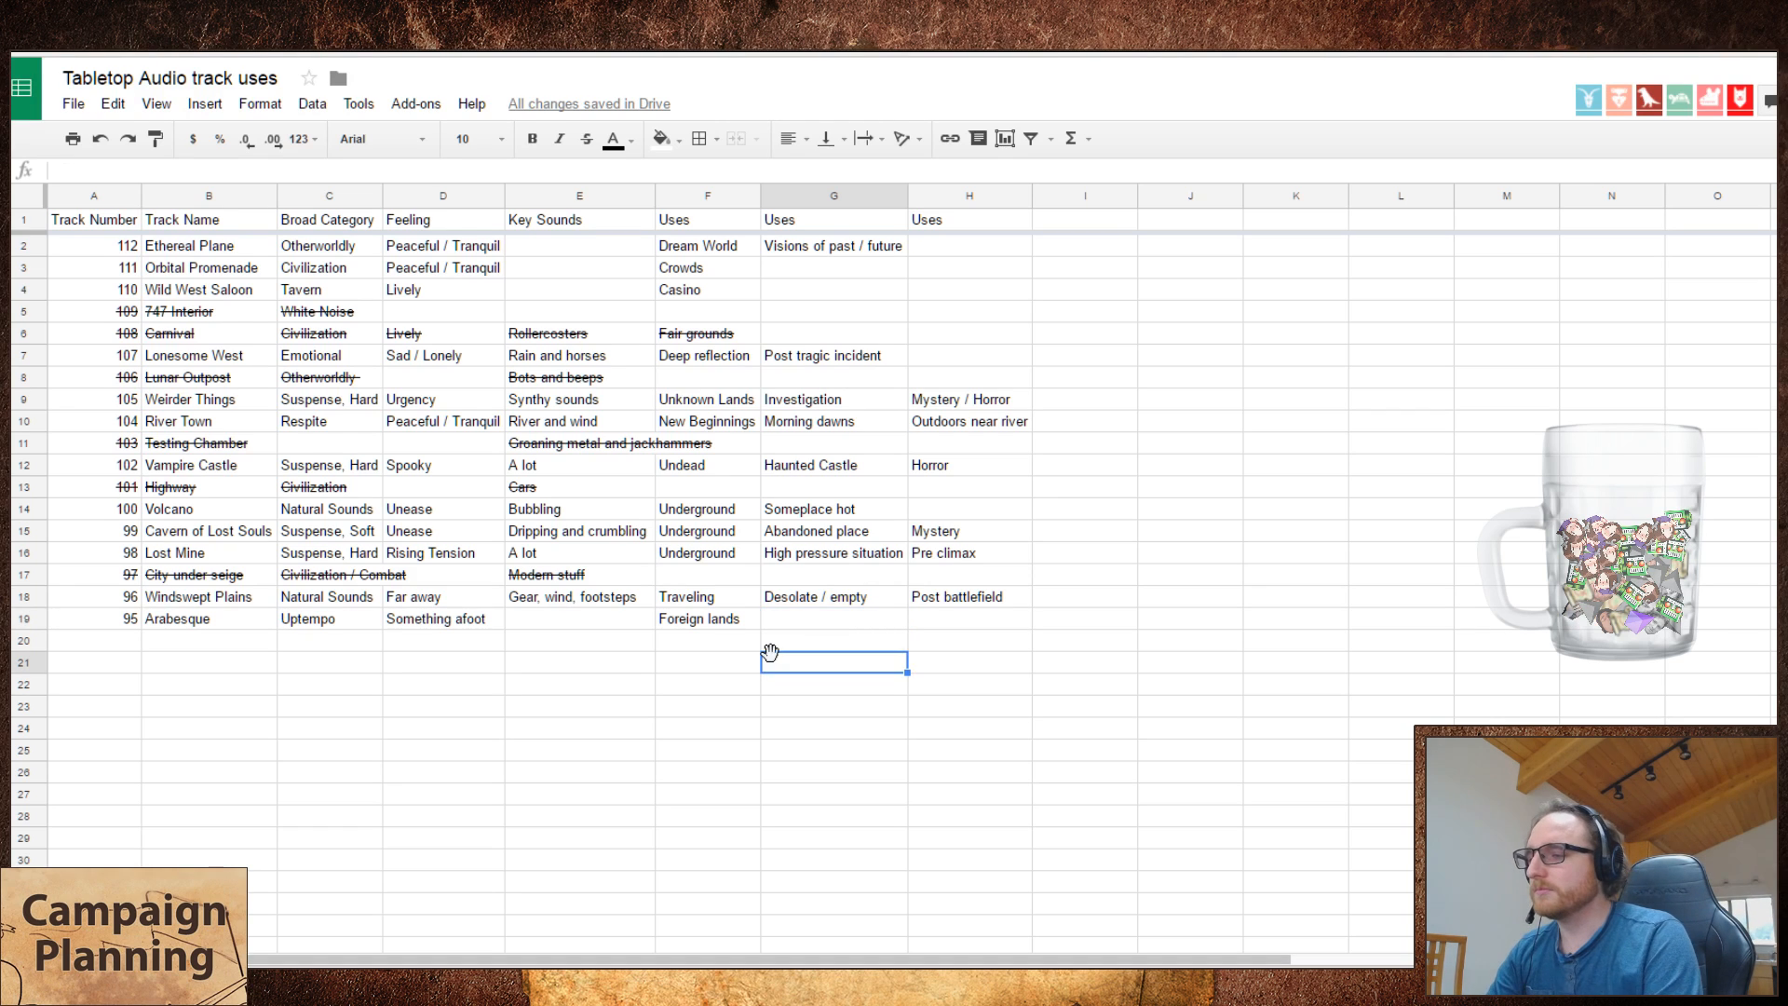
pyautogui.write('e')
pyautogui.press('Tab')
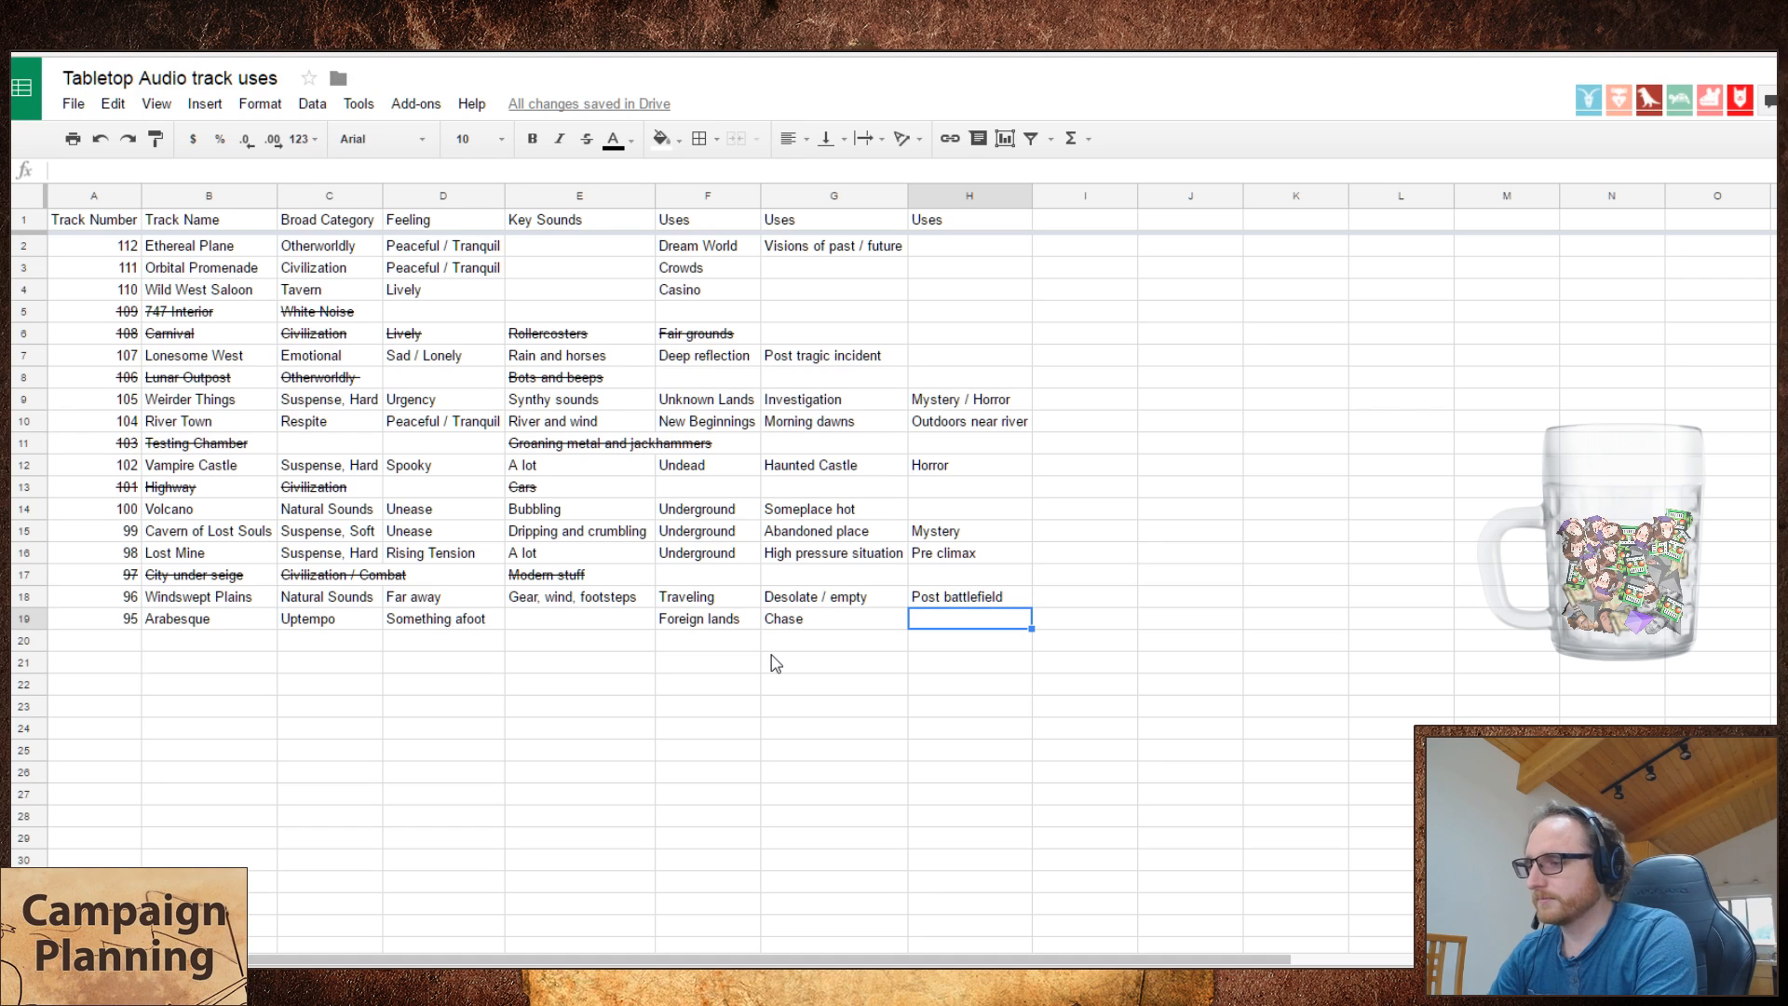
# - Move "Foreign lands" from the first to the third Uses column in the Arabesque row
pyautogui.write('Intr')
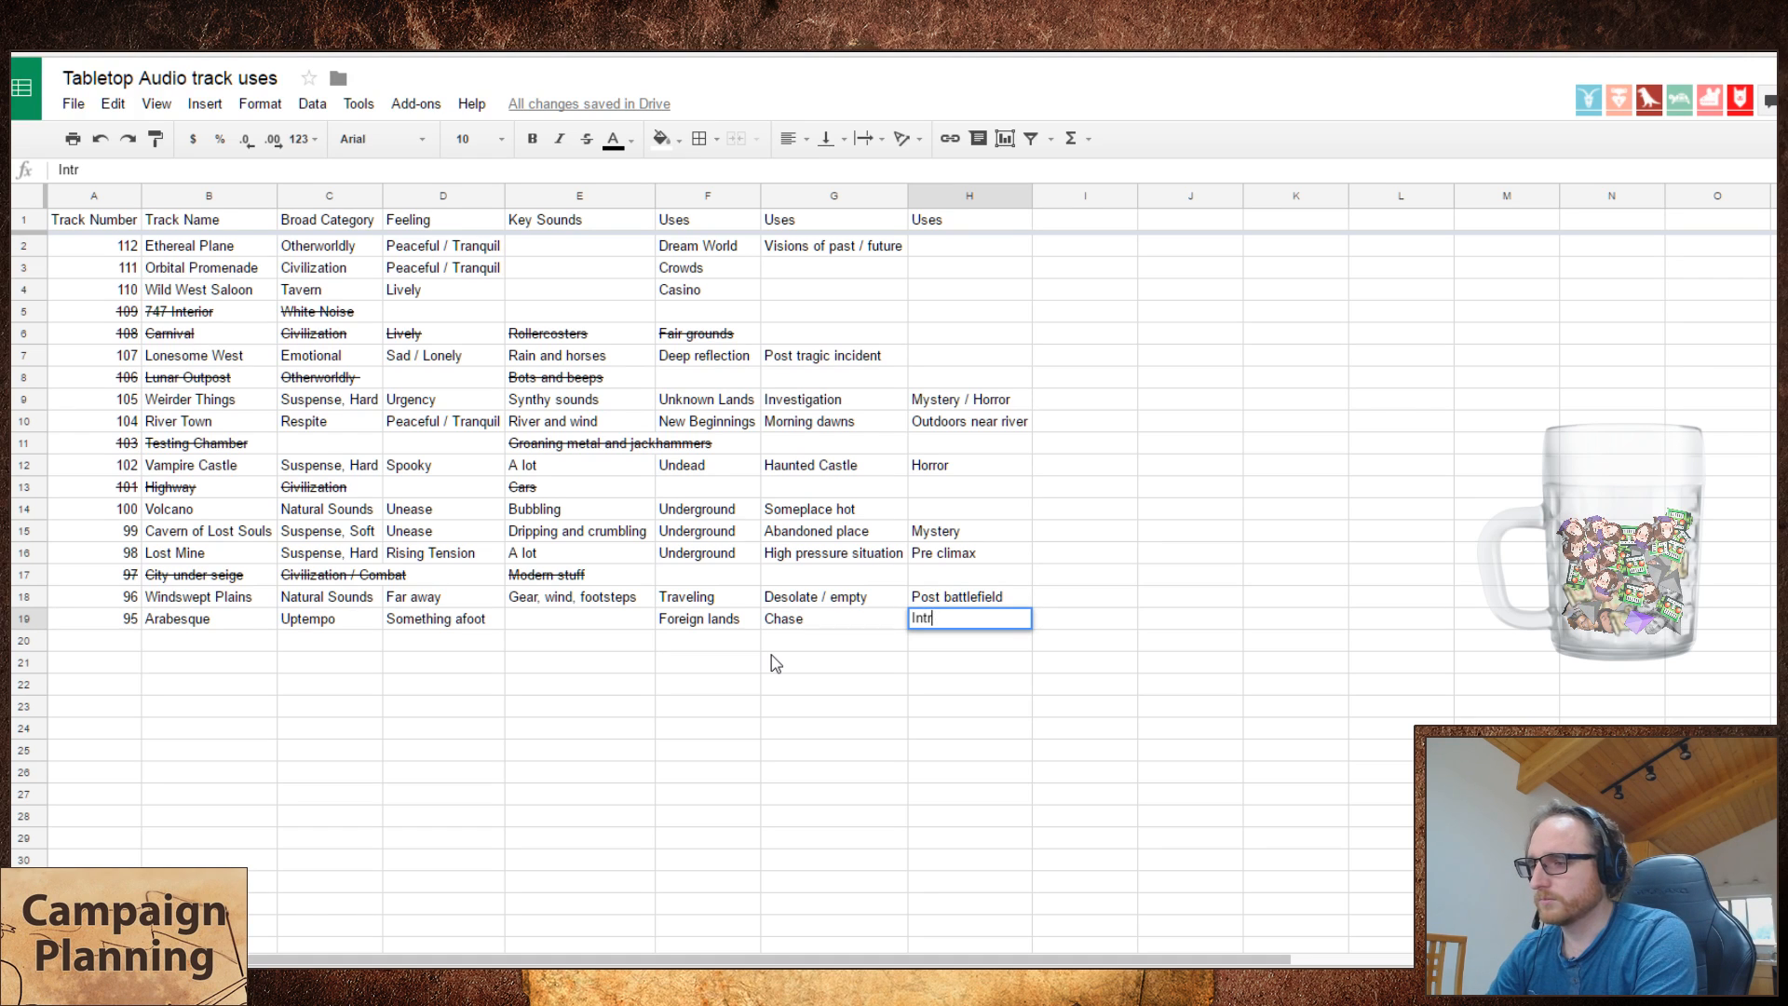
pyautogui.press('Escape')
pyautogui.press('Left')
pyautogui.press('Left')
pyautogui.hotkey('ctrl', 'x')
pyautogui.press('Right')
pyautogui.press('Right')
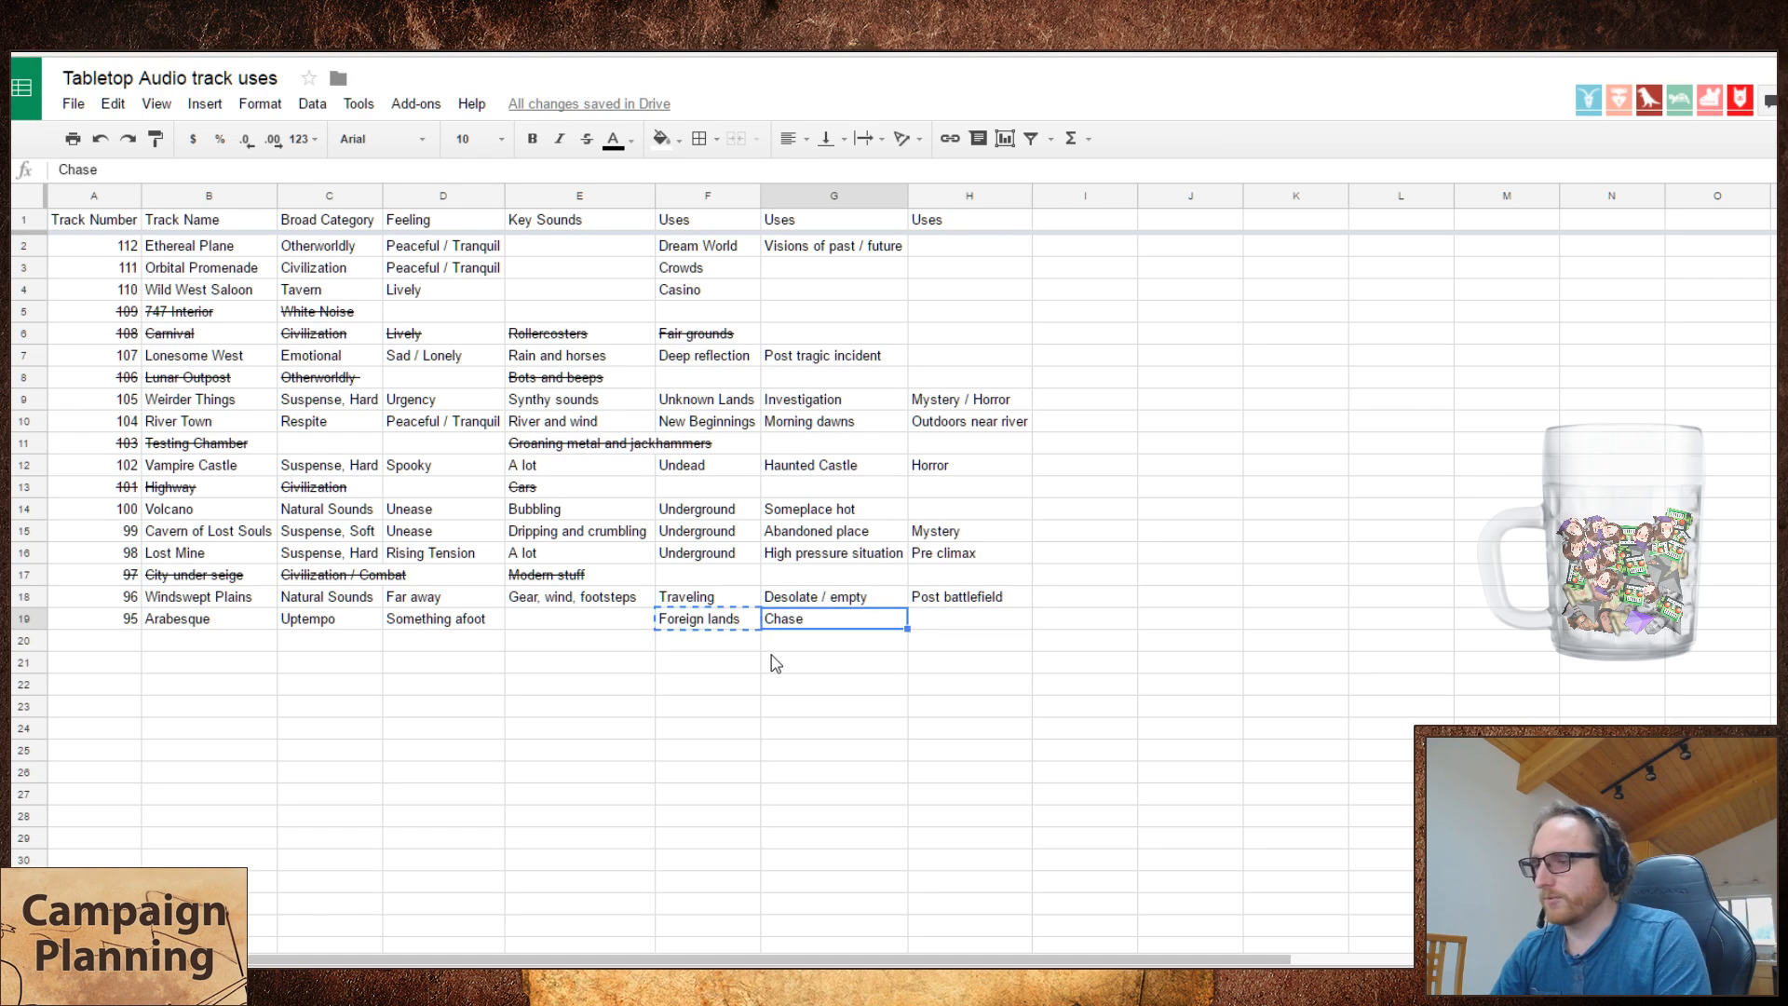
pyautogui.hotkey('ctrl', 'v')
# - Enter "Intreague" as the first use of Arabesque
pyautogui.press('Left')
pyautogui.press('Left')
pyautogui.write('in')
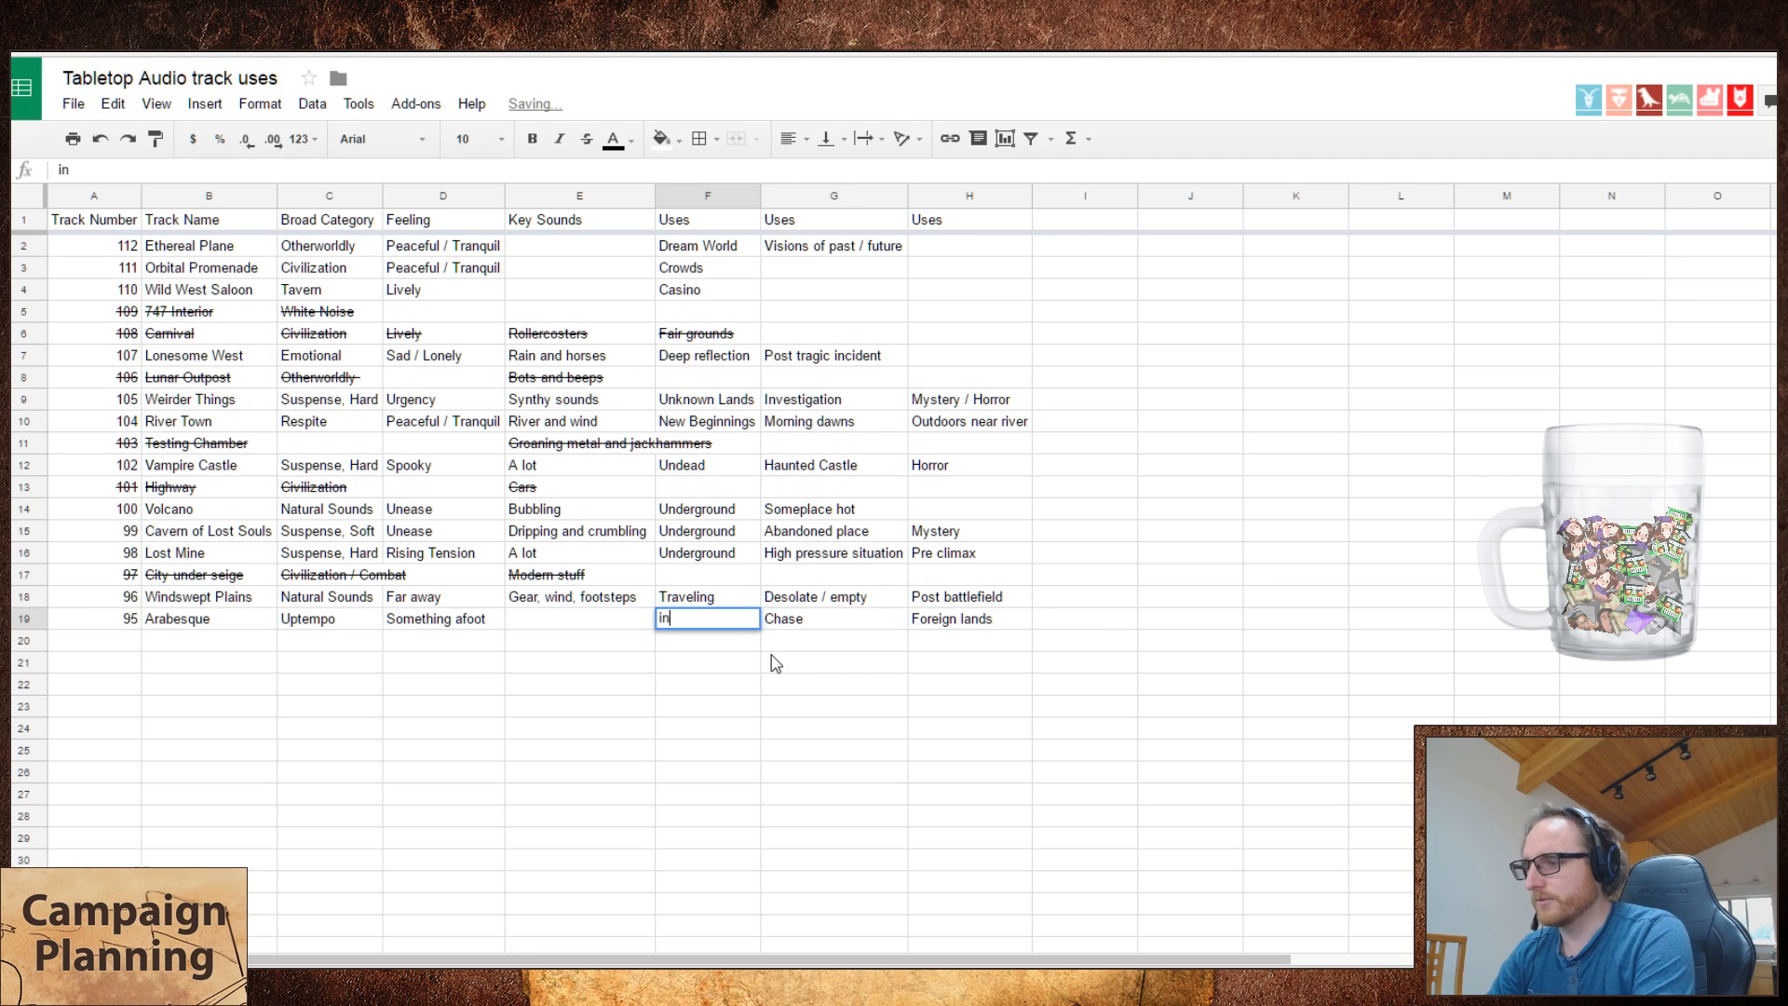
pyautogui.write('treag')
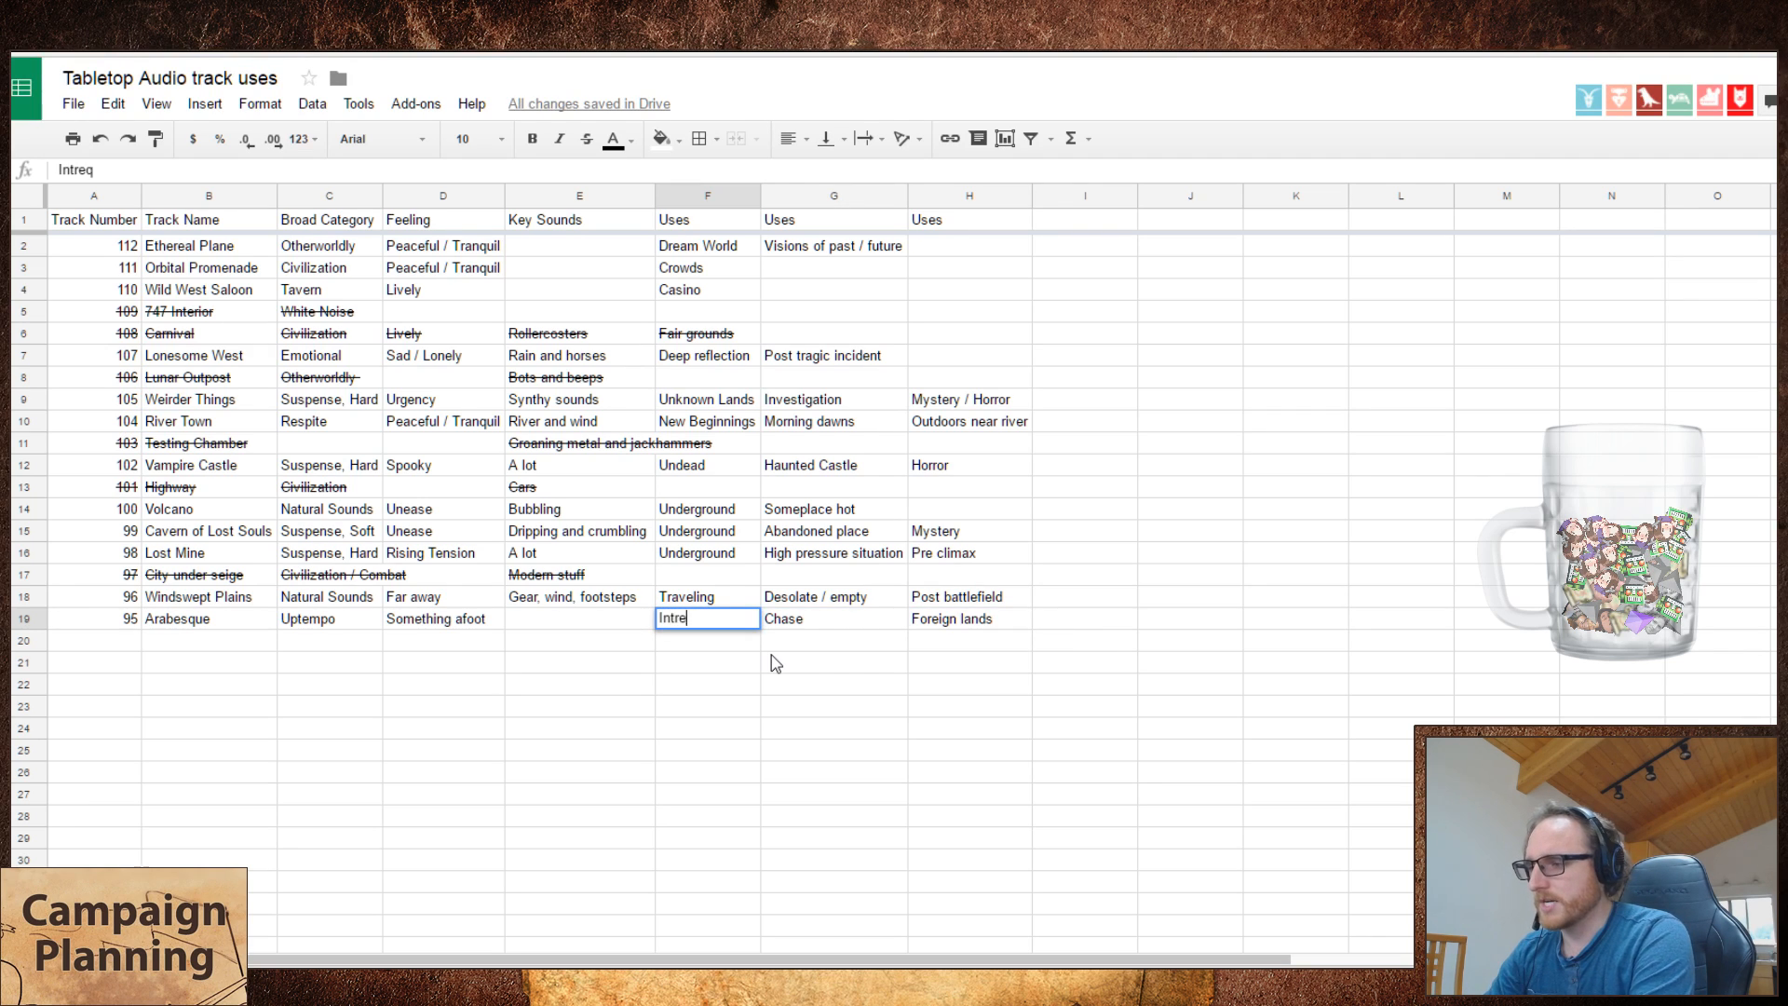
pyautogui.write('ue')
pyautogui.write('e')
pyautogui.press('Return')
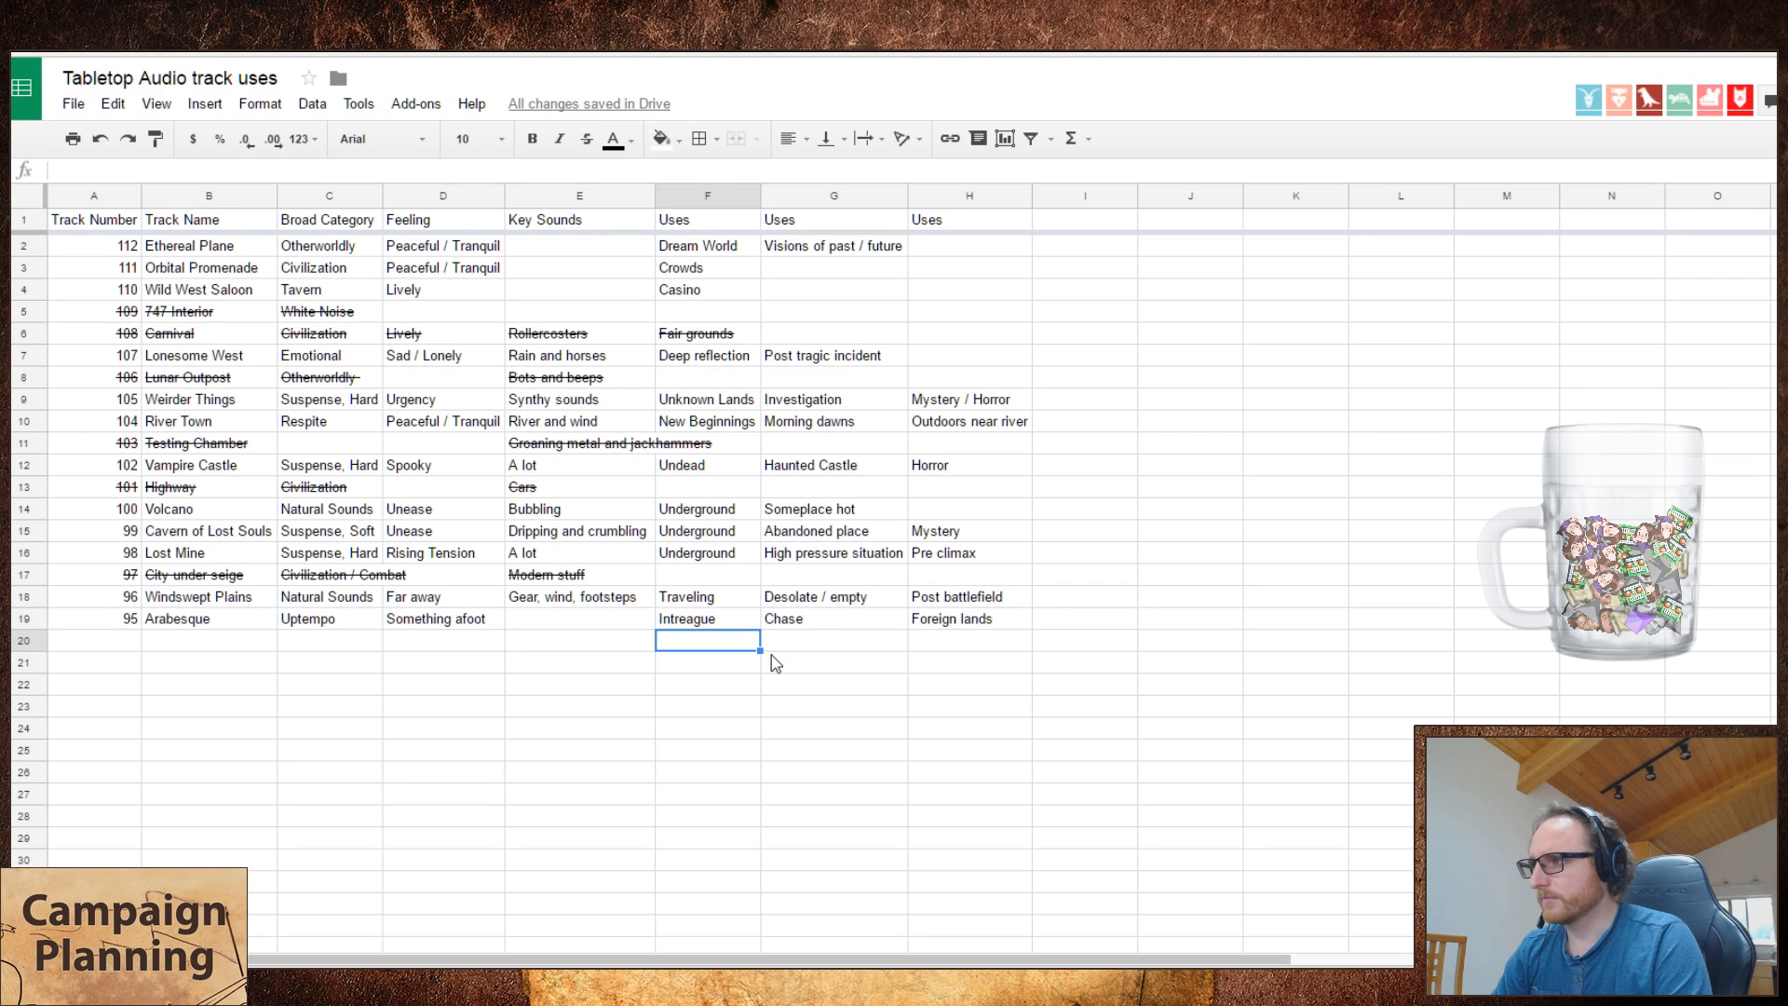
# - Replace the first use of Arabesque with the copied spelling "intrigue" and open it for editing at its first letter
pyautogui.press('Up')
pyautogui.hotkey('ctrl', 'v')
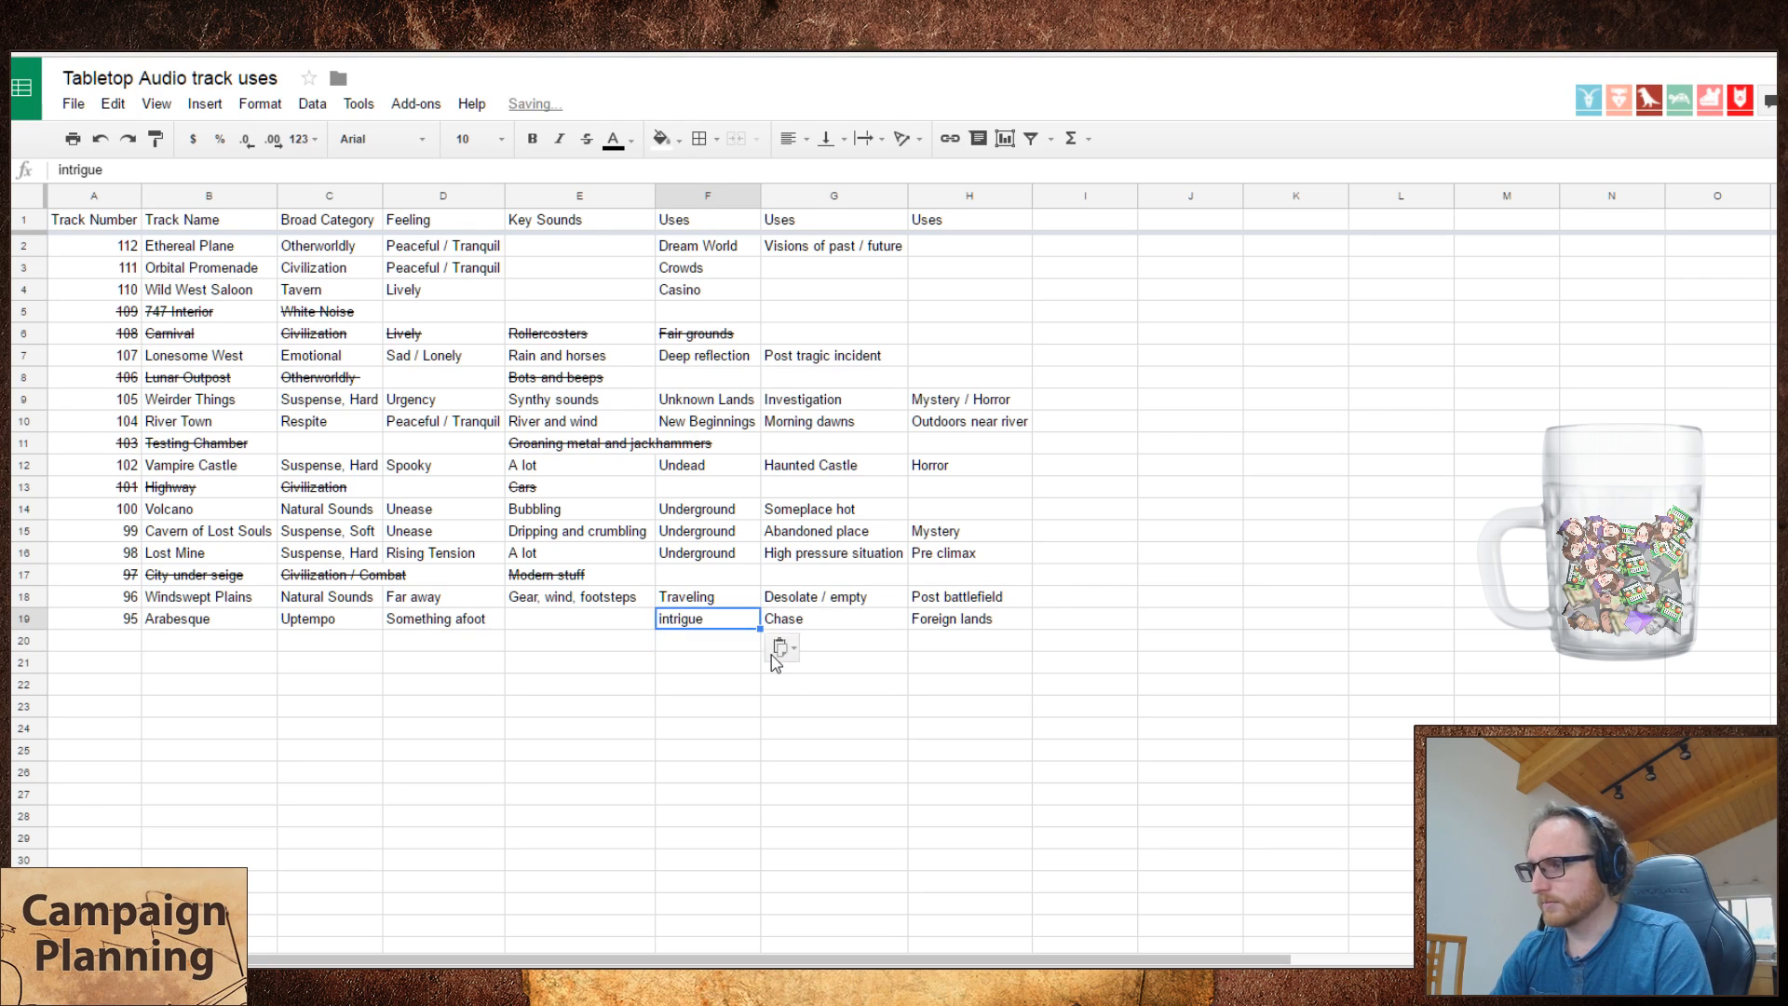
pyautogui.press('F2')
pyautogui.press('Home')
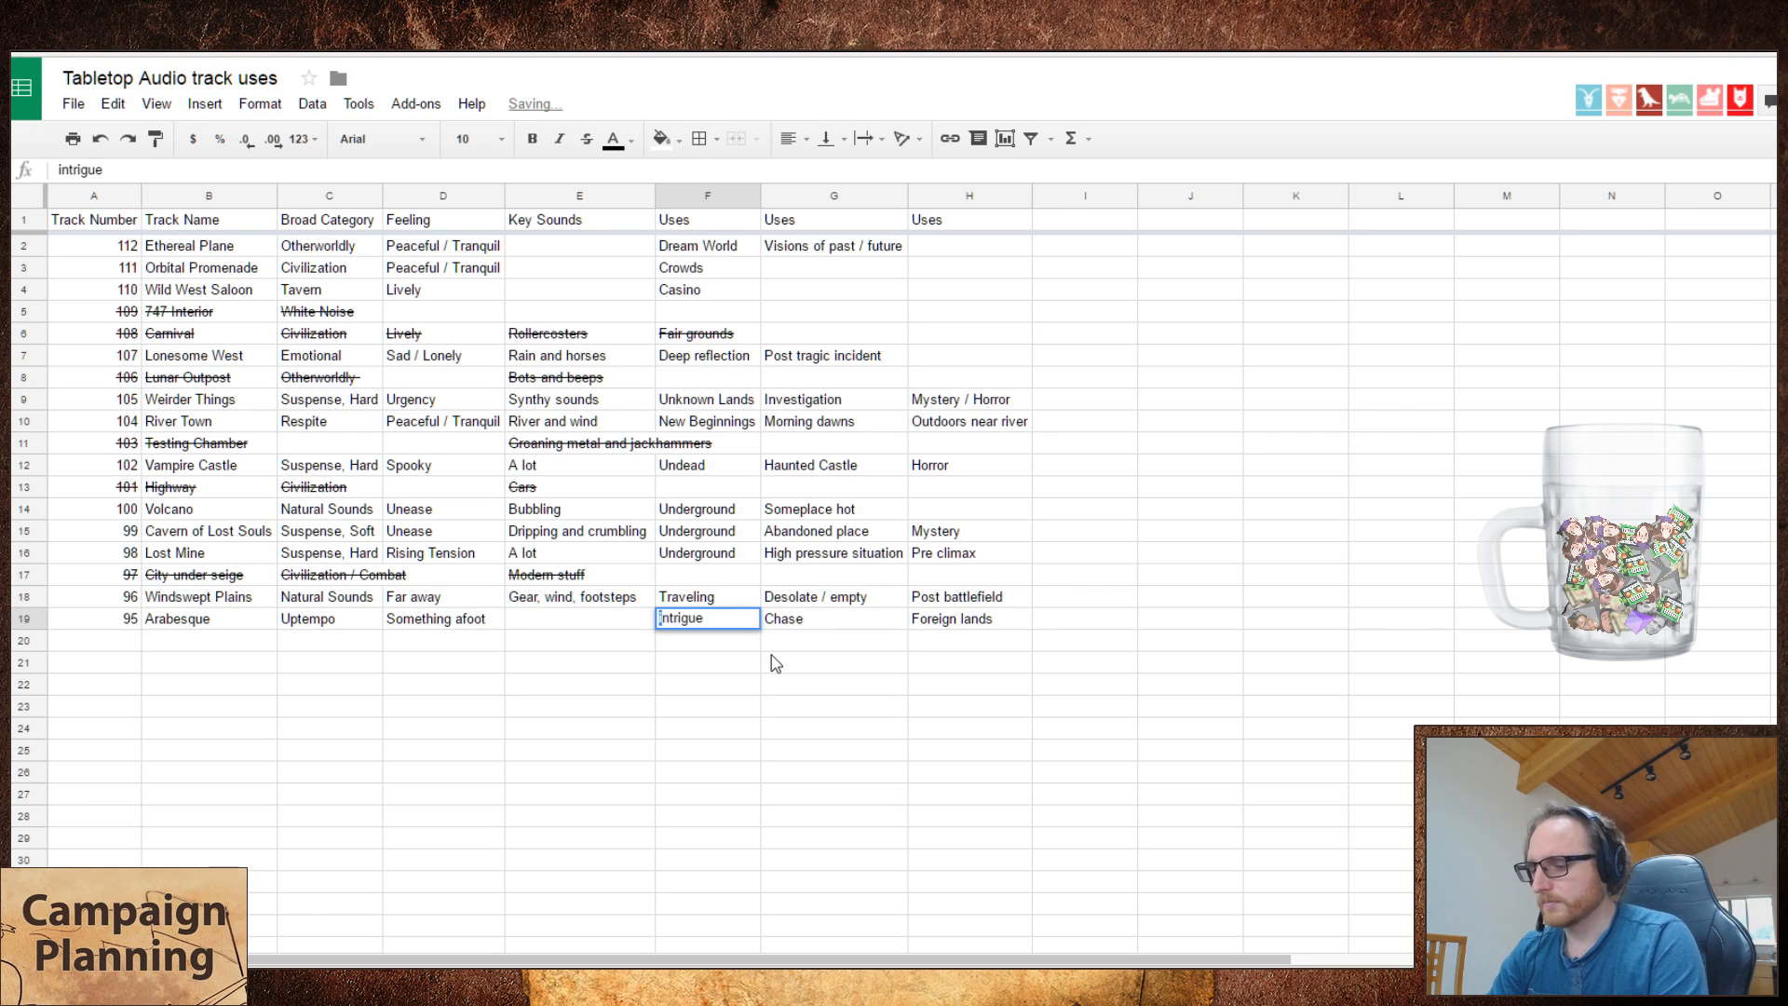
# - Capitalize the first Uses entry of the Arabesque track so it reads "Intrigue"
pyautogui.press('Delete')
pyautogui.write('I')
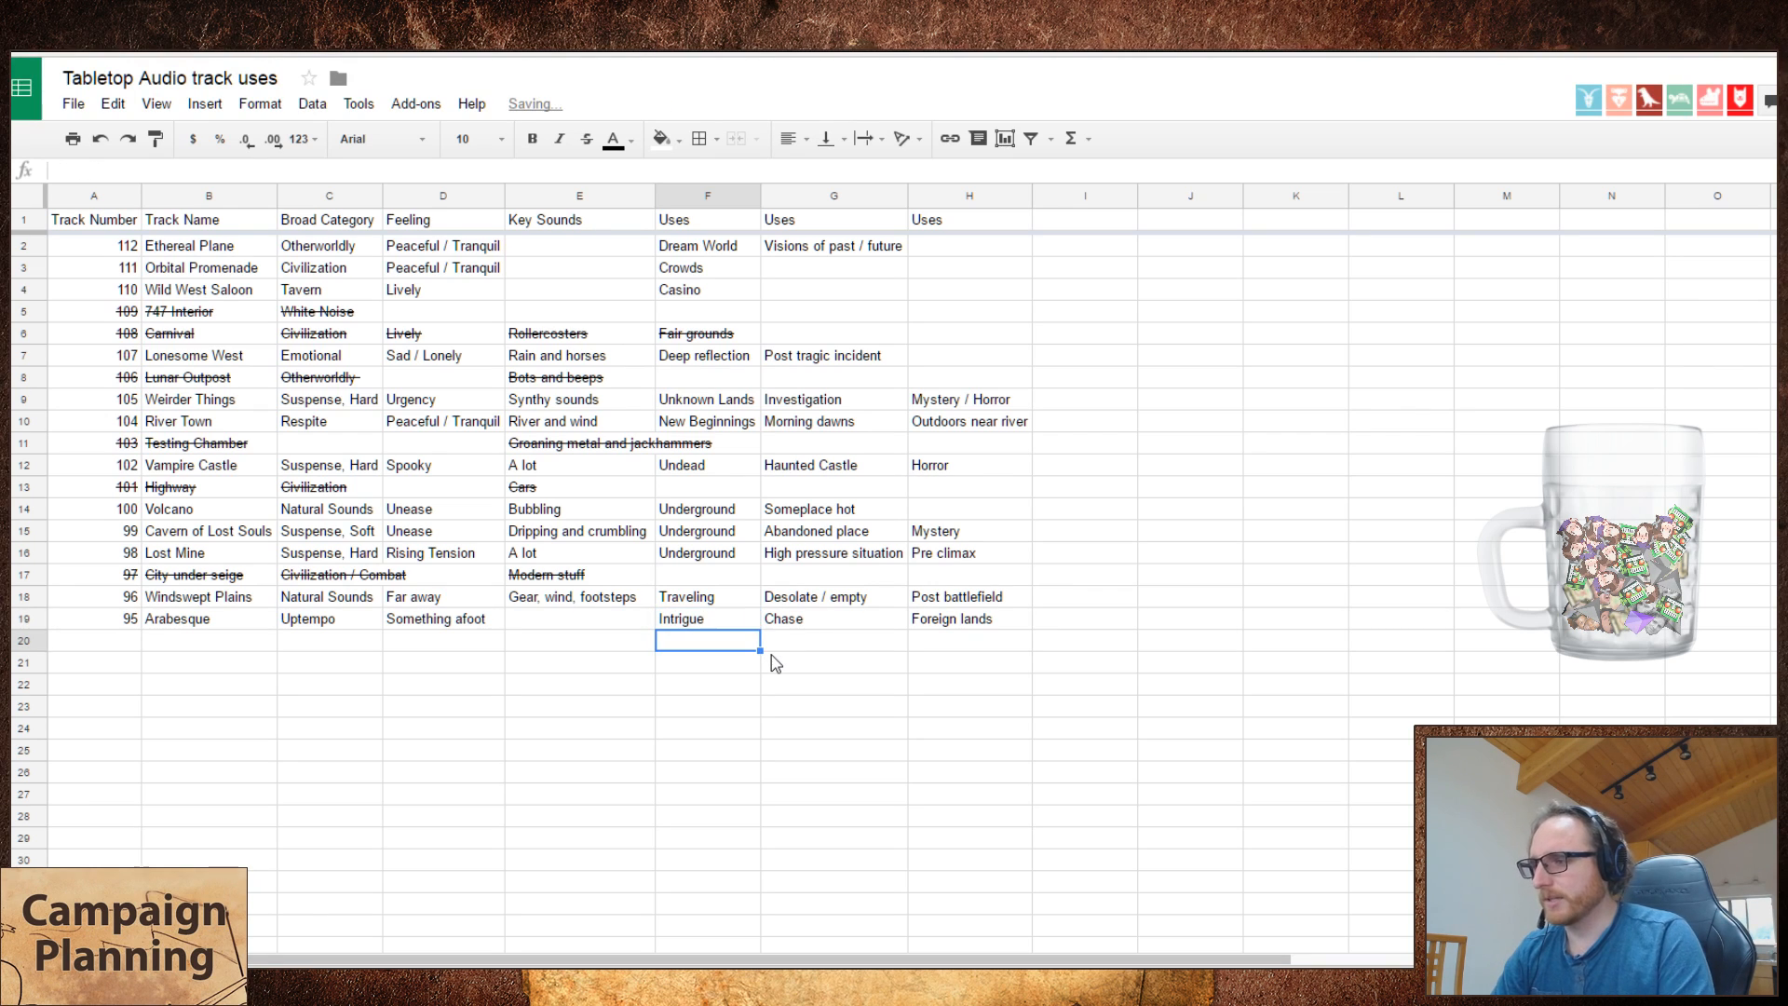
# - Try to swap the River Town uses "New Beginnings" and "Outdoors near river", parking them in spare cells of column I
pyautogui.click(1013, 430)
pyautogui.hotkey('ctrl', 'c')
pyautogui.press('Right')
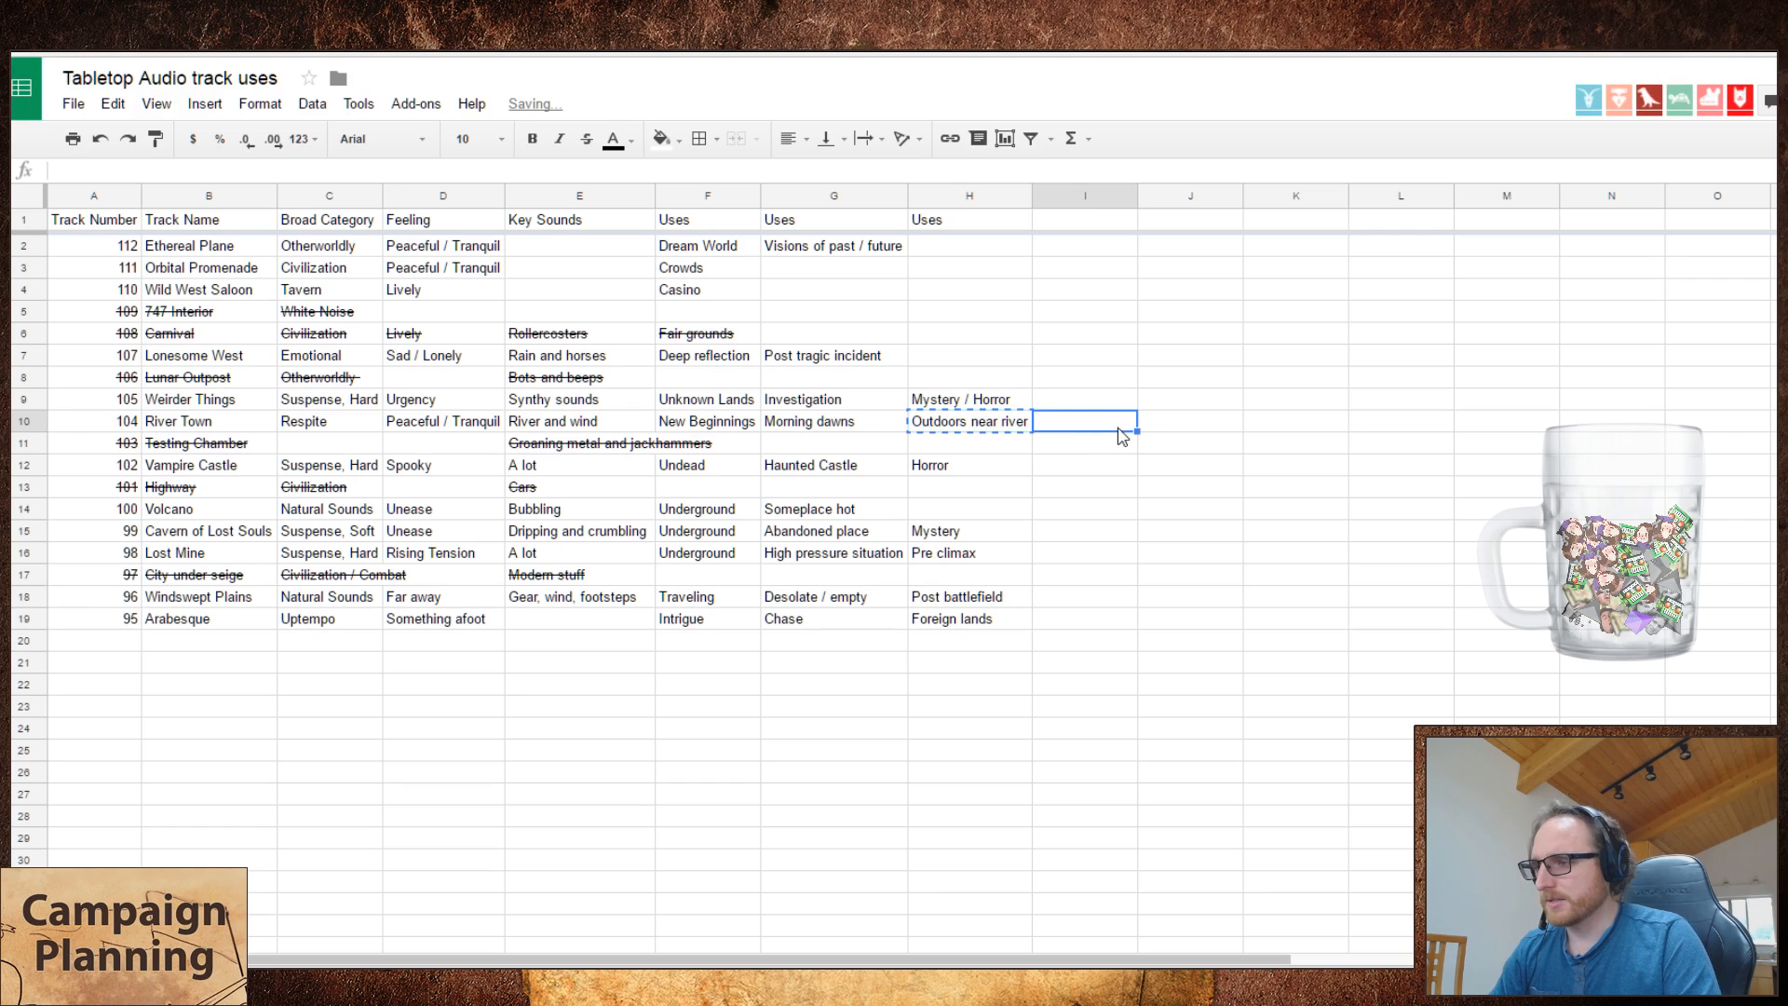
pyautogui.hotkey('ctrl', 'v')
pyautogui.press('Left')
pyautogui.press('Left')
pyautogui.press('Left')
pyautogui.click(1078, 449)
pyautogui.hotkey('ctrl', 'v')
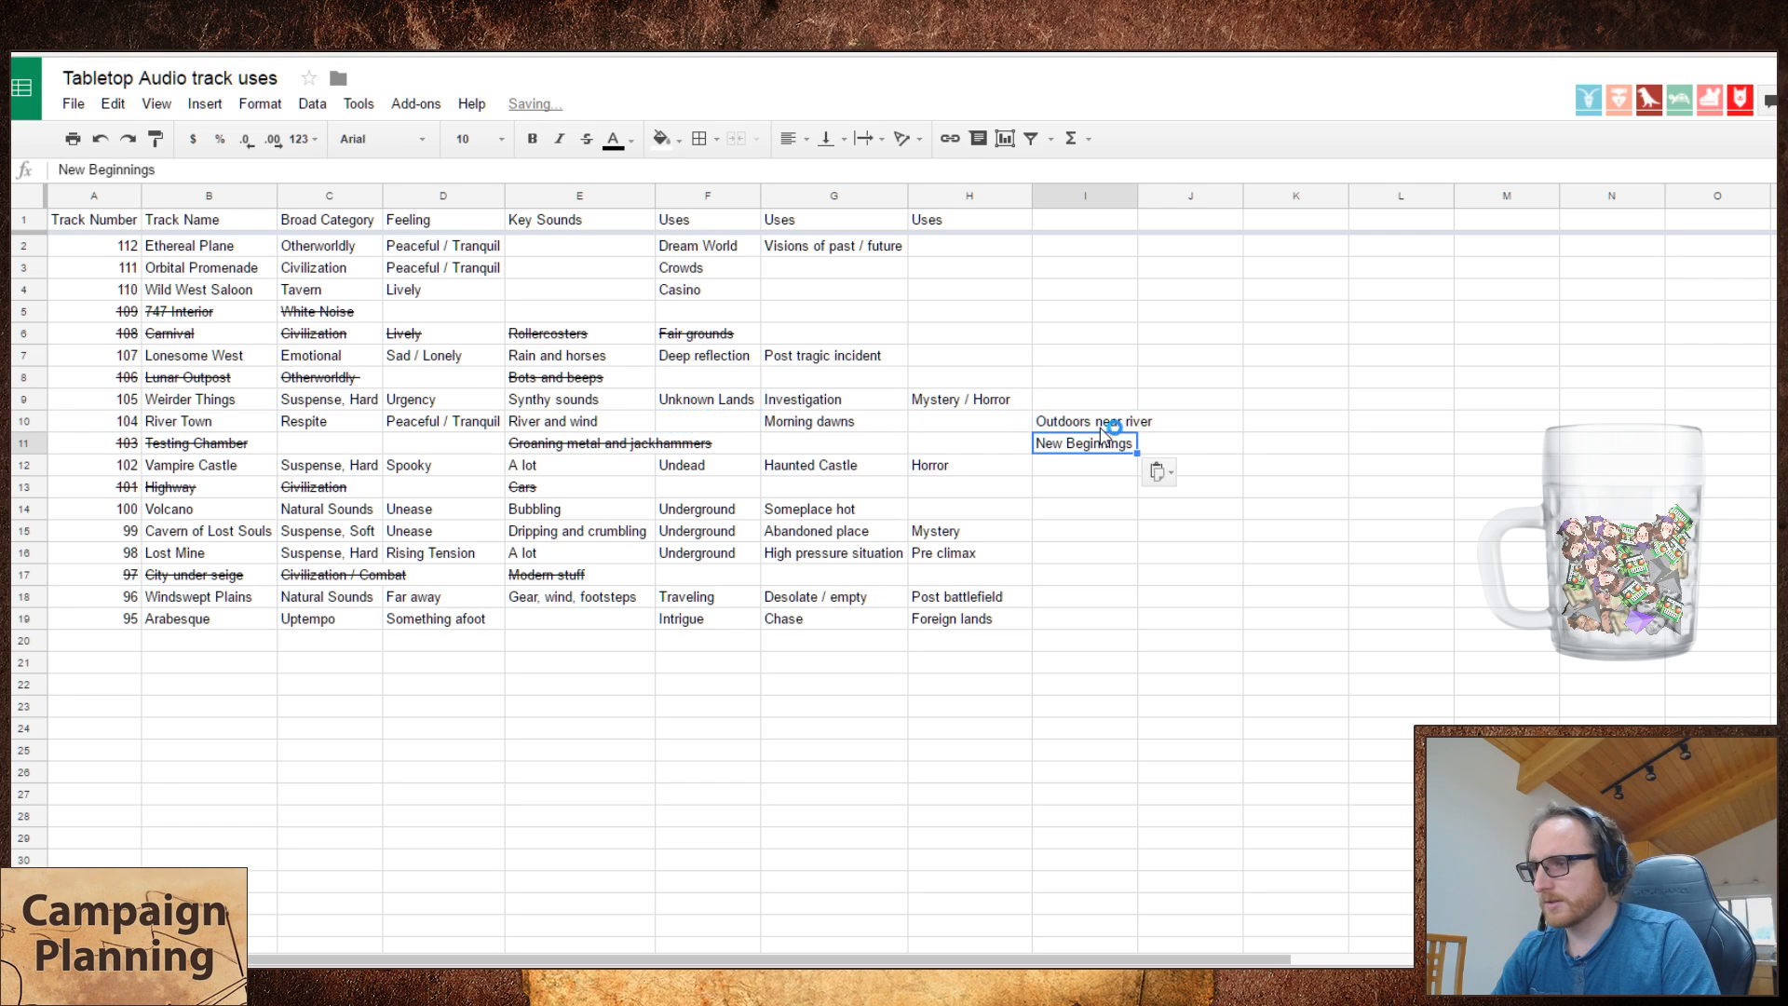
pyautogui.click(1106, 425)
pyautogui.hotkey('ctrl', 'x')
pyautogui.click(715, 419)
pyautogui.hotkey('ctrl', 'v')
pyautogui.click(1108, 449)
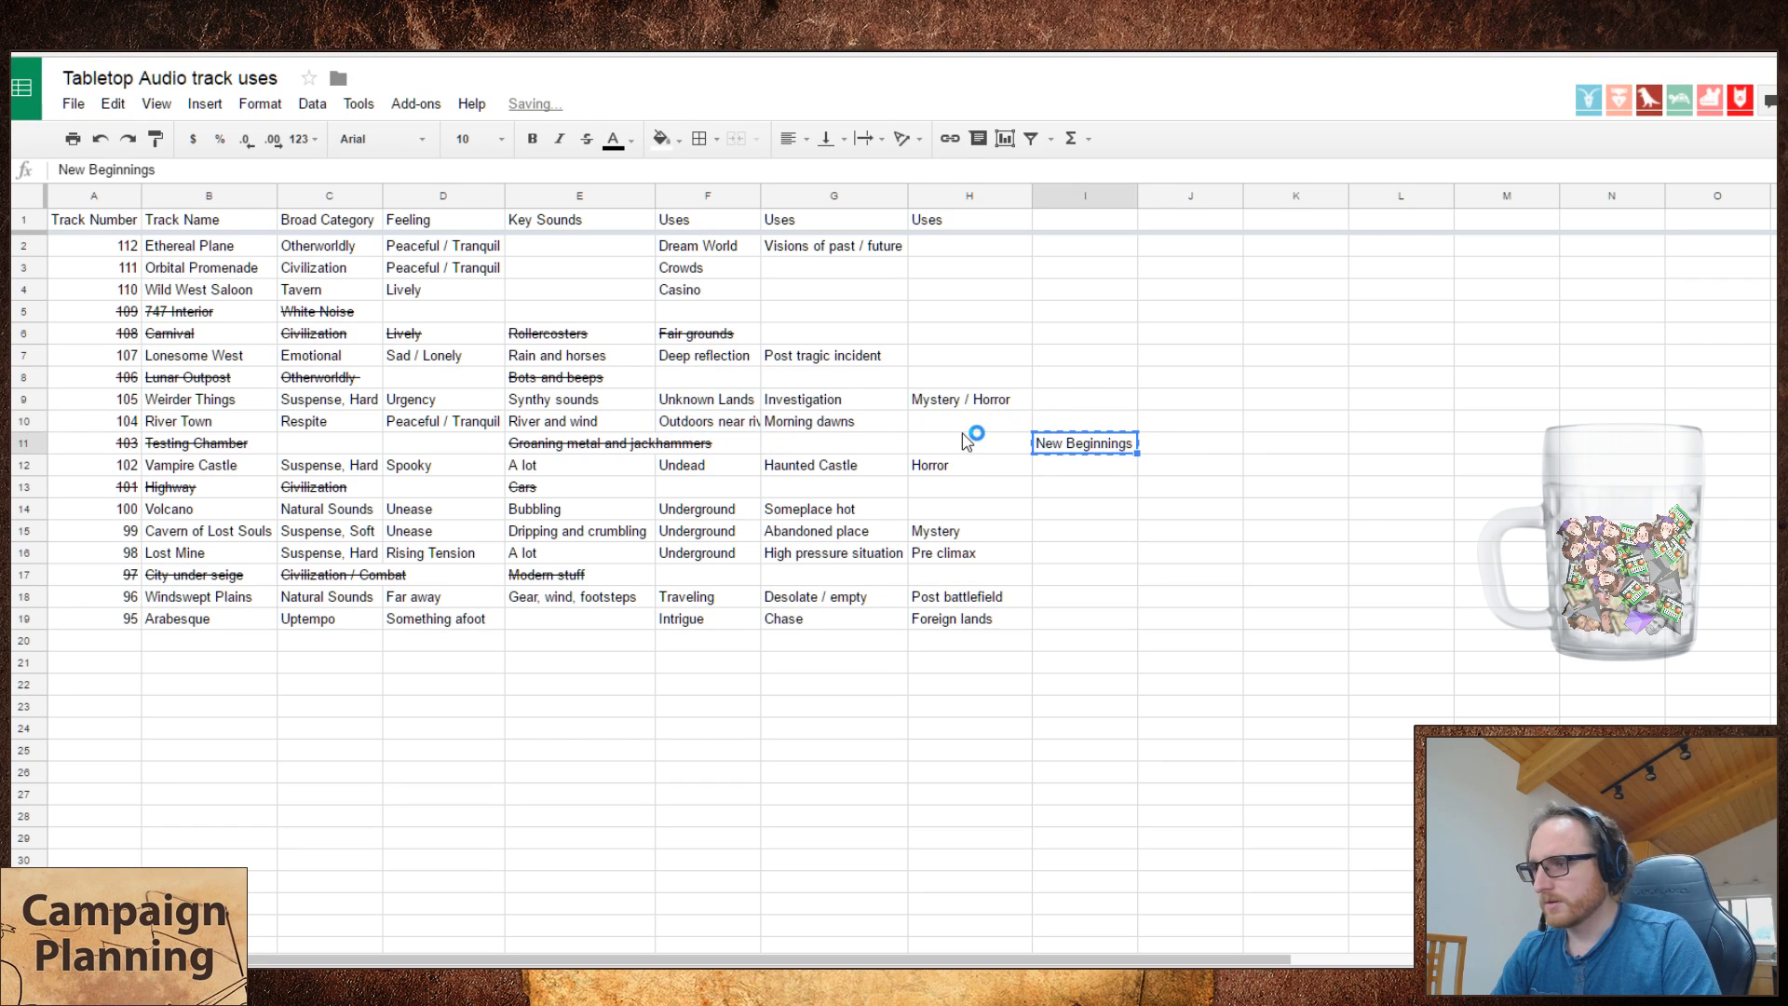
# - Undo the attempted swap of the River Town uses
pyautogui.hotkey('ctrl', 'z')
pyautogui.hotkey('ctrl', 'z')
pyautogui.hotkey('ctrl', 'z')
# - Swap the first and third uses of Weirder Things so "Mystery / Horror" comes first and "Unknown Lands" third
pyautogui.click(987, 401)
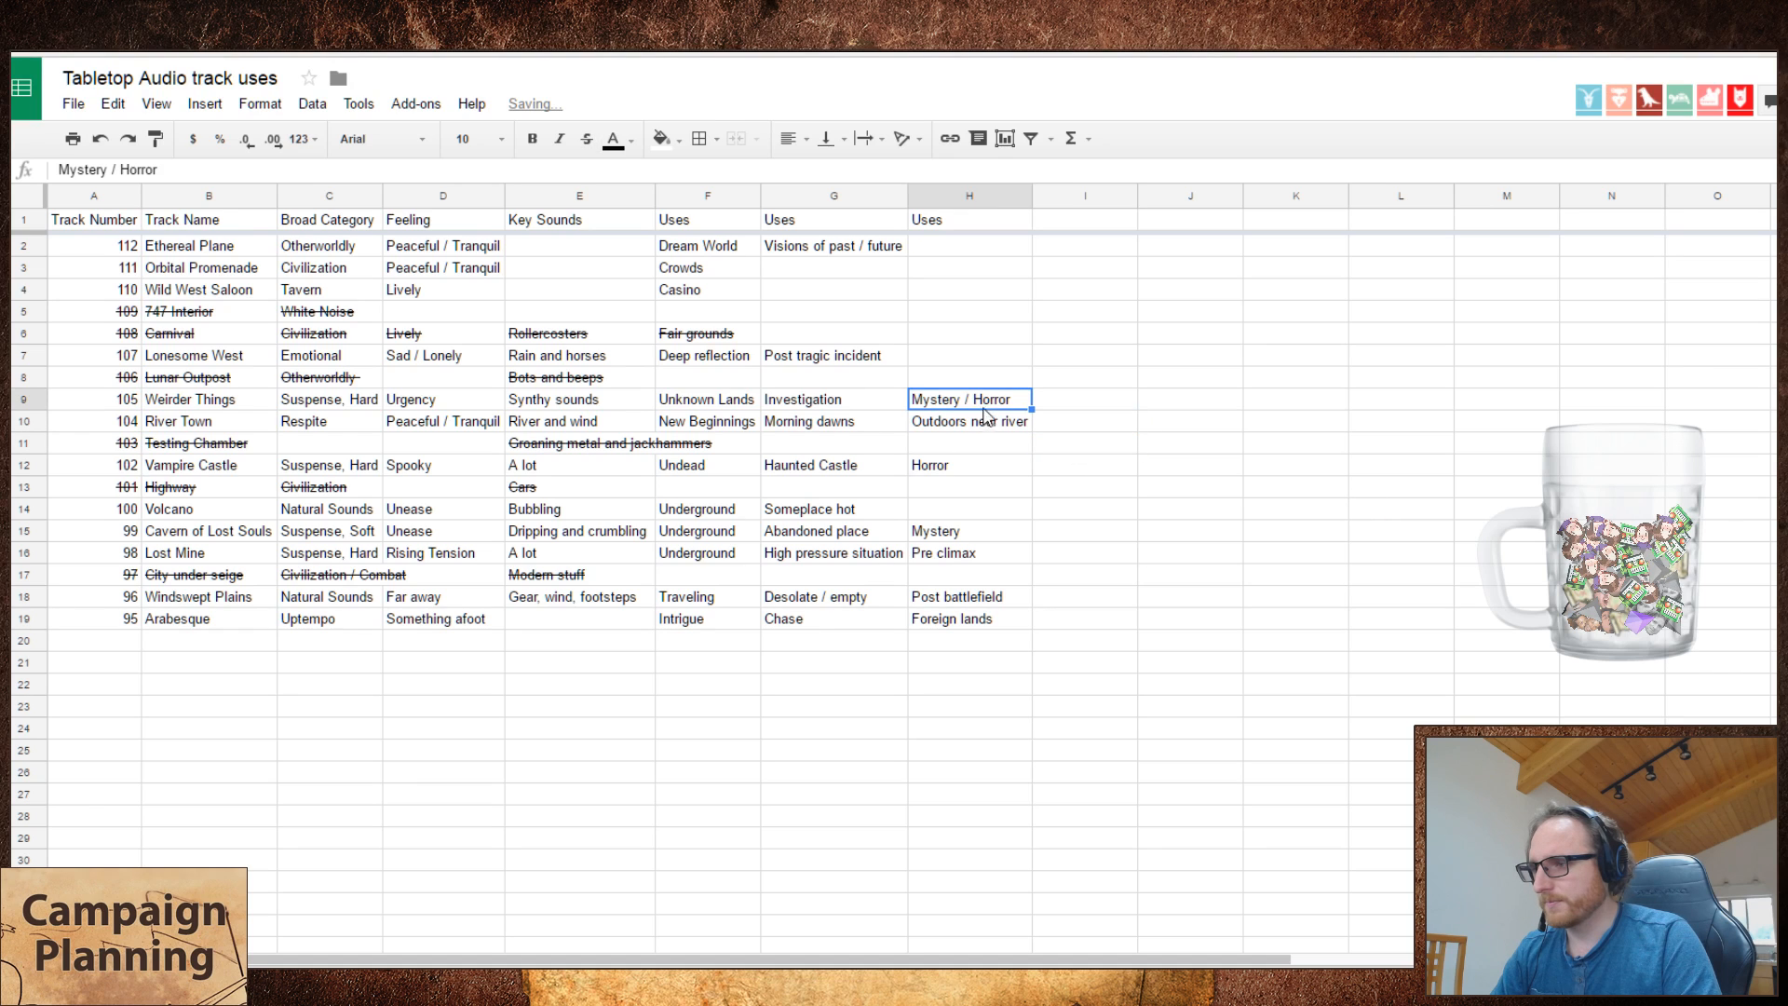
pyautogui.hotkey('ctrl', 'x')
pyautogui.click(1150, 400)
pyautogui.hotkey('ctrl', 'v')
pyautogui.click(733, 401)
pyautogui.hotkey('ctrl', 'x')
pyautogui.click(998, 406)
pyautogui.hotkey('ctrl', 'v')
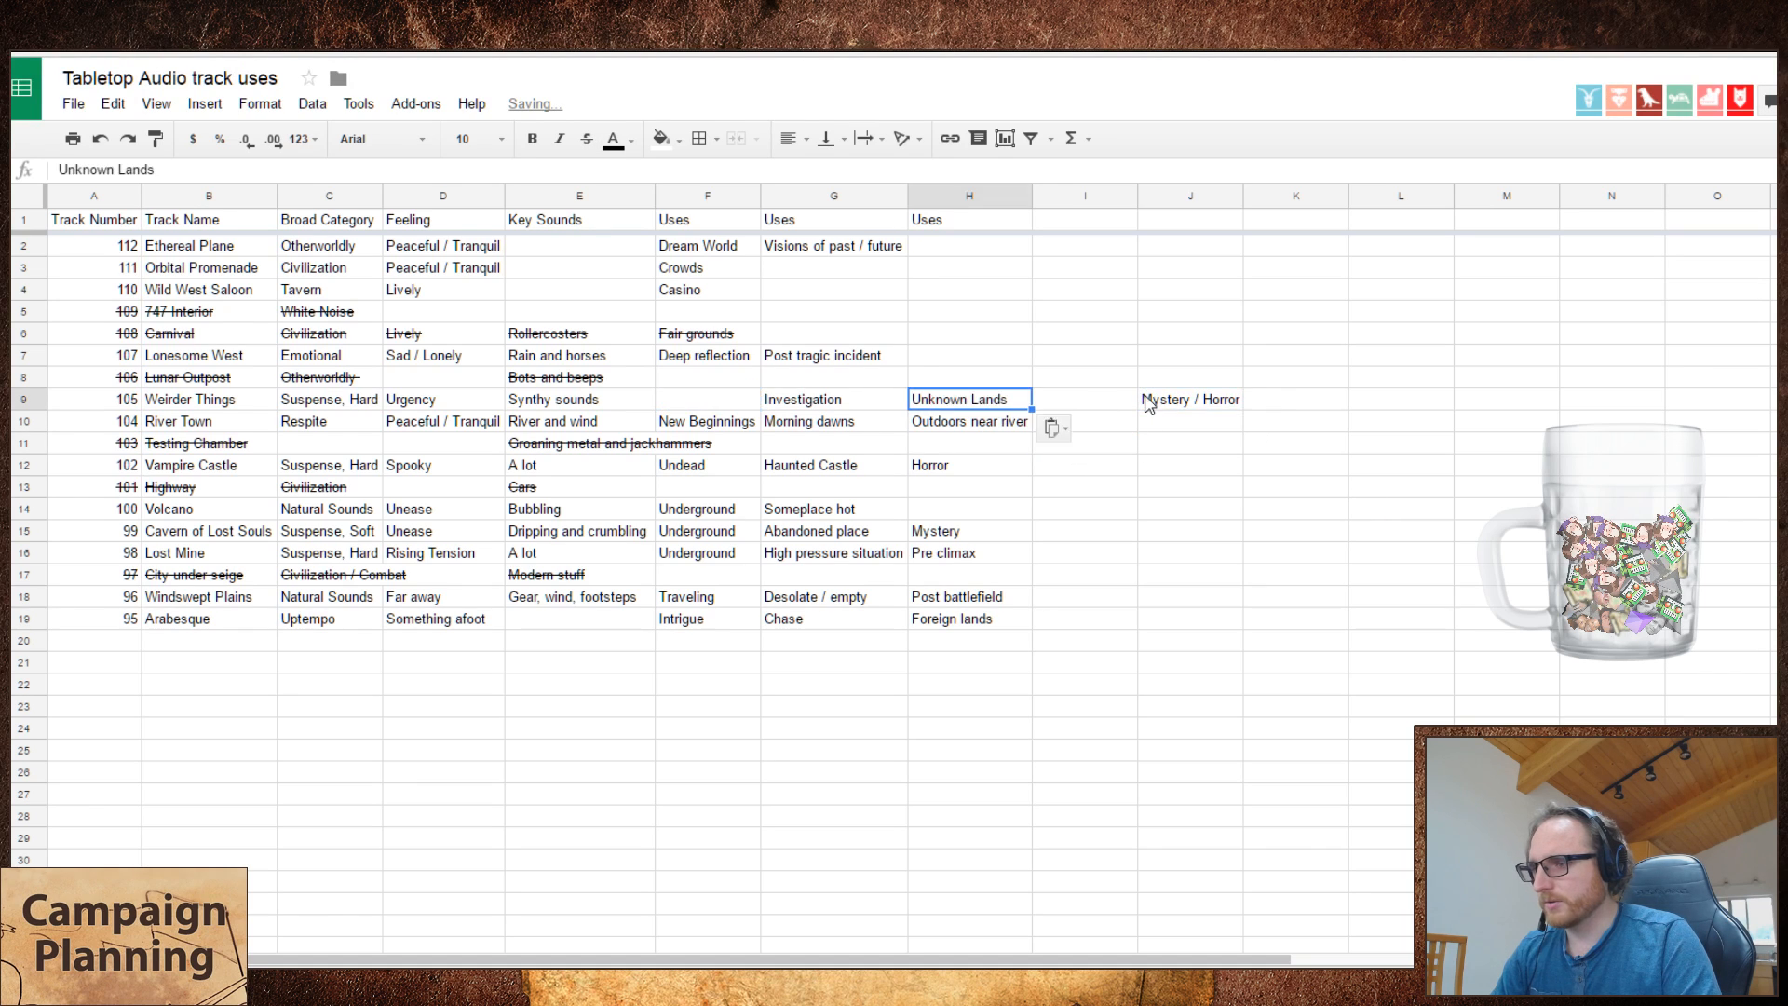
pyautogui.click(1183, 400)
pyautogui.hotkey('ctrl', 'x')
pyautogui.click(712, 400)
pyautogui.hotkey('ctrl', 'v')
# - Move "Horror" from the Vampire Castle row to the spare cell G13
pyautogui.click(943, 465)
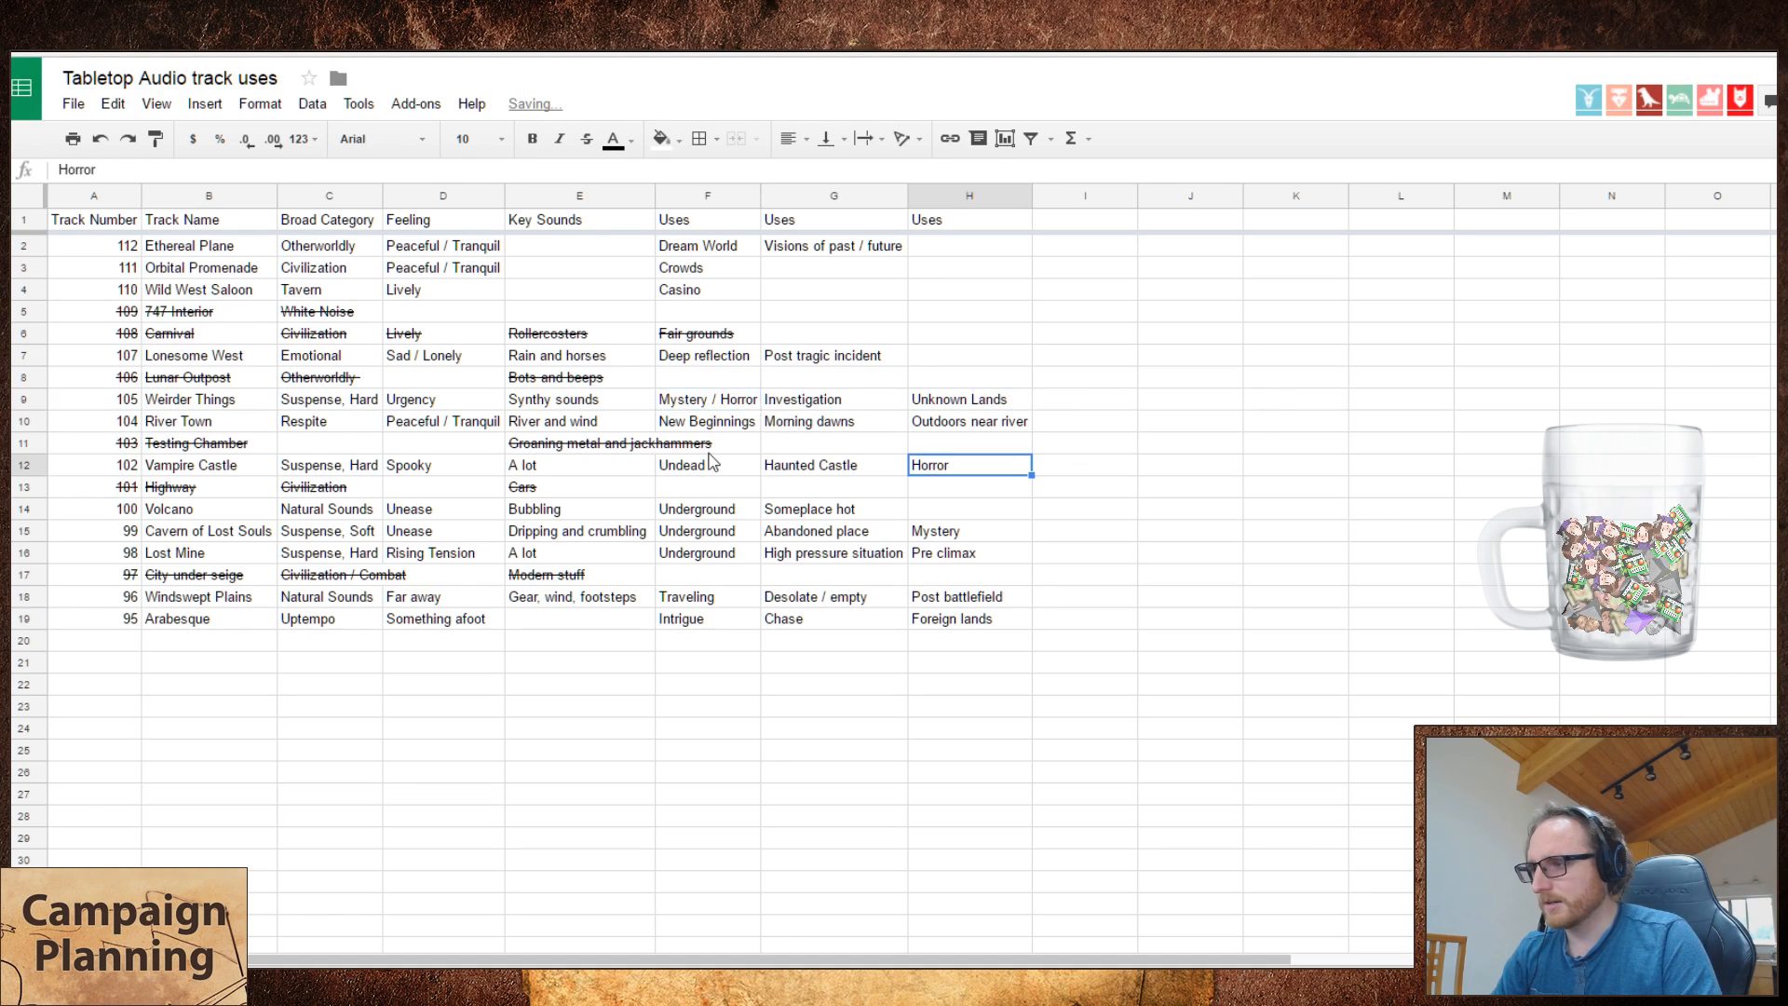
pyautogui.click(697, 468)
pyautogui.click(922, 470)
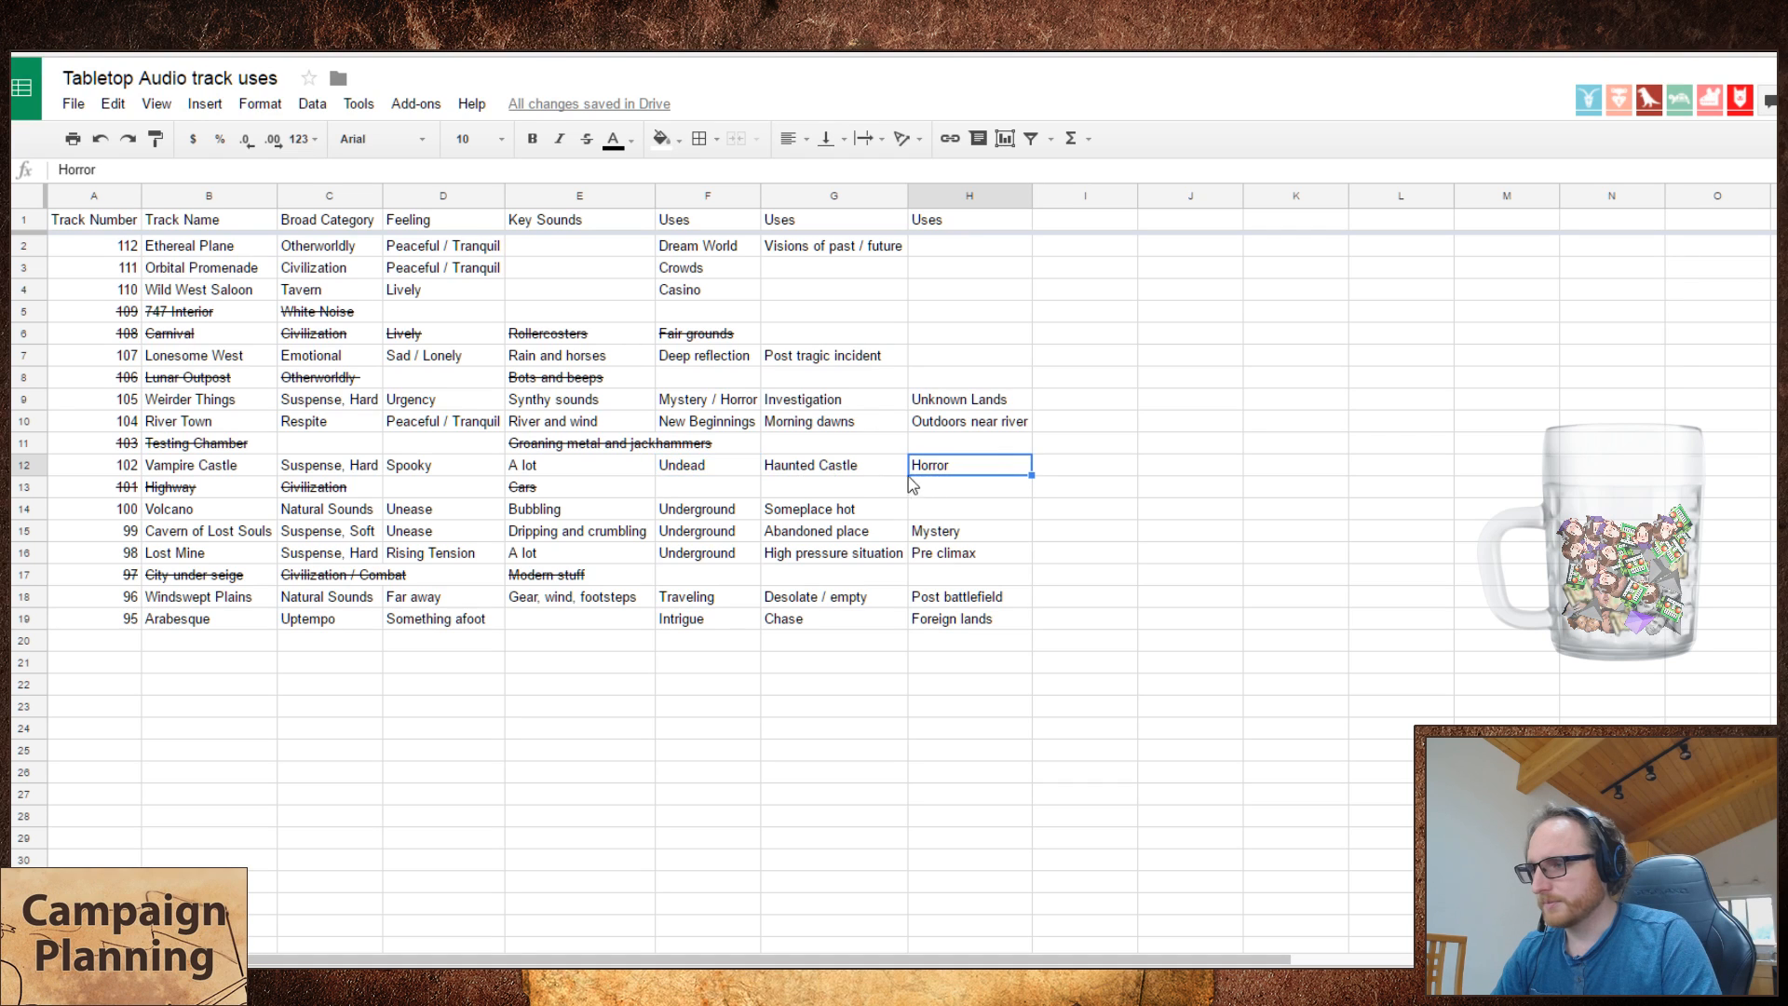
pyautogui.hotkey('ctrl', 'x')
pyautogui.click(852, 492)
pyautogui.hotkey('ctrl', 'v')
# - Shift the Vampire Castle uses one column over, with "Haunted Castle" in H12 and "Undead" in G12
pyautogui.click(829, 466)
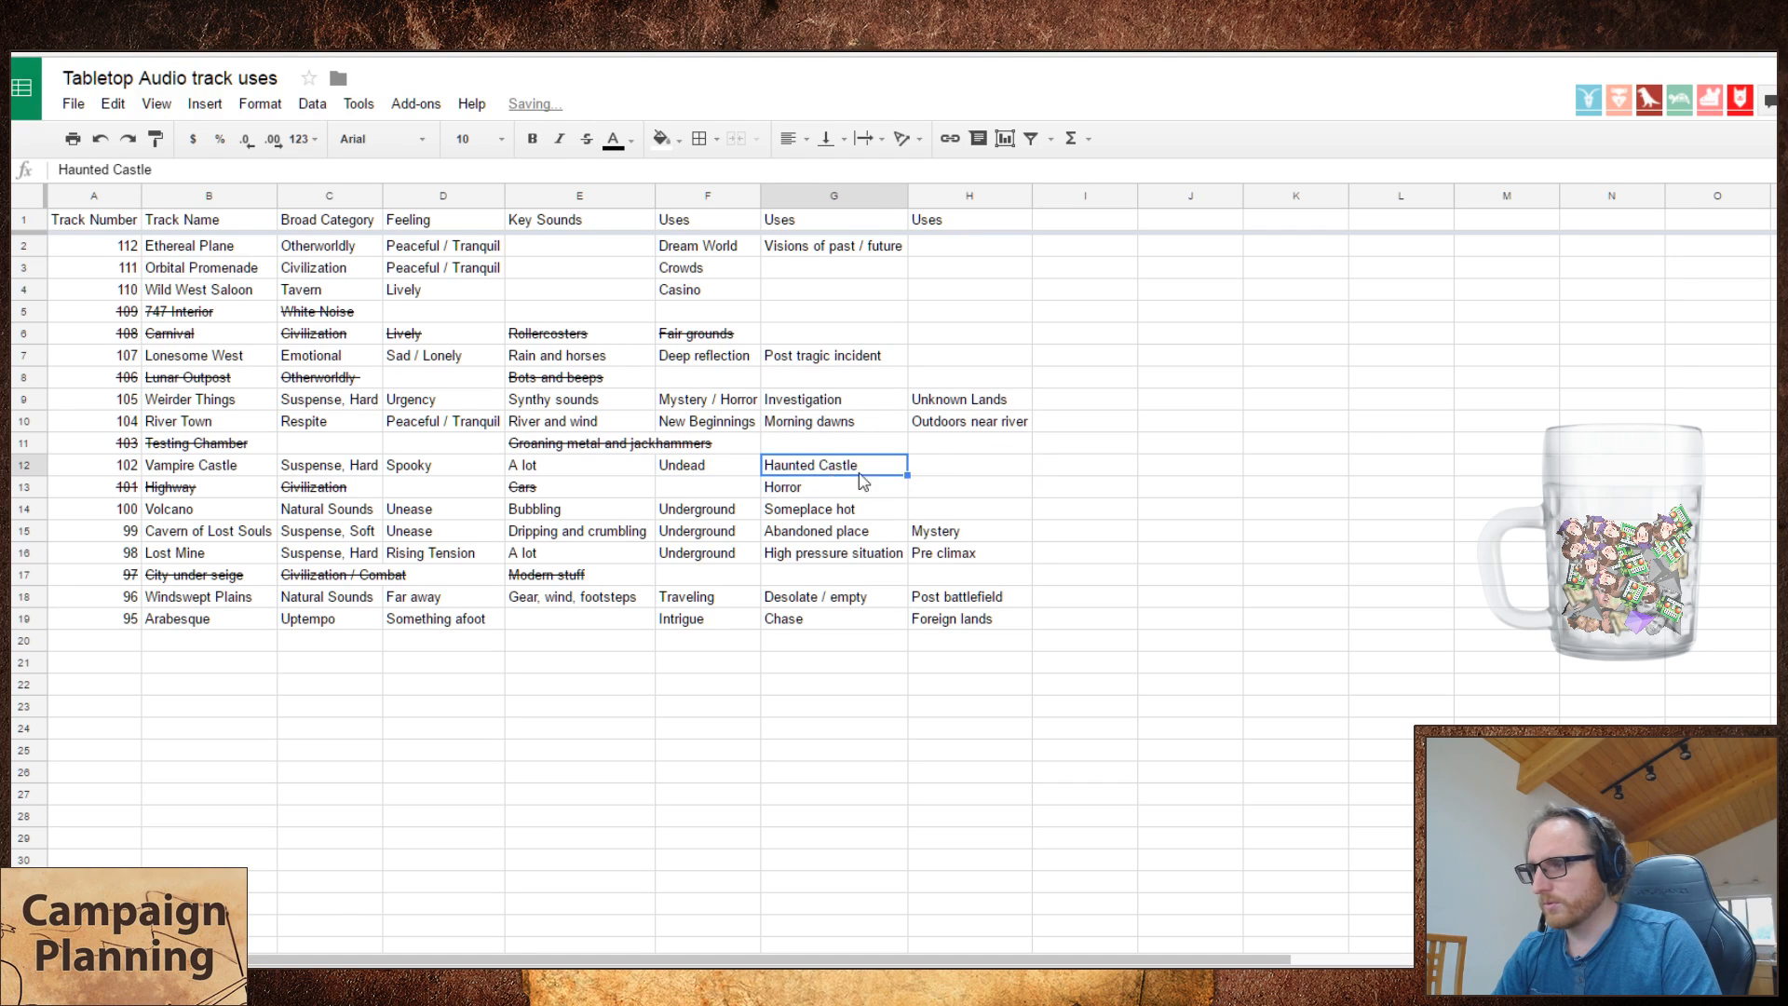
pyautogui.hotkey('ctrl', 'x')
pyautogui.click(960, 466)
pyautogui.hotkey('ctrl', 'v')
pyautogui.click(699, 466)
pyautogui.hotkey('ctrl', 'x')
pyautogui.click(816, 470)
pyautogui.hotkey('ctrl', 'v')
# - Move "Horror" from G13 into the first Uses cell of the Vampire Castle row
pyautogui.click(817, 484)
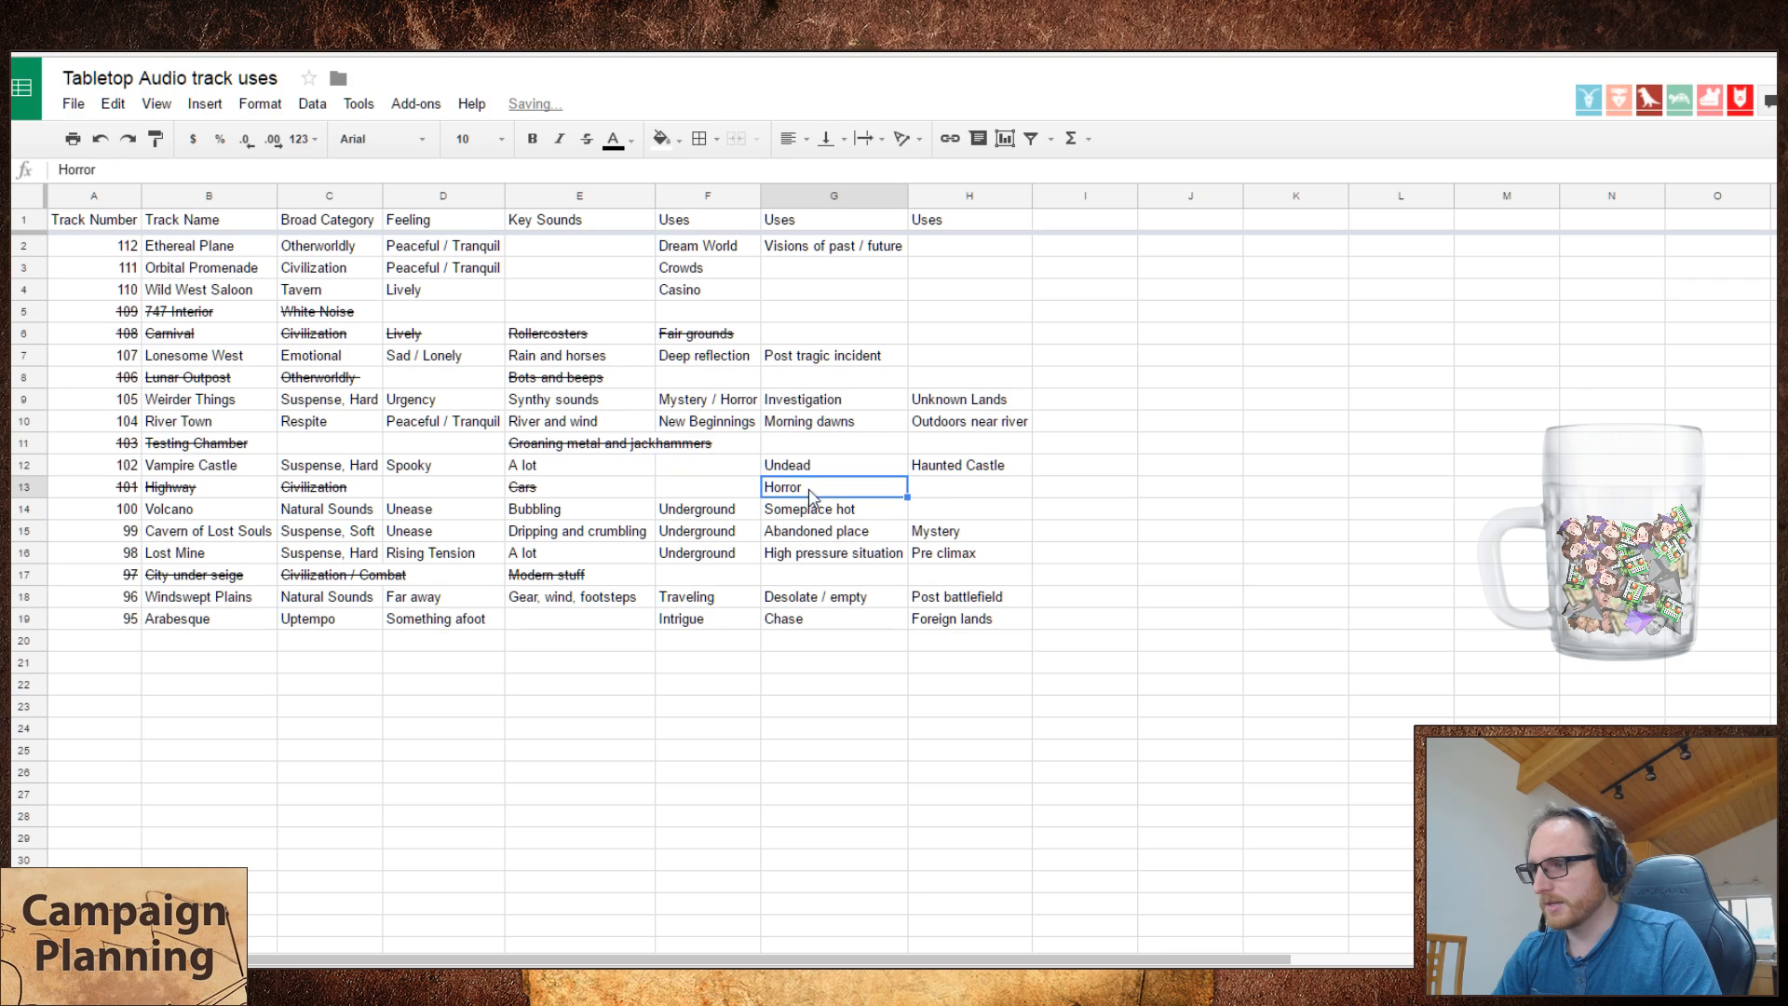
pyautogui.hotkey('ctrl', 'x')
pyautogui.click(722, 470)
pyautogui.hotkey('ctrl', 'v')
pyautogui.click(1081, 512)
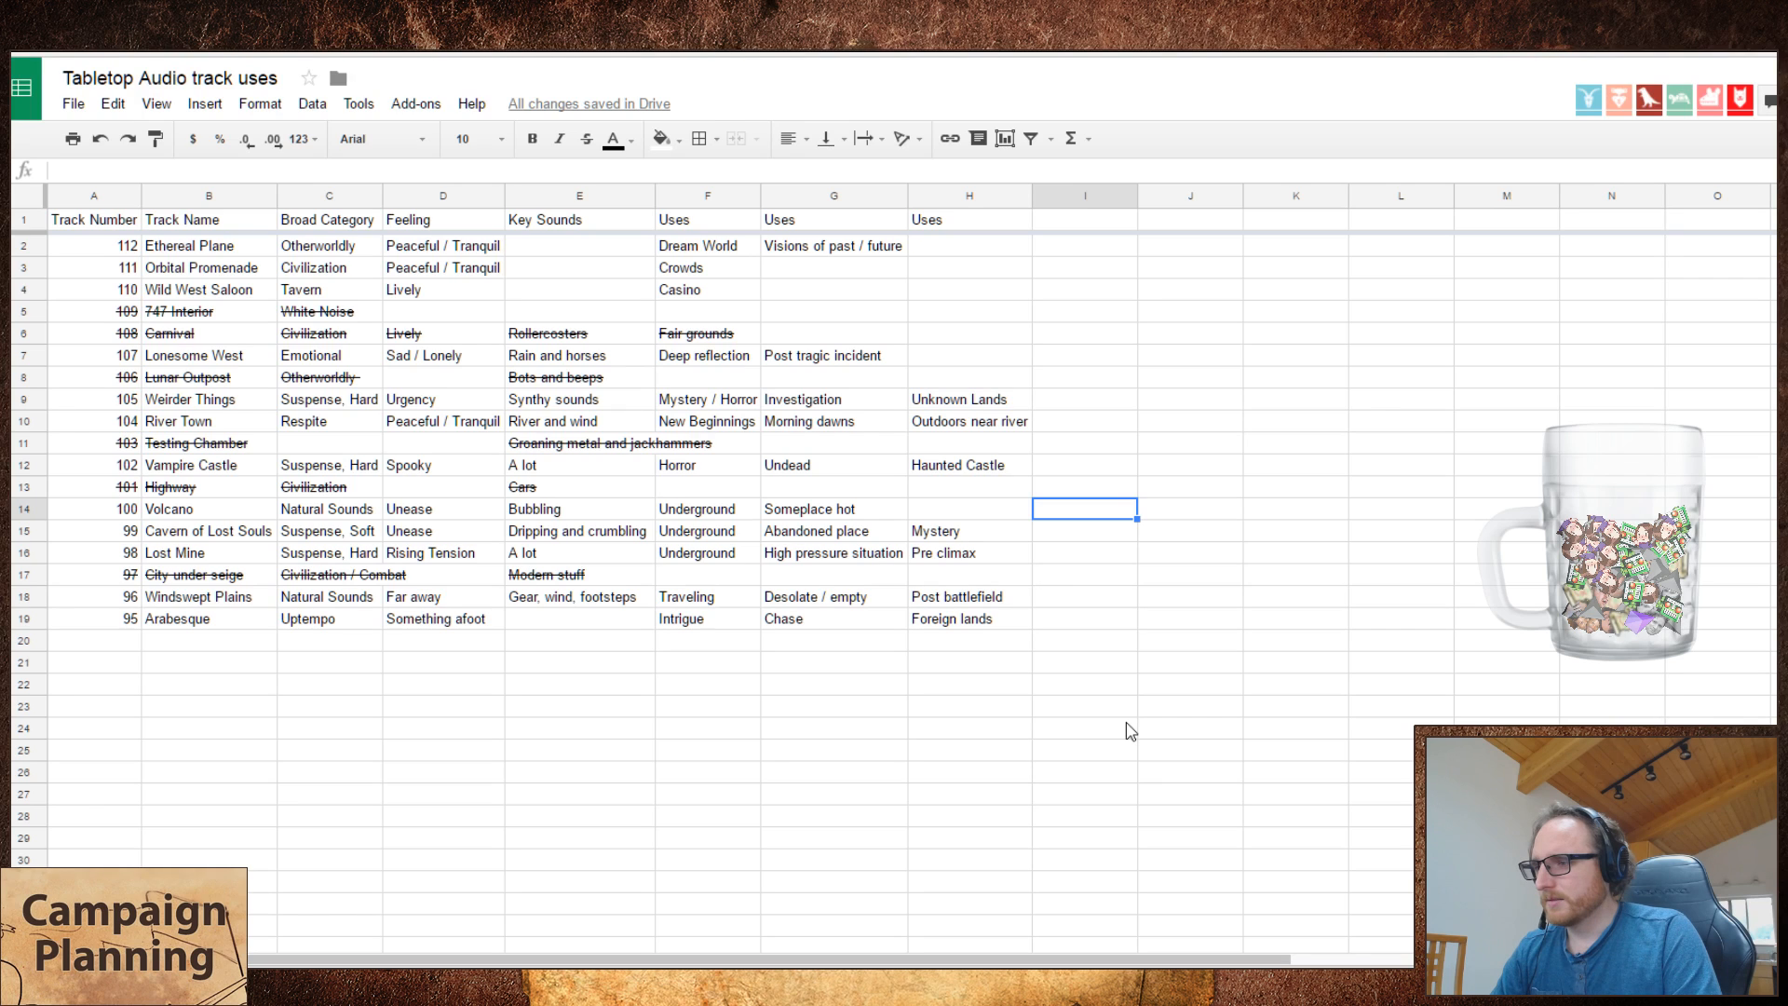
pyautogui.click(1019, 420)
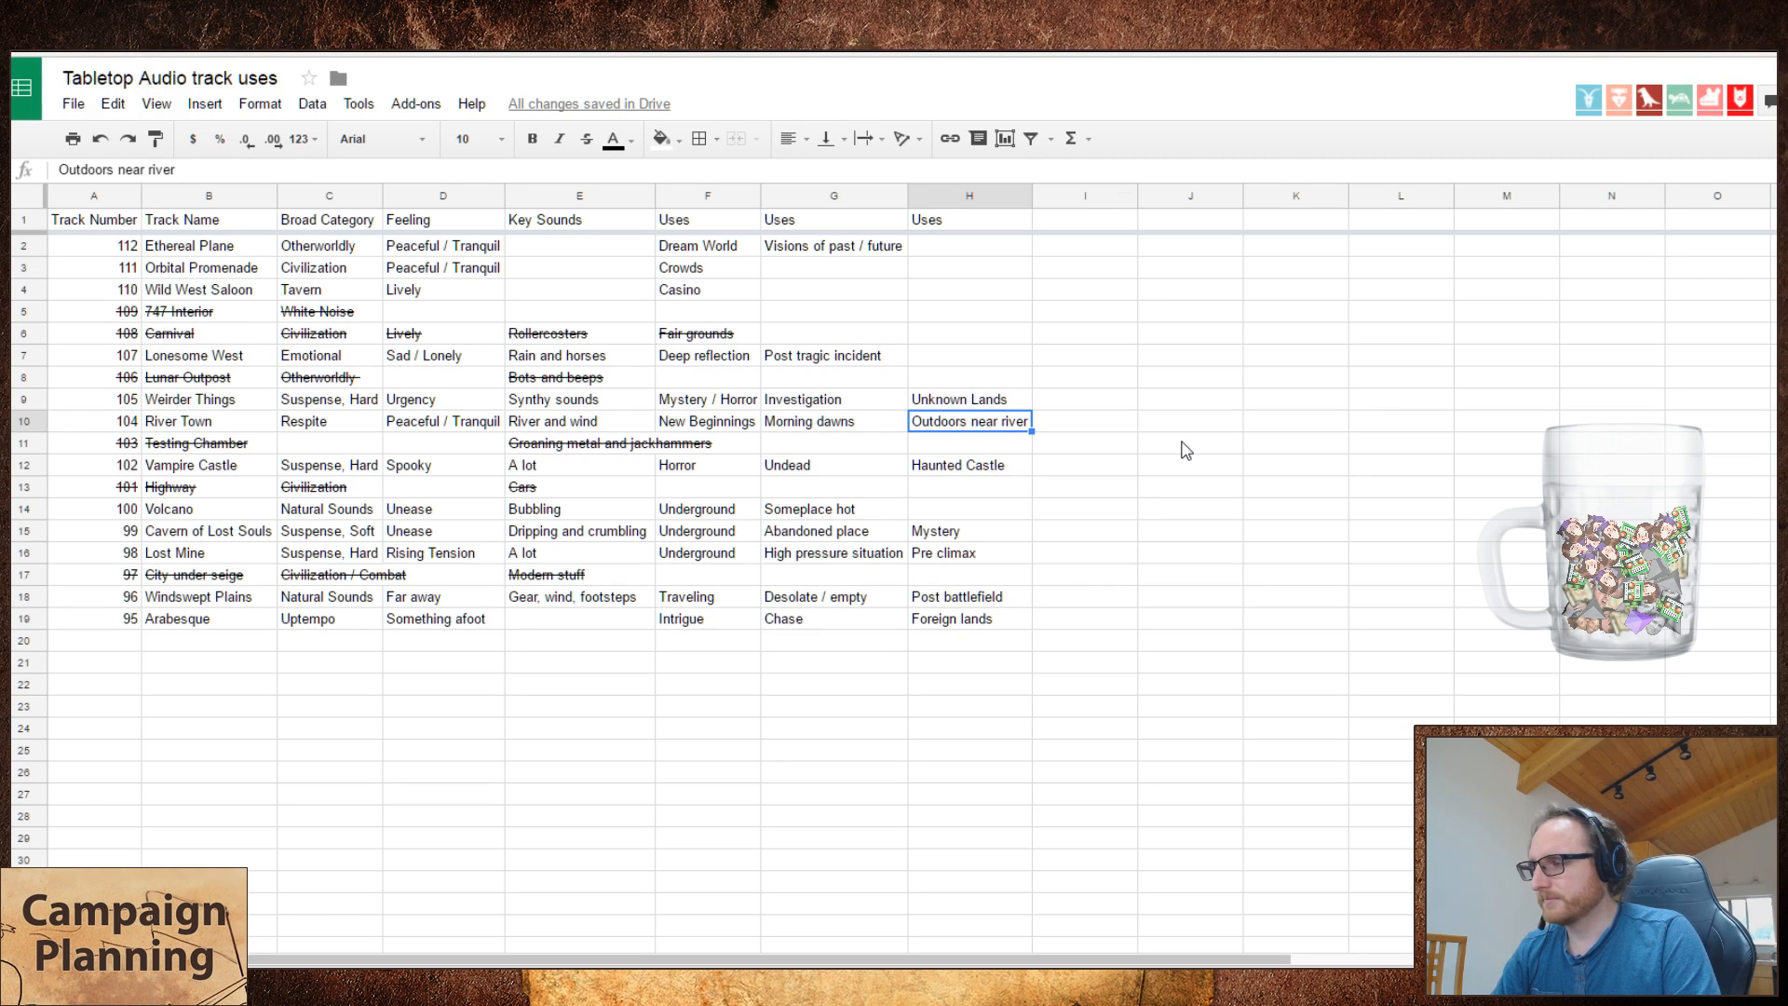
pyautogui.click(1080, 667)
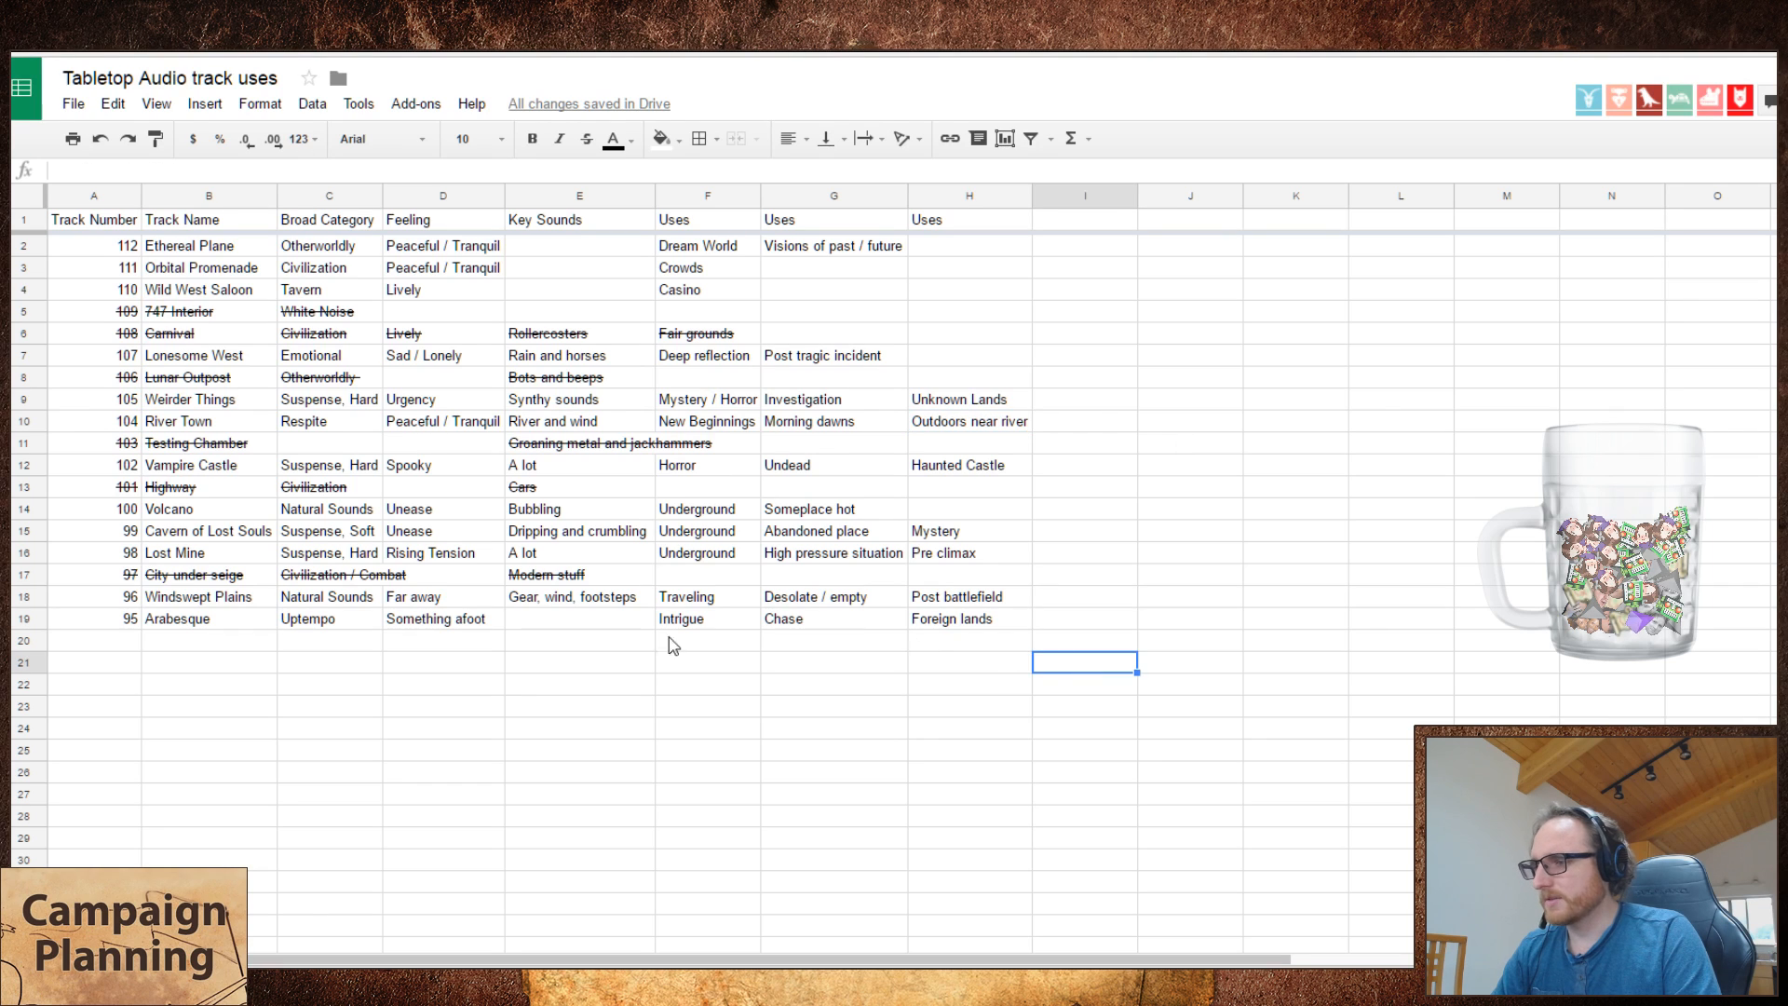
pyautogui.click(112, 644)
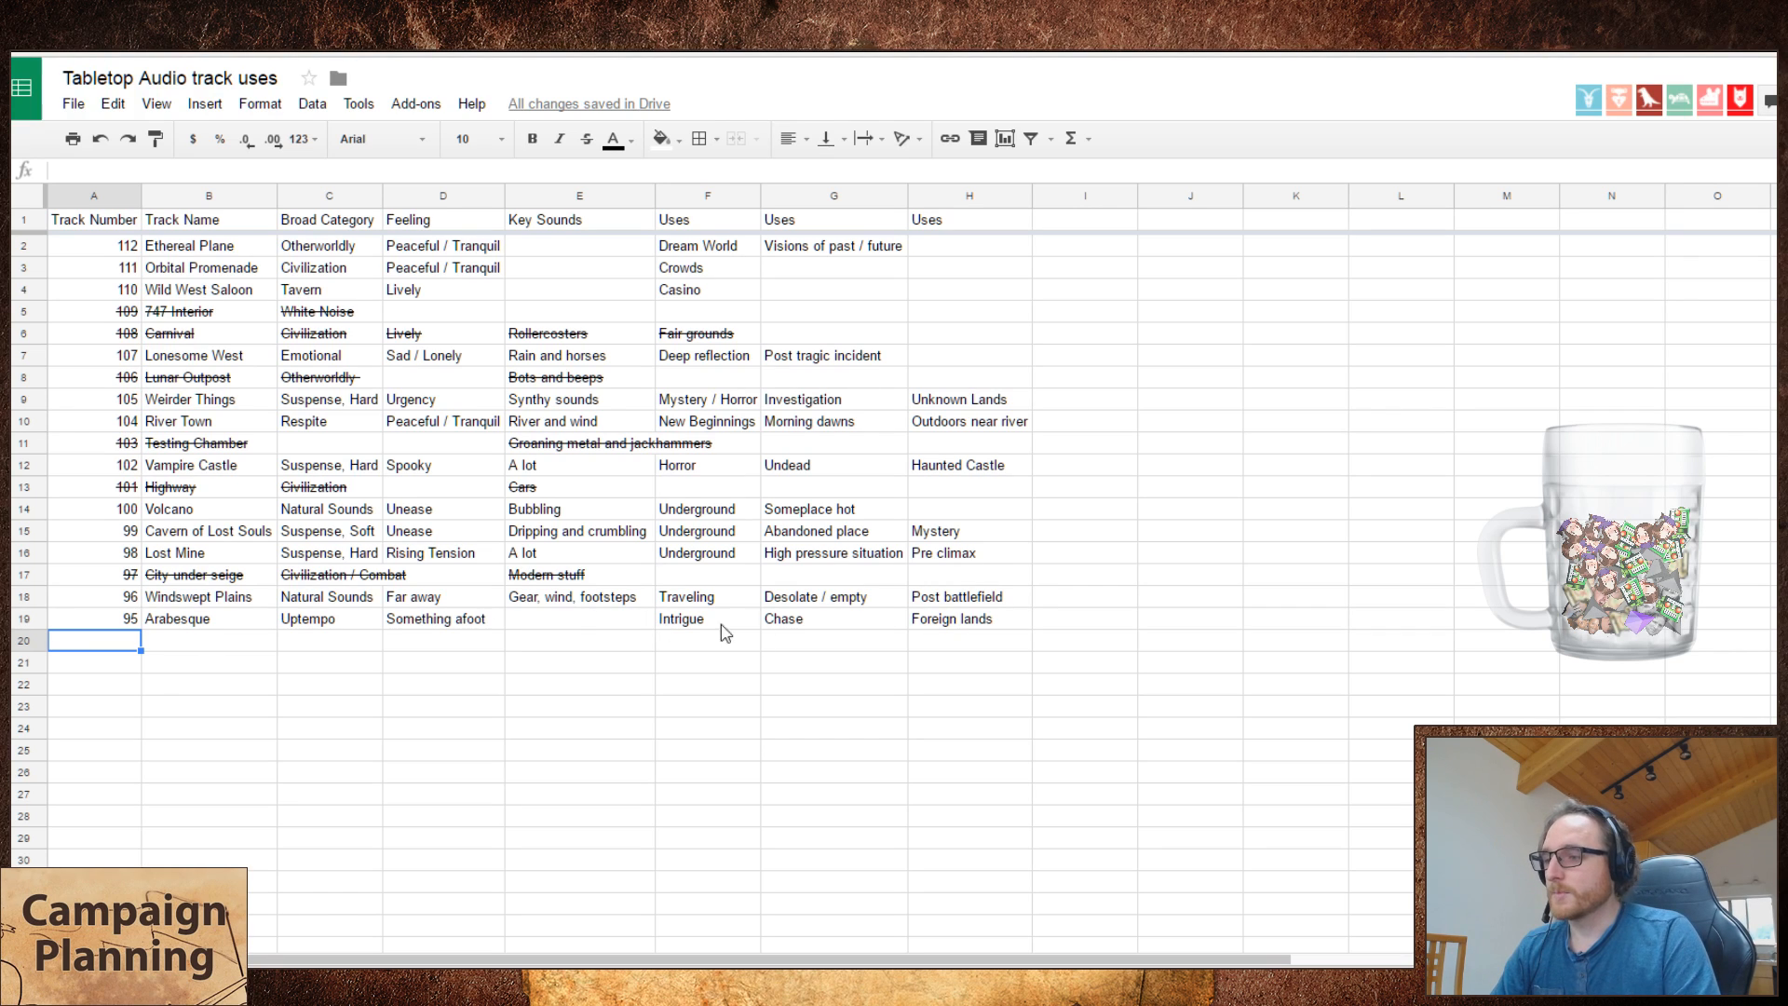
# - Extend the second Uses entry of the Arabesque track to "Chase / Hunt"
pyautogui.click(803, 626)
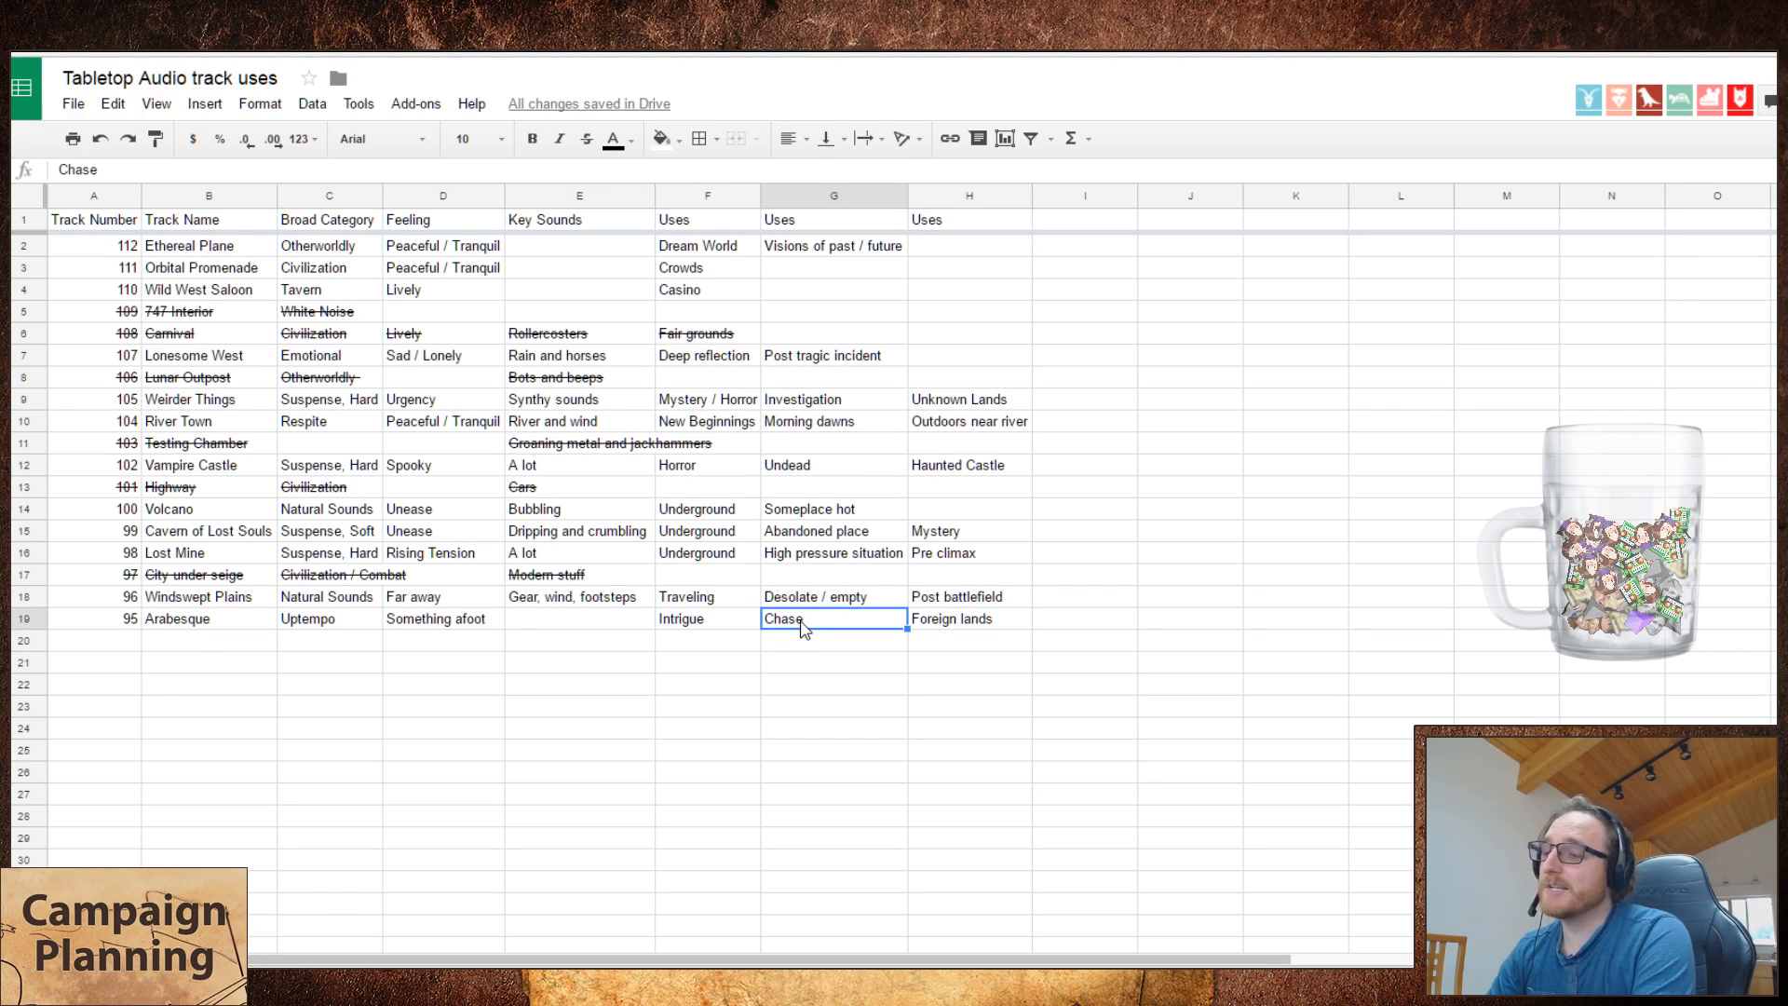
pyautogui.doubleClick(803, 622)
pyautogui.write('/ Hunt')
pyautogui.press('Return')
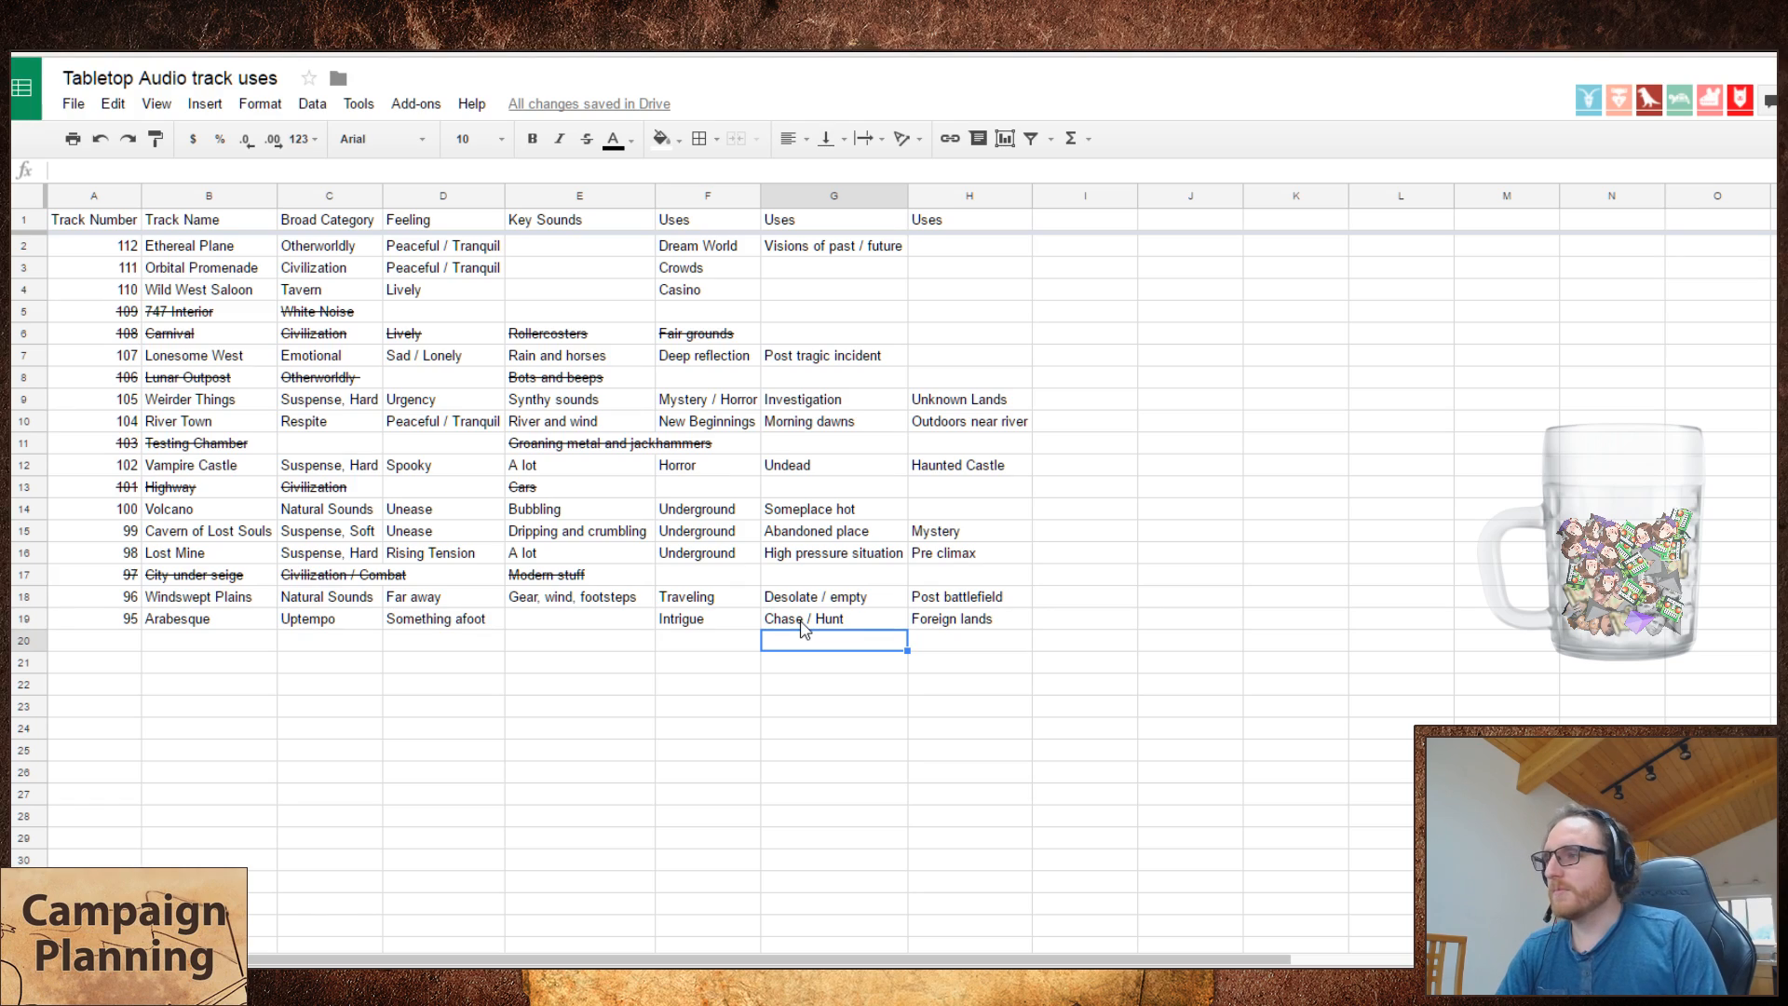
# - Switch to the Tabletop Audio site, stop and clear the current playlist, and play the Noir Procedural track
pyautogui.hotkey('ctrl', 'Tab')
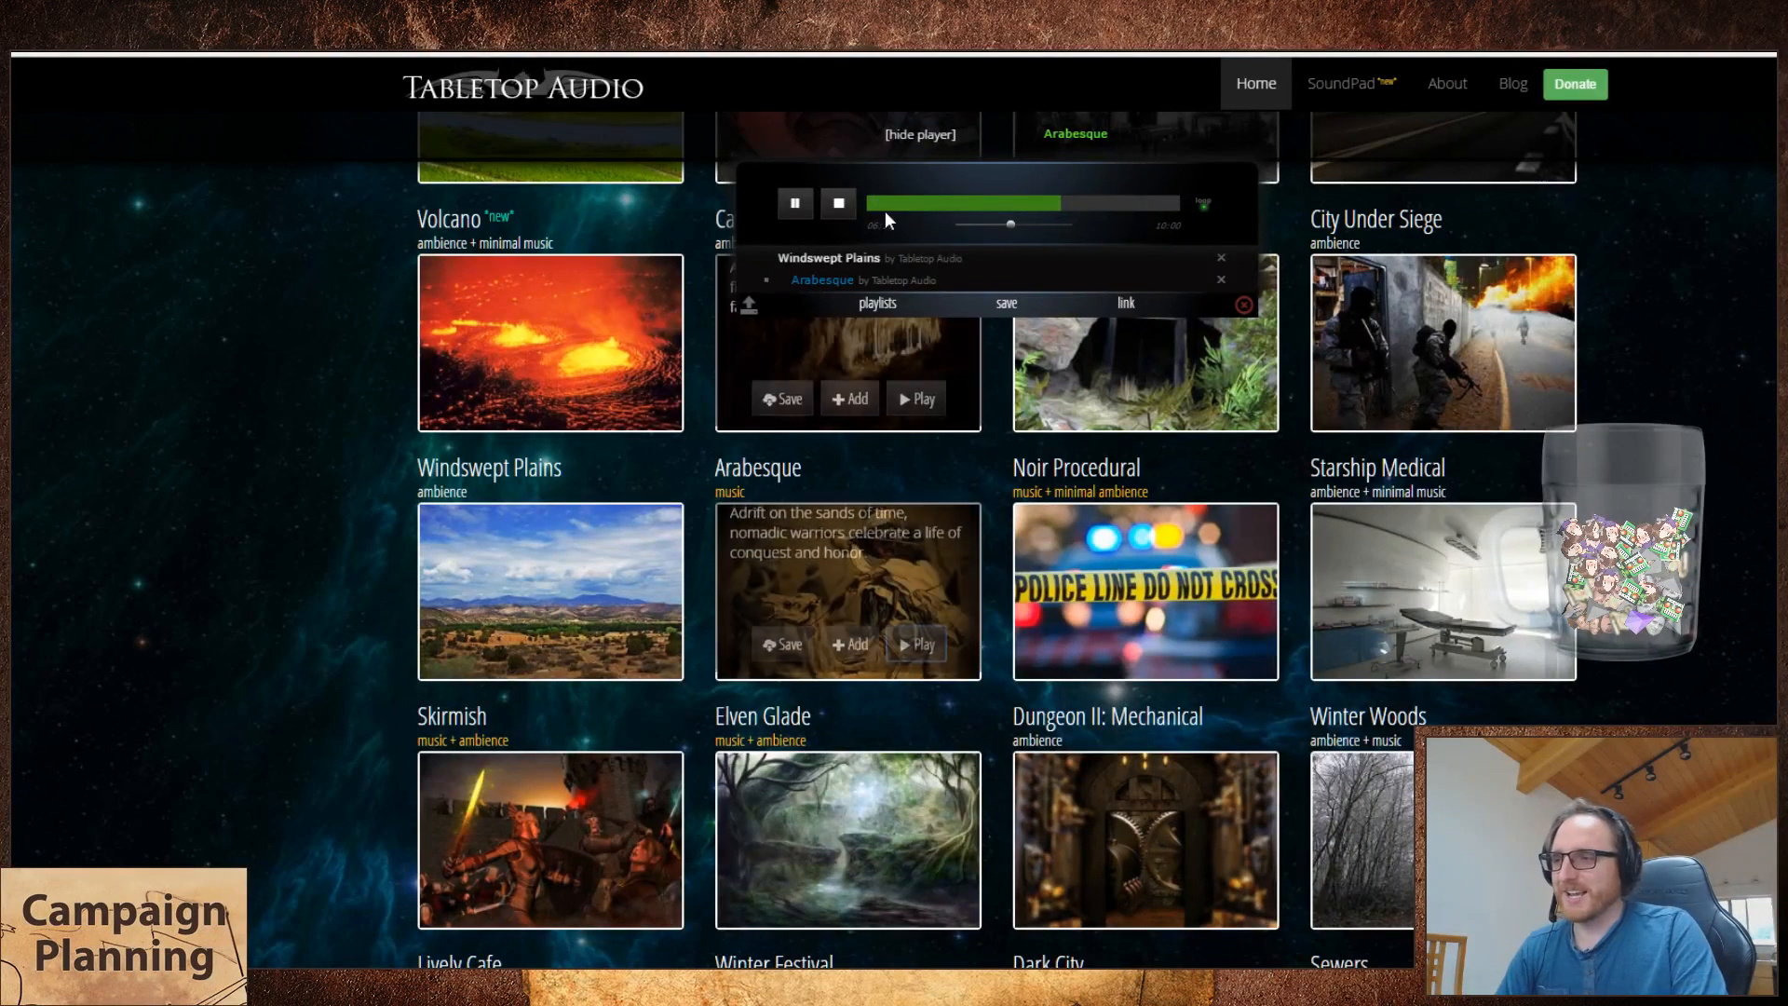
pyautogui.click(838, 203)
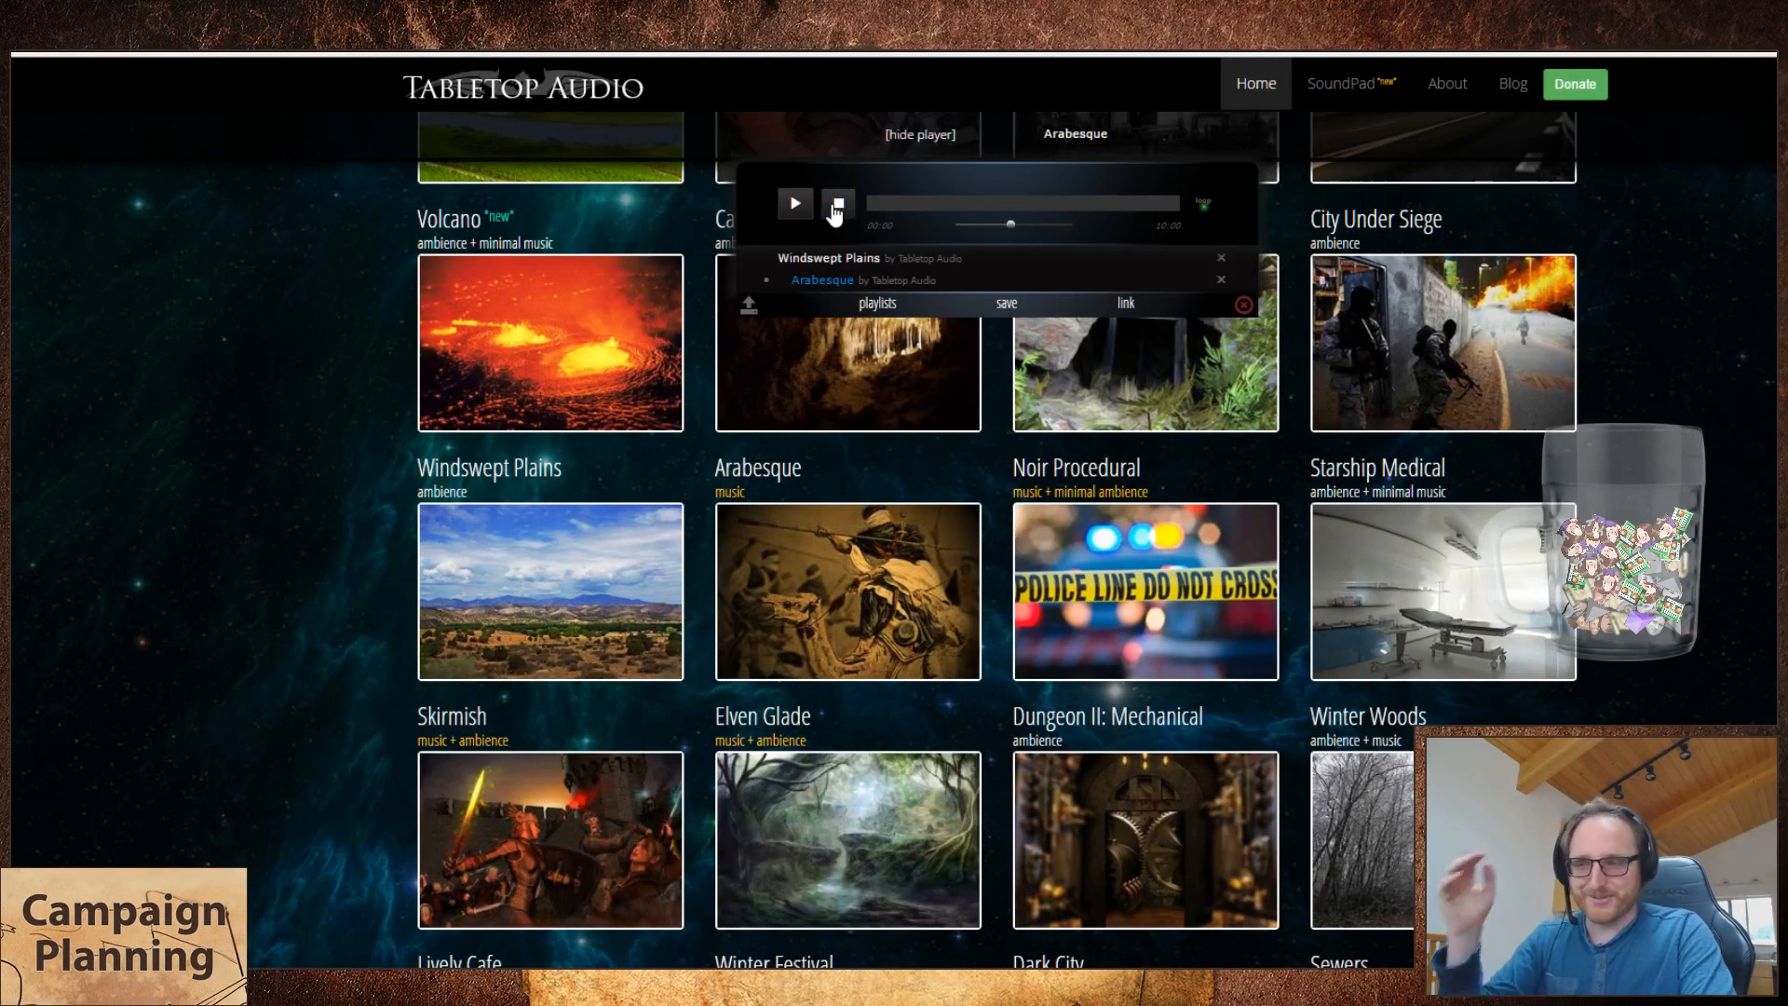
pyautogui.click(1246, 308)
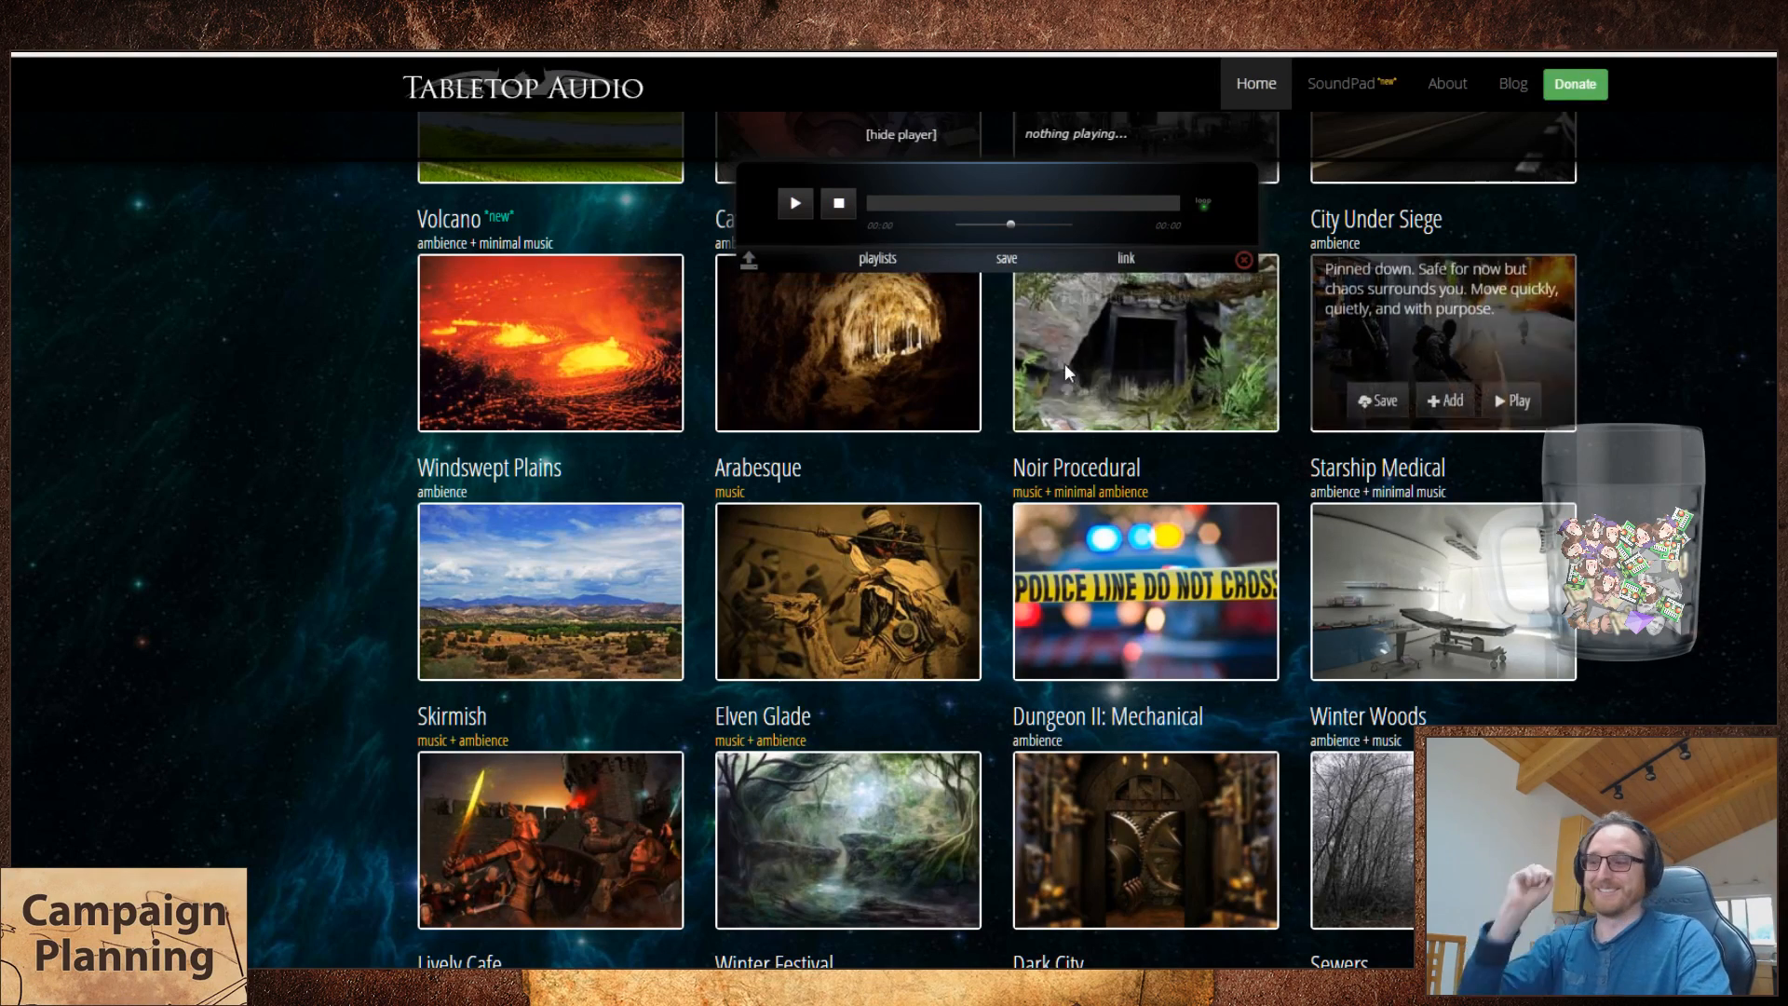
pyautogui.click(1215, 649)
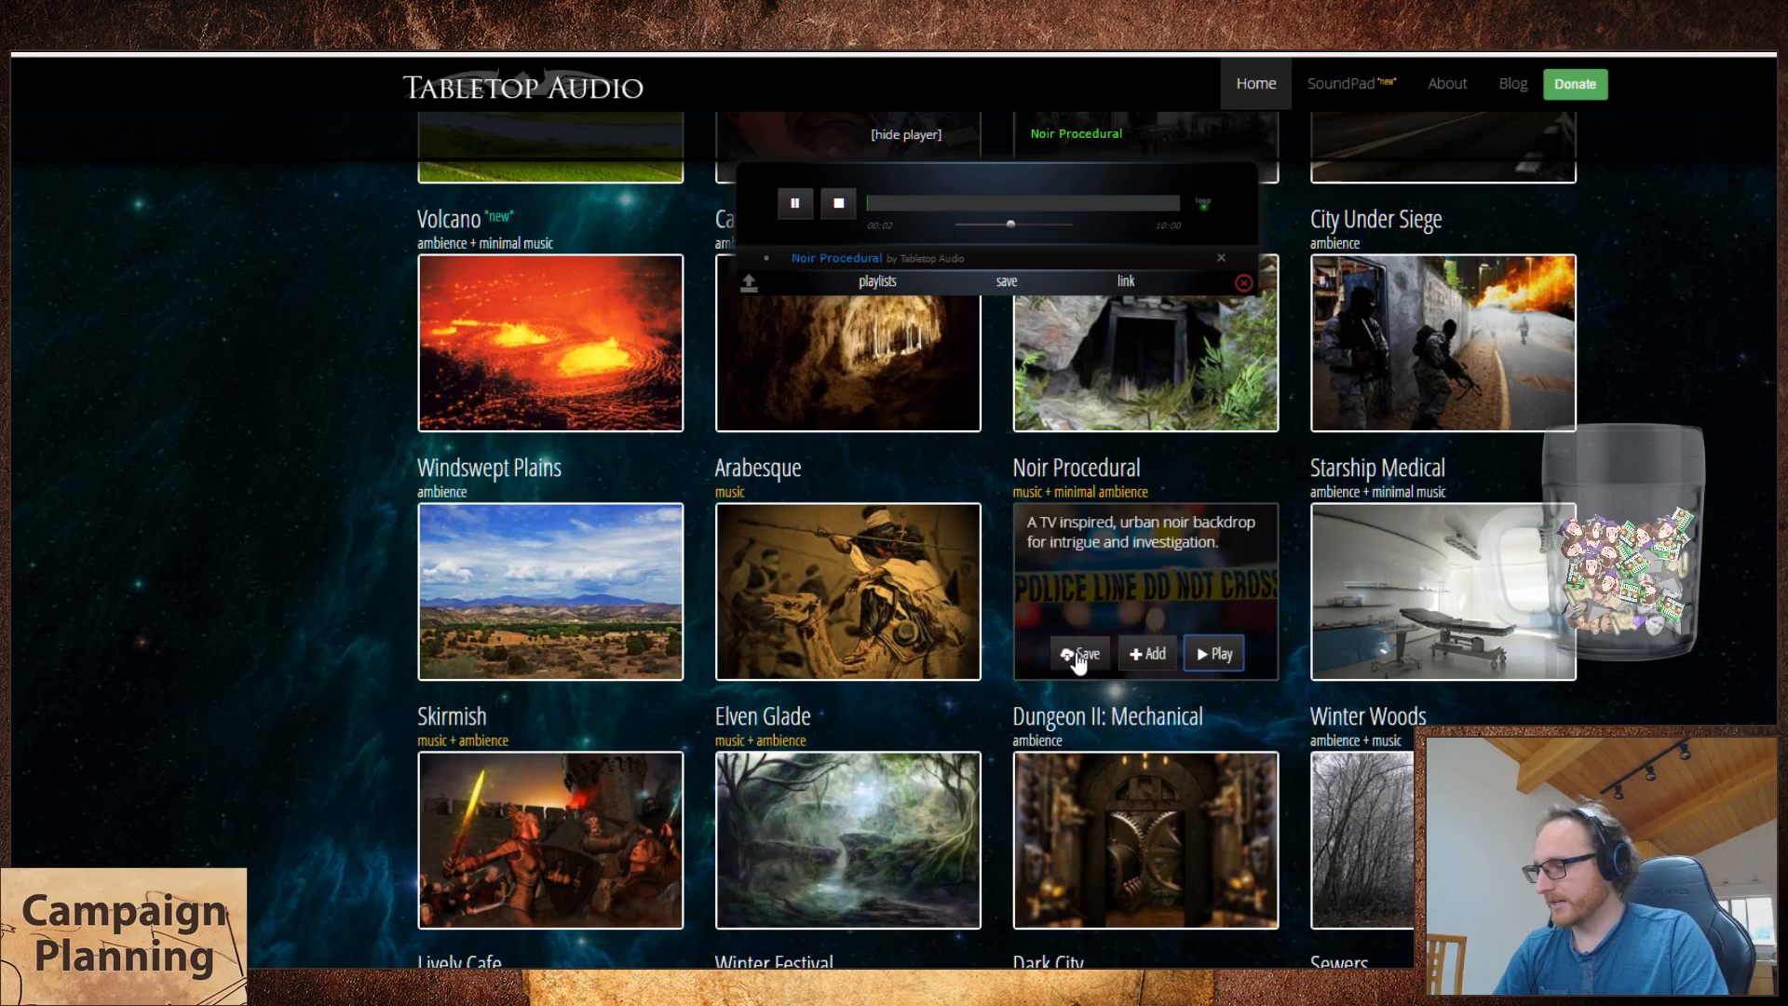
# - Return to the track spreadsheet and enter track number 94 in the first empty row
pyautogui.hotkey('ctrl', 'Tab')
pyautogui.press('Down')
pyautogui.press('Left')
pyautogui.press('Left')
pyautogui.press('Up')
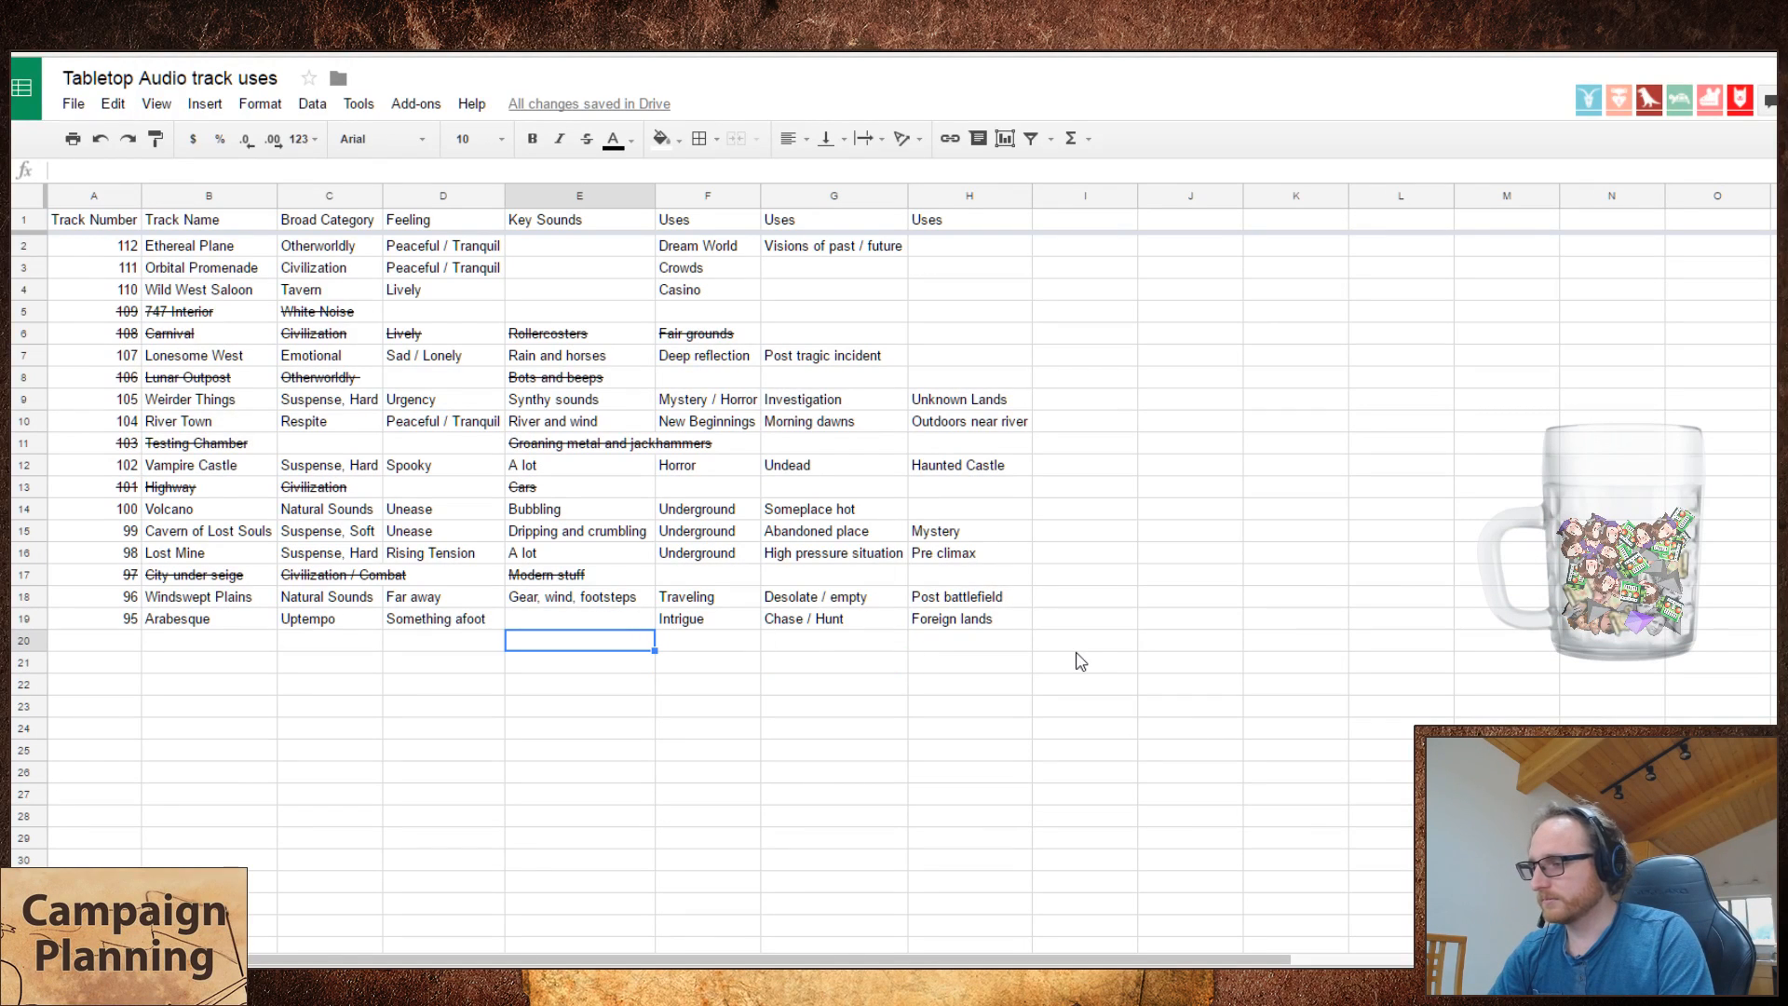
pyautogui.press('Left')
pyautogui.press('Left')
pyautogui.press('Left')
pyautogui.press('Left')
pyautogui.write('94')
pyautogui.press('Tab')
# - Enter "Noir Procedural" as the name of track 94
pyautogui.write('Noir ')
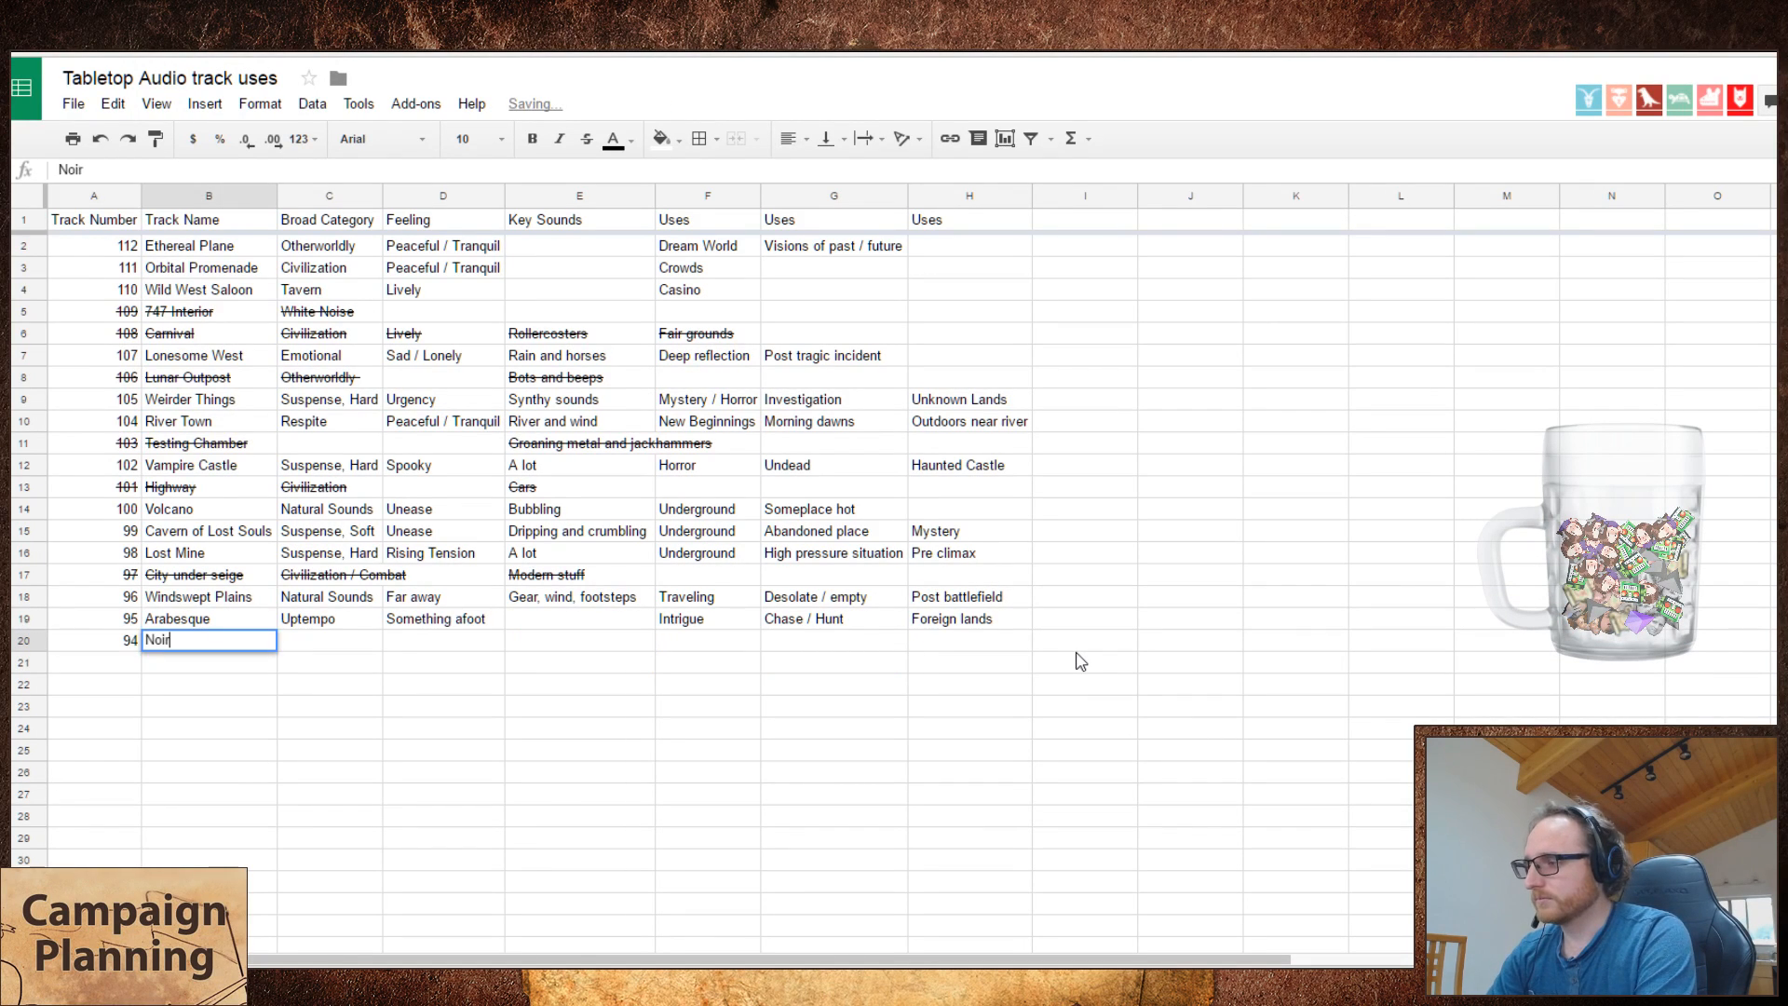
pyautogui.write('Proced')
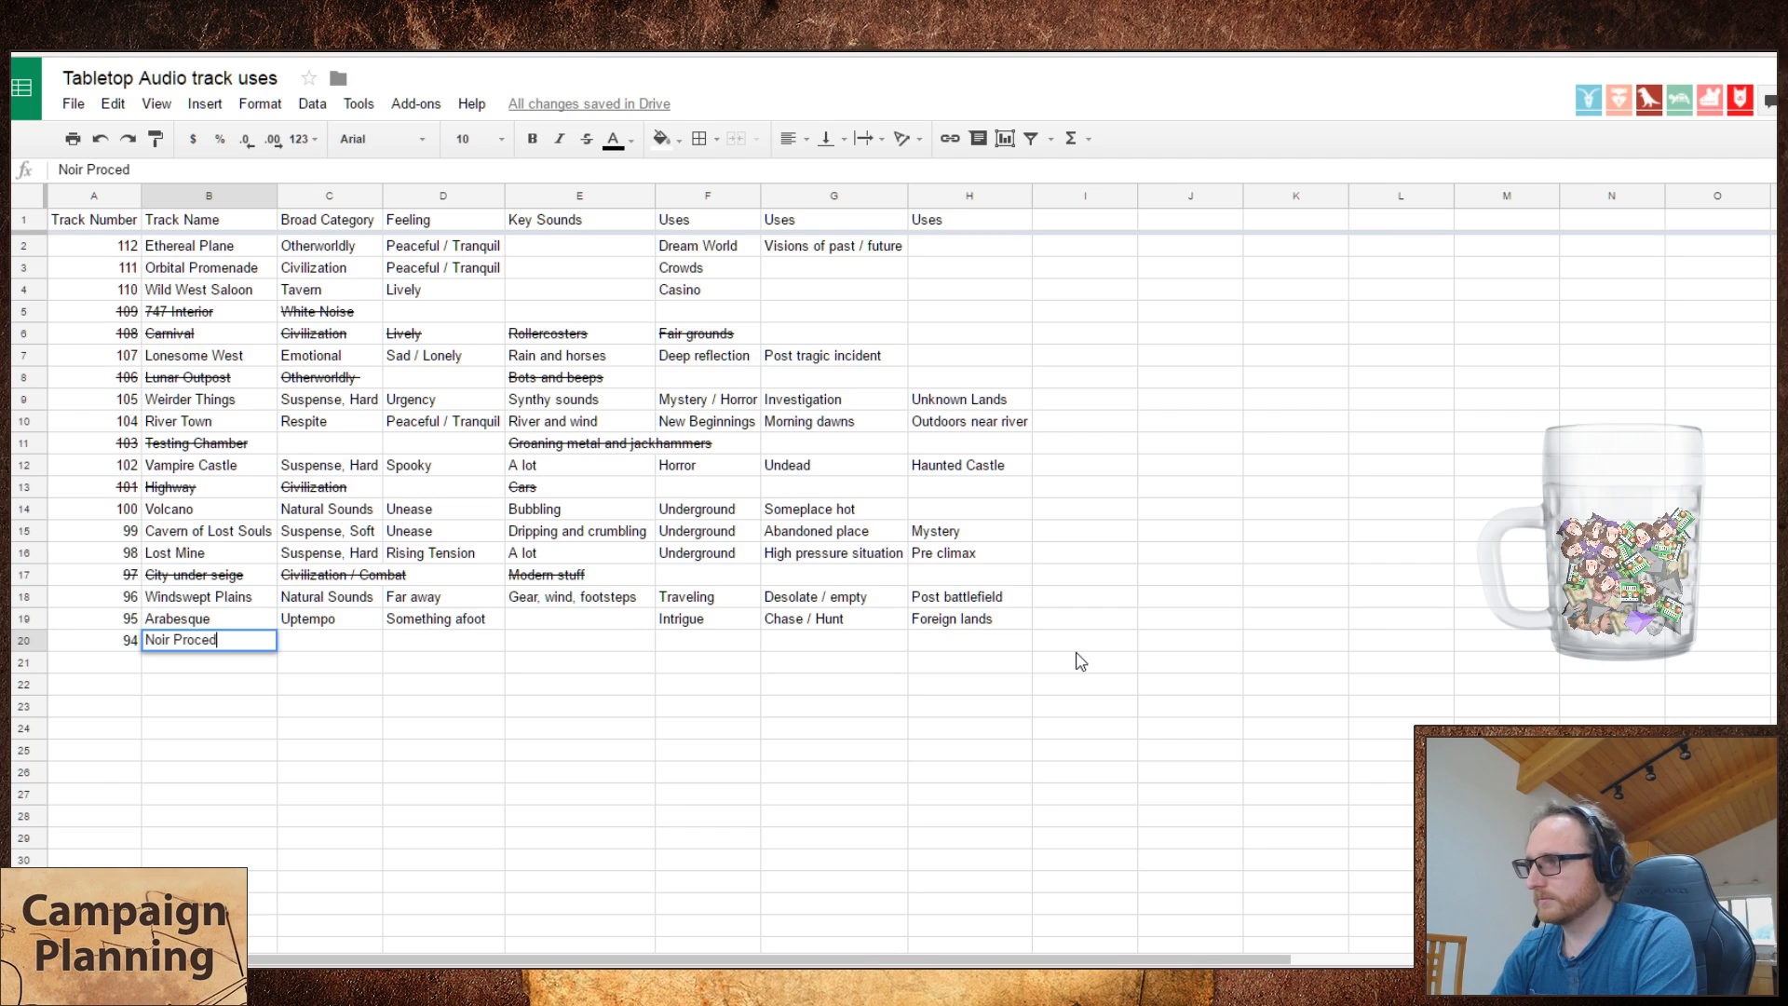
pyautogui.hotkey('ctrl', 'Tab')
pyautogui.hotkey('ctrl', 'Tab')
pyautogui.write('dural')
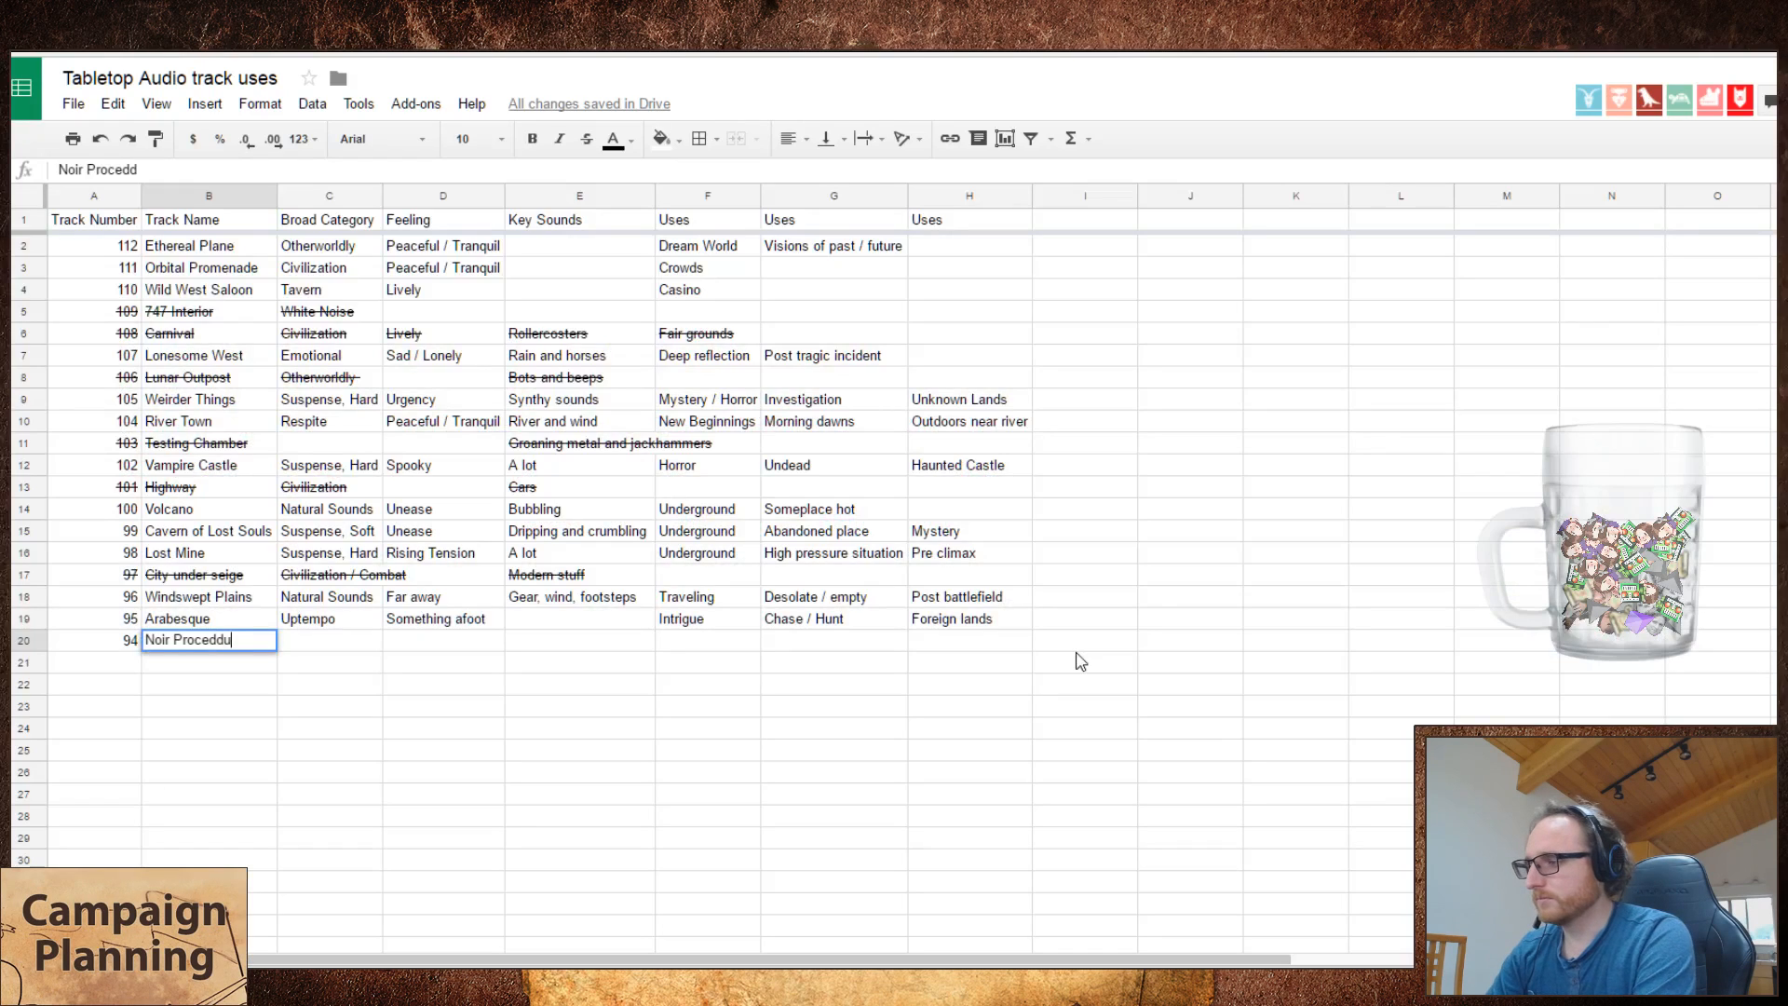
pyautogui.press('BackSpace')
pyautogui.press('BackSpace')
pyautogui.press('BackSpace')
pyautogui.write('ral')
pyautogui.press('BackSpace')
pyautogui.press('BackSpace')
pyautogui.press('BackSpace')
pyautogui.press('BackSpace')
pyautogui.press('BackSpace')
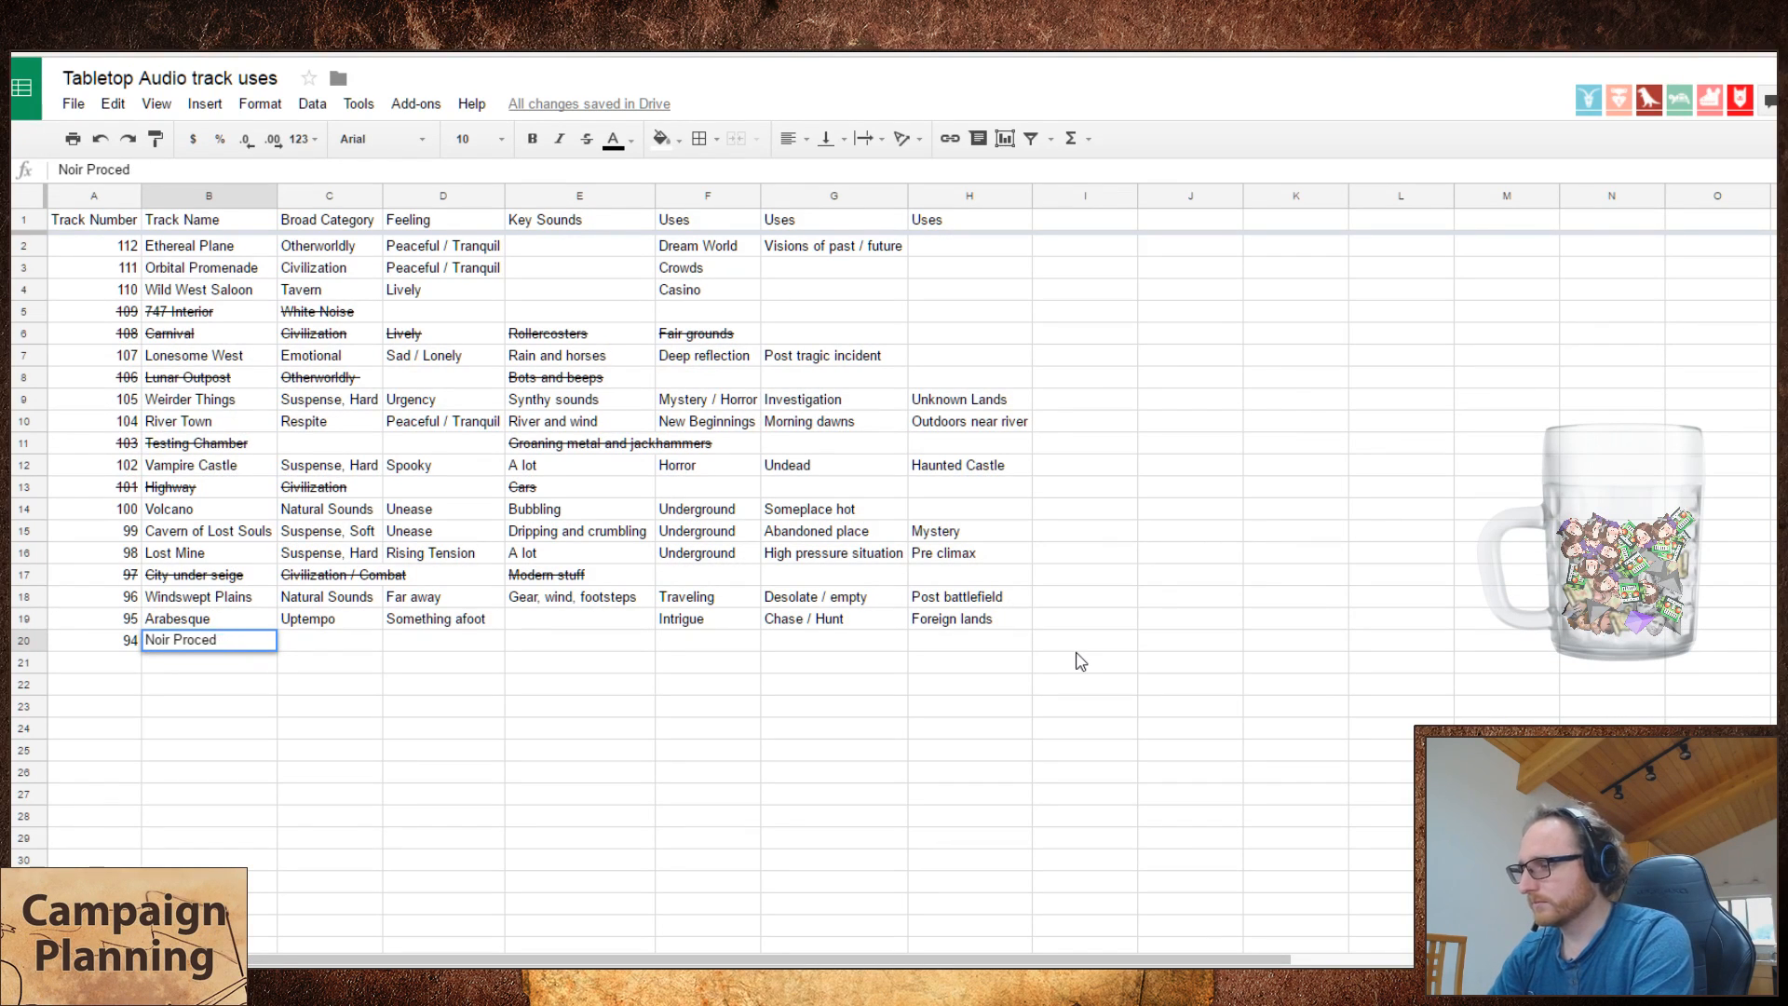
pyautogui.write('ural')
pyautogui.press('Tab')
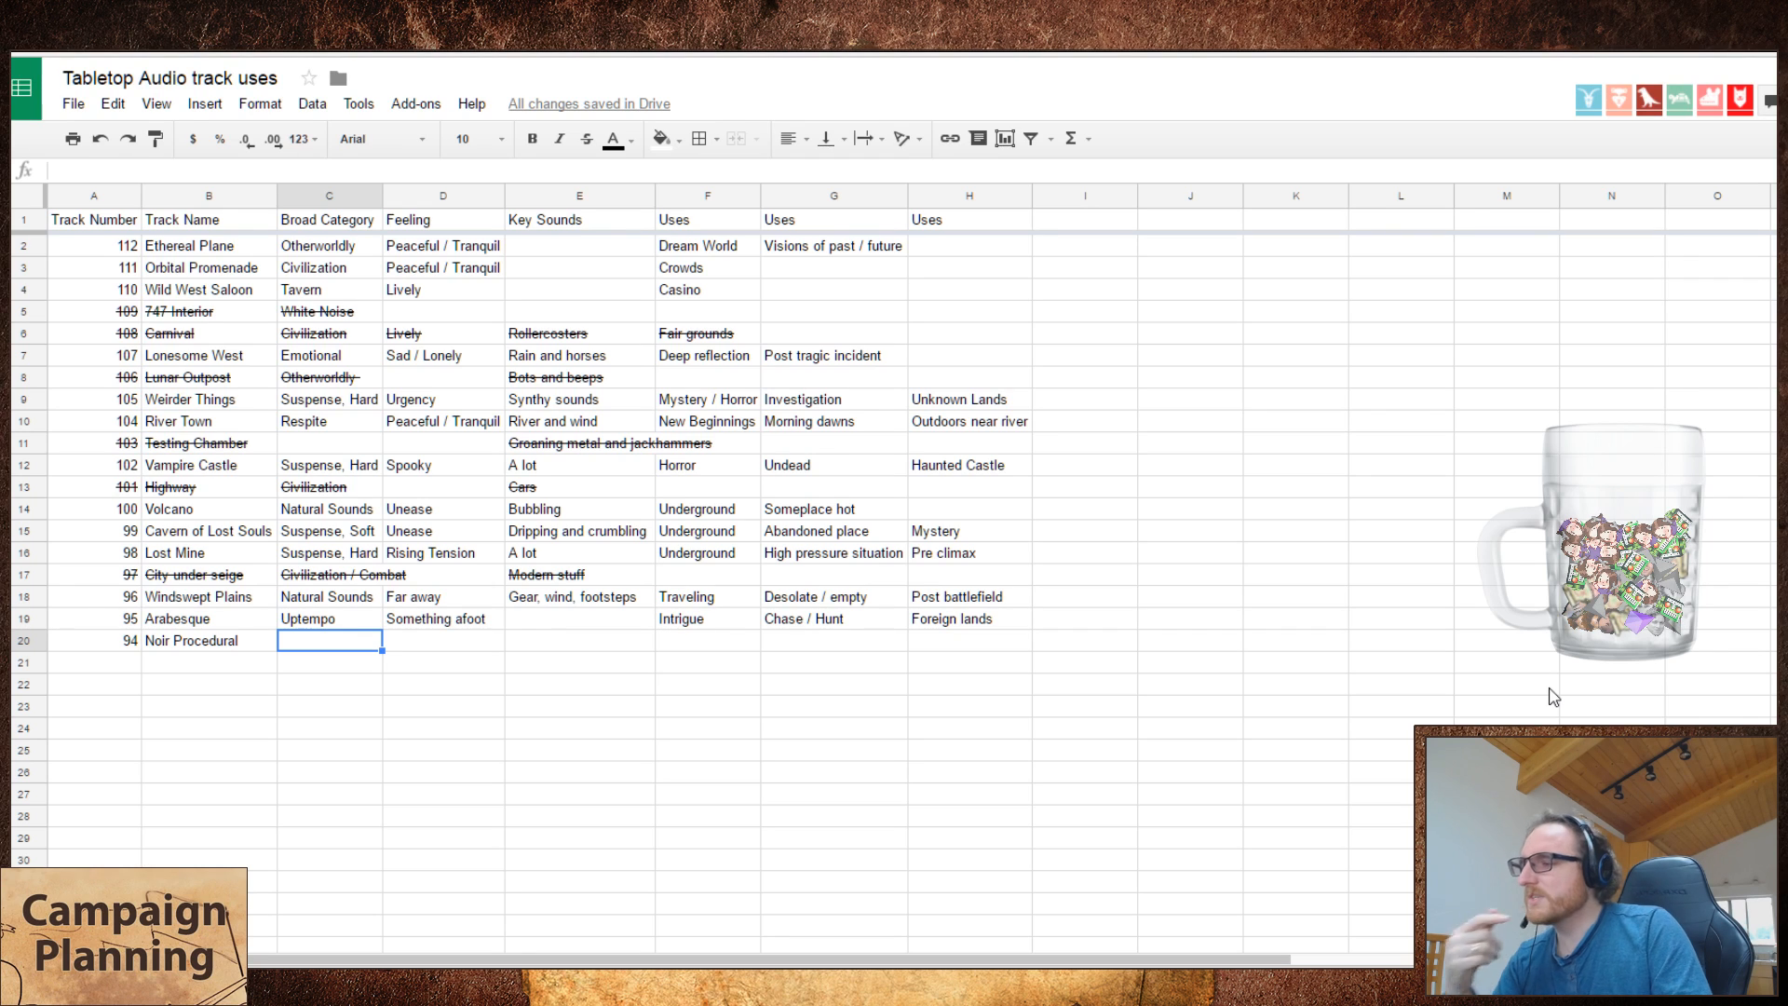
# - Set the Noir Procedural broad category to "Thinking" and enter "Faint sirins" under Key Sounds
pyautogui.write('Thinking')
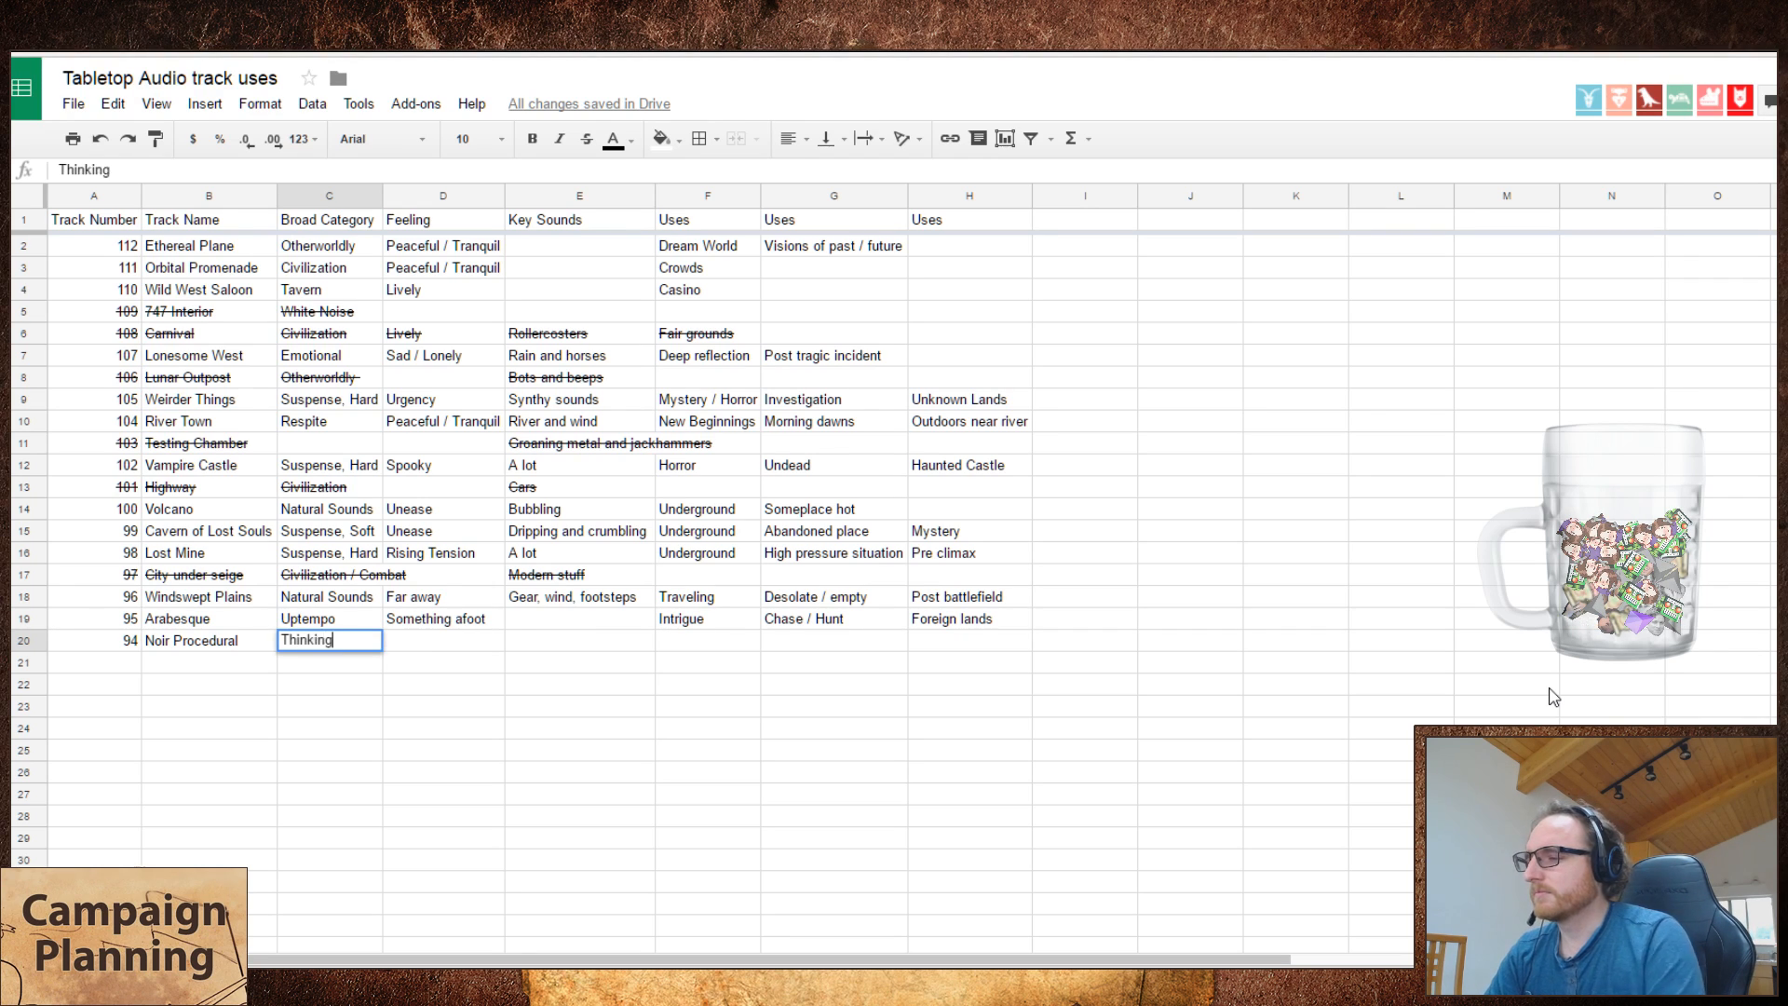
pyautogui.press('Tab')
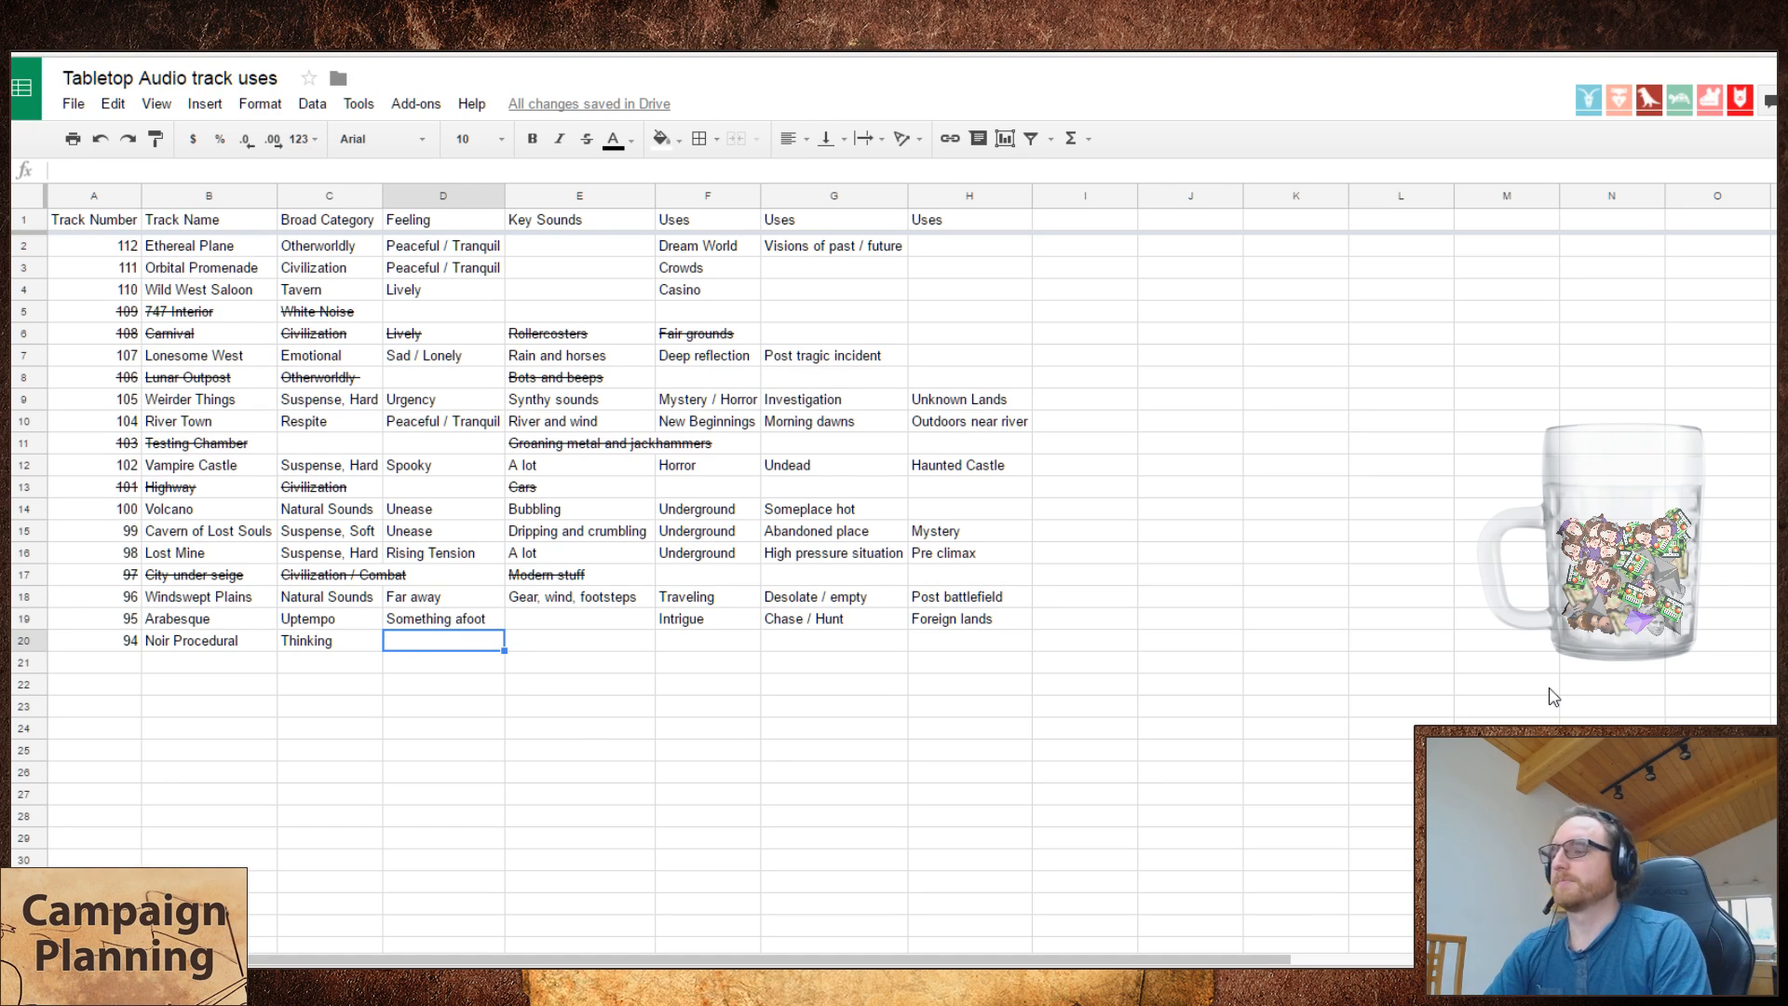
pyautogui.press('Tab')
pyautogui.write('Faint sirins')
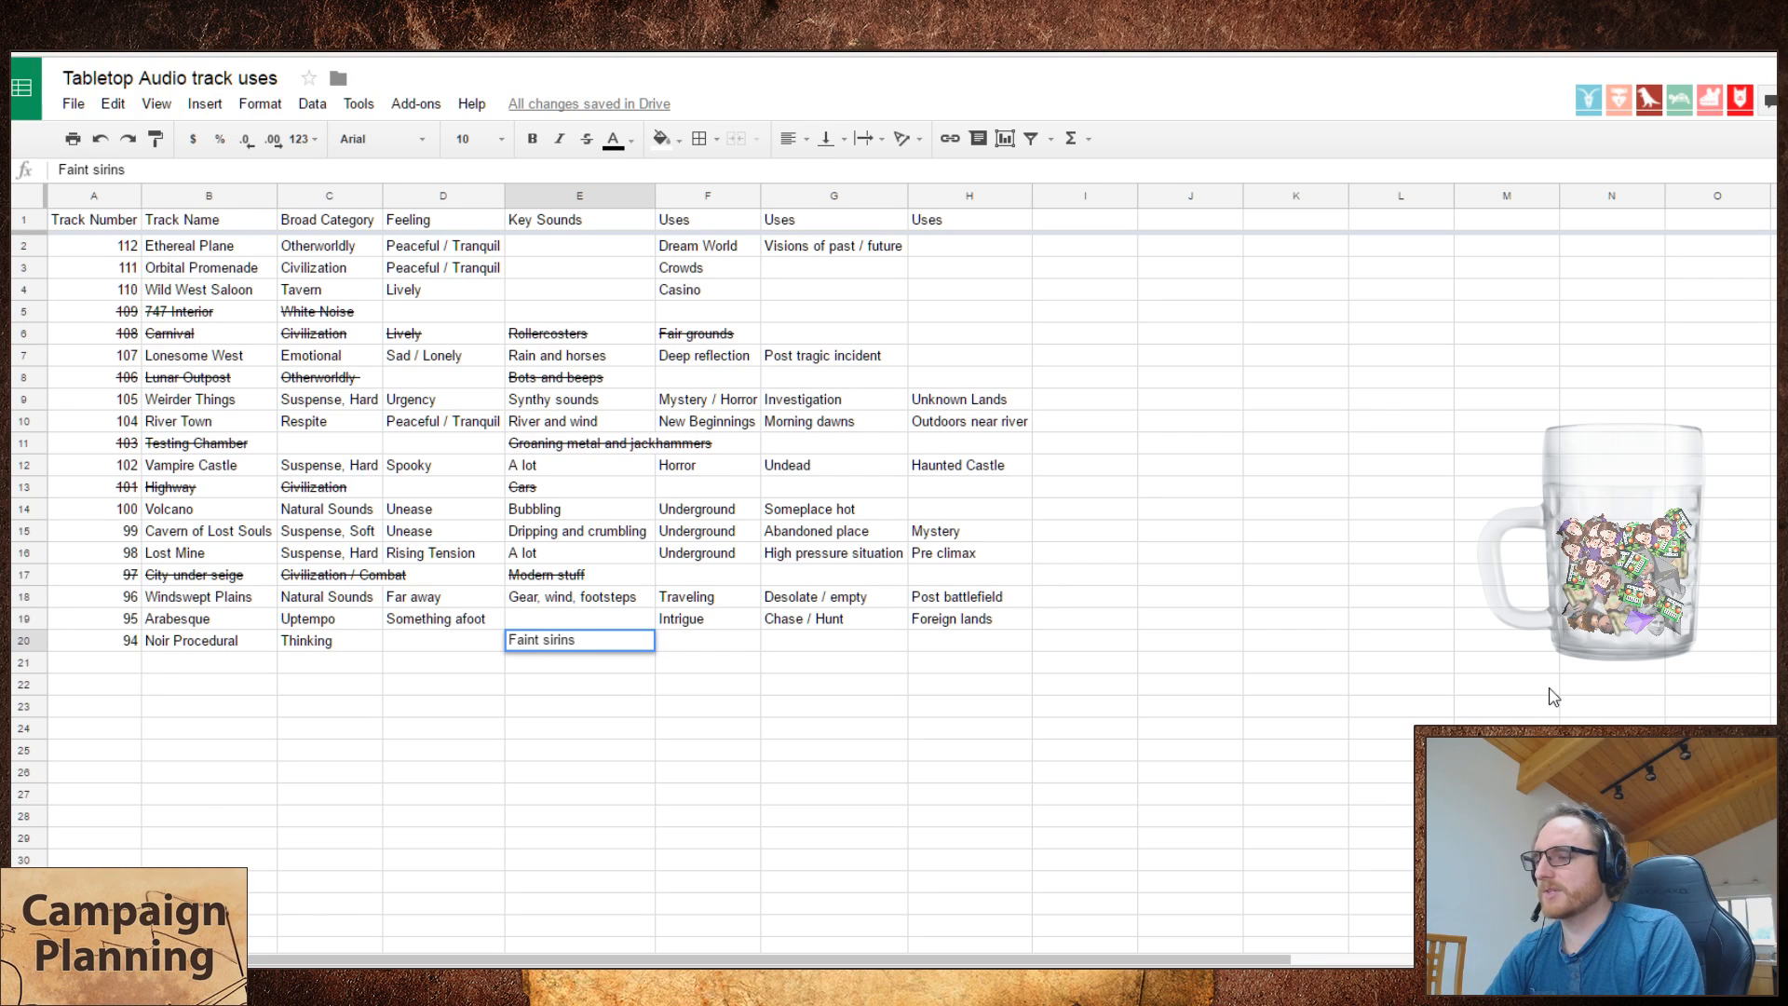
pyautogui.press('Return')
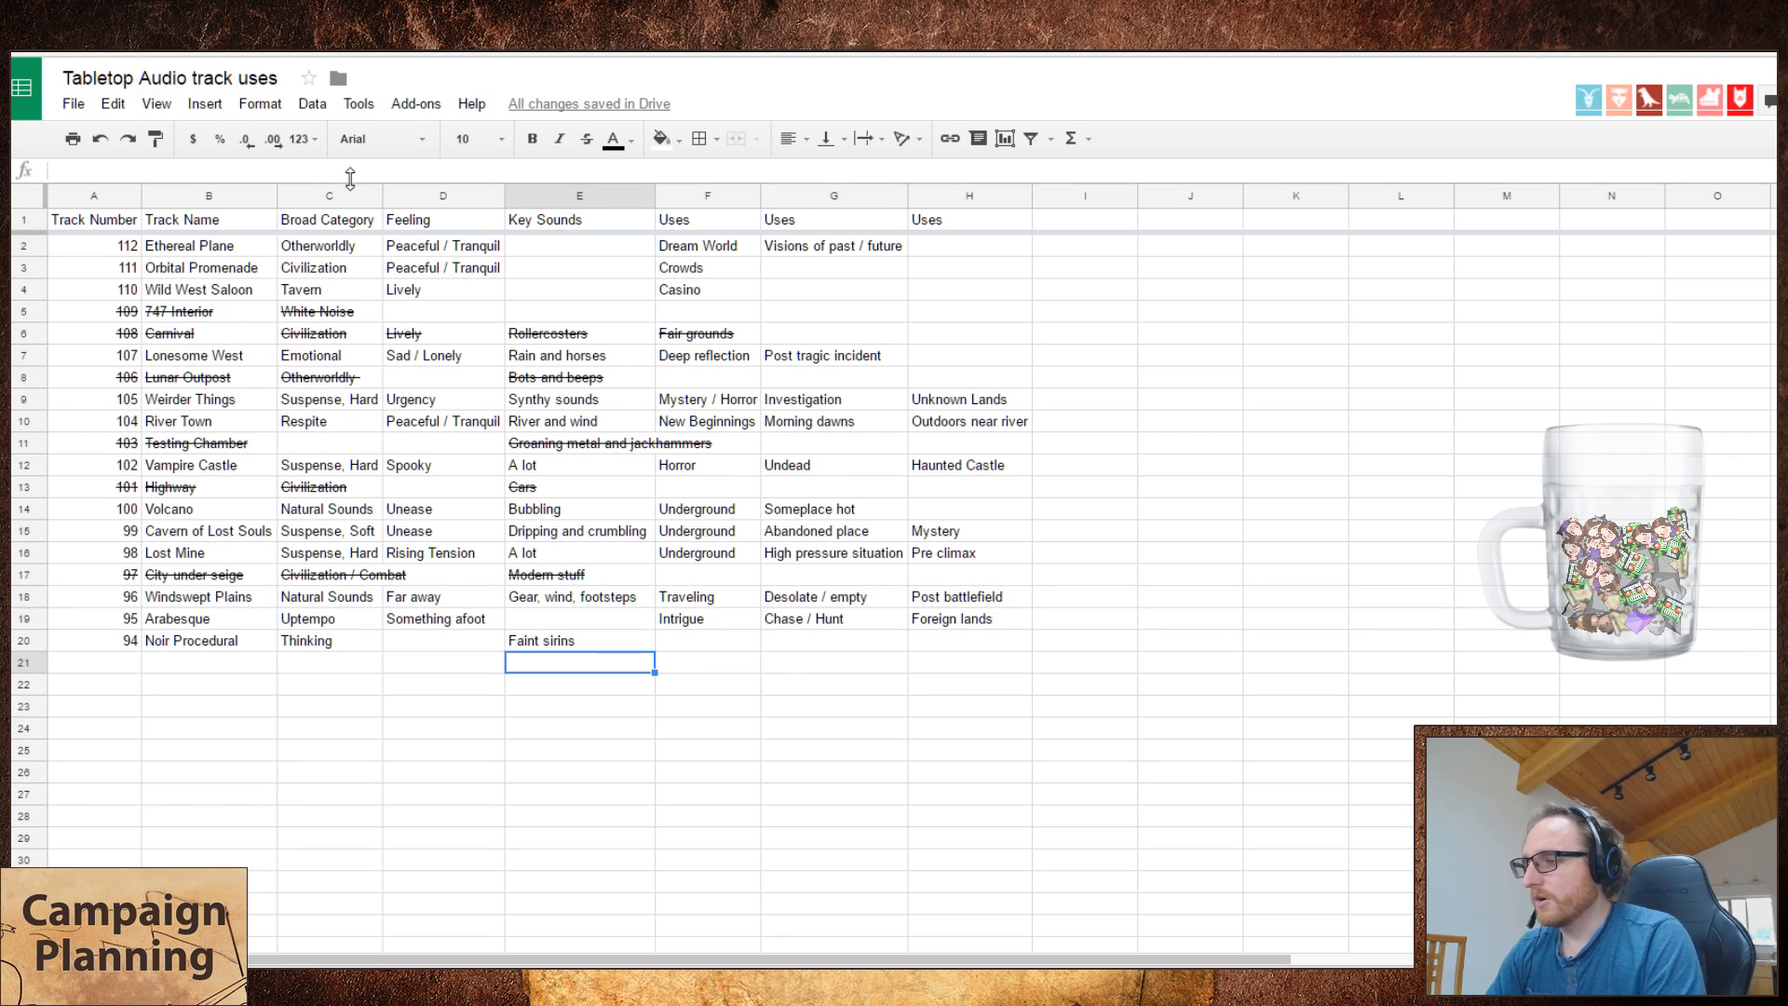
# - Correct the Noir Procedural key sounds entry to "Faint sirens"
pyautogui.press('Up')
pyautogui.press('Return')
pyautogui.press('BackSpace')
pyautogui.press('BackSpace')
pyautogui.press('BackSpace')
pyautogui.press('BackSpace')
pyautogui.press('BackSpace')
pyautogui.press('BackSpace')
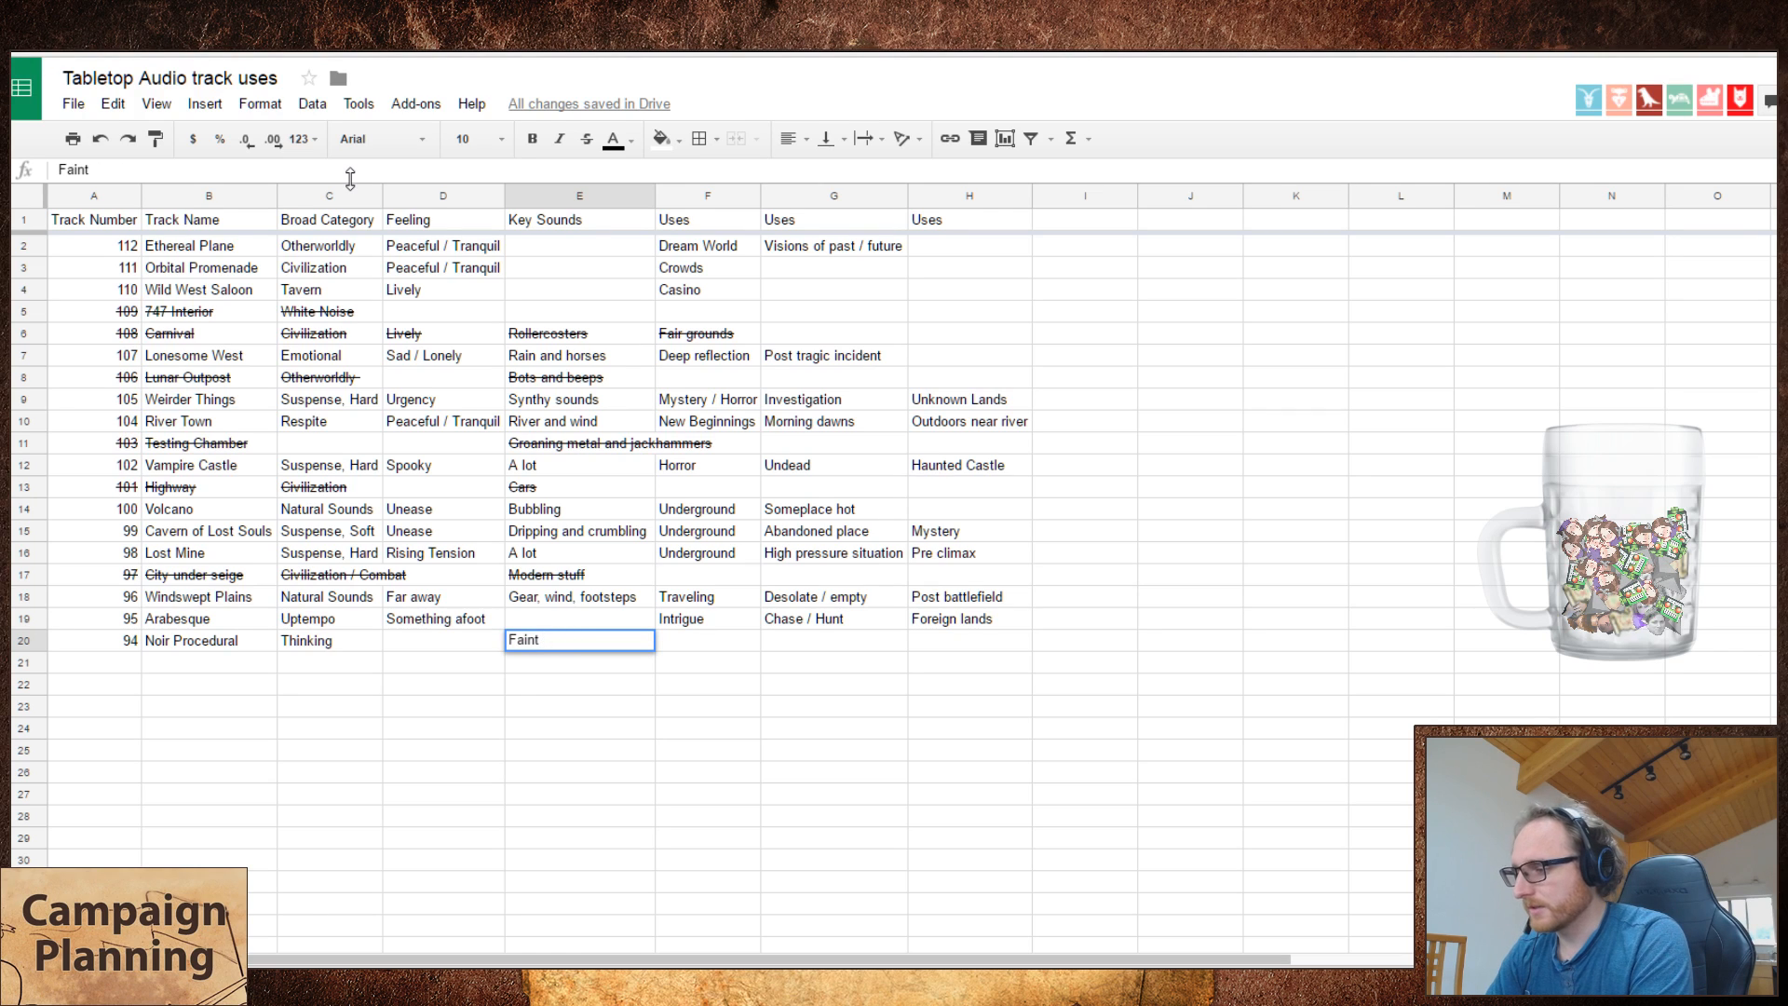
pyautogui.write('sirens')
pyautogui.press('Return')
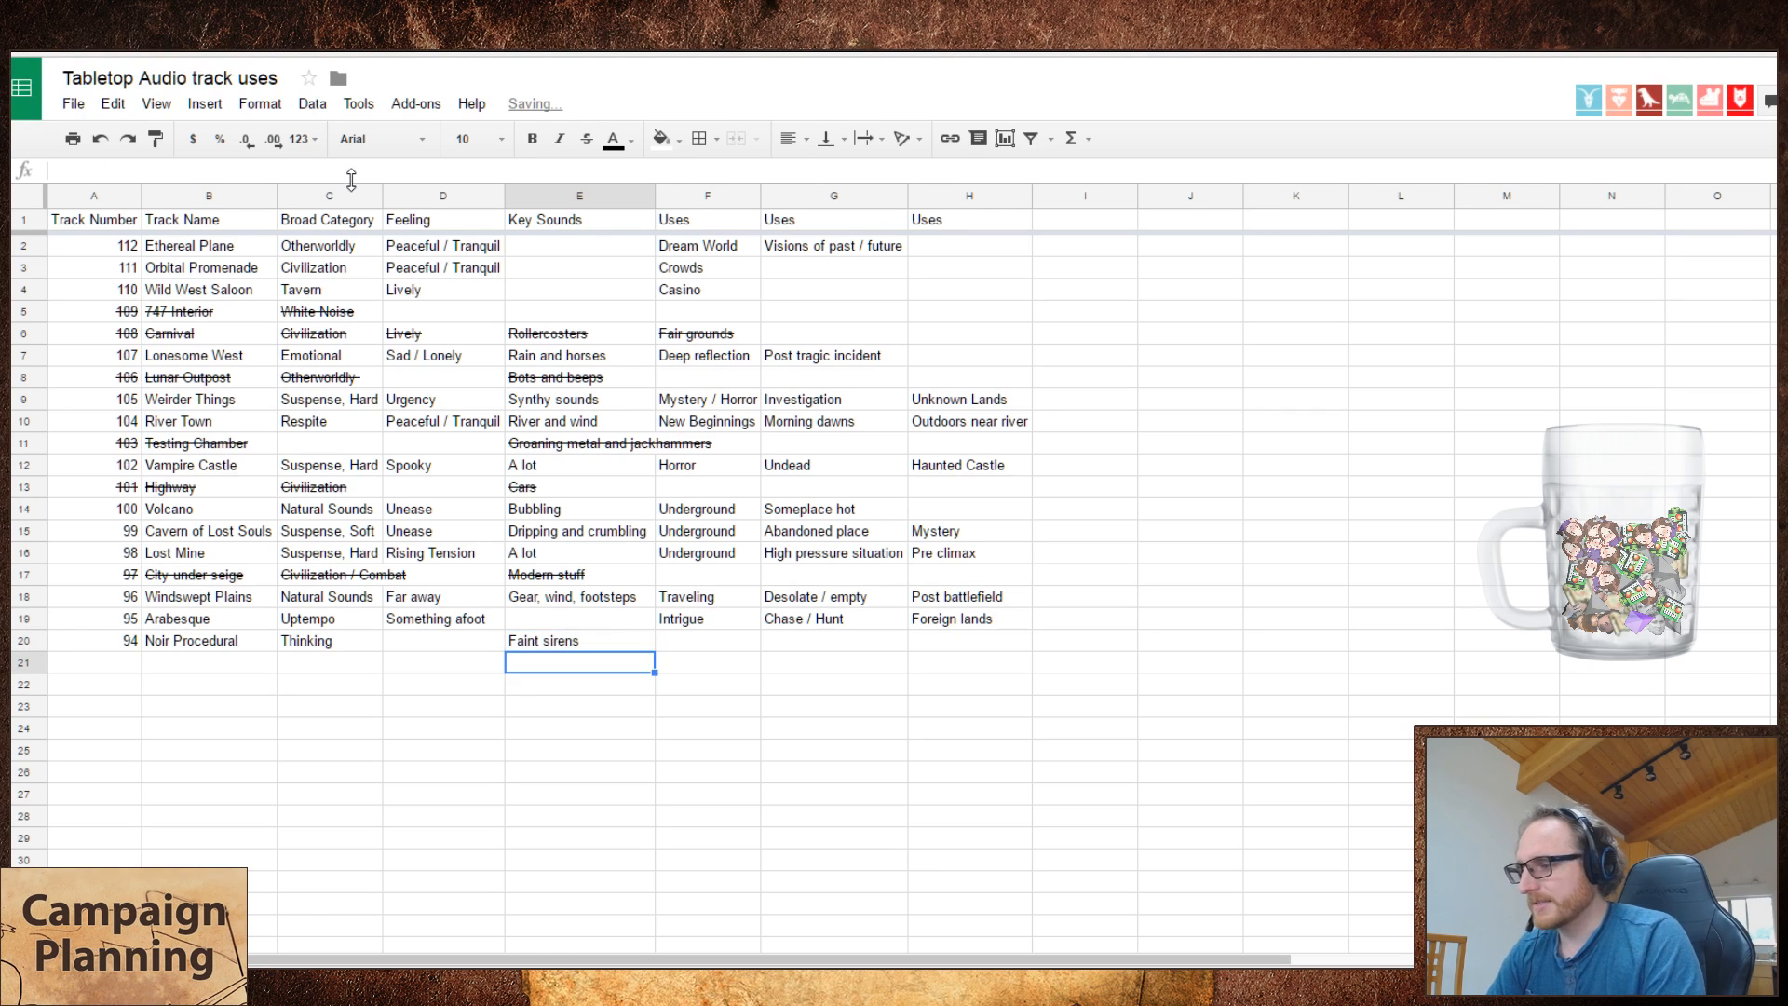
# - Enter "Captured" in the first Uses column for Noir Procedural
pyautogui.press('Up')
pyautogui.press('Left')
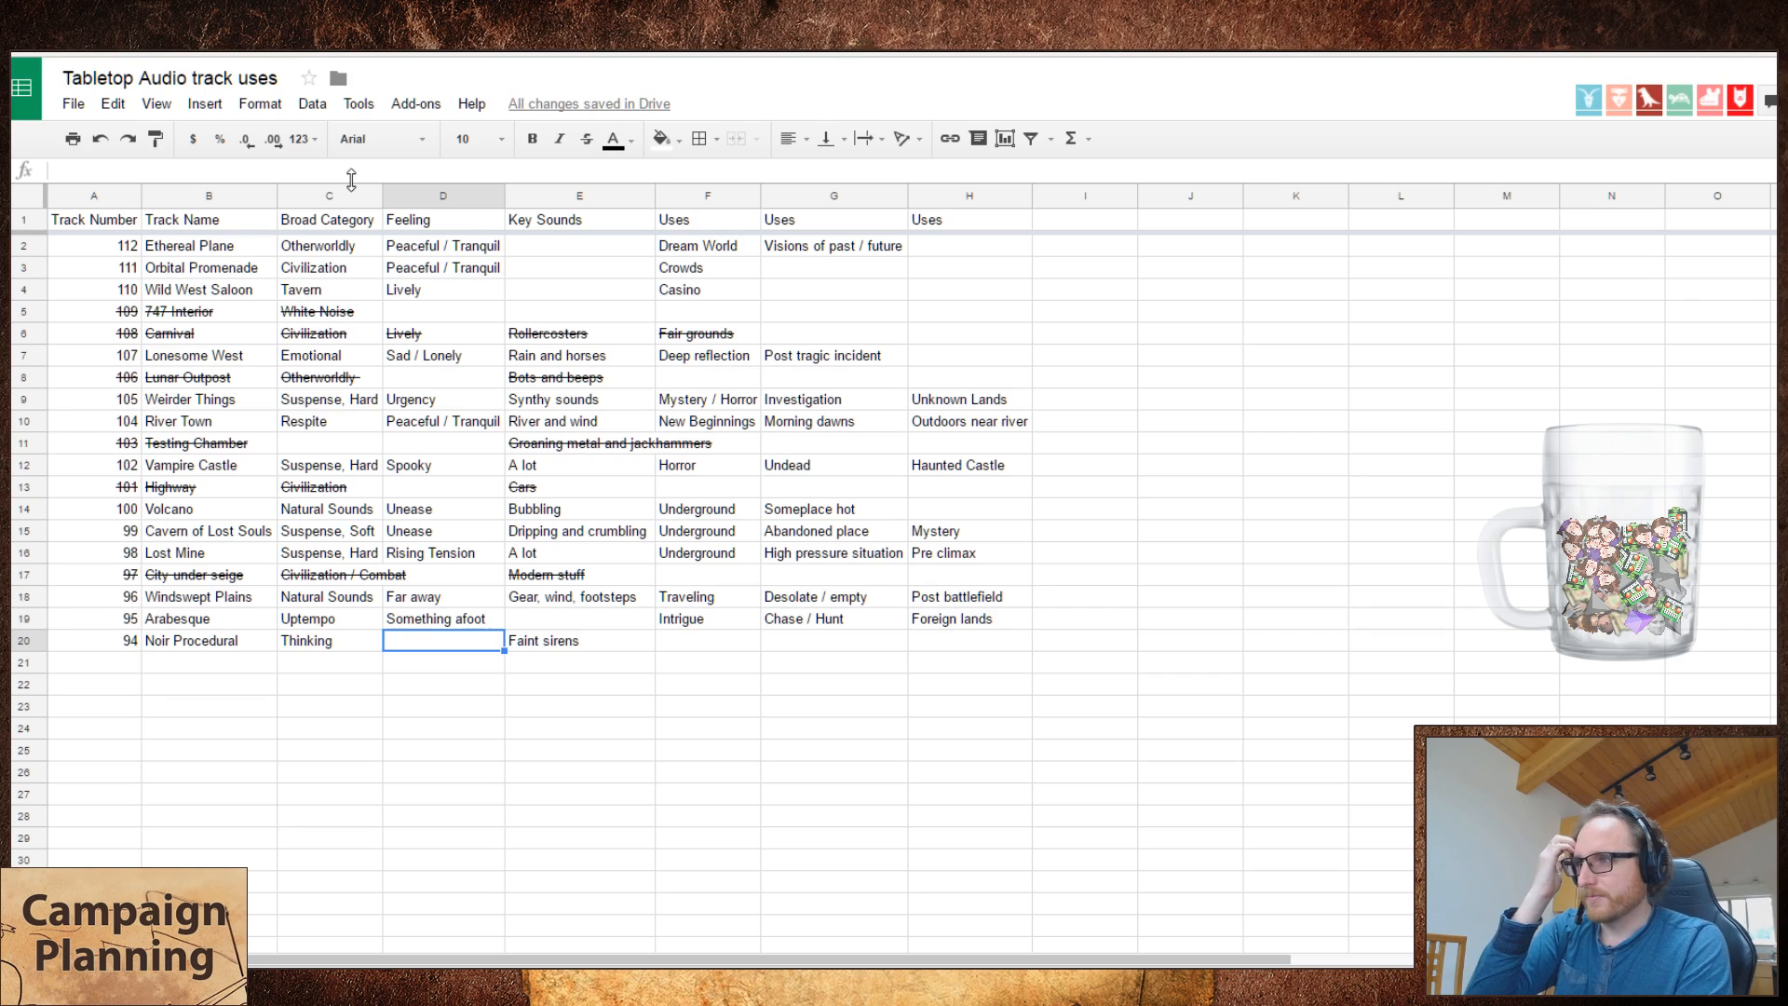
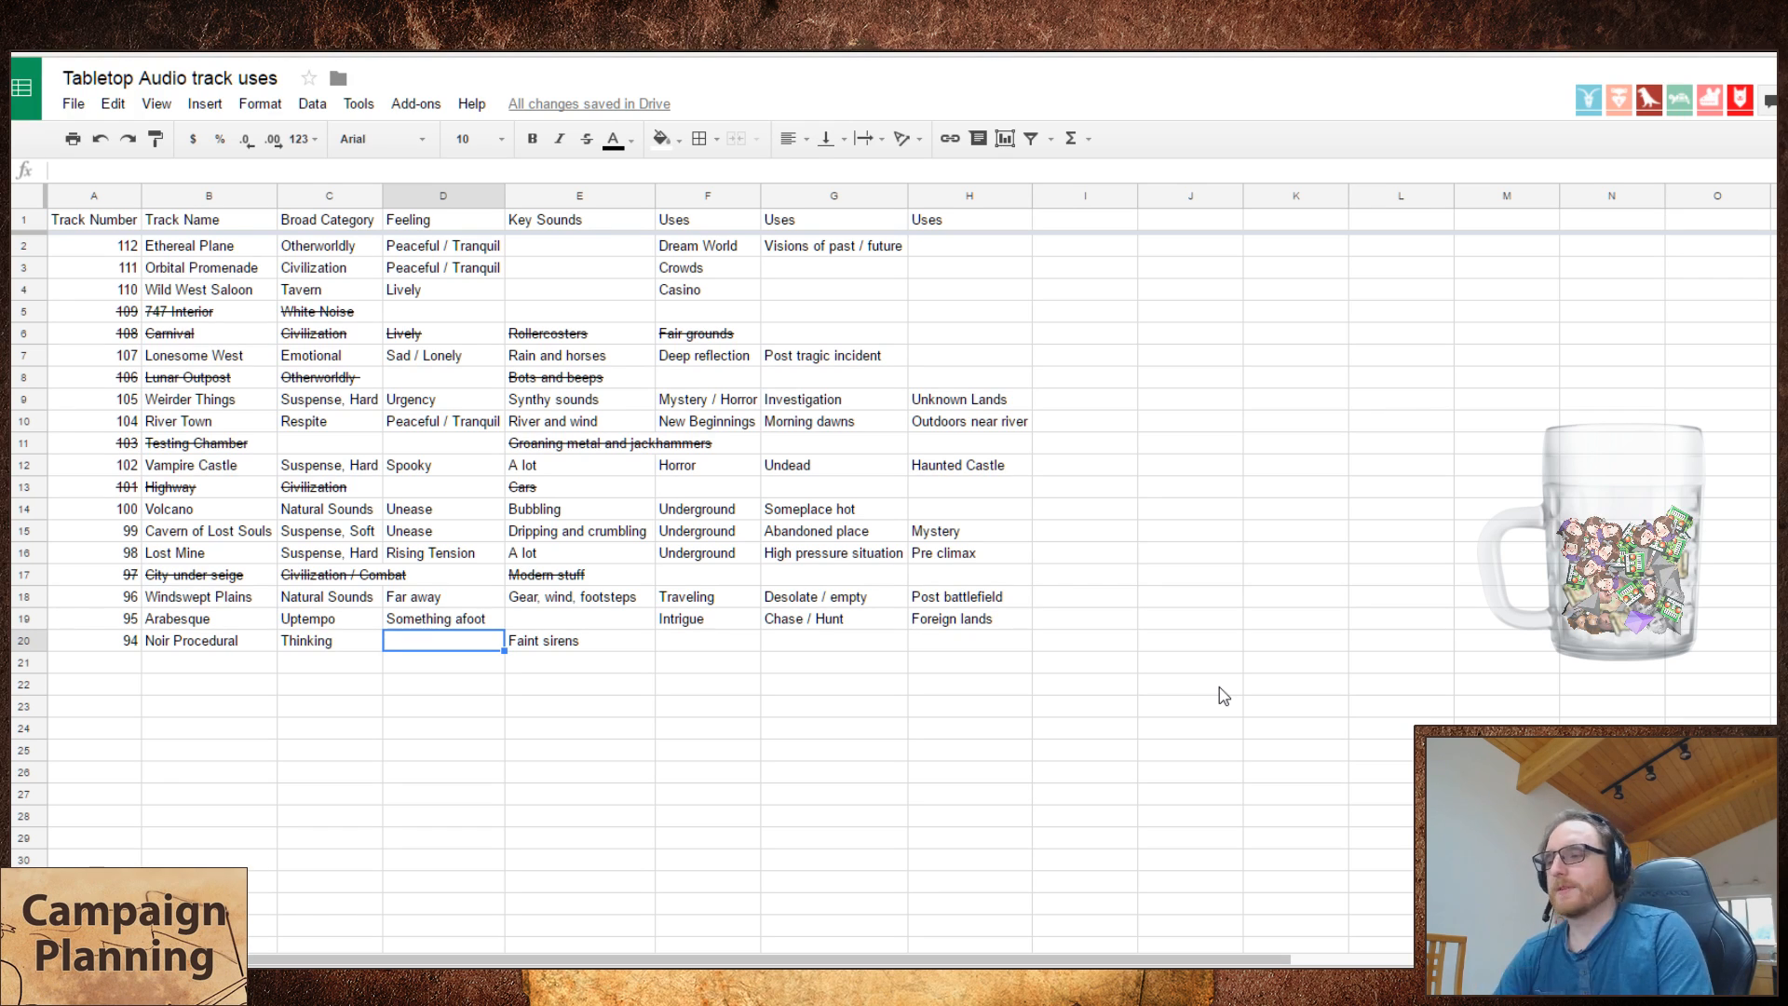
pyautogui.press('Right')
pyautogui.press('Right')
pyautogui.press('Right')
pyautogui.press('Left')
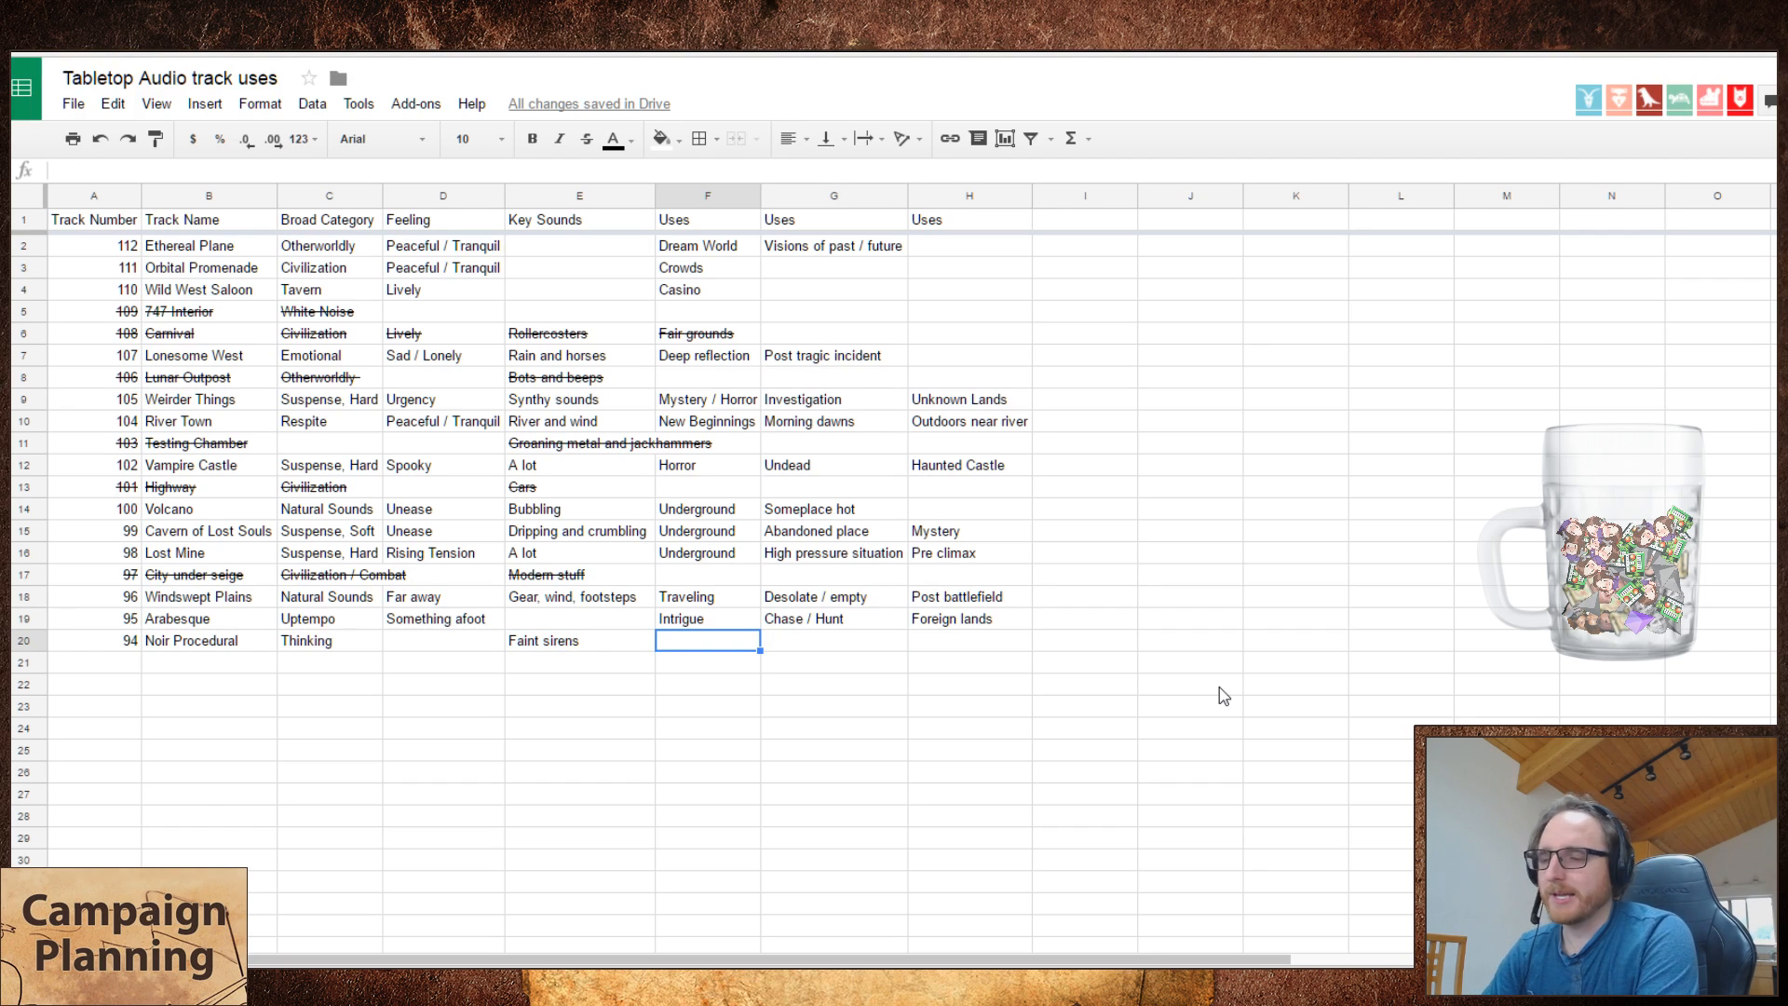
pyautogui.write('Captrued')
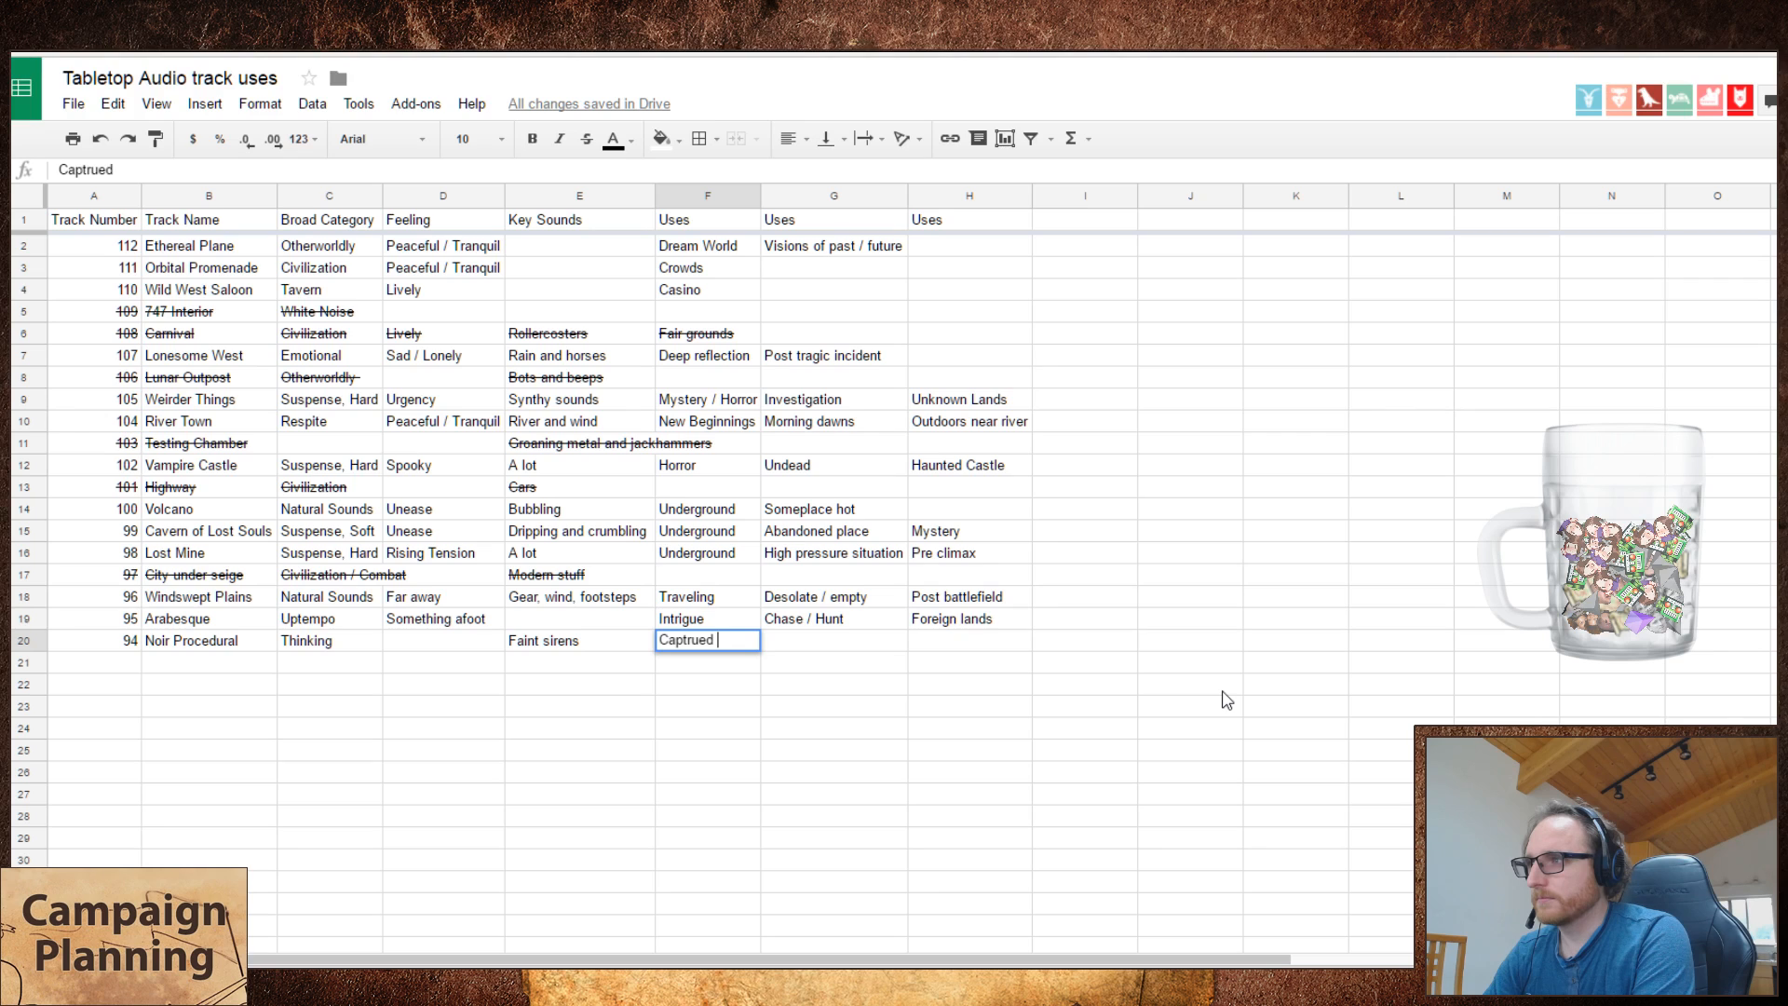
pyautogui.press('Return')
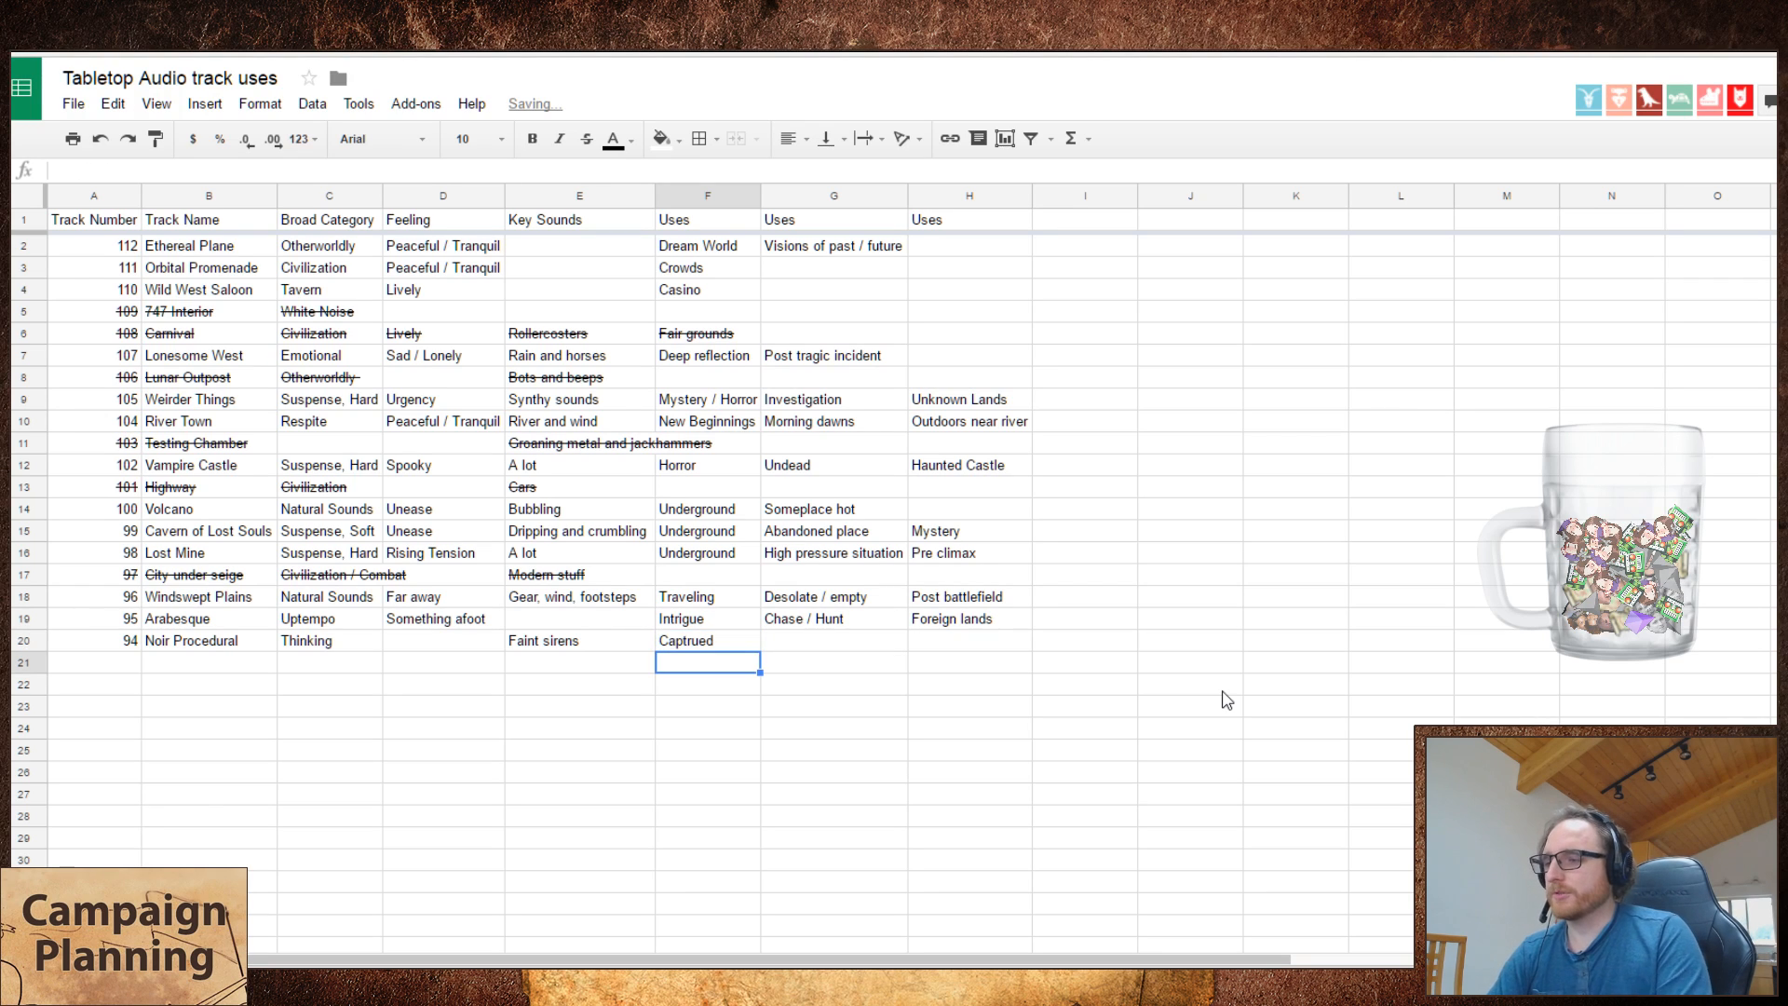
pyautogui.press('Up')
pyautogui.write('Captured')
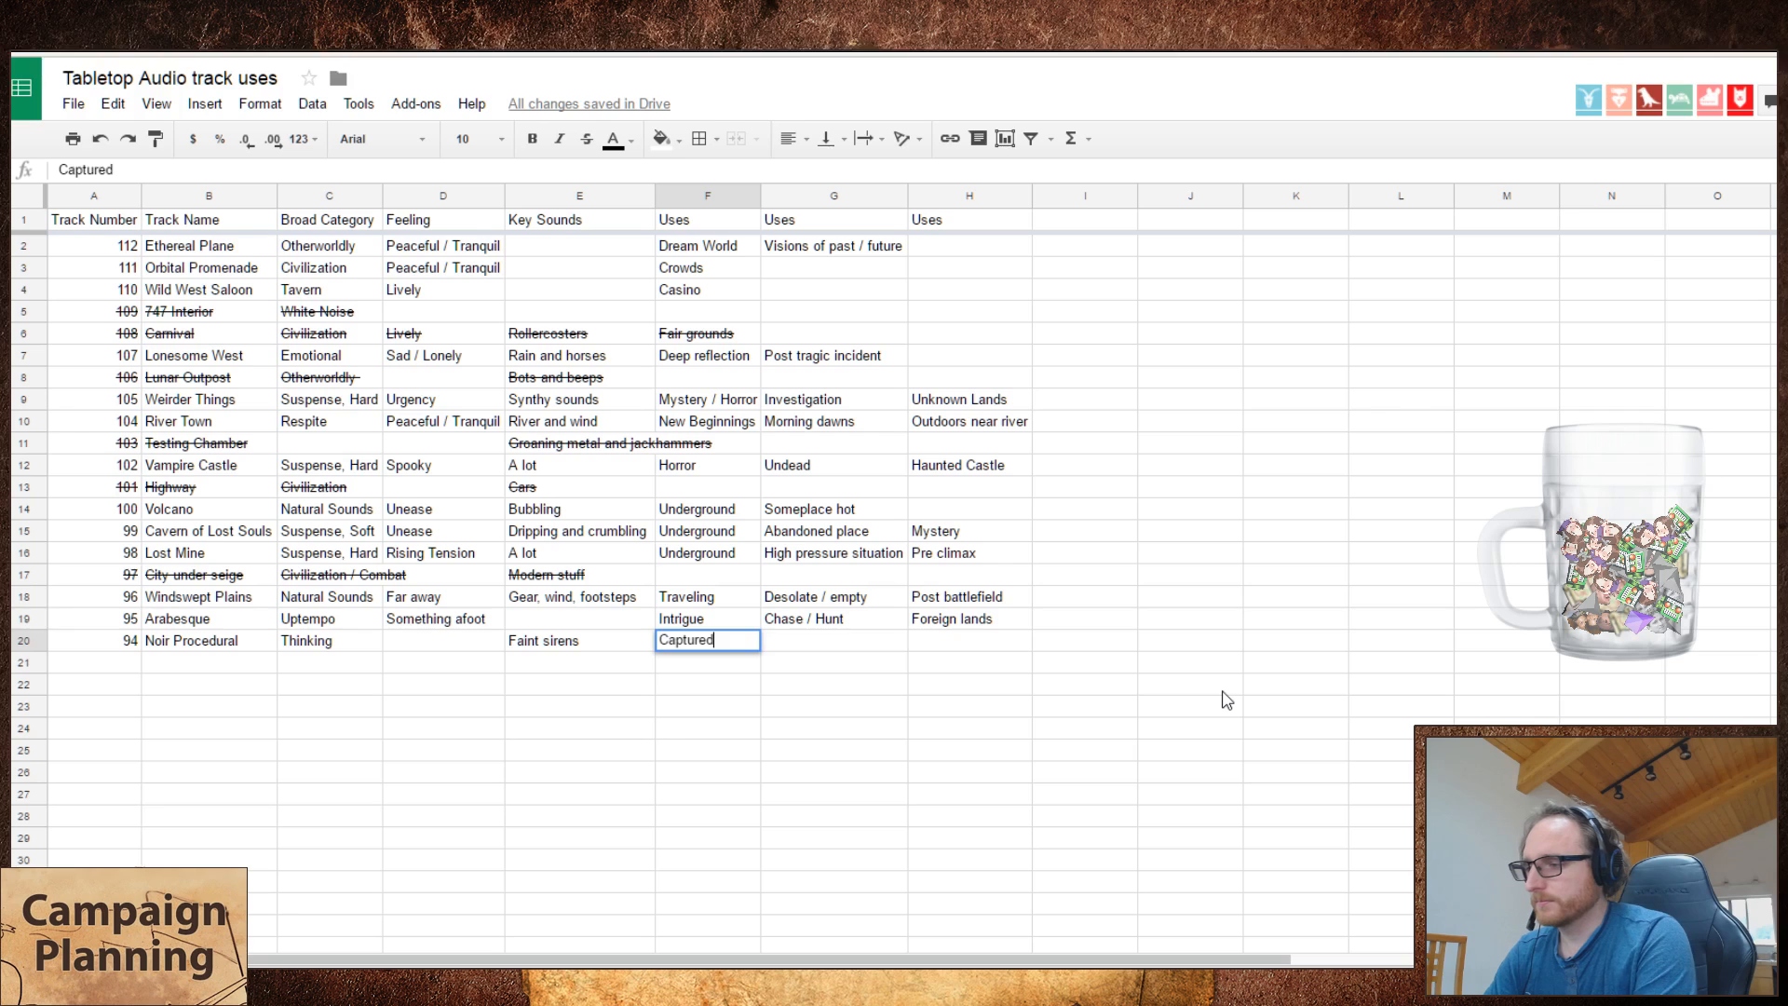
pyautogui.press('Return')
# - Move the Noir Procedural entry "Thinking" from the Broad Category column to the Feeling column
pyautogui.press('Up')
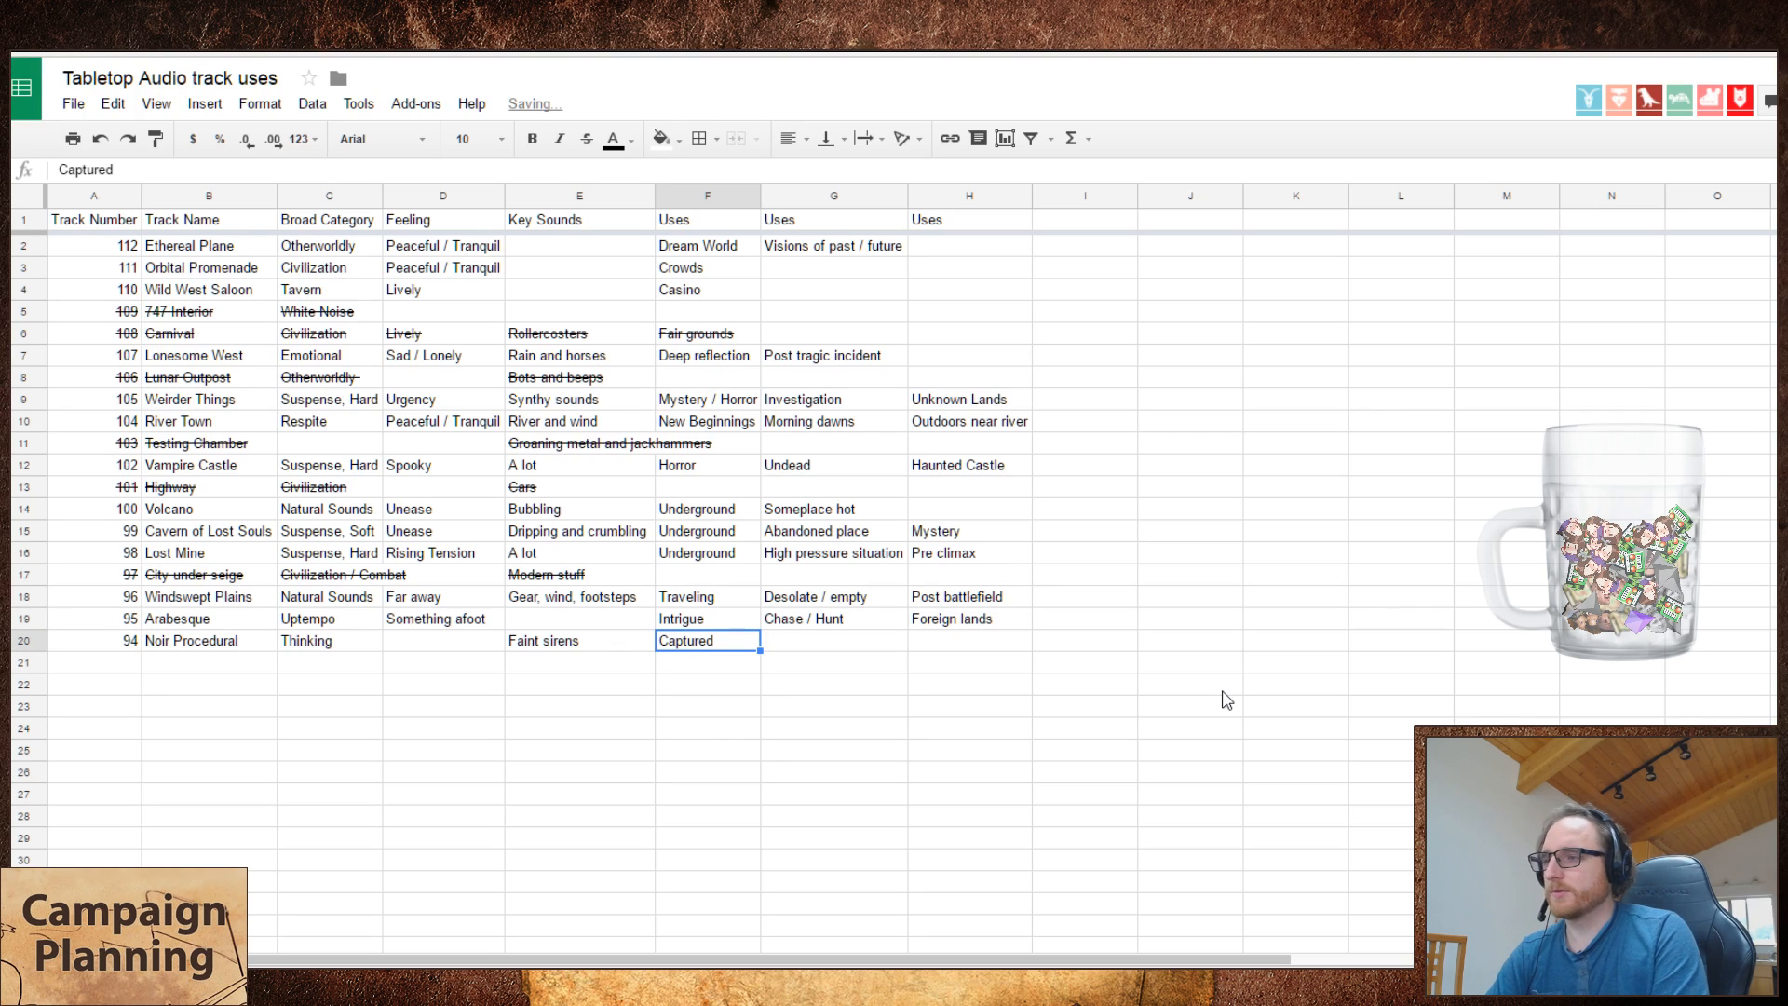
pyautogui.press('Left')
pyautogui.press('Tab')
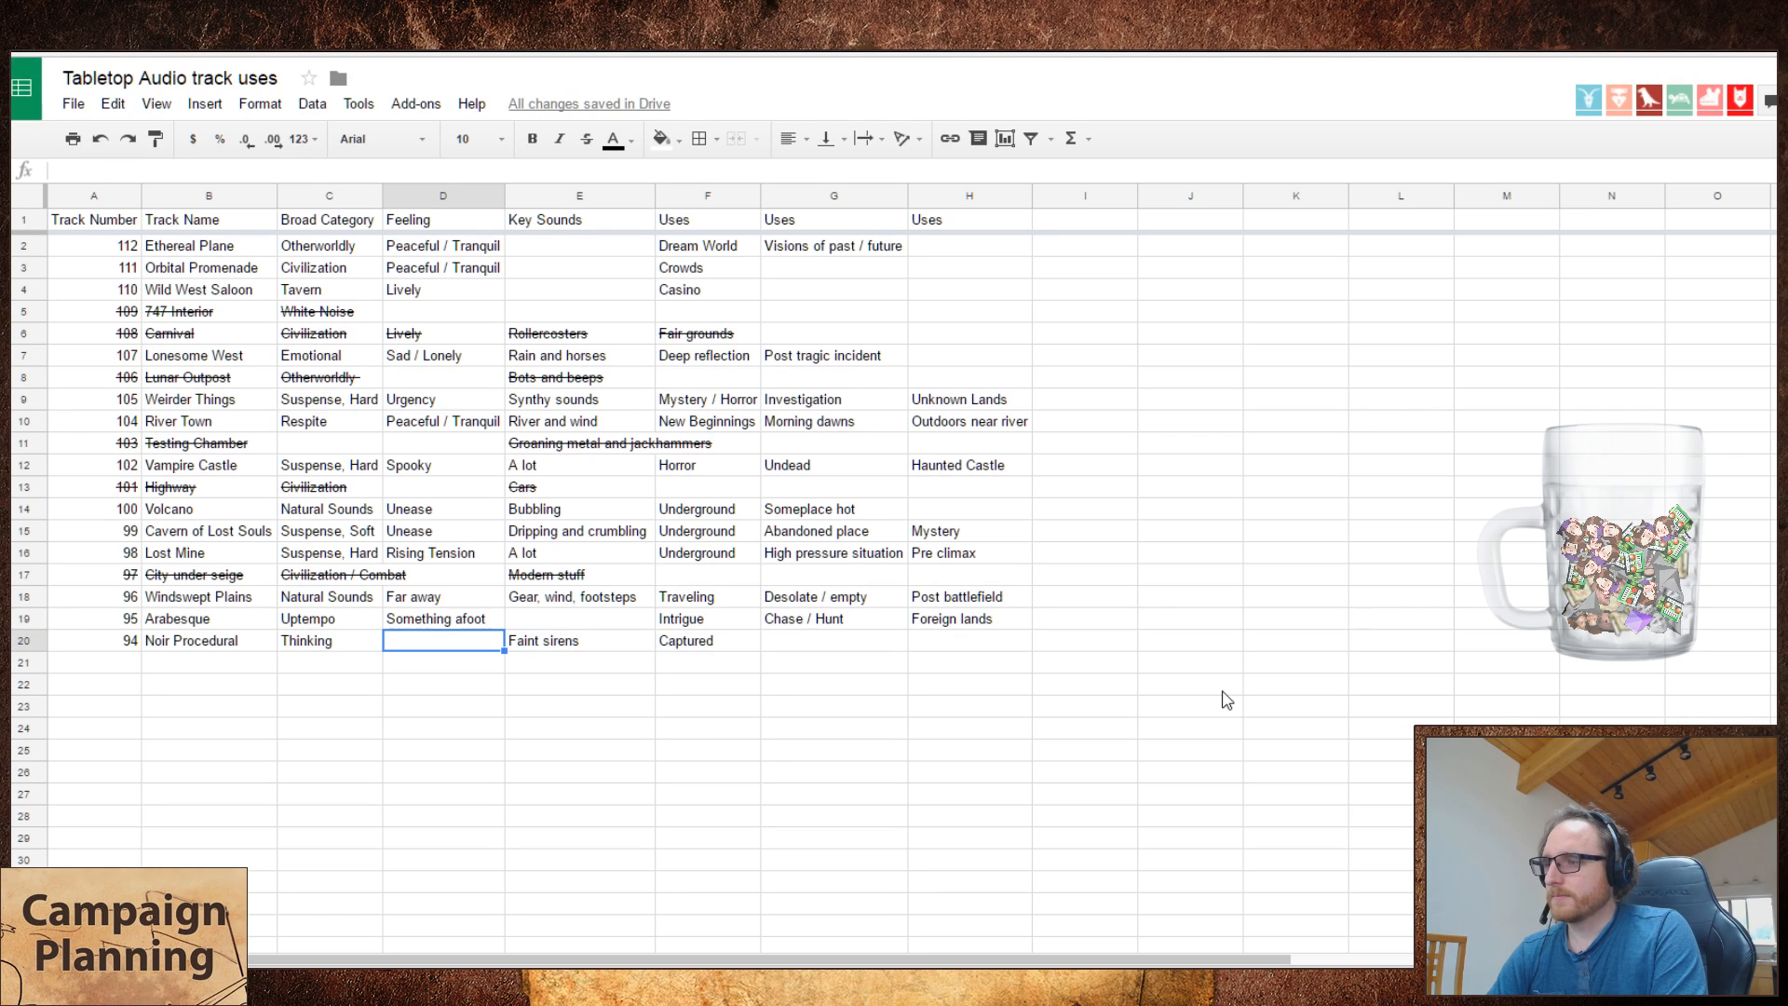
pyautogui.press('Left')
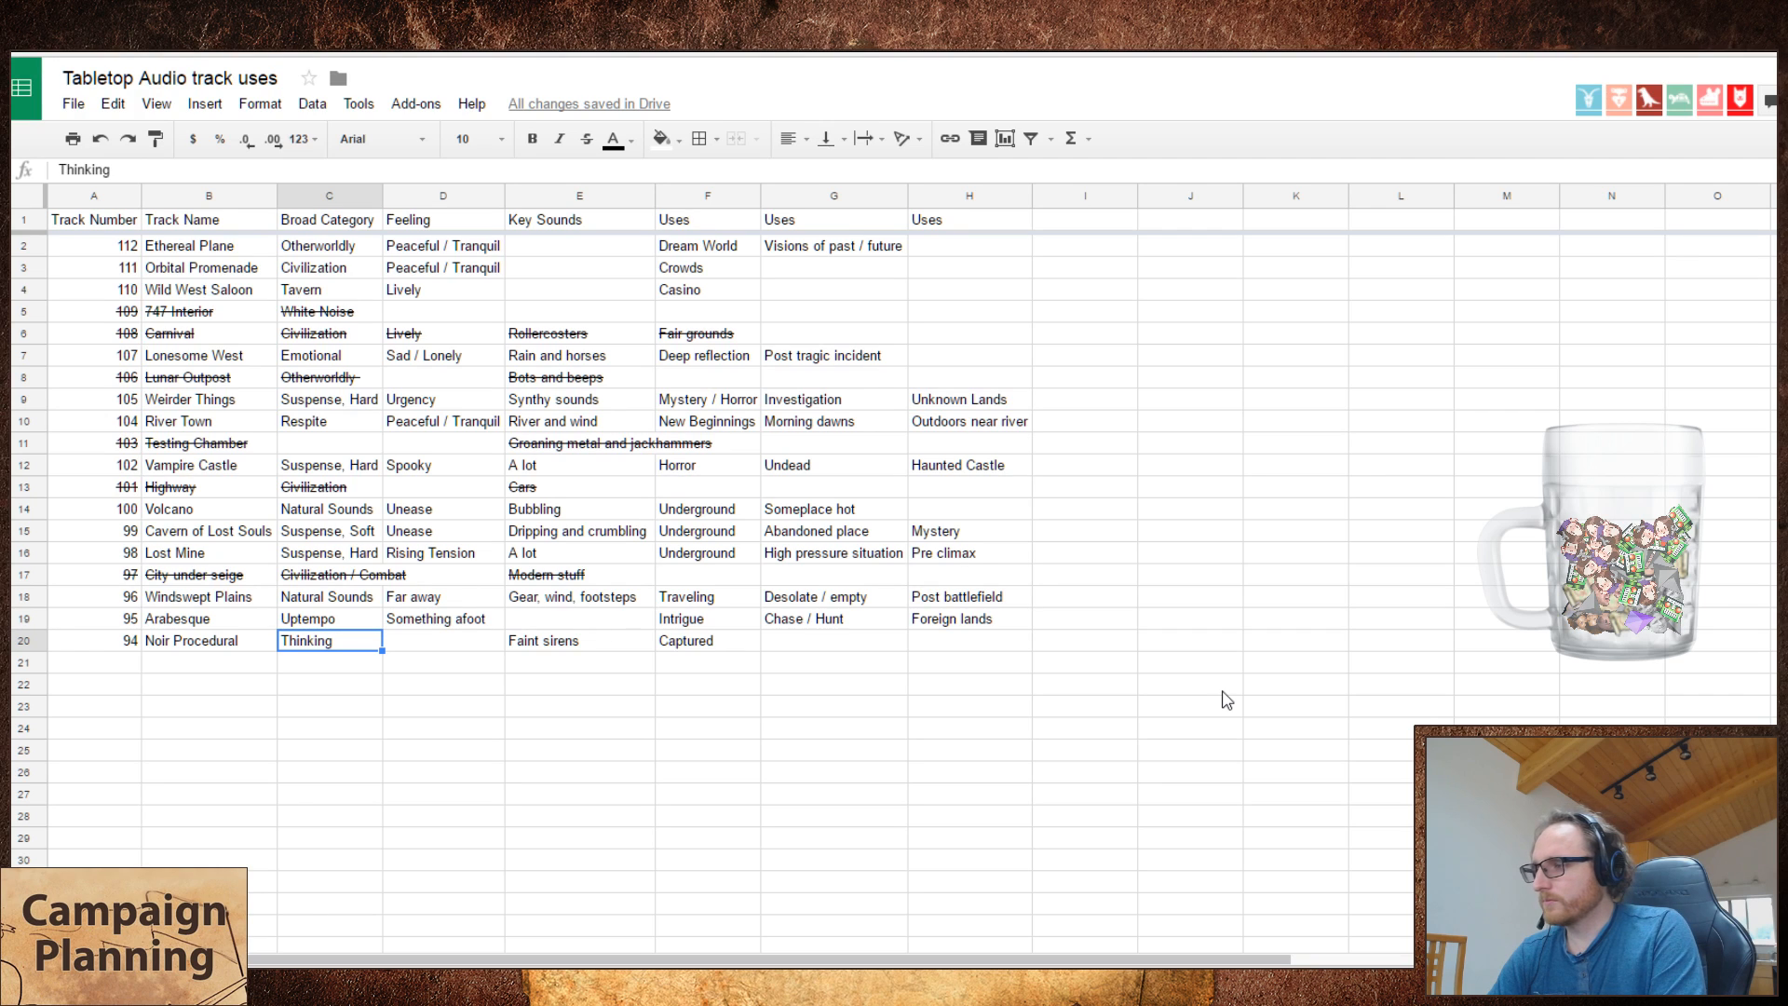
pyautogui.press('Right')
pyautogui.press('Left')
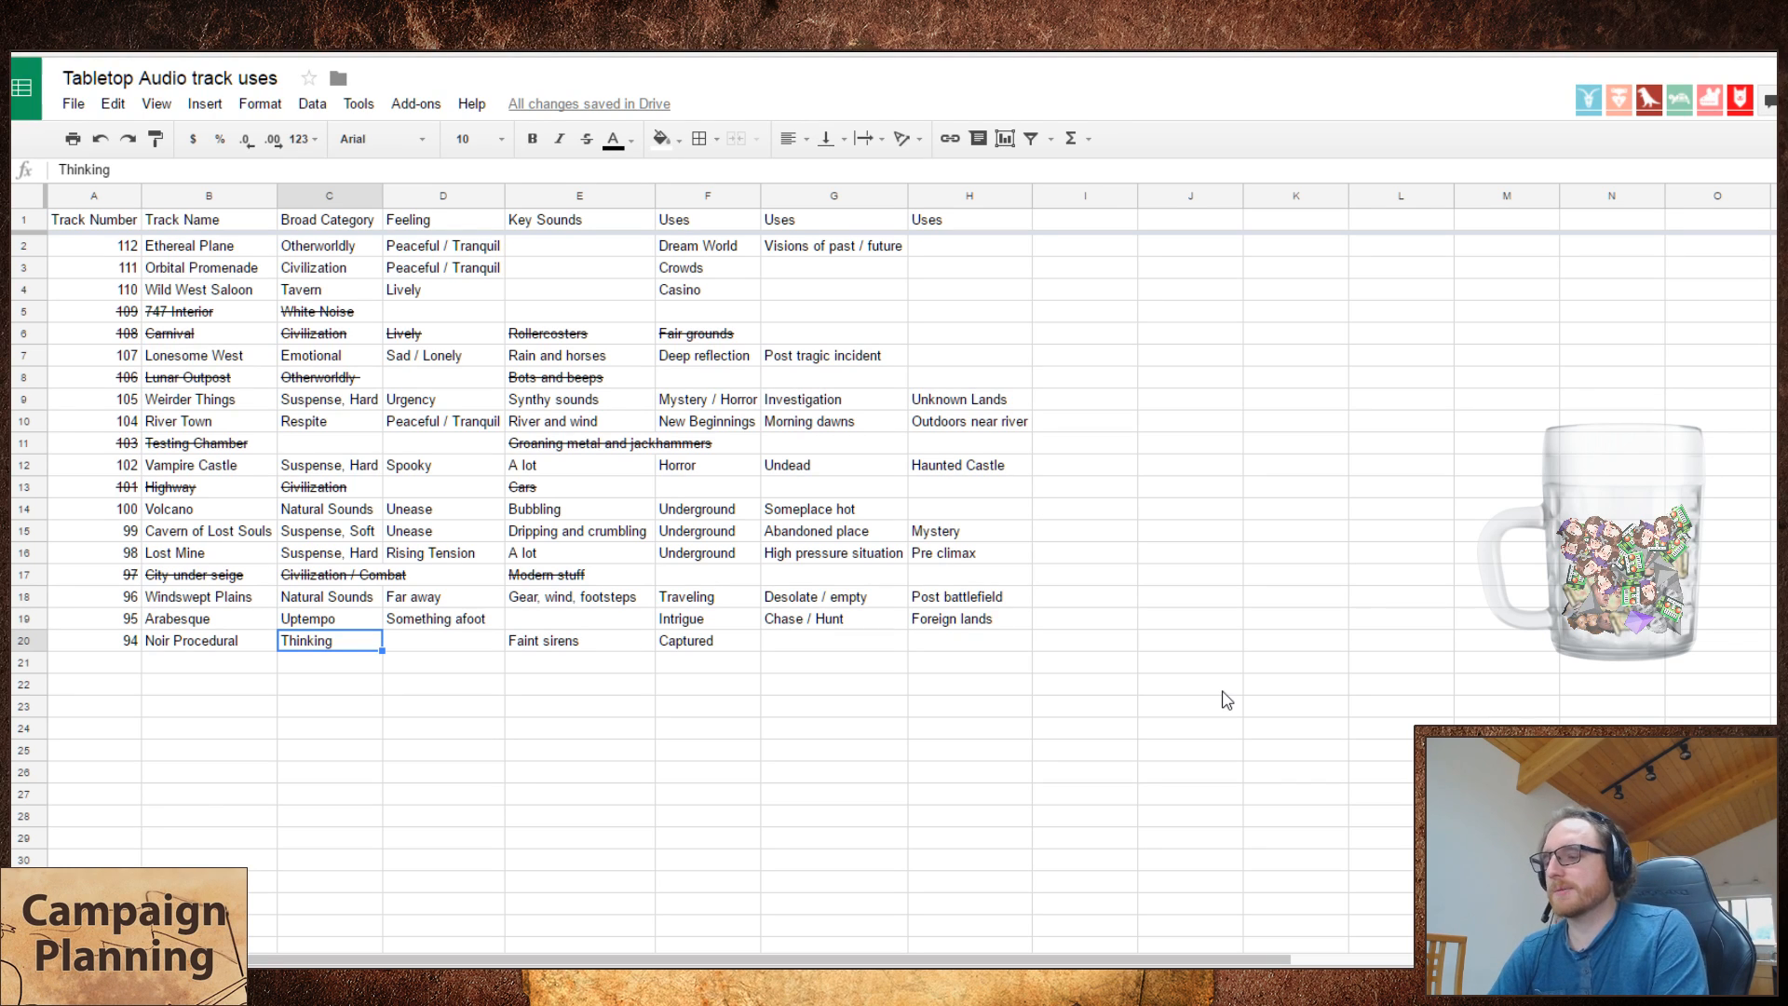
pyautogui.hotkey('ctrl', 'x')
pyautogui.press('Right')
pyautogui.hotkey('ctrl', 'v')
# - Set the broad category of Noir Procedural to "Suspense, Soft"
pyautogui.press('Left')
pyautogui.write('Su')
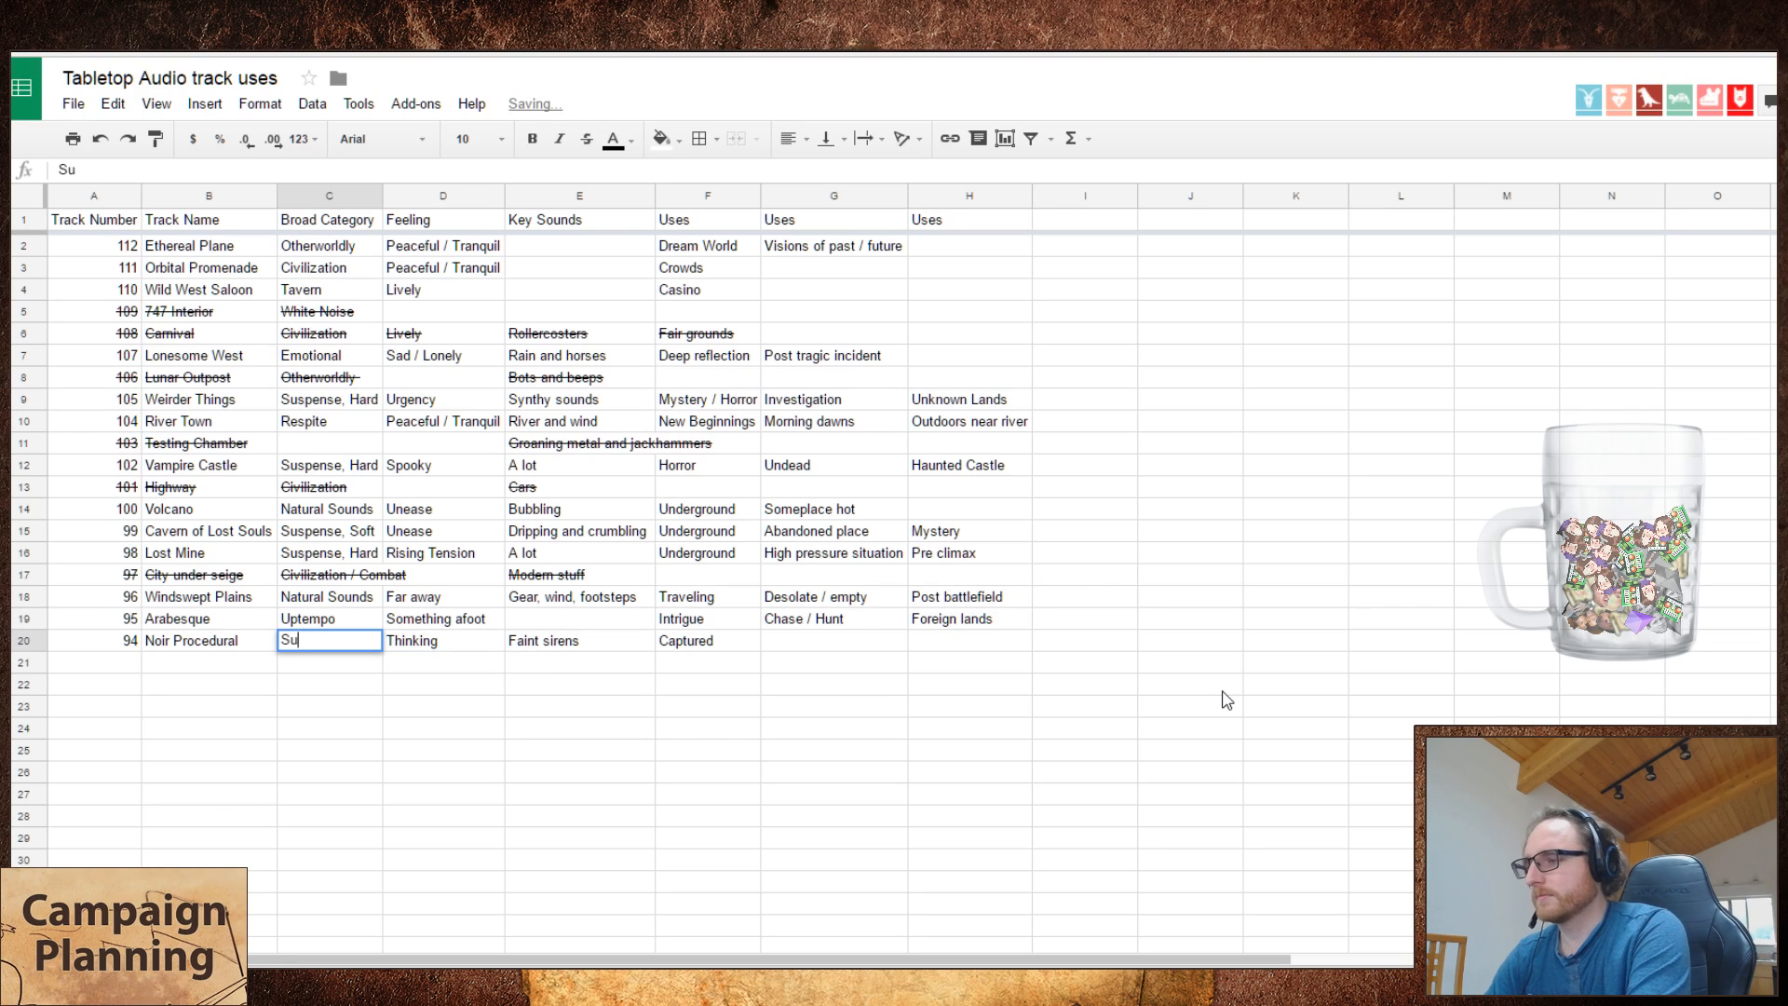
pyautogui.write('spense, Soft')
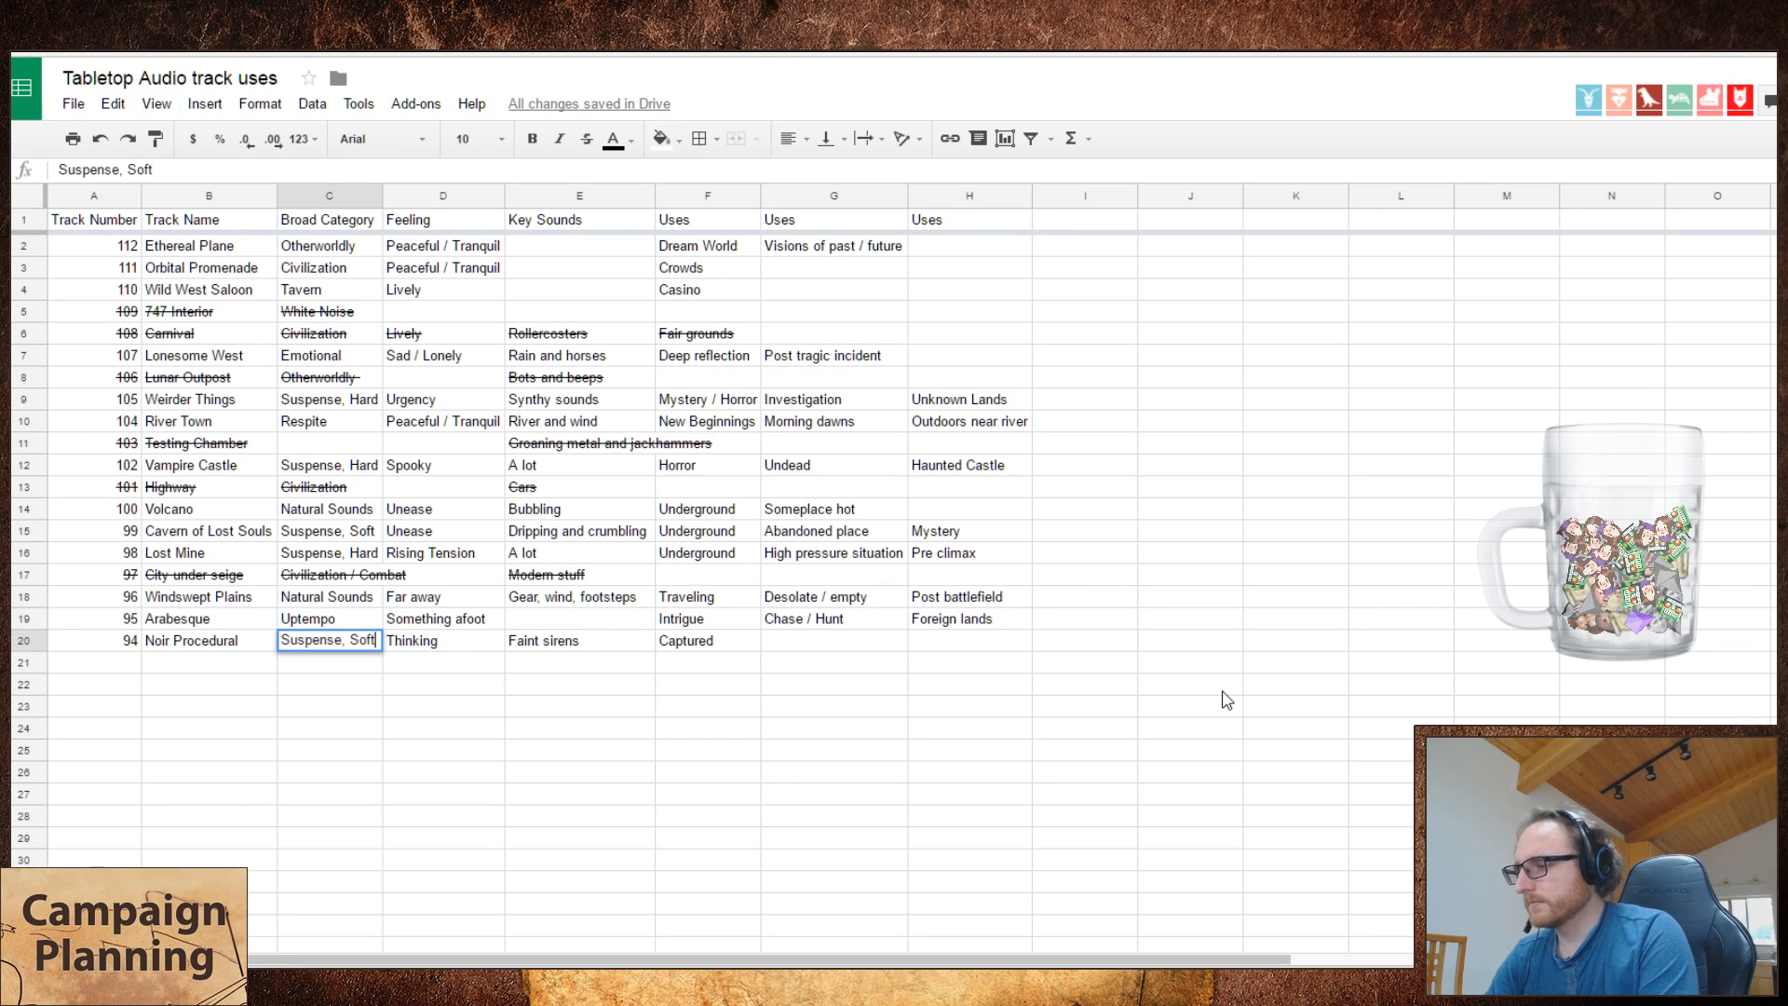
pyautogui.press('Return')
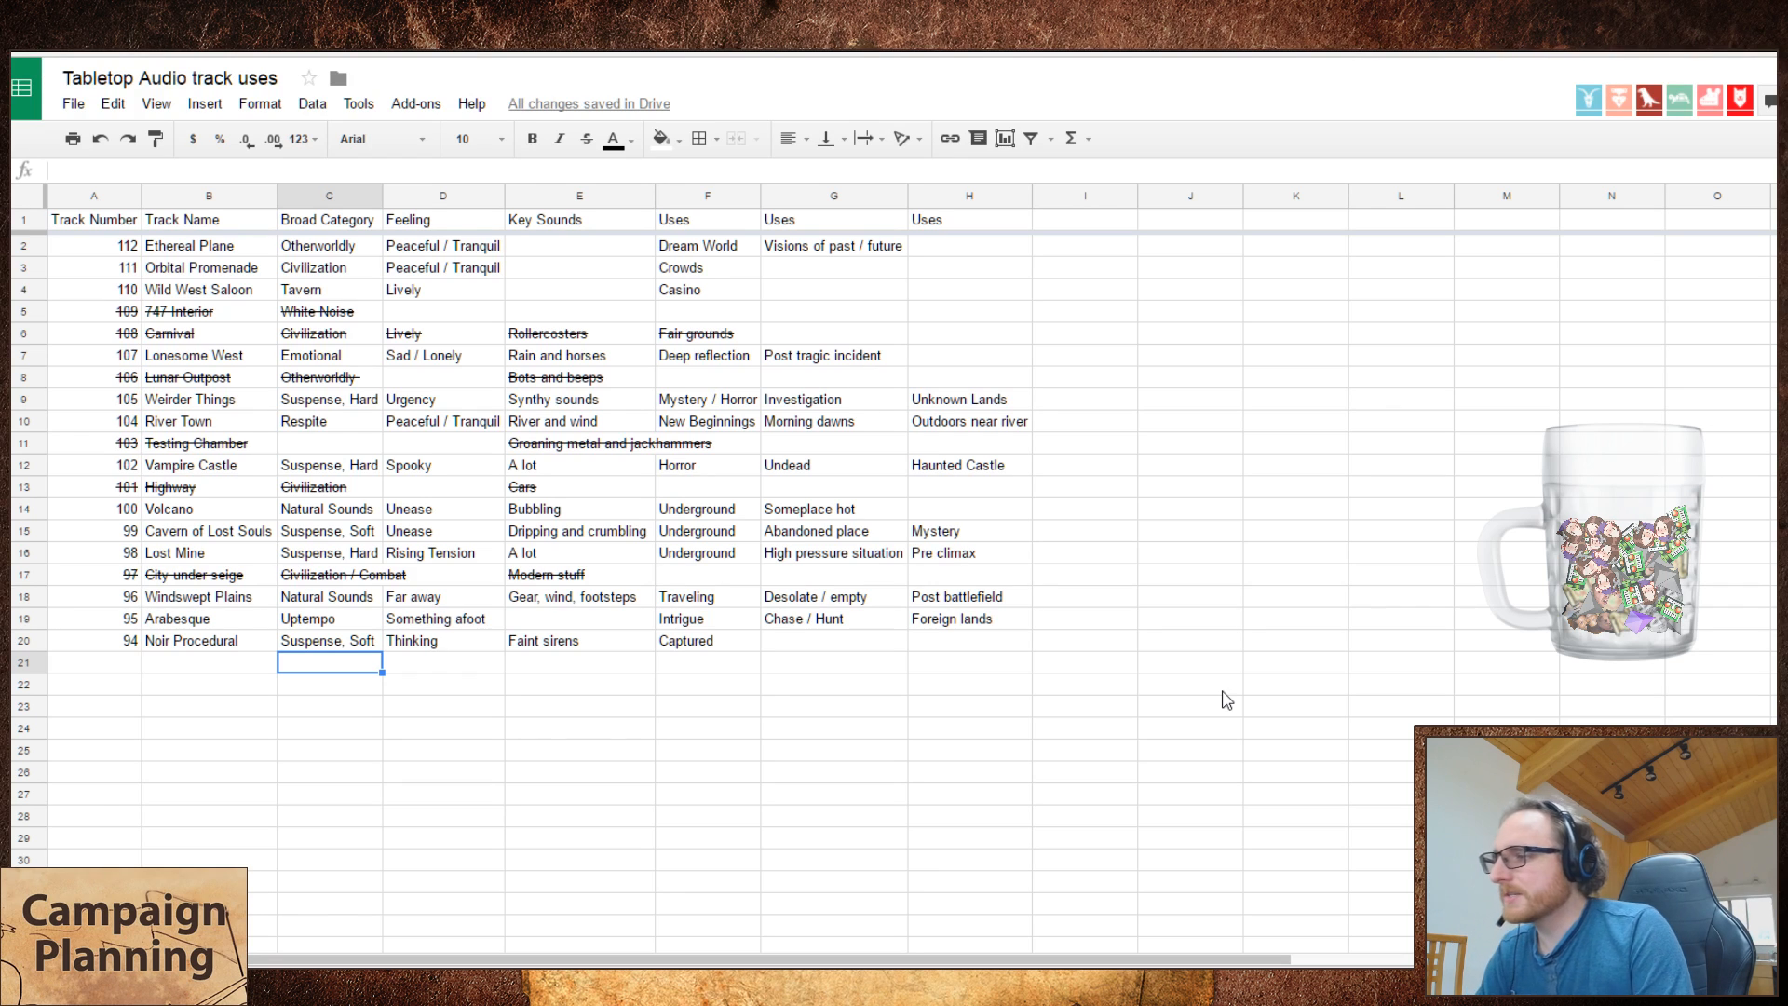
pyautogui.write('Sus')
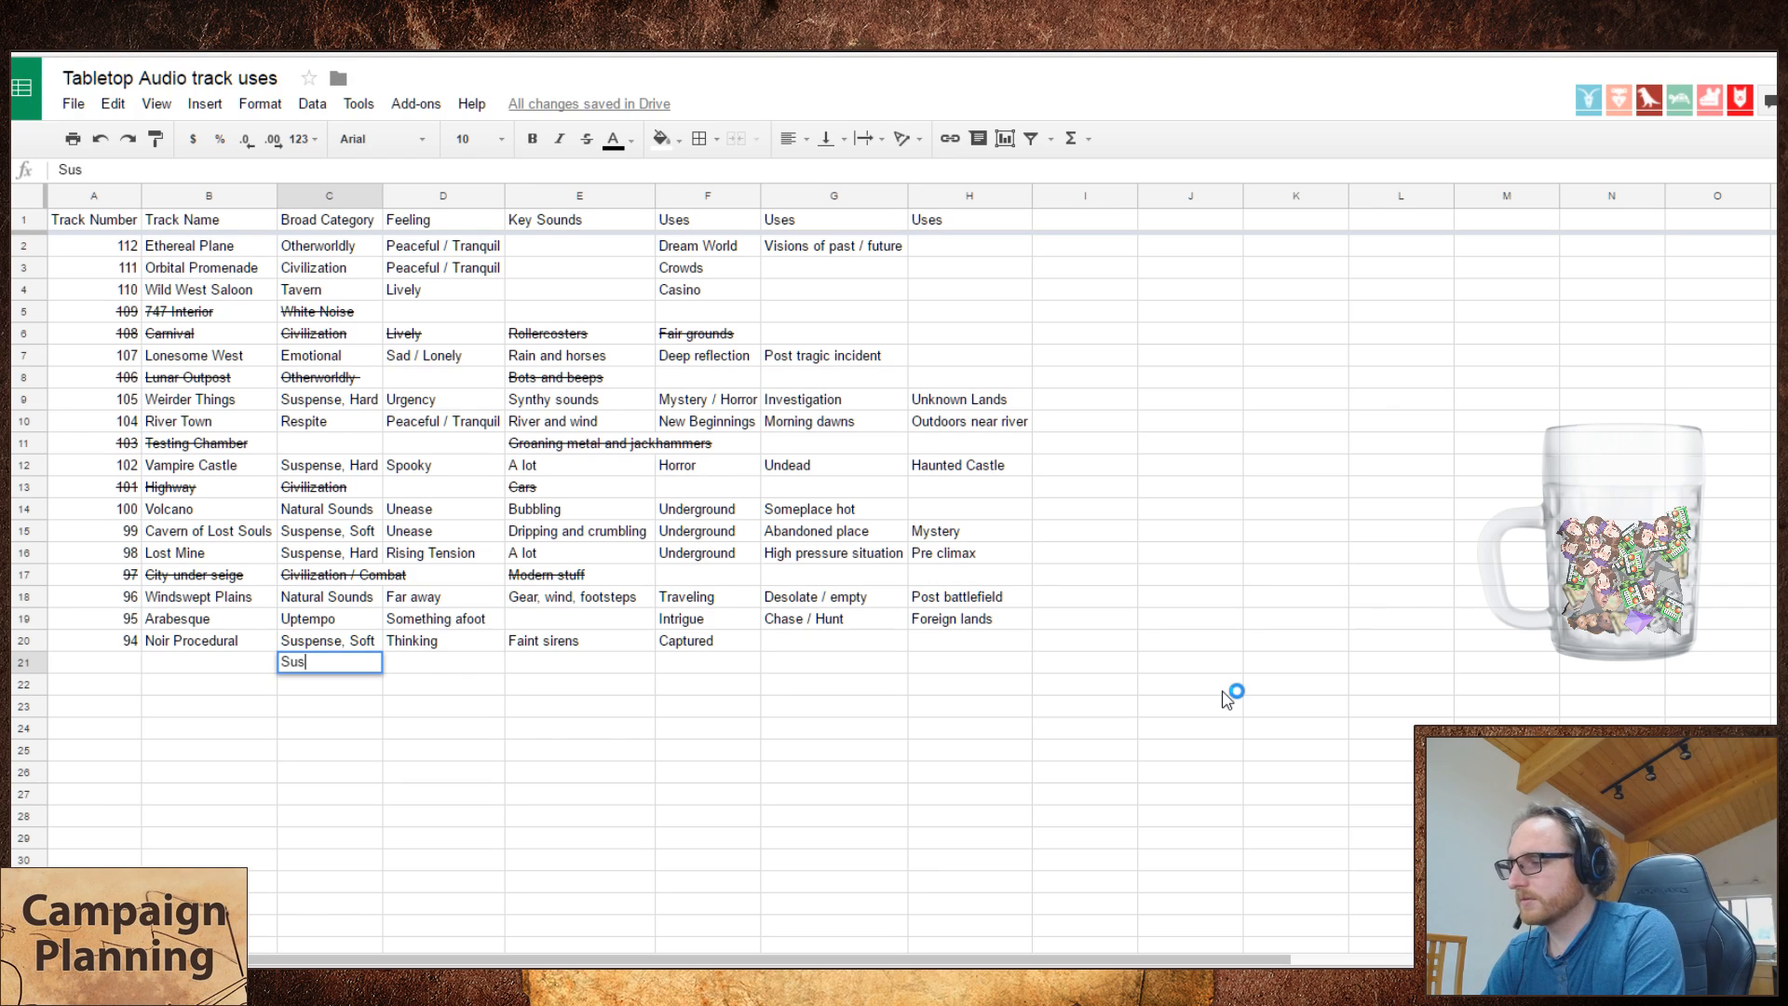
pyautogui.press('Escape')
# - Enter "Sneaking into enemy fort" in the second Uses column for Noir Procedural
pyautogui.press('Up')
pyautogui.press('Right')
pyautogui.press('Right')
pyautogui.press('Right')
pyautogui.press('Right')
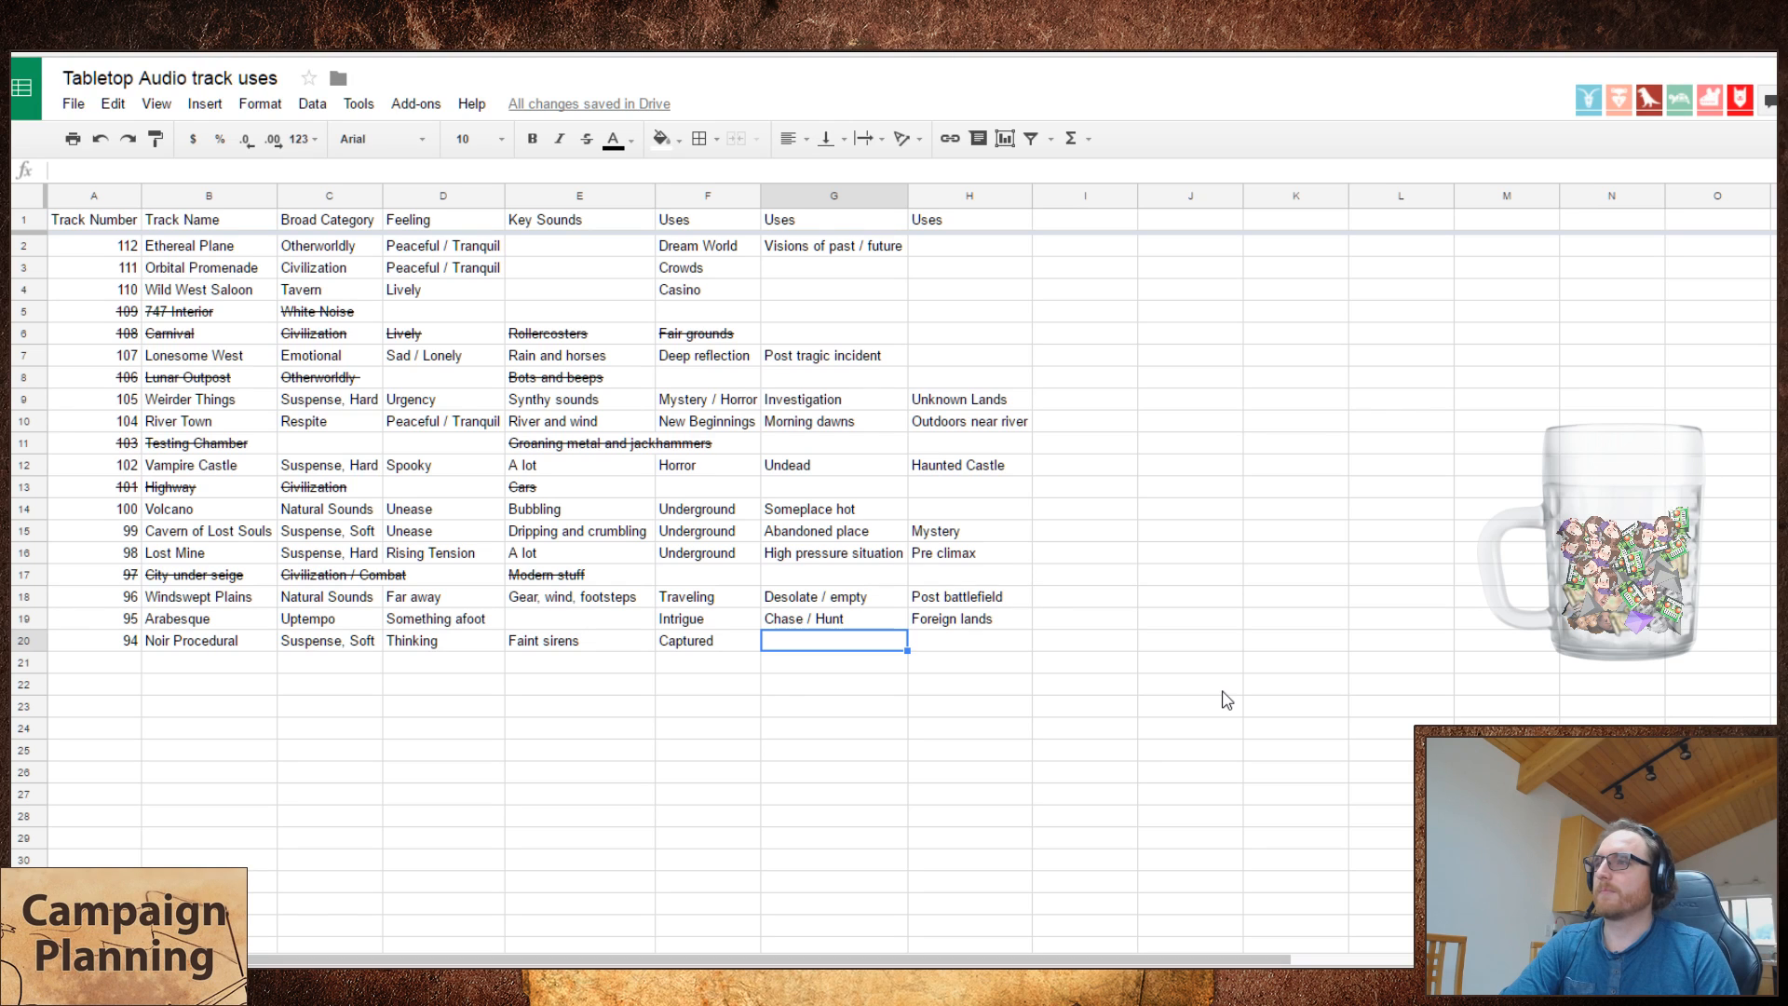
pyautogui.click(1227, 700)
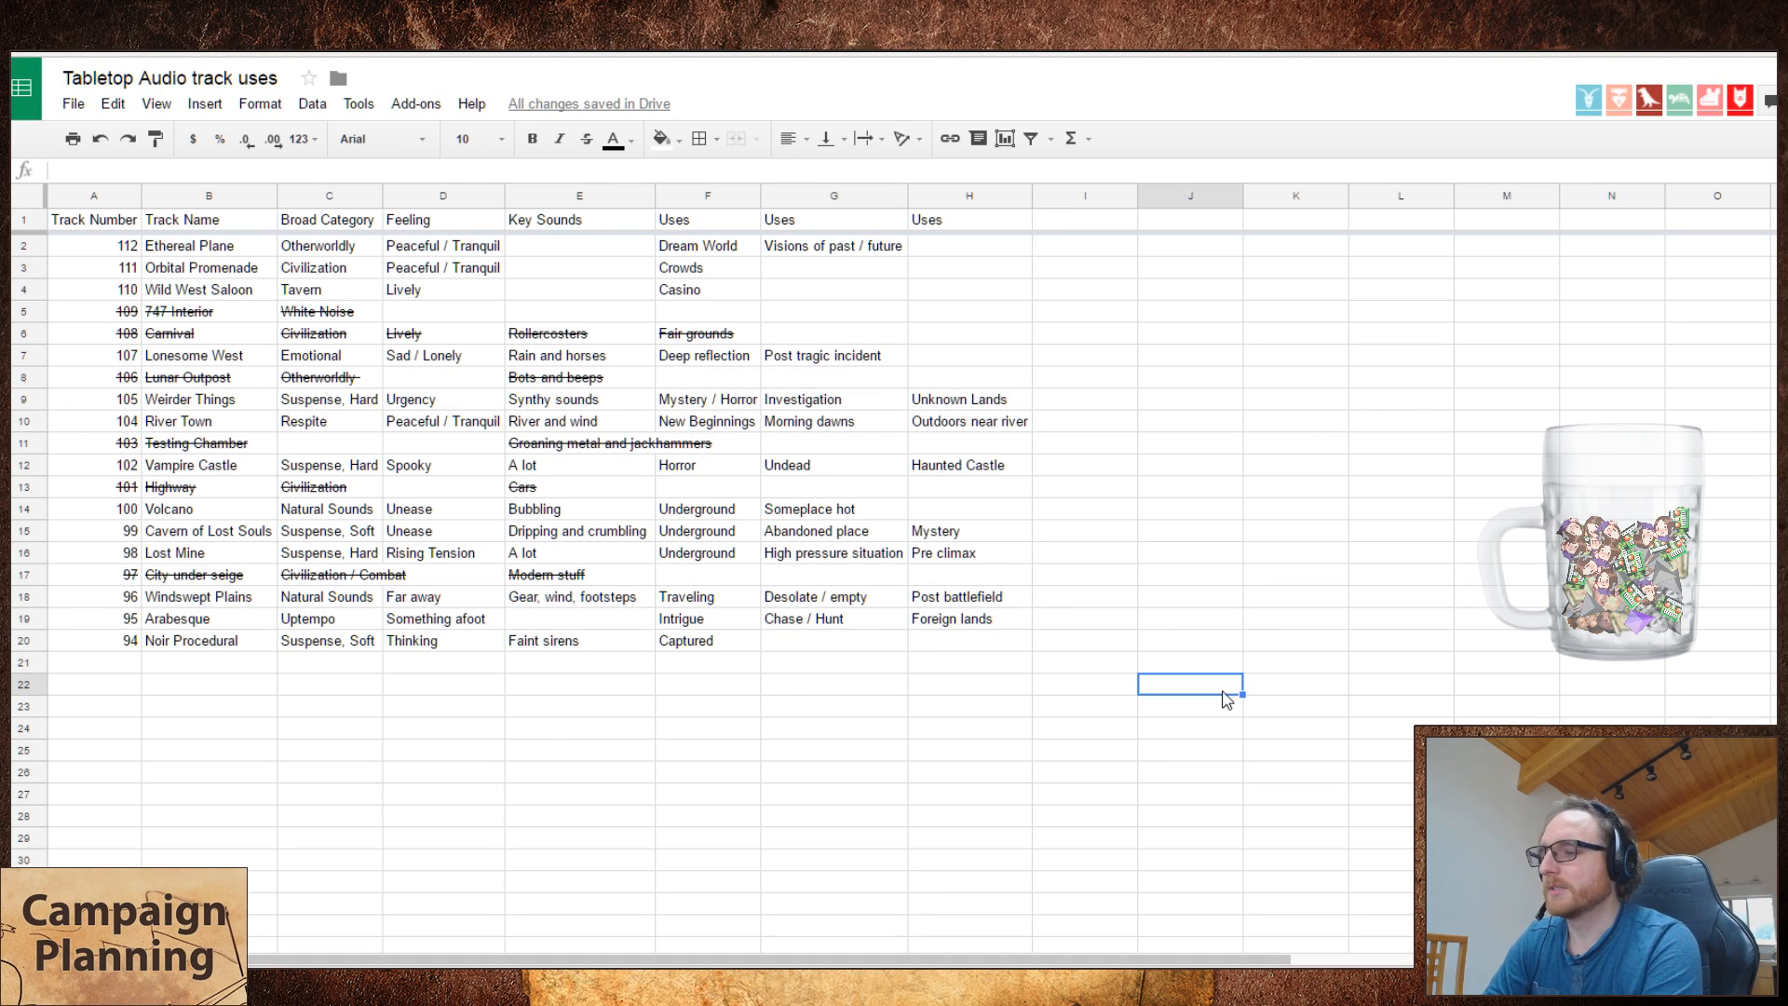
pyautogui.click(861, 622)
pyautogui.click(864, 646)
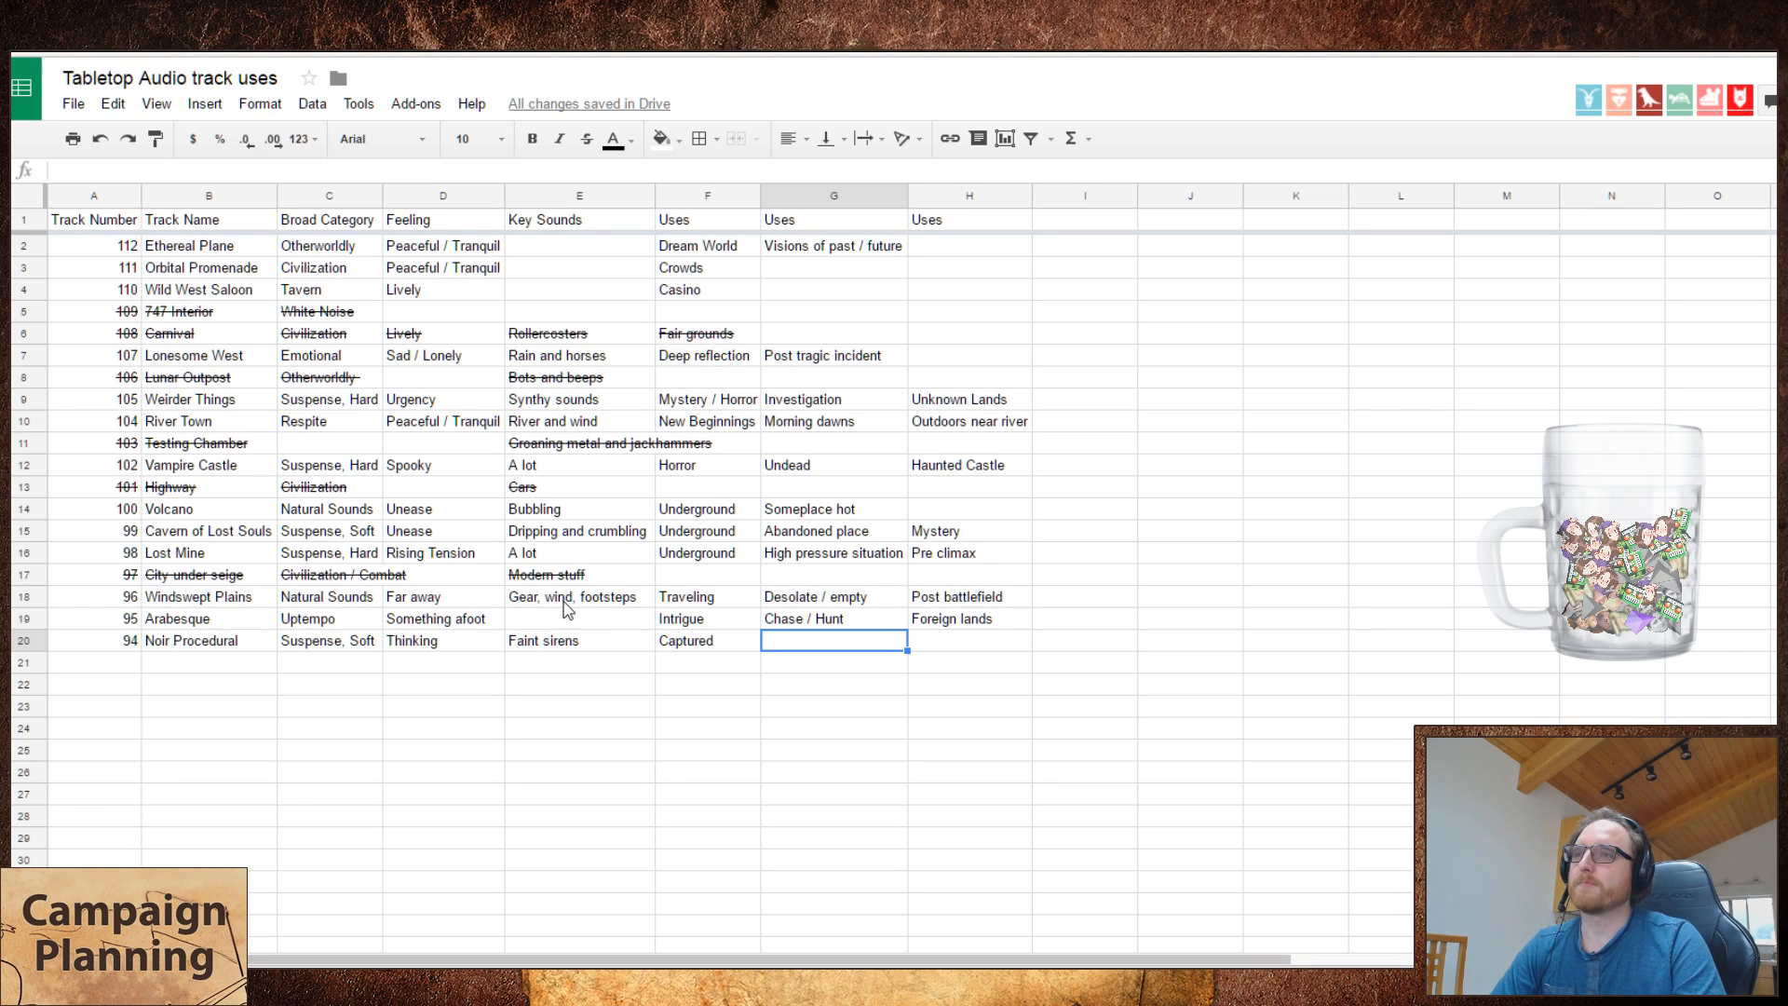
pyautogui.write('S')
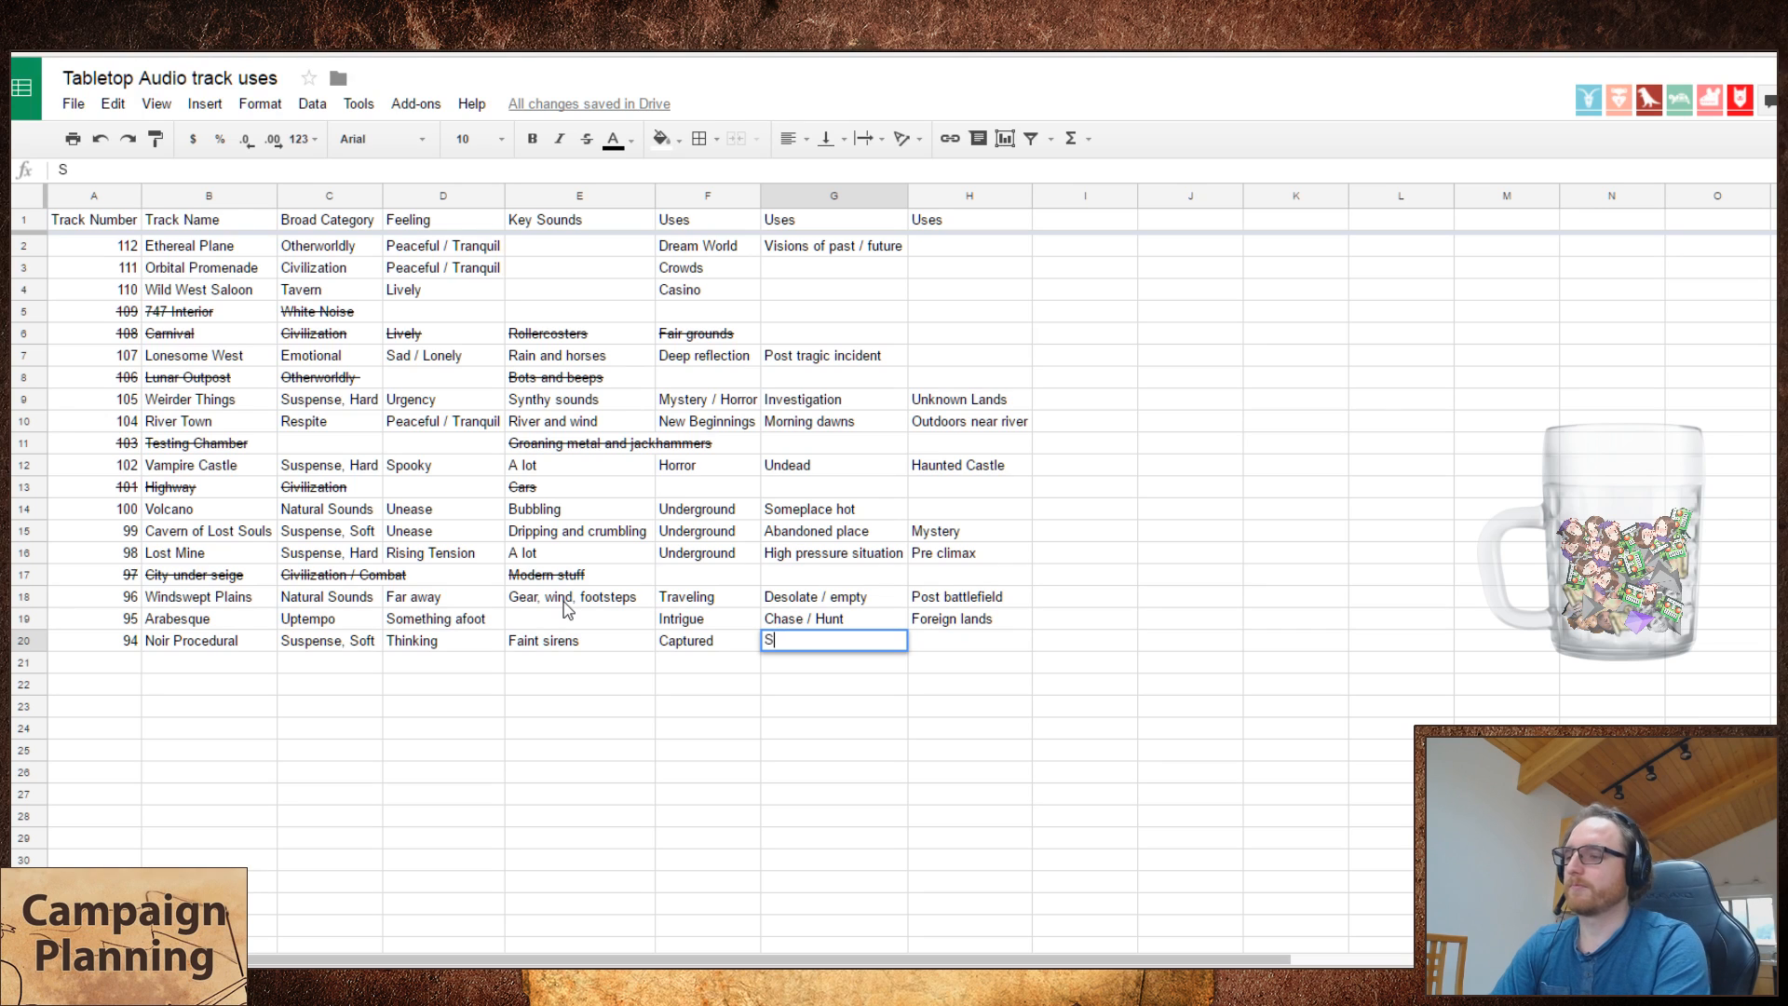
pyautogui.write('neaking into')
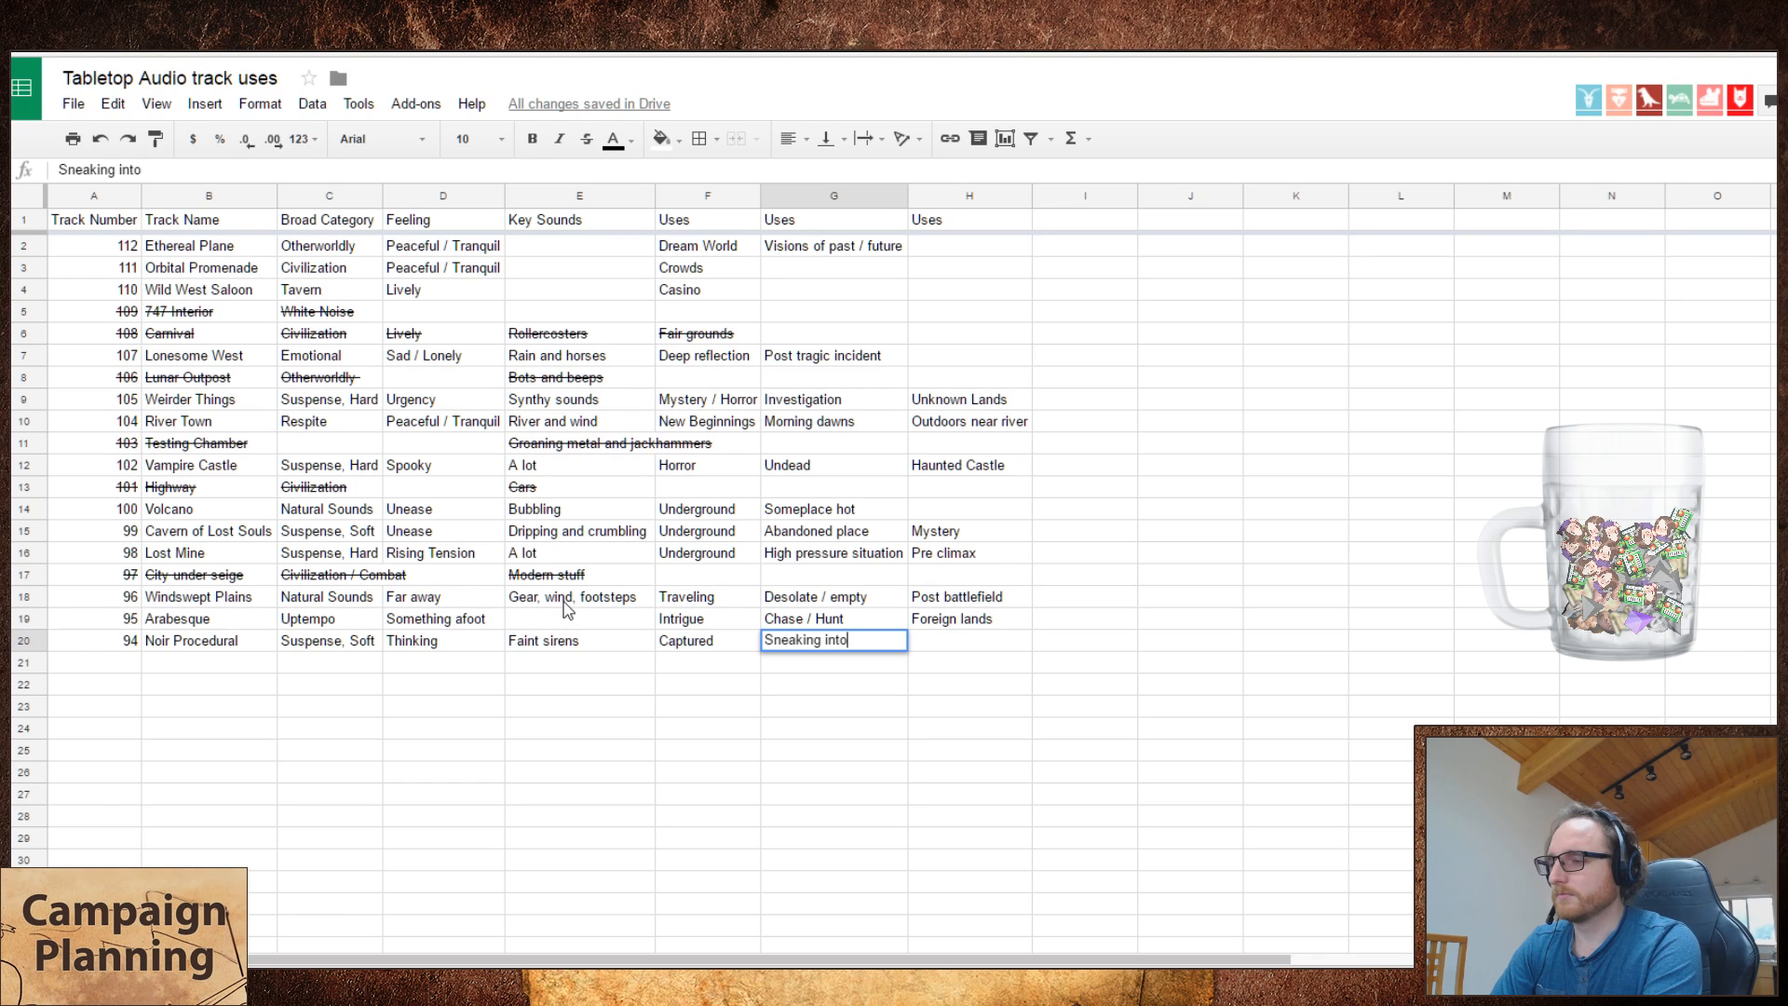
pyautogui.write(' enemy')
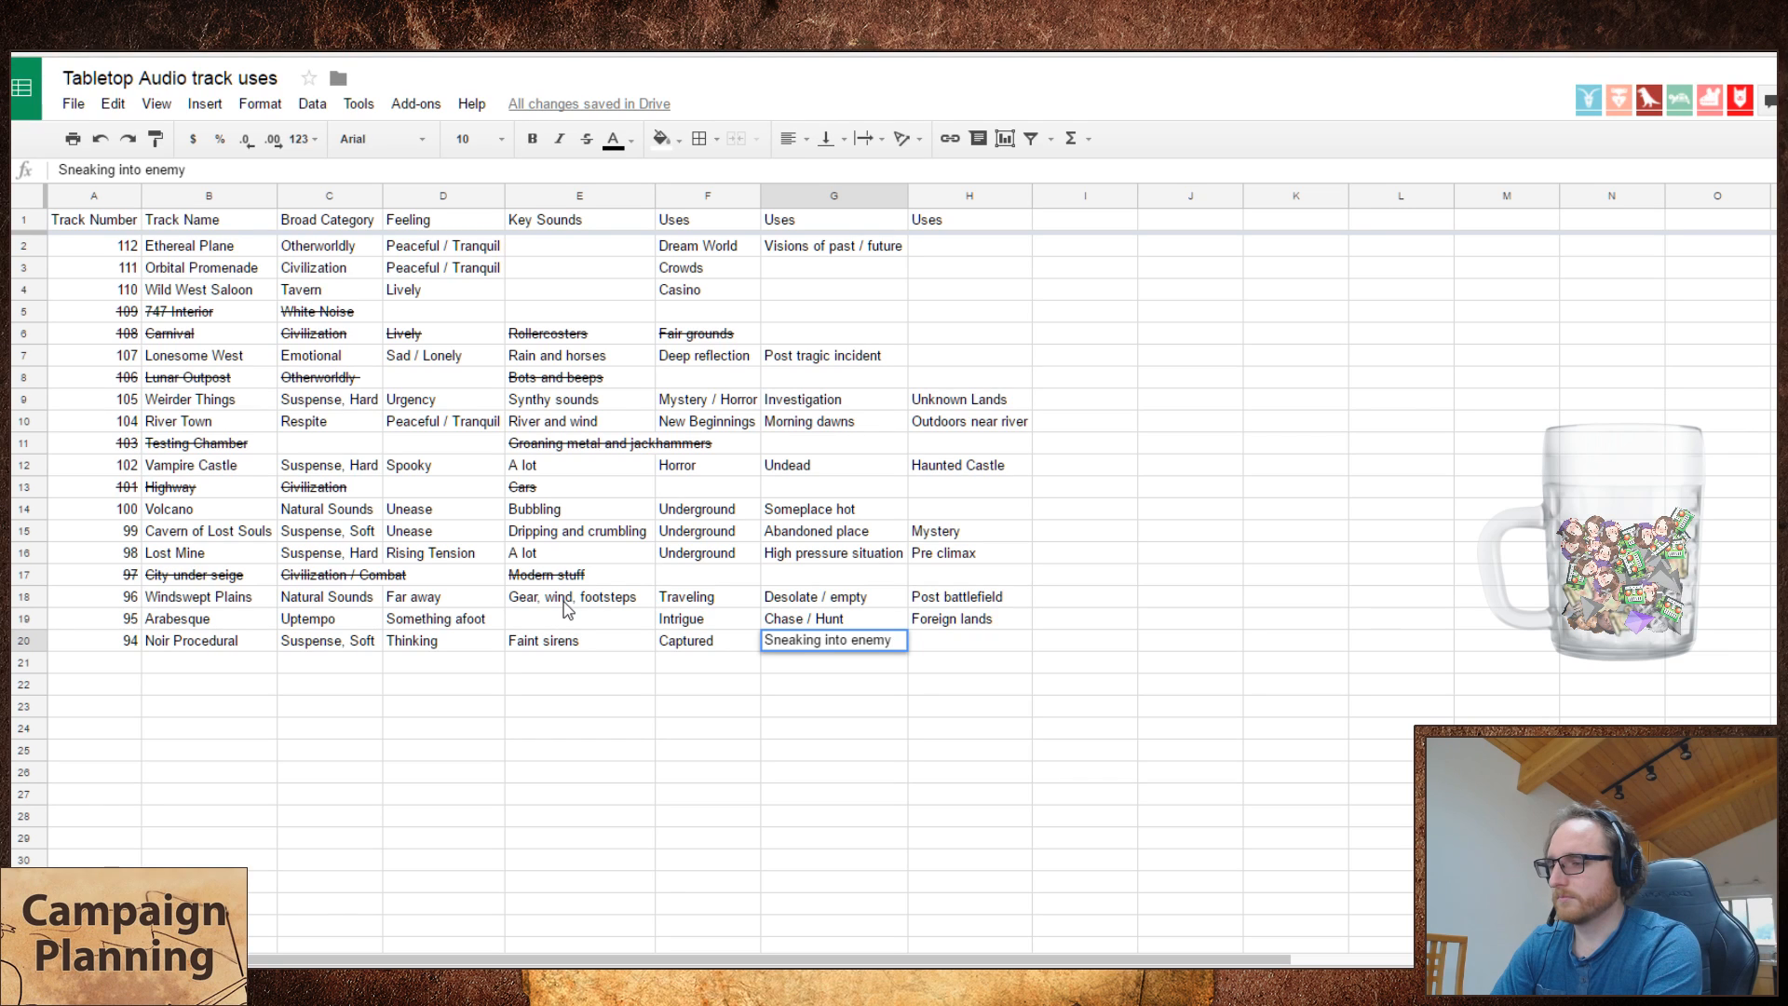
pyautogui.write('fort')
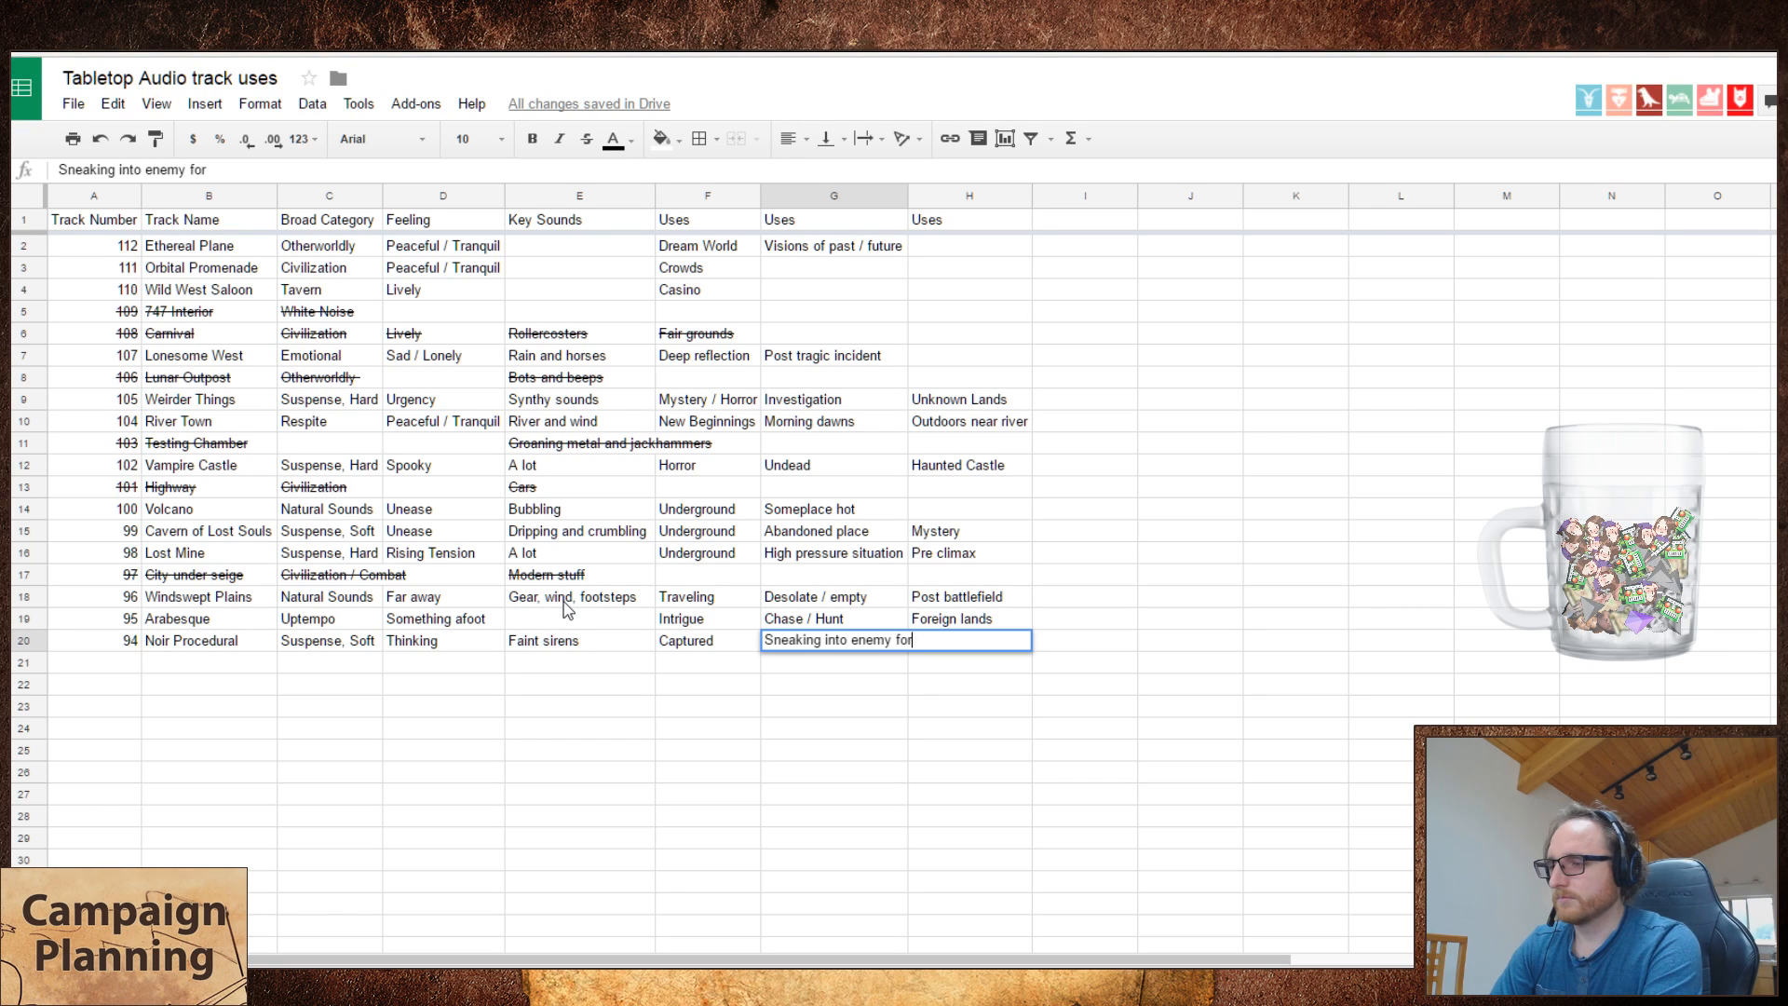
pyautogui.press('Return')
# - Move "Sneaking into enemy fort" from the second to the third Uses column of the Noir Procedural row
pyautogui.press('Up')
pyautogui.hotkey('ctrl', 'c')
pyautogui.press('Right')
pyautogui.hotkey('ctrl', 'v')
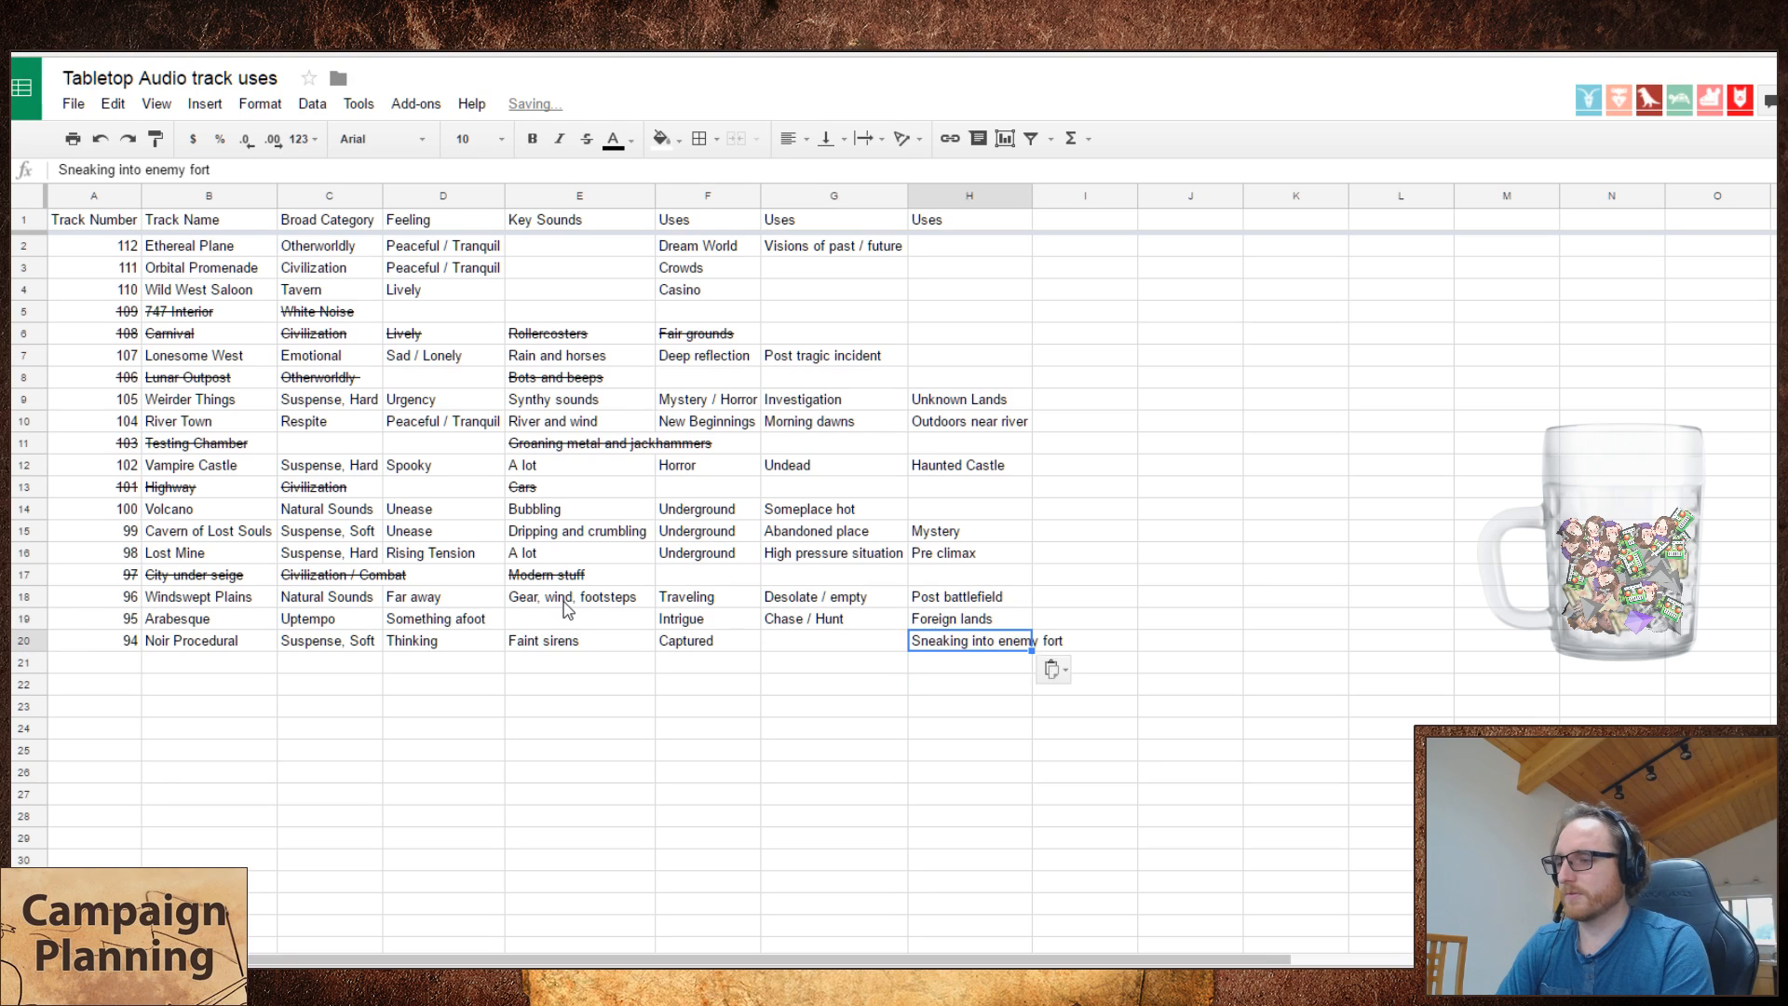
pyautogui.press('Left')
pyautogui.press('Delete')
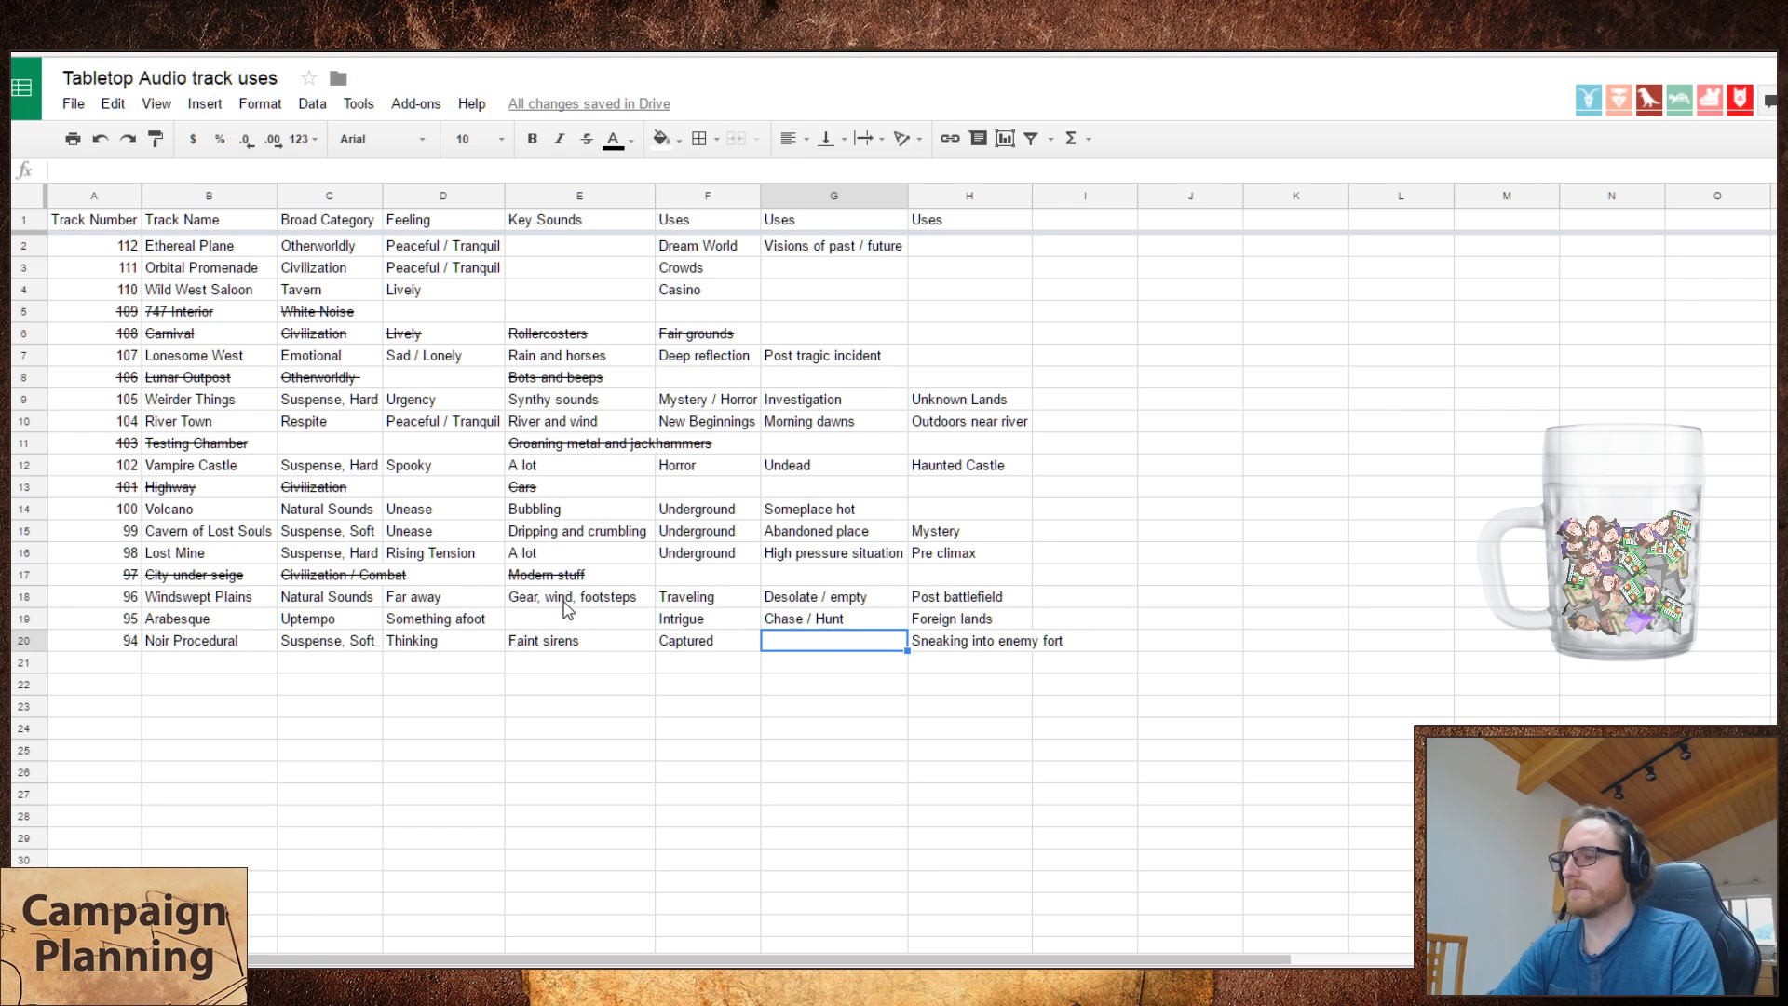
# - Extend the Noir Procedural key sounds to read "Faint sirens, footsteps"
pyautogui.press('Left')
pyautogui.press('Left')
pyautogui.press('Return')
pyautogui.write(', foot')
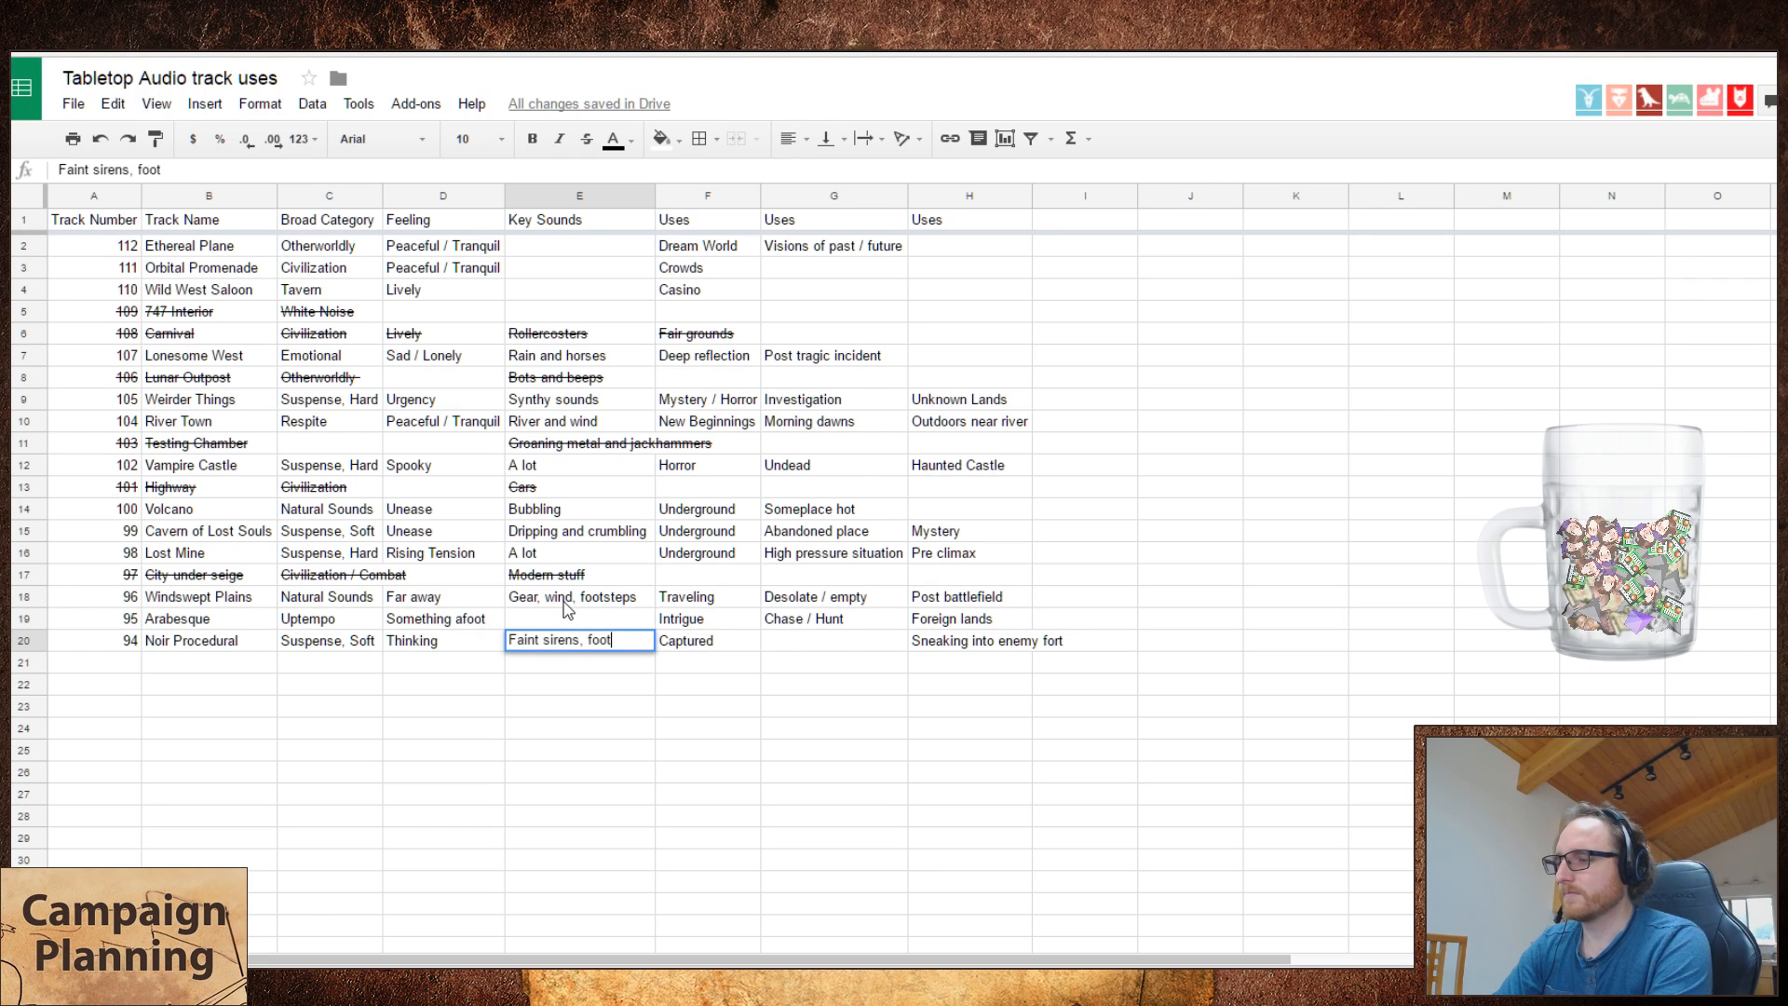
pyautogui.write('steps')
pyautogui.press('Return')
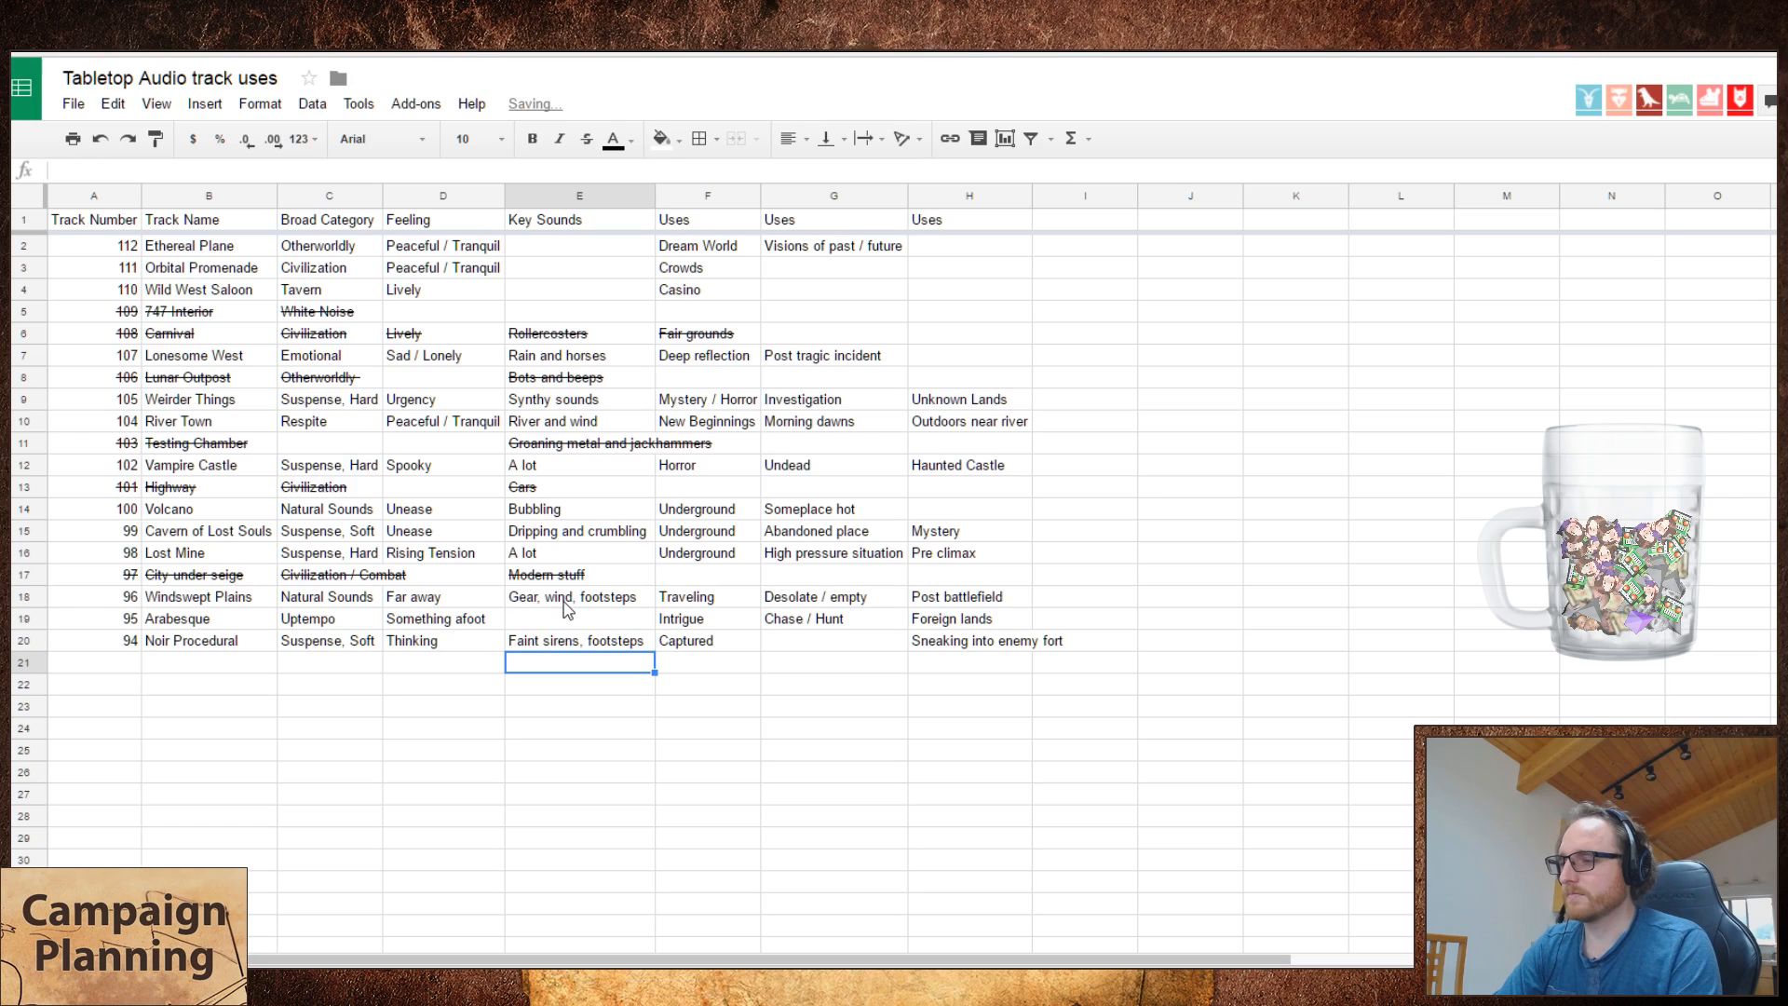
# - Enter "Medium pressure situation" in the second Uses column for Noir Procedural
pyautogui.press('Up')
pyautogui.press('Right')
pyautogui.press('Right')
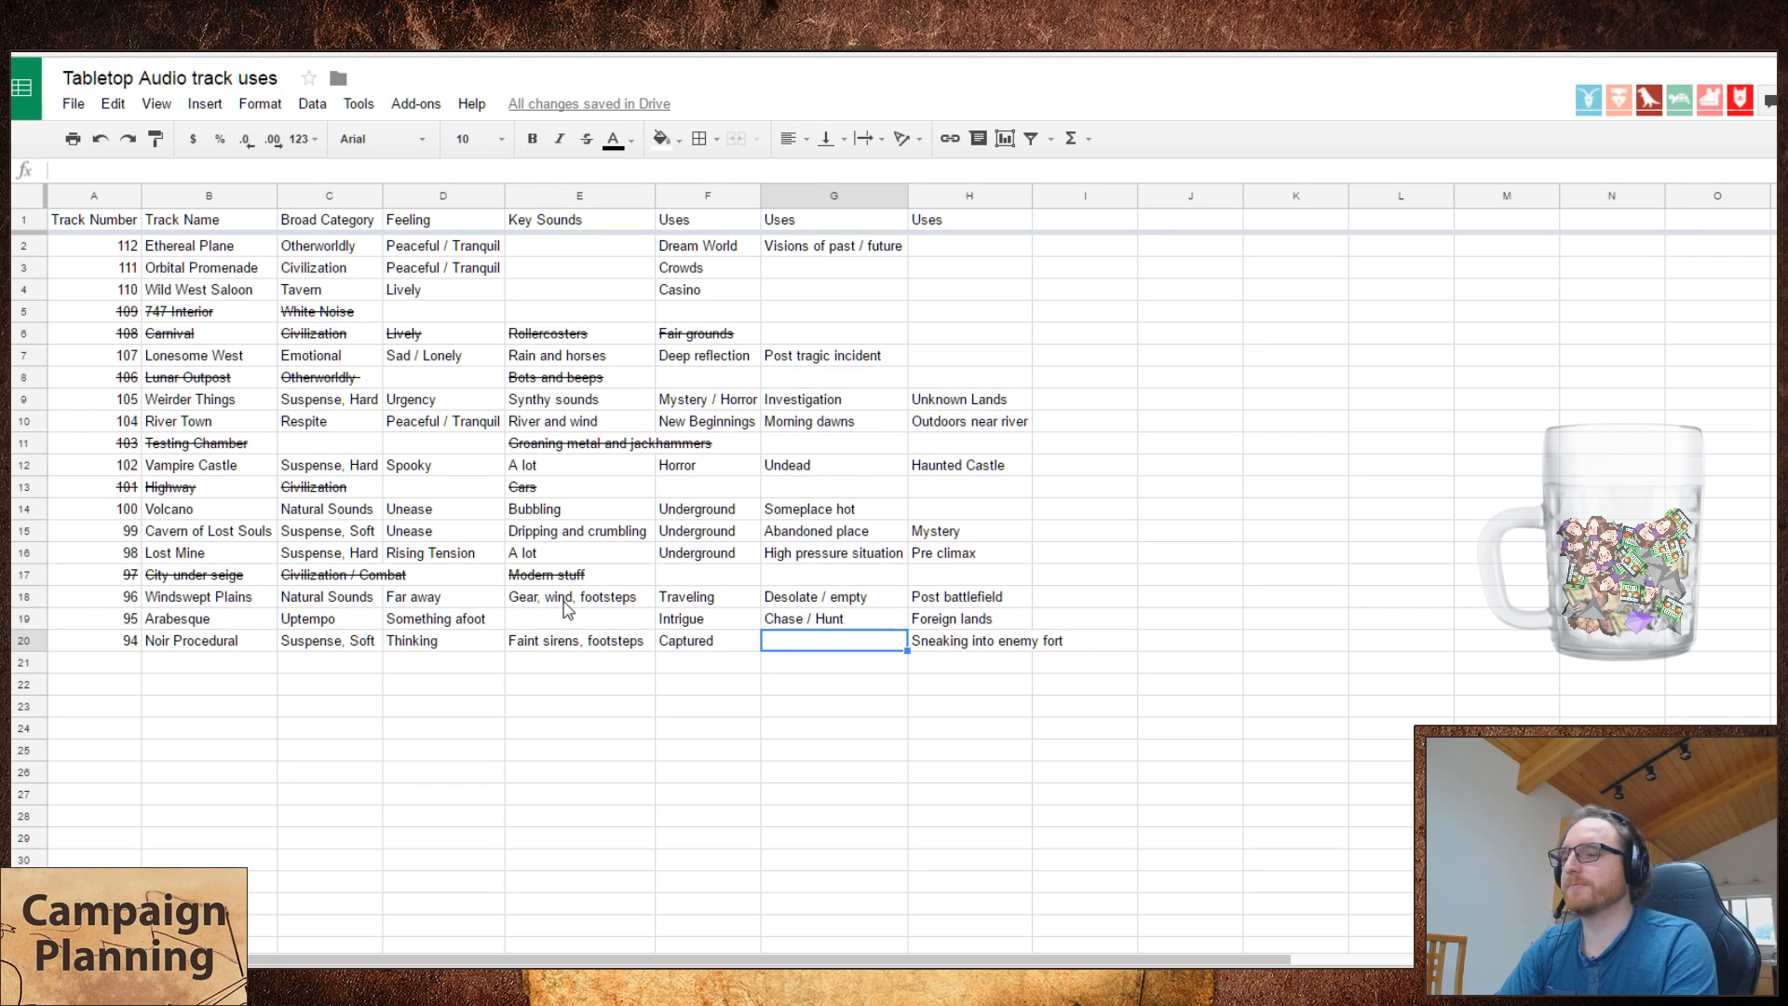
pyautogui.write('Medium pressure situation')
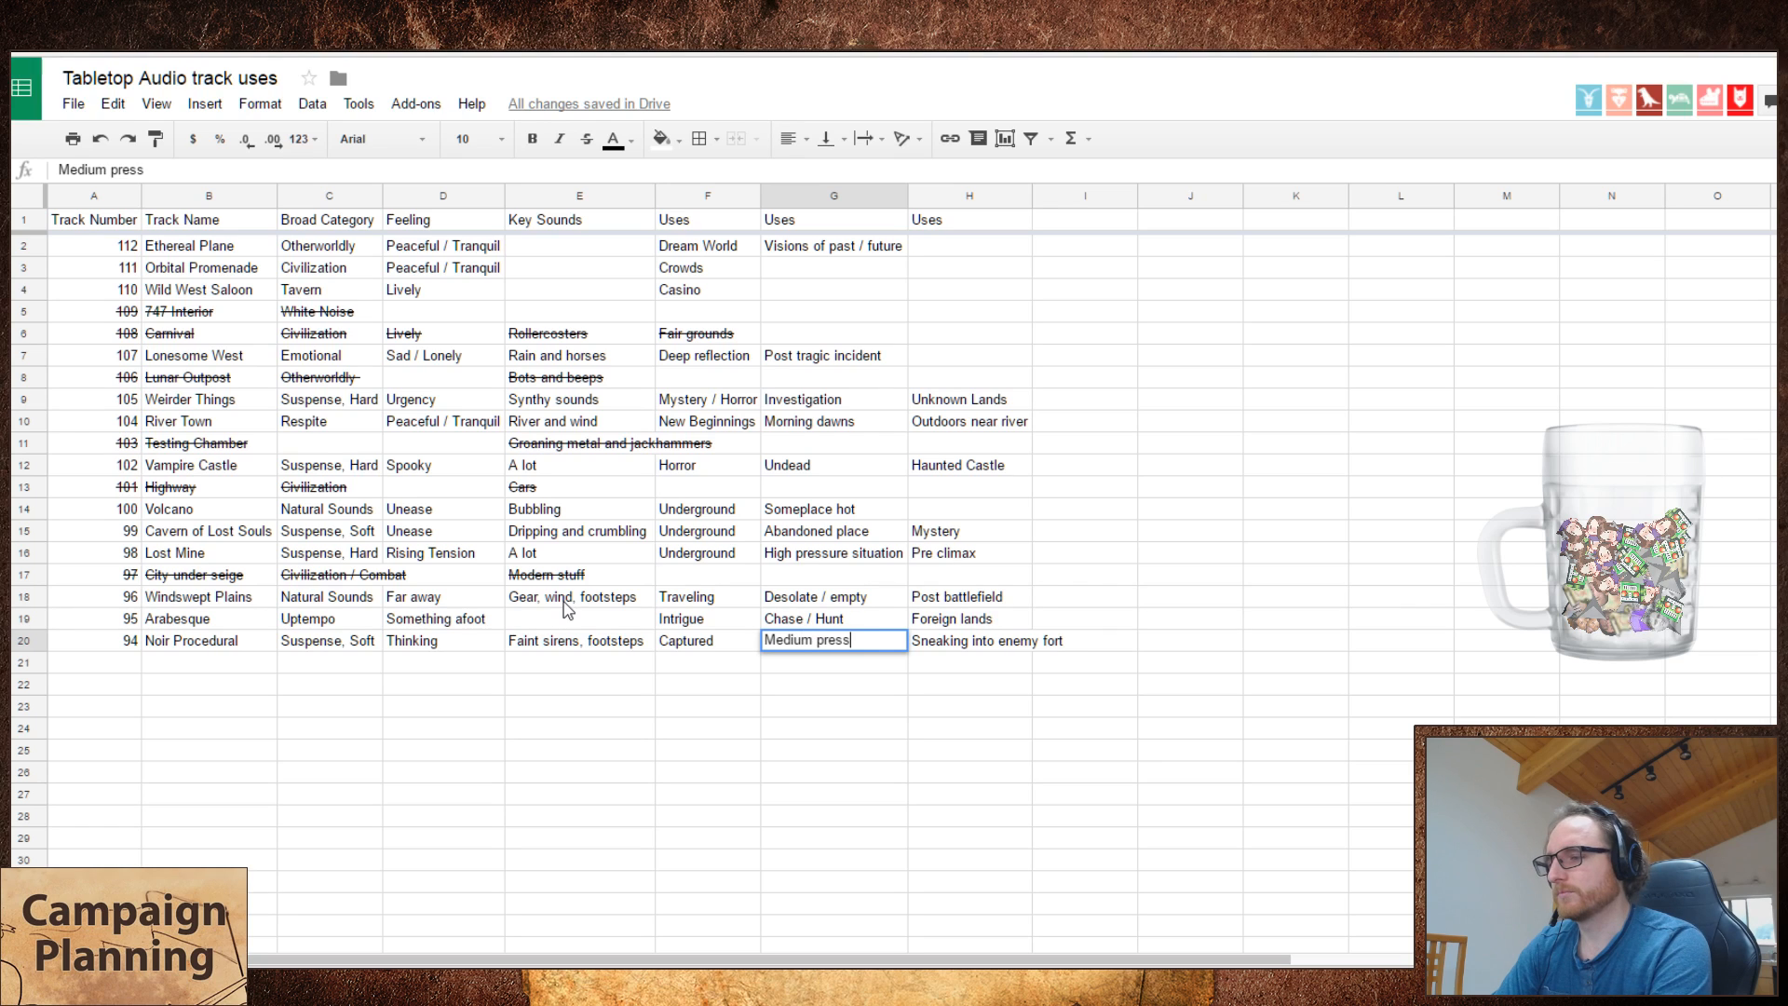
pyautogui.press('Return')
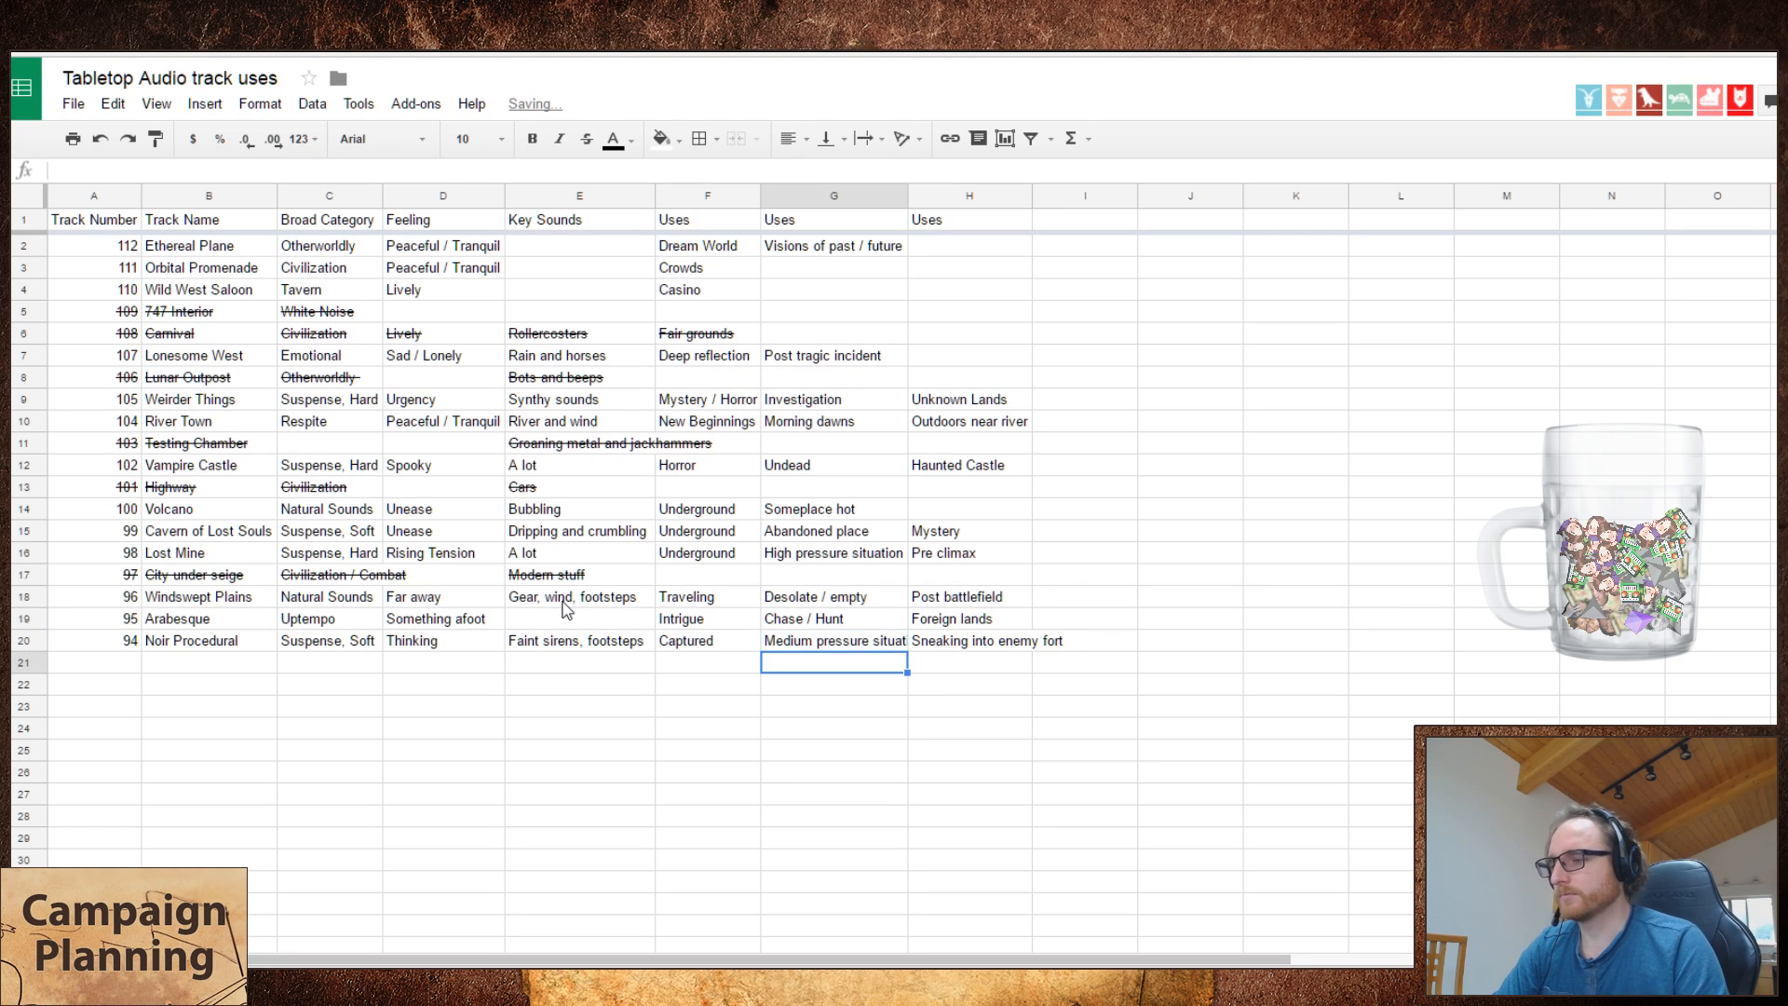
# - Fit the widths of the second and third Uses columns to their contents
pyautogui.doubleClick(905, 194)
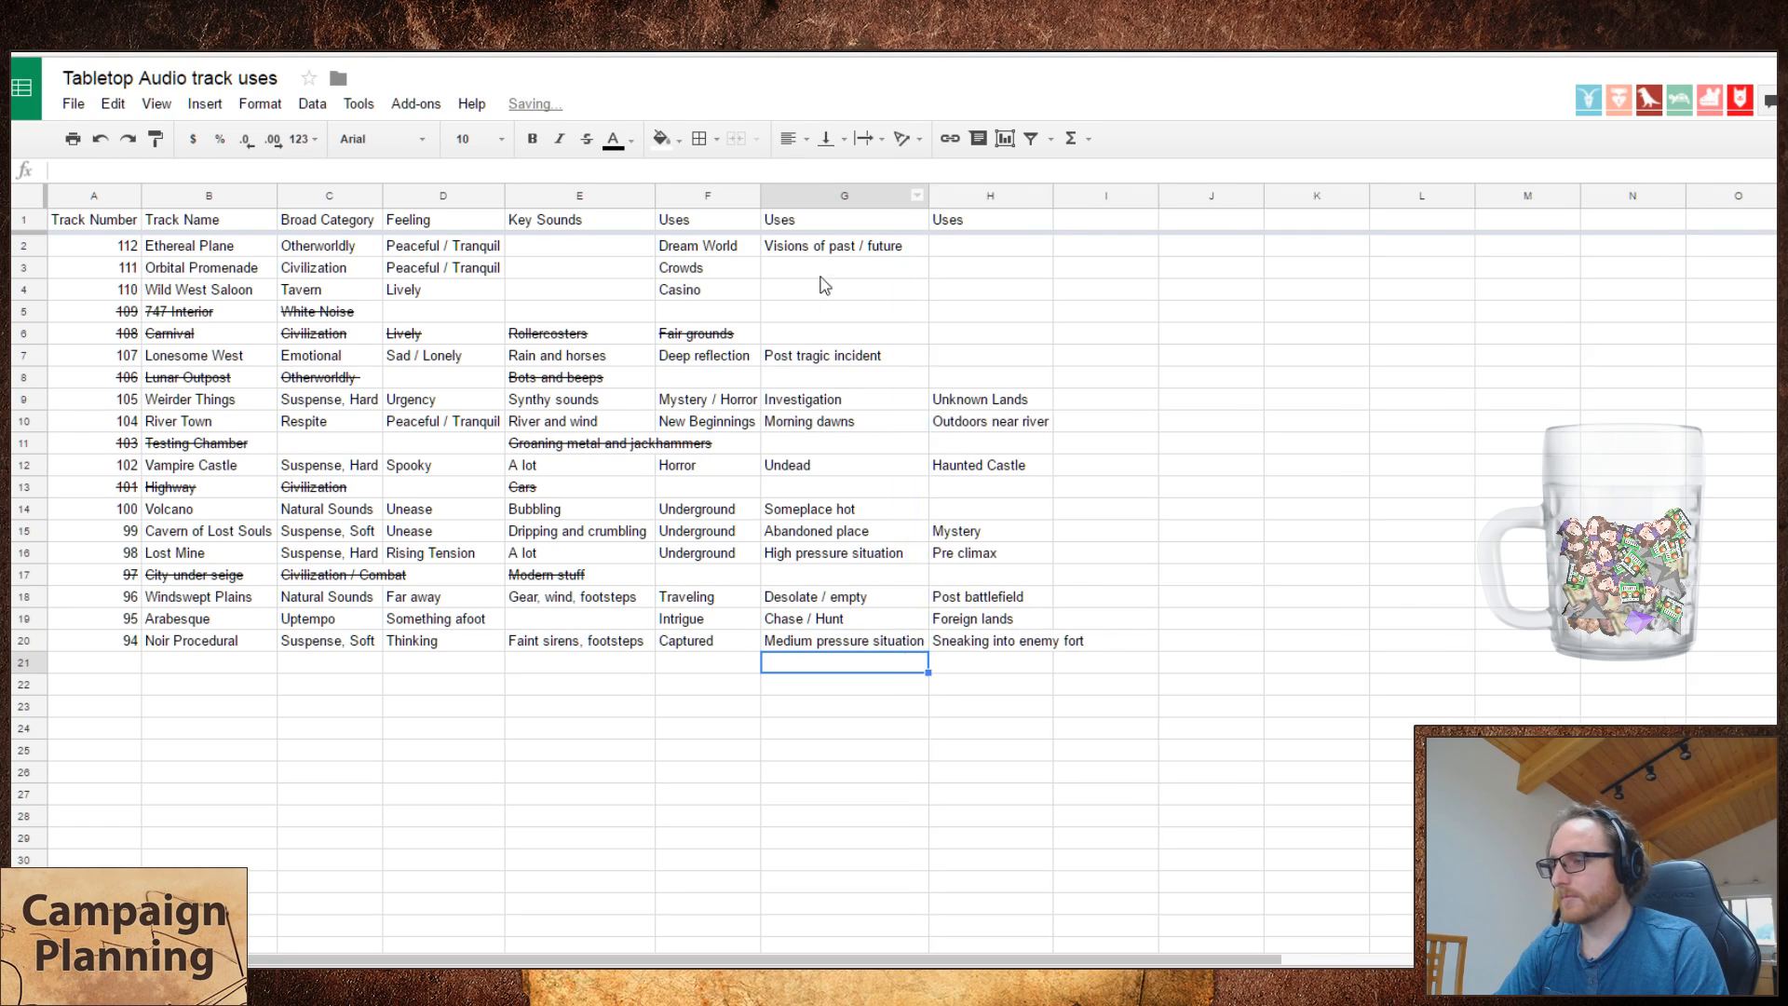
pyautogui.doubleClick(1052, 194)
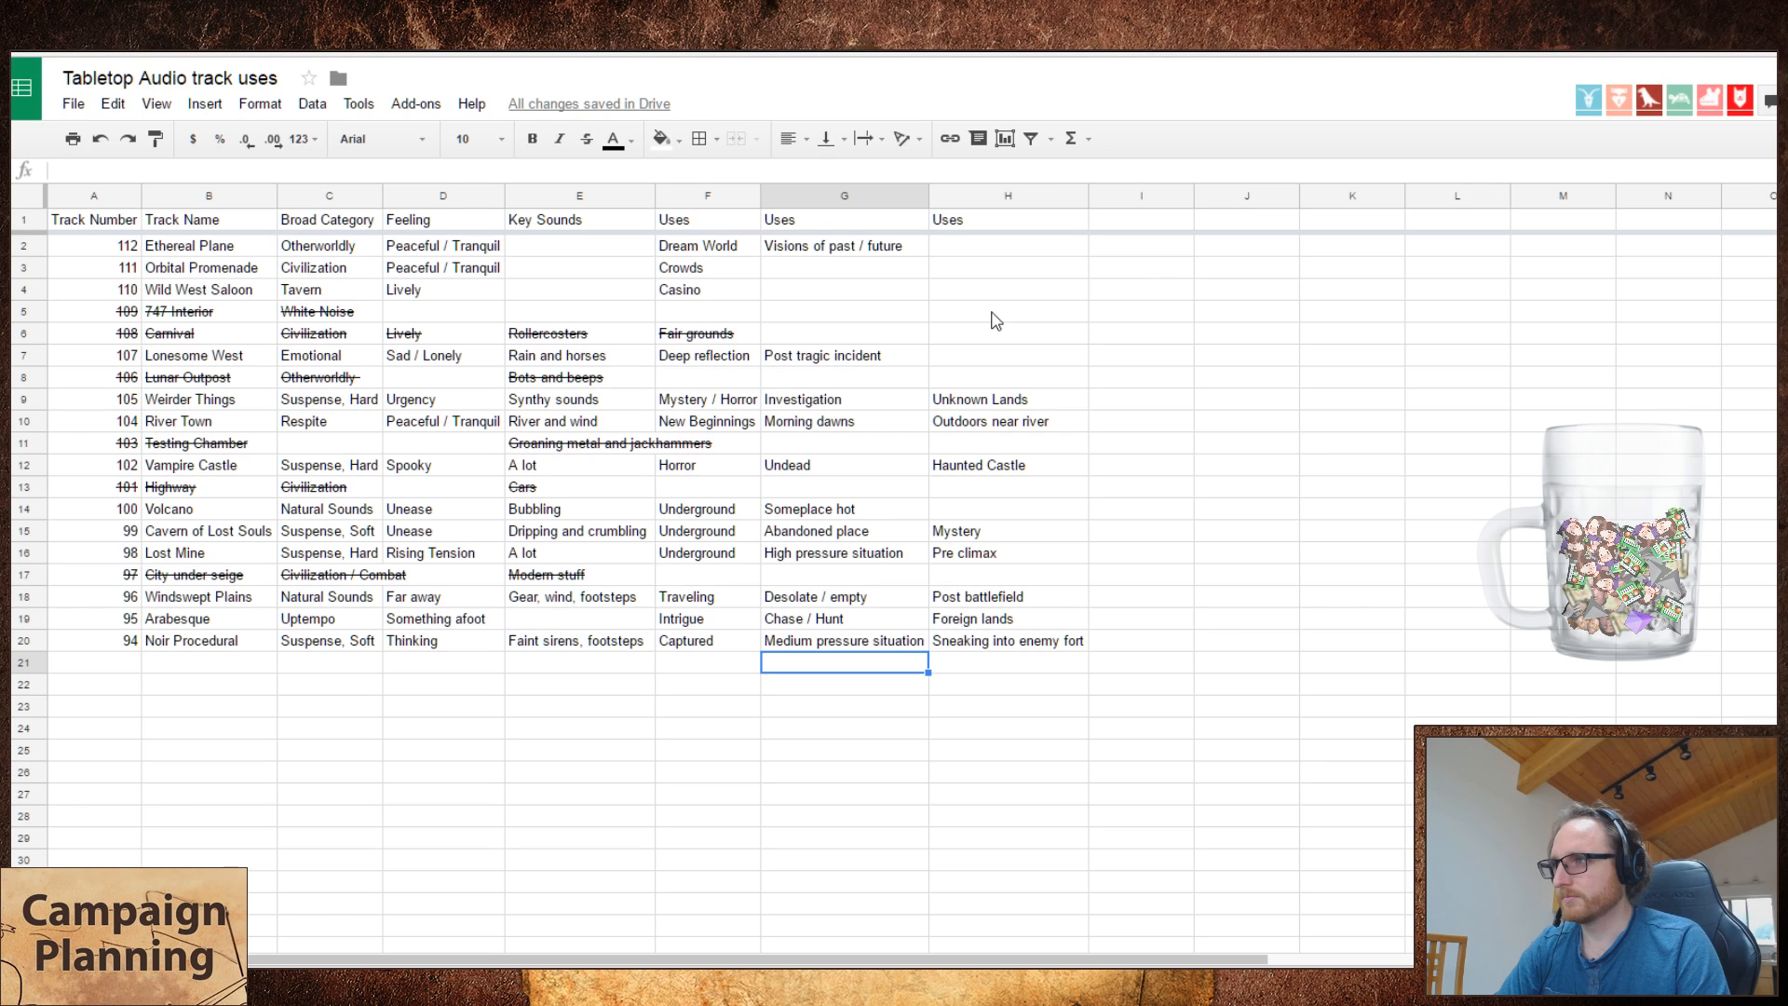
# - Replace the second use of Noir Procedural with "Introspection" and refit that column's width to its contents
pyautogui.press('Up')
pyautogui.press('Delete')
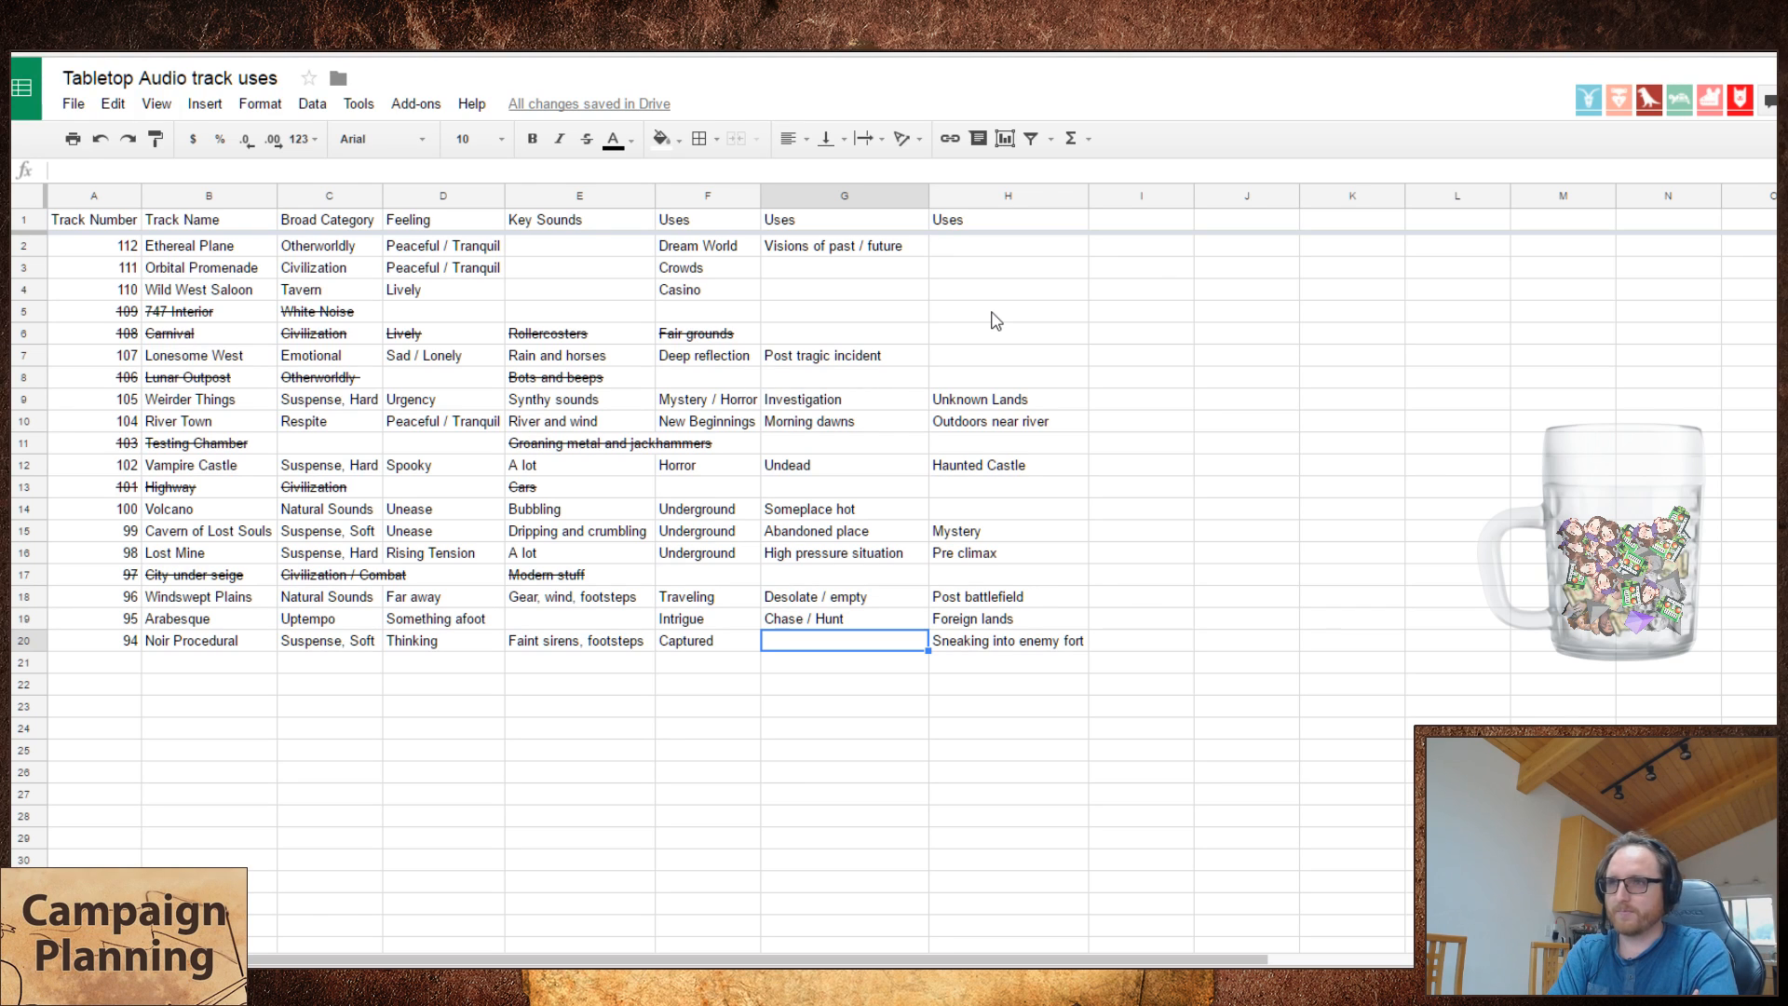
pyautogui.write('Introspection')
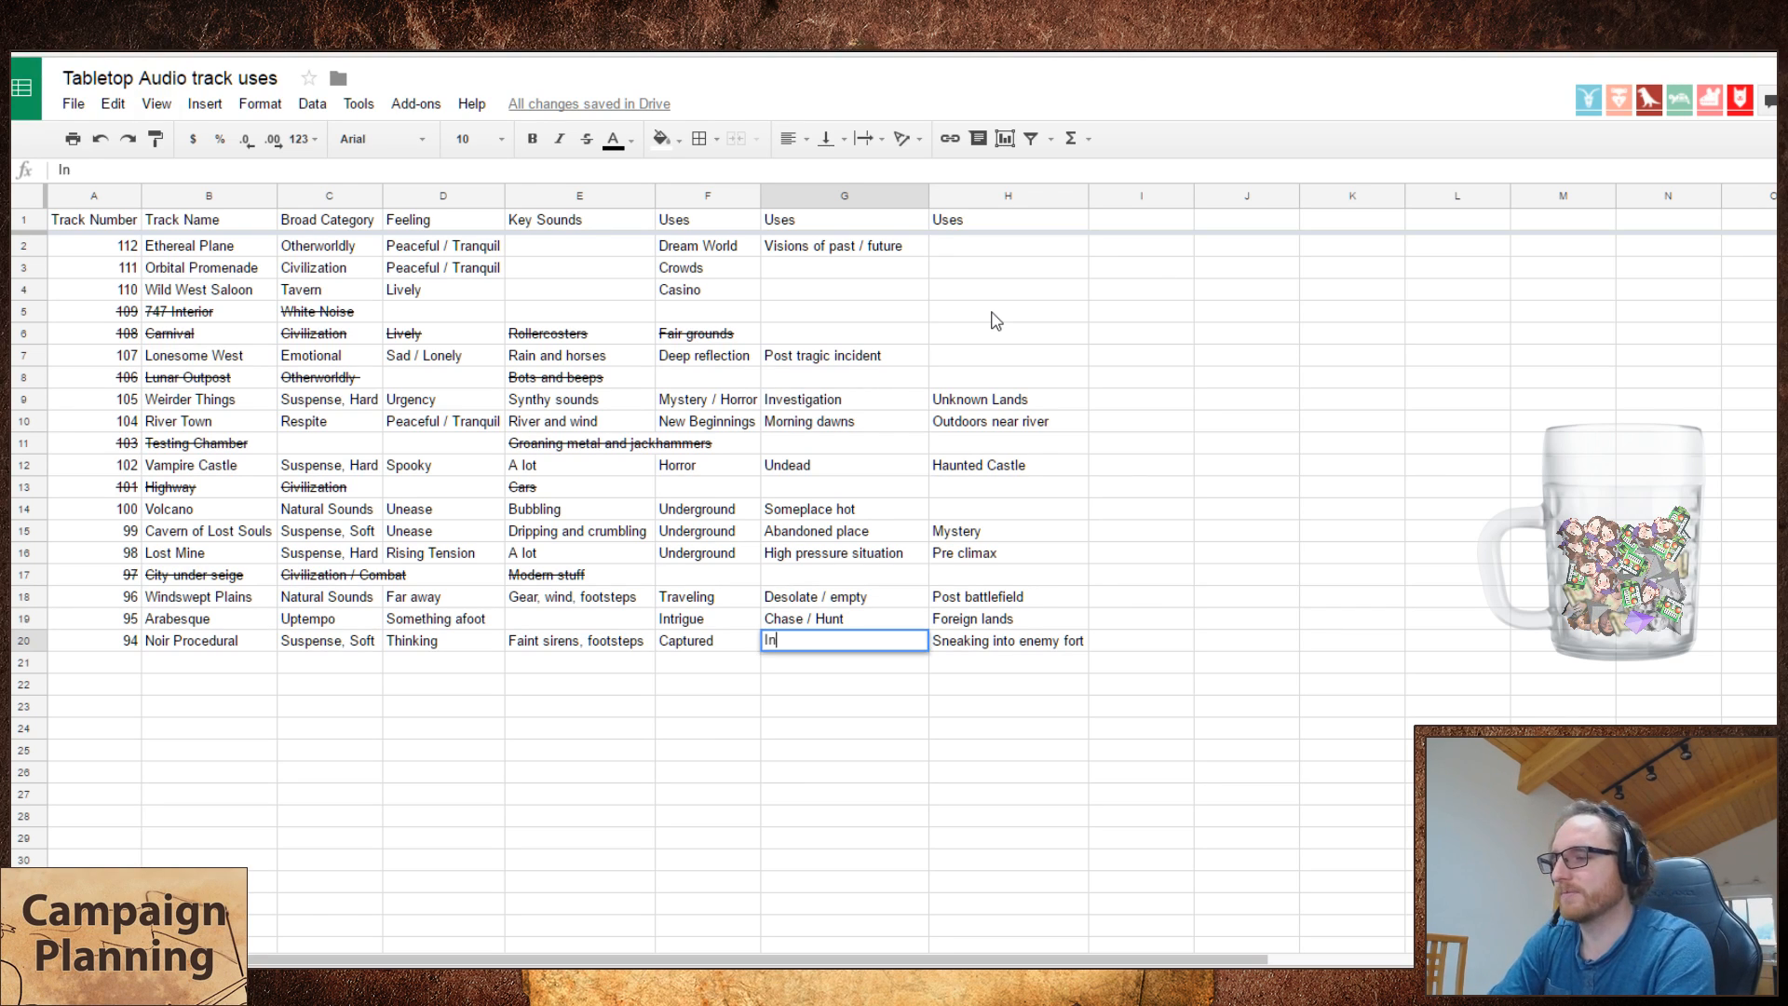
pyautogui.press('Return')
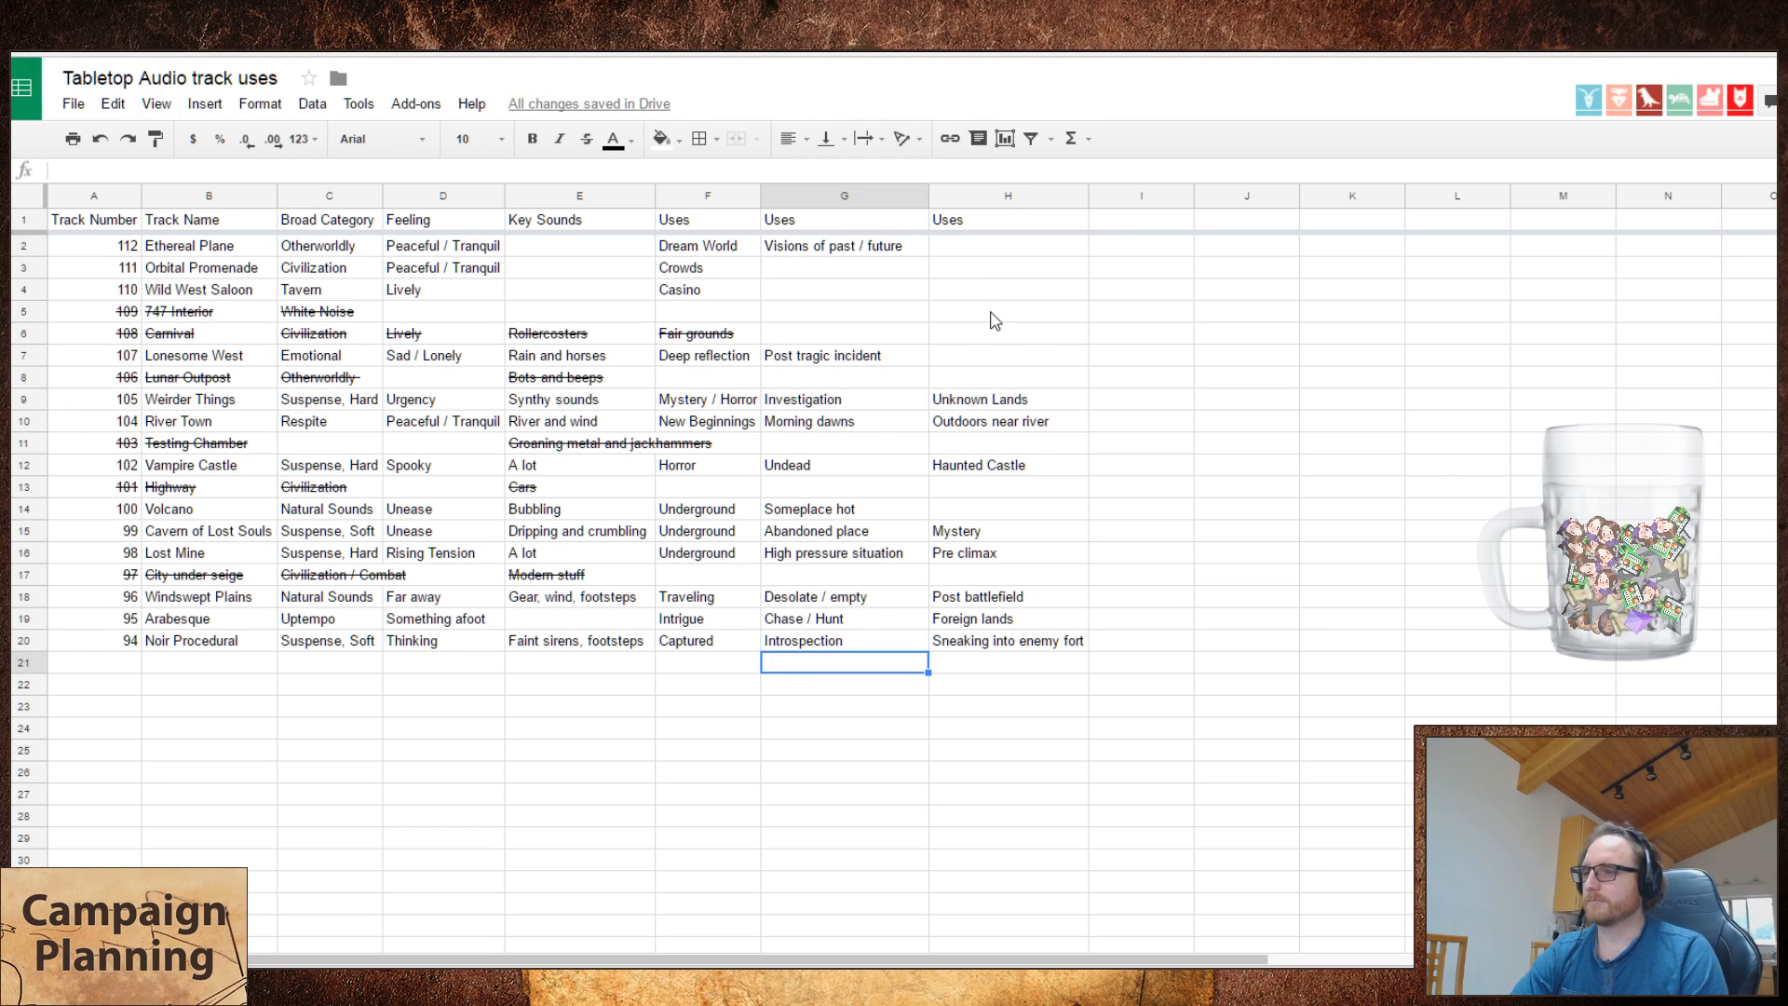
pyautogui.doubleClick(926, 195)
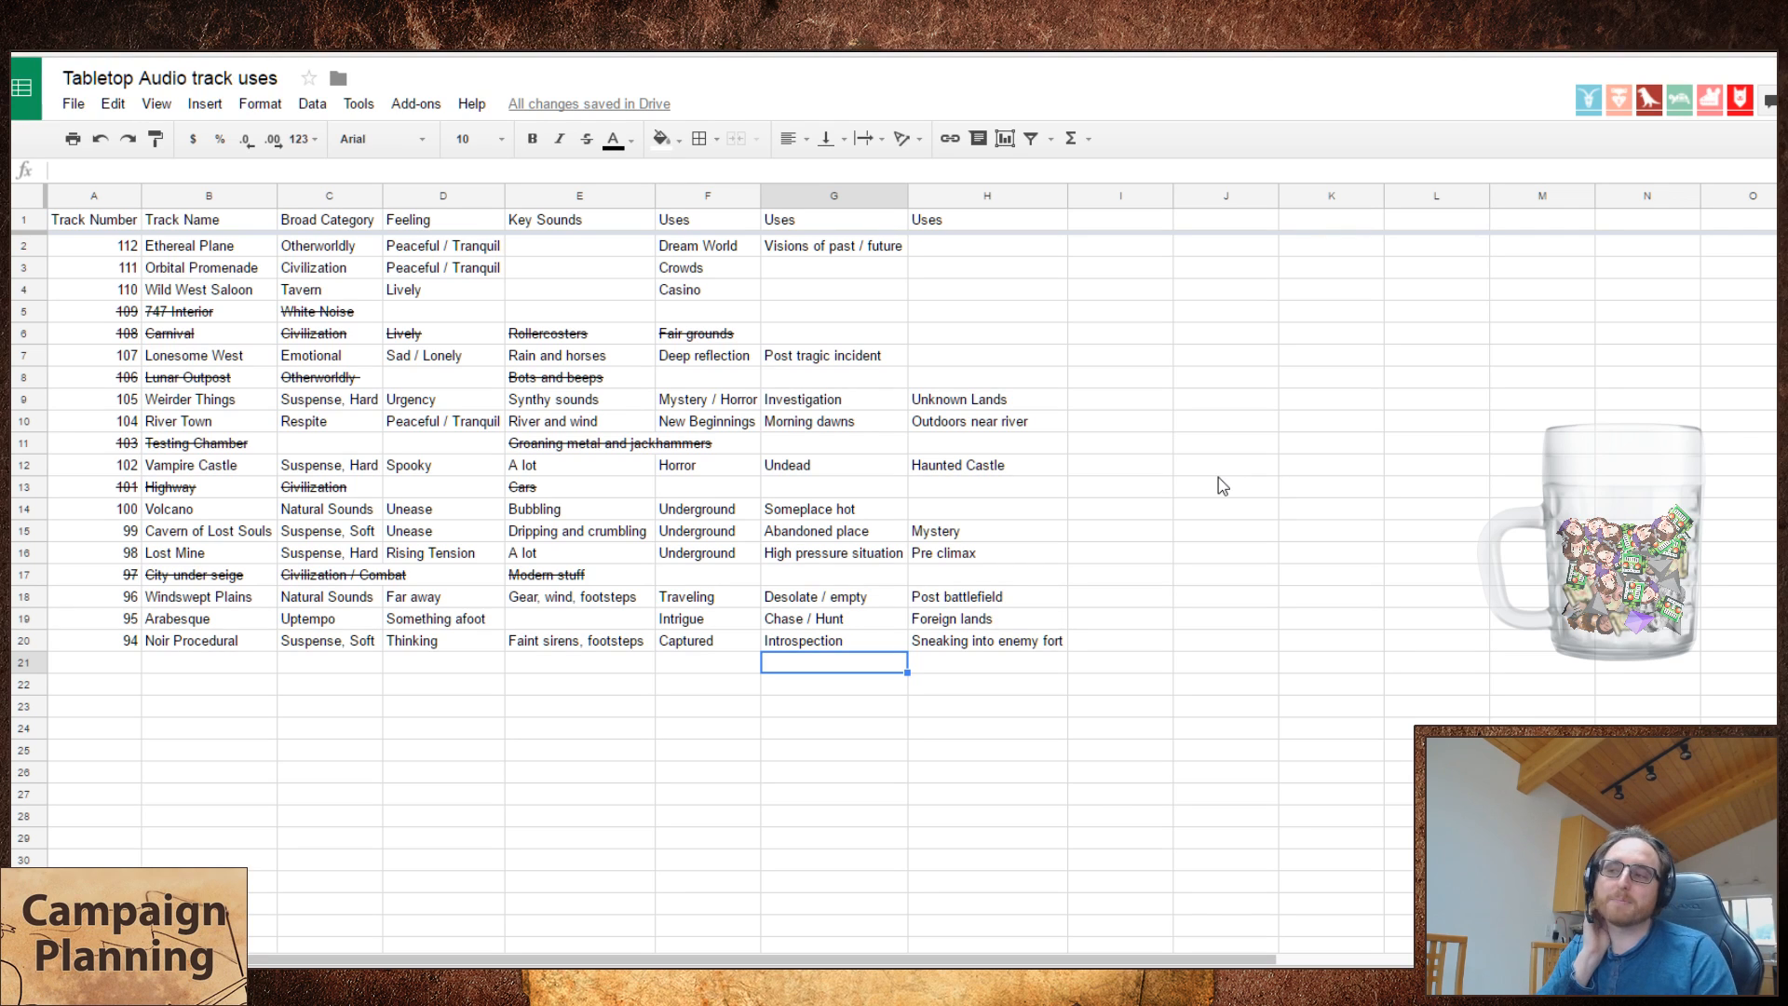
pyautogui.click(433, 618)
pyautogui.click(430, 642)
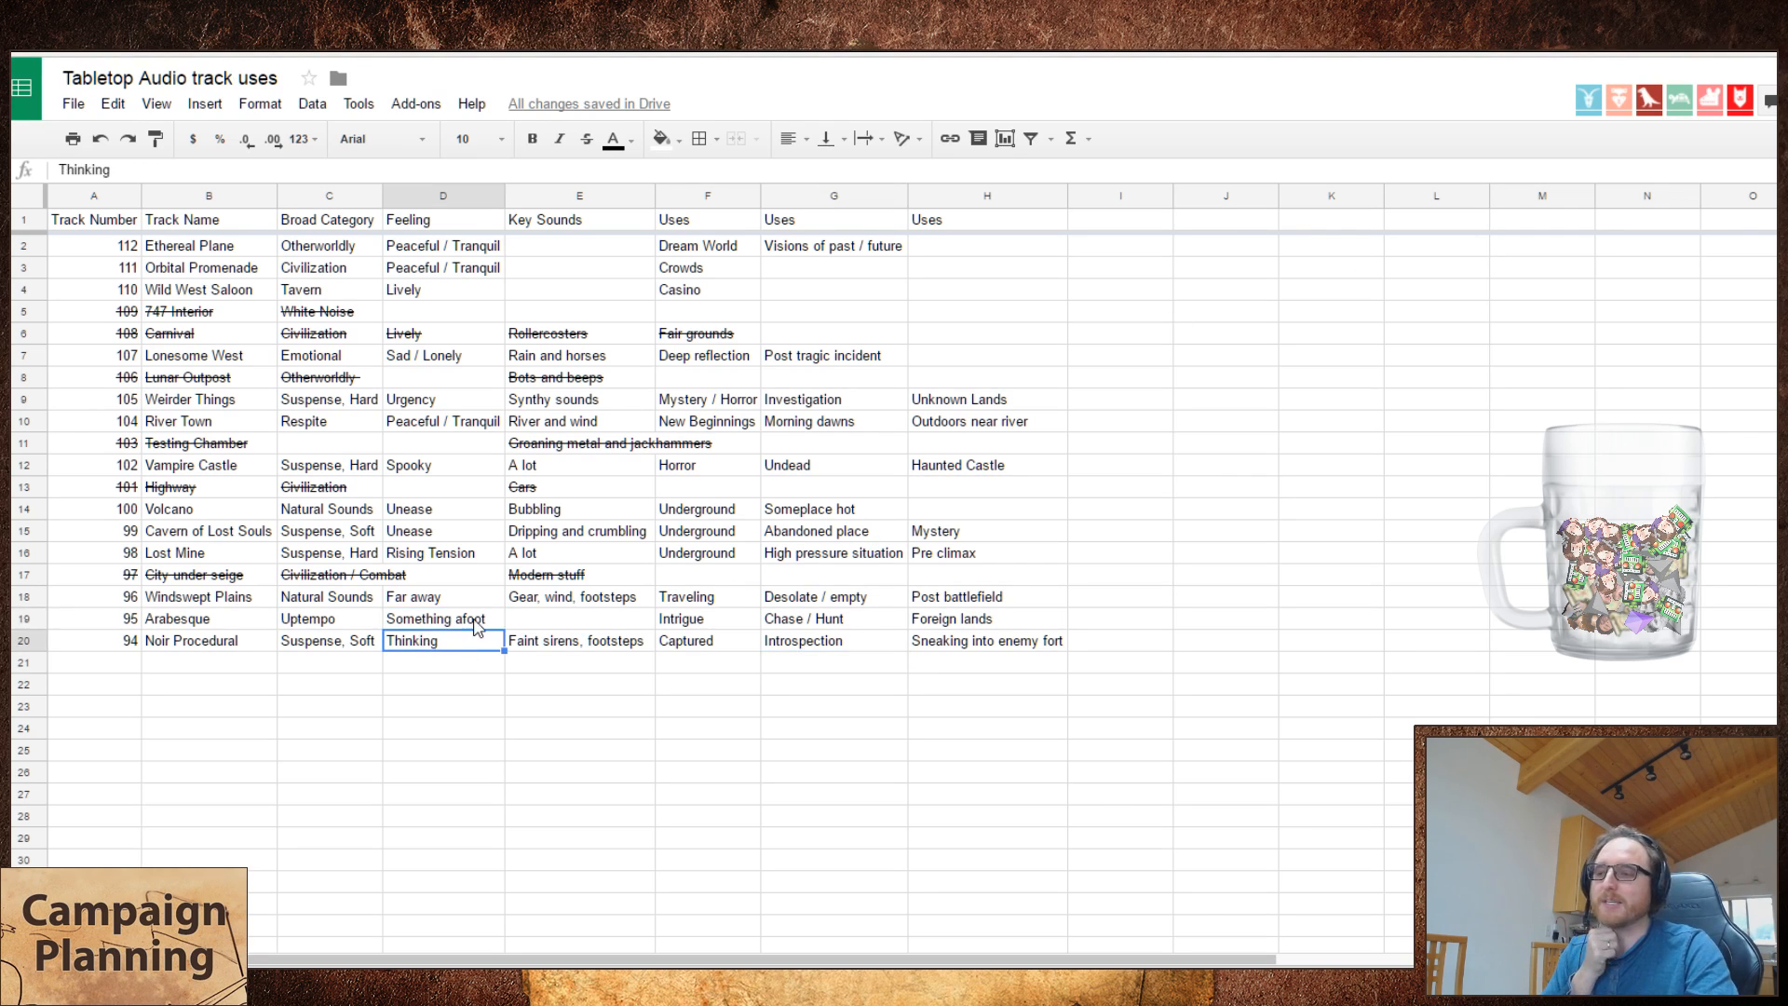
pyautogui.click(1005, 643)
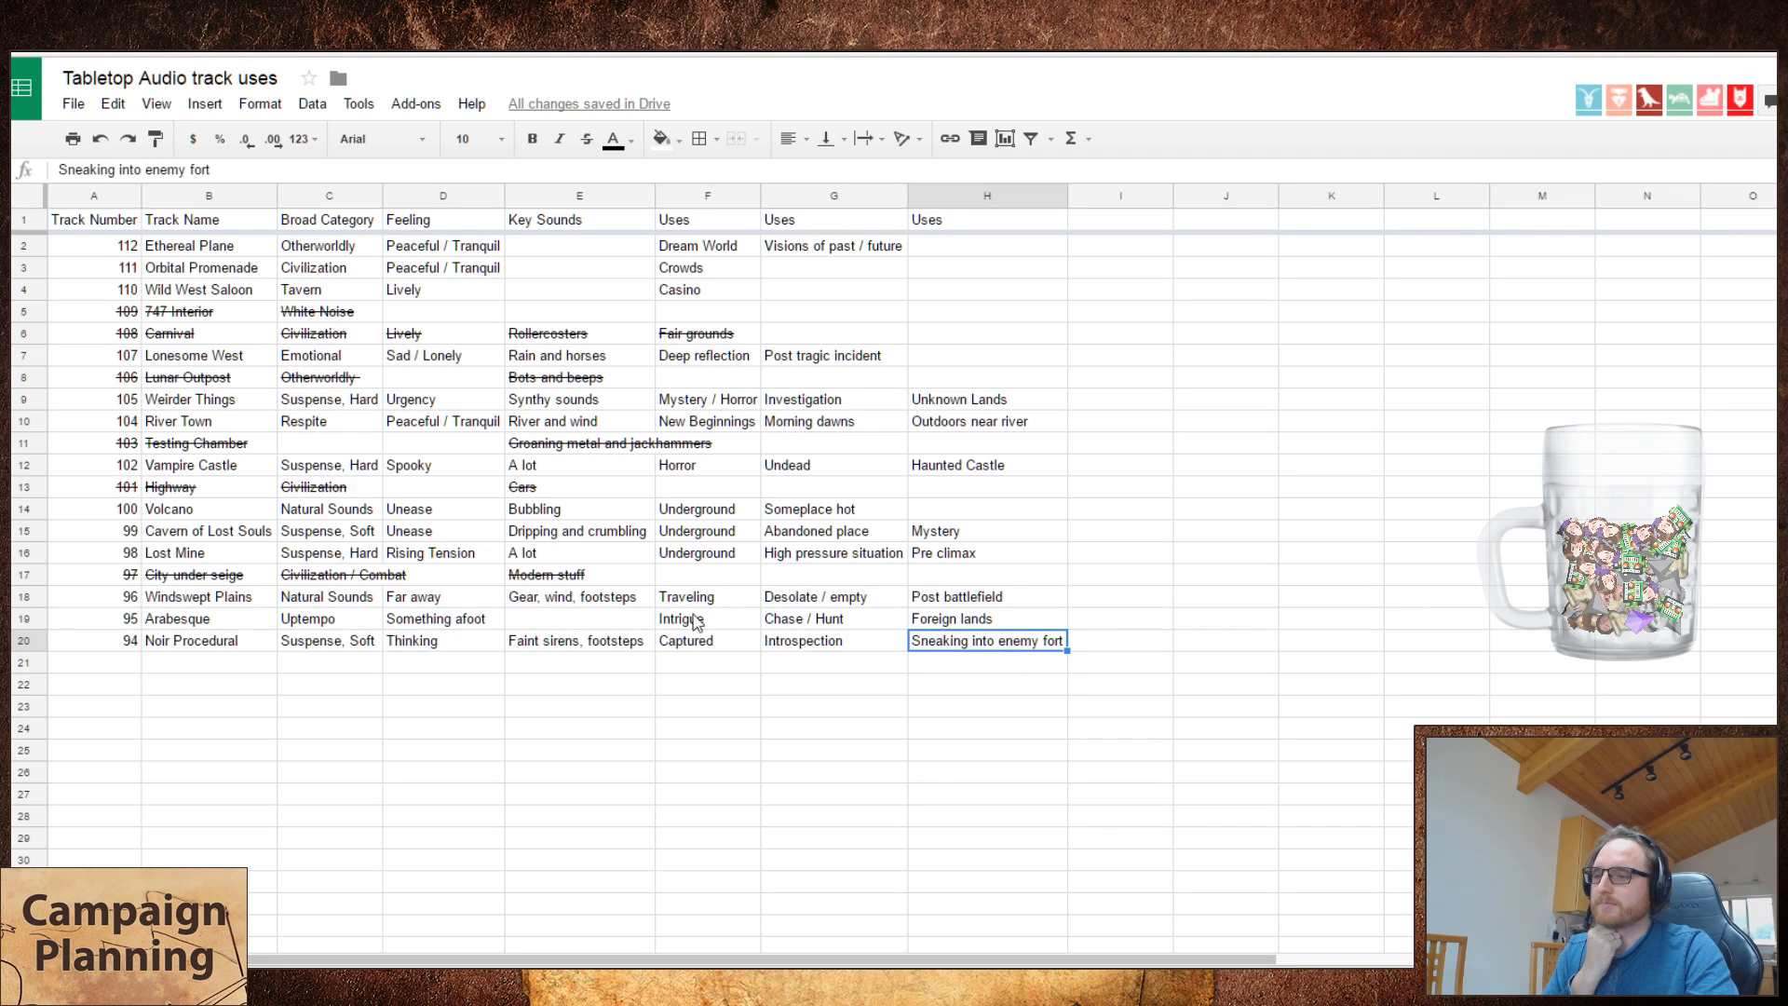
pyautogui.click(672, 643)
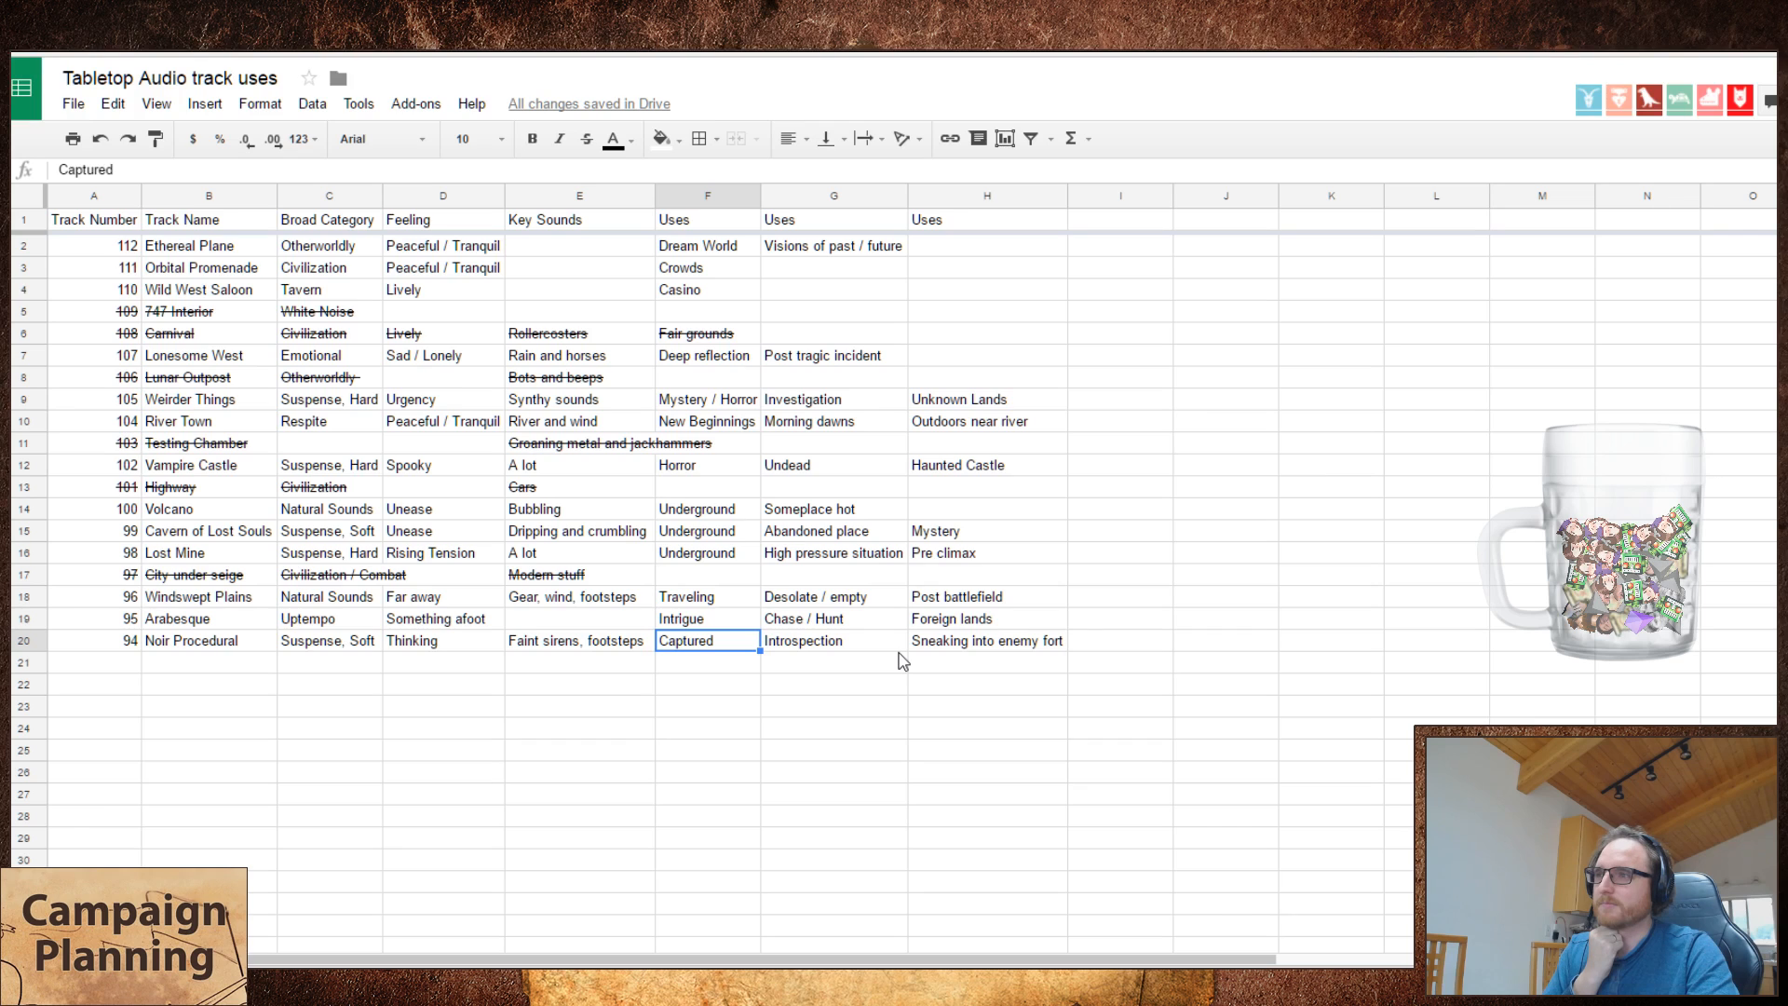
# - Enter "Planning something" as the fourth use of Noir Procedural and widen that column to fit the text
pyautogui.click(1082, 642)
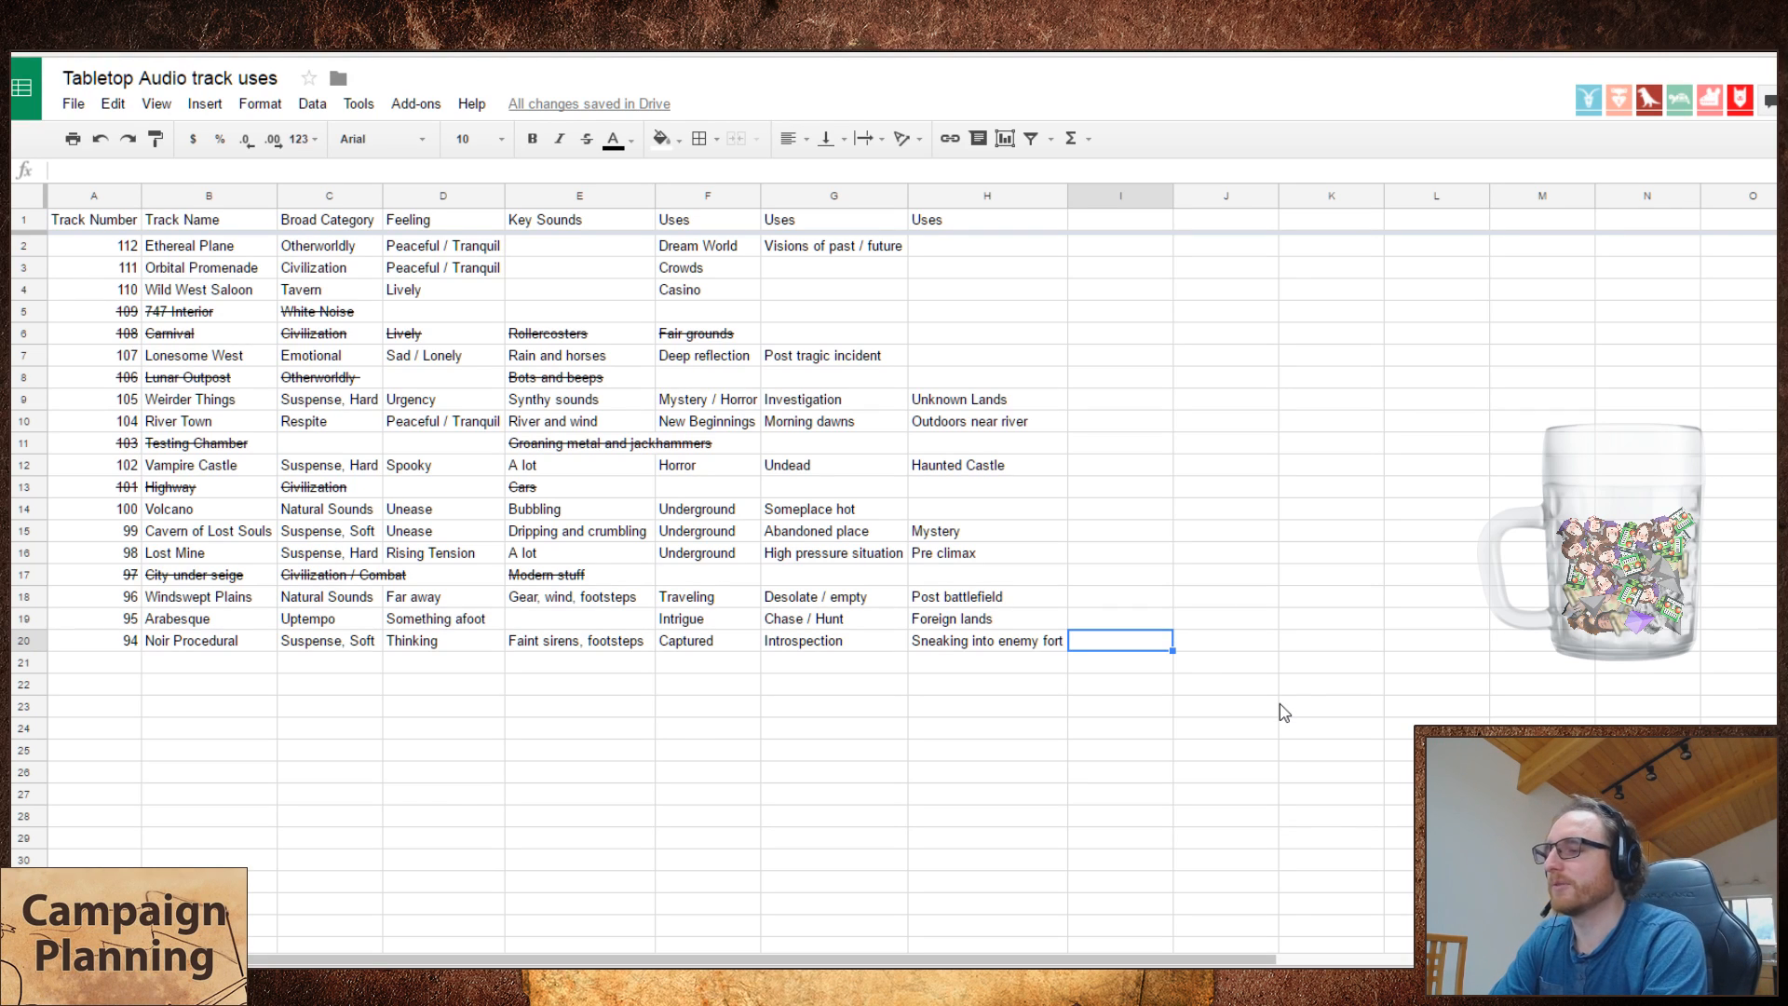
pyautogui.write('Planning')
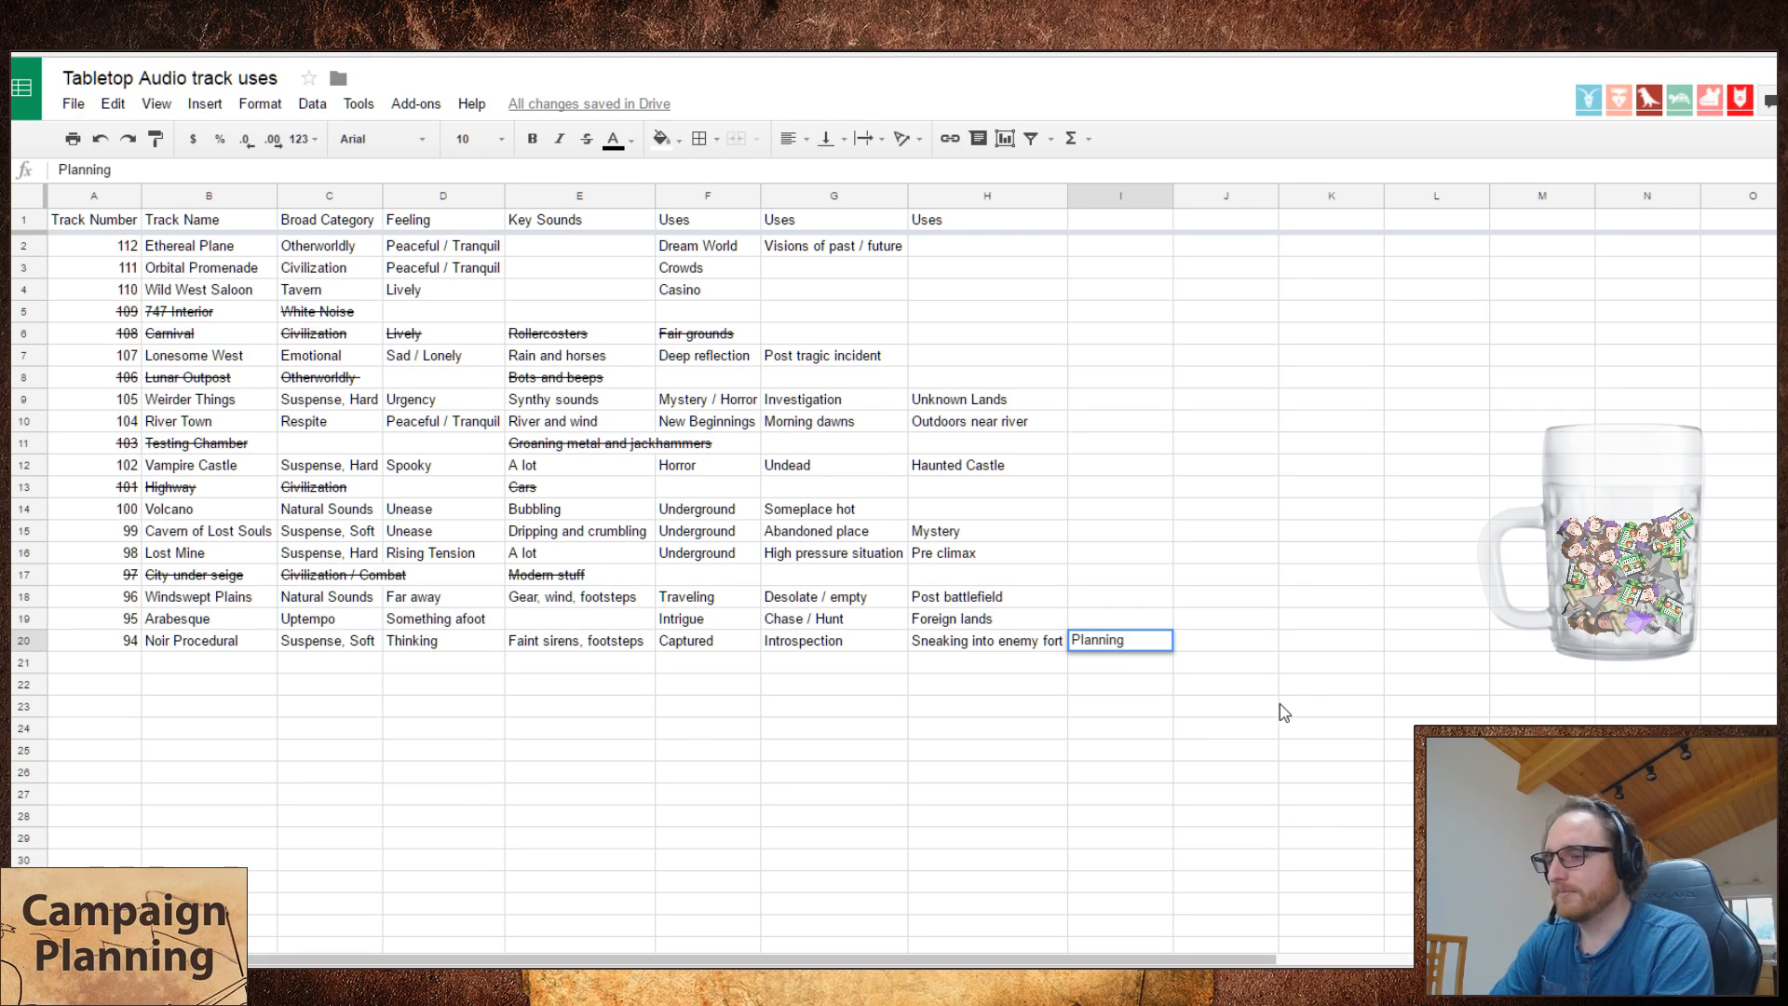
pyautogui.write(' something')
pyautogui.press('Return')
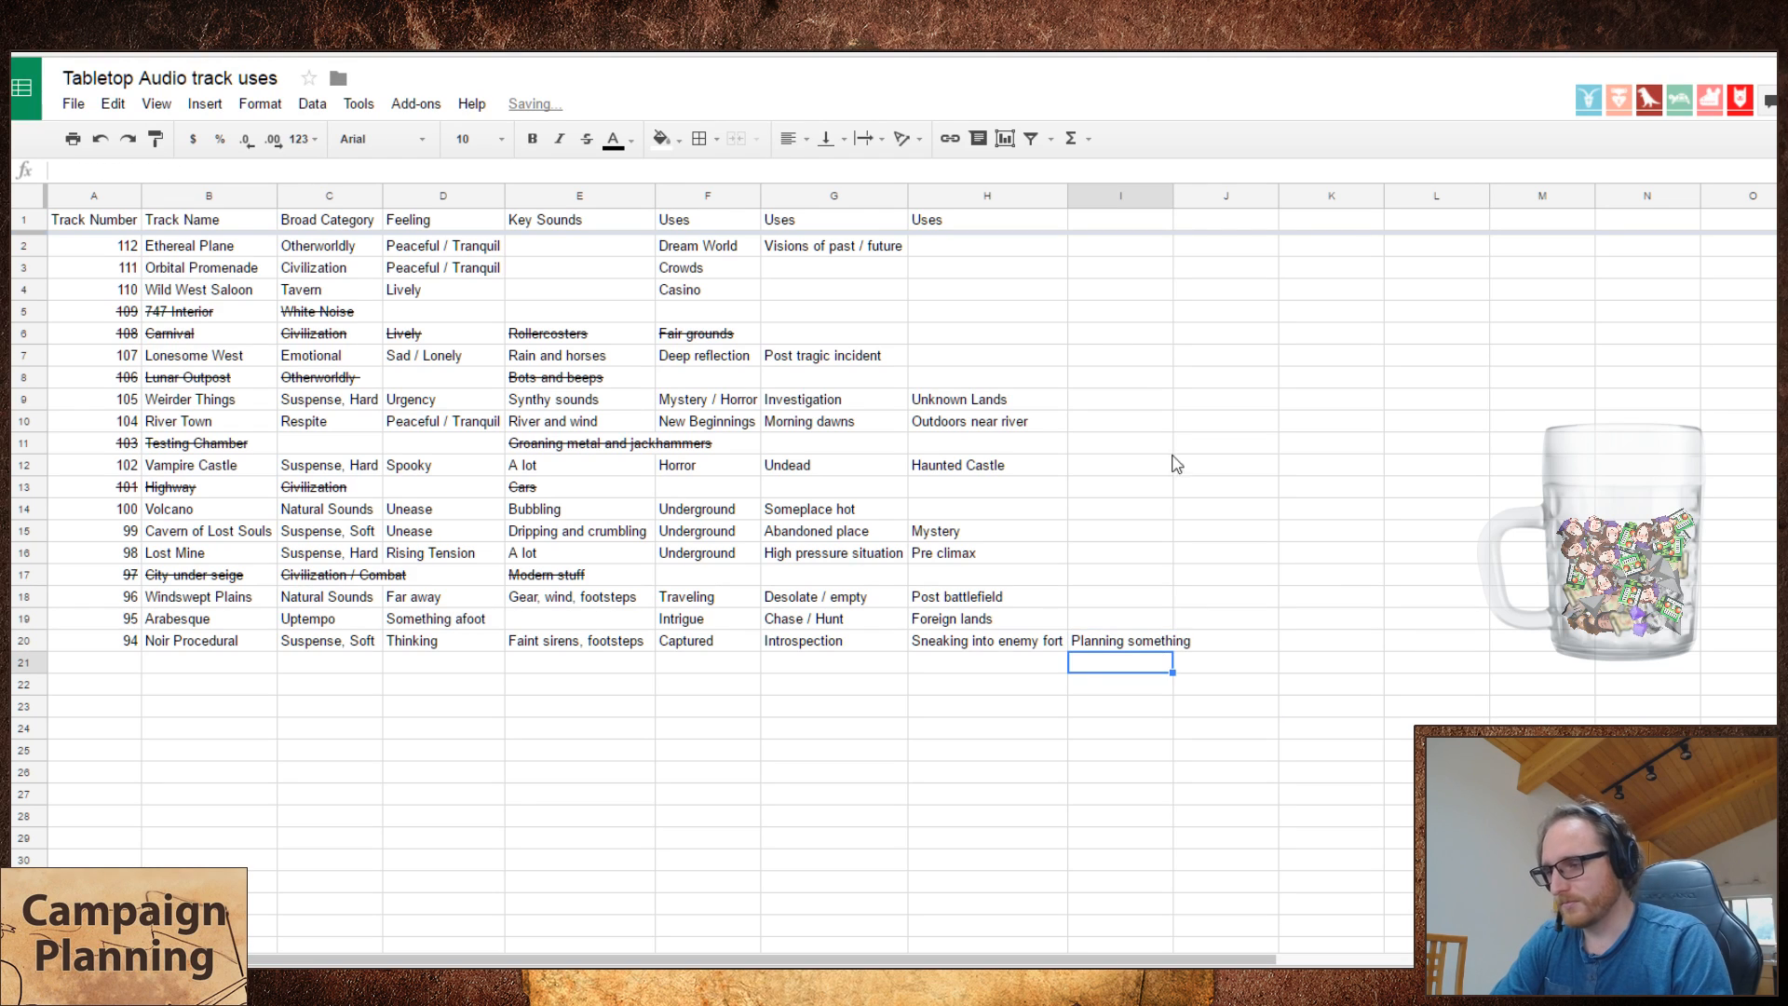
pyautogui.moveTo(1173, 195); pyautogui.dragTo(1195, 195)
# - Add the heading "Uses" to the column holding the fourth use
pyautogui.click(1128, 219)
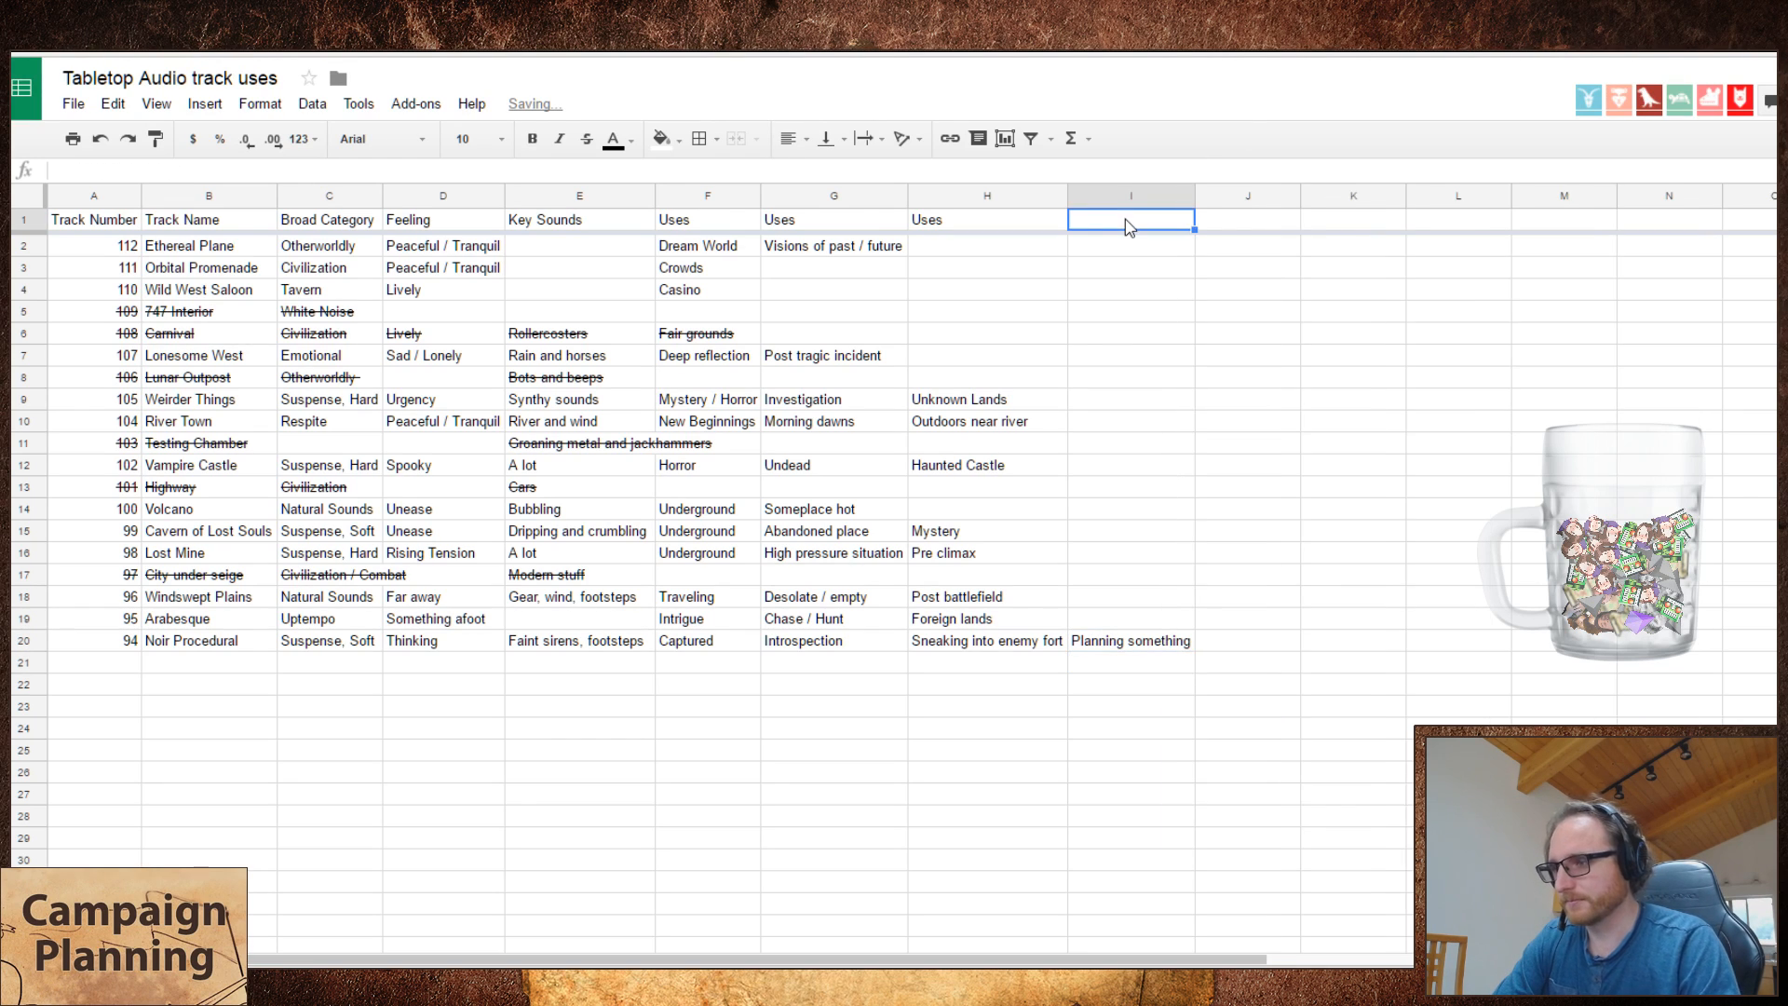
pyautogui.write('Uses')
pyautogui.press('Return')
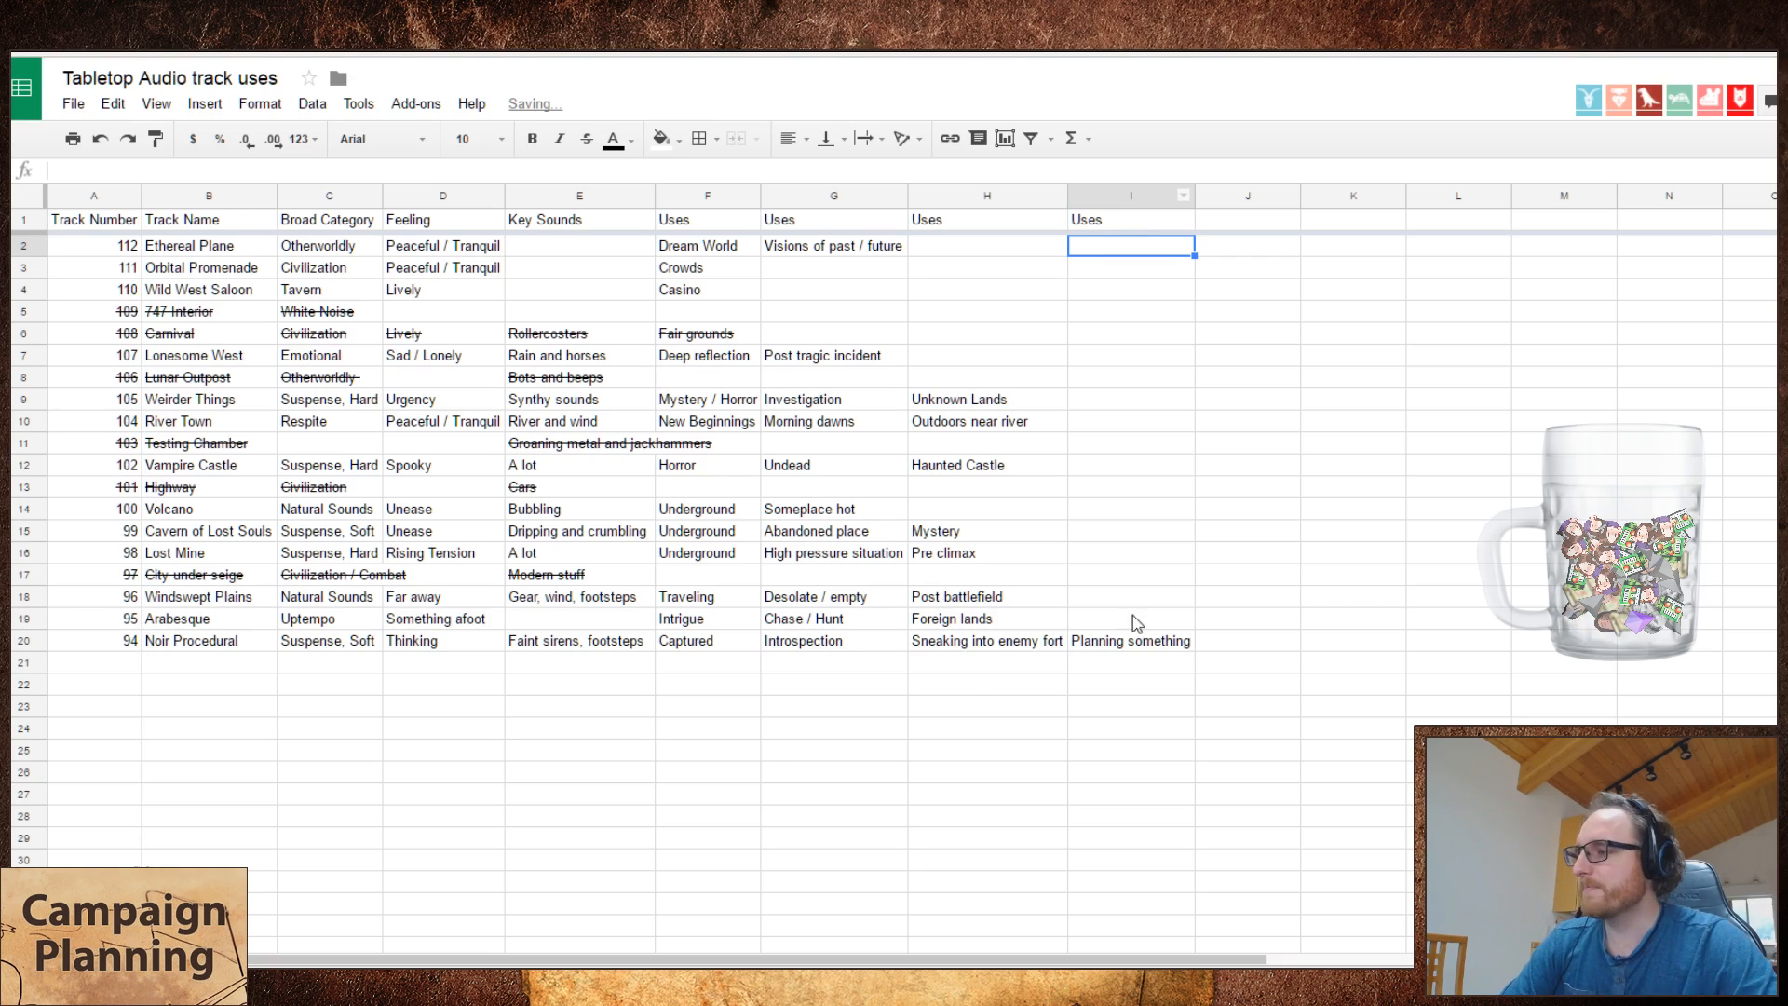
# - Switch to the Tabletop Audio site and play the Starship Medical track
pyautogui.click(122, 658)
pyautogui.hotkey('ctrl', 'Tab')
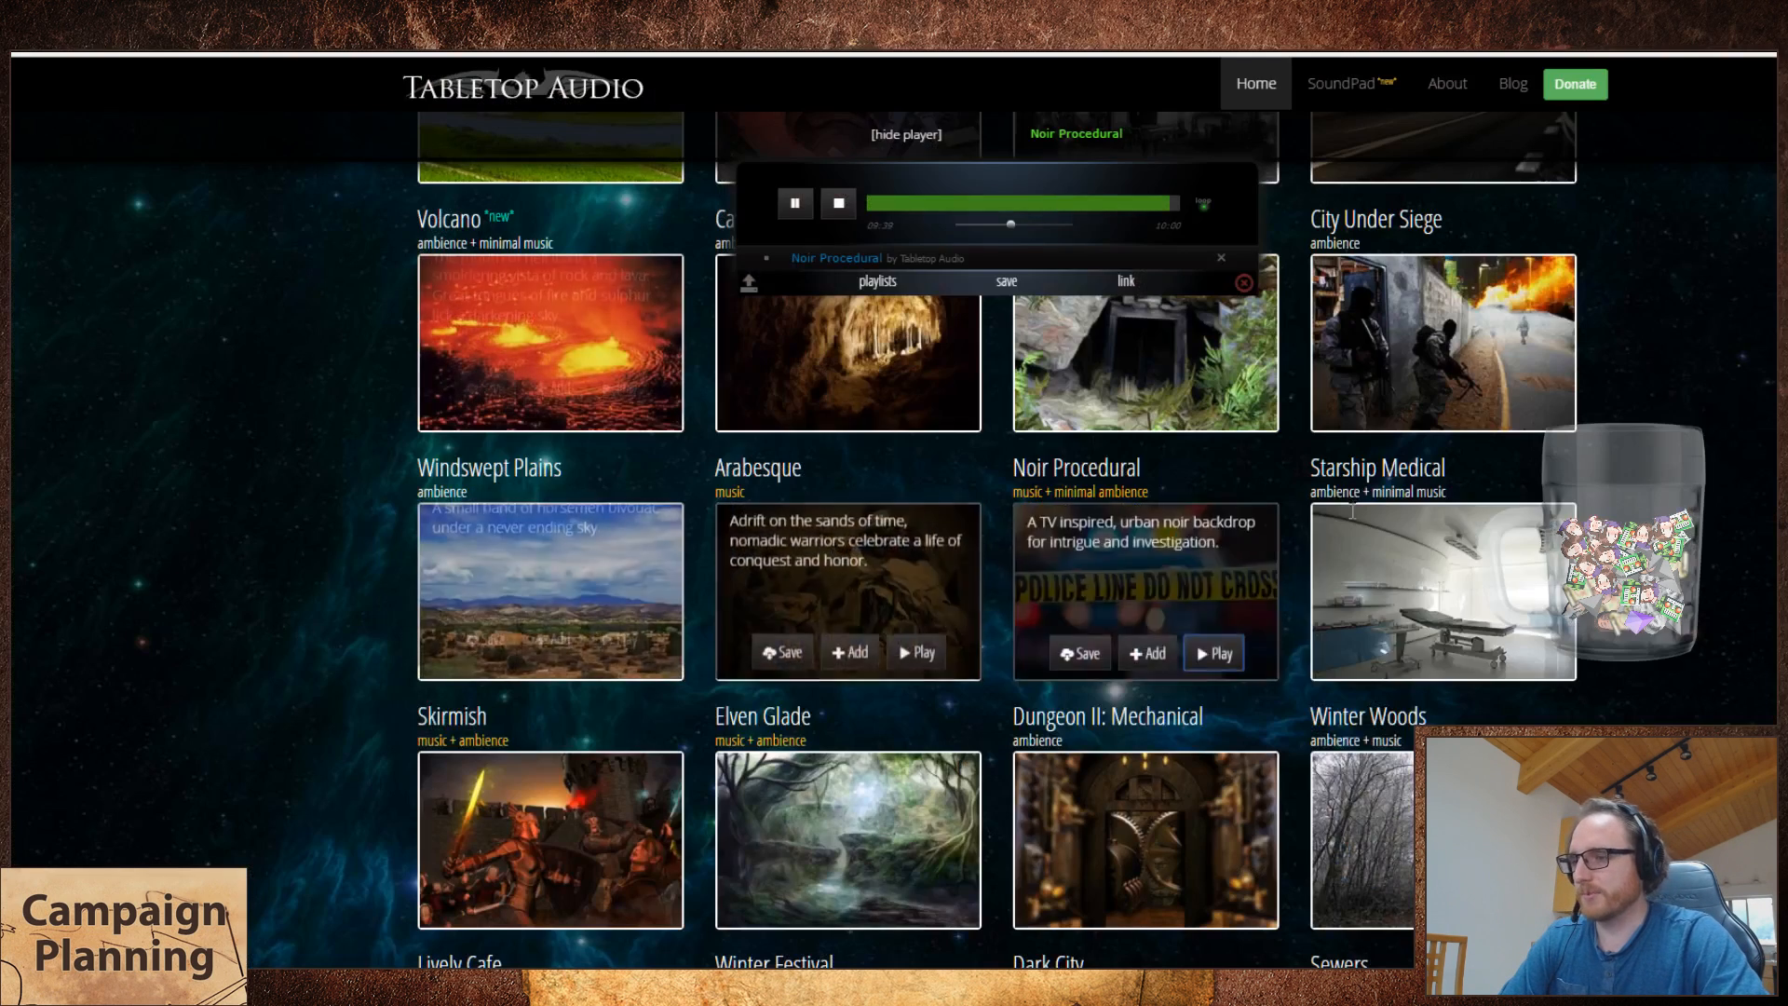
pyautogui.click(1499, 649)
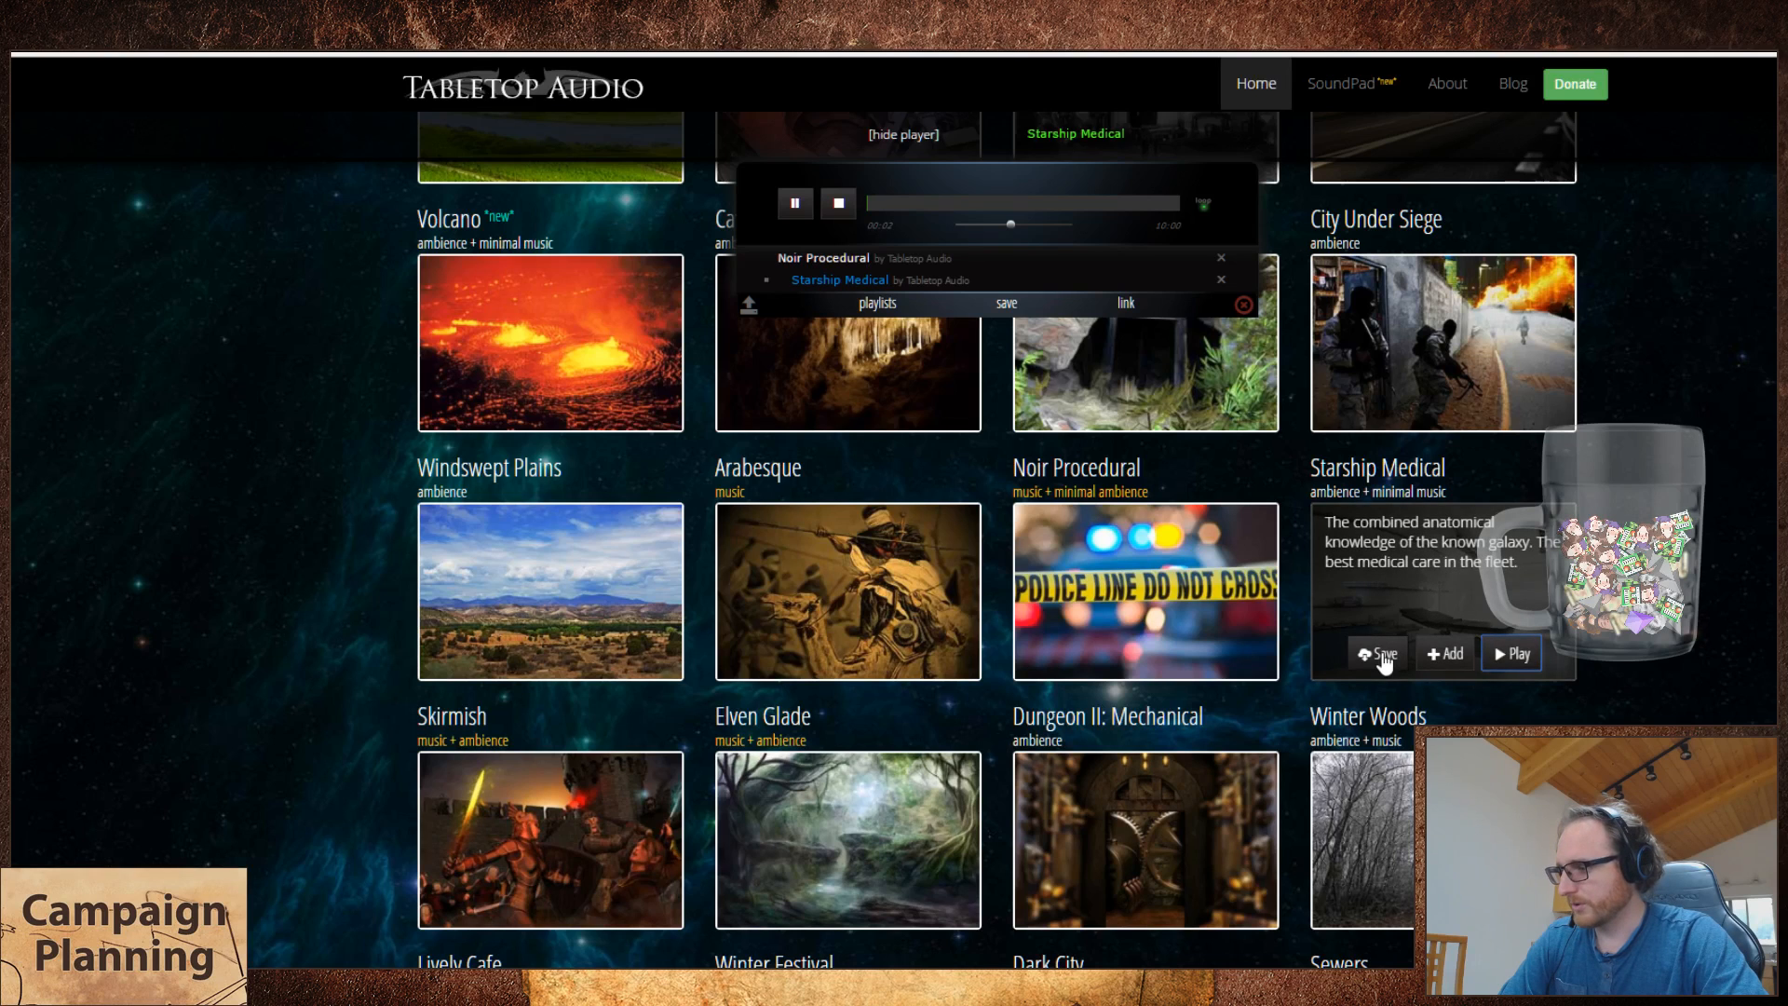
# - Switch back to the spreadsheet and add a new entry with track number 93 and the name "Starship Medical"
pyautogui.hotkey('ctrl', 'Tab')
pyautogui.write('93')
pyautogui.press('Tab')
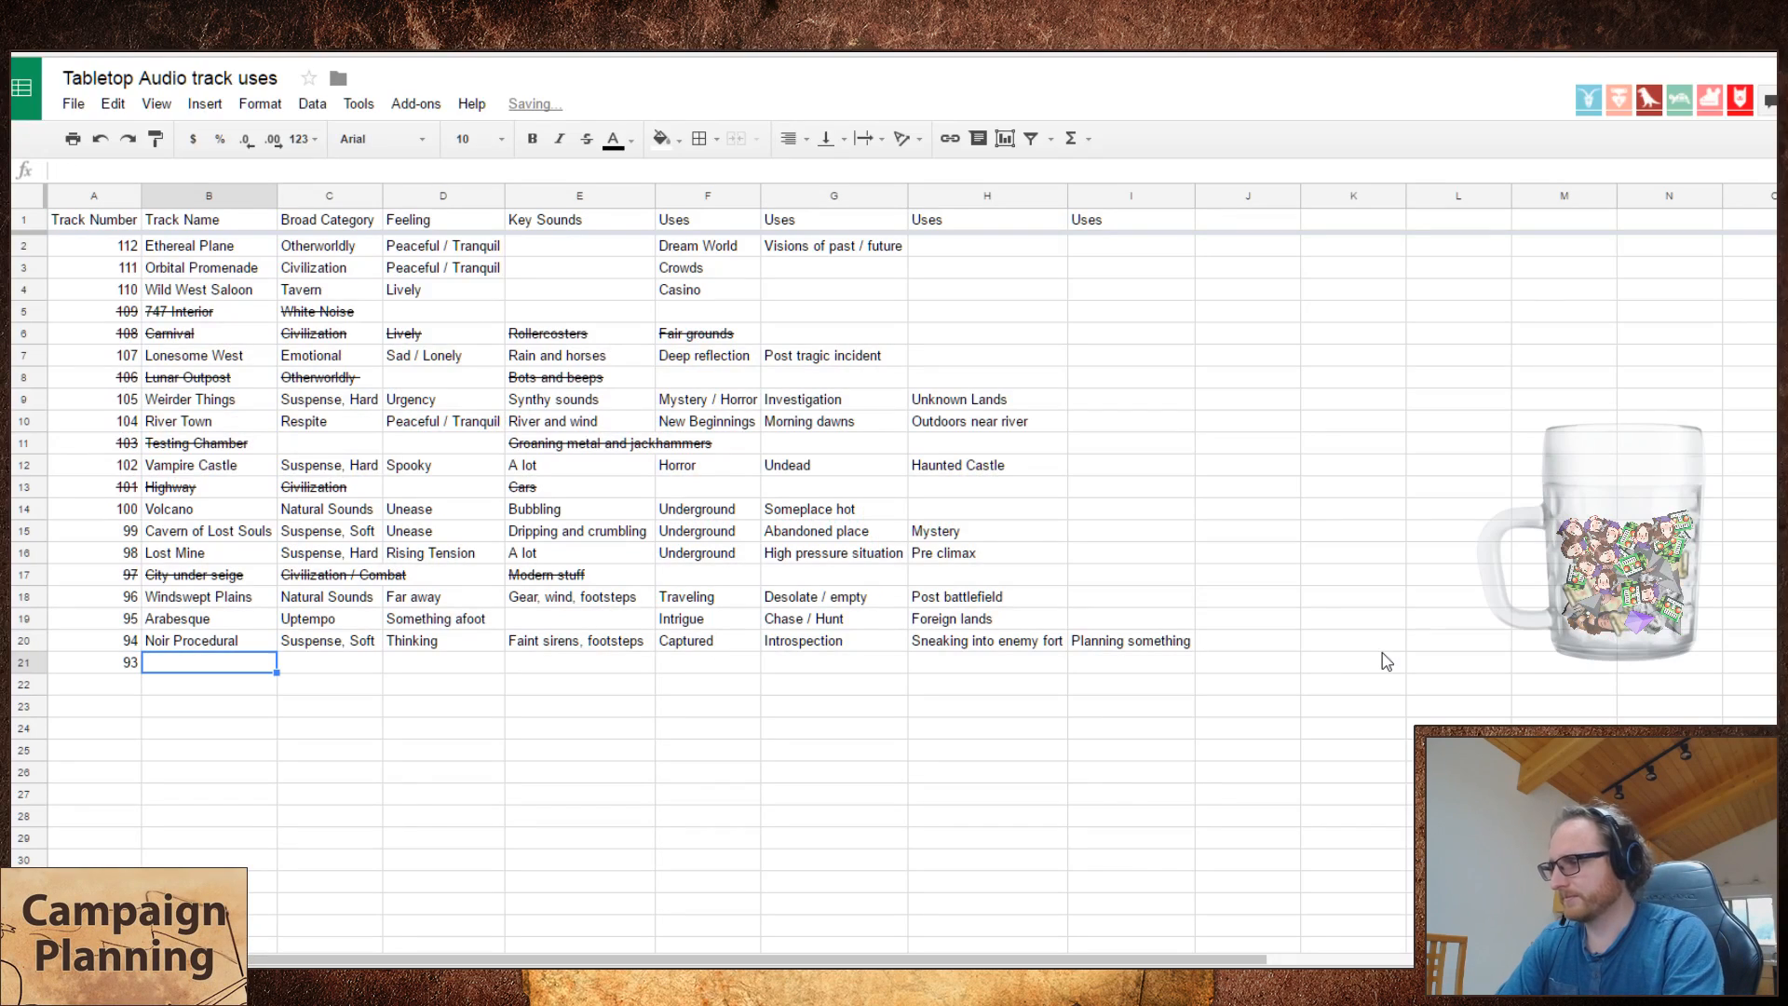
pyautogui.write('Starship Medical')
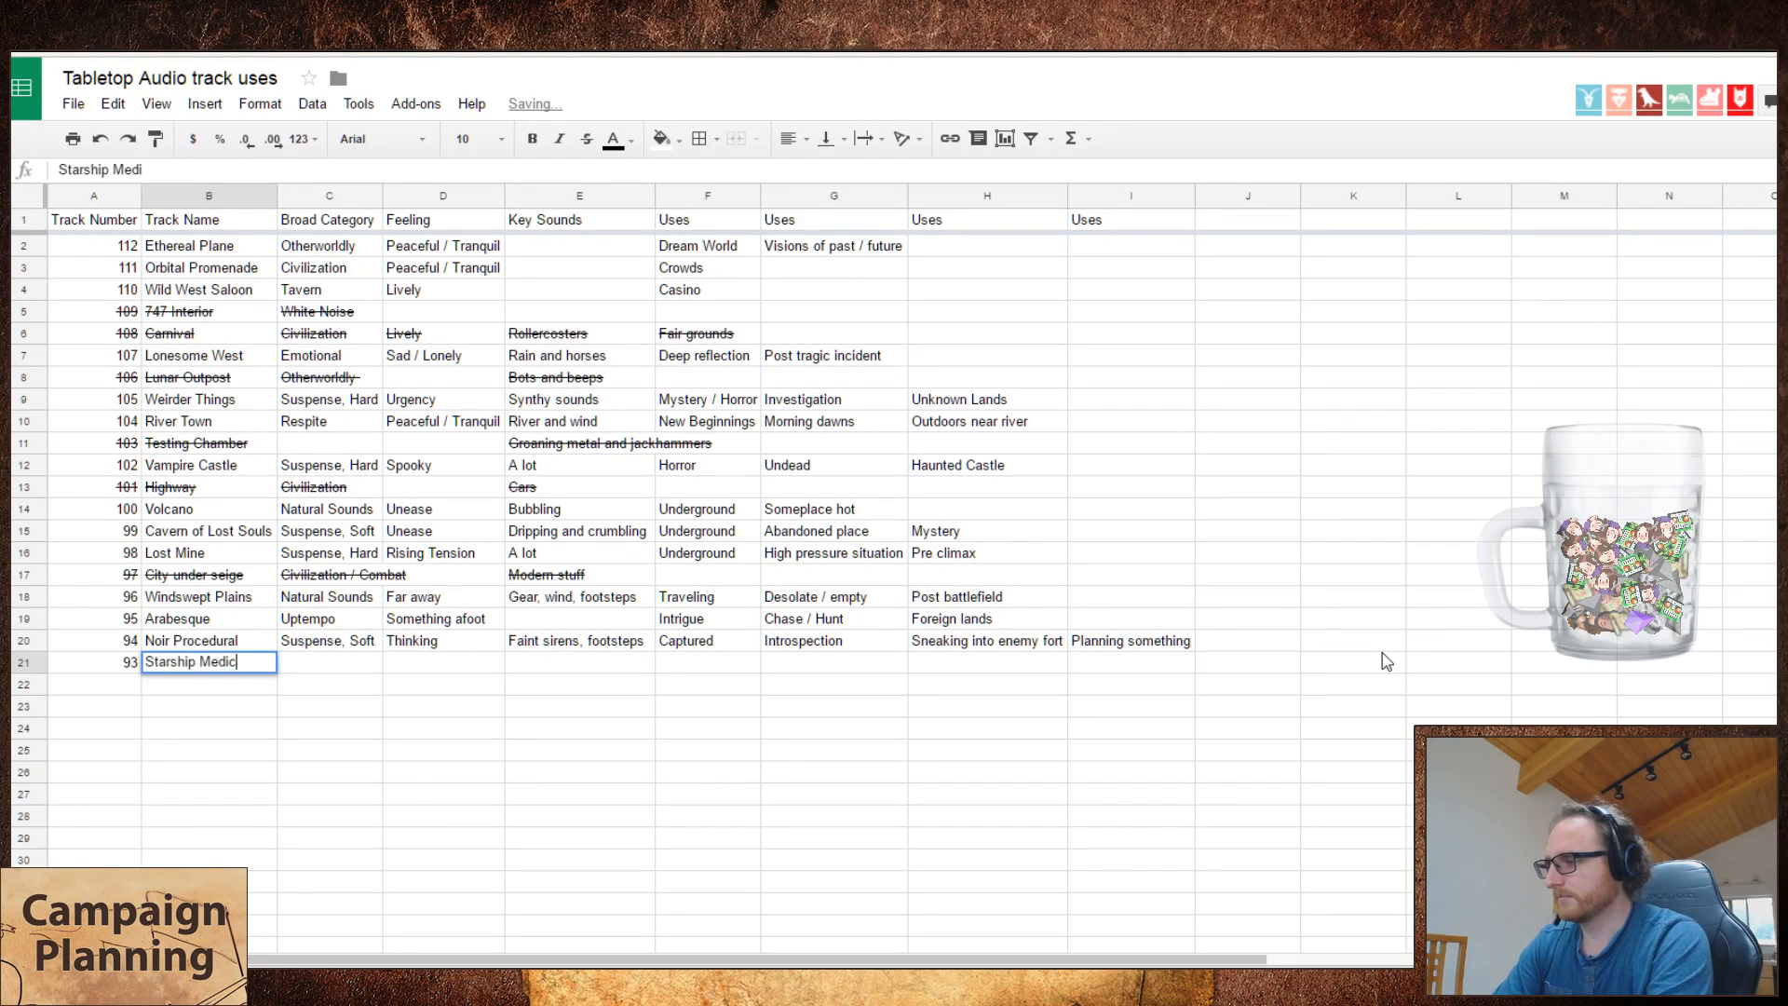
pyautogui.press('Tab')
# - Enter "Sci-fi" as the key sounds of Starship Medical
pyautogui.press('Tab')
pyautogui.press('Tab')
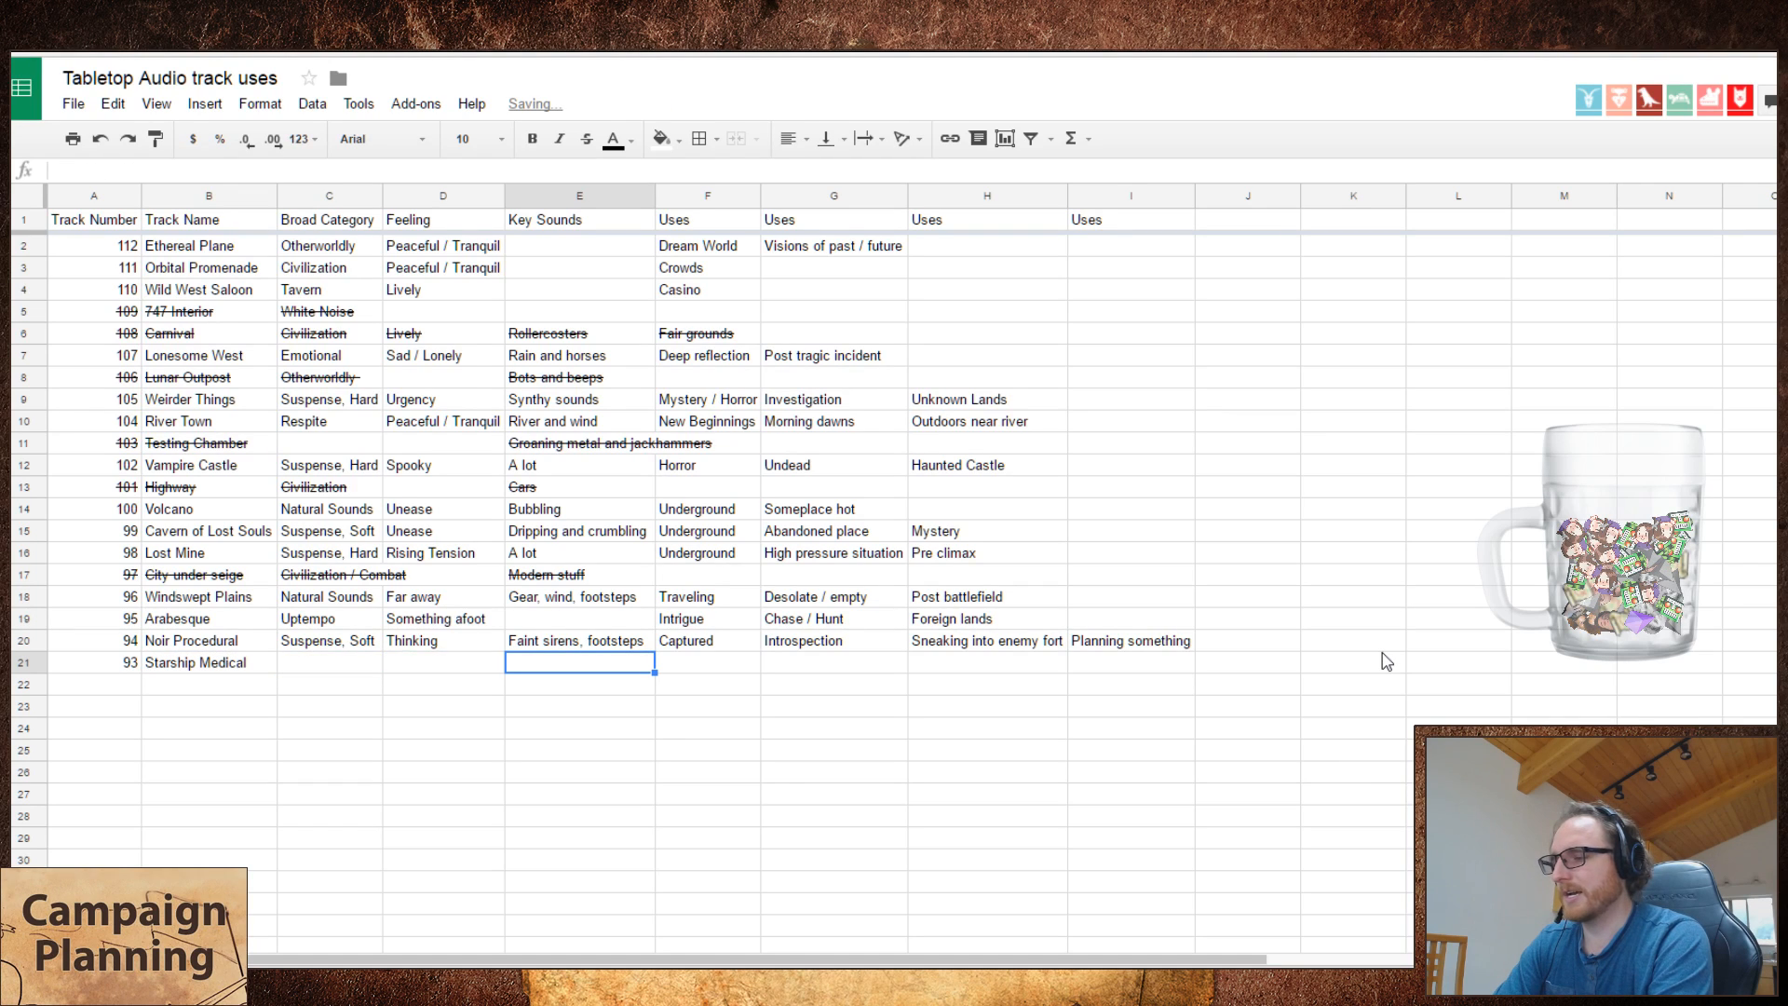
pyautogui.write('Sci')
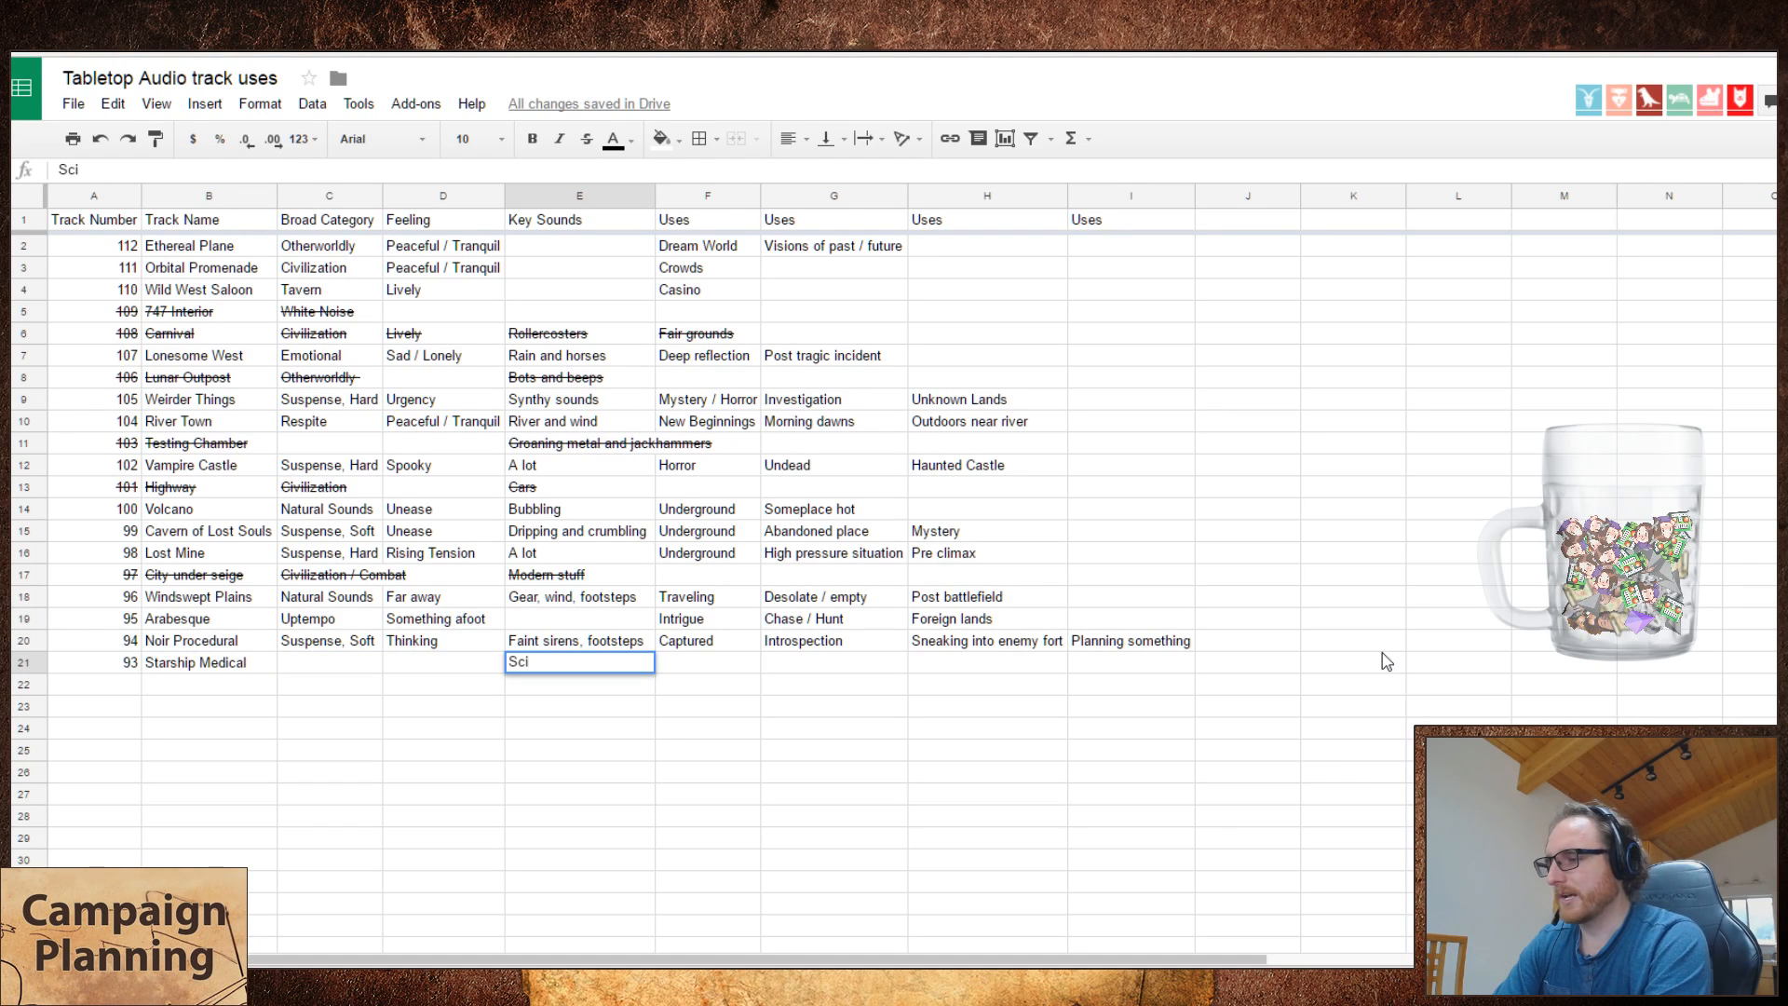
pyautogui.write('-fi')
pyautogui.hotkey('shift', 'Tab')
# - Enter "Labratory" as the broad category of Starship Medical and strike through its entire row
pyautogui.hotkey('shift', 'Tab')
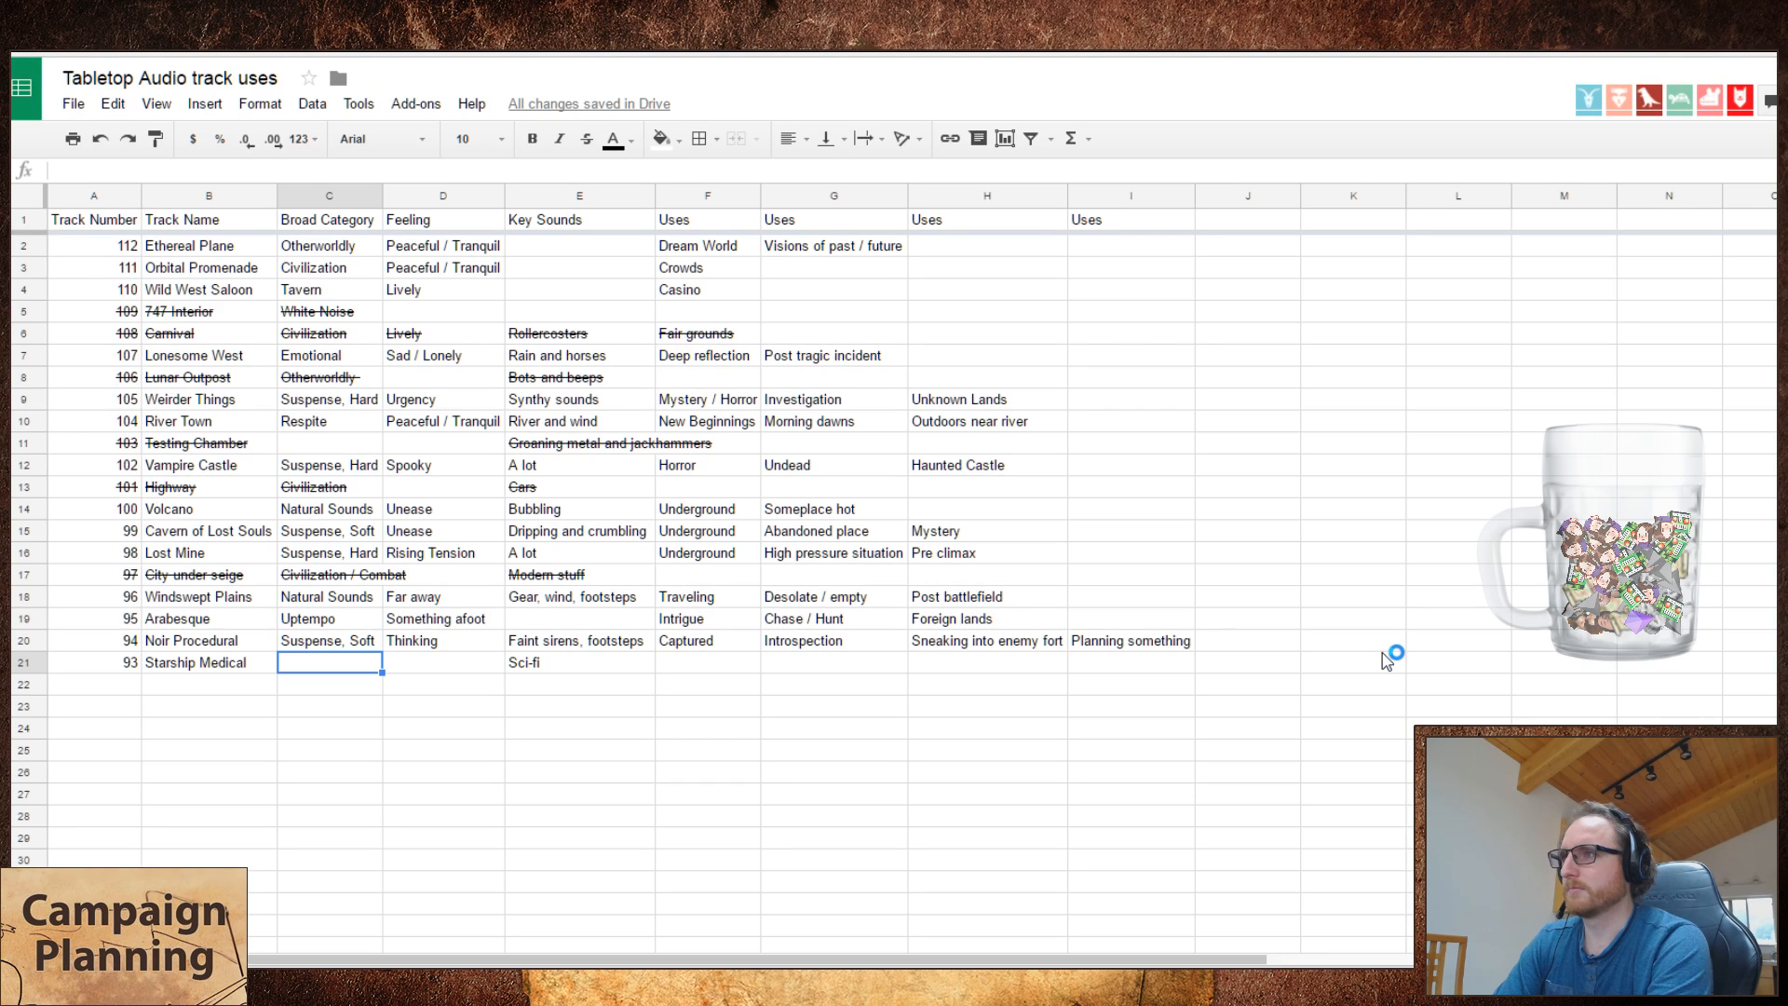
pyautogui.write('L')
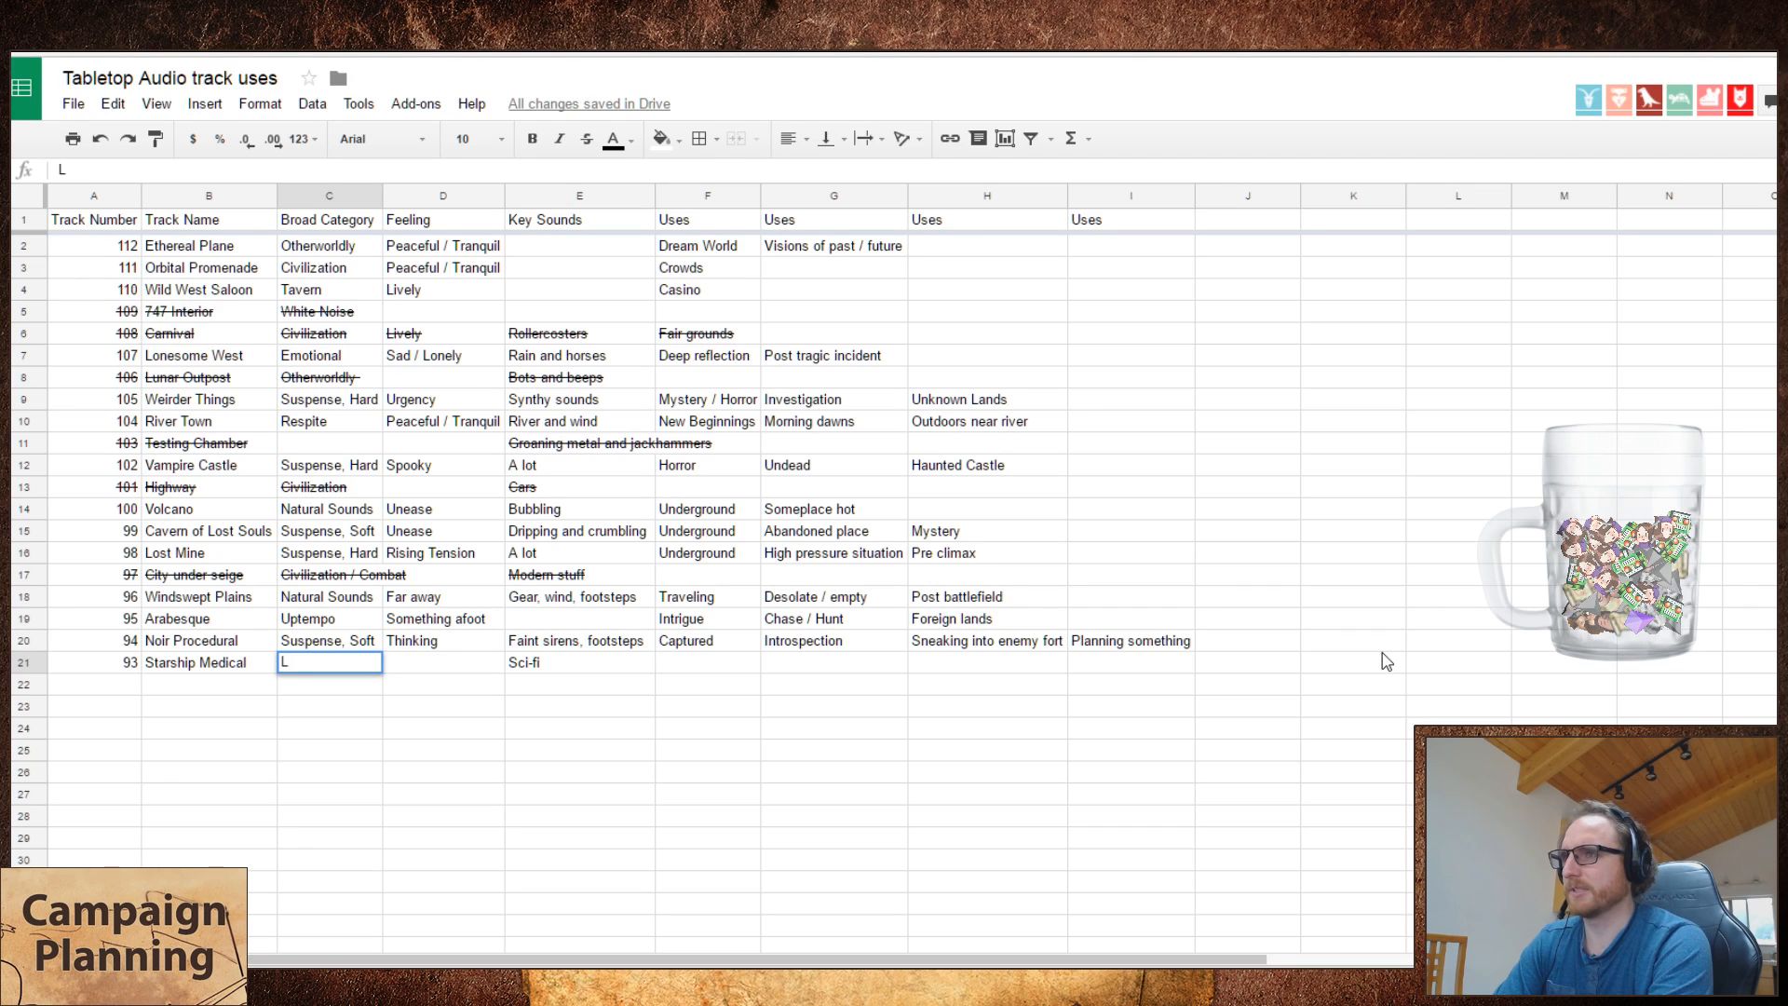
pyautogui.write('abratory')
pyautogui.press('Tab')
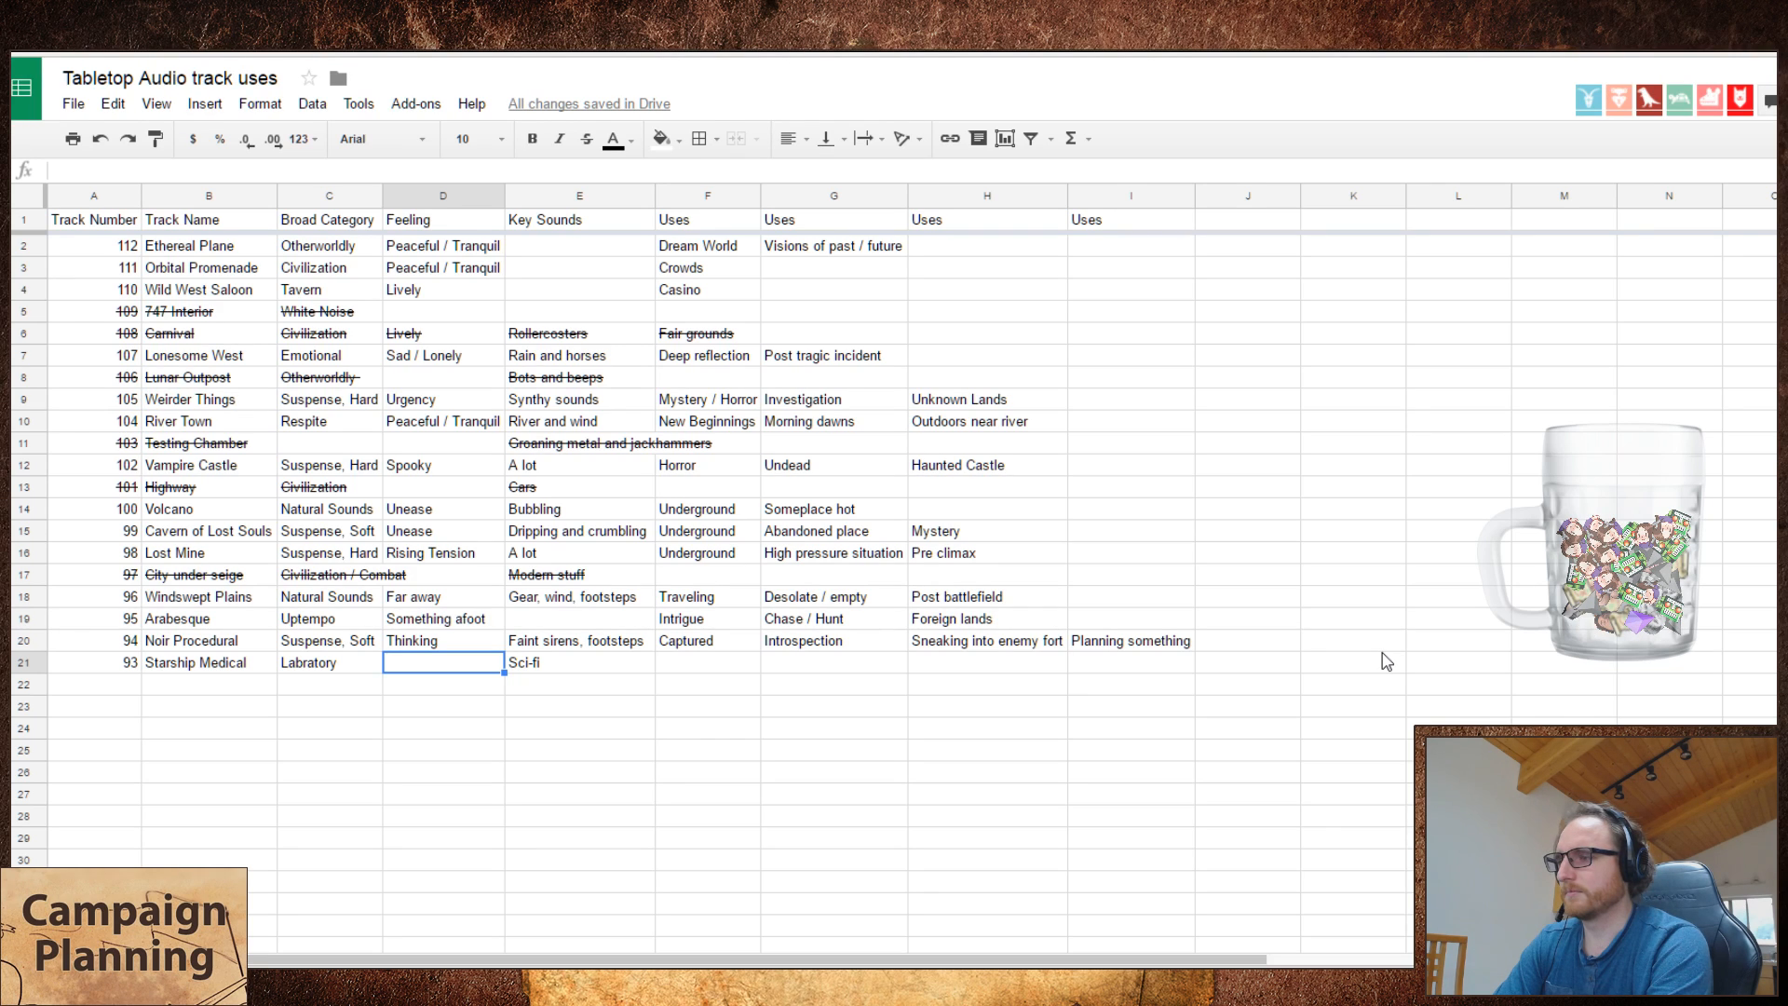
pyautogui.click(26, 662)
pyautogui.press('Down')
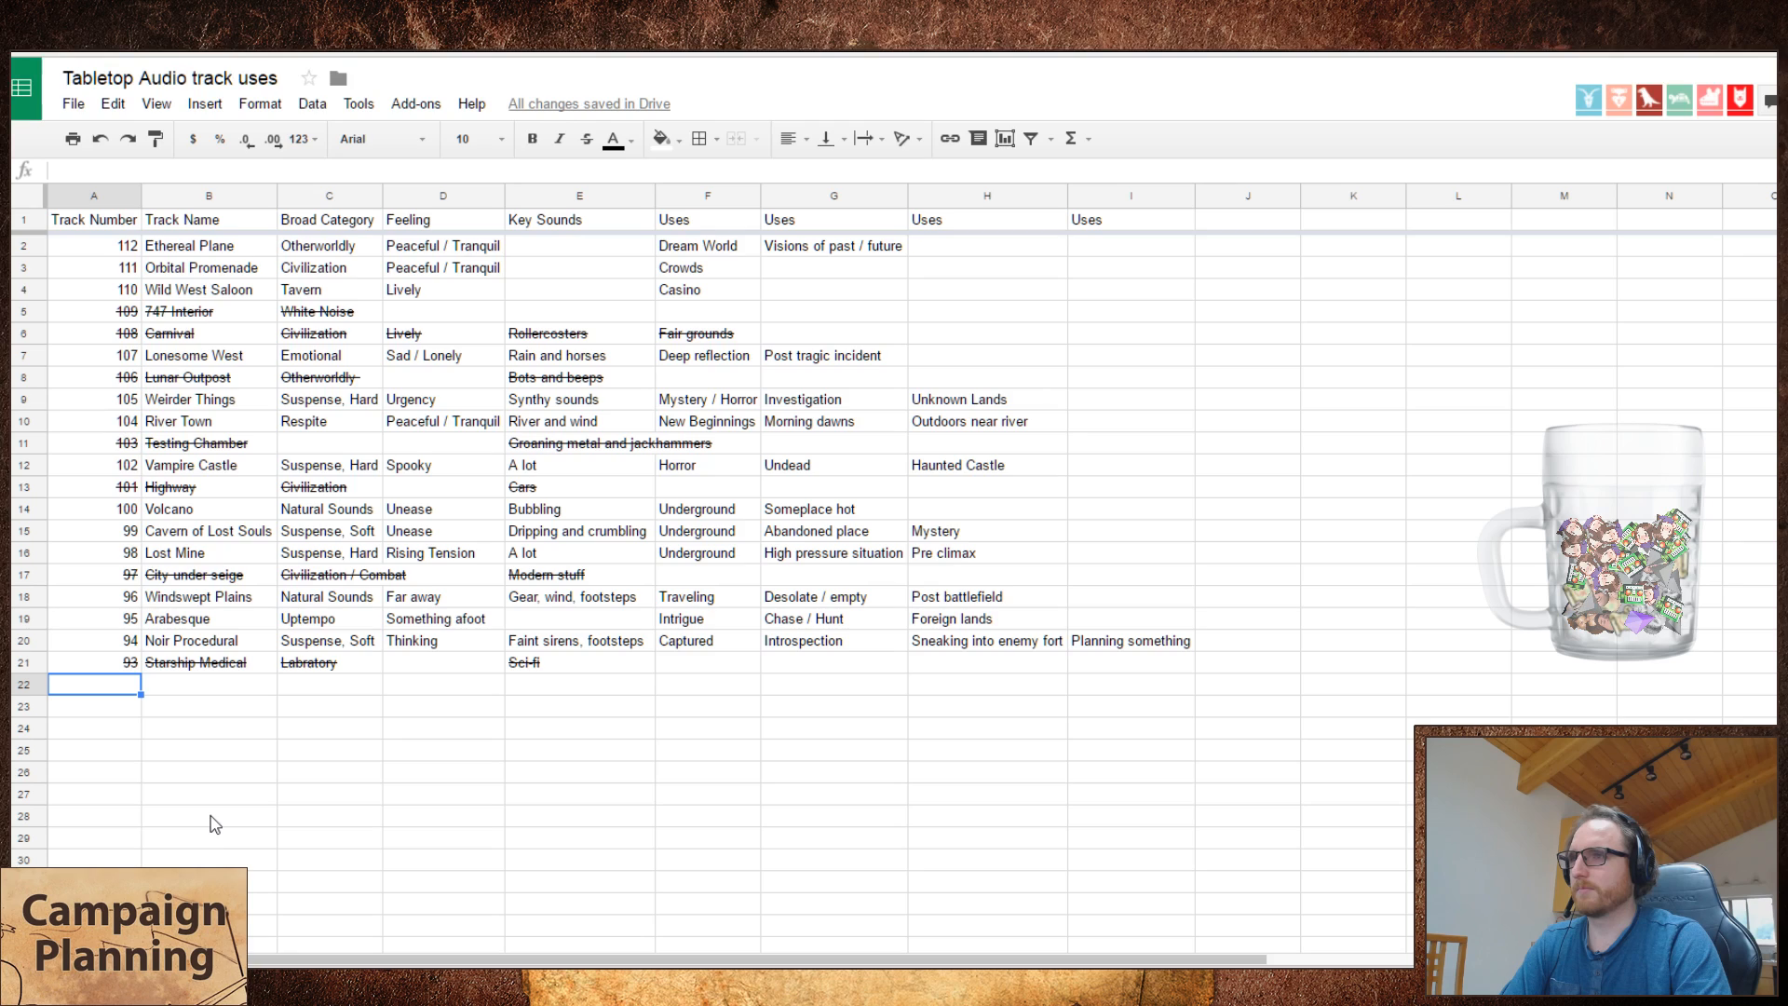
# - Switch to the Tabletop Audio site, play Skirmish, and remove Noir Procedural and Starship Medical from the playlist
pyautogui.hotkey('ctrl', 'Tab')
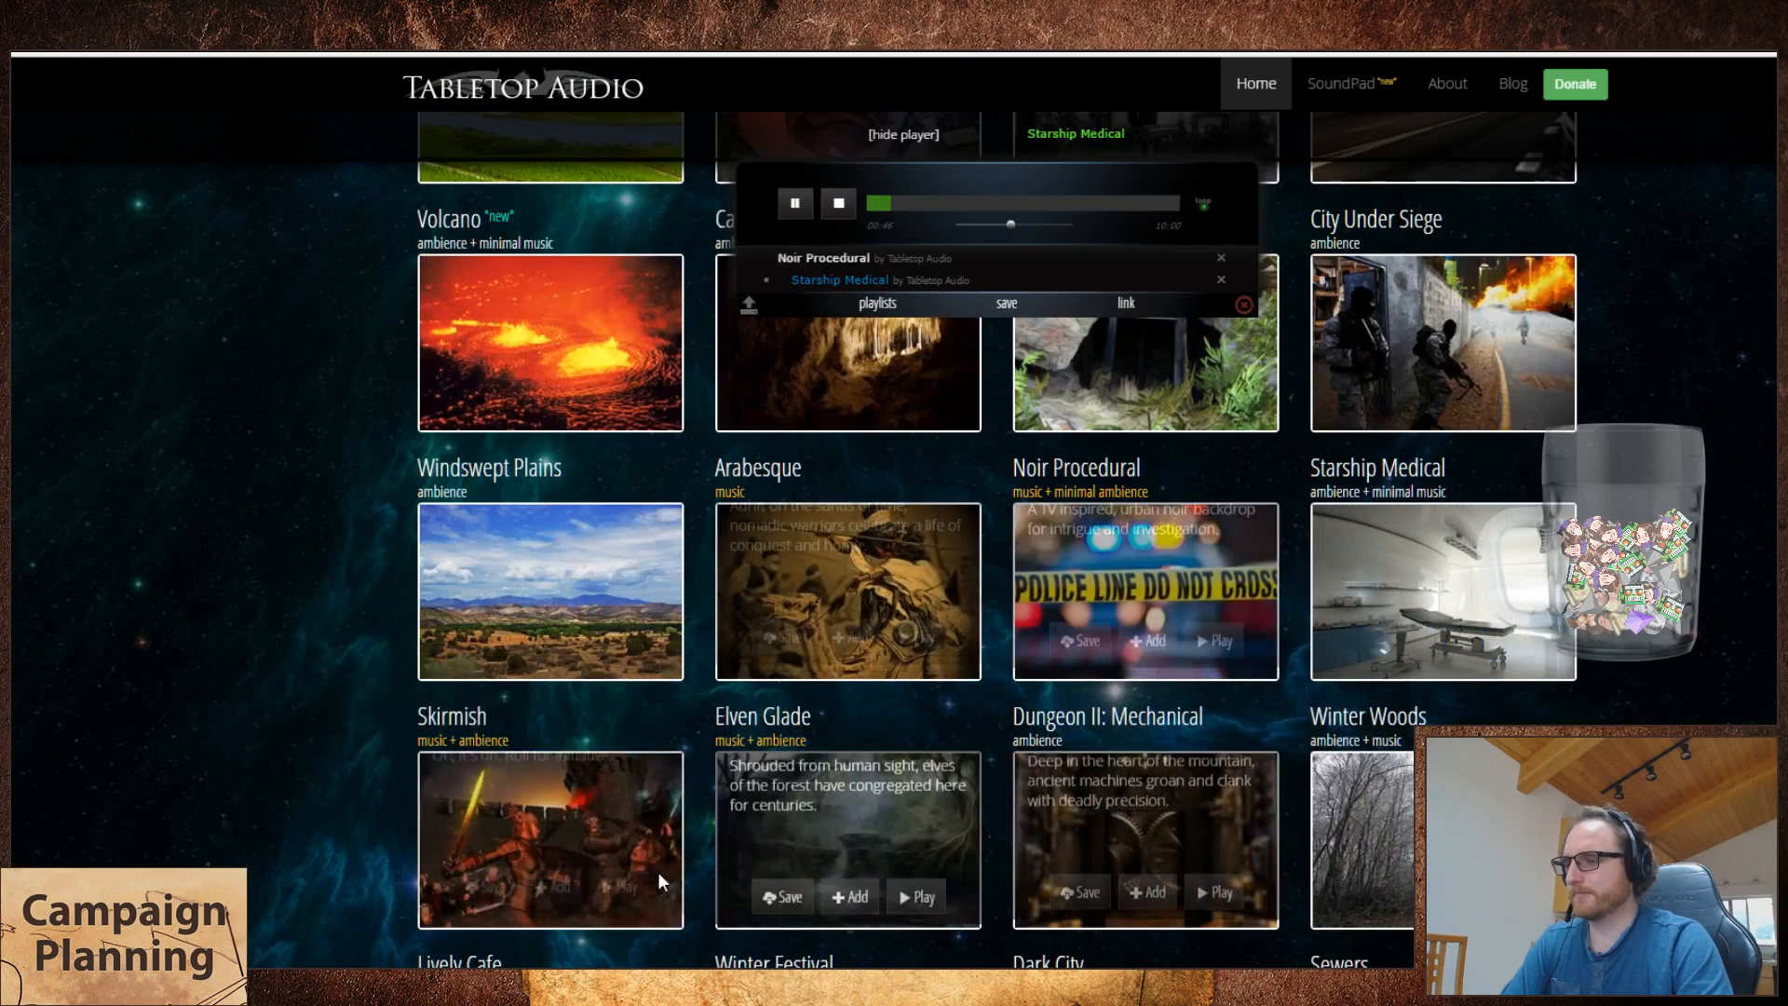
pyautogui.click(611, 902)
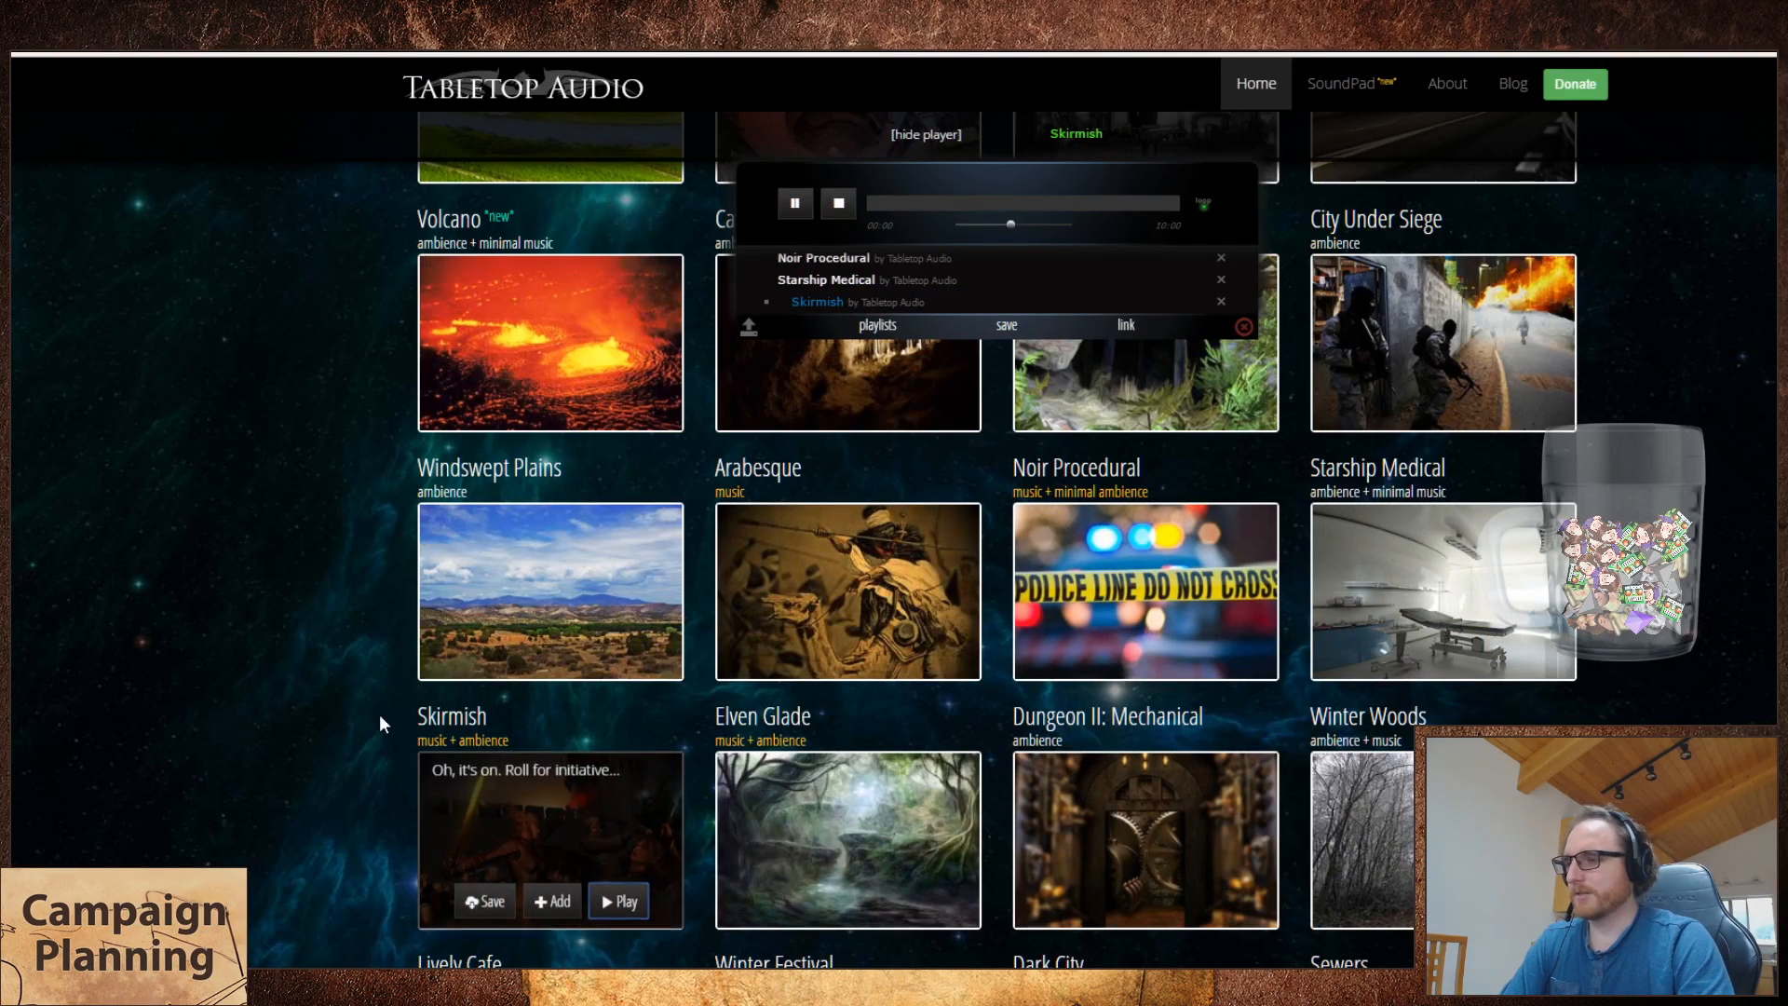
pyautogui.click(1220, 259)
pyautogui.click(1221, 261)
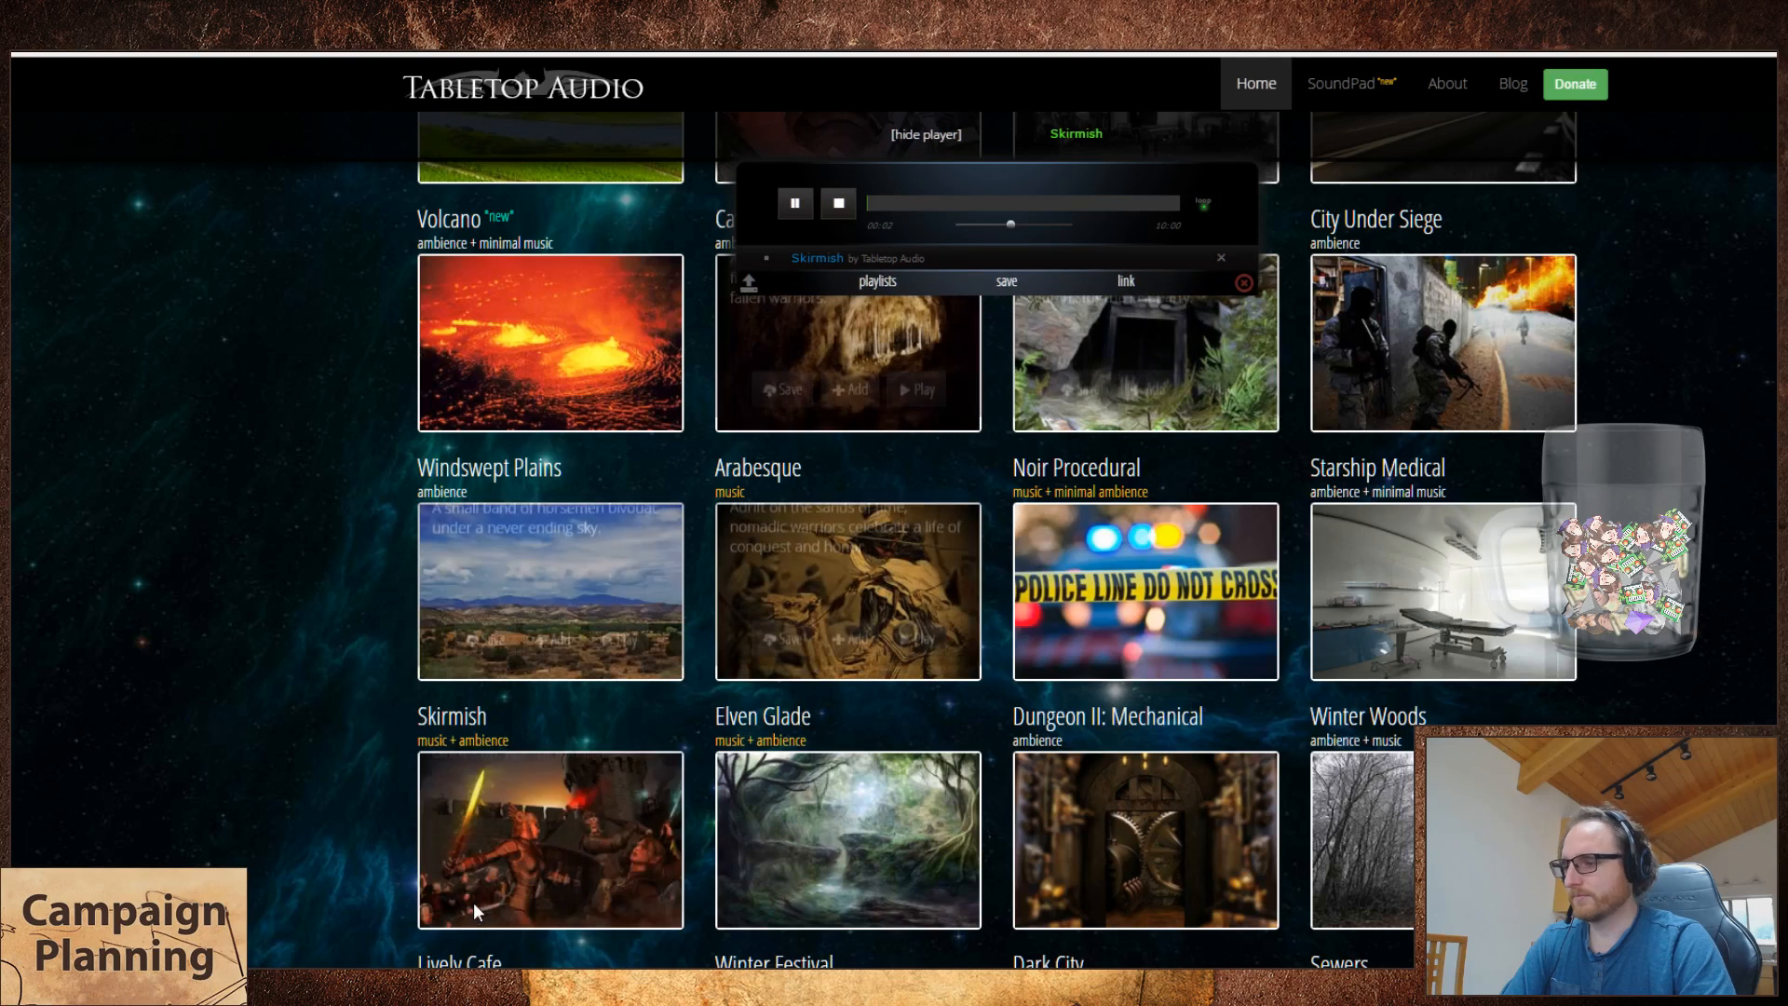
pyautogui.moveTo(477, 910)
# - Switch back to the spreadsheet and add a new entry with track number 92 and the name "Skirmish"
pyautogui.hotkey('alt', 'Tab')
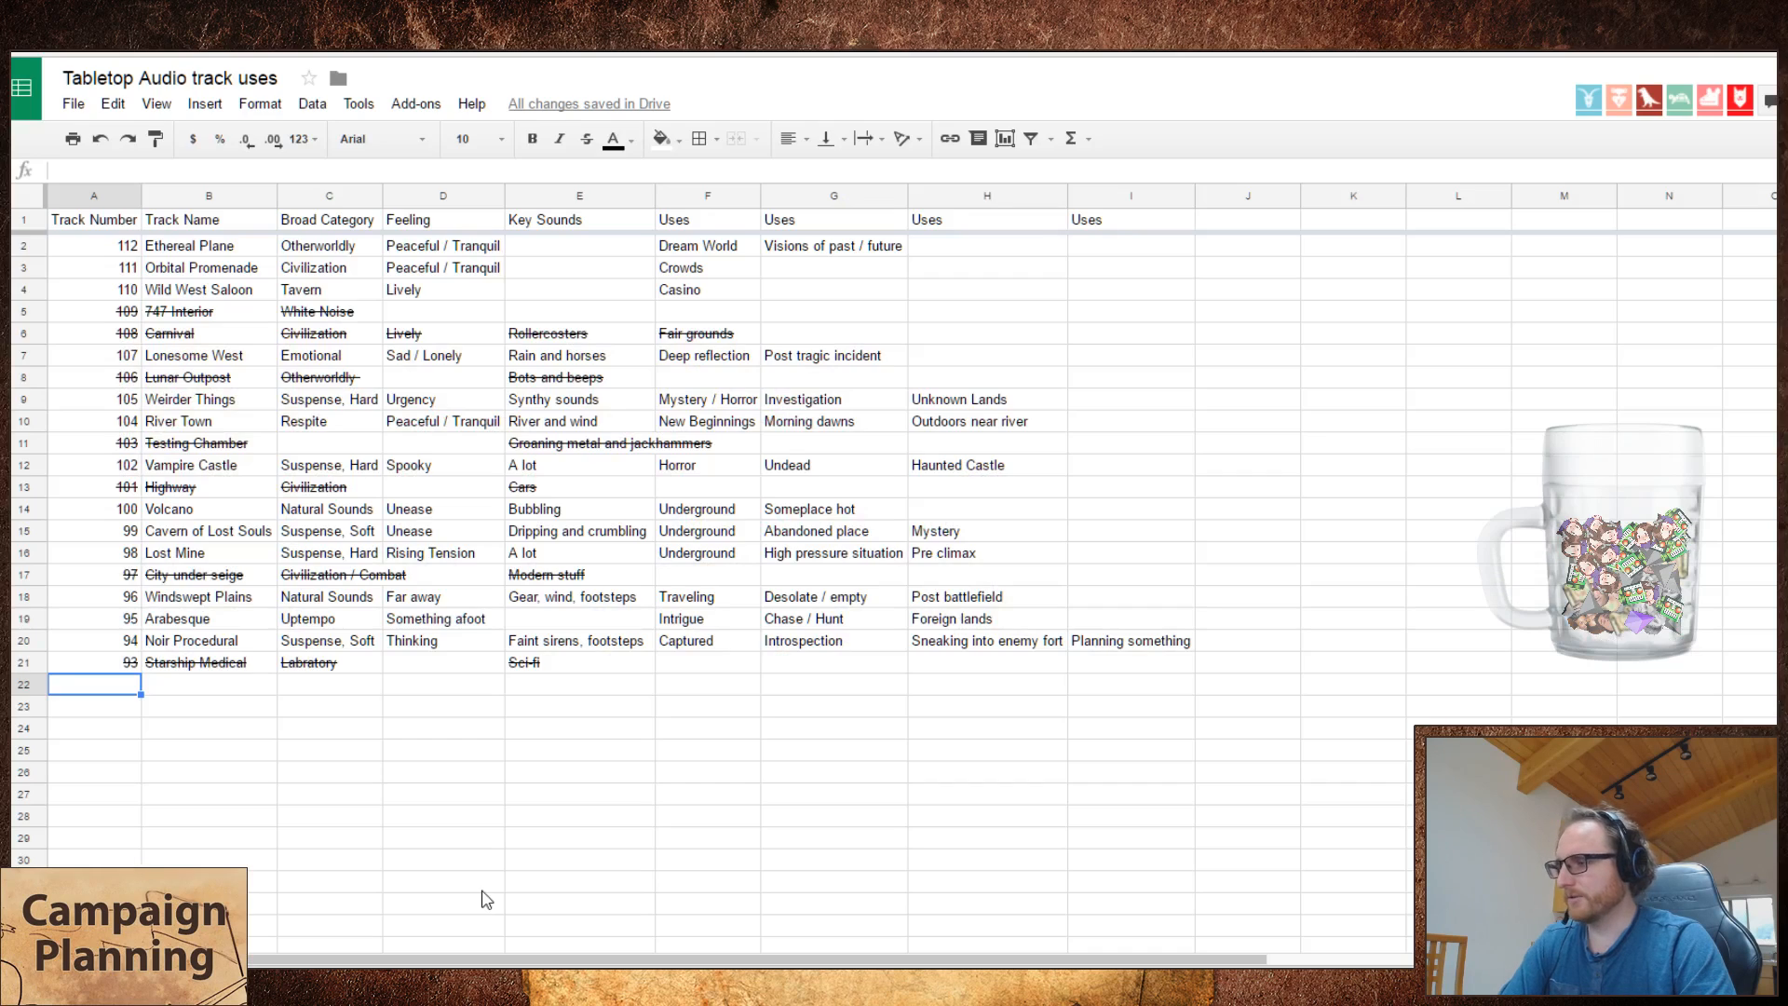
pyautogui.write('92')
pyautogui.press('Tab')
pyautogui.write('Skri')
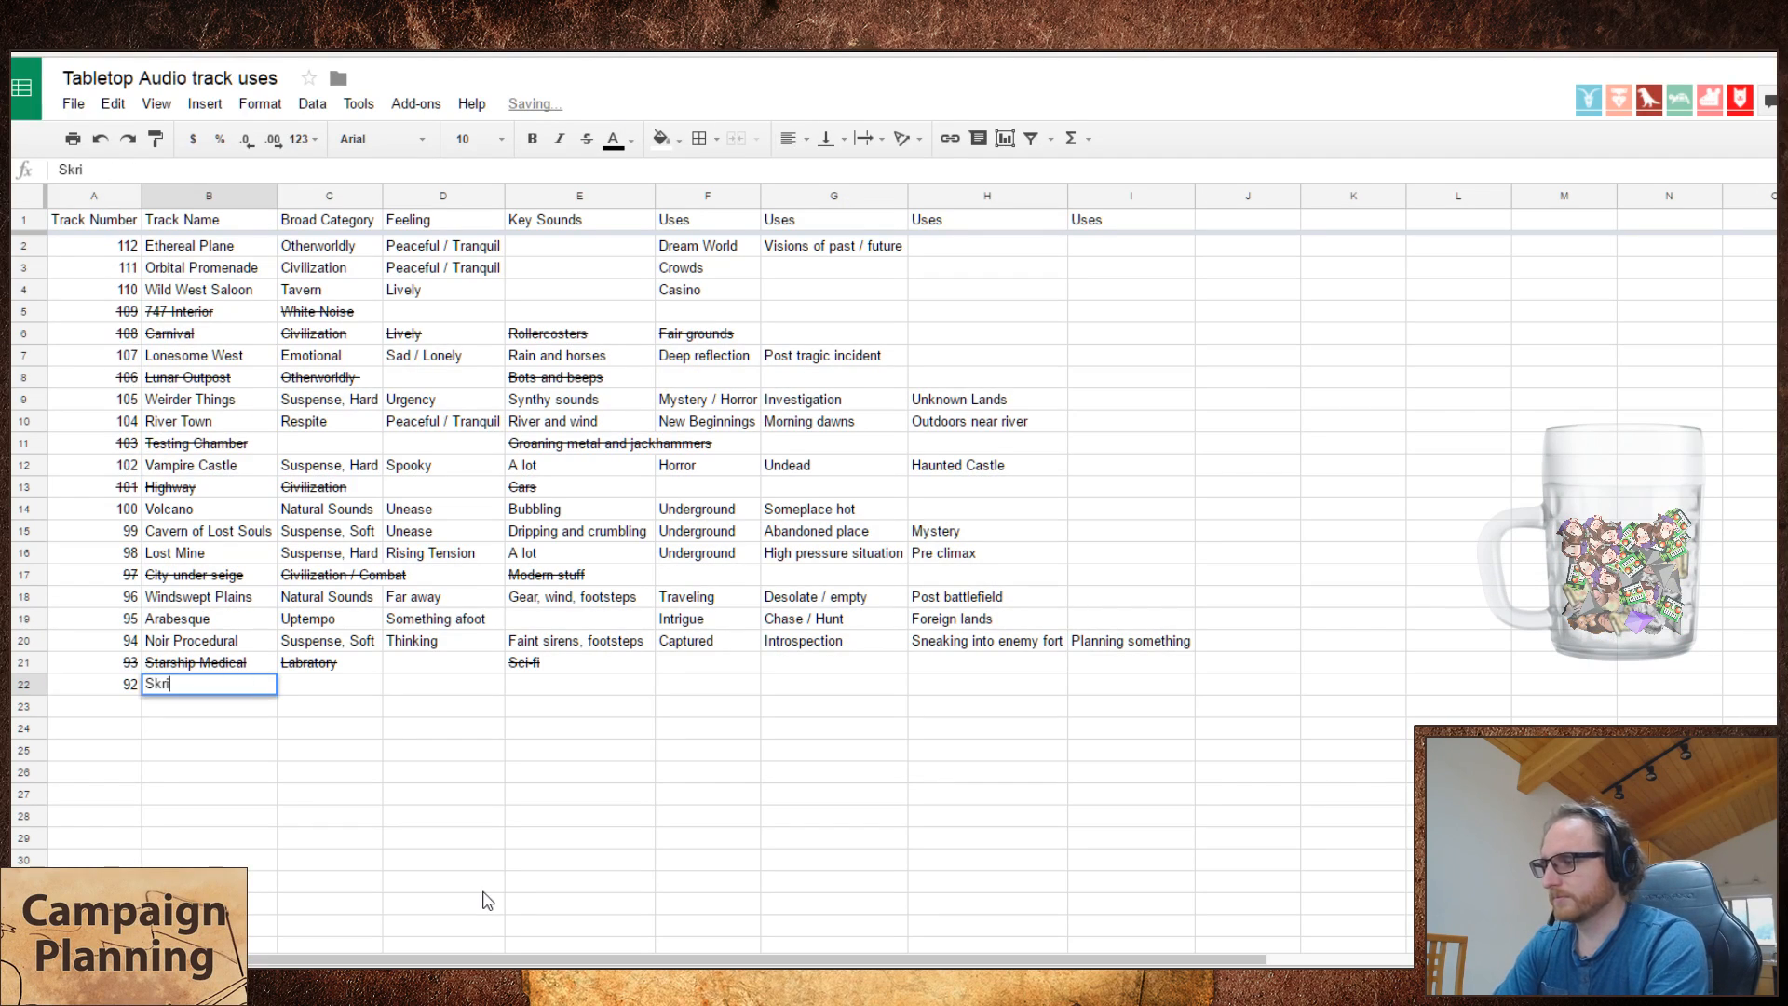
pyautogui.press('BackSpace')
pyautogui.press('BackSpace')
pyautogui.write('irmish')
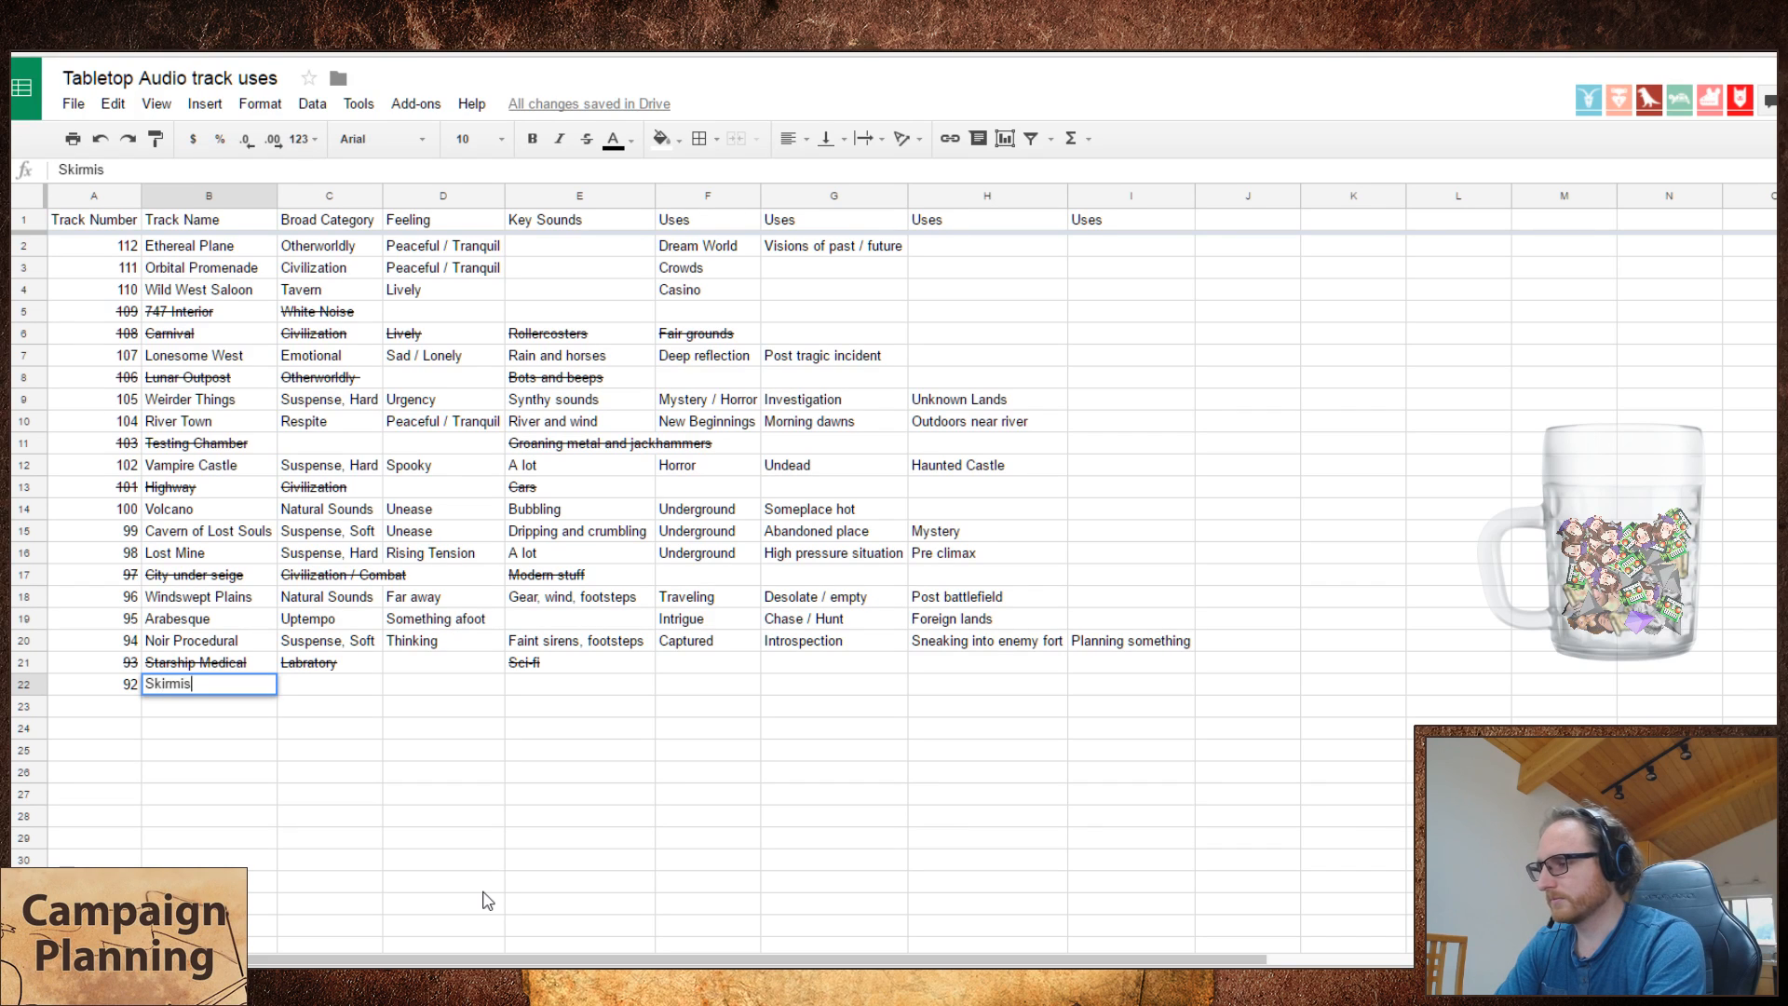
# - Enter "Battle" as the broad category of Skirmish
pyautogui.press('Tab')
pyautogui.write('Battlwe')
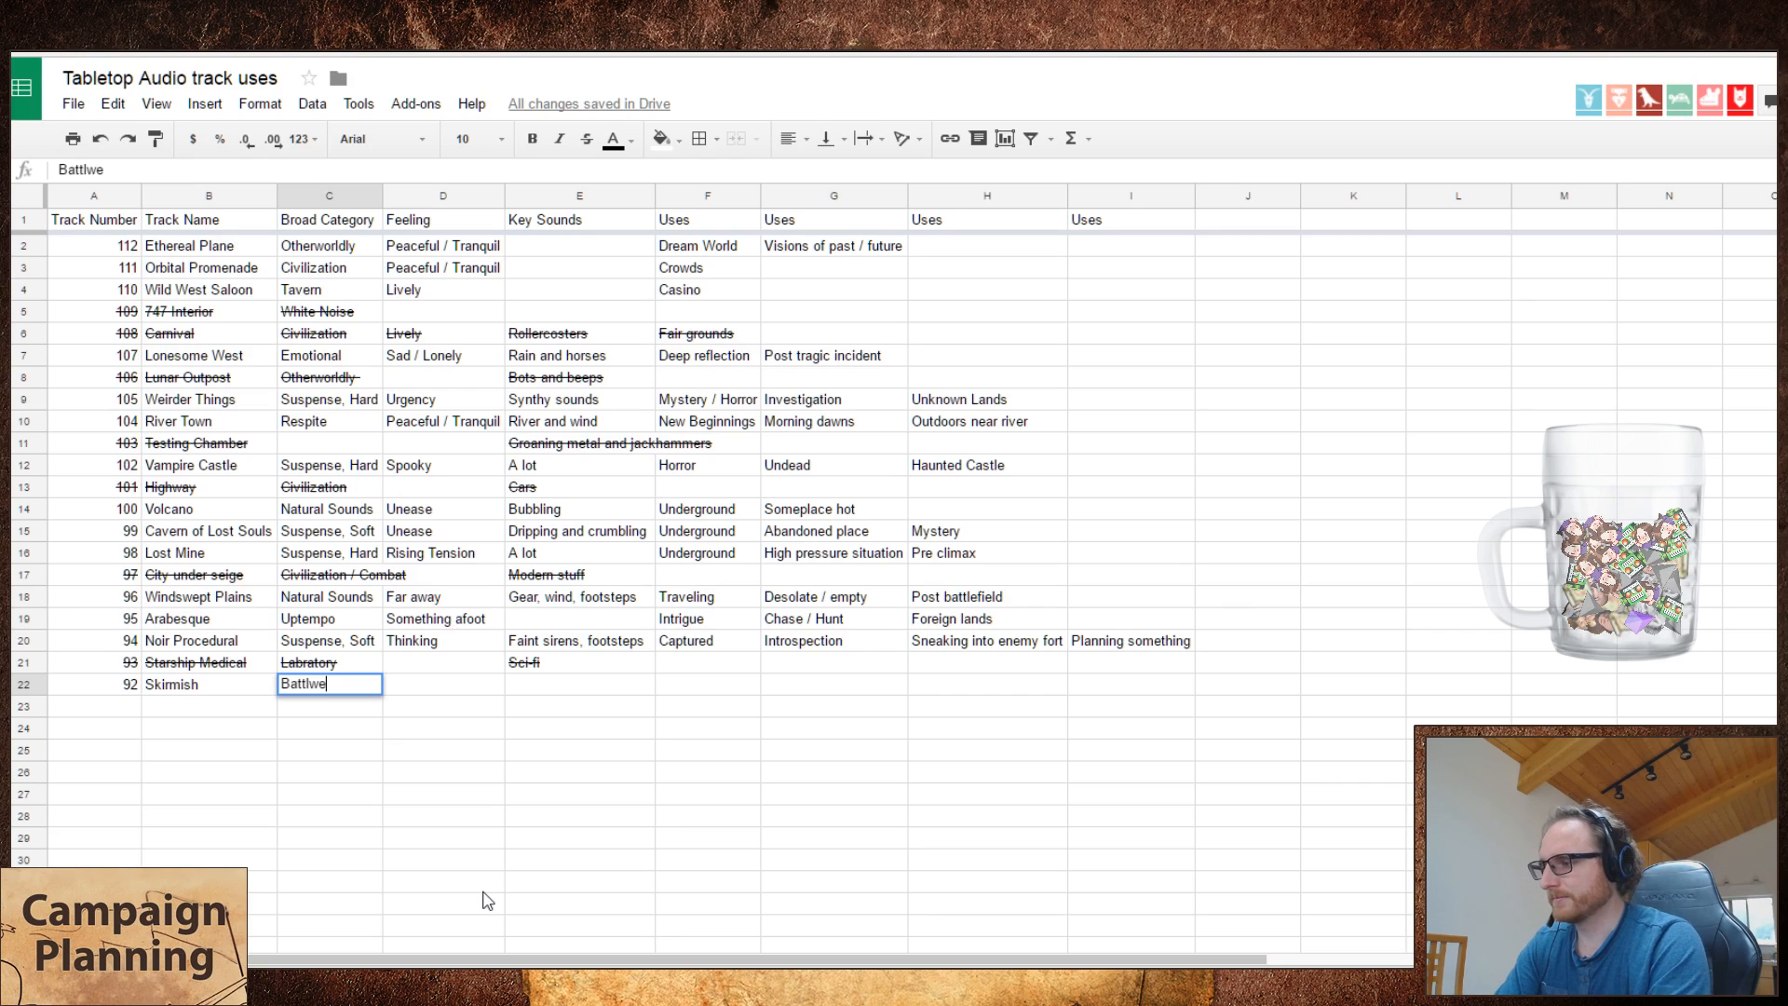
pyautogui.press('Escape')
pyautogui.write('BNattl')
pyautogui.press('BackSpace')
pyautogui.press('BackSpace')
pyautogui.press('BackSpace')
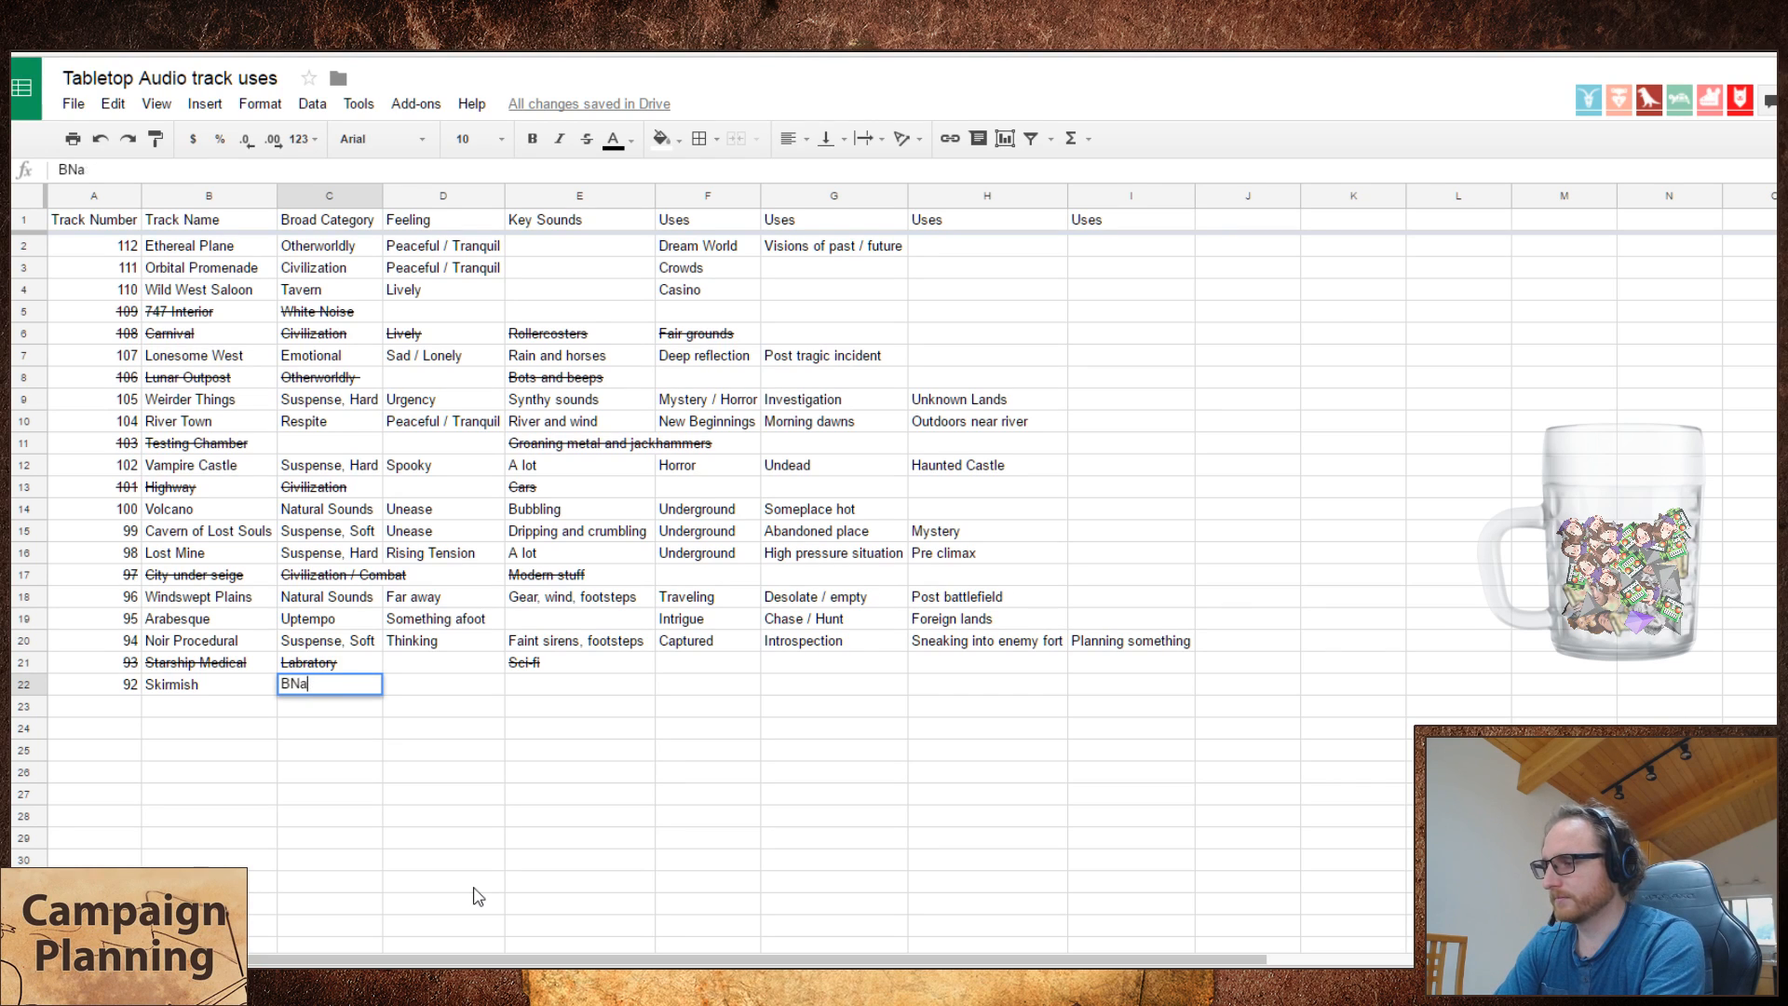
pyautogui.press('BackSpace')
pyautogui.press('BackSpace')
pyautogui.write('attle')
pyautogui.press('Return')
# - Change the broad category of City under seige to "Civilization / Battle"
pyautogui.press('Left')
pyautogui.press('Left')
pyautogui.press('Up')
pyautogui.press('Up')
pyautogui.press('Up')
pyautogui.press('Up')
pyautogui.press('Up')
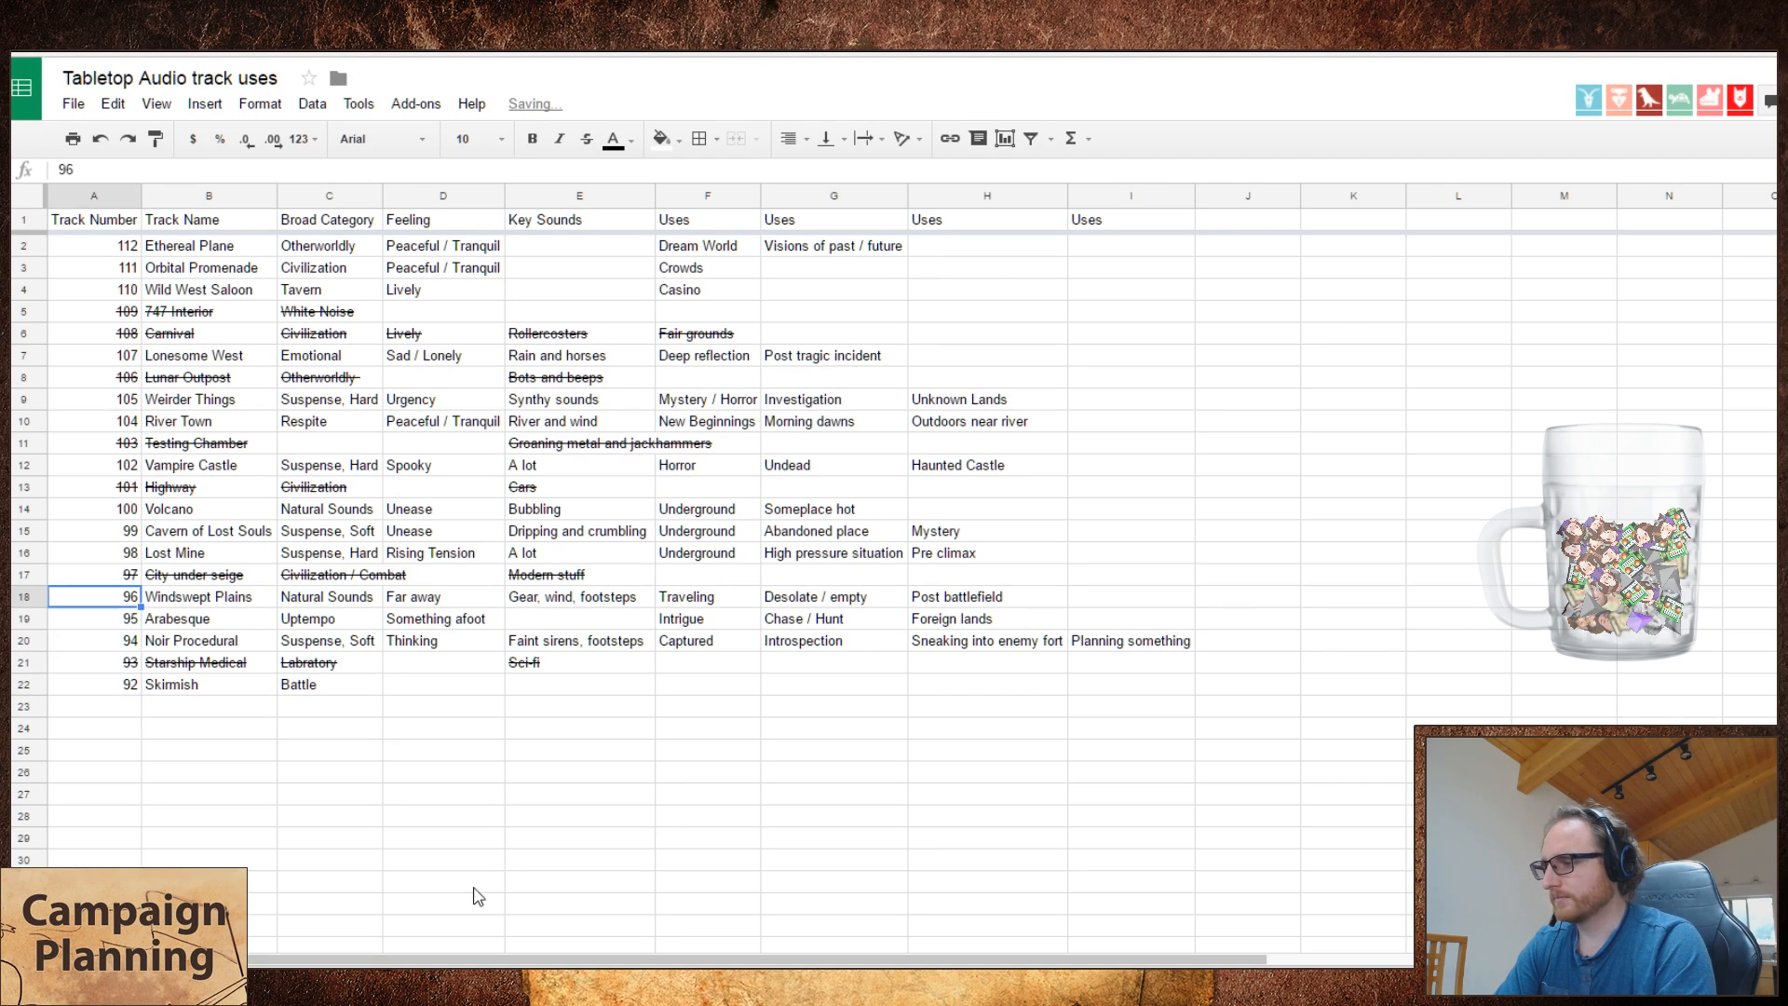
pyautogui.press('Right')
pyautogui.press('Right')
pyautogui.press('Up')
pyautogui.press('Return')
pyautogui.press('BackSpace')
pyautogui.press('BackSpace')
pyautogui.press('BackSpace')
pyautogui.press('BackSpace')
pyautogui.press('BackSpace')
pyautogui.press('BackSpace')
pyautogui.write('B')
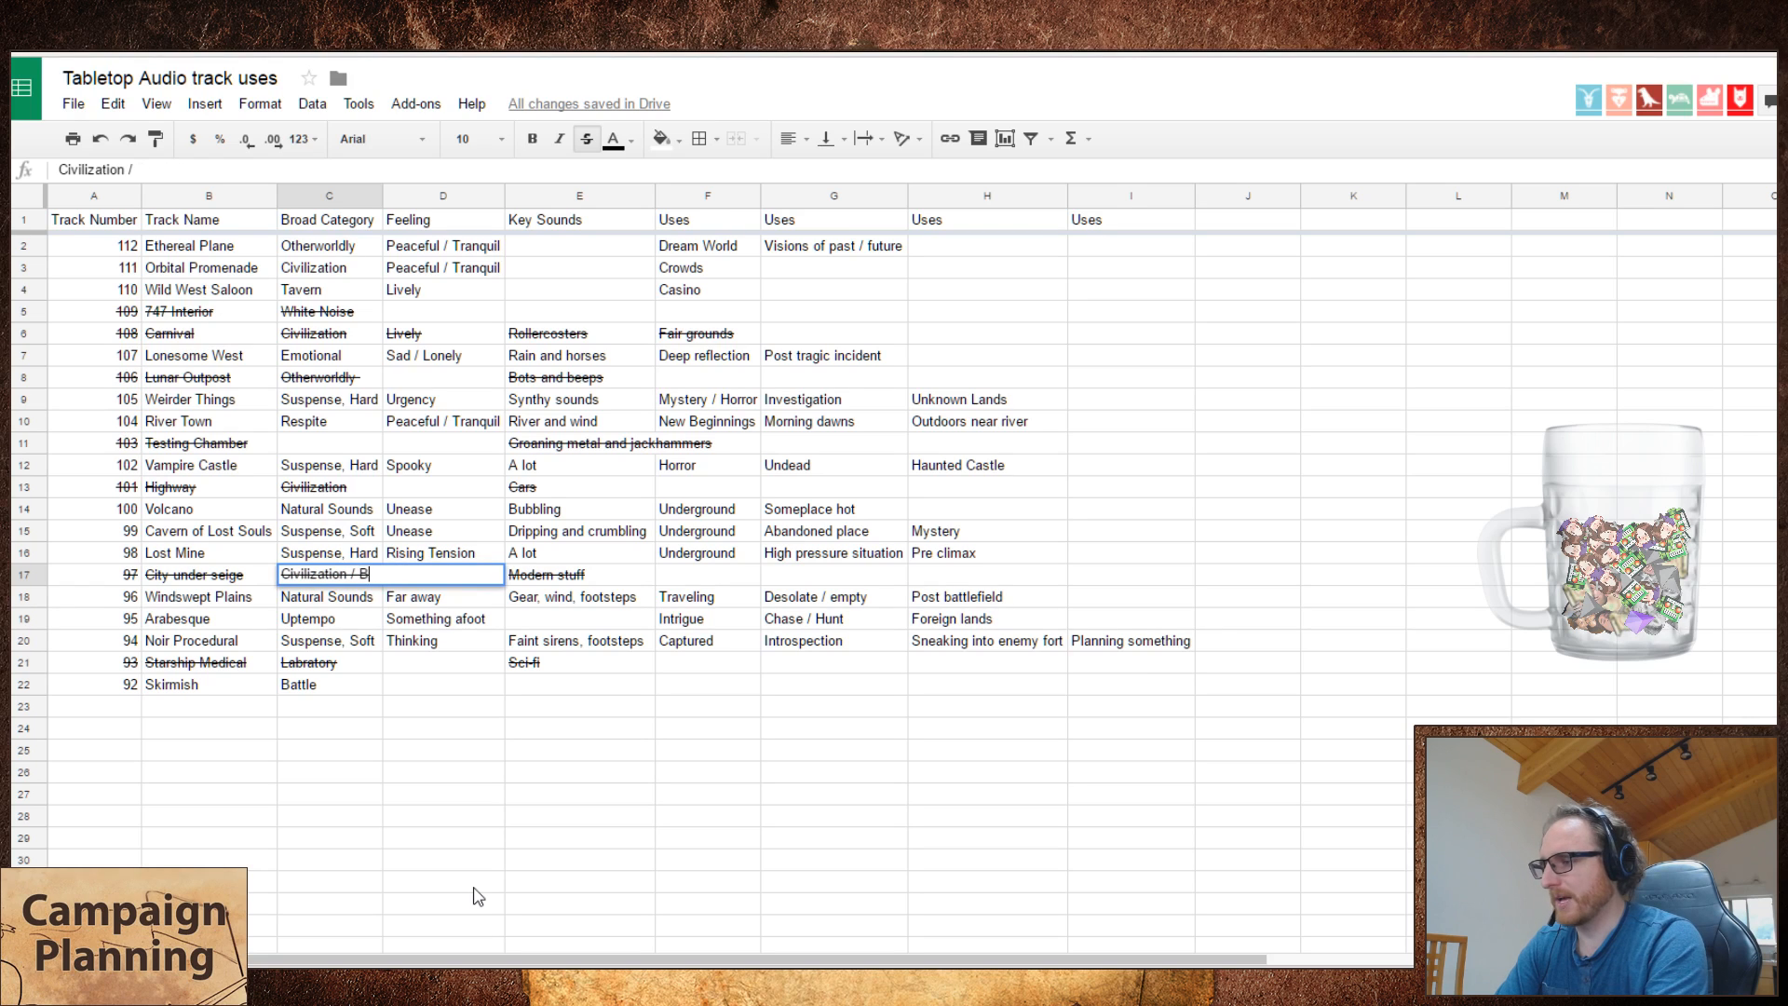
pyautogui.write('attle')
pyautogui.press('Return')
# - Enter "A worthy foe" as the feeling of Skirmish
pyautogui.press('Down')
pyautogui.press('Down')
pyautogui.press('Down')
pyautogui.press('Right')
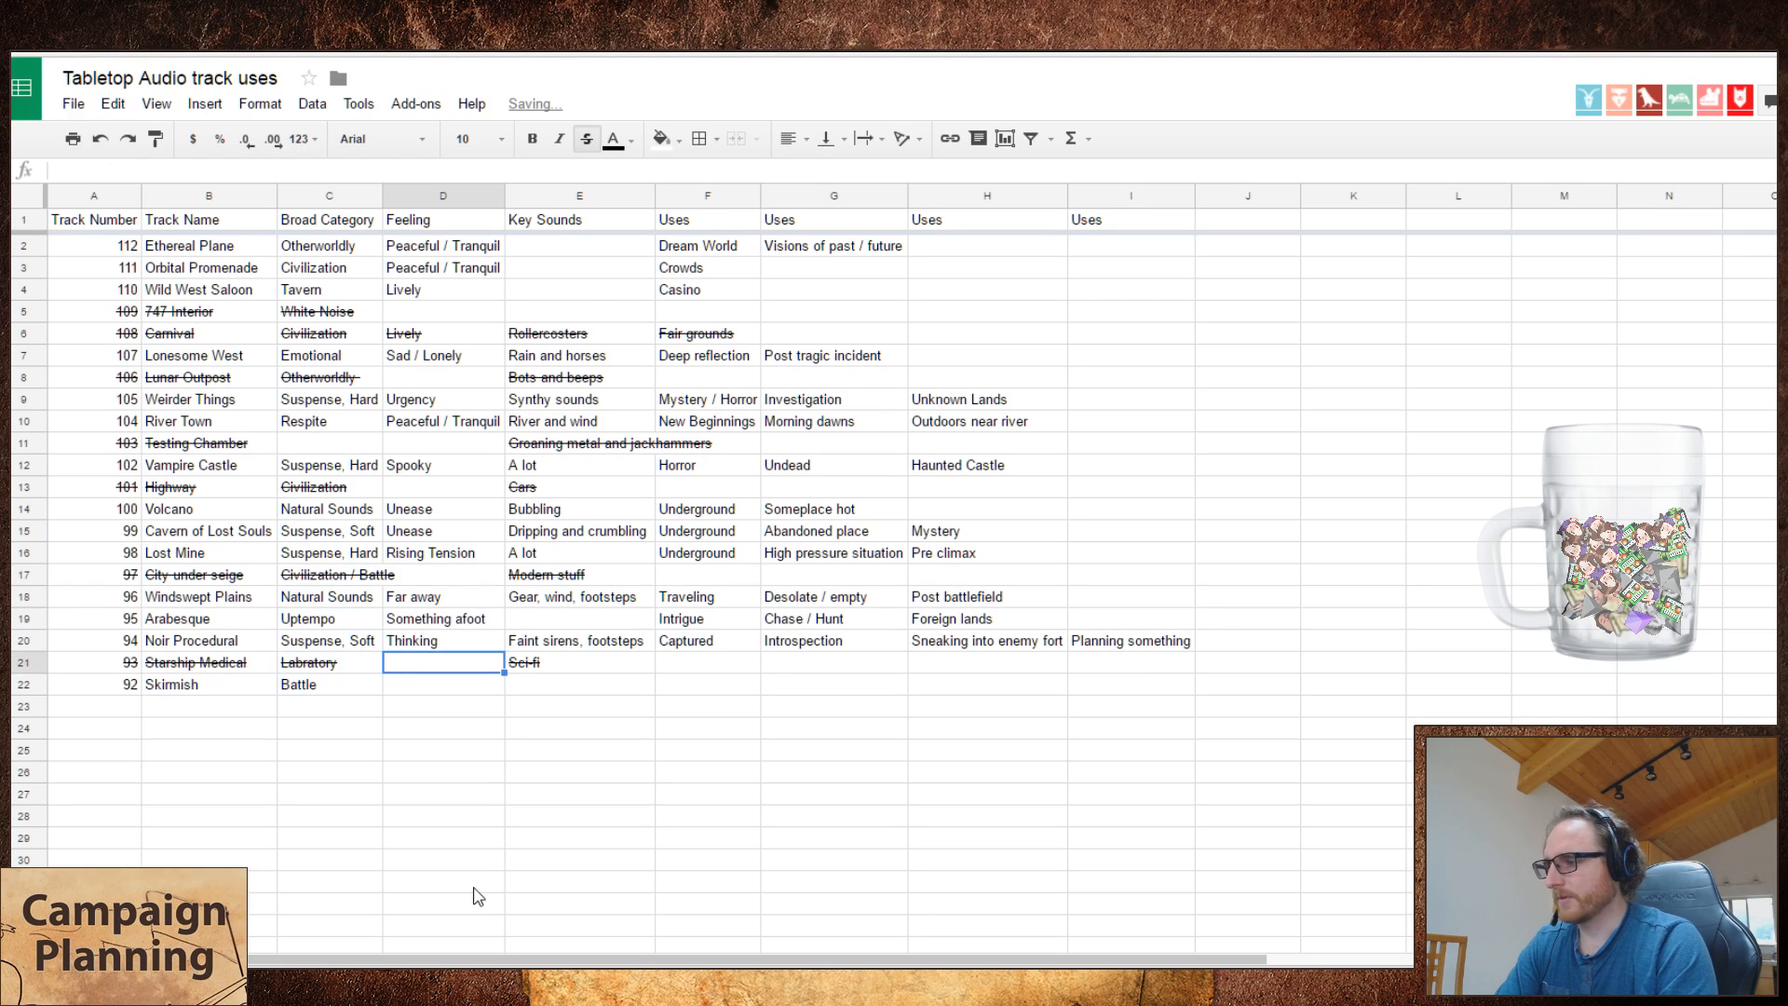
pyautogui.press('Down')
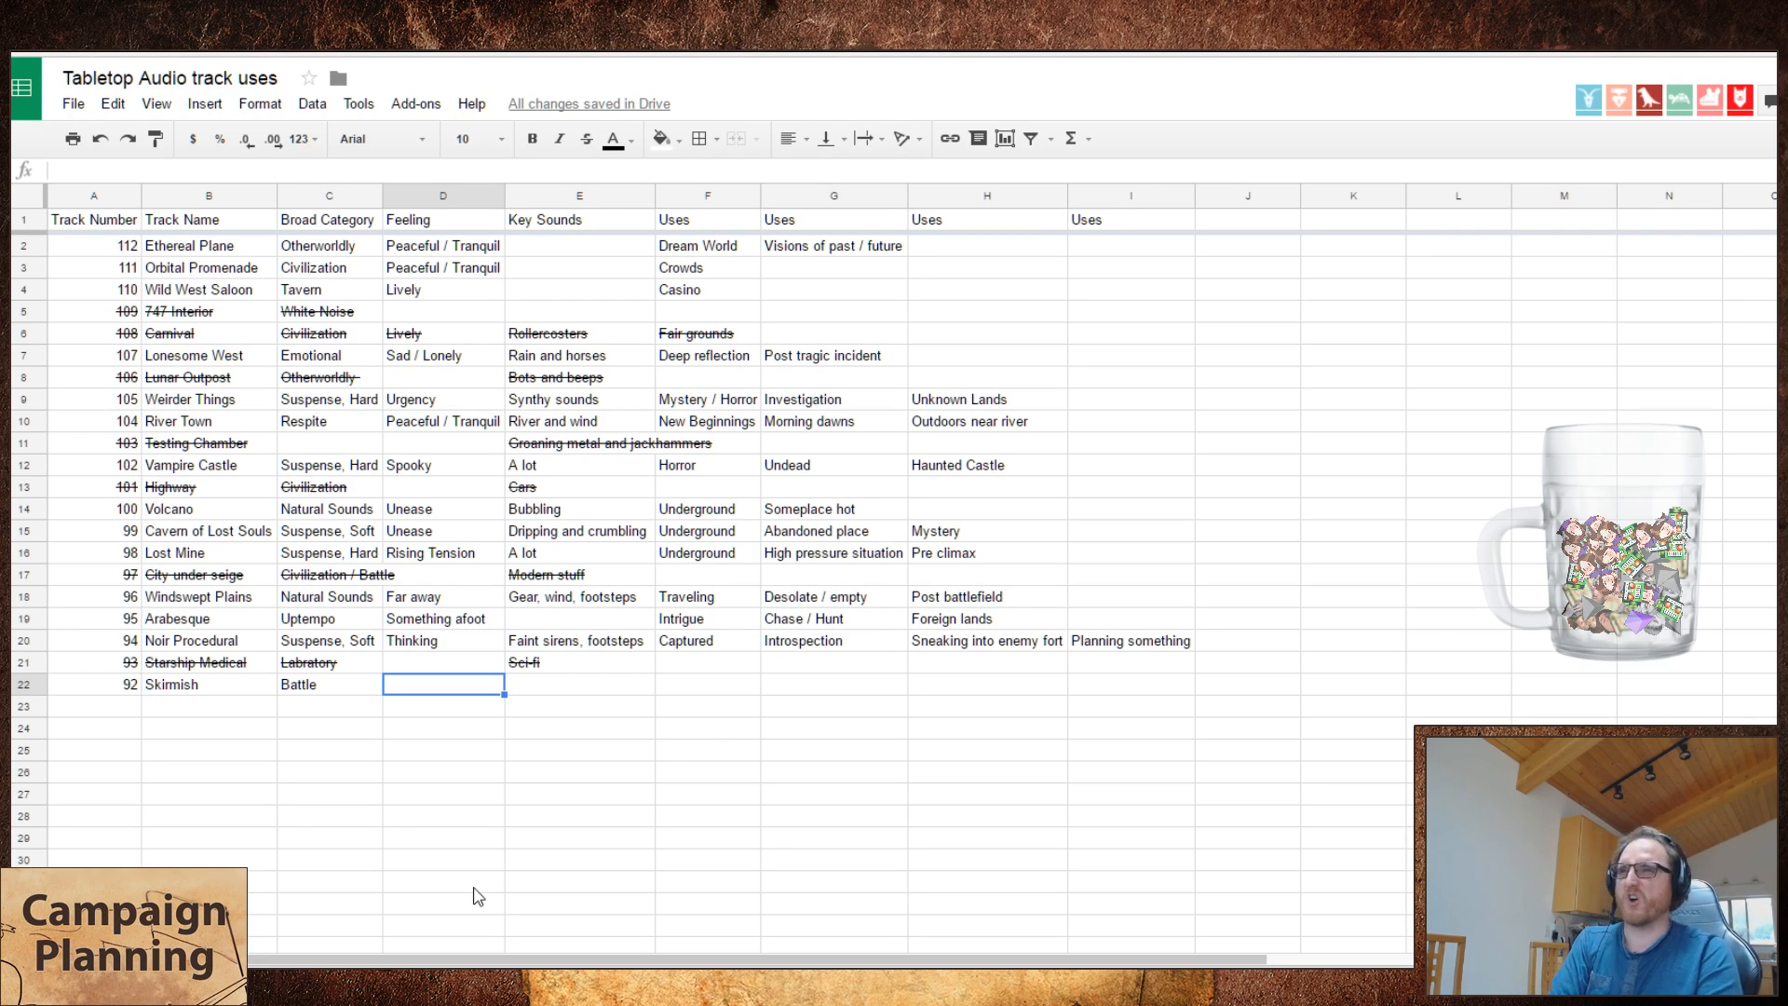
pyautogui.write('A w')
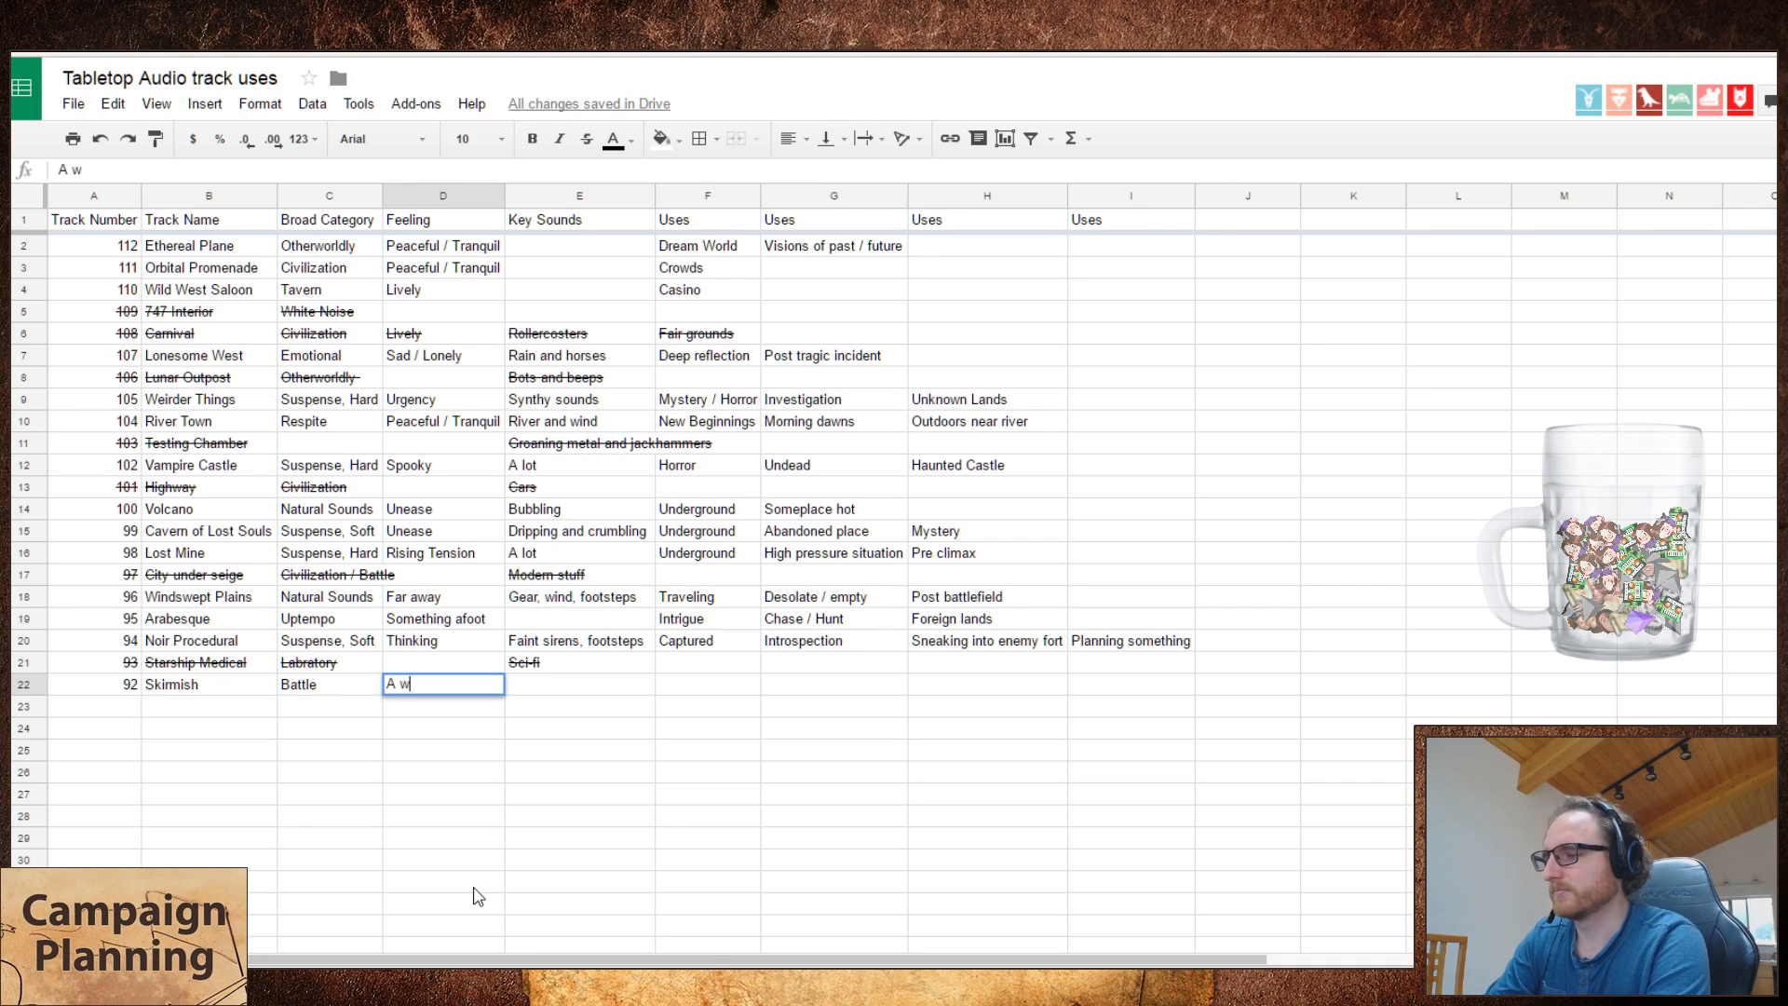
pyautogui.write('orthy Foe')
pyautogui.press('BackSpace')
pyautogui.press('BackSpace')
pyautogui.press('BackSpace')
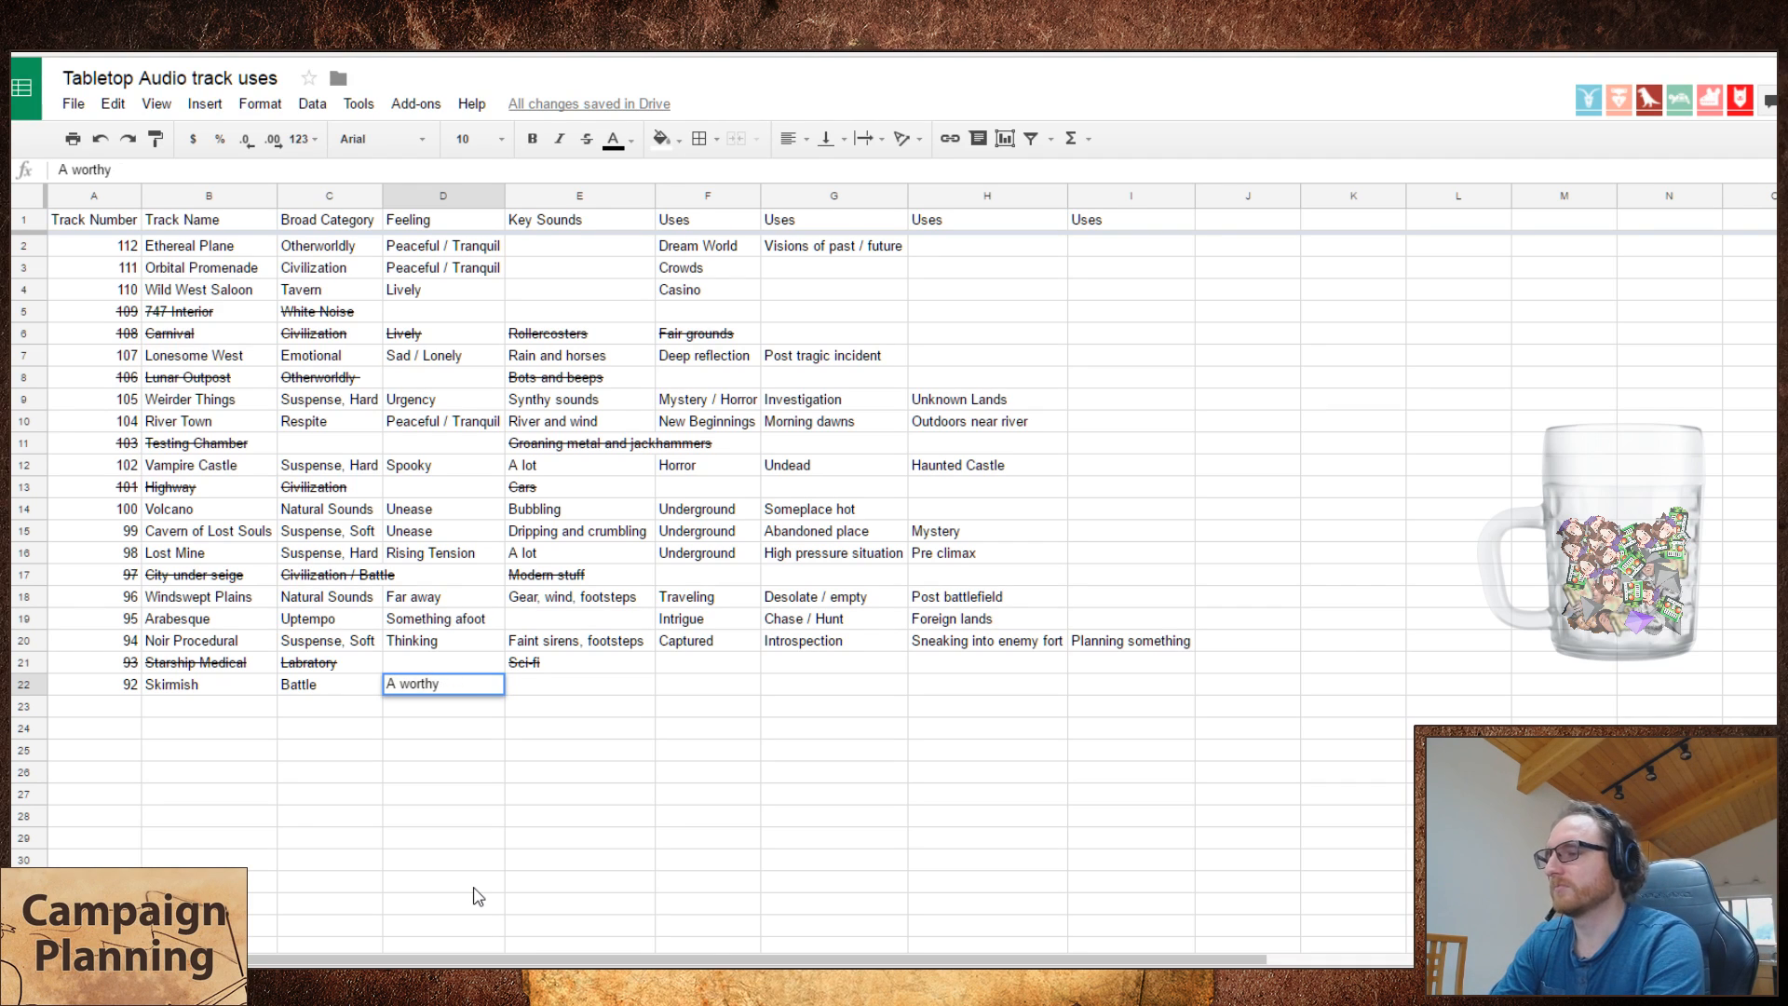
pyautogui.write('foe')
pyautogui.press('Tab')
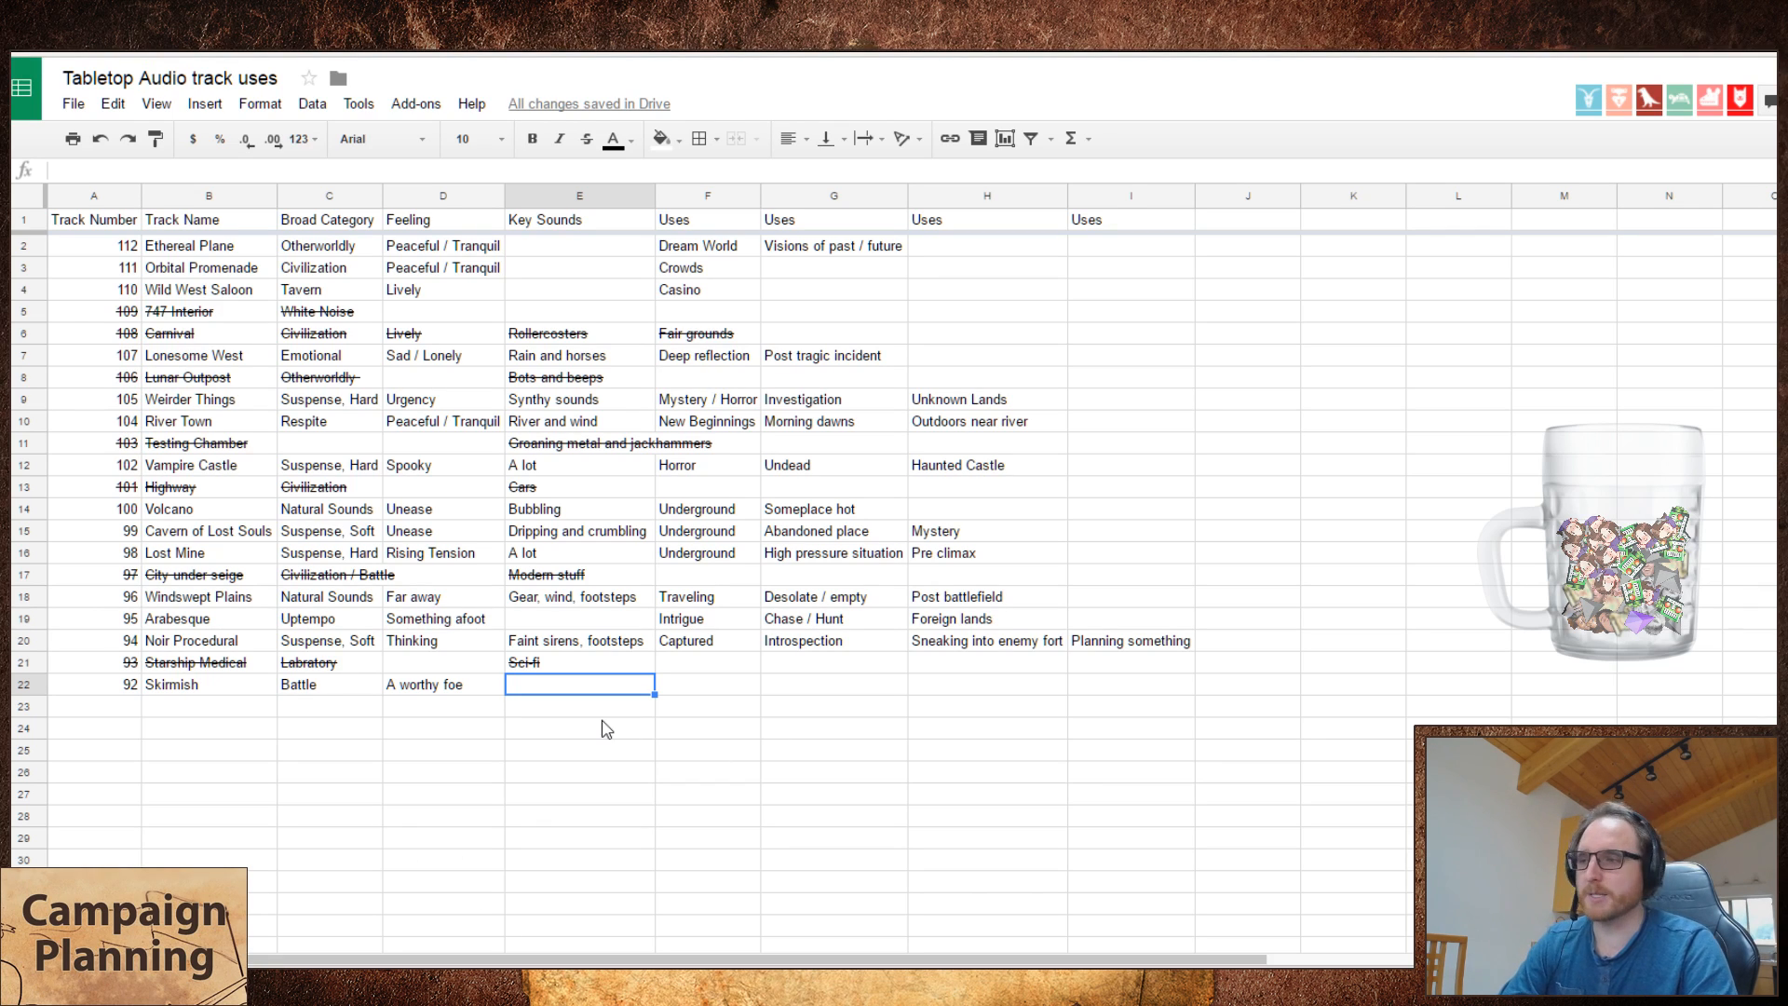
pyautogui.moveTo(291, 698); pyautogui.dragTo(435, 689)
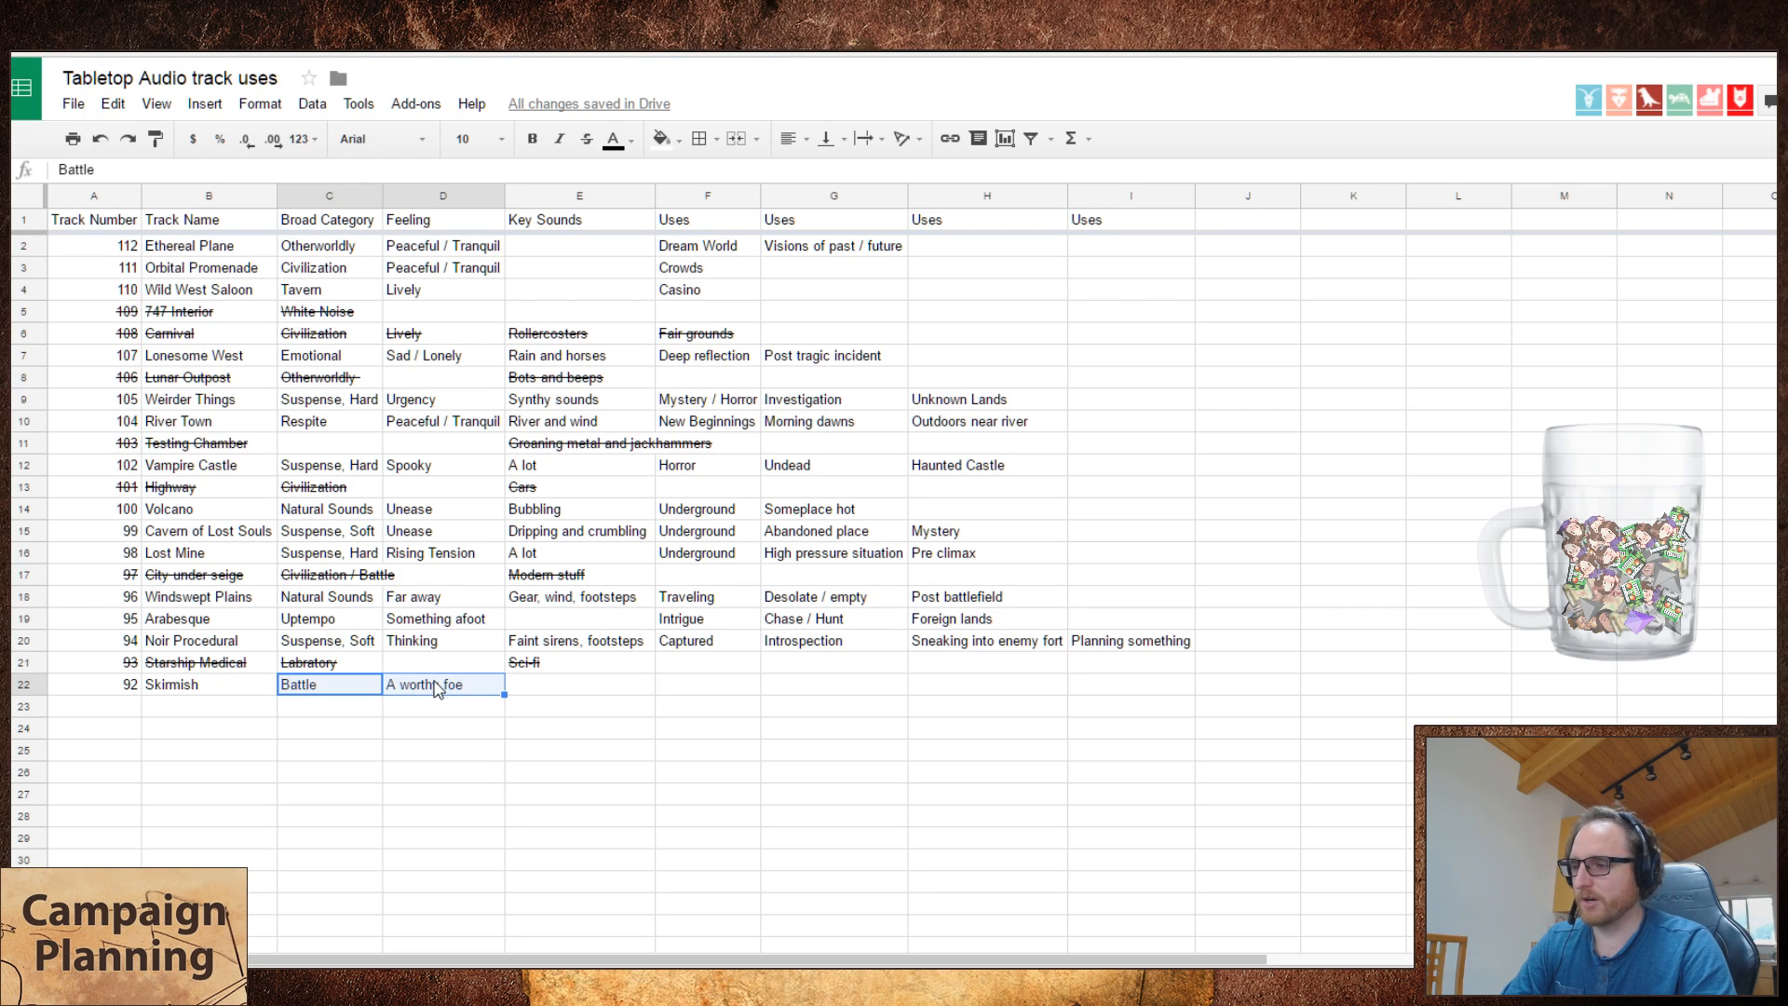
pyautogui.click(785, 689)
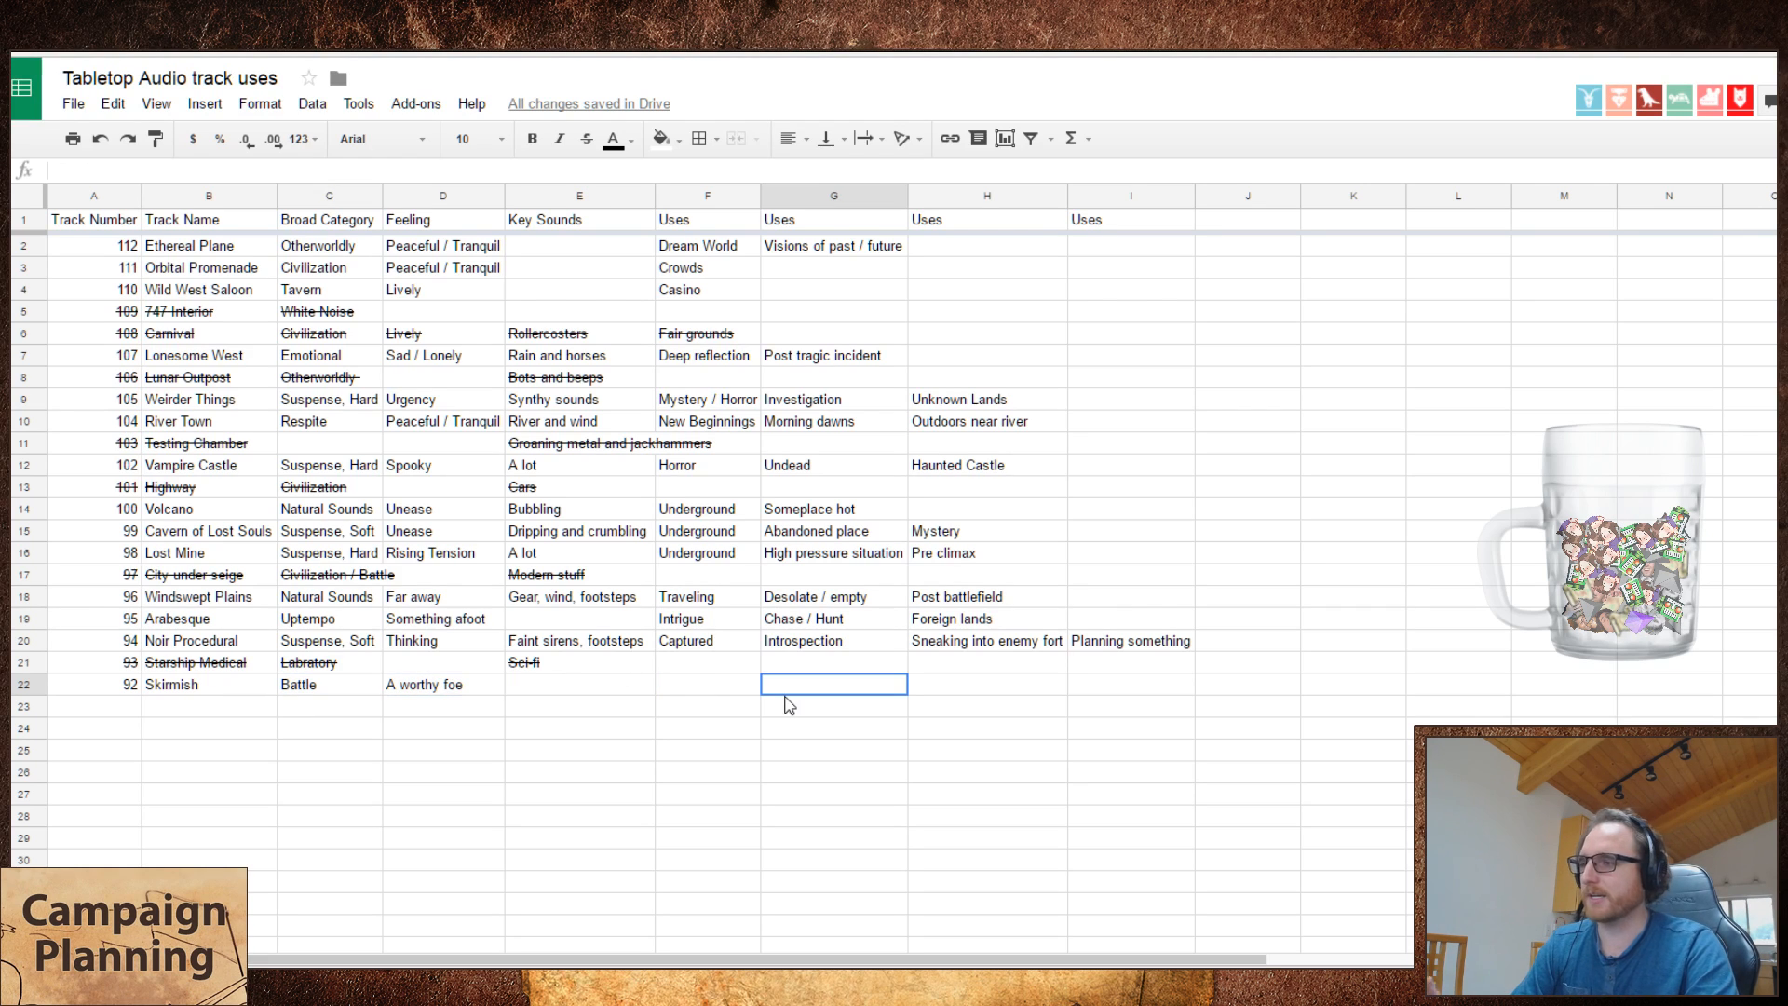
# - Enter "Combat" as the first use of Skirmish
pyautogui.moveTo(694, 683); pyautogui.dragTo(1121, 684)
pyautogui.click(791, 689)
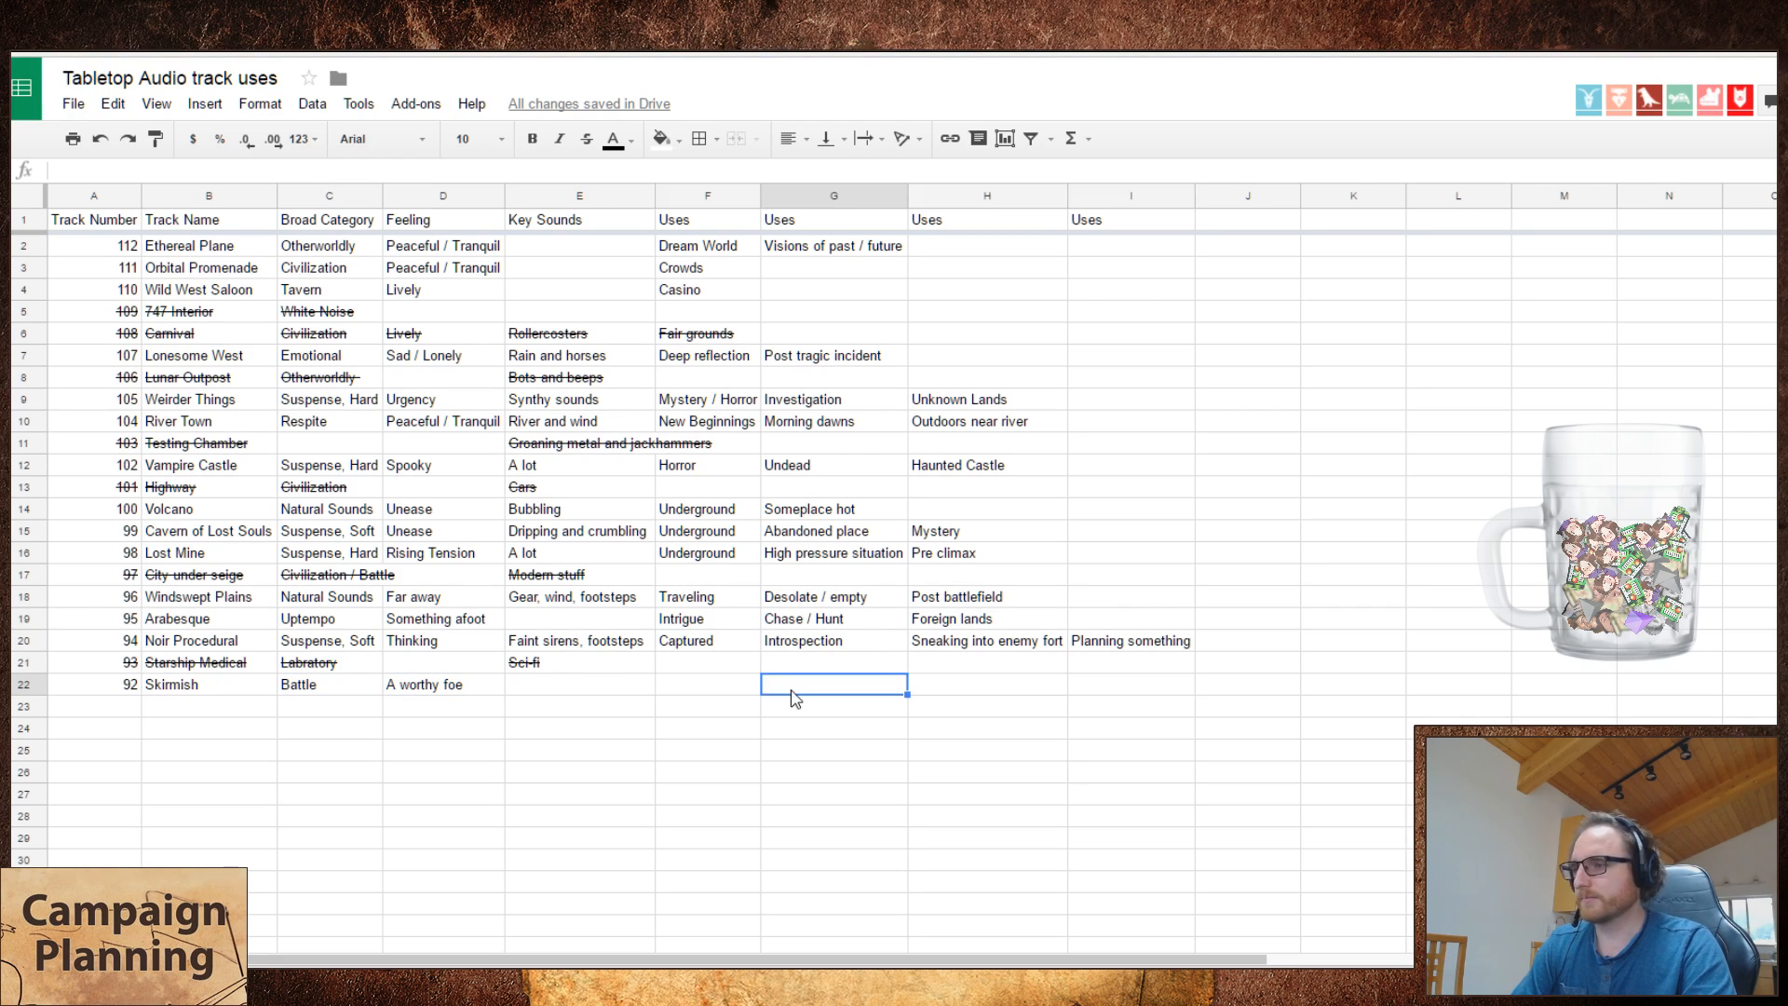
pyautogui.click(756, 687)
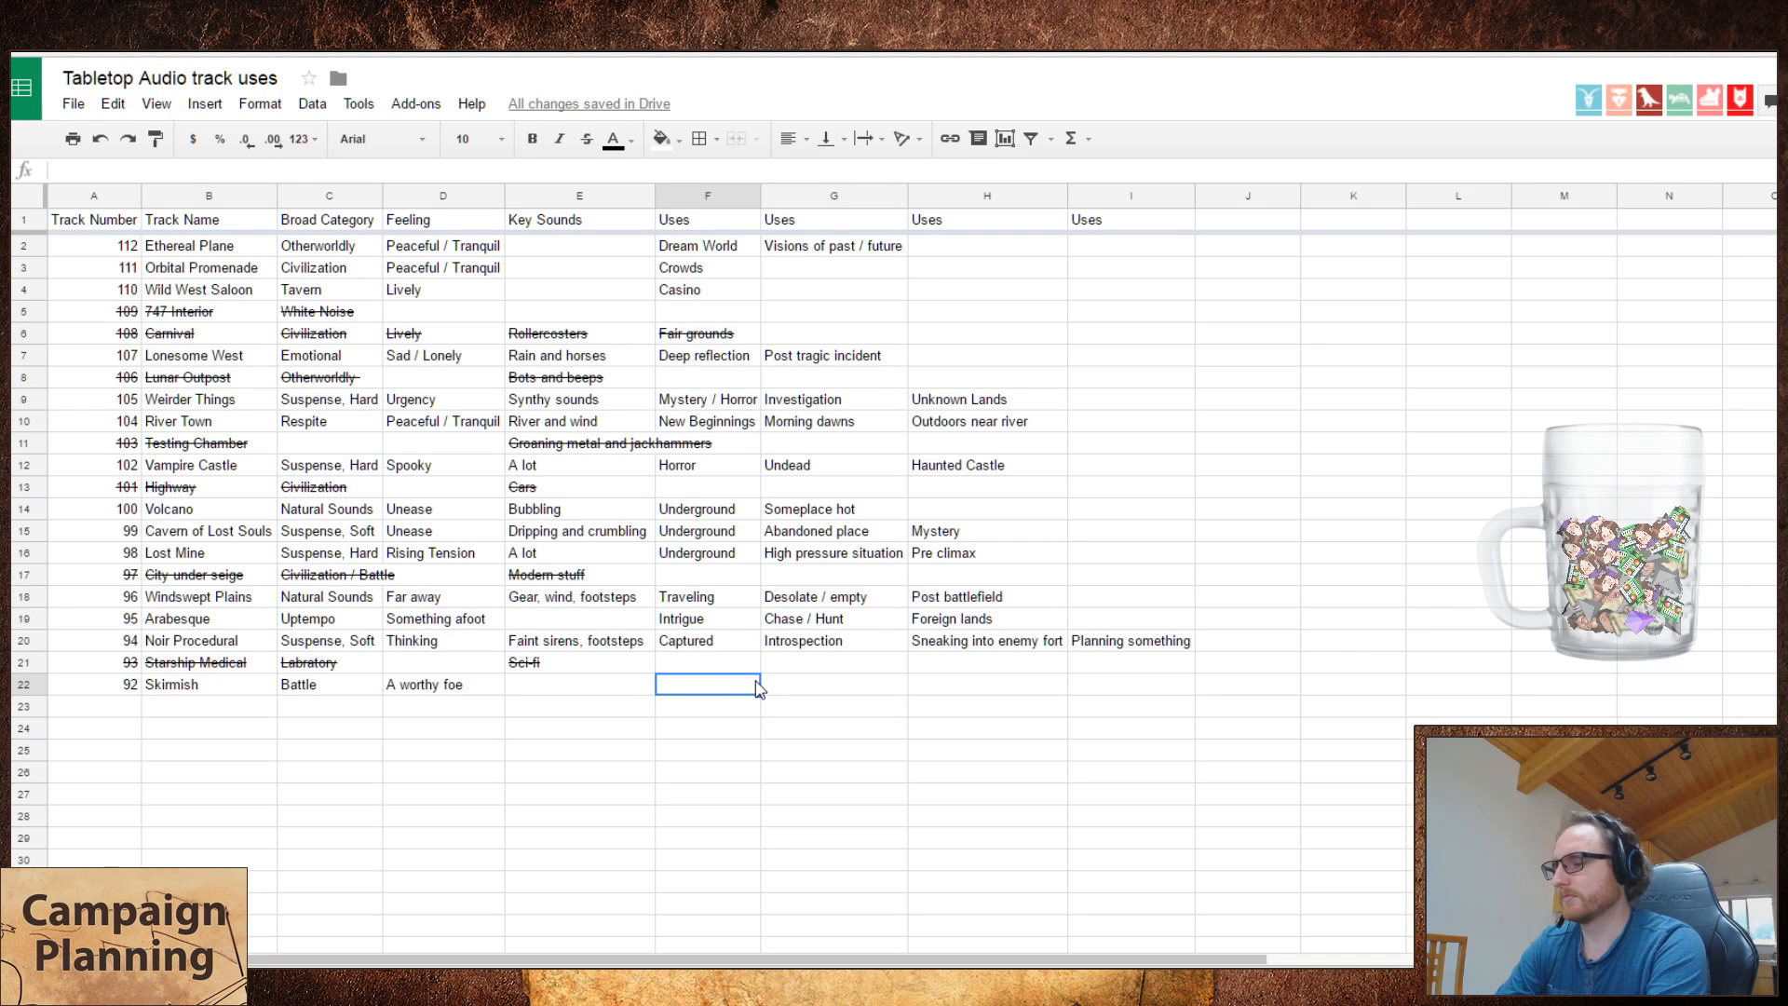
pyautogui.write('Combat')
pyautogui.press('Return')
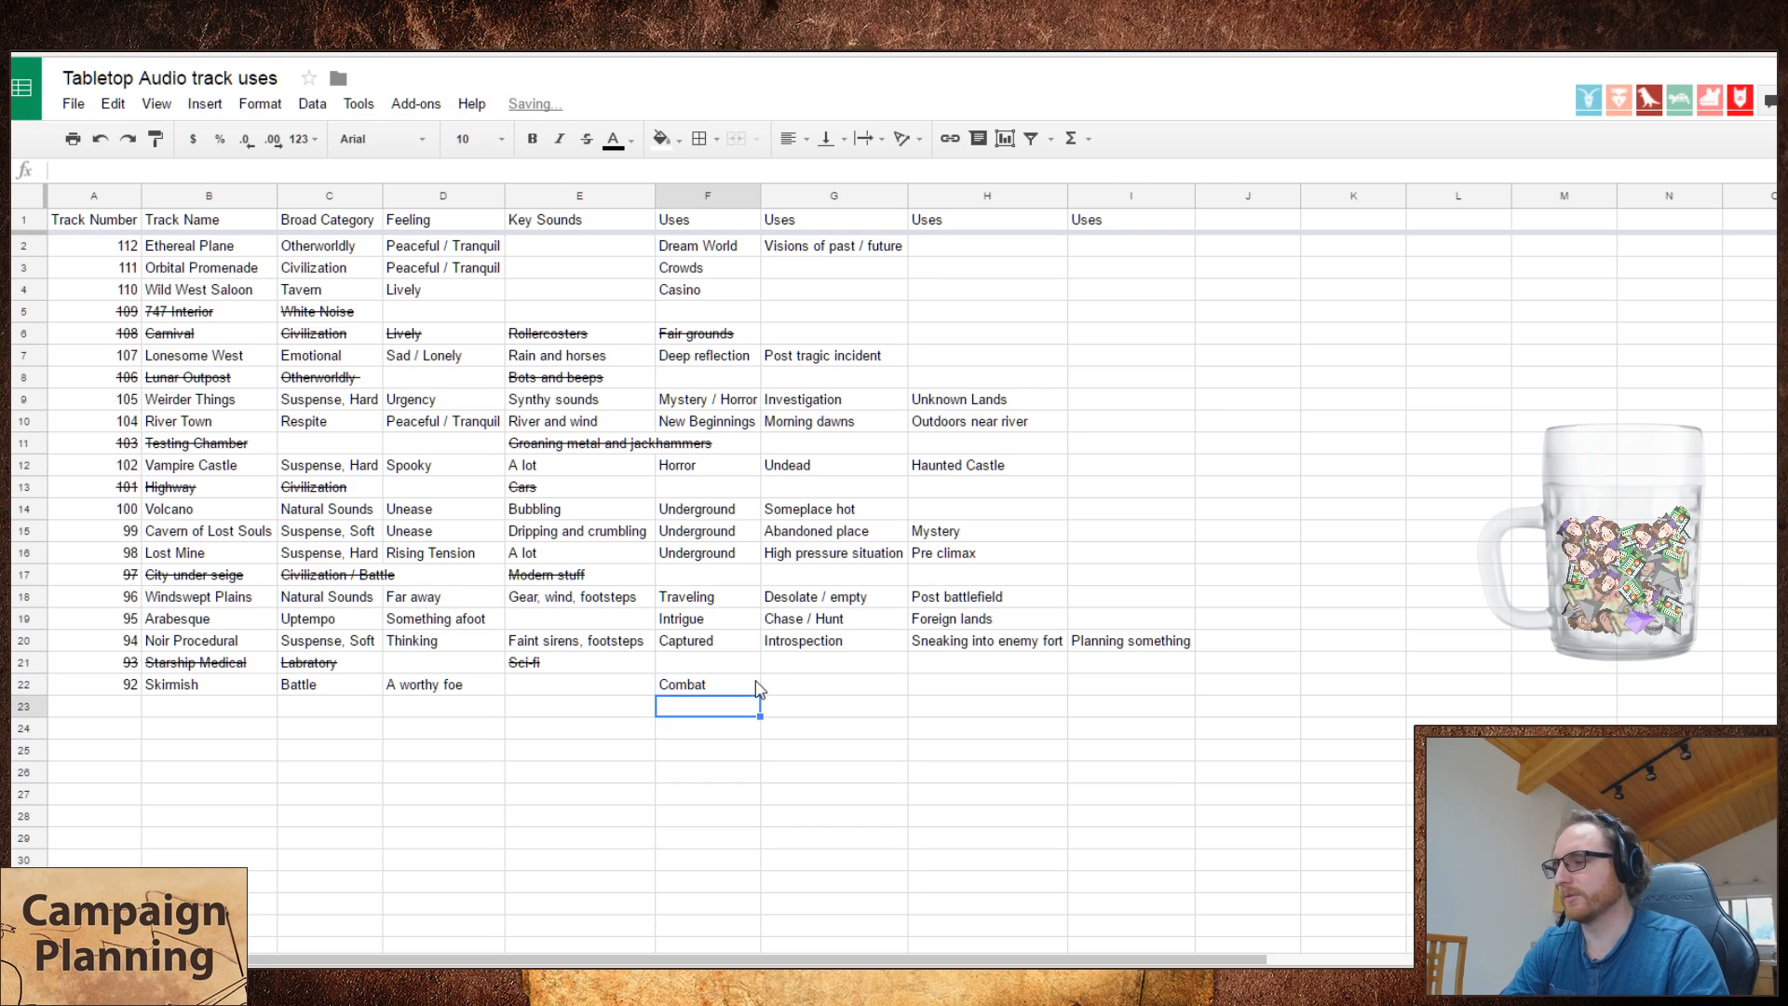
# - Switch to the Tabletop Audio site and play the Elven Glade track
pyautogui.click(102, 710)
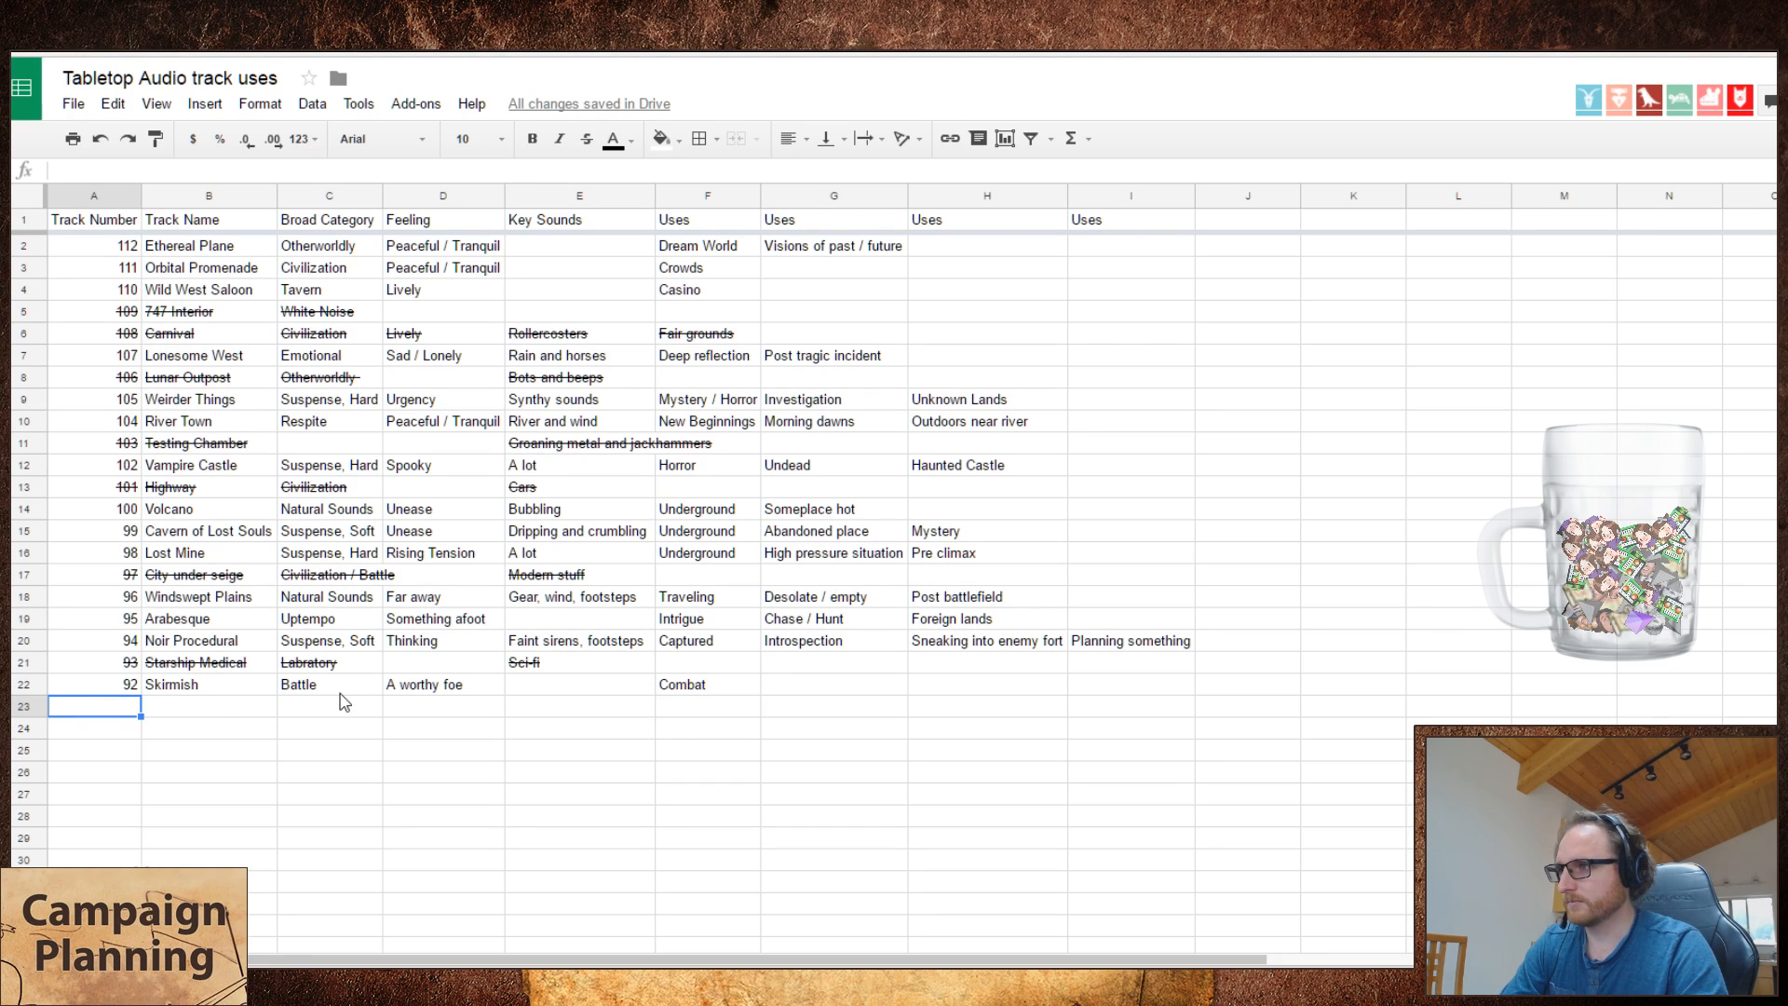
pyautogui.click(784, 689)
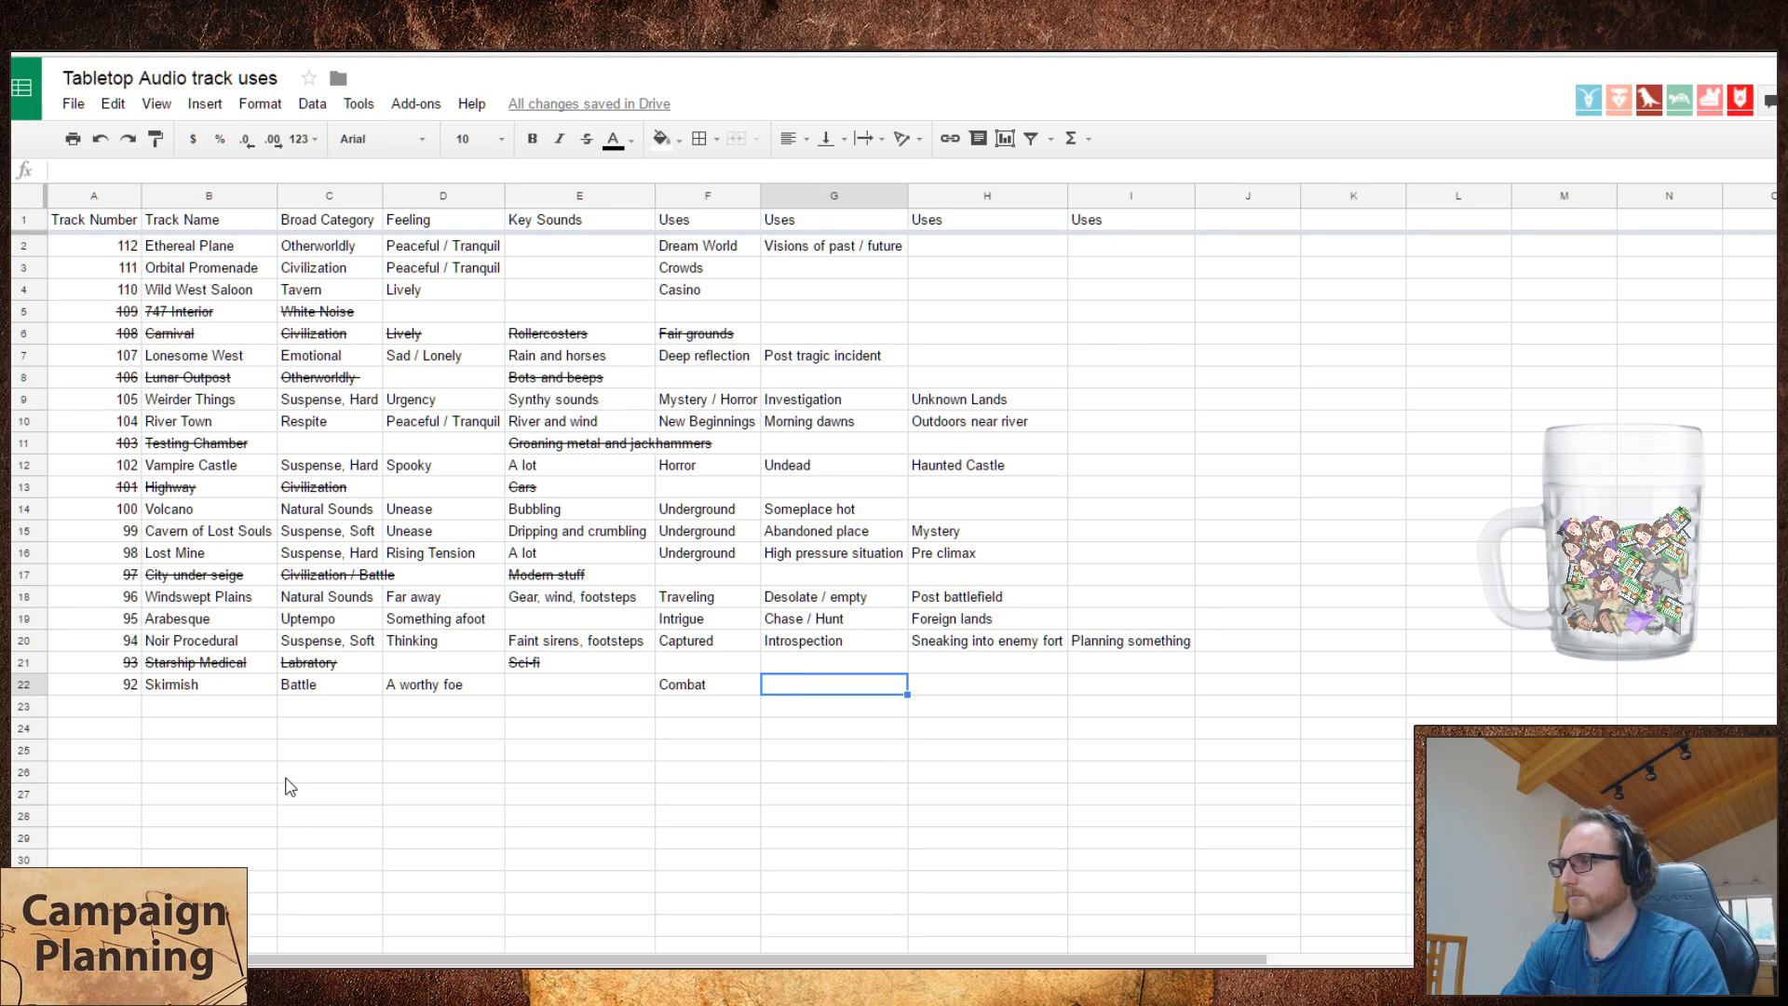
pyautogui.hotkey('ctrl', 'Tab')
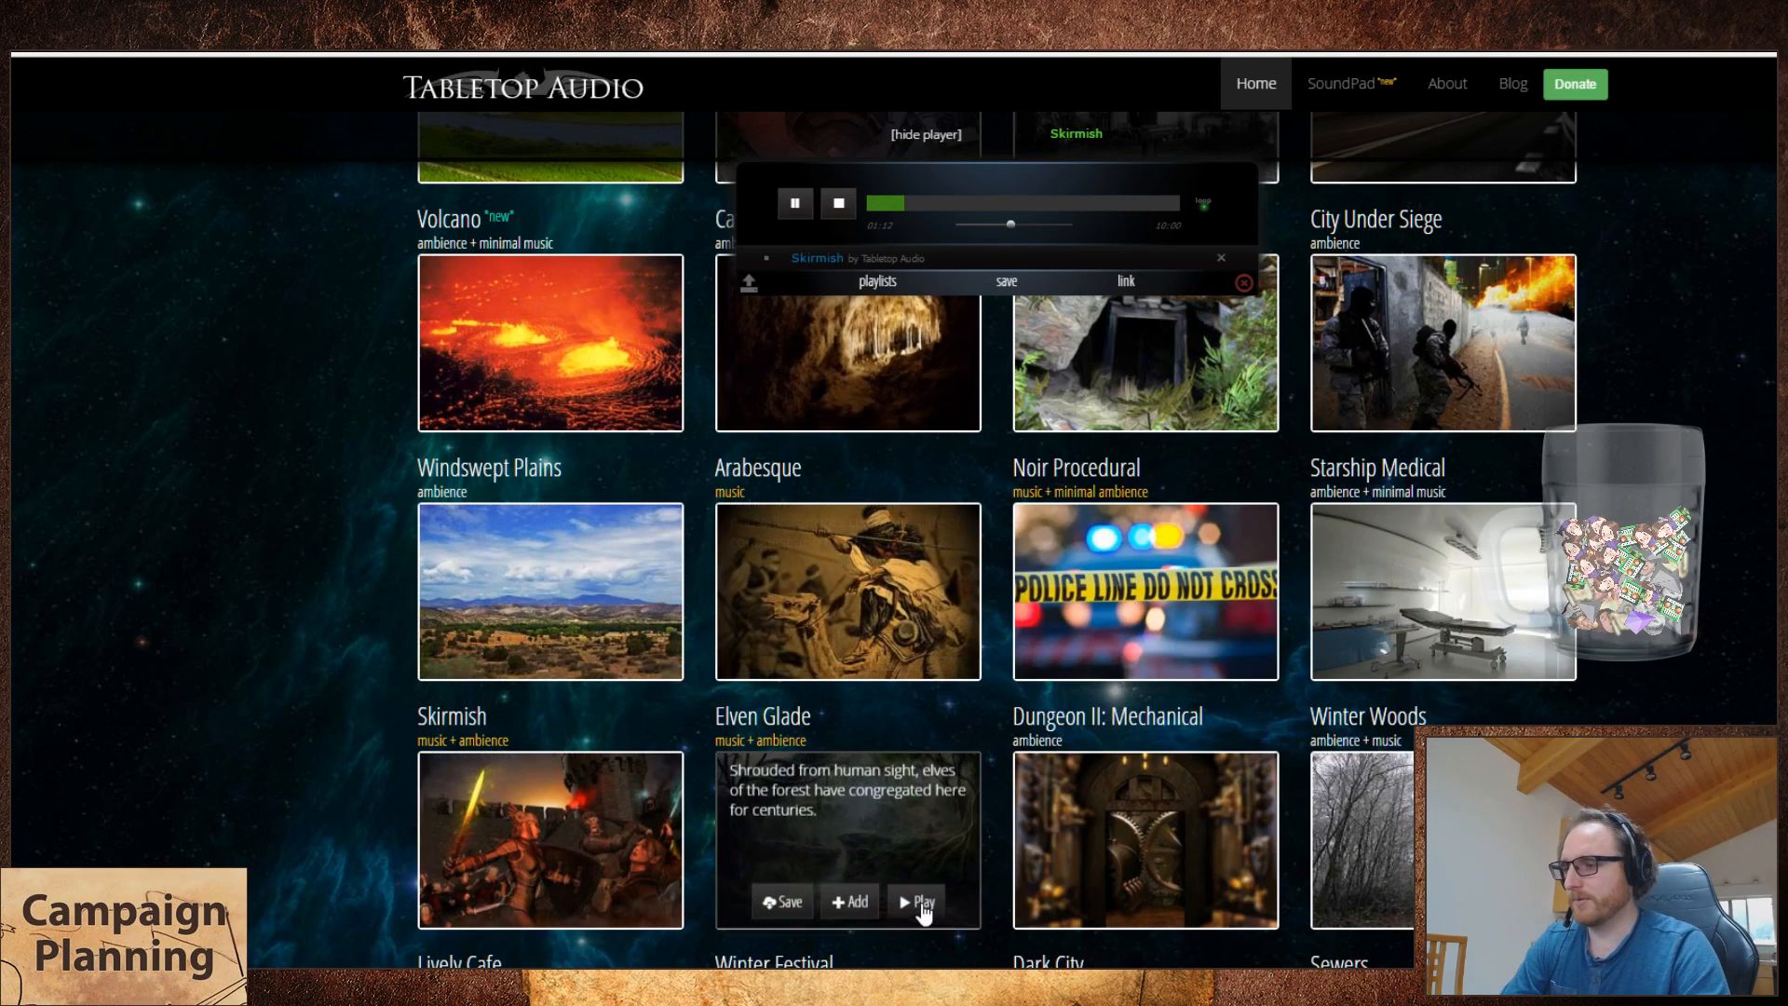
pyautogui.click(917, 902)
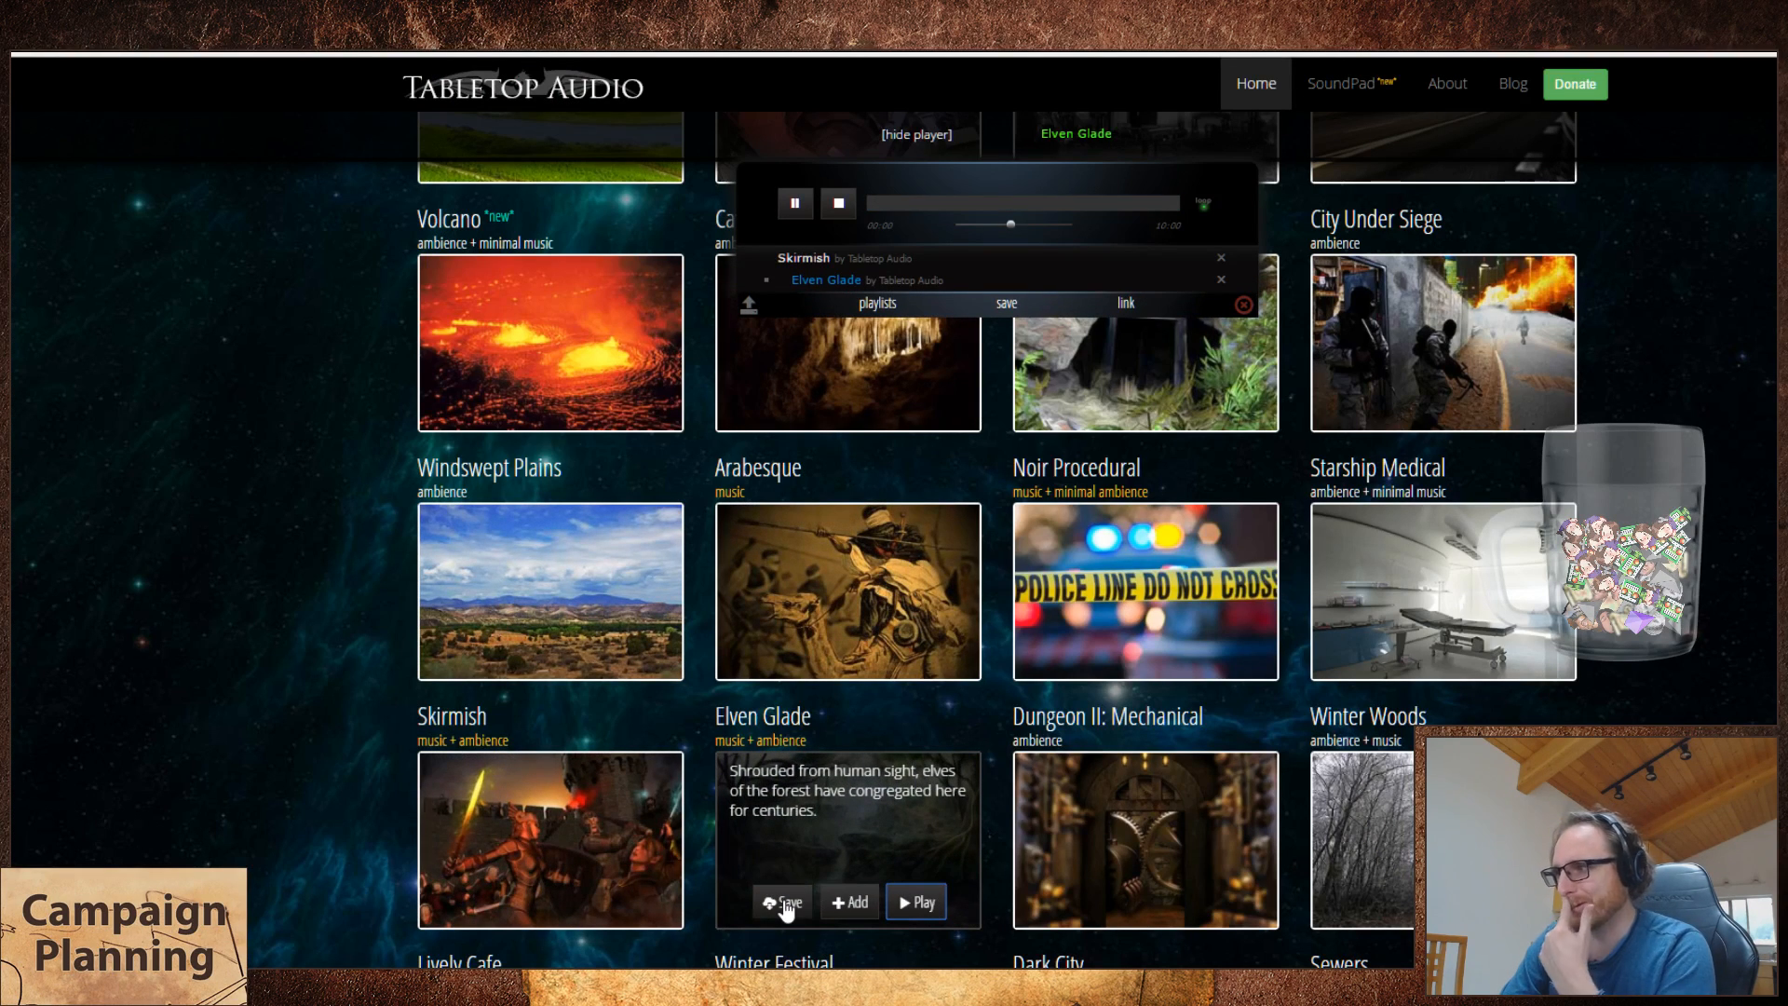
# - Switch back to the spreadsheet and add a new entry with track number 91 and the name "Elven Glade"
pyautogui.hotkey('ctrl', 'shift', 'Tab')
pyautogui.press('Left')
pyautogui.press('Left')
pyautogui.press('Left')
pyautogui.press('Left')
pyautogui.press('Left')
pyautogui.press('Left')
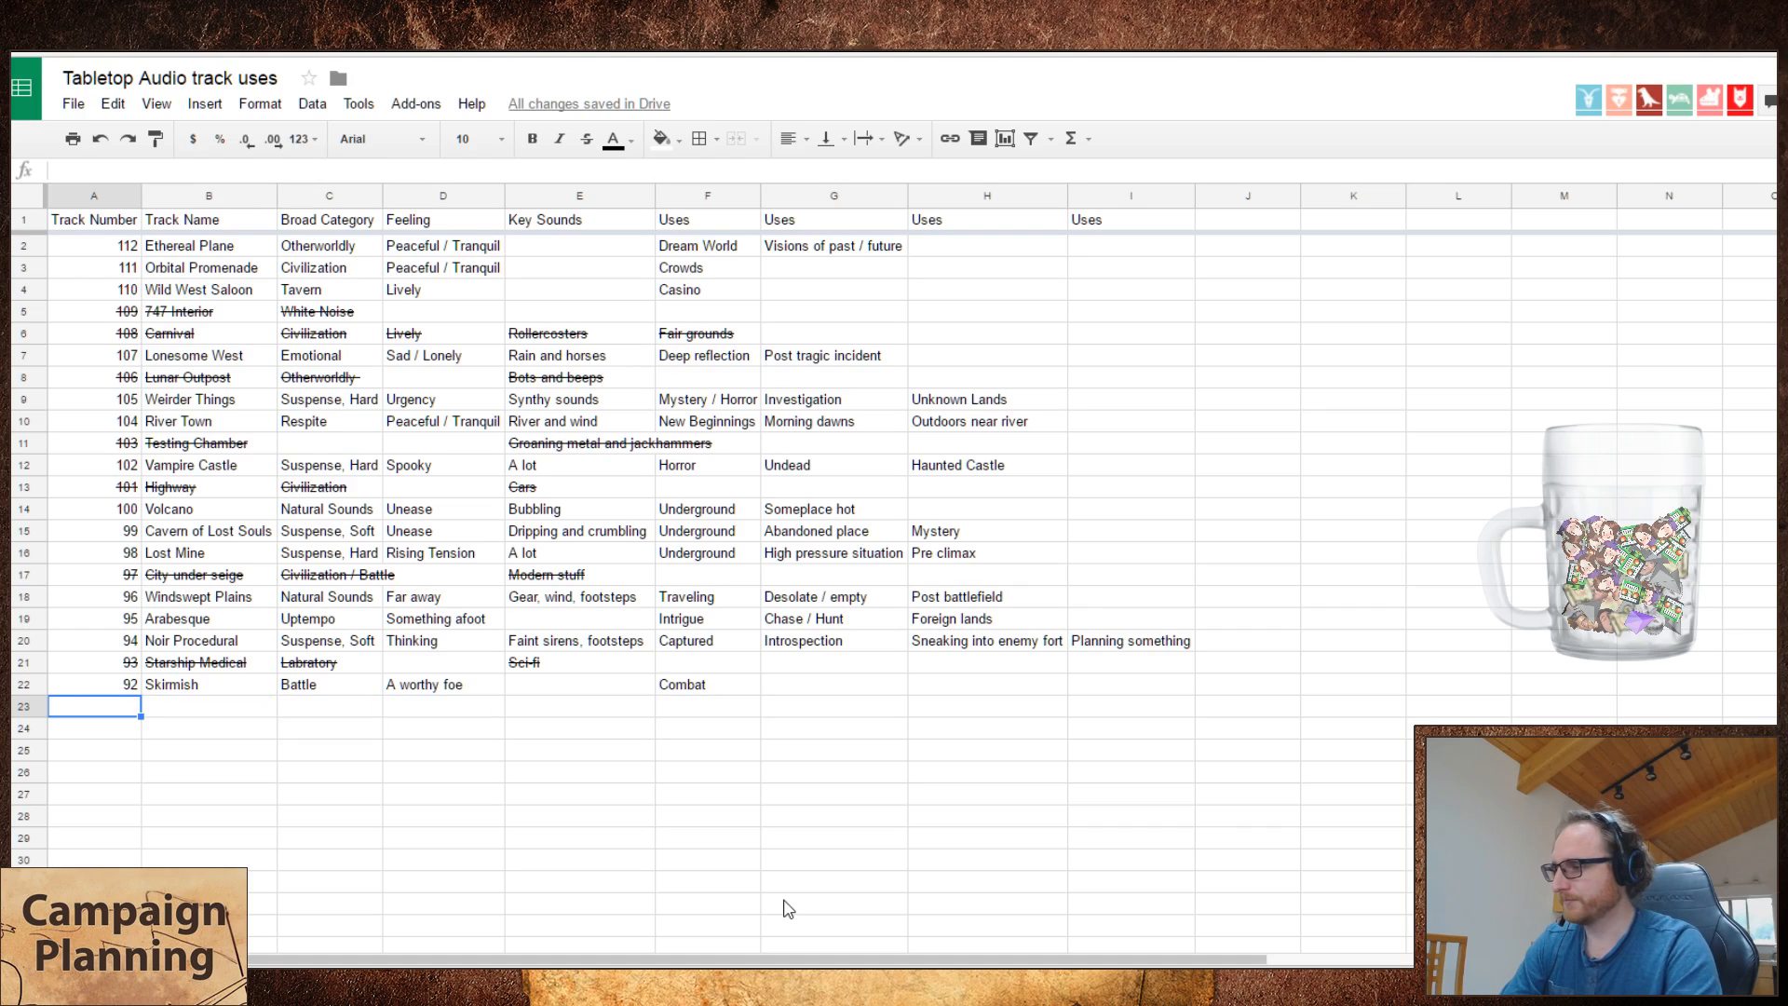
pyautogui.press('Down')
pyautogui.write('91')
pyautogui.press('Tab')
pyautogui.write('Elv')
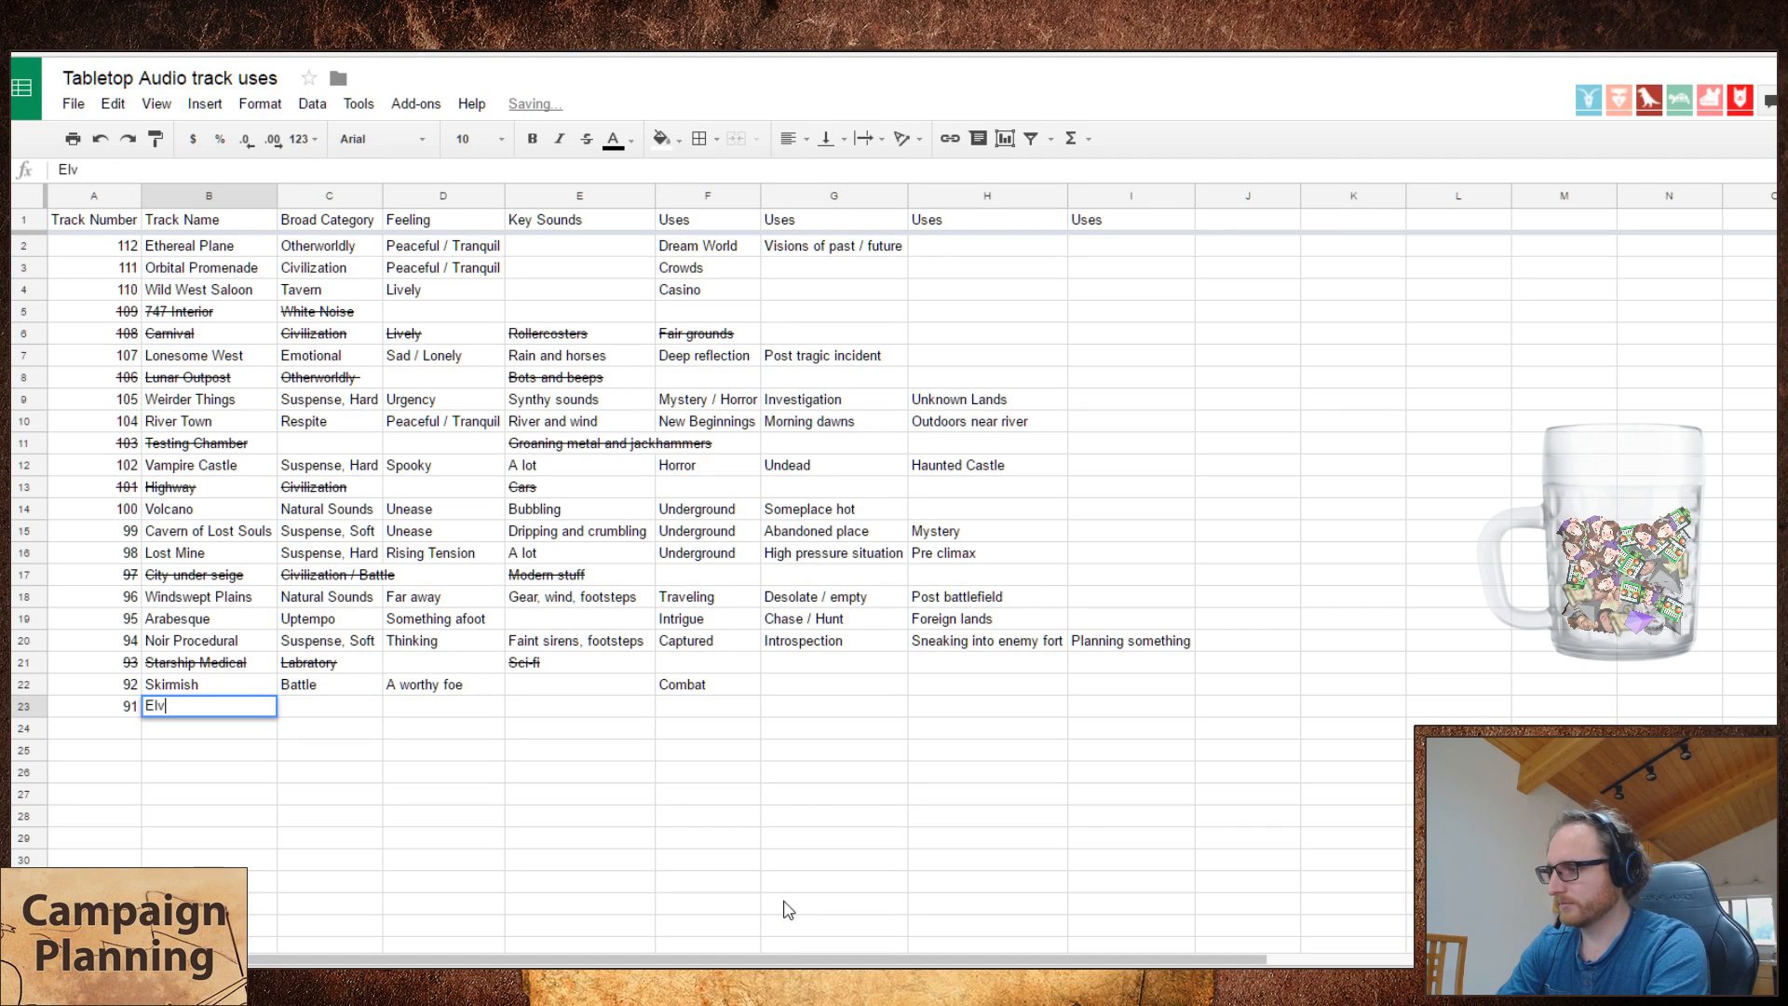
pyautogui.write('en Glade')
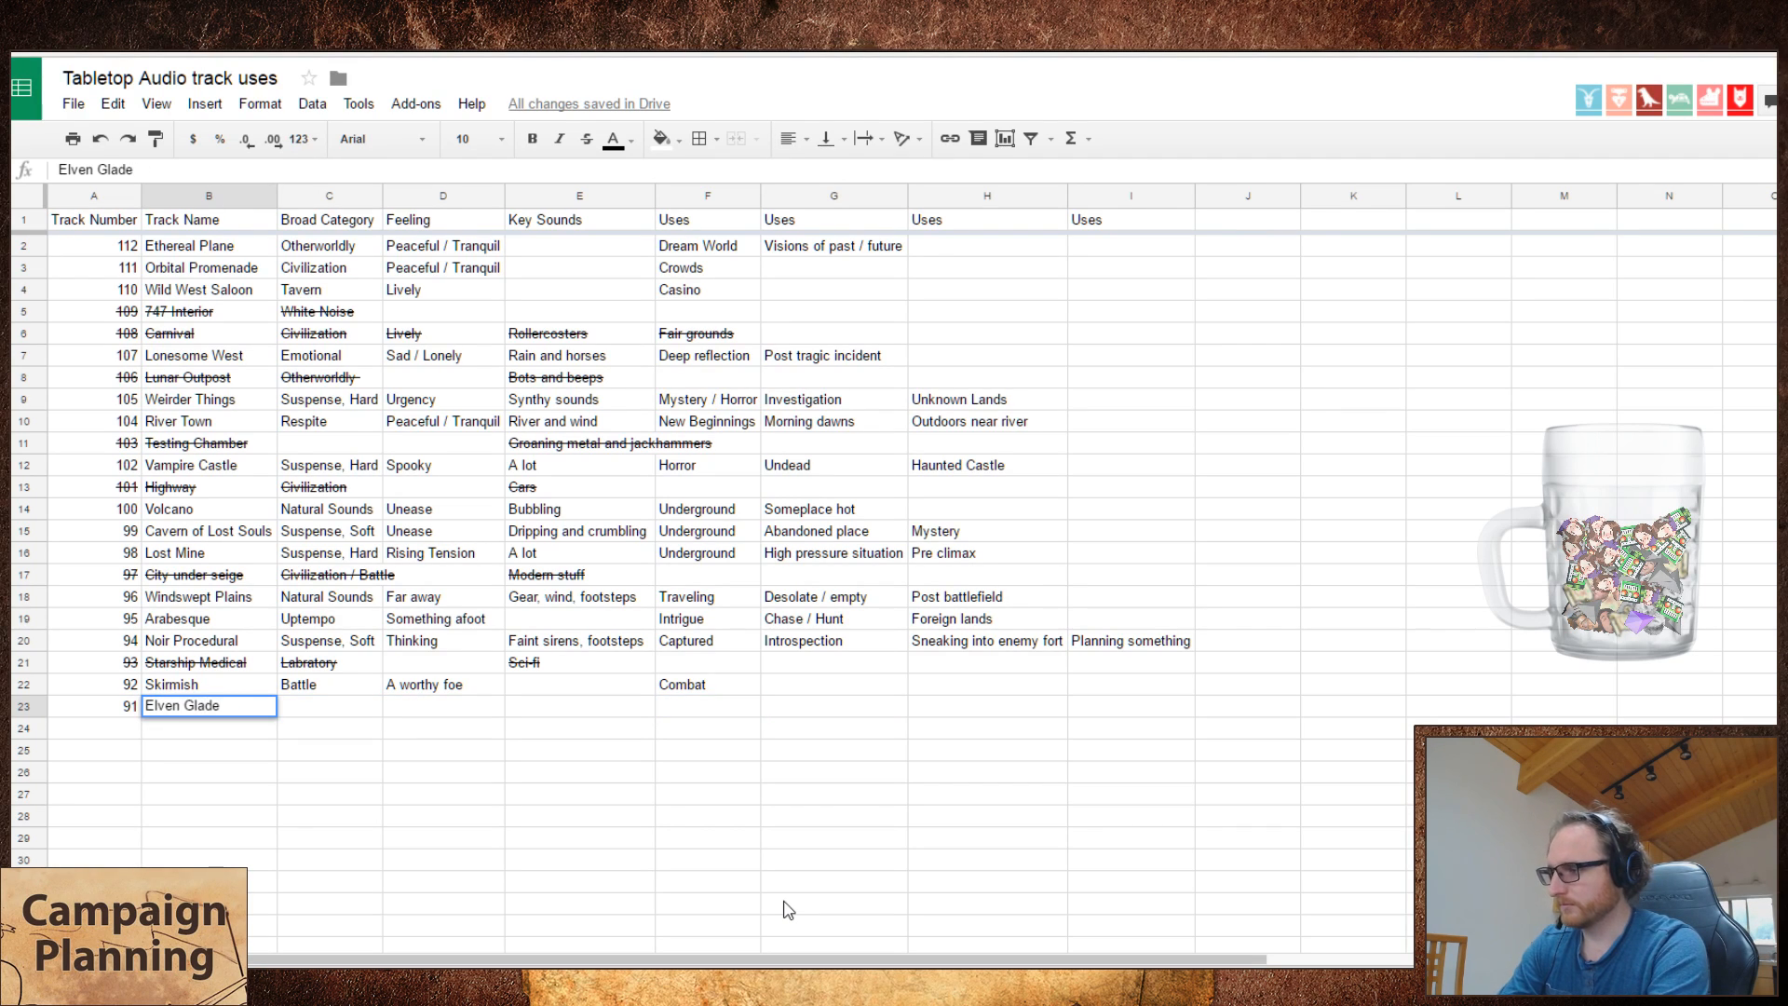
# - Enter "Otherwordly" as the broad category of Elven Glade
pyautogui.press('Tab')
pyautogui.write('O')
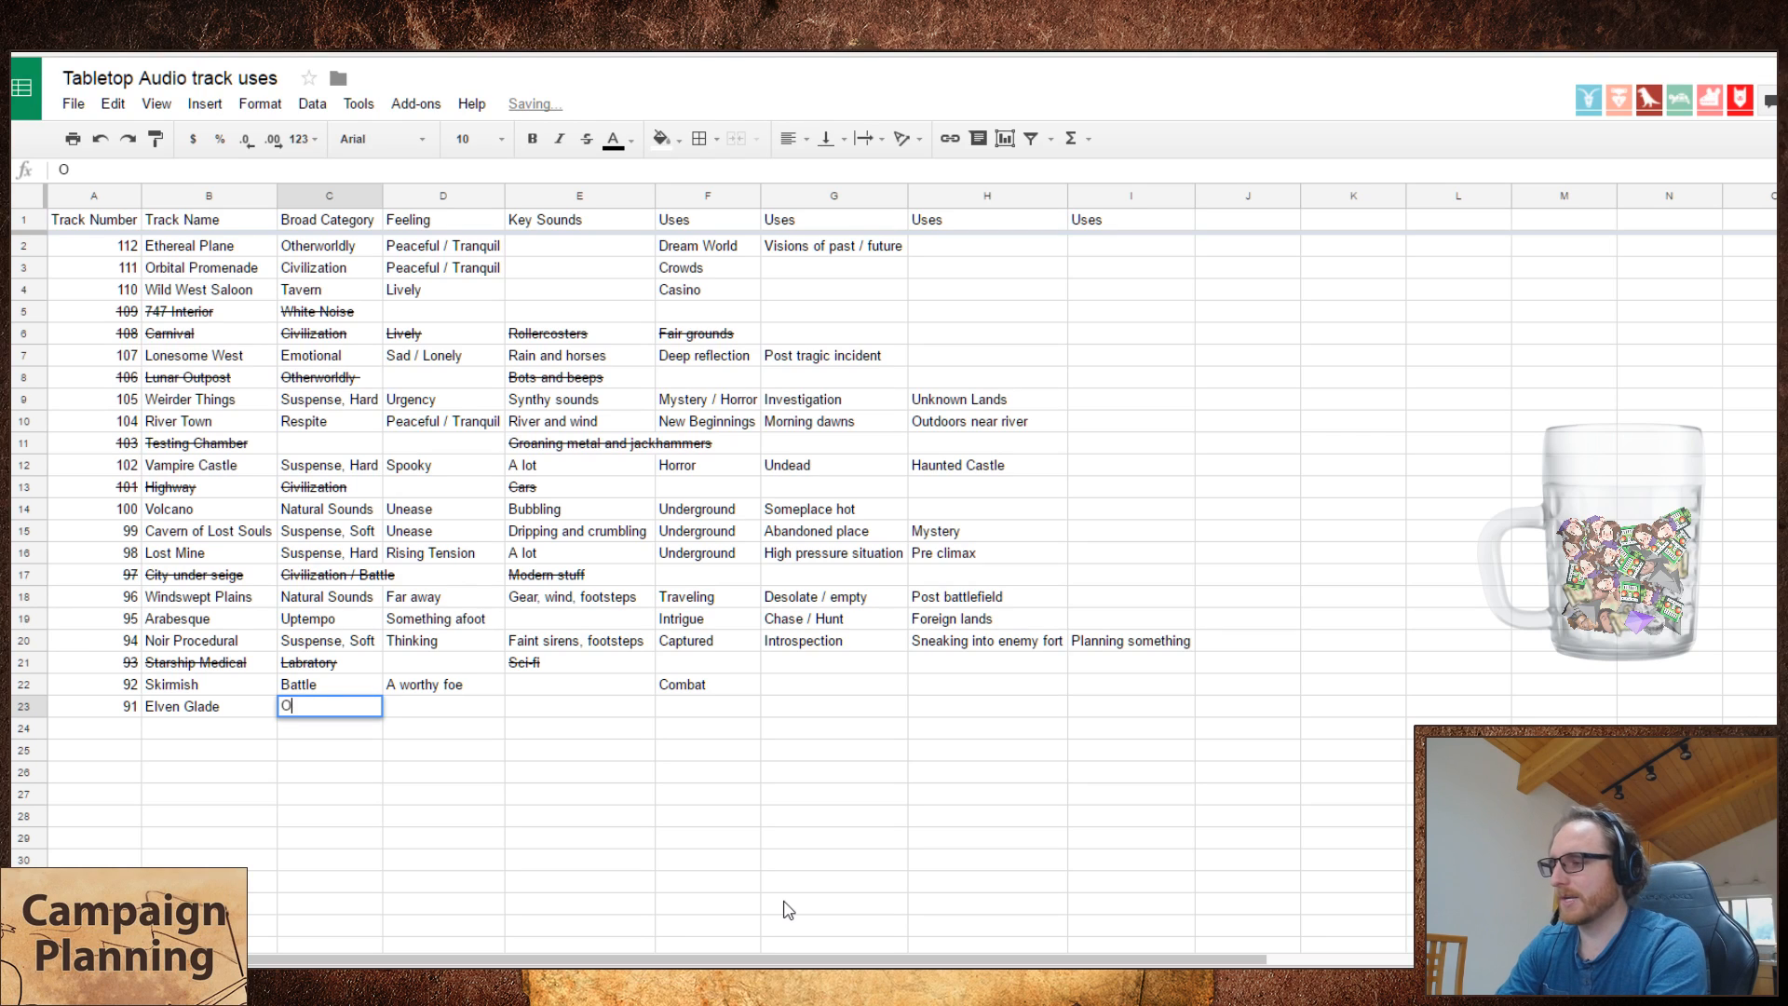
pyautogui.write('therwo')
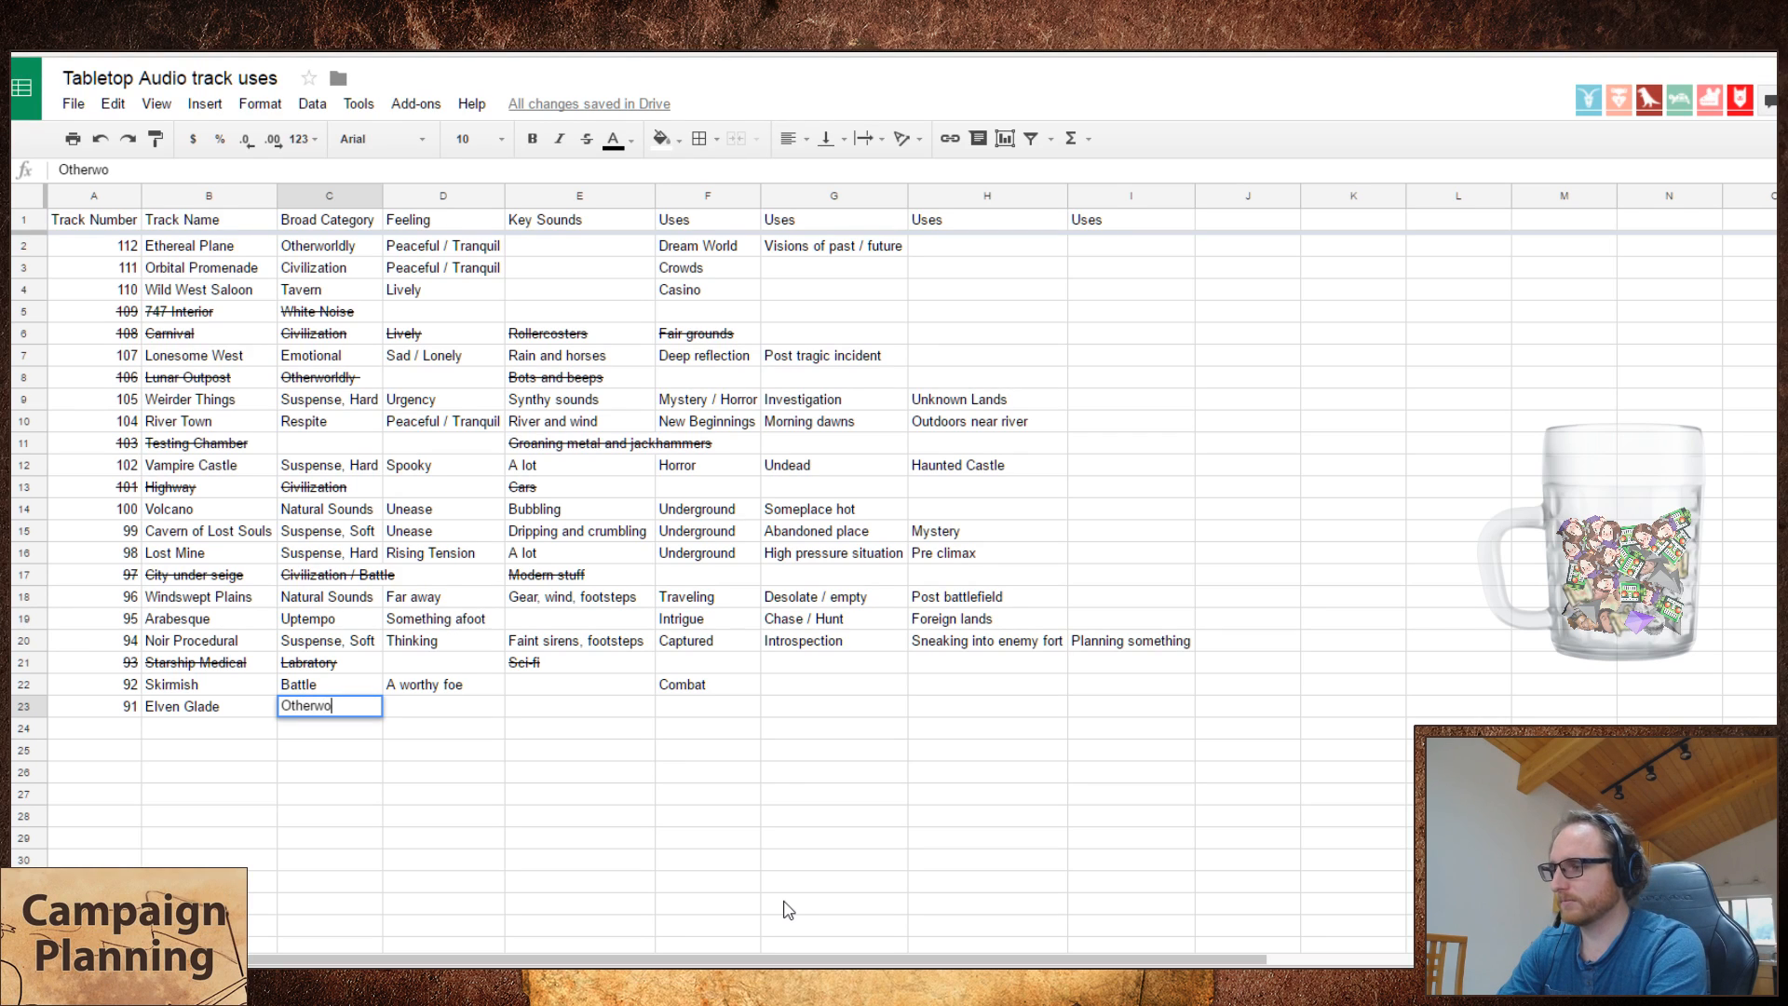
pyautogui.write('rldly')
pyautogui.press('Tab')
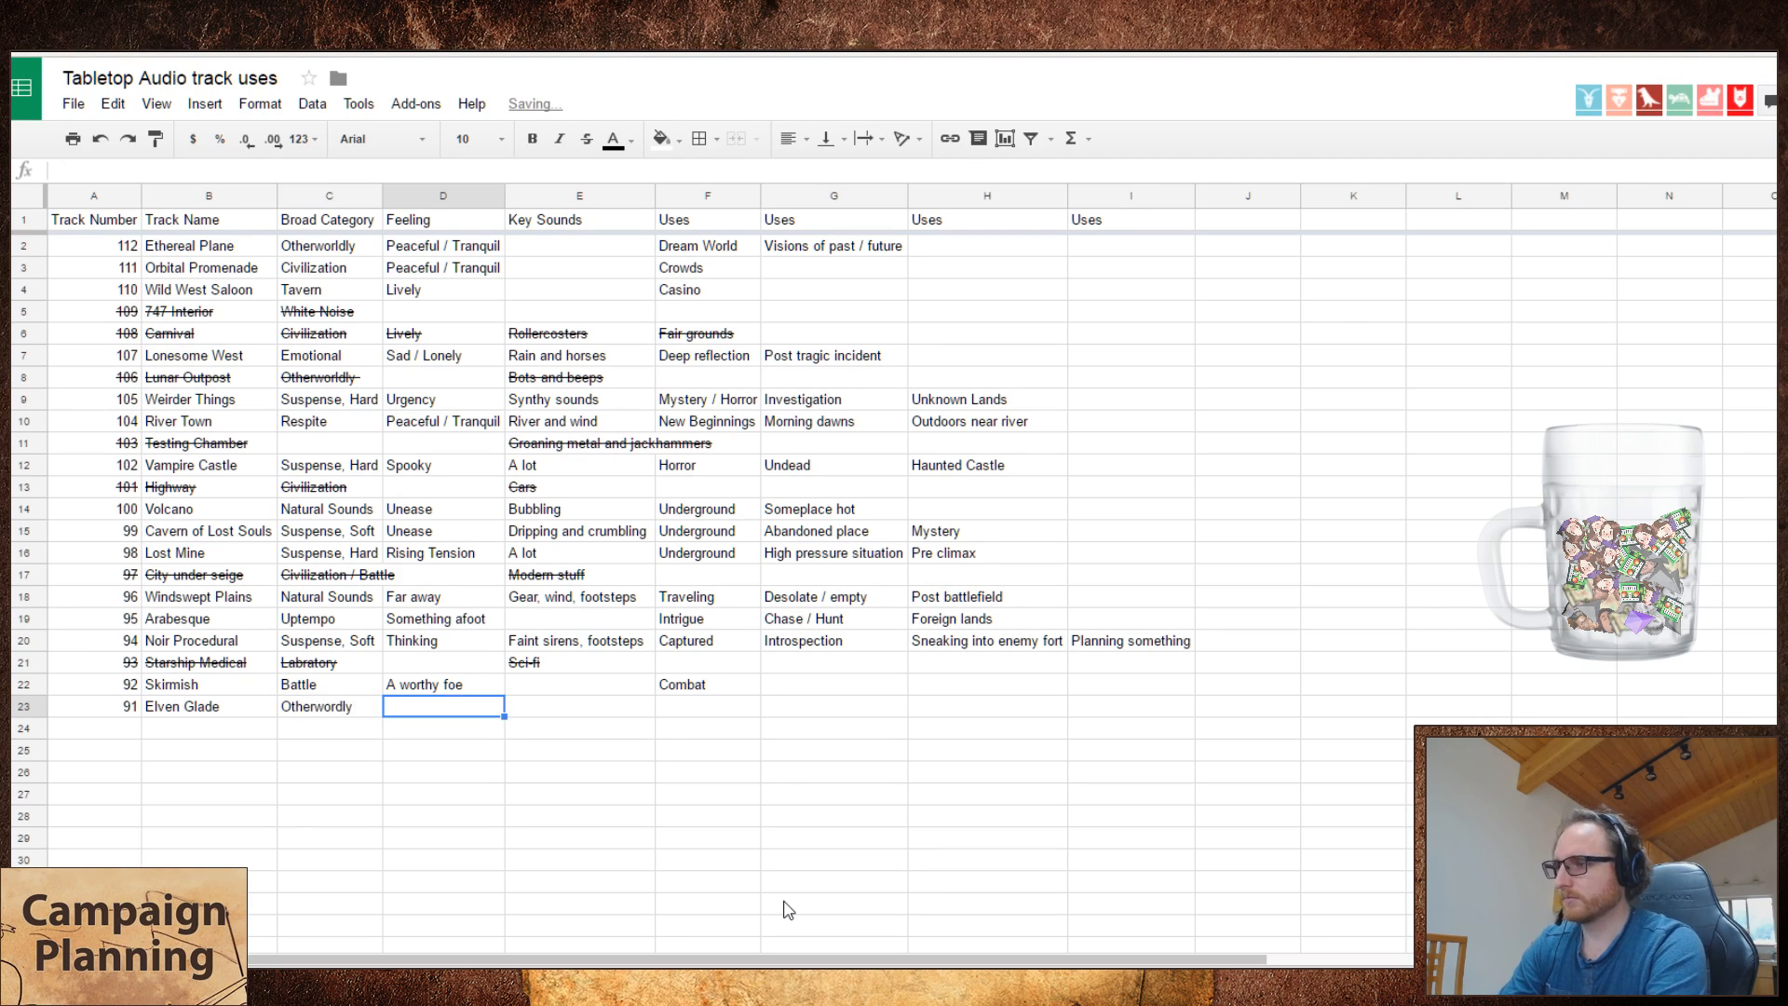
# - Enter "Peaceful / Tranquil" as the feeling of Elven Glade, leaving its key sounds blank
pyautogui.write('P')
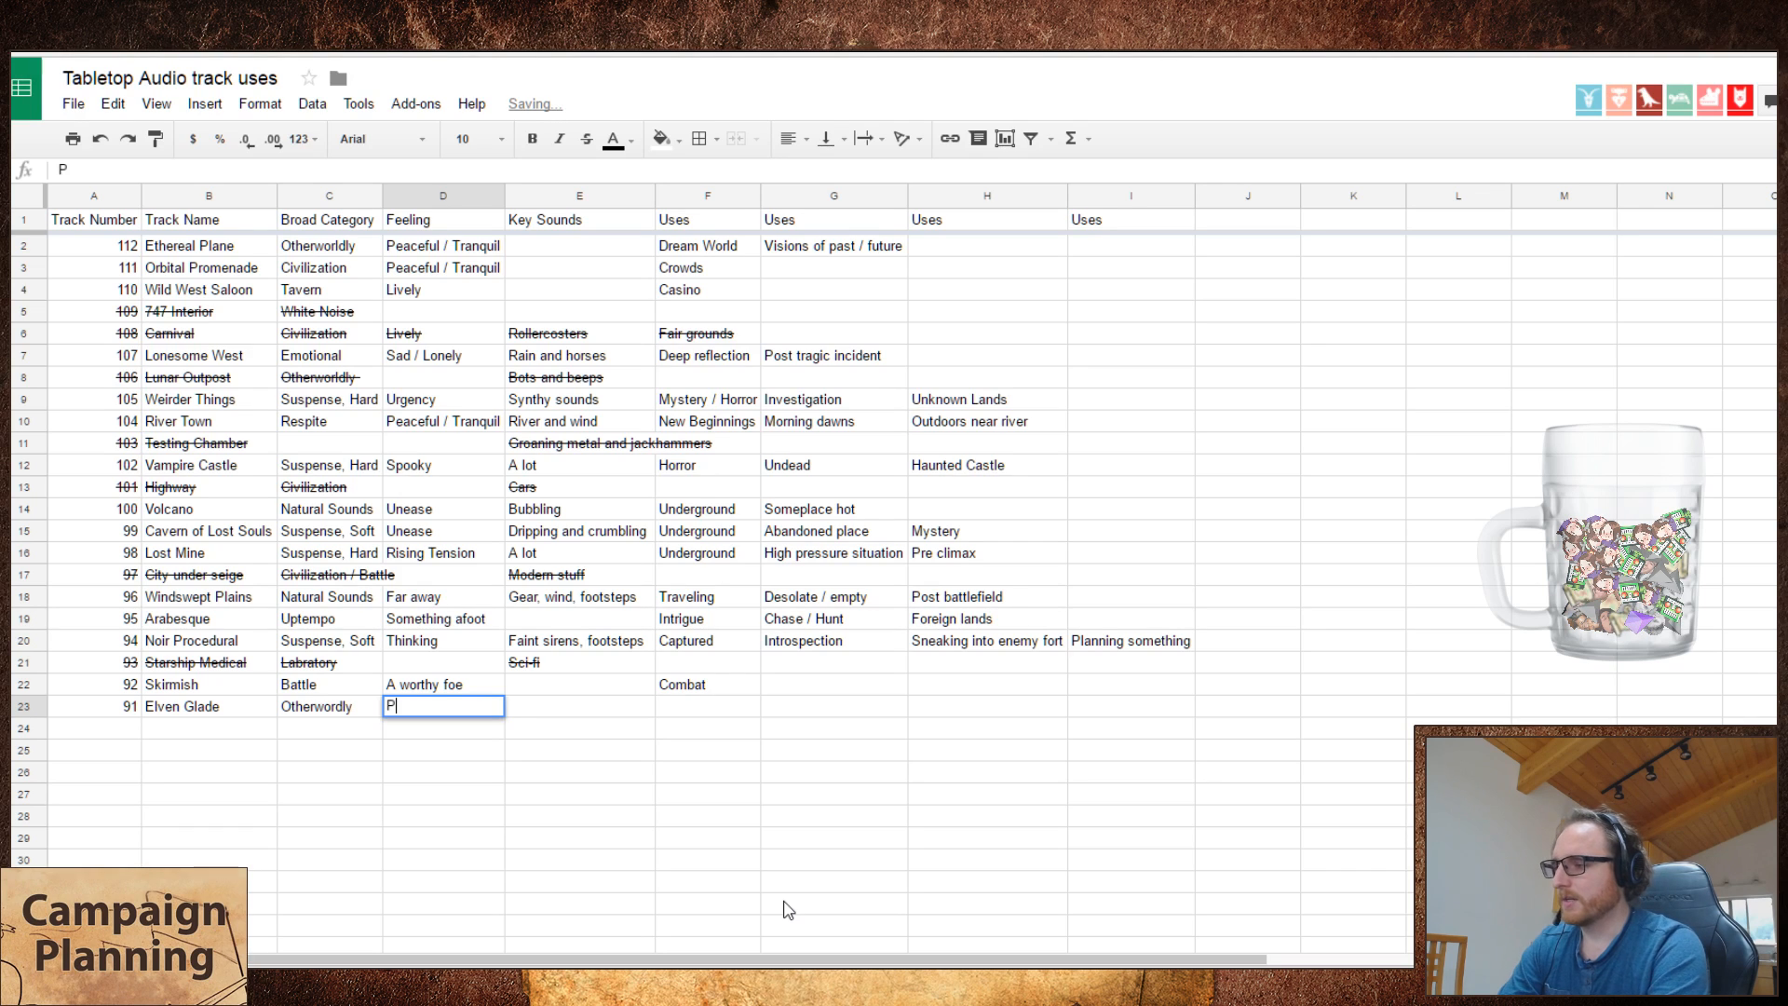
pyautogui.write('ea')
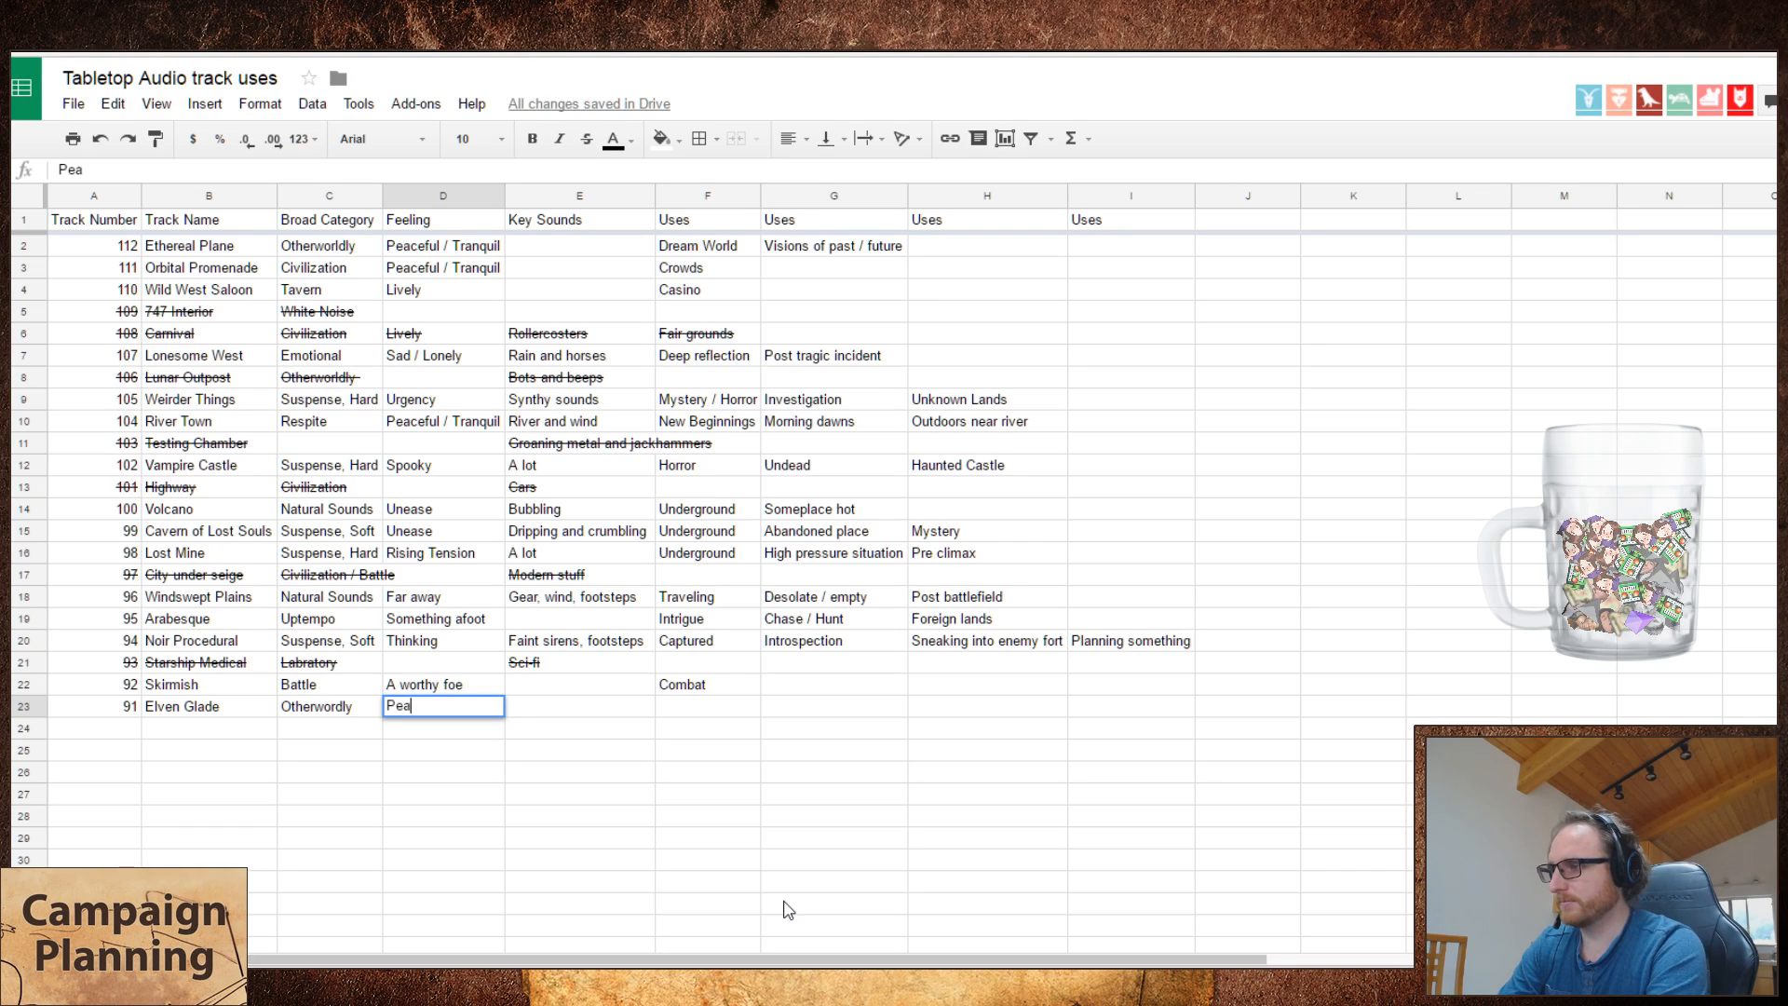
pyautogui.write('ceful / Tranquil')
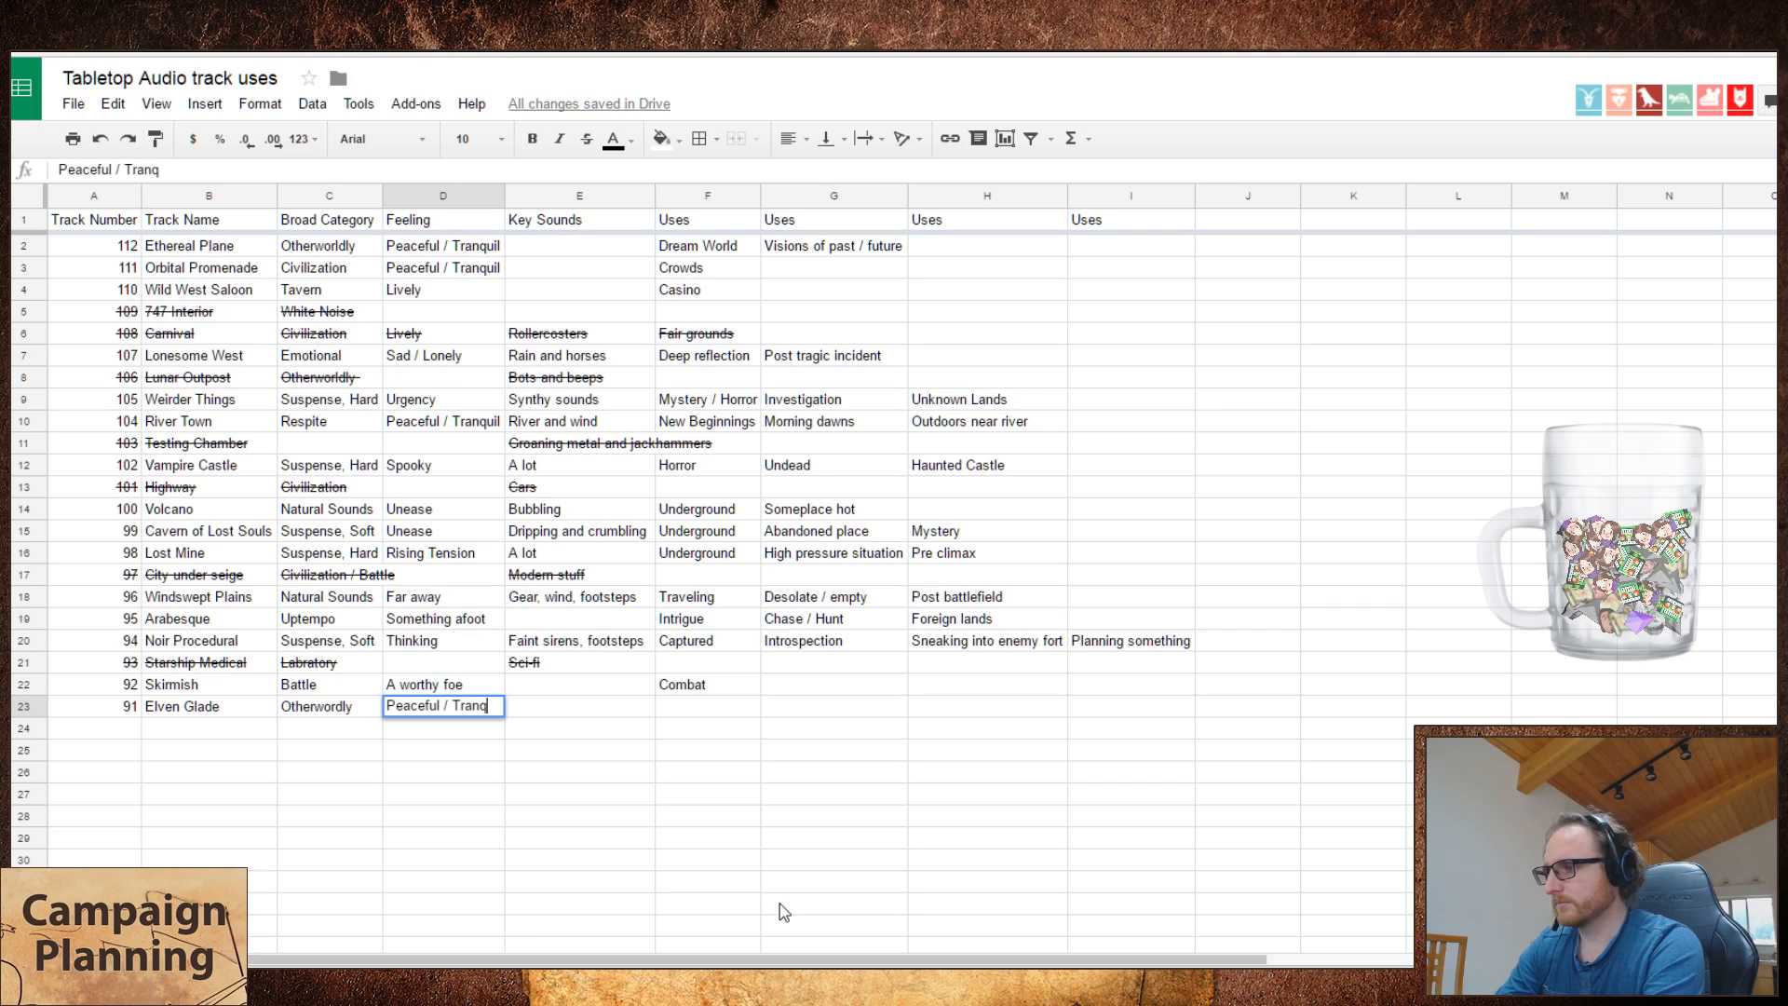
pyautogui.press('Tab')
pyautogui.press('Tab')
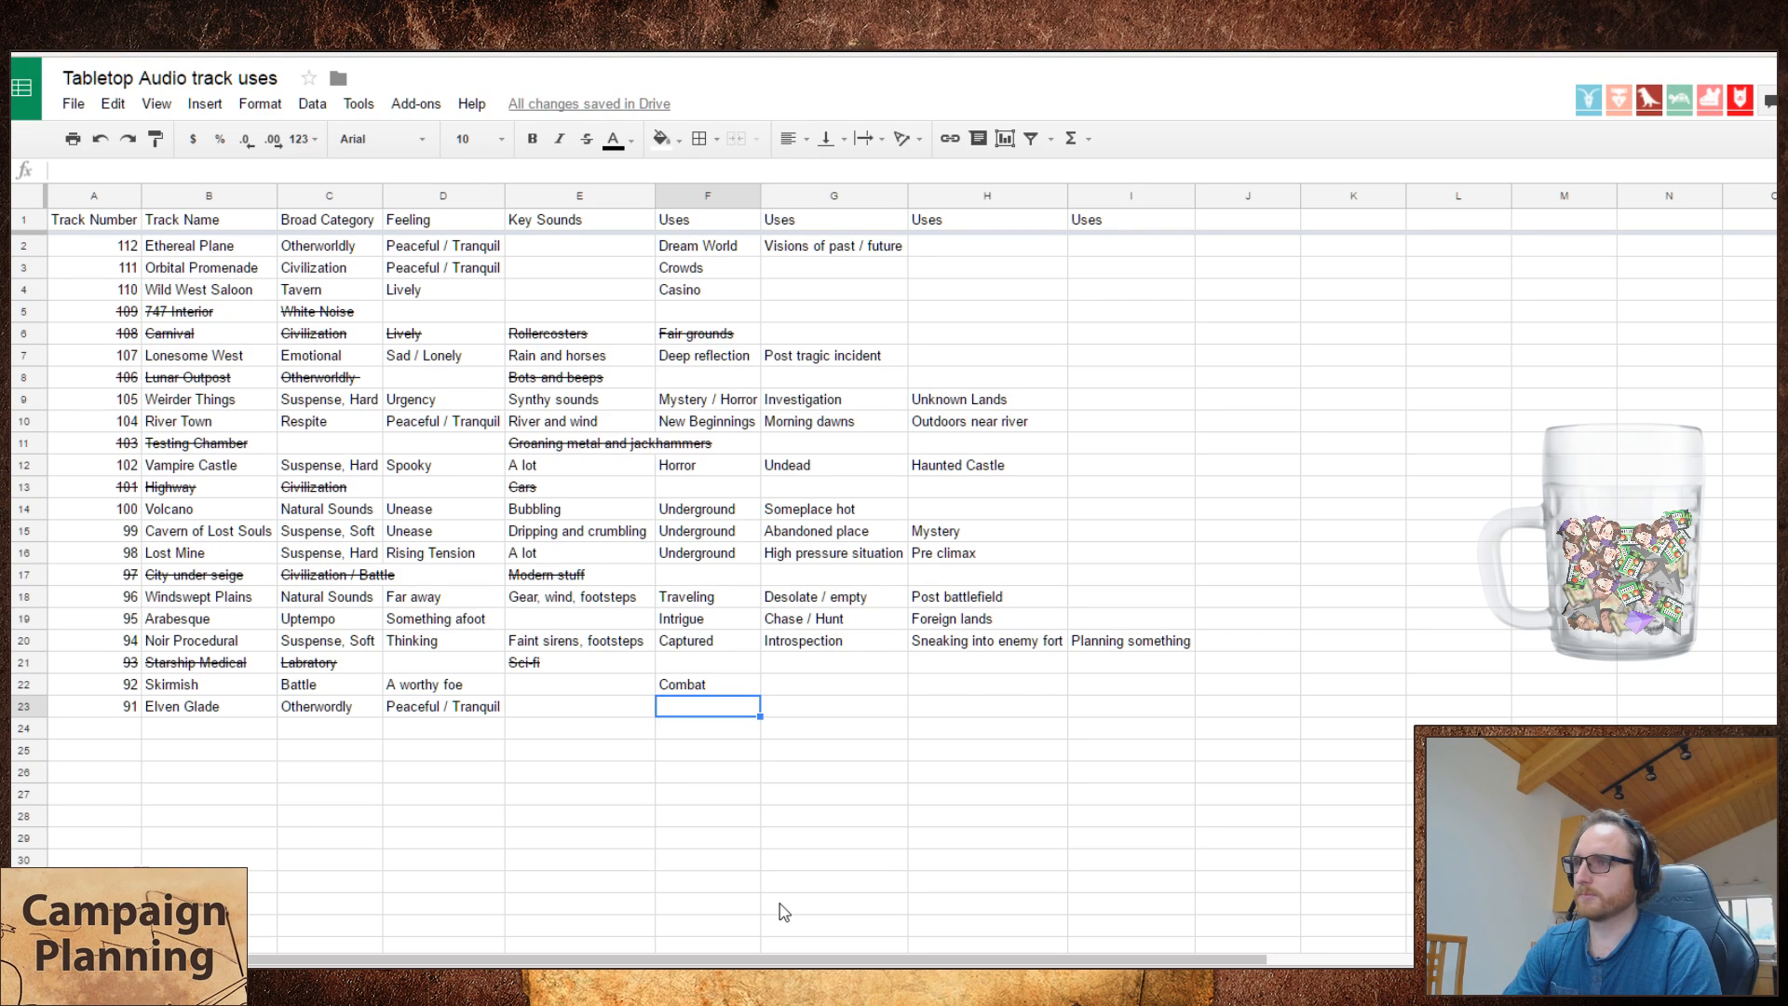
# - Enter "Deep refelction" as the first use of Elven Glade
pyautogui.write('Deep')
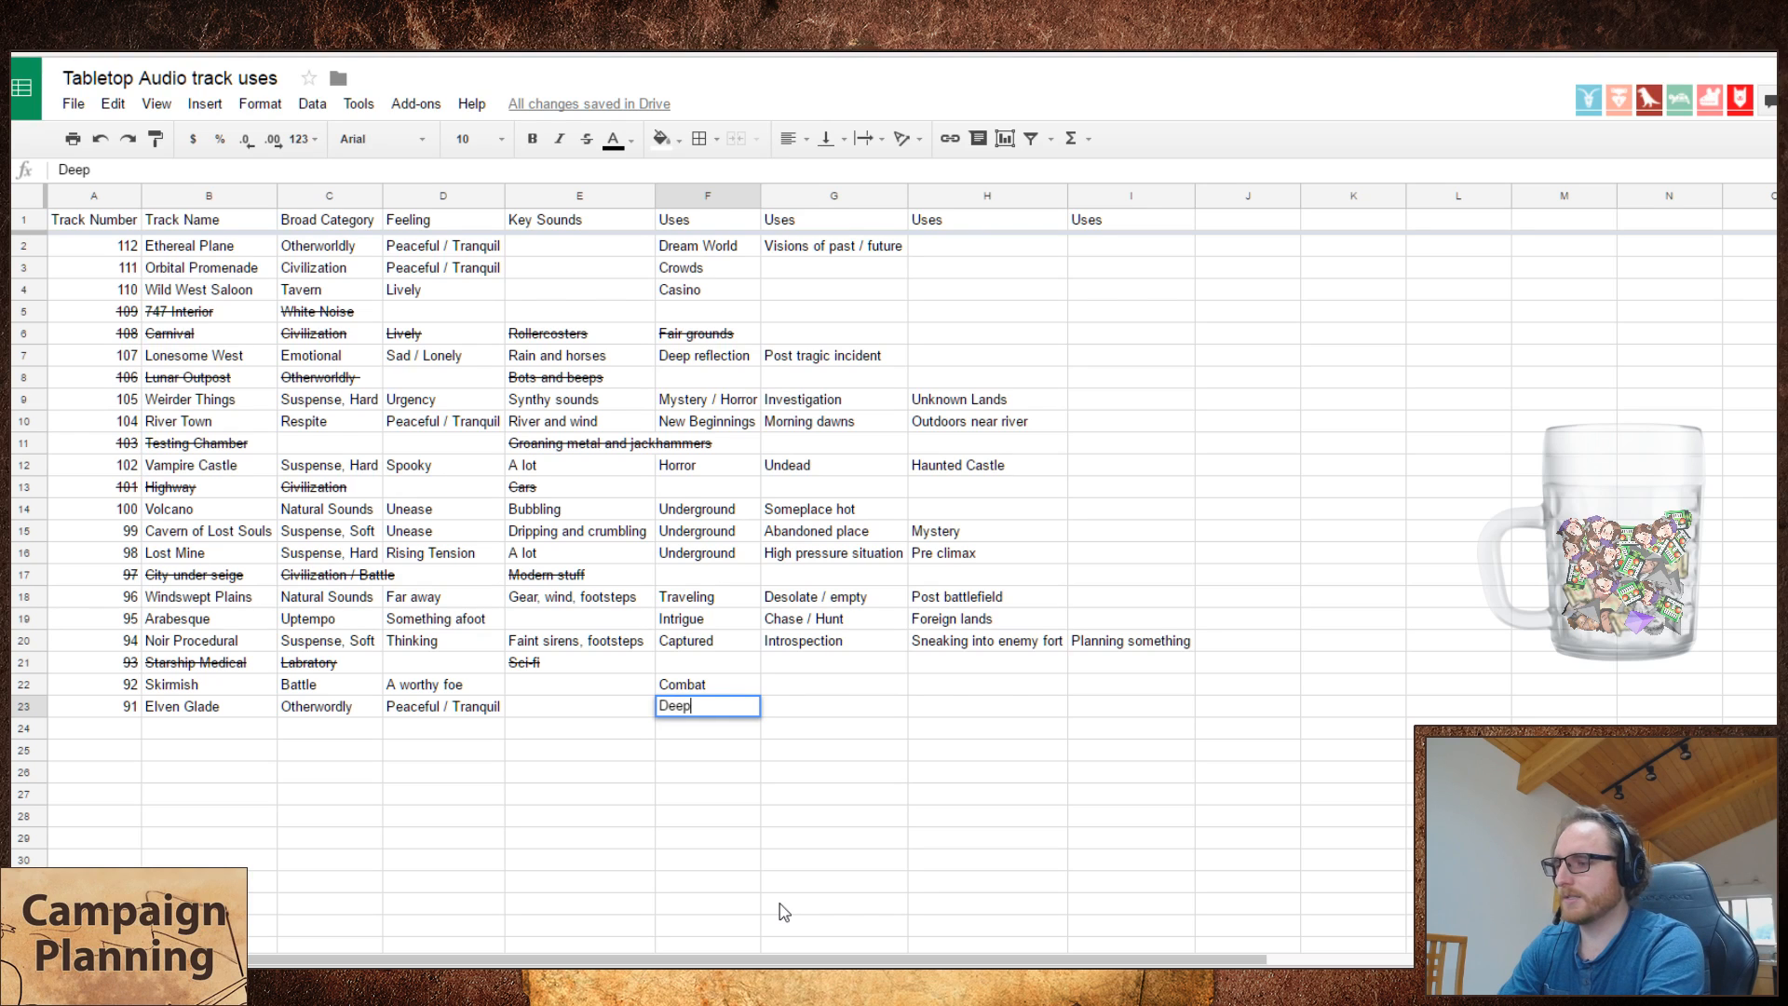
pyautogui.write(' refelction')
pyautogui.press('Tab')
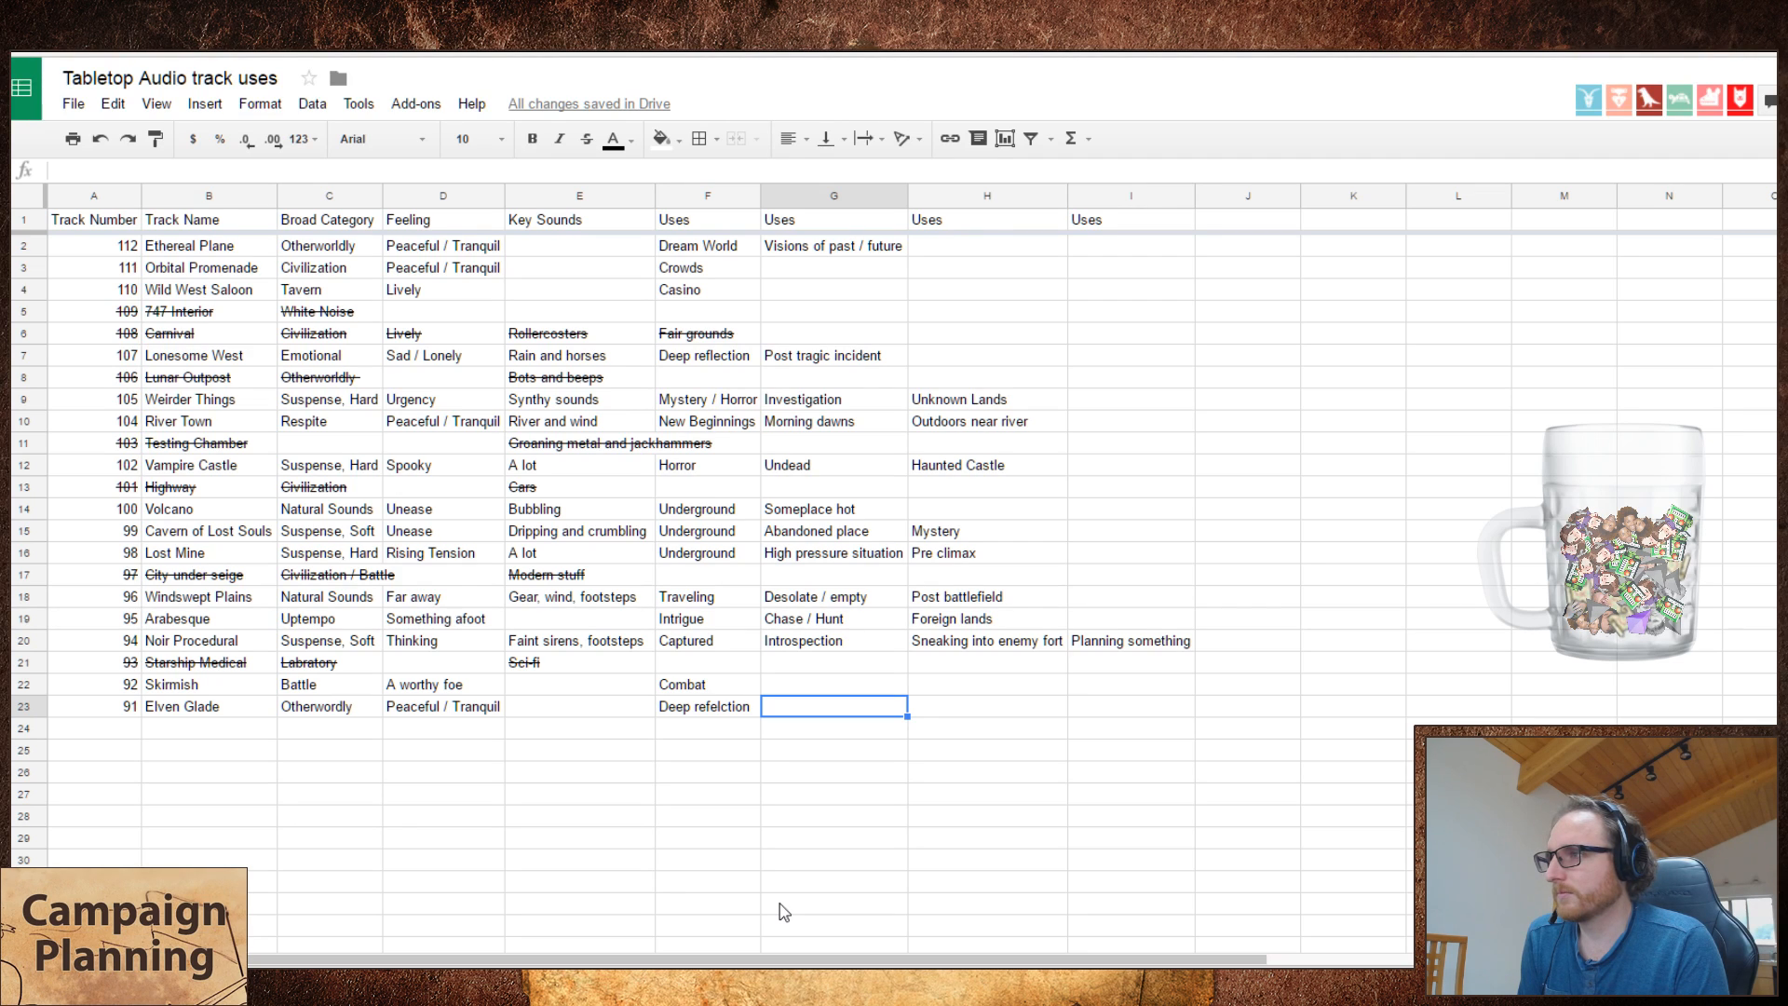
pyautogui.write('B')
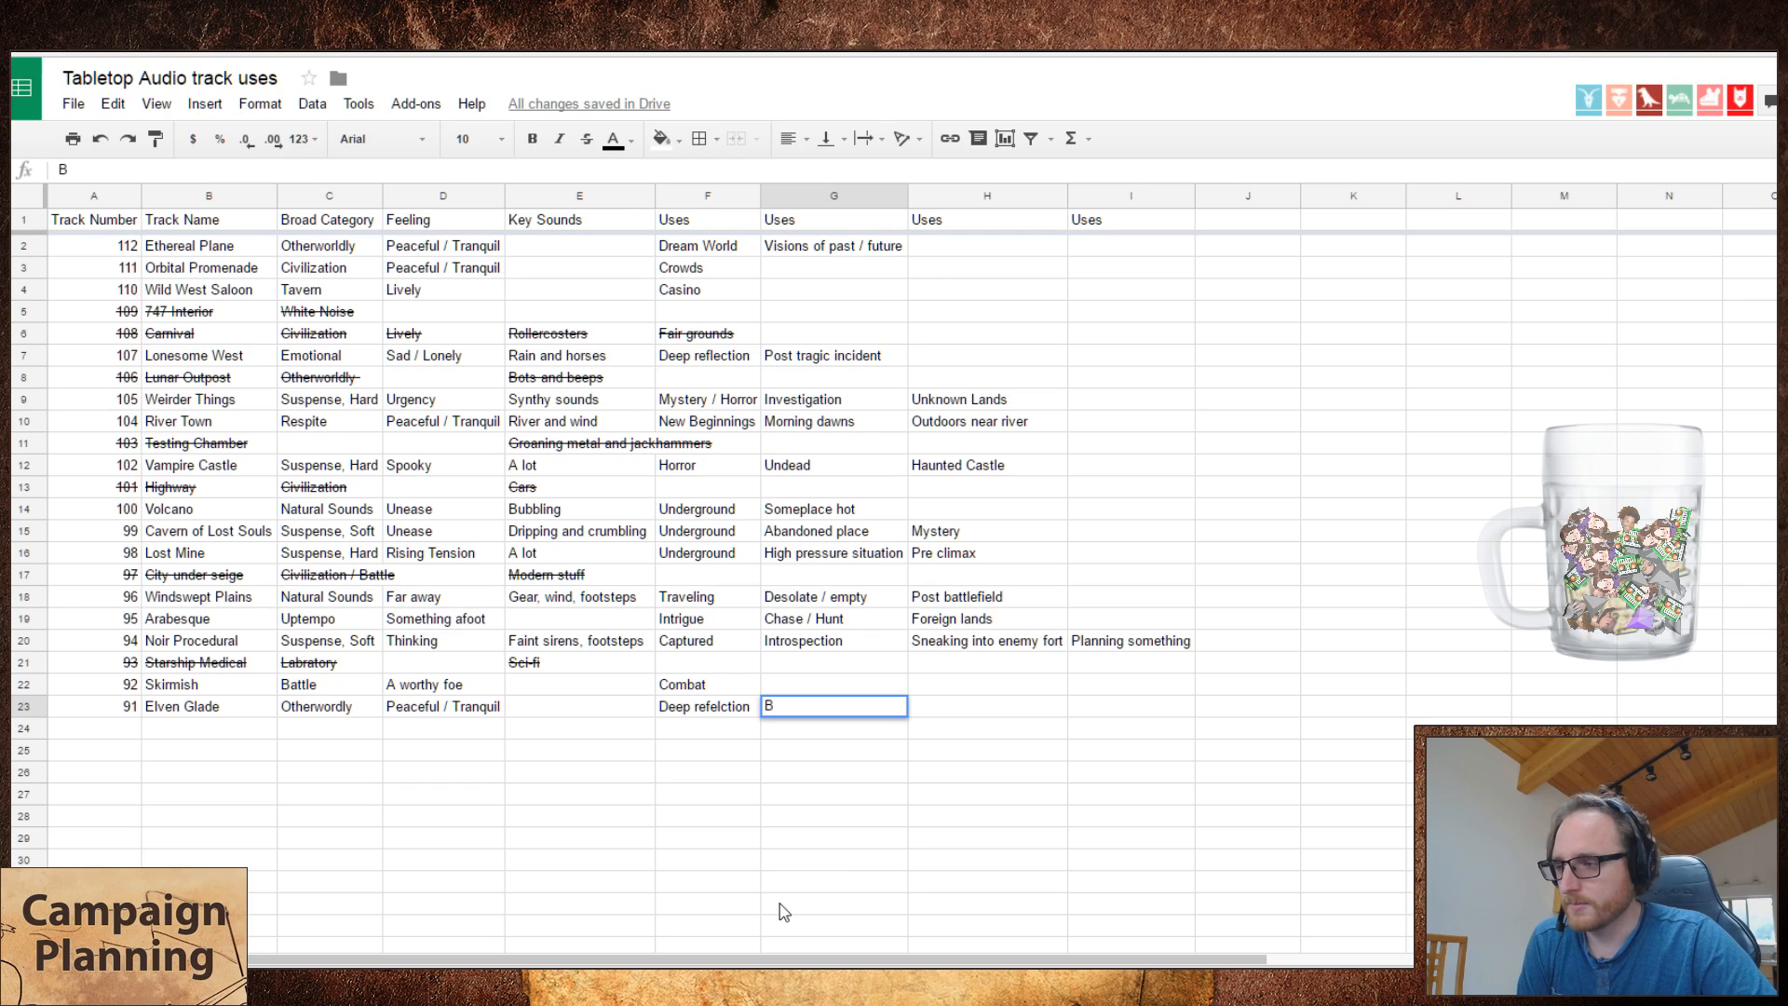
pyautogui.click(850, 718)
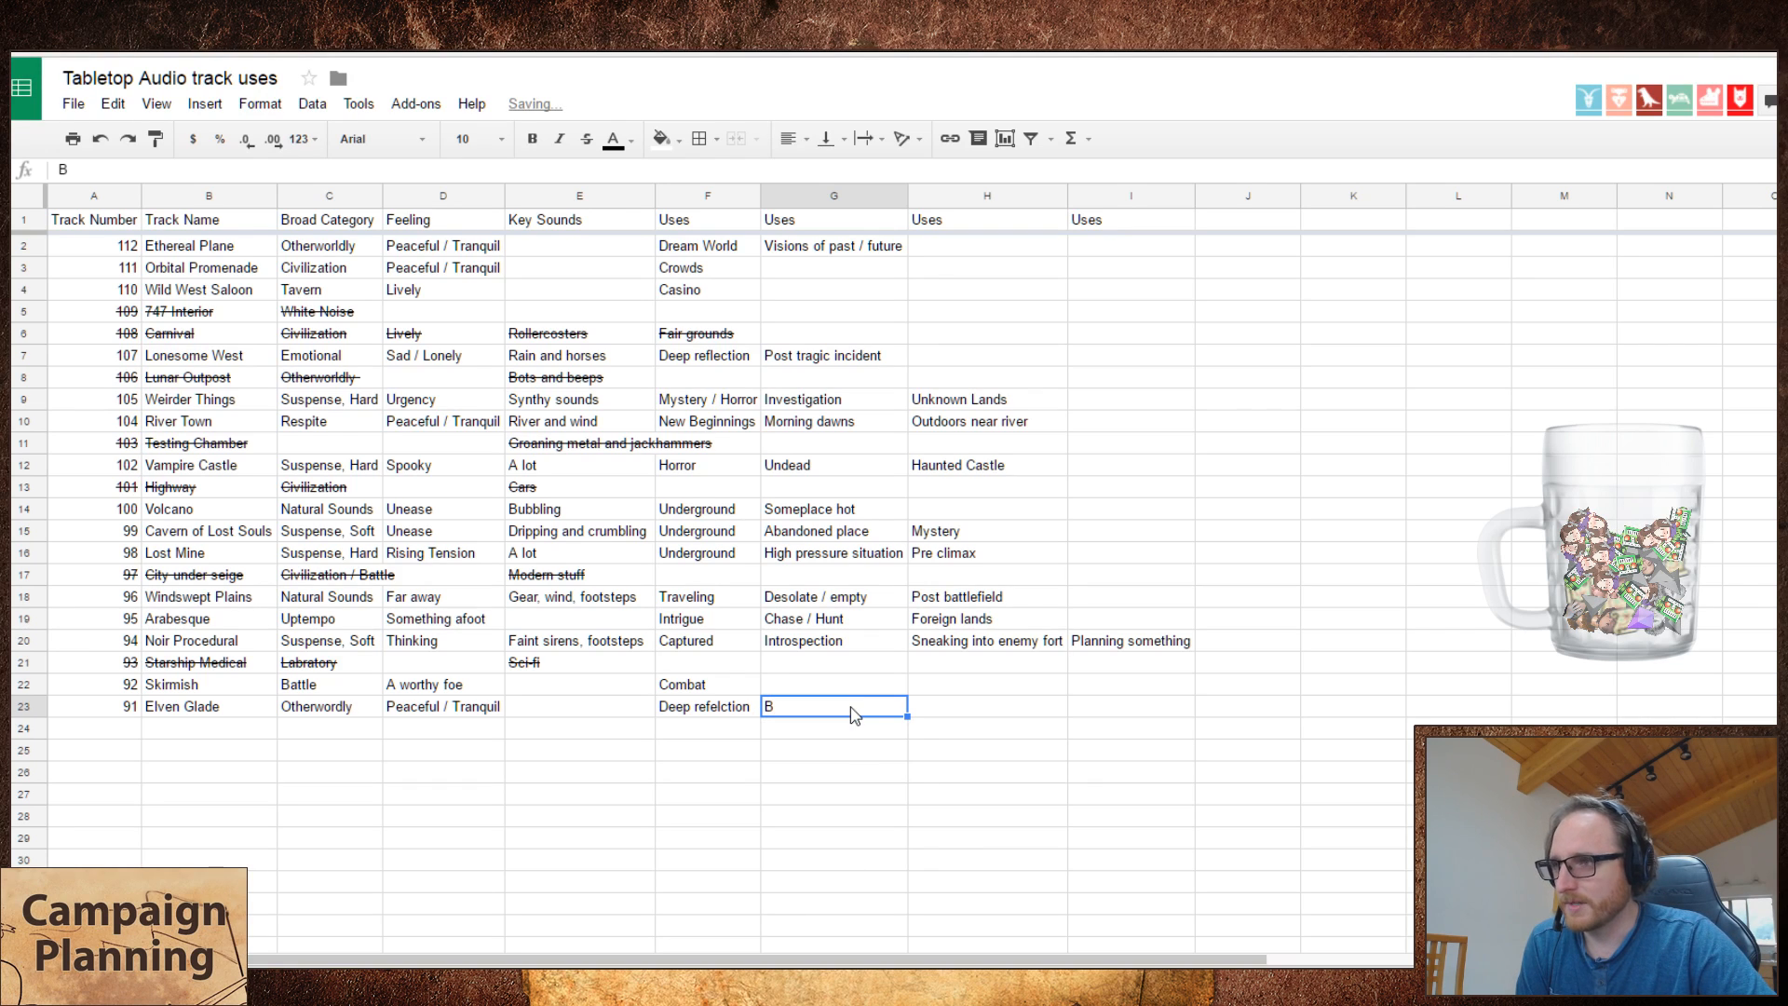
pyautogui.press('Delete')
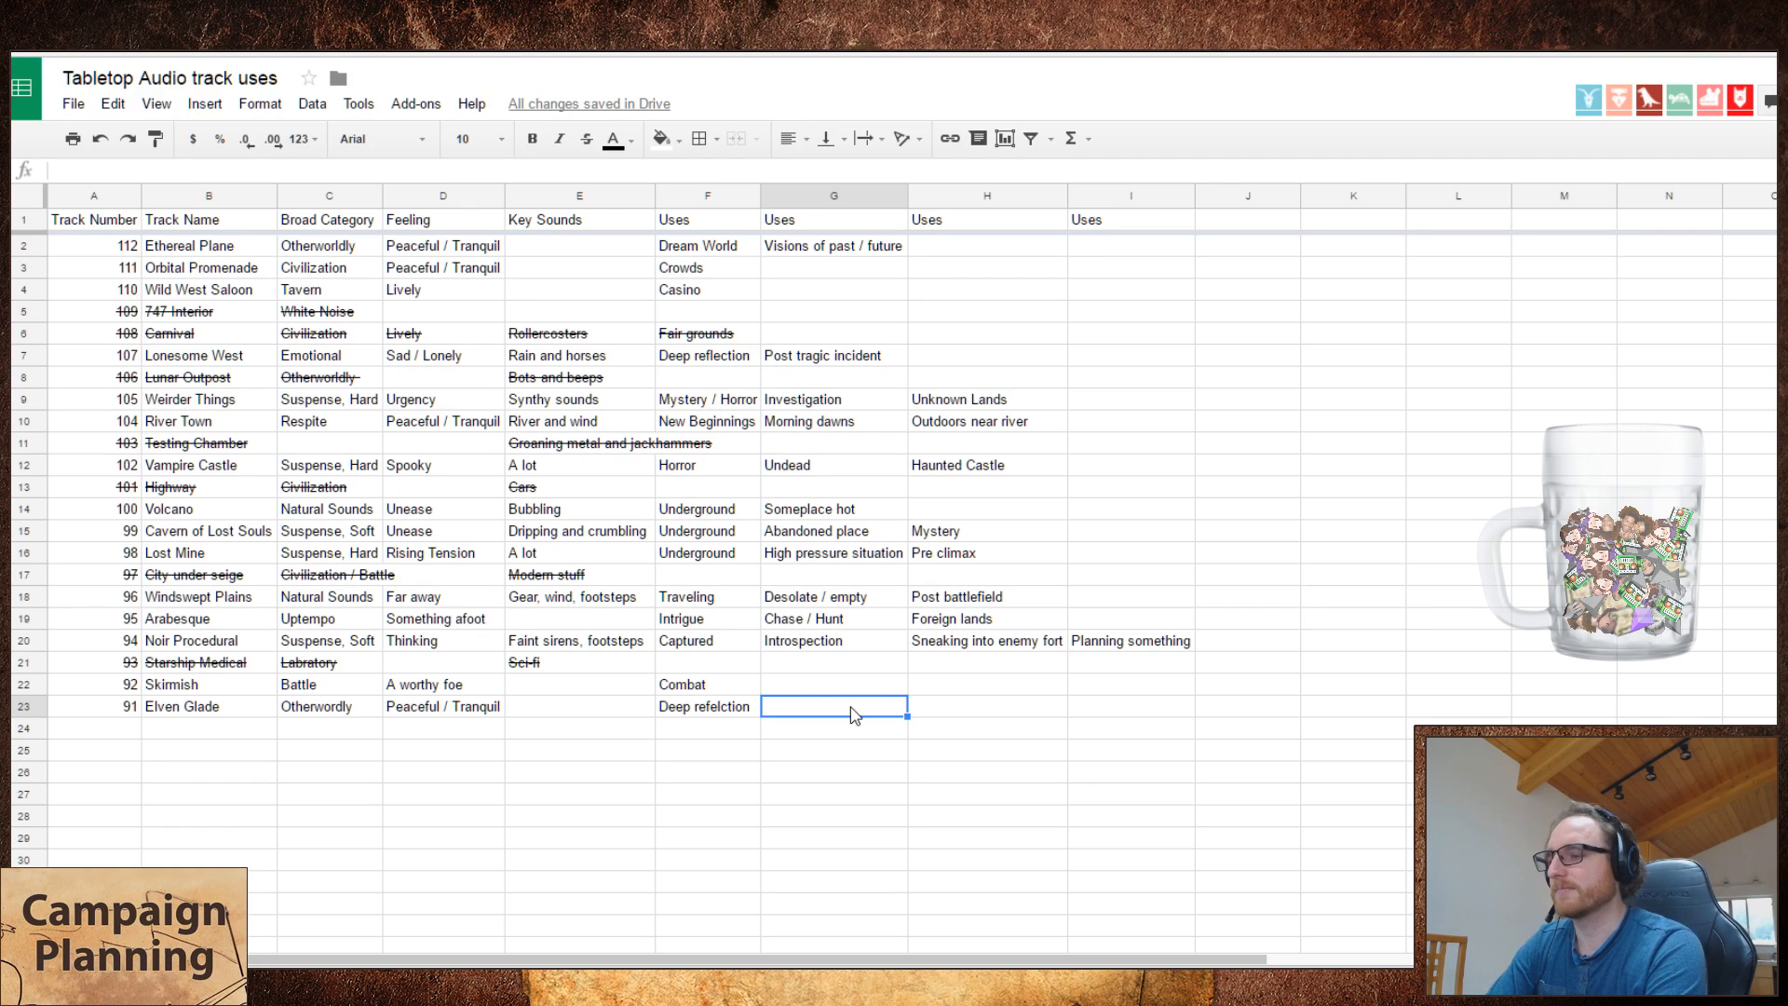
# - Enter "Deep peace / safety" as the second use of Elven Glade
pyautogui.write('Deep ')
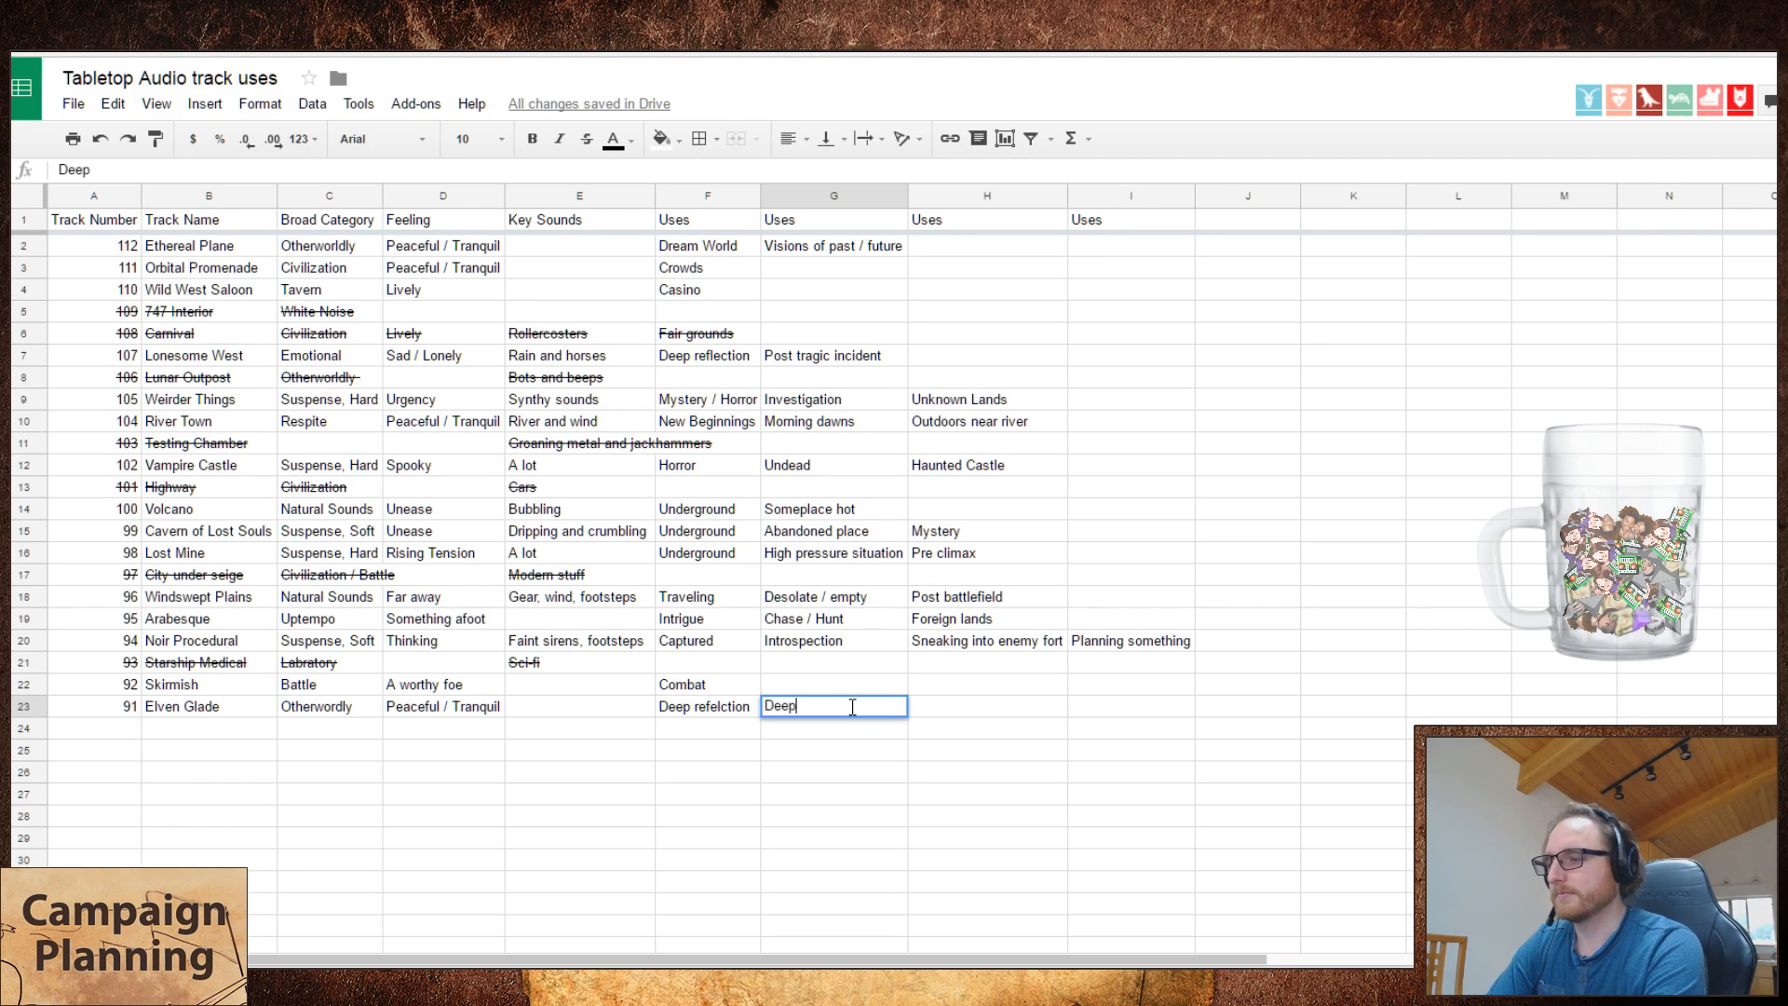
pyautogui.write('pea')
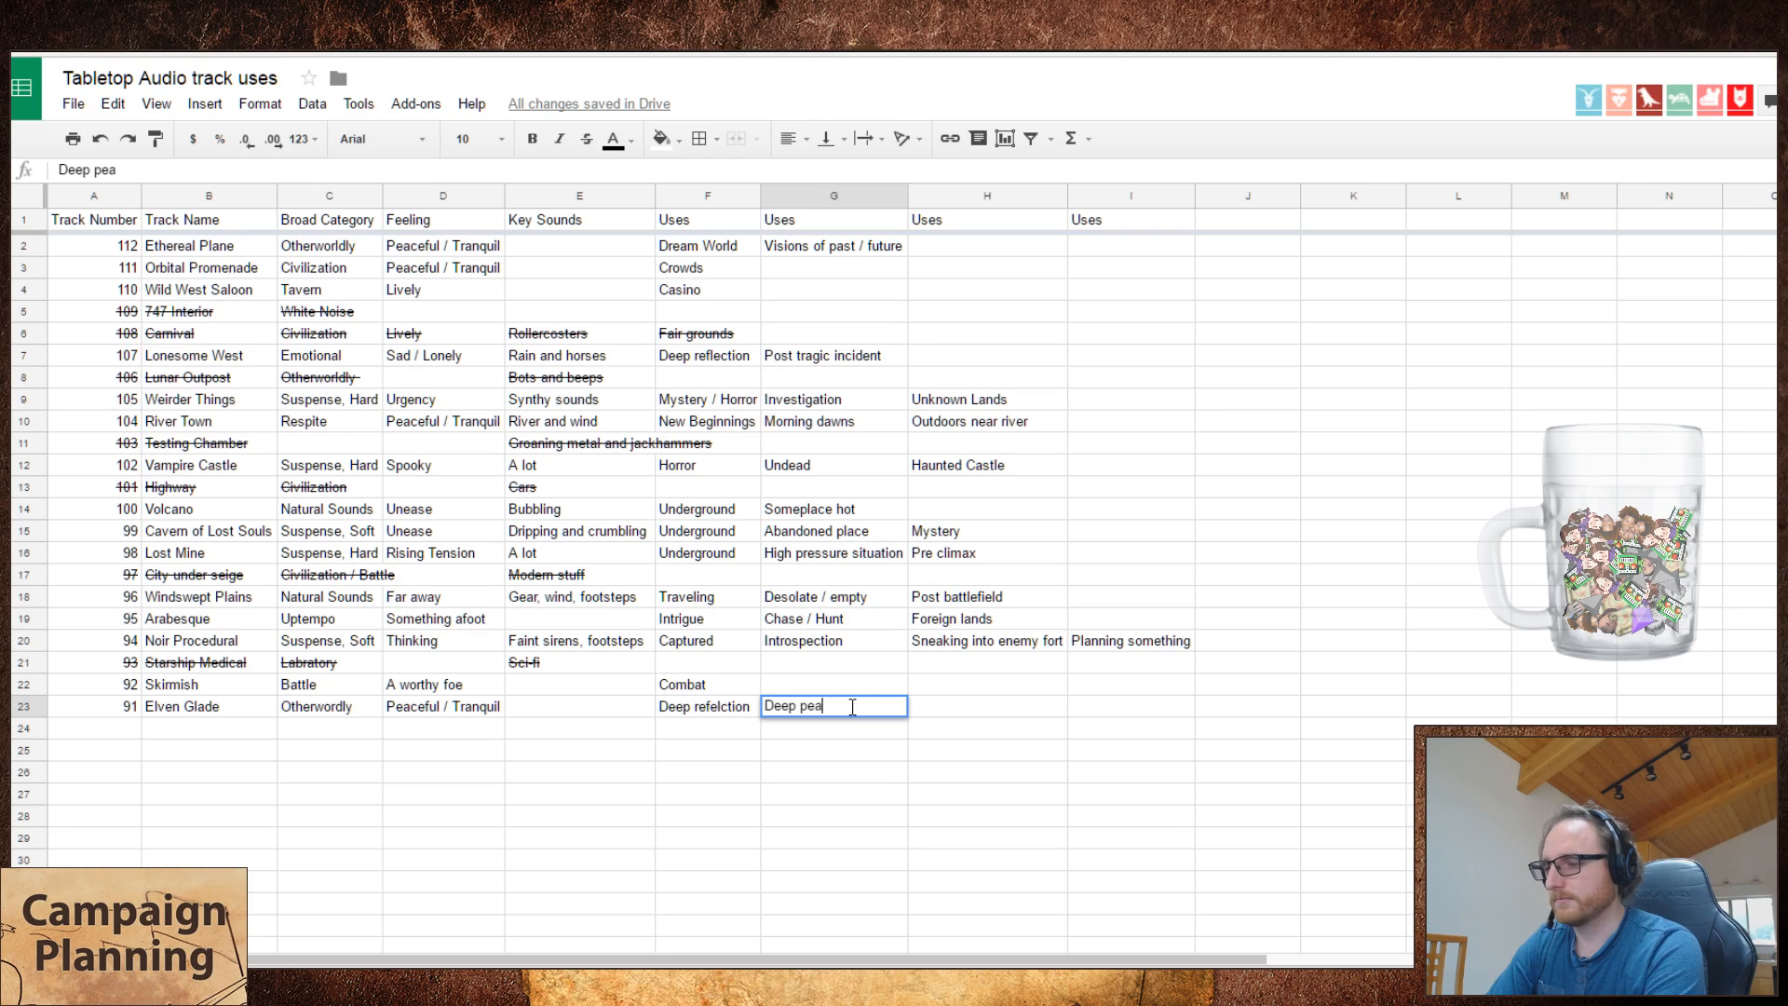
pyautogui.write('ce / safety')
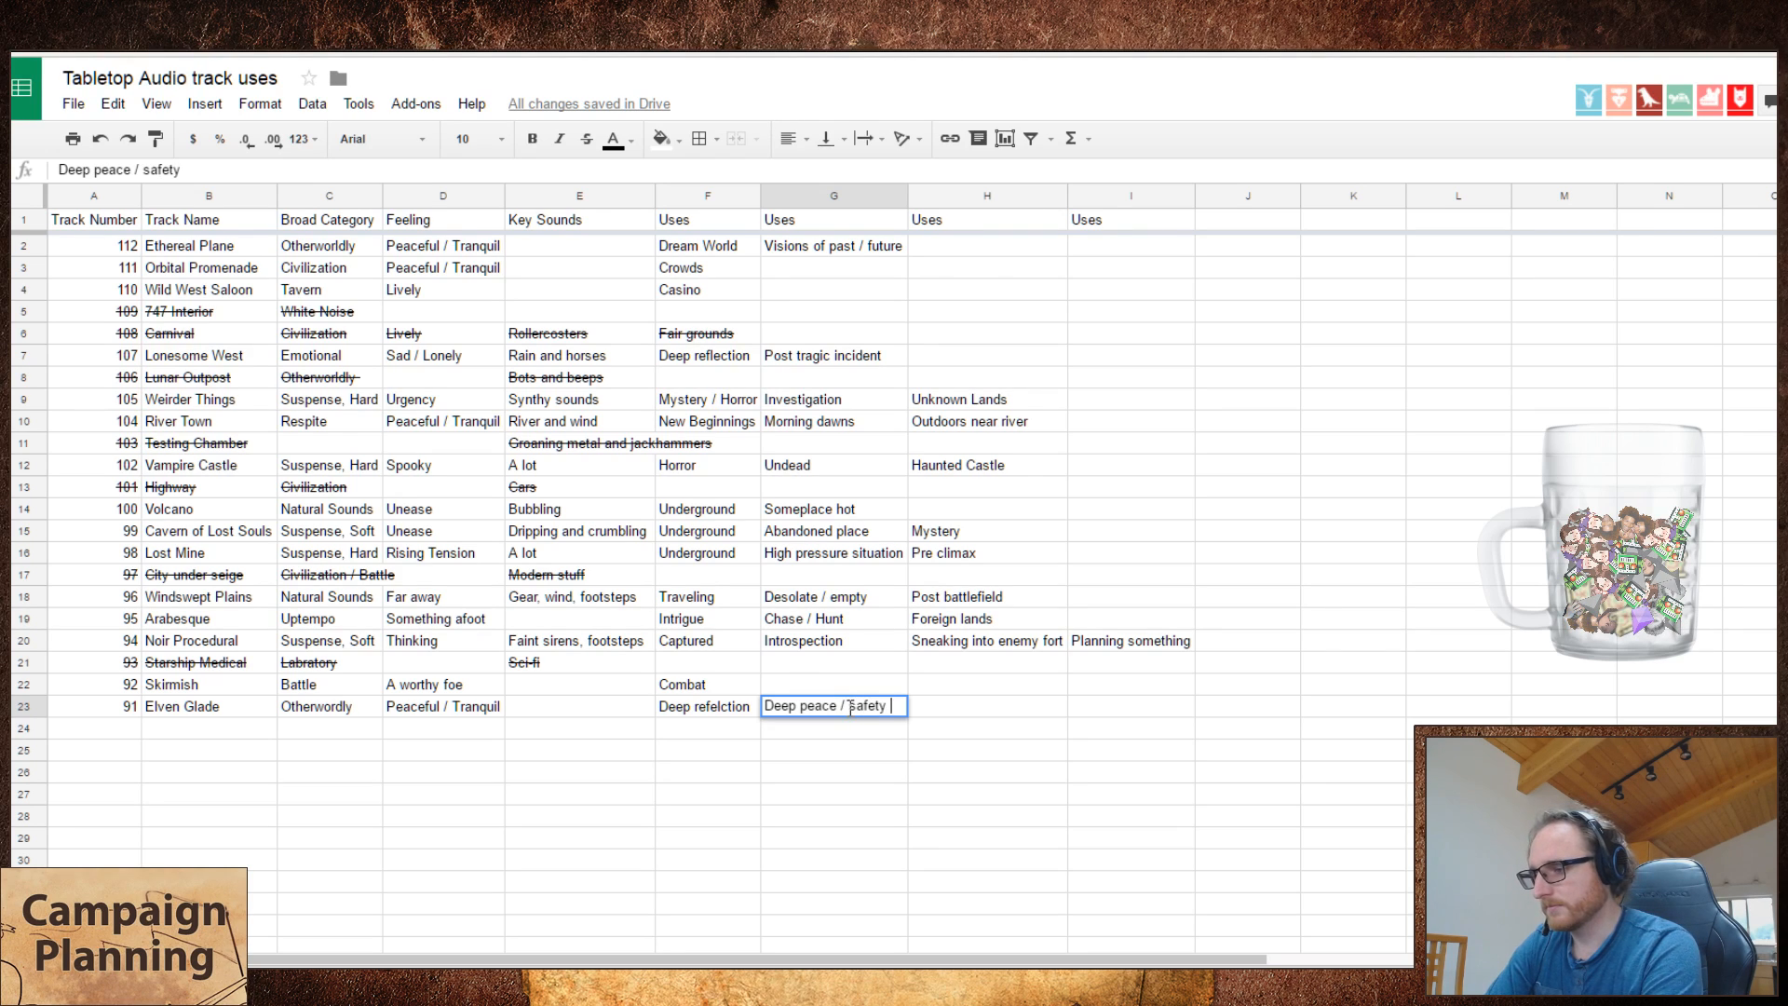
pyautogui.press('Tab')
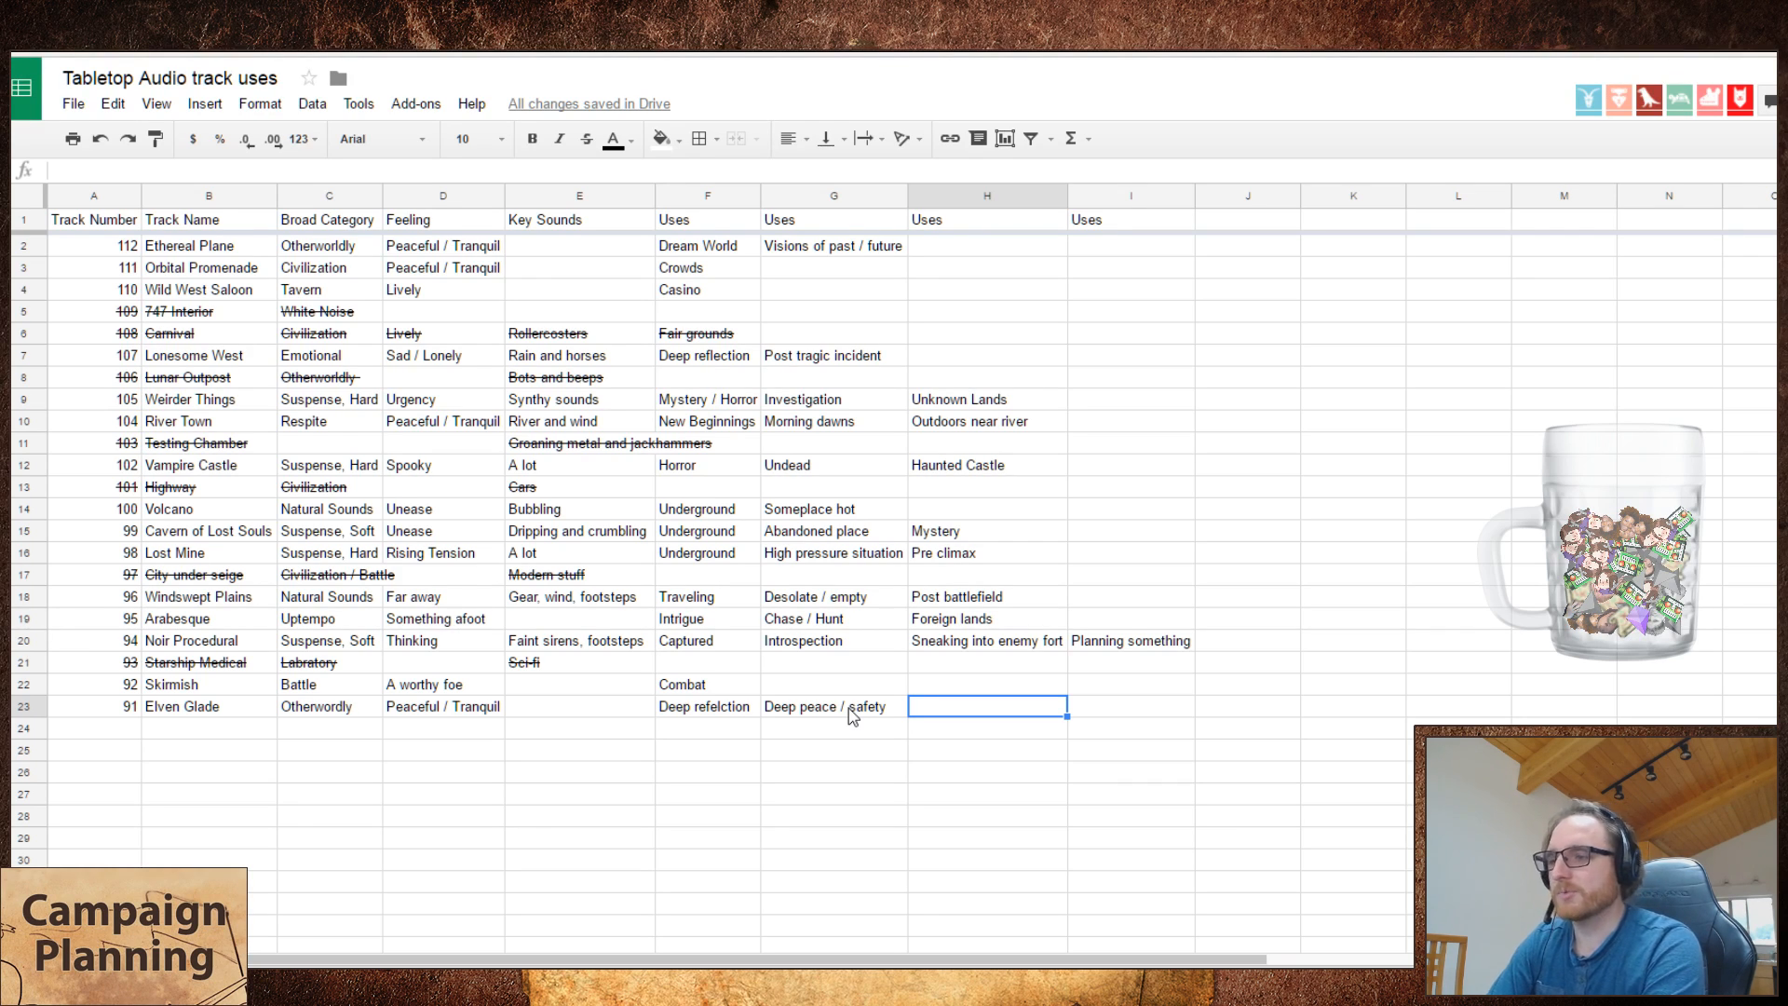
# - Enter "Supreme beings / gods" as the third use of Elven Glade
pyautogui.write('Su')
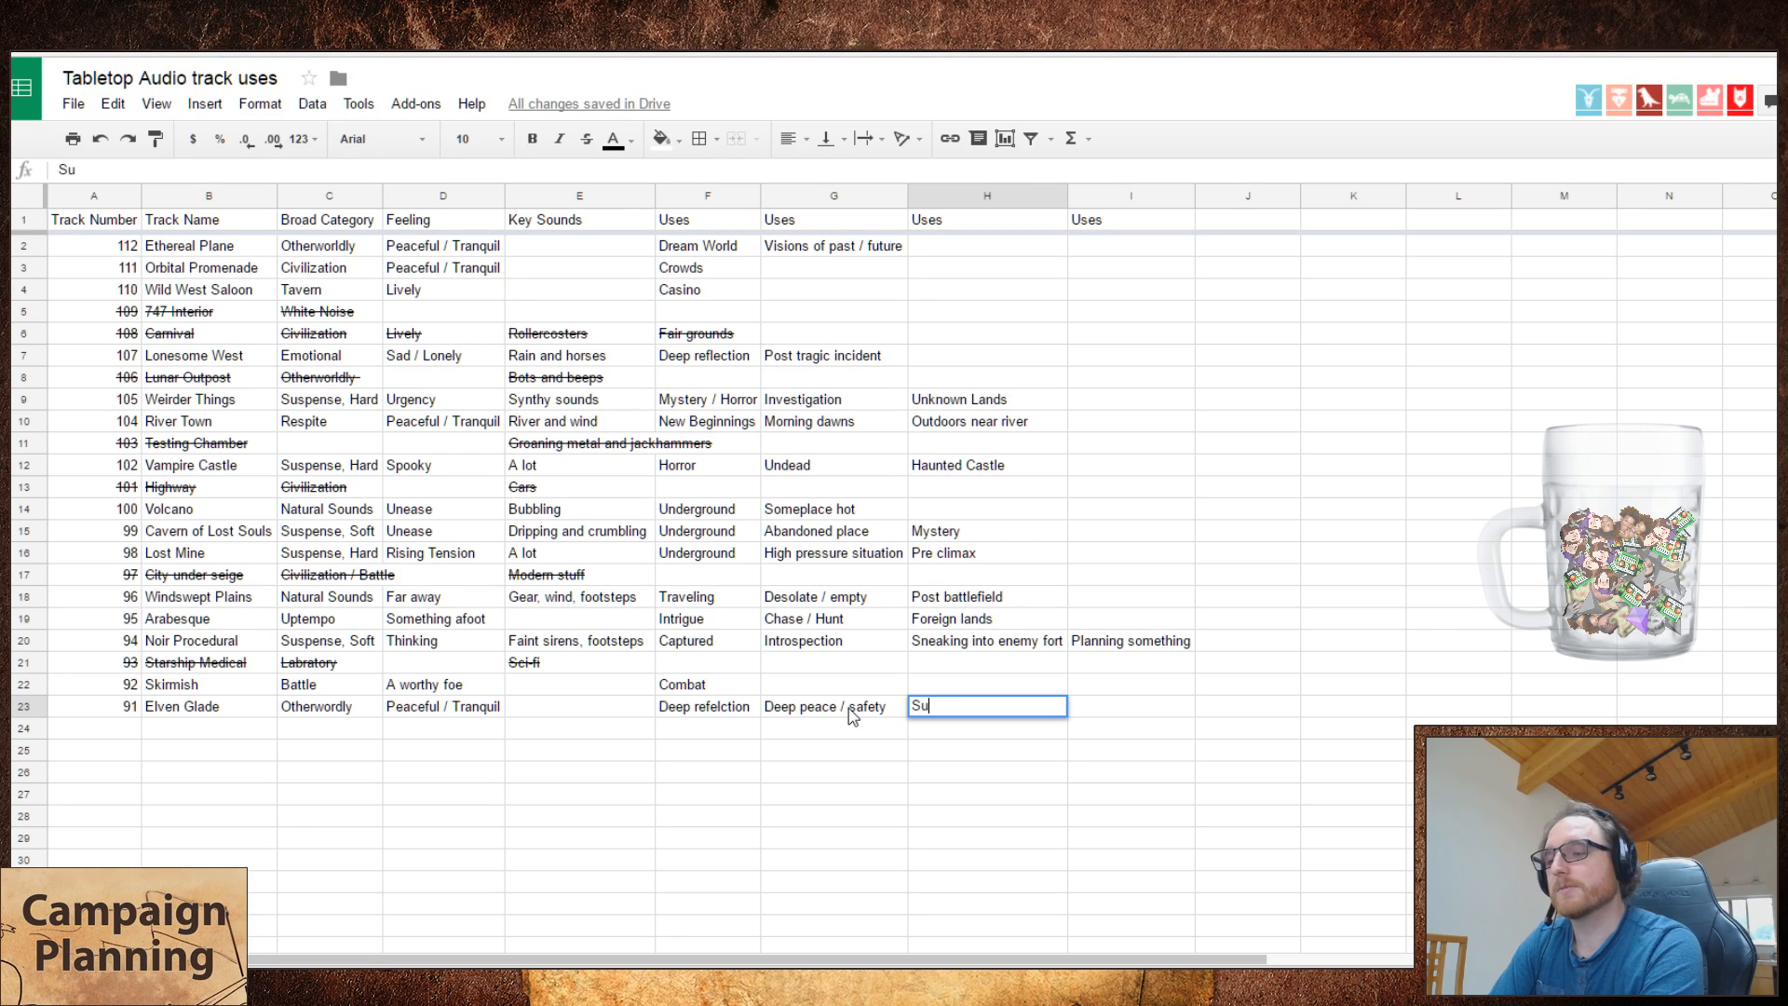
pyautogui.write('pre')
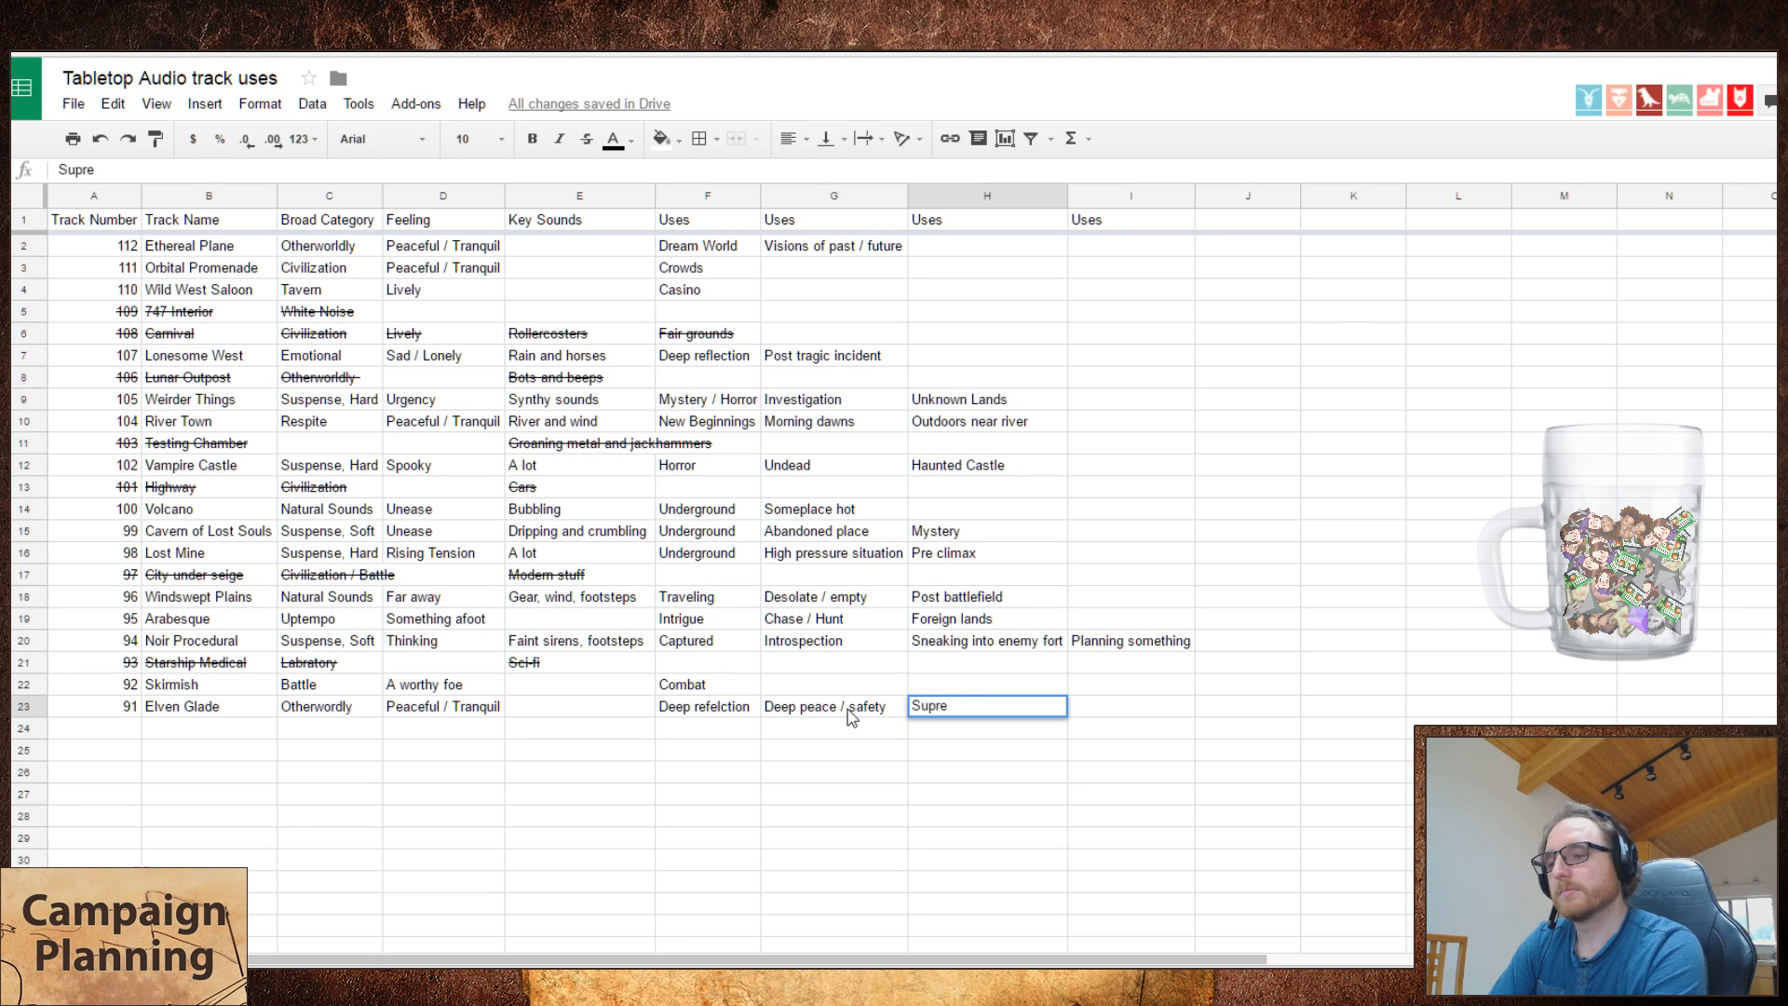
pyautogui.write('me beings')
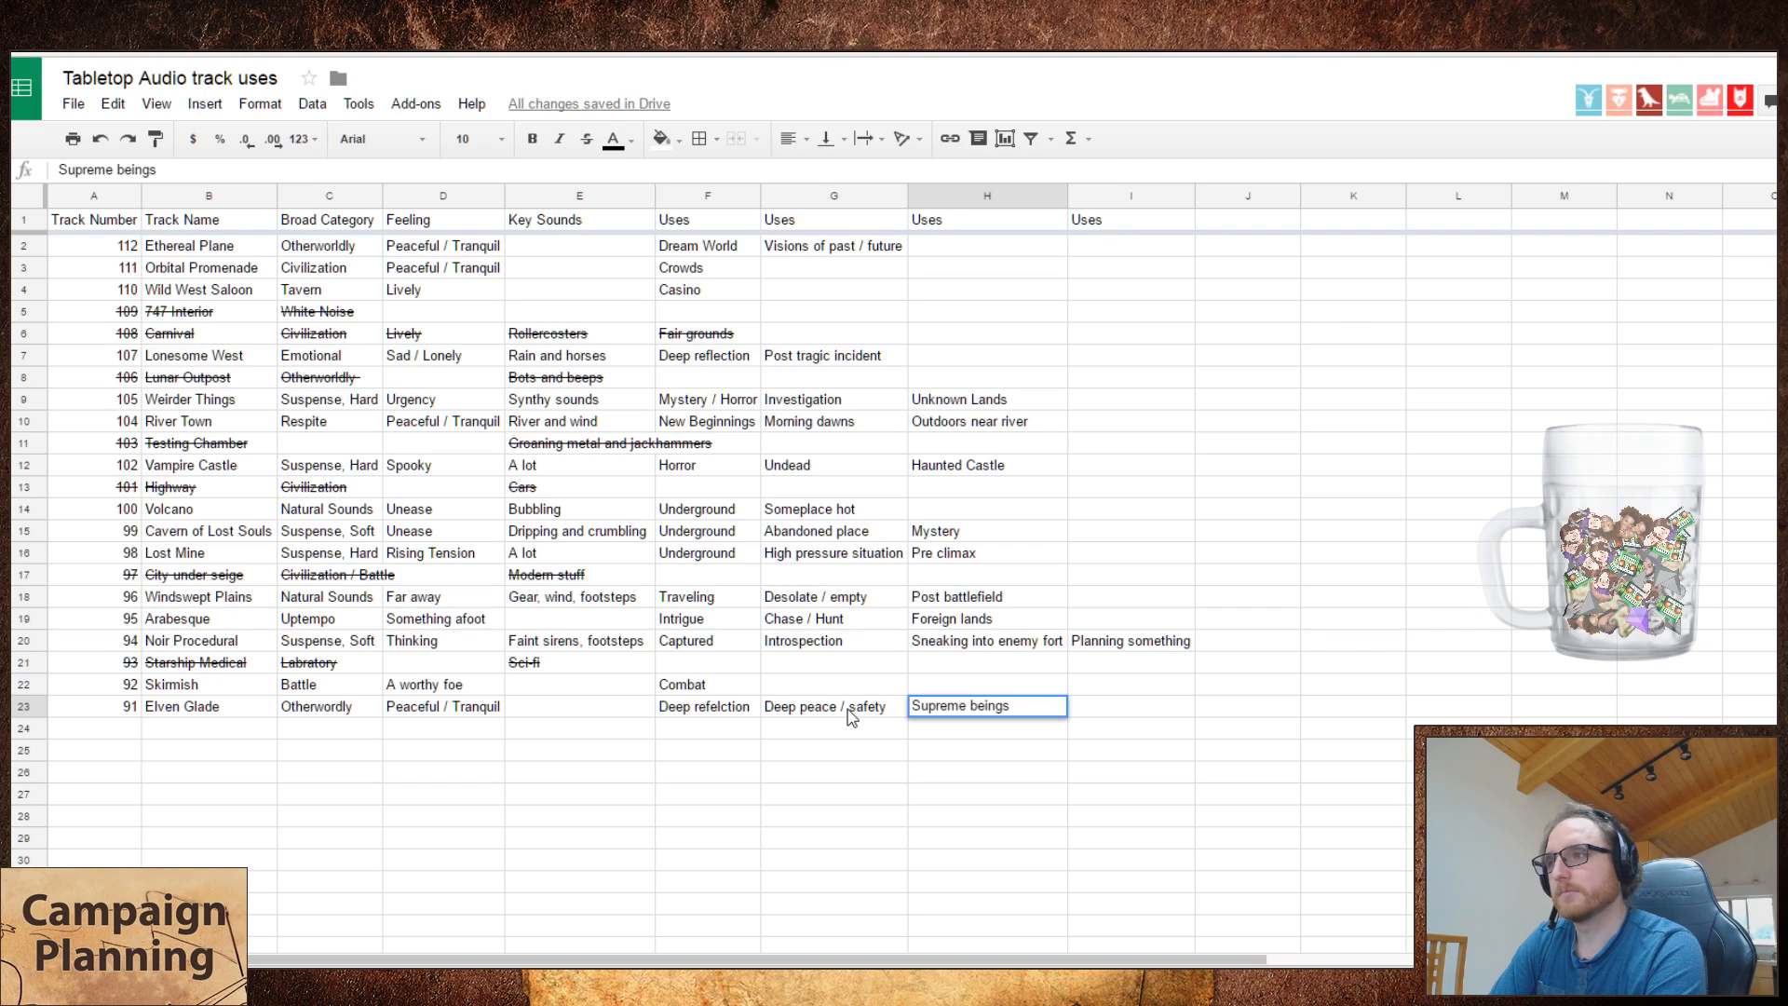
pyautogui.write(' / gods')
pyautogui.press('Tab')
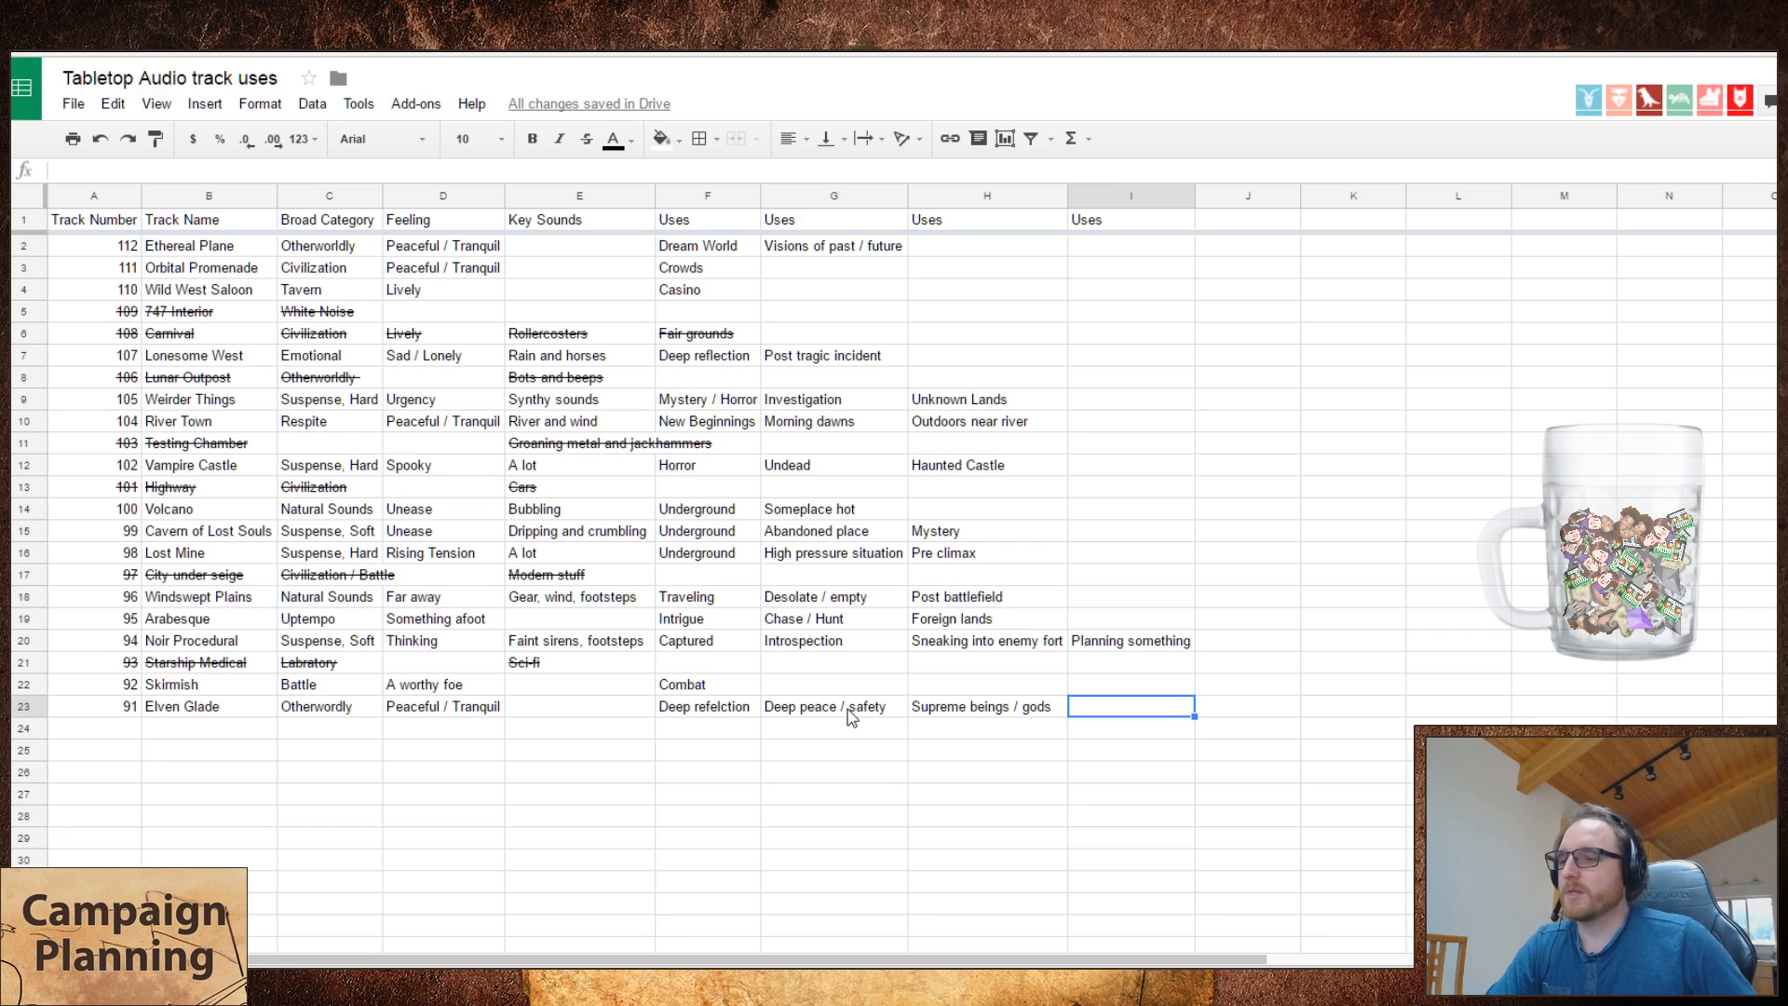
# - Enter "Holy druidic / nature setting" as the fourth use of Elven Glade
pyautogui.write('Holy')
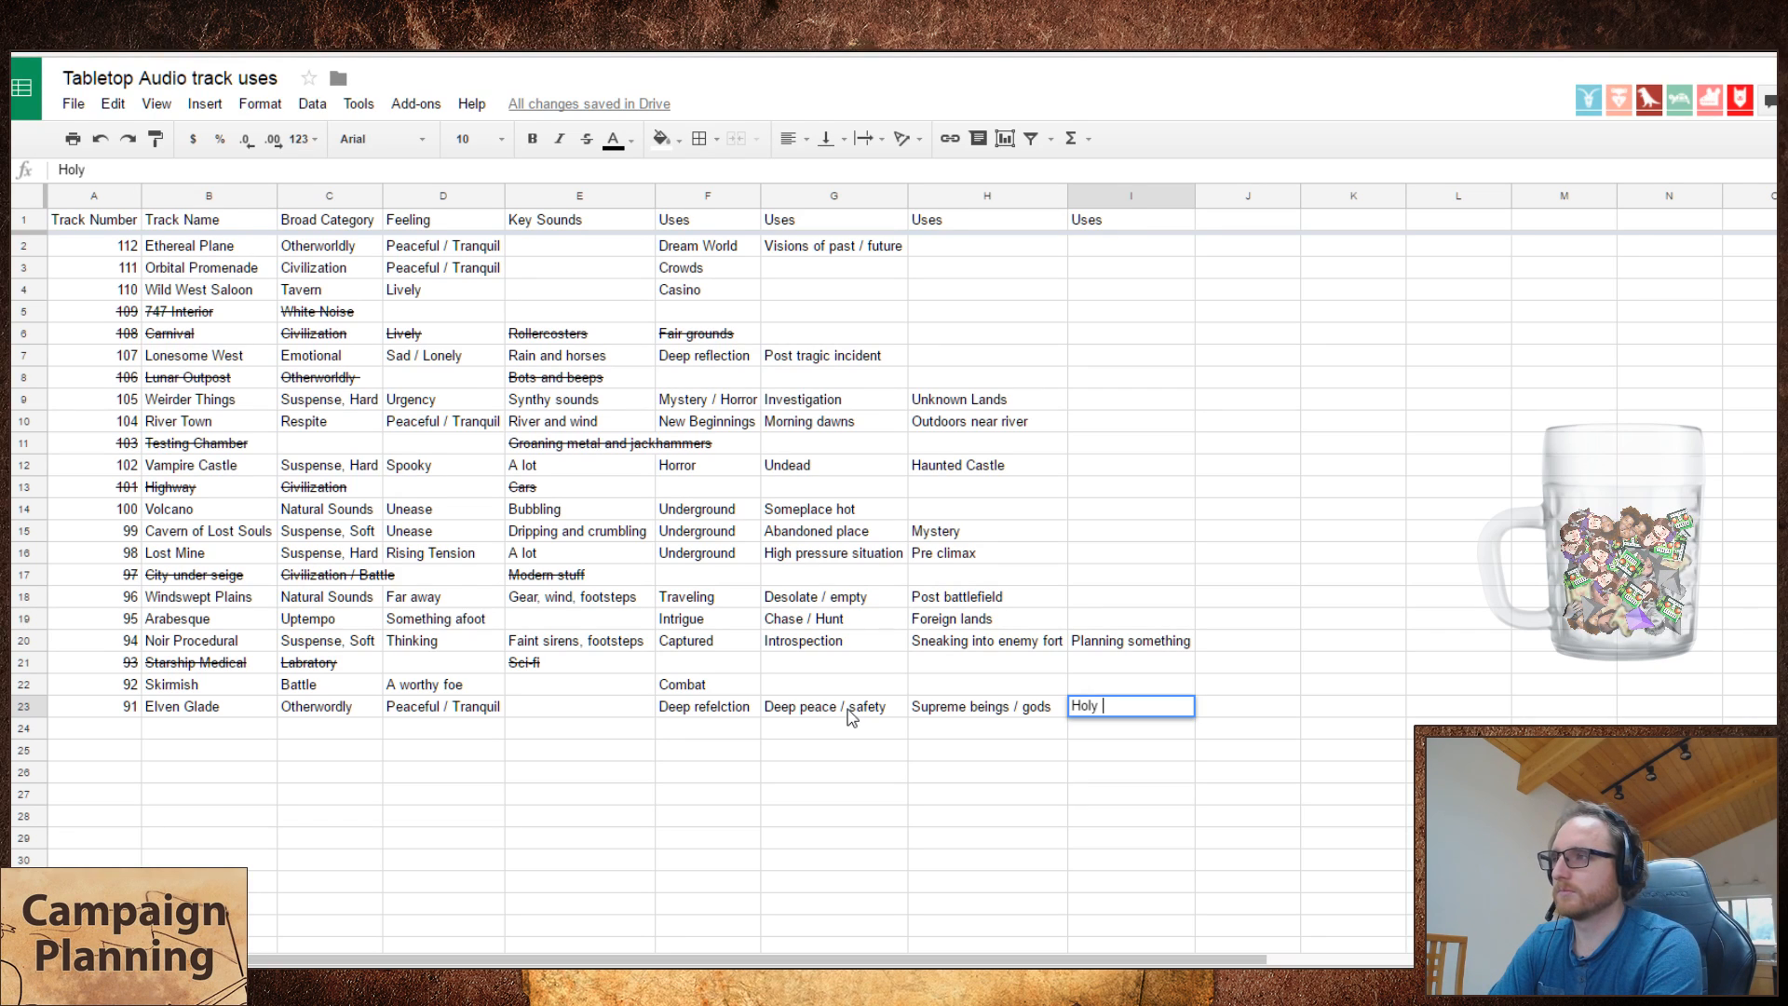
pyautogui.write(' druidic / nature')
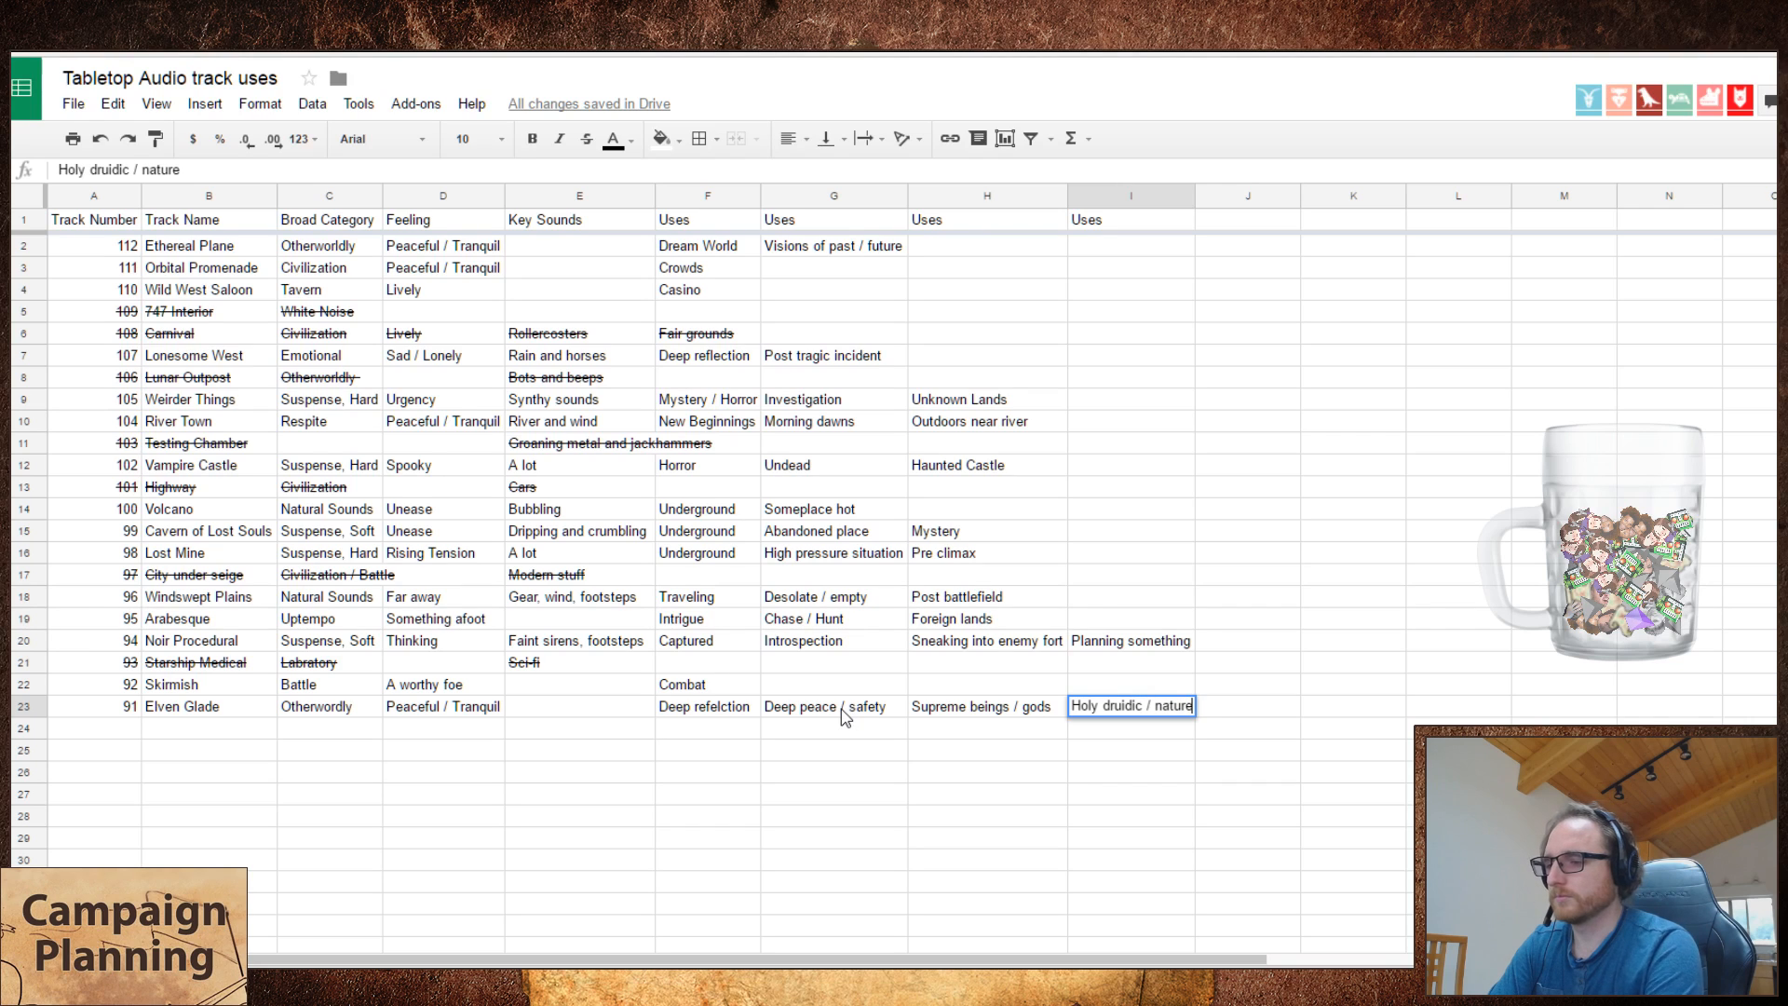
pyautogui.write(' setting')
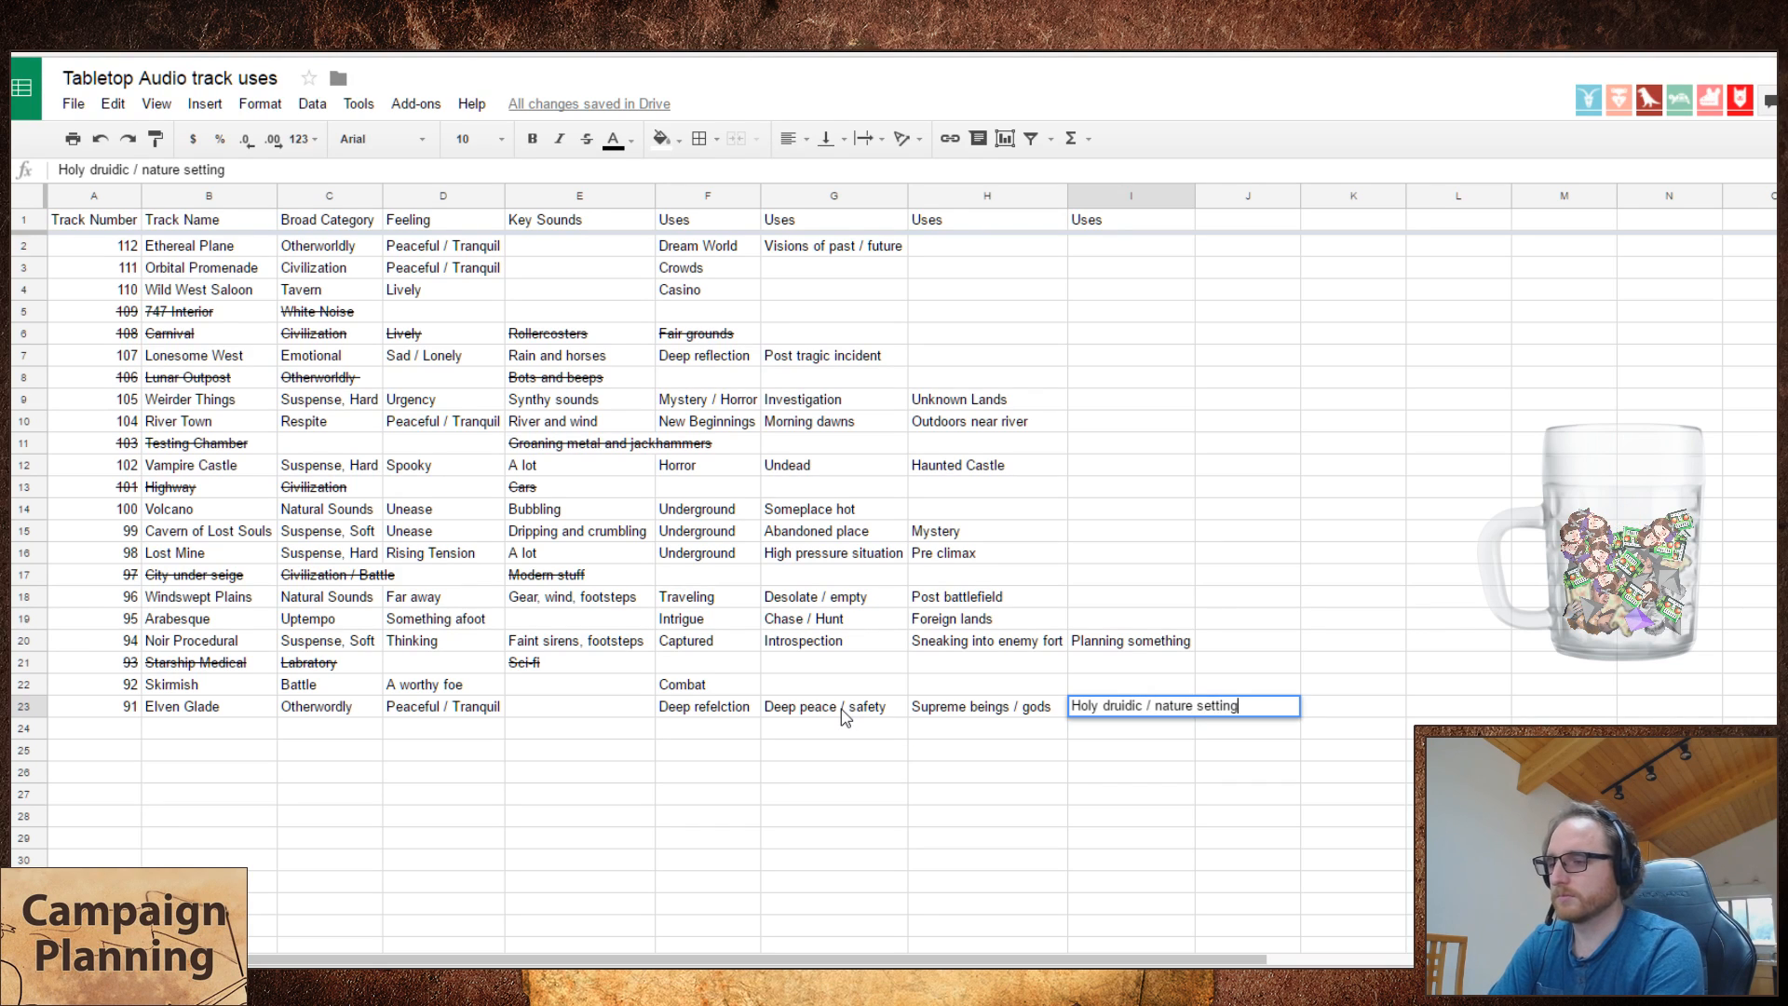
pyautogui.click(843, 719)
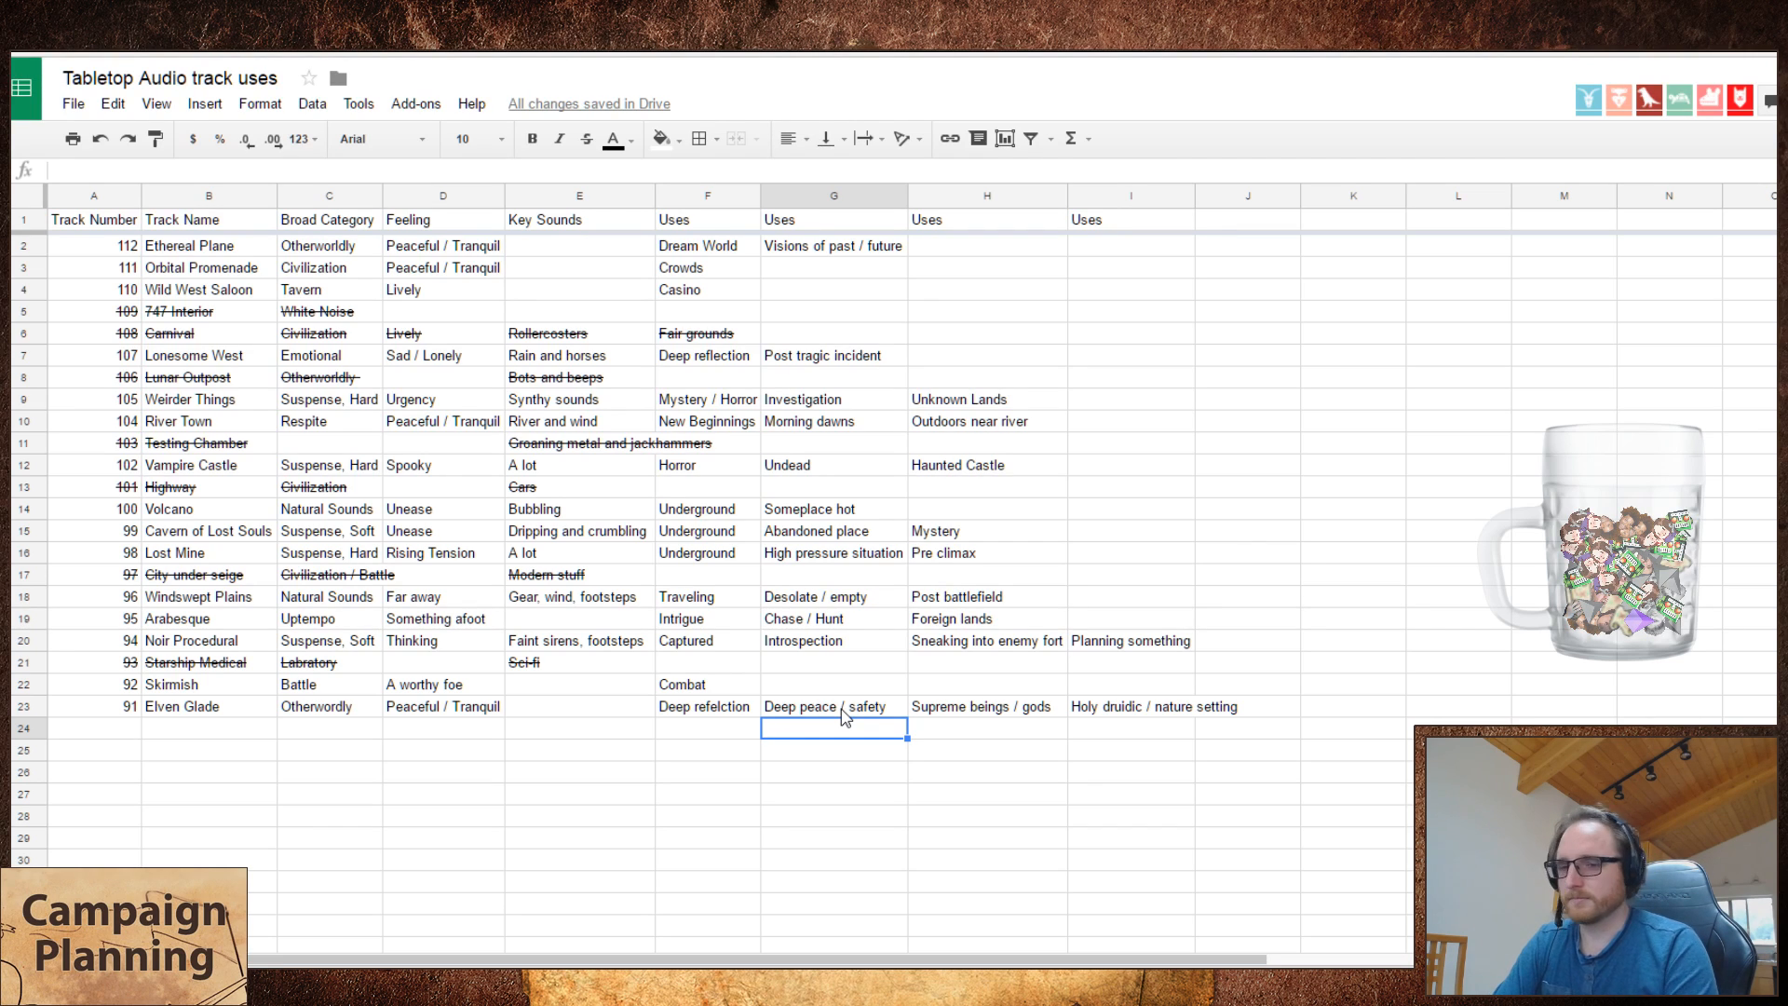
# - Select the track number cell in the empty row below Elven Glade
pyautogui.press('Left')
pyautogui.press('Left')
pyautogui.press('Left')
pyautogui.press('Left')
pyautogui.press('Left')
pyautogui.press('Left')
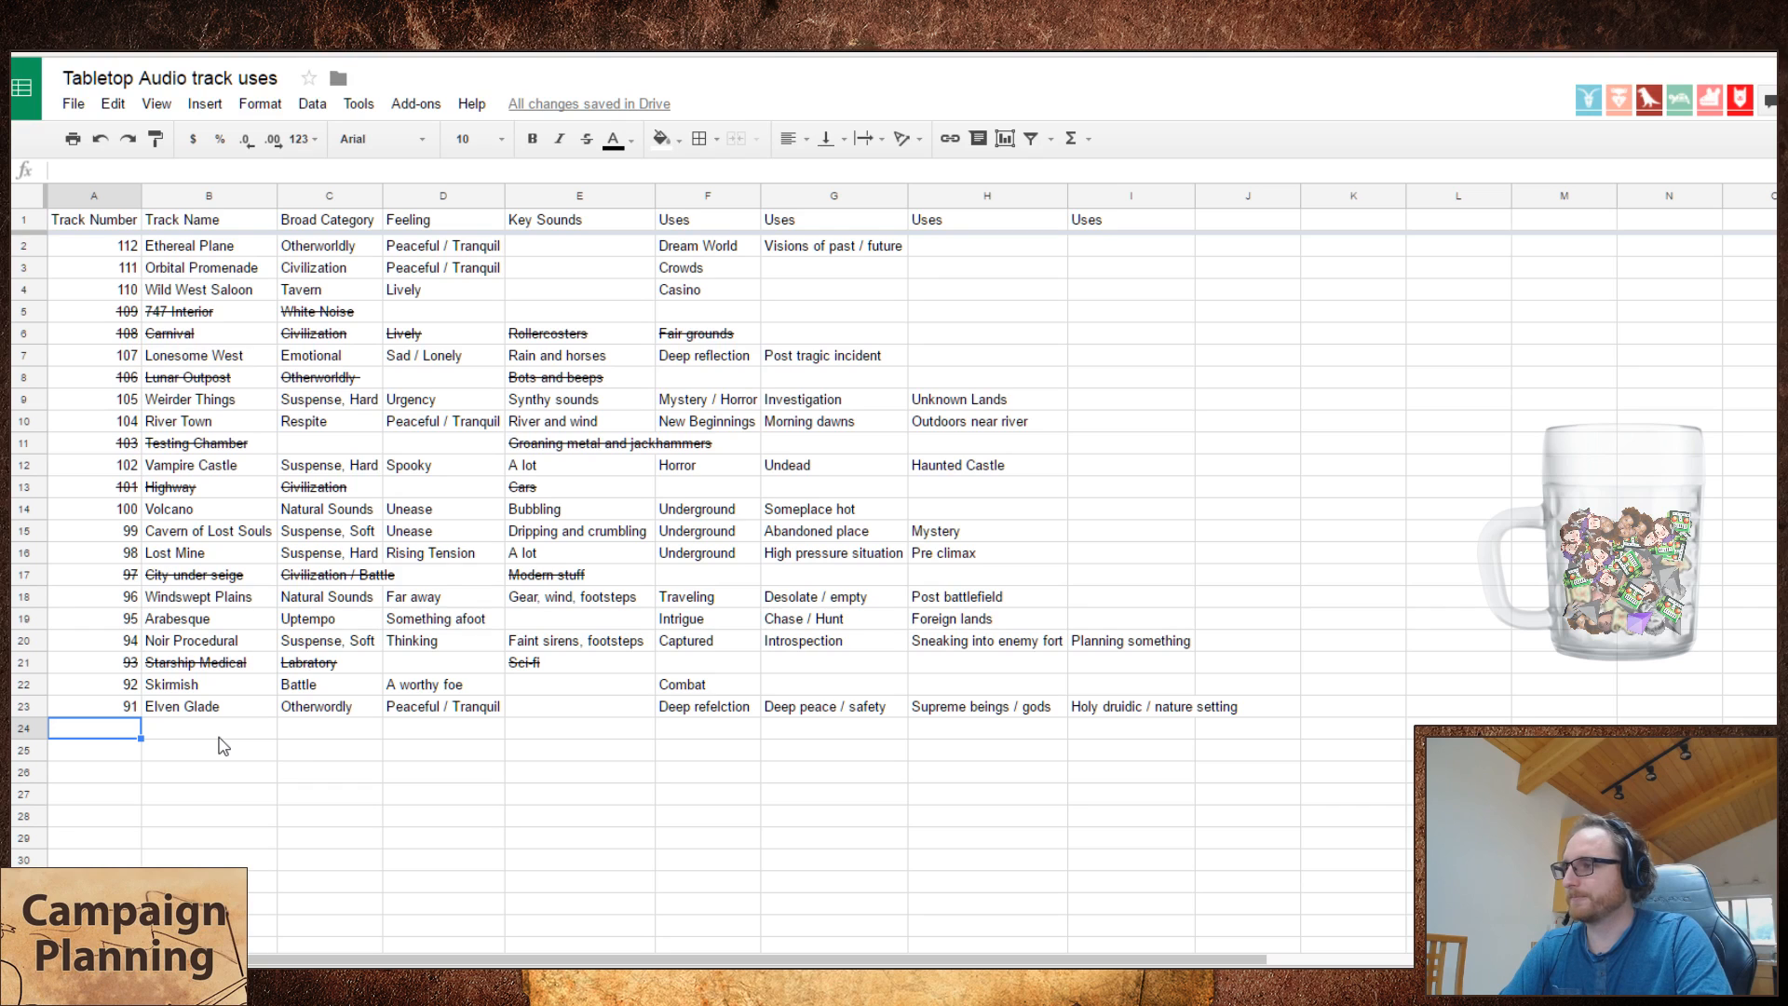
# - Switch to the Tabletop Audio site, play the Dungeon II: Mechanical track and return to the spreadsheet
pyautogui.hotkey('ctrl', 'Tab')
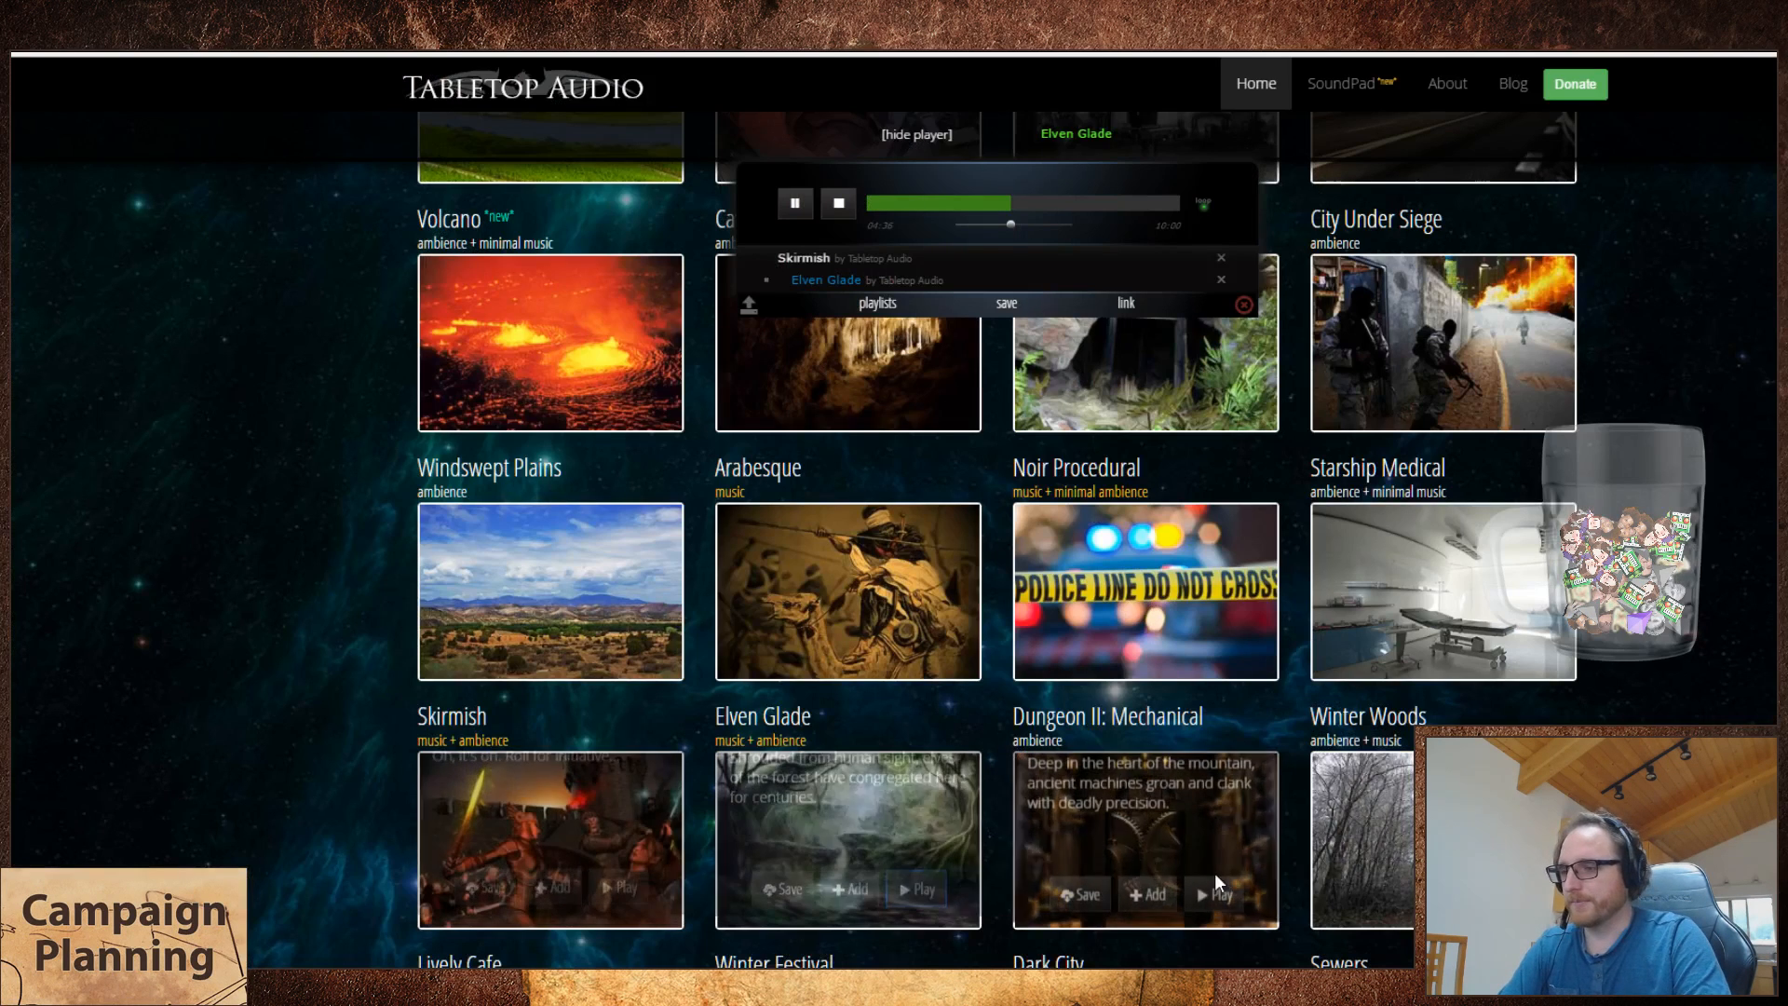
pyautogui.click(1211, 896)
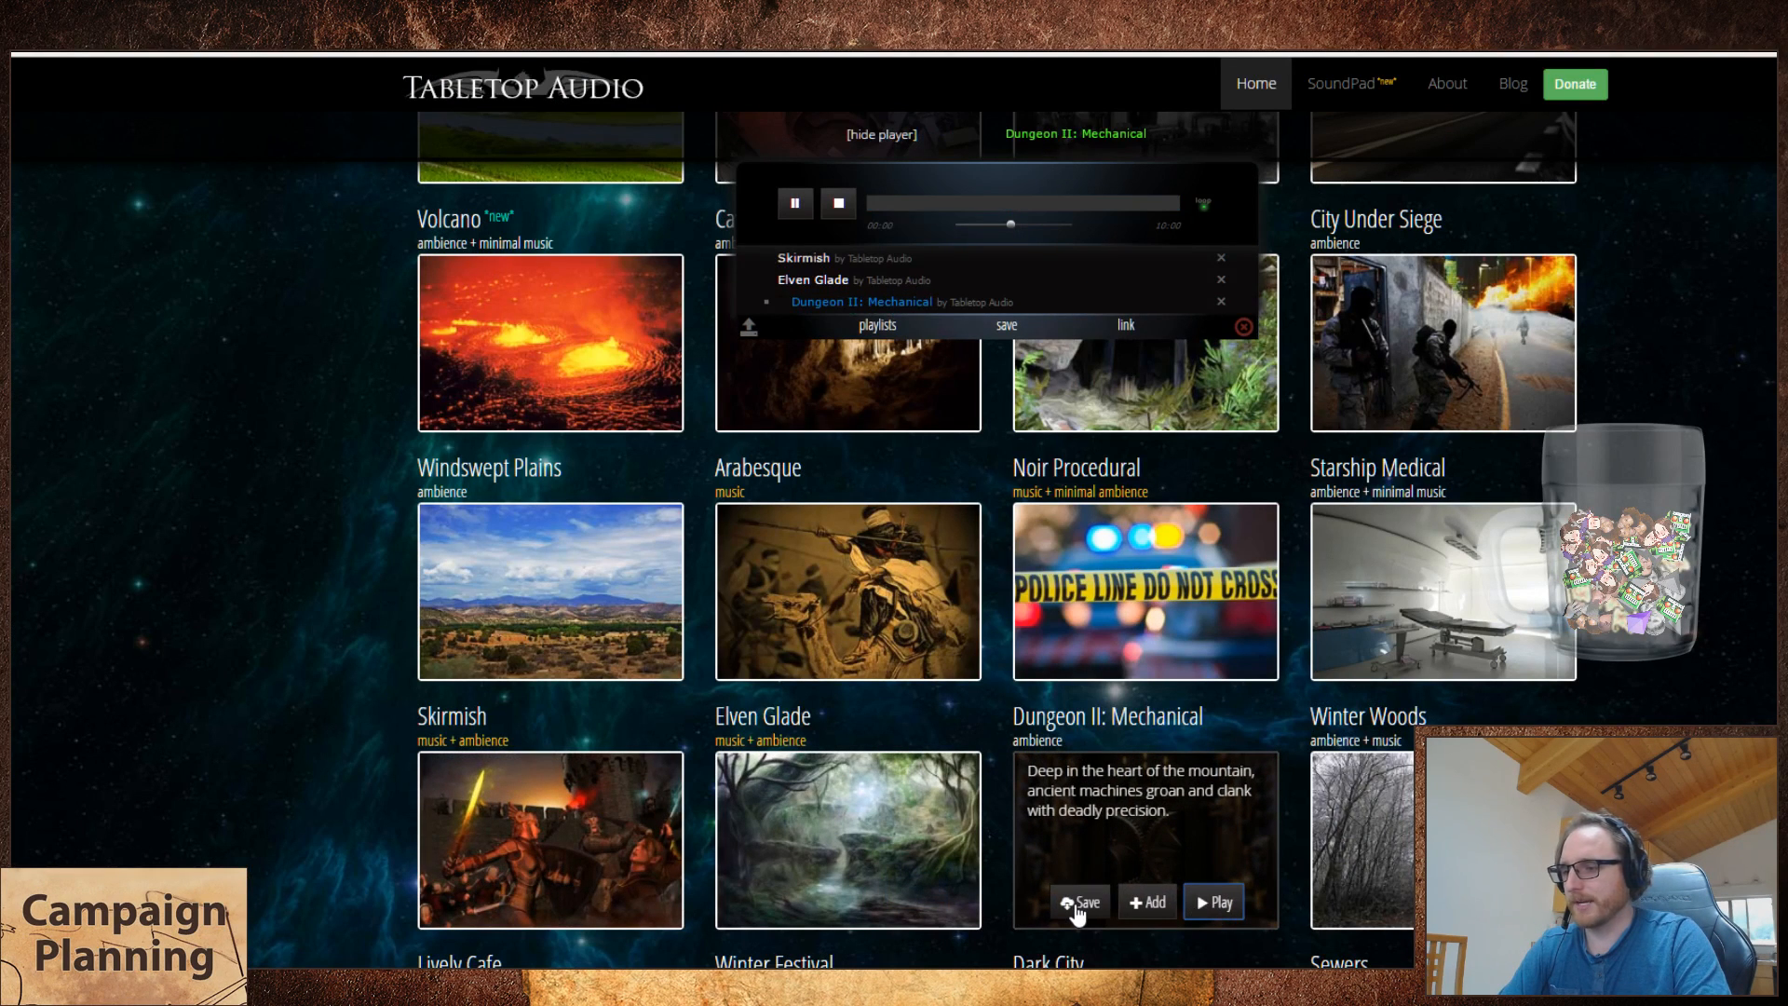
pyautogui.hotkey('ctrl', 'Tab')
# - Enter 90 as the track number in the row below Elven Glade
pyautogui.write('960')
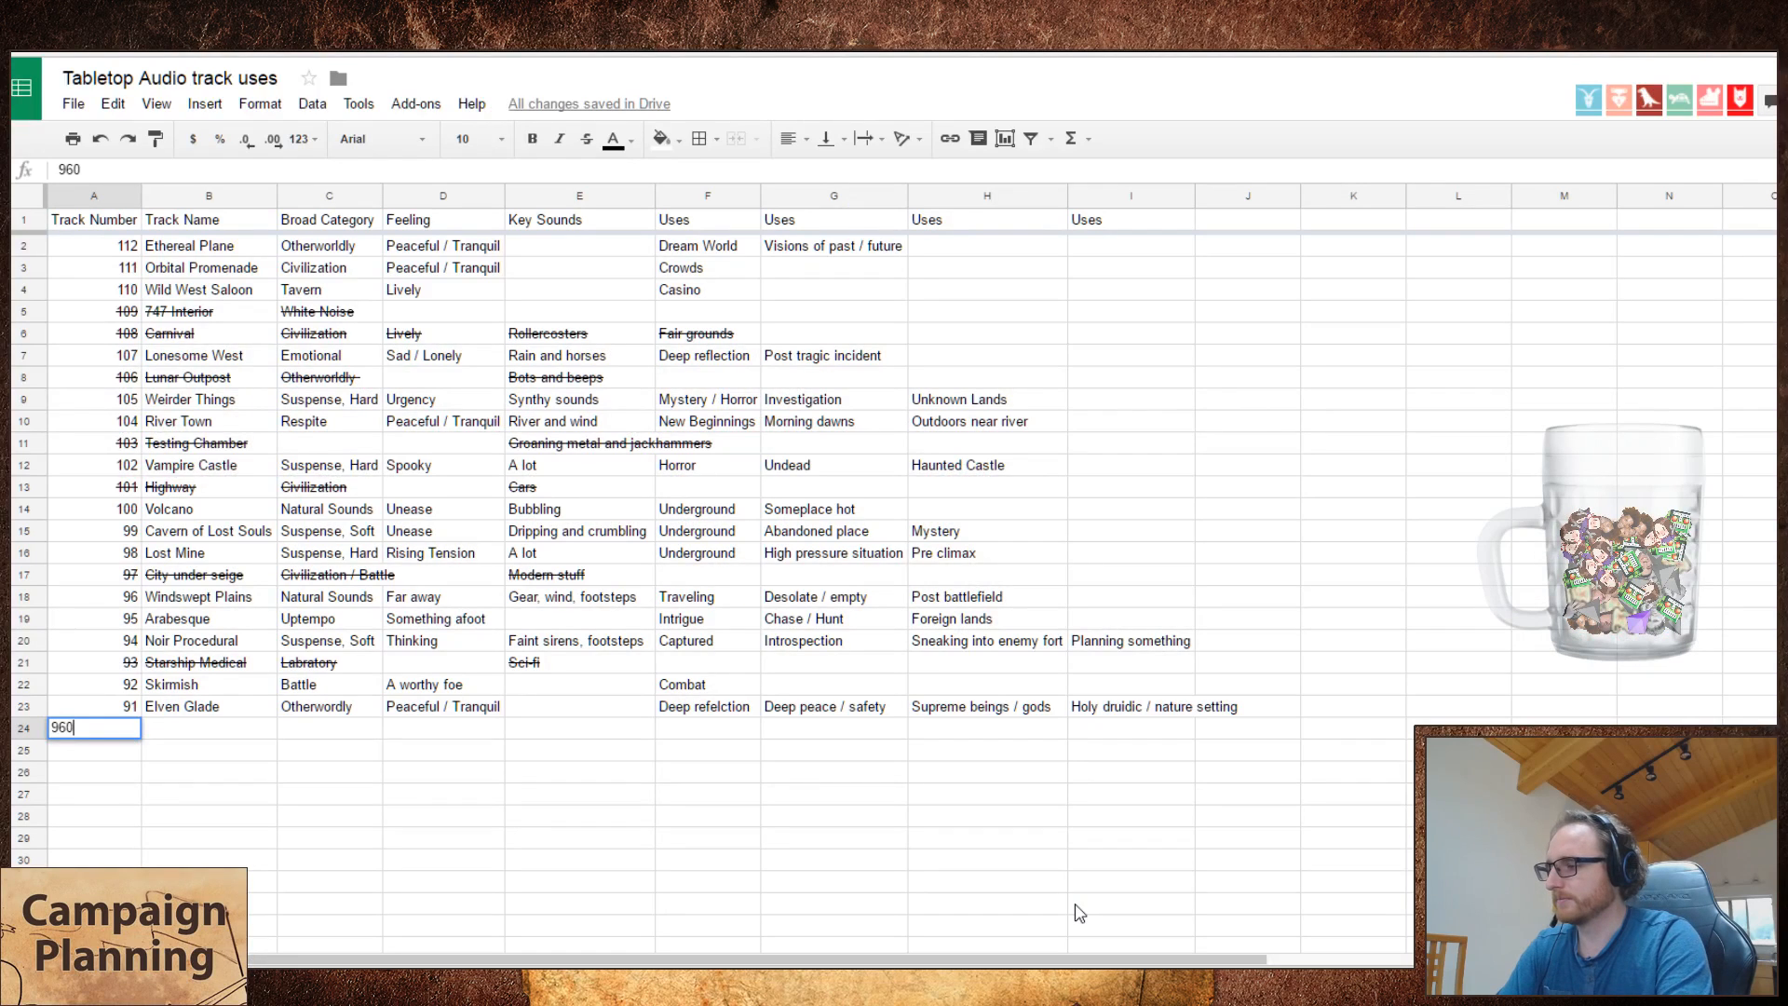
pyautogui.press('BackSpace')
pyautogui.press('BackSpace')
pyautogui.write('0')
pyautogui.press('Tab')
# - Enter "Dungeon II: Mechanical" as the name of track 90 and fit the Track Name column's width to its content
pyautogui.write('Dungeon')
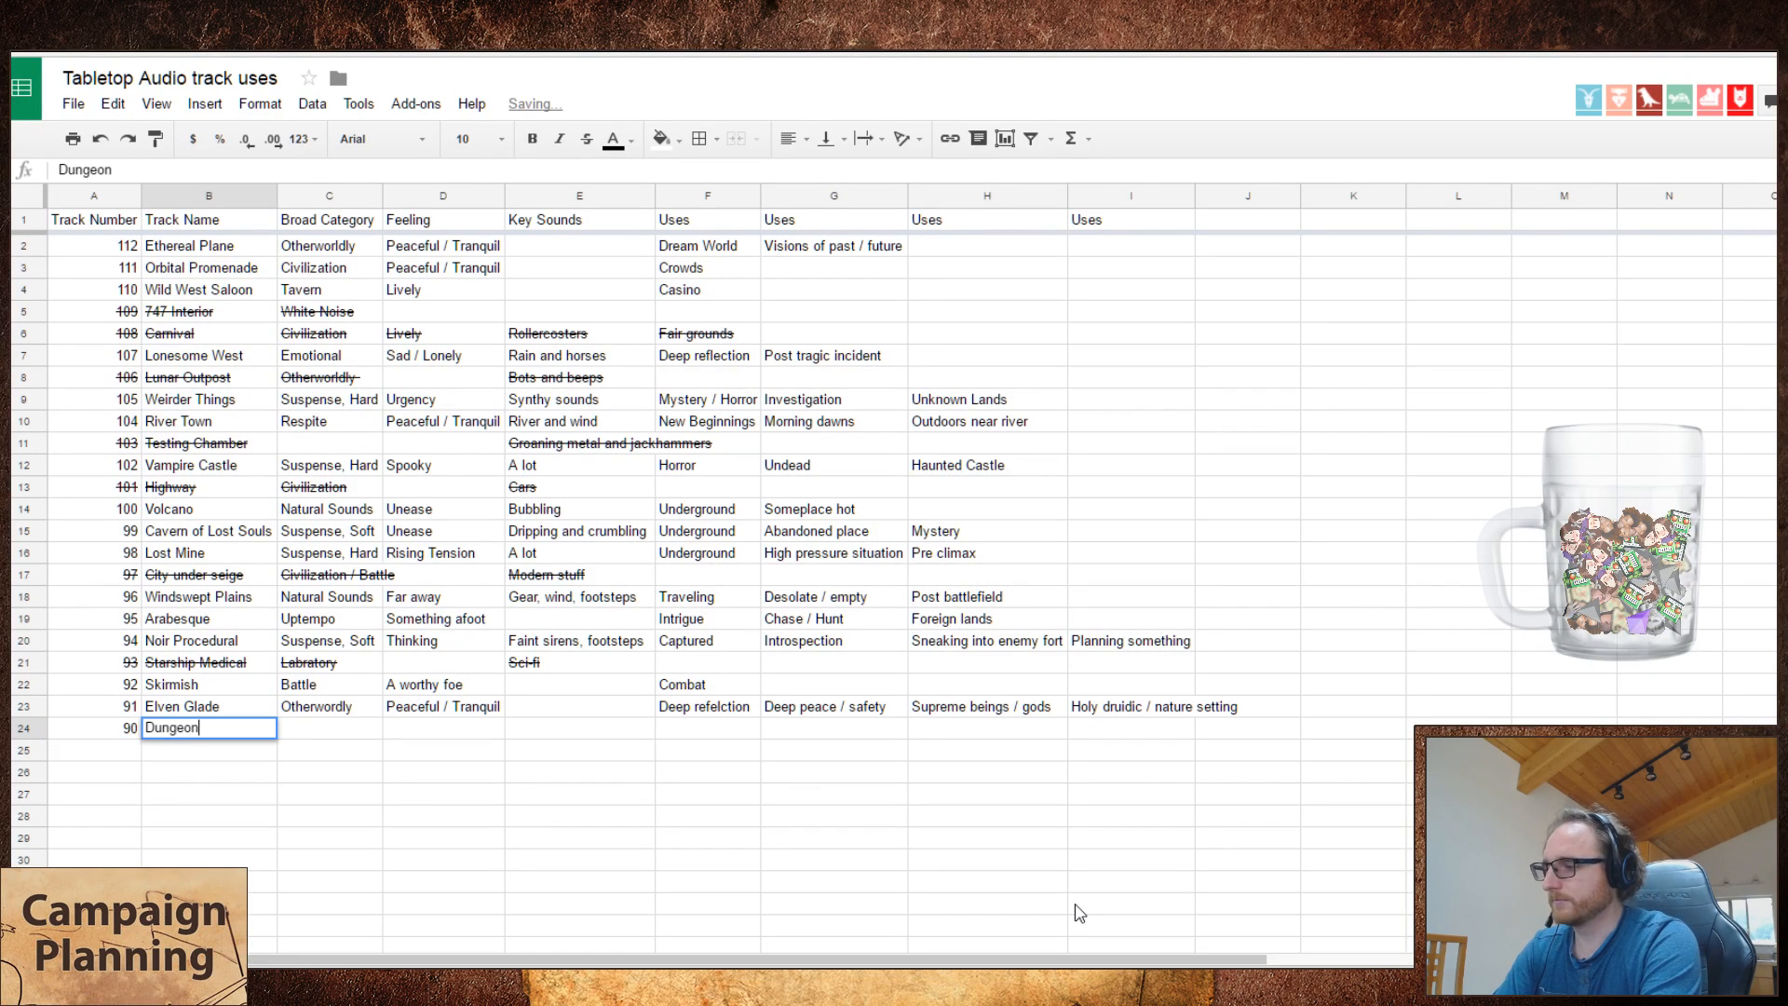
pyautogui.write(' II')
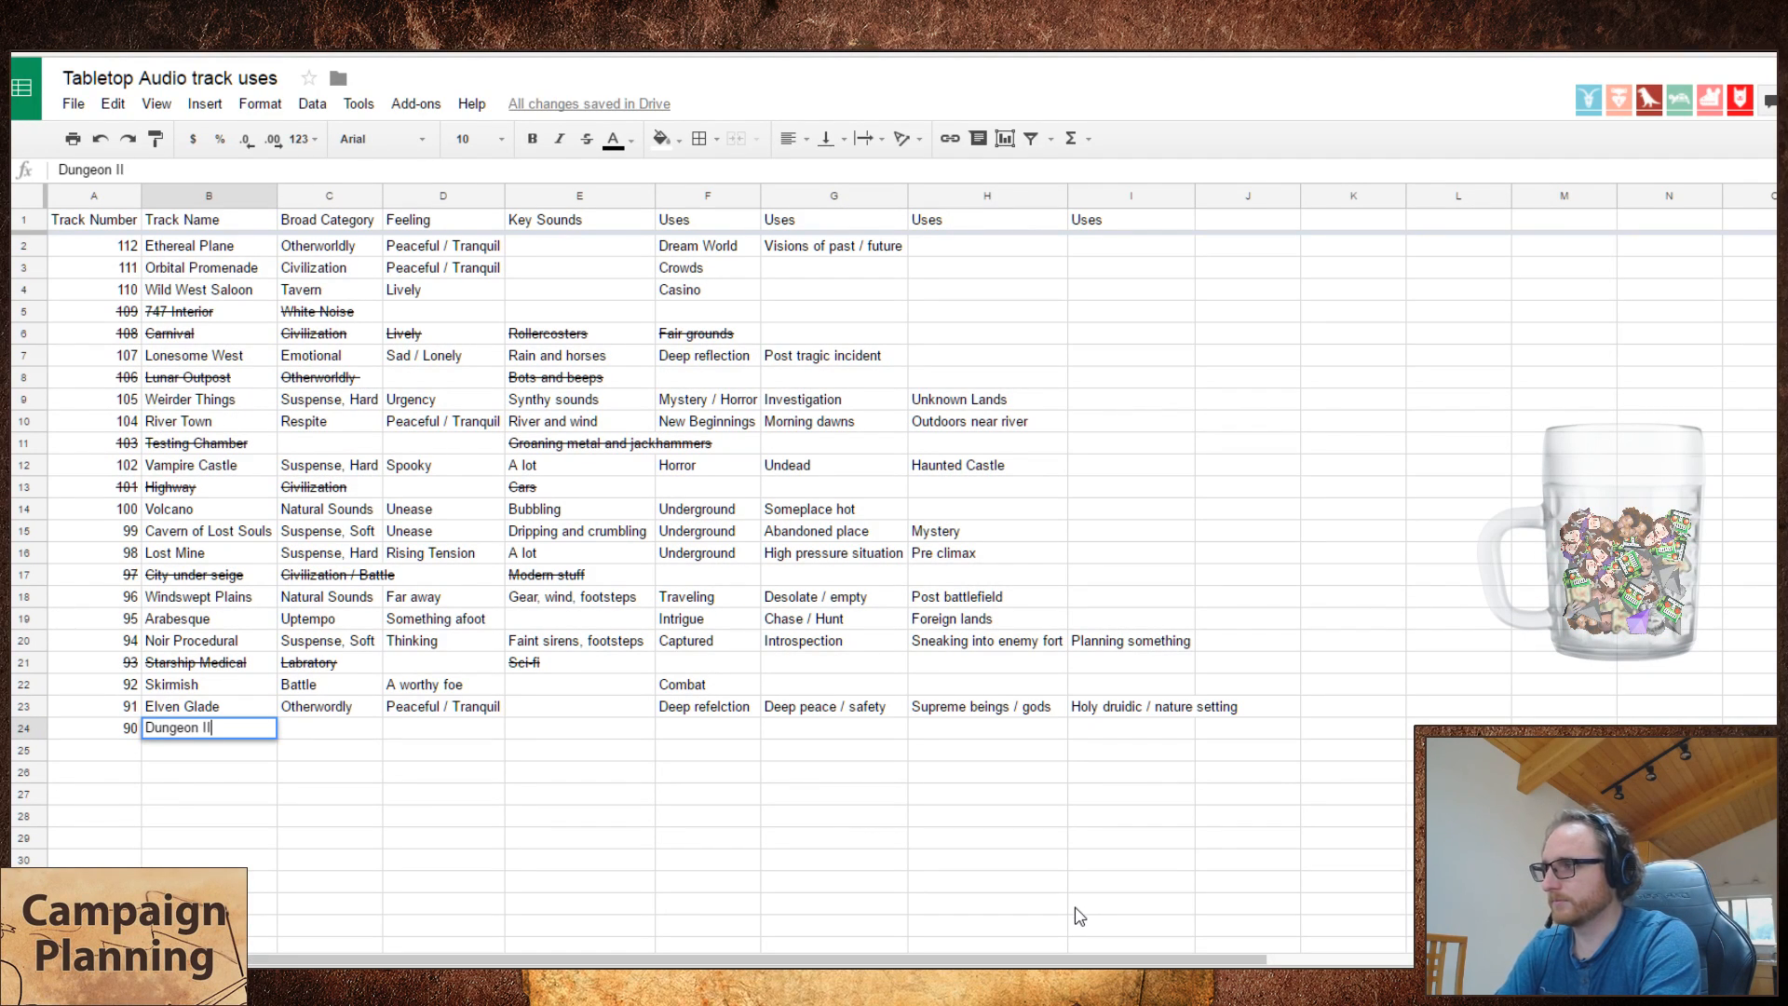
pyautogui.hotkey('ctrl', 'Tab')
pyautogui.hotkey('ctrl', 'shift', 'Tab')
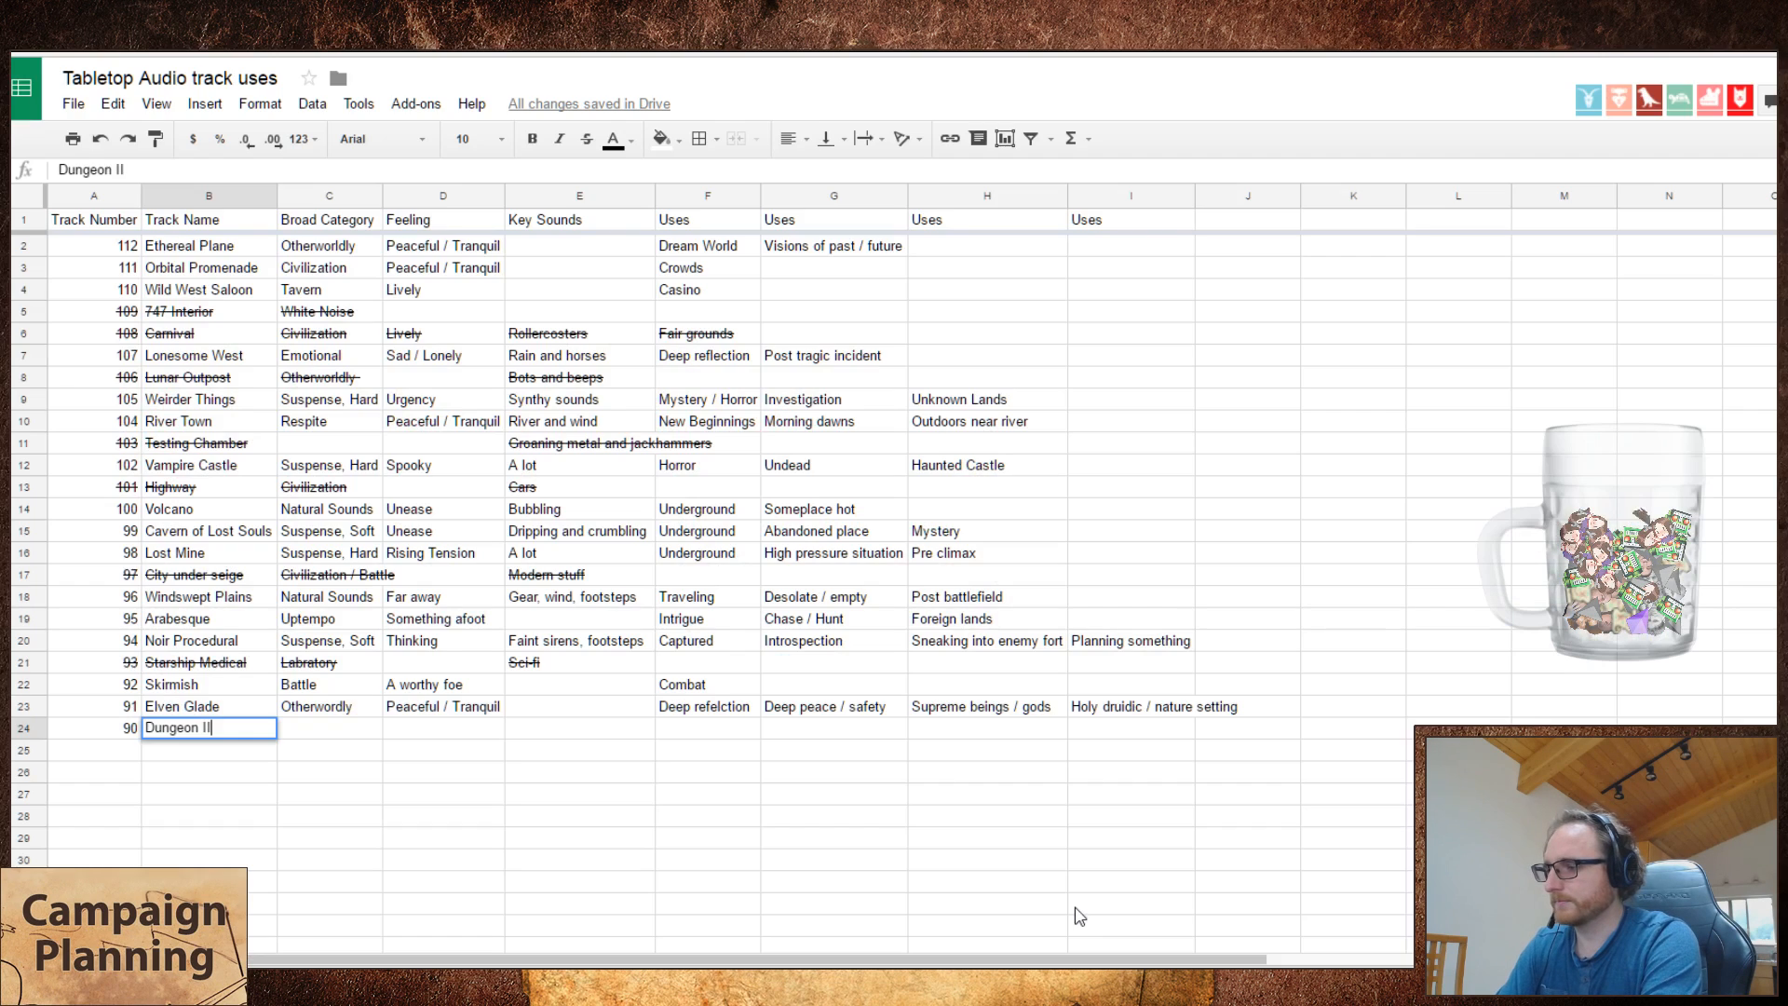
pyautogui.click(1076, 905)
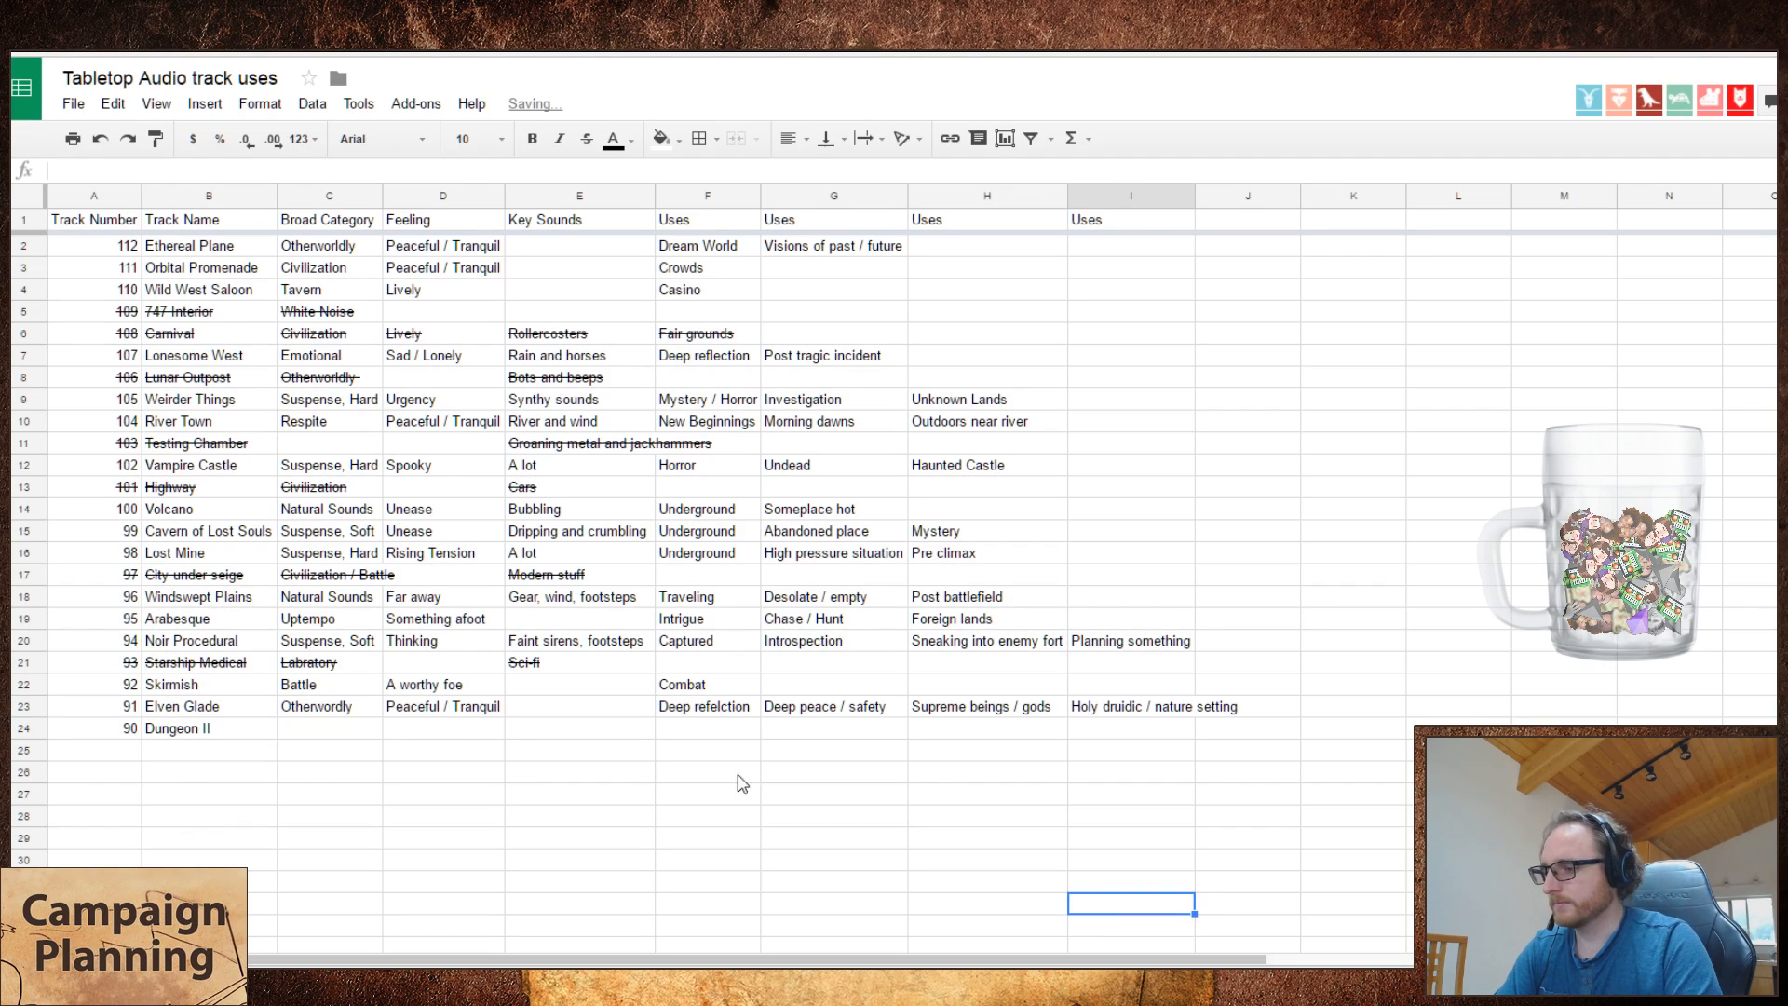
pyautogui.click(236, 736)
pyautogui.doubleClick(236, 736)
pyautogui.write(': ')
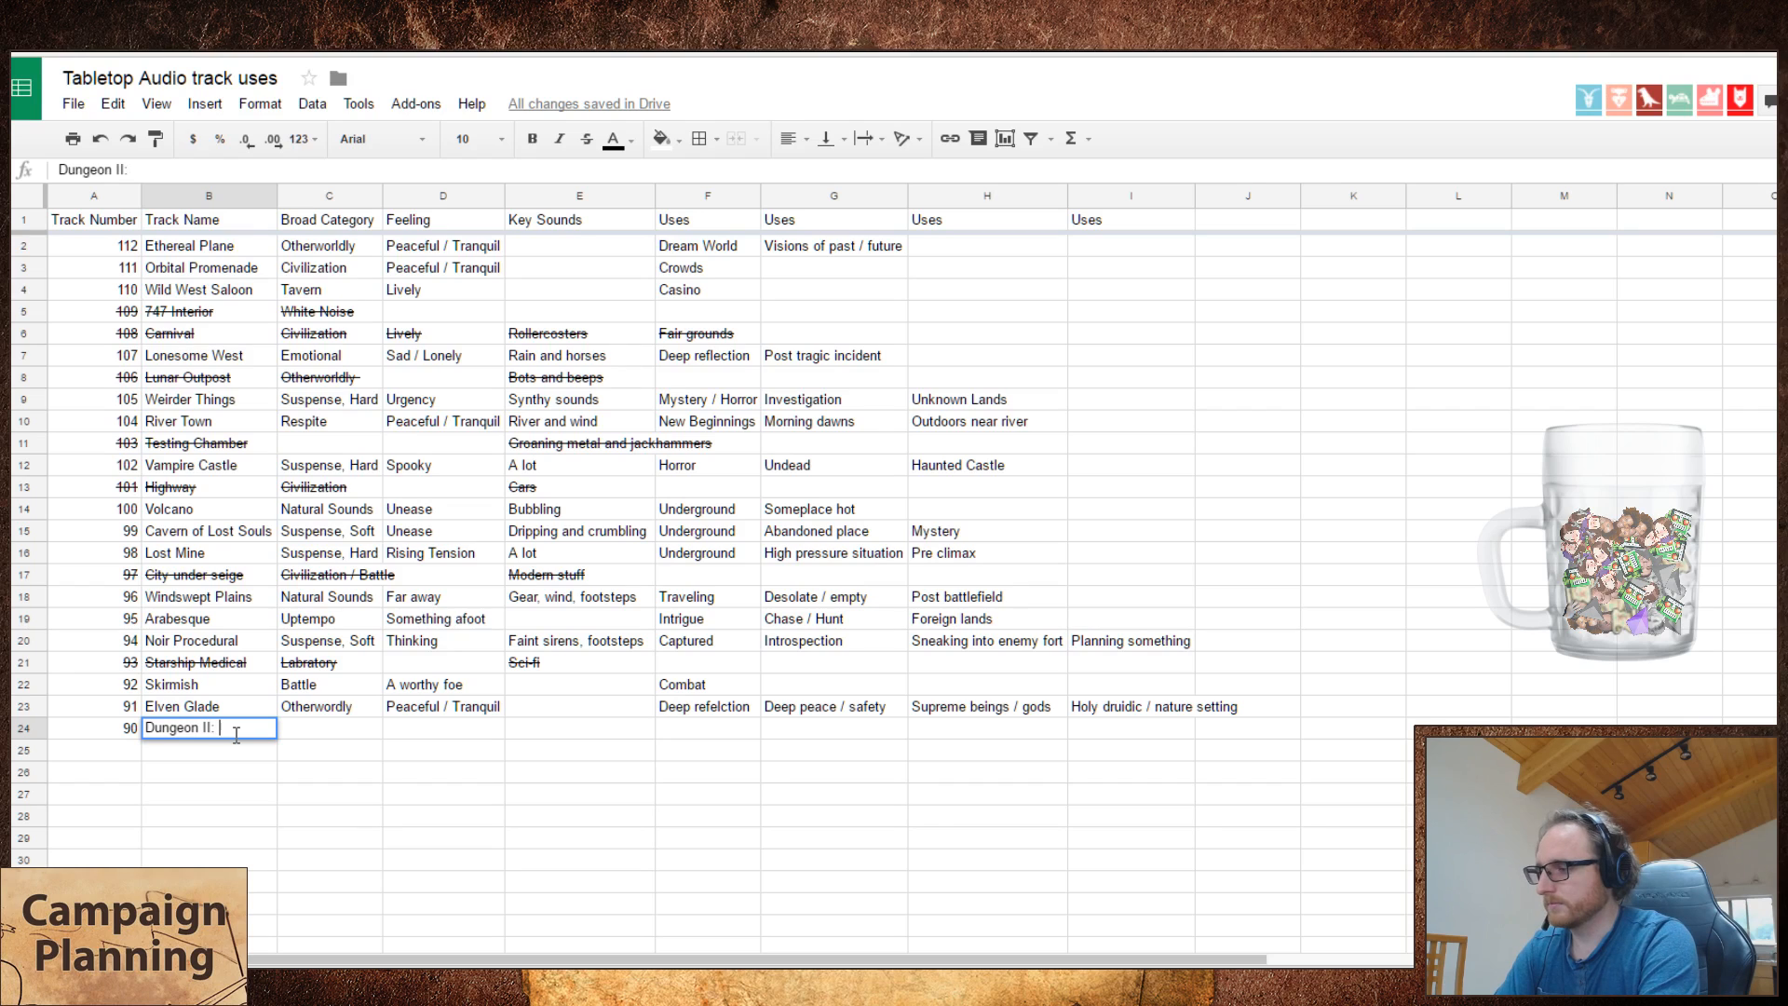
pyautogui.write('Mechanical')
pyautogui.press('Tab')
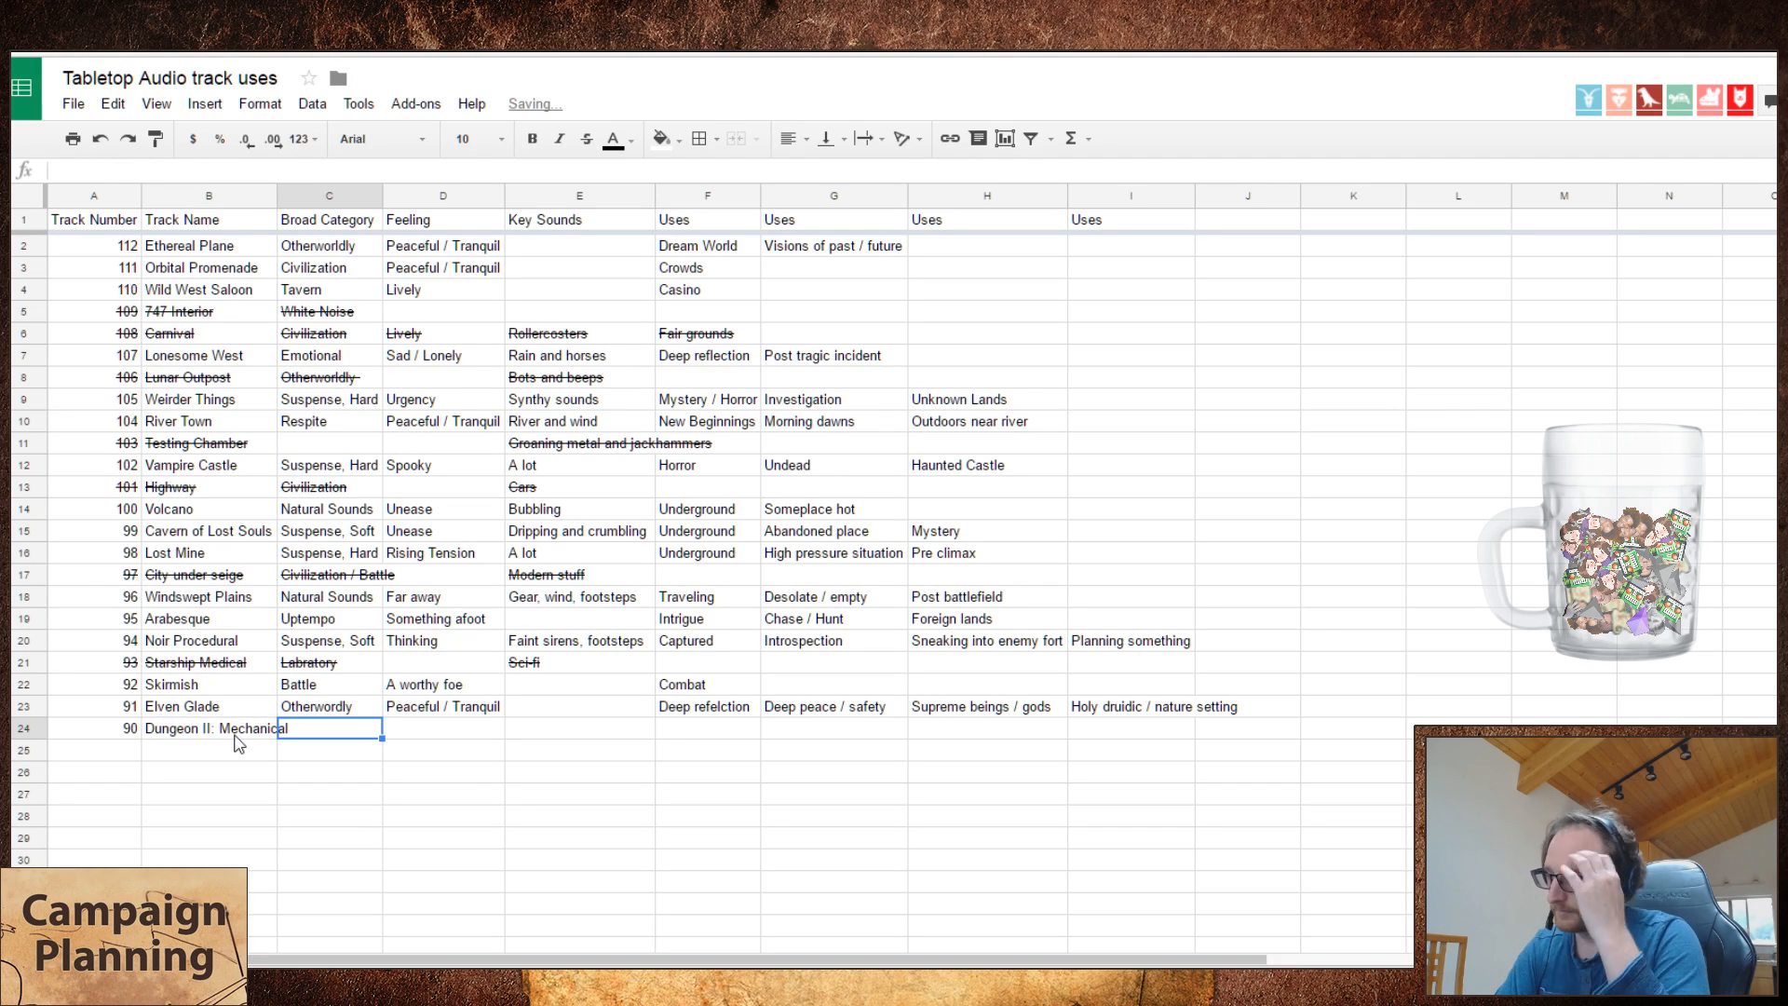
pyautogui.doubleClick(275, 201)
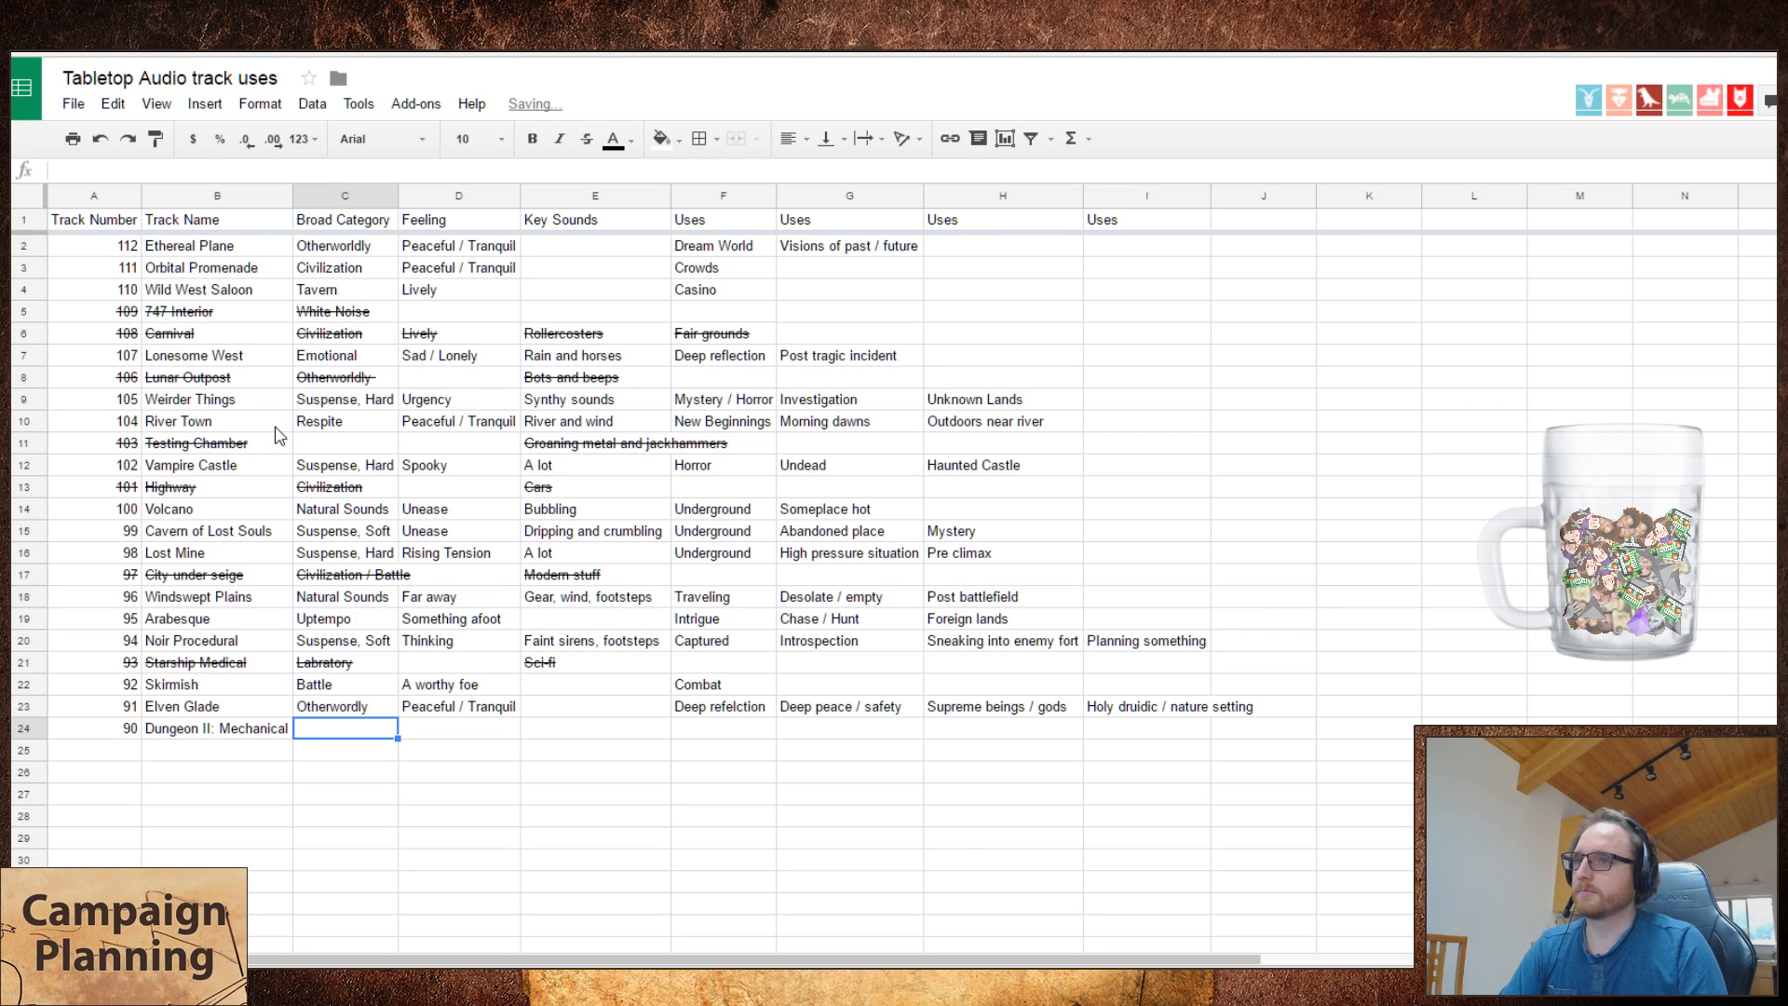
# - Enter "Chains" as the key sounds of Dungeon II: Mechanical
pyautogui.press('Tab')
pyautogui.press('Tab')
pyautogui.write('Chai')
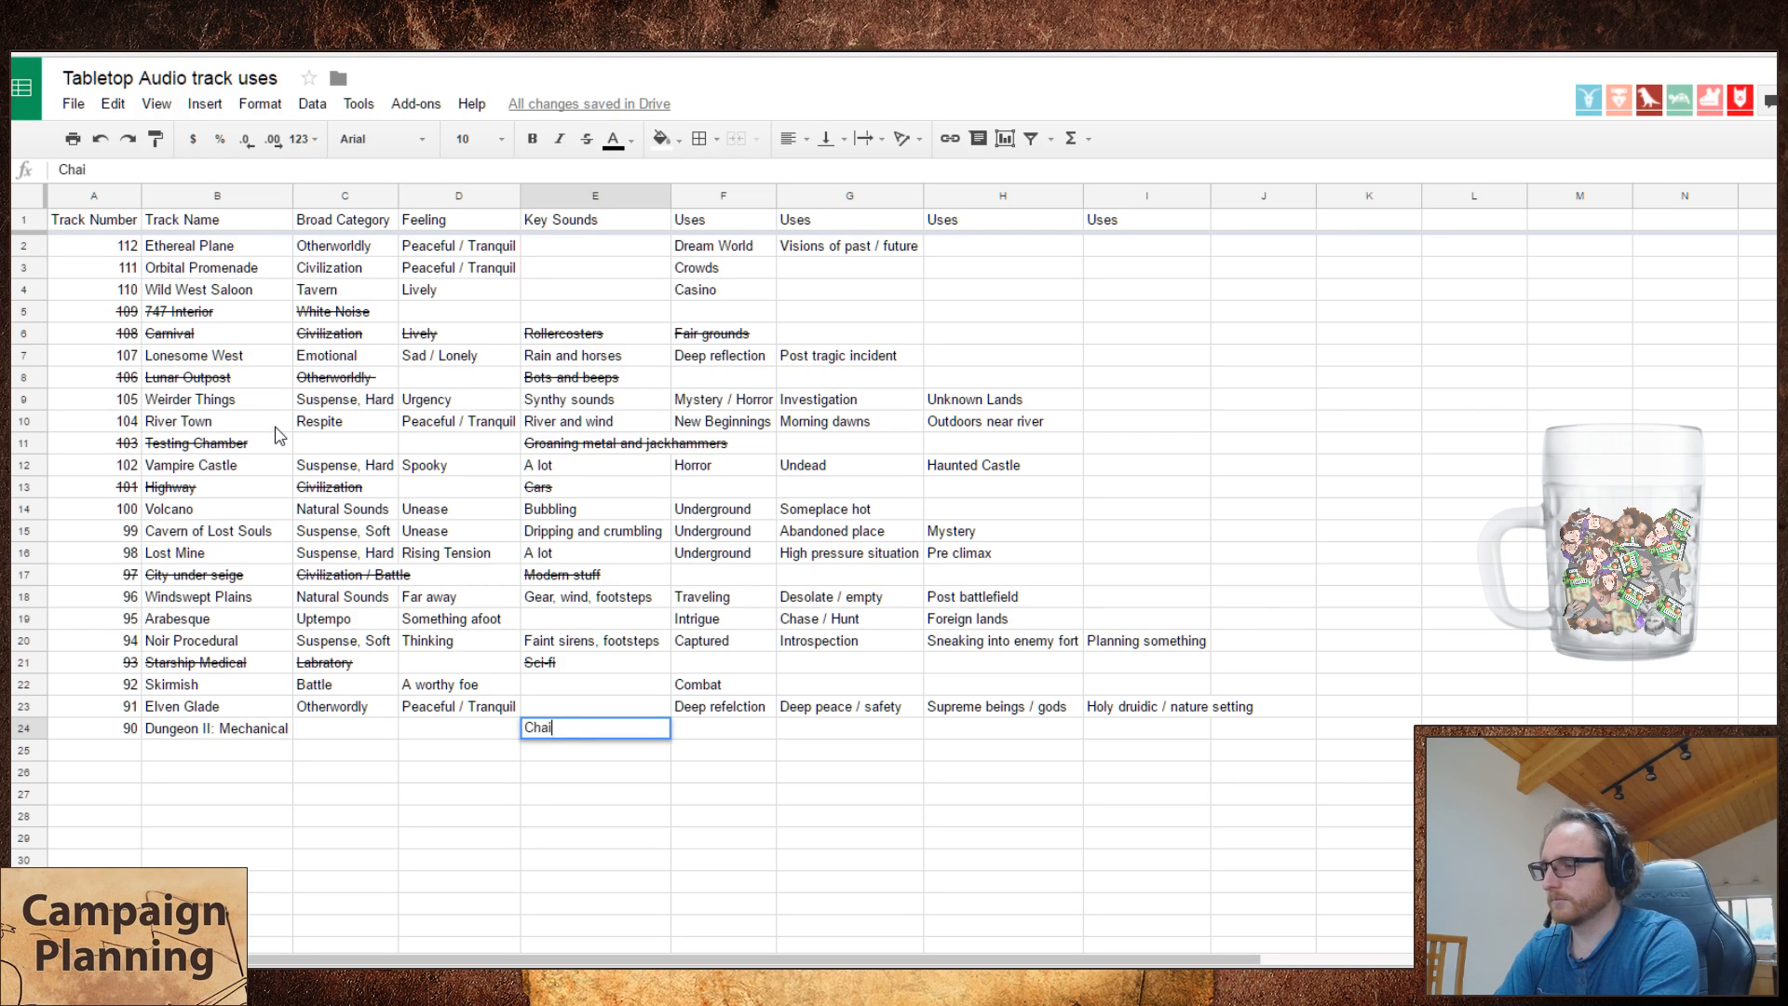
pyautogui.write('ns')
pyautogui.hotkey('shift', 'Tab')
pyautogui.hotkey('shift', 'Tab')
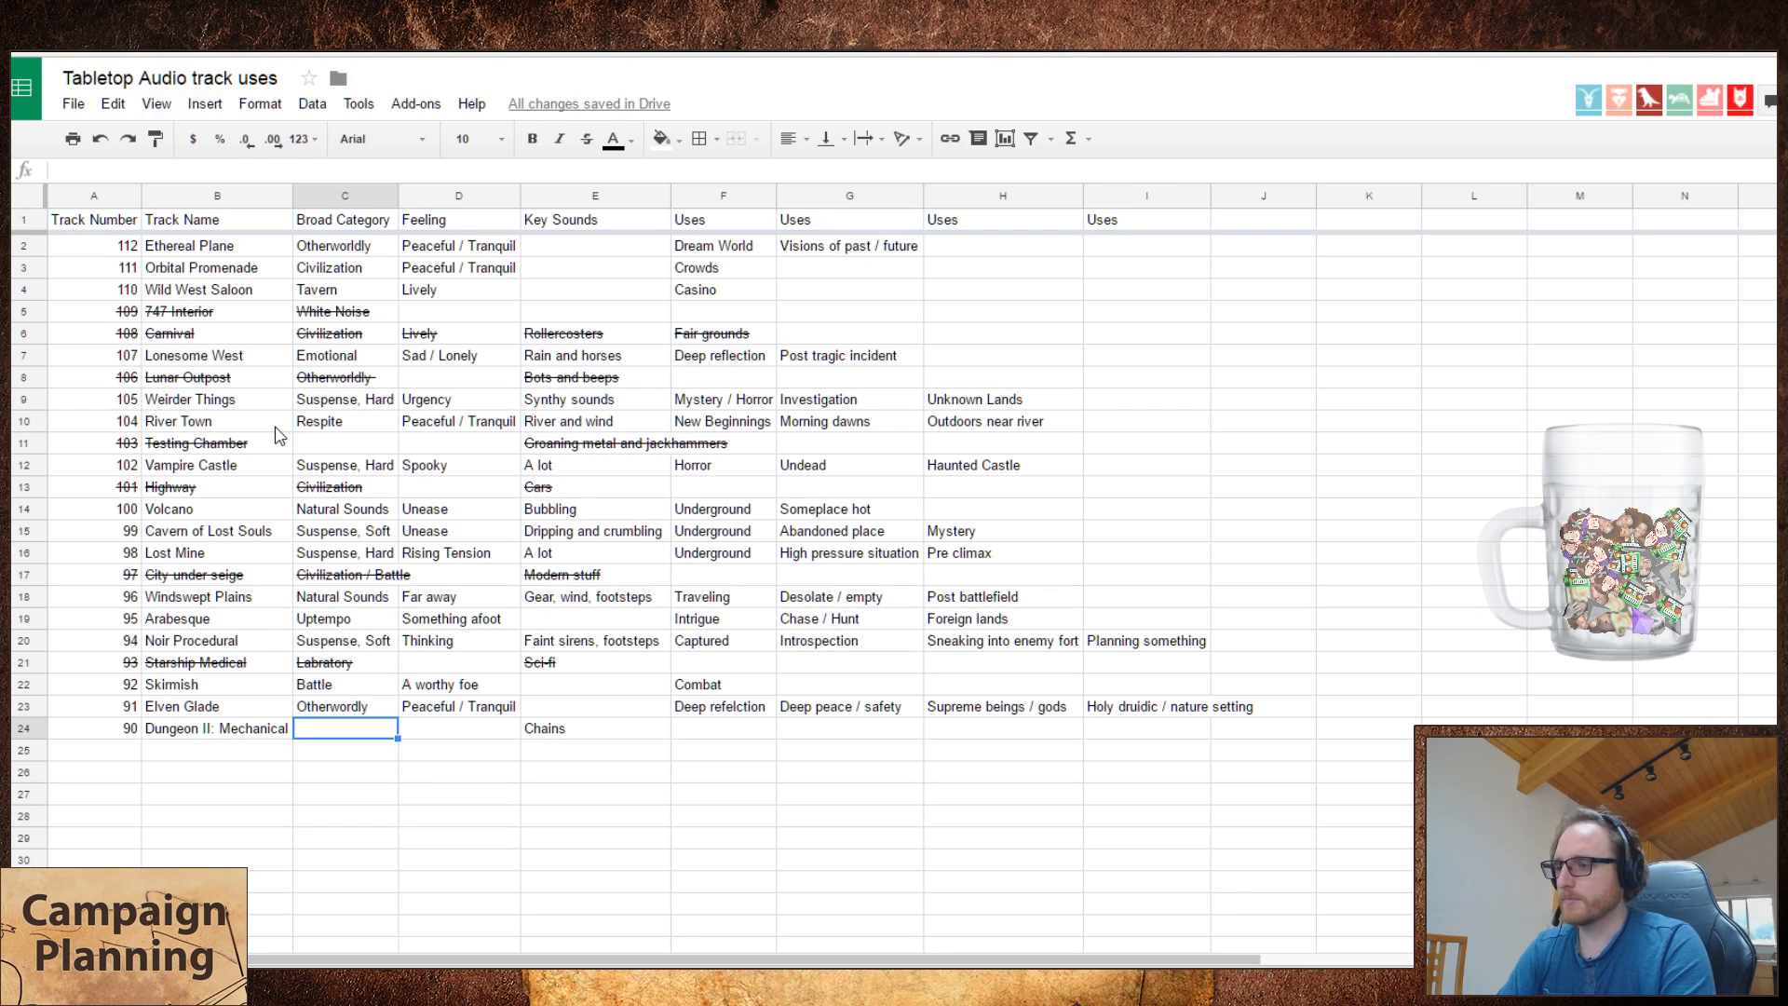
# - Extend the key sounds of Dungeon II: Mechanical to "Chains, stream"
pyautogui.press('Right')
pyautogui.press('Right')
pyautogui.press('Return')
pyautogui.write(', machine')
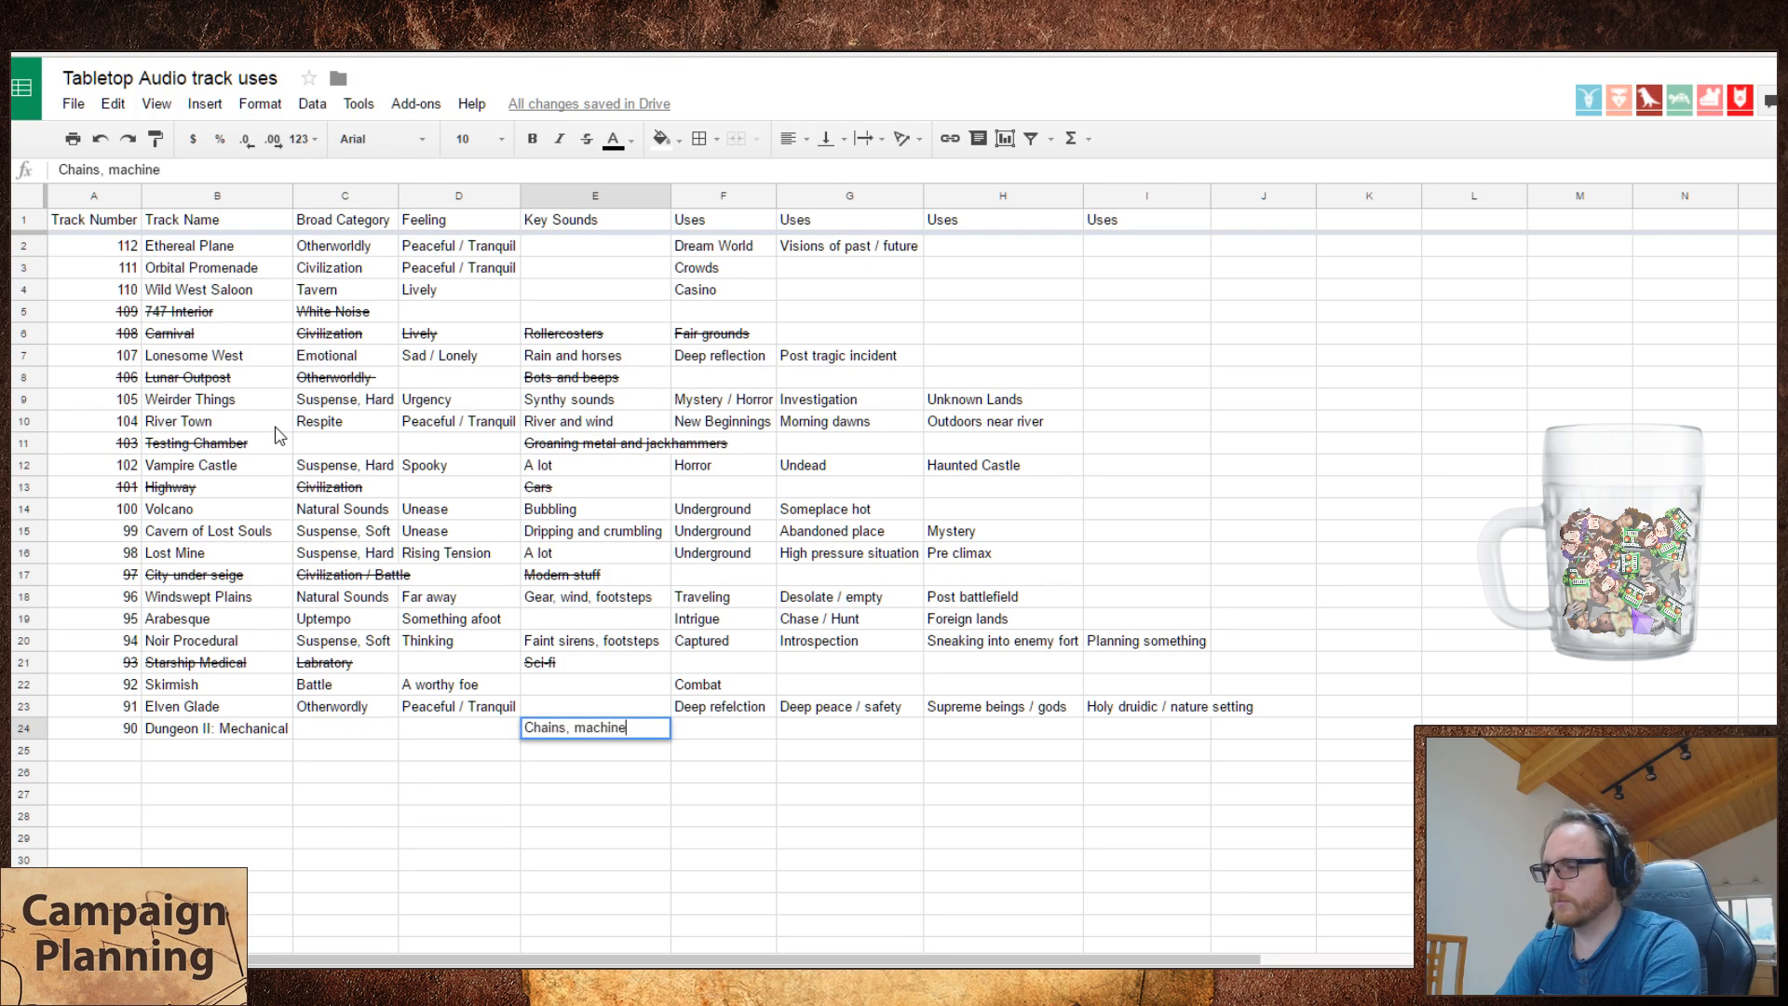
pyautogui.write('s')
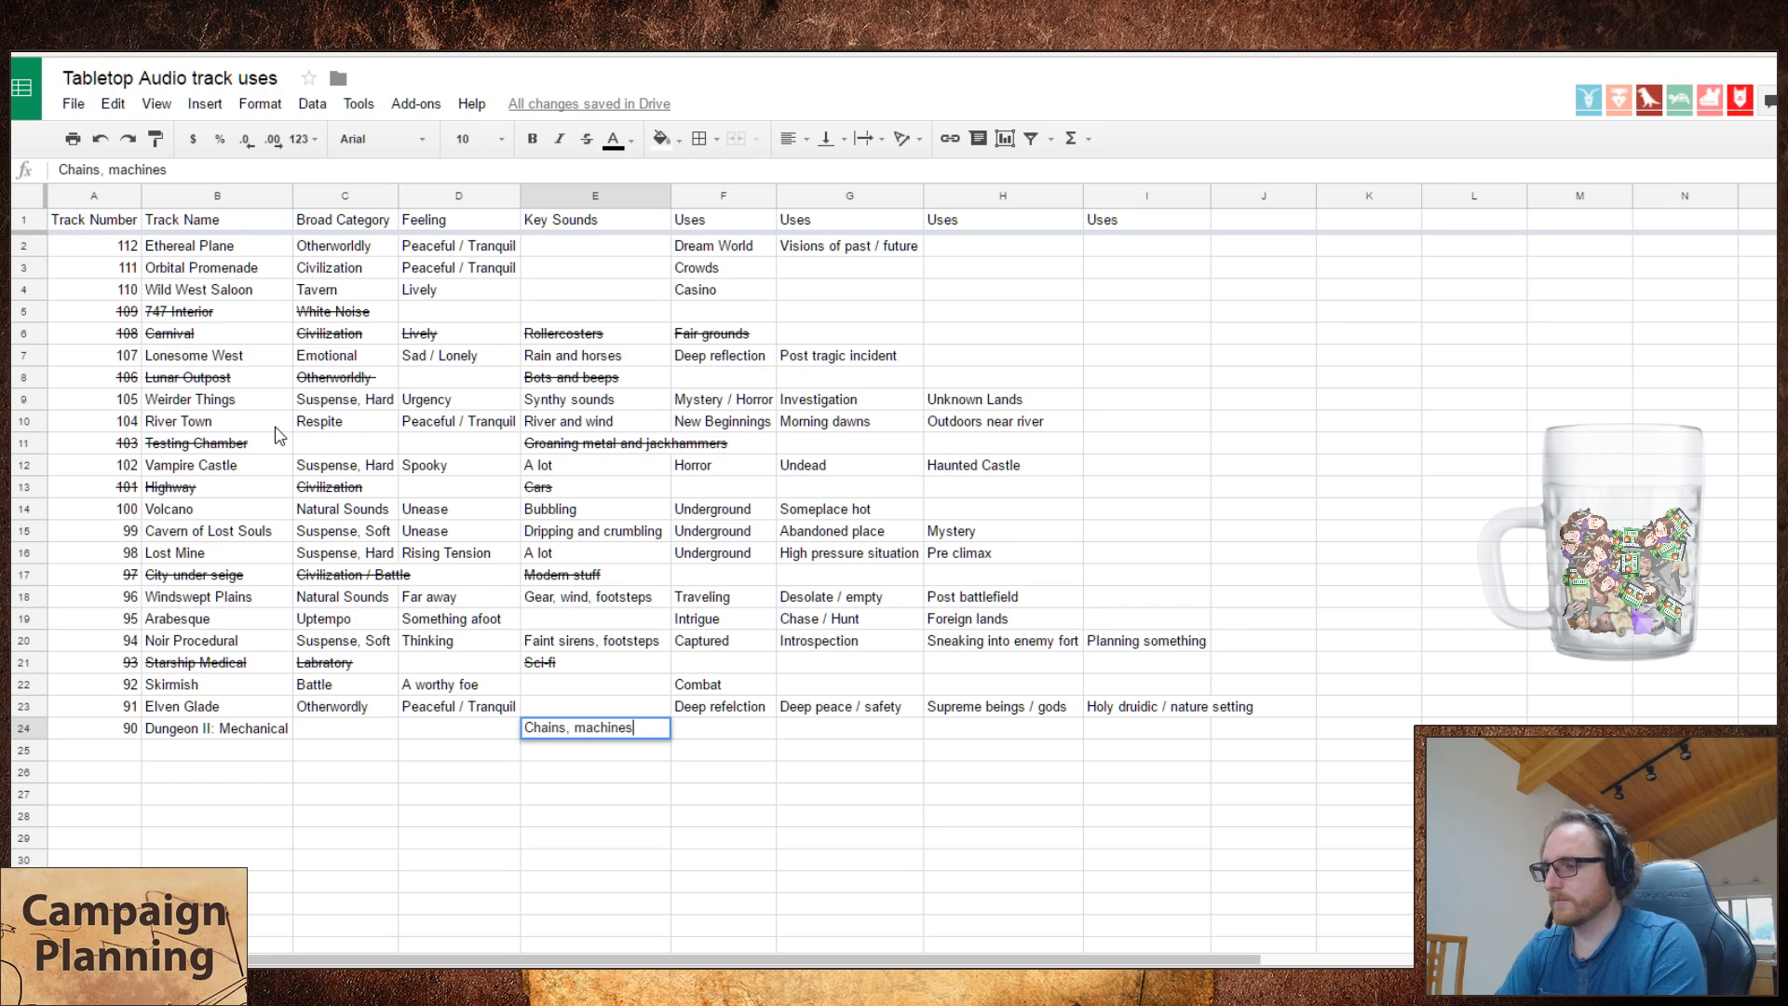
pyautogui.press('BackSpace')
pyautogui.press('BackSpace')
pyautogui.press('BackSpace')
pyautogui.press('BackSpace')
pyautogui.press('BackSpace')
pyautogui.press('BackSpace')
pyautogui.press('BackSpace')
pyautogui.press('BackSpace')
pyautogui.write('st')
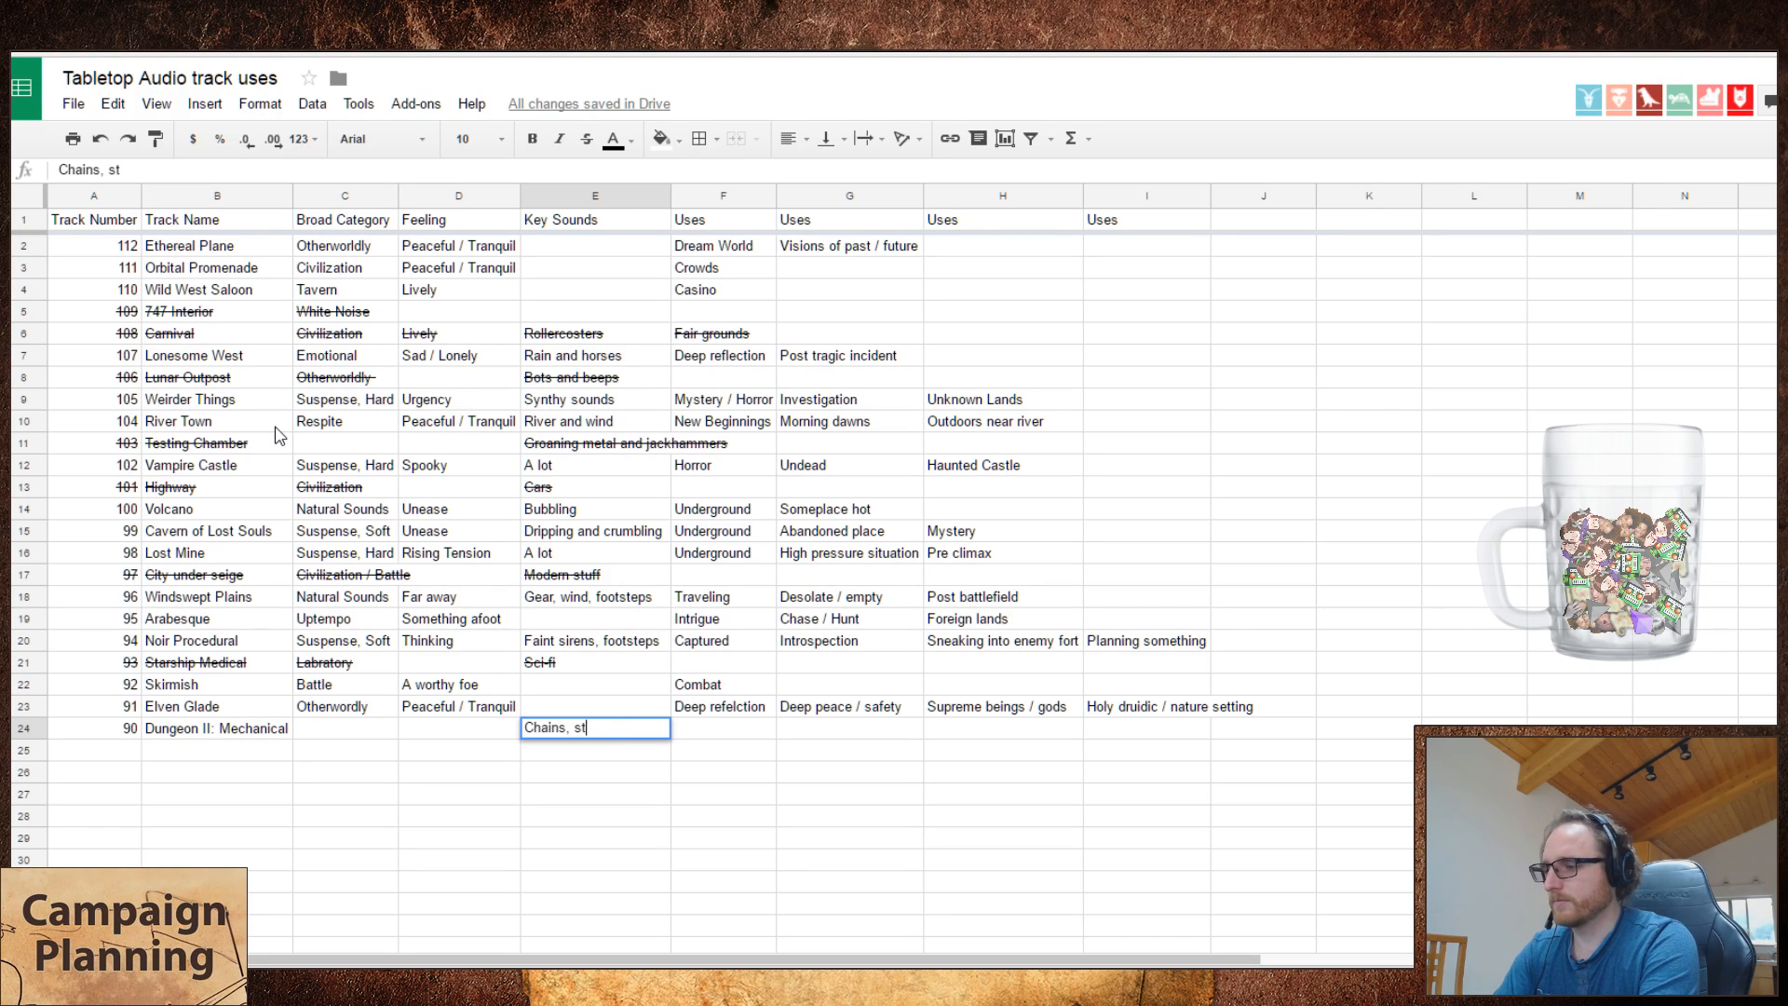
pyautogui.write('ream')
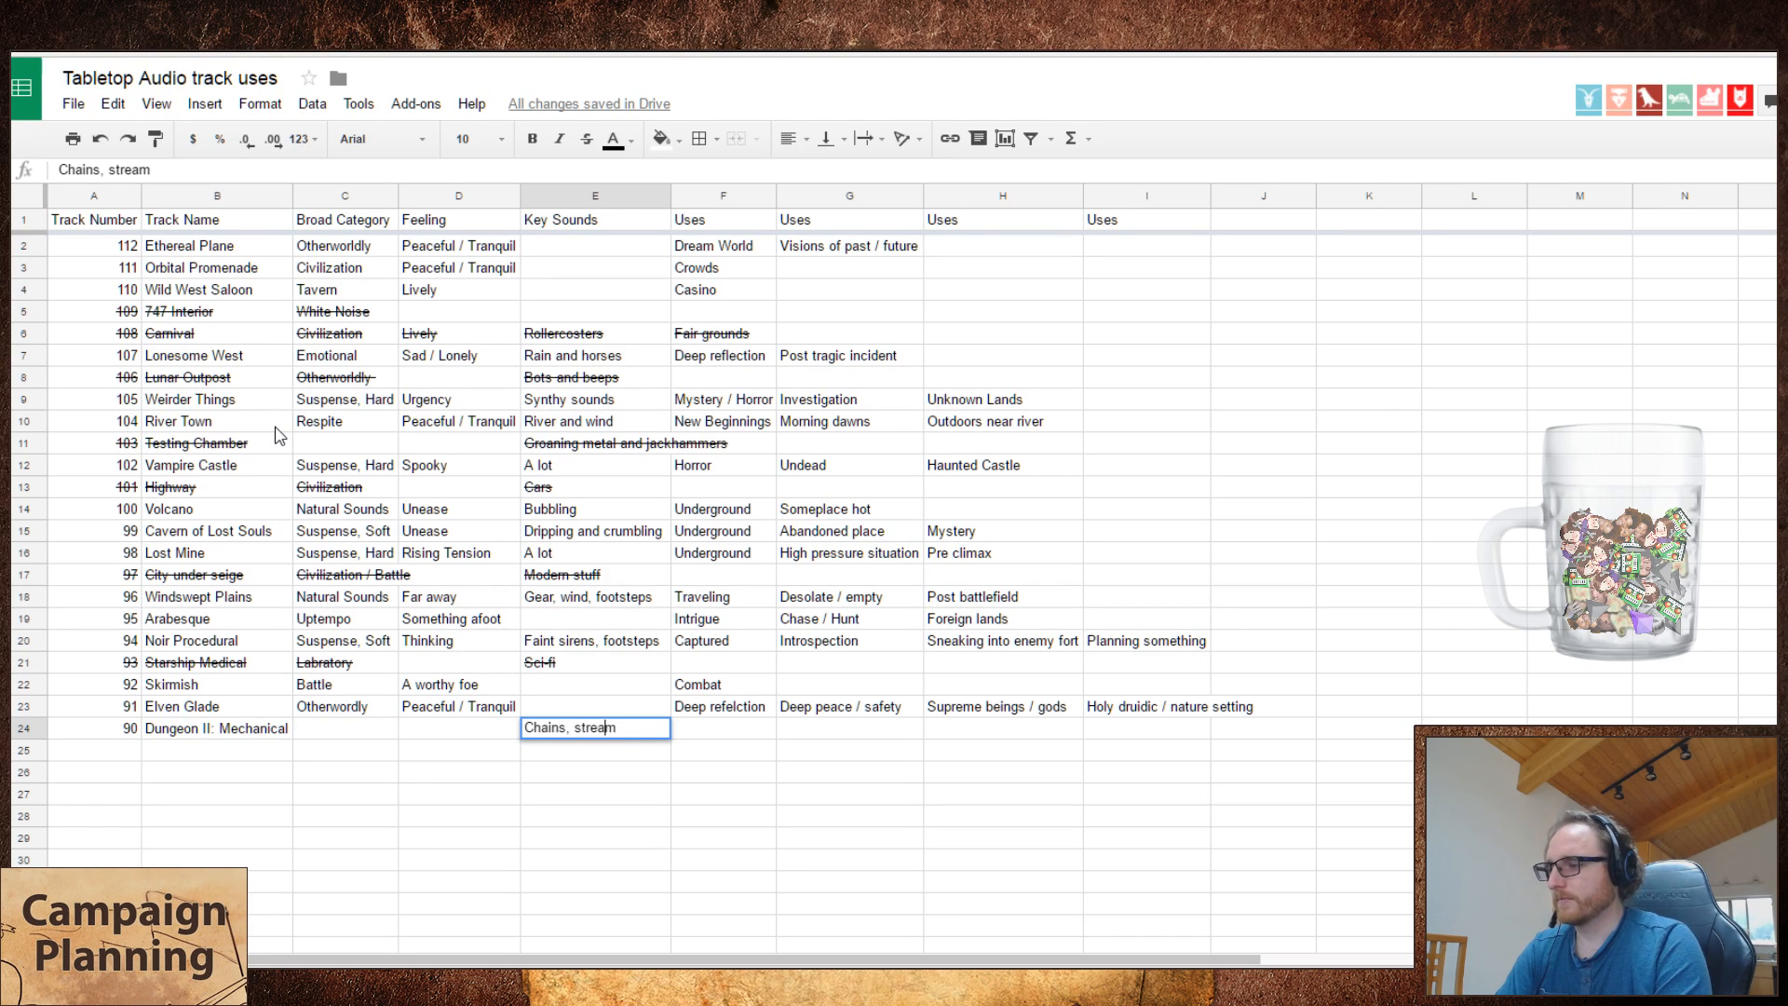
pyautogui.press('Return')
pyautogui.press('Up')
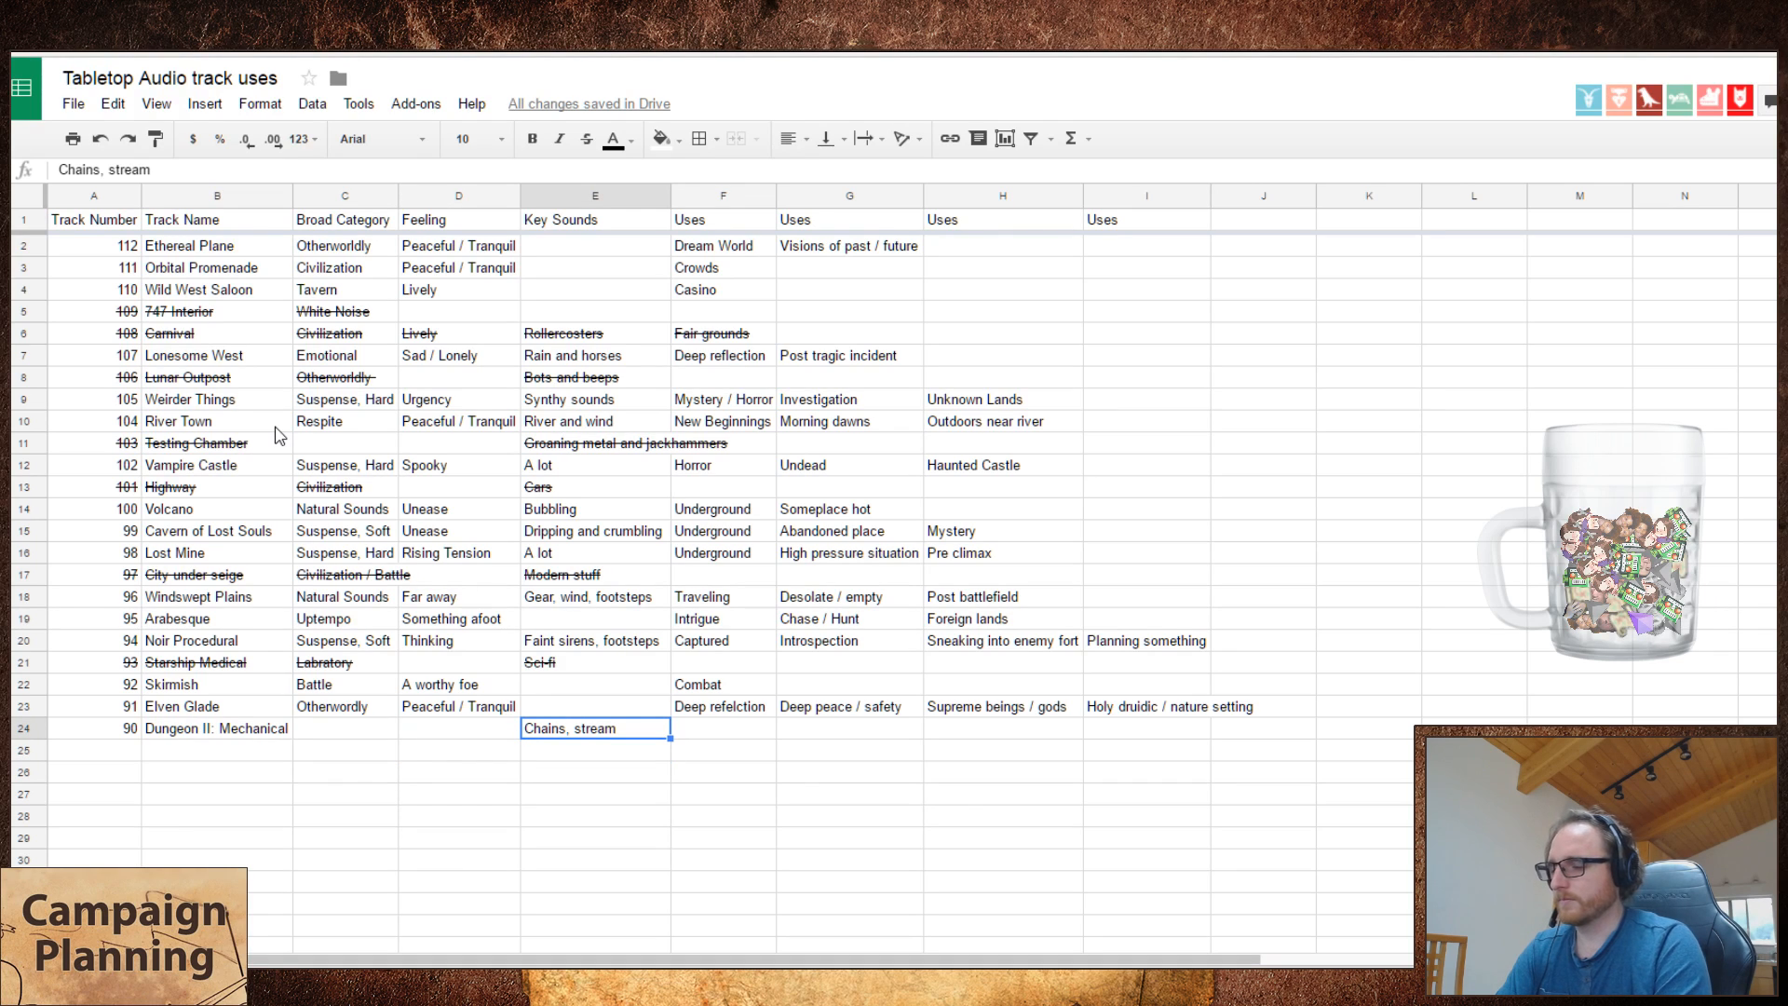
# - Append "machines" to the key sounds of Dungeon II: Mechanical
pyautogui.press('Return')
pyautogui.write(', metal')
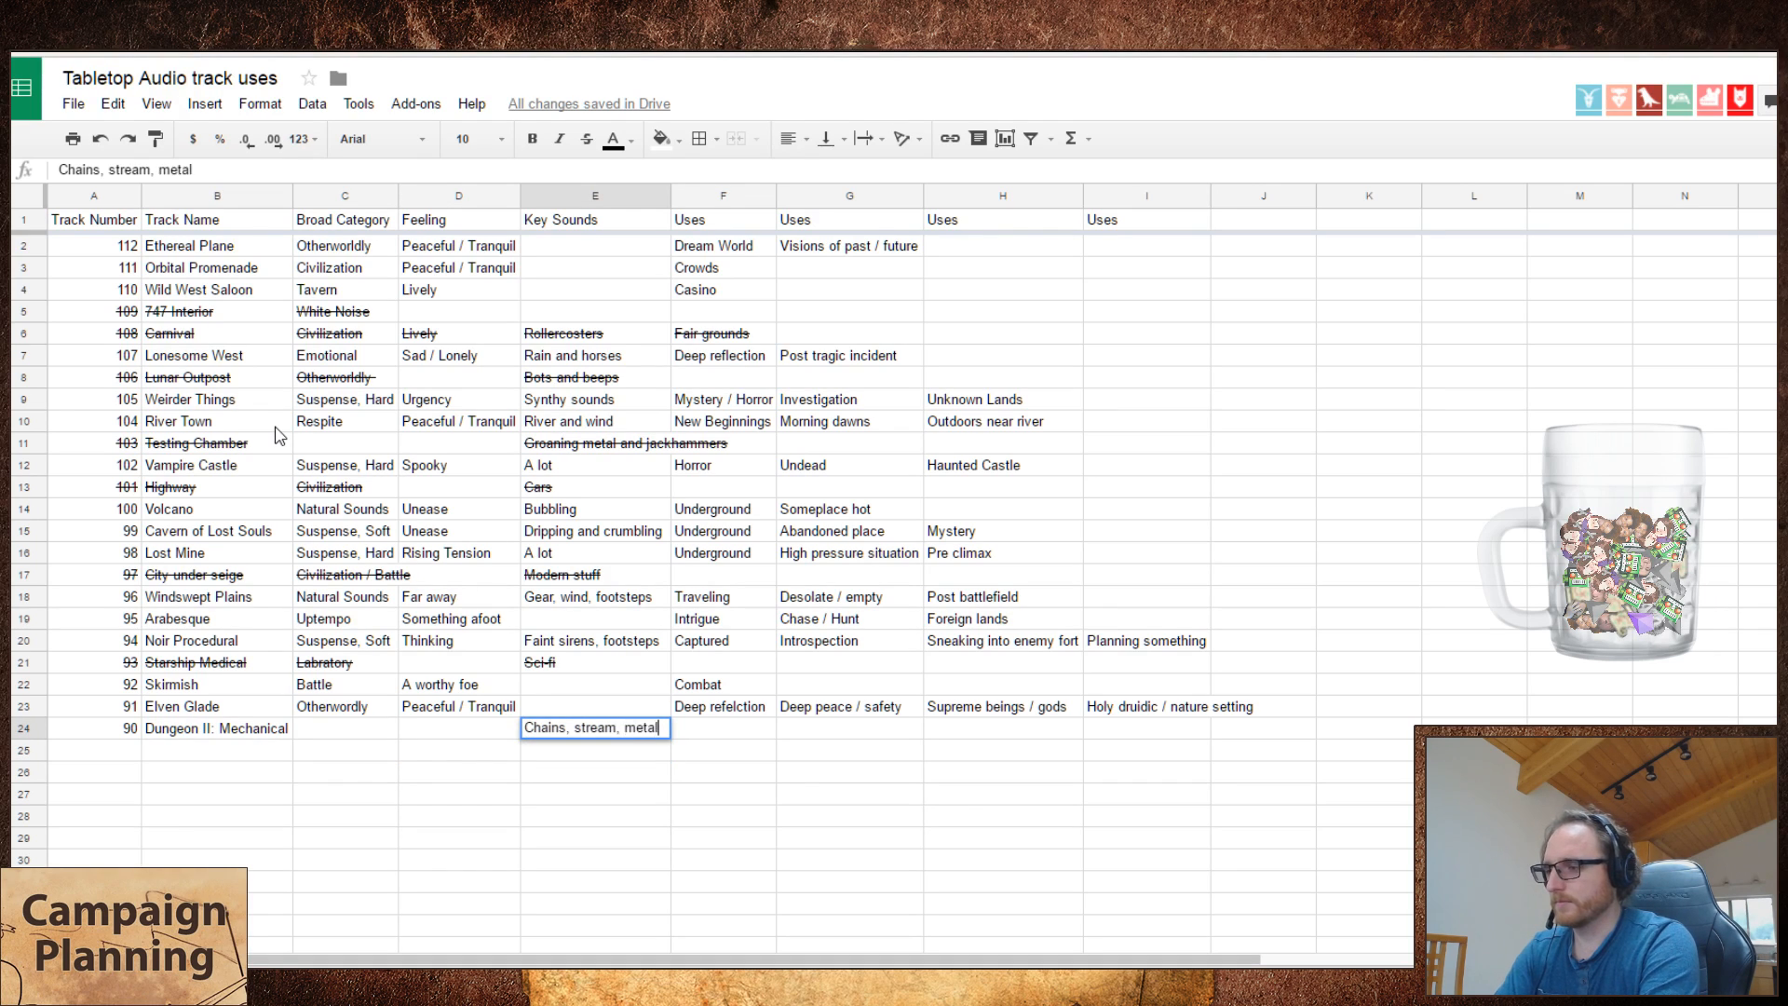
pyautogui.press('BackSpace')
pyautogui.press('BackSpace')
pyautogui.press('BackSpace')
pyautogui.press('BackSpace')
pyautogui.press('BackSpace')
pyautogui.write('m')
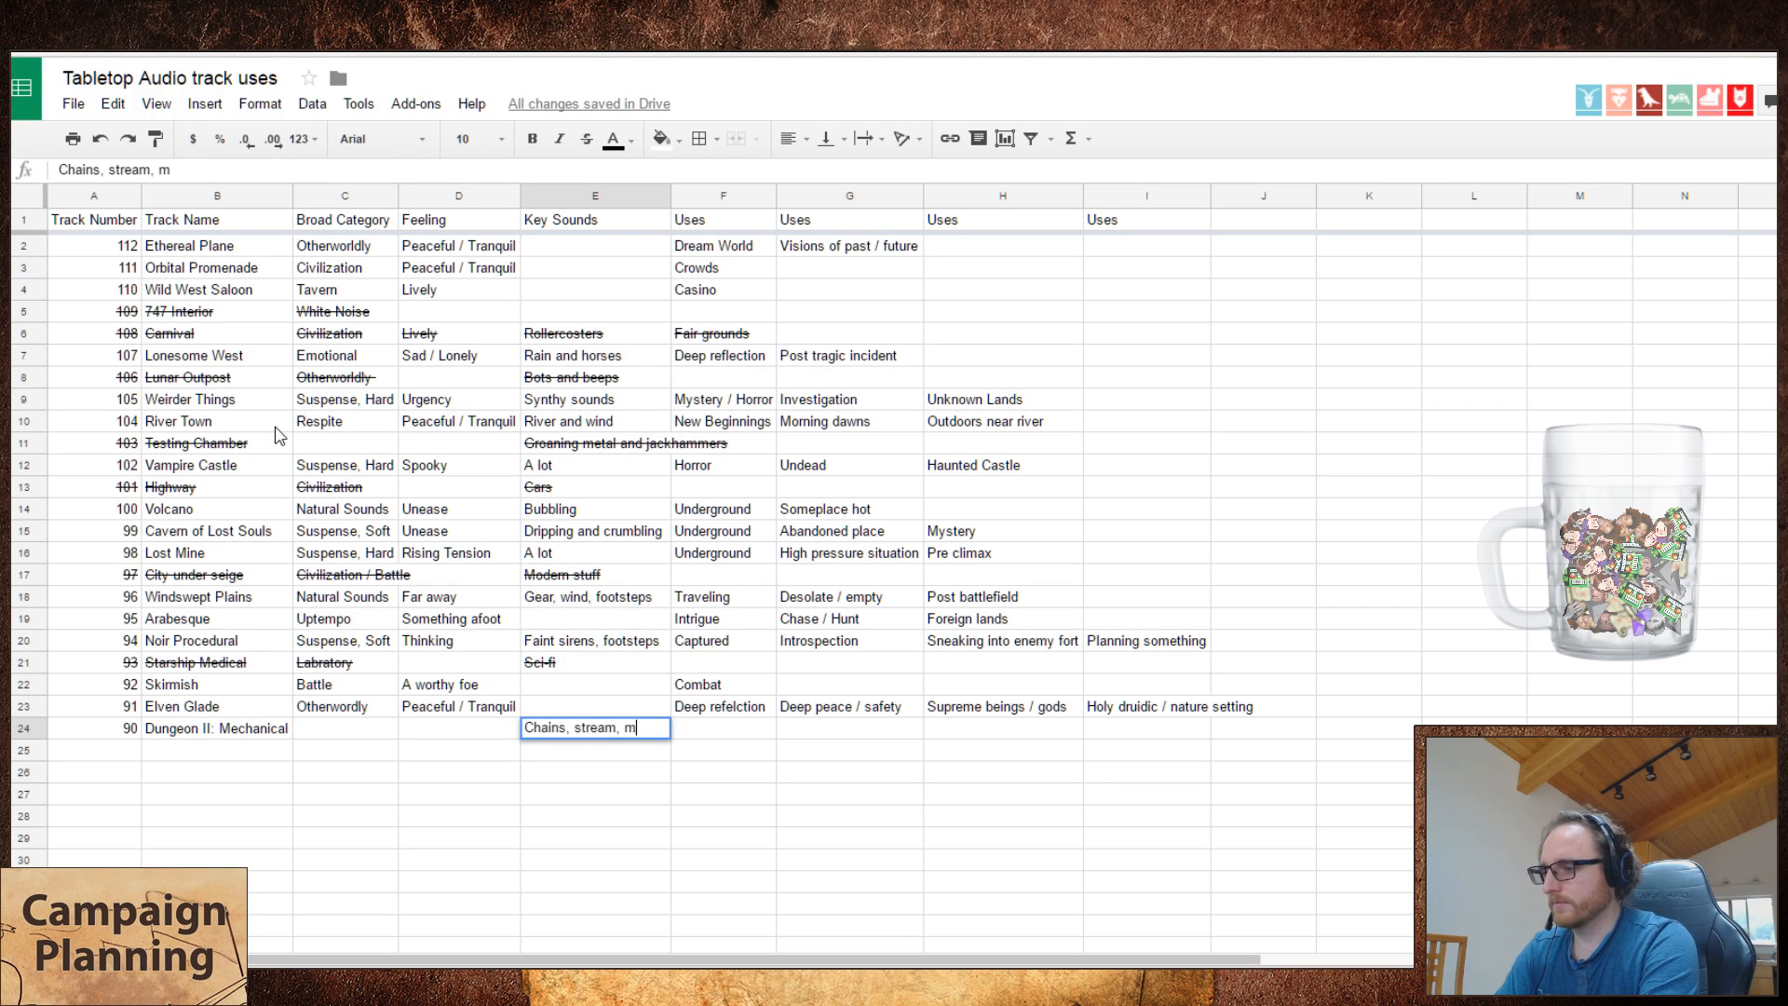
pyautogui.write('achines')
pyautogui.press('Return')
pyautogui.press('Up')
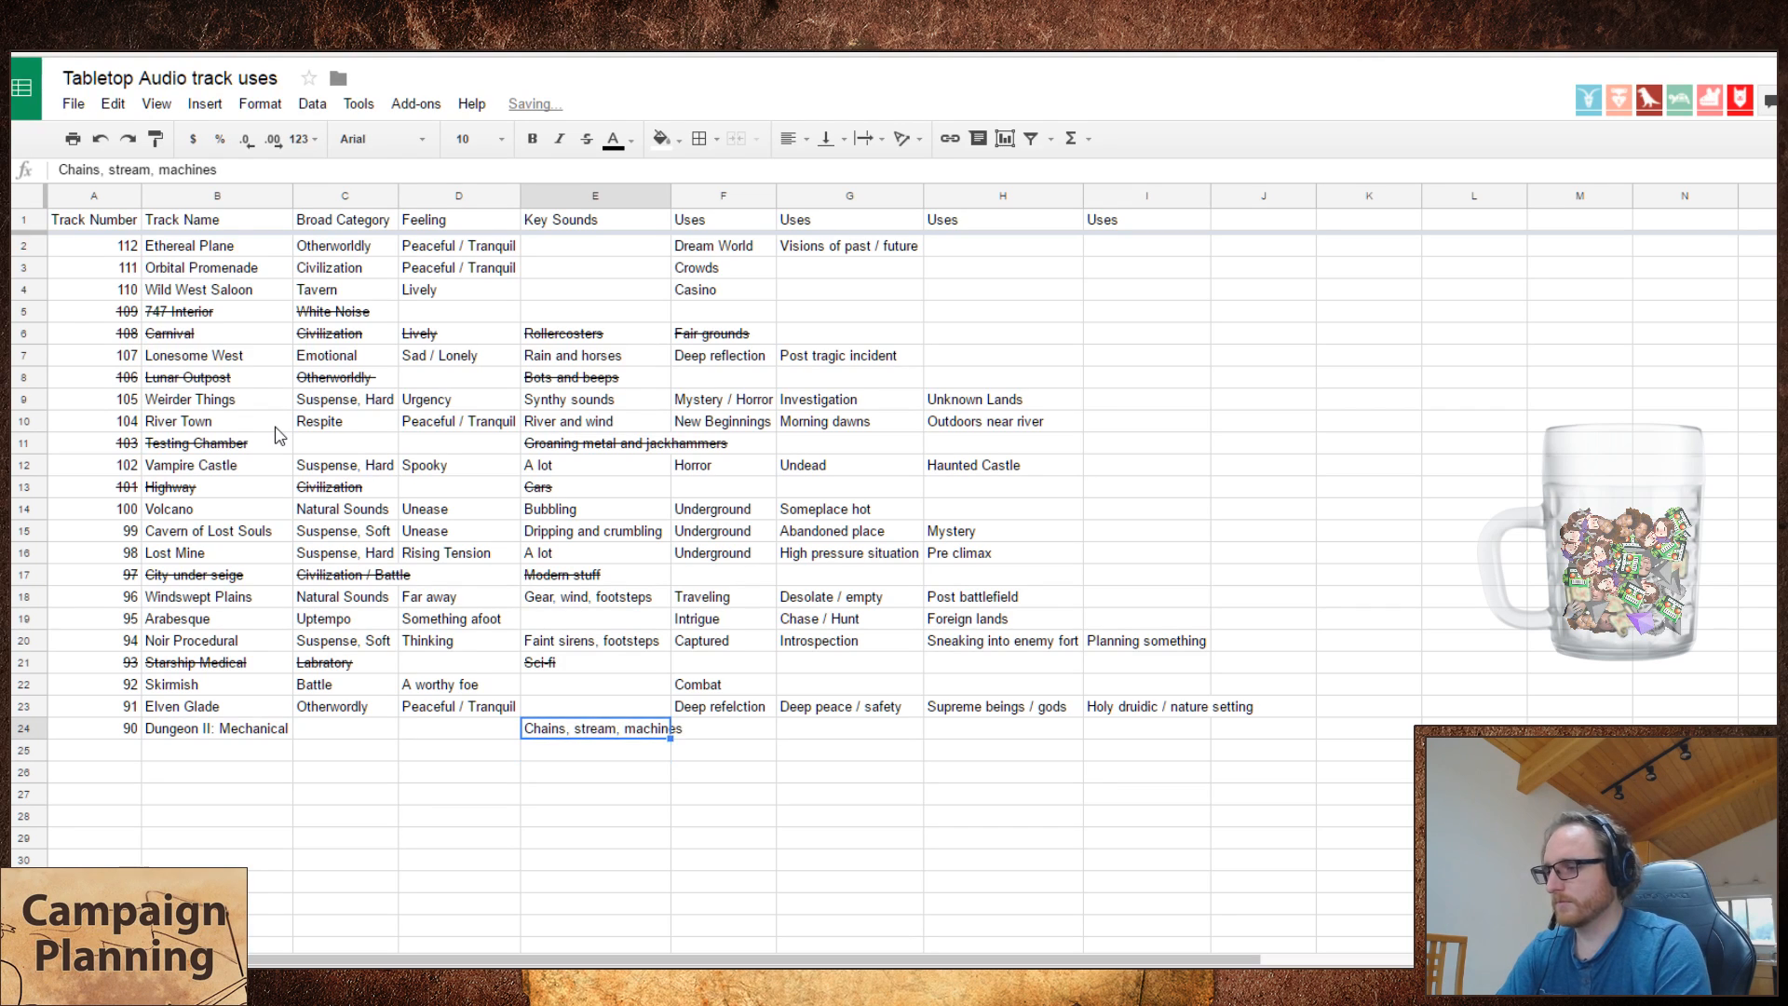
# - Correct the key sounds of Dungeon II: Mechanical to "Chains, steam, machines"
pyautogui.press('Return')
pyautogui.press('BackSpace')
pyautogui.press('BackSpace')
pyautogui.press('BackSpace')
pyautogui.press('BackSpace')
pyautogui.press('BackSpace')
pyautogui.press('BackSpace')
pyautogui.press('BackSpace')
pyautogui.press('BackSpace')
pyautogui.press('BackSpace')
pyautogui.press('BackSpace')
pyautogui.press('BackSpace')
pyautogui.press('BackSpace')
pyautogui.press('BackSpace')
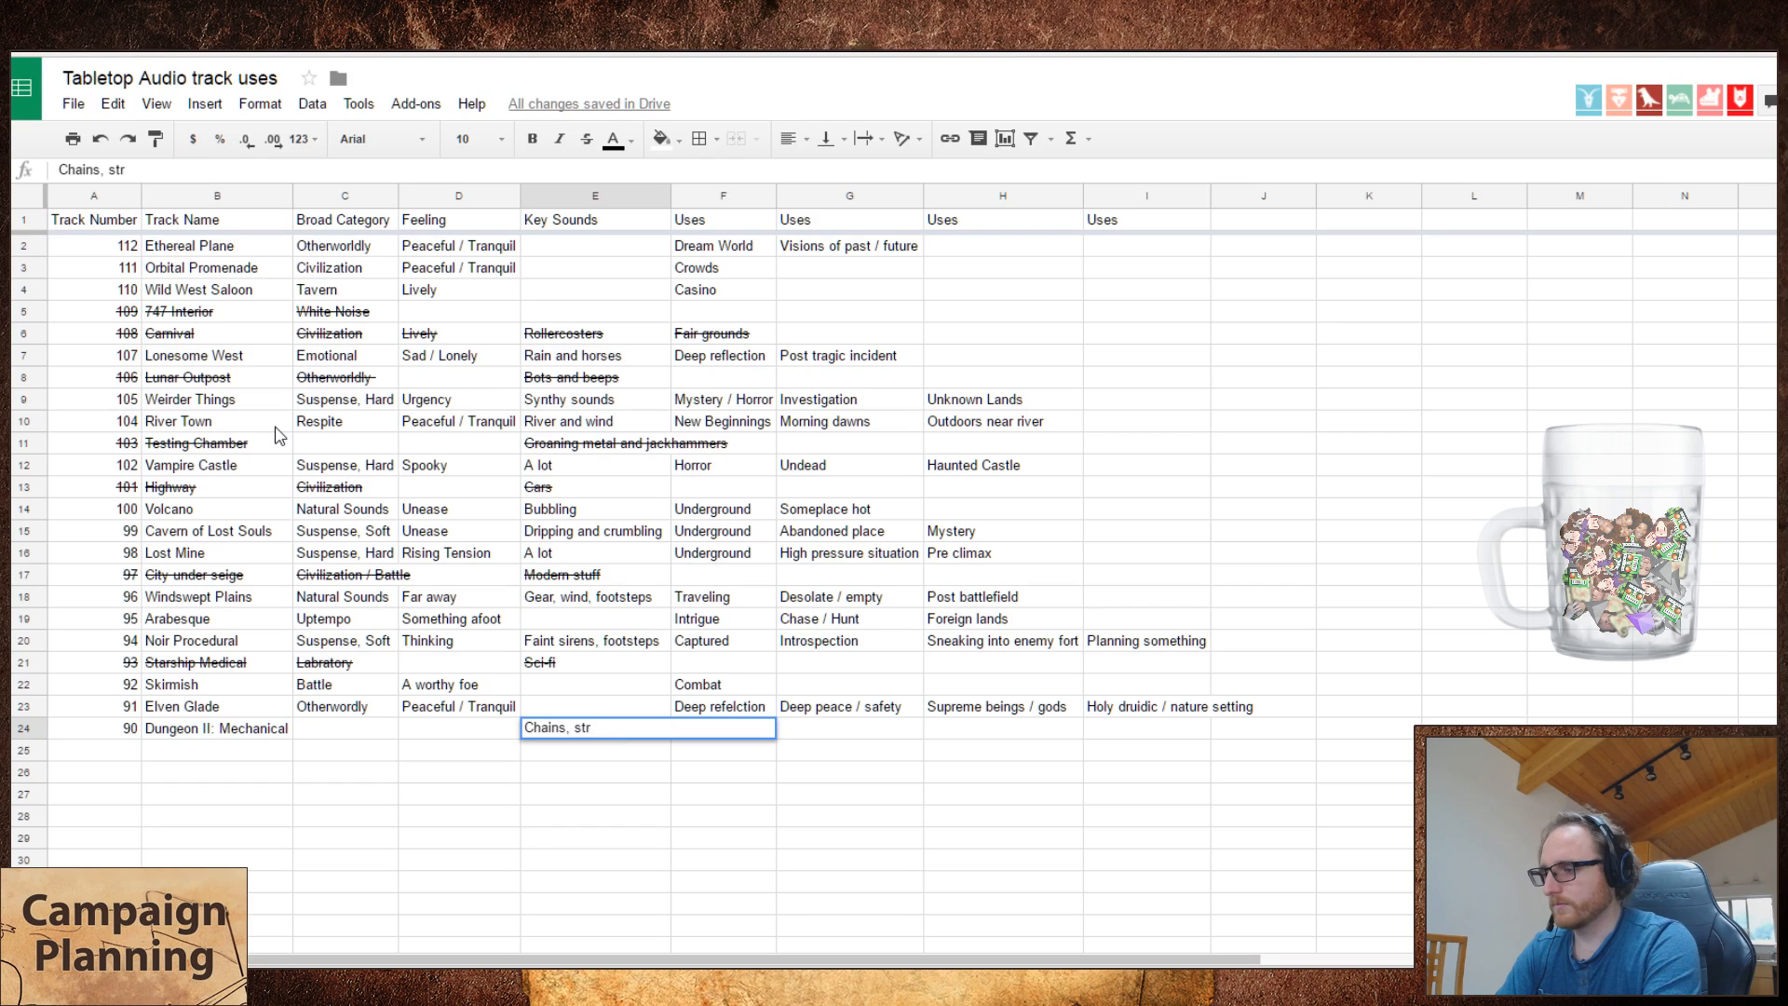
pyautogui.write('eam, machines')
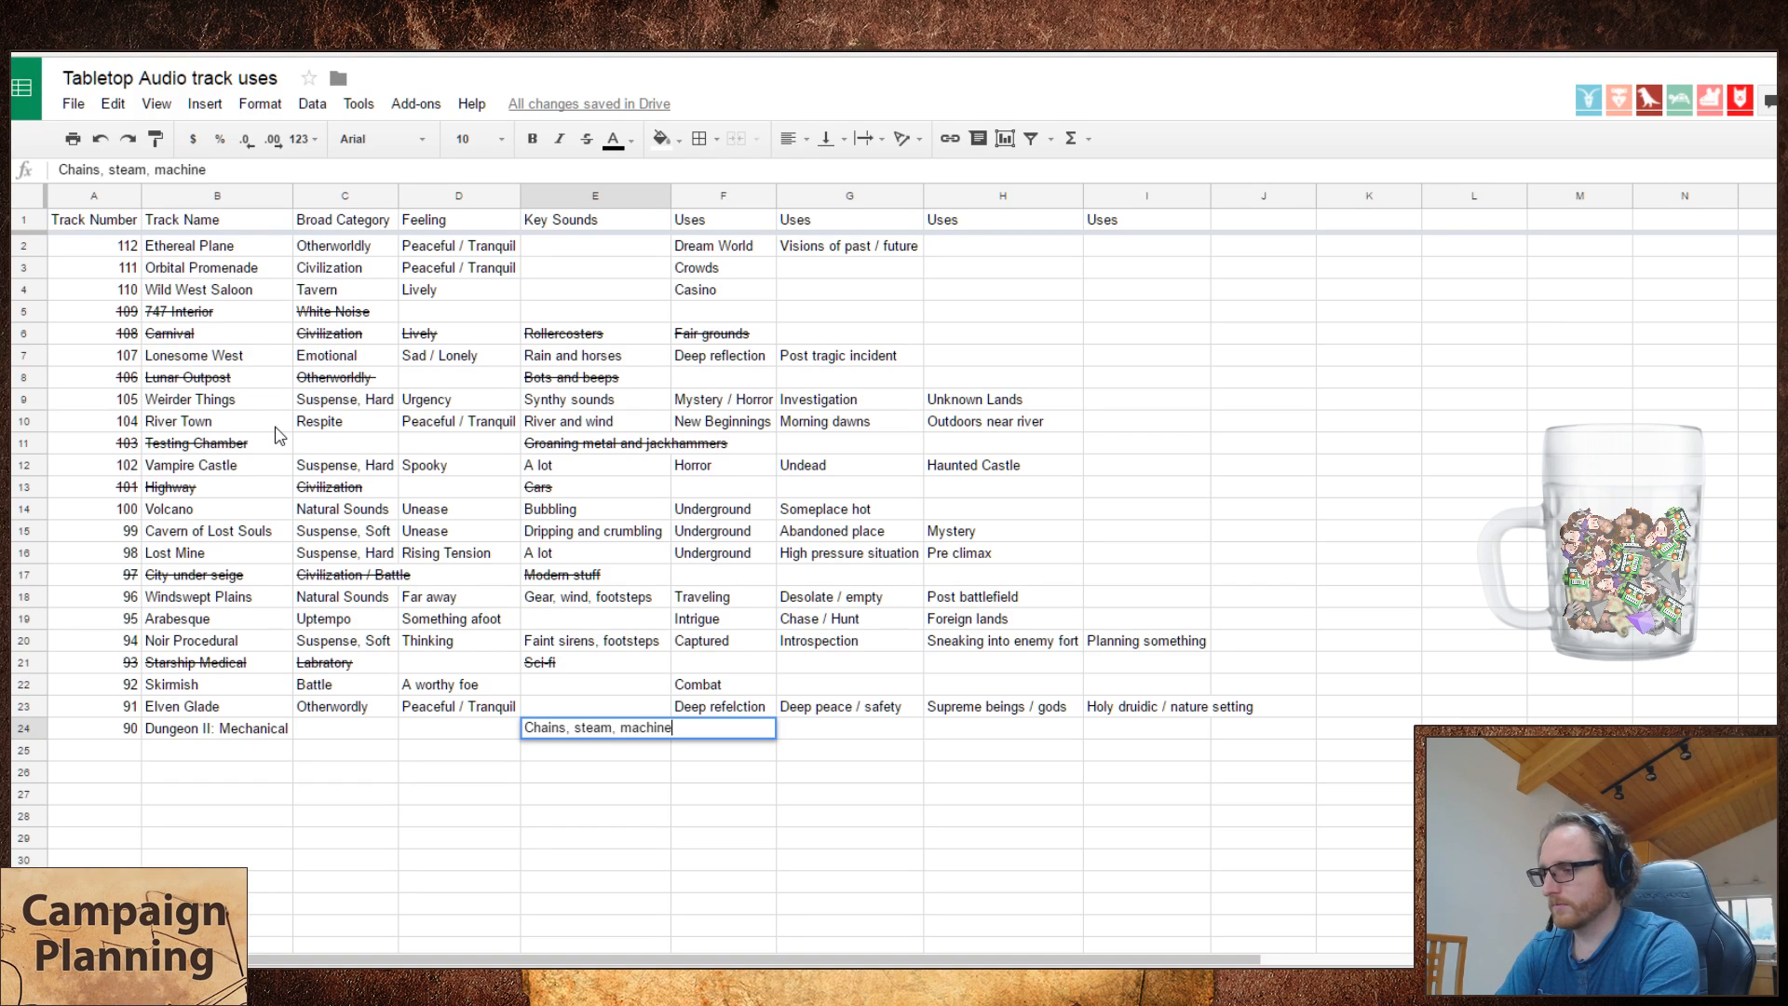
pyautogui.press('Return')
pyautogui.press('Up')
# - Enter "Suspense, Soft" as the broad category of Dungeon II: Mechanical
pyautogui.press('Left')
pyautogui.press('Left')
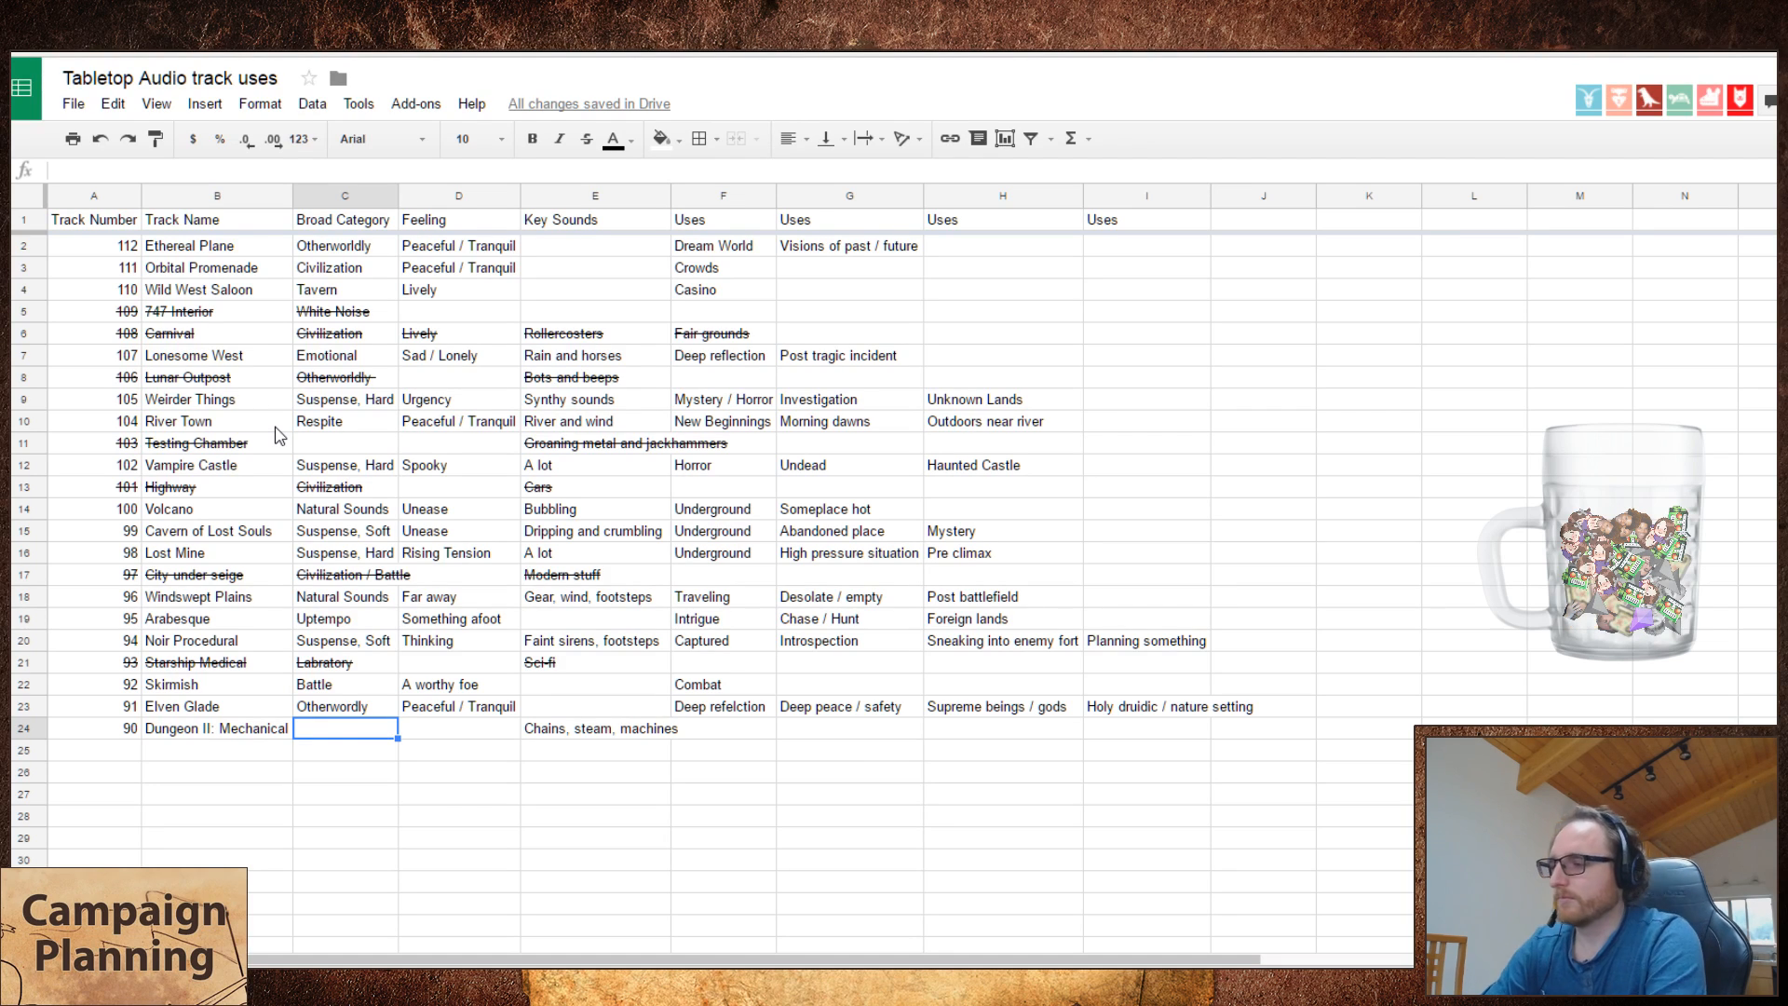
pyautogui.write('Suspense, Soft')
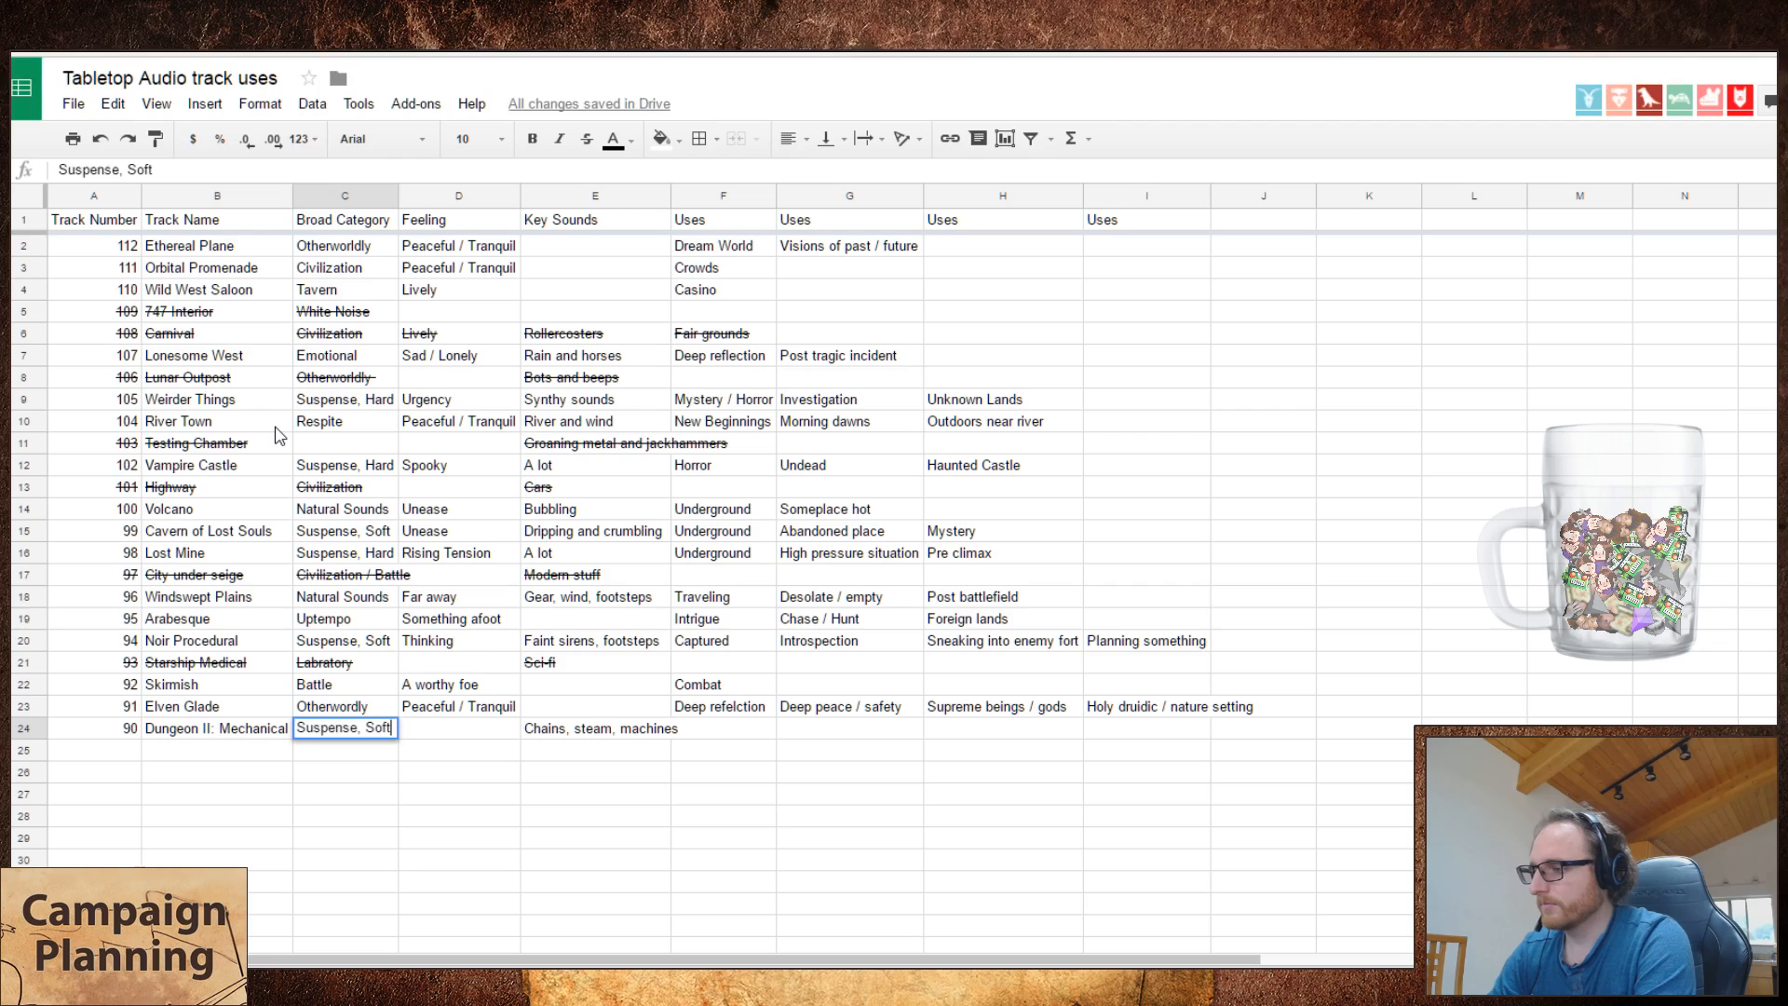
pyautogui.press('Tab')
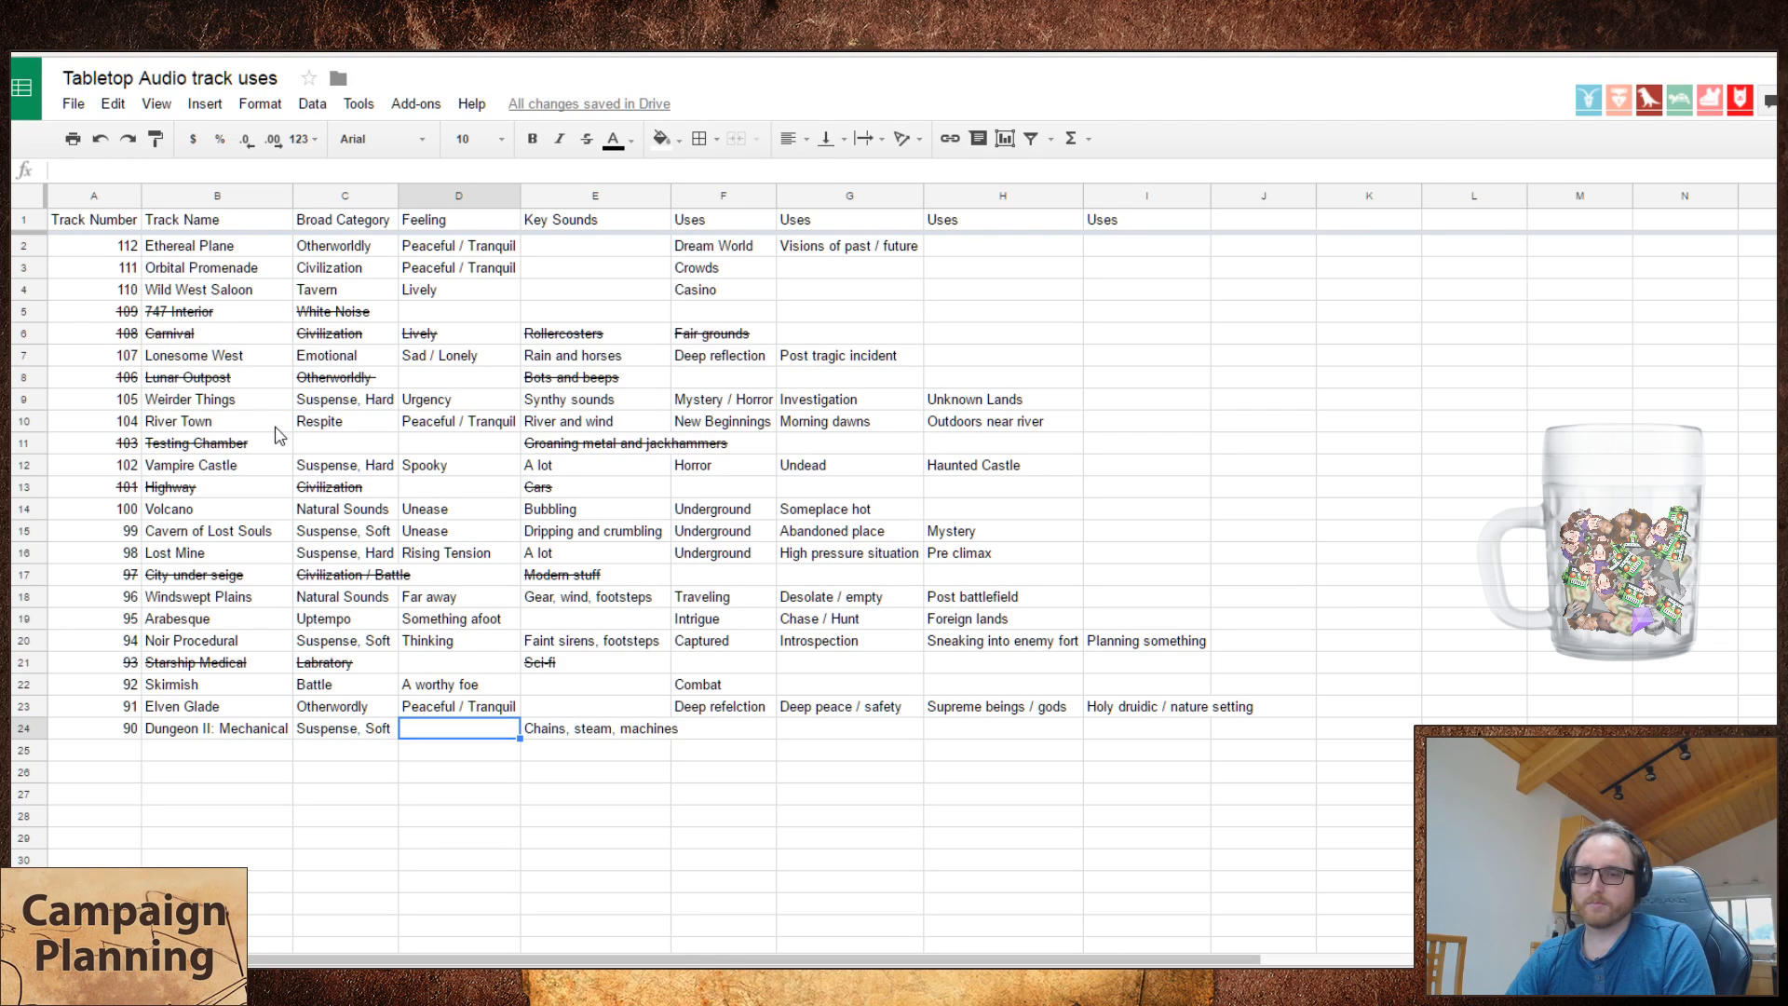
# - Enter "Dwarven mines" as the first use of Dungeon II: Mechanical, leaving its feeling and second use blank
pyautogui.press('Tab')
pyautogui.press('Tab')
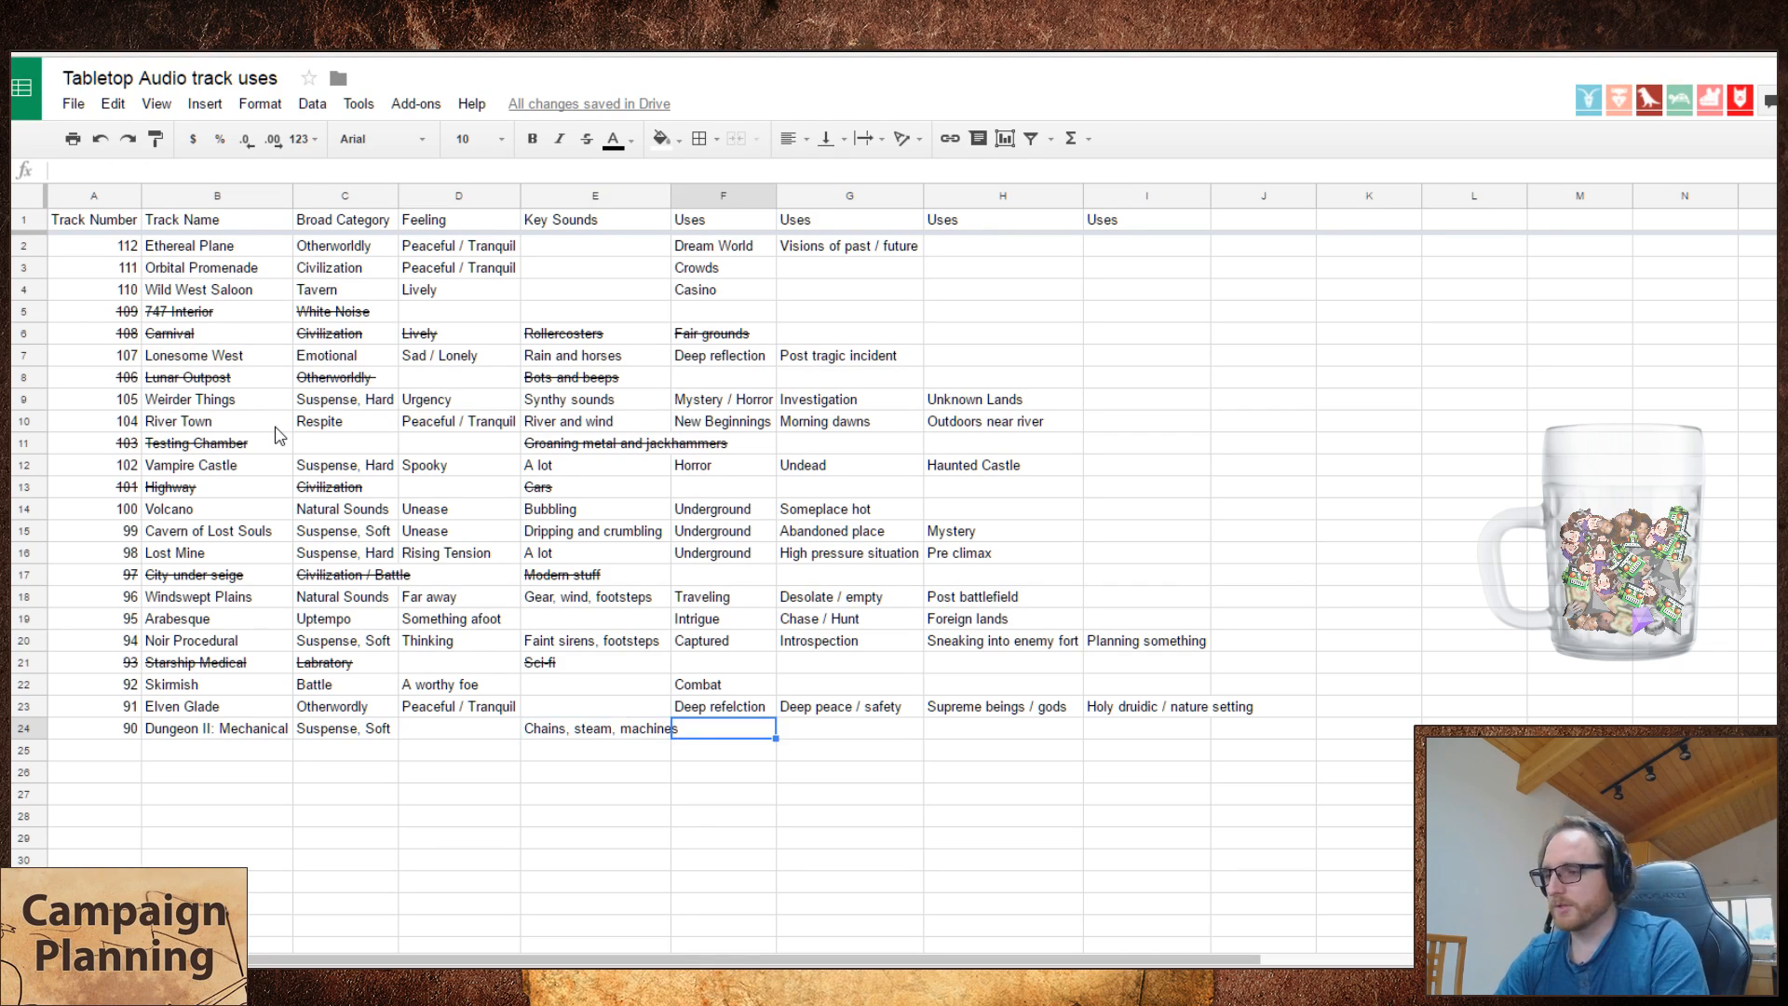
pyautogui.write('Dwarven mines')
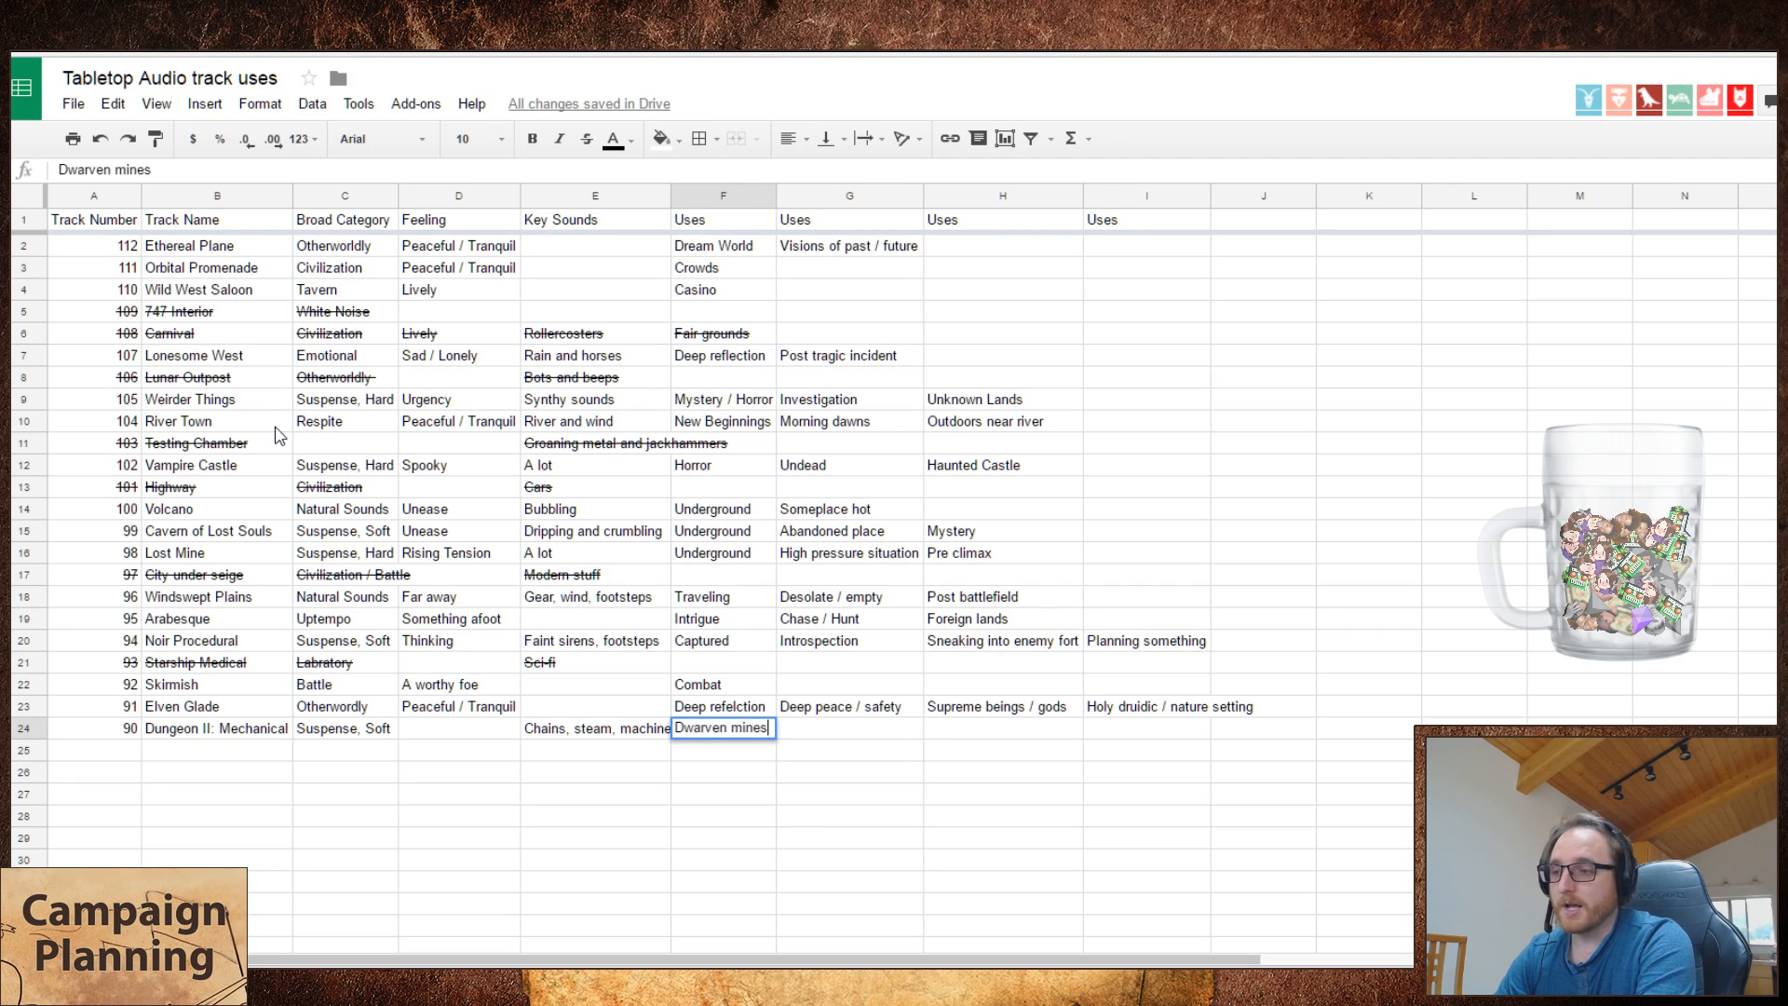
pyautogui.press('Tab')
pyautogui.write('M')
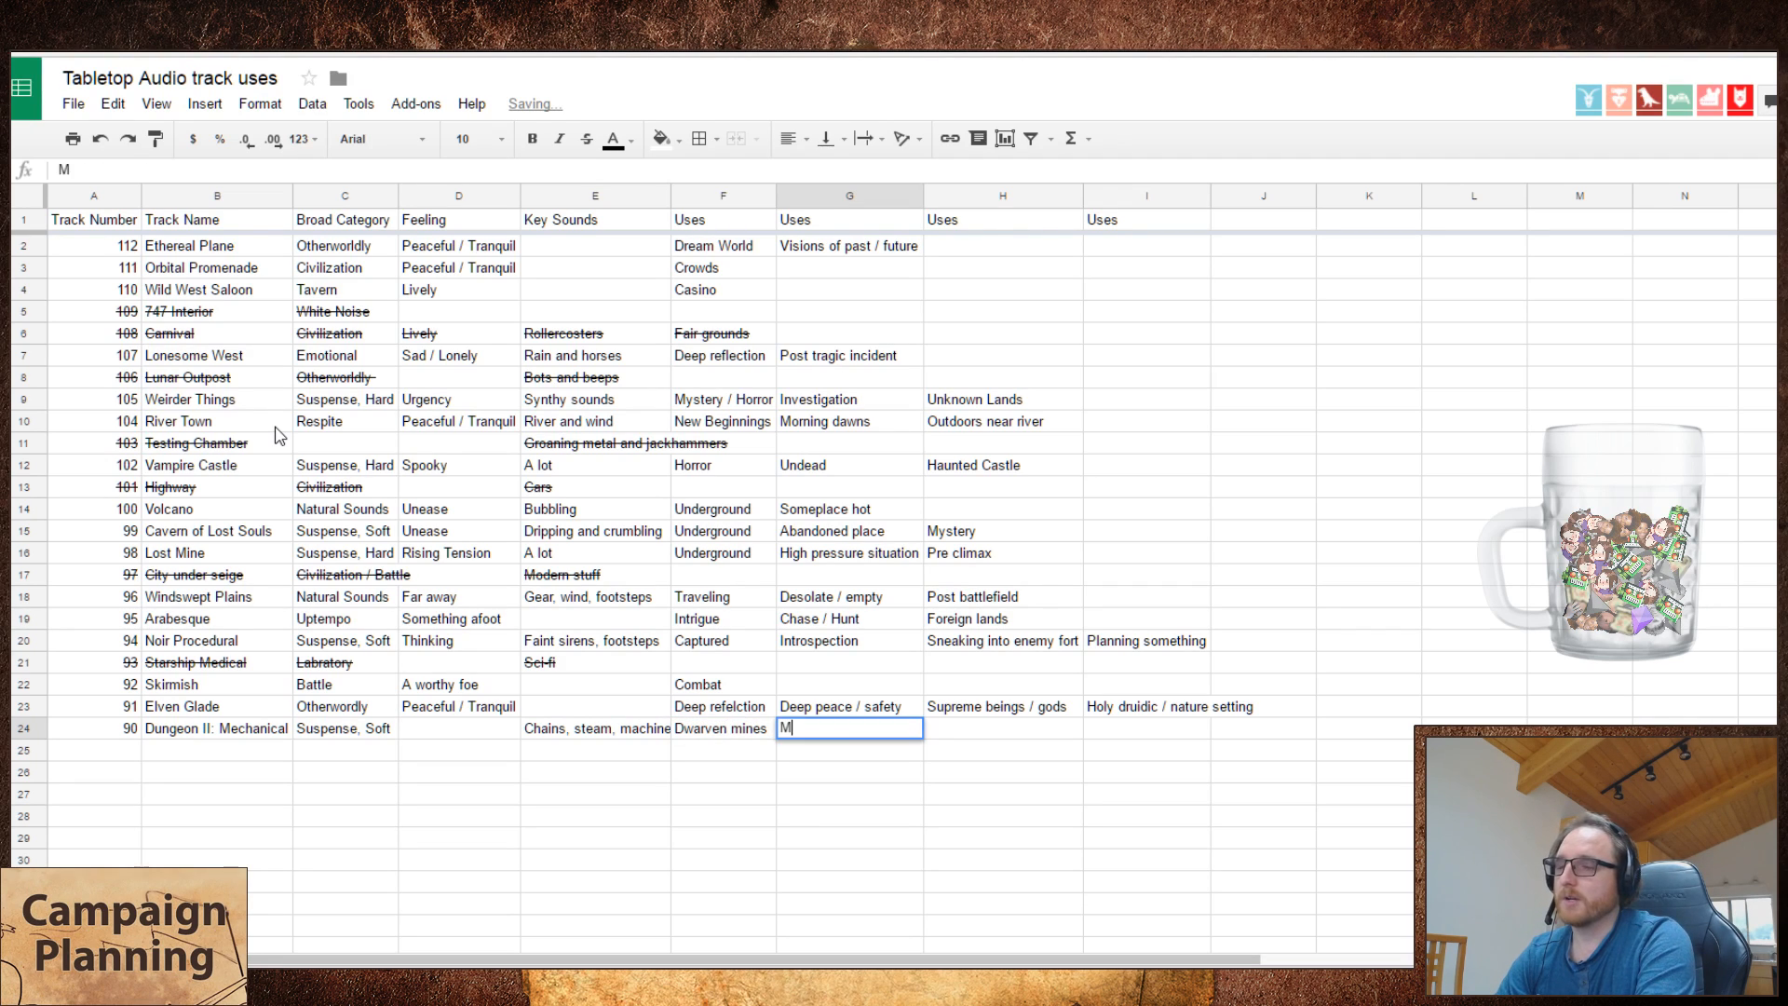
pyautogui.press('BackSpace')
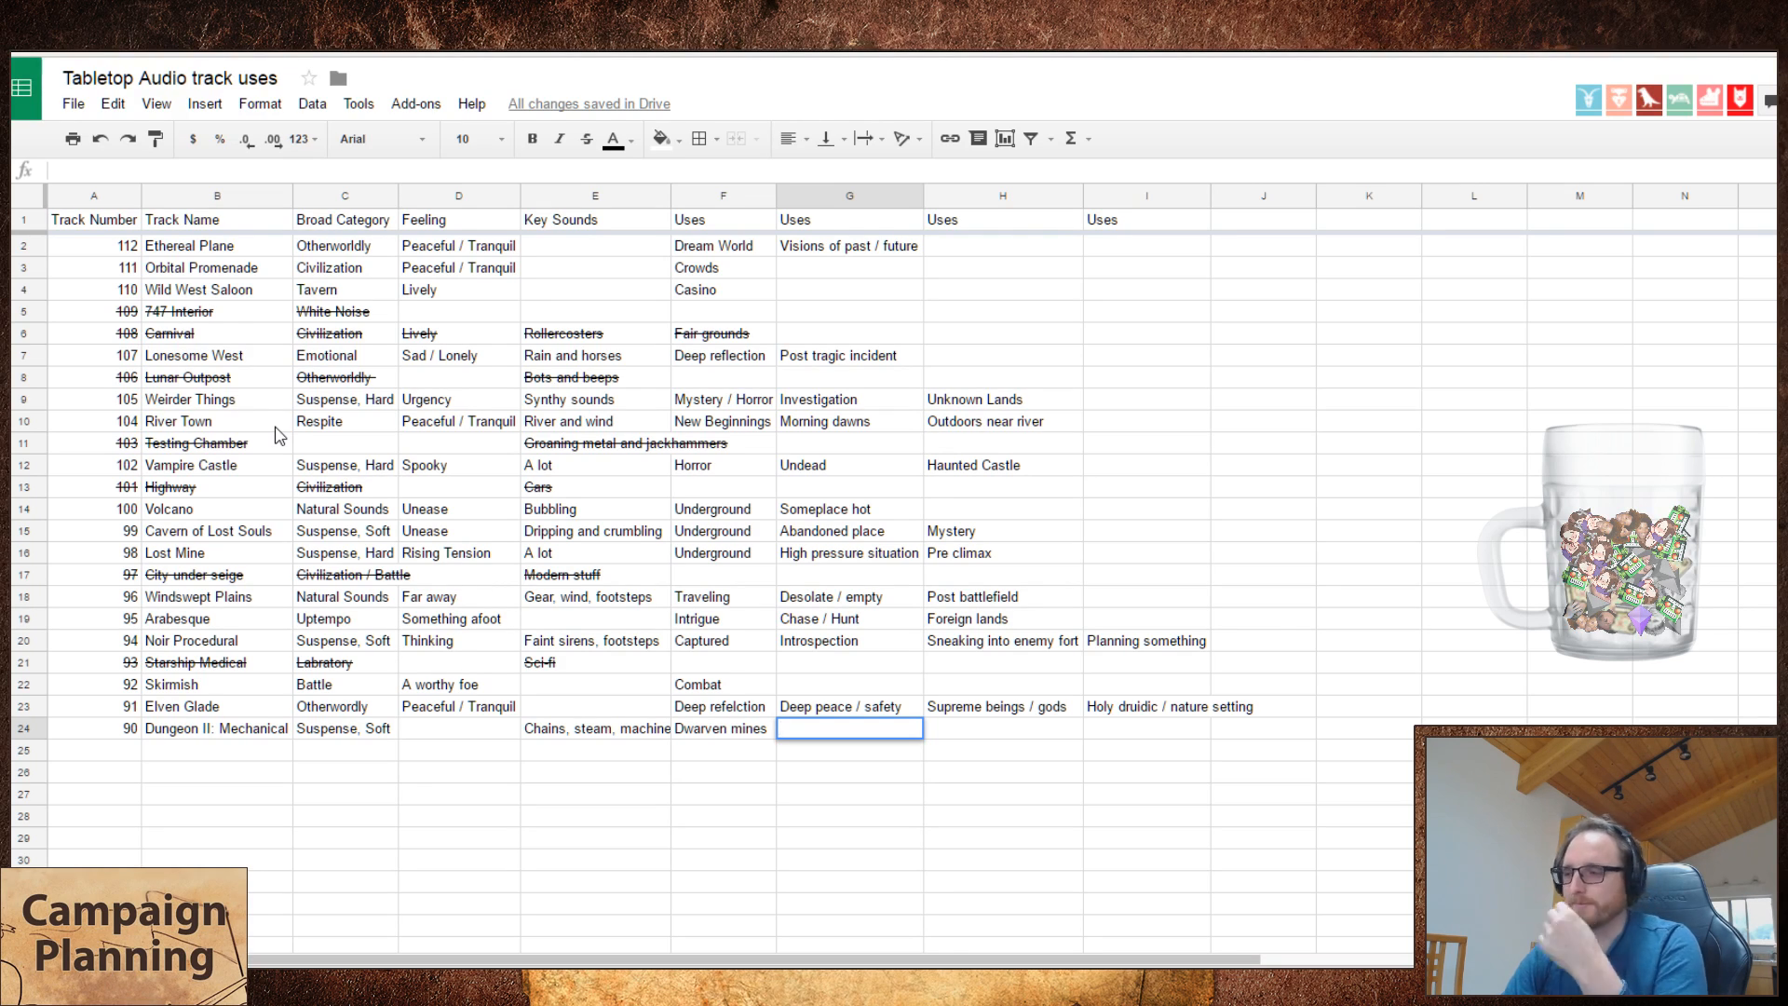
# - Strike through the whole Dungeon II: Mechanical row and go to the track number cell below it
pyautogui.click(22, 728)
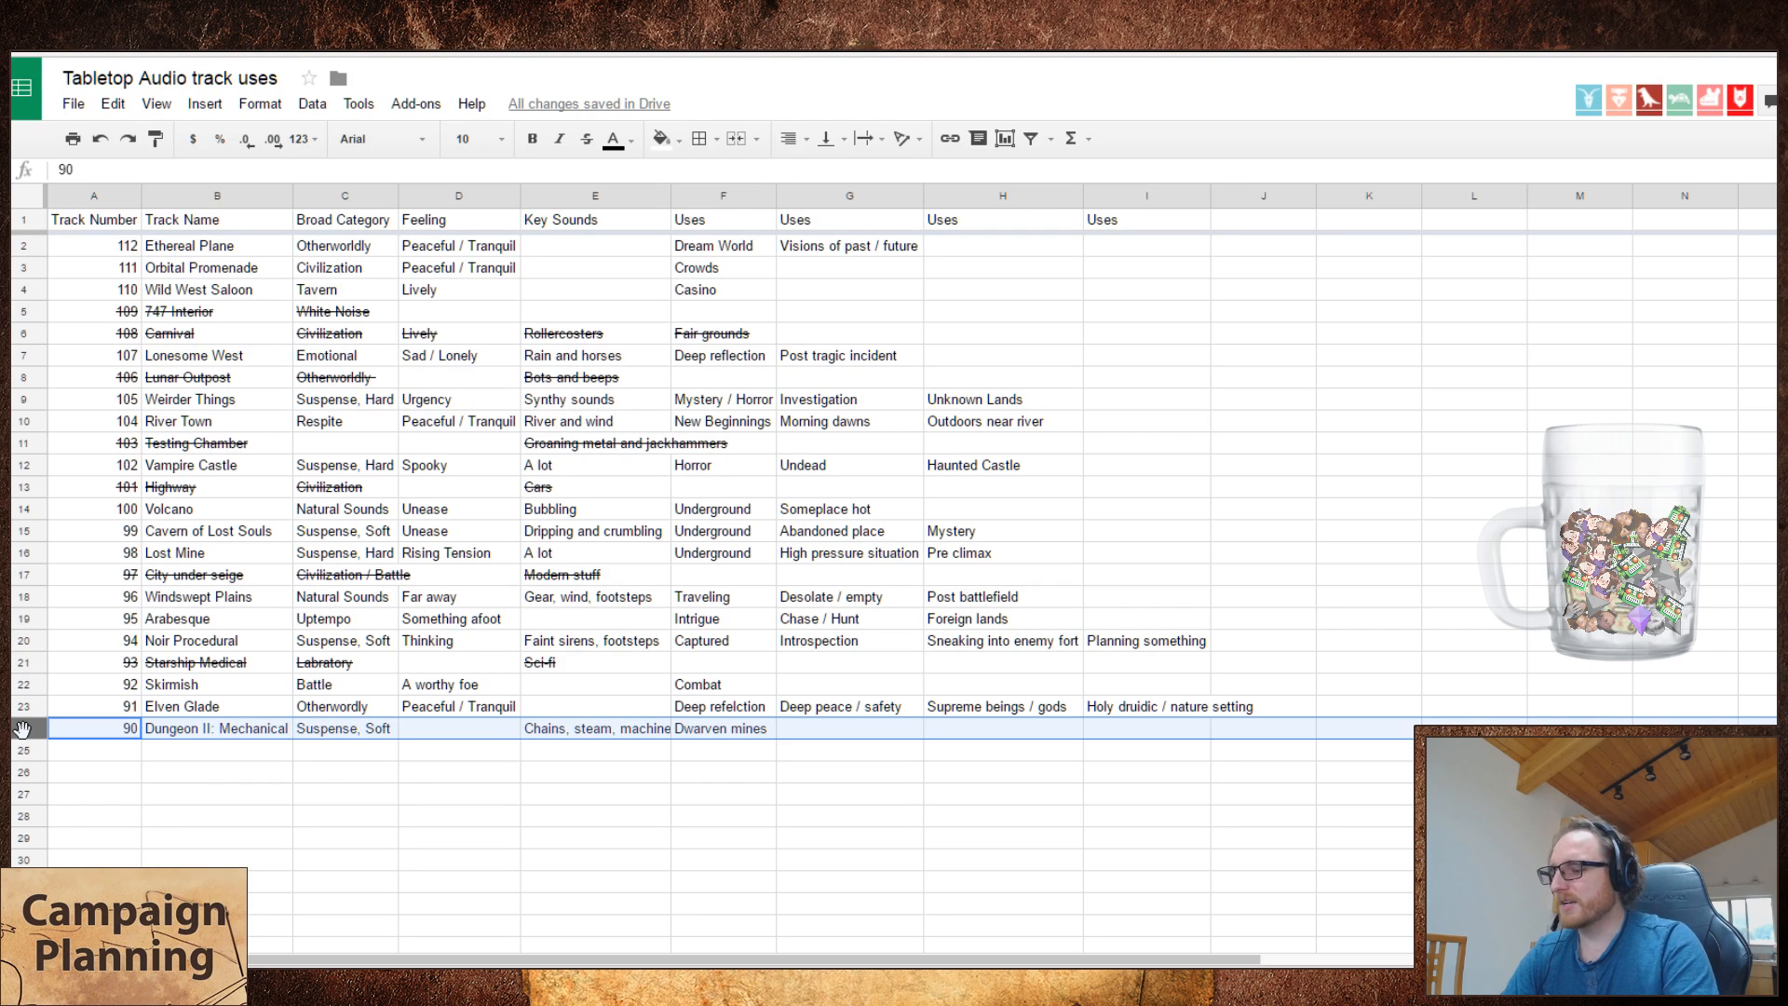
pyautogui.hotkey('alt', 'shift', '5')
pyautogui.press('Down')
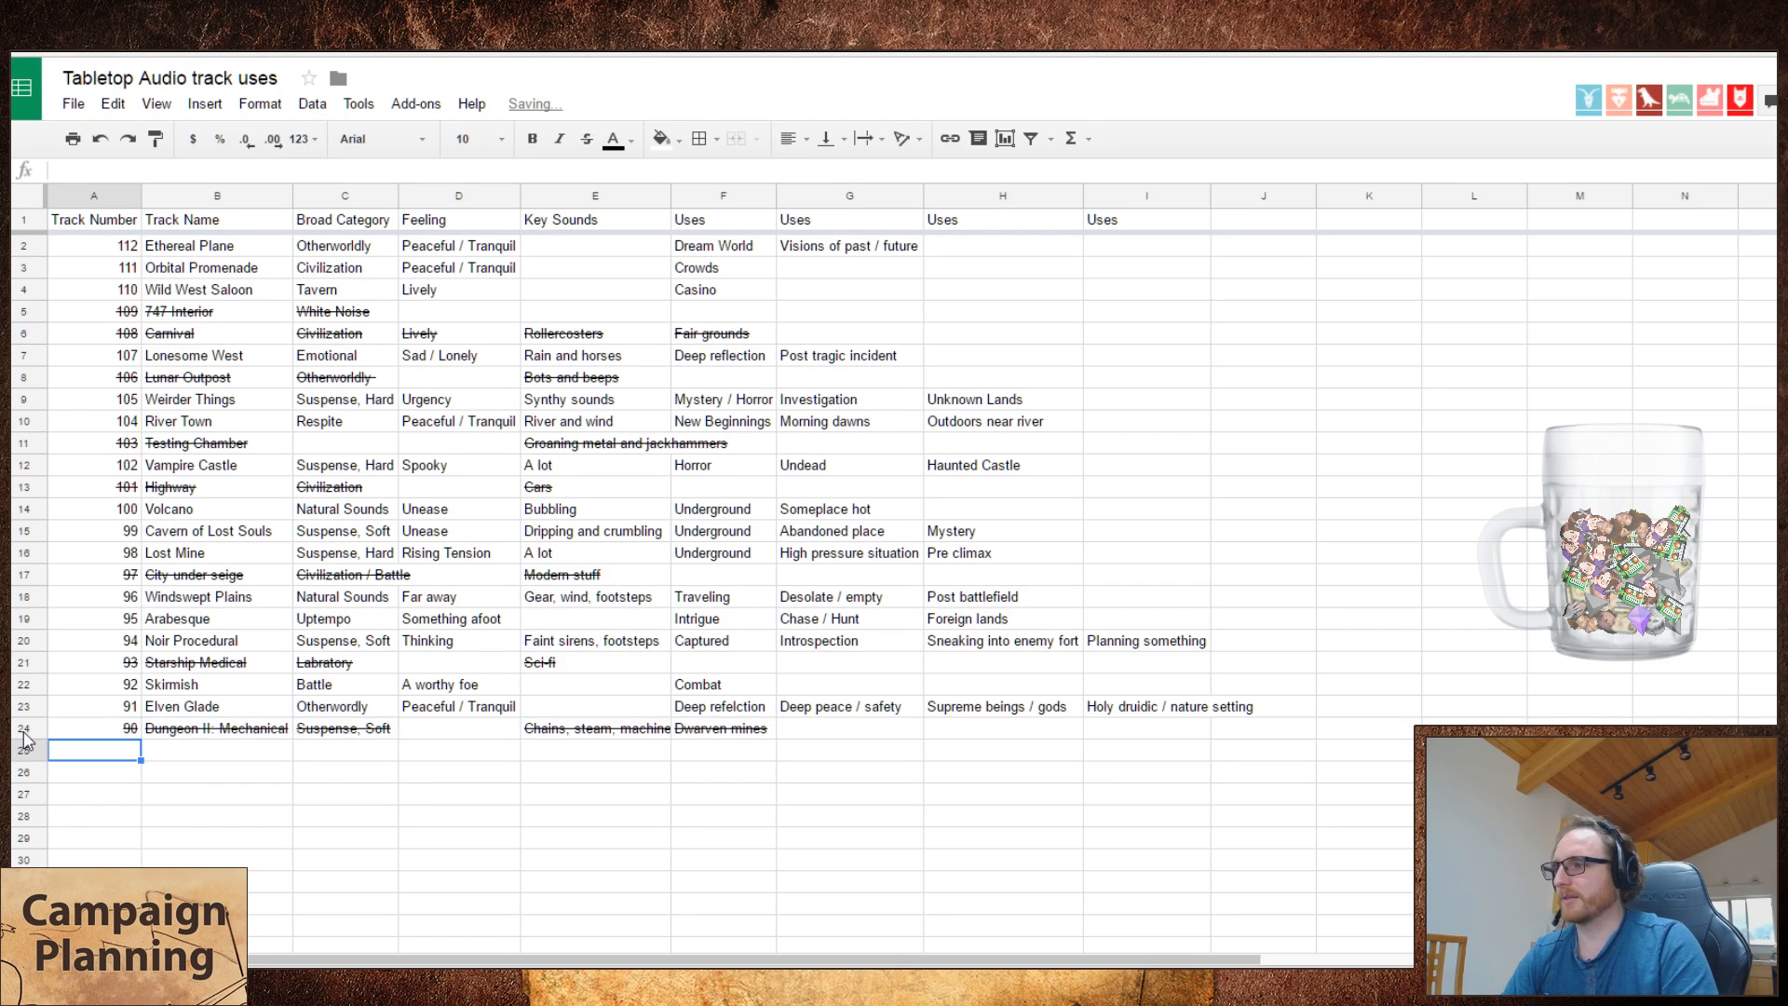
# - Play Winter Woods on the Tabletop Audio site and enter it in the spreadsheet as track number 89, "Winter Woods"
pyautogui.hotkey('alt', 'Tab')
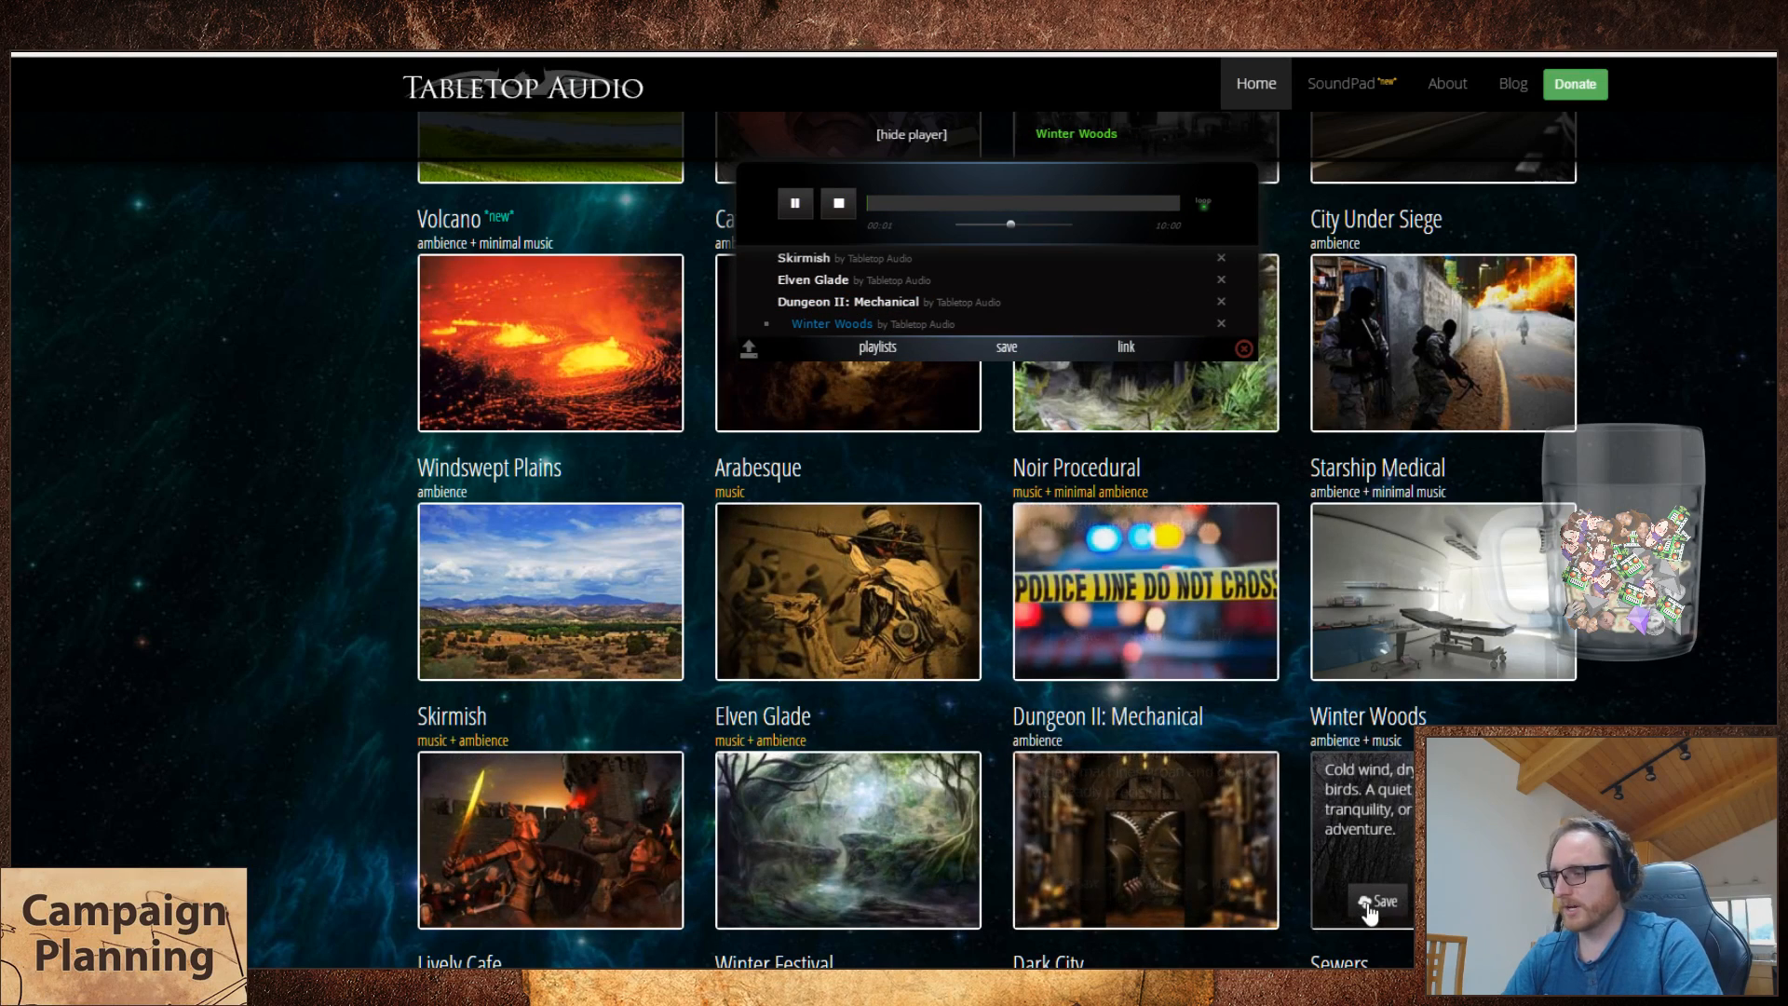
pyautogui.hotkey('alt', 'Tab')
pyautogui.write('89')
pyautogui.press('Tab')
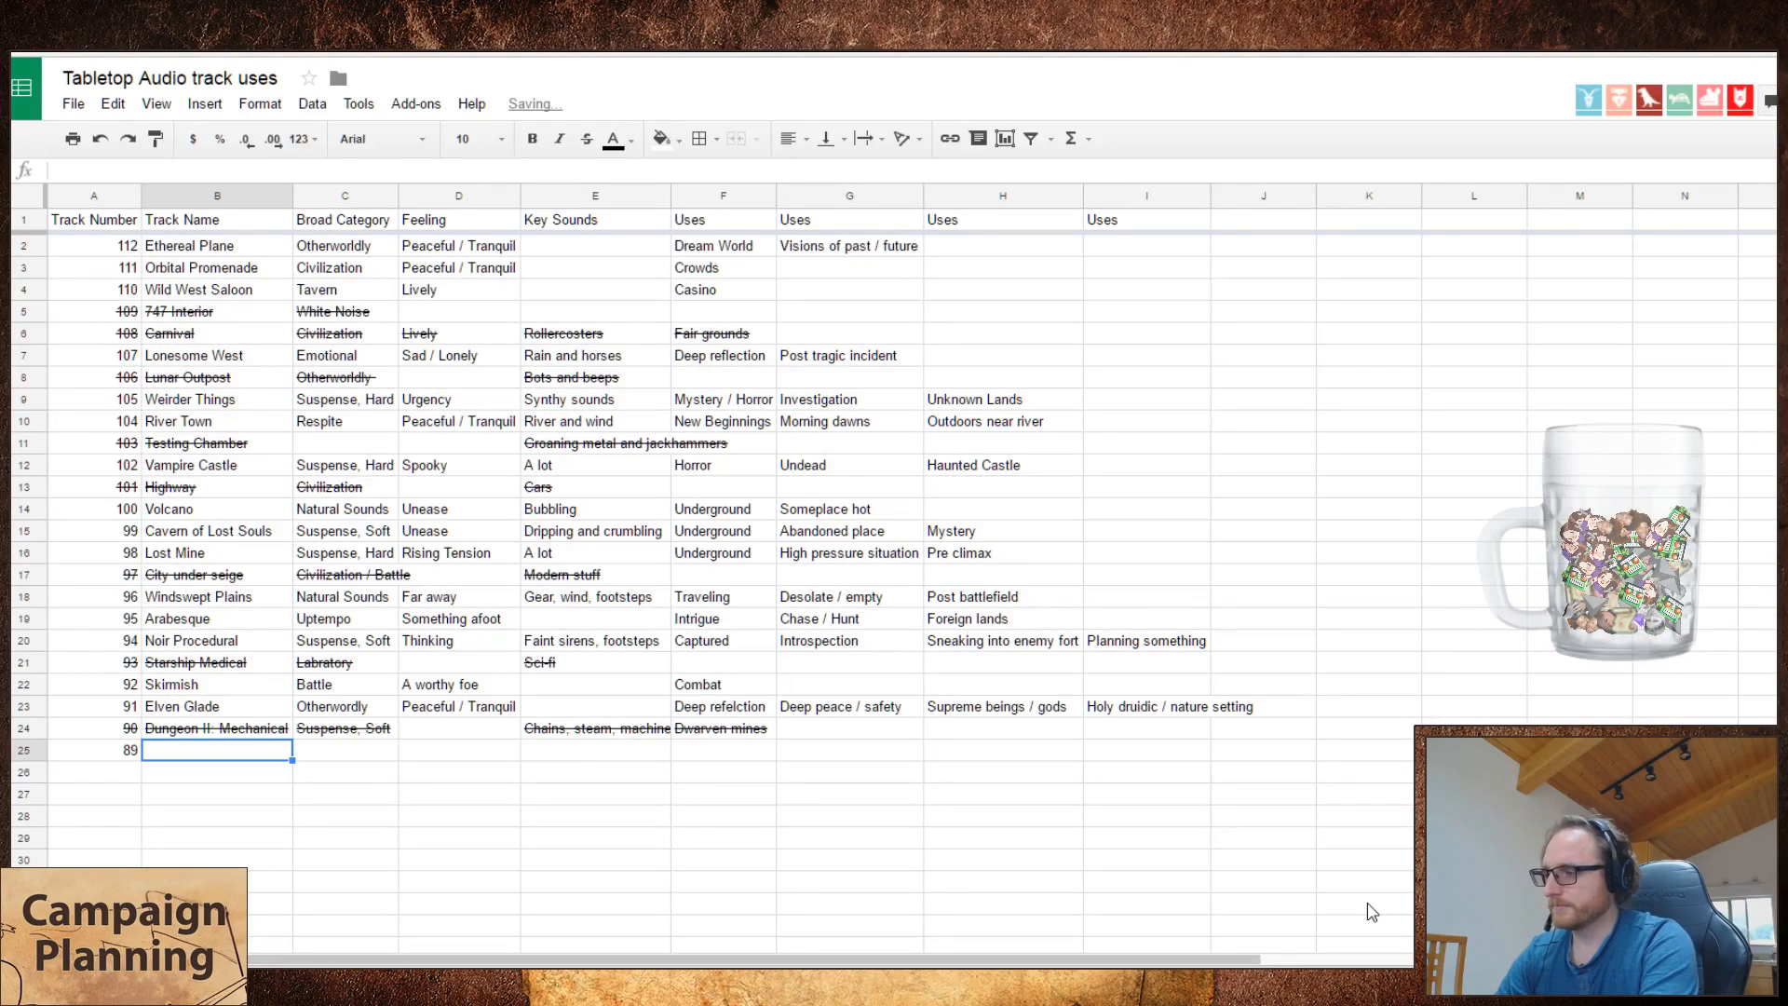
pyautogui.write('Winter Woods')
pyautogui.press('Tab')
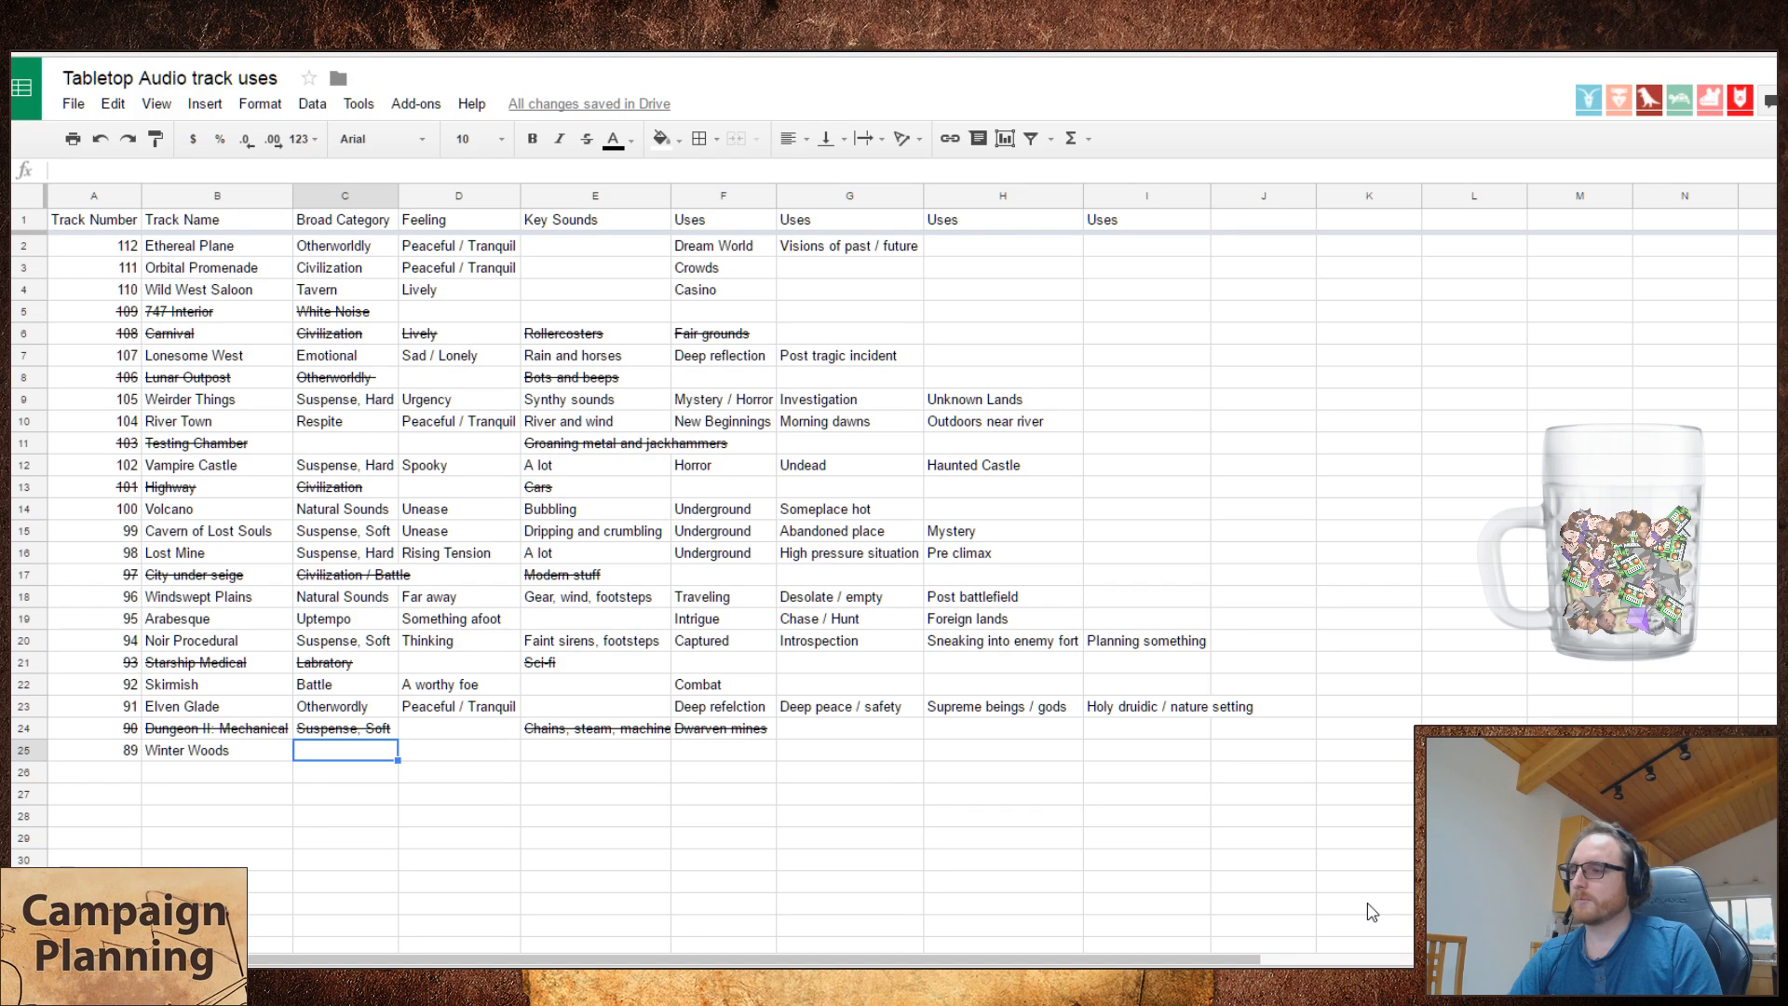
# - Enter "Reflection" as the first use of Winter Woods, leaving its category, feeling and key sounds blank
pyautogui.press('Right')
pyautogui.press('Right')
pyautogui.press('Left')
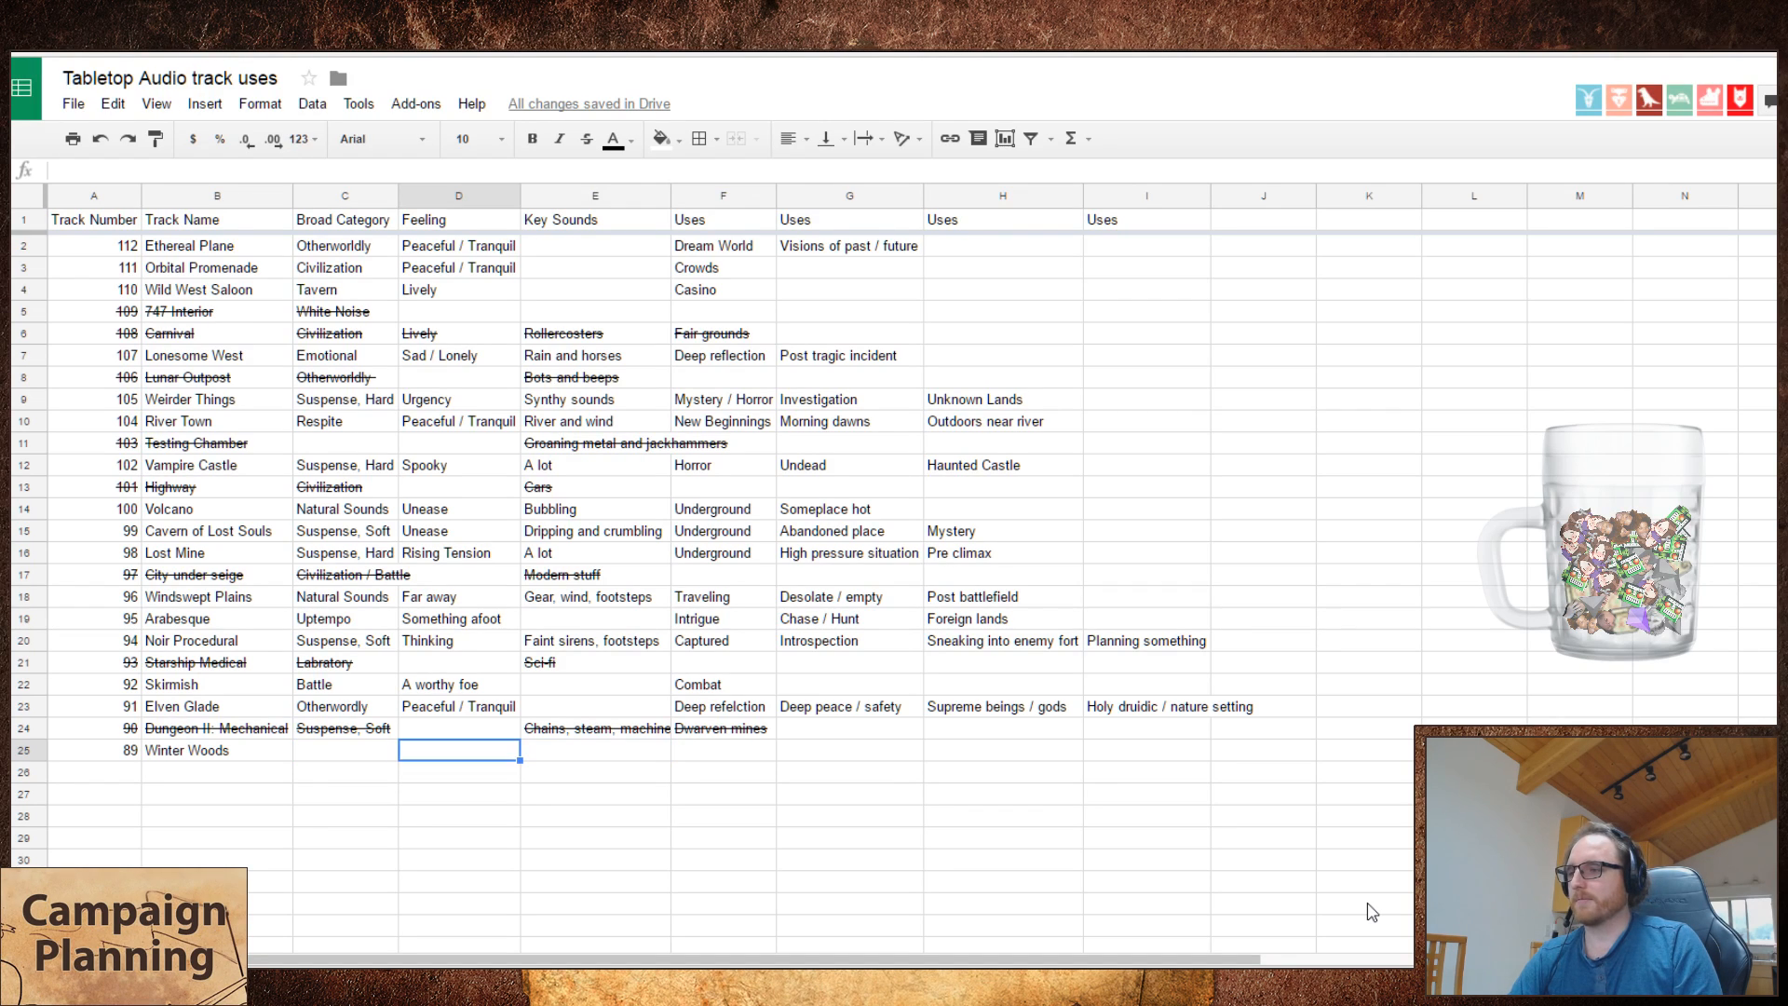
pyautogui.press('Right')
pyautogui.press('Right')
pyautogui.write('De')
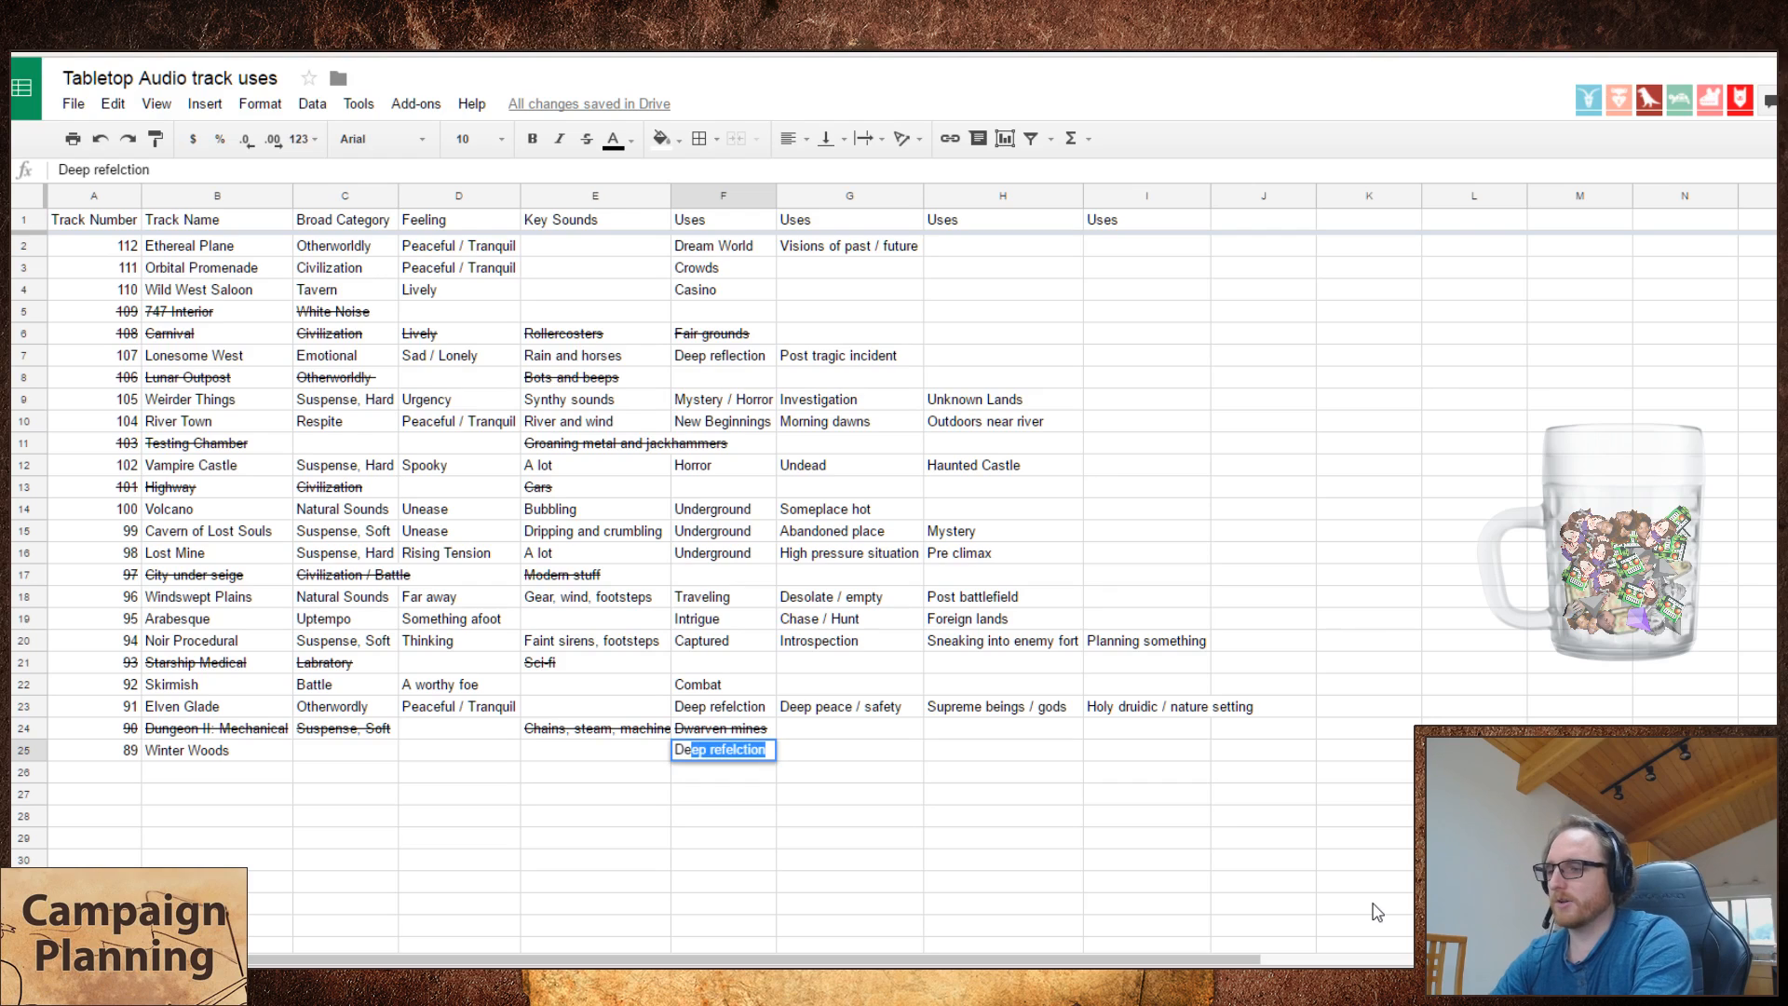
pyautogui.press('BackSpace')
pyautogui.press('BackSpace')
pyautogui.press('BackSpace')
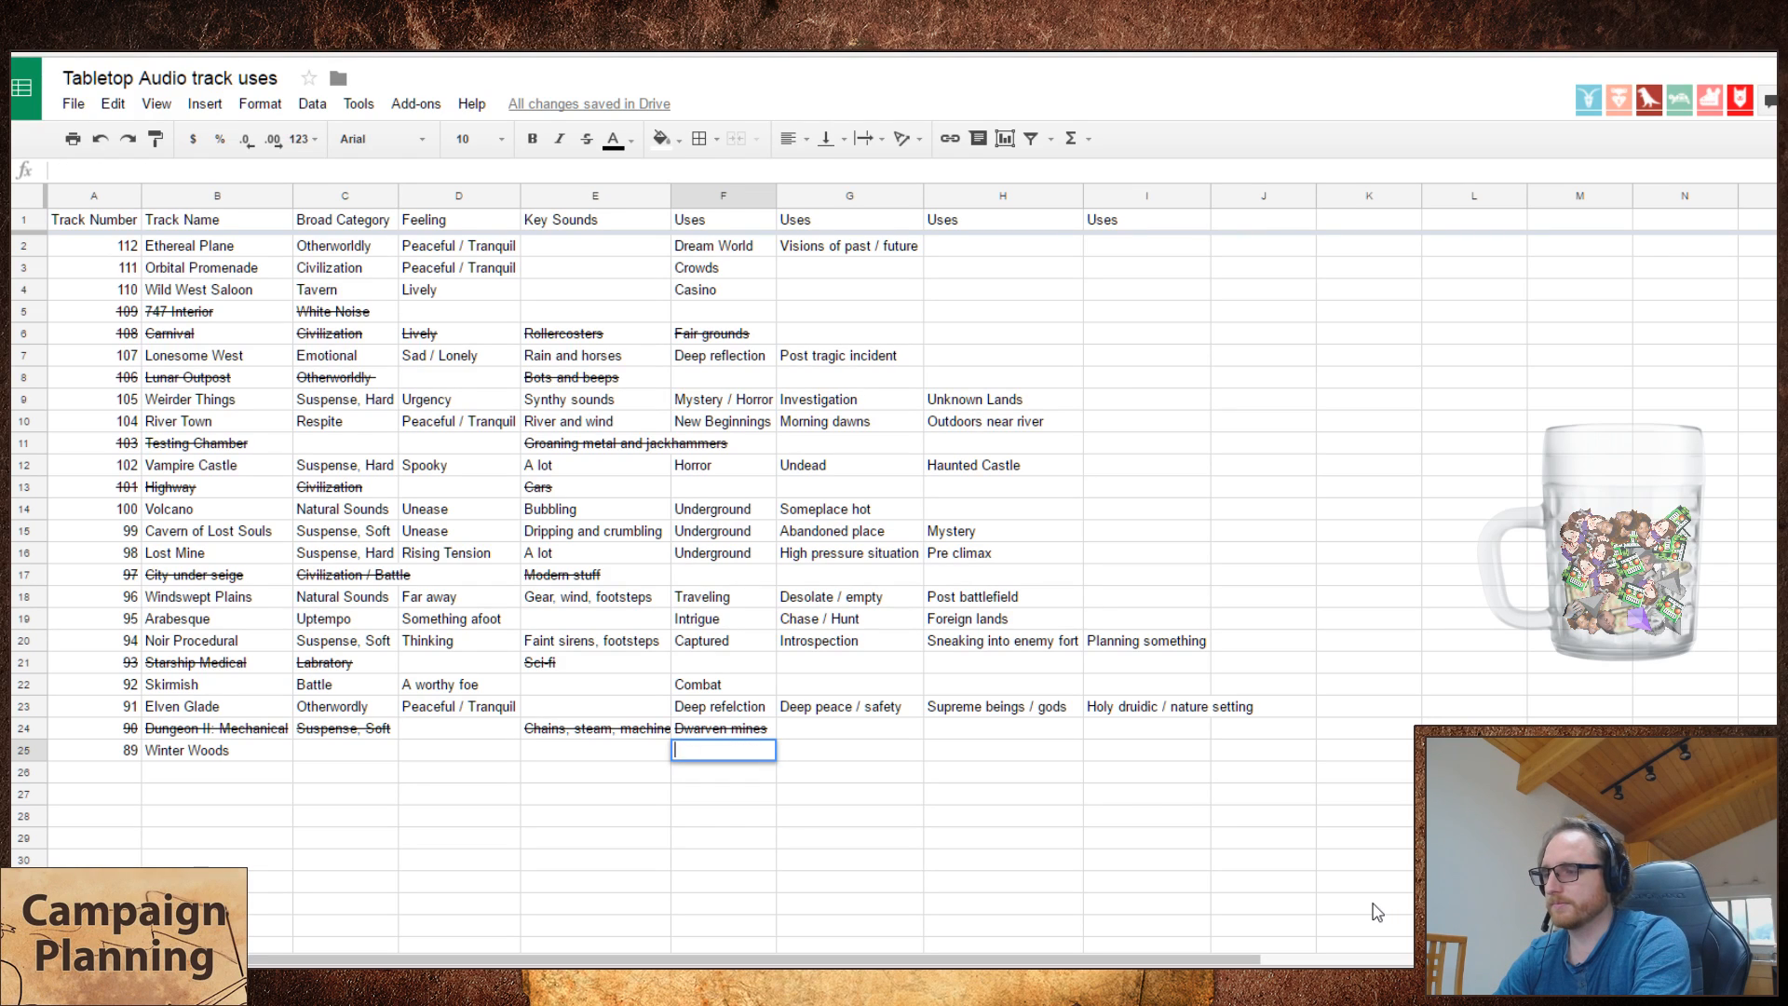
pyautogui.write('Re')
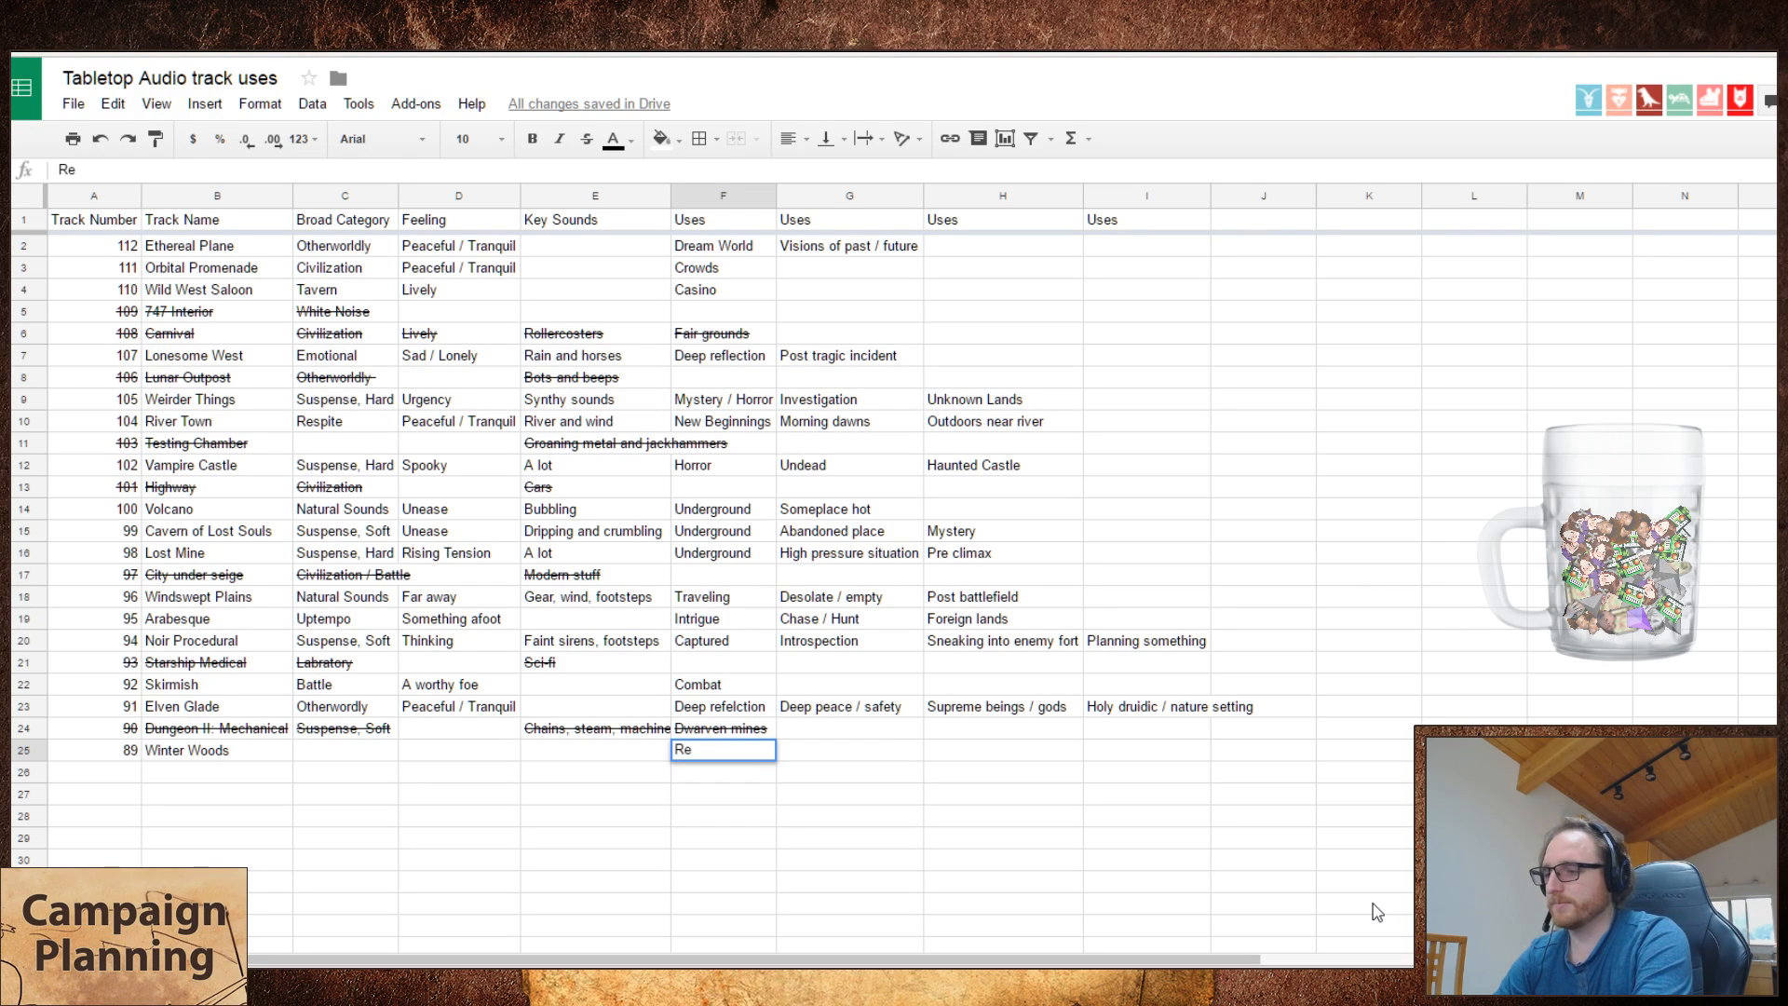
pyautogui.write('flection')
pyautogui.press('Tab')
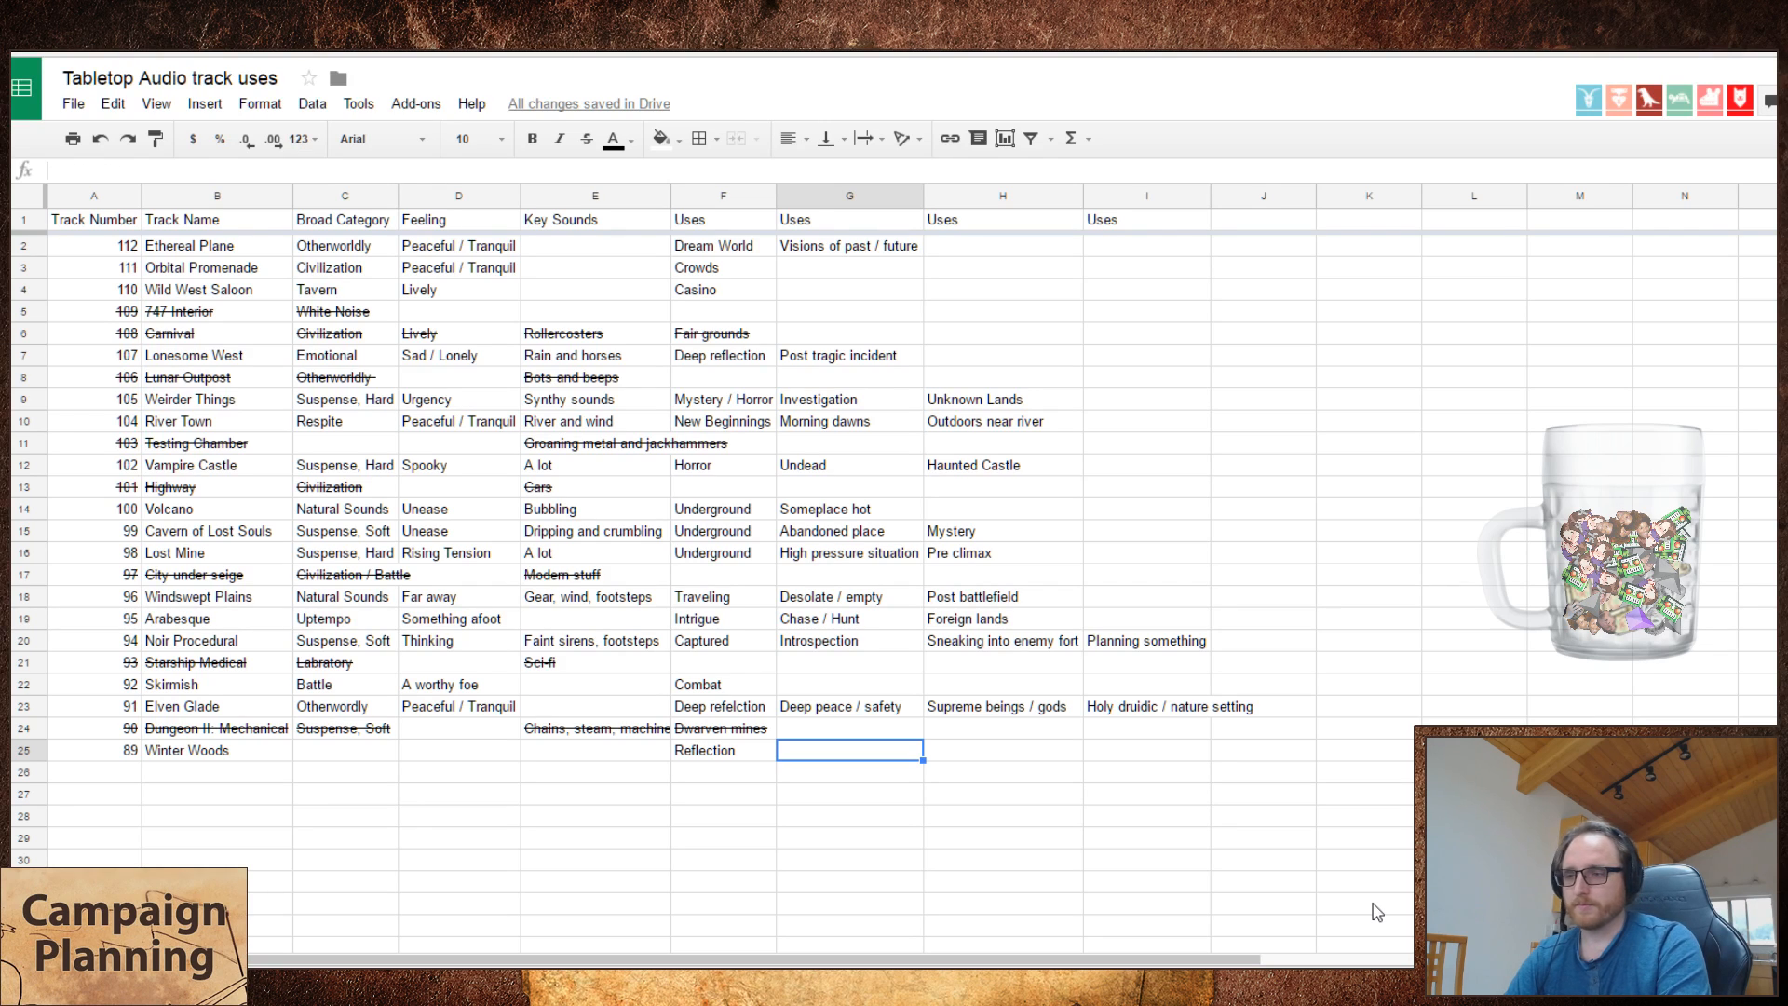
pyautogui.press('Left')
pyautogui.press('Left')
pyautogui.press('Left')
pyautogui.press('Up')
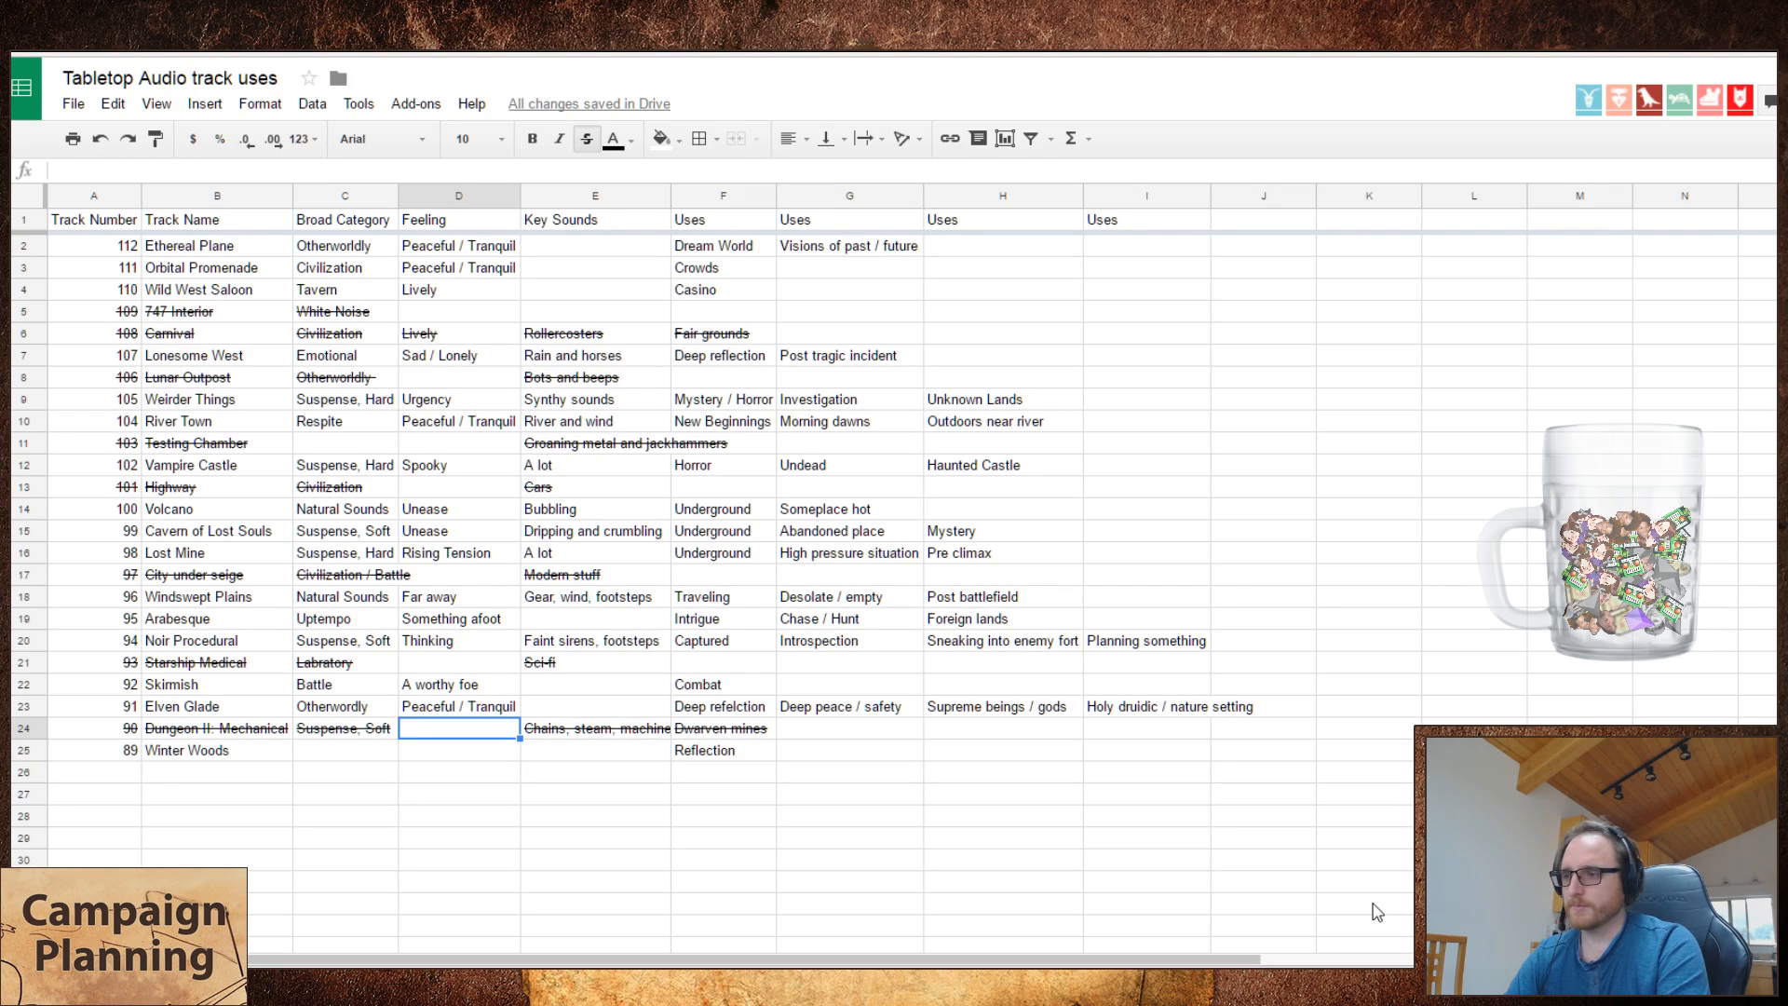
pyautogui.press('Down')
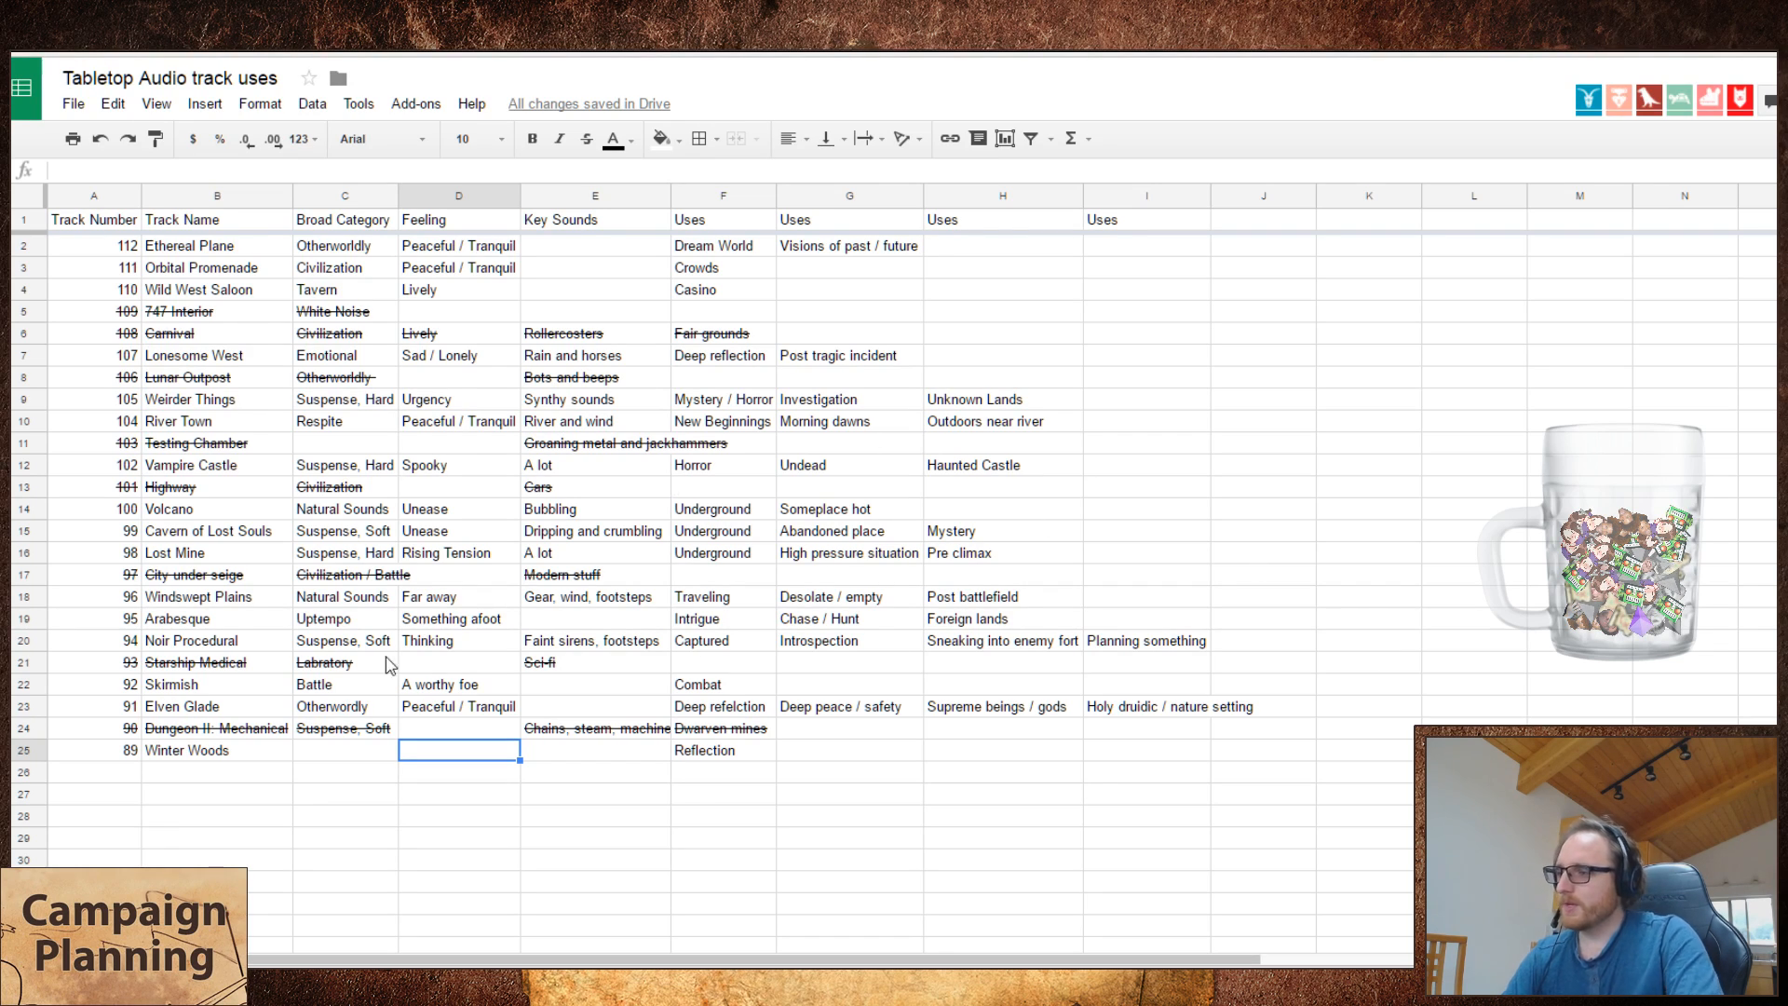
pyautogui.click(386, 759)
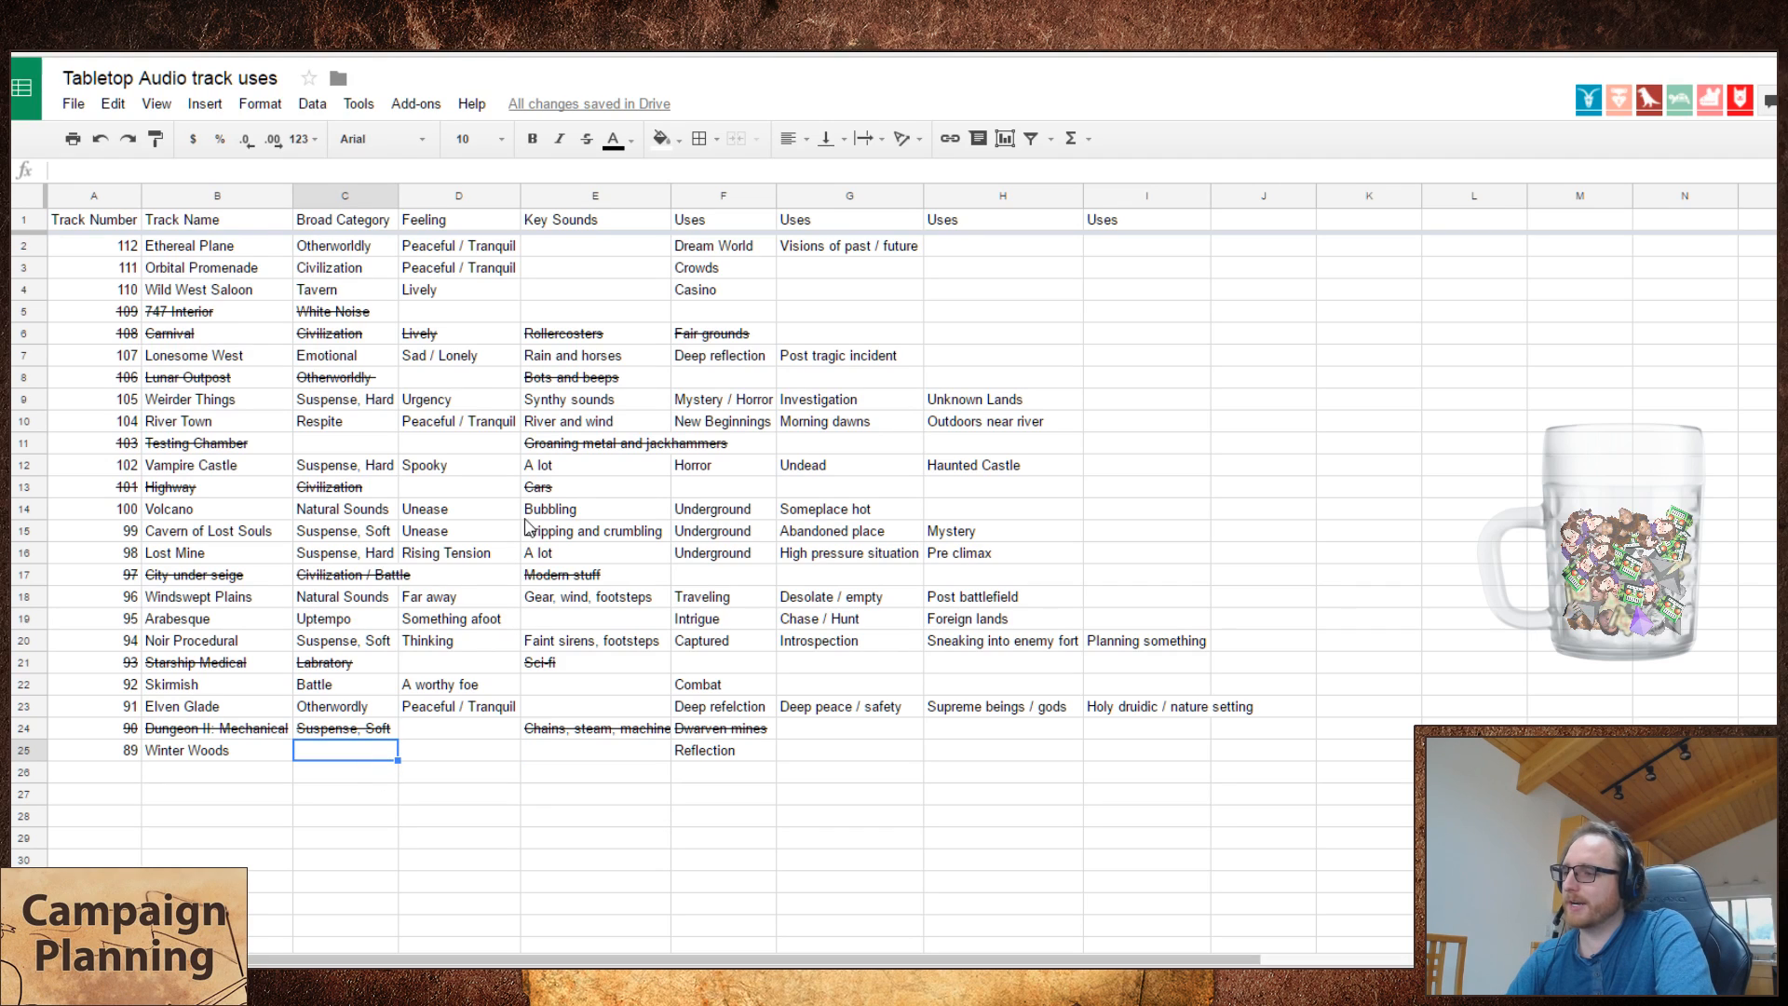
pyautogui.click(466, 196)
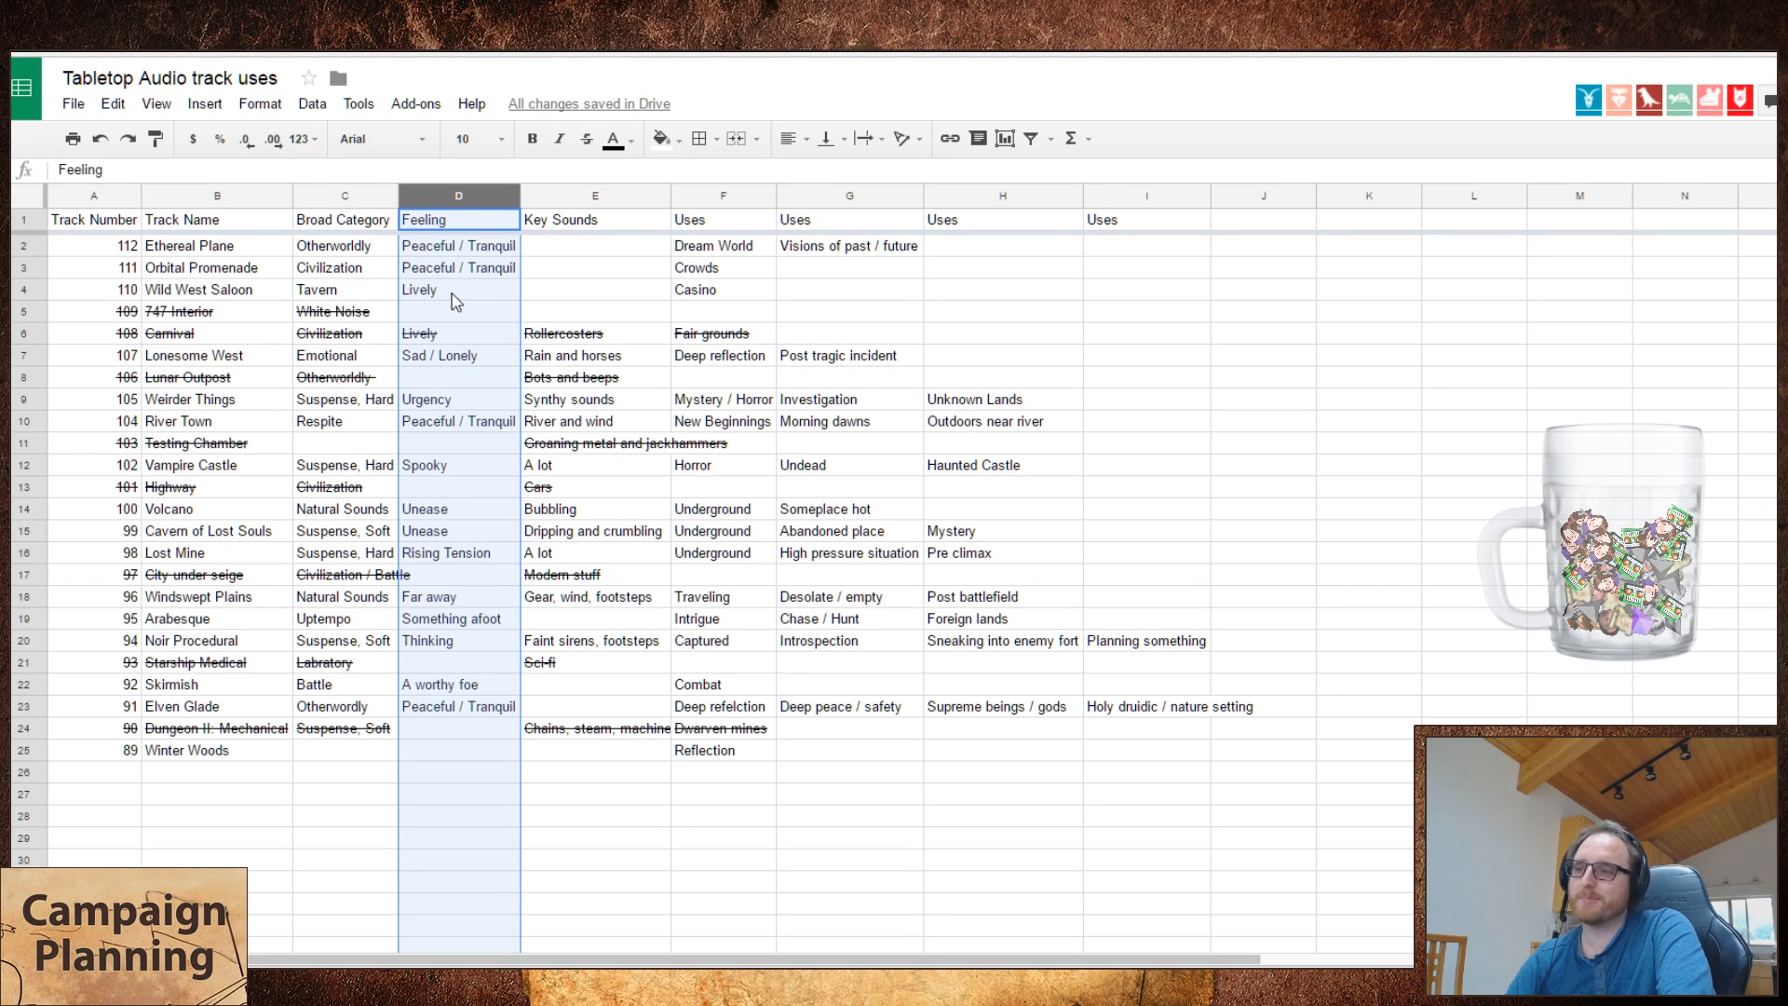
pyautogui.click(469, 728)
pyautogui.click(450, 753)
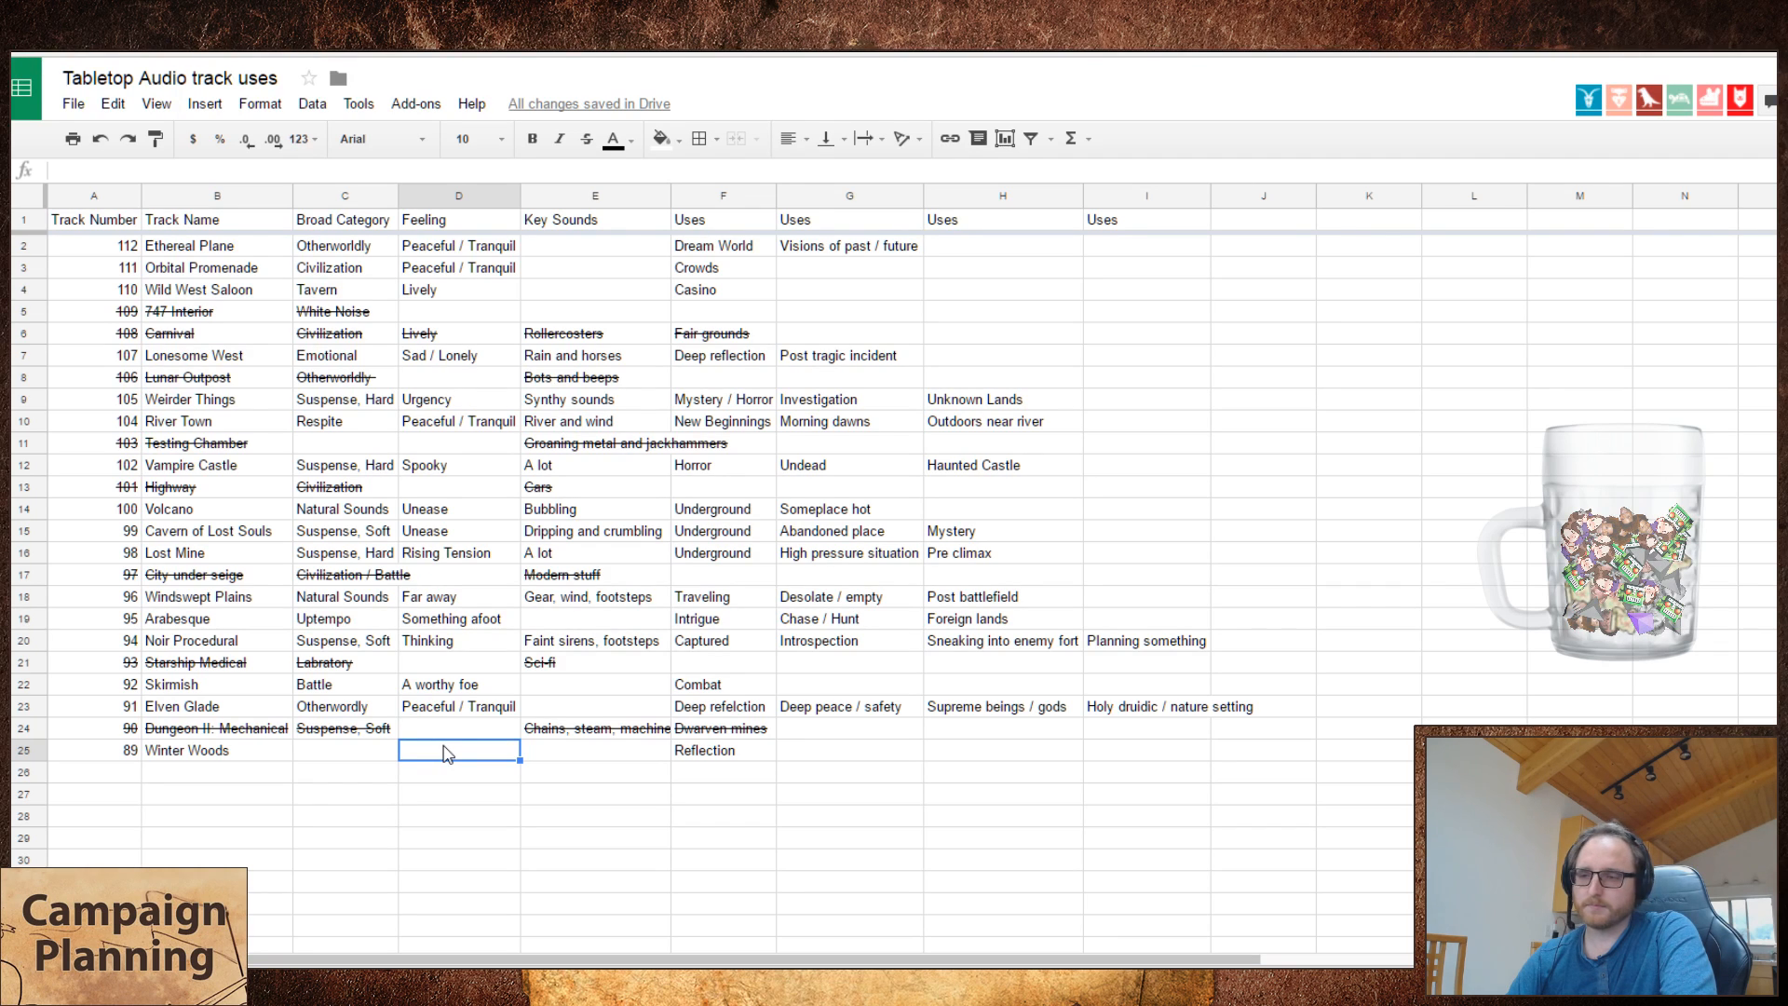
# - Enter "Birds and wind" as the key sounds of Winter Woods
pyautogui.click(573, 760)
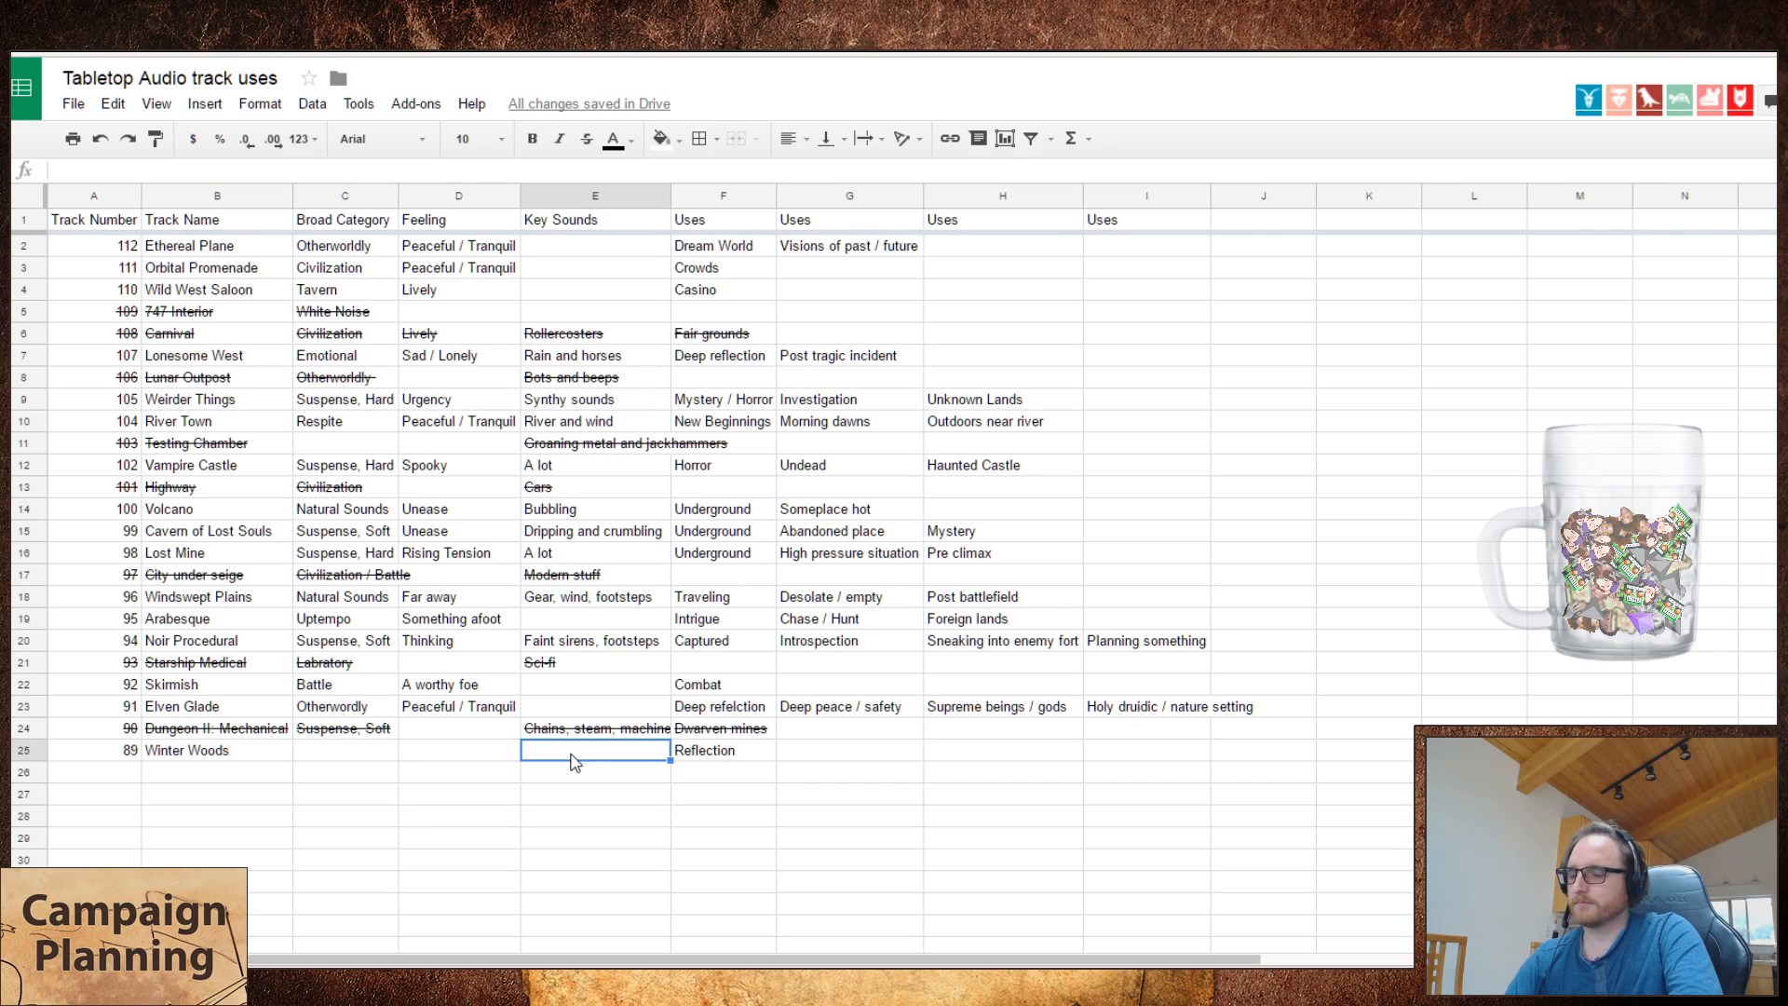
pyautogui.write('Birds, wind')
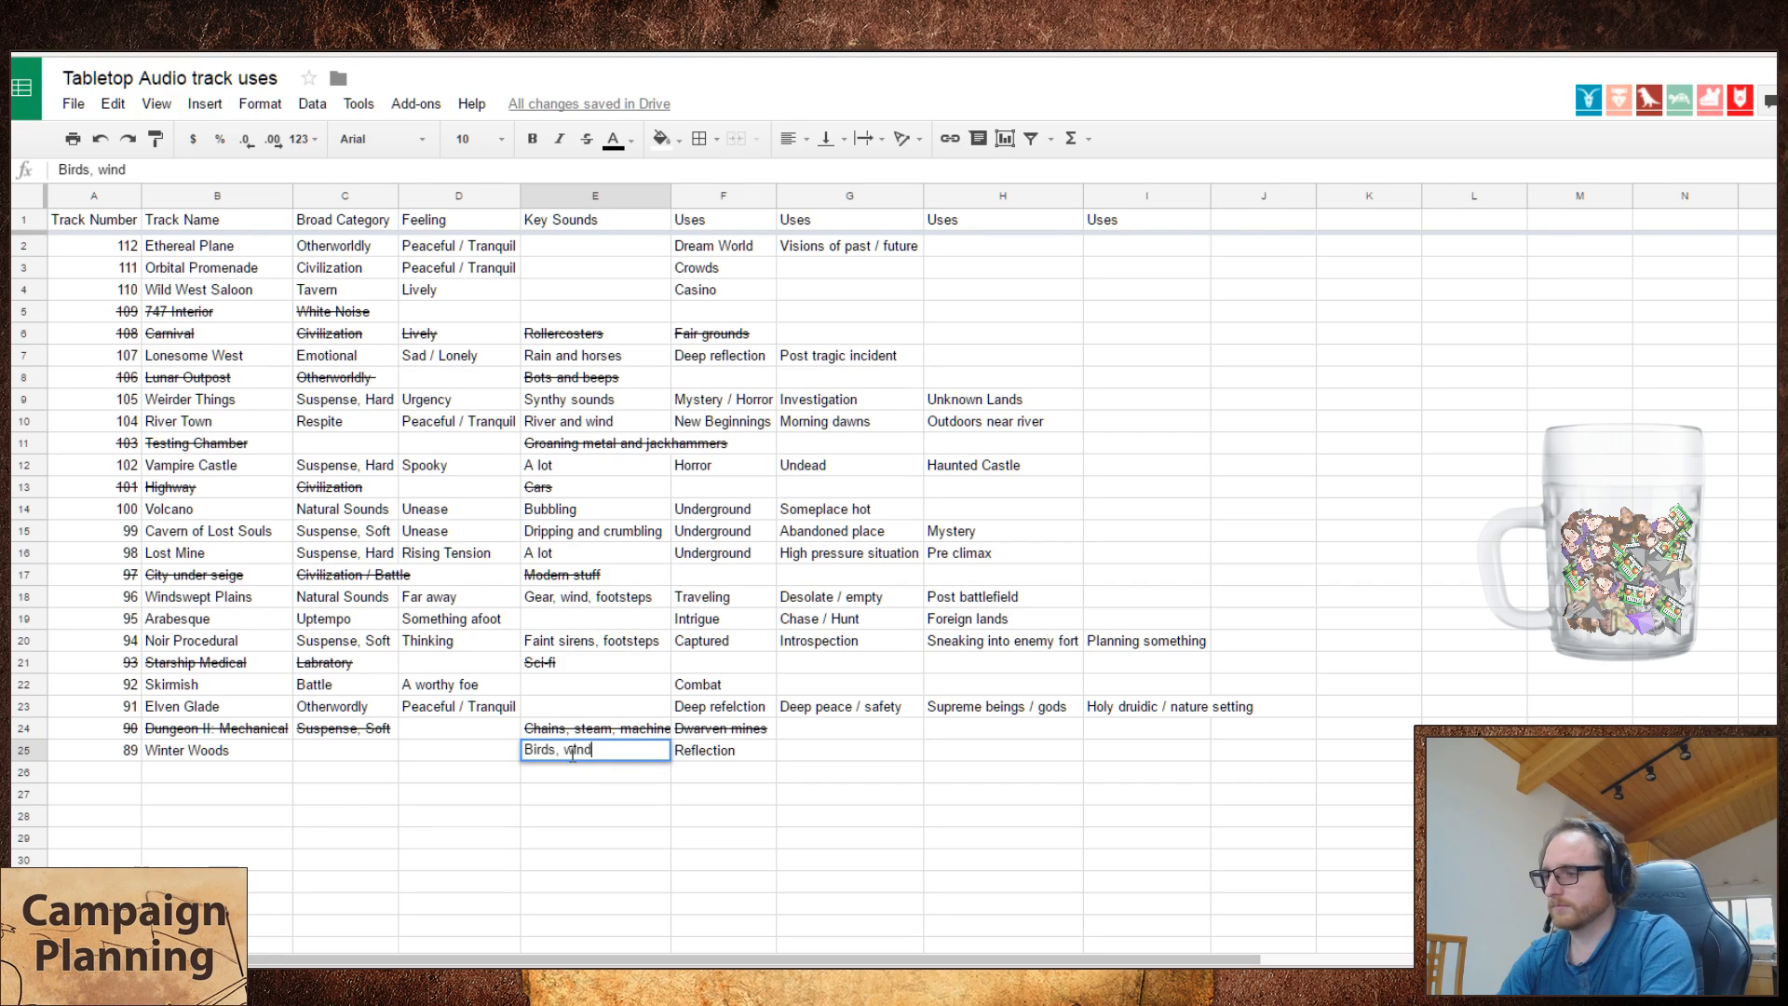
pyautogui.press('Return')
pyautogui.doubleClick(571, 755)
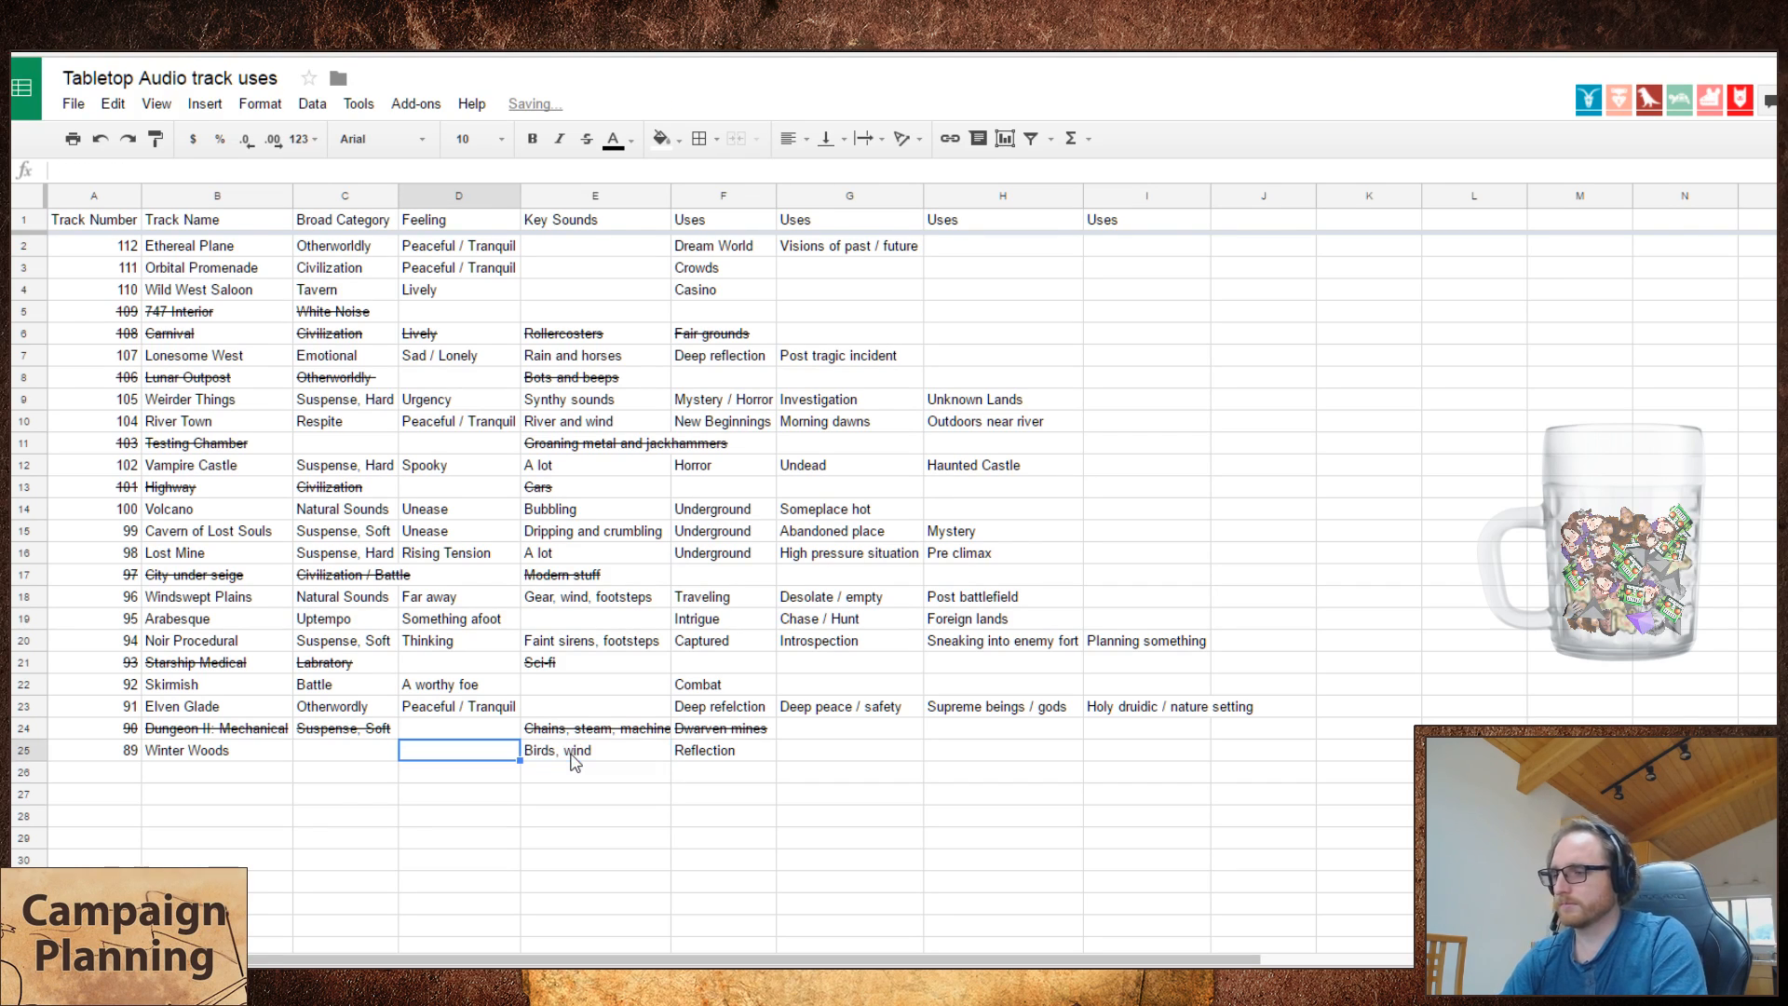
pyautogui.press('BackSpace')
pyautogui.press('BackSpace')
pyautogui.press('BackSpace')
pyautogui.press('BackSpace')
pyautogui.press('BackSpace')
pyautogui.press('BackSpace')
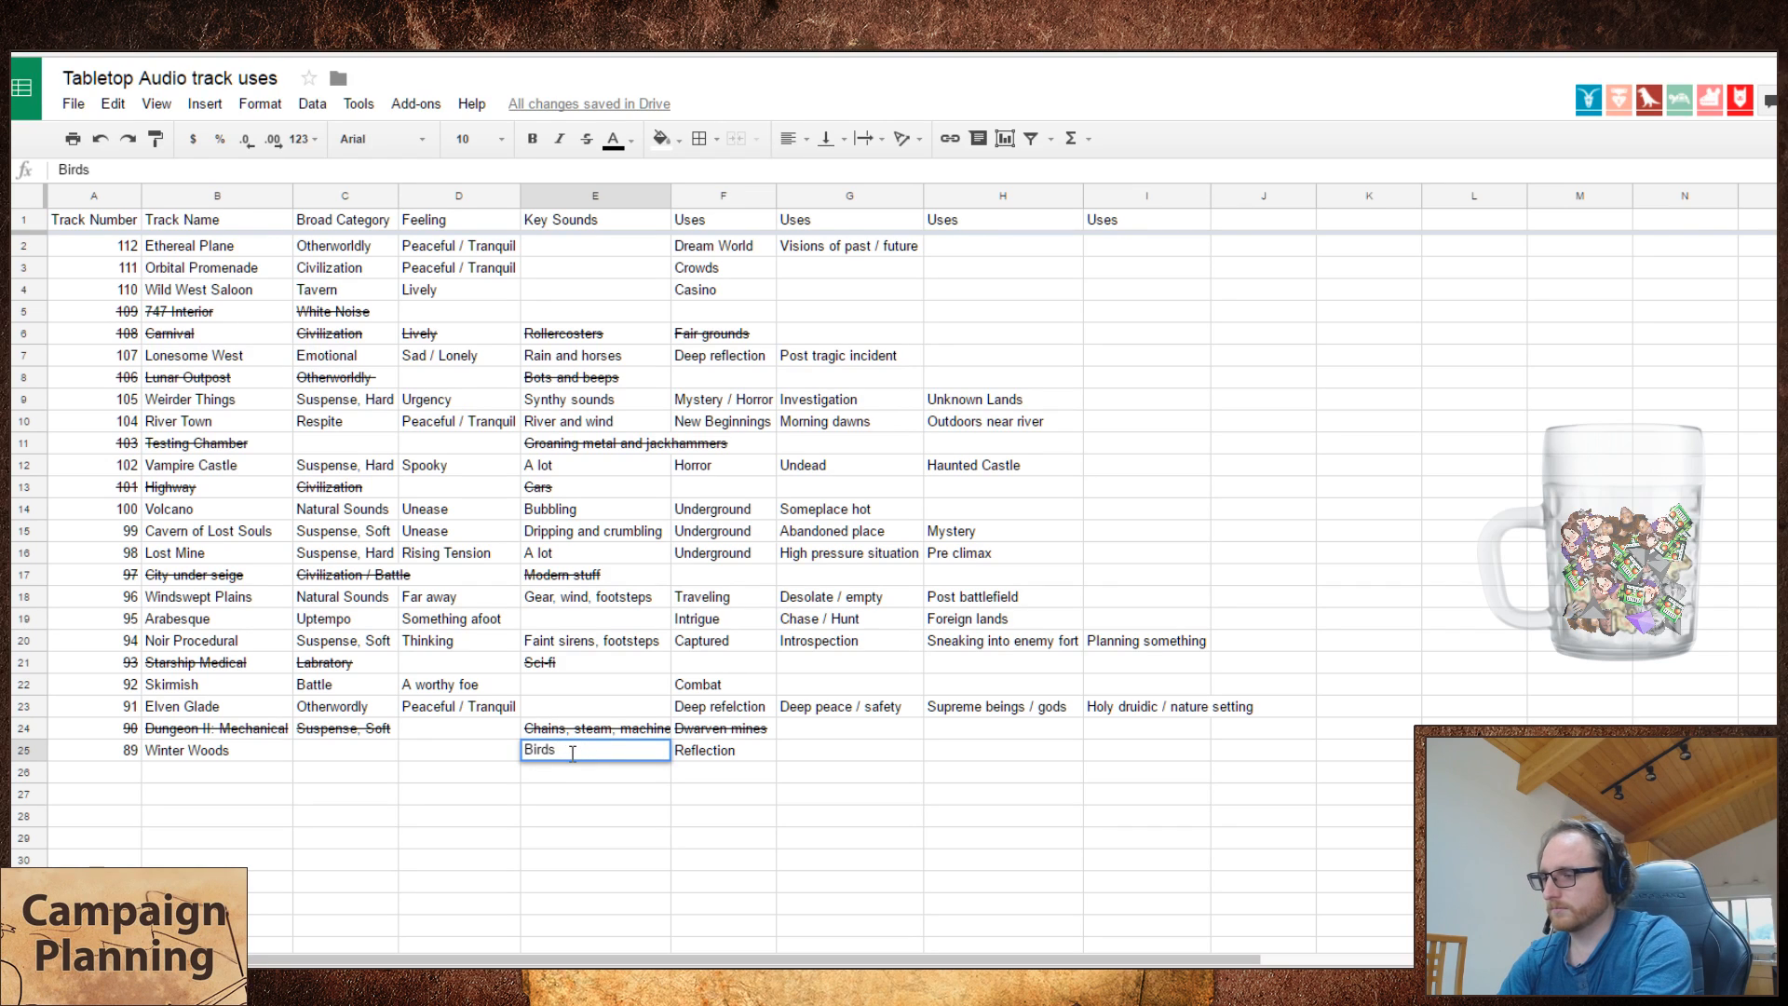
pyautogui.write('and wind')
# - Enter "Natural Sounds" as the broad category of Winter Woods
pyautogui.hotkey('shift', 'Tab')
pyautogui.press('Left')
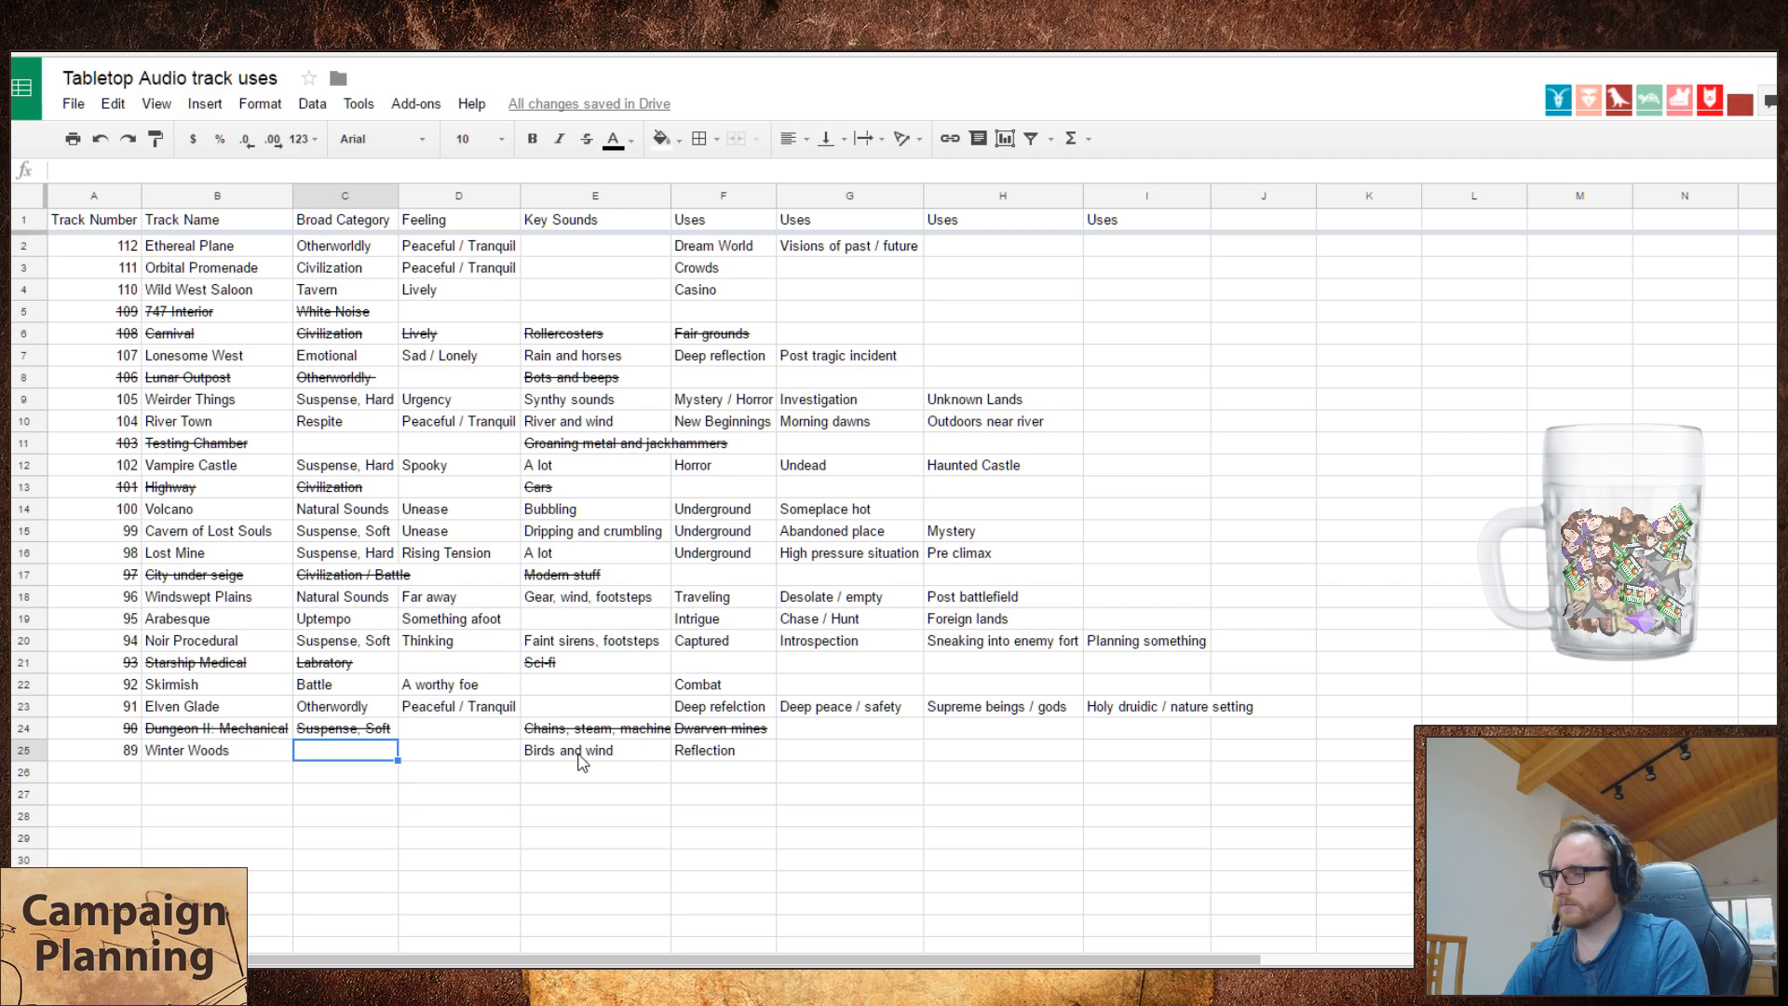
pyautogui.write('Natural Sounds')
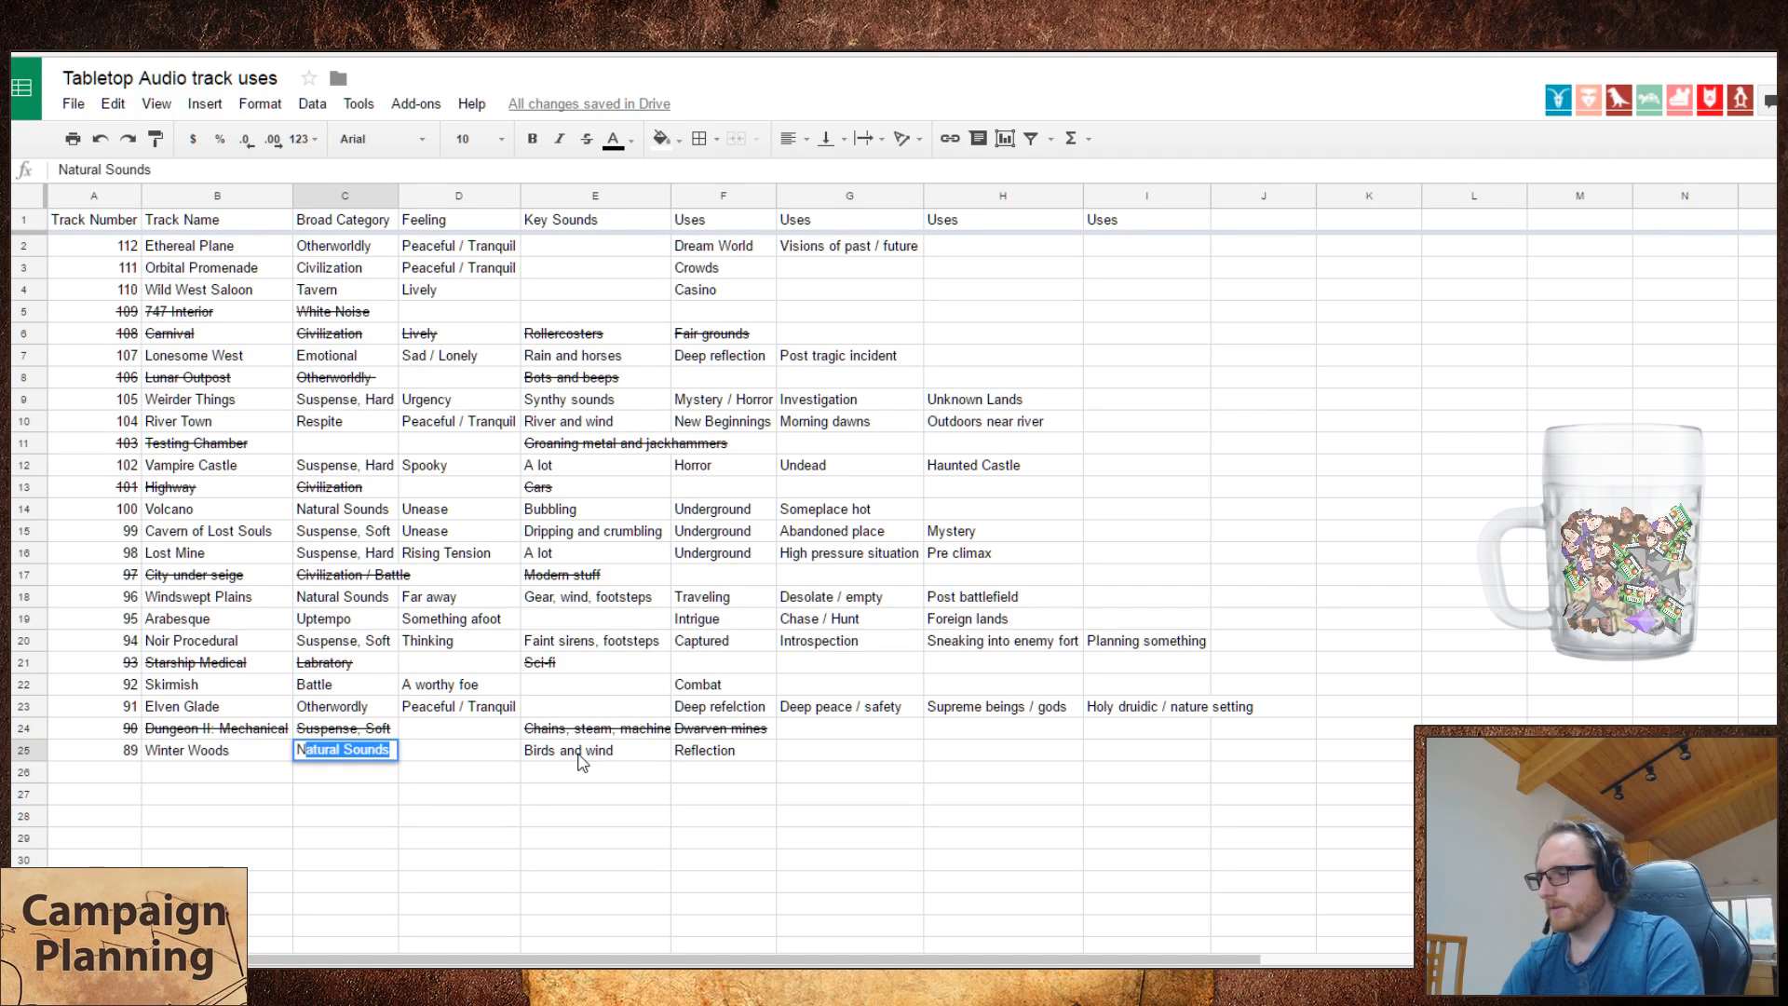
pyautogui.press('Tab')
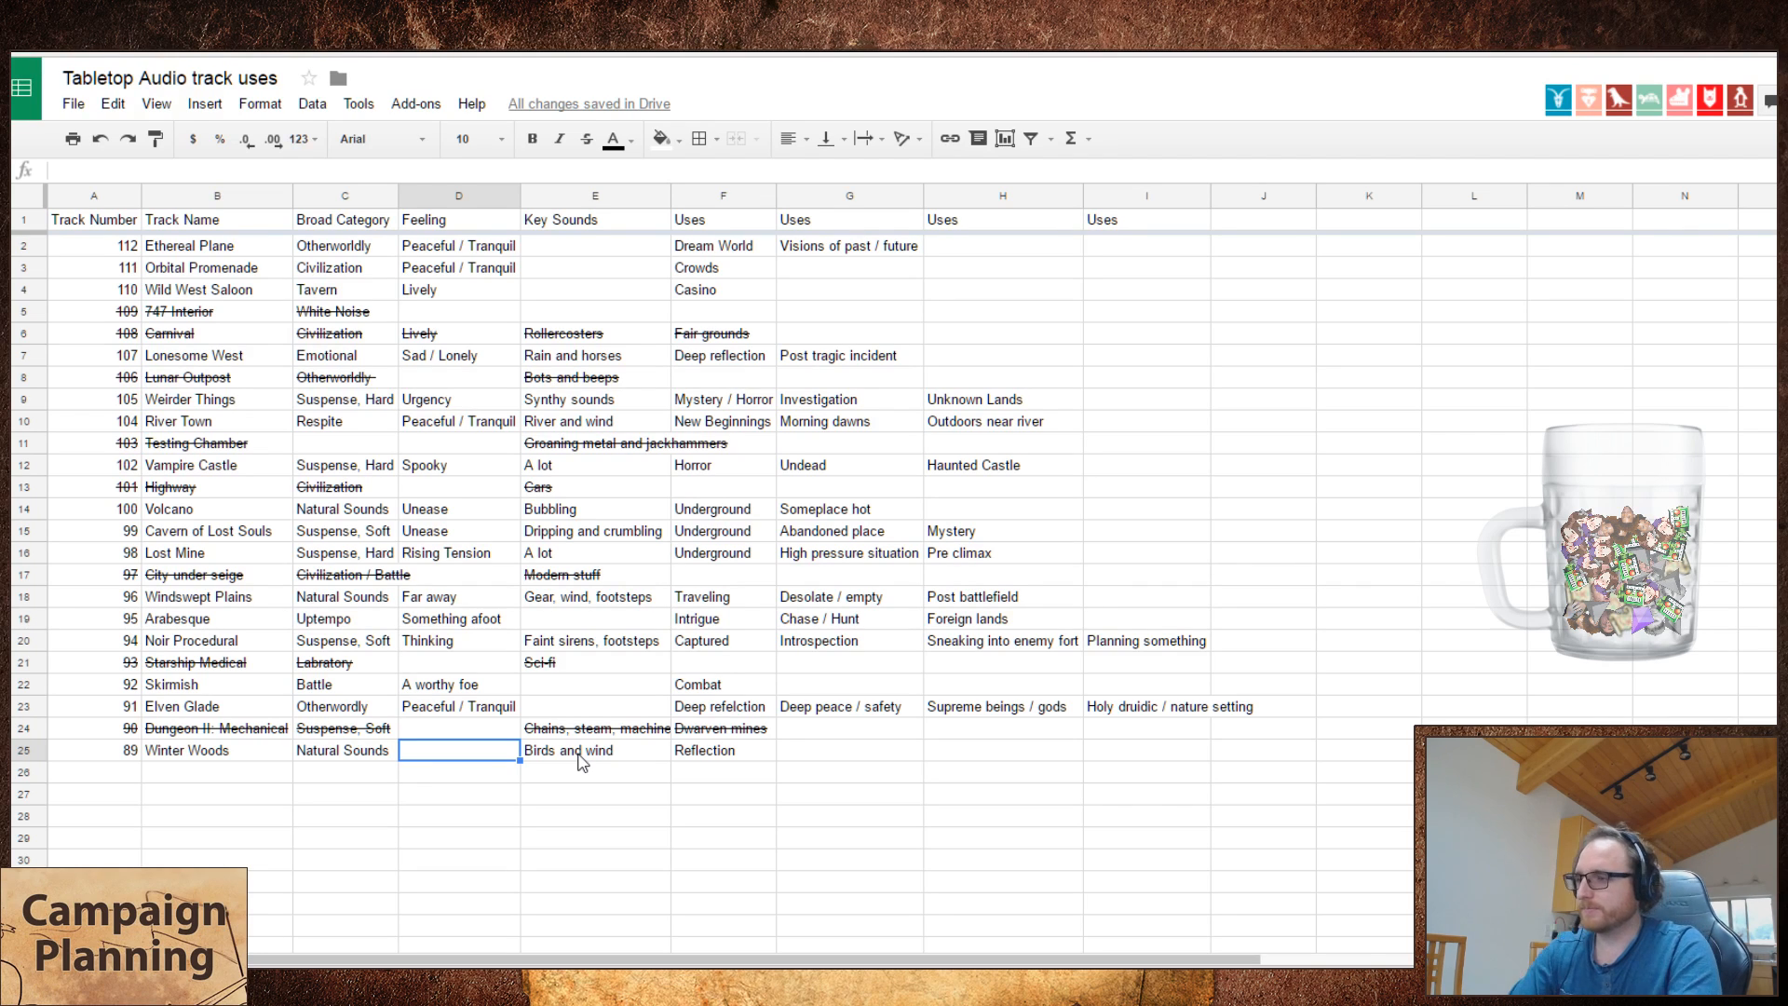
# - Enter "Lonely / Contemplative" as the feeling of Winter Woods
pyautogui.write('Lonely ')
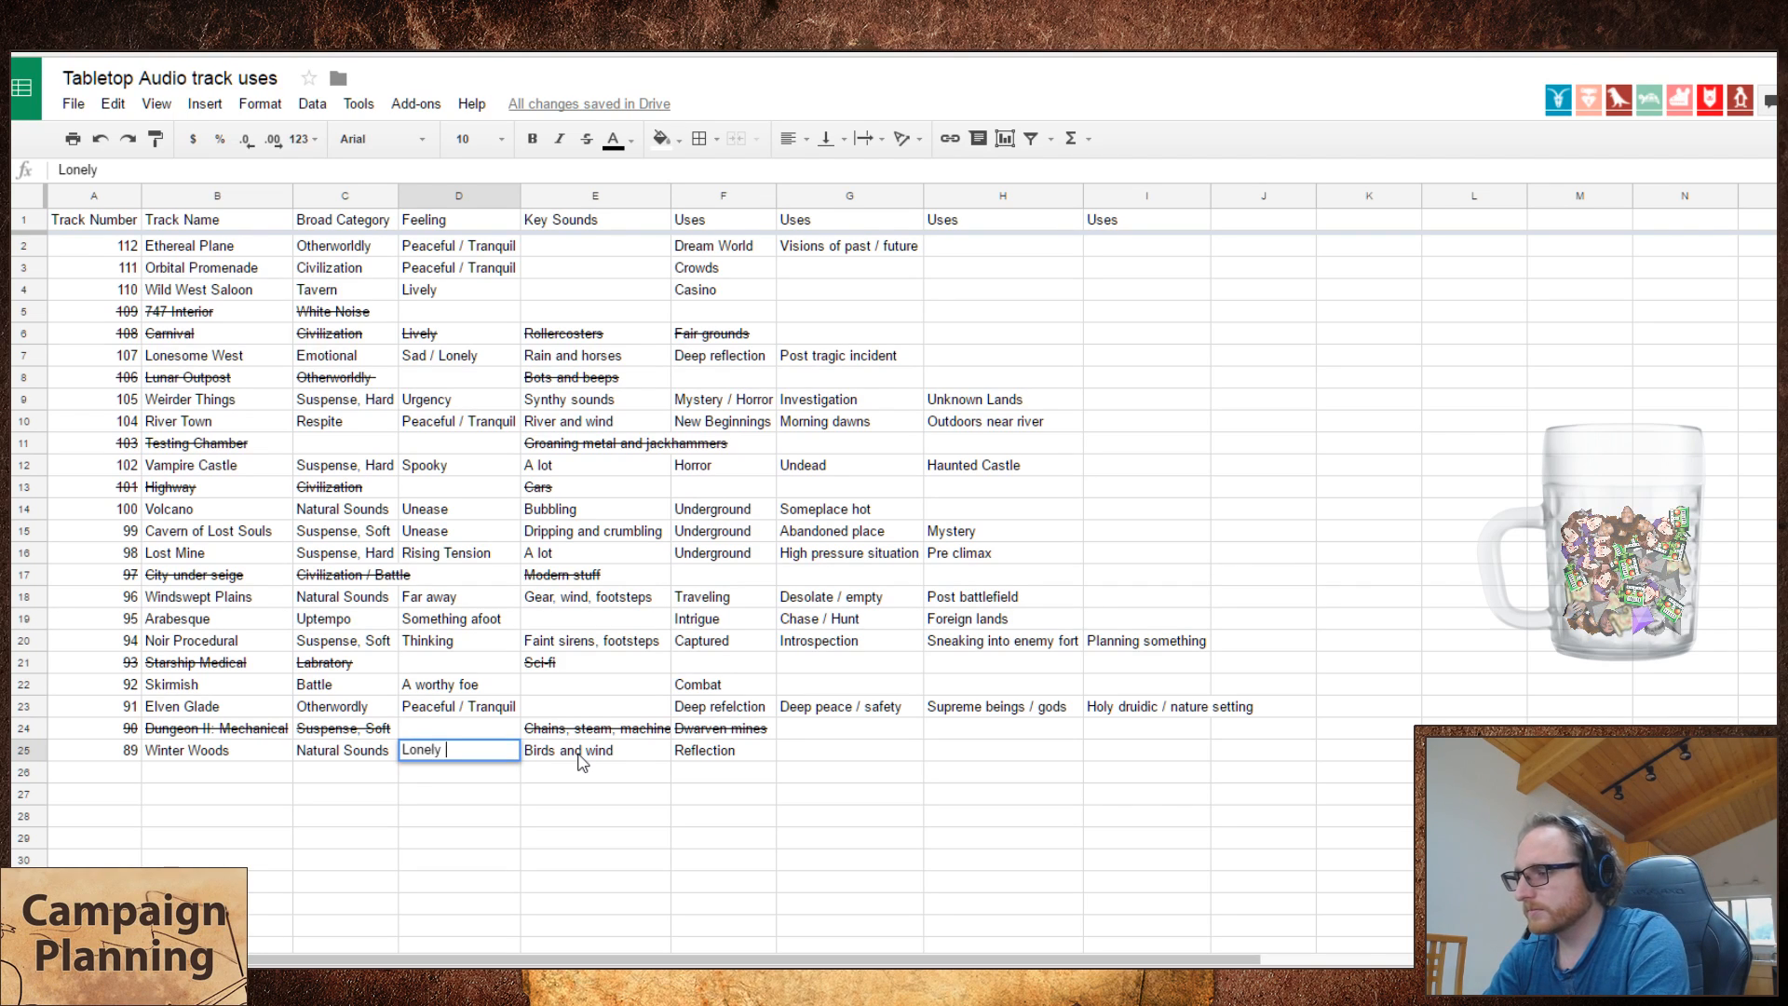
pyautogui.write('/ Contemp')
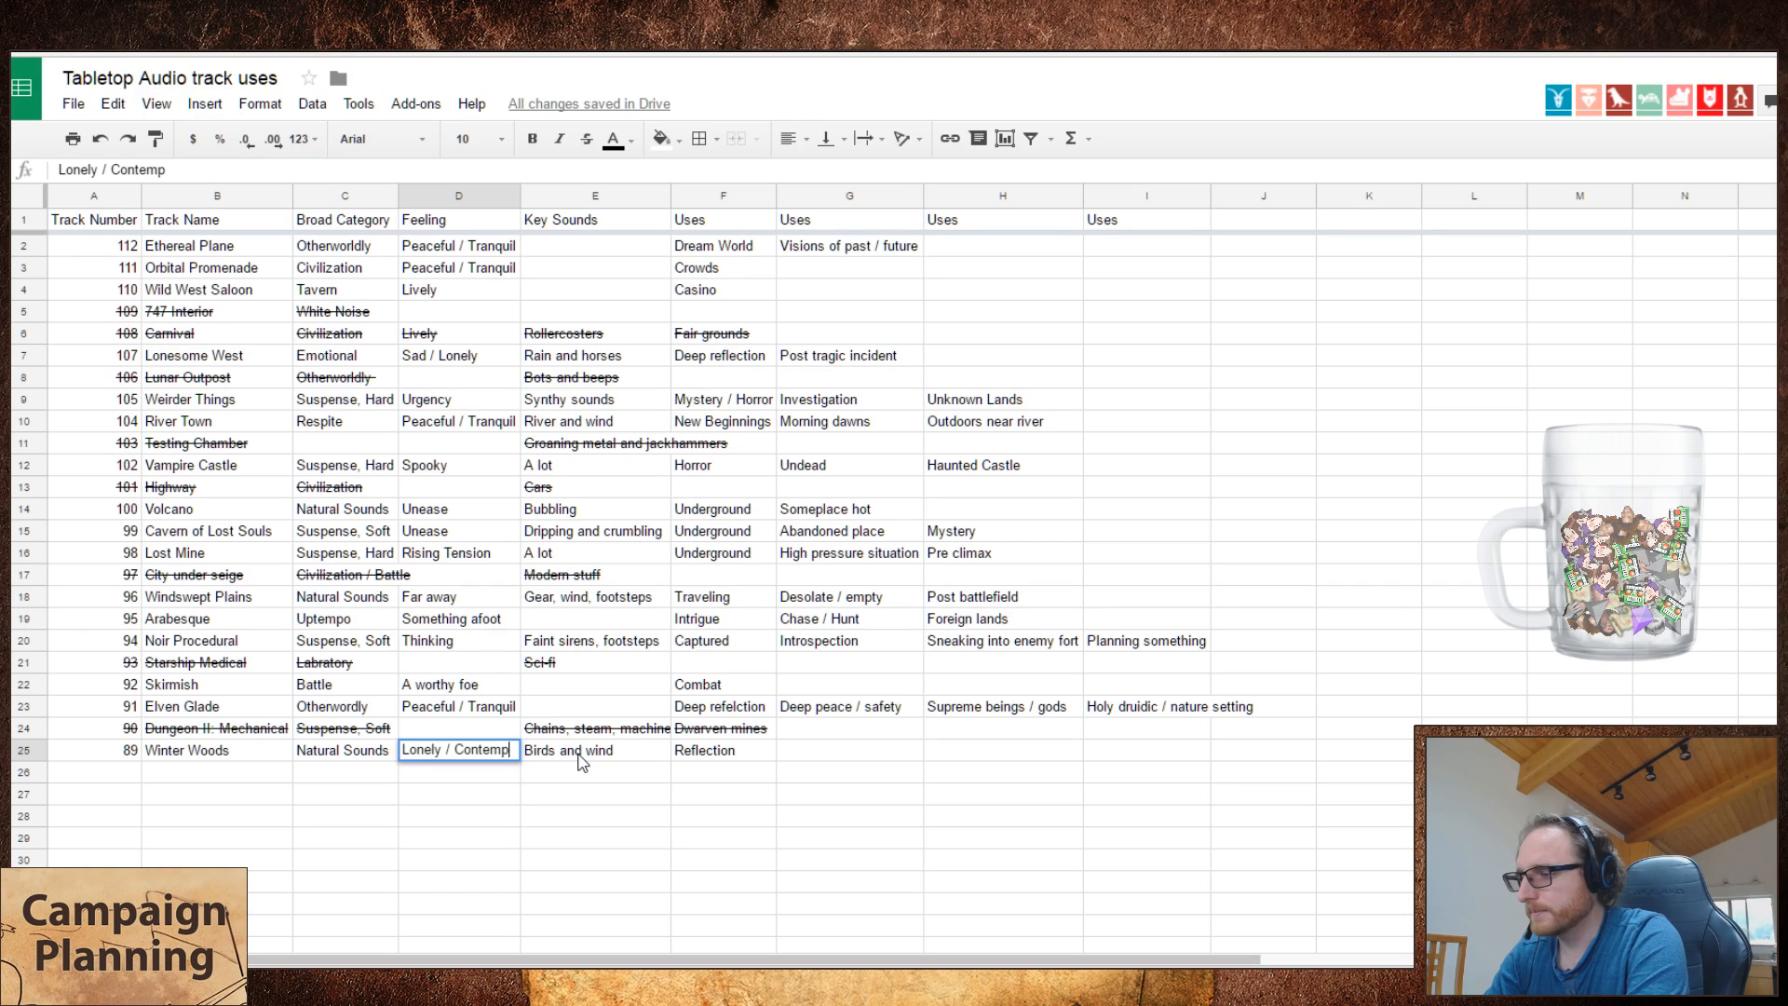
pyautogui.write('l')
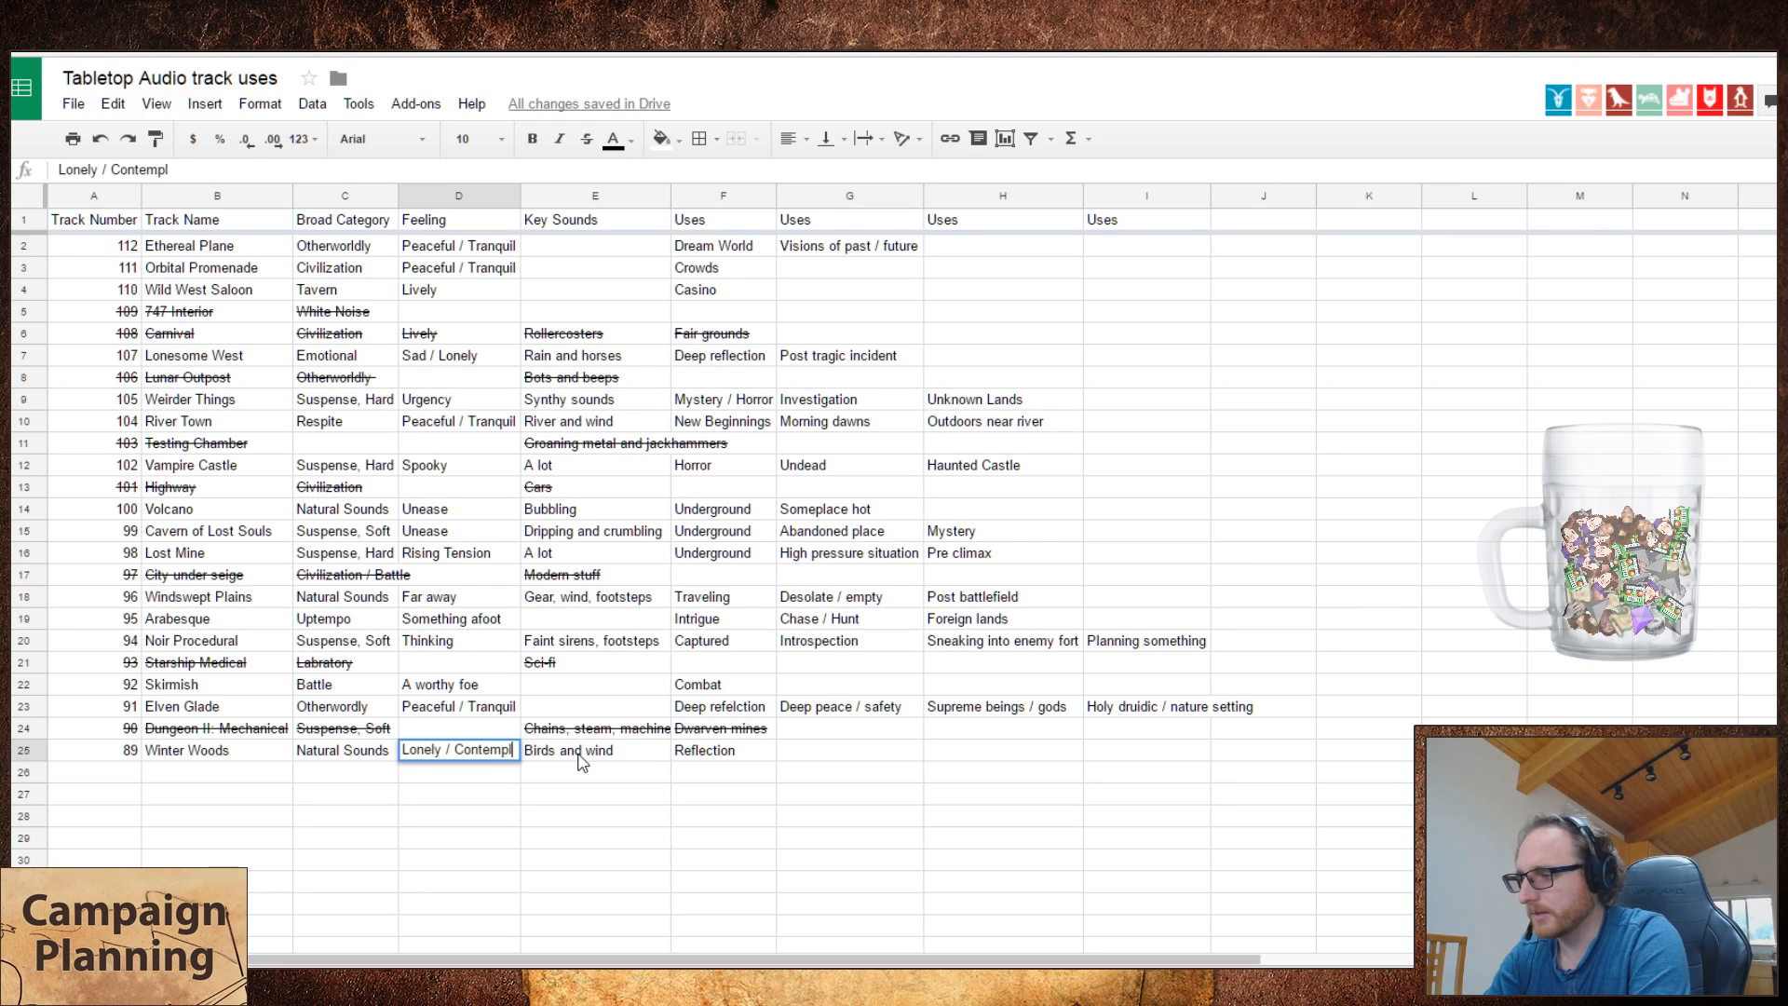
pyautogui.write('ative')
# - Change the feeling of Lonesome West to "Lonely / Sad" and fit the Feeling column's width to its contents
pyautogui.press('Left')
pyautogui.press('Up')
pyautogui.press('Up')
pyautogui.press('Up')
pyautogui.press('Up')
pyautogui.press('Up')
pyautogui.press('Up')
pyautogui.press('Up')
pyautogui.press('Up')
pyautogui.press('Up')
pyautogui.press('Up')
pyautogui.press('Up')
pyautogui.press('Up')
pyautogui.press('Up')
pyautogui.press('Up')
pyautogui.press('Up')
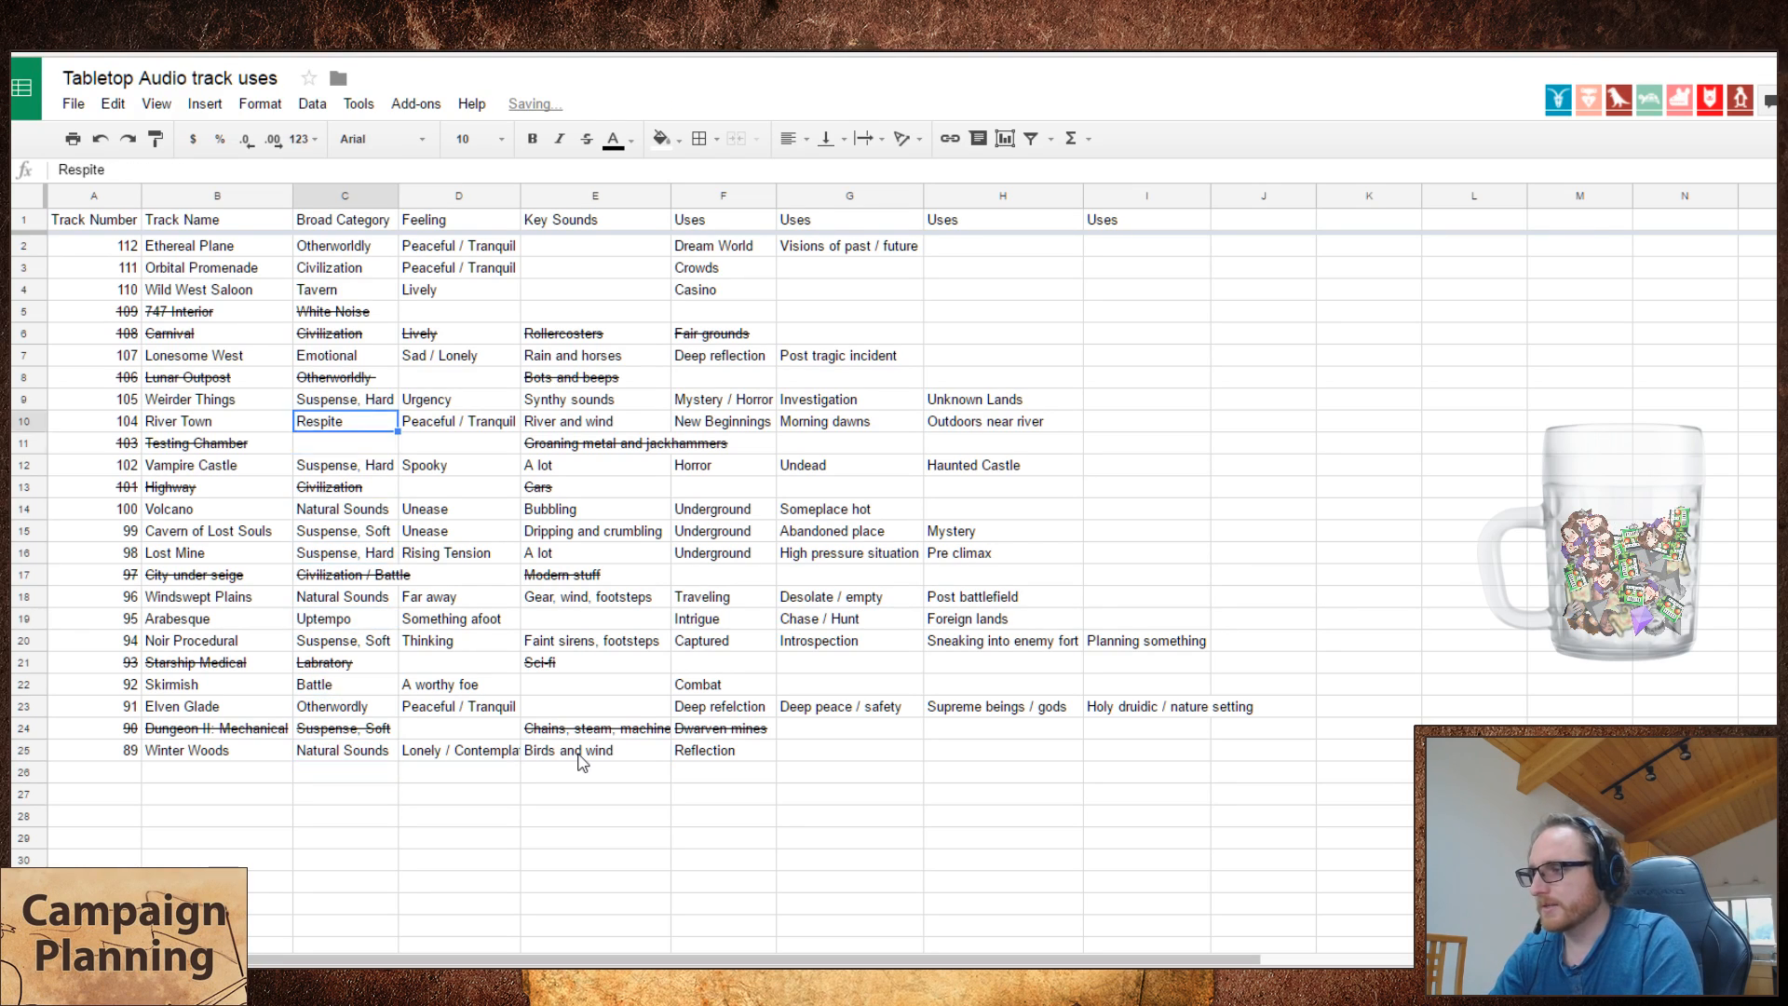
pyautogui.press('Right')
pyautogui.press('Up')
pyautogui.press('Up')
pyautogui.press('Up')
pyautogui.write('Lon')
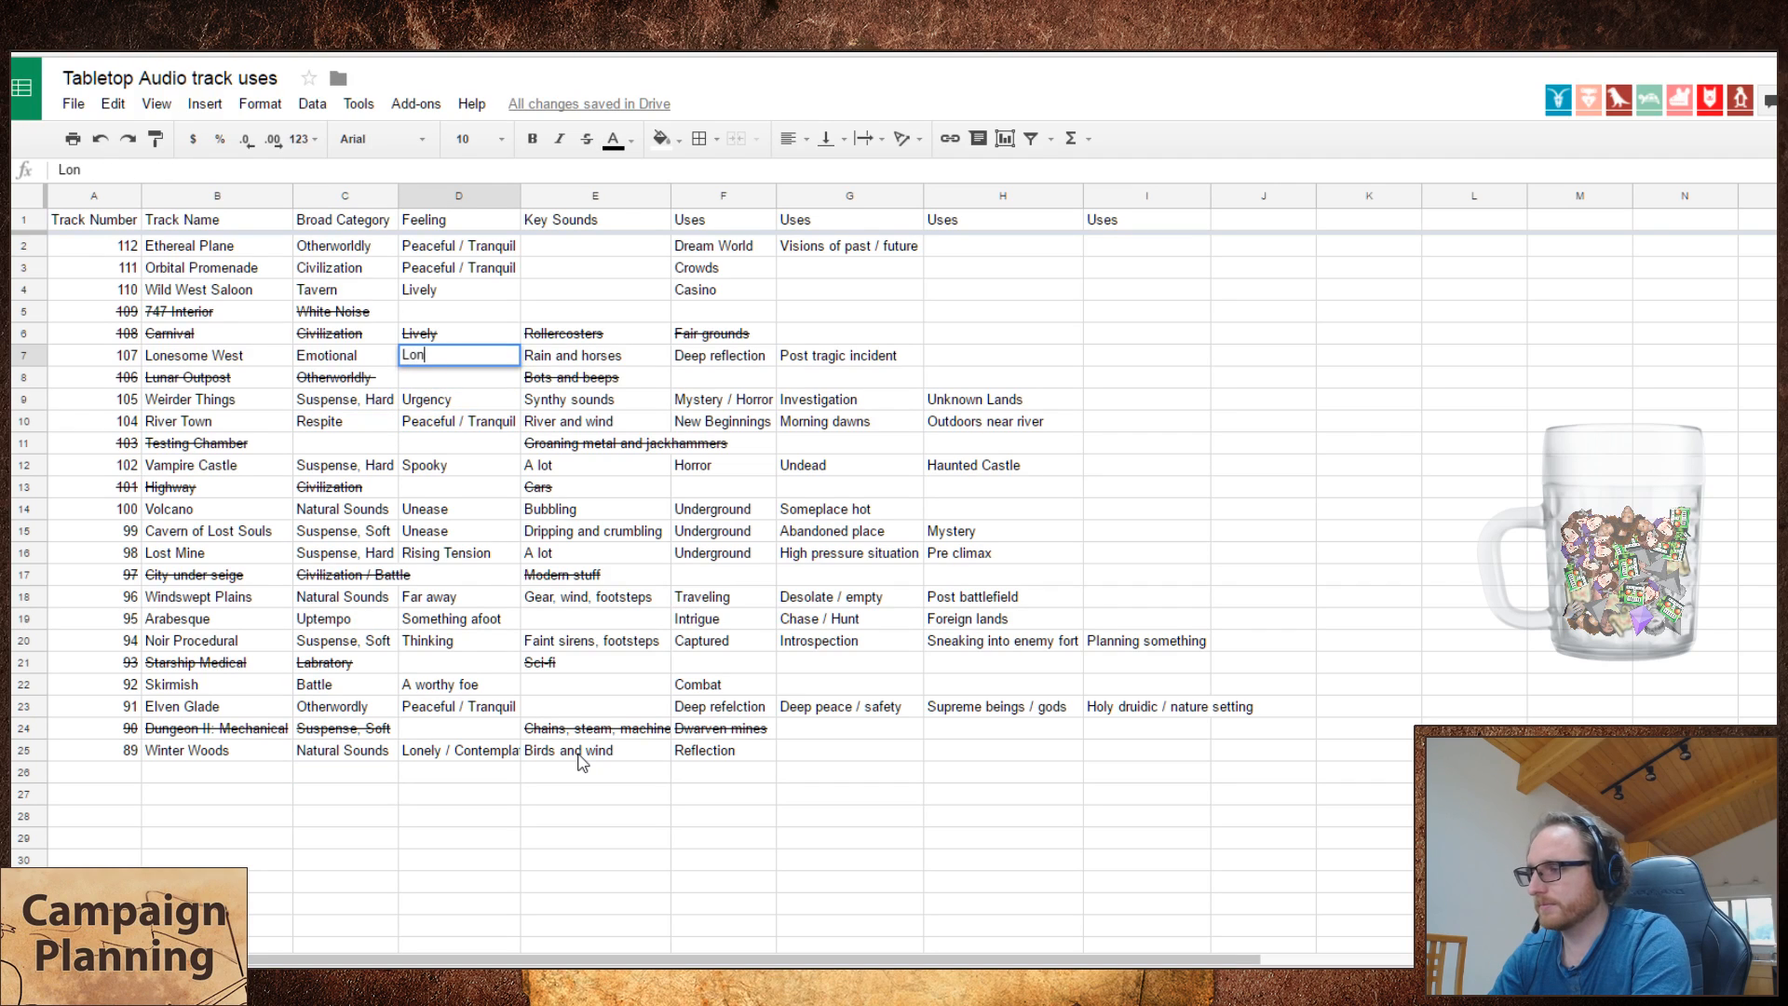
pyautogui.write('ely / ')
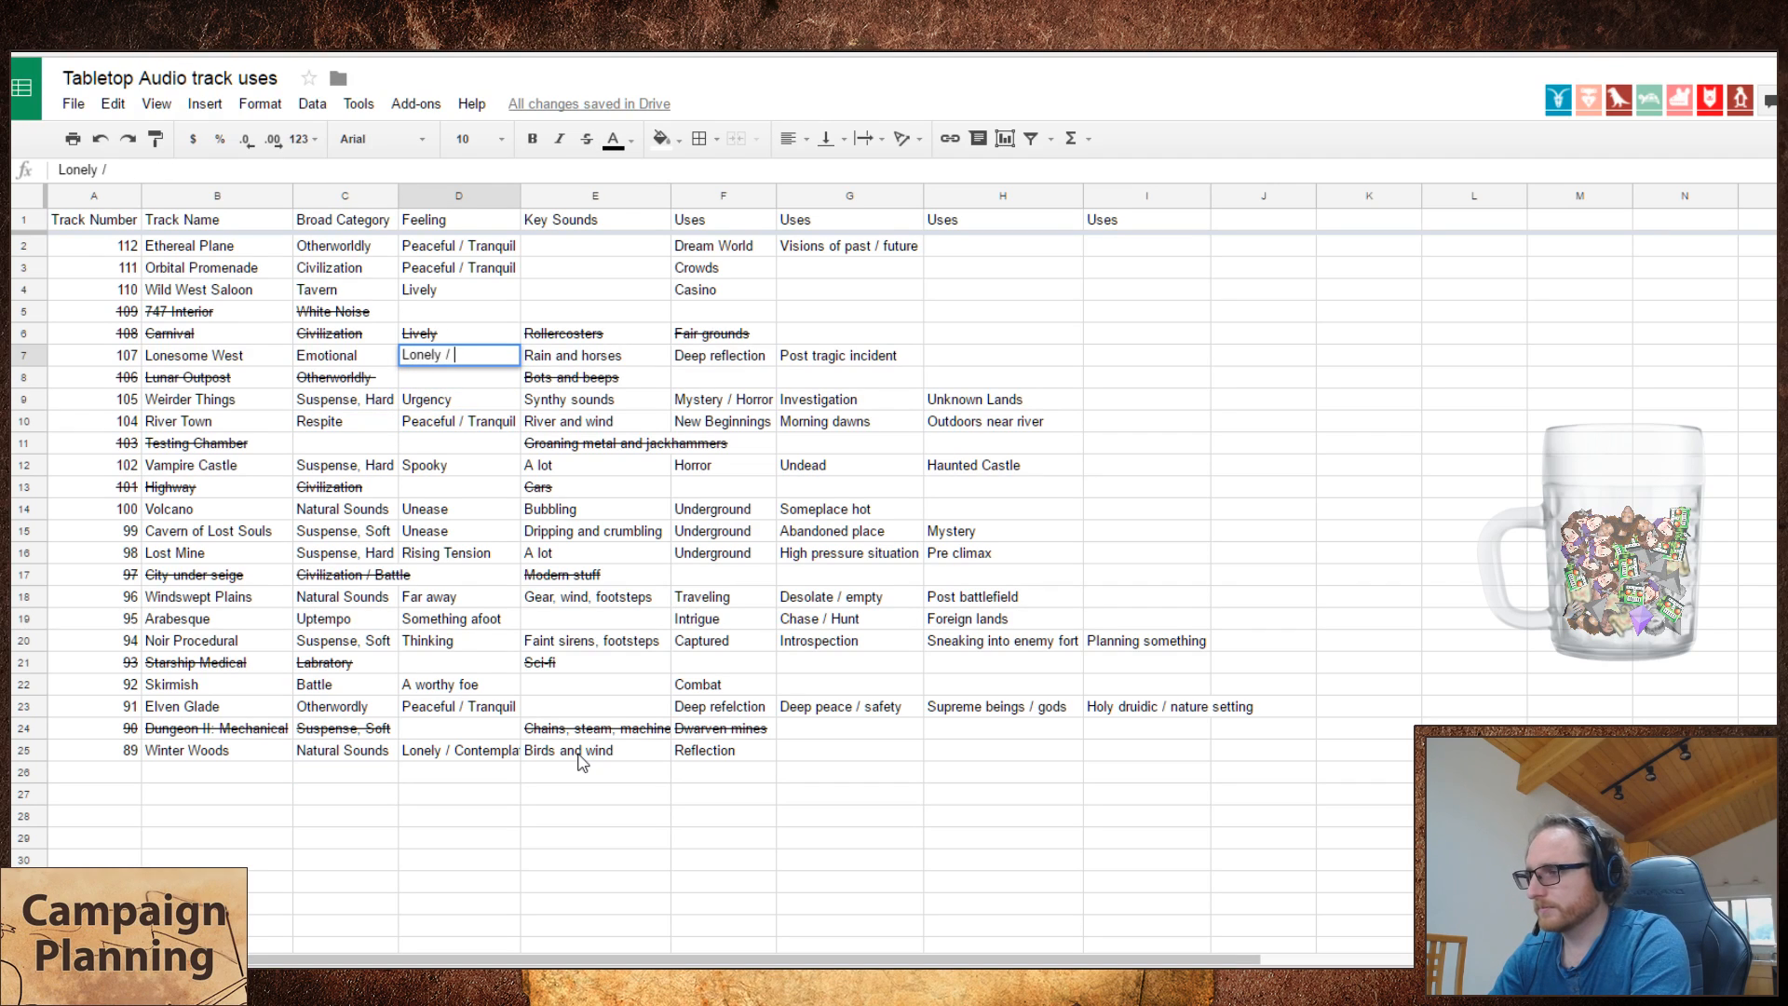
pyautogui.write('Sad')
pyautogui.press('Return')
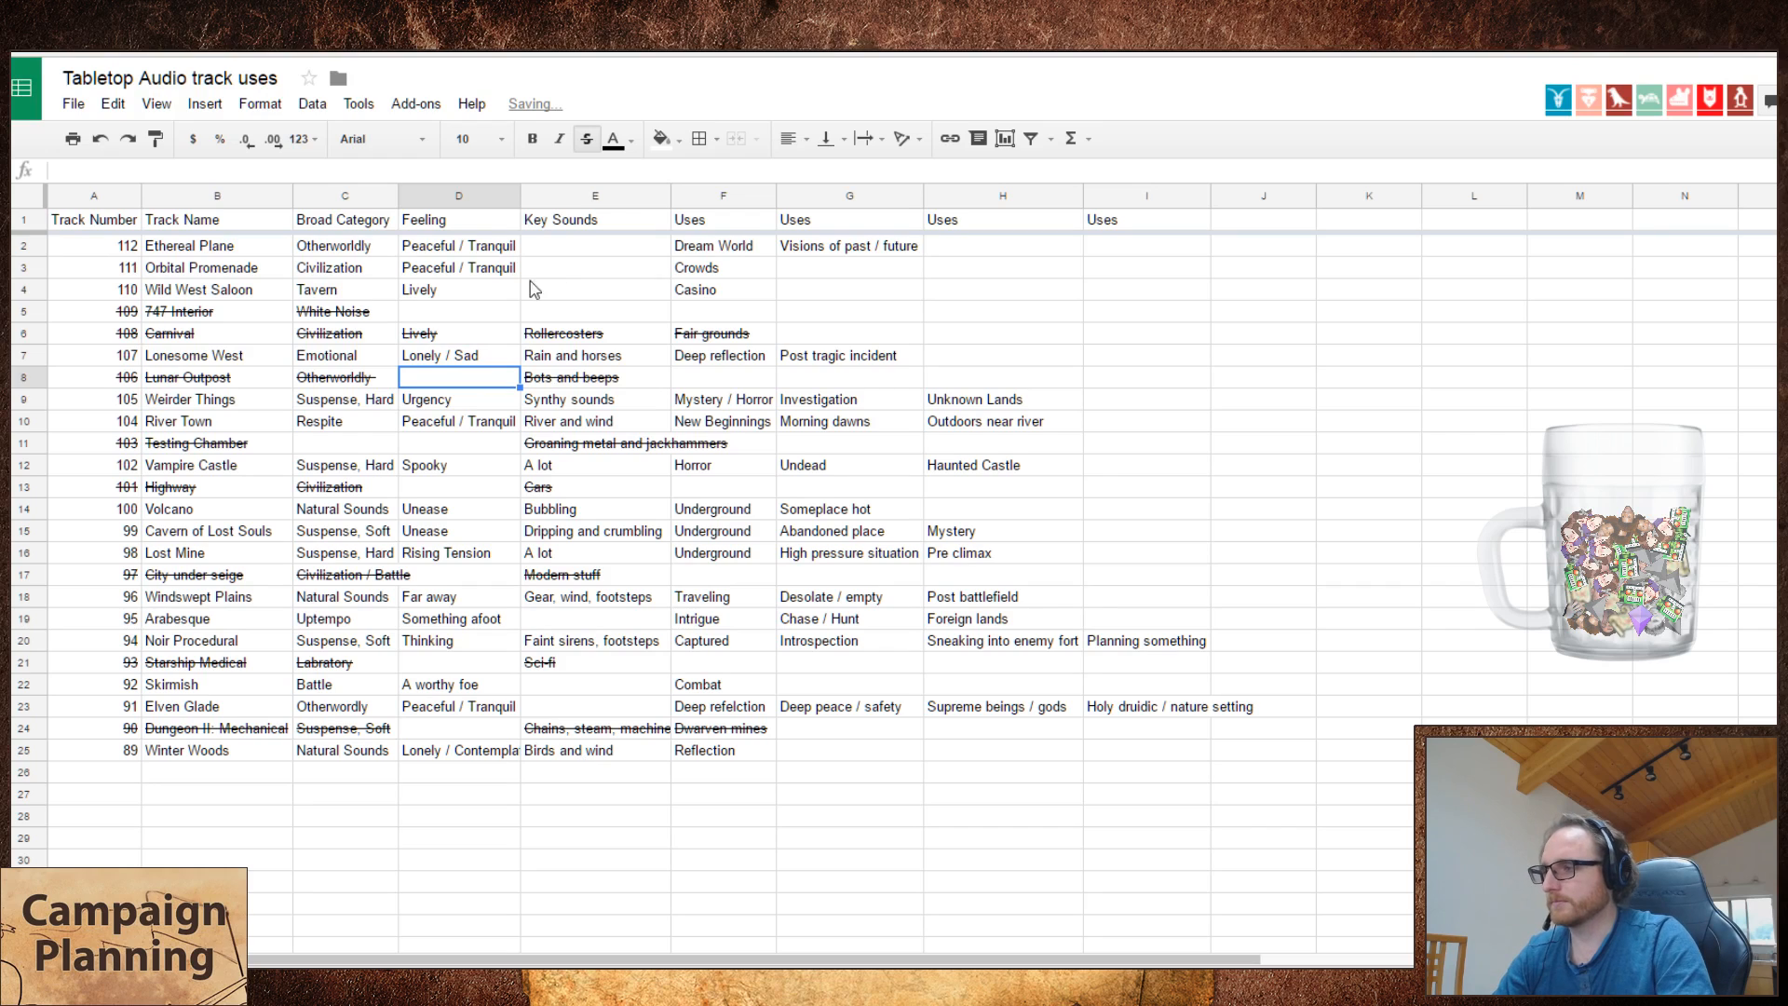
pyautogui.doubleClick(519, 197)
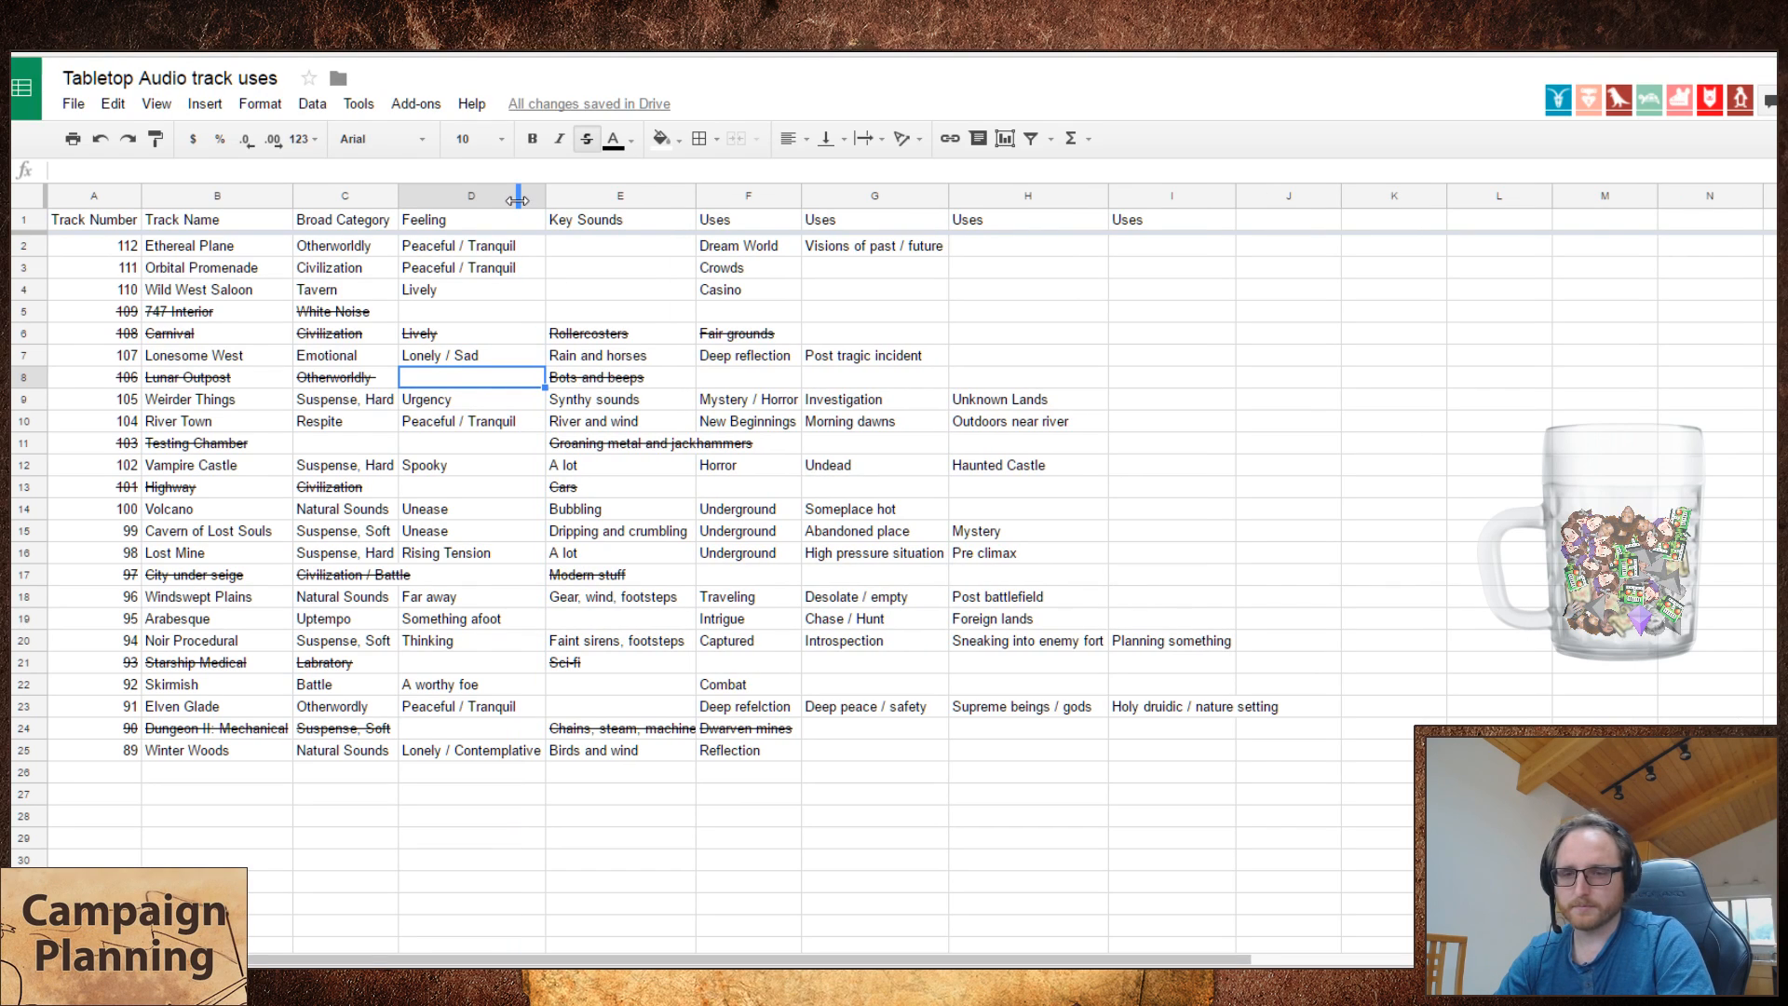
# - Enter "Post tragic incident" as the second use of Winter Woods
pyautogui.click(911, 752)
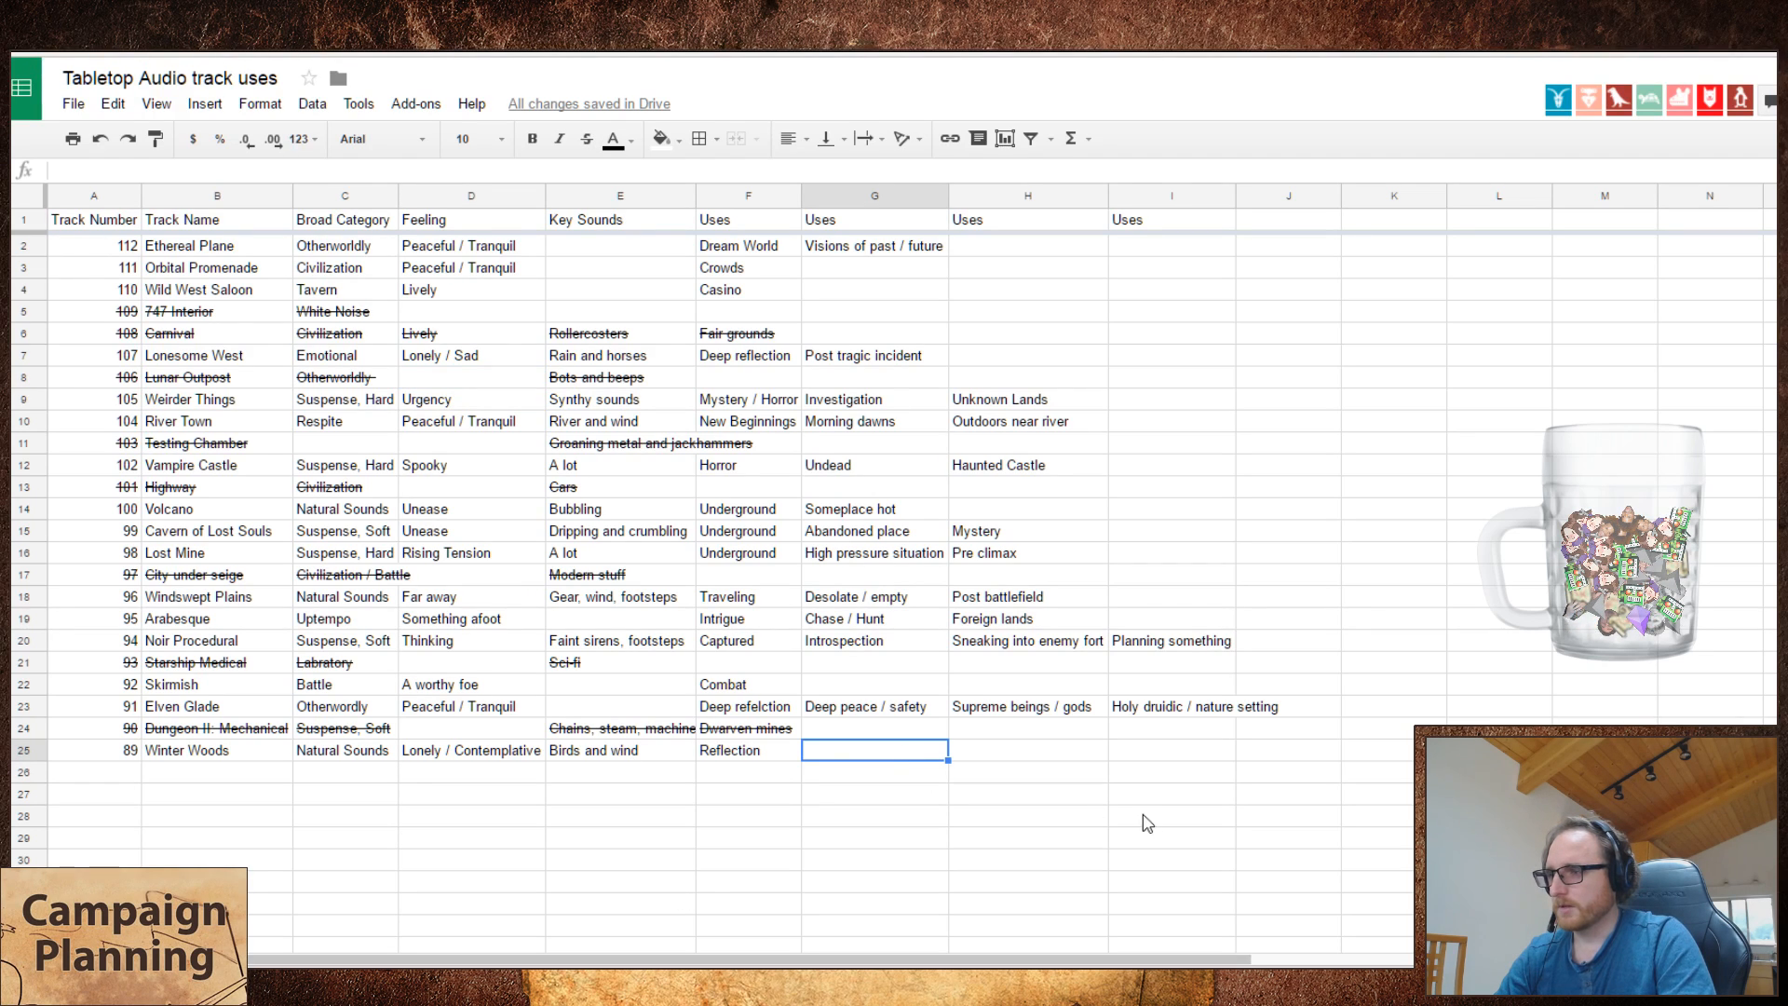
pyautogui.write('Post tra')
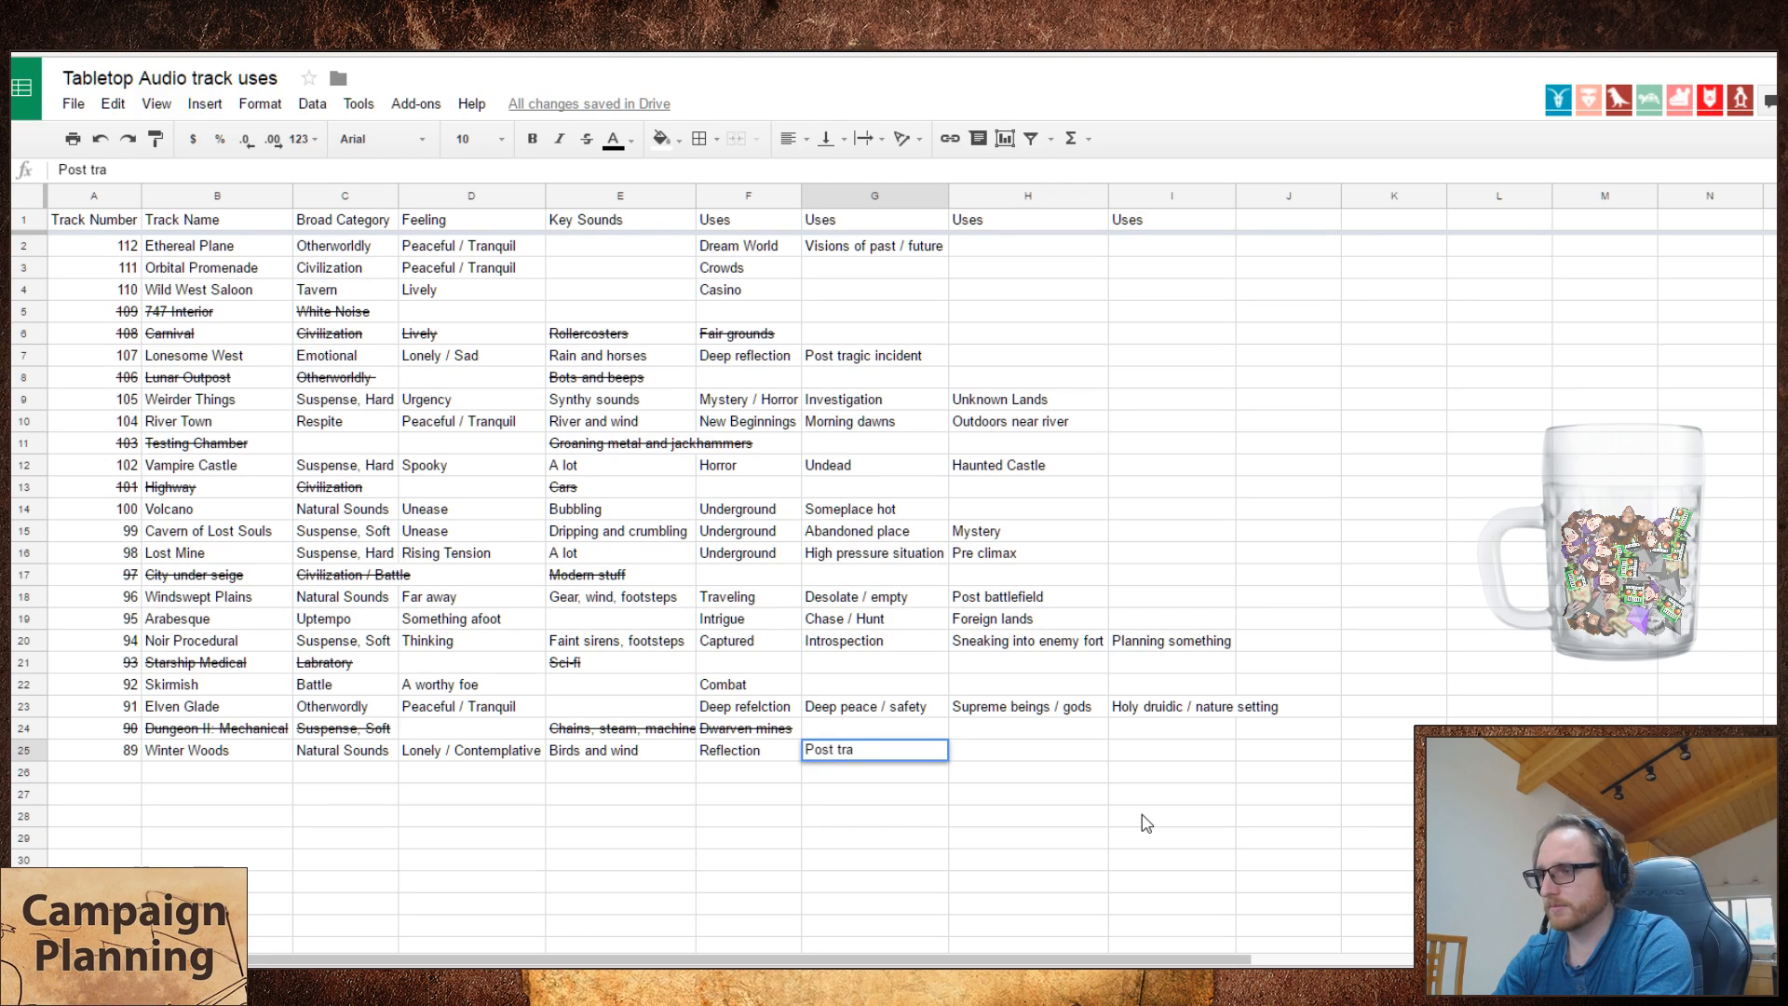
pyautogui.write('gic incident')
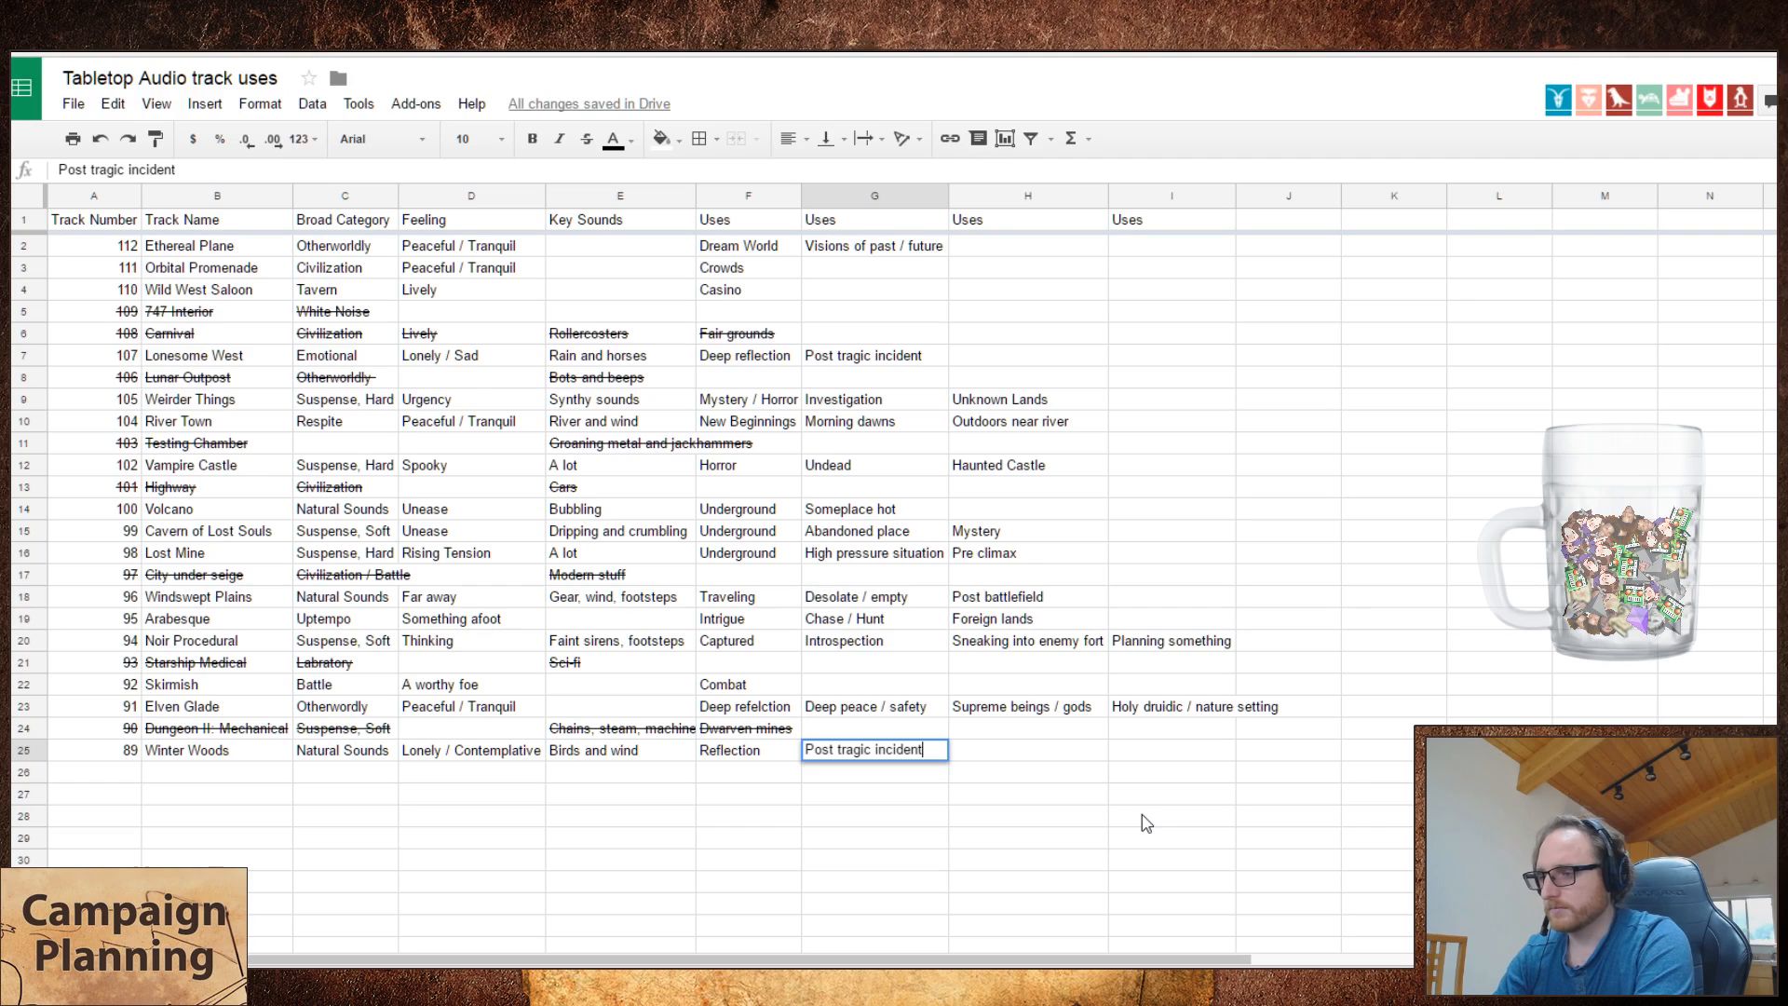
pyautogui.press('Tab')
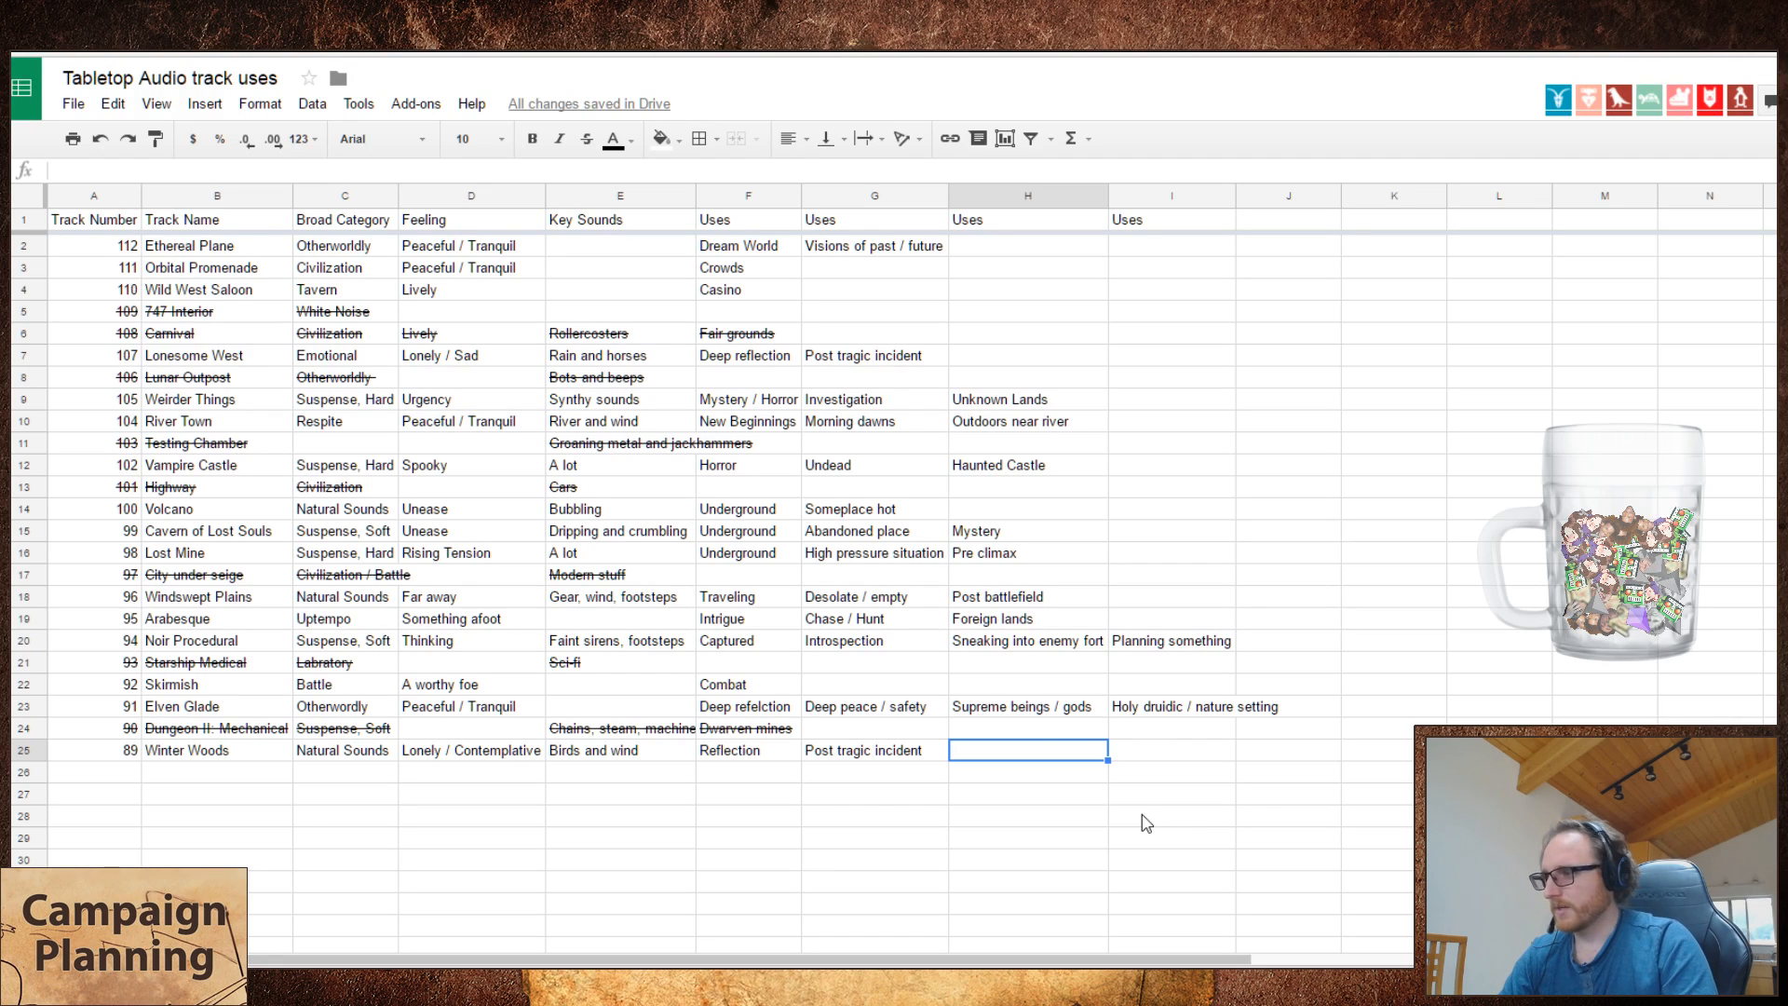
# - Compare the spreadsheet rows of Winter Woods and Lonesome West
pyautogui.click(26, 354)
pyautogui.moveTo(28, 350); pyautogui.dragTo(26, 752)
pyautogui.click(26, 752)
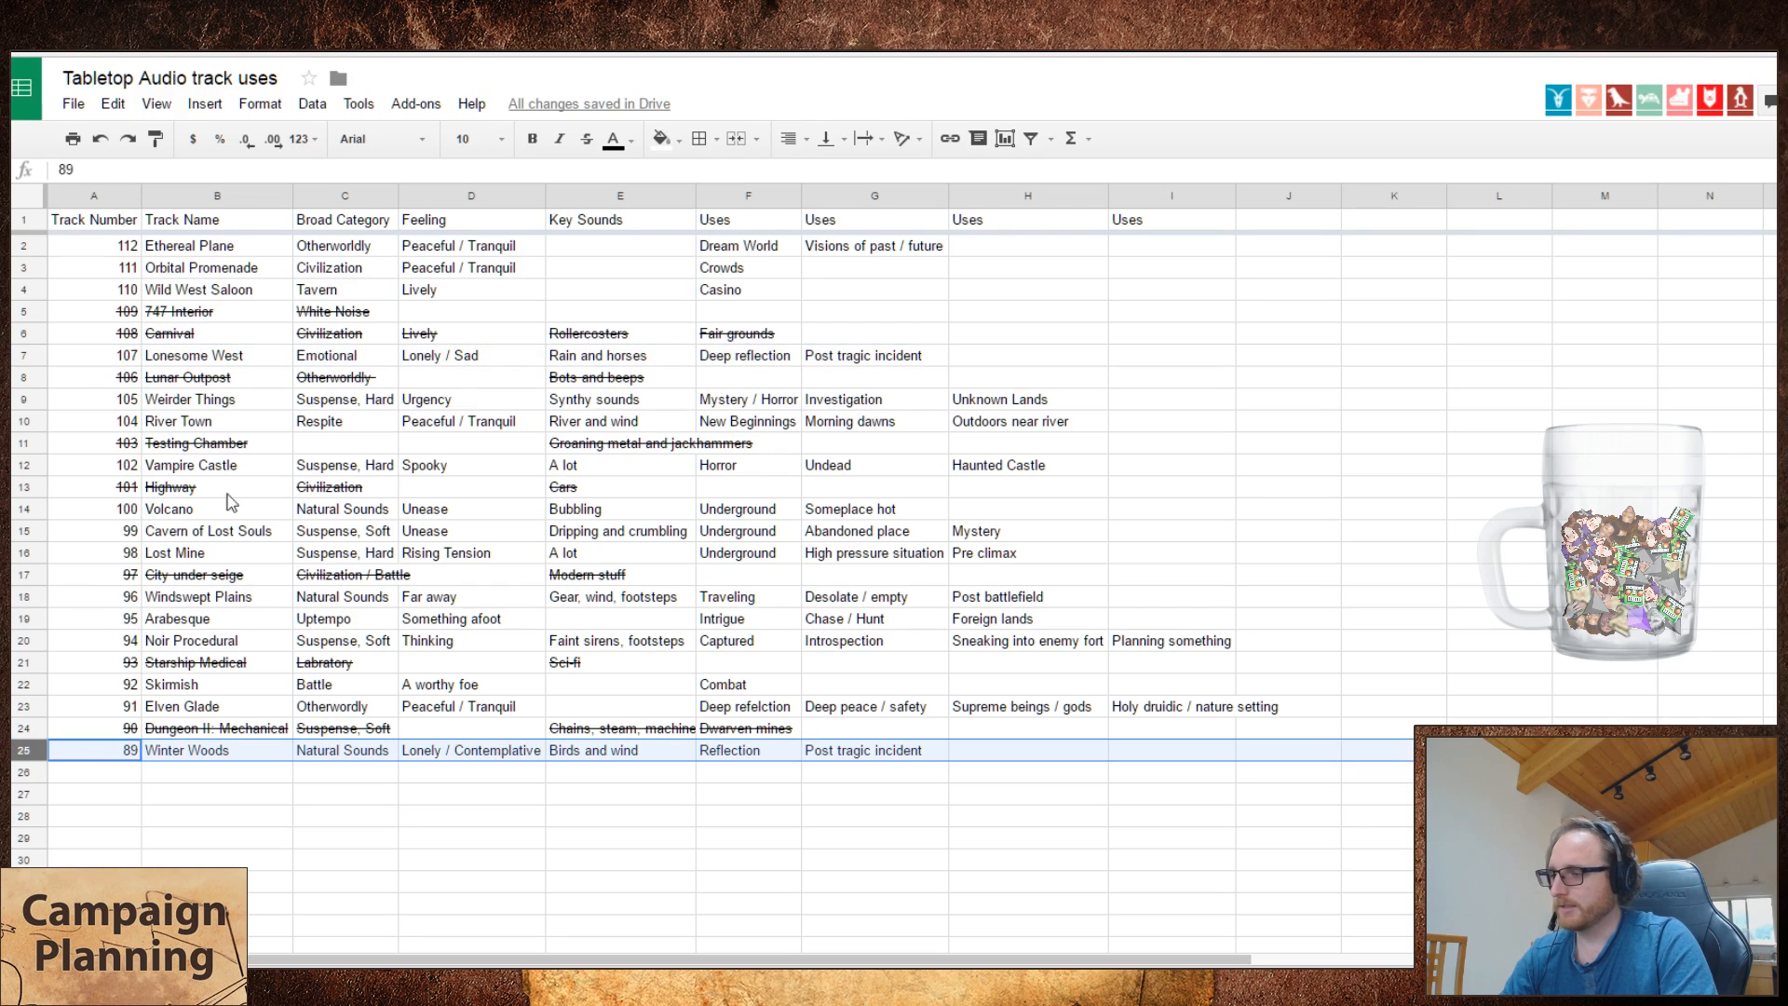
pyautogui.click(28, 354)
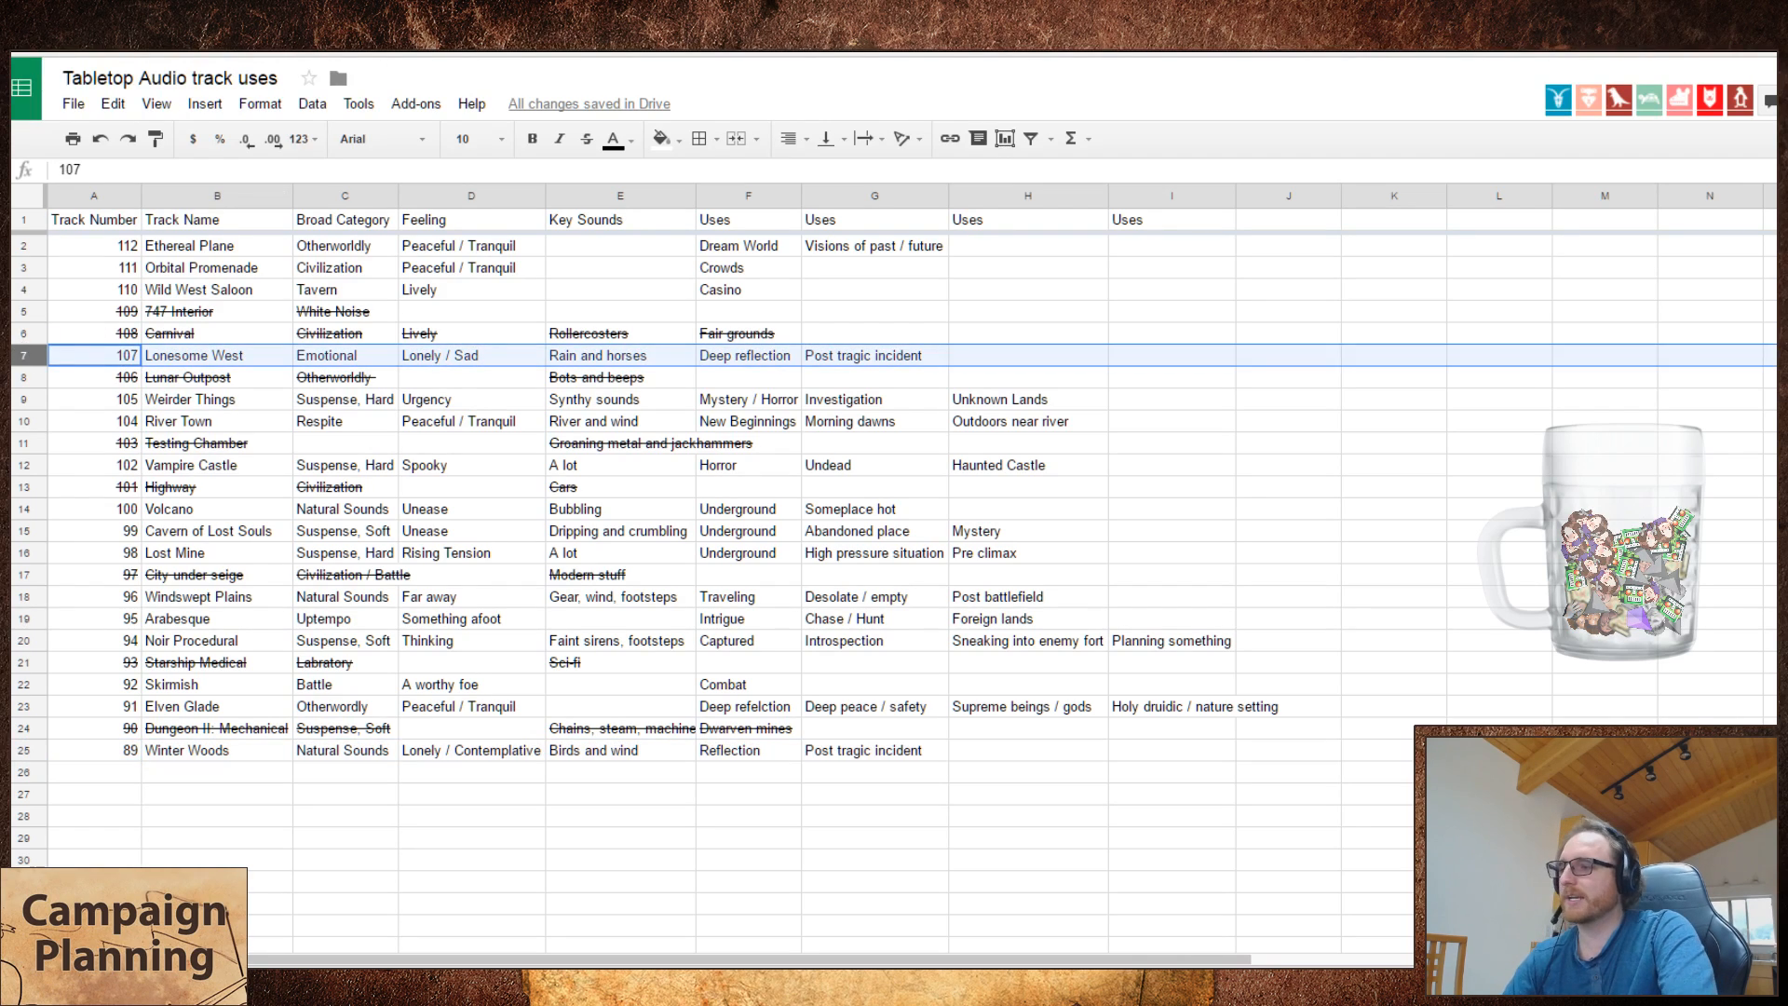
# - Switch to the Tabletop Audio site, play Lonesome West from about 1:53 and return to the Winter Woods tile
pyautogui.hotkey('alt', 'Tab')
pyautogui.scroll(8, 701, 304)
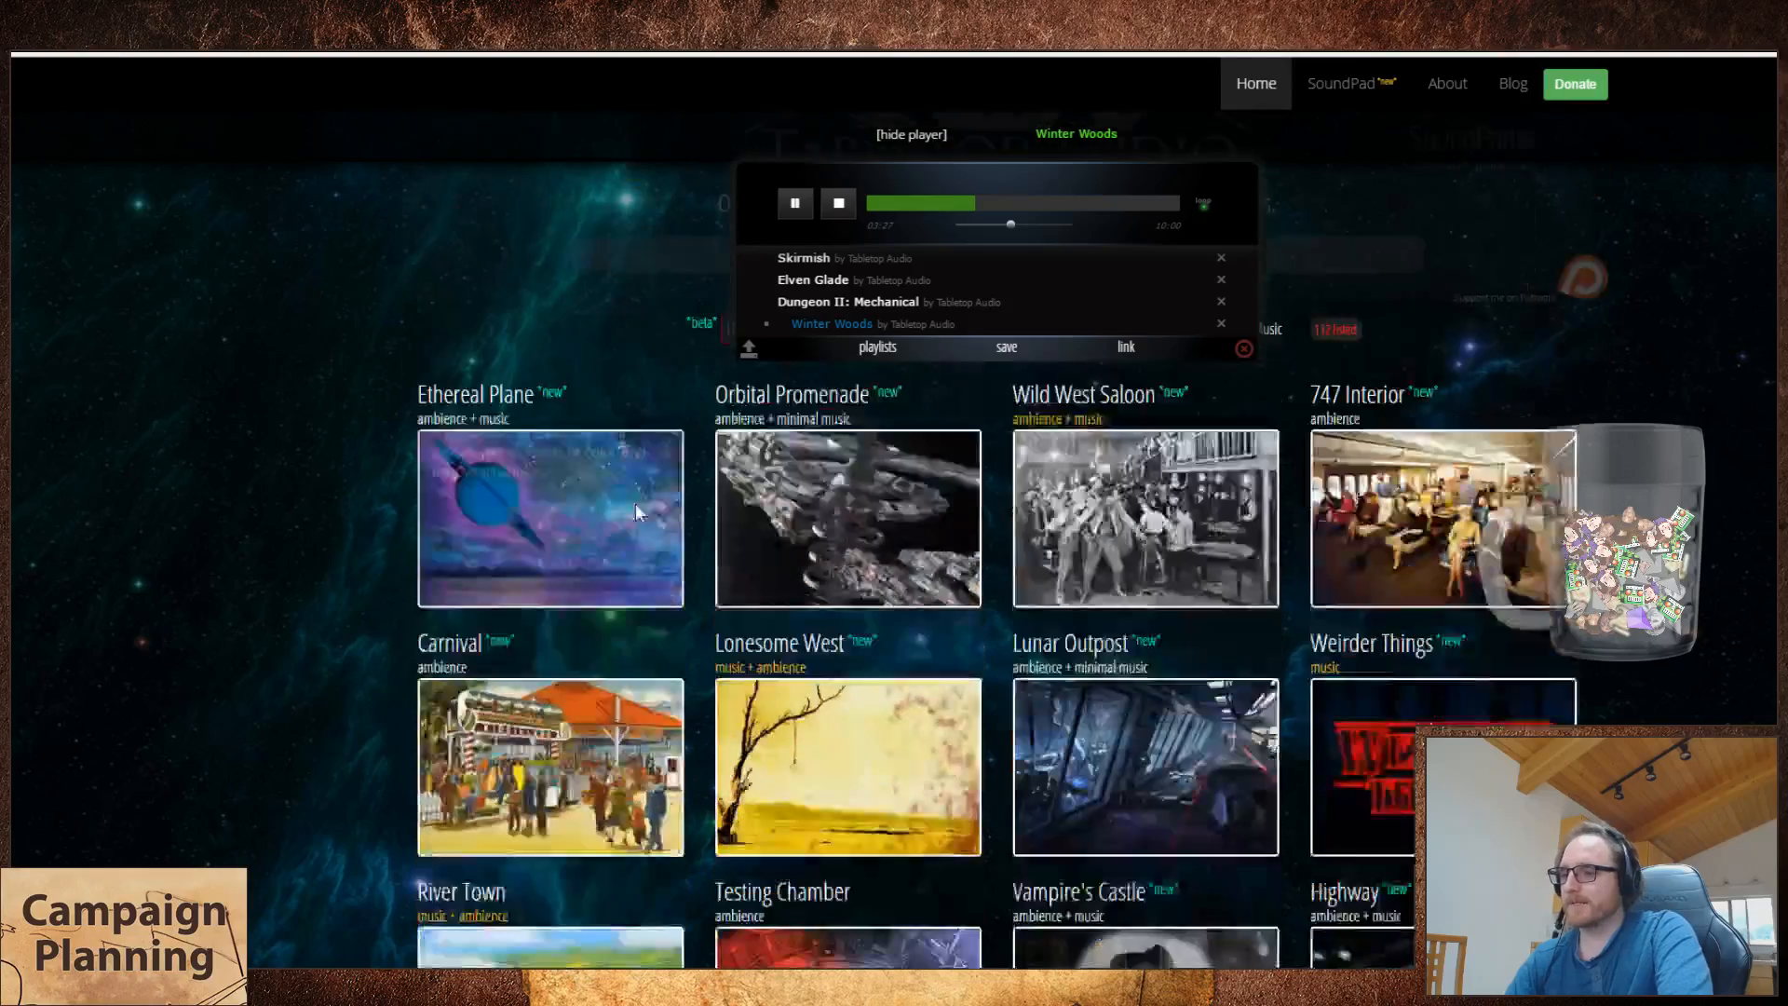
pyautogui.scroll(-2, 635, 502)
pyautogui.click(931, 592)
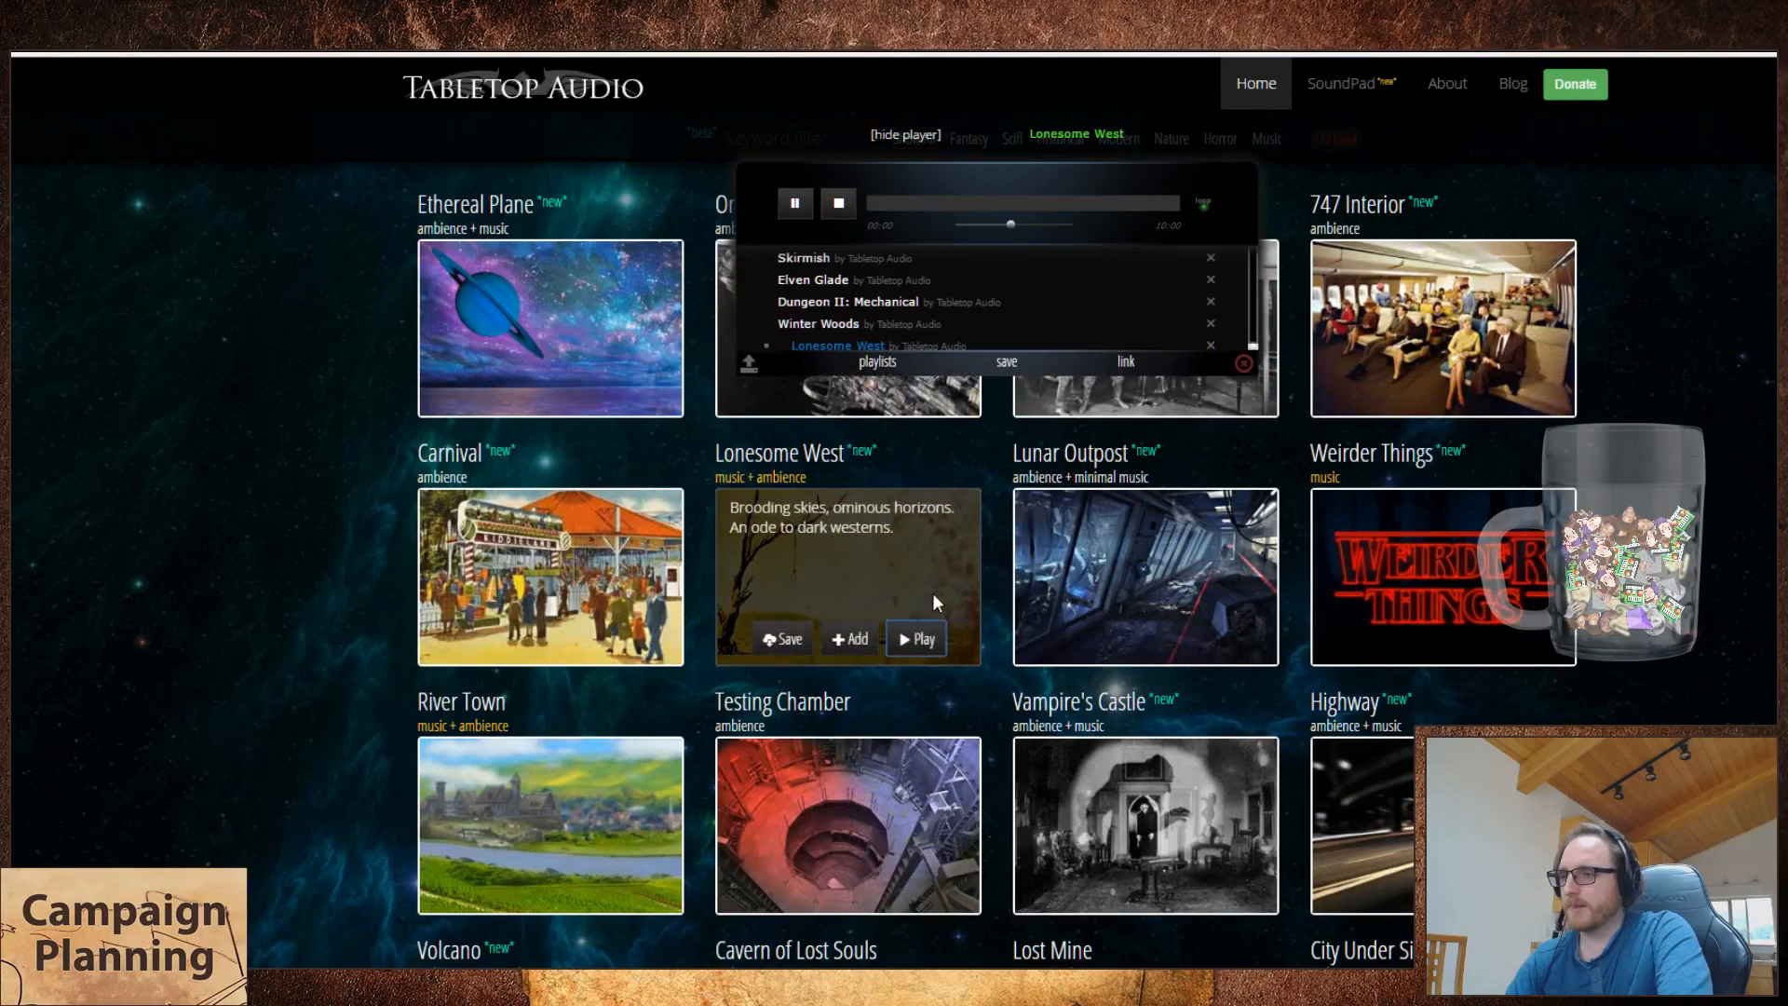
pyautogui.click(924, 203)
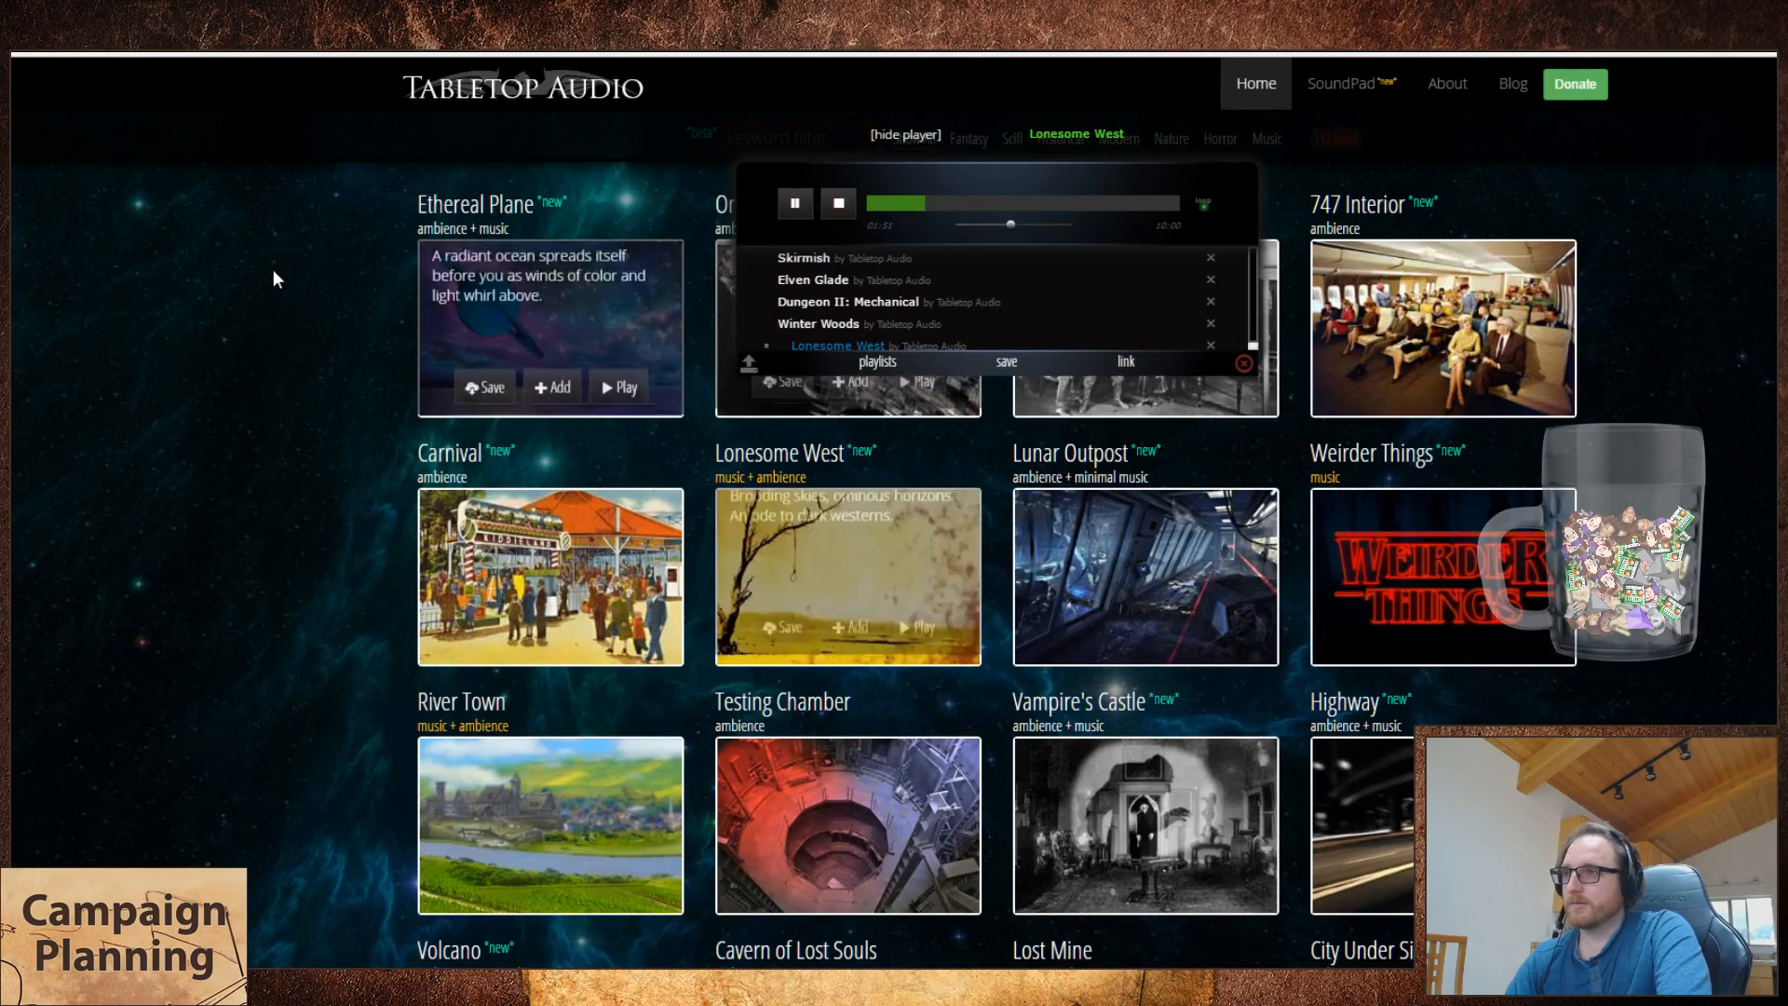
pyautogui.scroll(-2, 265, 276)
pyautogui.scroll(-5, 264, 276)
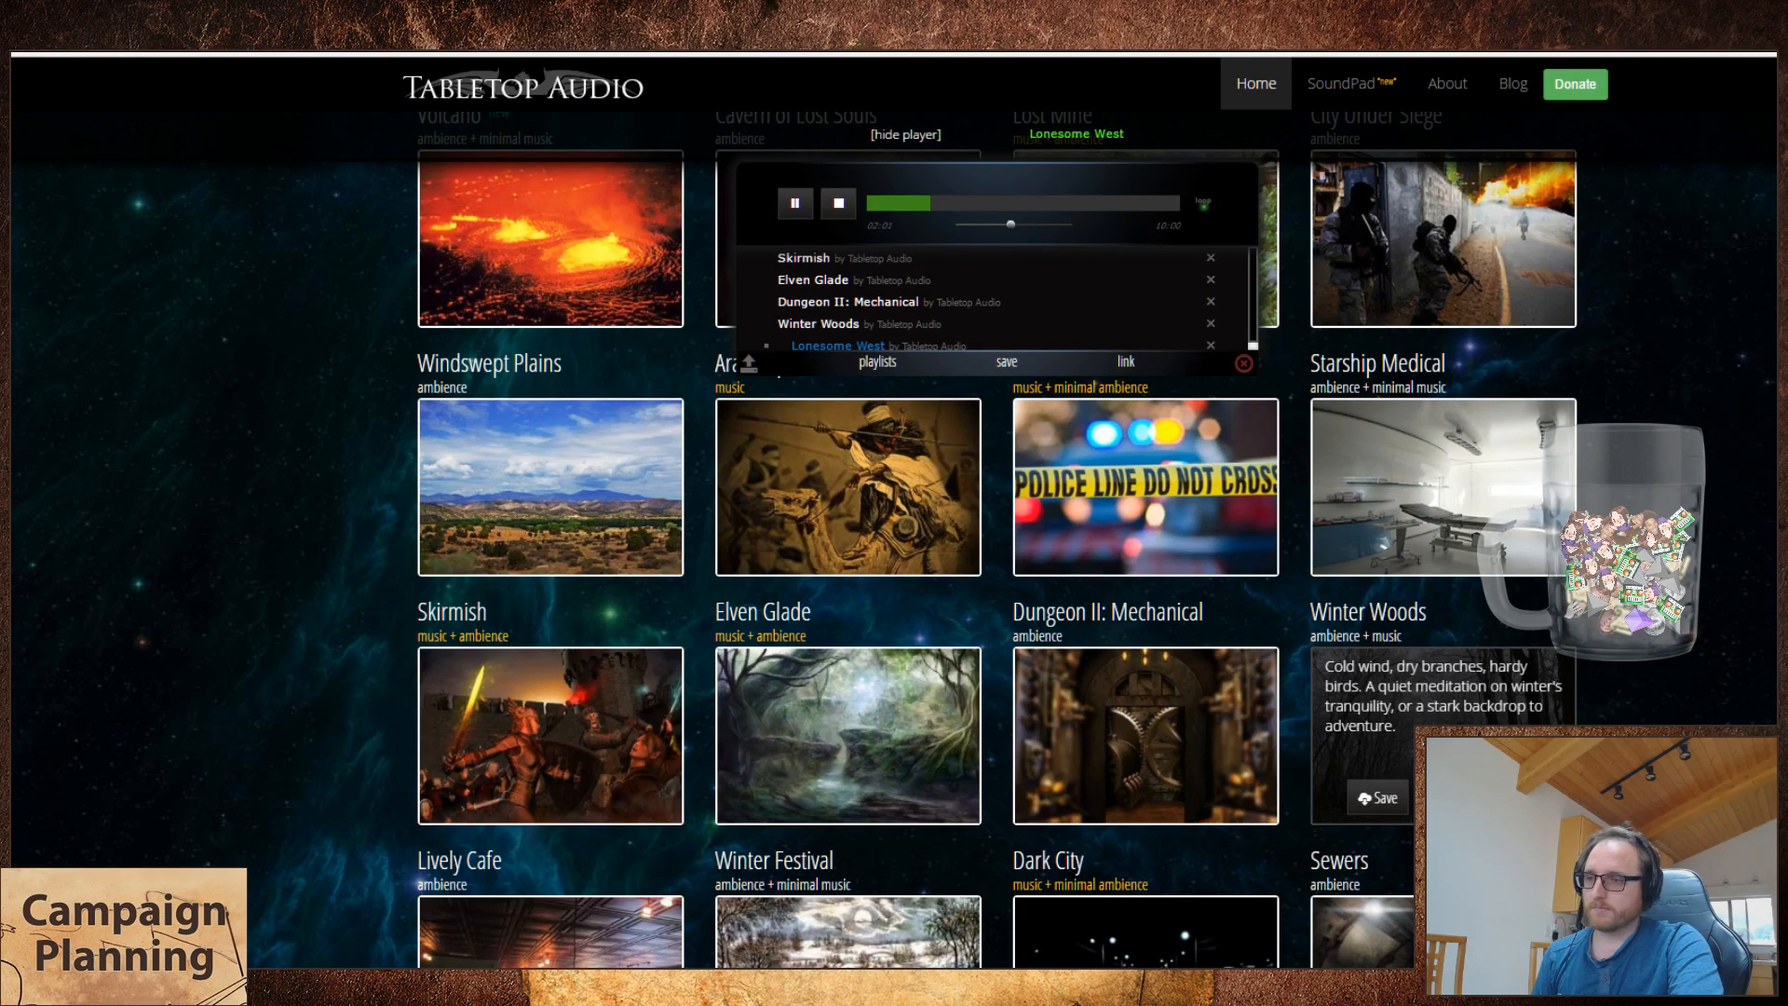
# - Play Winter Woods from the playlist, starting at about 2:51, and return to the track spreadsheet
pyautogui.click(839, 323)
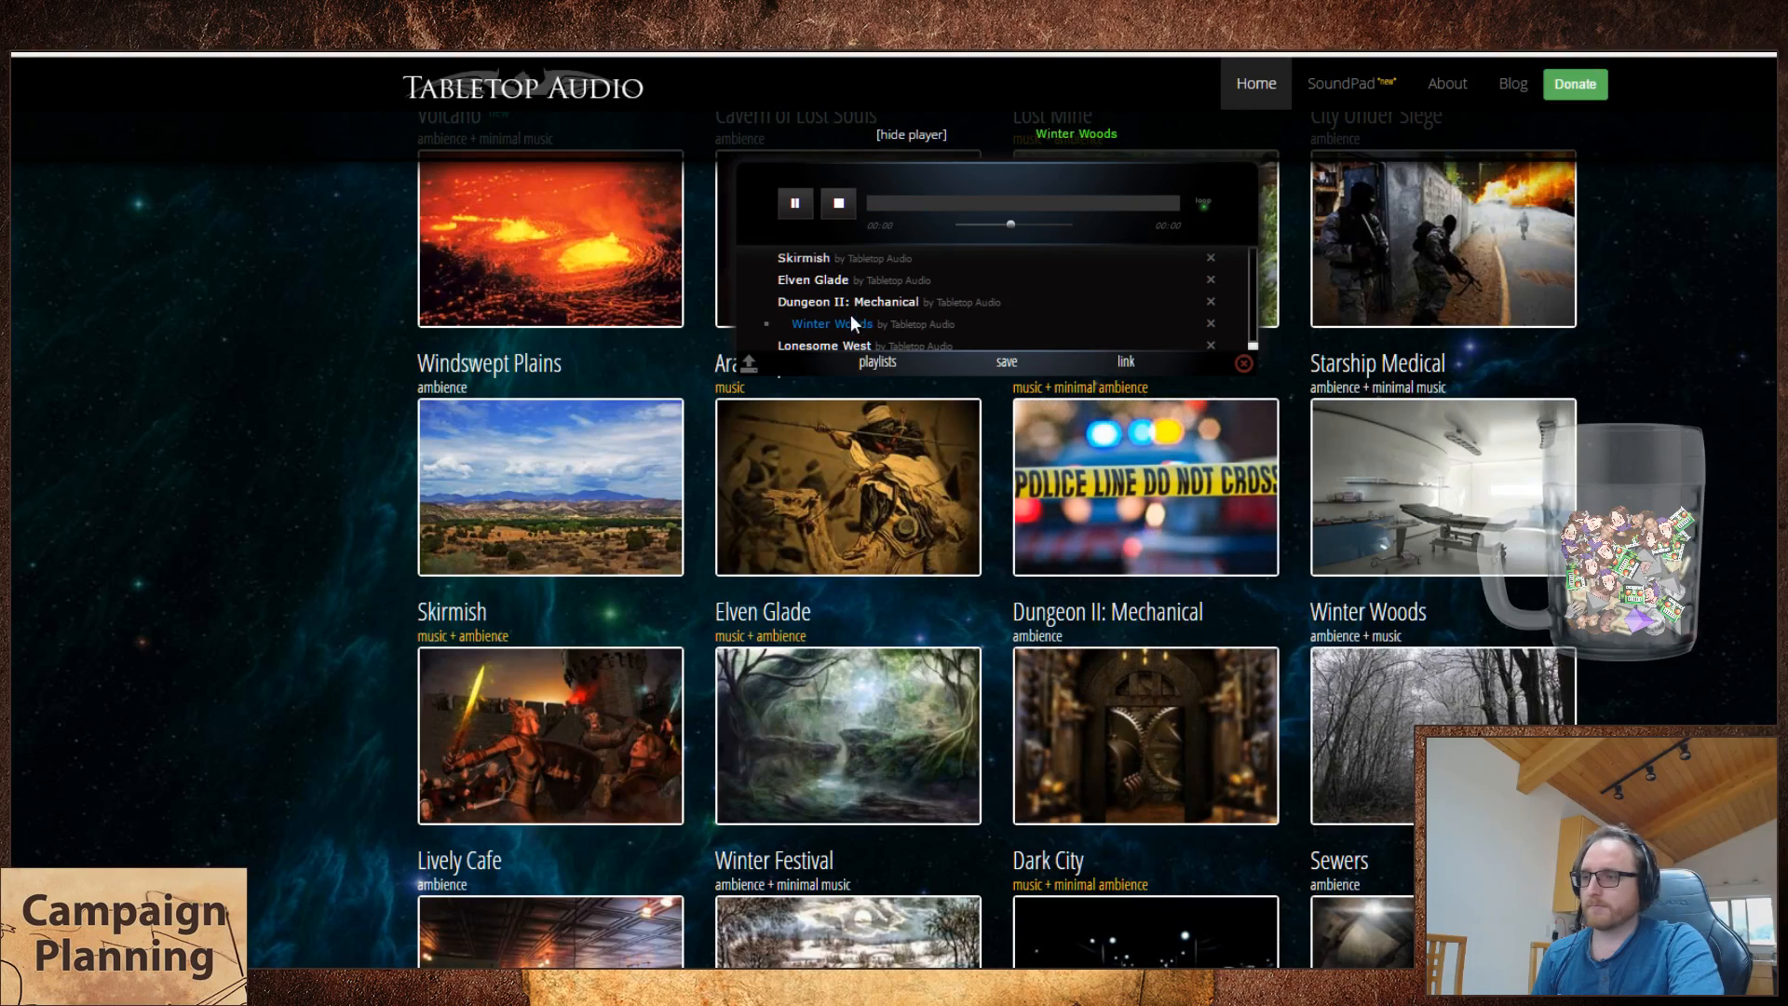
pyautogui.click(956, 210)
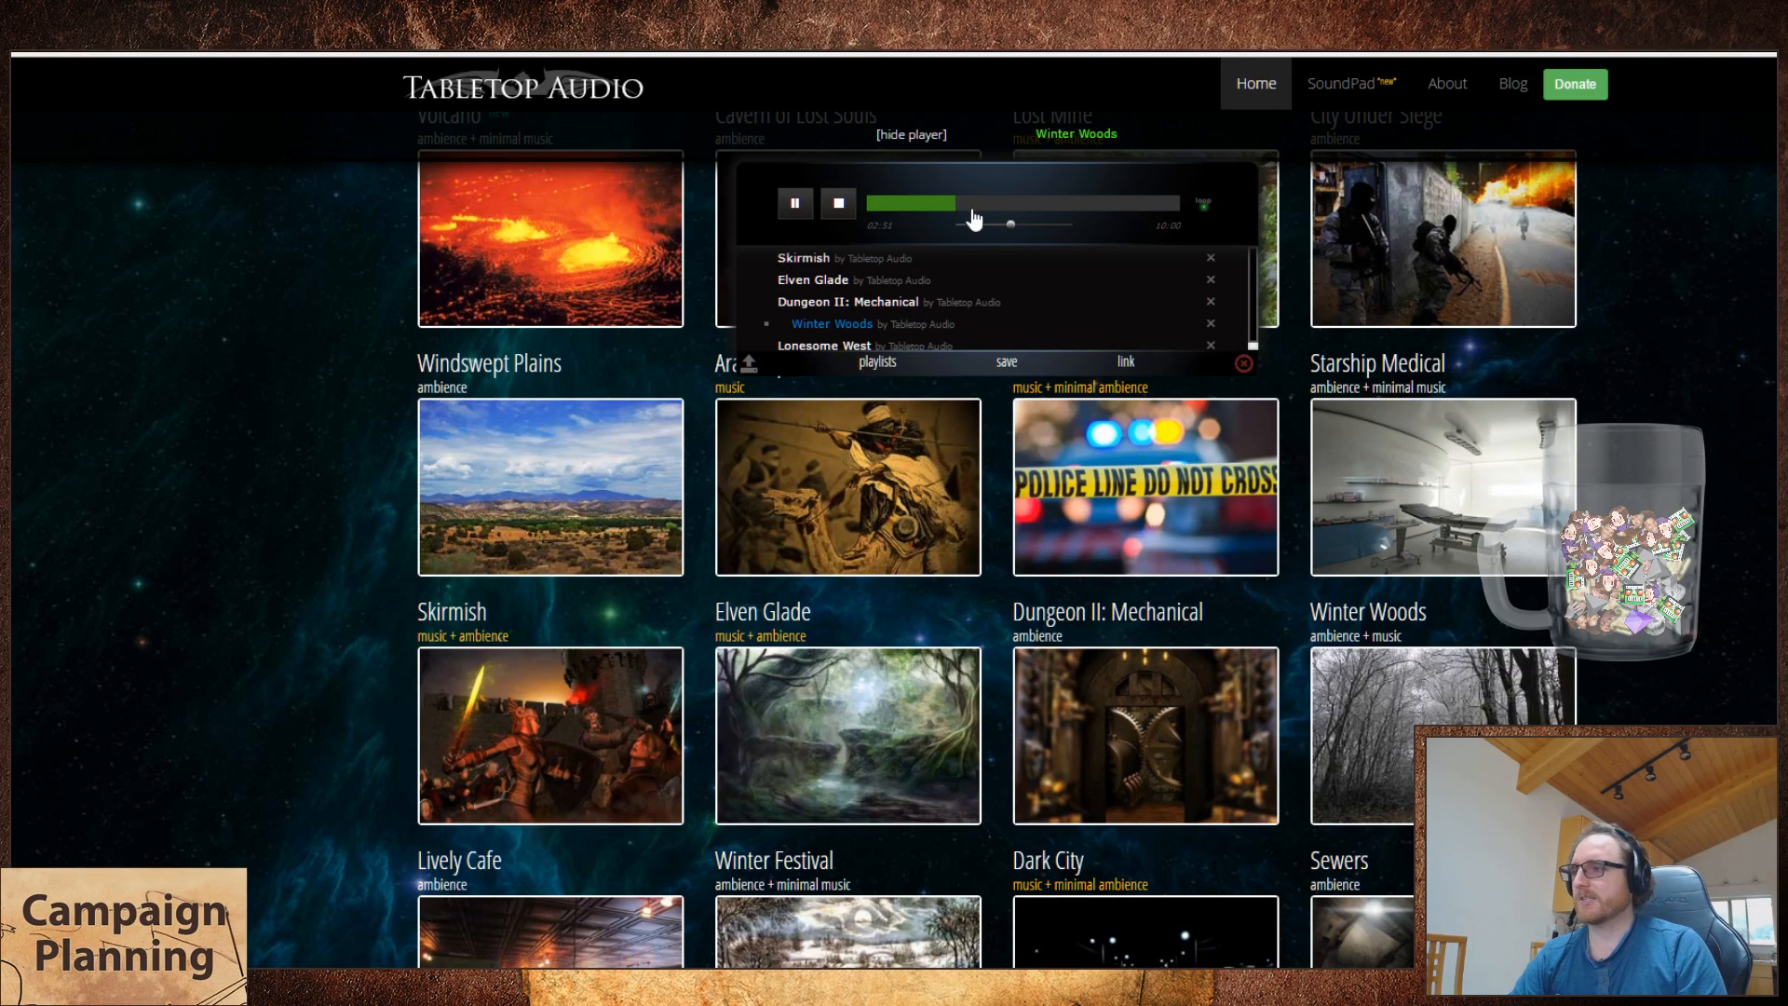
pyautogui.hotkey('ctrl', 'Tab')
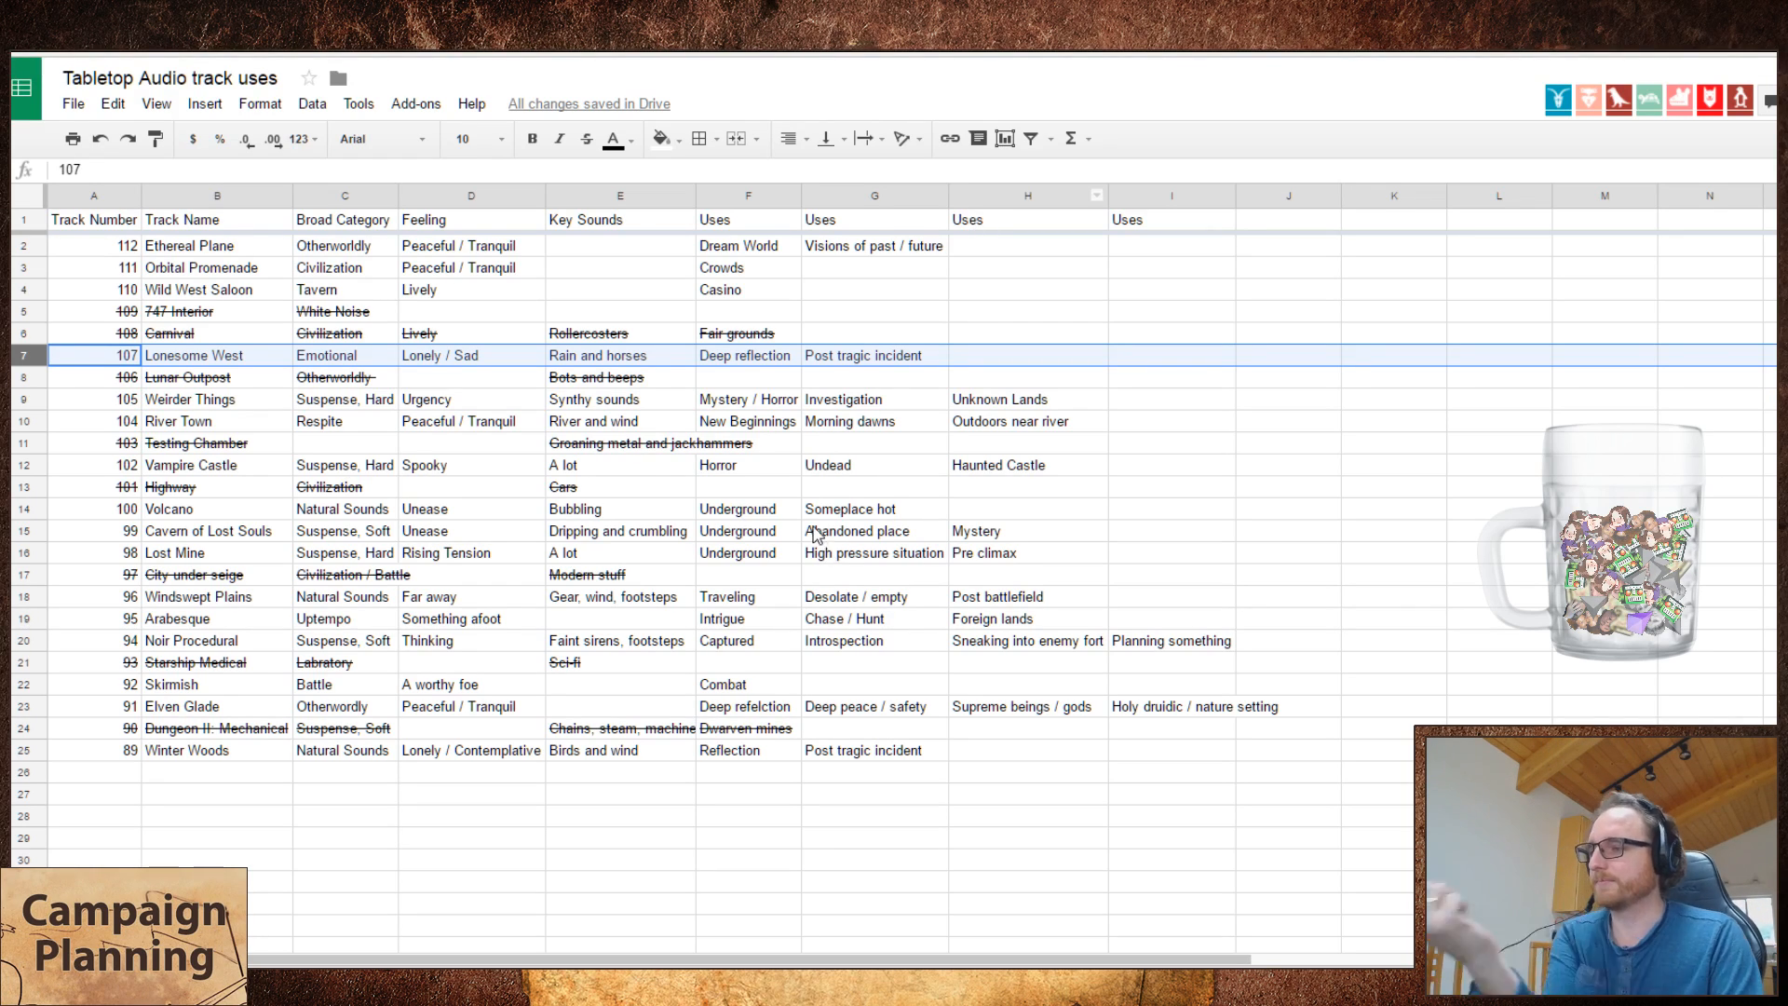
# - Enter "Desolate" as the third use of Winter Woods
pyautogui.click(1054, 749)
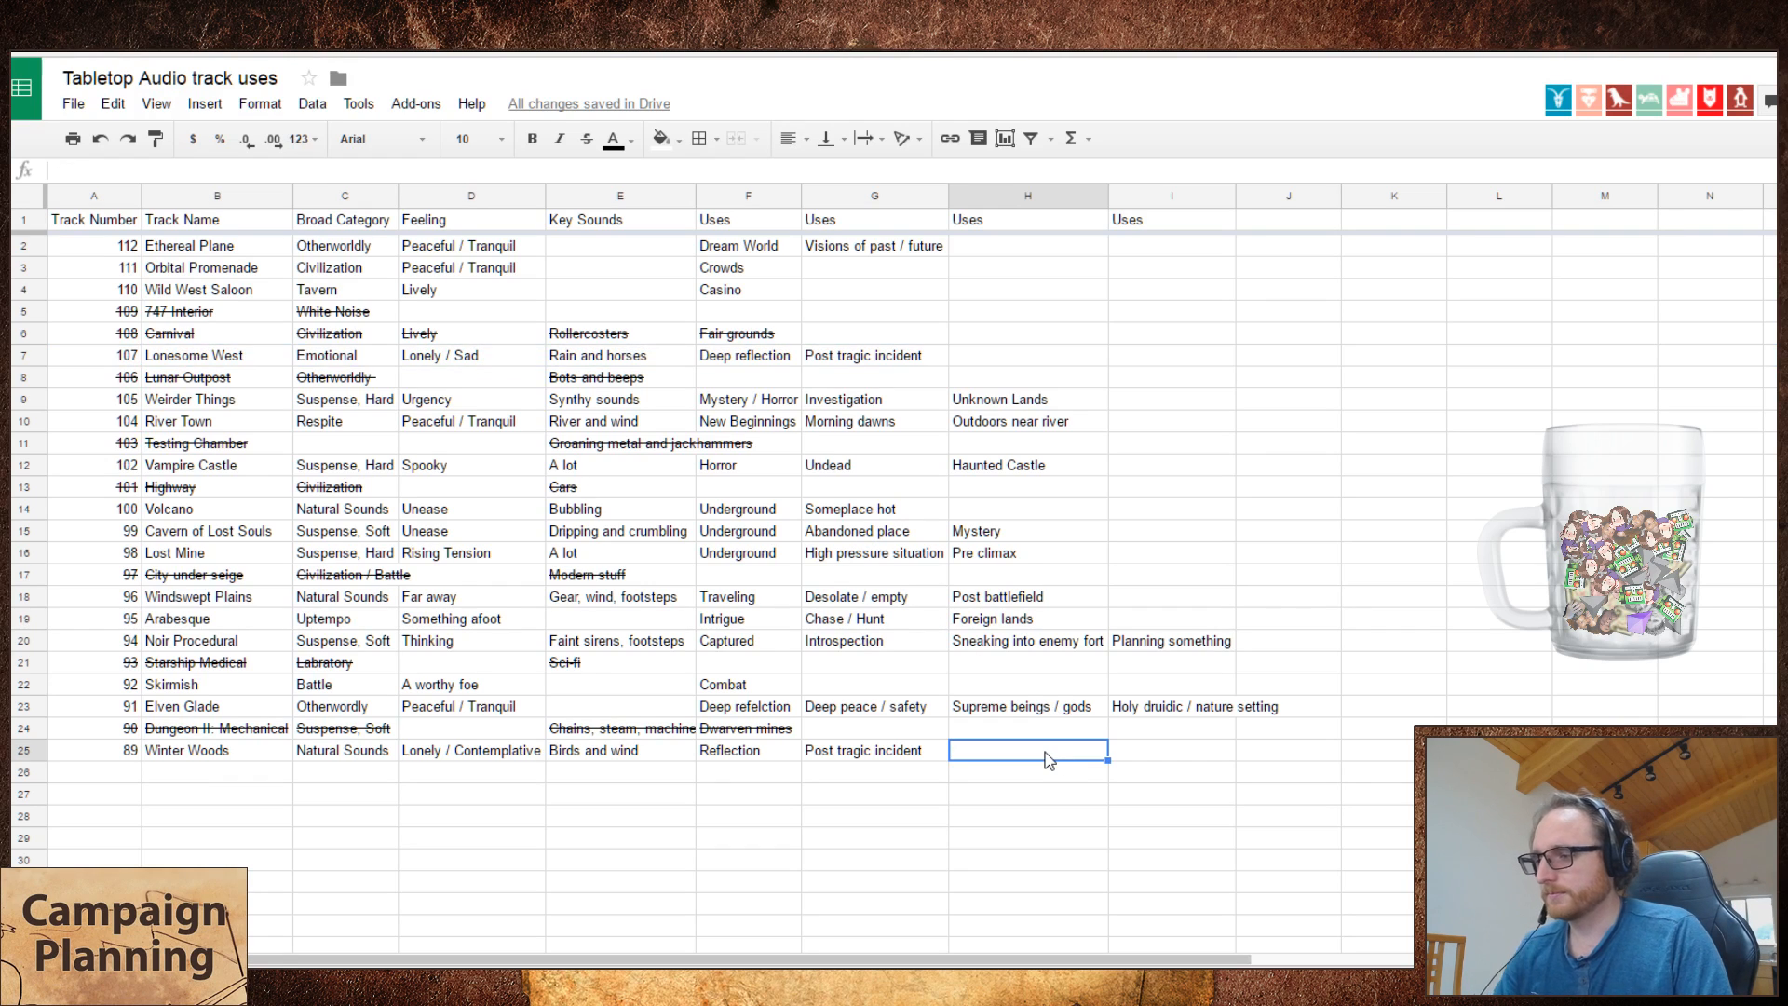
pyautogui.press('Left')
pyautogui.click(1049, 758)
pyautogui.write('De')
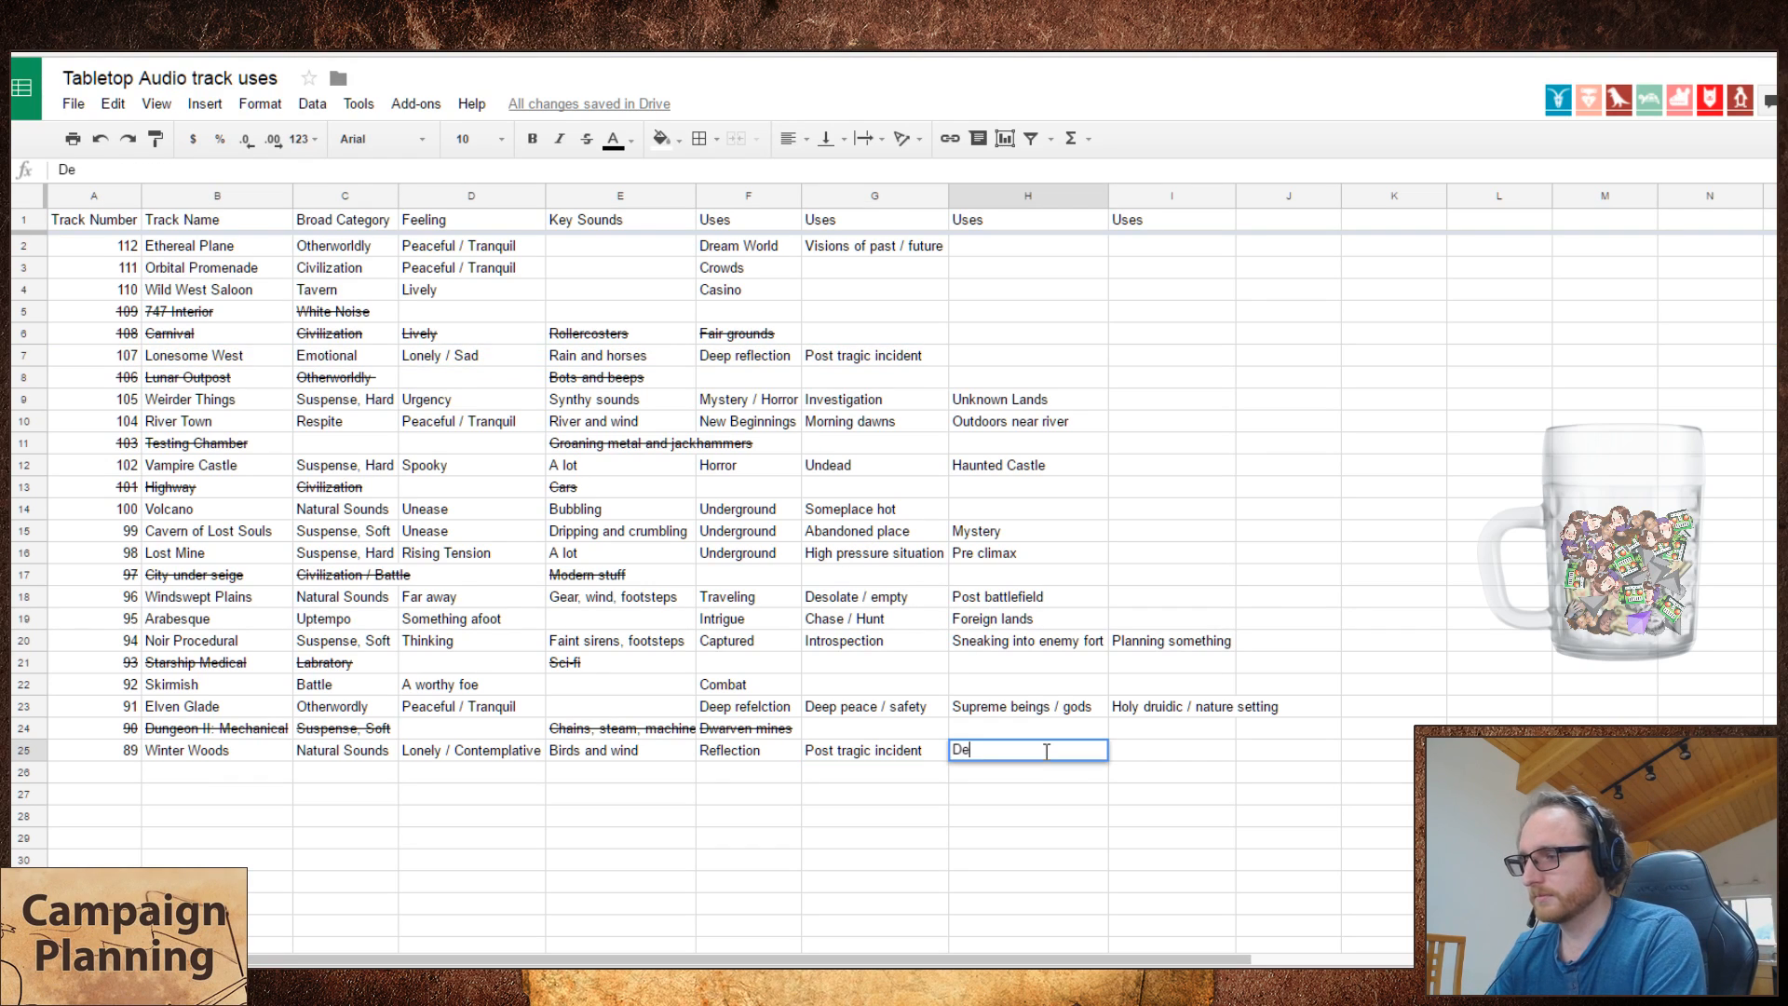
pyautogui.write('solate')
pyautogui.press('Return')
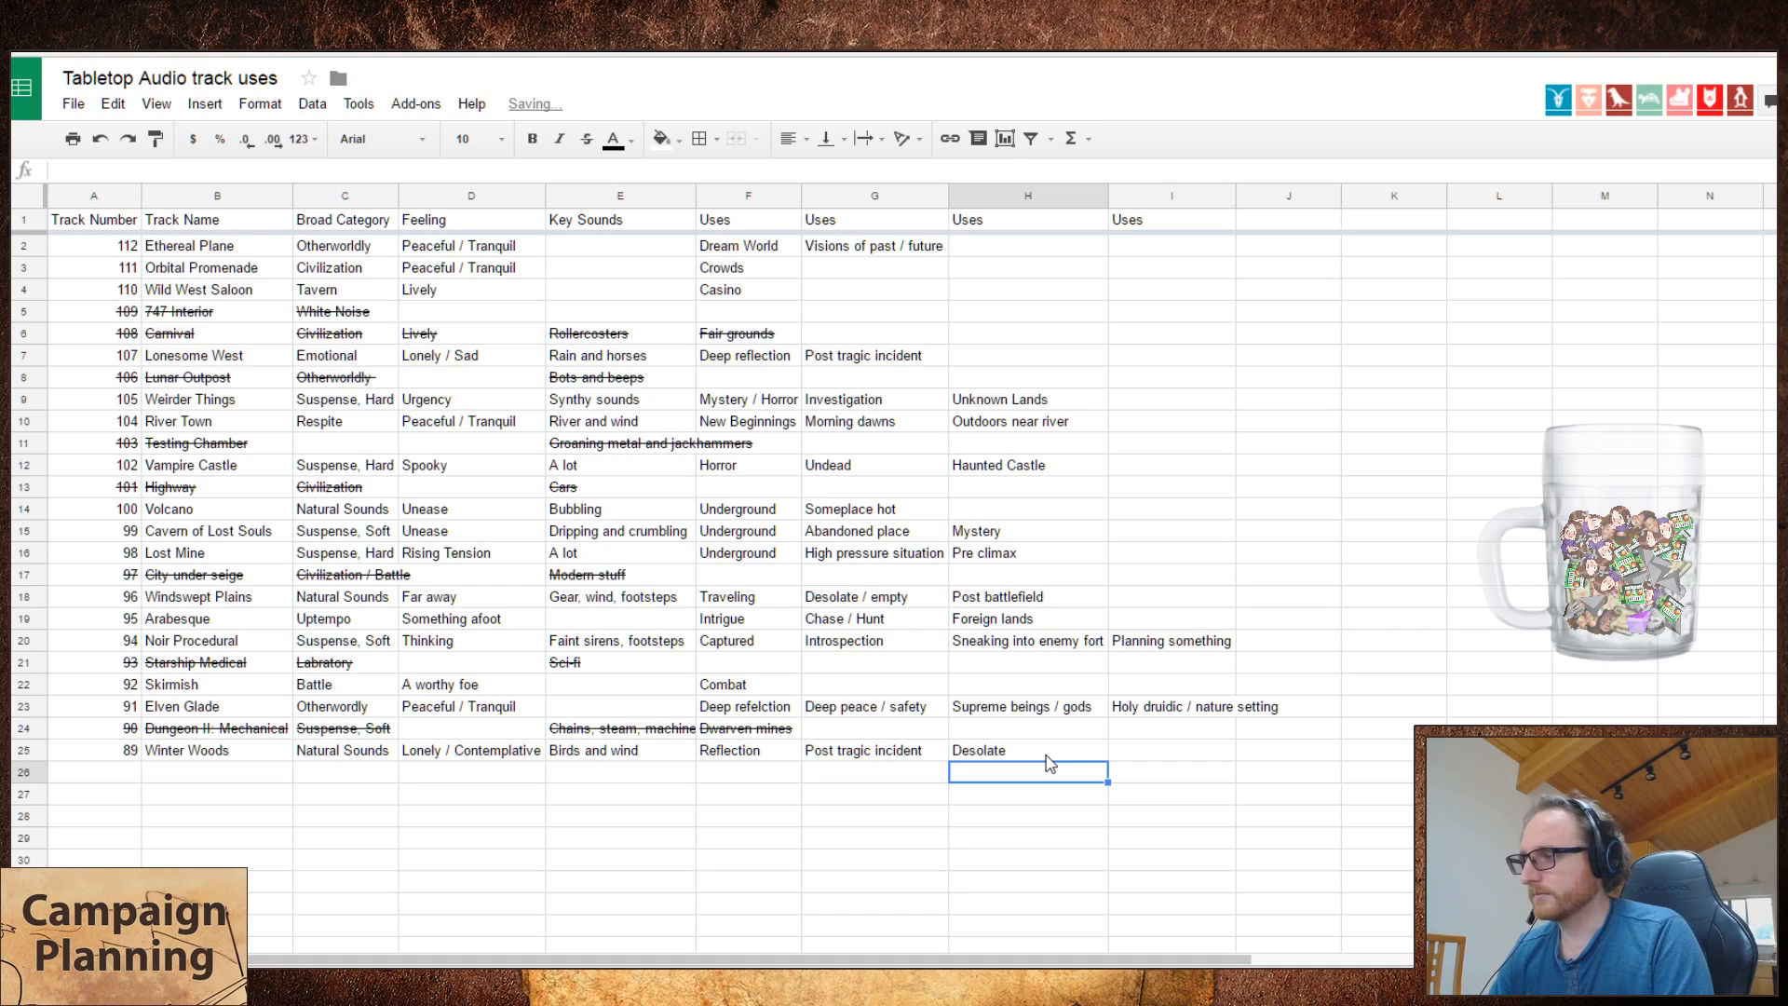
# - Enter "Soulful Loss" as the fourth use of Winter Woods
pyautogui.click(1047, 756)
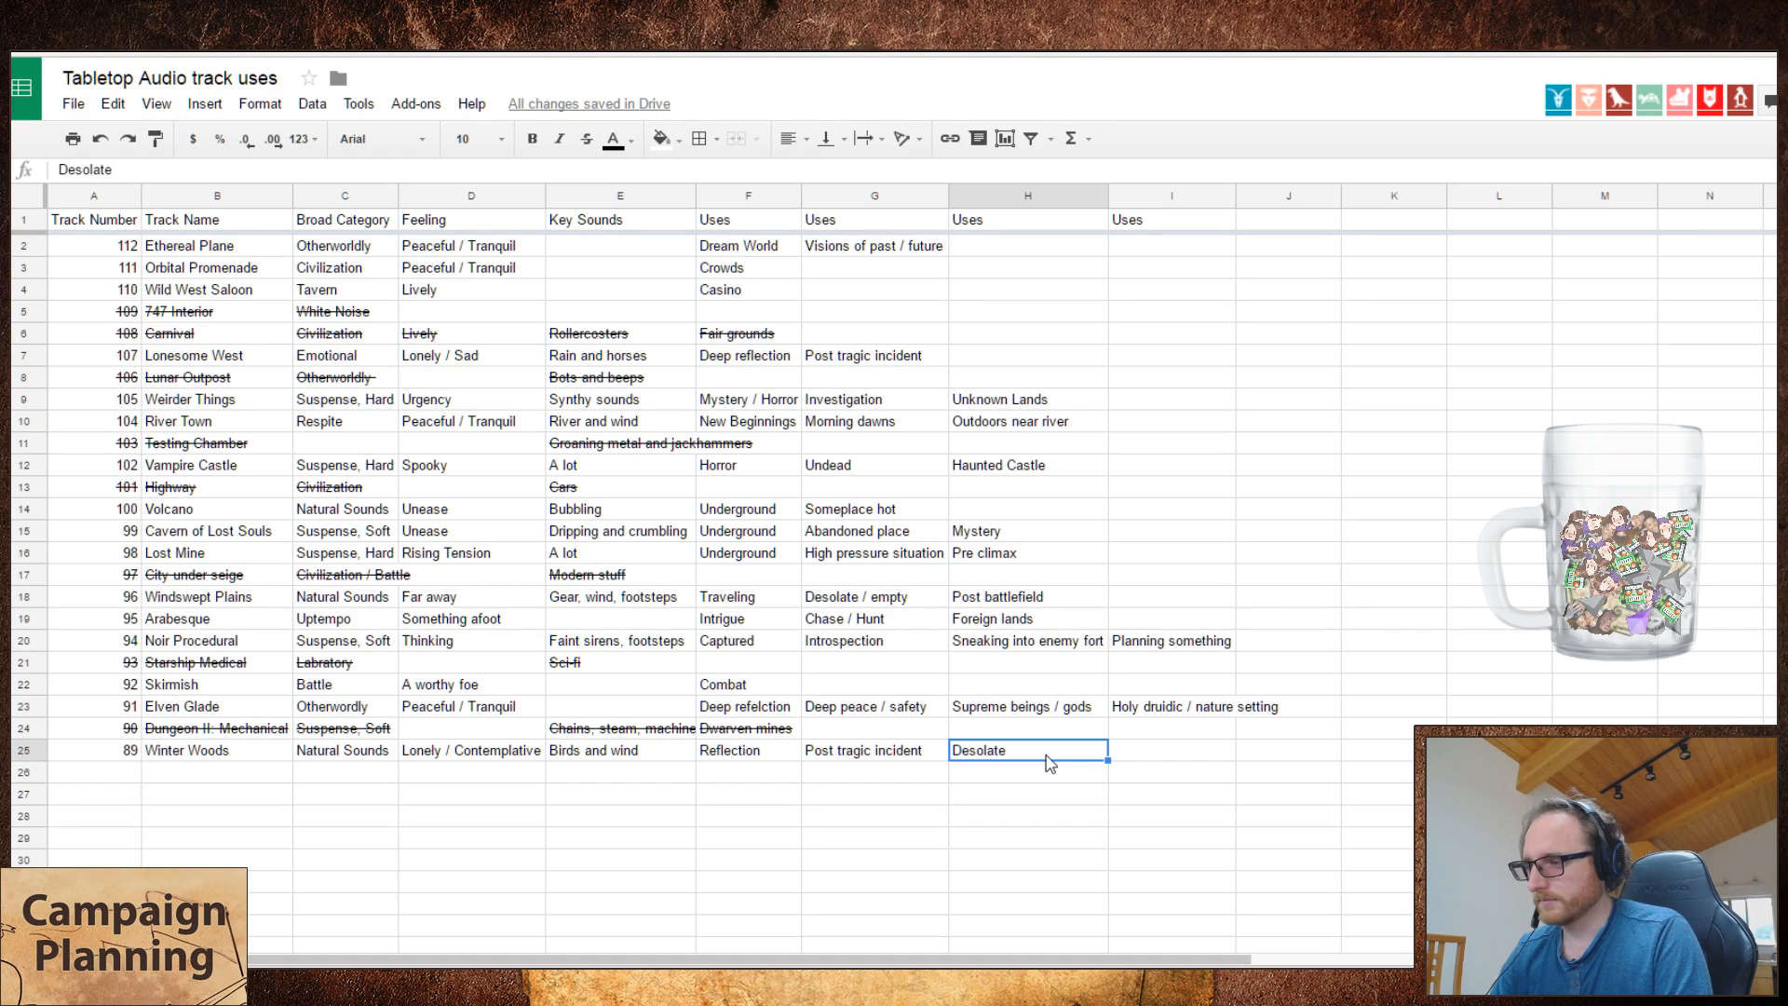
pyautogui.press('Tab')
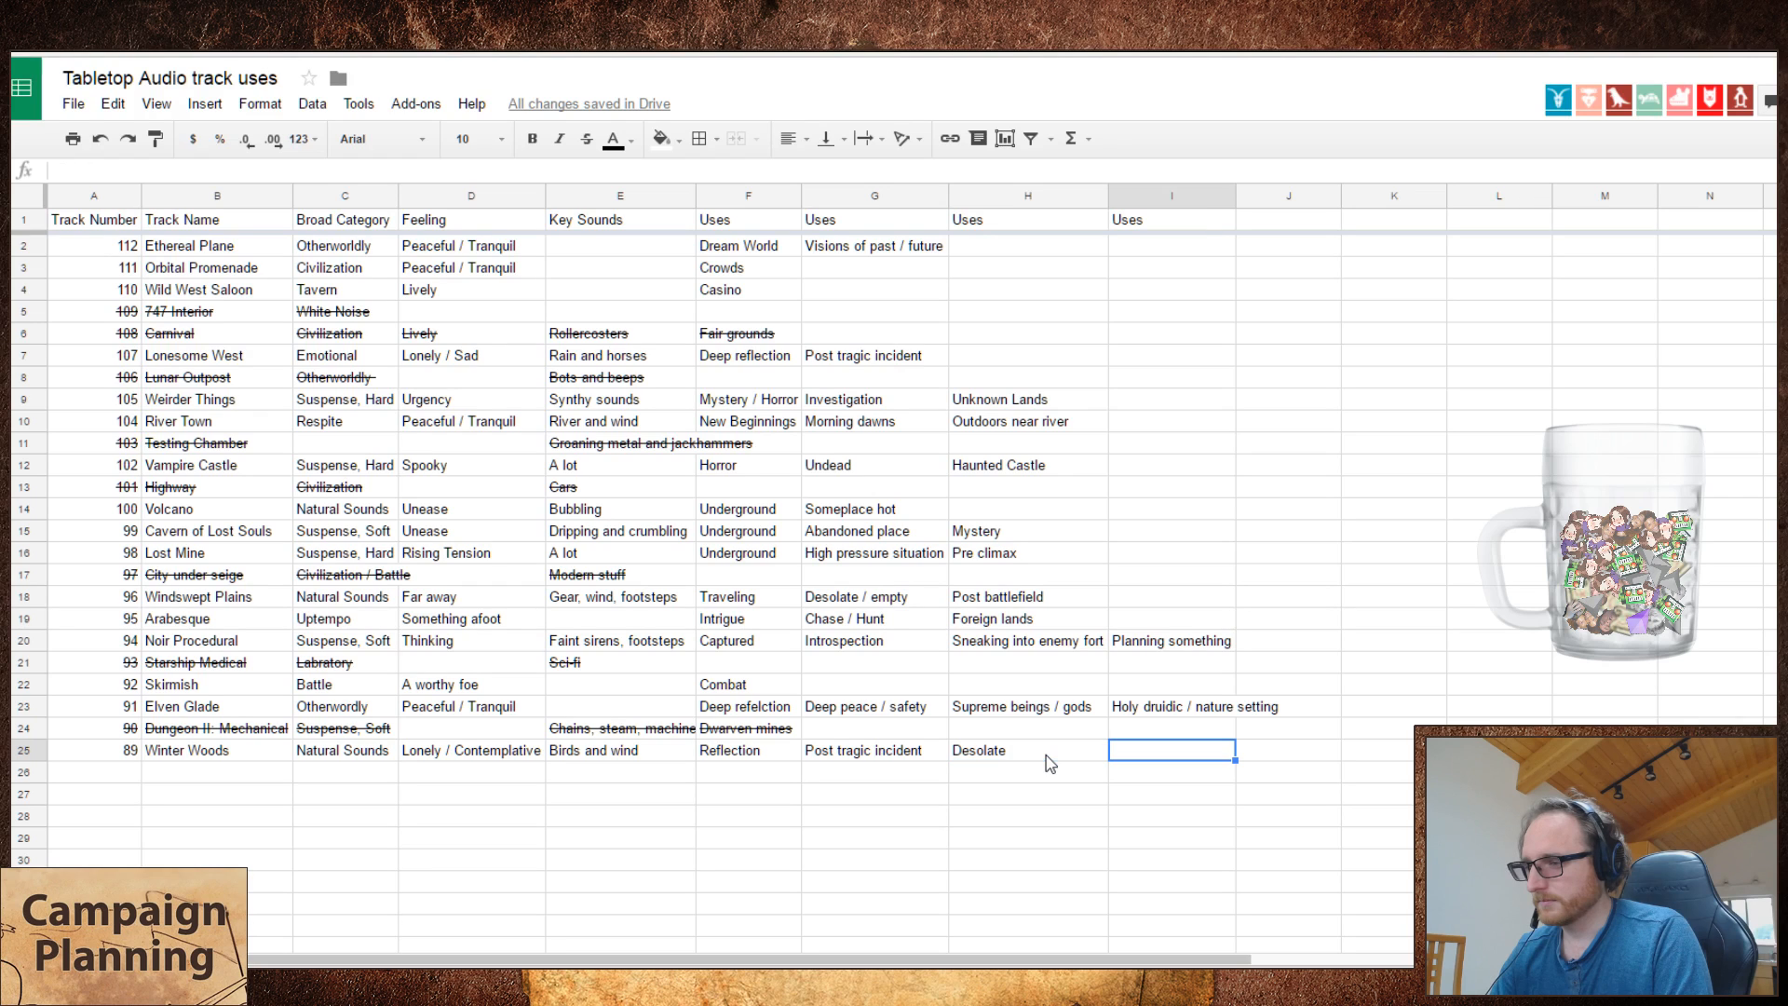
pyautogui.write('Soulfu')
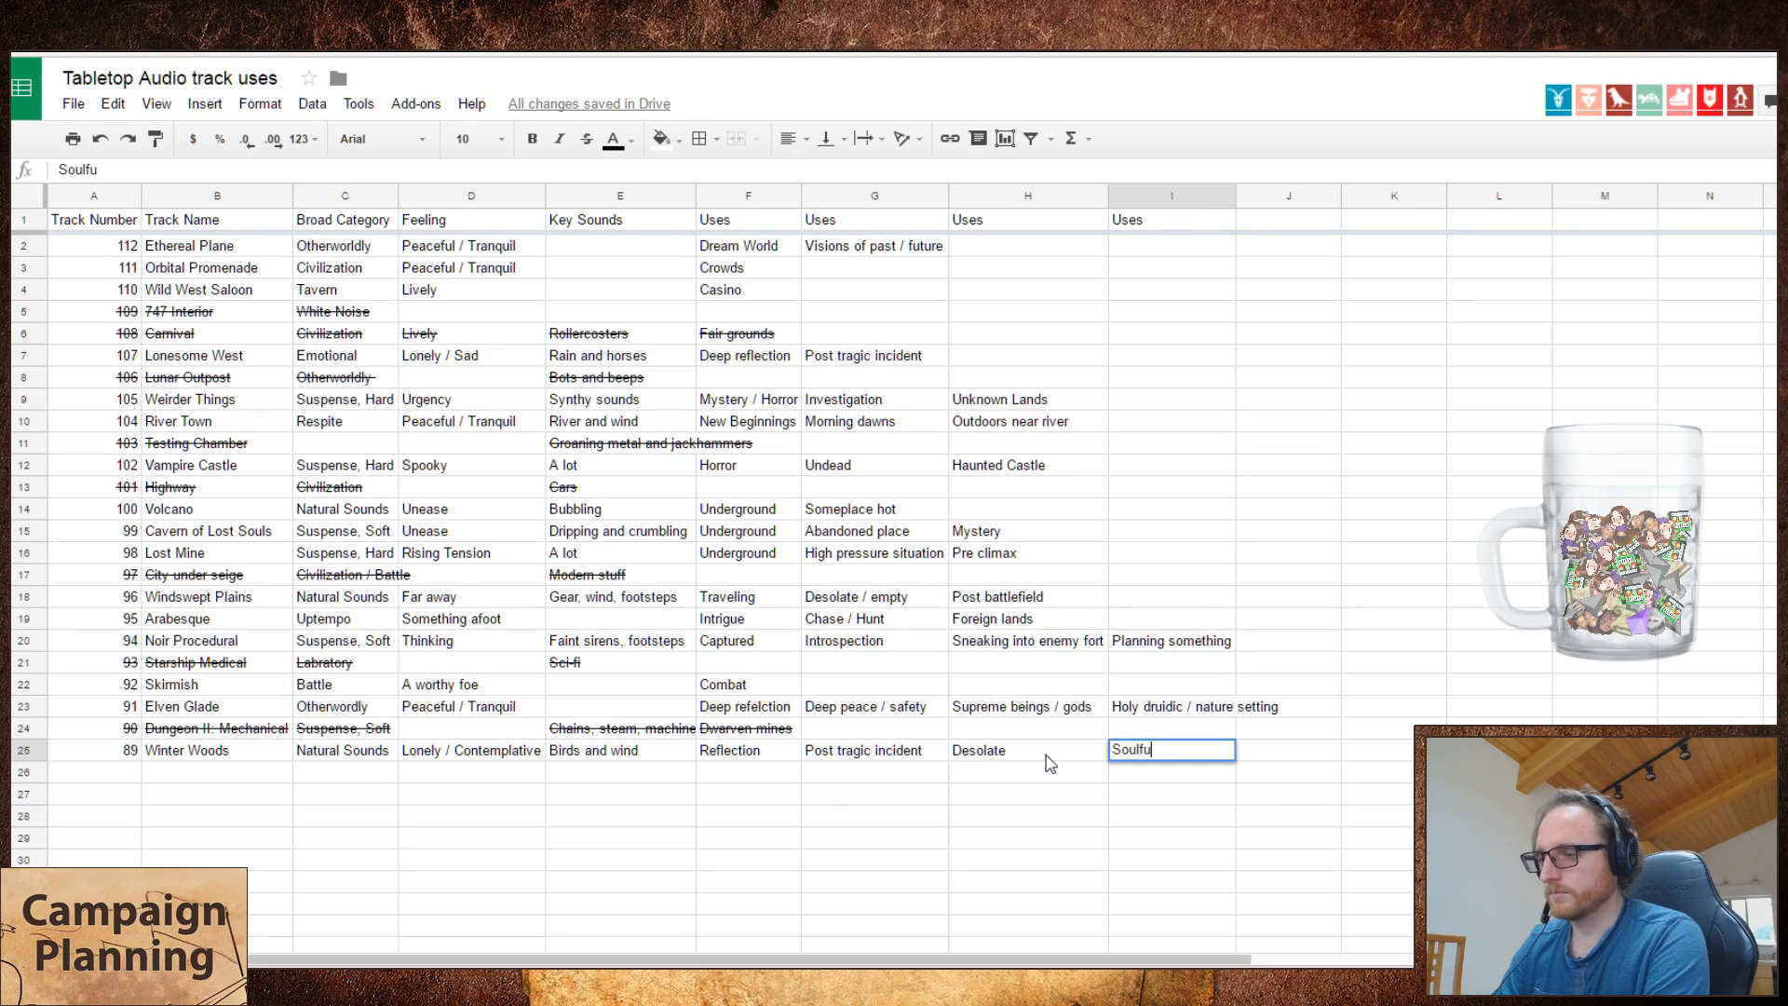
pyautogui.write('l Loss')
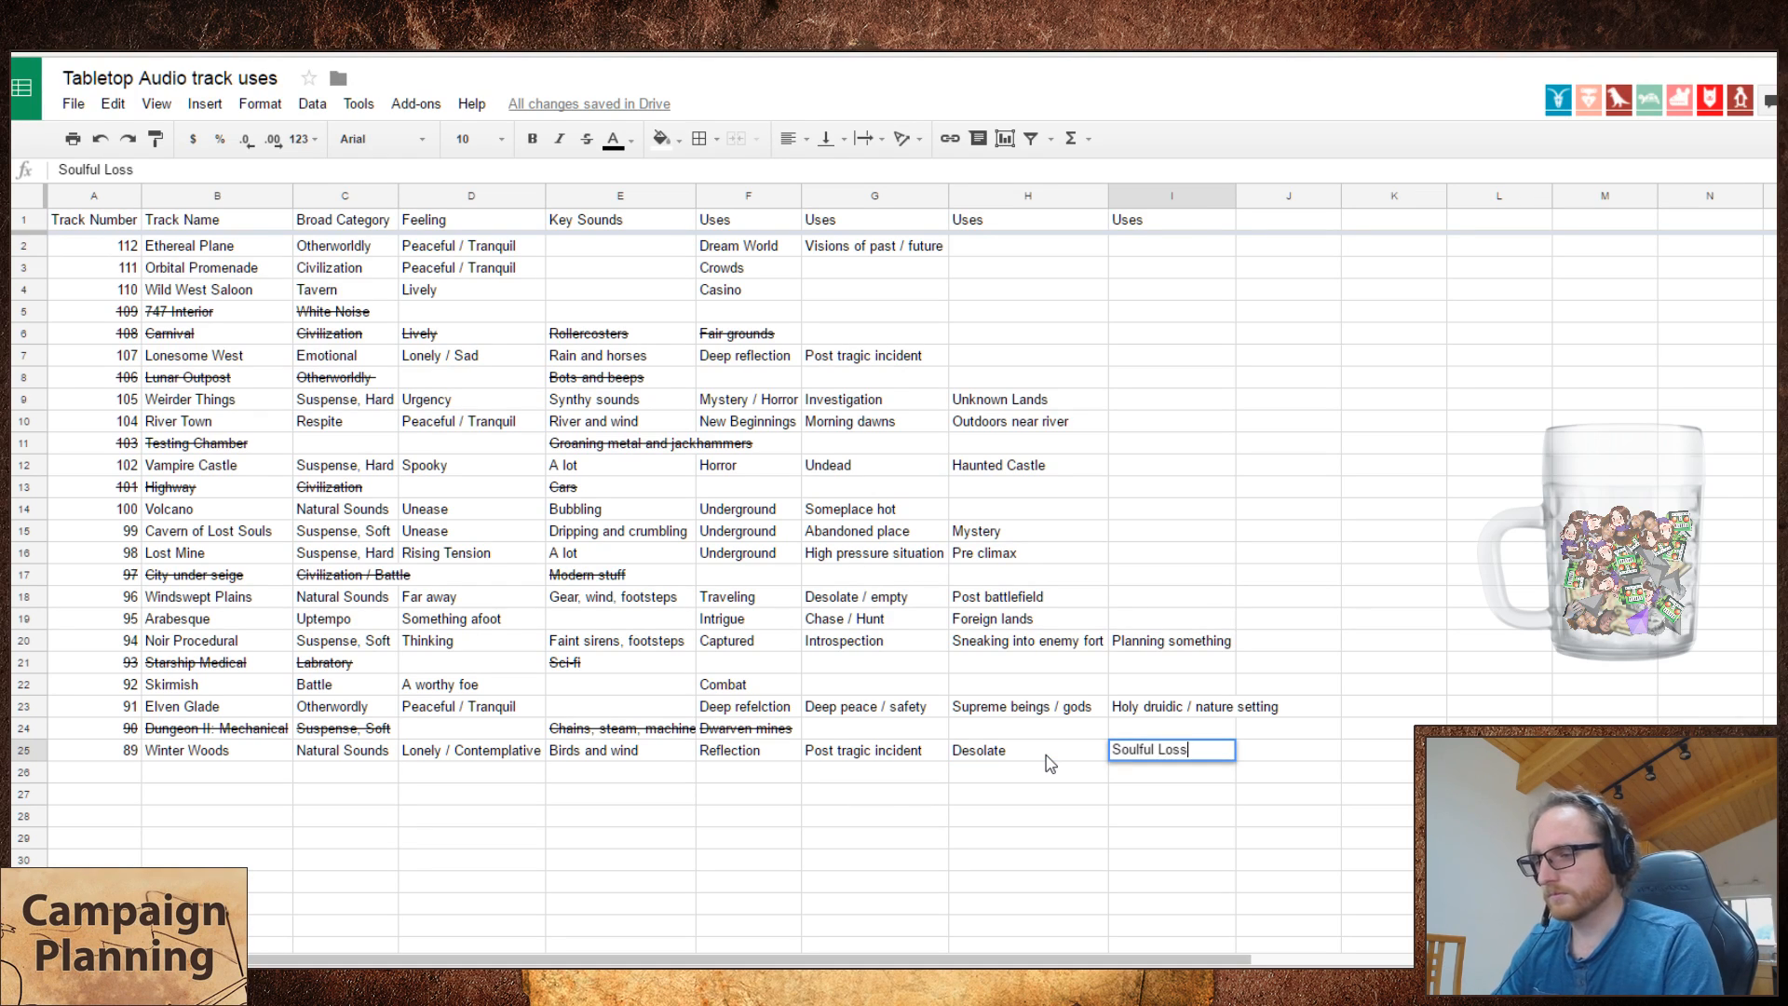
pyautogui.press('Return')
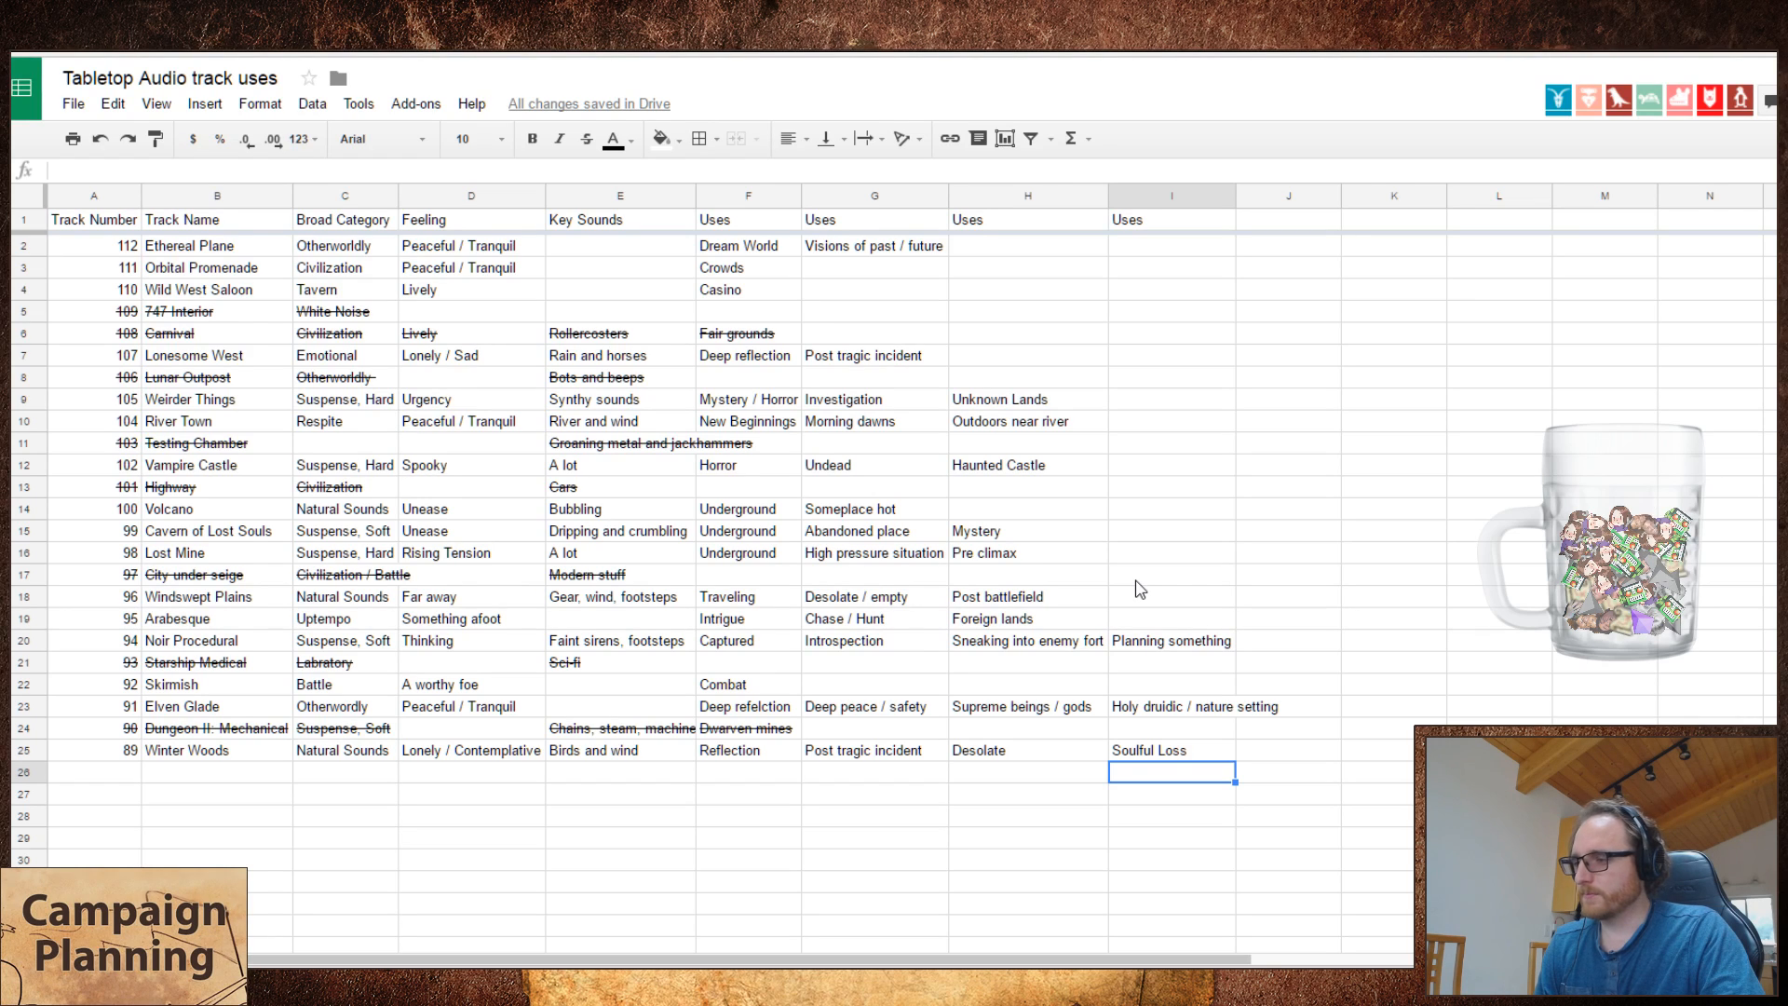
# - Review the existing uses of Winter Woods and enter "Great sacrifice" as its fifth use
pyautogui.click(732, 756)
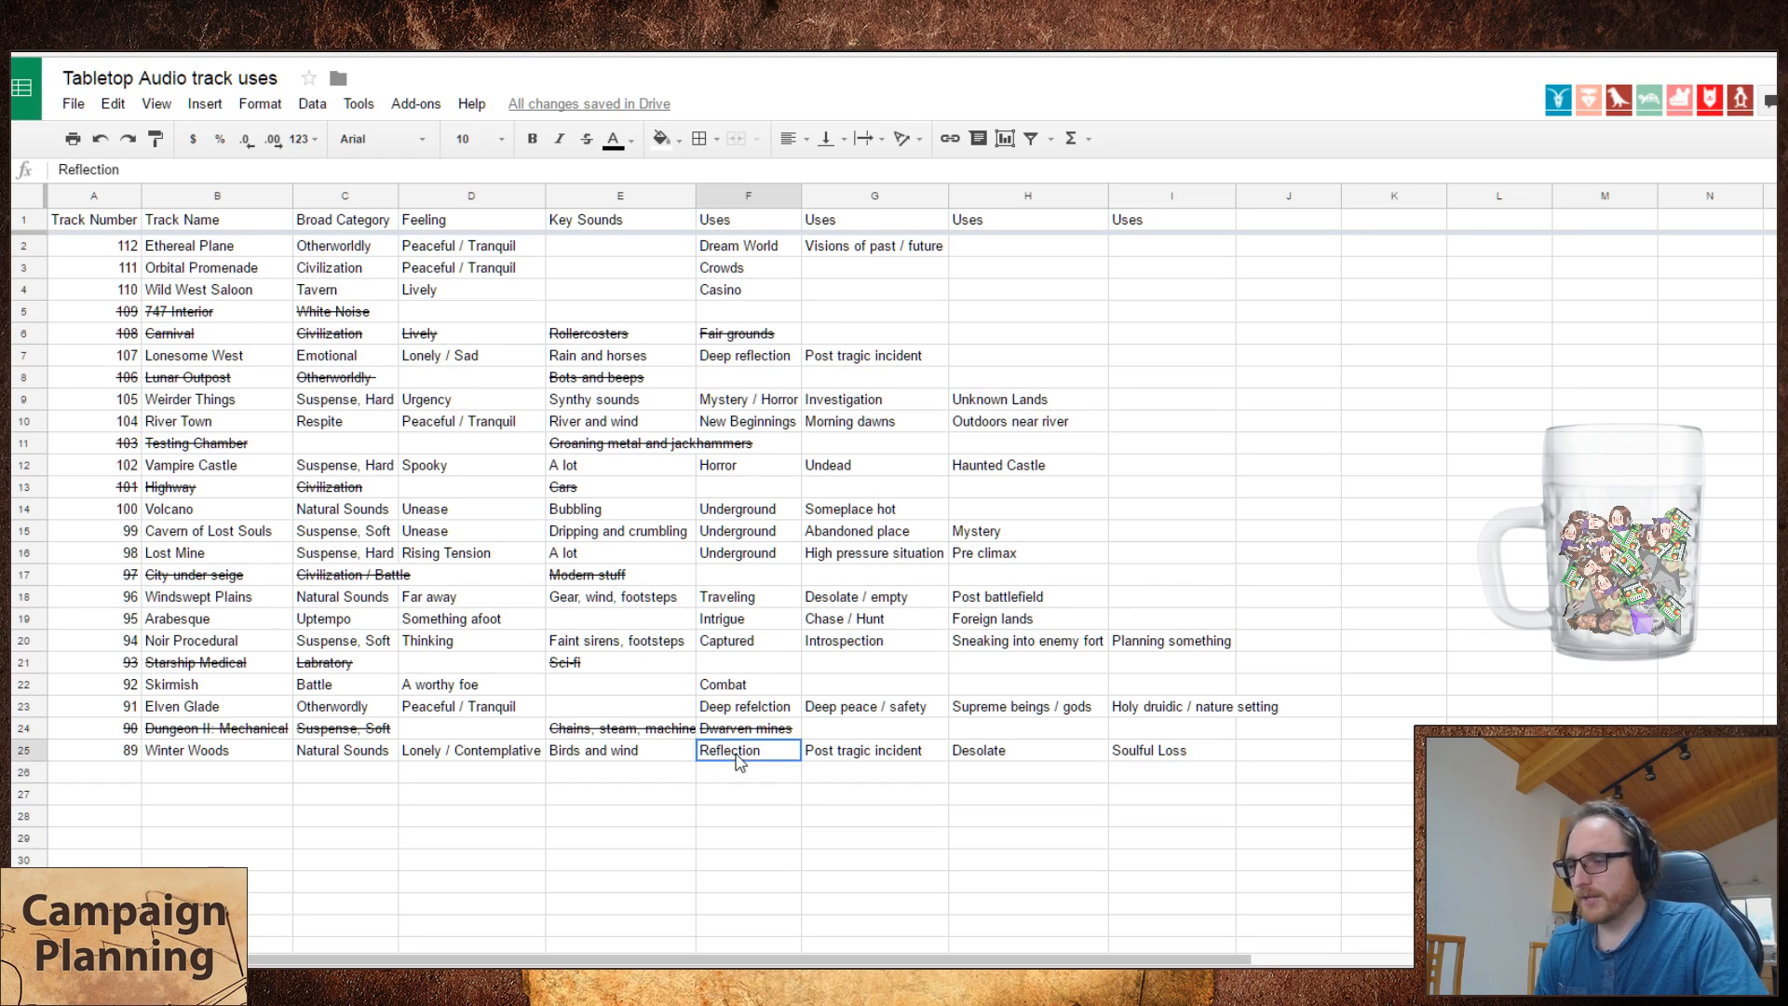
pyautogui.click(889, 762)
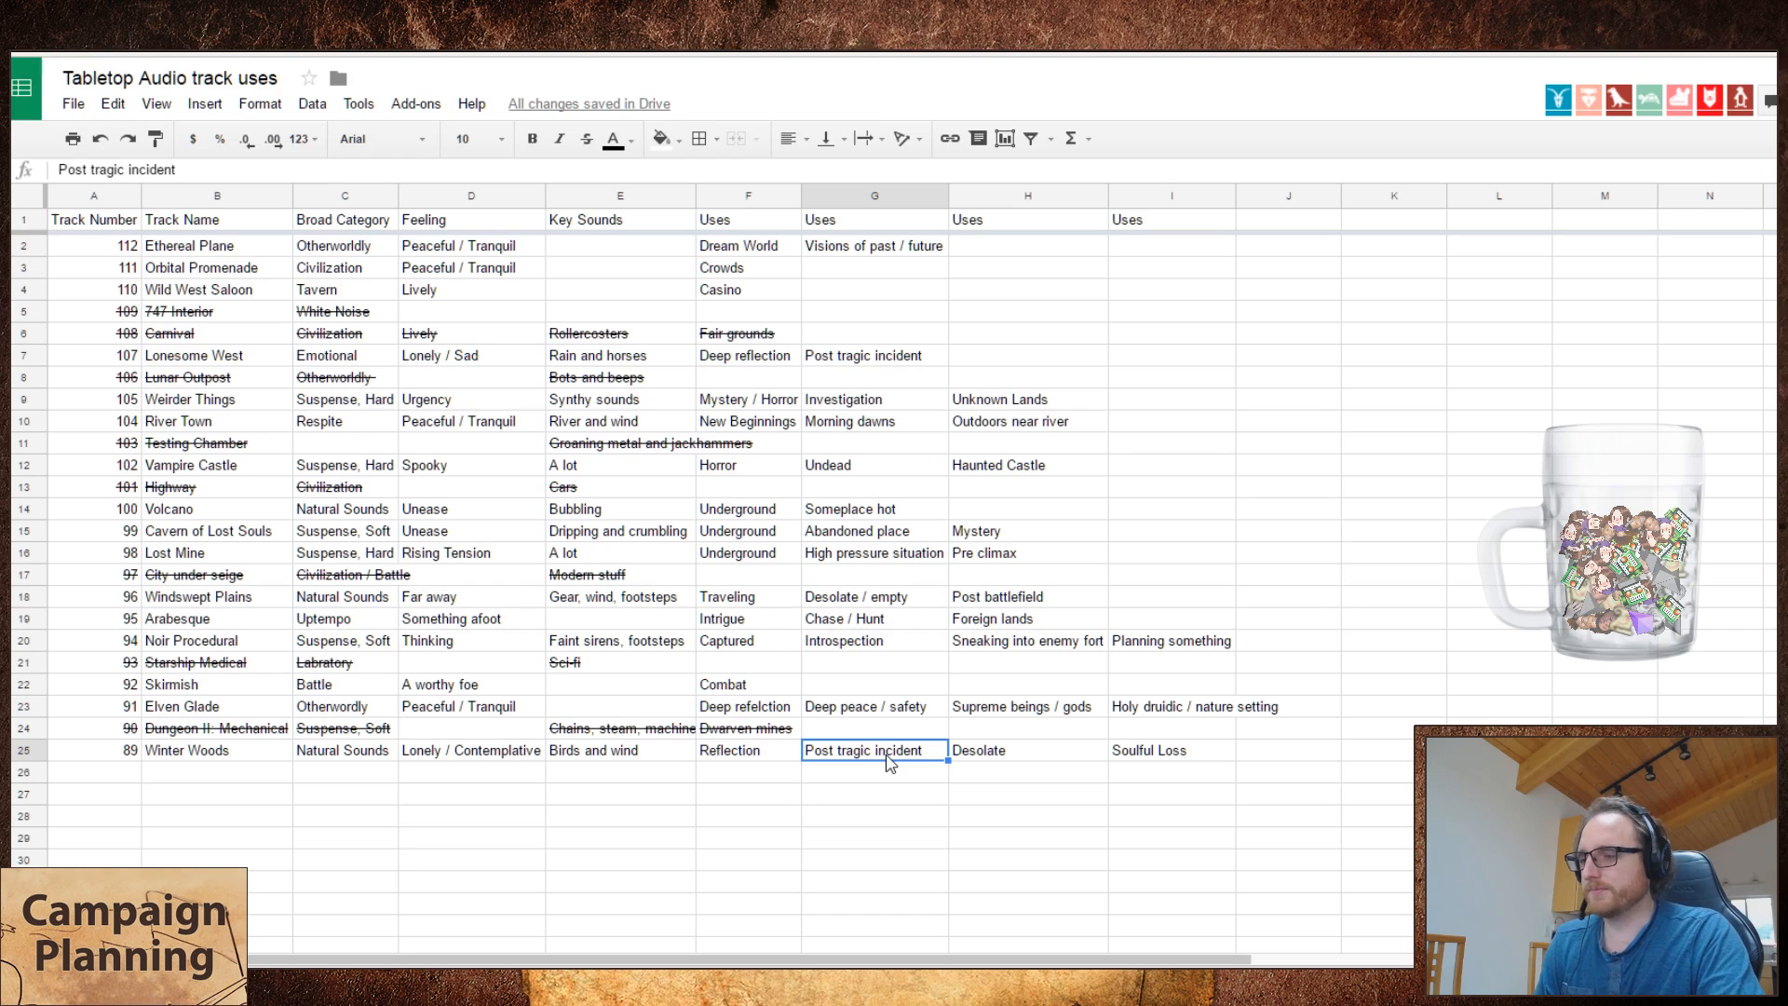
pyautogui.press('Right')
pyautogui.press('Right')
pyautogui.press('Right')
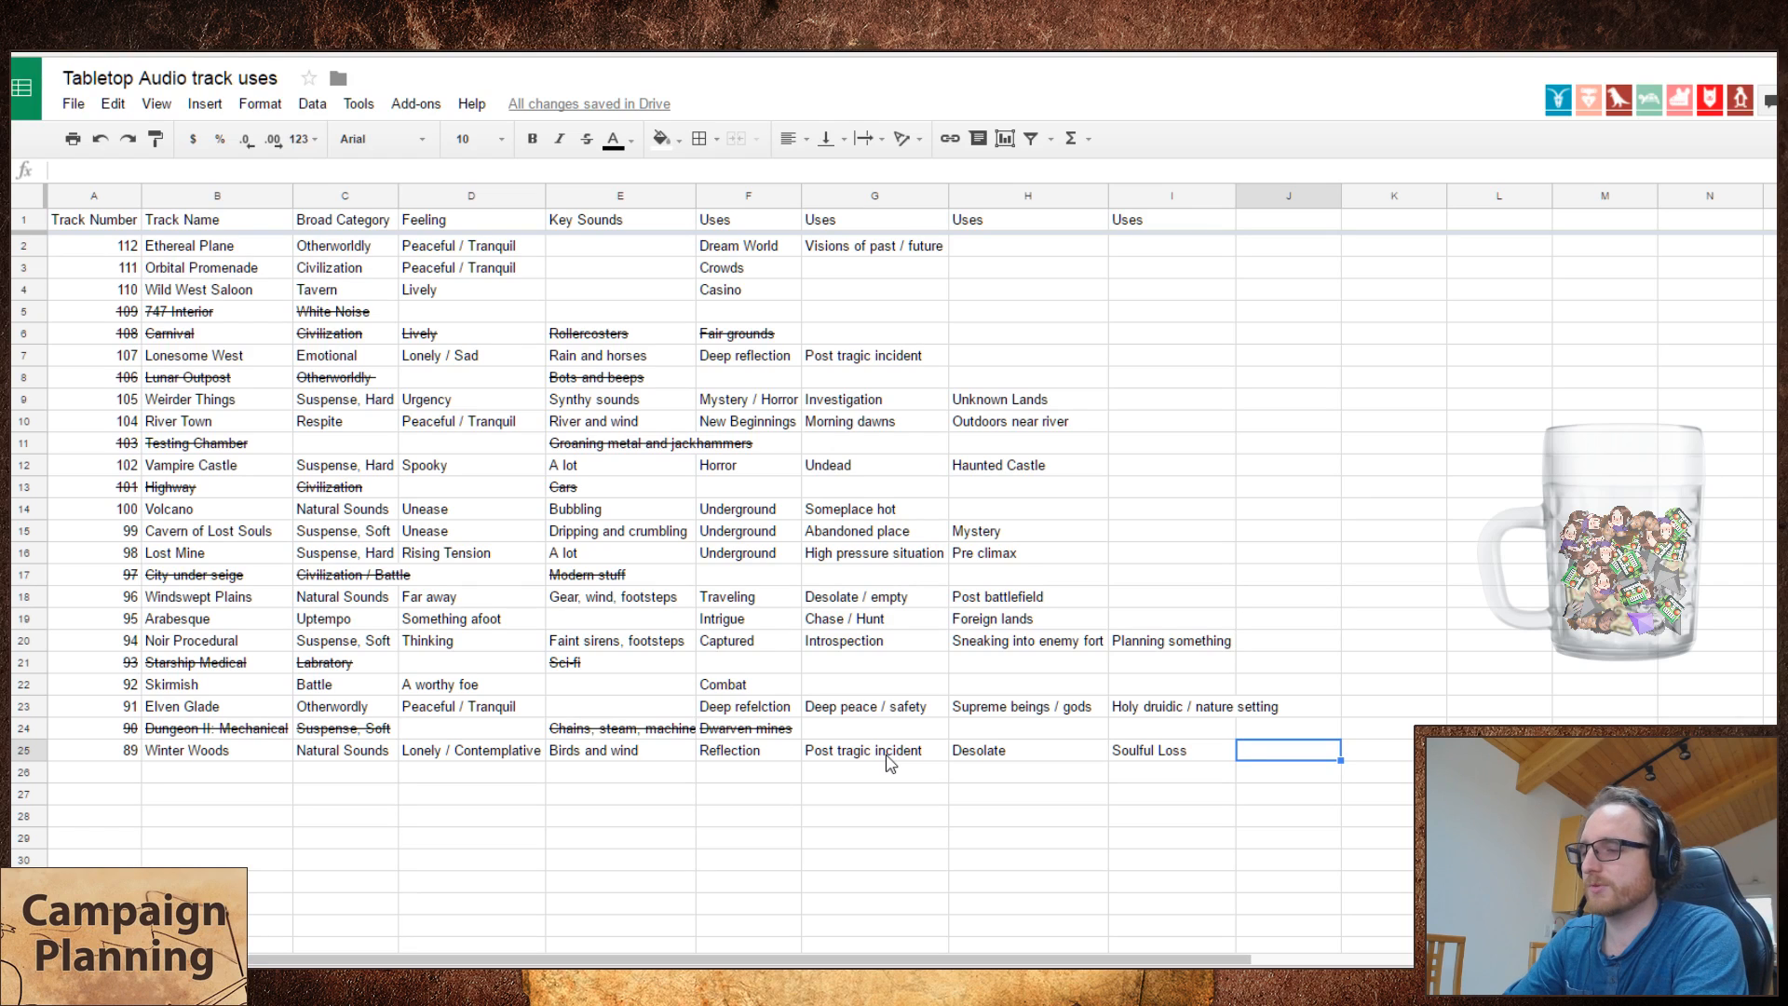
pyautogui.write('Great sacr')
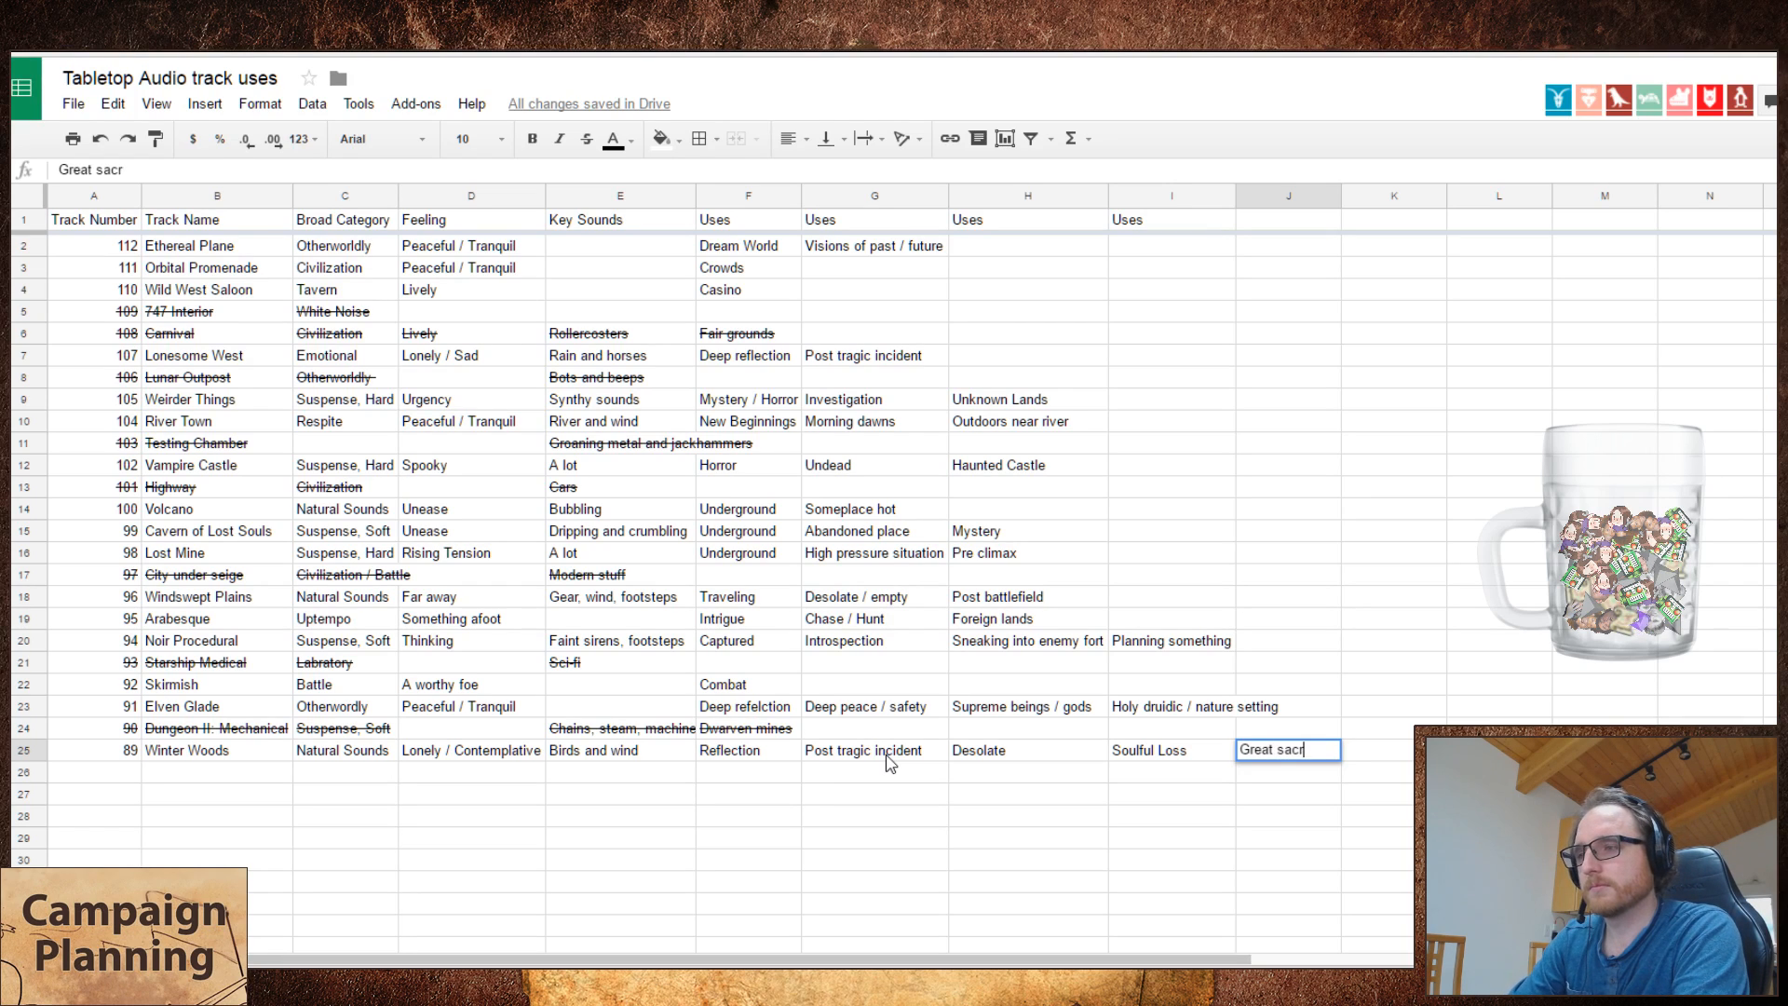
pyautogui.write('ifice')
pyautogui.press('Return')
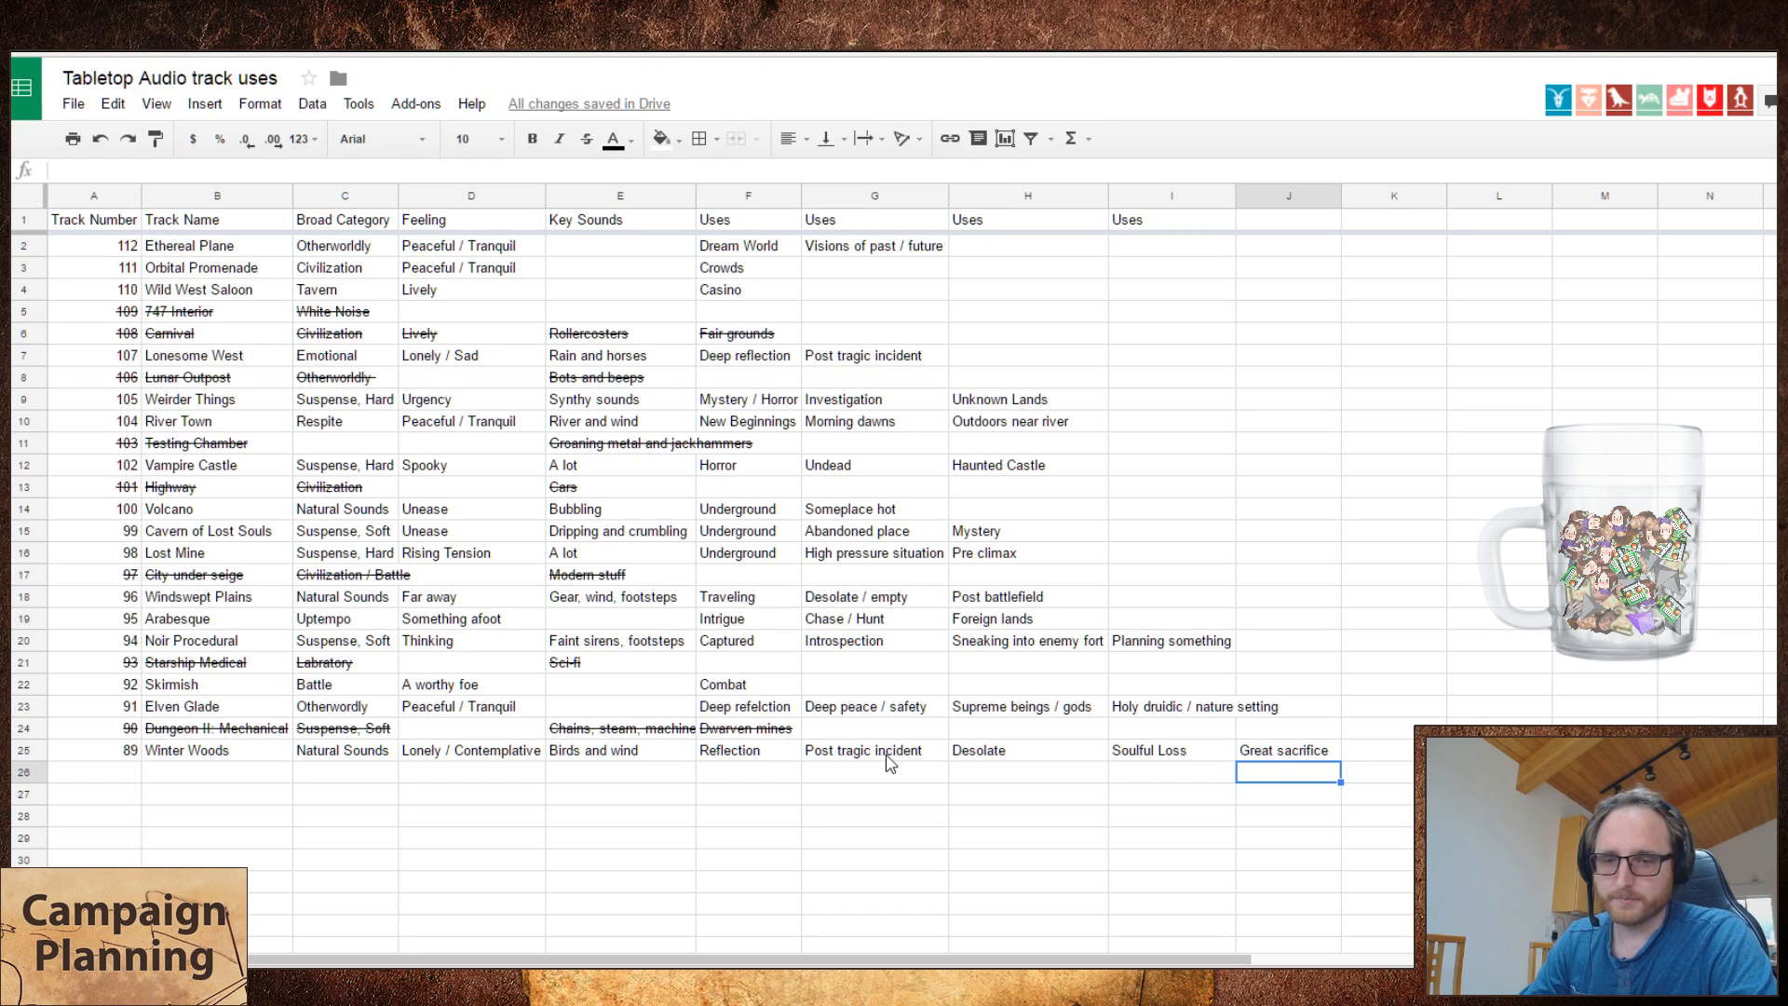
# - Enter "Regret" as the sixth use of Winter Woods and return to the start of the empty row below
pyautogui.press('Left')
pyautogui.press('Left')
pyautogui.press('Left')
pyautogui.press('Left')
pyautogui.press('Left')
pyautogui.press('Left')
pyautogui.press('Left')
pyautogui.press('Left')
pyautogui.press('Left')
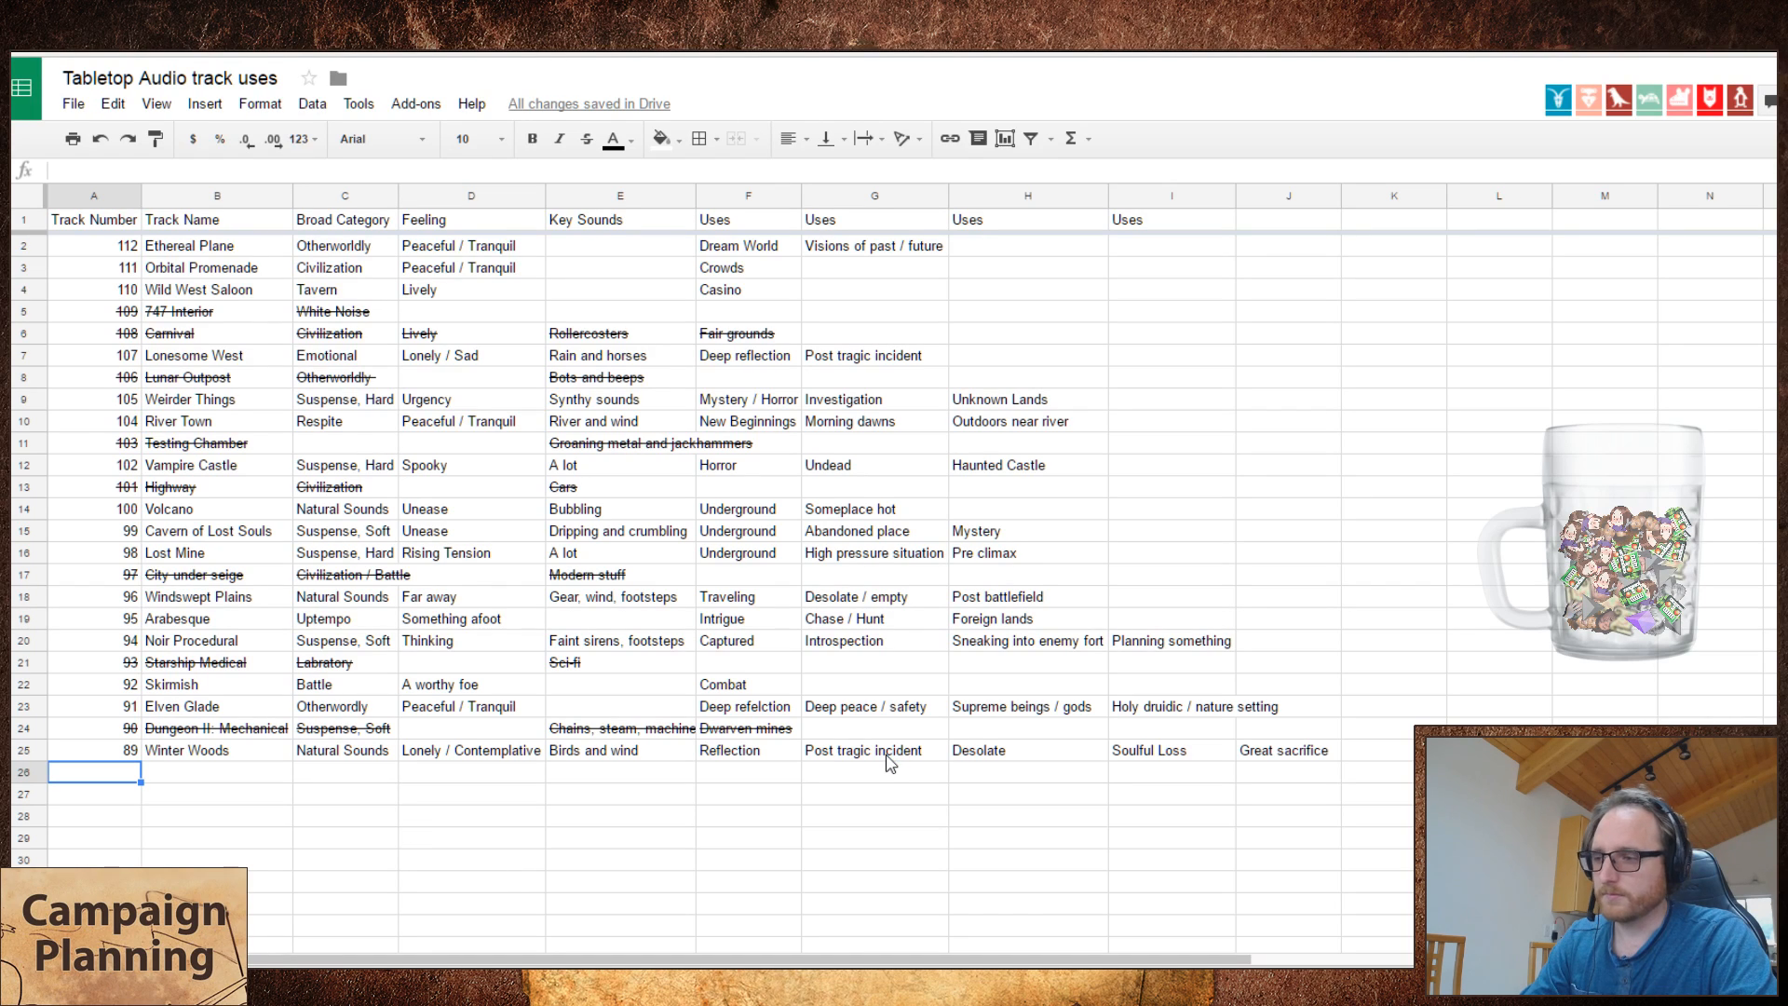
pyautogui.press('Up')
pyautogui.press('Right')
pyautogui.press('Right')
pyautogui.press('Right')
pyautogui.press('Right')
pyautogui.press('Right')
pyautogui.press('Right')
pyautogui.press('Right')
pyautogui.press('Right')
pyautogui.press('Right')
pyautogui.press('Right')
pyautogui.press('Right')
pyautogui.press('Right')
pyautogui.press('Right')
pyautogui.press('Left')
pyautogui.press('Left')
pyautogui.press('Left')
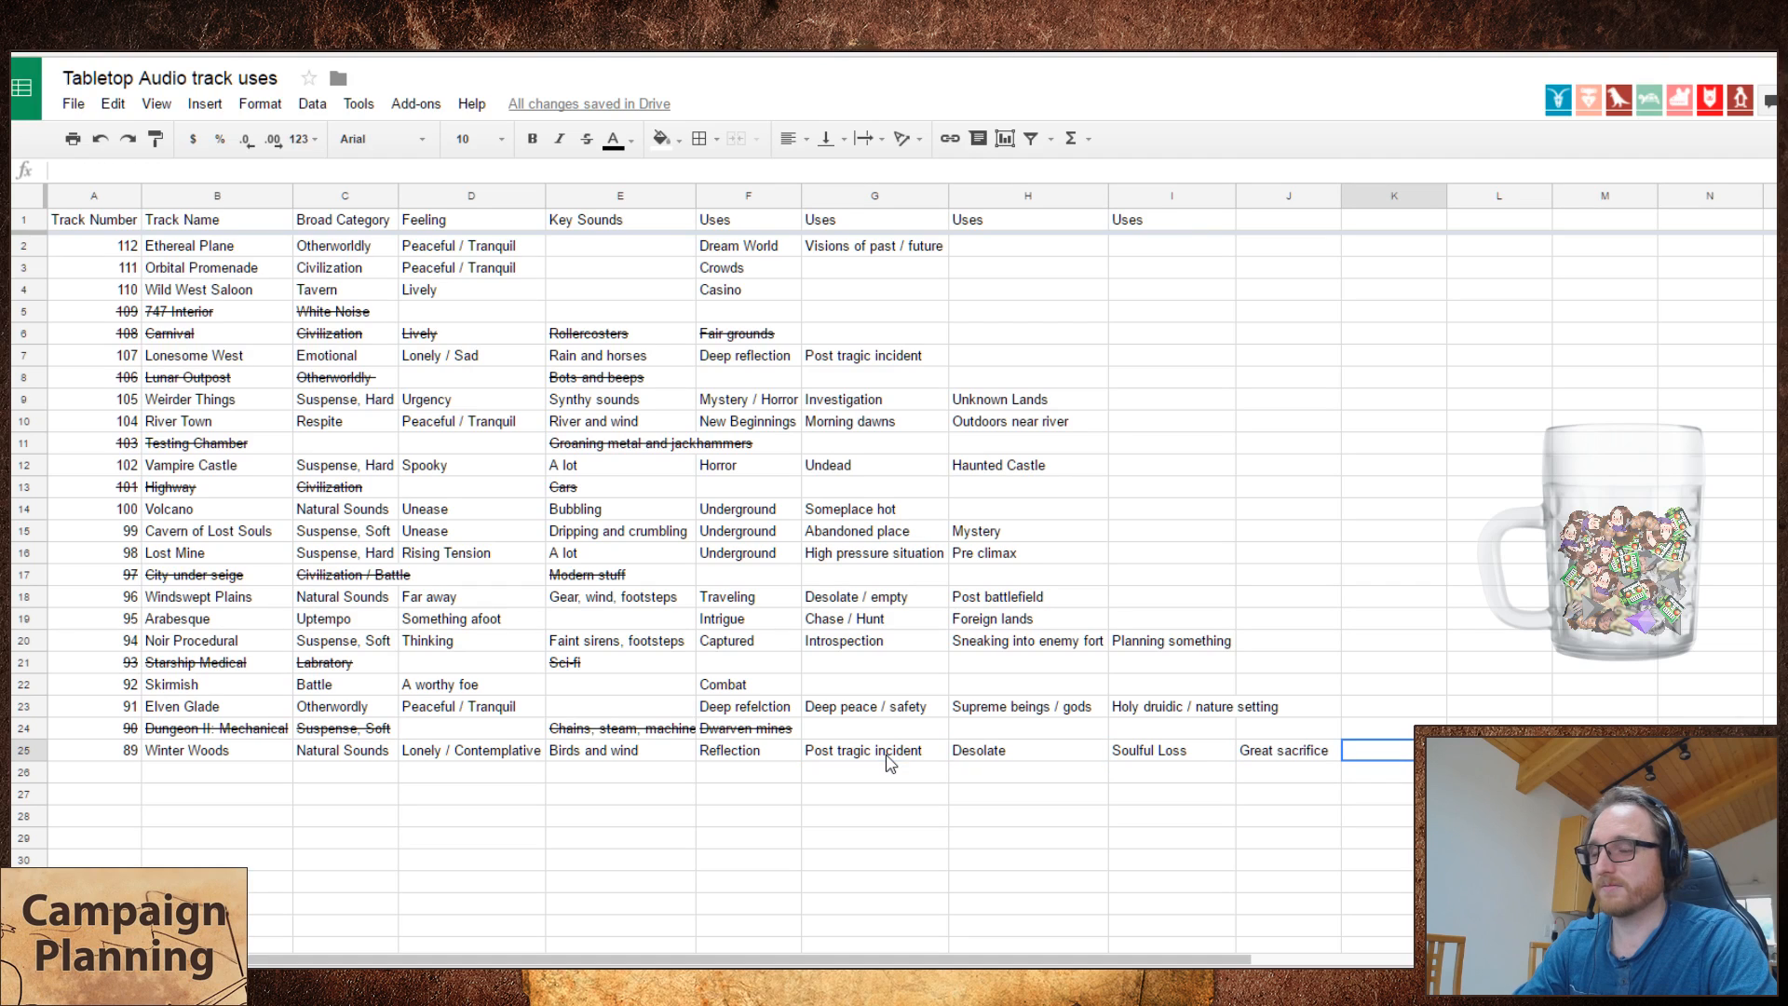
pyautogui.write('Regr')
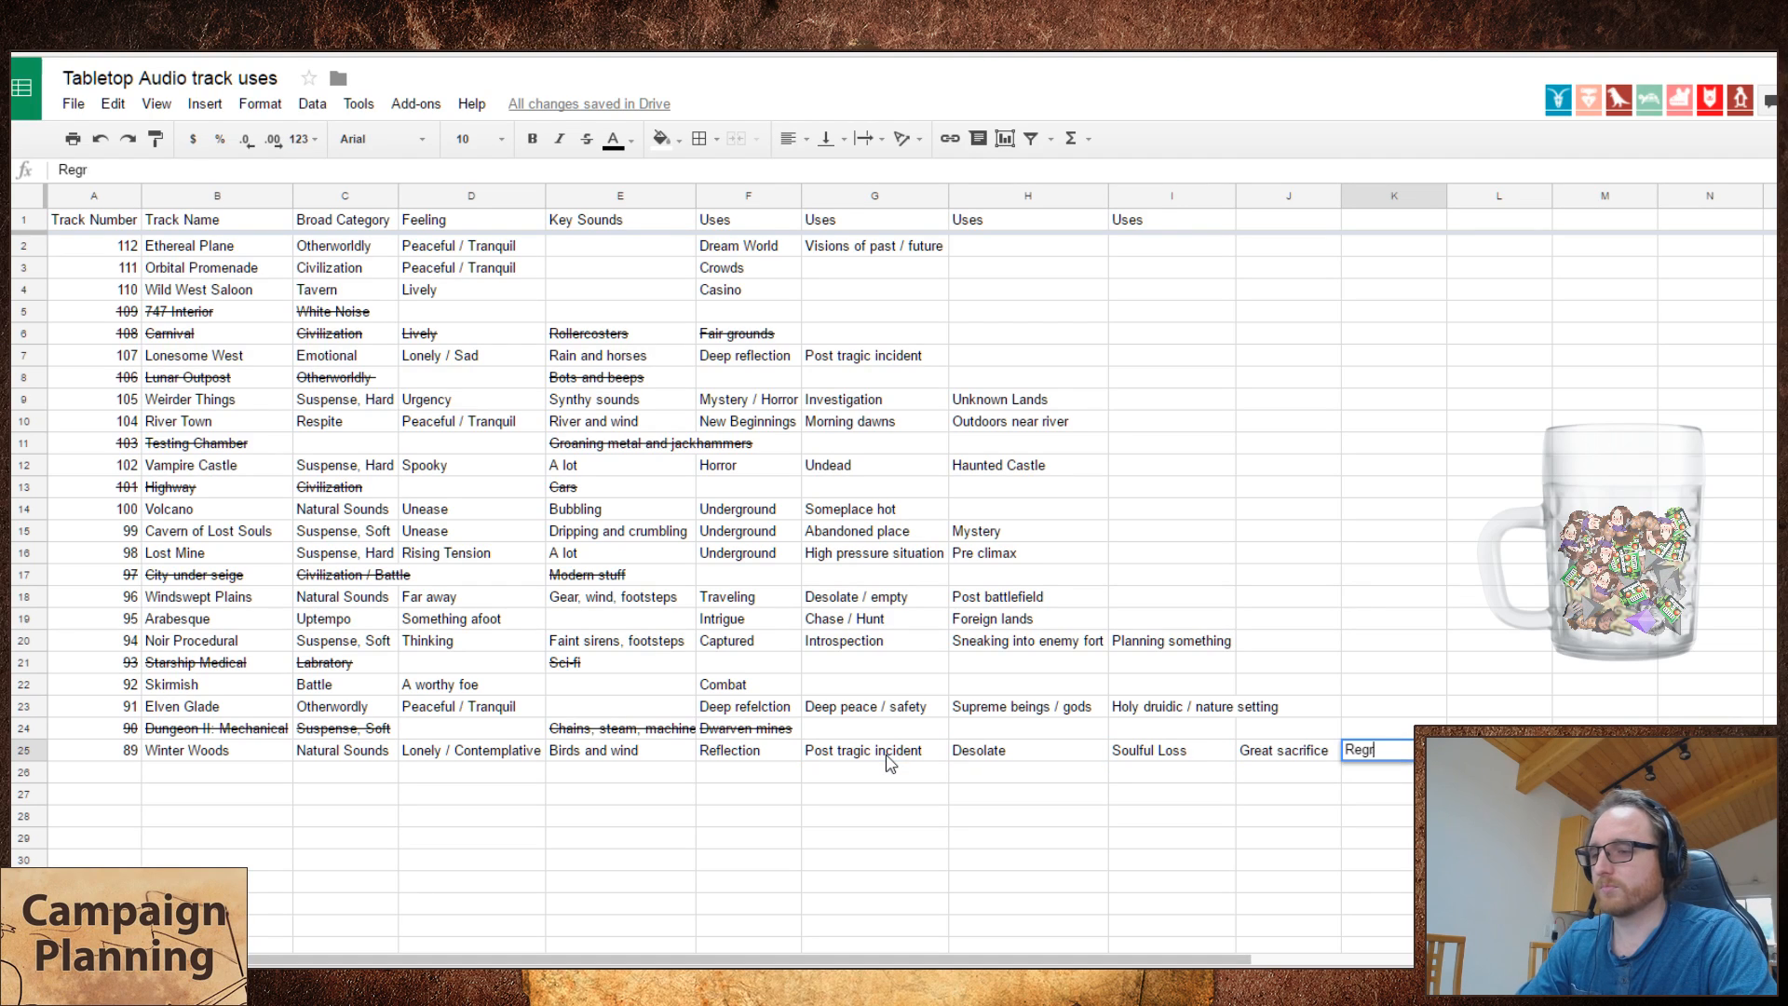
pyautogui.write('et')
pyautogui.press('Return')
pyautogui.press('Left')
pyautogui.press('Left')
pyautogui.press('Left')
pyautogui.press('Left')
pyautogui.press('Left')
pyautogui.press('Left')
pyautogui.press('Left')
pyautogui.press('Left')
pyautogui.press('Left')
pyautogui.press('Left')
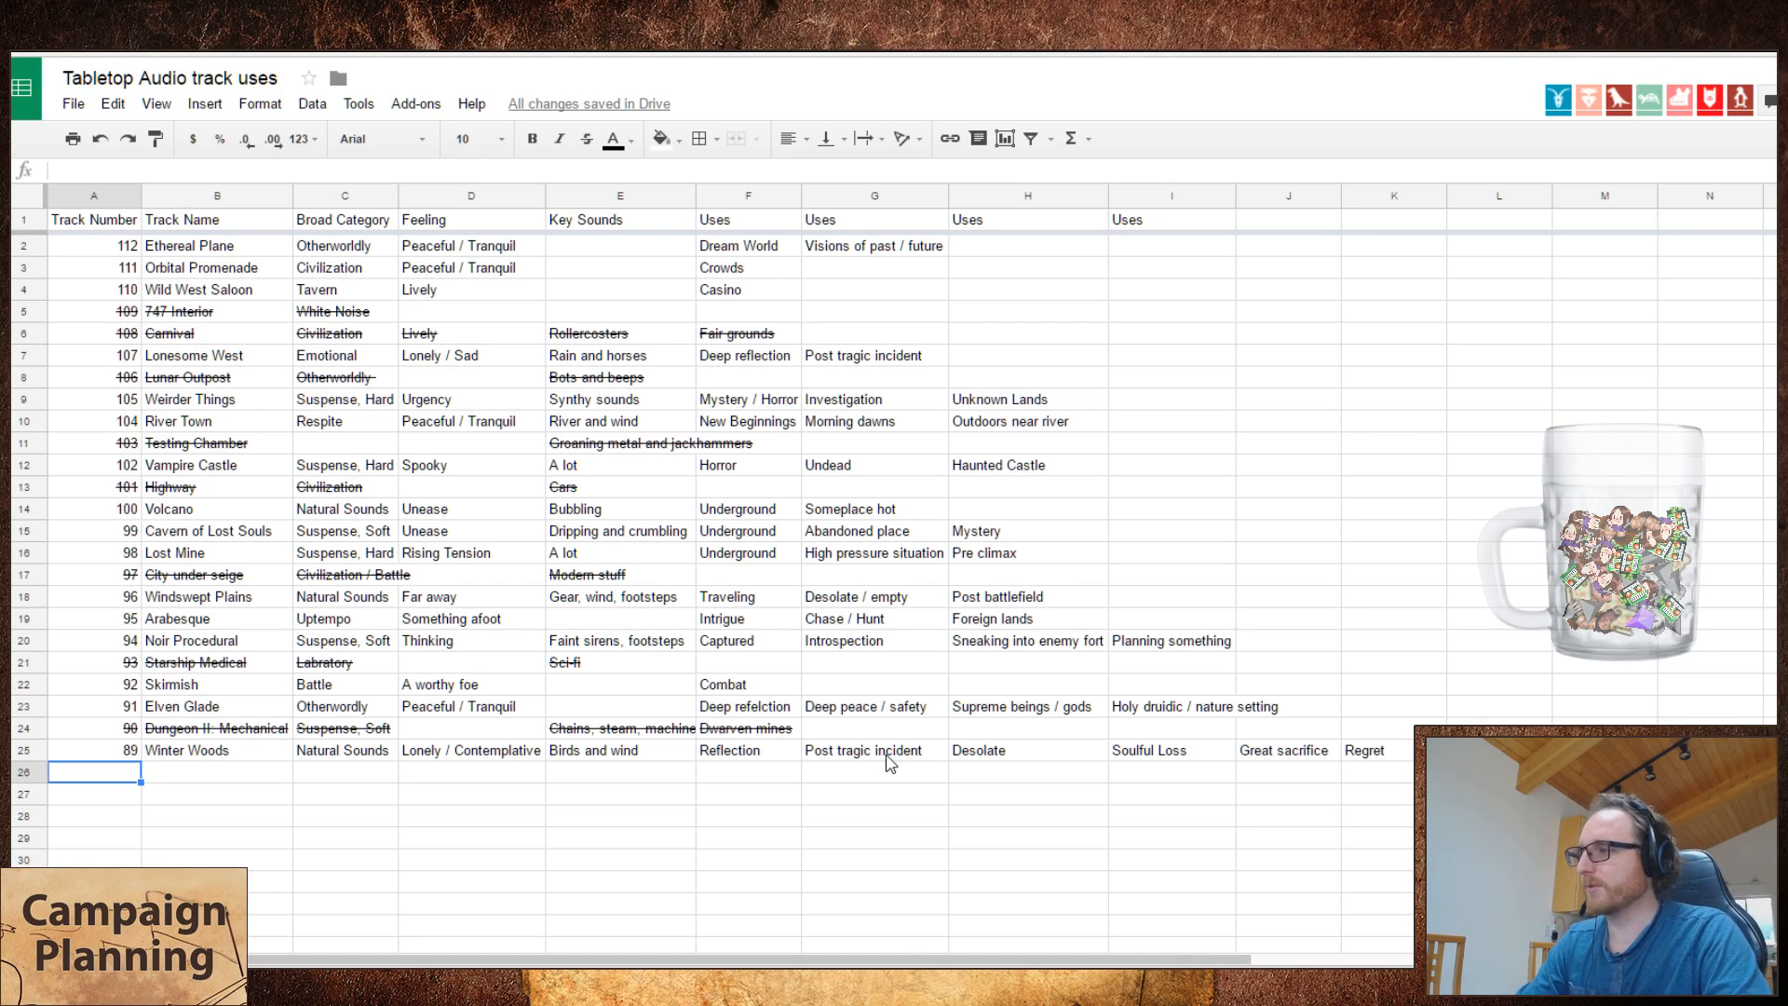
# - Switch to the Tabletop Audio site, clear the current playlist and play Lively Cafe
pyautogui.hotkey('ctrl', 'Tab')
pyautogui.scroll(-2, 894, 759)
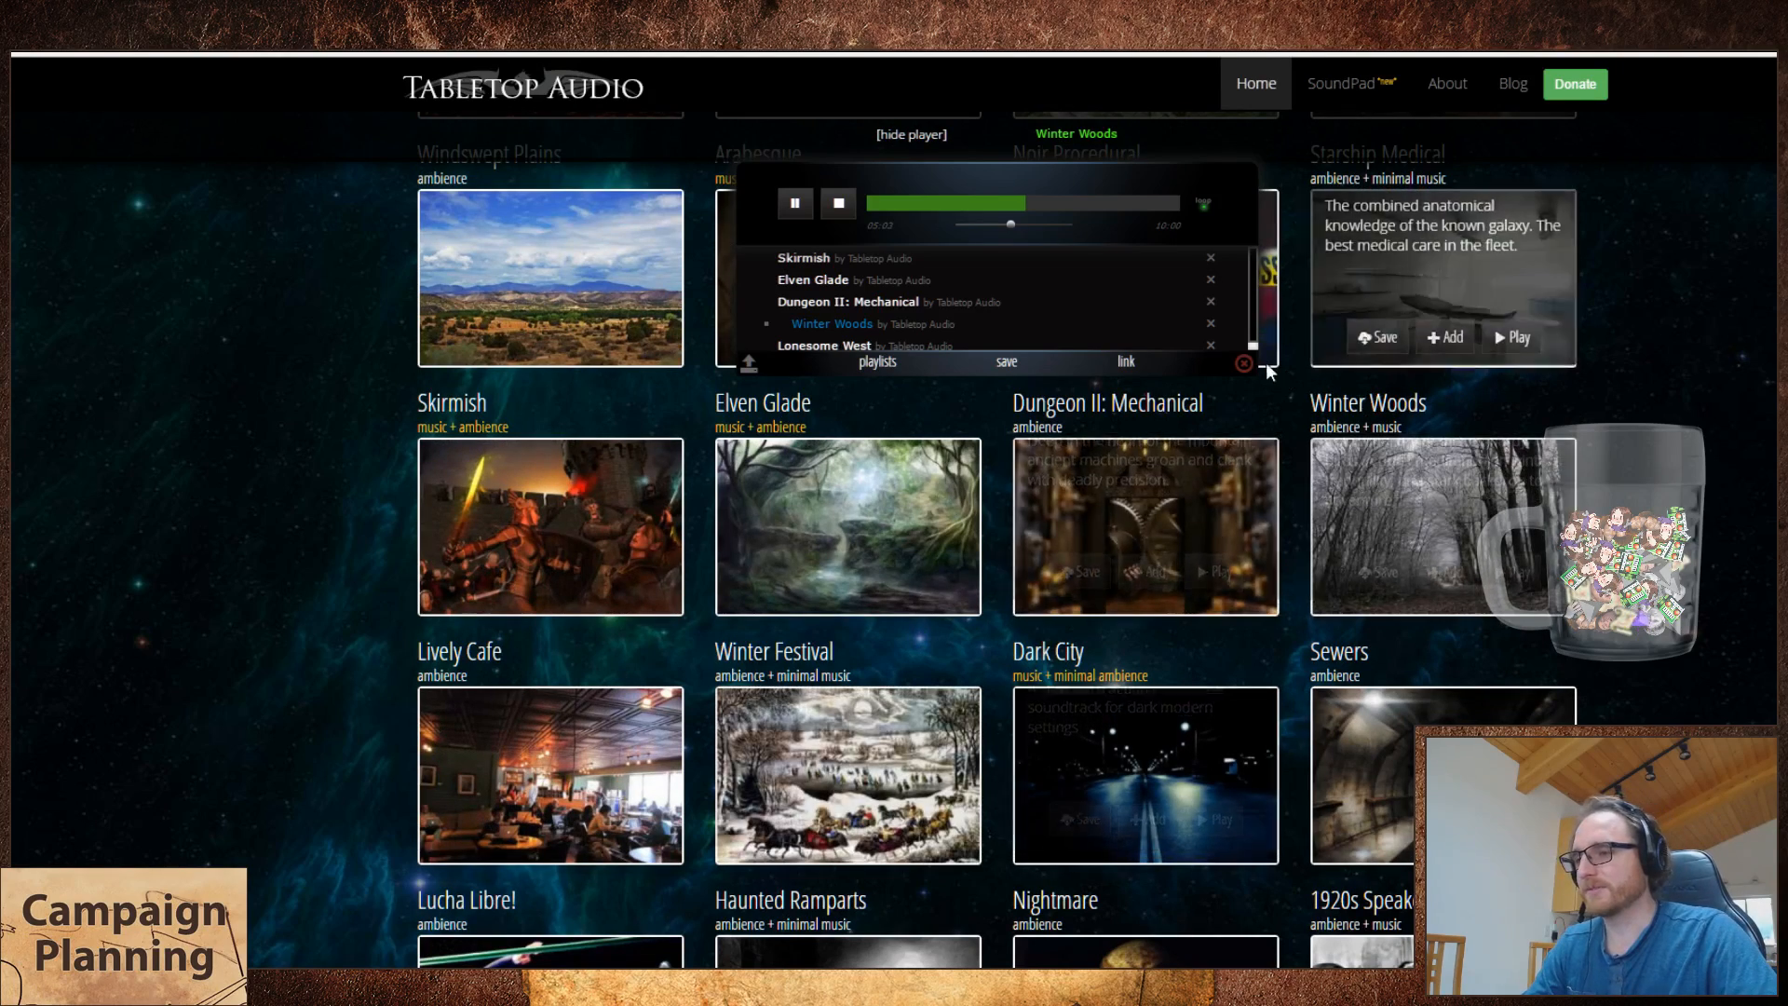
pyautogui.click(1244, 363)
pyautogui.click(629, 842)
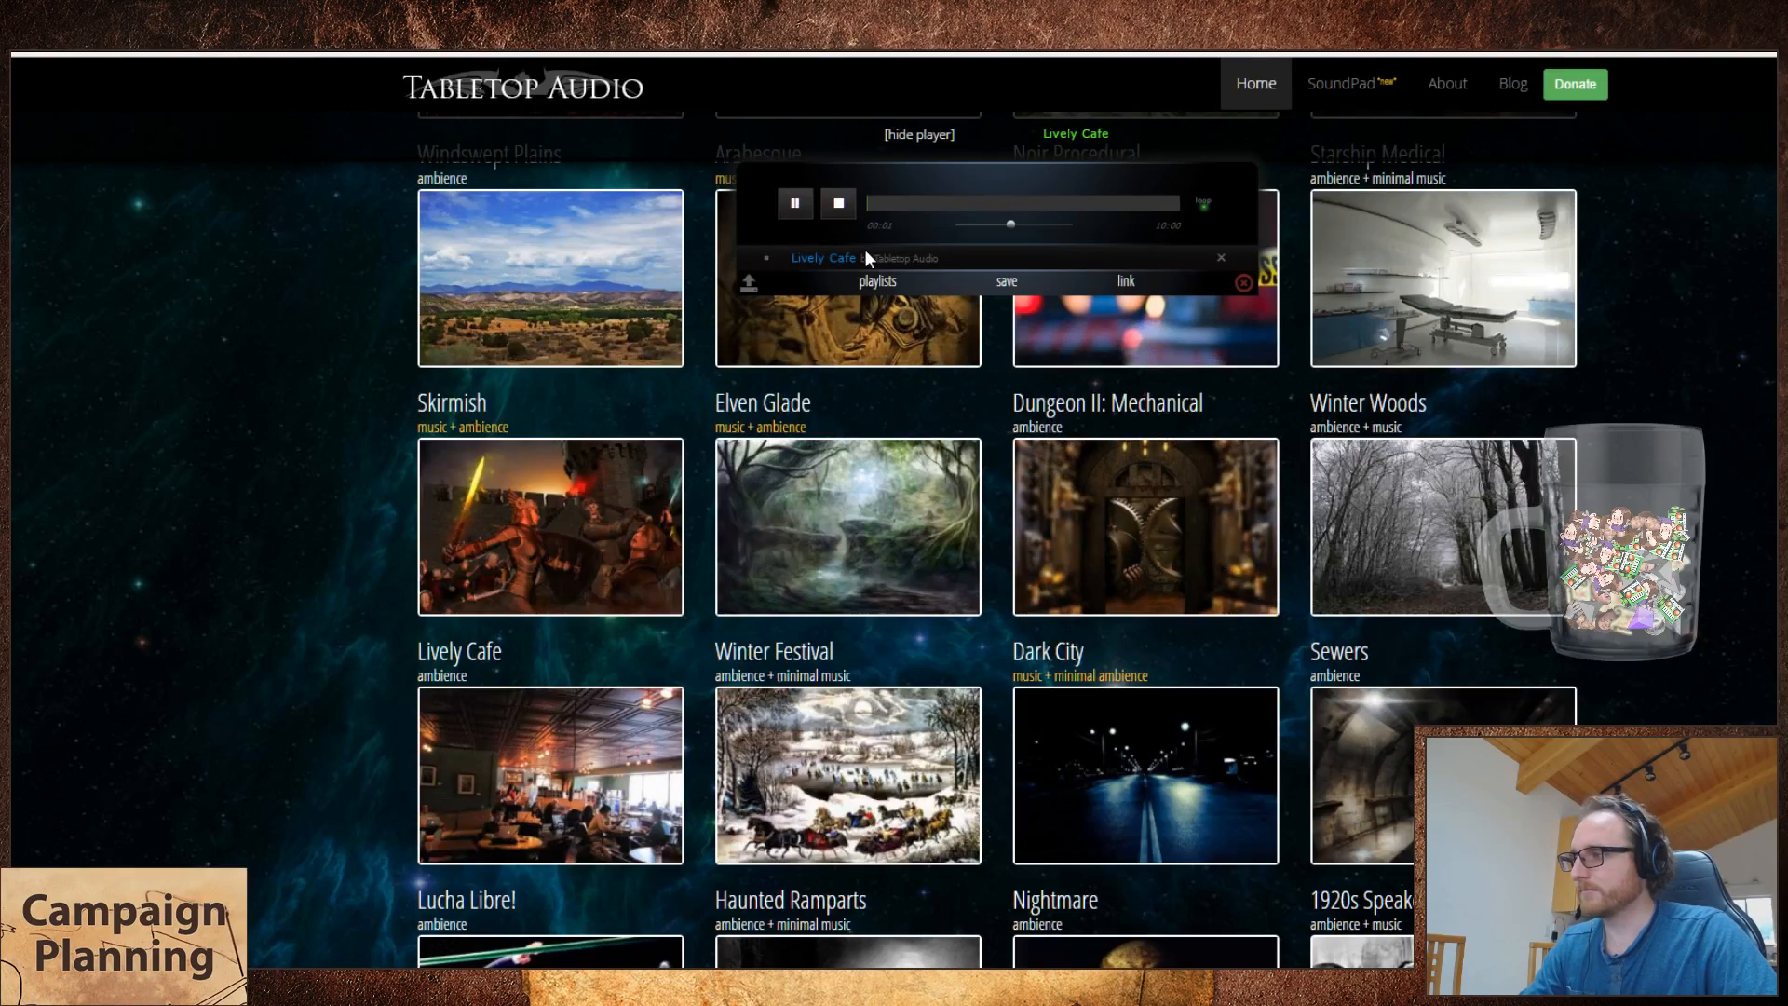
pyautogui.hotkey('ctrl', 'Tab')
pyautogui.hotkey('ctrl', 'shift', 'Tab')
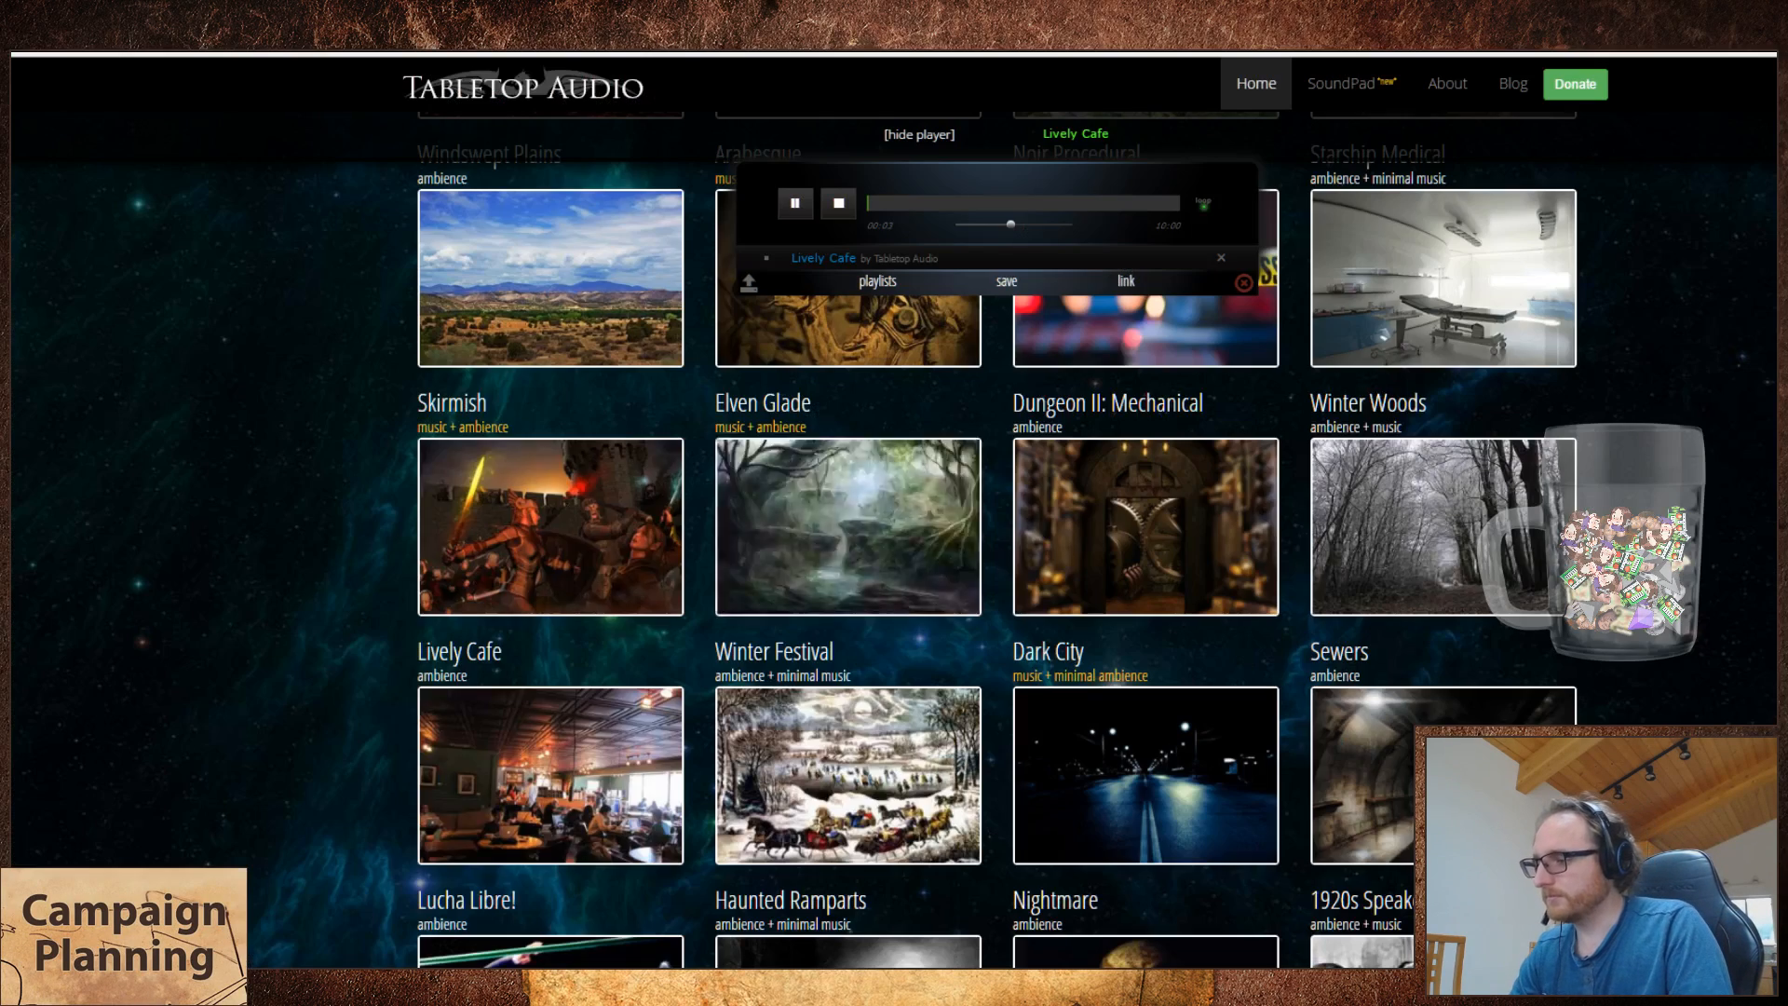
# - Switch to the spreadsheet and add track number 88, named "Lively Cafe", in the row below Winter Woods
pyautogui.moveTo(475, 841)
pyautogui.hotkey('ctrl', 'Tab')
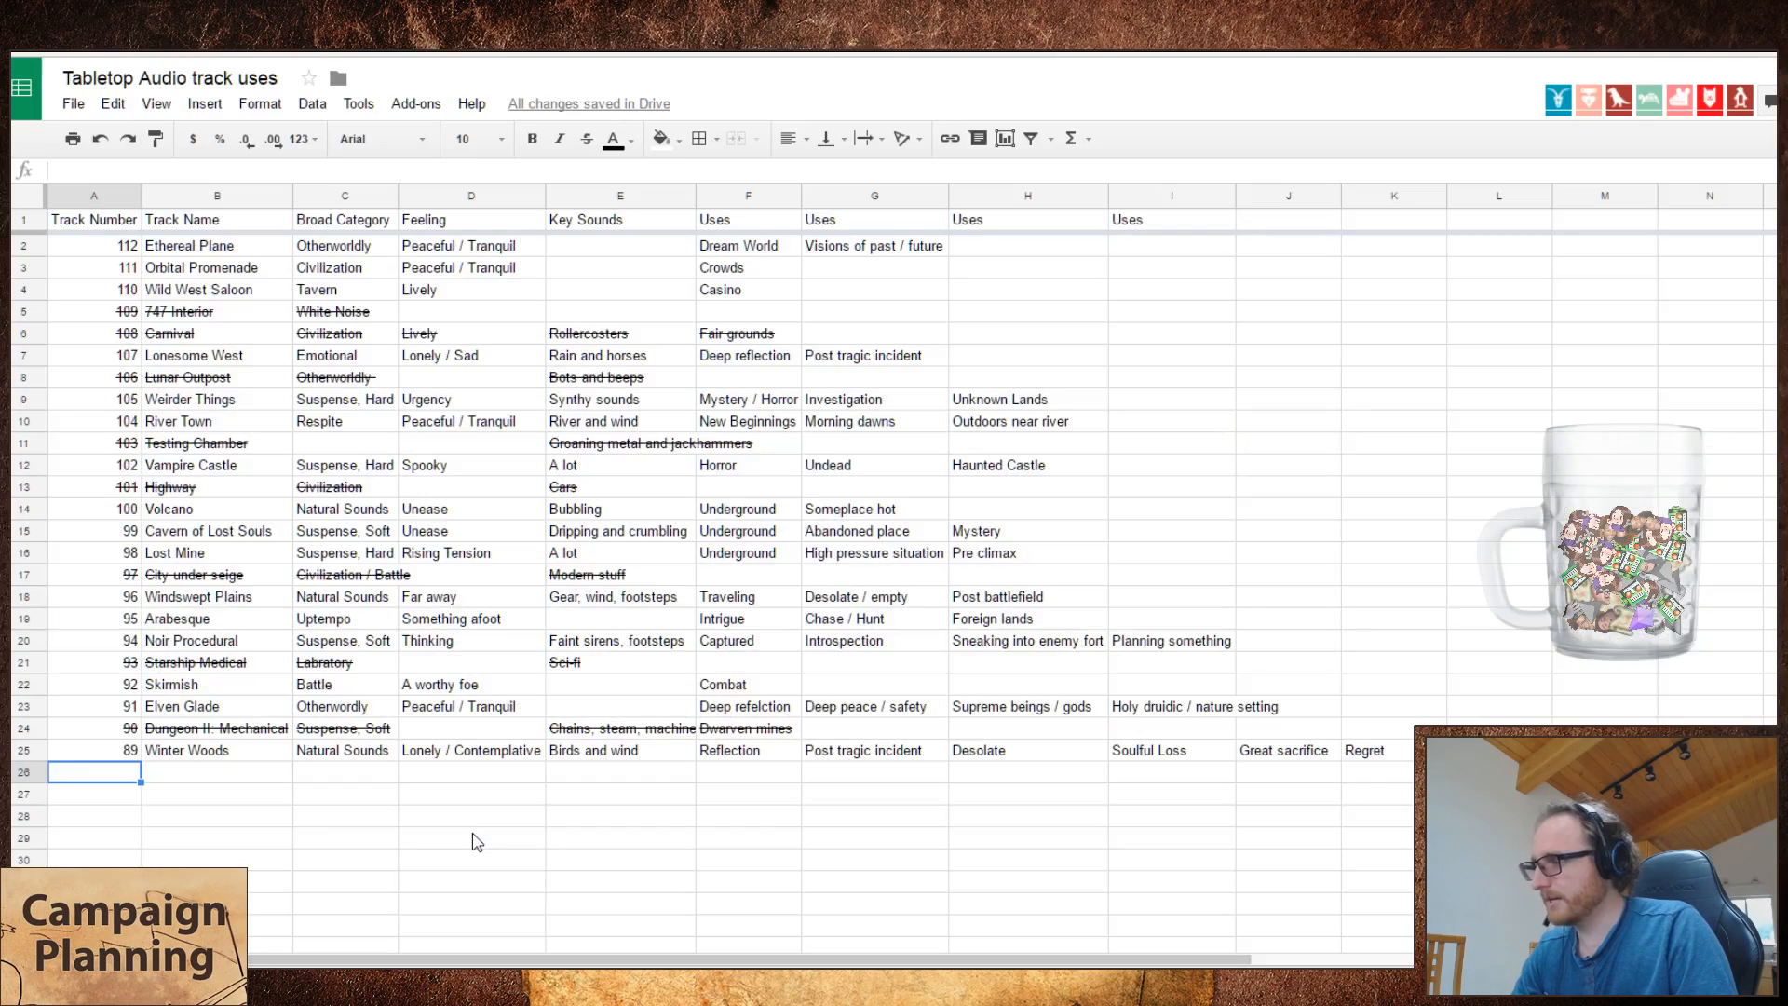
pyautogui.write('88')
pyautogui.press('Tab')
pyautogui.write('Live')
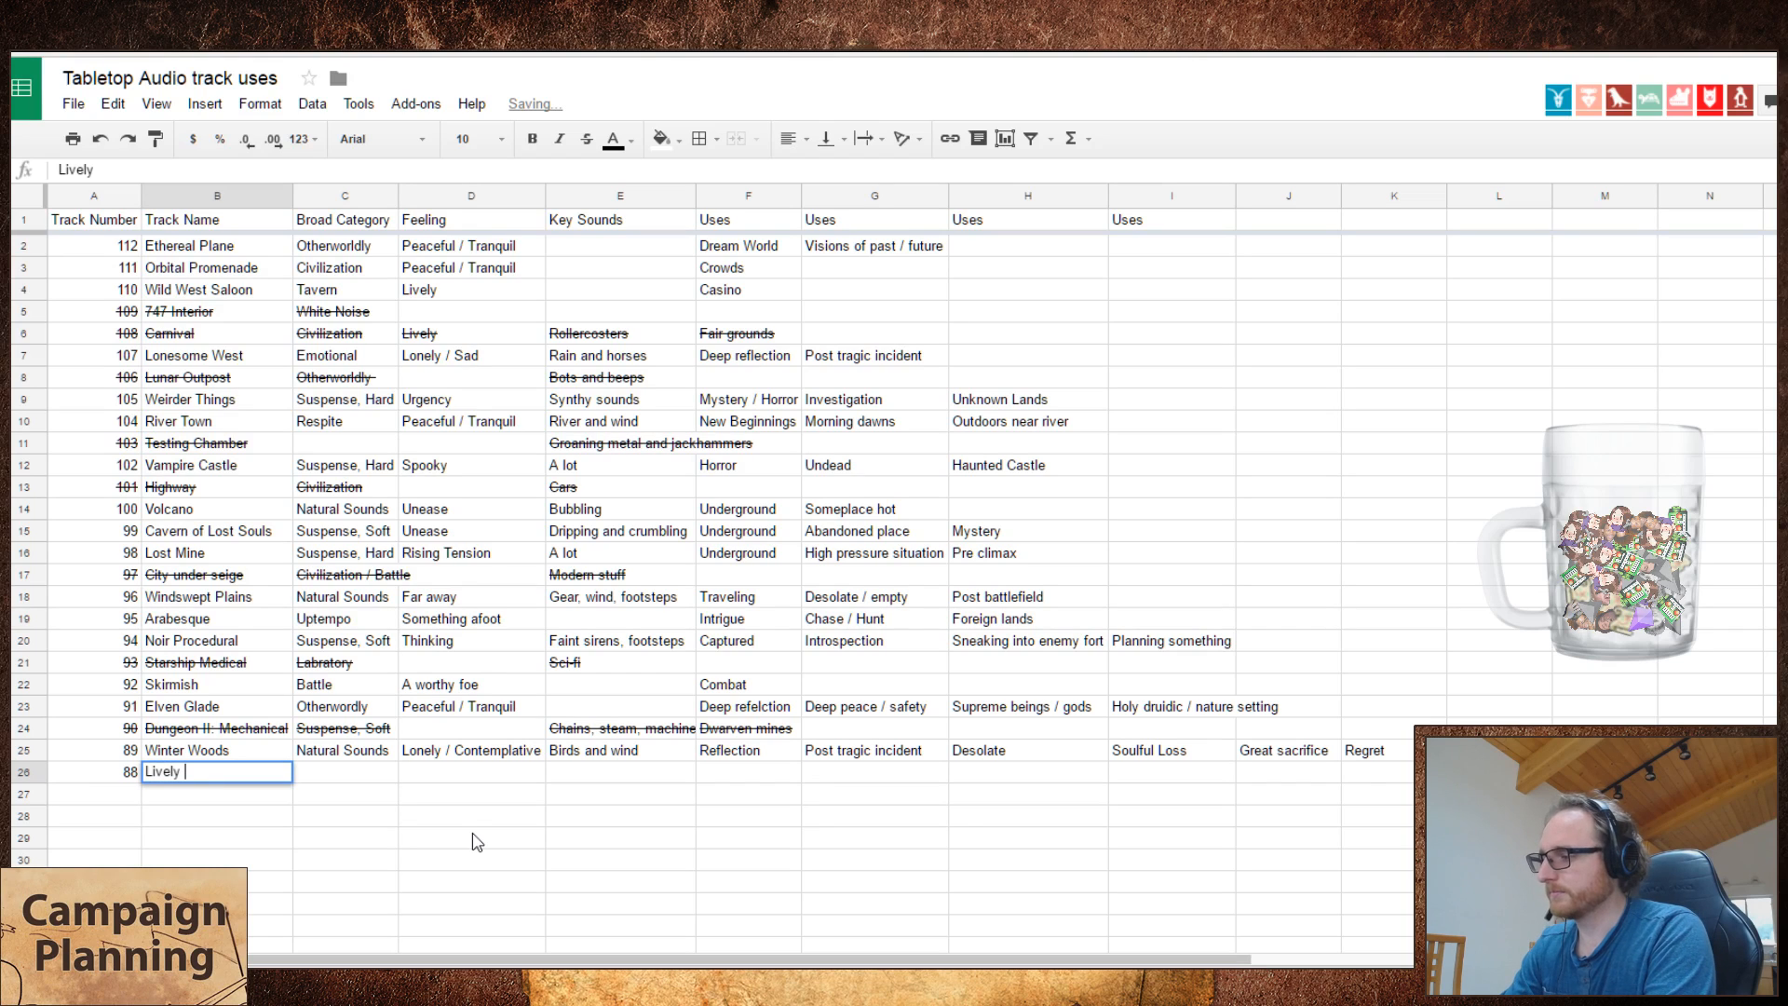
pyautogui.press('Tab')
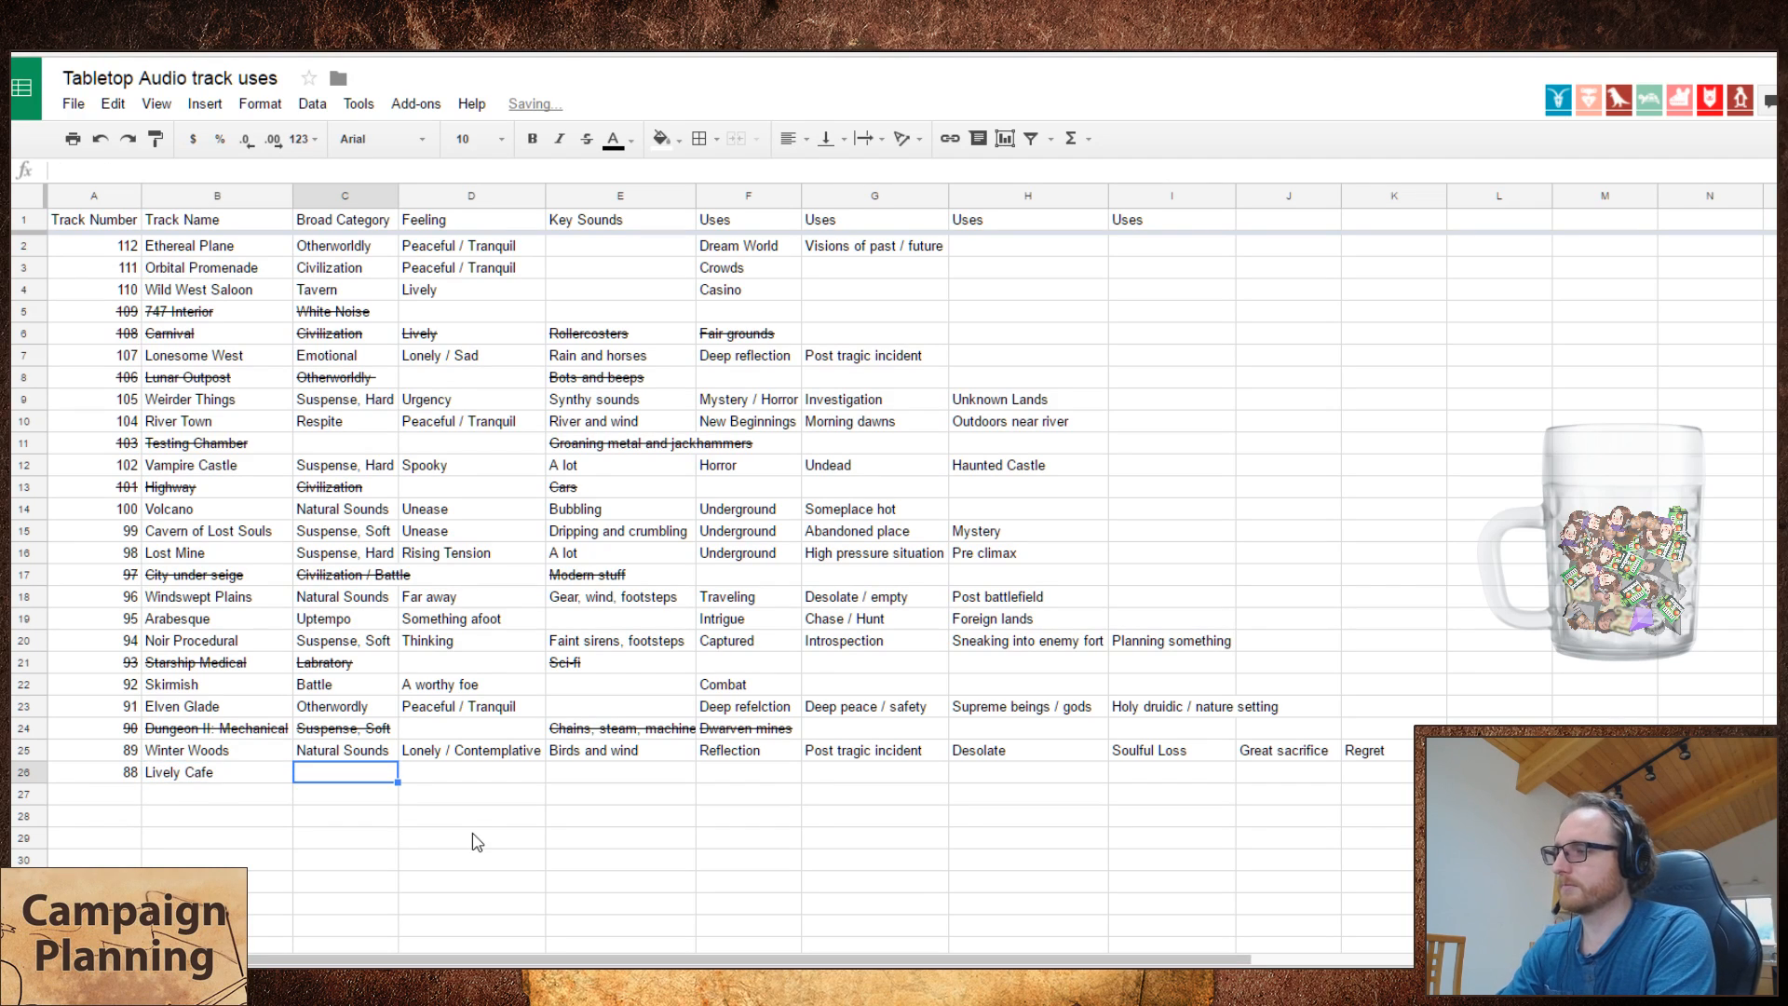
# - Set the broad category of Lively Cafe to "Tavern"
pyautogui.write('C')
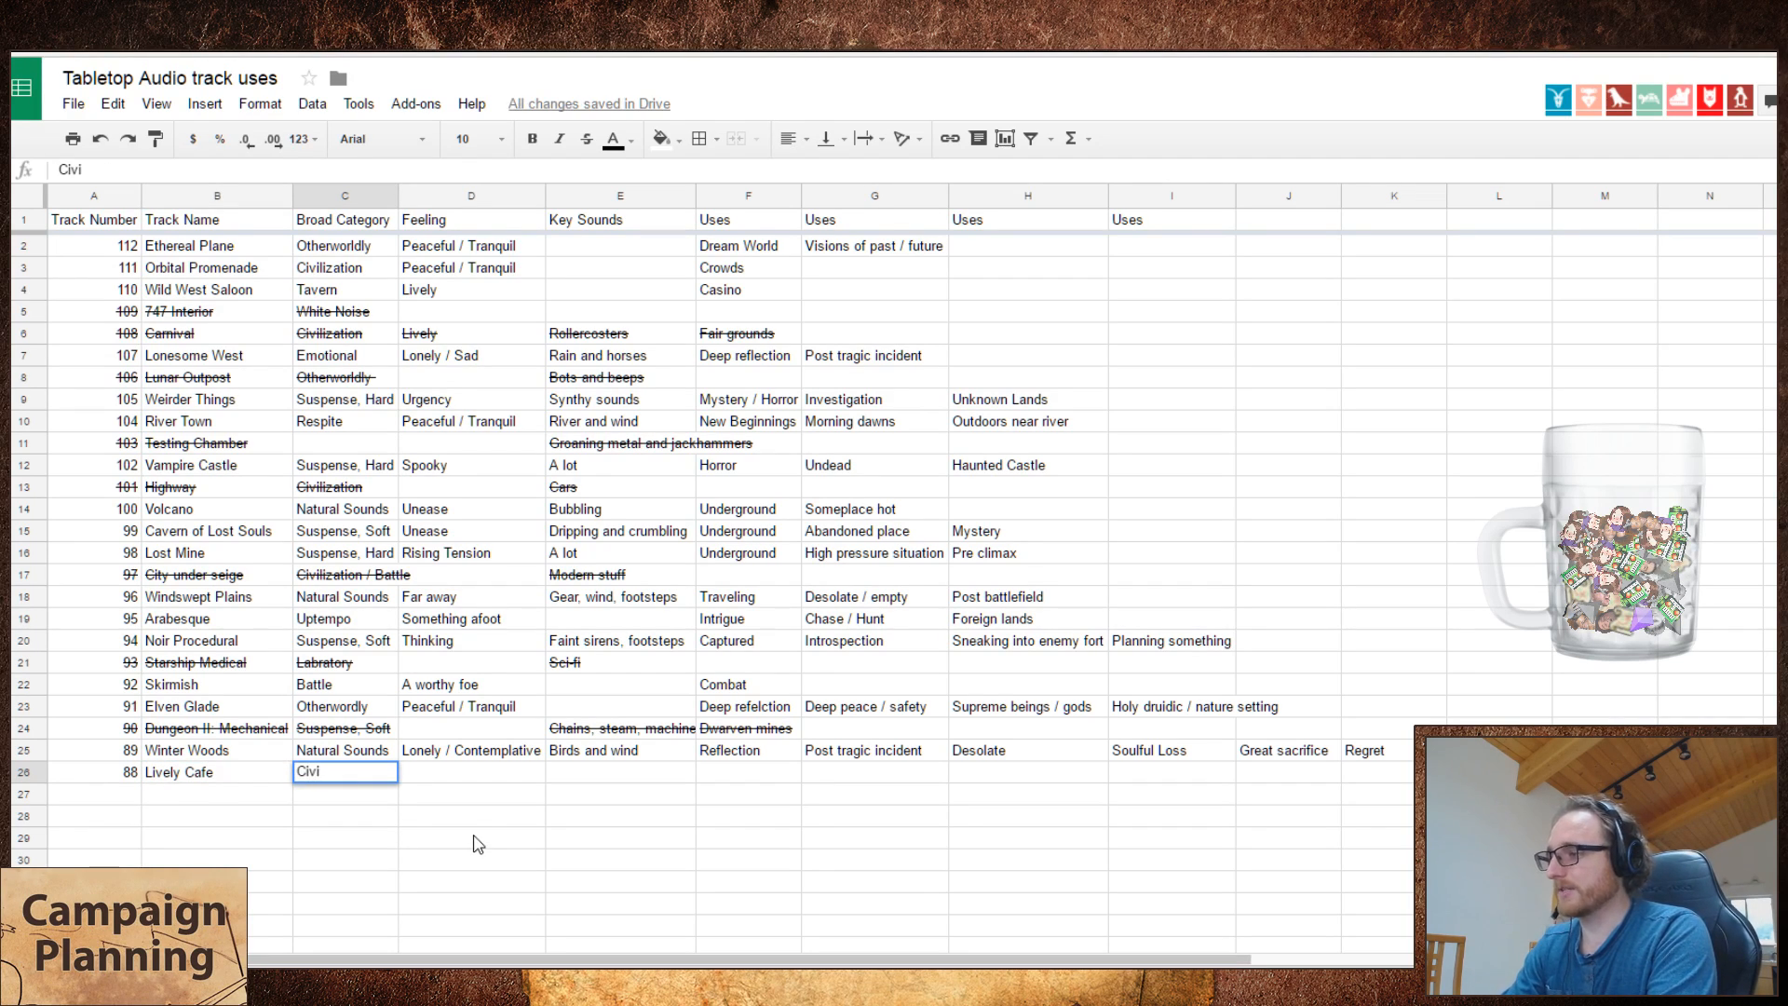
pyautogui.write('ivi')
pyautogui.press('BackSpace')
pyautogui.press('BackSpace')
pyautogui.press('BackSpace')
pyautogui.press('BackSpace')
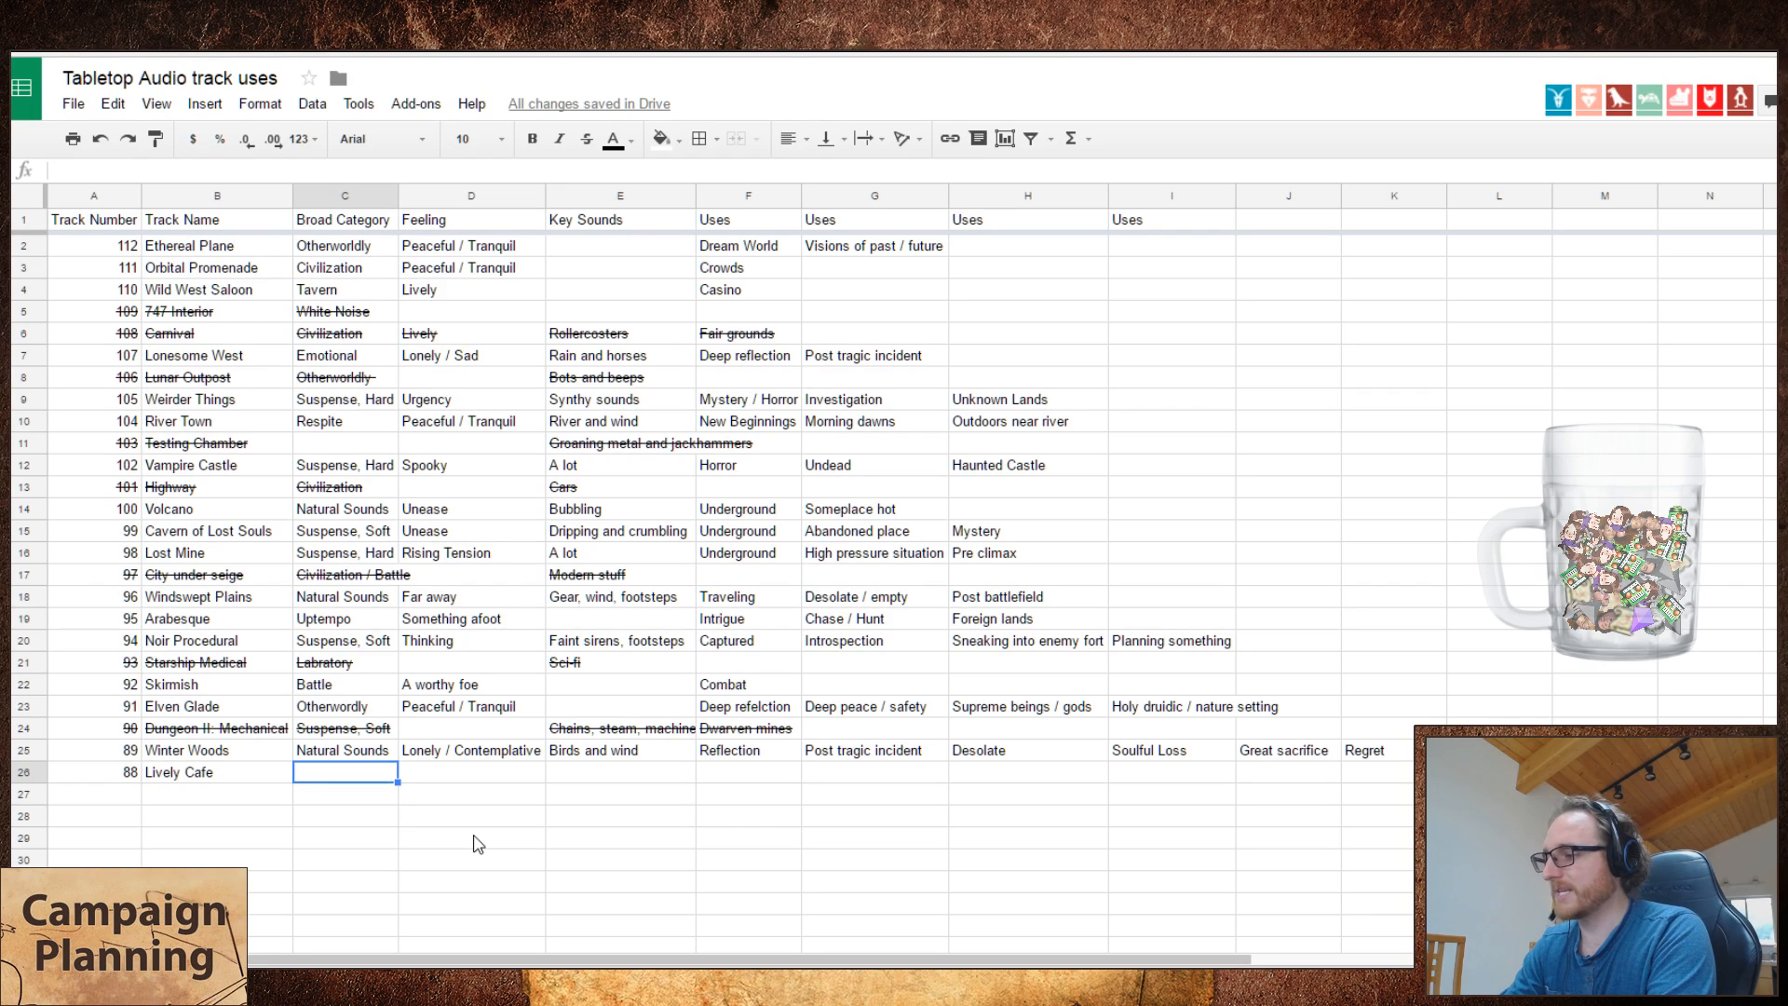
pyautogui.write('Tavern')
pyautogui.press('Tab')
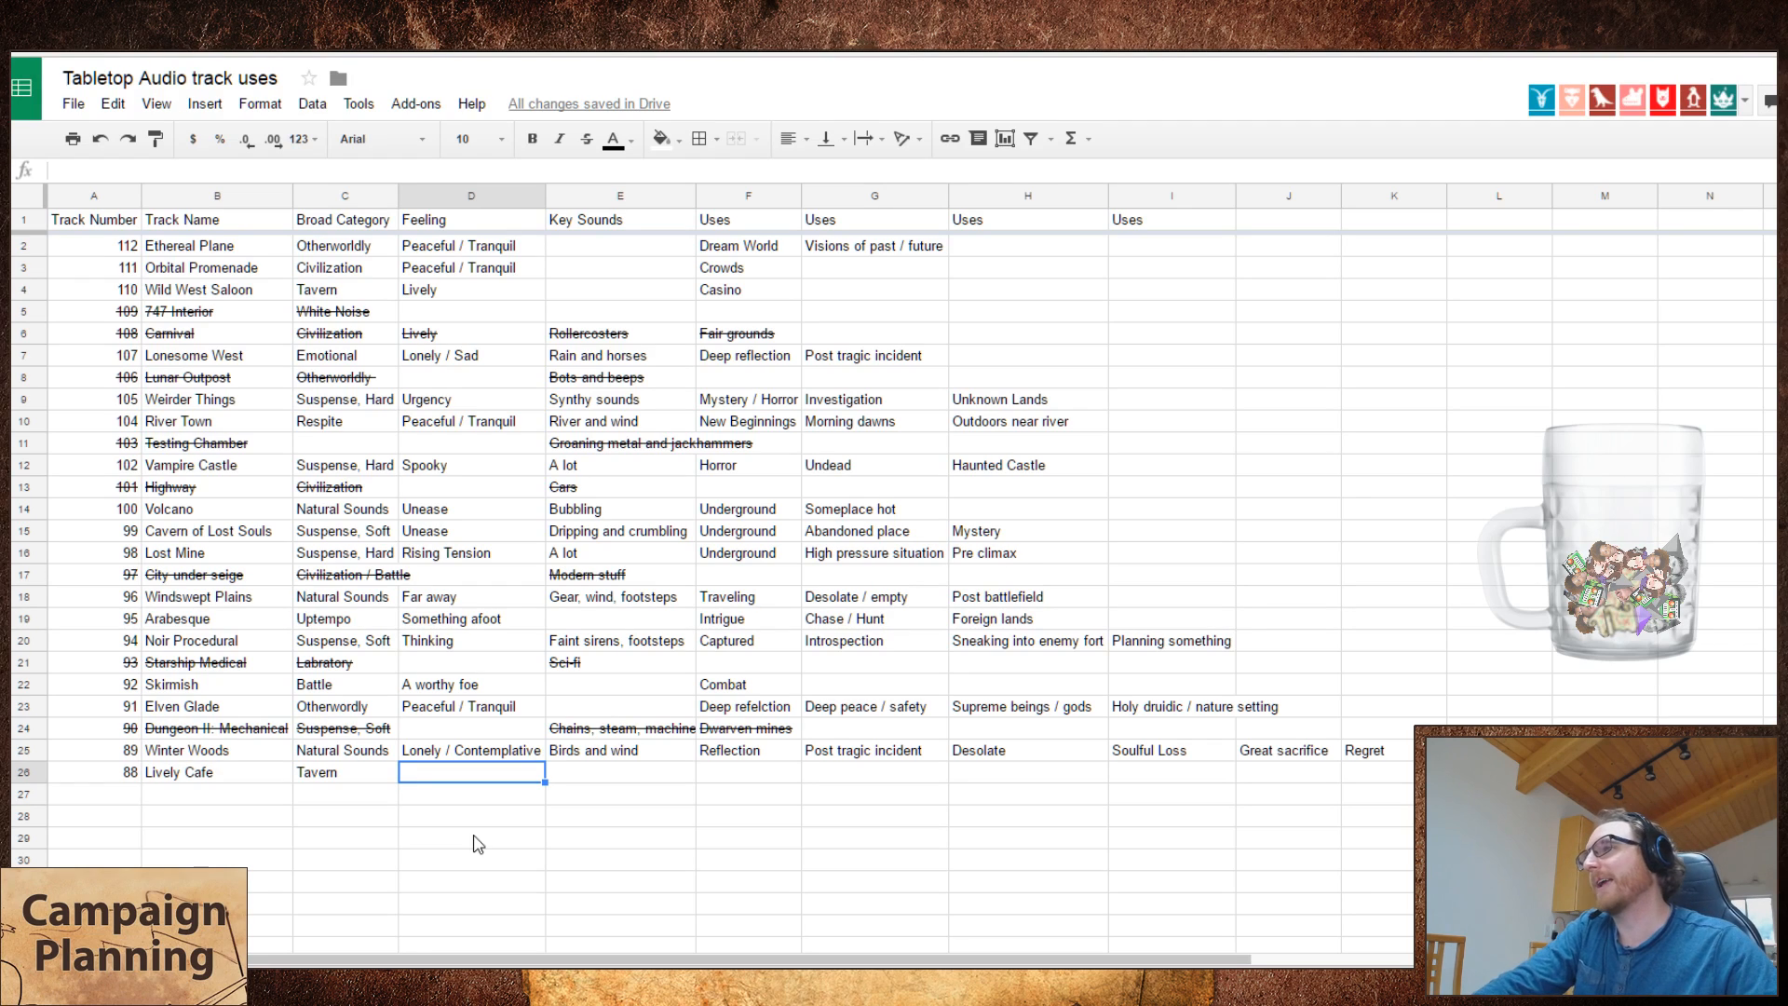
# - Switch to the Tabletop Audio site and sample Lively Cafe at several points between about 1:40 and 5:44
pyautogui.hotkey('ctrl', 'Tab')
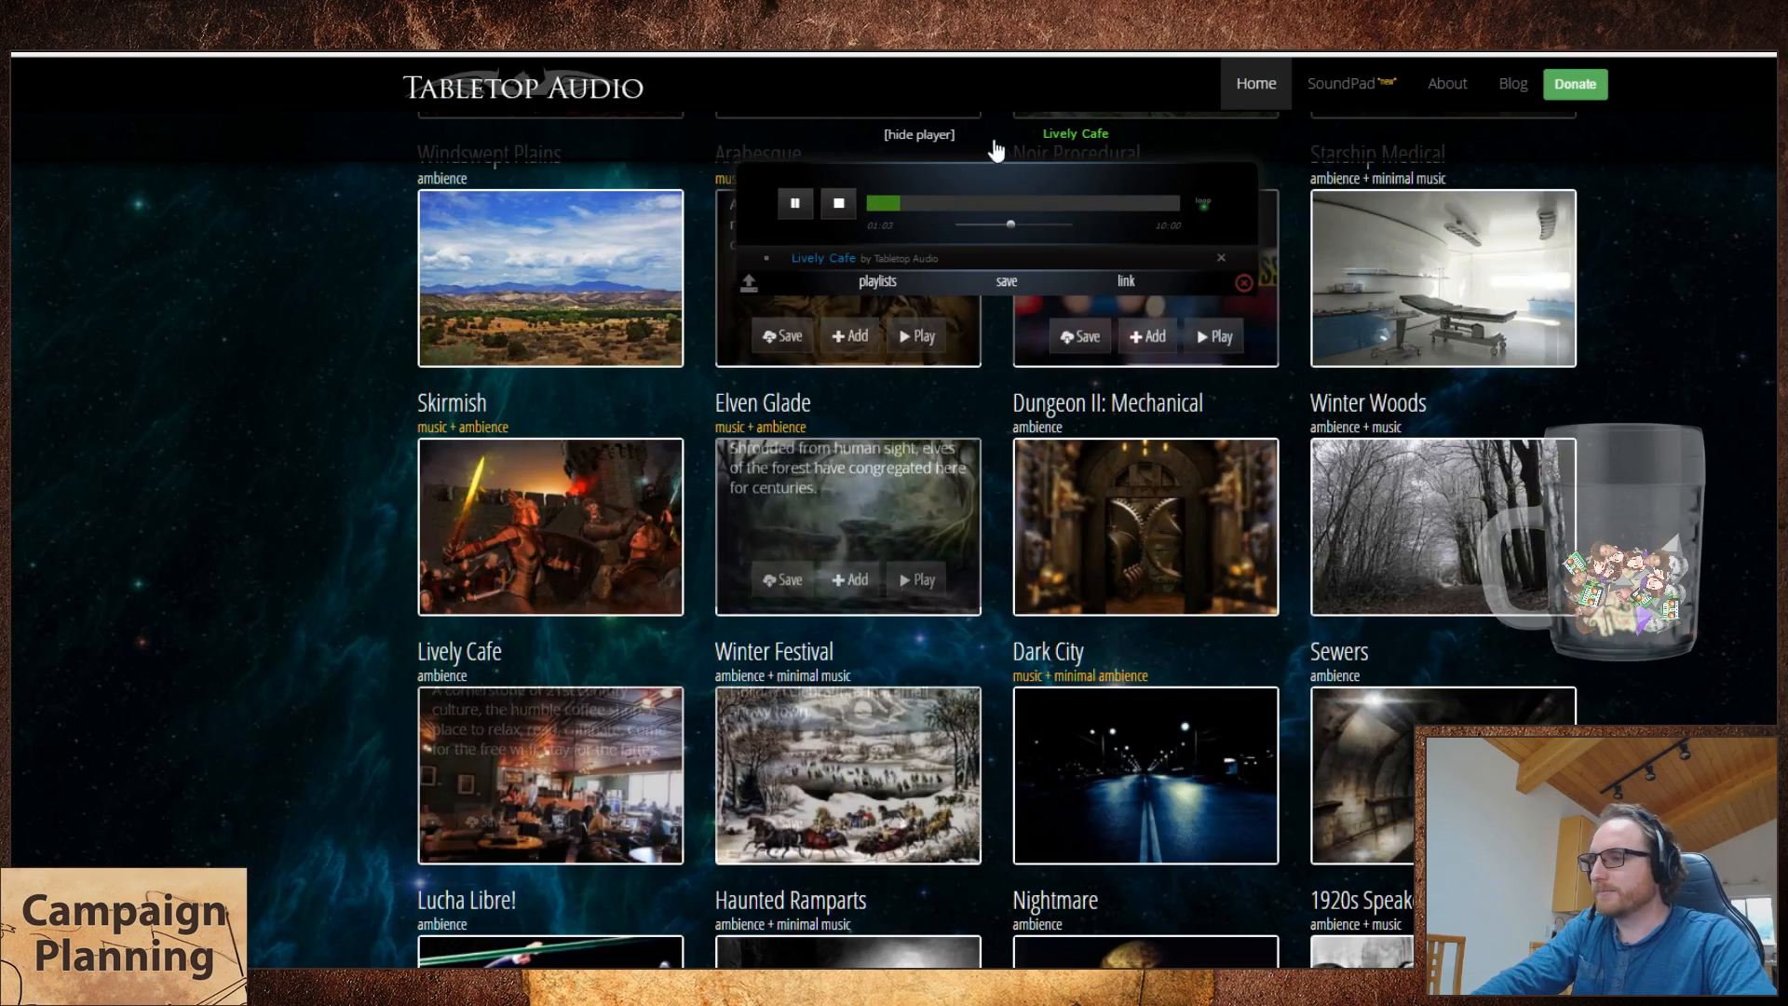
pyautogui.click(918, 206)
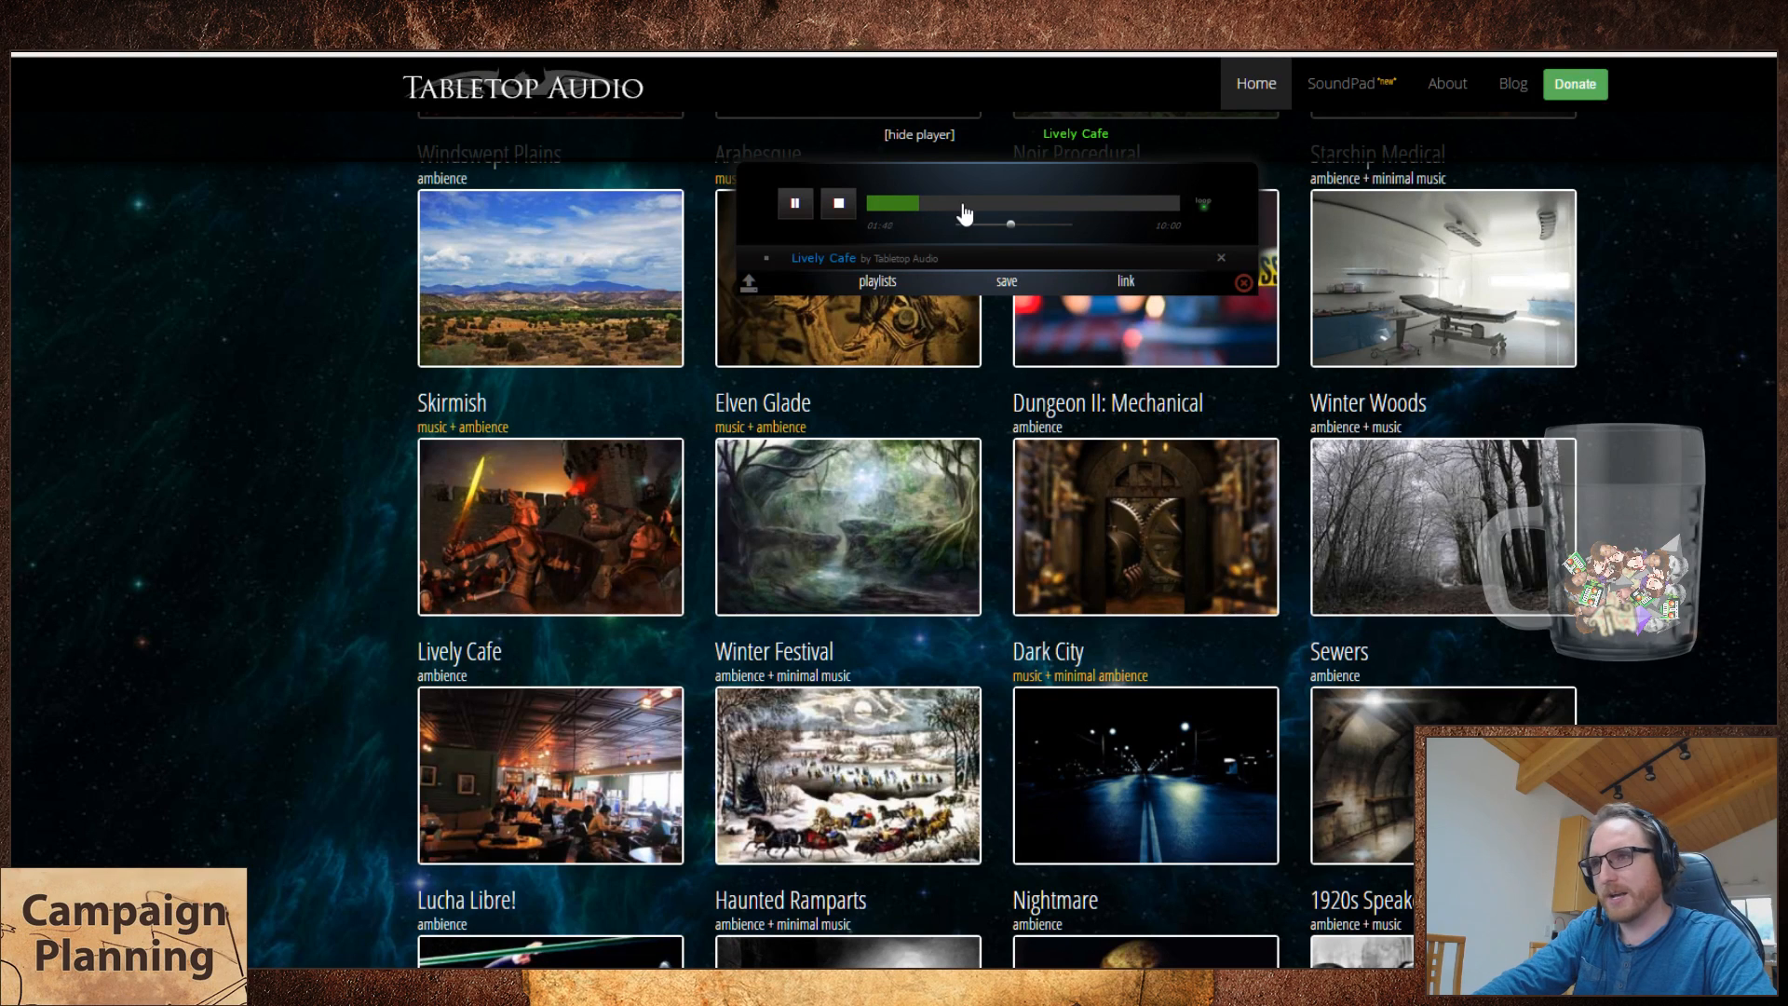
pyautogui.click(963, 206)
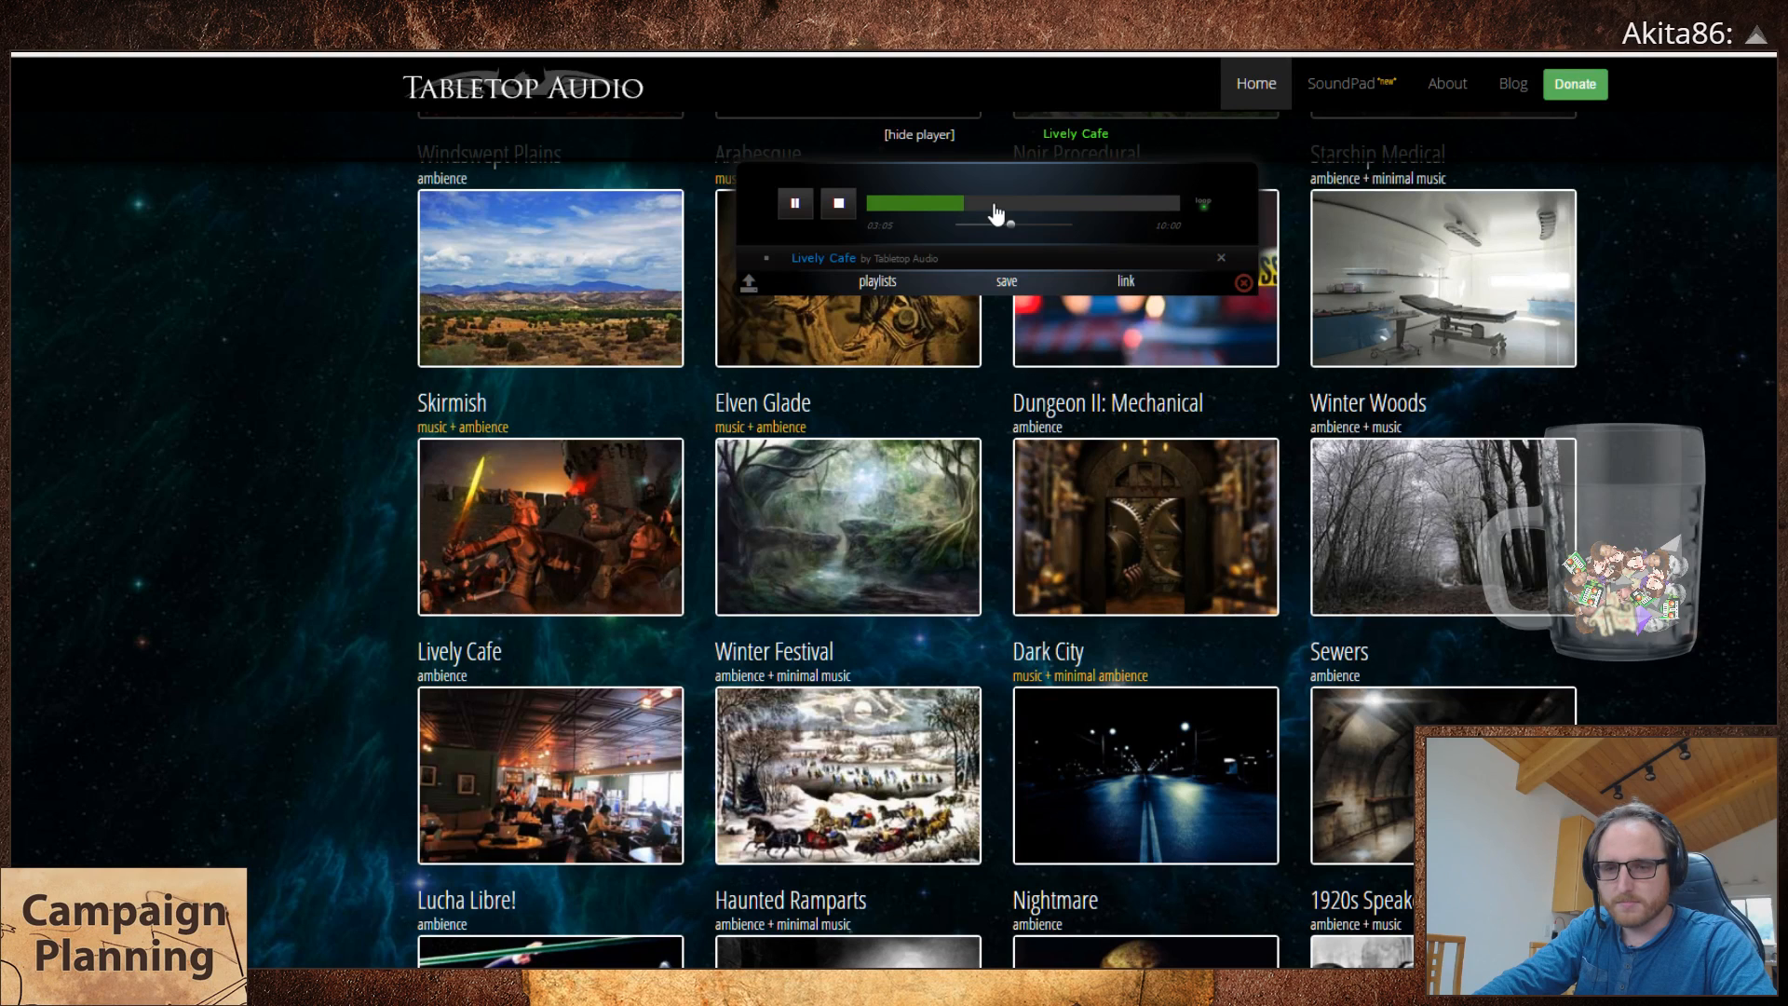
pyautogui.click(992, 206)
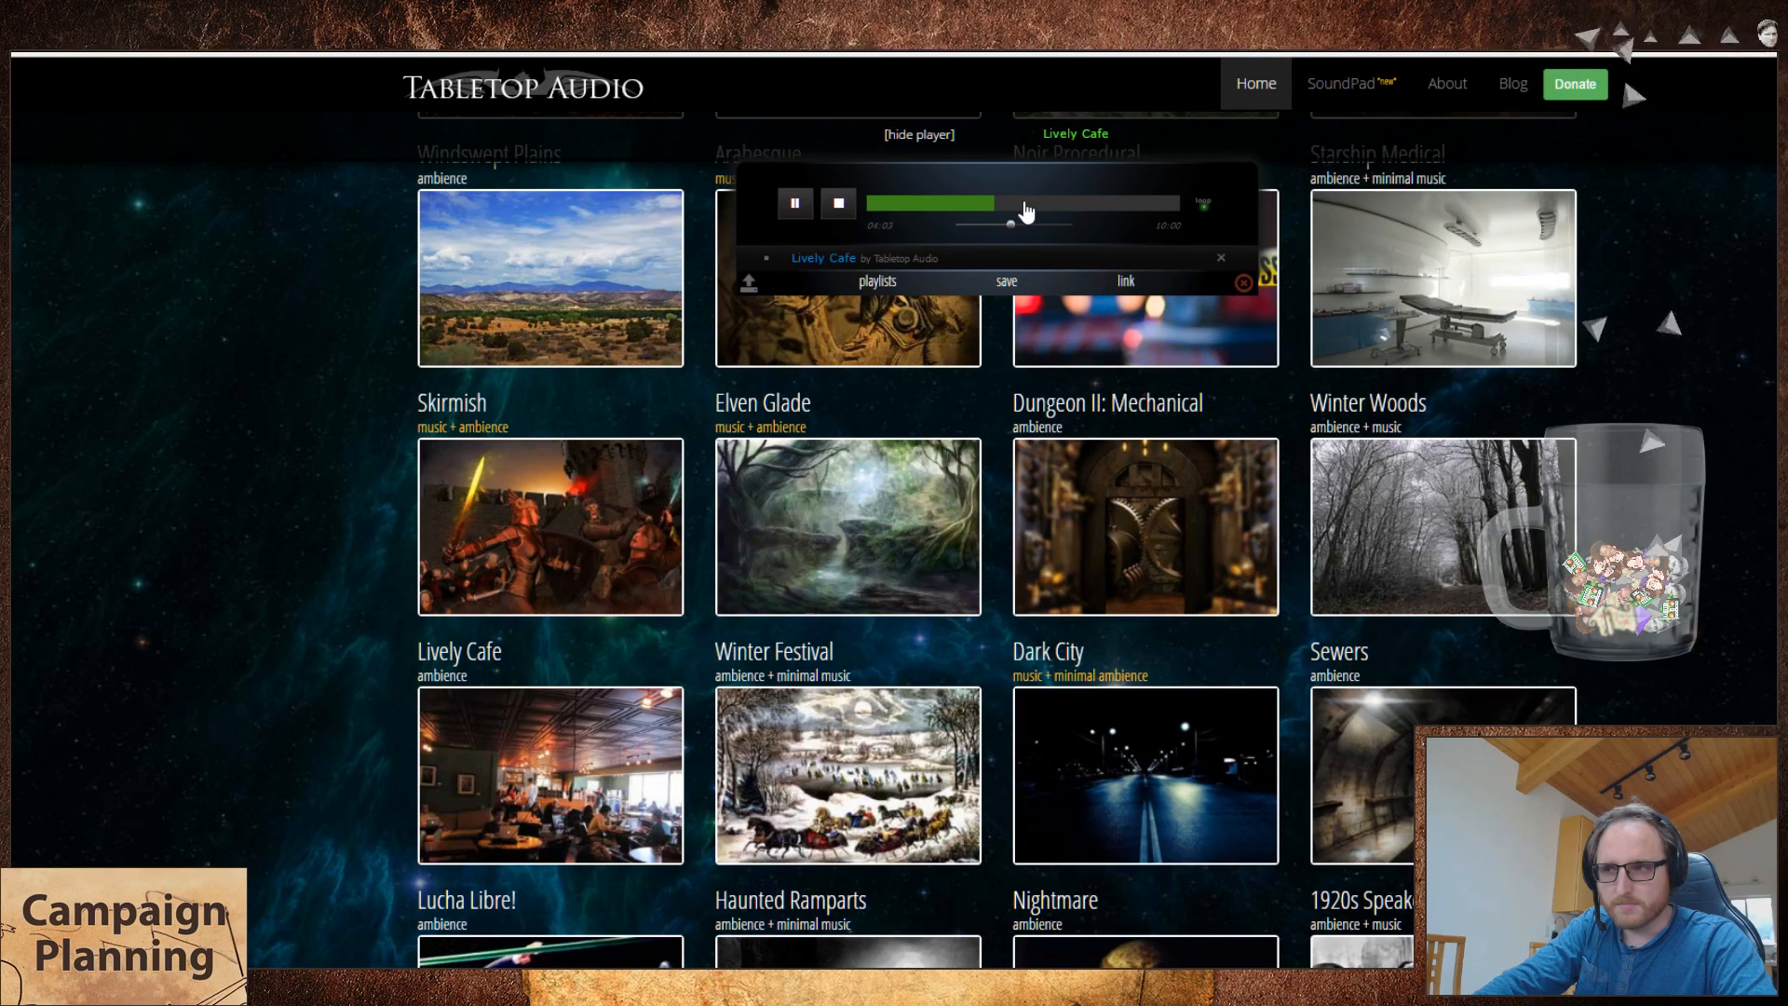
pyautogui.click(1025, 206)
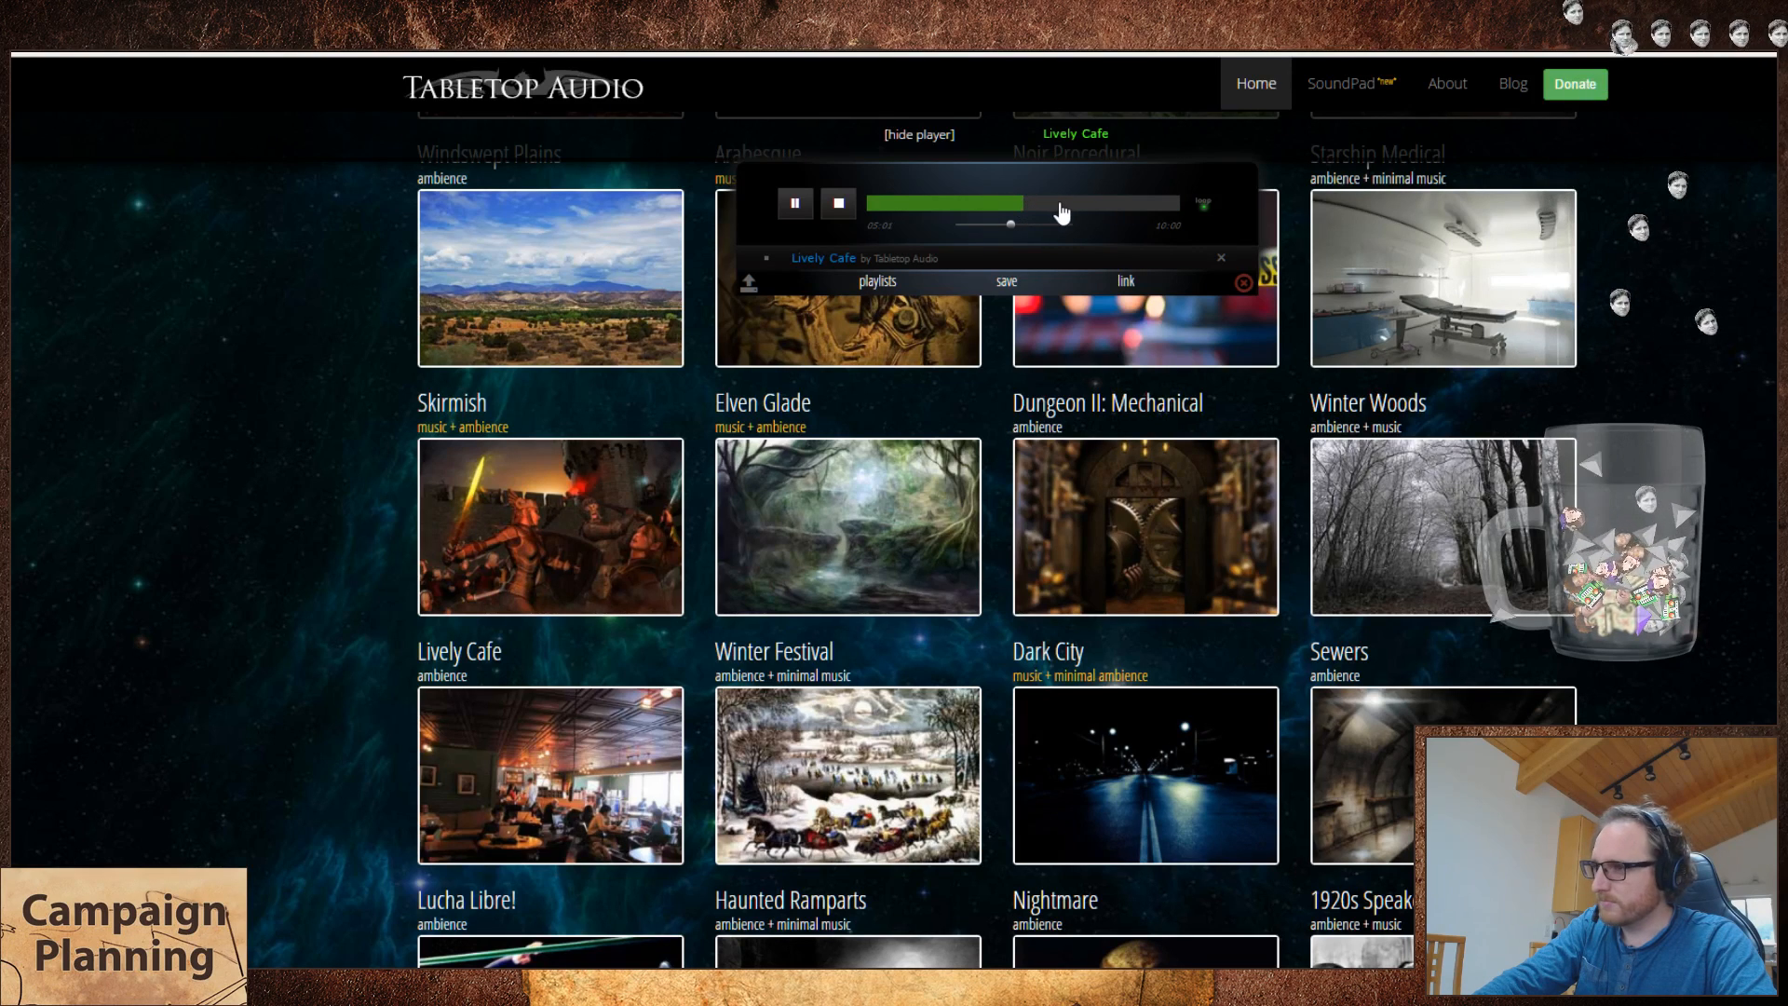
pyautogui.click(1045, 206)
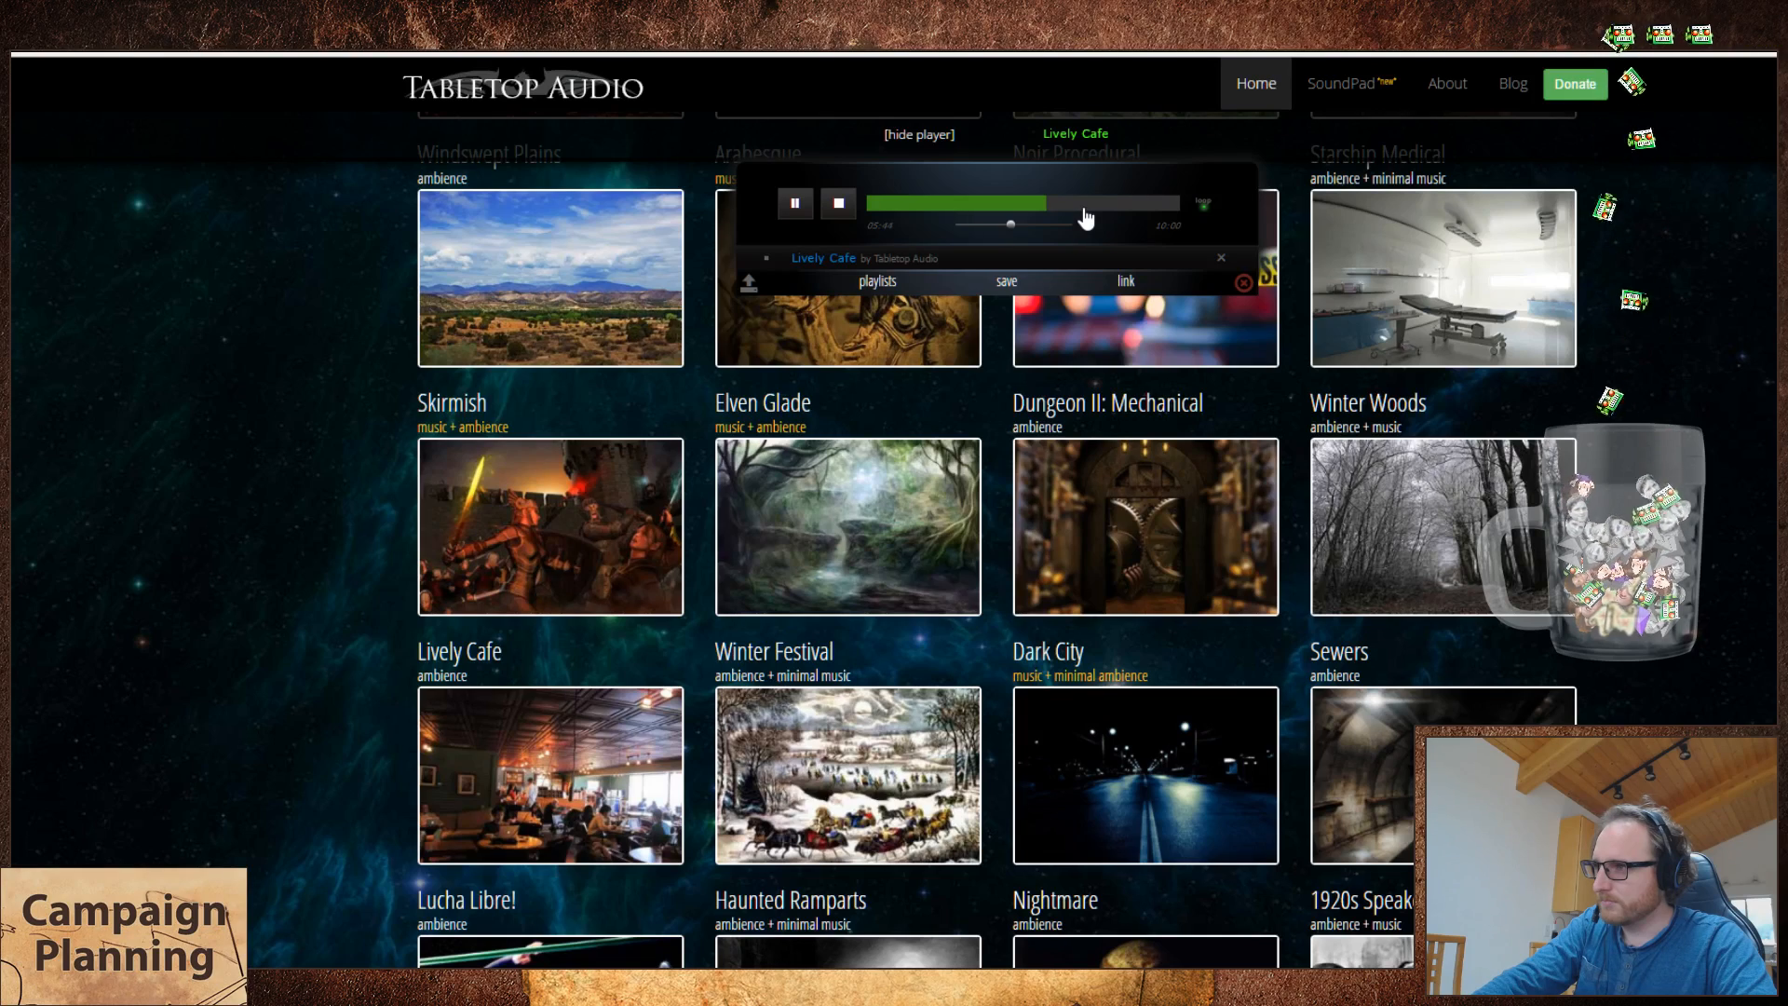
# - Sample Lively Cafe from about 6:54 onward, switch to the spreadsheet and enter "Dinner party" as the track's first use
pyautogui.click(1083, 207)
pyautogui.click(1108, 206)
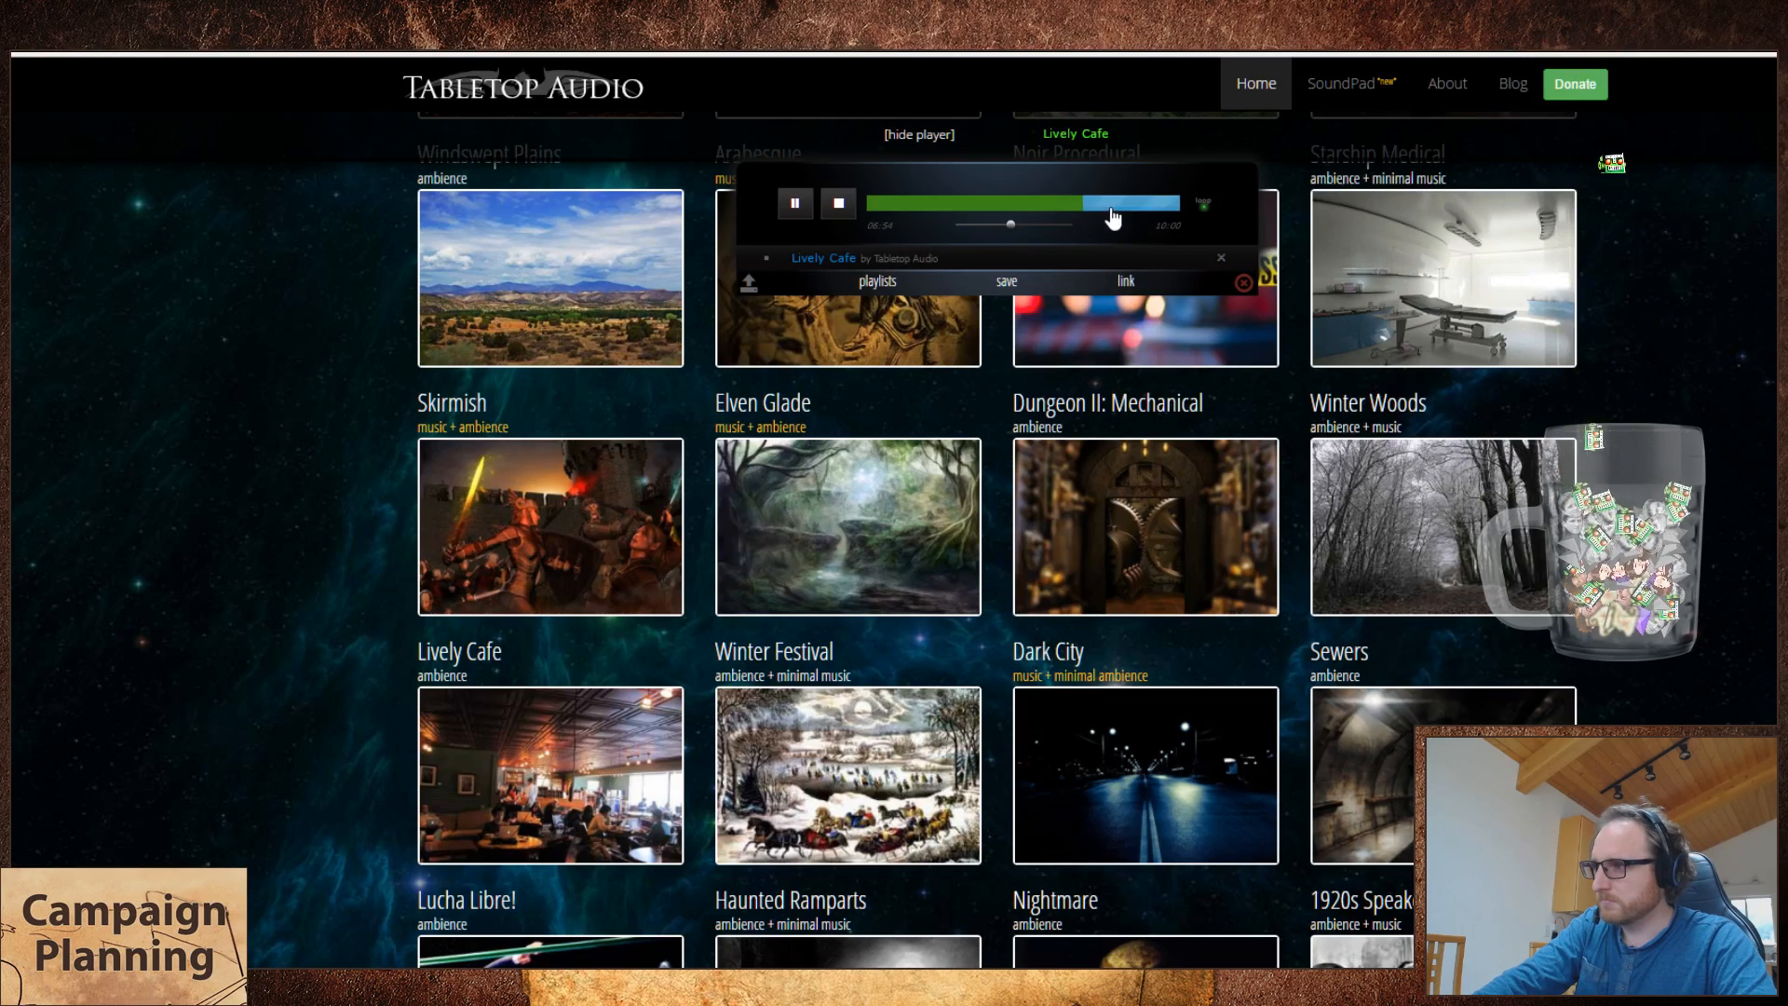
pyautogui.hotkey('ctrl', 'Tab')
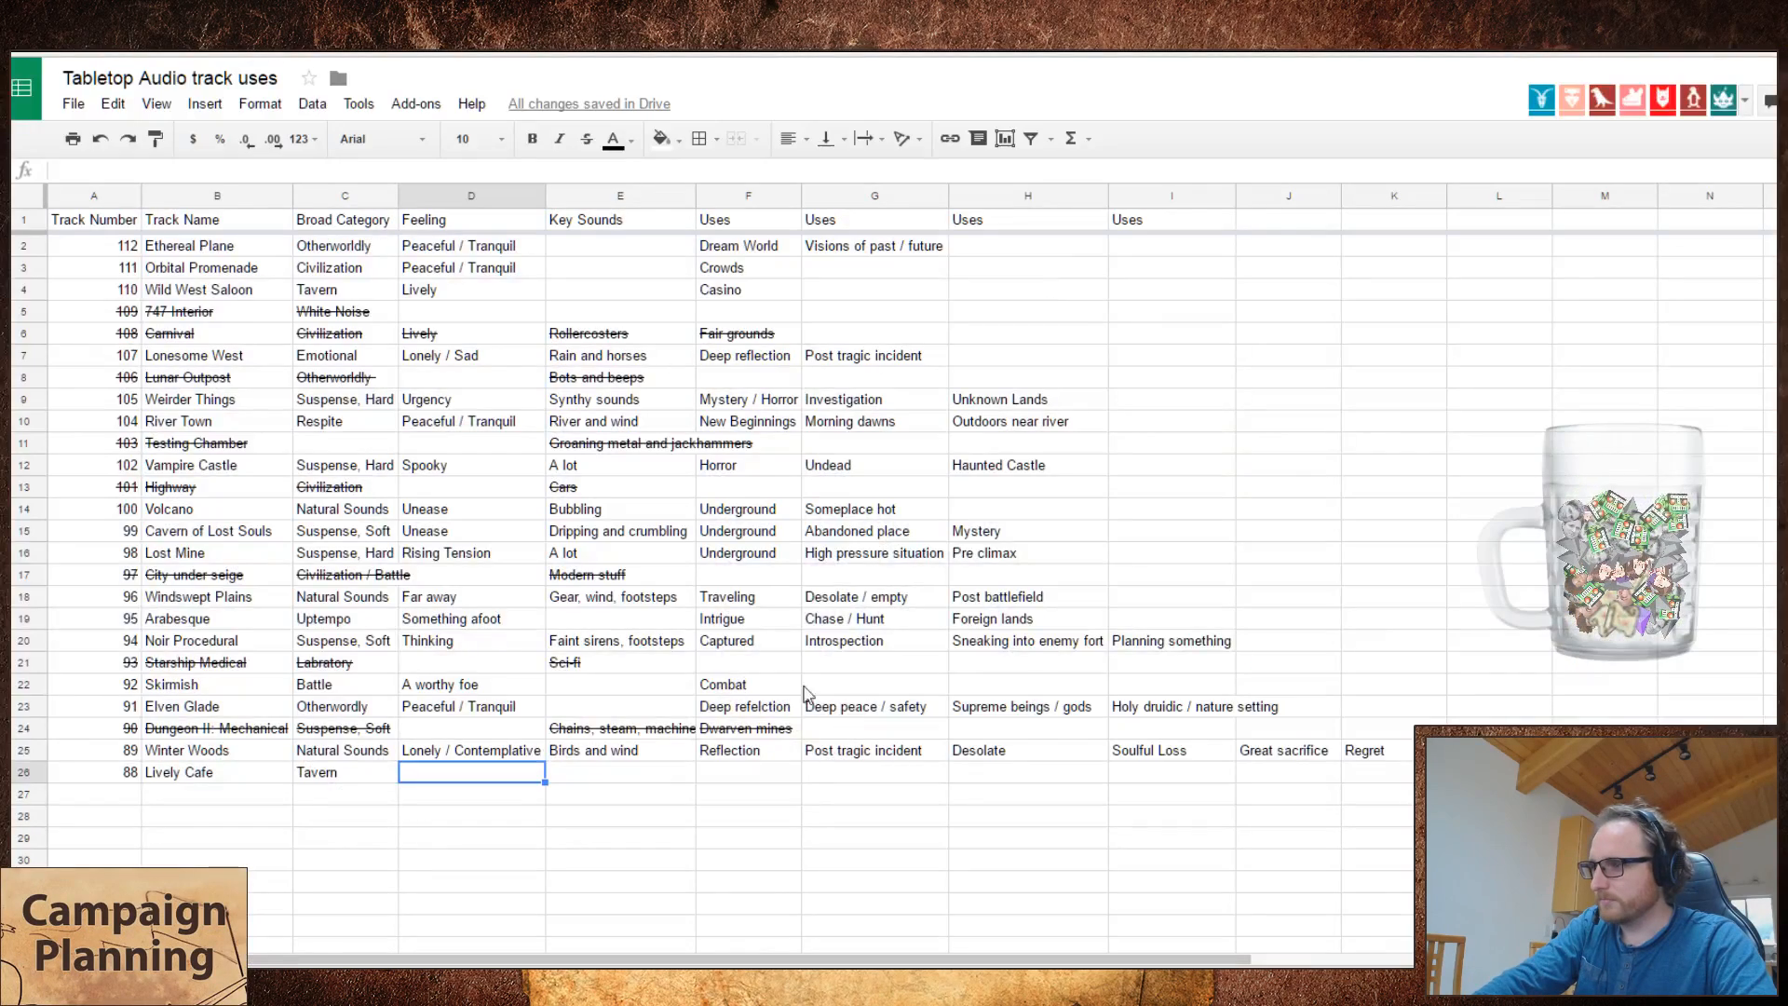
pyautogui.click(790, 795)
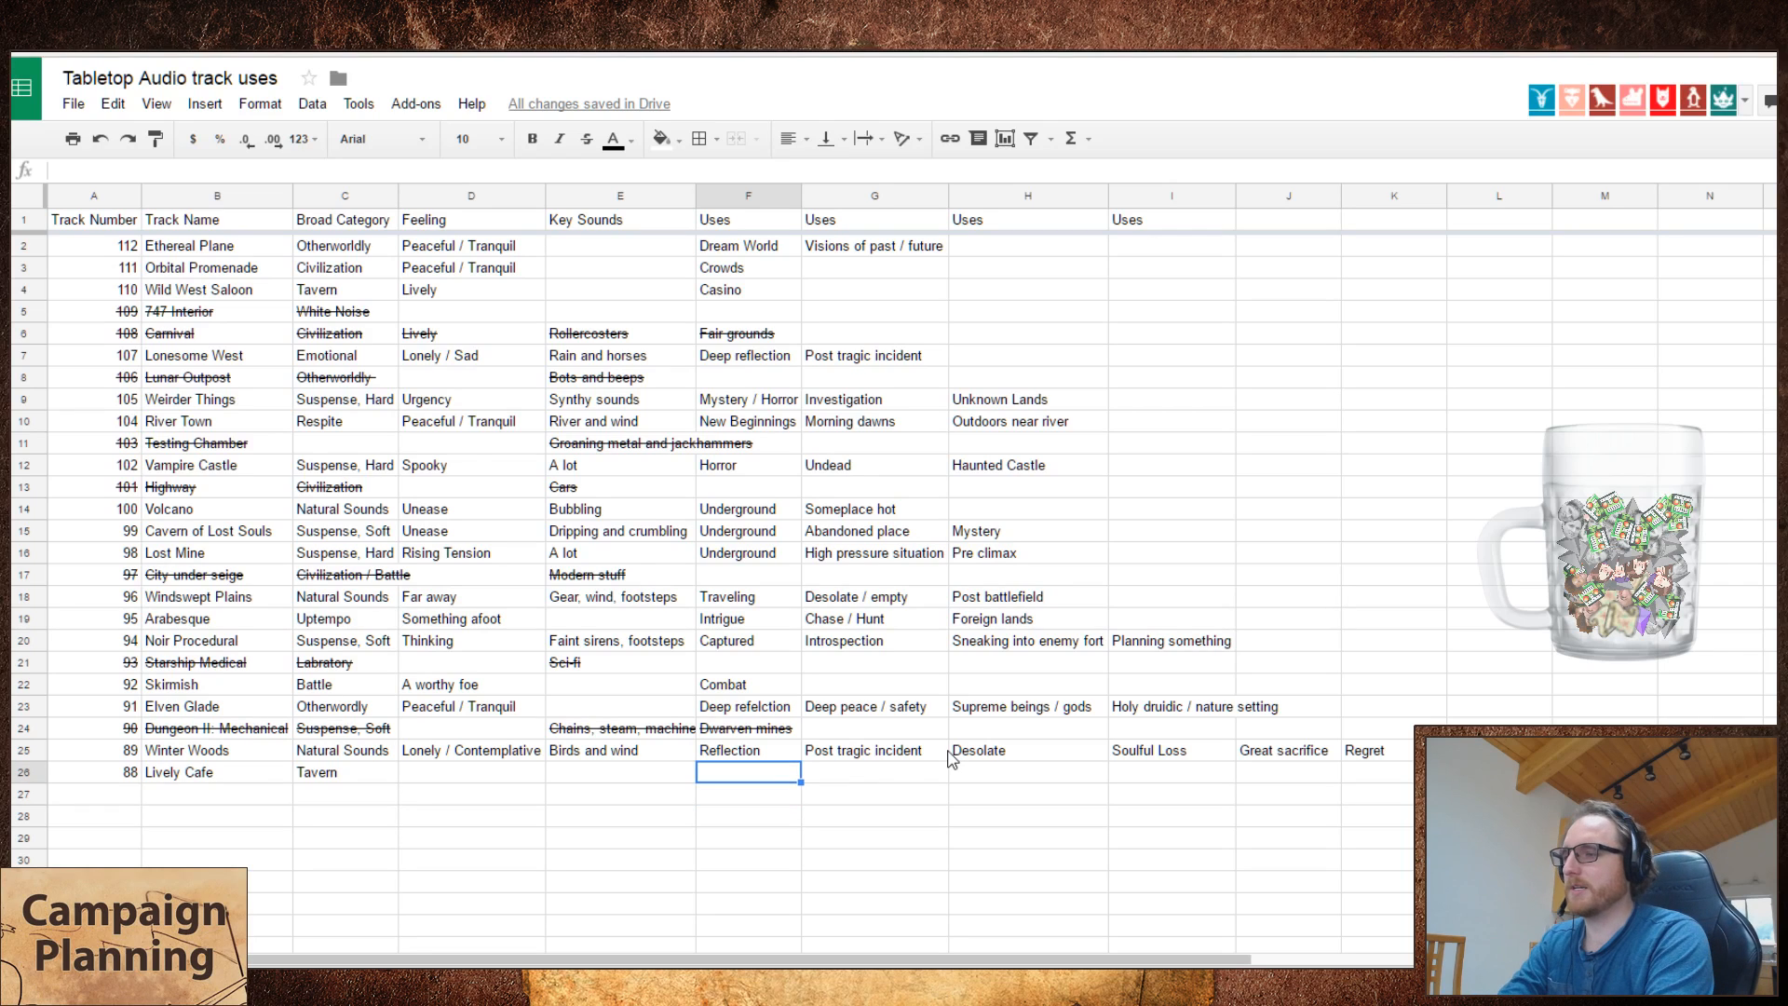
pyautogui.press('Up')
pyautogui.write('Dinner')
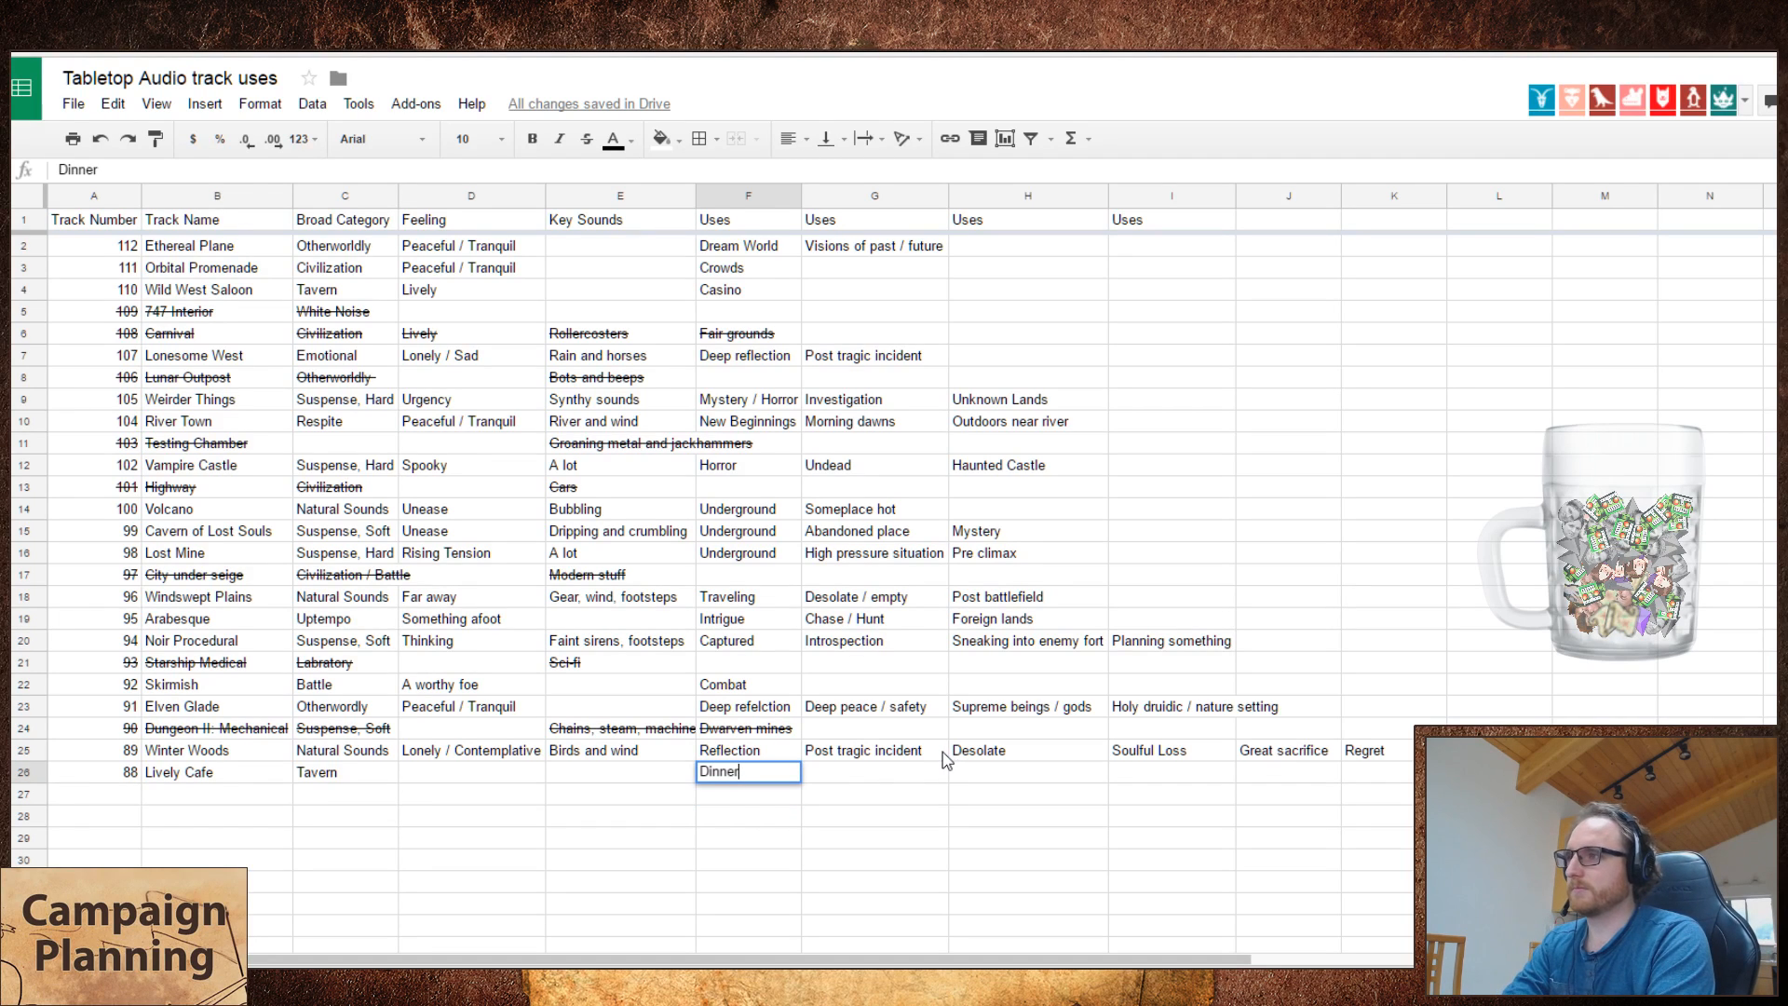
pyautogui.write(' party')
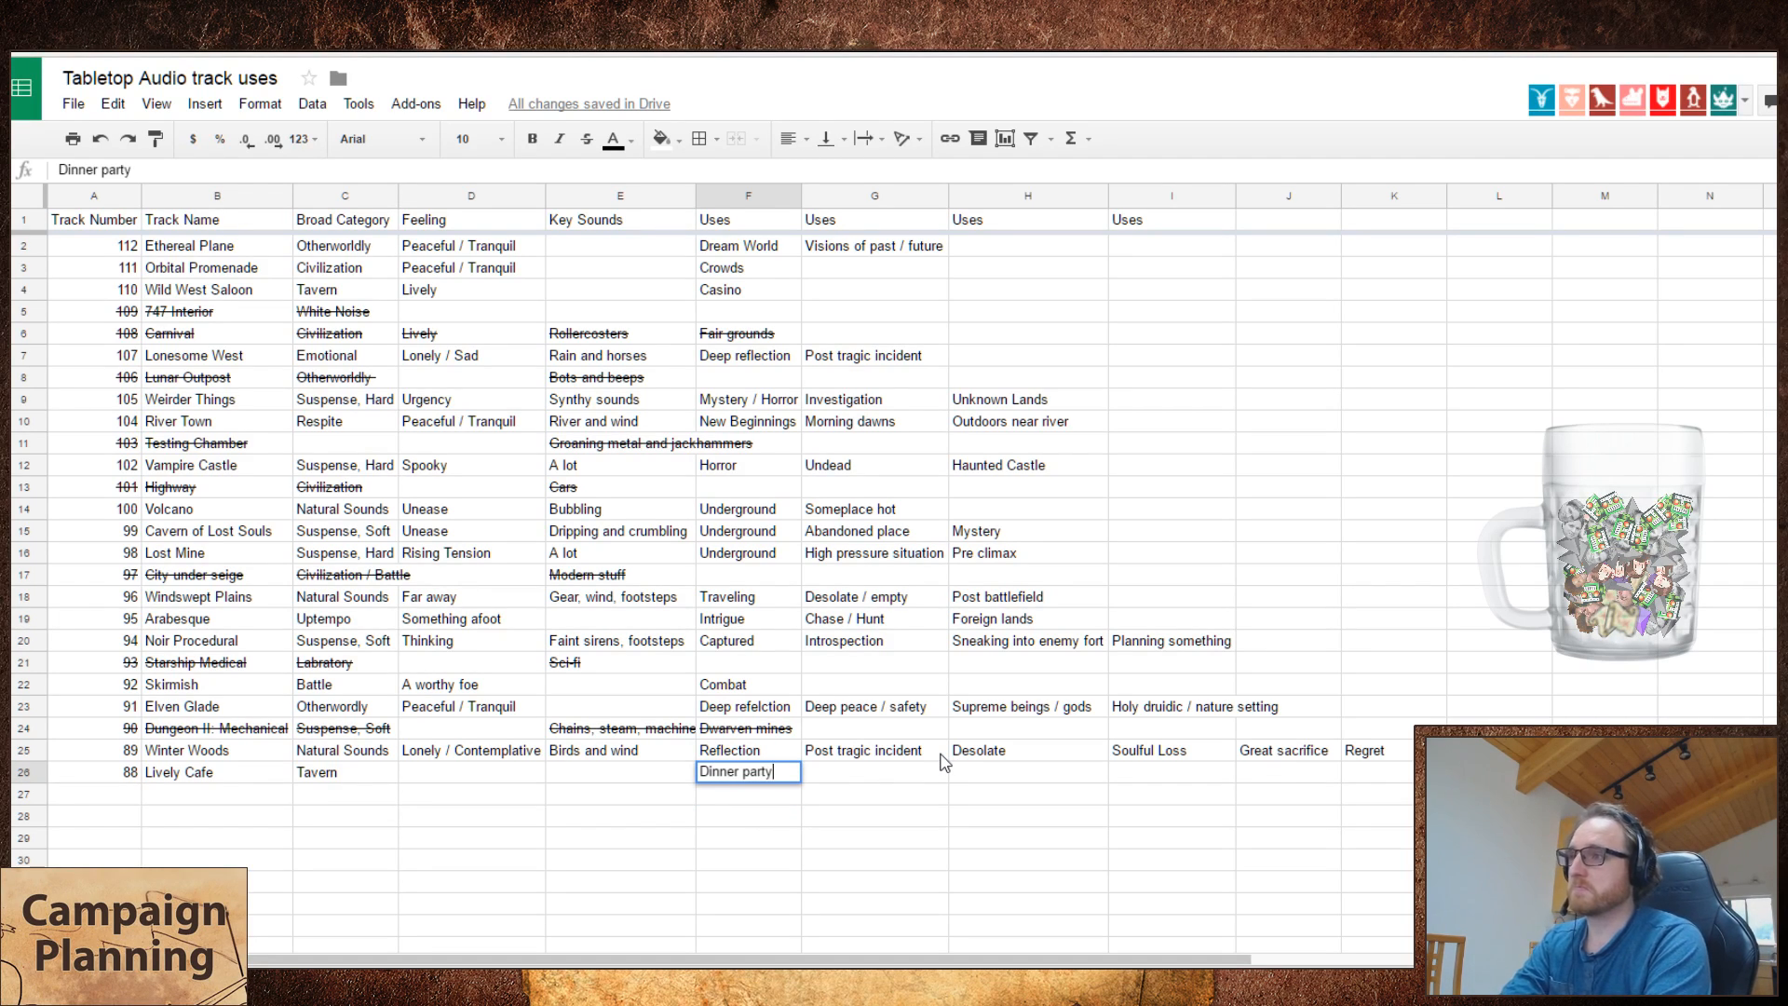
# - Enter "No music" as the key sounds of Lively Cafe
pyautogui.press('Left')
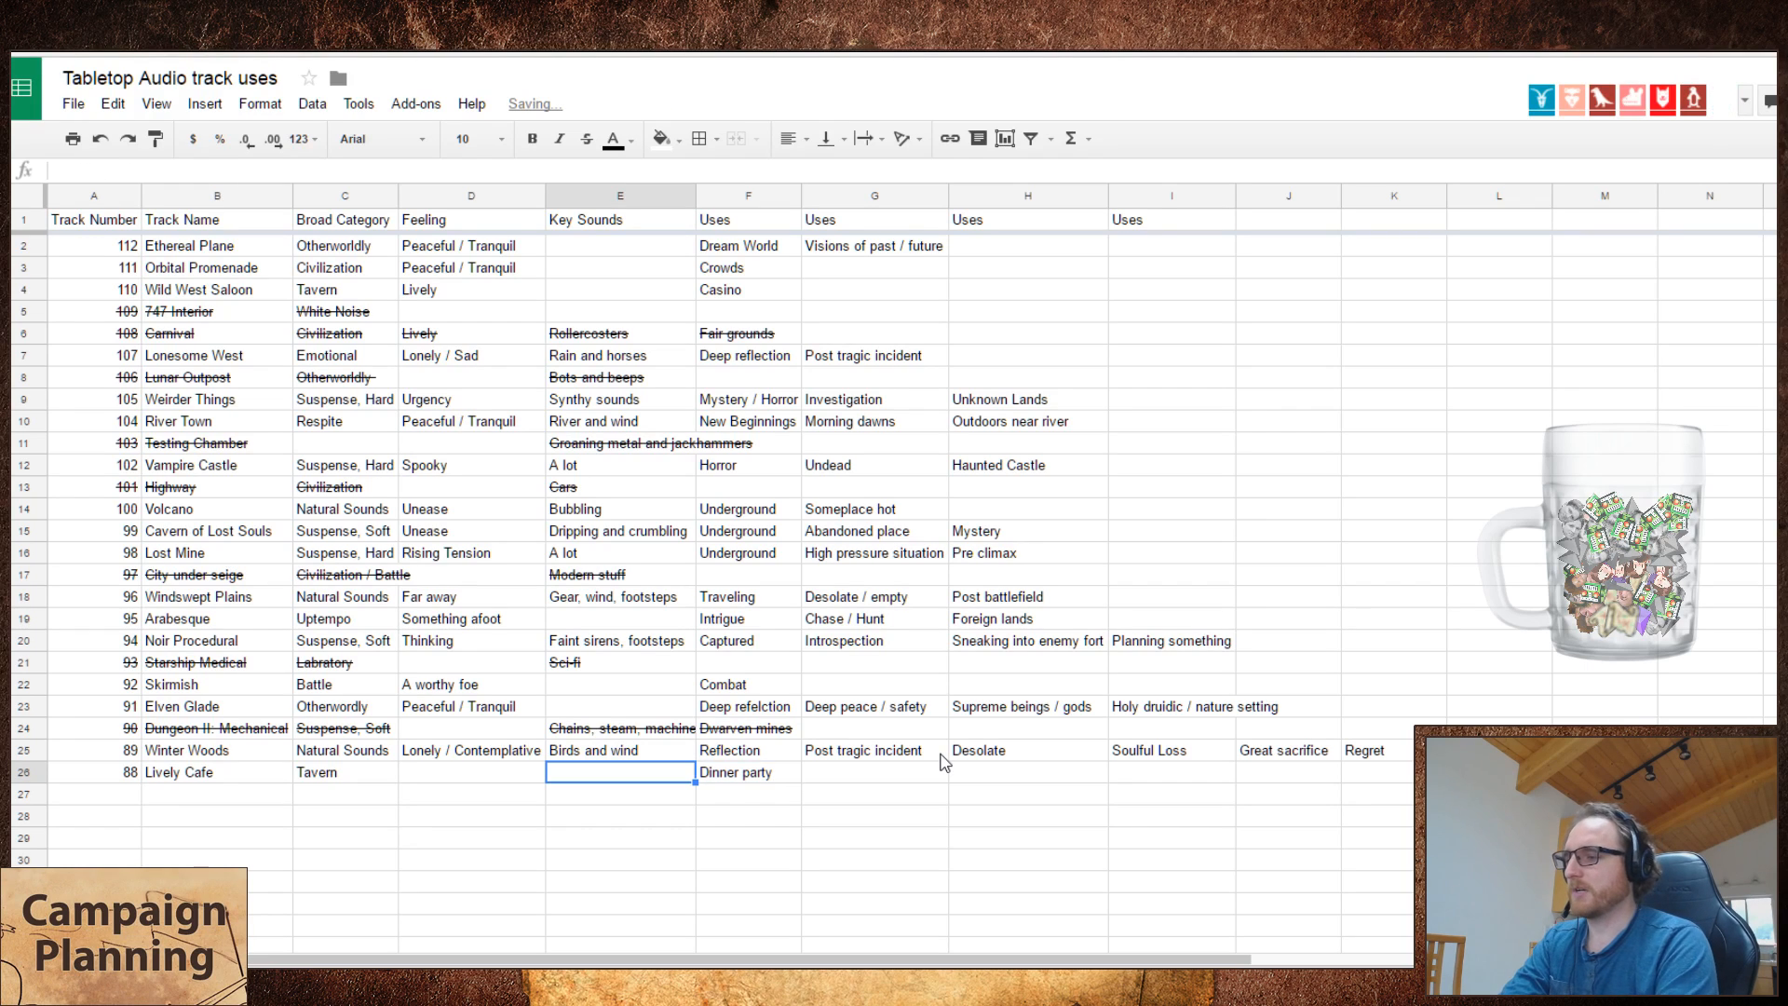
pyautogui.write('No music')
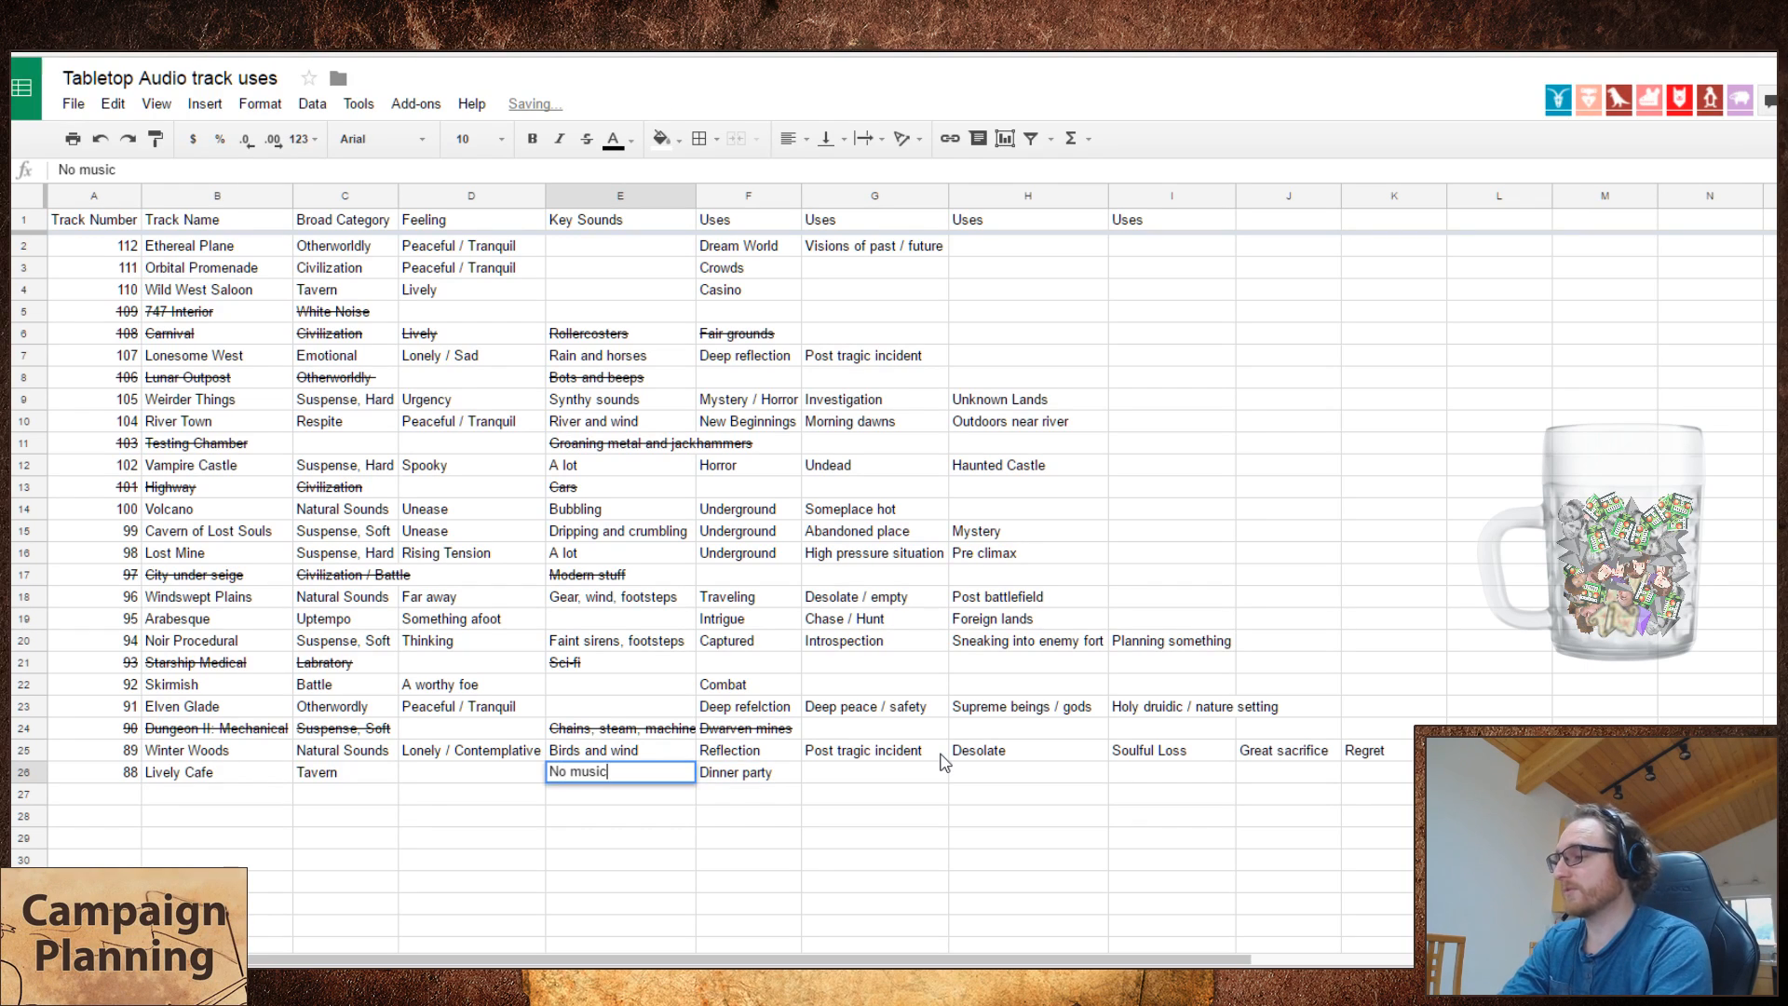
pyautogui.press('Right')
pyautogui.press('Right')
pyautogui.press('Left')
pyautogui.press('Left')
pyautogui.press('Left')
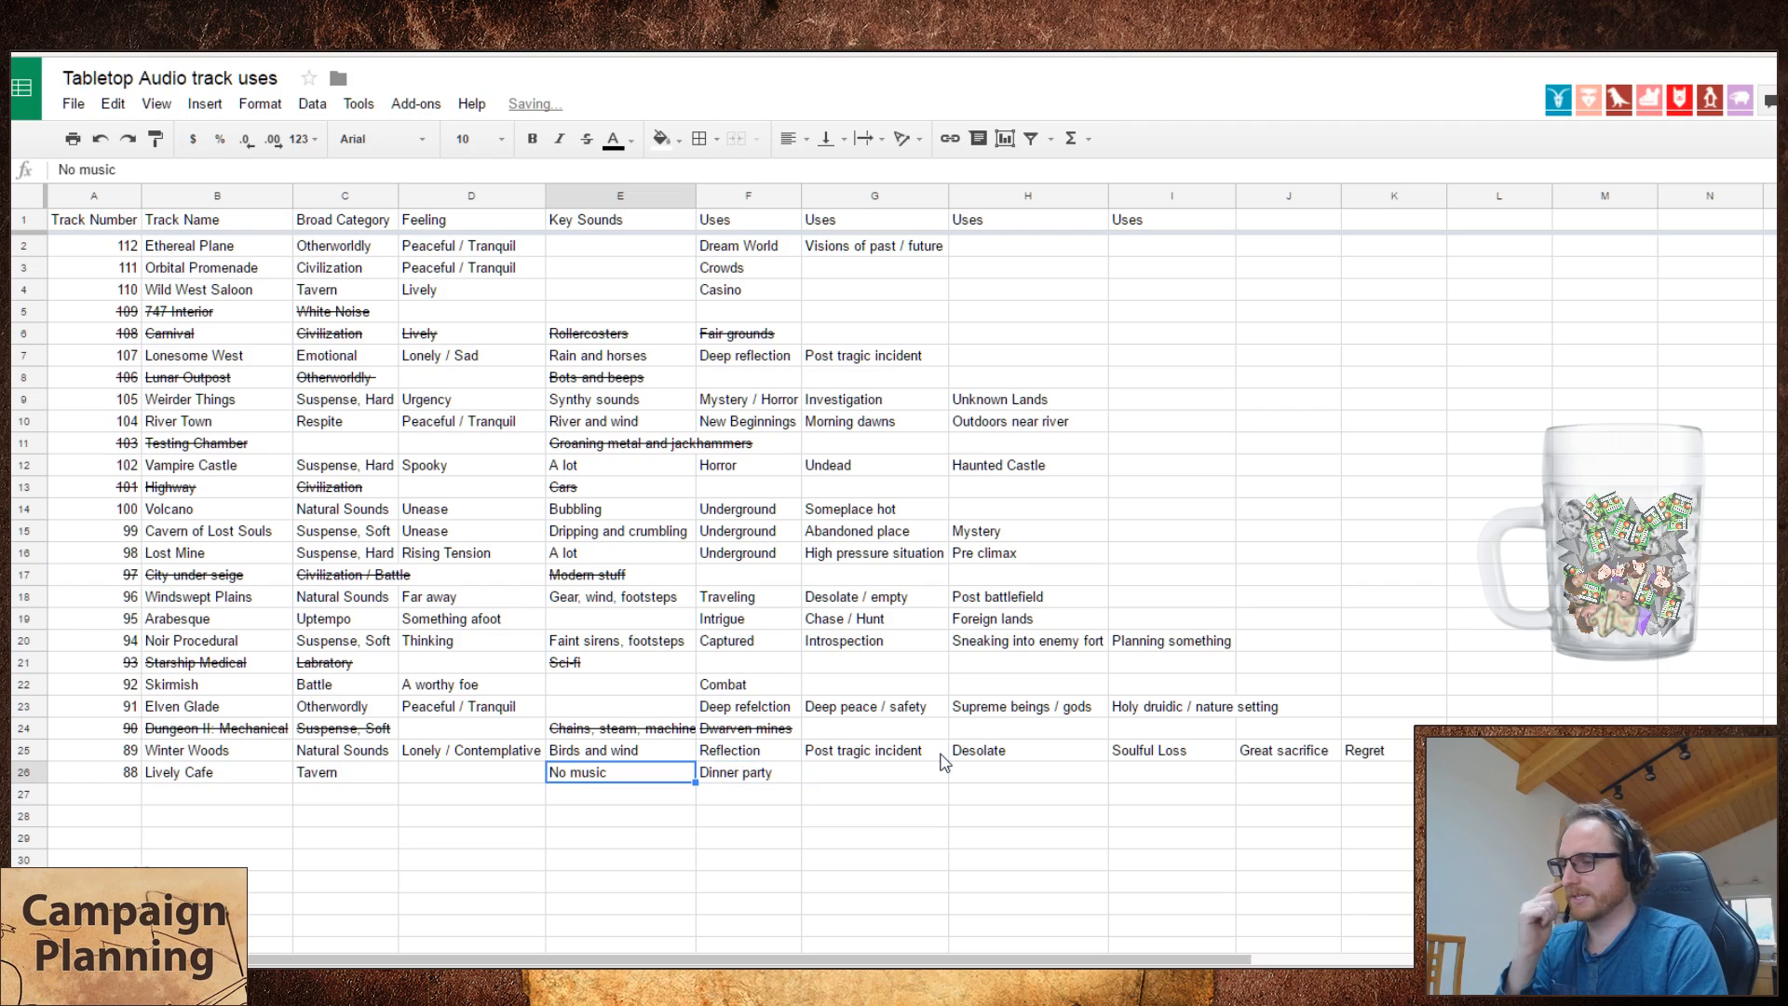
pyautogui.press('Right')
pyautogui.press('Right')
pyautogui.press('Left')
pyautogui.press('Right')
pyautogui.press('Right')
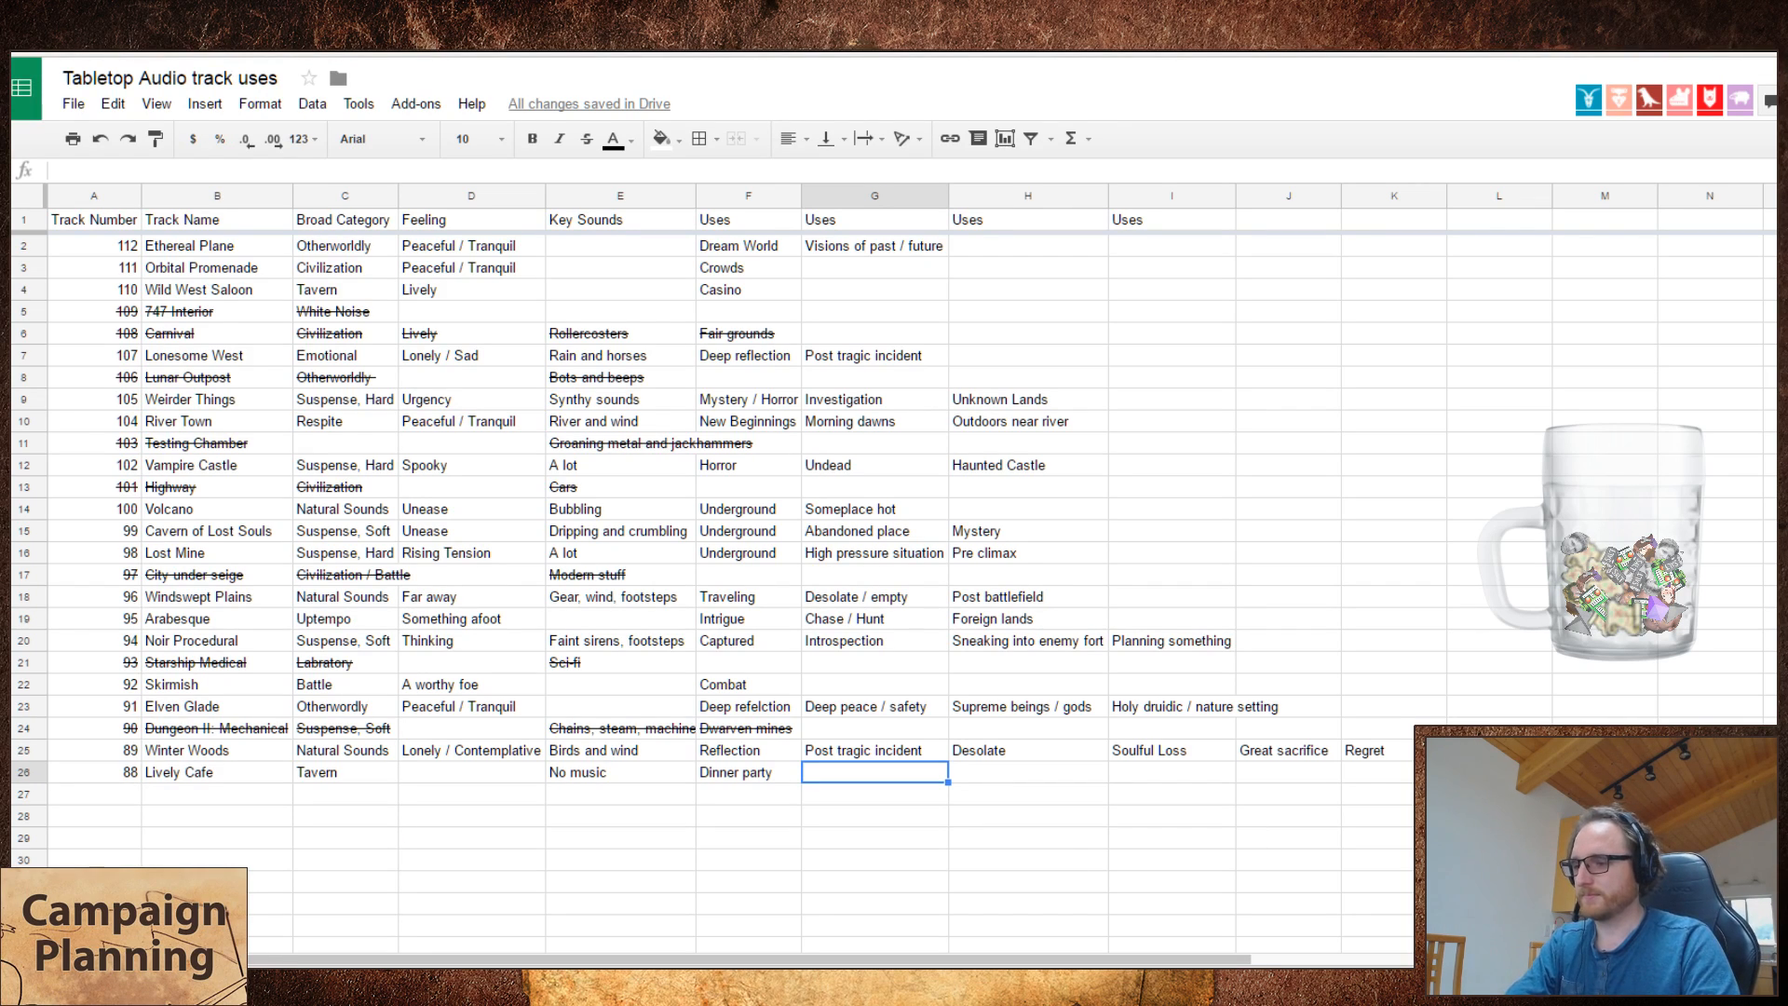
# - Set the feeling of Lively Cafe to "Neutral"
pyautogui.click(498, 772)
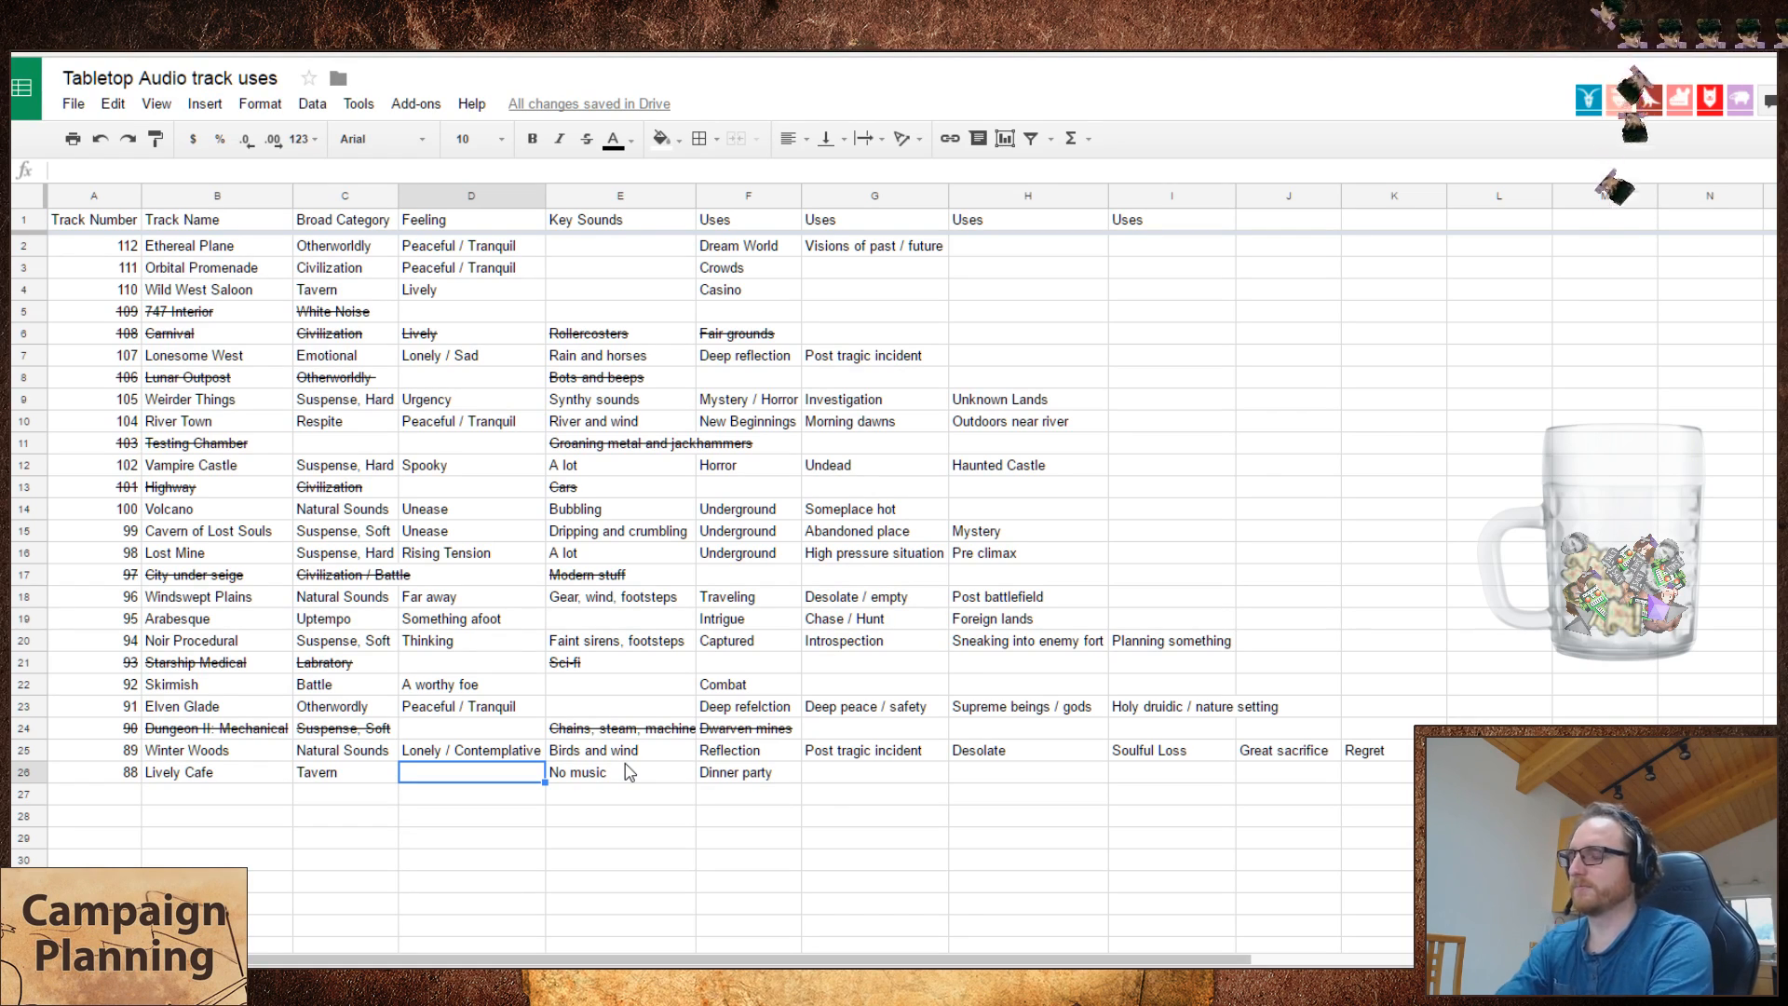
pyautogui.write('Neutral')
pyautogui.press('Tab')
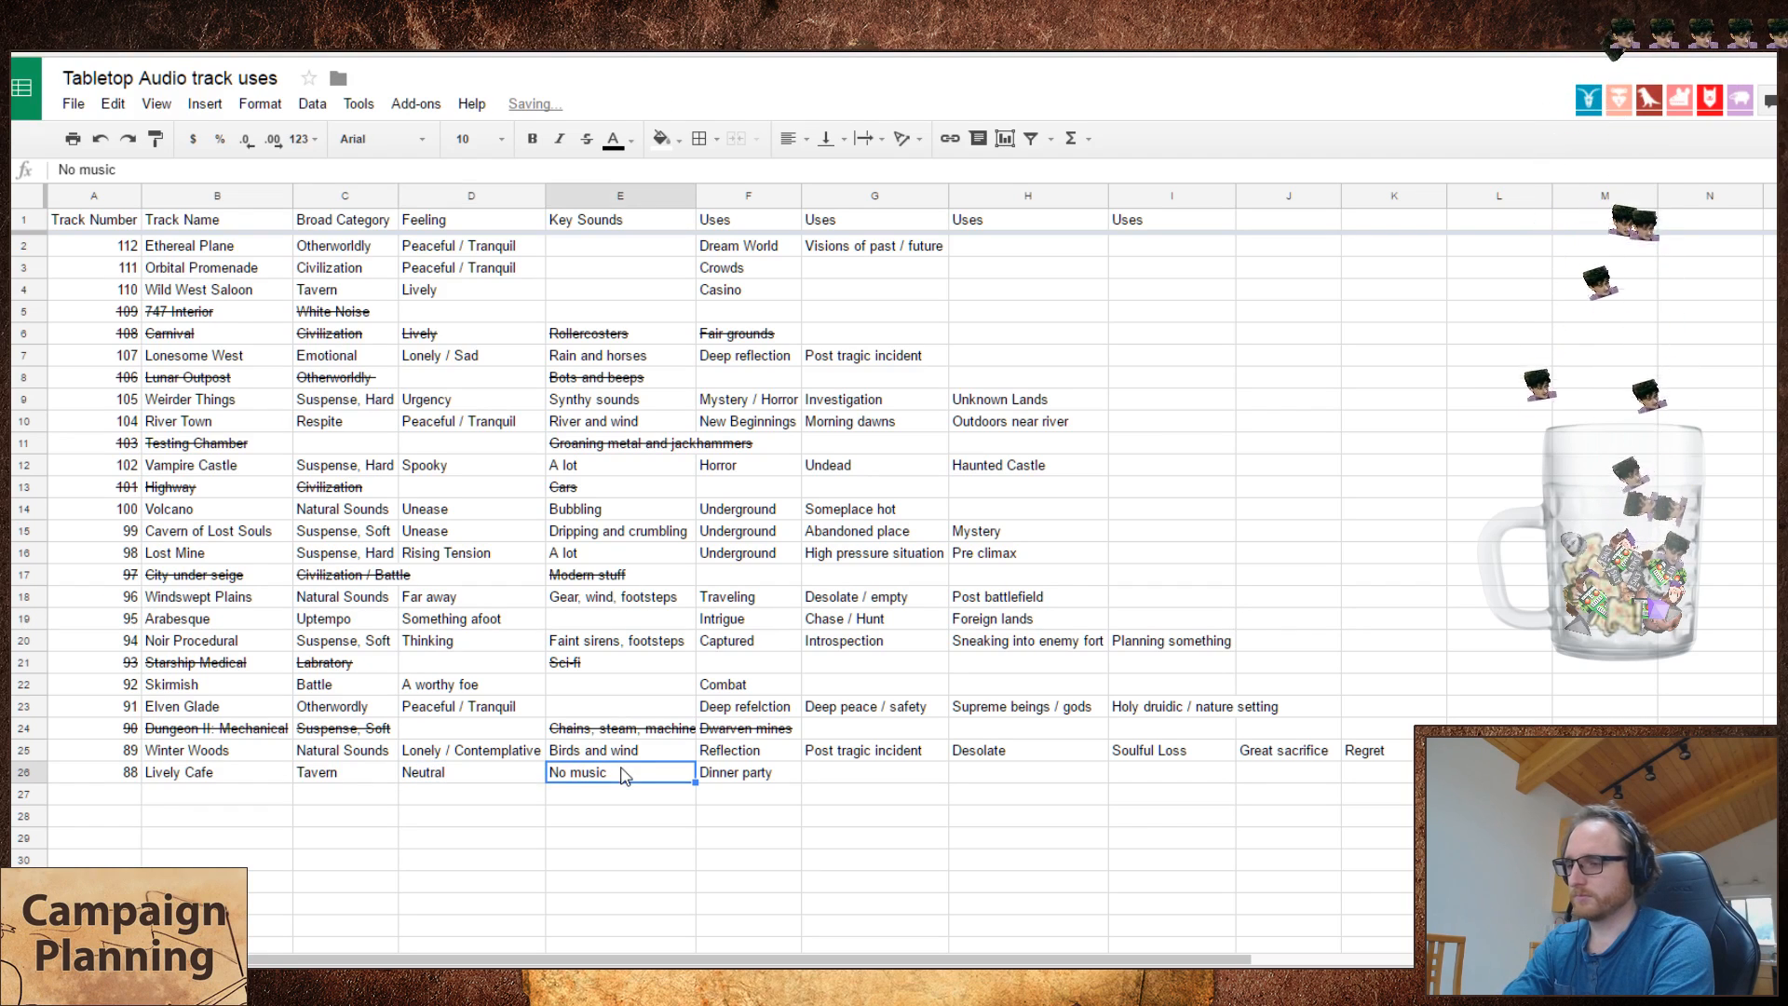
# - Enter "Busy restraunt" as the second use of Lively Cafe
pyautogui.press('Tab')
pyautogui.press('Tab')
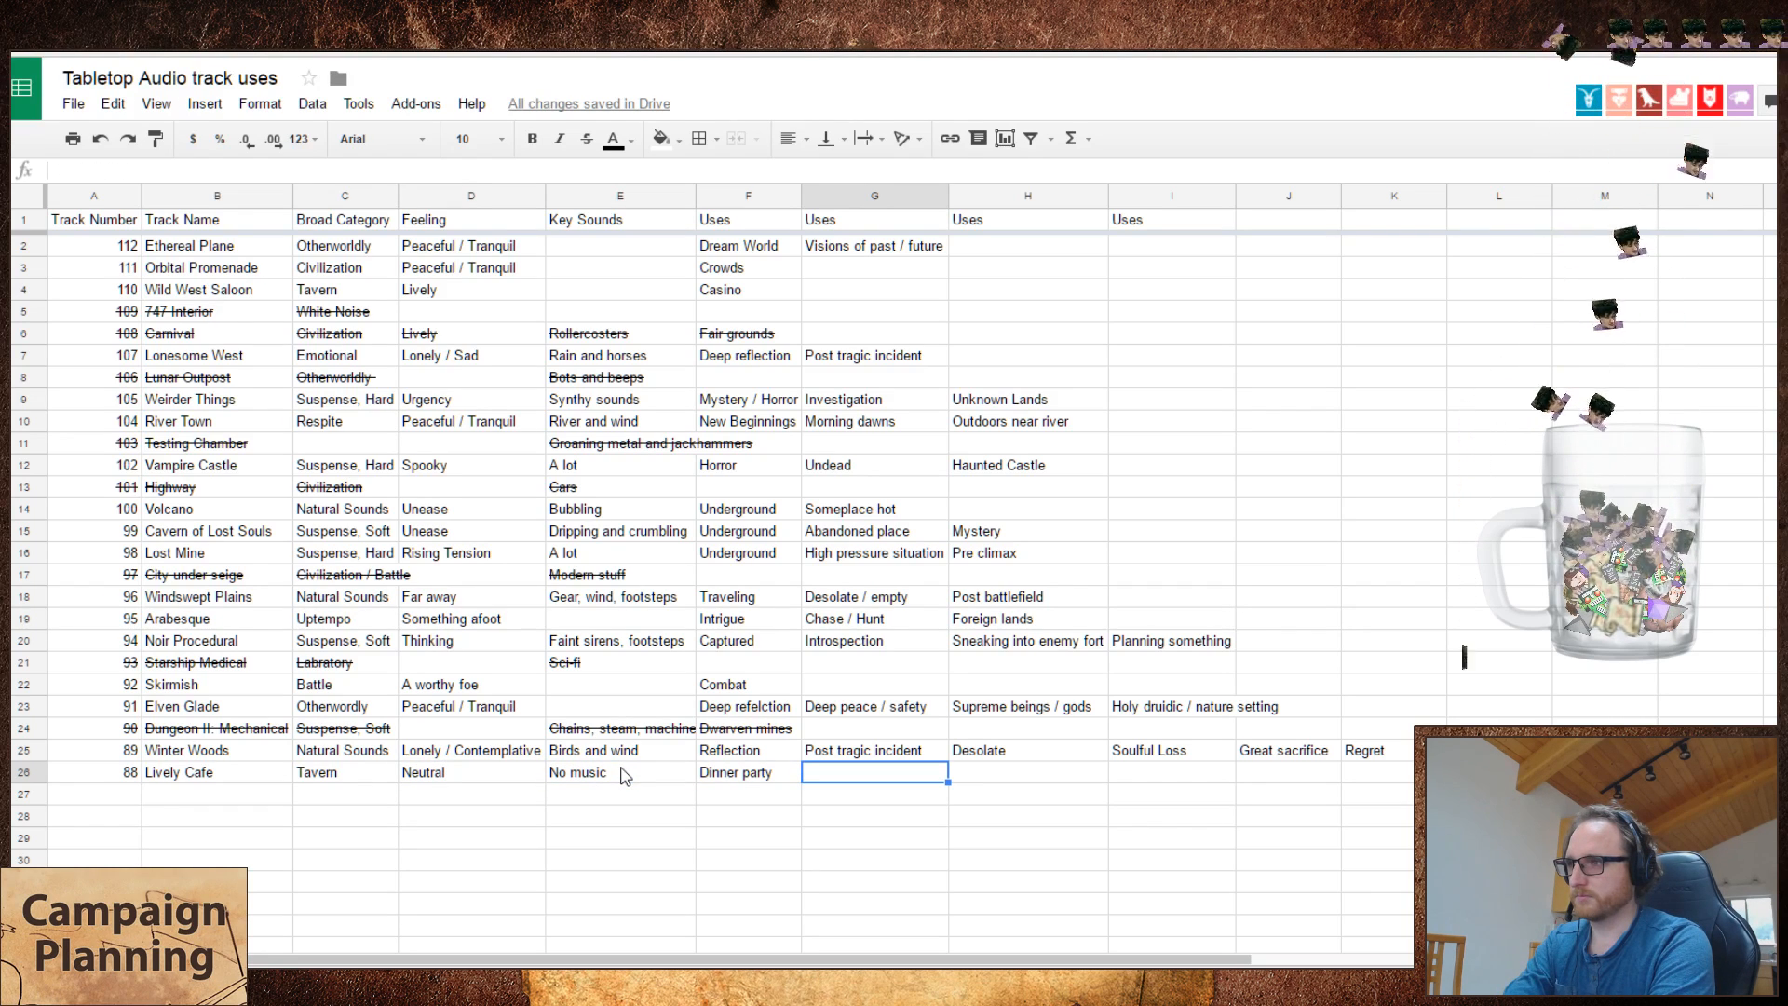
pyautogui.write('Busy ')
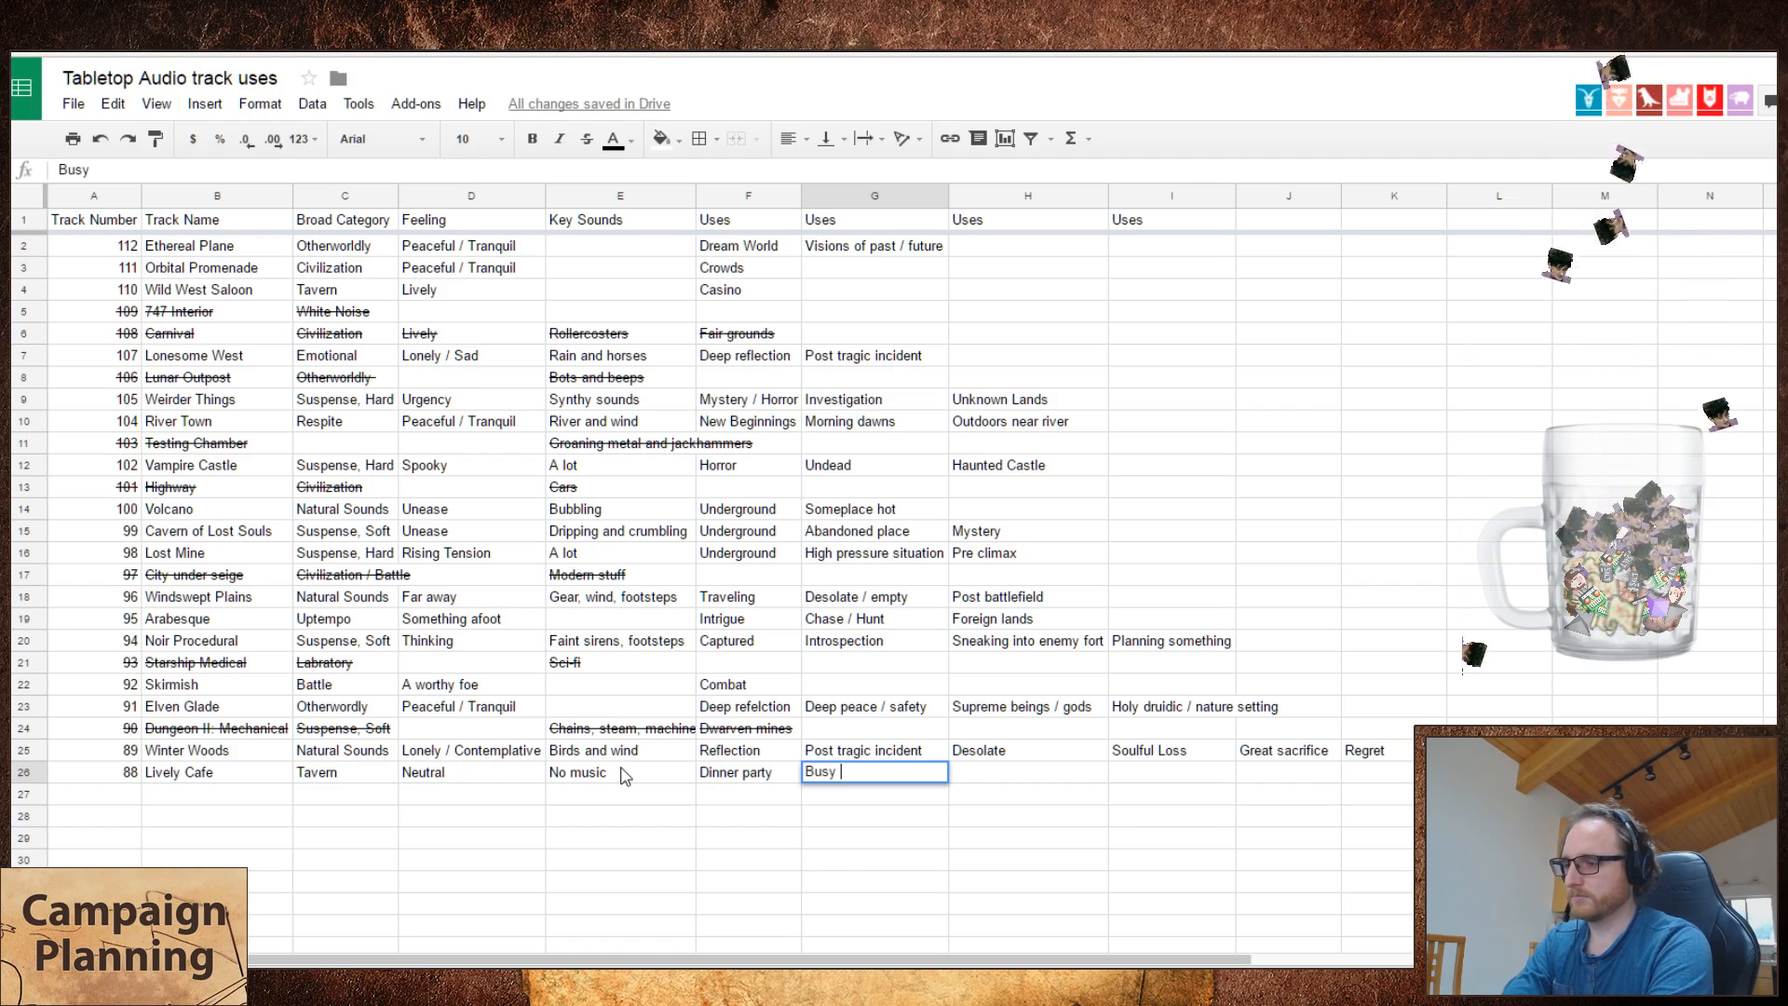
pyautogui.write('restraunt')
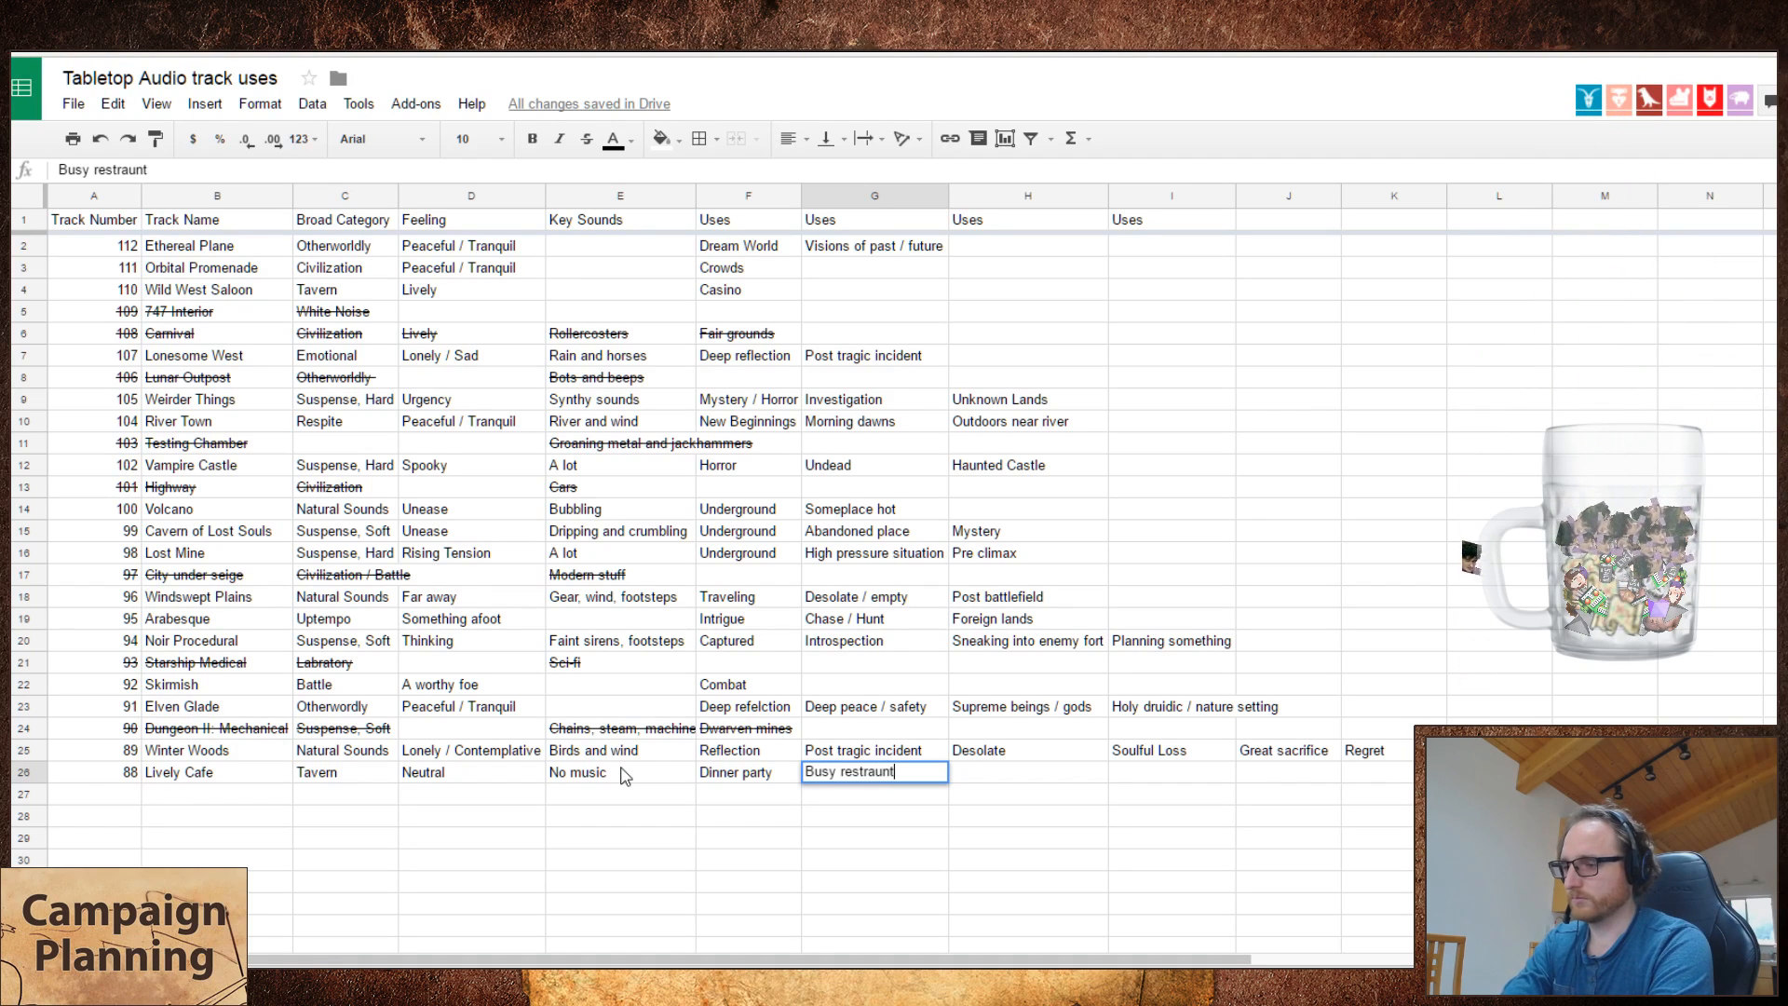
pyautogui.press('Return')
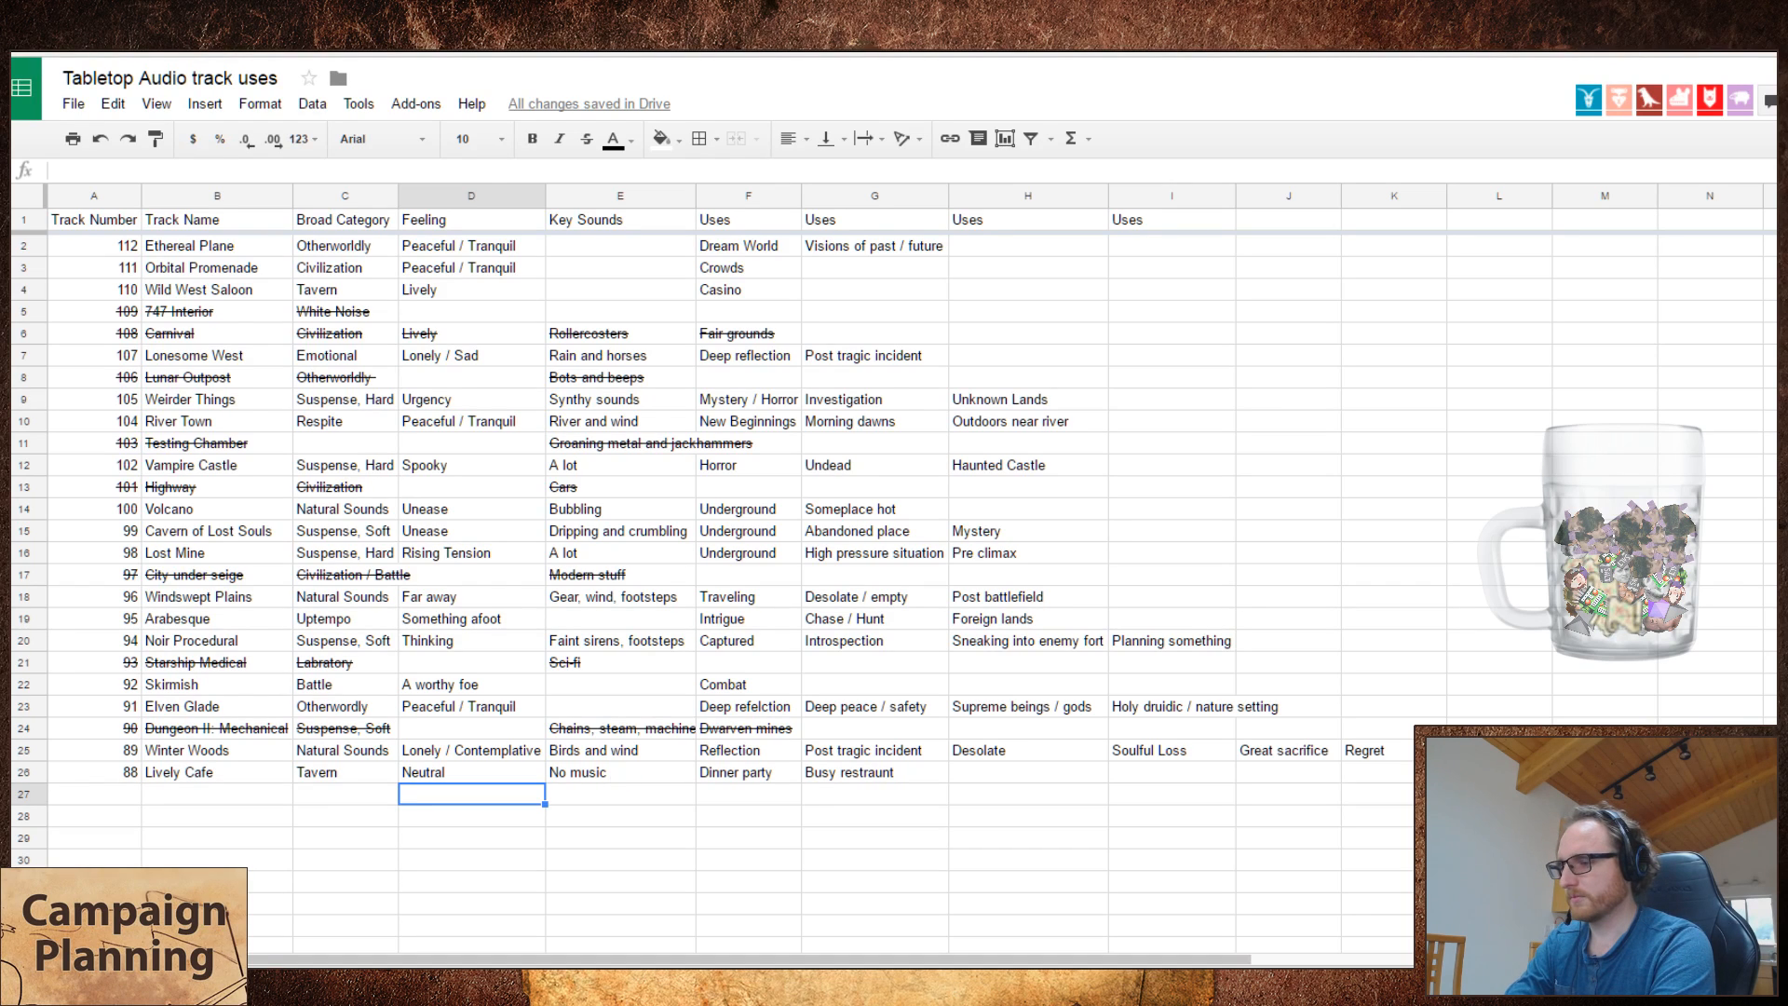
# - Clear the second use of Lively Cafe and re-enter it with the spelling "Busy restaurant"
pyautogui.press('Up')
pyautogui.press('Right')
pyautogui.press('Right')
pyautogui.press('Right')
pyautogui.press('Right')
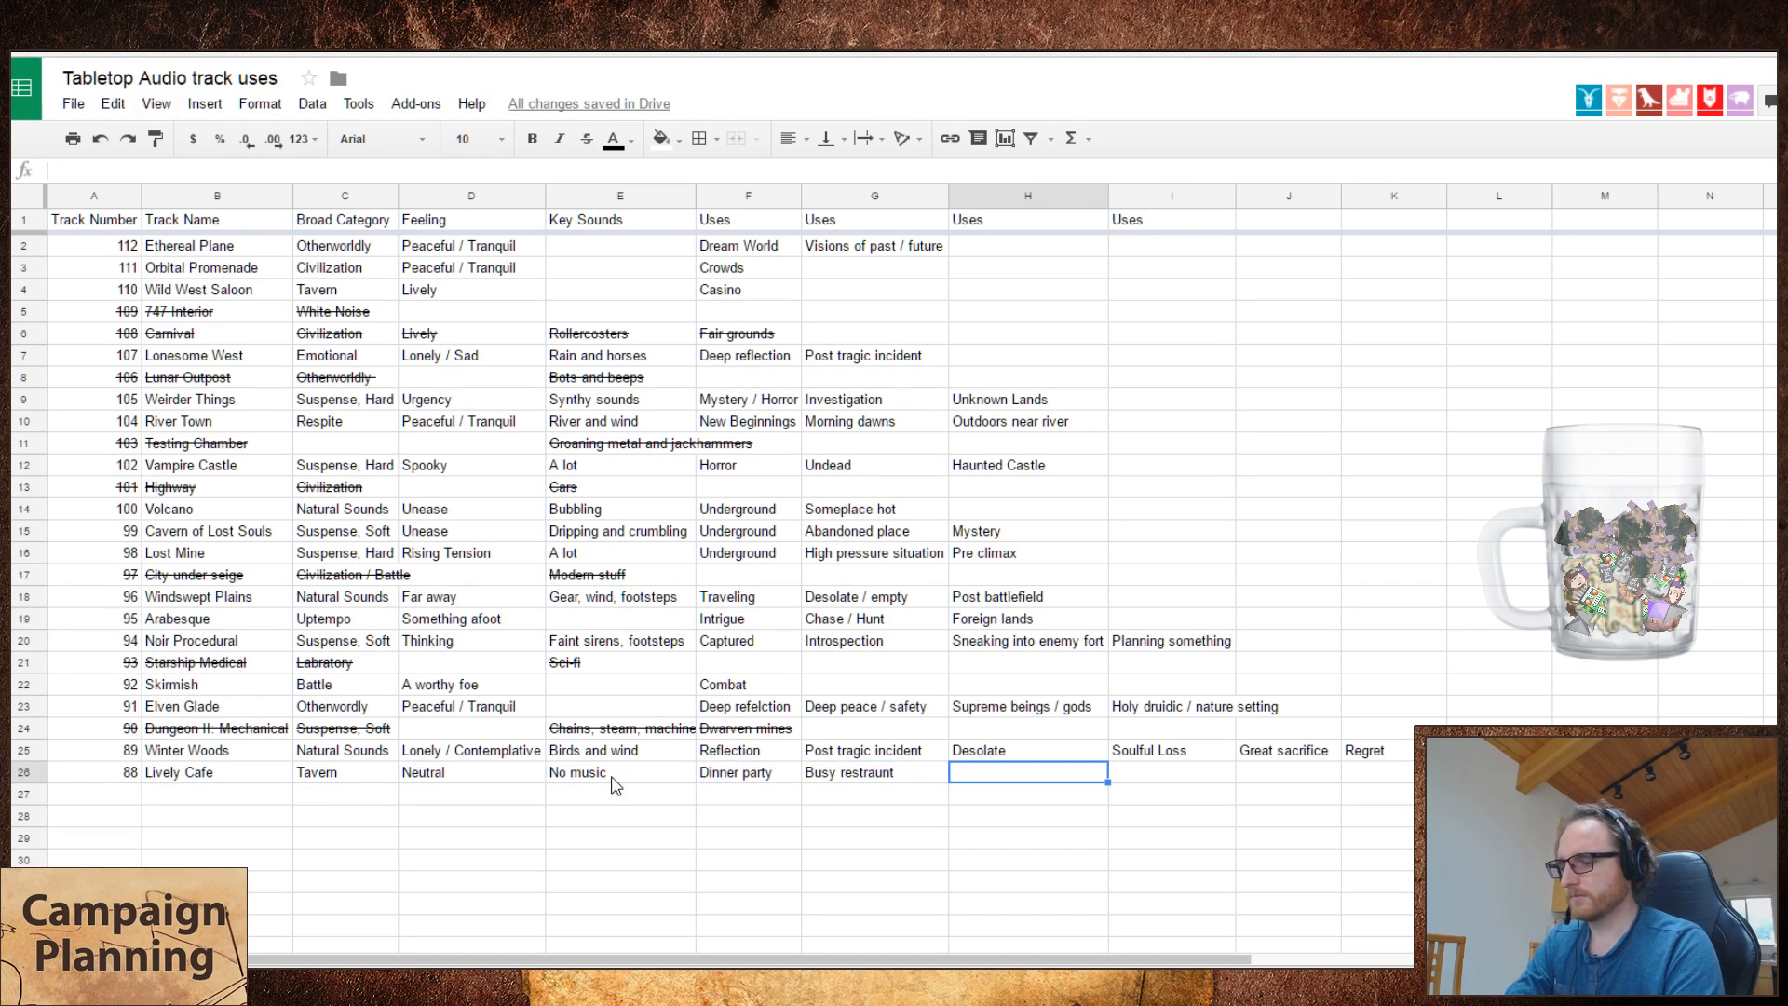
pyautogui.press('Left')
pyautogui.press('Delete')
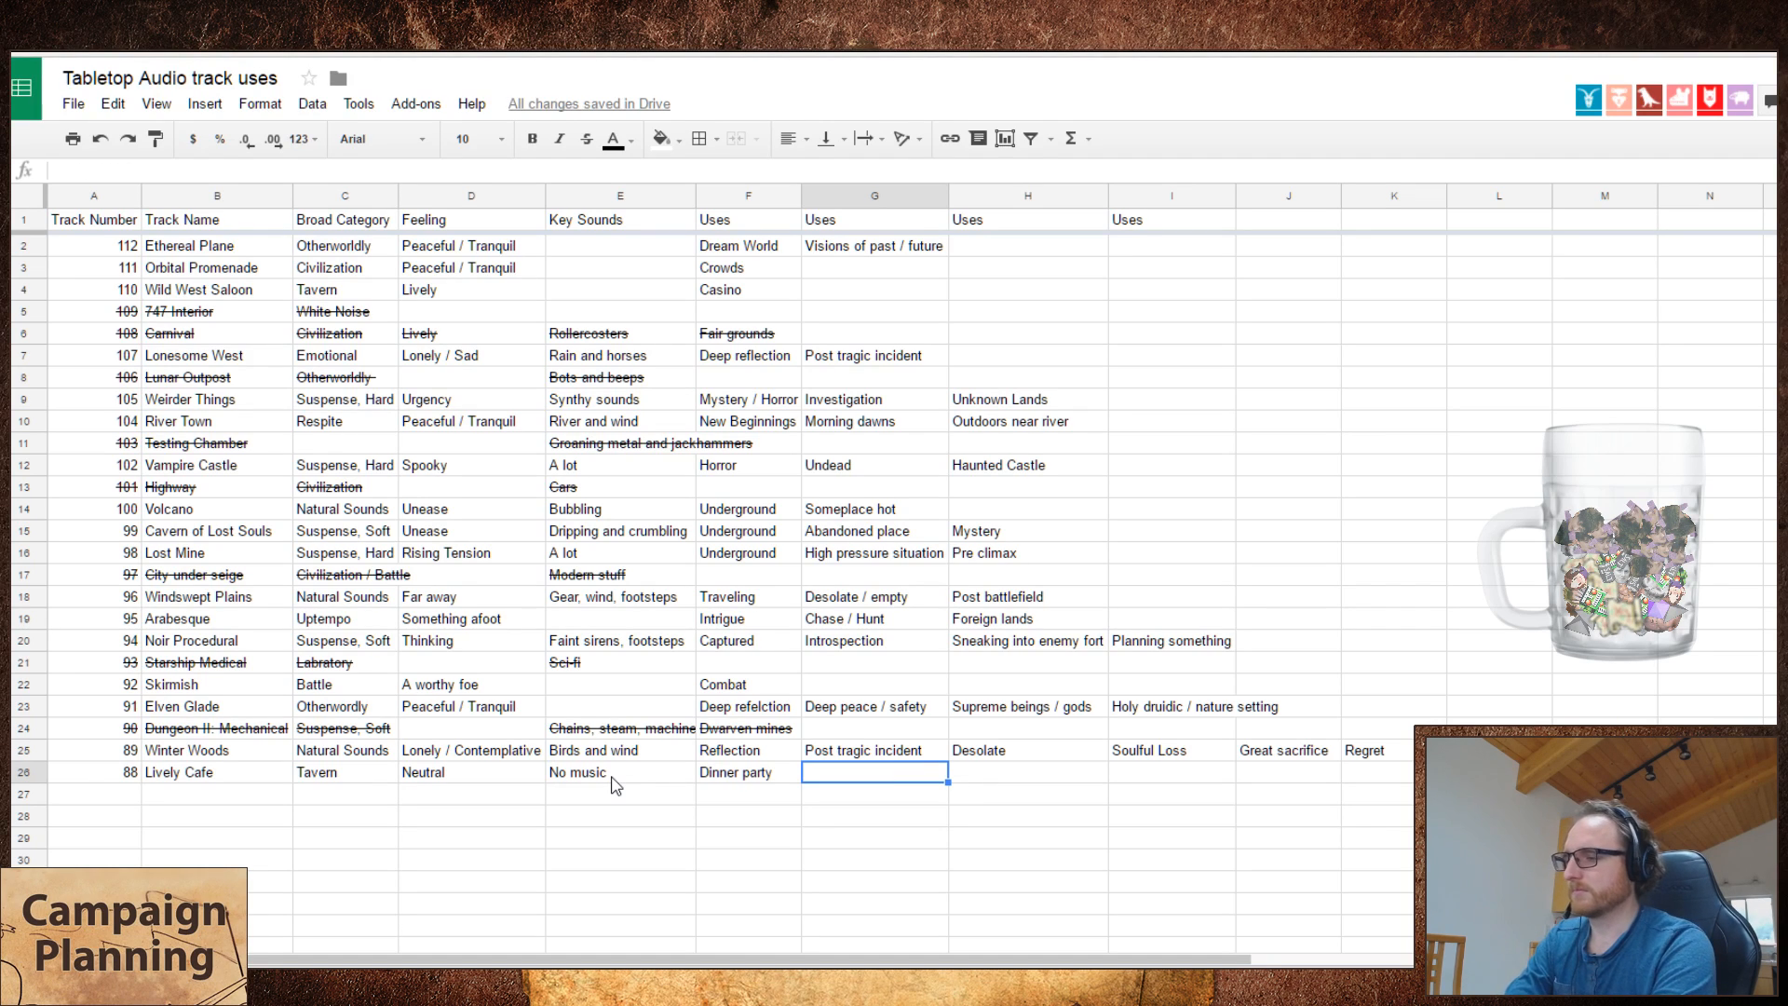
pyautogui.write('Bu')
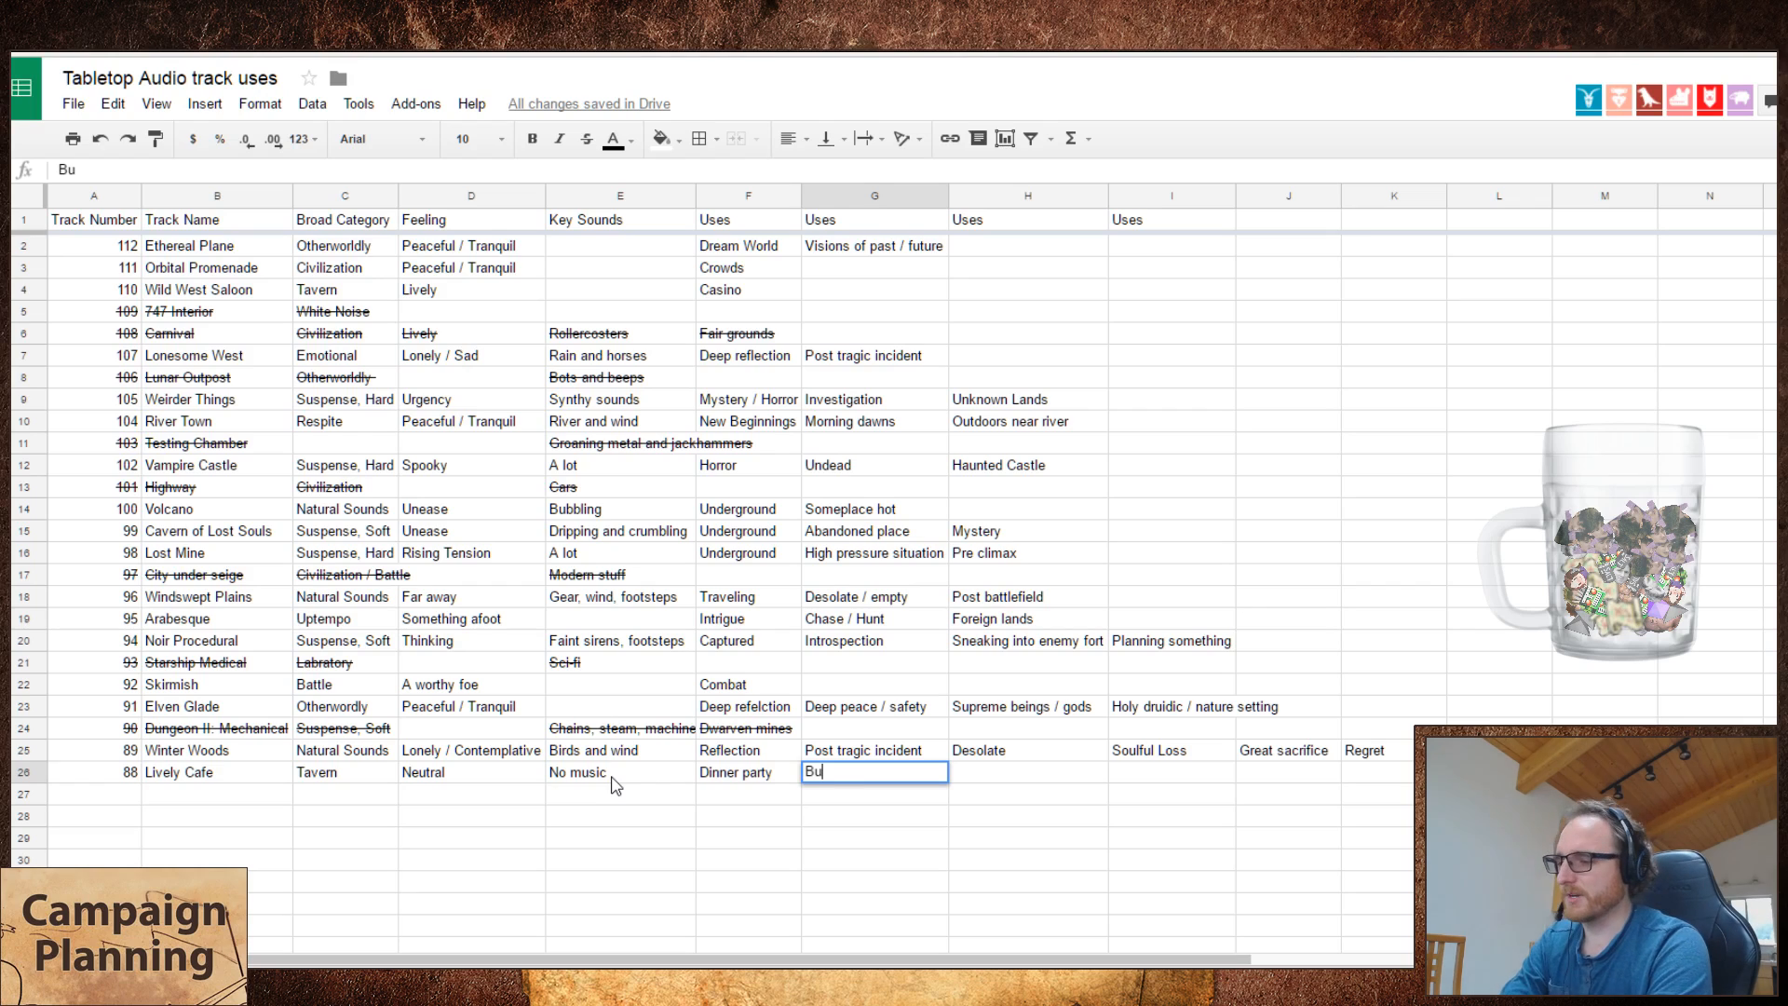
pyautogui.write('sy res')
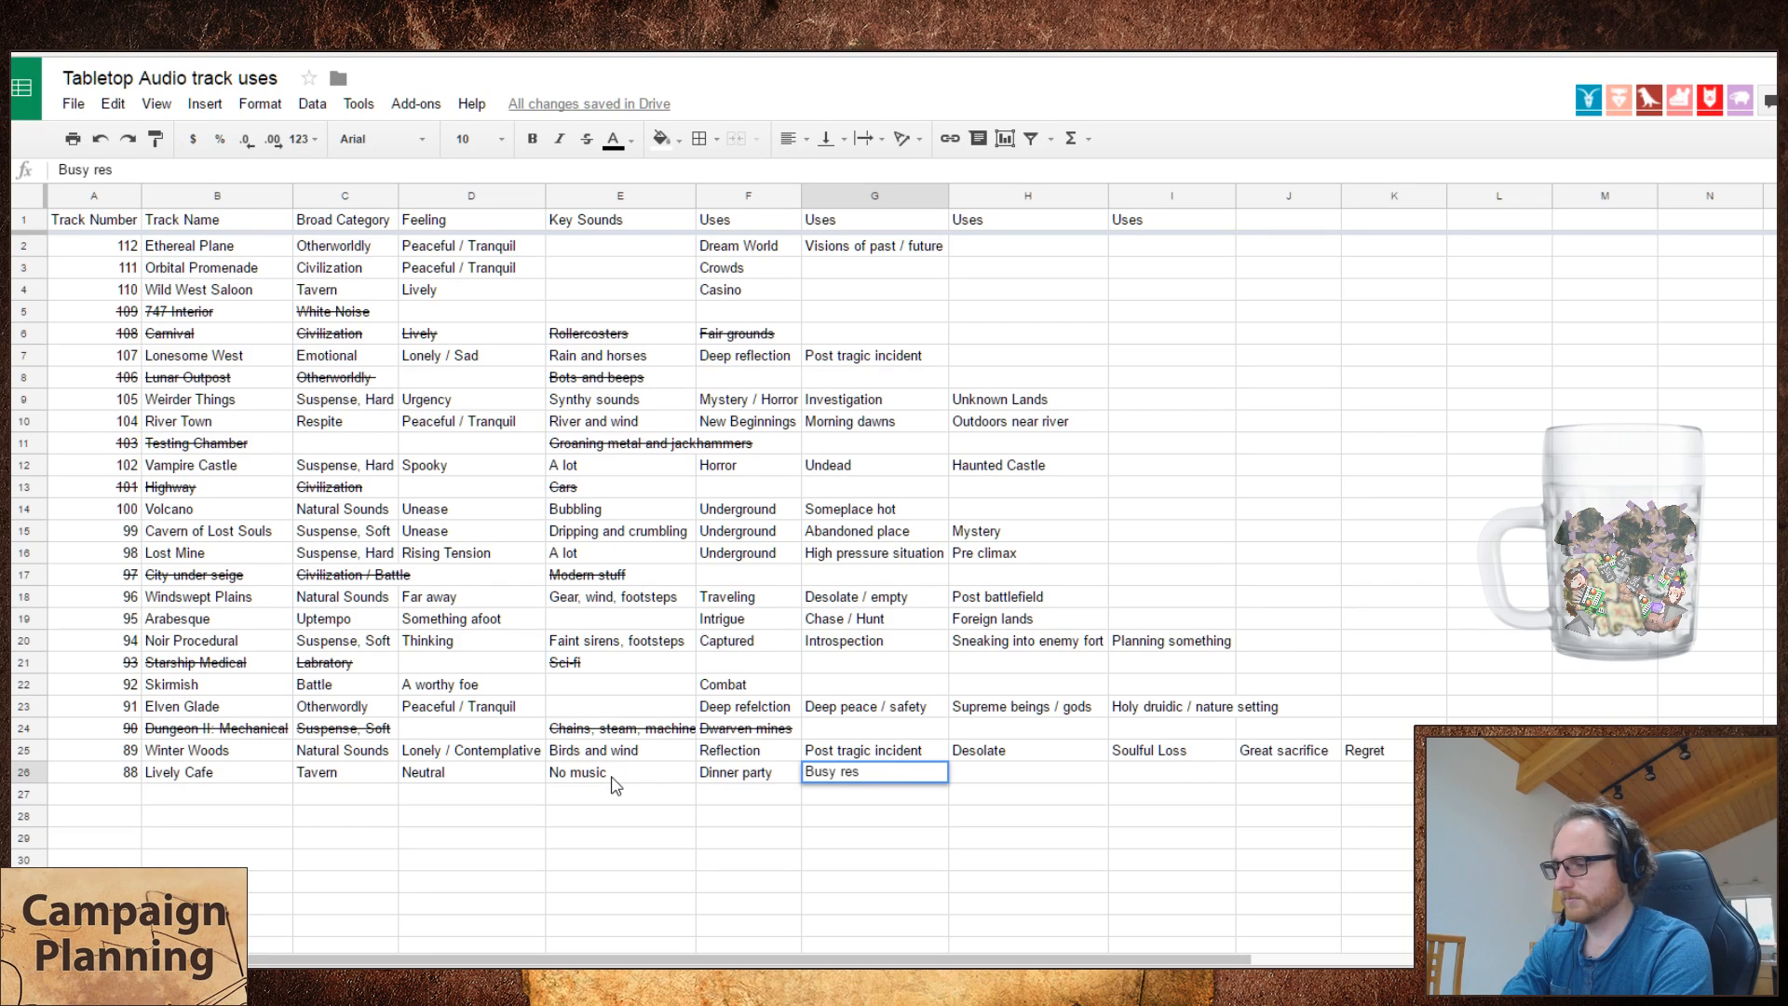
pyautogui.write('taurant')
pyautogui.press('Return')
pyautogui.press('Up')
pyautogui.press('Right')
# - Switch to the Tabletop Audio site and play Winter Festival
pyautogui.hotkey('ctrl', 'Tab')
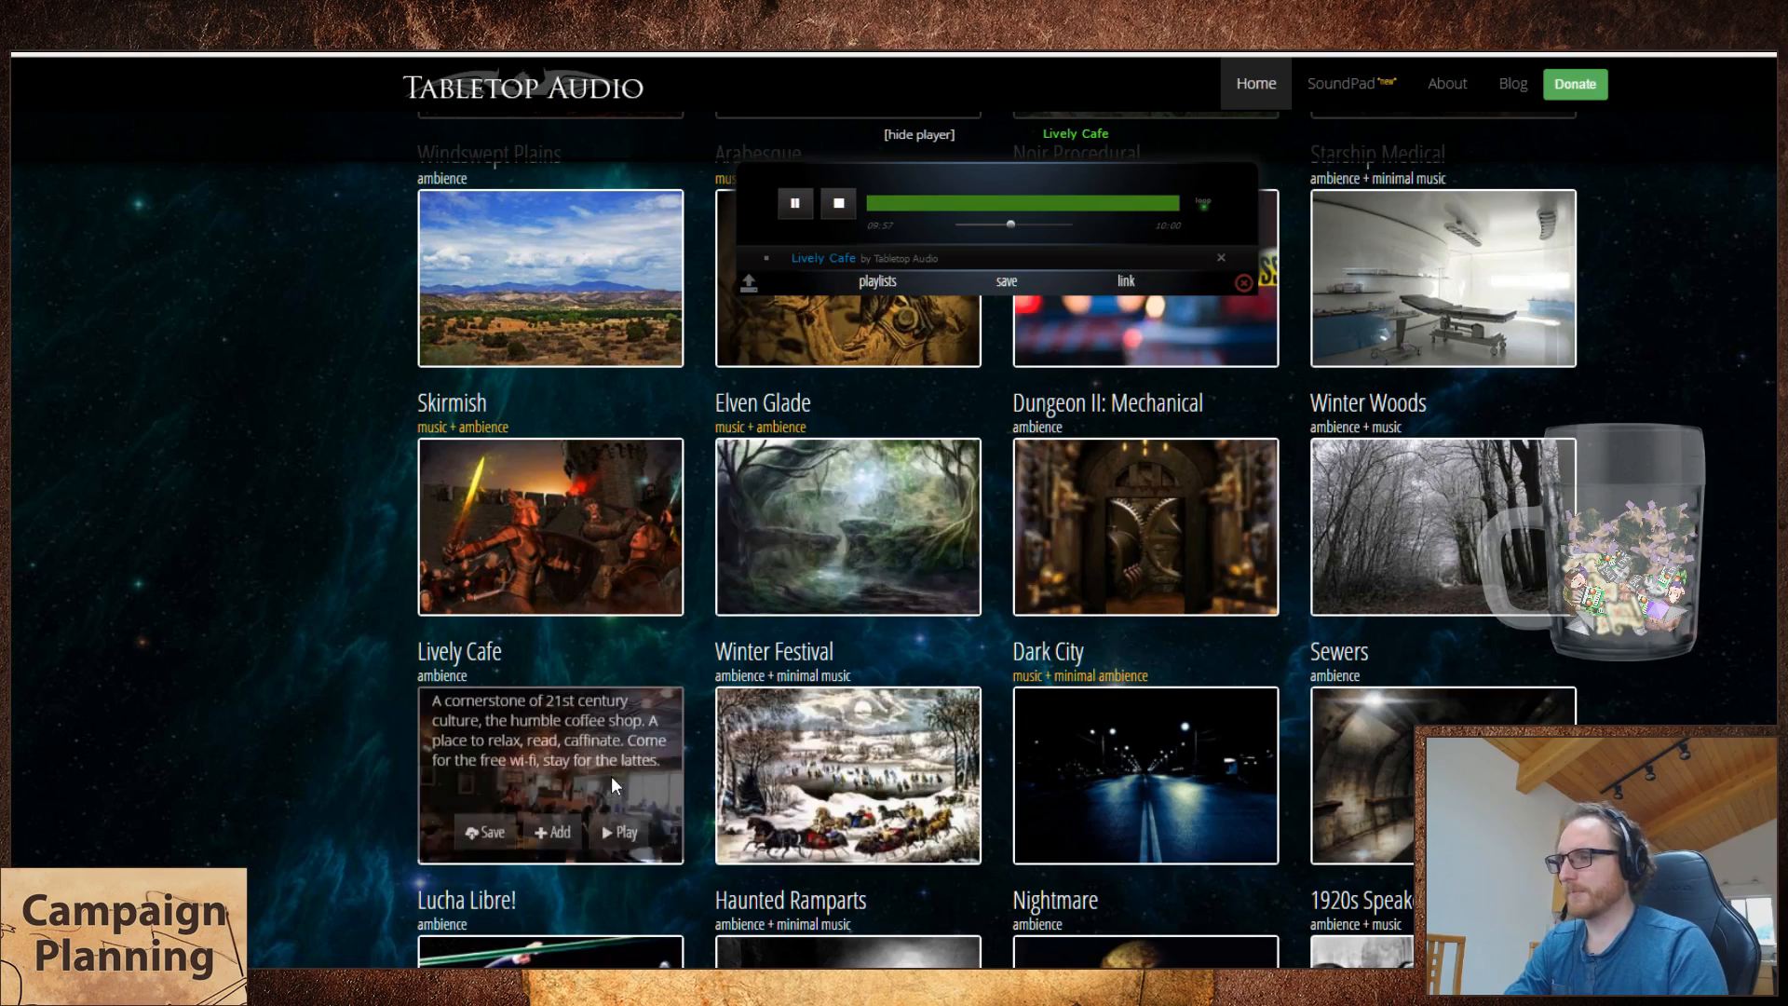
pyautogui.click(925, 838)
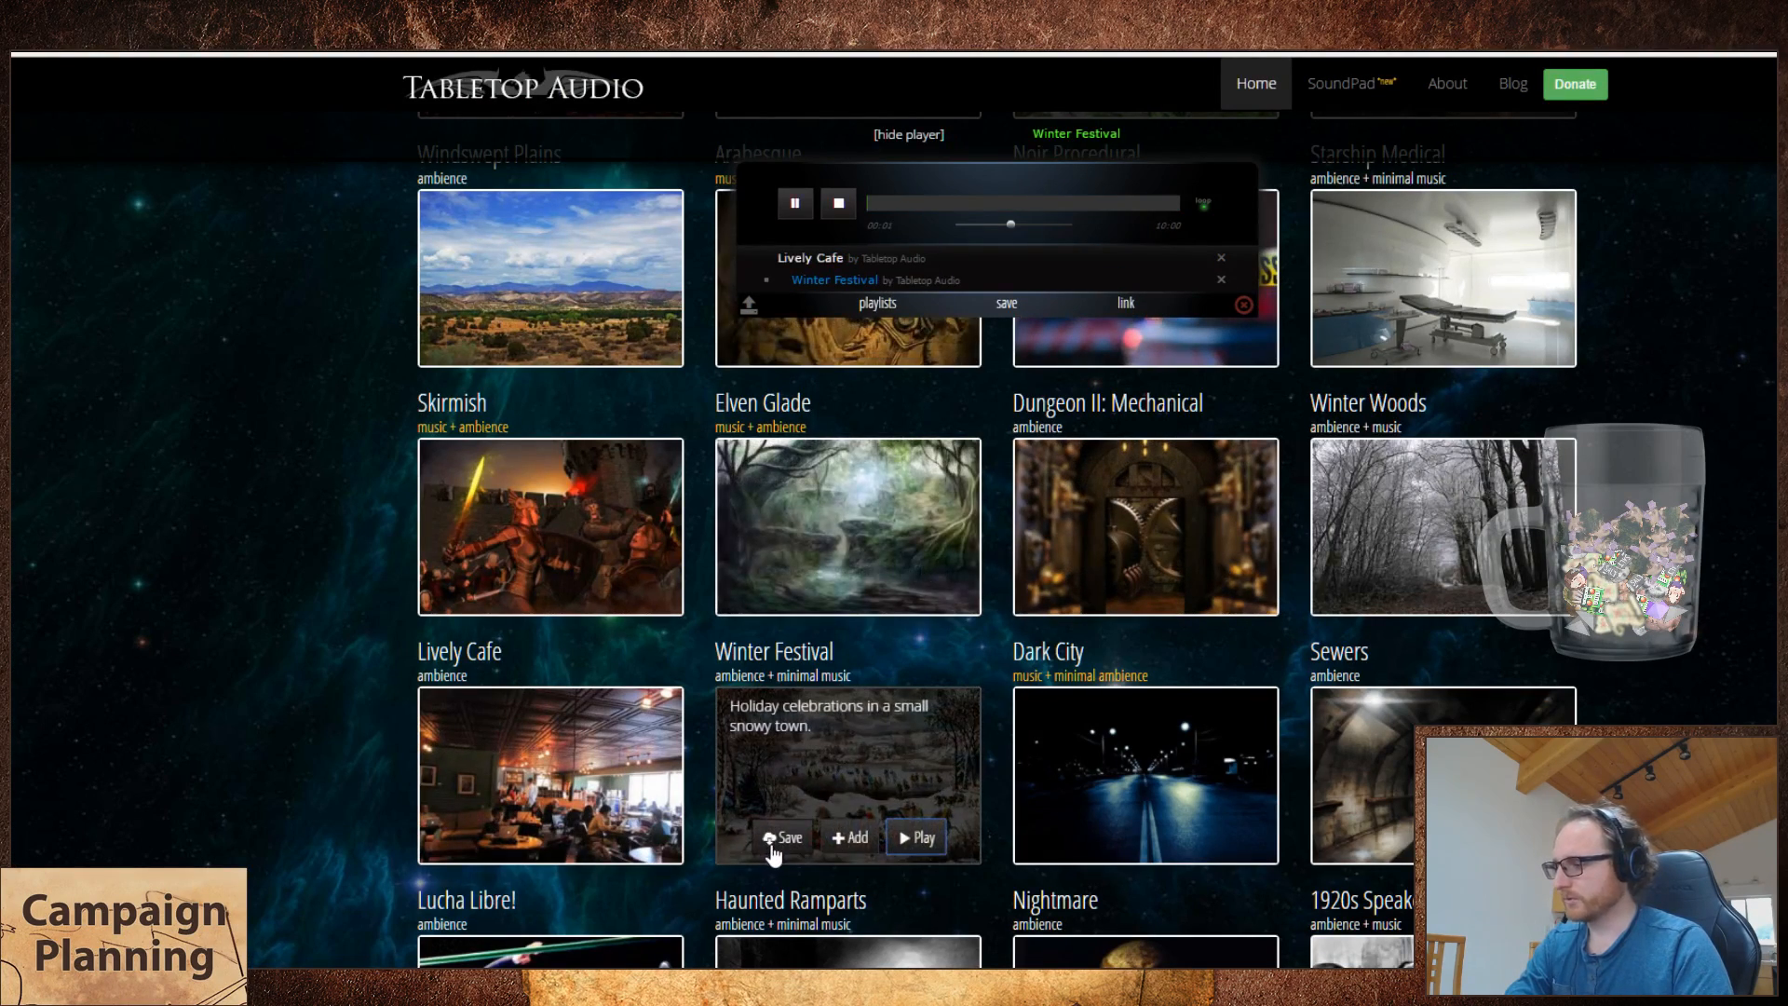
# - Switch to the spreadsheet and add track number 87, "Winter Festival", with broad category "Civilzation" in the row below Lively Cafe
pyautogui.hotkey('ctrl', 'Tab')
pyautogui.press('Down')
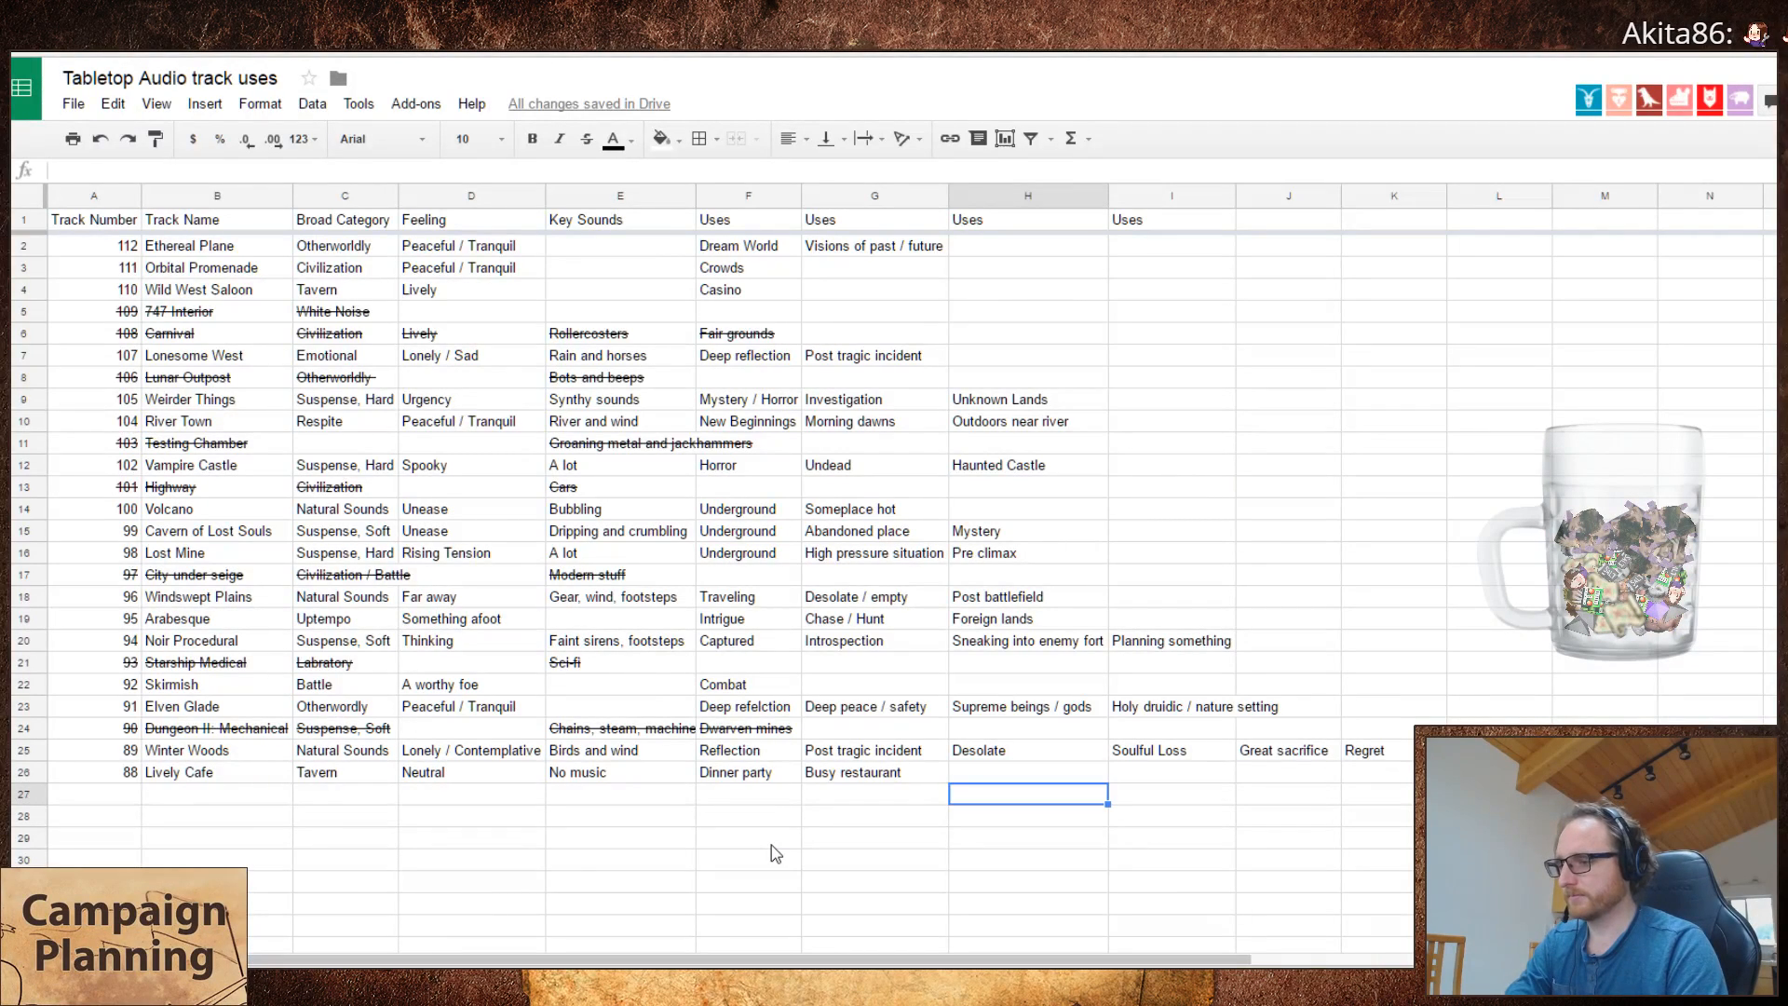
pyautogui.press('Left')
pyautogui.press('Left')
pyautogui.press('Left')
pyautogui.press('Left')
pyautogui.press('Left')
pyautogui.press('Left')
pyautogui.press('Left')
pyautogui.write('87')
pyautogui.press('Tab')
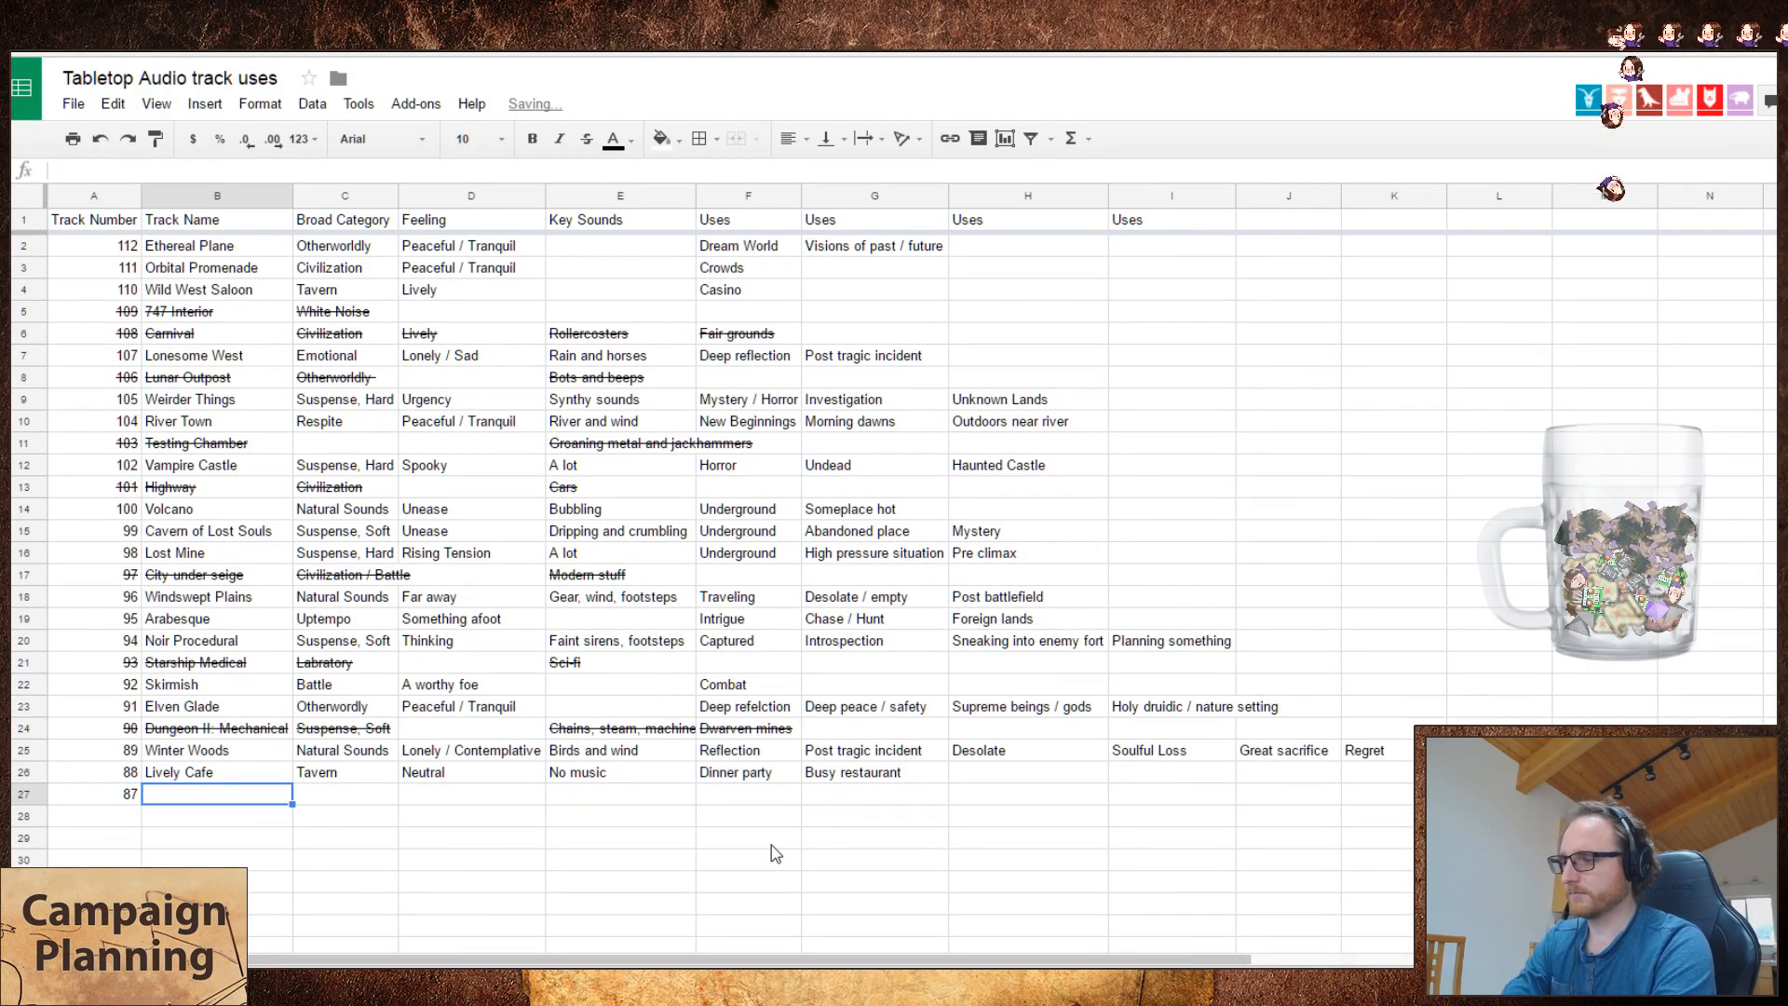
pyautogui.write('Winter Fest')
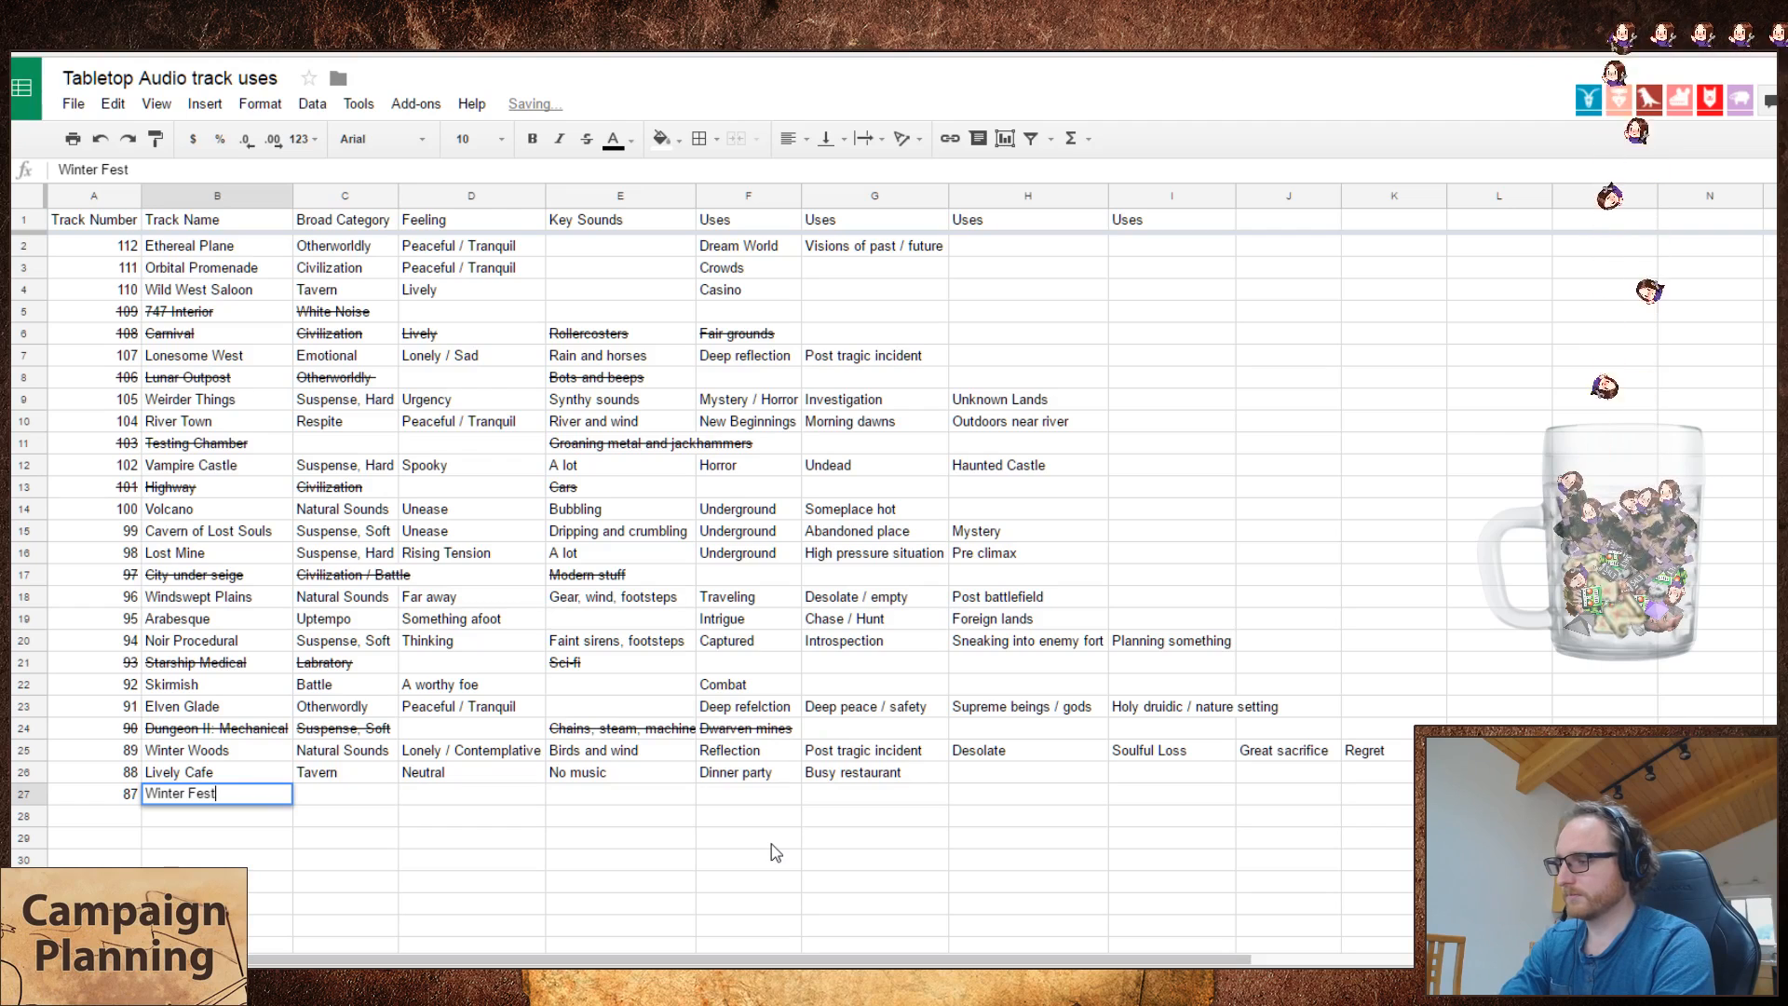
pyautogui.write('ival')
pyautogui.press('Tab')
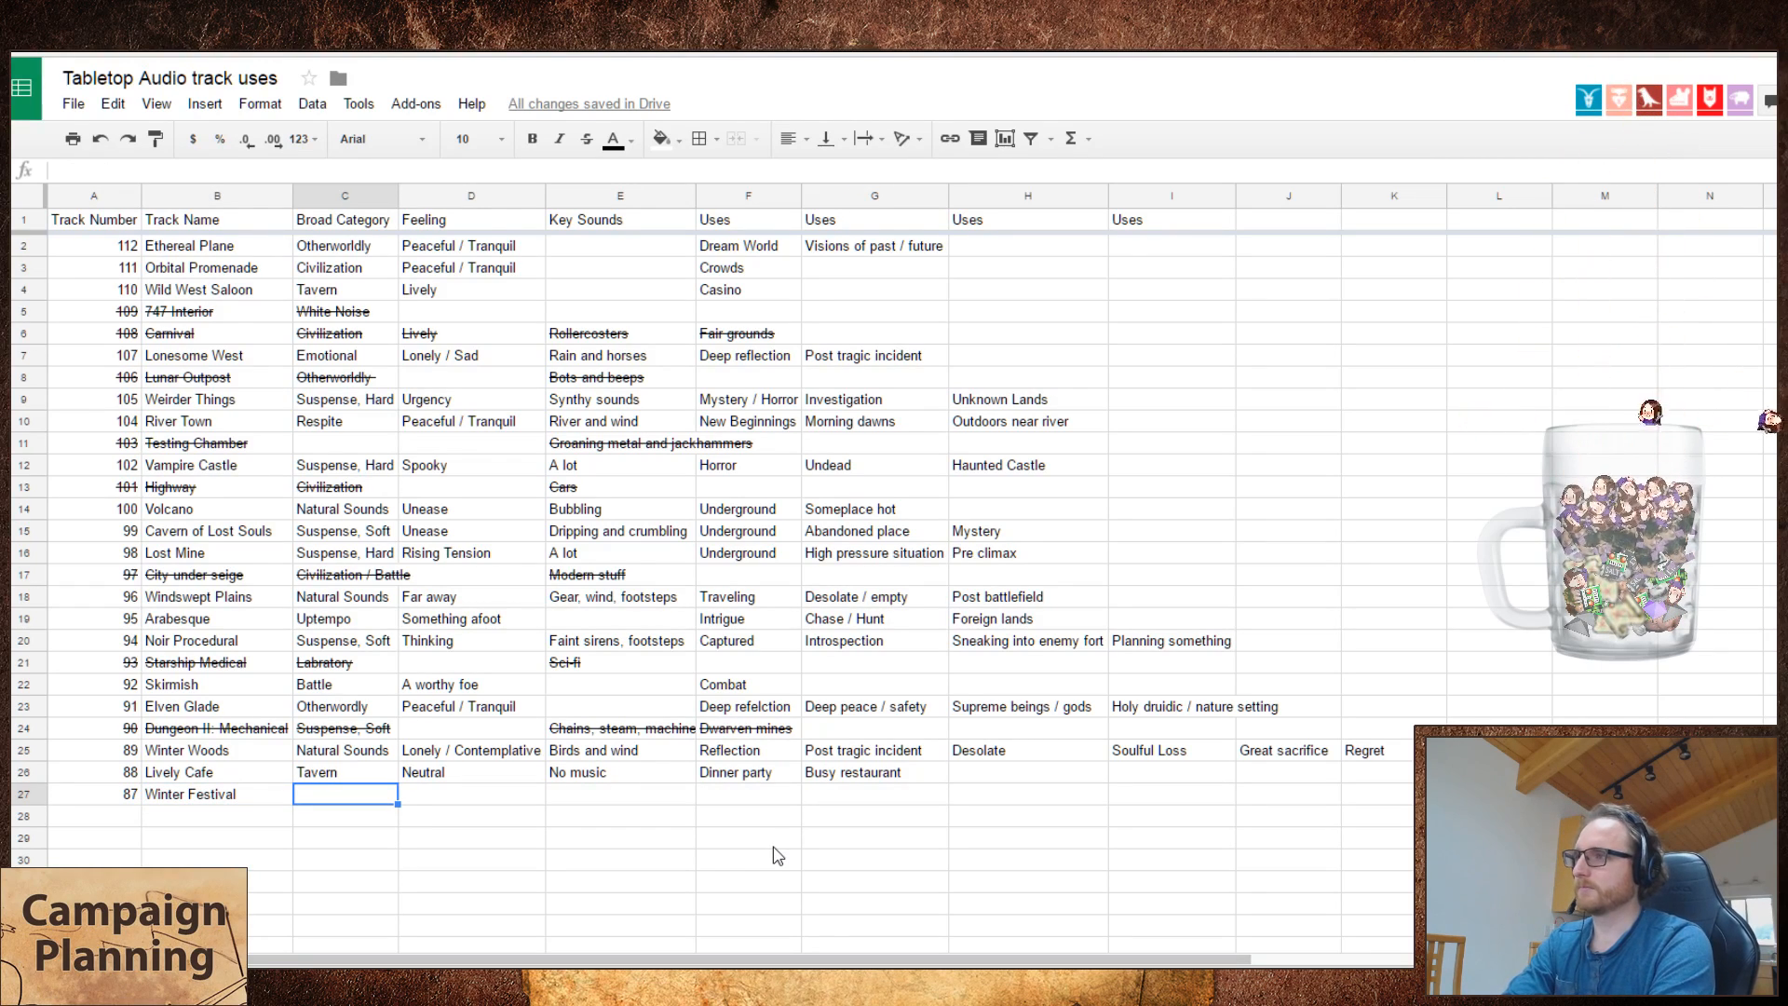
pyautogui.write('Civilzation')
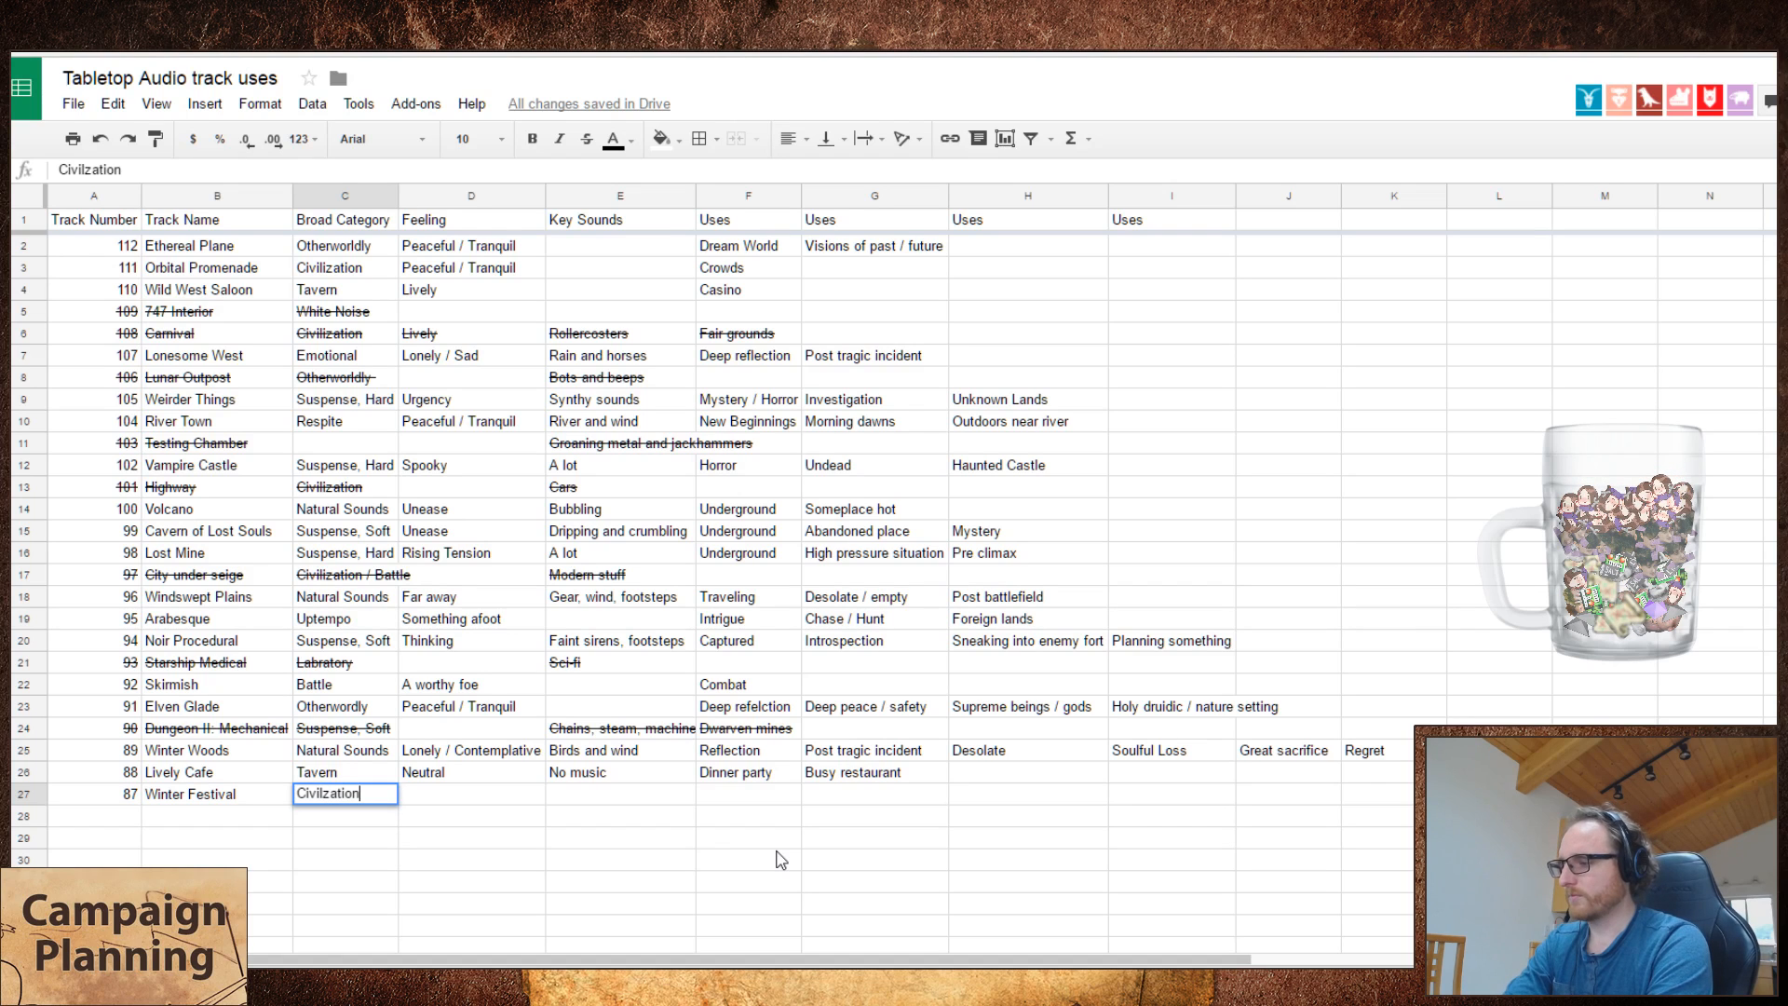
pyautogui.press('Tab')
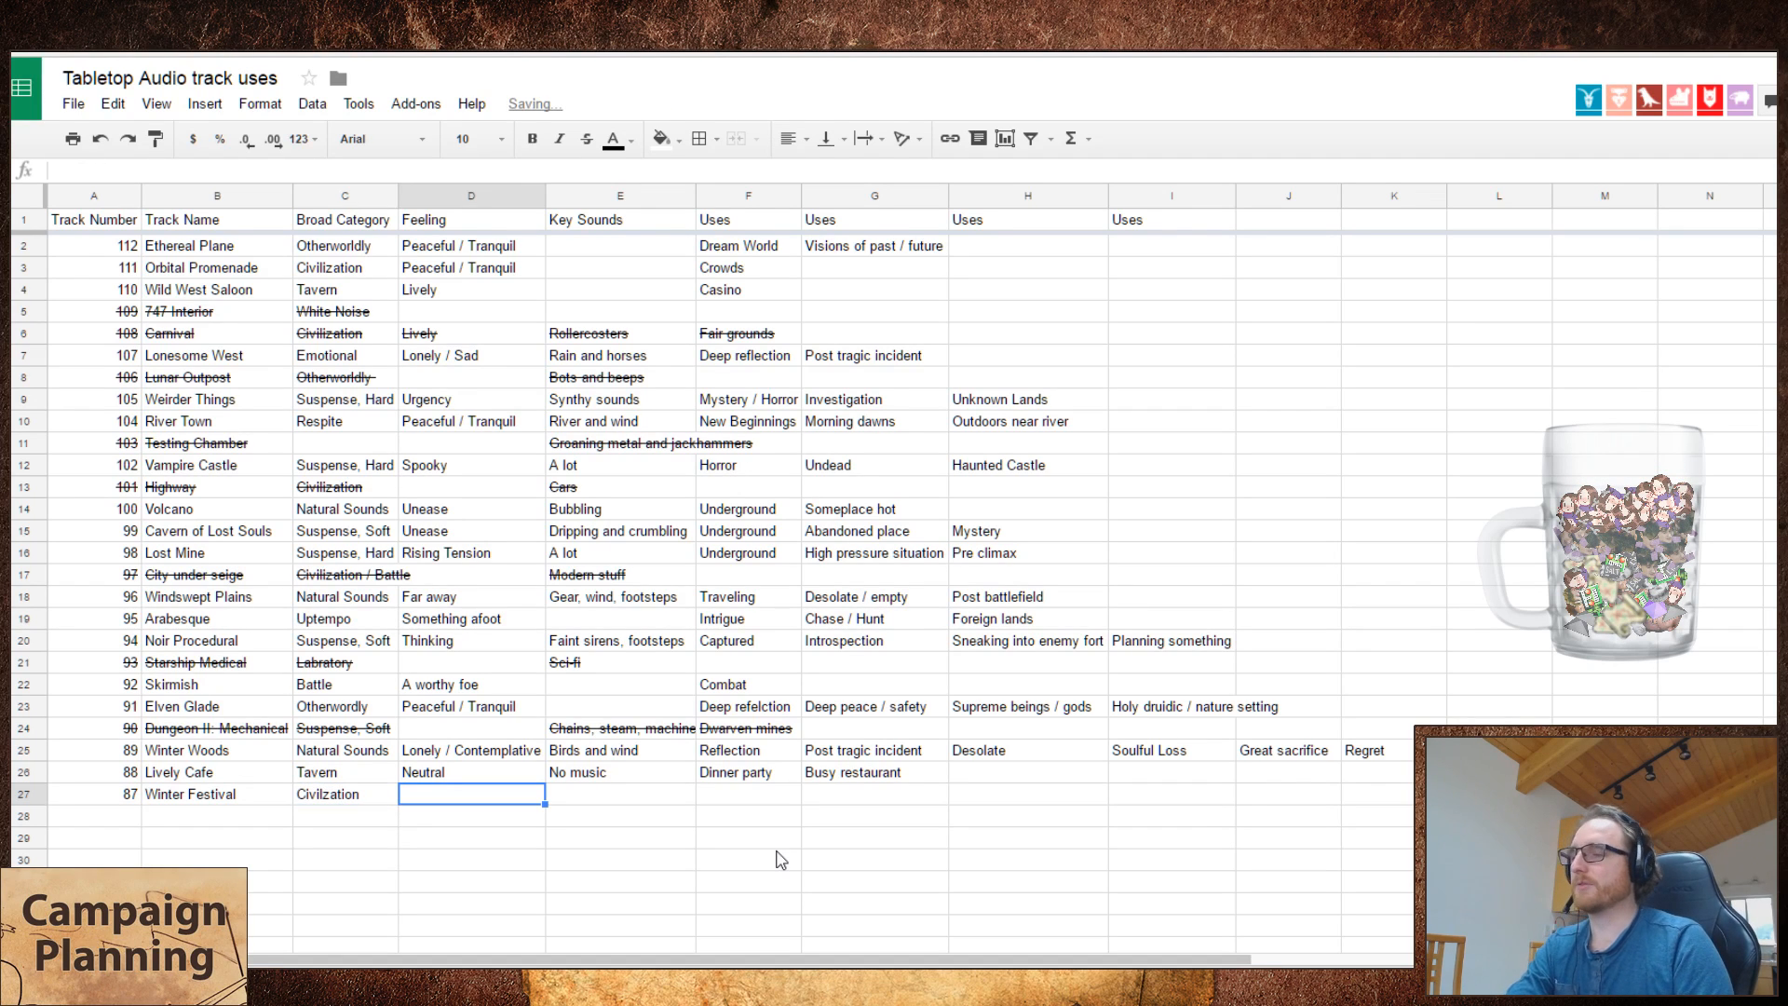
# - Switch to the Tabletop Audio site and sample Winter Festival at two points between about 0:59 and 2:51
pyautogui.hotkey('alt', 'Tab')
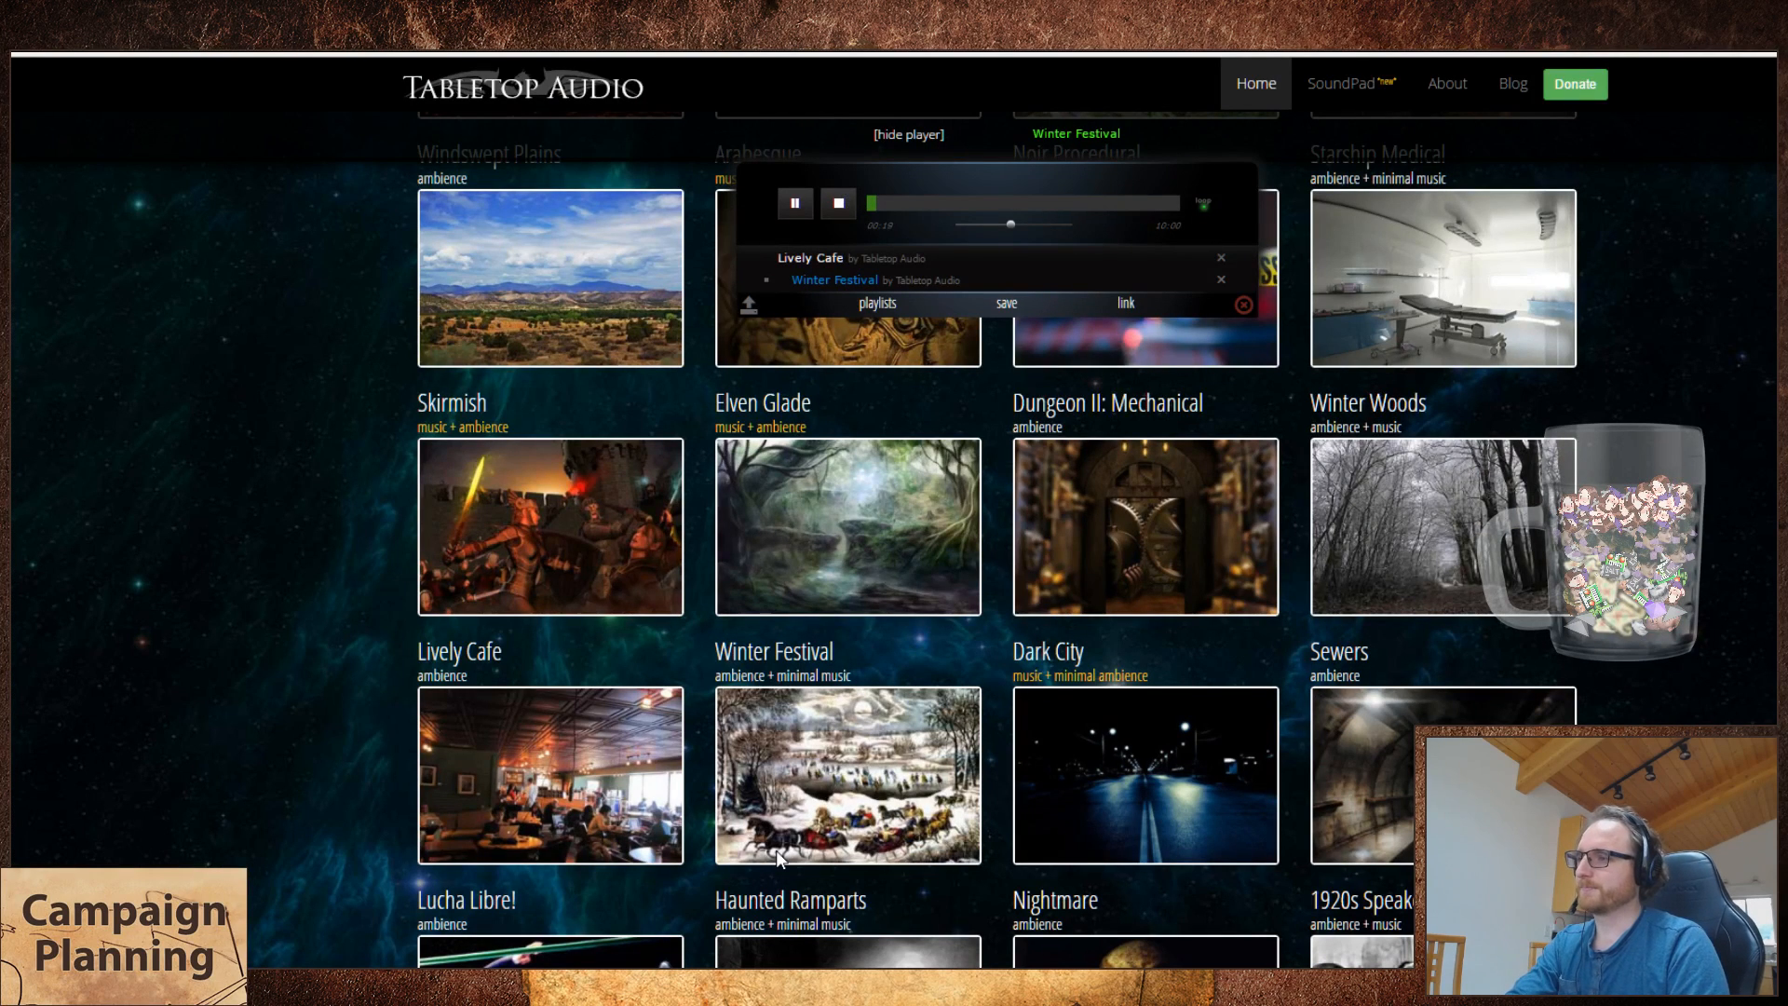
pyautogui.click(898, 206)
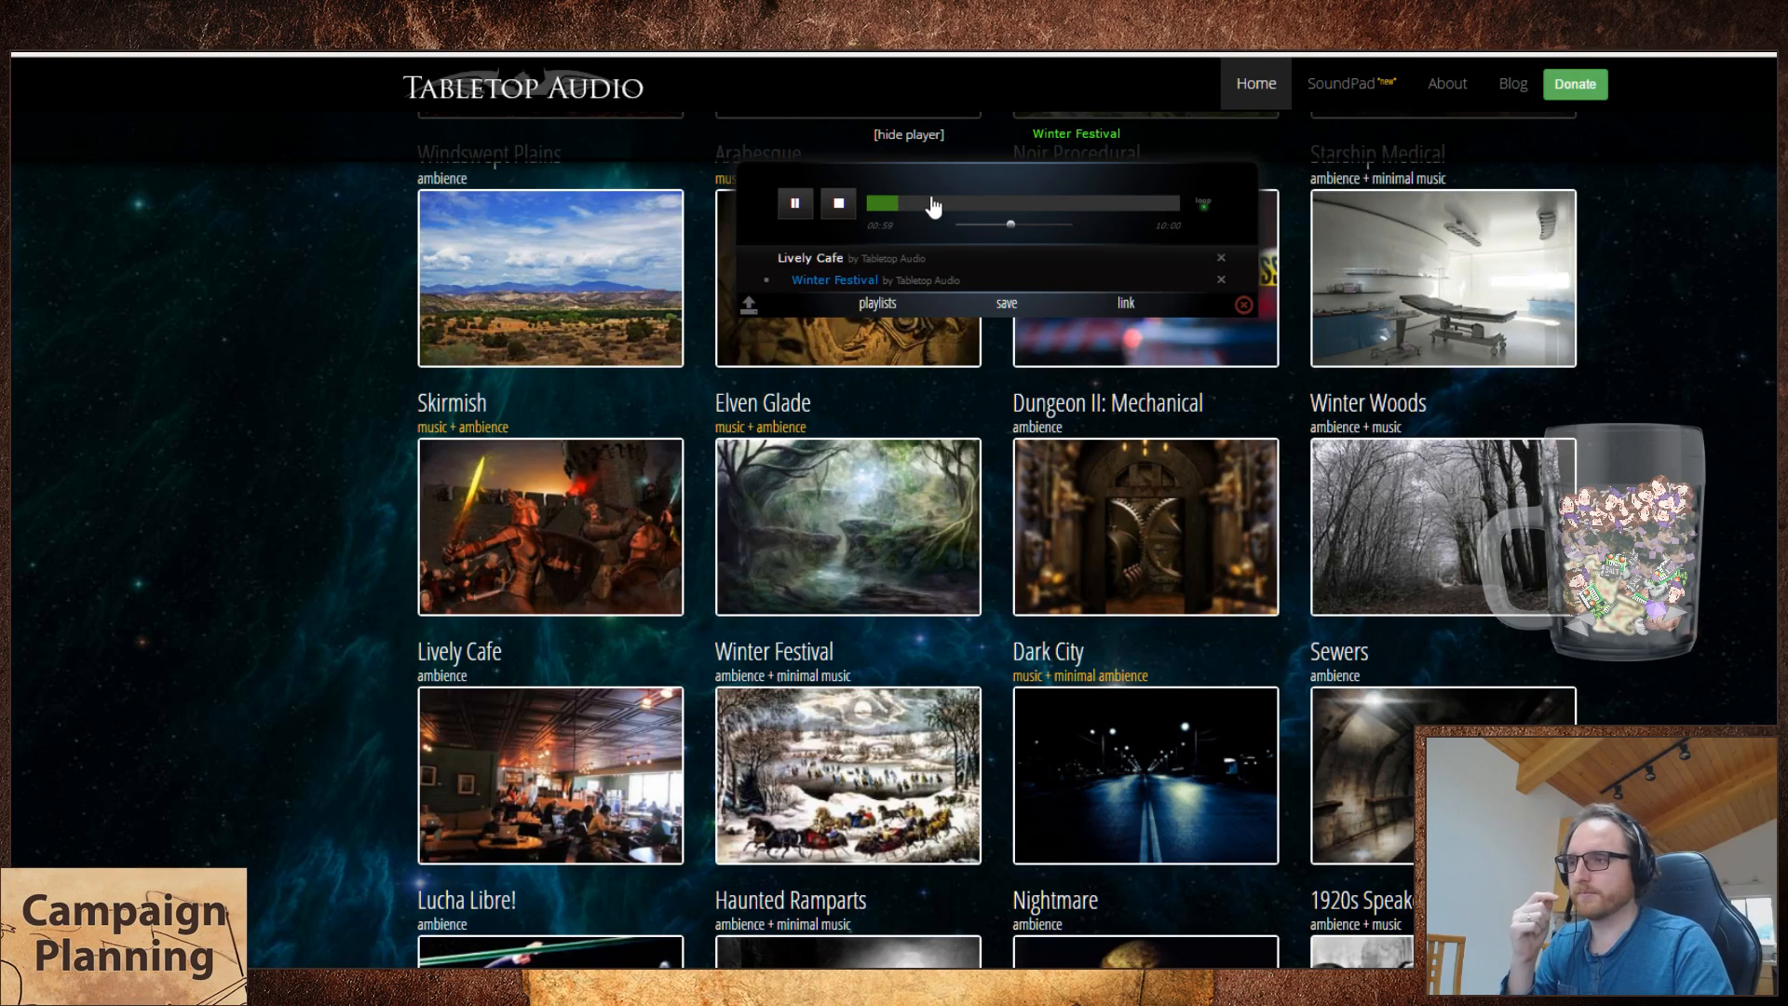
pyautogui.click(942, 205)
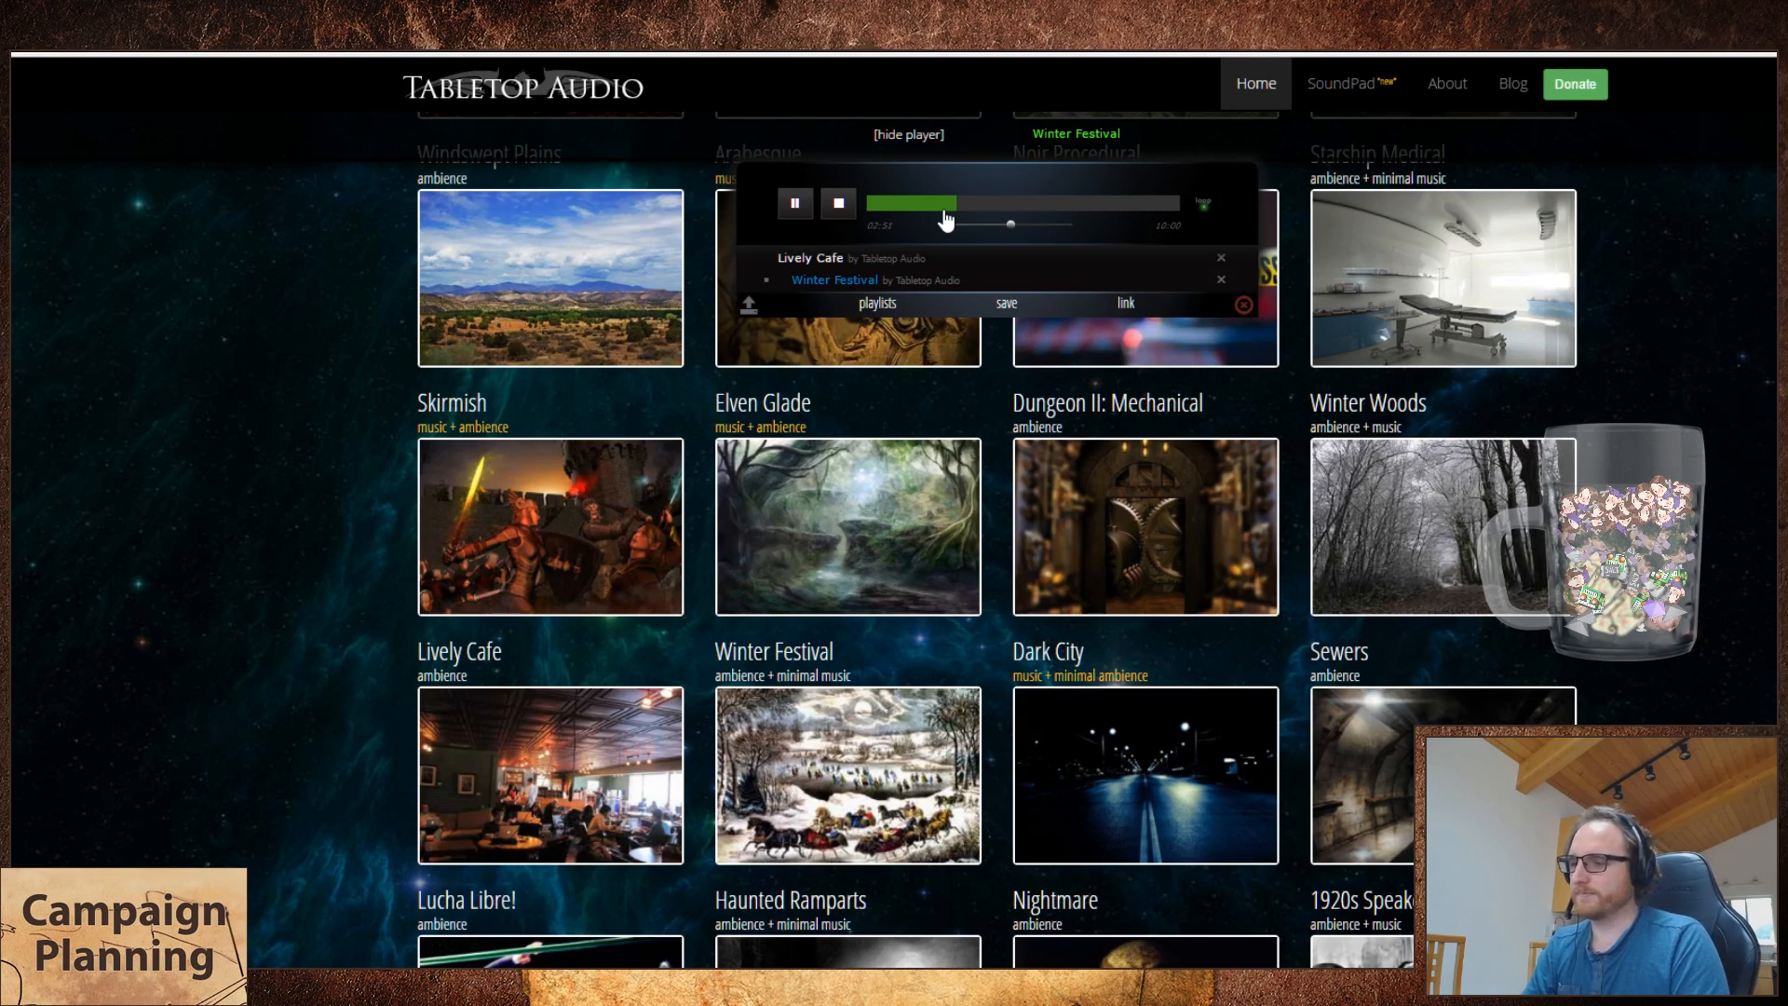
# - Switch to the spreadsheet and select the first Uses cell in the Winter Festival row
pyautogui.hotkey('ctrl', 'Tab')
pyautogui.press('Tab')
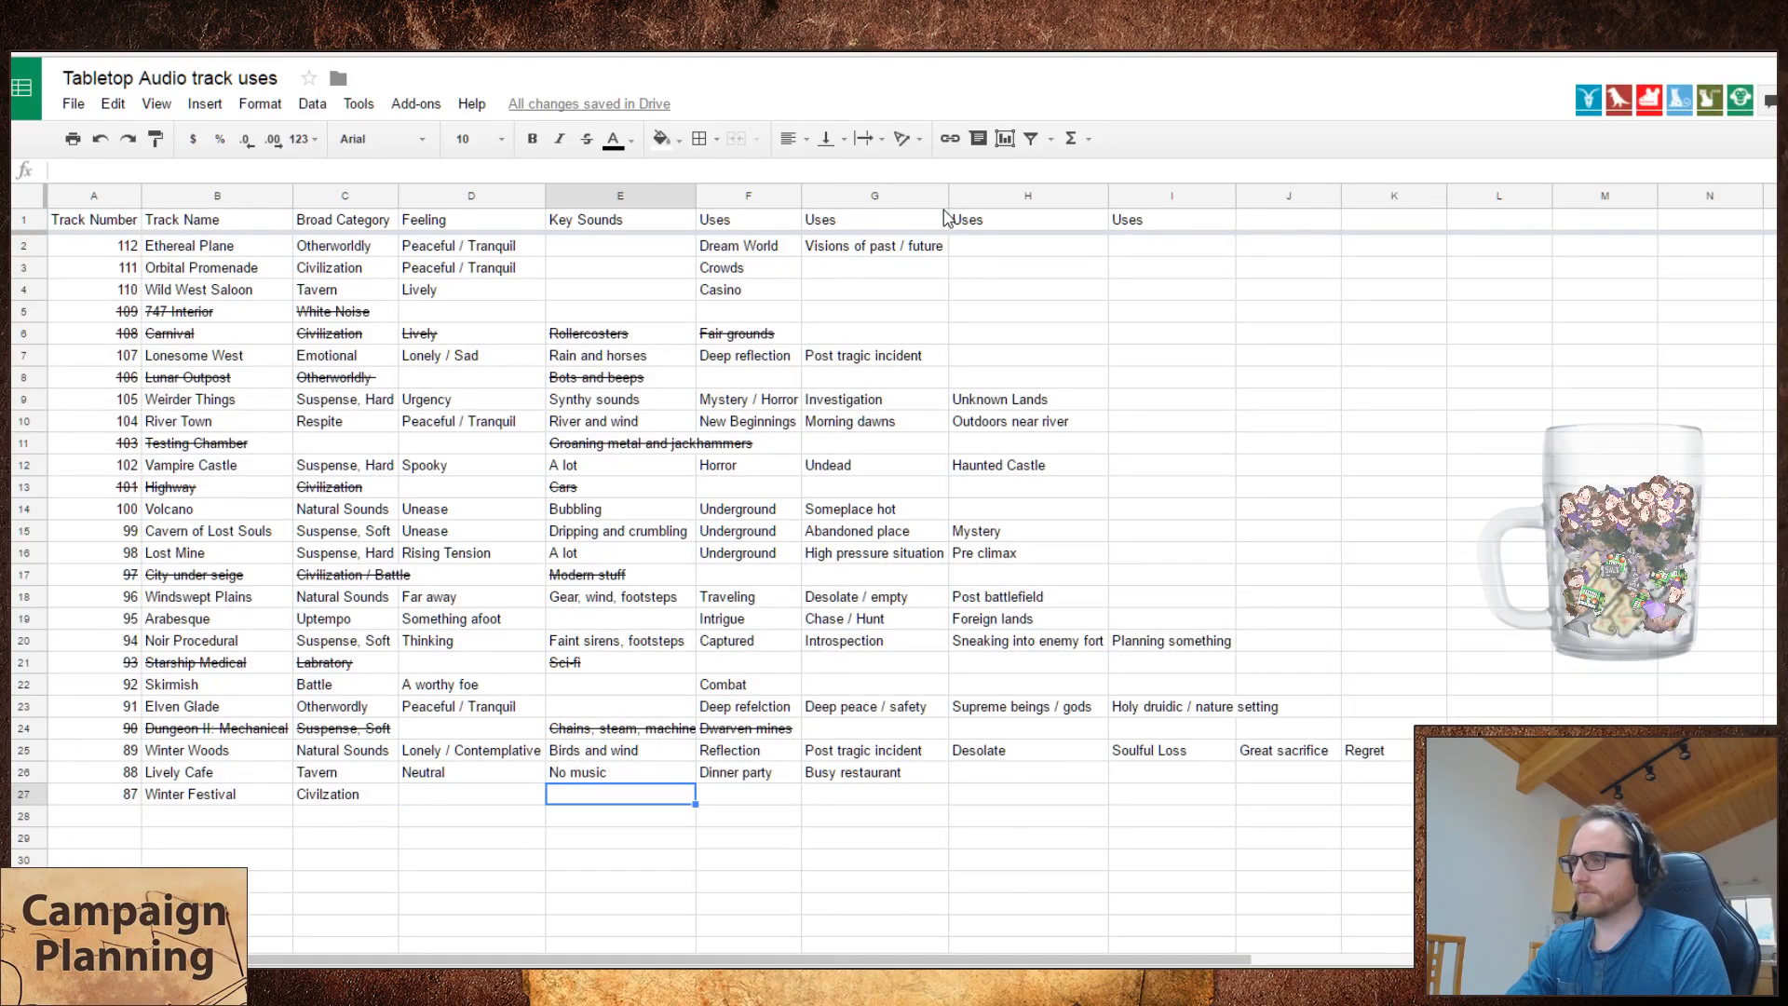
pyautogui.press('Tab')
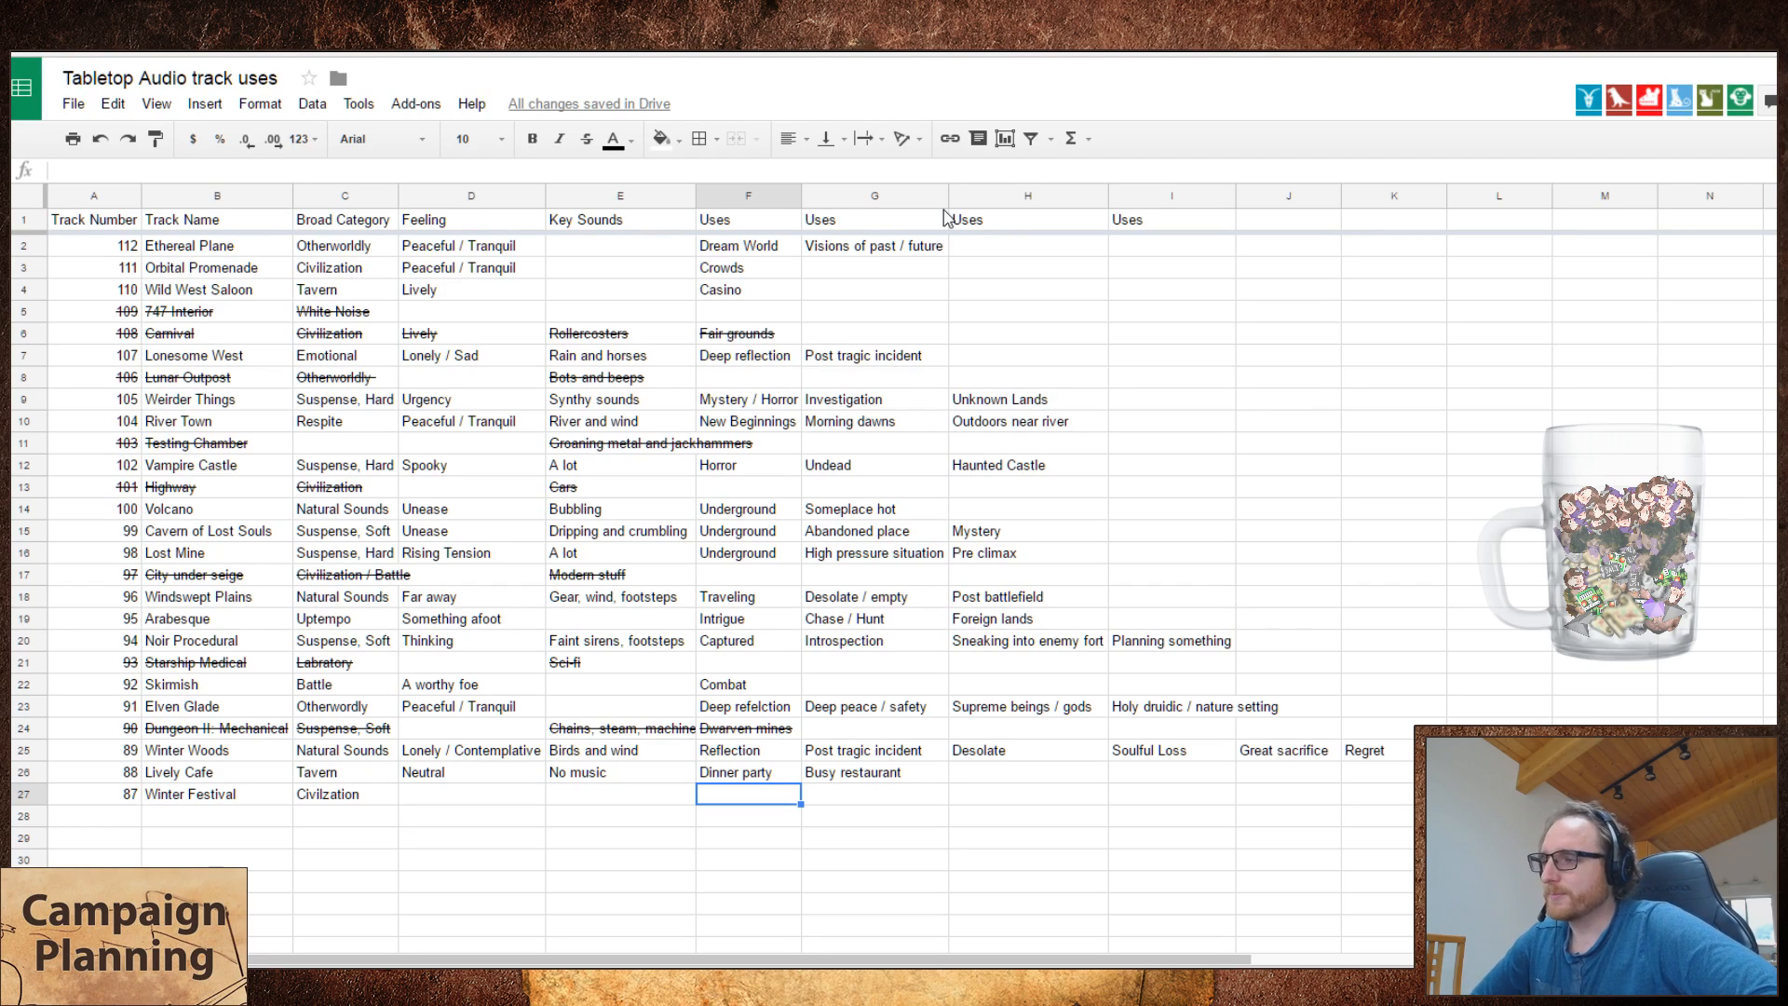
pyautogui.press('Left')
pyautogui.press('Left')
pyautogui.press('Left')
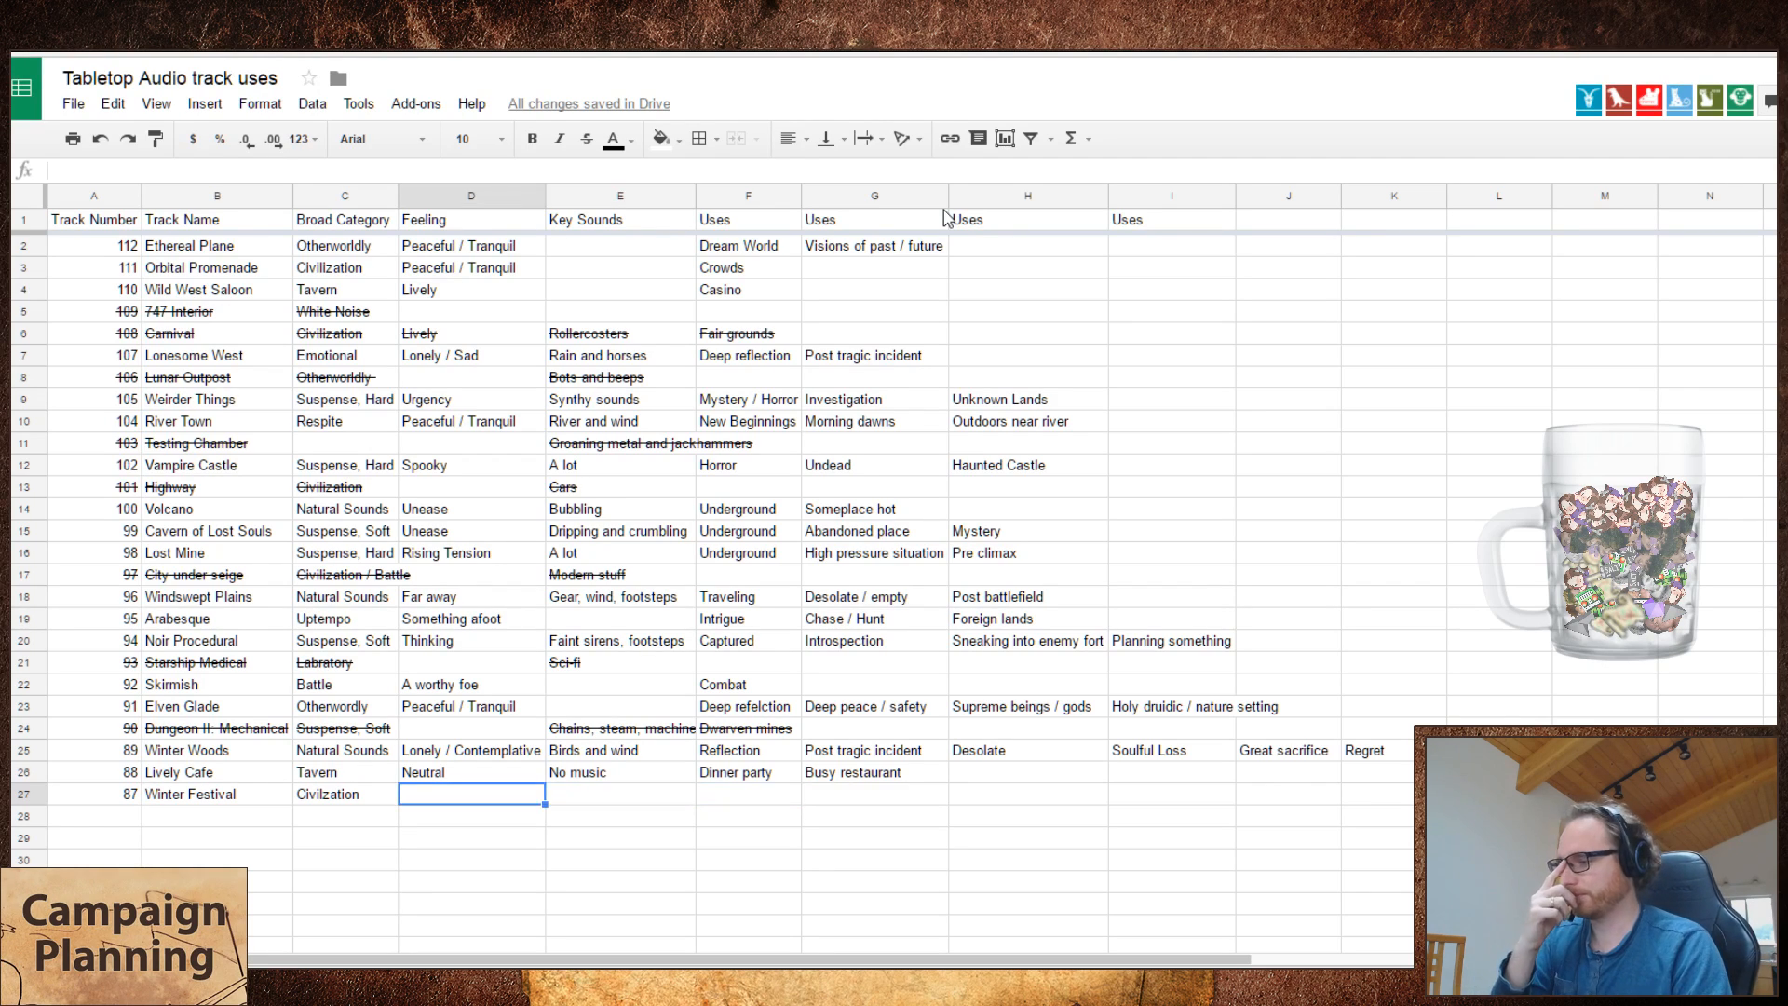
pyautogui.press('Right')
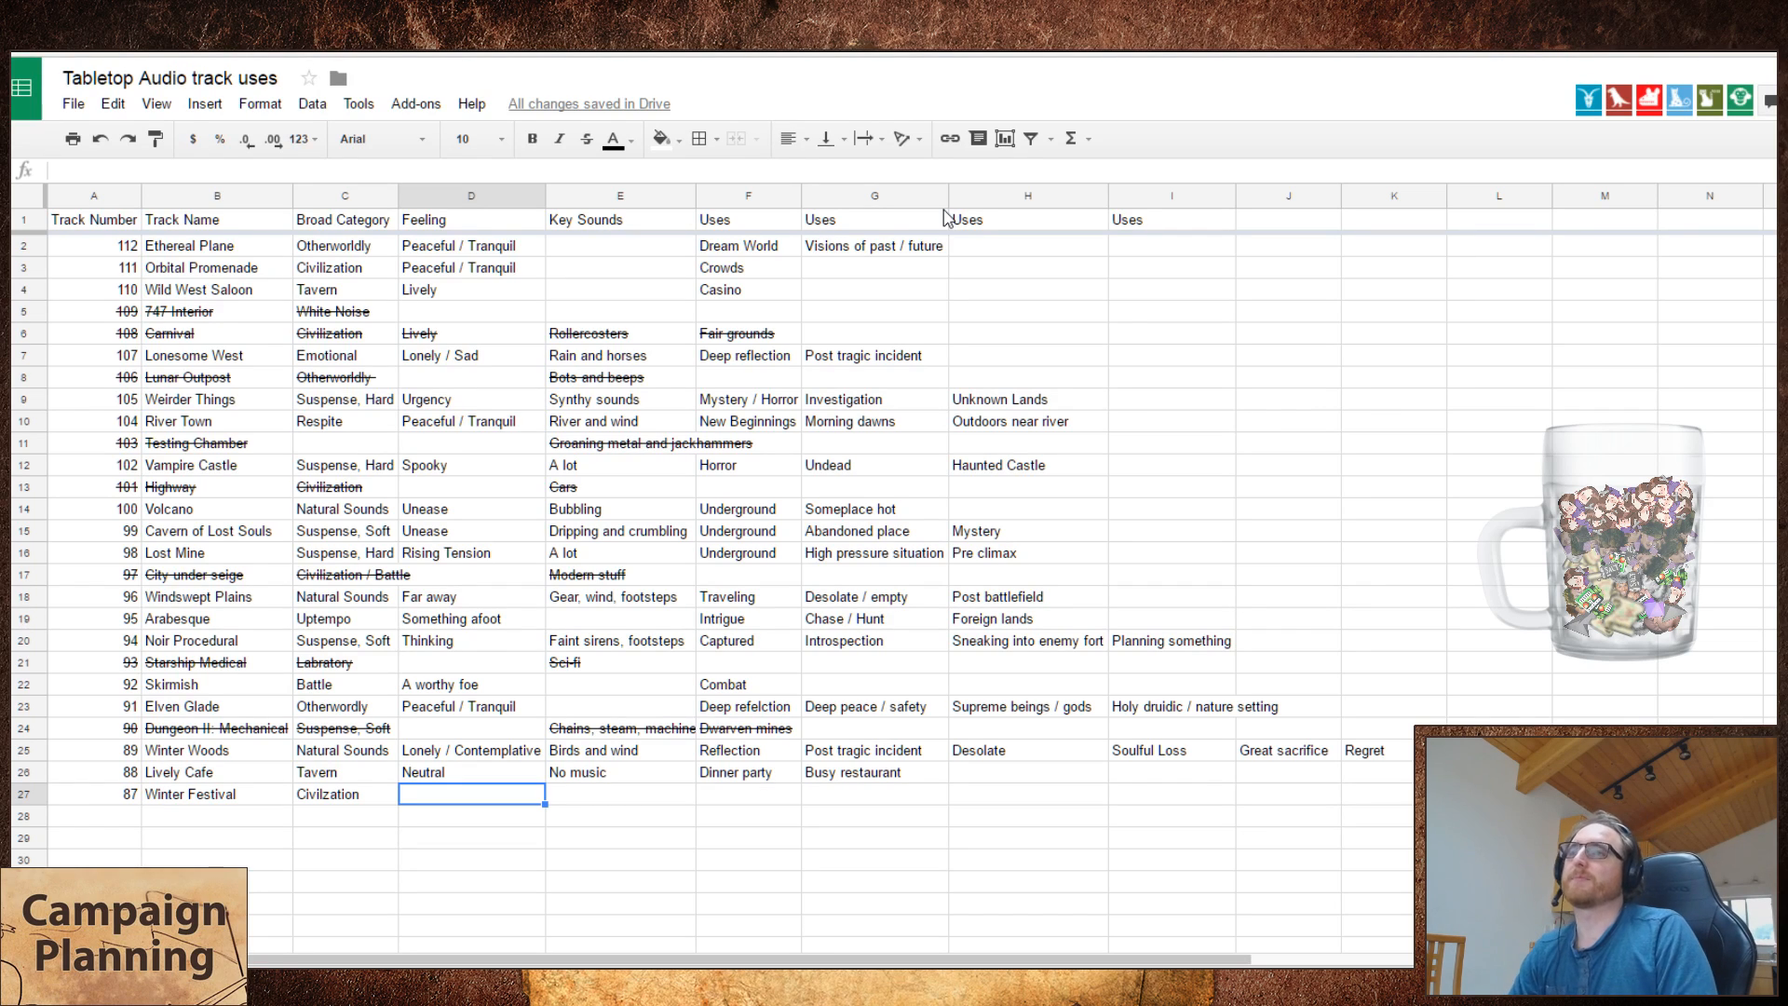
pyautogui.press('Left')
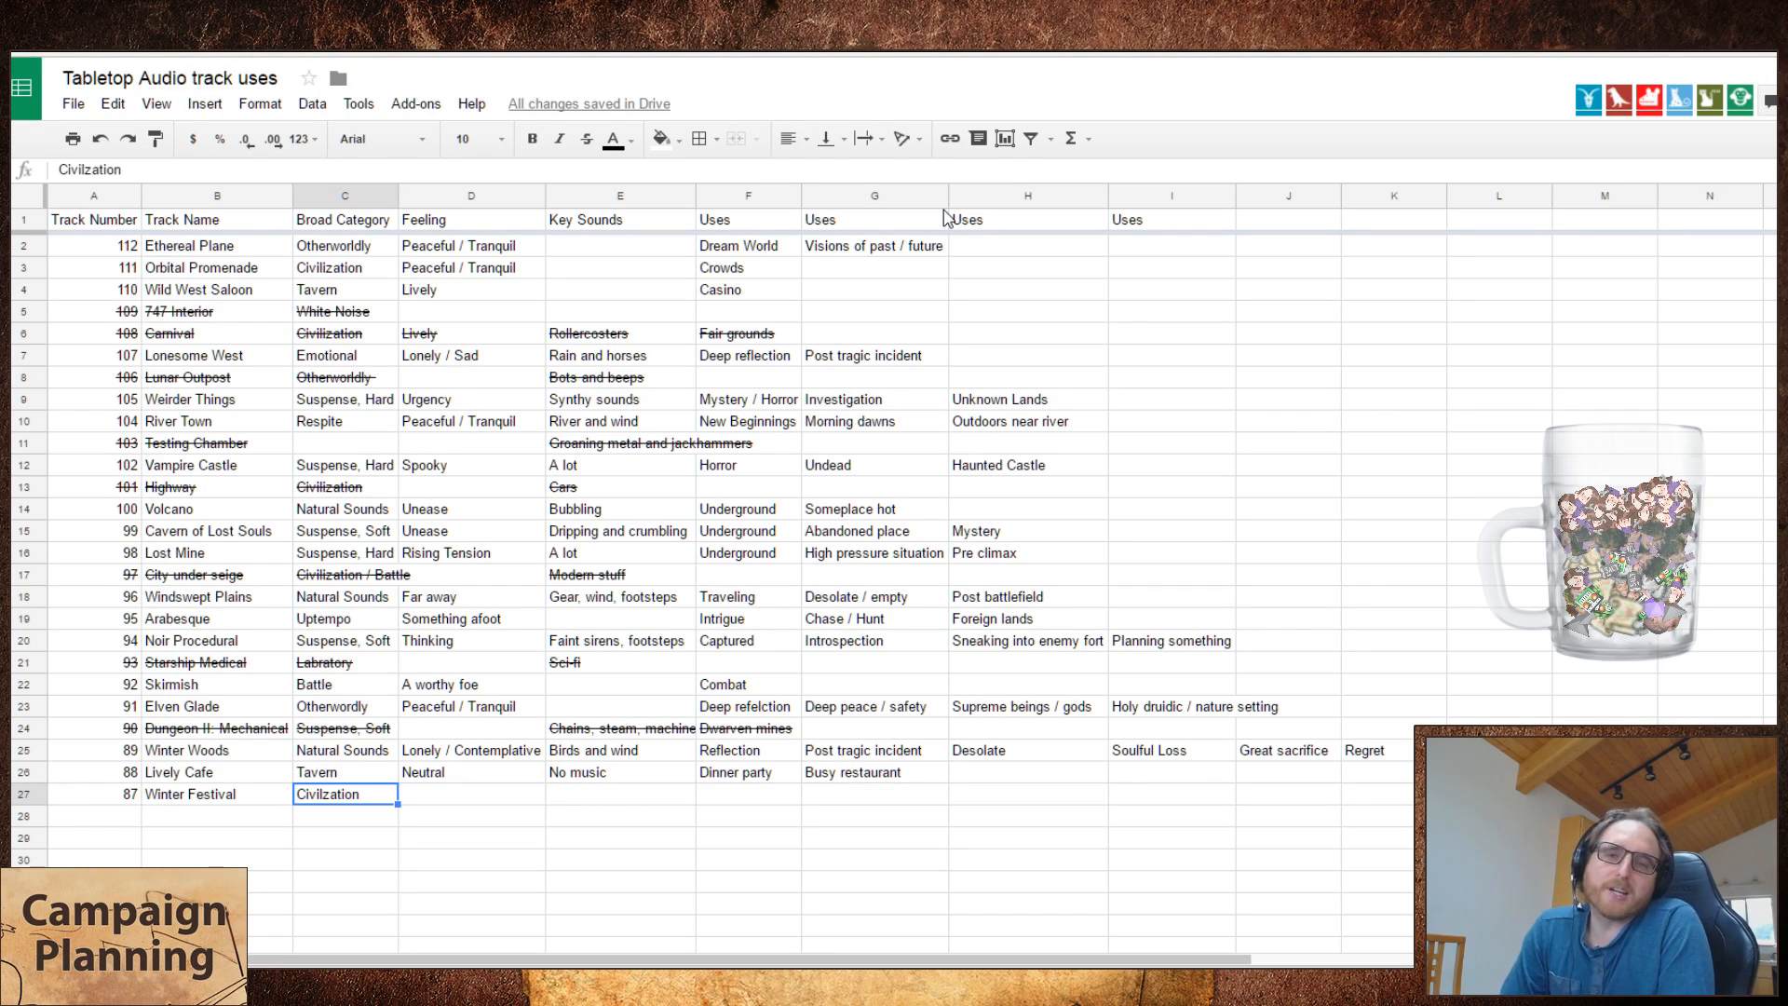
pyautogui.press('Right')
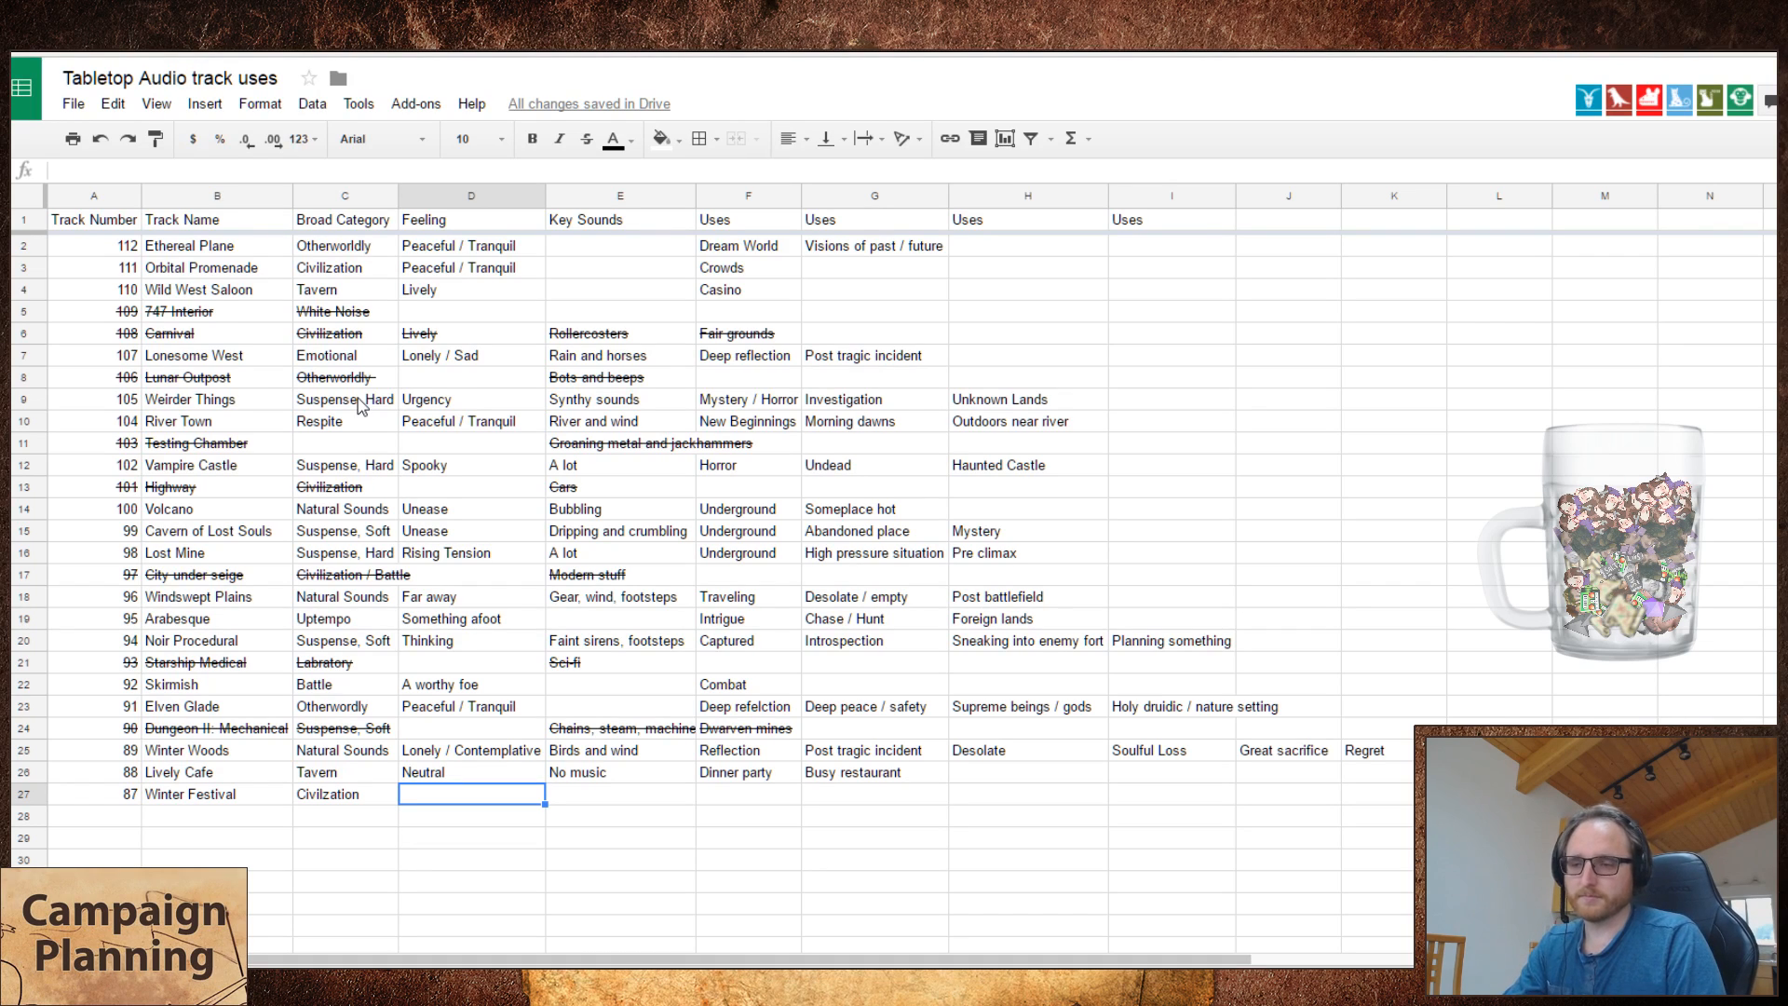
pyautogui.press('Tab')
pyautogui.press('Tab')
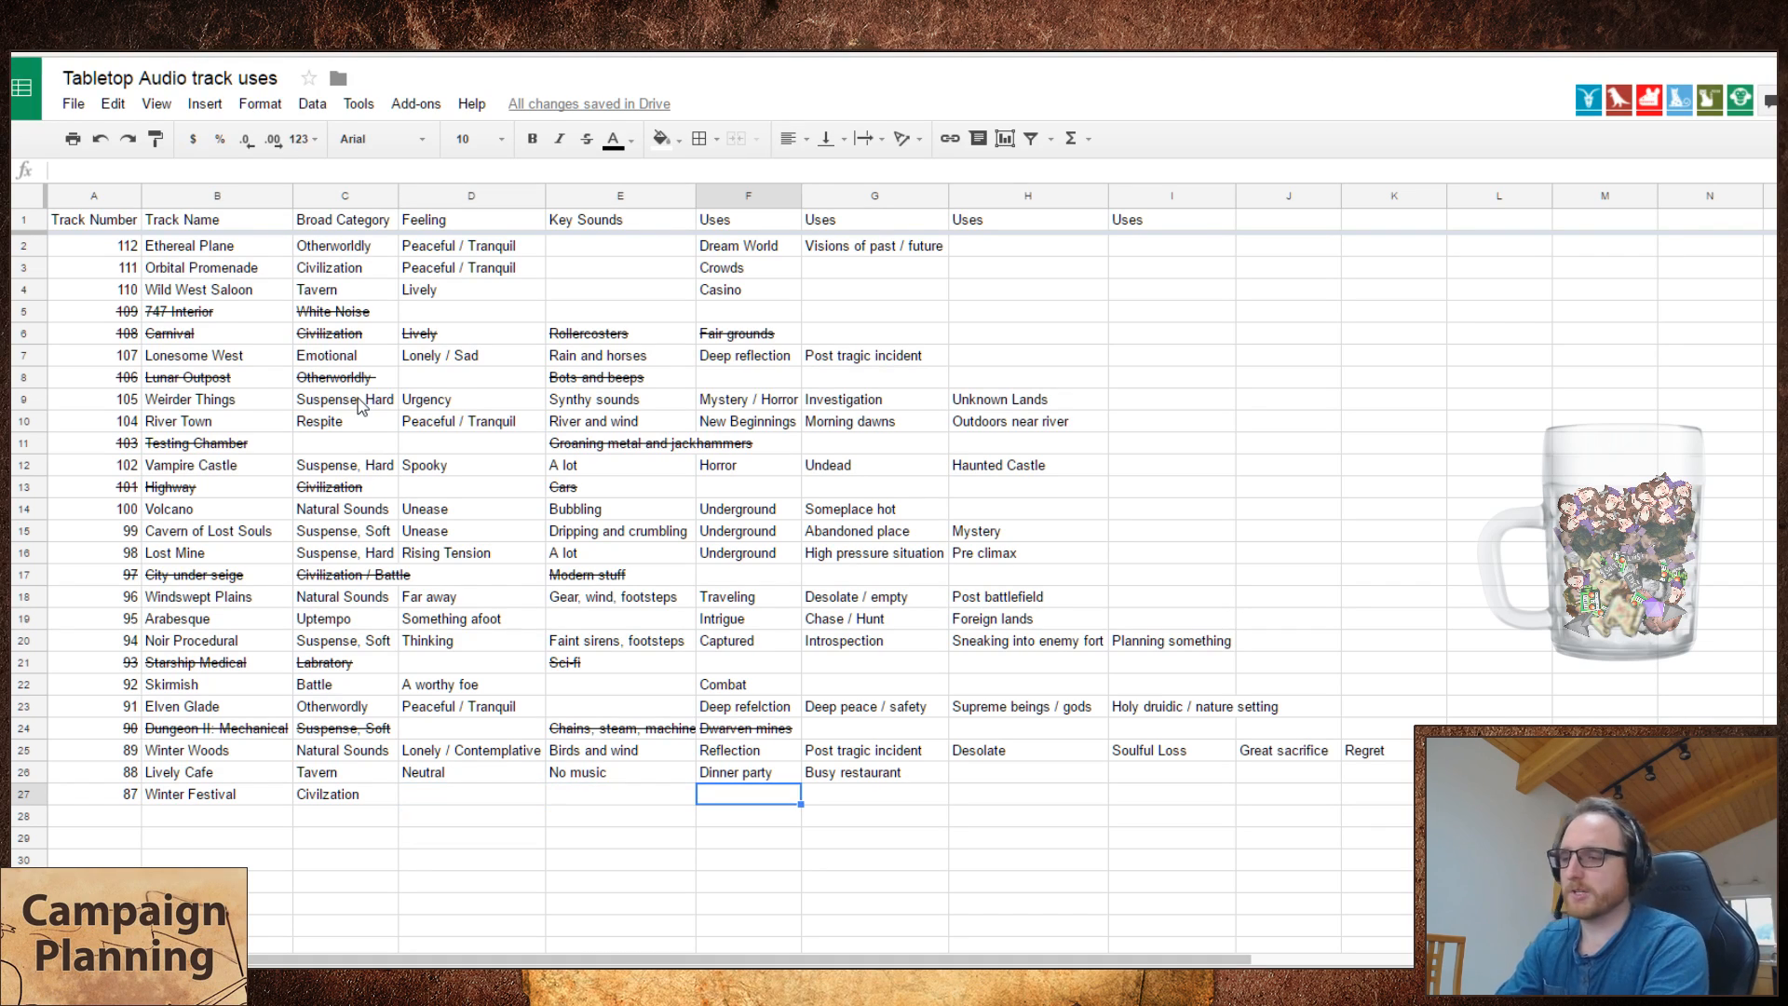
# - Enter "Market" as the first use of Winter Festival
pyautogui.write('Small makre')
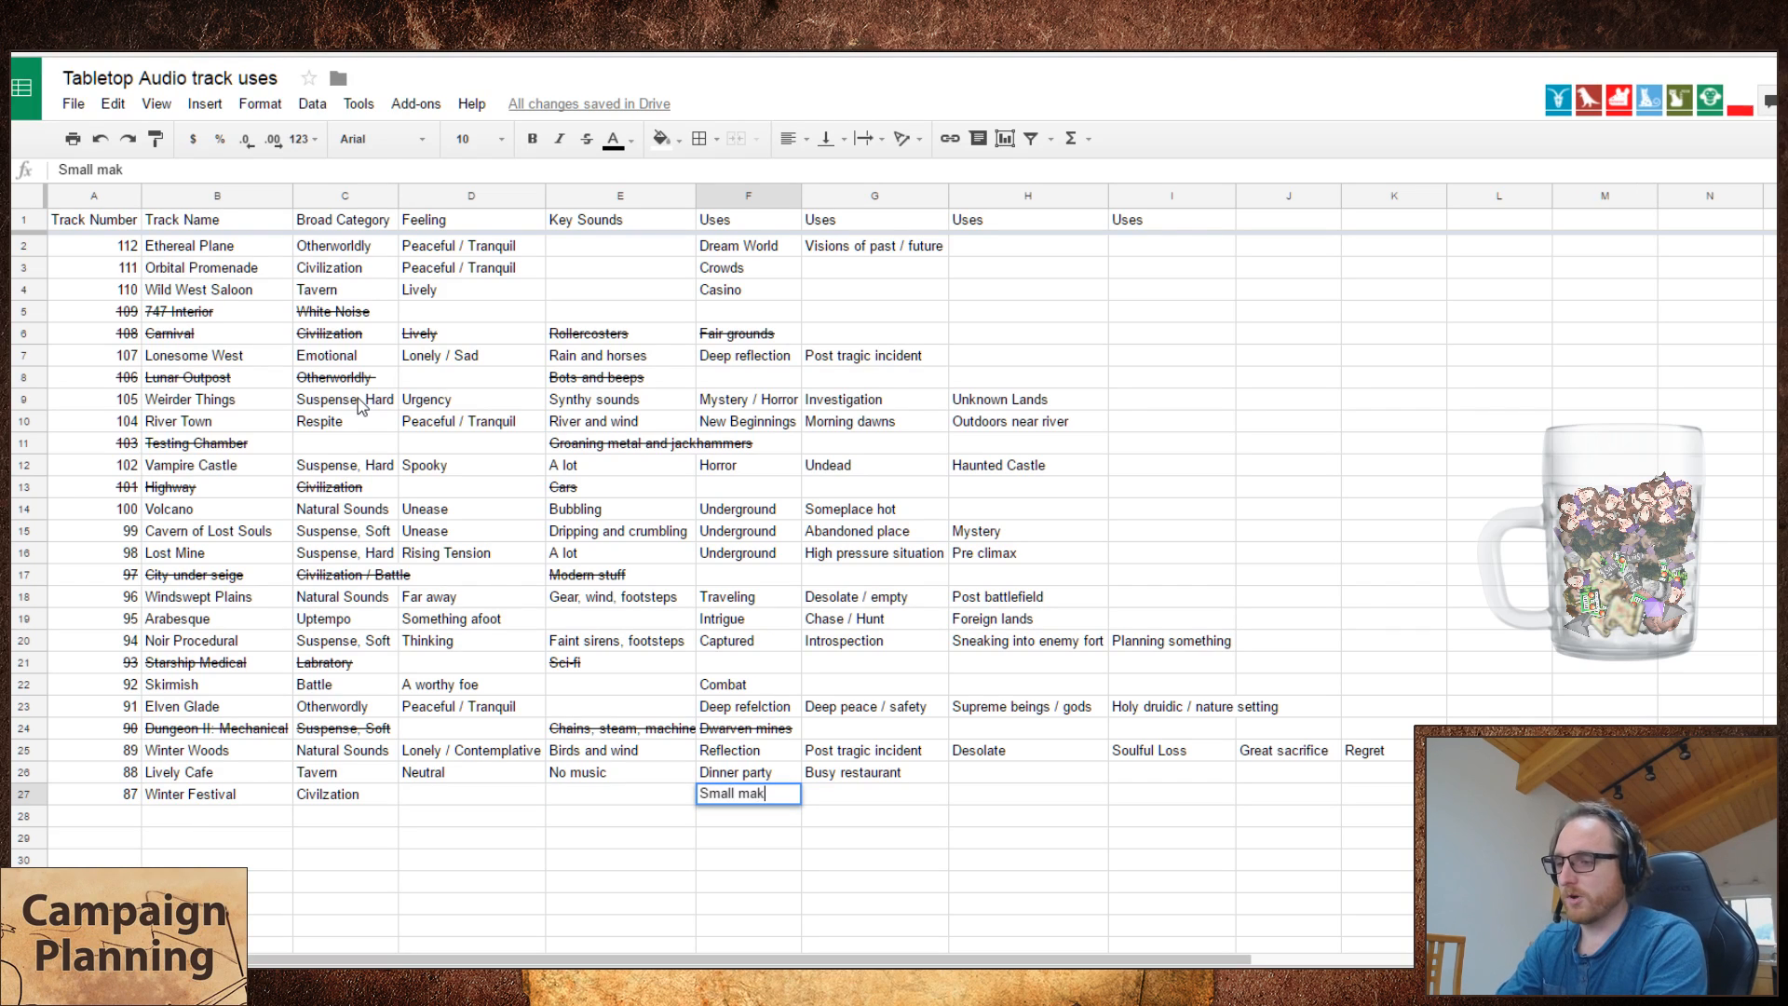
pyautogui.press('BackSpace')
pyautogui.press('BackSpace')
pyautogui.press('BackSpace')
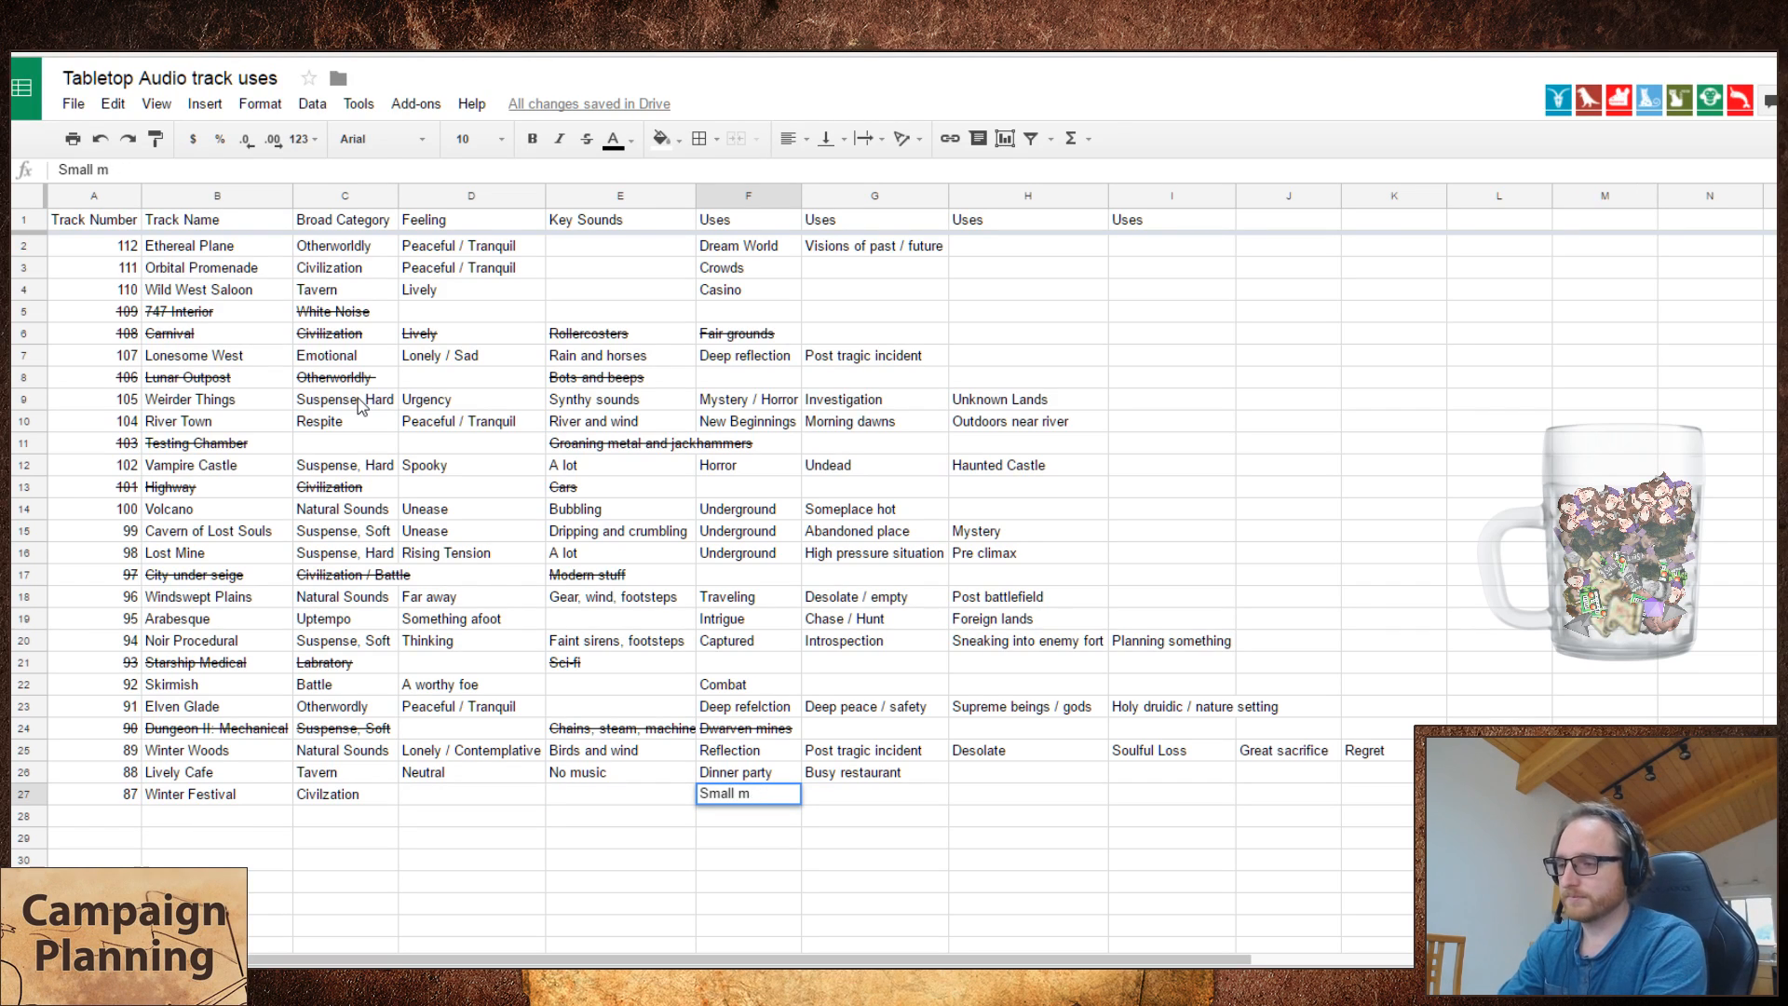
pyautogui.press('Escape')
pyautogui.write('Market')
pyautogui.press('Tab')
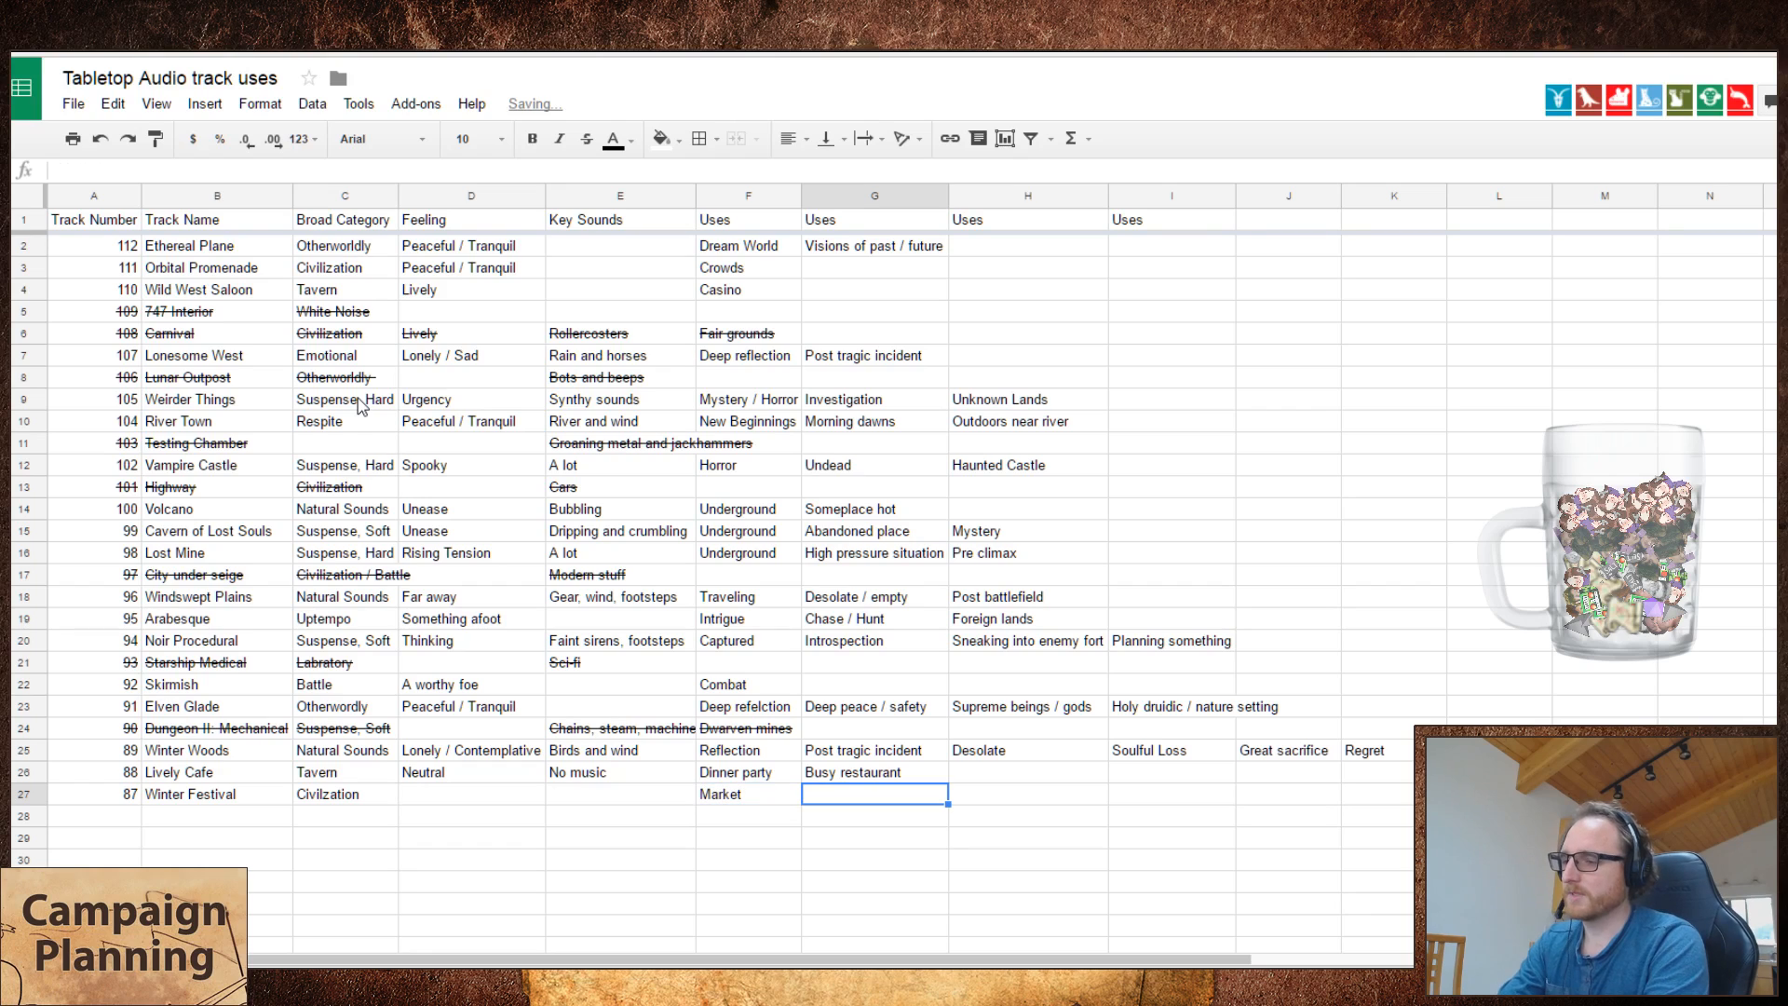
# - Try "Winter" as the second use of Winter Festival, and try extending the first use with "in winter"
pyautogui.write('Winter')
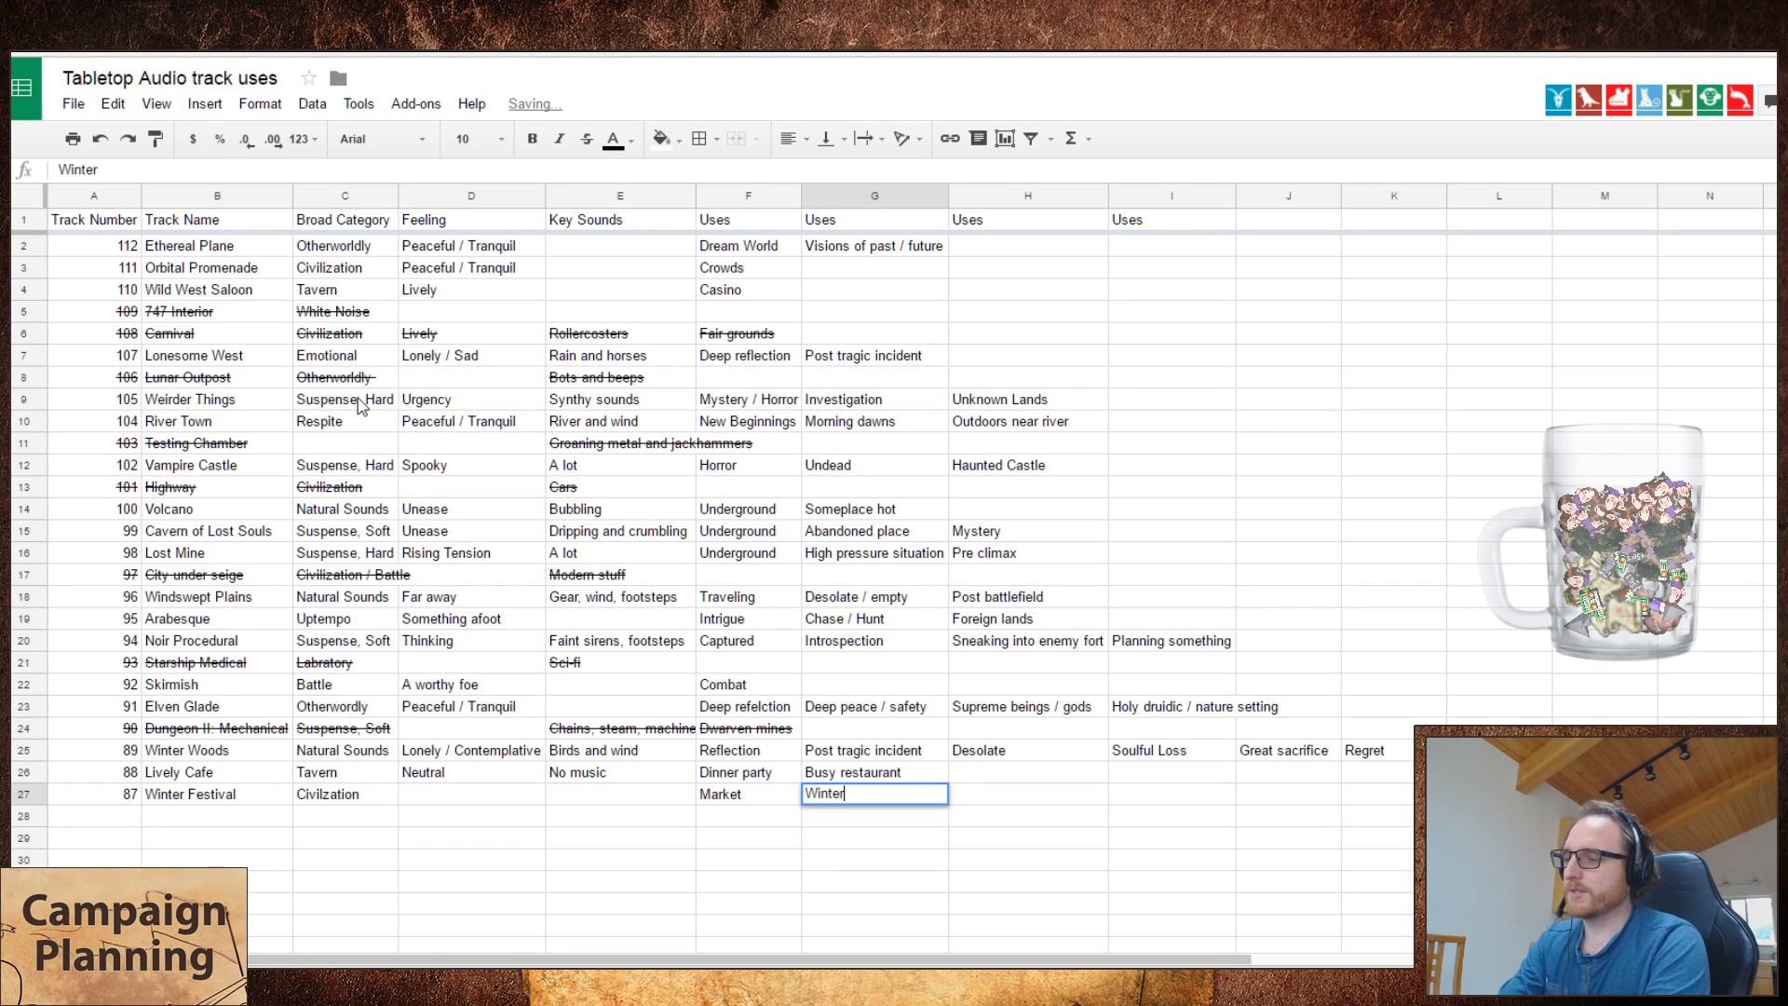
pyautogui.press('BackSpace')
pyautogui.press('BackSpace')
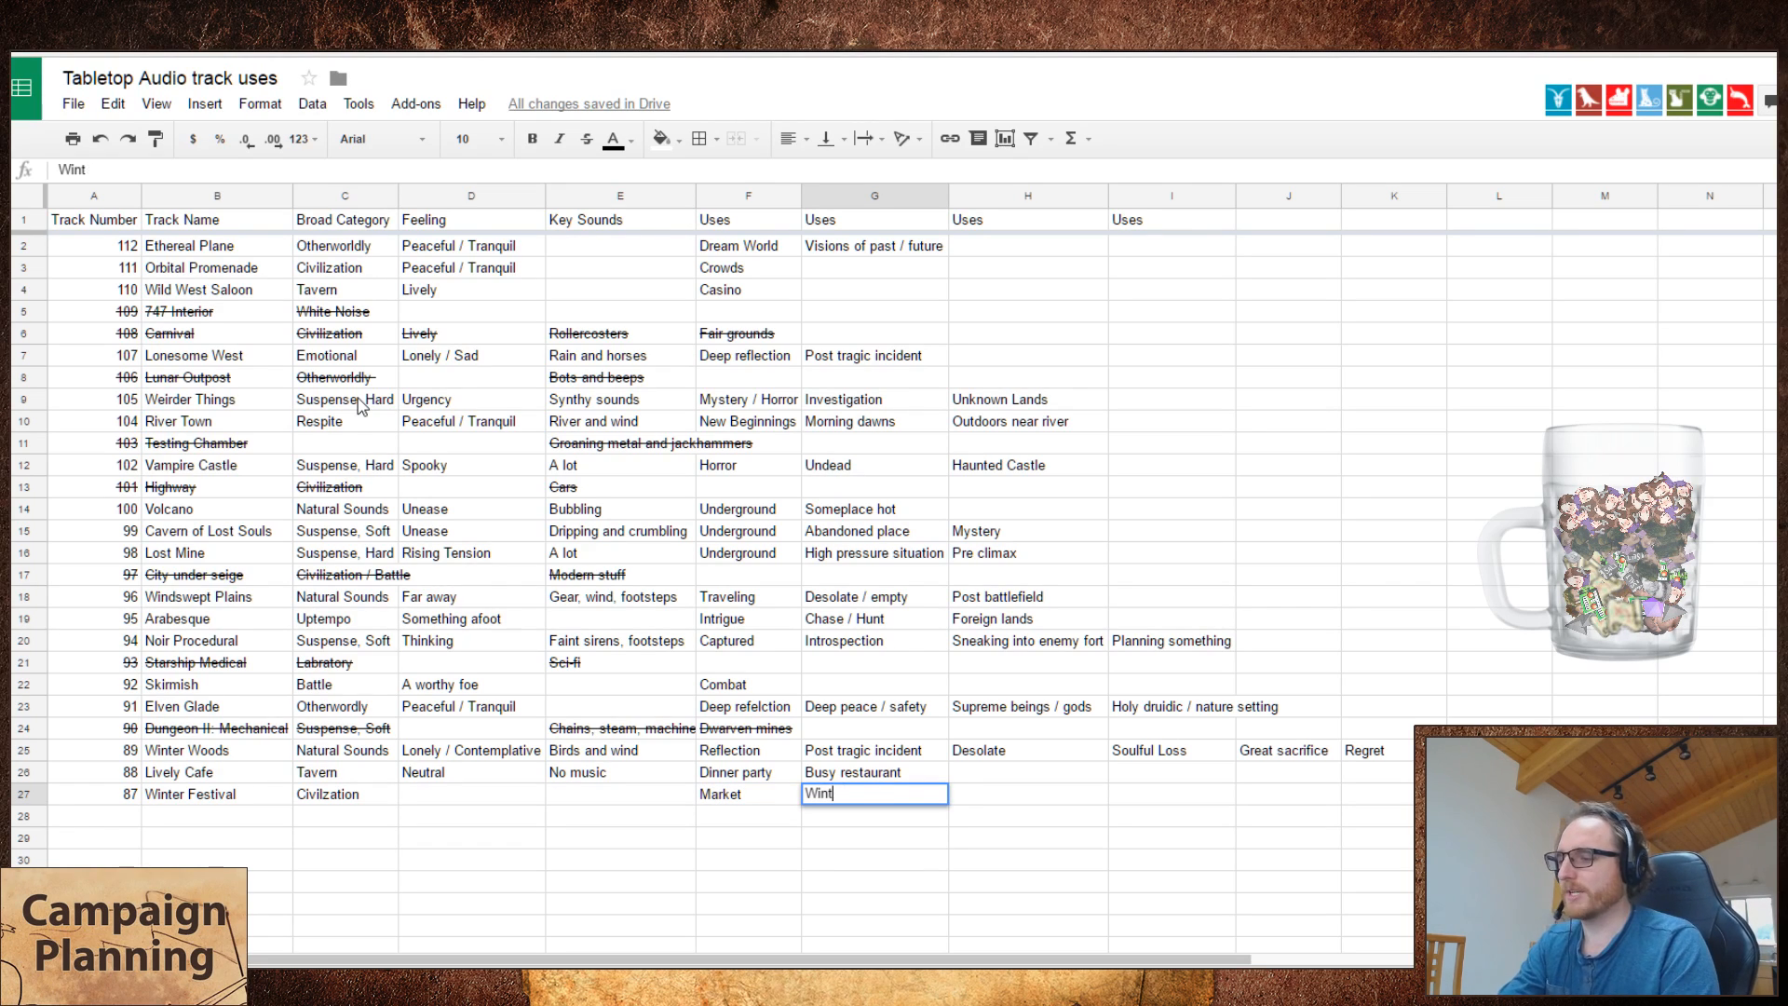
pyautogui.press('Escape')
pyautogui.press('Left')
pyautogui.press('Return')
pyautogui.write('in winter')
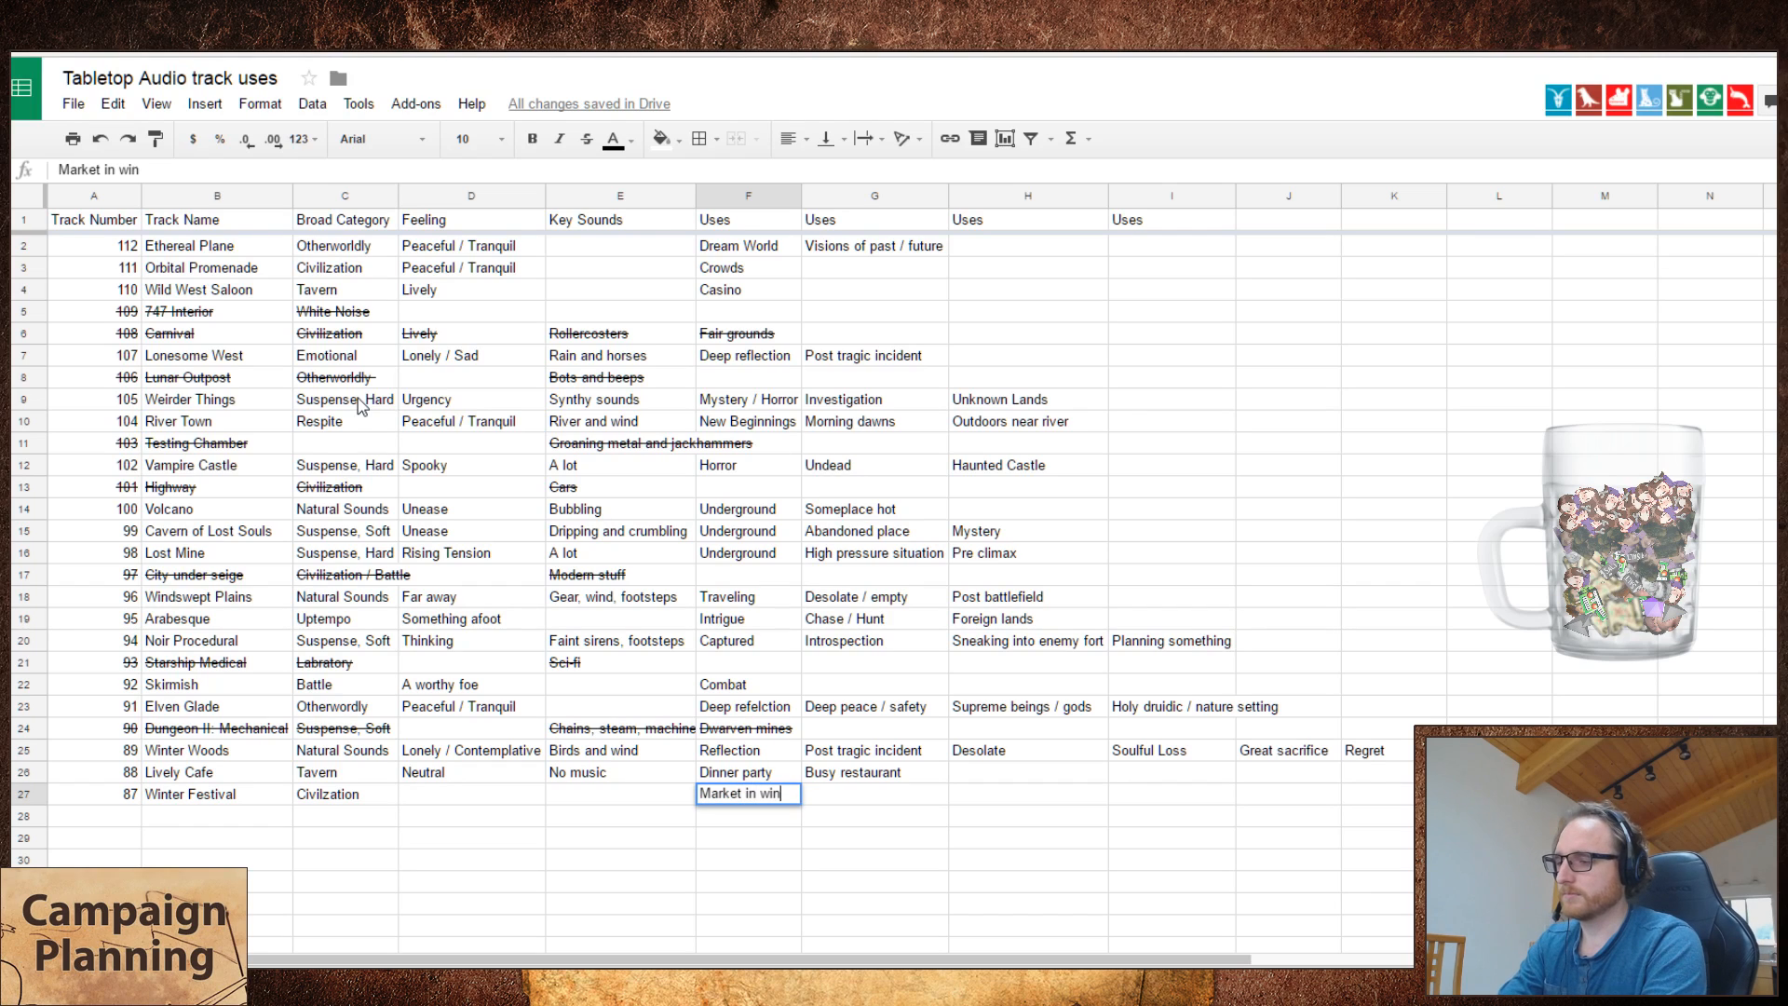
# - Replace Winter Festival's first use with "Outdoor market" and add "Holiday anything" as its second use
pyautogui.press('BackSpace')
pyautogui.press('BackSpace')
pyautogui.press('BackSpace')
pyautogui.press('BackSpace')
pyautogui.press('BackSpace')
pyautogui.press('BackSpace')
pyautogui.press('BackSpace')
pyautogui.press('BackSpace')
pyautogui.press('BackSpace')
pyautogui.press('BackSpace')
pyautogui.press('BackSpace')
pyautogui.press('BackSpace')
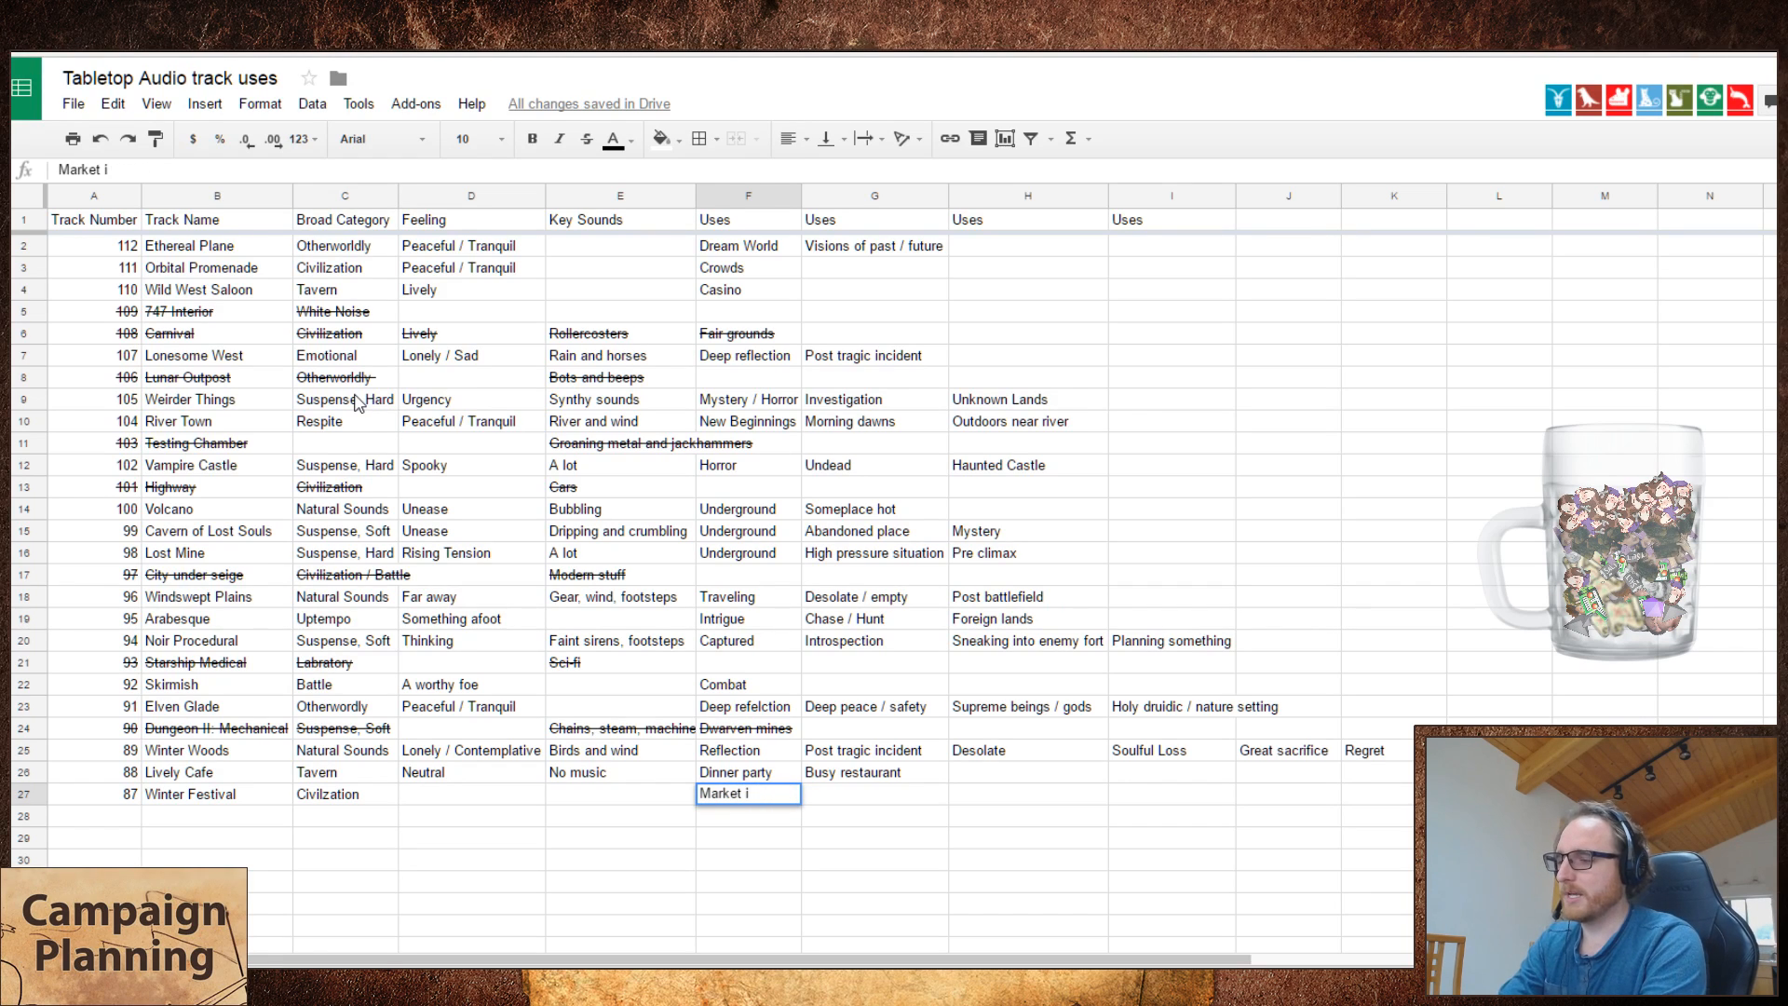
pyautogui.press('BackSpace')
pyautogui.press('BackSpace')
pyautogui.press('BackSpace')
pyautogui.press('BackSpace')
pyautogui.write('O')
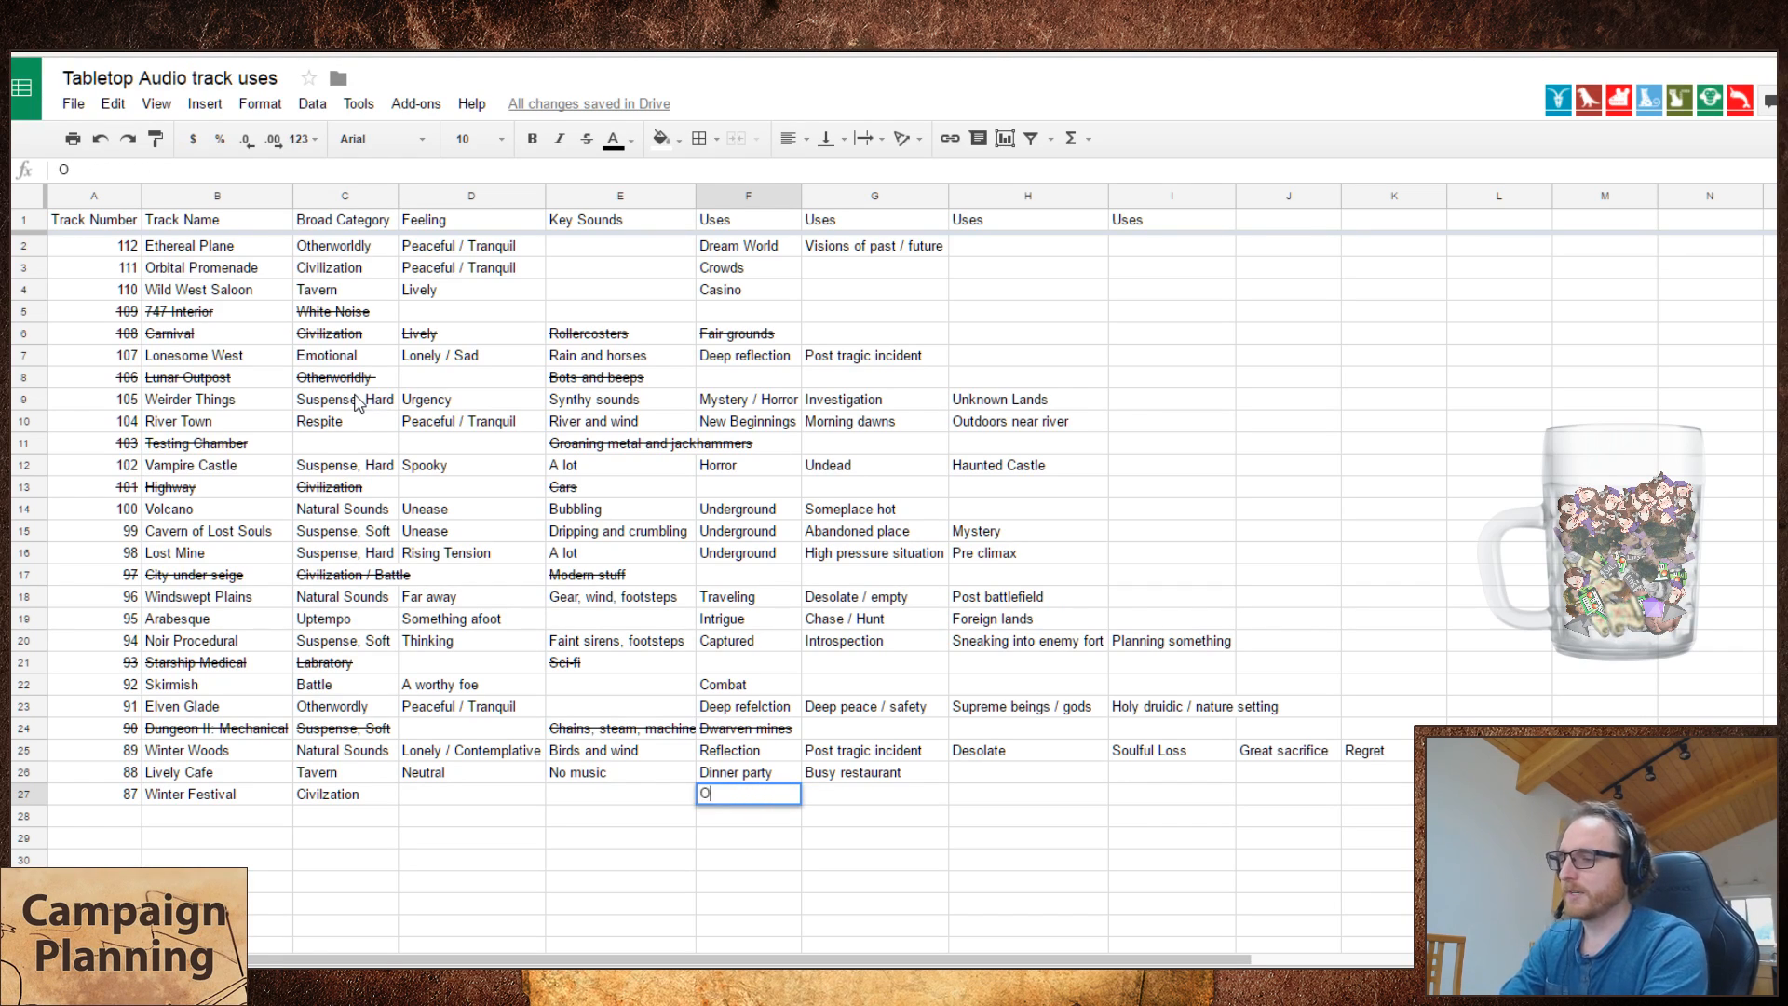
pyautogui.write('utdoor market')
pyautogui.press('Tab')
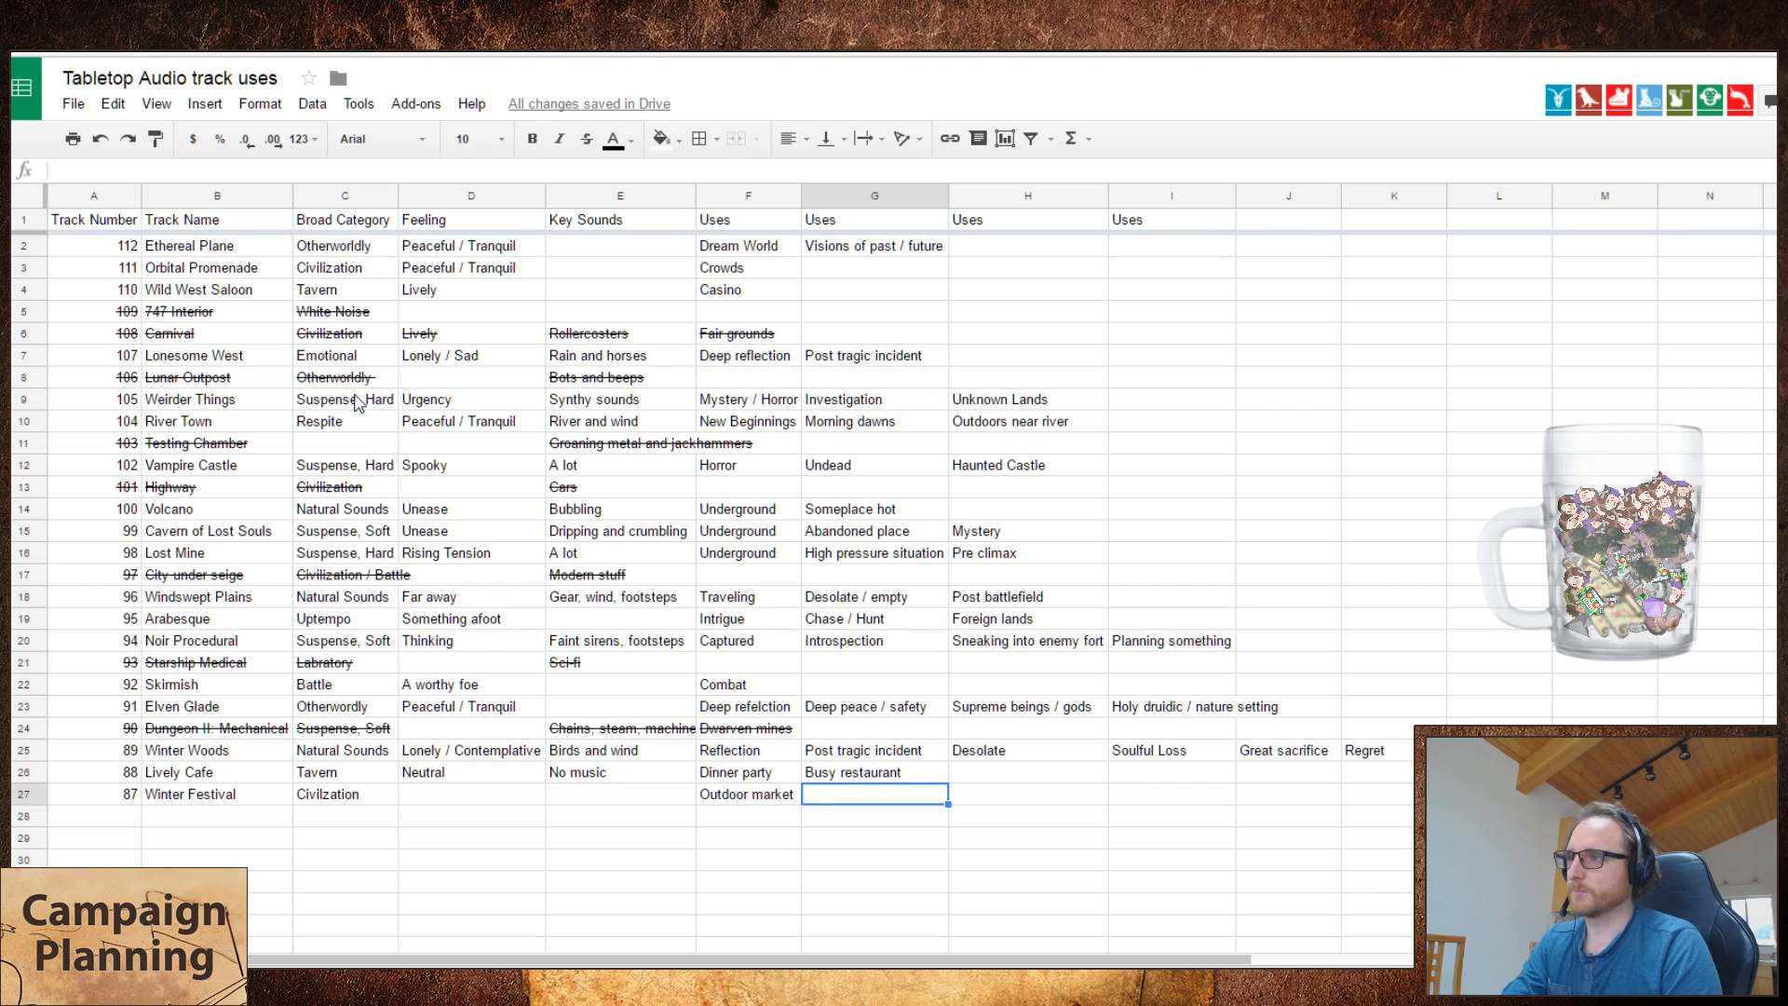
pyautogui.write('Holiday anything')
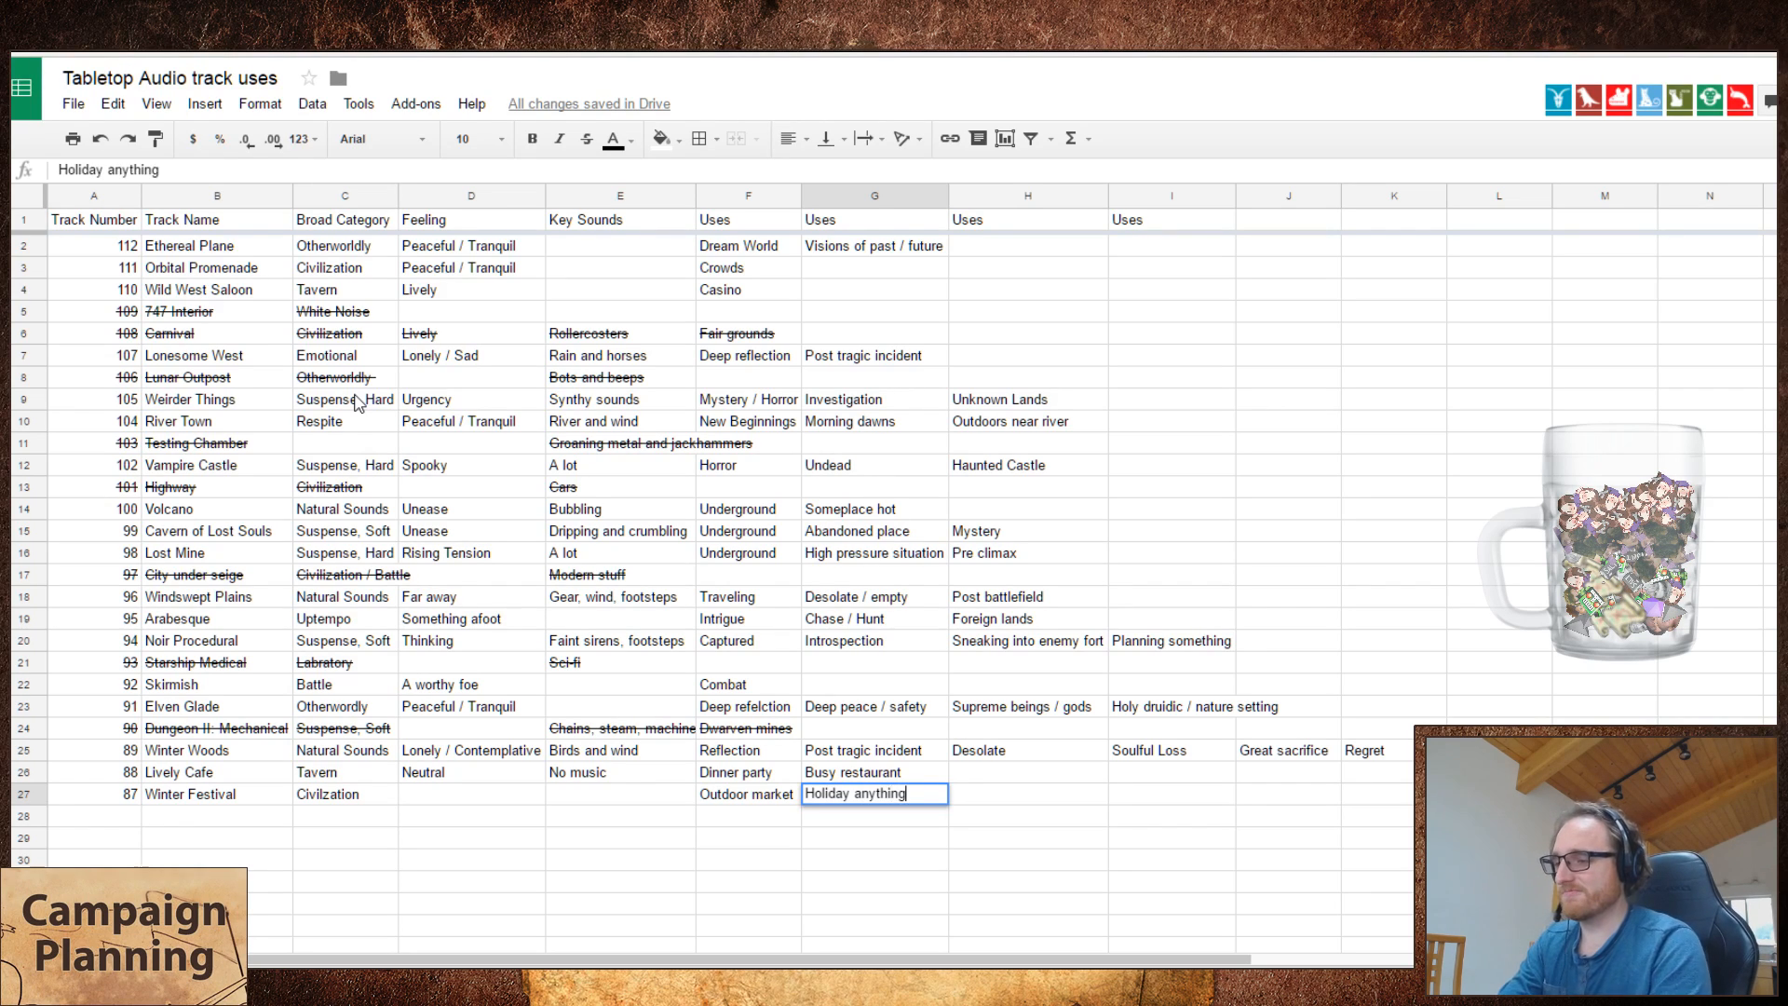
pyautogui.press('Tab')
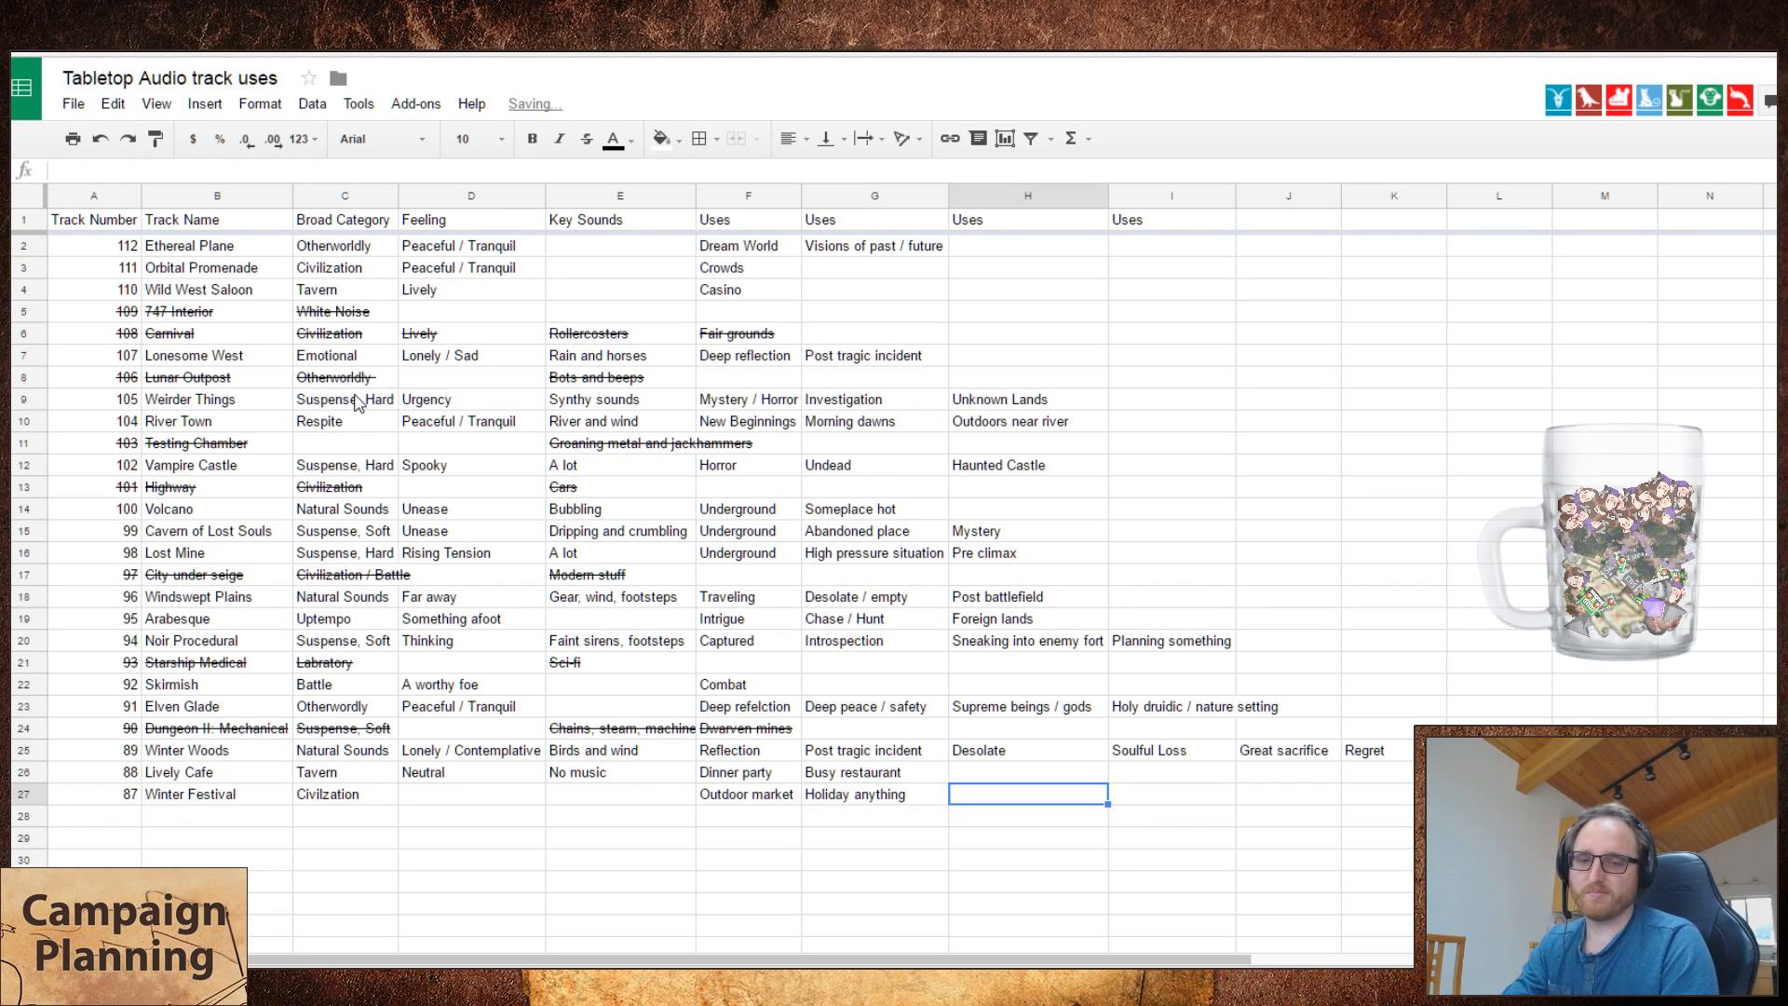
# - Enter "Happy peaceful" as the feeling of Winter Festival
pyautogui.press('Left')
pyautogui.press('Left')
pyautogui.press('Left')
pyautogui.press('Left')
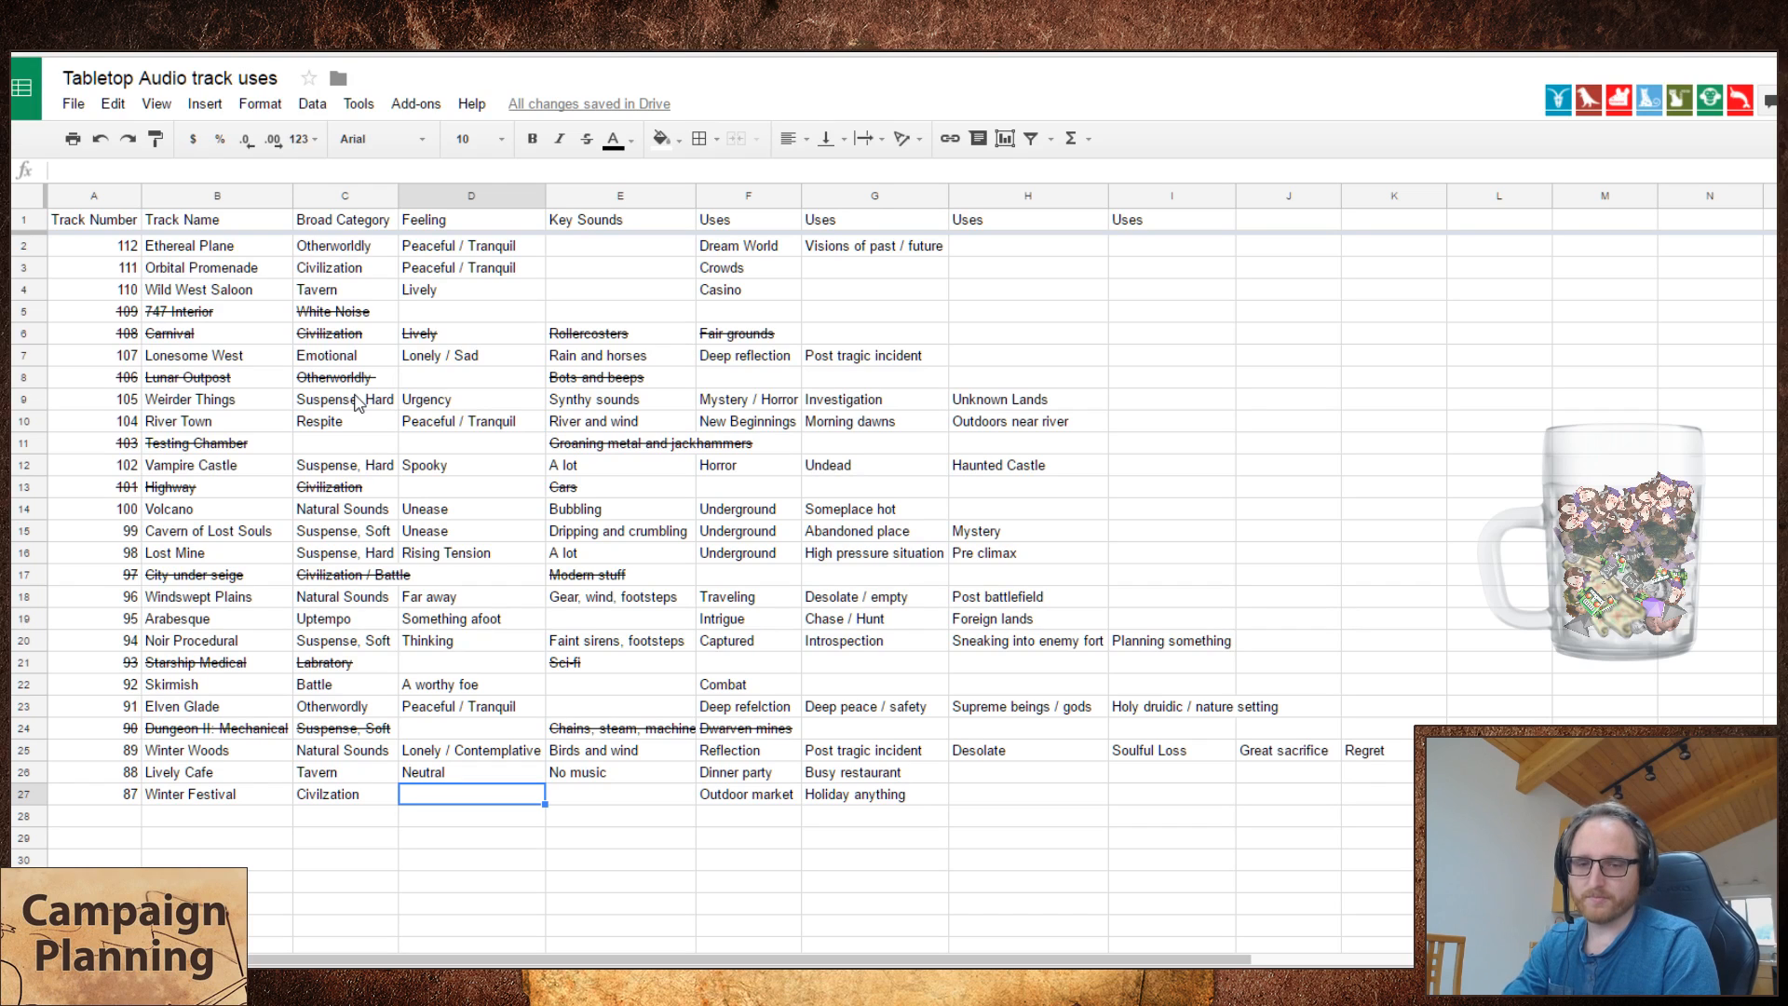
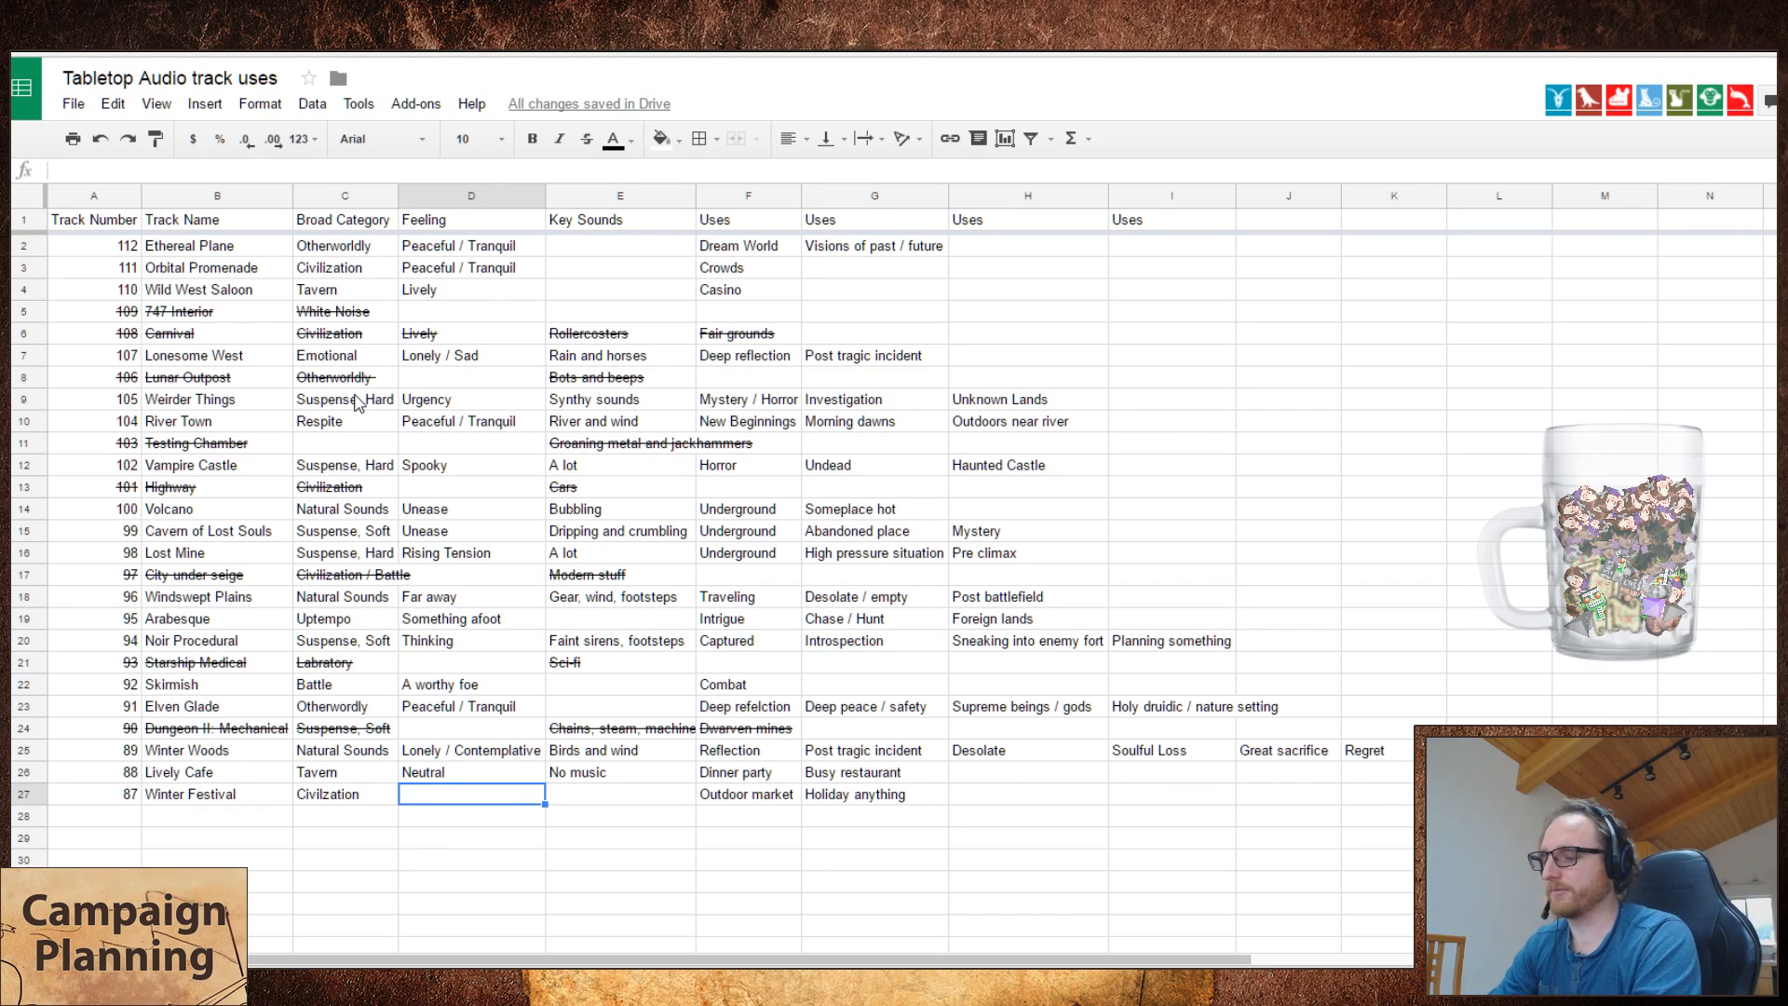
pyautogui.write('Happy')
pyautogui.write(' joyou')
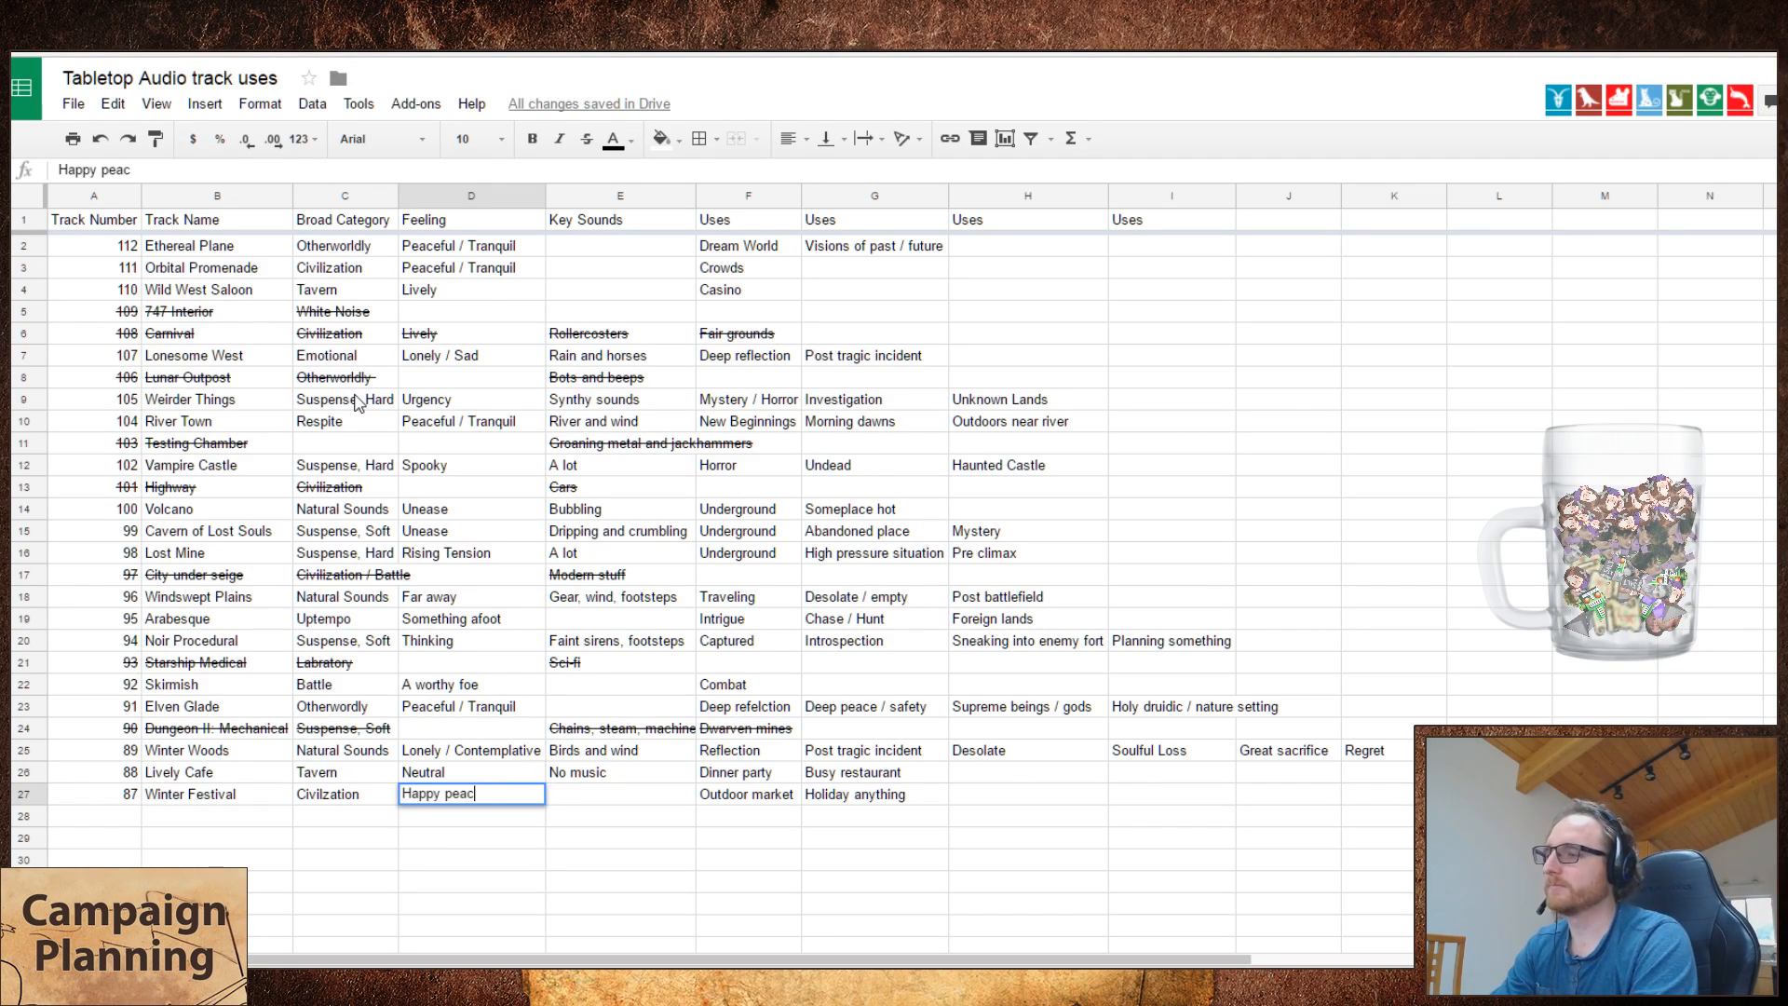
pyautogui.press('BackSpace')
pyautogui.press('BackSpace')
pyautogui.press('BackSpace')
pyautogui.press('BackSpace')
pyautogui.press('BackSpace')
pyautogui.write('pe')
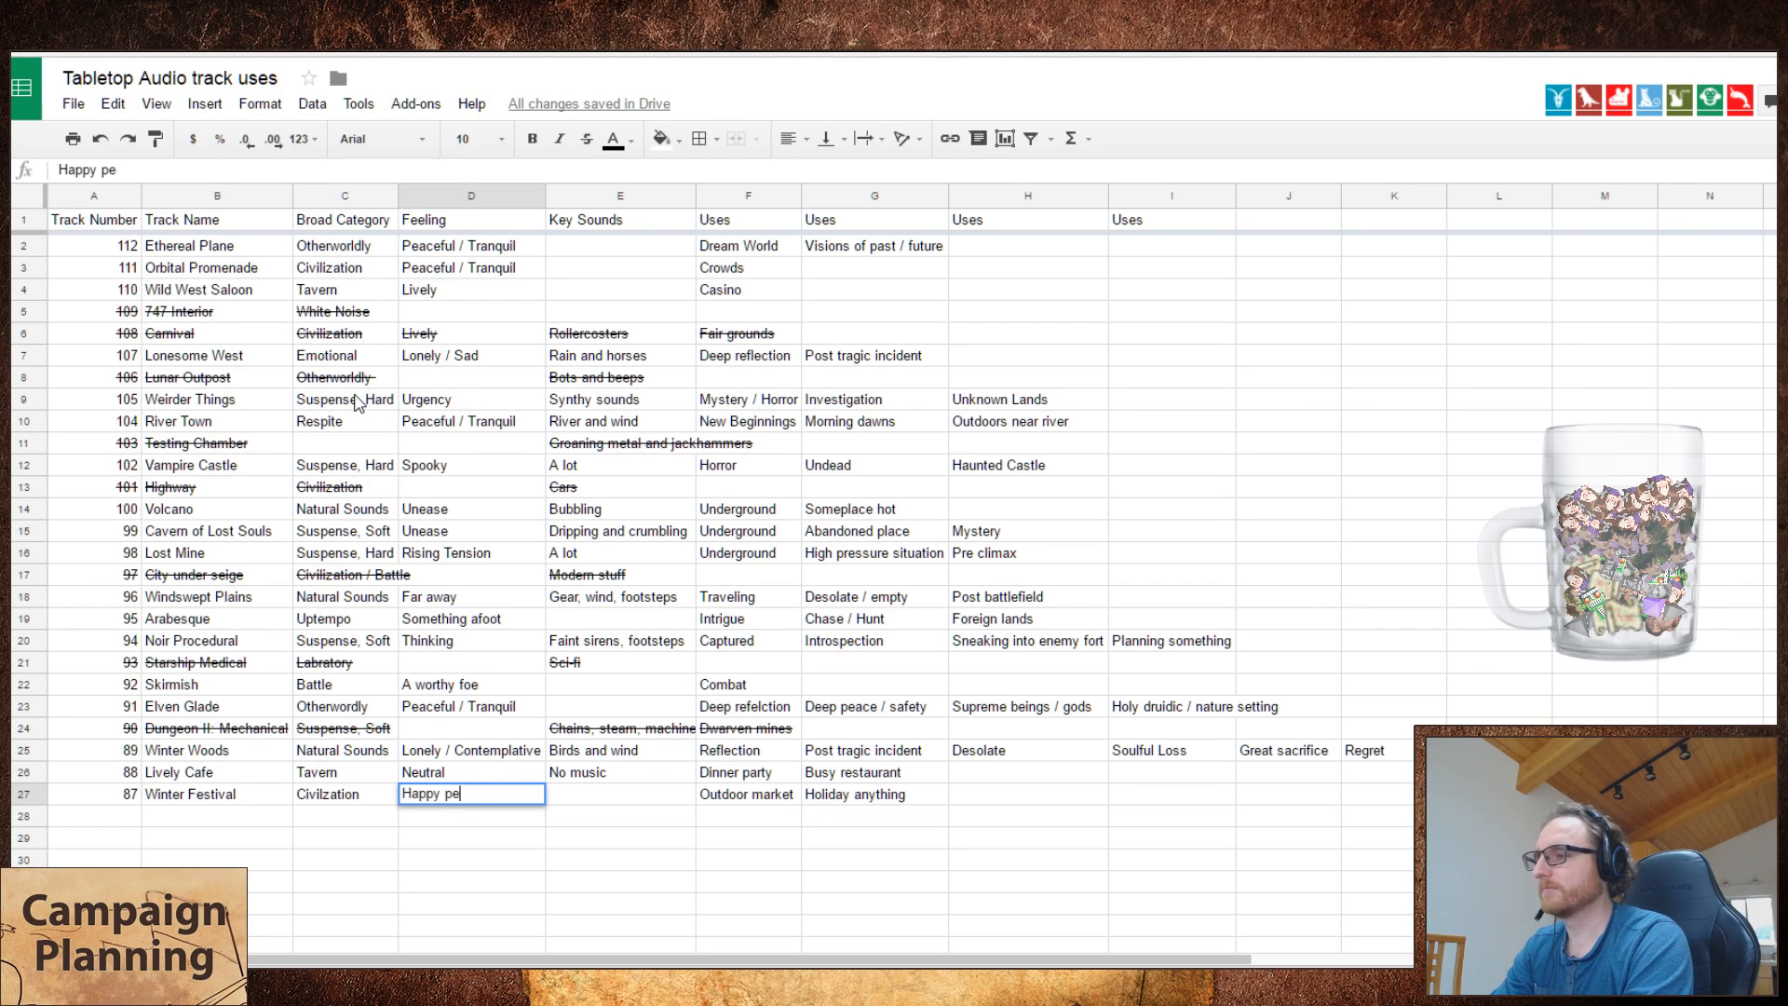
pyautogui.write('aceful')
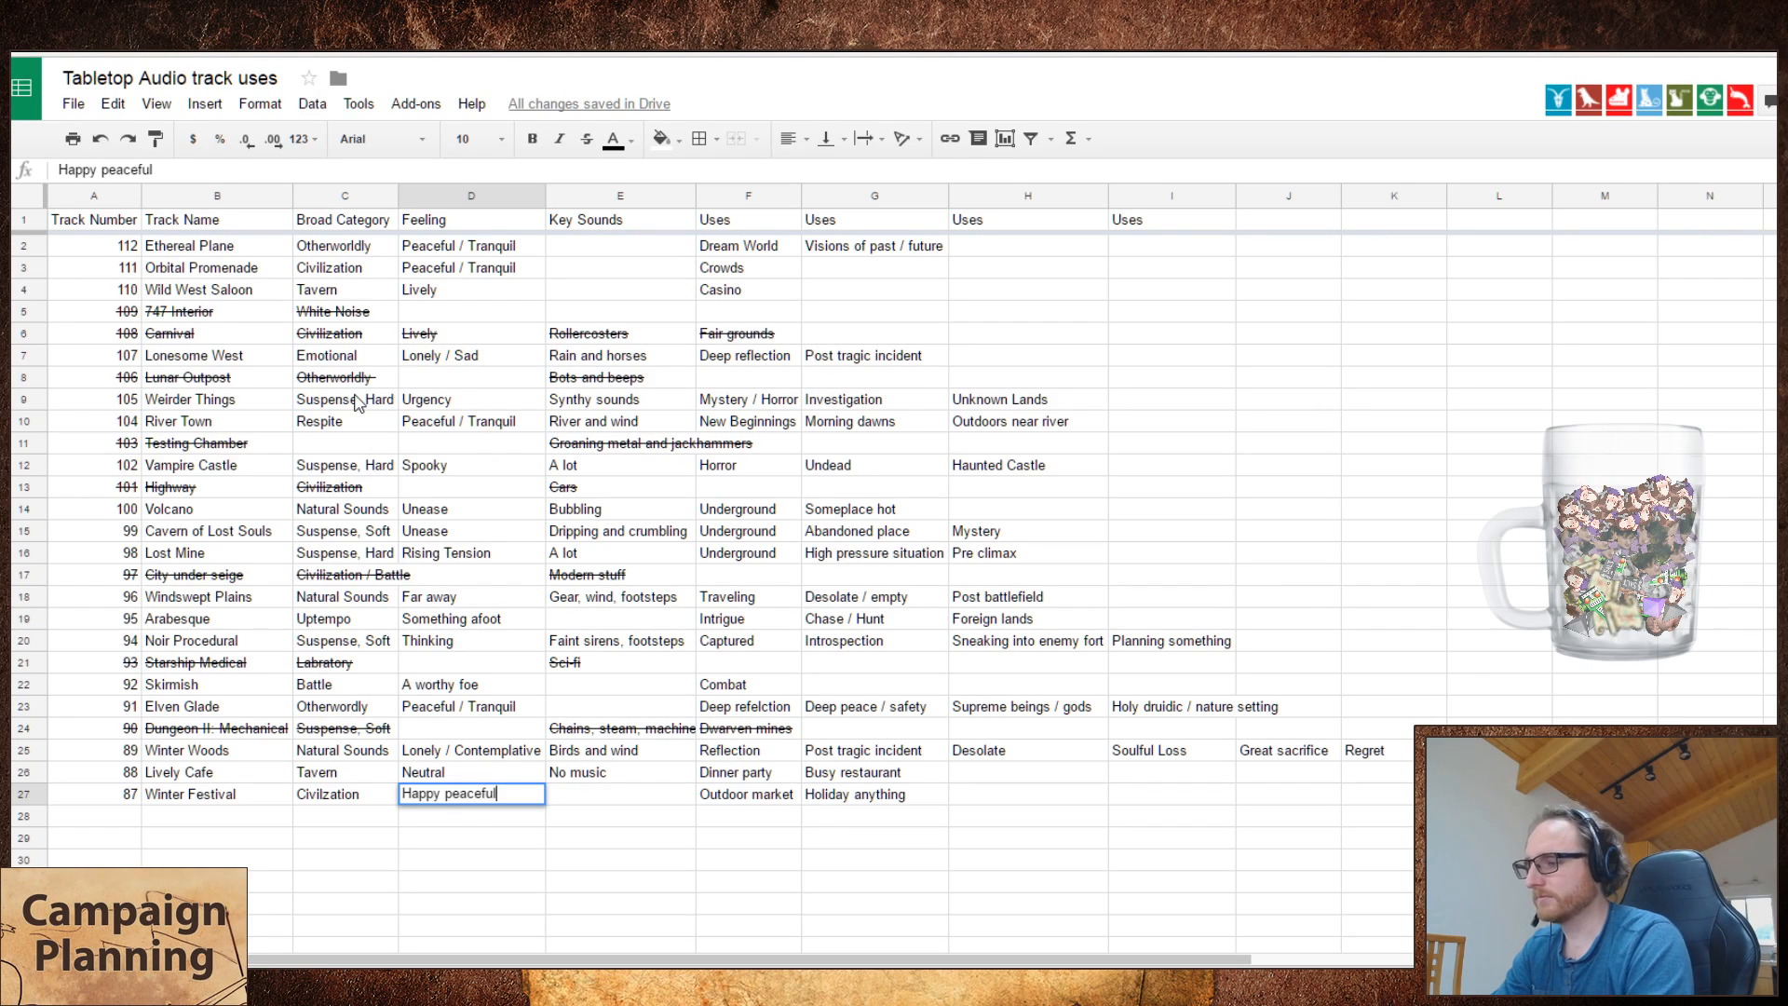
pyautogui.press('Return')
pyautogui.press('Up')
pyautogui.press('Right')
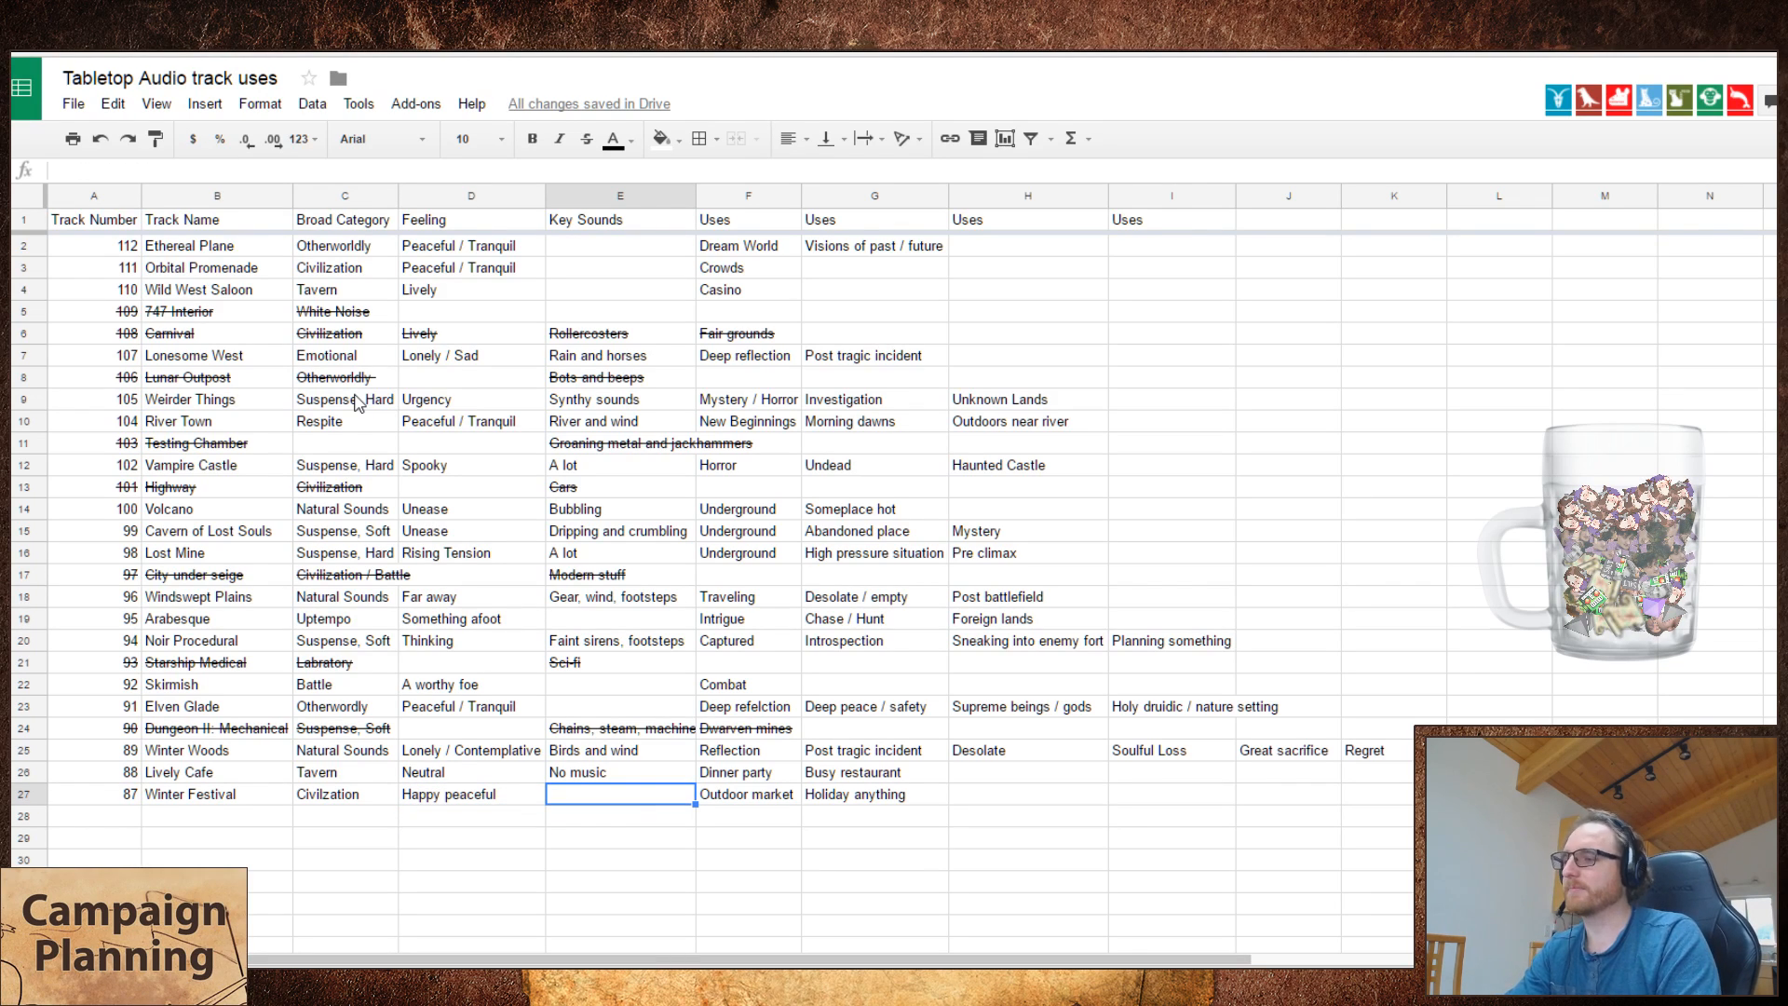
pyautogui.press('Right')
pyautogui.press('Right')
pyautogui.press('Right')
pyautogui.press('Right')
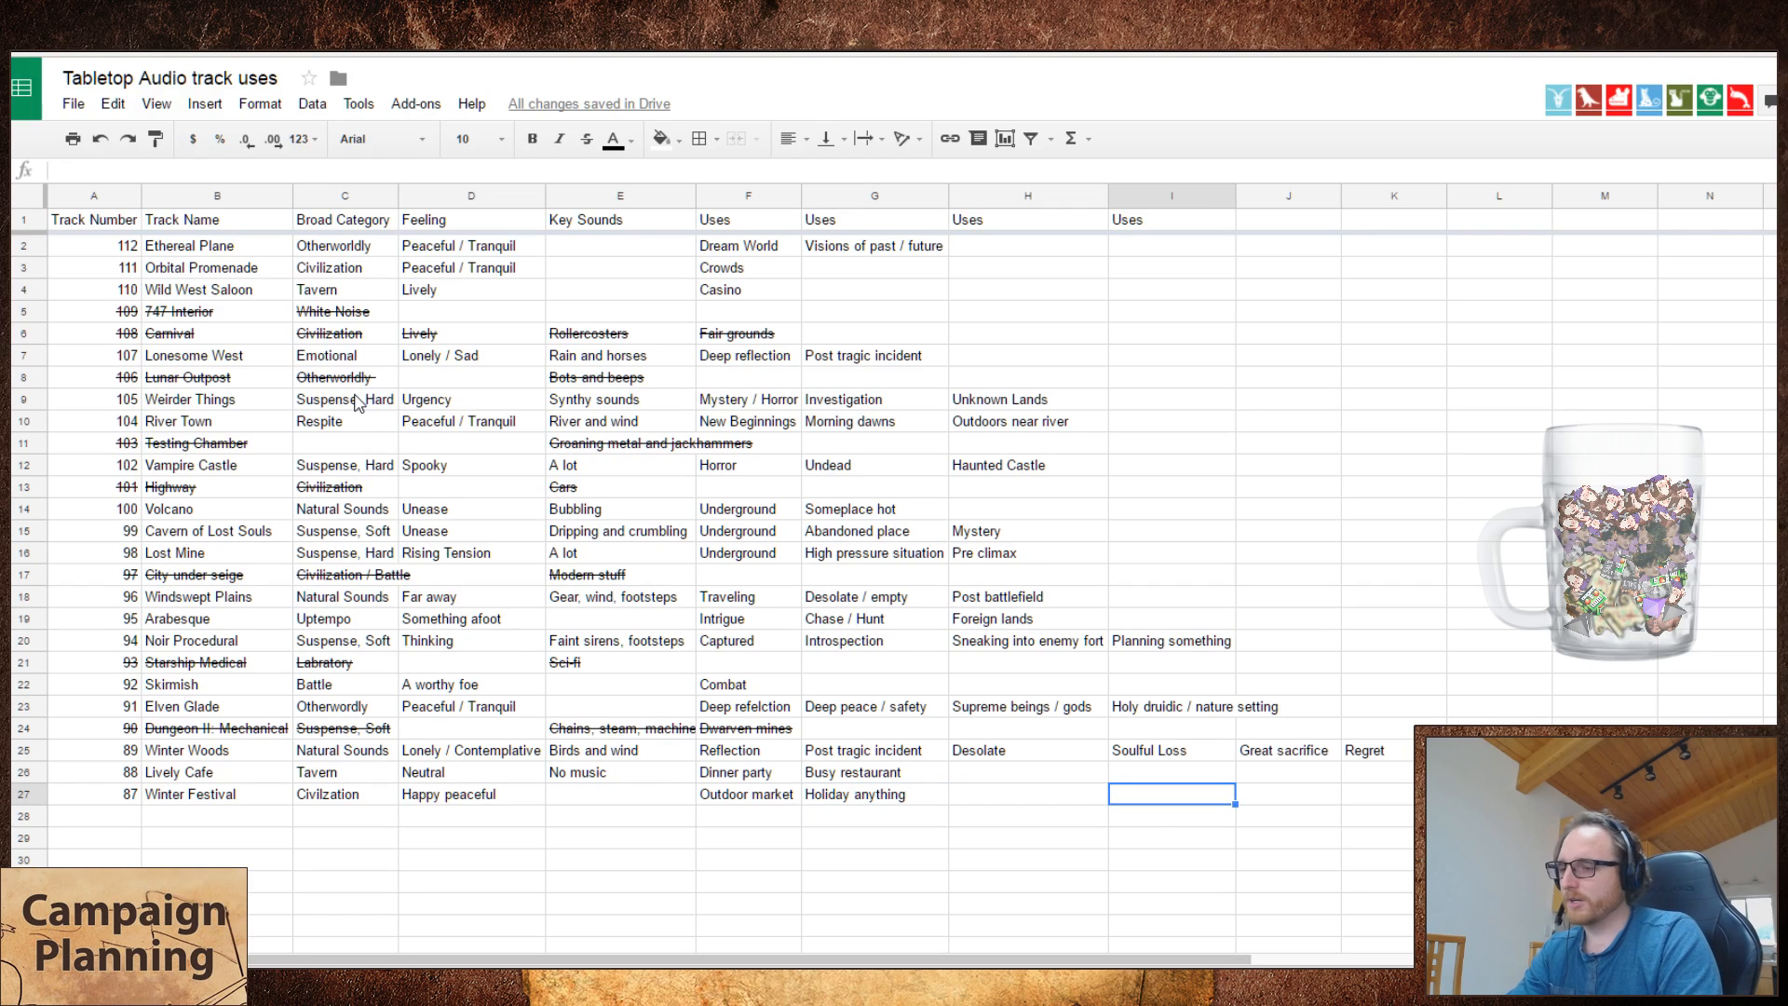
pyautogui.press('Left')
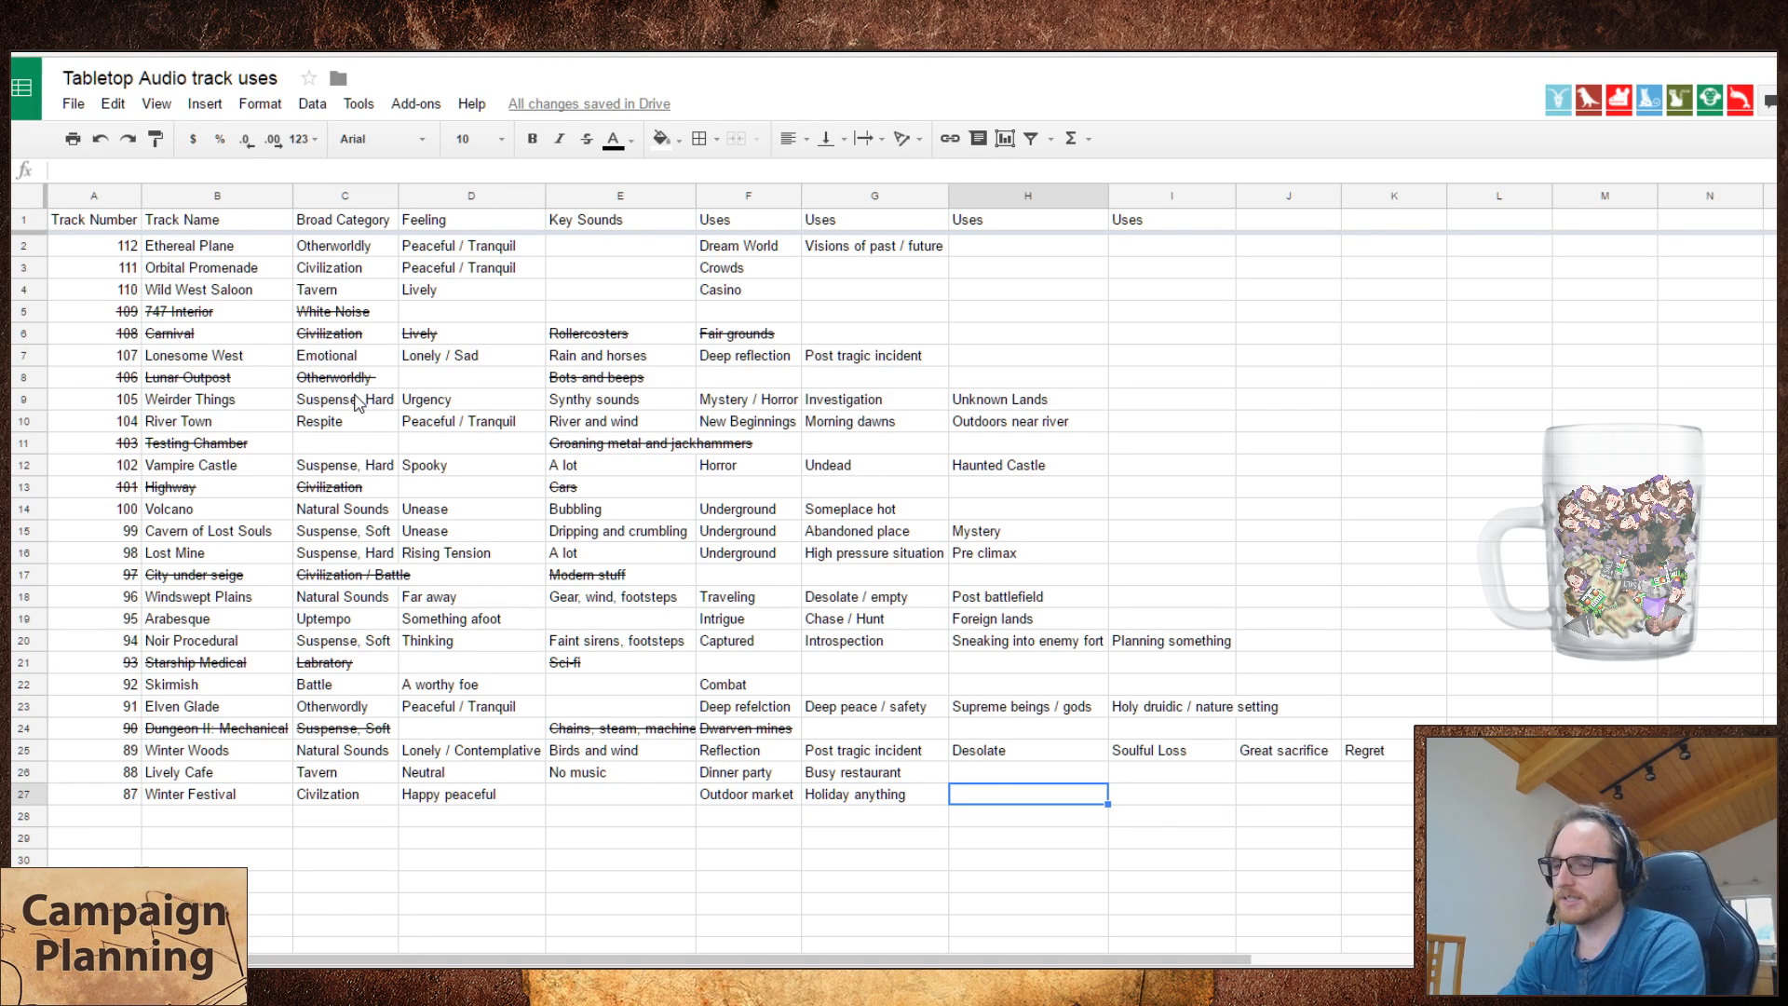
pyautogui.press('Return')
pyautogui.press('Return')
pyautogui.press('Left')
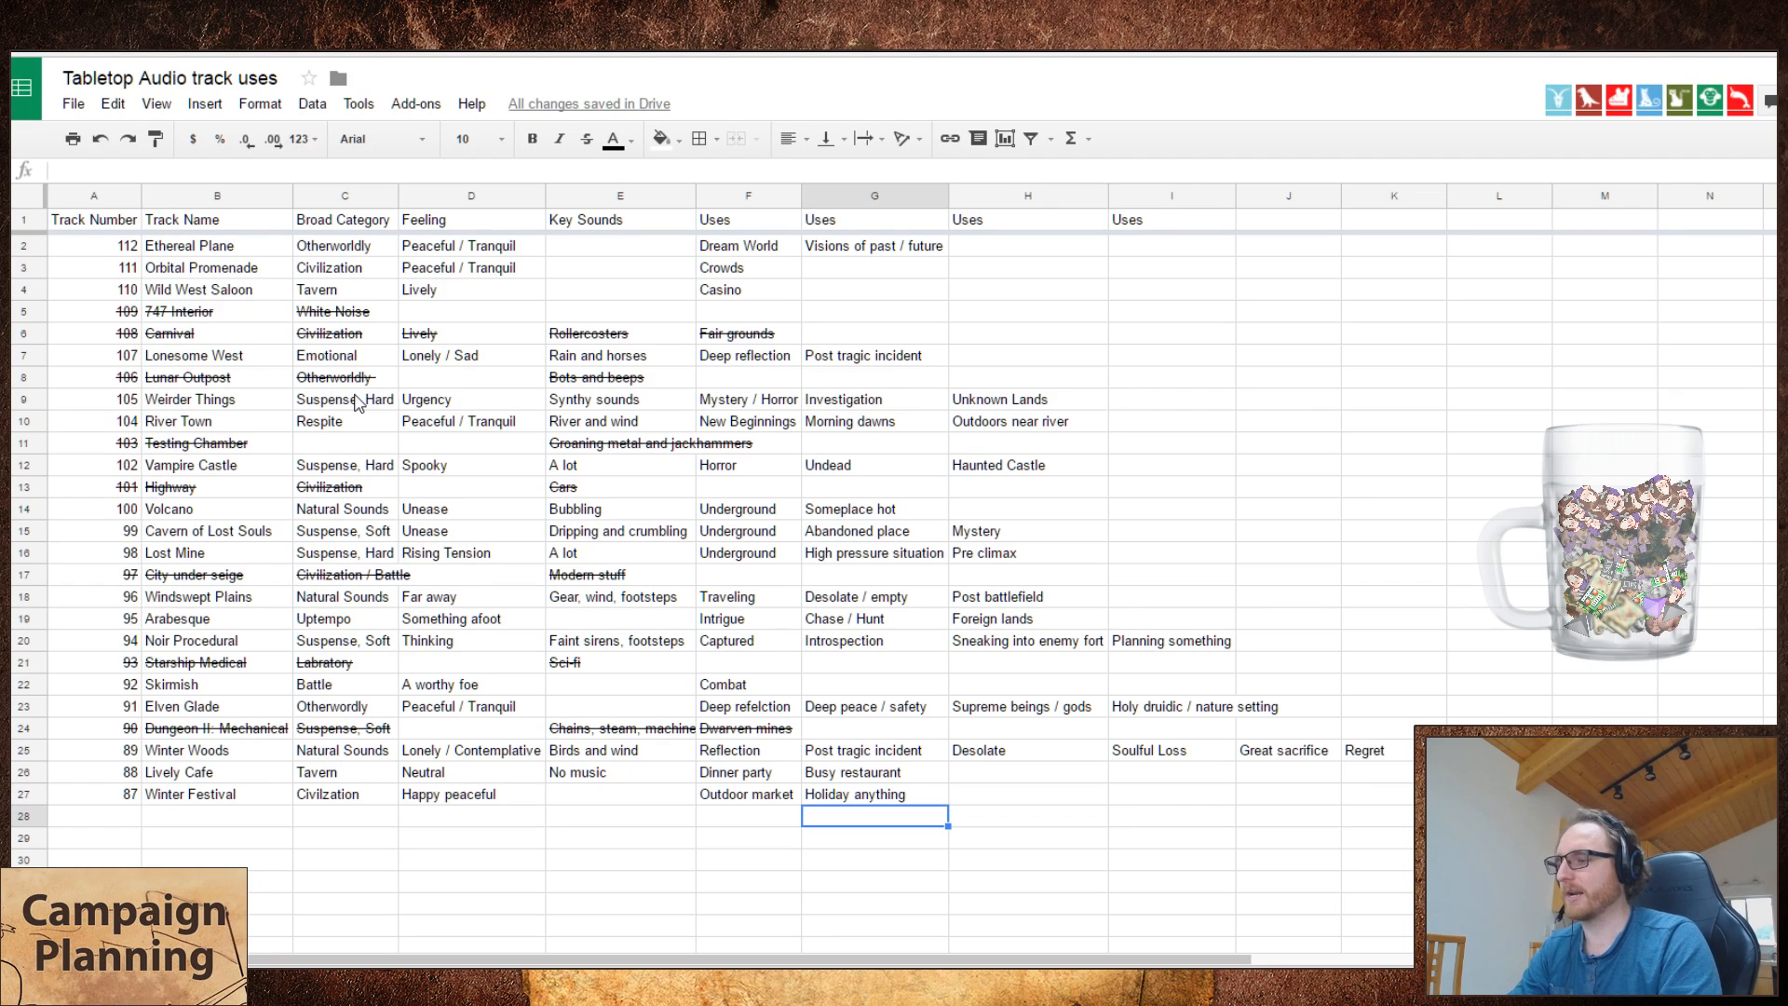
pyautogui.press('Home')
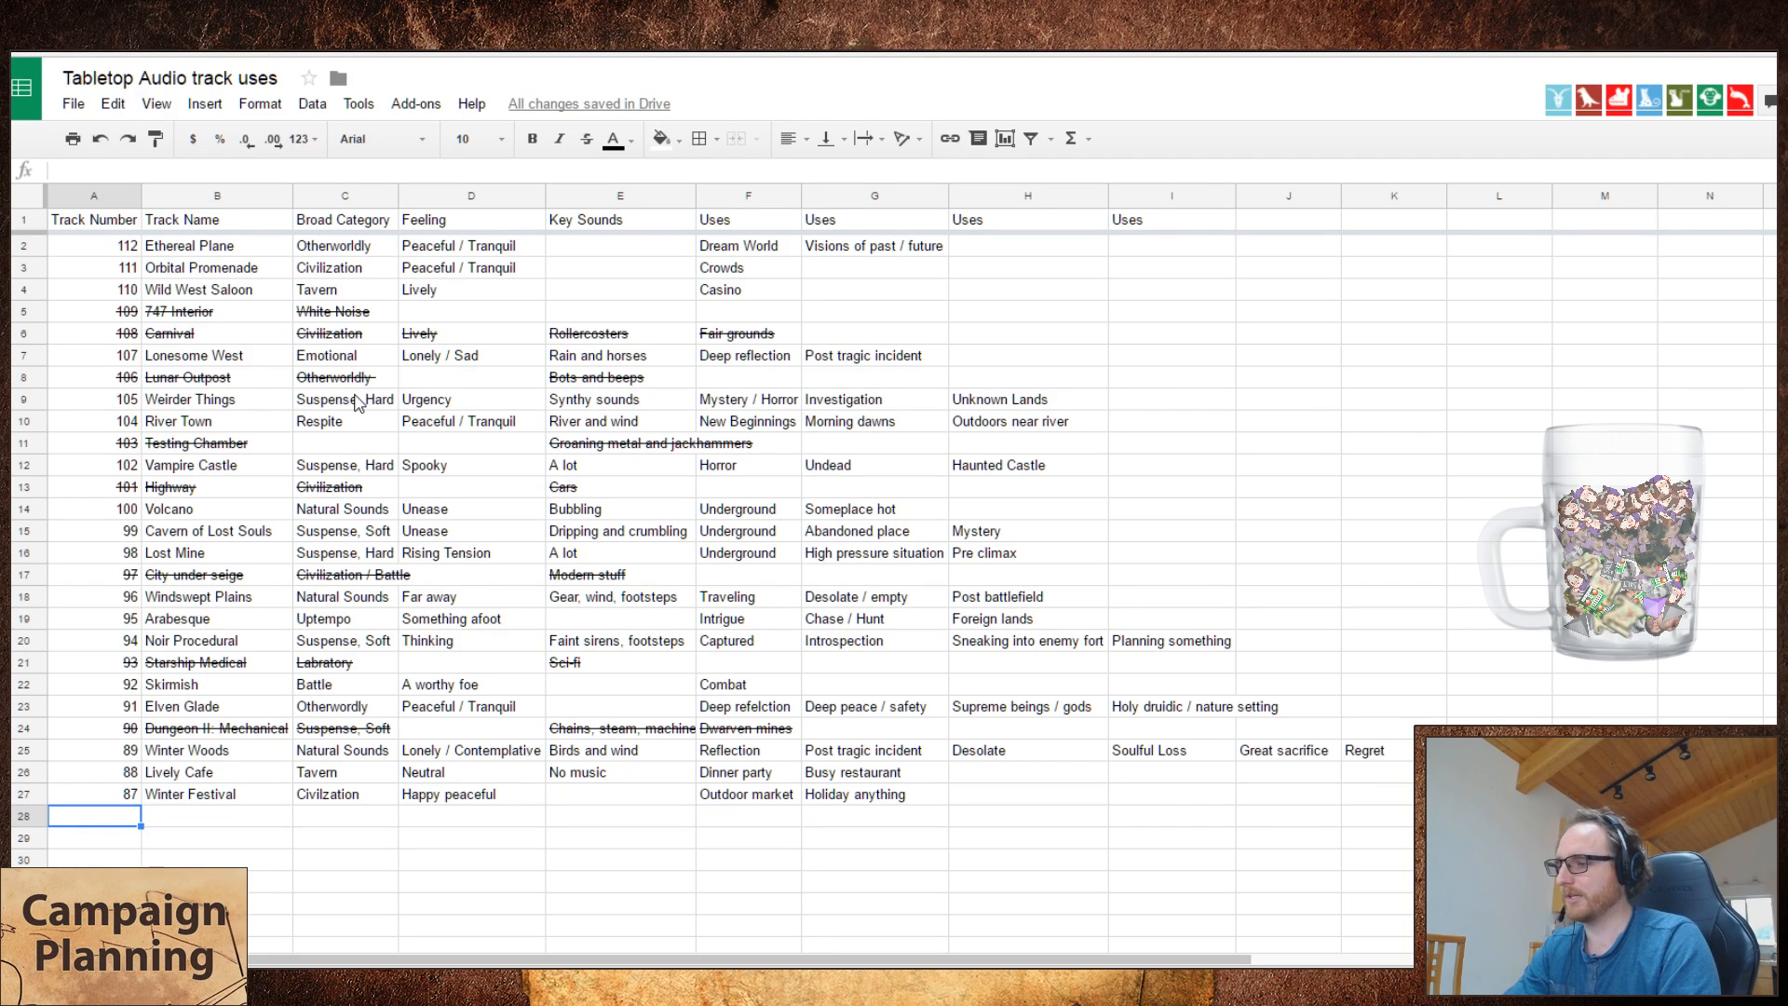
# - Enter "Snow, bells, kids, music" as the key sounds of Winter Festival
pyautogui.press('Right')
pyautogui.press('Up')
pyautogui.press('Up')
pyautogui.press('Right')
pyautogui.press('Right')
pyautogui.press('Right')
pyautogui.press('Down')
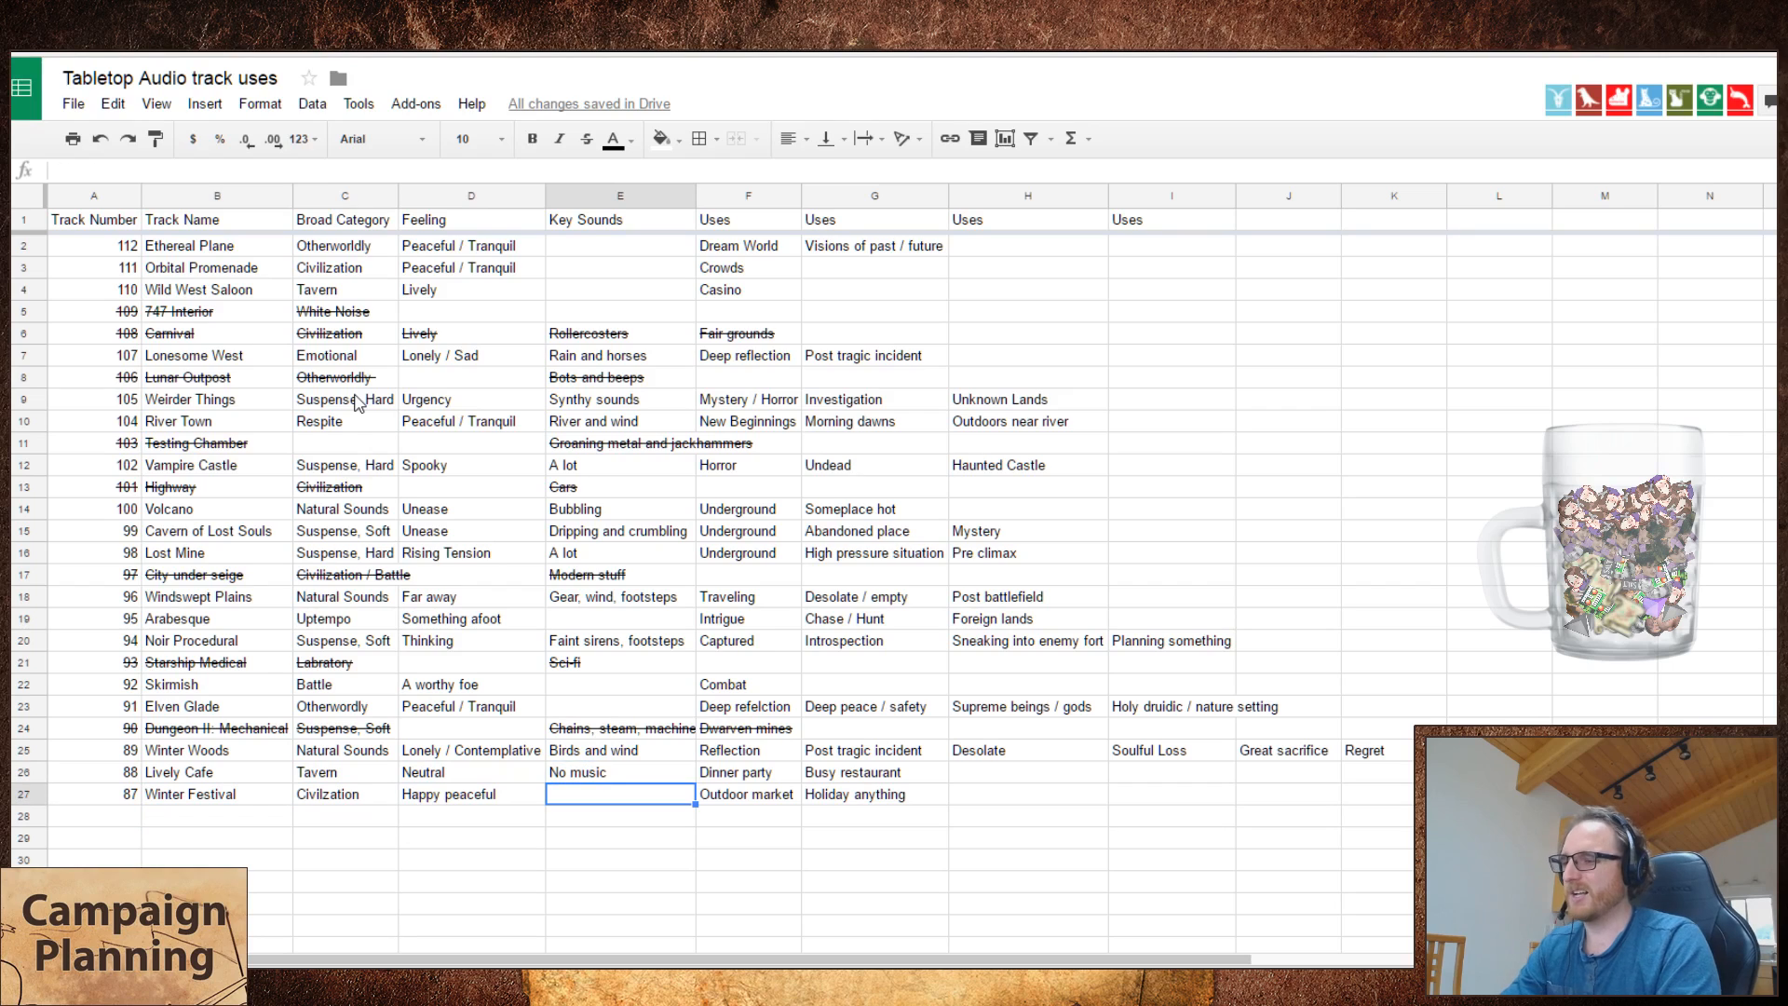
pyautogui.write('Snow, ')
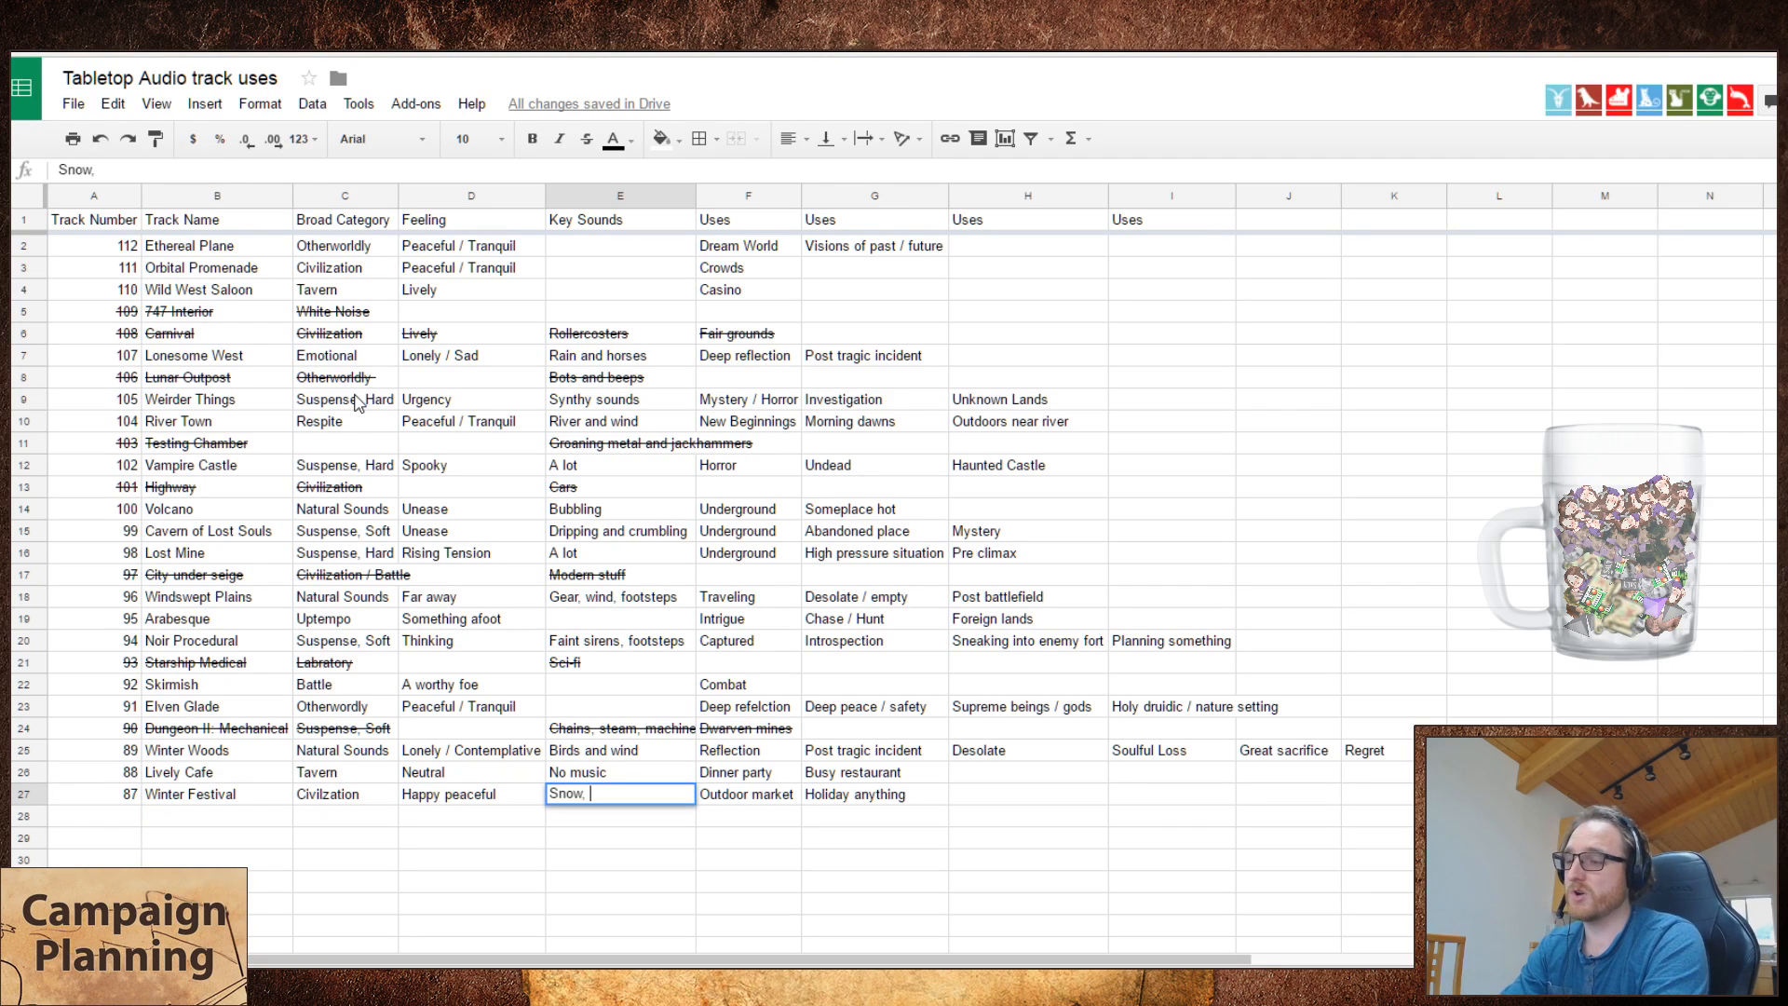
pyautogui.write('bells, kids,')
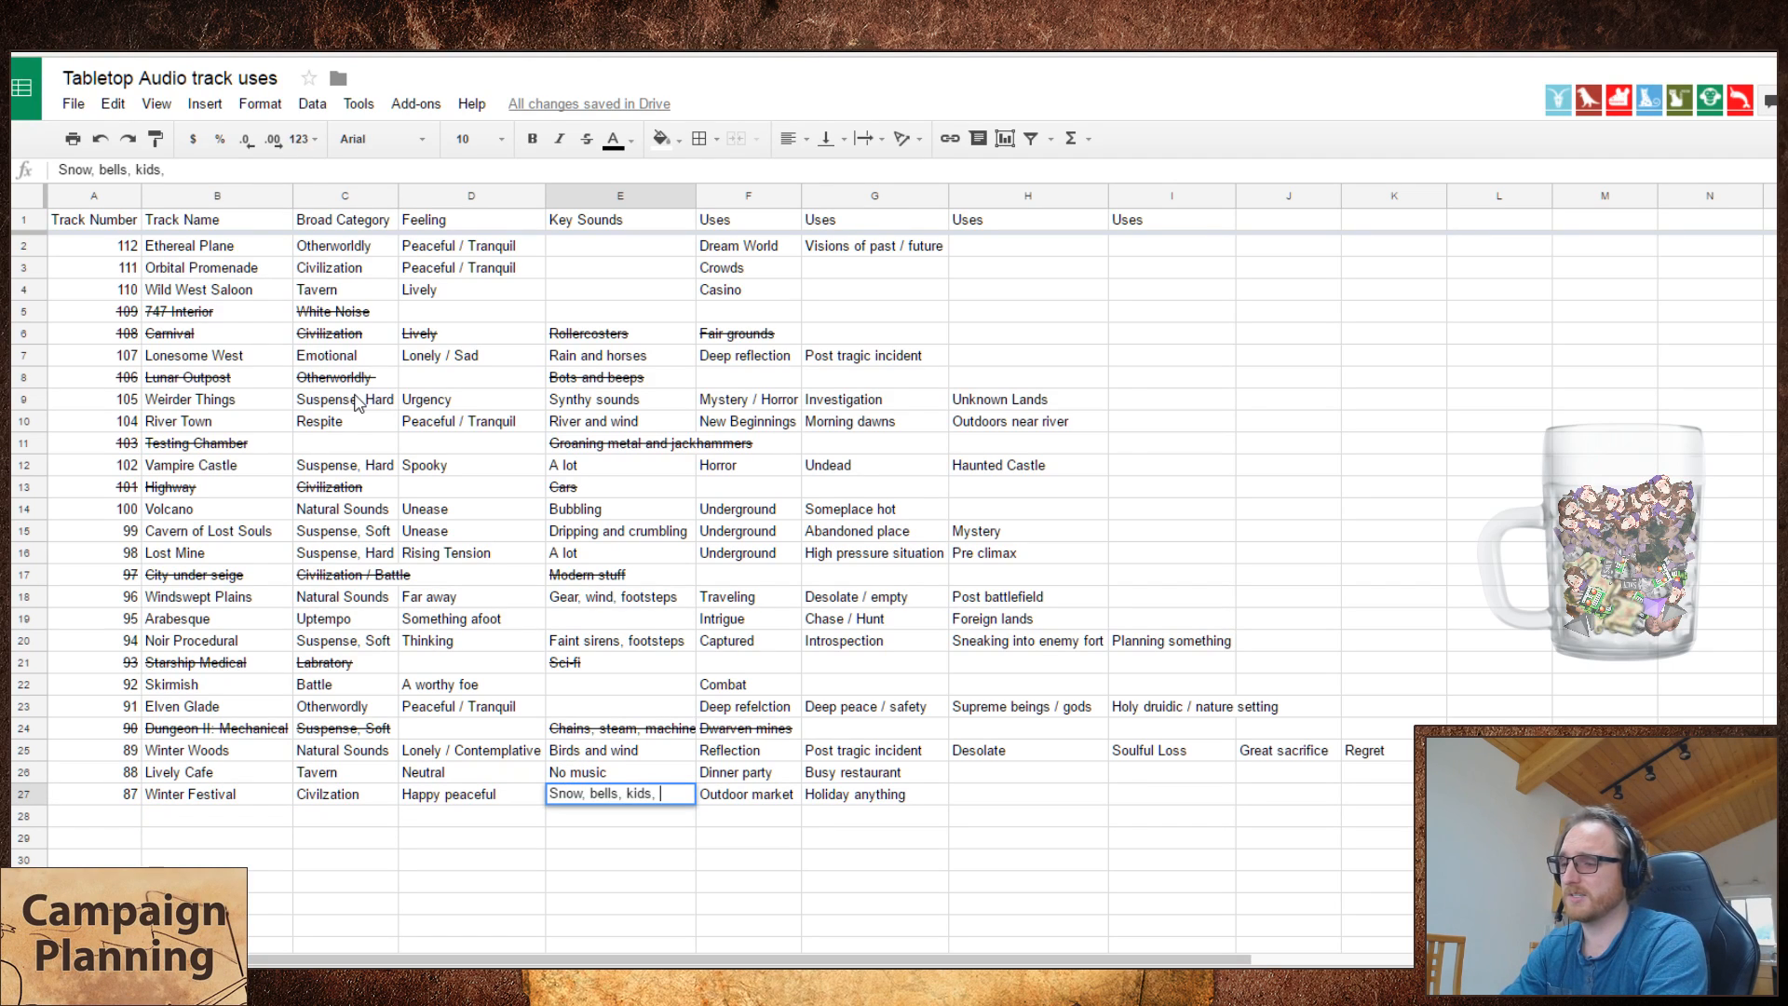
pyautogui.write(' music')
pyautogui.press('Return')
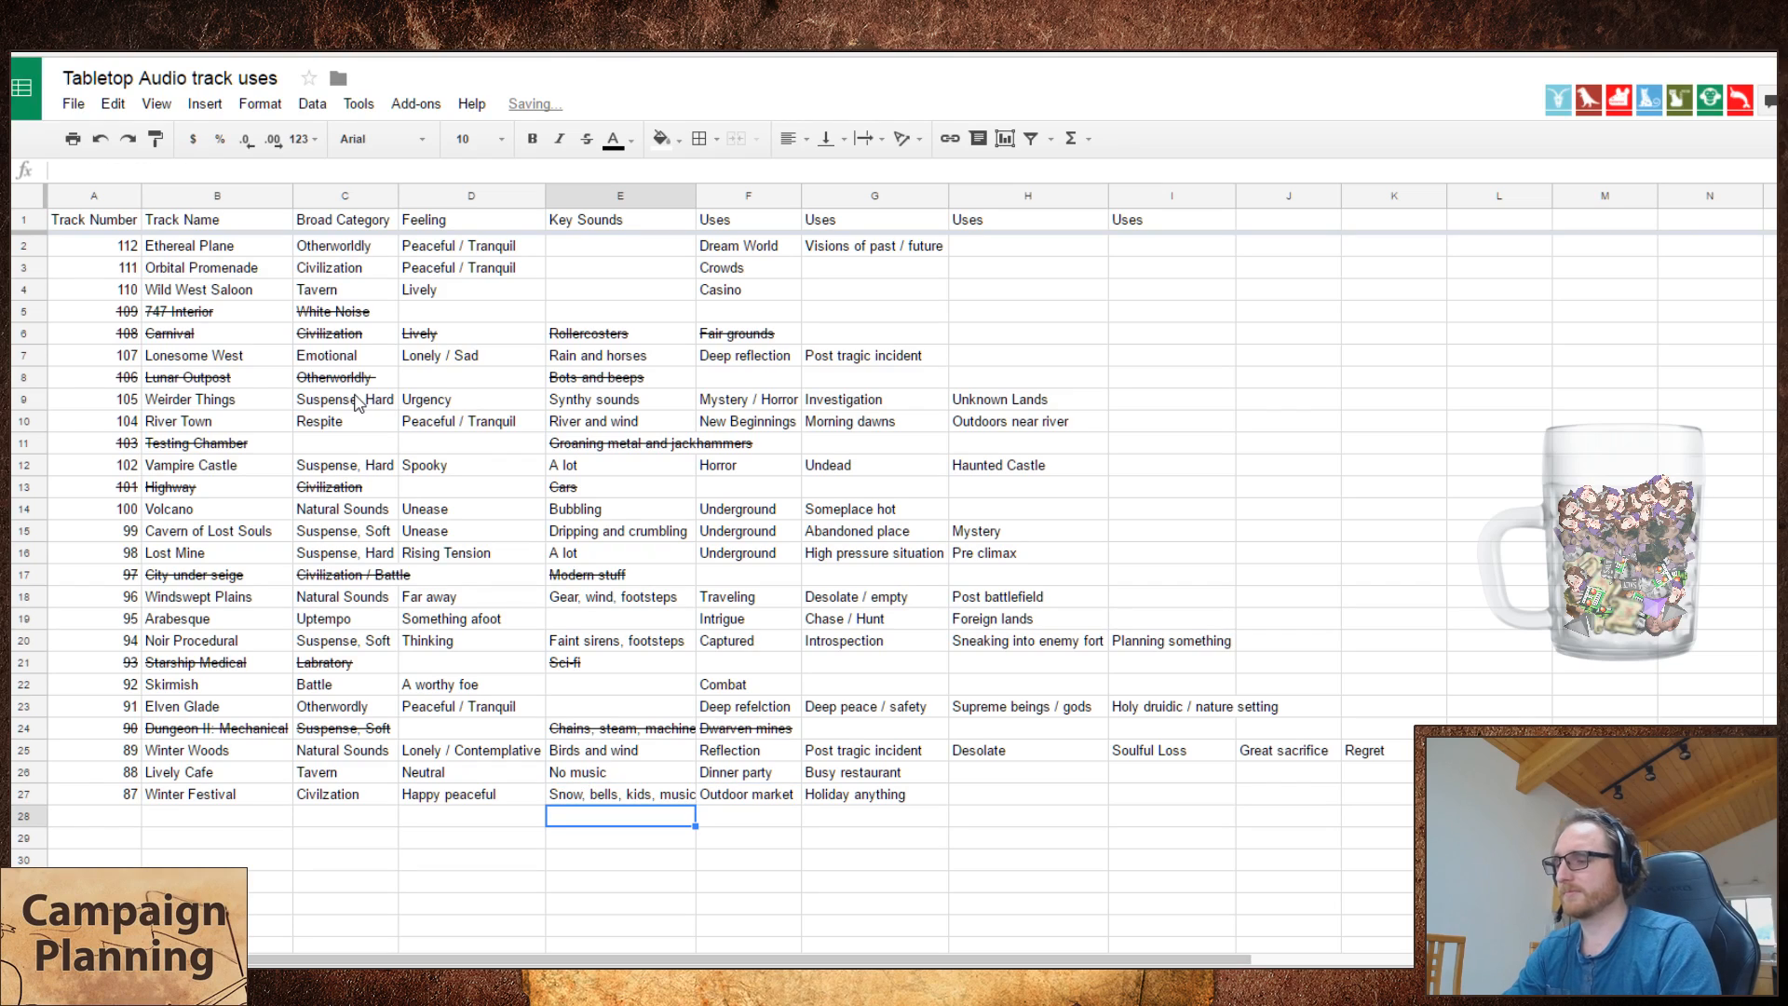
# - Switch to the Tabletop Audio site and play Dark City
pyautogui.click(410, 13)
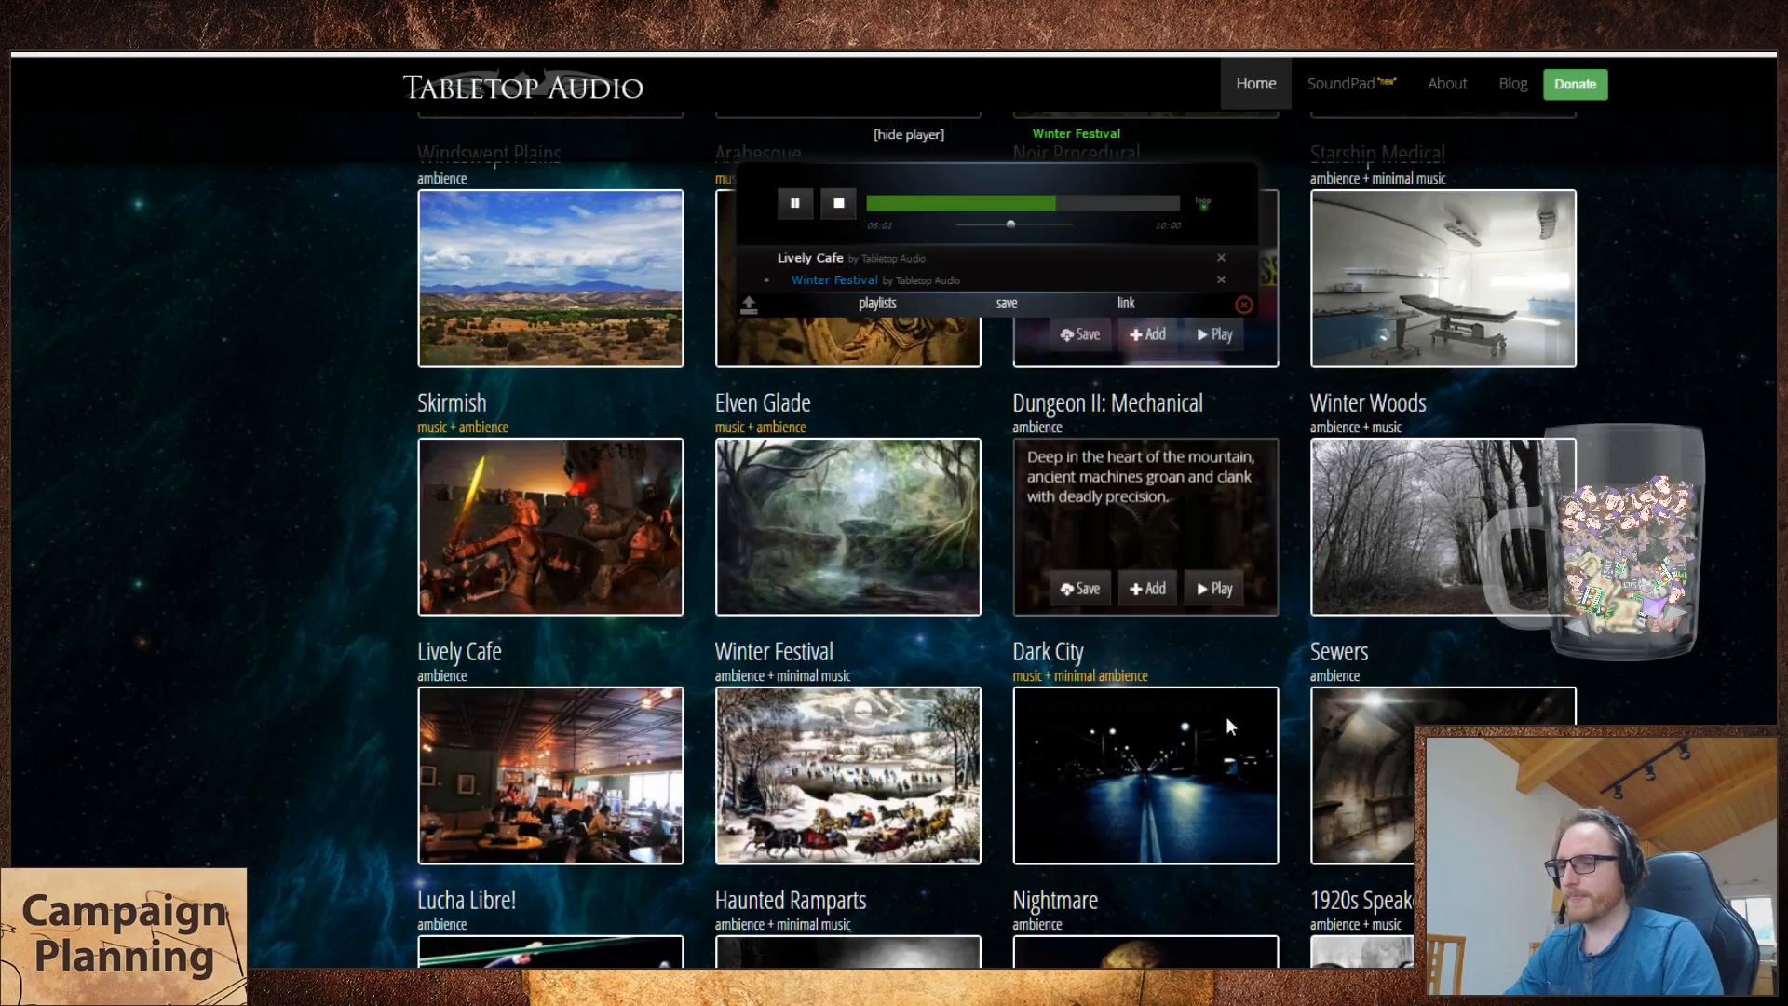
pyautogui.click(1228, 845)
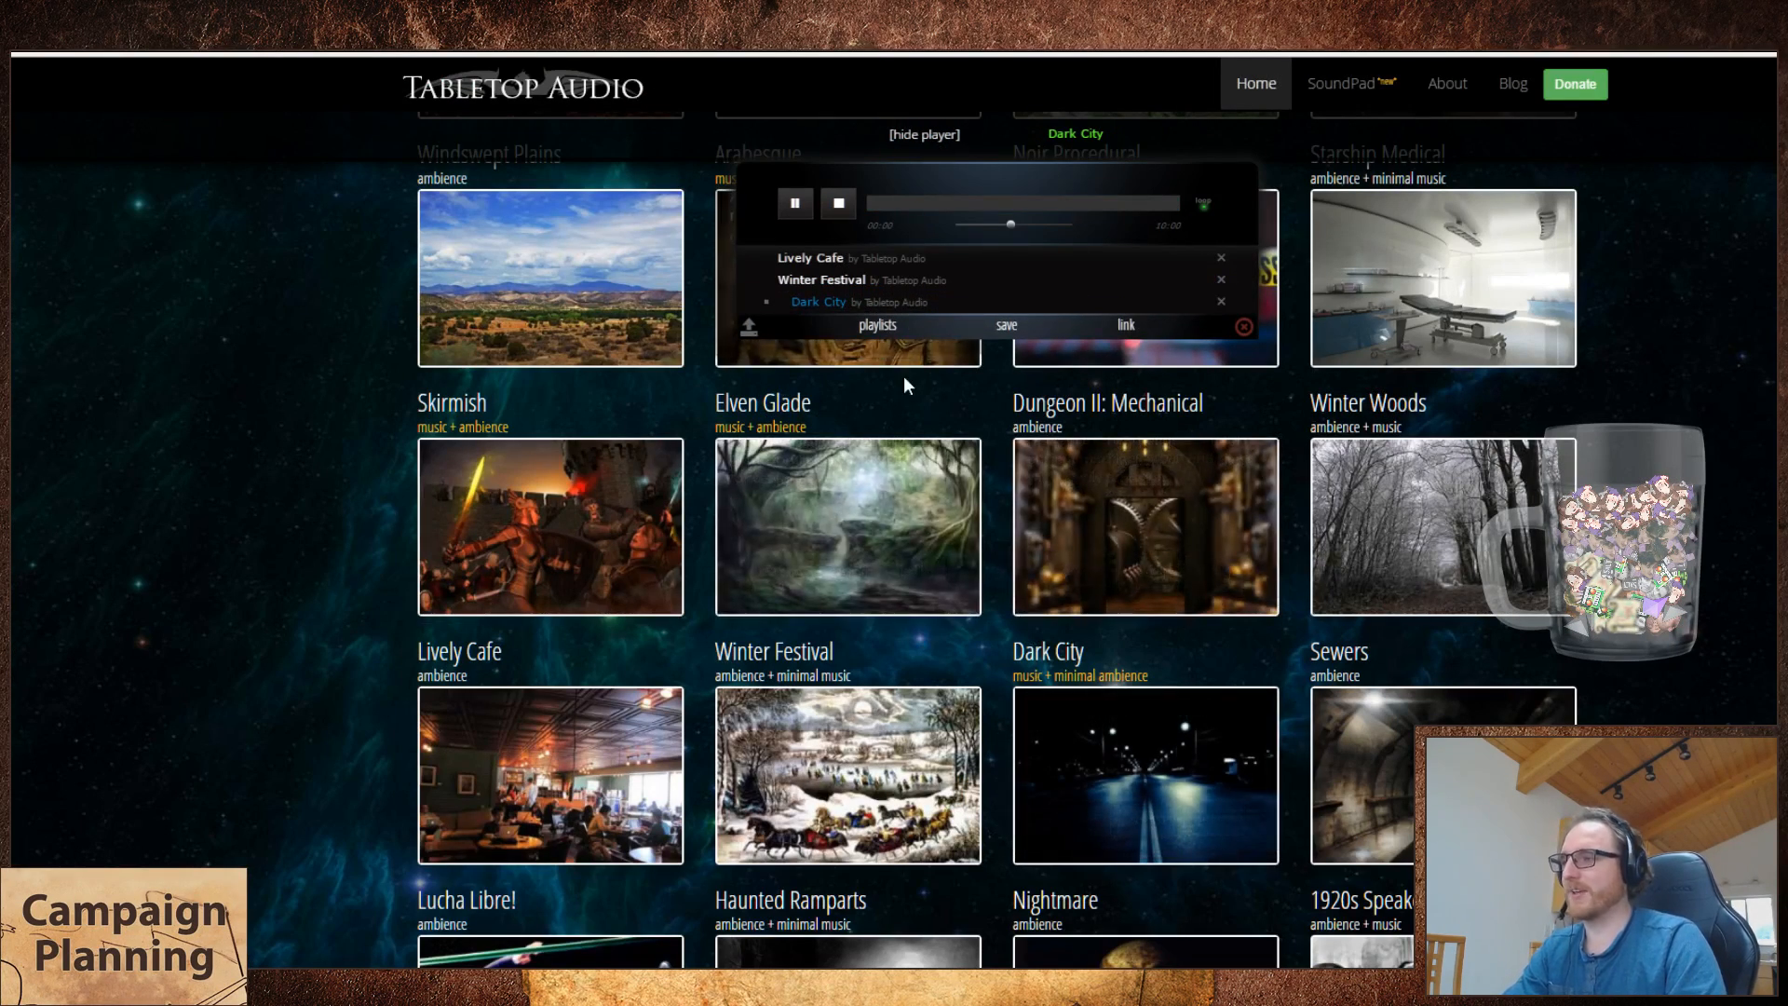
pyautogui.hotkey('ctrl', 'Tab')
pyautogui.hotkey('ctrl', 'shift', 'Tab')
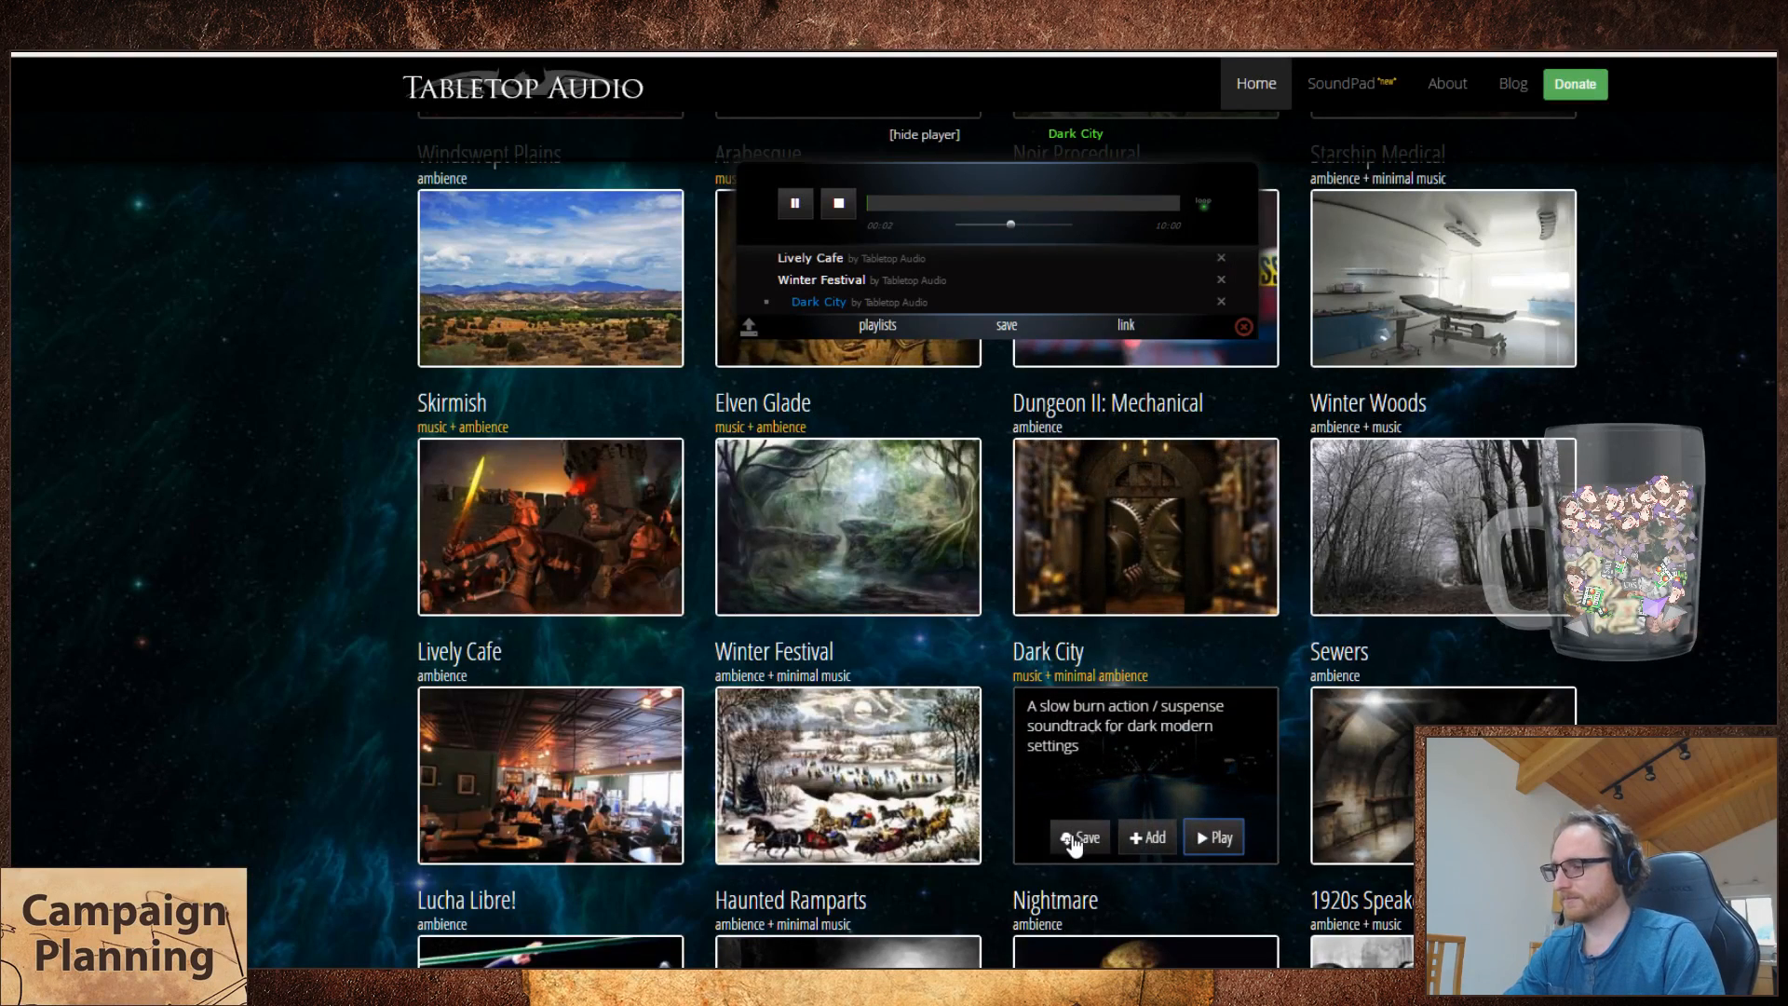
# - Switch back to the track spreadsheet and add track 86, "Dark City", in the row below Winter Festival
pyautogui.hotkey('ctrl', 'Tab')
pyautogui.press('Left')
pyautogui.press('Left')
pyautogui.press('Left')
pyautogui.press('Left')
pyautogui.write('86')
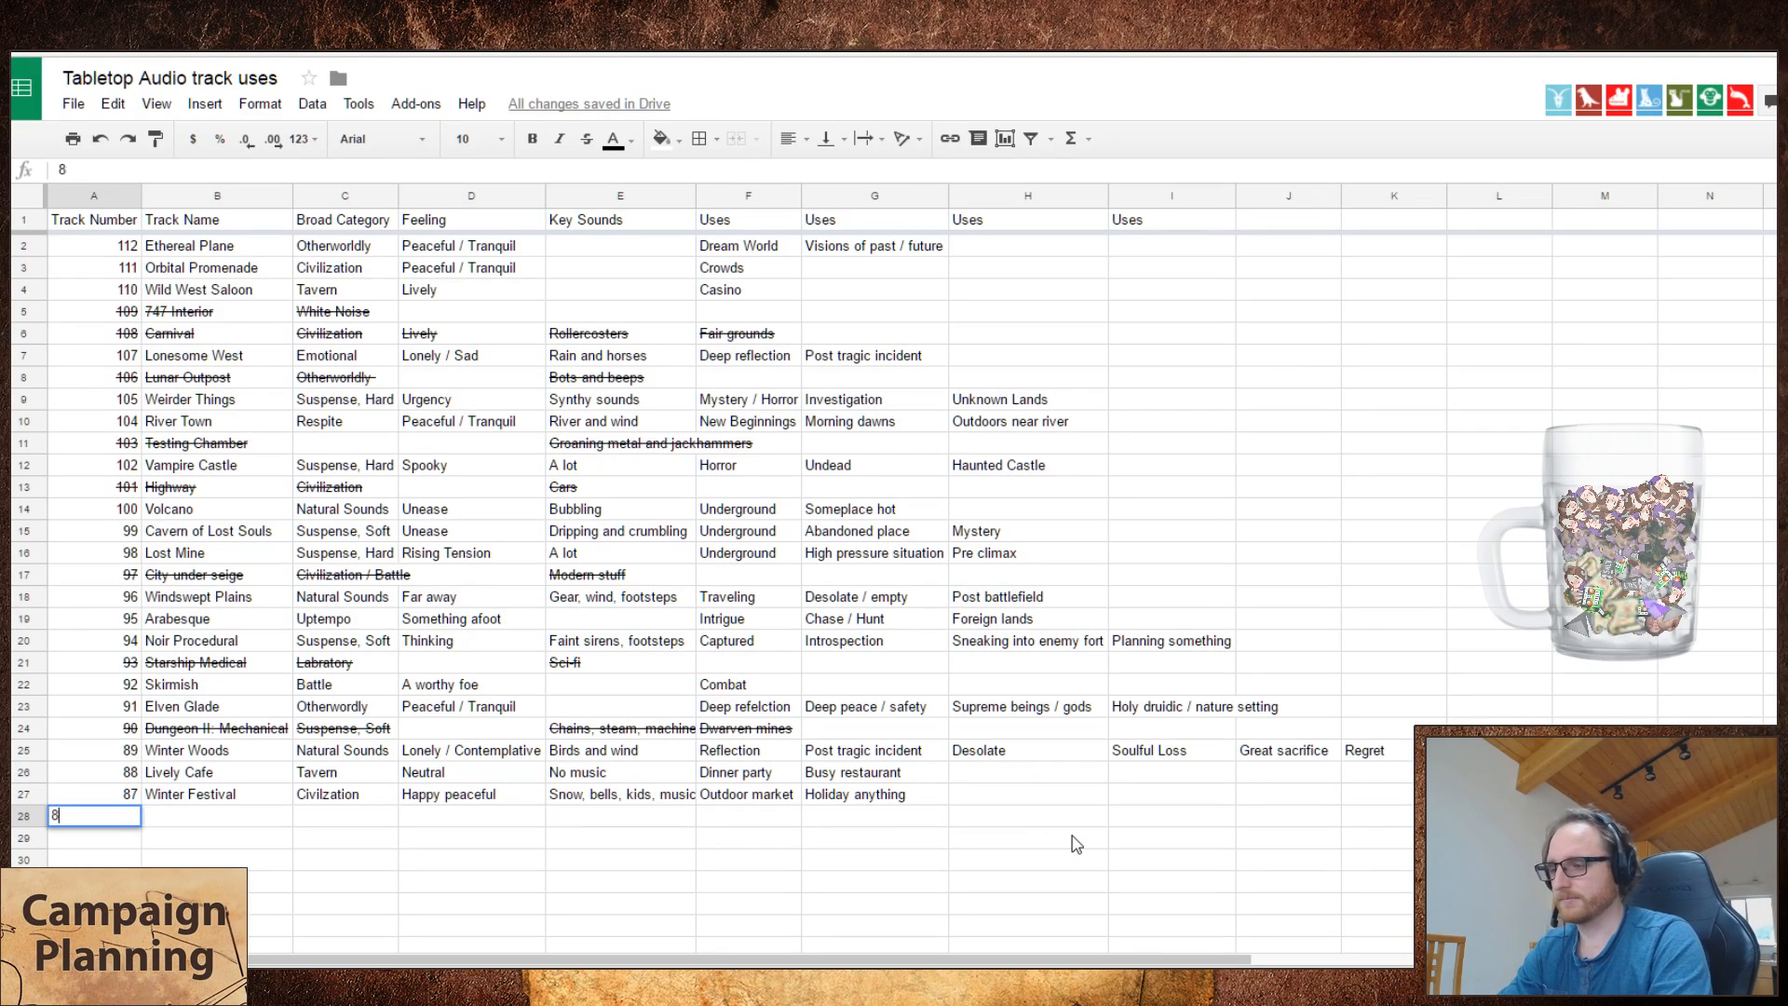
pyautogui.press('Tab')
pyautogui.write('Dark City')
pyautogui.press('Tab')
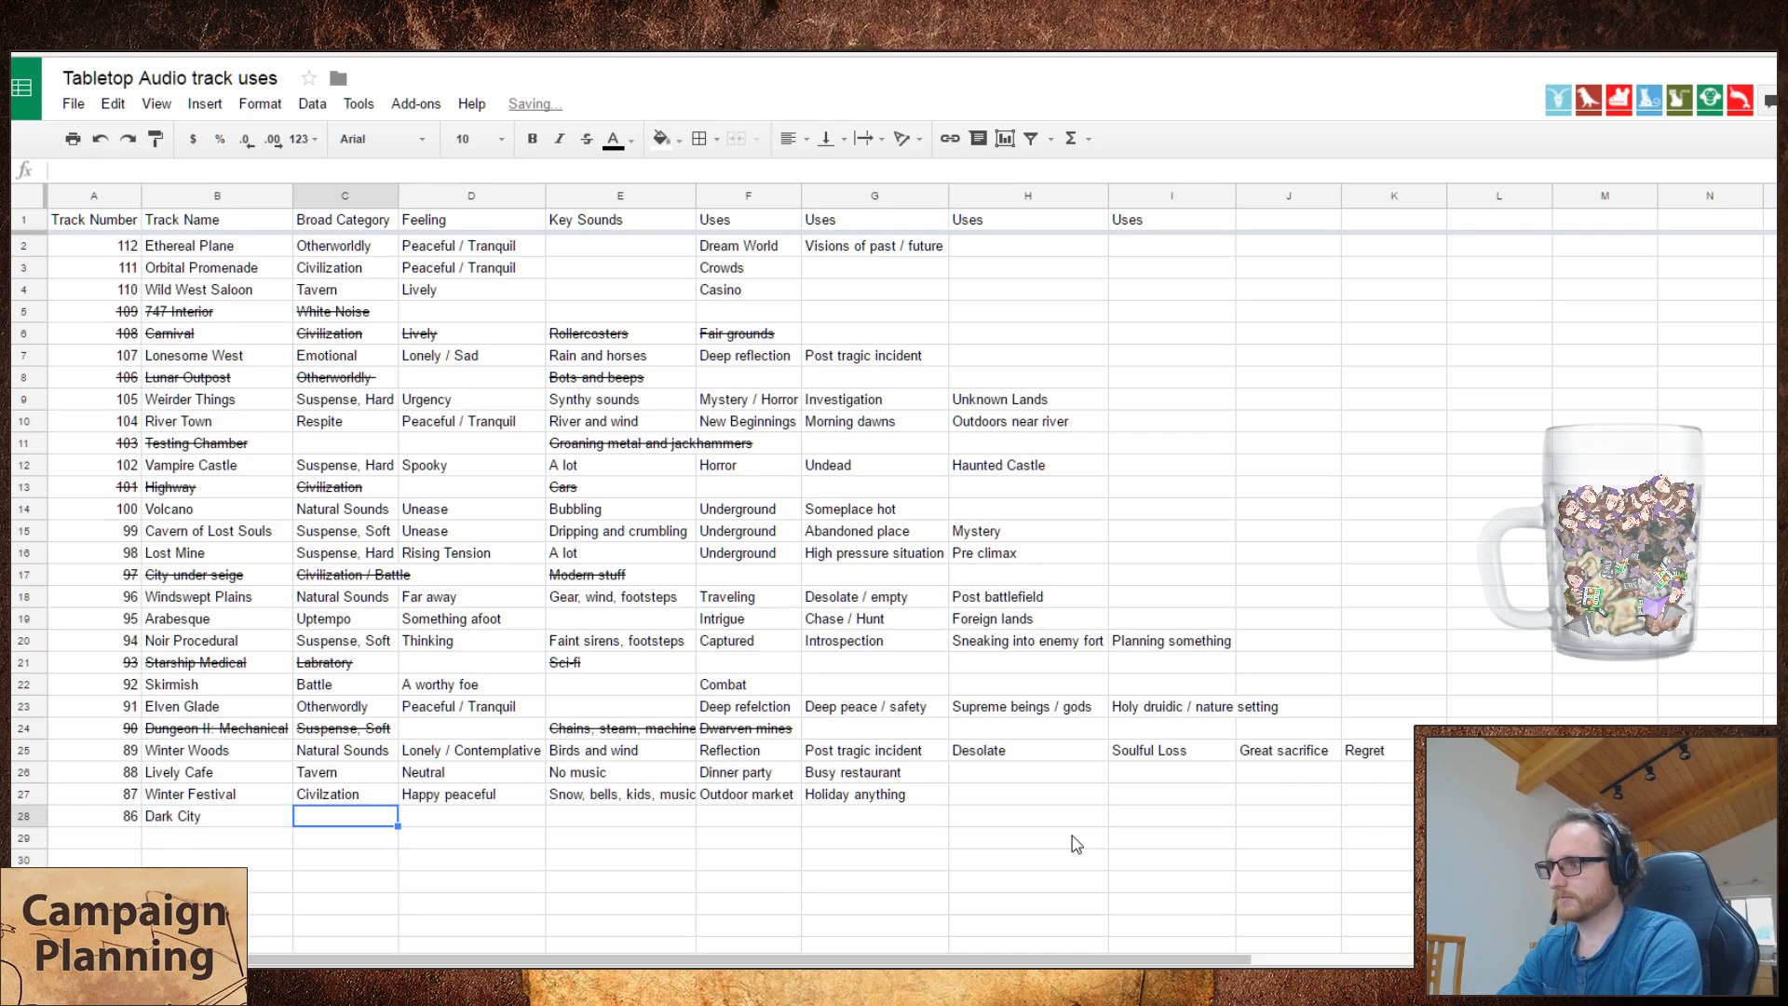
# - Enter "Suspense, Hard" as the broad category of Dark City
pyautogui.write('S')
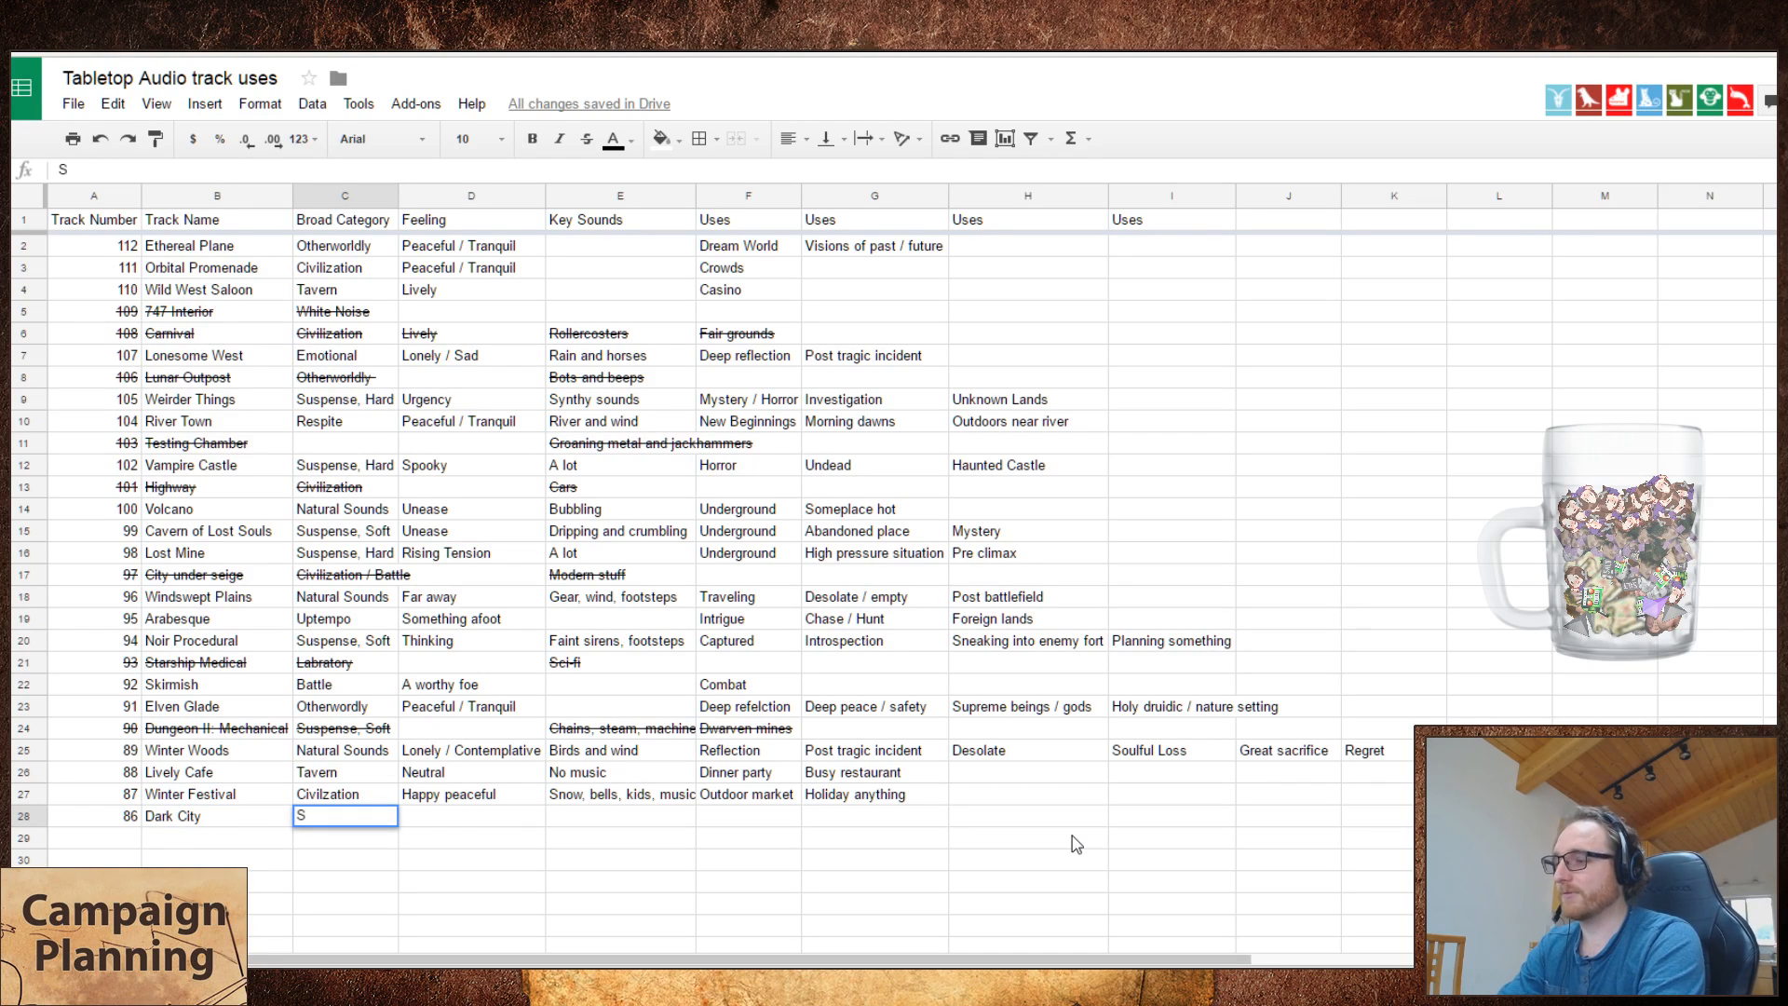
pyautogui.write('uspense, ')
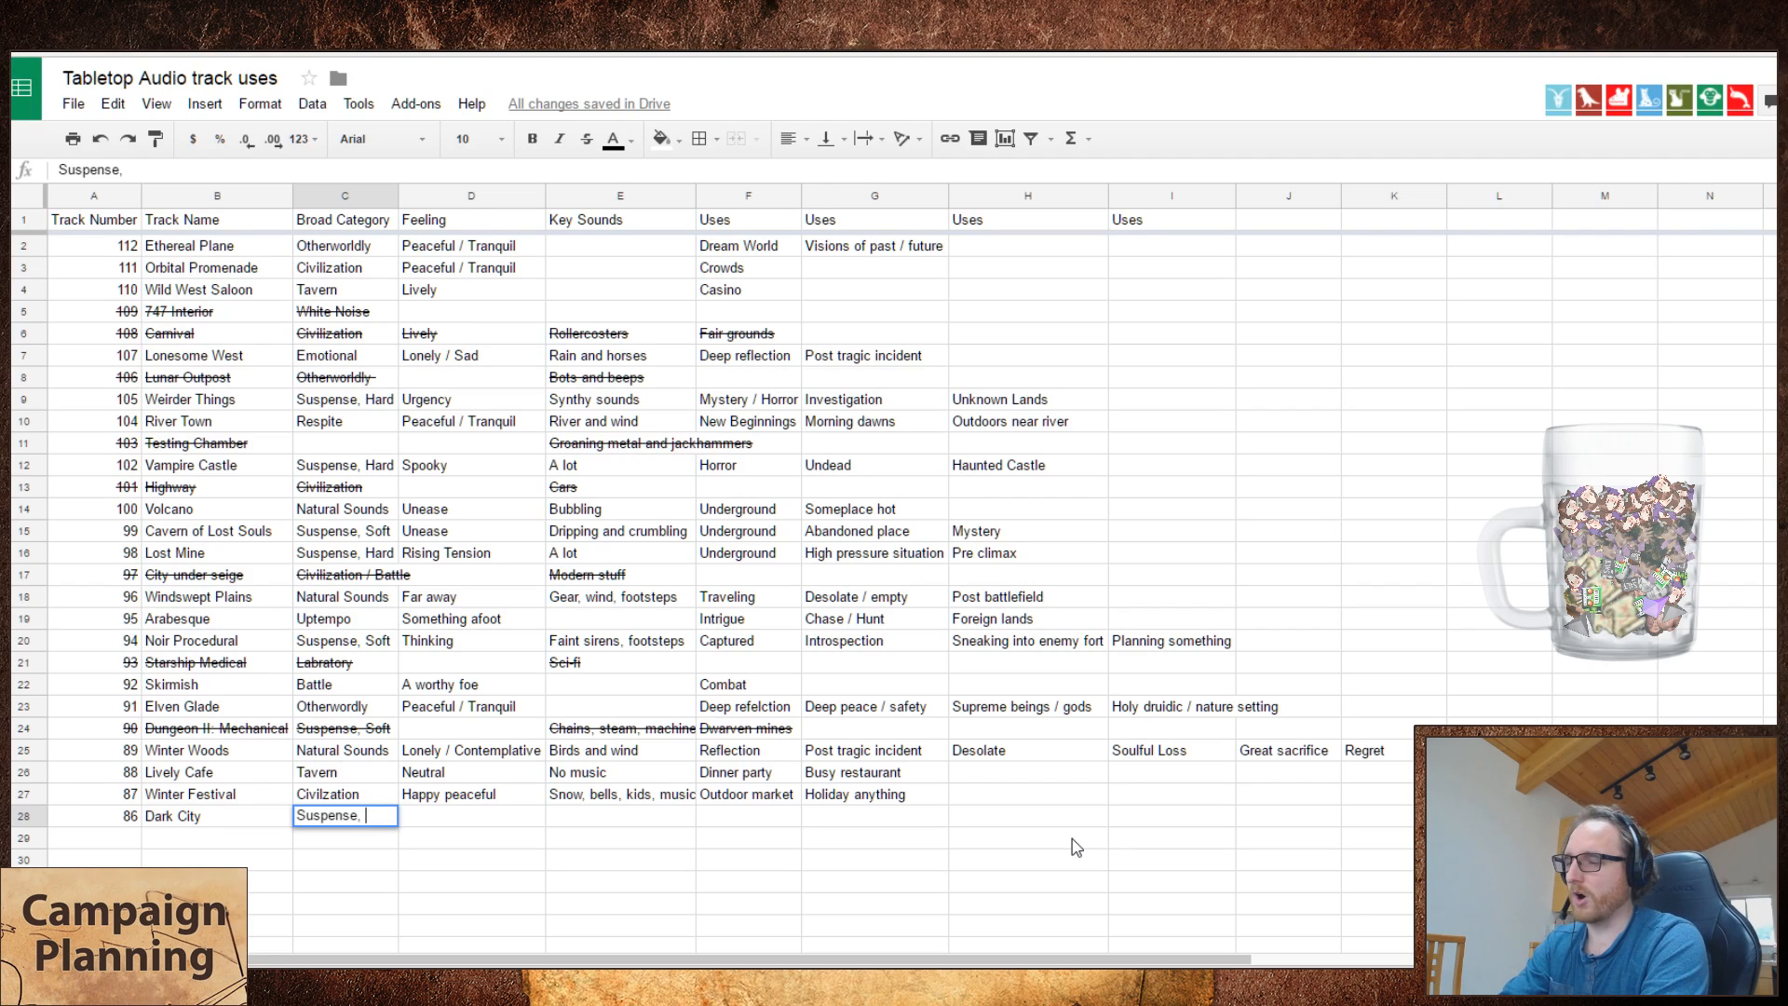
pyautogui.write('Hard')
pyautogui.press('Return')
pyautogui.press('Up')
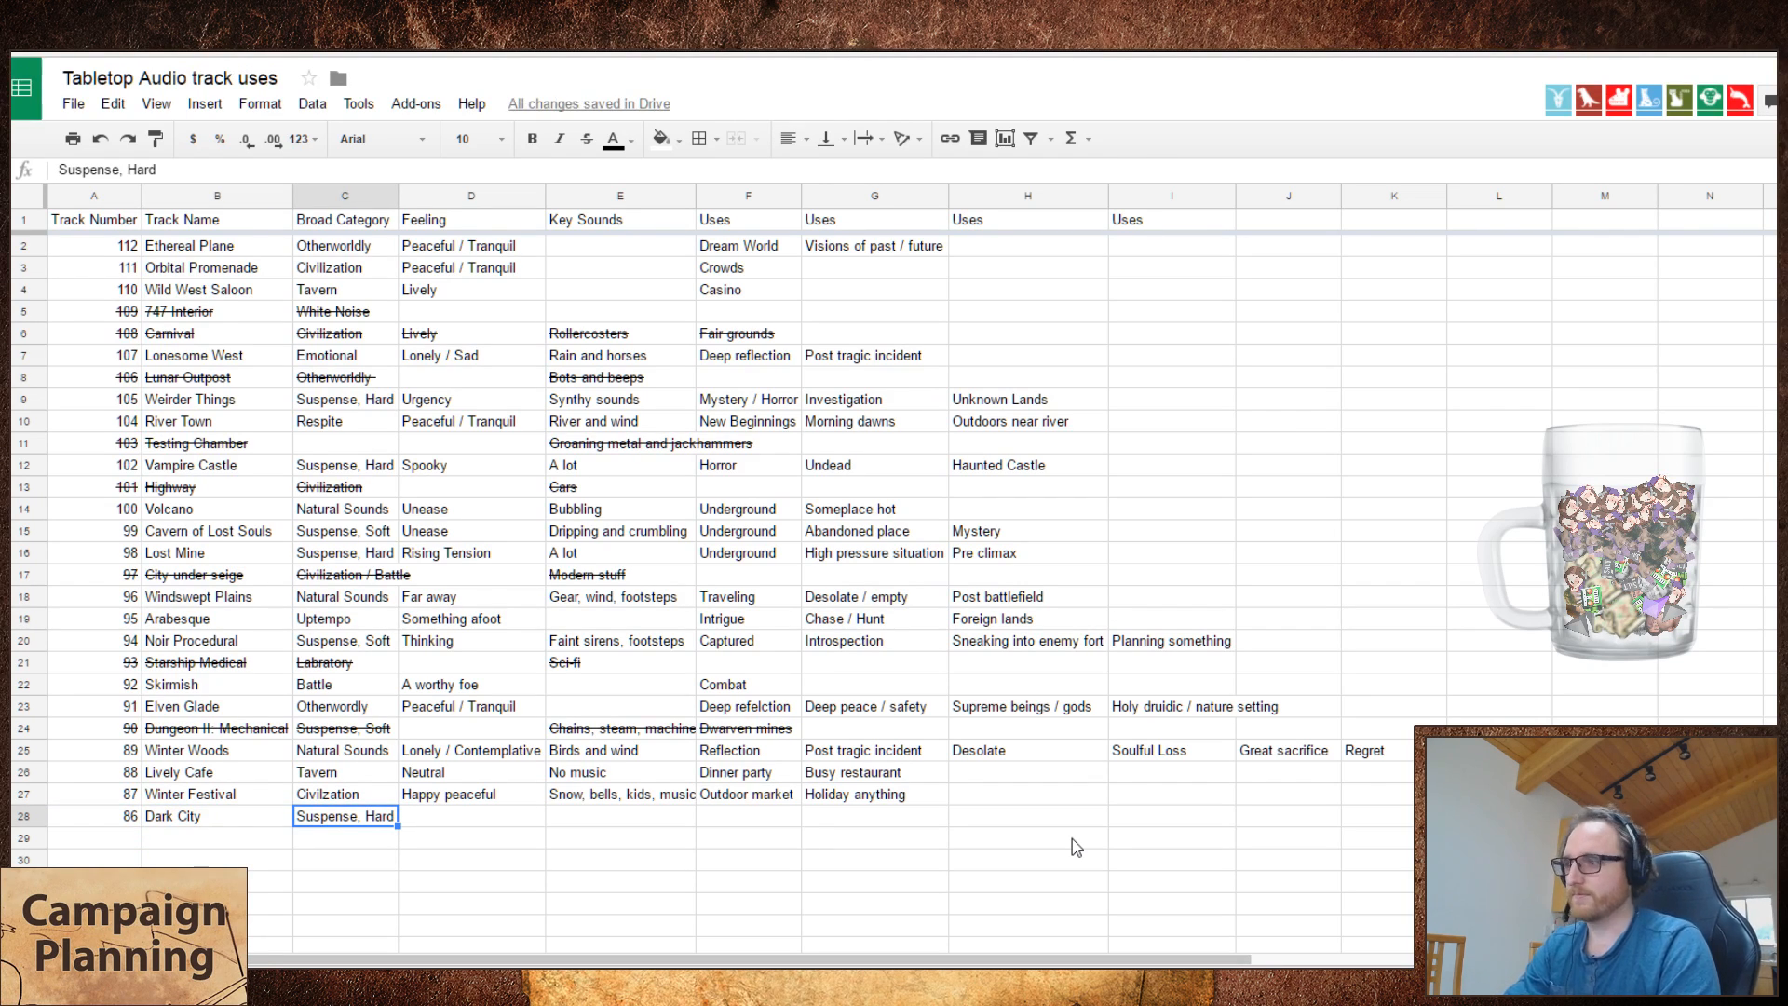
# - Enter "Rising Tension" as the feeling of Dark City
pyautogui.press('Right')
pyautogui.write('Risin')
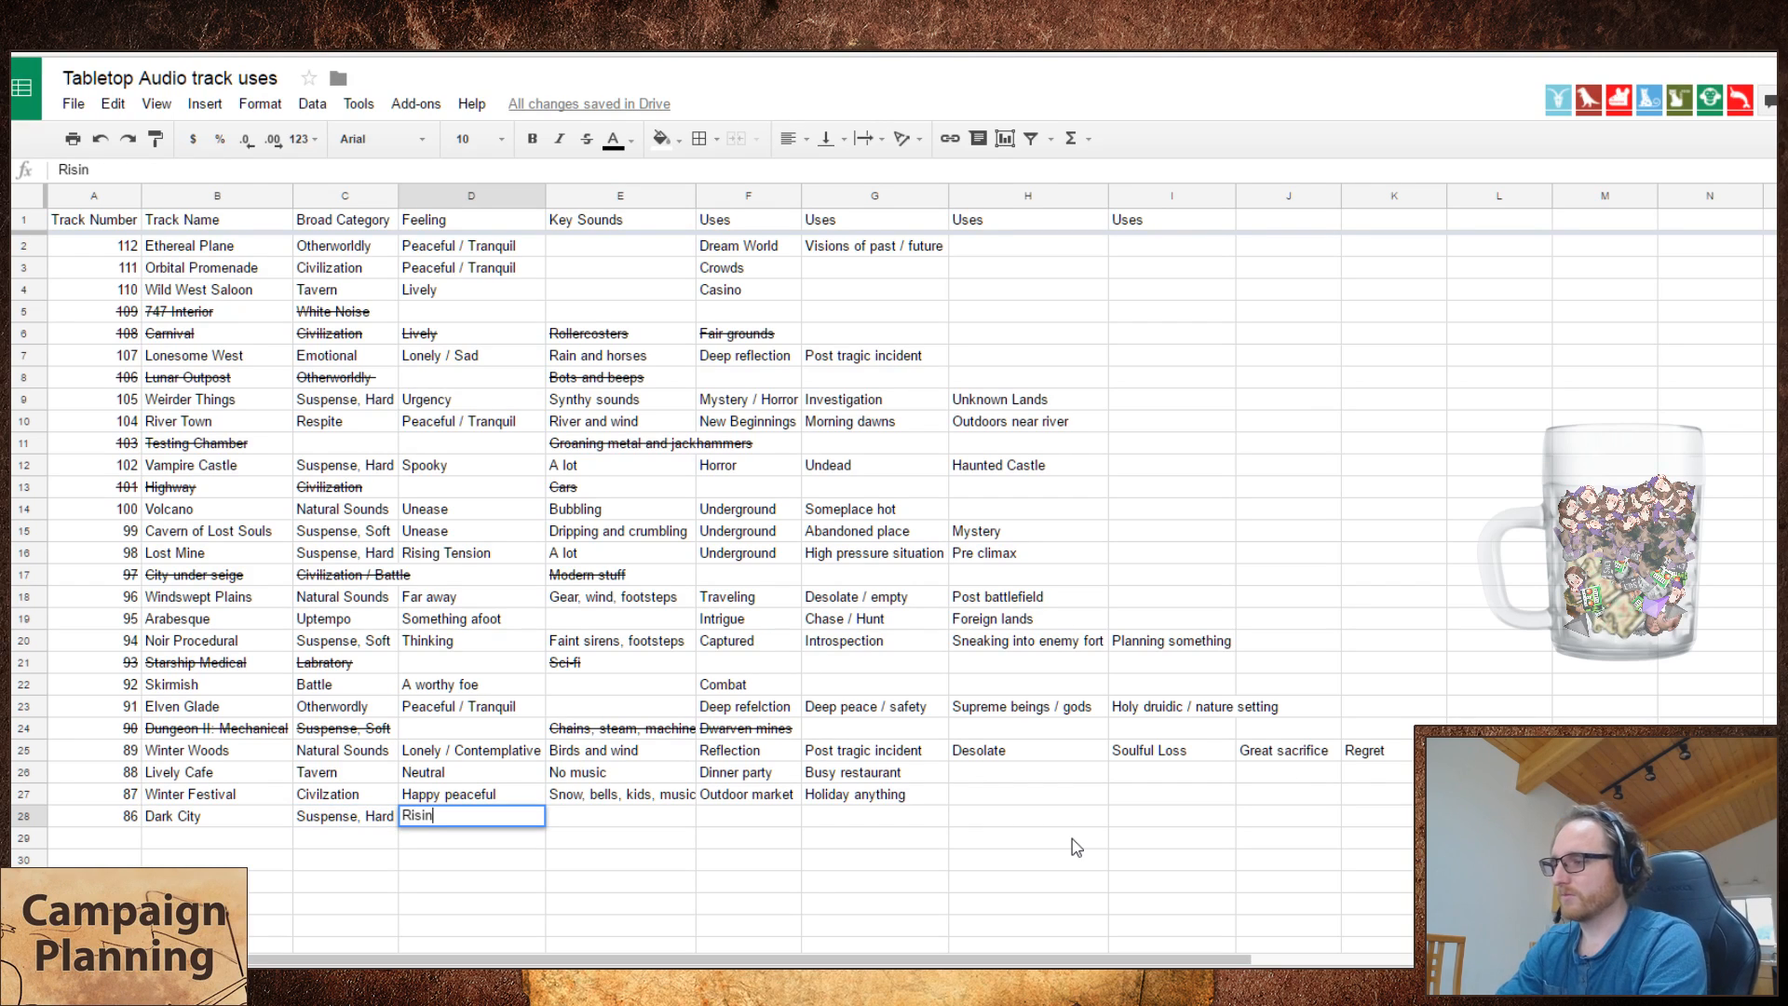
pyautogui.write('g Tension')
pyautogui.press('Tab')
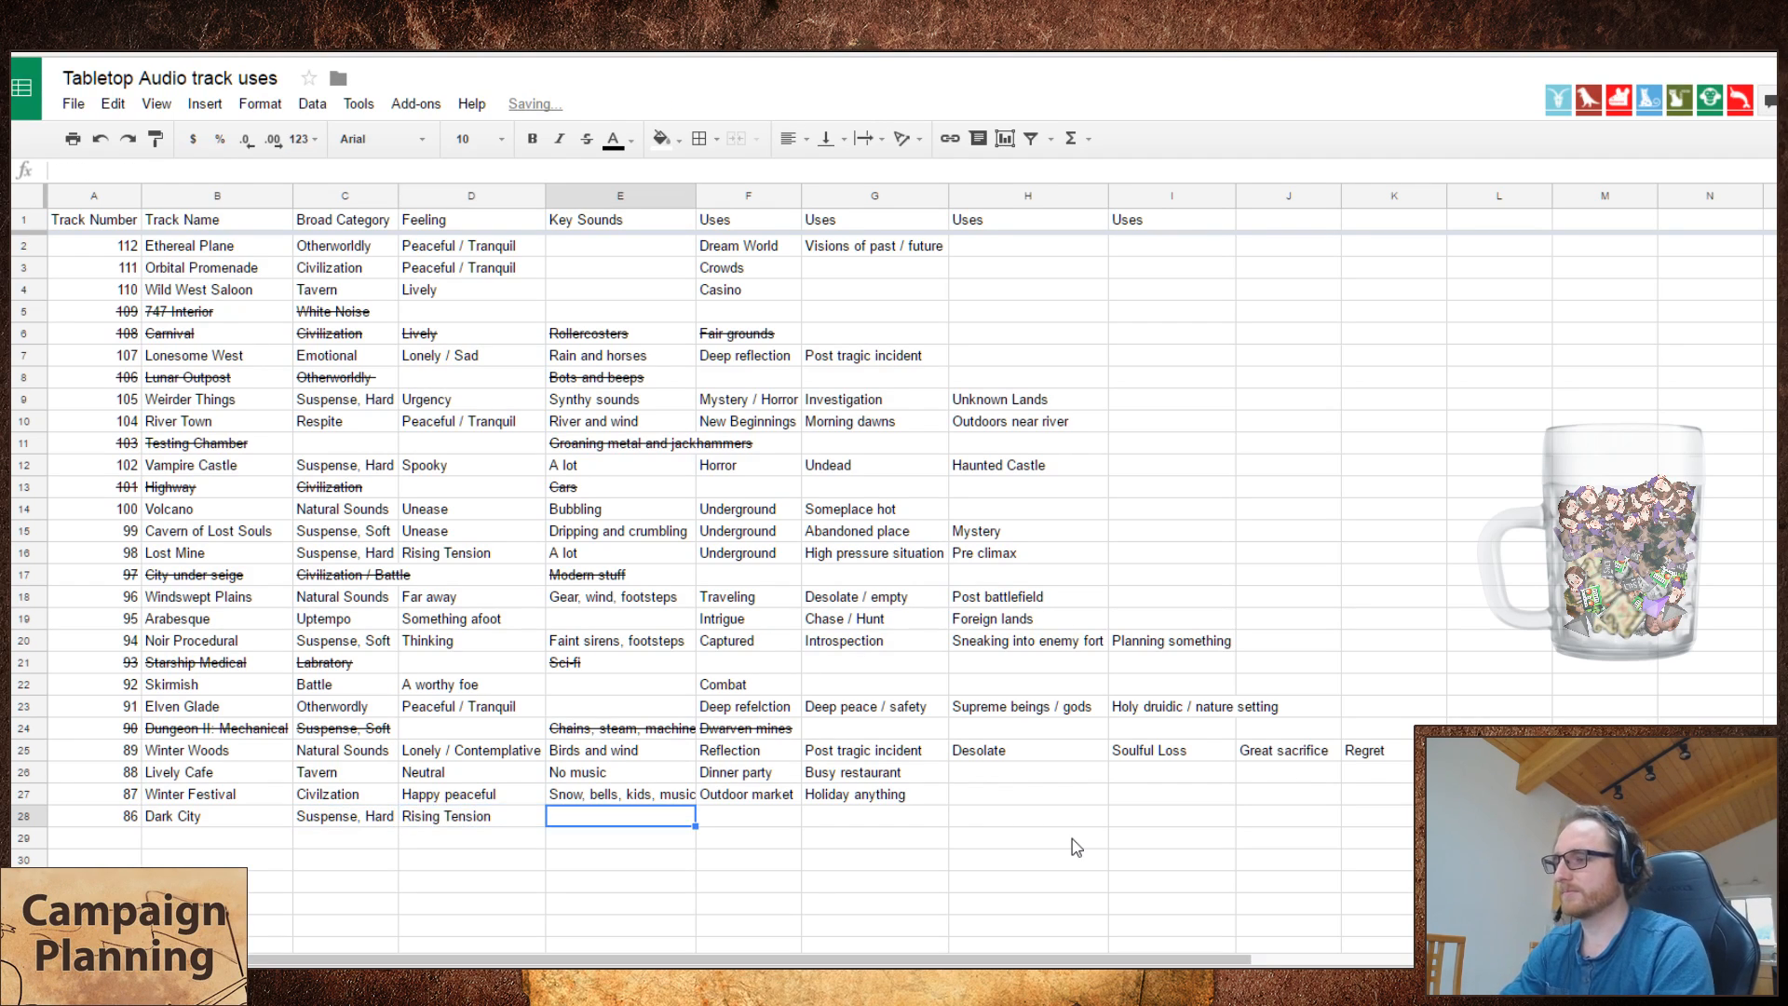
pyautogui.press('Left')
pyautogui.press('Right')
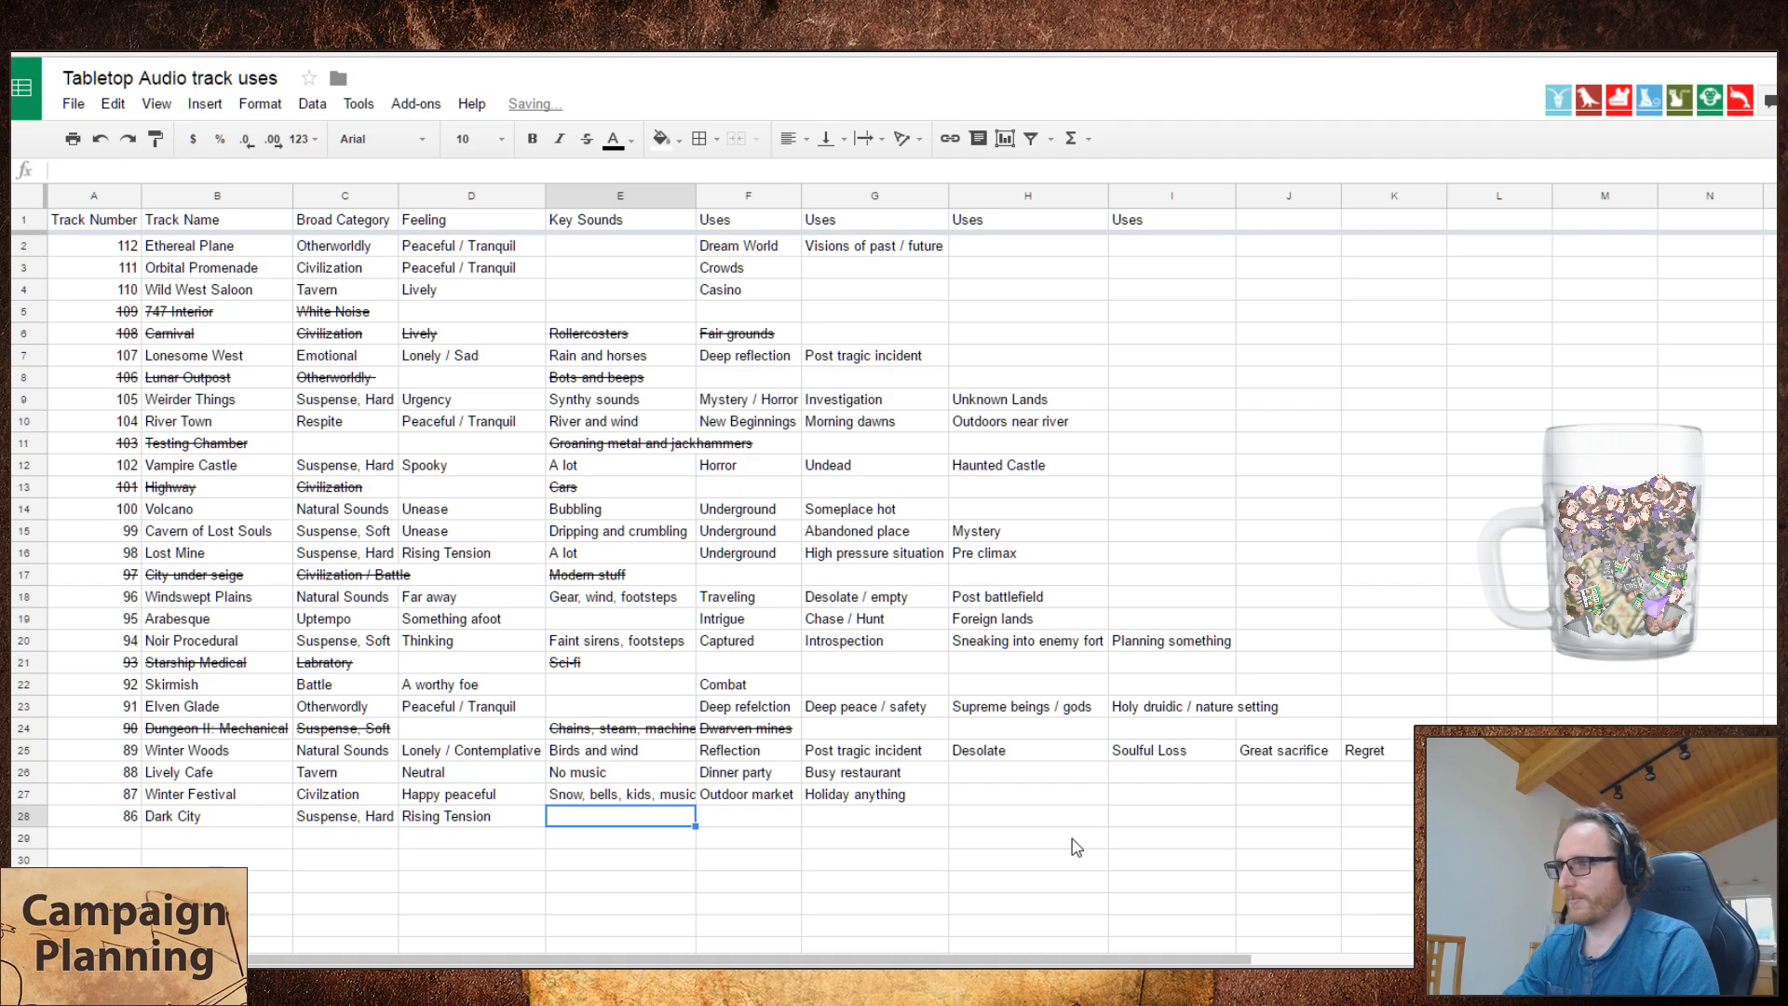
# - Try "Chase" as Dark City's first use and a nighttime phrase as its second, and clear both entries
pyautogui.press('Right')
pyautogui.write('Chase')
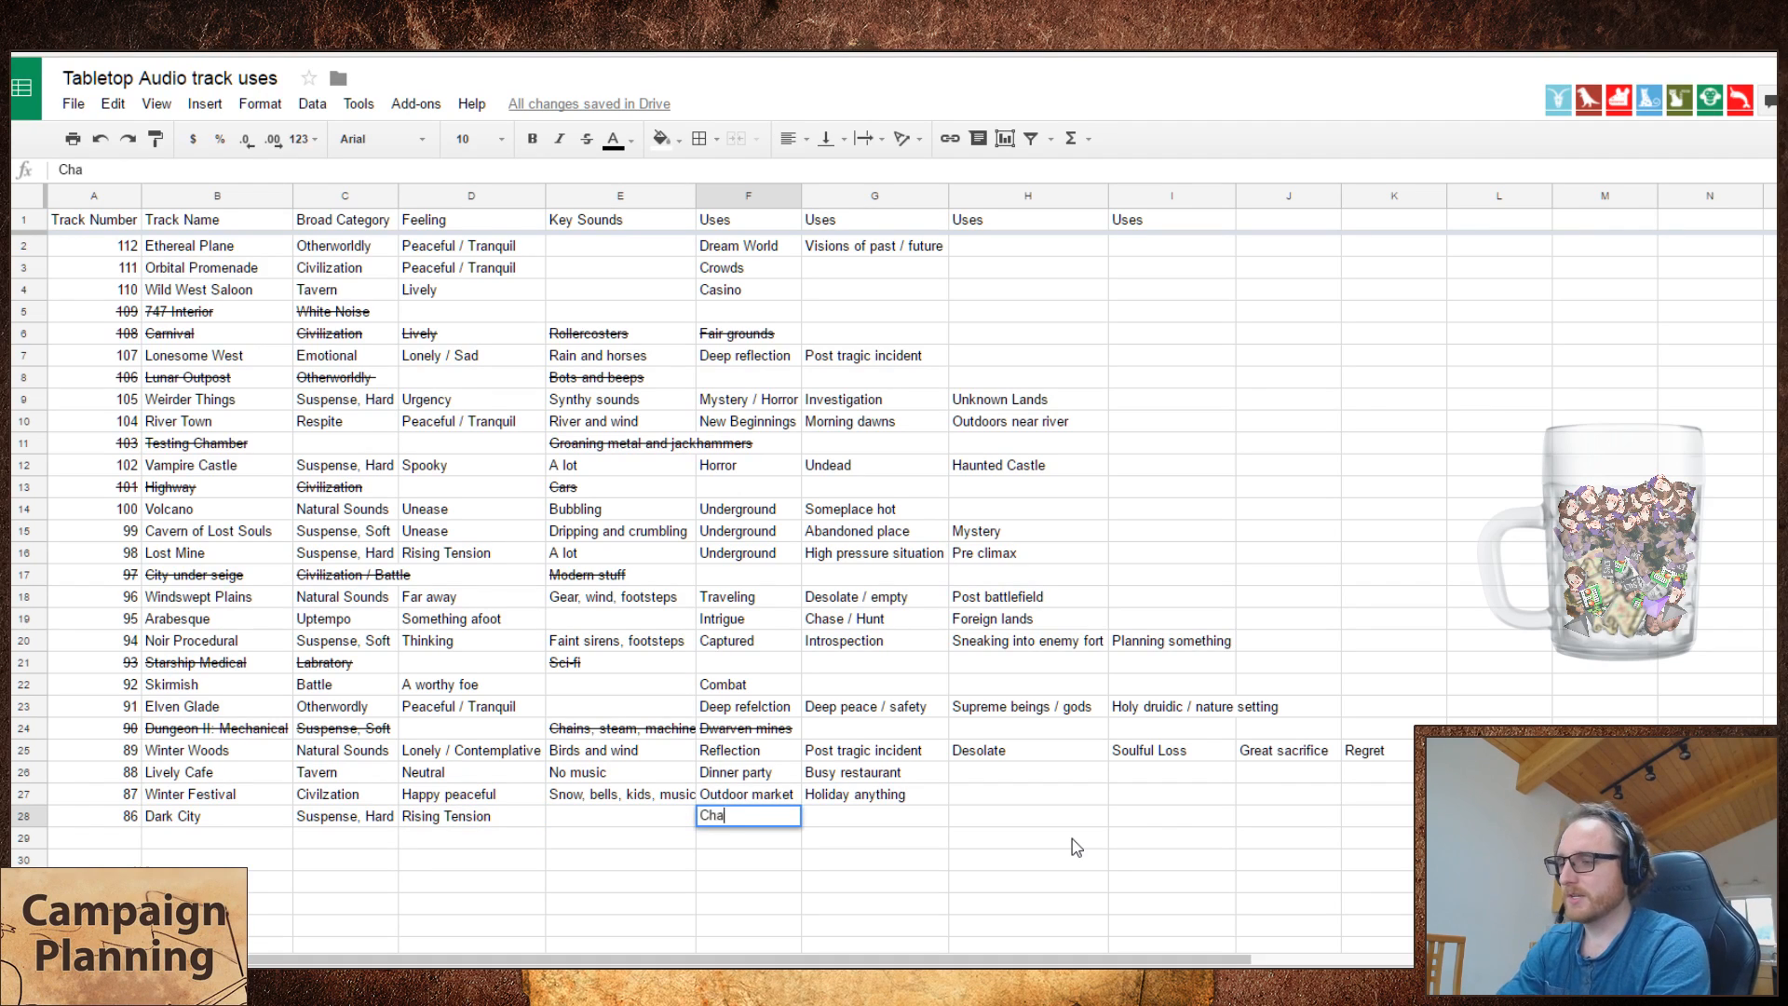
pyautogui.press('Tab')
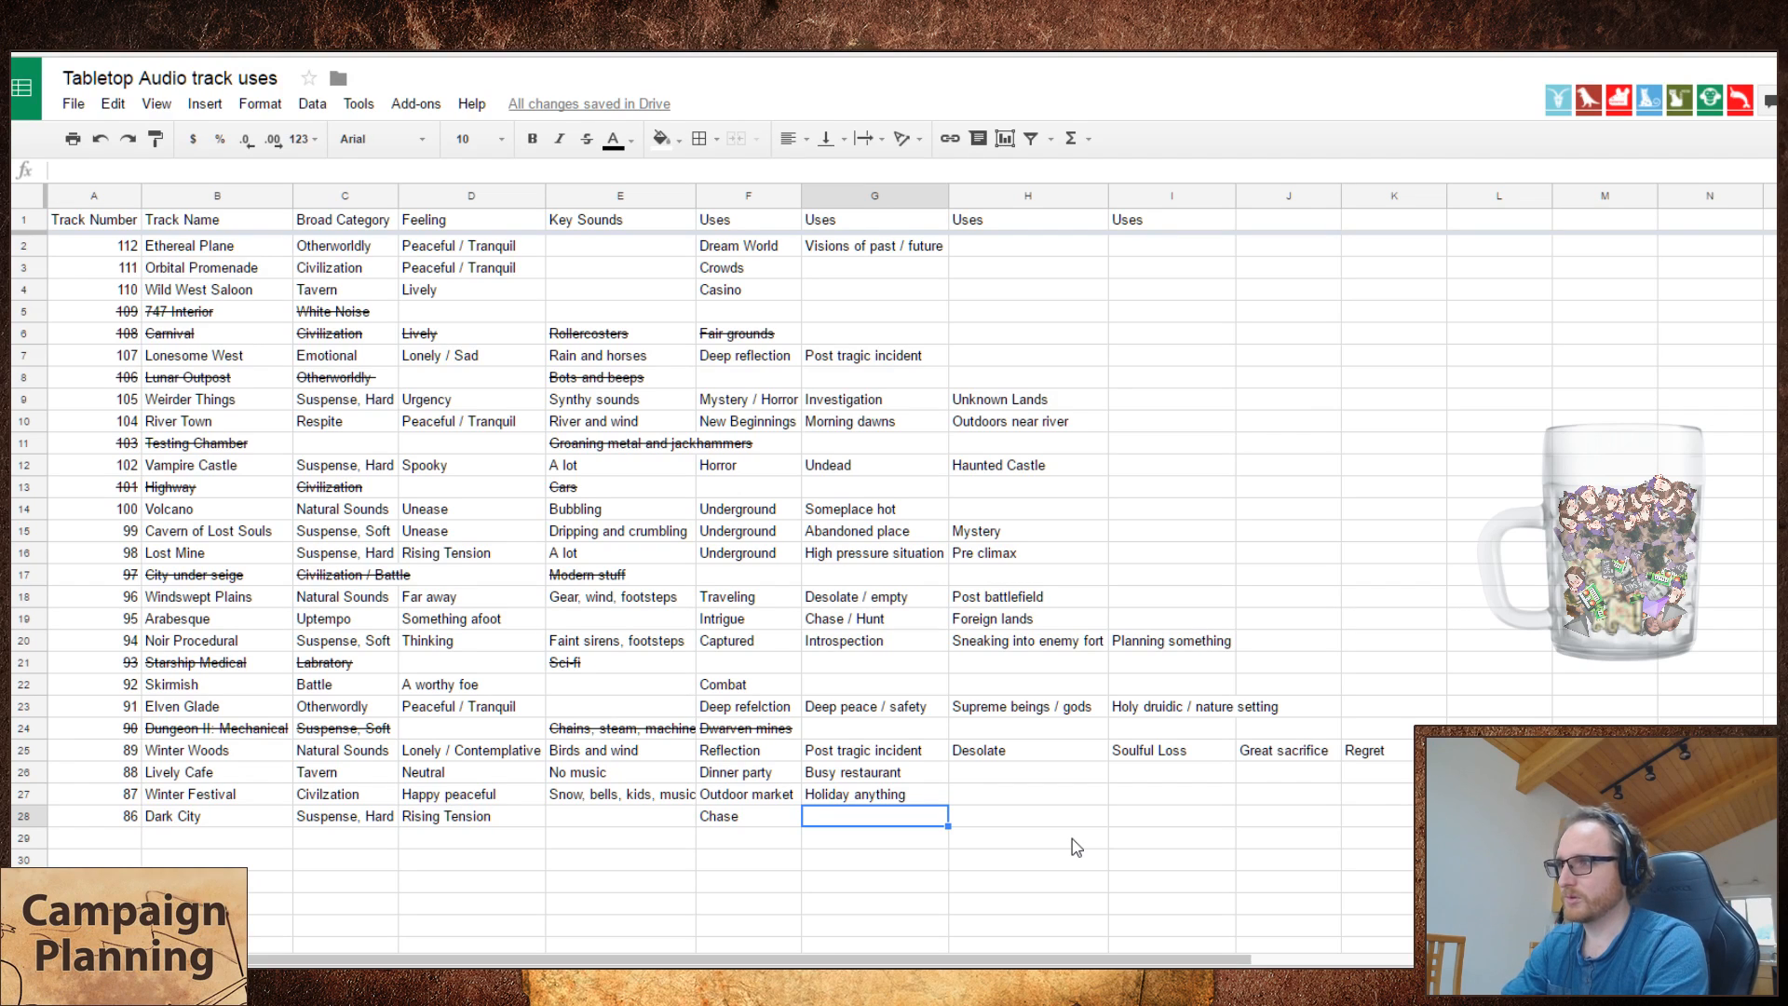
pyautogui.write('Nighting')
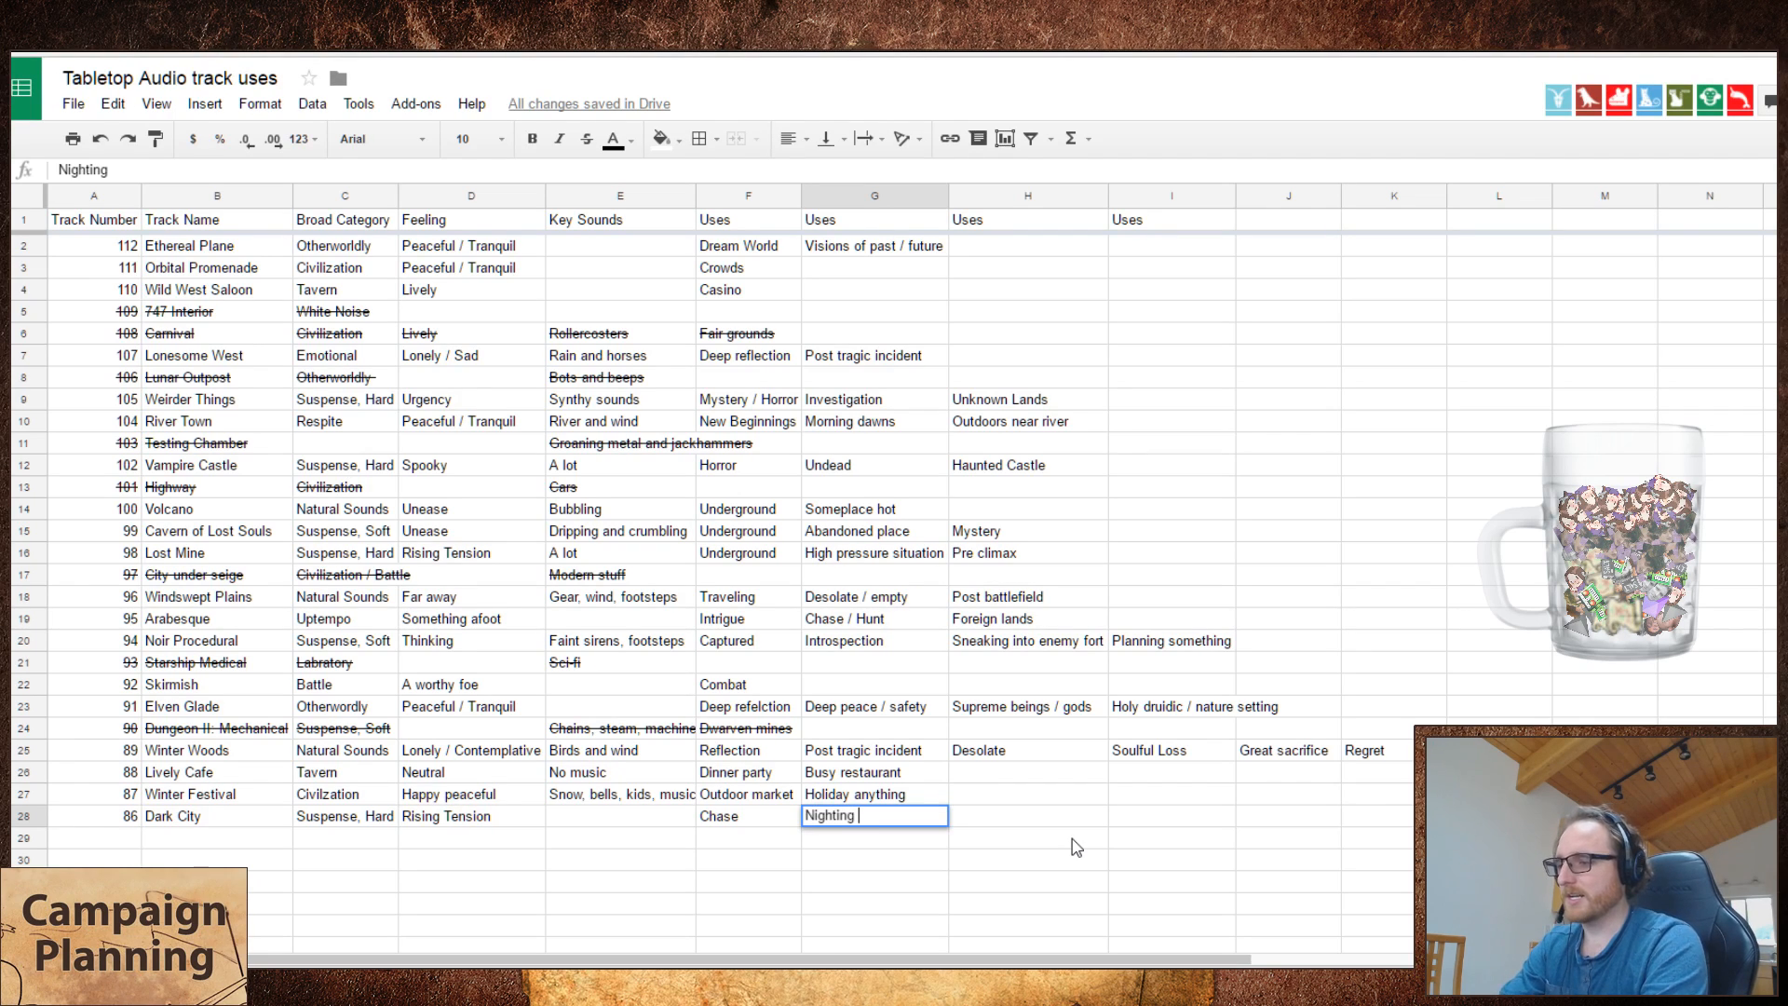
pyautogui.write(' in the')
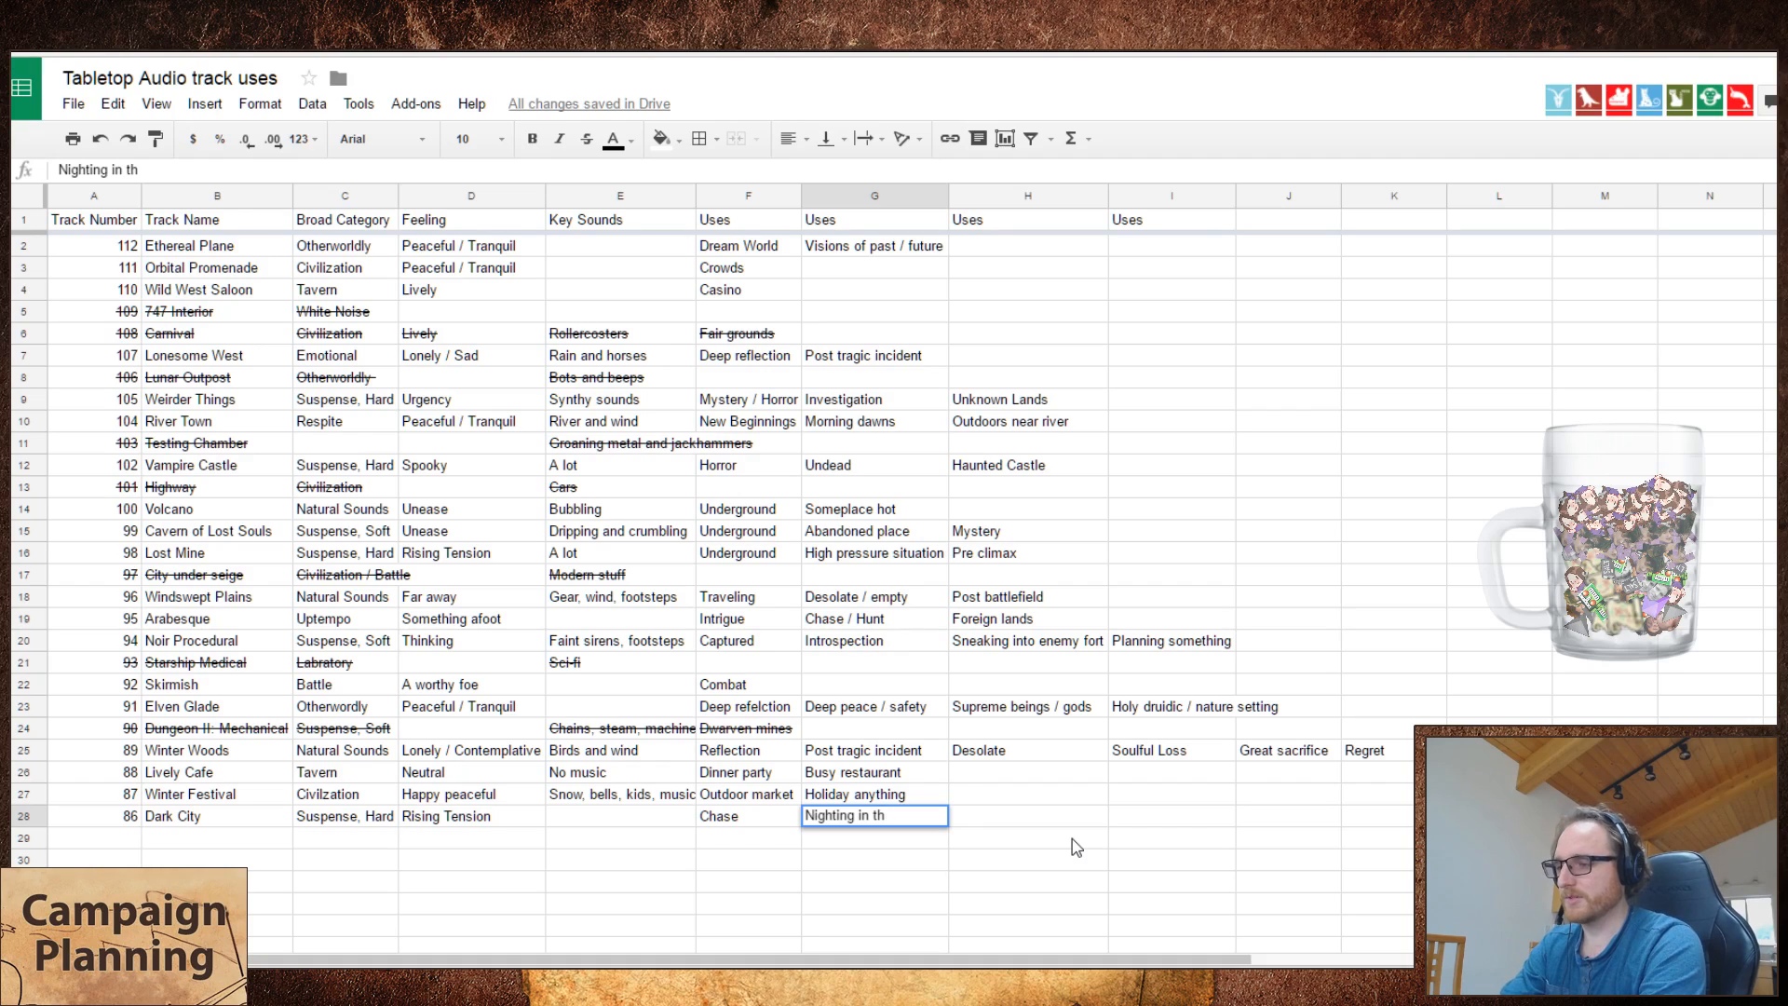
pyautogui.press('BackSpace')
pyautogui.press('BackSpace')
pyautogui.press('BackSpace')
pyautogui.press('BackSpace')
pyautogui.press('BackSpace')
pyautogui.press('BackSpace')
pyautogui.press('BackSpace')
pyautogui.press('BackSpace')
pyautogui.press('BackSpace')
pyautogui.press('BackSpace')
pyautogui.press('BackSpace')
pyautogui.press('BackSpace')
pyautogui.press('BackSpace')
pyautogui.press('BackSpace')
pyautogui.write('Nighttime')
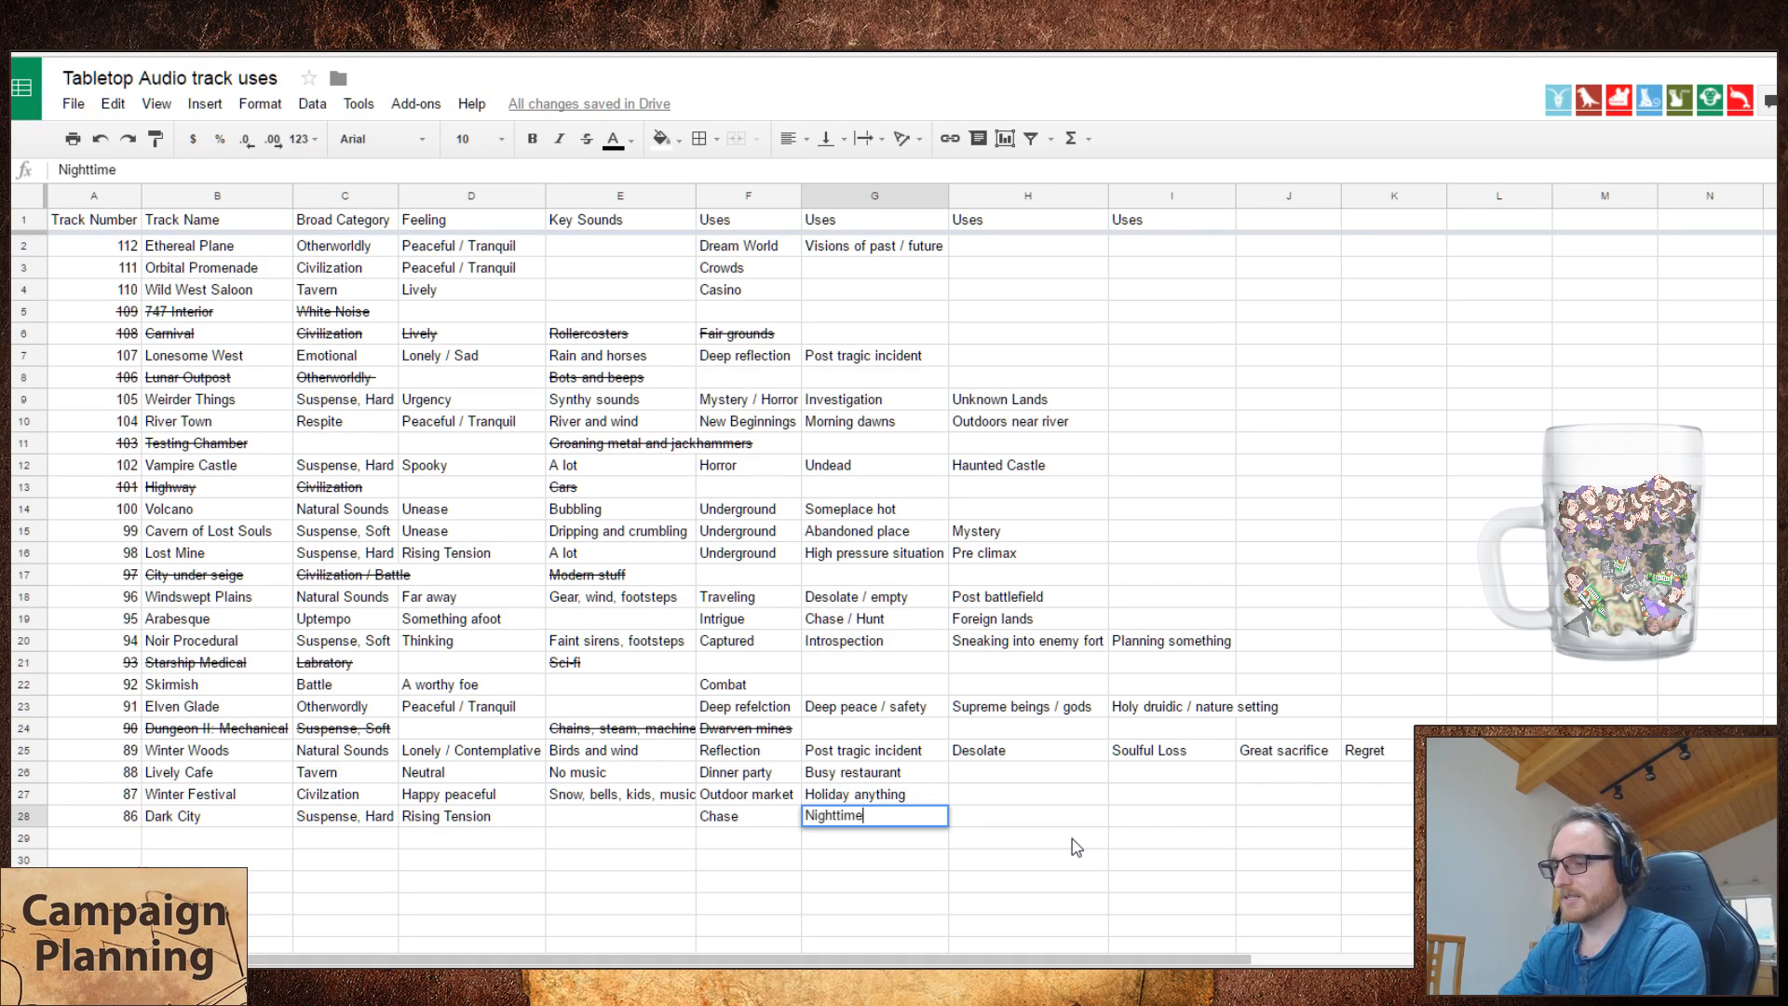
pyautogui.press('BackSpace')
pyautogui.press('BackSpace')
pyautogui.press('BackSpace')
pyautogui.press('Escape')
pyautogui.press('Down')
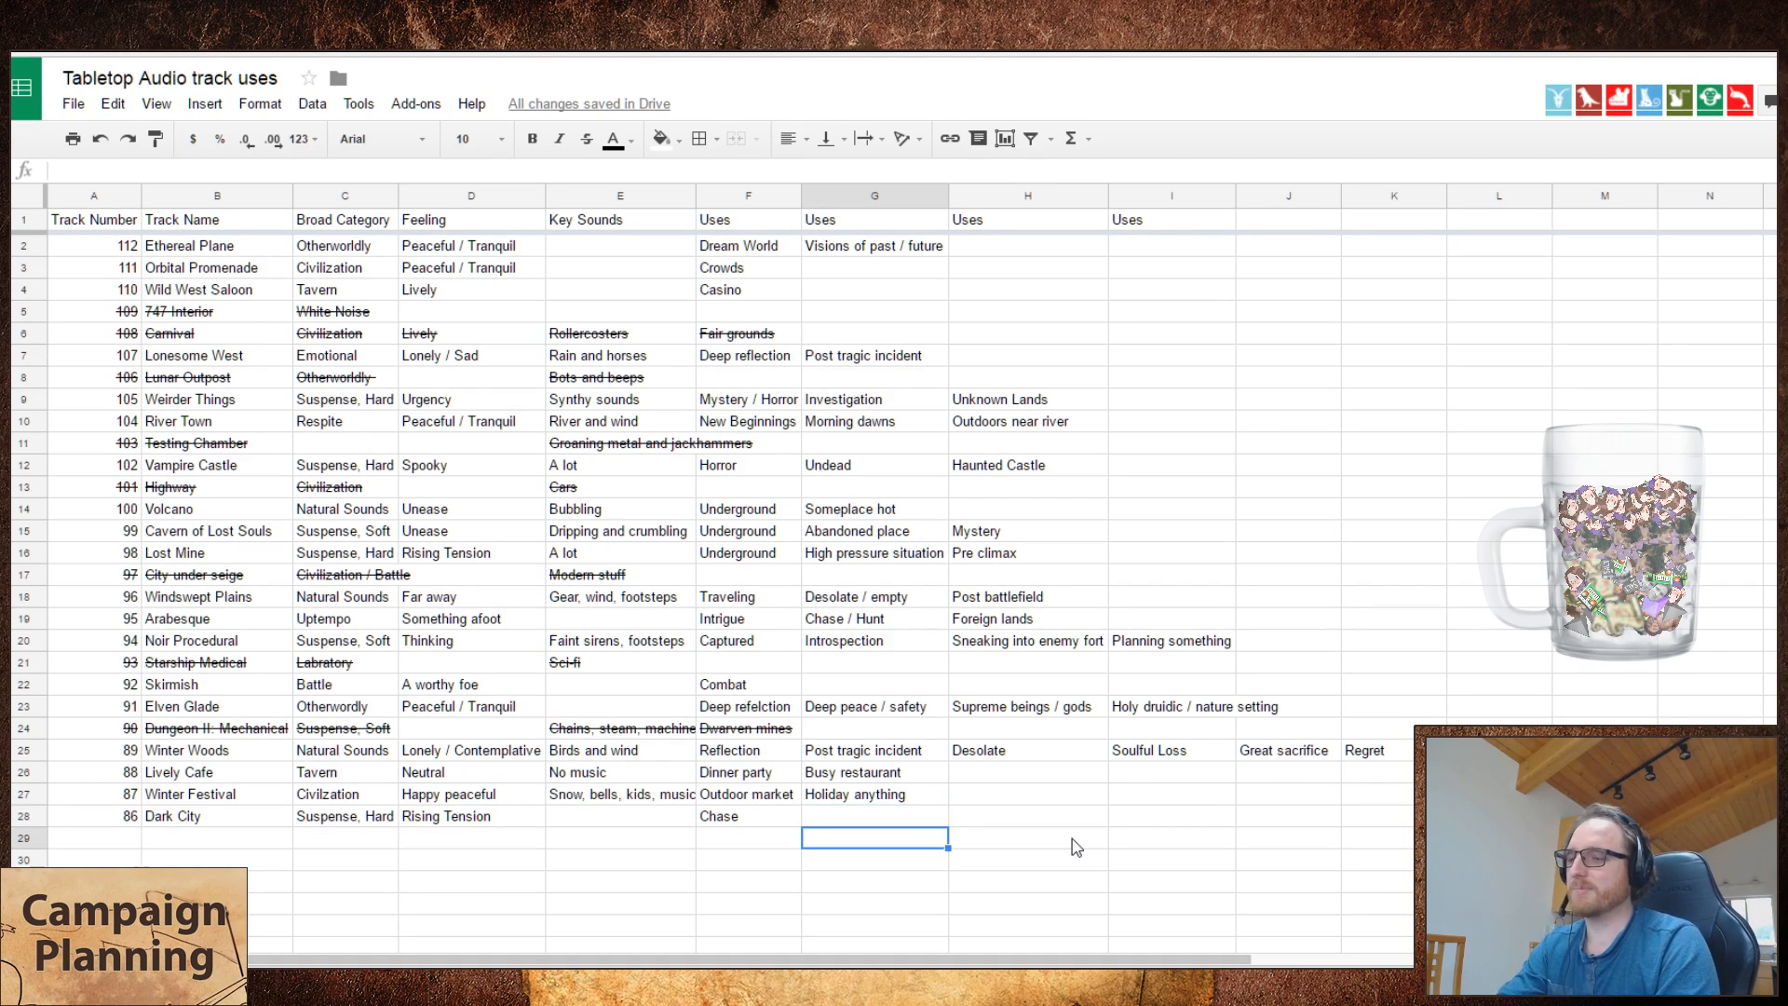
pyautogui.press('Up')
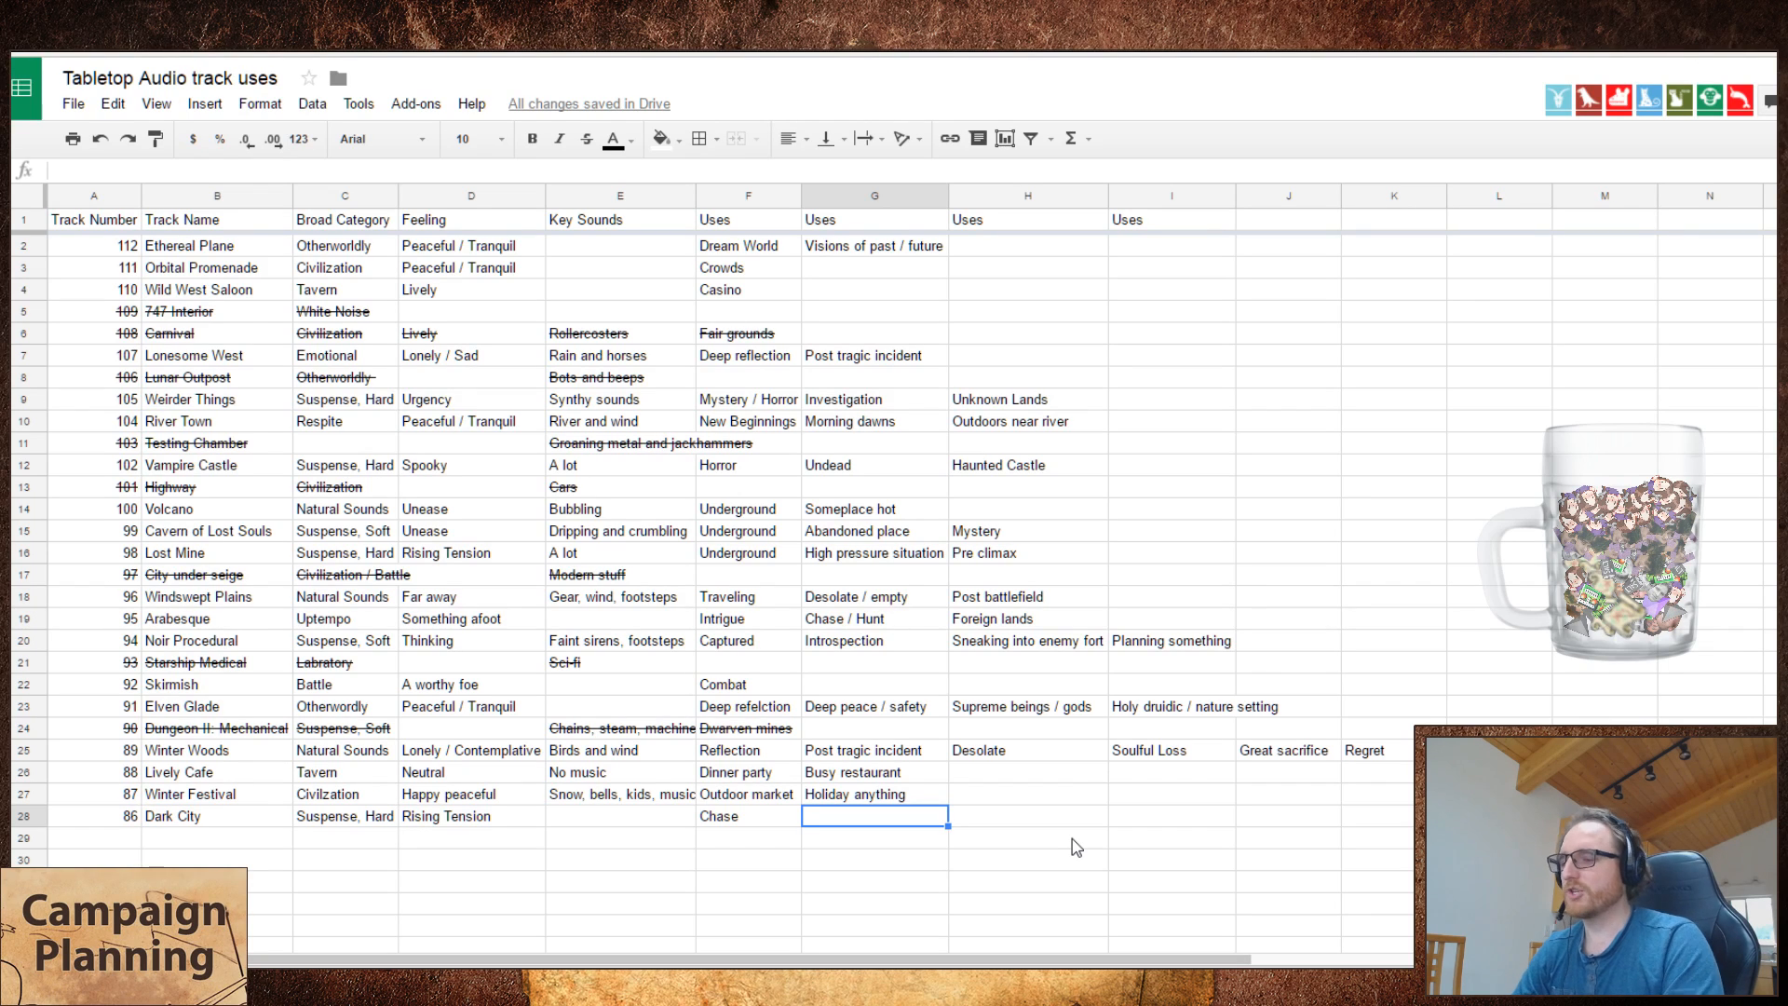
pyautogui.press('Left')
pyautogui.press('Delete')
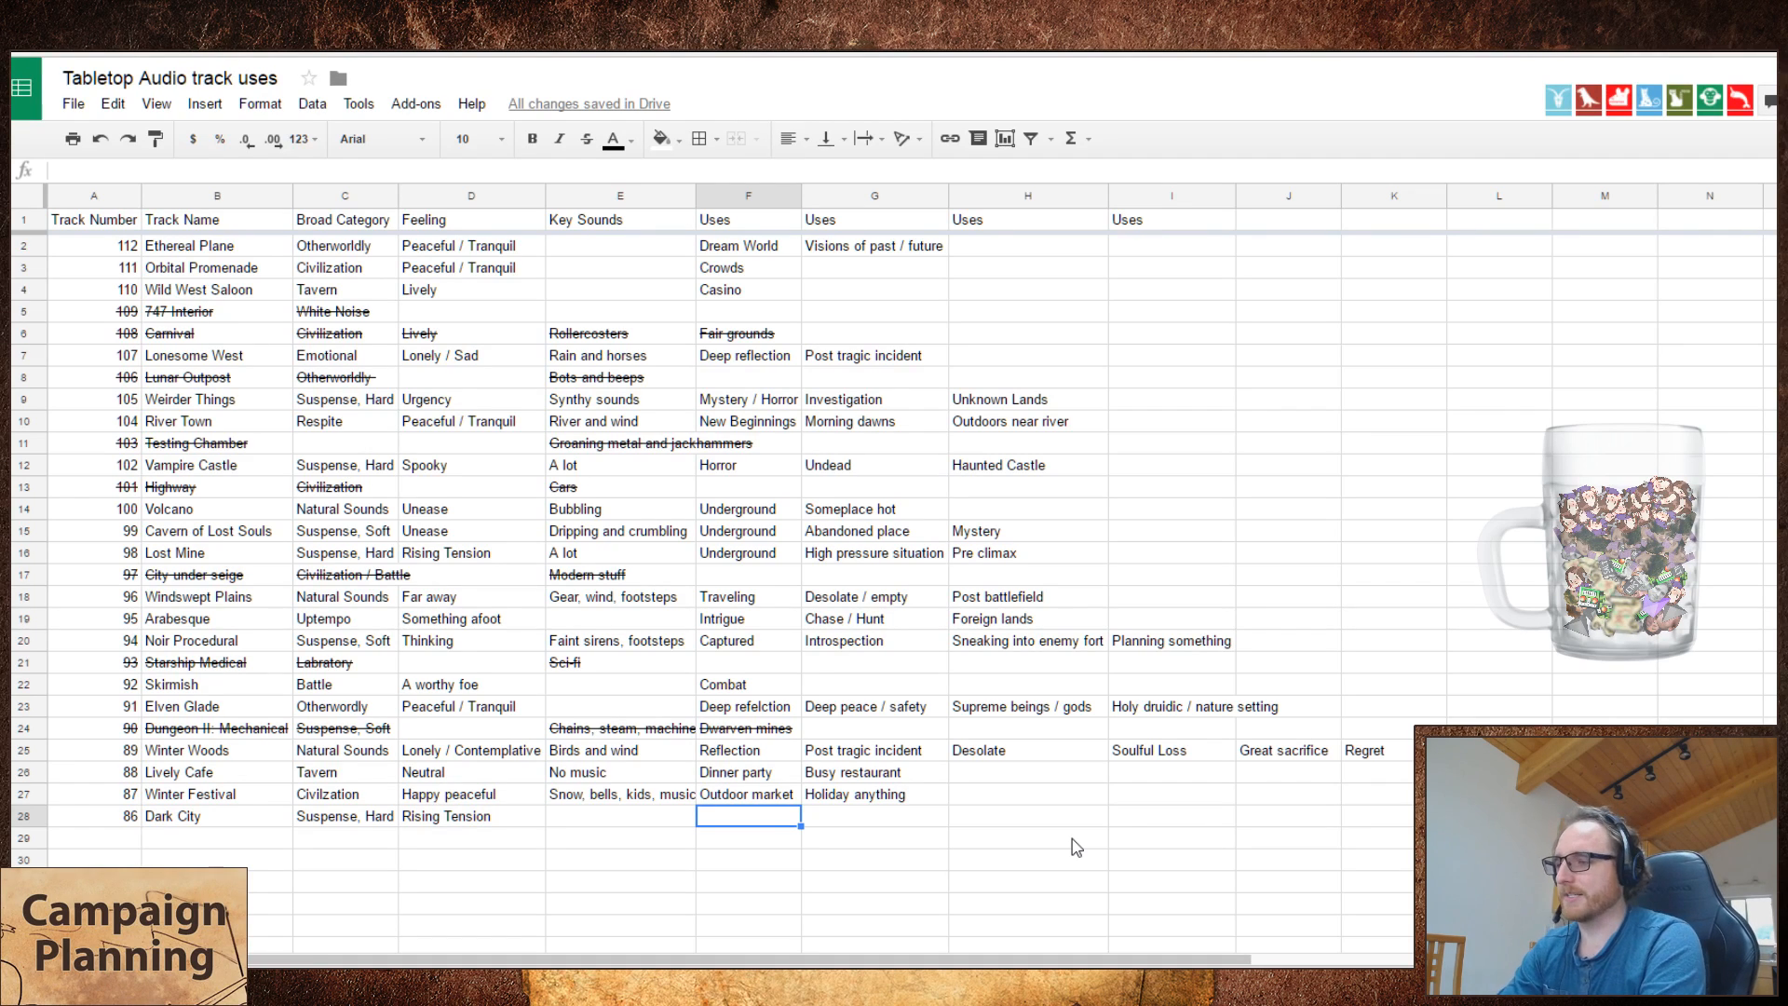
pyautogui.hotkey('ctrl', 'f')
pyautogui.write('activ')
pyautogui.press('Escape')
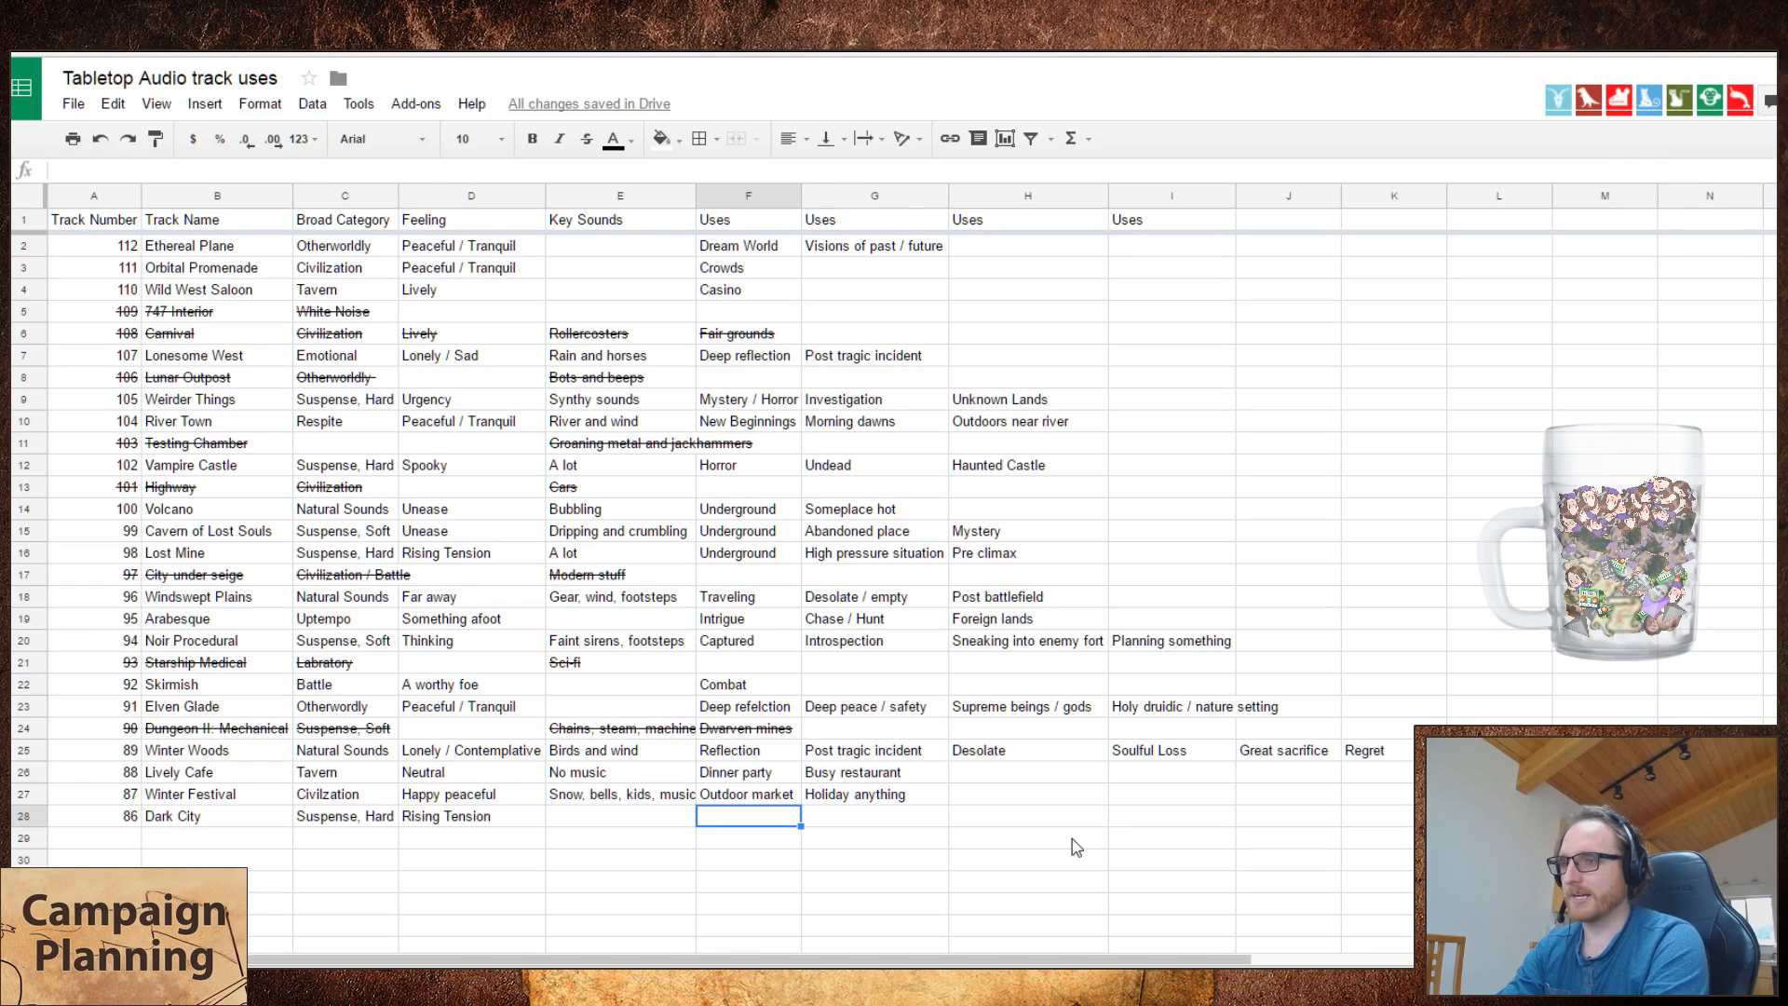
pyautogui.write('Active')
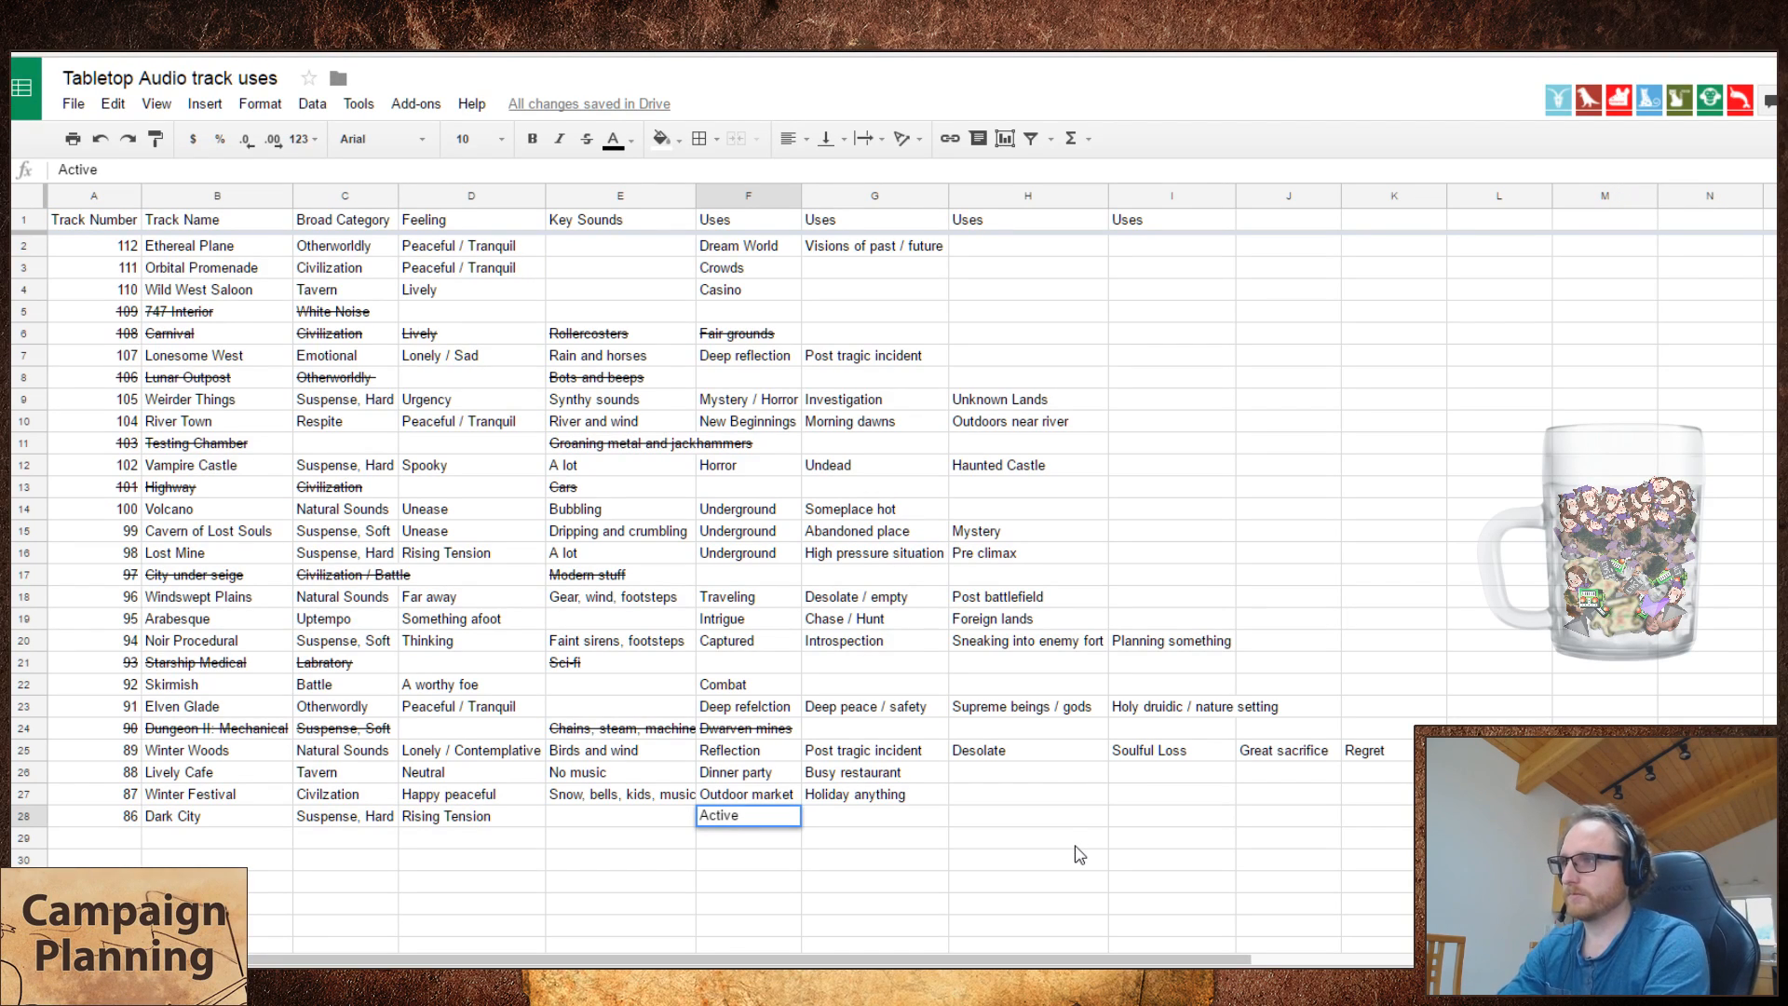
pyautogui.press('Escape')
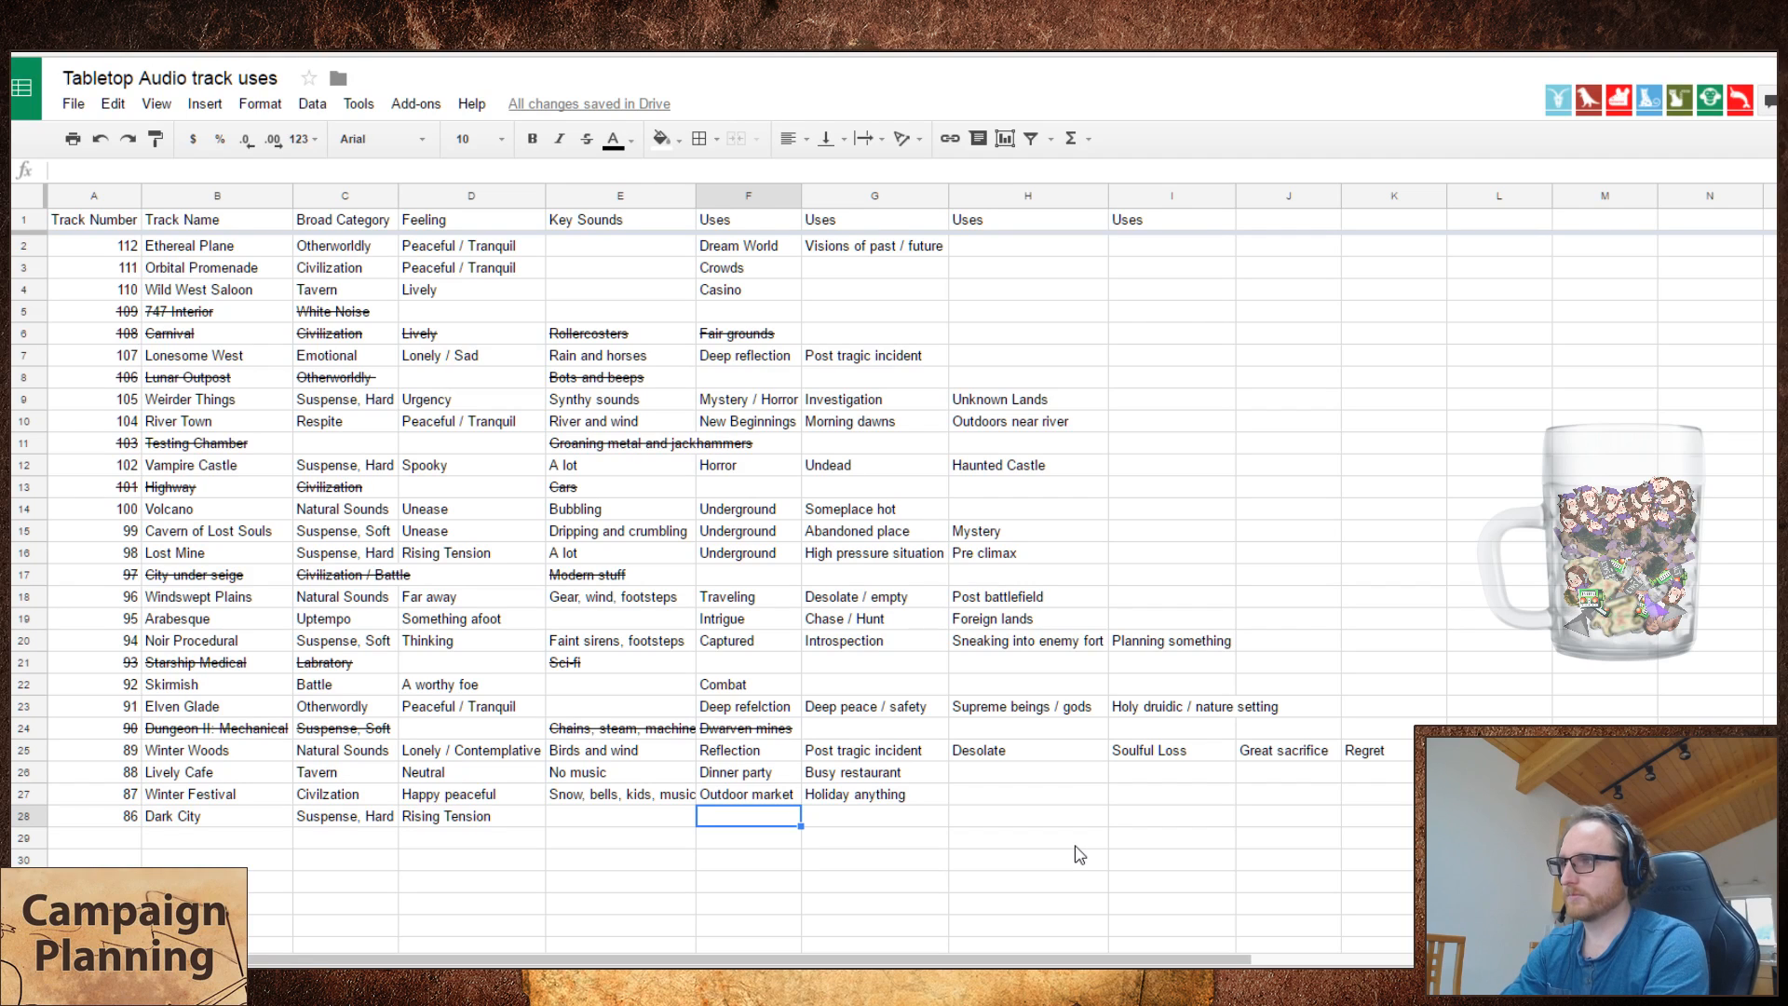
pyautogui.hotkey('ctrl', 'f')
pyautogui.write('in')
pyautogui.press('Escape')
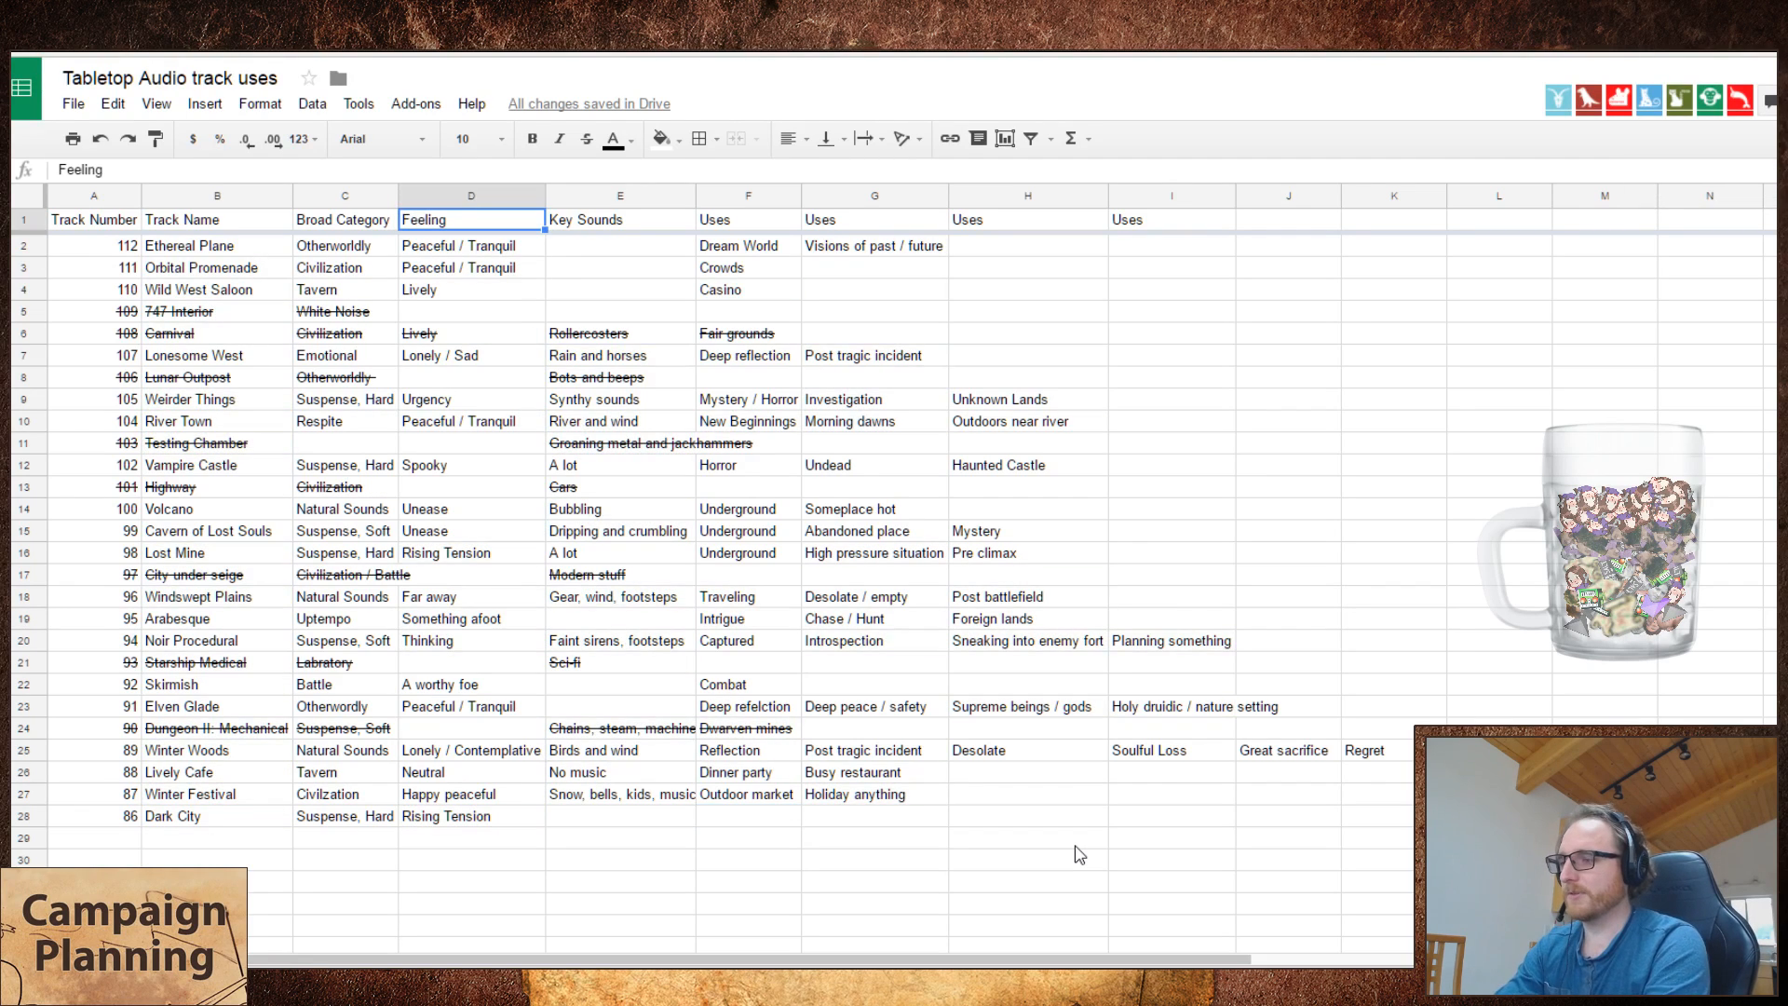
# - Enter "Intrigue" and "Sneaking / stealthing" as the first two uses of Dark City, leaving its key sounds empty
pyautogui.click(740, 822)
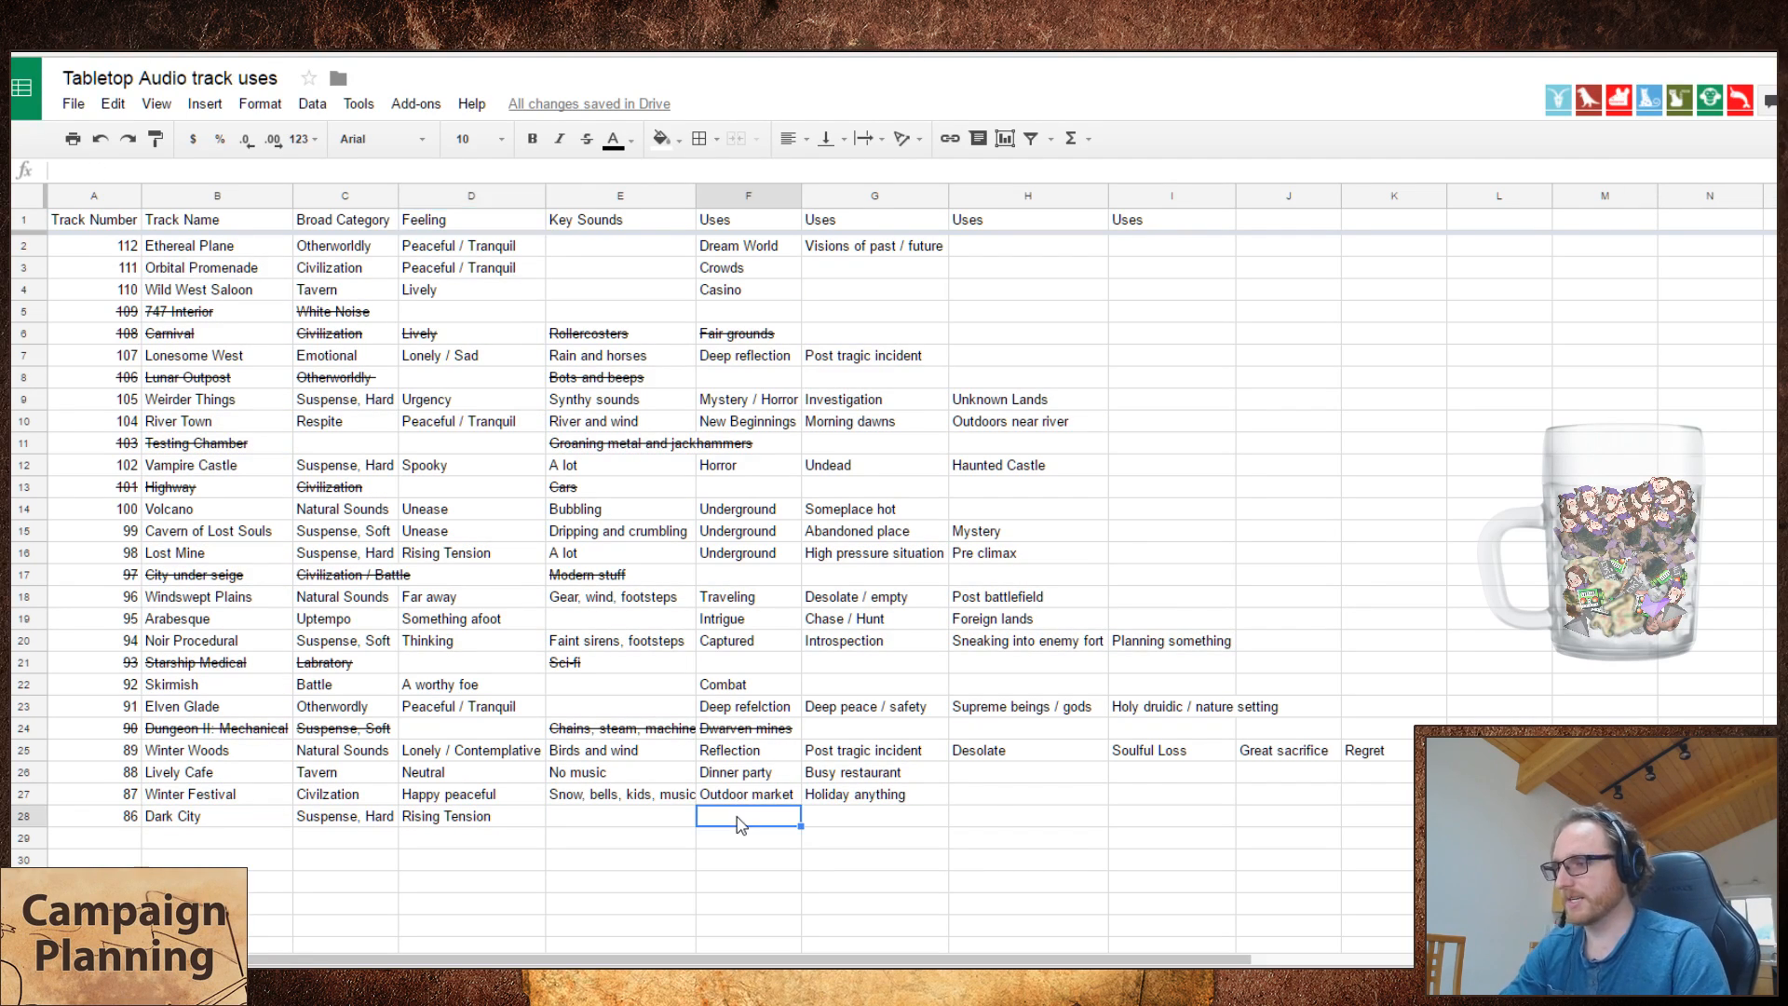
pyautogui.write('Intrigue')
pyautogui.press('Tab')
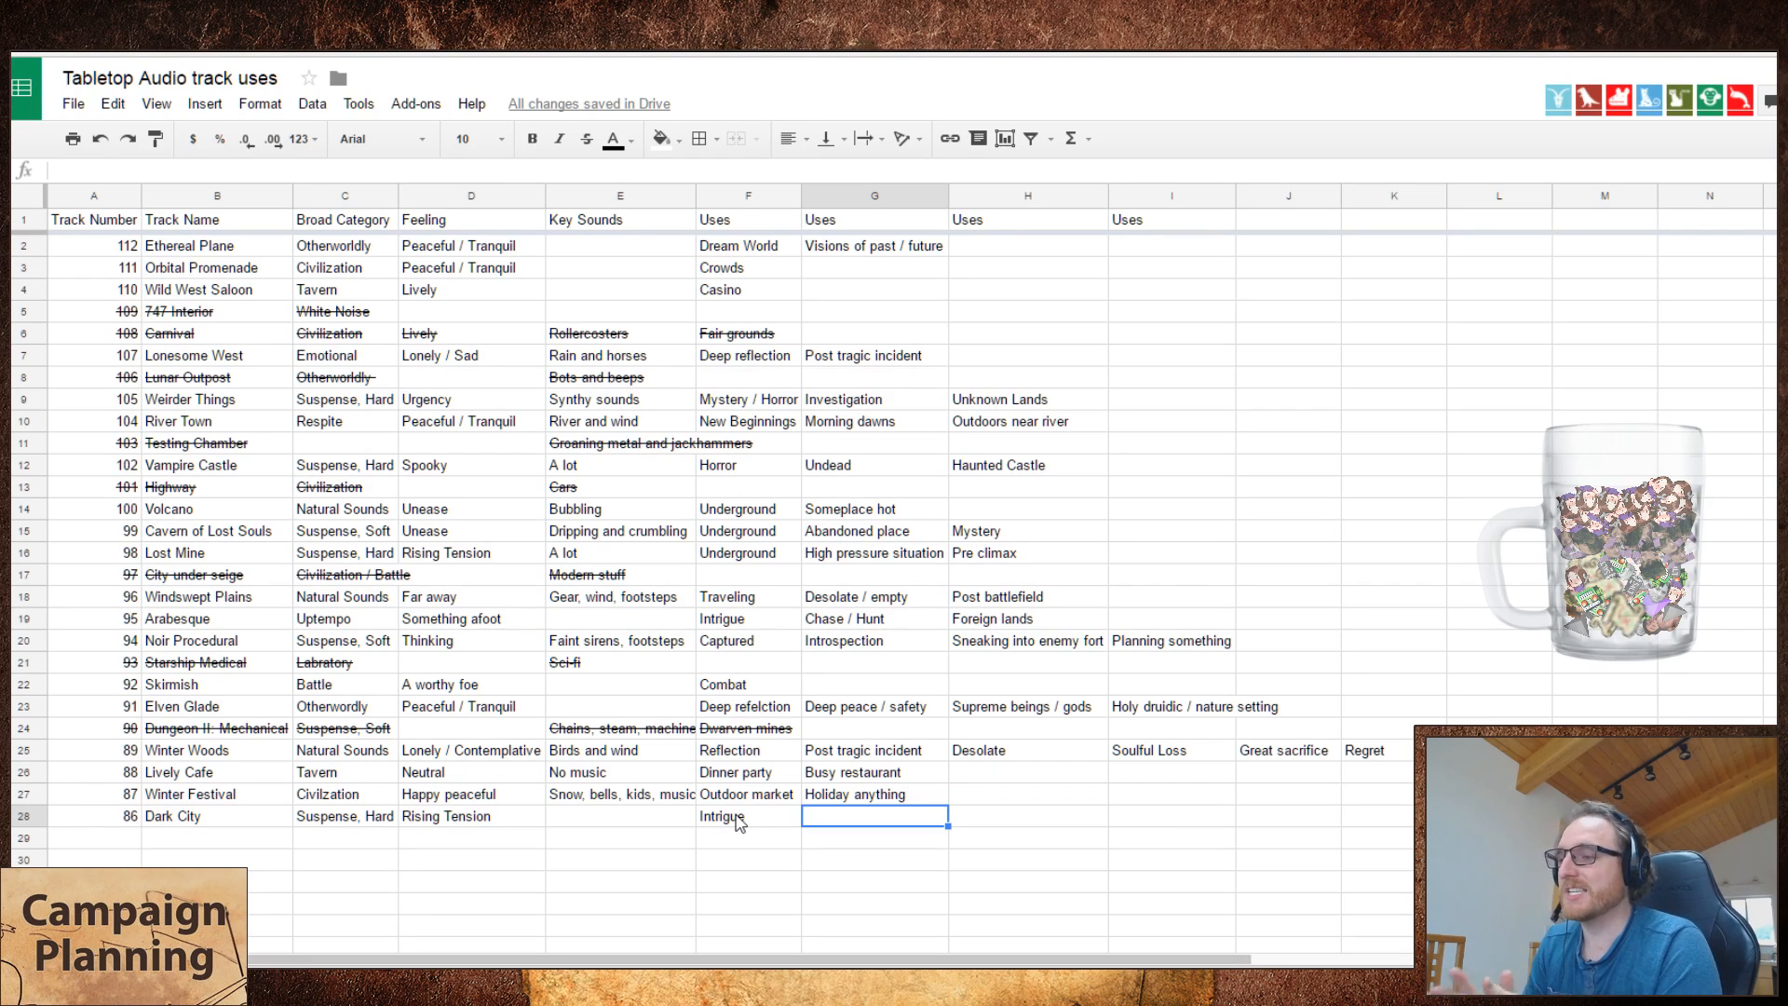
pyautogui.write('Sneak')
pyautogui.press('BackSpace')
pyautogui.press('BackSpace')
pyautogui.press('BackSpace')
pyautogui.press('BackSpace')
pyautogui.press('BackSpace')
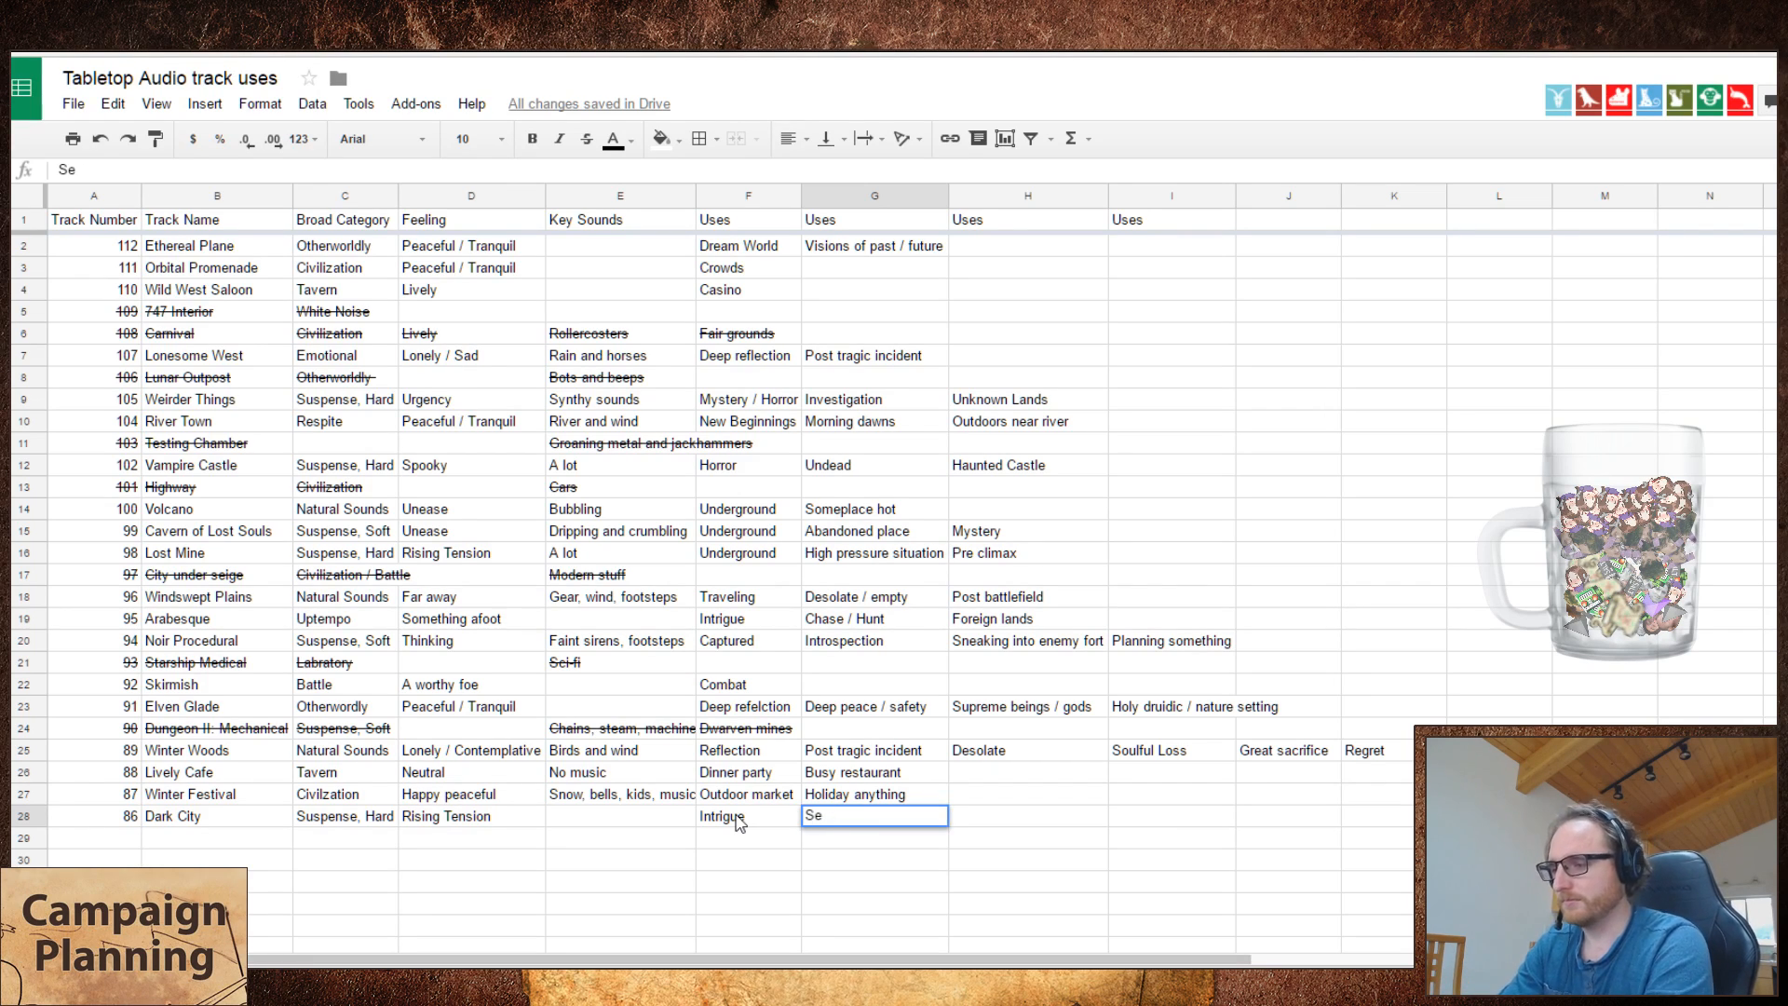
pyautogui.write('Sneaking ')
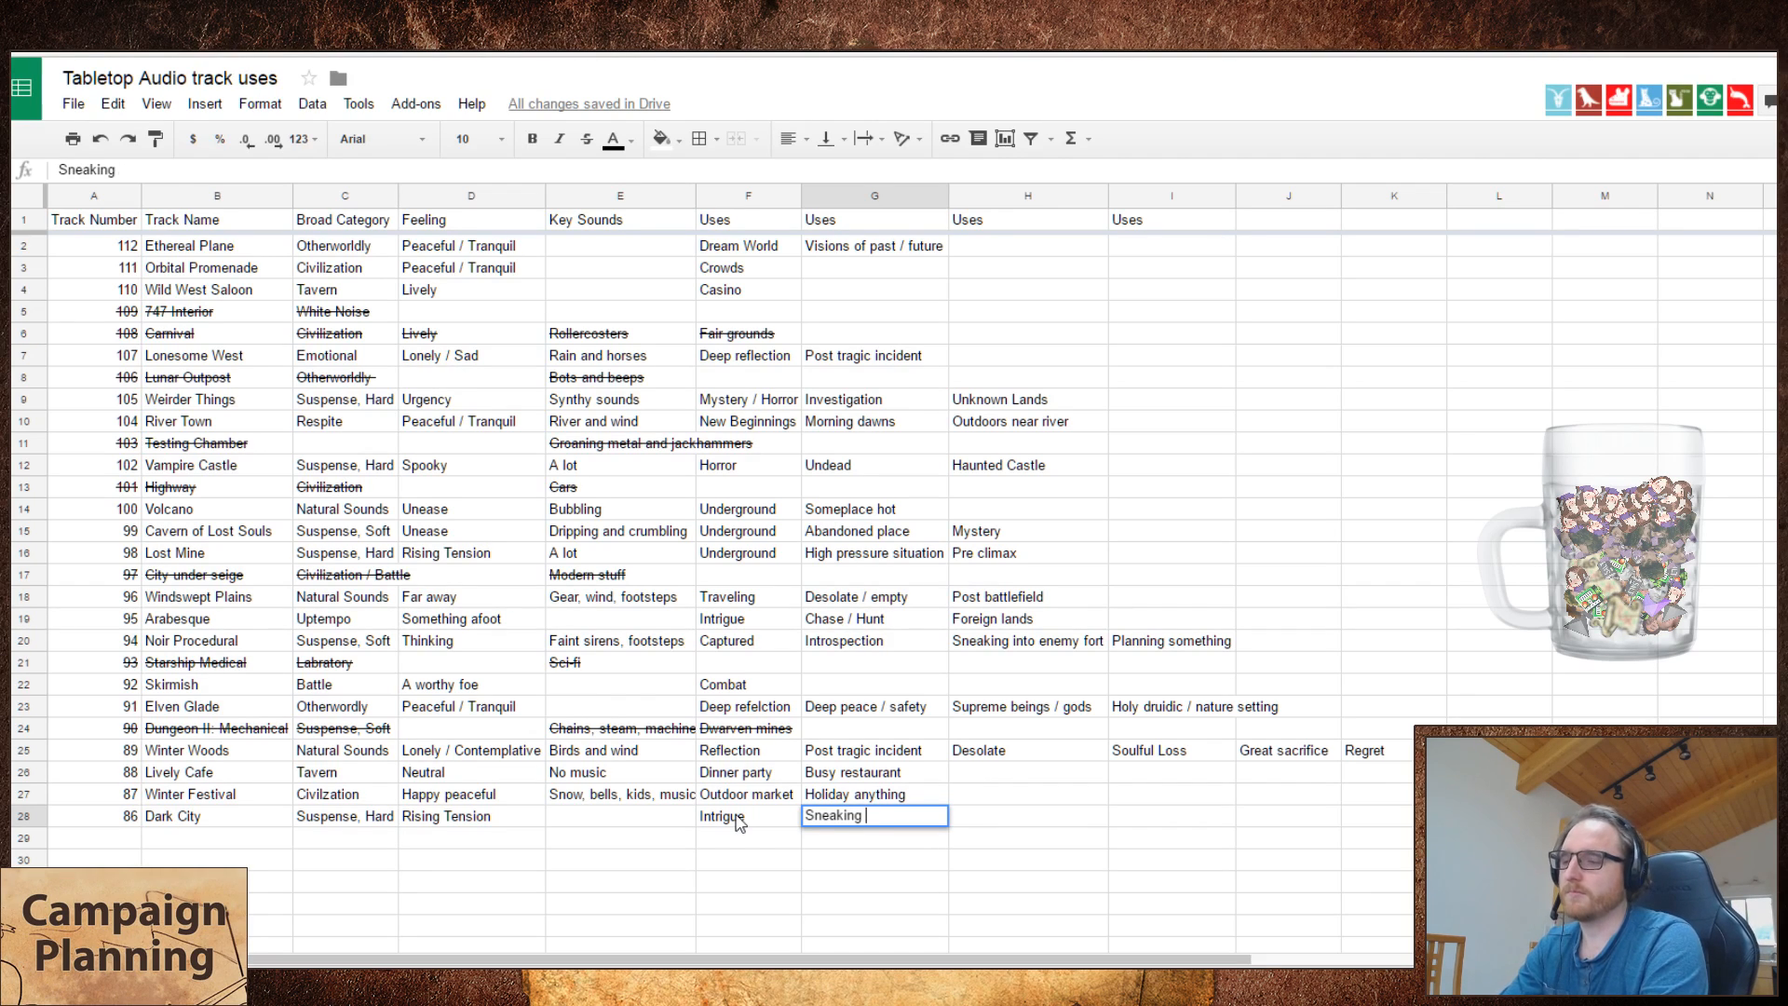
pyautogui.write('/ stealthing')
pyautogui.press('Tab')
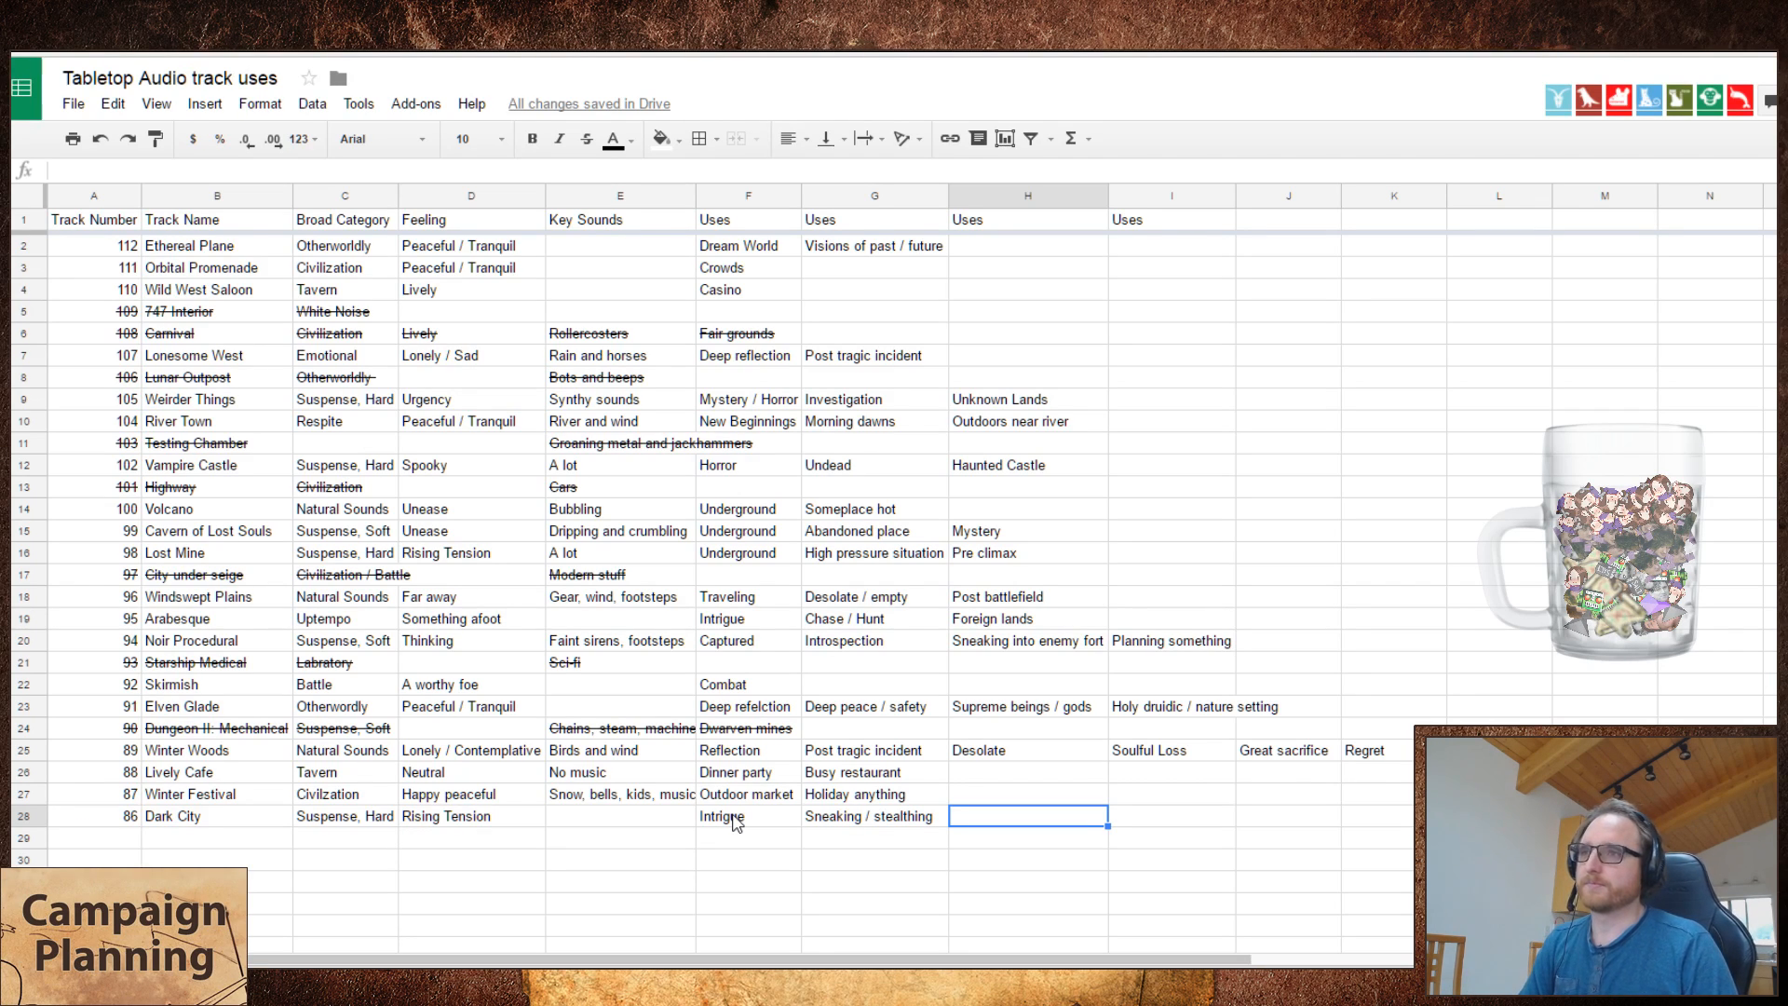
# - Add "Confident action" and "On the move at night" as the third and fourth uses of Dark City
pyautogui.write('Confident action')
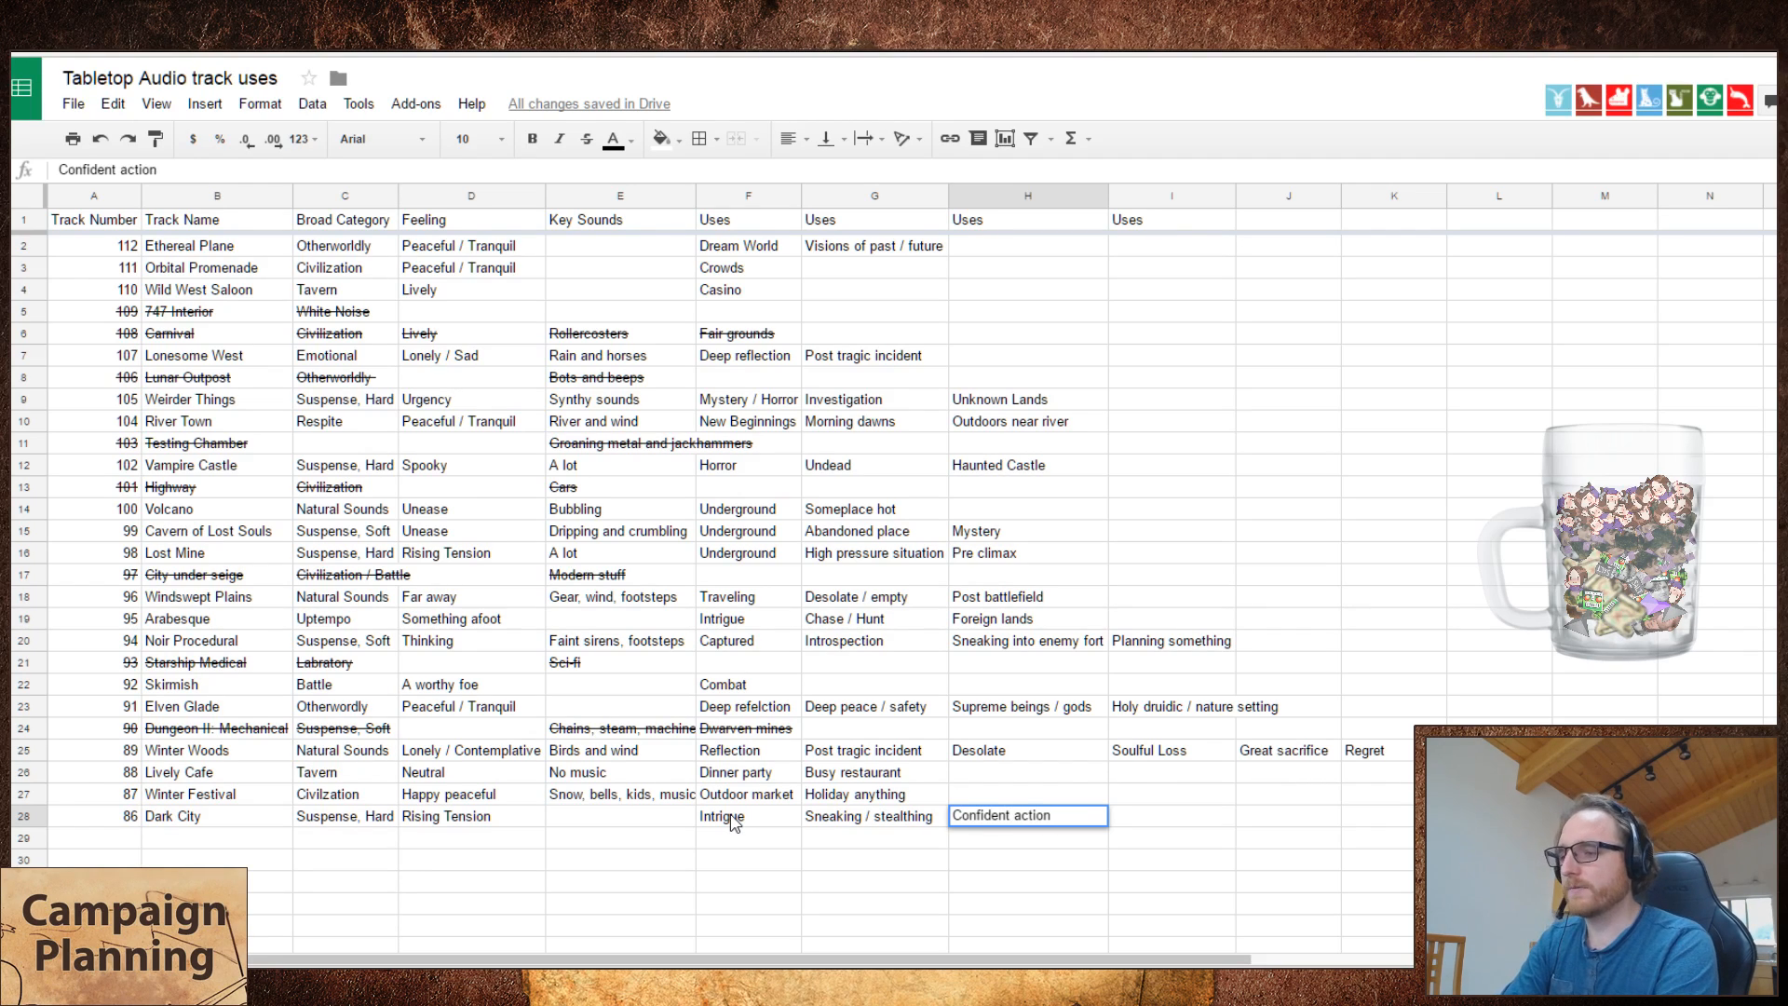
pyautogui.press('Tab')
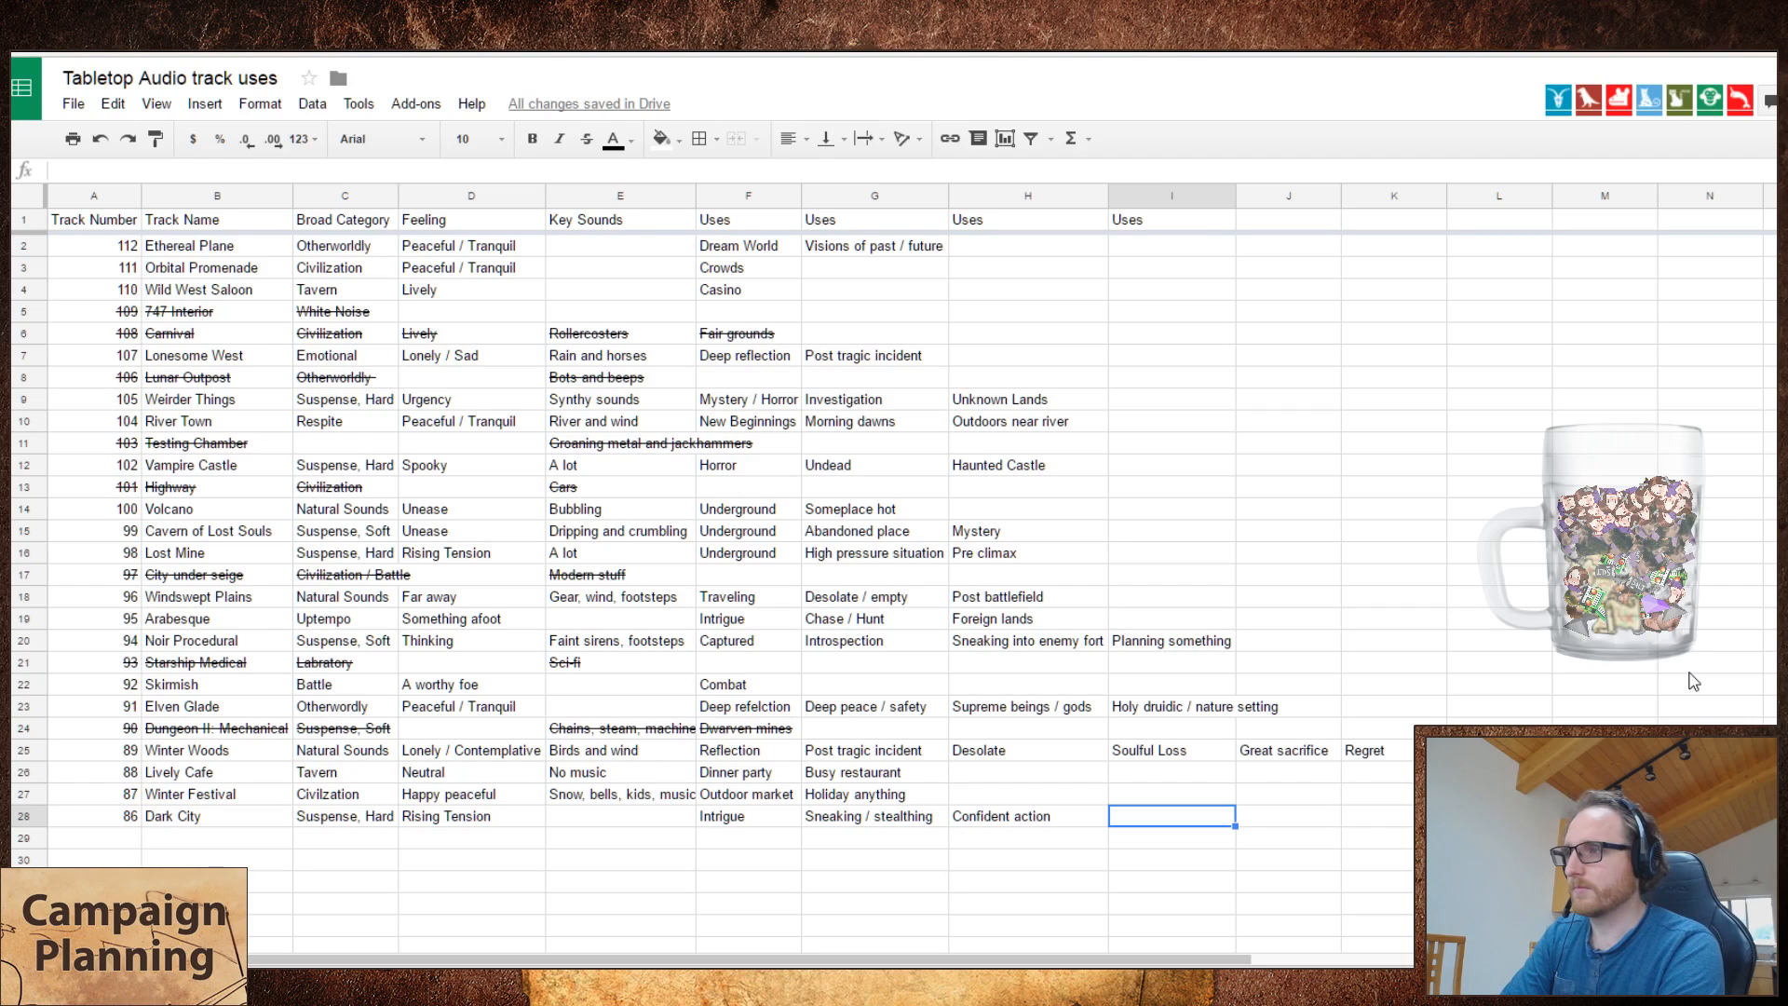
pyautogui.write('On the move at night')
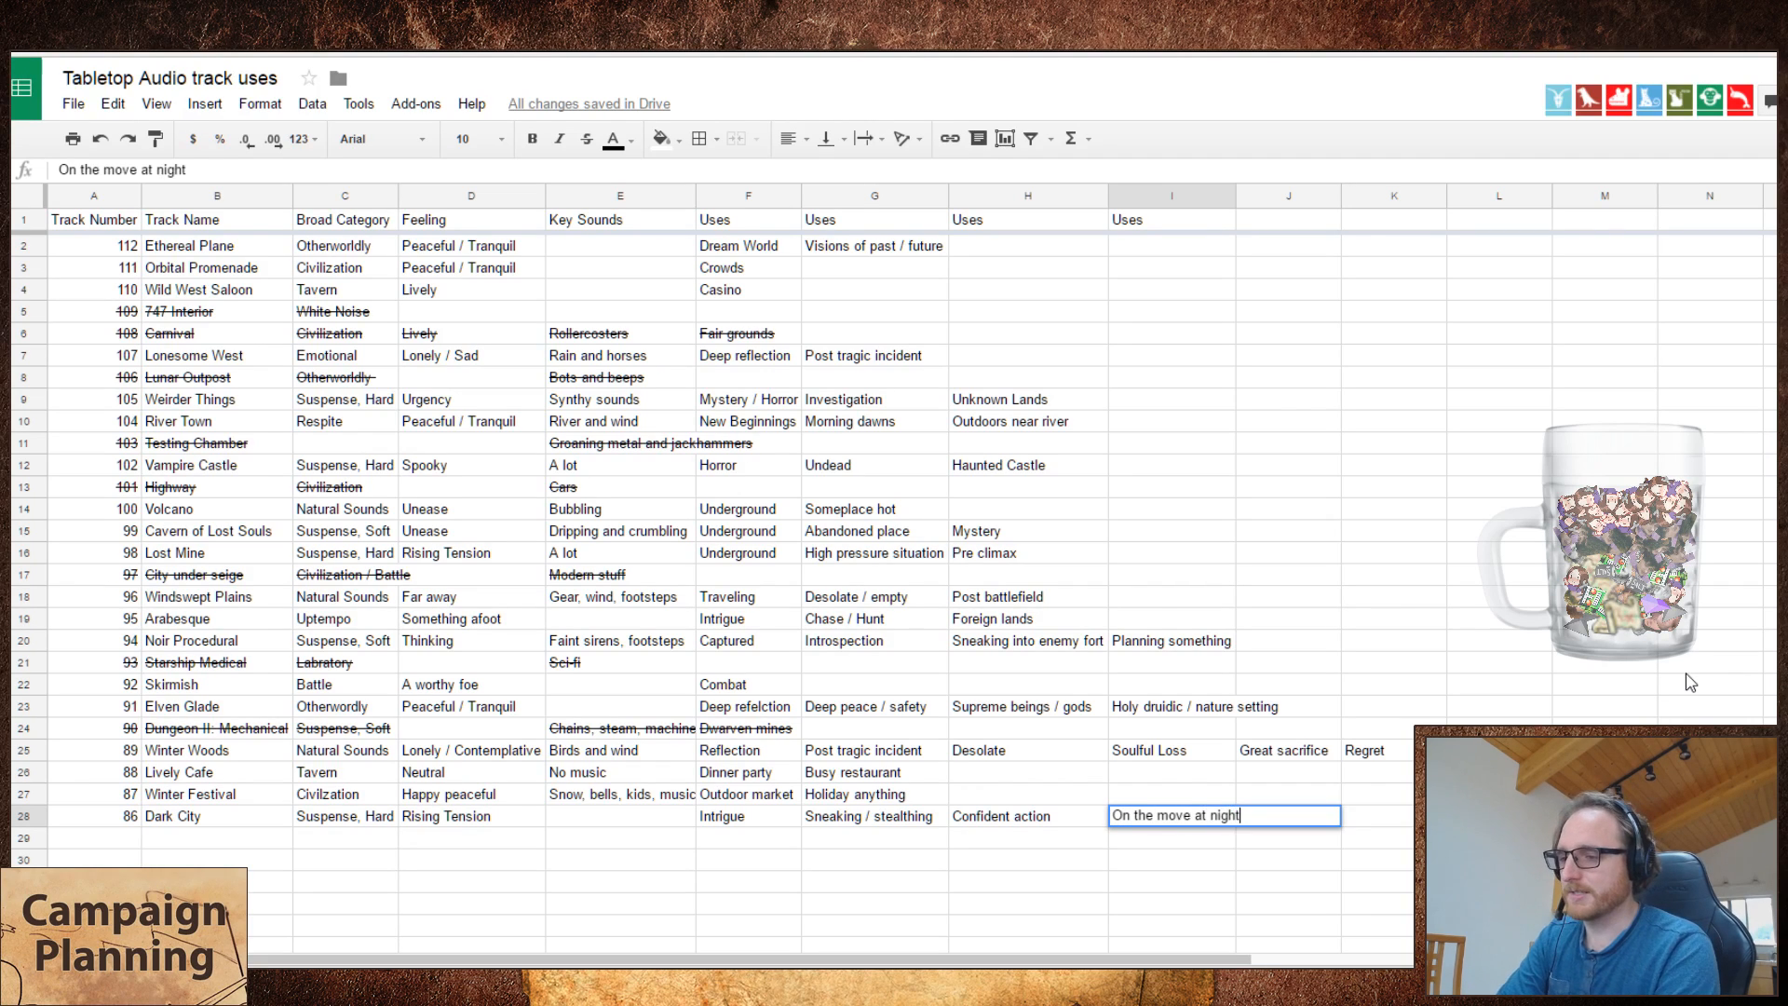
pyautogui.press('Return')
pyautogui.press('Right')
pyautogui.press('Right')
pyautogui.press('Up')
pyautogui.press('Right')
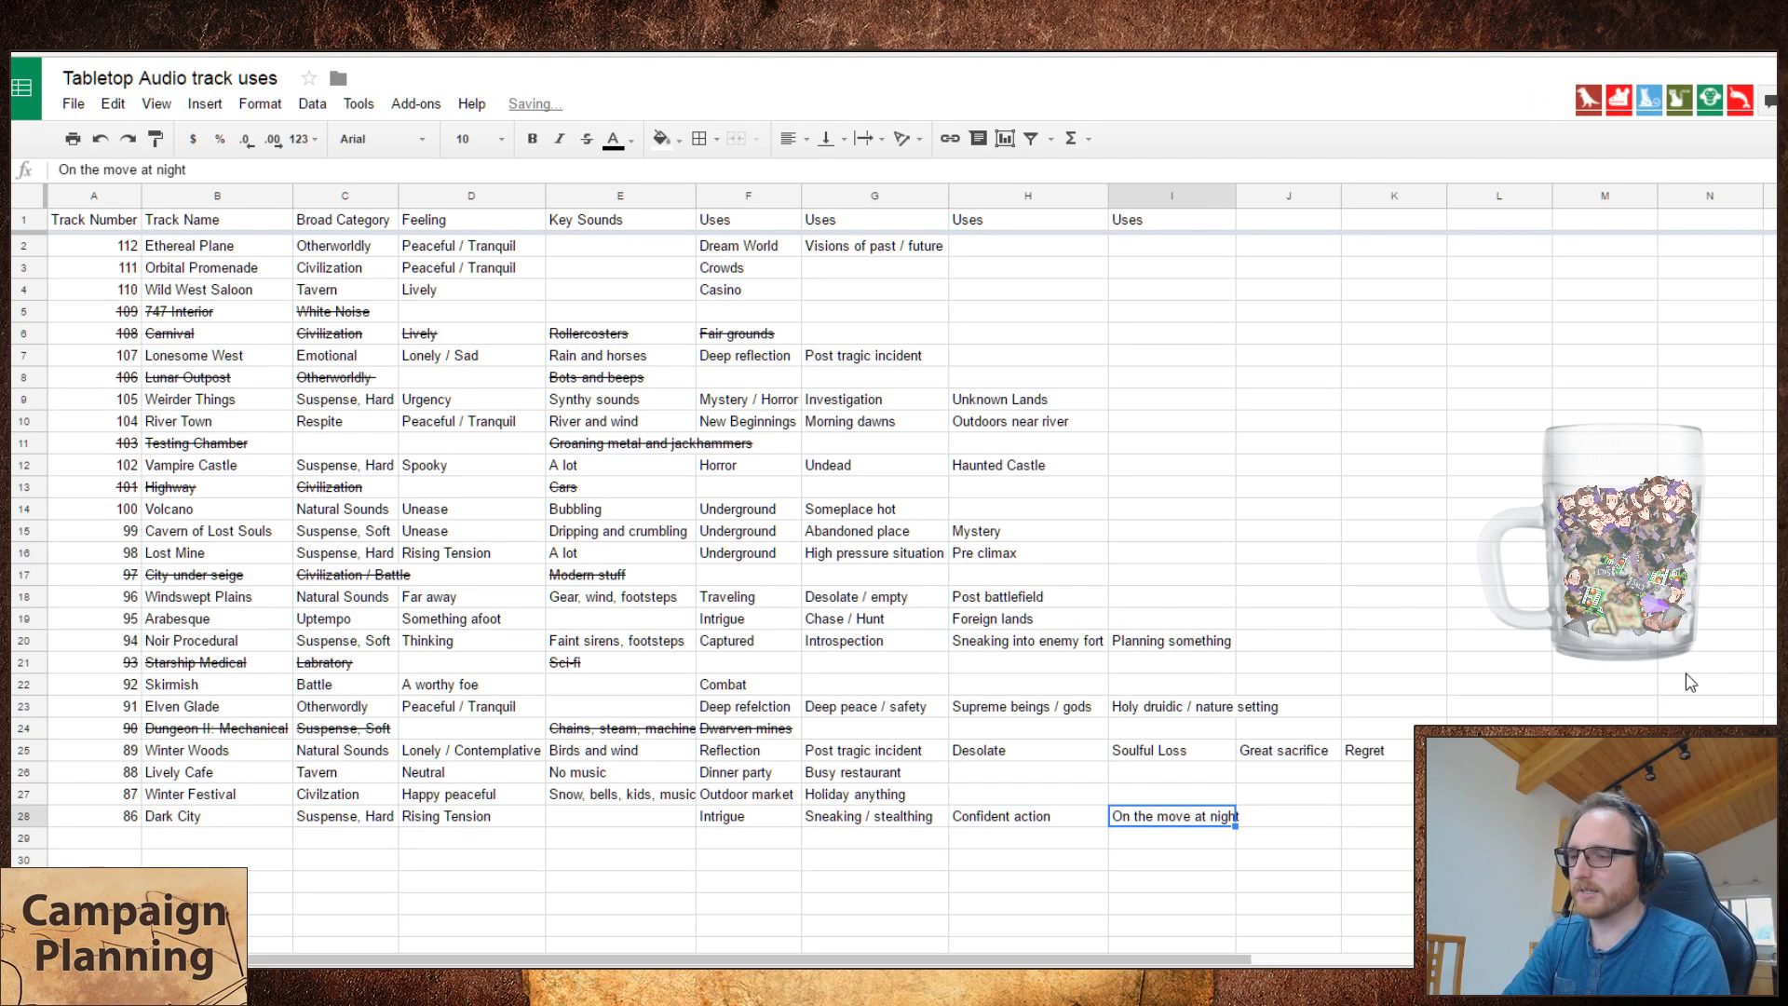
pyautogui.press('Left')
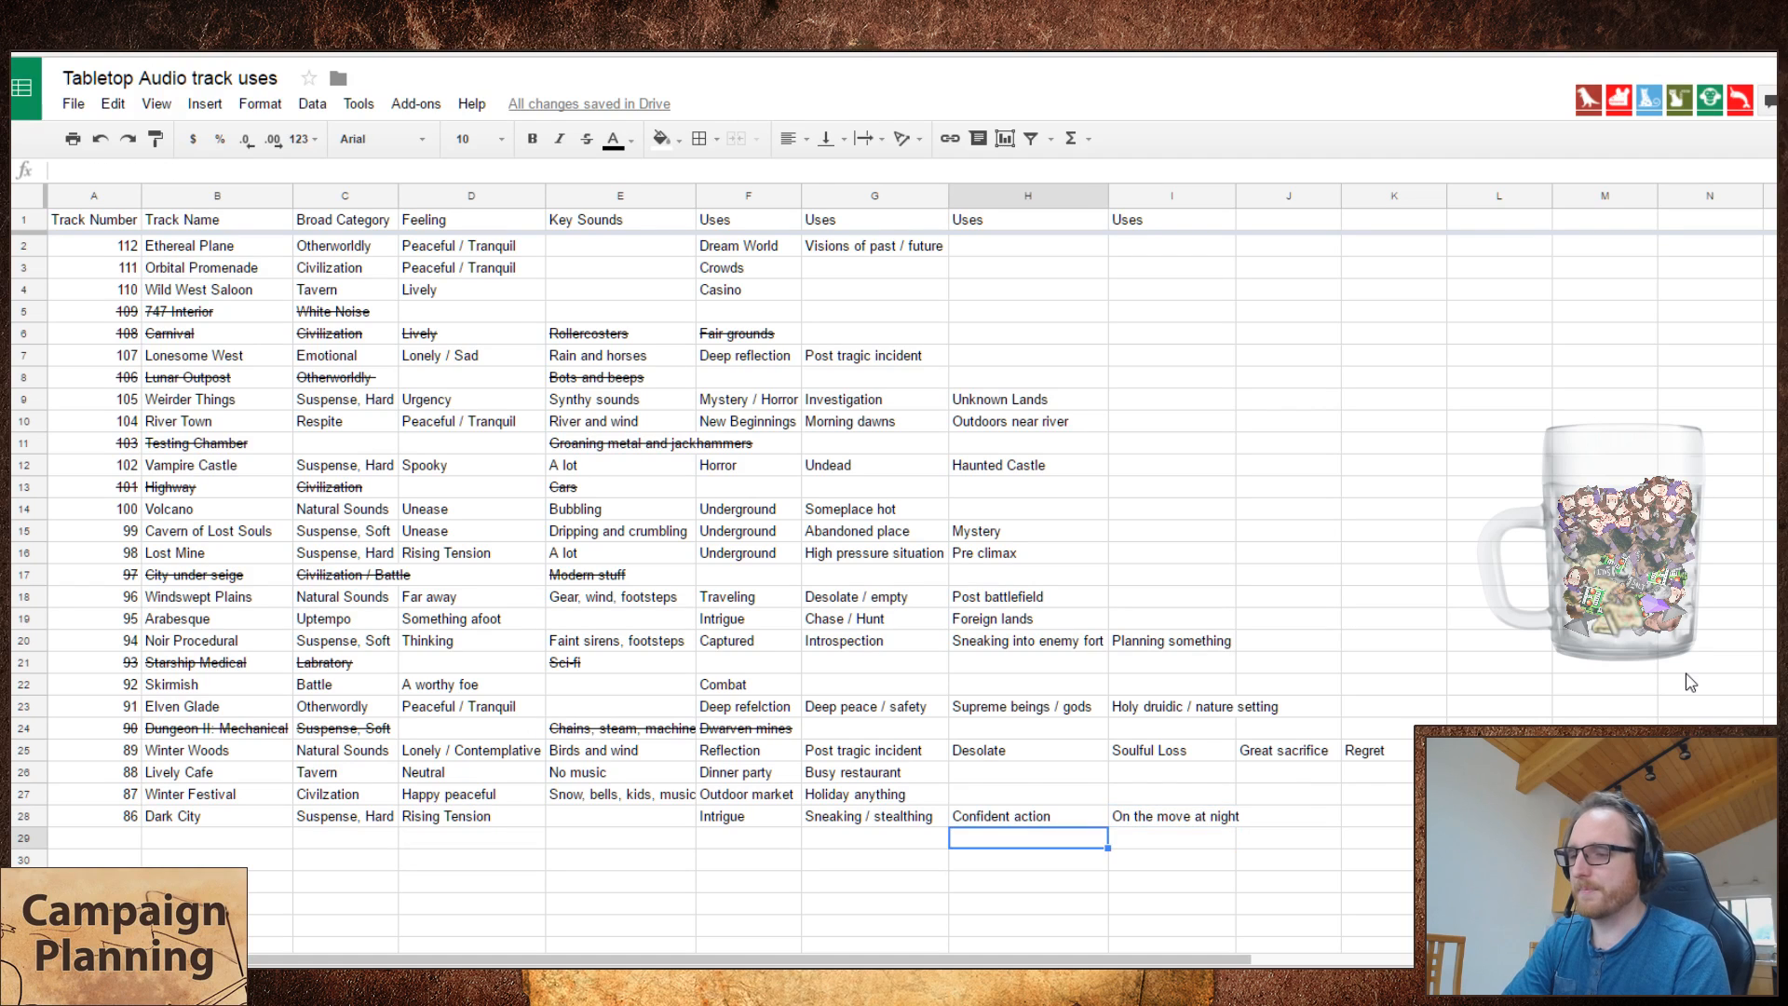
pyautogui.press('Right')
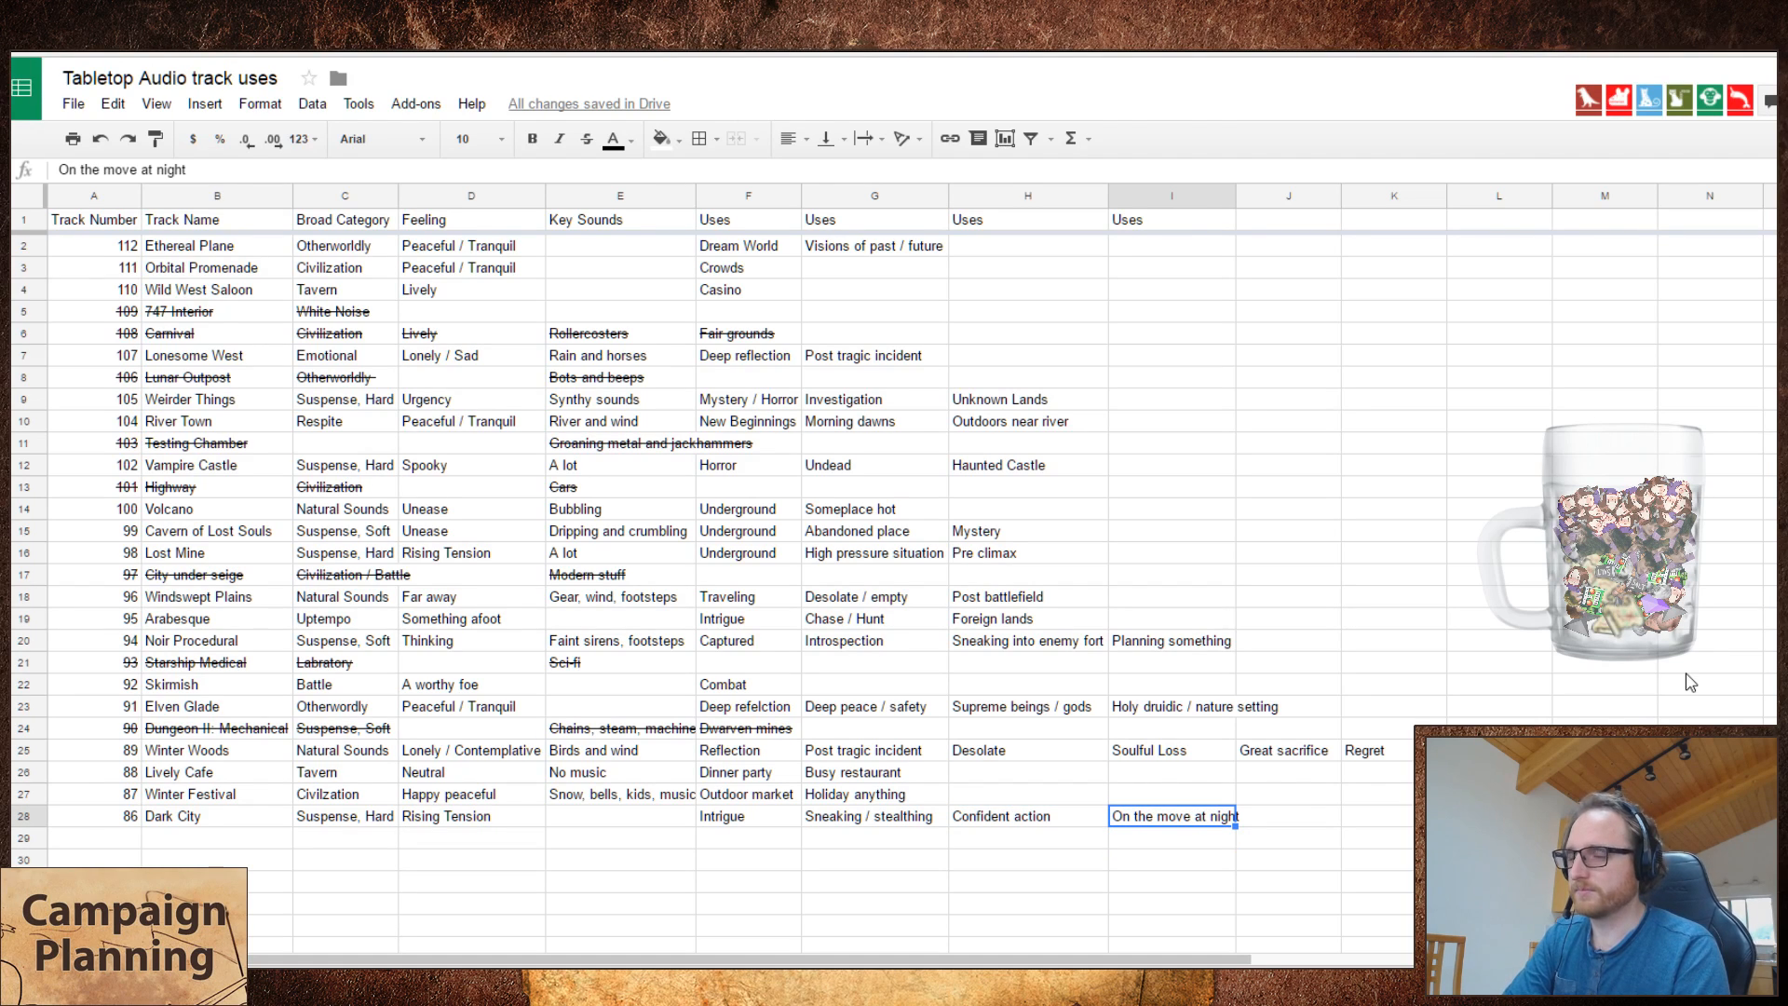
# - Go to the track number cell of the empty row below Dark City
pyautogui.press('Down')
pyautogui.press('Left')
pyautogui.press('Left')
pyautogui.press('Left')
pyautogui.press('Left')
pyautogui.press('Left')
pyautogui.press('Left')
pyautogui.press('Left')
pyautogui.press('Left')
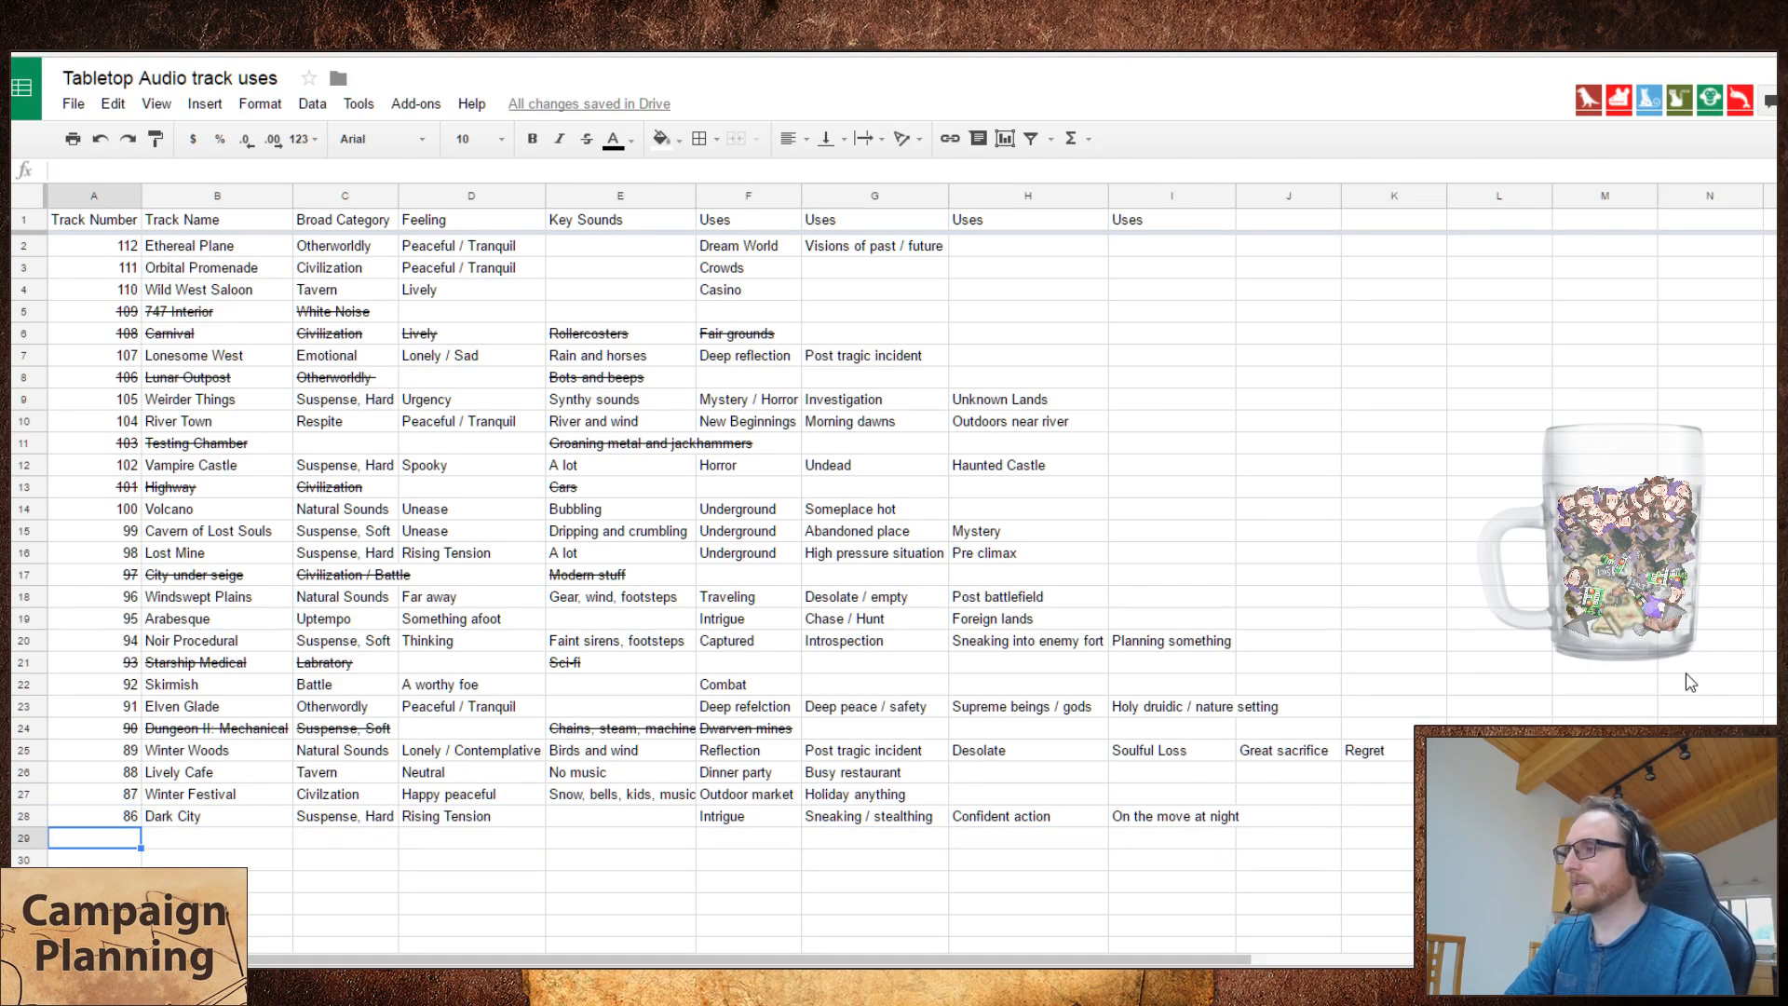
# - Switch to the Tabletop Audio site and play Sewers as the only track in a cleared playlist
pyautogui.hotkey('ctrl', 'Tab')
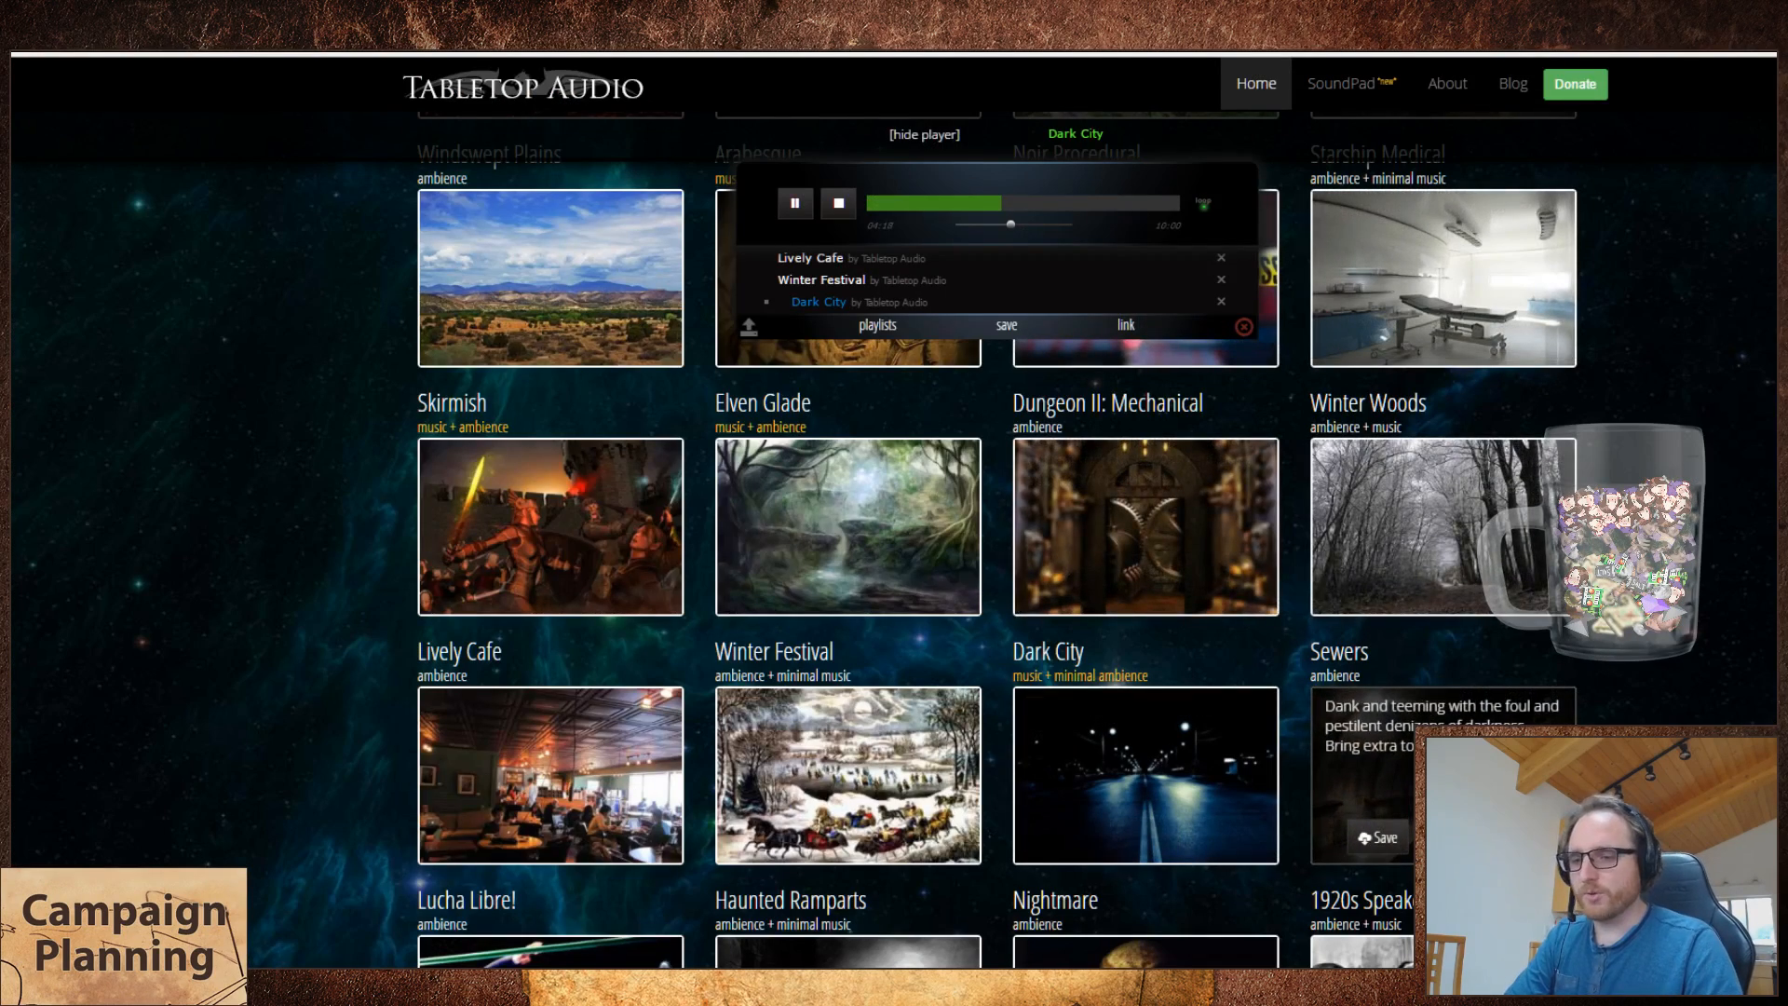
pyautogui.click(1500, 838)
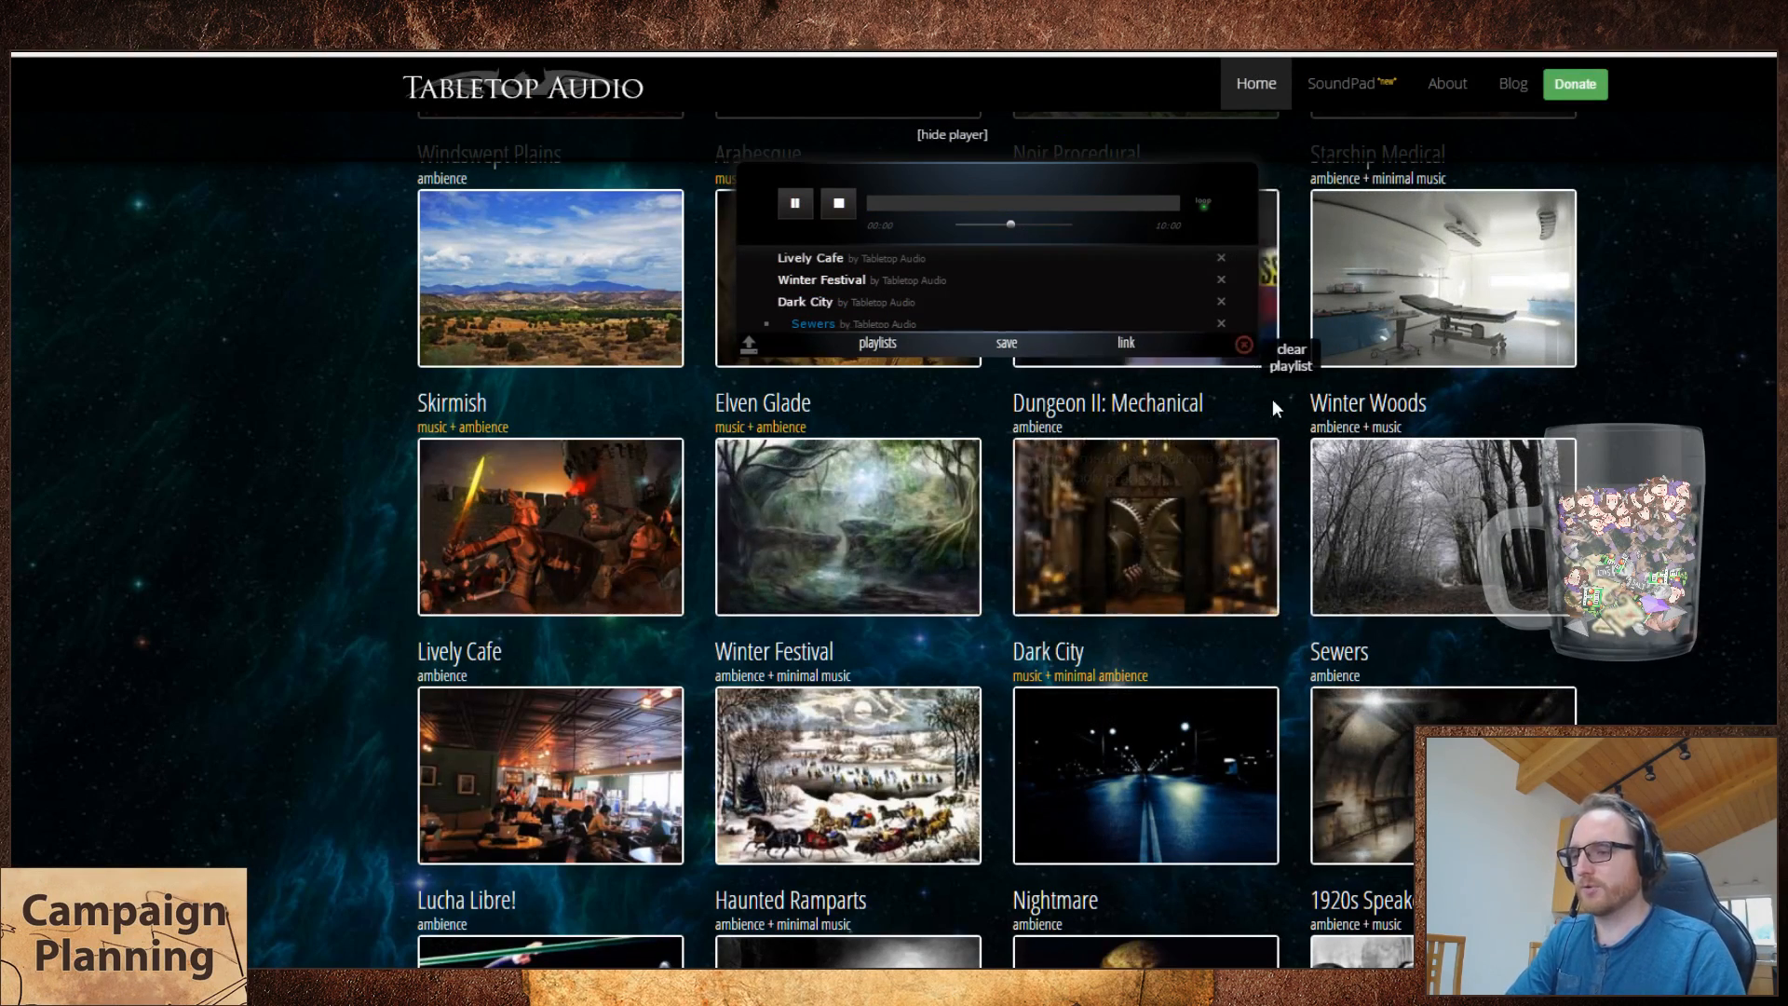
pyautogui.click(1509, 833)
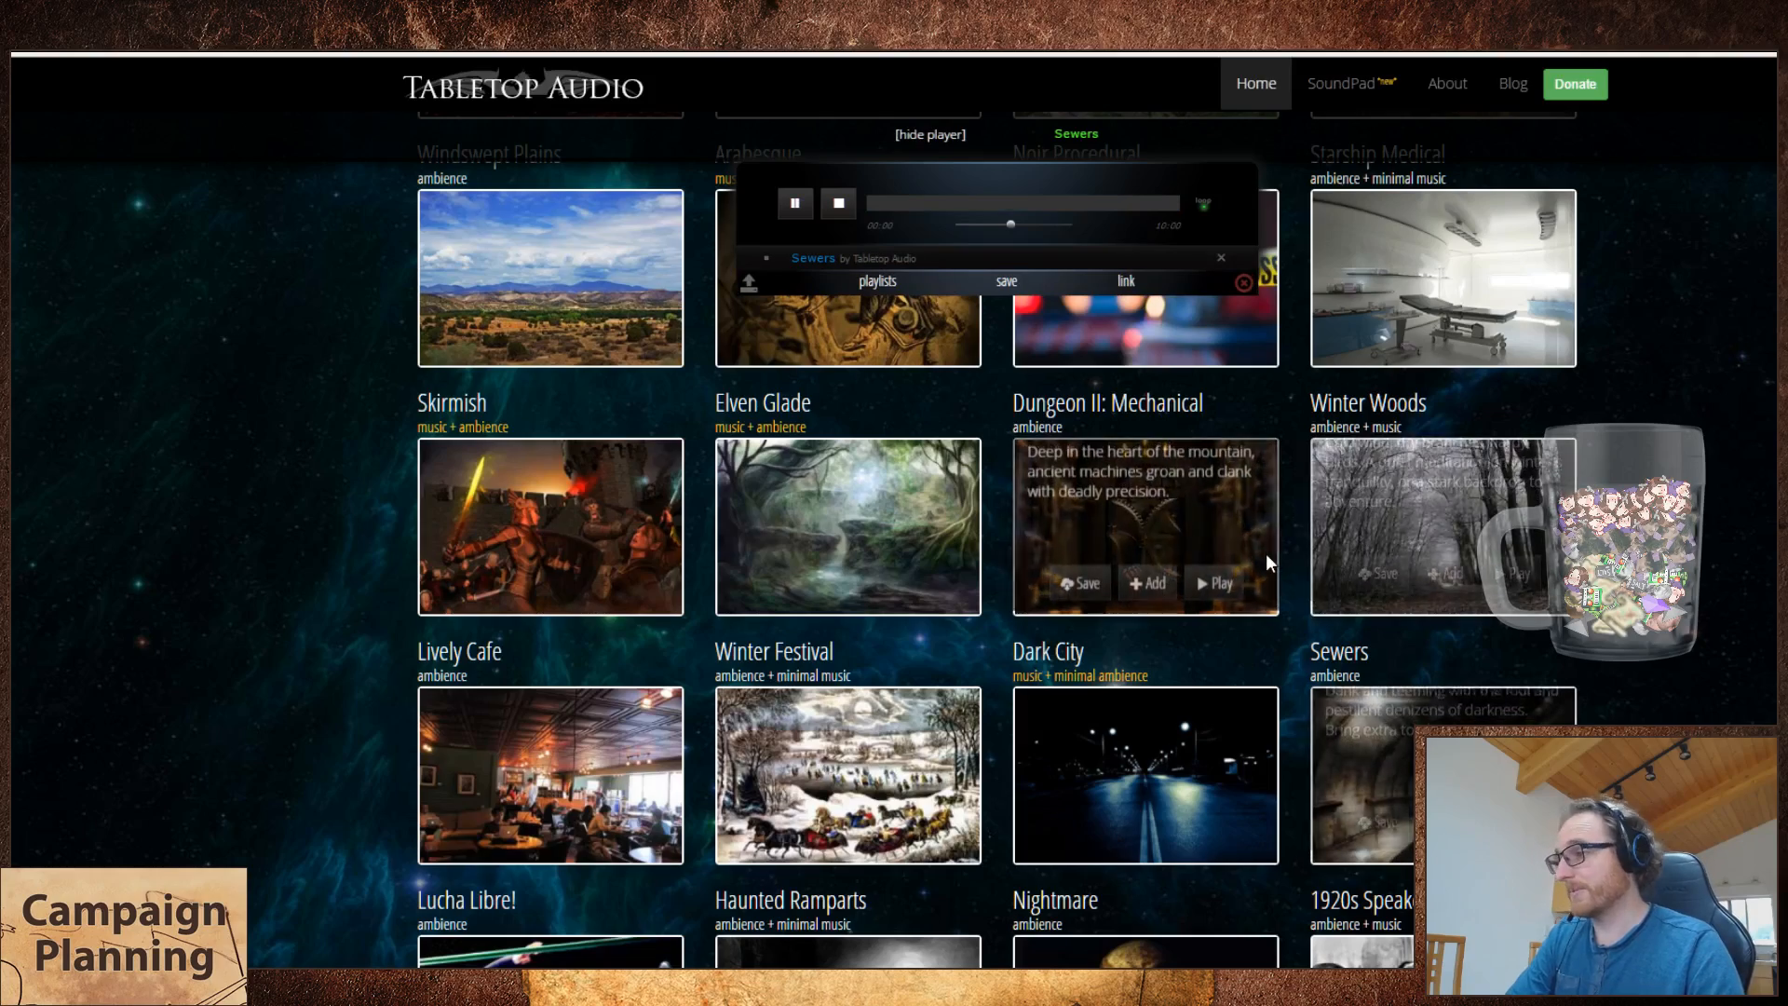
pyautogui.hotkey('ctrl', 'Tab')
pyautogui.hotkey('ctrl', 'Tab')
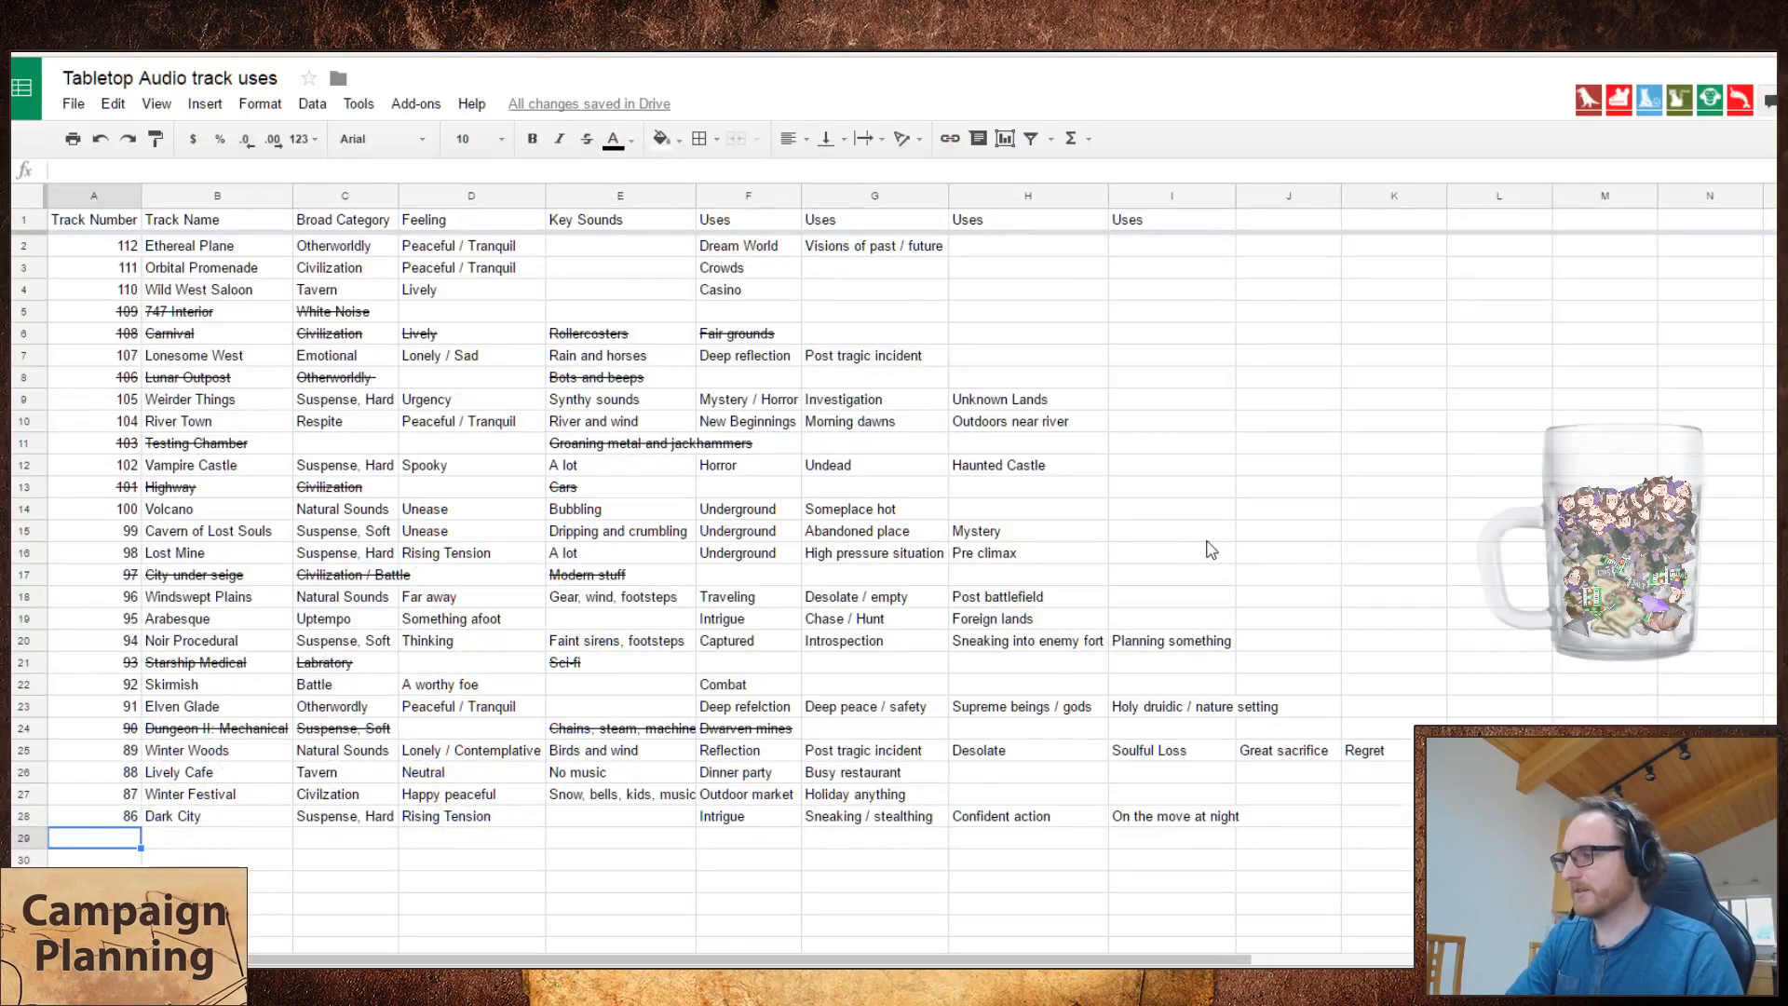
pyautogui.hotkey('ctrl', 'shift', 'Tab')
pyautogui.hotkey('ctrl', 'shift', 'Tab')
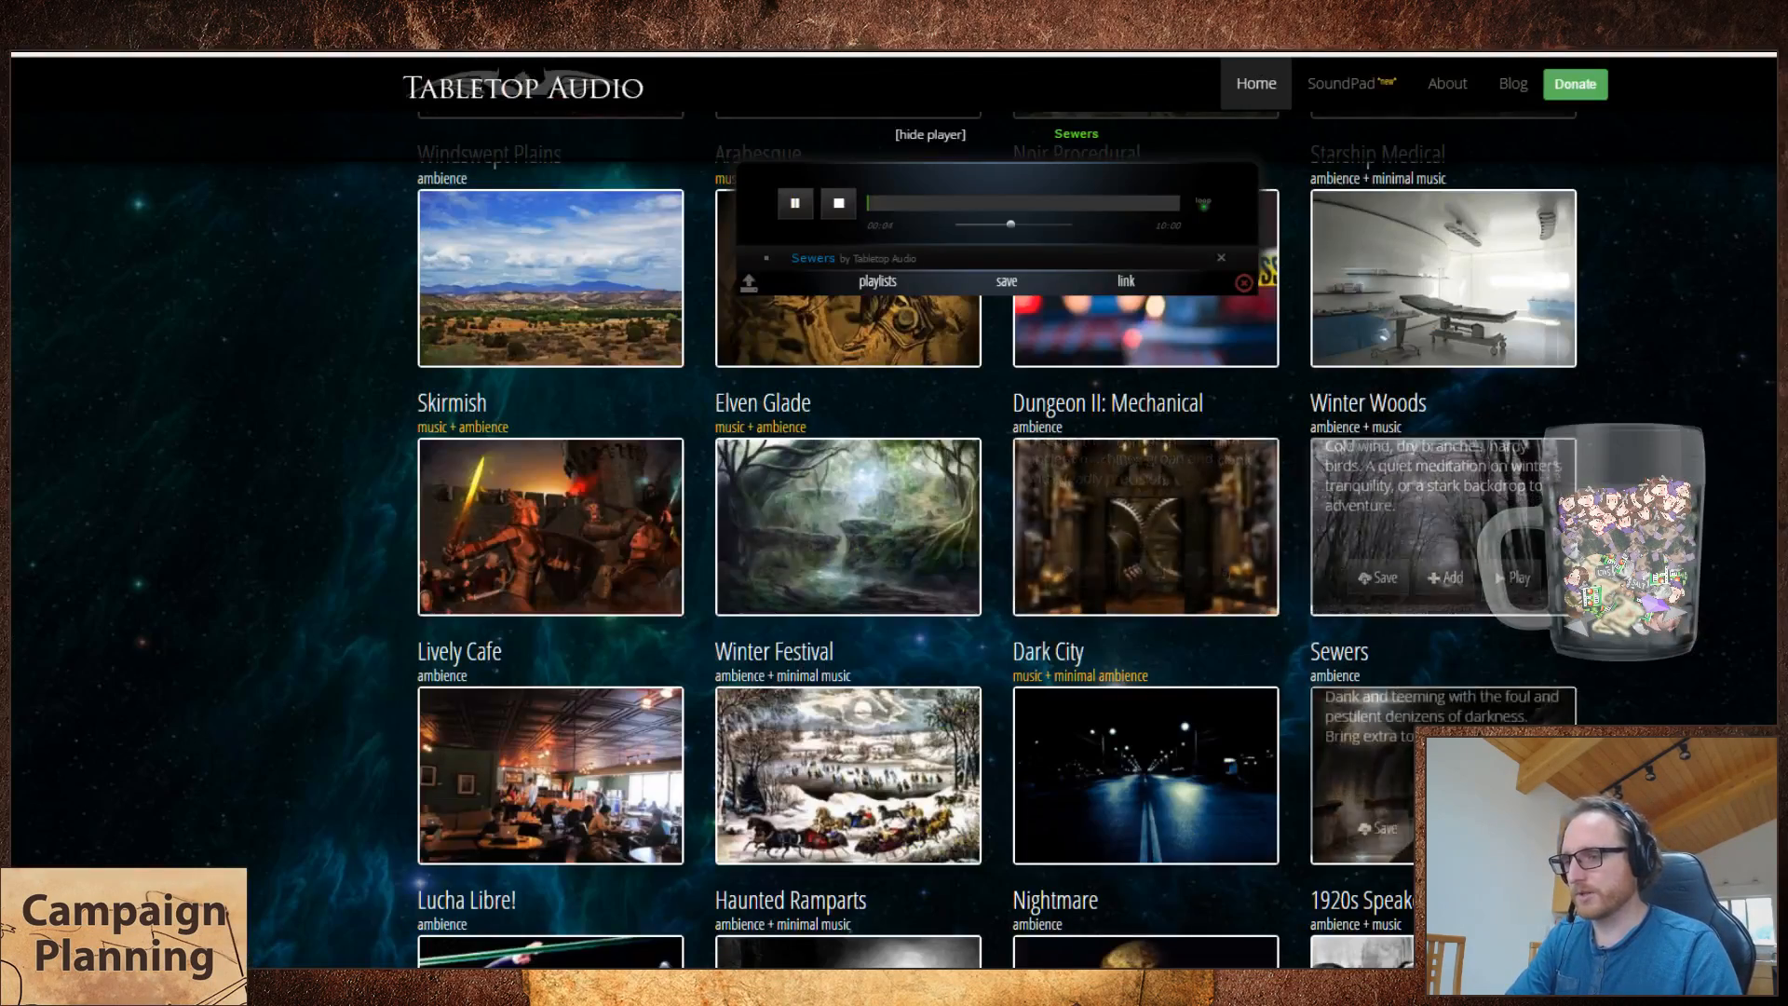
pyautogui.hotkey('ctrl', 'Tab')
pyautogui.hotkey('ctrl', 'Tab')
pyautogui.hotkey('ctrl', 'shift', 'Tab')
pyautogui.hotkey('ctrl', 'shift', 'Tab')
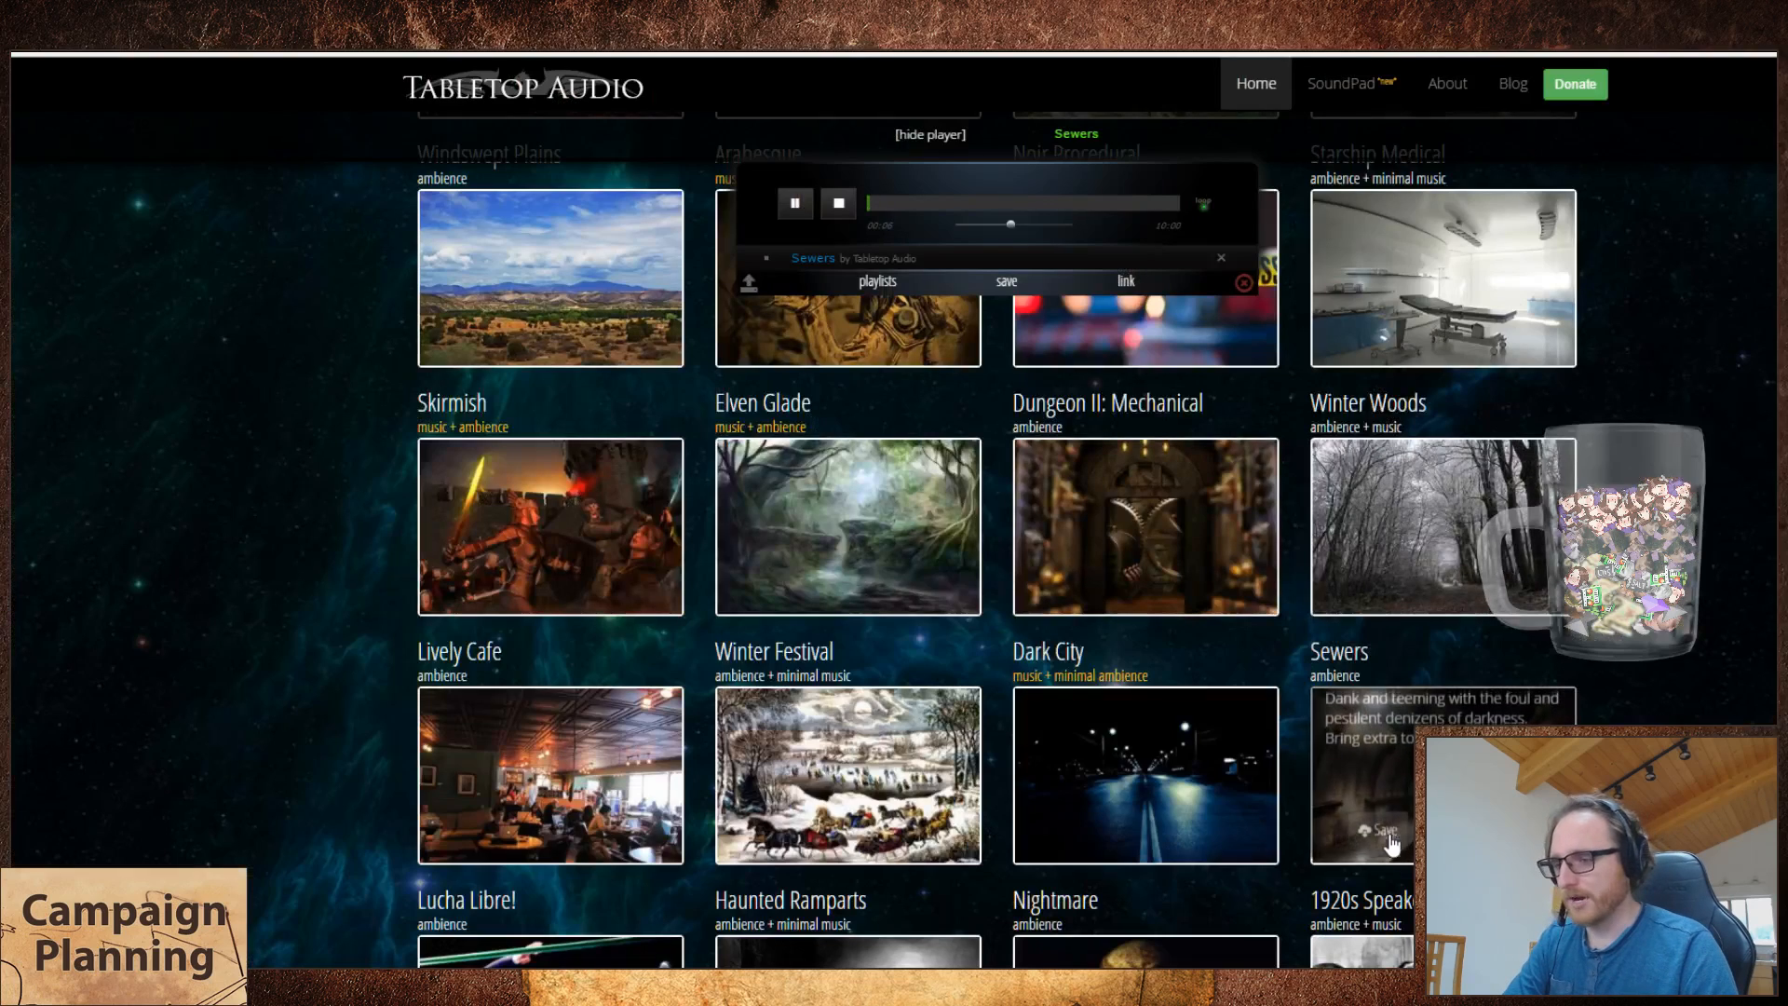
# - Switch to the spreadsheet and start the row below Dark City with track number 85 and track name "Sewers"
pyautogui.hotkey('ctrl', 'Tab')
pyautogui.hotkey('ctrl', 'Tab')
pyautogui.write('85')
pyautogui.press('Tab')
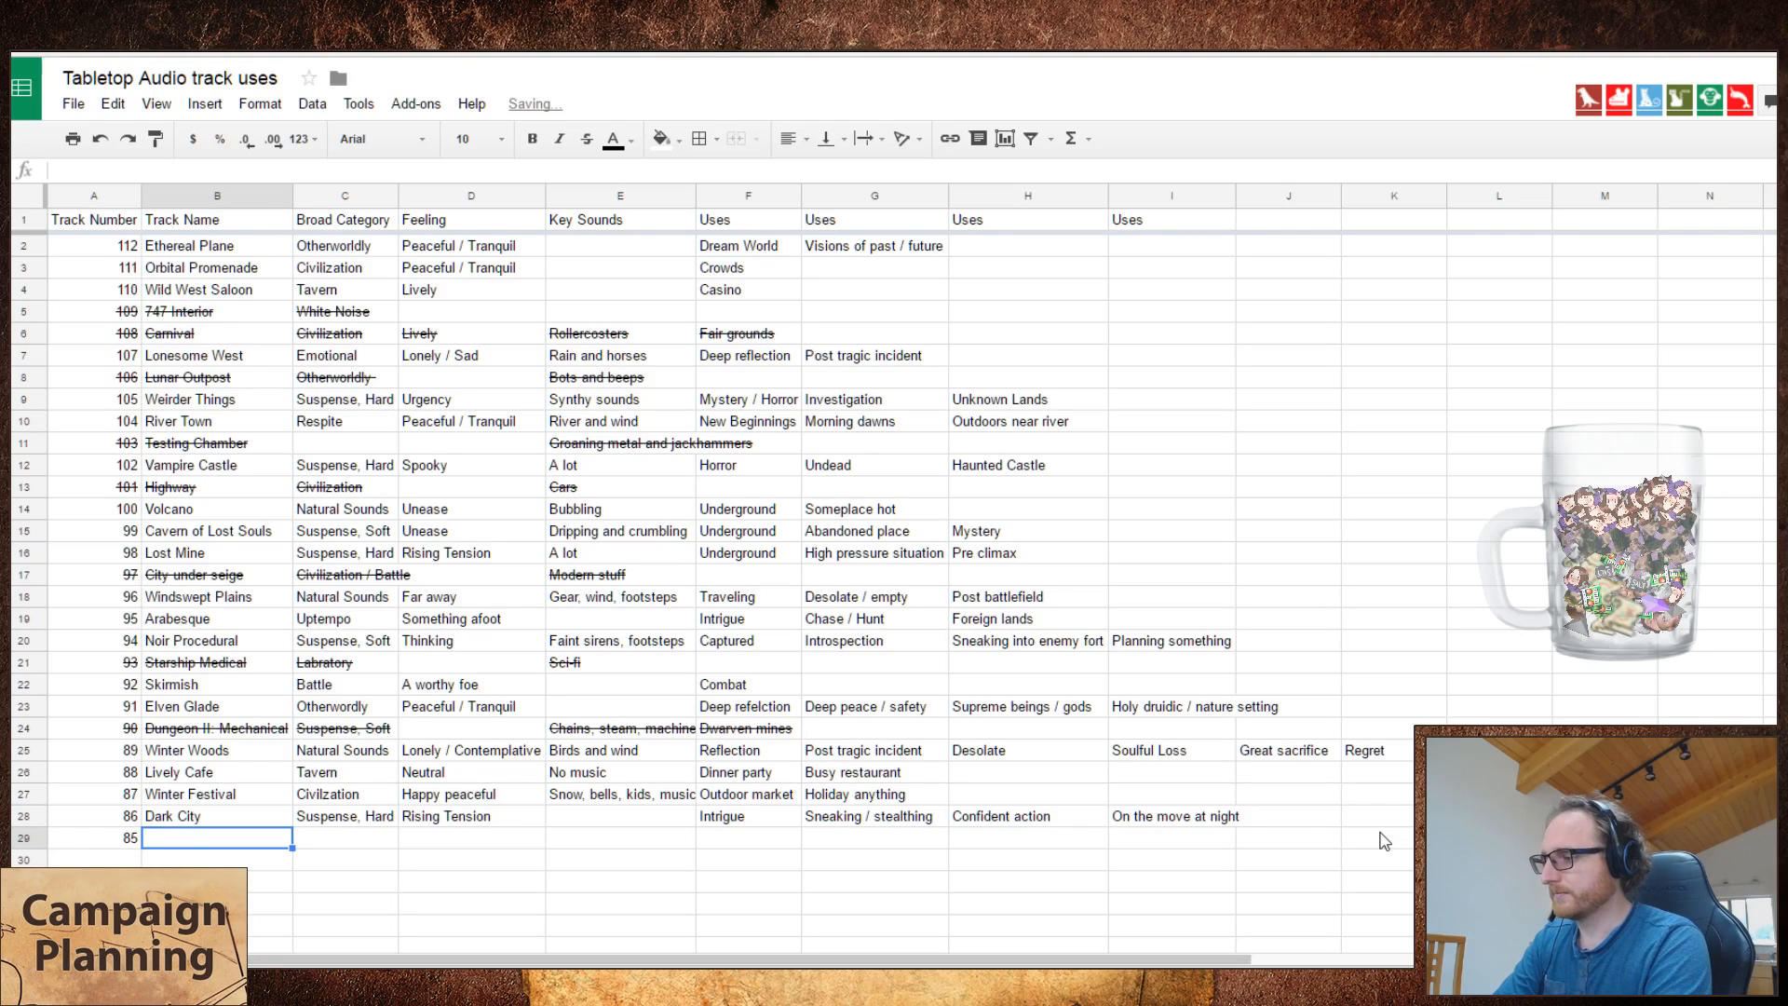
pyautogui.write('Sewers')
pyautogui.press('Tab')
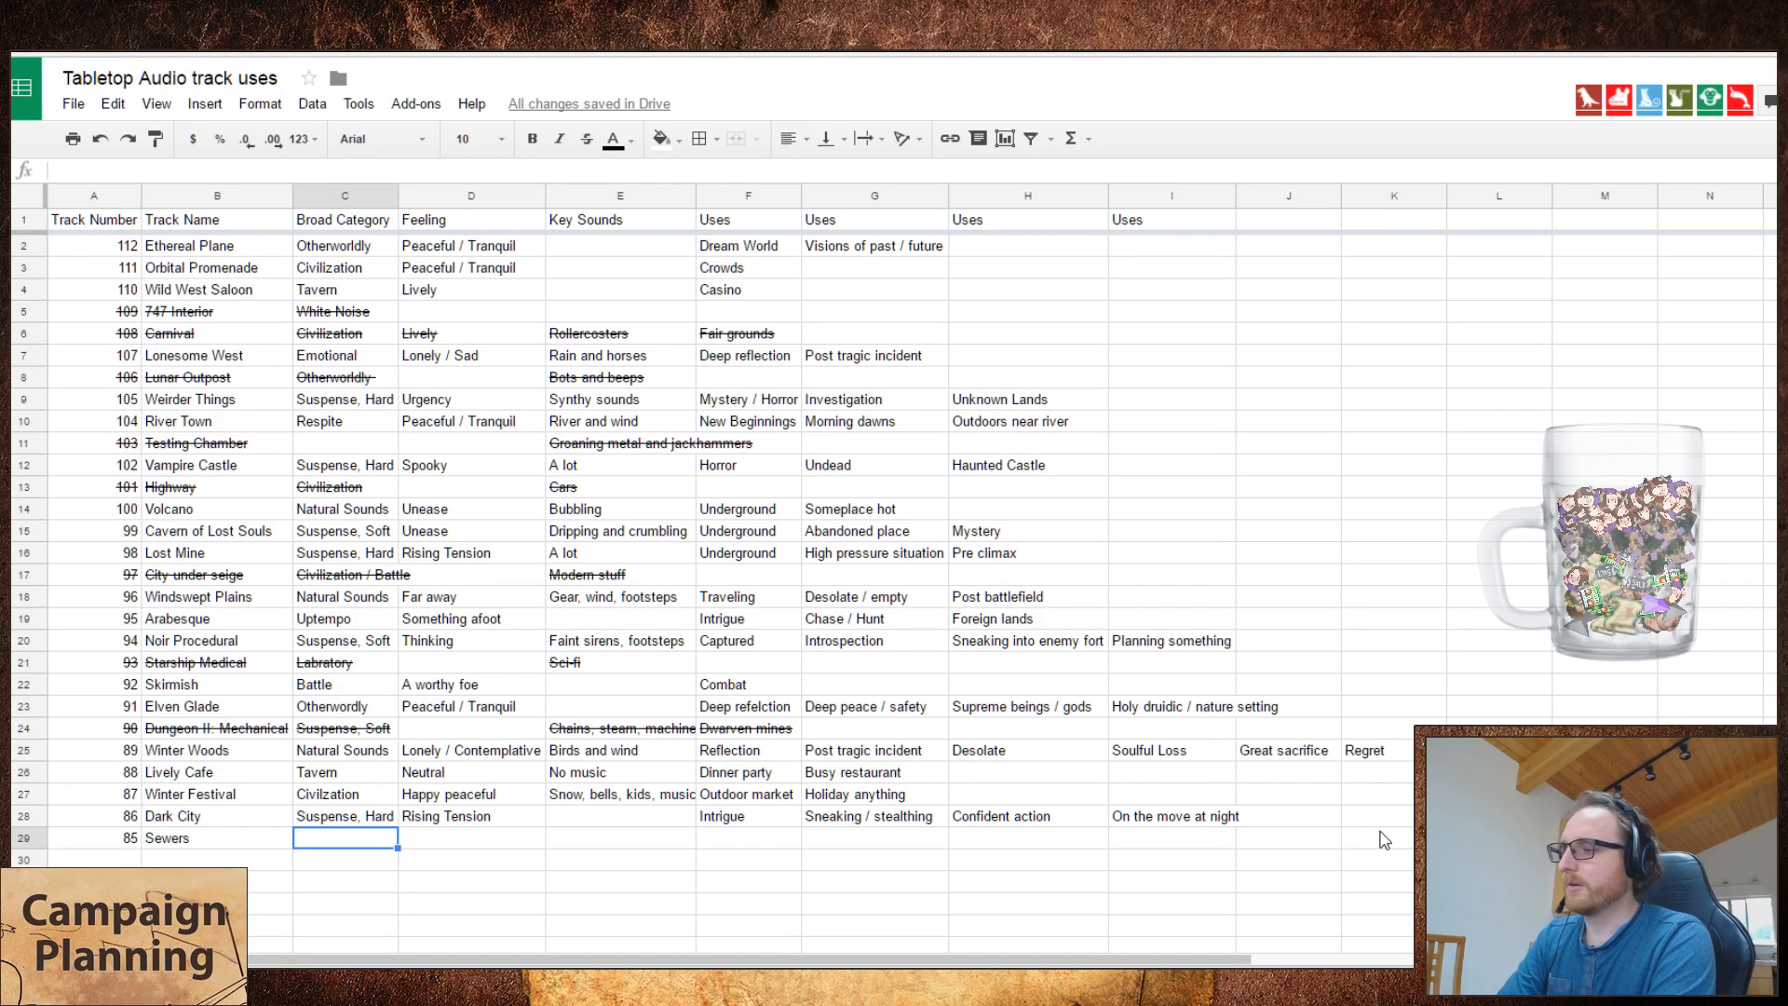
# - Try "Natural Sounds" as the broad category of Sewers and clear the cell again
pyautogui.write('N')
pyautogui.press('BackSpace')
pyautogui.press('BackSpace')
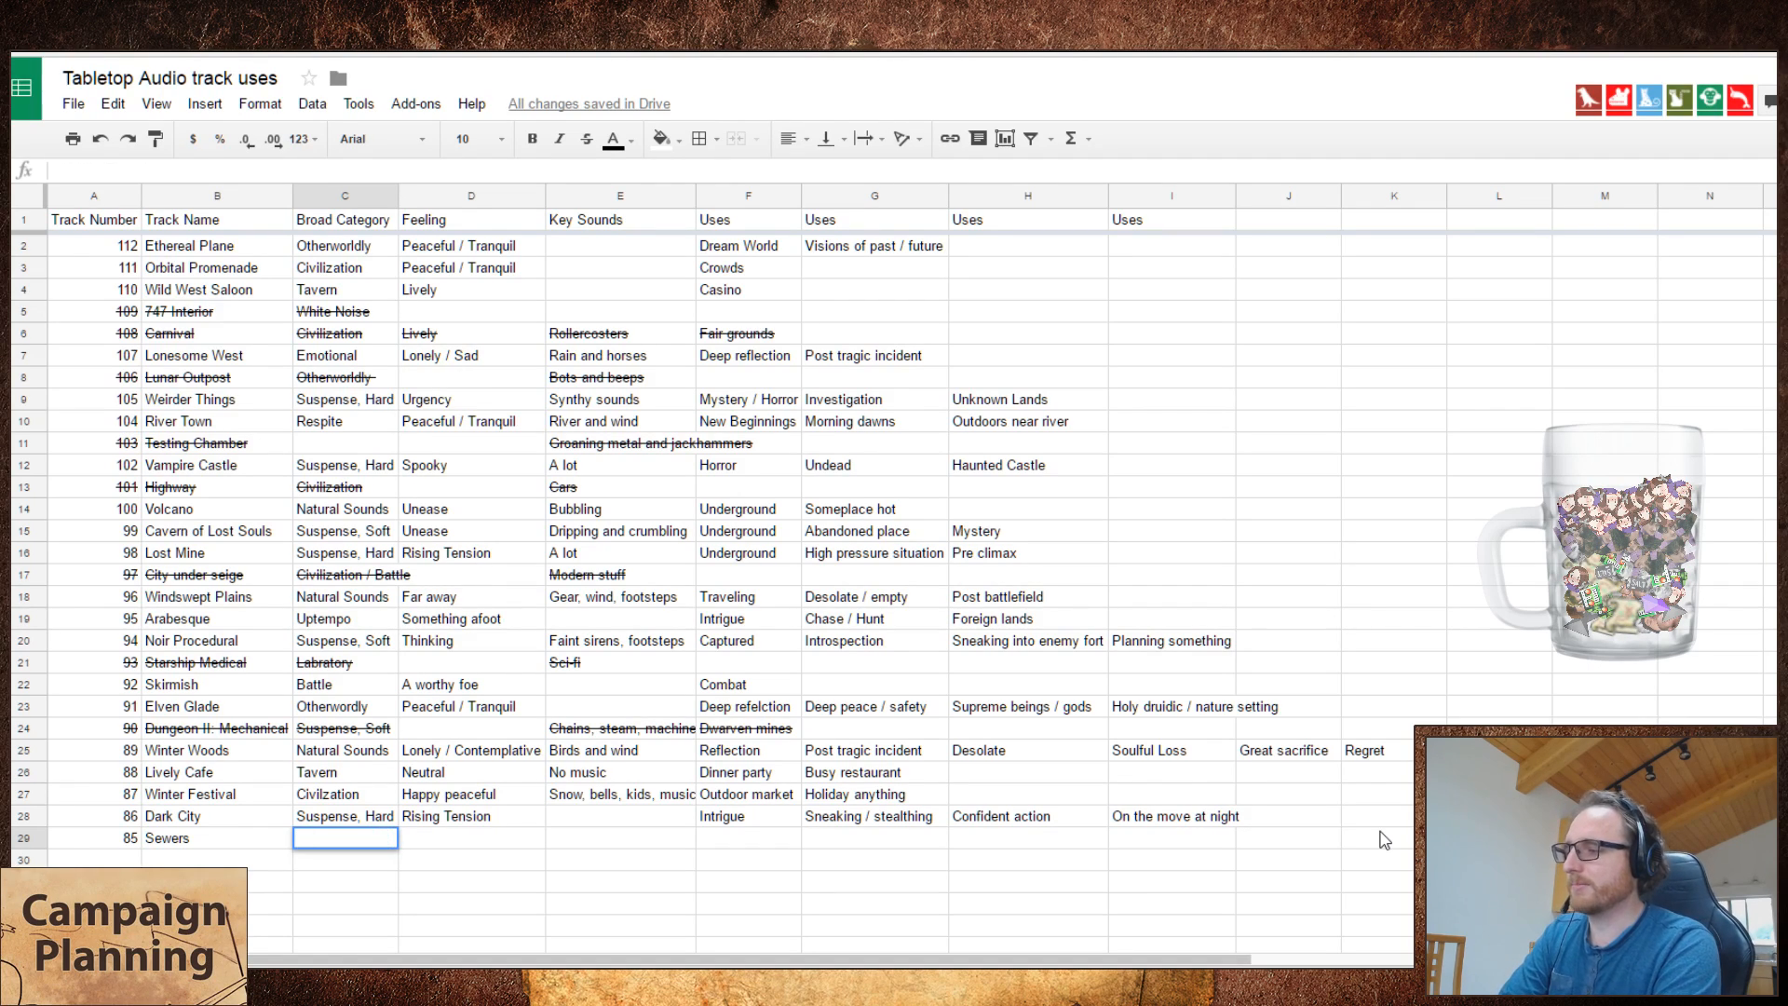
pyautogui.write('Natural Sounds')
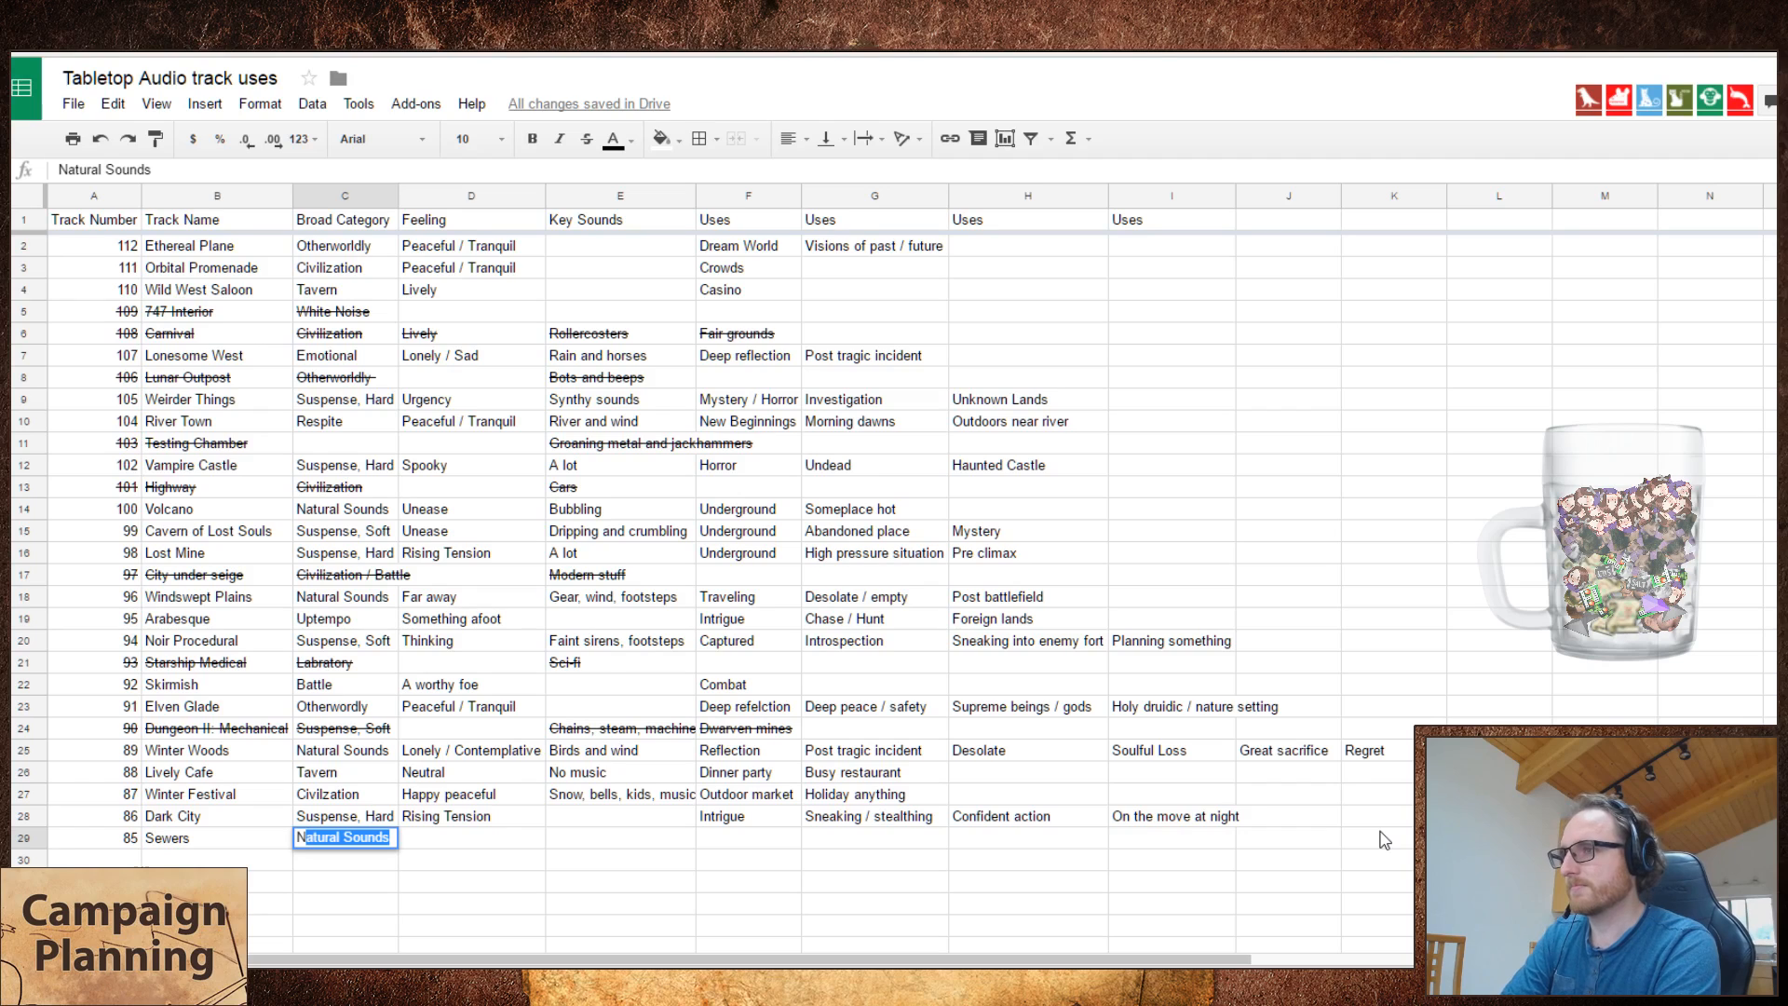
pyautogui.press('Tab')
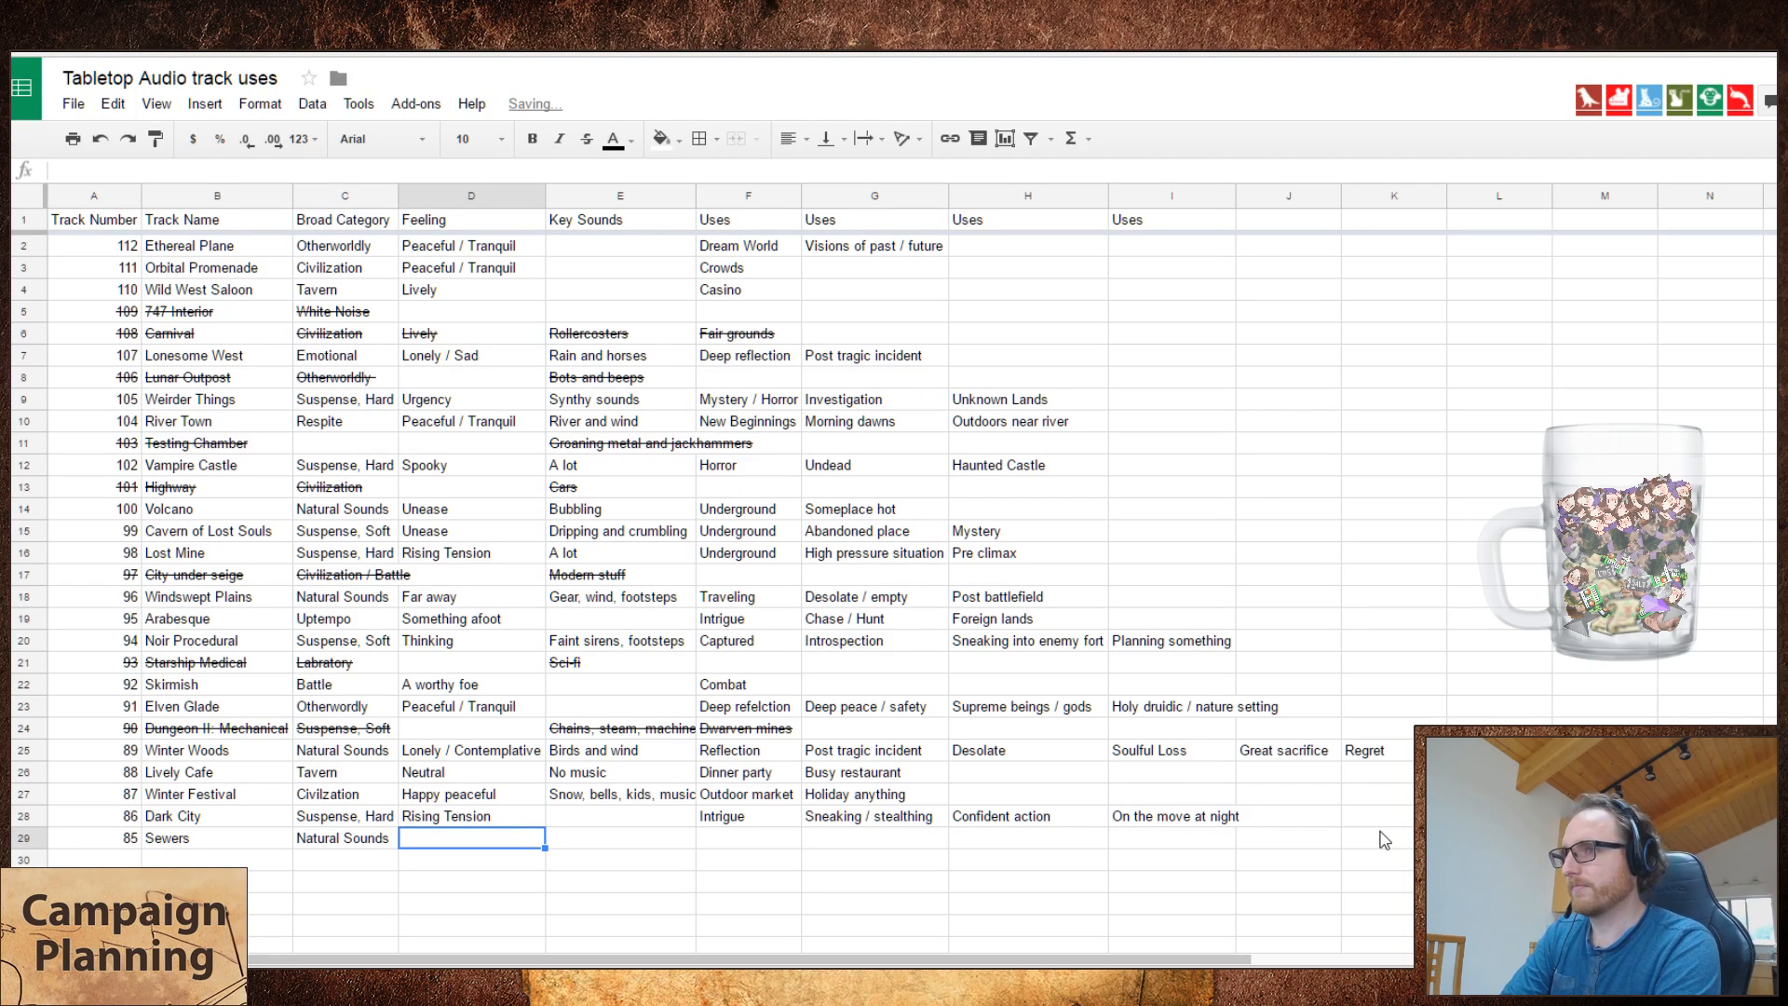
pyautogui.press('Left')
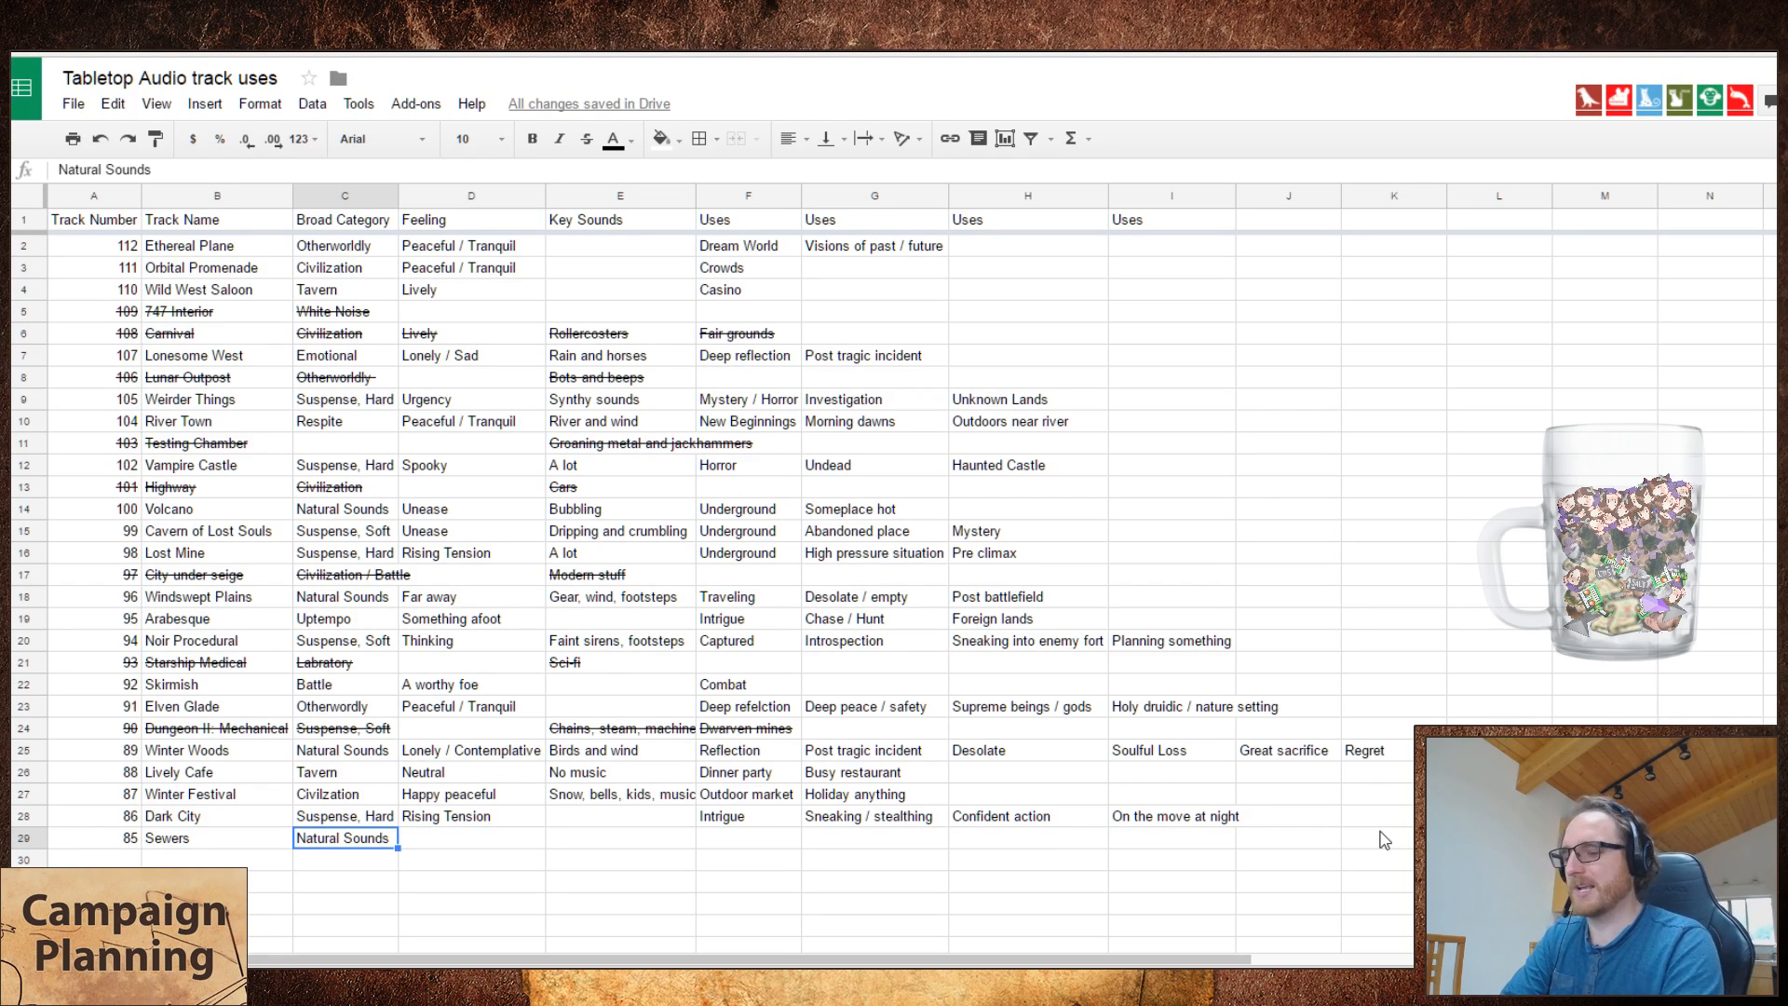
pyautogui.press('Delete')
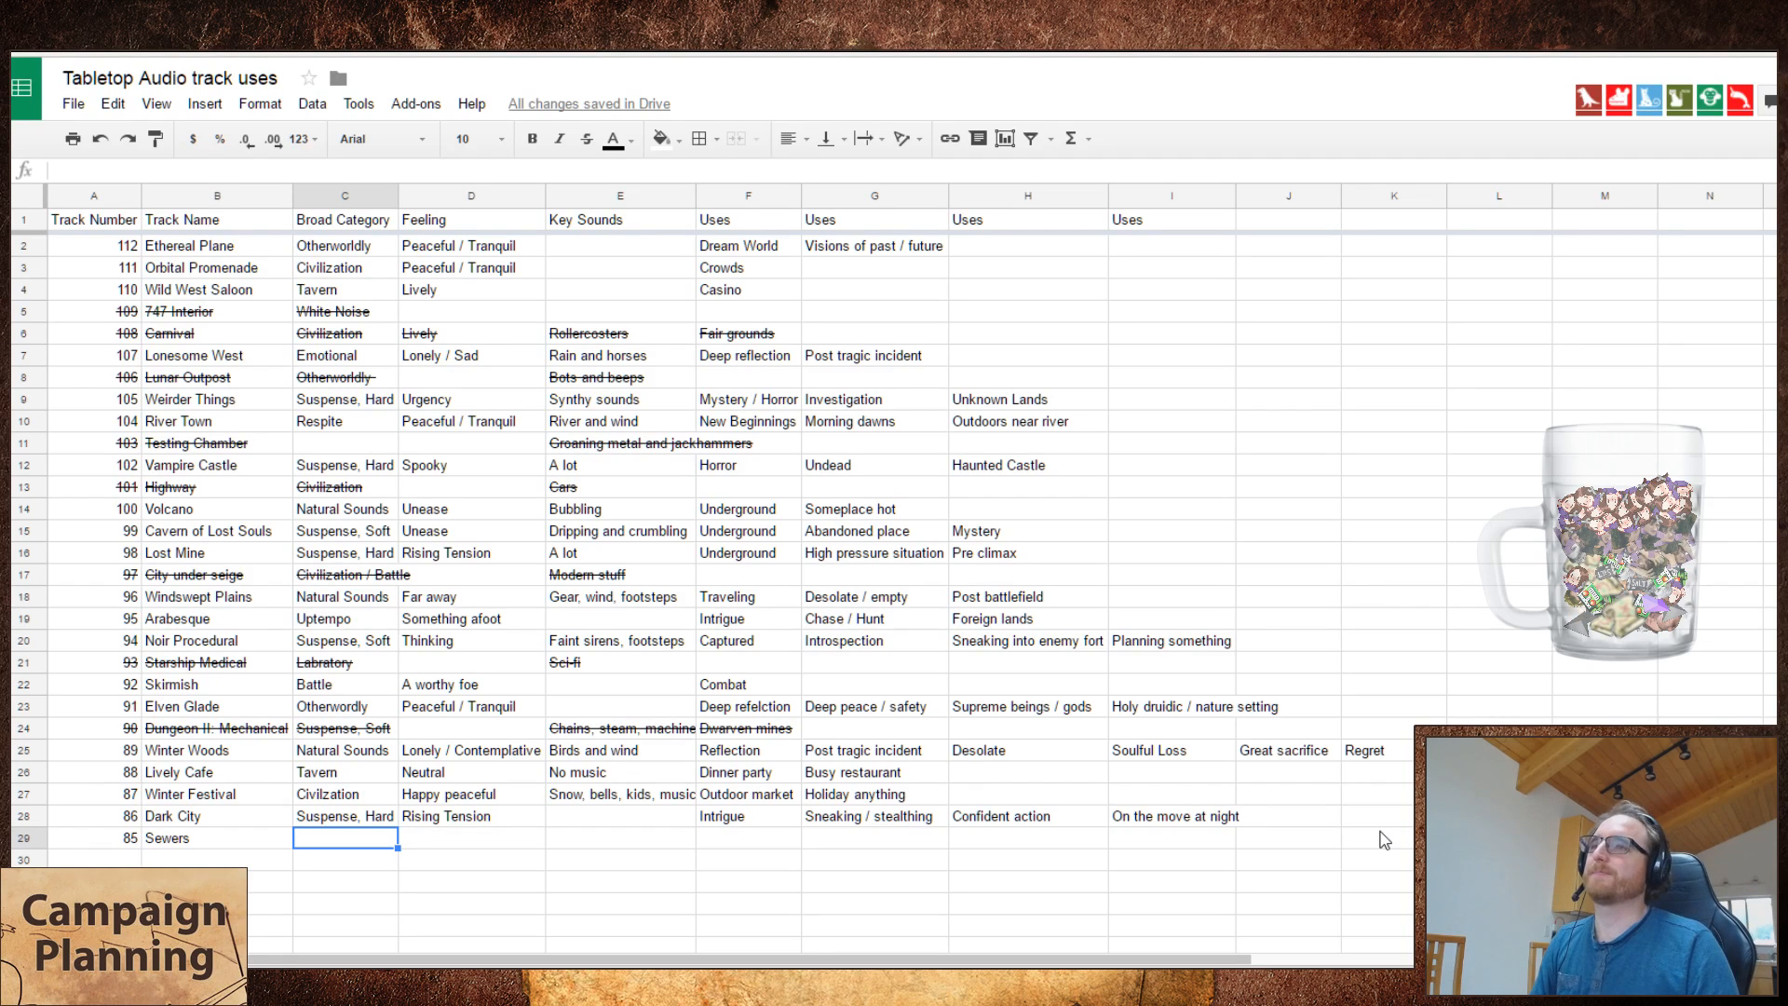
# - Enter "Sewers" as the first use of the Sewers track, leaving category, feeling and key sounds empty
pyautogui.press('Tab')
pyautogui.press('Tab')
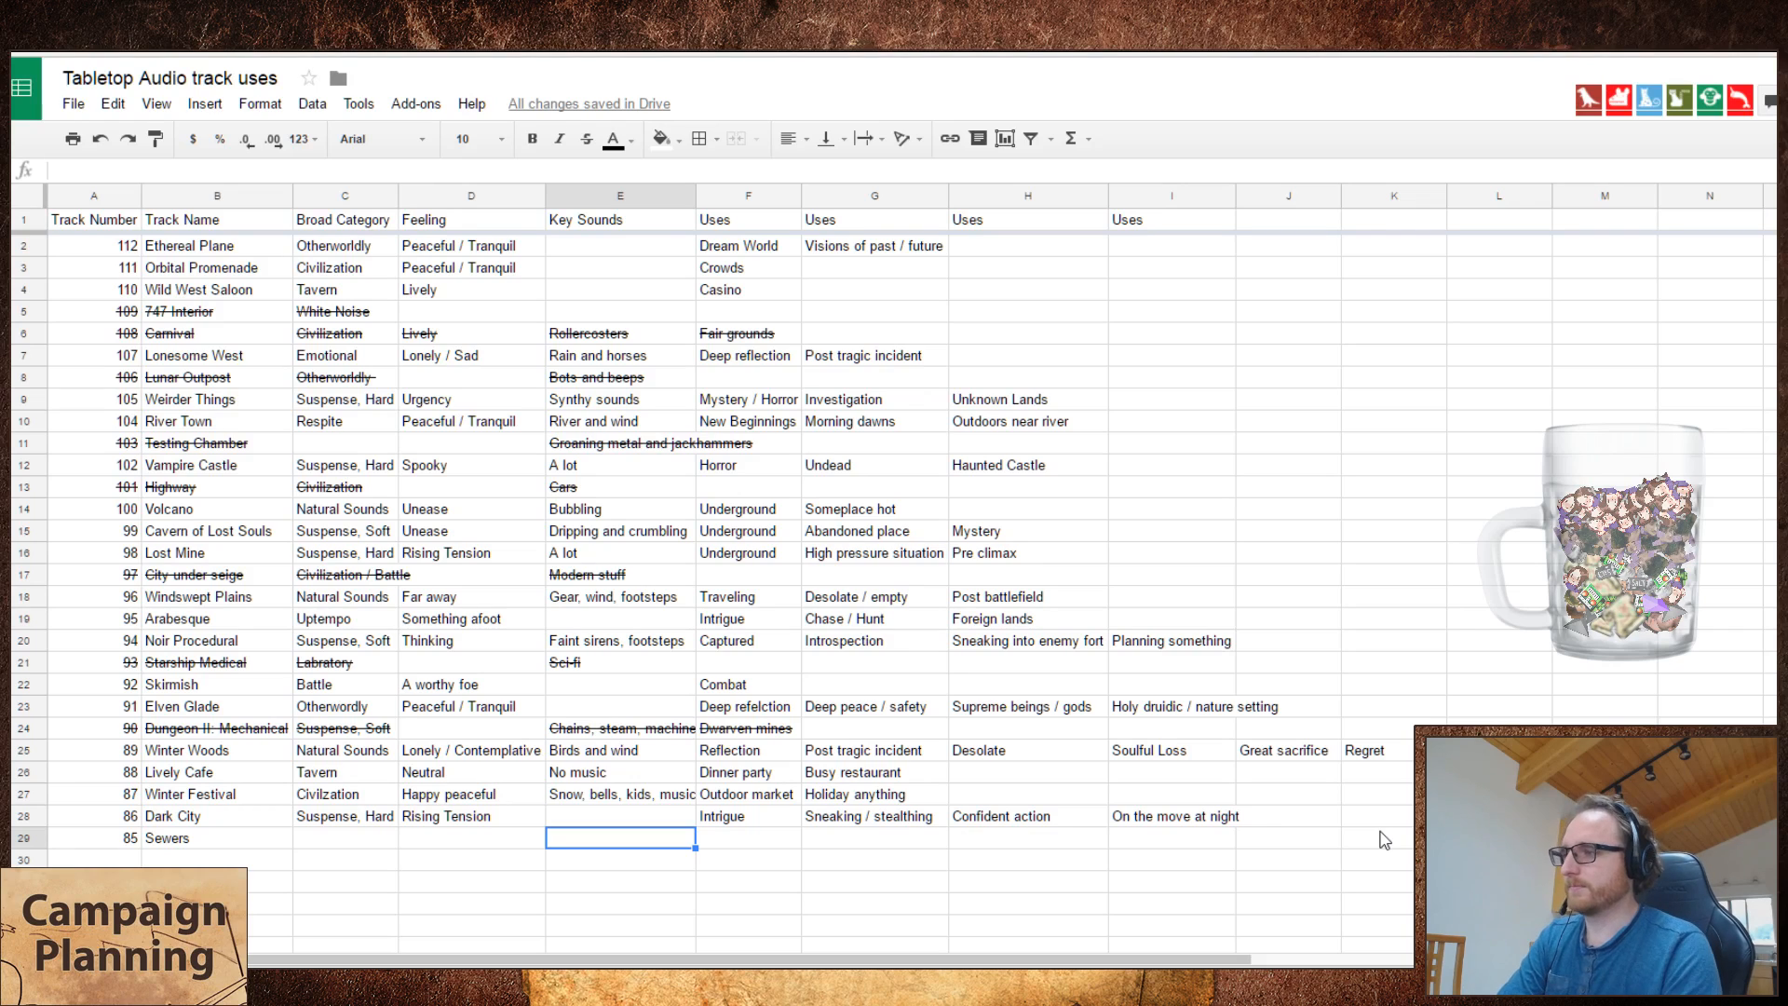
pyautogui.press('Tab')
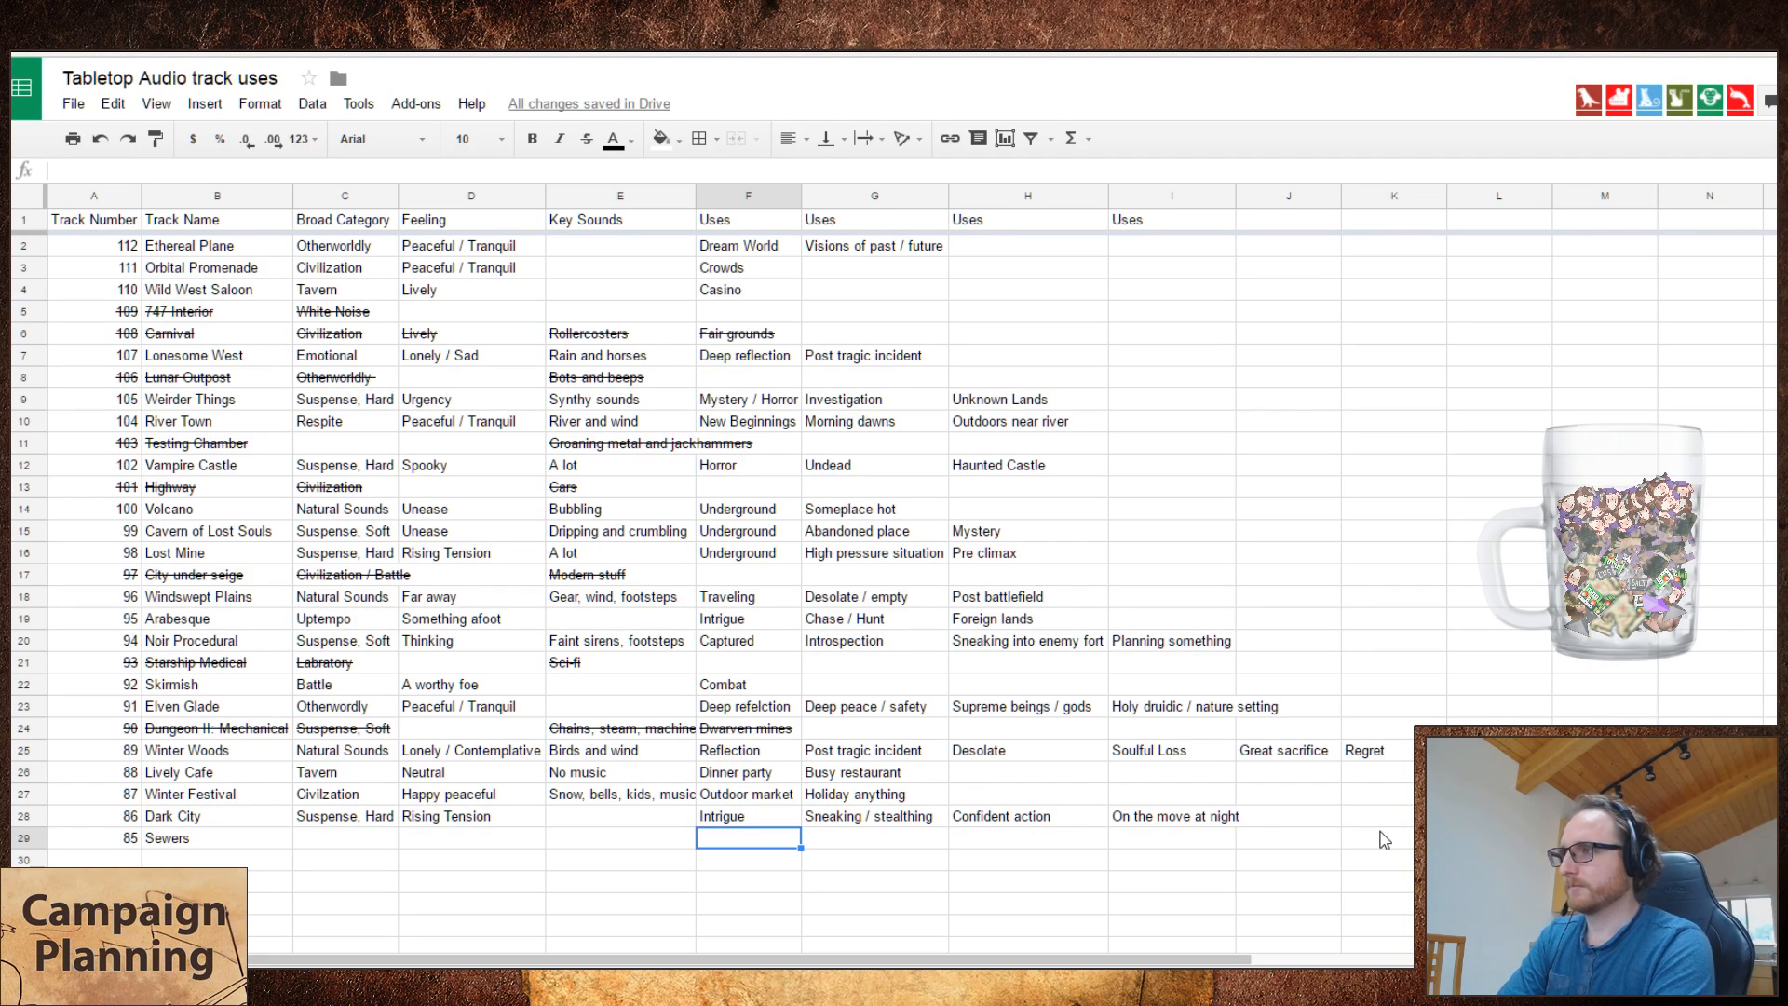
pyautogui.write('Se')
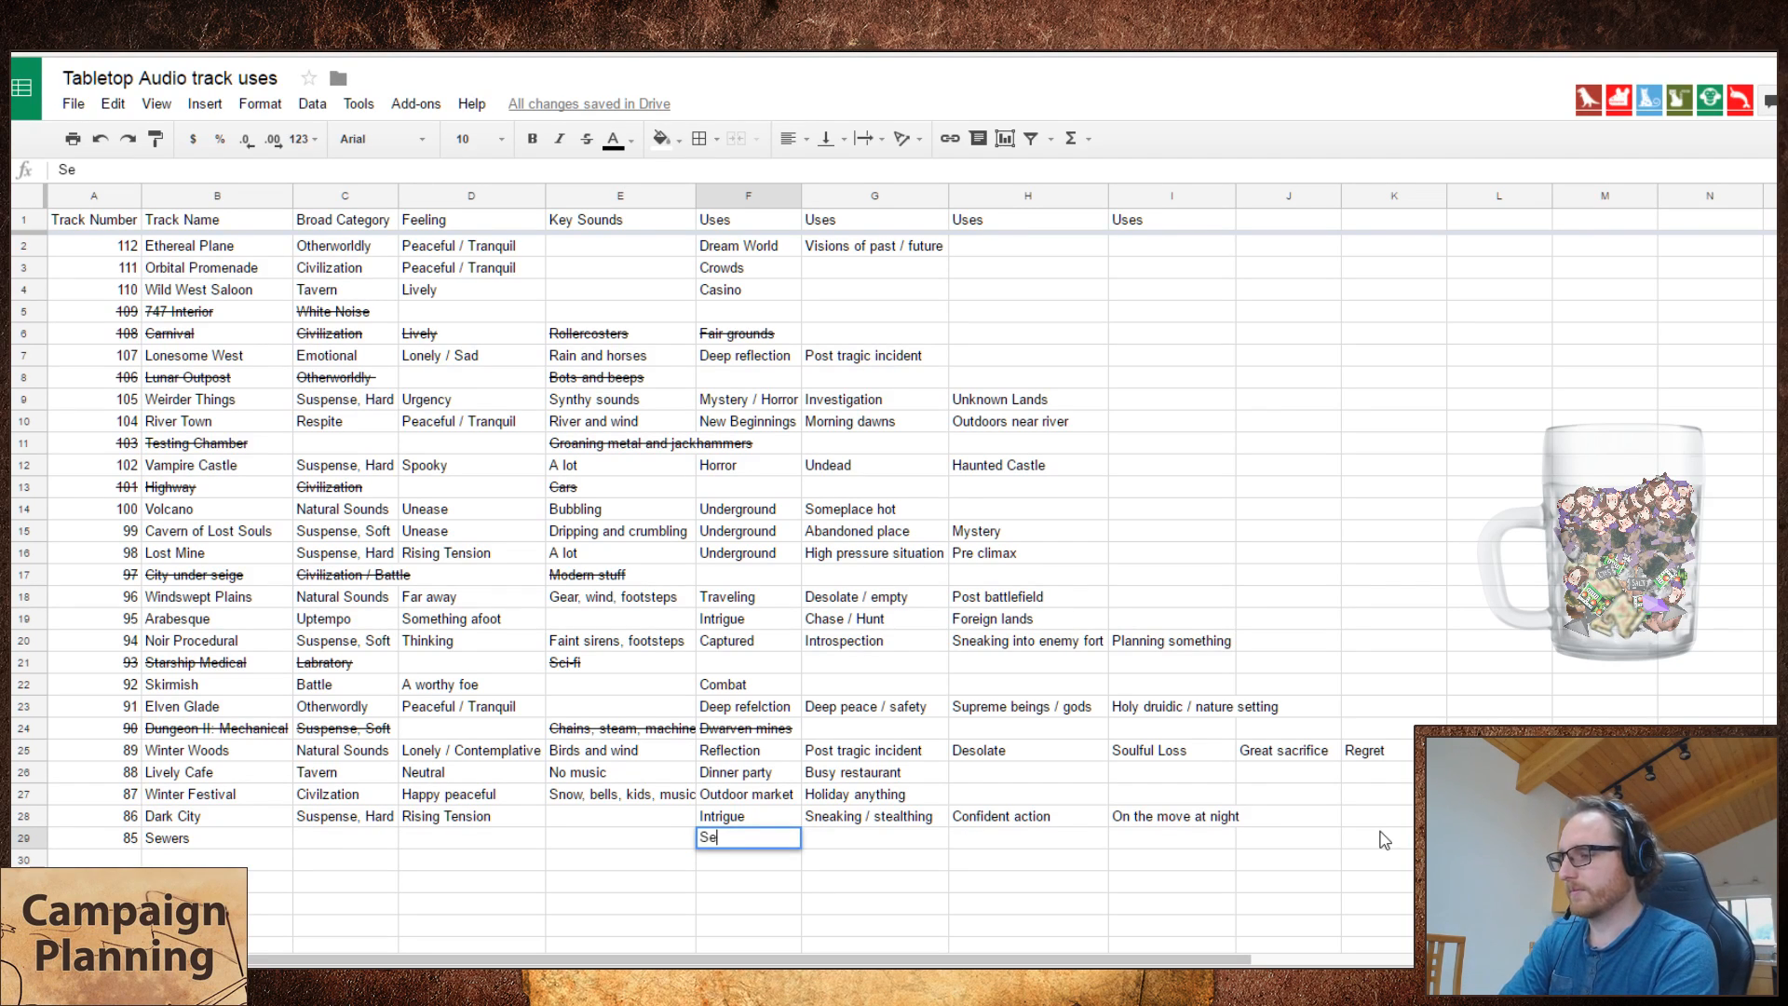
pyautogui.write('wers')
pyautogui.press('Tab')
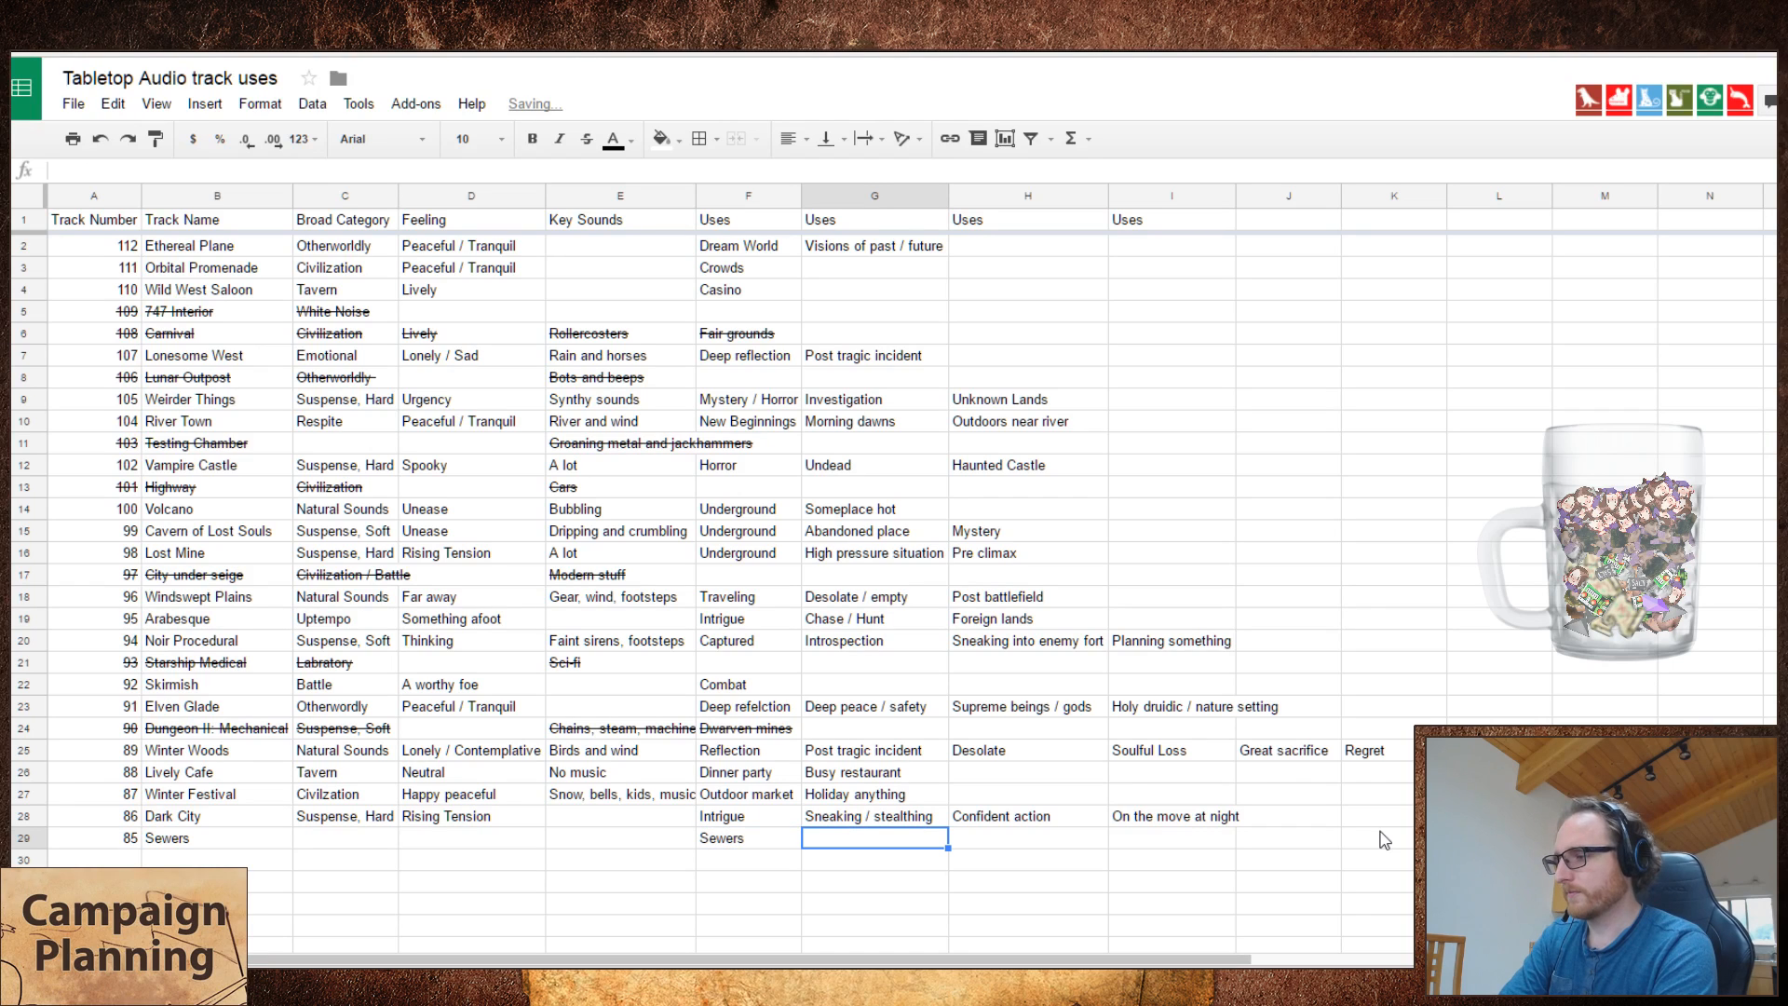
# - Set the broad category of the Sewers track to "Natural Sounds"
pyautogui.press('Left')
pyautogui.press('Left')
pyautogui.press('Left')
pyautogui.press('Left')
pyautogui.press('Left')
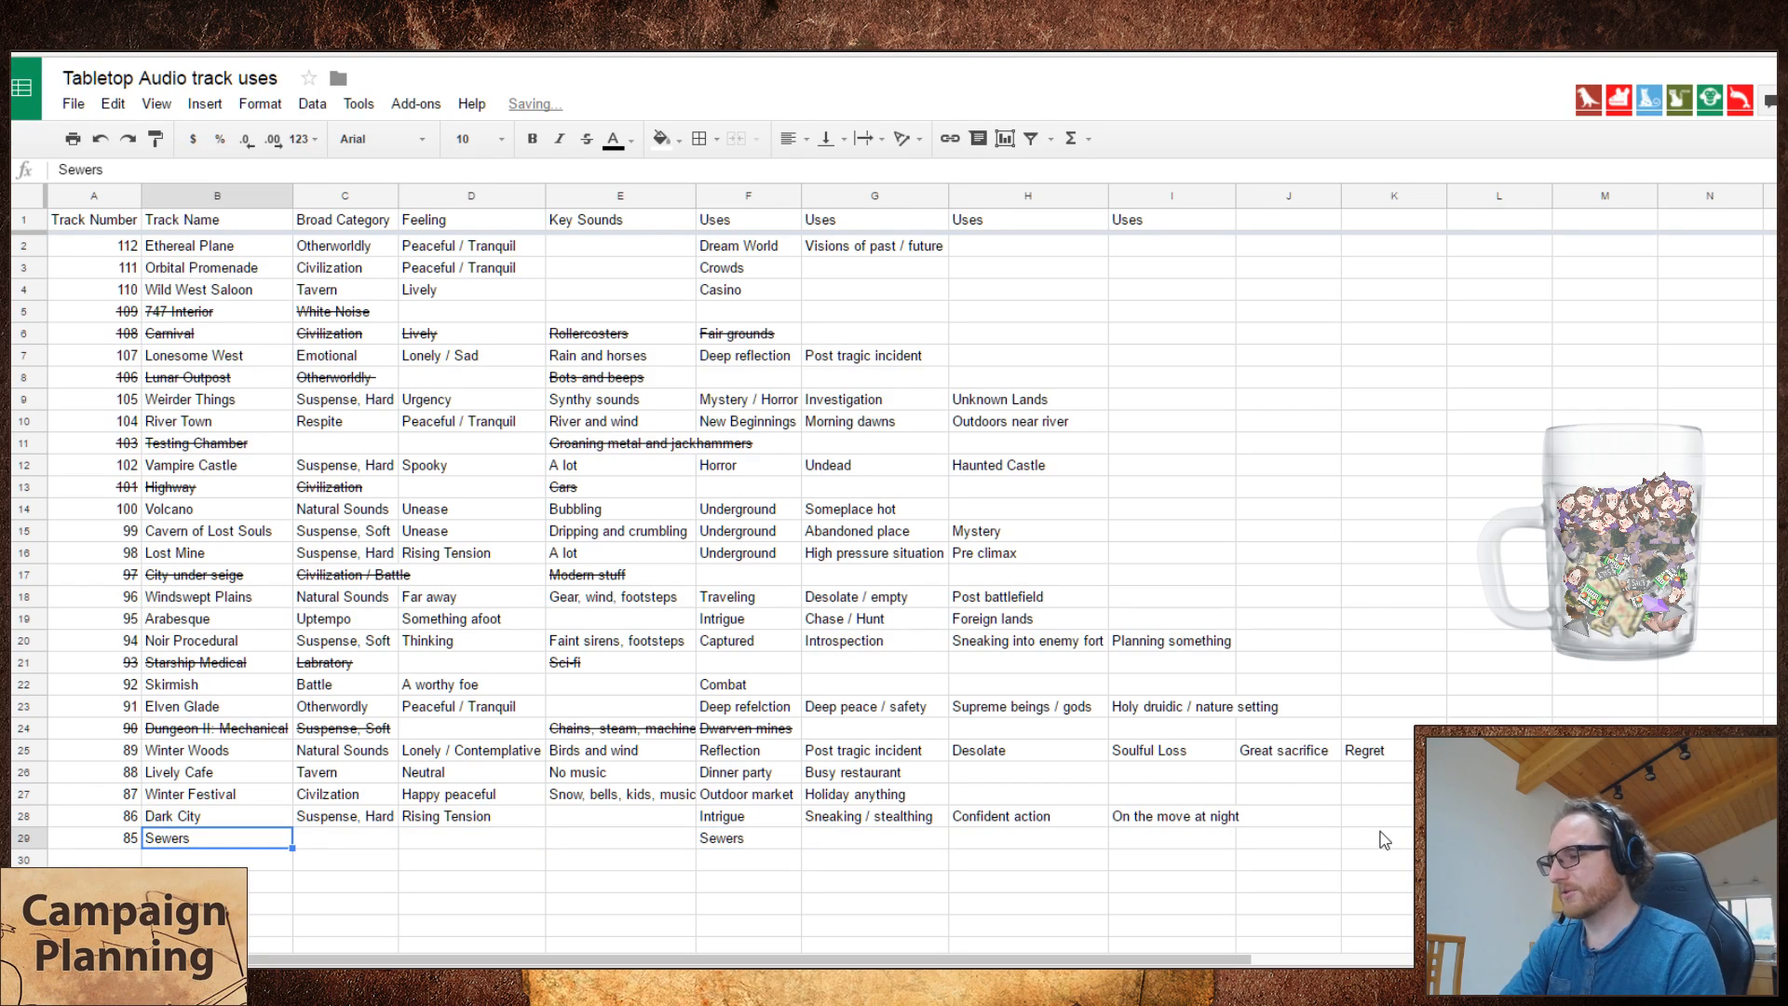
pyautogui.press('Right')
pyautogui.write('Na')
pyautogui.press('Tab')
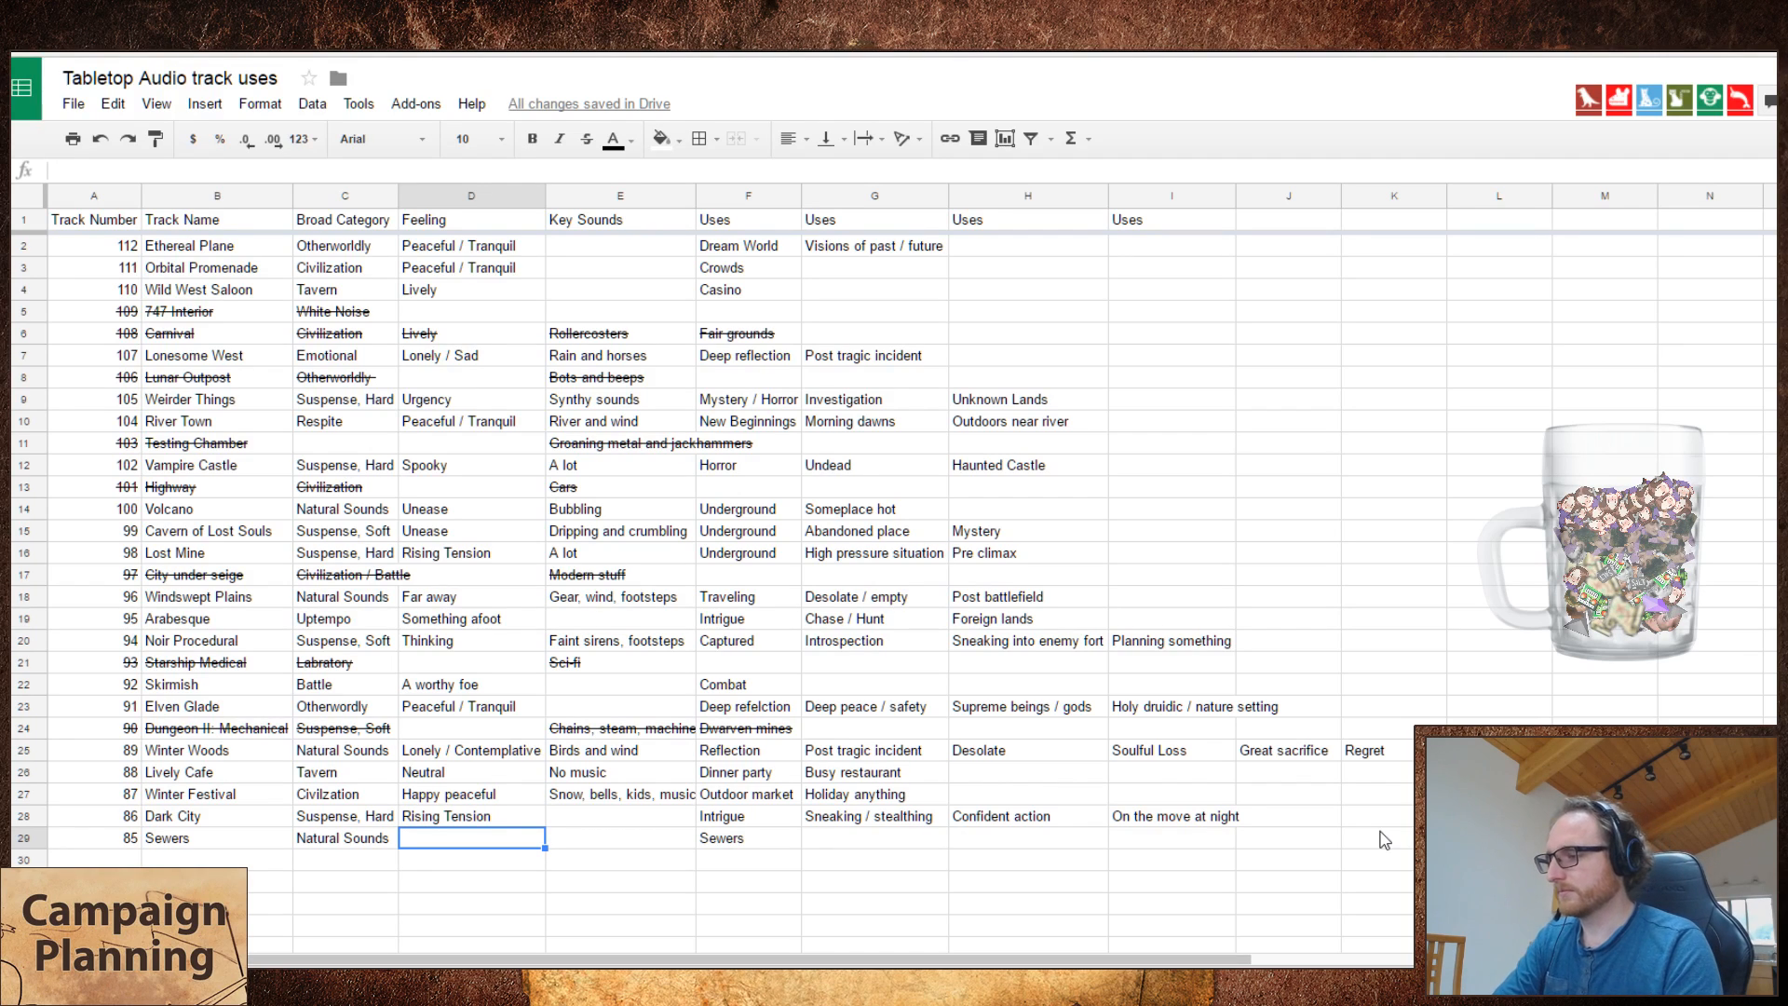
# - Add "Wet cave" as the second use of the Sewers track
pyautogui.press('Right')
pyautogui.press('Right')
pyautogui.press('Right')
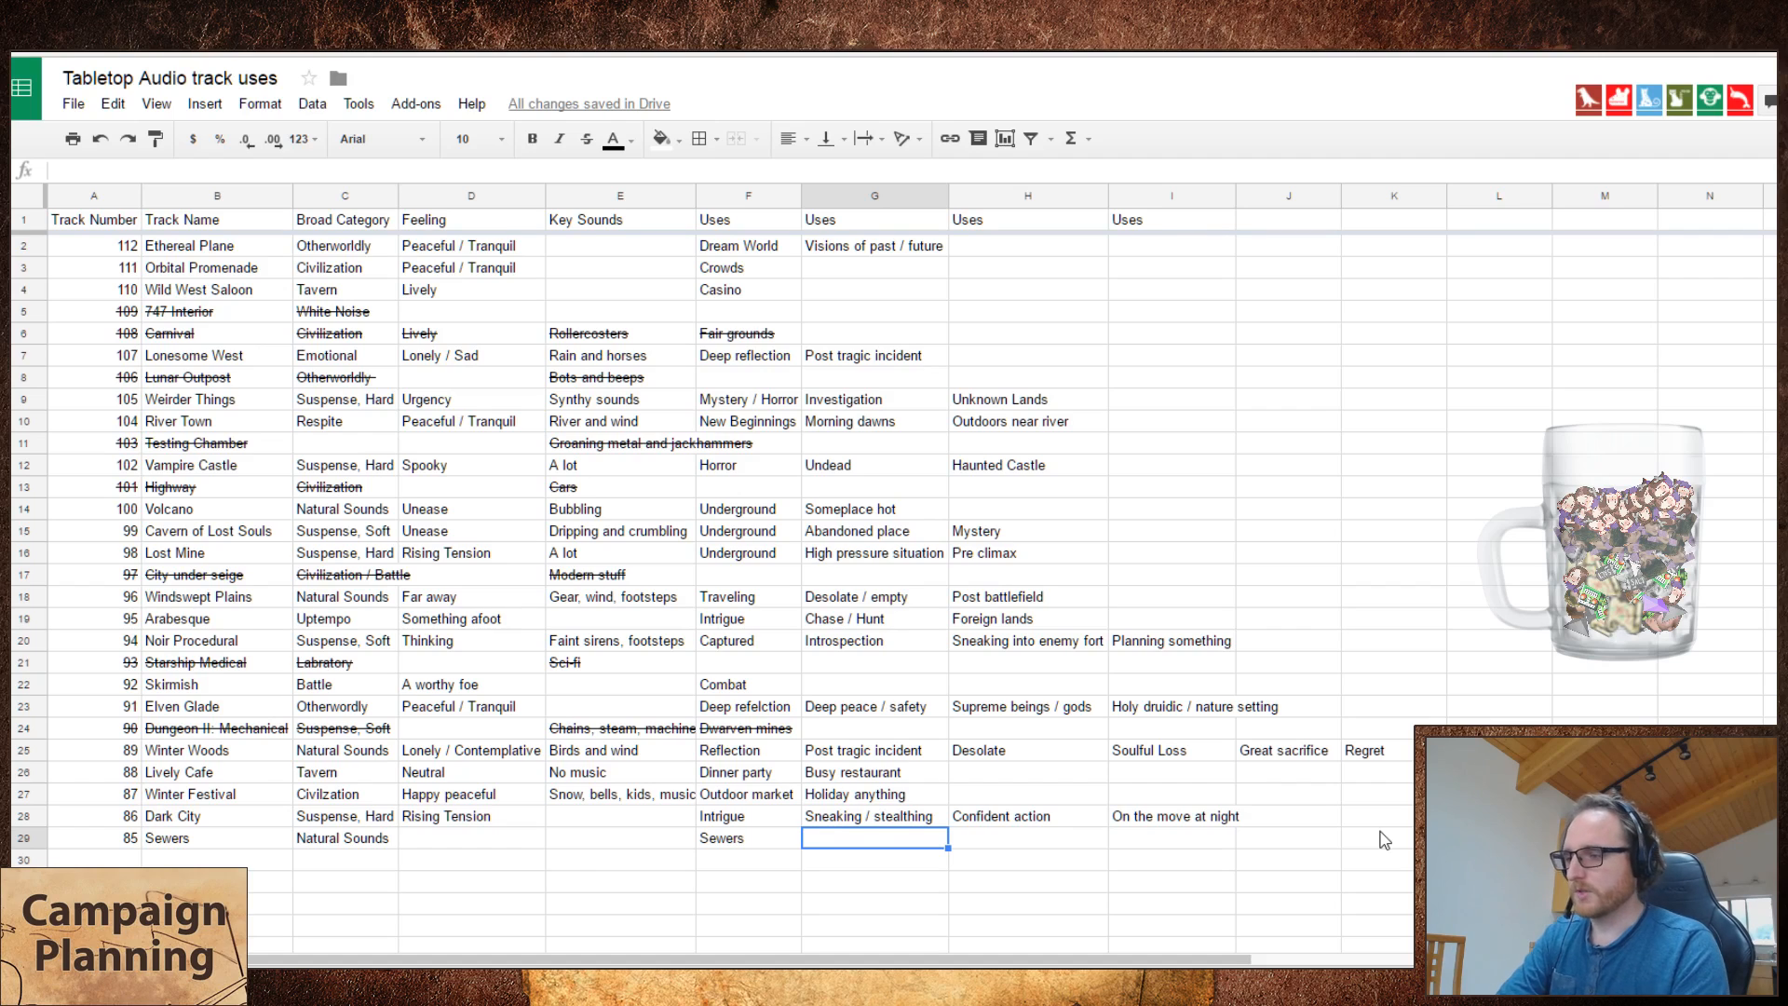
pyautogui.write('Wet cave')
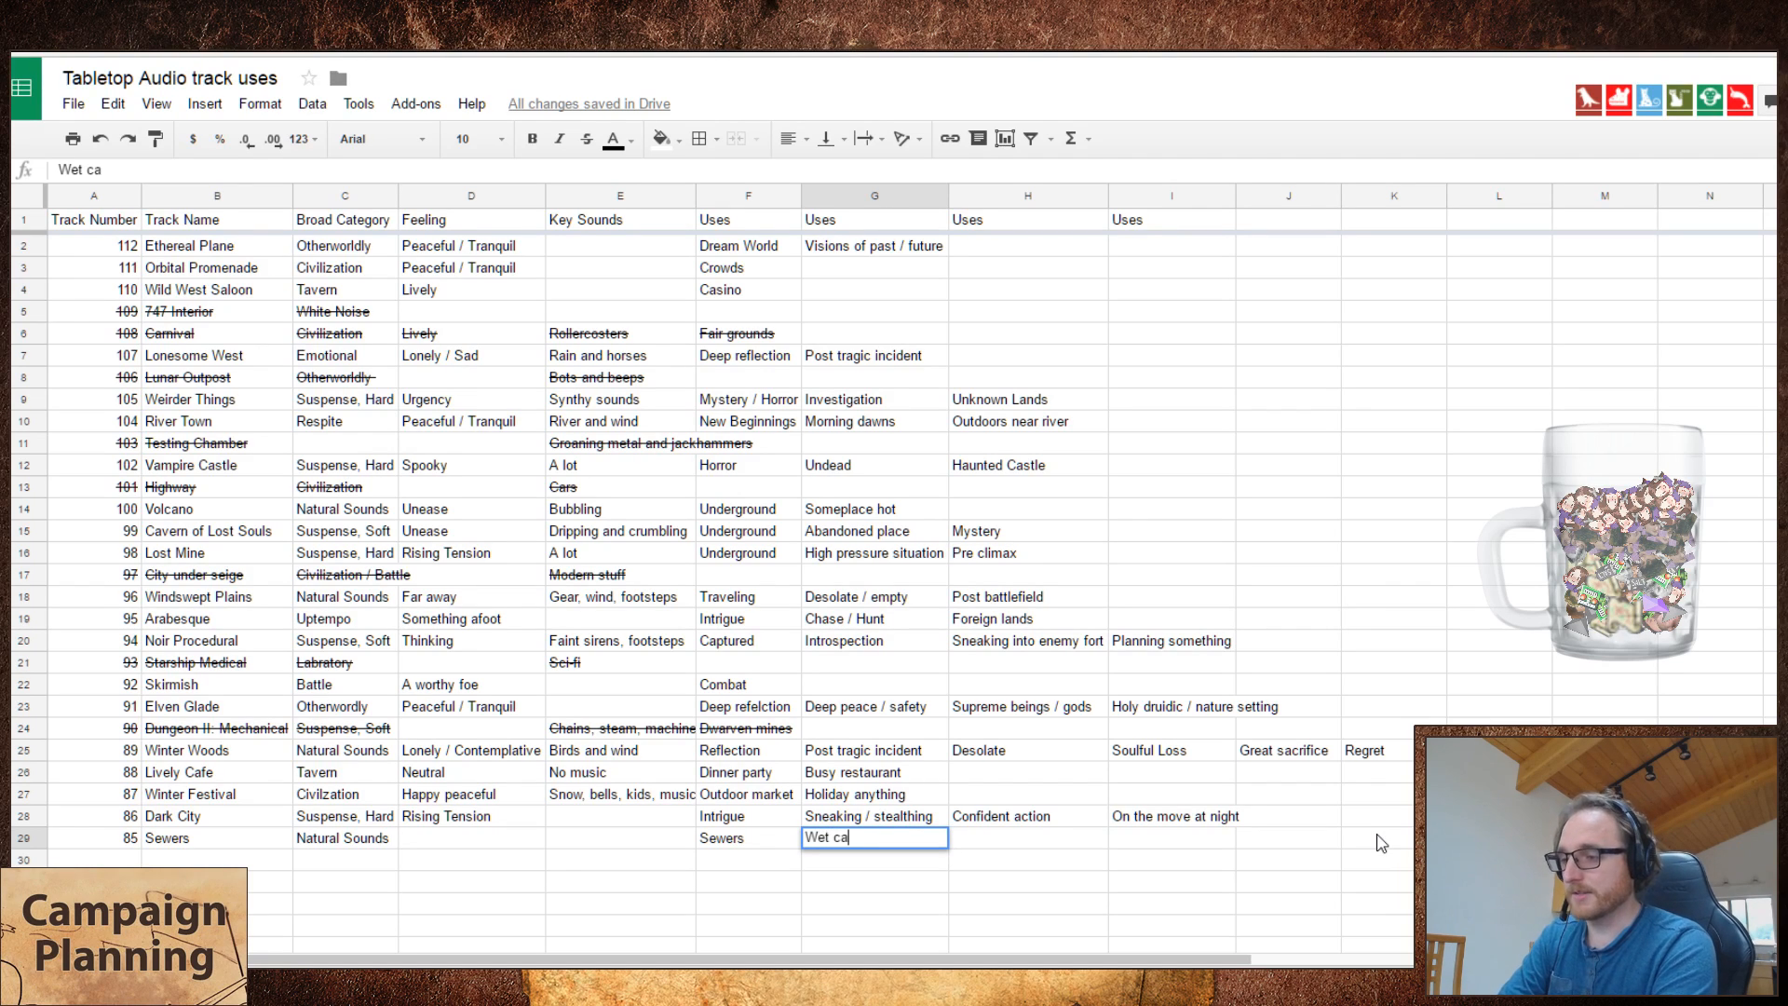
pyautogui.press('Tab')
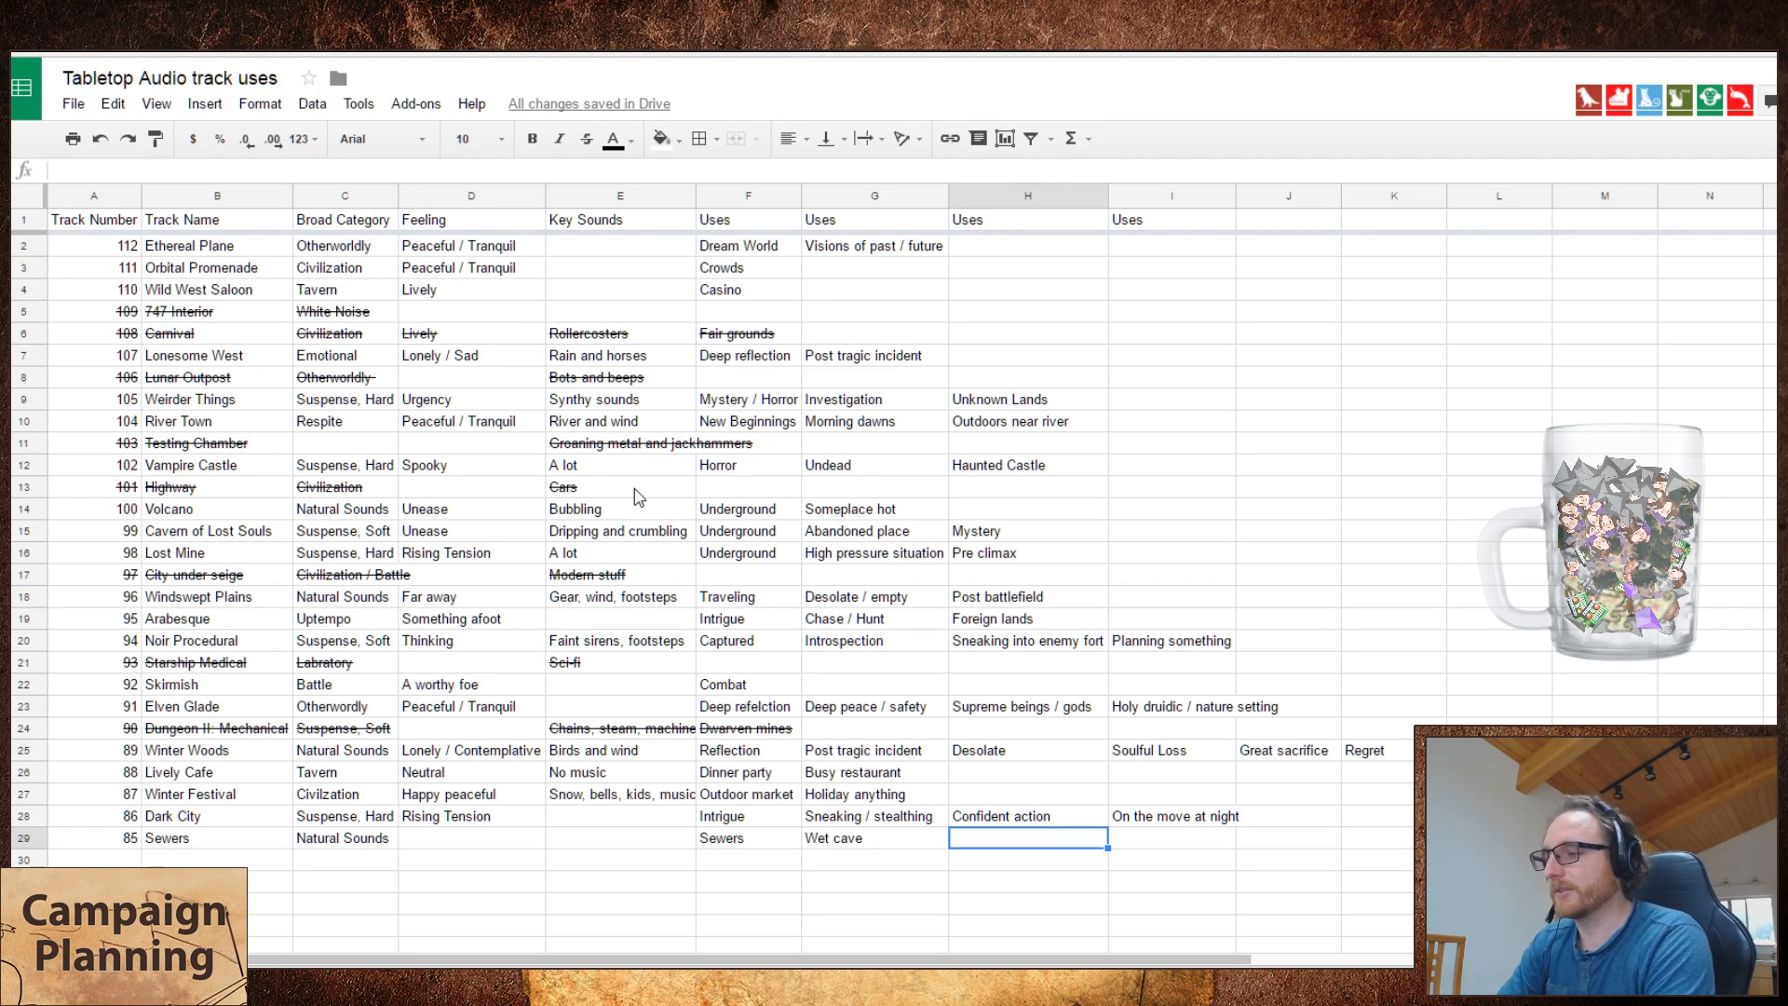
# - Replace the first use of the Sewers track with "Underground"
pyautogui.press('Left')
pyautogui.press('Left')
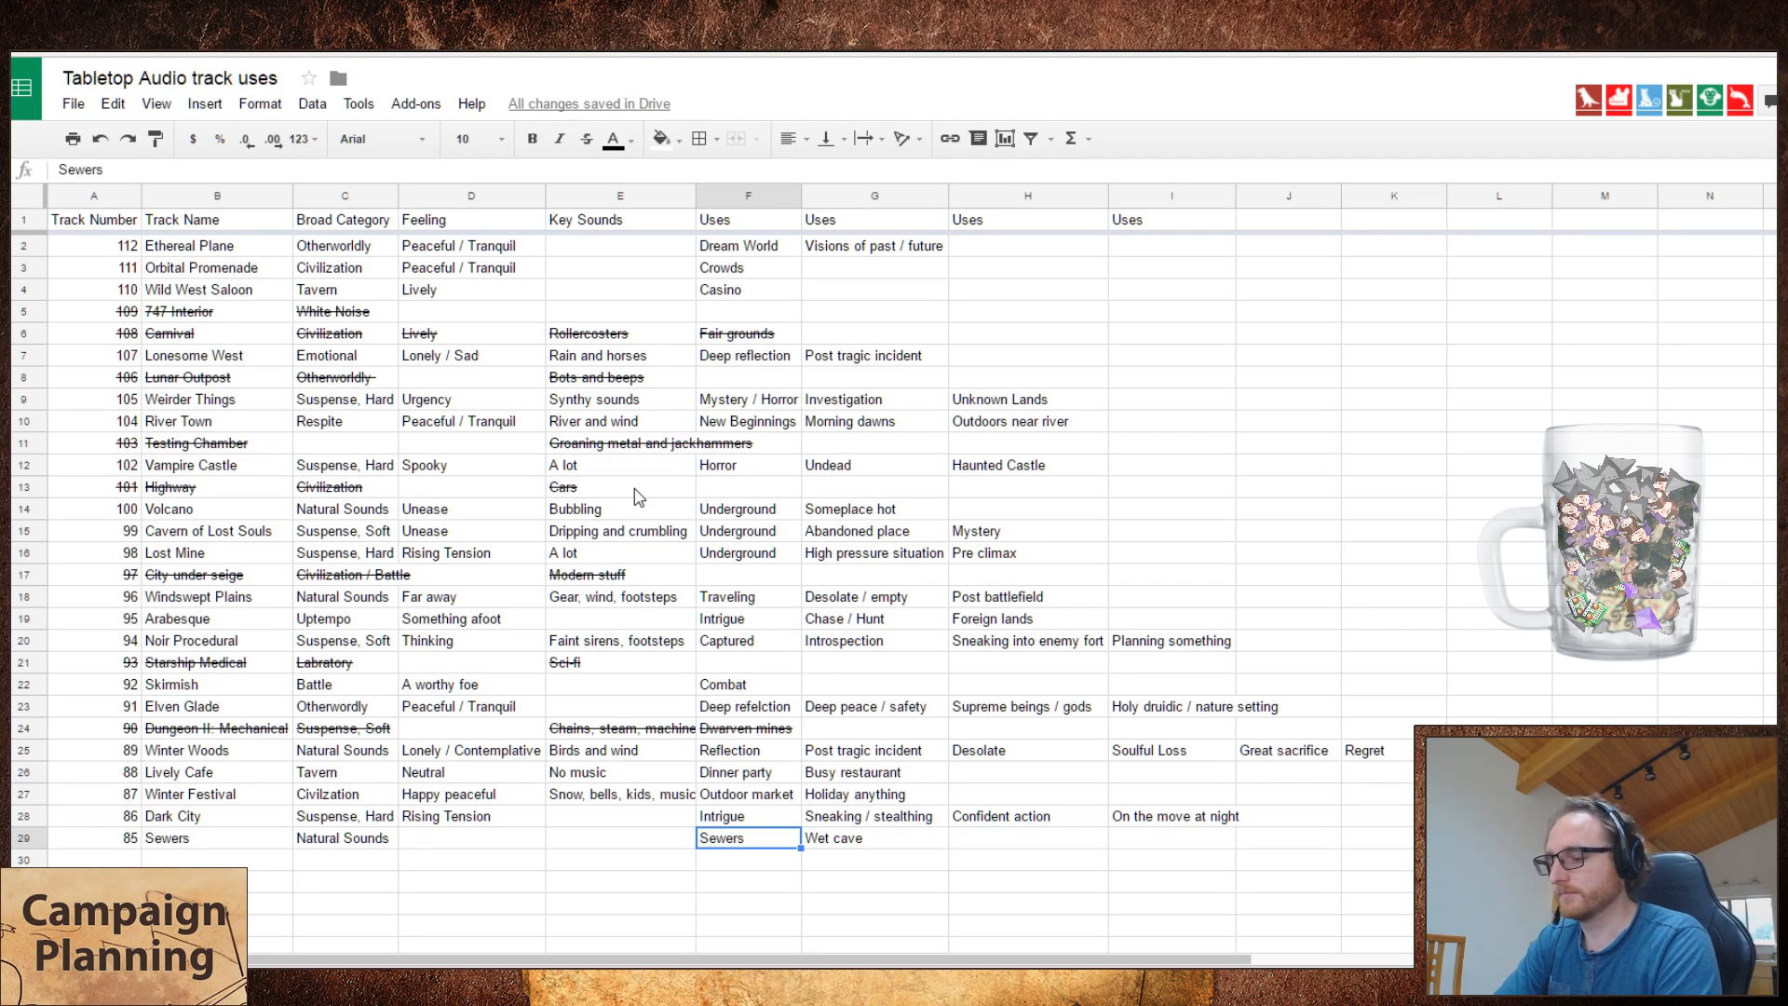
pyautogui.write('Underground')
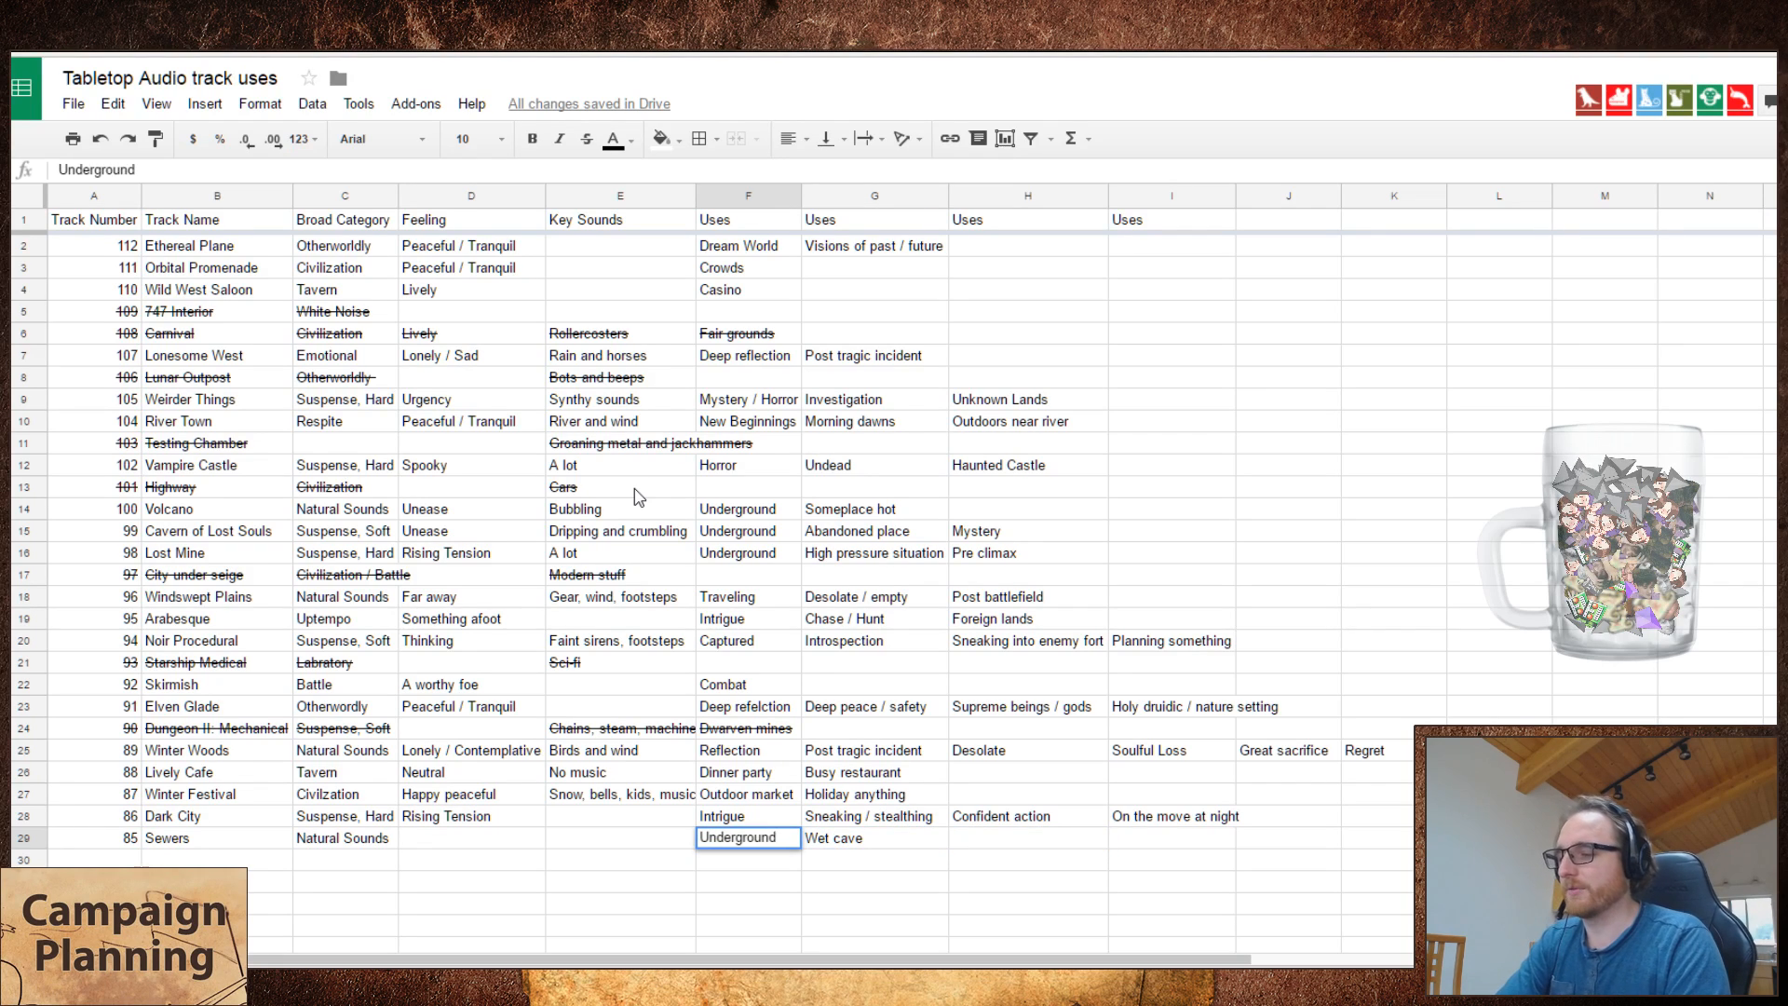
pyautogui.press('Right')
pyautogui.press('Left')
pyautogui.press('Left')
pyautogui.press('Left')
pyautogui.press('Left')
pyautogui.press('Left')
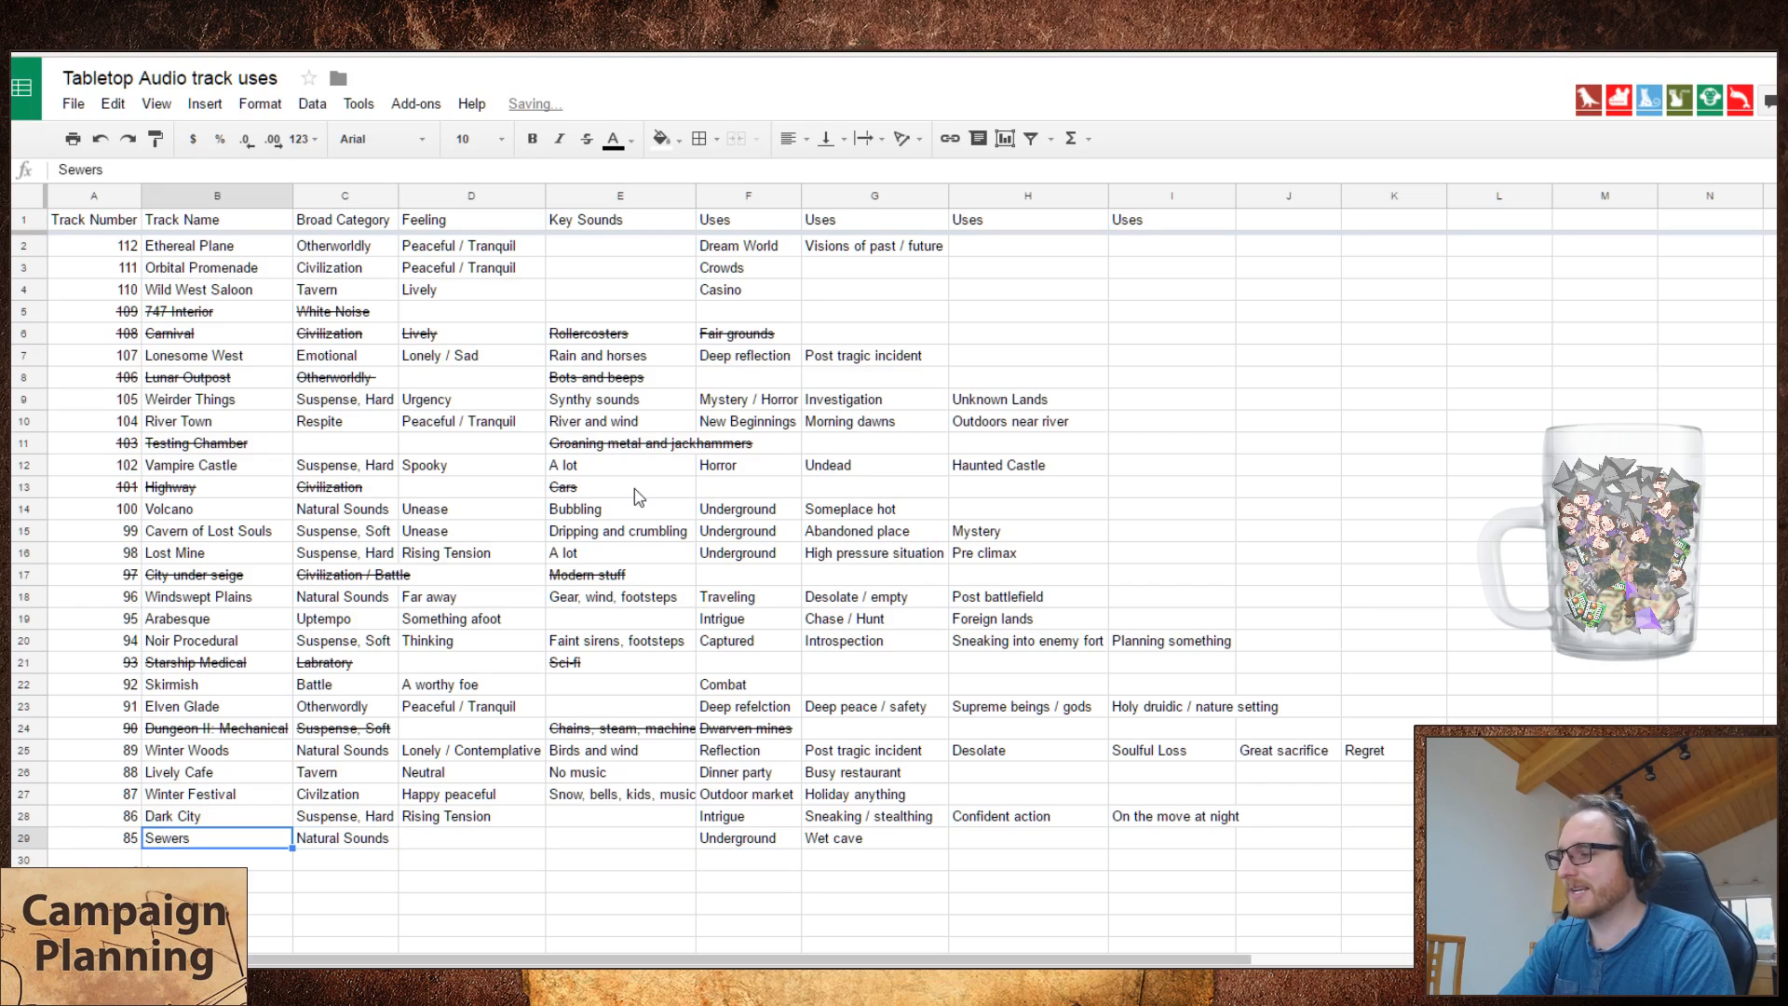
pyautogui.press('Up')
pyautogui.press('Down')
pyautogui.press('Down')
pyautogui.press('Up')
pyautogui.press('Right')
pyautogui.press('Right')
pyautogui.press('Right')
pyautogui.press('Right')
pyautogui.press('Right')
pyautogui.press('Right')
pyautogui.press('Right')
pyautogui.press('Right')
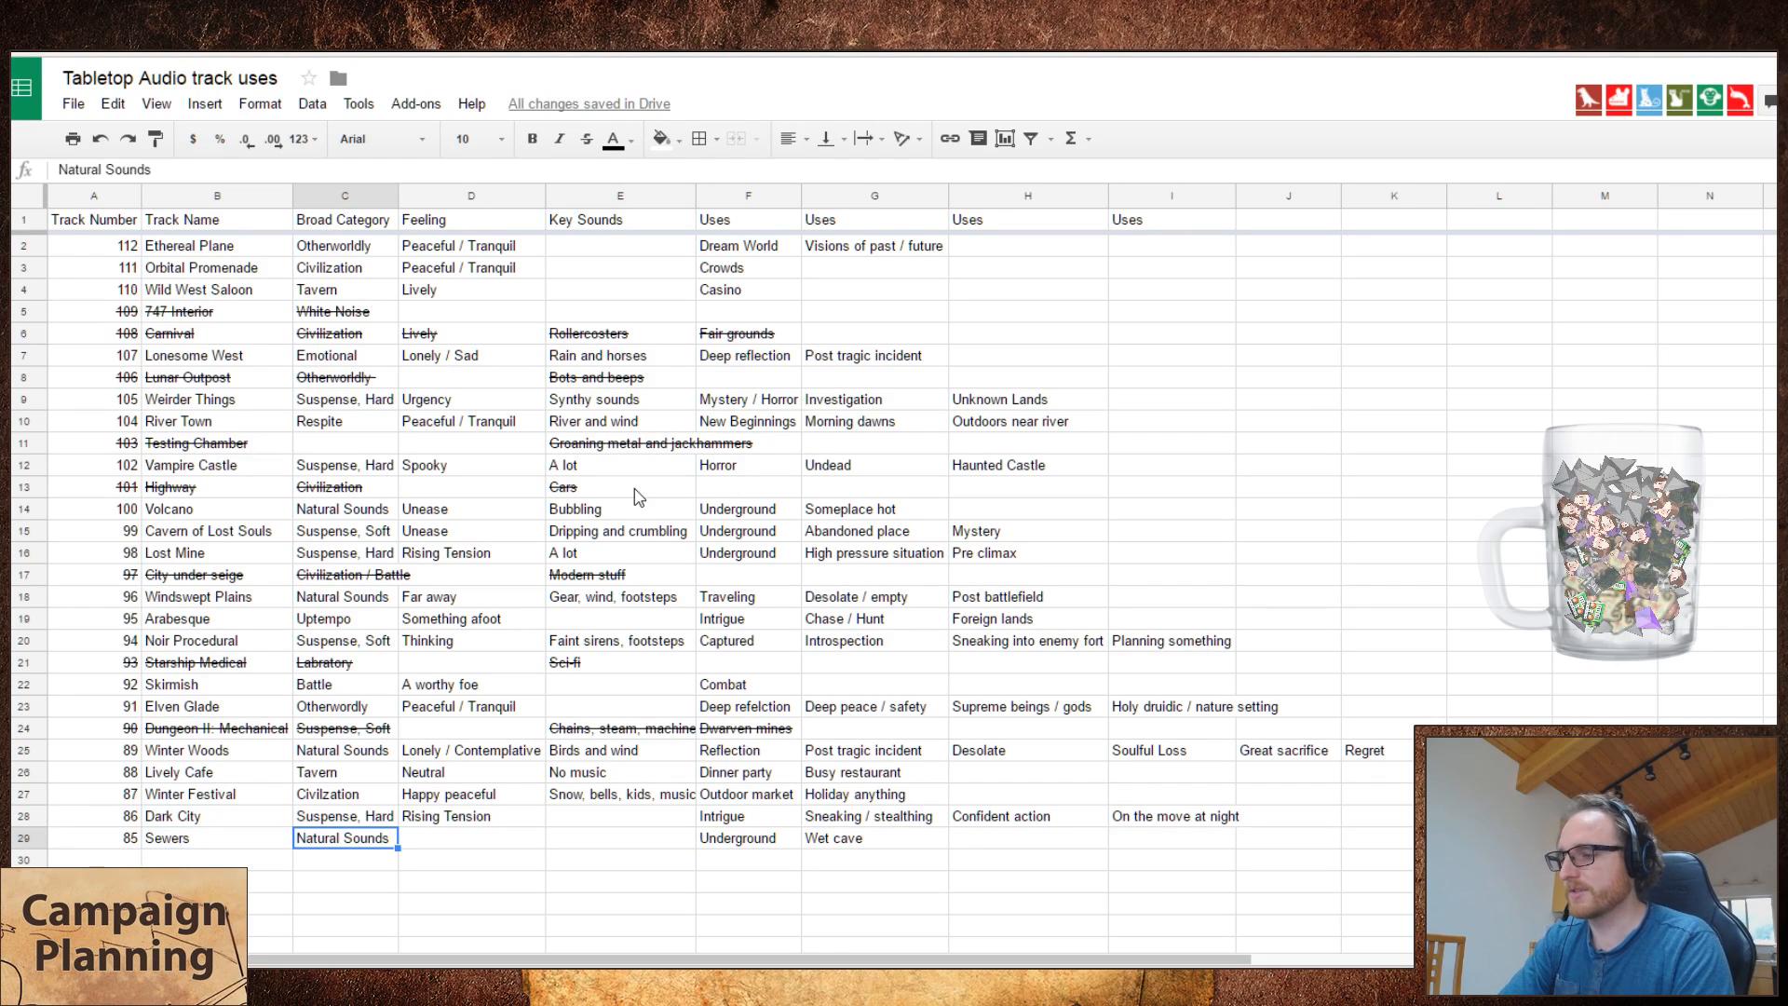
pyautogui.press('Left')
pyautogui.press('Left')
pyautogui.press('Left')
pyautogui.press('Left')
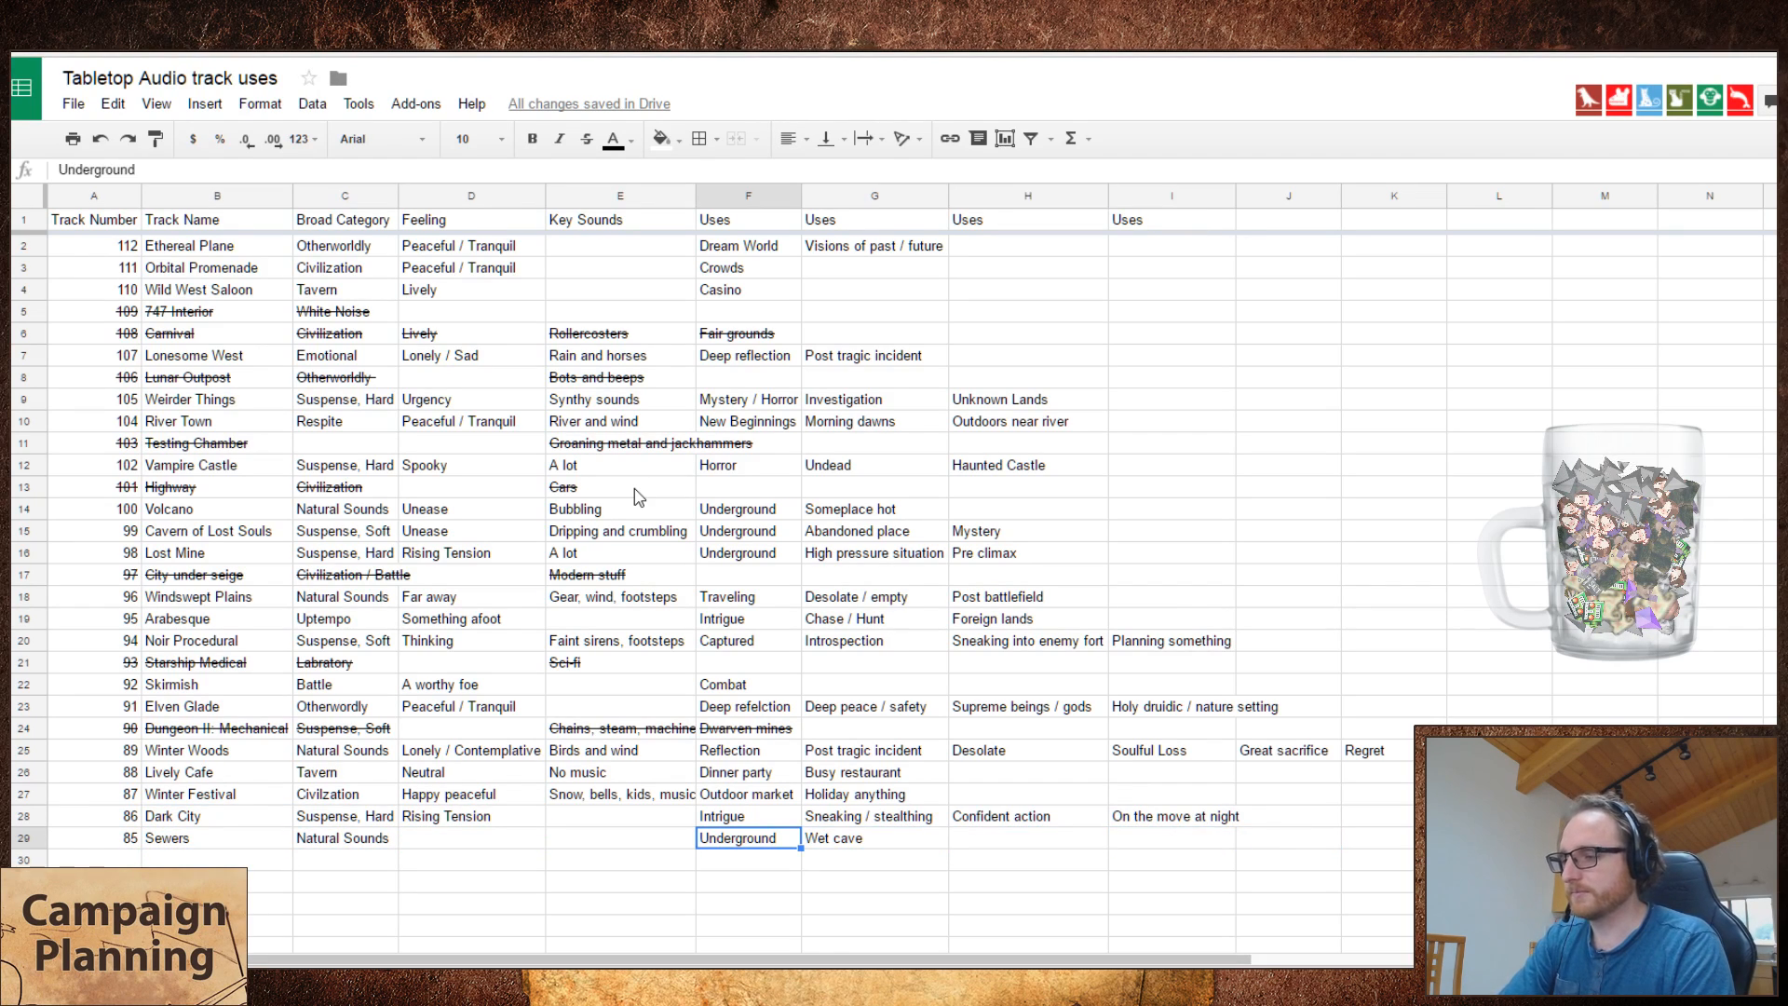
# - Extend the first use of Sewers to "Underground, wet" and clear its second use
pyautogui.press('Return')
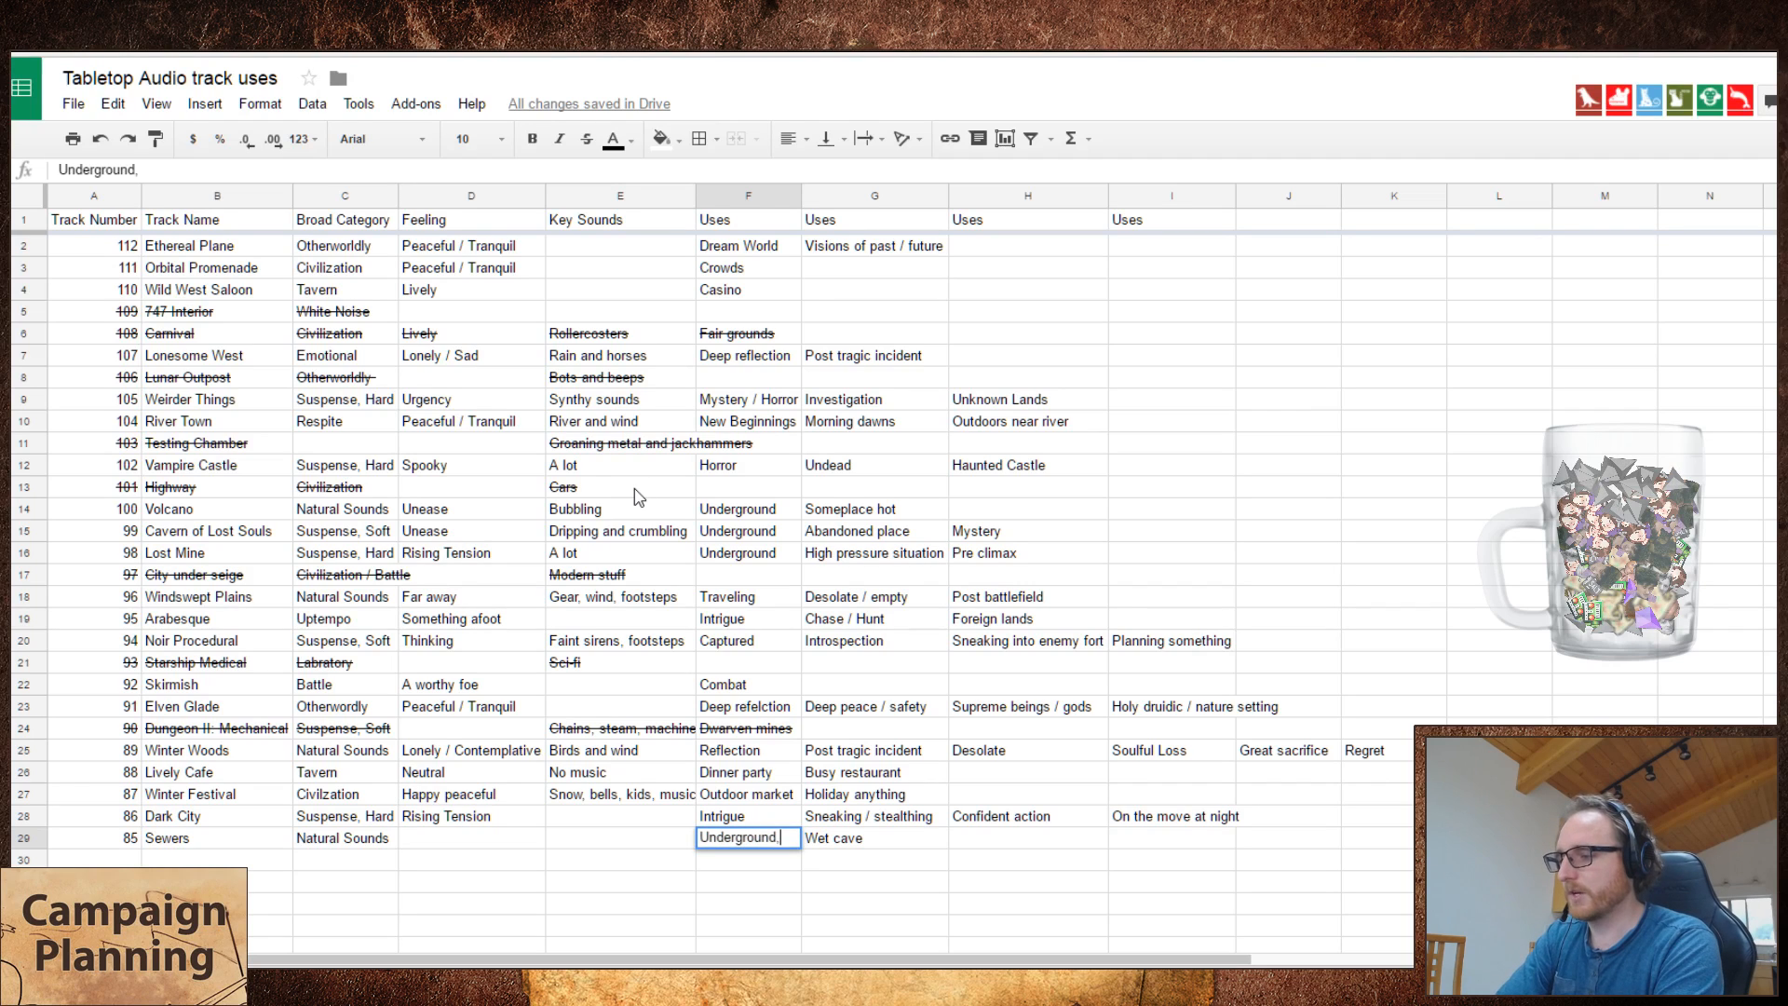
pyautogui.write(', wet')
pyautogui.press('Tab')
pyautogui.press('Delete')
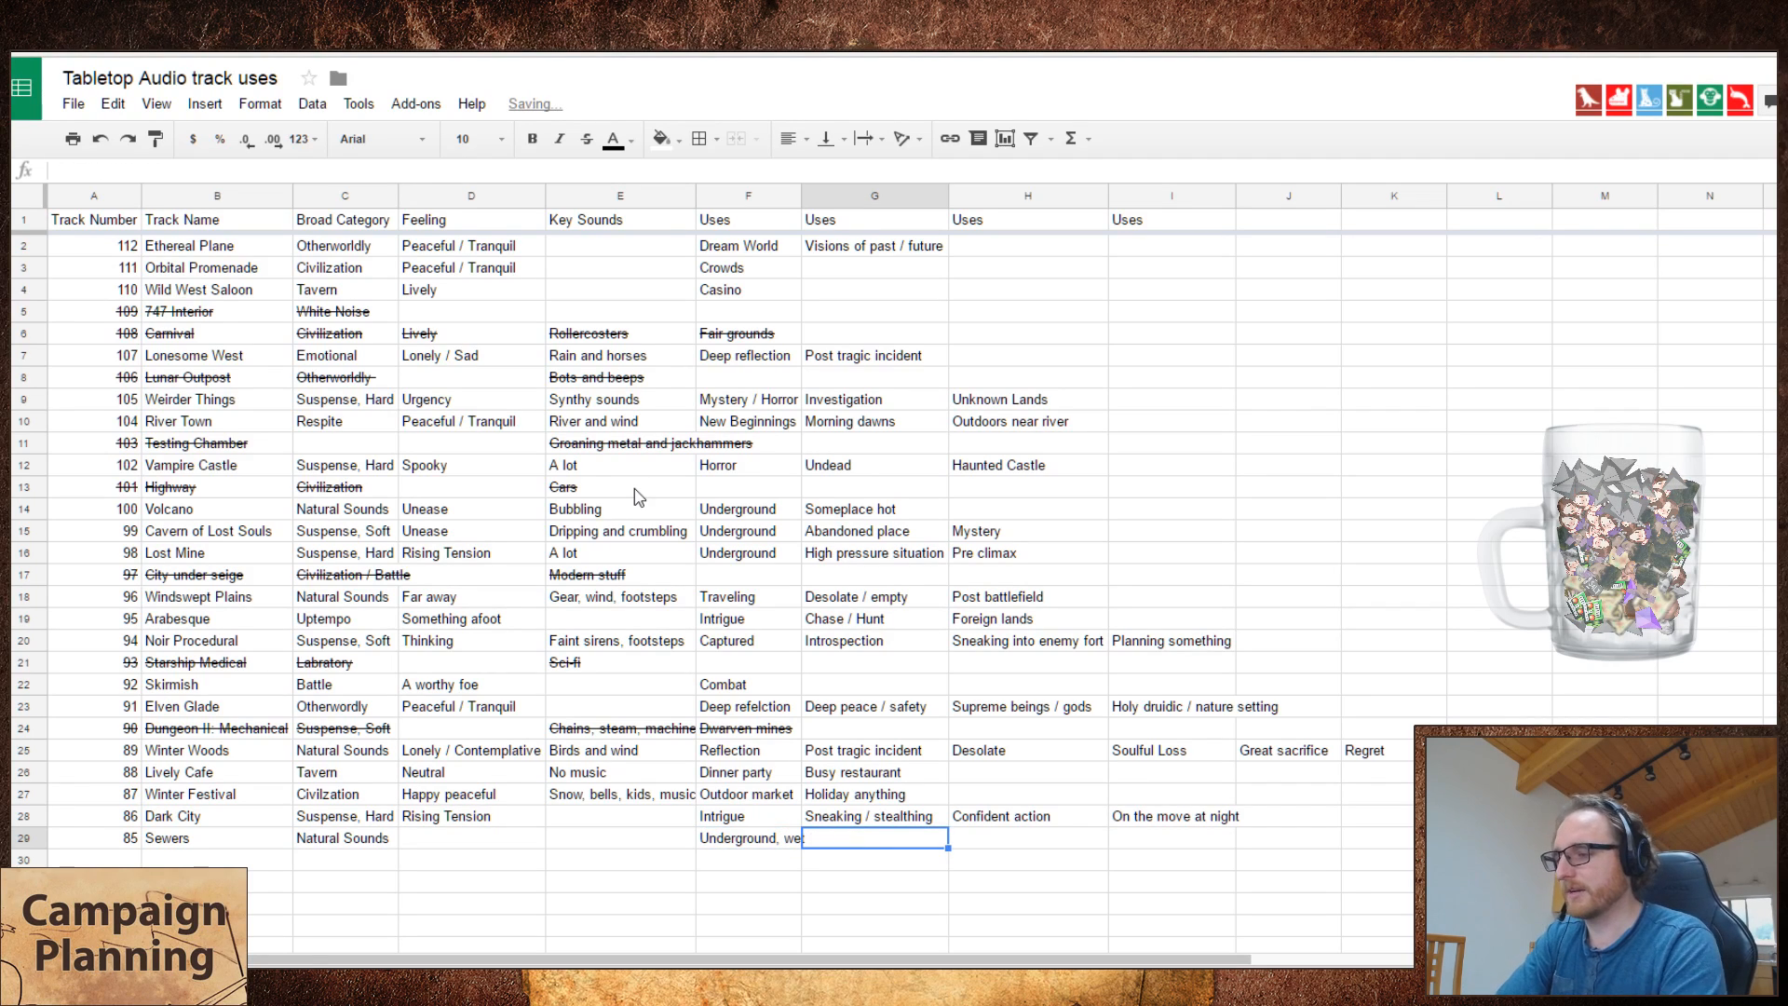
# - Try changing the broad category of Sewers to "Suspense, Soft" and undo the change
pyautogui.press('Left')
pyautogui.press('Left')
pyautogui.press('Left')
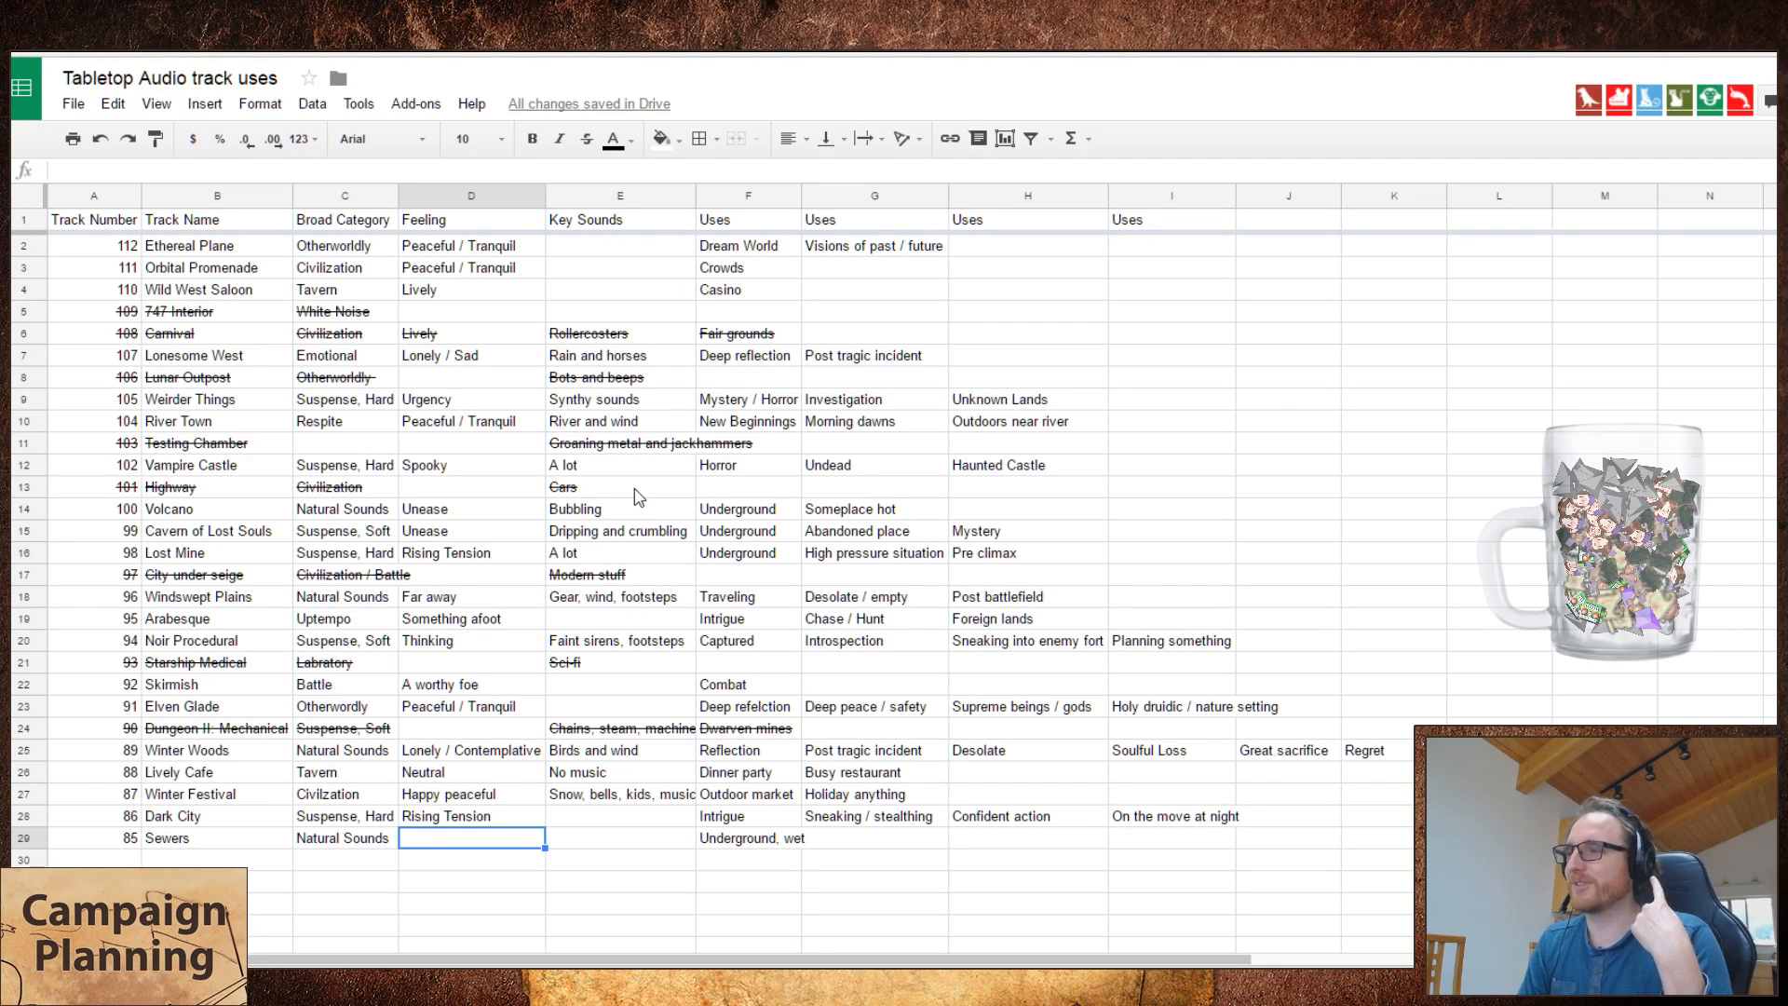
pyautogui.write('Su')
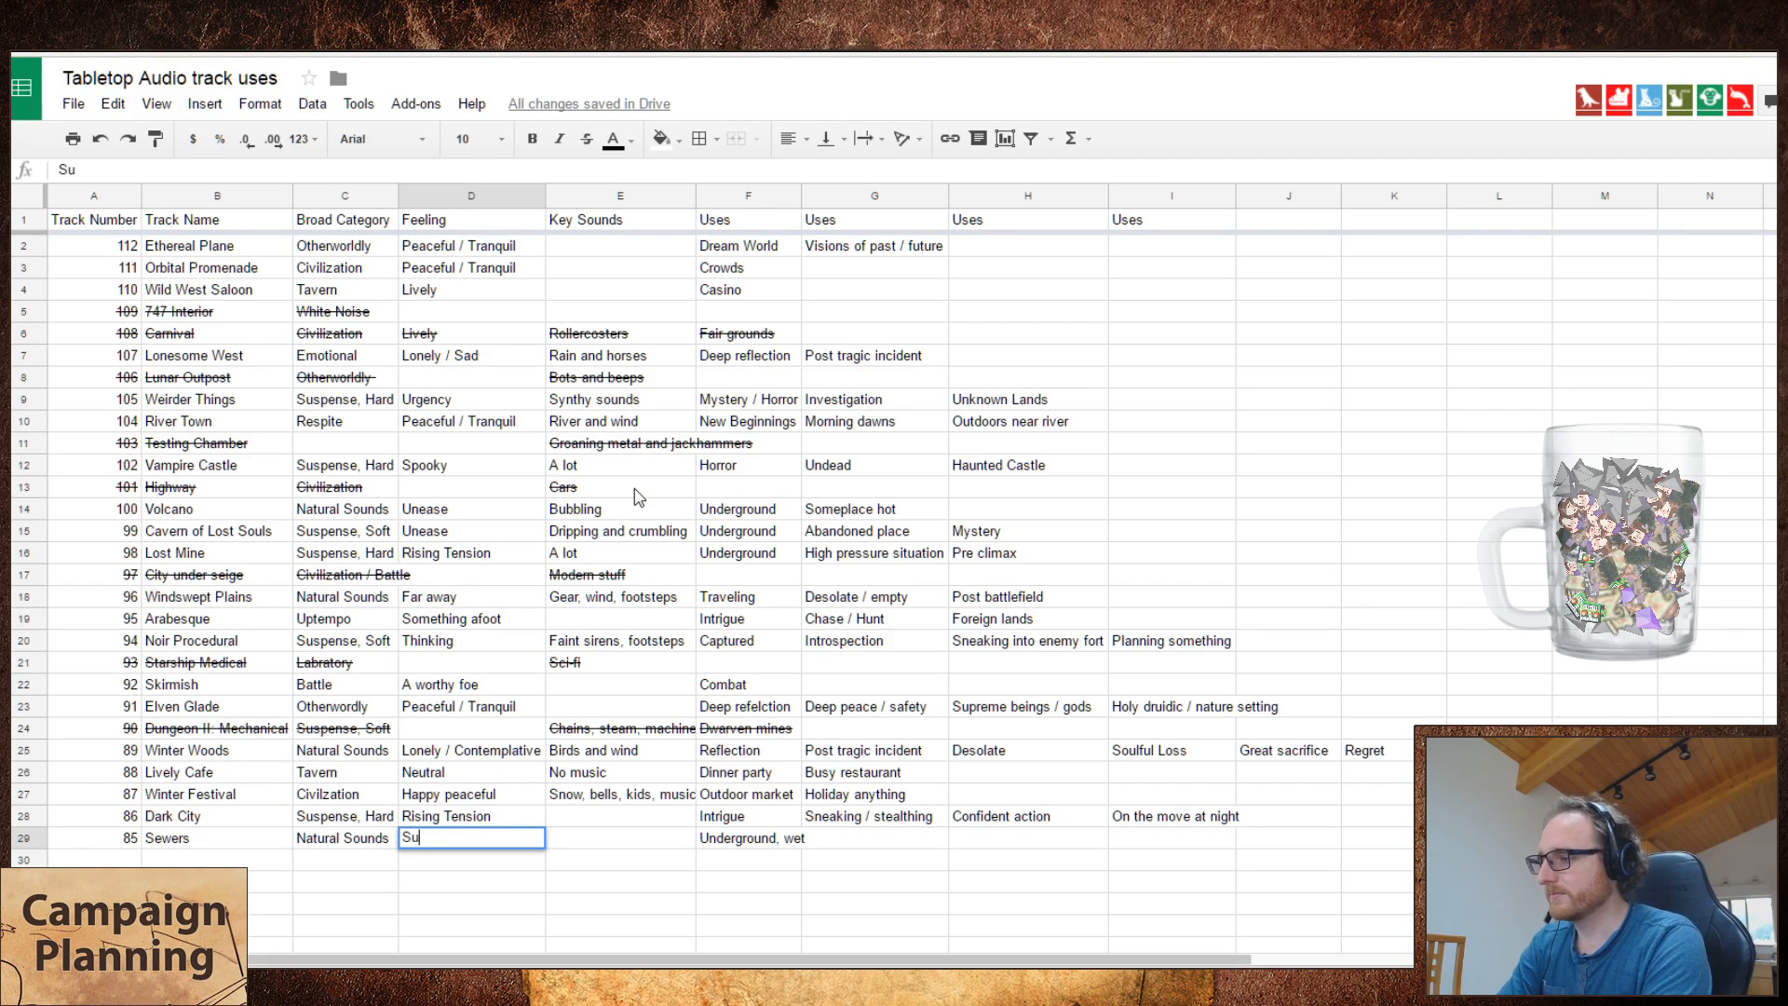
pyautogui.press('Escape')
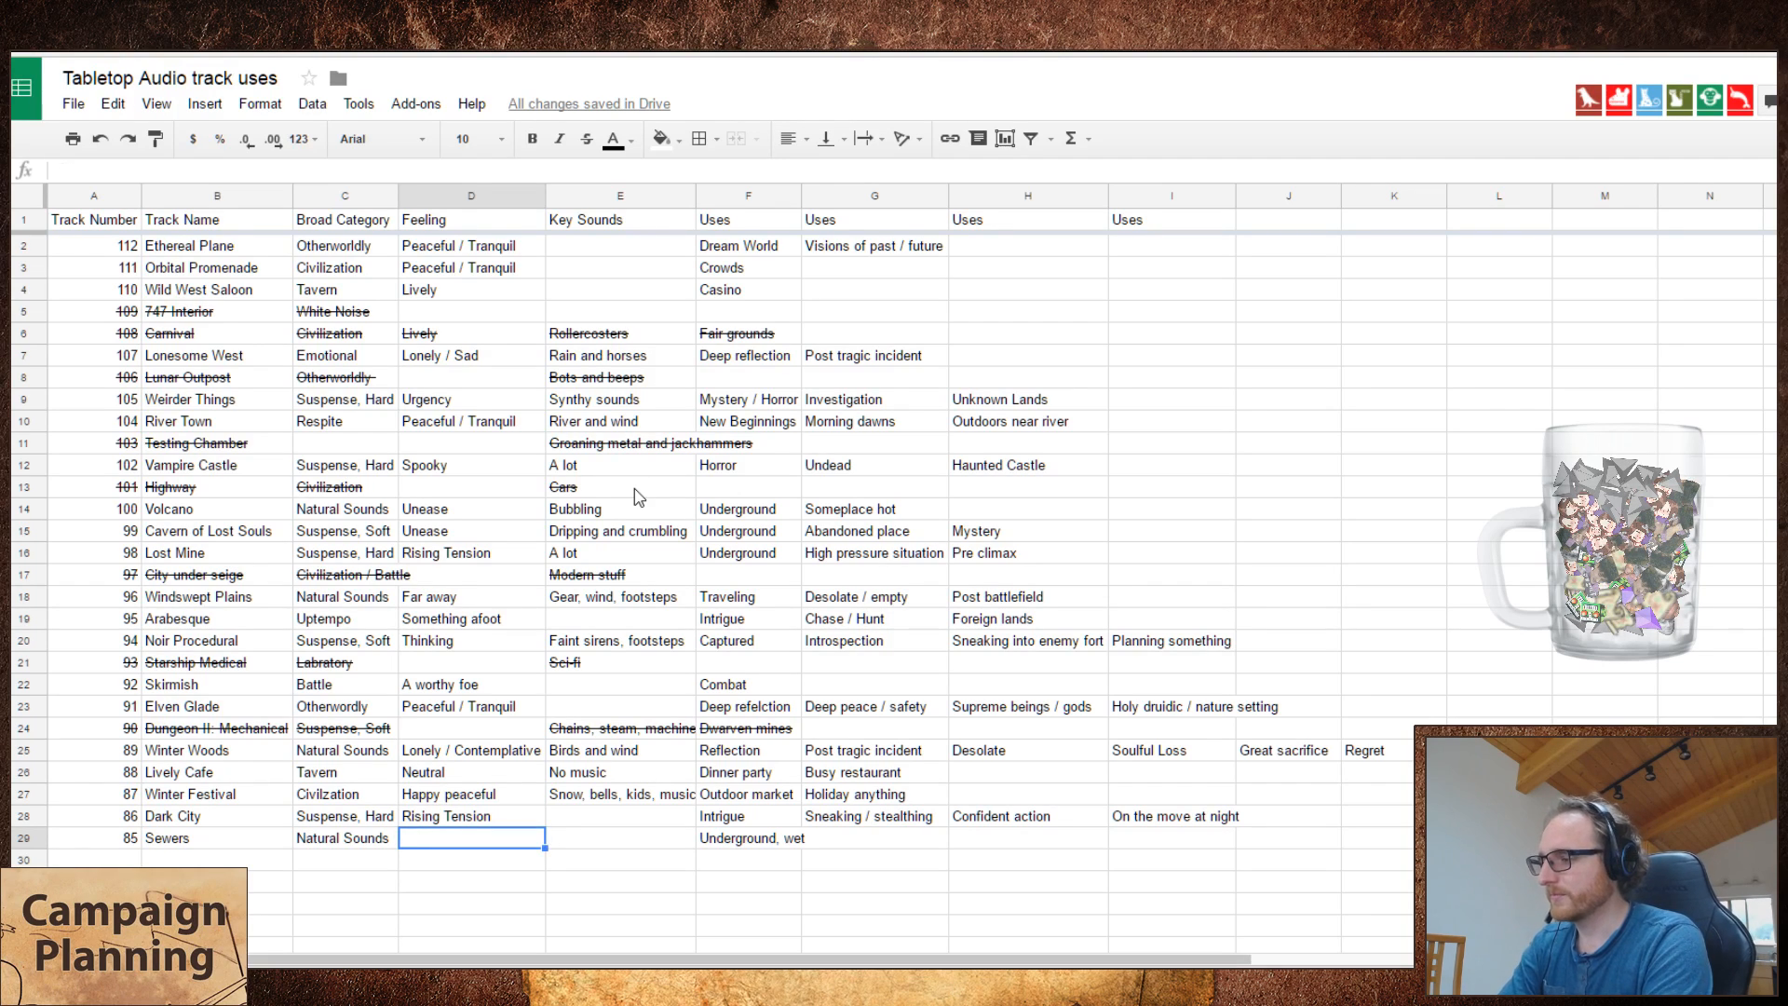
pyautogui.press('Left')
pyautogui.write('Suspense')
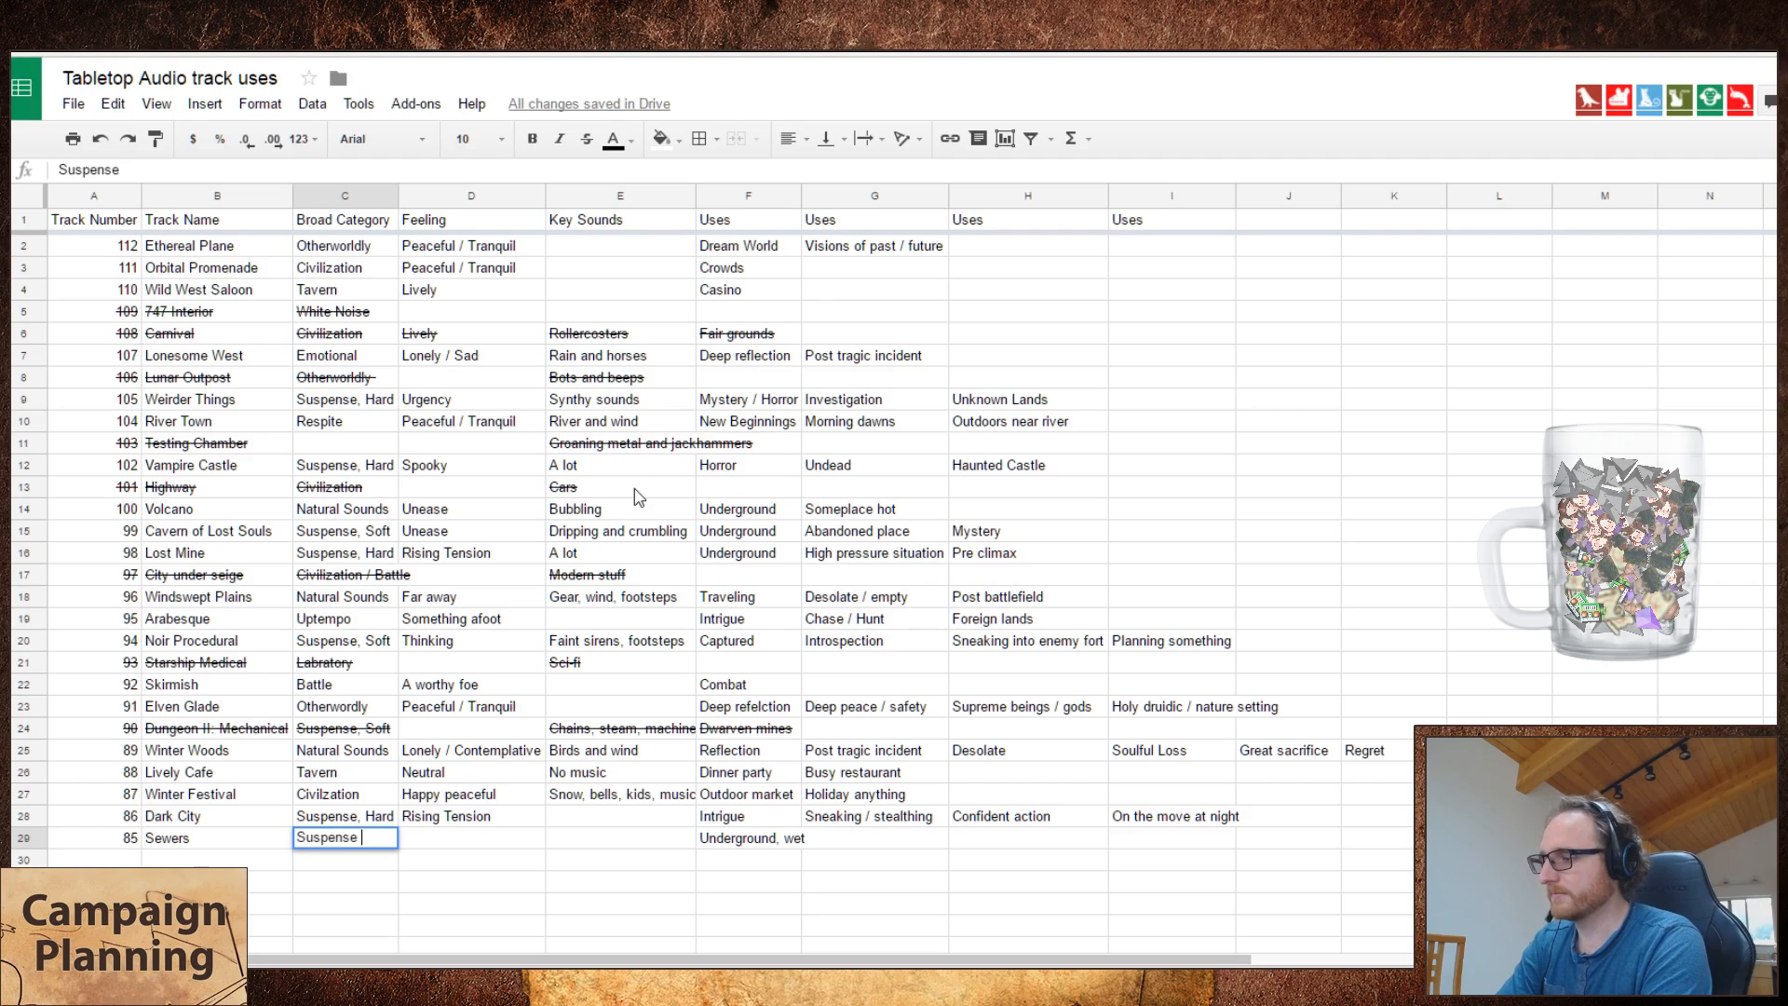
pyautogui.write(', Soft')
pyautogui.press('Tab')
pyautogui.hotkey('ctrl', 'z')
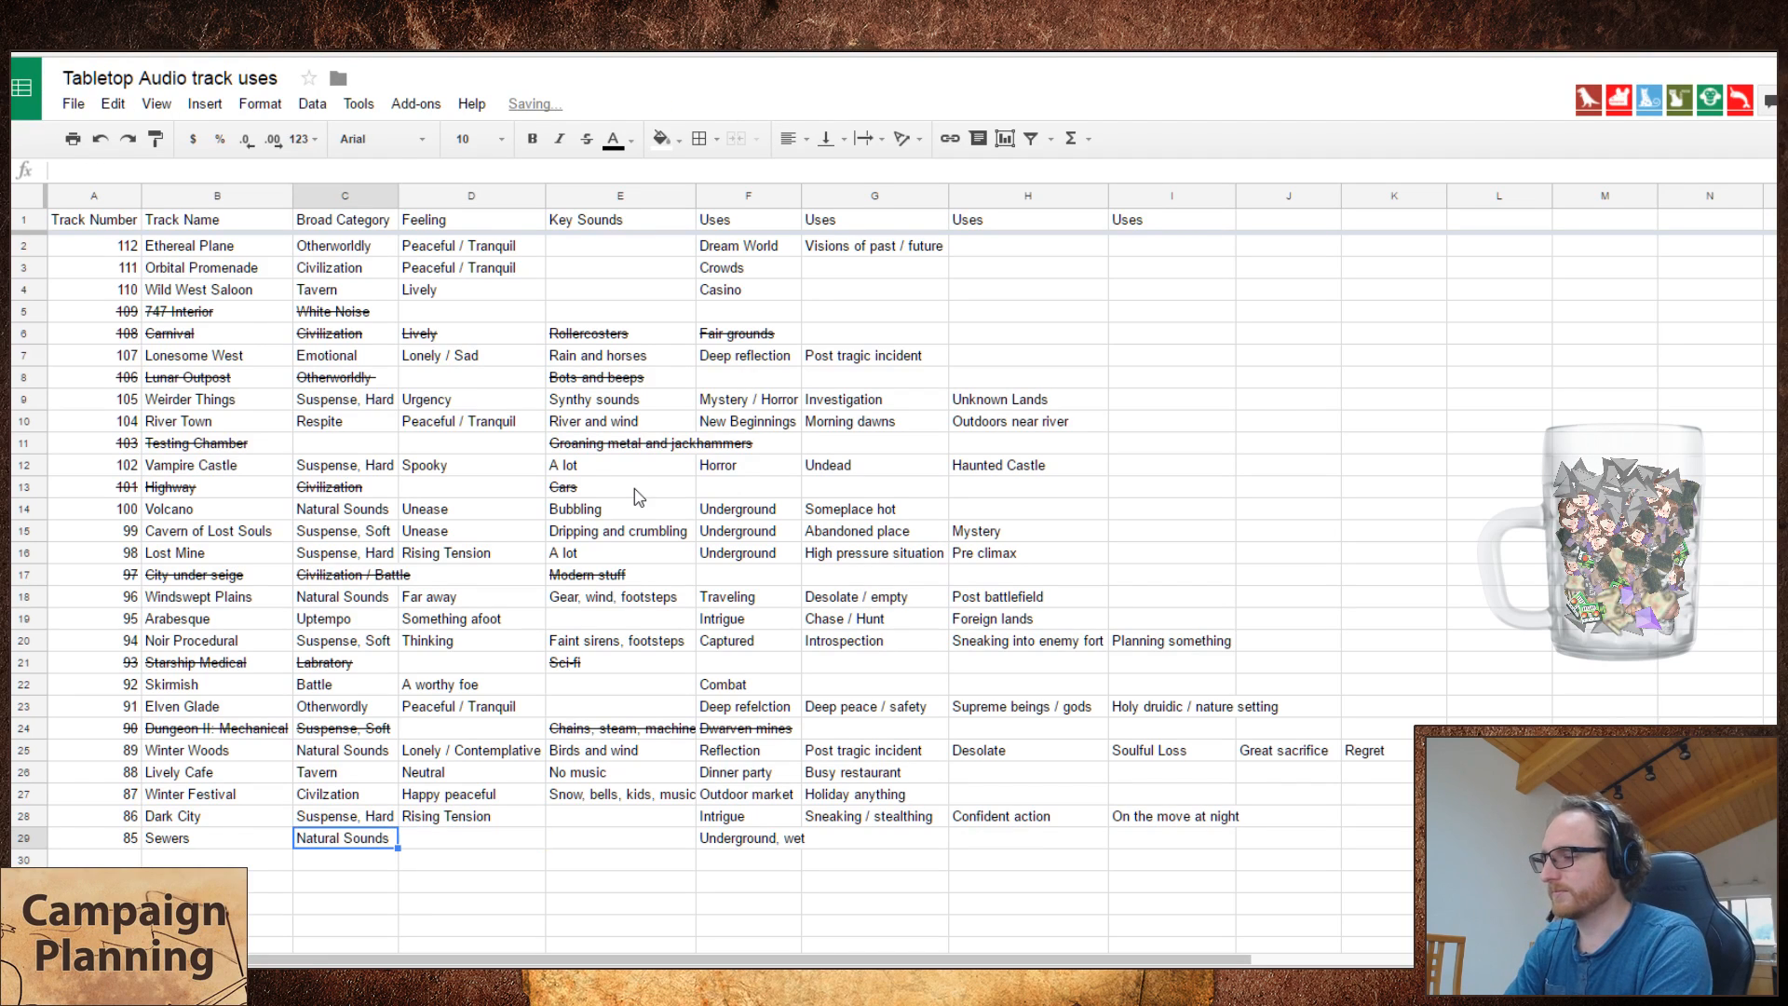
# - Enter "Unease" as the feeling and "Dripping, rats" as the key sounds of Sewers
pyautogui.press('Tab')
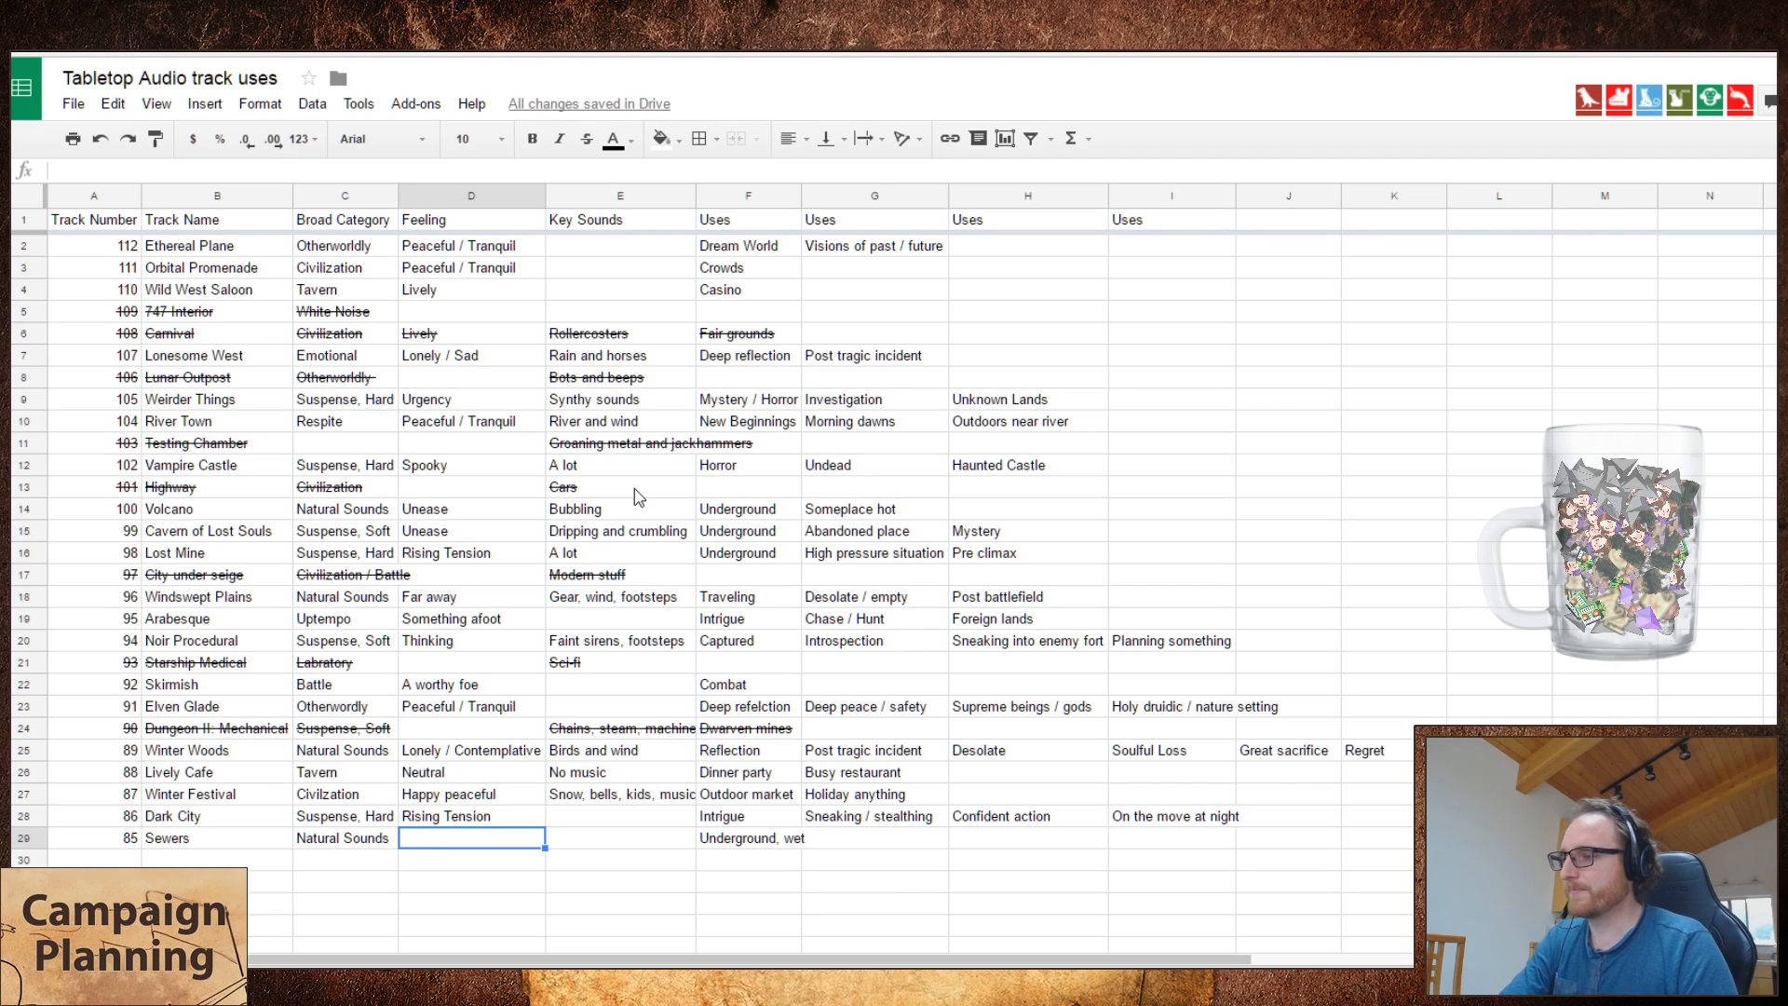
pyautogui.write('Une')
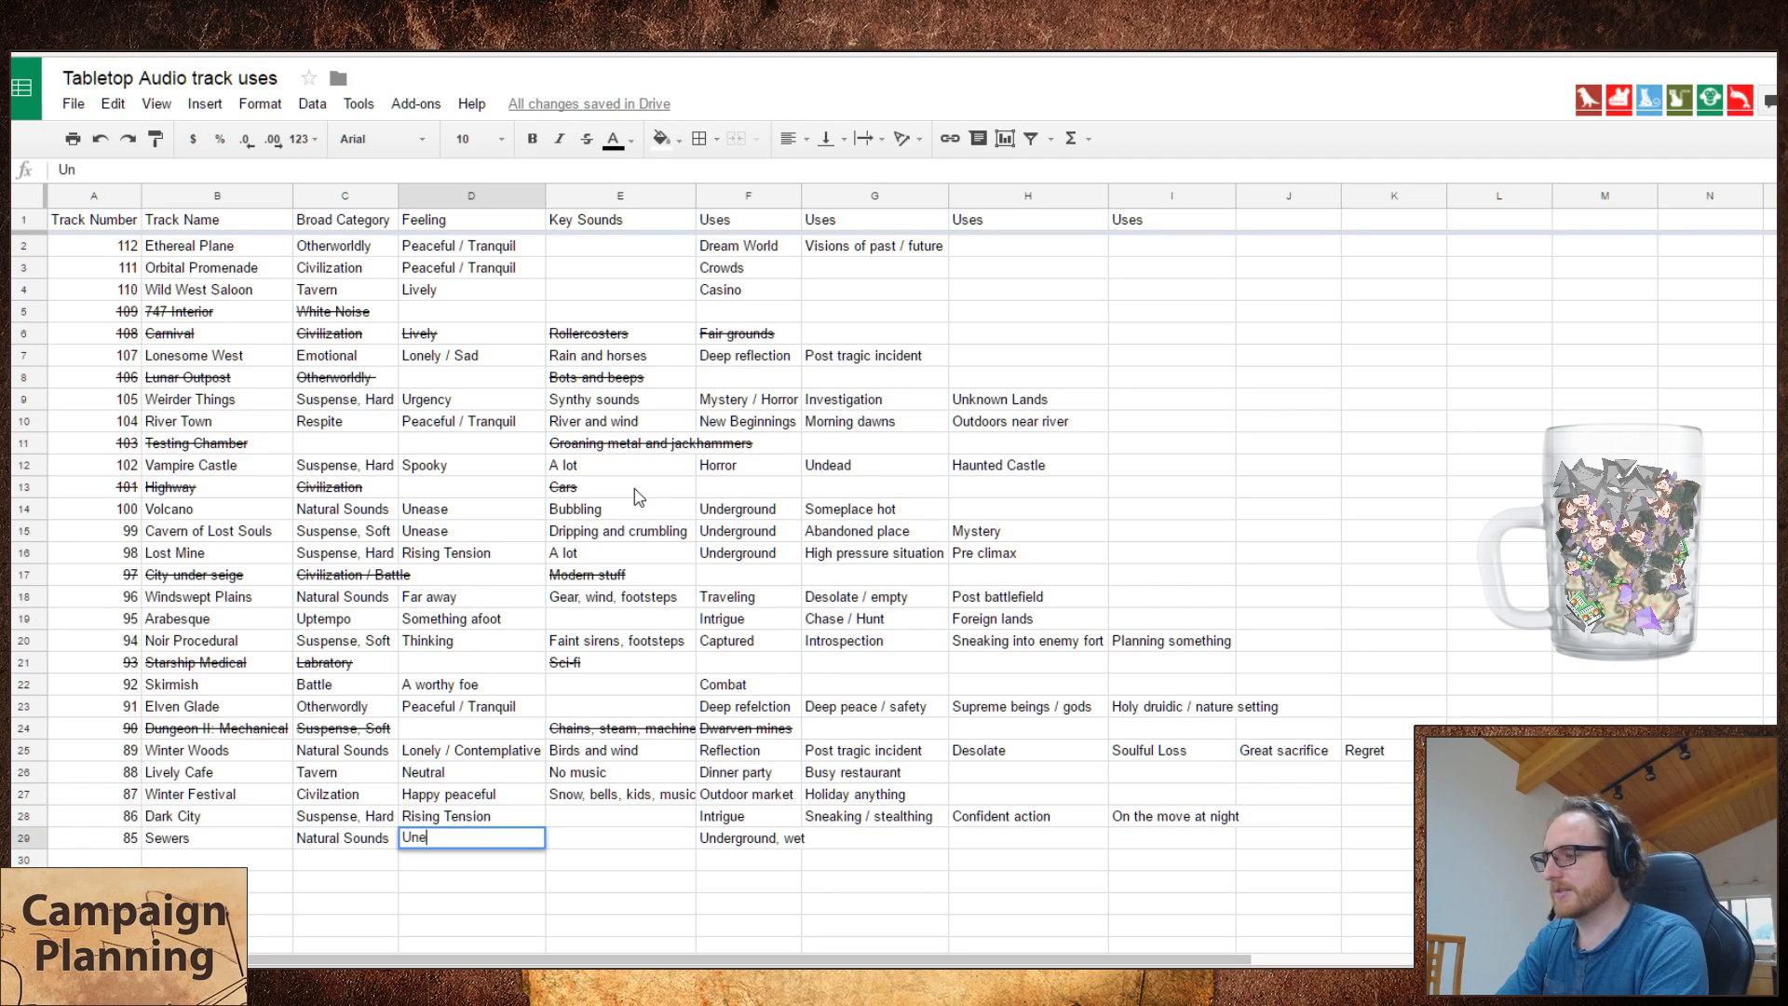
pyautogui.write('ase')
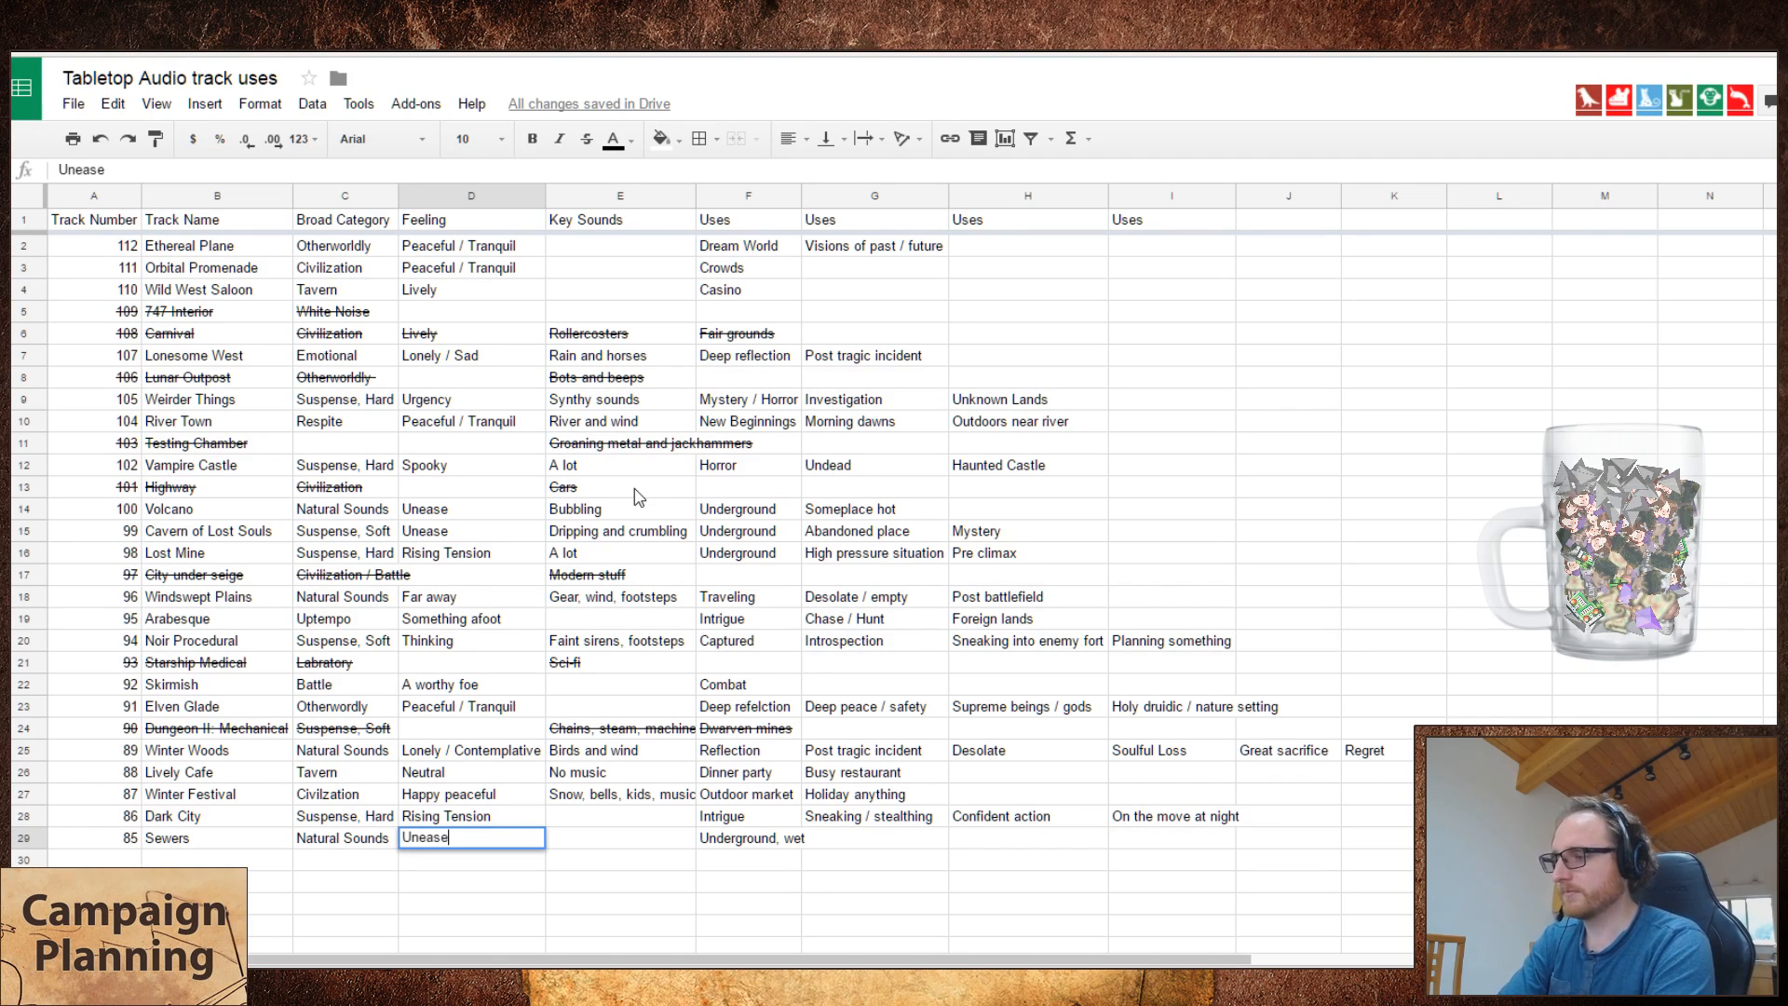
pyautogui.press('Tab')
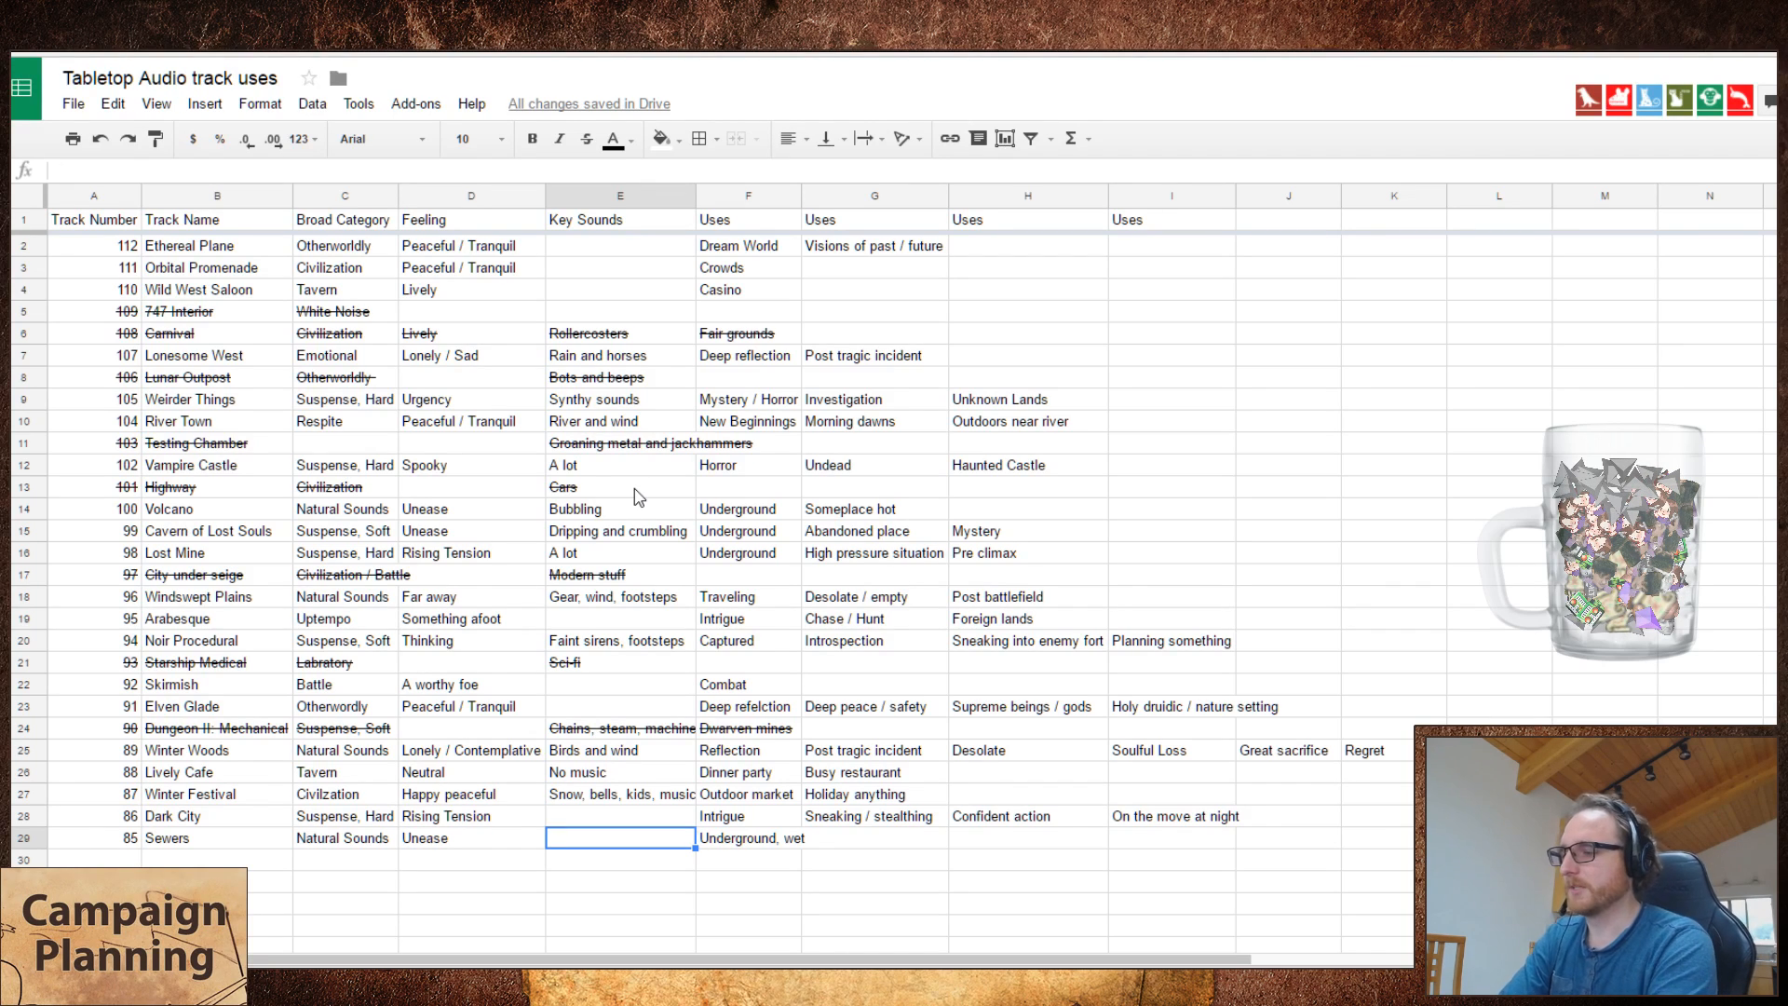
pyautogui.write('Dripping')
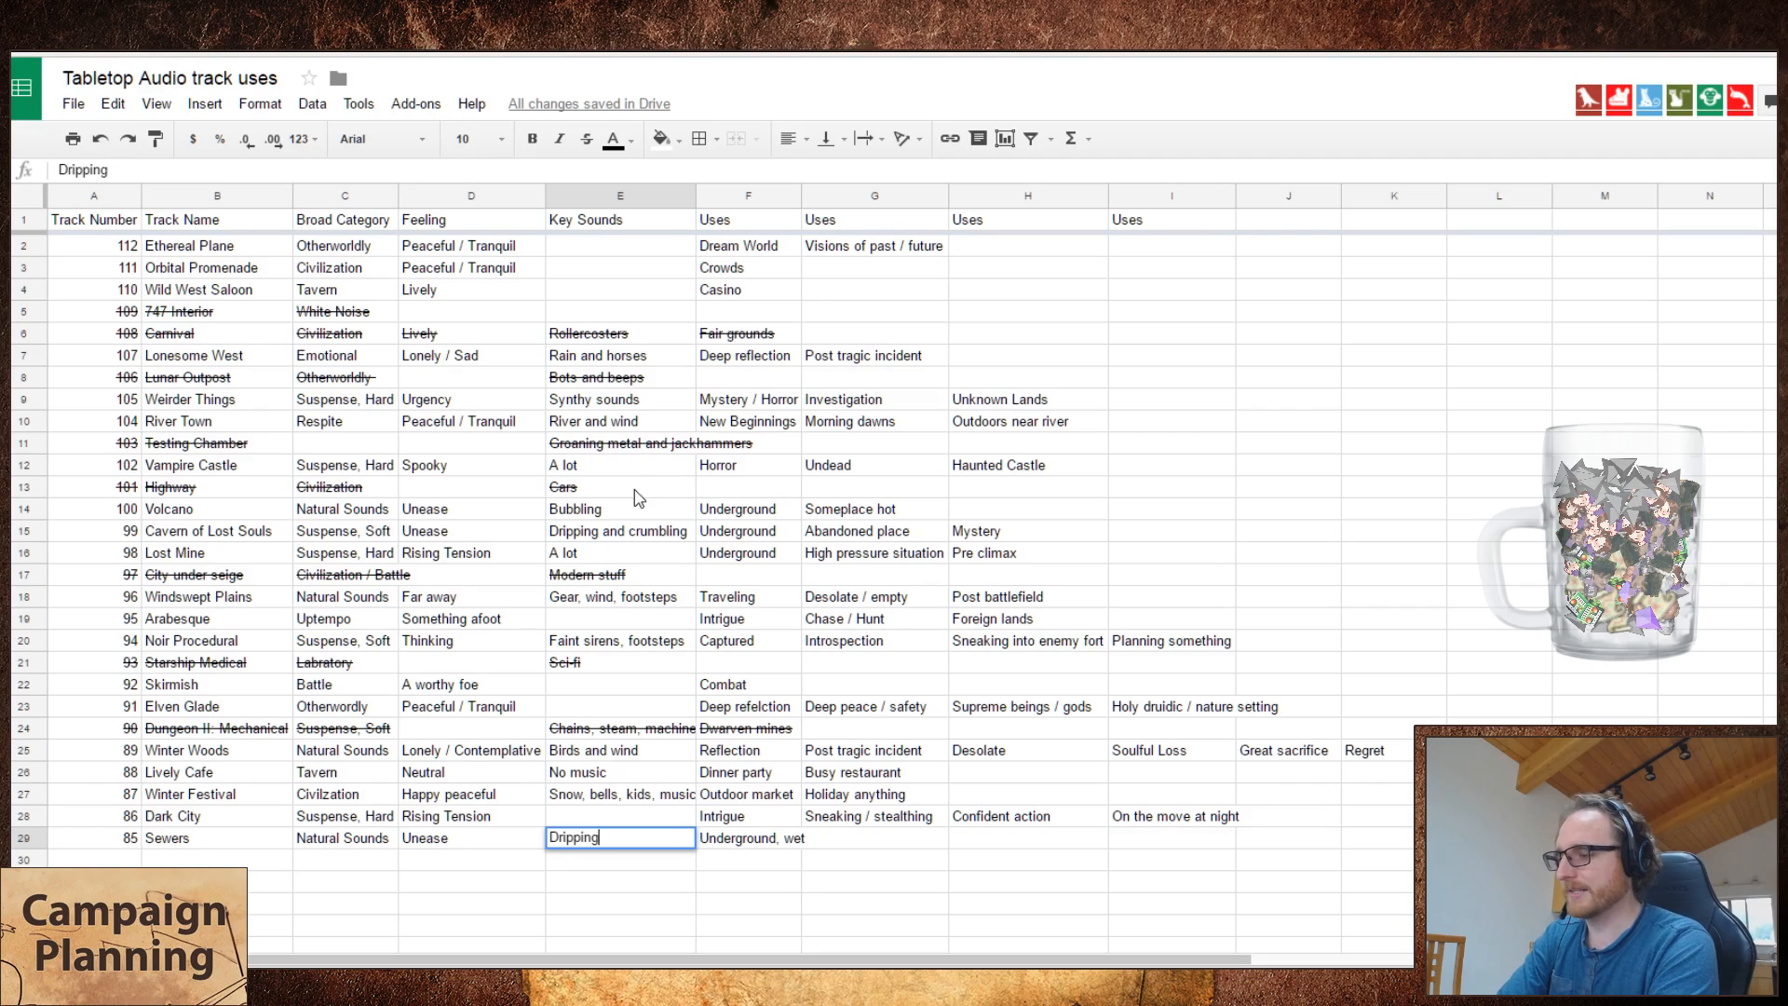
pyautogui.write('rats')
pyautogui.press('Return')
# - Go to the track name cell of the empty row below Sewers and switch to the Tabletop Audio site
pyautogui.press('Left')
pyautogui.press('Left')
pyautogui.press('Left')
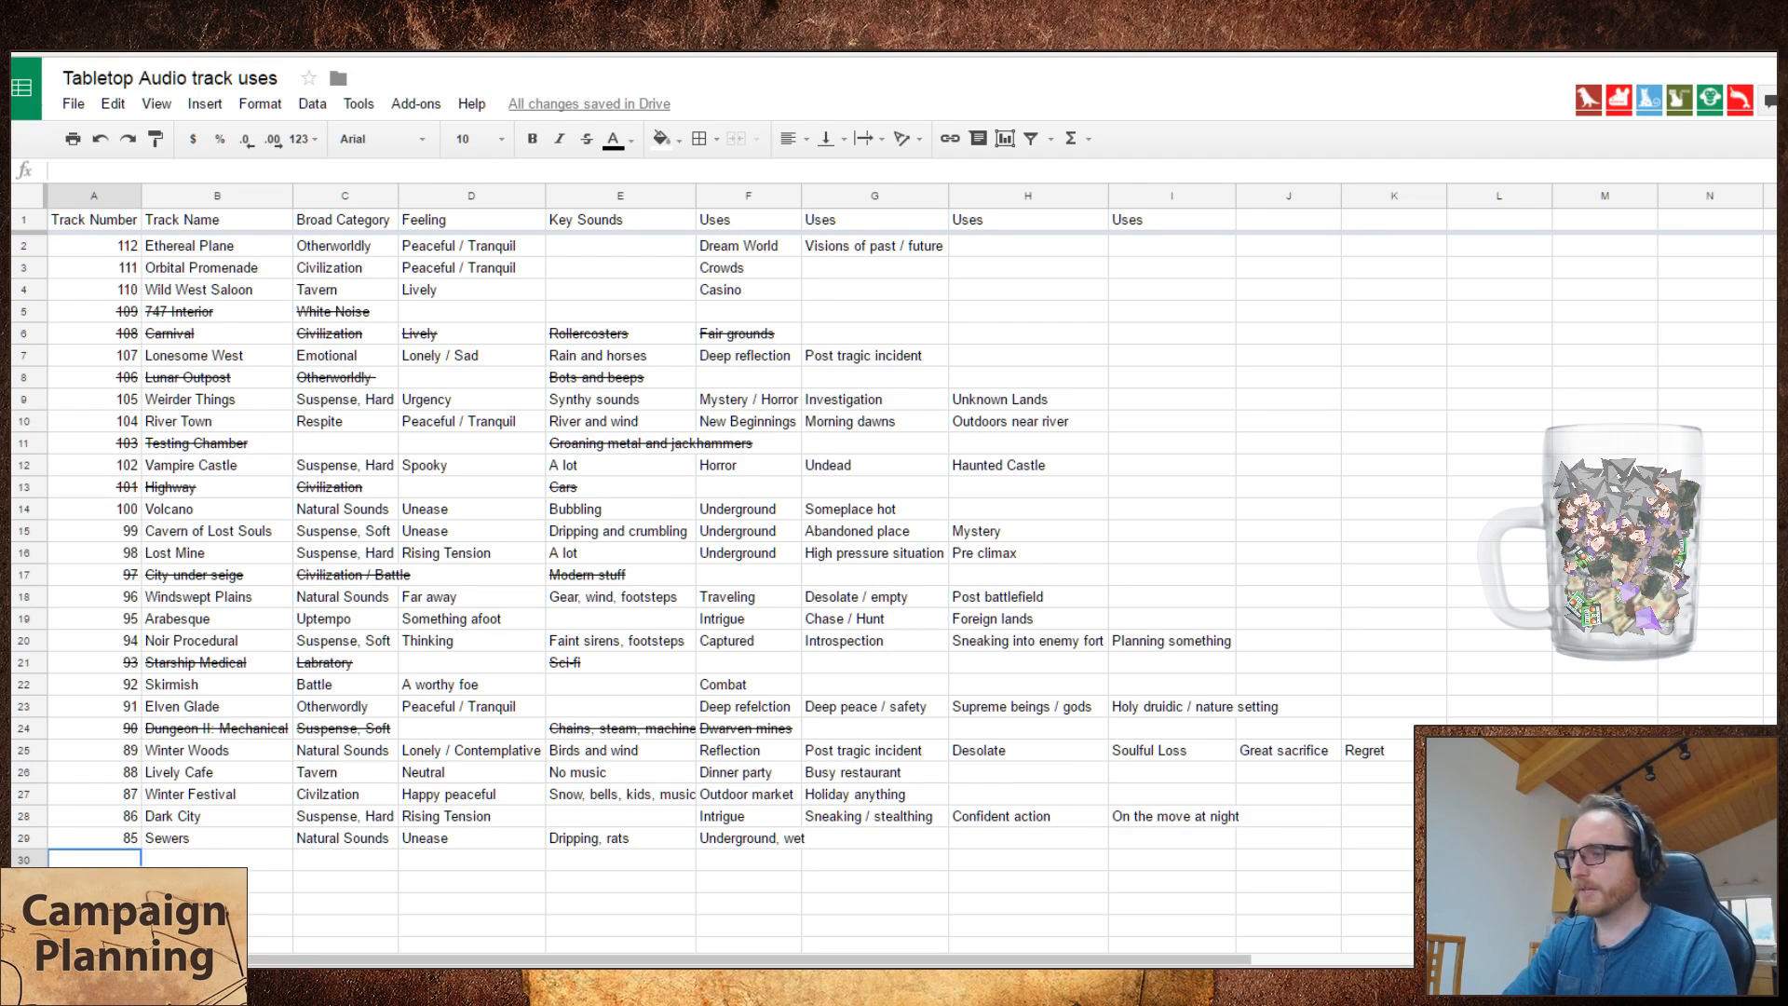
pyautogui.press('Tab')
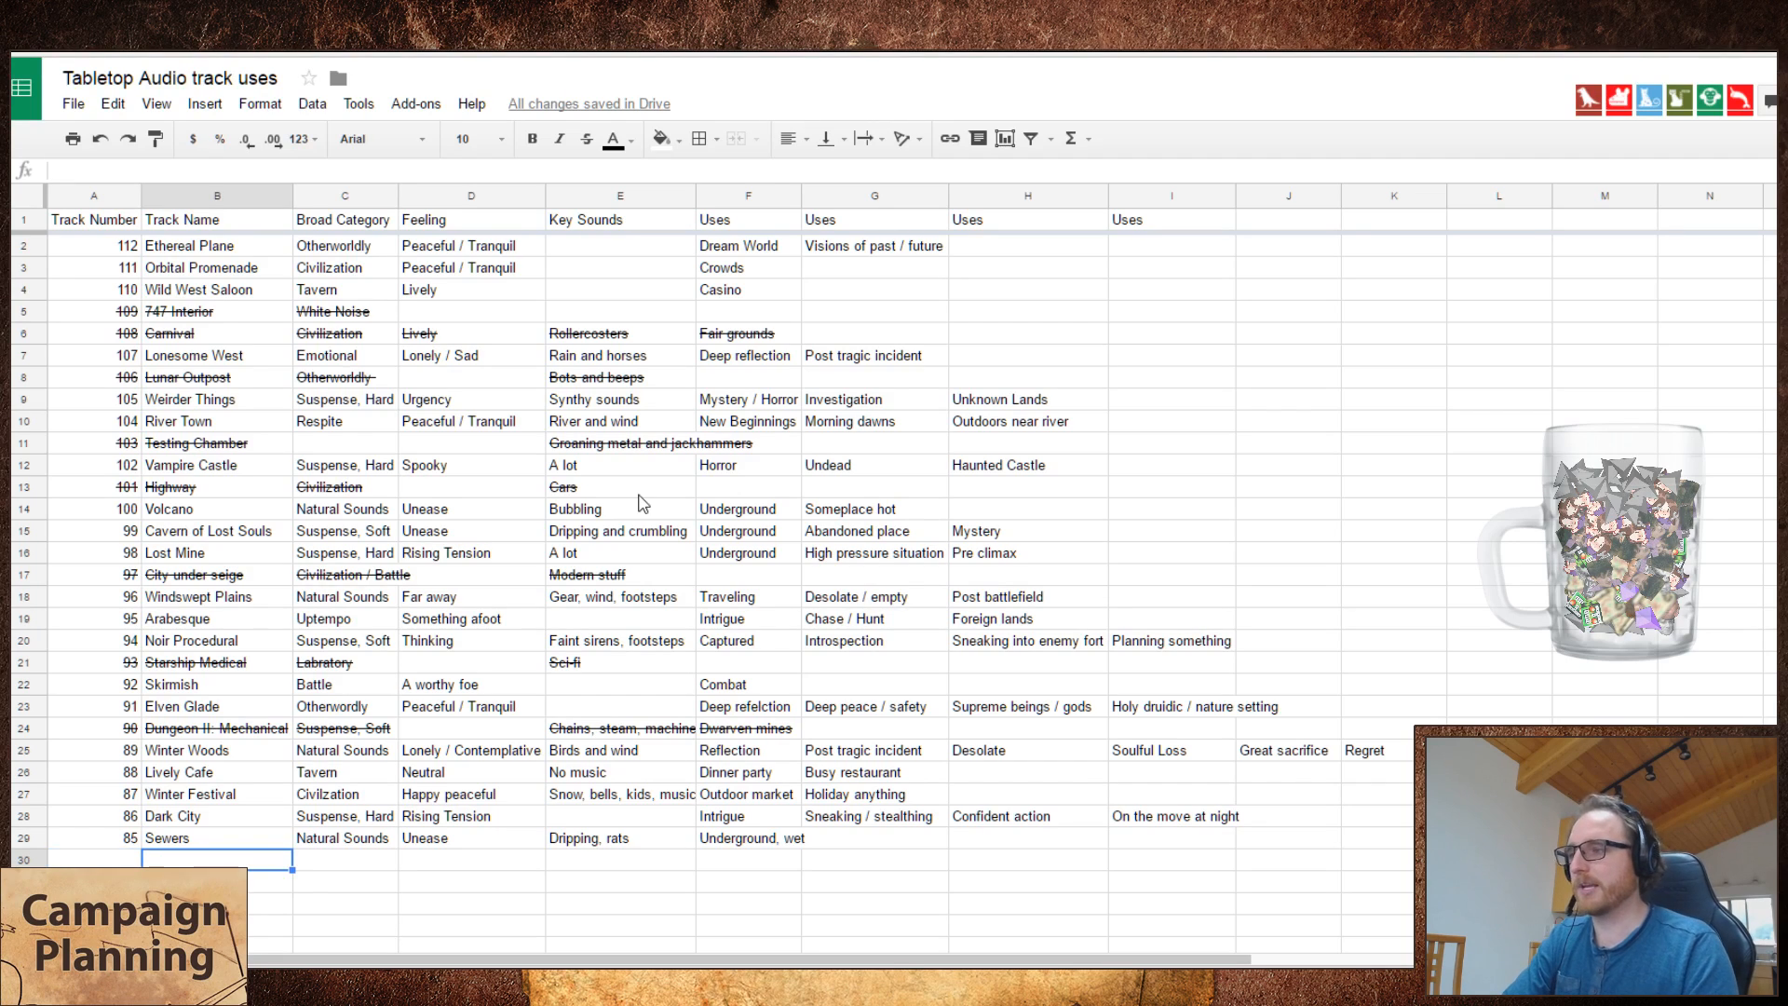
pyautogui.hotkey('ctrl', 'Tab')
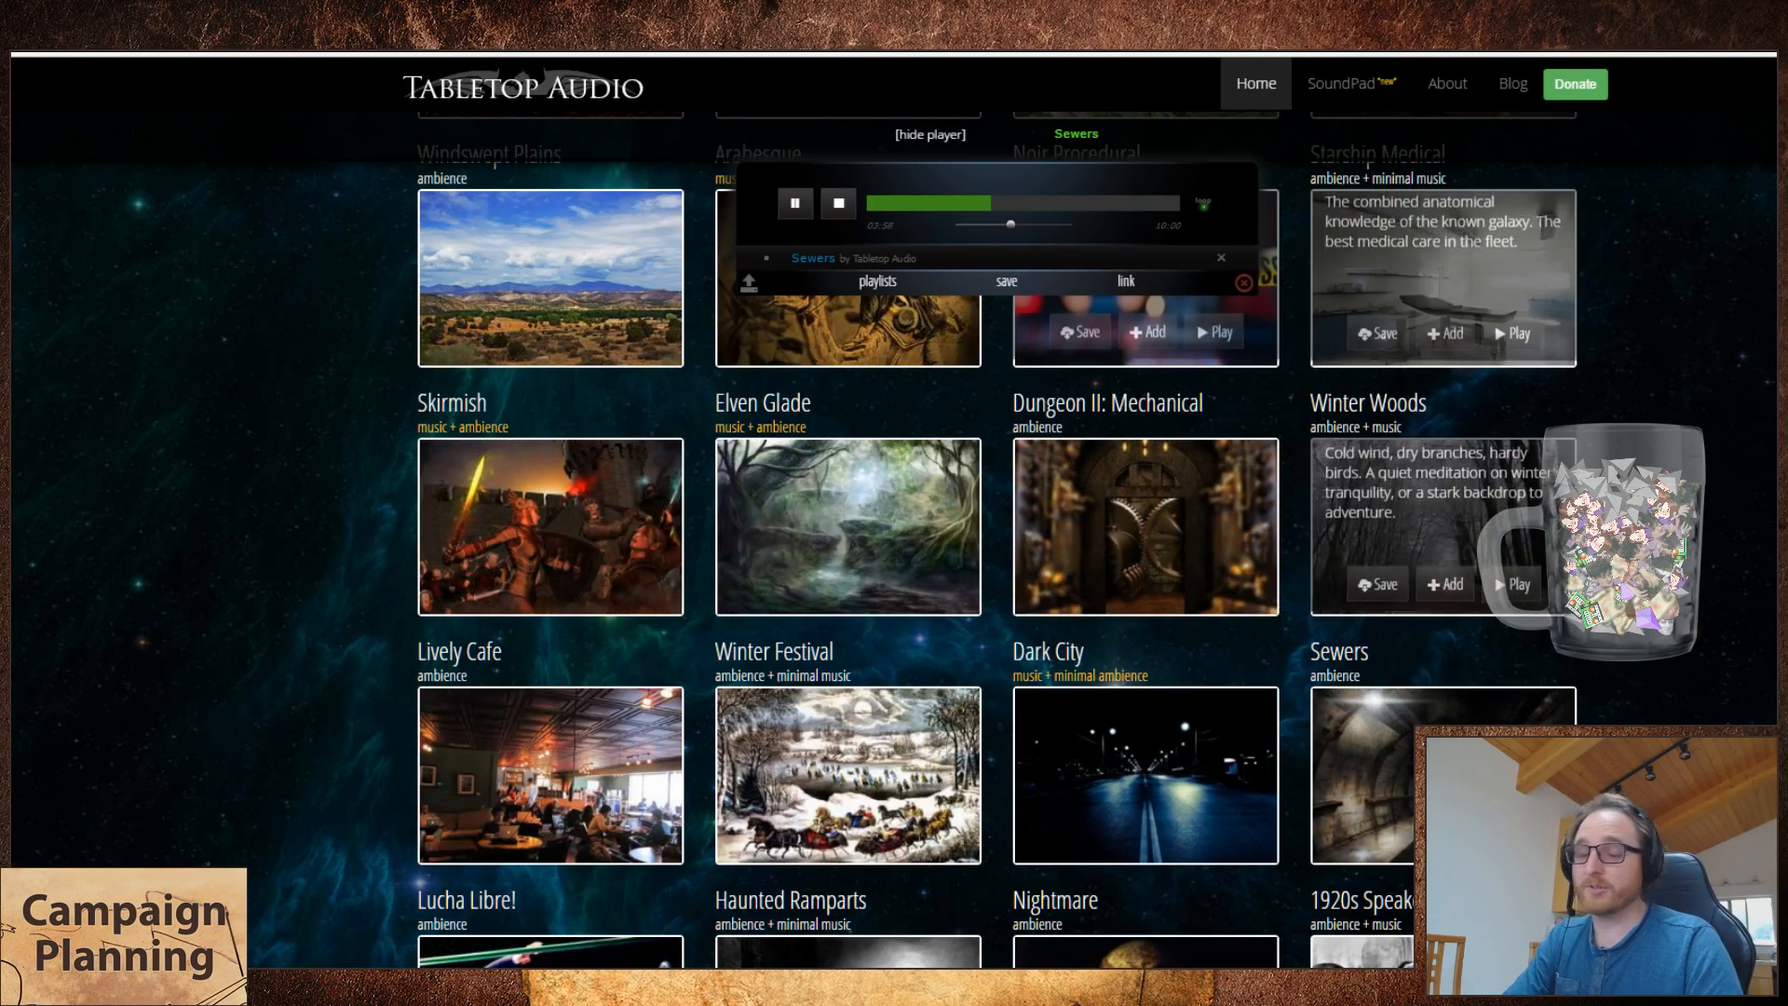